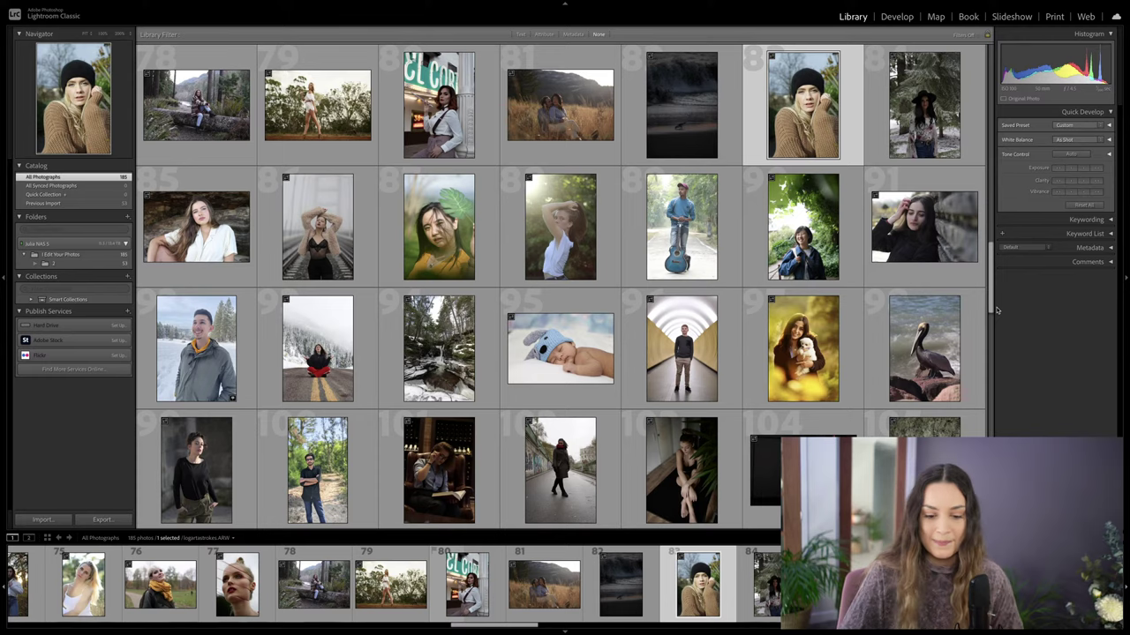
# Step: Scroll the Library grid back to the top of All Photographs
pyautogui.scroll(1, 989, 285)
pyautogui.moveTo(989, 285); pyautogui.dragTo(984, 80)
pyautogui.scroll(5, 529, 353)
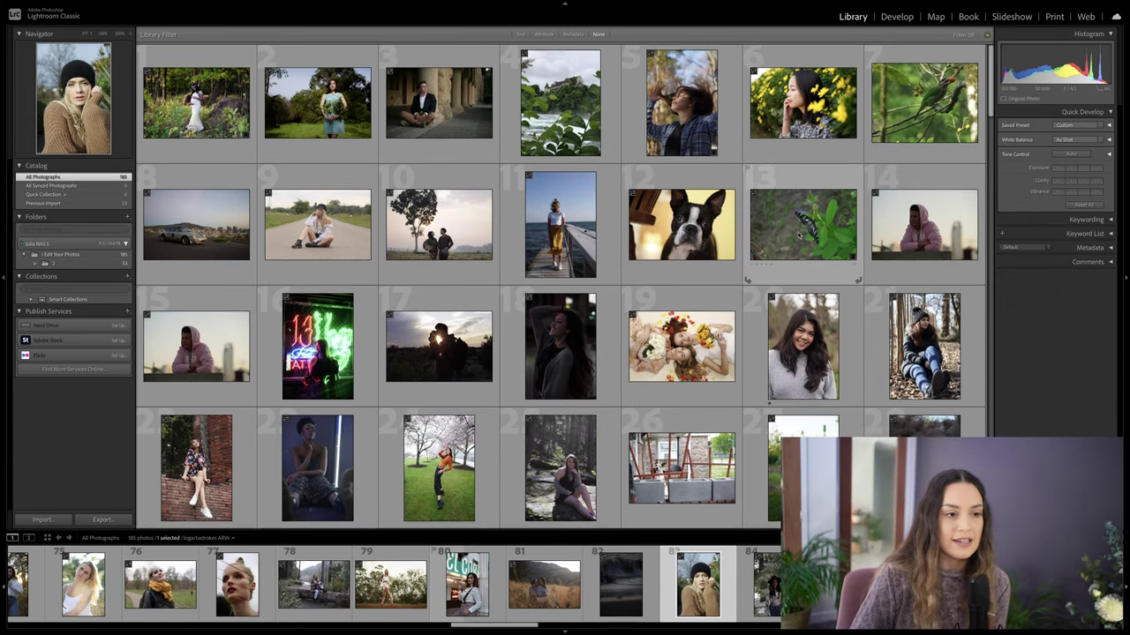
# Step: Scroll down through the thumbnails to around photo 60
pyautogui.scroll(-3, 799, 236)
pyautogui.scroll(-1, 799, 235)
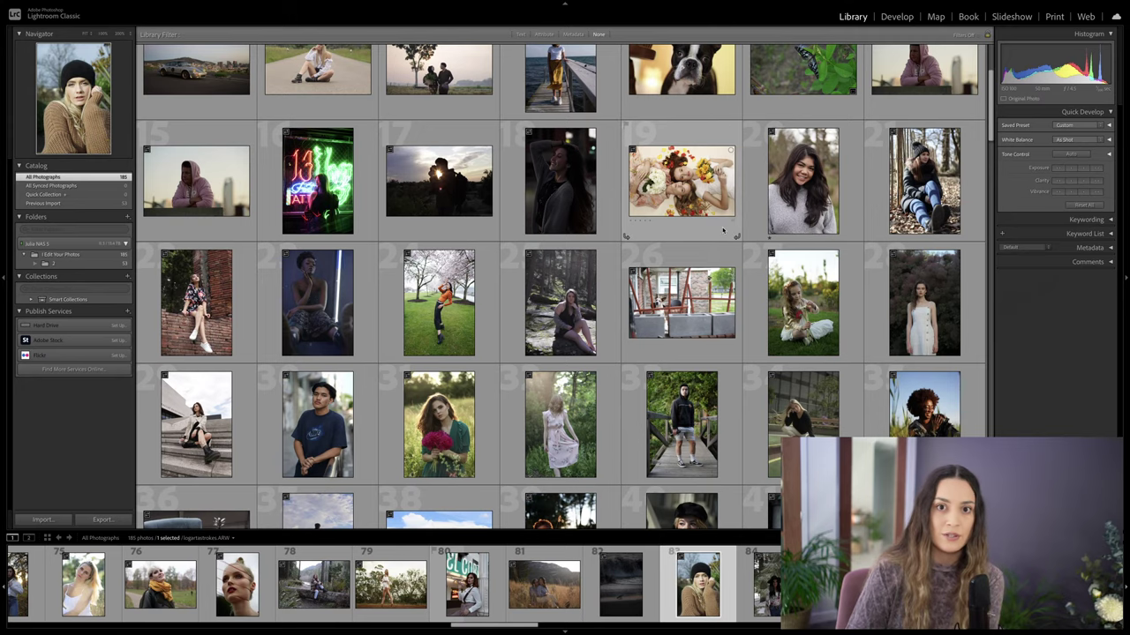
pyautogui.scroll(-3, 723, 230)
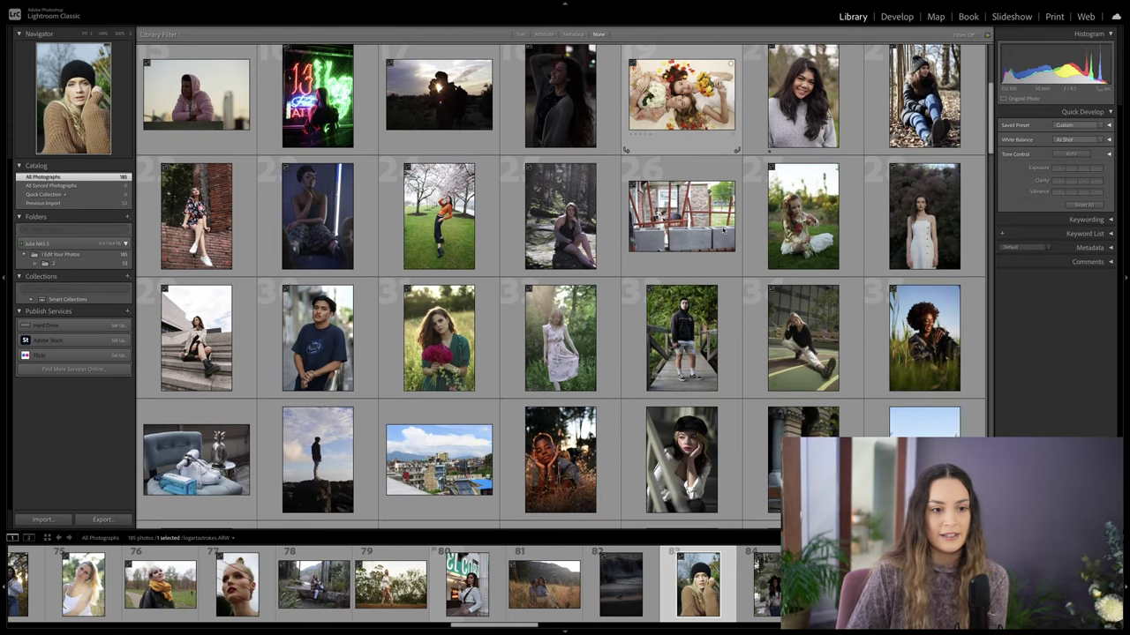
pyautogui.scroll(-2, 741, 347)
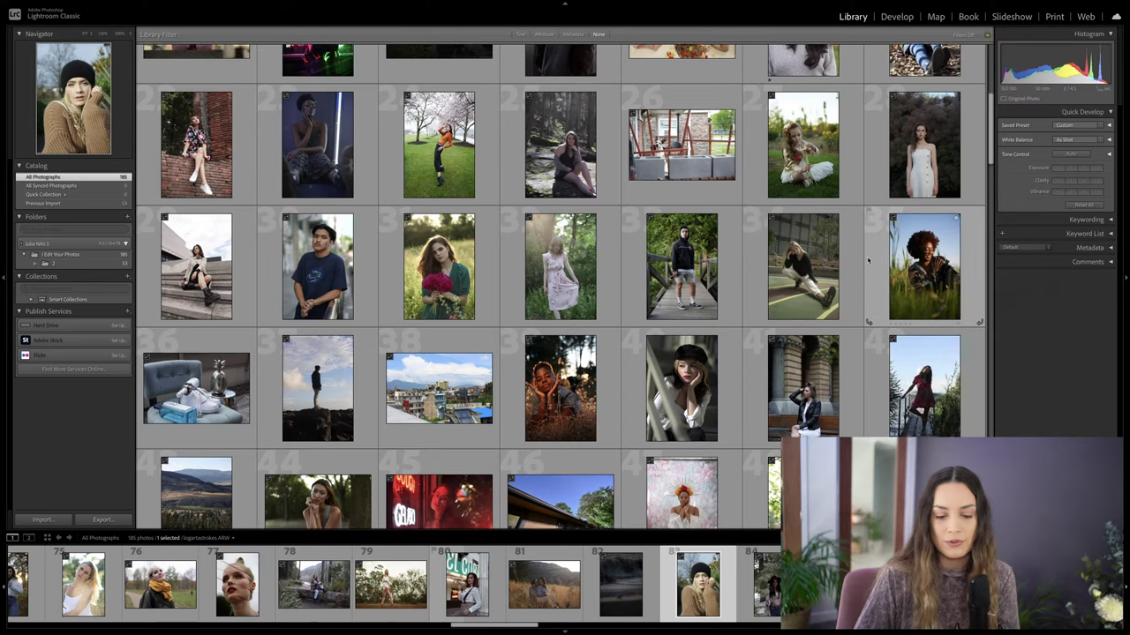
pyautogui.scroll(-1, 867, 260)
pyautogui.scroll(-2, 868, 260)
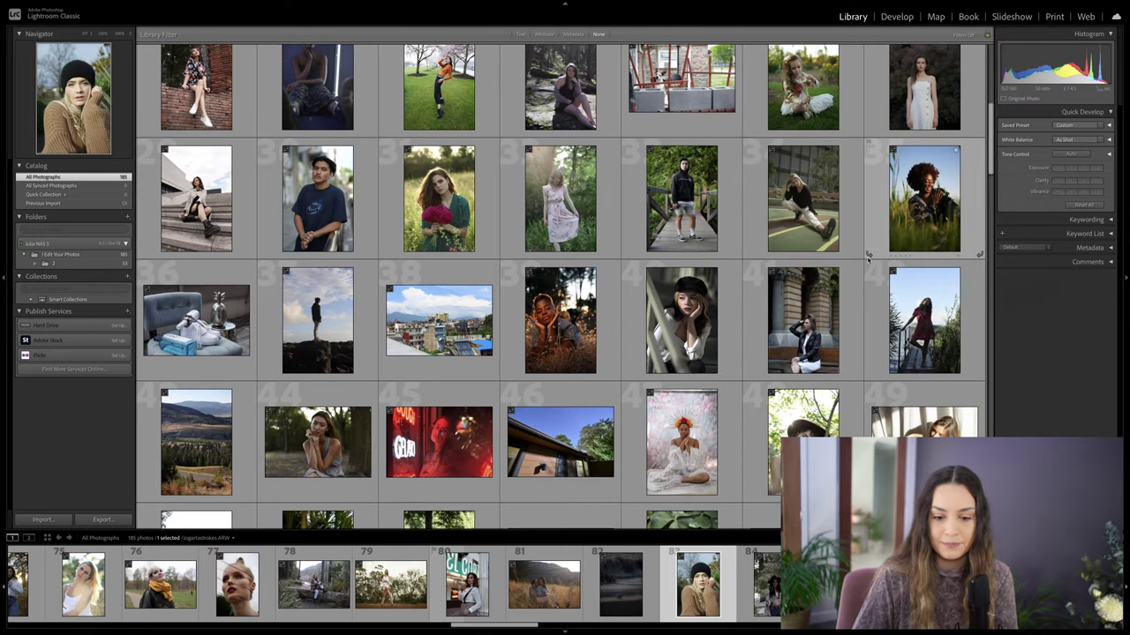
pyautogui.scroll(-2, 867, 260)
pyautogui.scroll(-1, 867, 260)
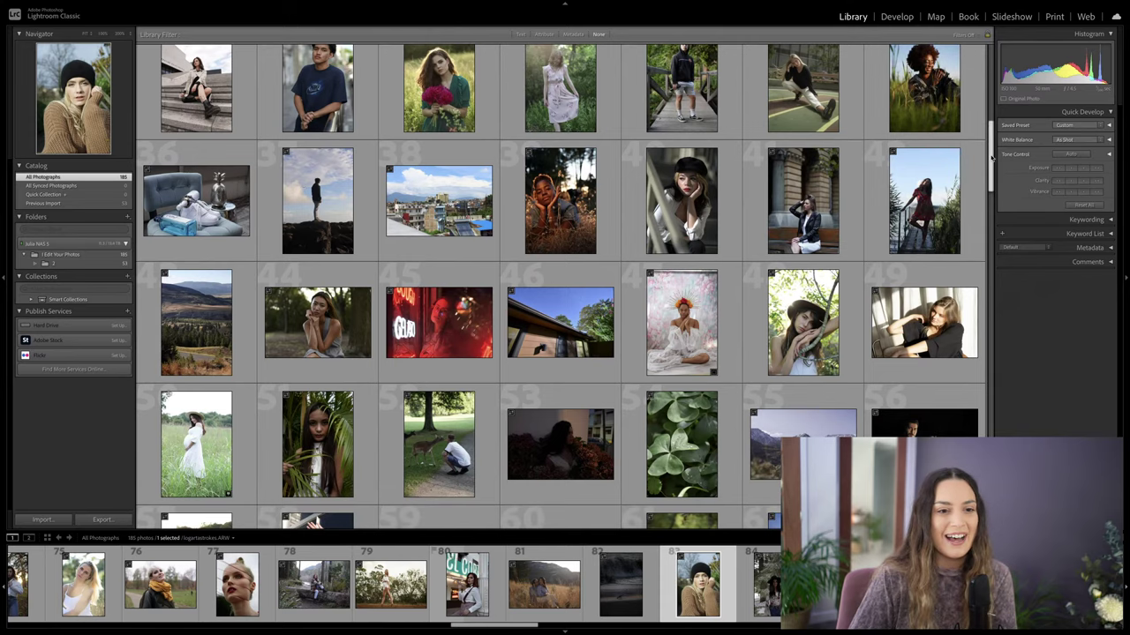
pyautogui.moveTo(991, 157); pyautogui.dragTo(990, 159)
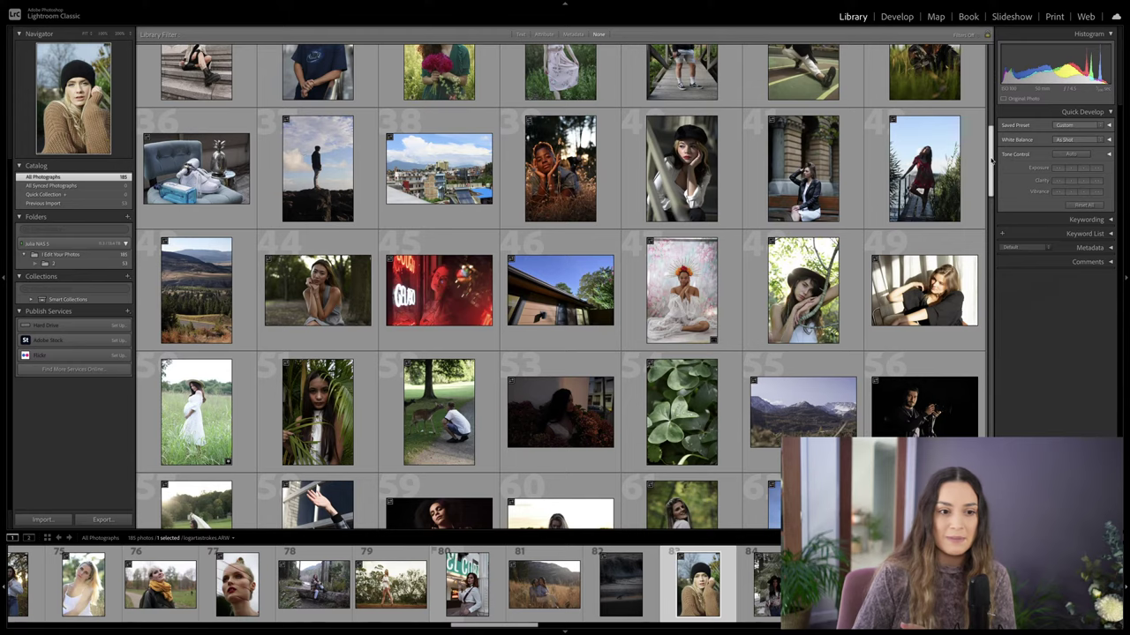
# Step: Drag the grid scrollbar down through the middle of the catalogue
pyautogui.moveTo(992, 161); pyautogui.dragTo(993, 196)
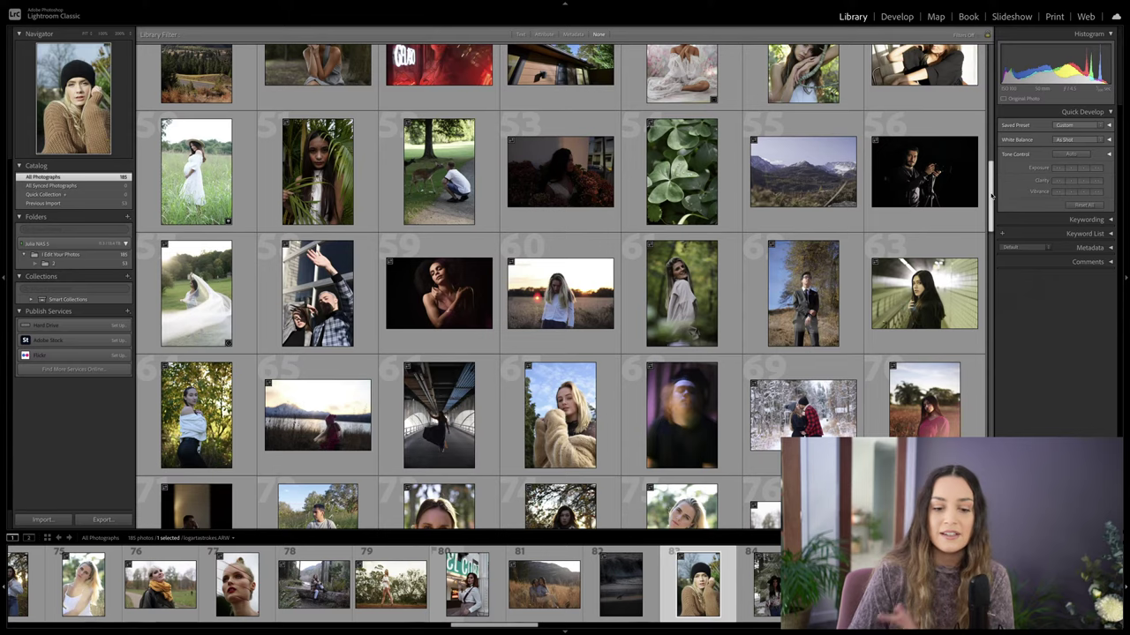
pyautogui.moveTo(992, 196); pyautogui.dragTo(997, 233)
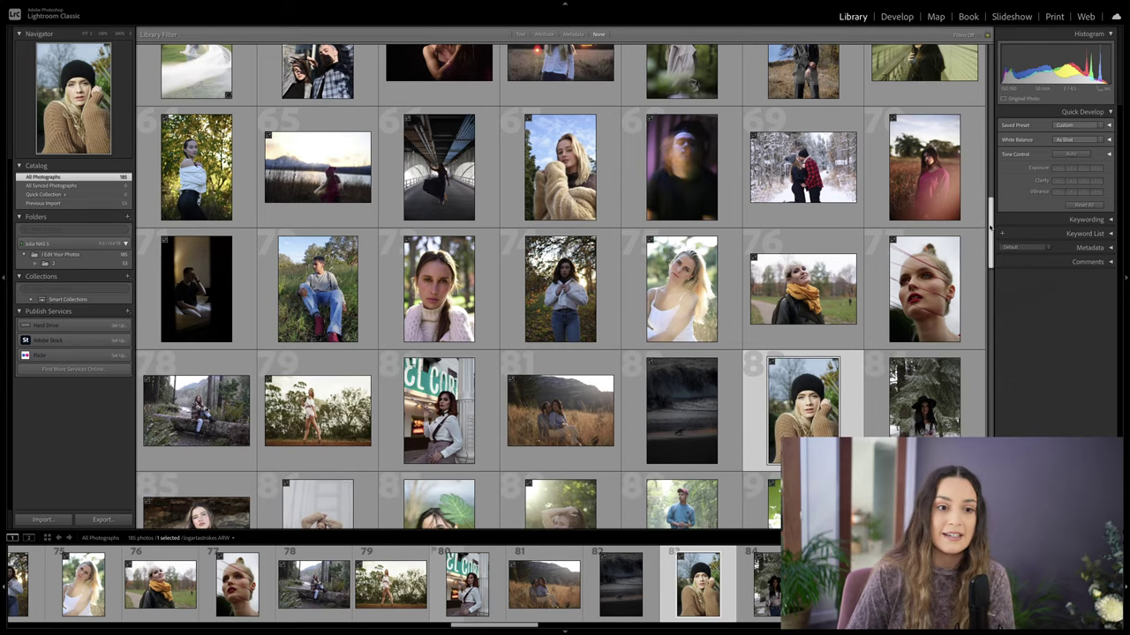
pyautogui.moveTo(992, 231); pyautogui.dragTo(991, 262)
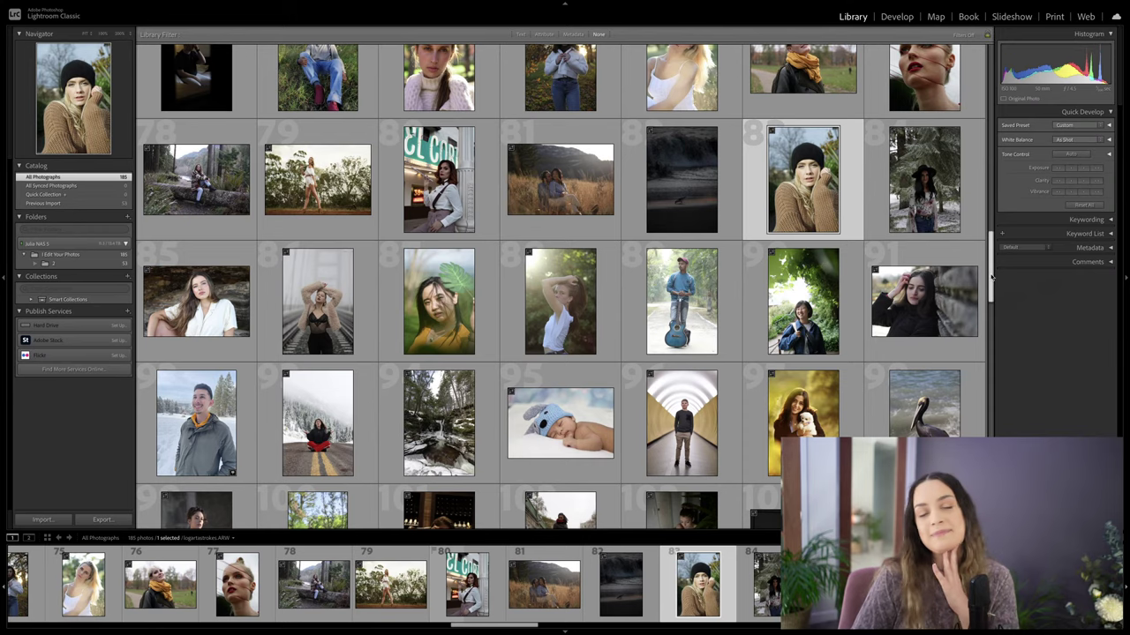
pyautogui.moveTo(989, 270); pyautogui.dragTo(990, 298)
pyautogui.scroll(-2, 992, 320)
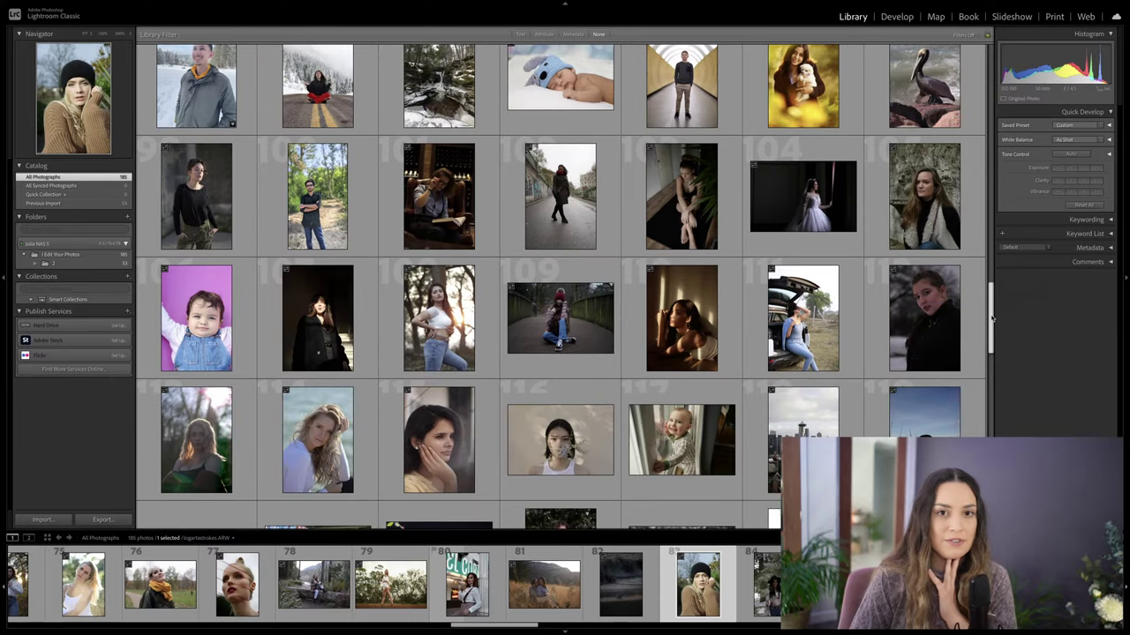
pyautogui.moveTo(992, 322); pyautogui.dragTo(992, 332)
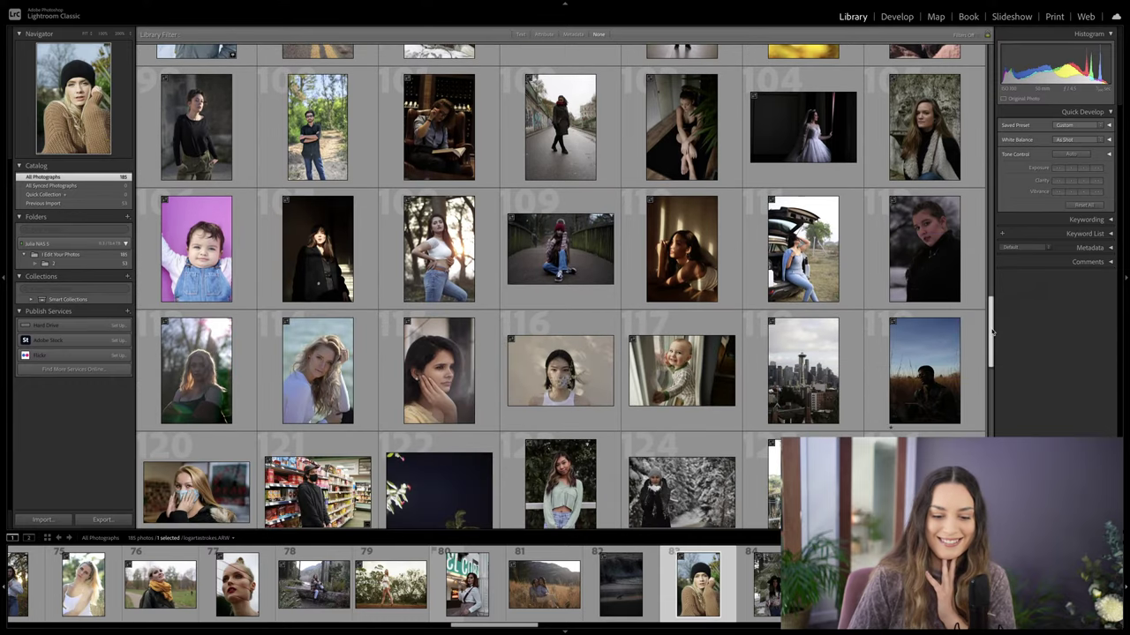
pyautogui.scroll(-1, 992, 333)
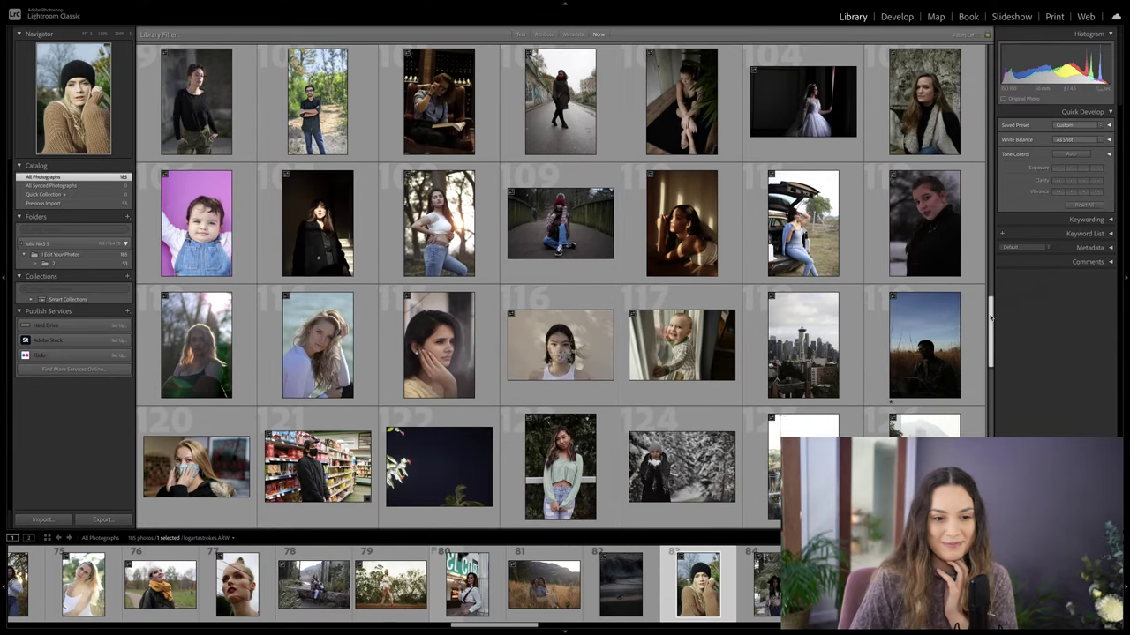
pyautogui.moveTo(990, 317); pyautogui.dragTo(989, 332)
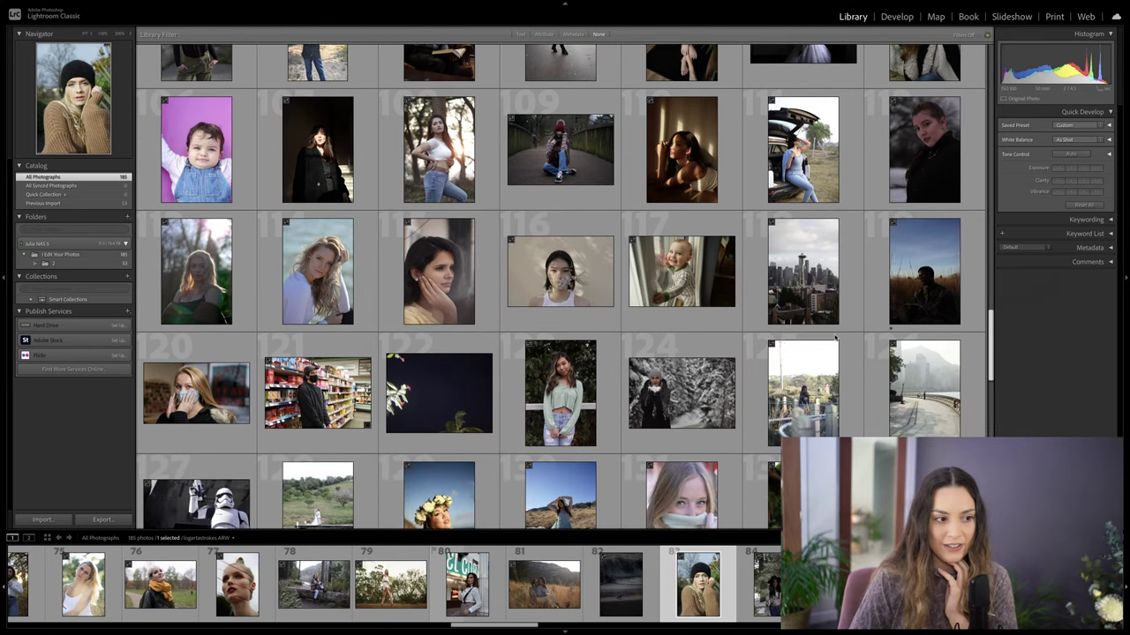
# Step: Scroll past the snowy bridge photo down to the final row with the chipmunk
pyautogui.scroll(-1, 812, 334)
pyautogui.moveTo(540, 621)
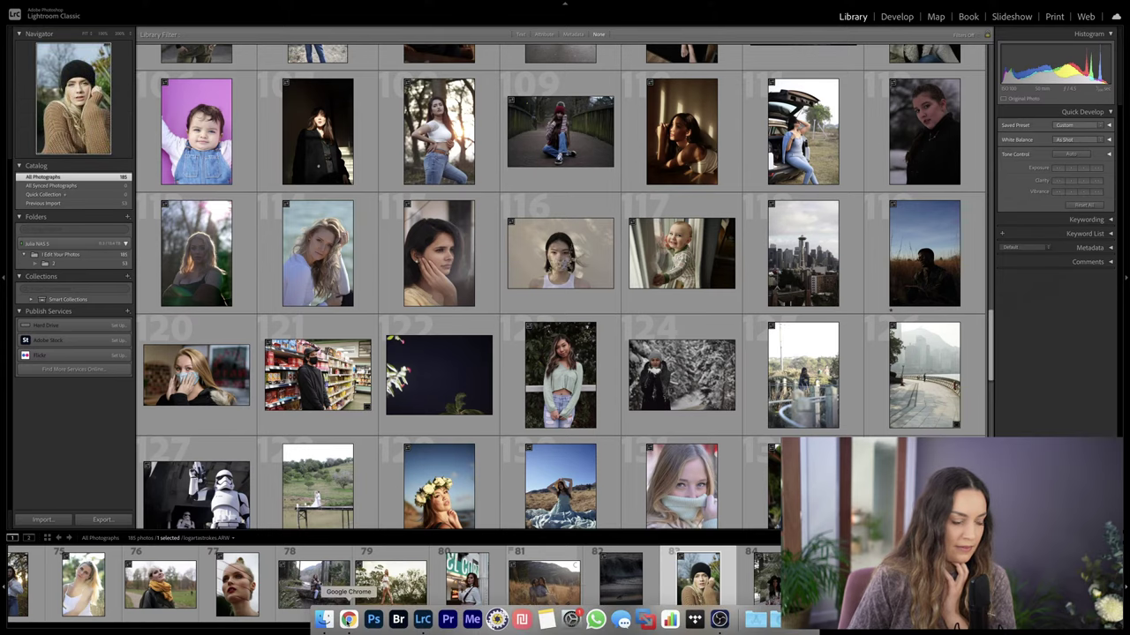
pyautogui.scroll(-5, 865, 392)
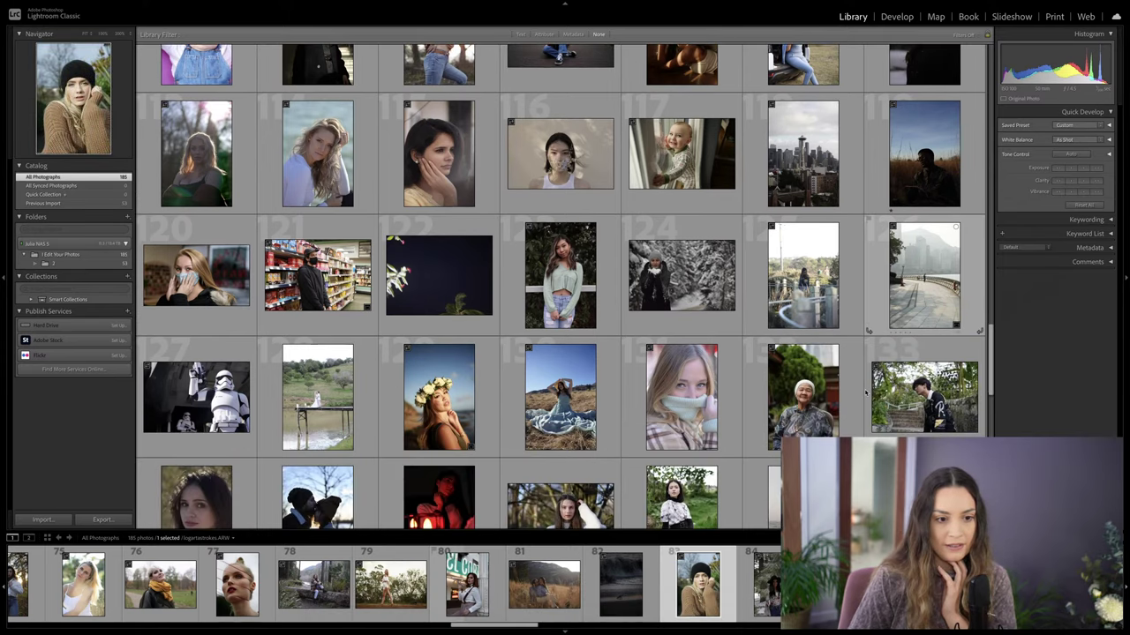
pyautogui.scroll(-1, 866, 391)
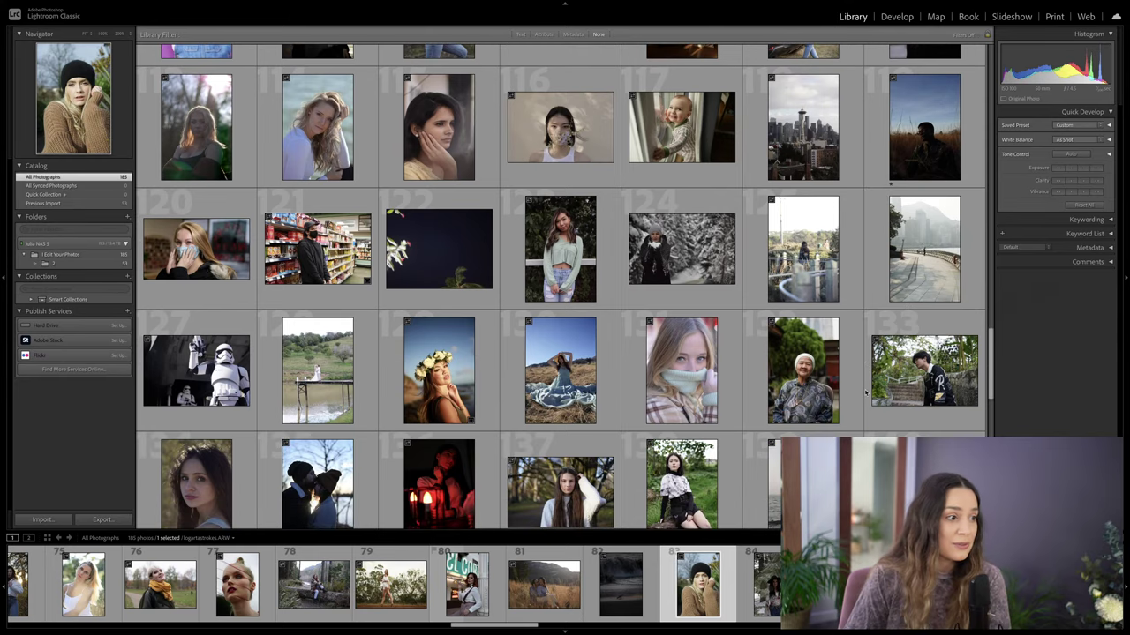
pyautogui.scroll(-1, 883, 203)
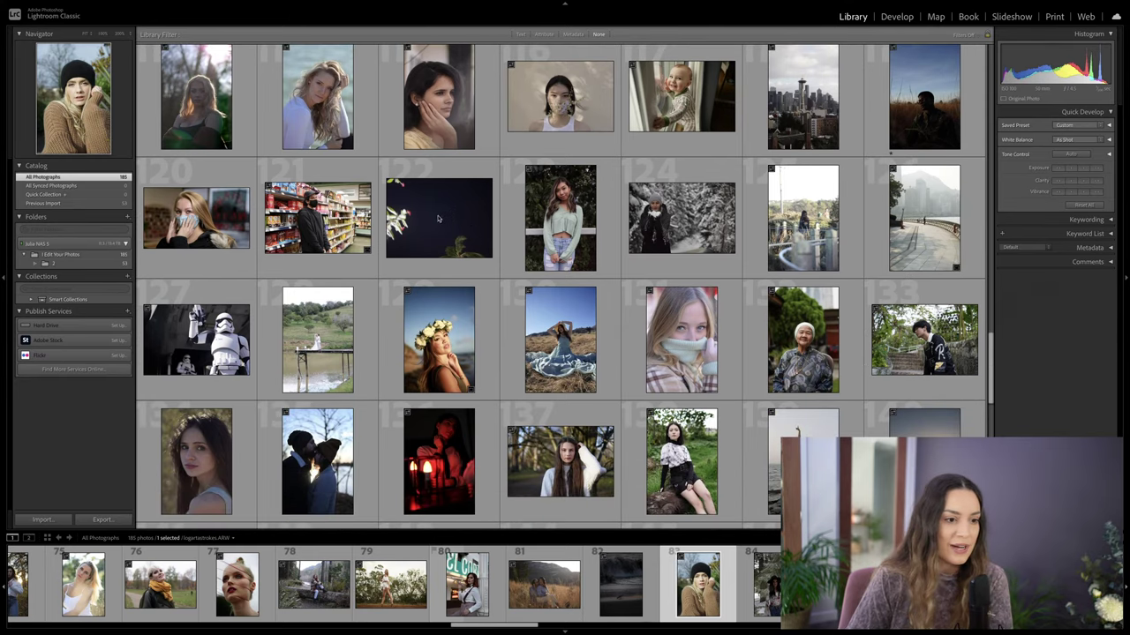
pyautogui.scroll(-2, 811, 362)
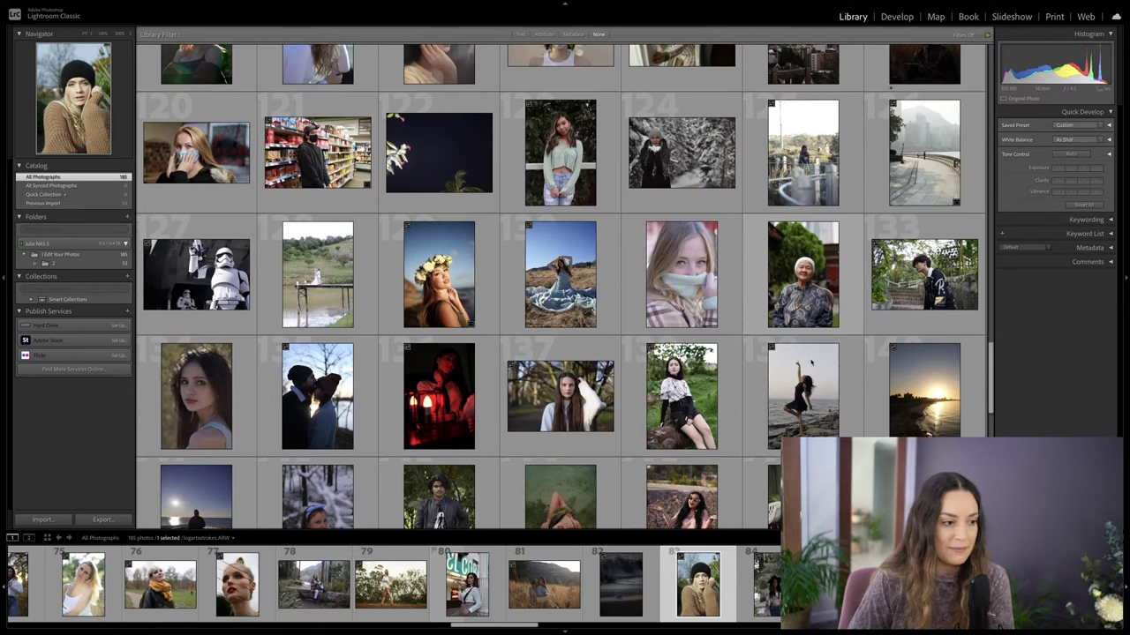
pyautogui.scroll(-5, 811, 362)
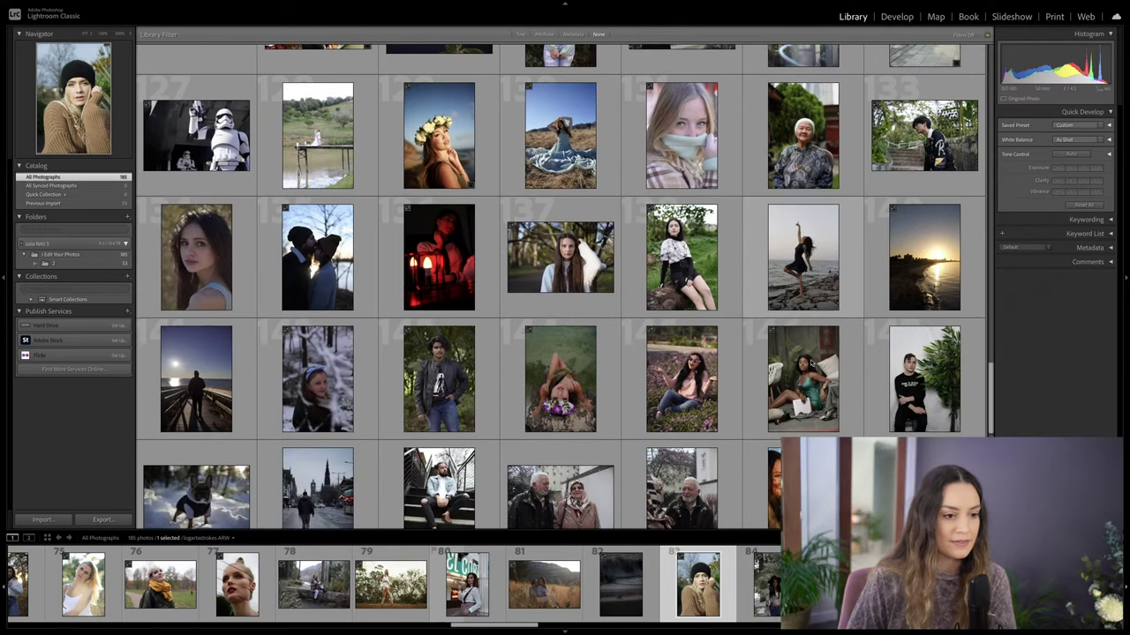
pyautogui.scroll(-2, 782, 292)
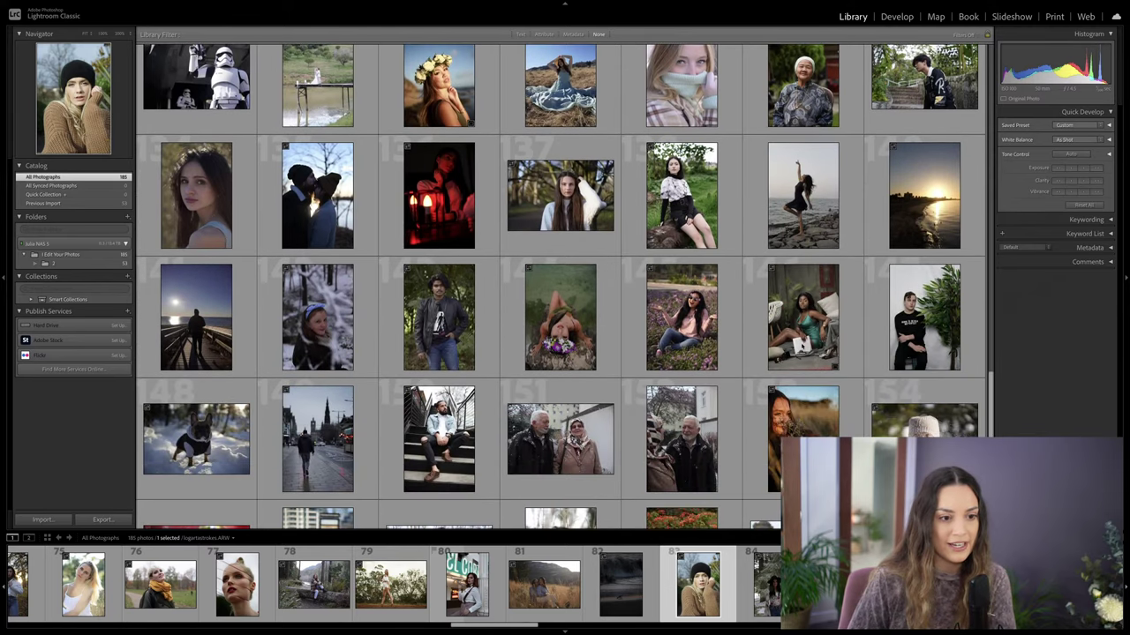
pyautogui.scroll(-2, 817, 311)
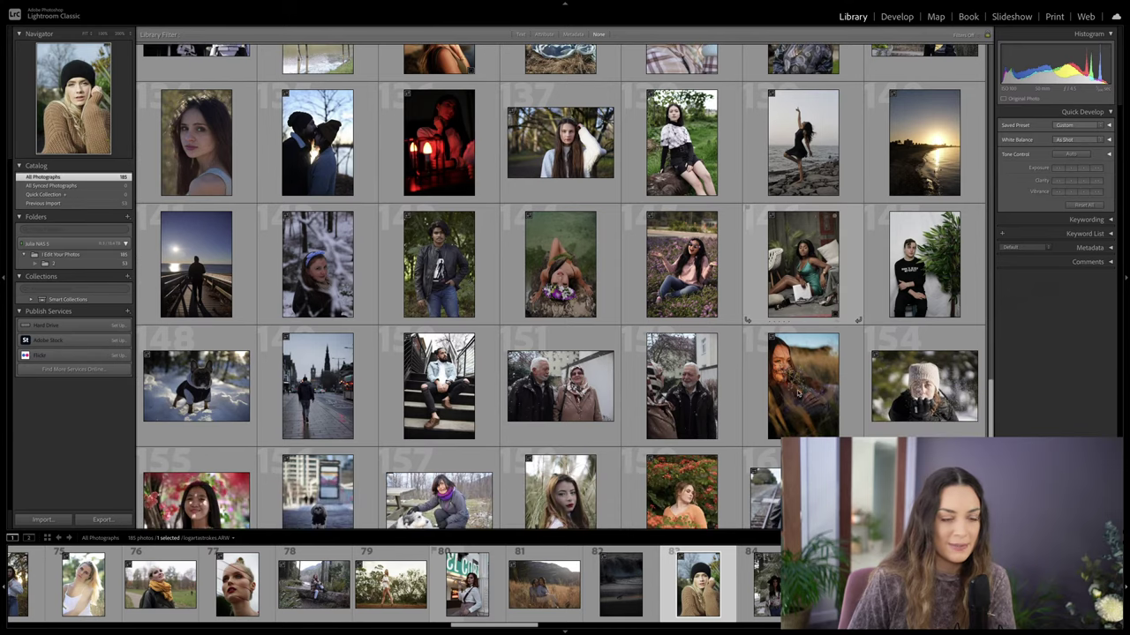
pyautogui.scroll(-3, 799, 394)
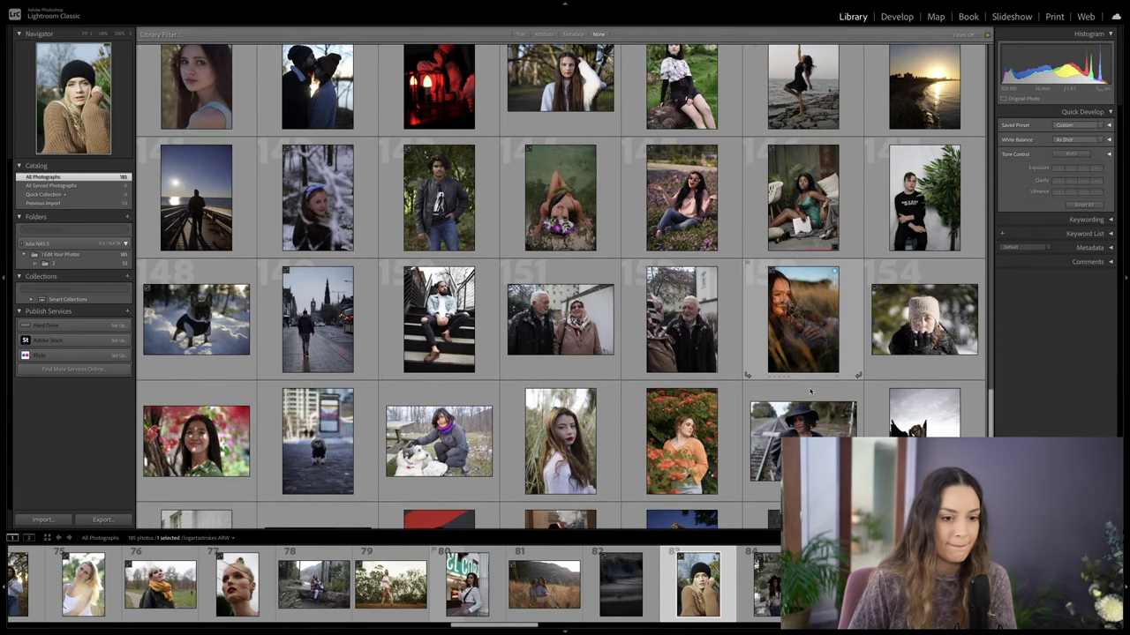
pyautogui.scroll(-5, 809, 392)
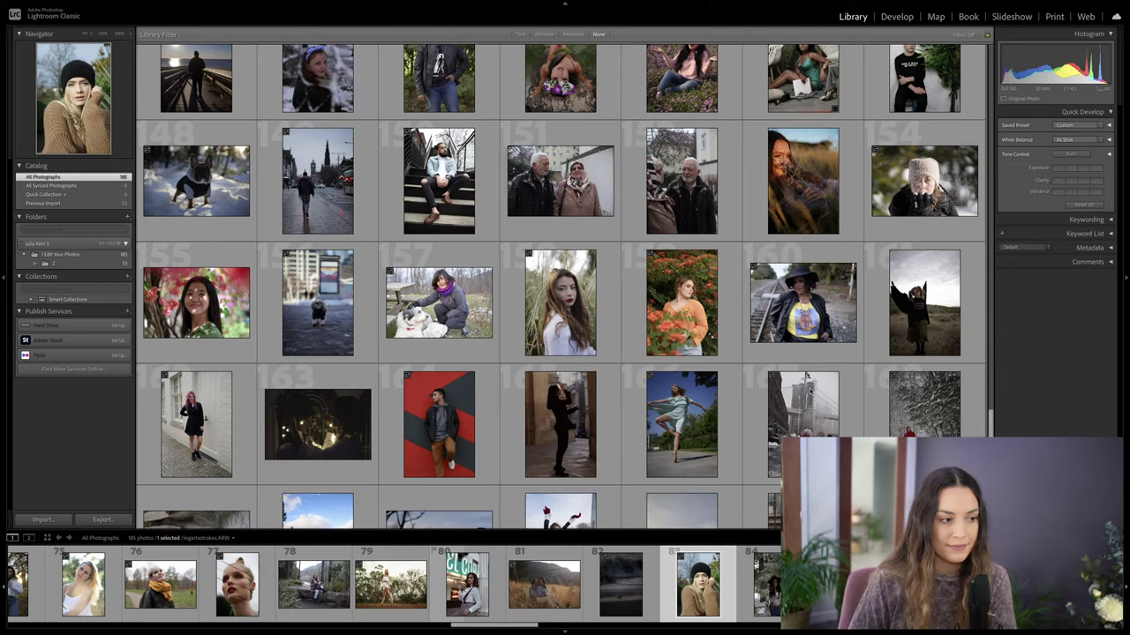
pyautogui.scroll(-1, 809, 391)
pyautogui.scroll(-2, 810, 392)
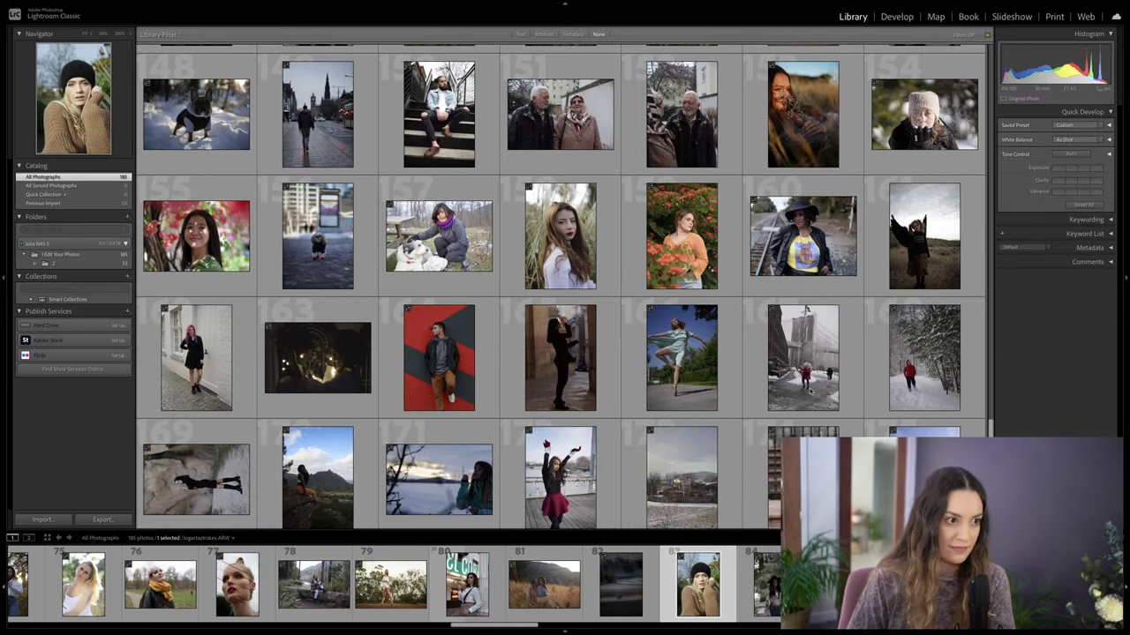
pyautogui.scroll(-2, 809, 392)
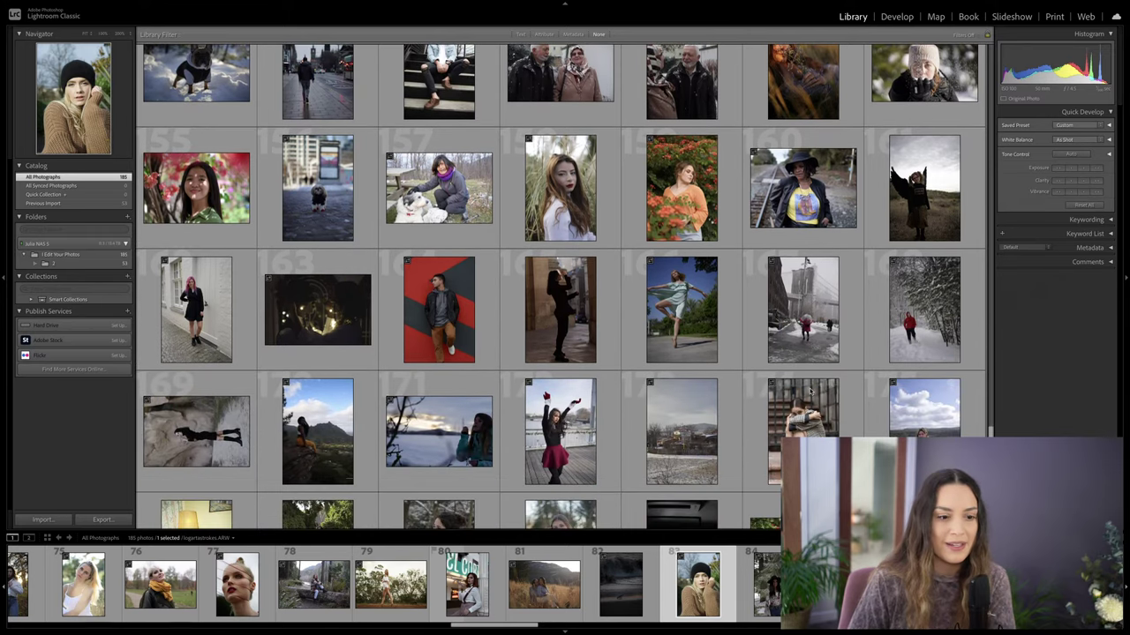
pyautogui.scroll(-2, 809, 392)
pyautogui.scroll(-2, 809, 392)
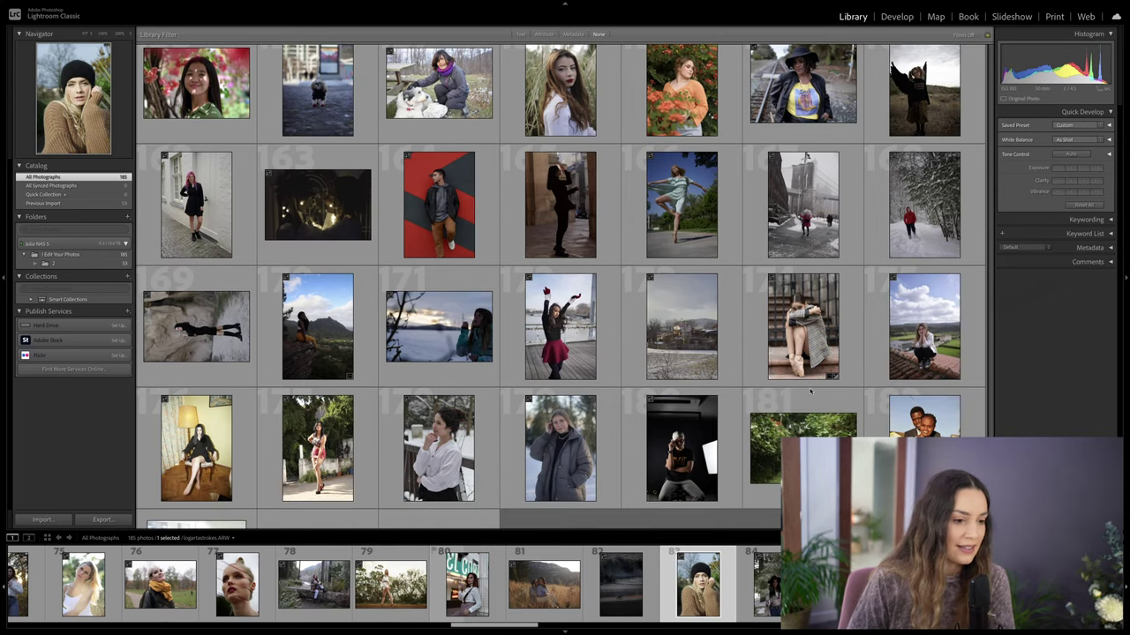
pyautogui.scroll(-2, 810, 392)
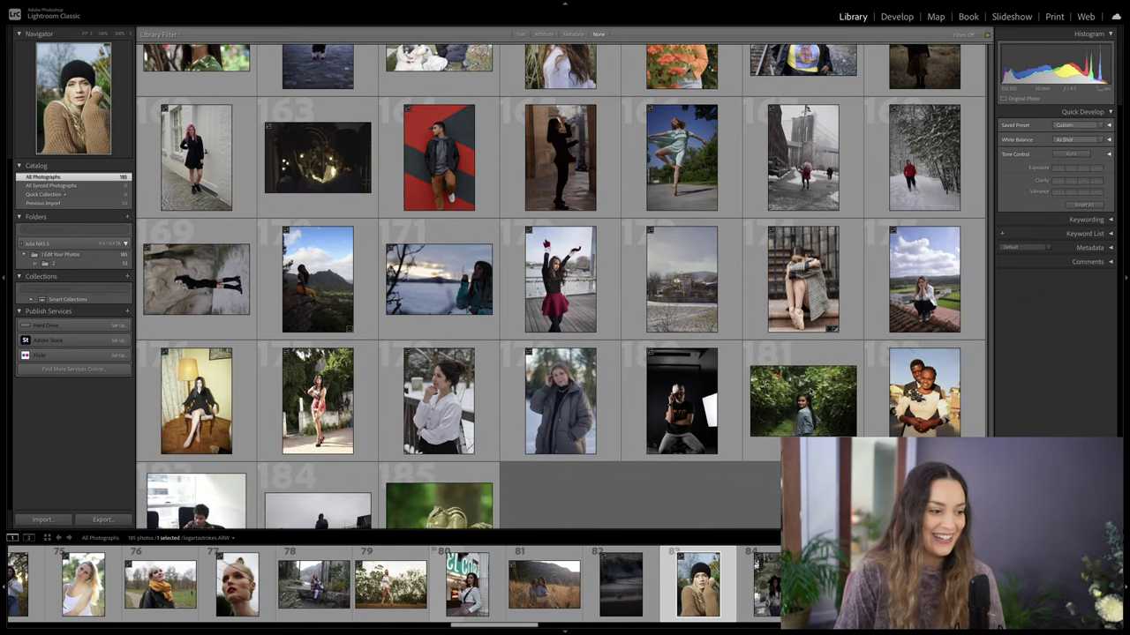
pyautogui.scroll(-2, 809, 392)
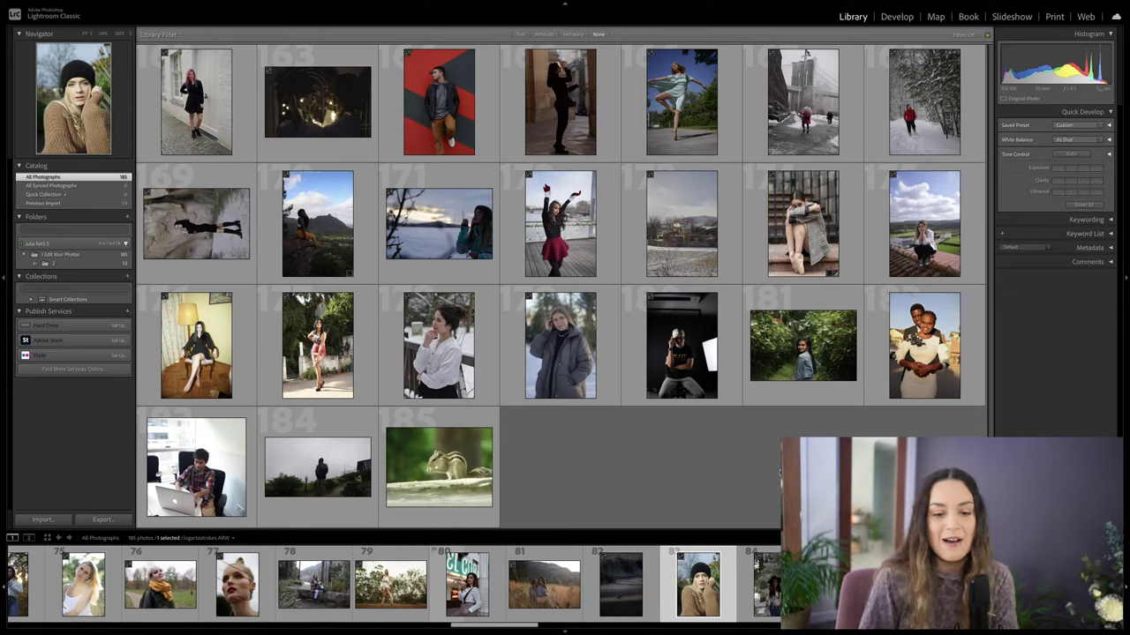
pyautogui.scroll(10, 742, 453)
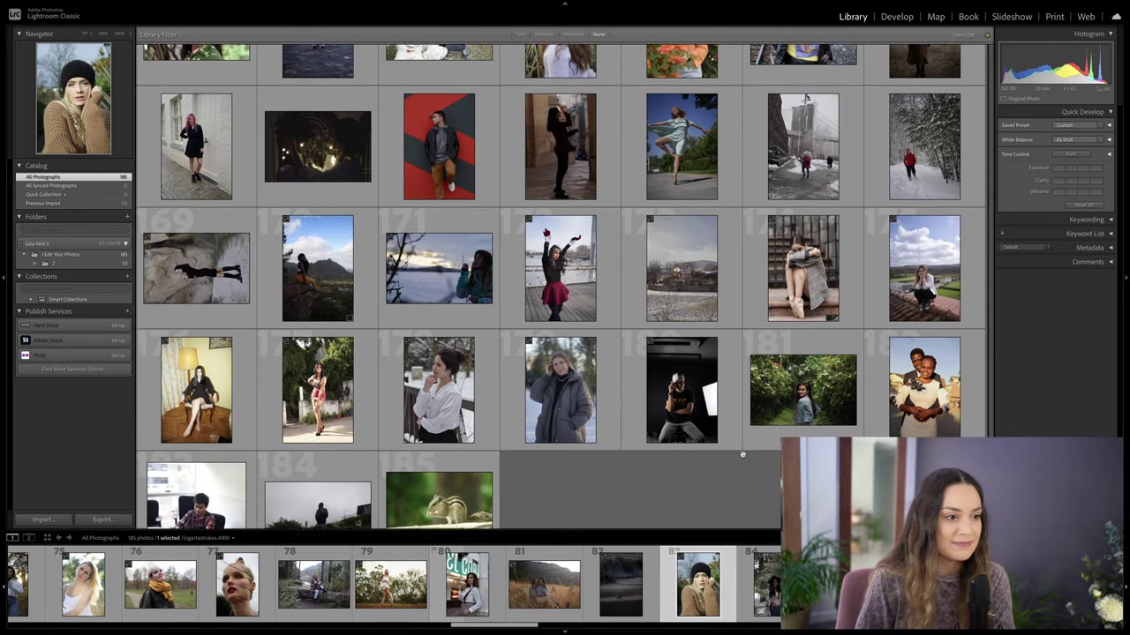
pyautogui.scroll(5, 742, 454)
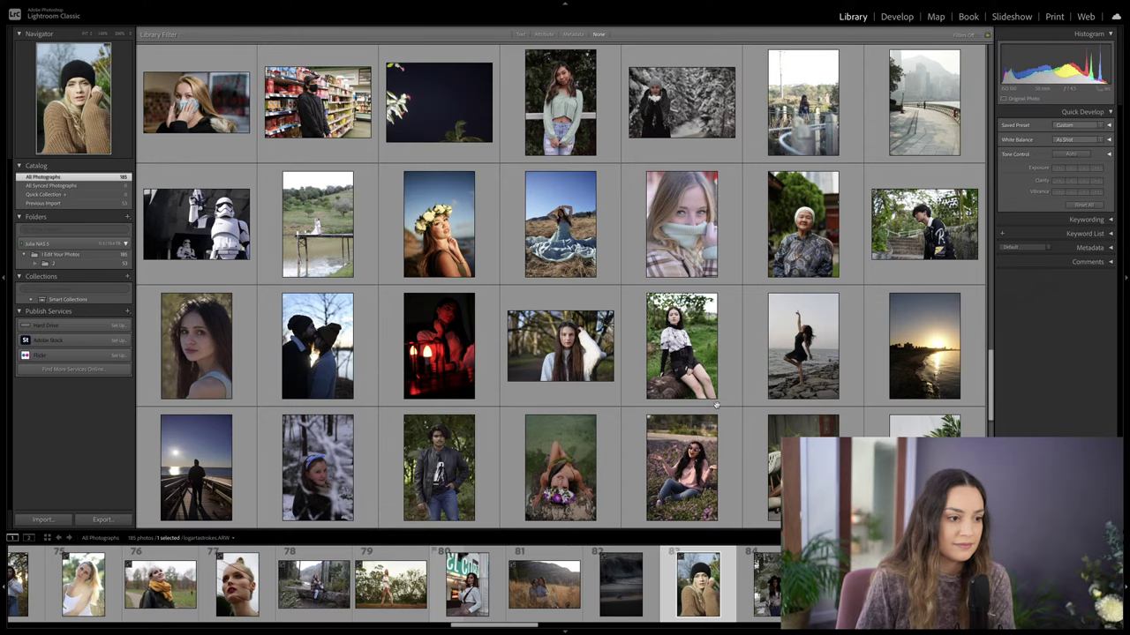
pyautogui.scroll(3, 628, 408)
pyautogui.scroll(10, 561, 325)
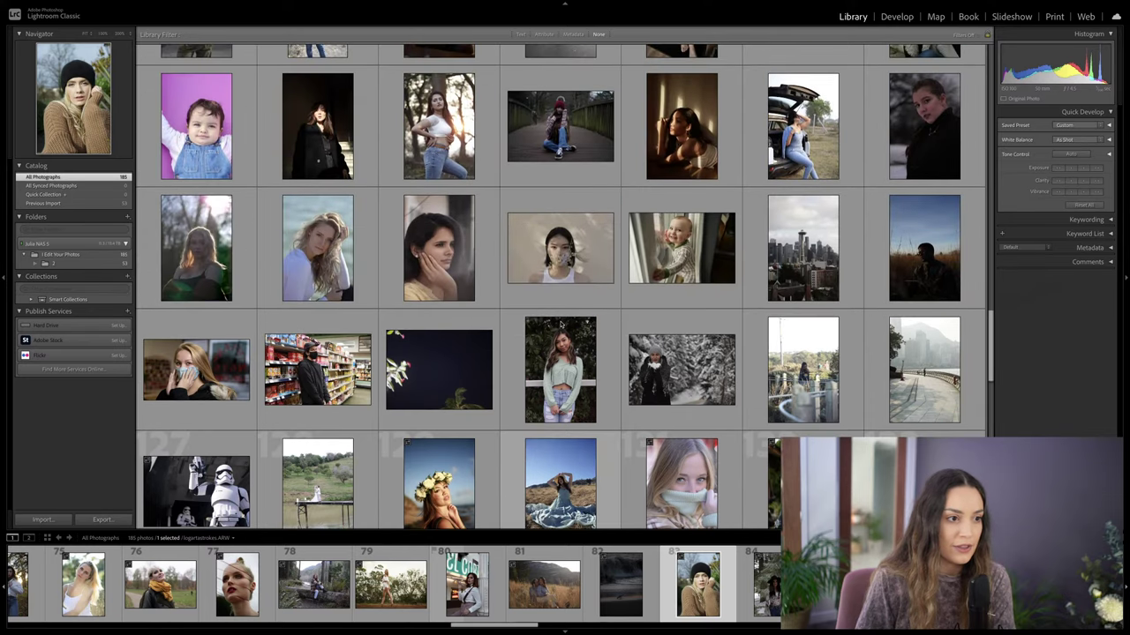
pyautogui.scroll(4, 561, 325)
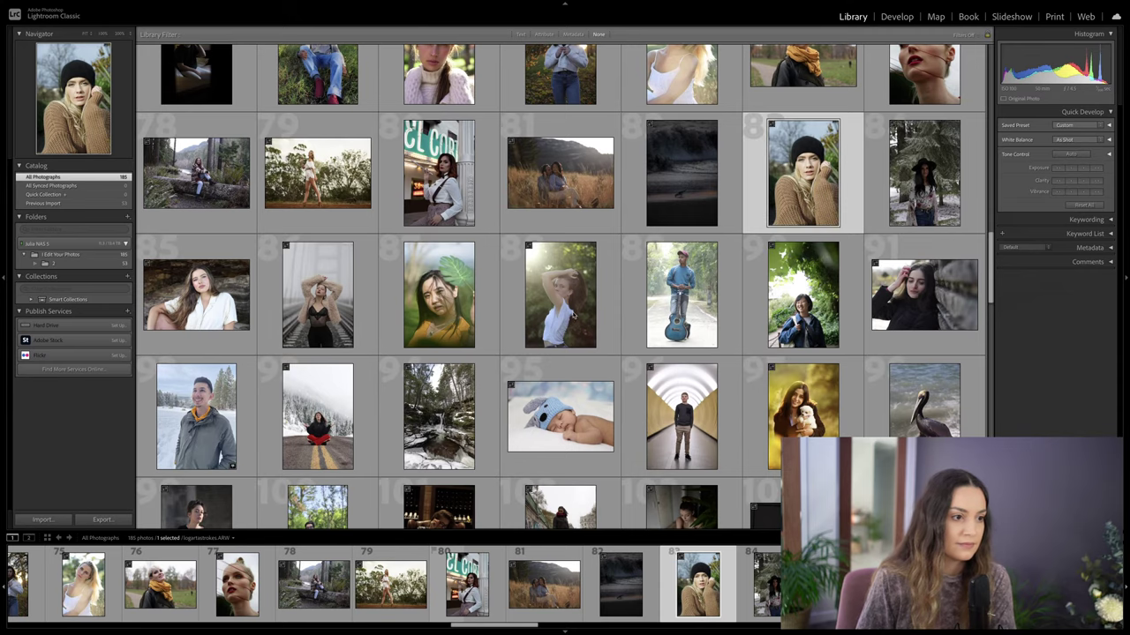
pyautogui.scroll(-6, 575, 314)
pyautogui.scroll(-4, 578, 312)
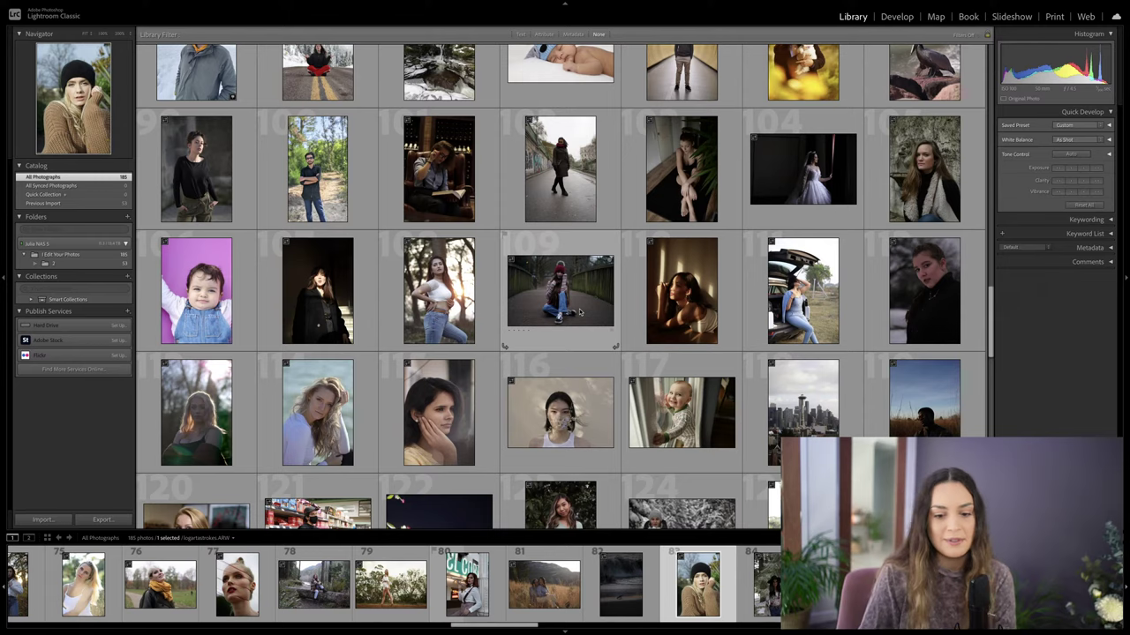
pyautogui.scroll(-1, 579, 313)
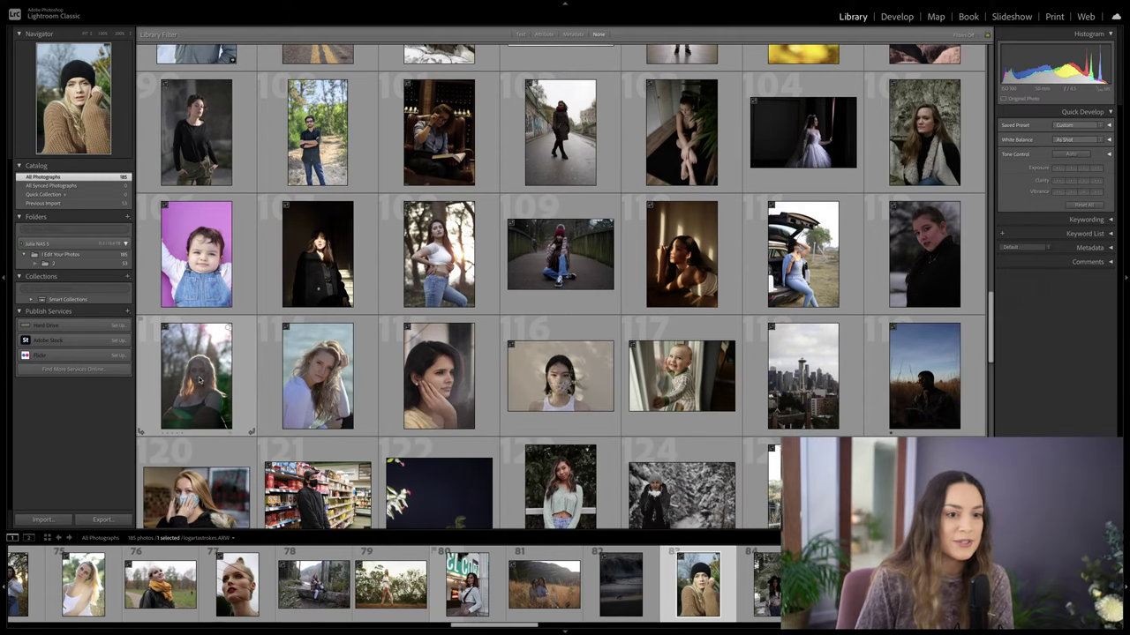
# Step: Open photo 113, the backlit blonde portrait, in the Develop module
pyautogui.click(200, 380)
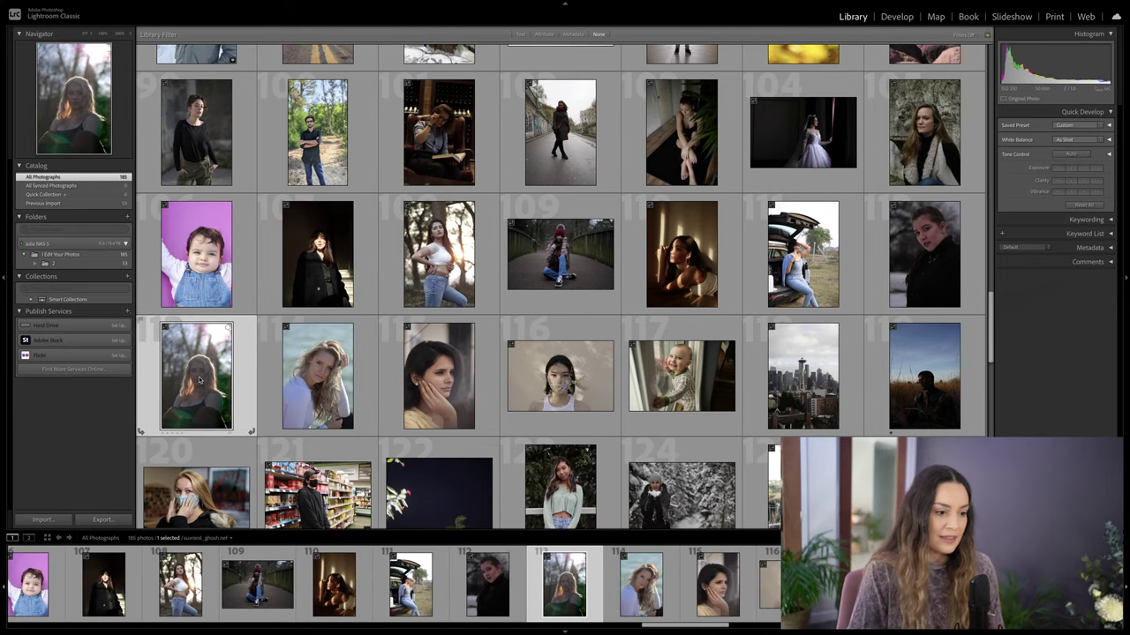
pyautogui.press('d')
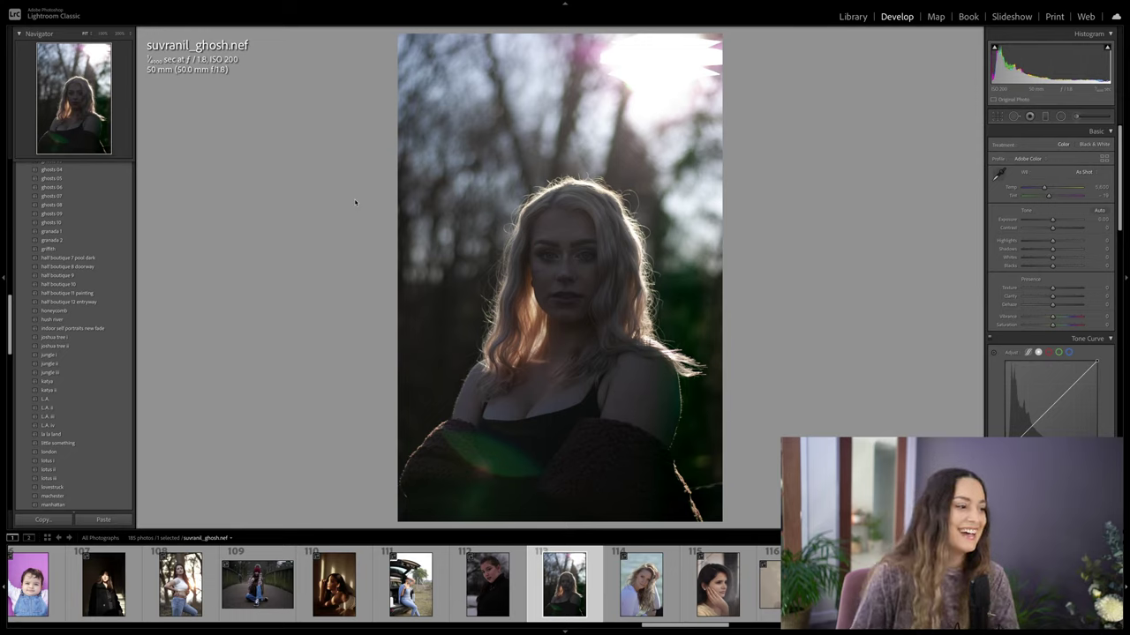
pyautogui.scroll(10, 92, 255)
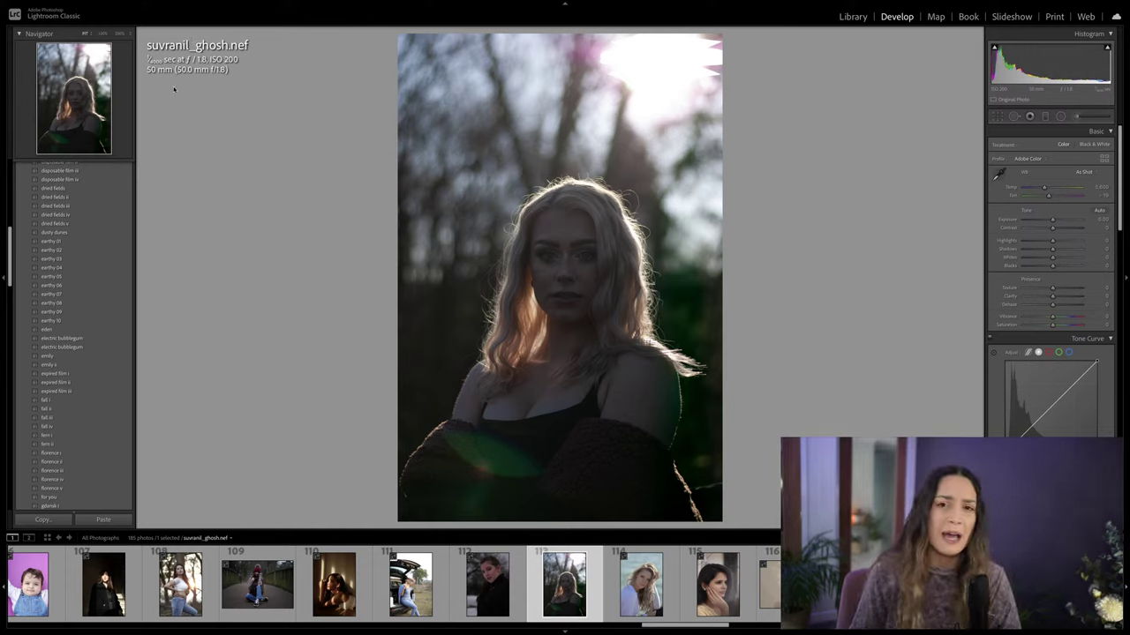
# Step: Set Exposure to +1.65, Temp to 7,264 and Contrast to +23 in the Basic panel
pyautogui.click(1065, 220)
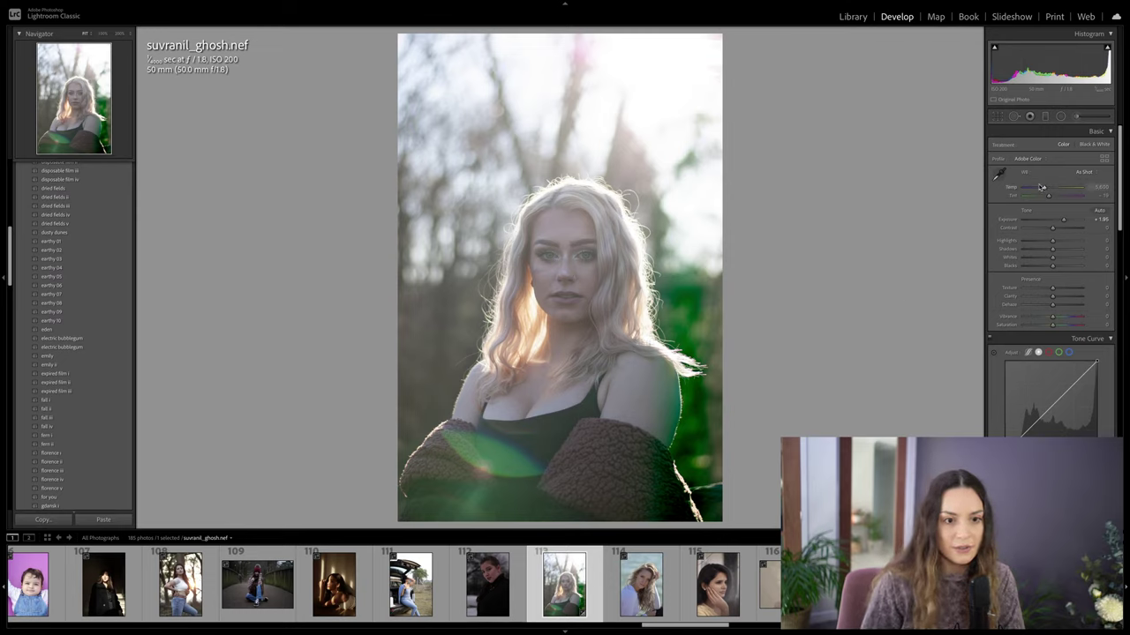
pyautogui.moveTo(1044, 189); pyautogui.dragTo(1054, 189)
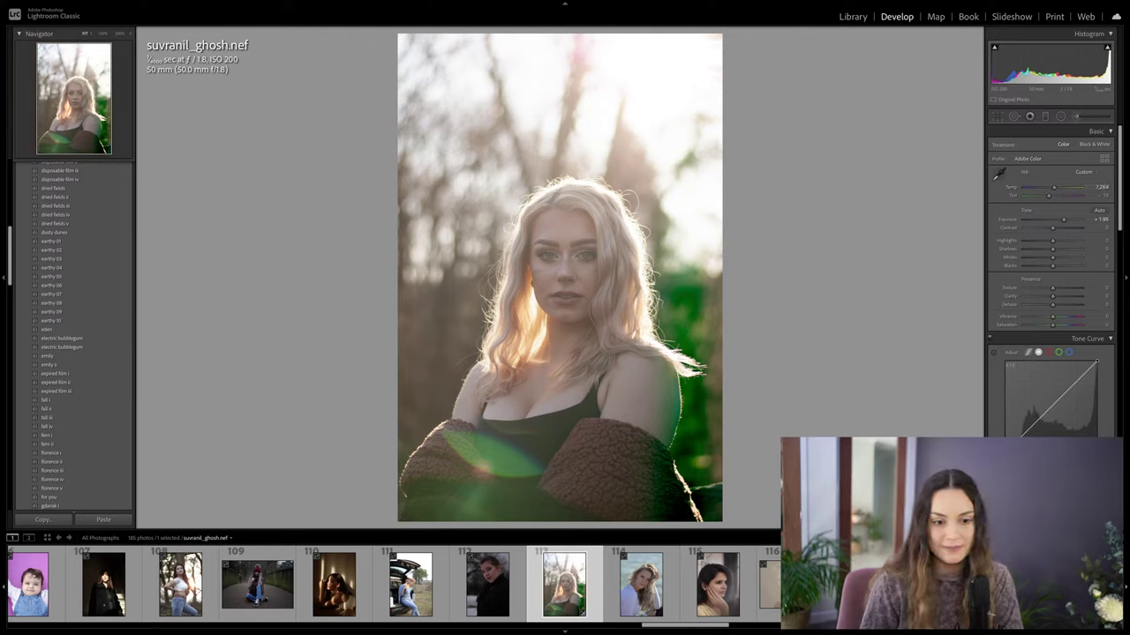
pyautogui.press('XF86MonBrightnessUp')
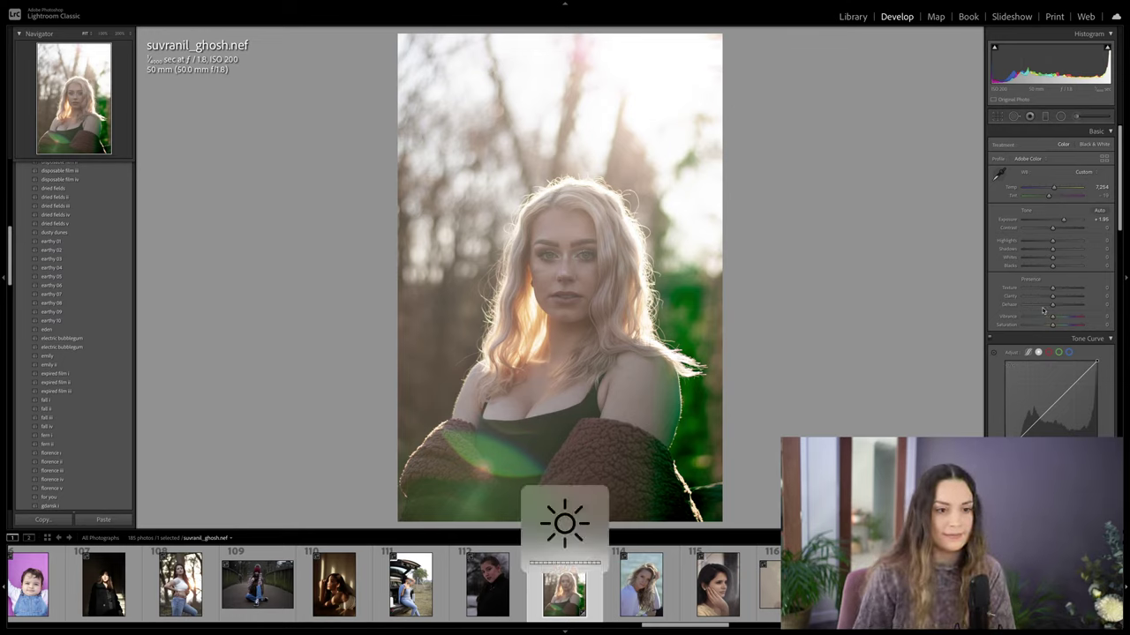
pyautogui.moveTo(1064, 220); pyautogui.dragTo(1059, 228)
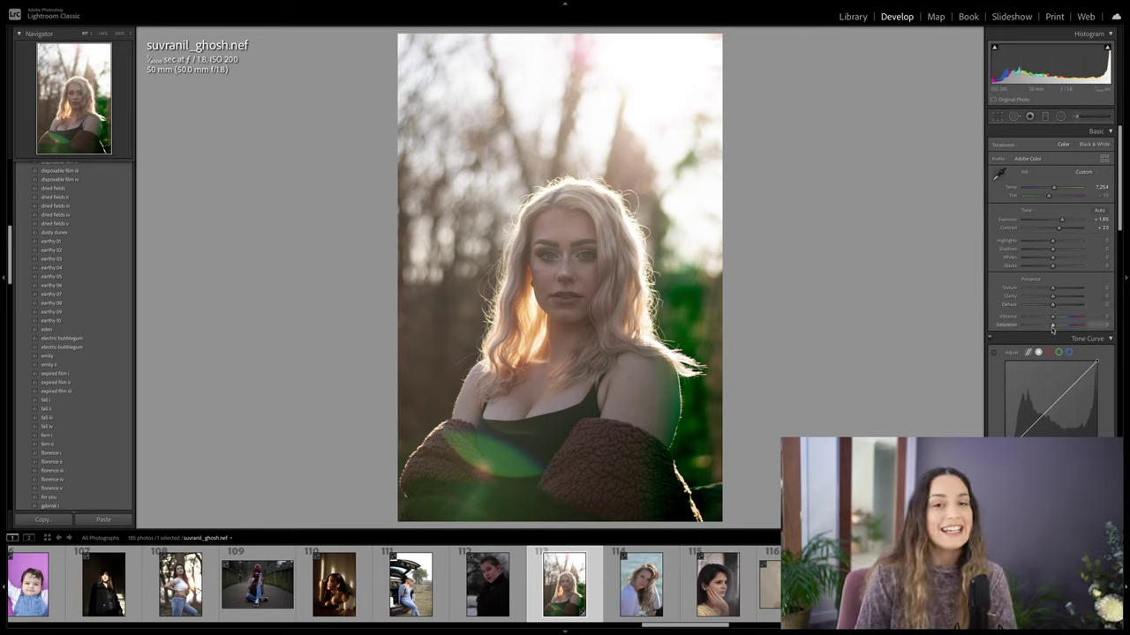
pyautogui.scroll(-2, 1051, 388)
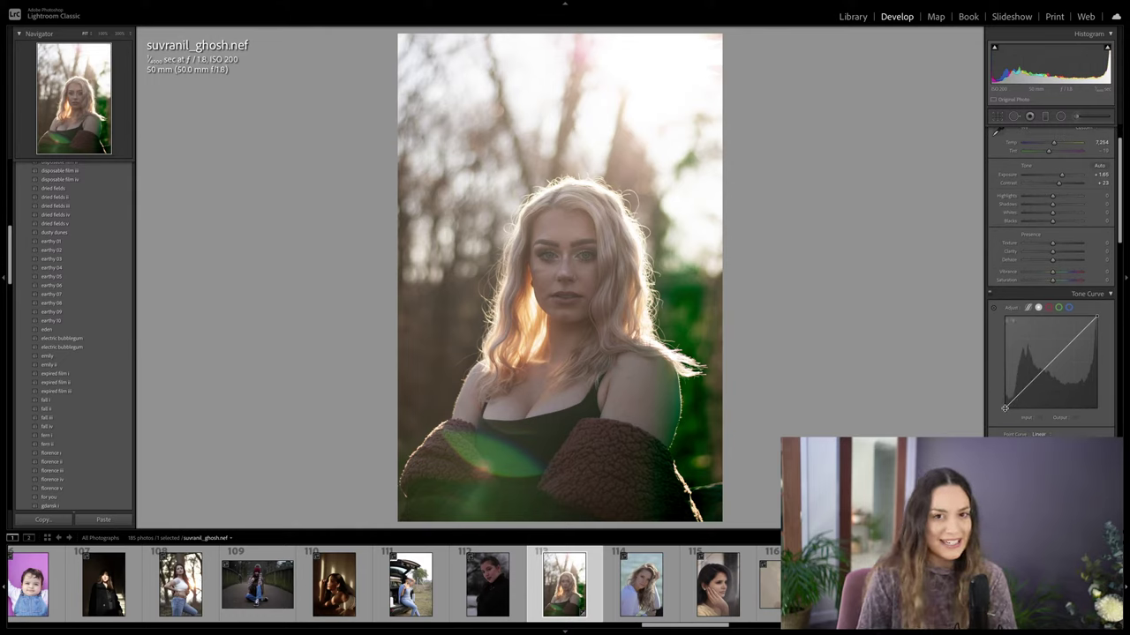
# Step: Lift the RGB black point, raise the midtones and lower the white point on the tone curve
pyautogui.moveTo(1004, 408); pyautogui.dragTo(1019, 392)
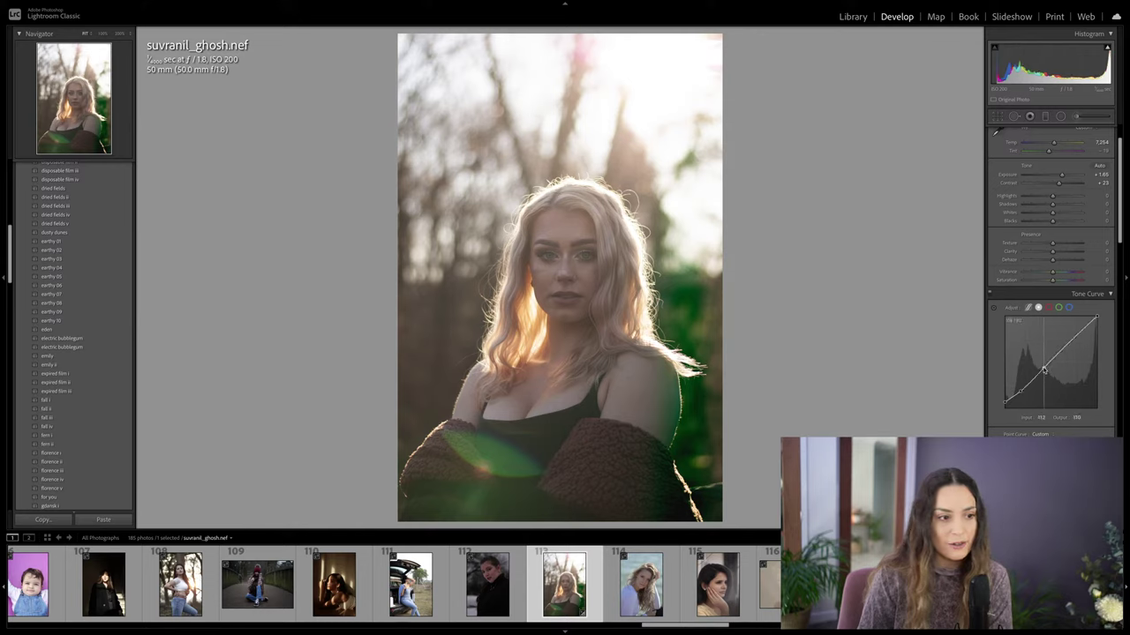
pyautogui.moveTo(1044, 375); pyautogui.dragTo(1044, 371)
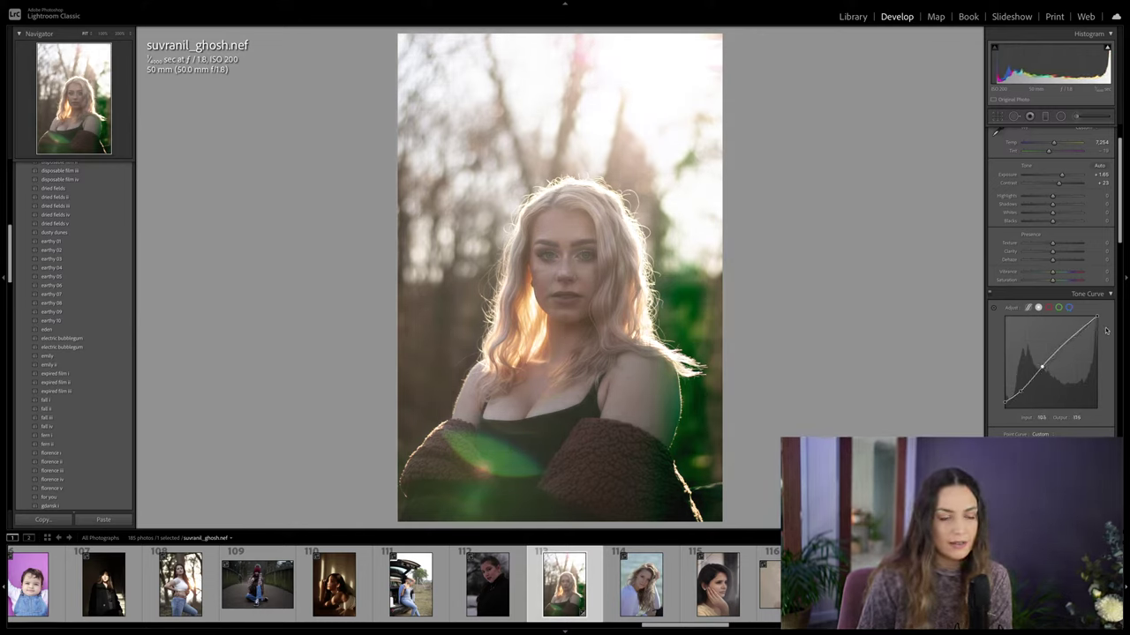
pyautogui.moveTo(1097, 317); pyautogui.dragTo(1101, 321)
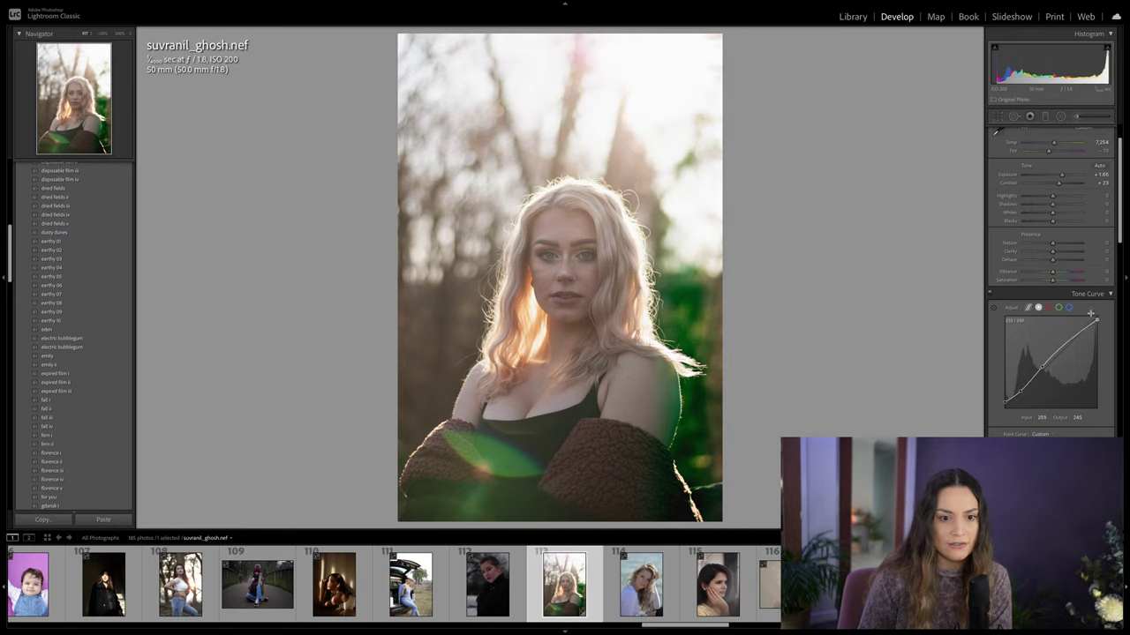
# Step: Reshape the Blue channel curve to add blue to the shadows and reduce it in highlights
pyautogui.click(1069, 307)
pyautogui.moveTo(1004, 407); pyautogui.dragTo(1028, 385)
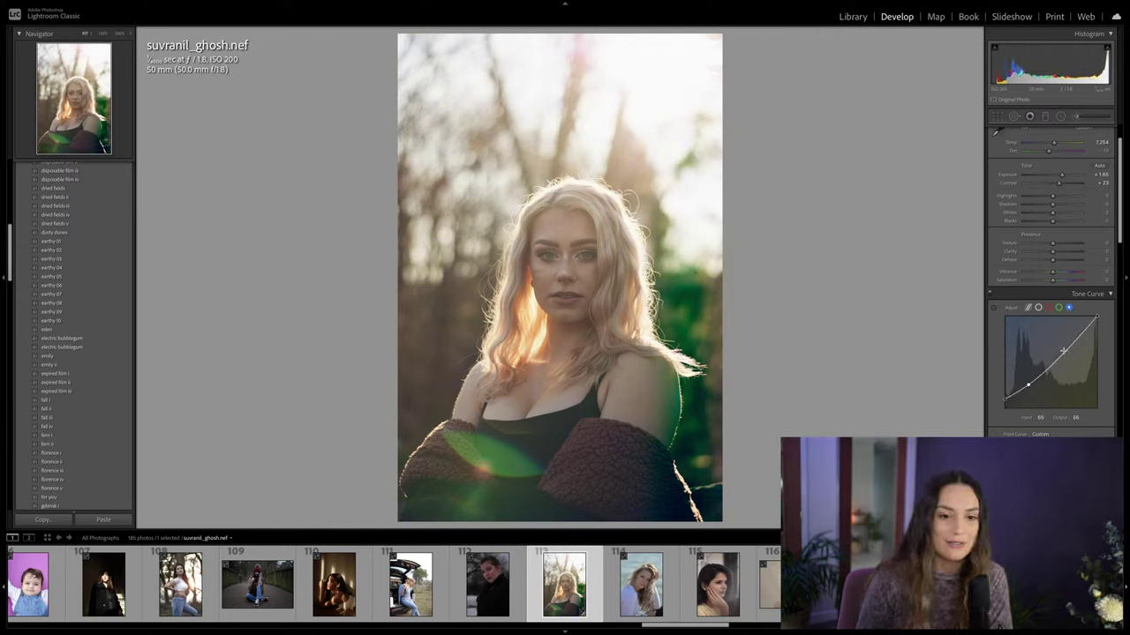
pyautogui.moveTo(1064, 348); pyautogui.dragTo(1063, 352)
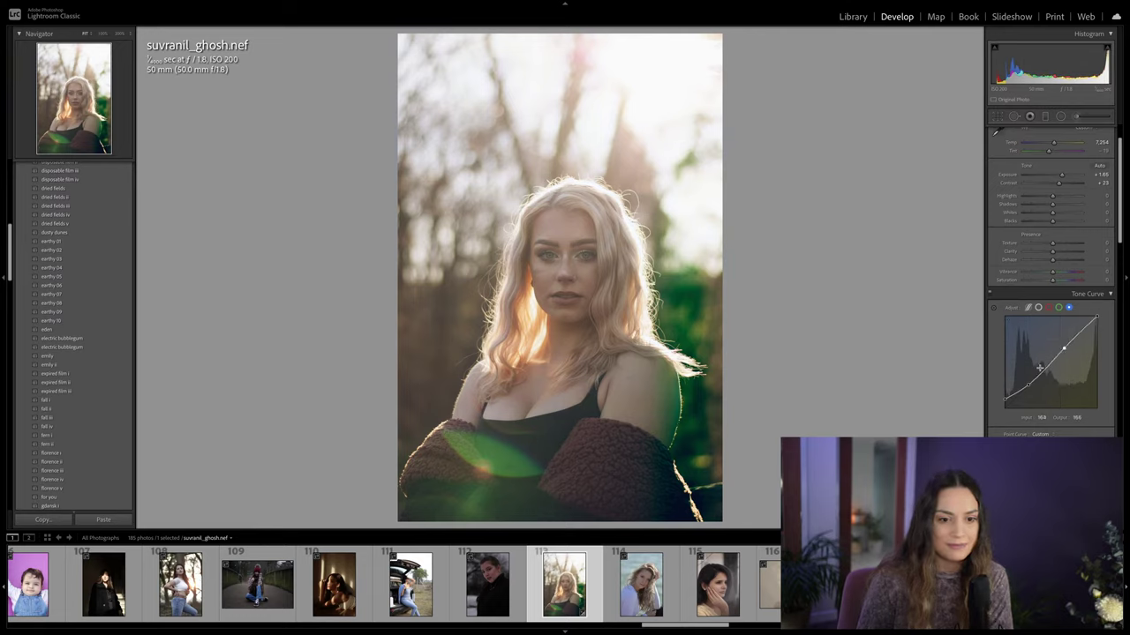
pyautogui.moveTo(1028, 385); pyautogui.dragTo(1030, 388)
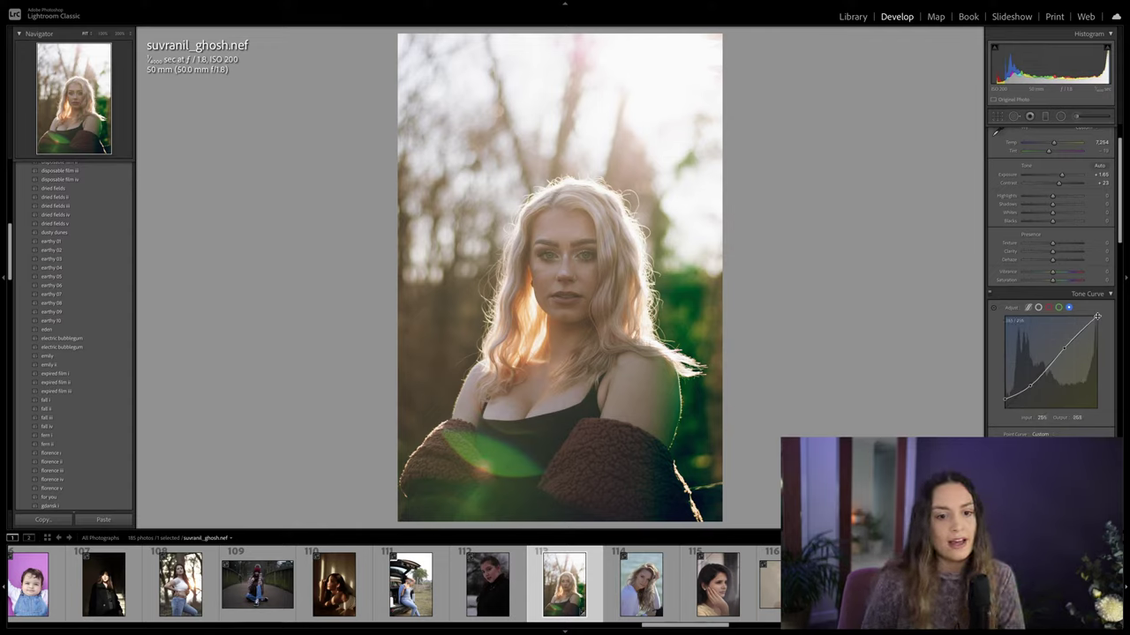
pyautogui.moveTo(1097, 317); pyautogui.dragTo(1112, 323)
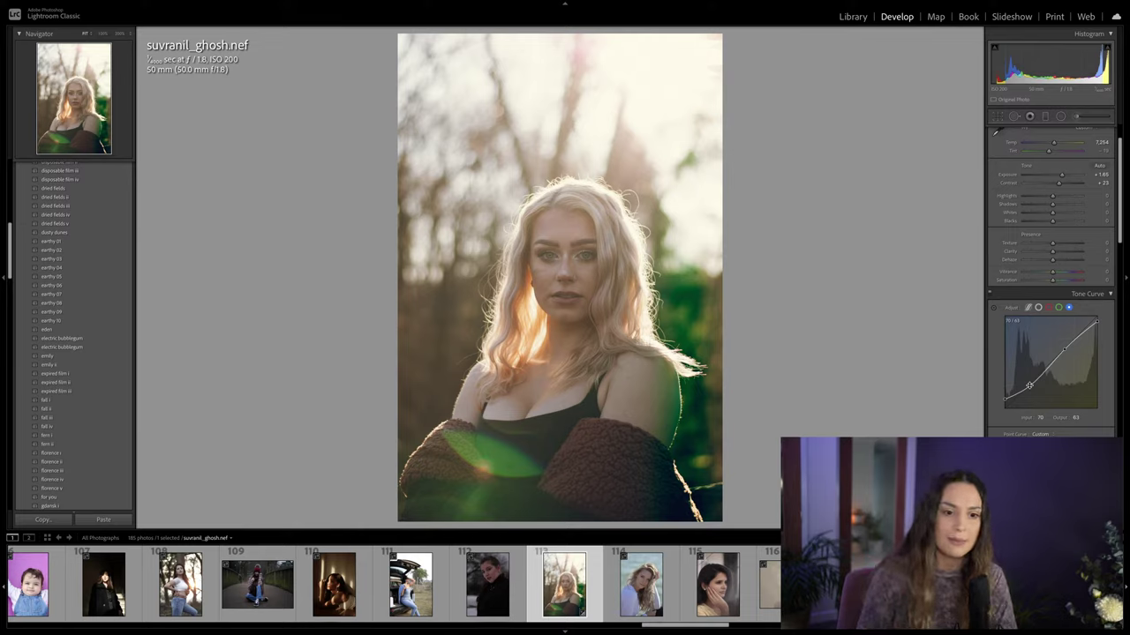
# Step: Cut green from the shadows, set Shadows +25, Whites −16 and Exposure +1.75
pyautogui.click(1058, 307)
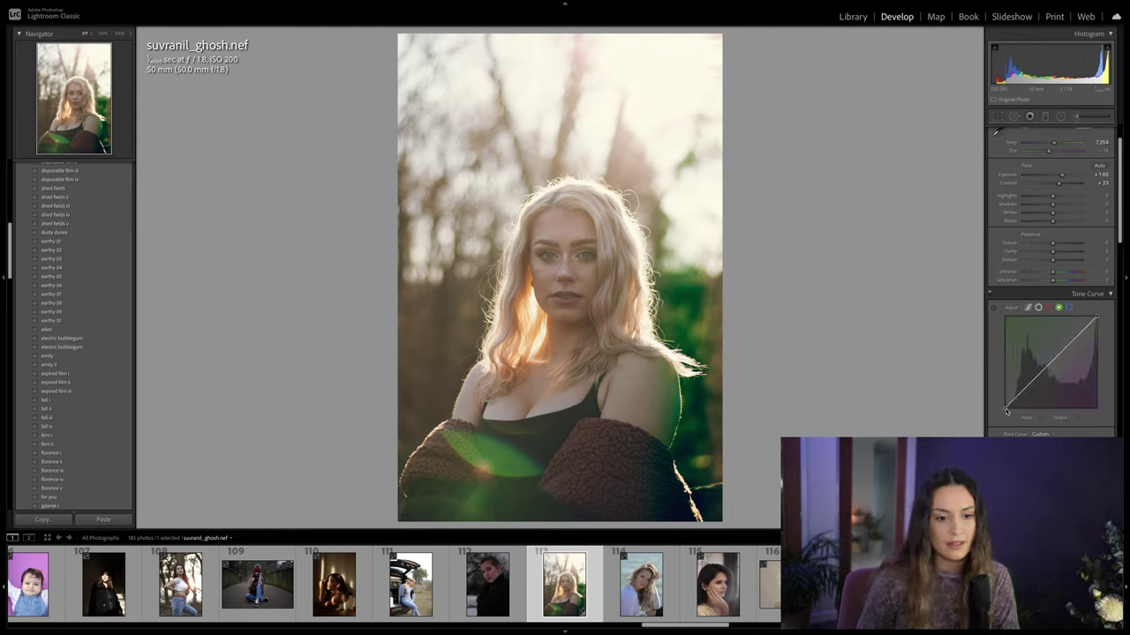
pyautogui.moveTo(1008, 403); pyautogui.dragTo(1008, 408)
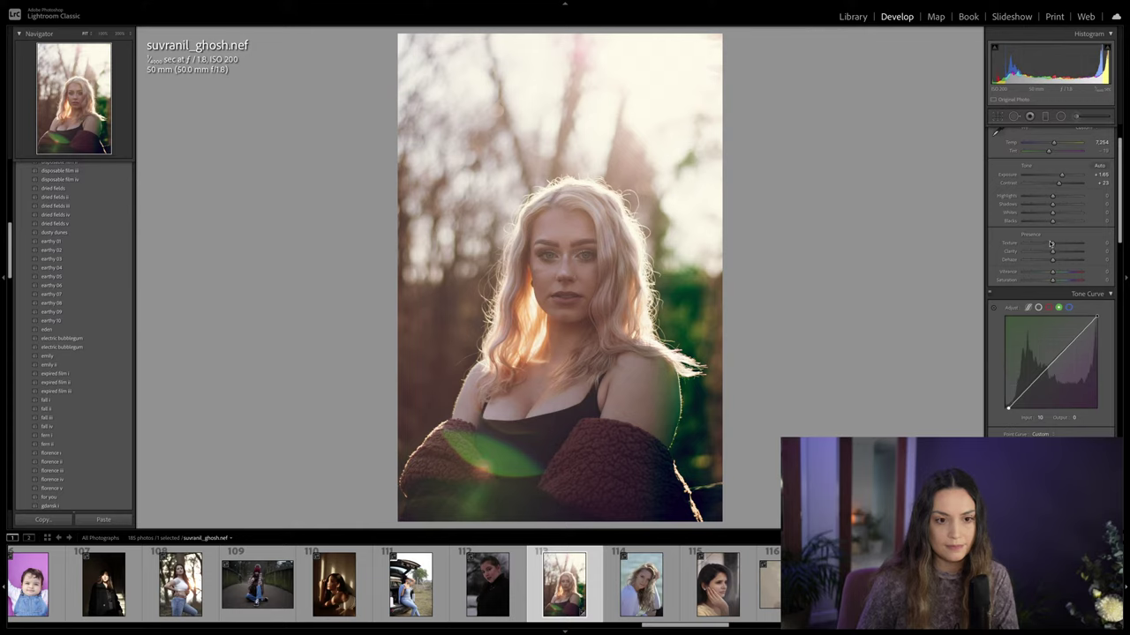
pyautogui.moveTo(1051, 204); pyautogui.dragTo(1039, 222)
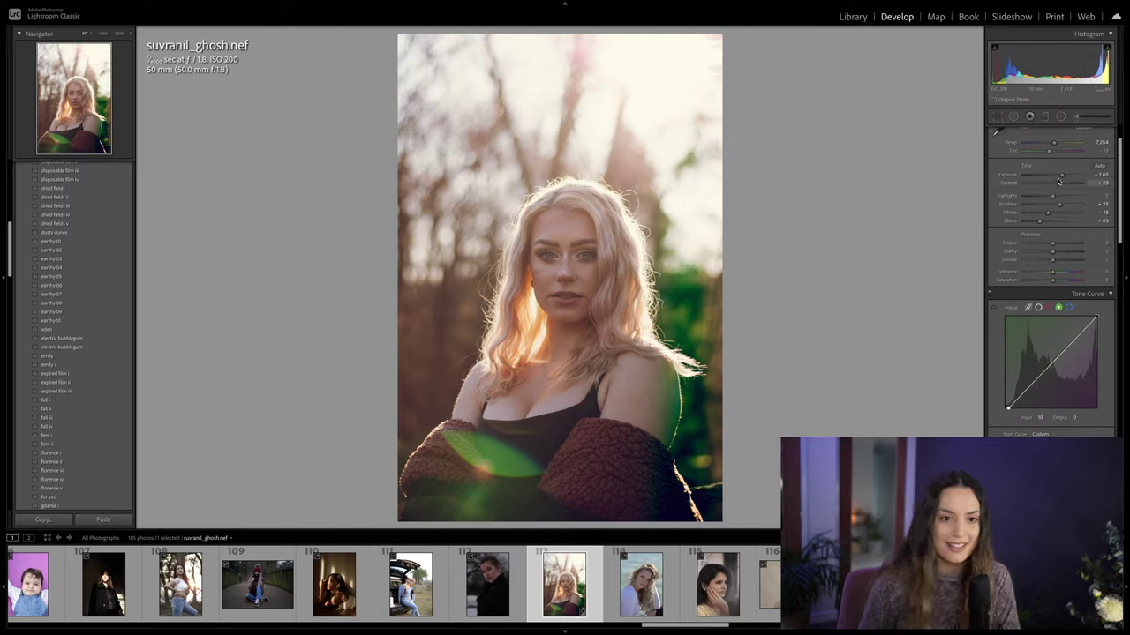
pyautogui.moveTo(1060, 175); pyautogui.dragTo(1061, 177)
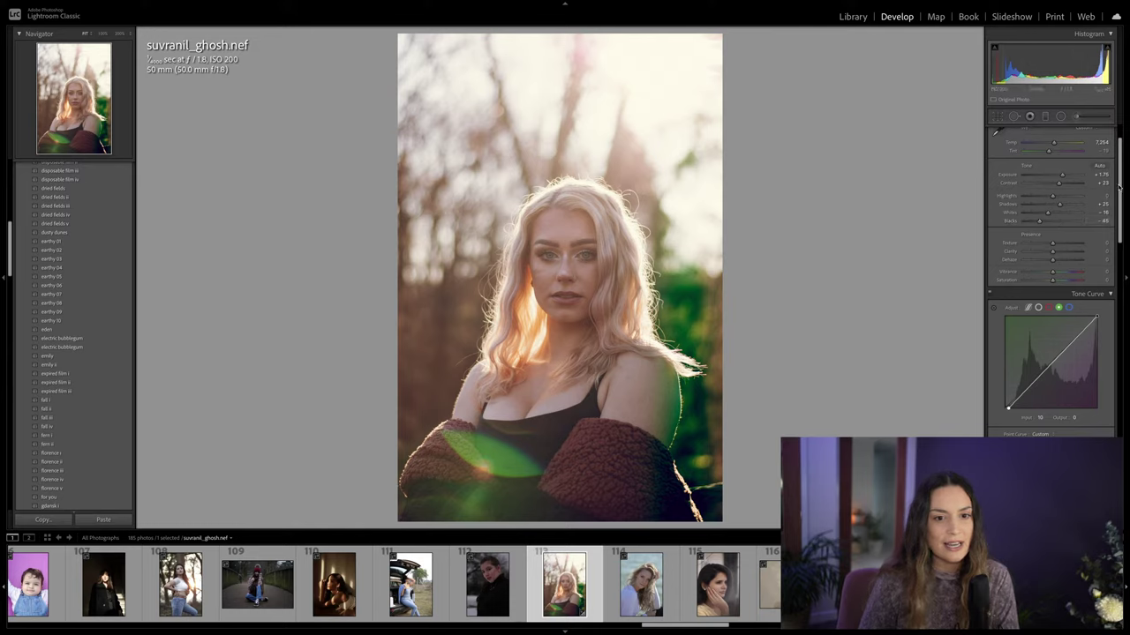
# Step: Color-grade midtones toward green-blue, shadows toward magenta and highlights slightly green
pyautogui.moveTo(1121, 185); pyautogui.dragTo(1126, 267)
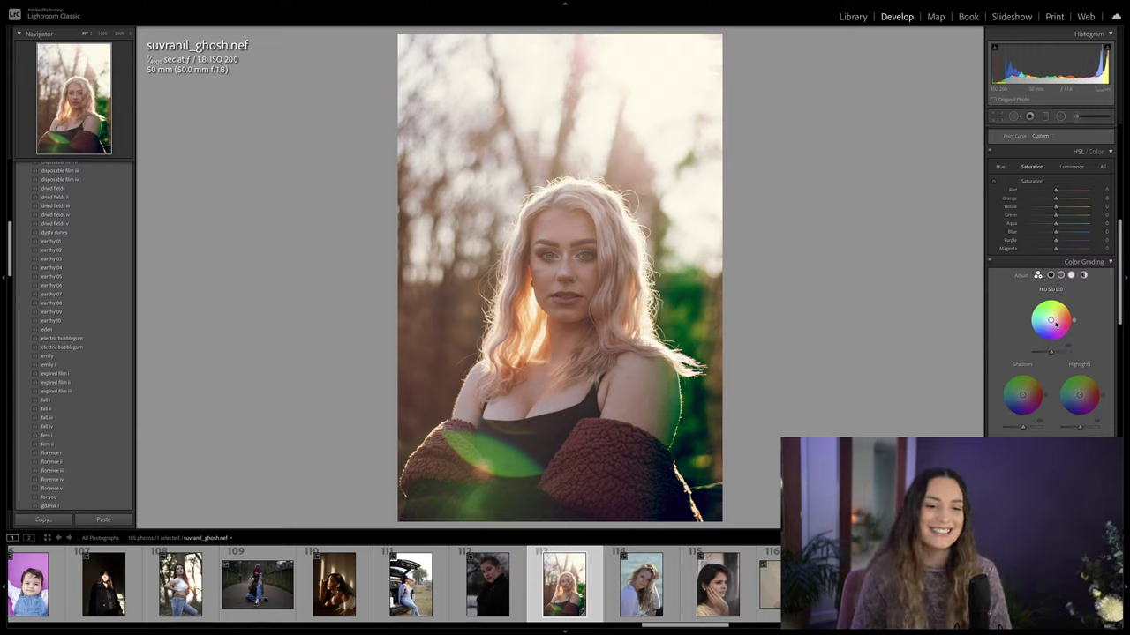
pyautogui.moveTo(1050, 322); pyautogui.dragTo(1047, 320)
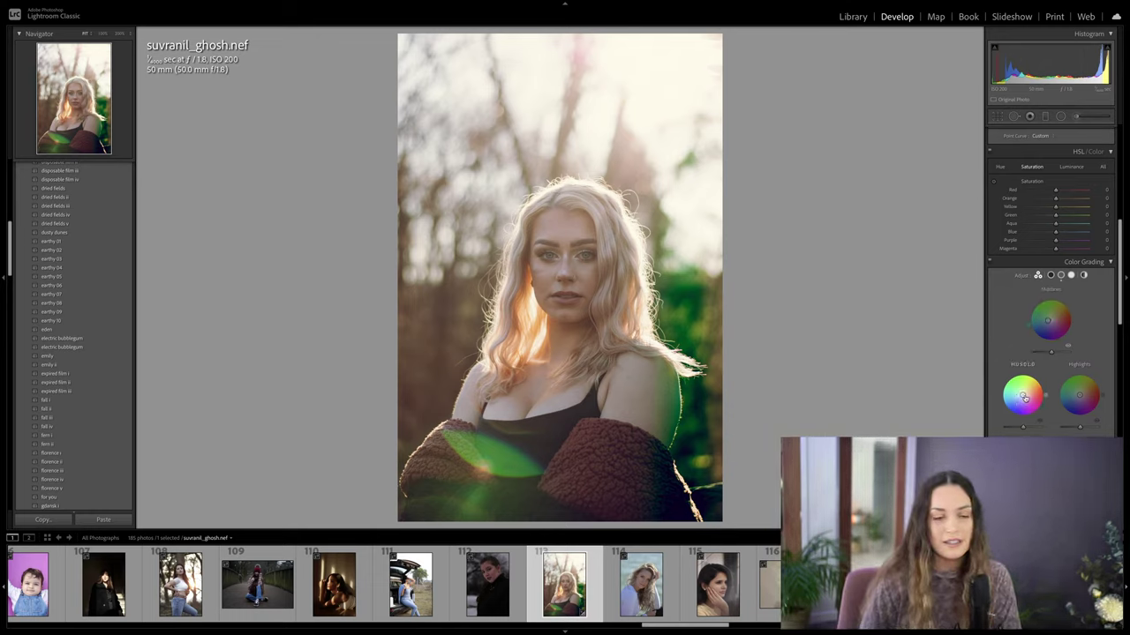
pyautogui.moveTo(1022, 396); pyautogui.dragTo(1024, 397)
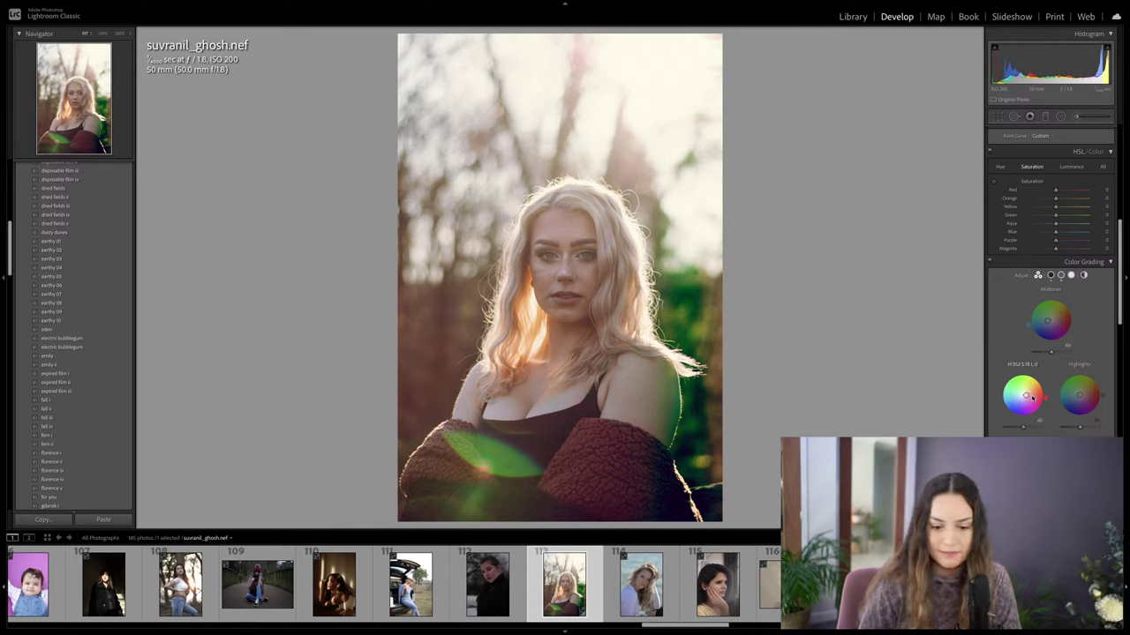
pyautogui.moveTo(1080, 398); pyautogui.dragTo(1082, 391)
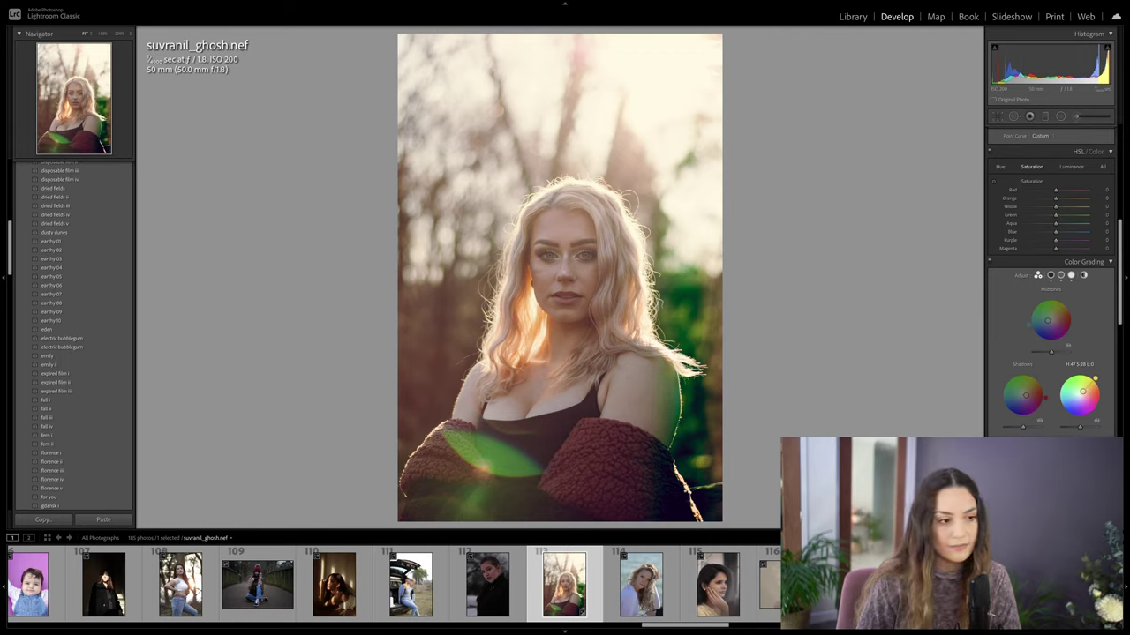
# Step: Raise Sharpening Amount to 79 and Radius to 1.8 in the Detail panel
pyautogui.scroll(-4, 1054, 398)
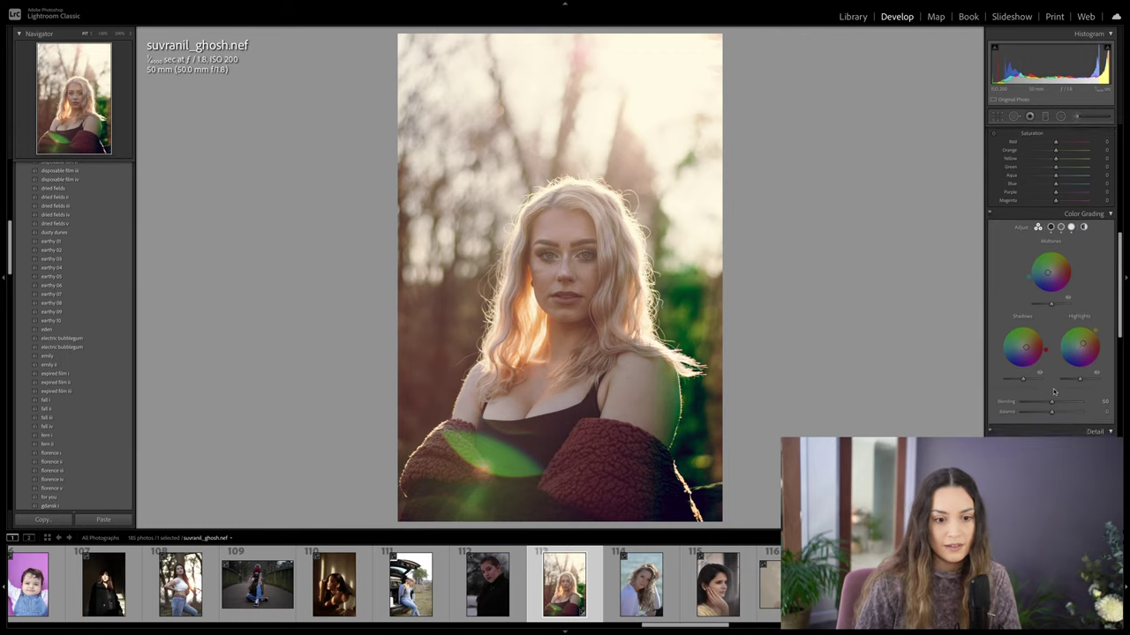
pyautogui.moveTo(1038, 390)
pyautogui.mouseDown()
pyautogui.moveTo(1054, 390)
pyautogui.moveTo(1046, 398)
pyautogui.mouseUp()
pyautogui.scroll(15, 1051, 307)
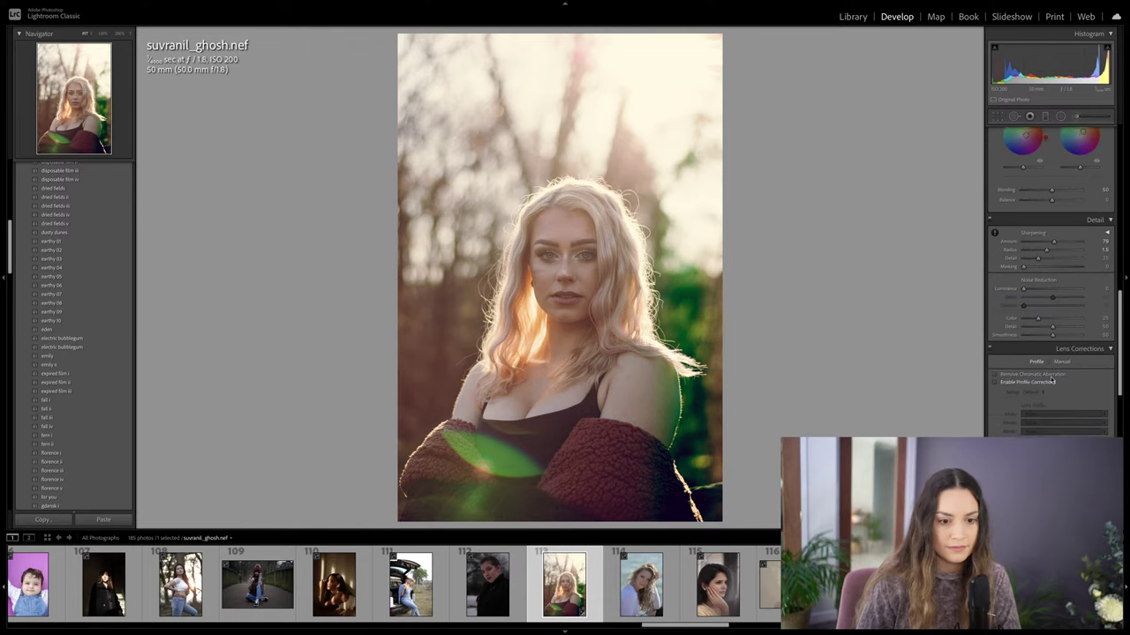
pyautogui.scroll(-1, 1050, 221)
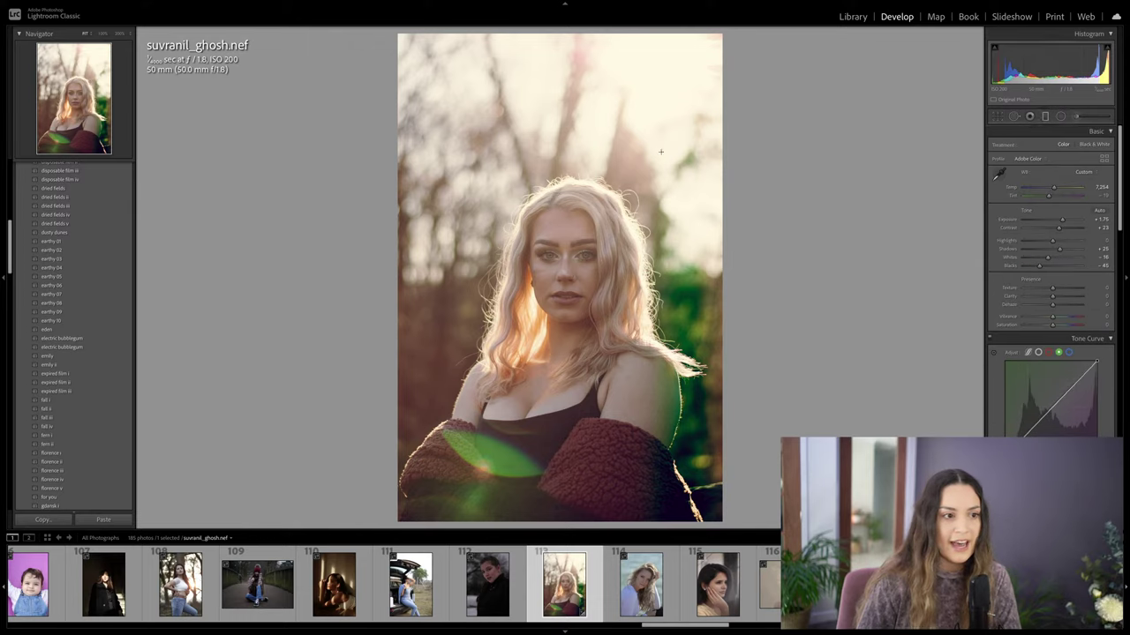
# Step: Add a diagonal Burn gradient mask with Temp 10, Exposure about −0.77 and Saturation 30
pyautogui.press('m')
pyautogui.moveTo(688, 142); pyautogui.dragTo(543, 217)
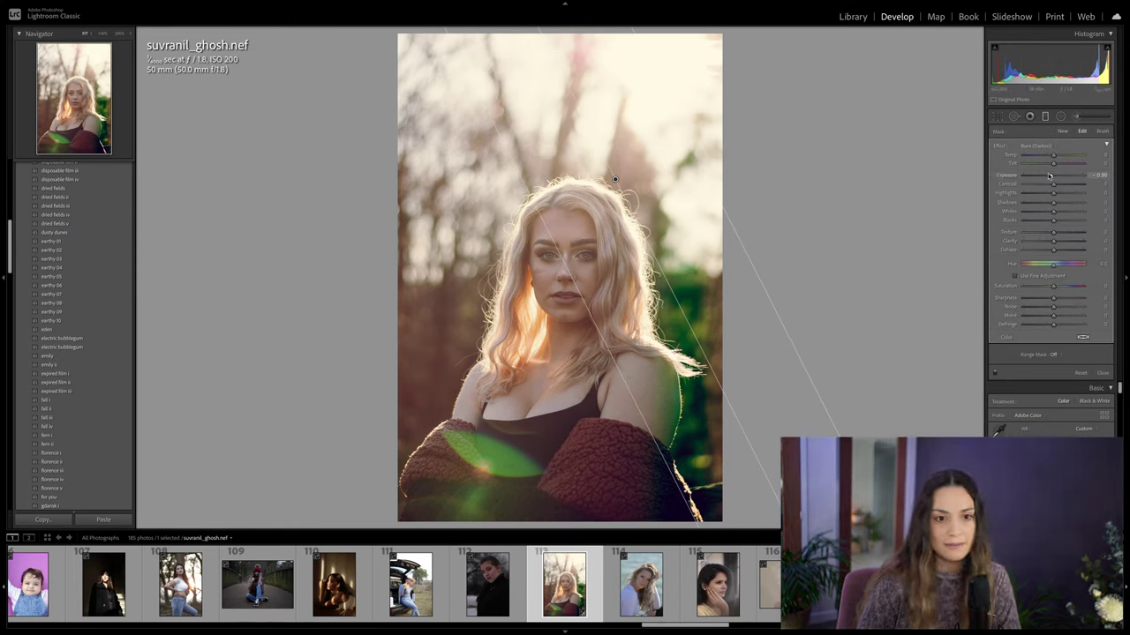
pyautogui.moveTo(1053, 154); pyautogui.dragTo(1047, 176)
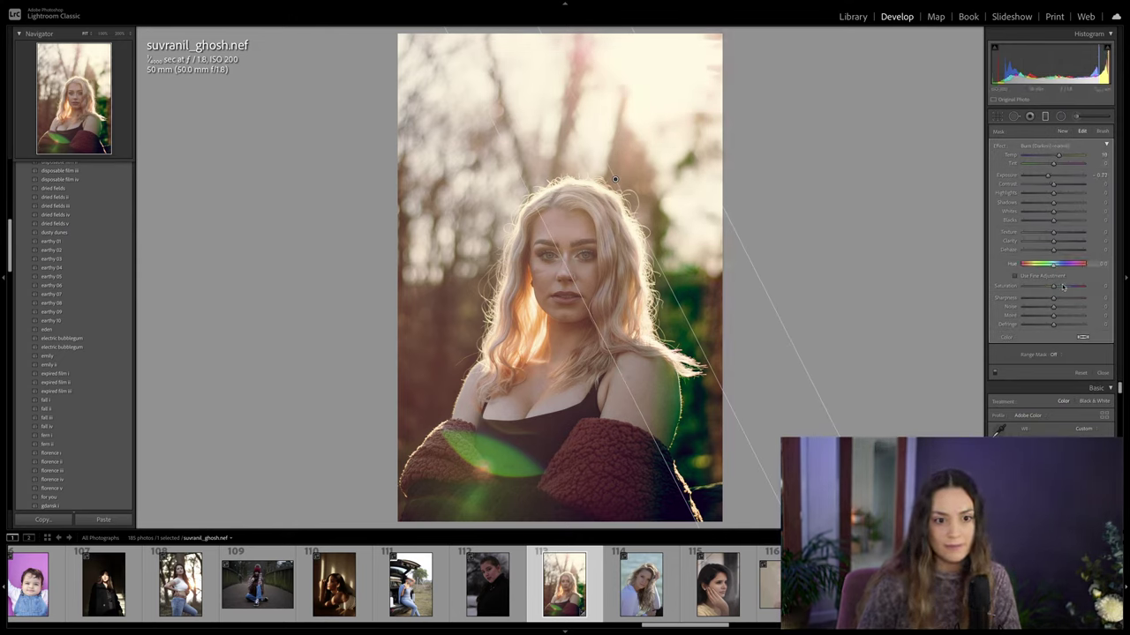
pyautogui.moveTo(1063, 287); pyautogui.dragTo(1066, 286)
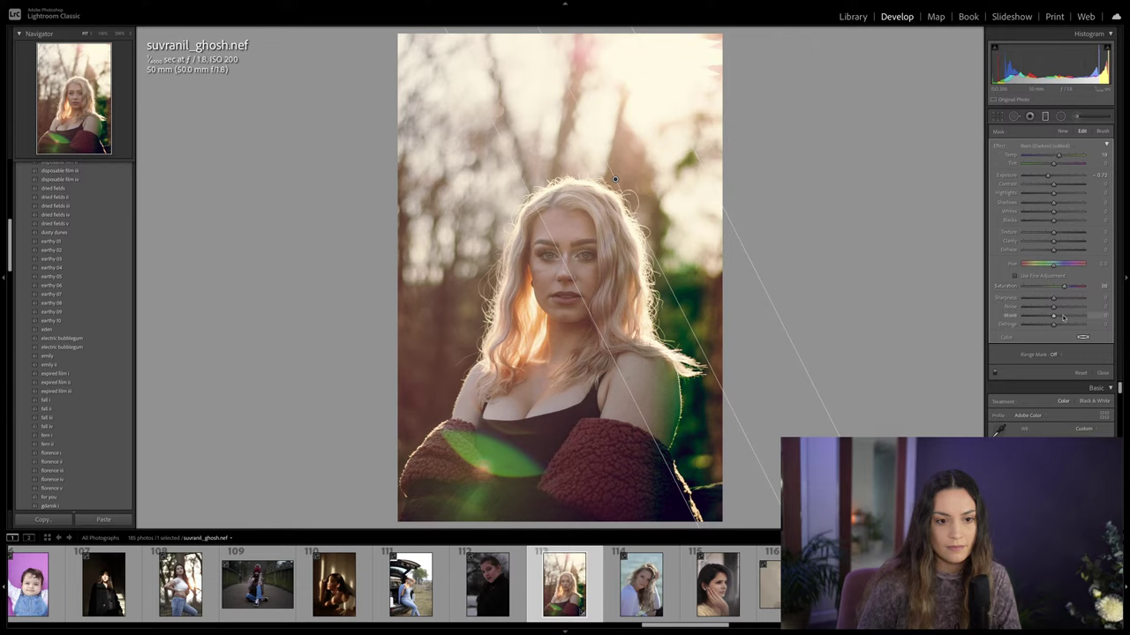
pyautogui.click(1082, 337)
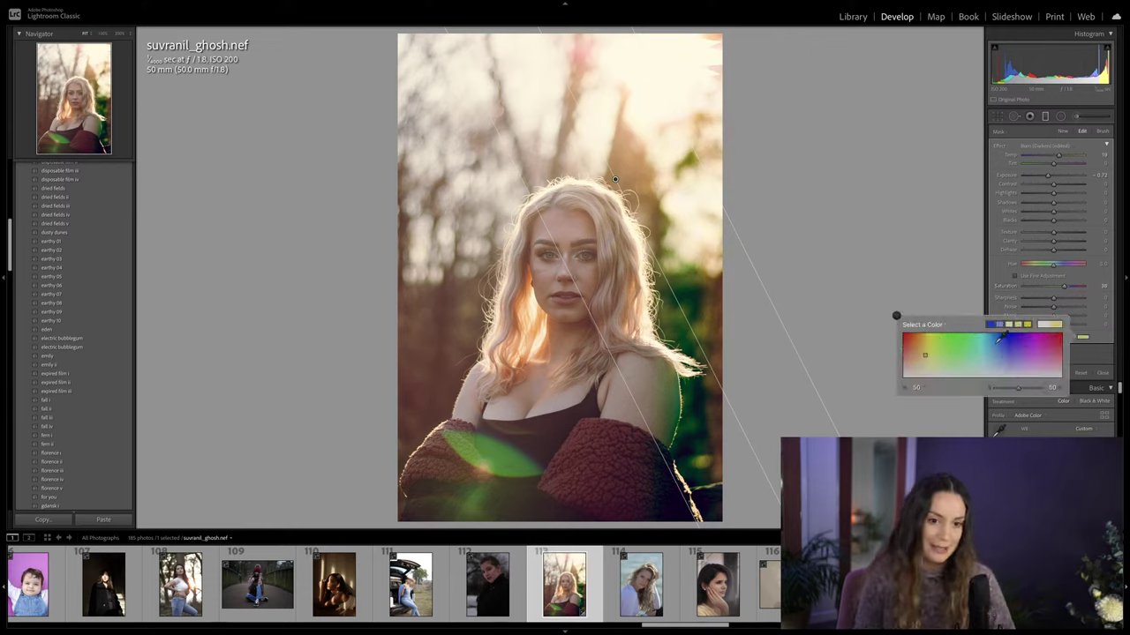
pyautogui.click(896, 316)
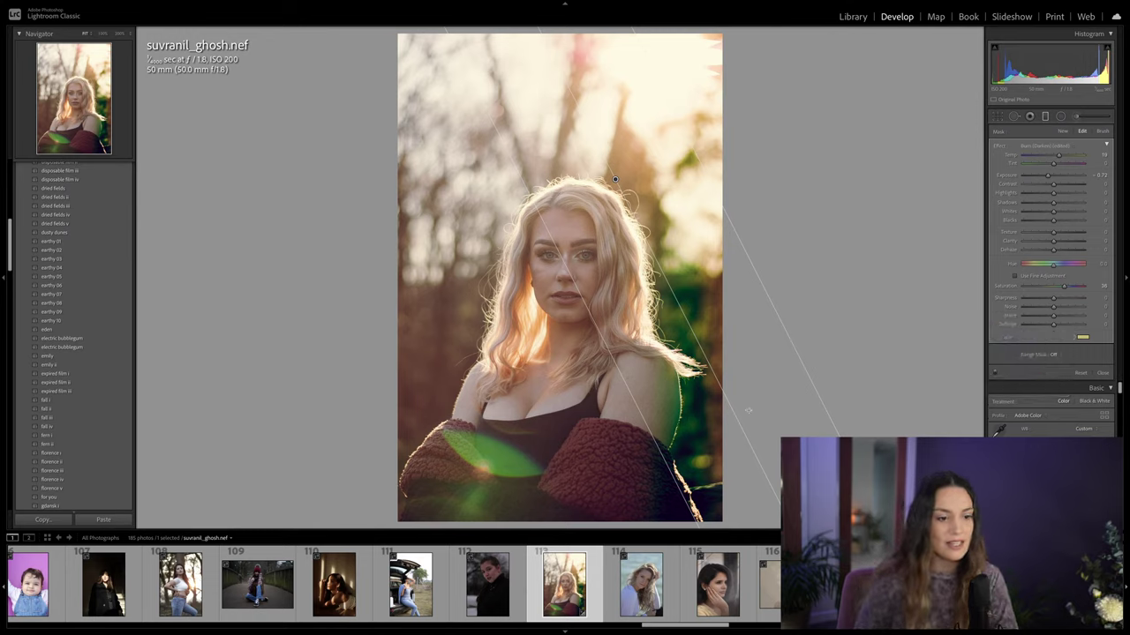
pyautogui.moveTo(736, 416); pyautogui.dragTo(697, 366)
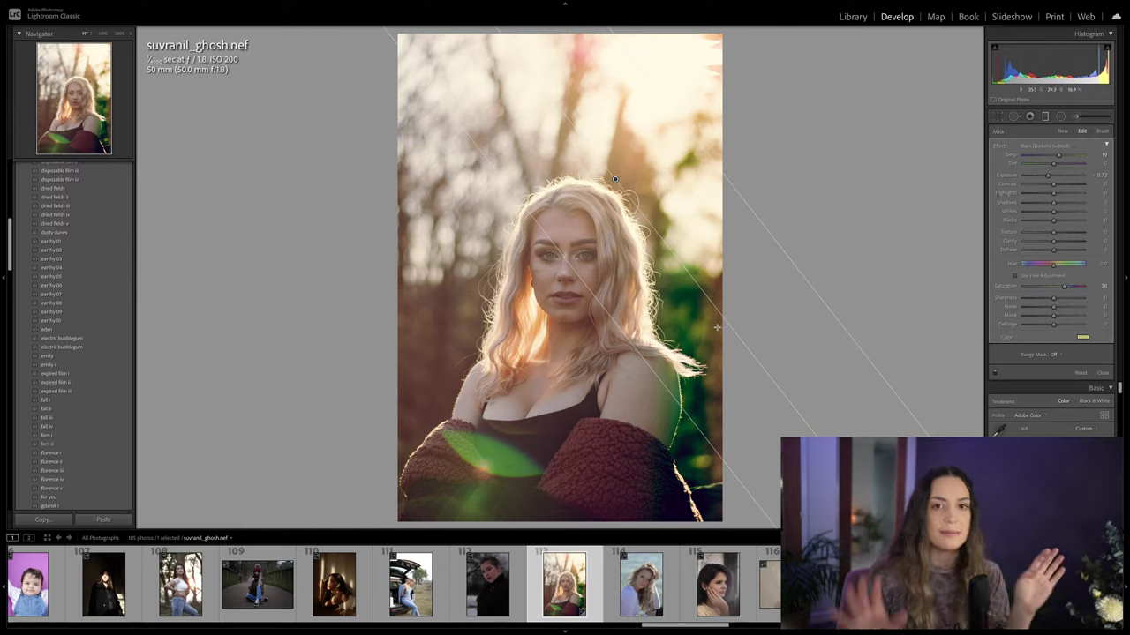
pyautogui.press('m')
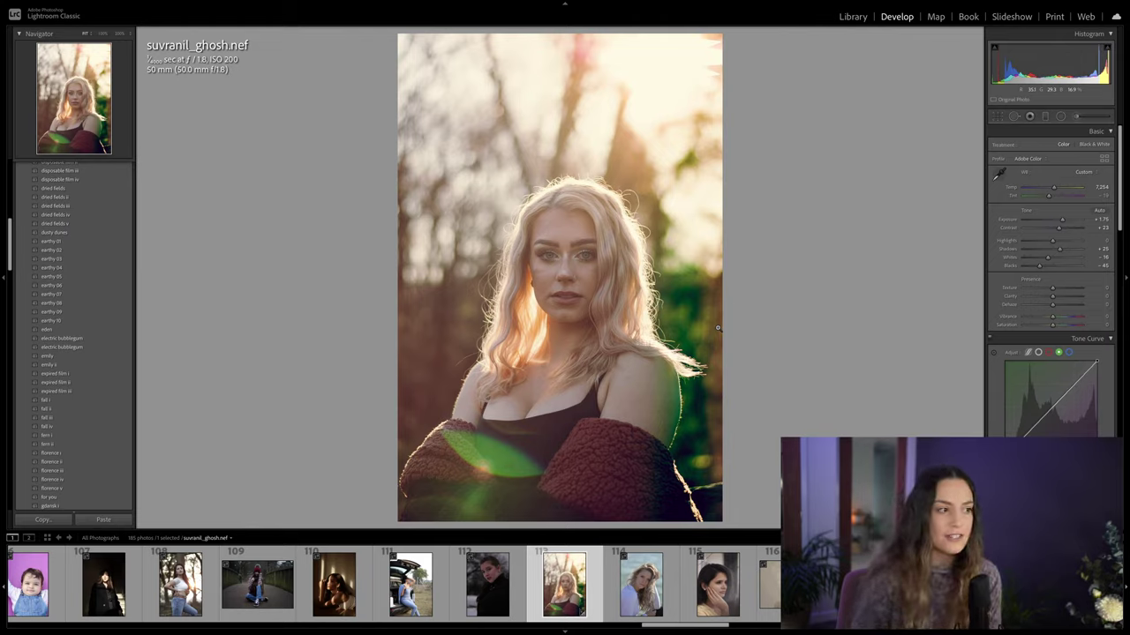
# Step: Compare Before/After with the \ key, then bring up edinaimagery.nef from the filmstrip
pyautogui.press('\\')
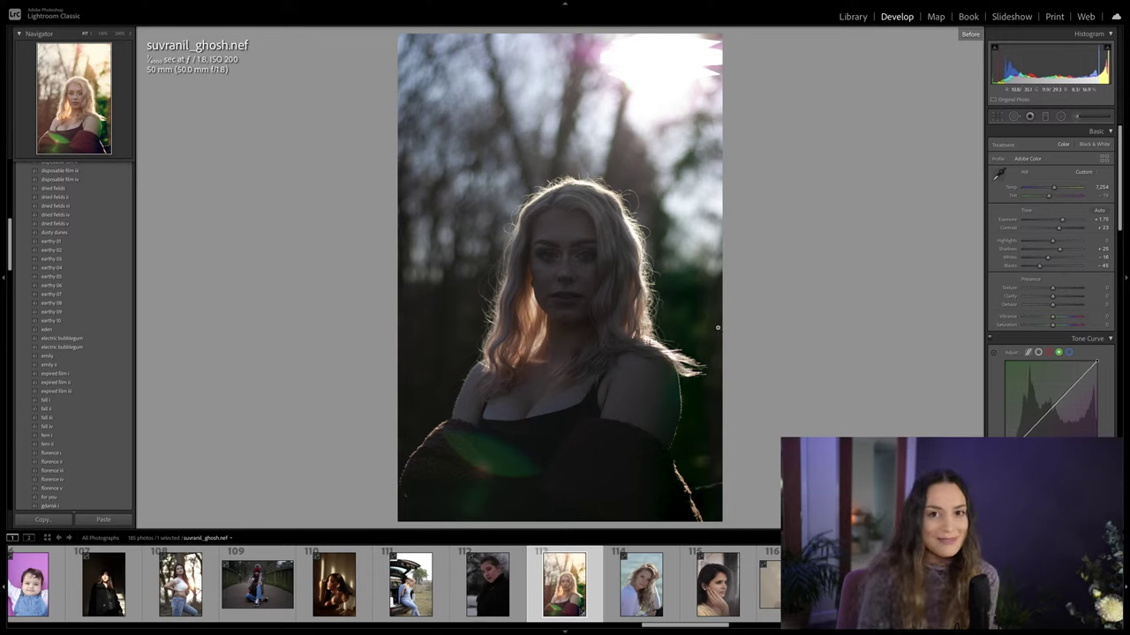
pyautogui.press('\\')
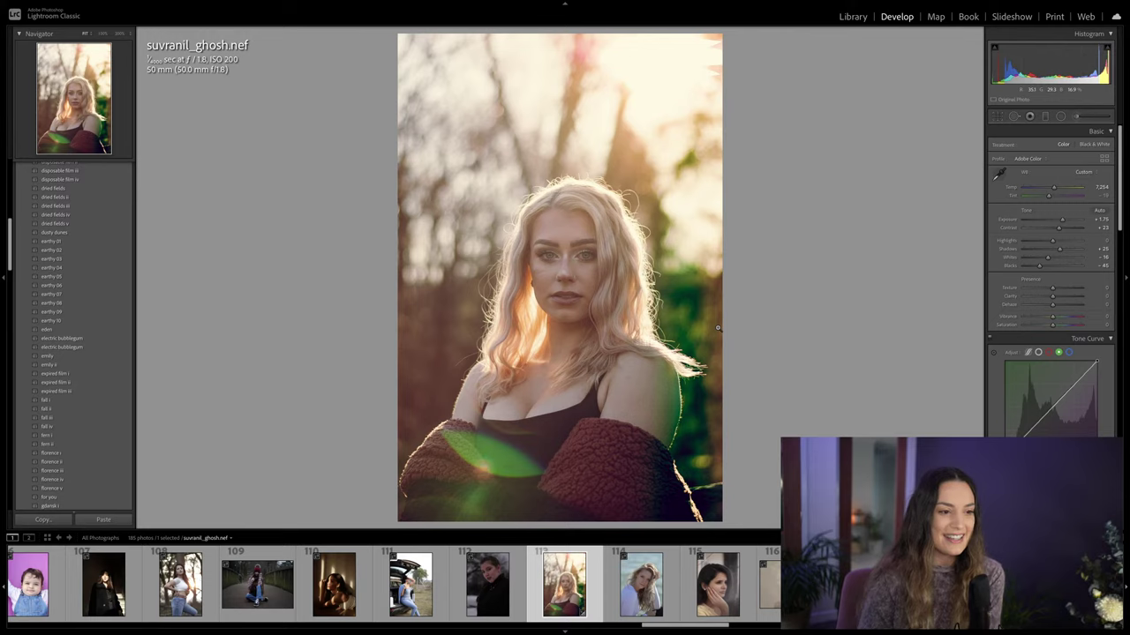
pyautogui.press('\\')
pyautogui.press('\\')
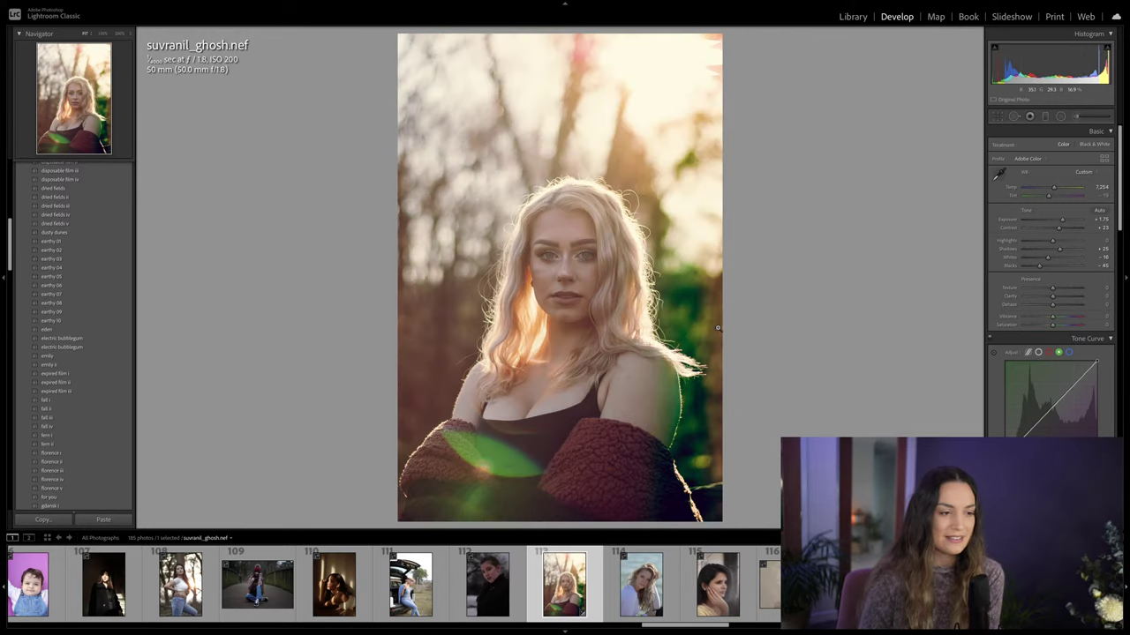
pyautogui.press('\\')
pyautogui.press('\\')
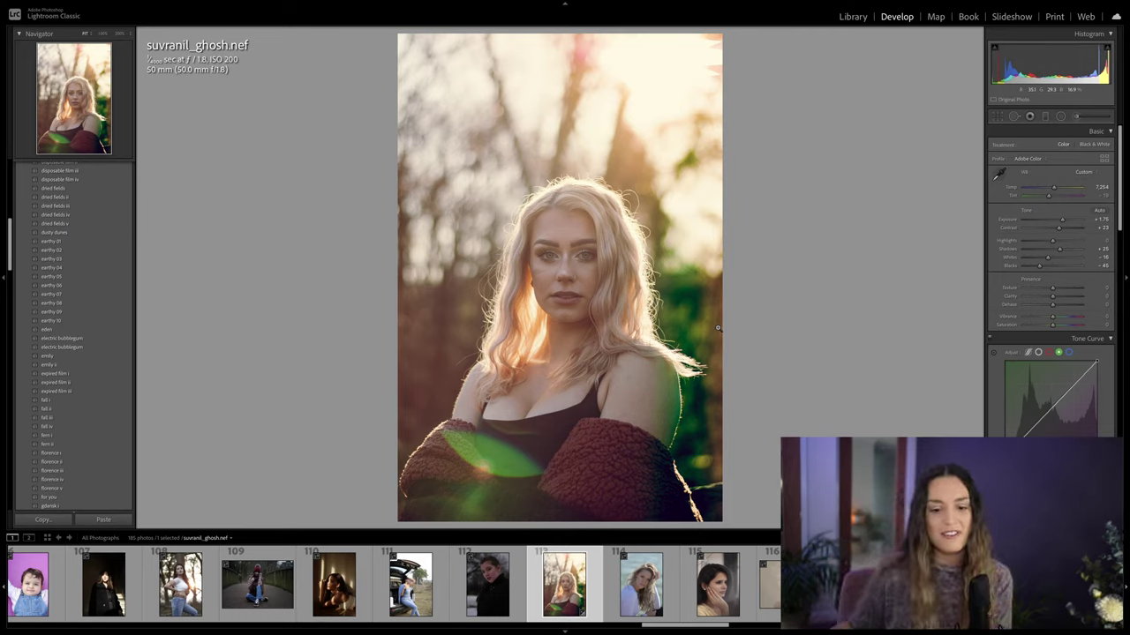
pyautogui.moveTo(699, 627); pyautogui.dragTo(371, 622)
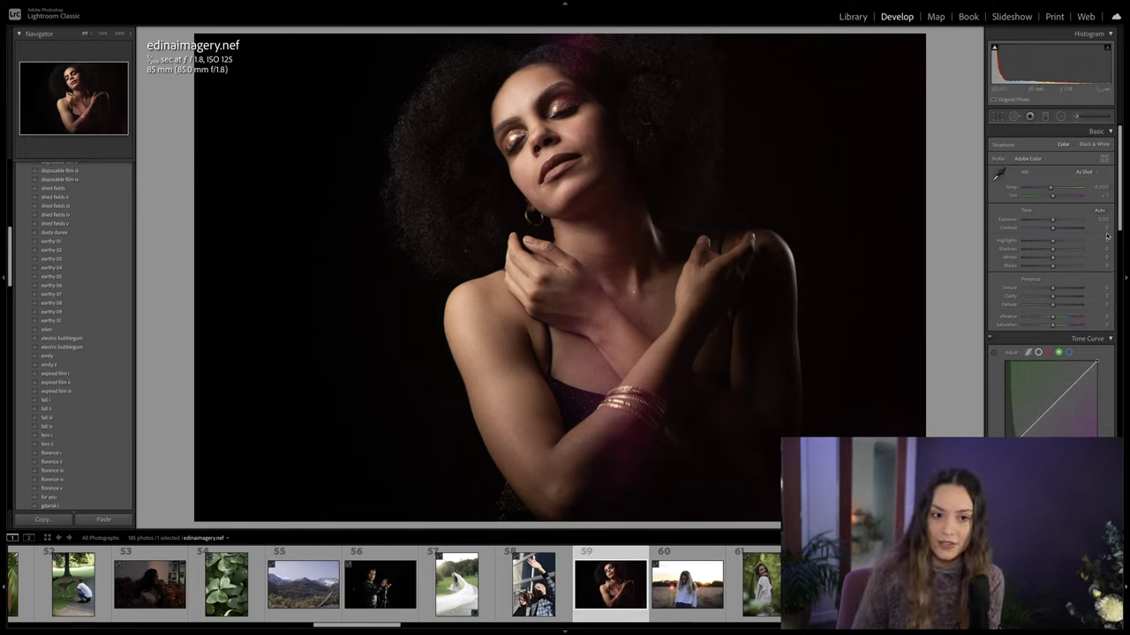
# Step: Lift the midtones on a point tone curve, then set Exposure +0.35 and Highlights −14
pyautogui.click(1038, 352)
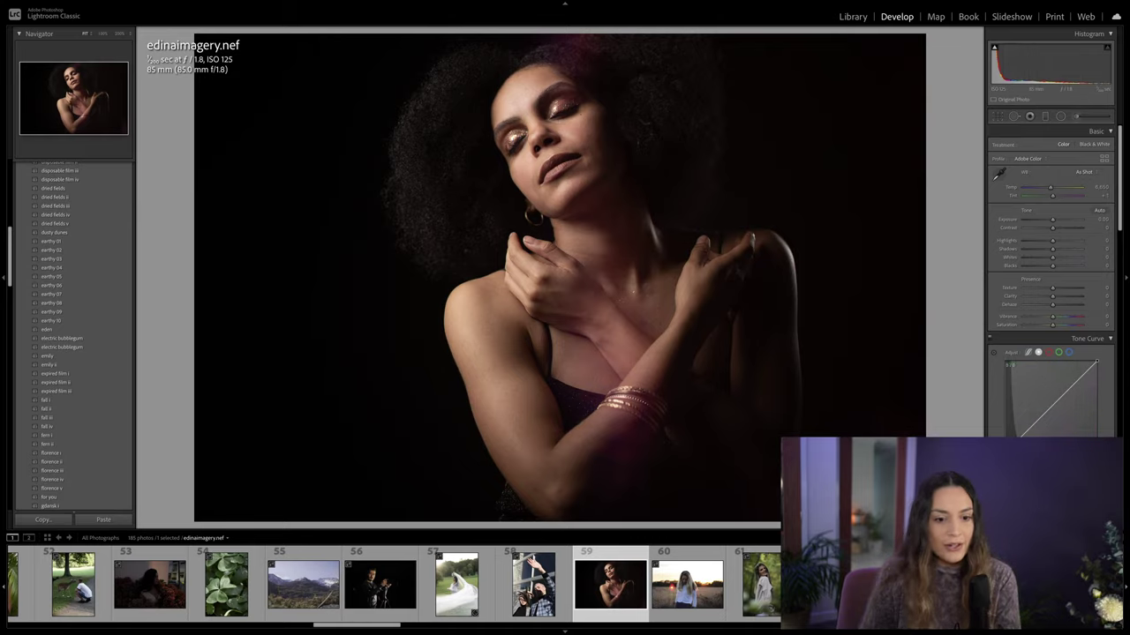
pyautogui.moveTo(1008, 450); pyautogui.dragTo(1007, 432)
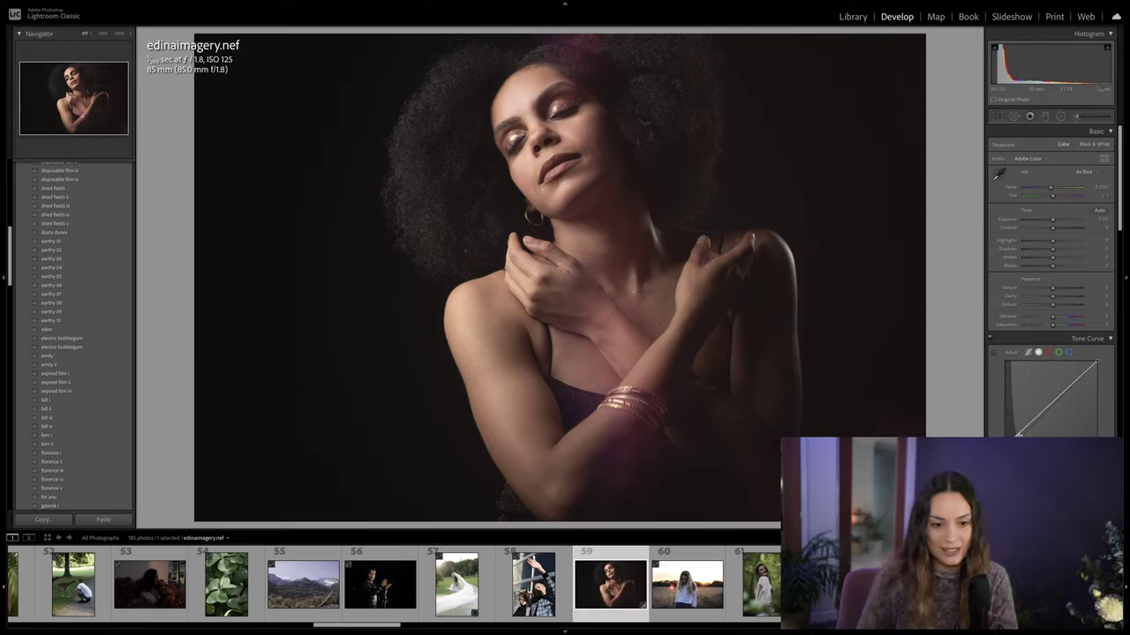
pyautogui.moveTo(1016, 432); pyautogui.dragTo(1021, 434)
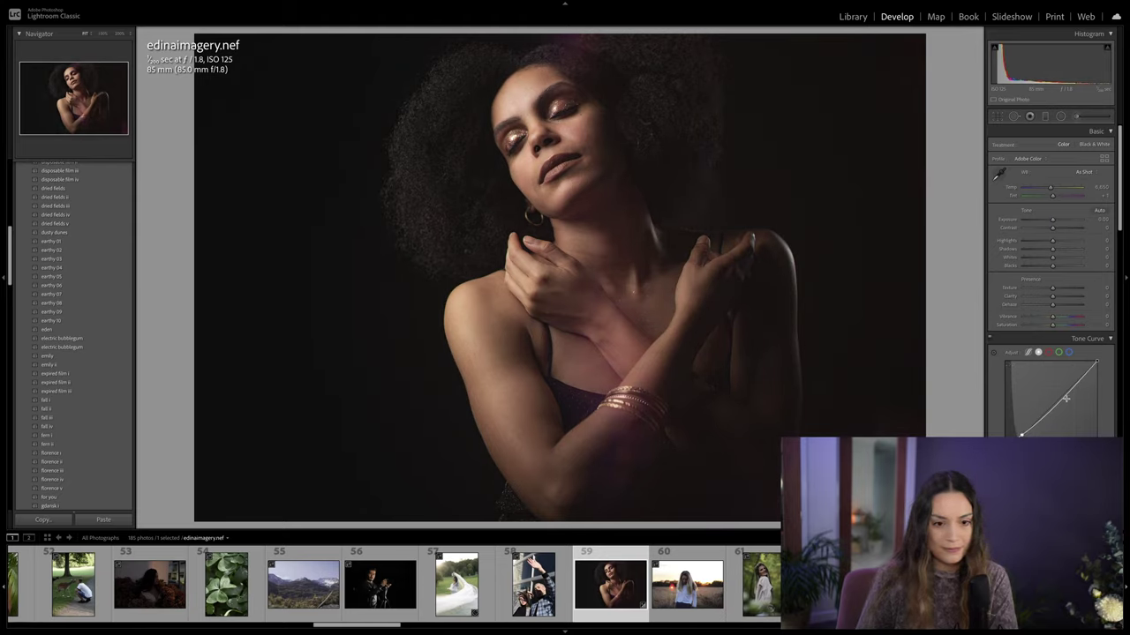
pyautogui.moveTo(1060, 400); pyautogui.dragTo(1057, 400)
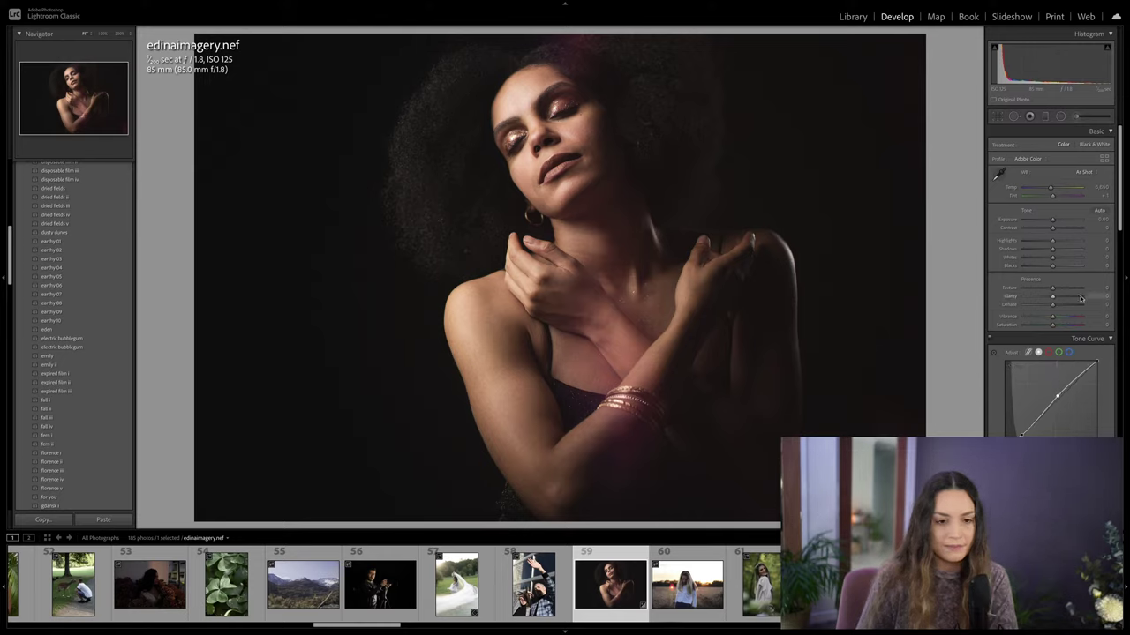
pyautogui.scroll(-2, 1049, 225)
pyautogui.moveTo(1052, 199); pyautogui.dragTo(1050, 243)
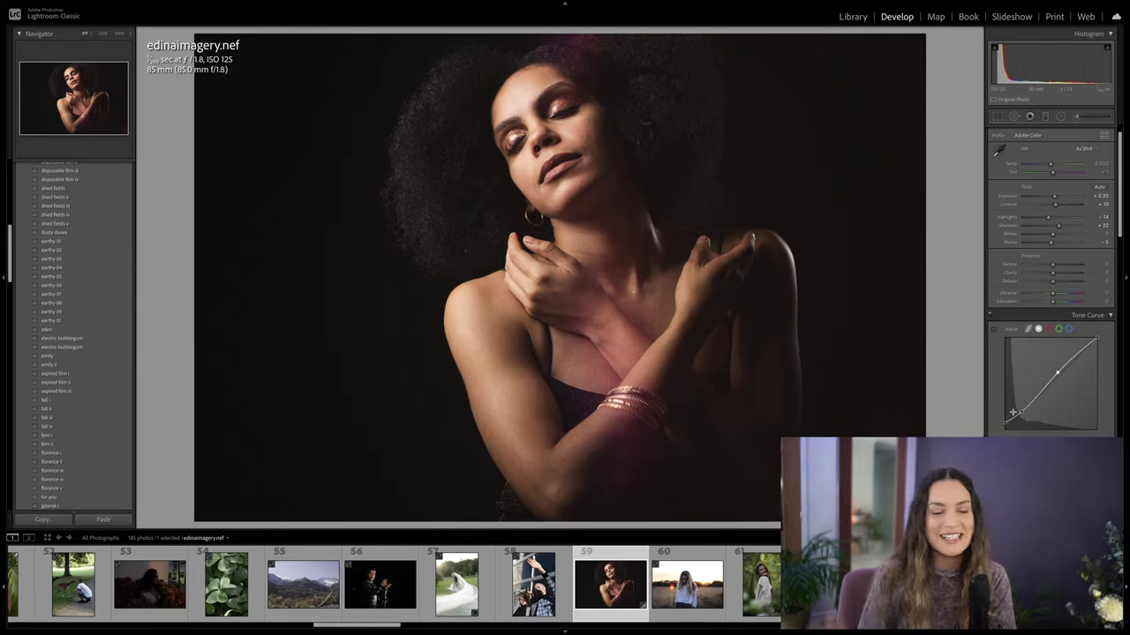
pyautogui.scroll(-1, 1027, 407)
# Step: Boost HSL saturation: Red to +42, Orange +7 and Yellow nudged up to +6
pyautogui.scroll(-5, 1027, 407)
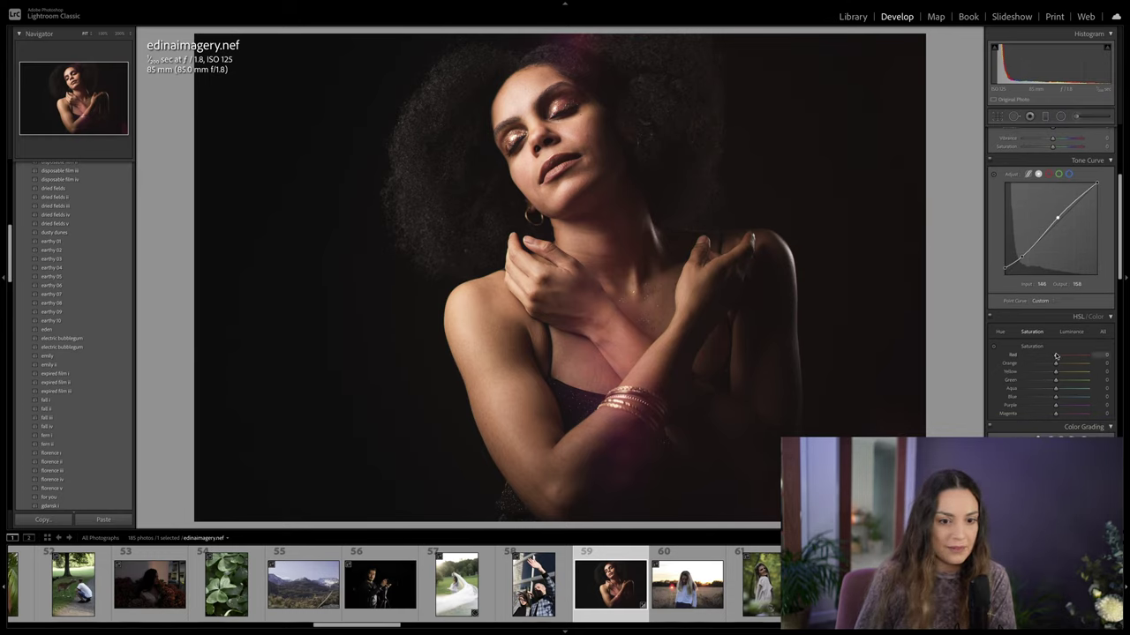
pyautogui.moveTo(1055, 354); pyautogui.dragTo(1068, 356)
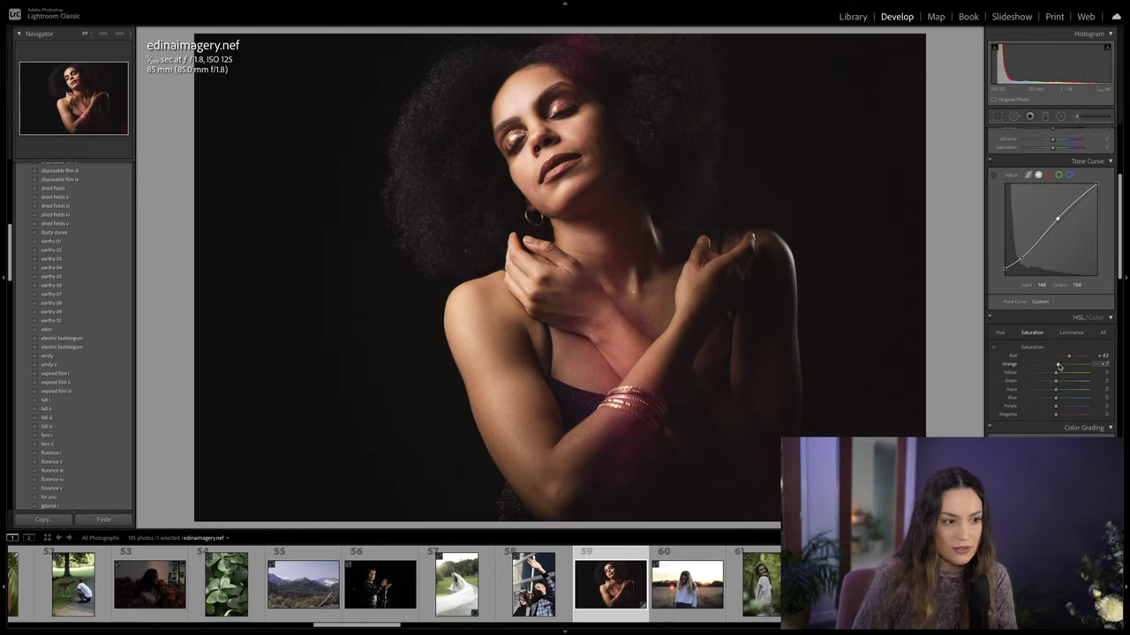
pyautogui.click(1058, 371)
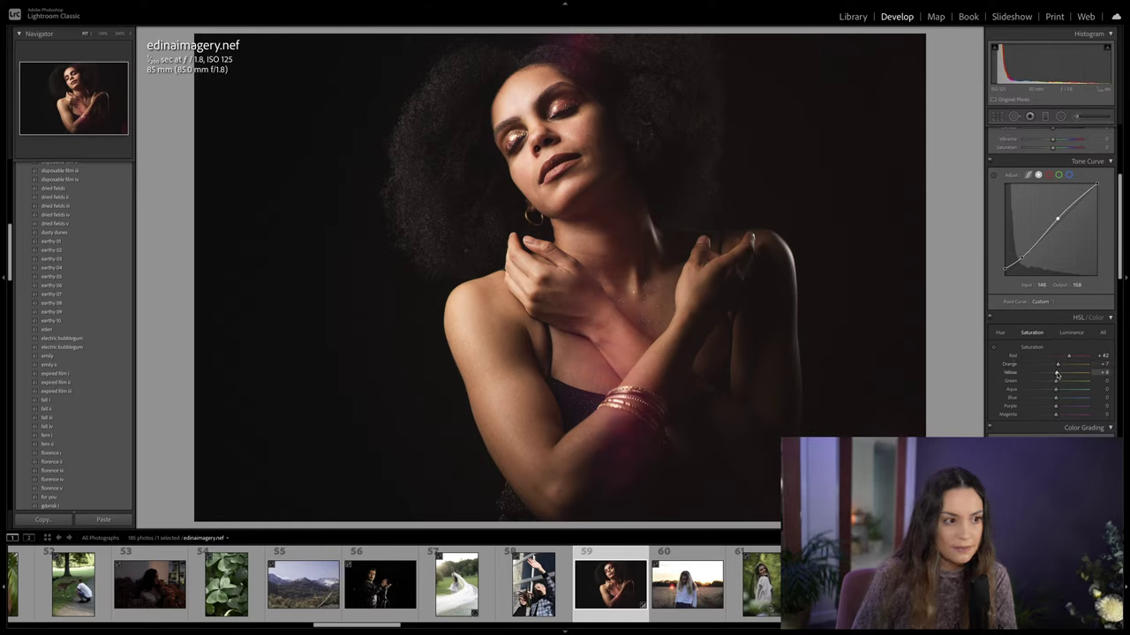
# Step: Raise Orange luminance to +11 in the HSL Luminance tab
pyautogui.scroll(-1, 1055, 362)
pyautogui.click(1071, 321)
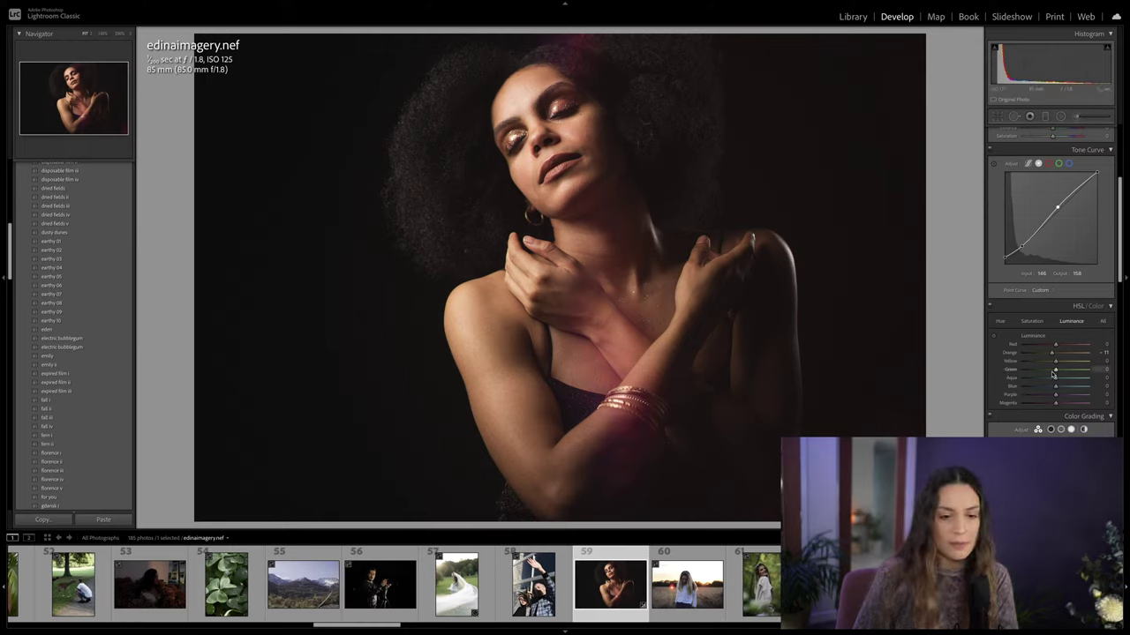
pyautogui.scroll(-2, 1033, 357)
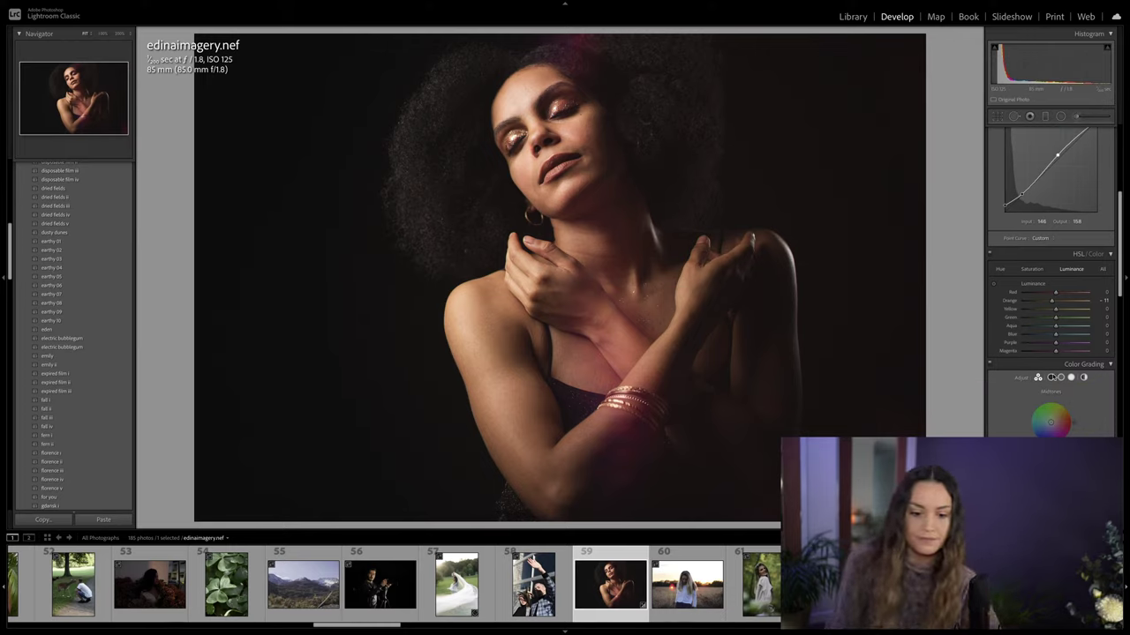
pyautogui.scroll(-2, 1057, 377)
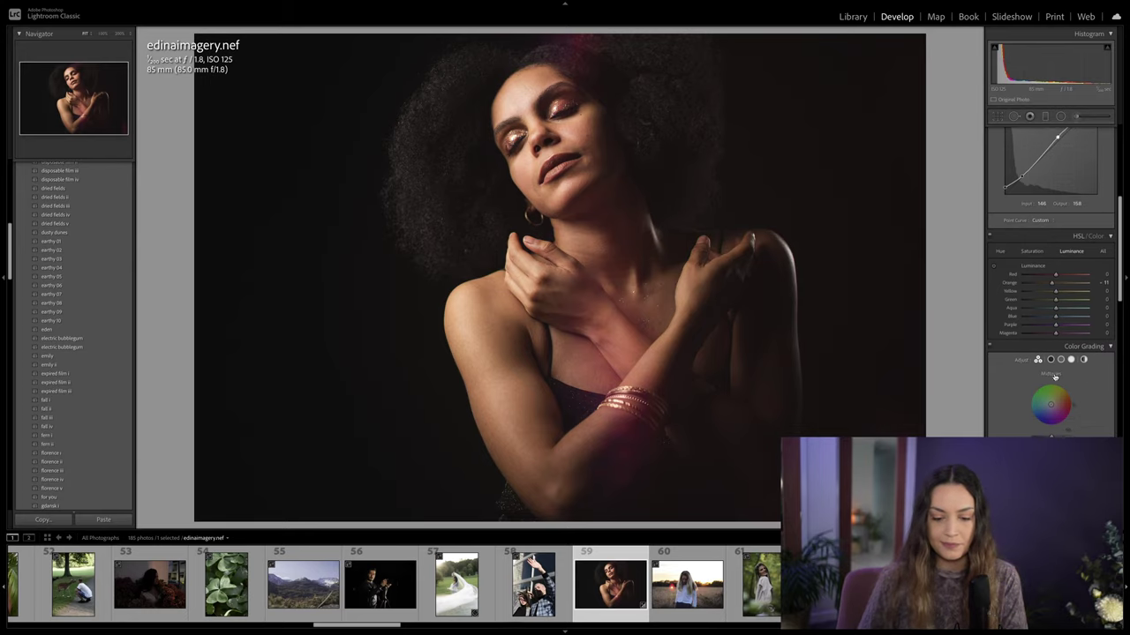
pyautogui.scroll(-1, 1058, 377)
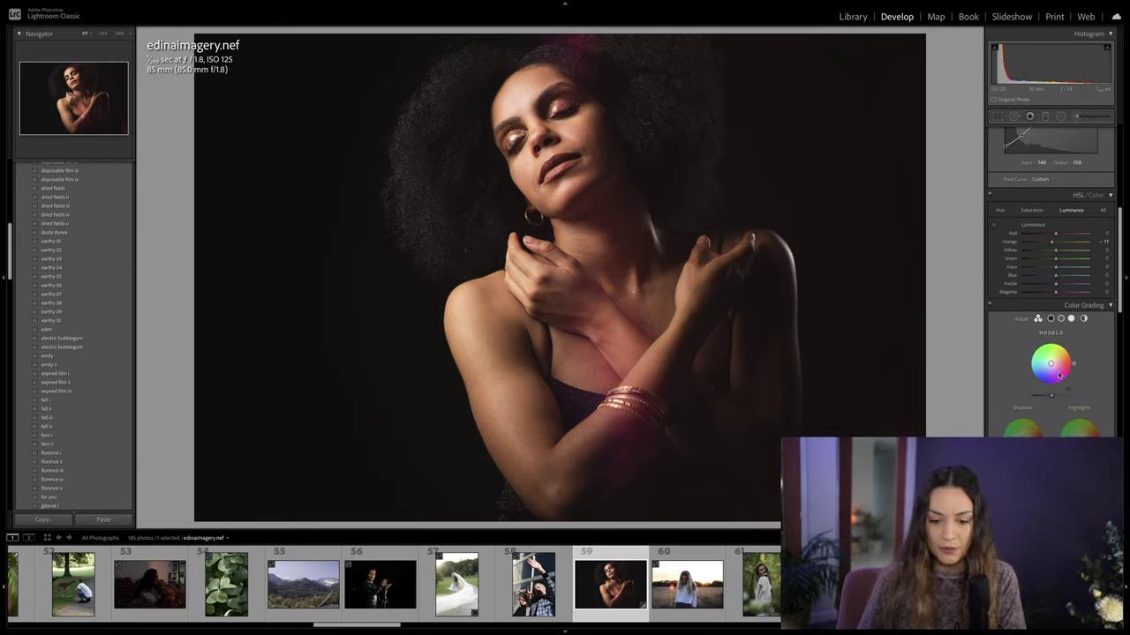
pyautogui.scroll(-1, 1058, 378)
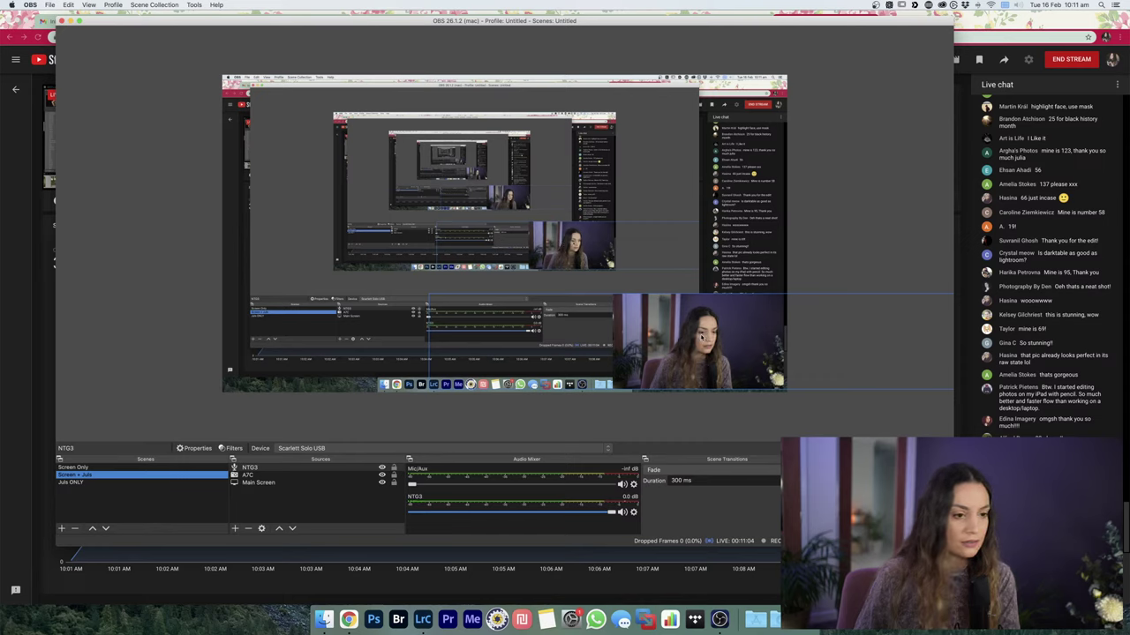
# Step: Drag the webcam overlay from the right side to the bottom-left corner of the preview
pyautogui.moveTo(680, 340); pyautogui.dragTo(309, 338)
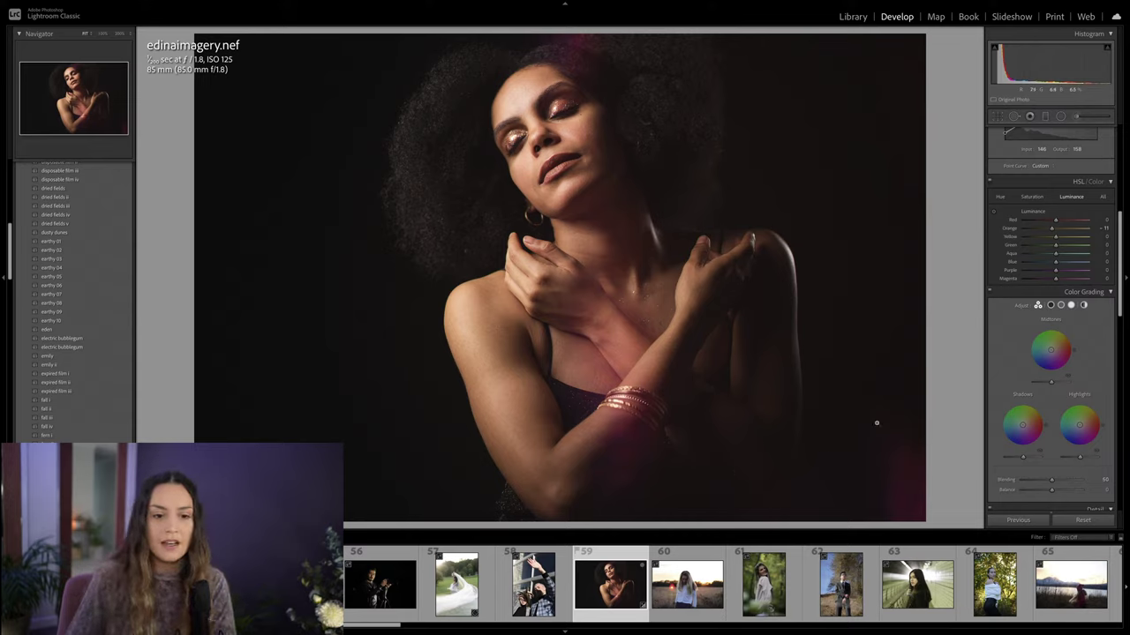
# Step: In Color Grading, tint the midtones warm orange, shift the shadows, and fine-tune the midtone tint
pyautogui.scroll(-1, 1072, 415)
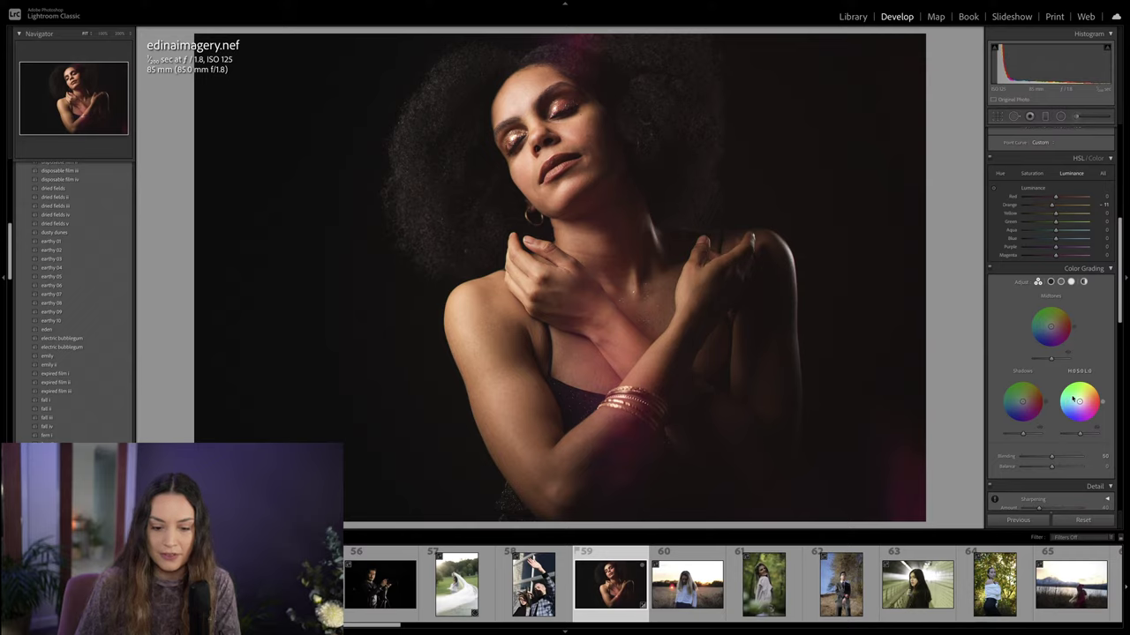
pyautogui.scroll(-1, 1073, 398)
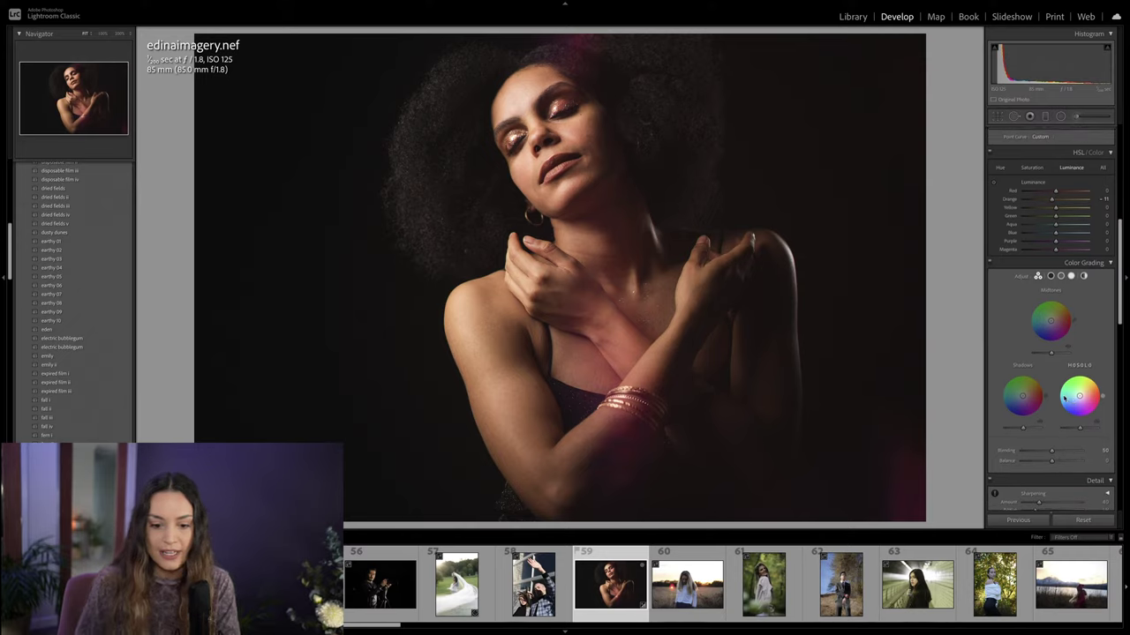
pyautogui.scroll(-8, 1059, 389)
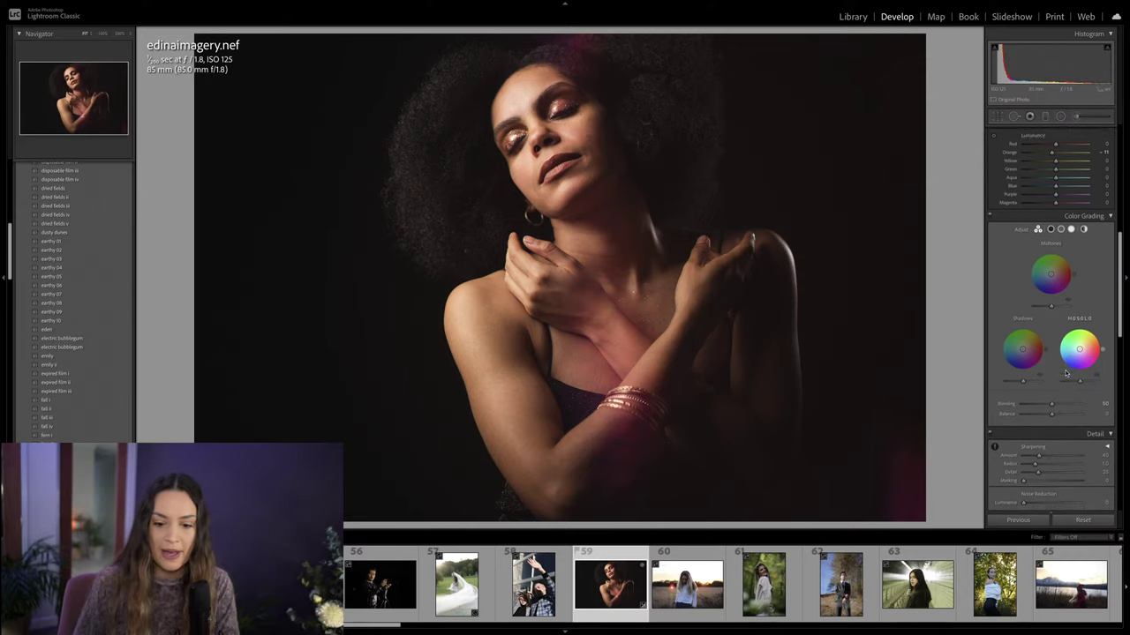
pyautogui.scroll(-2, 1065, 374)
pyautogui.scroll(-6, 1065, 373)
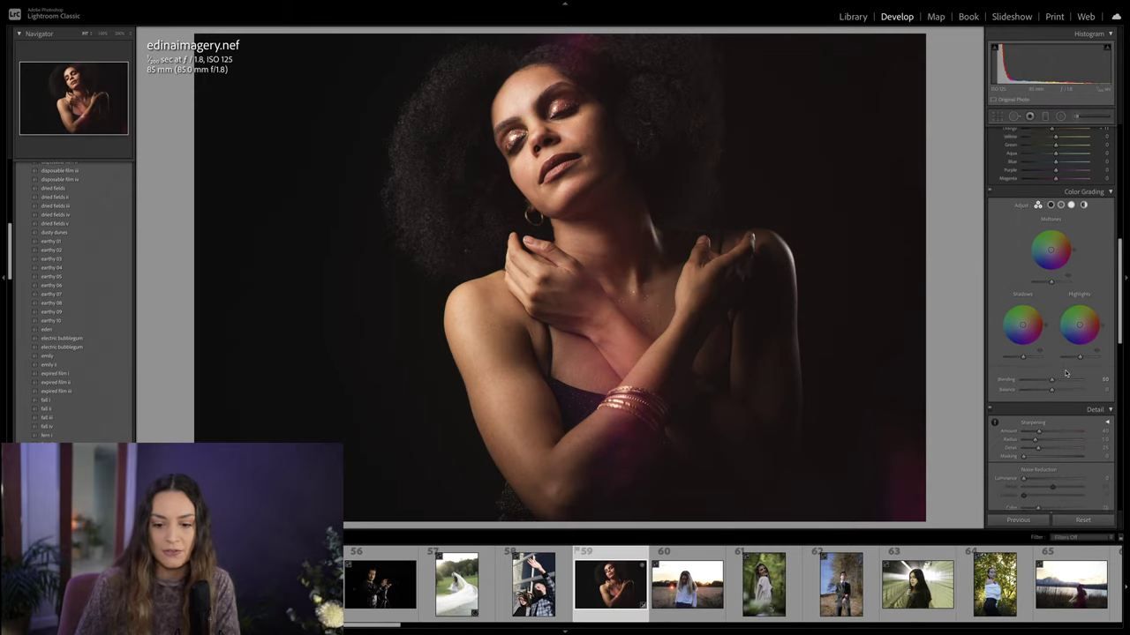
pyautogui.scroll(-2, 1065, 373)
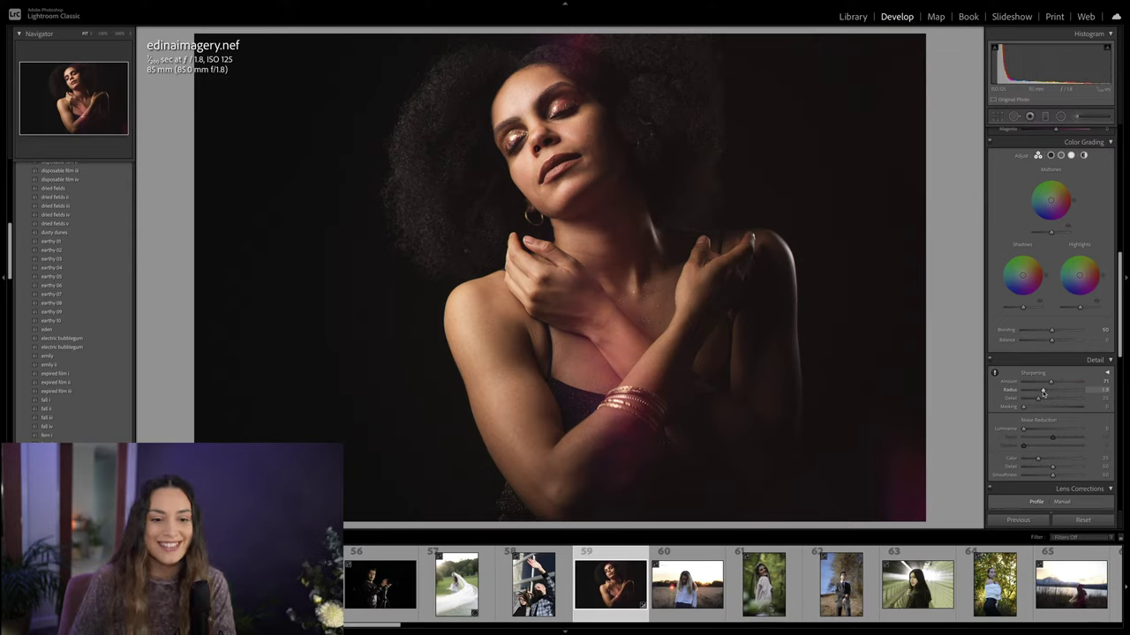
pyautogui.scroll(2, 1050, 391)
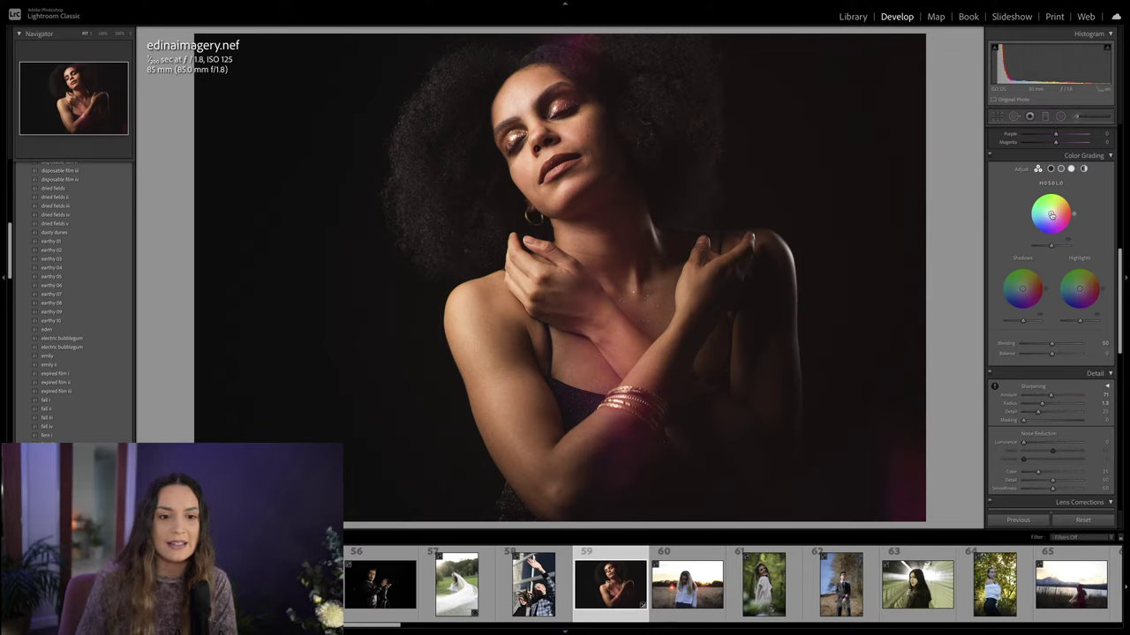
pyautogui.moveTo(1051, 214); pyautogui.dragTo(1060, 192)
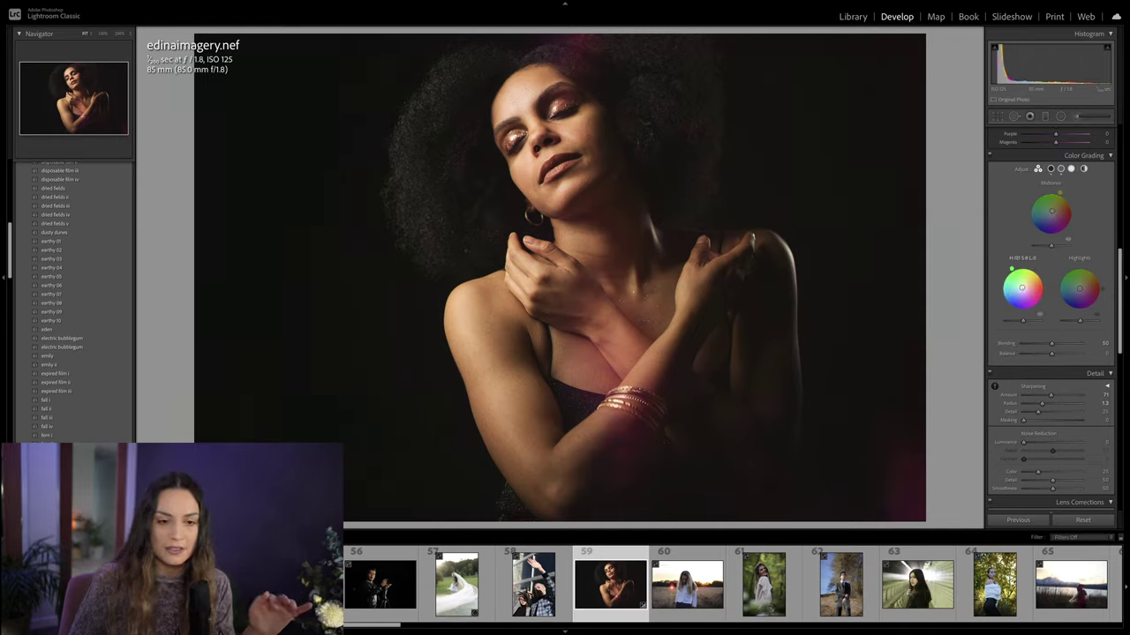
pyautogui.moveTo(1022, 294); pyautogui.dragTo(1022, 292)
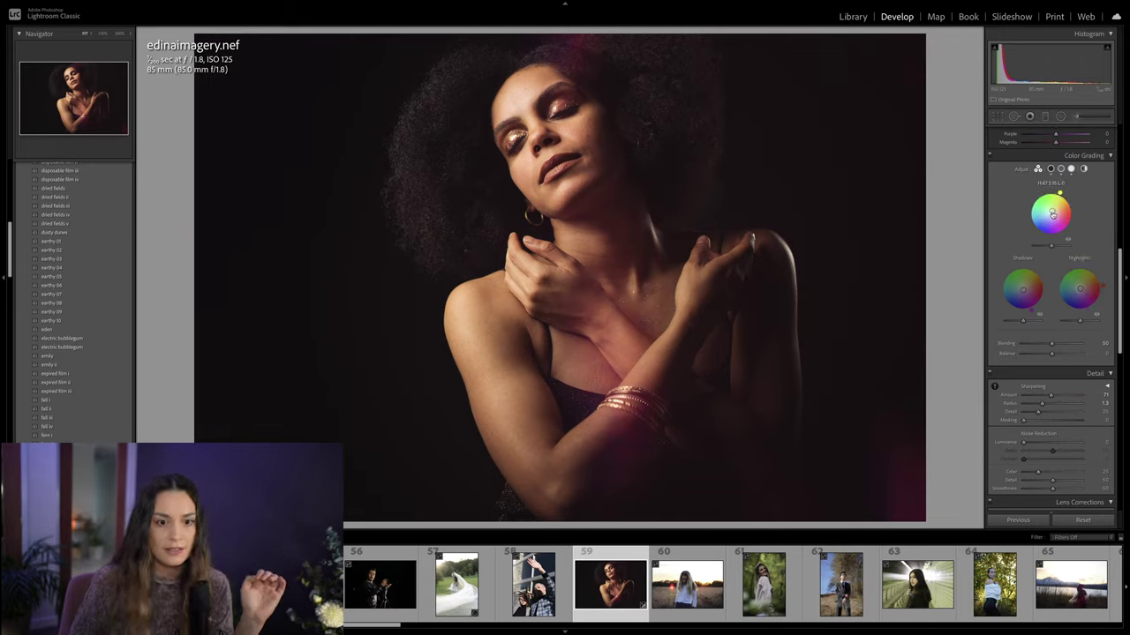
pyautogui.moveTo(1053, 209)
pyautogui.mouseDown()
pyautogui.moveTo(1064, 220)
pyautogui.moveTo(1055, 210)
pyautogui.mouseUp()
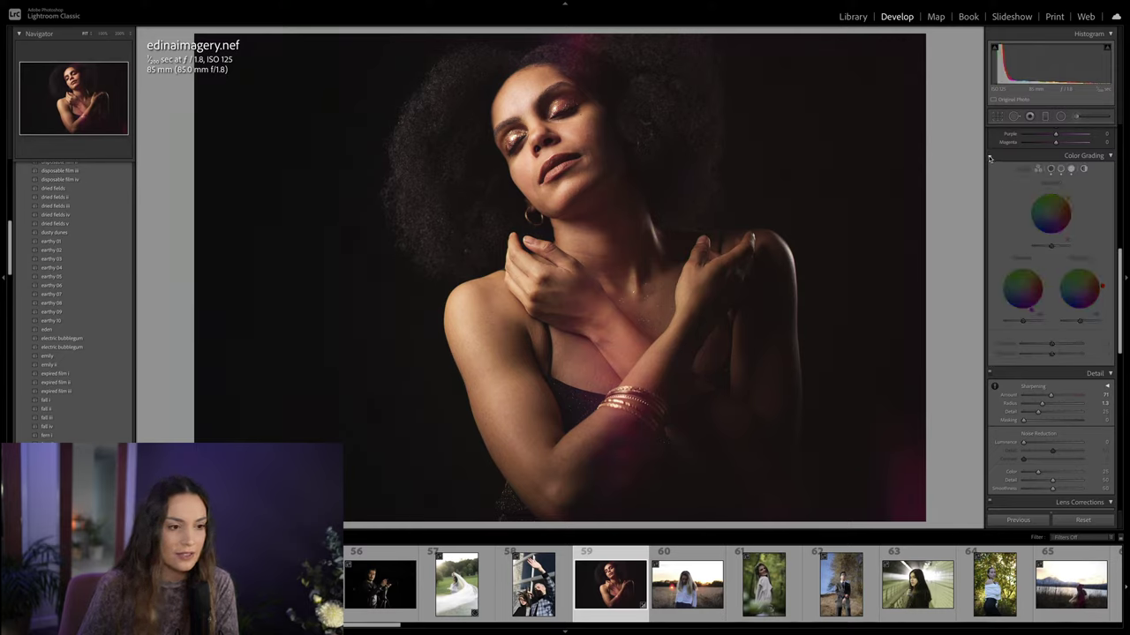
pyautogui.scroll(-5, 1059, 282)
pyautogui.scroll(10, 1068, 273)
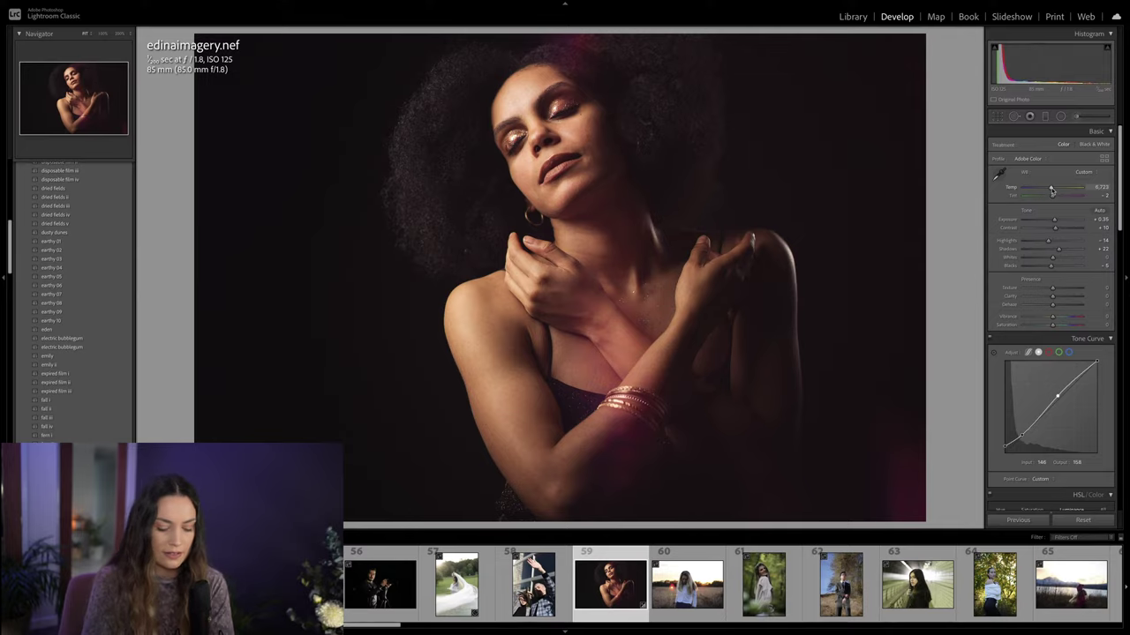
pyautogui.press('\\')
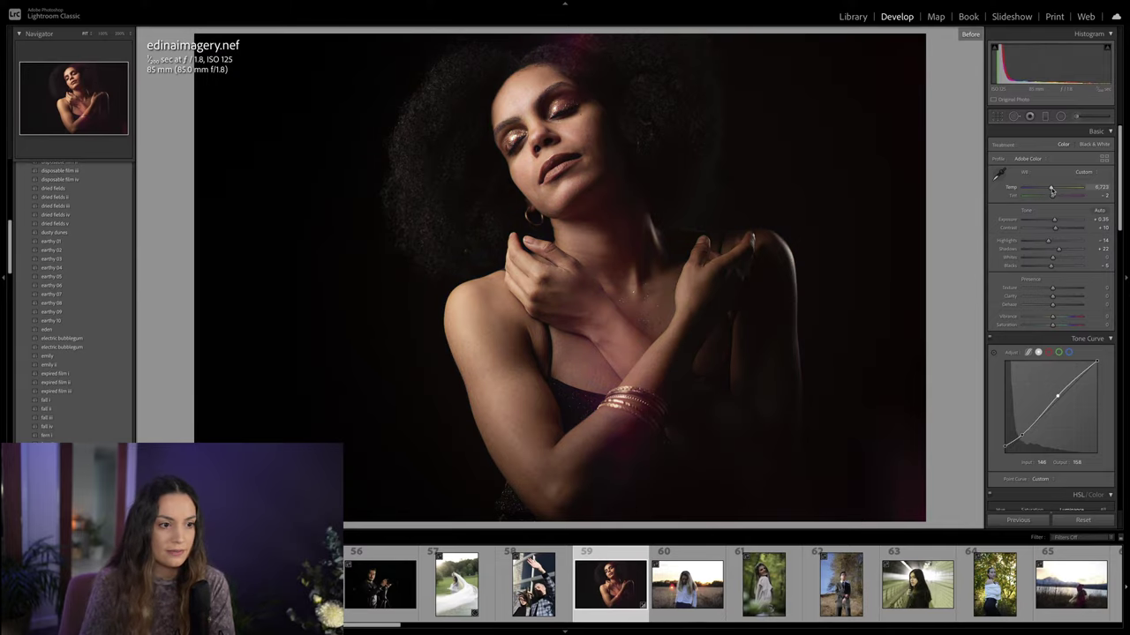
pyautogui.press('\\')
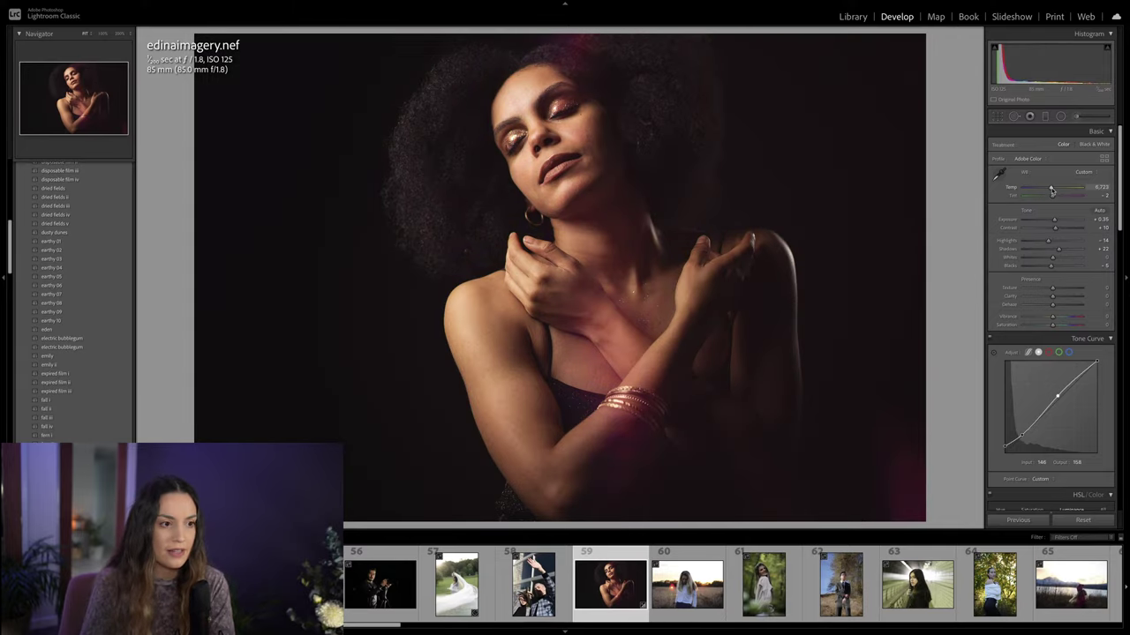
pyautogui.press('\\')
pyautogui.press('\\')
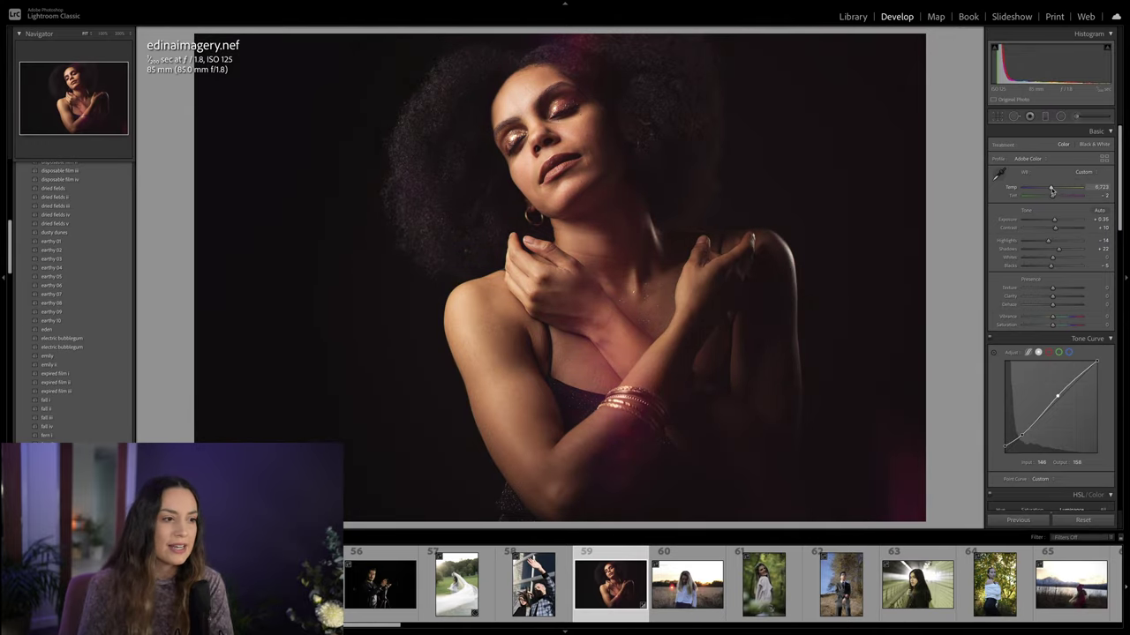
pyautogui.press('\\')
pyautogui.press('\\')
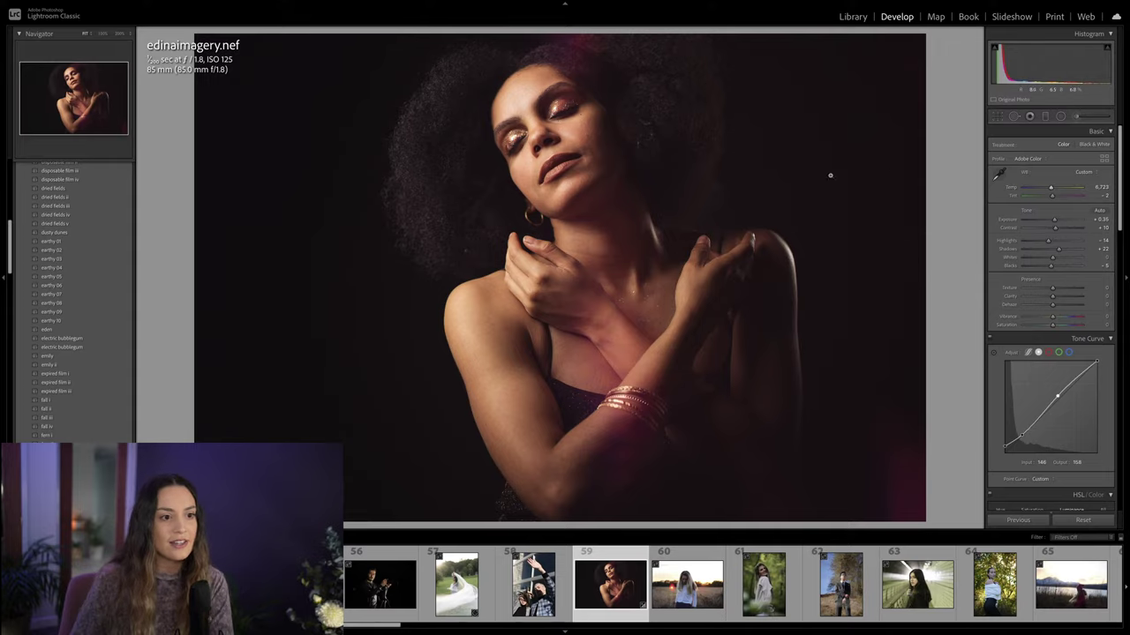
pyautogui.press('\\')
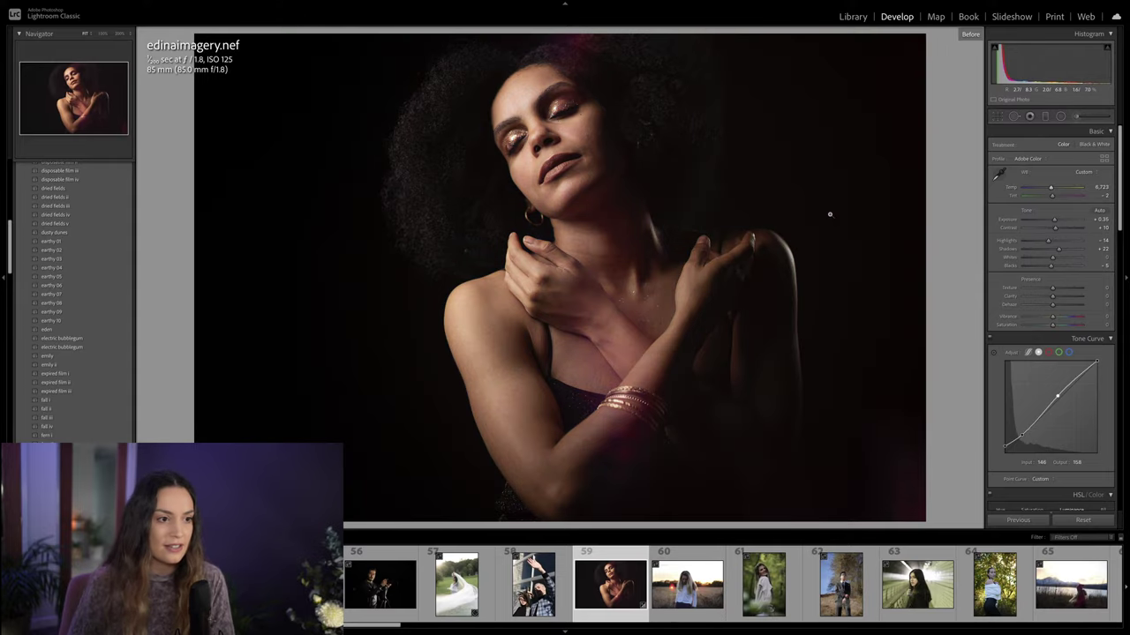
pyautogui.press('\\')
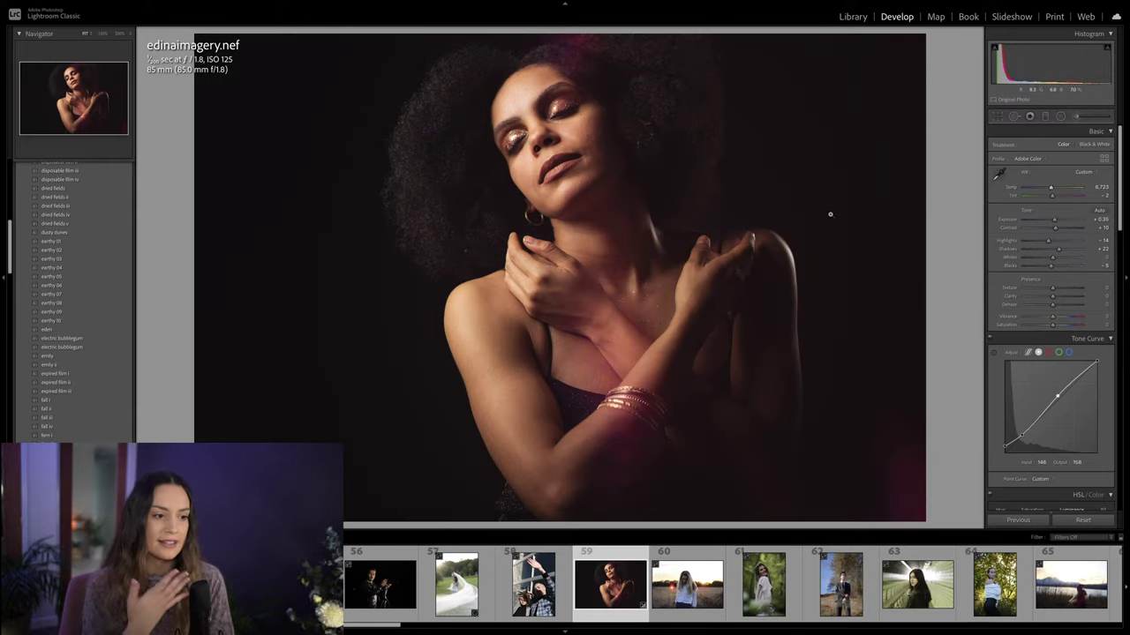
pyautogui.press('\\')
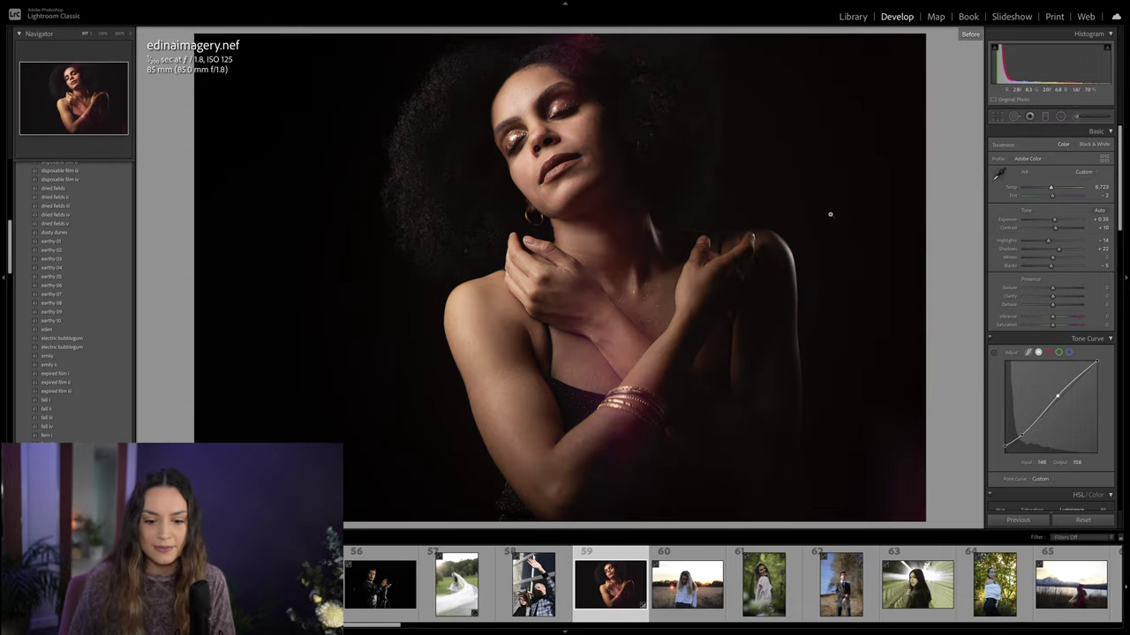
pyautogui.press('\\')
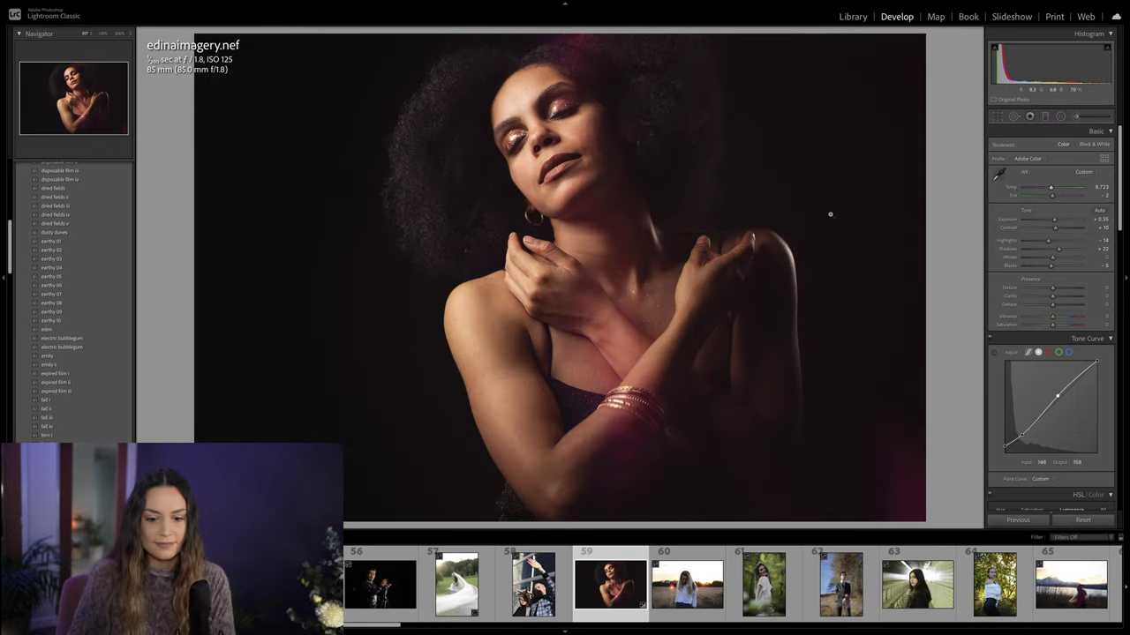
pyautogui.moveTo(398, 629)
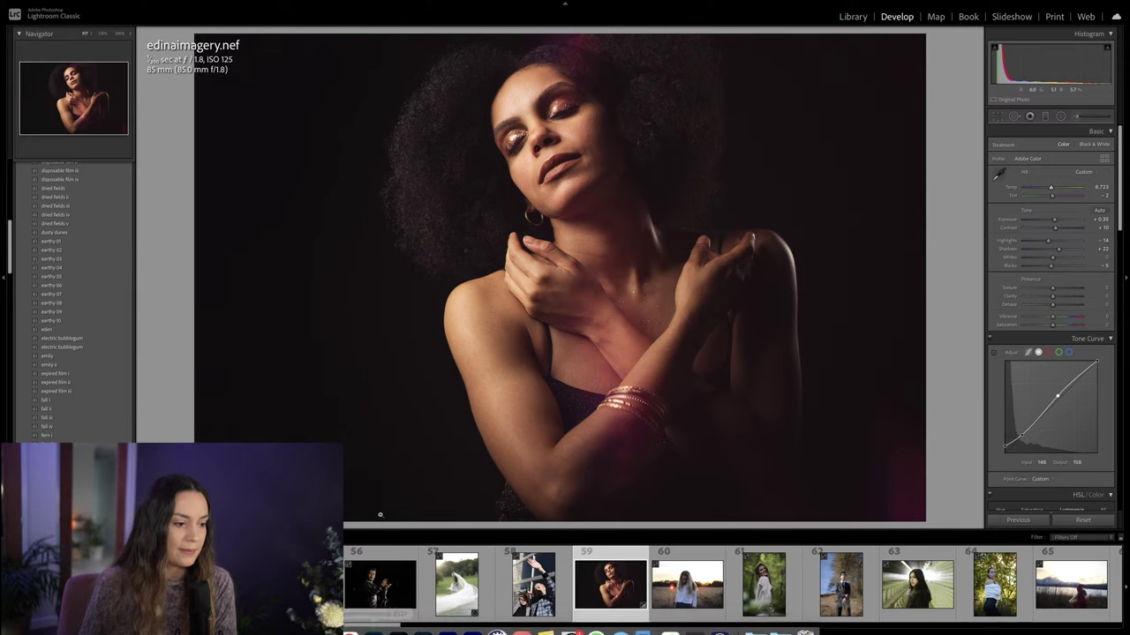
# Step: Find Brandonsbliss.ARW in the filmstrip and open the grass portrait for editing
pyautogui.moveTo(380, 628); pyautogui.dragTo(346, 627)
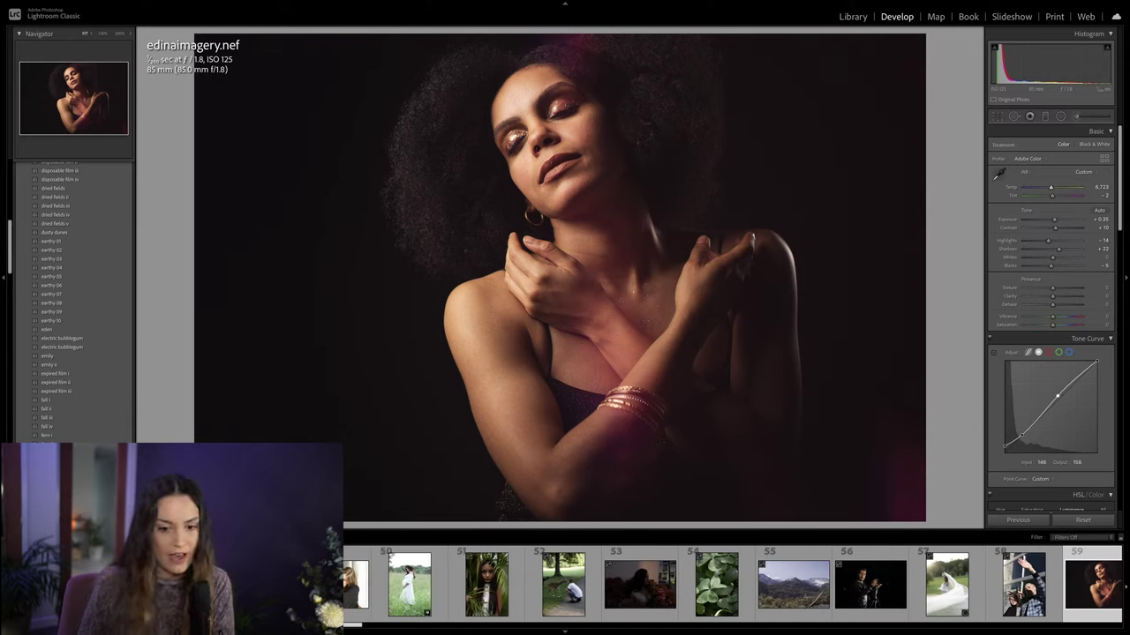
pyautogui.hscroll(-10, 732, 584)
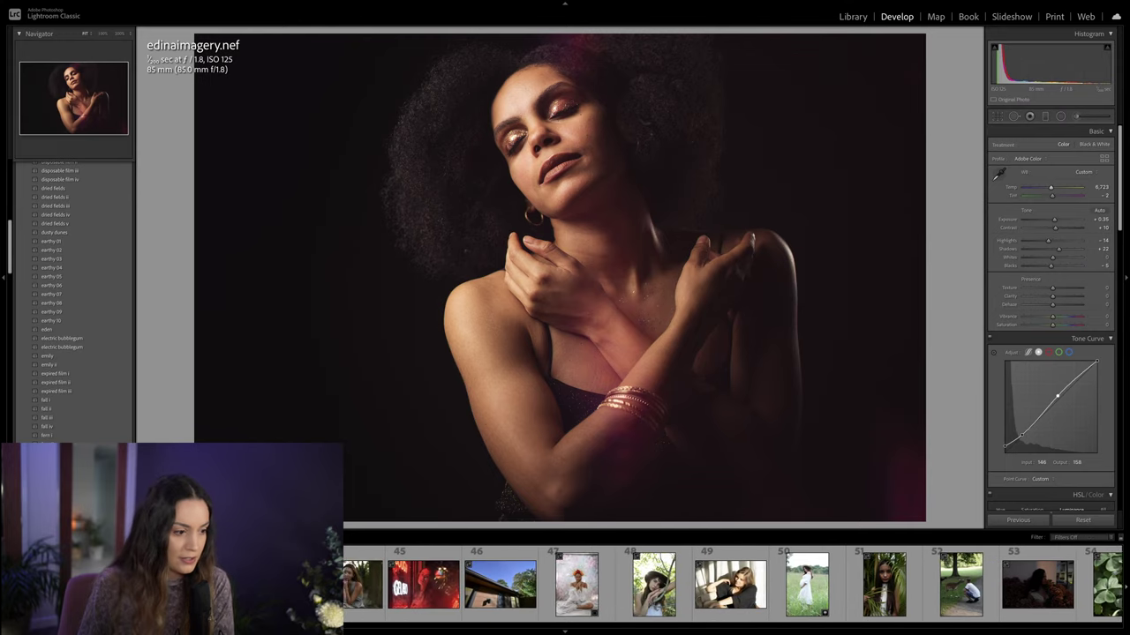
pyautogui.hscroll(-2, 732, 584)
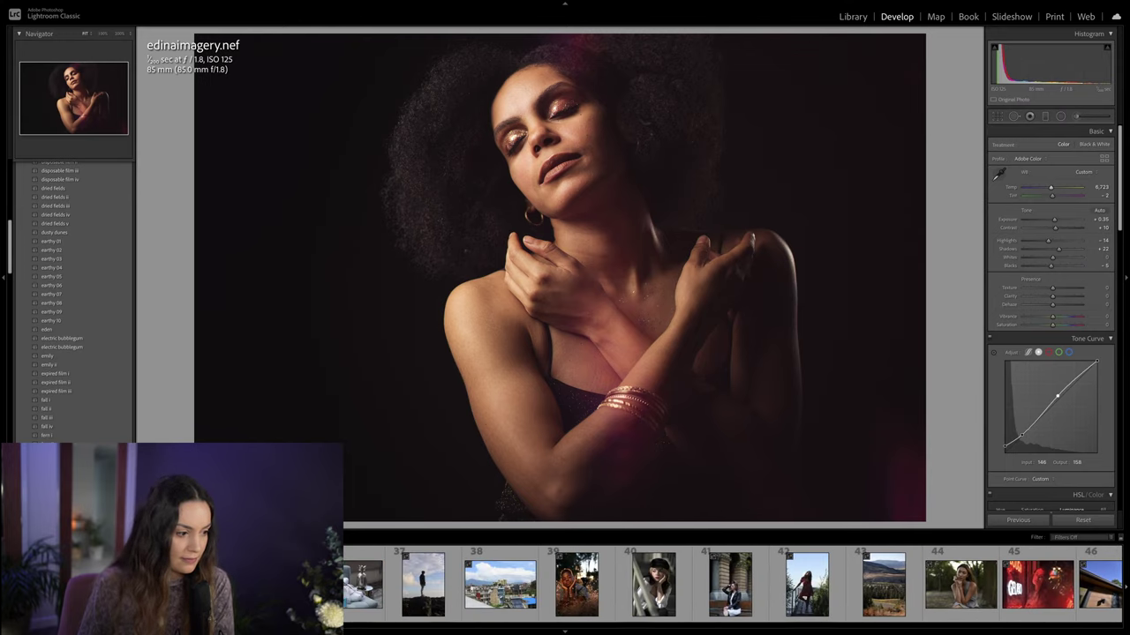
pyautogui.click(270, 584)
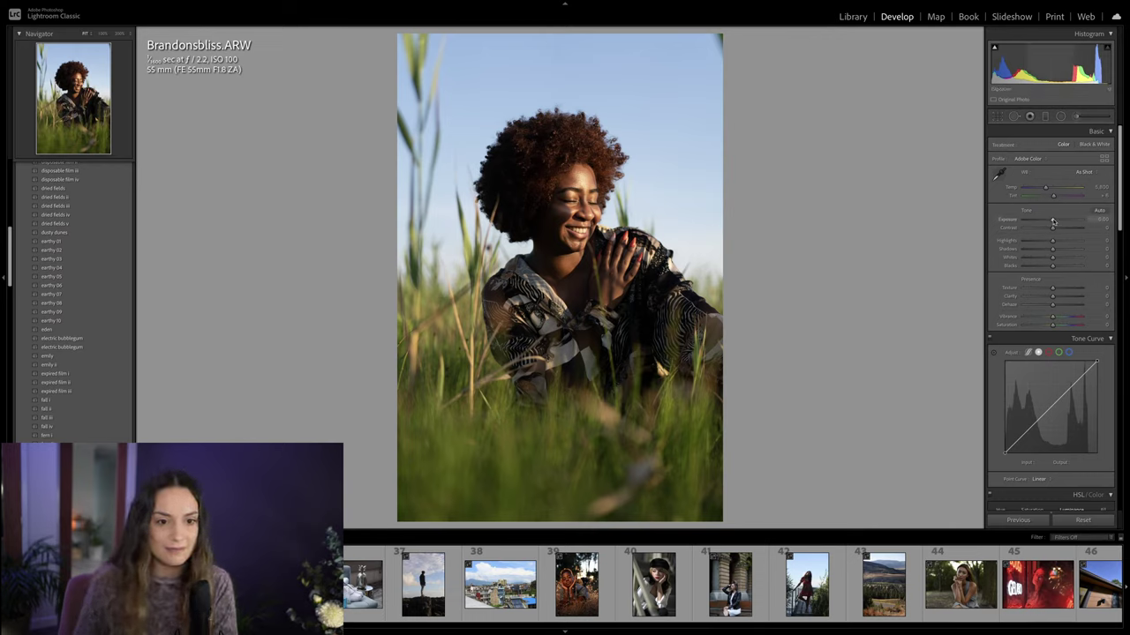
# Step: In Basic, set Exposure to +0.30, Shadows to +62 and Blacks to -26
pyautogui.moveTo(1052, 220); pyautogui.dragTo(1053, 221)
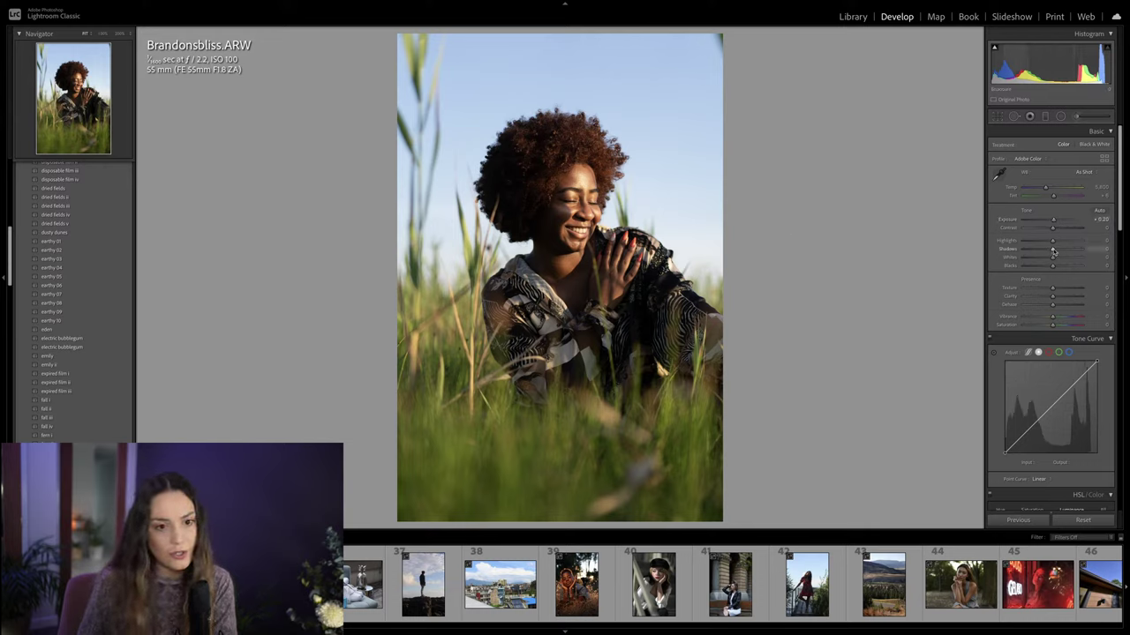
pyautogui.moveTo(1052, 249); pyautogui.dragTo(1068, 251)
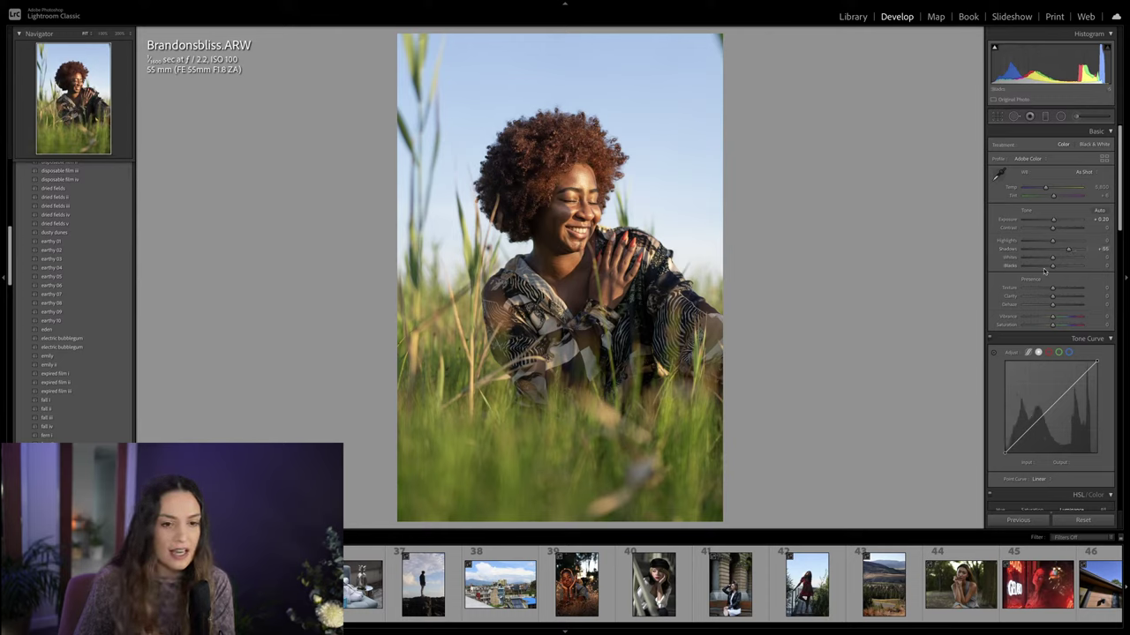
pyautogui.moveTo(1052, 266); pyautogui.dragTo(1054, 223)
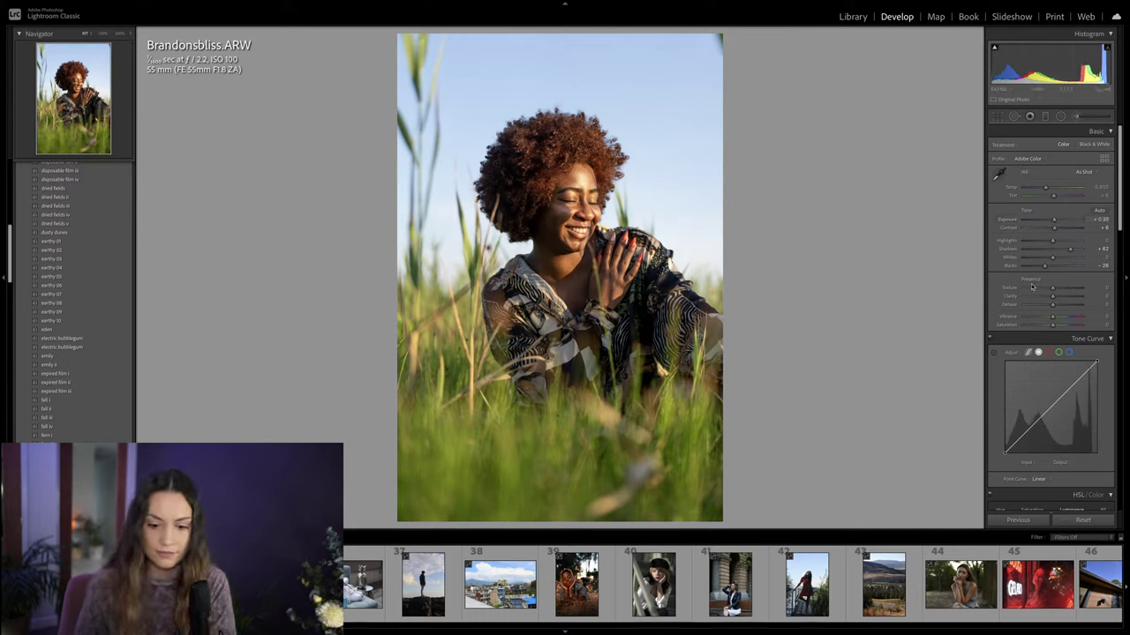
pyautogui.scroll(-3, 1031, 287)
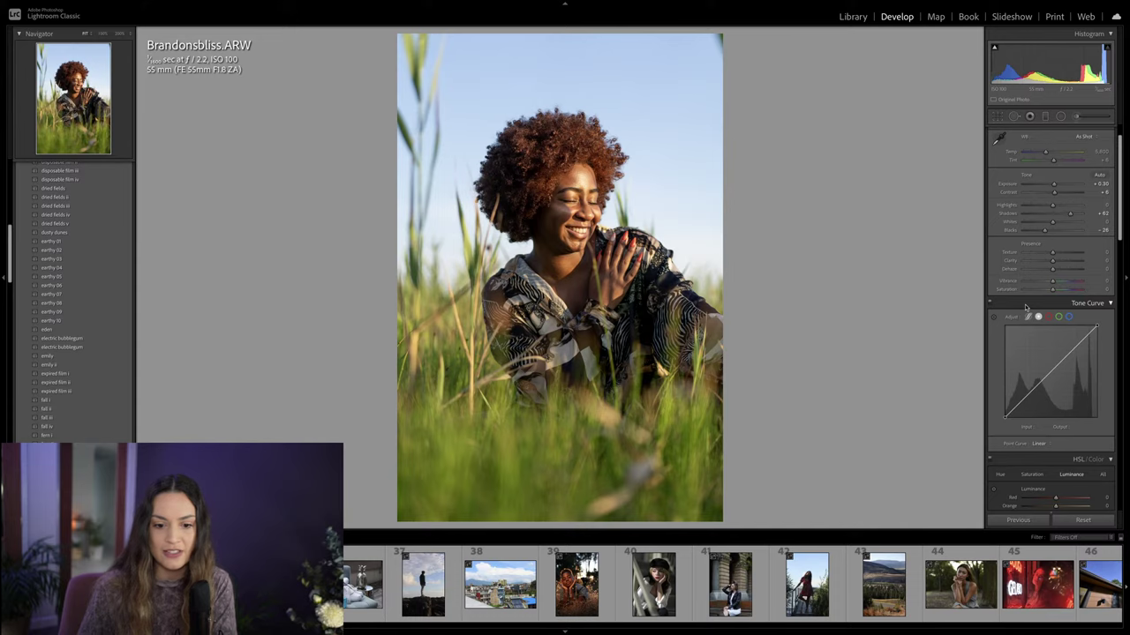
# Step: Build a custom point curve with a faded black point, lifted shadows, midtone points and white point 242
pyautogui.scroll(-2, 1028, 318)
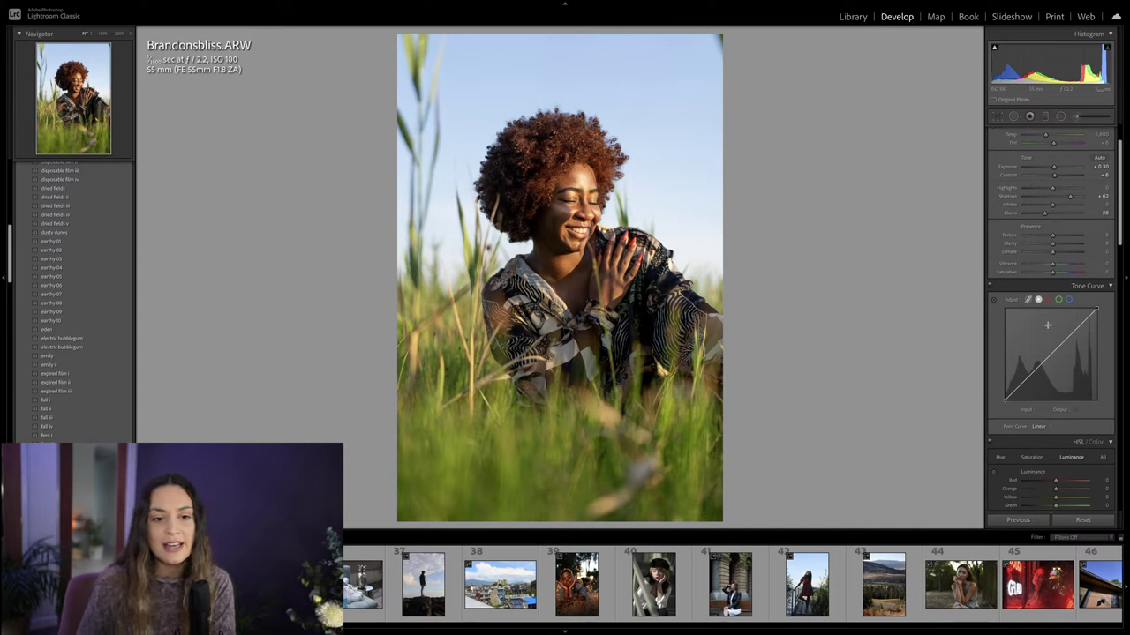
pyautogui.moveTo(1006, 400); pyautogui.dragTo(1022, 381)
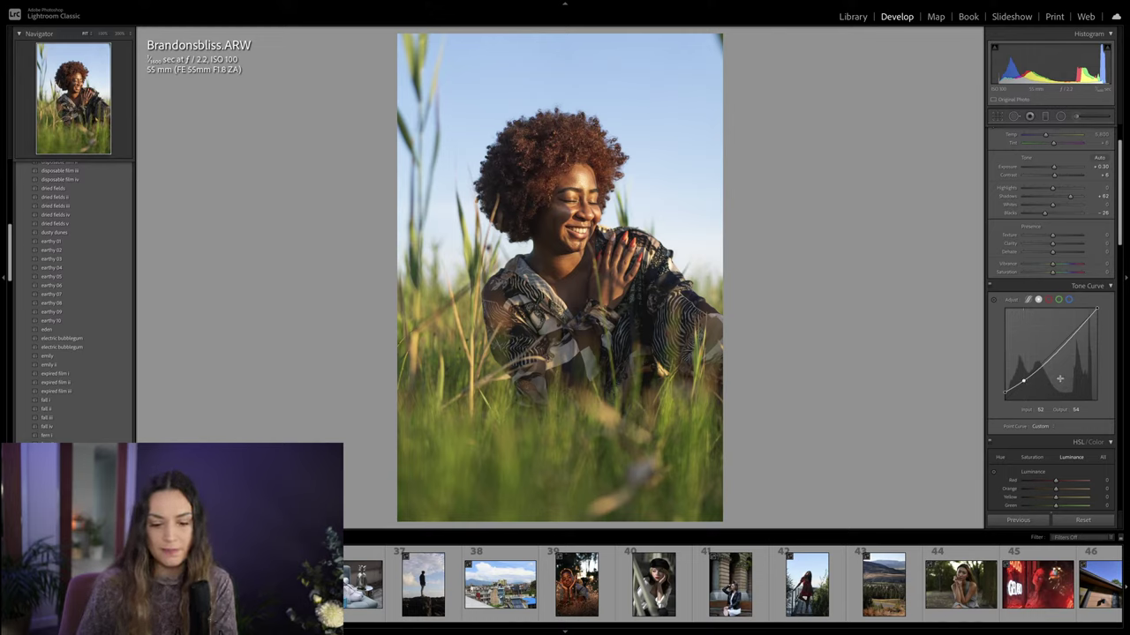
pyautogui.click(1059, 350)
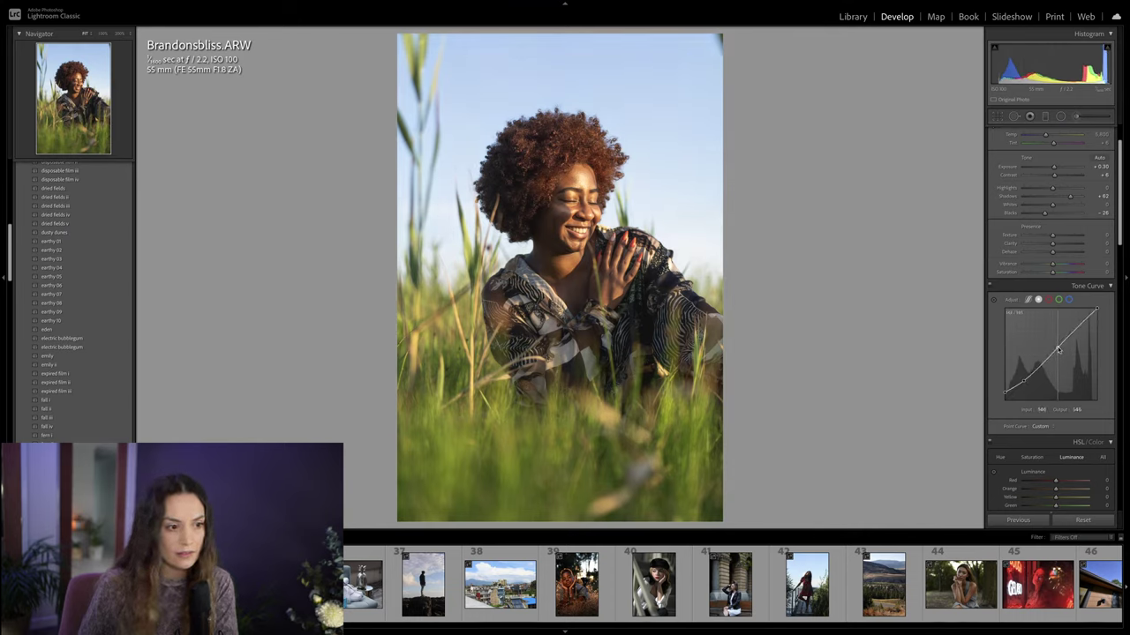
pyautogui.moveTo(1005, 393); pyautogui.dragTo(1003, 400)
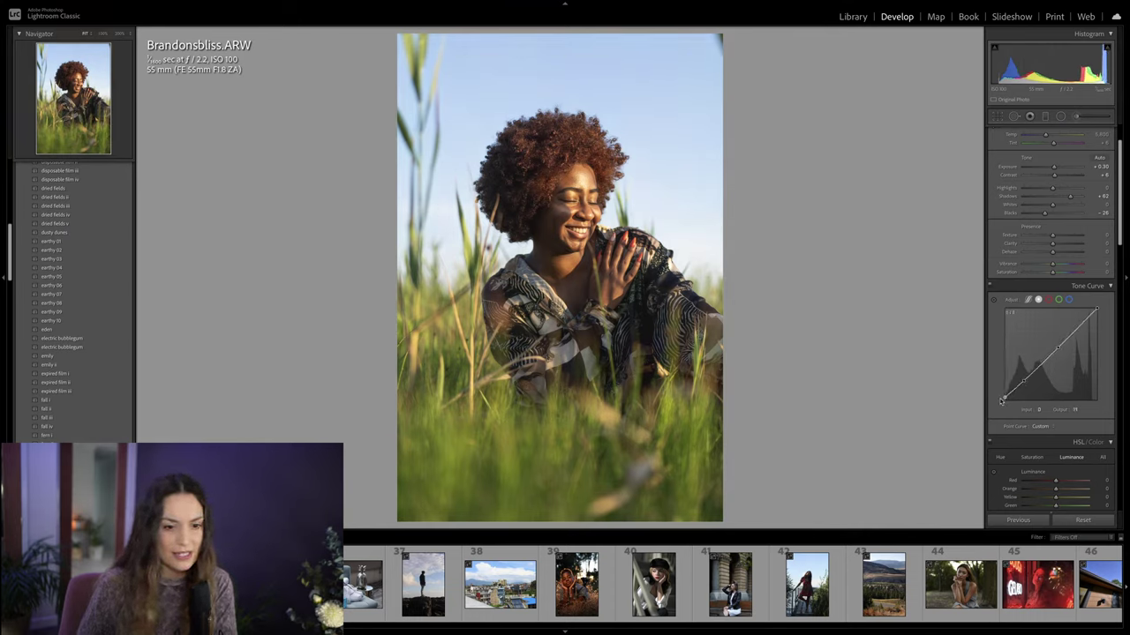
pyautogui.moveTo(1023, 380); pyautogui.dragTo(1024, 385)
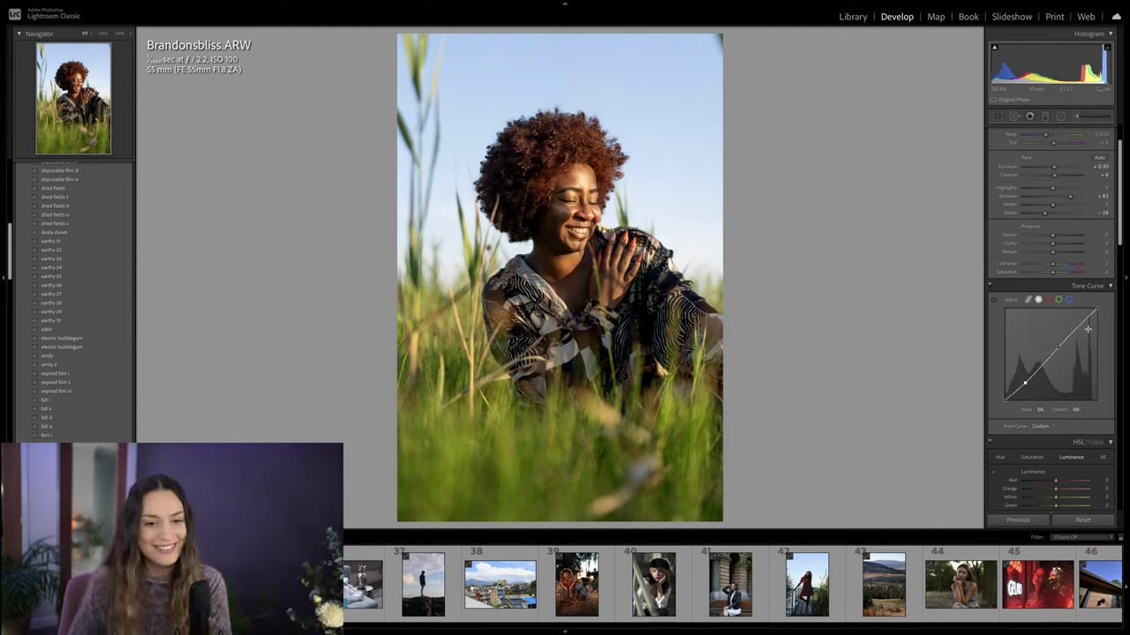
pyautogui.moveTo(1096, 310); pyautogui.dragTo(1098, 315)
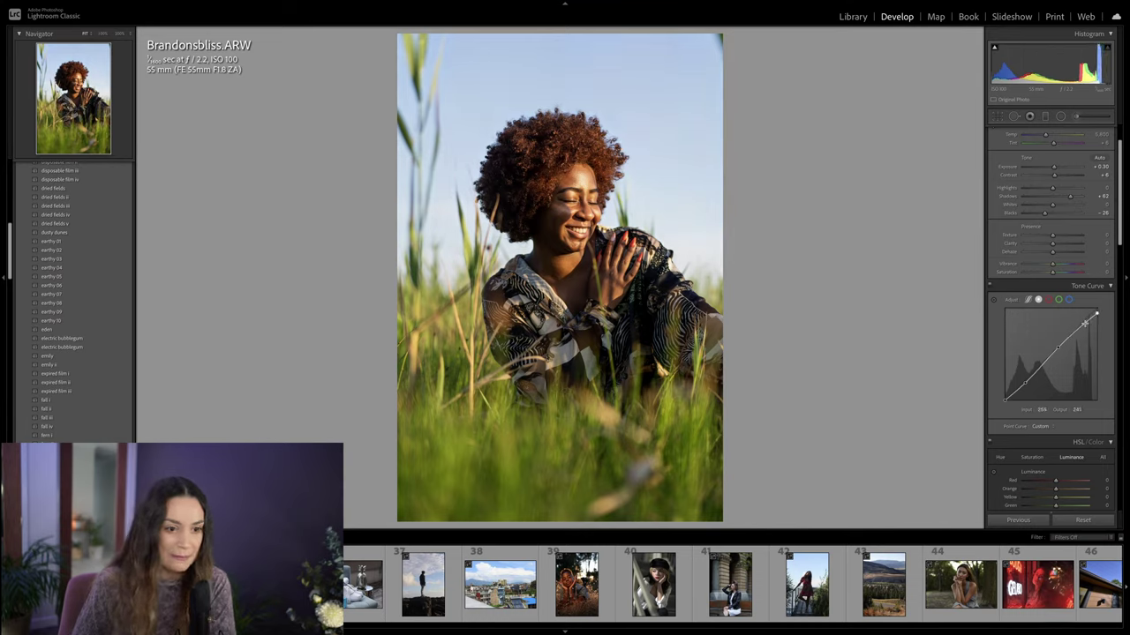
pyautogui.click(1057, 350)
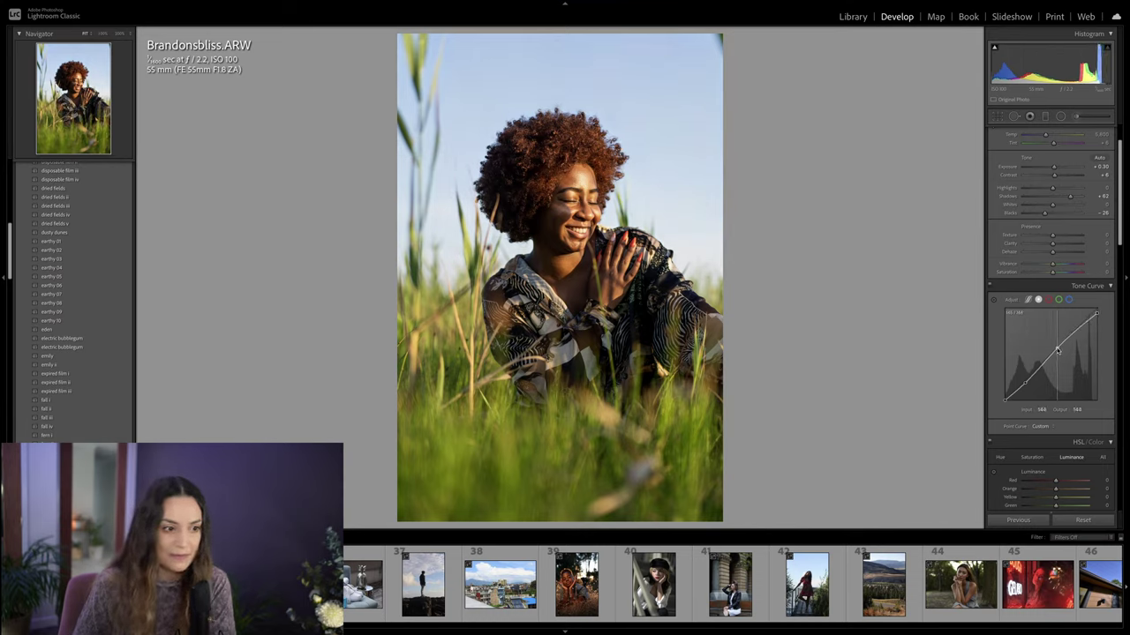
pyautogui.scroll(2, 1053, 189)
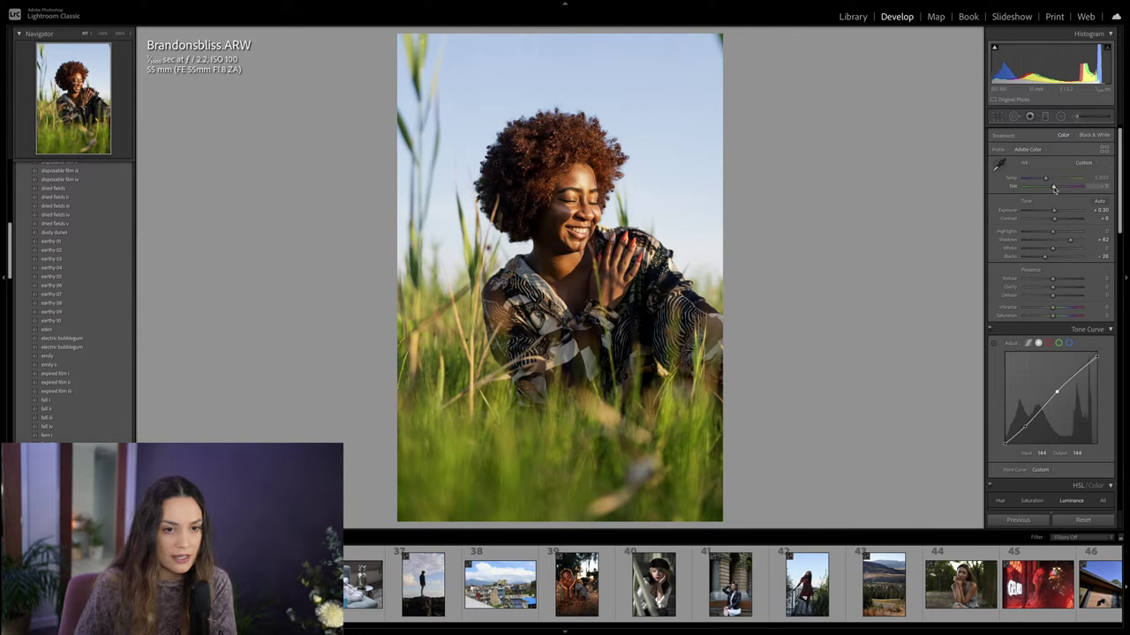
# Step: In HSL Saturation, lower Yellow to -22 and reduce Orange slightly
pyautogui.scroll(-5, 1053, 189)
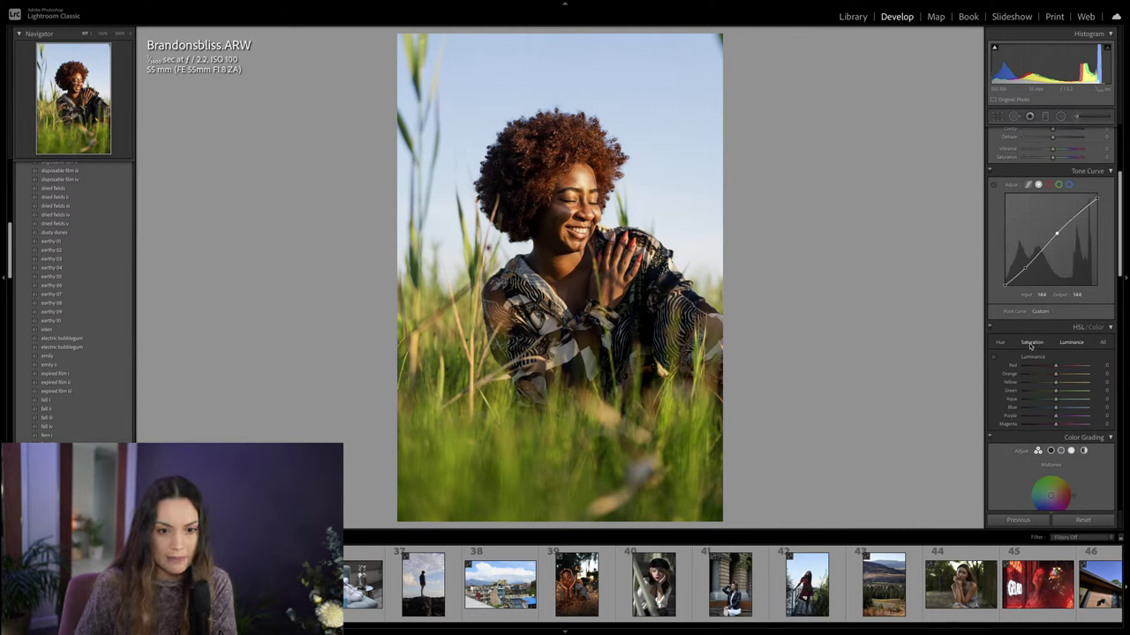
pyautogui.click(1031, 342)
pyautogui.moveTo(1056, 382); pyautogui.dragTo(1048, 392)
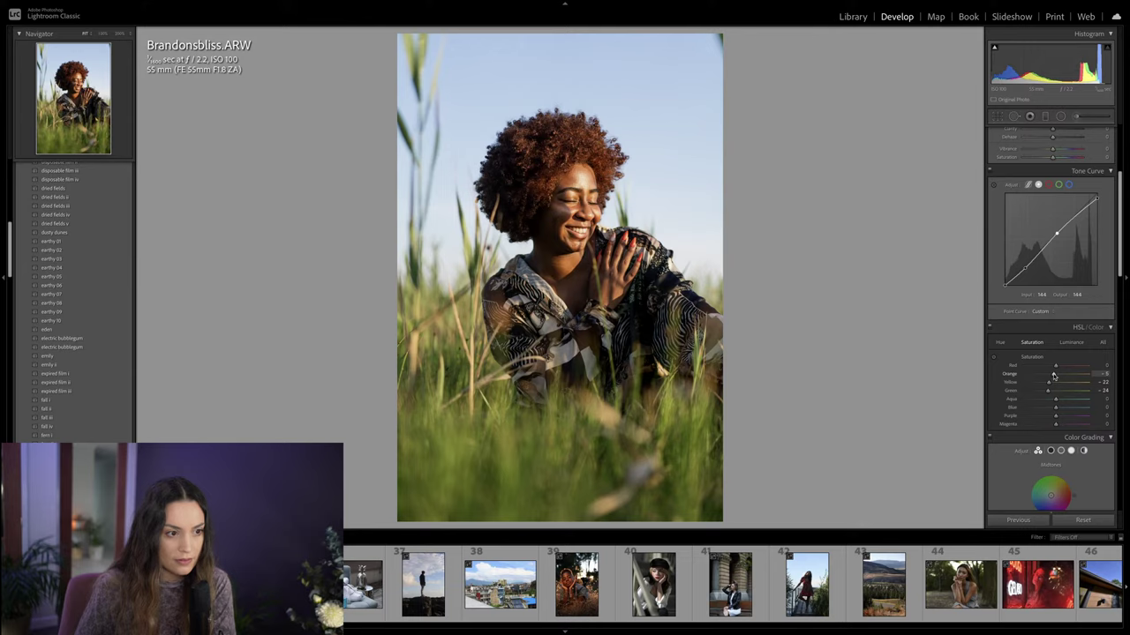
pyautogui.moveTo(1053, 375); pyautogui.dragTo(1052, 375)
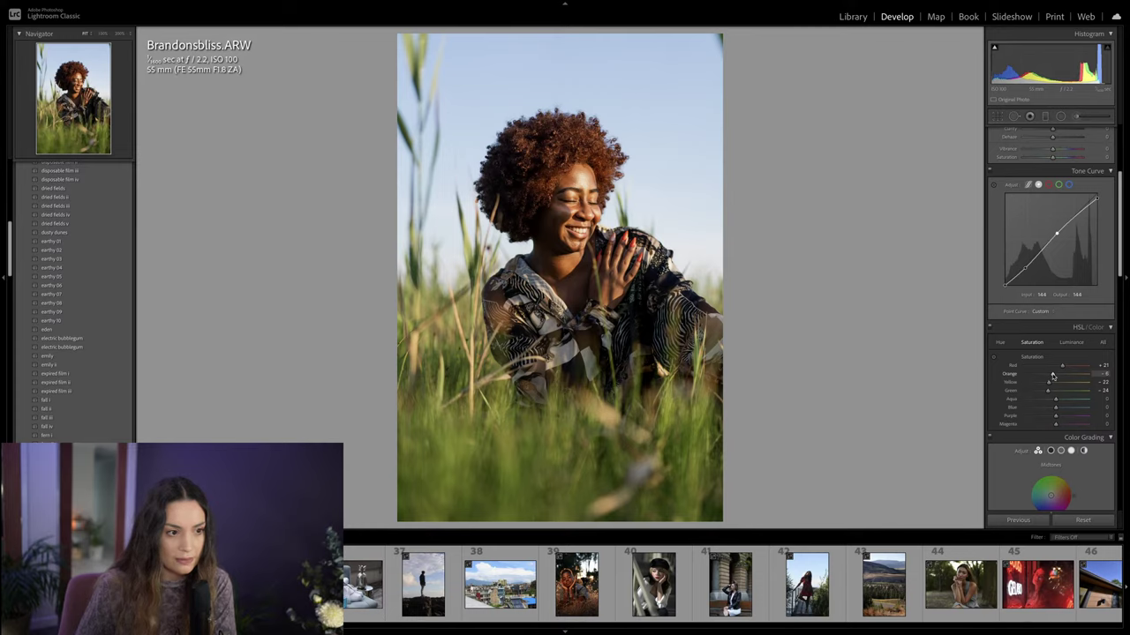
# Step: Adjust green and blue luminance, then shift Aqua hue to +26 and Blue hue to -8
pyautogui.click(1000, 341)
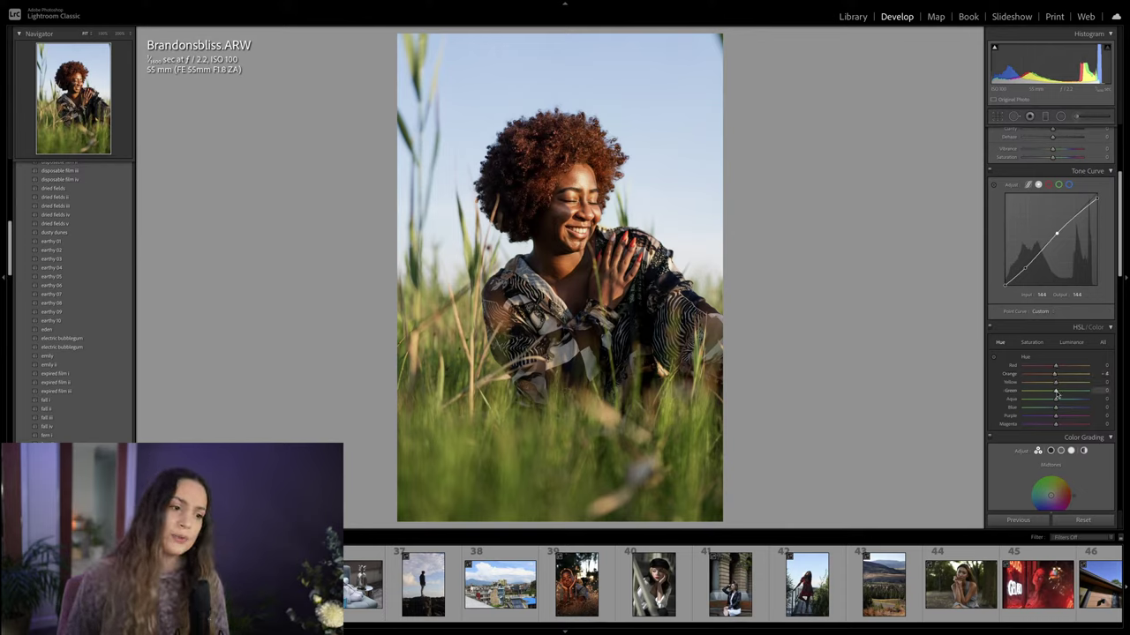
pyautogui.click(1071, 341)
pyautogui.moveTo(1056, 391)
pyautogui.mouseDown()
pyautogui.moveTo(1035, 409)
pyautogui.moveTo(1050, 409)
pyautogui.mouseUp()
pyautogui.click(999, 342)
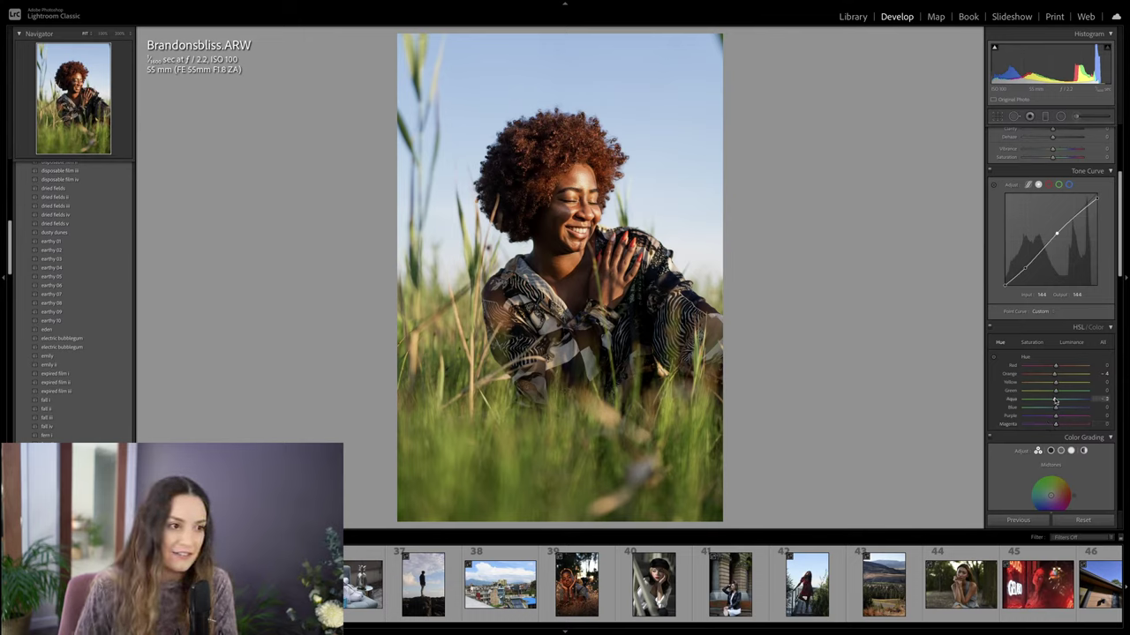
pyautogui.moveTo(1058, 402); pyautogui.dragTo(1054, 411)
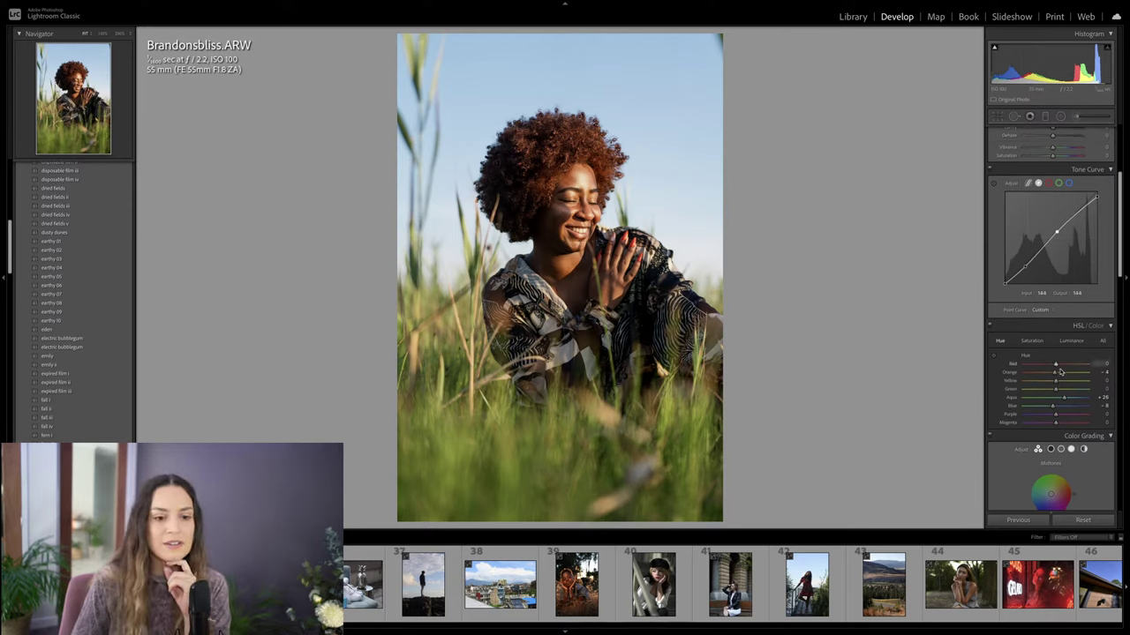
# Step: Warm the Color Grading midtones toward orange and push the shadows toward purple
pyautogui.scroll(-2, 1050, 380)
pyautogui.moveTo(1050, 395); pyautogui.dragTo(1054, 390)
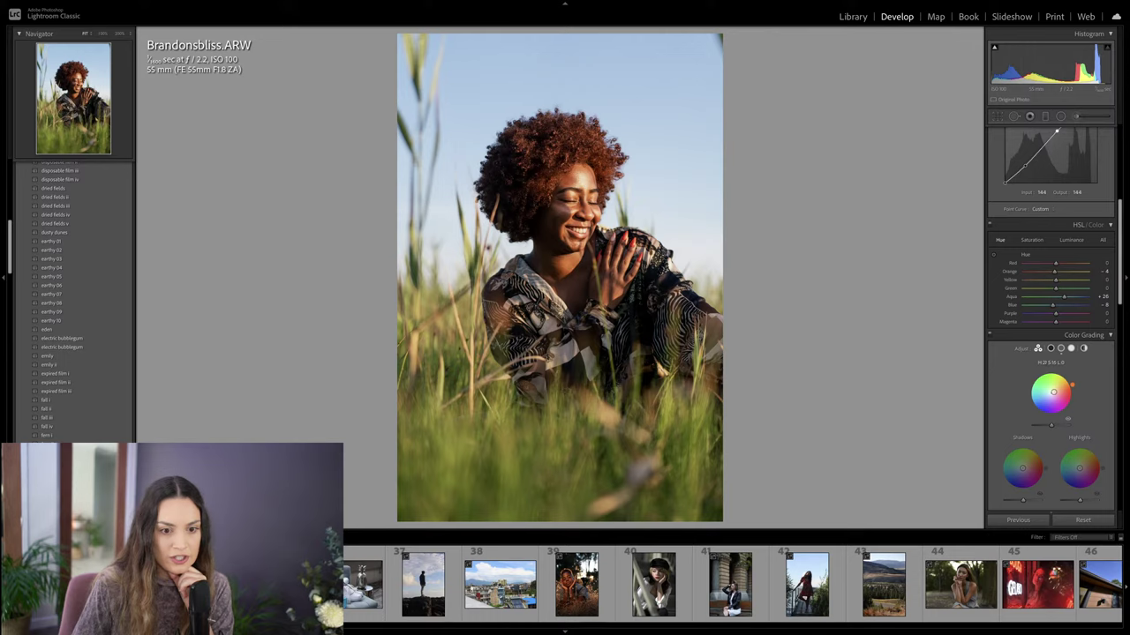
pyautogui.scroll(-1, 1054, 390)
pyautogui.moveTo(1022, 390); pyautogui.dragTo(1079, 389)
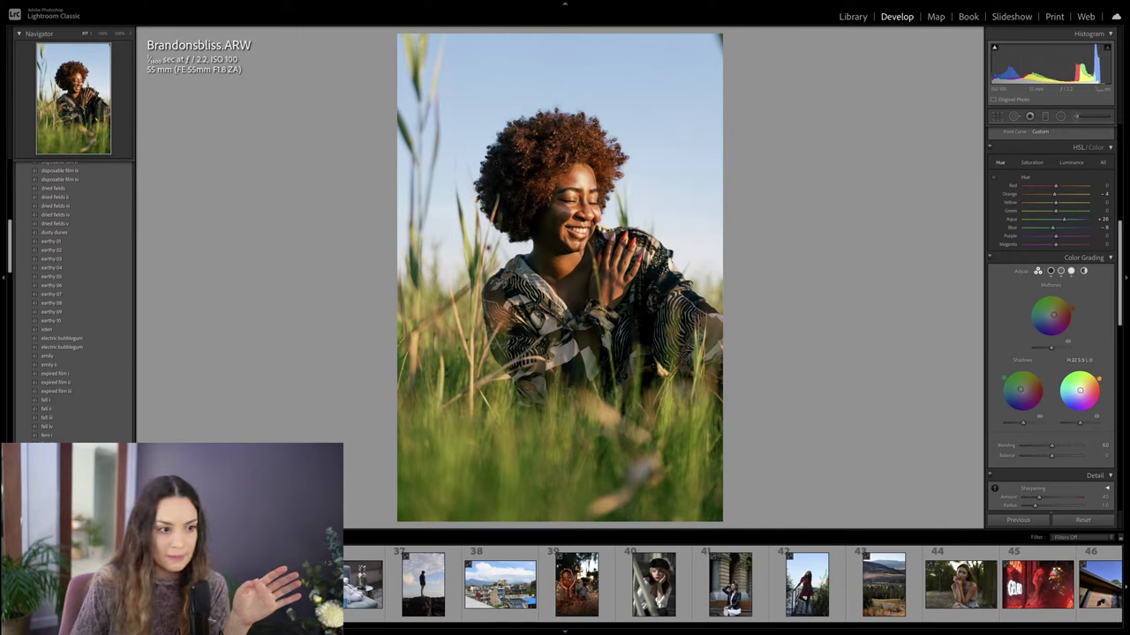
pyautogui.scroll(-5, 1064, 395)
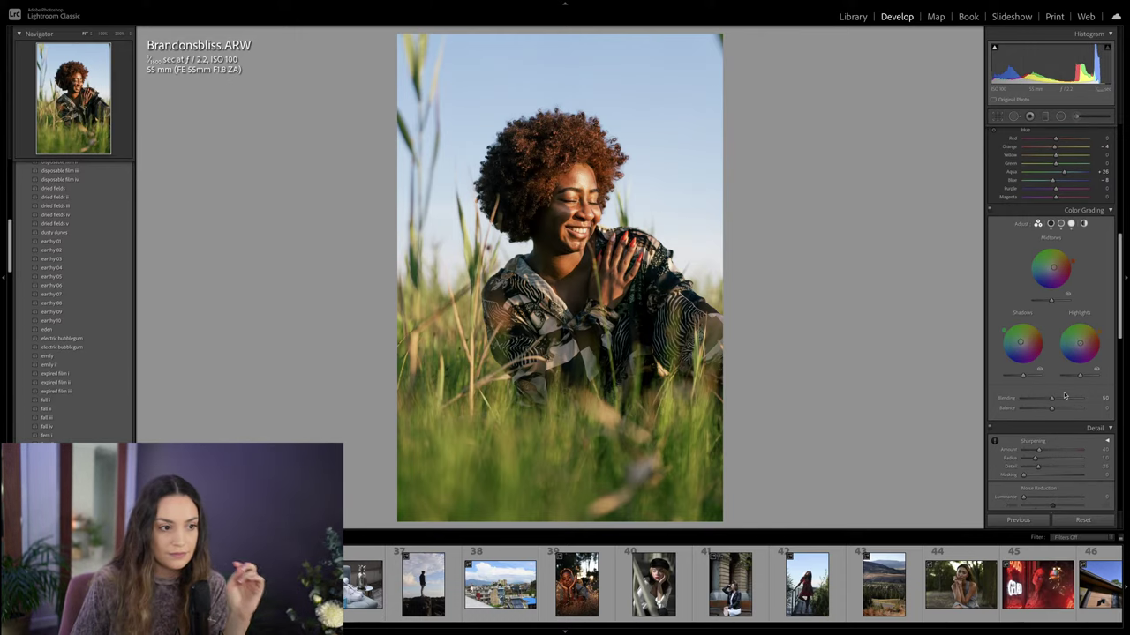
pyautogui.scroll(-15, 1064, 396)
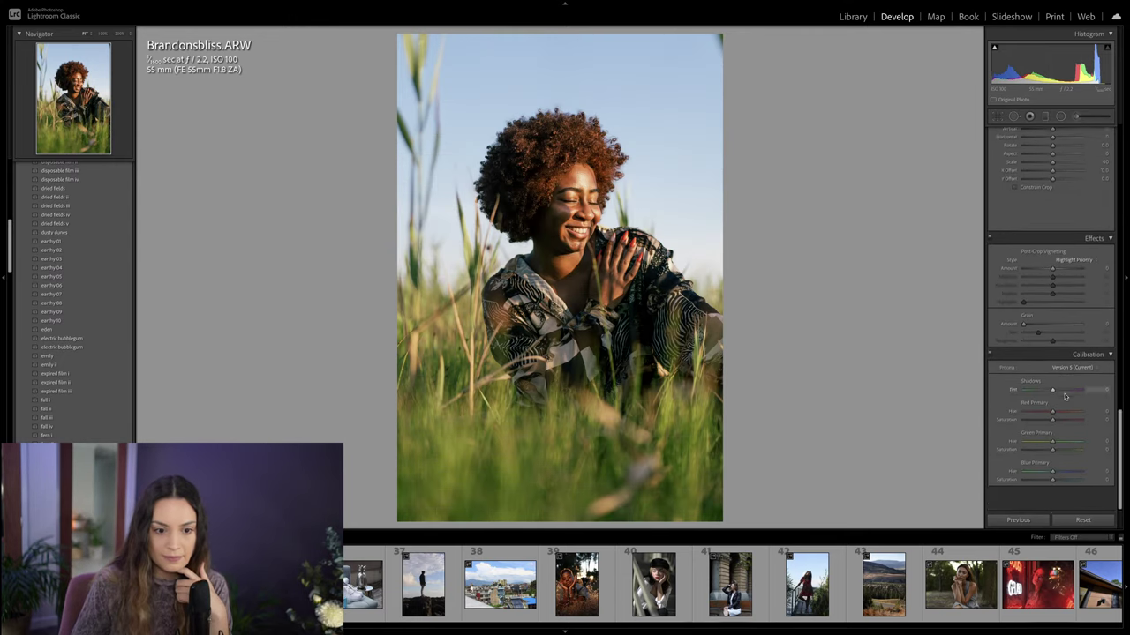
# Step: Set Calibration Shadows Tint to about +20 and raise Blue Primary hue and saturation slightly
pyautogui.moveTo(1056, 411); pyautogui.dragTo(1059, 411)
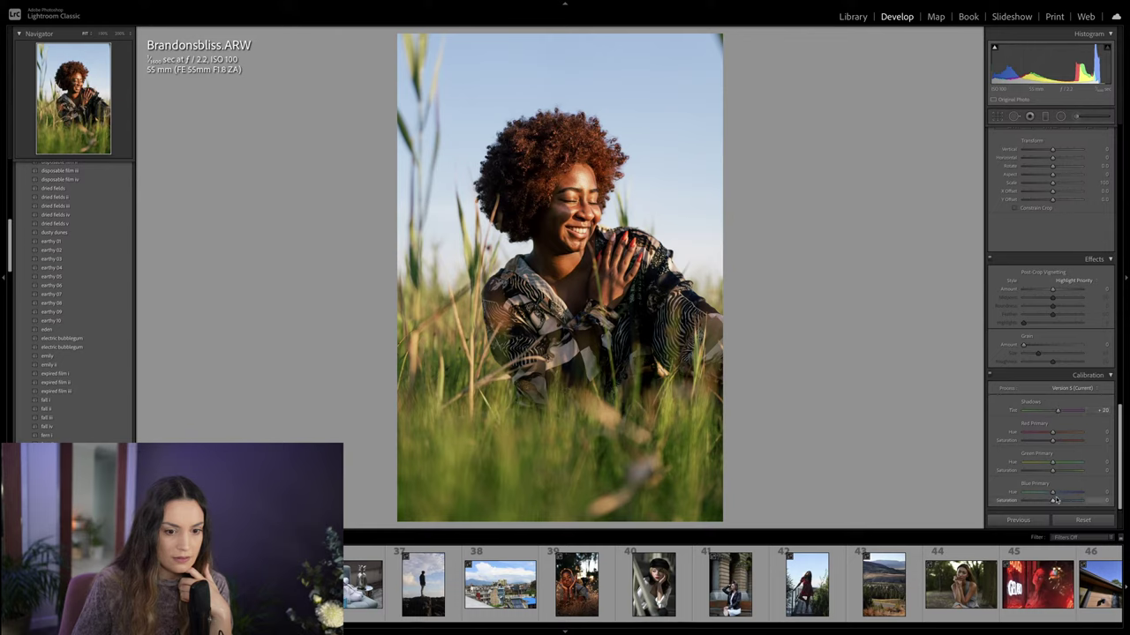
pyautogui.moveTo(1053, 493)
pyautogui.mouseDown()
pyautogui.moveTo(1037, 494)
pyautogui.moveTo(1056, 502)
pyautogui.mouseUp()
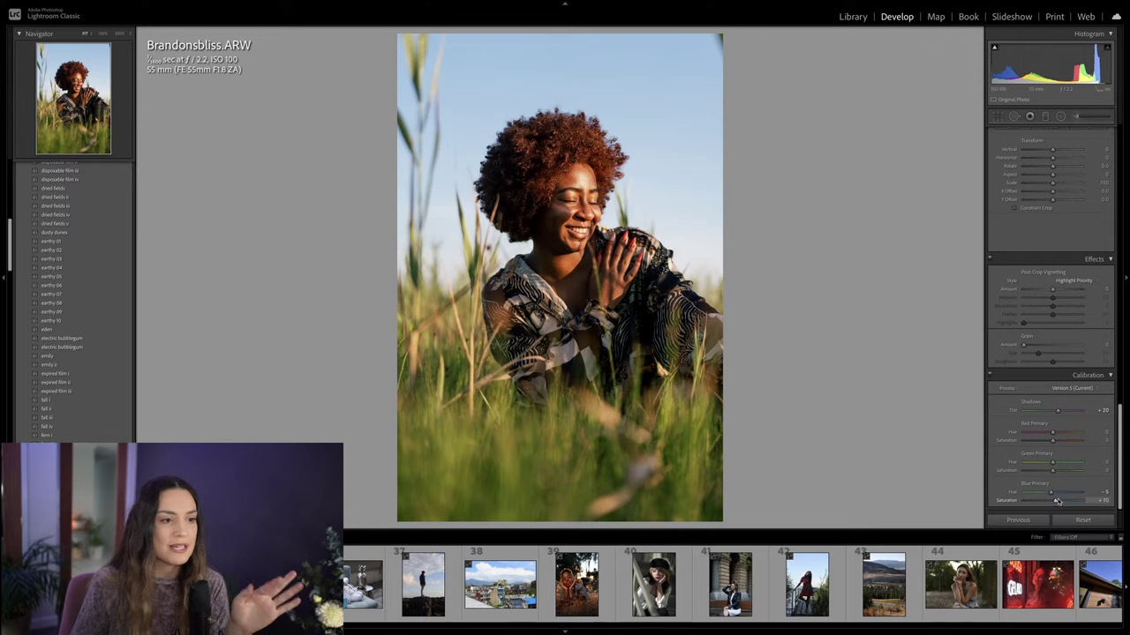
# Step: Cut HSL Red saturation to about +2 and raise Basic Vibrance to +21
pyautogui.scroll(5, 1058, 456)
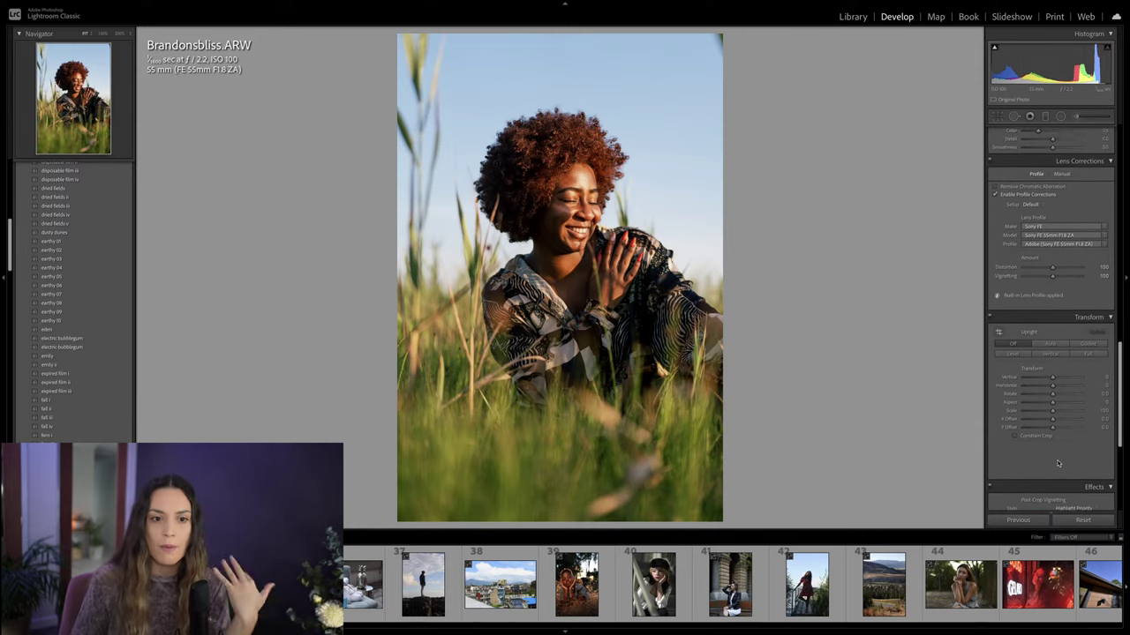
pyautogui.scroll(6, 1058, 462)
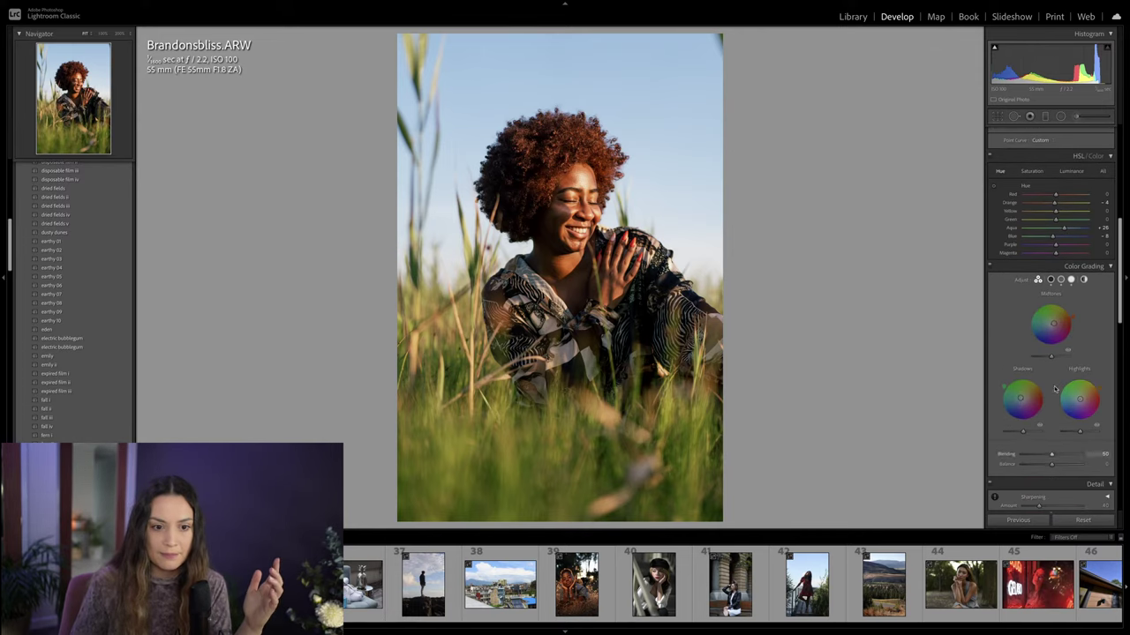
pyautogui.scroll(2, 1065, 353)
pyautogui.click(1031, 266)
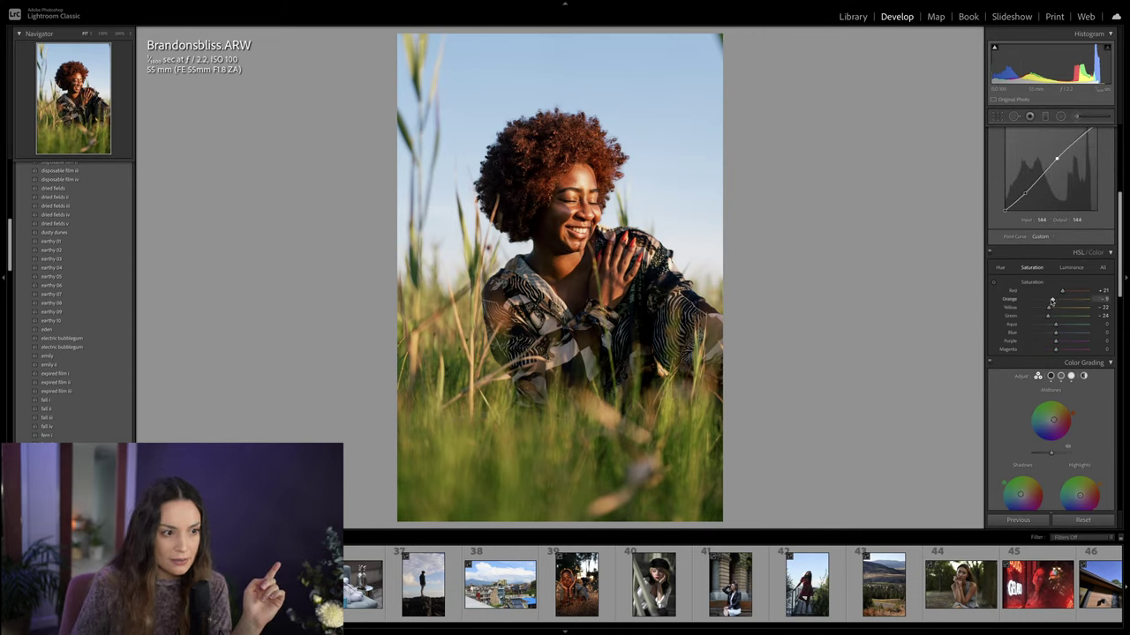
pyautogui.moveTo(1063, 292); pyautogui.dragTo(1056, 294)
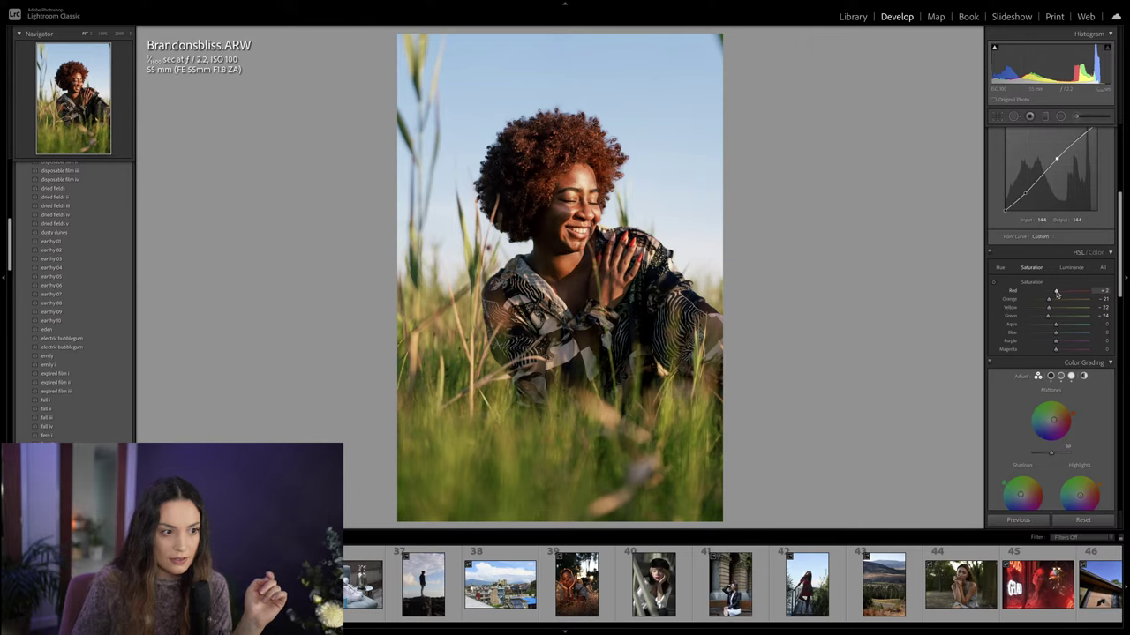
pyautogui.scroll(5, 1055, 299)
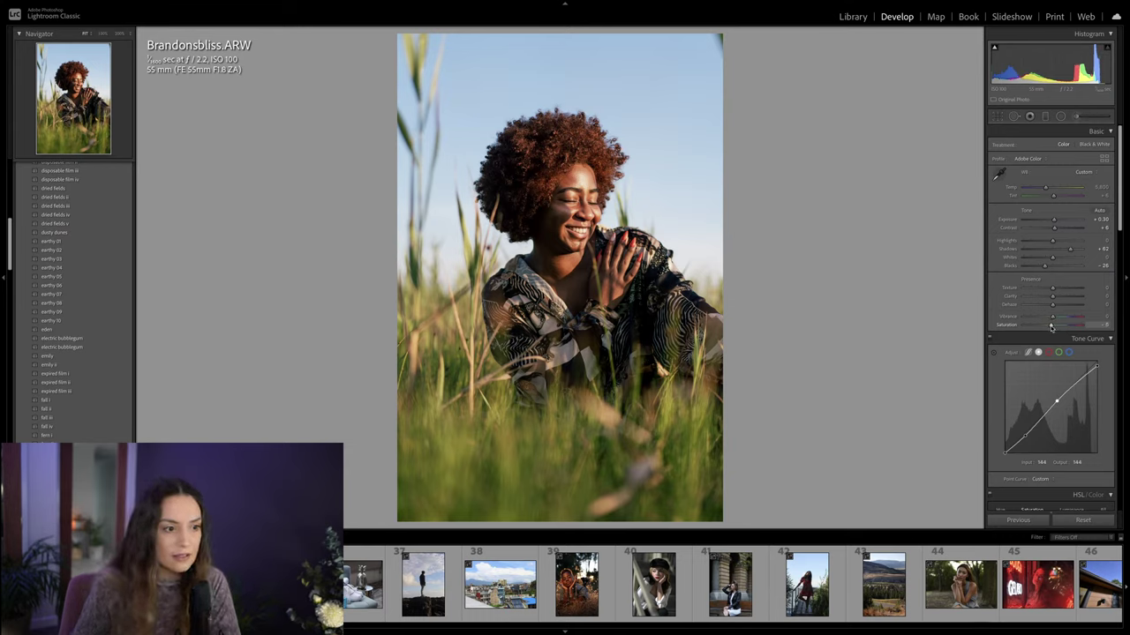
pyautogui.moveTo(1052, 315); pyautogui.dragTo(1059, 320)
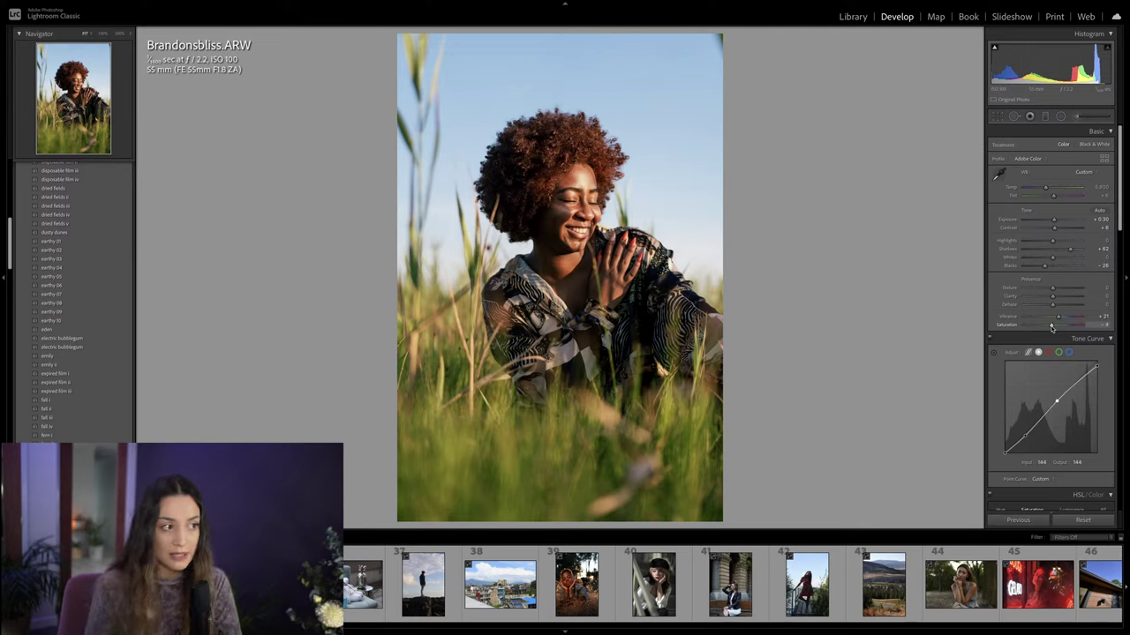
pyautogui.press('\\')
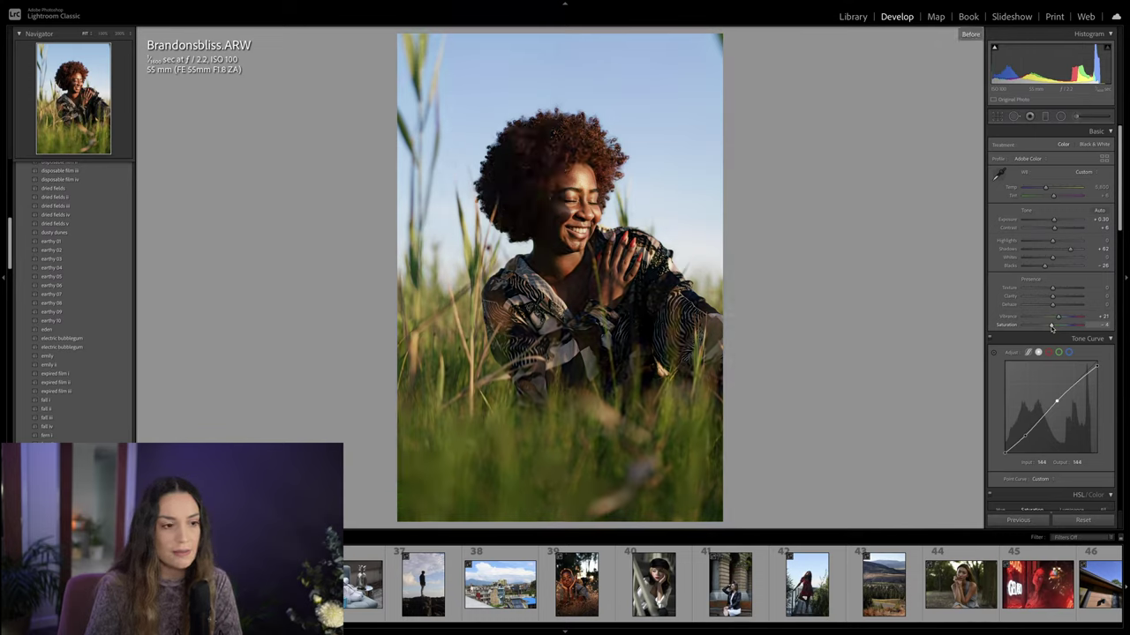
pyautogui.press('\\')
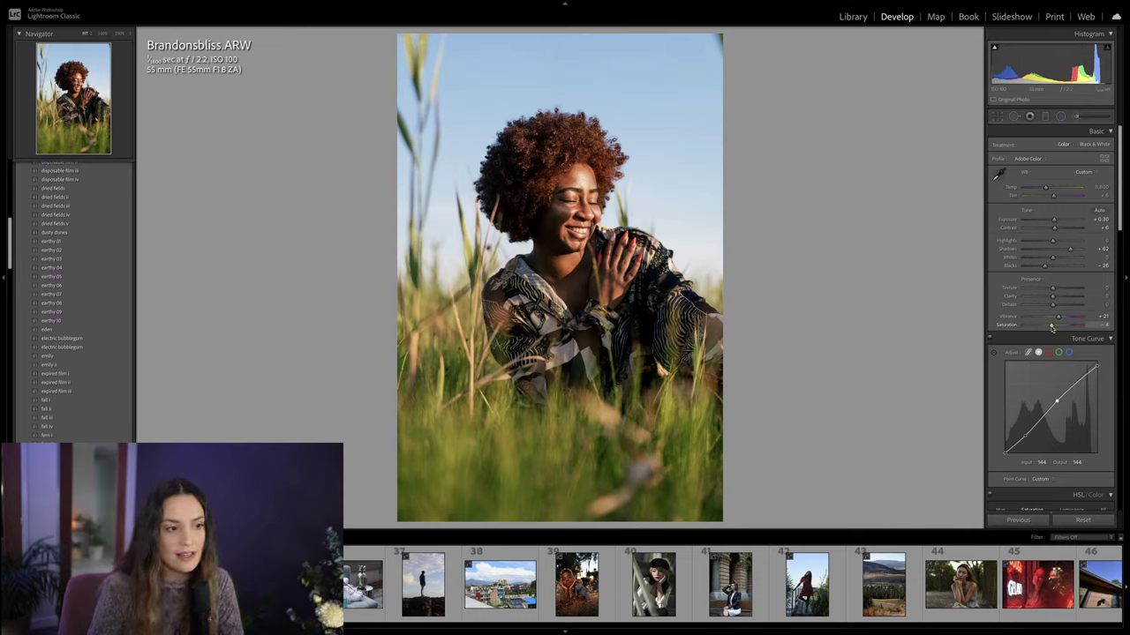
pyautogui.press('\\')
pyautogui.press('\\')
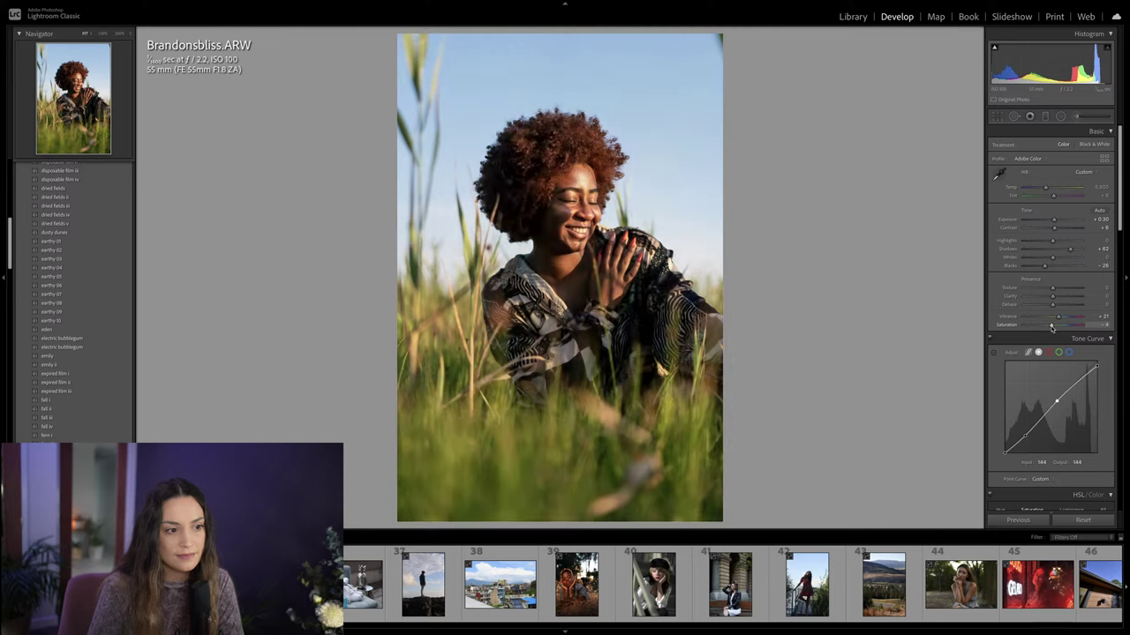
pyautogui.press('\\')
pyautogui.press('\\')
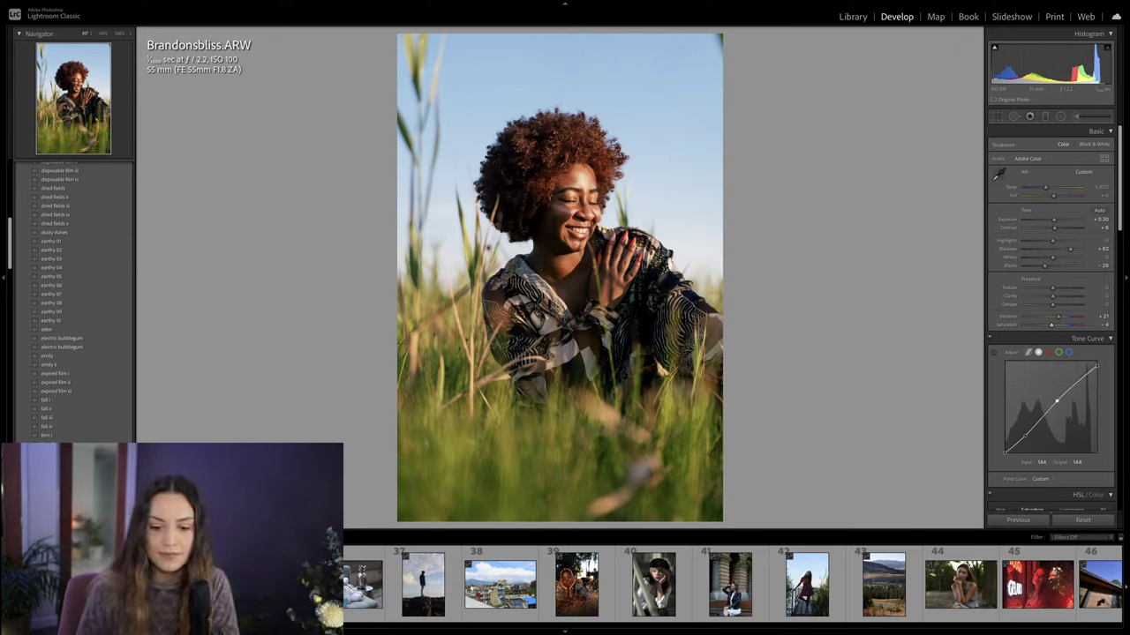
# Step: Scroll the filmstrip to thumbnail 138 and load felho00.ARW into Develop
pyautogui.hscroll(-10, 375, 630)
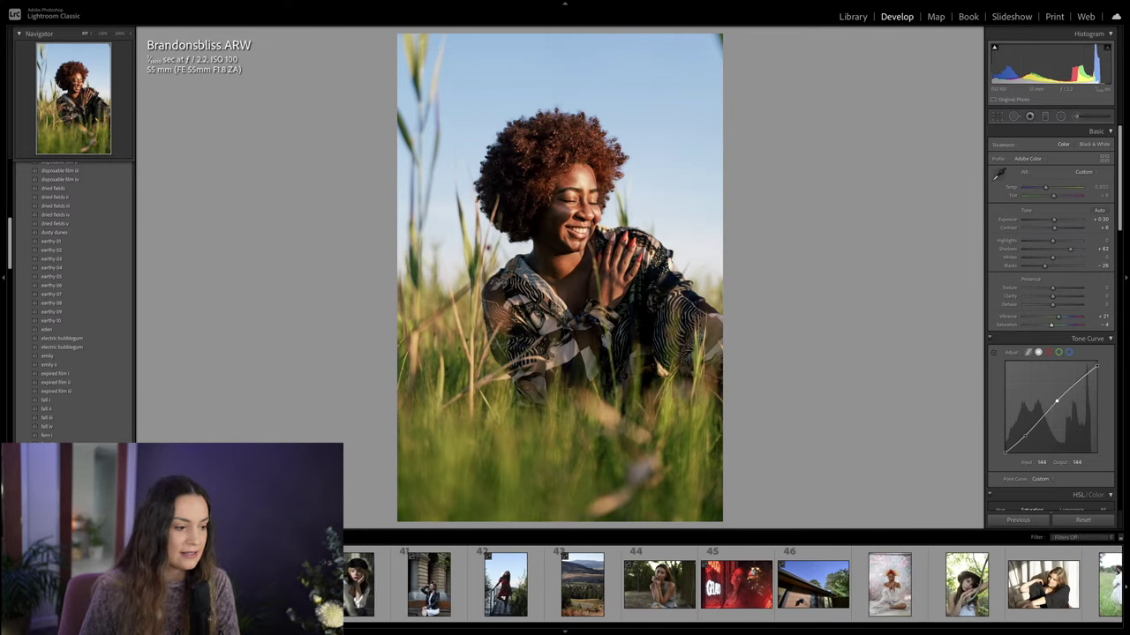
pyautogui.moveTo(375, 630); pyautogui.dragTo(752, 632)
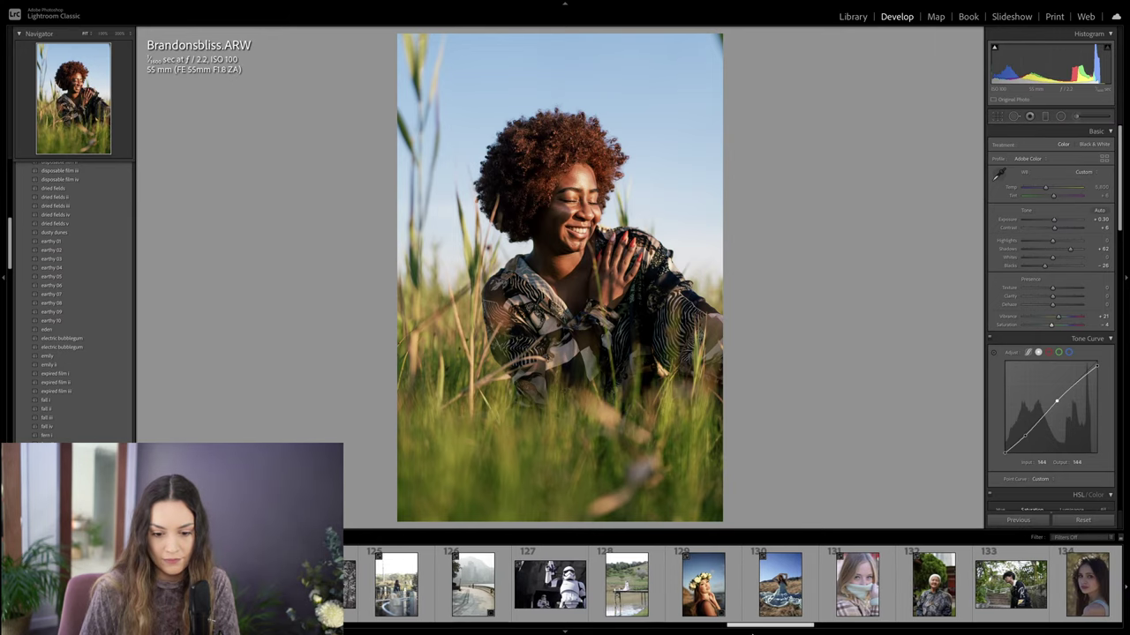
pyautogui.moveTo(755, 623)
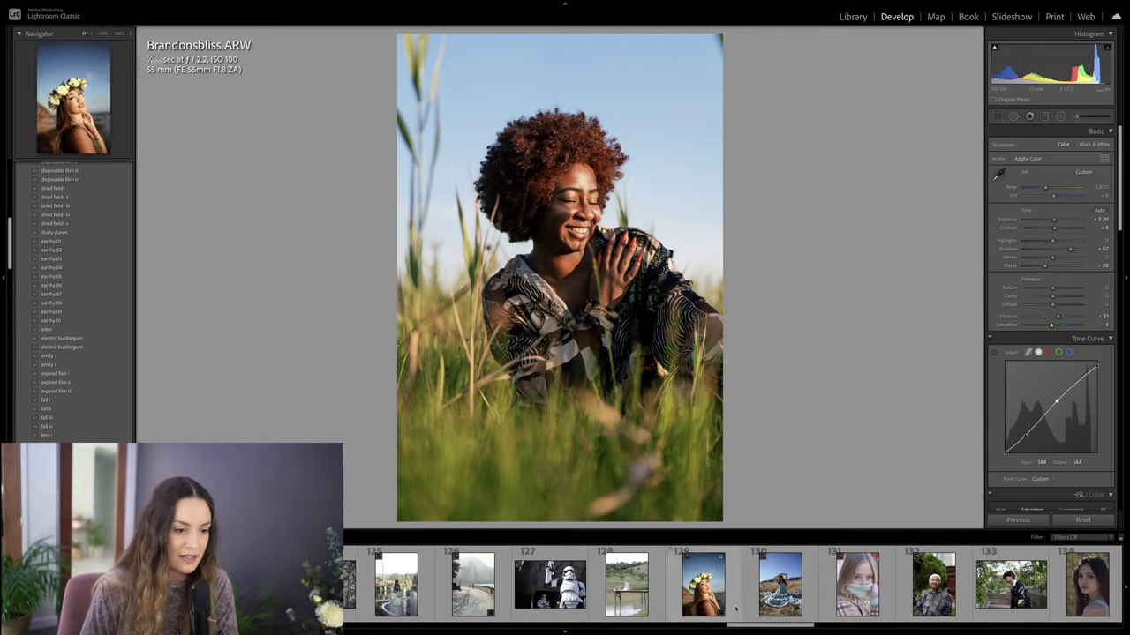
pyautogui.moveTo(761, 629); pyautogui.dragTo(812, 626)
pyautogui.click(741, 587)
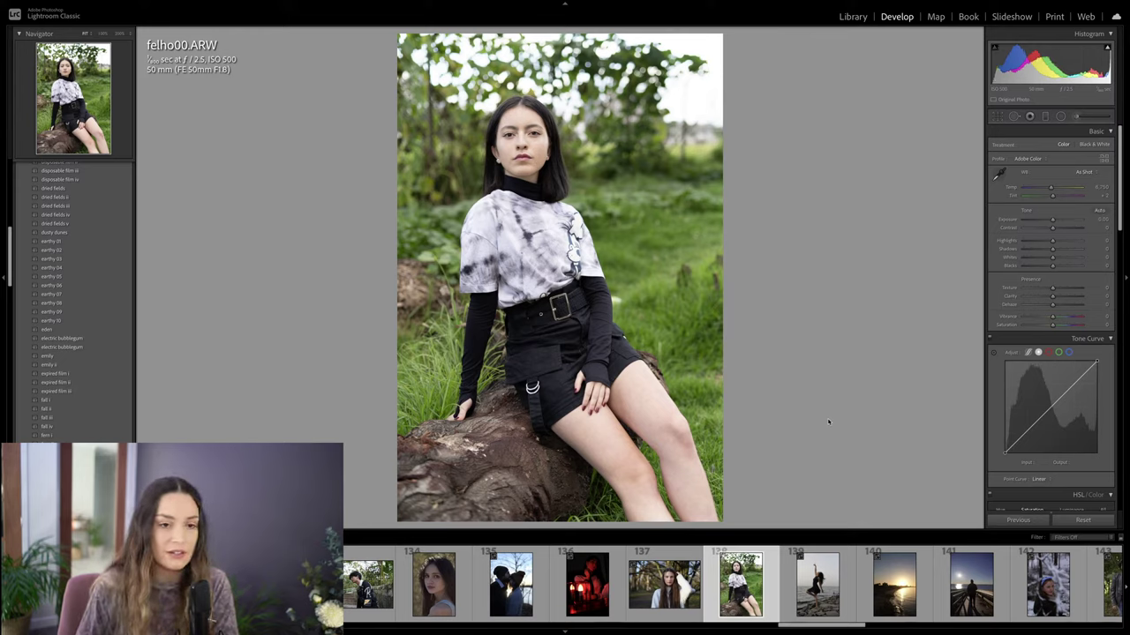
# Step: Set Exposure +0.65, Highlights −18 and Shadows +40, then compare before/after
pyautogui.moveTo(1051, 221)
pyautogui.mouseDown()
pyautogui.moveTo(1058, 253)
pyautogui.moveTo(1069, 251)
pyautogui.moveTo(1050, 266)
pyautogui.moveTo(1042, 236)
pyautogui.mouseUp()
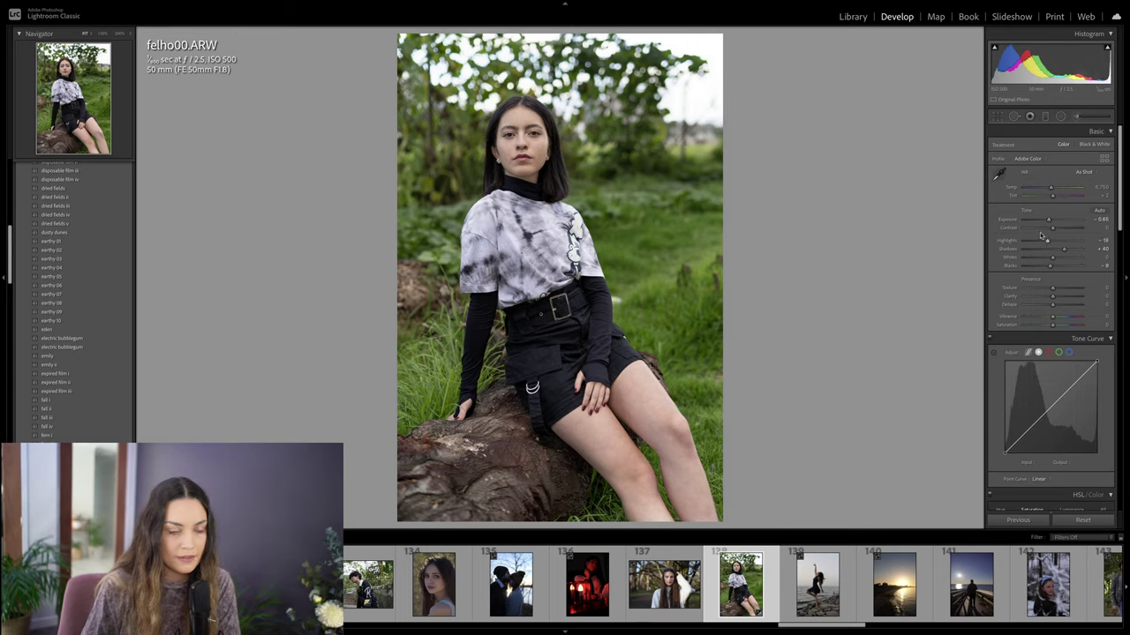
pyautogui.press('\\')
pyautogui.press('\\')
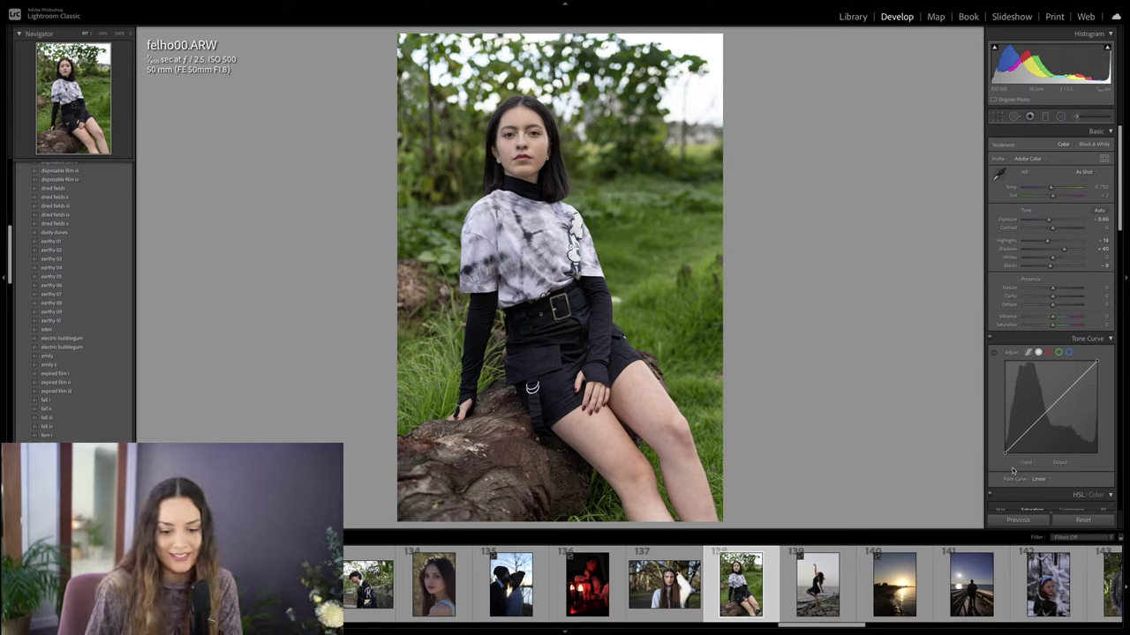
# Step: Shape a matte point curve: lift the black point, add a midtone point, lower whites to 240
pyautogui.moveTo(1005, 452); pyautogui.dragTo(1019, 435)
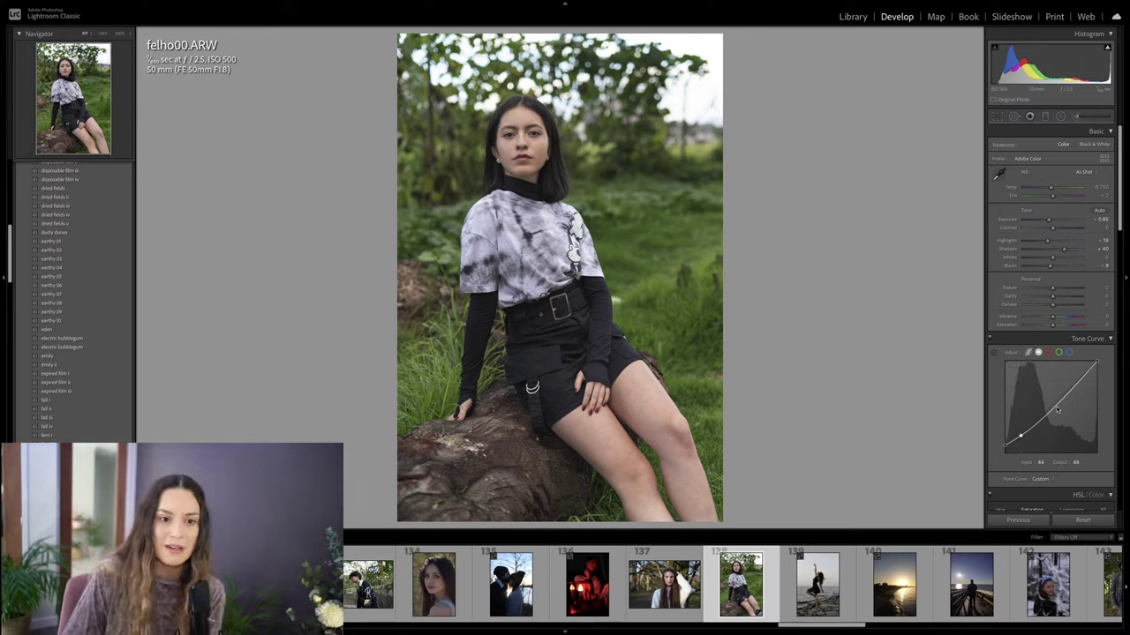
pyautogui.moveTo(1054, 406); pyautogui.dragTo(1051, 403)
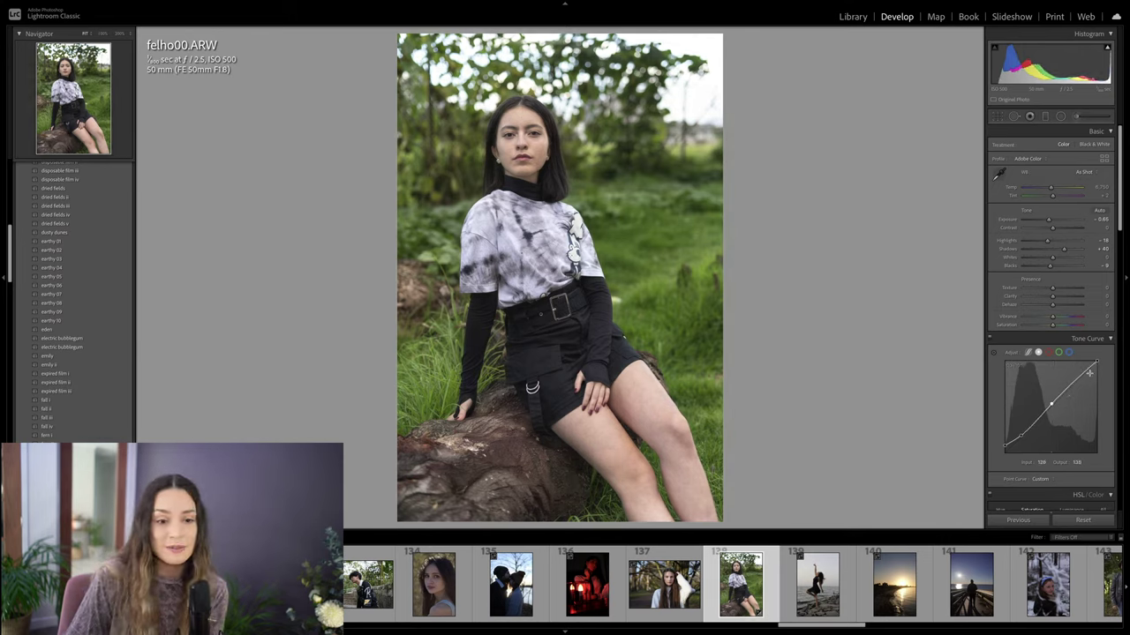
pyautogui.moveTo(1096, 361); pyautogui.dragTo(1097, 365)
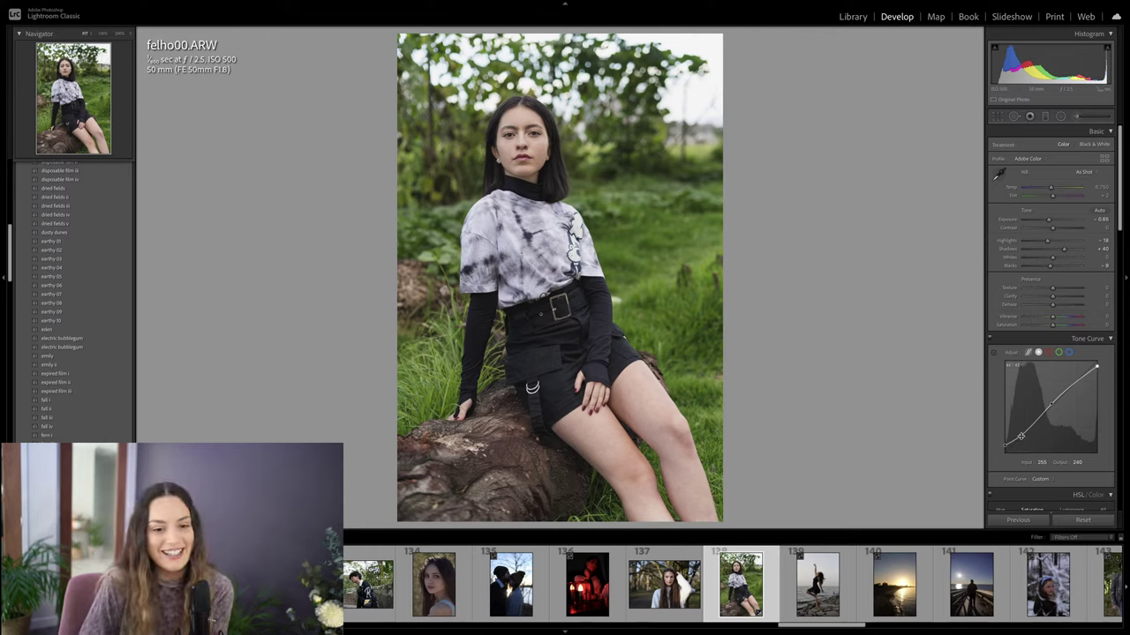
pyautogui.moveTo(1020, 437); pyautogui.dragTo(1022, 437)
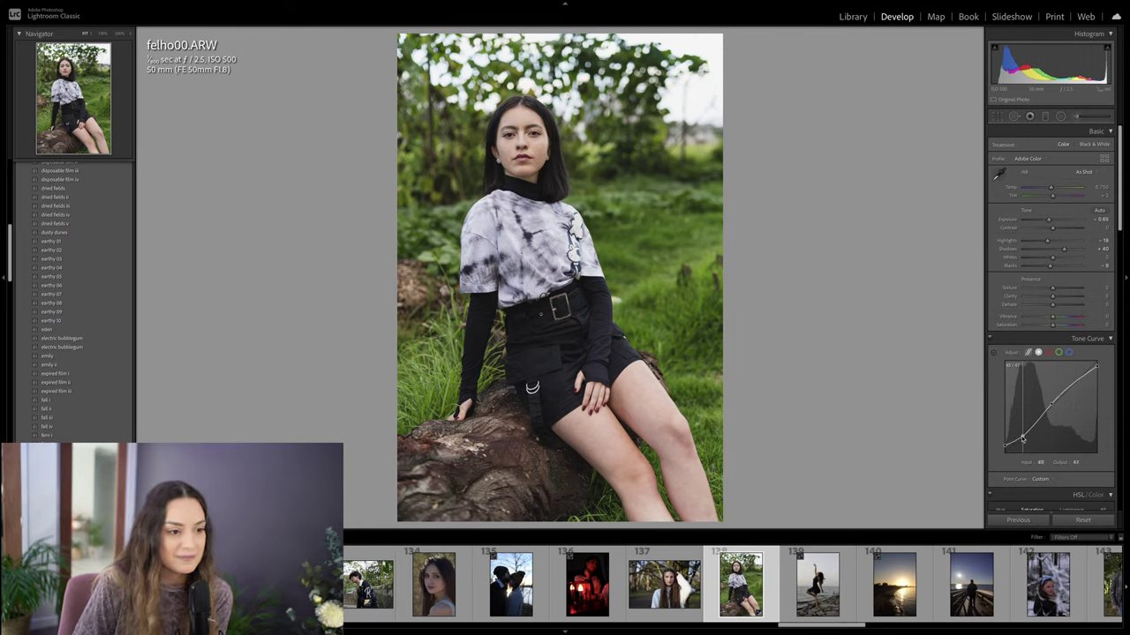
# Step: Lower the Yellow saturation in the HSL panel
pyautogui.scroll(-5, 1023, 415)
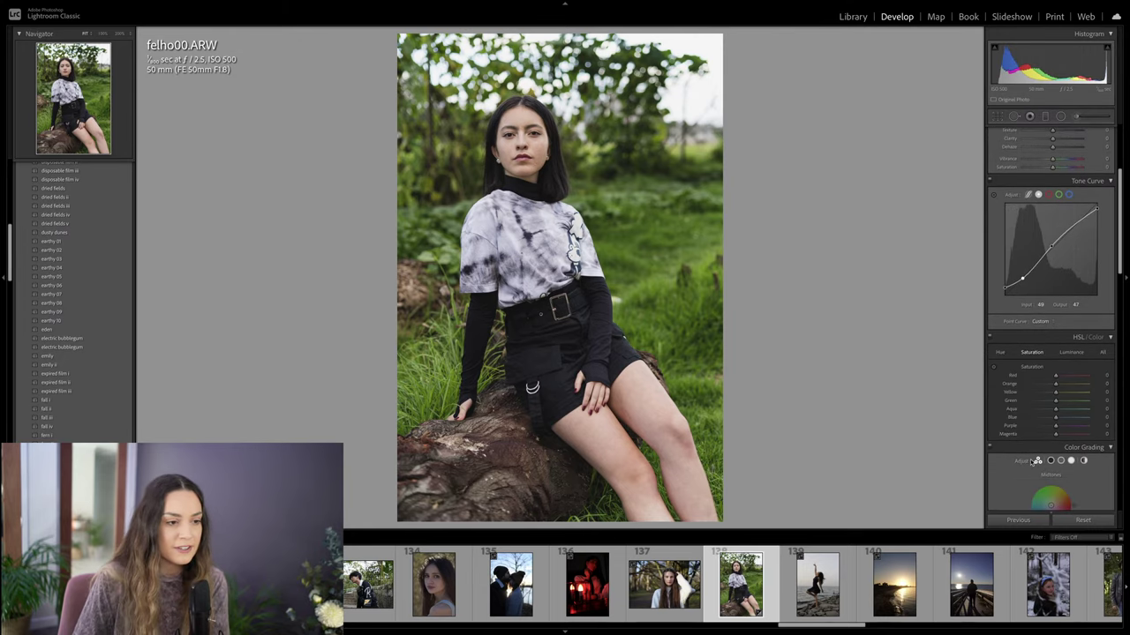
pyautogui.scroll(-1, 1023, 391)
pyautogui.moveTo(1055, 373); pyautogui.dragTo(1045, 382)
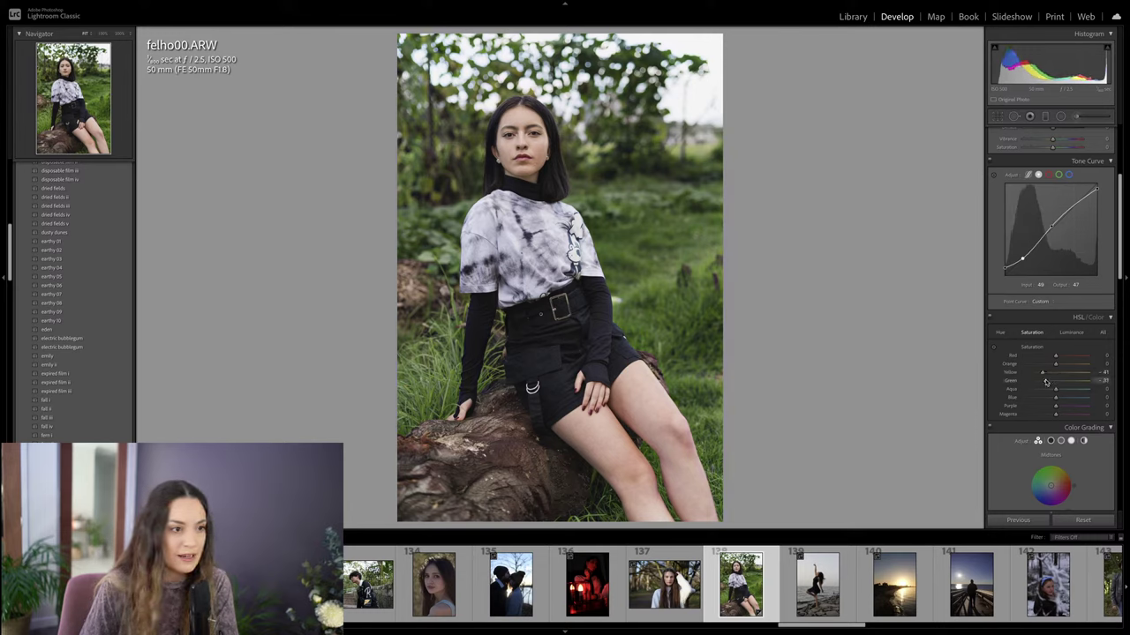
# Step: Shift the Yellow hue to −52 and Green hue to −69 for olive grass
pyautogui.click(1000, 332)
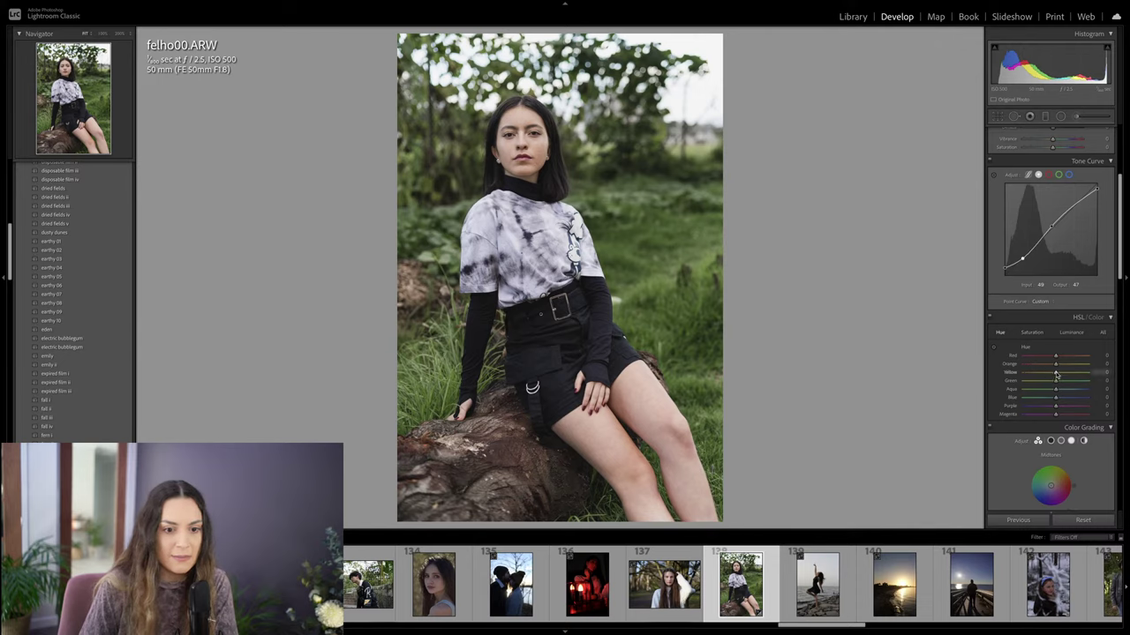
pyautogui.moveTo(1056, 376); pyautogui.dragTo(1032, 382)
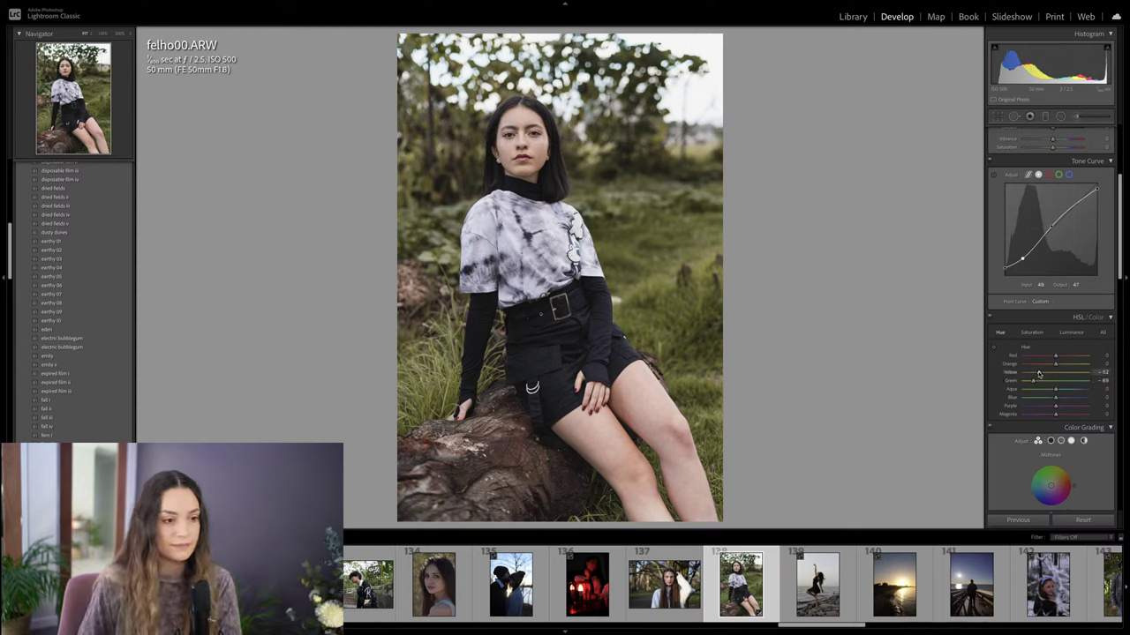
pyautogui.scroll(2, 1083, 340)
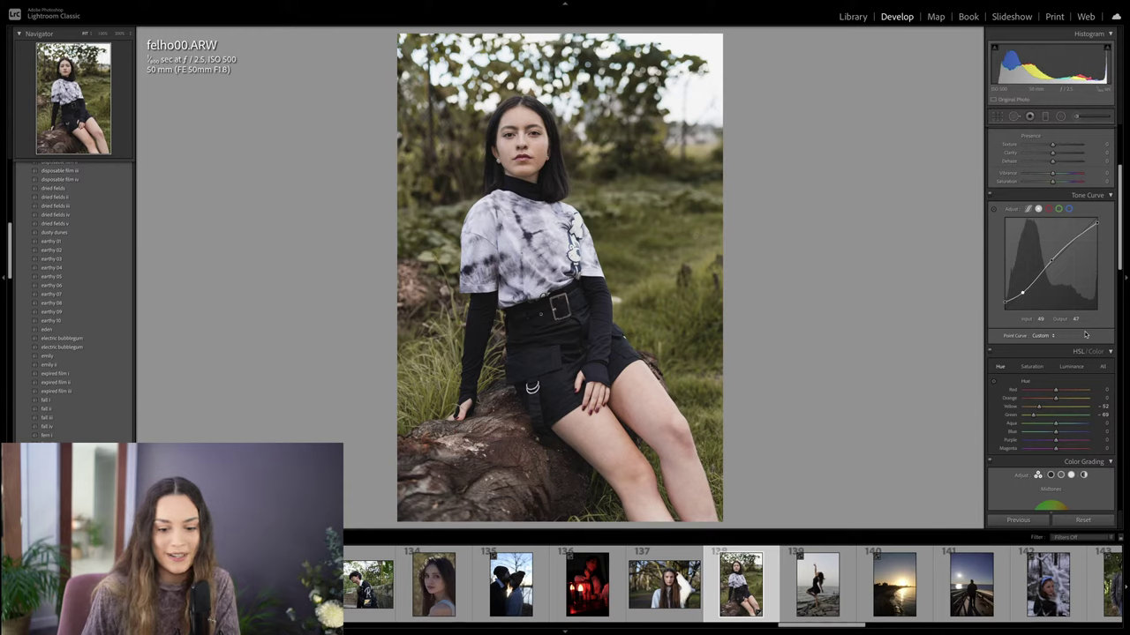
# Step: On the Blue curve, raise the black point, lift the midtones and lower the white point
pyautogui.click(1069, 209)
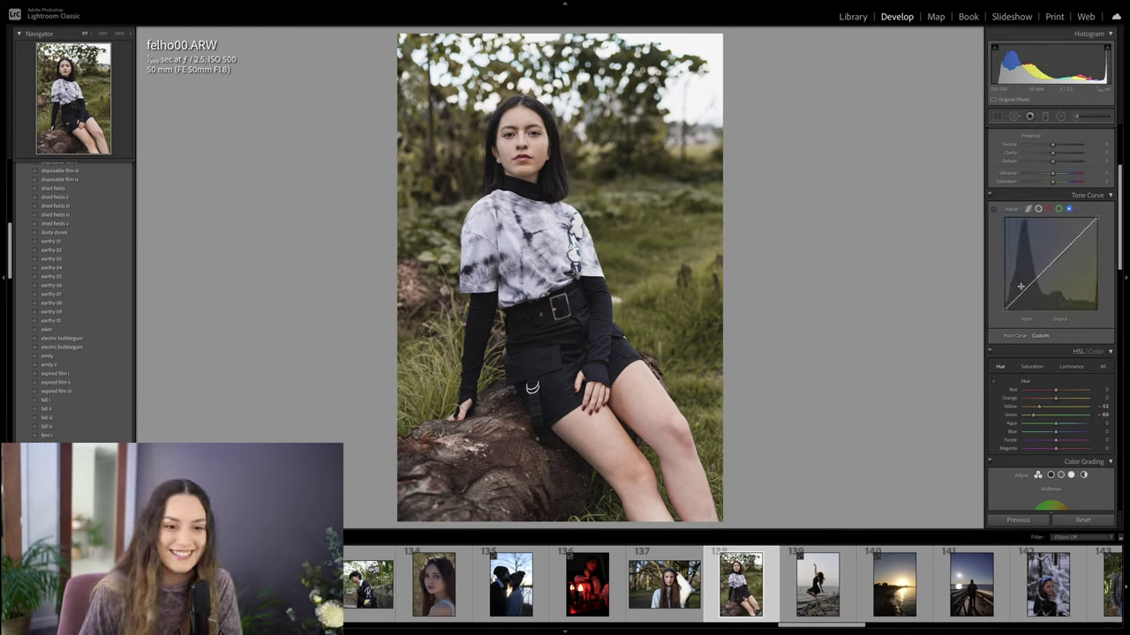
pyautogui.moveTo(998, 314); pyautogui.dragTo(1021, 295)
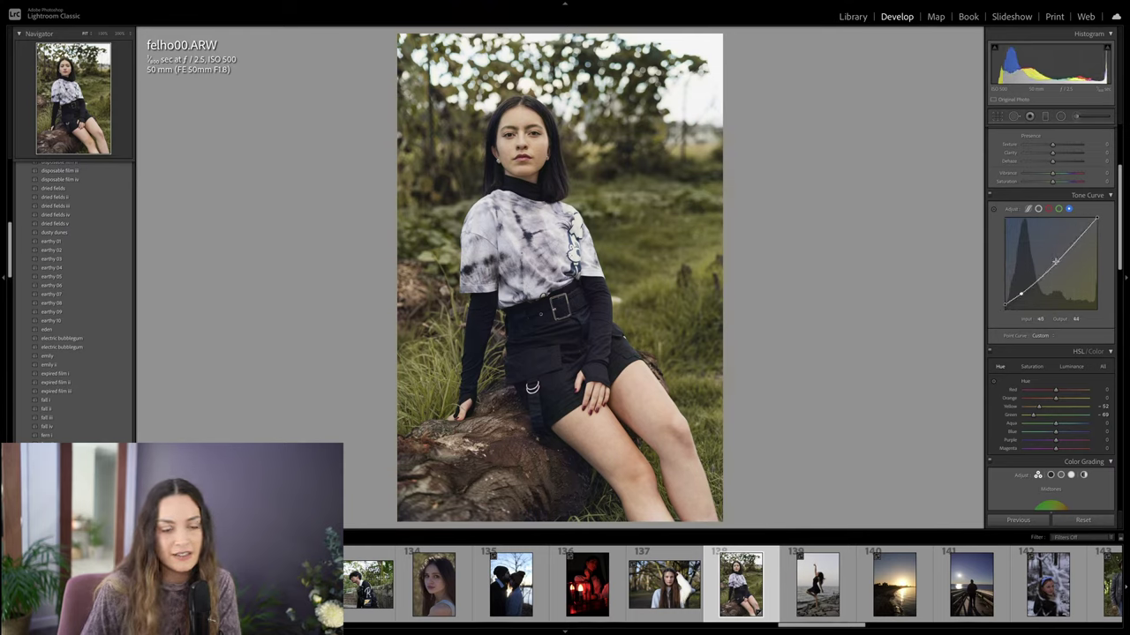
pyautogui.moveTo(1055, 261); pyautogui.dragTo(1050, 263)
pyautogui.moveTo(1092, 219); pyautogui.dragTo(1097, 223)
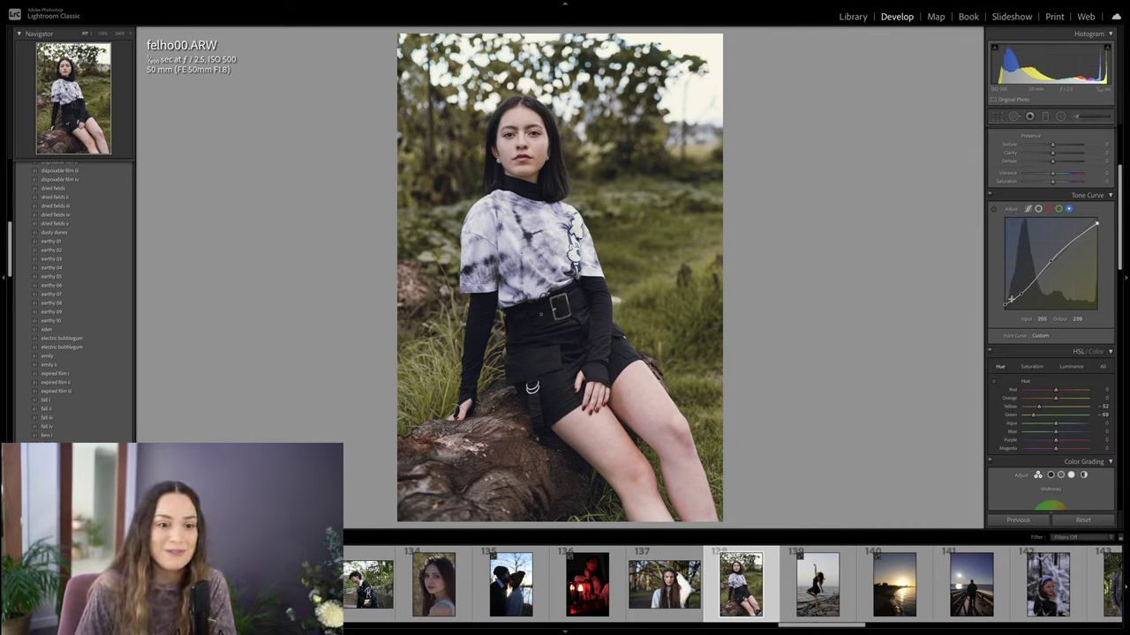
pyautogui.moveTo(1003, 305)
pyautogui.mouseDown()
pyautogui.moveTo(1024, 297)
pyautogui.moveTo(1005, 307)
pyautogui.mouseUp()
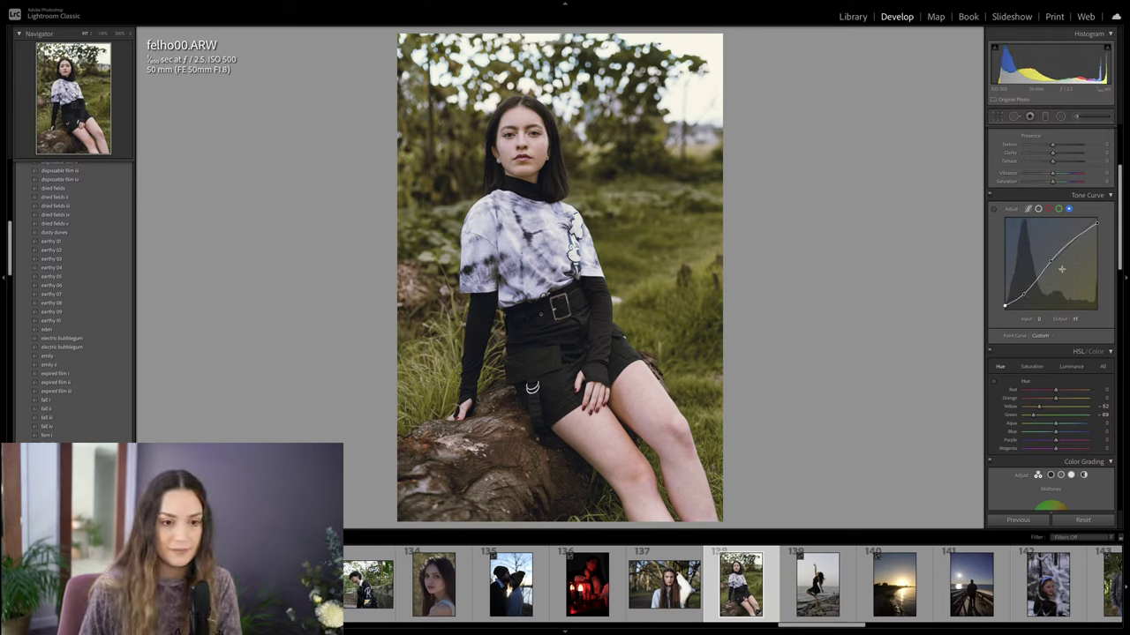
pyautogui.moveTo(1049, 259); pyautogui.dragTo(1054, 258)
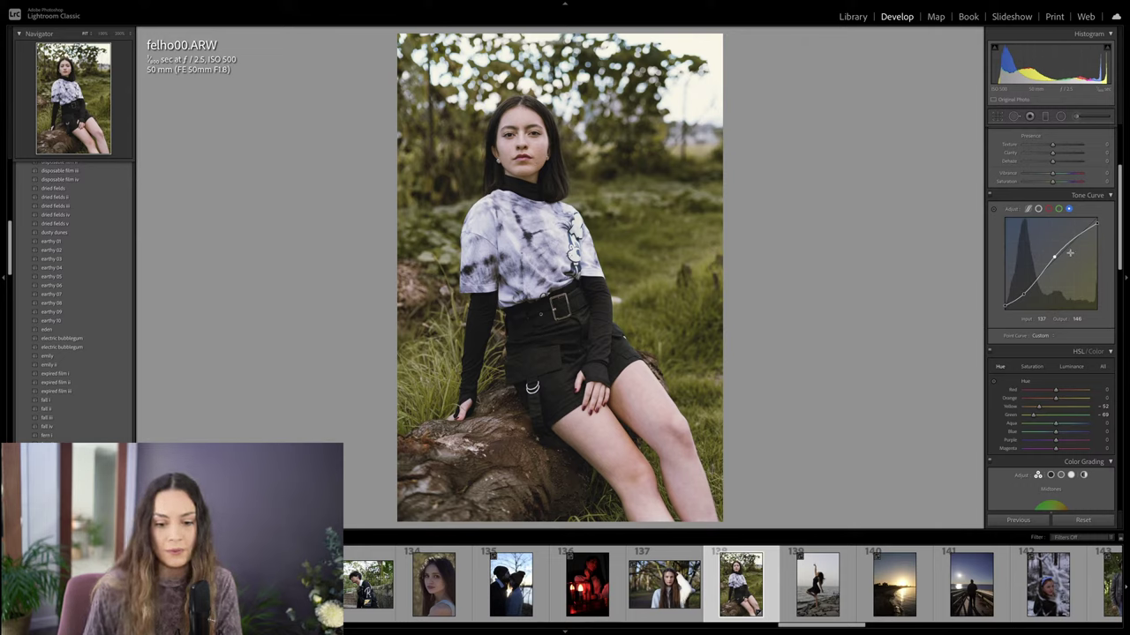
# Step: Add a point on the Green curve and raise Vibrance to +13
pyautogui.click(1059, 210)
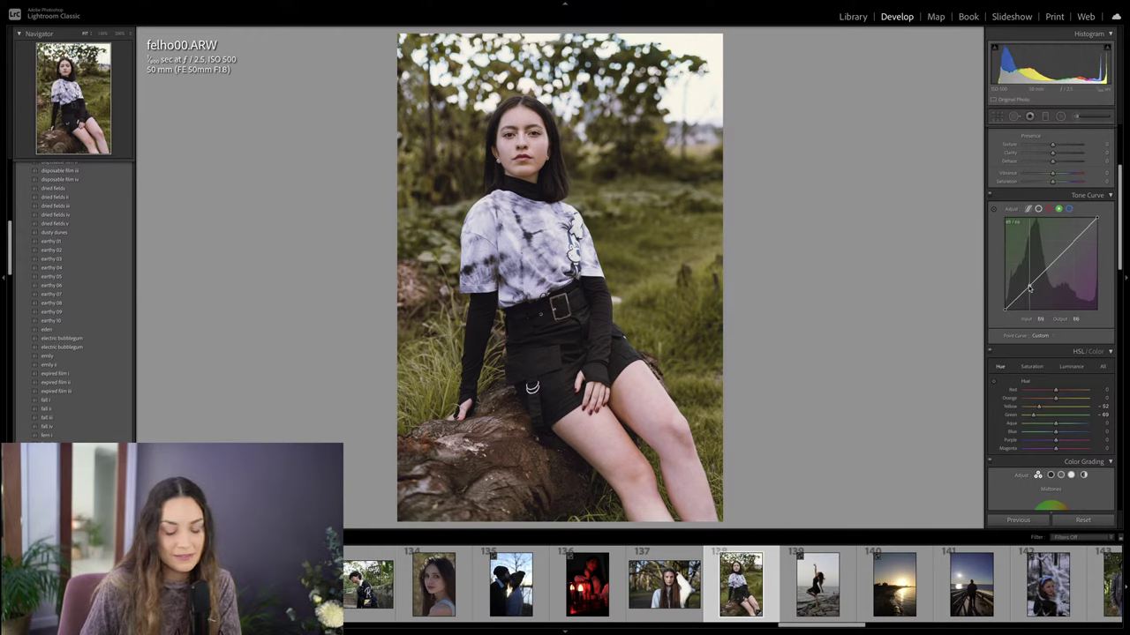
pyautogui.click(1028, 286)
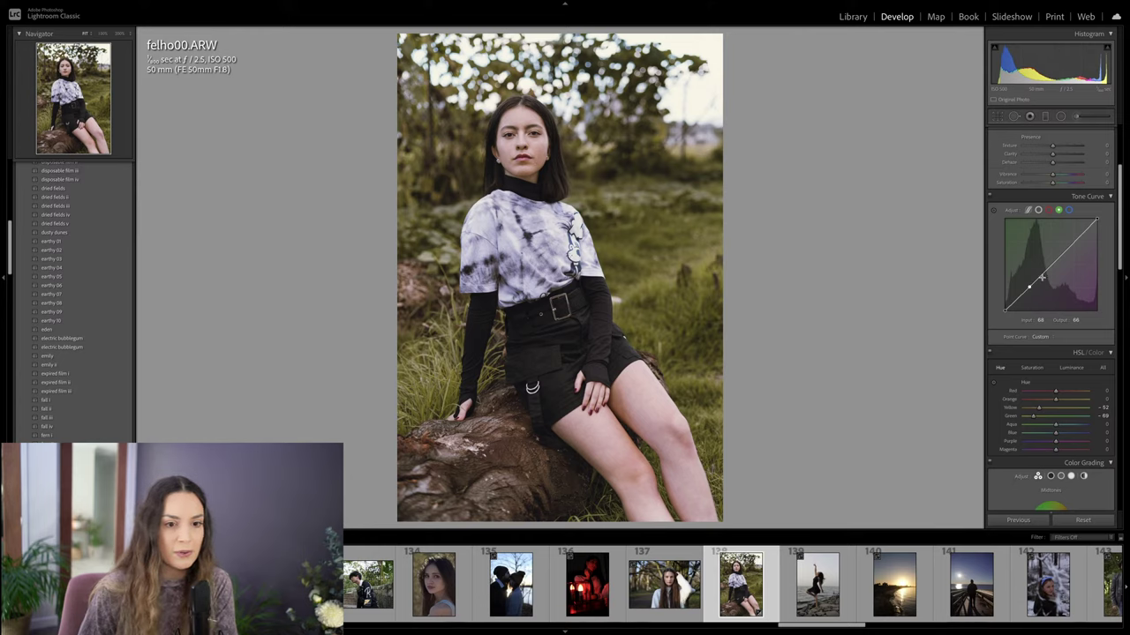
pyautogui.click(1048, 210)
pyautogui.scroll(2, 1064, 273)
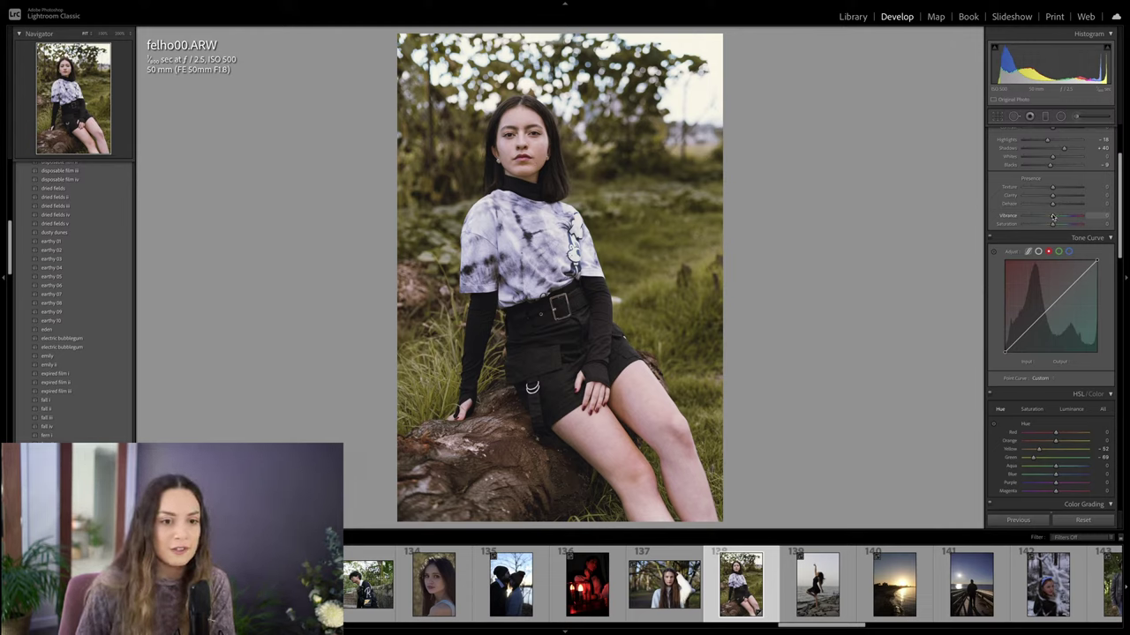
pyautogui.moveTo(1052, 217); pyautogui.dragTo(1048, 221)
# Step: Add a diagonal linear gradient mask with slightly raised exposure and adjusted temperature and tint
pyautogui.scroll(4, 1051, 226)
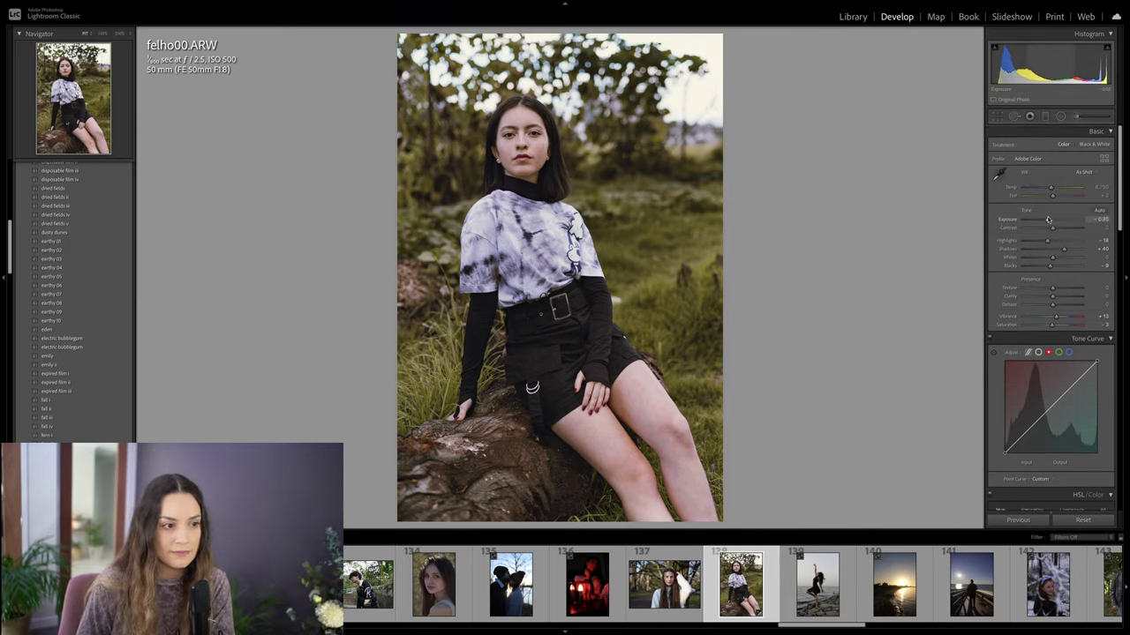
pyautogui.scroll(-1, 1049, 221)
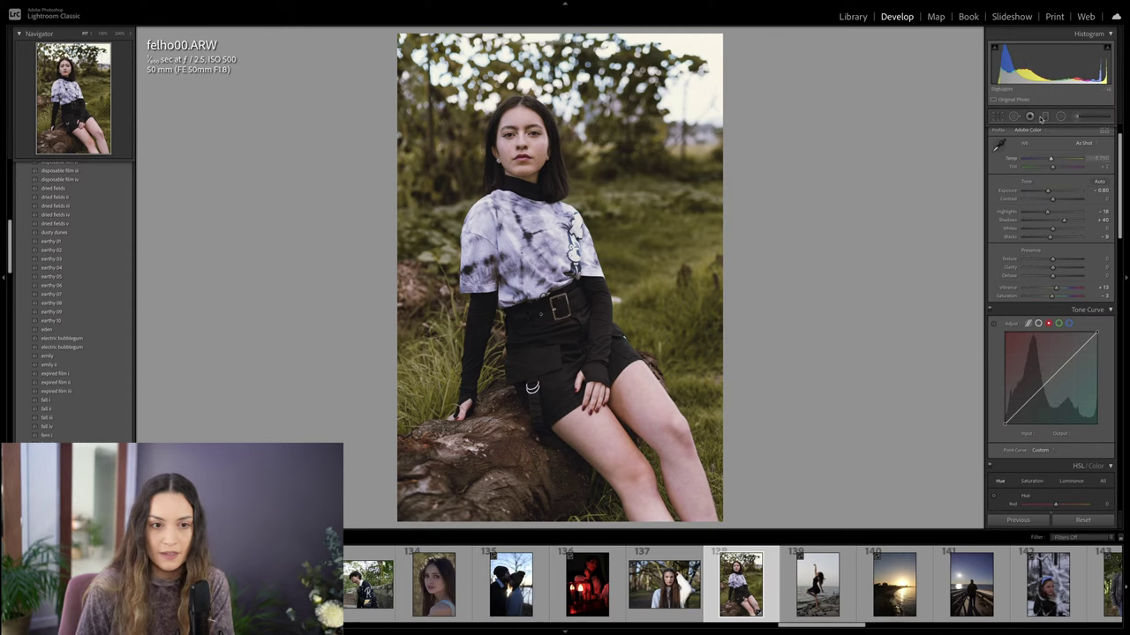
pyautogui.press('m')
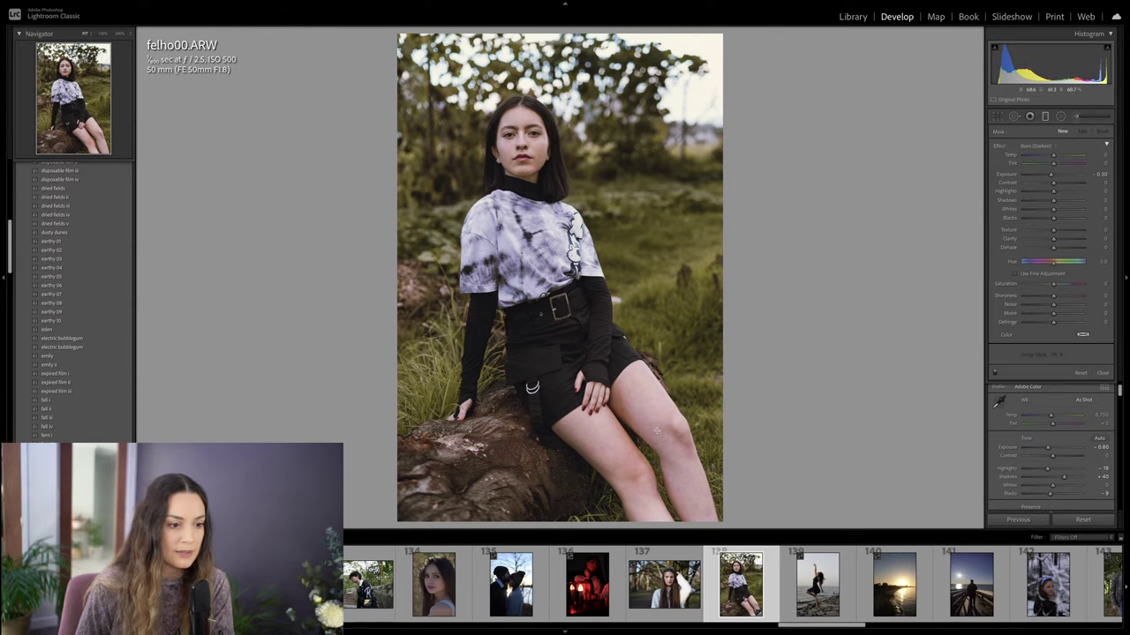
pyautogui.moveTo(658, 432); pyautogui.dragTo(586, 263)
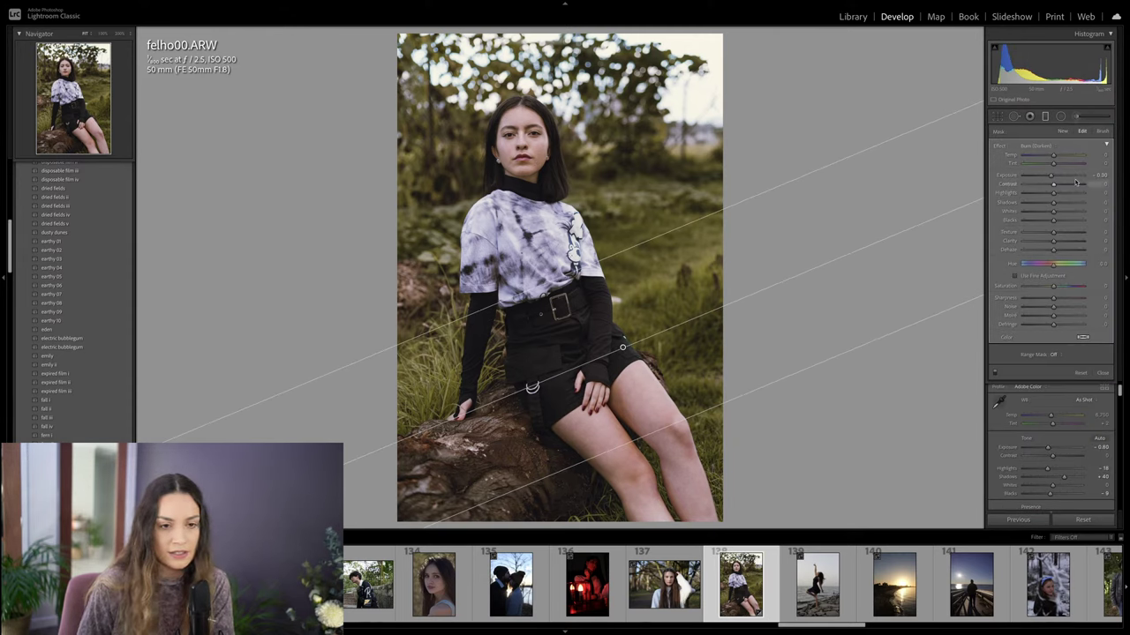
pyautogui.moveTo(1050, 178); pyautogui.dragTo(1052, 176)
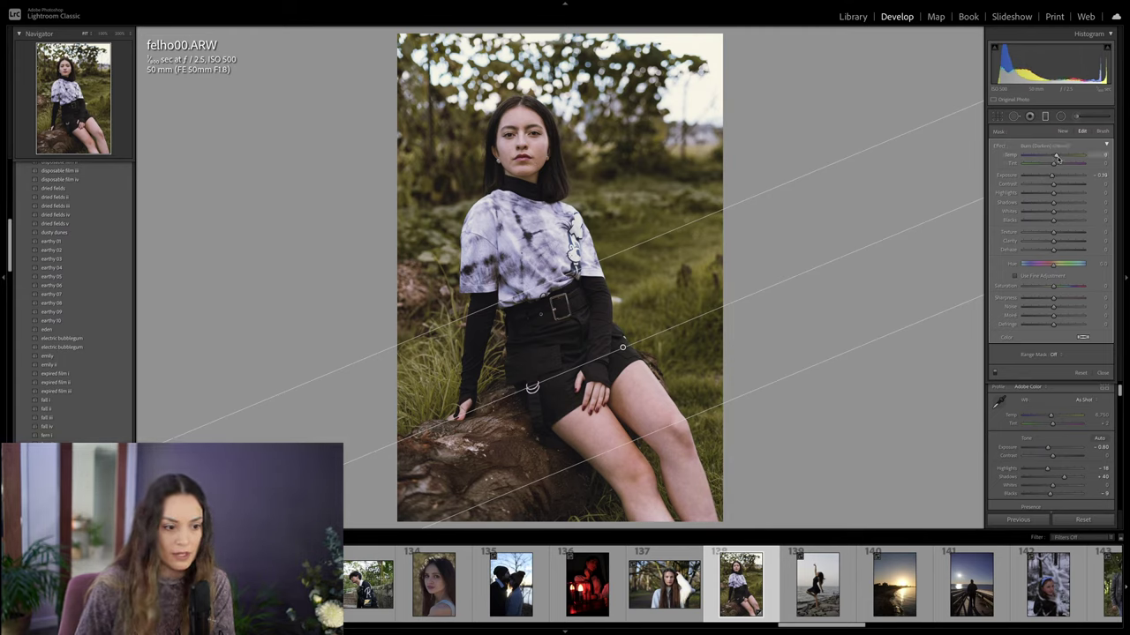
pyautogui.moveTo(1055, 157); pyautogui.dragTo(1057, 157)
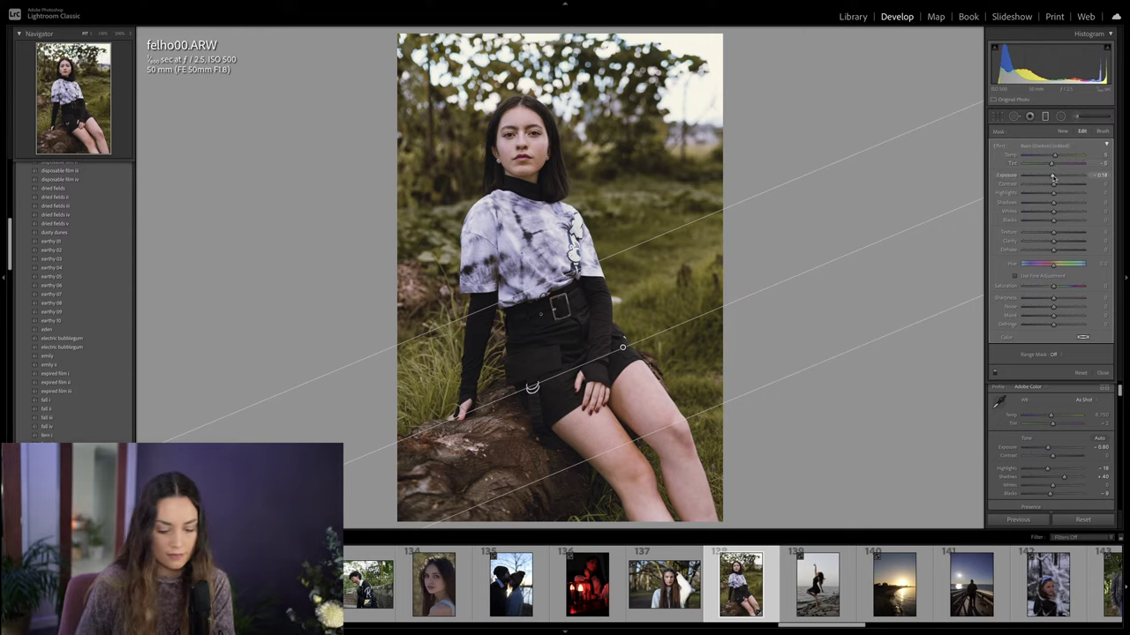
pyautogui.press('m')
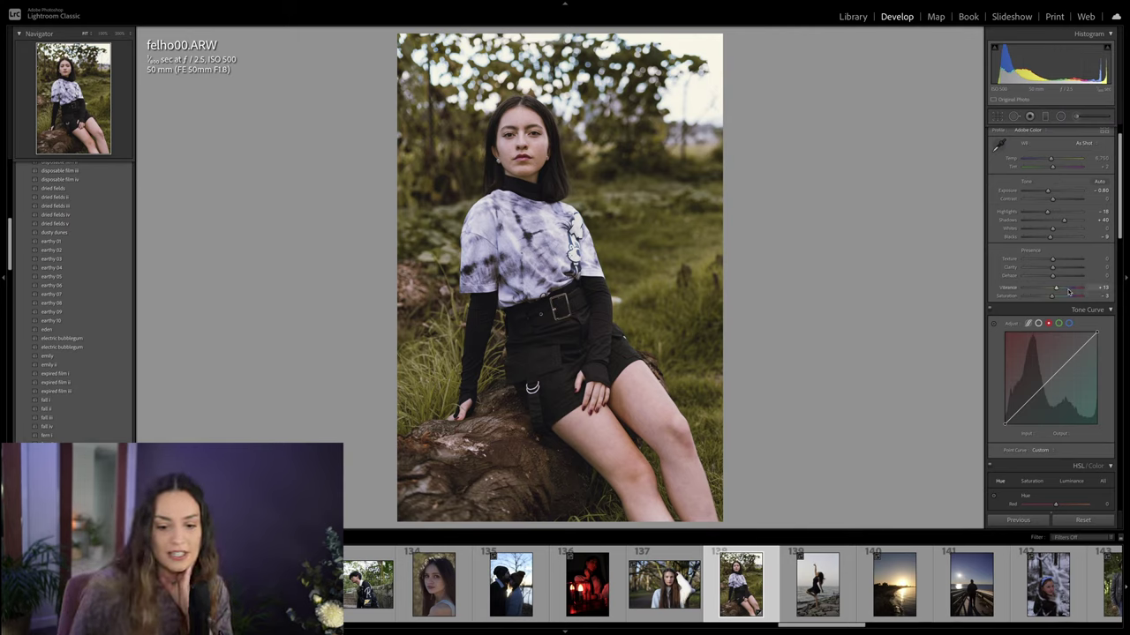
# Step: Grade midtones warm orange (H 32) and highlights slightly blue (H 208, S 10)
pyautogui.scroll(-5, 1045, 284)
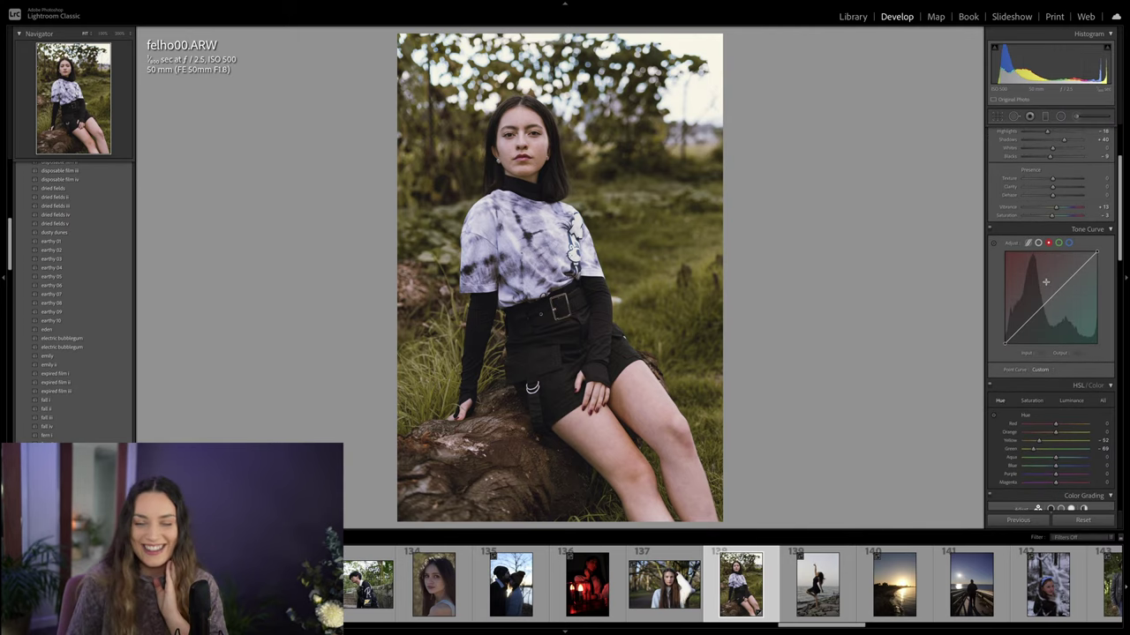
pyautogui.scroll(-2, 1050, 284)
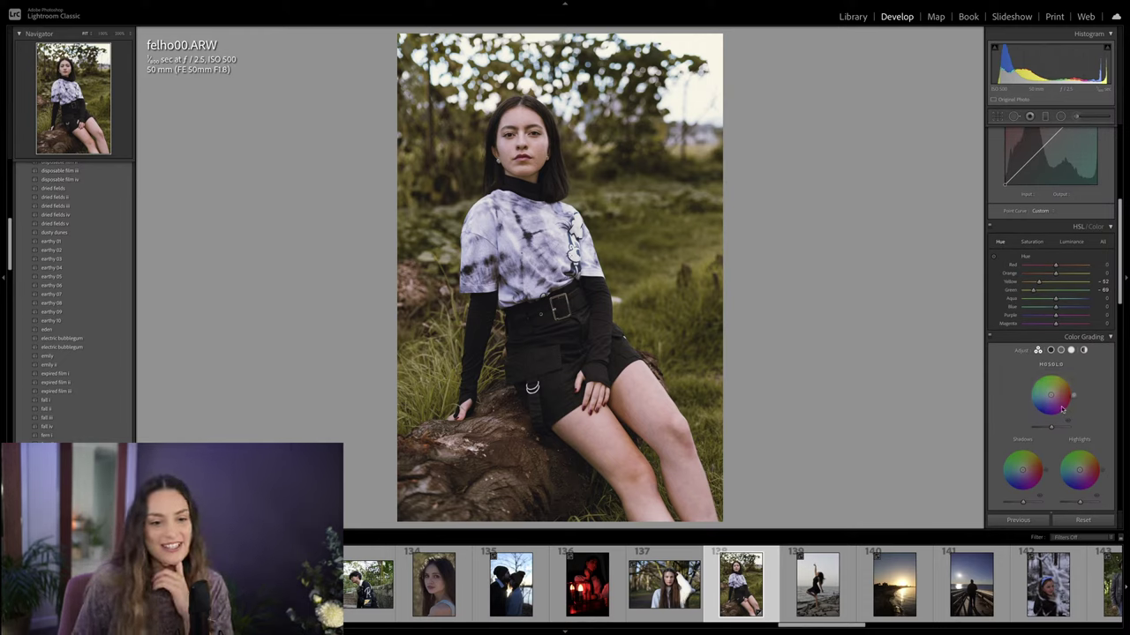
pyautogui.scroll(-1, 1067, 401)
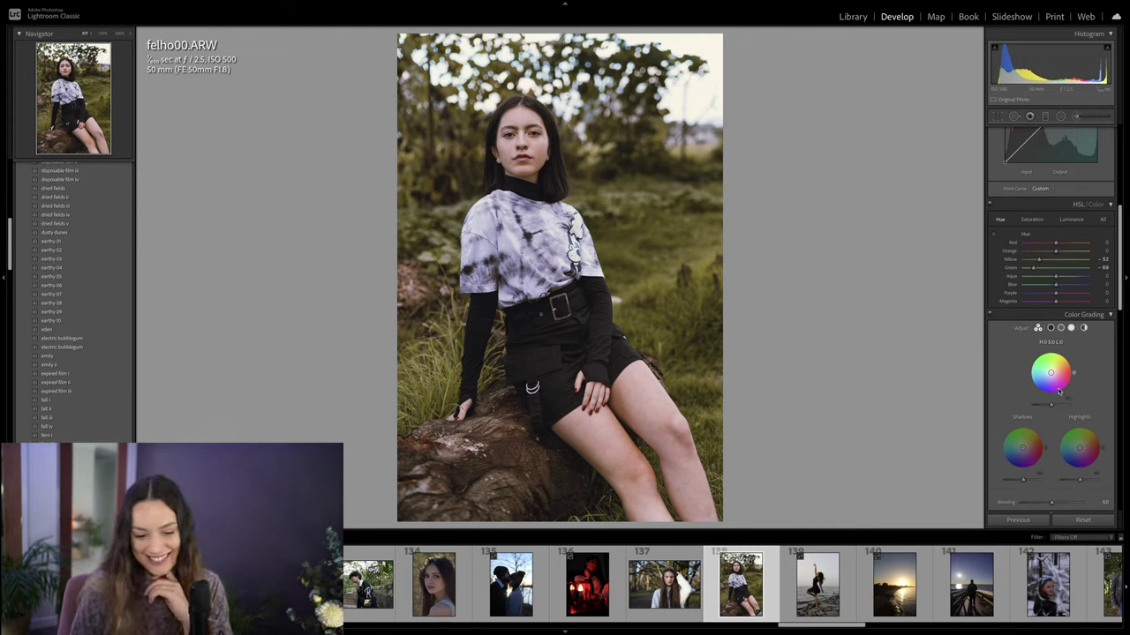
pyautogui.moveTo(1052, 374); pyautogui.dragTo(1070, 359)
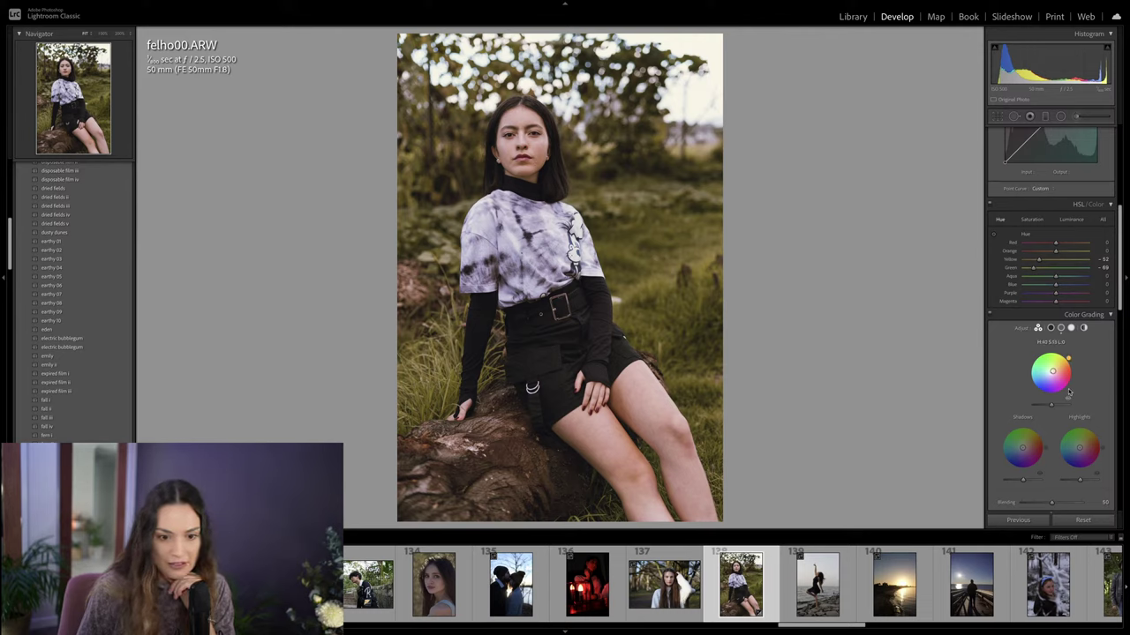
pyautogui.moveTo(1079, 451); pyautogui.dragTo(1025, 450)
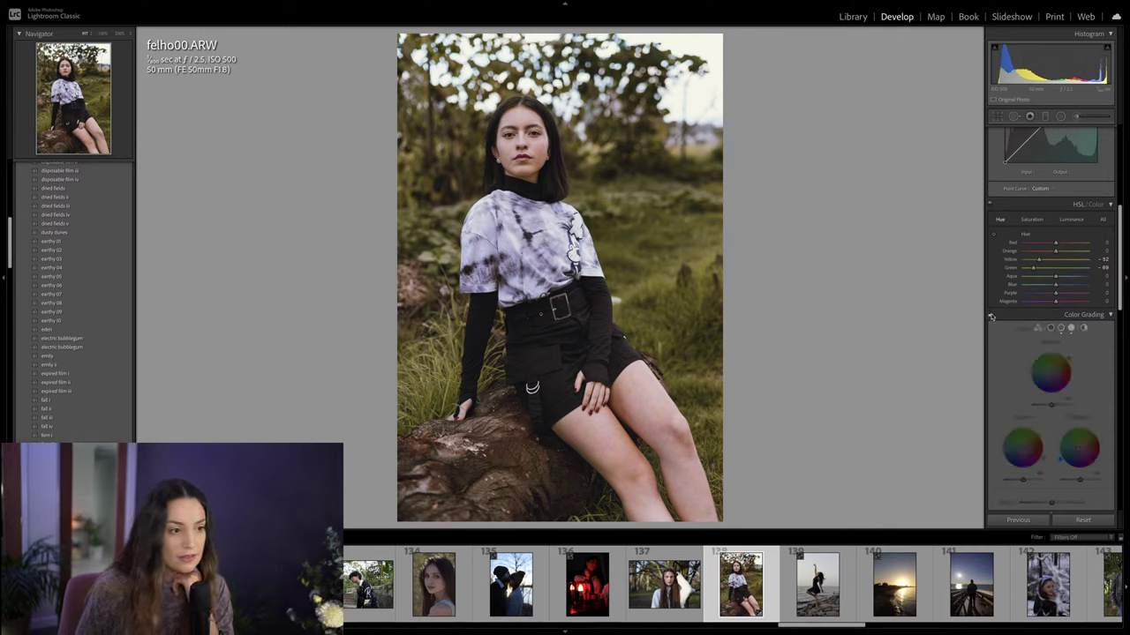
pyautogui.scroll(6, 1085, 412)
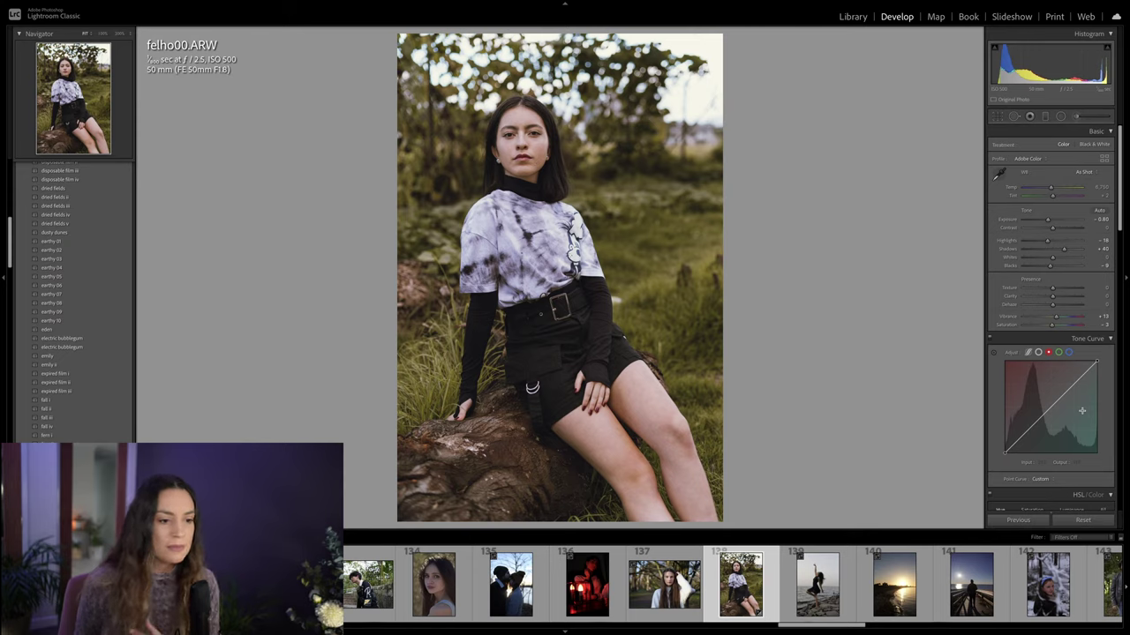
pyautogui.press('\\')
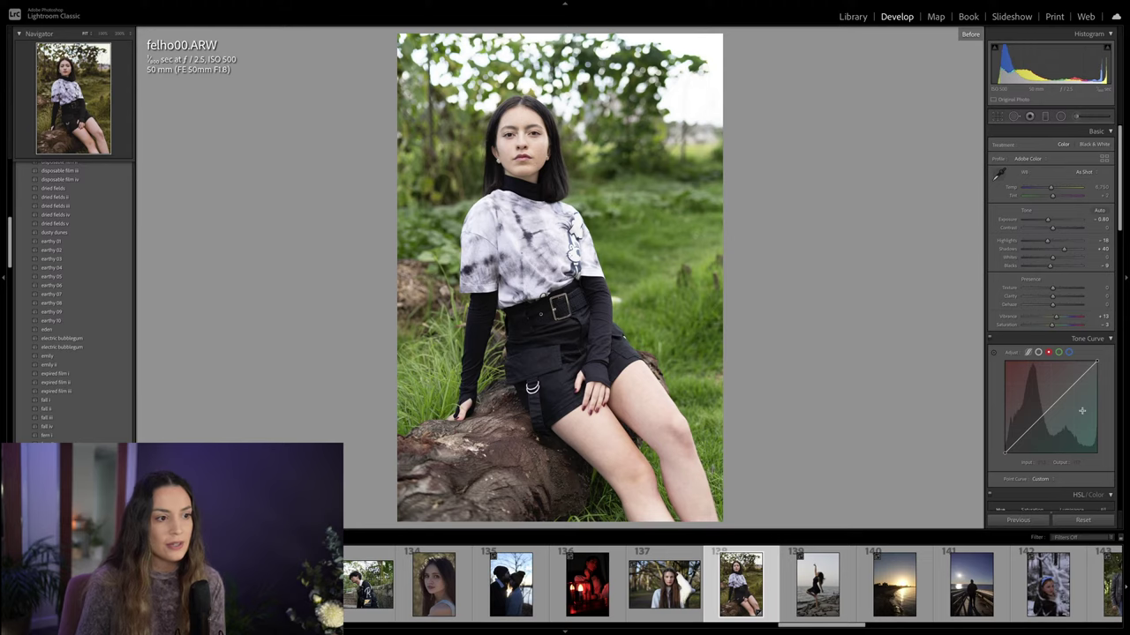
pyautogui.press('\\')
pyautogui.press('\\')
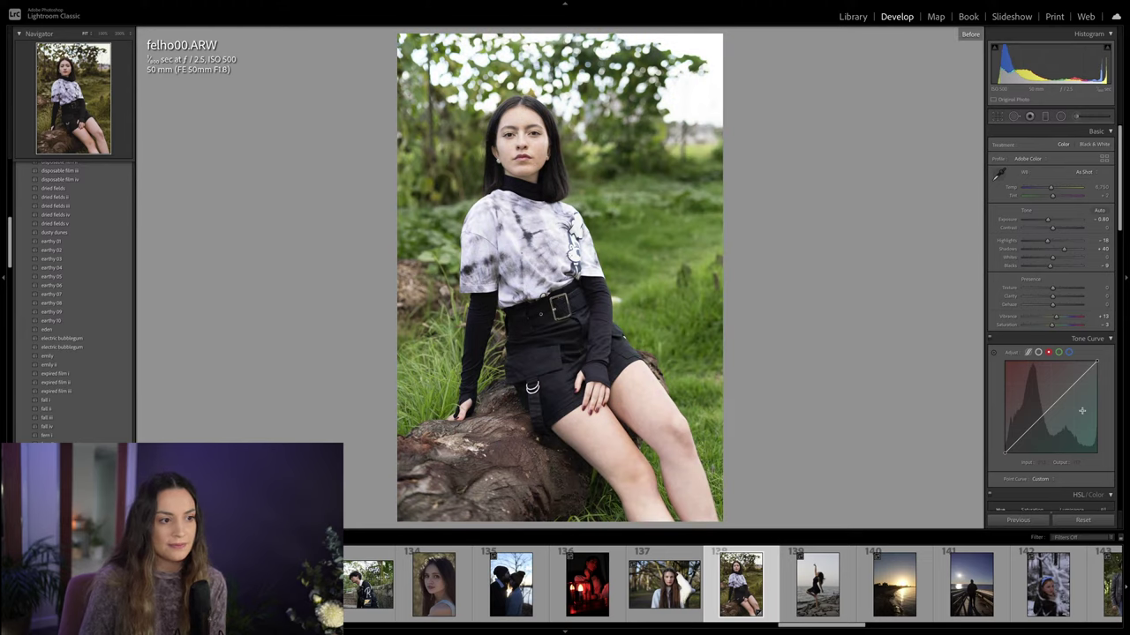
pyautogui.press('\\')
pyautogui.press('\\')
pyautogui.press('\\')
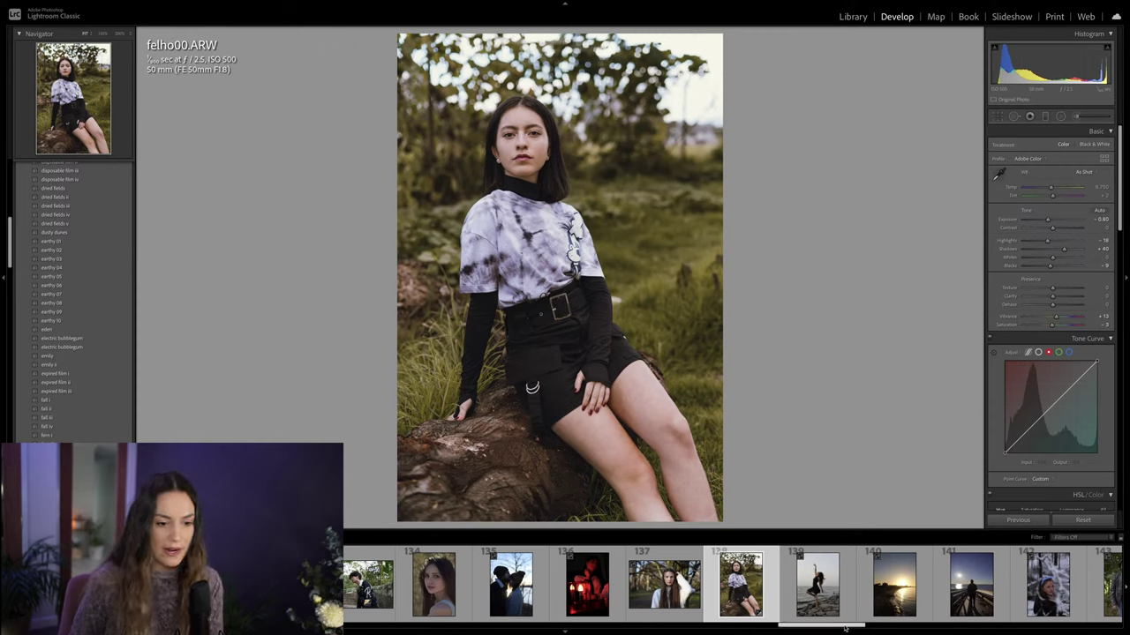
pyautogui.moveTo(842, 624); pyautogui.dragTo(618, 621)
pyautogui.moveTo(617, 620); pyautogui.dragTo(484, 618)
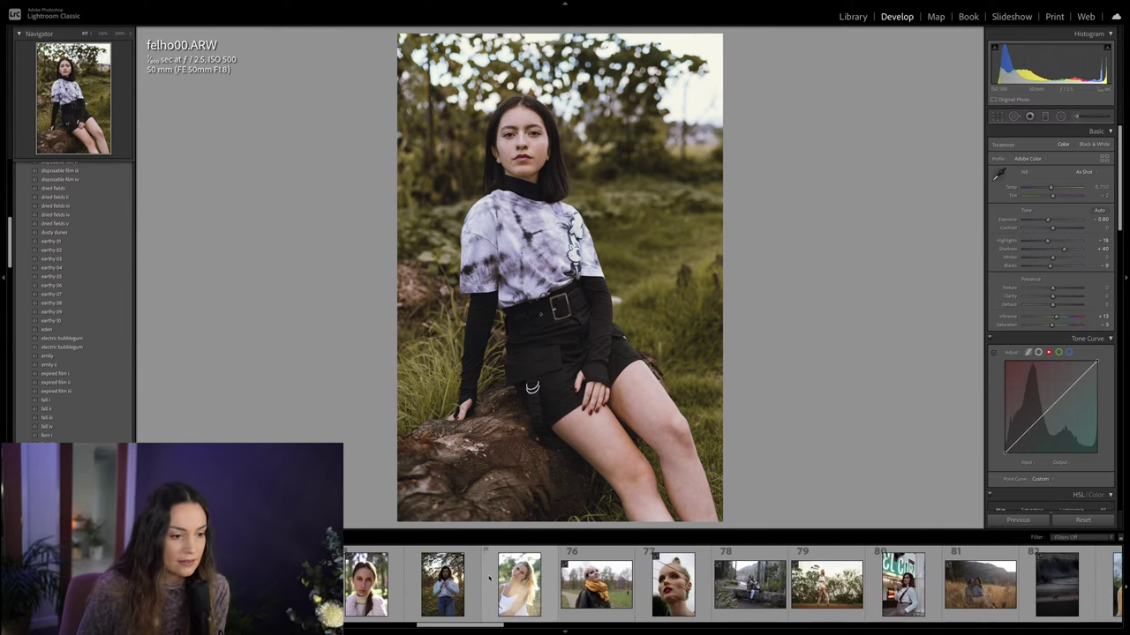
# Step: Open siimpl.ports.cr3 from the filmstrip and select the RGB tone curve channel
pyautogui.click(519, 584)
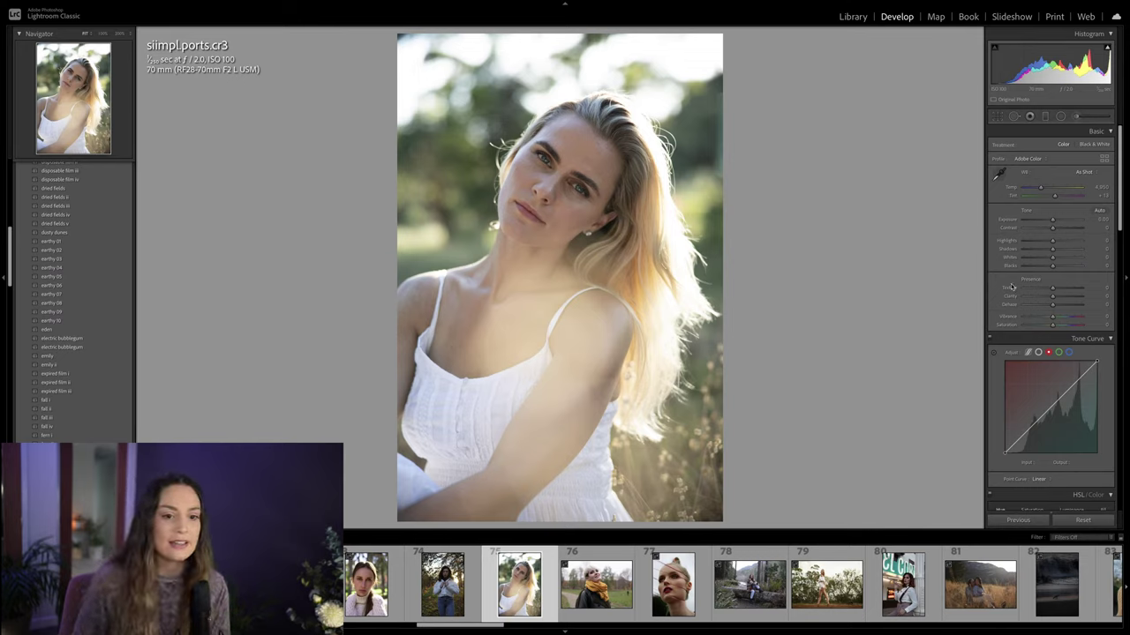
pyautogui.click(1039, 353)
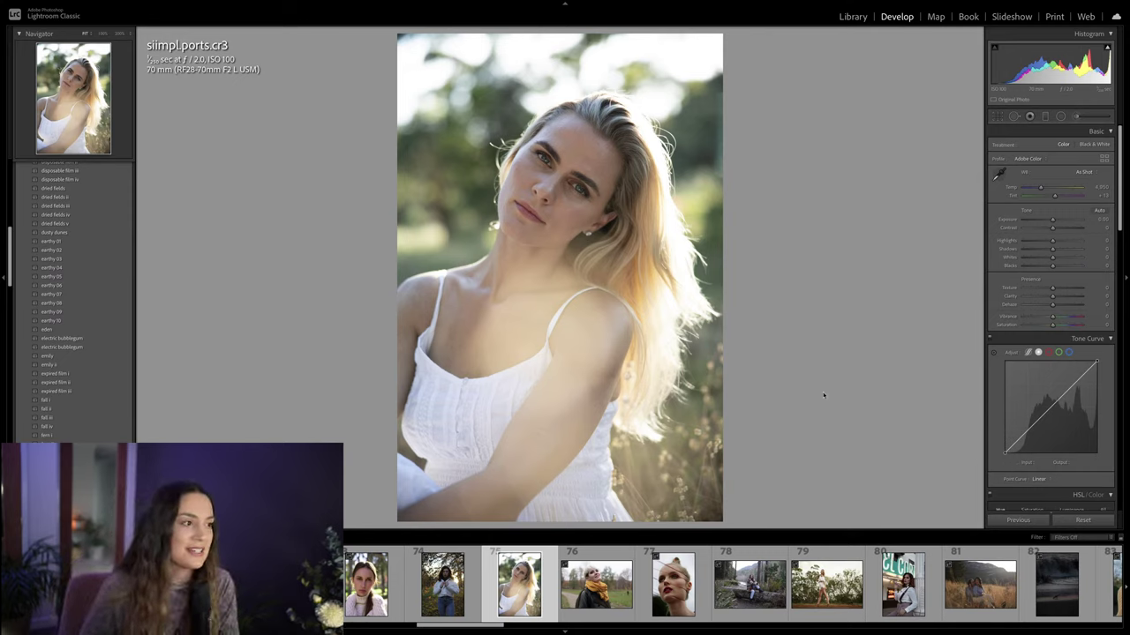
# Step: Fade the curve's black and white points, reshape a midpoint, and lower Highlights to −69
pyautogui.moveTo(1003, 453); pyautogui.dragTo(1024, 434)
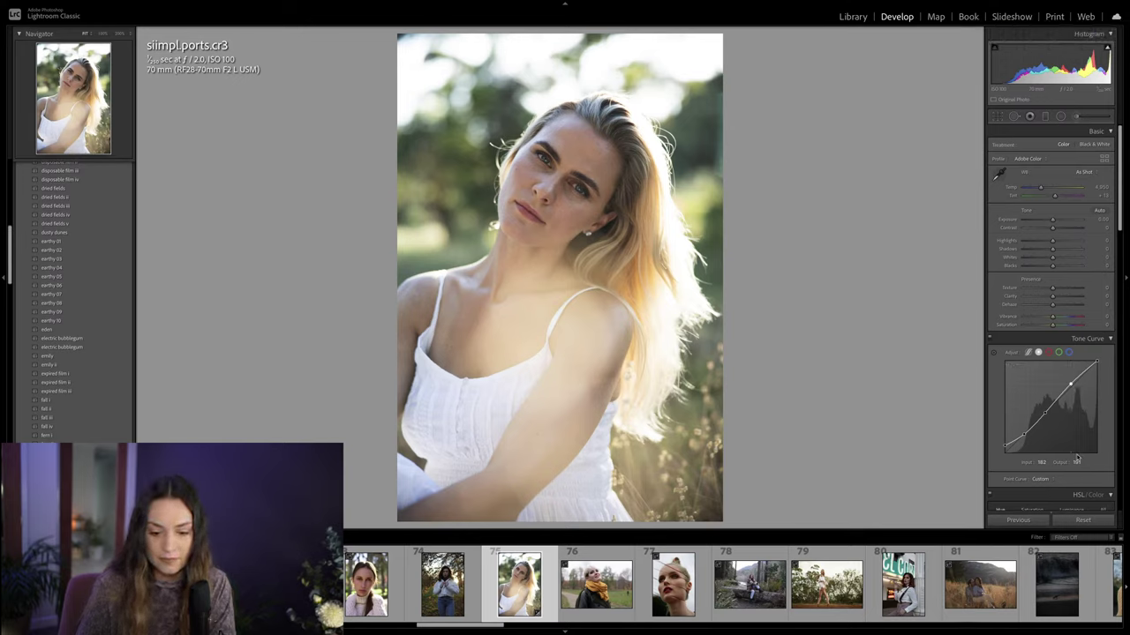
pyautogui.moveTo(1096, 363); pyautogui.dragTo(1103, 362)
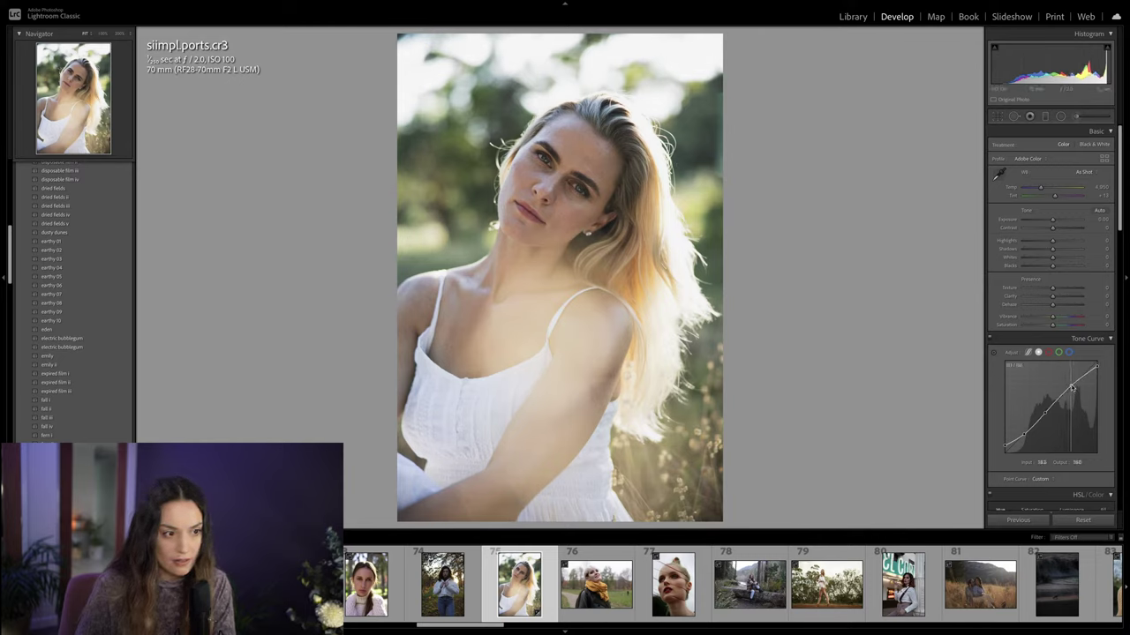
pyautogui.moveTo(1045, 413); pyautogui.dragTo(1041, 412)
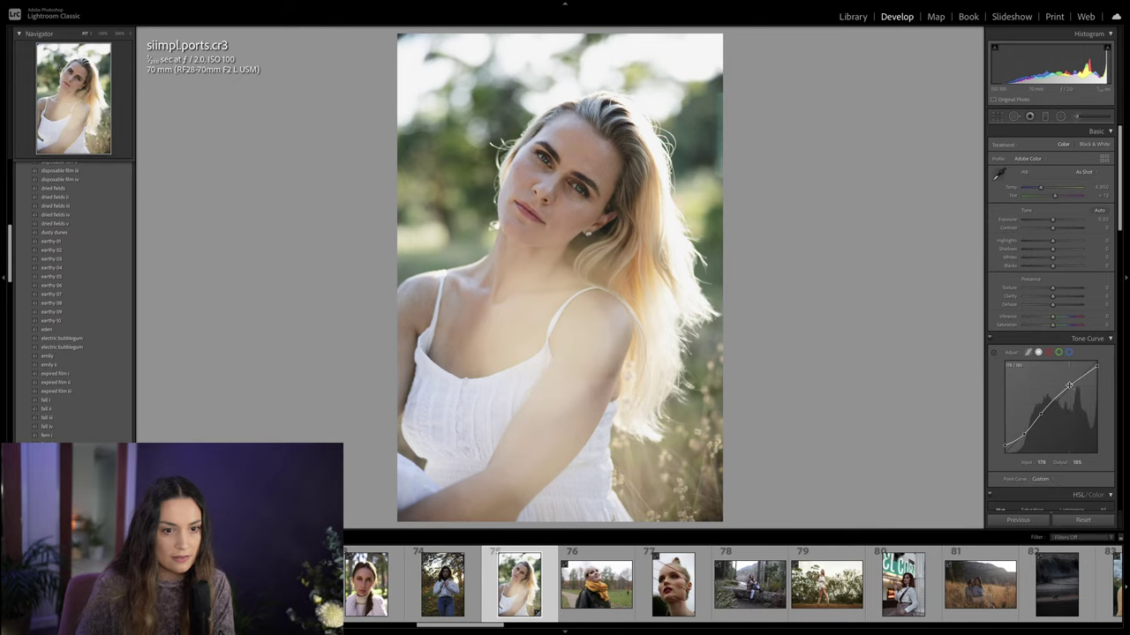
pyautogui.moveTo(1052, 241)
pyautogui.mouseDown()
pyautogui.moveTo(1034, 244)
pyautogui.moveTo(1059, 253)
pyautogui.mouseUp()
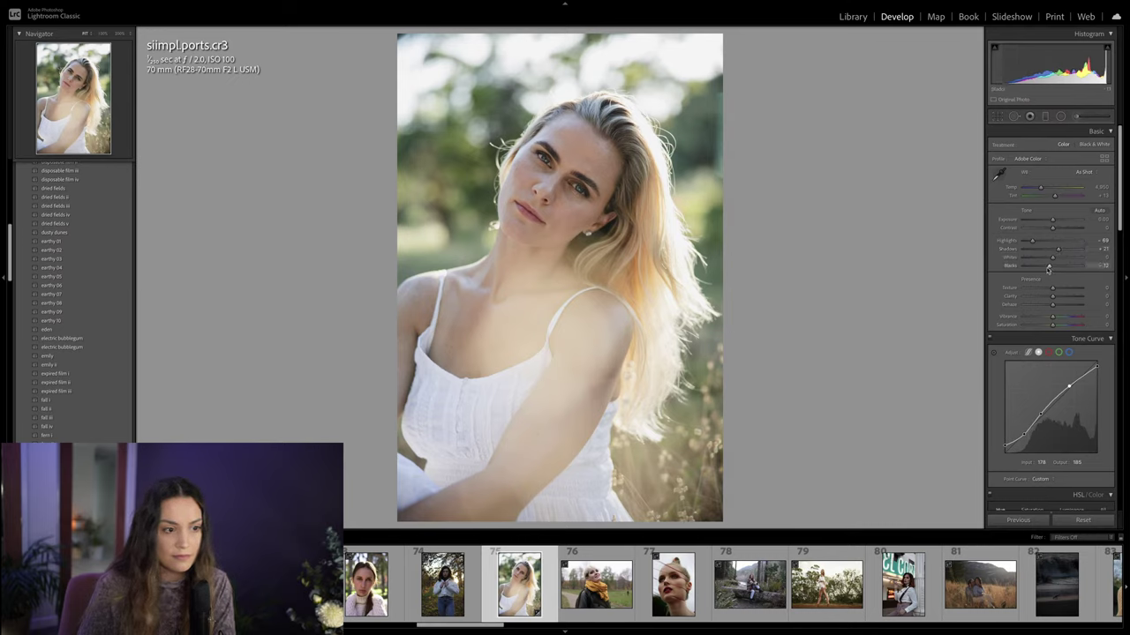
pyautogui.scroll(-10, 1024, 309)
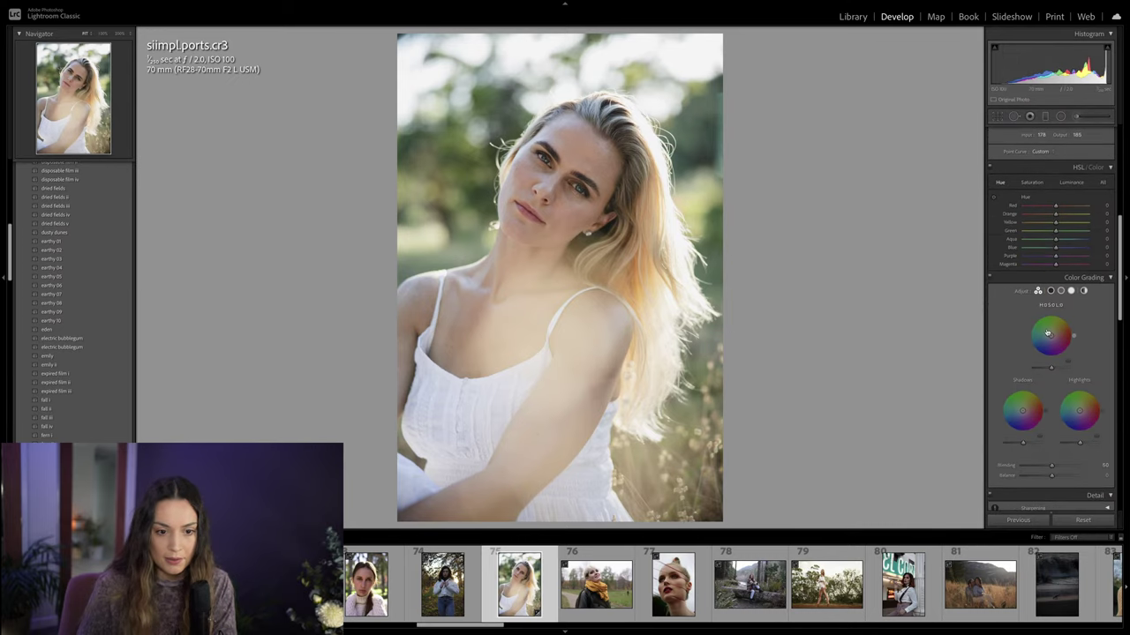
# Step: Enable lens profile corrections and adjust the distortion setting
pyautogui.scroll(-3, 1047, 331)
pyautogui.click(1026, 365)
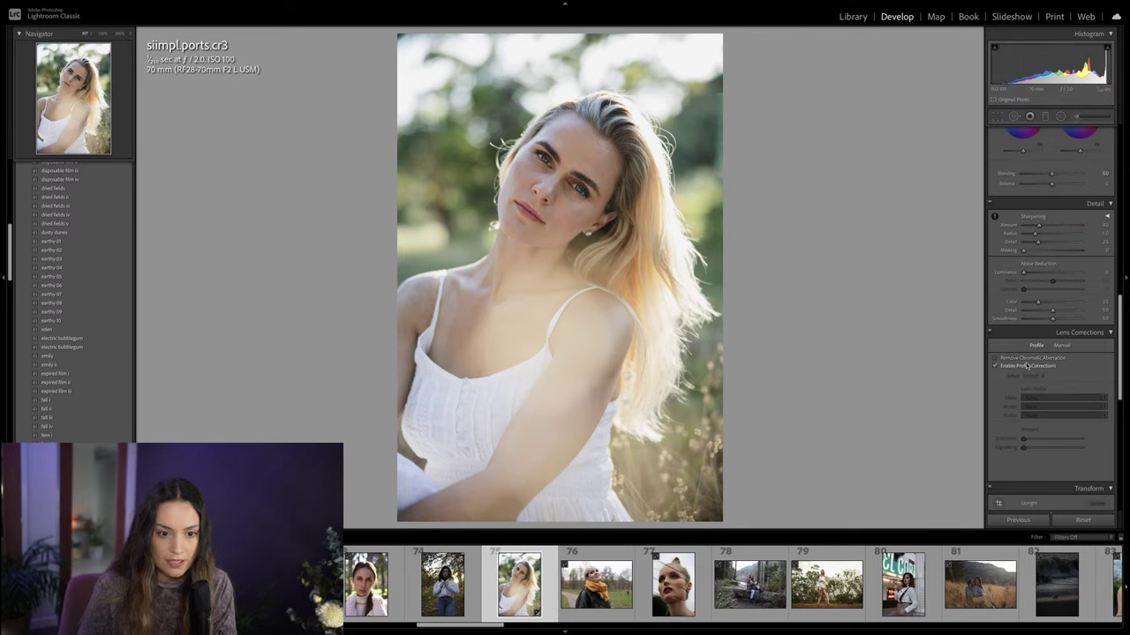
pyautogui.moveTo(1028, 443); pyautogui.dragTo(1028, 442)
# Step: Raise Shadows to +26, warm white balance to Temp 5,338, Tint +14, and compare before/after
pyautogui.scroll(5, 1055, 394)
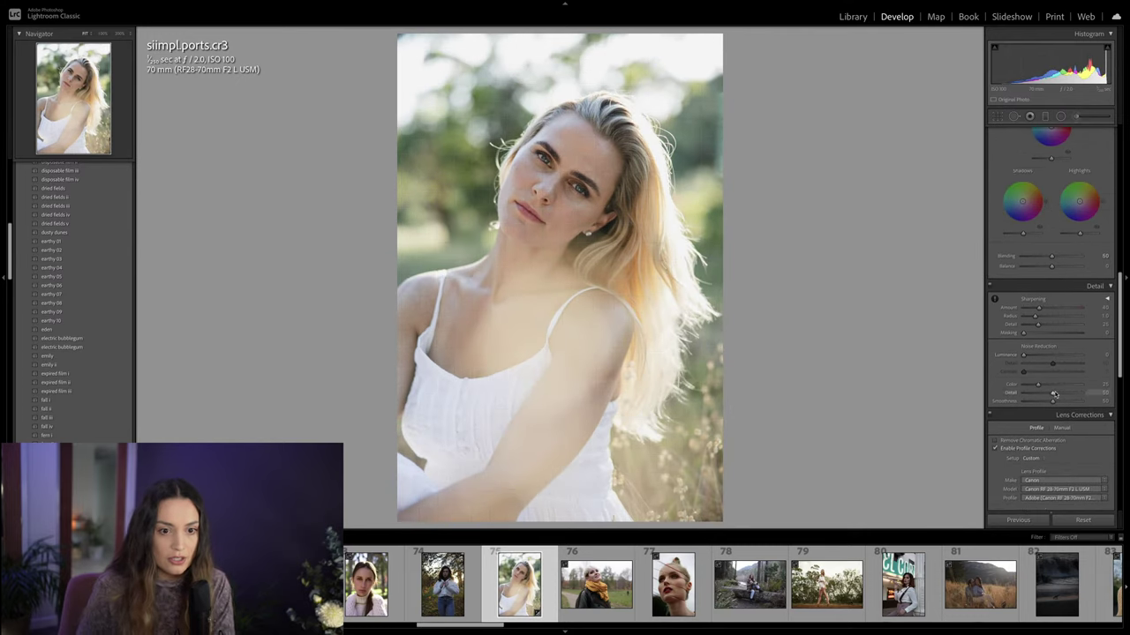
pyautogui.scroll(5, 1055, 395)
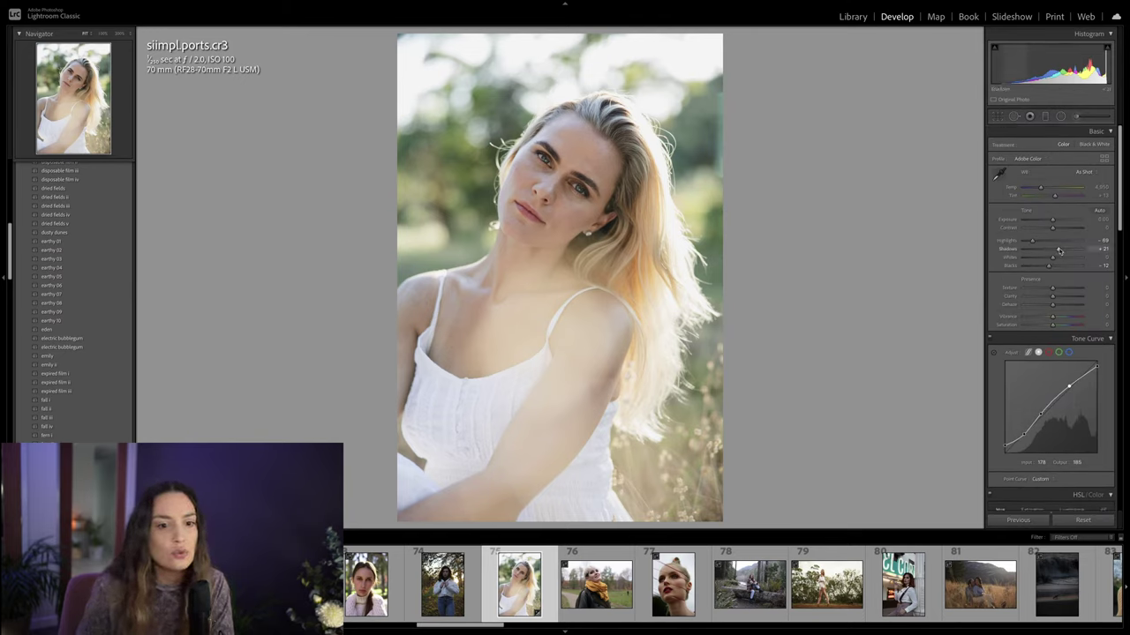
pyautogui.moveTo(1058, 251); pyautogui.dragTo(1060, 253)
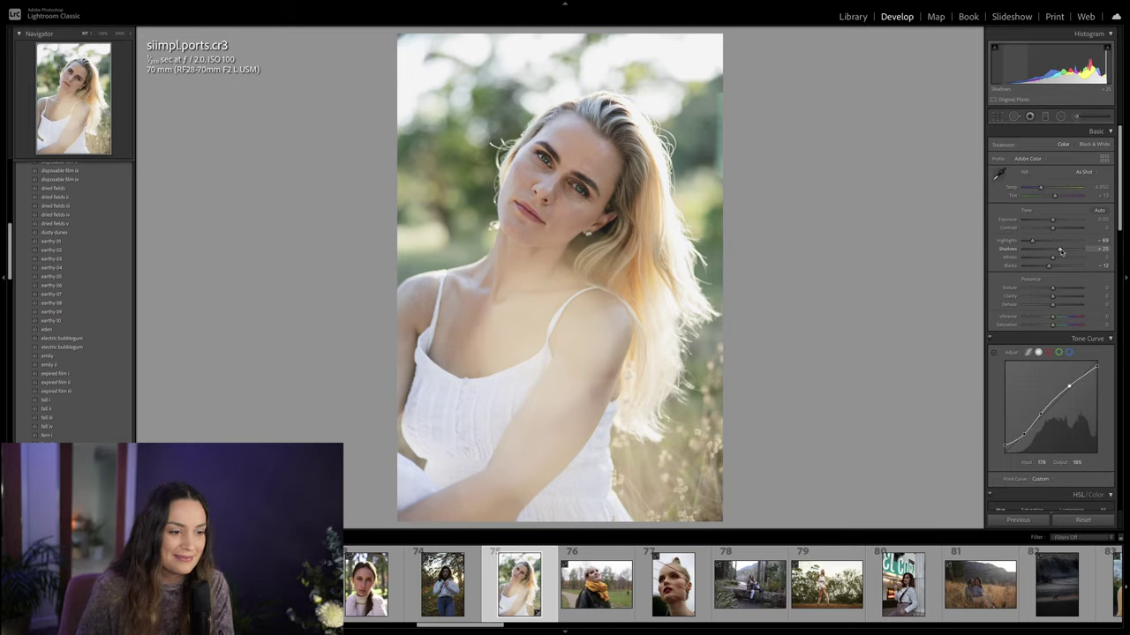
pyautogui.moveTo(1040, 188); pyautogui.dragTo(1042, 191)
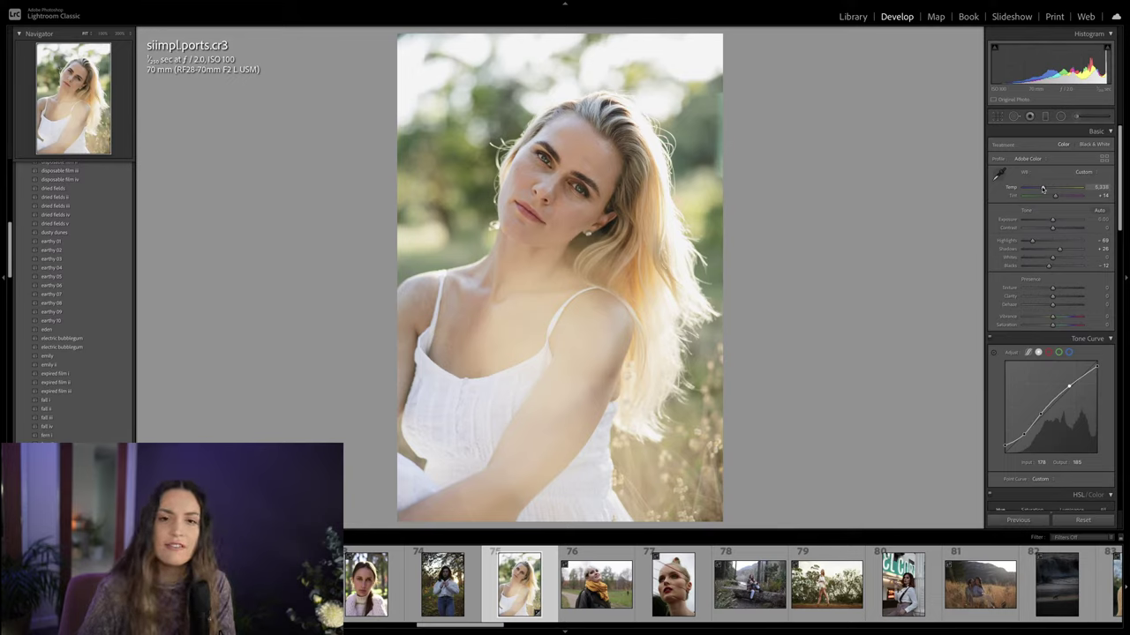
pyautogui.press('\\')
pyautogui.press('\\')
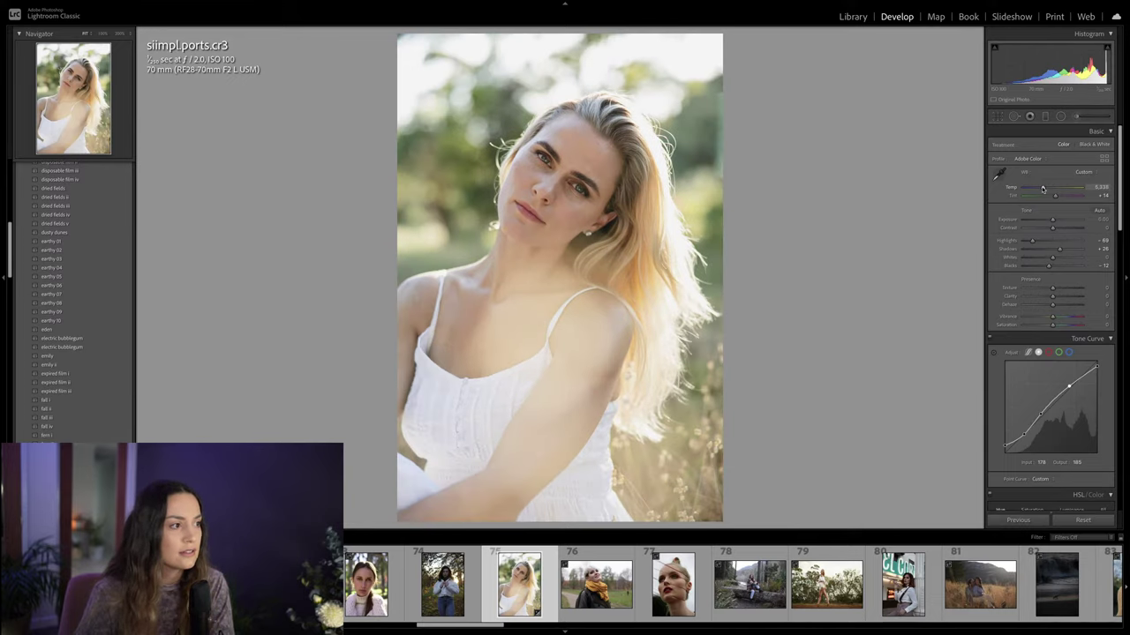
# Step: On the Blue curve, lift the black point to output 15 and add points at 62/66 and 160/171
pyautogui.click(1070, 353)
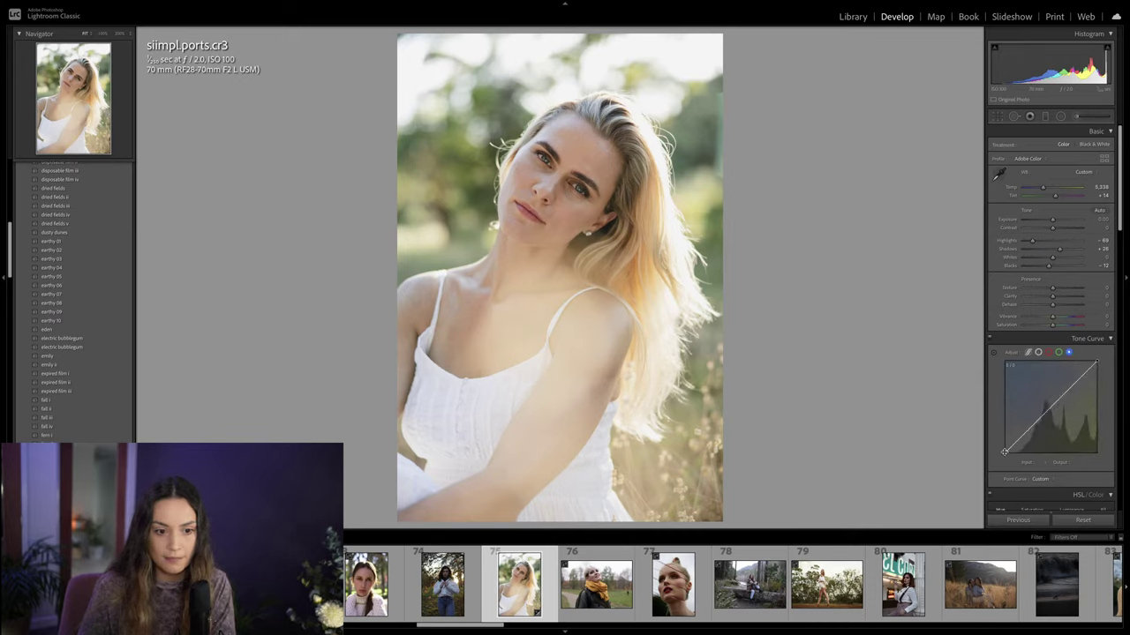
pyautogui.moveTo(1005, 451); pyautogui.dragTo(1006, 448)
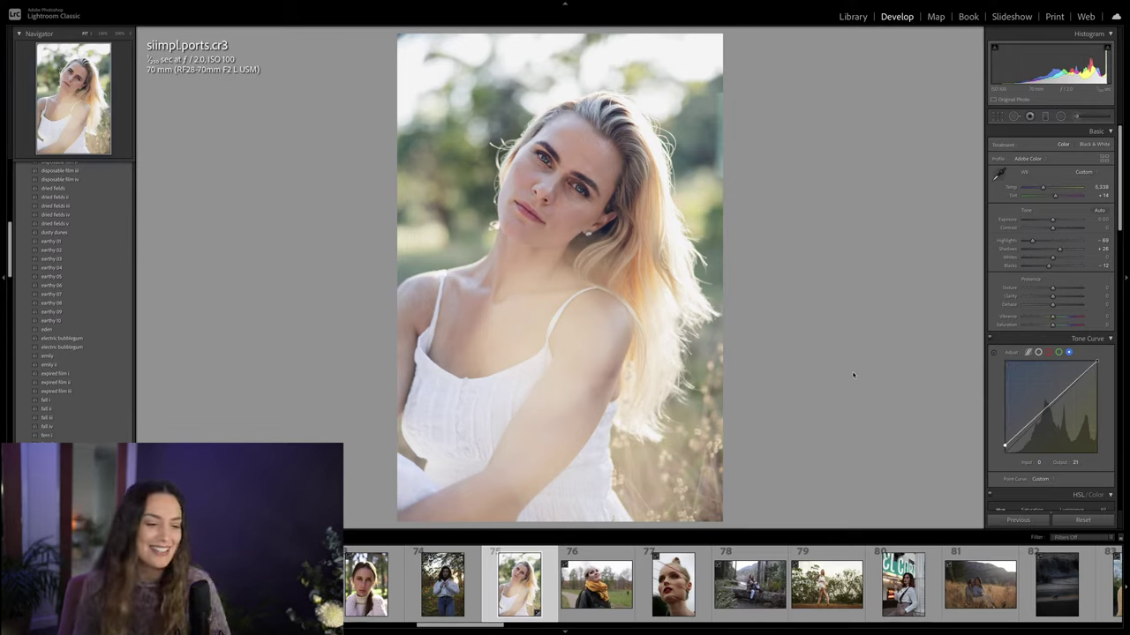
pyautogui.moveTo(1026, 427); pyautogui.dragTo(1025, 432)
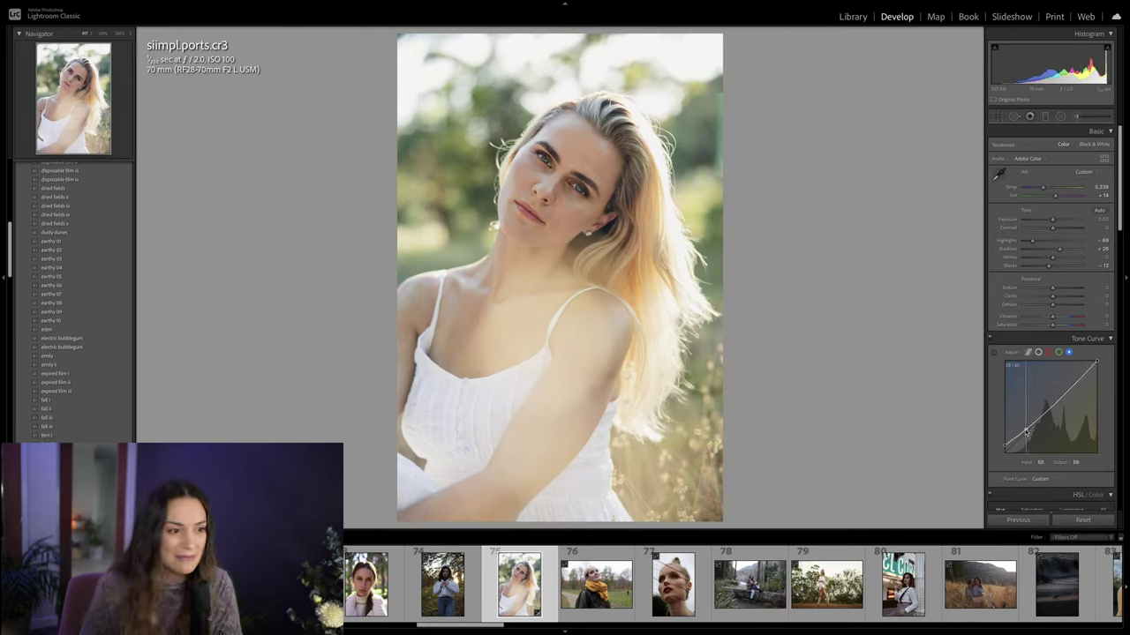
pyautogui.moveTo(1064, 396); pyautogui.dragTo(1099, 363)
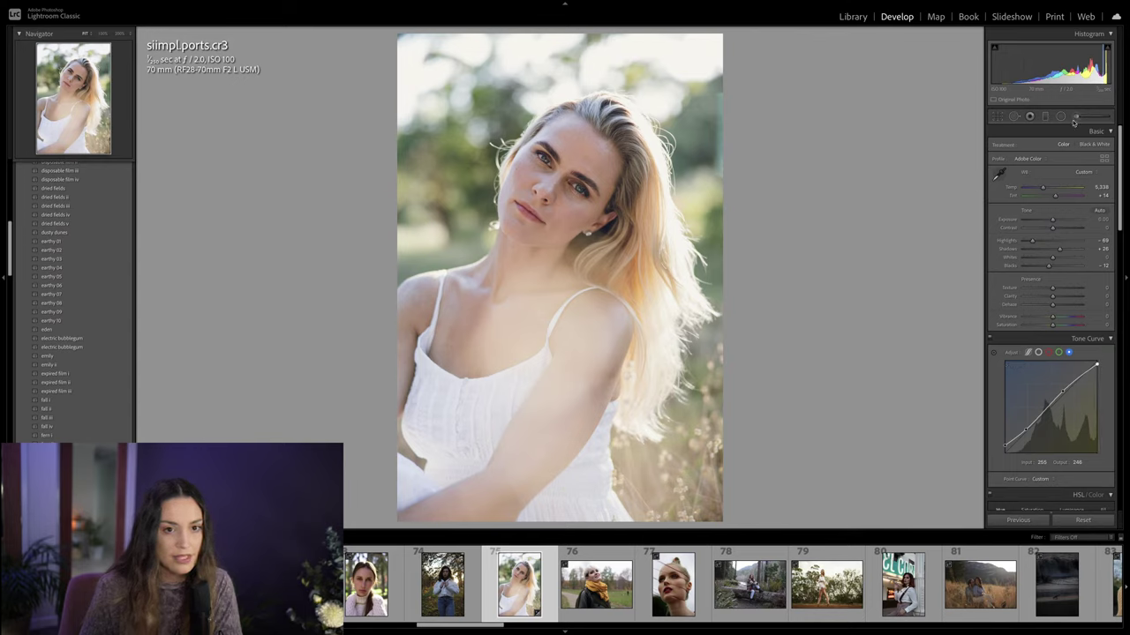
# Step: Apply a soft-feathered Adjustment Brush stroke with raised exposure to the model's eyes
pyautogui.press('k')
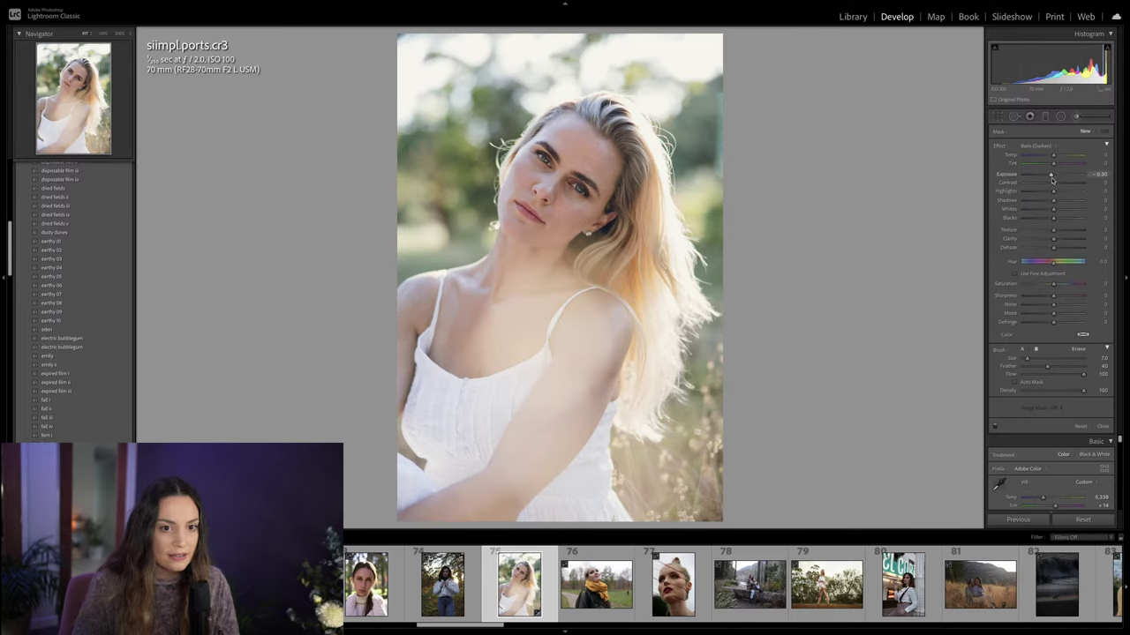
pyautogui.moveTo(1050, 175); pyautogui.dragTo(1056, 179)
pyautogui.hotkey('shift', ']')
pyautogui.hotkey('shift', ']')
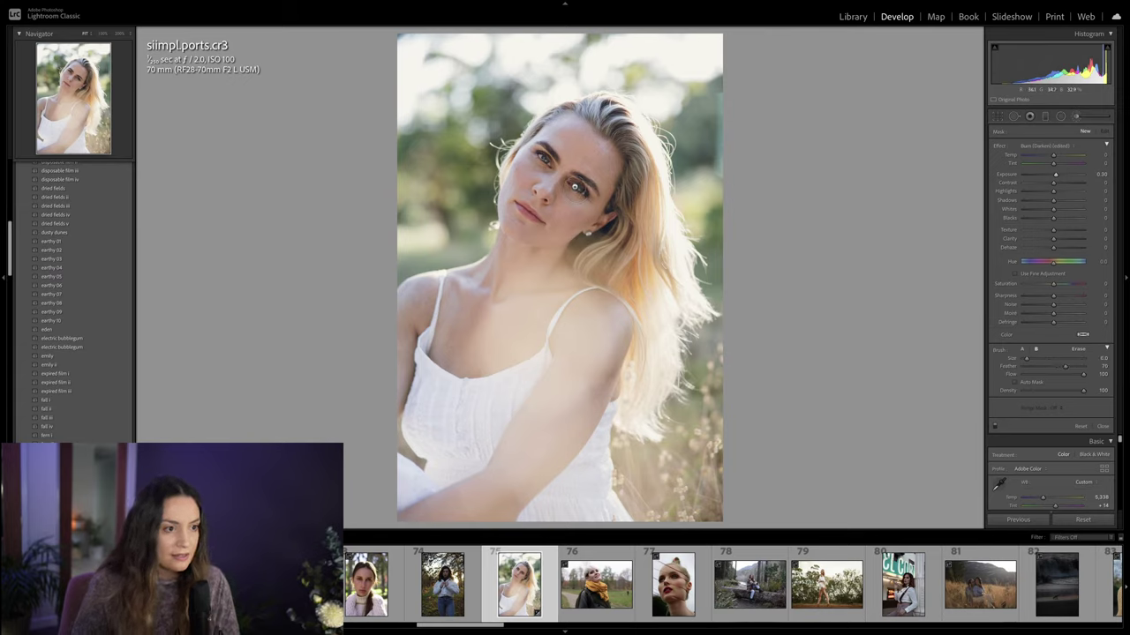
pyautogui.click(575, 189)
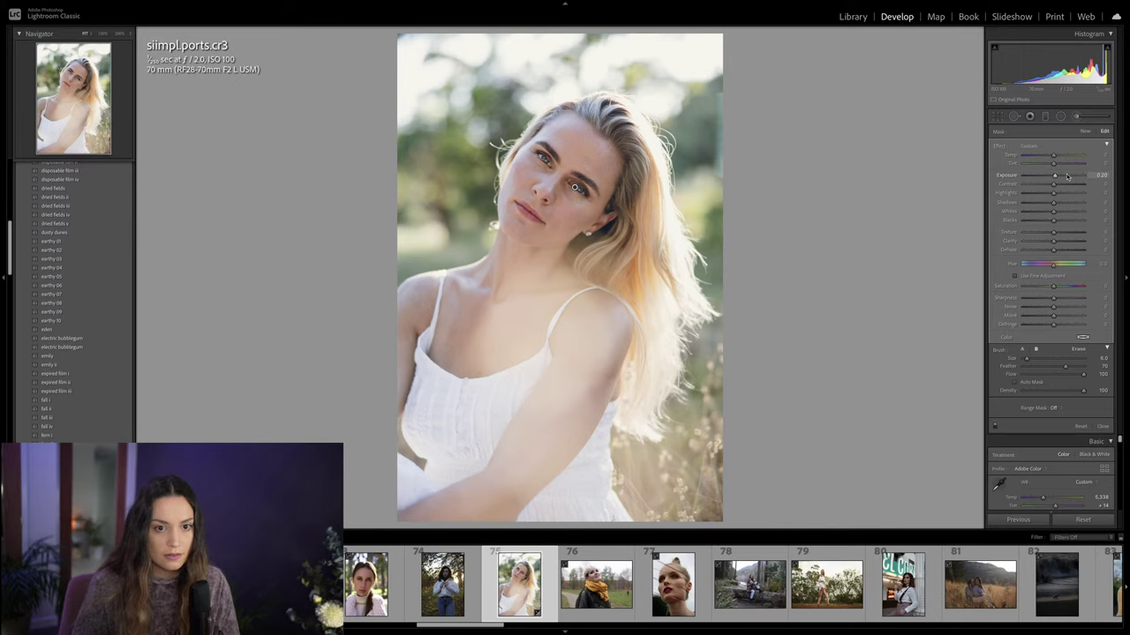
pyautogui.press('k')
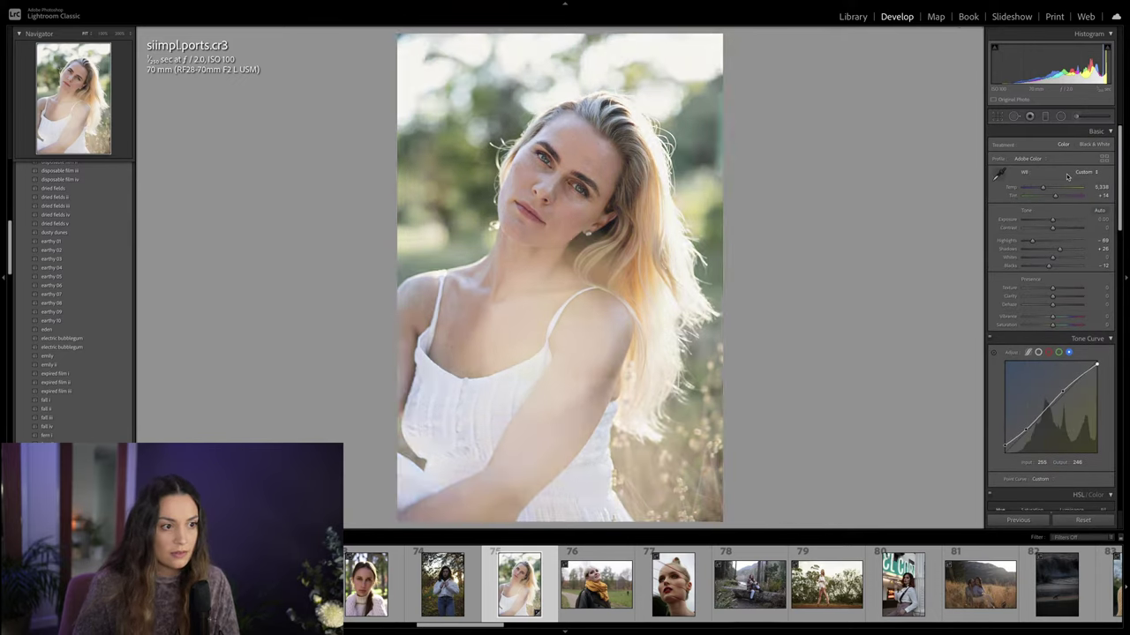
# Step: Raise Orange saturation to +15, adjust Blue saturation, and brighten Orange luminance in HSL
pyautogui.scroll(-3, 1064, 213)
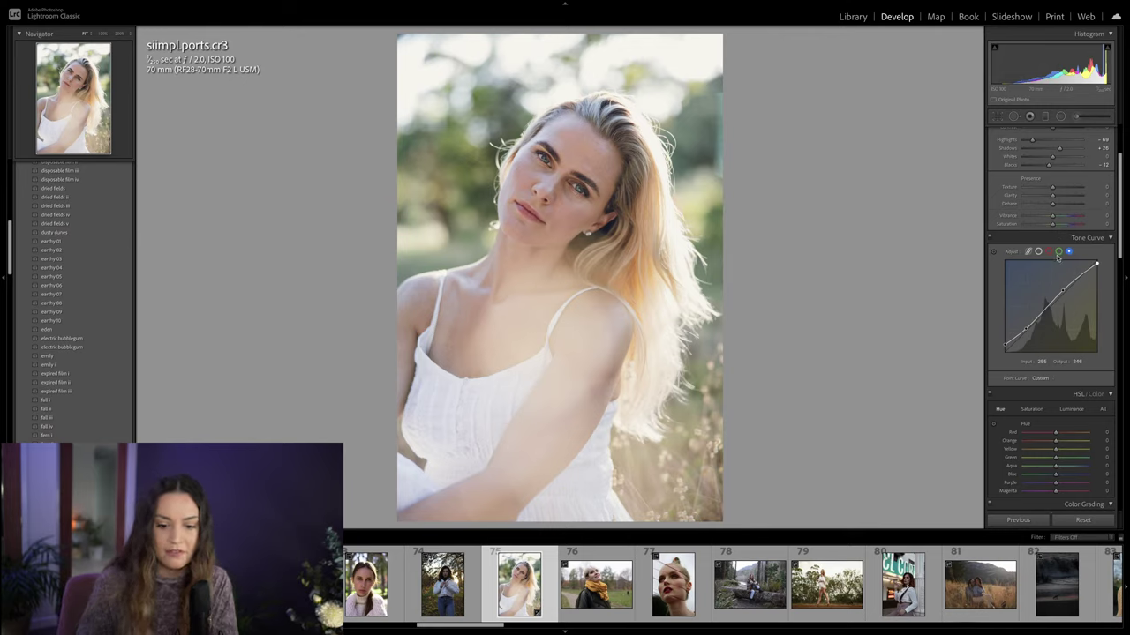
pyautogui.scroll(-1, 1059, 256)
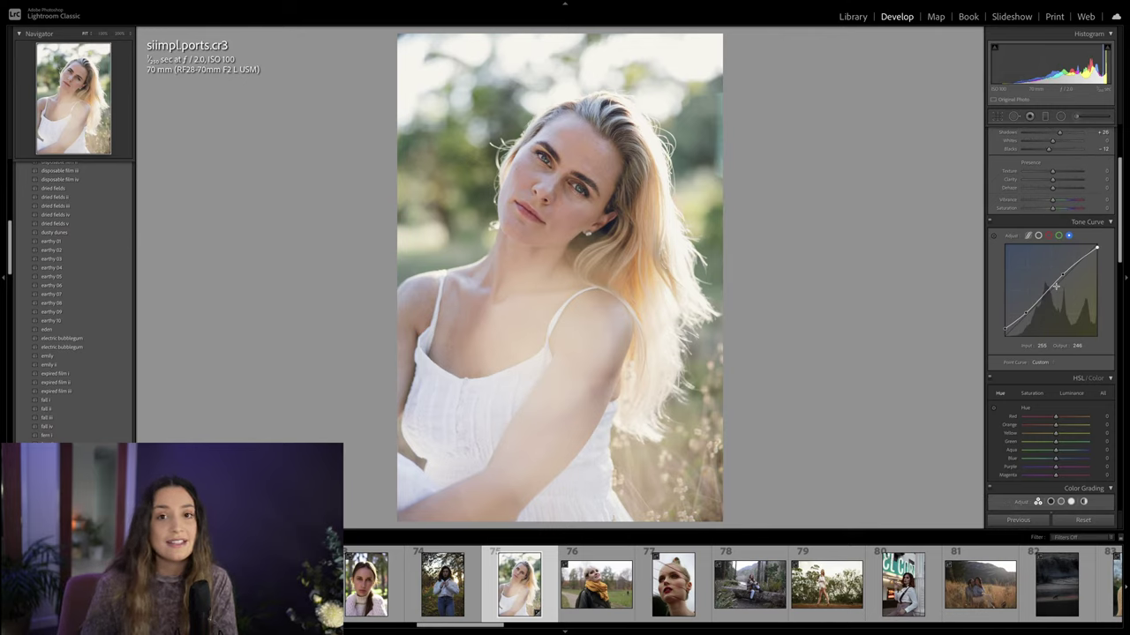
pyautogui.scroll(-3, 1050, 309)
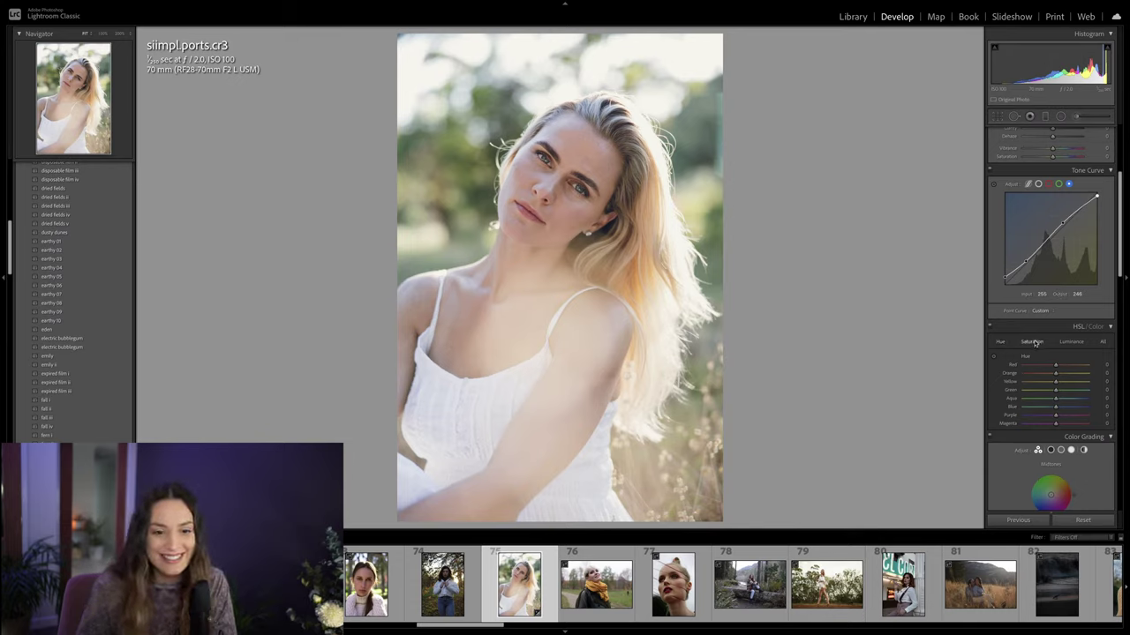
pyautogui.click(1034, 342)
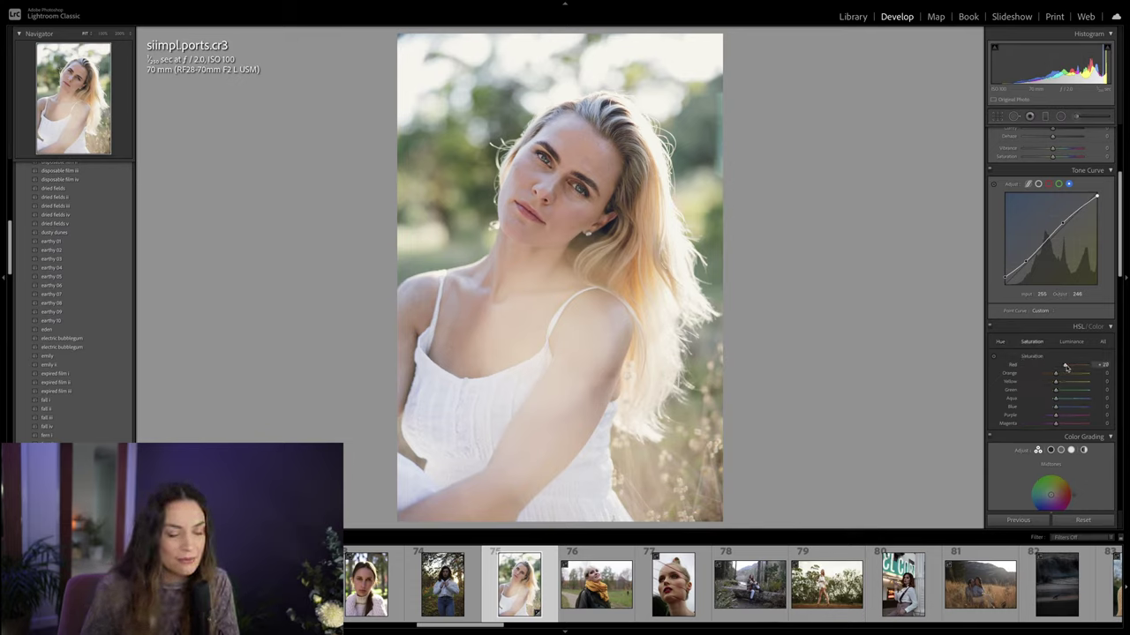
pyautogui.moveTo(1061, 376)
pyautogui.mouseDown()
pyautogui.moveTo(1068, 384)
pyautogui.moveTo(1047, 385)
pyautogui.moveTo(1062, 391)
pyautogui.mouseUp()
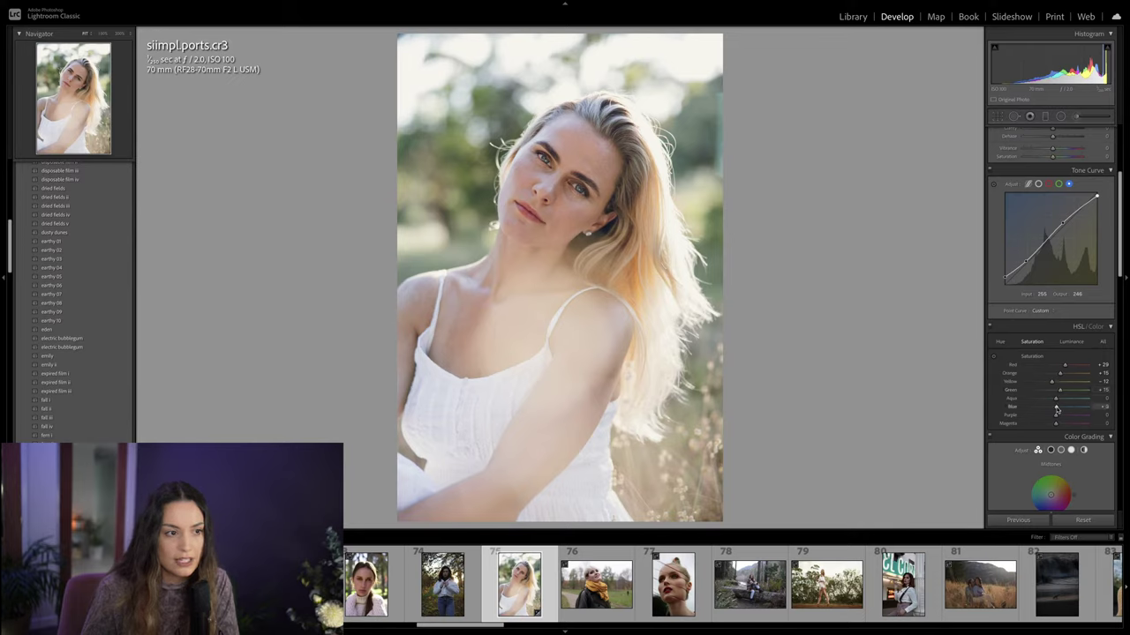
pyautogui.moveTo(1057, 410); pyautogui.dragTo(1053, 411)
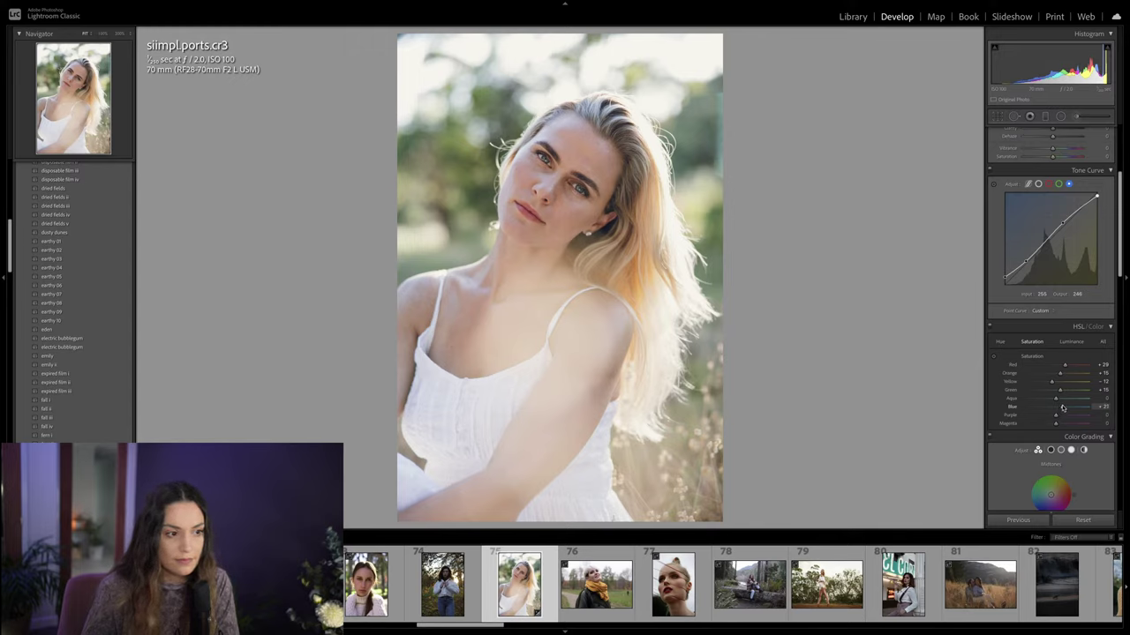
pyautogui.click(1071, 341)
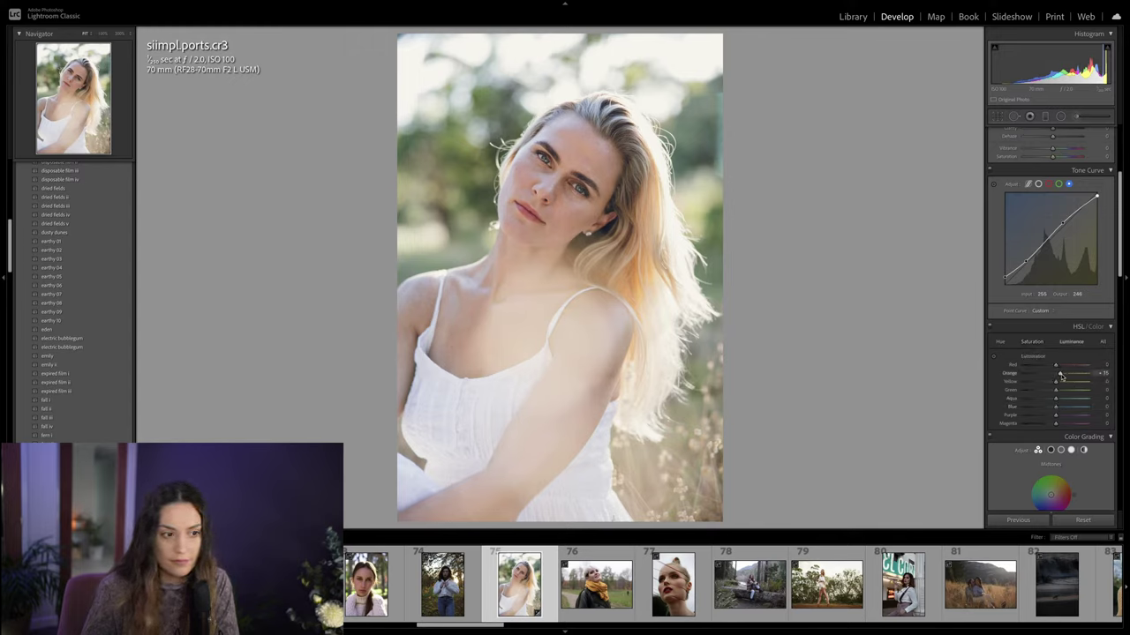
pyautogui.moveTo(1061, 376); pyautogui.dragTo(1066, 408)
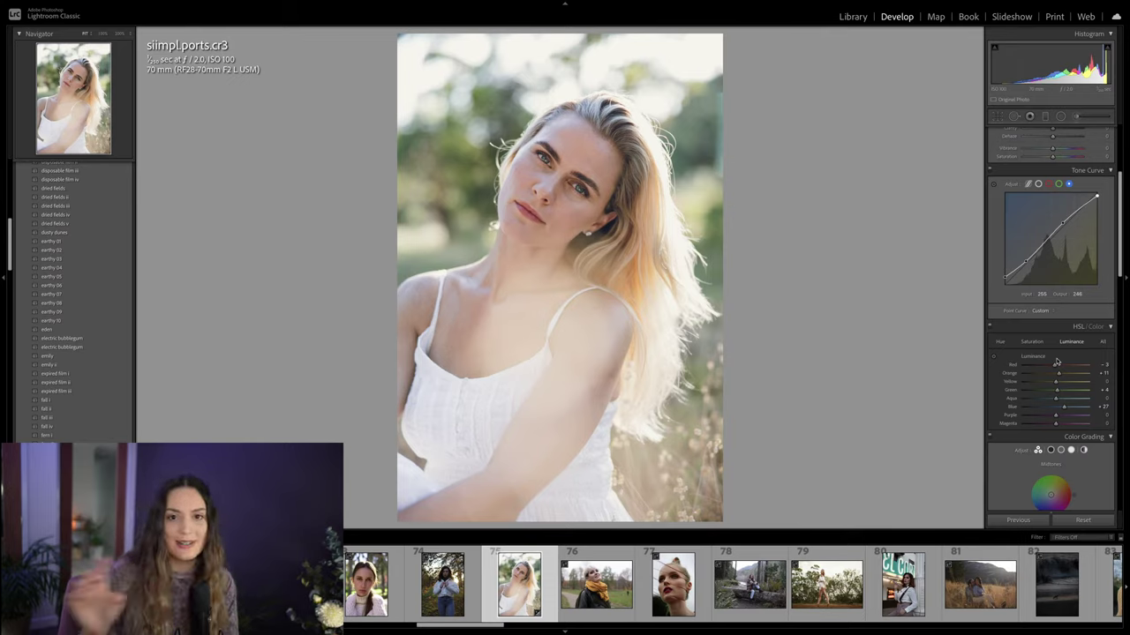
# Step: Tint the shadows orange-magenta, add a highlight tint, and give midtones a slight cool tint
pyautogui.scroll(-3, 1056, 362)
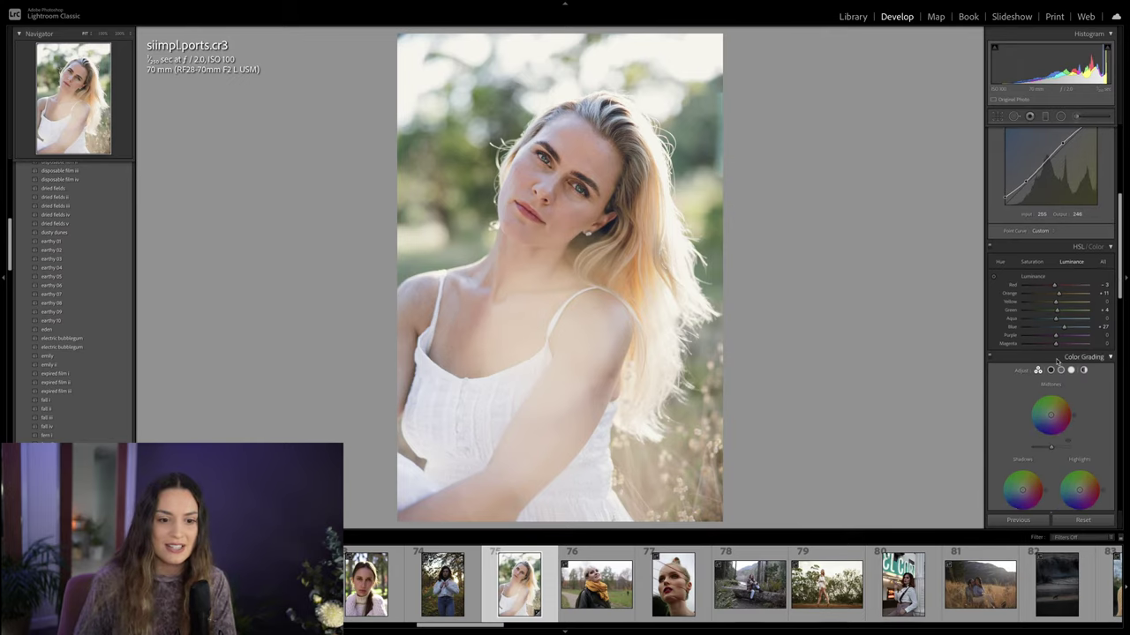
pyautogui.scroll(-2, 1046, 419)
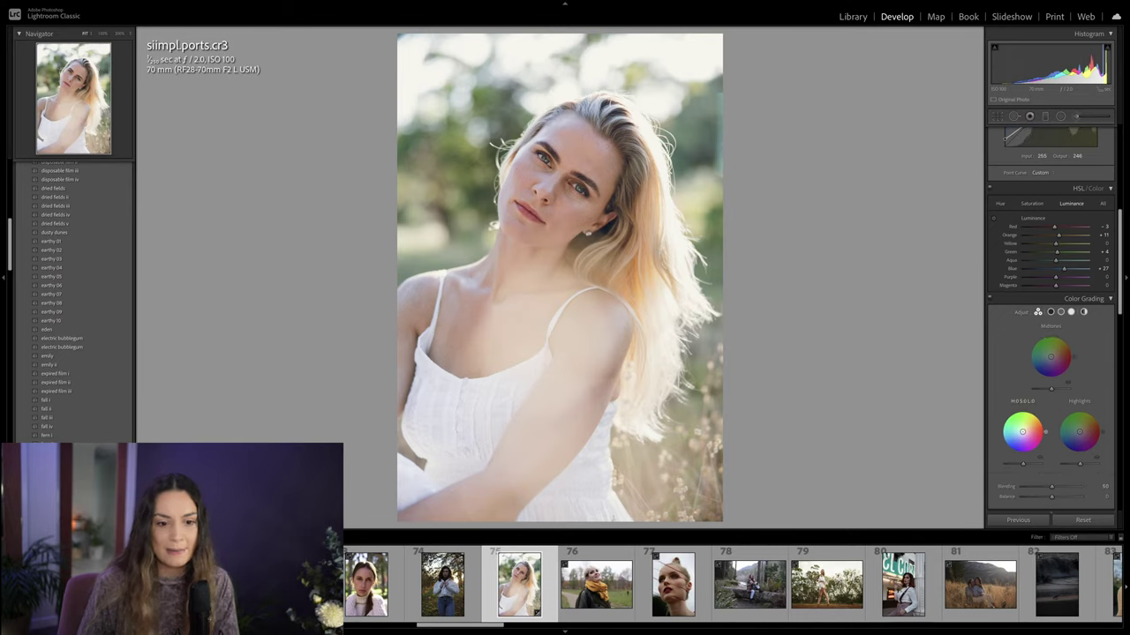
pyautogui.moveTo(1022, 431); pyautogui.dragTo(1027, 430)
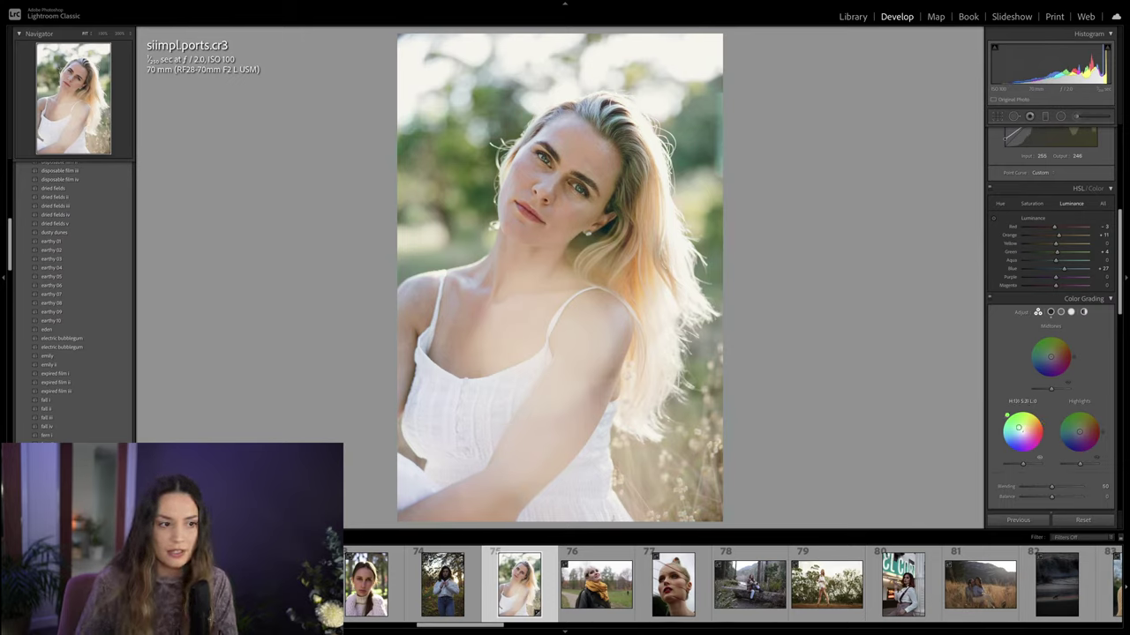
pyautogui.moveTo(1026, 430)
pyautogui.mouseDown()
pyautogui.moveTo(1040, 443)
pyautogui.moveTo(1030, 425)
pyautogui.mouseUp()
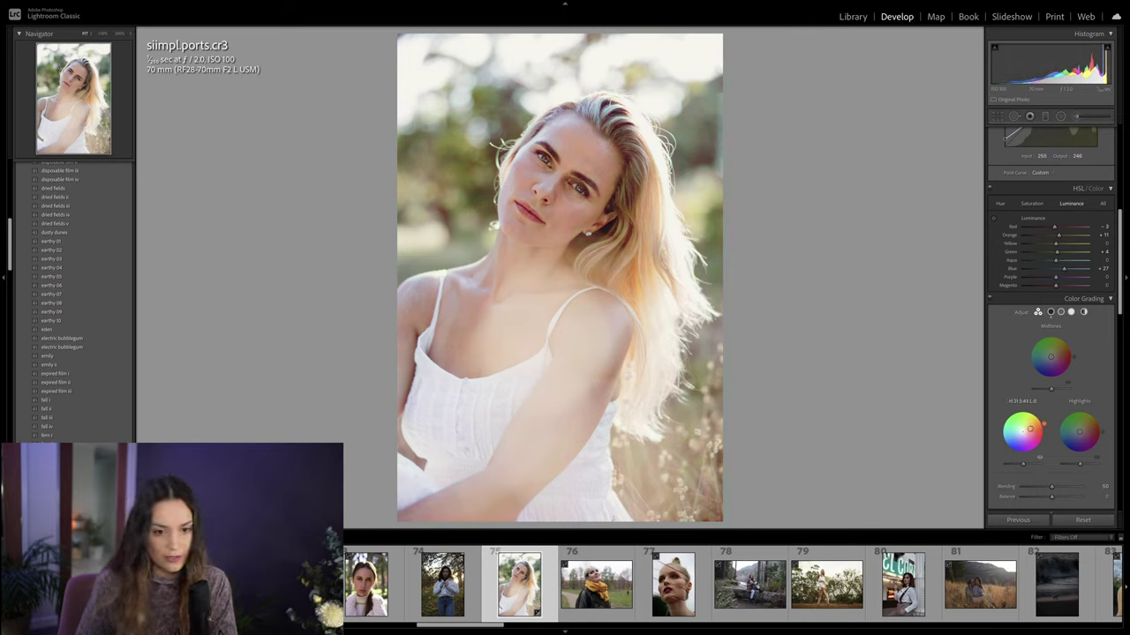
pyautogui.moveTo(1079, 432); pyautogui.dragTo(1091, 413)
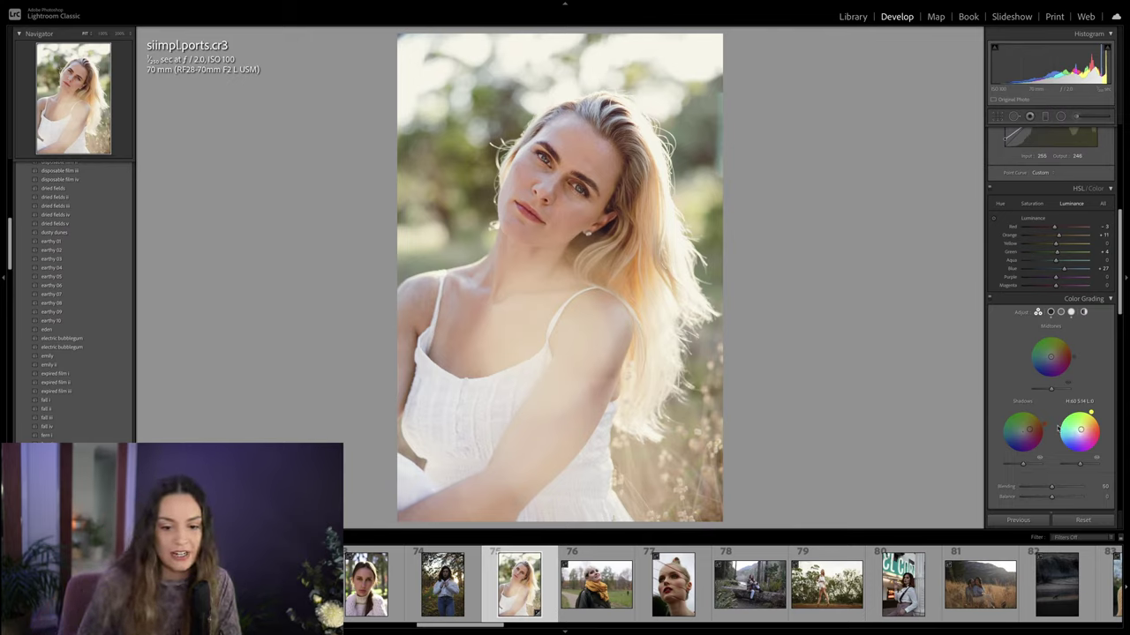
pyautogui.moveTo(1052, 361); pyautogui.dragTo(1048, 358)
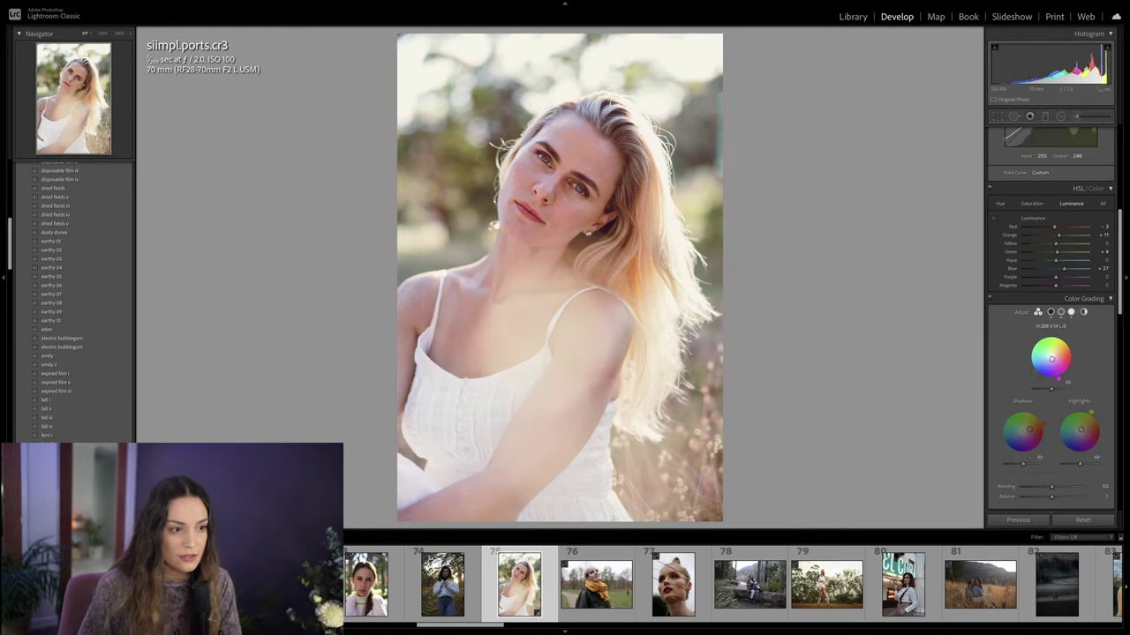
pyautogui.moveTo(1050, 357); pyautogui.dragTo(1049, 357)
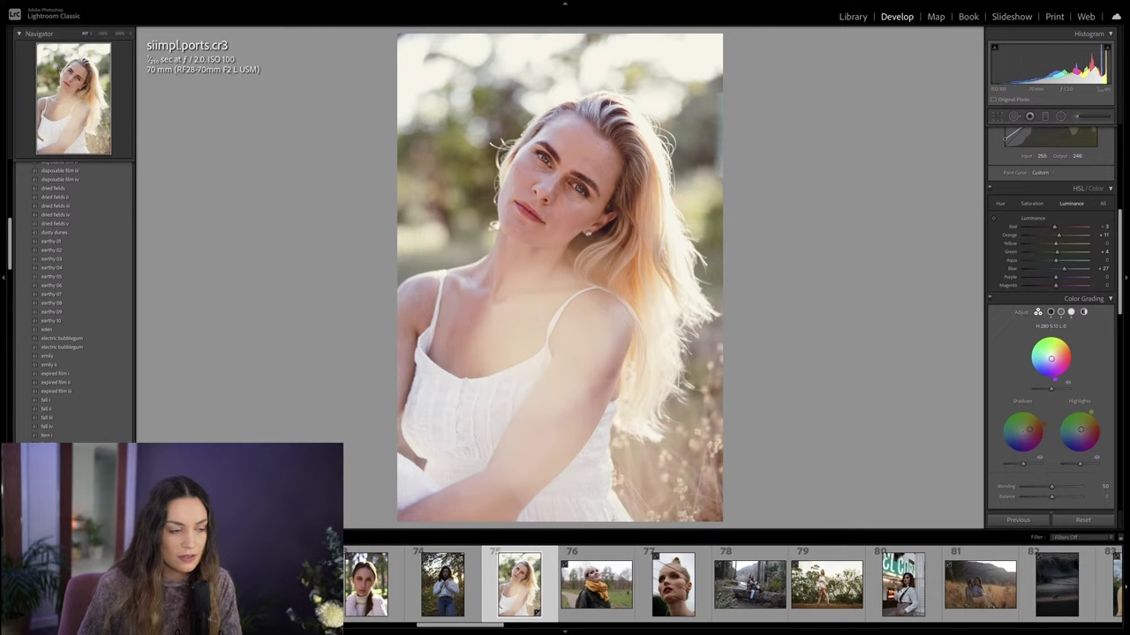
# Step: Nudge the Orange hue slightly lower in HSL and zoom to 100% on the face
pyautogui.scroll(1, 1023, 309)
pyautogui.click(997, 232)
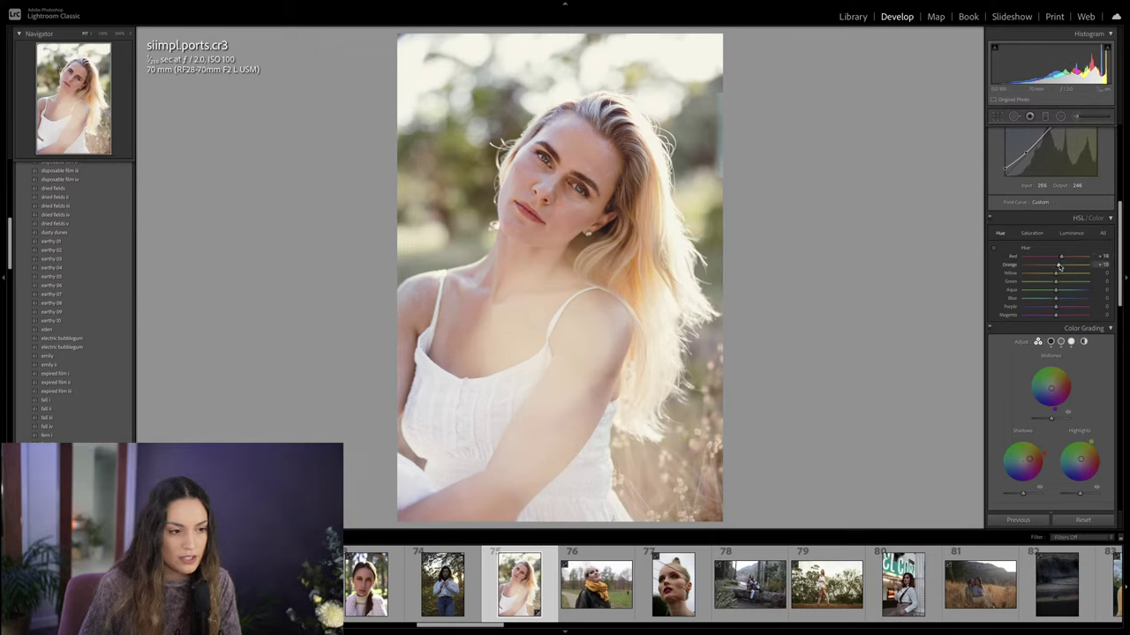
pyautogui.moveTo(1059, 266); pyautogui.dragTo(1058, 266)
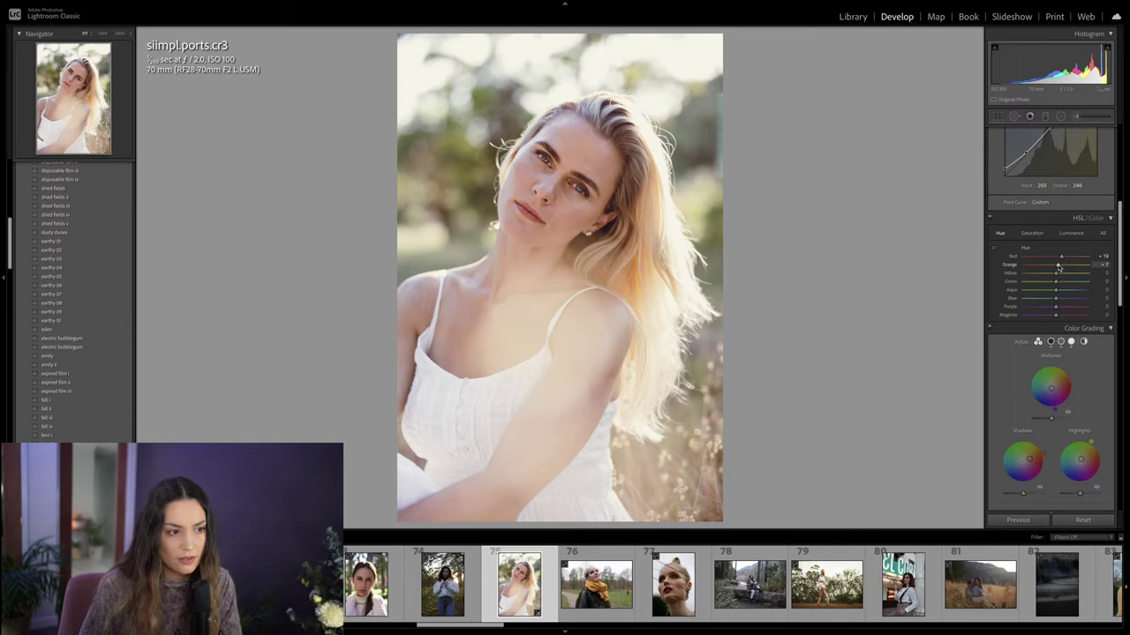
pyautogui.click(1031, 232)
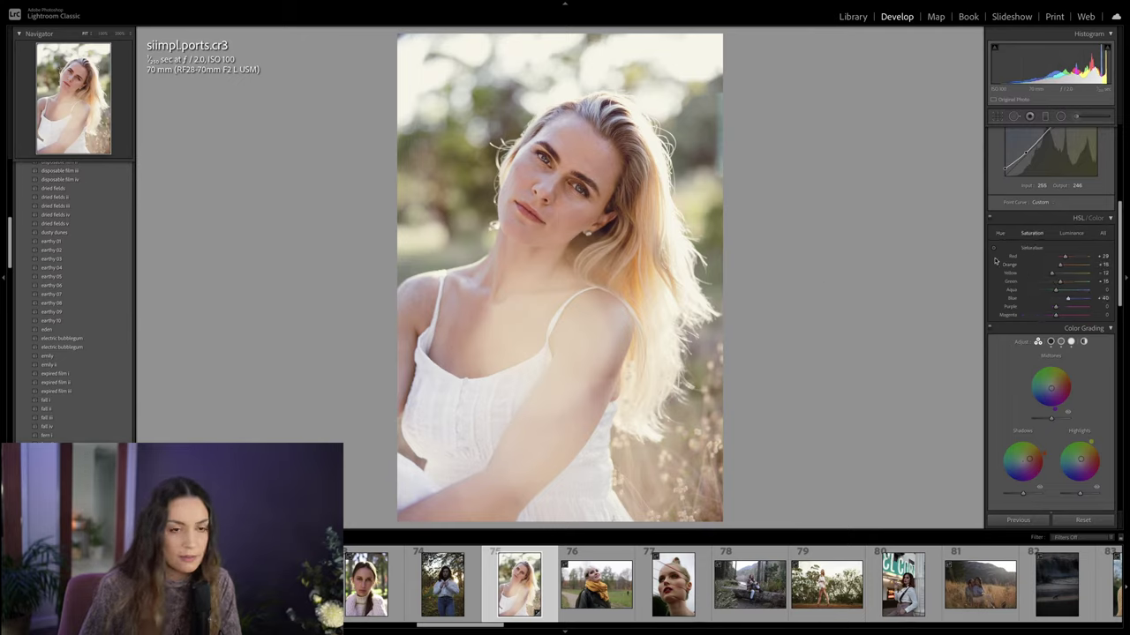
pyautogui.click(558, 176)
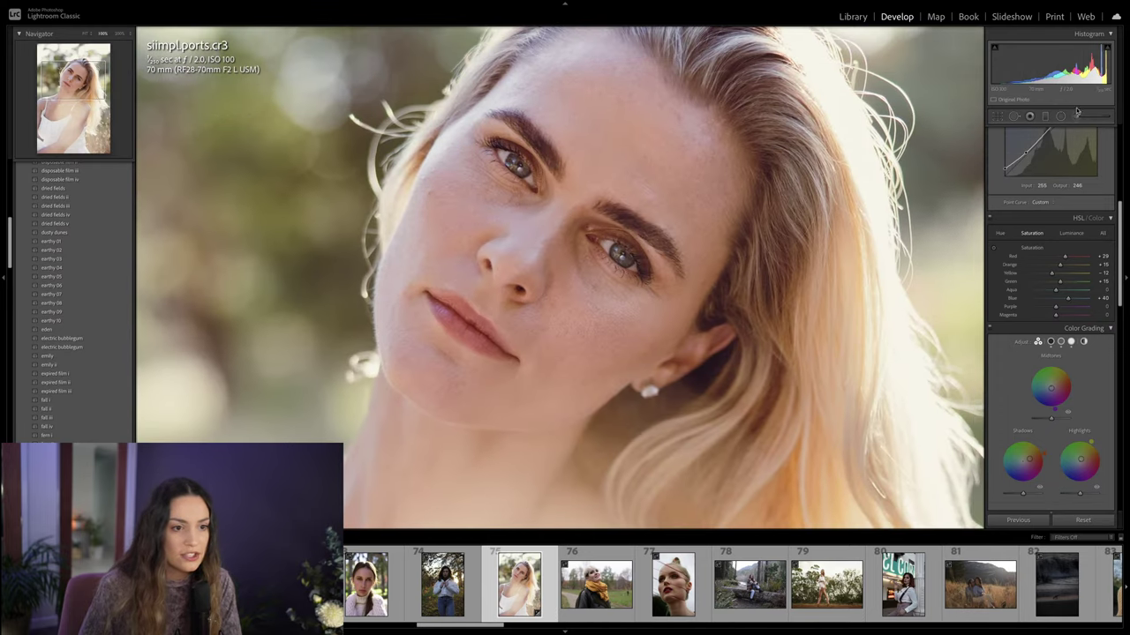
# Step: Brush Iris Enhance over both irises with lower Exposure, Temp -20 and Saturation 40
pyautogui.press('k')
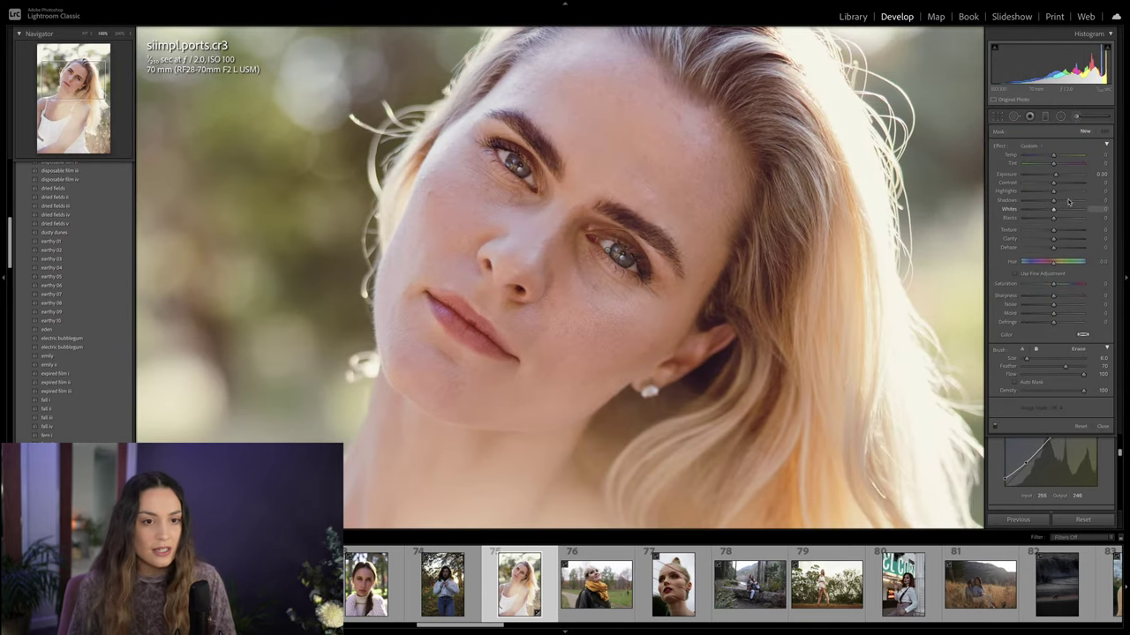
pyautogui.click(1031, 146)
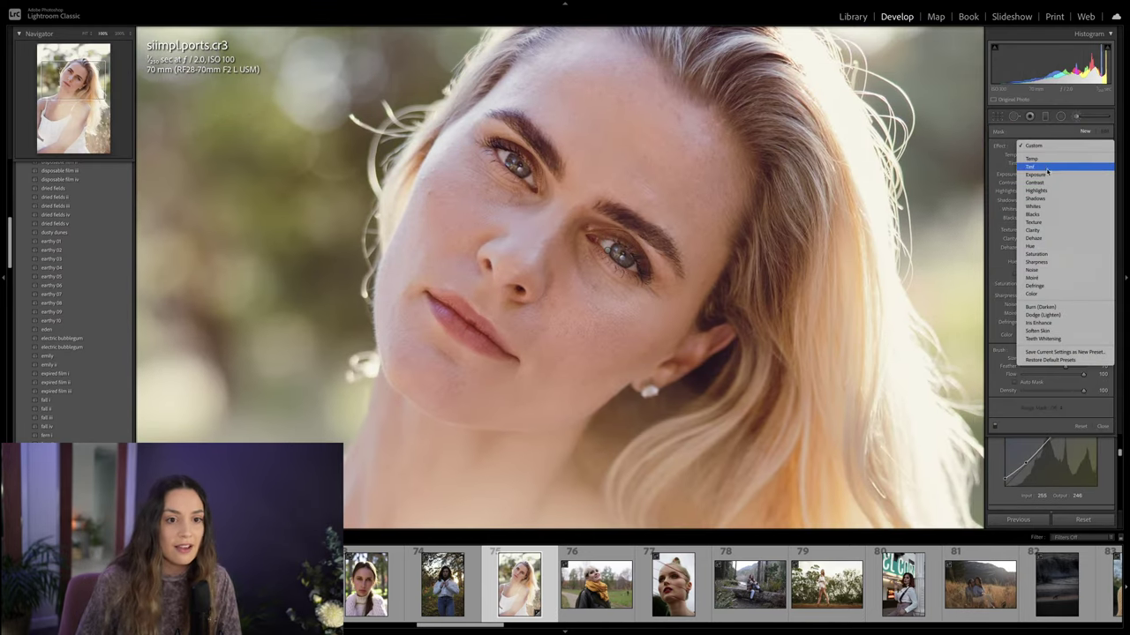
pyautogui.click(1046, 323)
pyautogui.moveTo(521, 171); pyautogui.dragTo(524, 170)
pyautogui.moveTo(616, 251); pyautogui.dragTo(618, 254)
pyautogui.moveTo(1059, 175); pyautogui.dragTo(1055, 175)
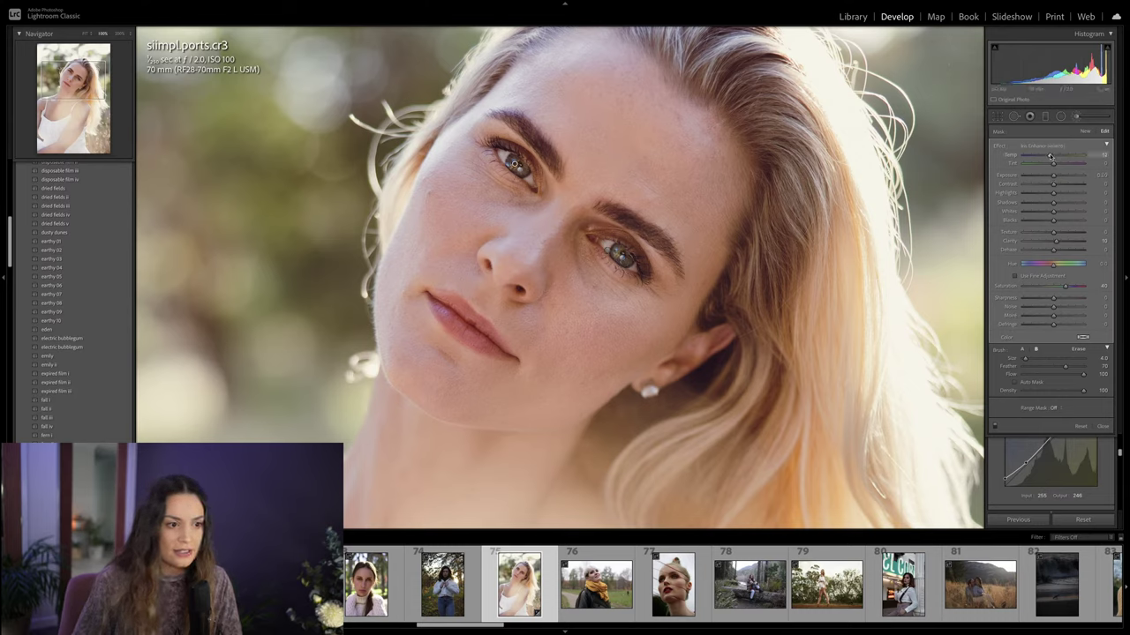
pyautogui.moveTo(1049, 156); pyautogui.dragTo(1045, 157)
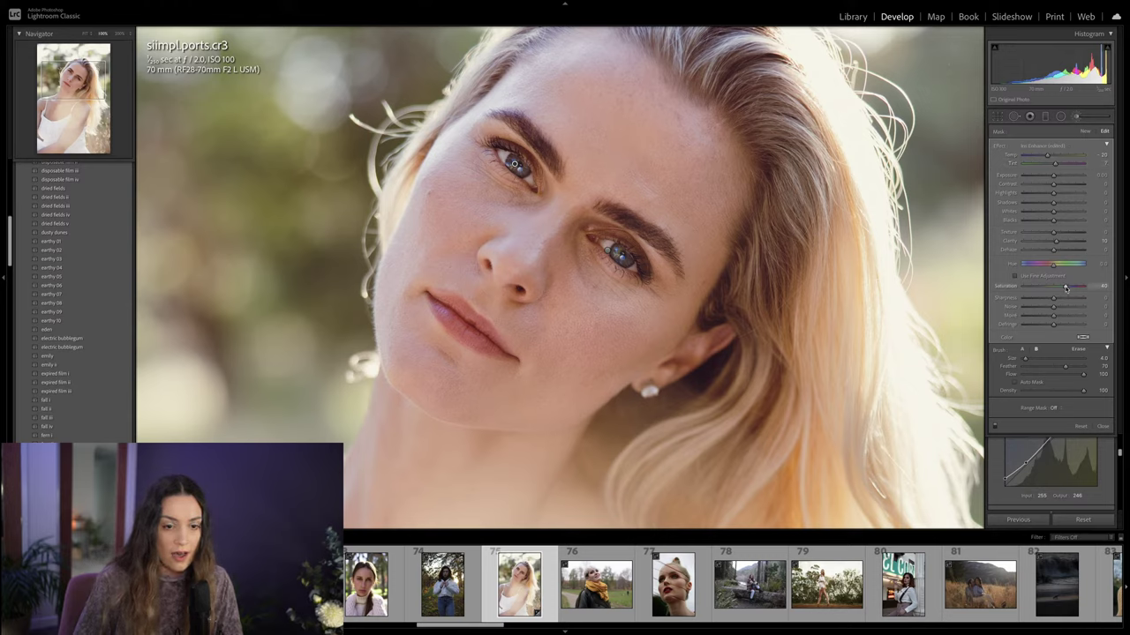
pyautogui.moveTo(1065, 286); pyautogui.dragTo(1063, 287)
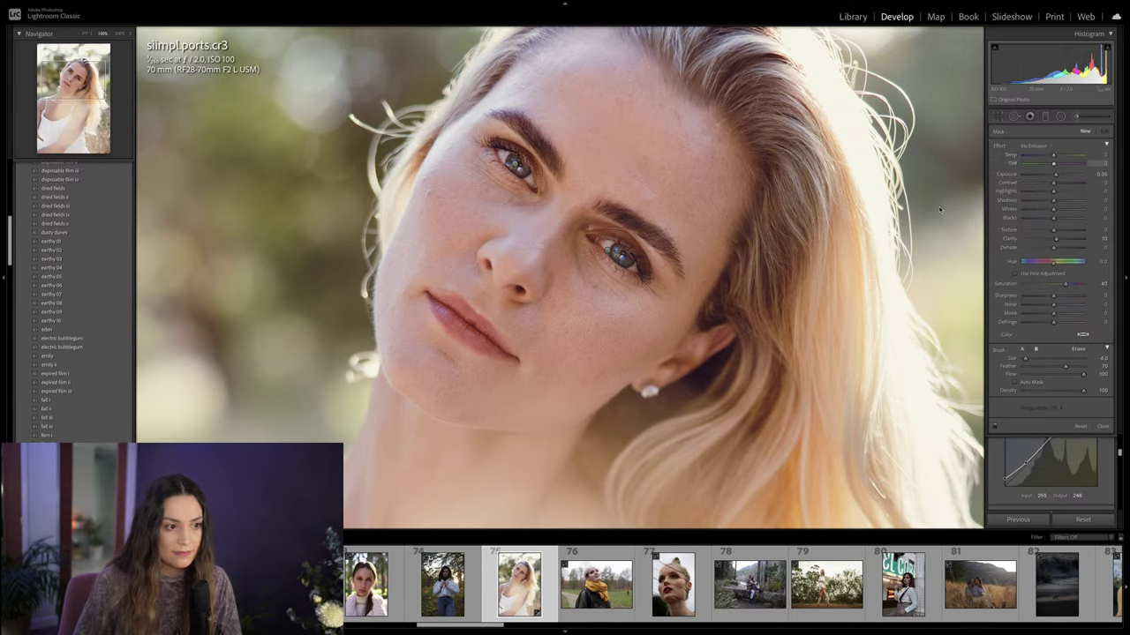
pyautogui.press('k')
pyautogui.click(870, 303)
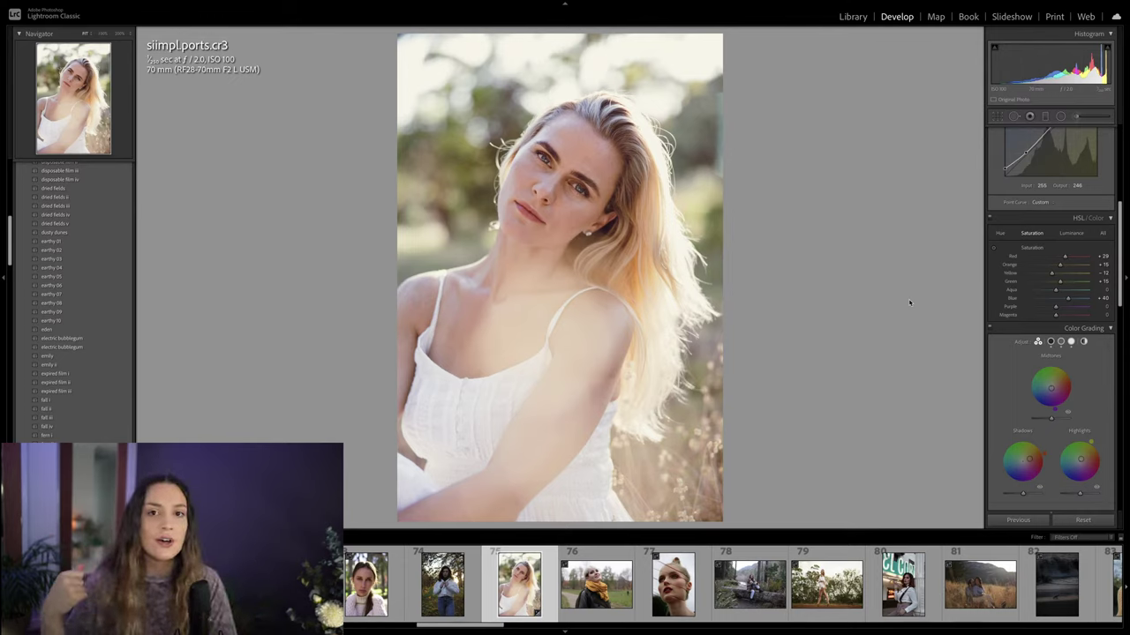
pyautogui.press('\\')
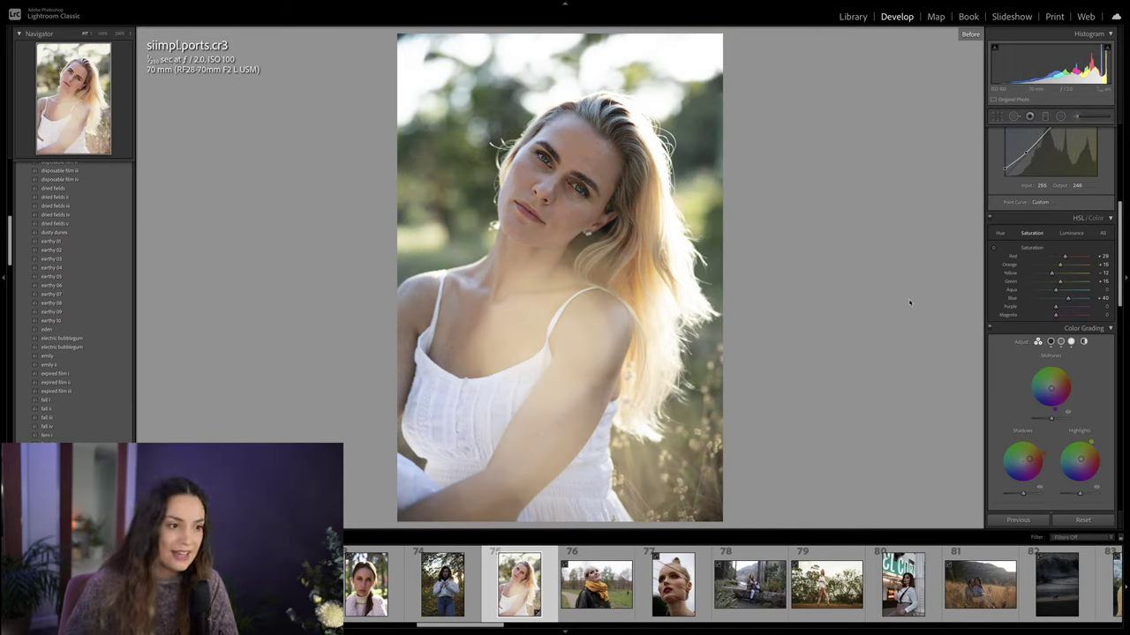
pyautogui.press('\\')
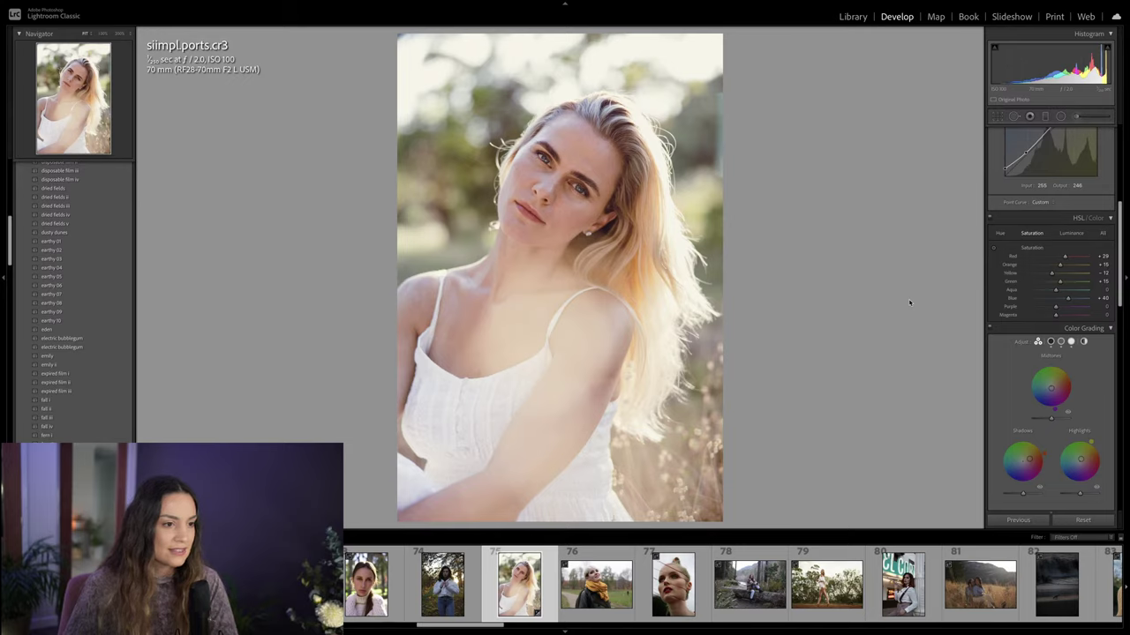
pyautogui.press('\\')
pyautogui.press('\\')
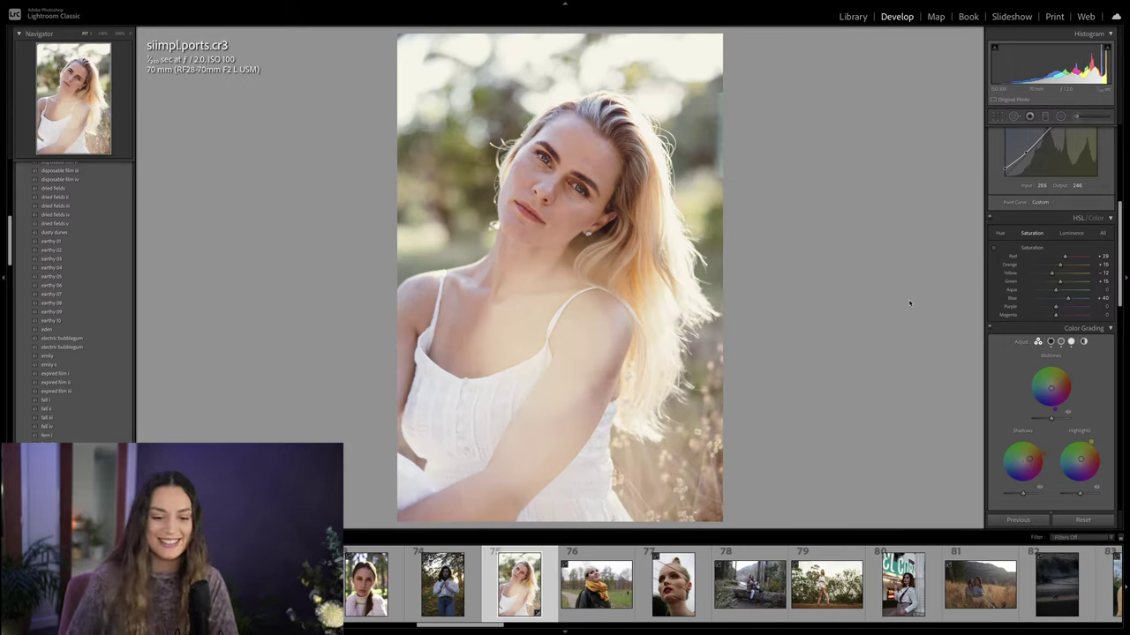
pyautogui.press('\\')
pyautogui.press('\\')
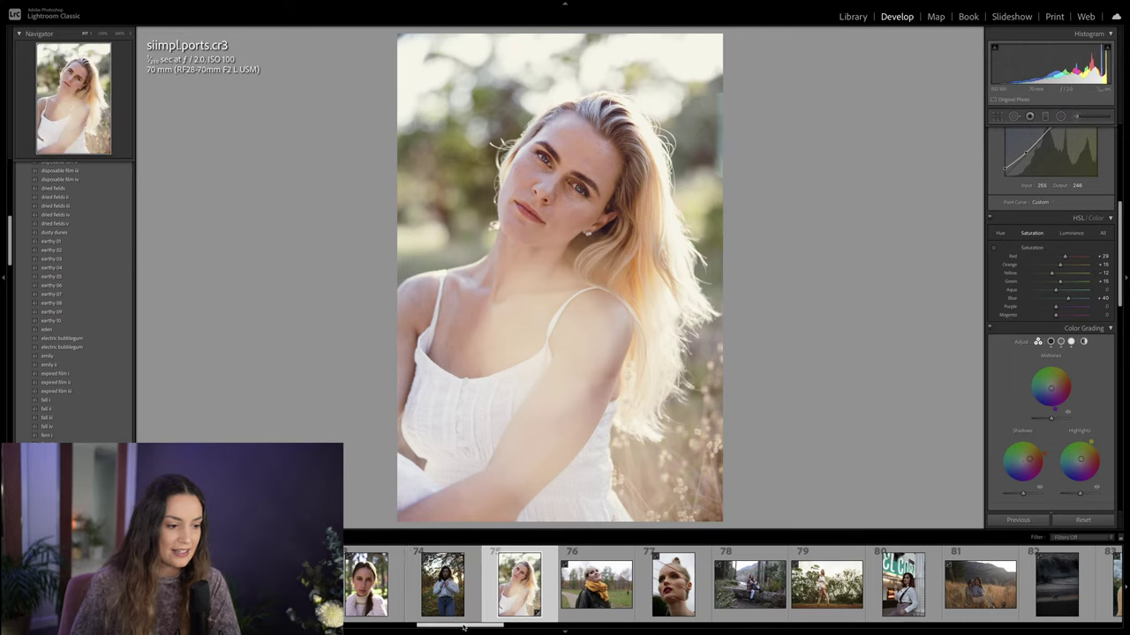
pyautogui.moveTo(464, 627); pyautogui.dragTo(988, 630)
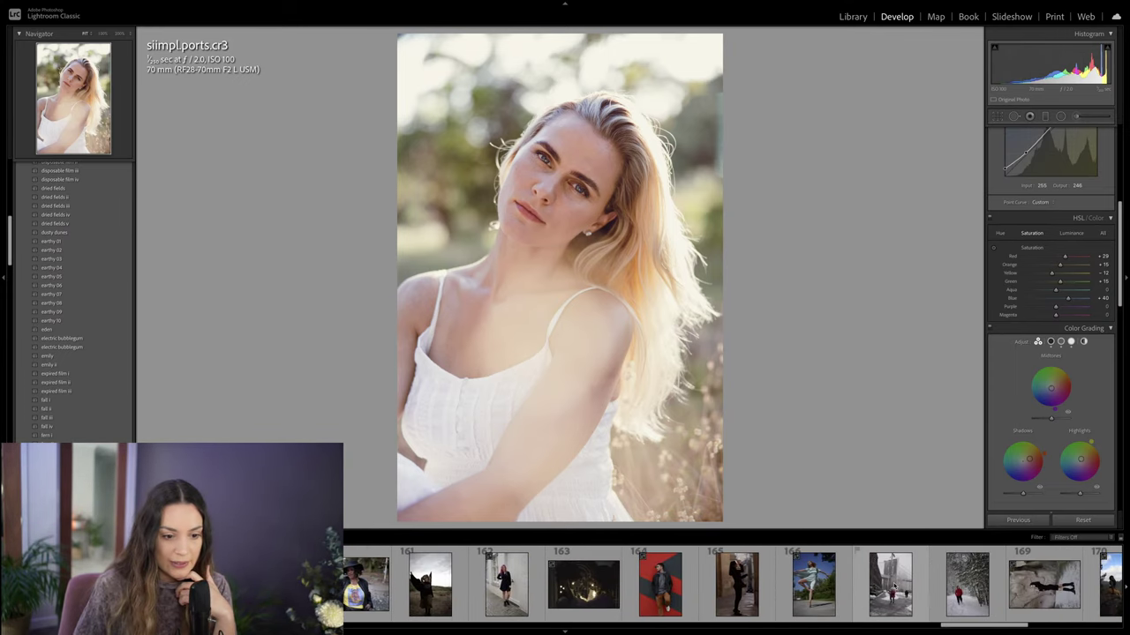
# Step: Open the Brooklyn Bridge snow photo and straighten it to about -4.4° with the crop tool
pyautogui.click(889, 584)
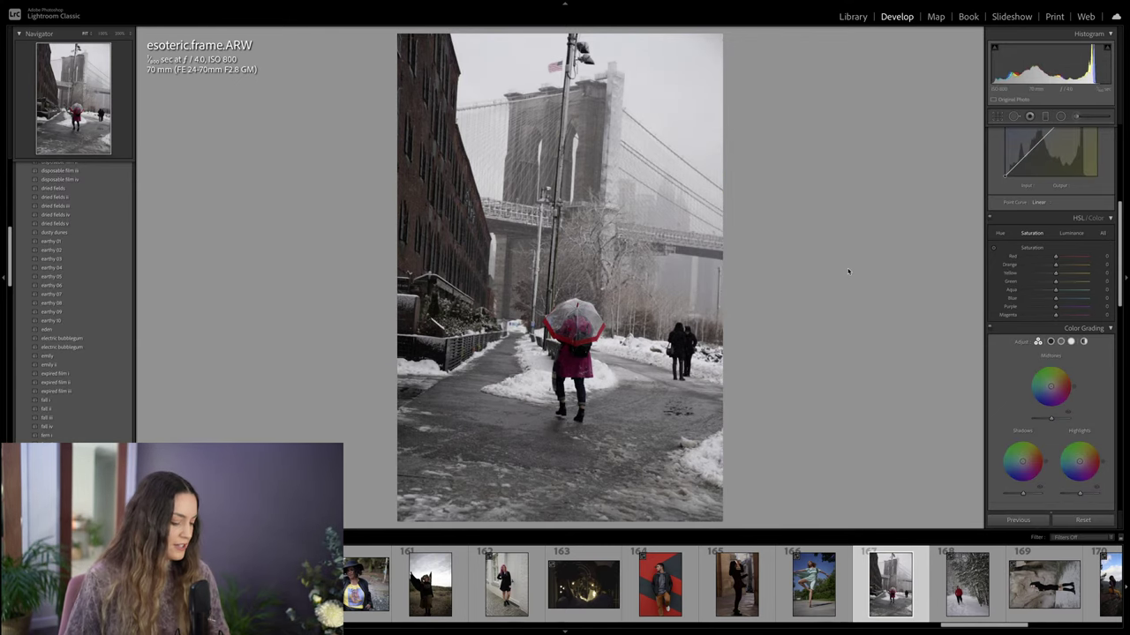
pyautogui.press('r')
pyautogui.moveTo(847, 270); pyautogui.dragTo(794, 241)
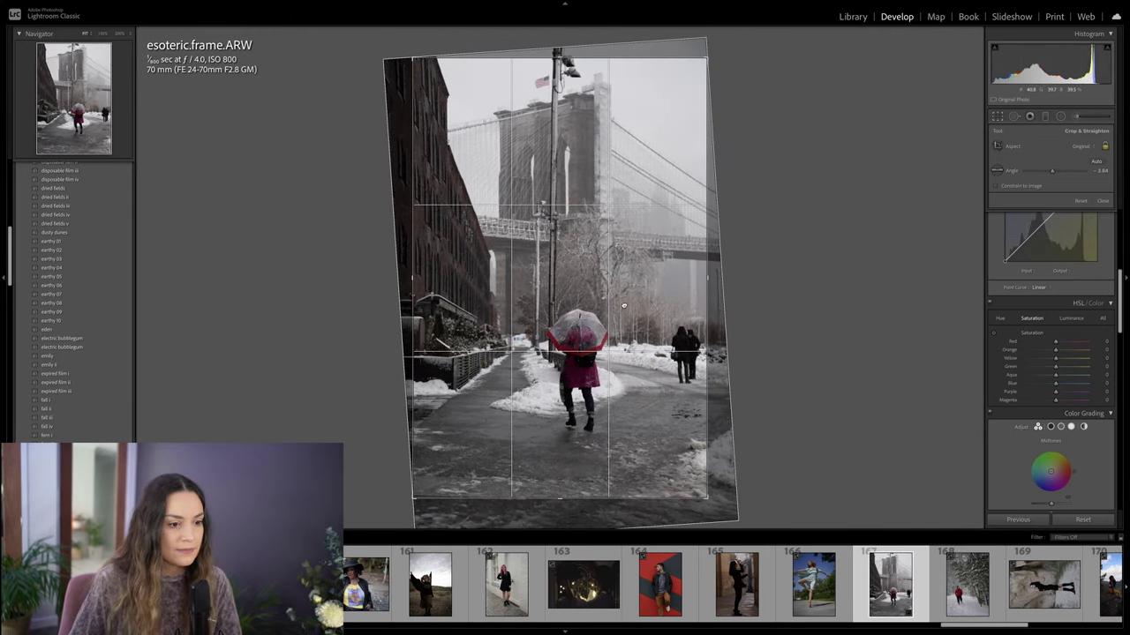
pyautogui.moveTo(664, 317); pyautogui.dragTo(664, 307)
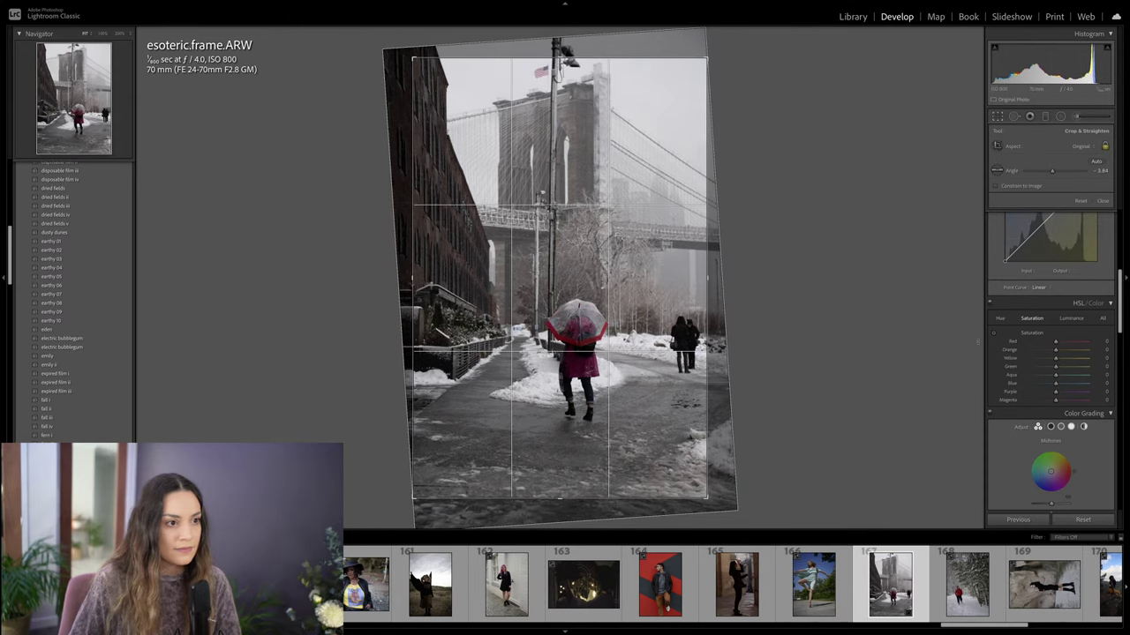
pyautogui.press('Return')
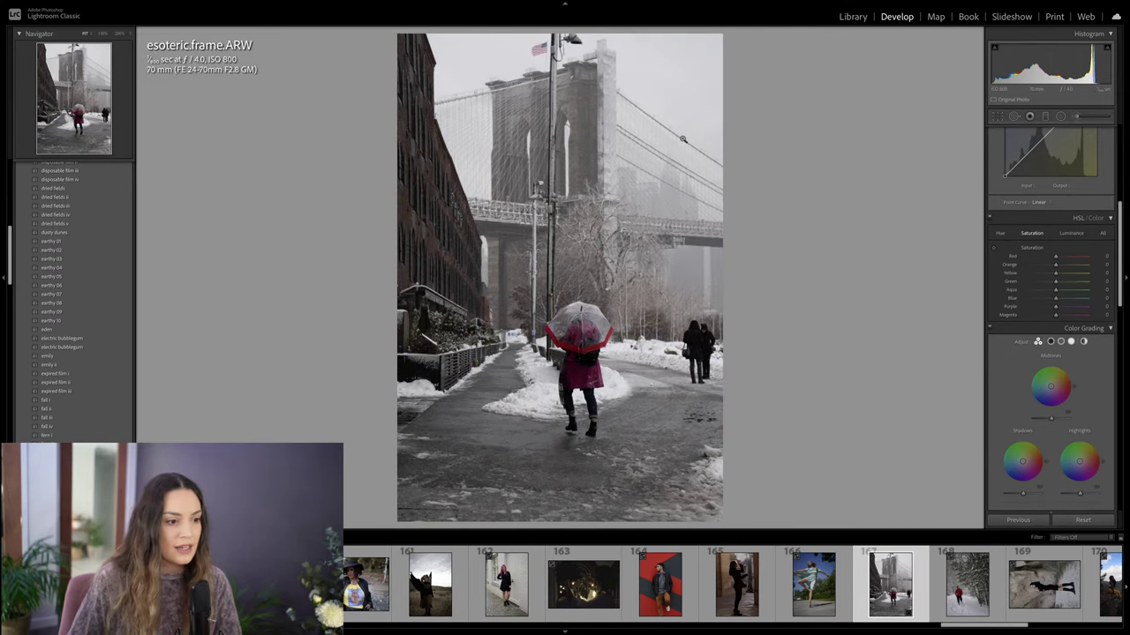
pyautogui.press('r')
pyautogui.moveTo(768, 212); pyautogui.dragTo(756, 183)
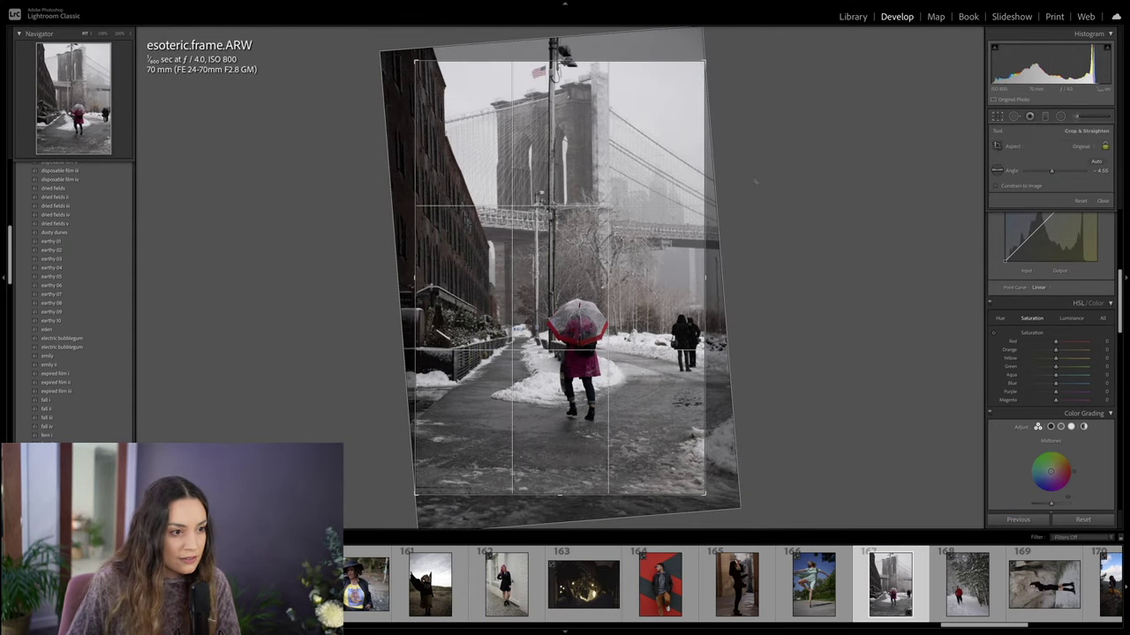
pyautogui.press('Return')
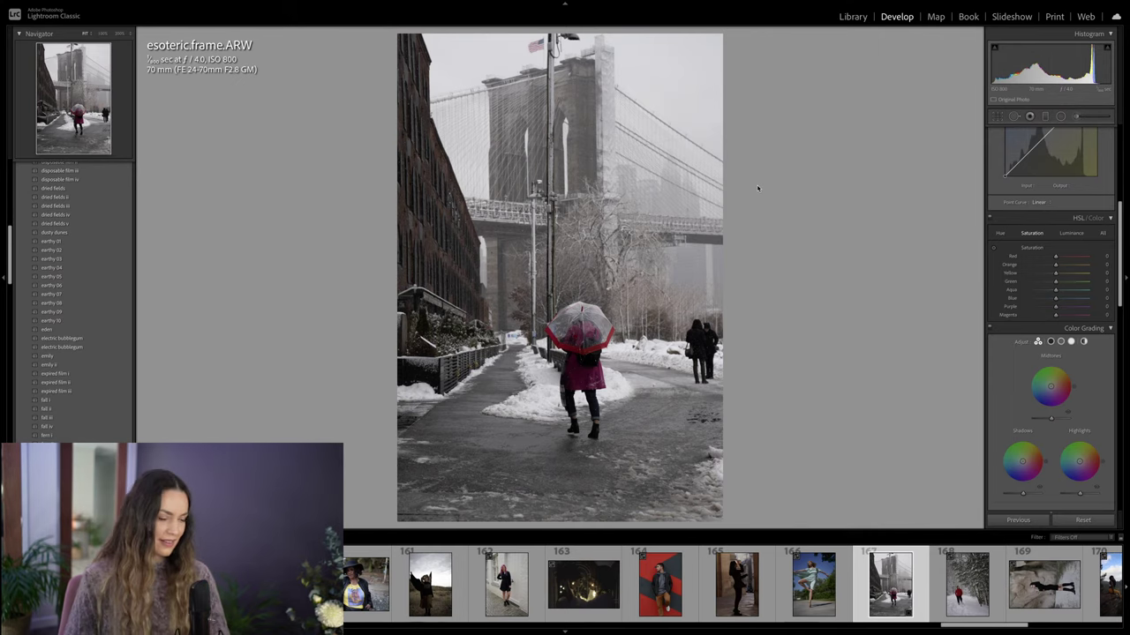
pyautogui.press('r')
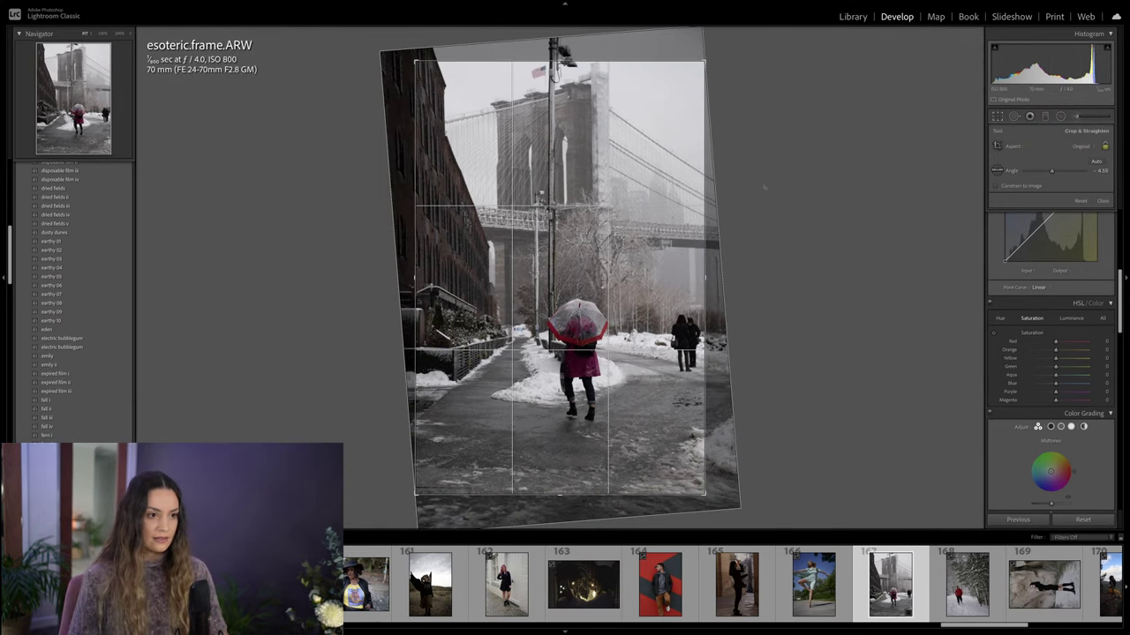
pyautogui.moveTo(759, 187); pyautogui.dragTo(766, 188)
pyautogui.press('r')
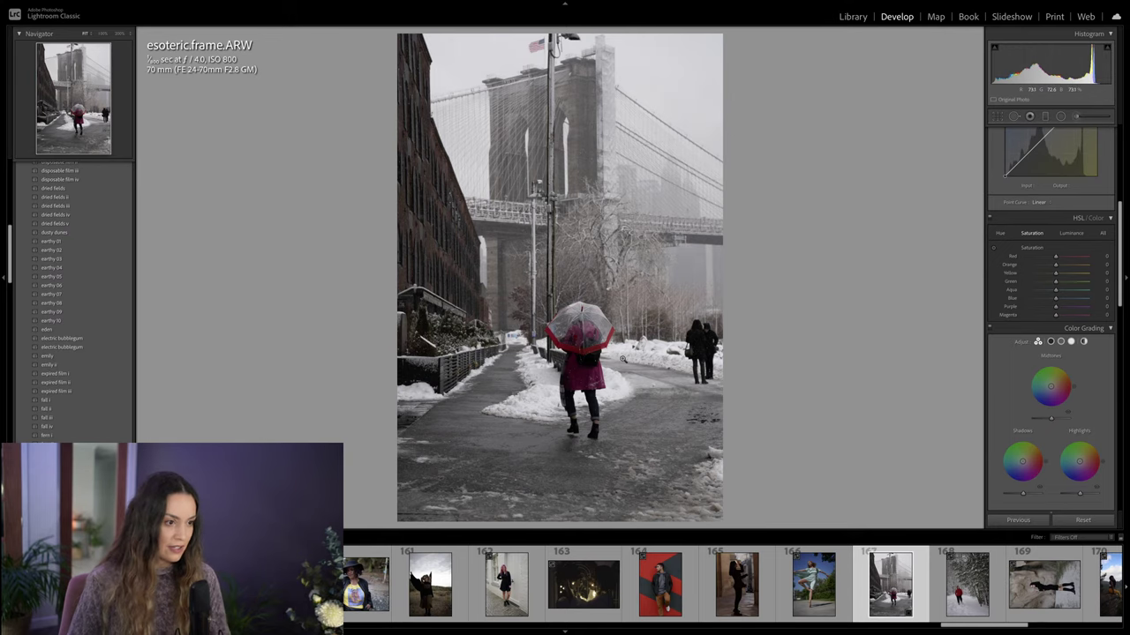
# Step: Reposition the photo and shrink the crop tighter around the walker with the umbrella
pyautogui.press('r')
pyautogui.moveTo(583, 293); pyautogui.dragTo(583, 302)
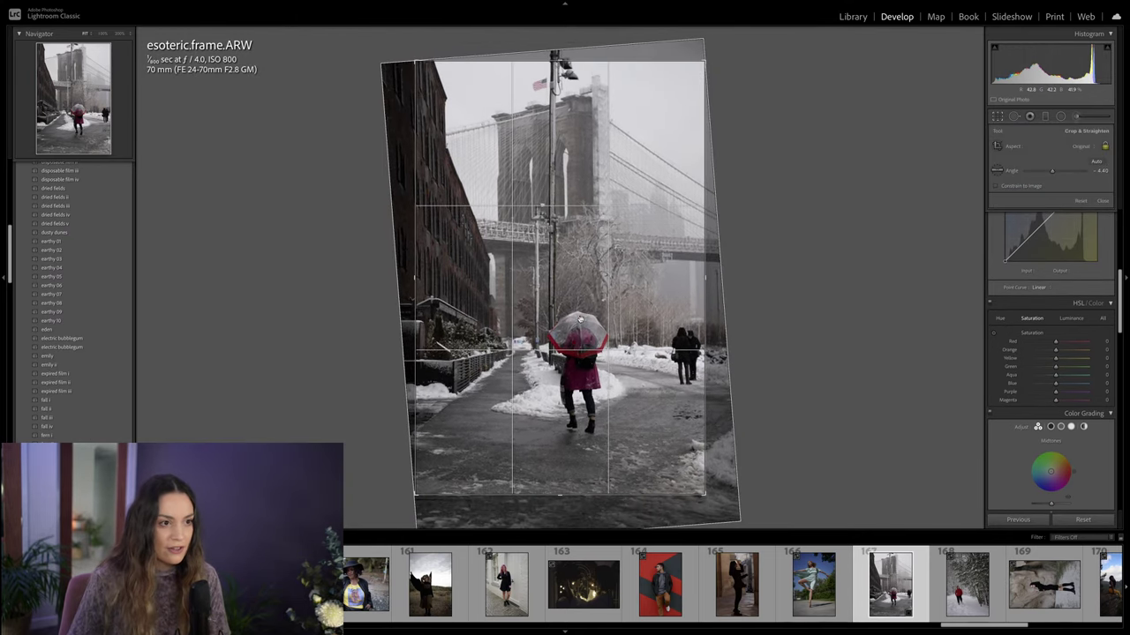
pyautogui.moveTo(415, 339); pyautogui.dragTo(424, 484)
pyautogui.moveTo(499, 372); pyautogui.dragTo(491, 385)
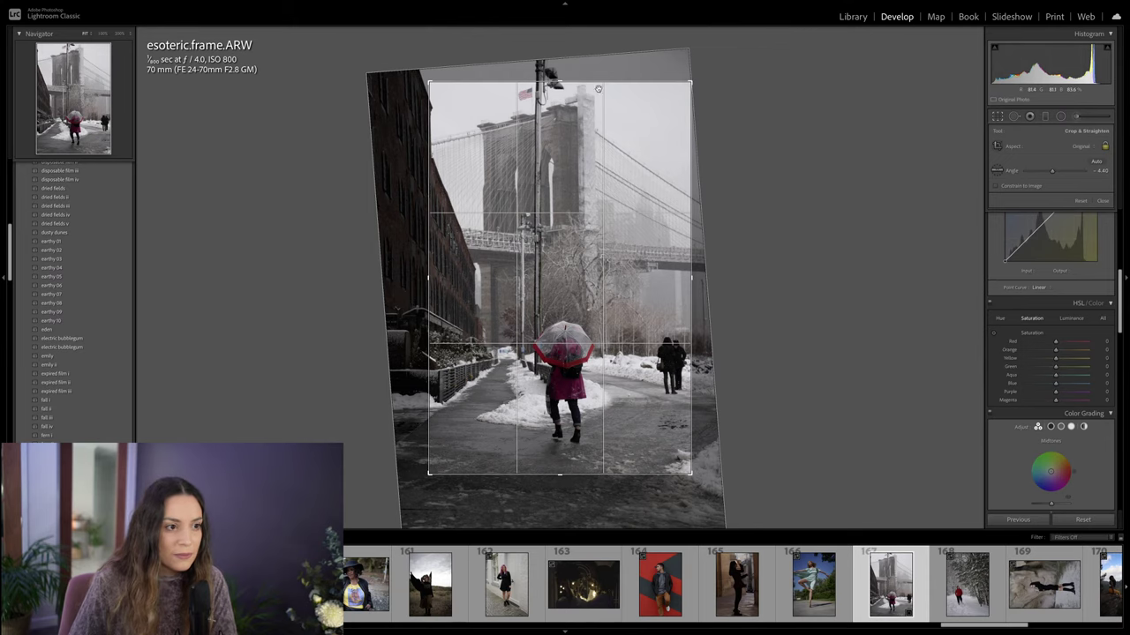
pyautogui.press('Return')
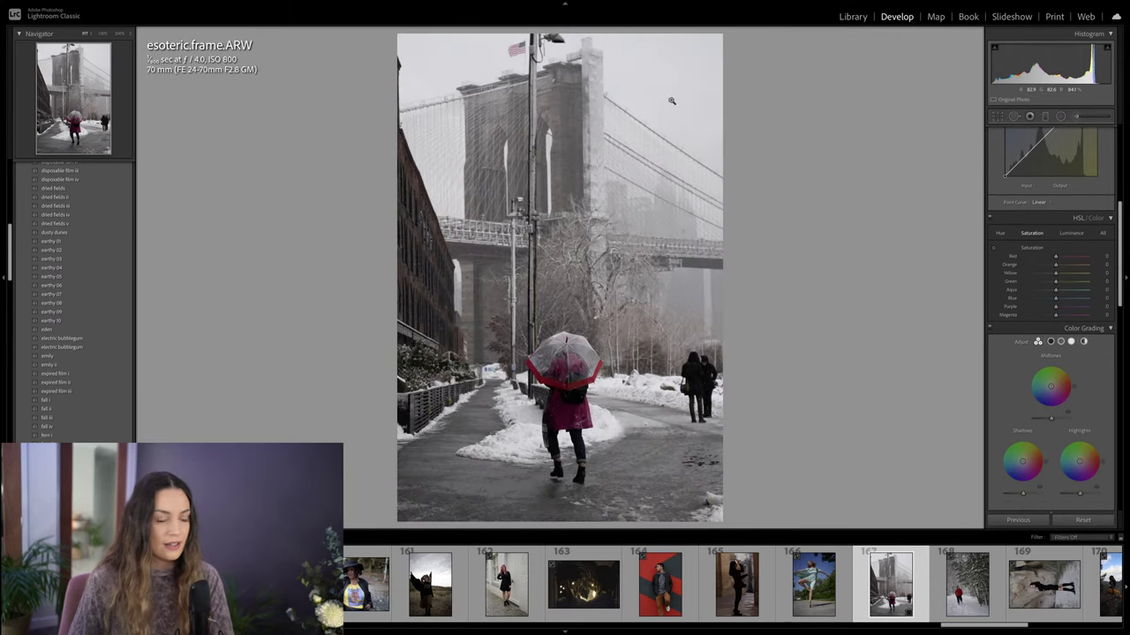
pyautogui.click(1014, 117)
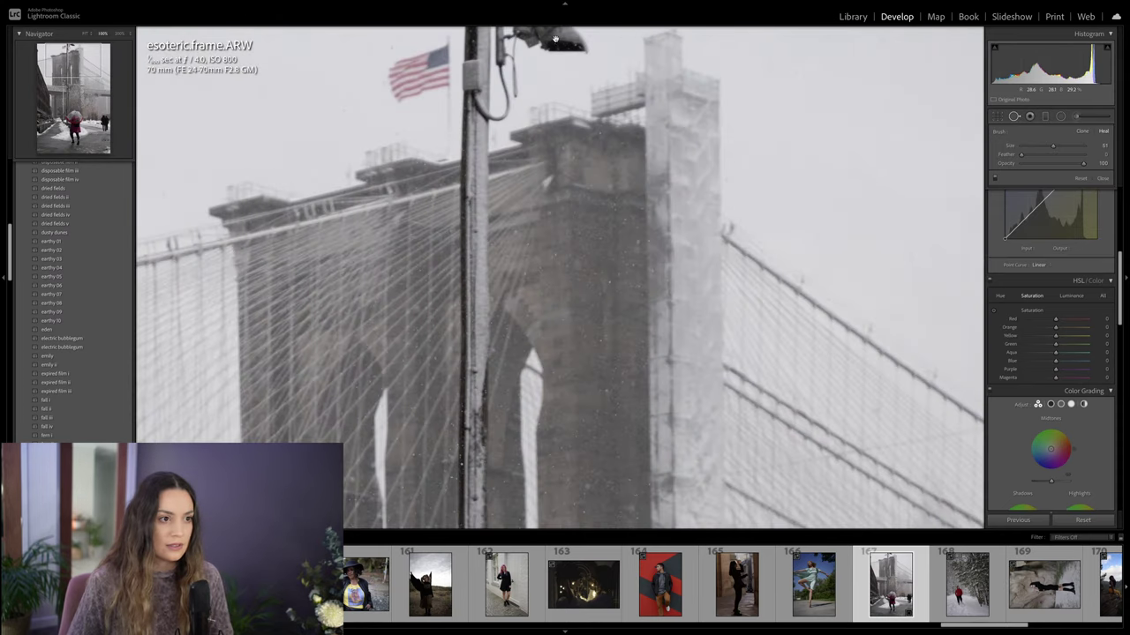
pyautogui.press('z')
pyautogui.moveTo(591, 141)
pyautogui.mouseDown()
pyautogui.moveTo(548, 134)
pyautogui.moveTo(526, 114)
pyautogui.moveTo(598, 129)
pyautogui.mouseUp()
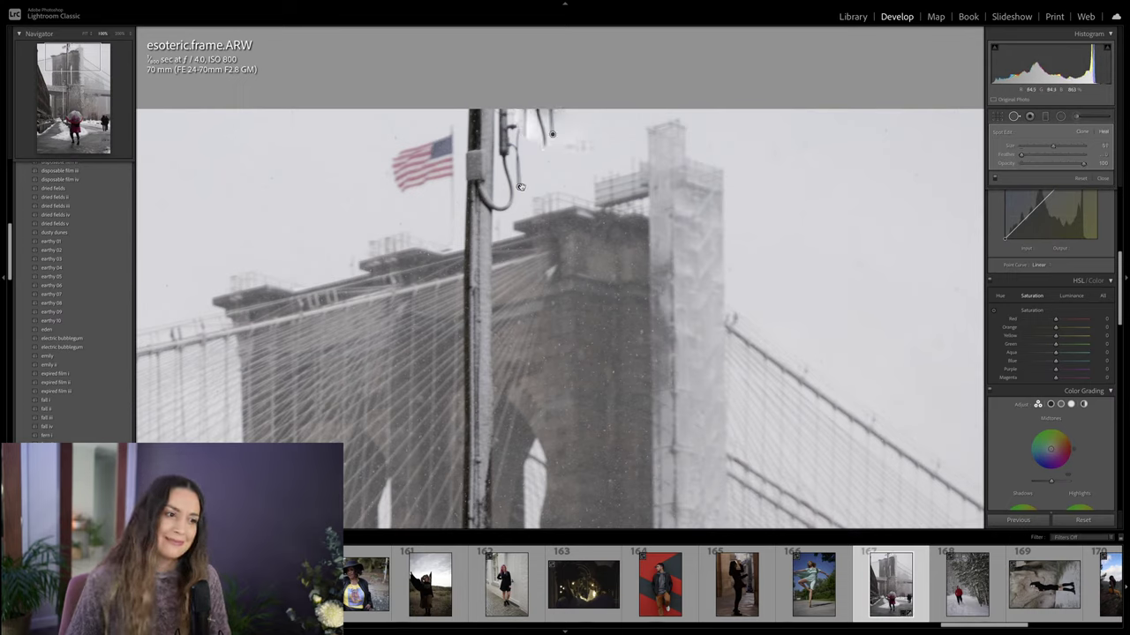
pyautogui.moveTo(519, 187); pyautogui.dragTo(803, 136)
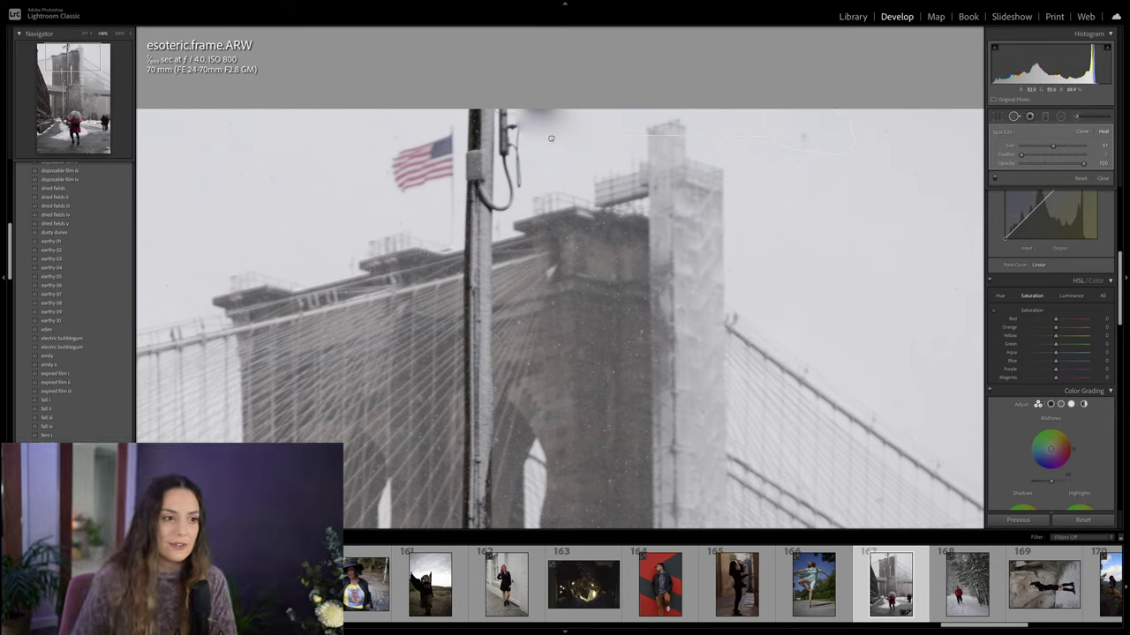
pyautogui.press('Delete')
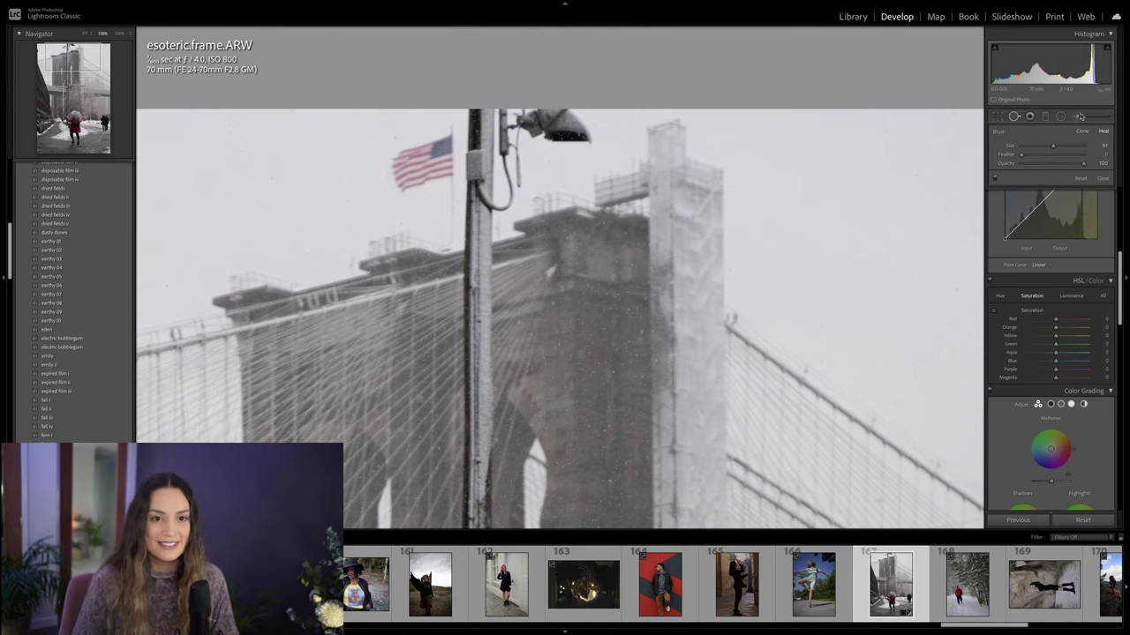
pyautogui.press('k')
pyautogui.press('z')
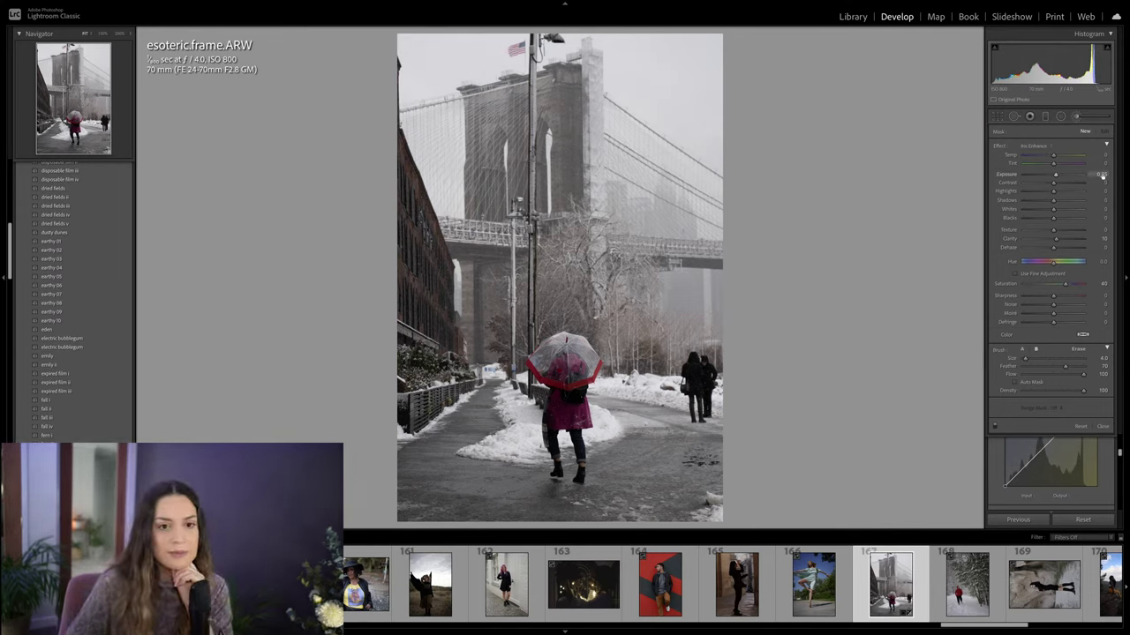
pyautogui.click(1077, 118)
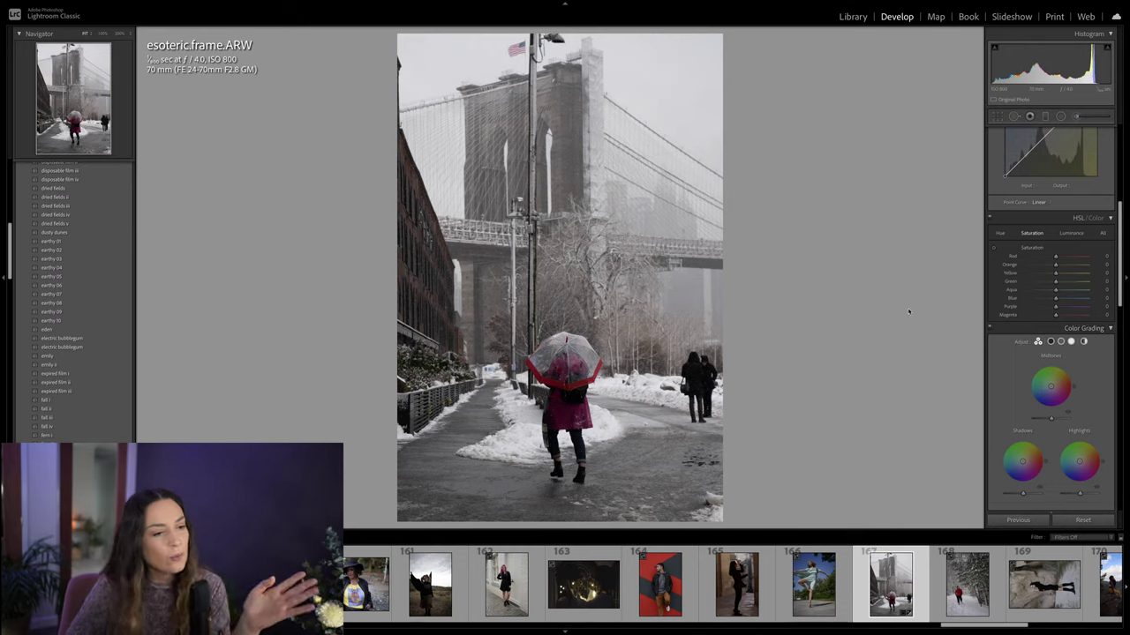
# Step: Set HSL saturation to Red +67, Orange +58, Yellow +52, Purple +36 and Magenta +32
pyautogui.scroll(5, 1046, 256)
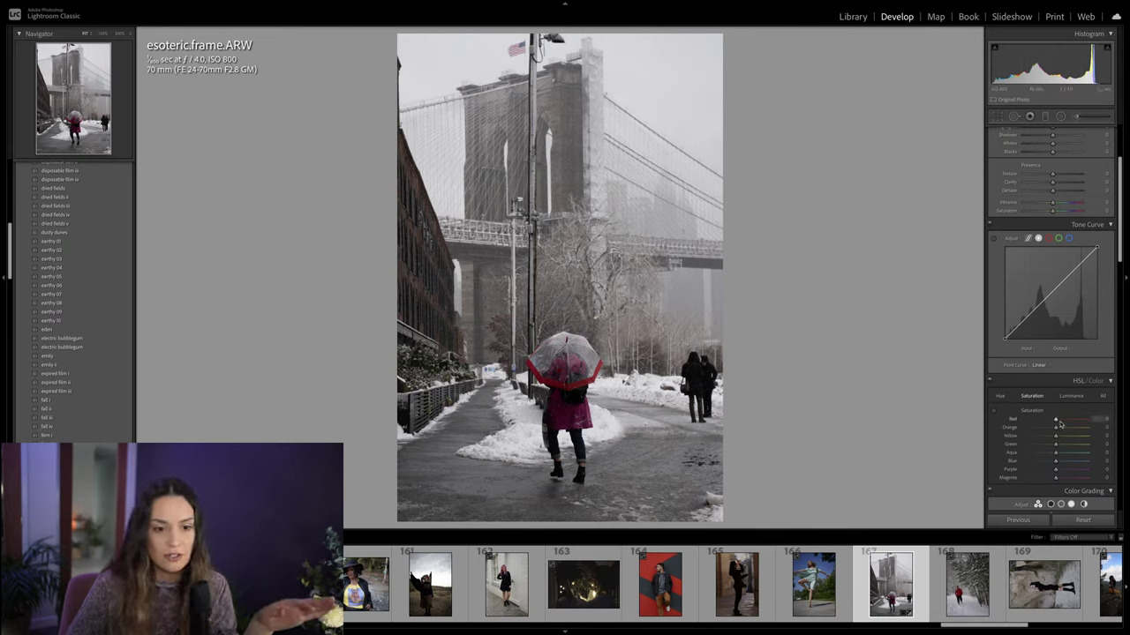
pyautogui.moveTo(1059, 425); pyautogui.dragTo(1073, 427)
pyautogui.moveTo(1056, 478); pyautogui.dragTo(1068, 480)
pyautogui.moveTo(1056, 468); pyautogui.dragTo(1072, 436)
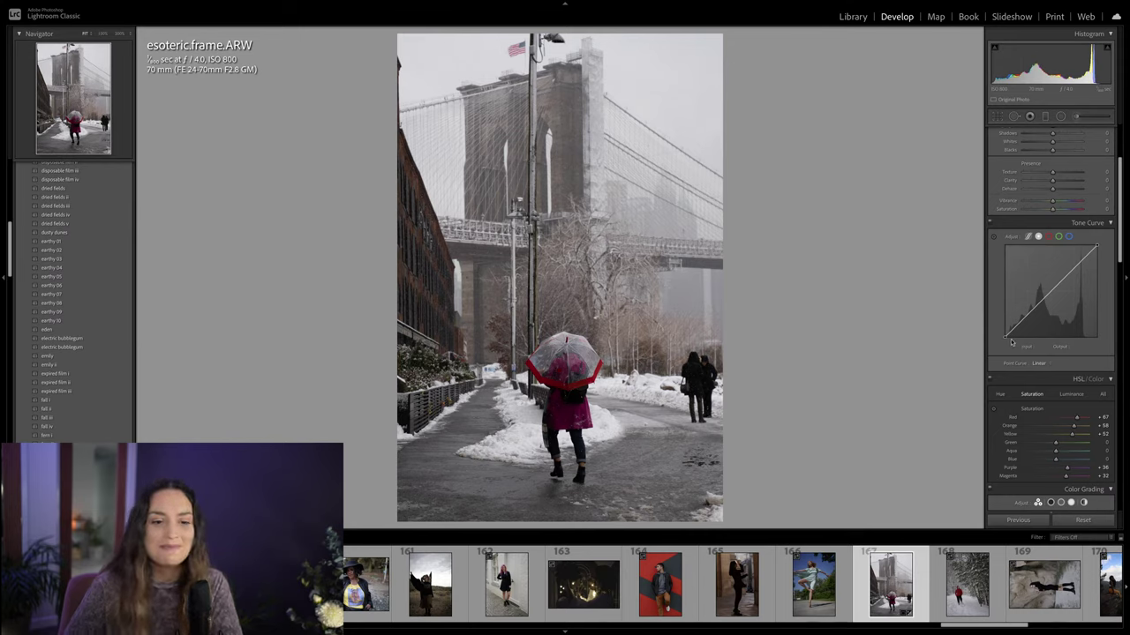
# Step: Lift the tone curve black point to output 10 and trim the crop slightly tighter
pyautogui.moveTo(1004, 338); pyautogui.dragTo(1003, 331)
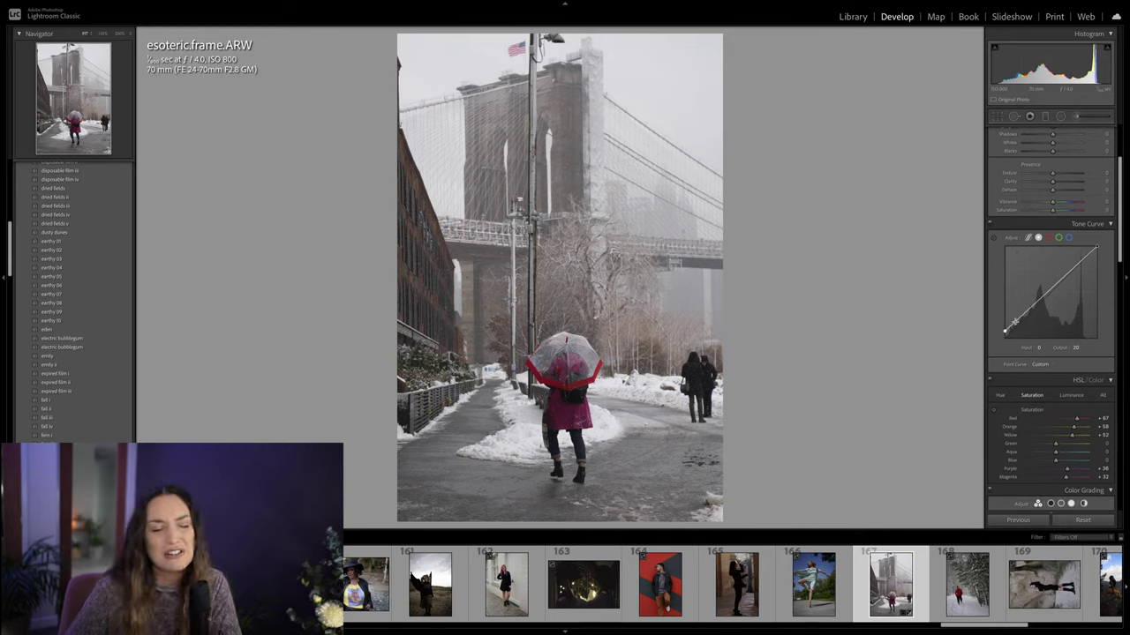
pyautogui.scroll(-1, 1015, 321)
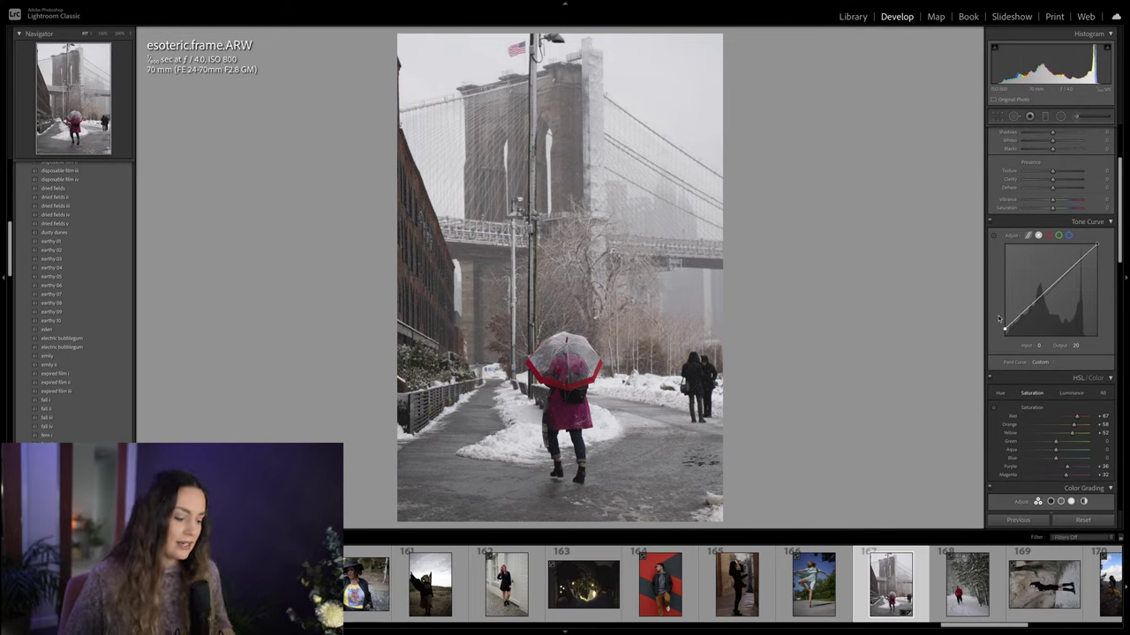
pyautogui.press('r')
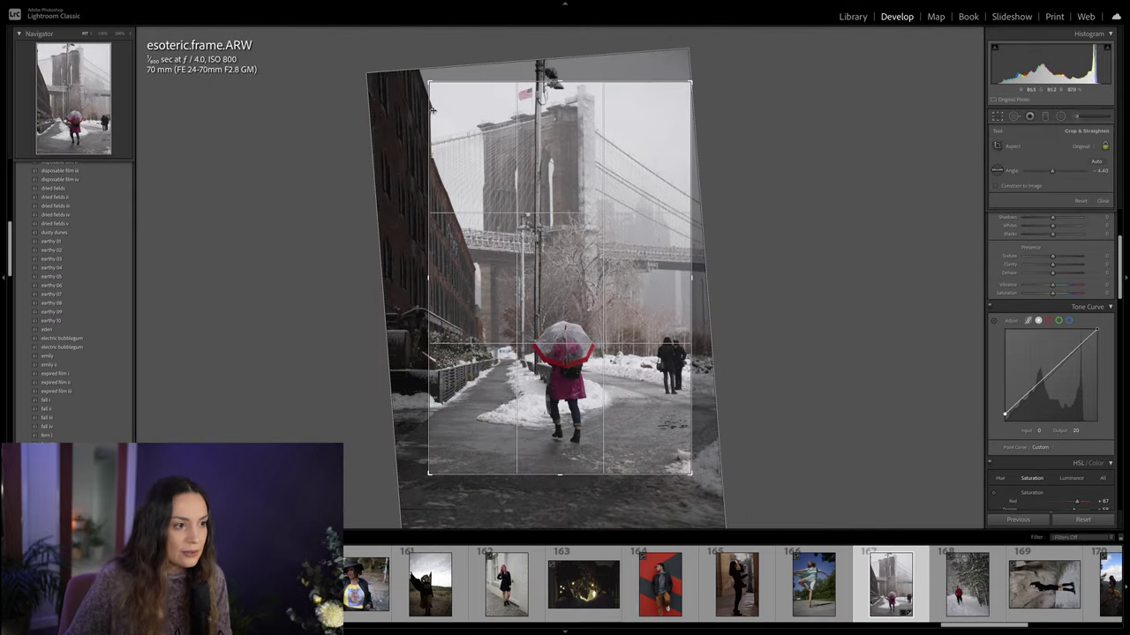
pyautogui.moveTo(430, 144); pyautogui.dragTo(432, 144)
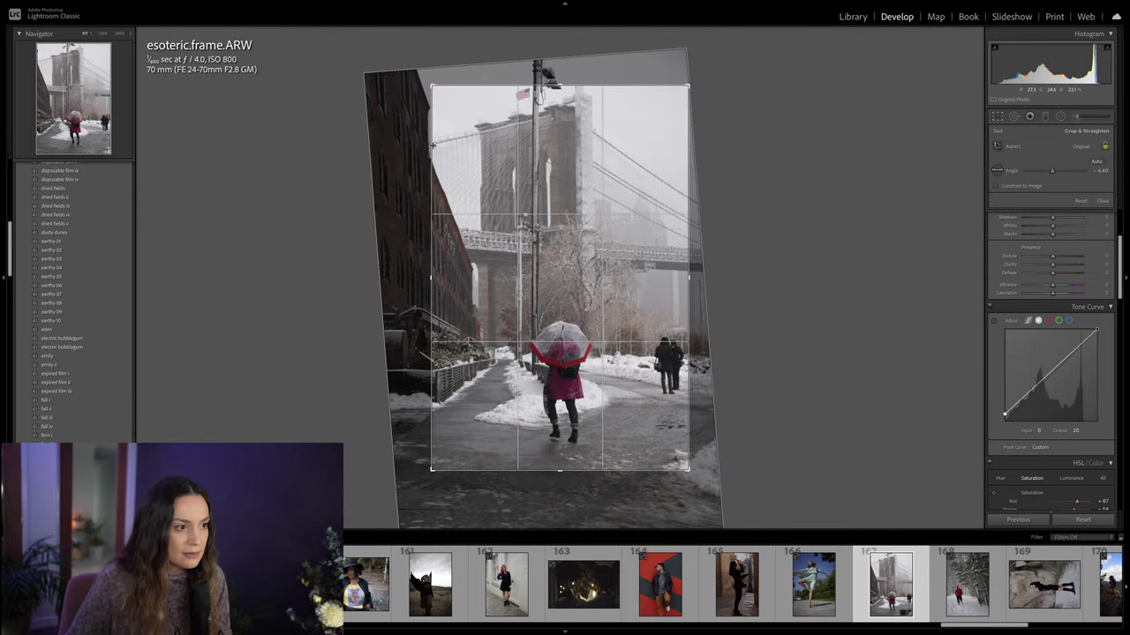
pyautogui.press('r')
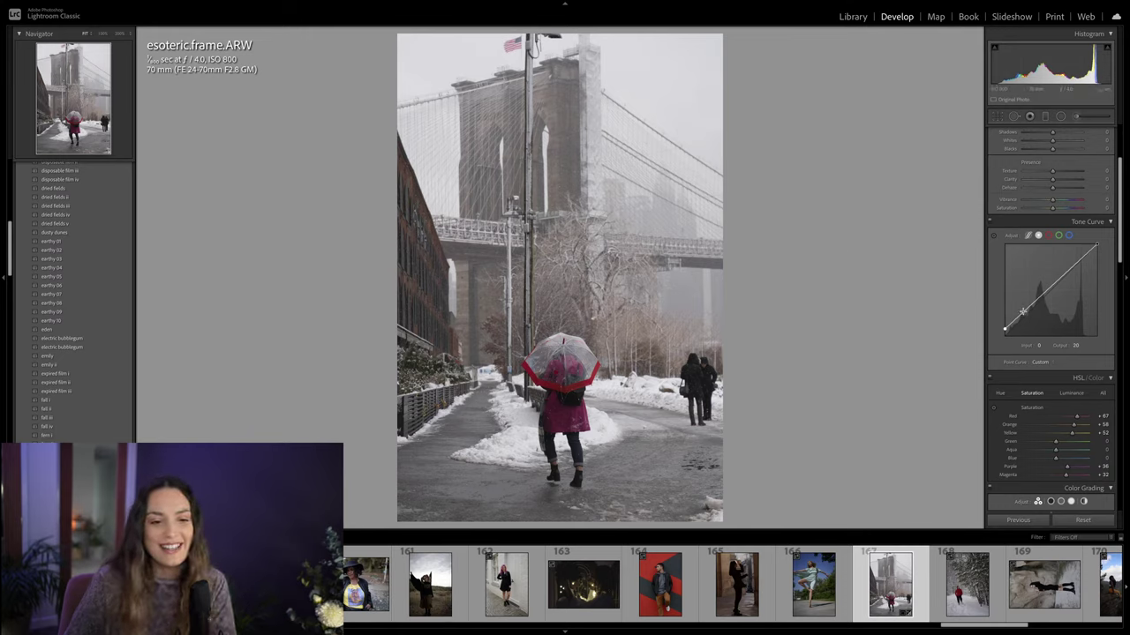
# Step: Shape the RGB tone curve with shadow, white and midtone points for a gentle midtone lift, checking before/after
pyautogui.moveTo(1024, 312); pyautogui.dragTo(1050, 290)
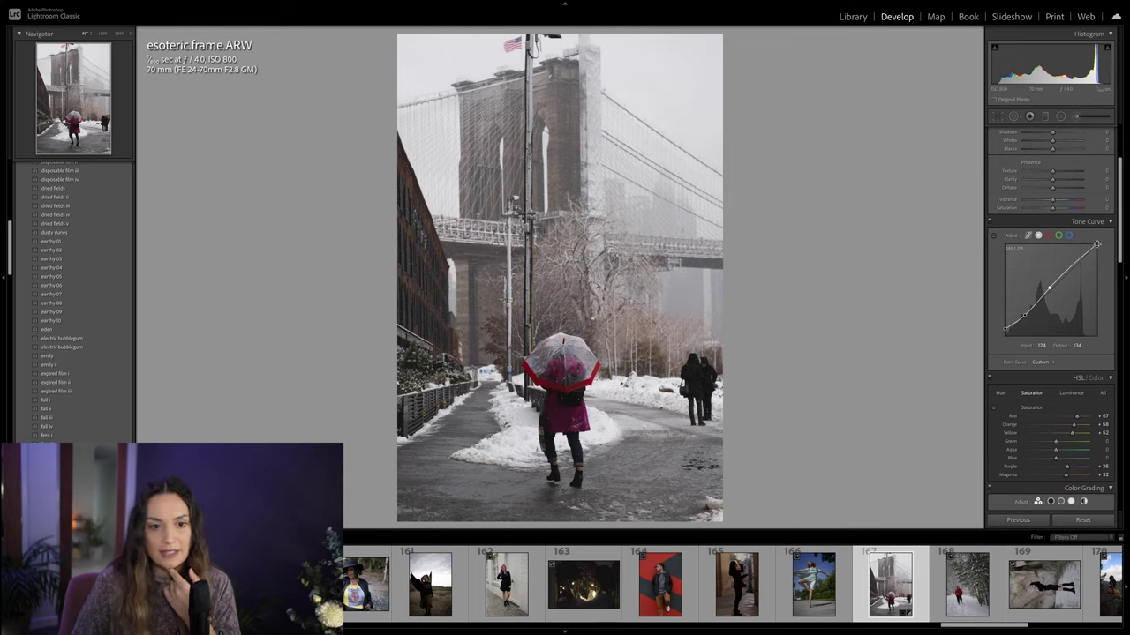
pyautogui.moveTo(1096, 243); pyautogui.dragTo(1103, 254)
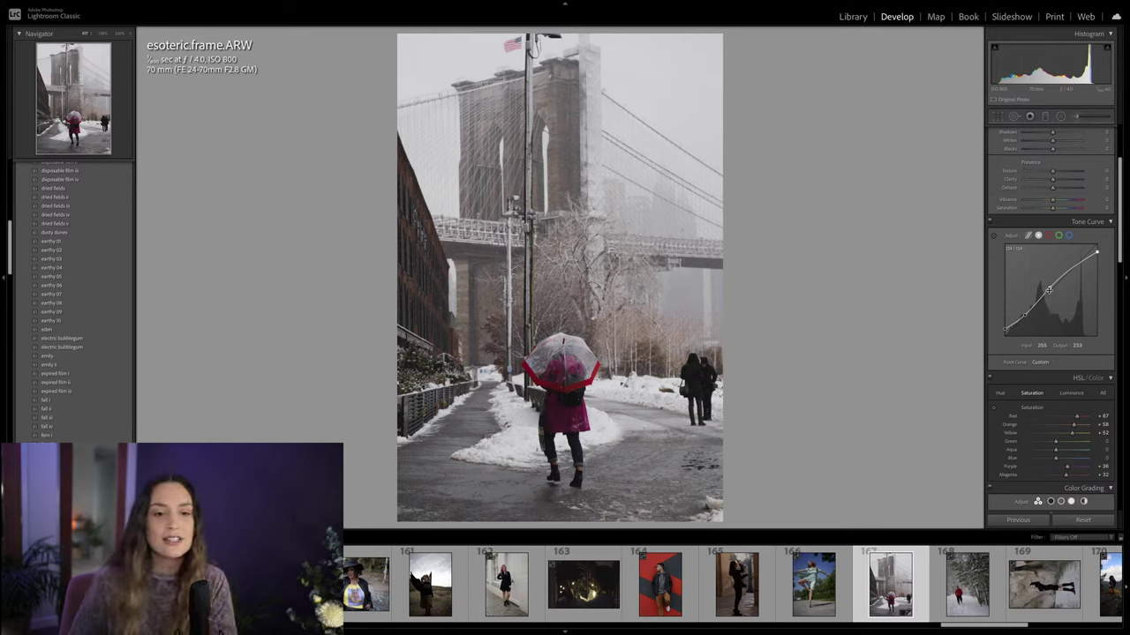
pyautogui.moveTo(1048, 286); pyautogui.dragTo(1049, 286)
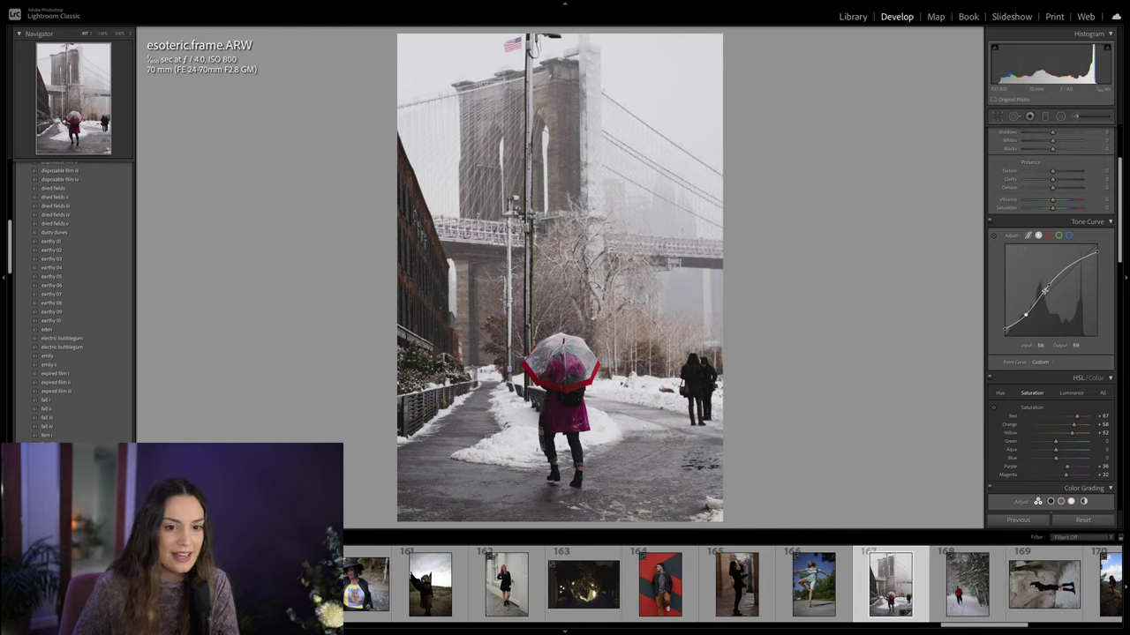
pyautogui.moveTo(1048, 285); pyautogui.dragTo(1035, 303)
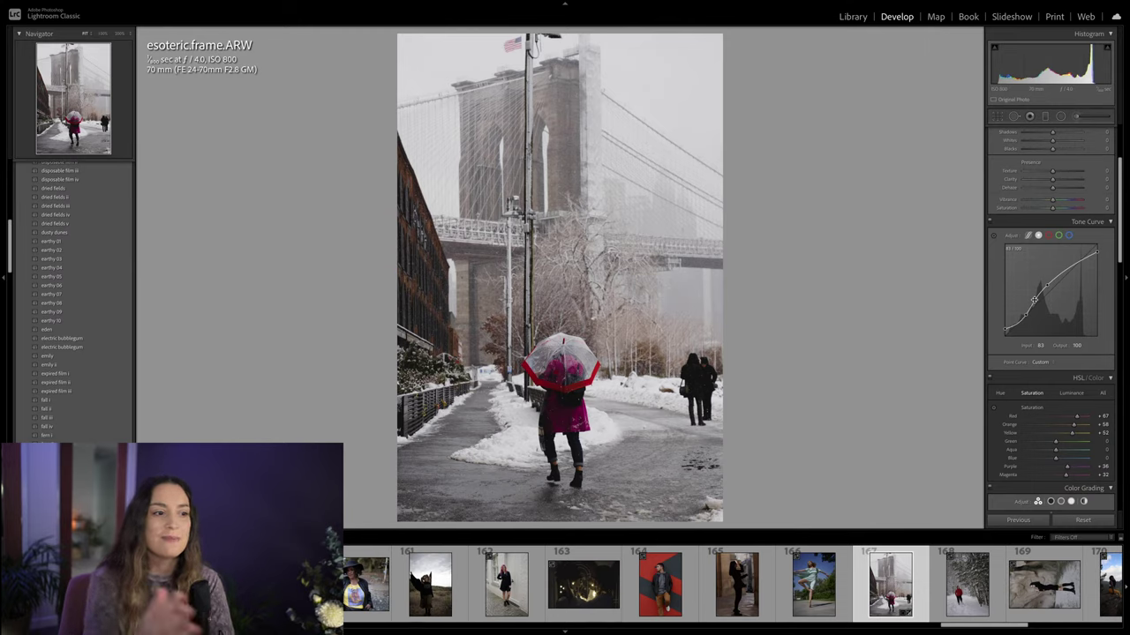
pyautogui.press('\\')
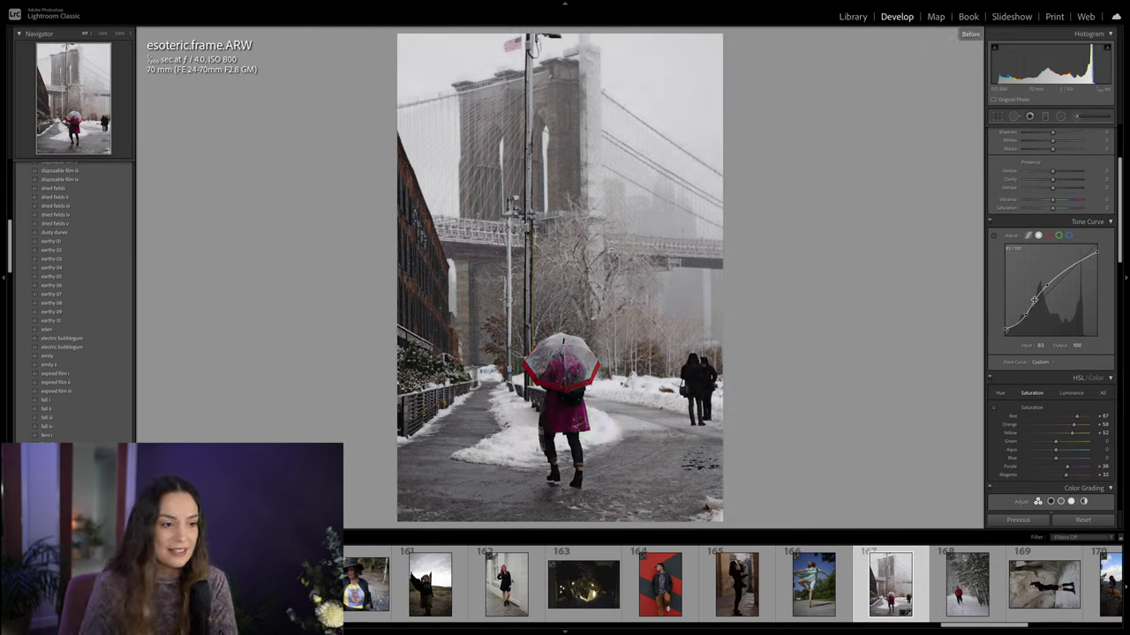
pyautogui.press('\\')
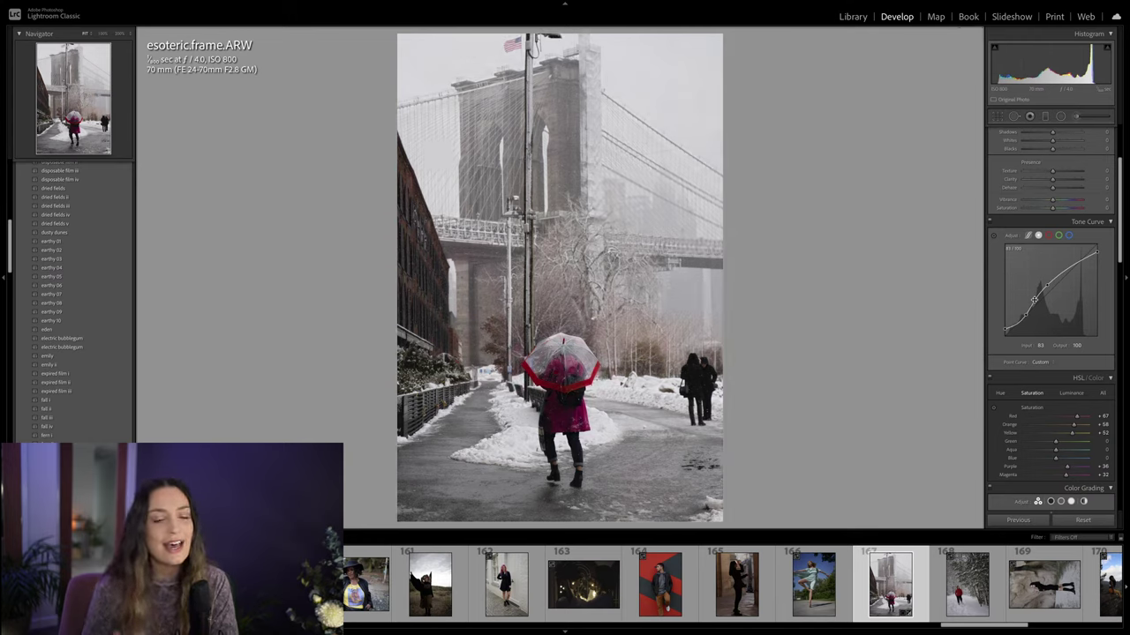
# Step: Raise the blue channel curve's black point and highlights for a cool blue tint
pyautogui.click(1069, 236)
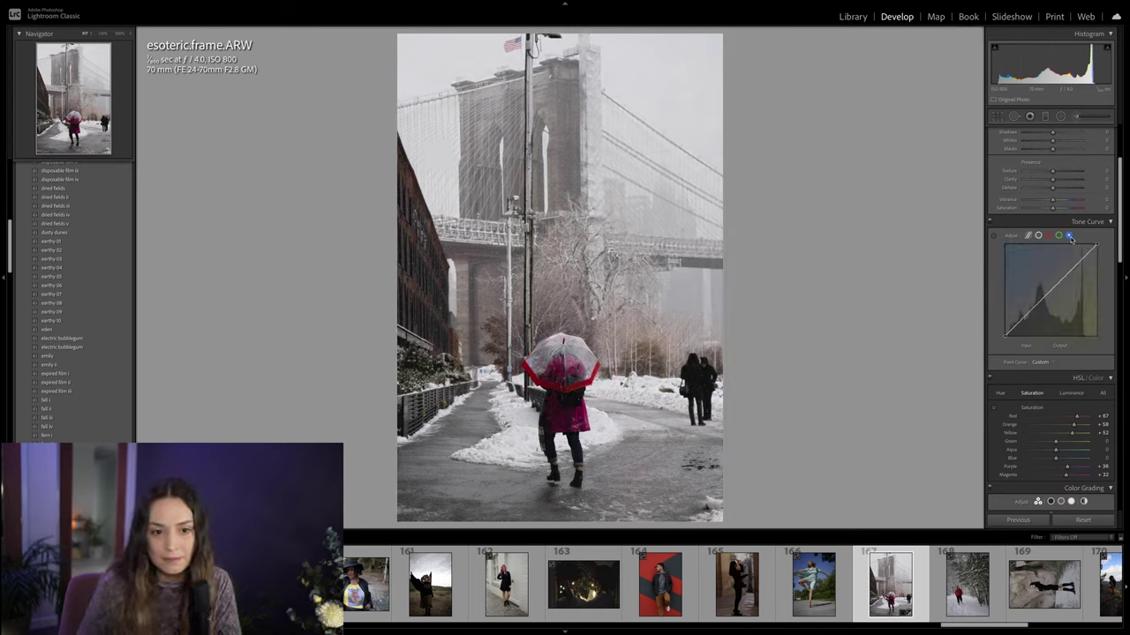
pyautogui.moveTo(1005, 336); pyautogui.dragTo(1027, 309)
pyautogui.moveTo(1067, 276); pyautogui.dragTo(1061, 271)
# Step: Add a gentle midtone dip to the red channel curve
pyautogui.click(1049, 235)
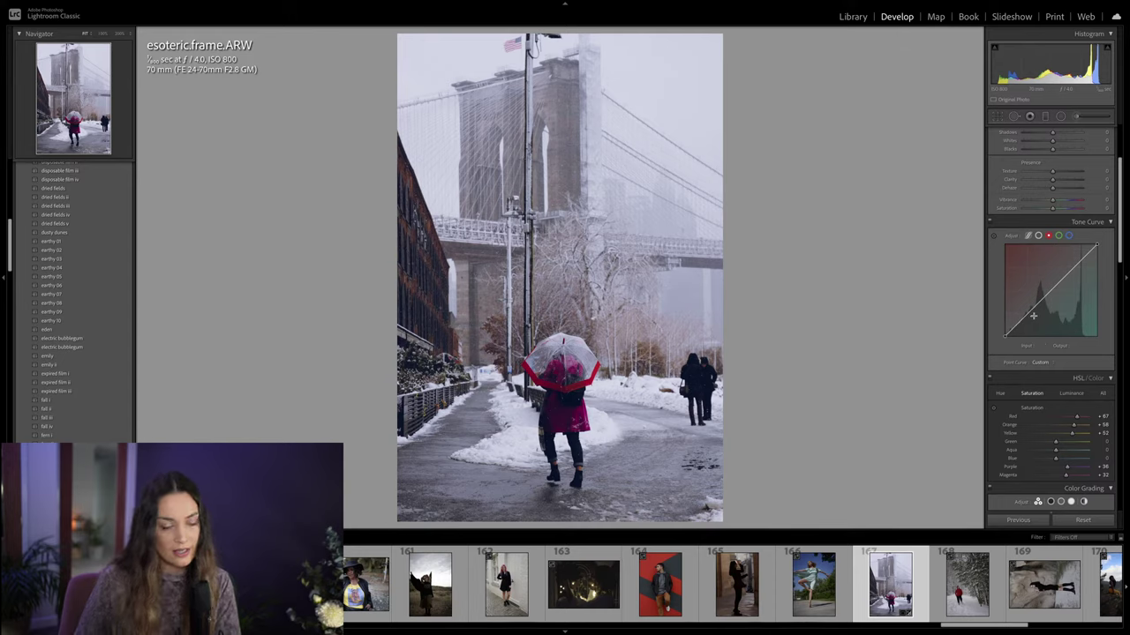
pyautogui.scroll(-1, 1029, 306)
pyautogui.moveTo(1032, 300); pyautogui.dragTo(1042, 301)
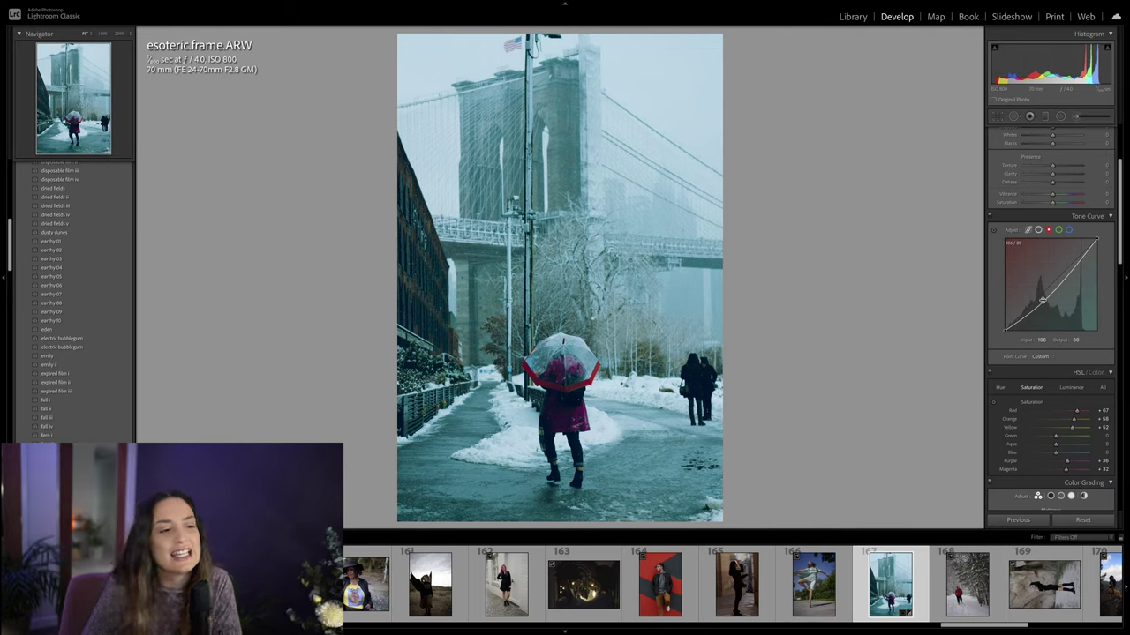
pyautogui.doubleClick(1042, 301)
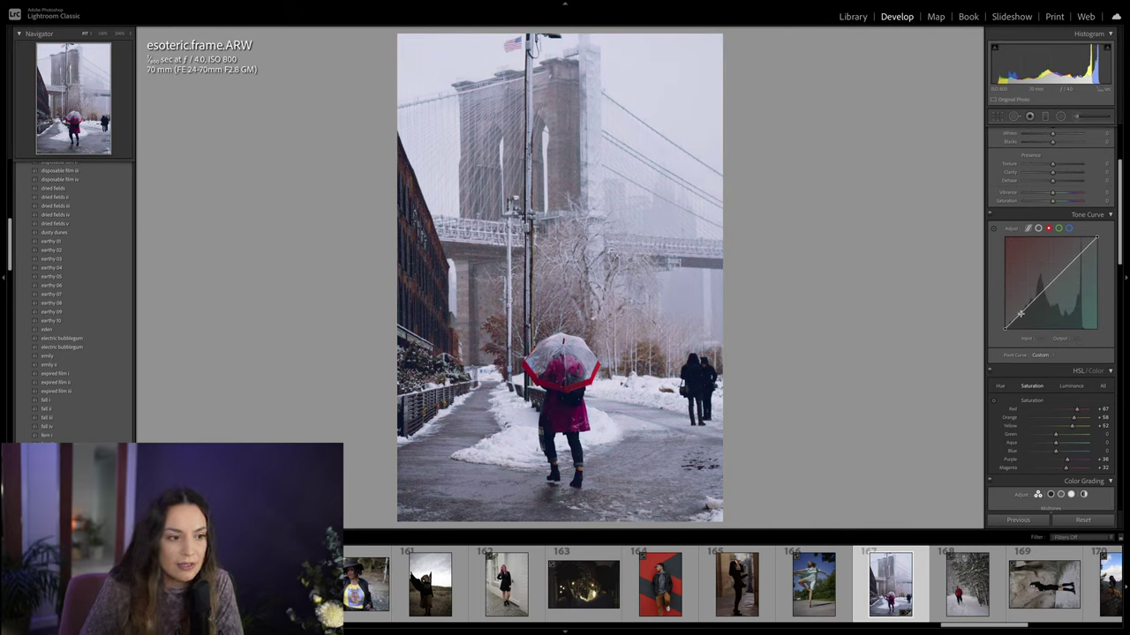
pyautogui.moveTo(1020, 313); pyautogui.dragTo(1022, 316)
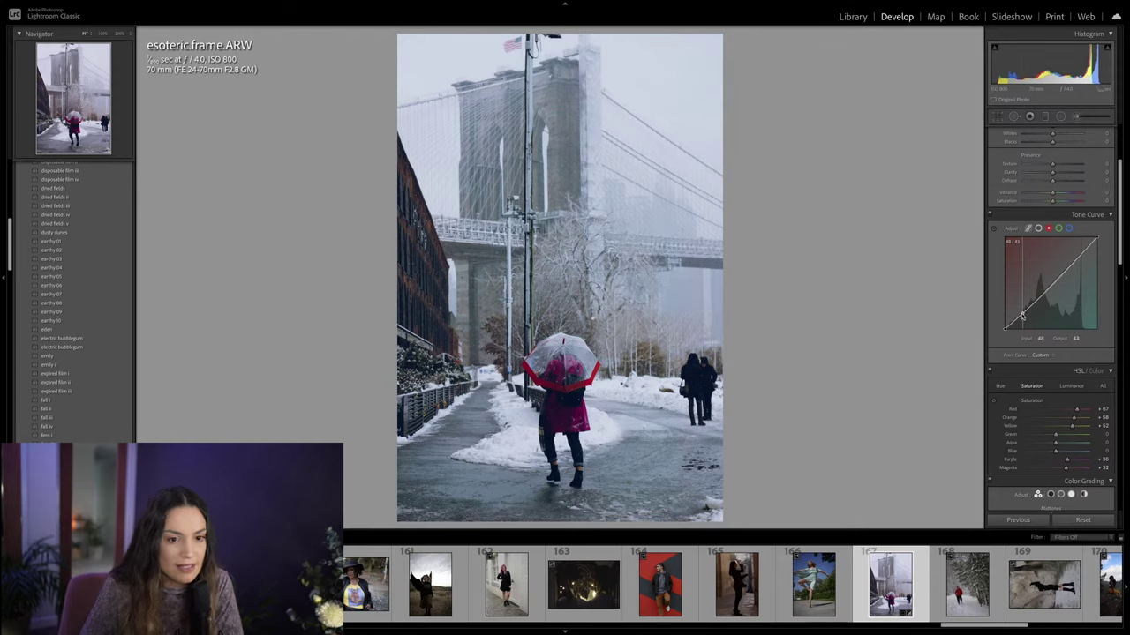
pyautogui.doubleClick(1037, 300)
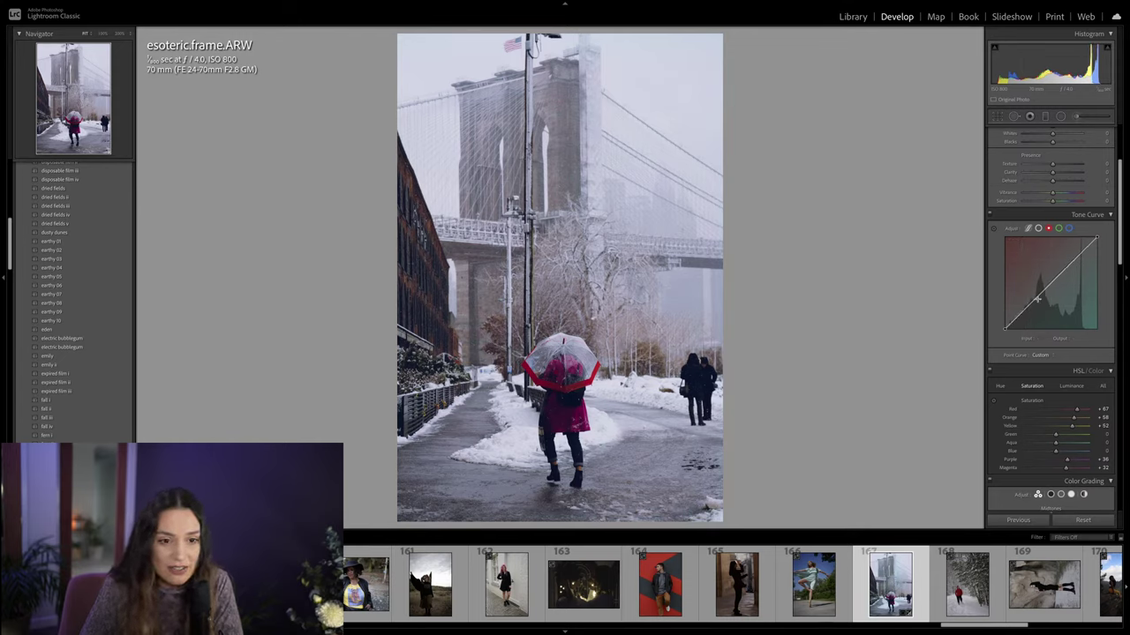
pyautogui.moveTo(1069, 264); pyautogui.dragTo(1045, 294)
pyautogui.doubleClick(1072, 268)
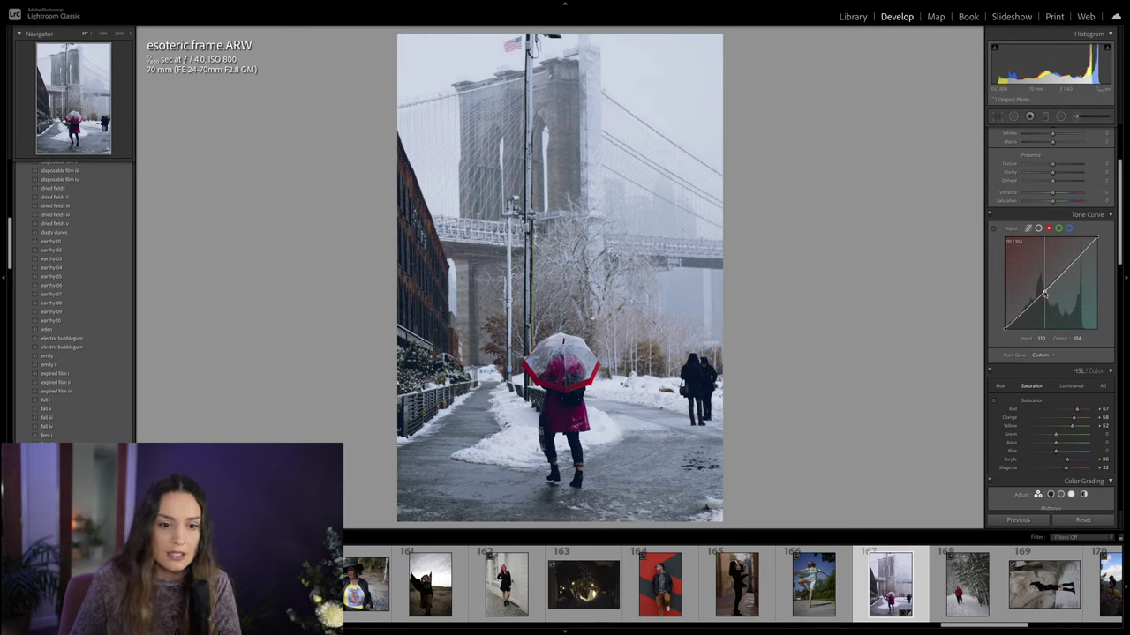
pyautogui.scroll(-3, 1040, 294)
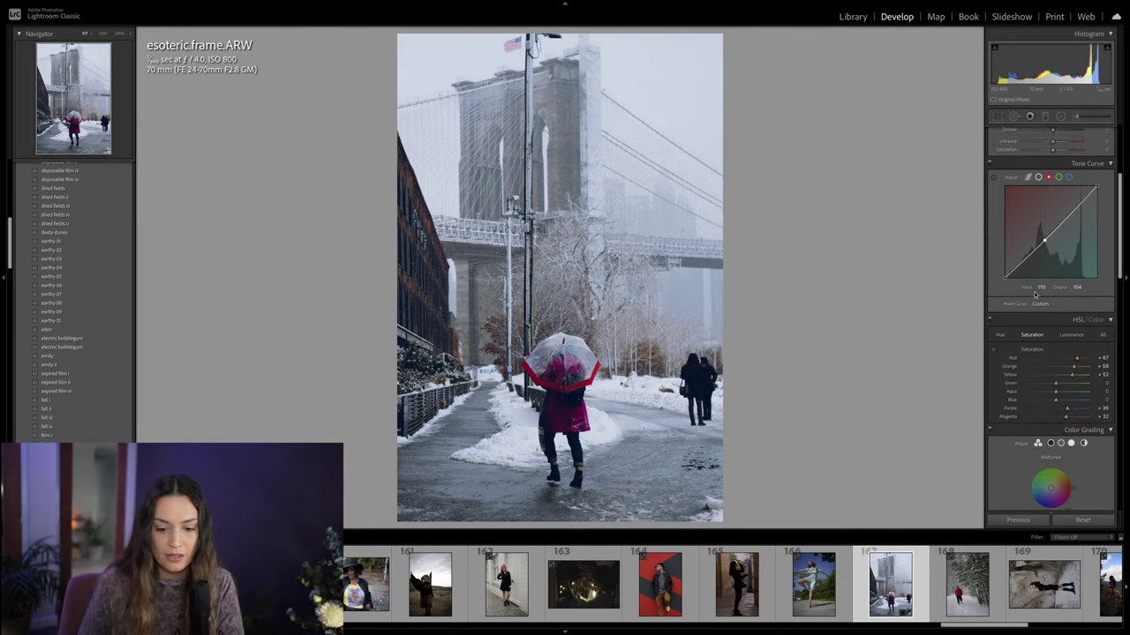
pyautogui.scroll(-4, 1035, 295)
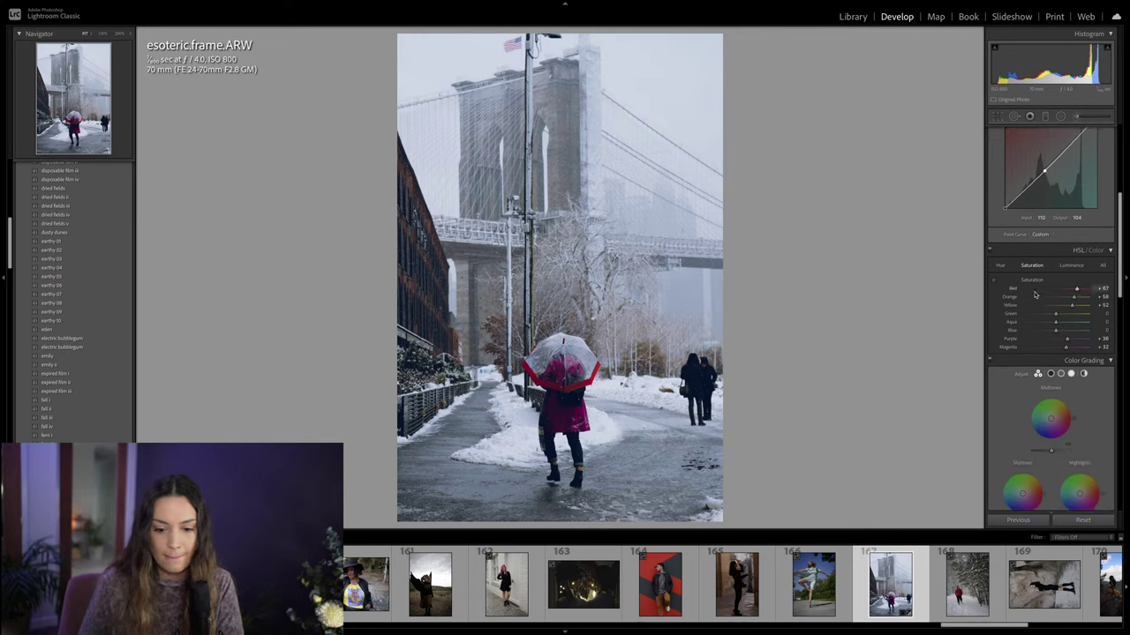
pyautogui.scroll(-1, 1035, 295)
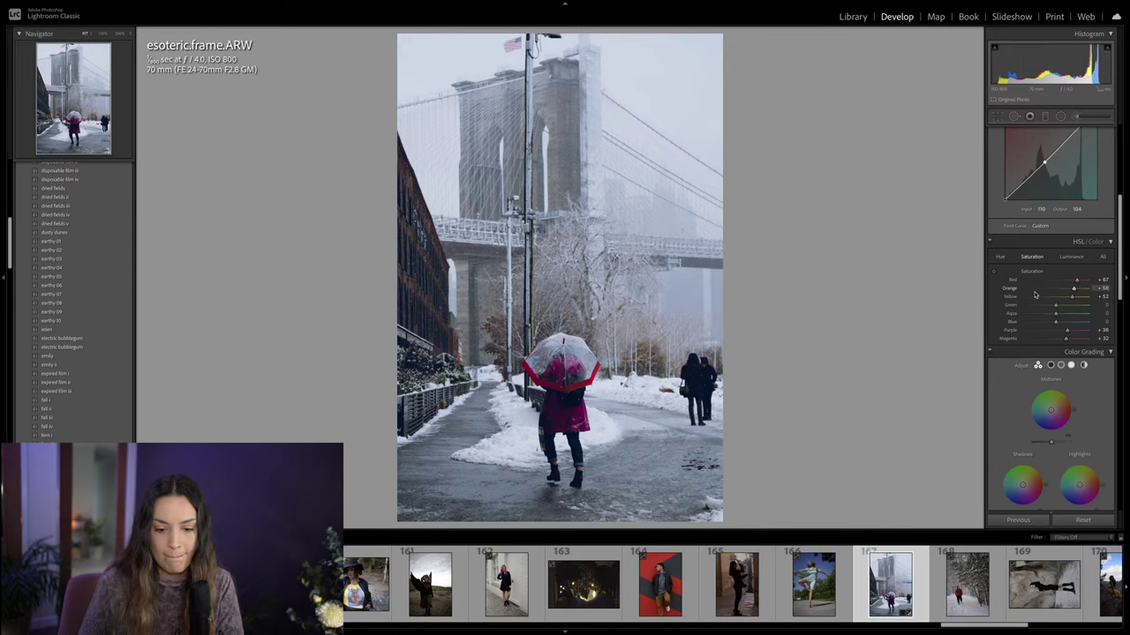
# Step: Clone over the flagpole-top fixture at 1:1, sampling from nearby sky
pyautogui.click(1015, 118)
pyautogui.click(1082, 132)
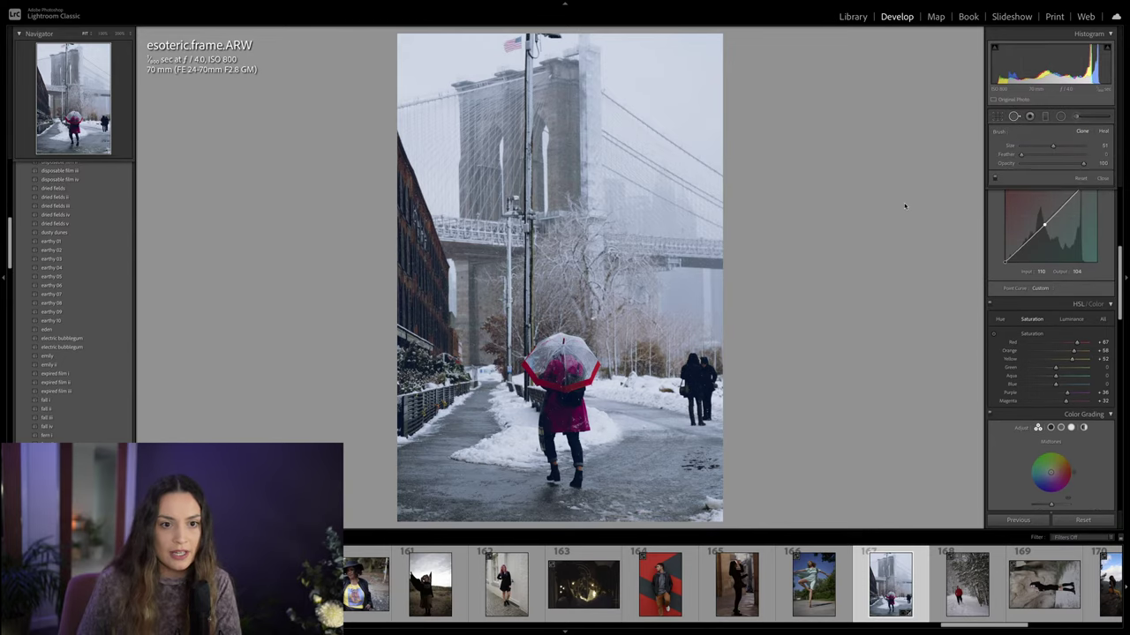
pyautogui.press('z')
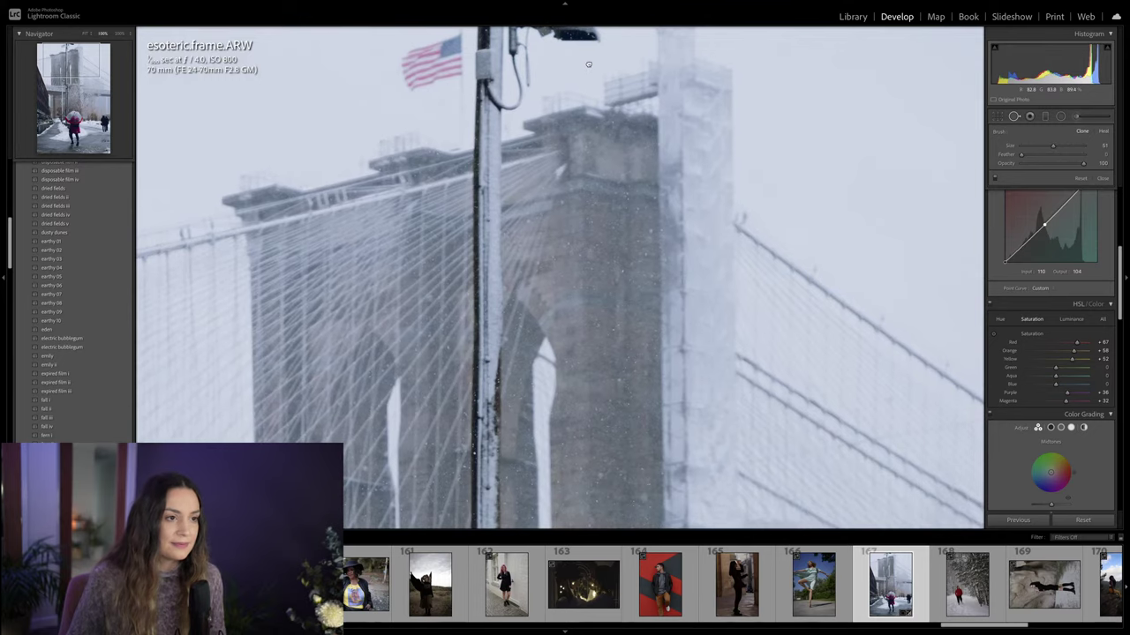
pyautogui.moveTo(587, 62)
pyautogui.mouseDown()
pyautogui.moveTo(589, 138)
pyautogui.moveTo(535, 133)
pyautogui.moveTo(832, 159)
pyautogui.moveTo(833, 171)
pyautogui.mouseUp()
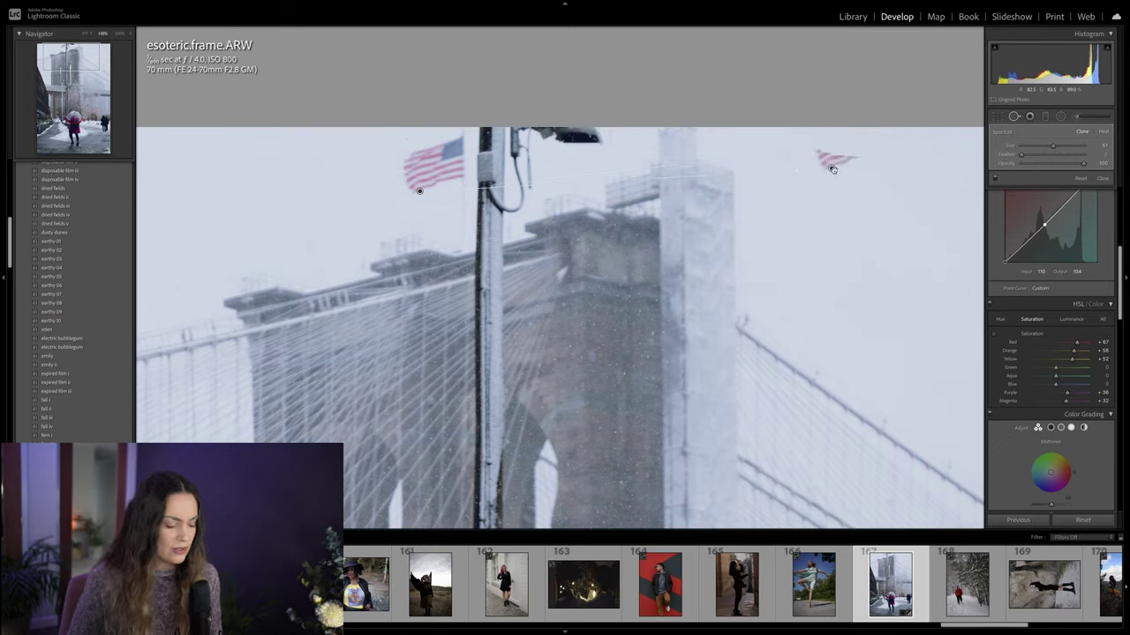
pyautogui.hotkey('ctrl', 'z')
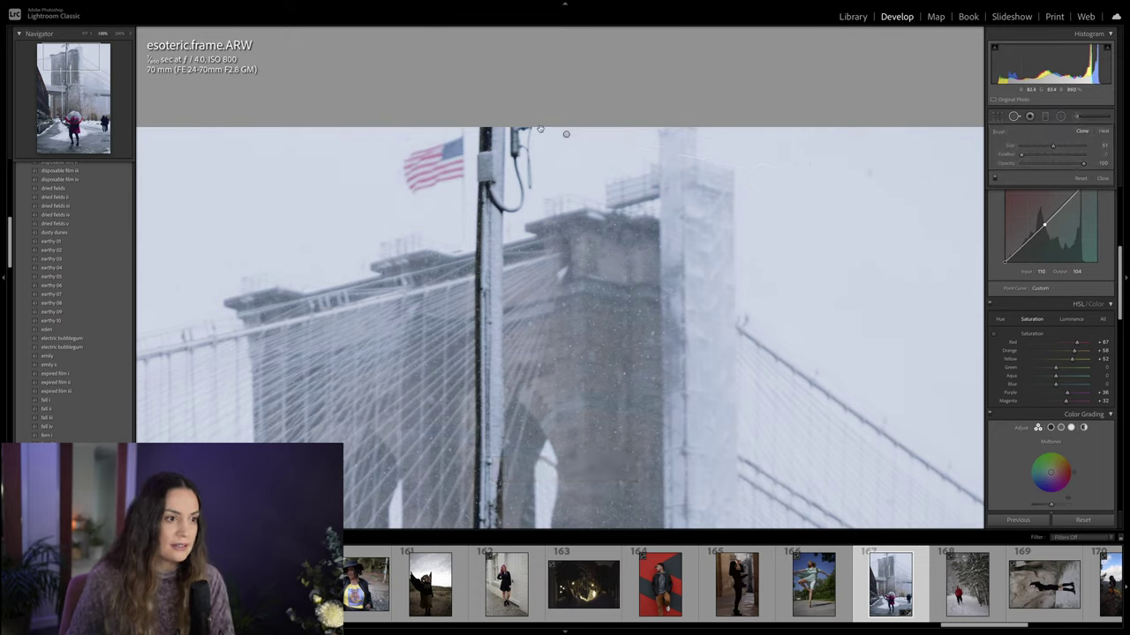
pyautogui.moveTo(522, 129); pyautogui.dragTo(523, 201)
pyautogui.moveTo(642, 179); pyautogui.dragTo(443, 183)
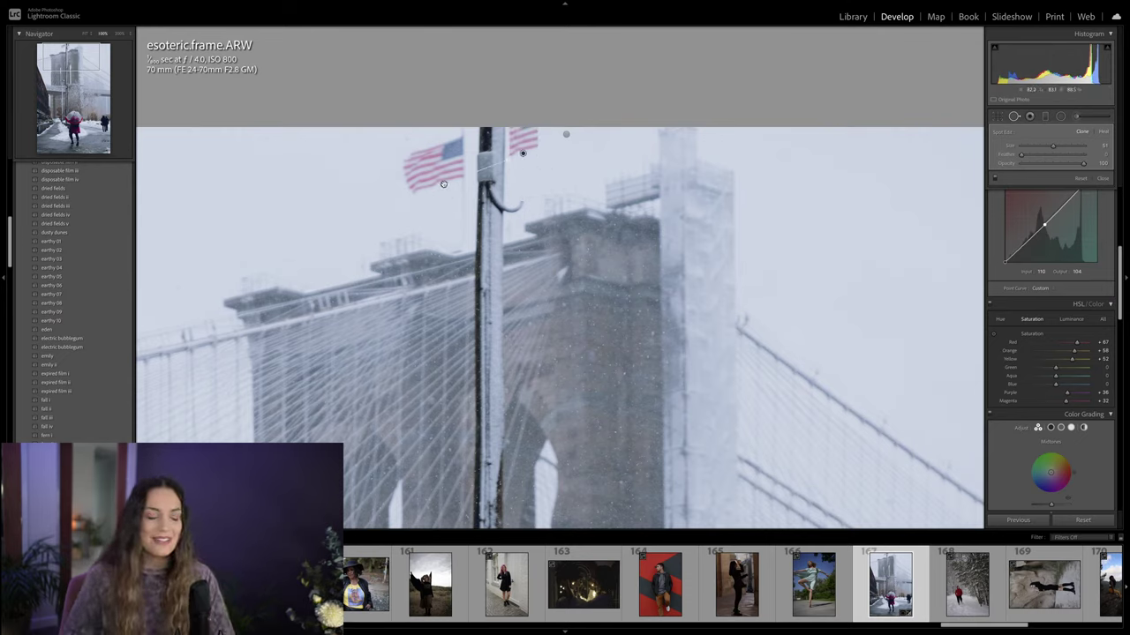
# Step: Remove the stray sky spot, refine the pole-top patch, and view the whole photo
pyautogui.hotkey('ctrl', 'z')
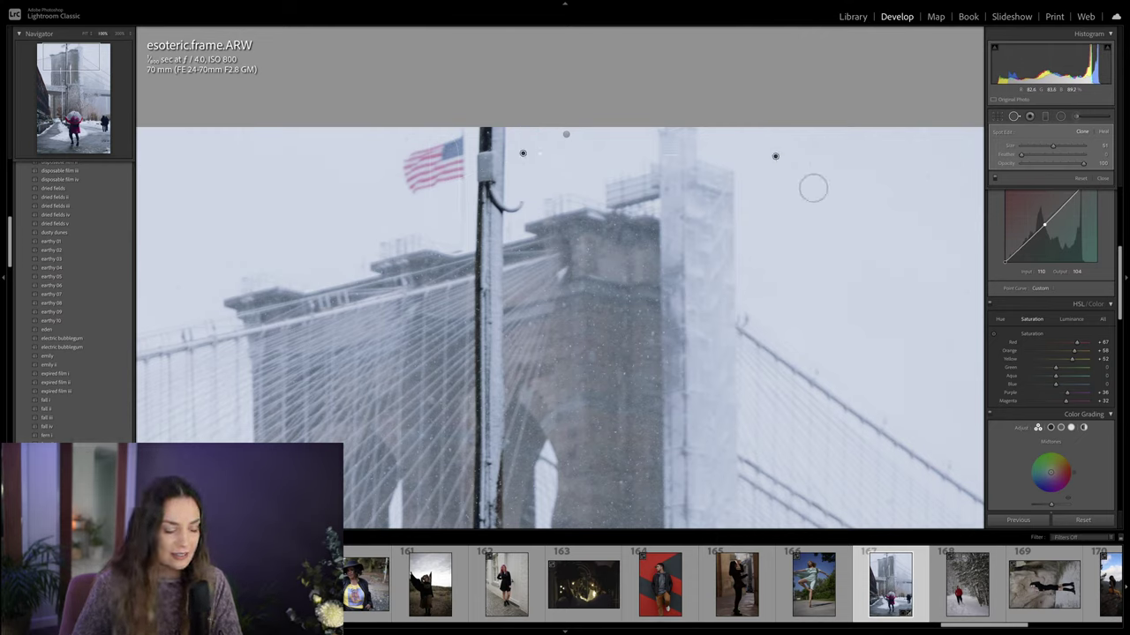
pyautogui.press('Delete')
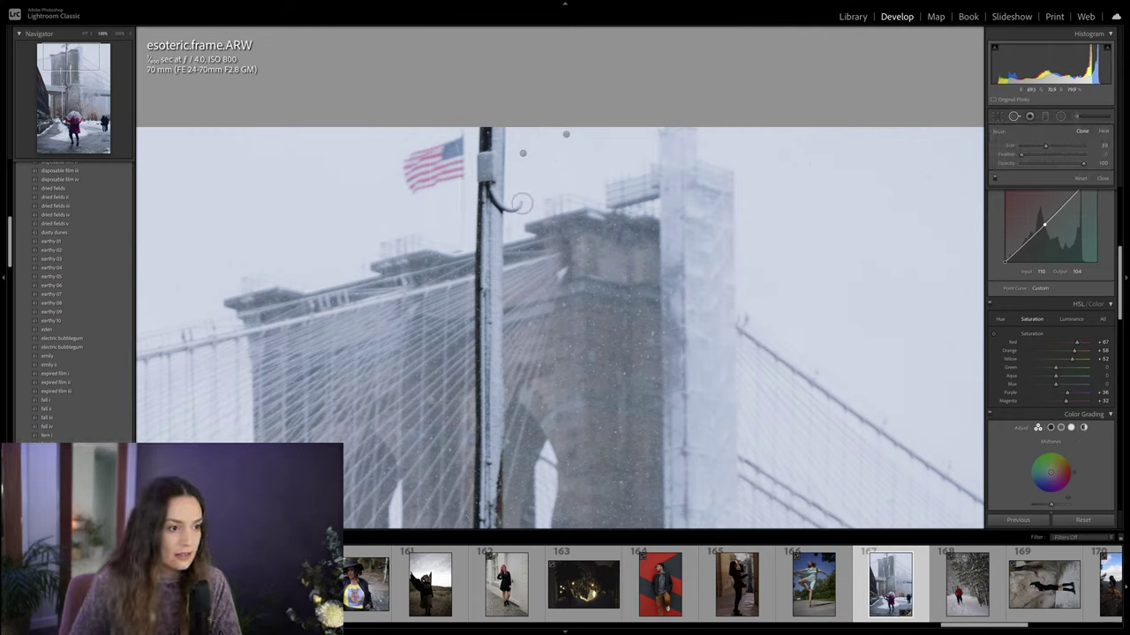
pyautogui.click(519, 205)
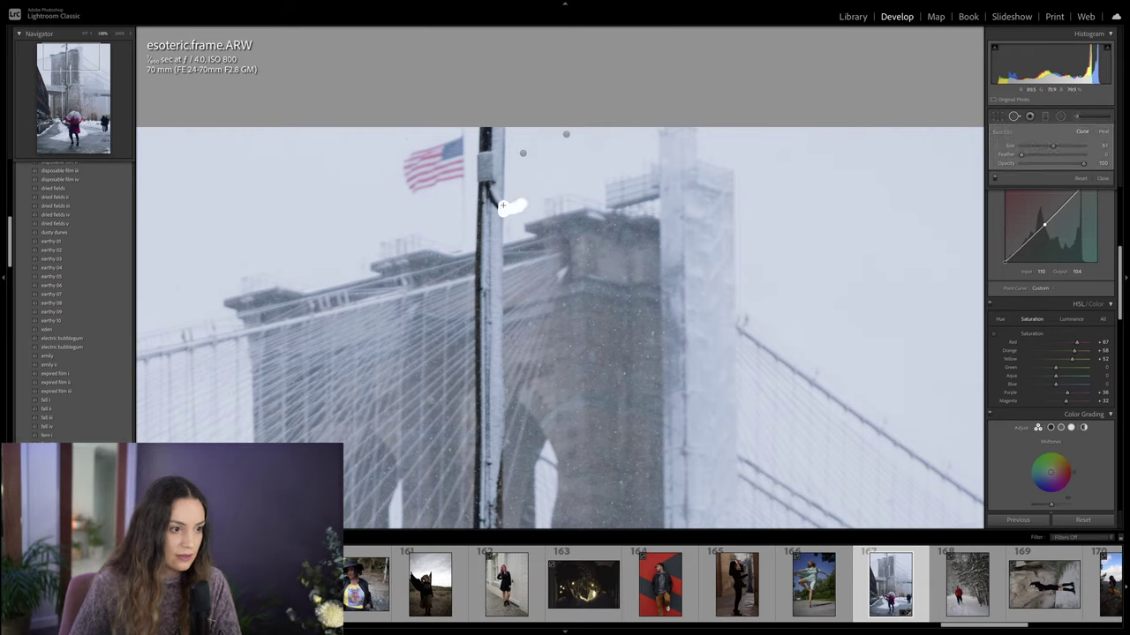
pyautogui.press('q')
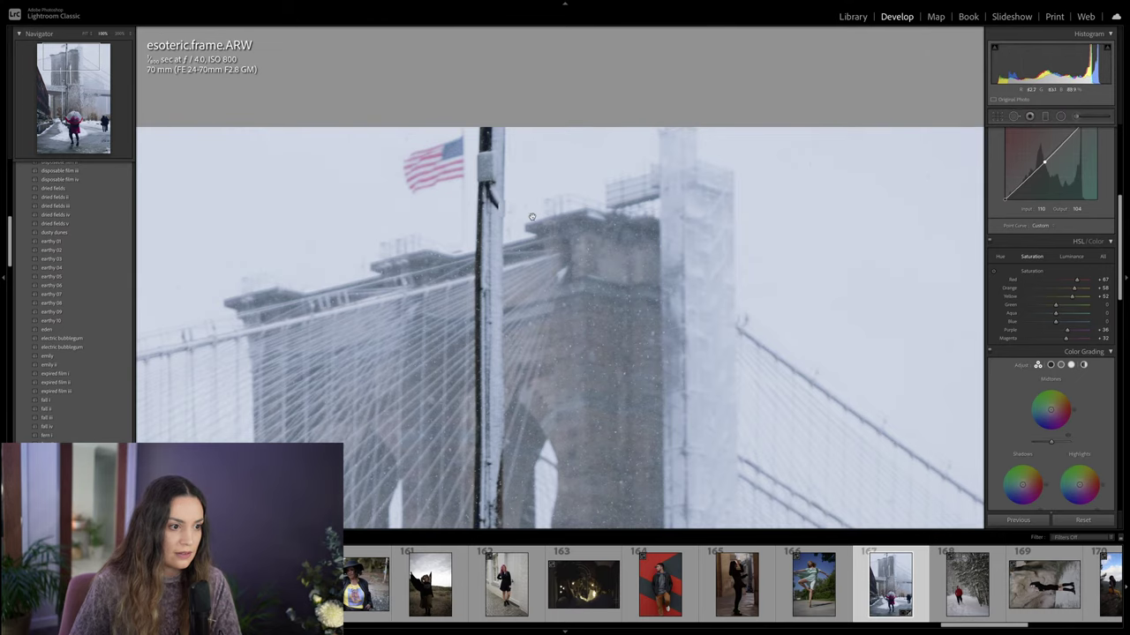
pyautogui.press('q')
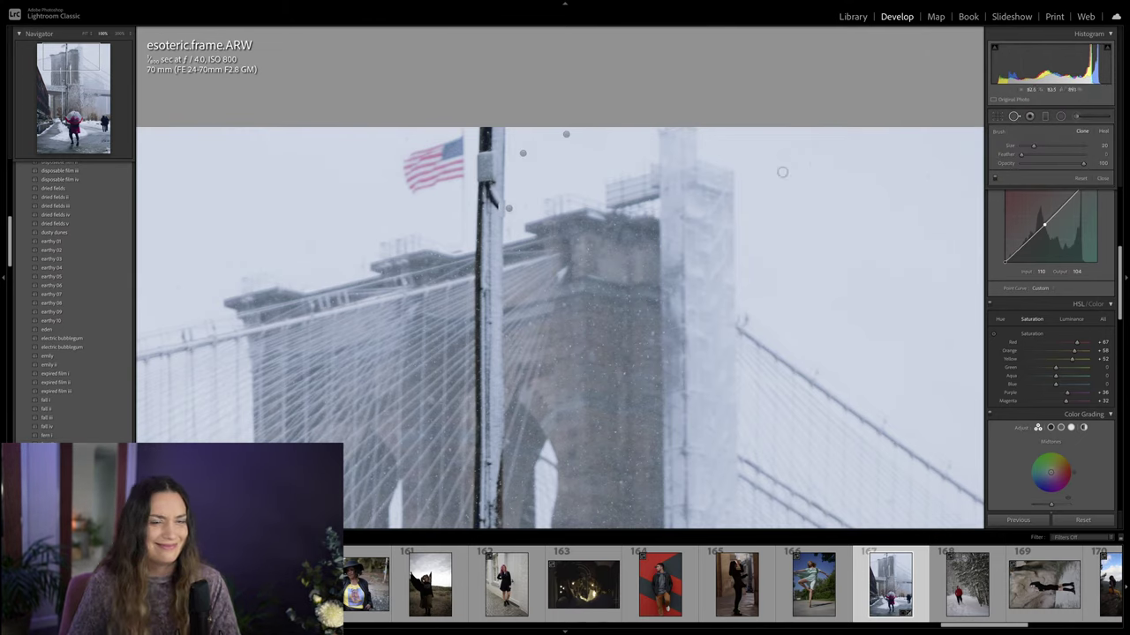
pyautogui.click(509, 209)
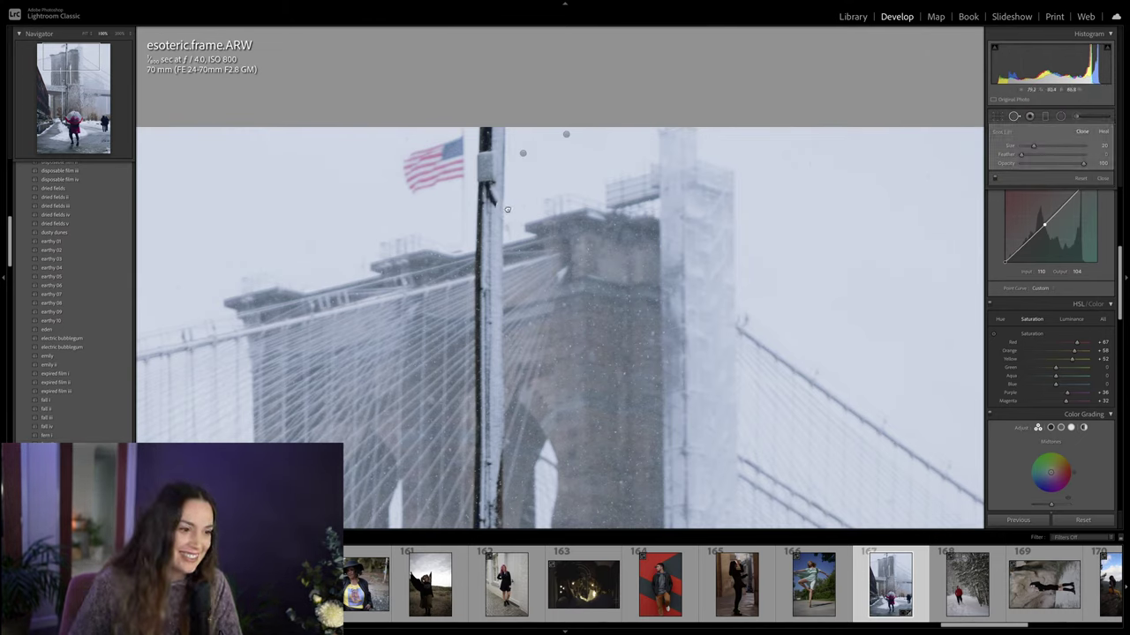
pyautogui.press('q')
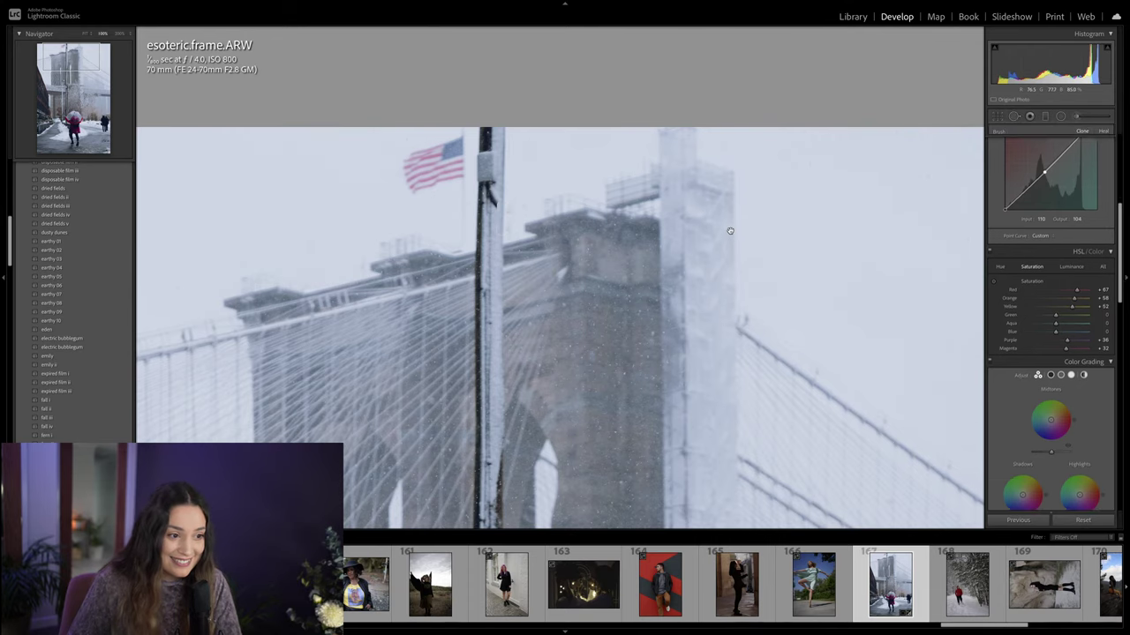
pyautogui.click(623, 219)
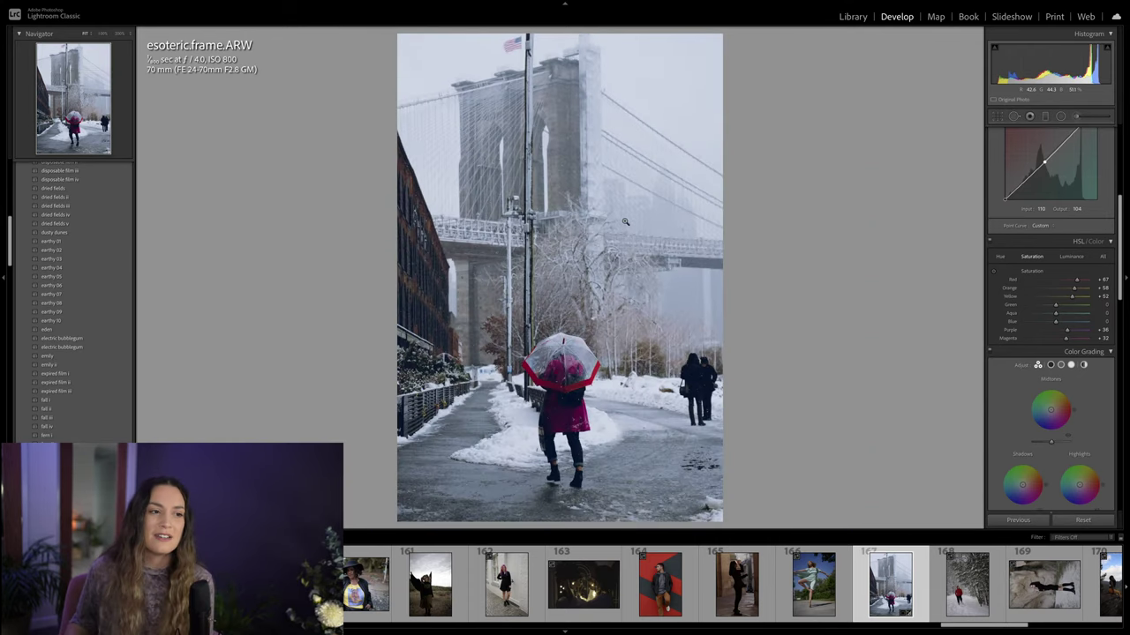
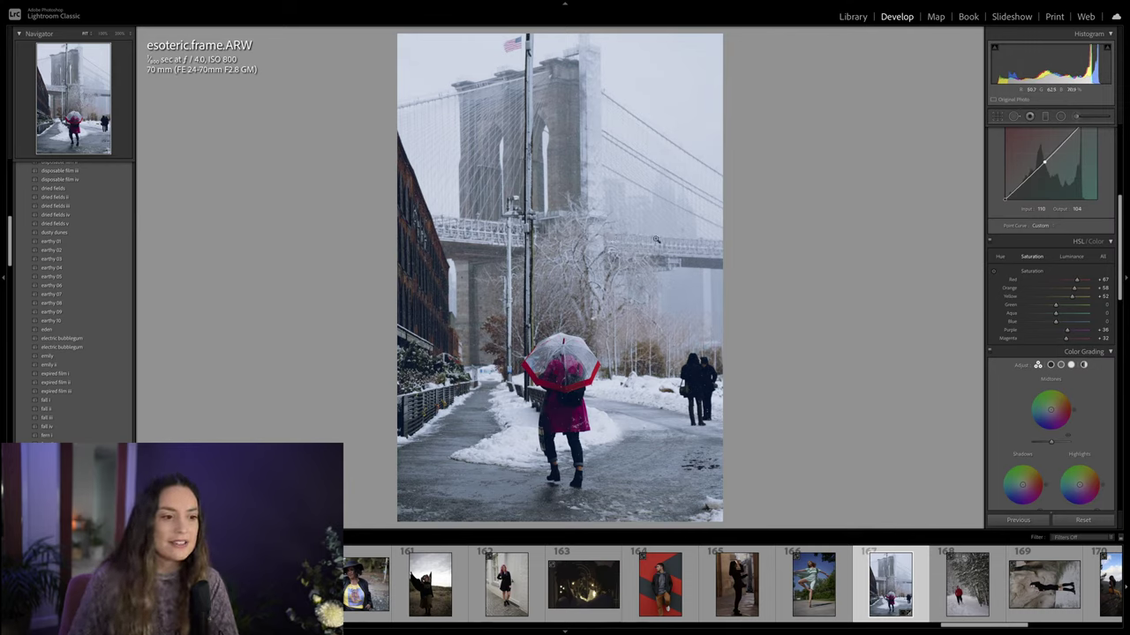
# Step: Grade the bridge photo with slightly purple midtones, a light highlight tint and teal shadows
pyautogui.scroll(-2, 1047, 380)
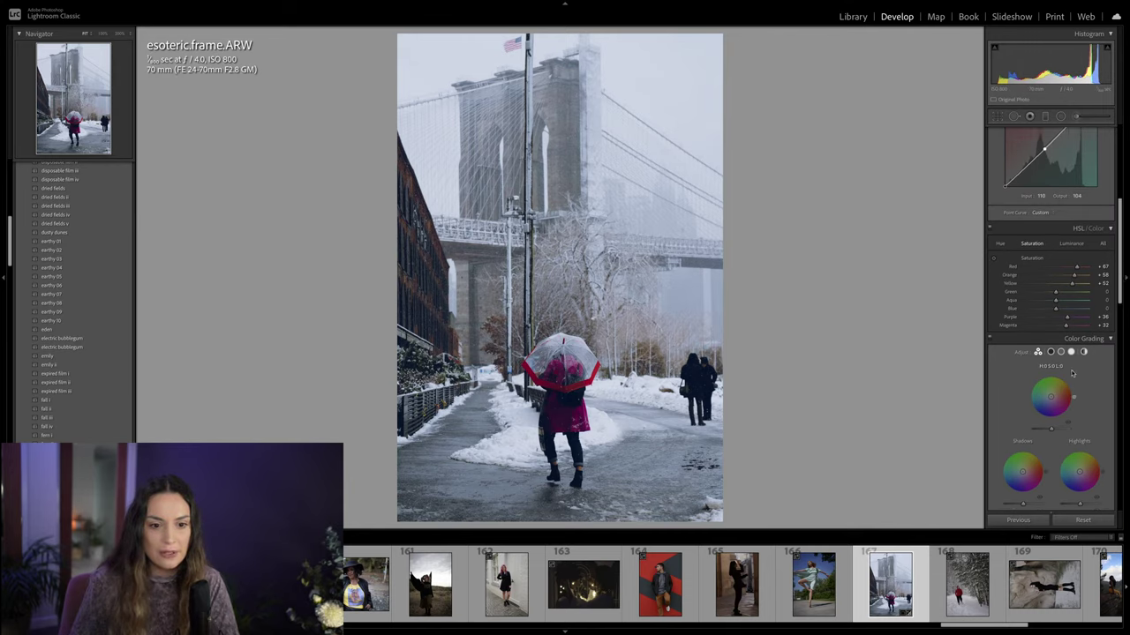
pyautogui.click(1051, 379)
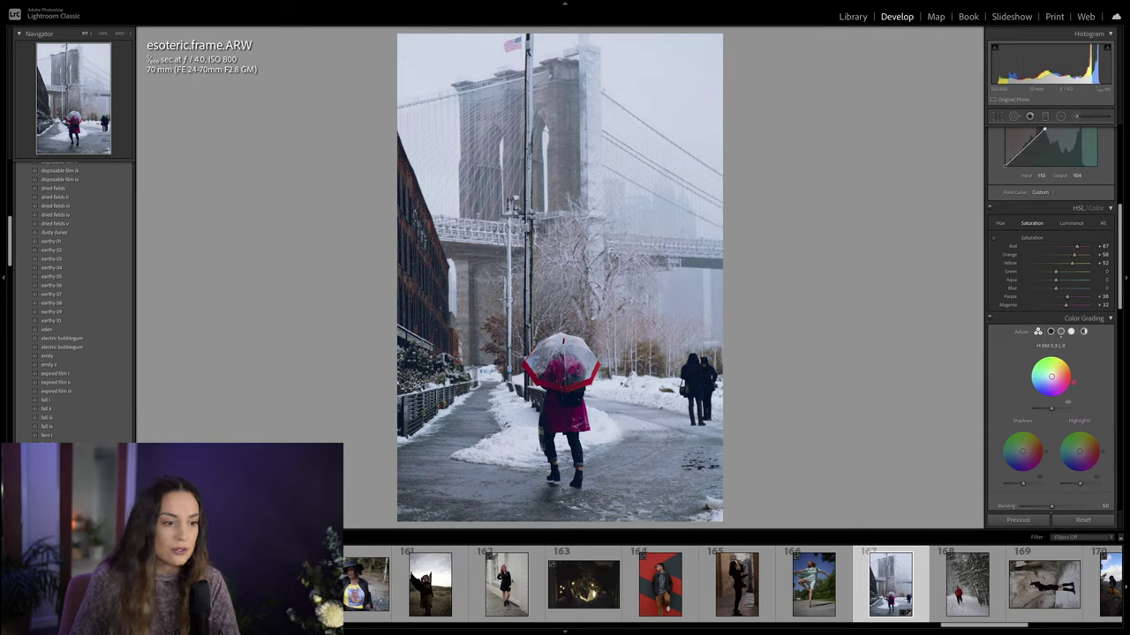
pyautogui.moveTo(1051, 377); pyautogui.dragTo(1052, 377)
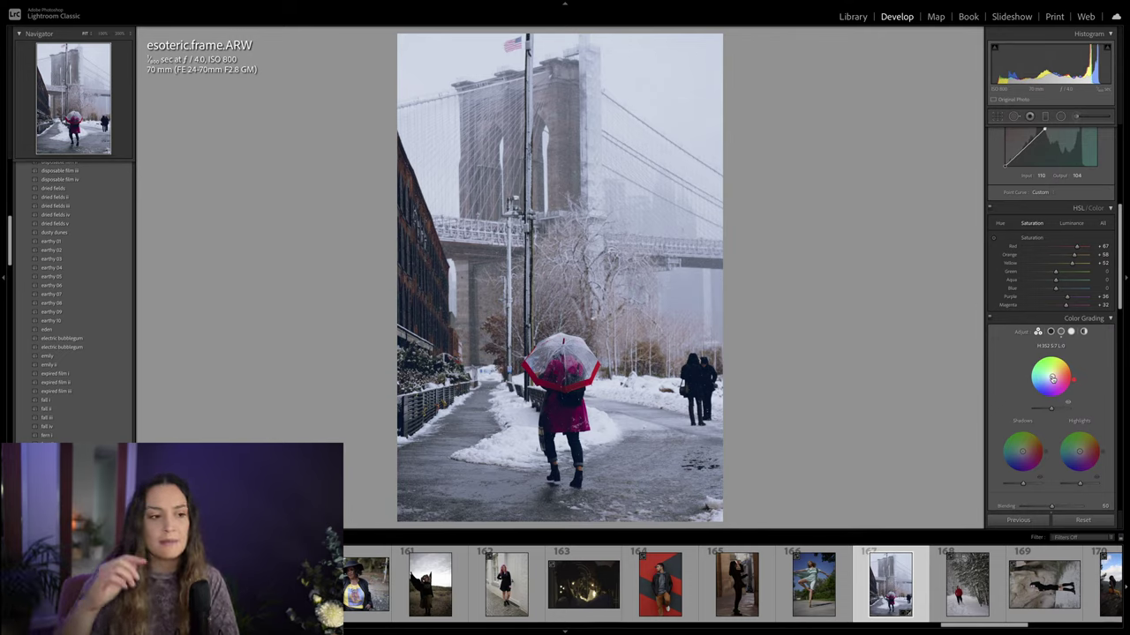
pyautogui.scroll(-2, 1041, 404)
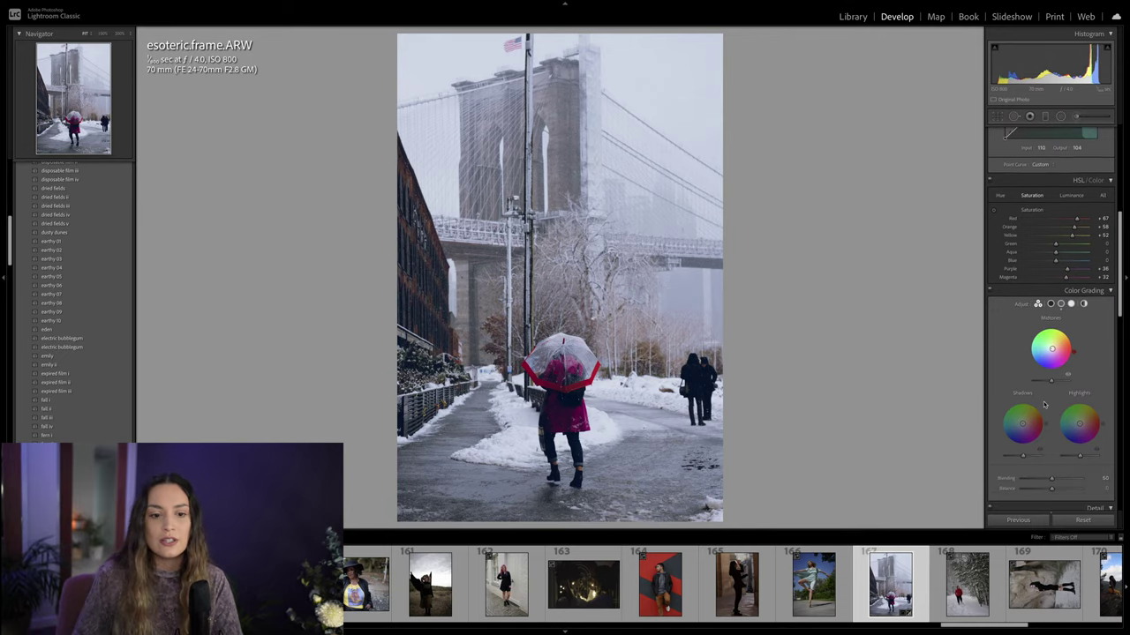
pyautogui.moveTo(1021, 420); pyautogui.dragTo(1023, 431)
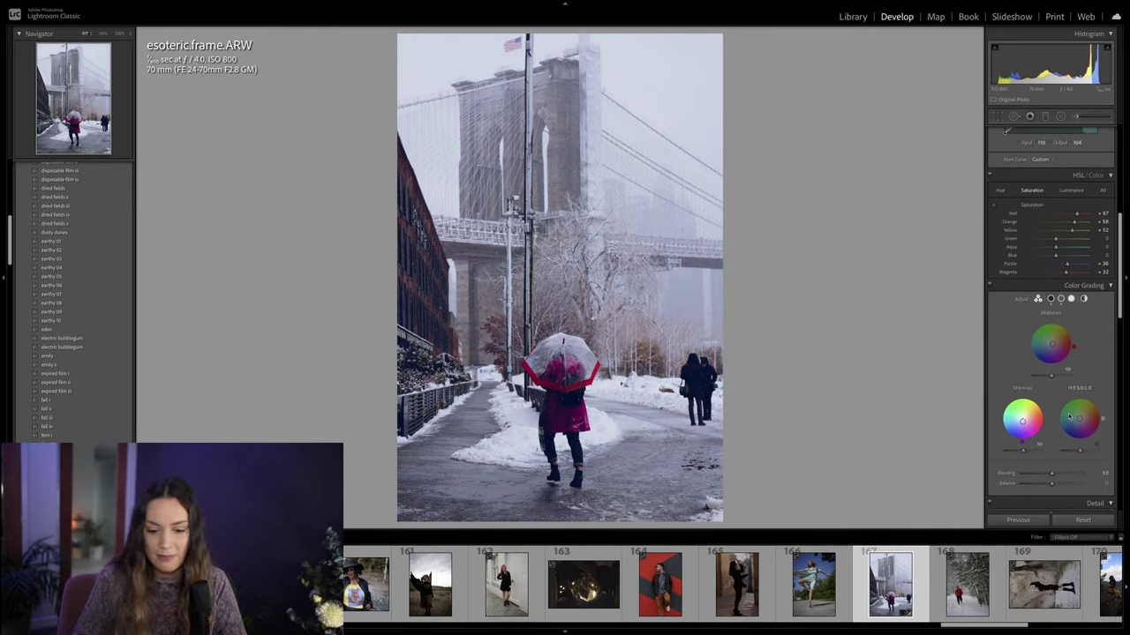
pyautogui.moveTo(1079, 421); pyautogui.dragTo(1077, 418)
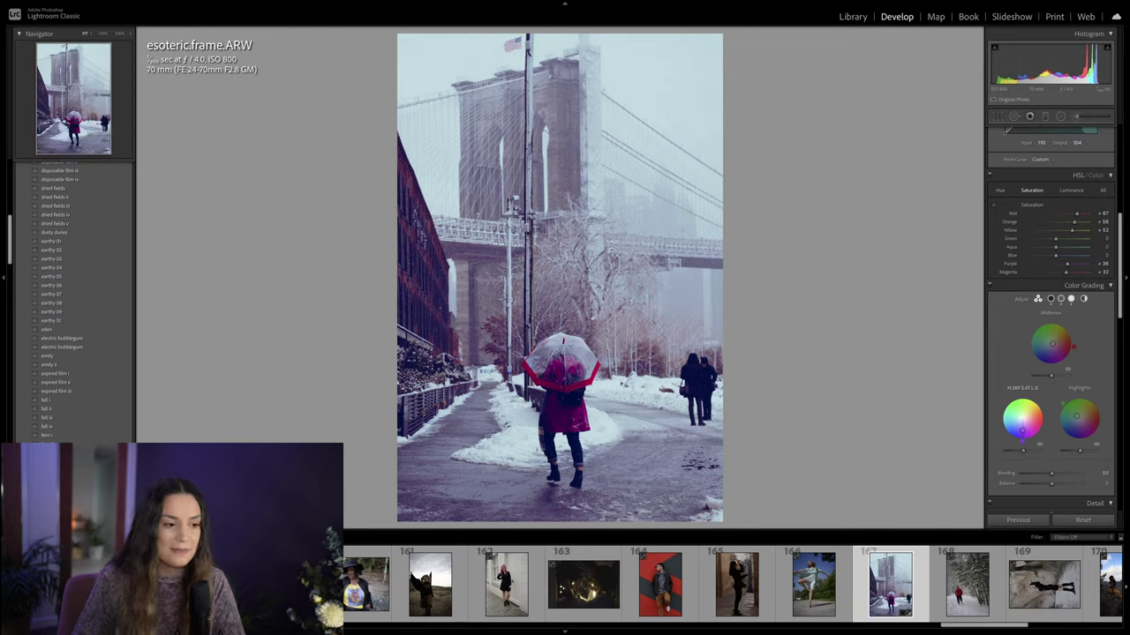
pyautogui.moveTo(1010, 429); pyautogui.dragTo(1013, 427)
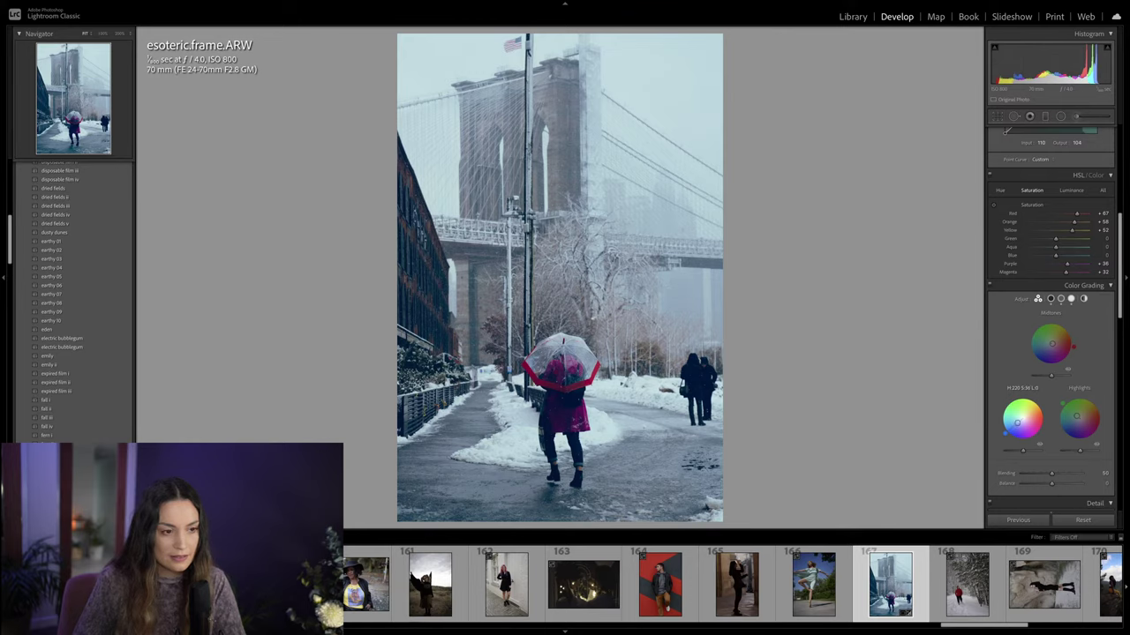
# Step: Set calibration Red hue −24/sat +55, Green hue +48/sat +35, Blue hue −38/sat +29
pyautogui.scroll(-5, 1042, 380)
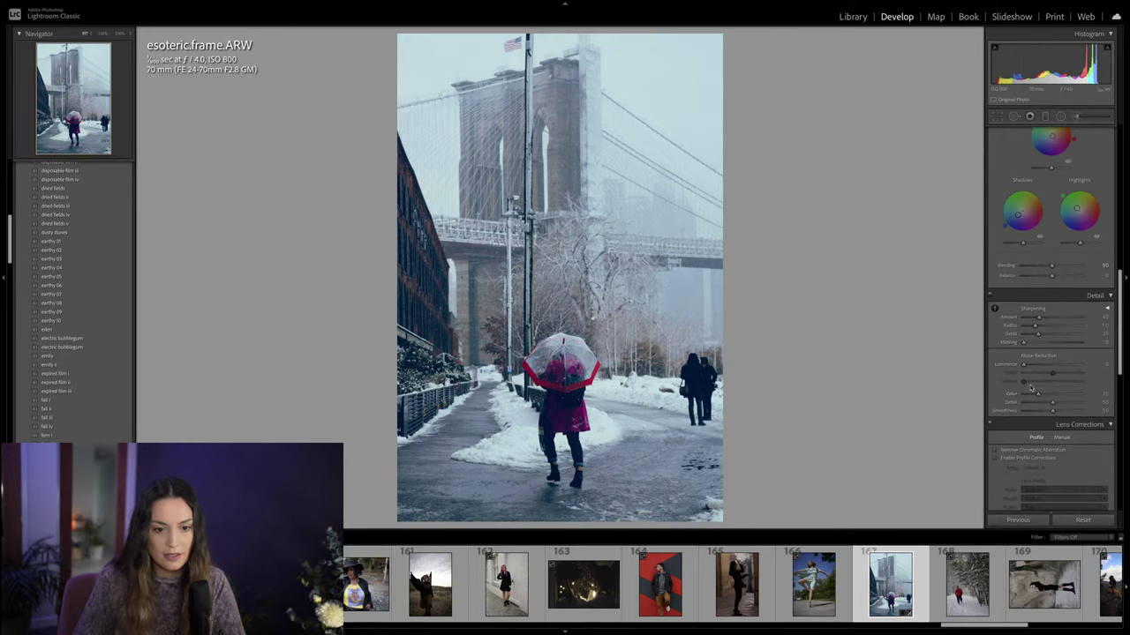
pyautogui.scroll(-8, 1046, 336)
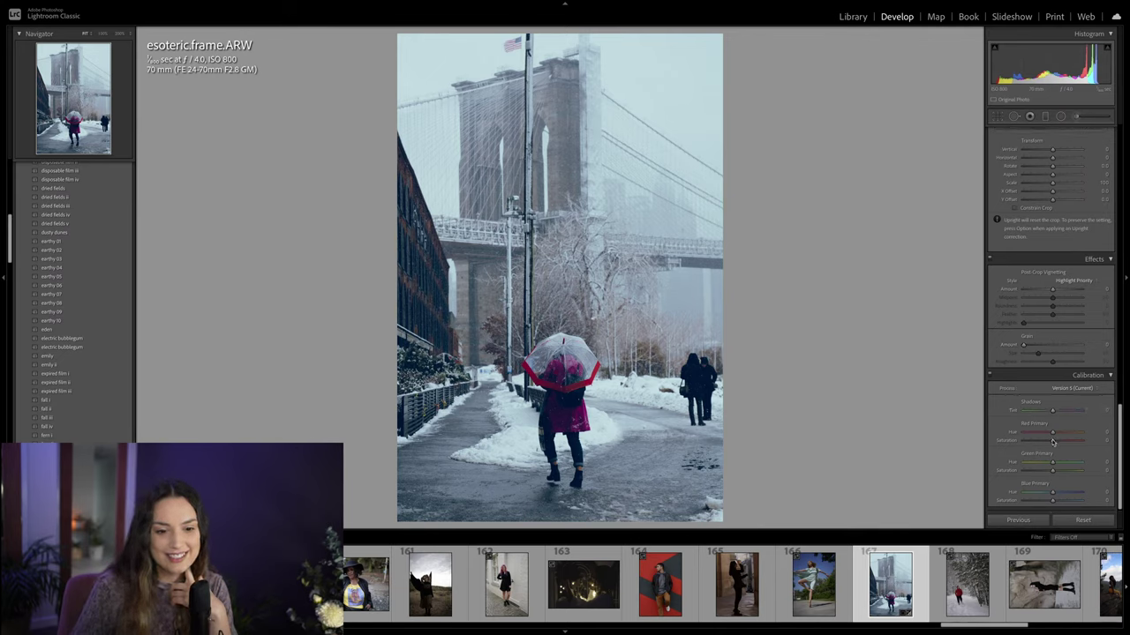
pyautogui.moveTo(1066, 444); pyautogui.dragTo(1063, 472)
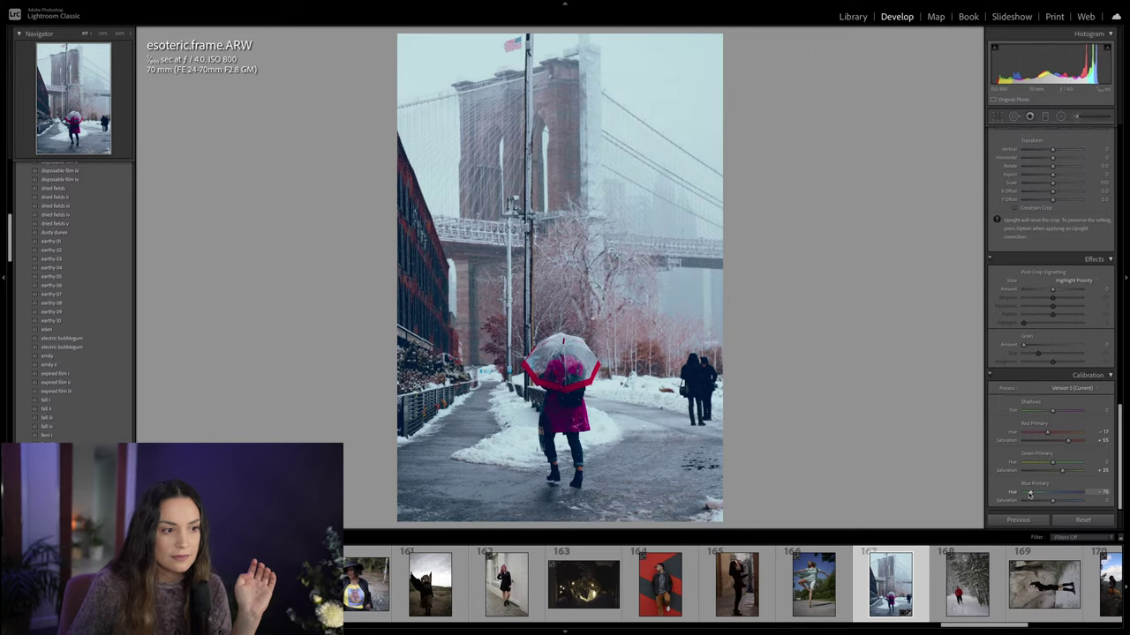
pyautogui.moveTo(1029, 494); pyautogui.dragTo(1041, 494)
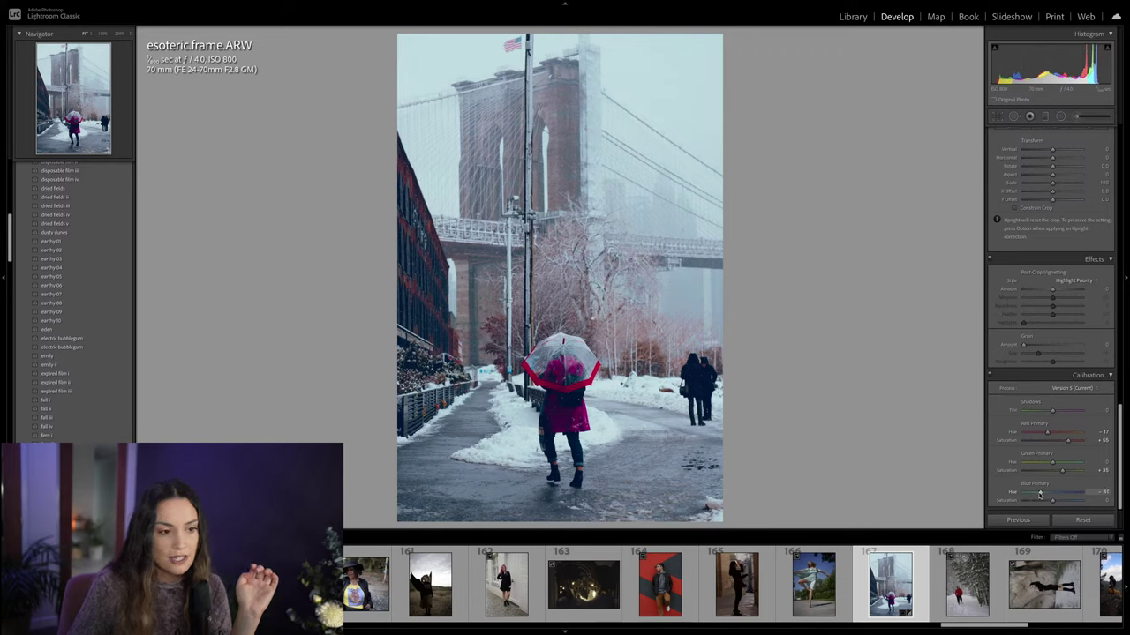
pyautogui.scroll(1, 1040, 494)
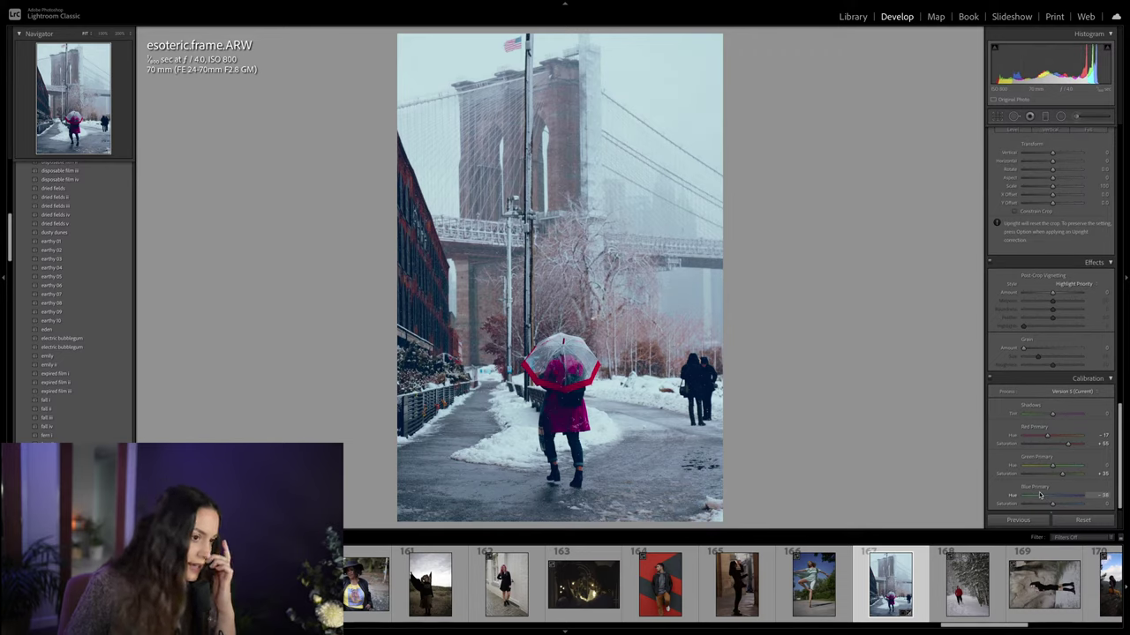
pyautogui.scroll(-1, 1040, 494)
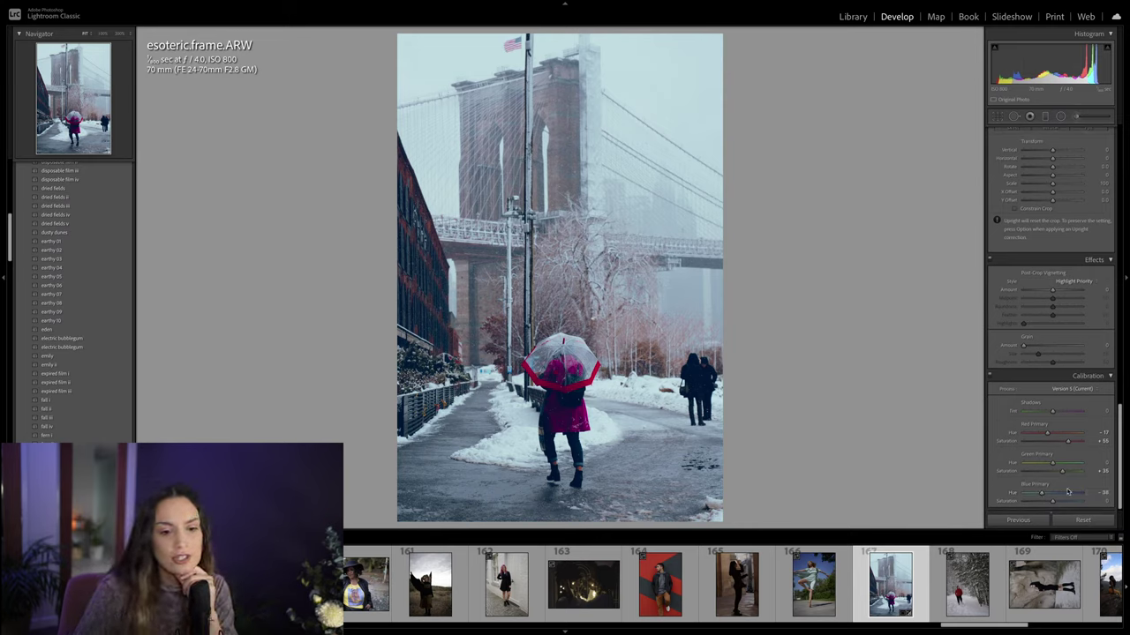
pyautogui.moveTo(1052, 501); pyautogui.dragTo(1063, 504)
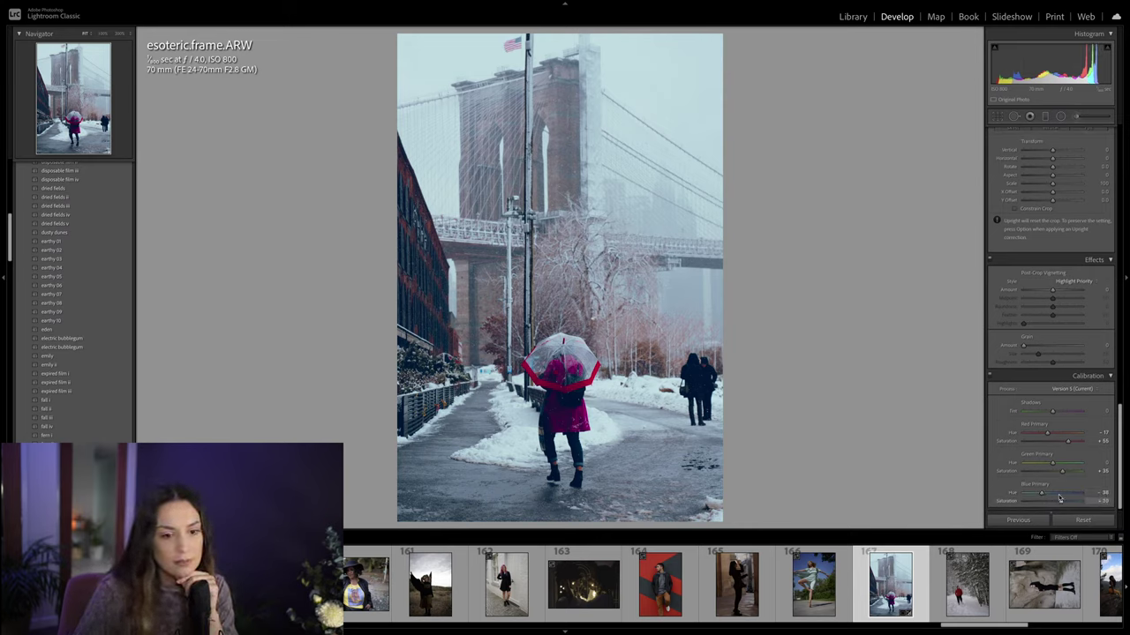
pyautogui.moveTo(1047, 433)
pyautogui.mouseDown()
pyautogui.moveTo(1076, 437)
pyautogui.moveTo(1046, 435)
pyautogui.mouseUp()
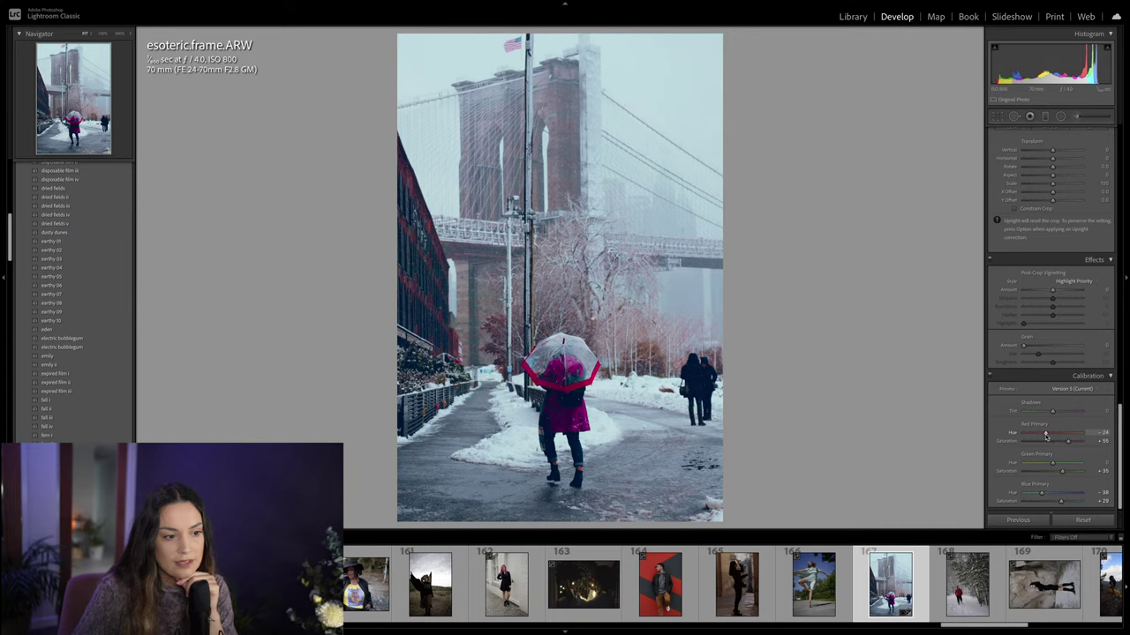
pyautogui.moveTo(1052, 464); pyautogui.dragTo(1065, 465)
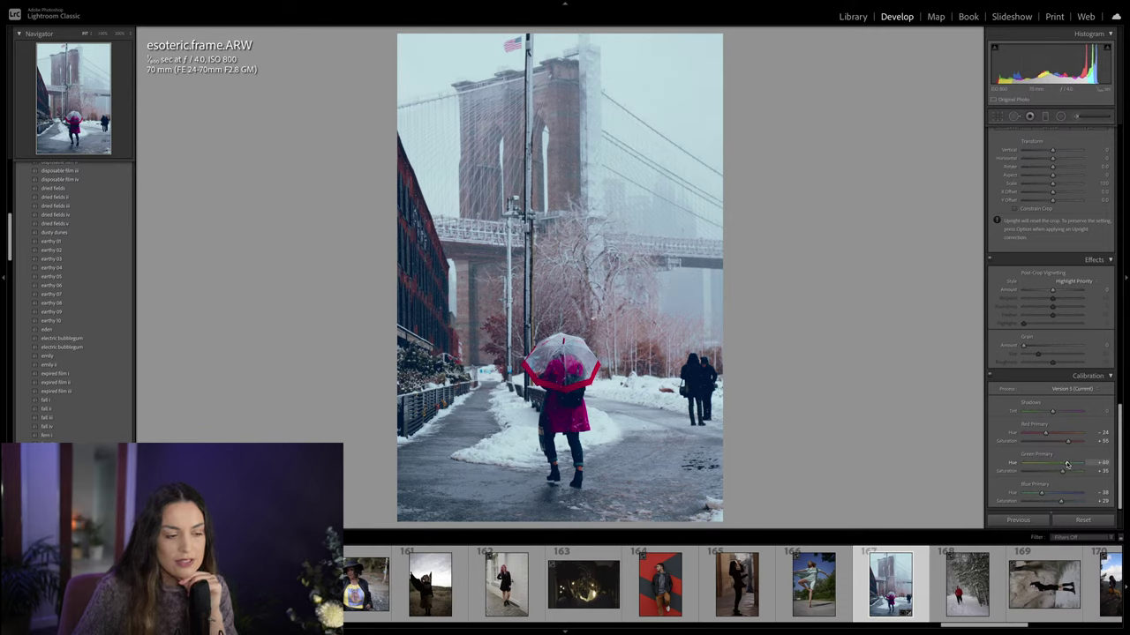
pyautogui.scroll(1, 1066, 465)
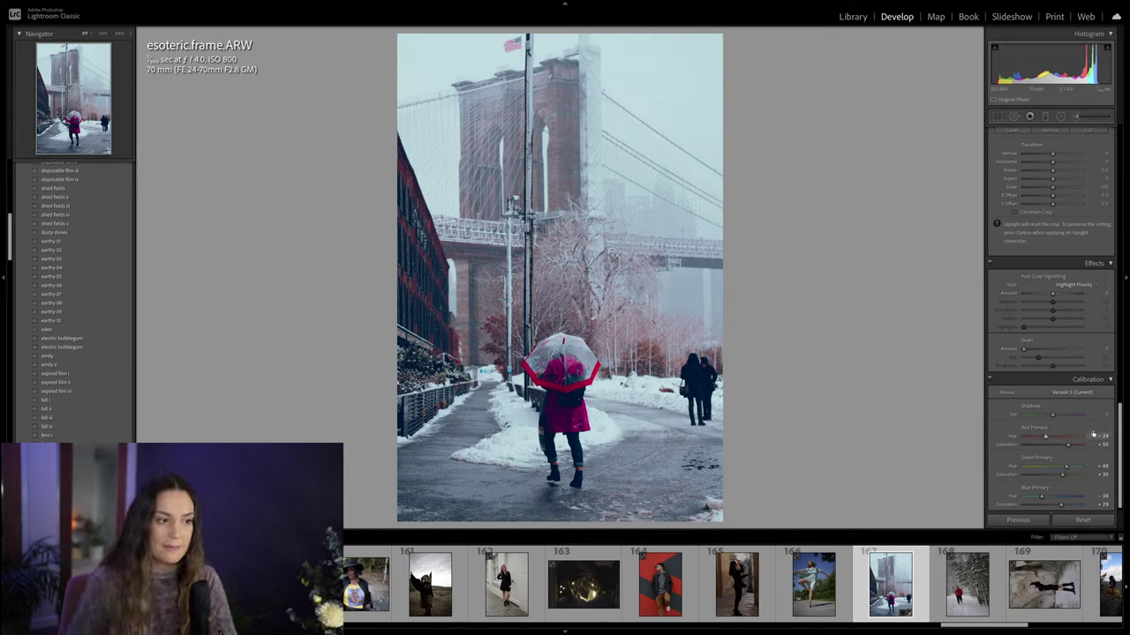
pyautogui.press('super+1')
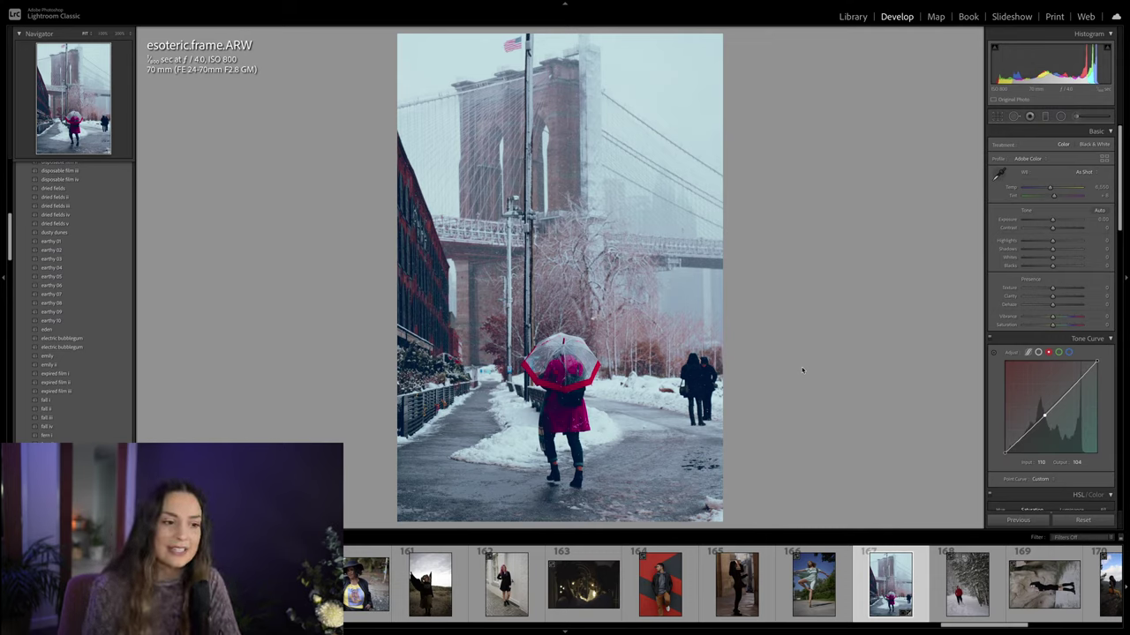
pyautogui.press('\\')
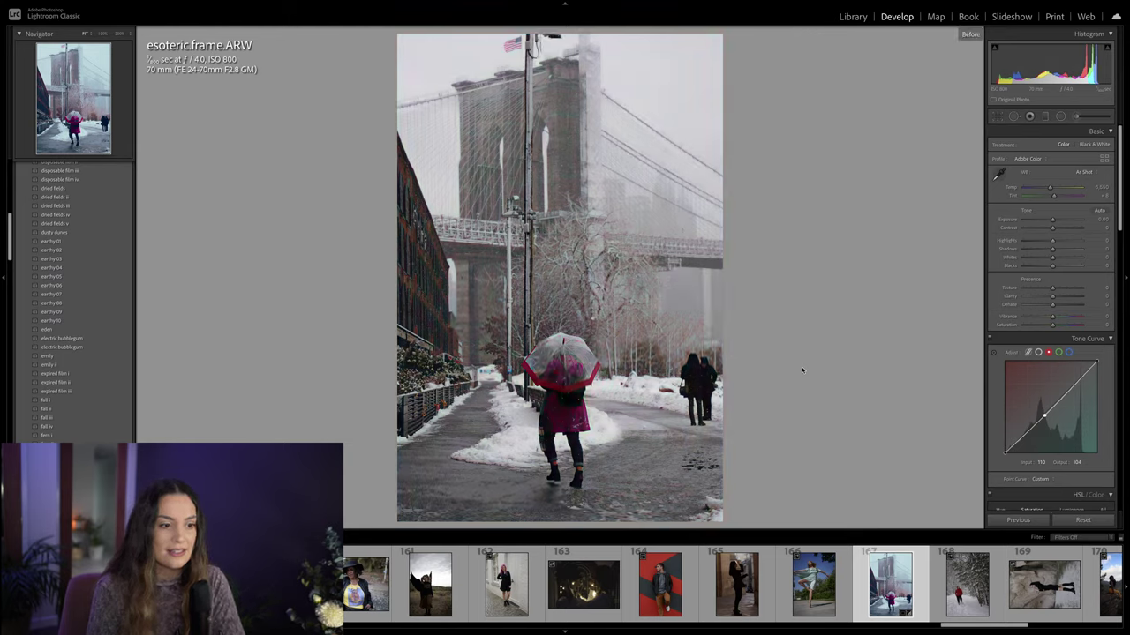
pyautogui.press('\\')
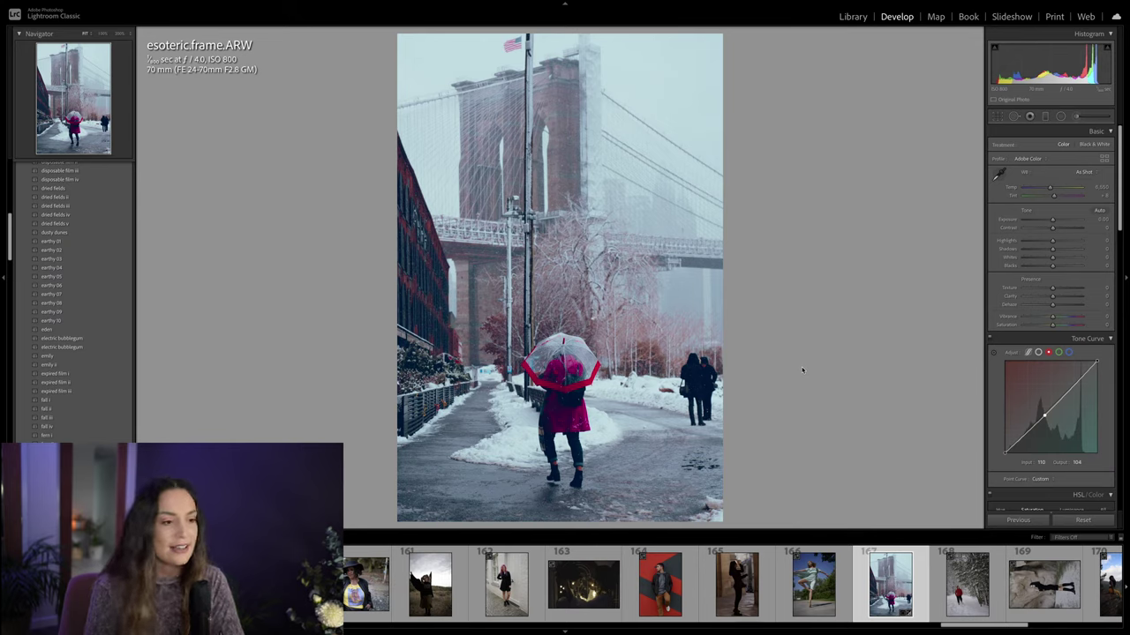
pyautogui.press('\\')
pyautogui.press('\\')
pyautogui.press('\\')
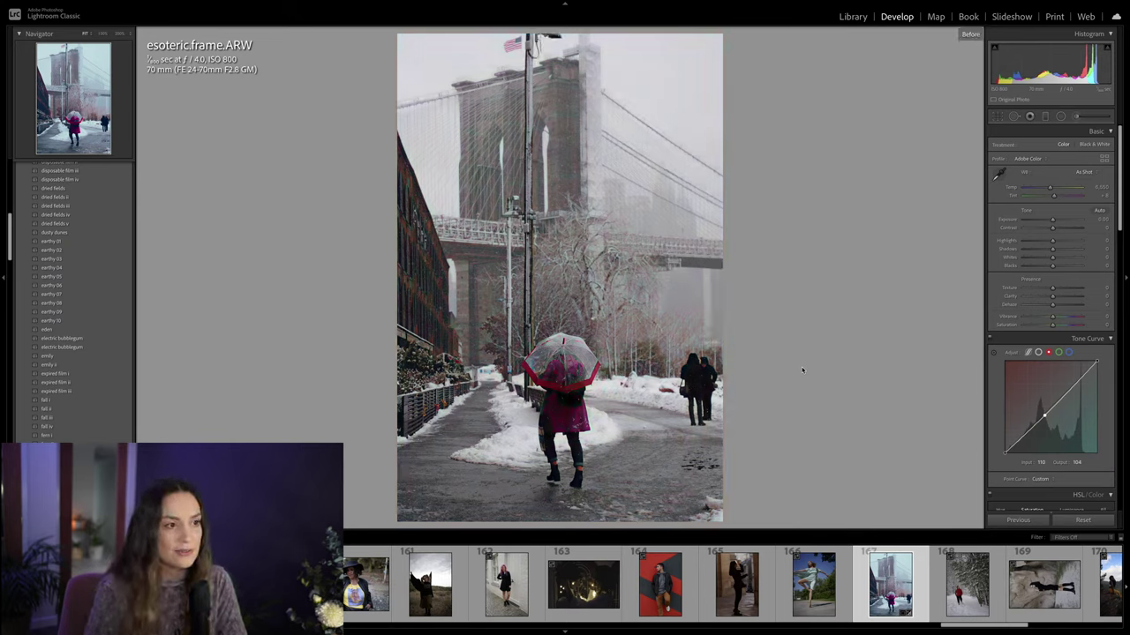
pyautogui.press('\\')
pyautogui.press('\\')
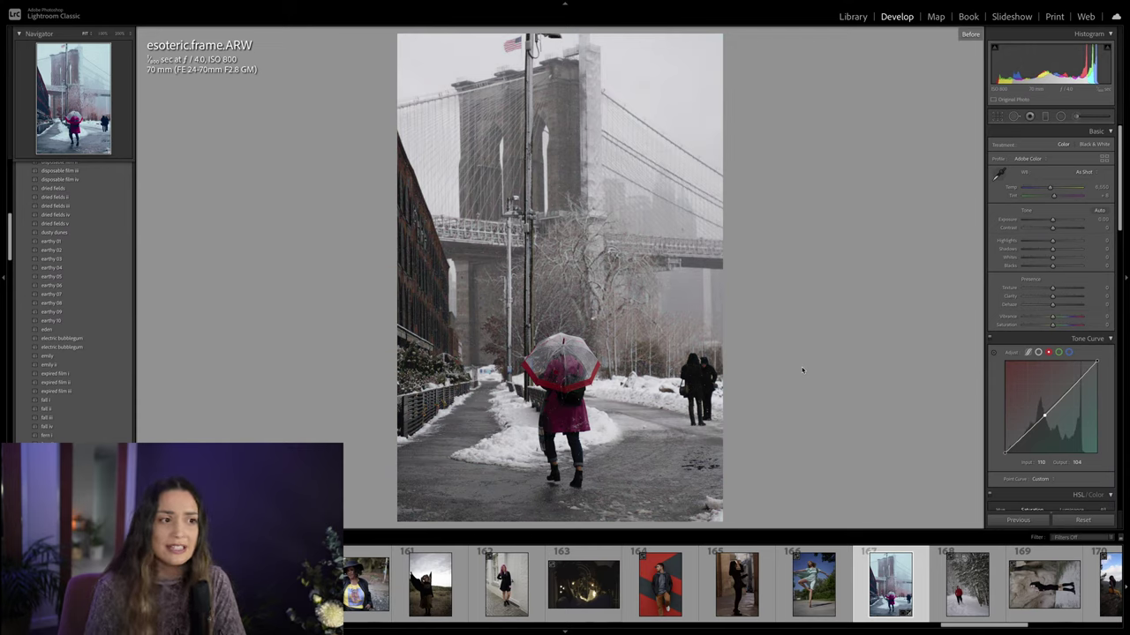
pyautogui.press('\\')
pyautogui.press('\\')
pyautogui.press('\\')
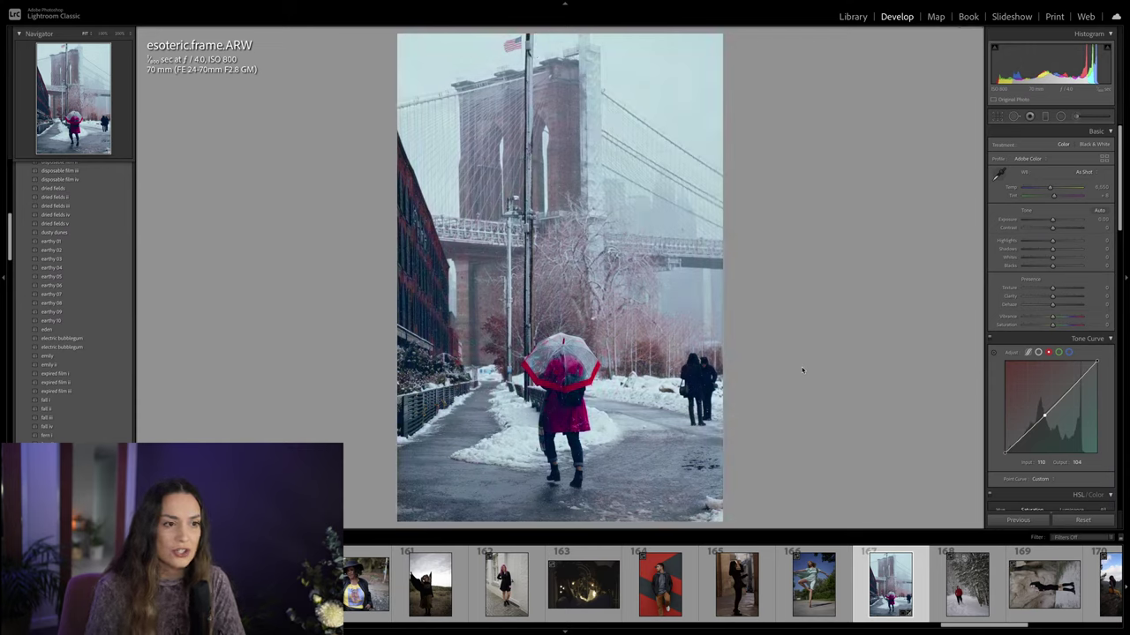
pyautogui.press('\\')
pyautogui.press('\\')
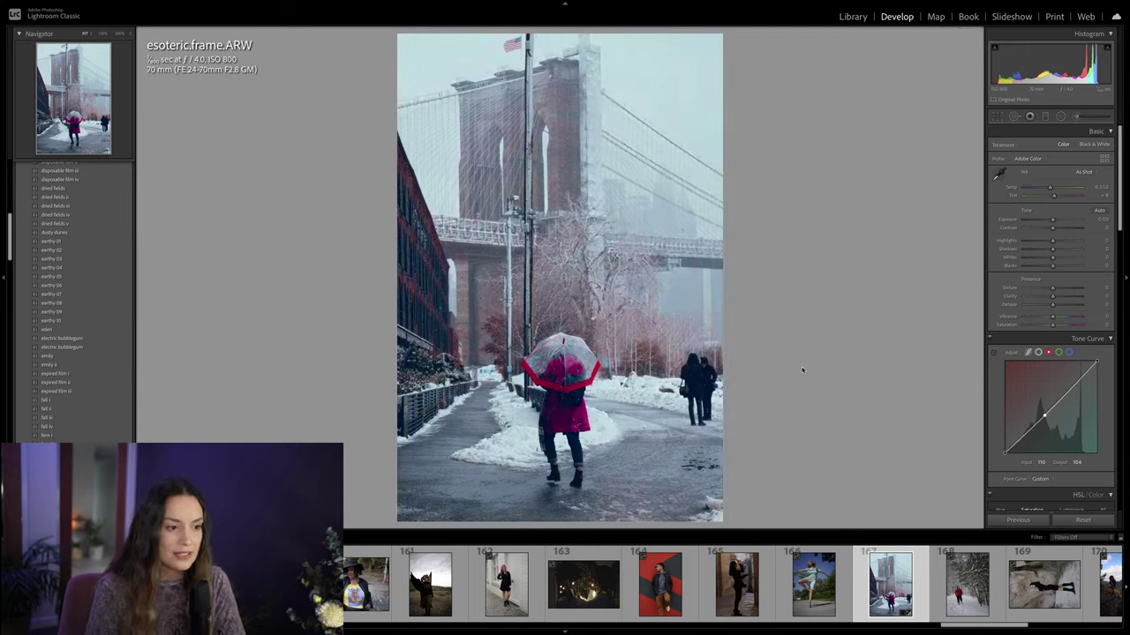
pyautogui.press('\\')
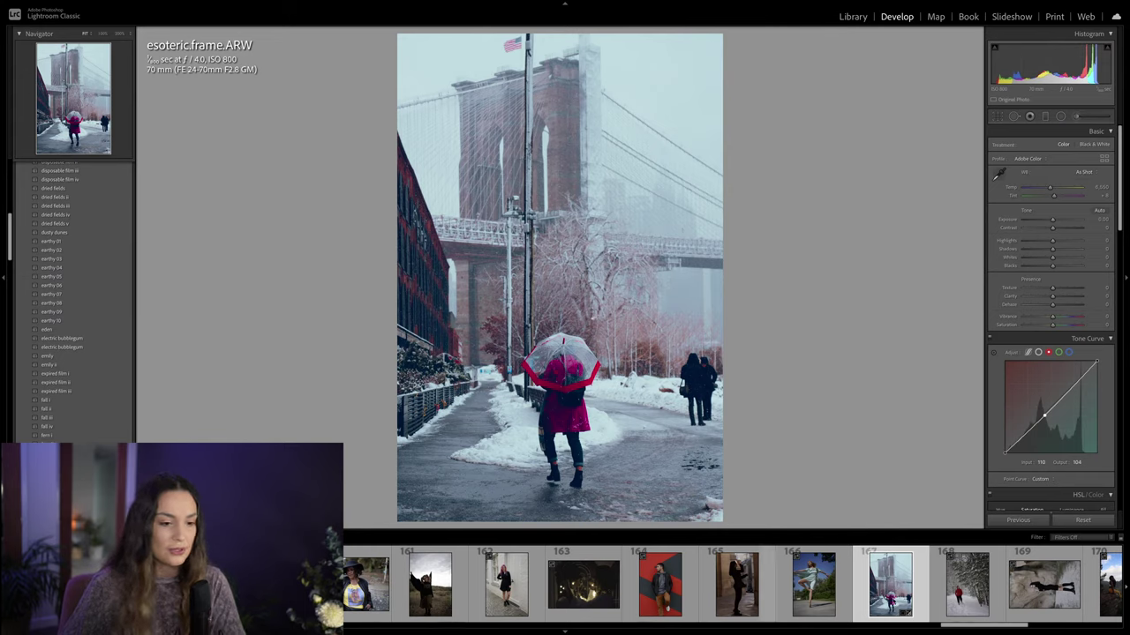
# Step: Scroll the filmstrip left and load thumbnail 27, tibackxheidi.ARW, the girl with flowers
pyautogui.moveTo(984, 625); pyautogui.dragTo(435, 625)
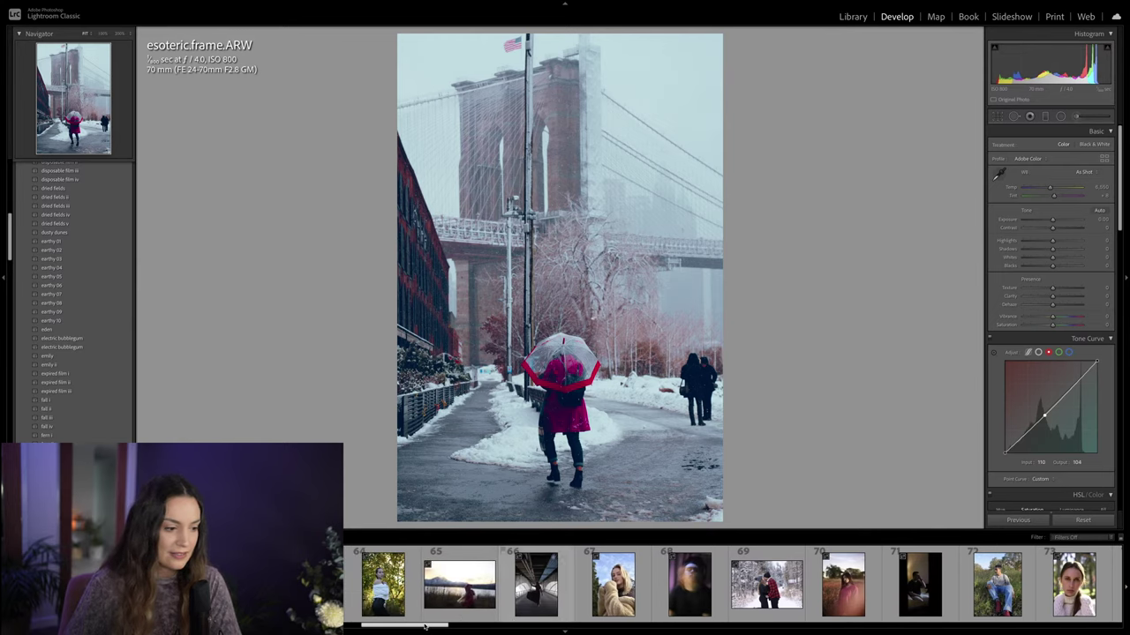
pyautogui.moveTo(406, 626); pyautogui.dragTo(341, 626)
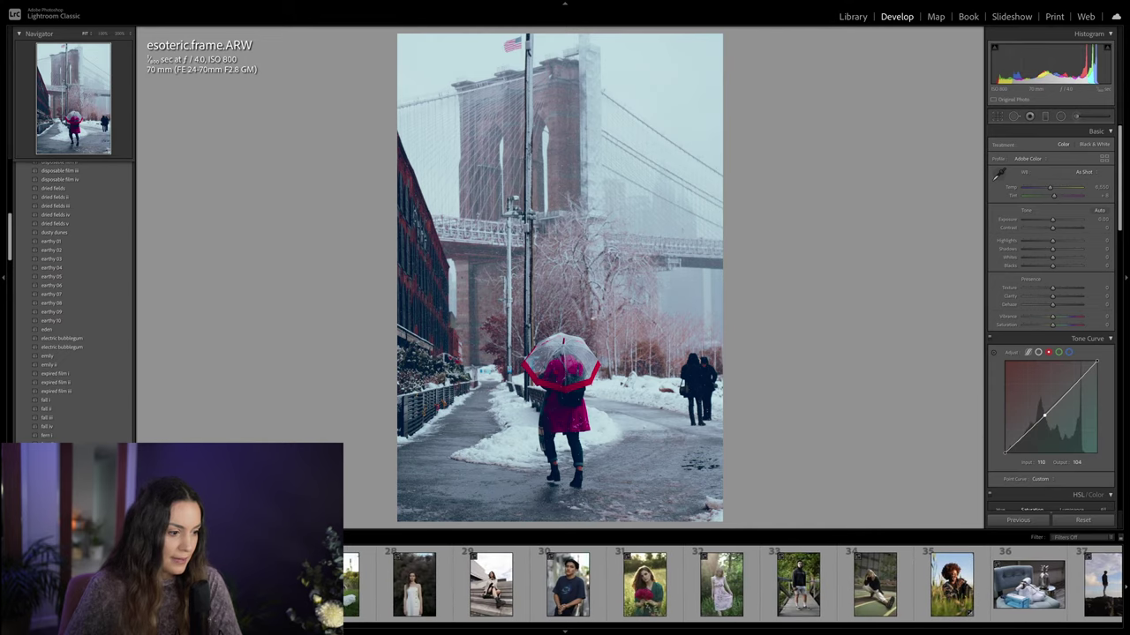
pyautogui.click(358, 585)
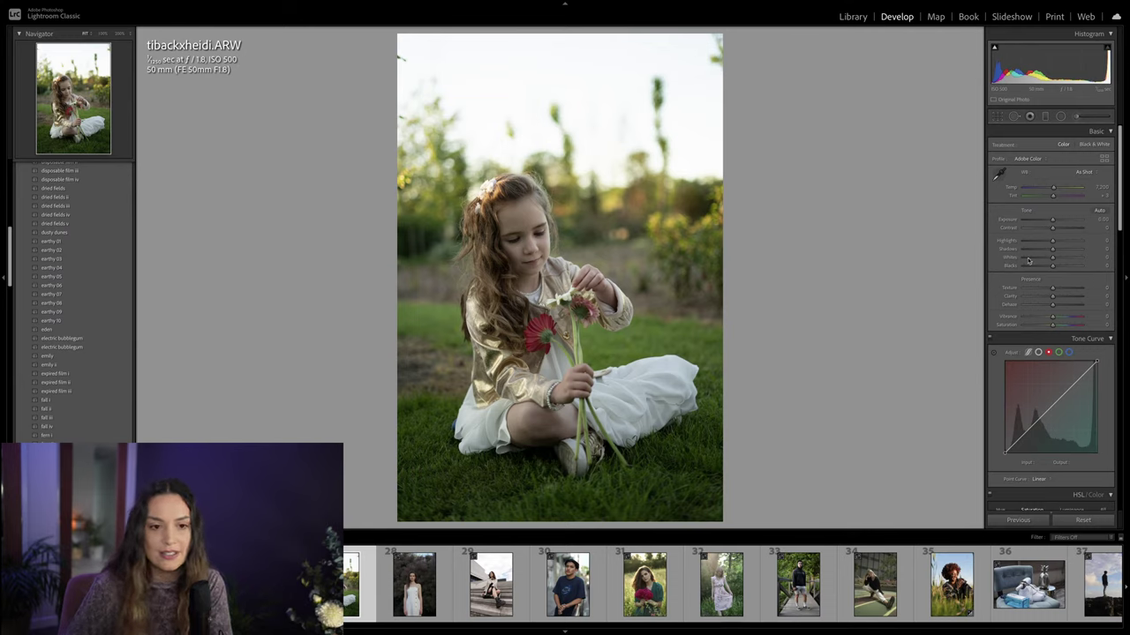
# Step: Set Highlights to −65 and add a middle-band linear gradient using Iris Enhance with raised exposure
pyautogui.moveTo(1051, 220); pyautogui.dragTo(1053, 220)
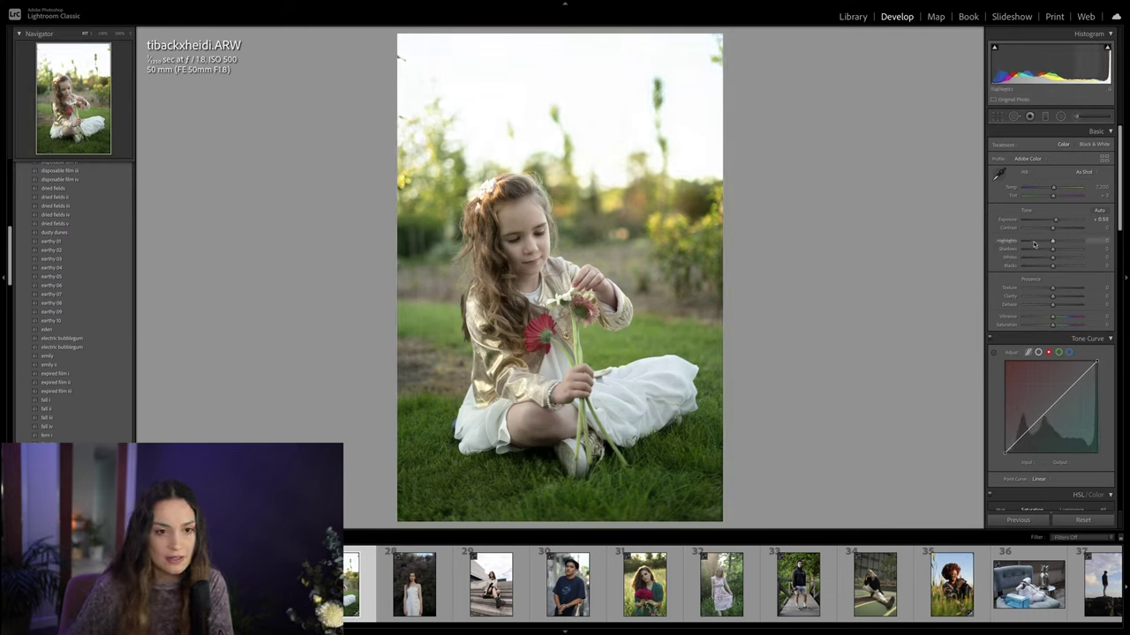
pyautogui.click(1034, 243)
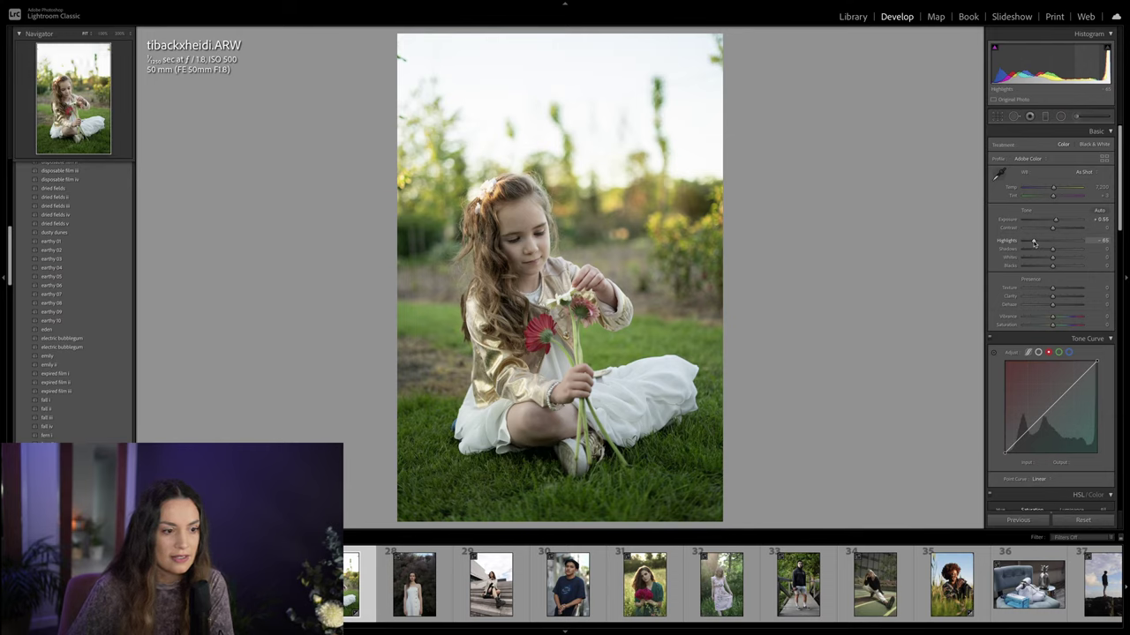
pyautogui.click(1045, 116)
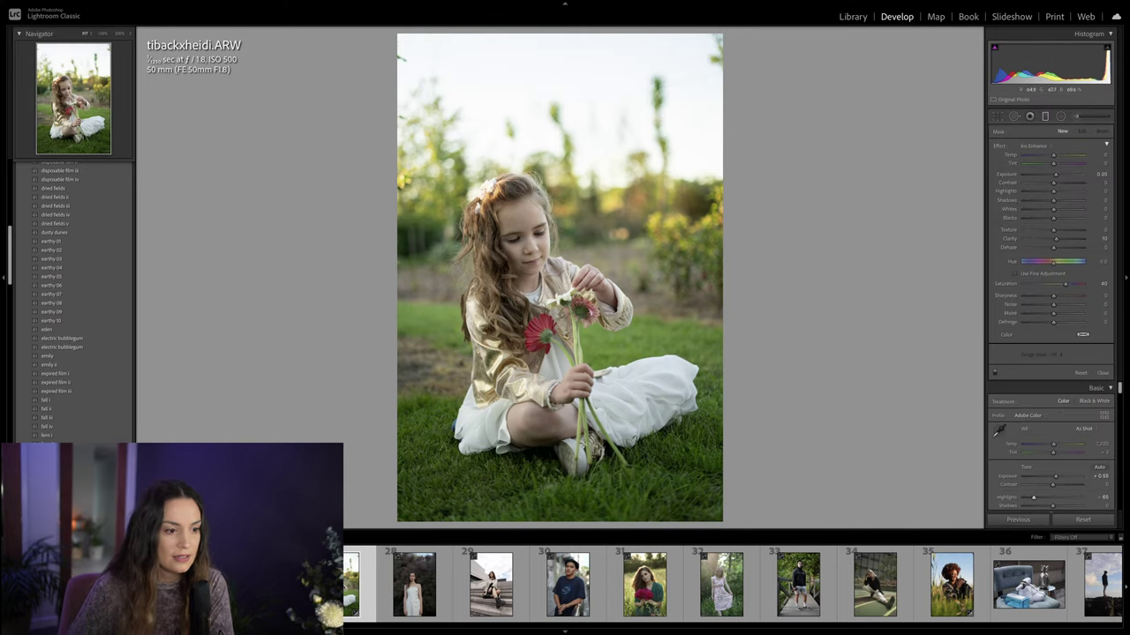
pyautogui.moveTo(591, 268); pyautogui.dragTo(588, 419)
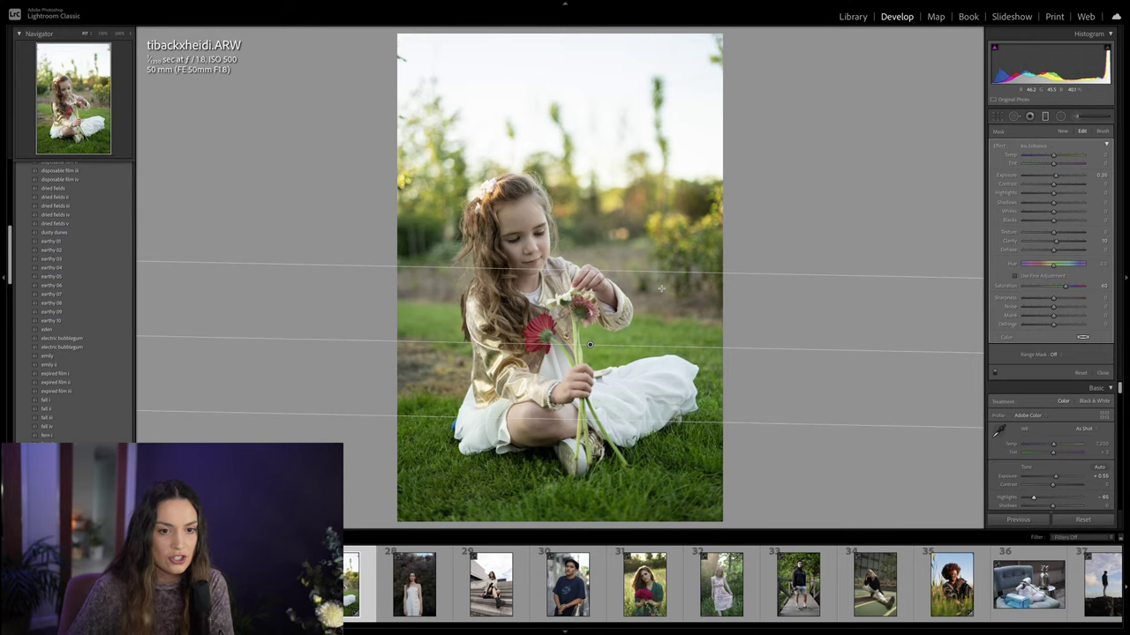
pyautogui.click(1053, 146)
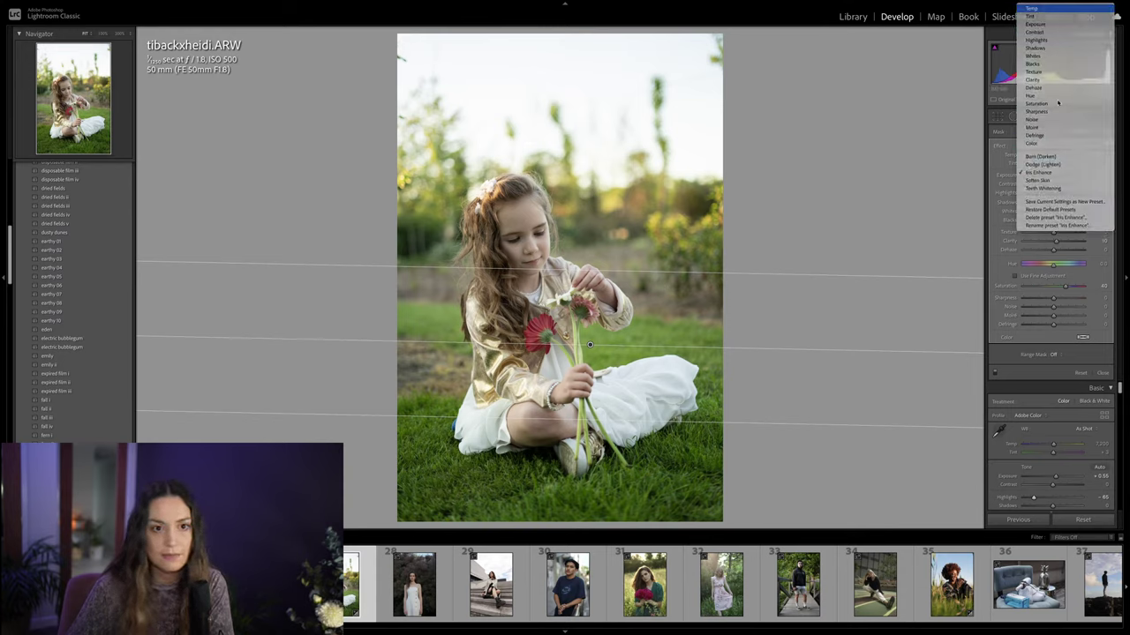
pyautogui.click(1058, 104)
pyautogui.moveTo(1052, 179); pyautogui.dragTo(1060, 179)
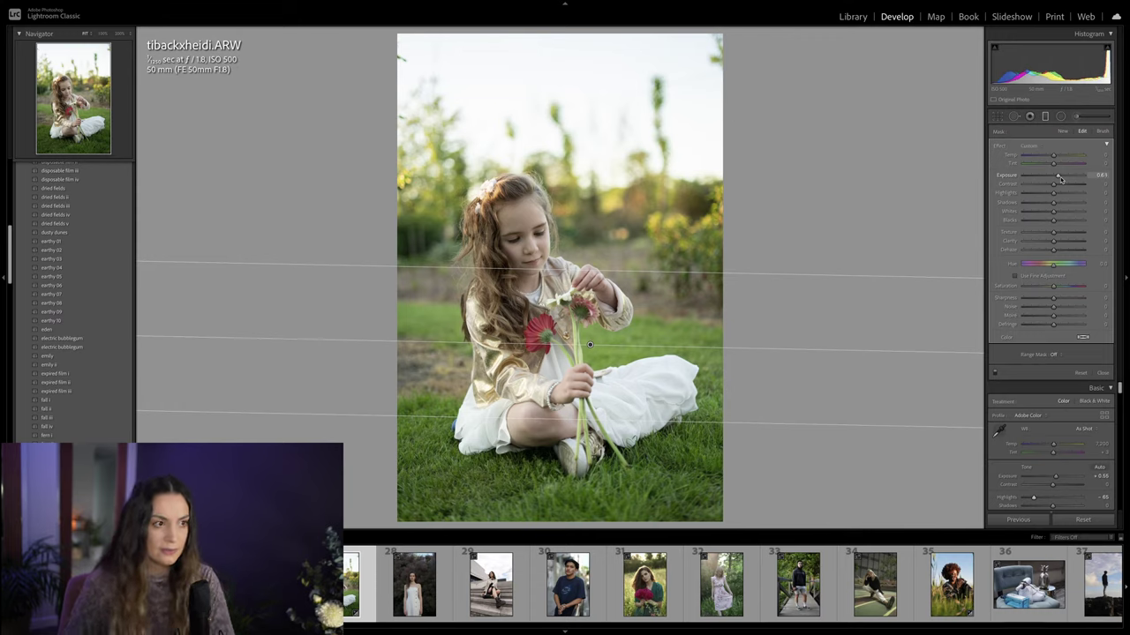
pyautogui.press('Escape')
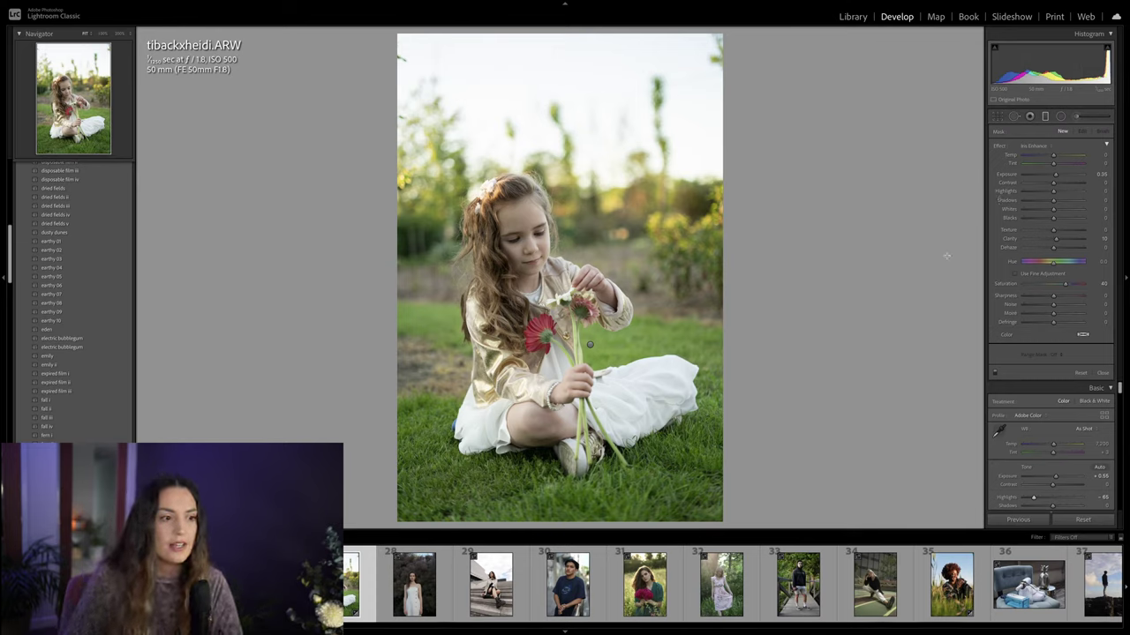
pyautogui.scroll(-5, 1051, 186)
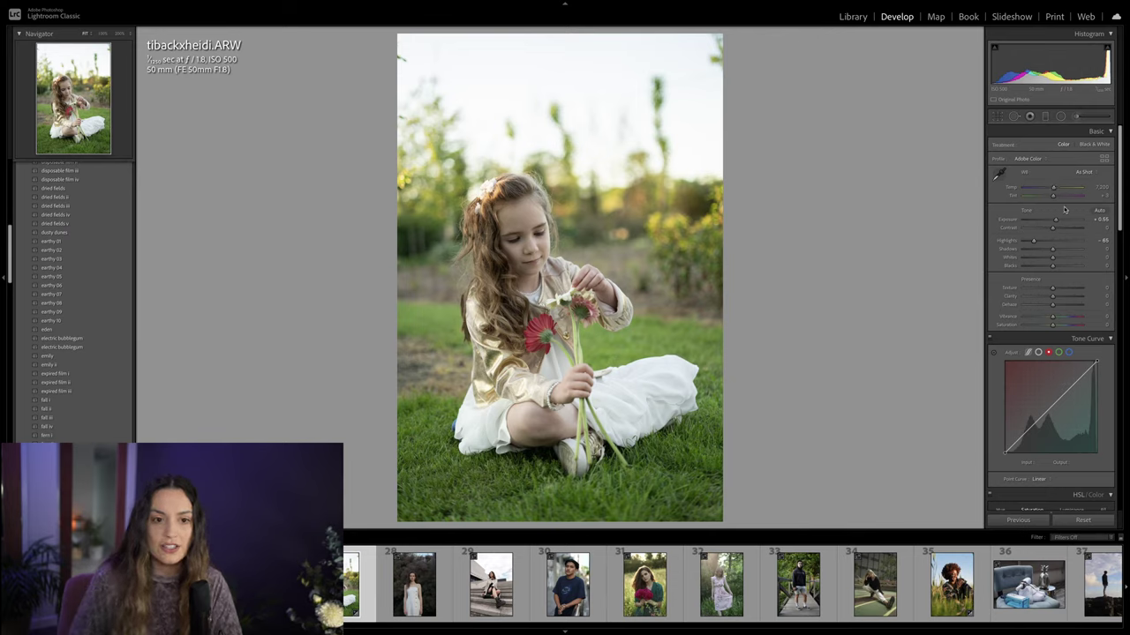
# Step: Warm the white balance with Tint +21 and a slightly higher Temp
pyautogui.moveTo(1056, 199); pyautogui.dragTo(1058, 198)
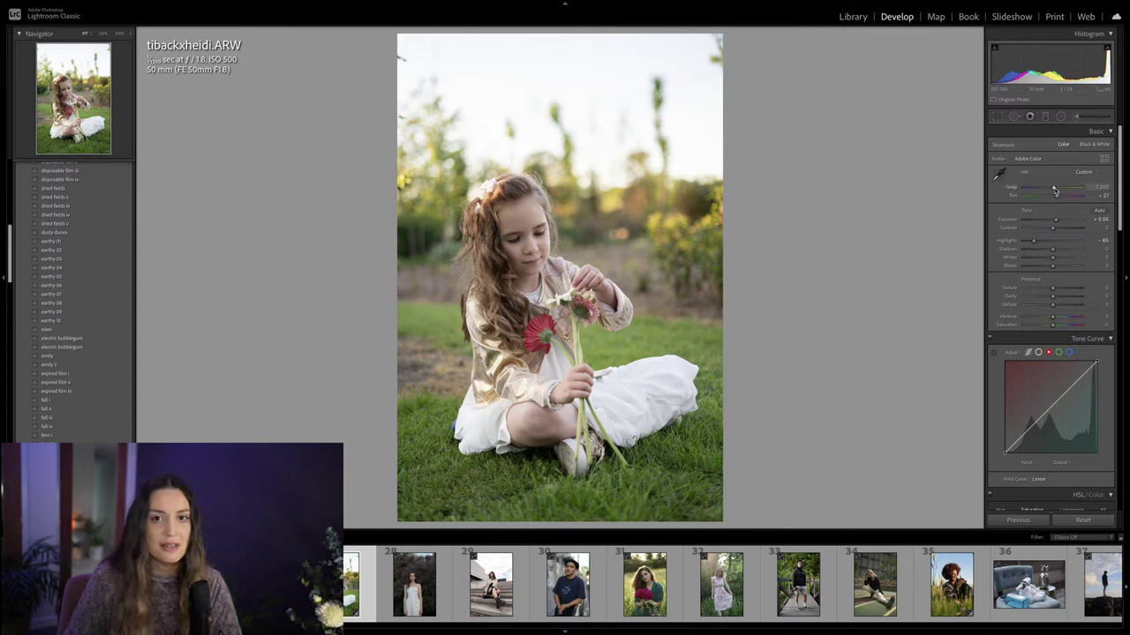
pyautogui.scroll(-1, 1055, 192)
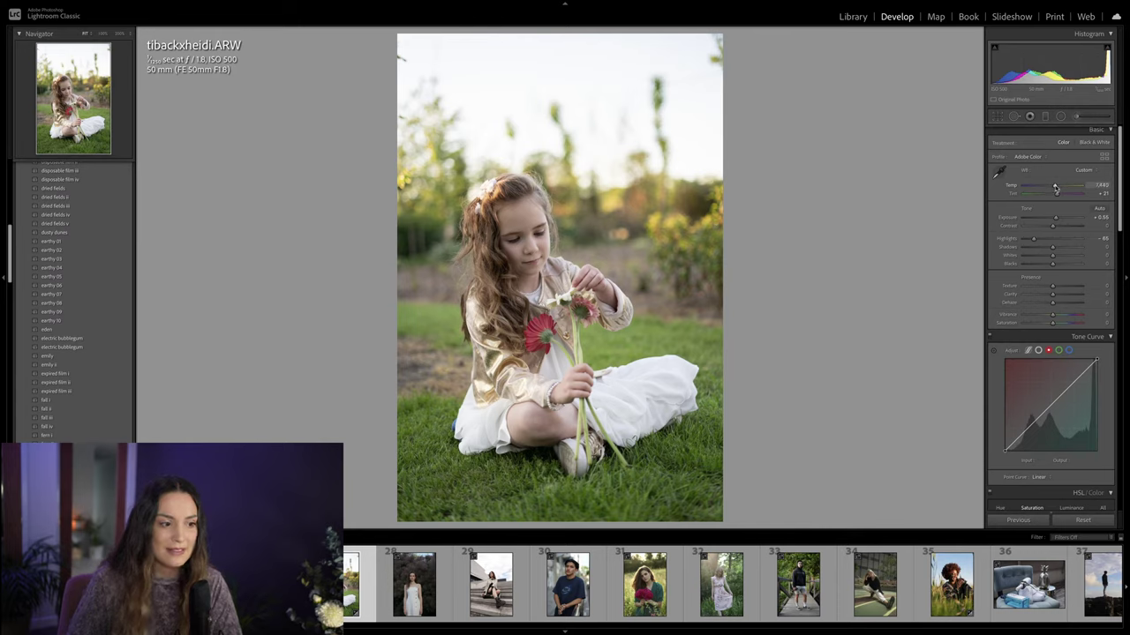
pyautogui.moveTo(1055, 188); pyautogui.dragTo(1056, 189)
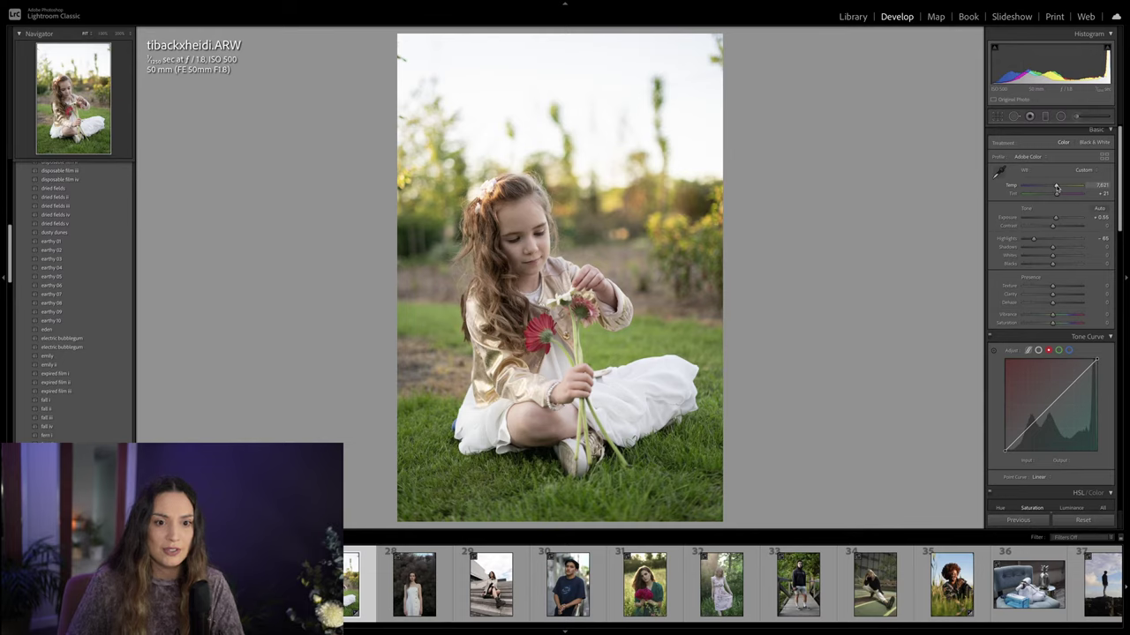
# Step: Fade the RGB tone curve by lifting its black point and lowering its white point
pyautogui.click(1038, 350)
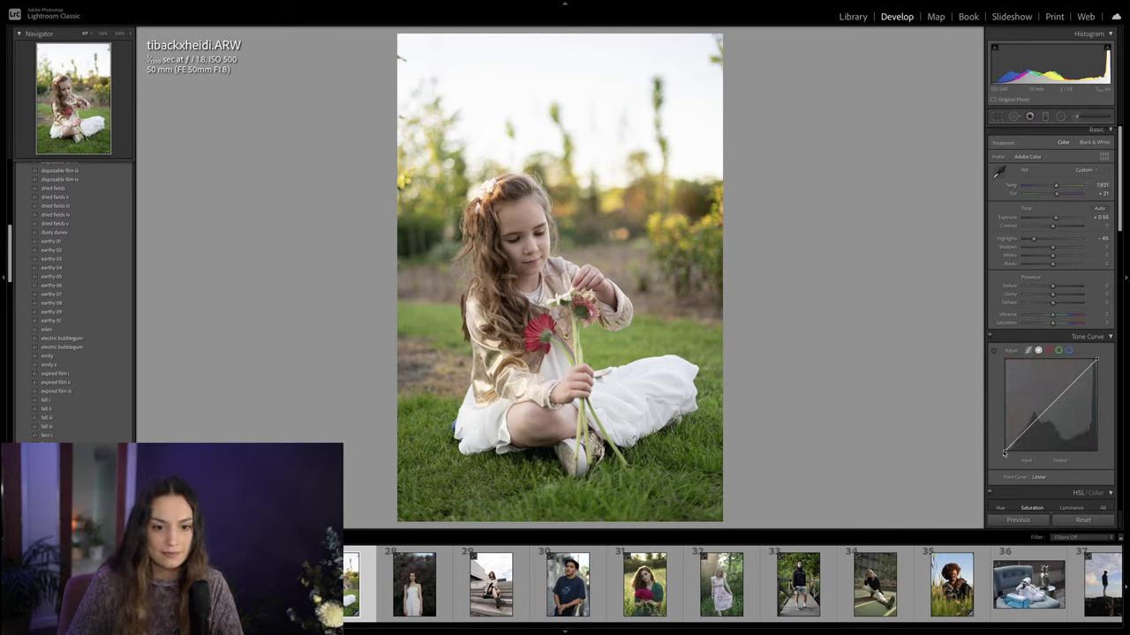
pyautogui.moveTo(1004, 451); pyautogui.dragTo(1040, 413)
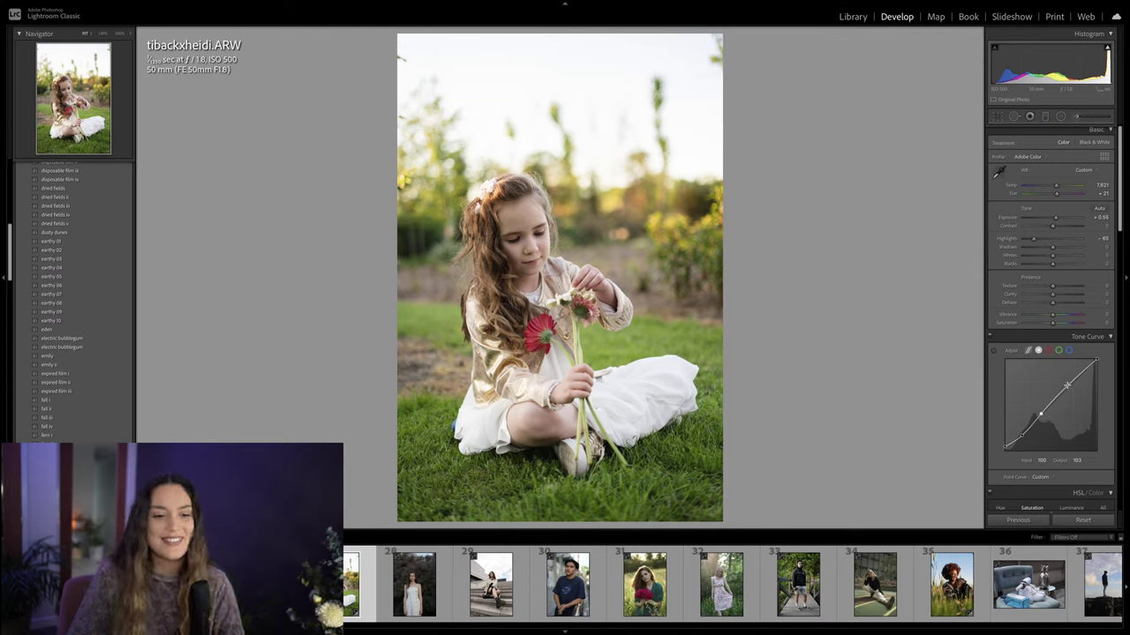
pyautogui.moveTo(1098, 363); pyautogui.dragTo(1097, 364)
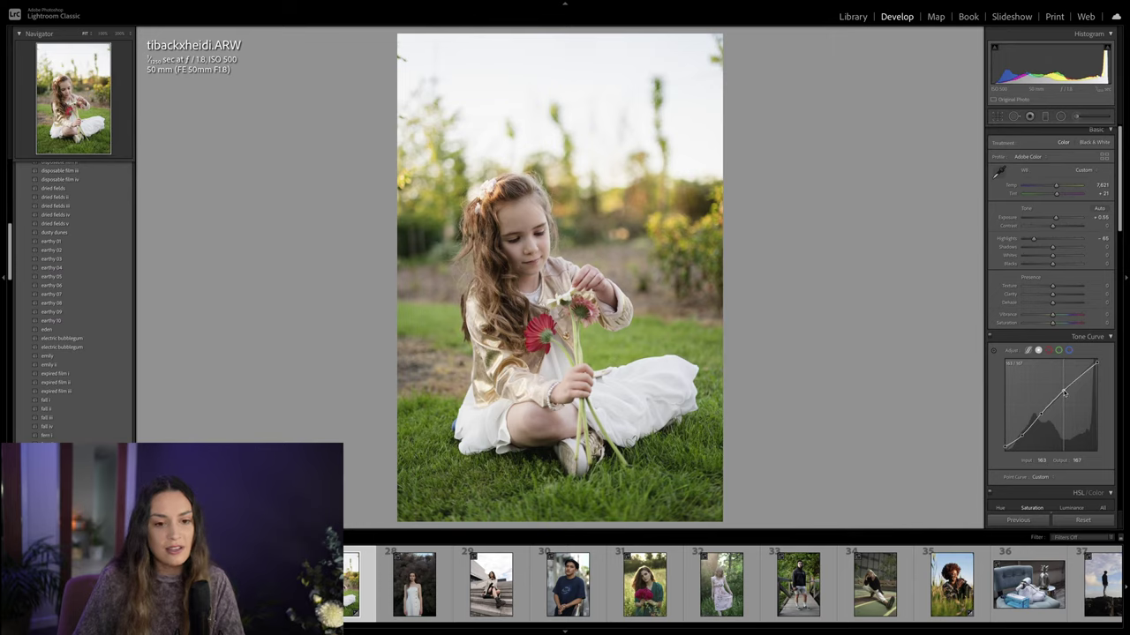
# Step: Raise Vibrance to +14 and Saturation to +10
pyautogui.moveTo(1052, 316); pyautogui.dragTo(1056, 324)
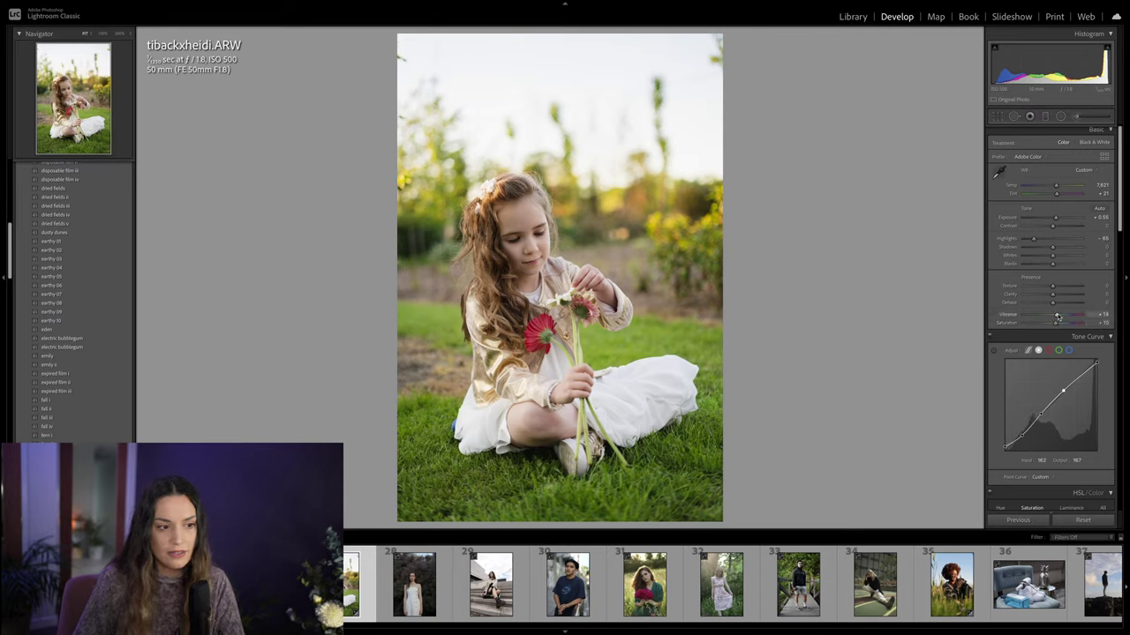
pyautogui.scroll(-2, 1054, 316)
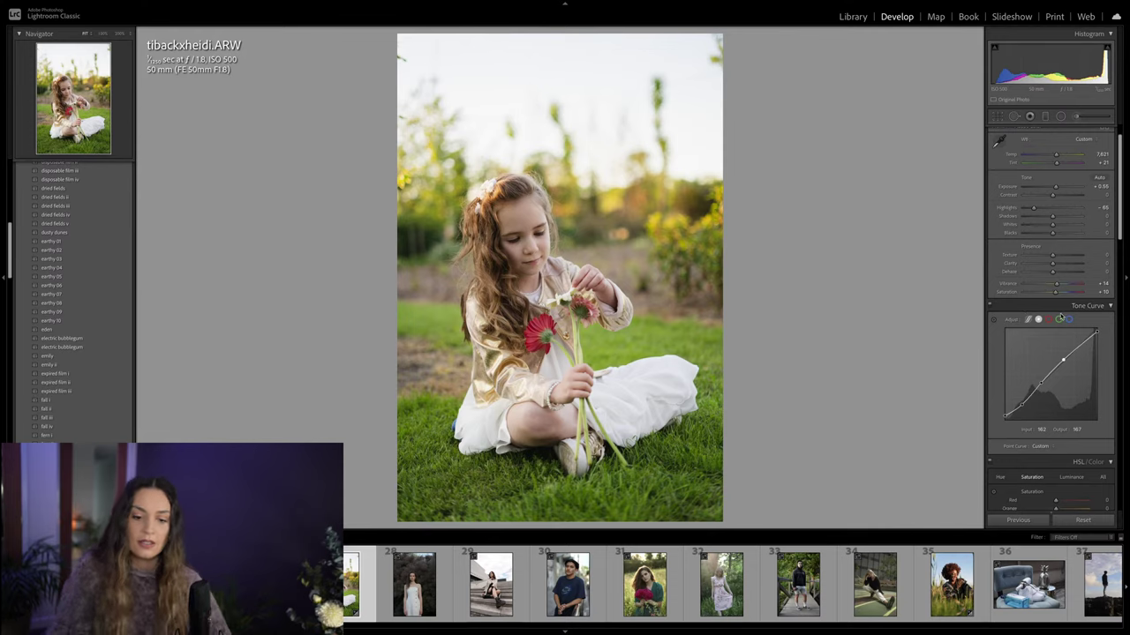
pyautogui.scroll(-2, 1059, 313)
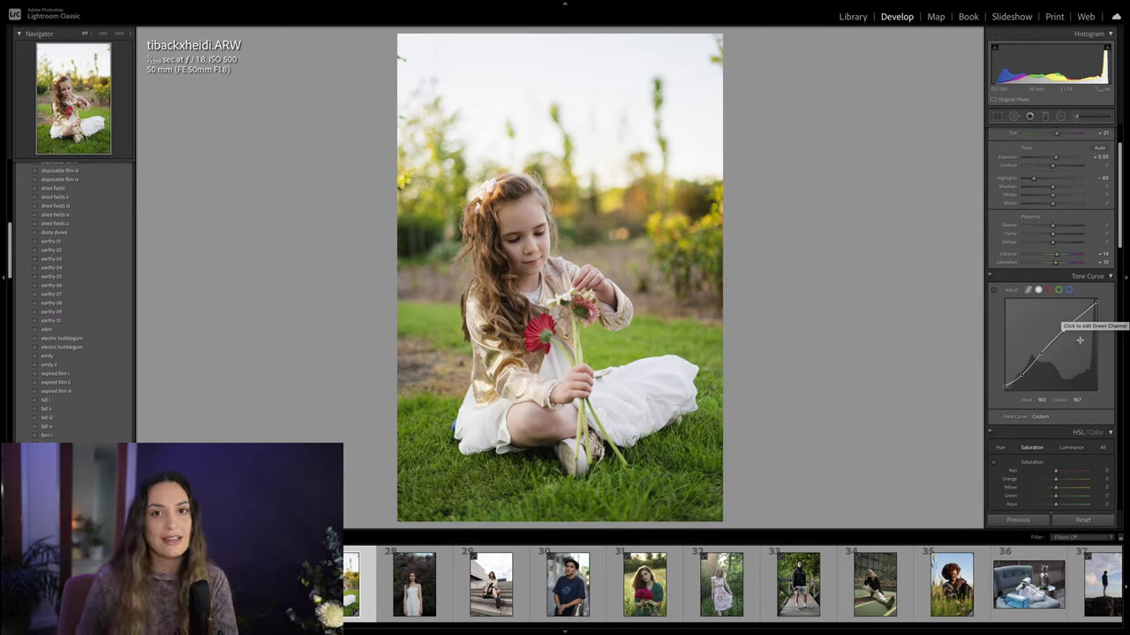
pyautogui.click(1068, 289)
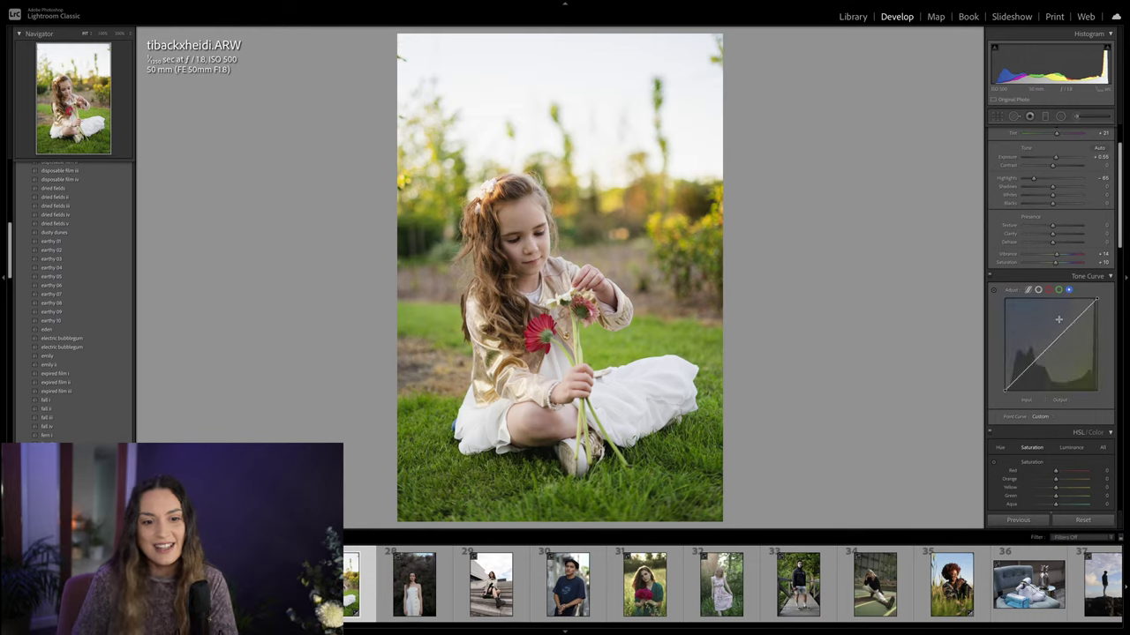
pyautogui.scroll(-2, 1061, 321)
pyautogui.scroll(-3, 1057, 361)
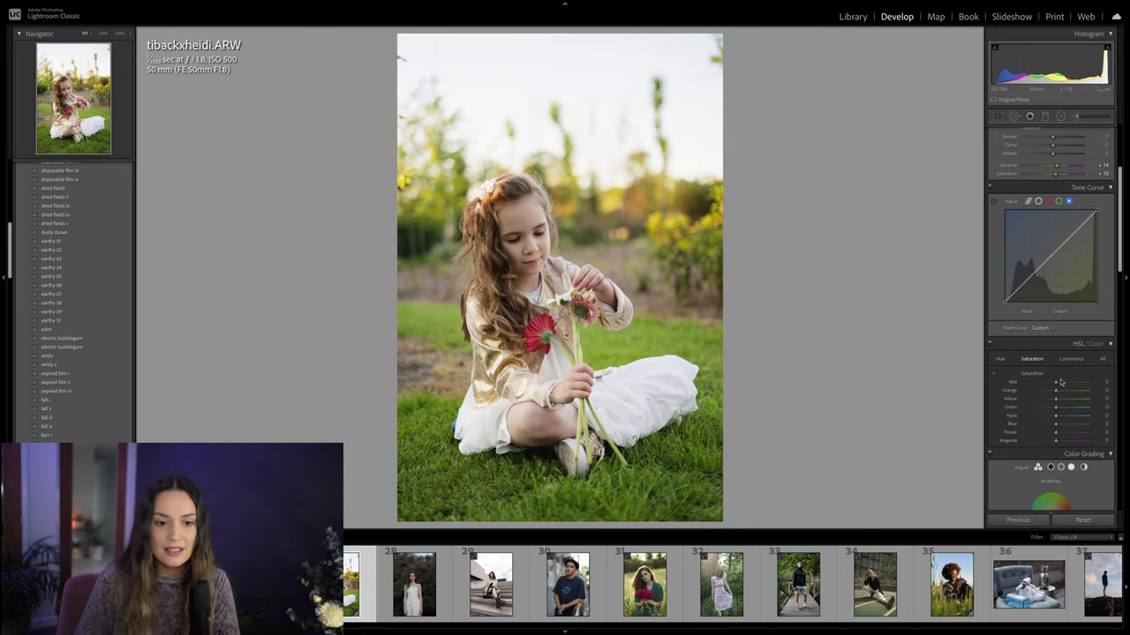
# Step: Desaturate Green to about −50 in HSL Saturation and slightly raise Yellow saturation
pyautogui.scroll(-1, 1059, 366)
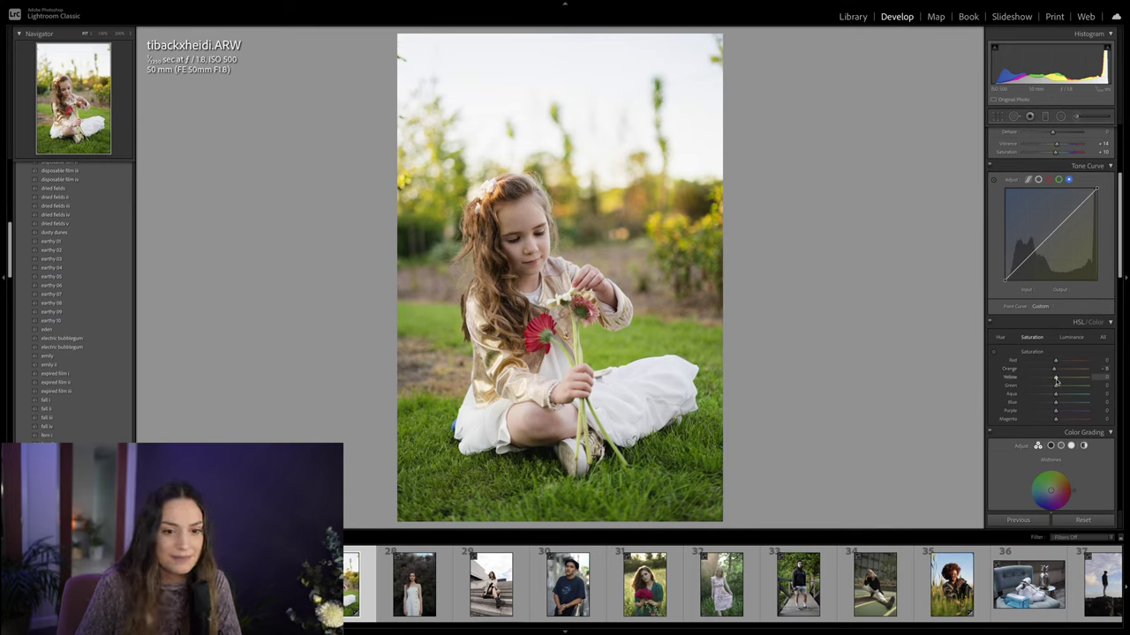
pyautogui.moveTo(1053, 388); pyautogui.dragTo(1041, 386)
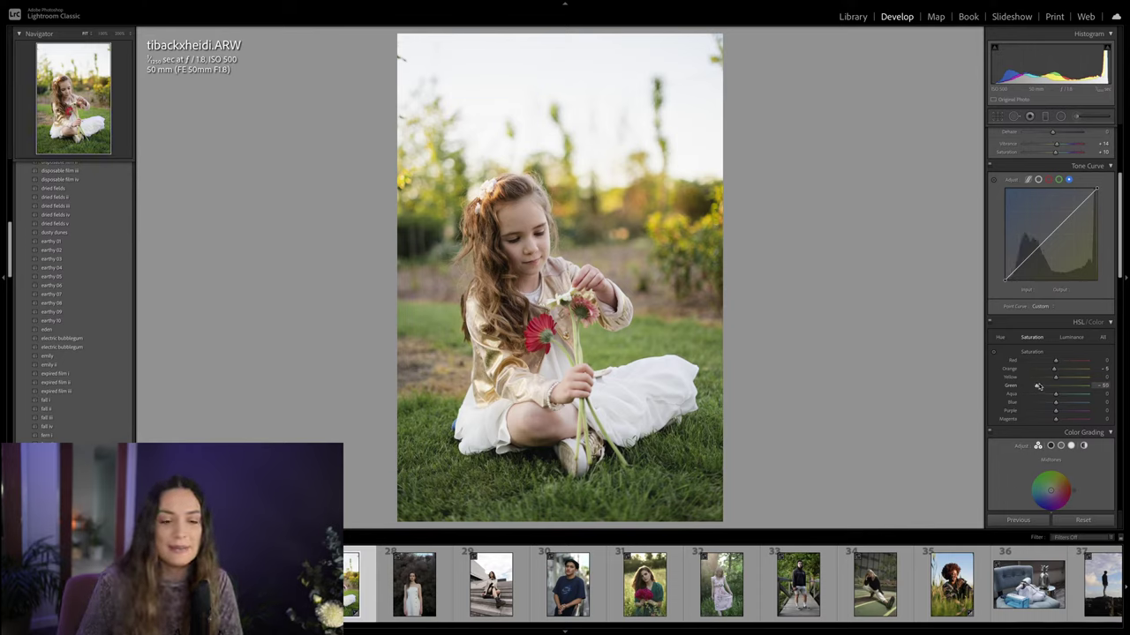
pyautogui.moveTo(1055, 378); pyautogui.dragTo(1062, 362)
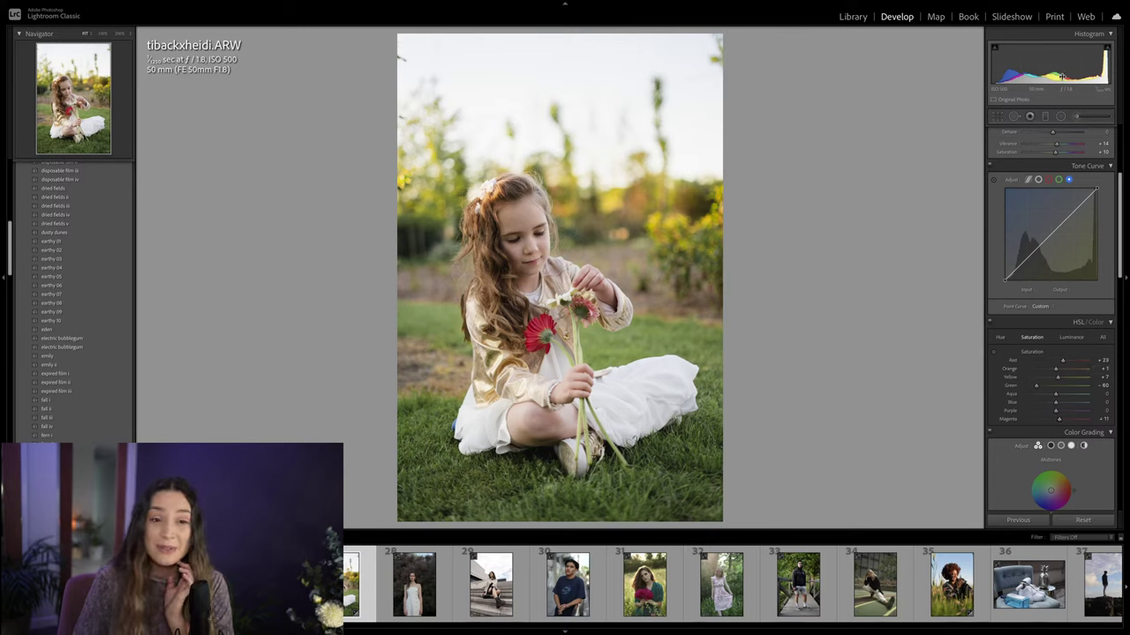
pyautogui.click(1045, 115)
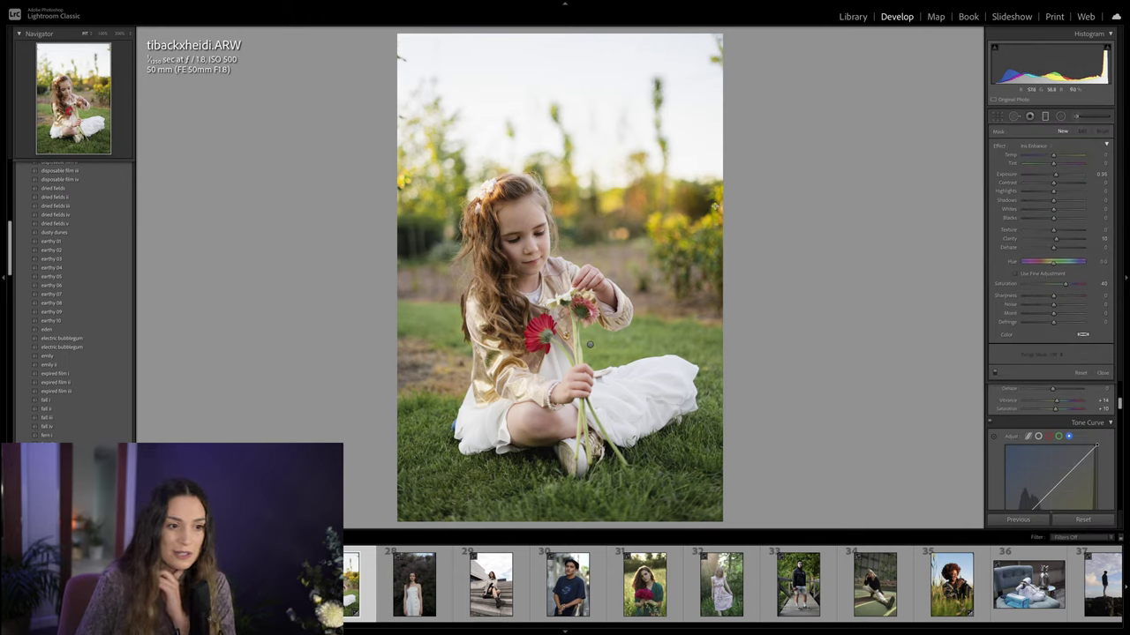
# Step: Add an upper-right linear gradient with a yellow tint, adjusted temperature and saturation, and negative clarity
pyautogui.moveTo(714, 195); pyautogui.dragTo(585, 292)
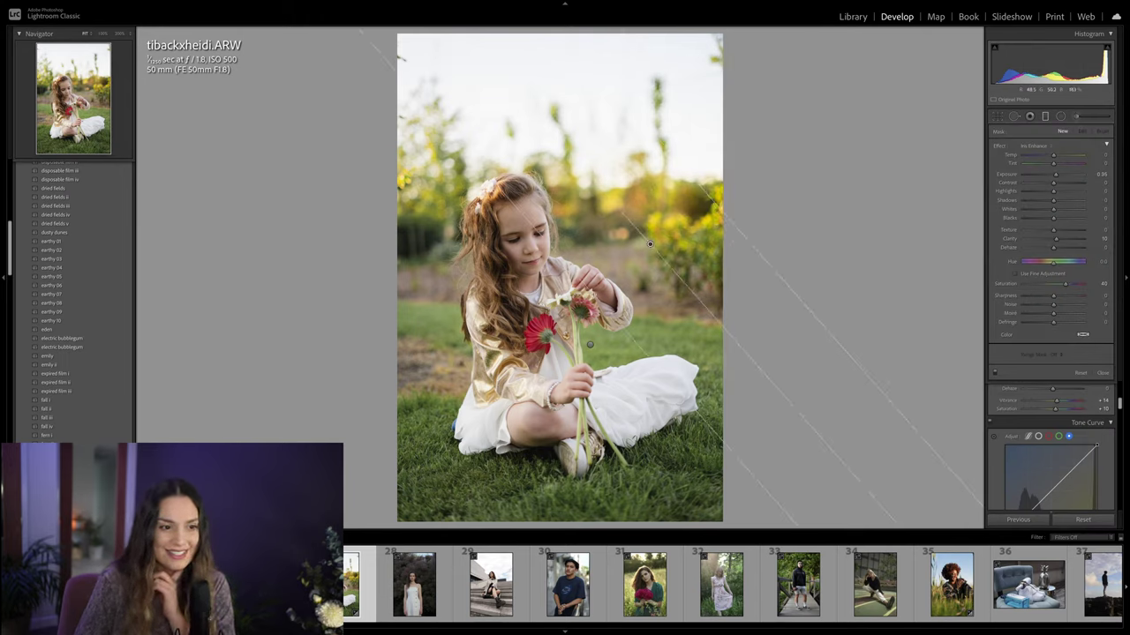
pyautogui.click(1084, 339)
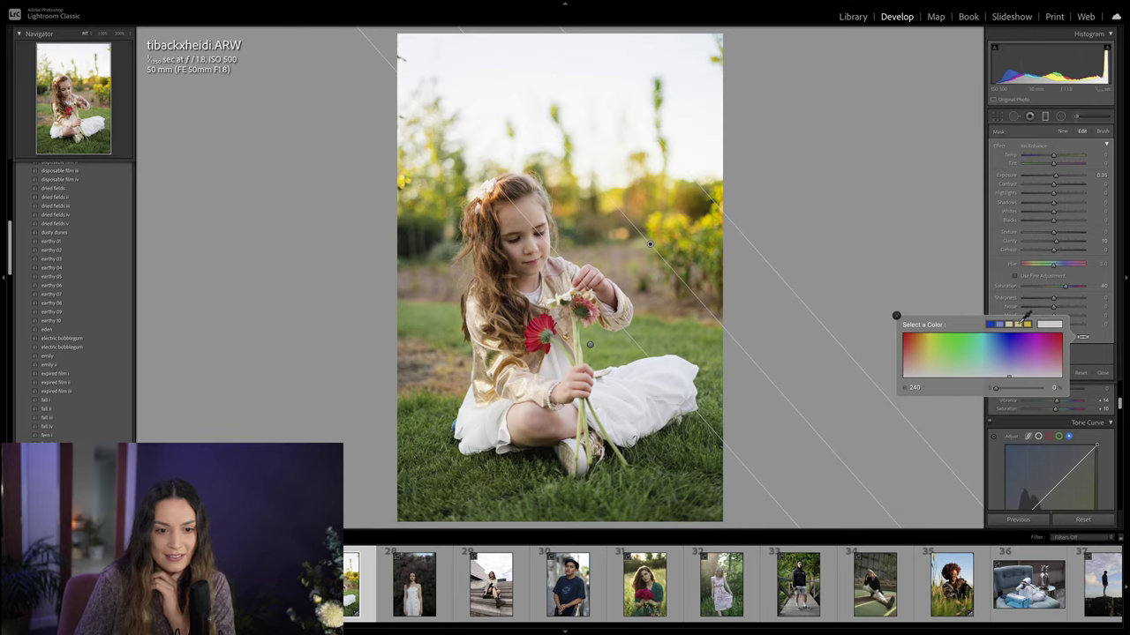
pyautogui.click(1028, 322)
pyautogui.click(1015, 323)
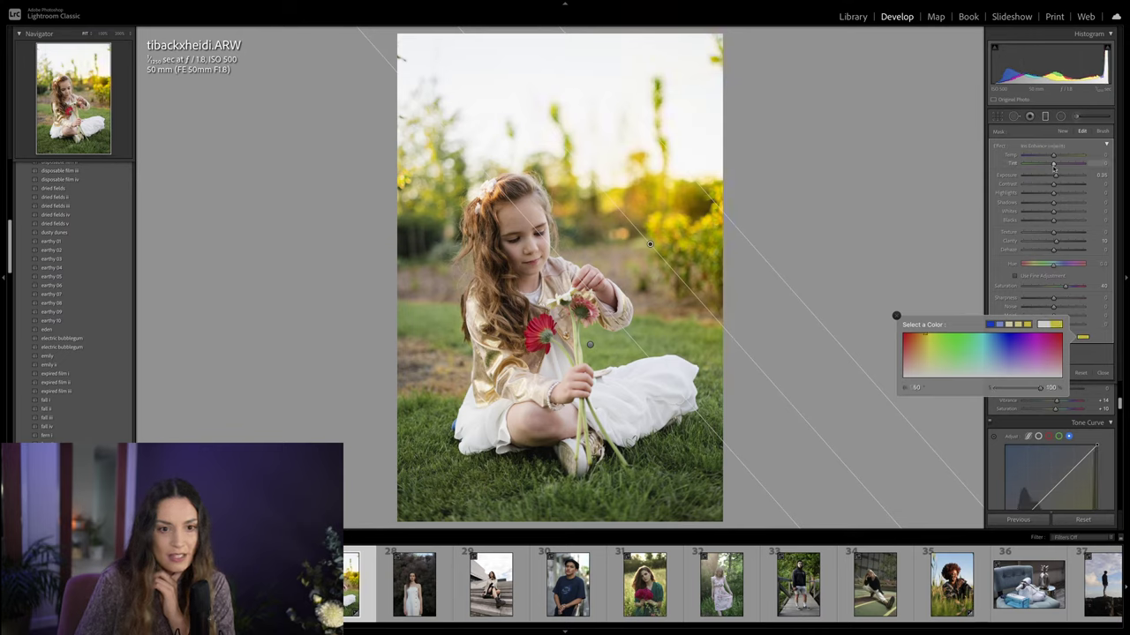
pyautogui.click(1051, 159)
pyautogui.moveTo(1050, 159); pyautogui.dragTo(1047, 156)
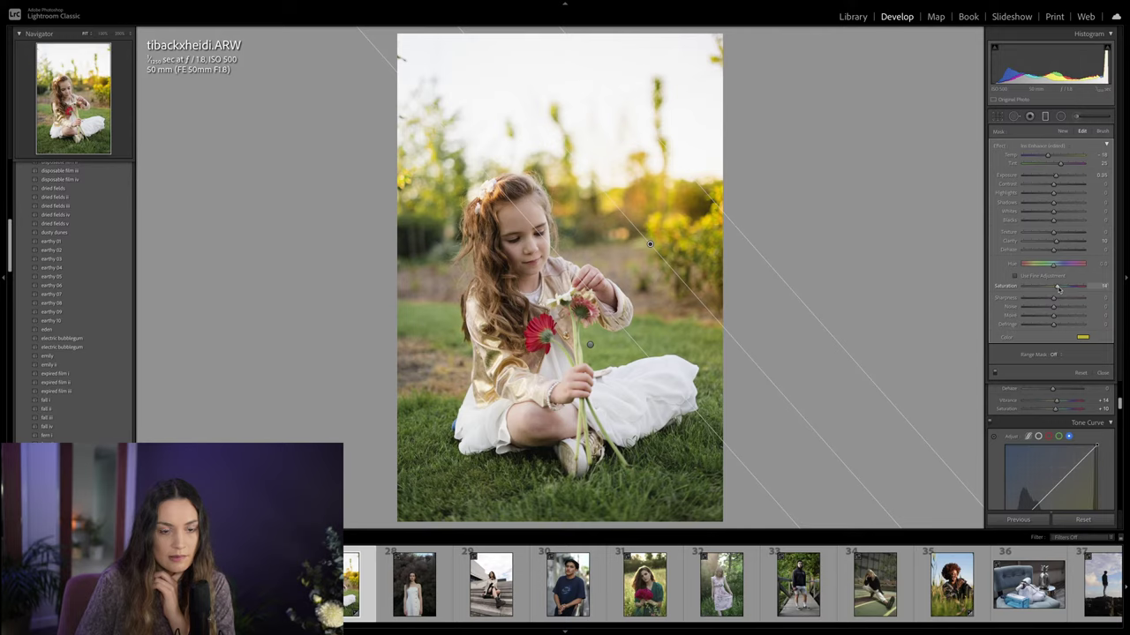
pyautogui.moveTo(1058, 288); pyautogui.dragTo(1057, 287)
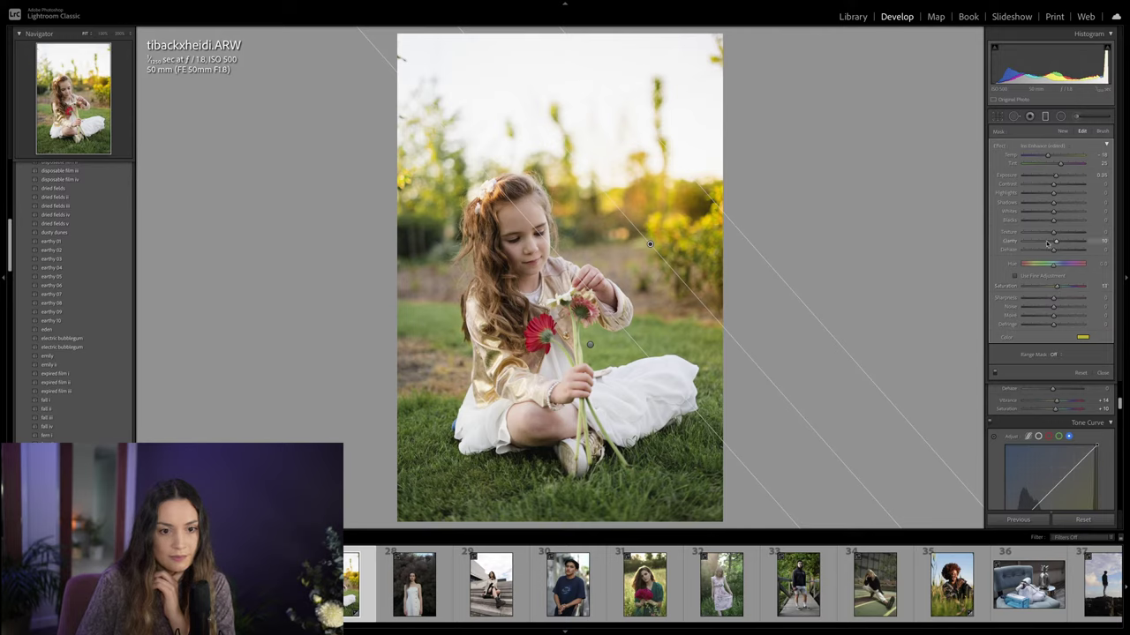
pyautogui.moveTo(1033, 244); pyautogui.dragTo(1037, 250)
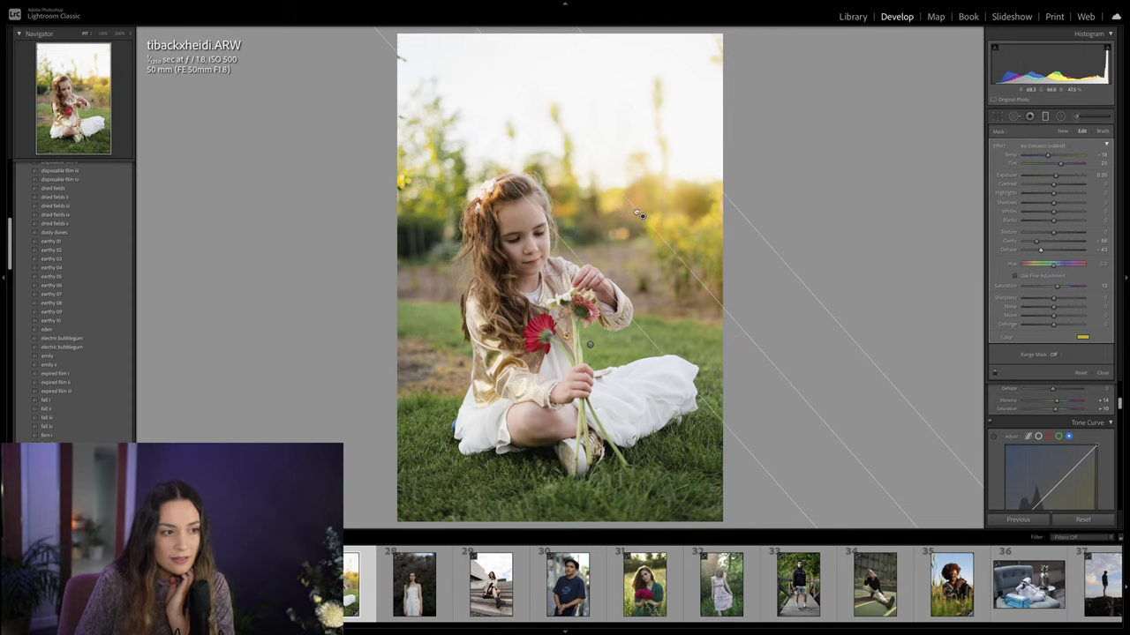
# Step: Move the gradient up-left, rotate it to a shallower angle and finish the mask
pyautogui.moveTo(636, 212); pyautogui.dragTo(623, 193)
pyautogui.moveTo(762, 350); pyautogui.dragTo(803, 300)
pyautogui.moveTo(623, 192); pyautogui.dragTo(597, 156)
pyautogui.moveTo(777, 284); pyautogui.dragTo(790, 252)
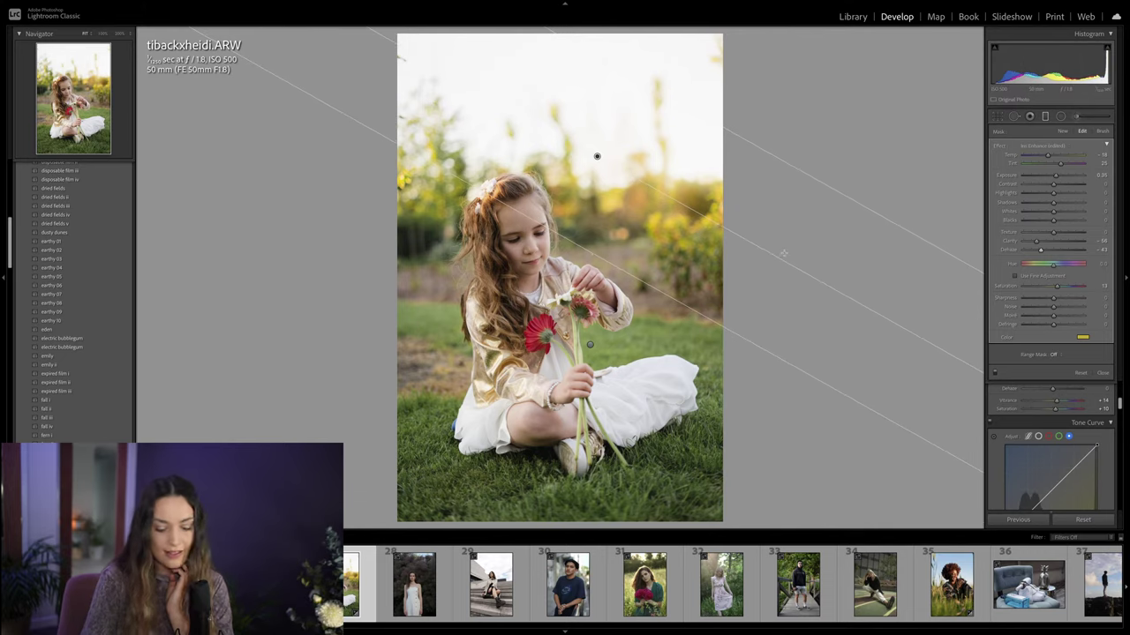
pyautogui.press('Return')
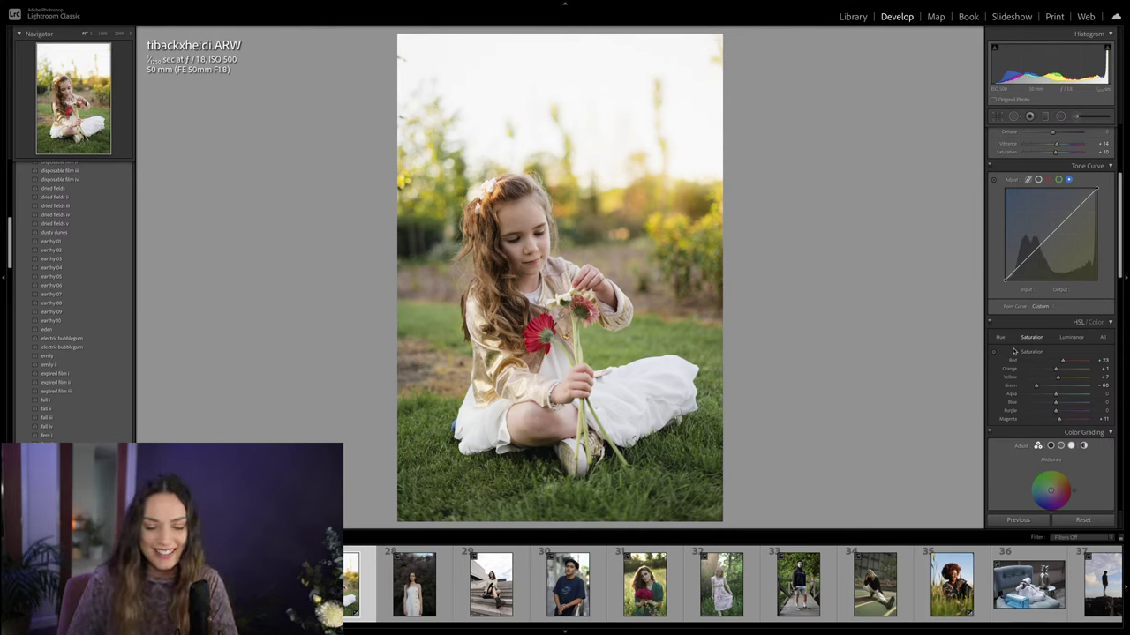
# Step: Tint midtones slightly magenta, shadows toward blue (hue 206, saturation 25), and highlights slightly blue
pyautogui.scroll(-2, 1002, 357)
pyautogui.scroll(-1, 1010, 366)
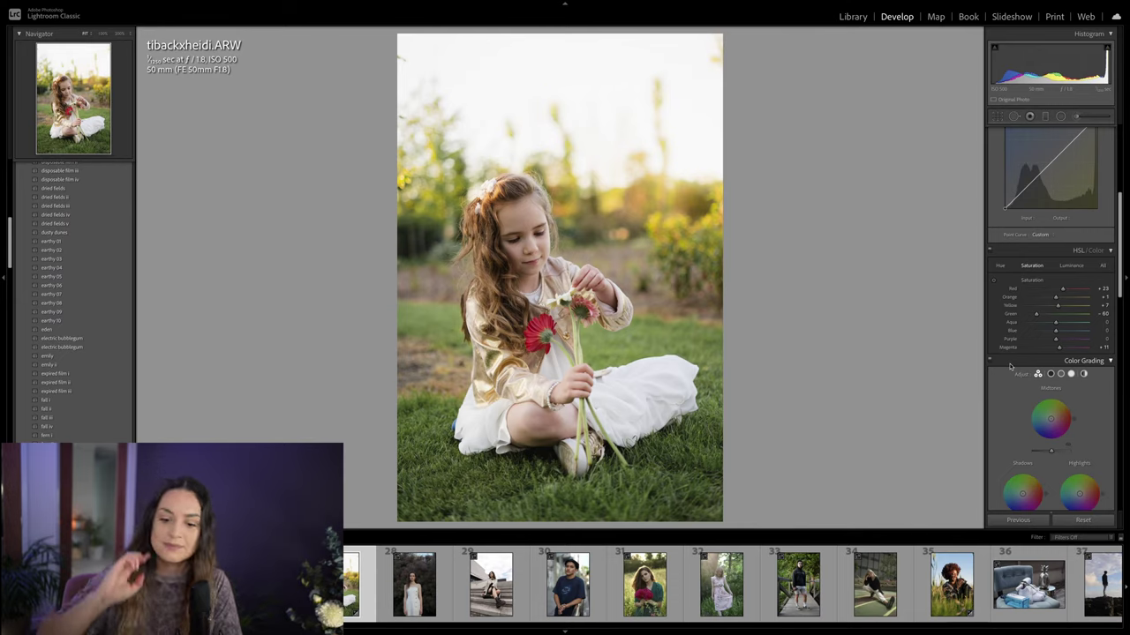
pyautogui.scroll(-2, 1010, 366)
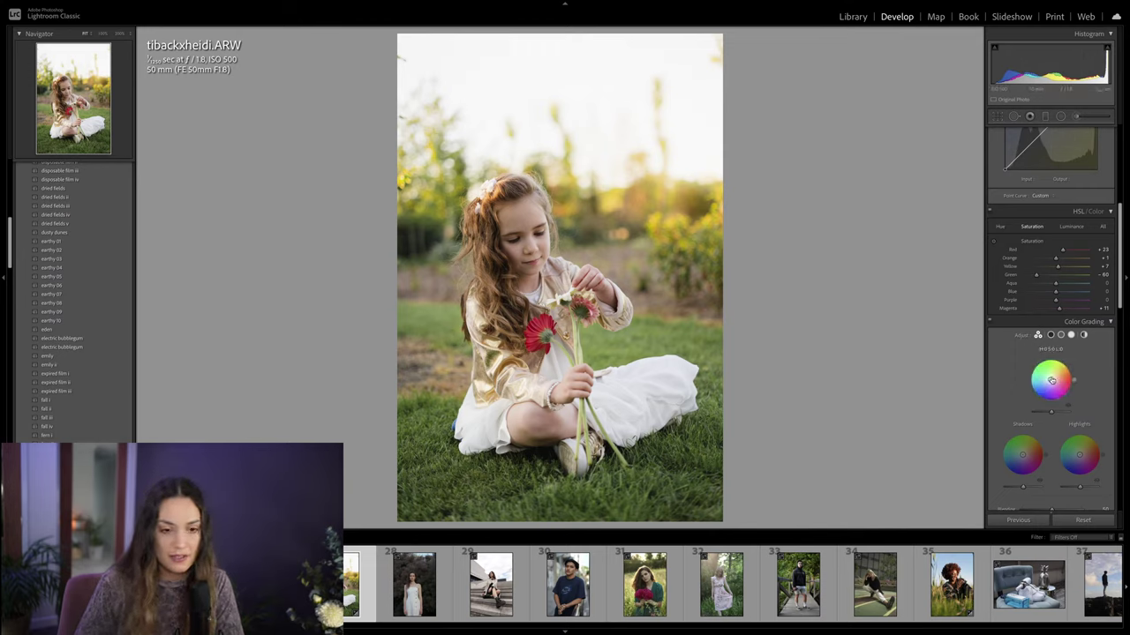
pyautogui.moveTo(1050, 380); pyautogui.dragTo(1053, 380)
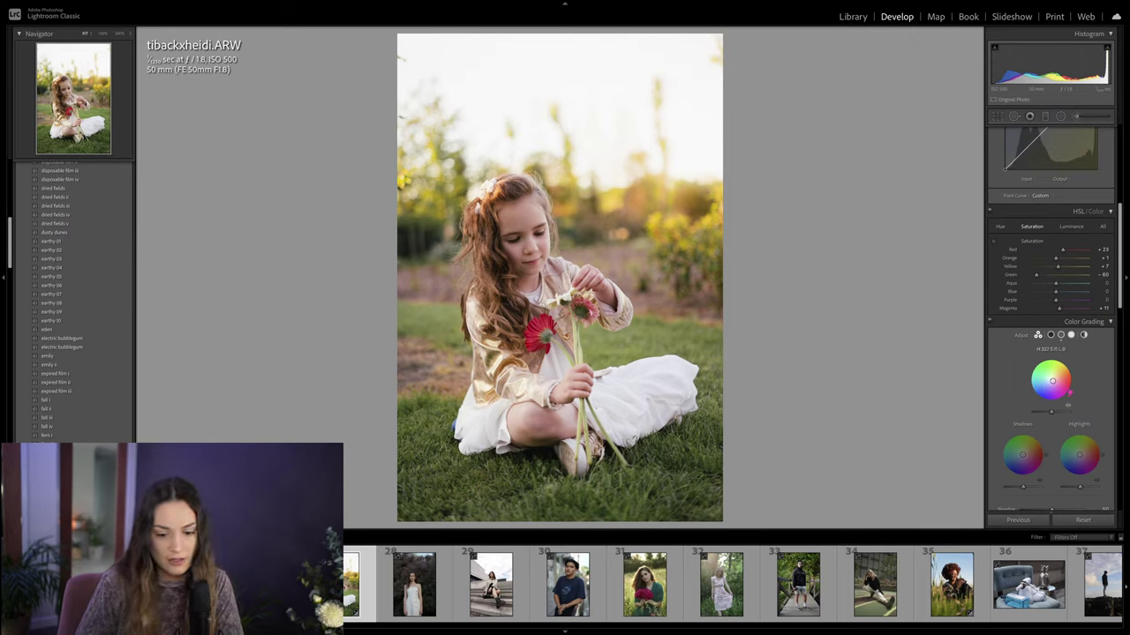
pyautogui.scroll(-1, 1055, 379)
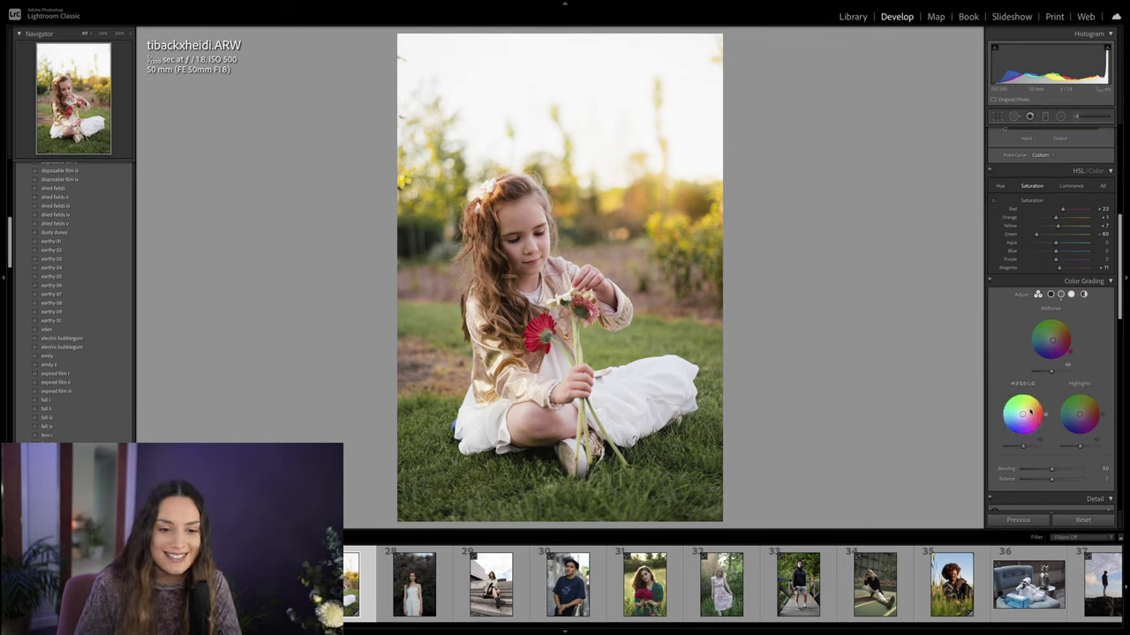
pyautogui.moveTo(1025, 411); pyautogui.dragTo(1027, 415)
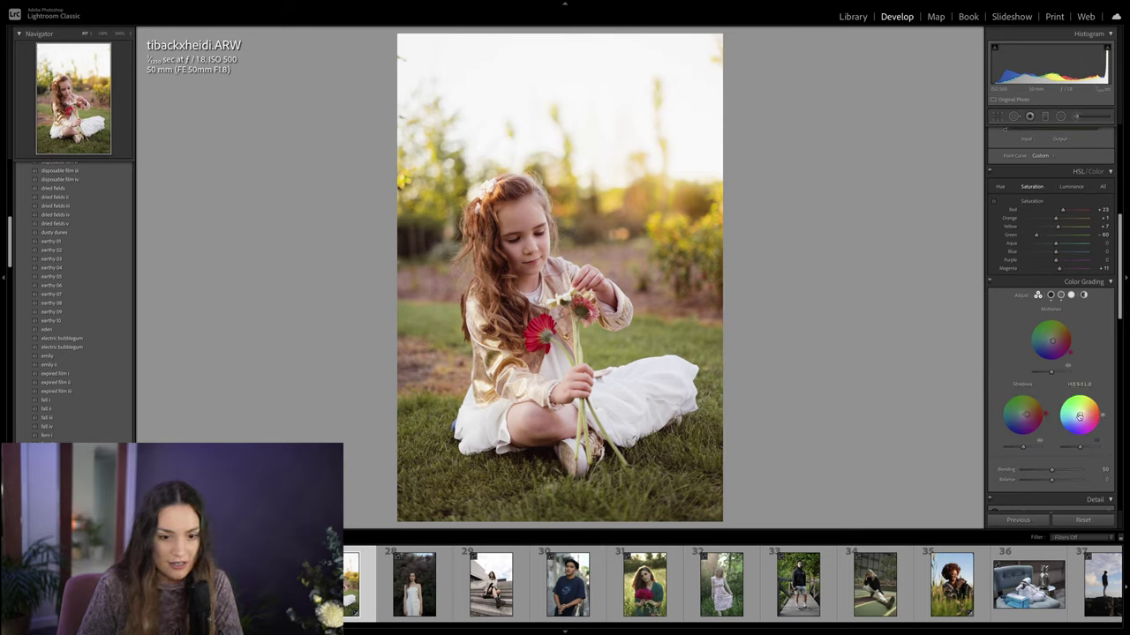
pyautogui.moveTo(1080, 416); pyautogui.dragTo(1059, 425)
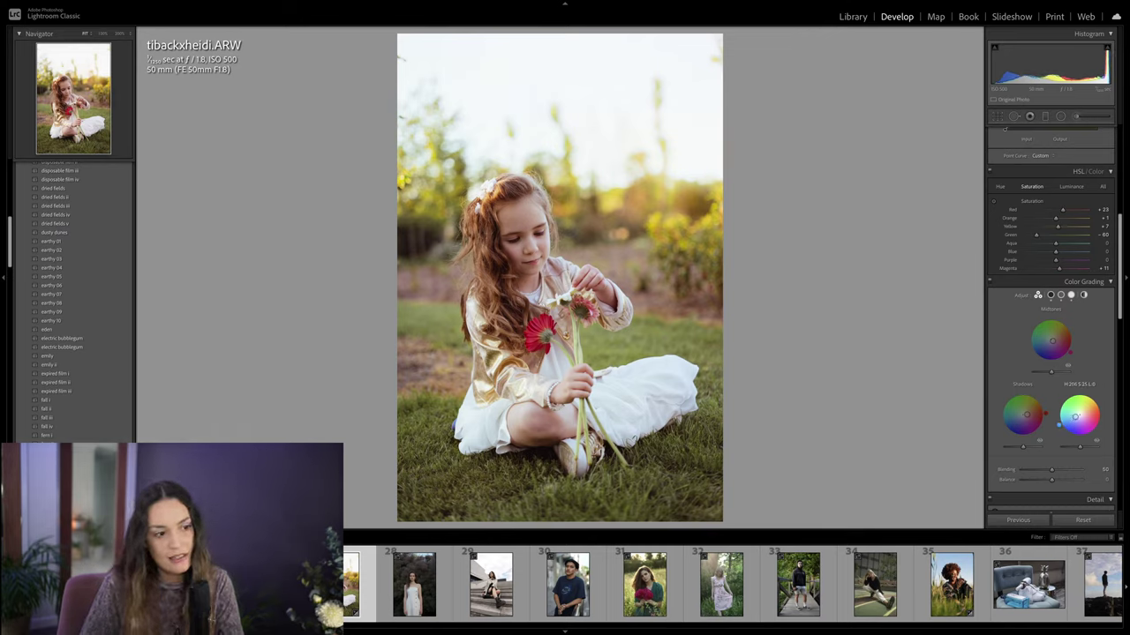
pyautogui.scroll(6, 1088, 420)
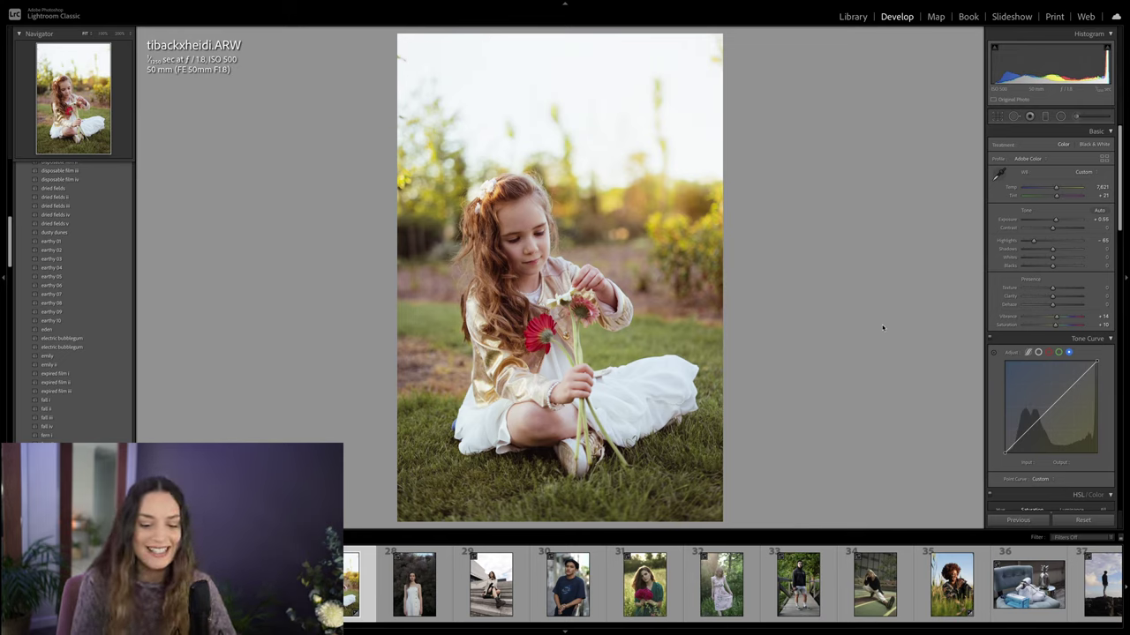
pyautogui.press('\\')
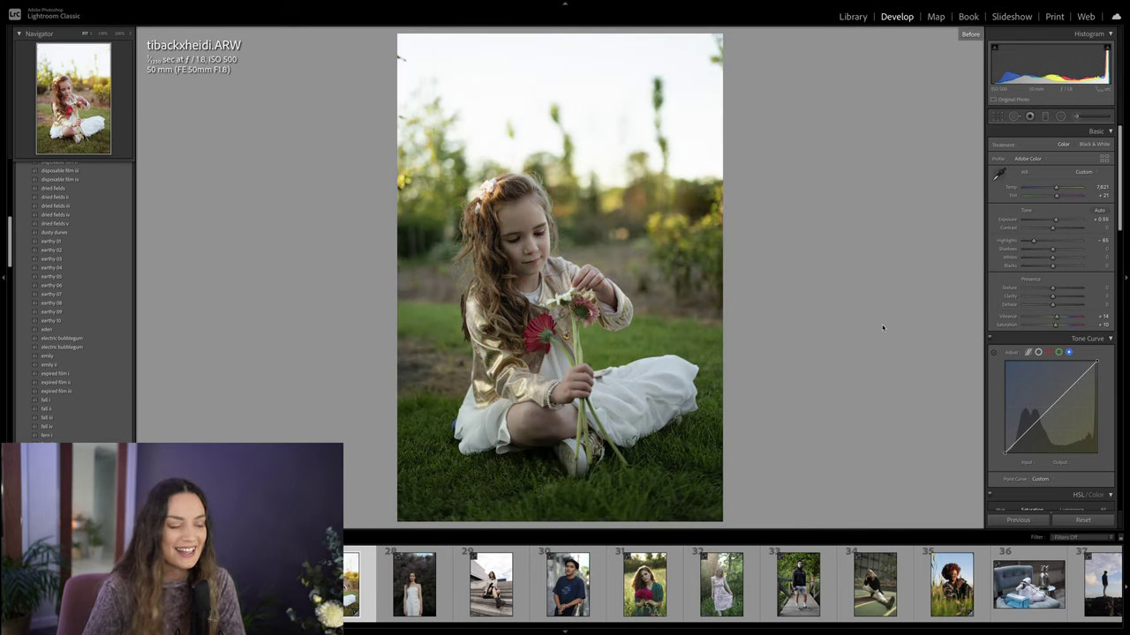
pyautogui.press('\\')
pyautogui.press('\\')
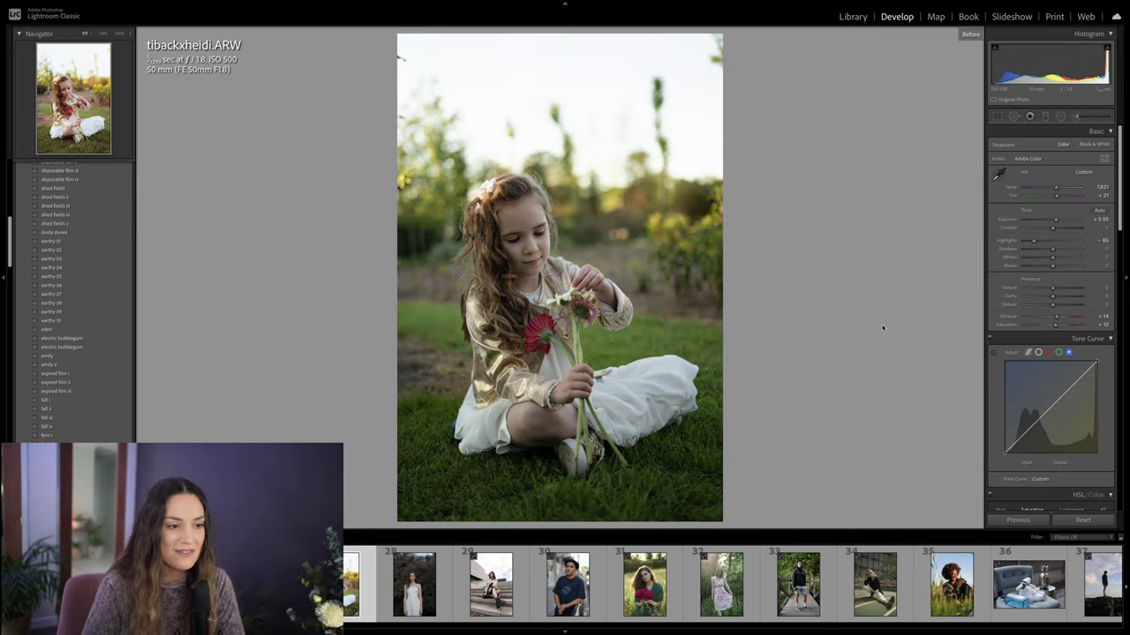
pyautogui.press('\\')
pyautogui.press('\\')
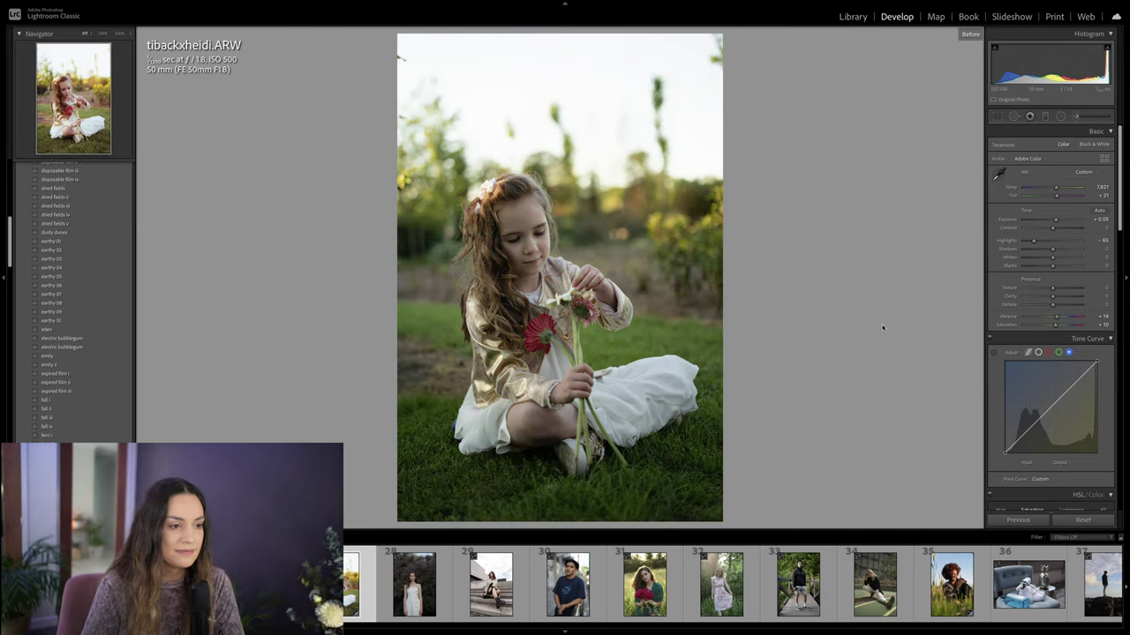
pyautogui.press('\\')
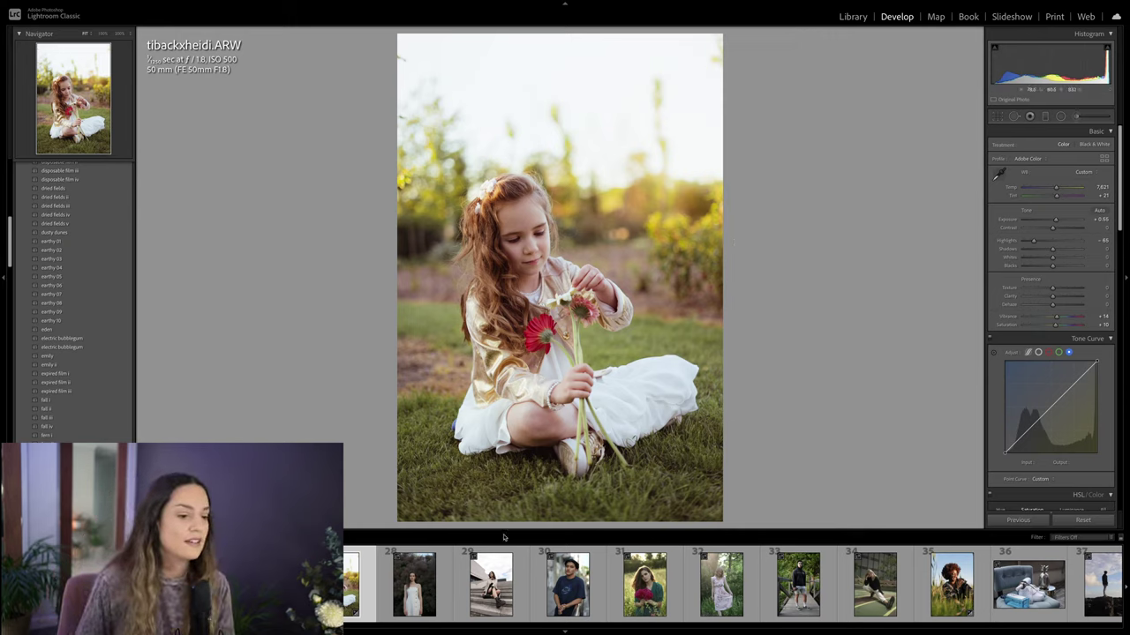
pyautogui.scroll(8, 732, 584)
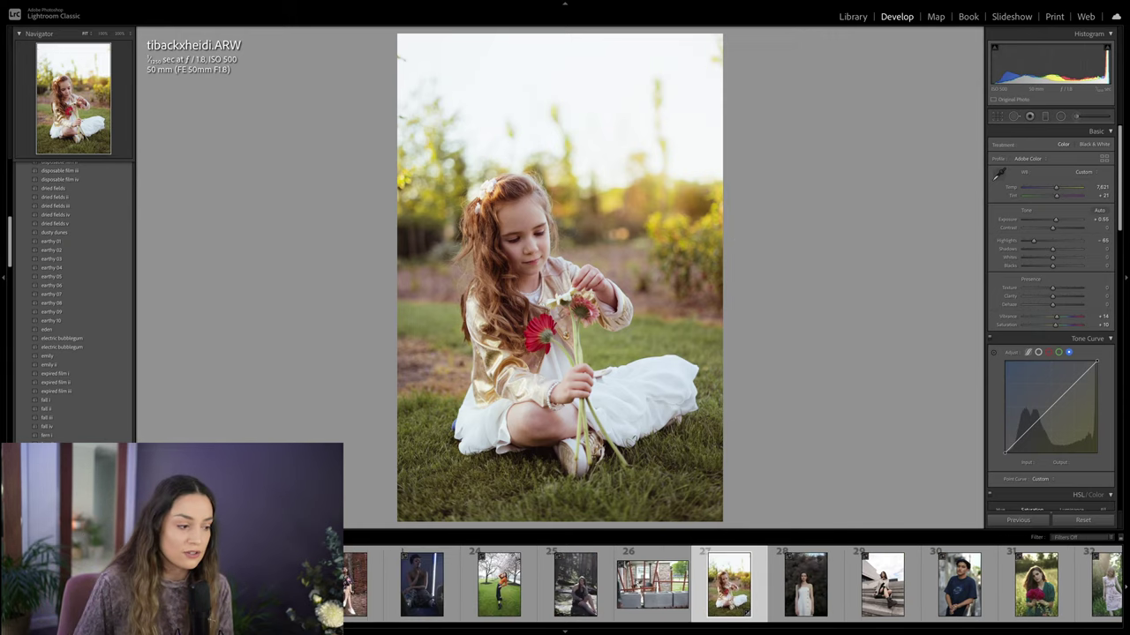
pyautogui.scroll(4, 733, 584)
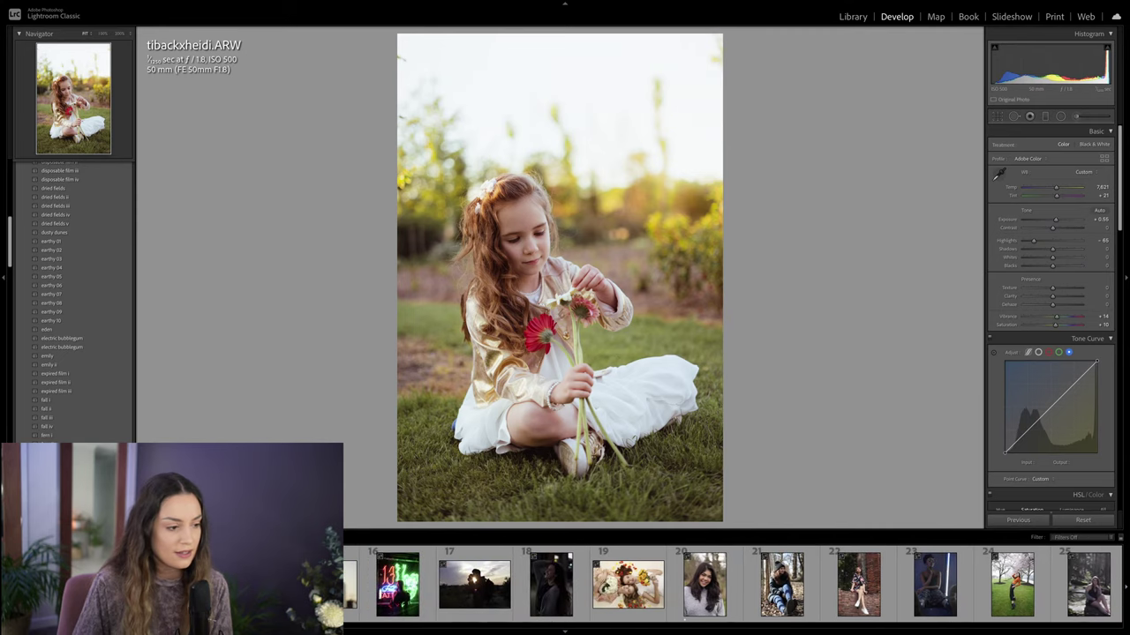
# Step: Load thumbnail 15, the man in the pink hoodie, and set the tone curve to RGB
pyautogui.click(382, 584)
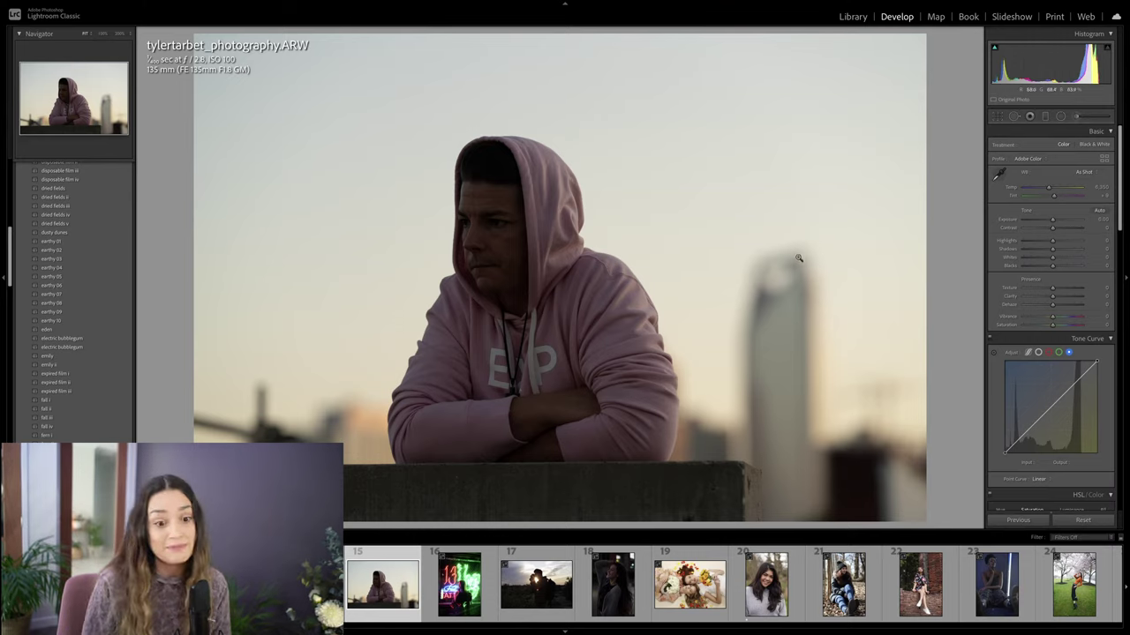
pyautogui.click(1038, 353)
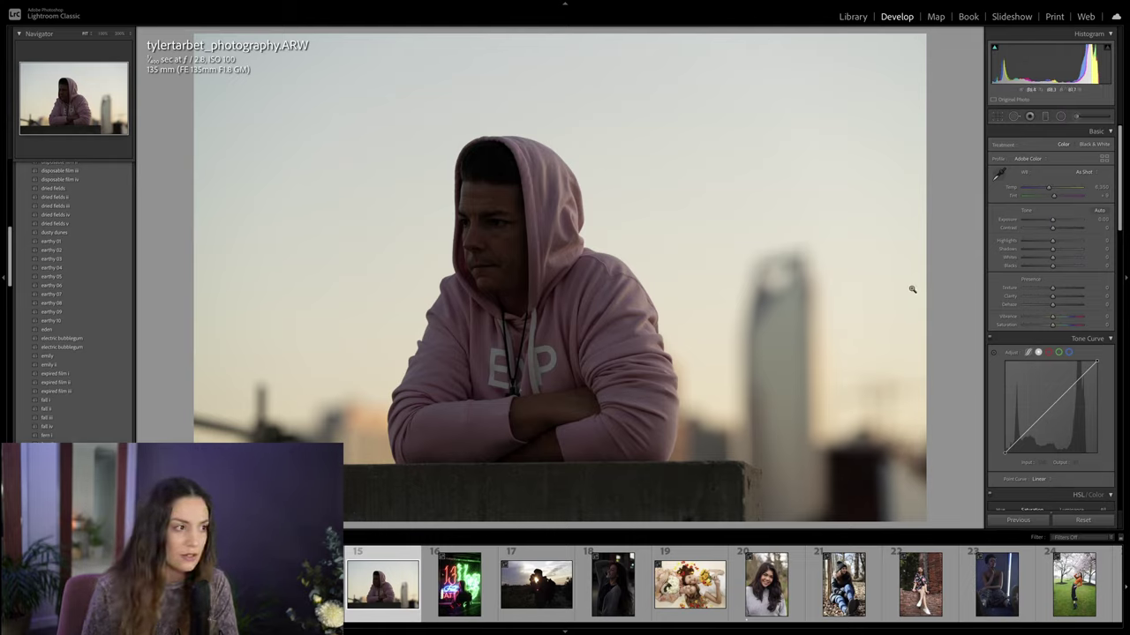
# Step: Give tylertarbet_photography.ARW Exposure +0.10, Contrast +23, Highlights −85, Shadows +48 and Blacks +21
pyautogui.moveTo(1051, 220); pyautogui.dragTo(1062, 252)
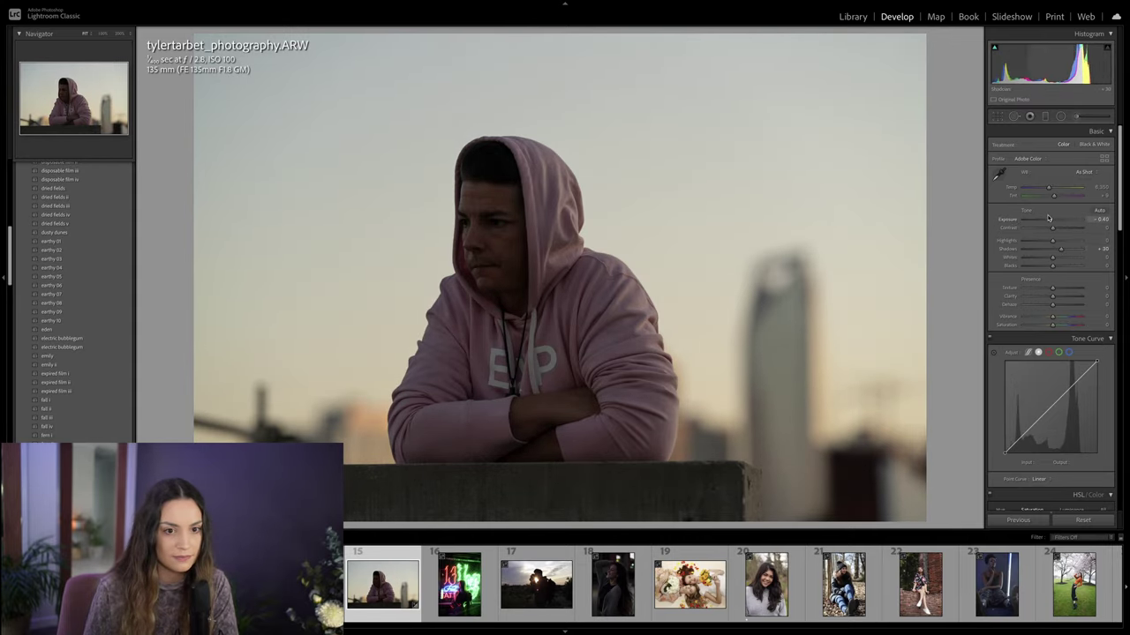
pyautogui.doubleClick(1050, 220)
pyautogui.click(1037, 240)
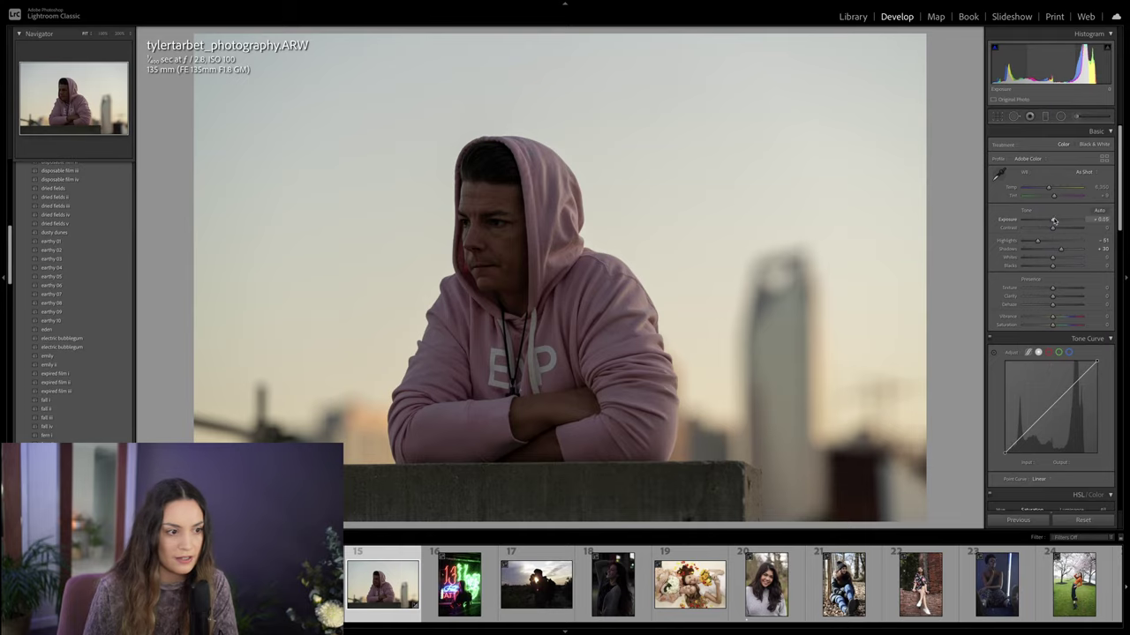
pyautogui.moveTo(1053, 221); pyautogui.dragTo(1054, 220)
pyautogui.moveTo(1052, 228); pyautogui.dragTo(1055, 228)
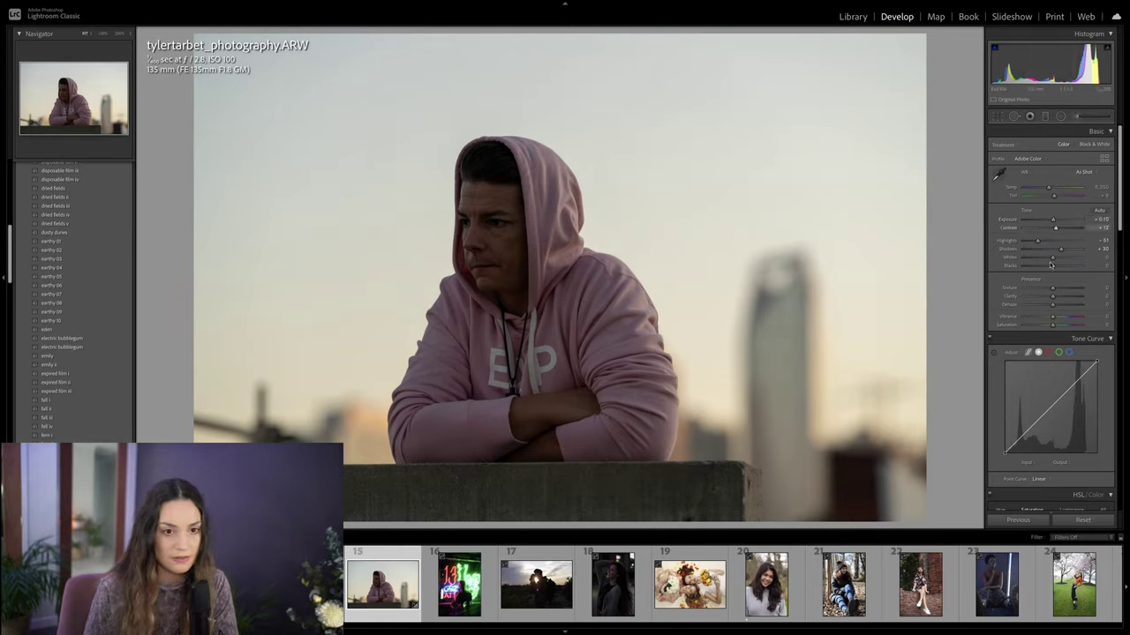
pyautogui.moveTo(1054, 267)
pyautogui.mouseDown()
pyautogui.moveTo(1048, 257)
pyautogui.moveTo(1063, 249)
pyautogui.mouseUp()
pyautogui.click(1027, 242)
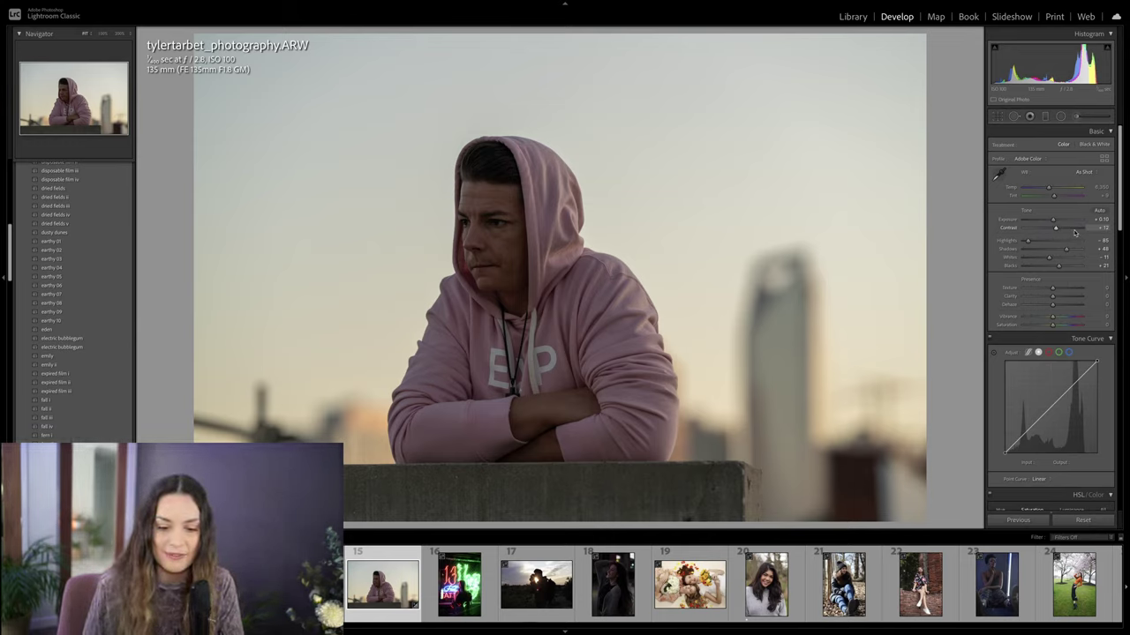
pyautogui.moveTo(1055, 227); pyautogui.dragTo(1059, 231)
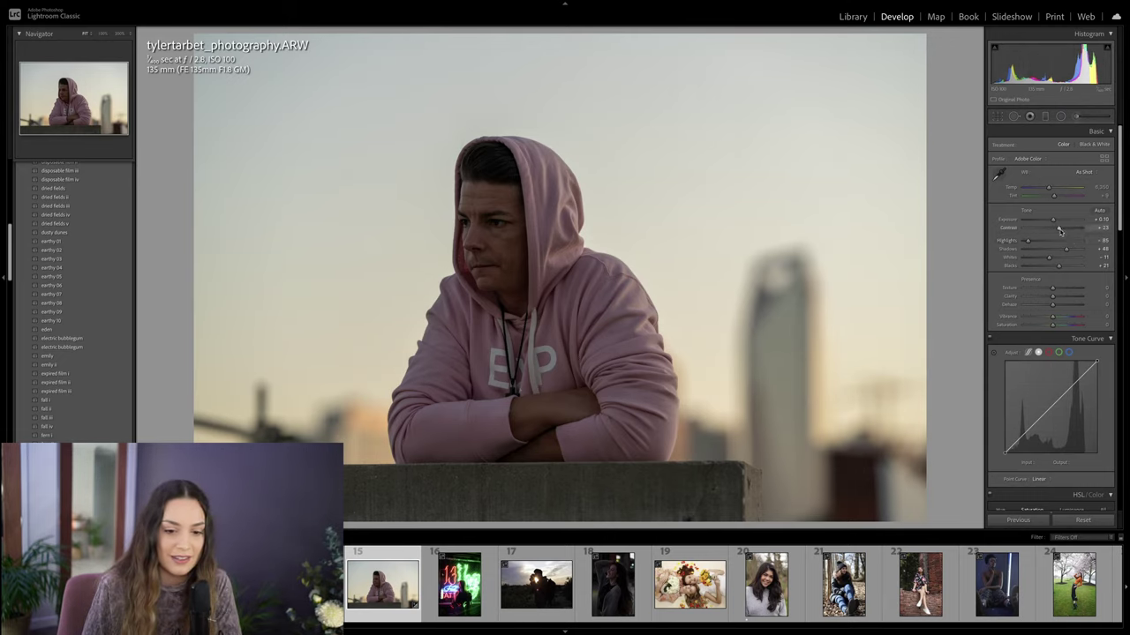
pyautogui.scroll(-3, 1060, 230)
pyautogui.scroll(-1, 1060, 230)
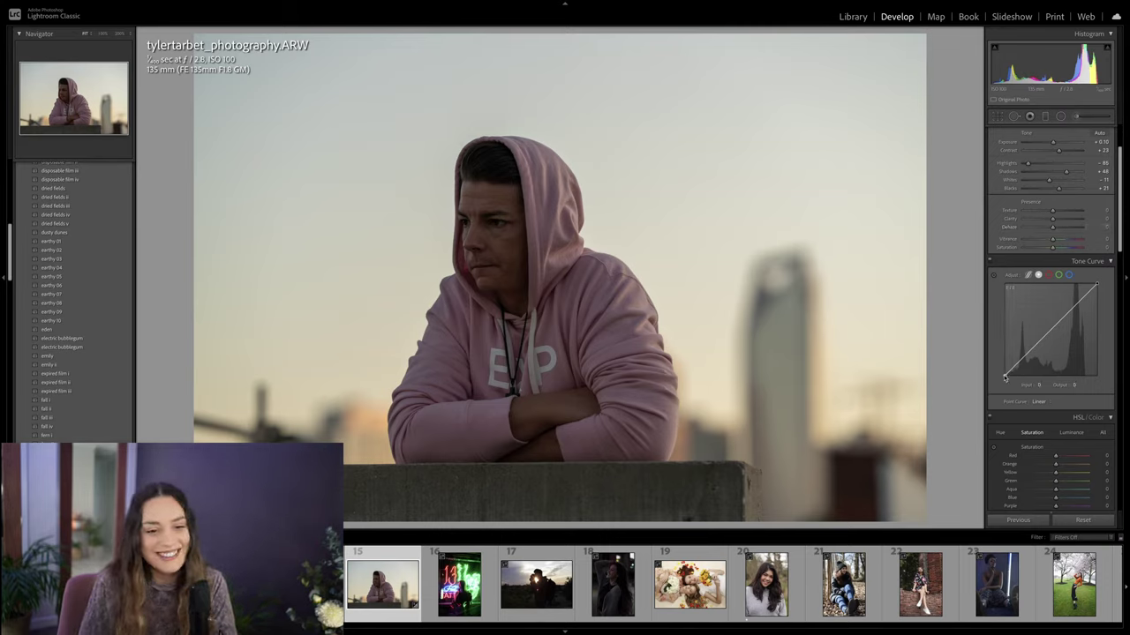
# Step: Shape a custom RGB tone curve that fades the black point, adjusts the shadows and softens the white point
pyautogui.moveTo(1003, 376); pyautogui.dragTo(1001, 370)
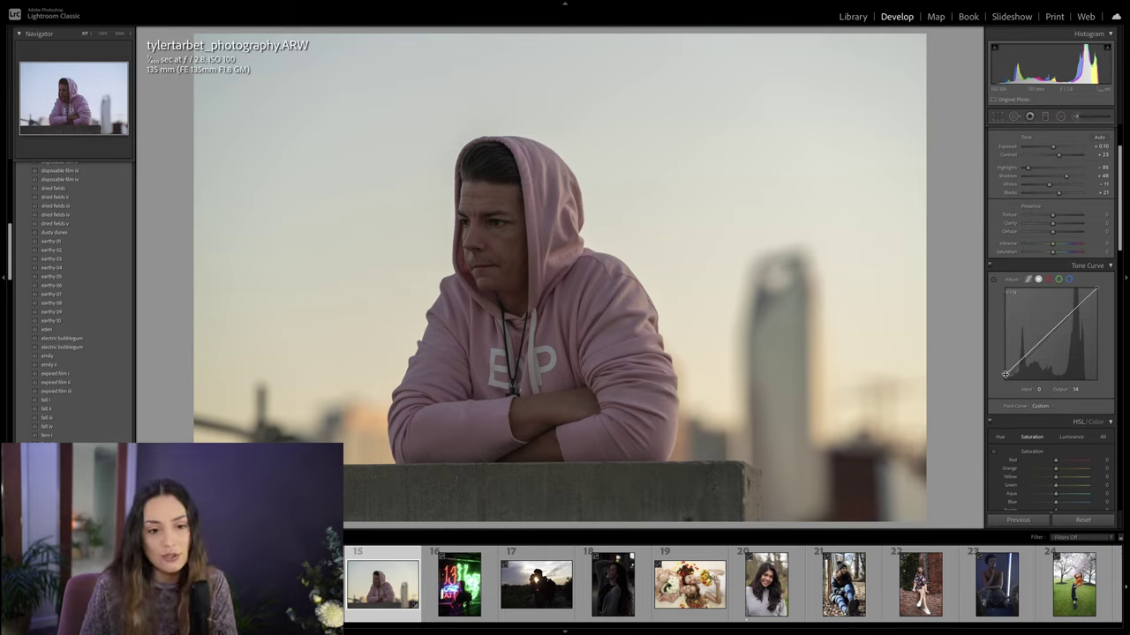
pyautogui.moveTo(1005, 374); pyautogui.dragTo(1004, 372)
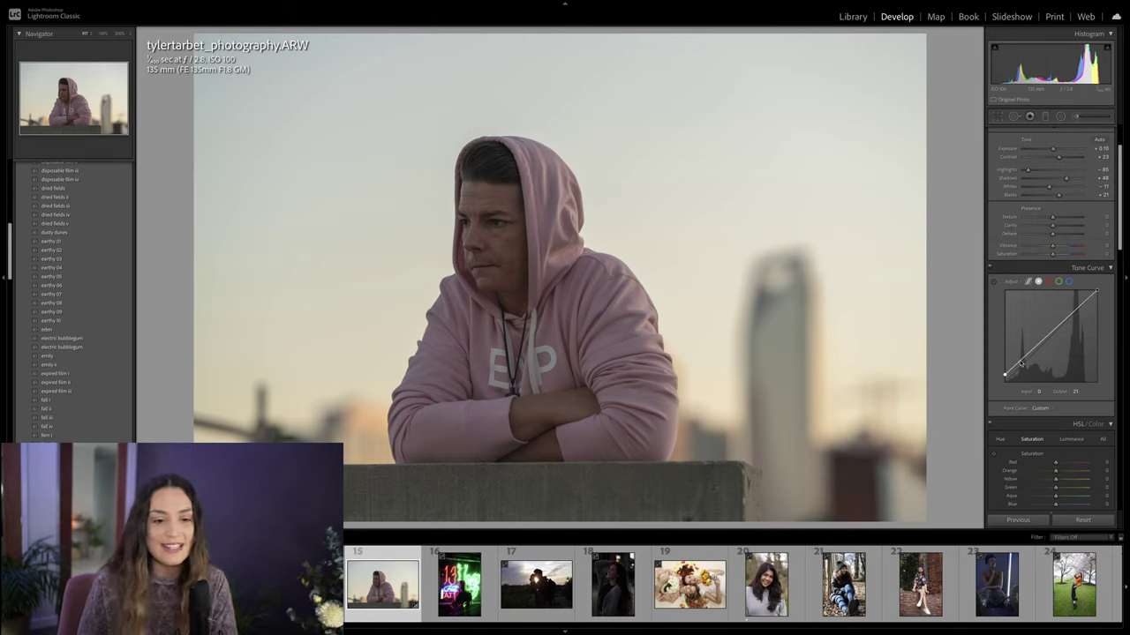
pyautogui.moveTo(1021, 362)
pyautogui.mouseDown()
pyautogui.moveTo(1047, 343)
pyautogui.moveTo(1020, 367)
pyautogui.mouseUp()
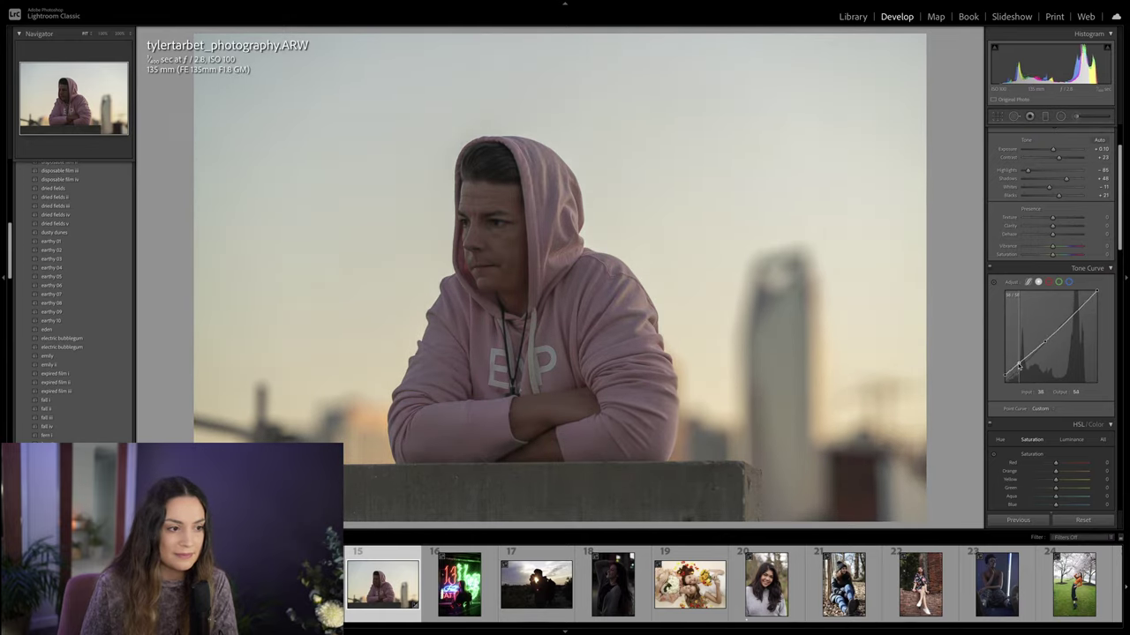
pyautogui.moveTo(1019, 367); pyautogui.dragTo(1017, 367)
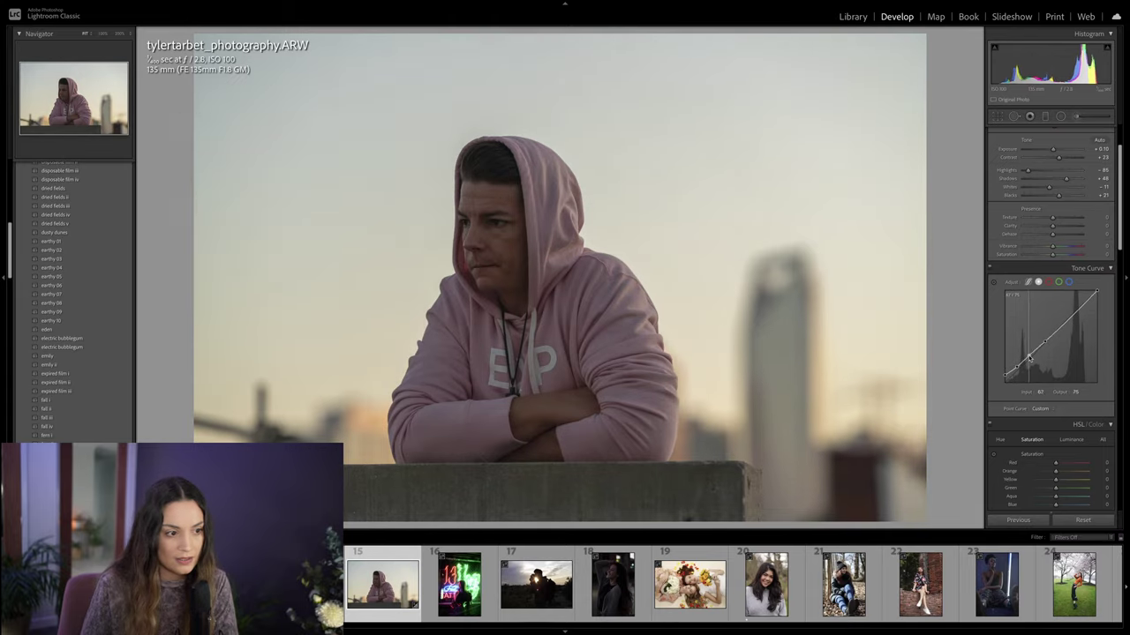
pyautogui.moveTo(1028, 356); pyautogui.dragTo(1048, 340)
pyautogui.moveTo(1099, 293); pyautogui.dragTo(1111, 297)
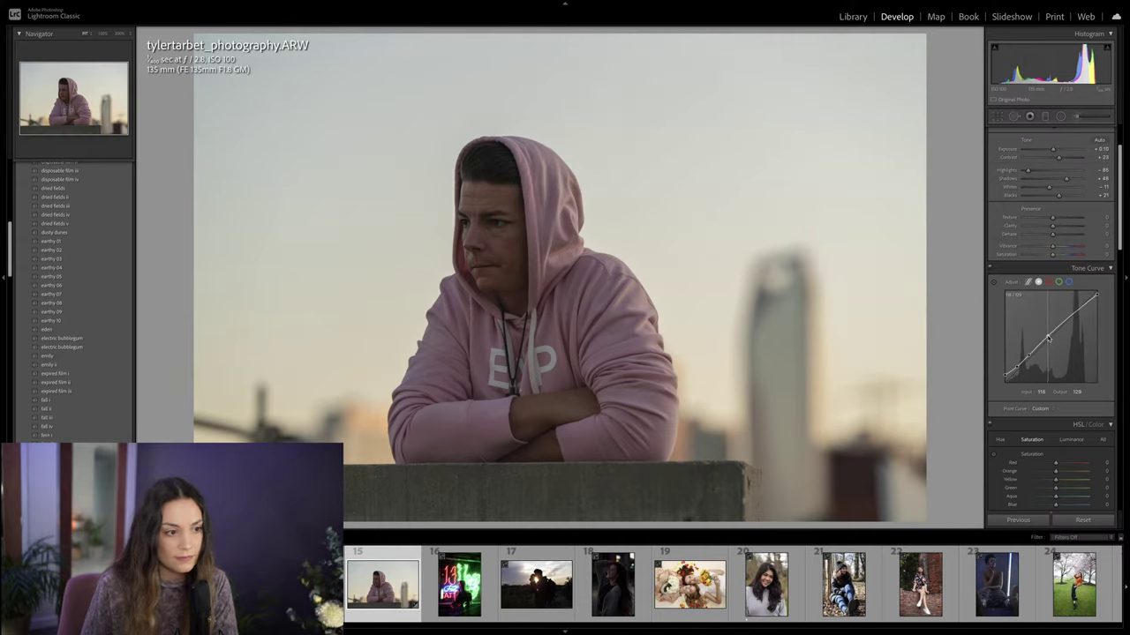
# Step: Compare with the original, then deepen Blacks slightly and raise Exposure to about +0.20
pyautogui.press('\\')
pyautogui.press('\\')
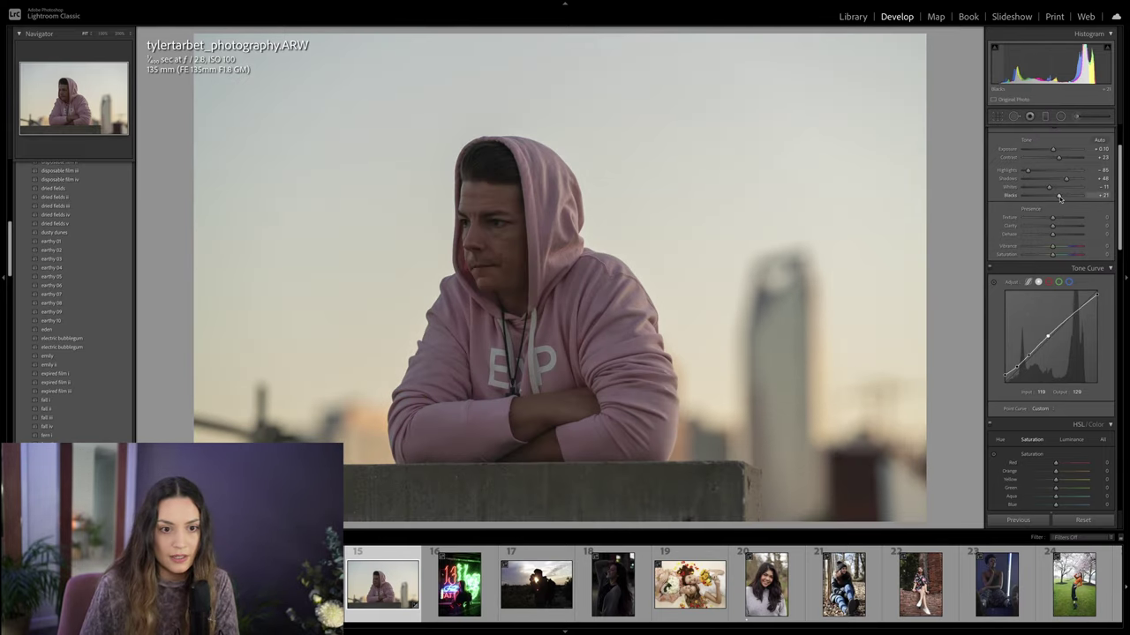
pyautogui.moveTo(1050, 197); pyautogui.dragTo(1045, 198)
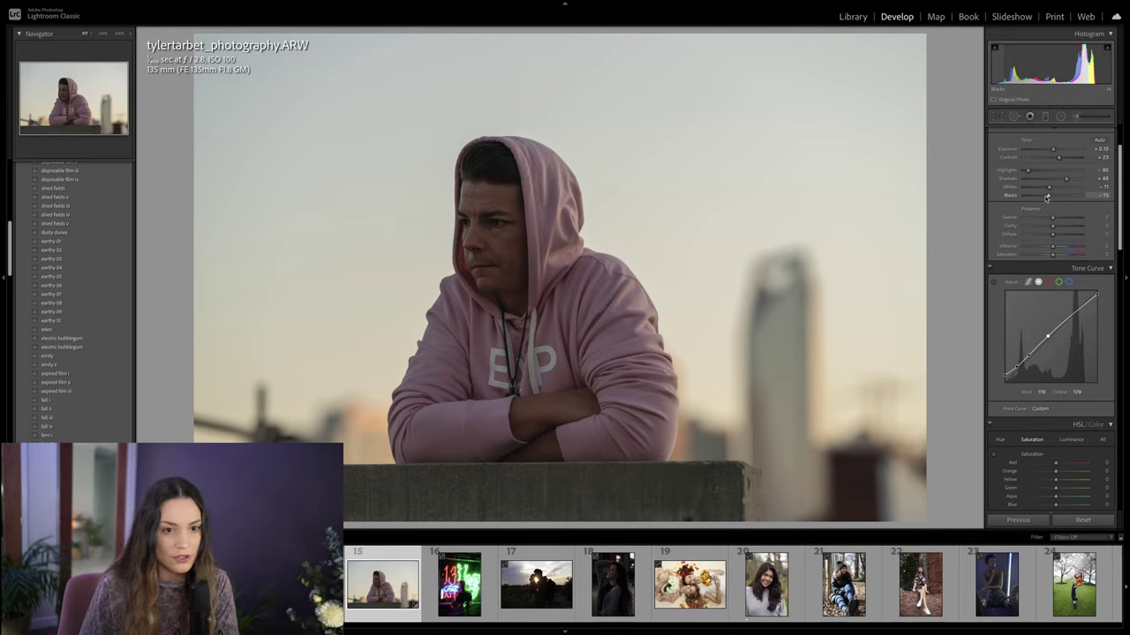
pyautogui.moveTo(1052, 152); pyautogui.dragTo(1068, 179)
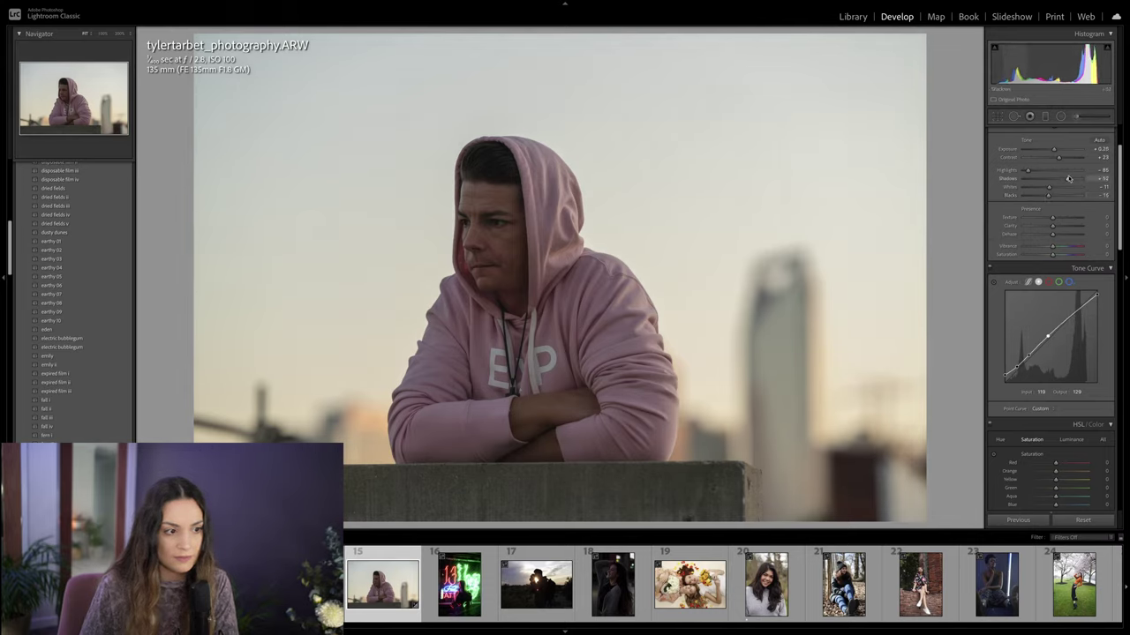
# Step: Add a top-down linear gradient mask at Exposure −0.47, limited by a Luminance range mask with its overlay shown
pyautogui.click(1045, 116)
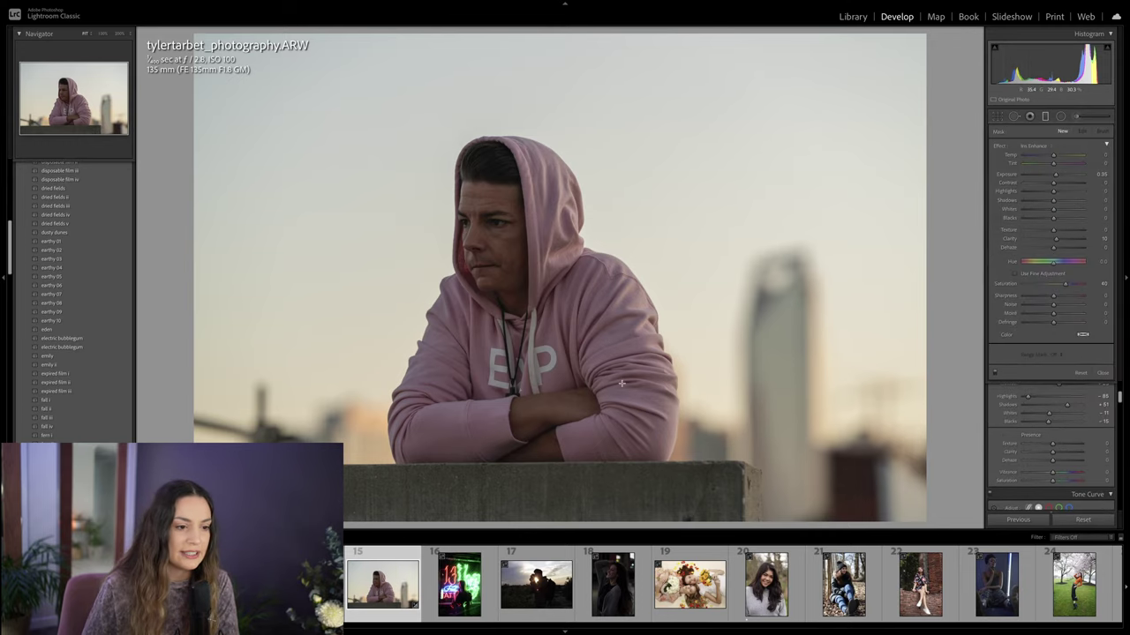
pyautogui.moveTo(621, 383); pyautogui.dragTo(621, 507)
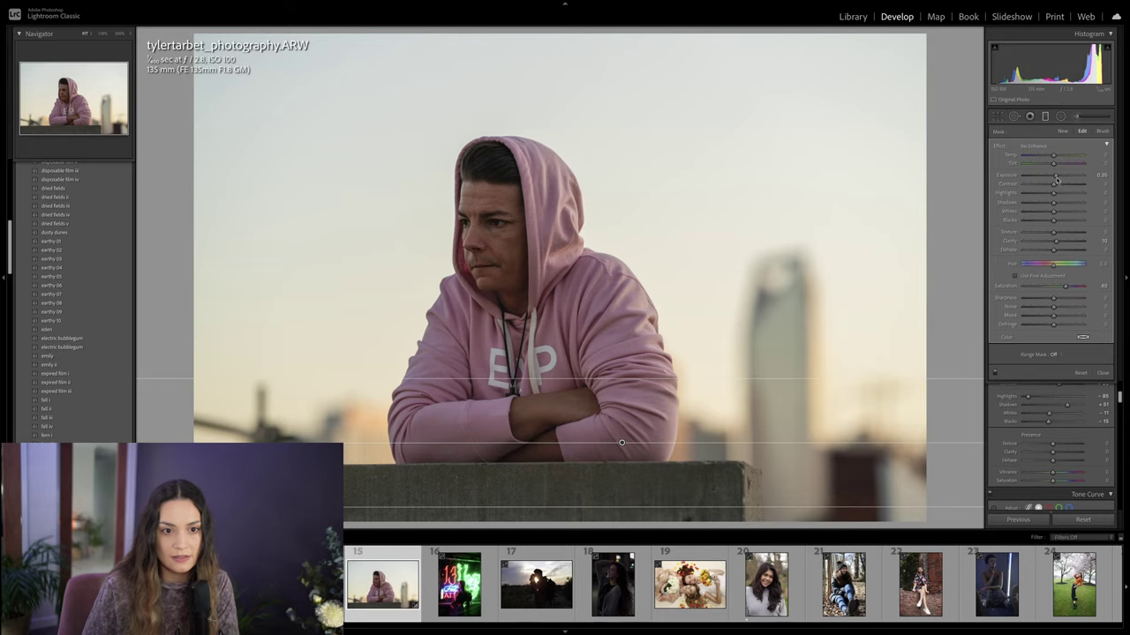
pyautogui.moveTo(1056, 179); pyautogui.dragTo(1050, 179)
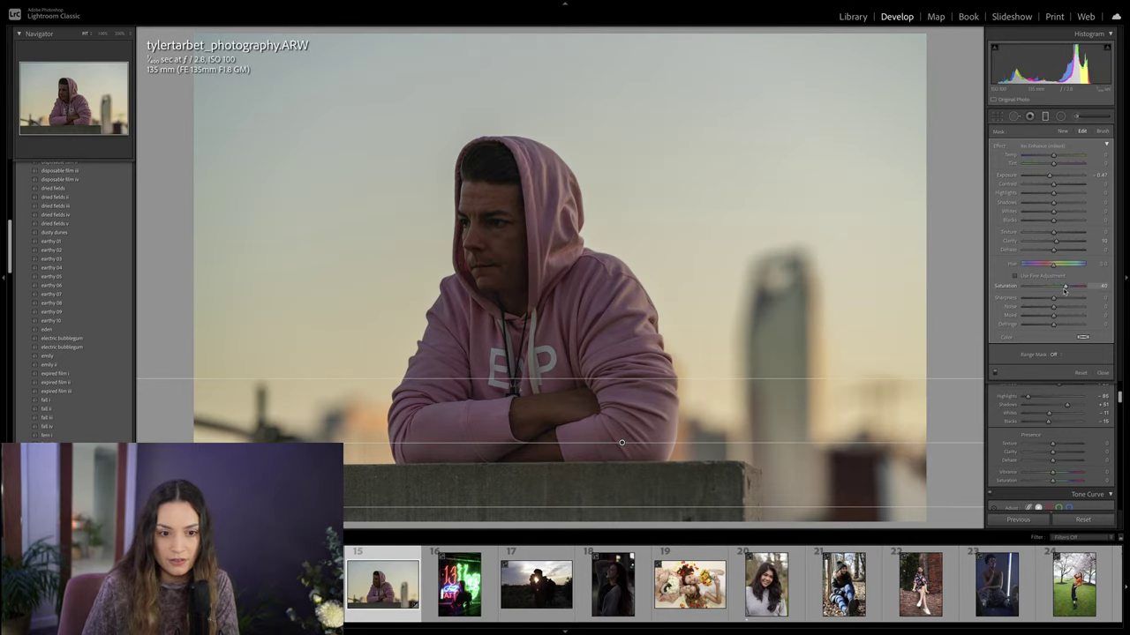
pyautogui.click(1055, 354)
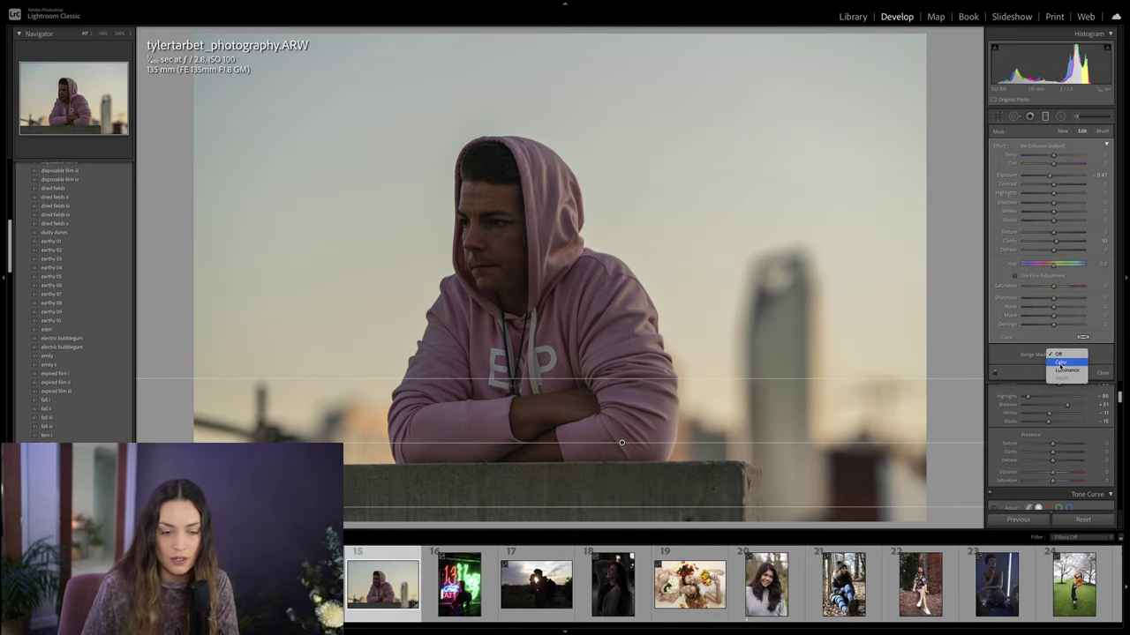
pyautogui.click(1060, 370)
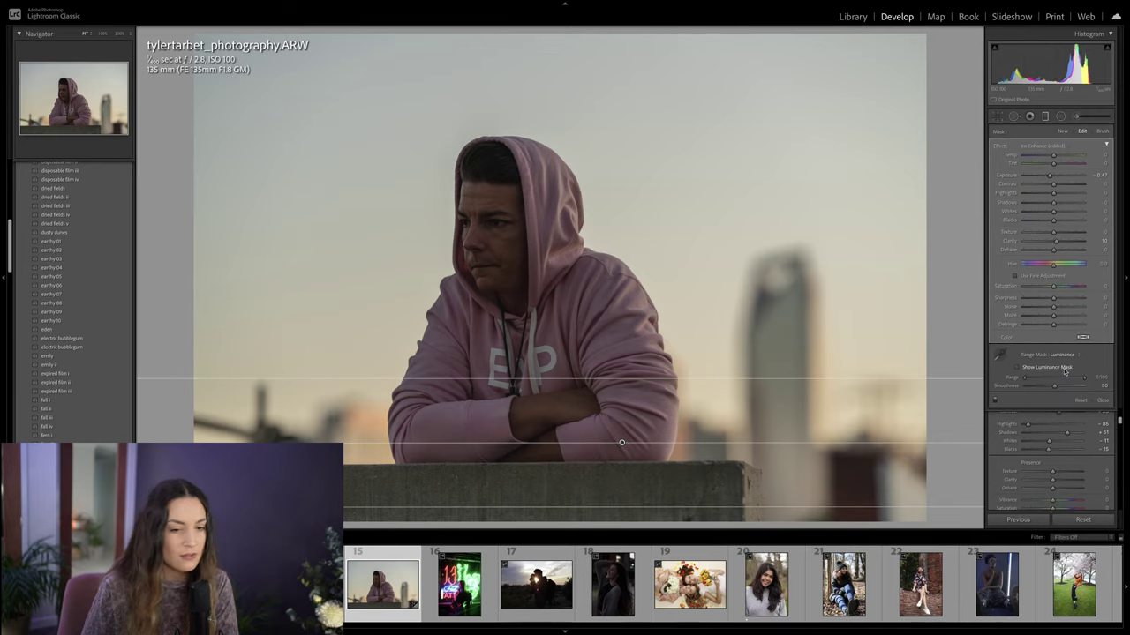
pyautogui.click(1026, 368)
# Step: Move the luminance range to exclude the man, then darken the masked sky to −0.82 exposure and boost saturation
pyautogui.moveTo(1030, 379); pyautogui.dragTo(1052, 381)
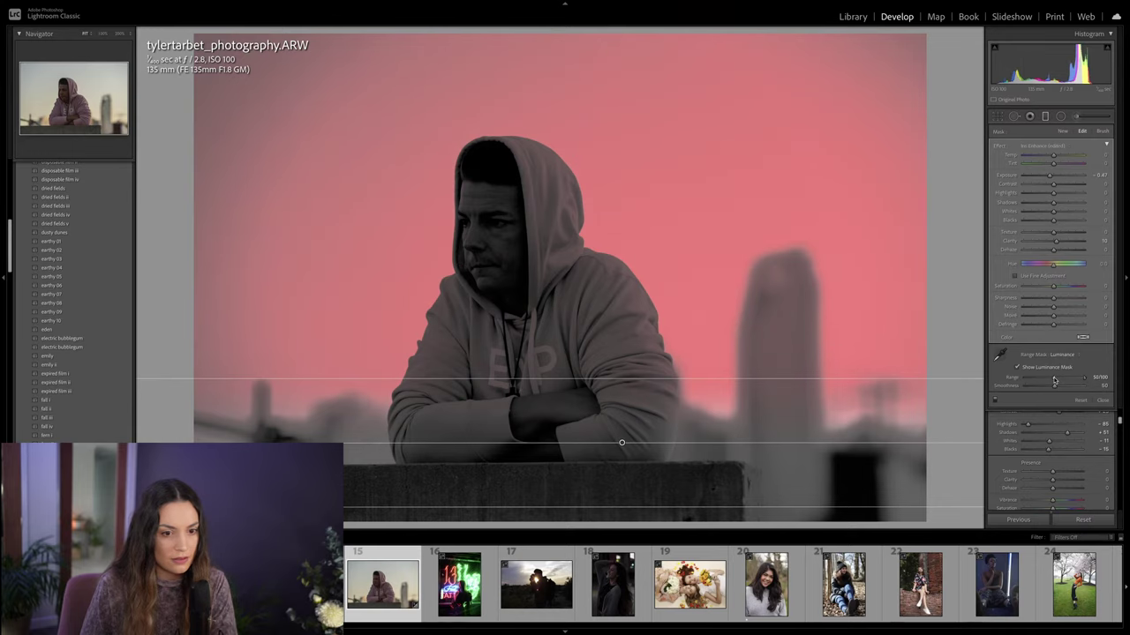
pyautogui.click(1020, 367)
pyautogui.moveTo(1052, 181); pyautogui.dragTo(1047, 155)
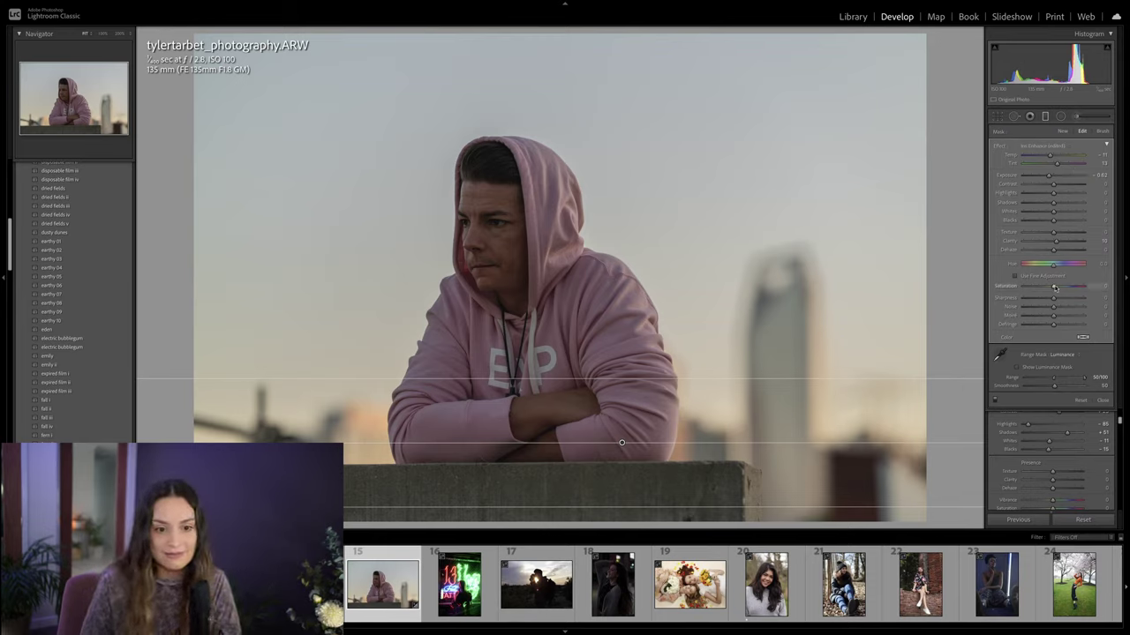
pyautogui.moveTo(1058, 288); pyautogui.dragTo(1060, 289)
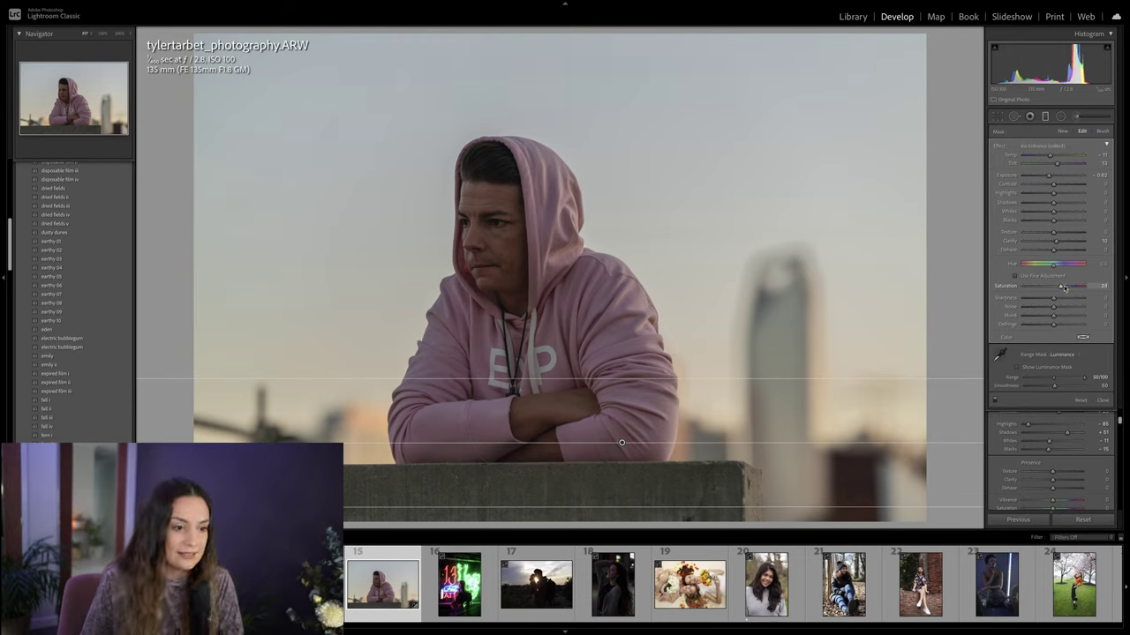
# Step: Try blue, yellow and peach preset tints on the gradient mask, and nudge its highlights slightly
pyautogui.click(1083, 337)
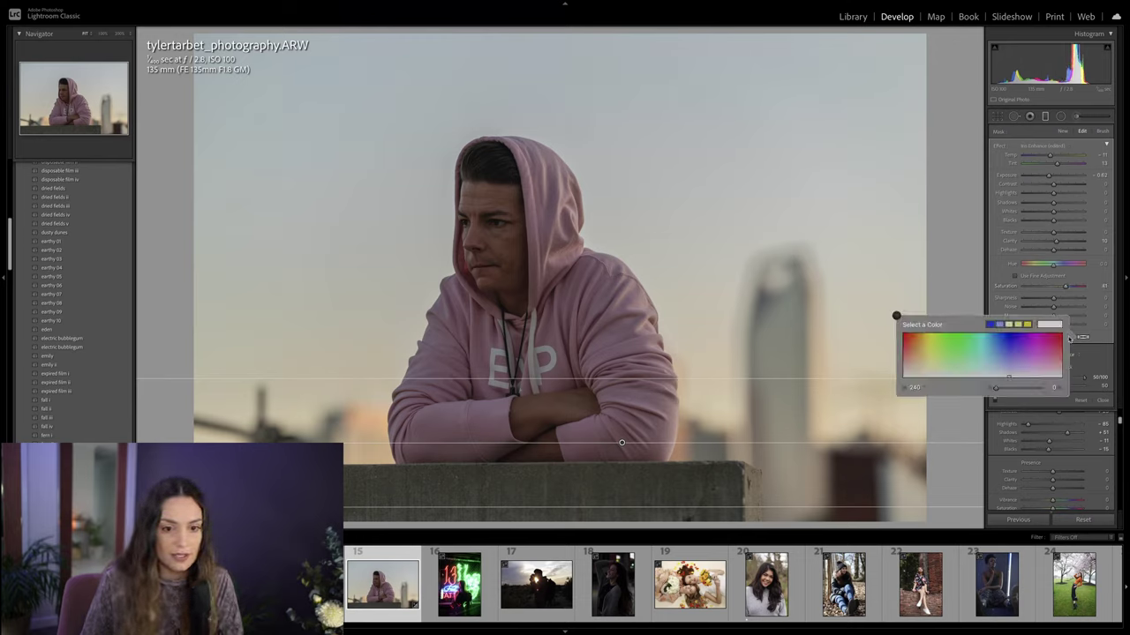
pyautogui.click(999, 324)
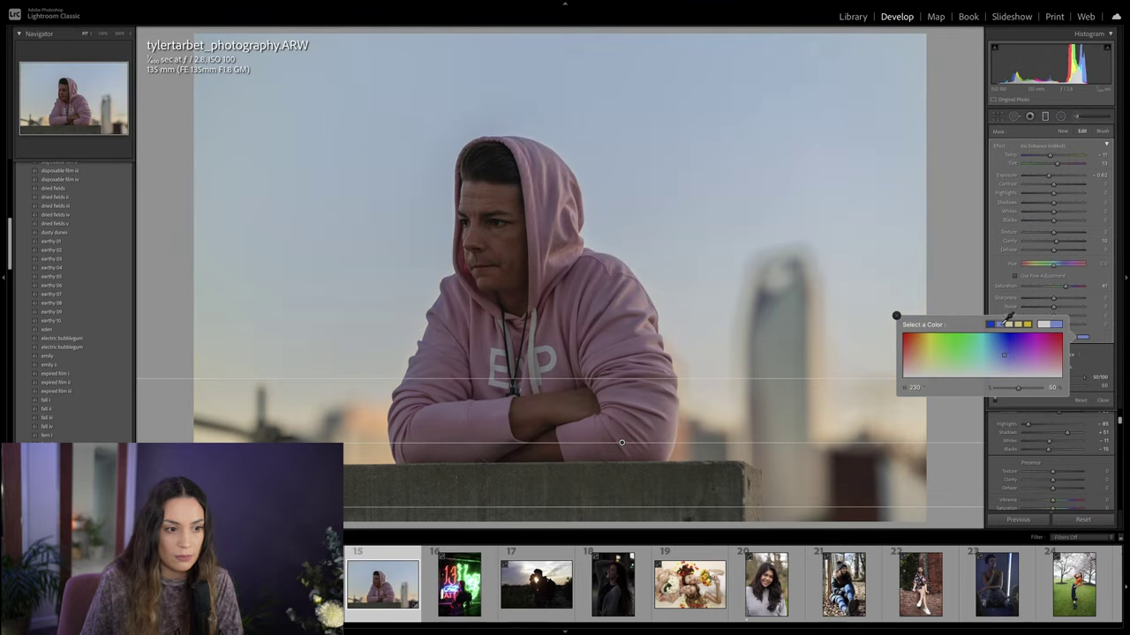
pyautogui.click(1018, 324)
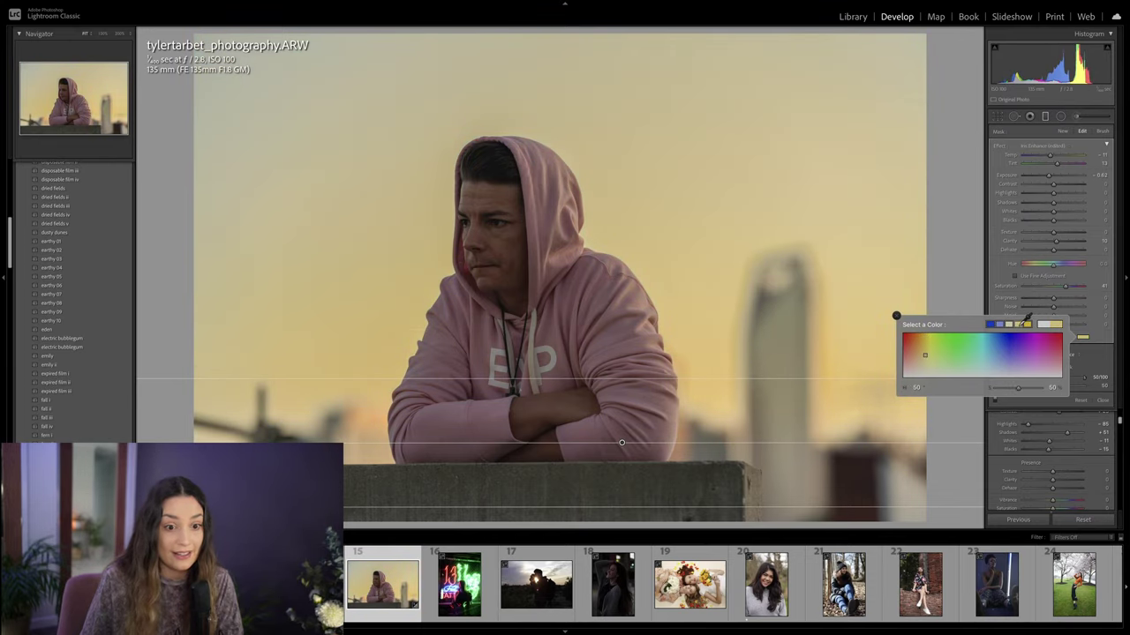
pyautogui.click(1023, 322)
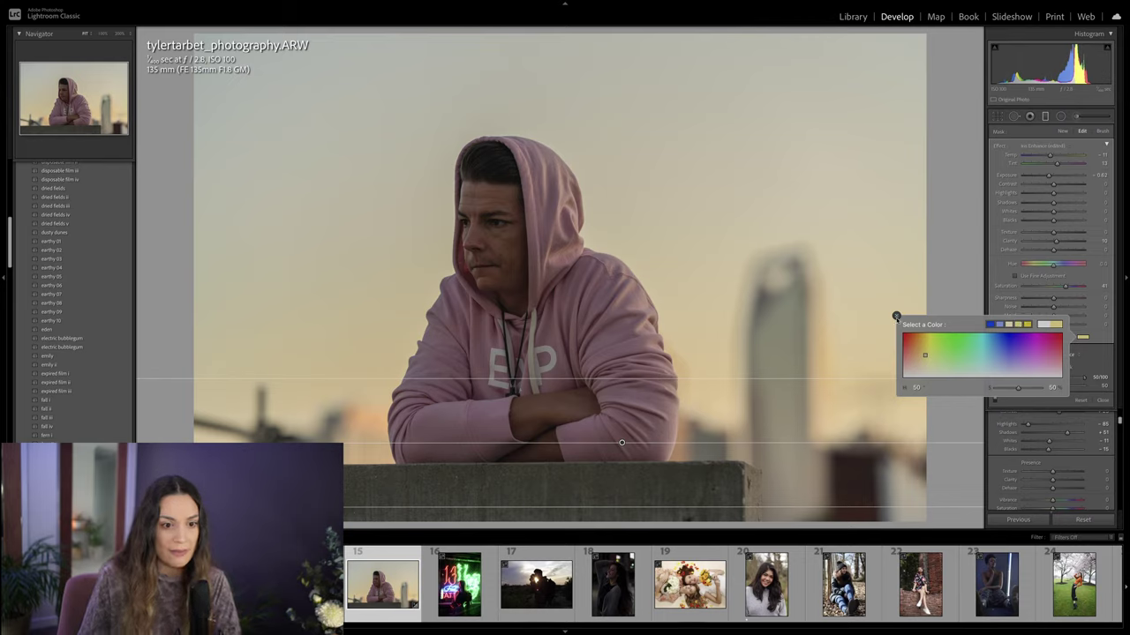
pyautogui.click(896, 315)
pyautogui.moveTo(1053, 193)
pyautogui.mouseDown()
pyautogui.moveTo(1035, 193)
pyautogui.moveTo(1055, 196)
pyautogui.mouseUp()
# Step: Pick a custom soft peach tint for the sky in the mask's colour picker
pyautogui.click(1082, 337)
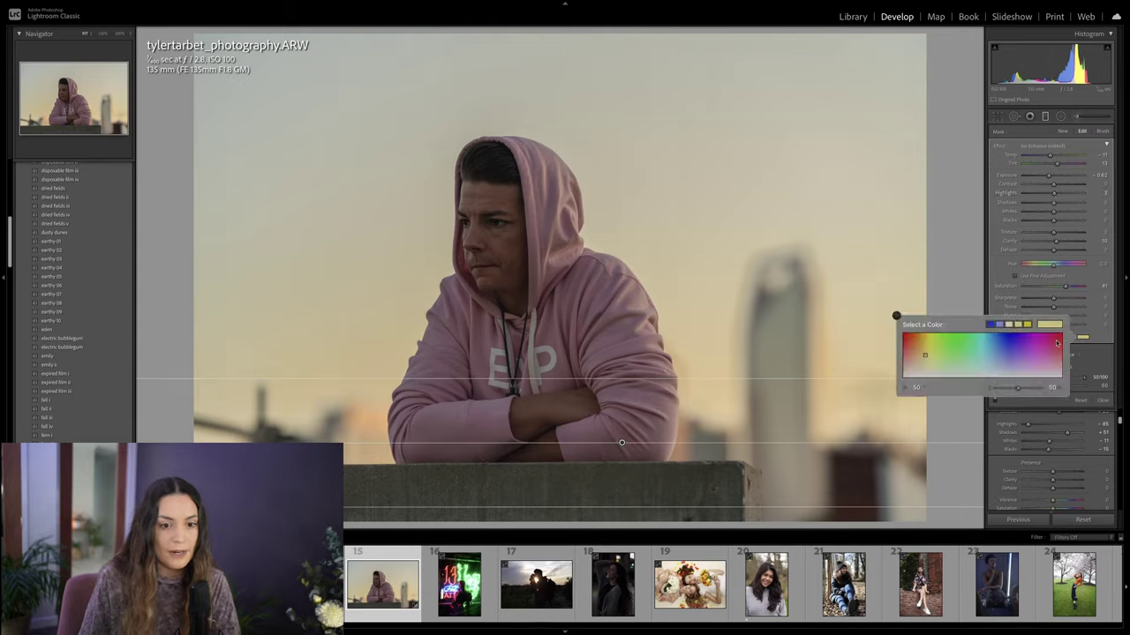
pyautogui.click(931, 357)
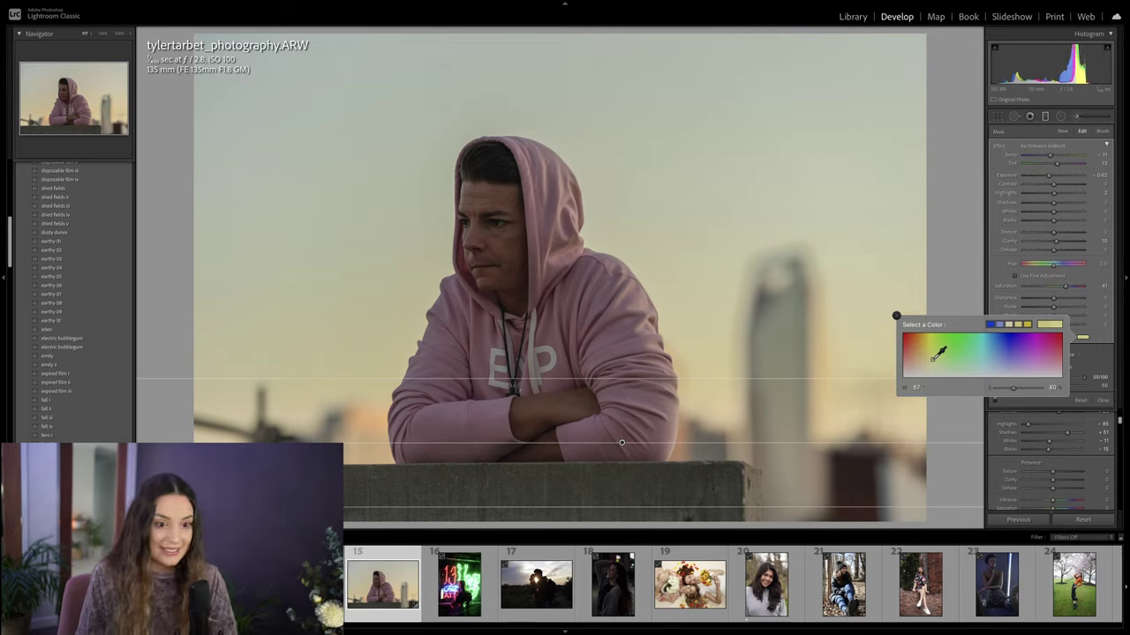
pyautogui.moveTo(934, 357); pyautogui.dragTo(911, 397)
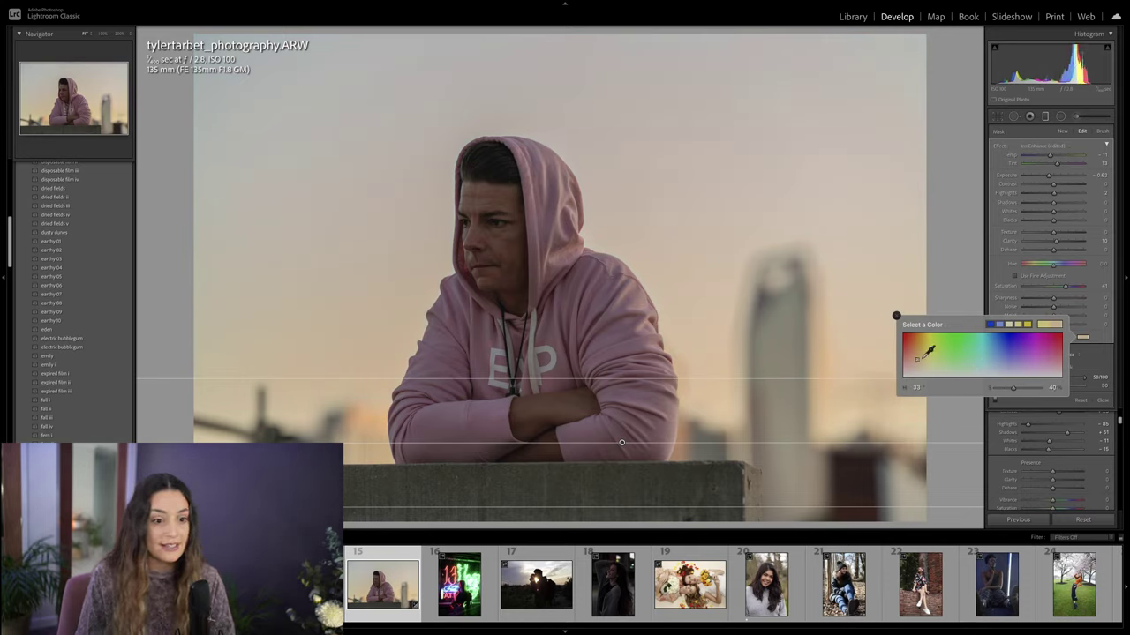
pyautogui.click(897, 316)
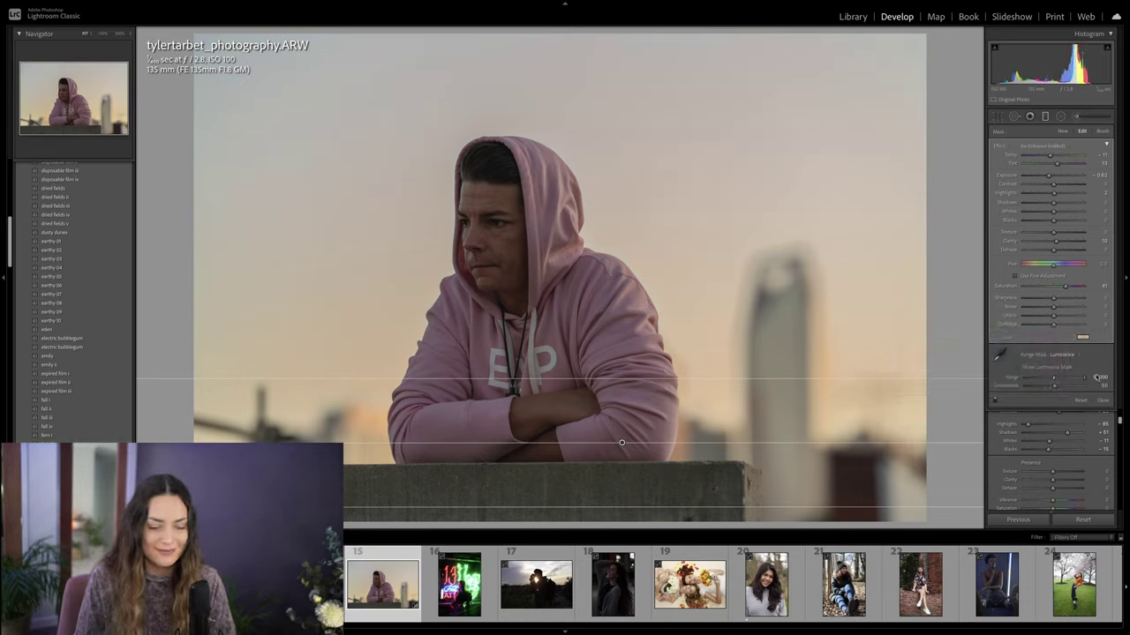
# Step: Close the gradient mask and compare the edited portrait with the original
pyautogui.press('m')
pyautogui.press('\\')
pyautogui.press('\\')
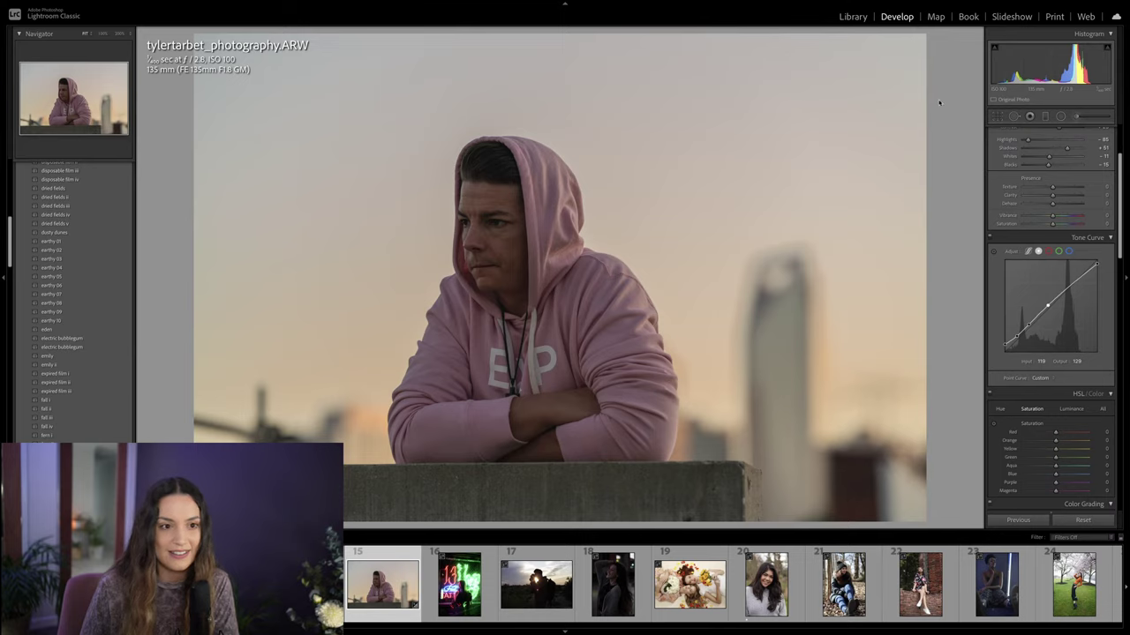
# Step: In HSL Luminance, brighten the oranges and darken the magentas
pyautogui.scroll(-4, 1069, 271)
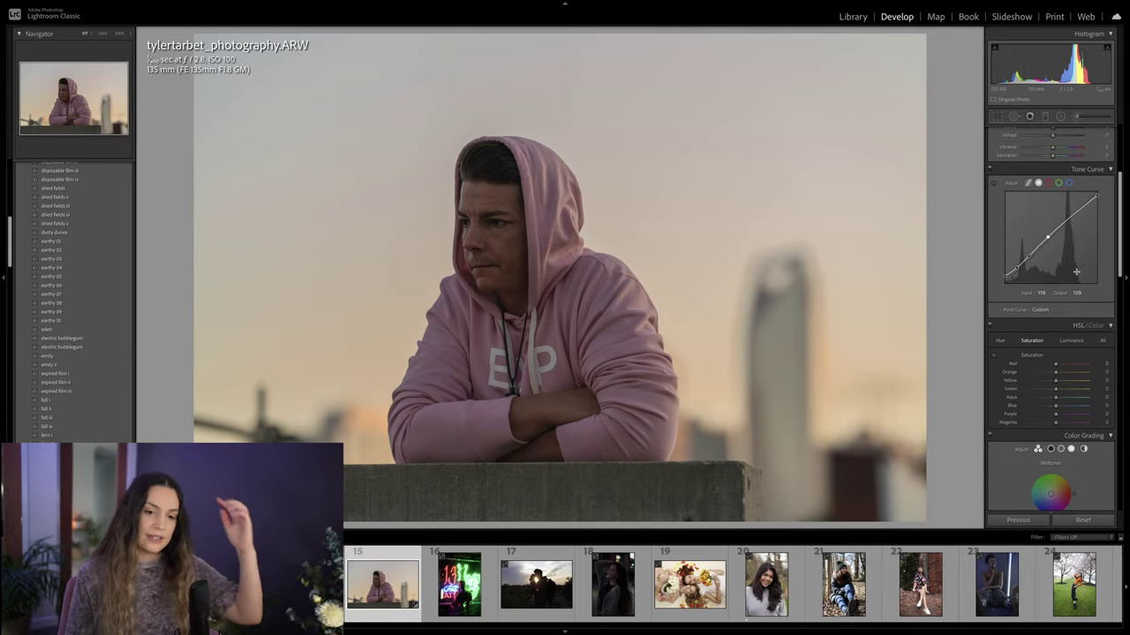
pyautogui.scroll(-1, 1072, 324)
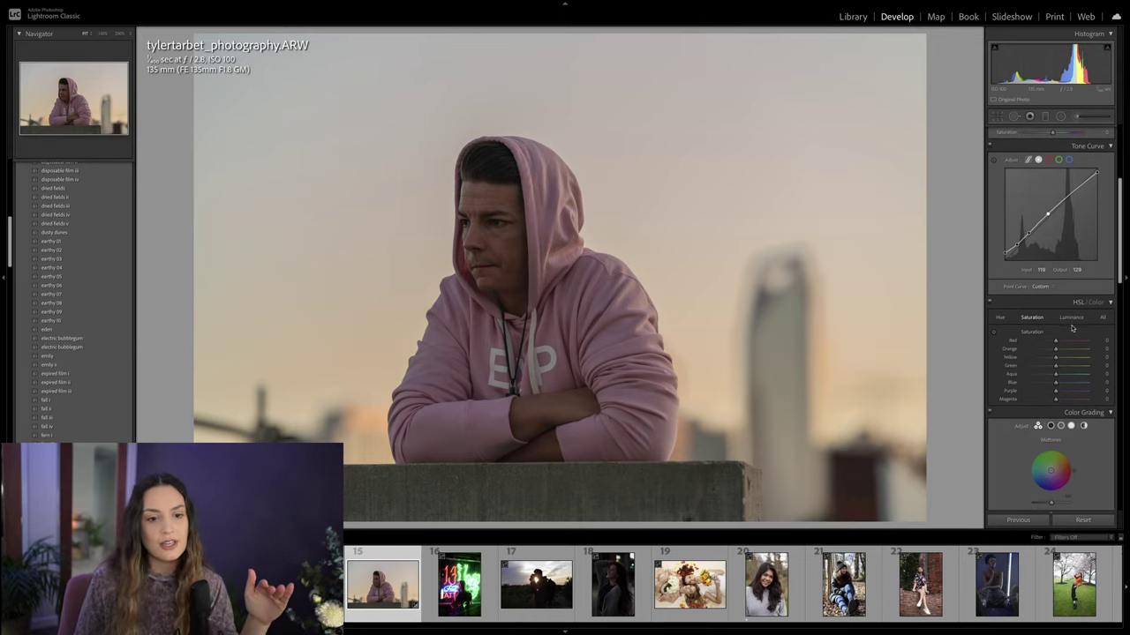
pyautogui.click(1071, 318)
pyautogui.moveTo(1056, 349); pyautogui.dragTo(1079, 350)
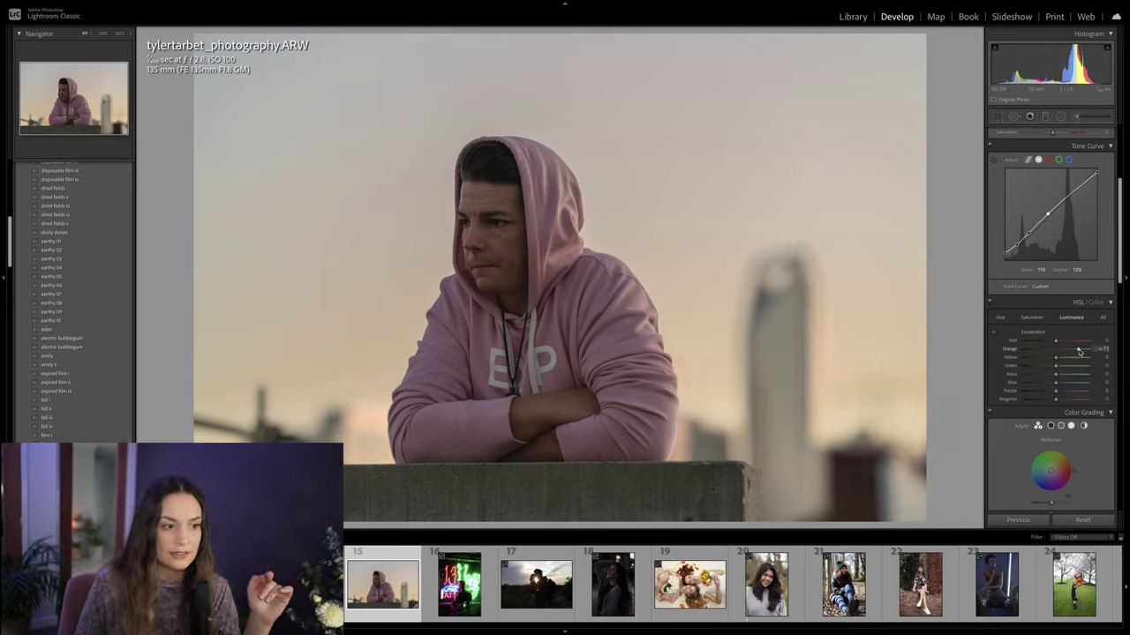
pyautogui.moveTo(1055, 399); pyautogui.dragTo(1060, 344)
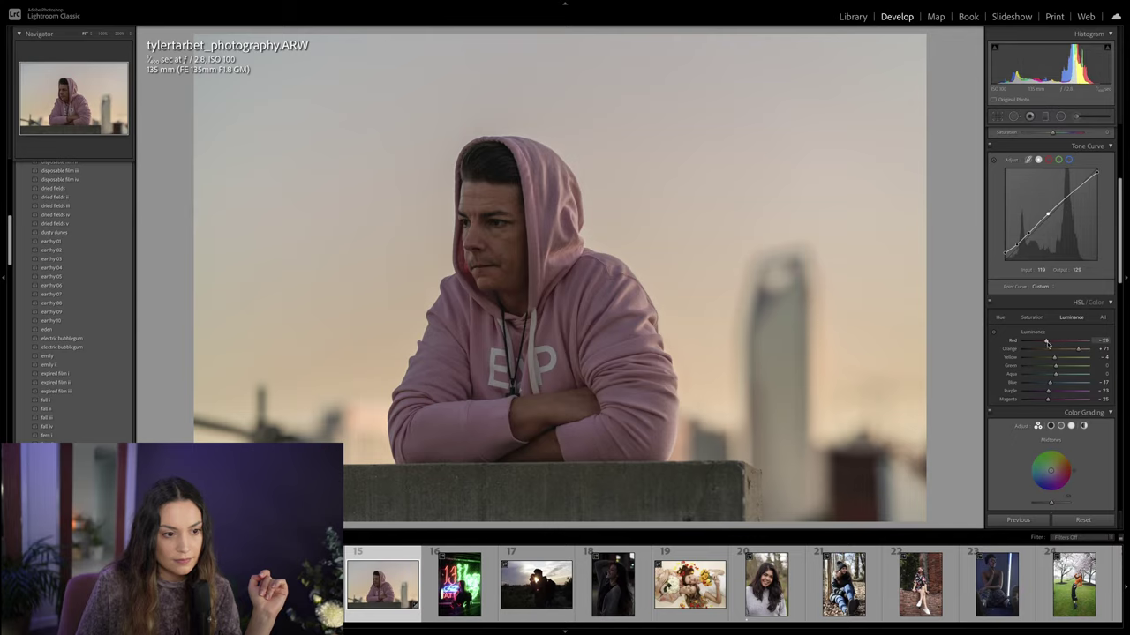
# Step: Boost yellow, orange, blue and aqua saturation, ease magenta, and shift the orange hue toward red
pyautogui.click(1031, 317)
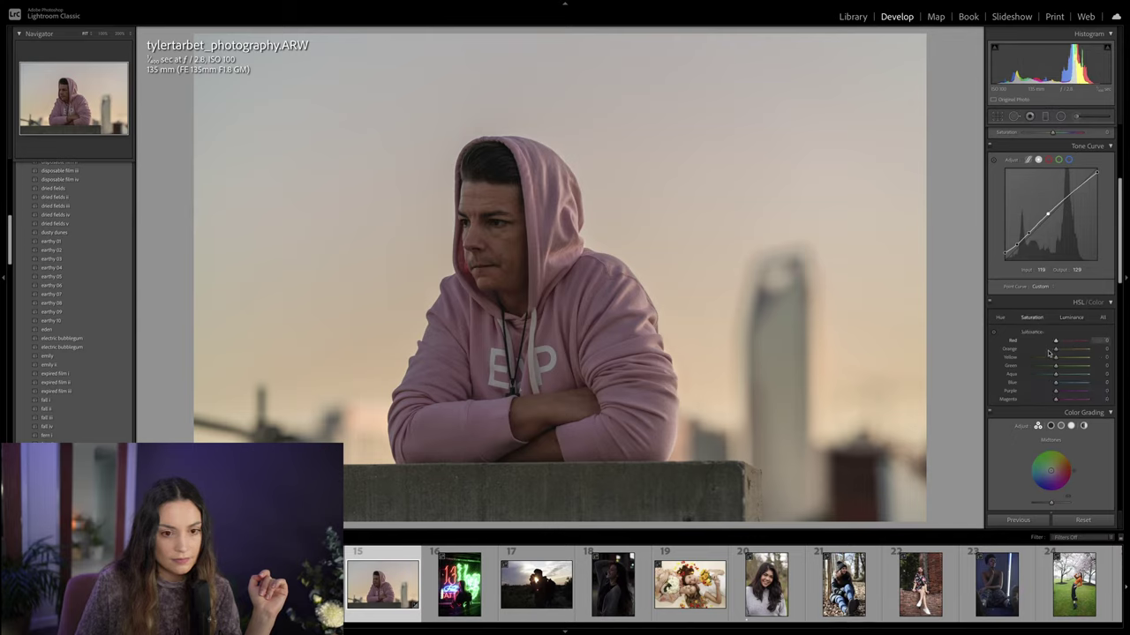
pyautogui.moveTo(1062, 402); pyautogui.dragTo(1059, 403)
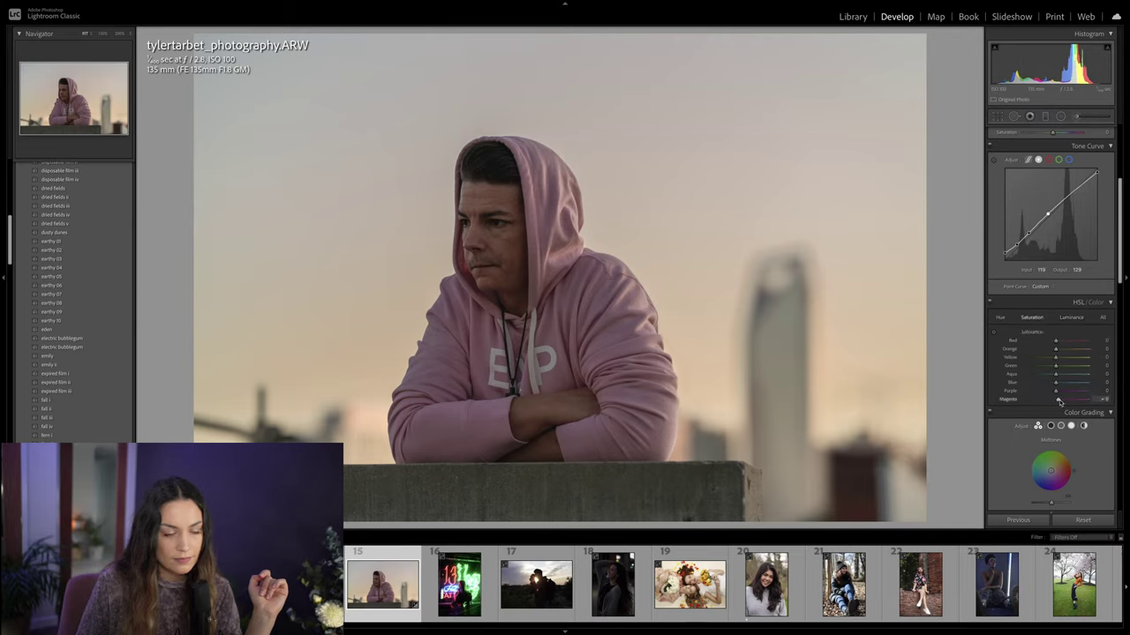
pyautogui.moveTo(1062, 359); pyautogui.dragTo(1063, 358)
pyautogui.click(1064, 351)
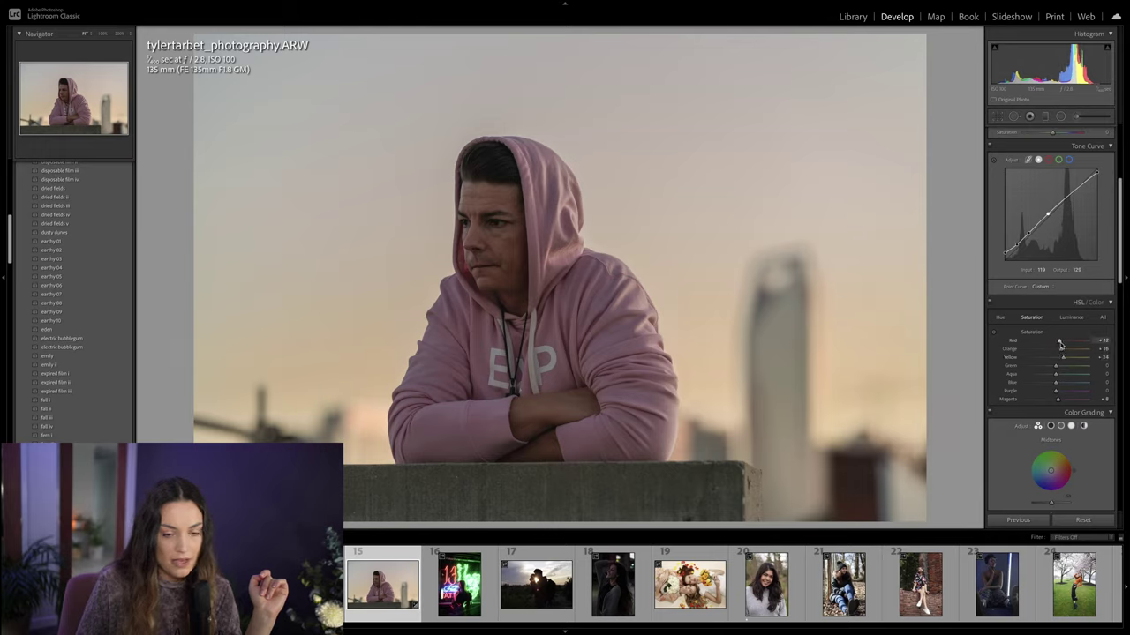
pyautogui.click(1061, 382)
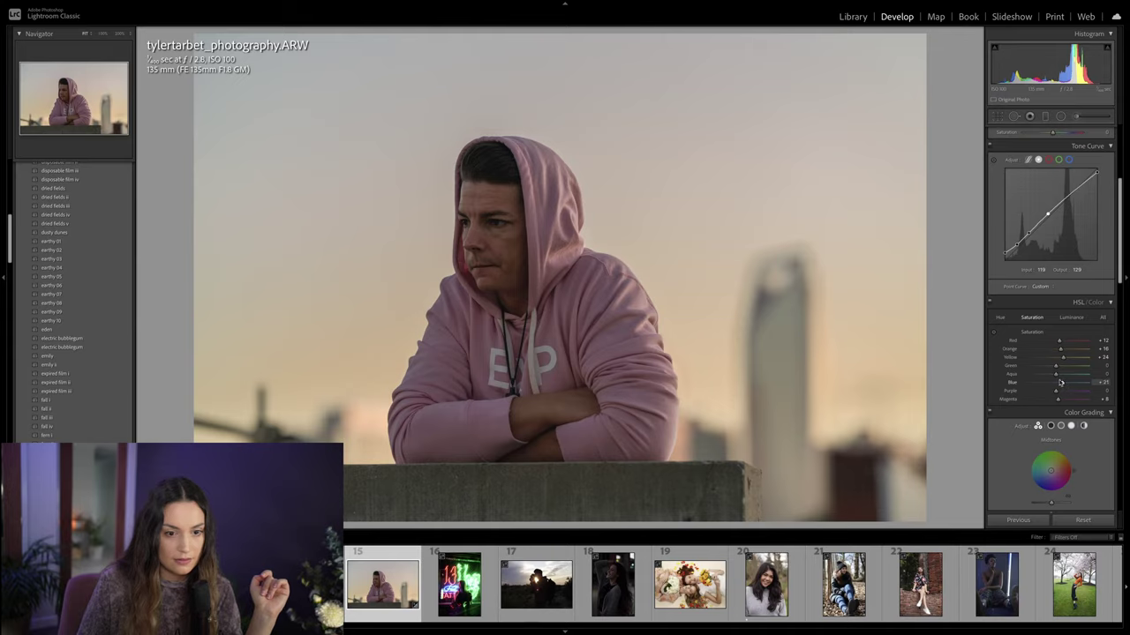
pyautogui.moveTo(1057, 374); pyautogui.dragTo(1061, 374)
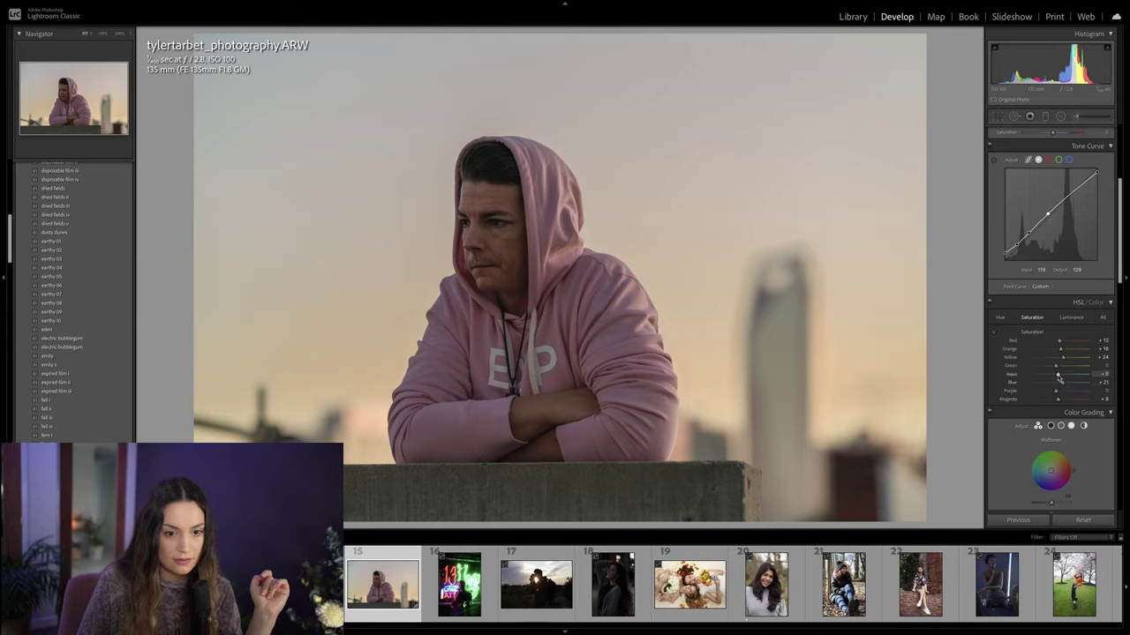
pyautogui.click(1001, 317)
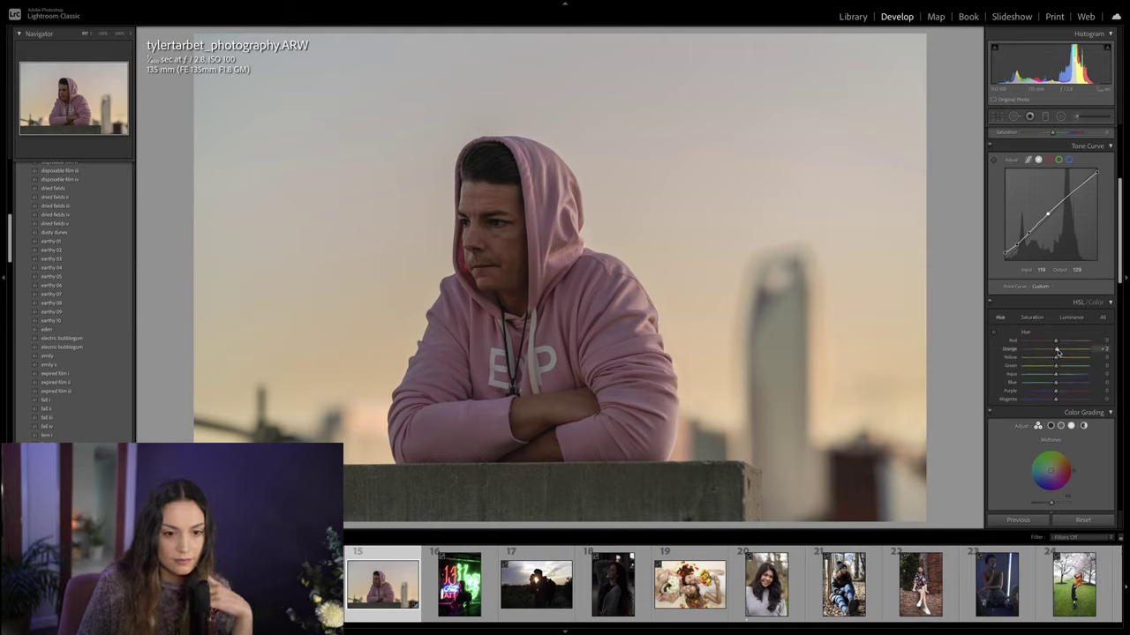
pyautogui.moveTo(1062, 352); pyautogui.dragTo(1051, 353)
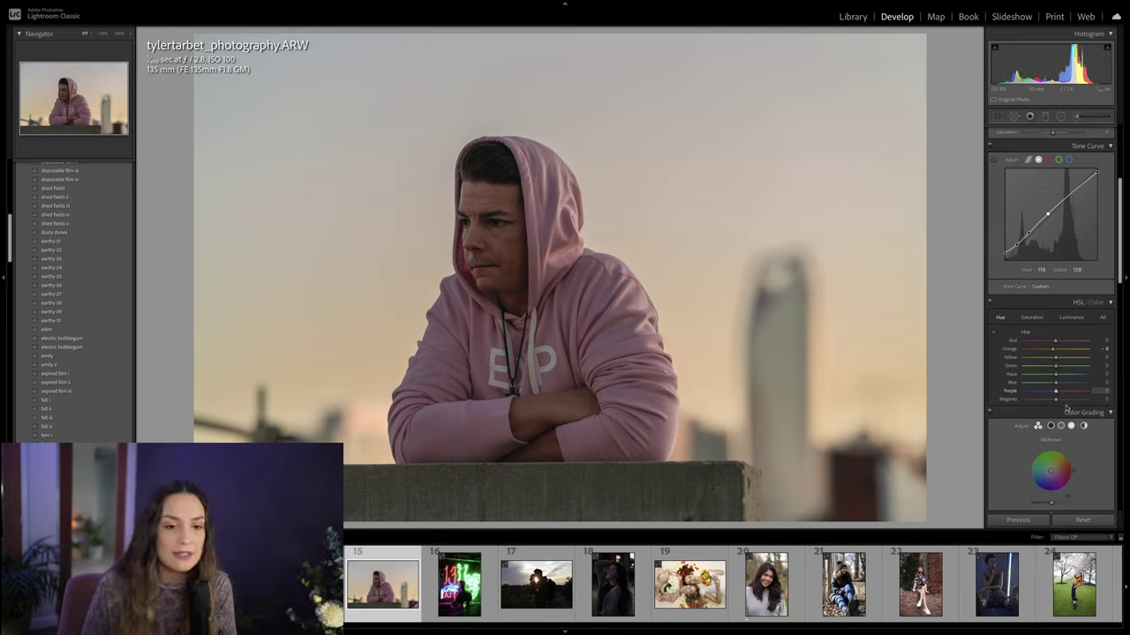
# Step: Colour-grade the midtones toward yellow and tint the shadows slightly blue
pyautogui.scroll(-3, 1055, 343)
pyautogui.moveTo(1050, 338)
pyautogui.mouseDown()
pyautogui.moveTo(1031, 331)
pyautogui.moveTo(1054, 333)
pyautogui.mouseUp()
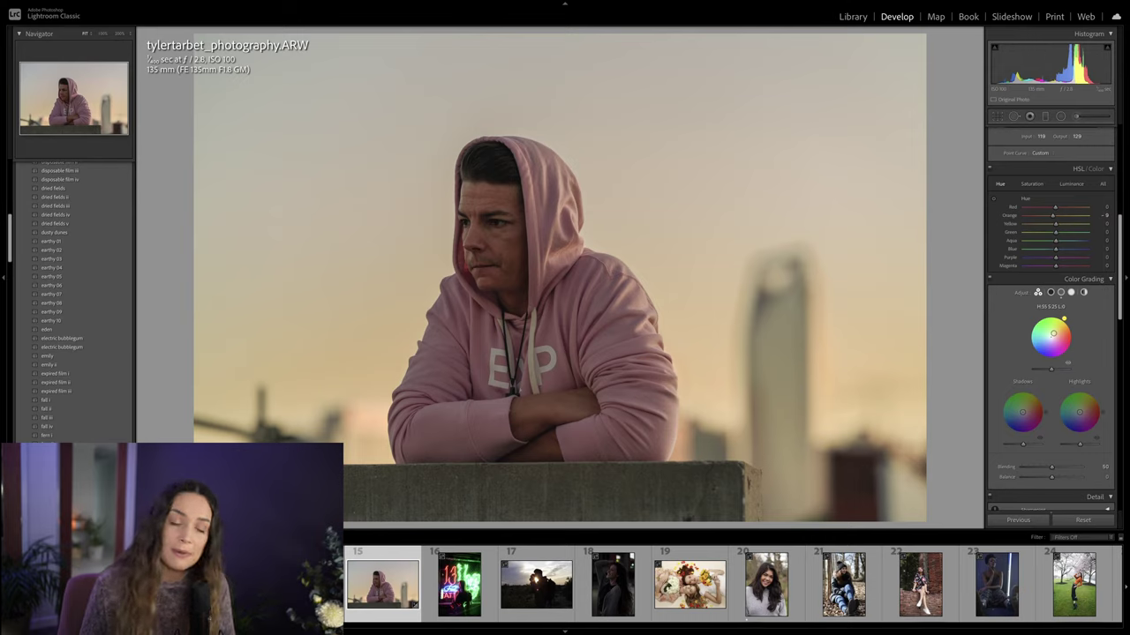
pyautogui.scroll(1, 1051, 333)
pyautogui.scroll(-2, 1053, 337)
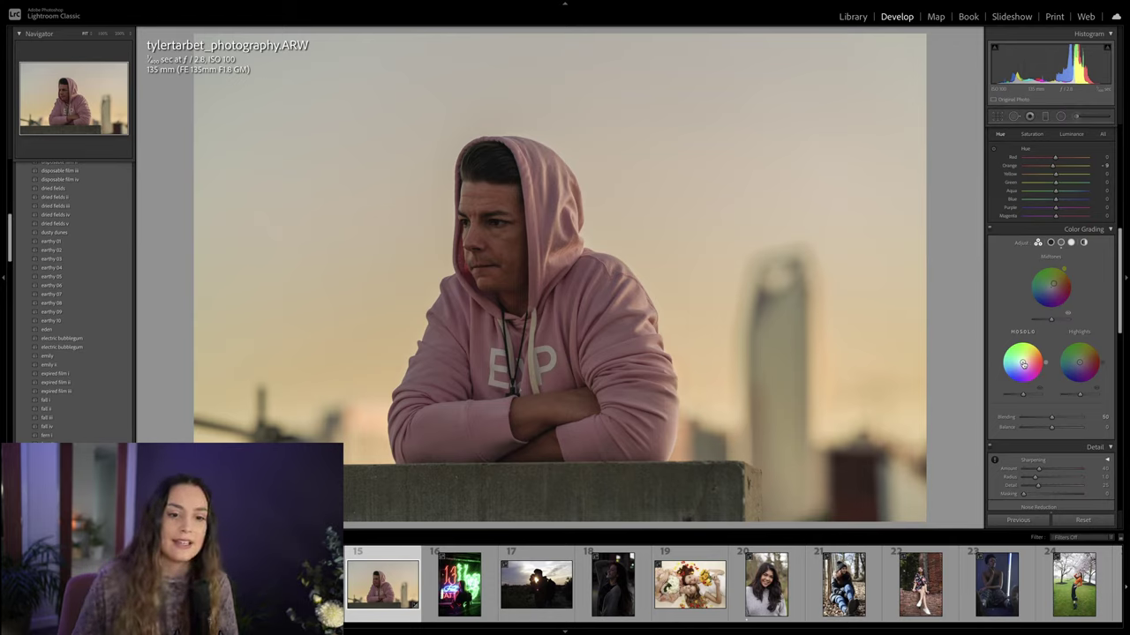
pyautogui.moveTo(1023, 364); pyautogui.dragTo(1021, 365)
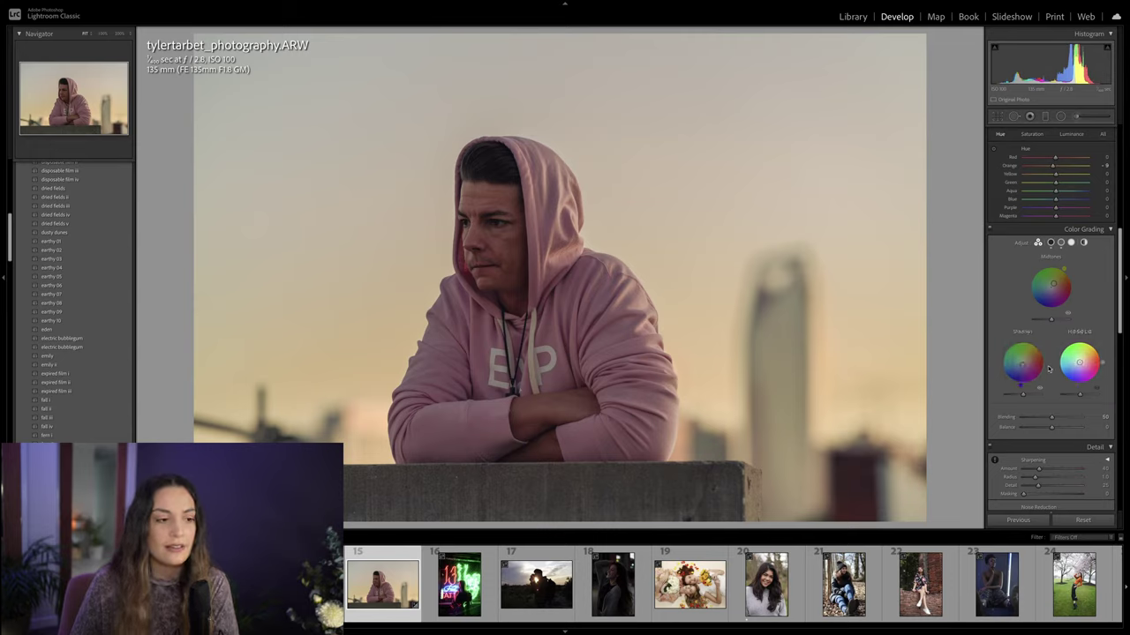
pyautogui.scroll(-5, 1032, 357)
pyautogui.scroll(-10, 1037, 355)
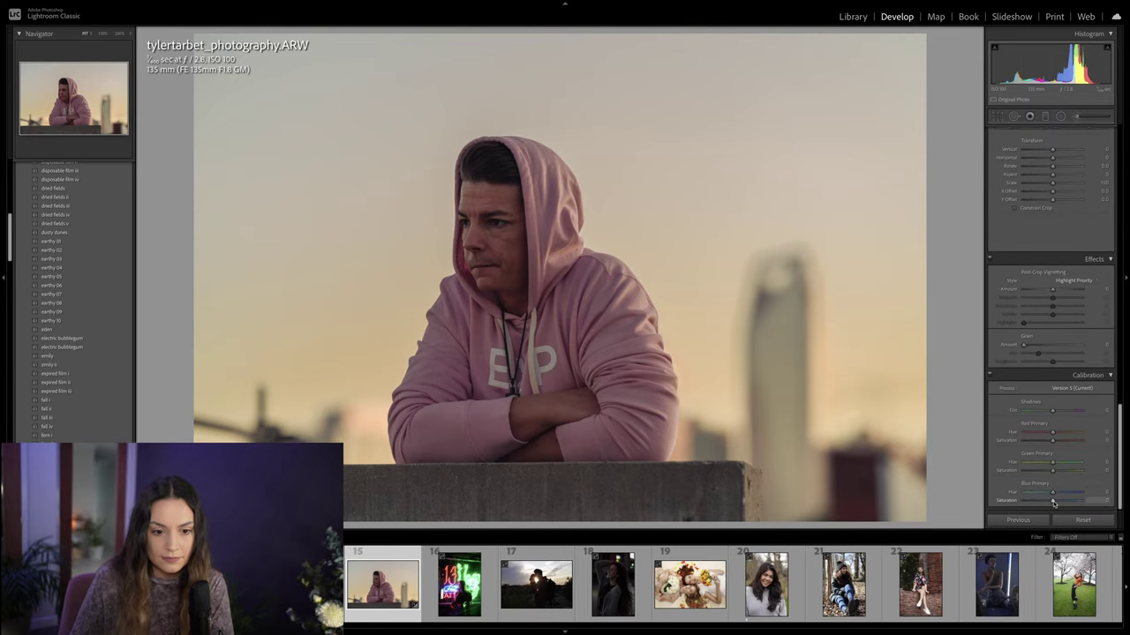
# Step: Raise the Calibration Blue Primary Saturation to +18
pyautogui.moveTo(1052, 501); pyautogui.dragTo(1055, 434)
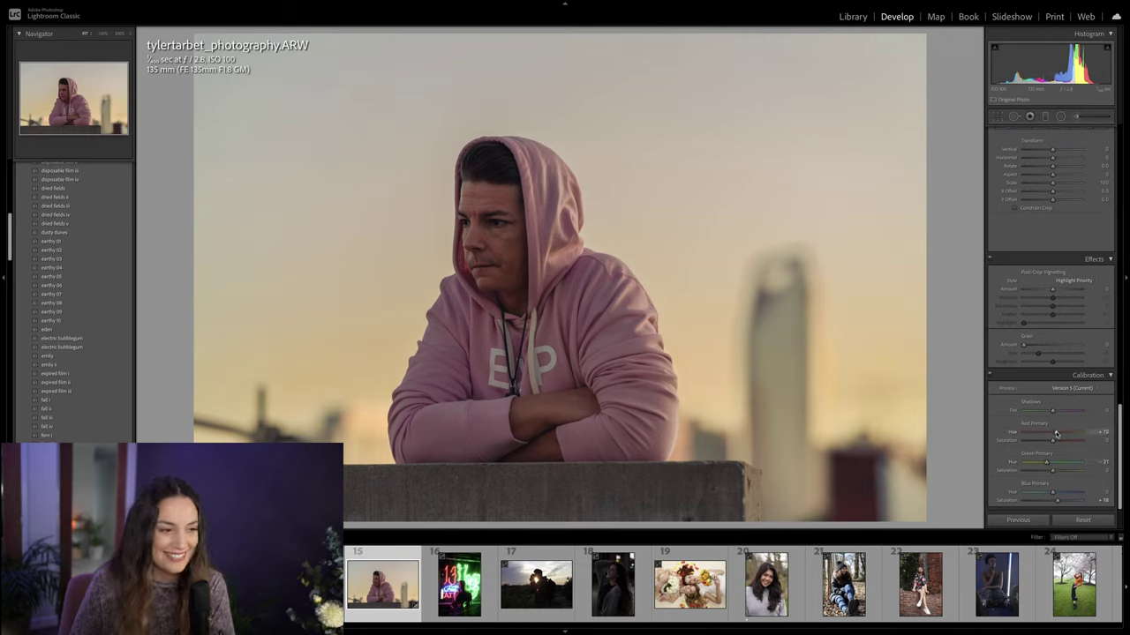
pyautogui.scroll(15, 1055, 433)
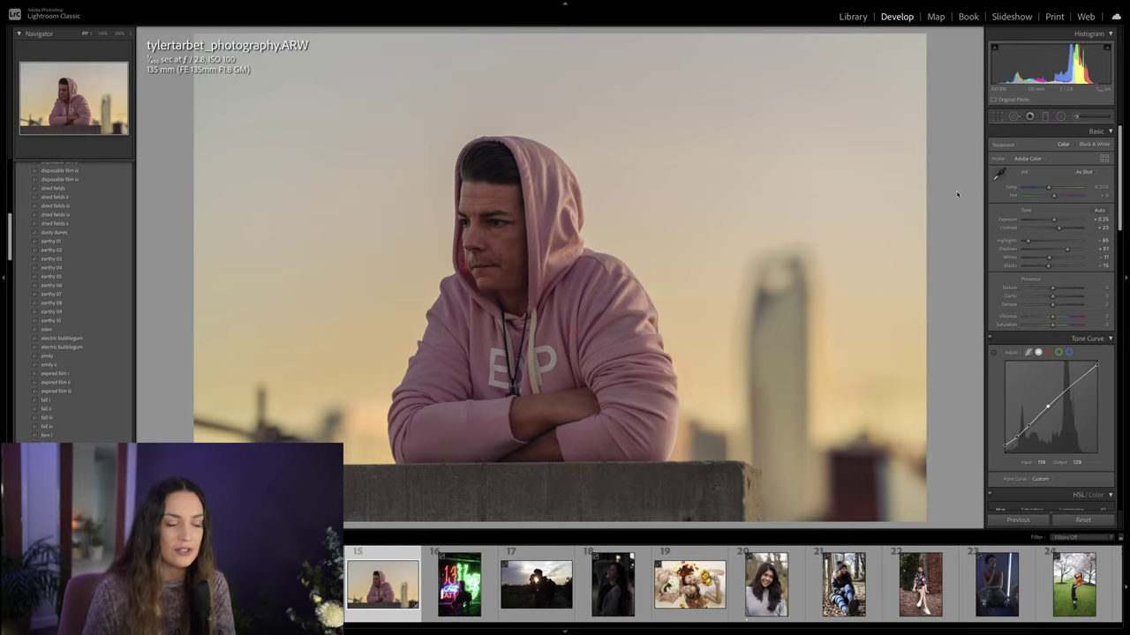
# Step: Toggle the before/after view twice, then switch to the Library grid
pyautogui.press('\\')
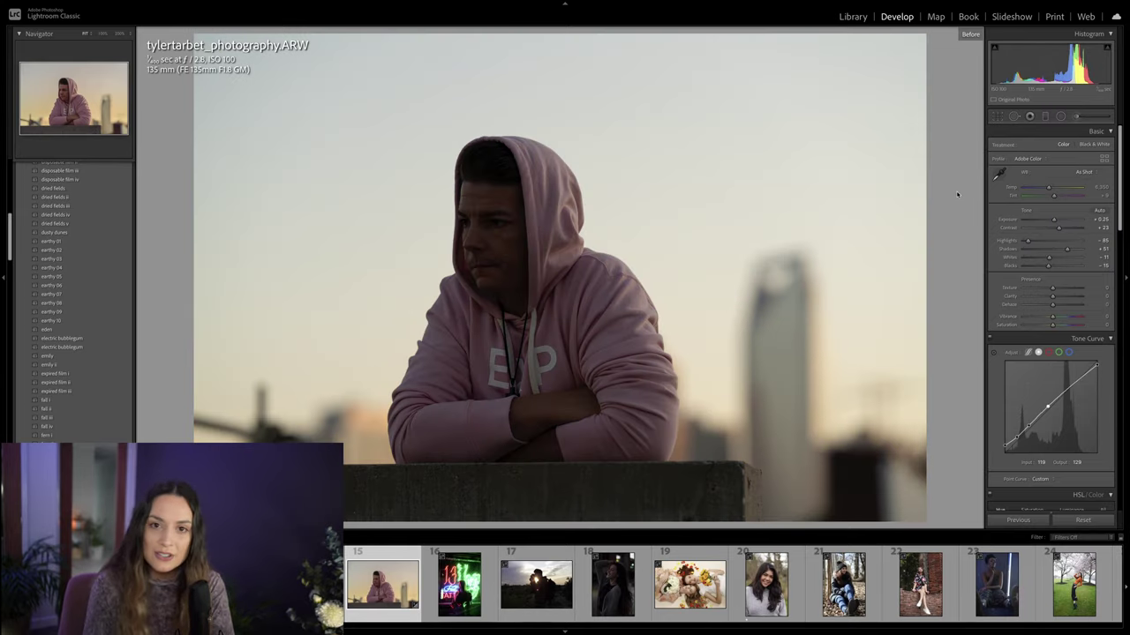
pyautogui.press('\\')
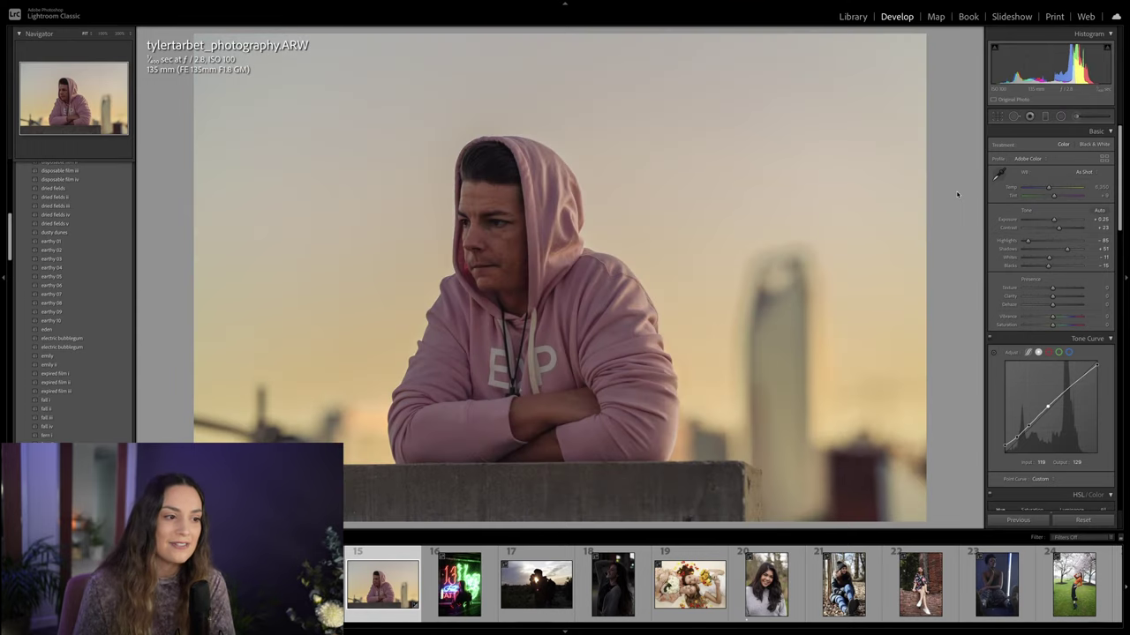
pyautogui.press('\\')
pyautogui.press('\\')
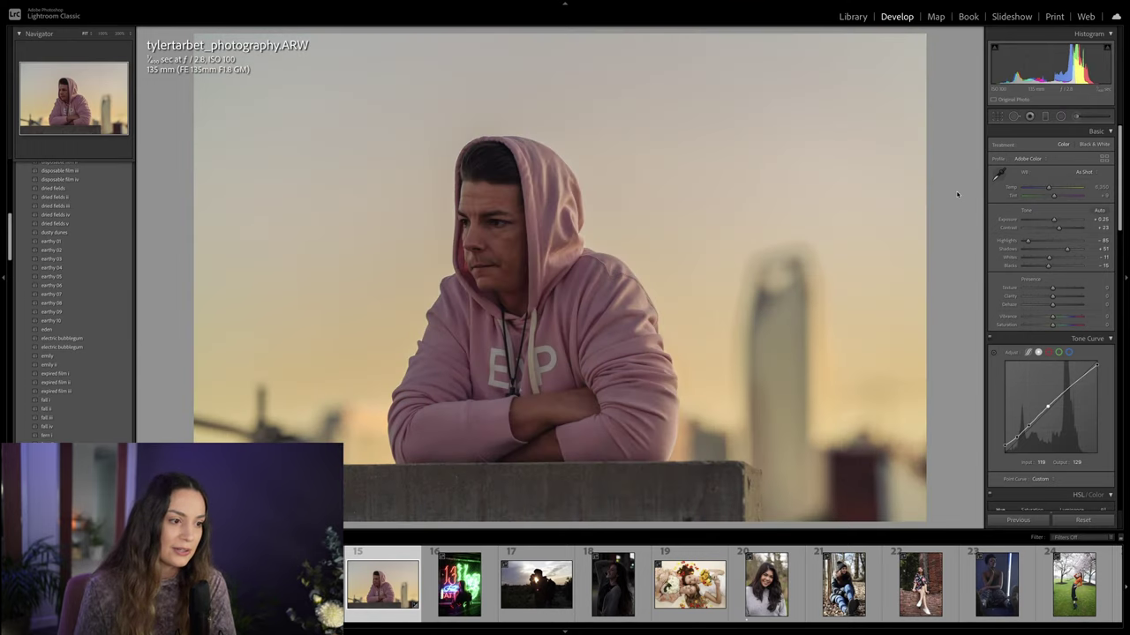
pyautogui.press('\\')
pyautogui.press('\\')
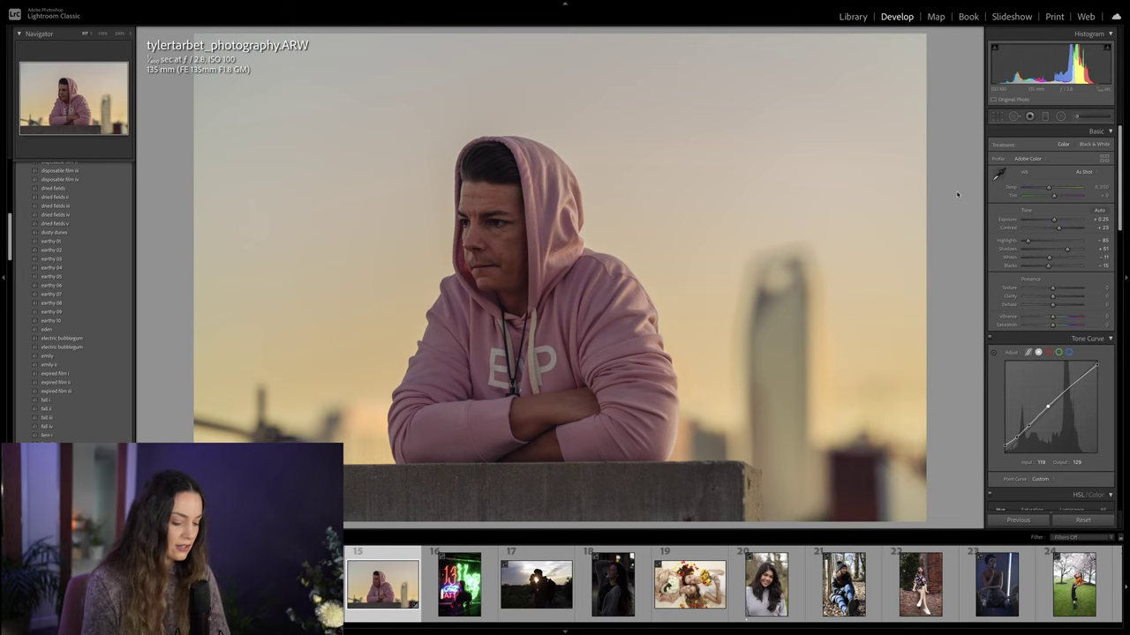
pyautogui.press('g')
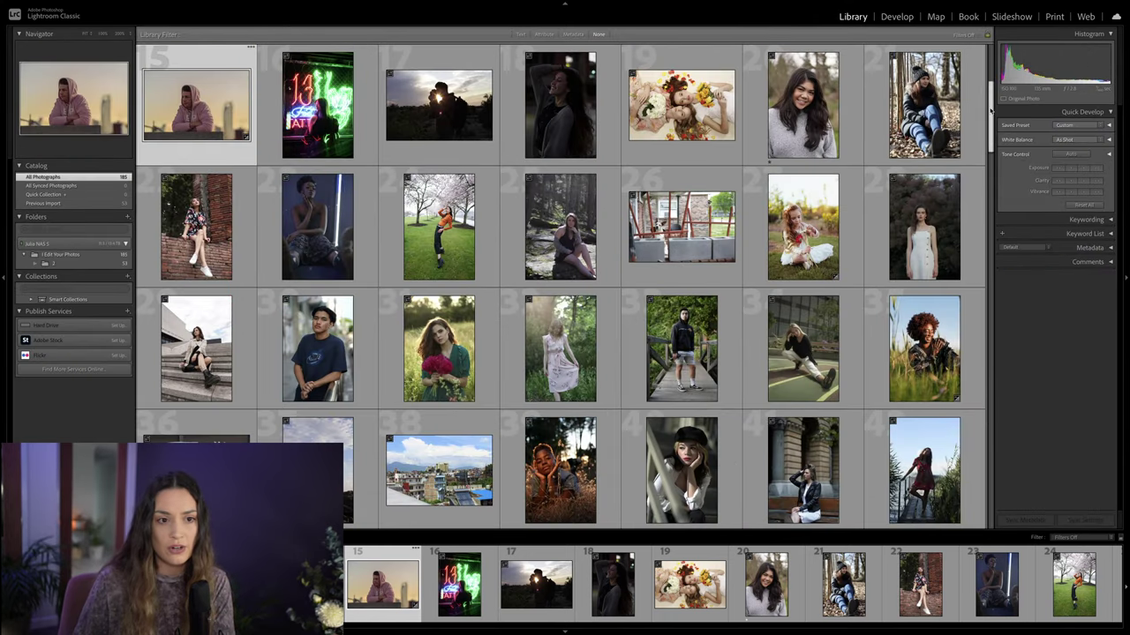
# Step: Scroll back through the Library grid and turn off the thumbnail index numbers and badges
pyautogui.click(990, 72)
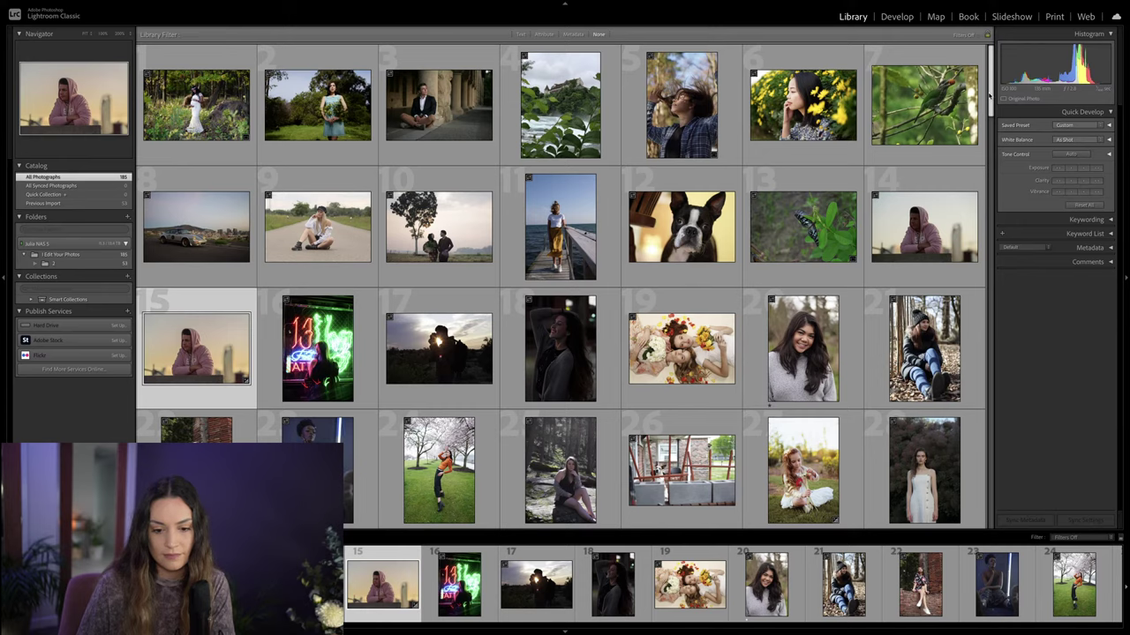
pyautogui.moveTo(989, 97); pyautogui.dragTo(992, 128)
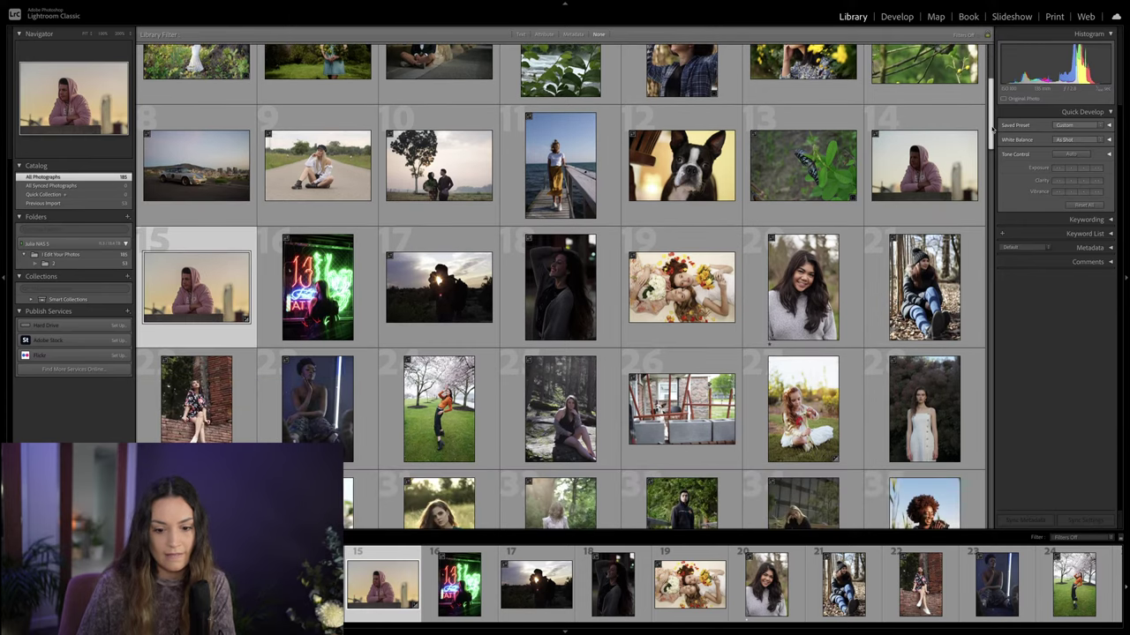
pyautogui.scroll(-3, 992, 128)
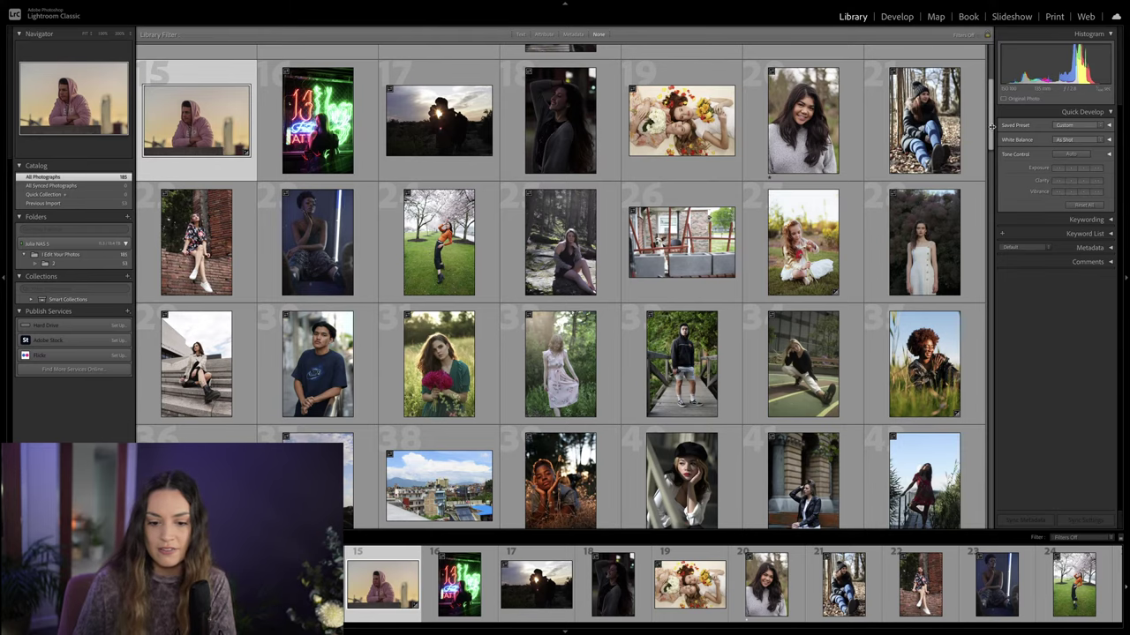
pyautogui.moveTo(991, 126); pyautogui.dragTo(994, 173)
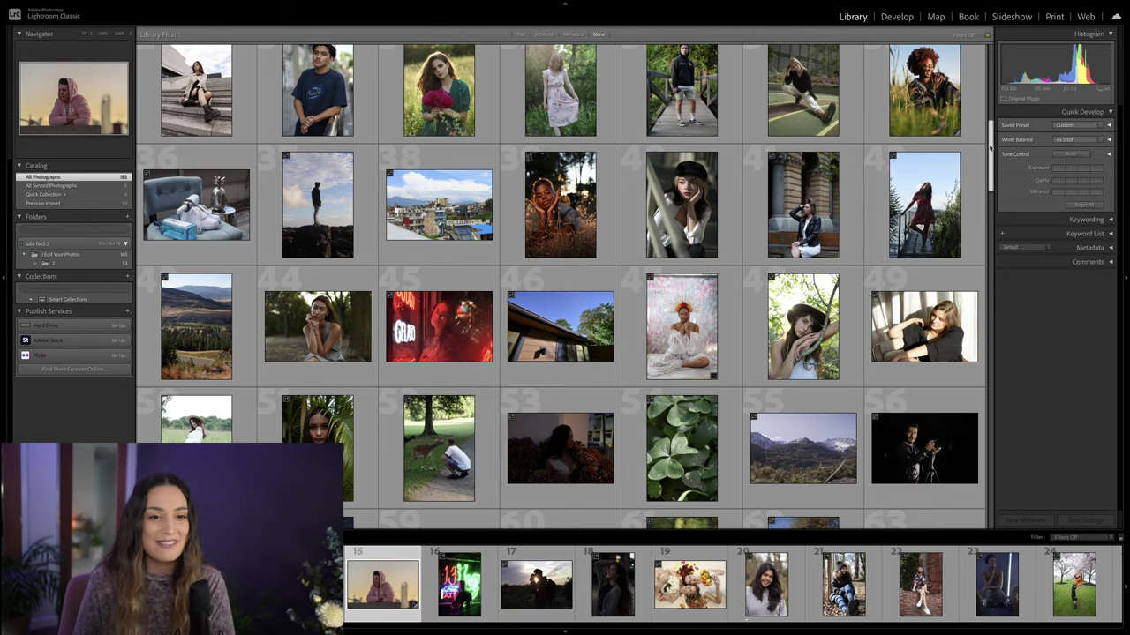
pyautogui.moveTo(989, 148); pyautogui.dragTo(990, 211)
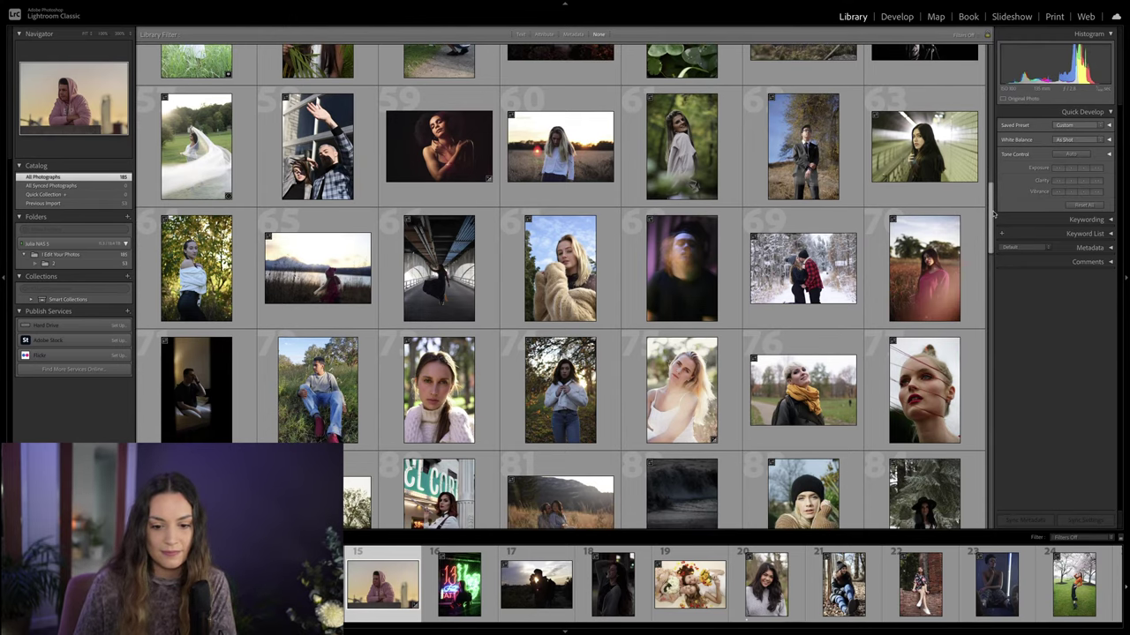
pyautogui.press('j')
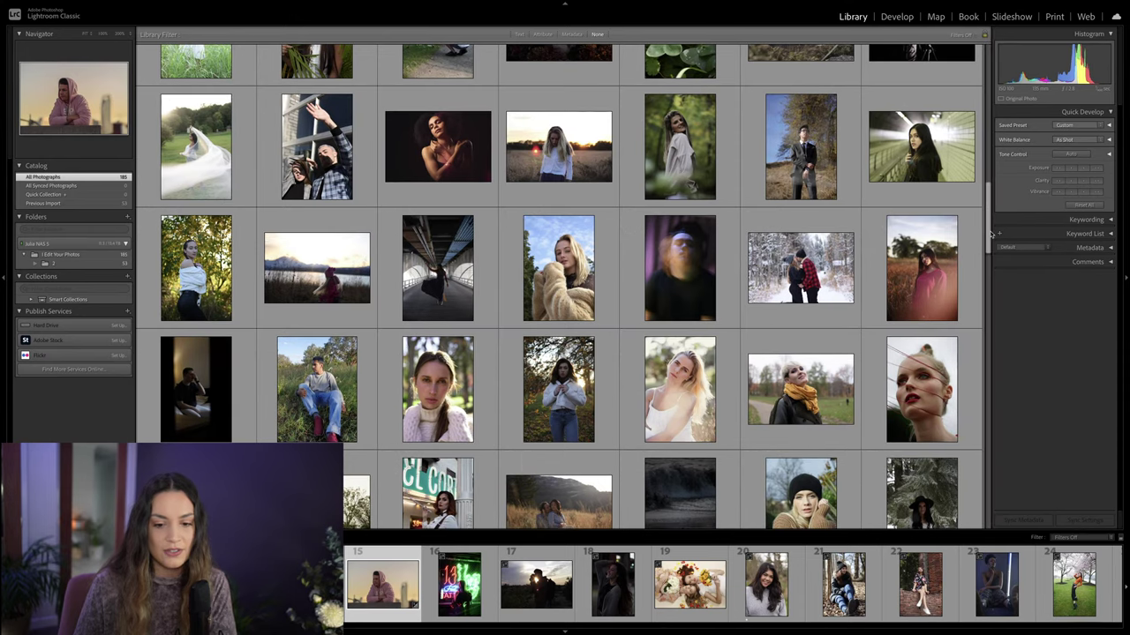
pyautogui.press('j')
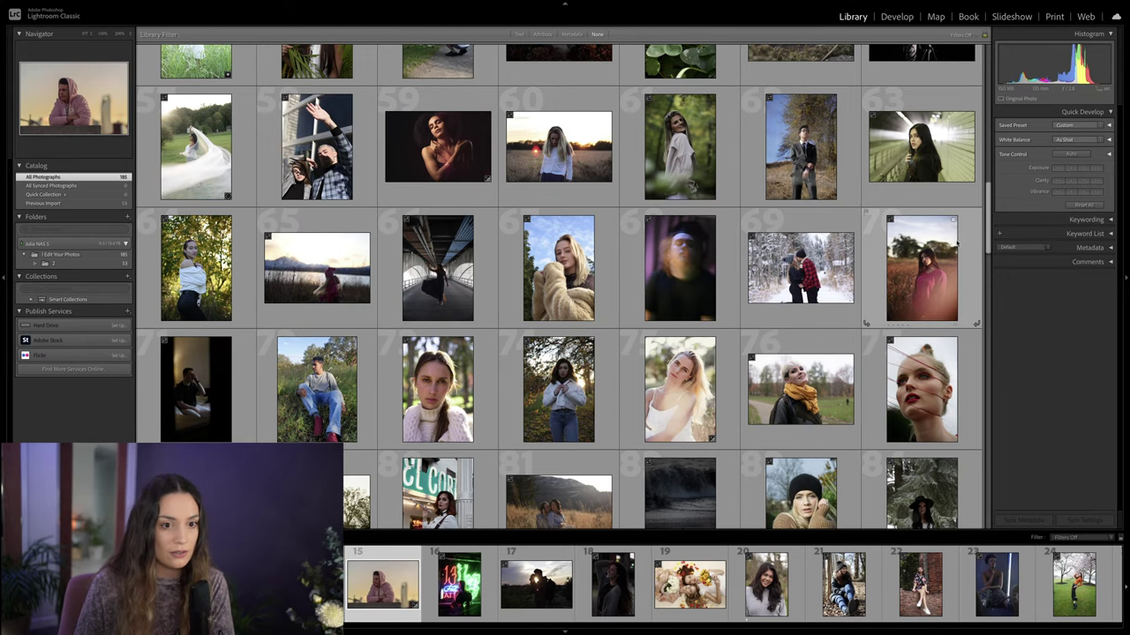
pyautogui.moveTo(988, 220); pyautogui.dragTo(990, 276)
pyautogui.press('j')
pyautogui.press('j')
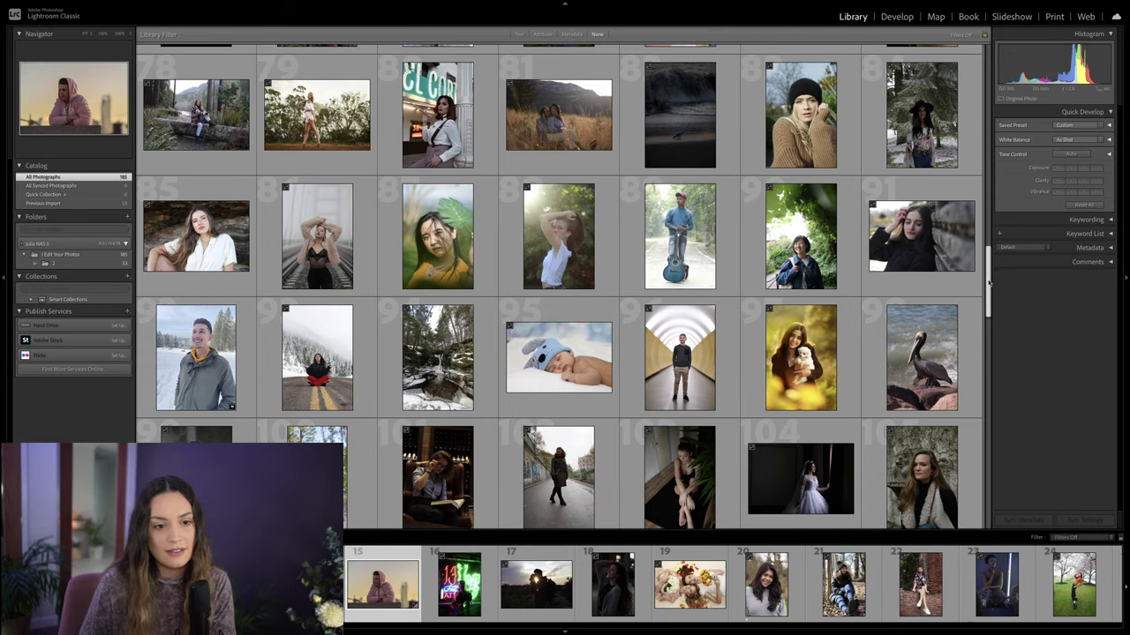
# Step: Scroll the grid and filmstrip to photos 120–141, showing the green-top portrait
pyautogui.scroll(-2, 988, 291)
pyautogui.scroll(-1, 993, 309)
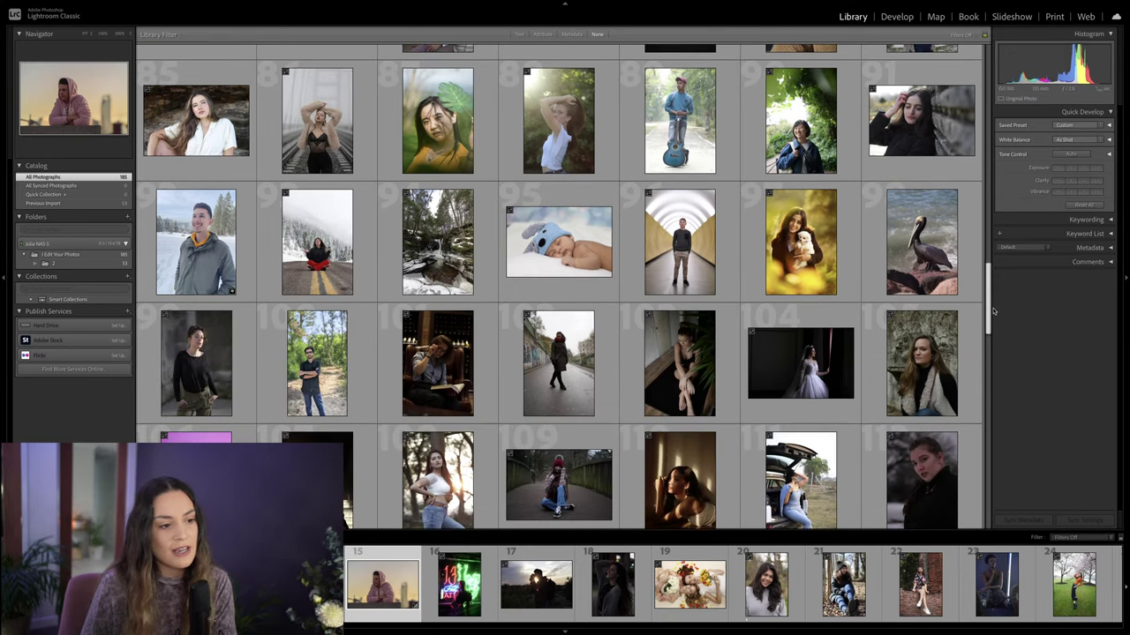
pyautogui.scroll(-1, 993, 311)
pyautogui.scroll(-1, 993, 311)
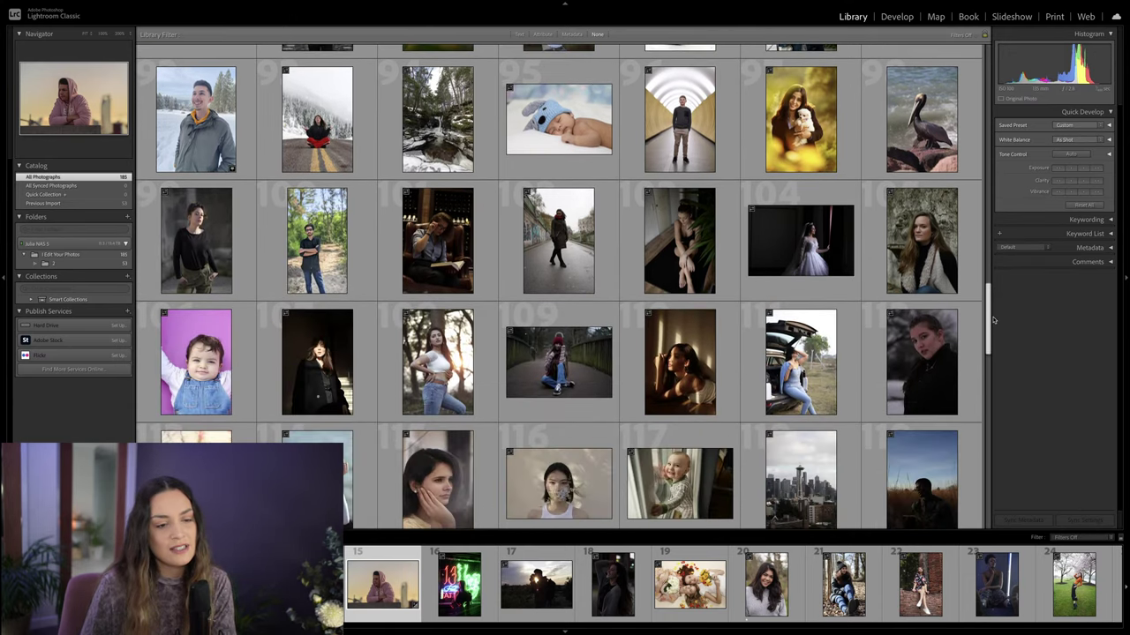
pyautogui.scroll(-1, 993, 318)
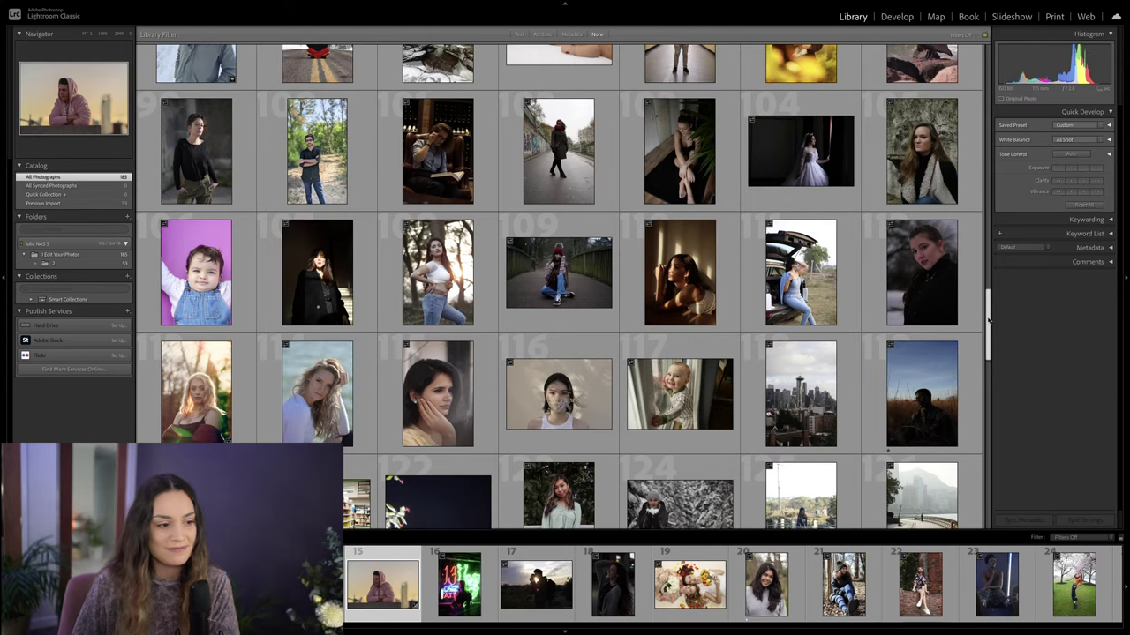
pyautogui.moveTo(989, 322); pyautogui.dragTo(991, 377)
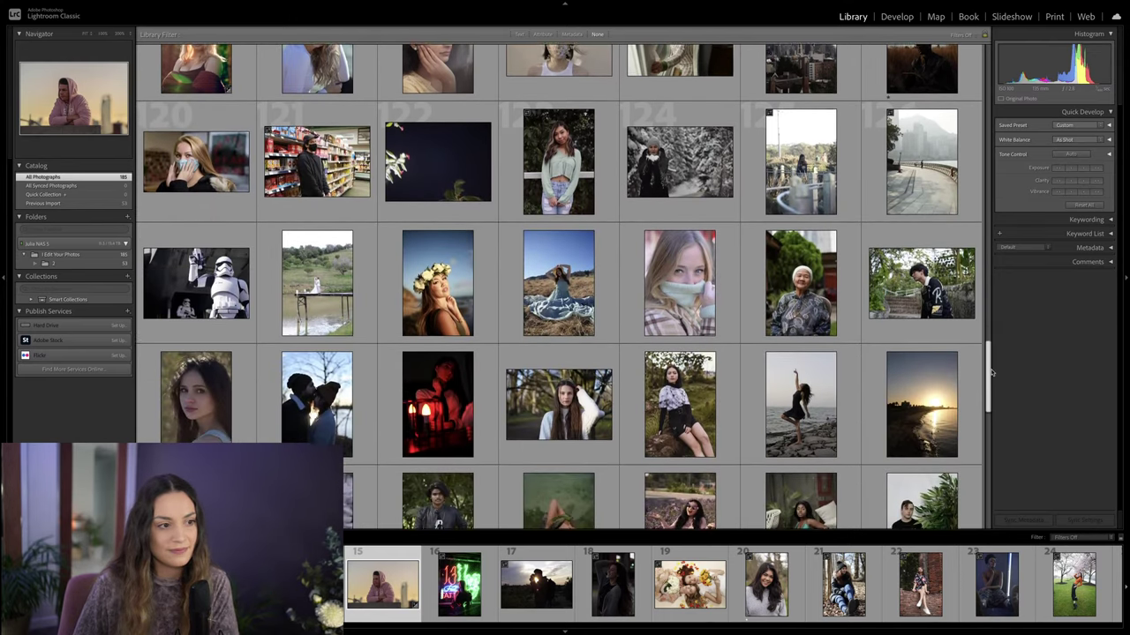
pyautogui.scroll(-1, 991, 377)
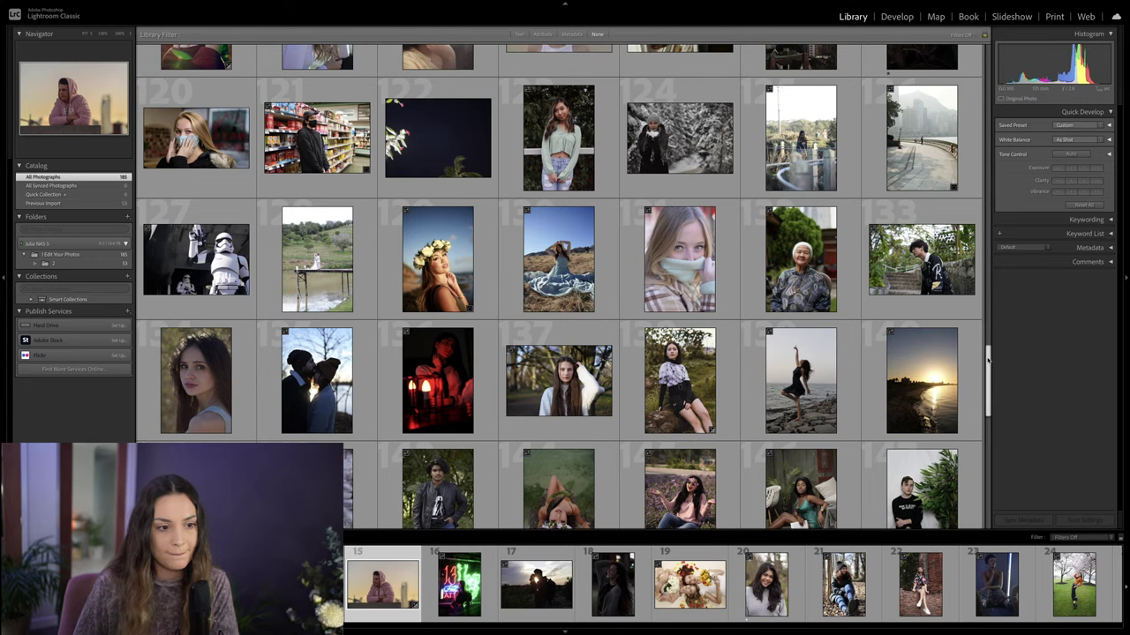
pyautogui.moveTo(988, 357); pyautogui.dragTo(989, 408)
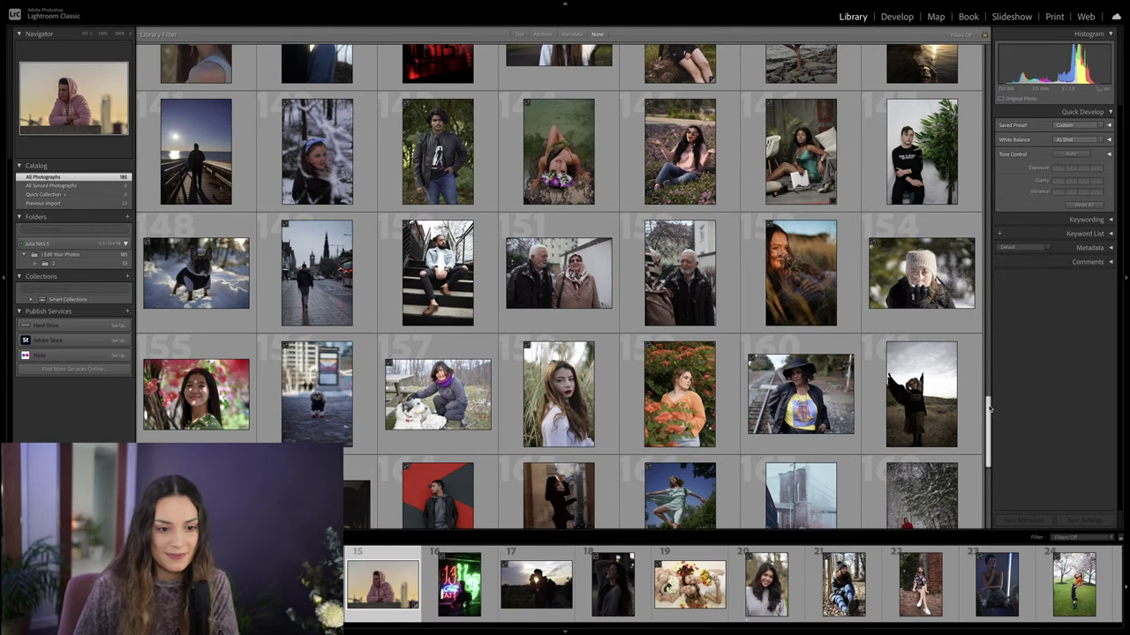
pyautogui.moveTo(989, 404); pyautogui.dragTo(988, 450)
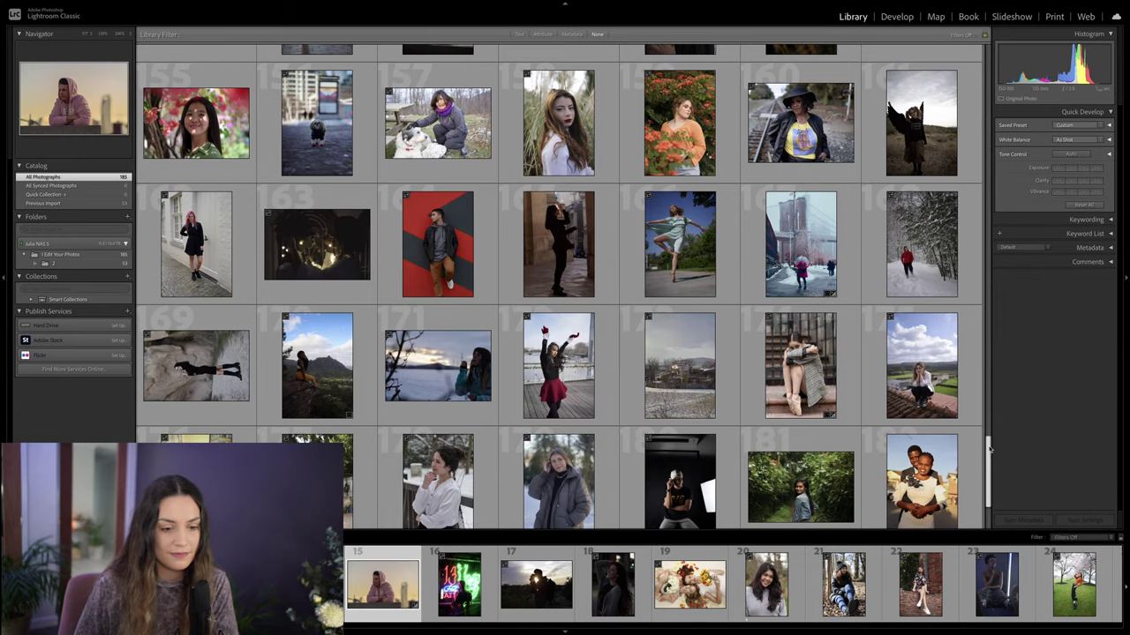
pyautogui.moveTo(988, 450); pyautogui.dragTo(989, 474)
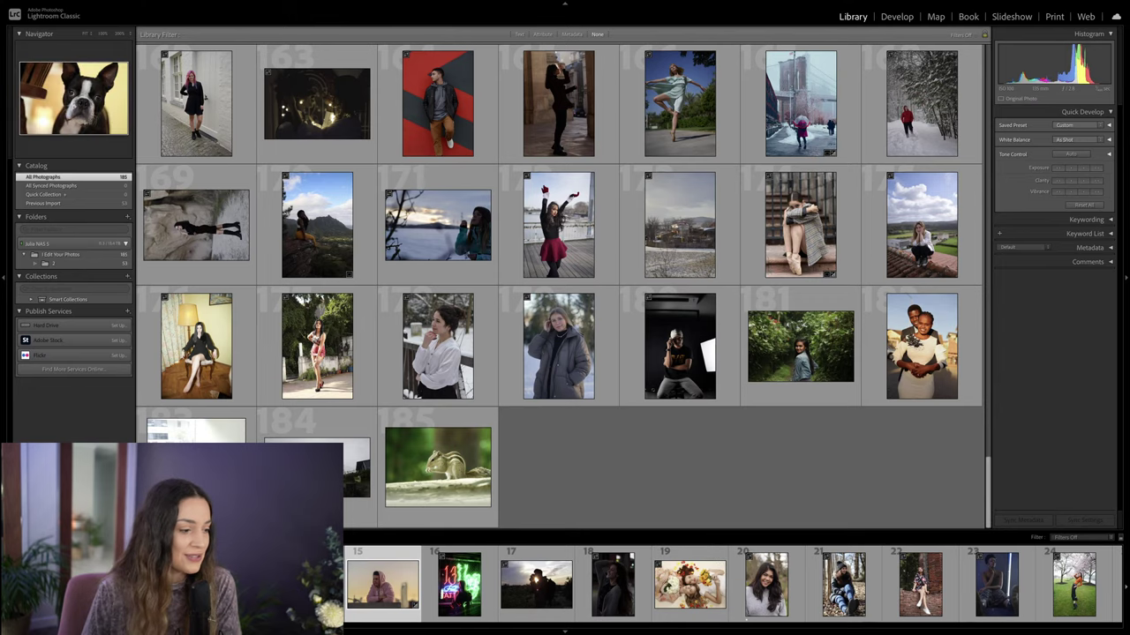
pyautogui.scroll(-10, 733, 584)
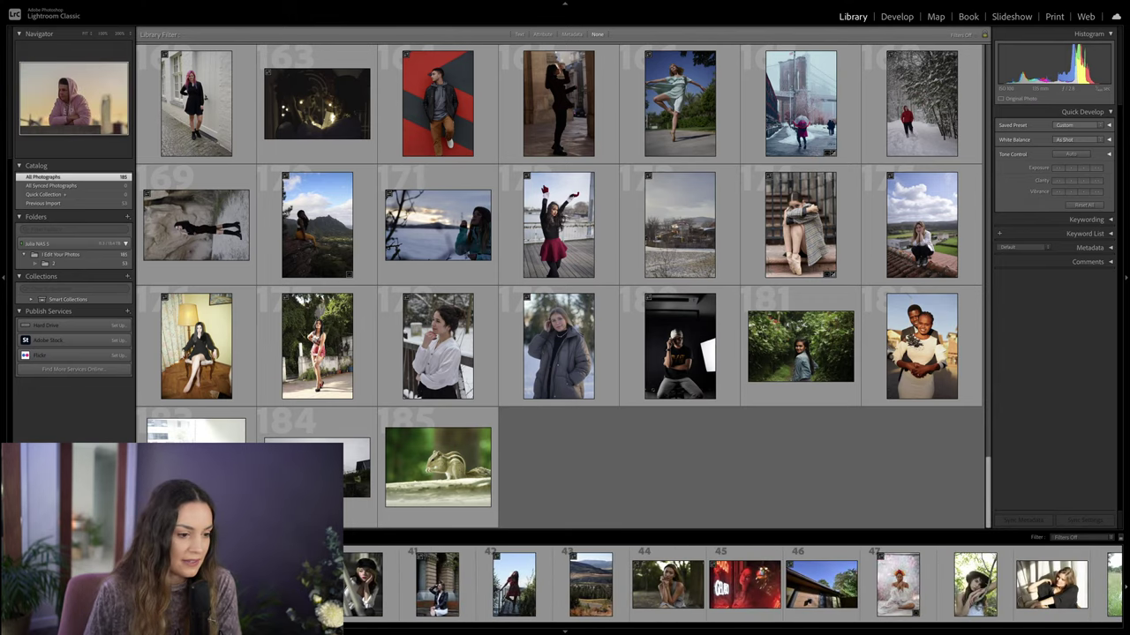
pyautogui.scroll(-10, 650, 630)
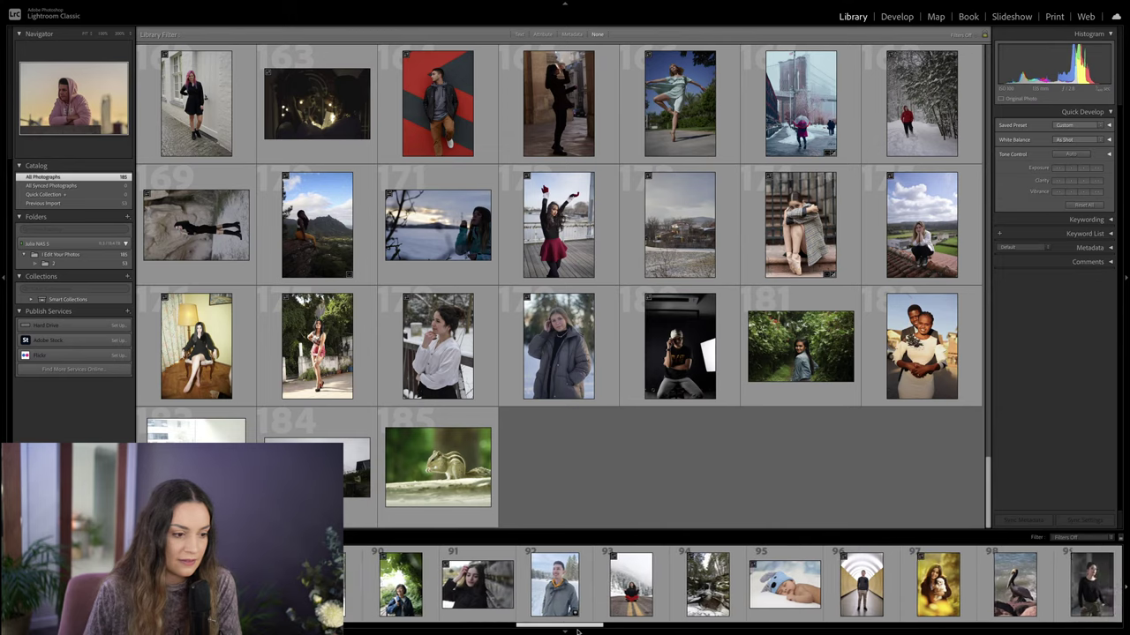
pyautogui.moveTo(650, 629); pyautogui.dragTo(764, 628)
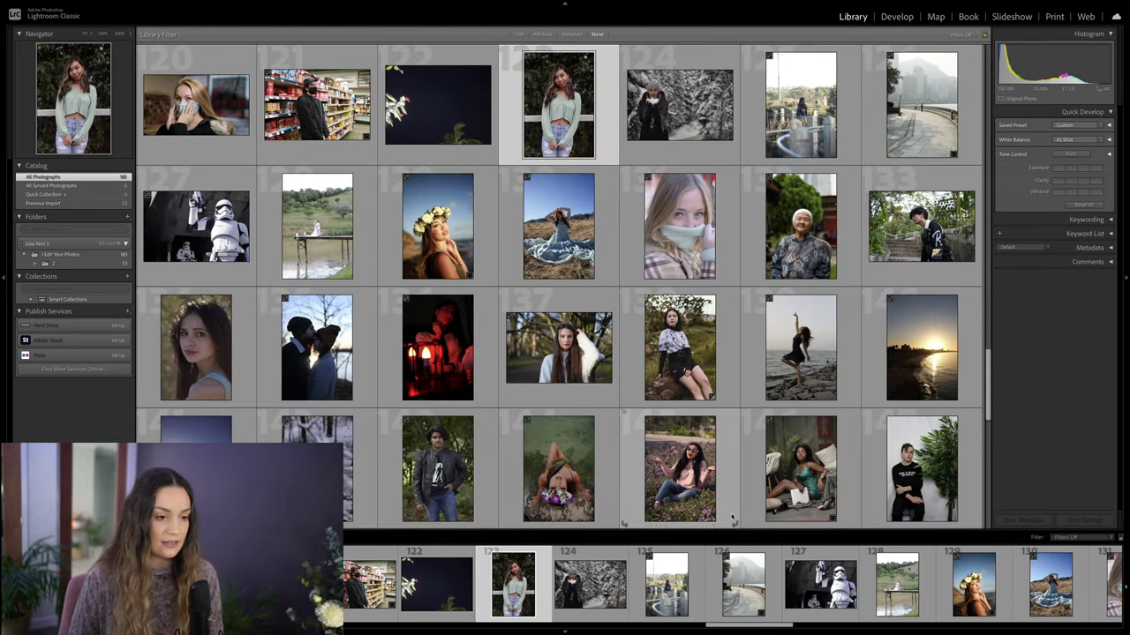
# Step: Open arghasphotos.cr2 in Develop and rotate-crop it so the white railing runs level
pyautogui.press('d')
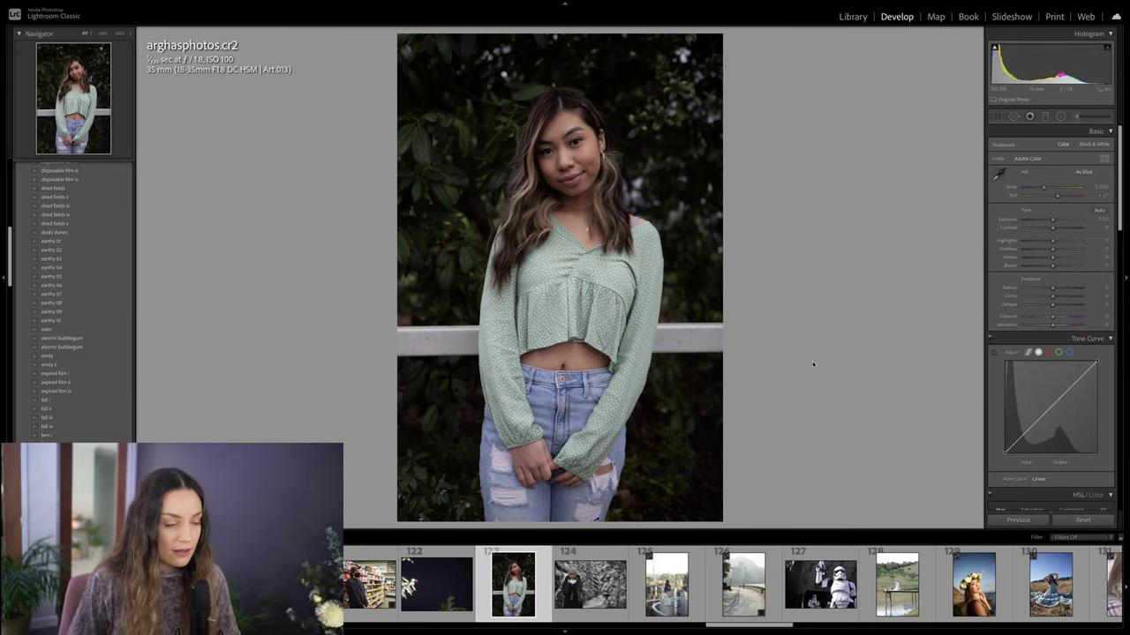
pyautogui.press('r')
pyautogui.moveTo(808, 353); pyautogui.dragTo(764, 244)
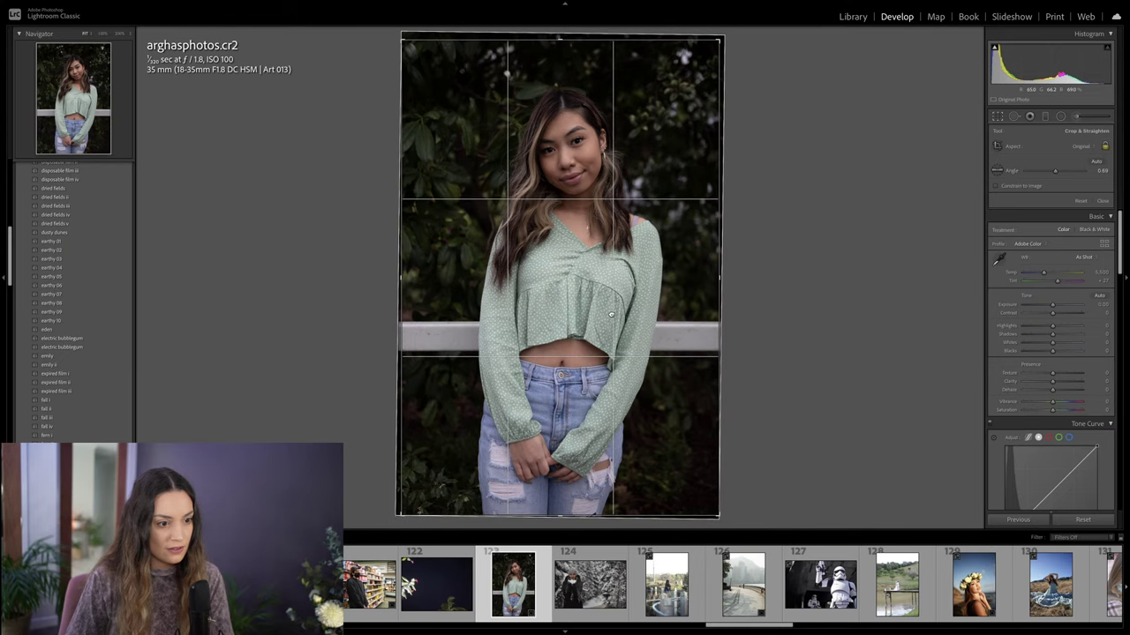
pyautogui.press('r')
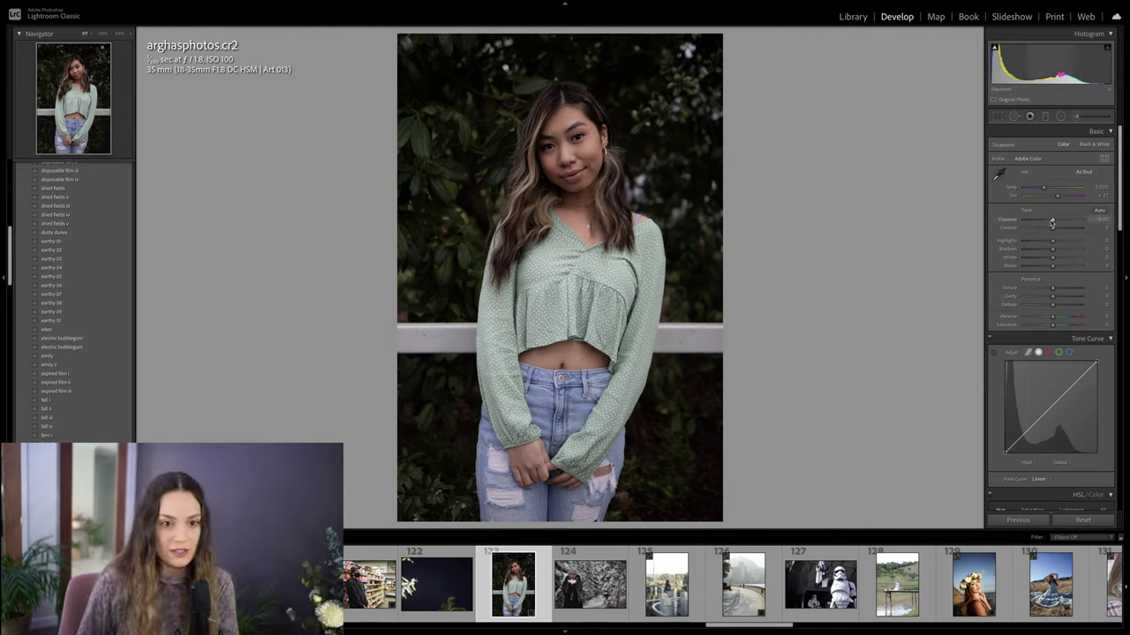
# Step: Set Exposure +0.95, Contrast +17, adjust Shadows, Blacks −7, and lift the tone curve's black point
pyautogui.moveTo(1052, 222); pyautogui.dragTo(1056, 222)
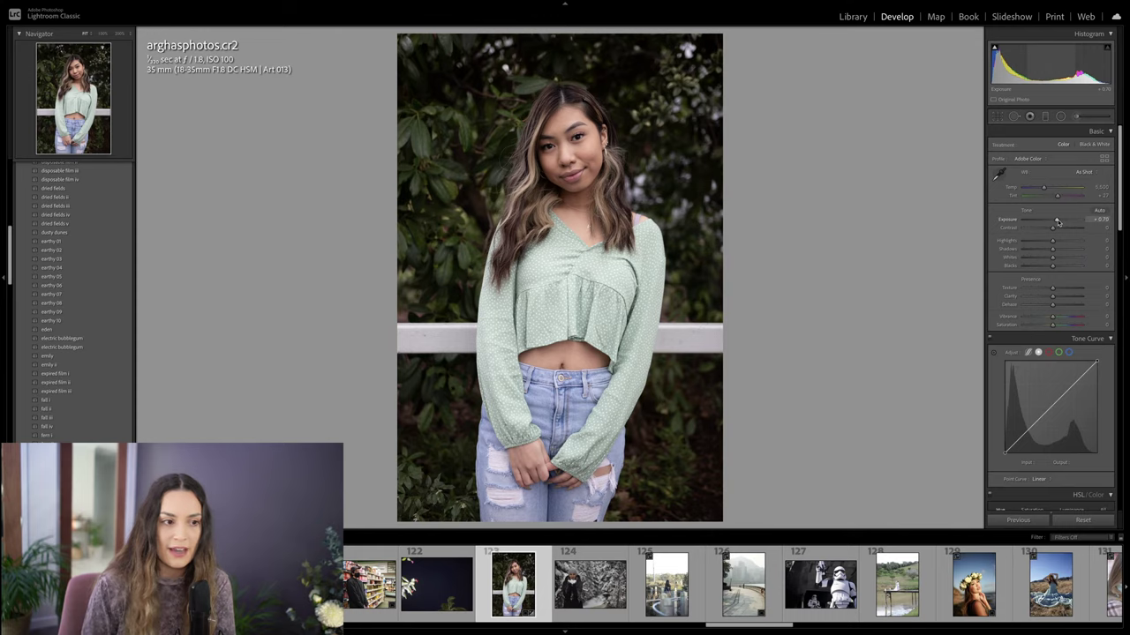
pyautogui.moveTo(1049, 252); pyautogui.dragTo(1042, 251)
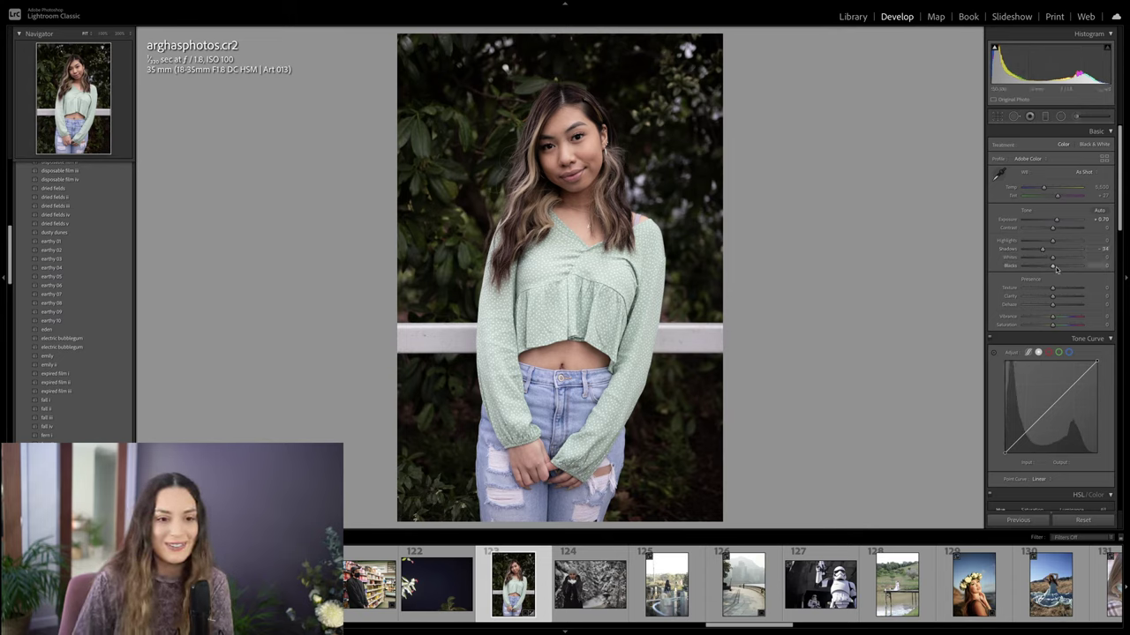
pyautogui.moveTo(1056, 268); pyautogui.dragTo(1049, 268)
pyautogui.moveTo(1055, 221); pyautogui.dragTo(1056, 227)
pyautogui.moveTo(1058, 221); pyautogui.dragTo(1045, 243)
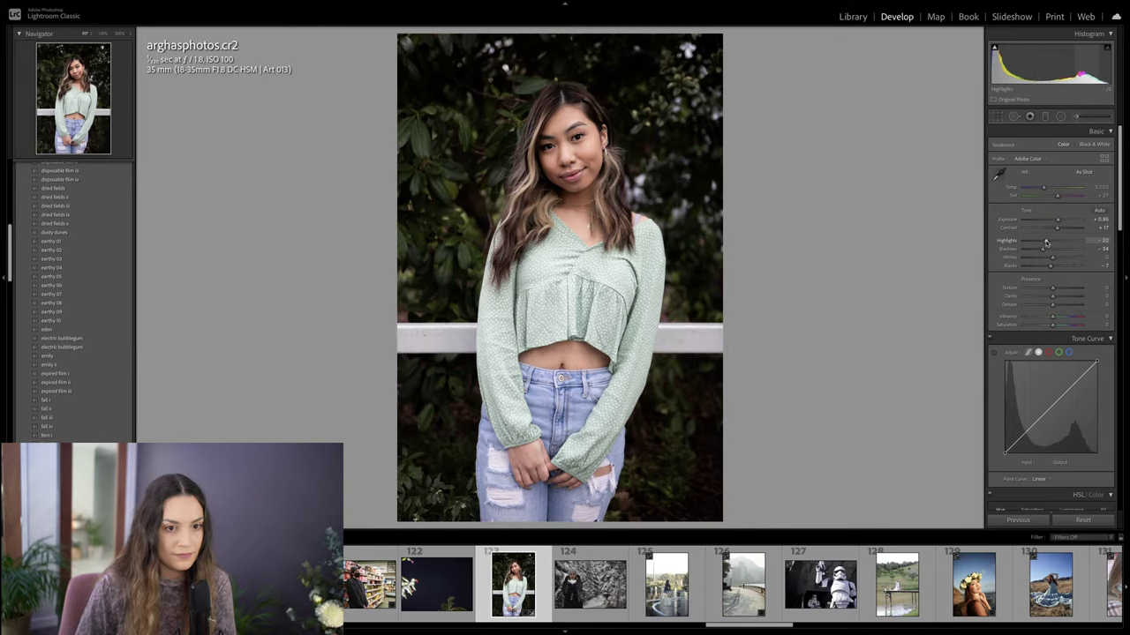
pyautogui.moveTo(1004, 453); pyautogui.dragTo(1045, 411)
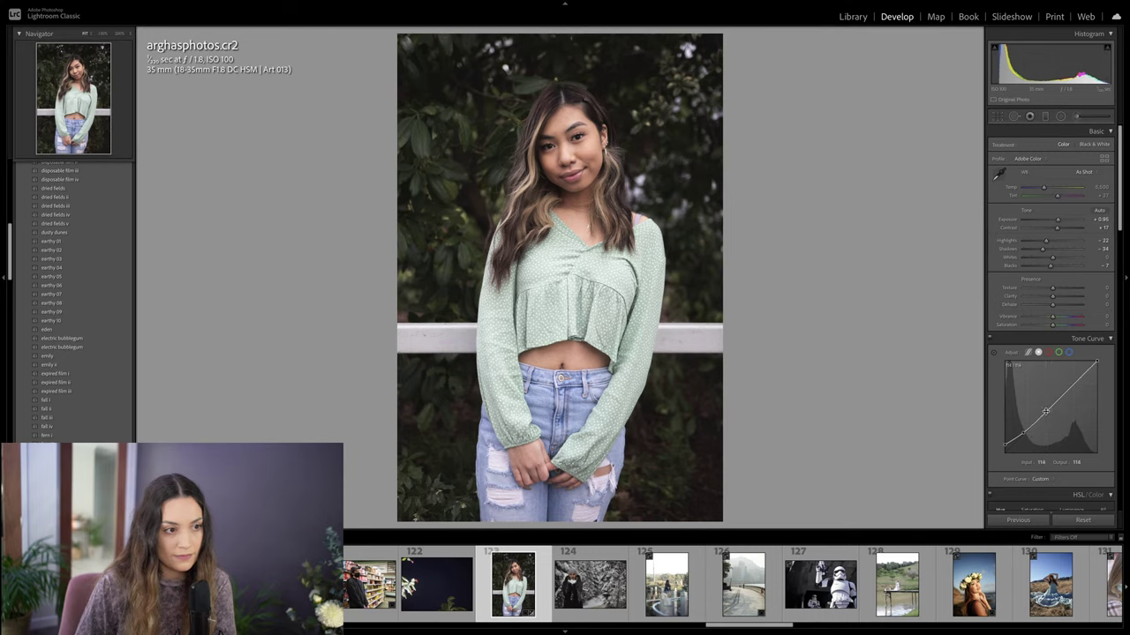
# Step: Reshape the tone curve to a lifted black point plus one midtone point at 114/111
pyautogui.moveTo(1003, 445); pyautogui.dragTo(1007, 445)
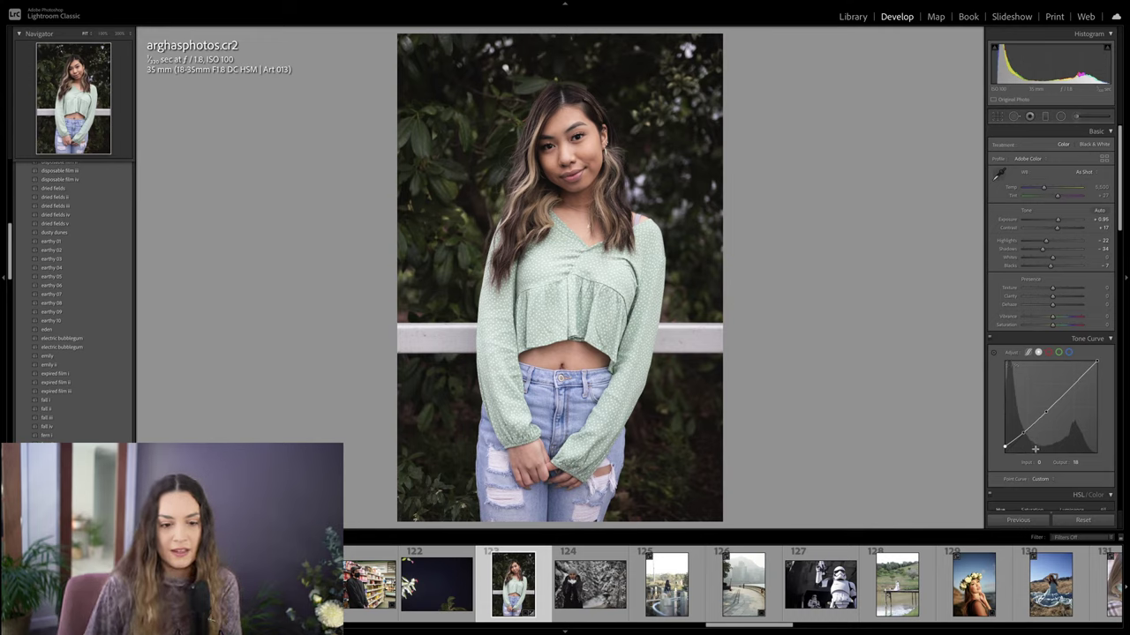
pyautogui.moveTo(1021, 433); pyautogui.dragTo(1020, 439)
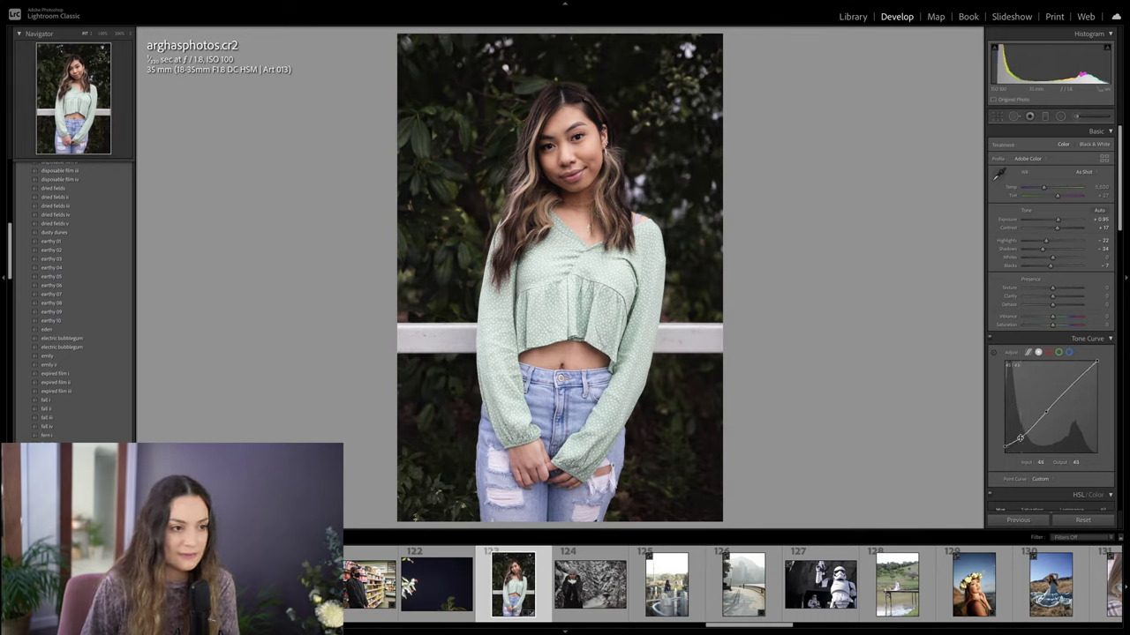
pyautogui.moveTo(1075, 379); pyautogui.dragTo(1077, 383)
pyautogui.rightClick(1076, 382)
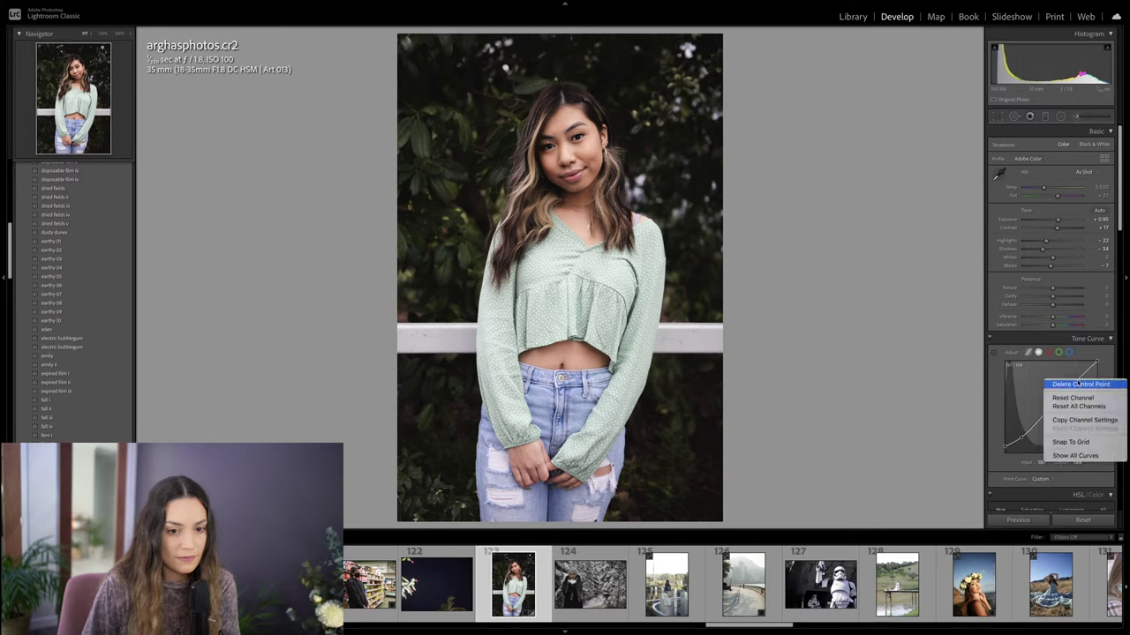
pyautogui.click(1046, 412)
pyautogui.moveTo(1046, 412); pyautogui.dragTo(1046, 412)
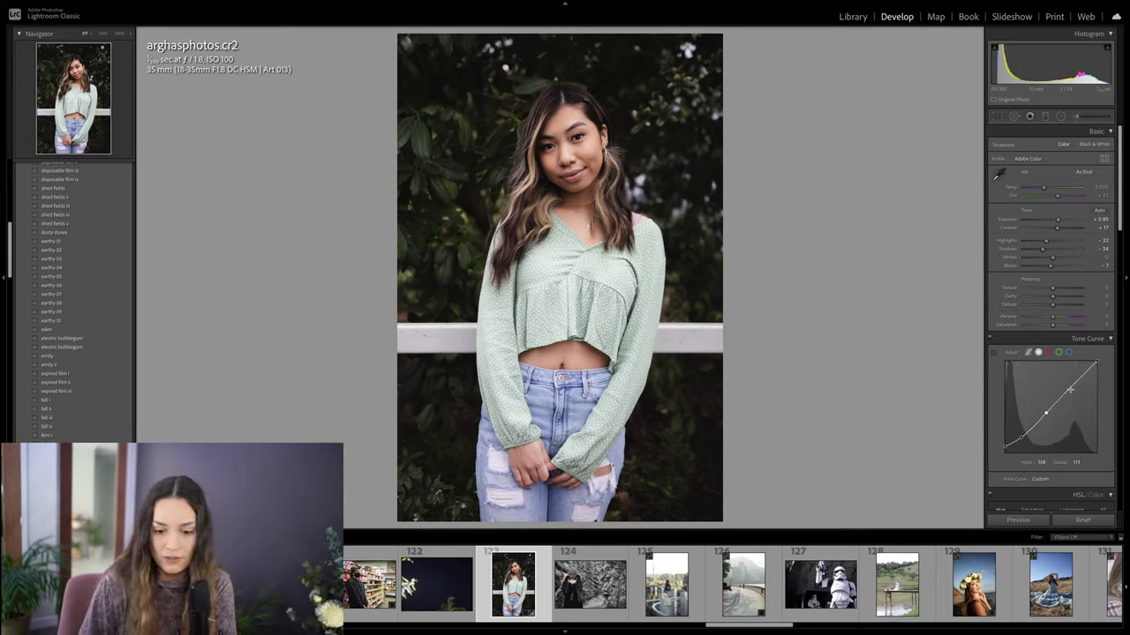
pyautogui.scroll(-1, 1069, 389)
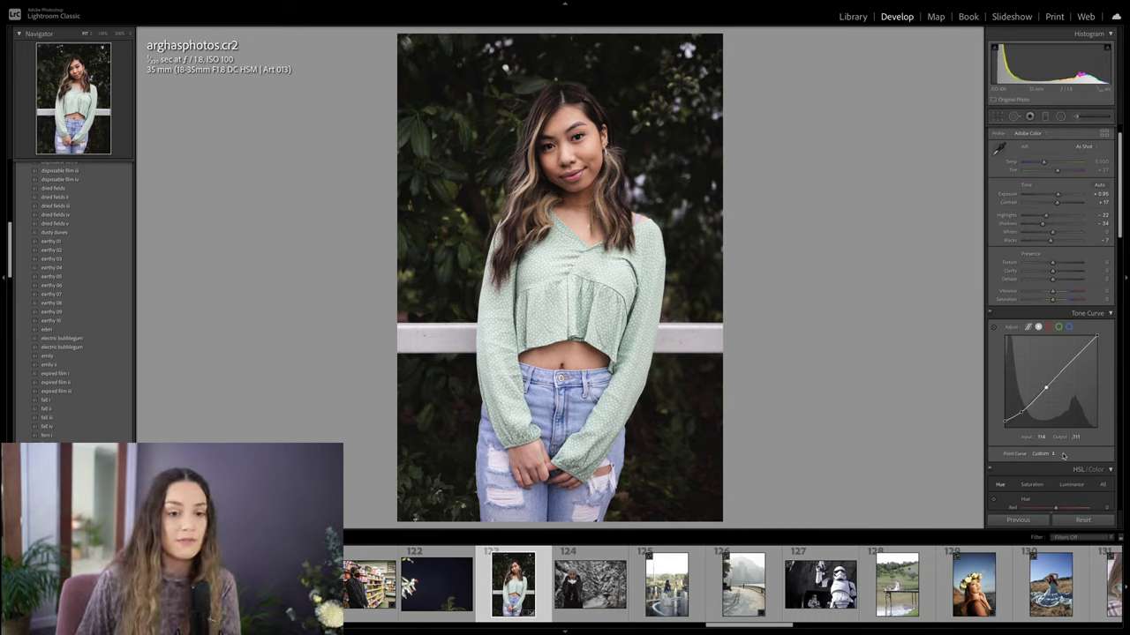
# Step: Raise Vibrance to +22 and HSL red saturation to about +40
pyautogui.click(1059, 293)
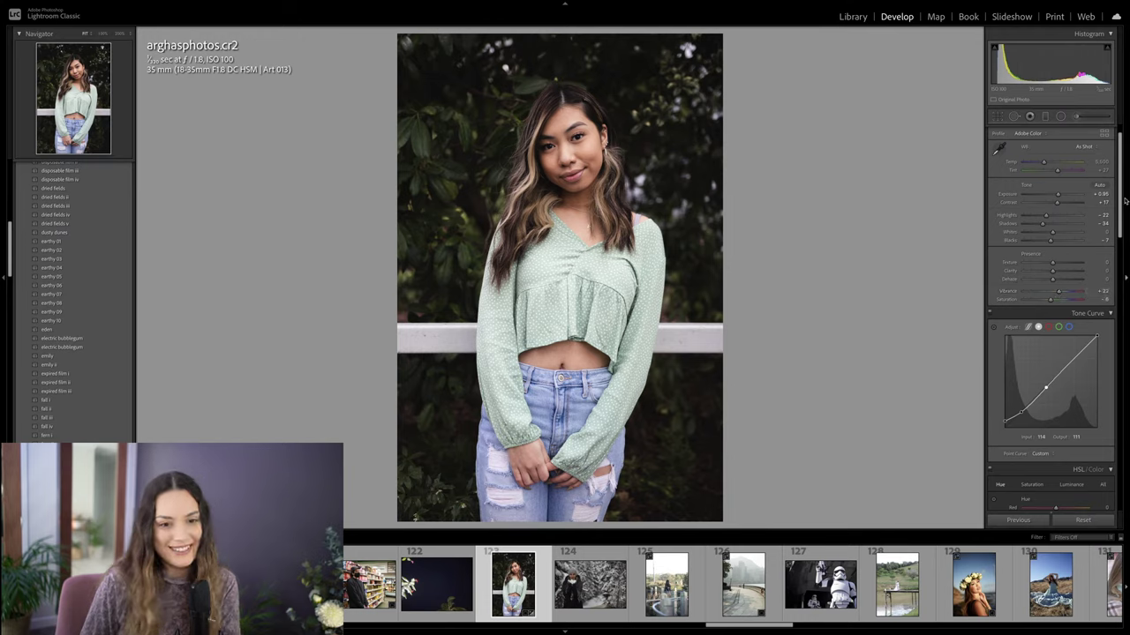
pyautogui.moveTo(1119, 201); pyautogui.dragTo(1126, 251)
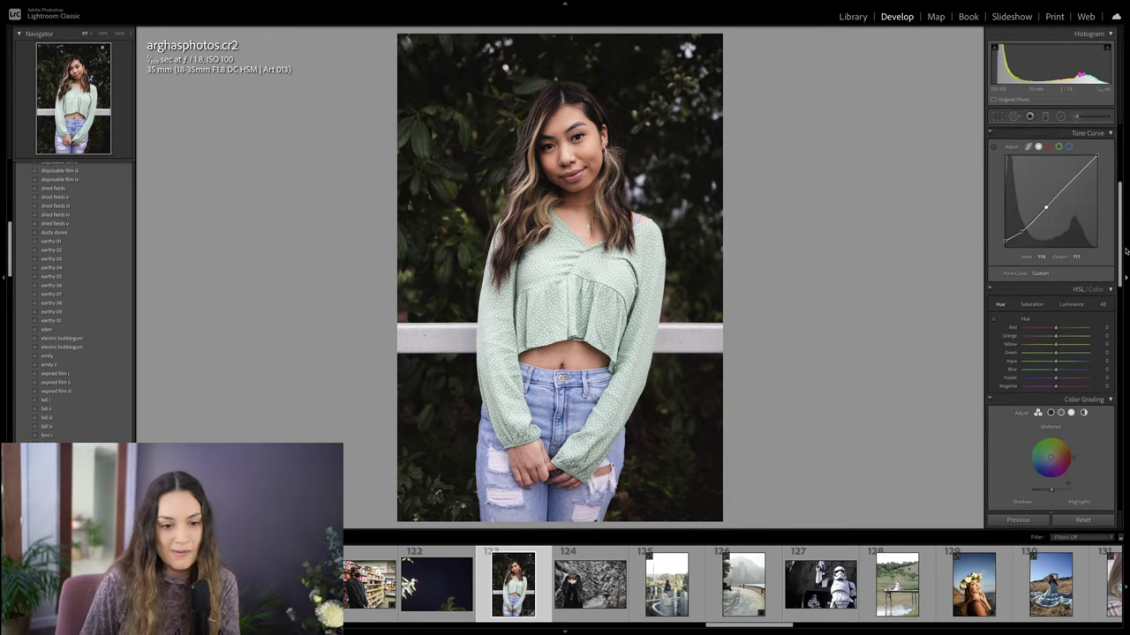
pyautogui.click(1032, 305)
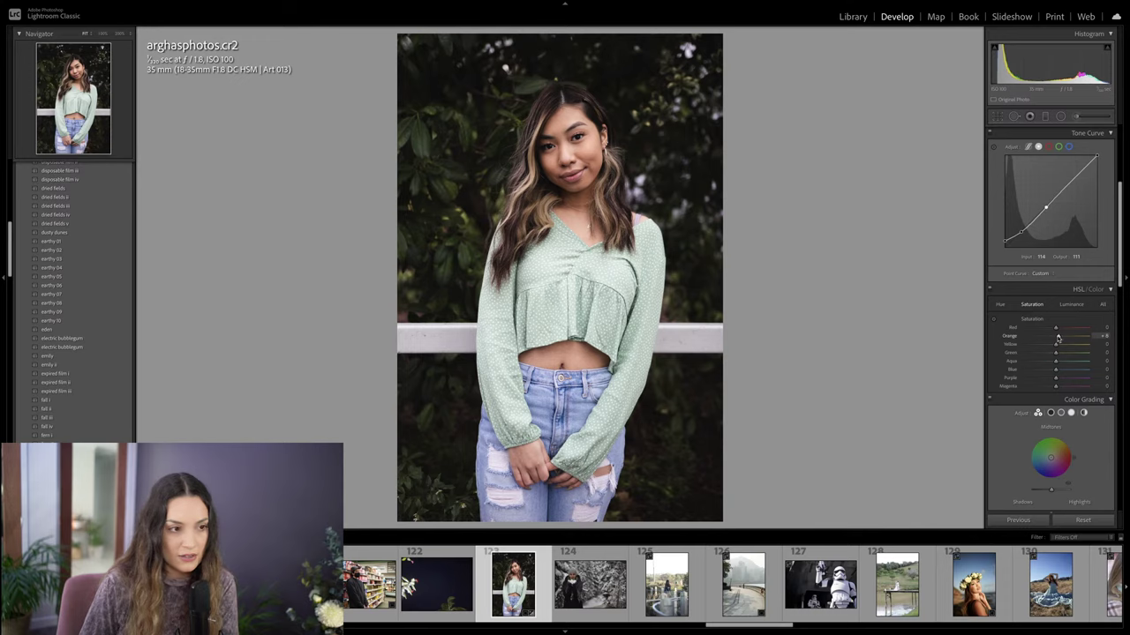
pyautogui.moveTo(1056, 328); pyautogui.dragTo(1068, 330)
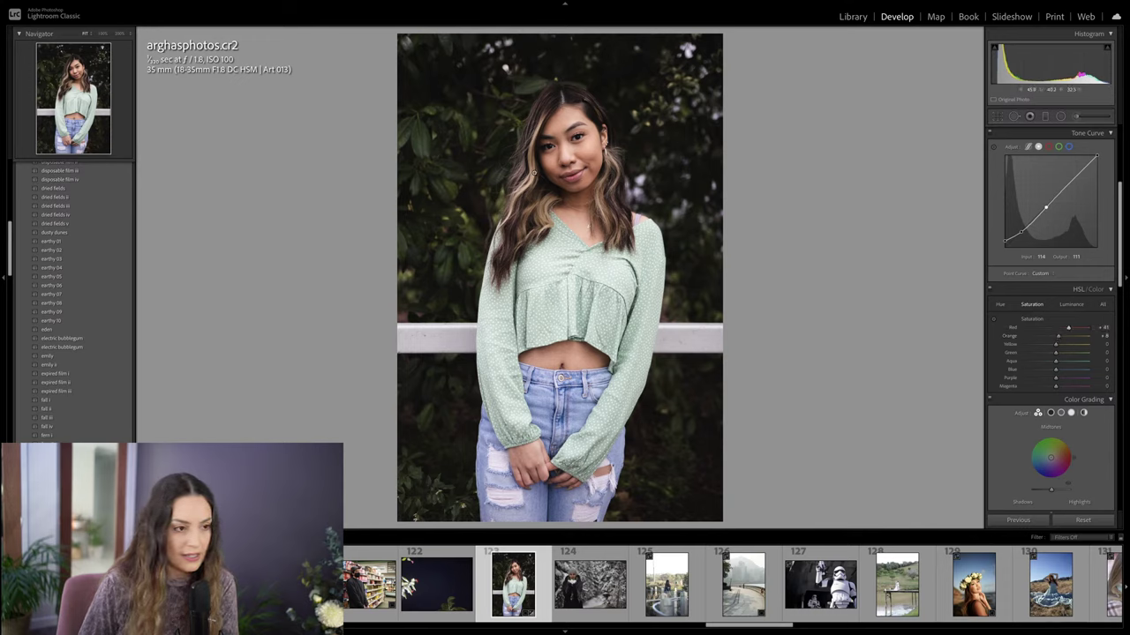
# Step: Target the green top to set Green and Aqua luminance to −100 and Aqua saturation near +63
pyautogui.click(1071, 304)
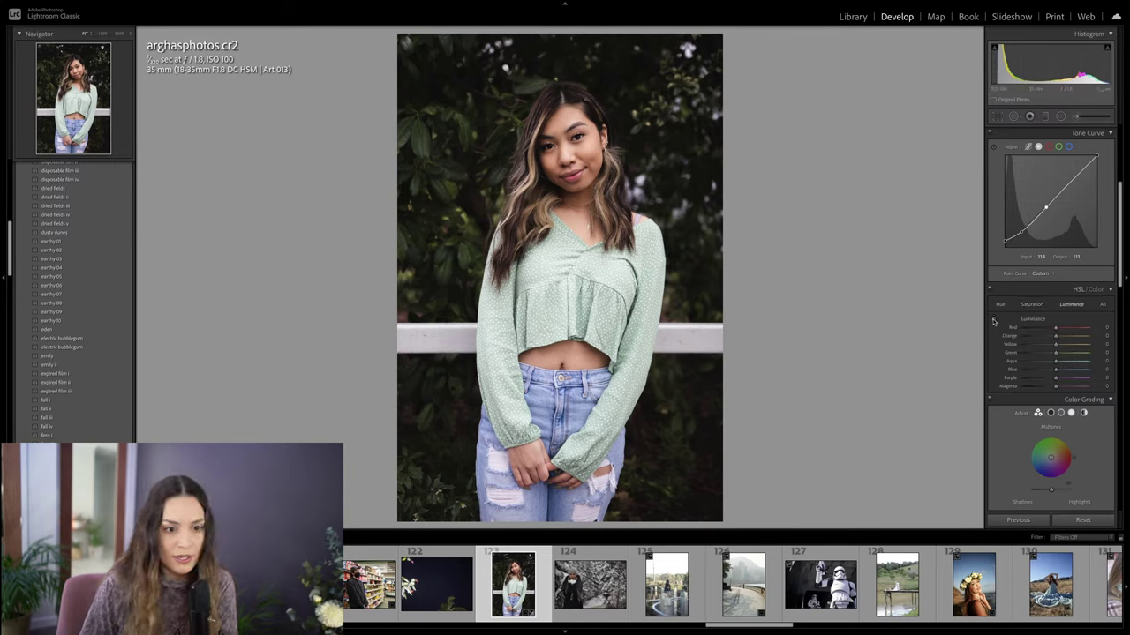
pyautogui.click(993, 321)
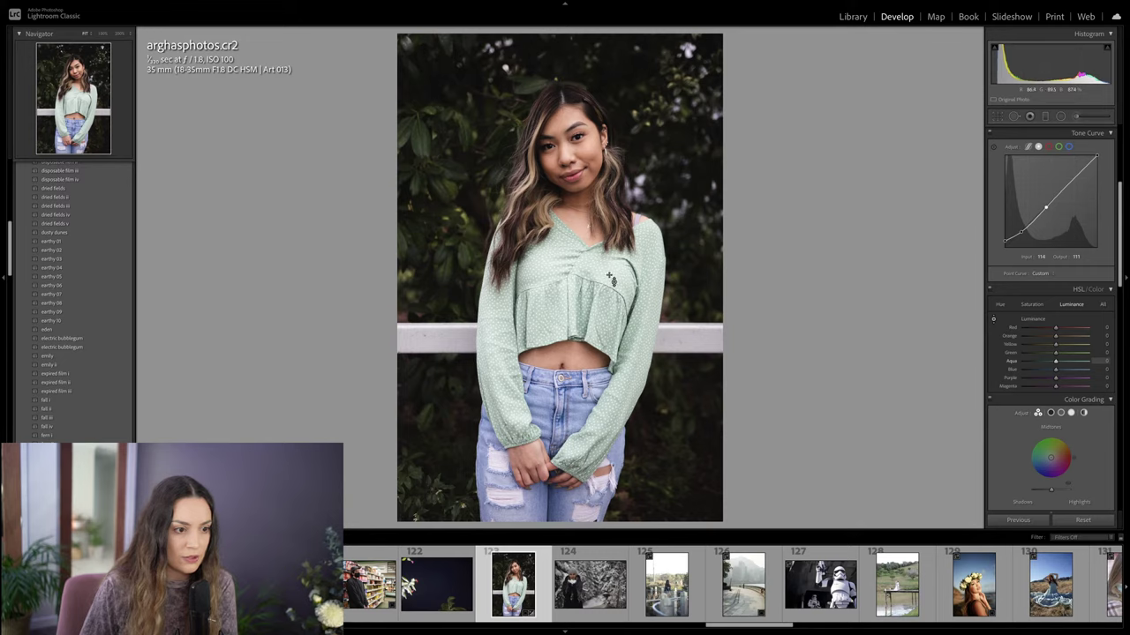
pyautogui.moveTo(611, 279); pyautogui.dragTo(610, 292)
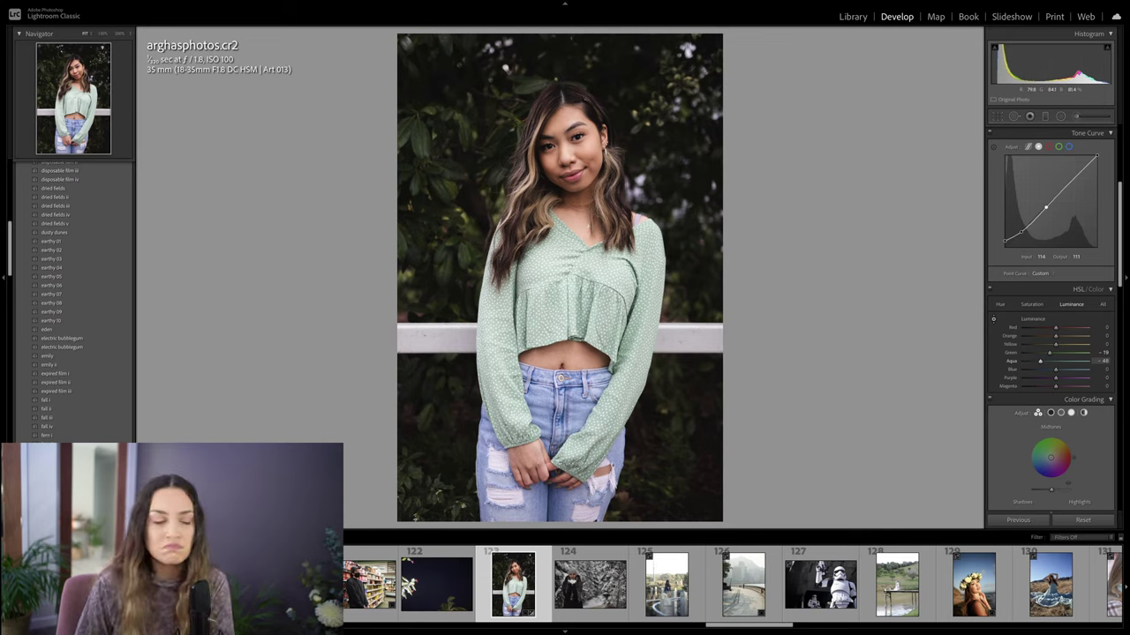
pyautogui.moveTo(610, 291); pyautogui.dragTo(611, 312)
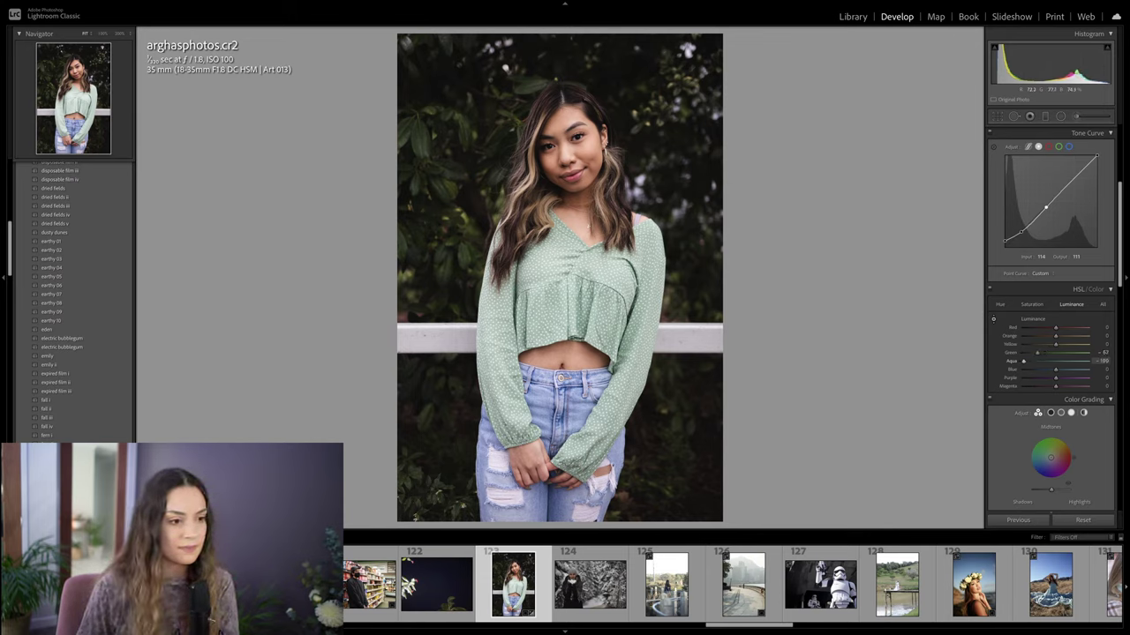
pyautogui.click(1034, 306)
pyautogui.moveTo(631, 277); pyautogui.dragTo(605, 277)
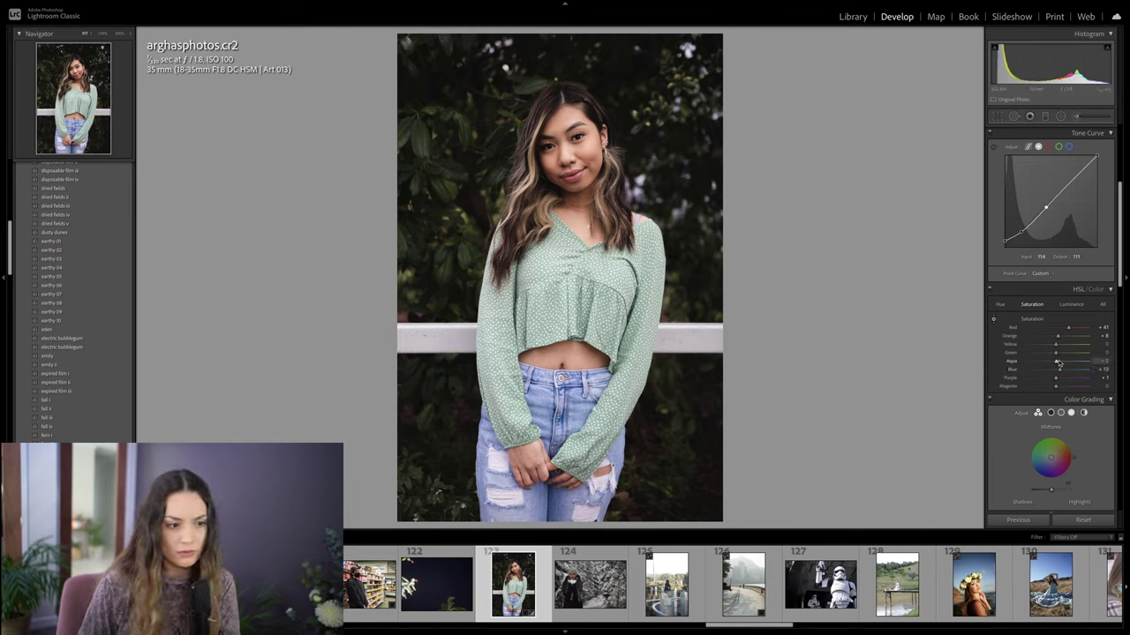
pyautogui.moveTo(1059, 362)
pyautogui.mouseDown()
pyautogui.moveTo(1077, 362)
pyautogui.moveTo(1054, 353)
pyautogui.mouseUp()
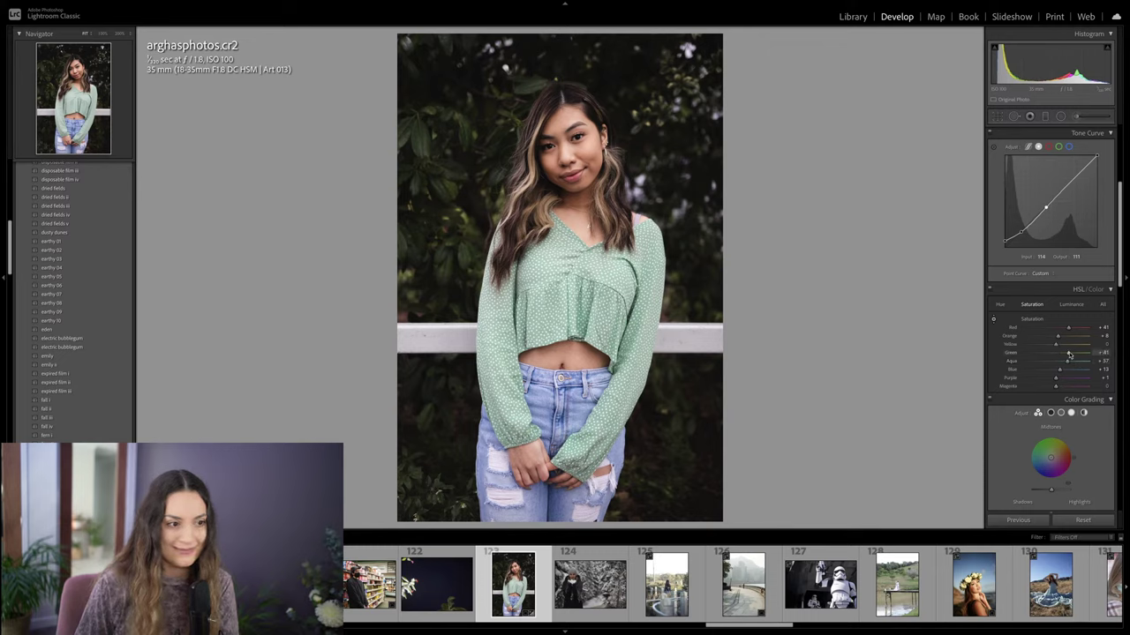
# Step: Set Yellow luminance to +49, darken orange slightly, and lower Blue luminance to about −16
pyautogui.click(1071, 305)
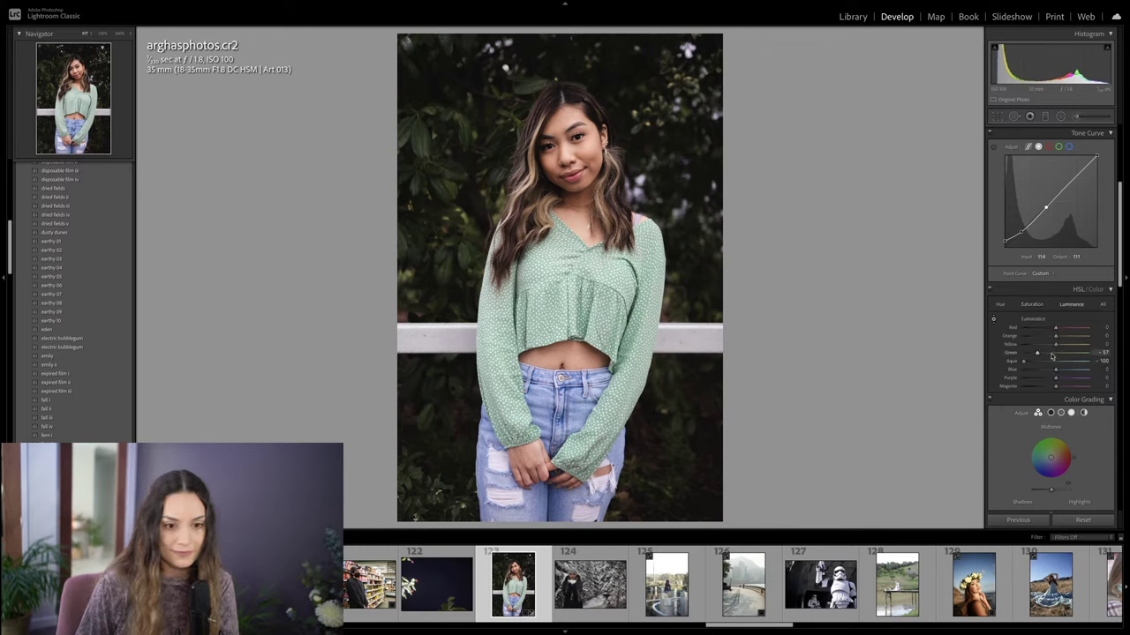
pyautogui.moveTo(1045, 345); pyautogui.dragTo(1070, 346)
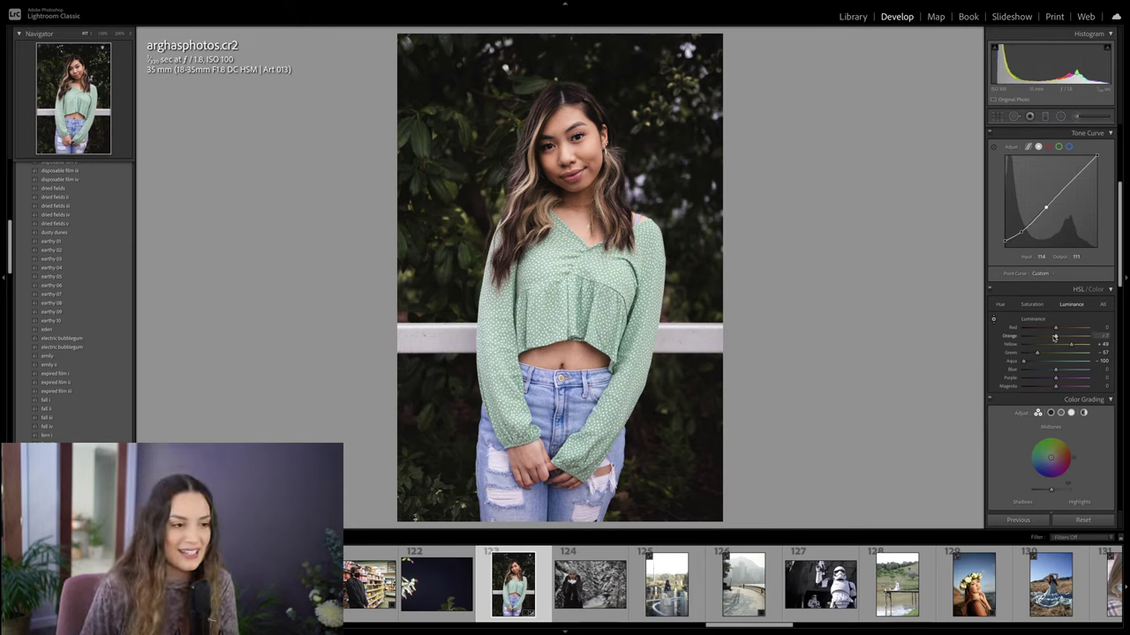
pyautogui.moveTo(1054, 337); pyautogui.dragTo(1054, 337)
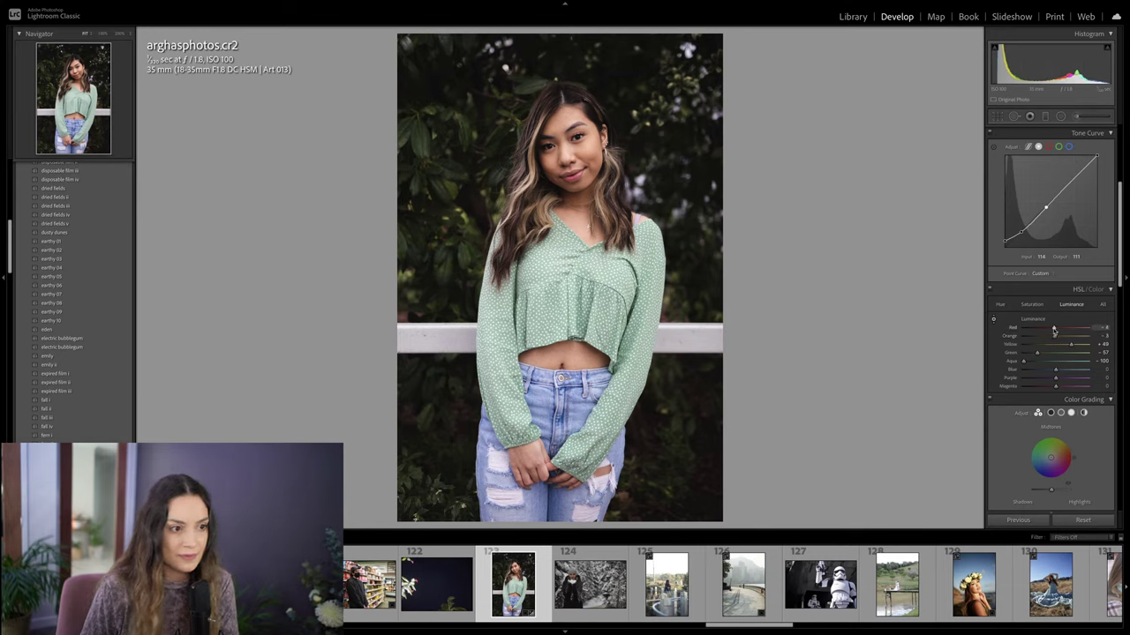
pyautogui.click(1000, 304)
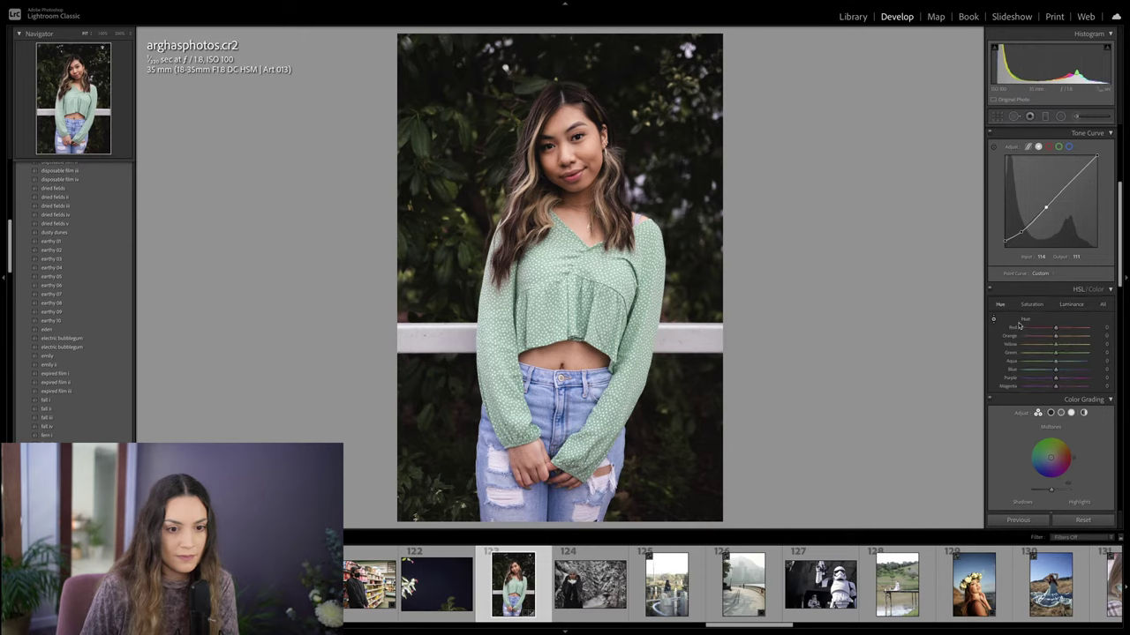
pyautogui.click(1071, 304)
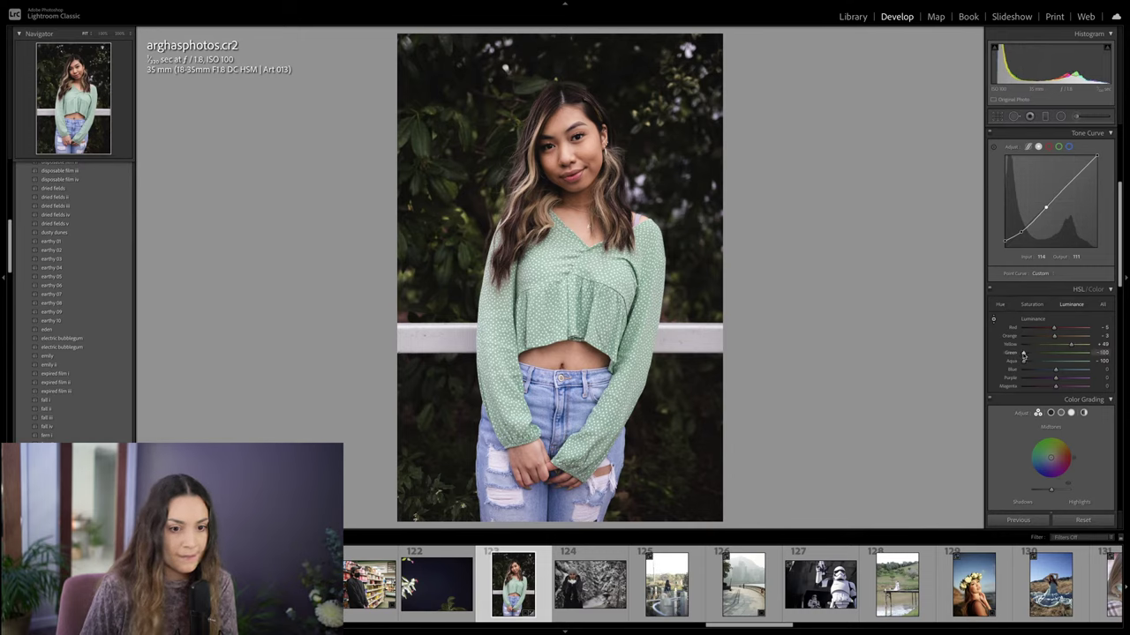
pyautogui.moveTo(1053, 373)
pyautogui.mouseDown()
pyautogui.moveTo(1064, 371)
pyautogui.moveTo(1046, 371)
pyautogui.mouseUp()
pyautogui.click(1032, 304)
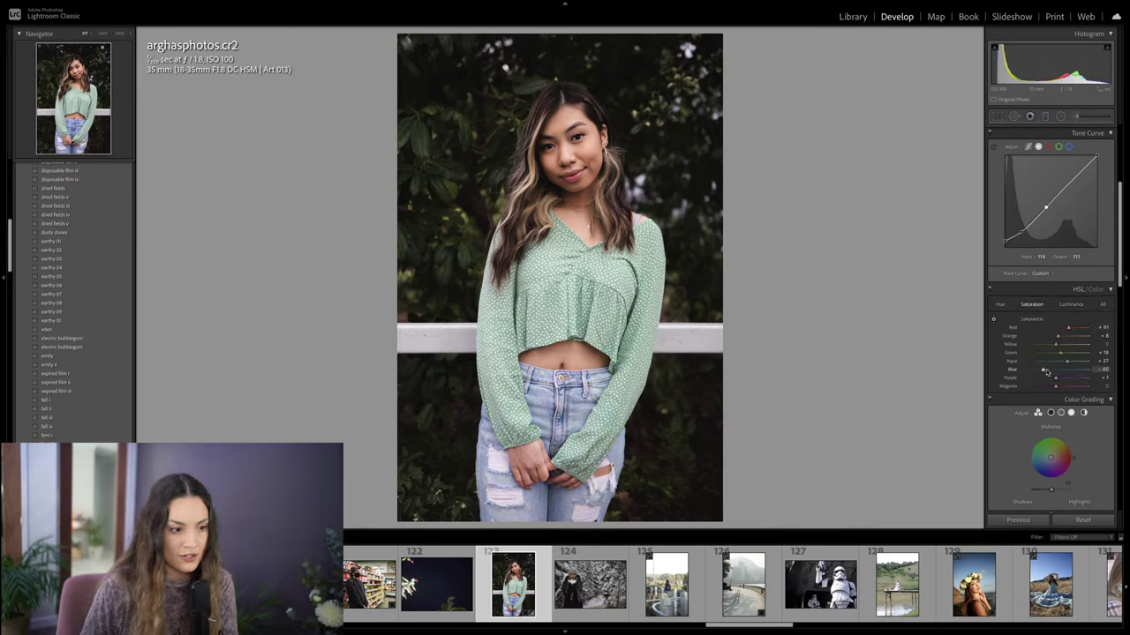
pyautogui.click(1070, 304)
pyautogui.moveTo(1052, 373); pyautogui.dragTo(1049, 371)
# Step: In Calibration, raise Blue primary saturation to +12 and Red to +3, and reset Green Primary Hue to 0
pyautogui.scroll(-10, 1081, 362)
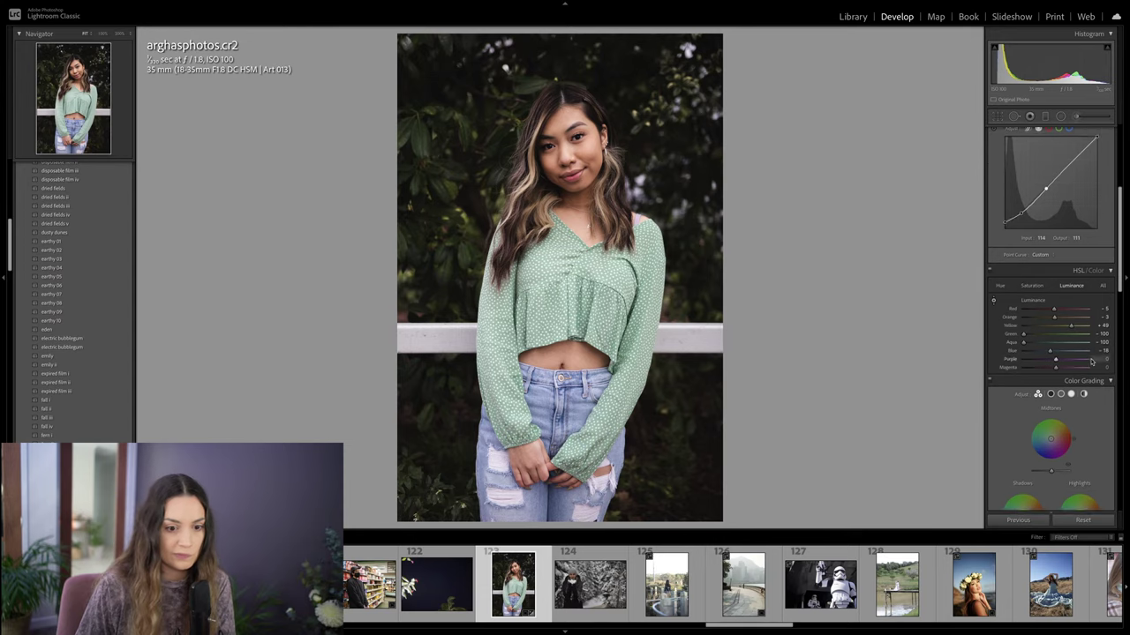
pyautogui.scroll(-5, 1091, 362)
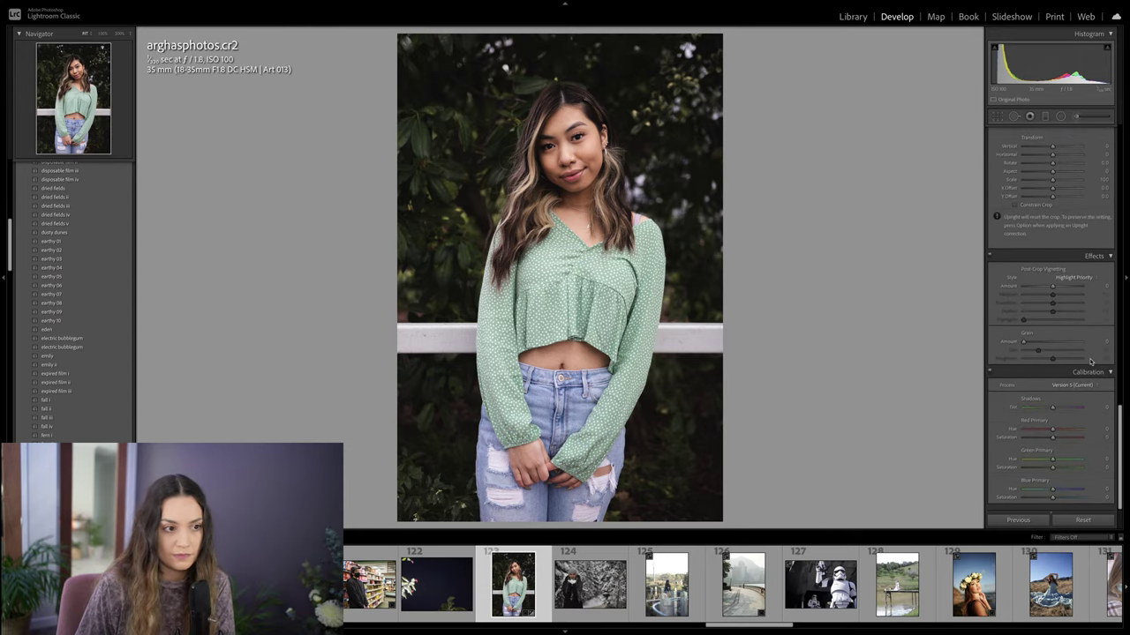
pyautogui.moveTo(1051, 503); pyautogui.dragTo(1058, 474)
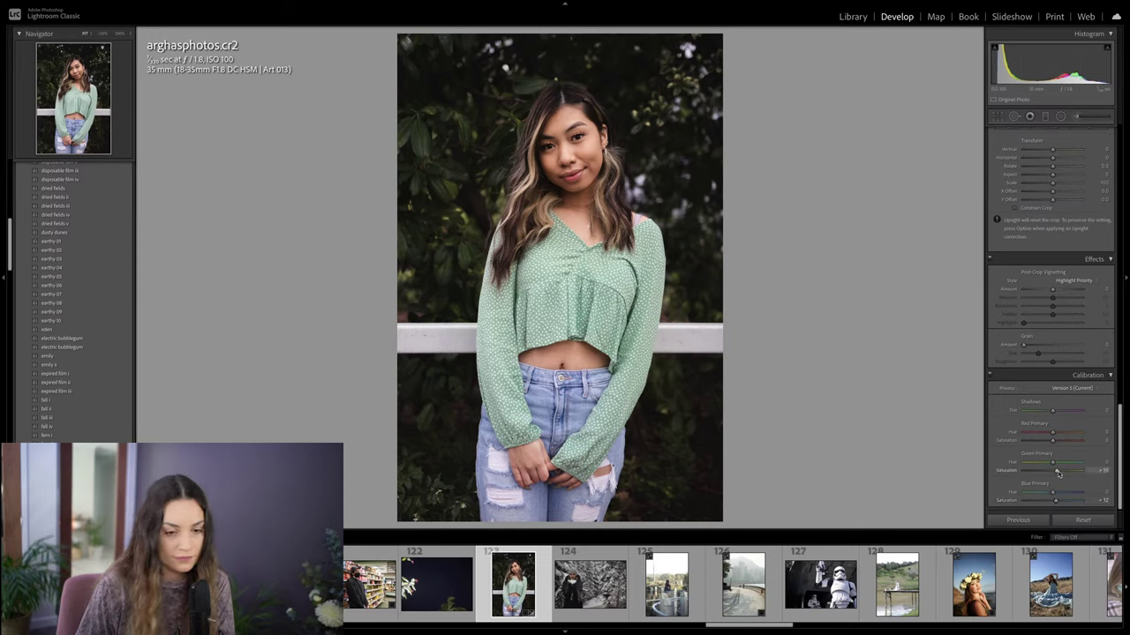
pyautogui.moveTo(1051, 441); pyautogui.dragTo(1053, 442)
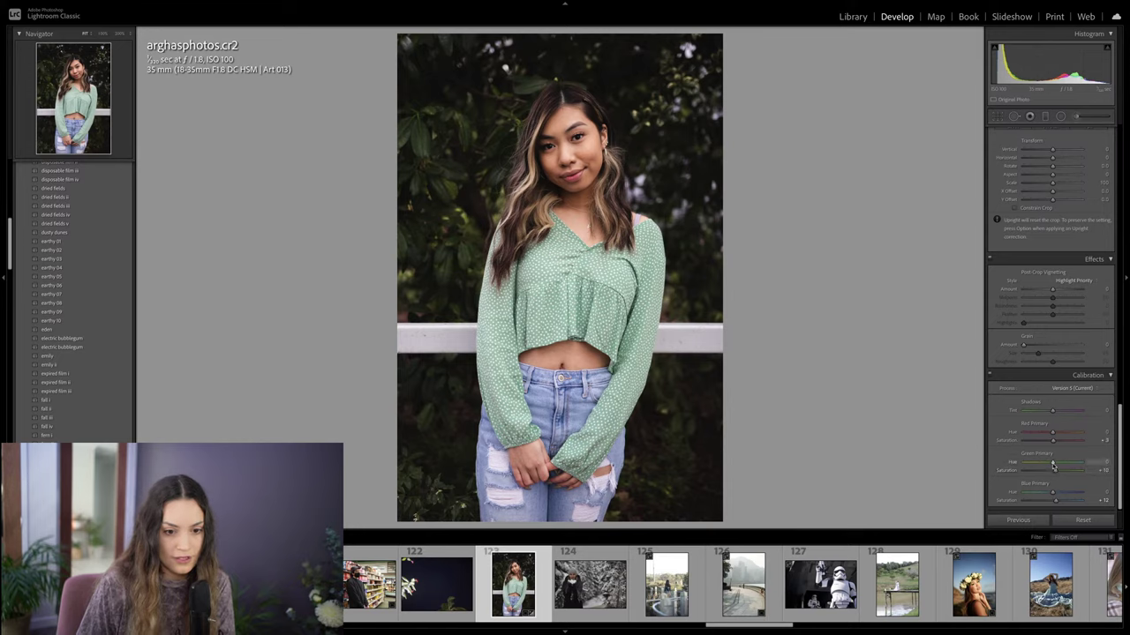
pyautogui.moveTo(1042, 465); pyautogui.dragTo(1054, 494)
pyautogui.doubleClick(1062, 465)
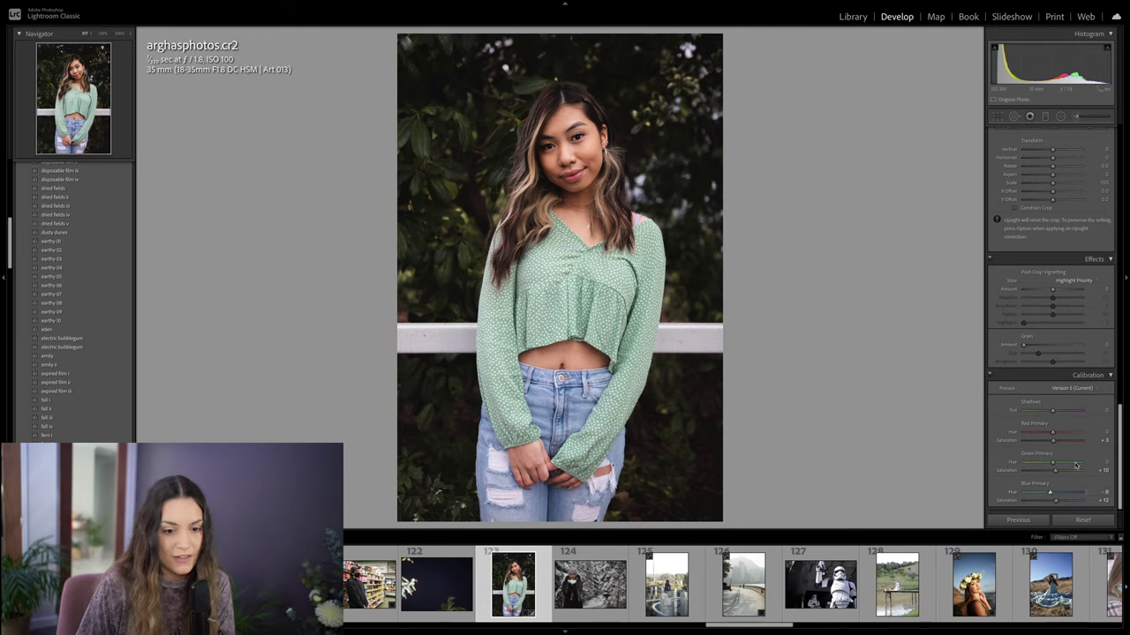
pyautogui.scroll(8, 1051, 477)
# Step: Lower HSL red saturation to about +24, raise Exposure to +1.05, and zoom 1:1 on the railing
pyautogui.scroll(6, 1059, 450)
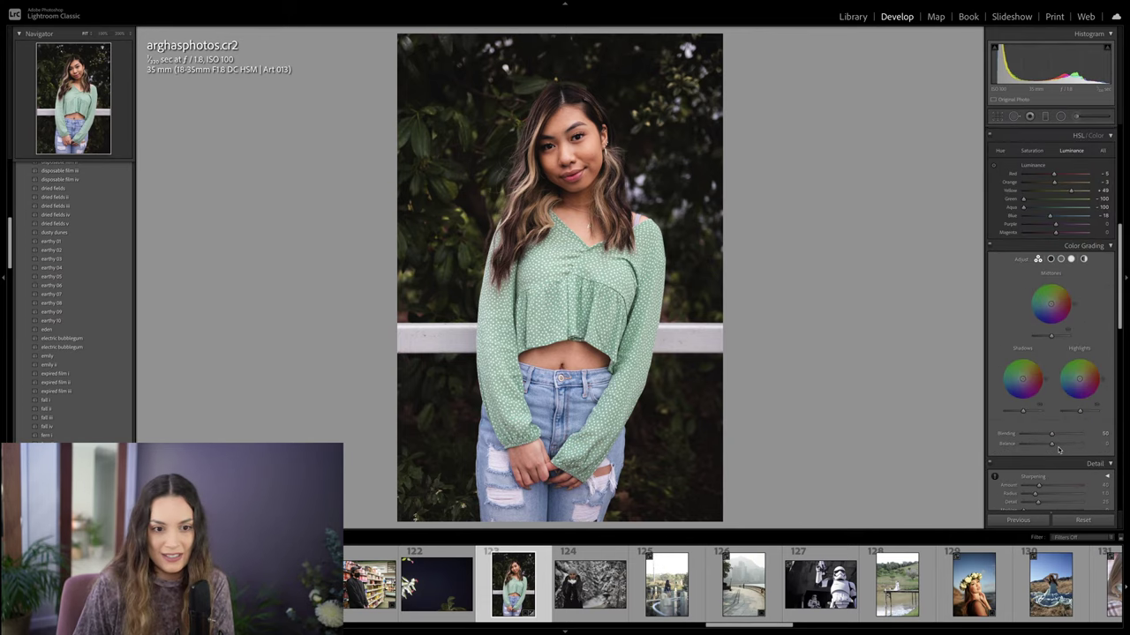
pyautogui.click(1032, 371)
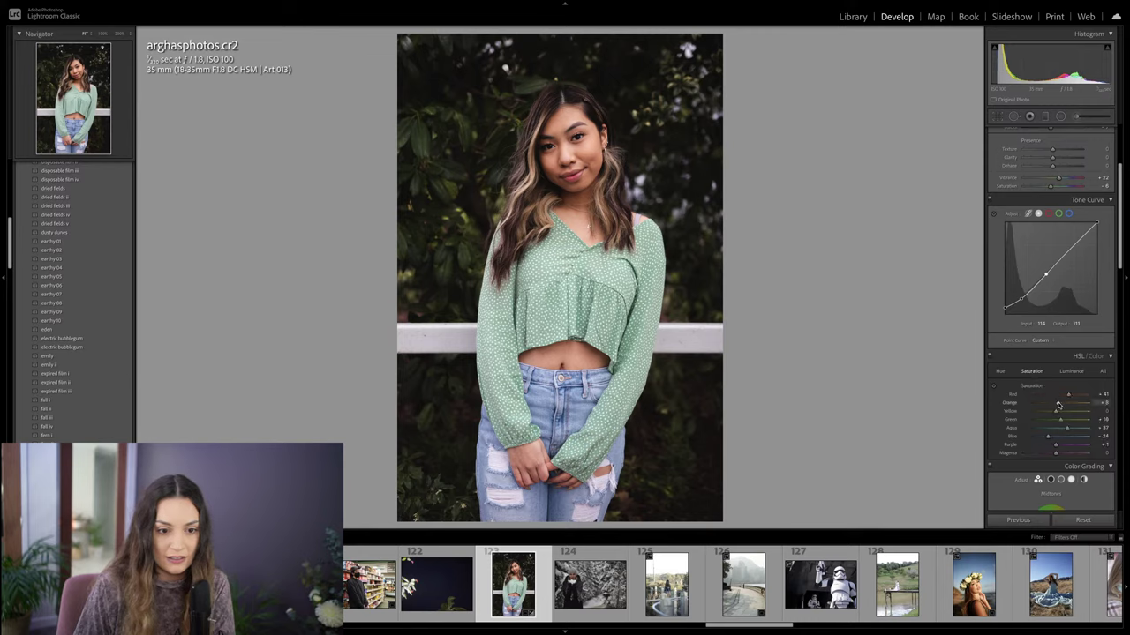
pyautogui.moveTo(1068, 394); pyautogui.dragTo(1063, 396)
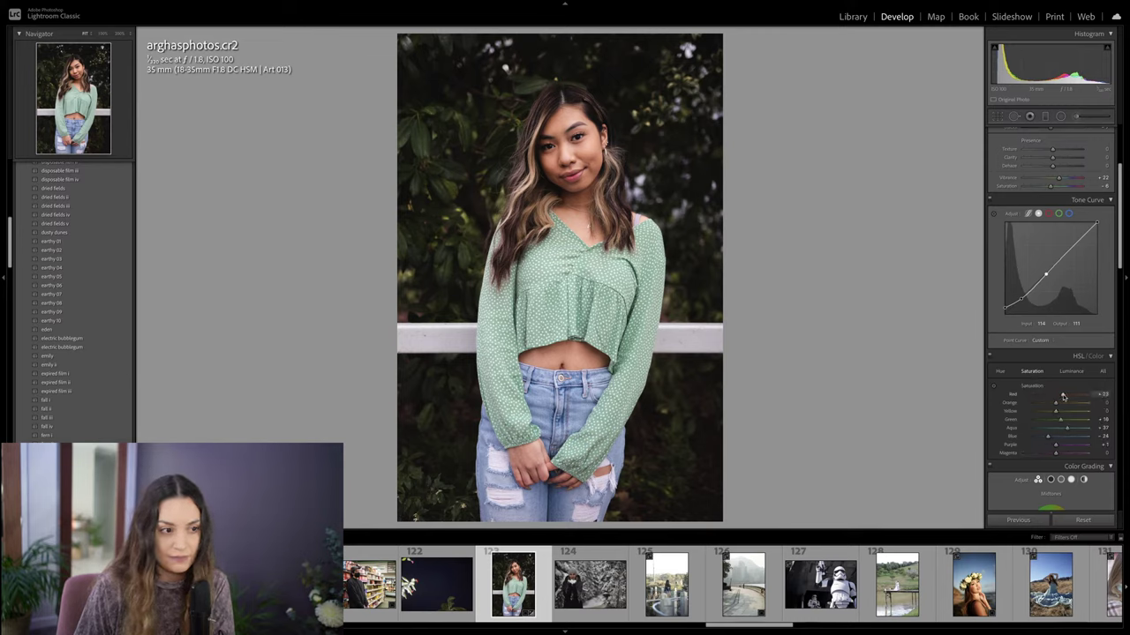
pyautogui.scroll(5, 1063, 396)
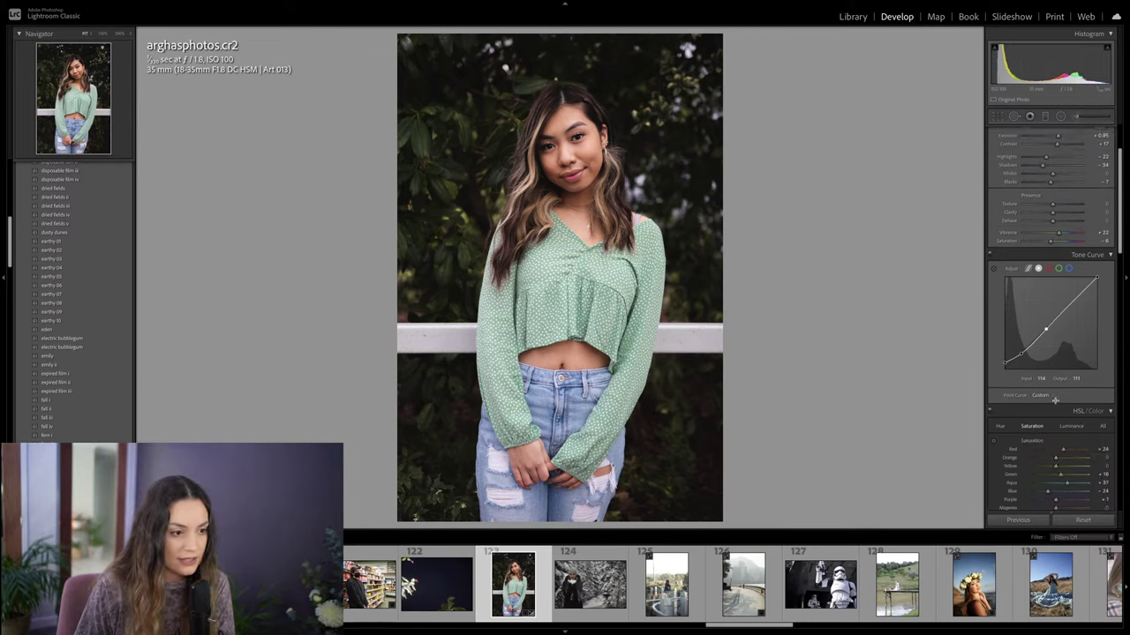
pyautogui.moveTo(1060, 220); pyautogui.dragTo(1058, 224)
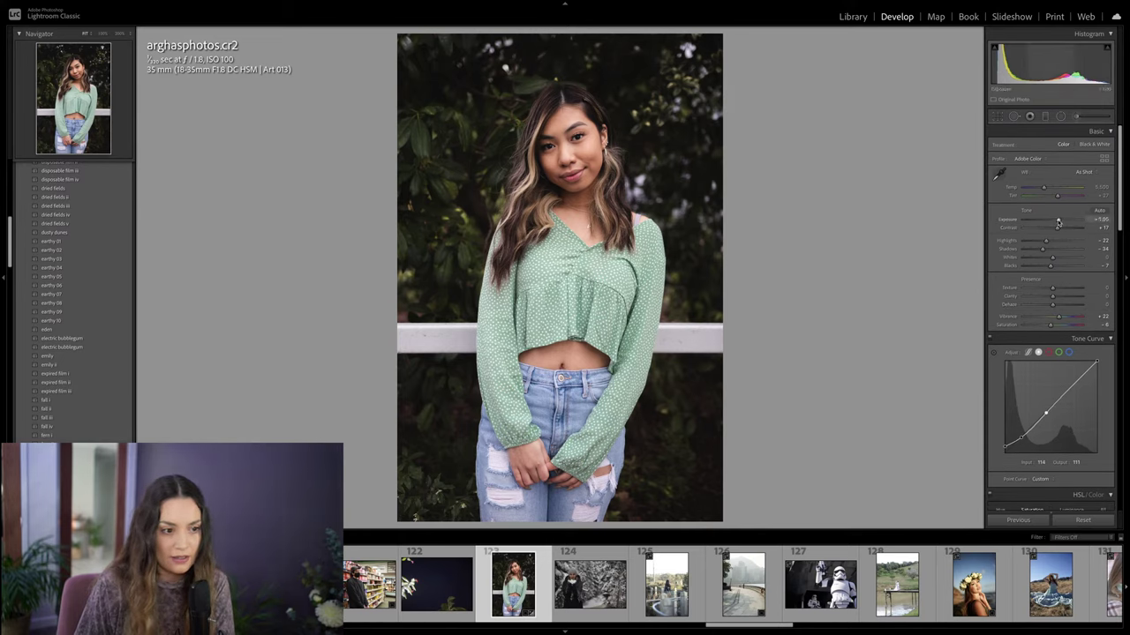
pyautogui.click(682, 342)
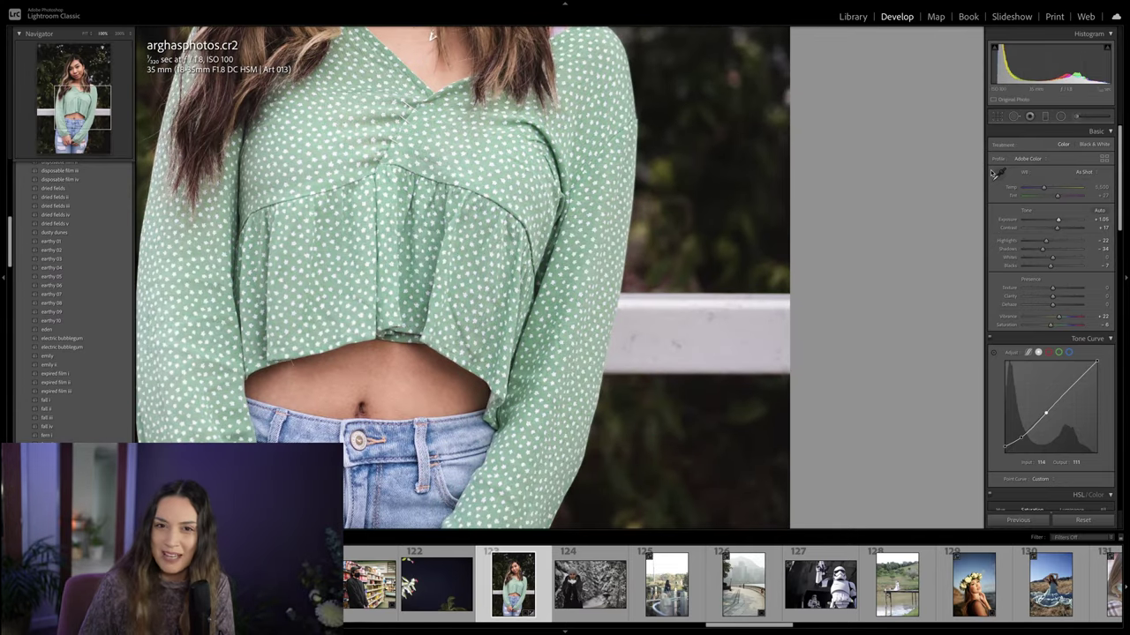
# Step: Paint a Spot Removal heal over the white railing and adjust where it samples from
pyautogui.click(1014, 115)
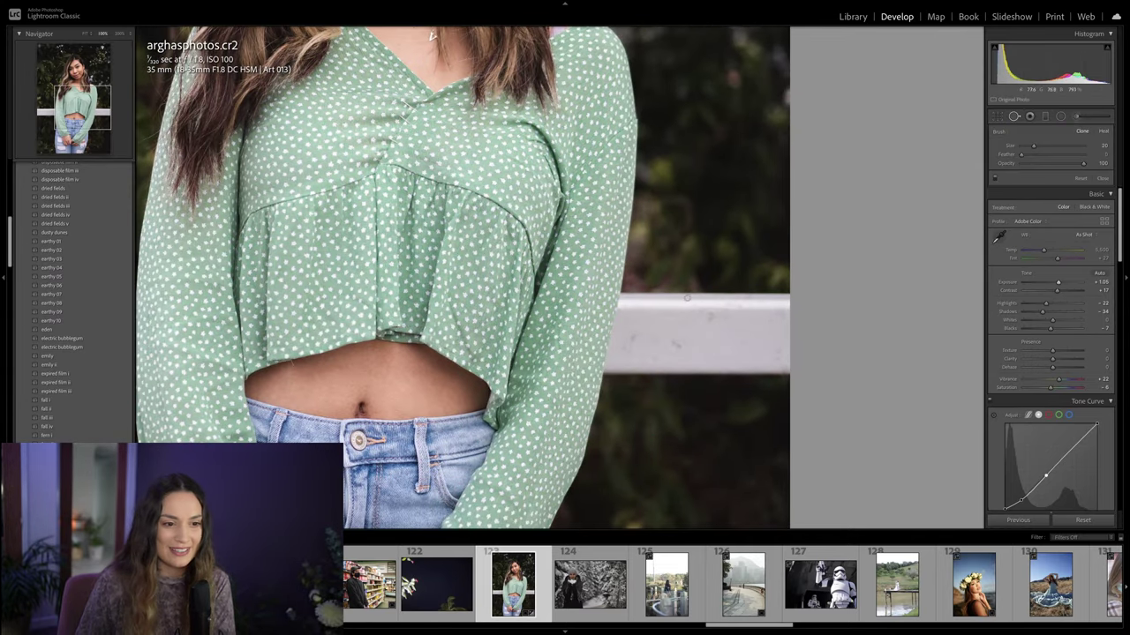
pyautogui.scroll(6, 671, 300)
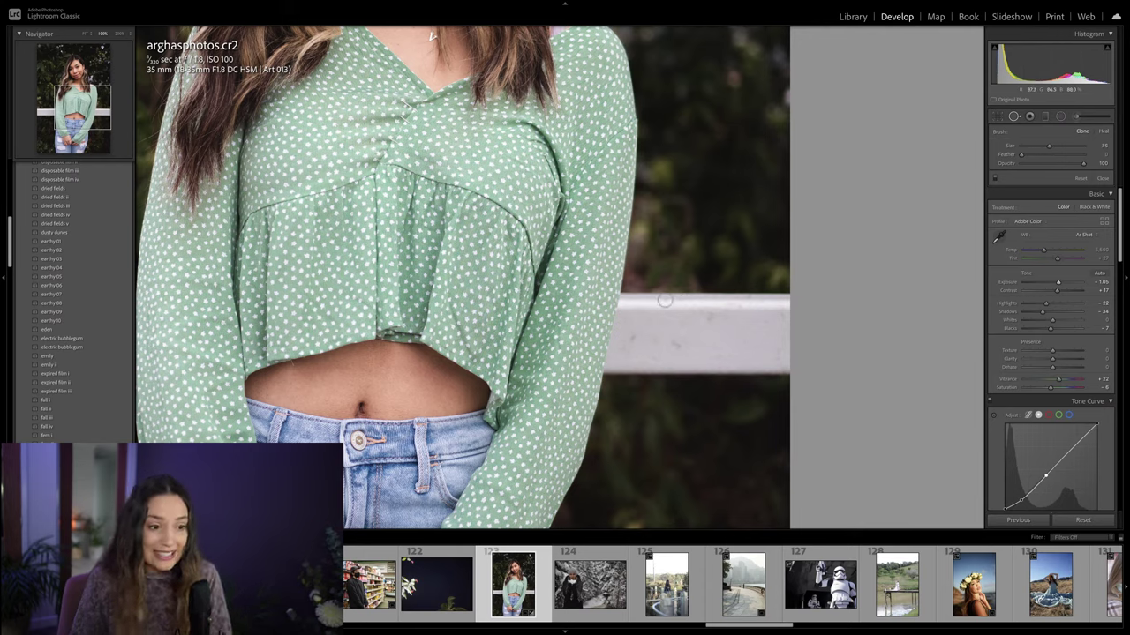
pyautogui.scroll(-6, 643, 300)
pyautogui.moveTo(627, 291); pyautogui.dragTo(617, 335)
pyautogui.moveTo(609, 364)
pyautogui.mouseDown()
pyautogui.moveTo(782, 369)
pyautogui.moveTo(785, 303)
pyautogui.moveTo(642, 299)
pyautogui.moveTo(652, 314)
pyautogui.moveTo(772, 313)
pyautogui.moveTo(781, 336)
pyautogui.moveTo(765, 355)
pyautogui.moveTo(625, 354)
pyautogui.moveTo(635, 331)
pyautogui.moveTo(763, 333)
pyautogui.mouseUp()
pyautogui.moveTo(916, 353); pyautogui.dragTo(916, 354)
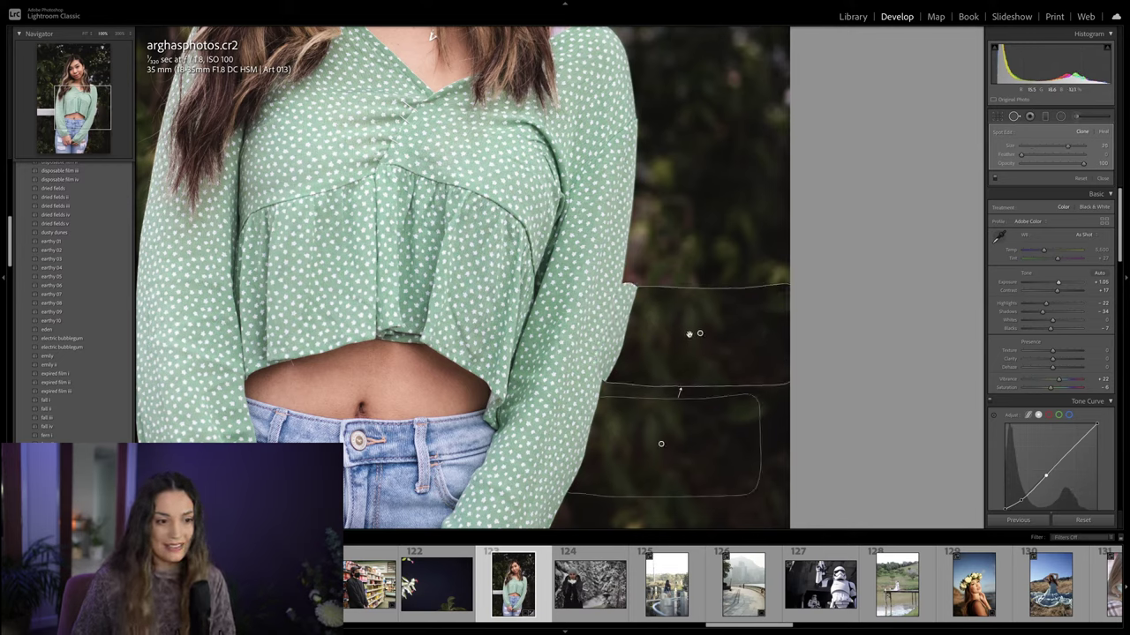
pyautogui.moveTo(697, 333); pyautogui.dragTo(685, 334)
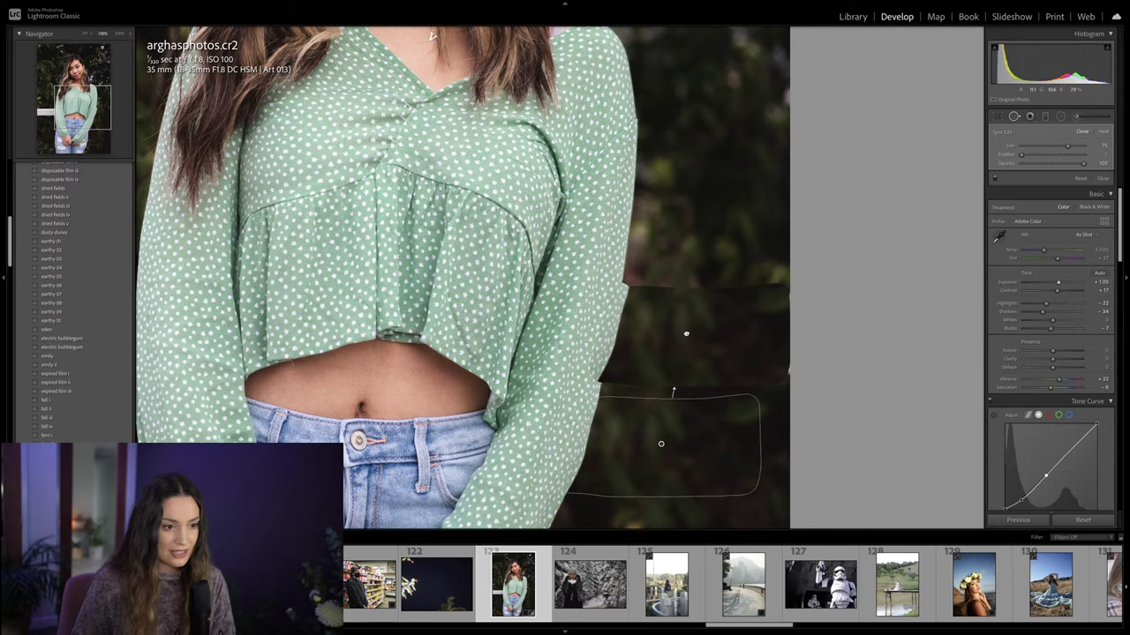
pyautogui.moveTo(661, 444); pyautogui.dragTo(663, 440)
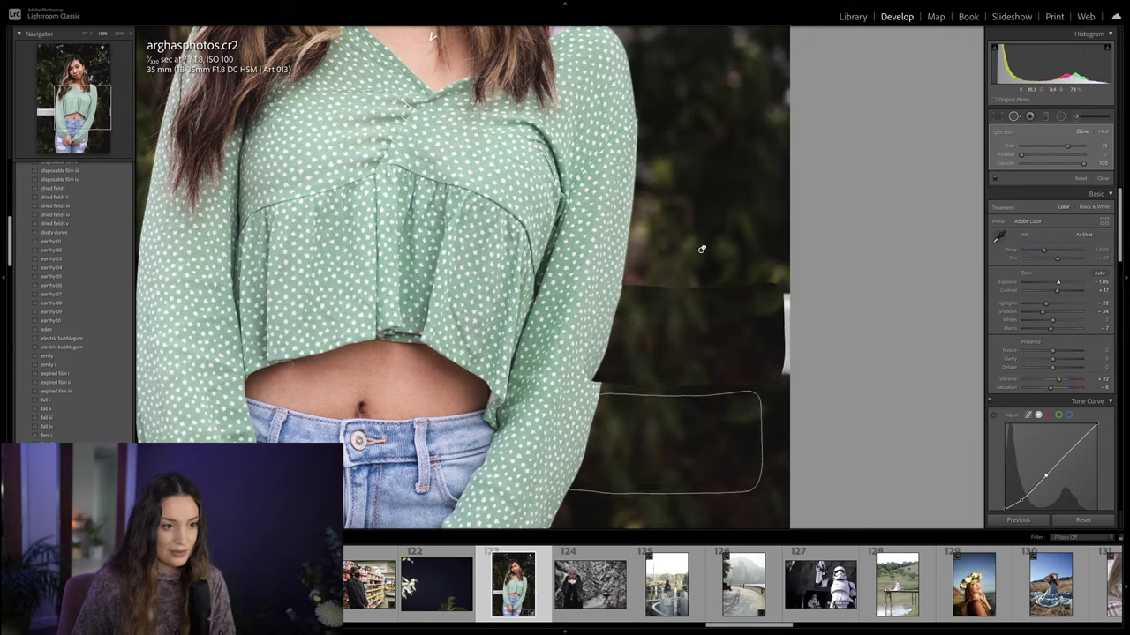
# Step: Try a different heal source, then delete the heal spot and return to Fit view
pyautogui.press('/')
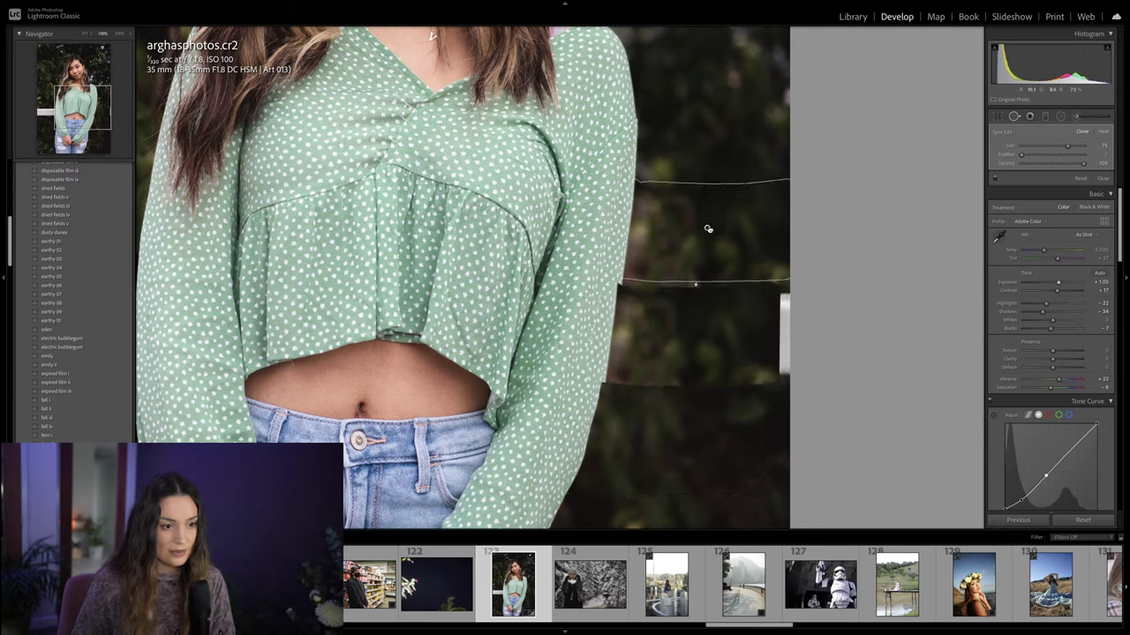
pyautogui.moveTo(708, 228); pyautogui.dragTo(702, 223)
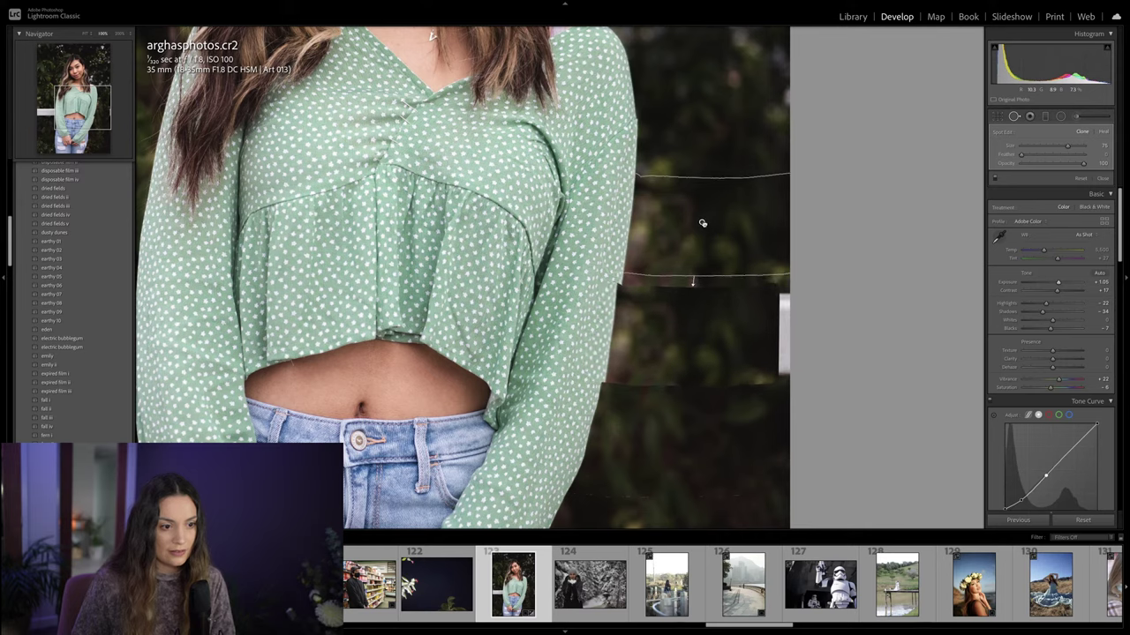
pyautogui.click(829, 285)
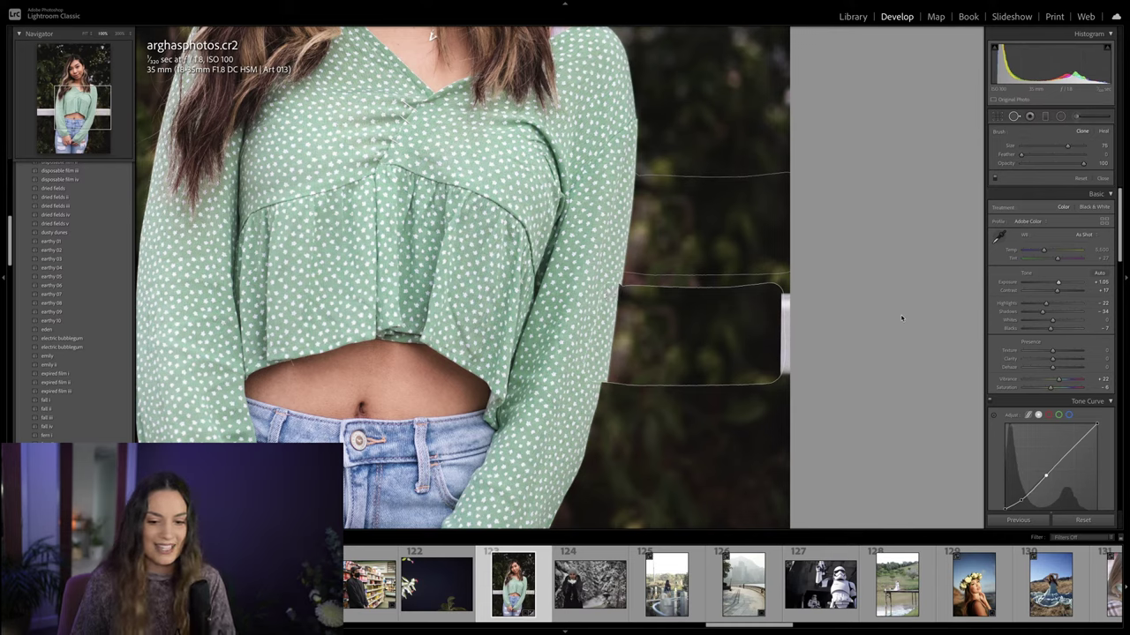
pyautogui.press('Delete')
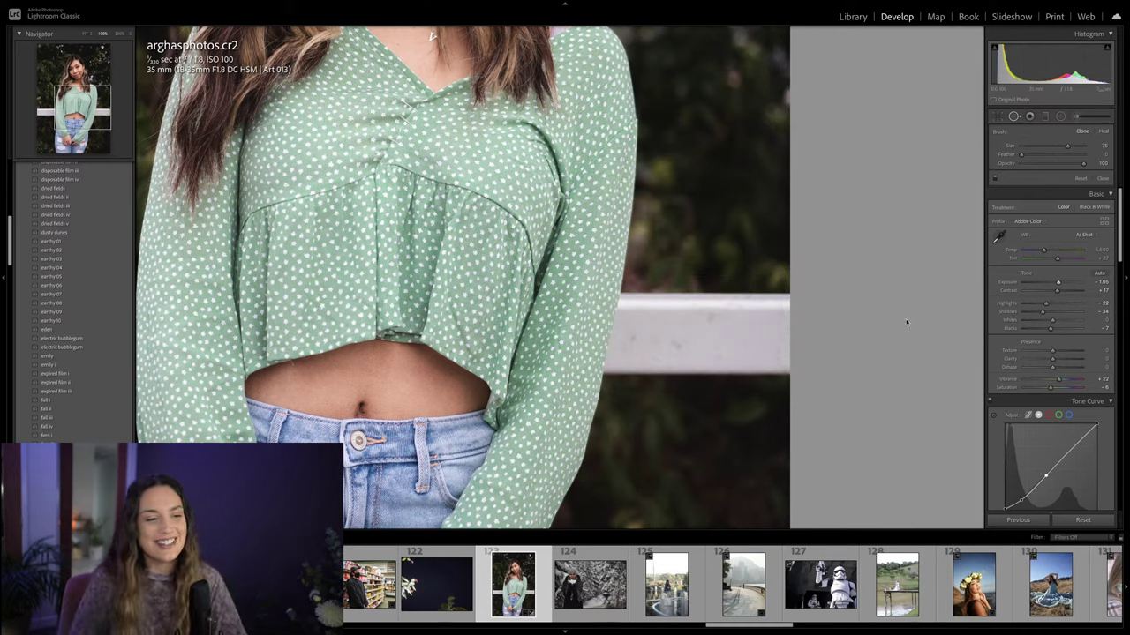
pyautogui.press('z')
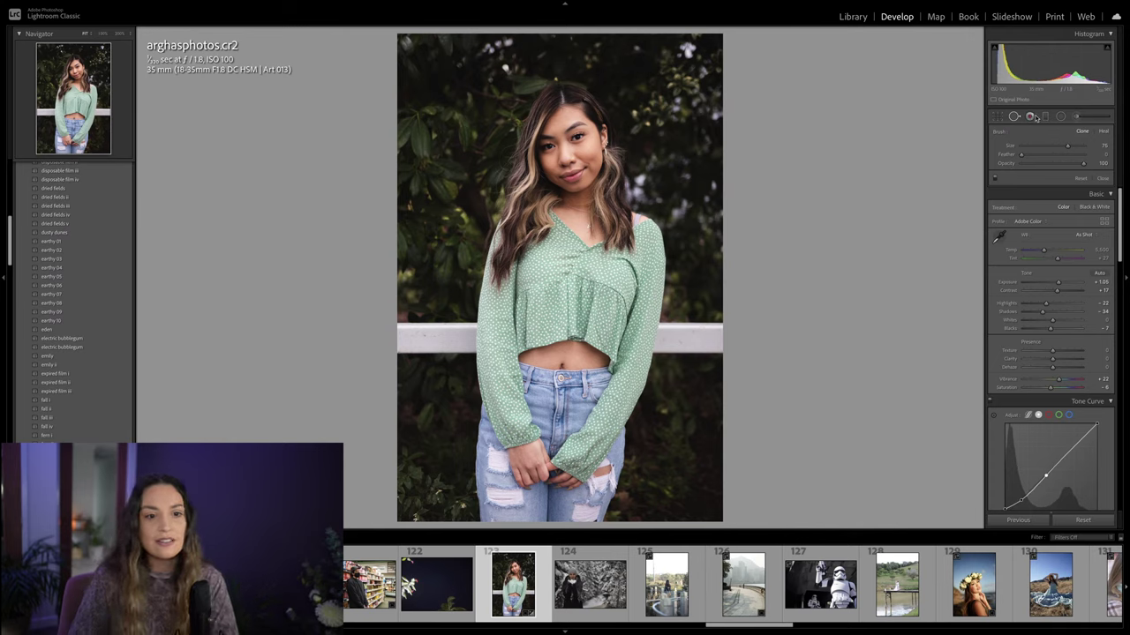
# Step: Add a graduated filter across the photo with Saturation reset to 0 and slightly lower Exposure
pyautogui.press('m')
pyautogui.moveTo(565, 438); pyautogui.dragTo(570, 207)
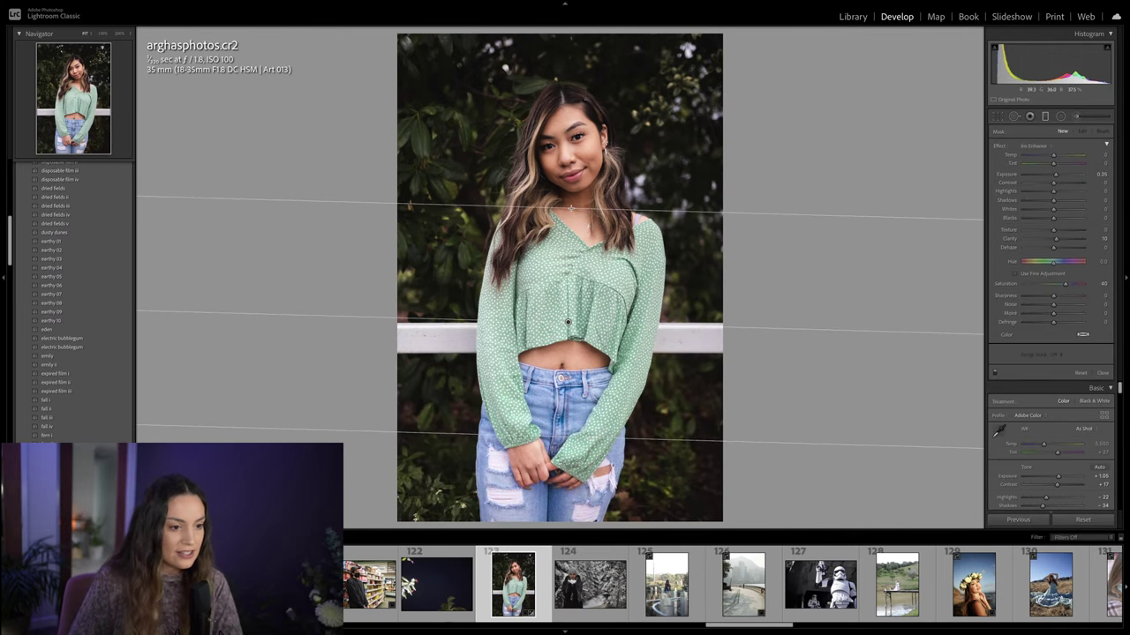
pyautogui.doubleClick(1064, 286)
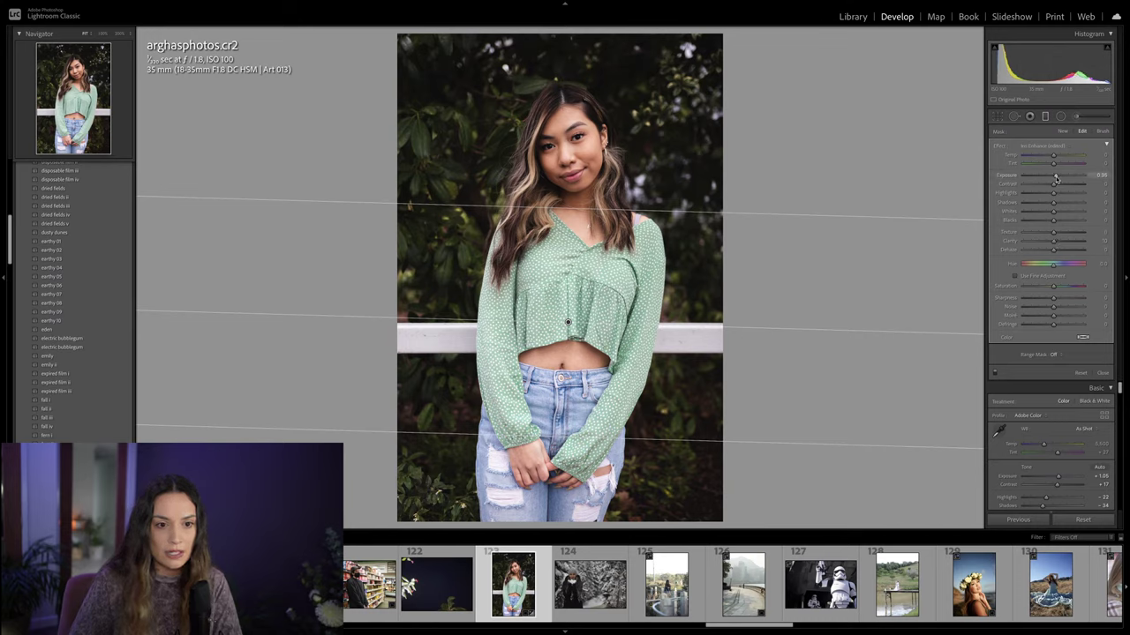
pyautogui.moveTo(1055, 176); pyautogui.dragTo(1051, 176)
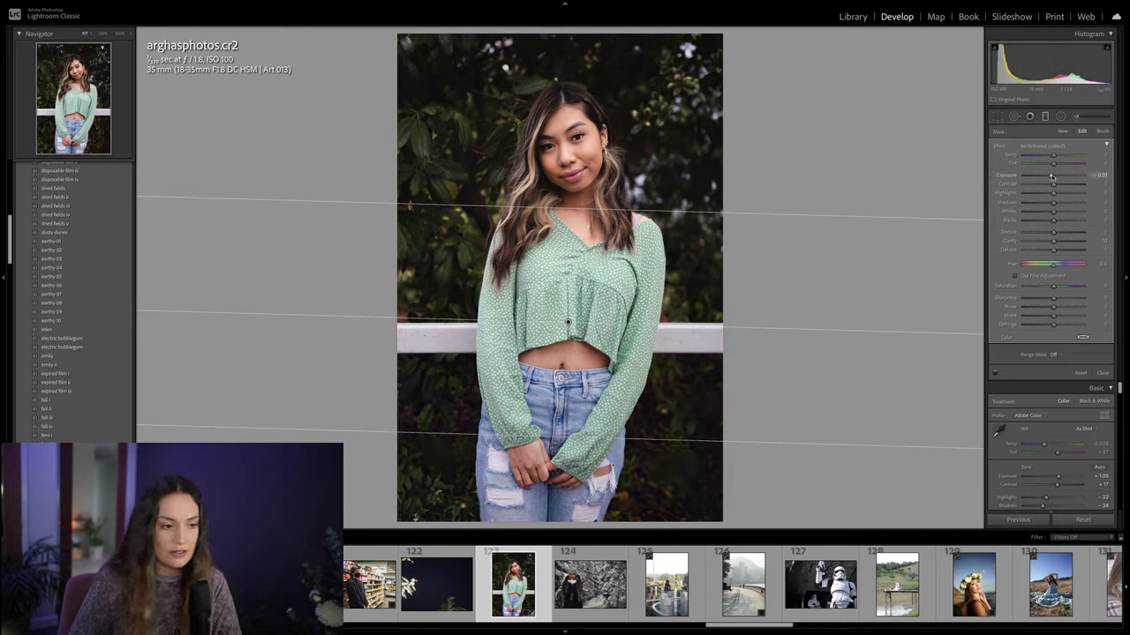
pyautogui.press('m')
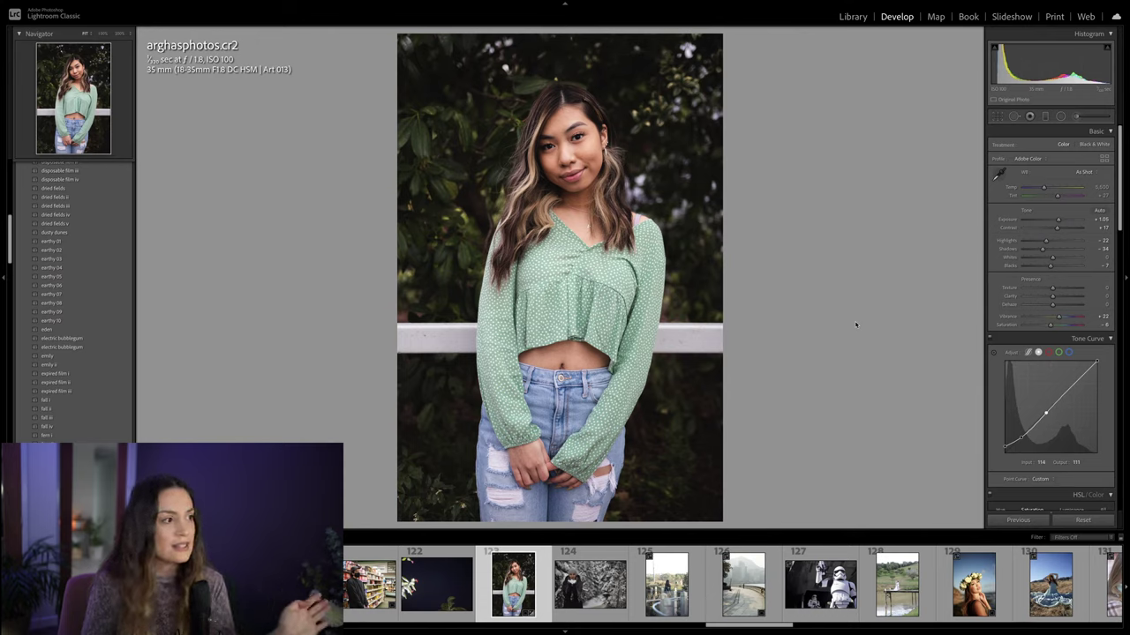
# Step: Toggle the Before view to compare the portrait with its original, ending on the edited version
pyautogui.press('\\')
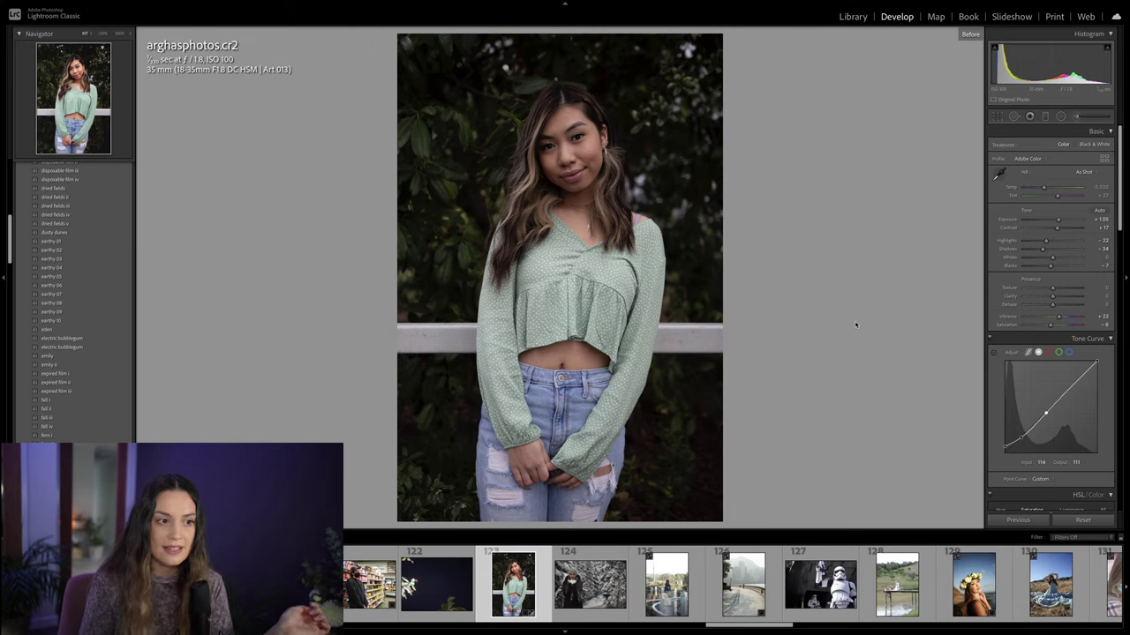
pyautogui.press('\\')
pyautogui.press('\\')
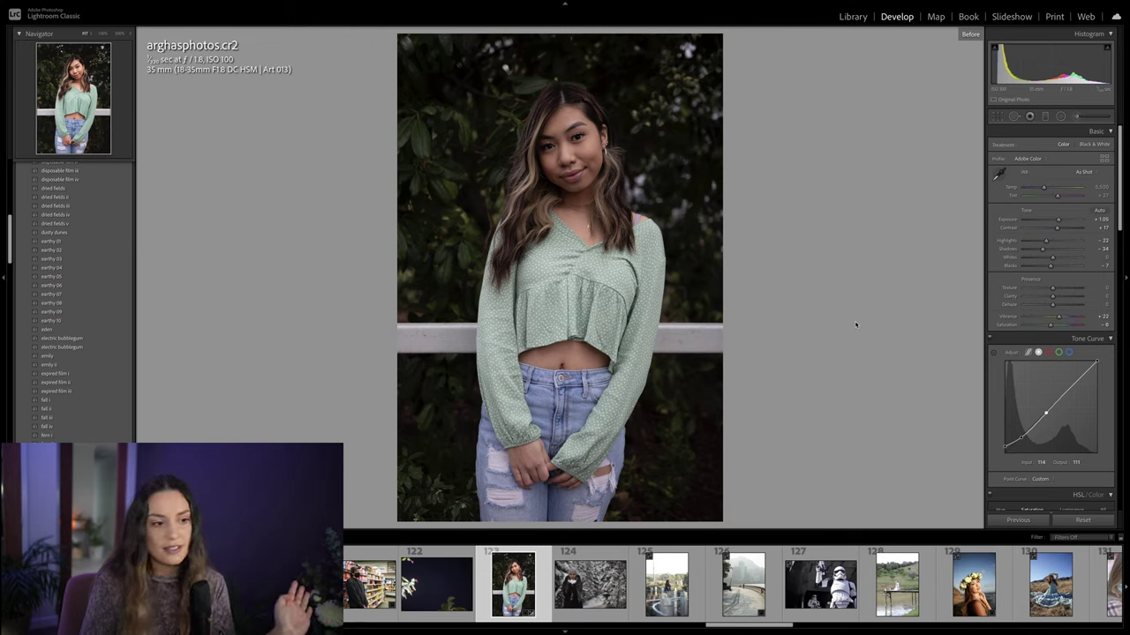
pyautogui.press('\\')
pyautogui.press('\\')
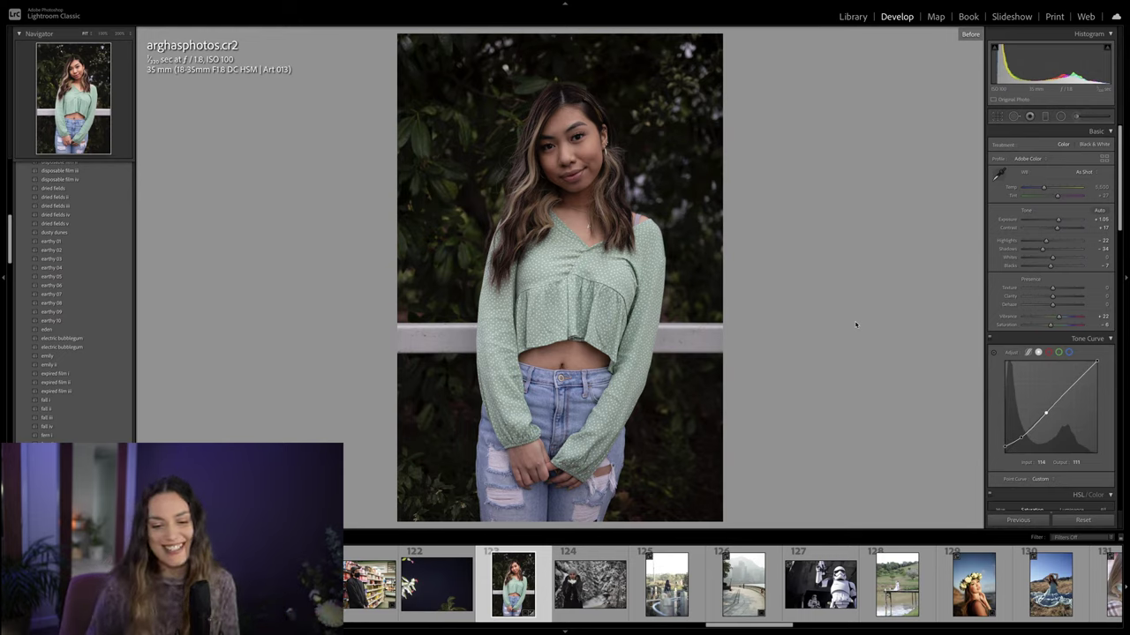
pyautogui.press('\\')
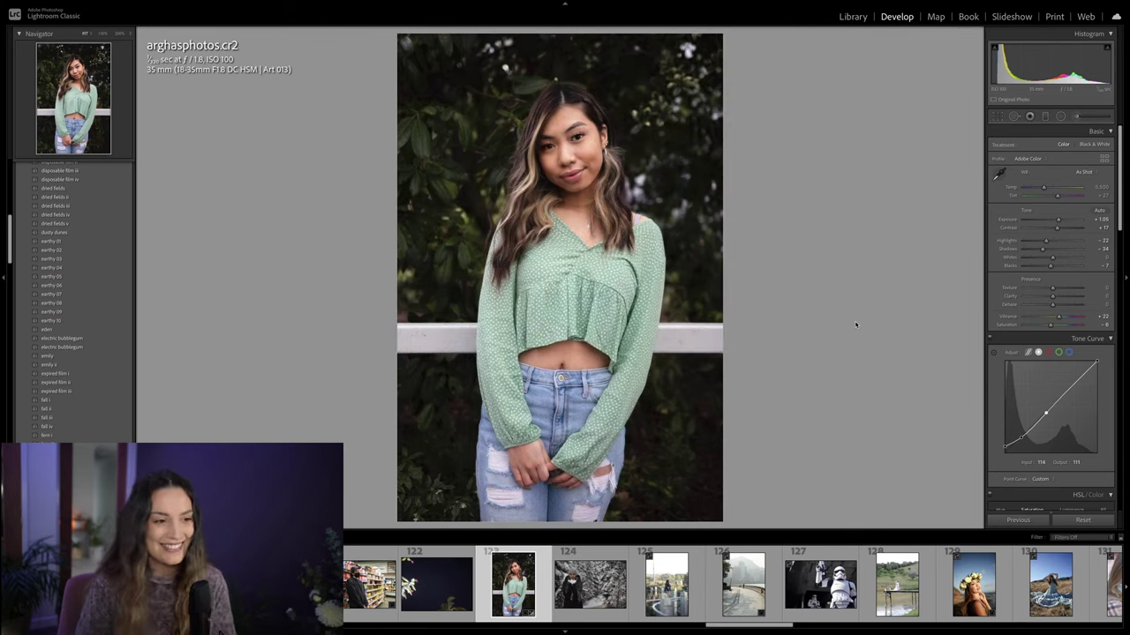
pyautogui.press('\\')
pyautogui.press('\\')
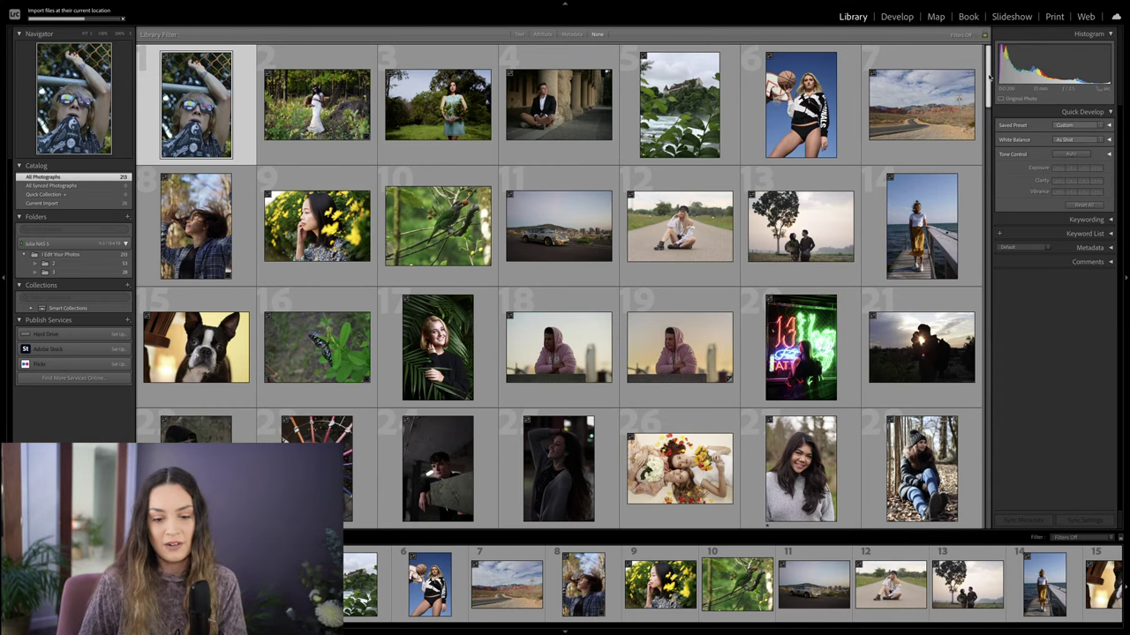
# Step: Scroll the imported photos, peek at the fence photo in Develop, and check All Photographs' context menu
pyautogui.moveTo(988, 71); pyautogui.dragTo(986, 115)
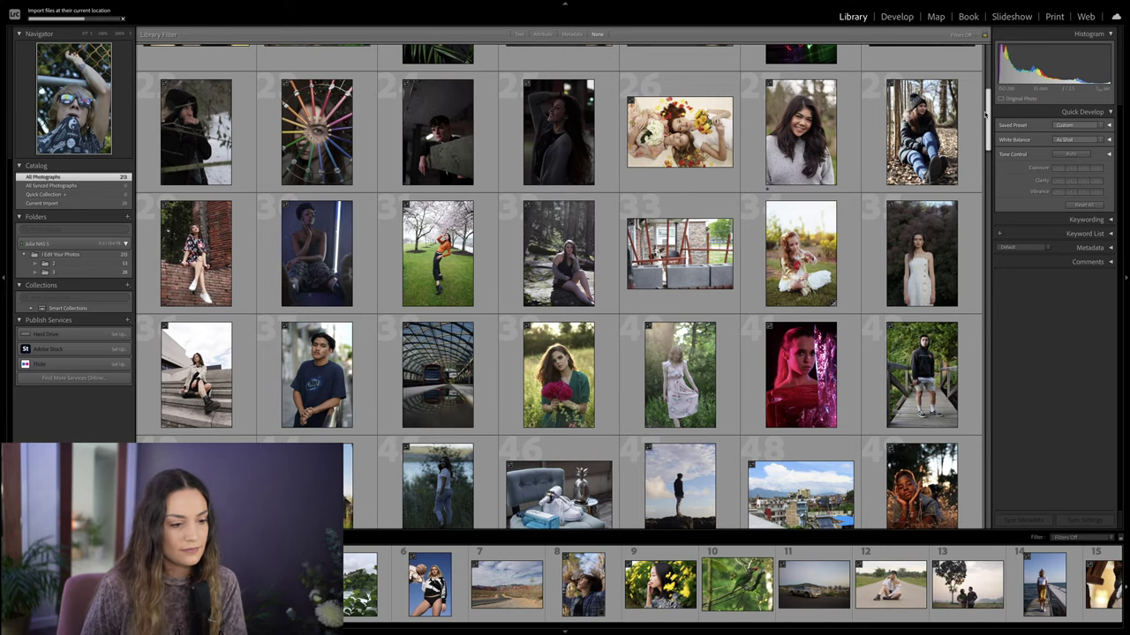
pyautogui.moveTo(986, 113); pyautogui.dragTo(987, 58)
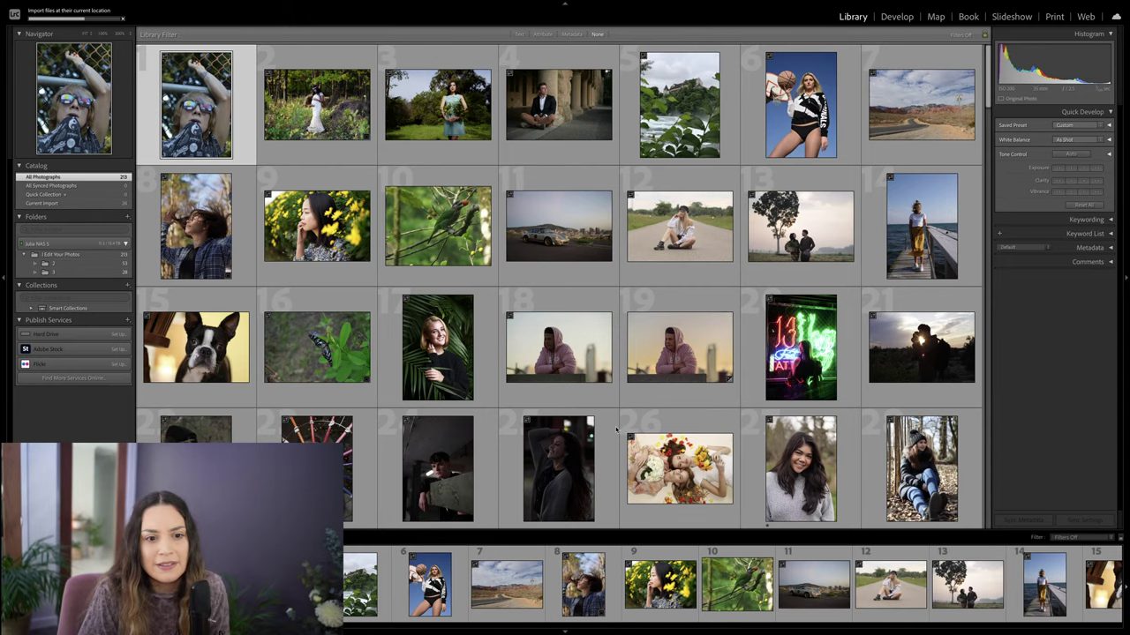
pyautogui.press('d')
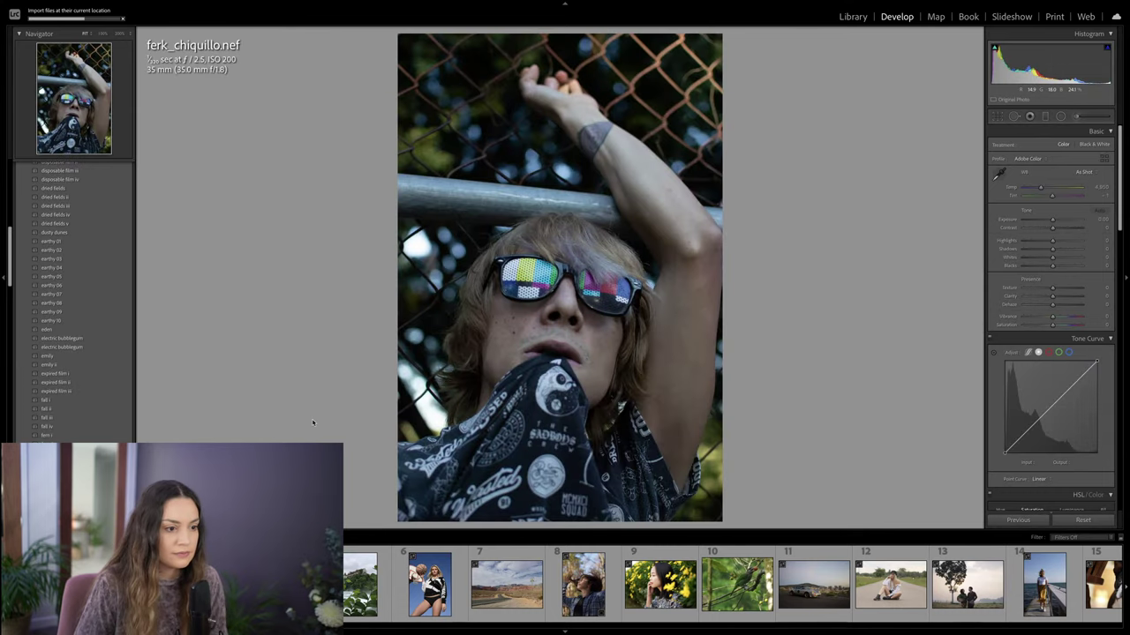
pyautogui.press('g')
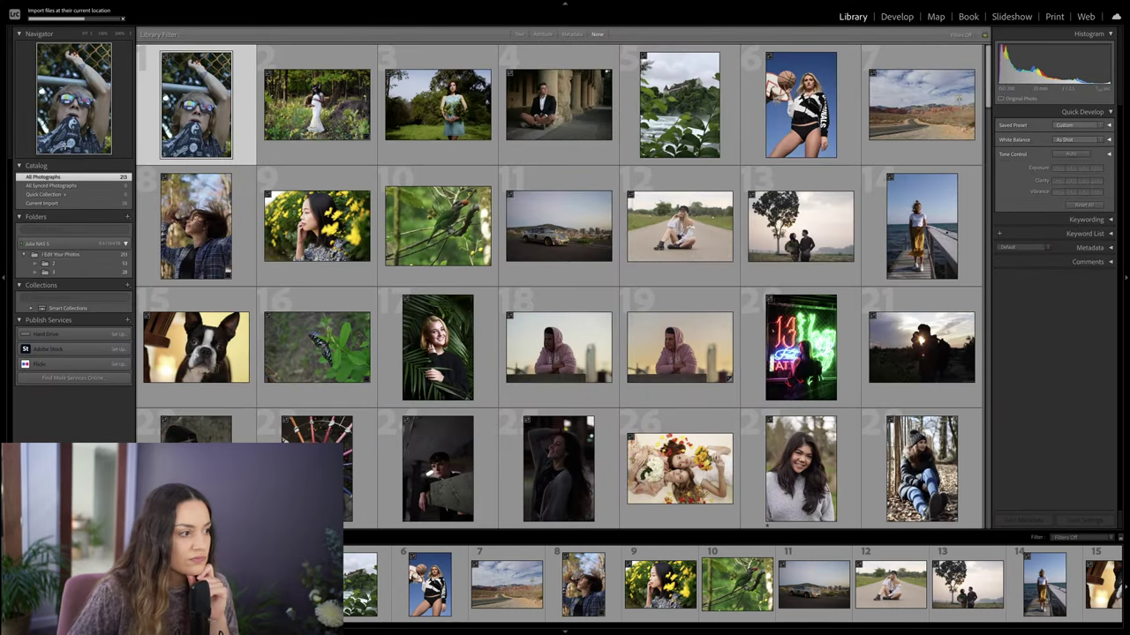
pyautogui.rightClick(97, 179)
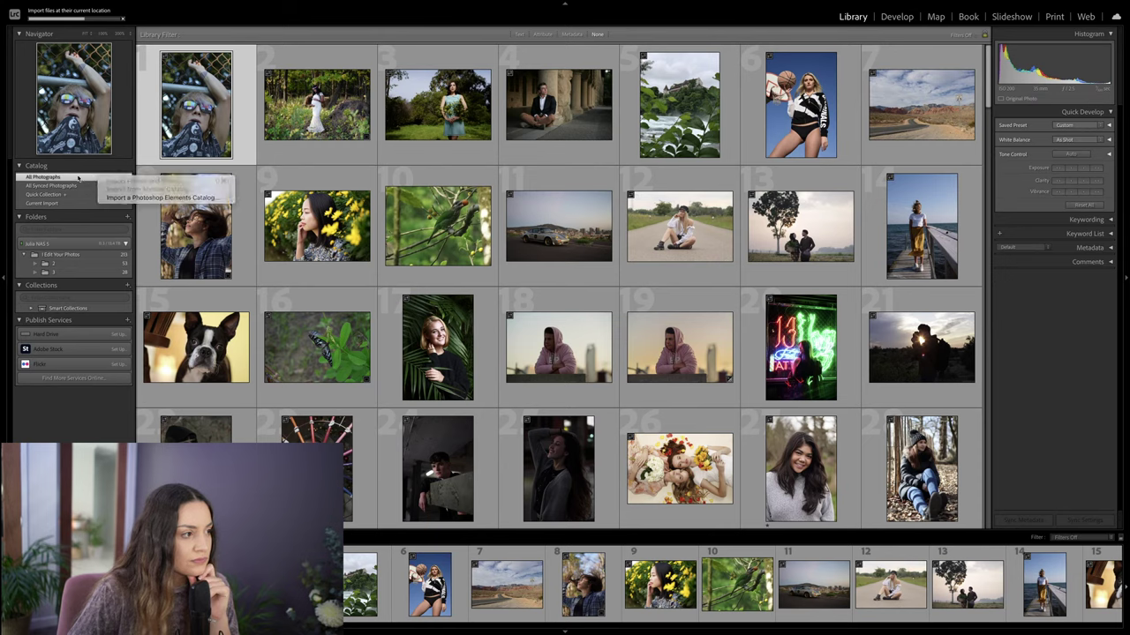
pyautogui.press('Escape')
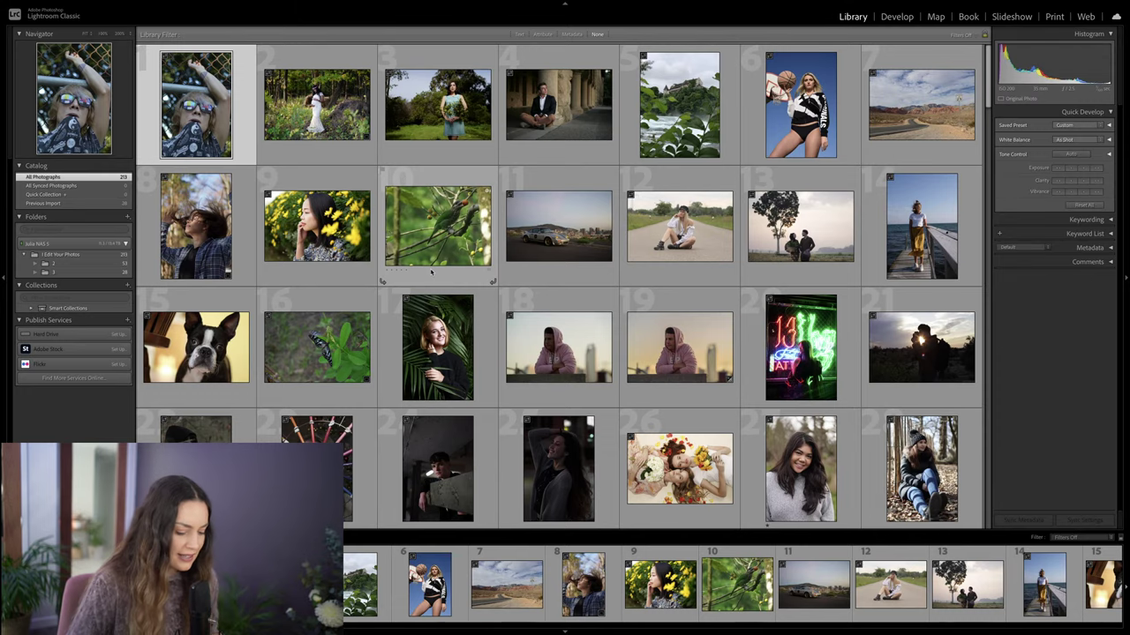
# Step: Start an import from the network drive's Edit Your Photos > 3 folder
pyautogui.press('super+shift+i')
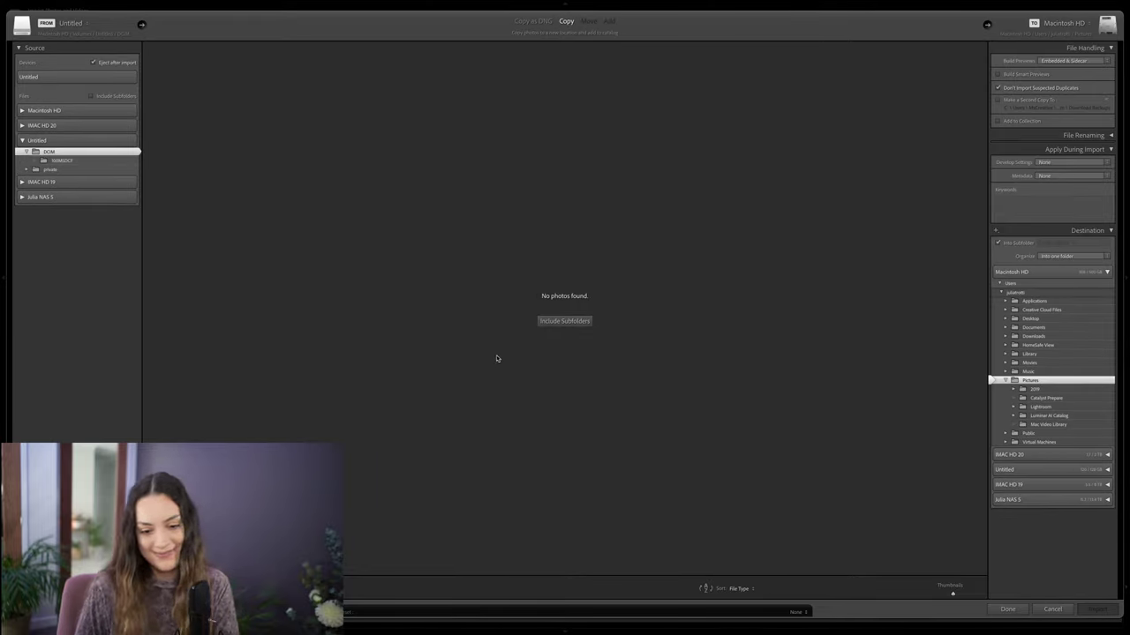
pyautogui.click(26, 197)
pyautogui.click(27, 217)
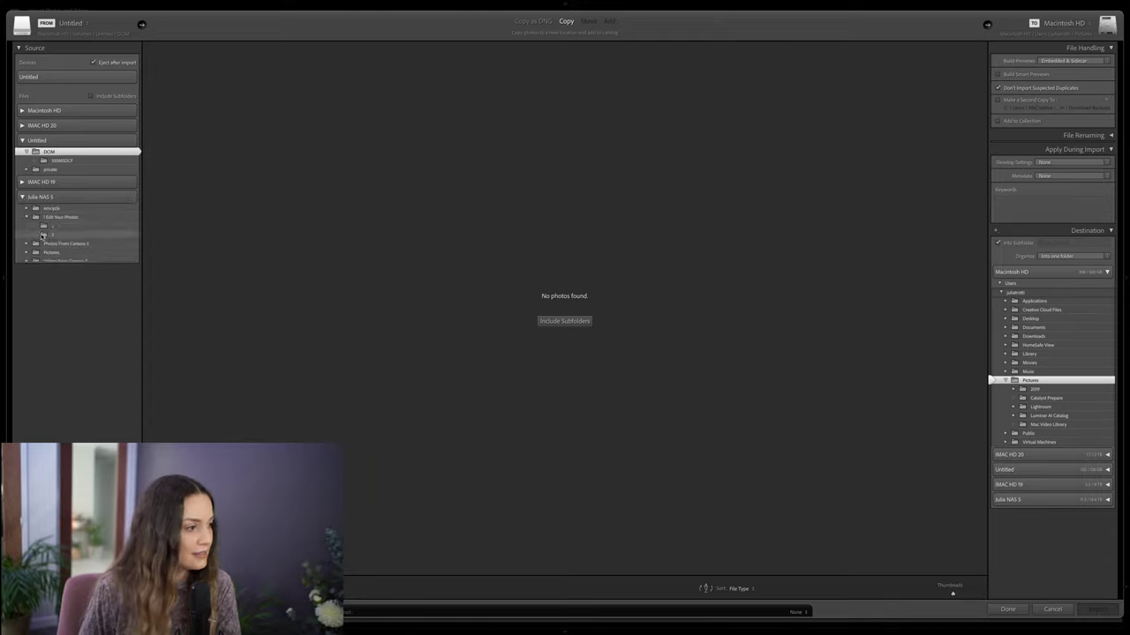
pyautogui.click(52, 234)
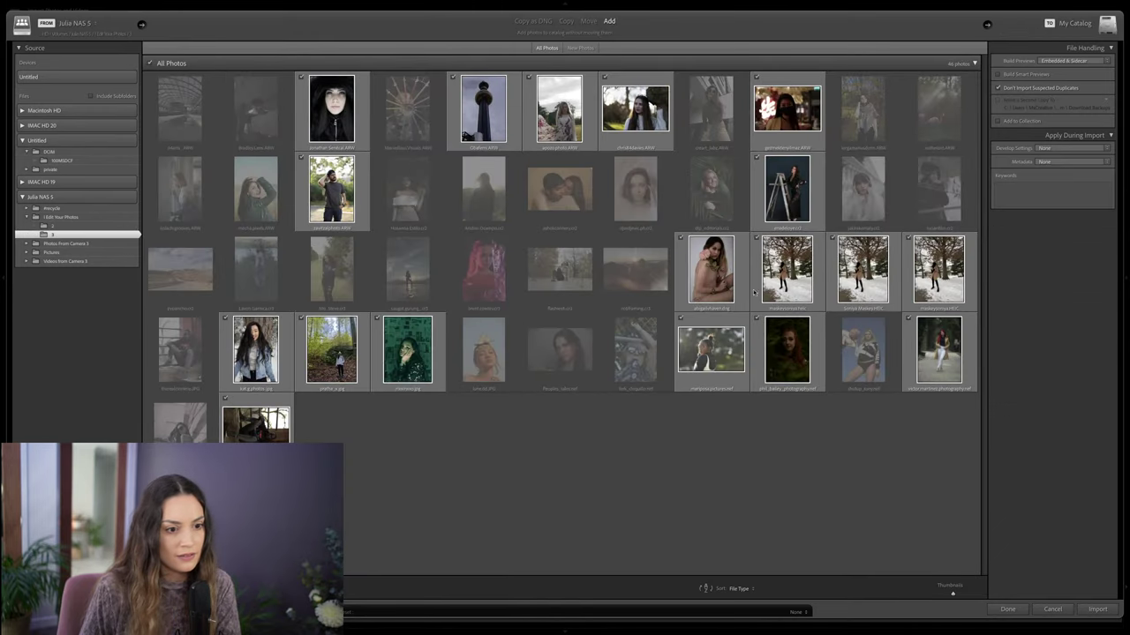
# Step: Exclude the two snowy HEIC photos and import the remaining 16 photos
pyautogui.click(756, 239)
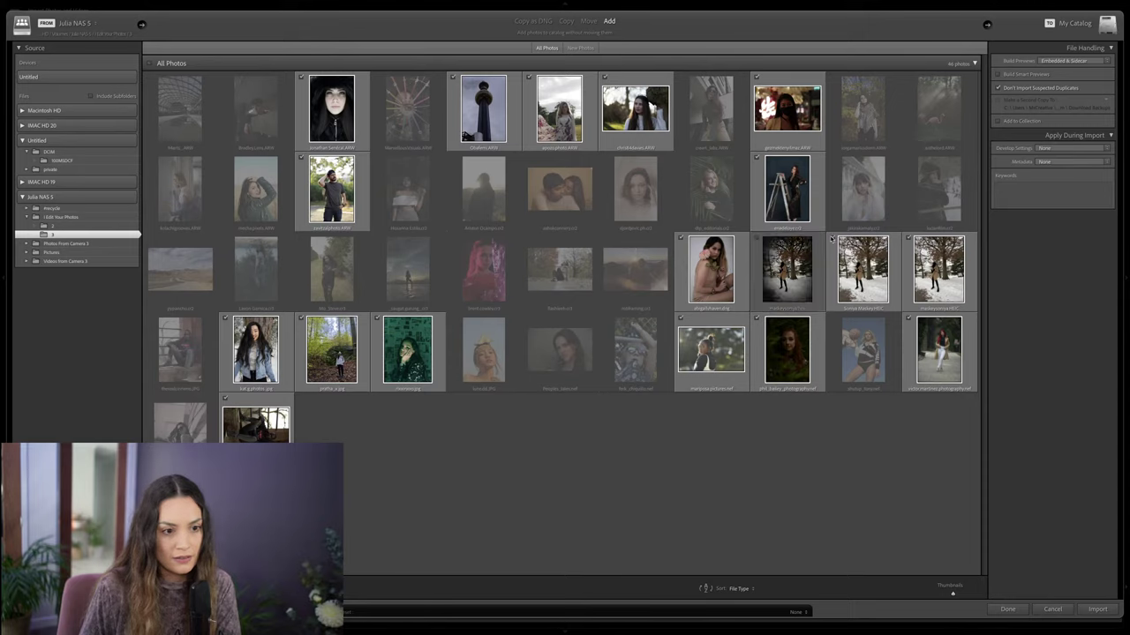
pyautogui.click(832, 240)
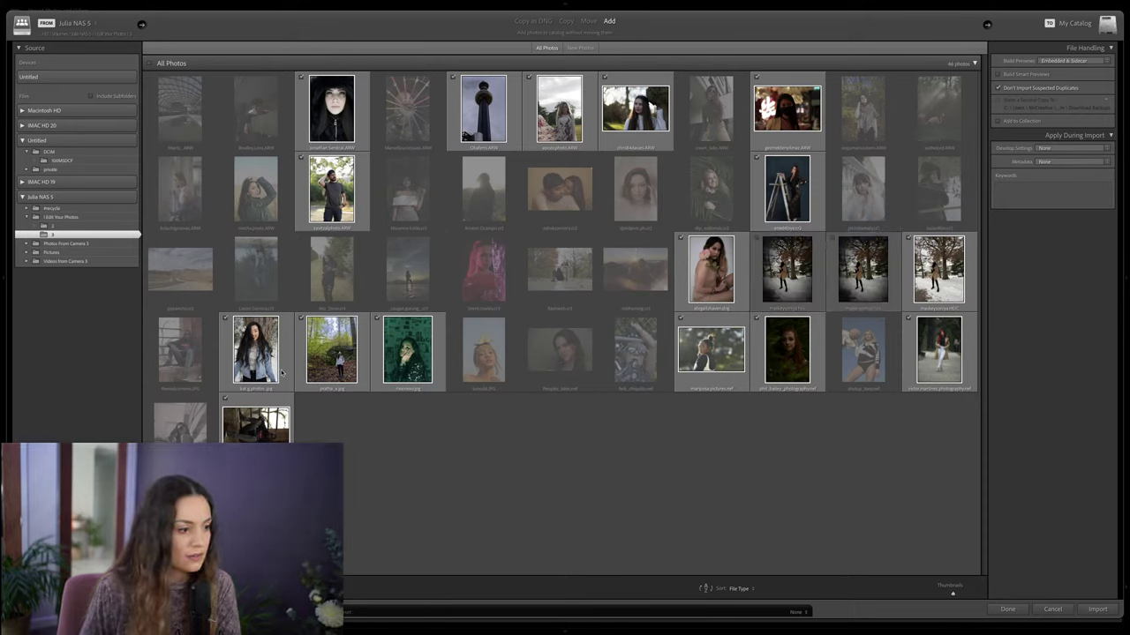
pyautogui.click(1097, 609)
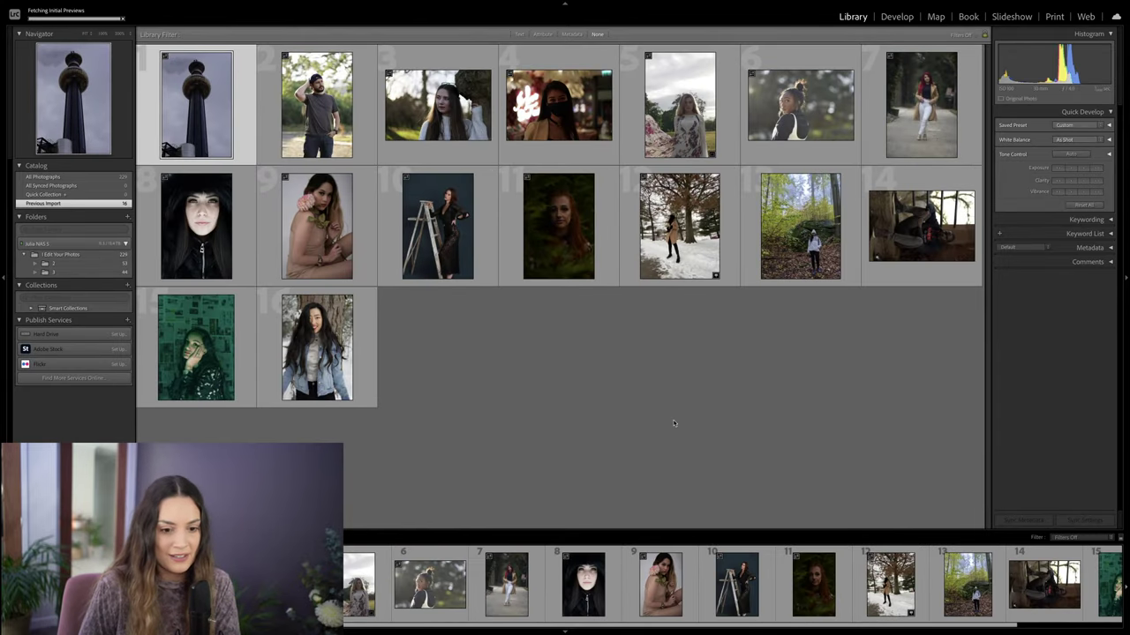
# Step: Leave the filmstrip filter on Filters Off and show All Photographs, all 229 catalog images
pyautogui.click(1103, 538)
pyautogui.click(1085, 539)
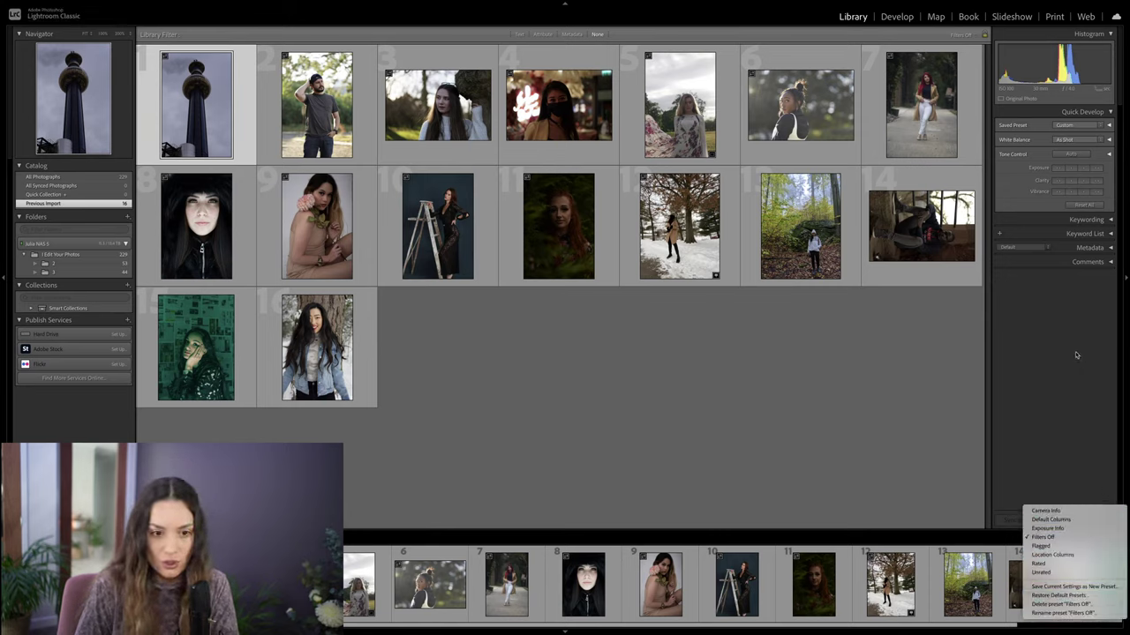
pyautogui.click(72, 177)
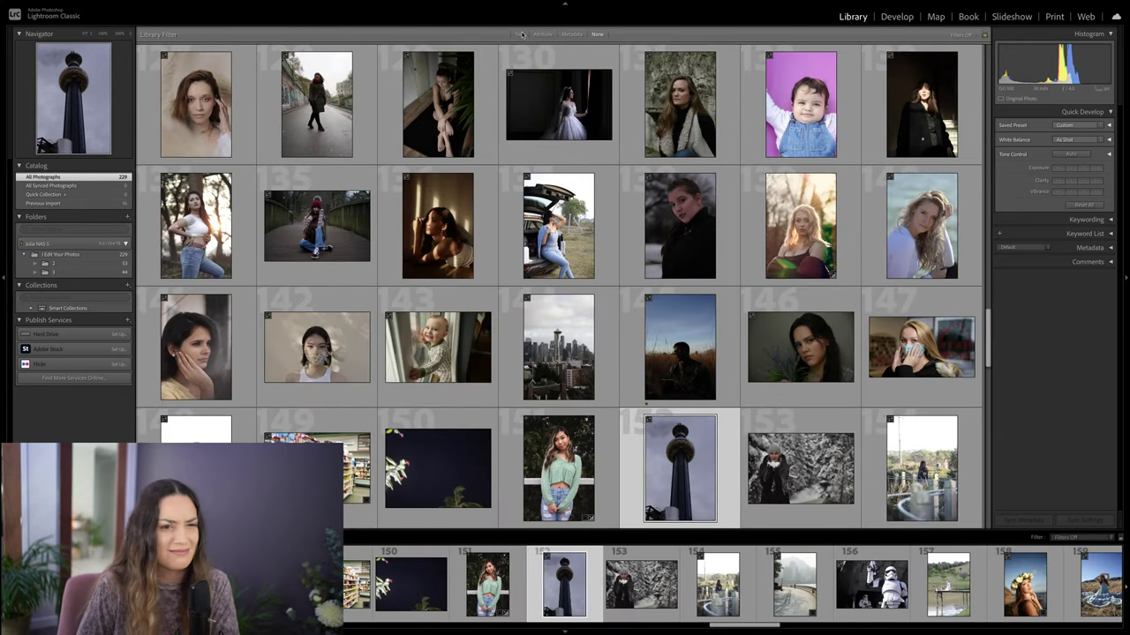
pyautogui.rightClick(76, 178)
pyautogui.press('Escape')
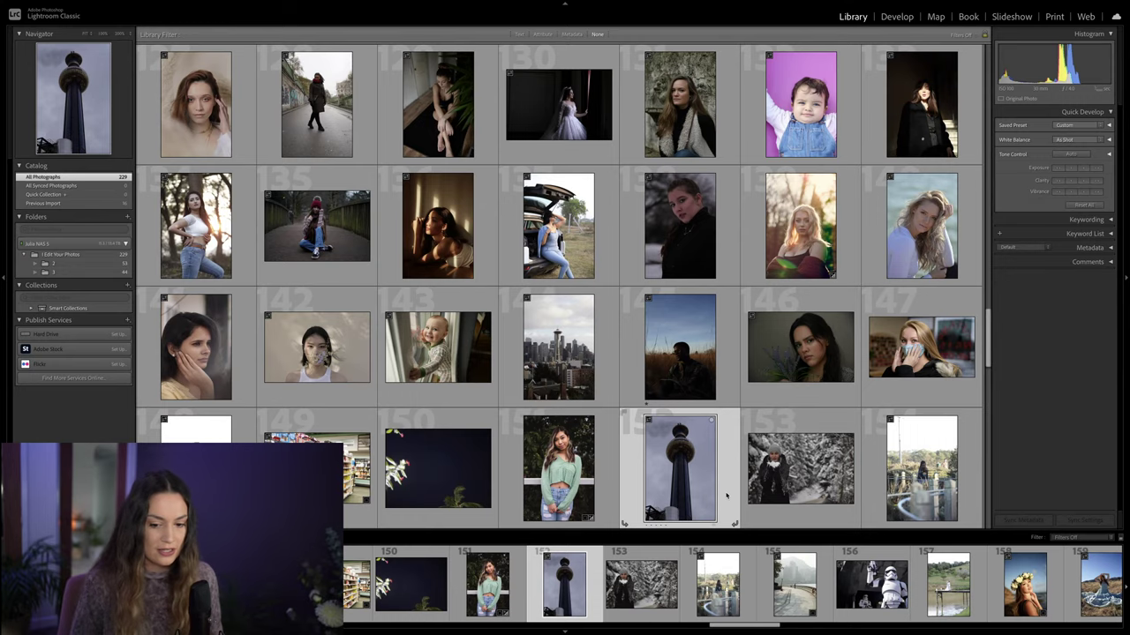
pyautogui.press('d')
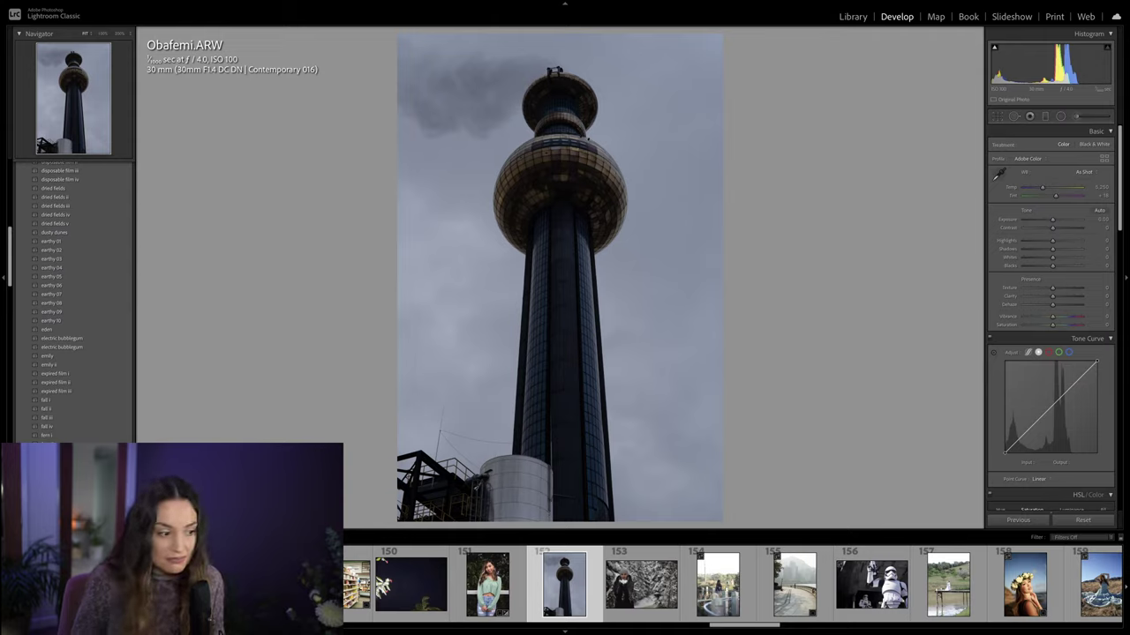
pyautogui.scroll(-10, 741, 622)
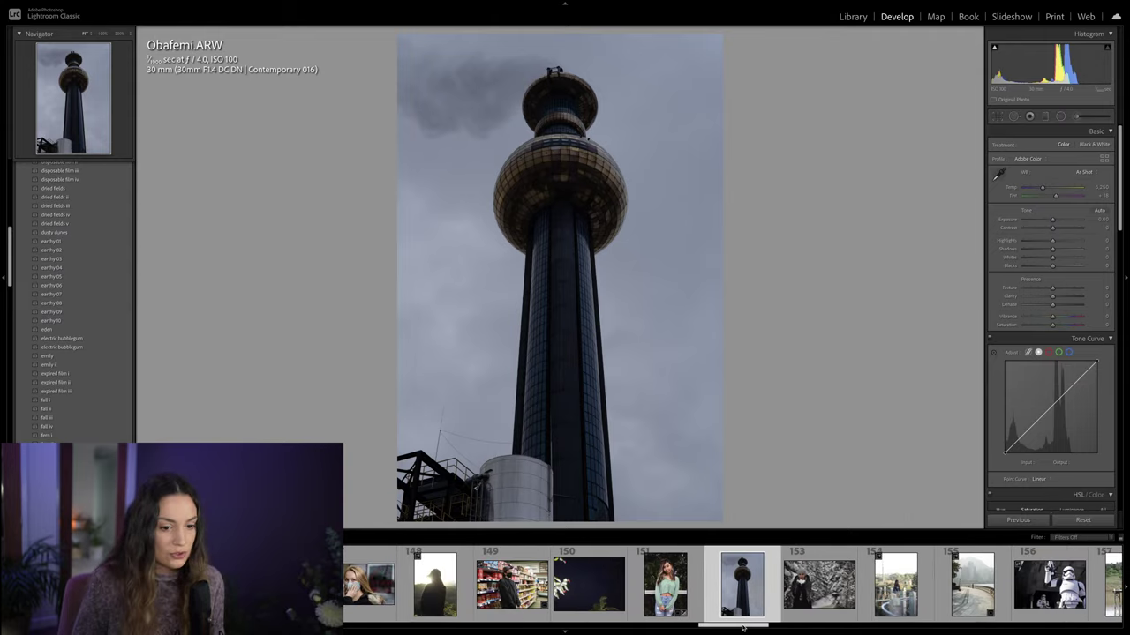
pyautogui.scroll(1, 732, 585)
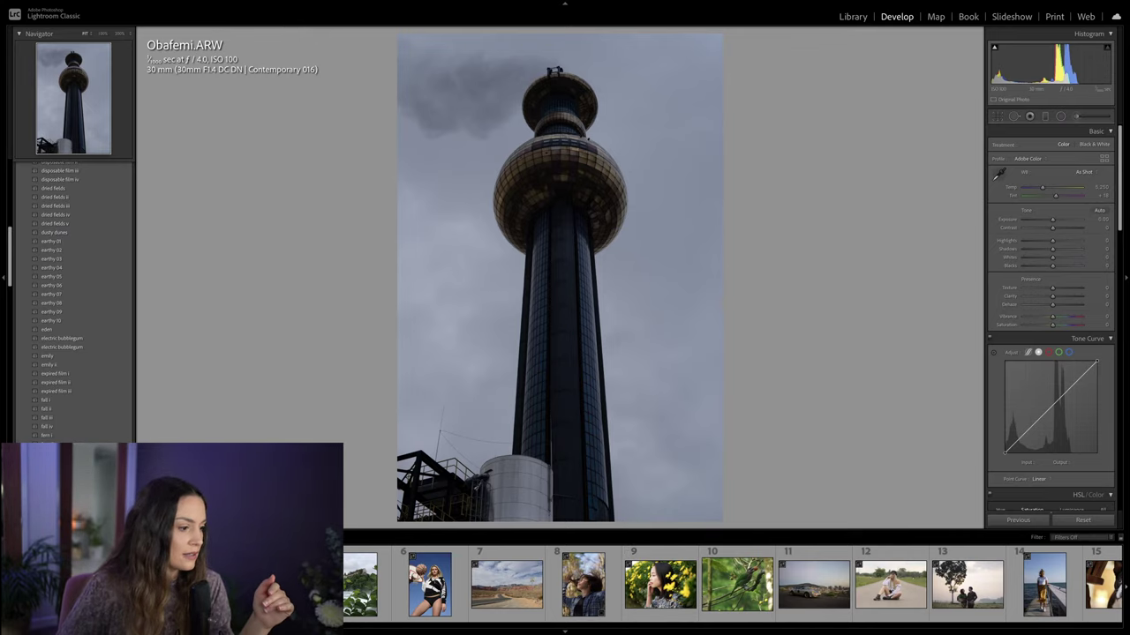
pyautogui.press('g')
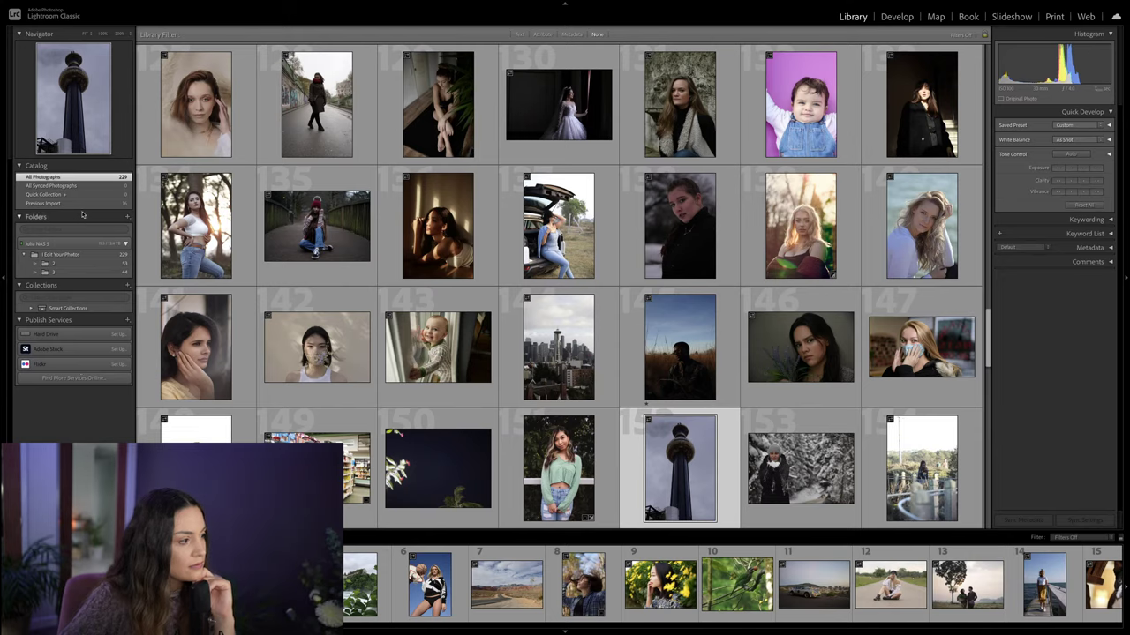
pyautogui.rightClick(103, 180)
pyautogui.click(99, 184)
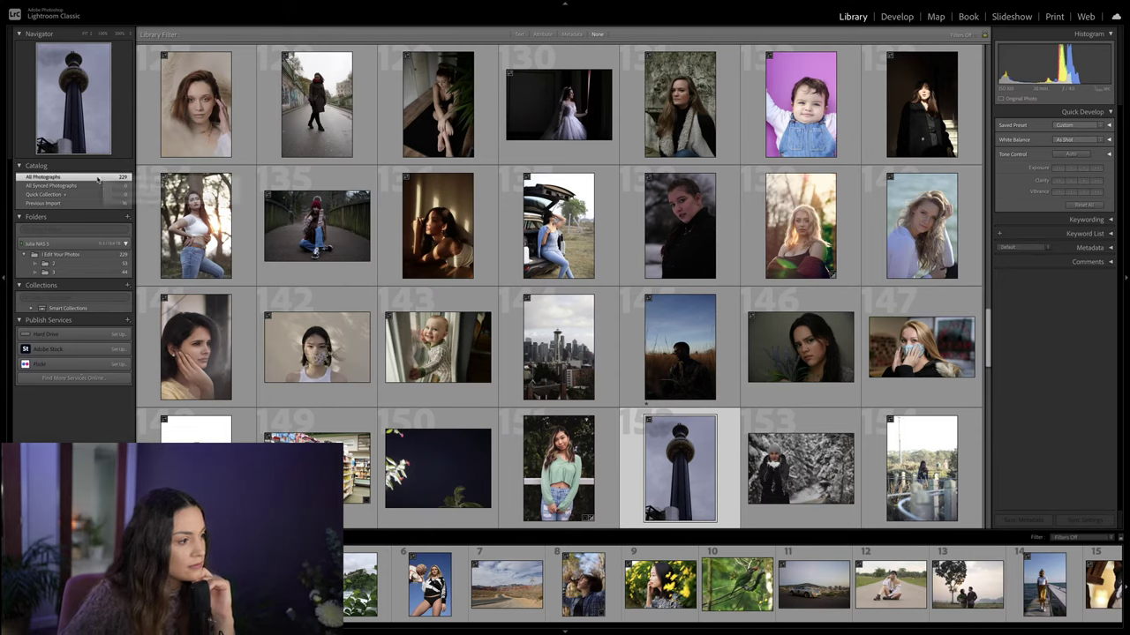
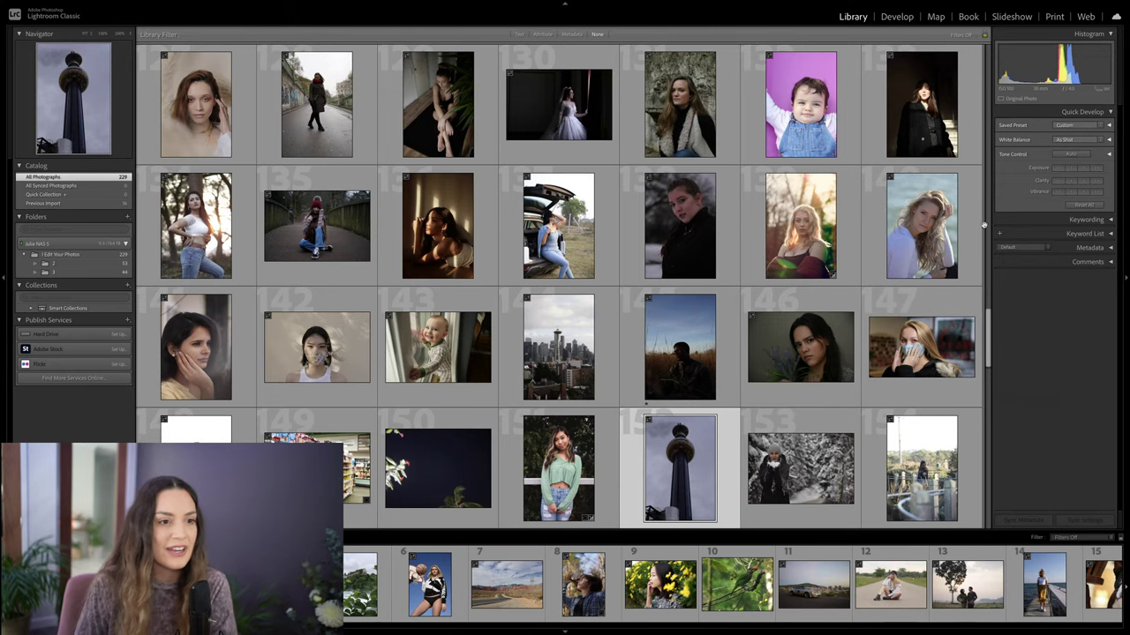
# Step: Drag through the controls in the right-hand Develop panel
pyautogui.moveTo(990, 331); pyautogui.dragTo(1009, 18)
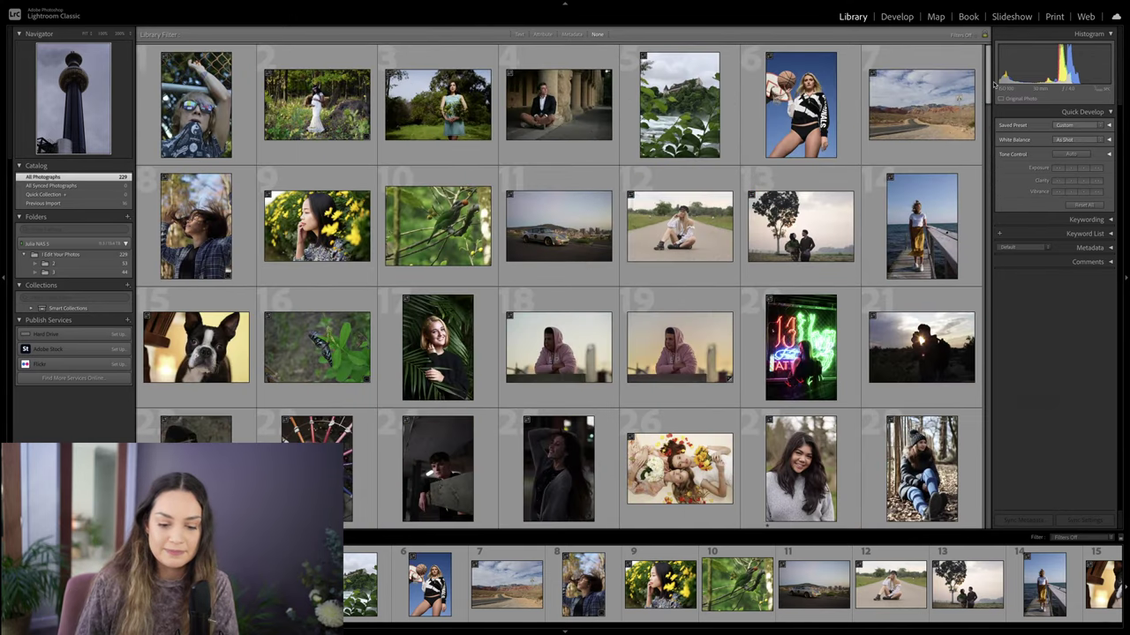
pyautogui.moveTo(990, 77); pyautogui.dragTo(991, 128)
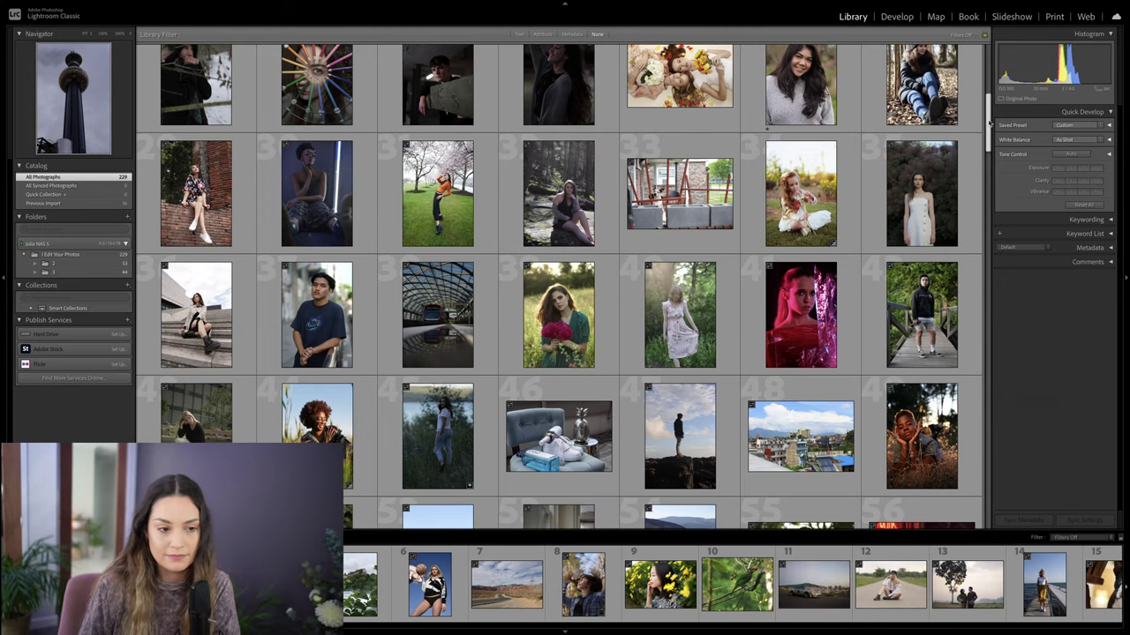
pyautogui.moveTo(989, 124); pyautogui.dragTo(990, 173)
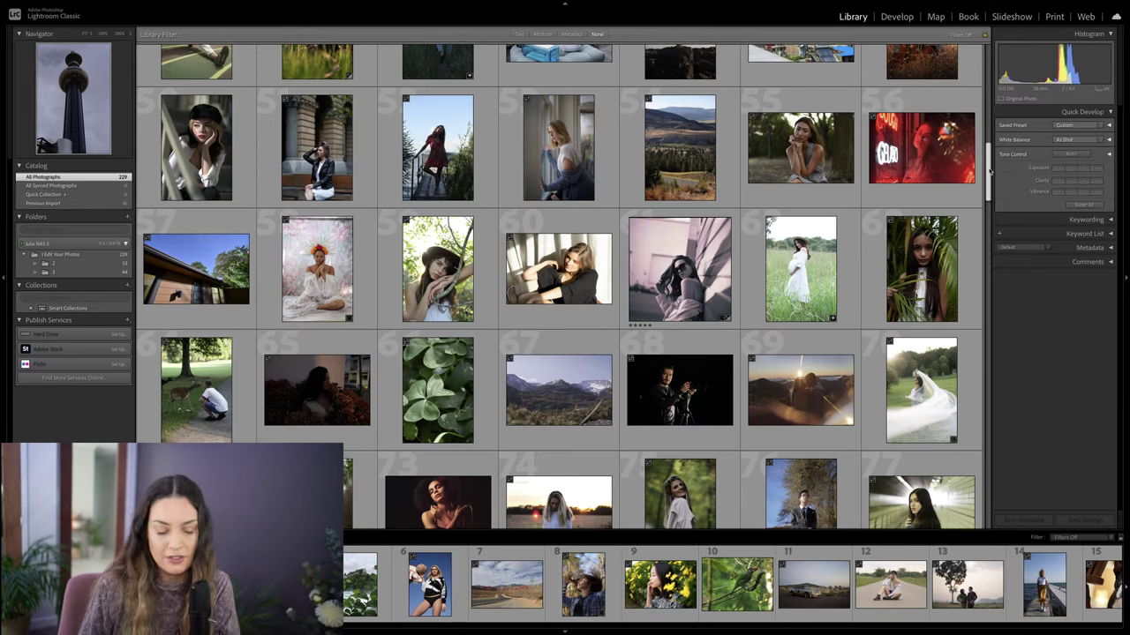
pyautogui.moveTo(989, 166); pyautogui.dragTo(989, 212)
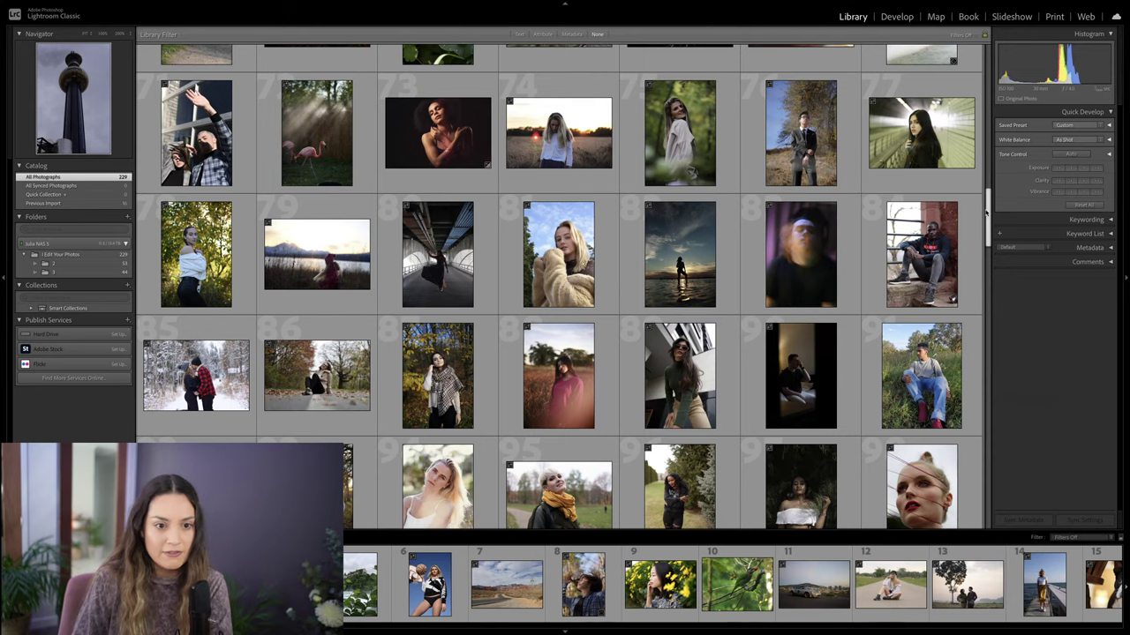
pyautogui.moveTo(989, 209); pyautogui.dragTo(988, 256)
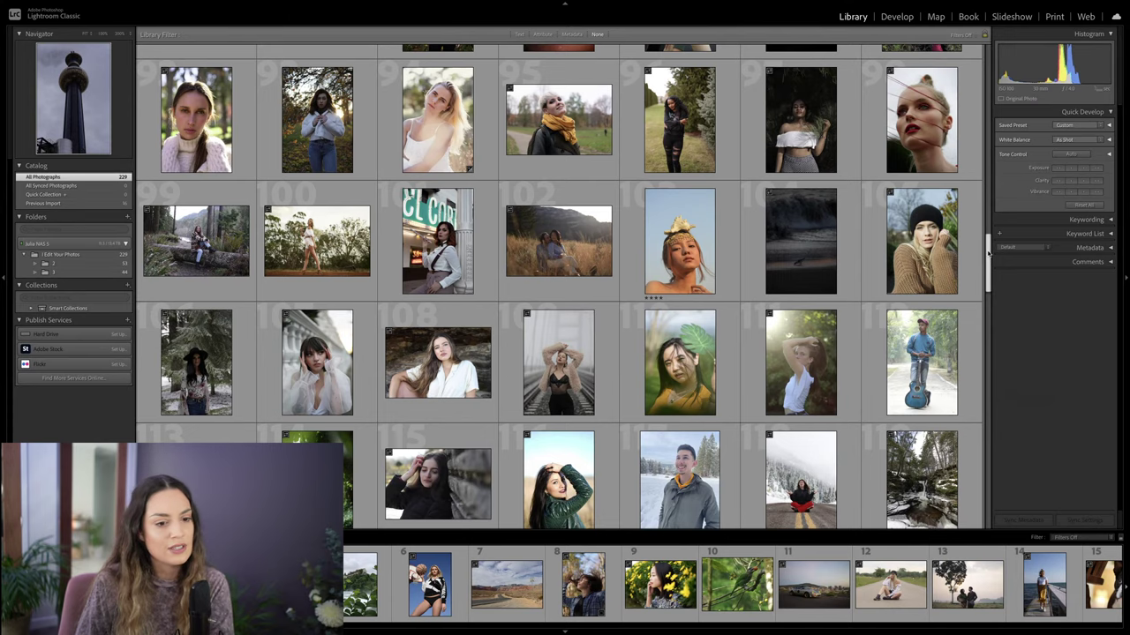
pyautogui.moveTo(989, 254); pyautogui.dragTo(989, 310)
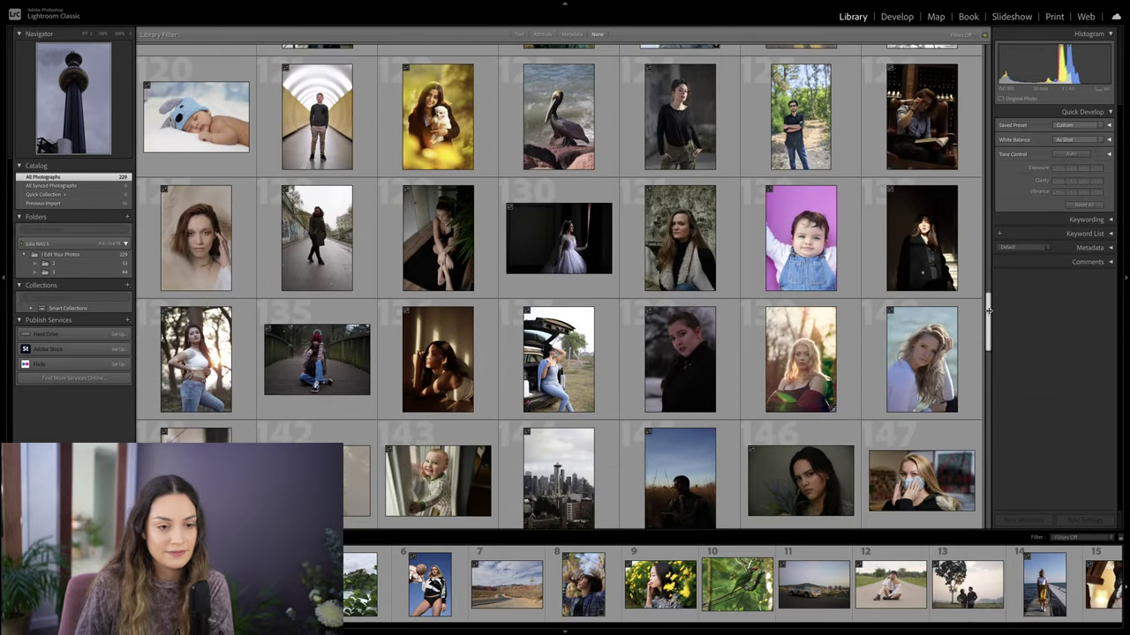
pyautogui.moveTo(990, 313); pyautogui.dragTo(989, 314)
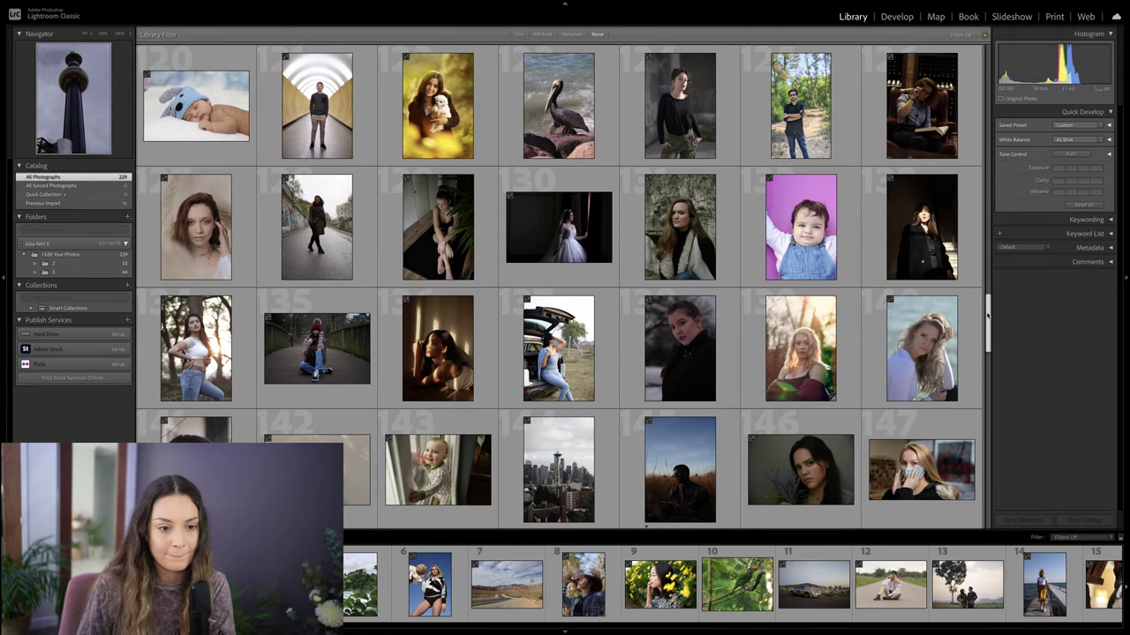
pyautogui.moveTo(987, 314); pyautogui.dragTo(989, 379)
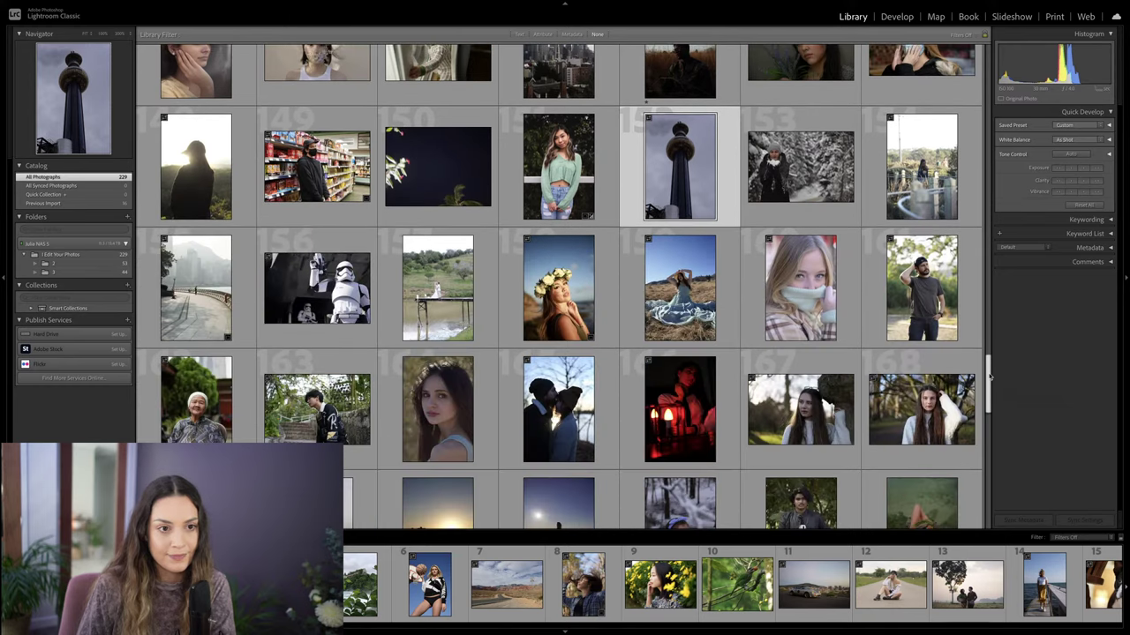
# Step: Scroll the right-hand panels, make two more panel drags and scroll the filmstrip toward the bulldog photo
pyautogui.scroll(-2, 990, 379)
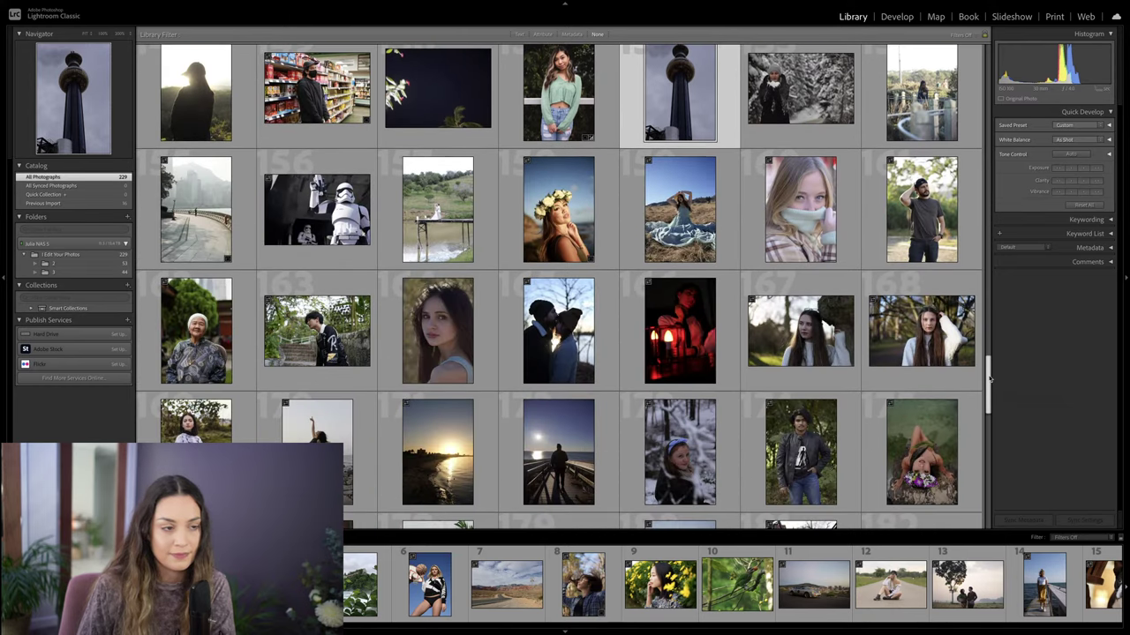
pyautogui.scroll(-1, 989, 379)
pyautogui.scroll(-1, 989, 379)
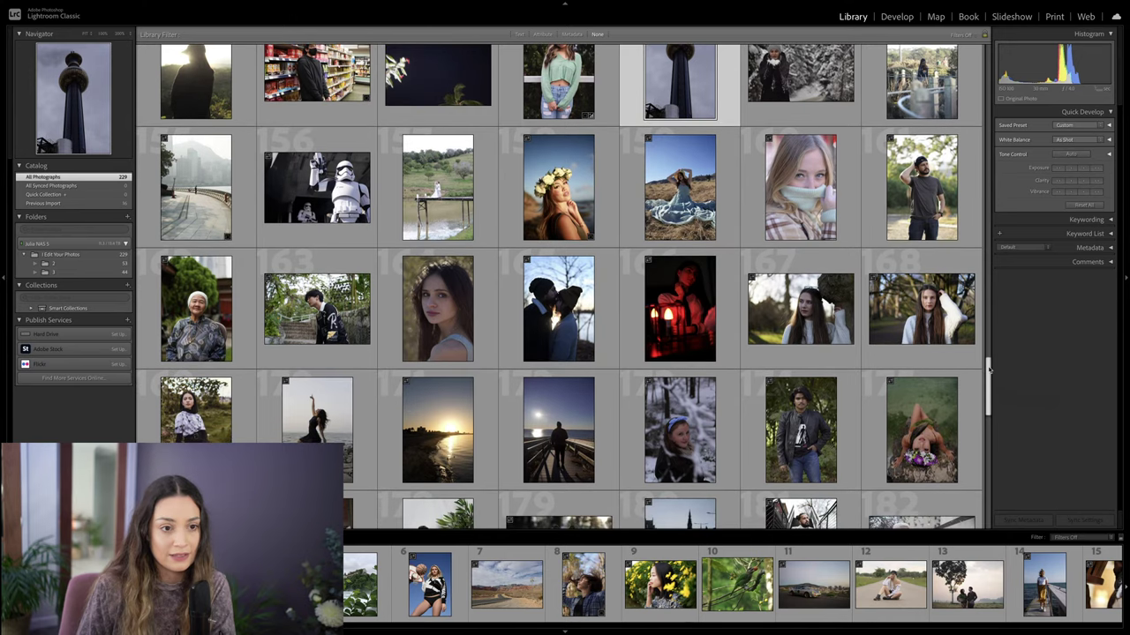
pyautogui.scroll(1, 990, 370)
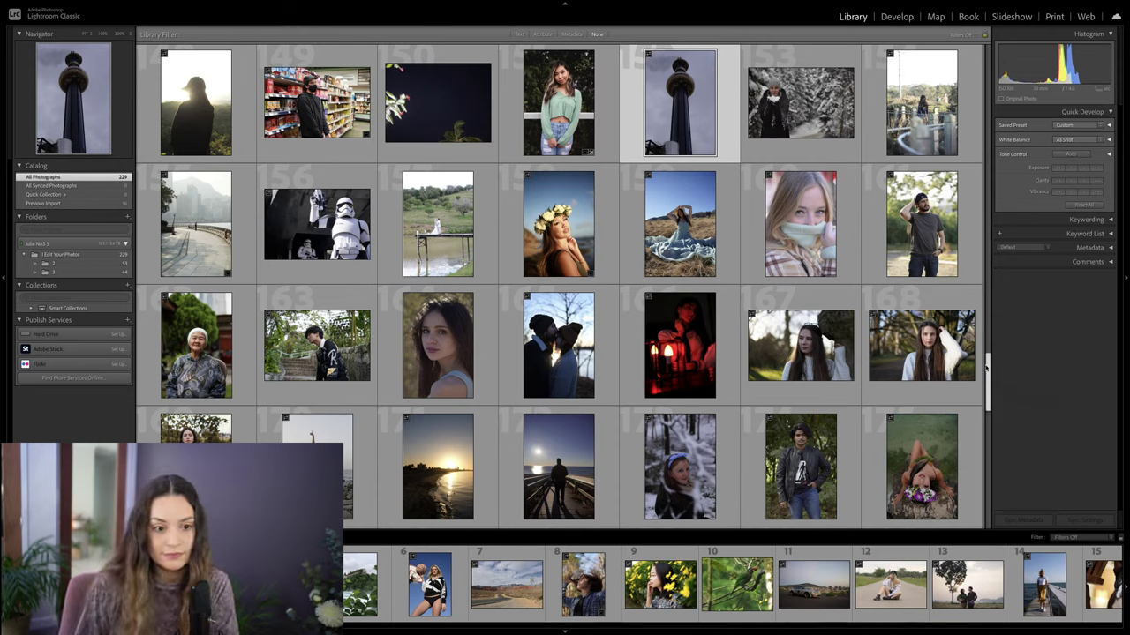
pyautogui.scroll(-2, 988, 381)
pyautogui.moveTo(989, 382); pyautogui.dragTo(987, 426)
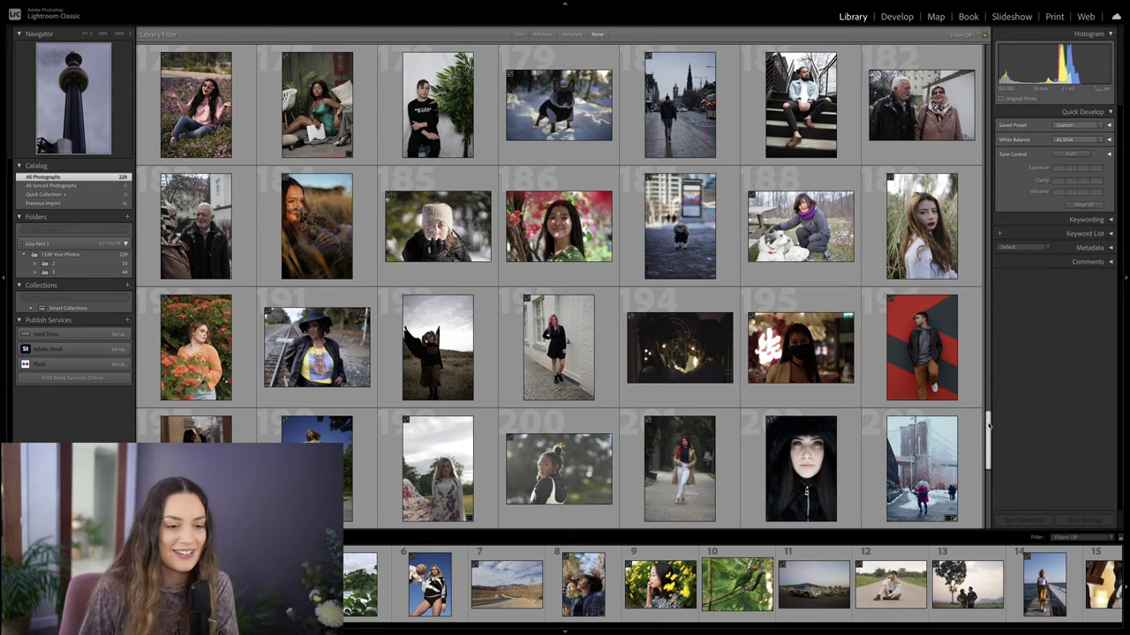
pyautogui.moveTo(989, 428); pyautogui.dragTo(988, 497)
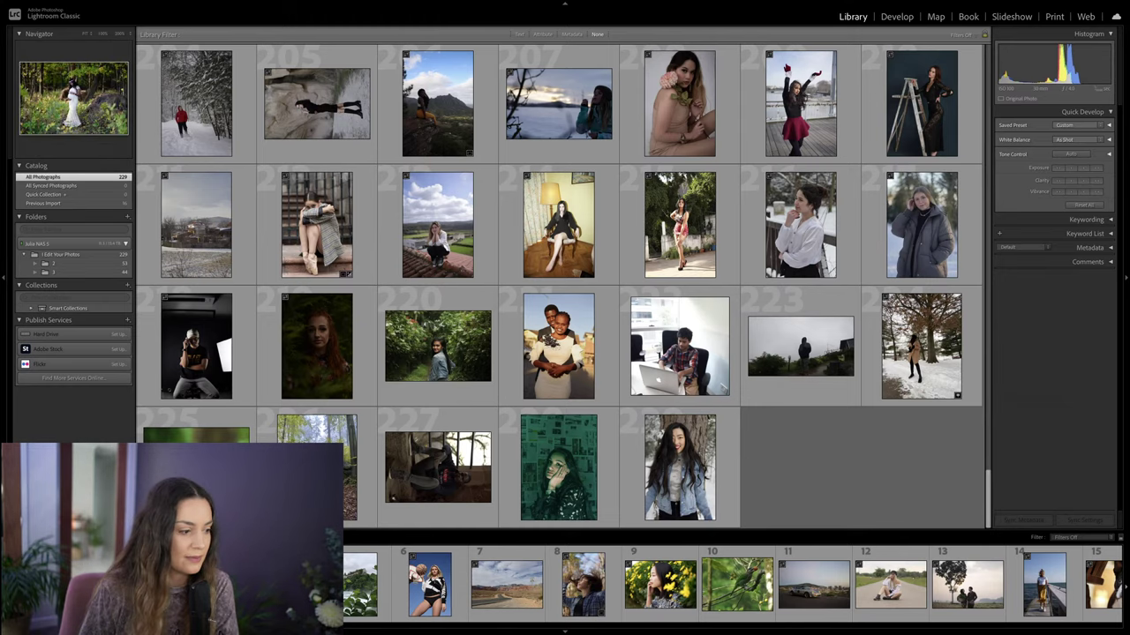
pyautogui.scroll(-5, 737, 582)
pyautogui.scroll(-10, 420, 609)
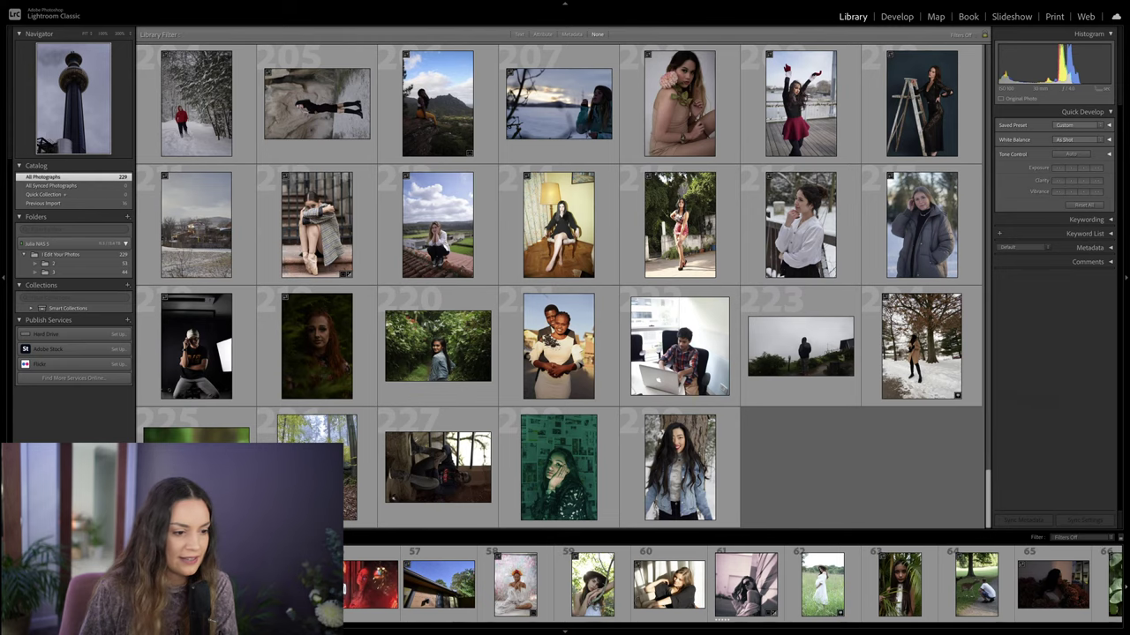
pyautogui.moveTo(535, 631); pyautogui.dragTo(878, 630)
# Step: Open the bulldog-in-snow photo in Develop and raise Exposure to +1.50
pyautogui.click(698, 602)
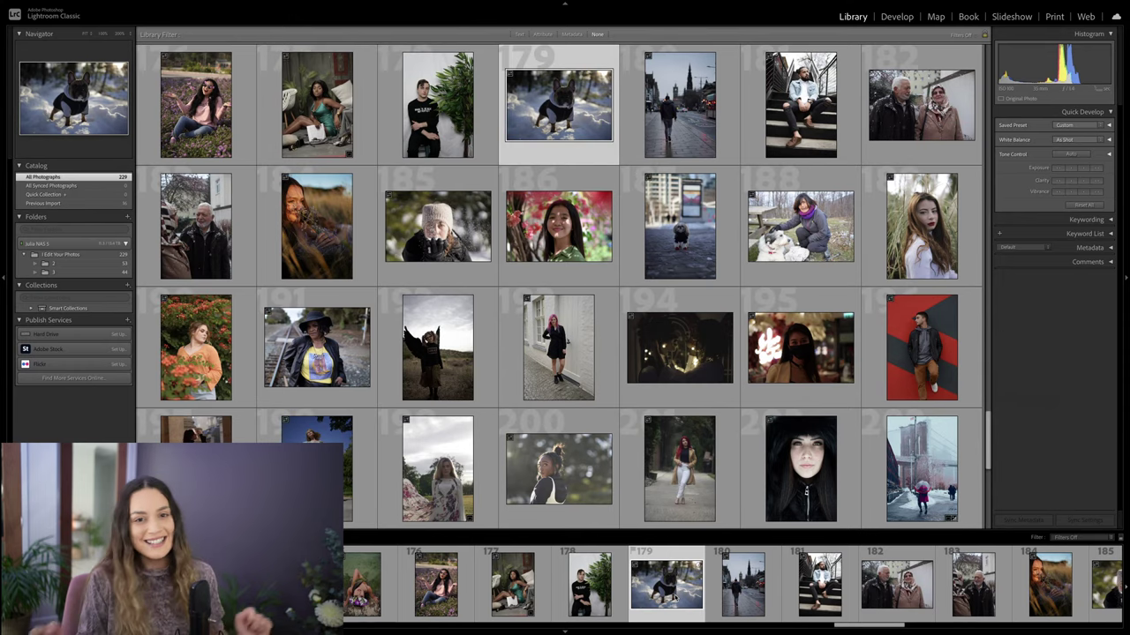
pyautogui.press('d')
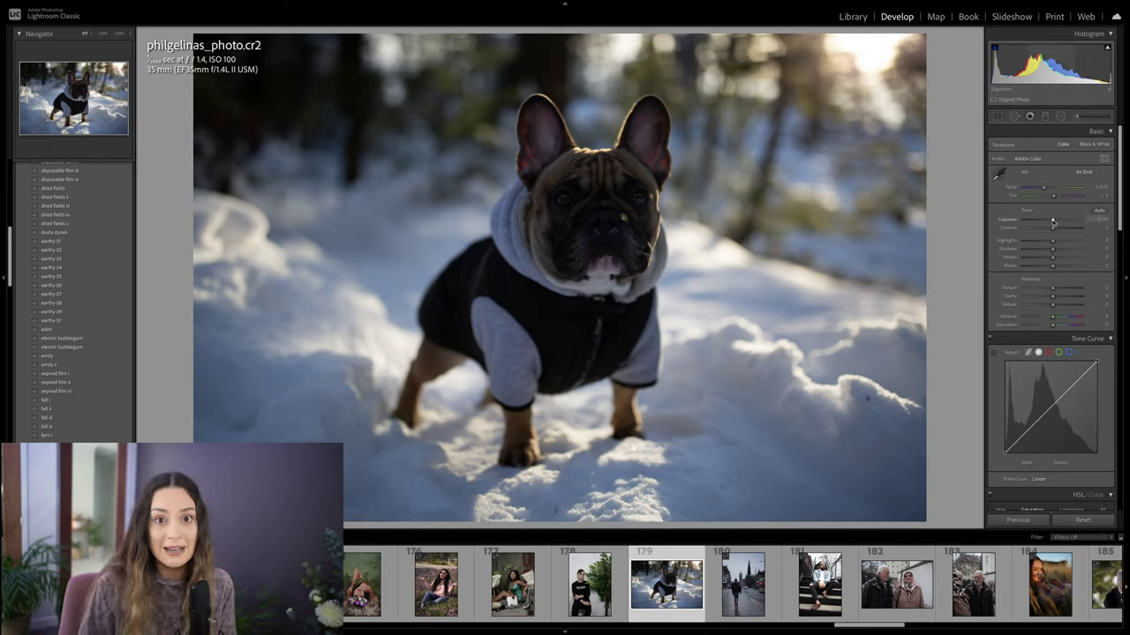
pyautogui.moveTo(1051, 222); pyautogui.dragTo(1061, 222)
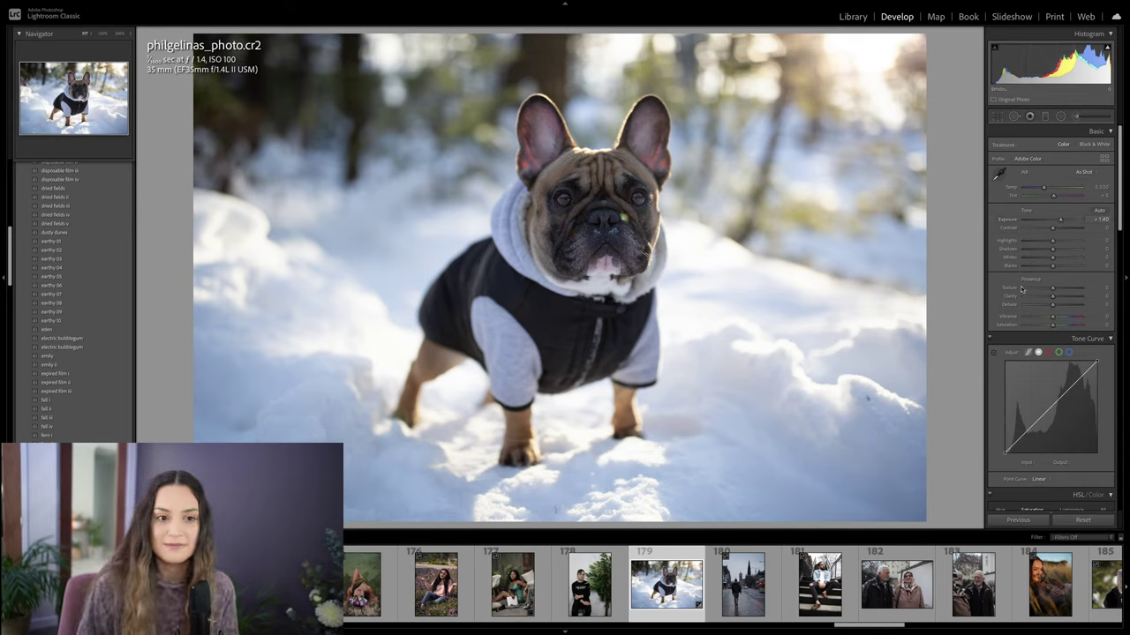
pyautogui.moveTo(1060, 220); pyautogui.dragTo(1038, 241)
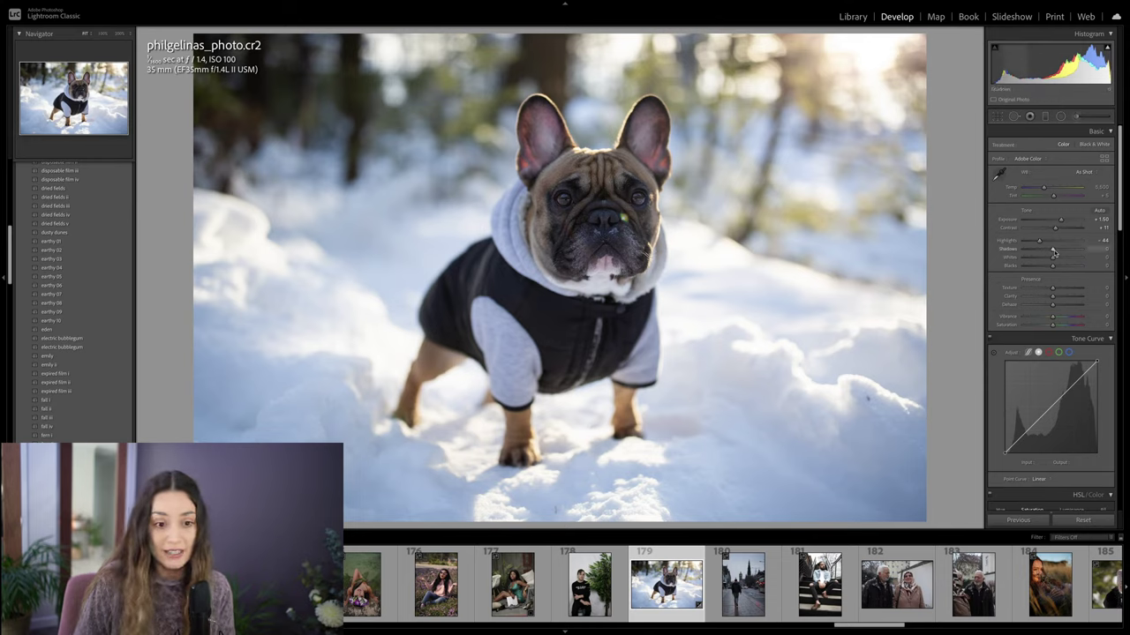
# Step: Set Highlights −44, Shadows +19 and Blacks −21, checking detail on the dog's face
pyautogui.moveTo(1053, 253); pyautogui.dragTo(1046, 266)
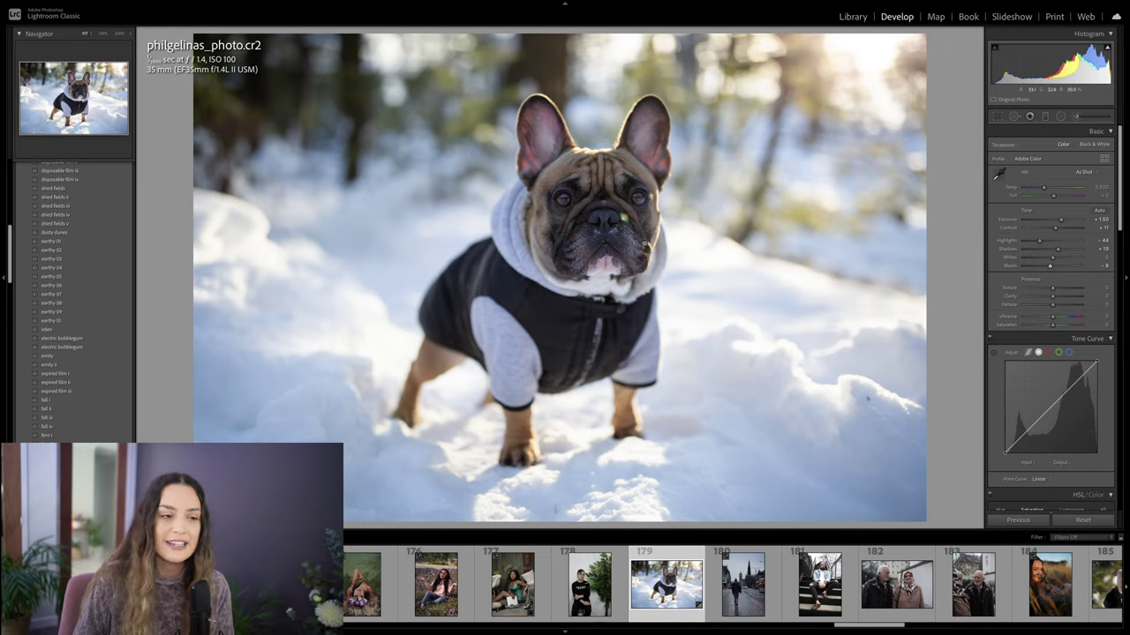
pyautogui.moveTo(1050, 267); pyautogui.dragTo(1047, 267)
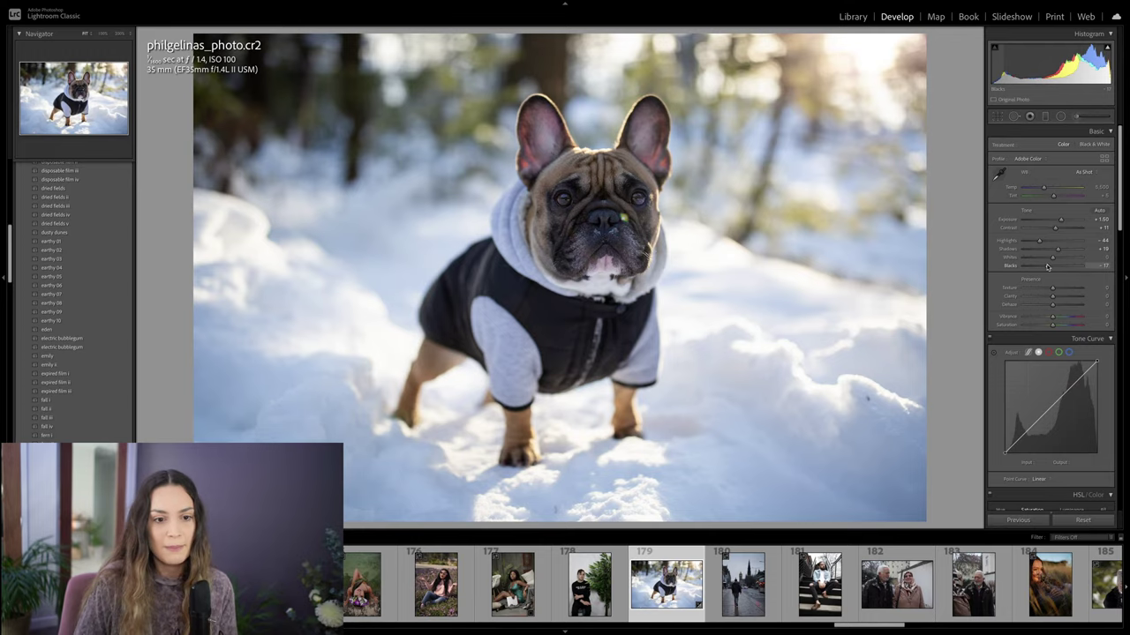
pyautogui.moveTo(1047, 266); pyautogui.dragTo(1045, 266)
pyautogui.click(567, 167)
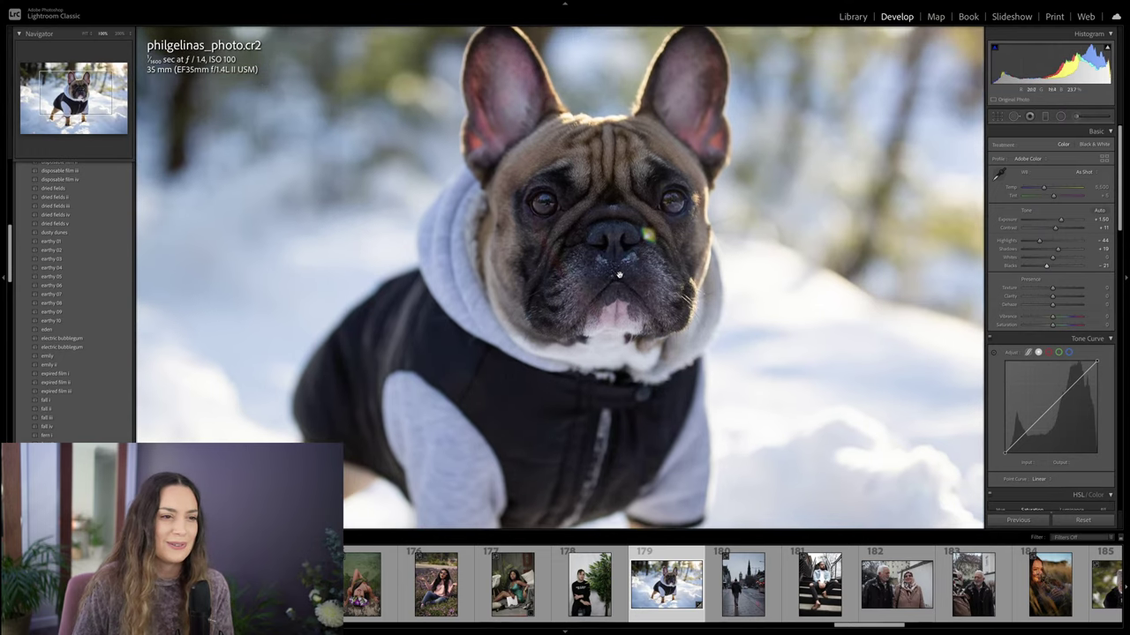
pyautogui.click(647, 304)
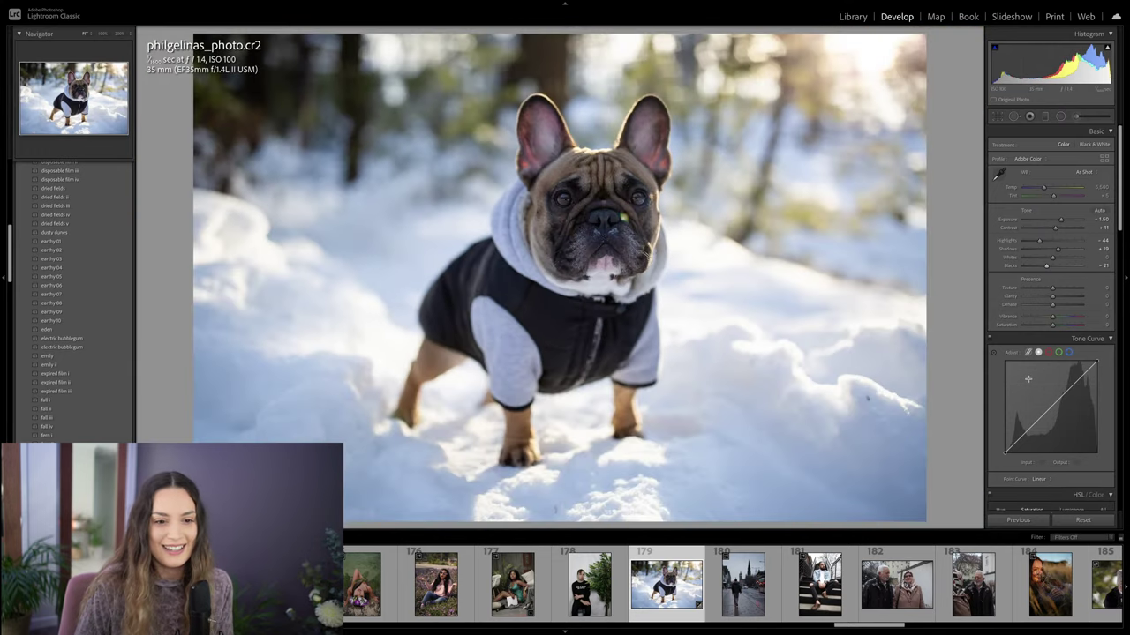
# Step: Warm the white balance to Temp 6,370 with Tint +8
pyautogui.moveTo(1043, 188)
pyautogui.mouseDown()
pyautogui.moveTo(1061, 189)
pyautogui.moveTo(1050, 190)
pyautogui.mouseUp()
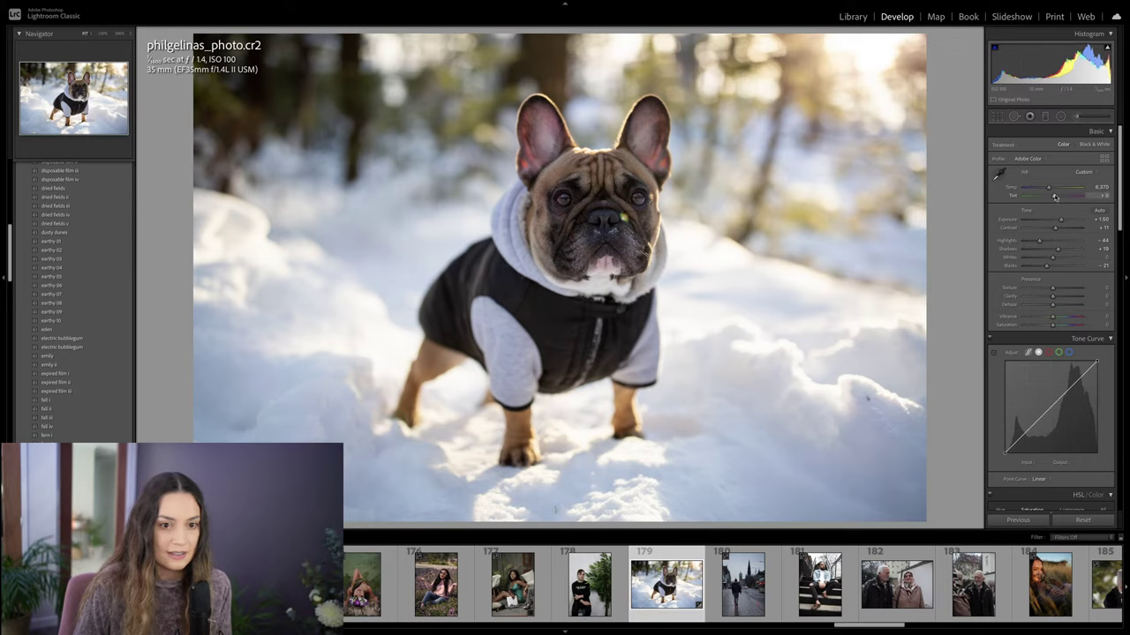
pyautogui.scroll(-2, 1061, 271)
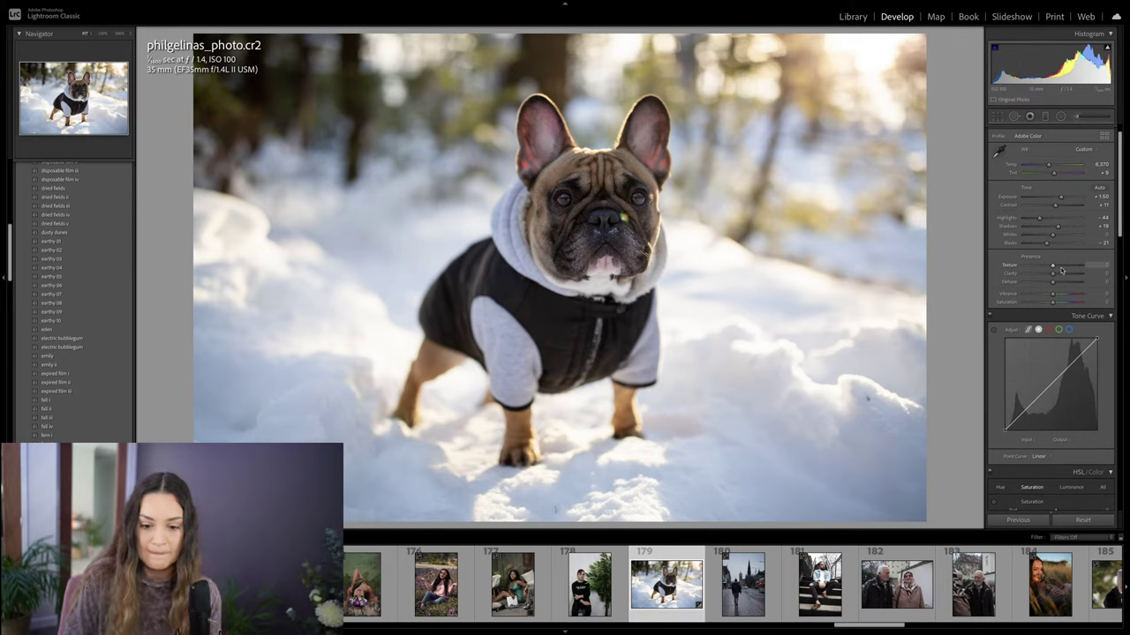
pyautogui.scroll(-3, 1062, 271)
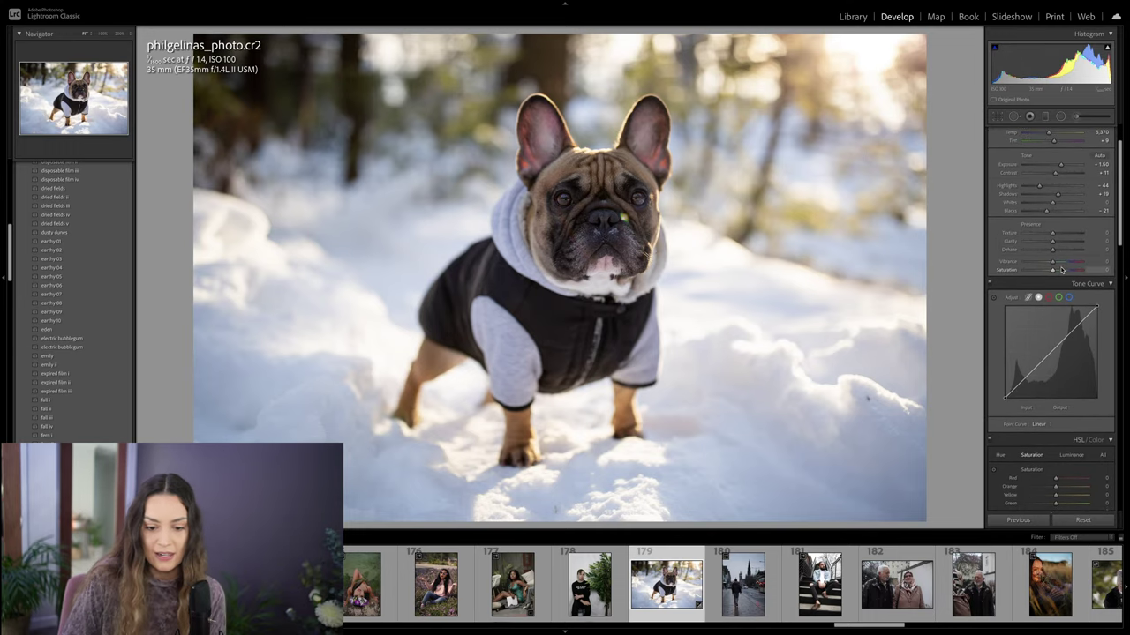
pyautogui.scroll(-2, 1064, 271)
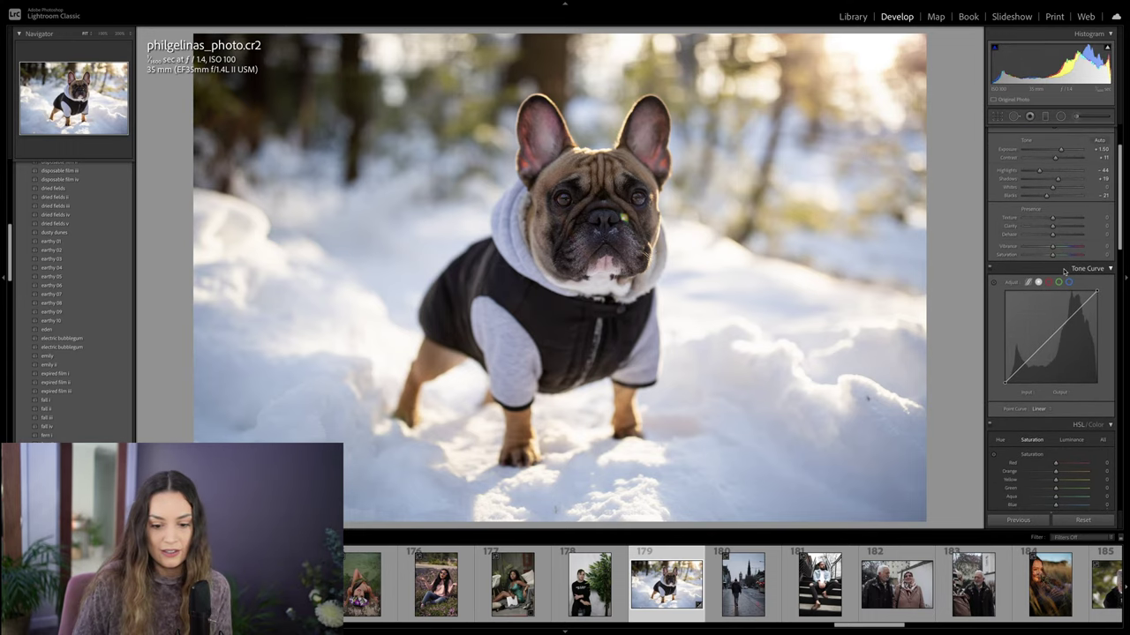
# Step: Lift the curve's black point to 12, dip a shadow point, add a midpoint, lower white to 247
pyautogui.scroll(-1, 1064, 271)
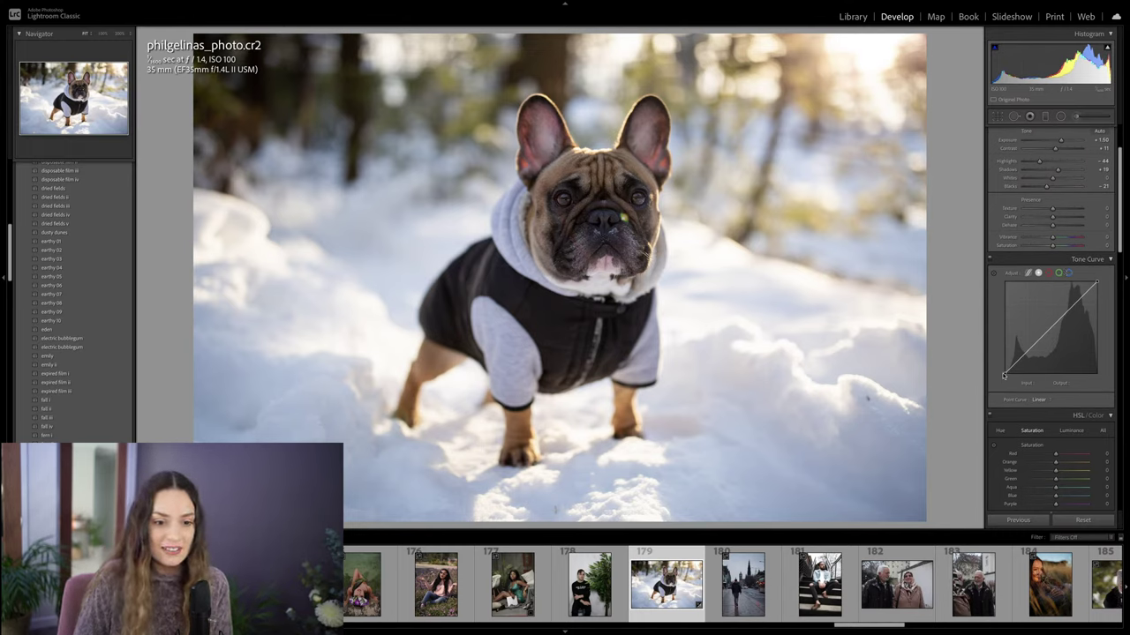
pyautogui.moveTo(1003, 372); pyautogui.dragTo(1003, 368)
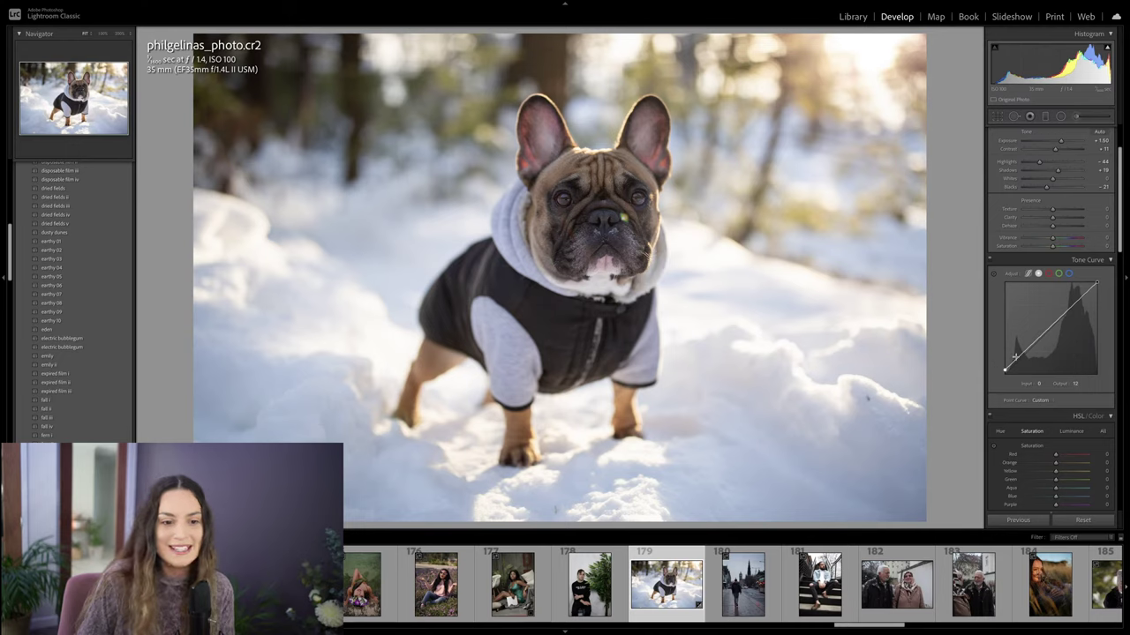
pyautogui.moveTo(1017, 355); pyautogui.dragTo(1022, 359)
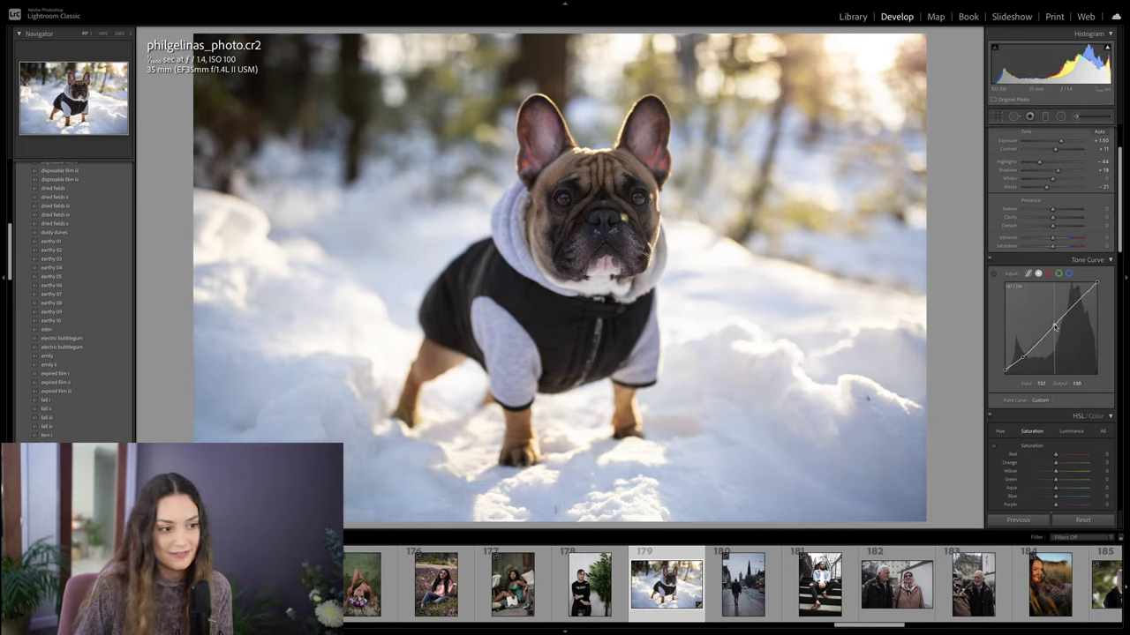
pyautogui.click(1054, 327)
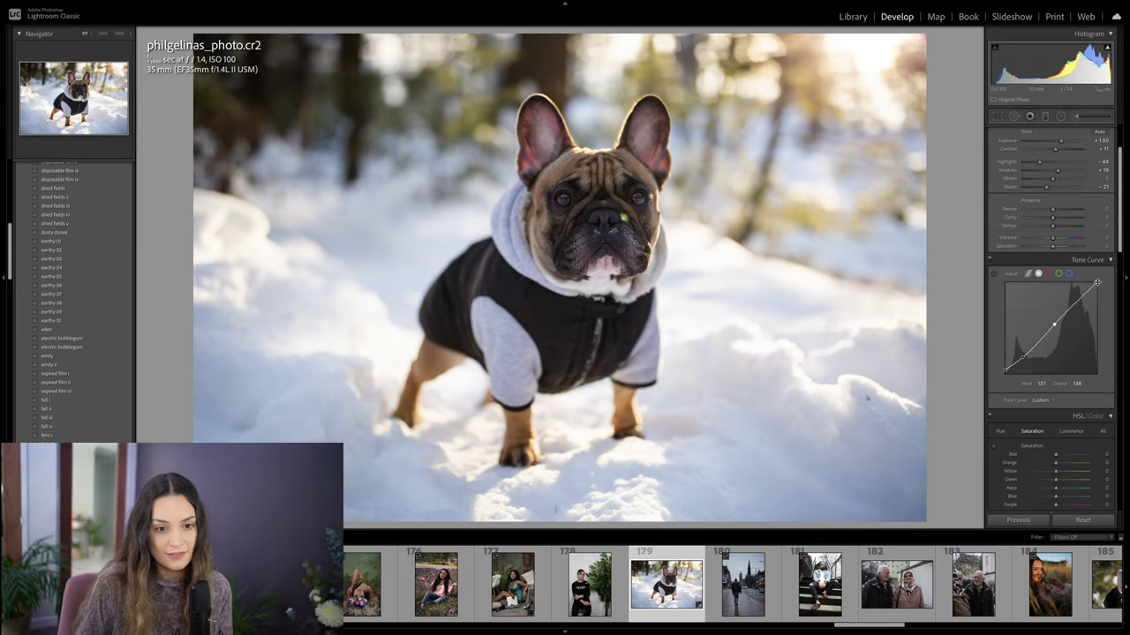
pyautogui.moveTo(1096, 282); pyautogui.dragTo(1100, 287)
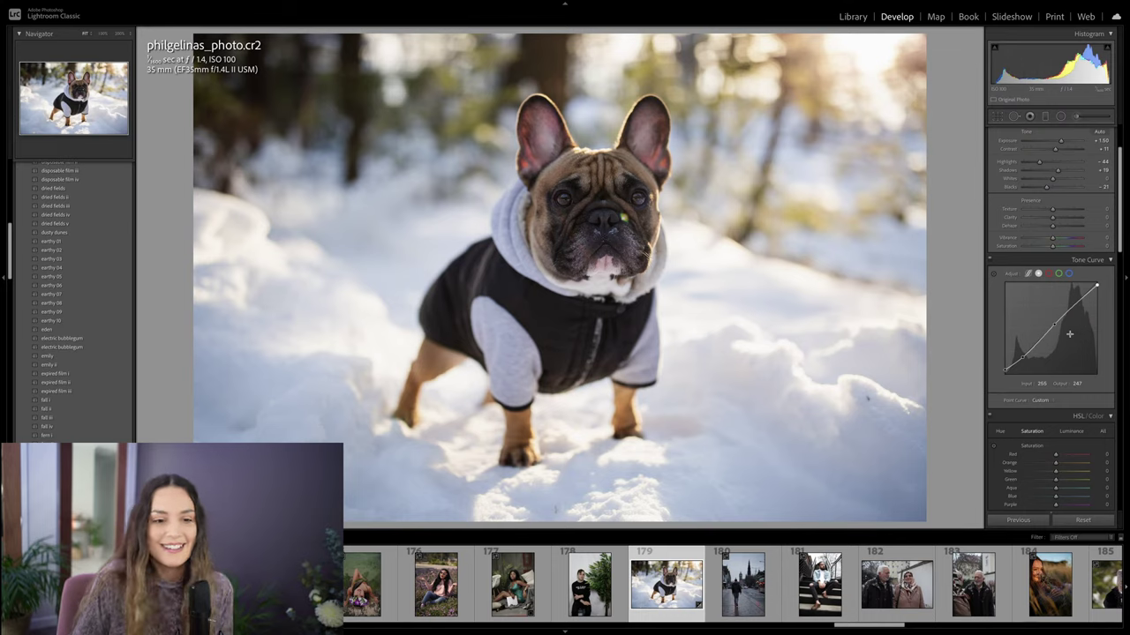
# Step: Fine-tune the curve midpoint, then set HSL saturation Blue −26, Orange +24, Yellow +6
pyautogui.moveTo(1054, 328)
pyautogui.mouseDown()
pyautogui.moveTo(1065, 311)
pyautogui.moveTo(1051, 324)
pyautogui.mouseUp()
pyautogui.scroll(-3, 1054, 361)
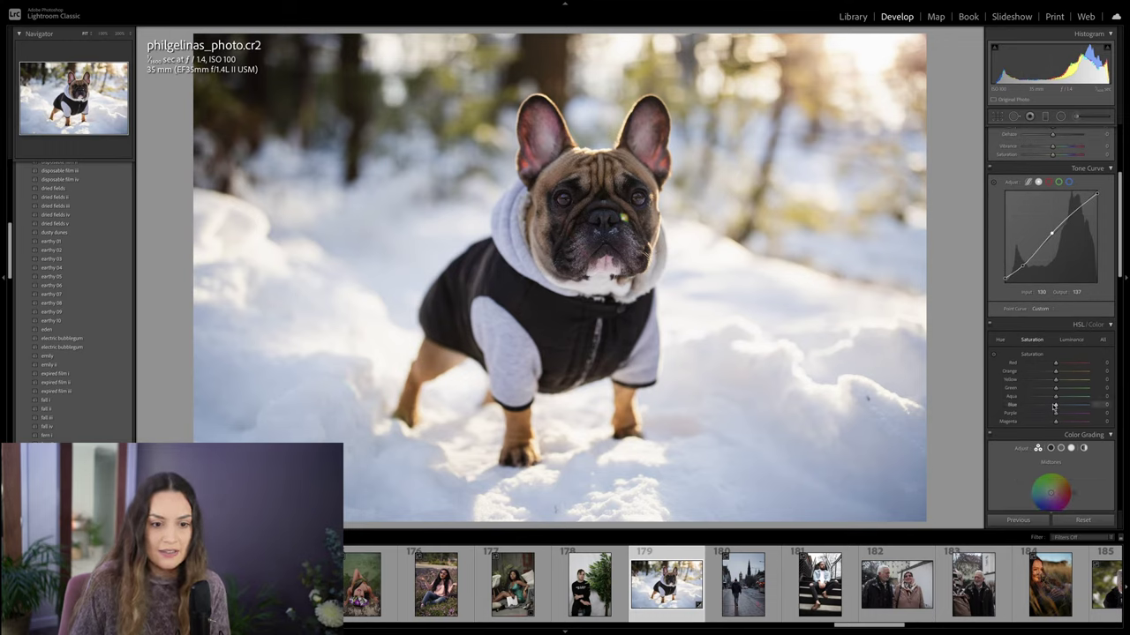
pyautogui.moveTo(1055, 406); pyautogui.dragTo(1046, 405)
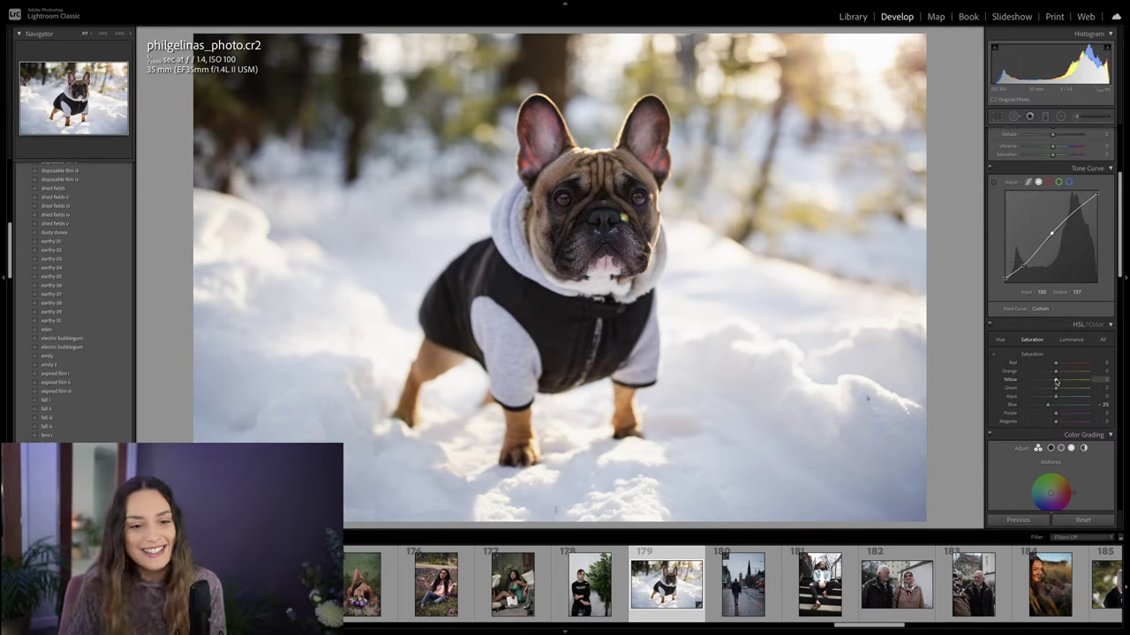
pyautogui.moveTo(1056, 381)
pyautogui.mouseDown()
pyautogui.moveTo(1063, 371)
pyautogui.moveTo(1059, 382)
pyautogui.mouseUp()
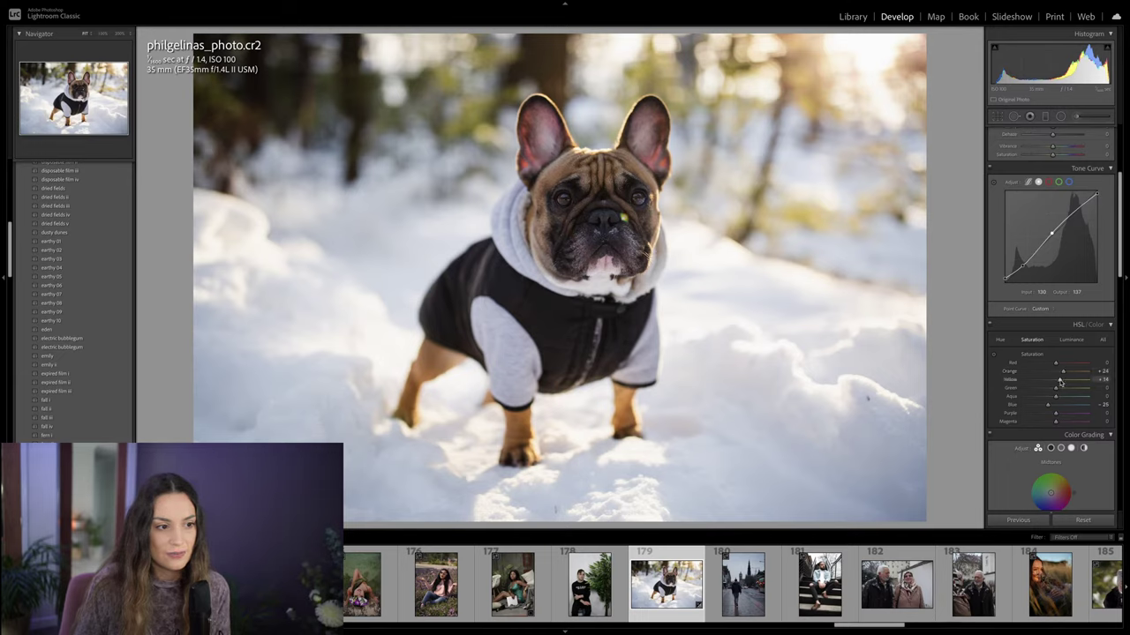
# Step: Add a graduated filter over the upper-right trees with saturation about 47 and a yellow tint
pyautogui.click(1045, 116)
pyautogui.moveTo(855, 91); pyautogui.dragTo(708, 238)
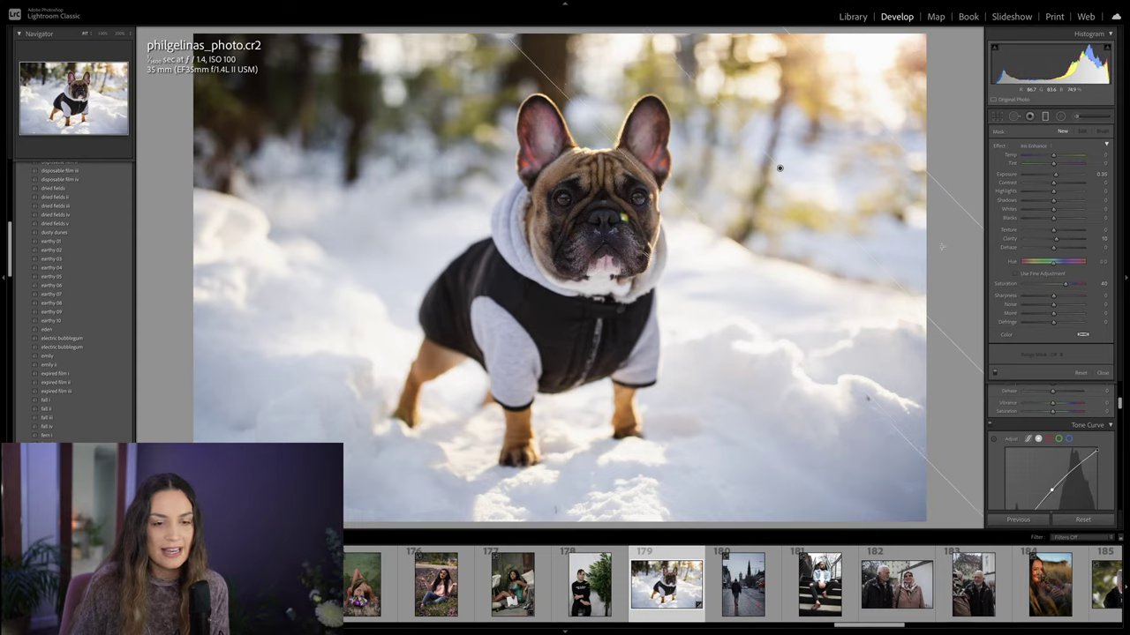
pyautogui.moveTo(1057, 287); pyautogui.dragTo(1058, 289)
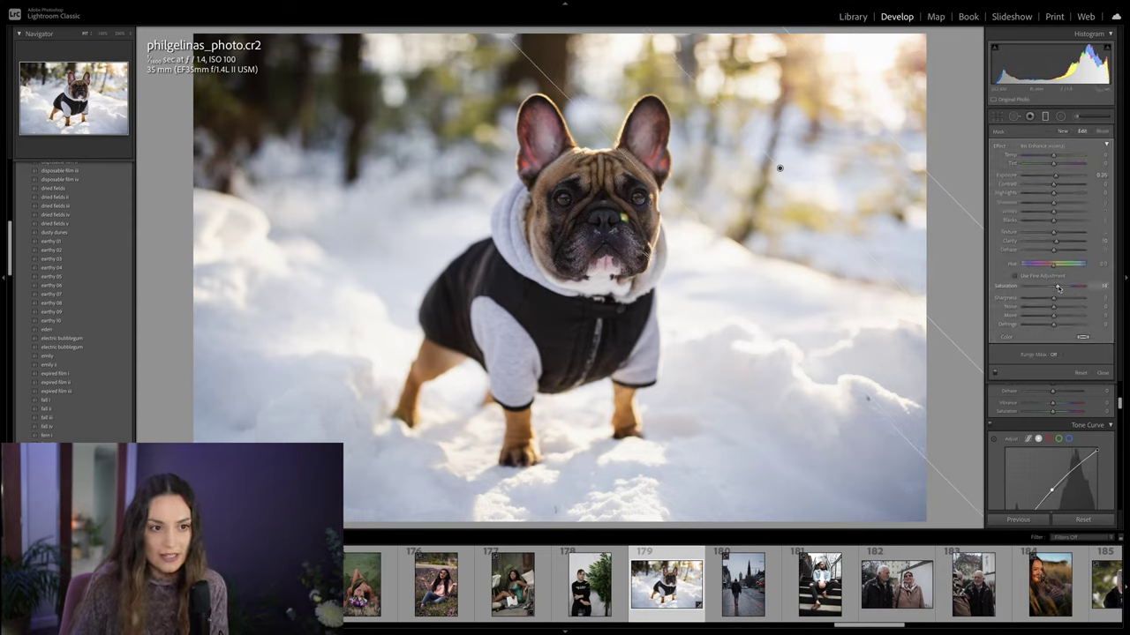
pyautogui.click(1082, 337)
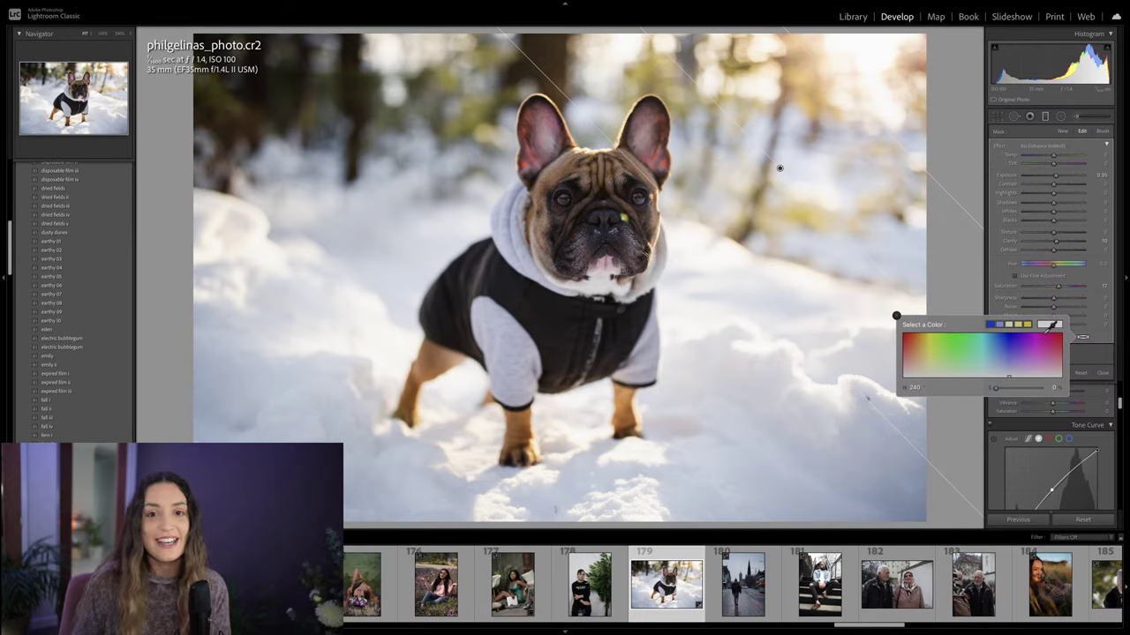
pyautogui.click(1026, 323)
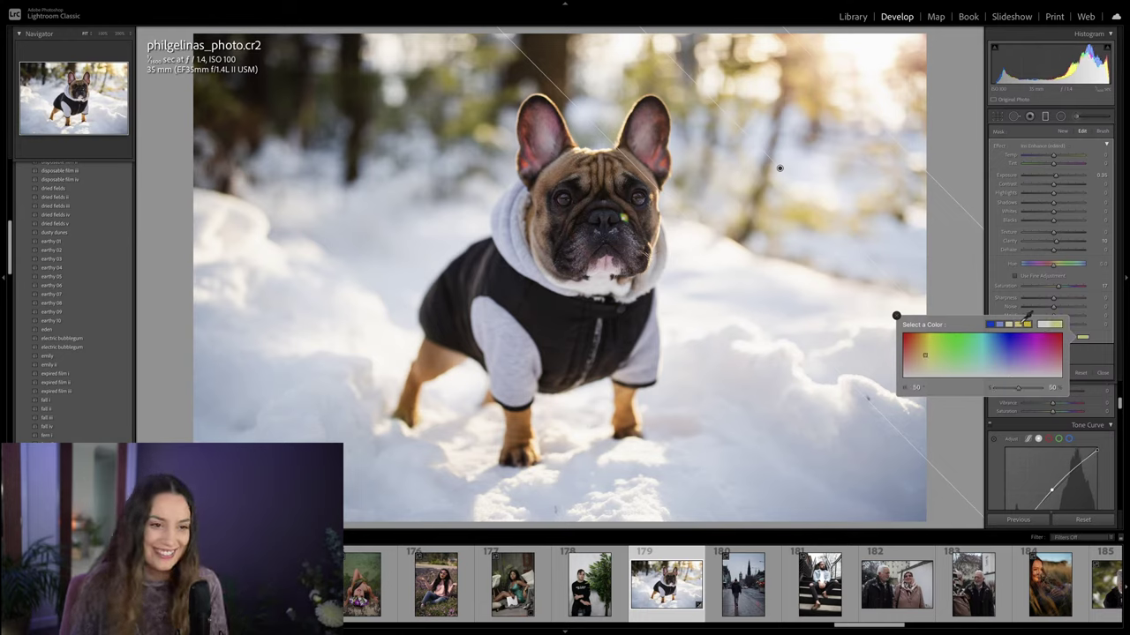
pyautogui.click(1028, 323)
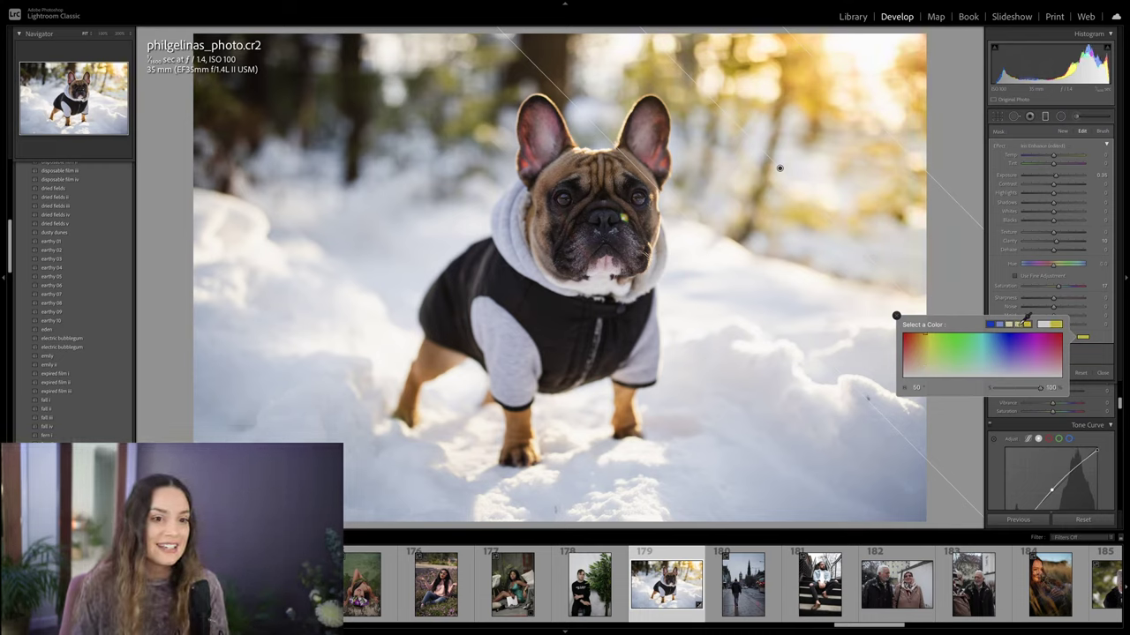
pyautogui.click(1024, 323)
pyautogui.click(1050, 243)
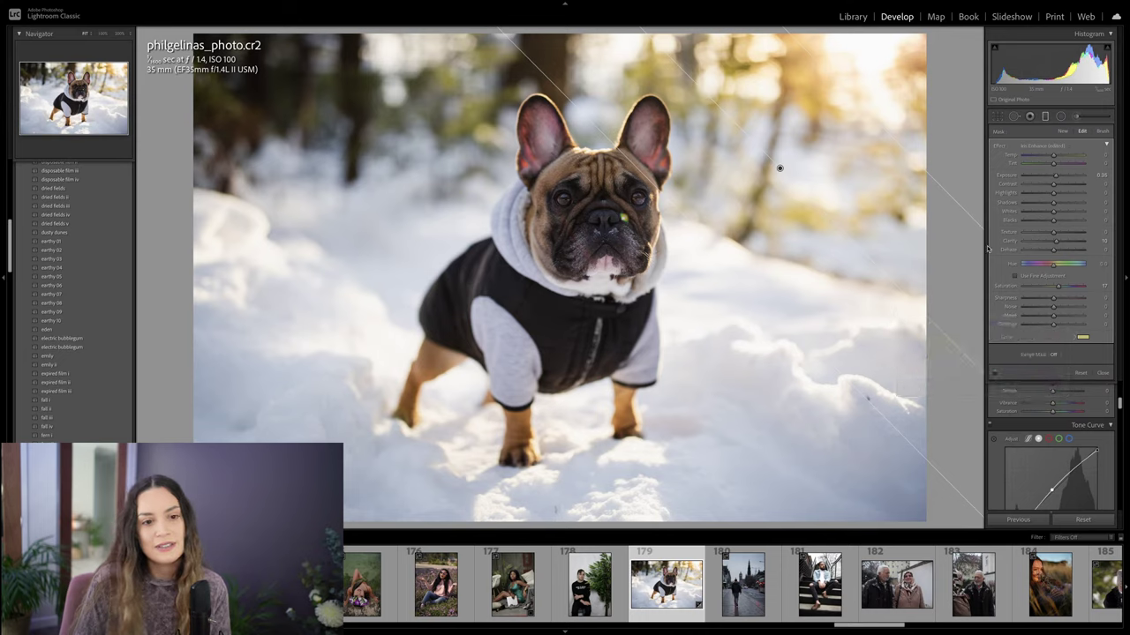
# Step: Raise the filter's Clarity to 28, warm its temperature, then compare before and after
pyautogui.moveTo(1056, 241); pyautogui.dragTo(1049, 252)
pyautogui.moveTo(1053, 156); pyautogui.dragTo(1056, 178)
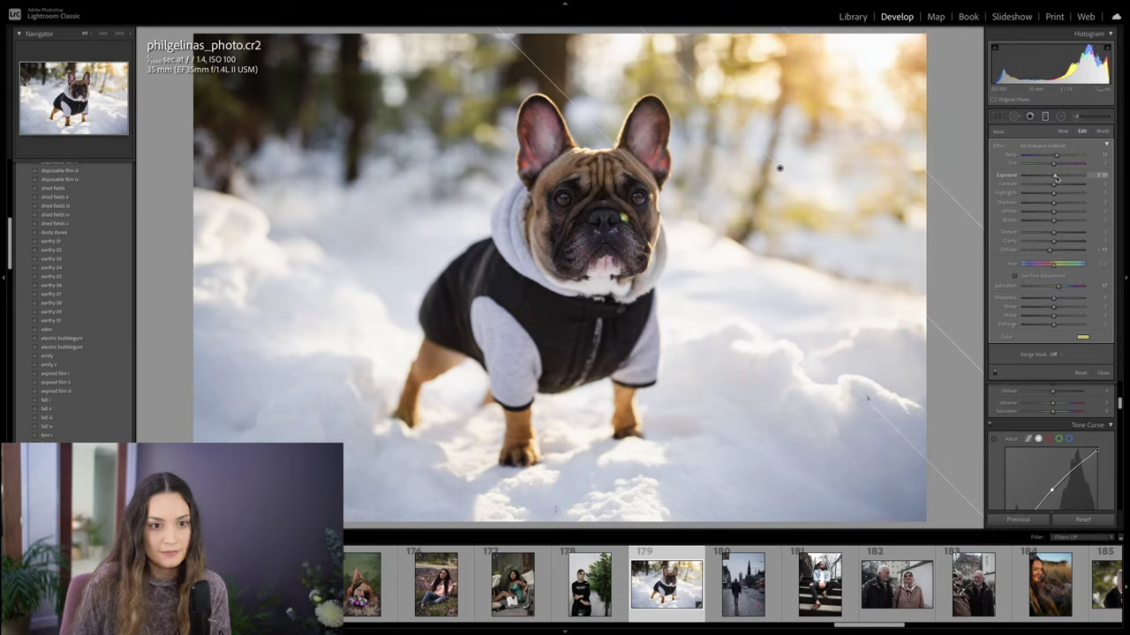
pyautogui.hotkey('shift', 'w')
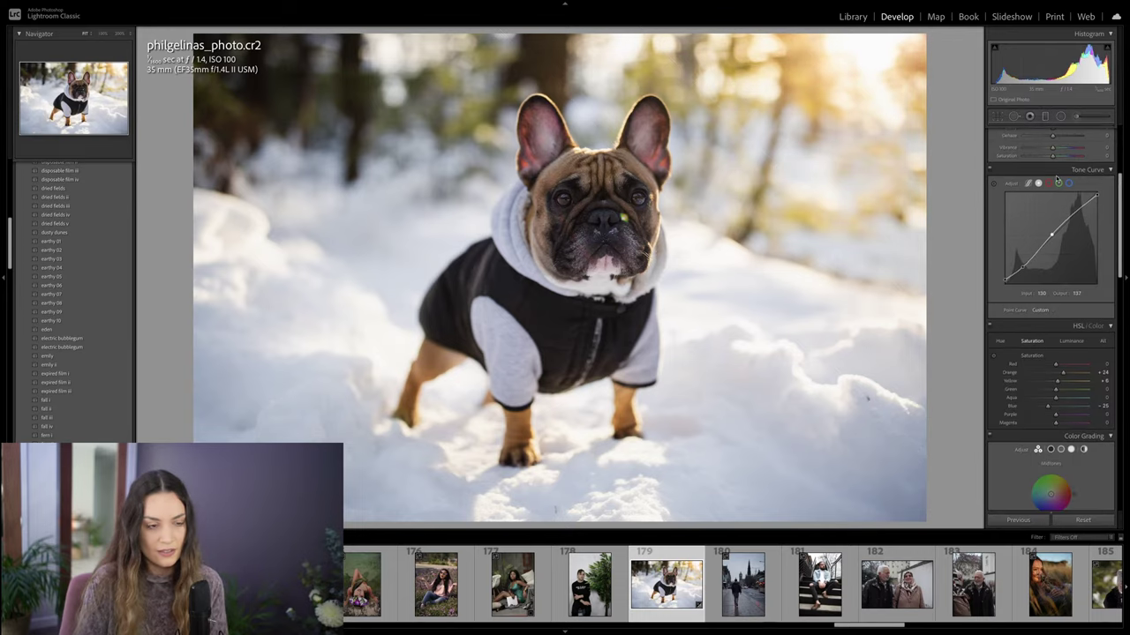
pyautogui.press('\\')
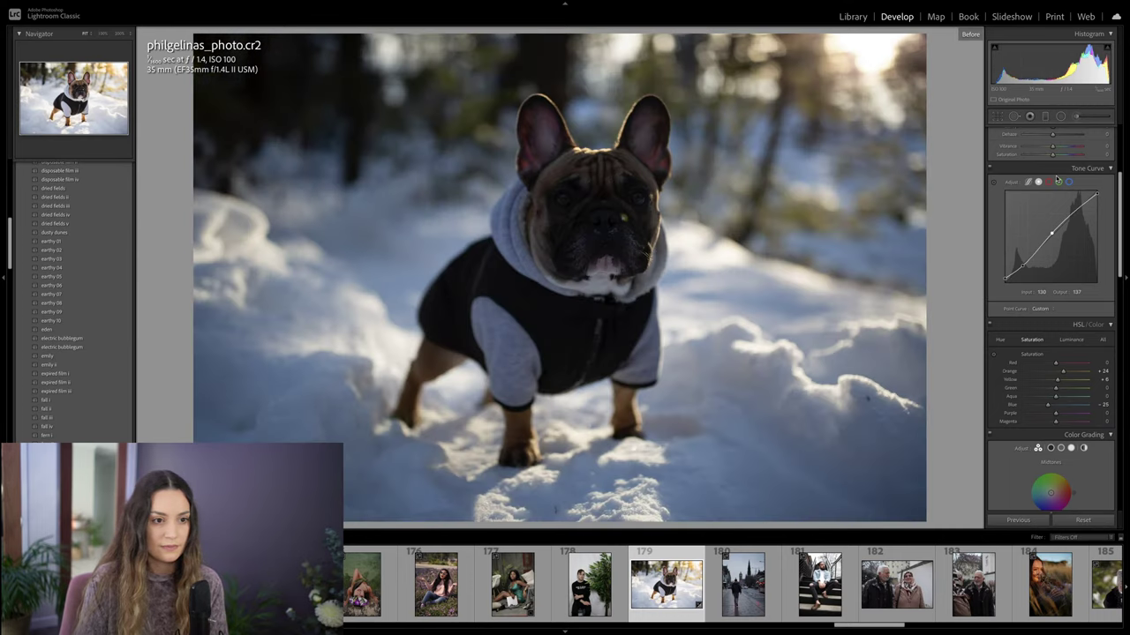
pyautogui.press('\\')
pyautogui.press('\\')
pyautogui.press('\\')
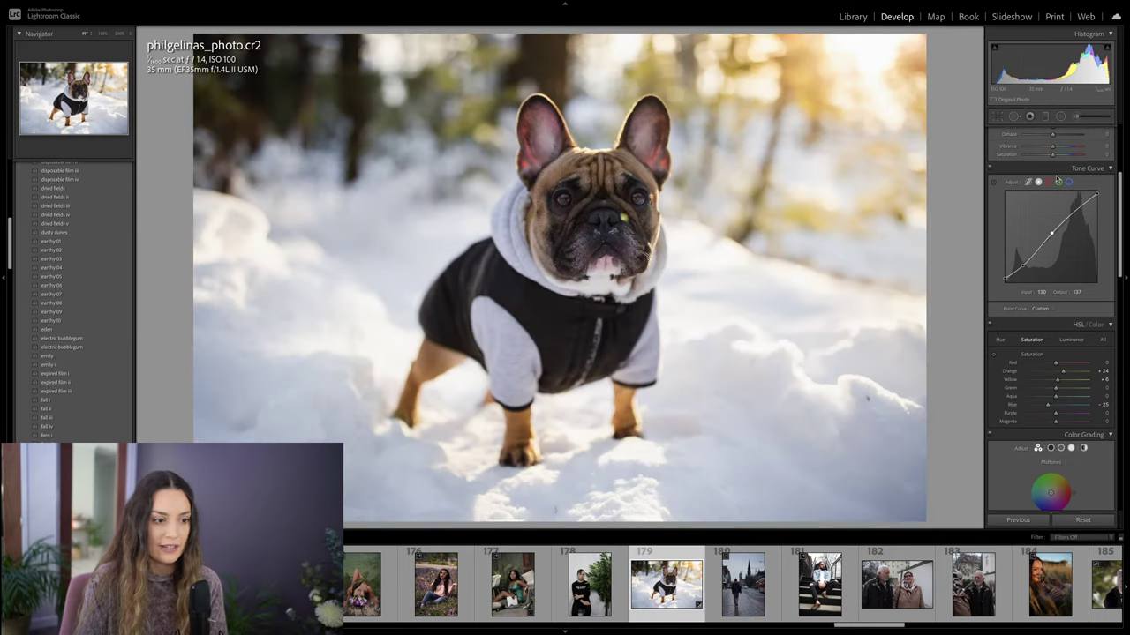
pyautogui.press('\\')
pyautogui.press('\\')
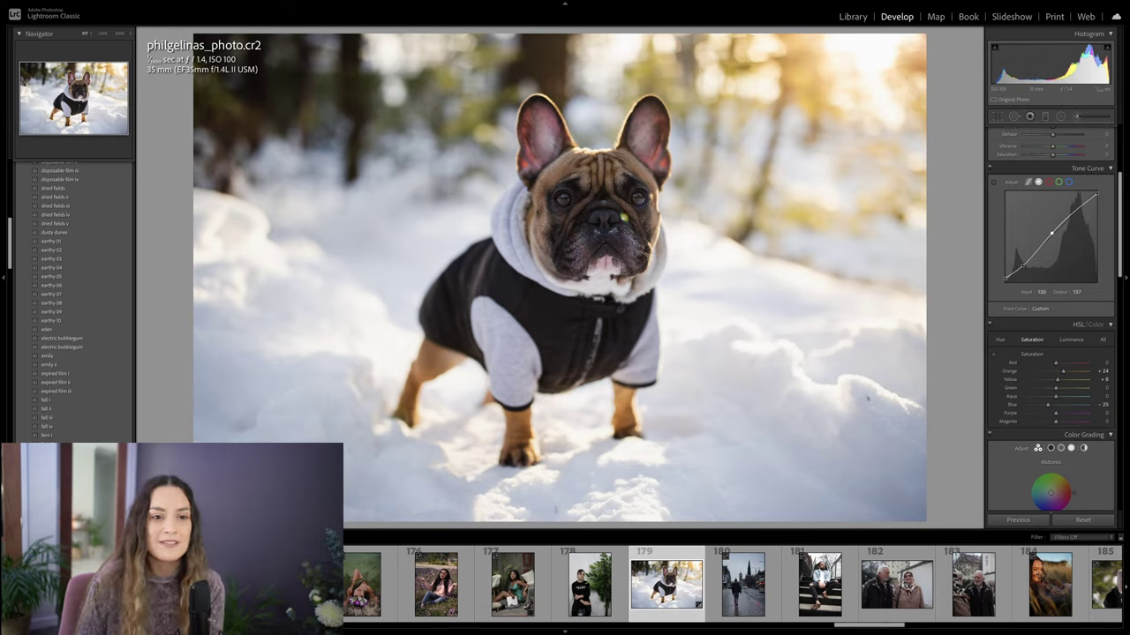
# Step: Tint the Color Grading midtones toward yellow-orange and the shadows toward cool blue
pyautogui.scroll(-3, 1079, 305)
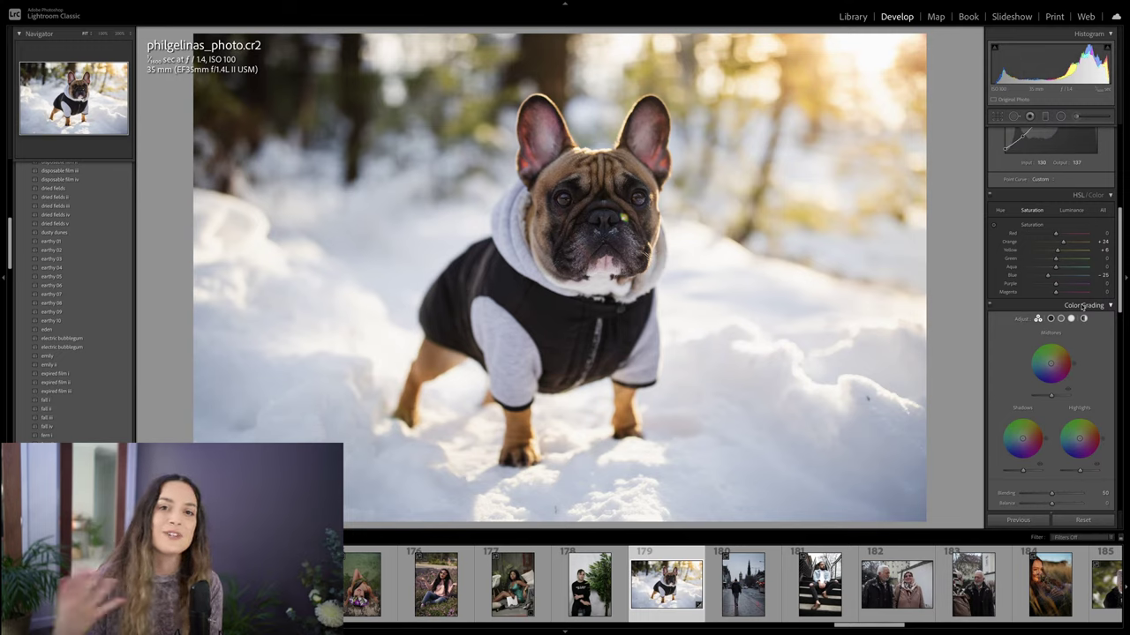
pyautogui.scroll(-1, 1077, 327)
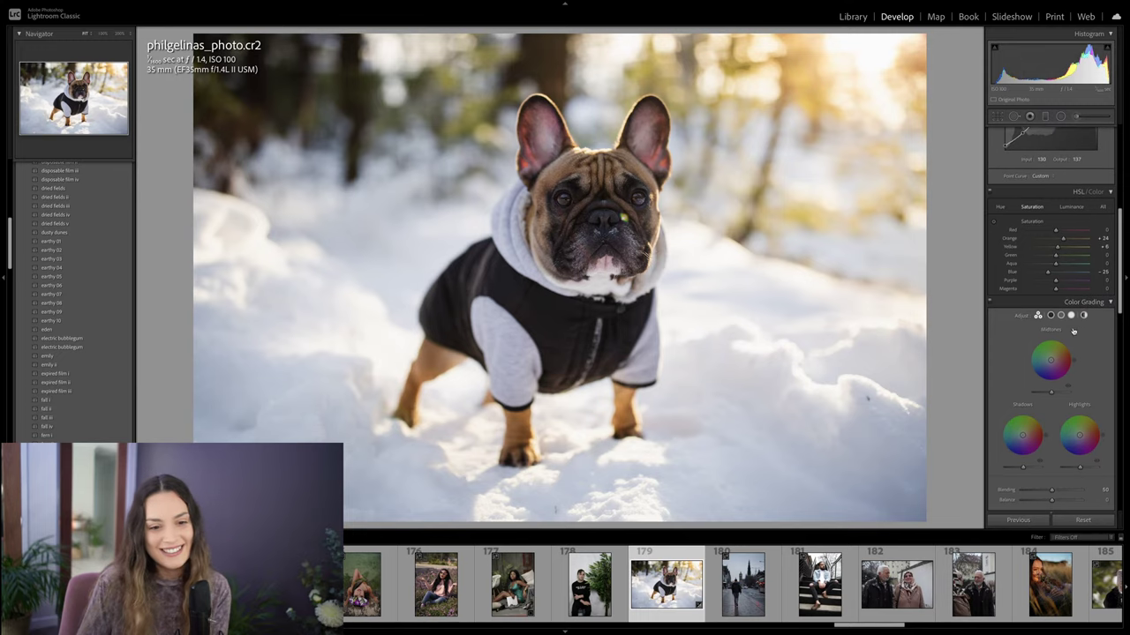
pyautogui.moveTo(1050, 338); pyautogui.dragTo(1066, 320)
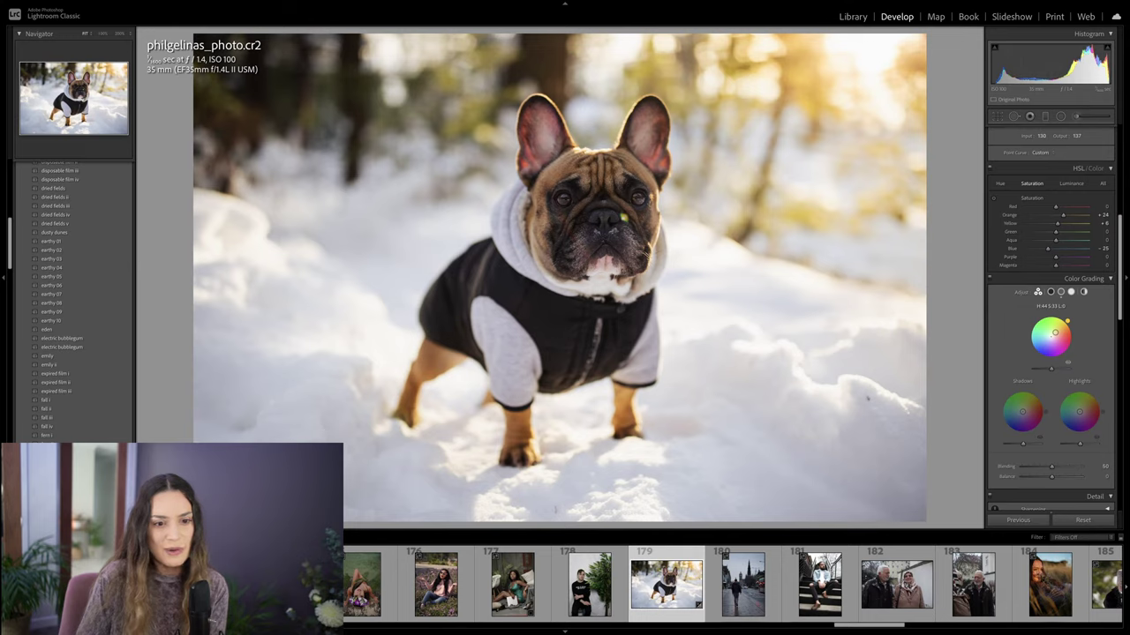
pyautogui.scroll(-2, 1032, 404)
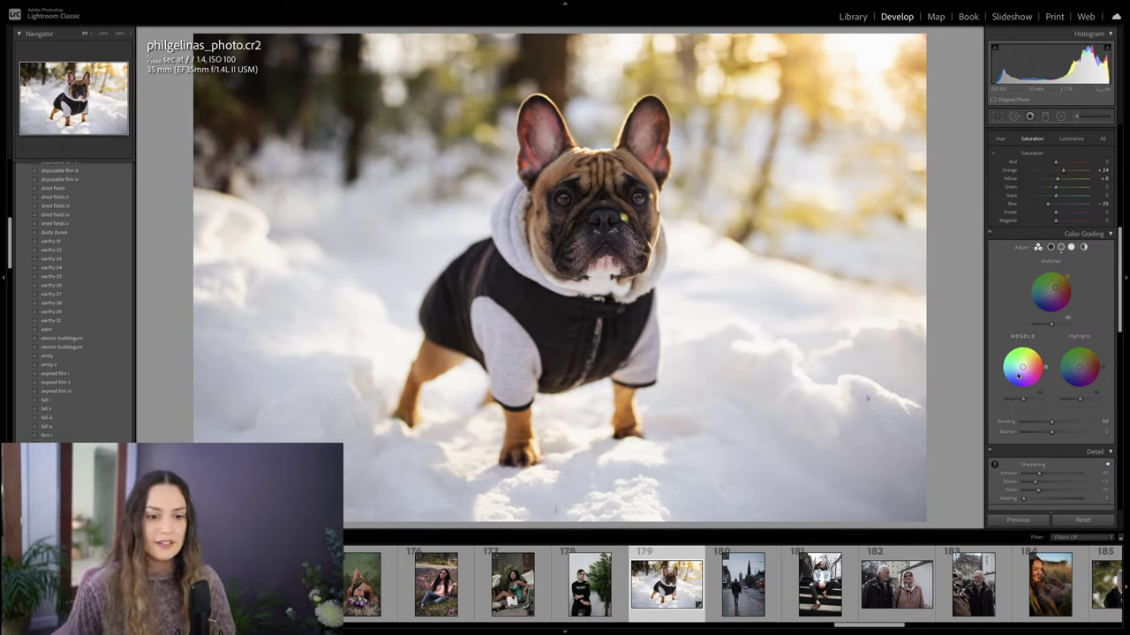
pyautogui.moveTo(1022, 365); pyautogui.dragTo(1058, 375)
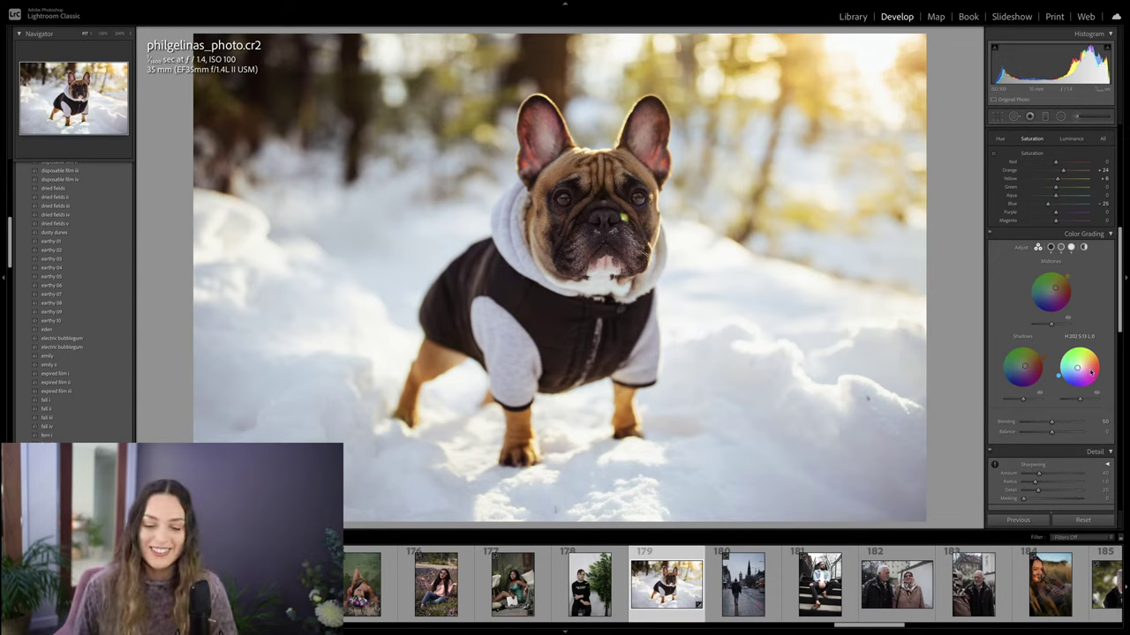
pyautogui.click(990, 235)
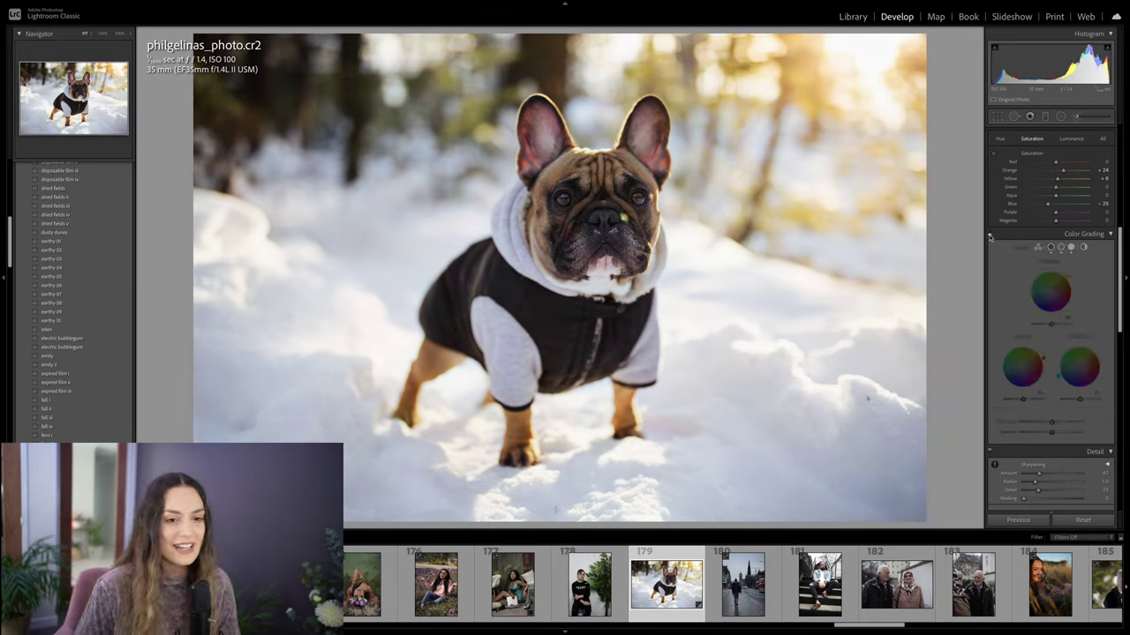
pyautogui.click(990, 236)
pyautogui.click(990, 235)
pyautogui.click(990, 236)
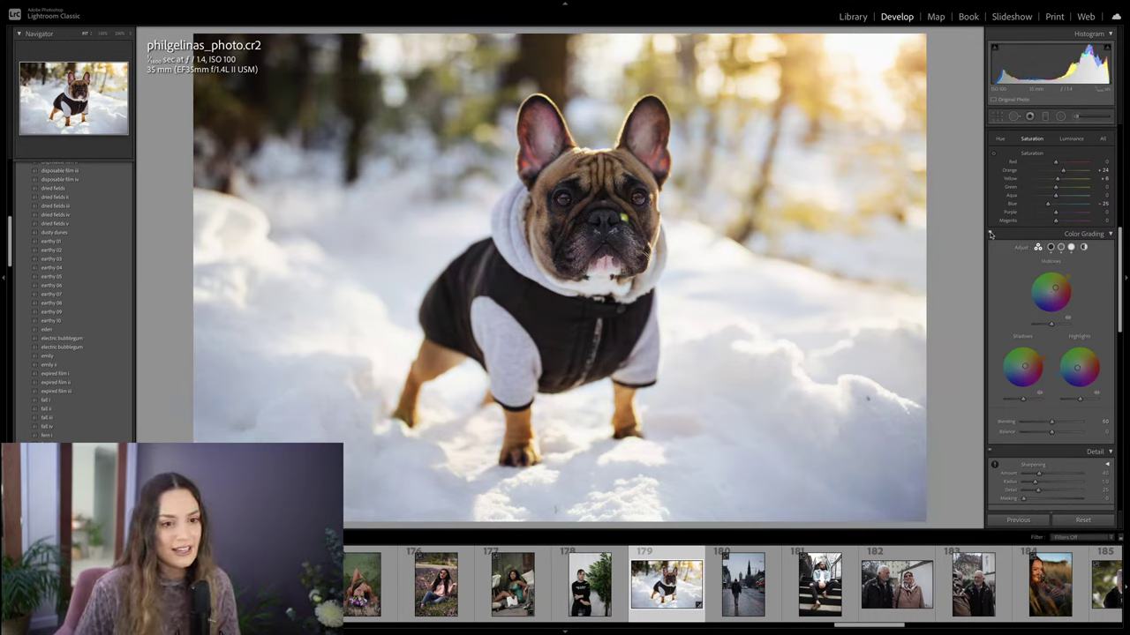
pyautogui.click(990, 235)
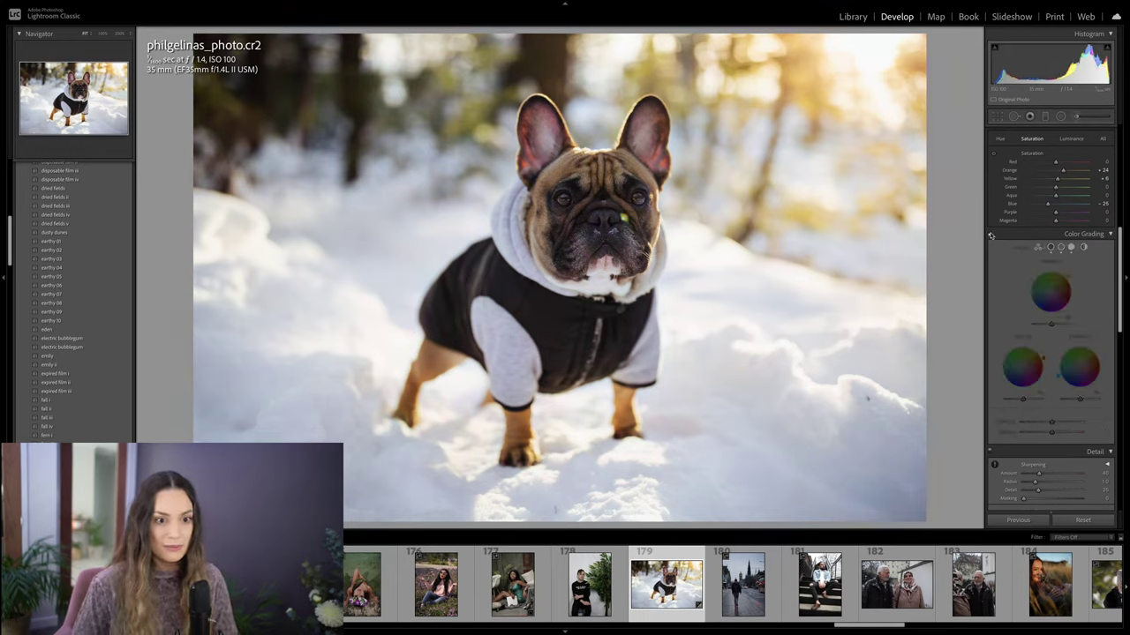
pyautogui.click(990, 235)
pyautogui.click(990, 235)
pyautogui.click(990, 235)
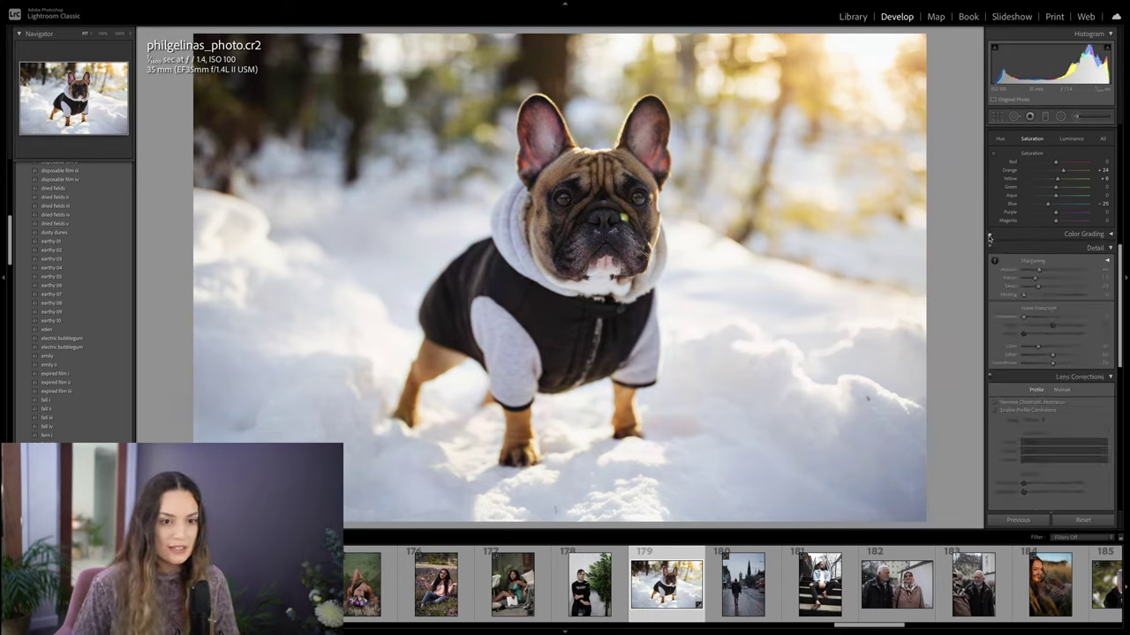
pyautogui.click(990, 235)
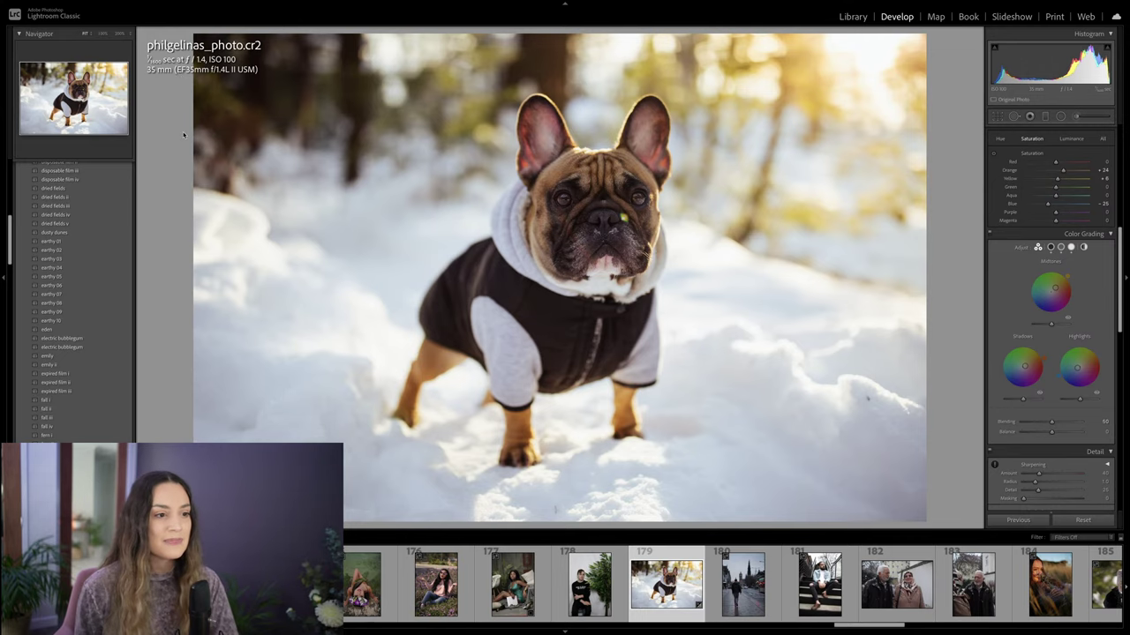
pyautogui.press('\\')
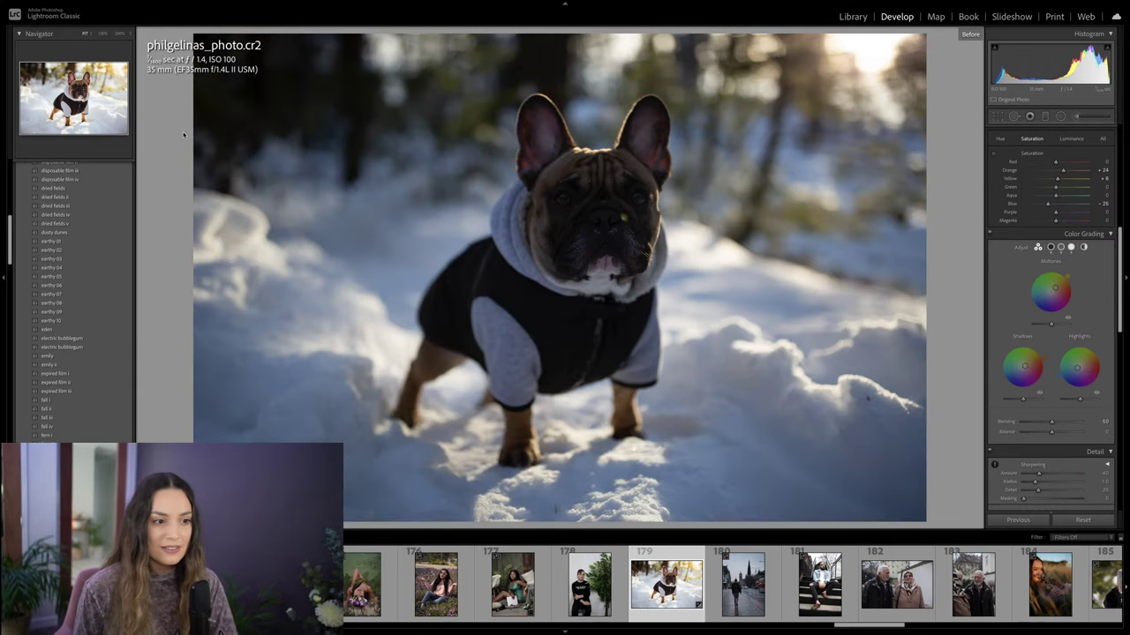
pyautogui.press('\\')
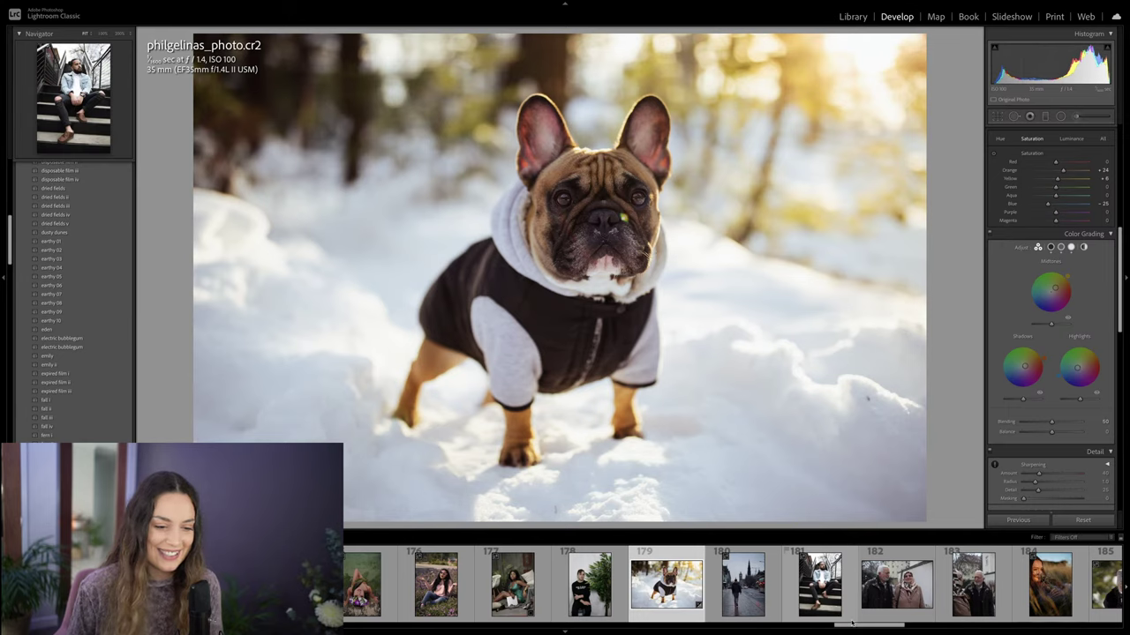
# Step: Scroll the filmstrip left to reveal thumbnails 83 to 92
pyautogui.moveTo(853, 627); pyautogui.dragTo(472, 621)
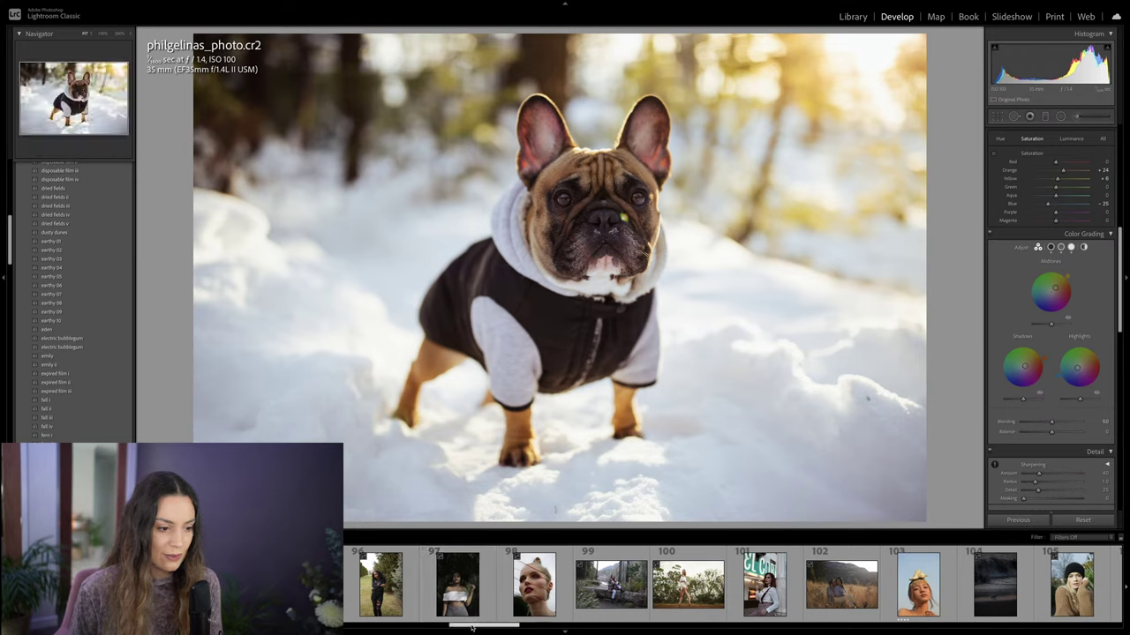
pyautogui.moveTo(472, 626); pyautogui.dragTo(405, 630)
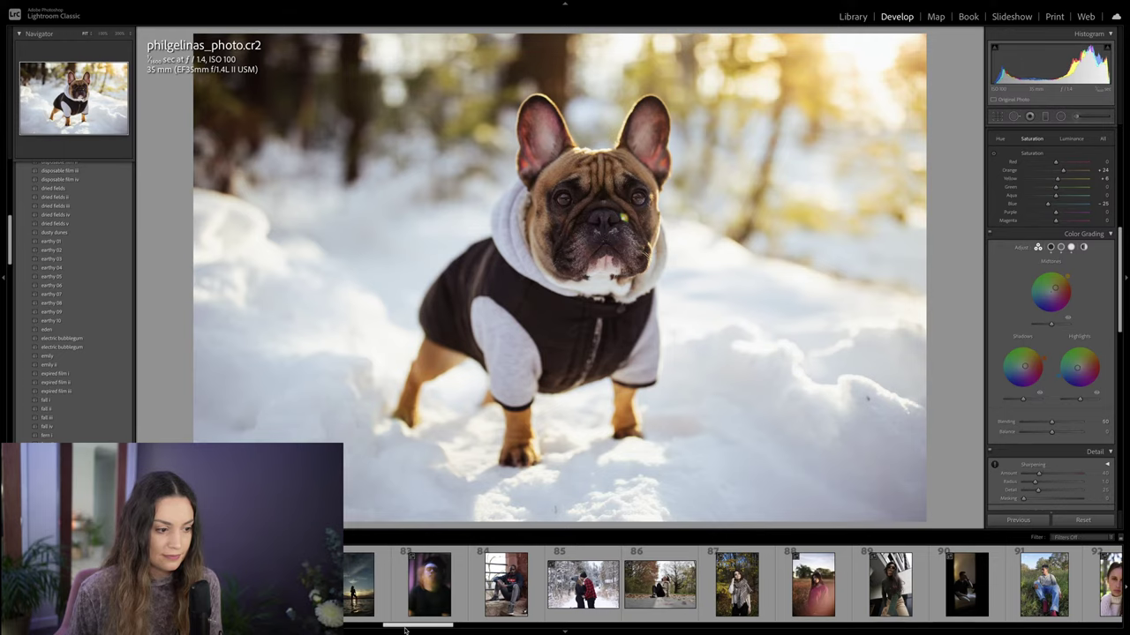
# Step: Open dazzman10.nef, lift the curve's black point and add a midtone point at 140/150
pyautogui.click(429, 582)
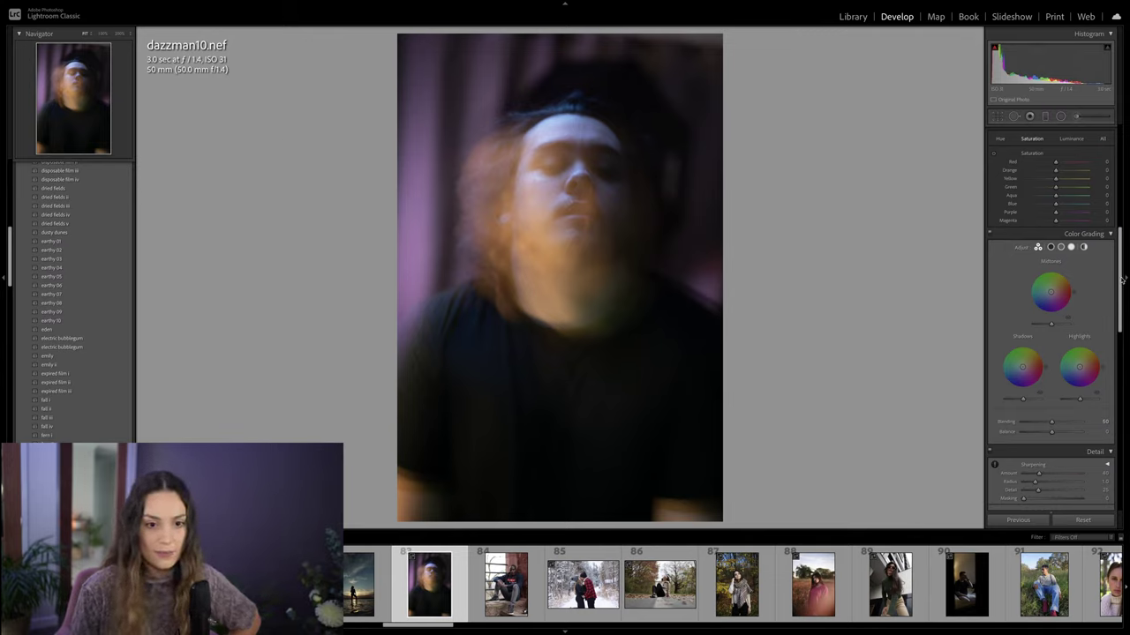
pyautogui.moveTo(1123, 279); pyautogui.dragTo(1127, 104)
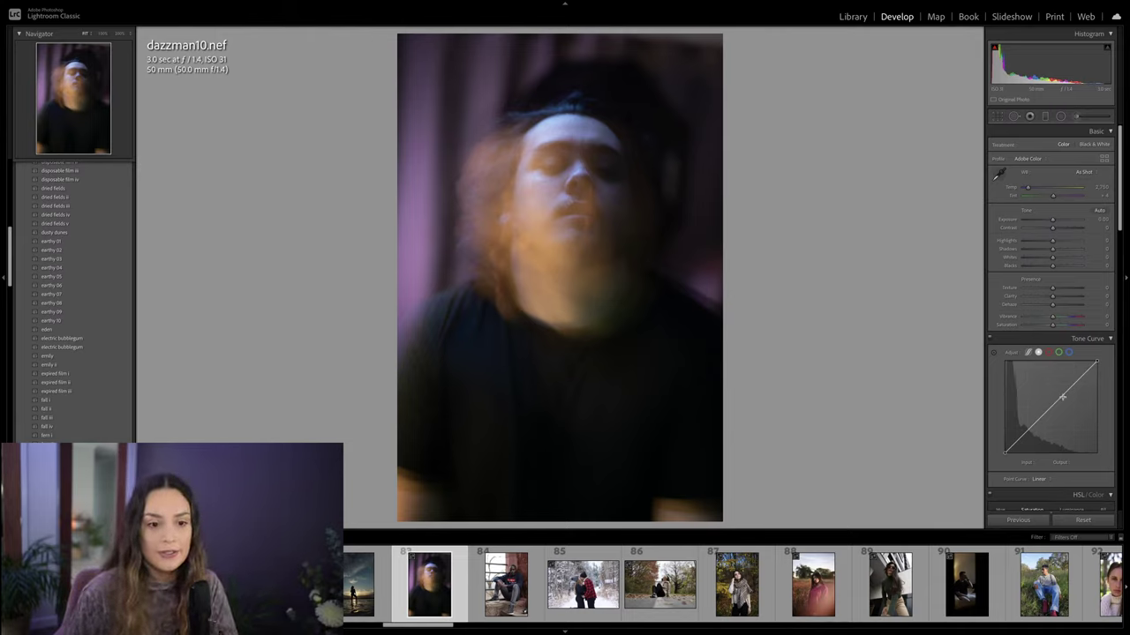
pyautogui.moveTo(1006, 455); pyautogui.dragTo(1030, 432)
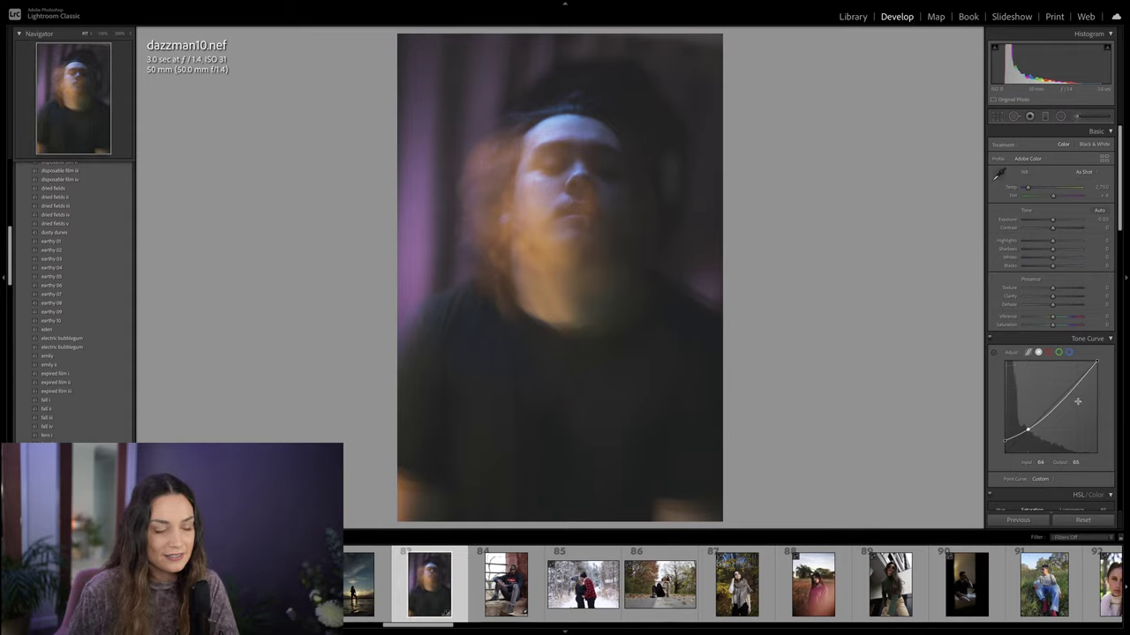
pyautogui.moveTo(1060, 401); pyautogui.dragTo(1056, 398)
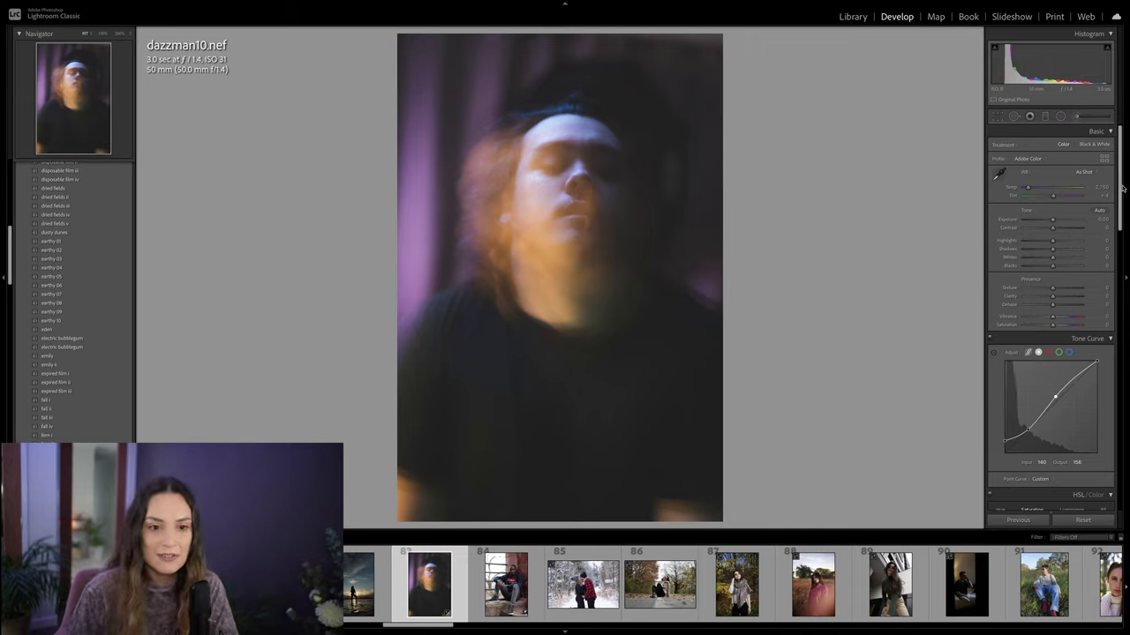
# Step: Reshape the Blue channel curve: lift black, adjust the upper point, delete one, set shadow point 71/84
pyautogui.scroll(-5, 1120, 179)
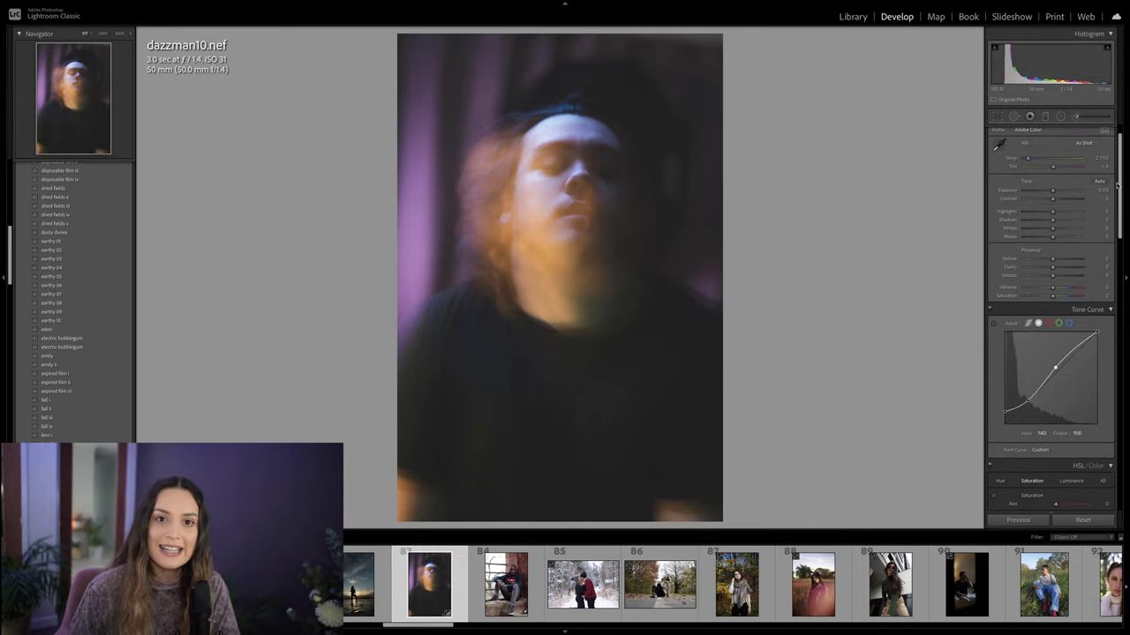
pyautogui.click(1069, 262)
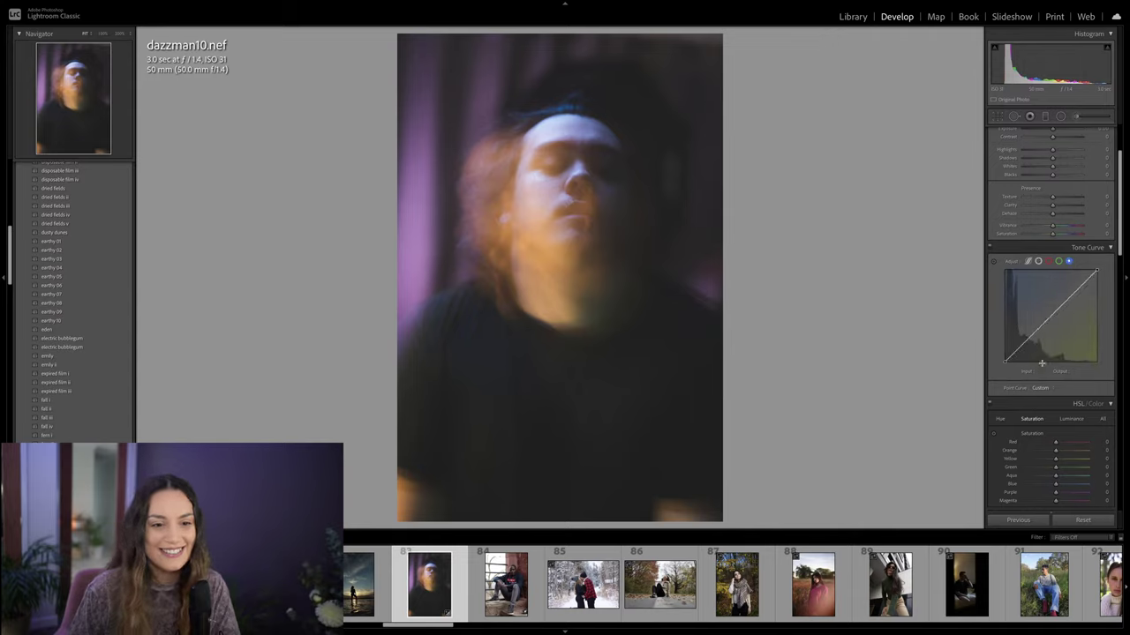
pyautogui.moveTo(1005, 363); pyautogui.dragTo(1024, 338)
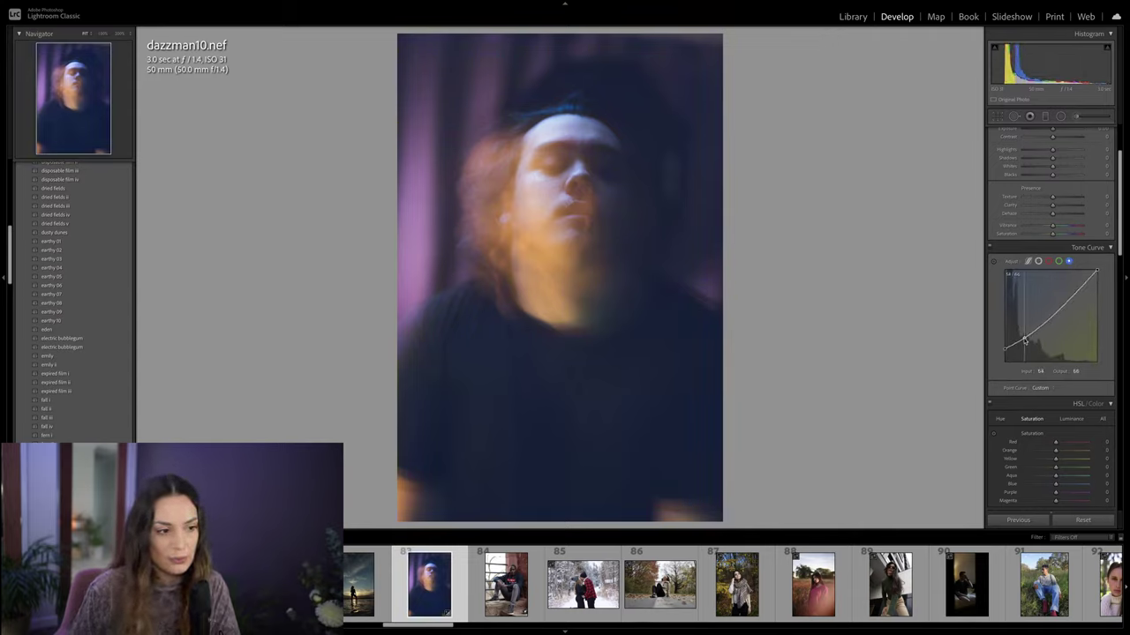
pyautogui.moveTo(1072, 292); pyautogui.dragTo(1068, 296)
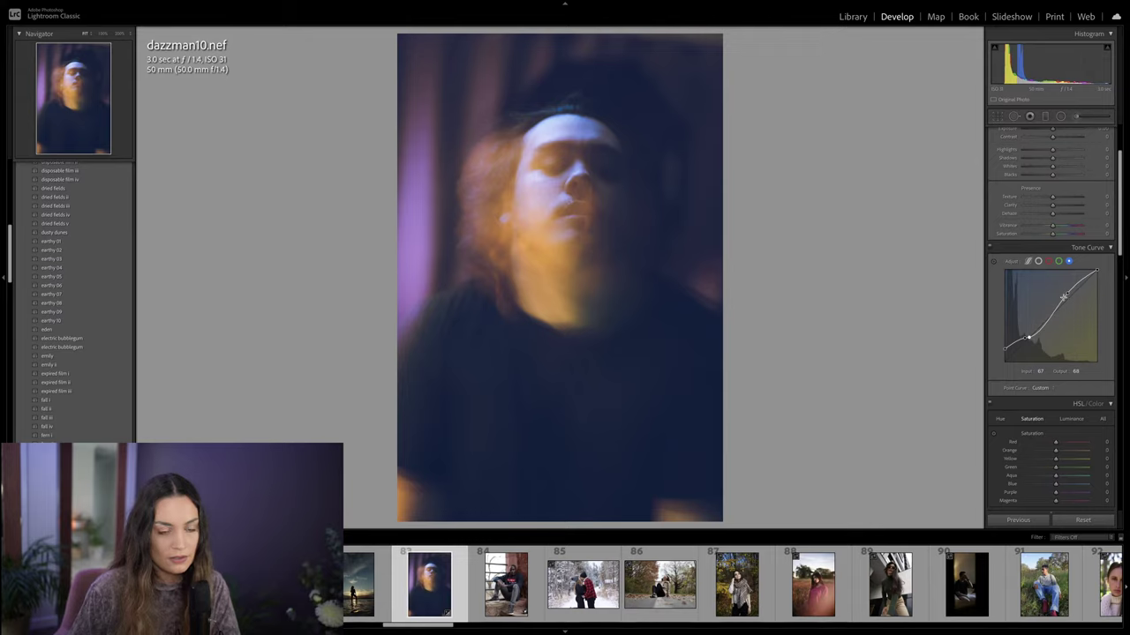
pyautogui.rightClick(1026, 340)
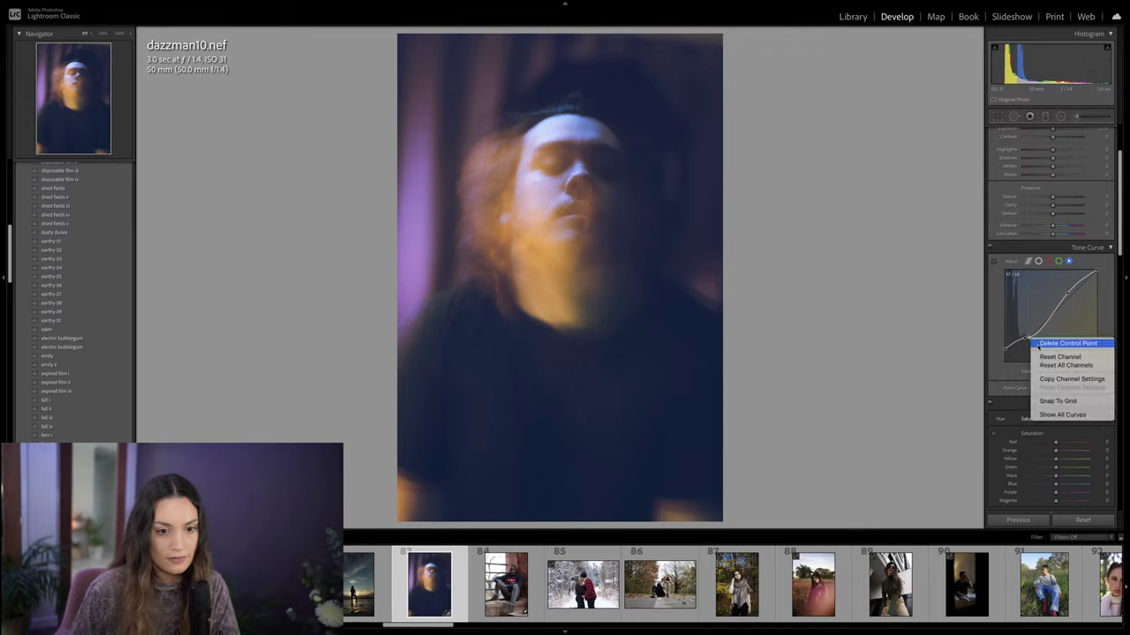
pyautogui.click(1038, 344)
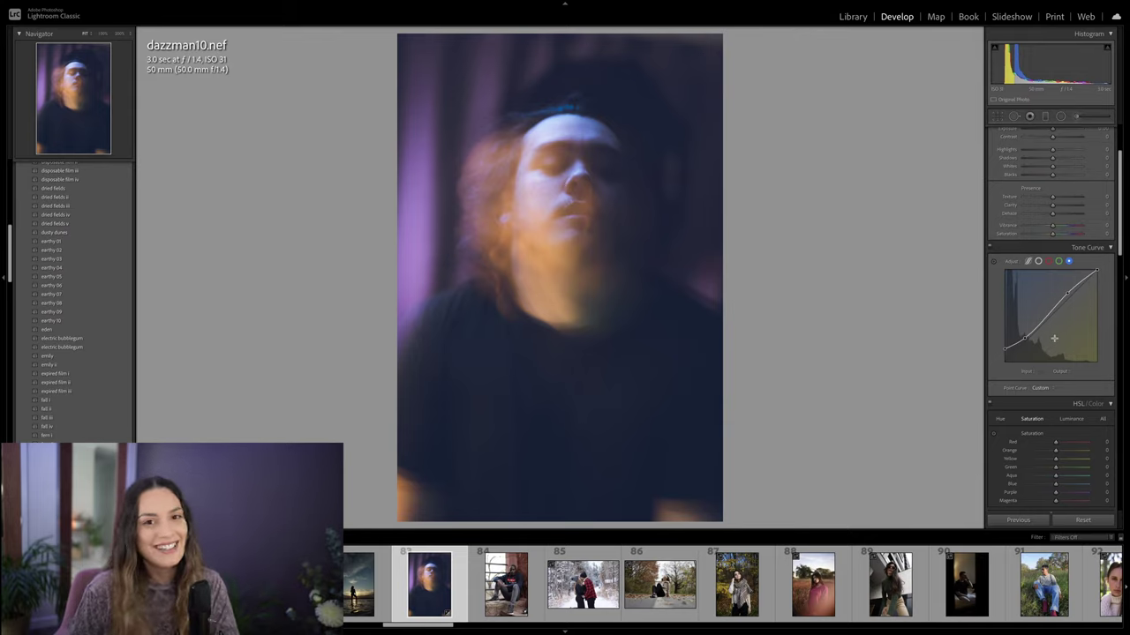
pyautogui.moveTo(1026, 340); pyautogui.dragTo(1030, 339)
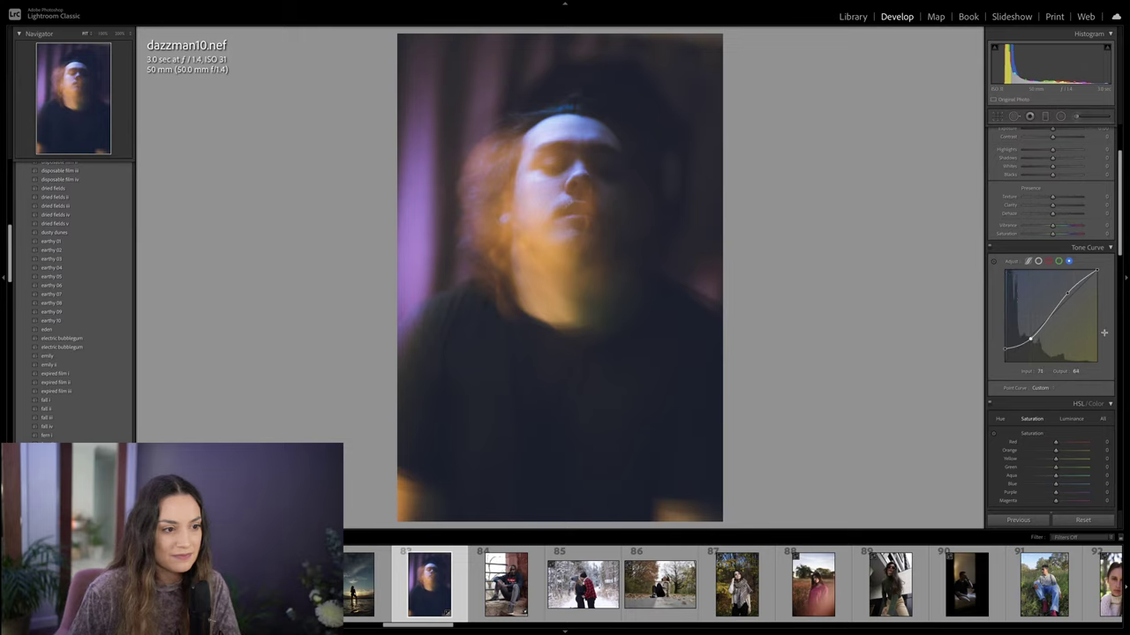
pyautogui.moveTo(1119, 245); pyautogui.dragTo(1119, 262)
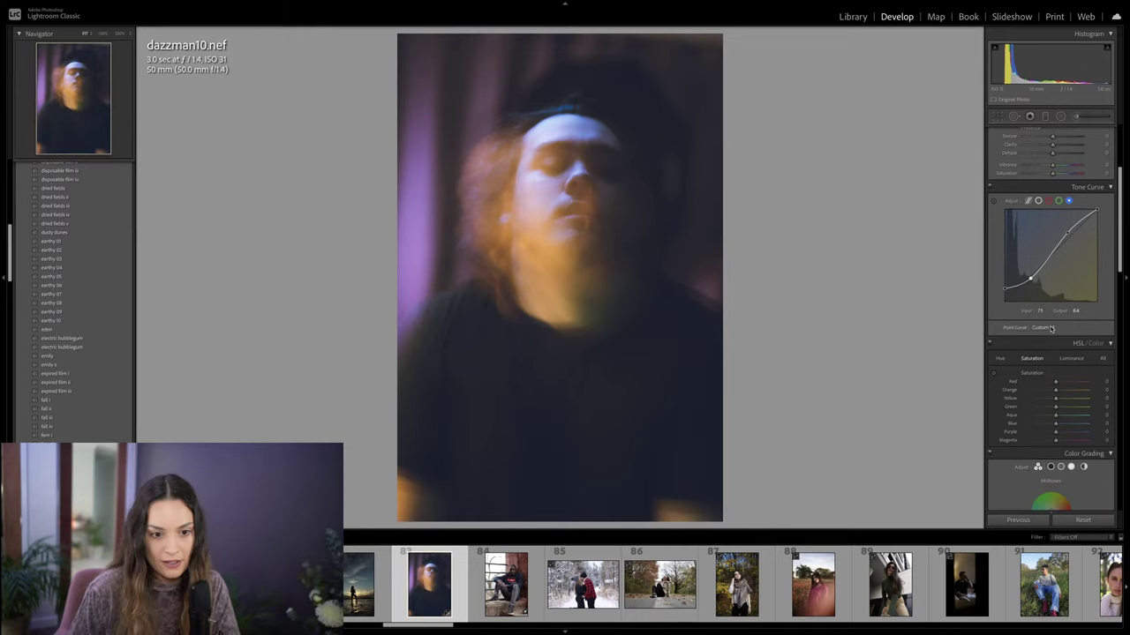
# Step: Darken Blue luminance and slightly brighten Orange luminance in HSL
pyautogui.moveTo(1056, 424); pyautogui.dragTo(1035, 429)
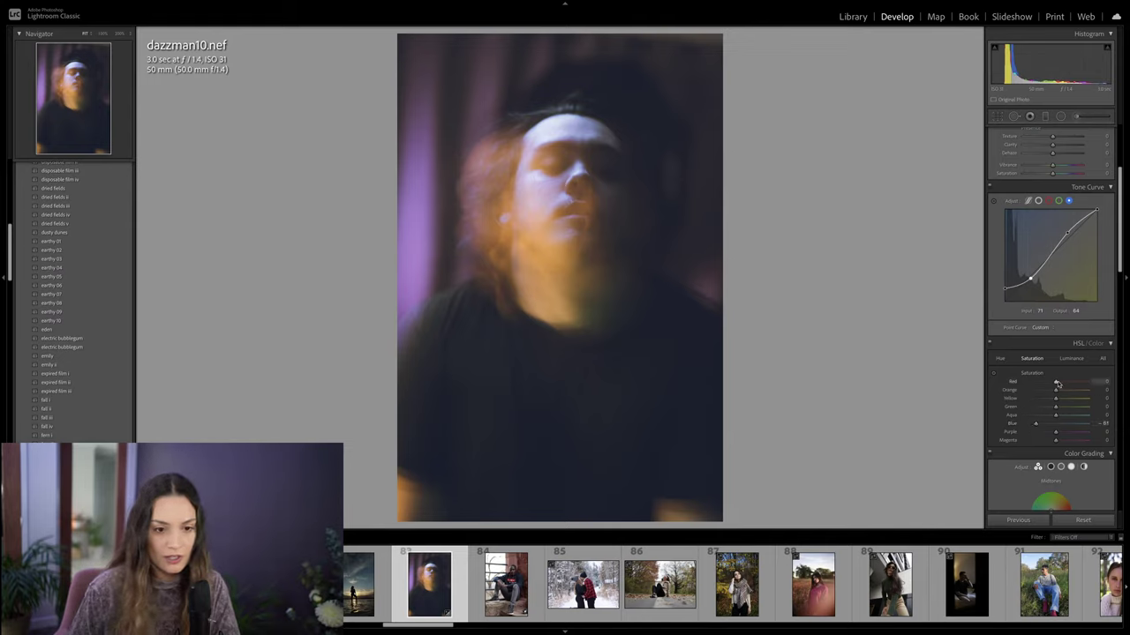
pyautogui.click(1071, 358)
pyautogui.moveTo(1052, 425)
pyautogui.mouseDown()
pyautogui.moveTo(1042, 425)
pyautogui.moveTo(1051, 424)
pyautogui.mouseUp()
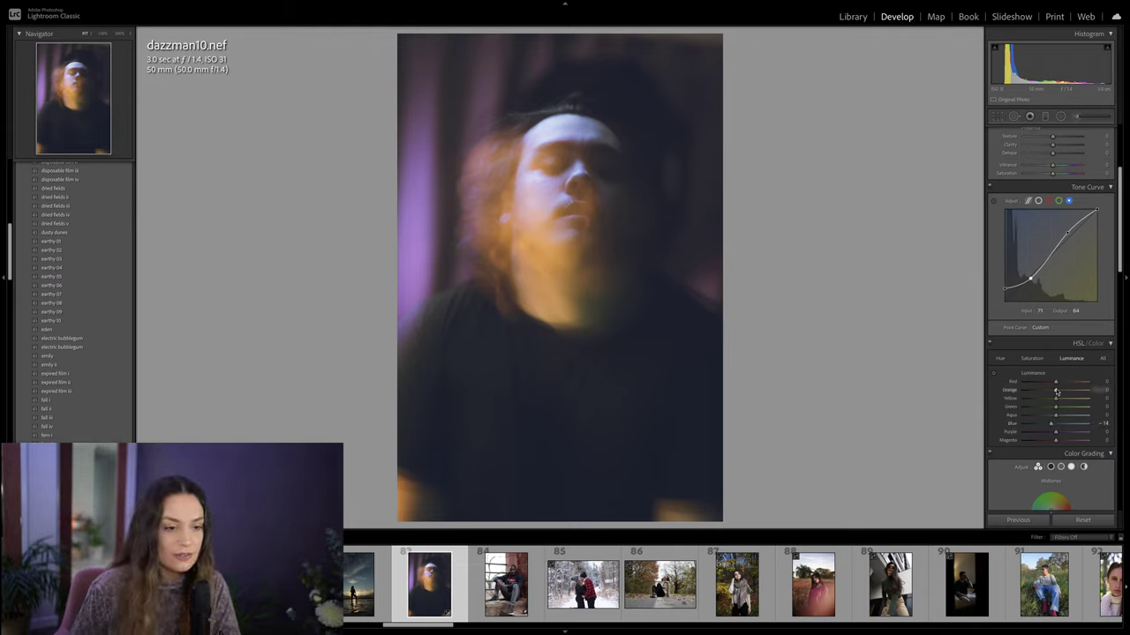
pyautogui.moveTo(1060, 391); pyautogui.dragTo(1060, 391)
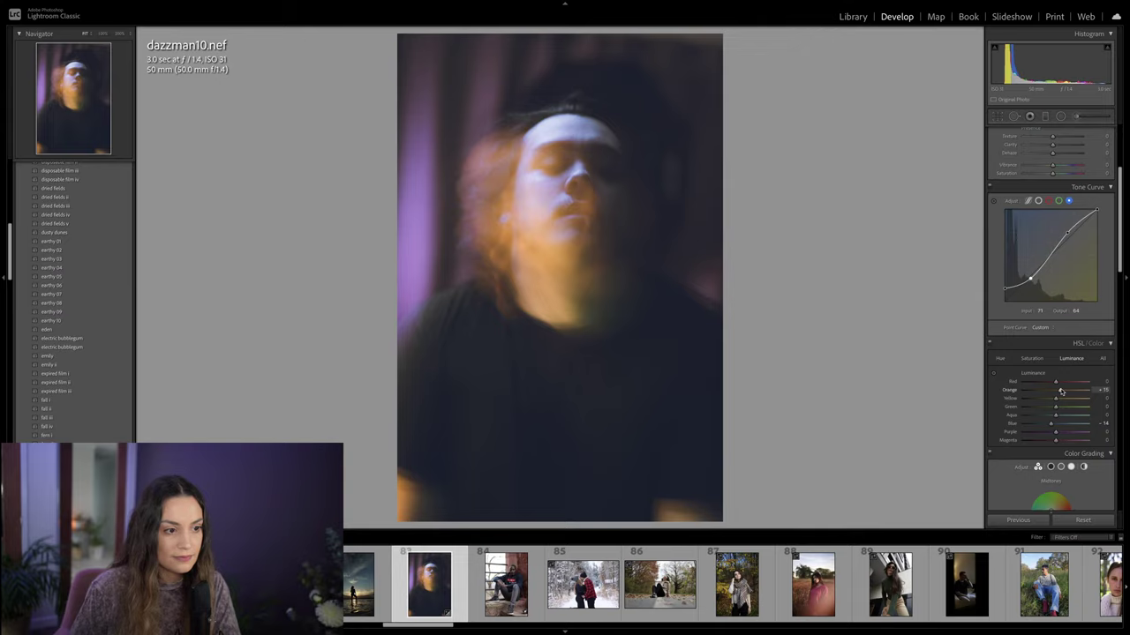
# Step: Reduce Orange saturation on the HSL Saturation tab
pyautogui.click(1032, 359)
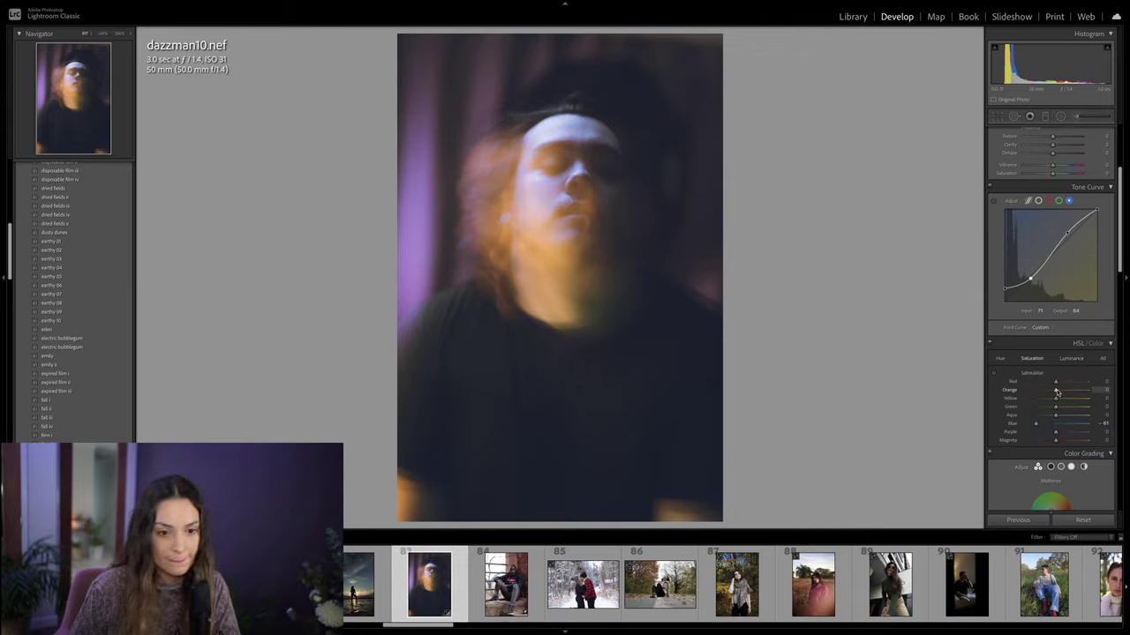
pyautogui.moveTo(1060, 393); pyautogui.dragTo(1062, 400)
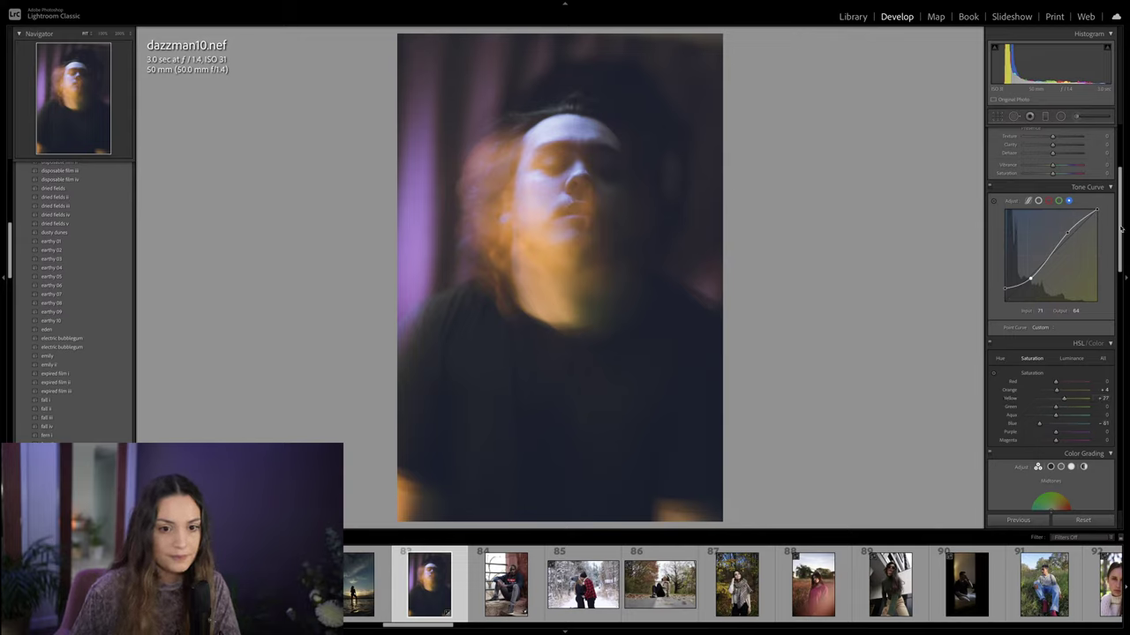
pyautogui.moveTo(1121, 228); pyautogui.dragTo(1114, 274)
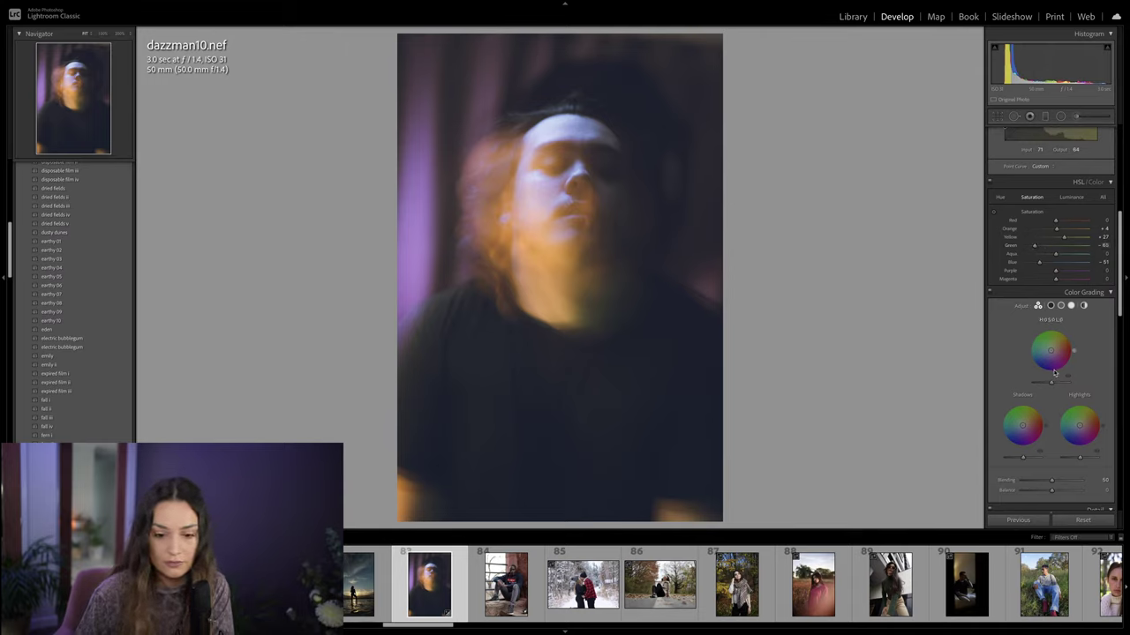
# Step: Tint the midtones and shadows warm orange, then add and fine-tune a highlights tint toward yellow
pyautogui.moveTo(1050, 351)
pyautogui.mouseDown()
pyautogui.moveTo(1068, 336)
pyautogui.moveTo(1057, 347)
pyautogui.mouseUp()
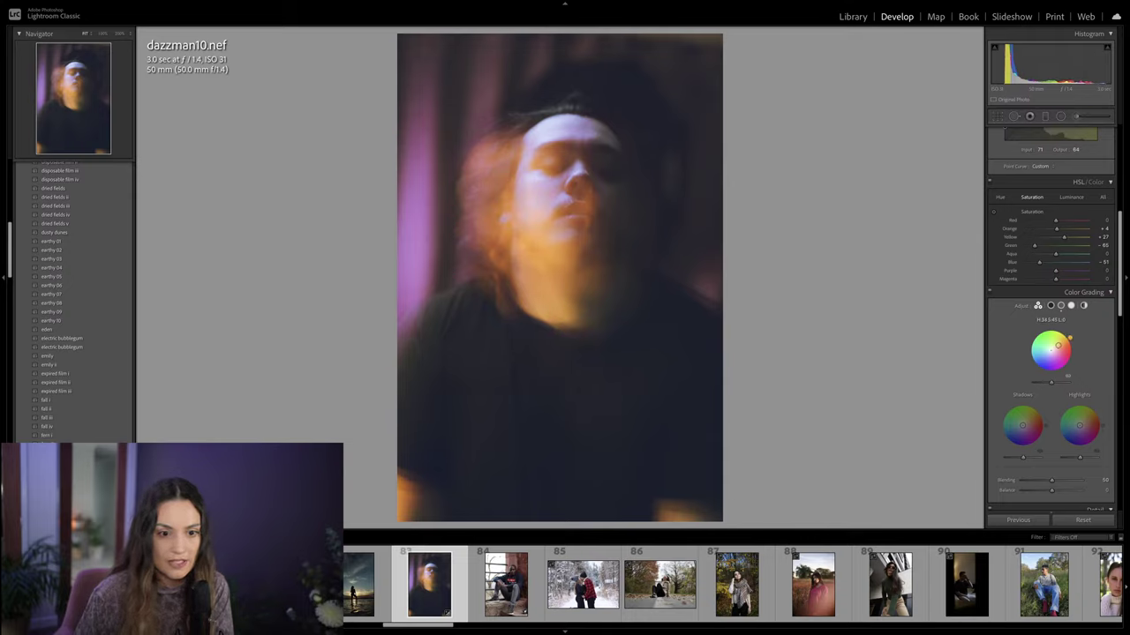
pyautogui.moveTo(1121, 309); pyautogui.dragTo(1119, 334)
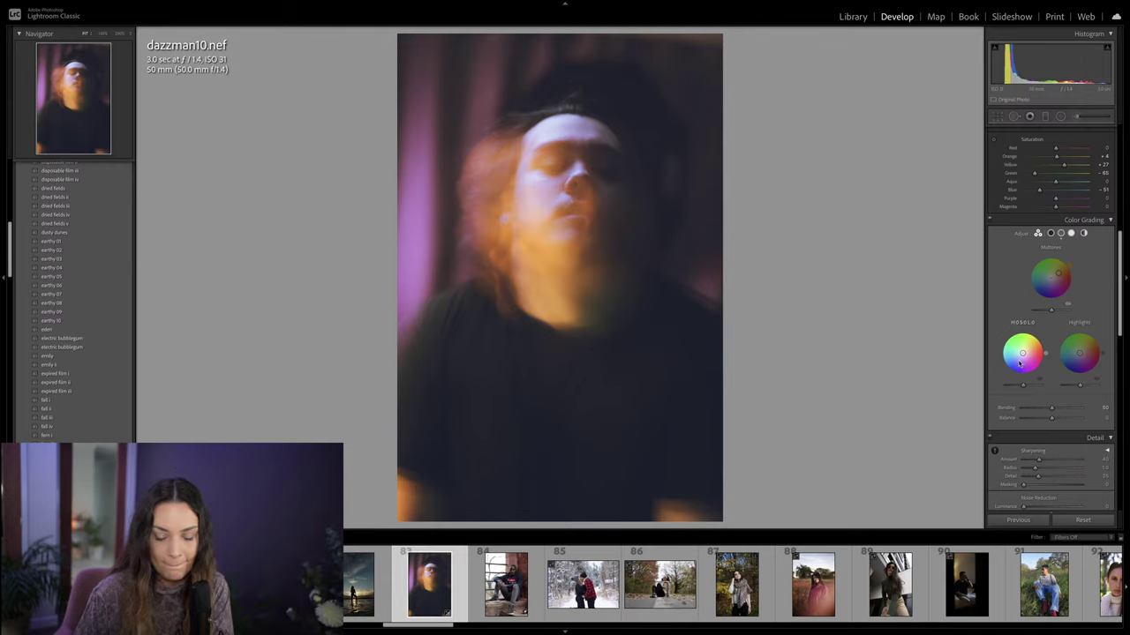
pyautogui.moveTo(1024, 355)
pyautogui.mouseDown()
pyautogui.moveTo(1032, 333)
pyautogui.moveTo(1000, 348)
pyautogui.moveTo(1024, 360)
pyautogui.mouseUp()
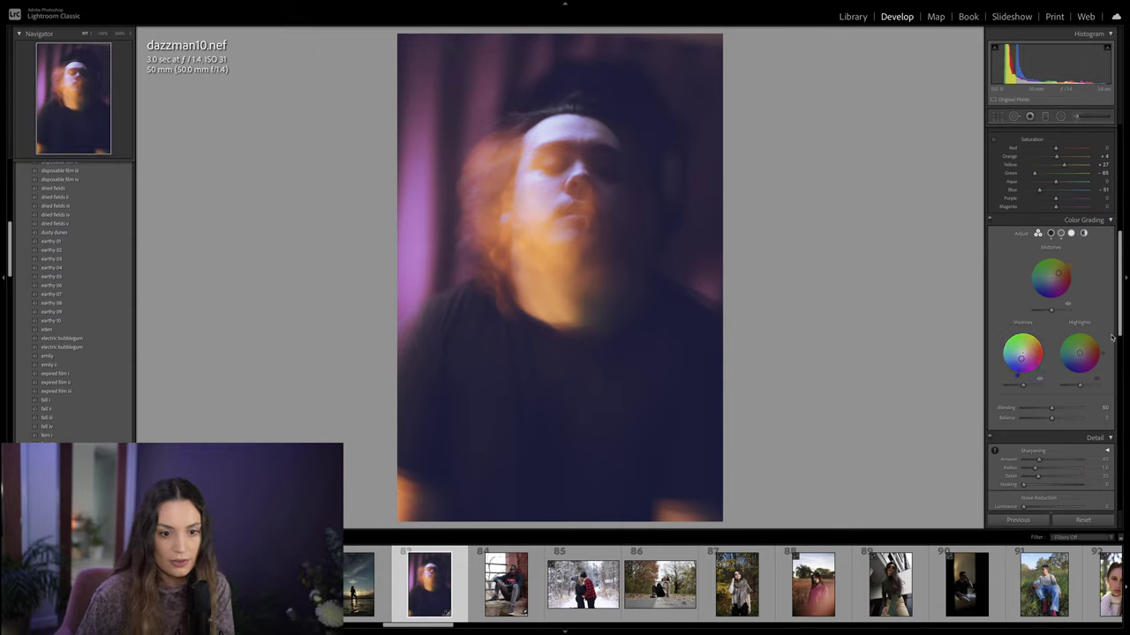
pyautogui.click(1080, 357)
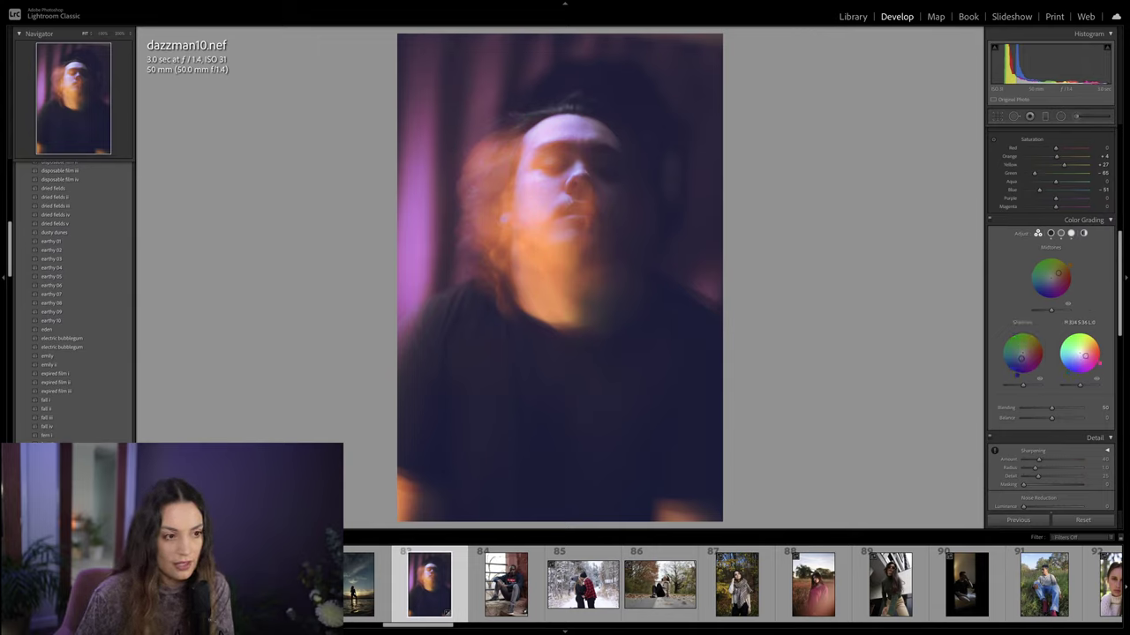
pyautogui.moveTo(1084, 354); pyautogui.dragTo(1068, 333)
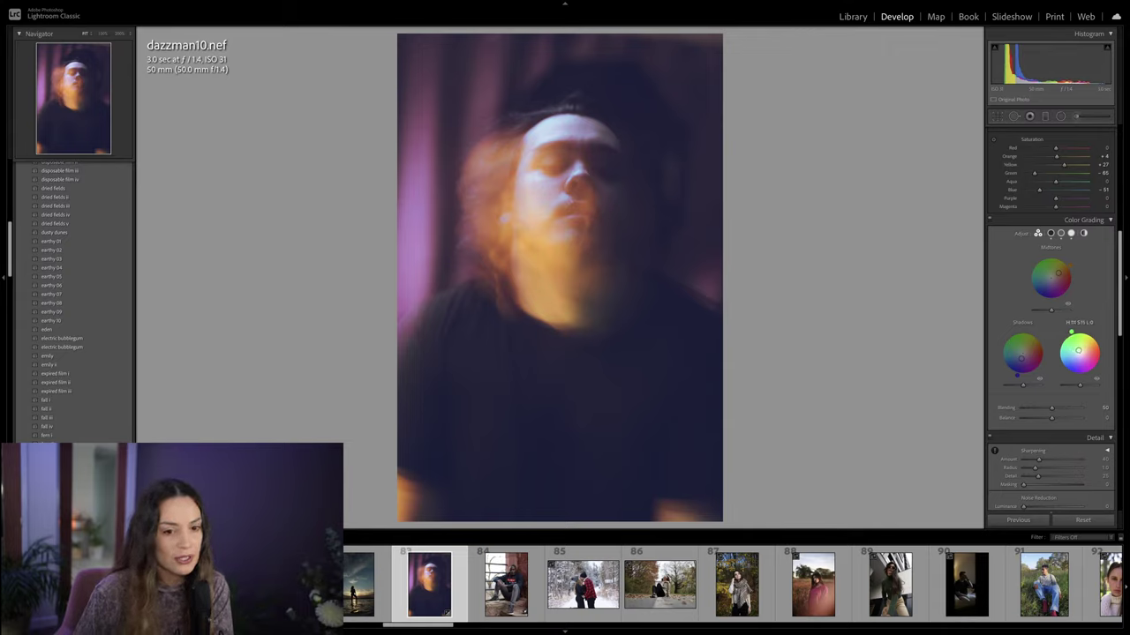
pyautogui.moveTo(1073, 332); pyautogui.dragTo(1074, 330)
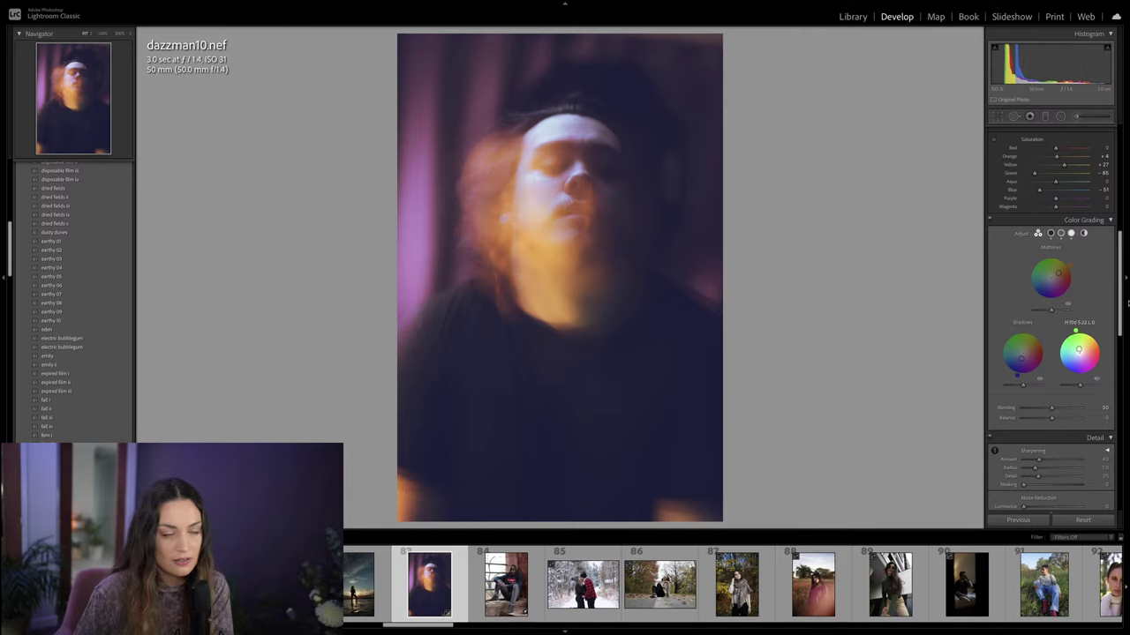
# Step: In Calibration, set Blue Primary Hue to +23, Blue Saturation to +24 and Green Primary Hue to +28
pyautogui.scroll(-3, 1111, 326)
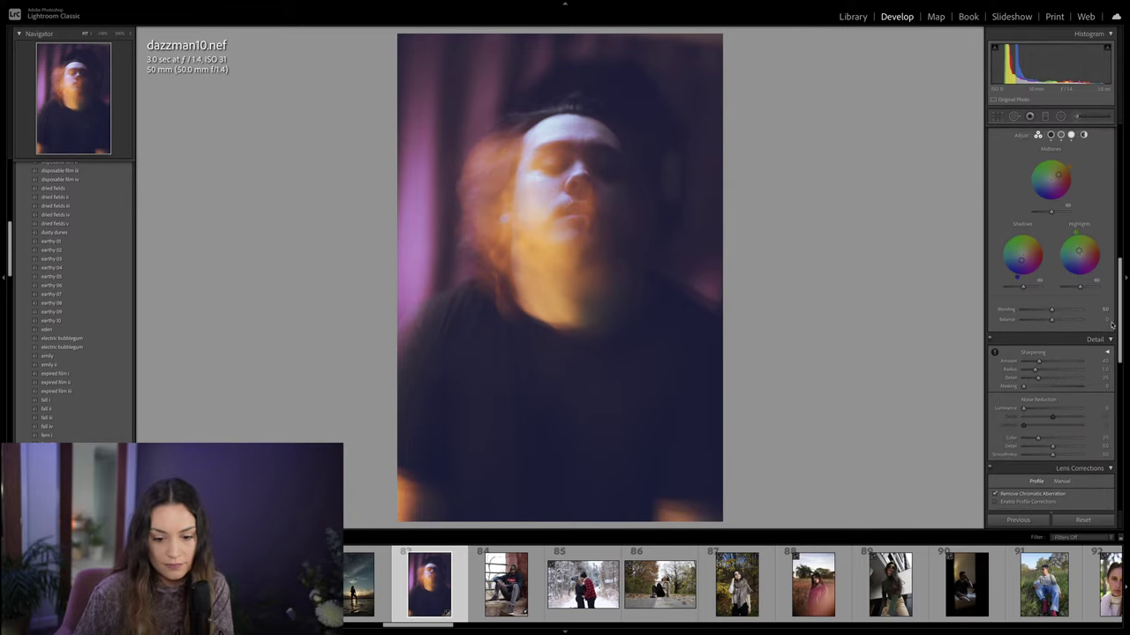
pyautogui.scroll(-10, 1111, 326)
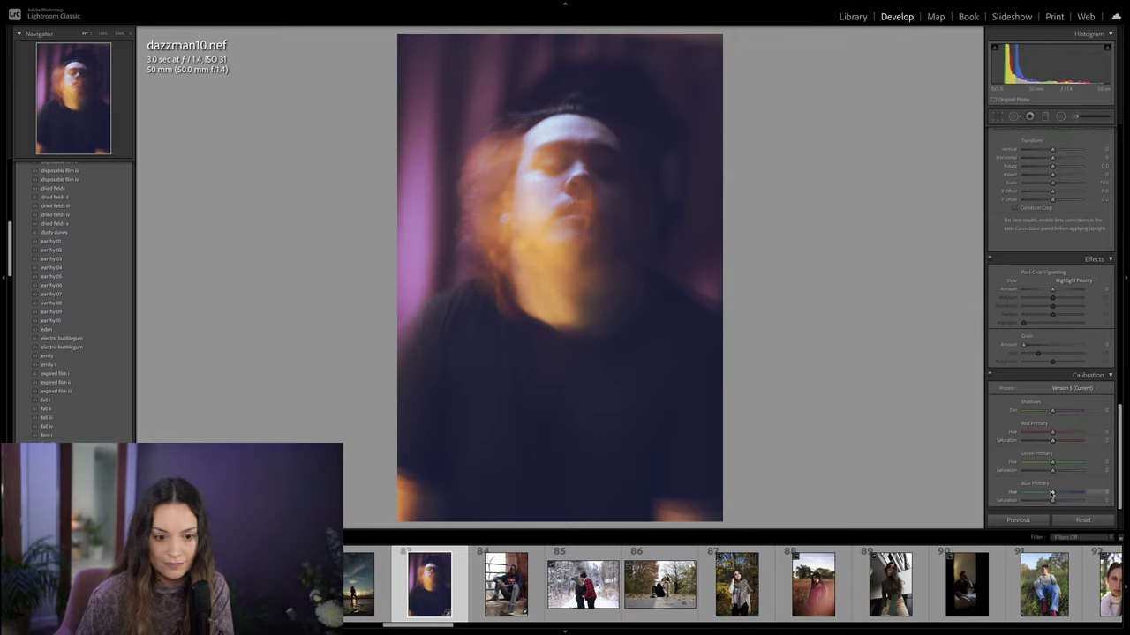
pyautogui.moveTo(1044, 493); pyautogui.dragTo(1047, 492)
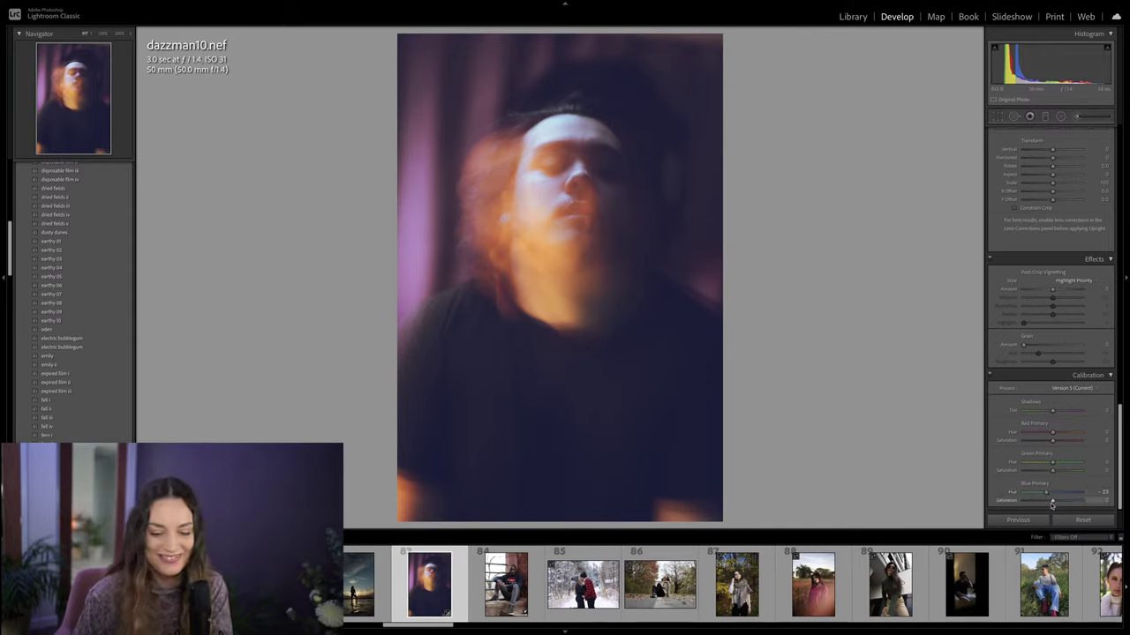
pyautogui.moveTo(1051, 503); pyautogui.dragTo(1069, 499)
pyautogui.moveTo(1052, 462); pyautogui.dragTo(1054, 464)
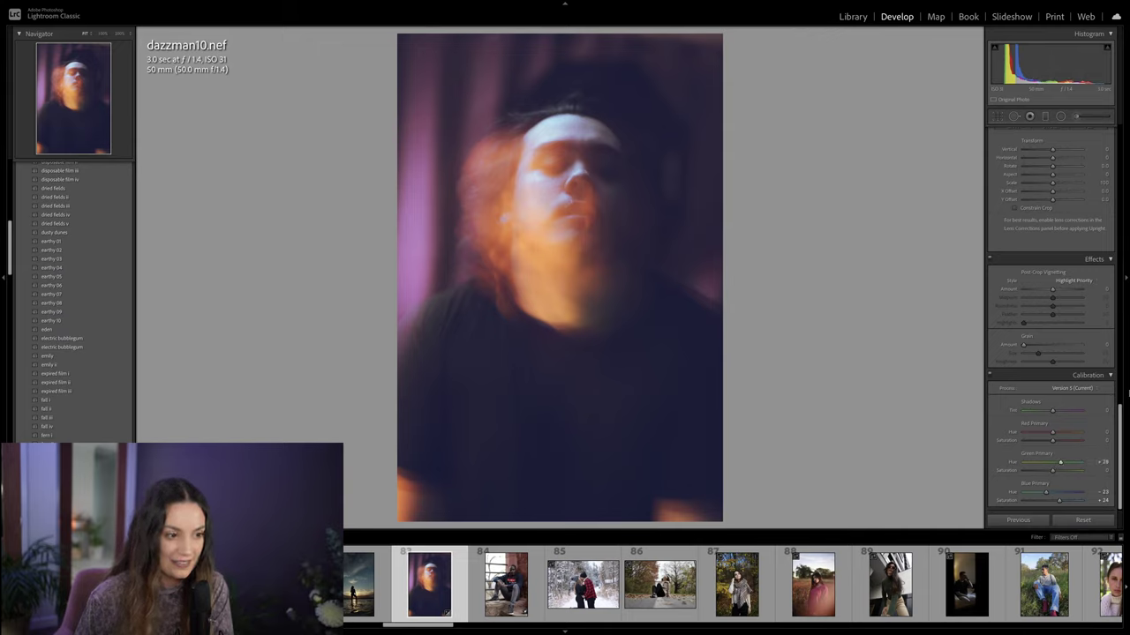
pyautogui.moveTo(1121, 426); pyautogui.dragTo(1124, 128)
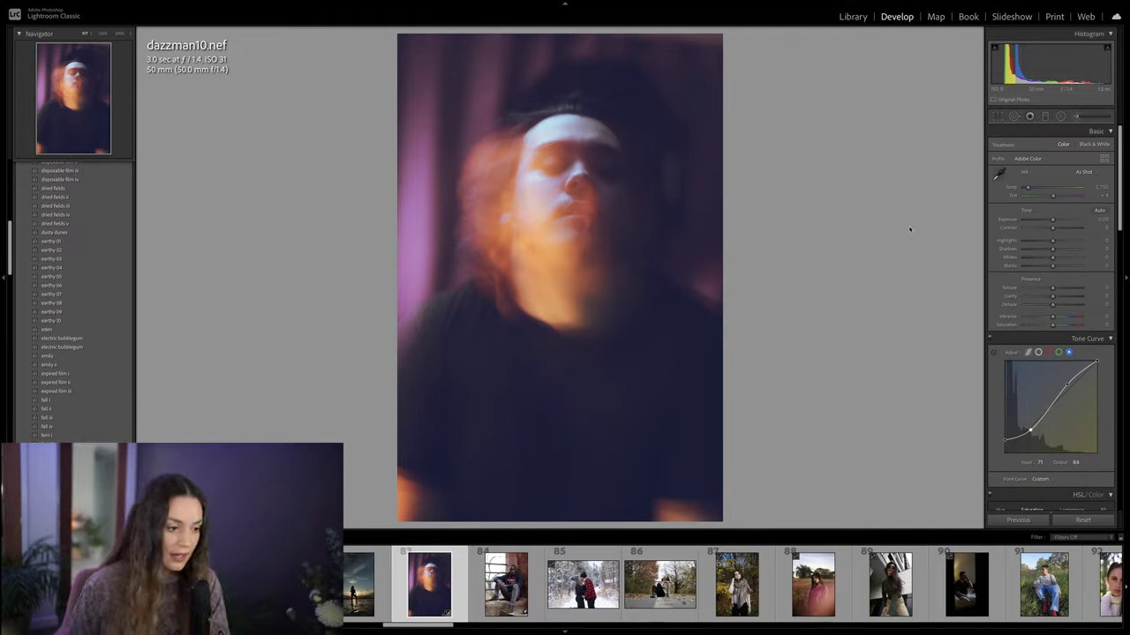
# Step: Crop in from the bottom and left, recentre the face, then compare the before and after views
pyautogui.press('r')
pyautogui.moveTo(559, 519); pyautogui.dragTo(563, 506)
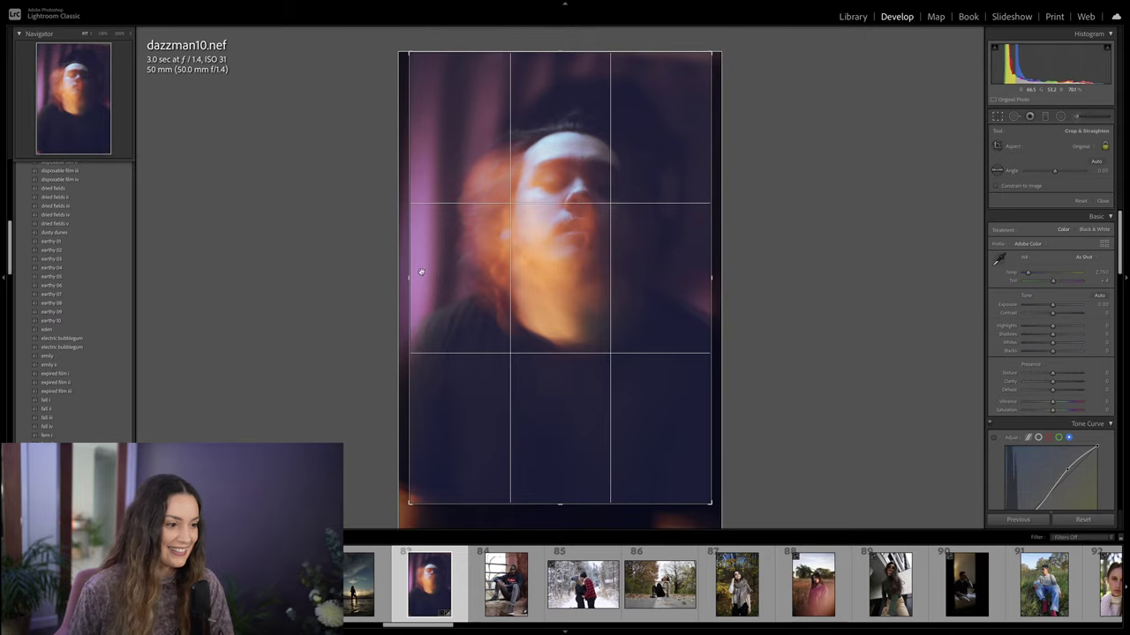
pyautogui.moveTo(409, 274); pyautogui.dragTo(415, 275)
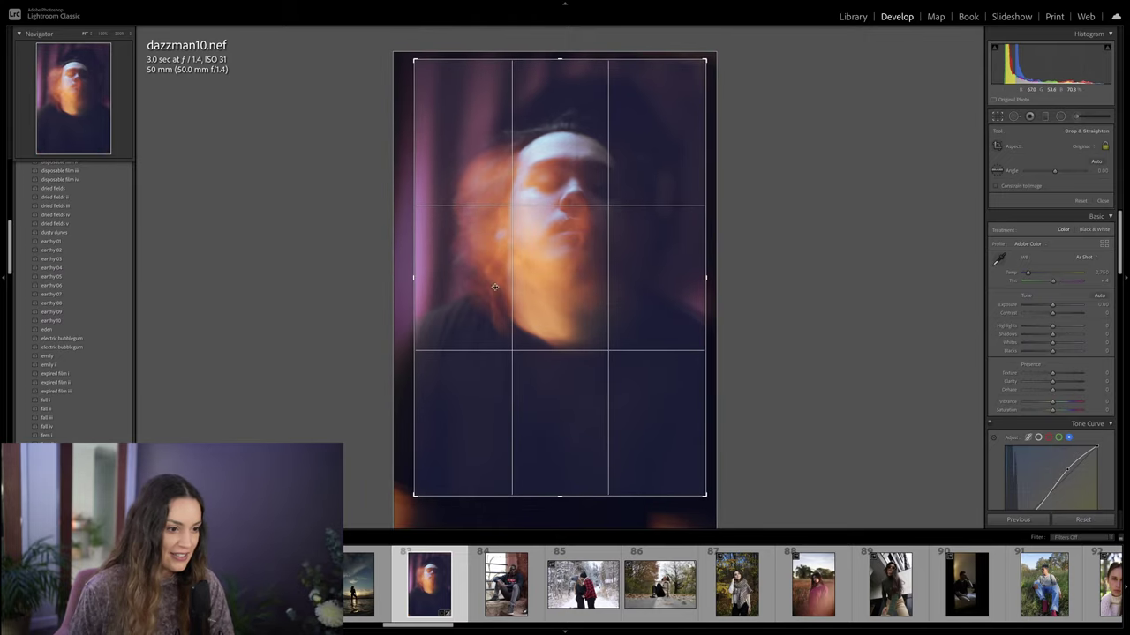
pyautogui.moveTo(508, 278); pyautogui.dragTo(521, 281)
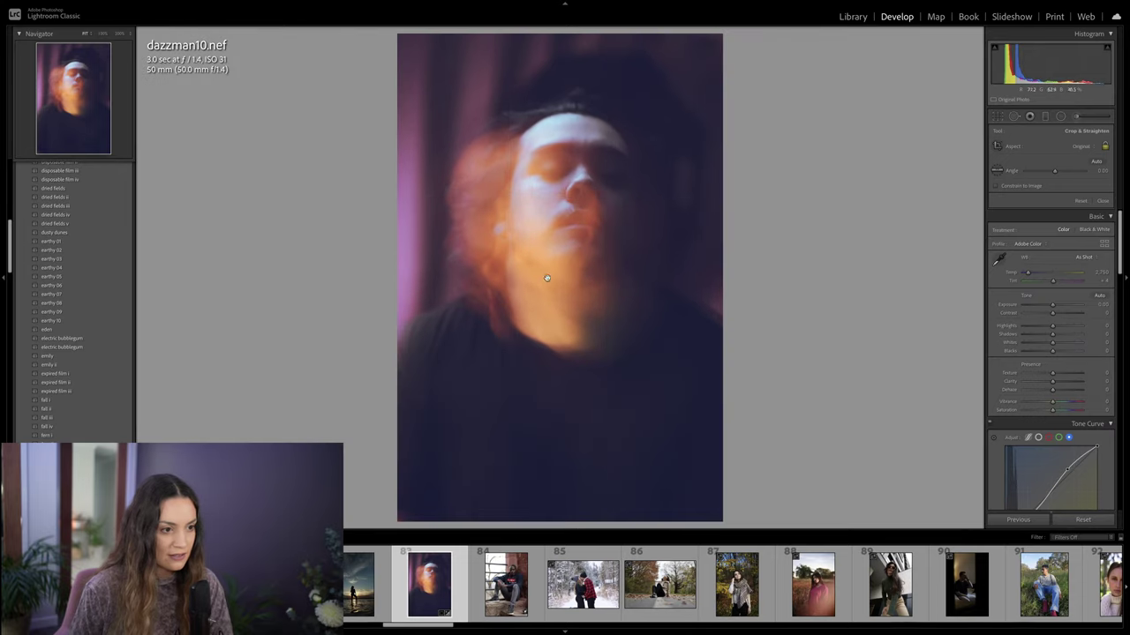
pyautogui.press('Return')
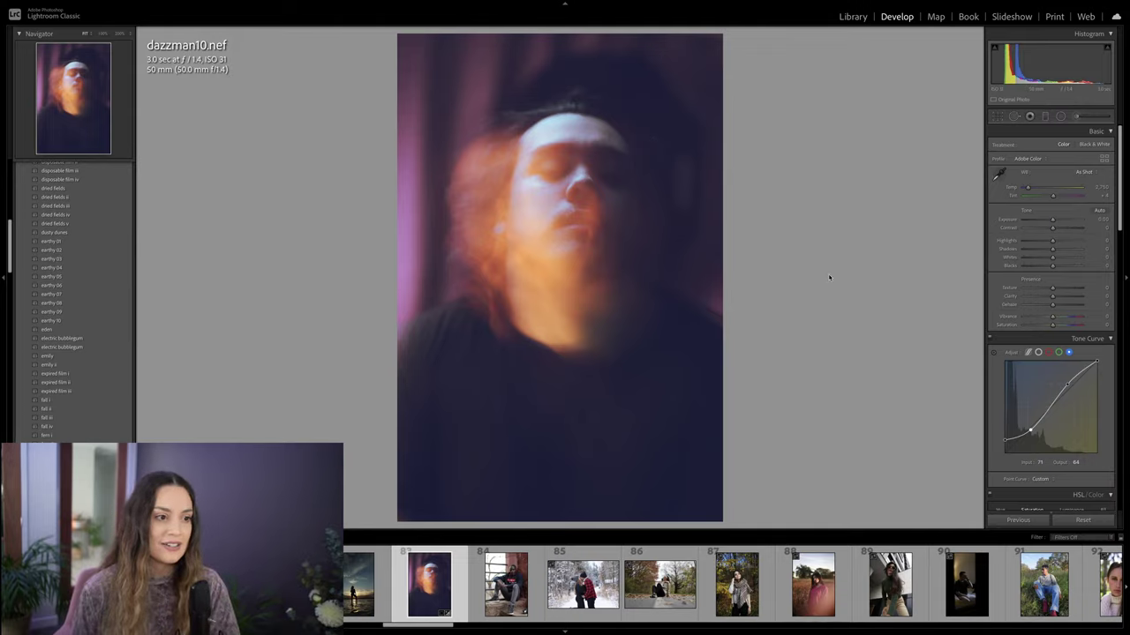
pyautogui.press('\\')
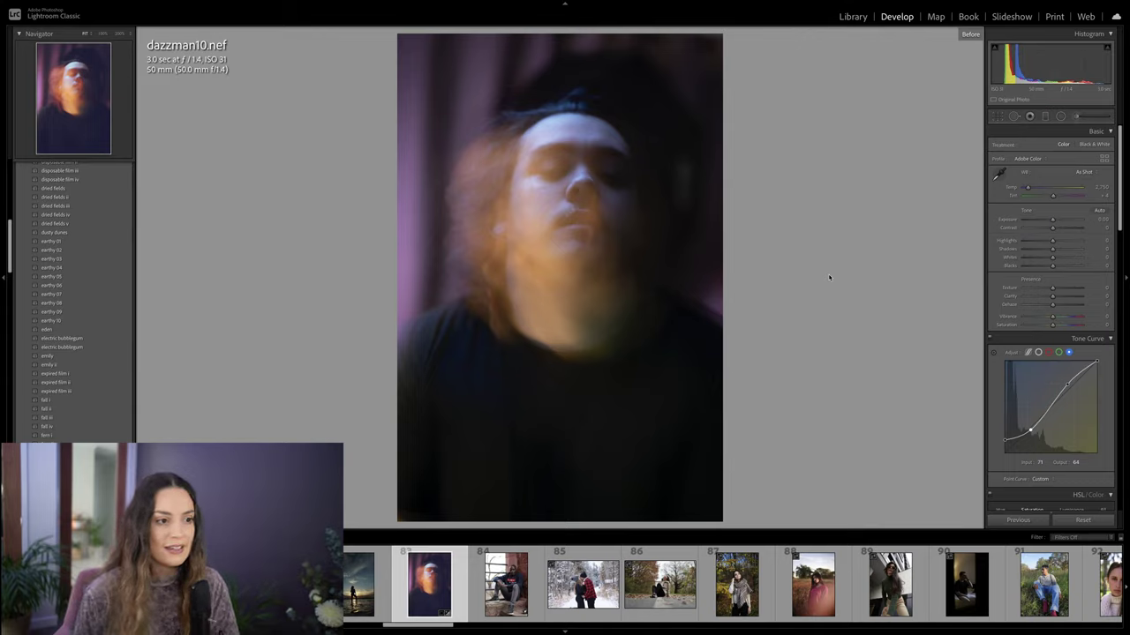
pyautogui.press('\\')
pyautogui.press('\\')
pyautogui.press('\\')
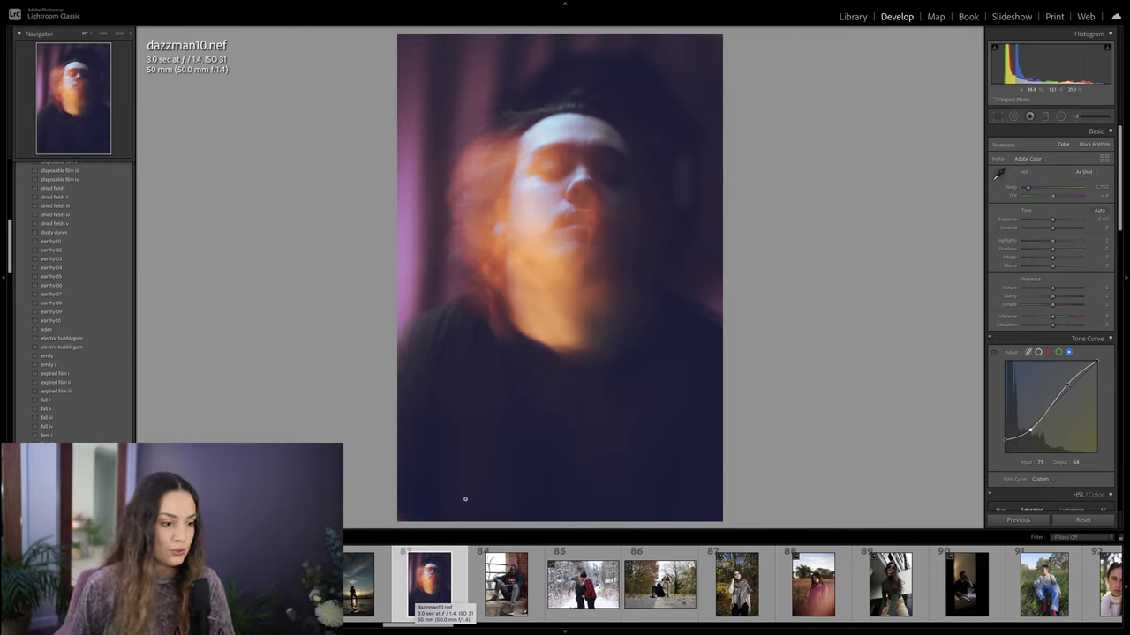
pyautogui.moveTo(394, 628); pyautogui.dragTo(949, 632)
# Step: Open photo 202 of the hooded woman, check her eye at 100%, then return to Fit view
pyautogui.click(806, 580)
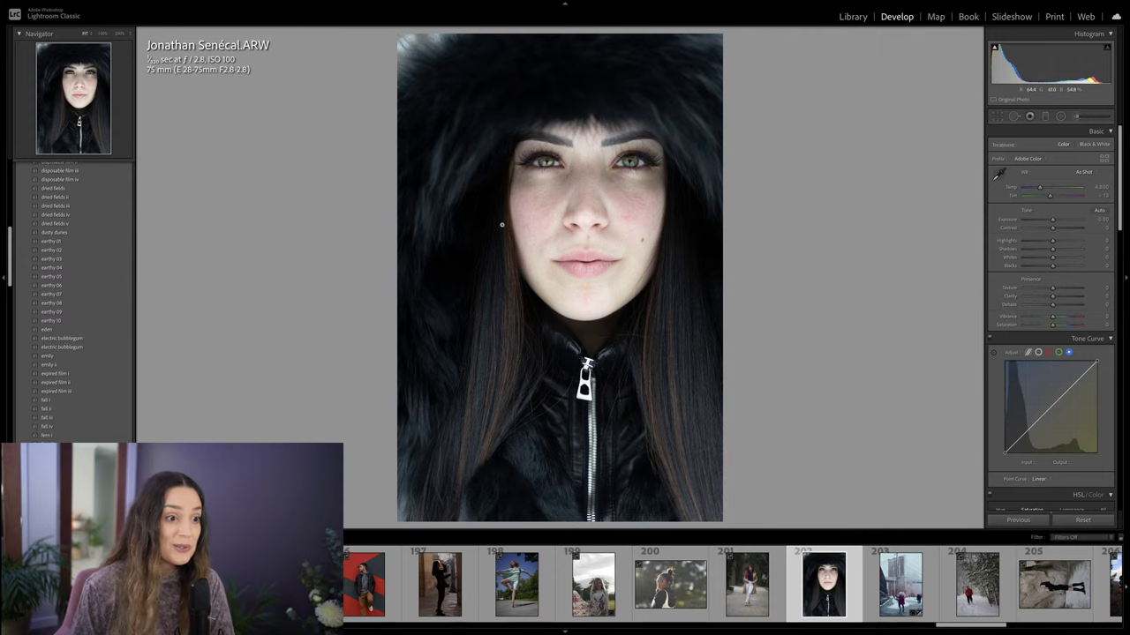
pyautogui.click(645, 160)
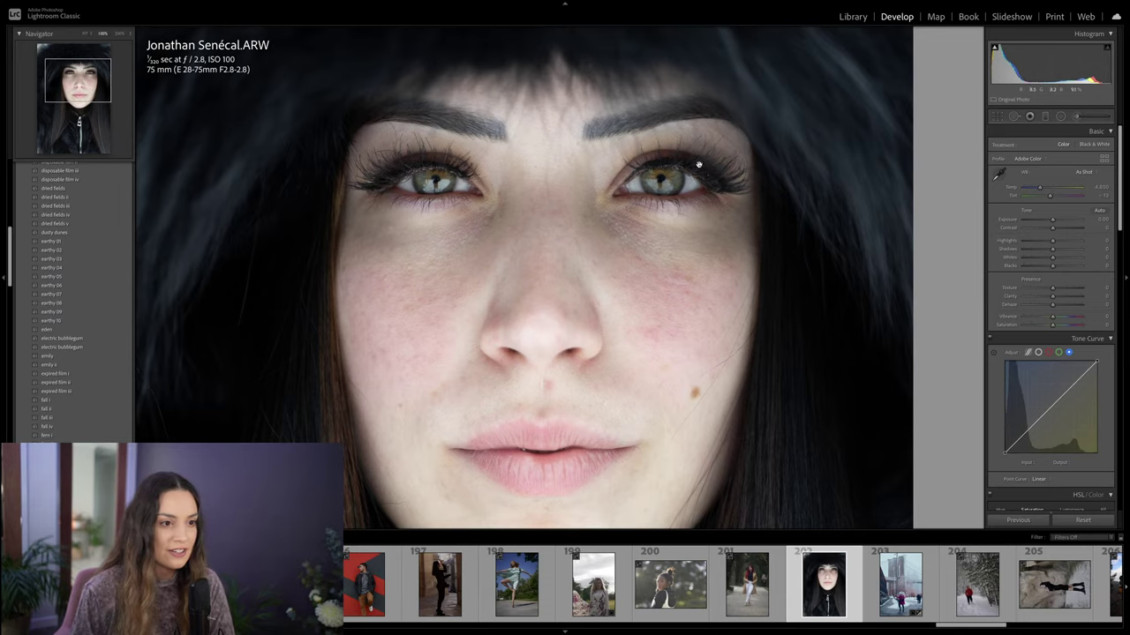
pyautogui.click(578, 382)
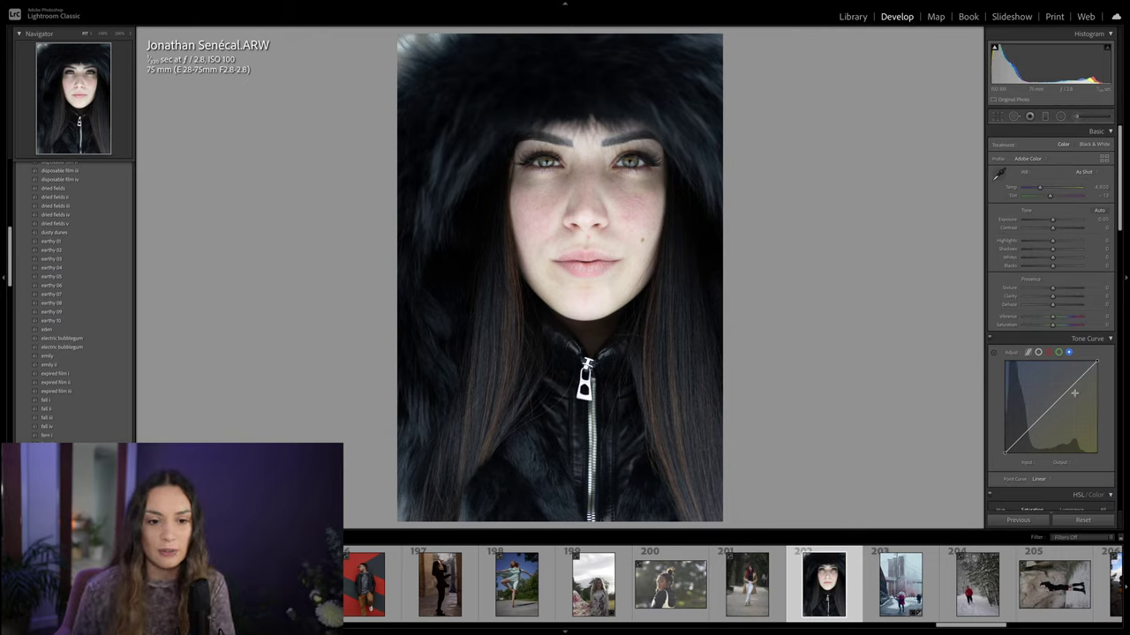
# Step: Lift the RGB curve's black point, add shadow and midtone points, and drop Highlights to about -12
pyautogui.click(1038, 352)
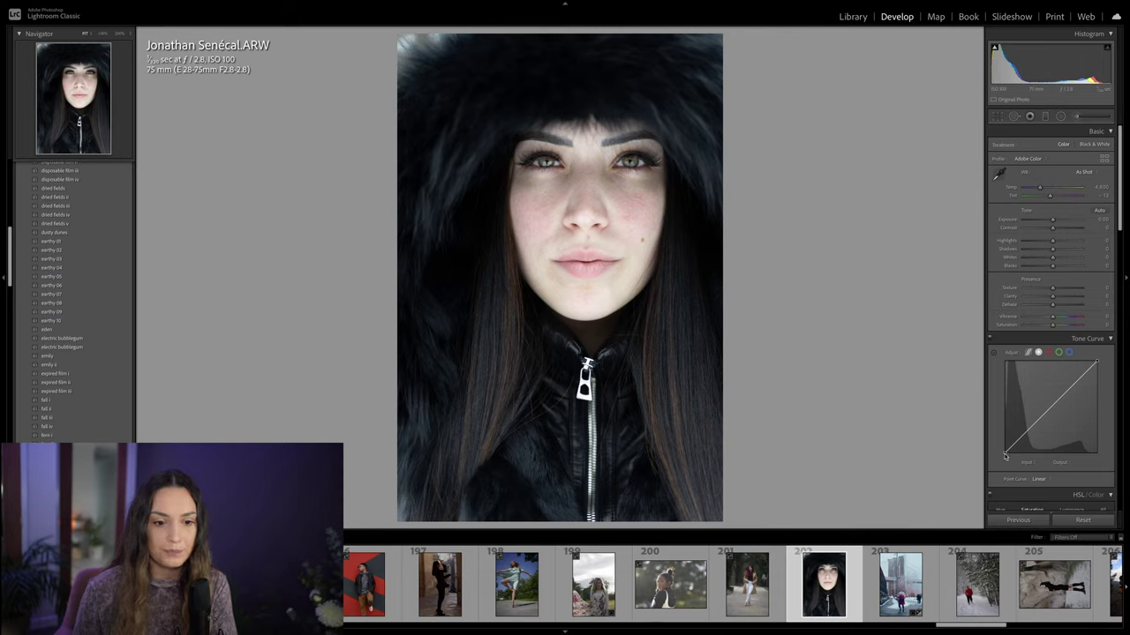
pyautogui.moveTo(1004, 453); pyautogui.dragTo(1003, 447)
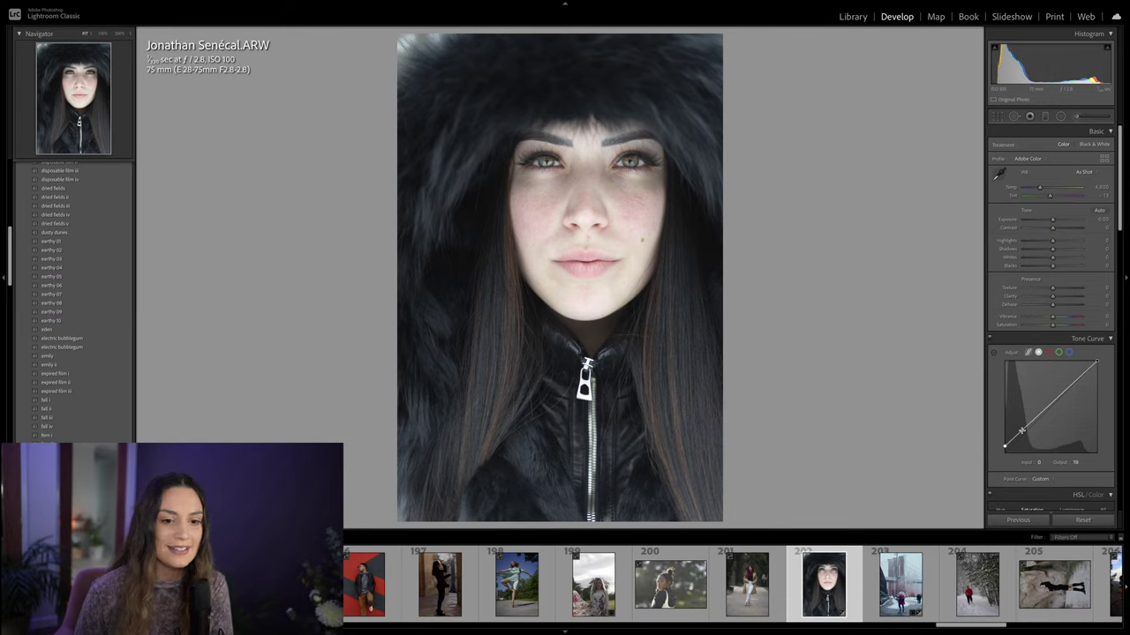
pyautogui.moveTo(1021, 430); pyautogui.dragTo(1022, 434)
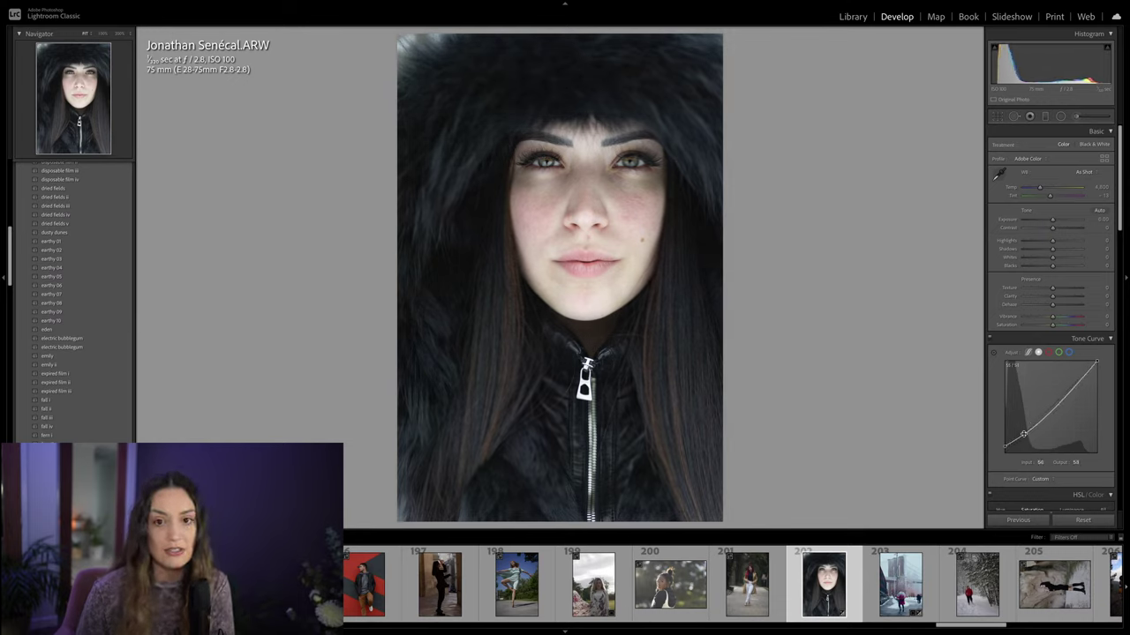
pyautogui.click(1055, 404)
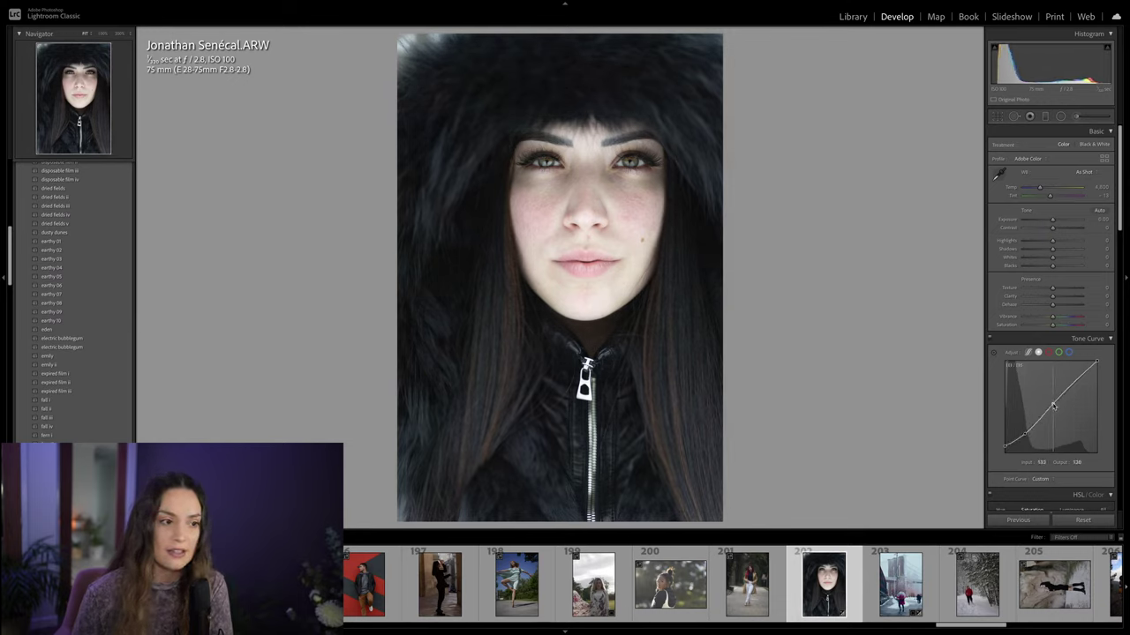
pyautogui.moveTo(1049, 243)
pyautogui.mouseDown()
pyautogui.moveTo(1056, 221)
pyautogui.moveTo(1049, 257)
pyautogui.moveTo(1038, 258)
pyautogui.mouseUp()
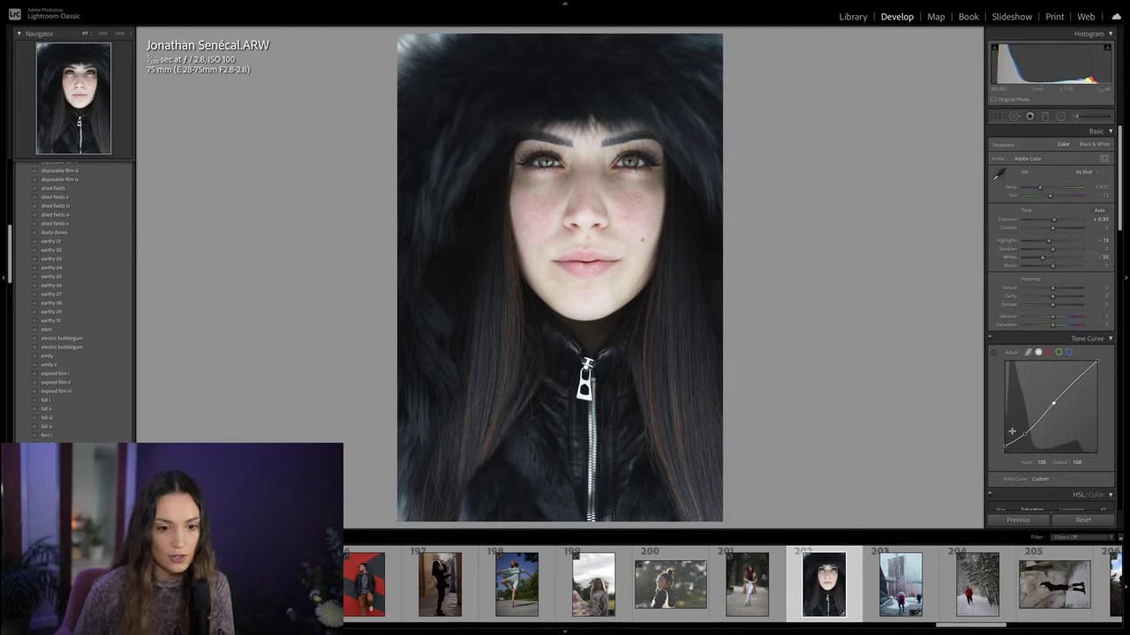
# Step: Adjust the curve's shadow and white points, set Highlights -21 and Blacks -8, and warm Temp to 5,503
pyautogui.moveTo(1025, 435); pyautogui.dragTo(1037, 422)
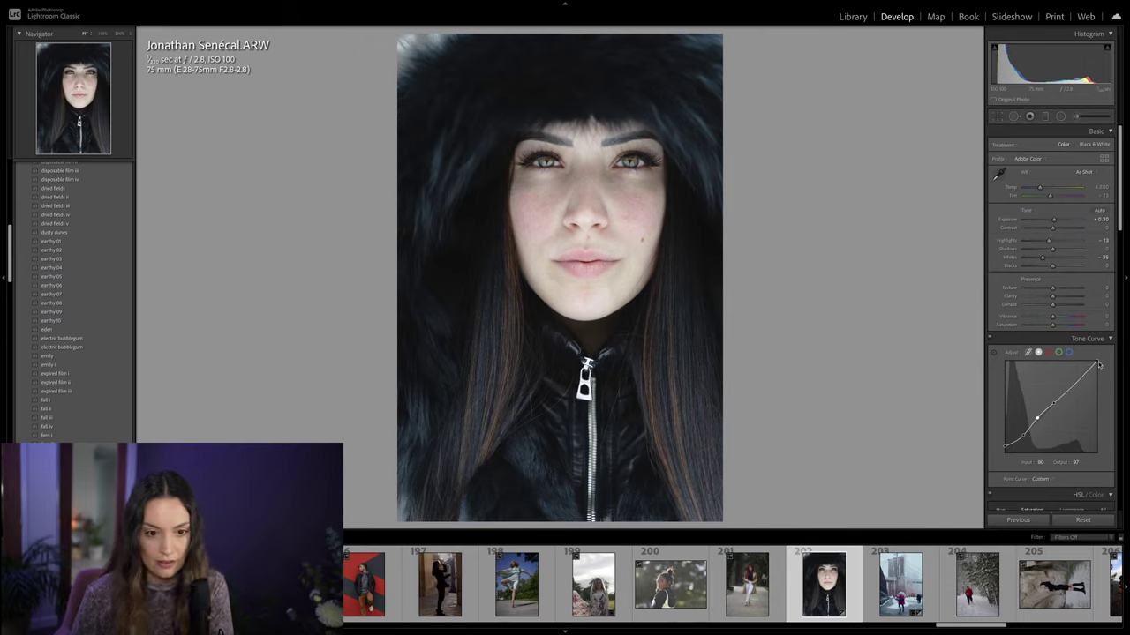
pyautogui.moveTo(1097, 362); pyautogui.dragTo(1105, 360)
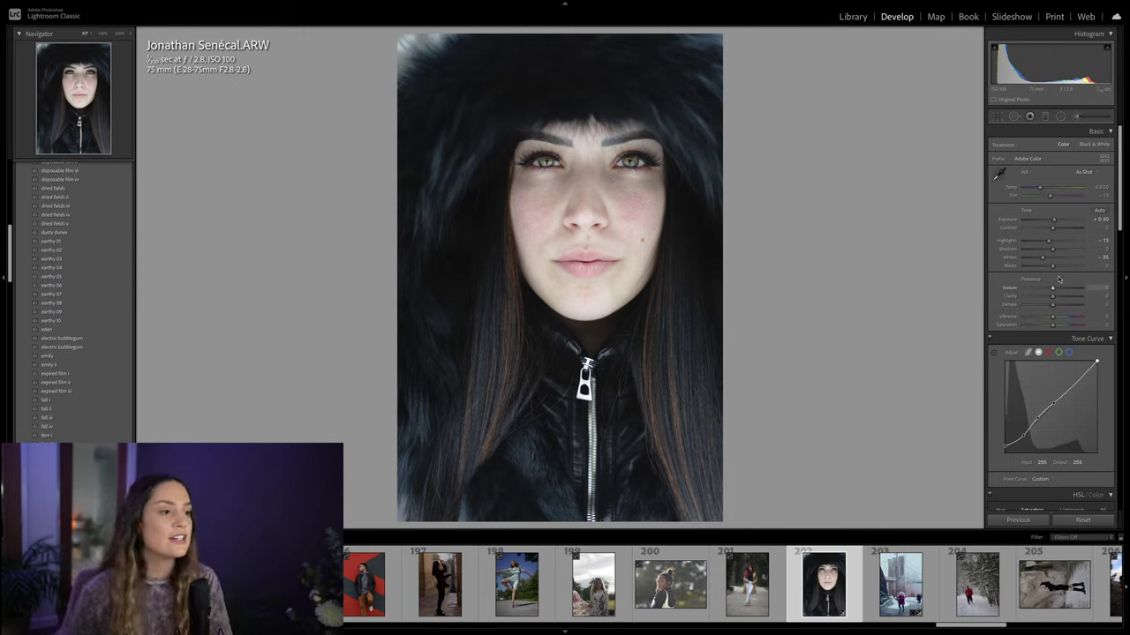
pyautogui.moveTo(1050, 245); pyautogui.dragTo(1043, 241)
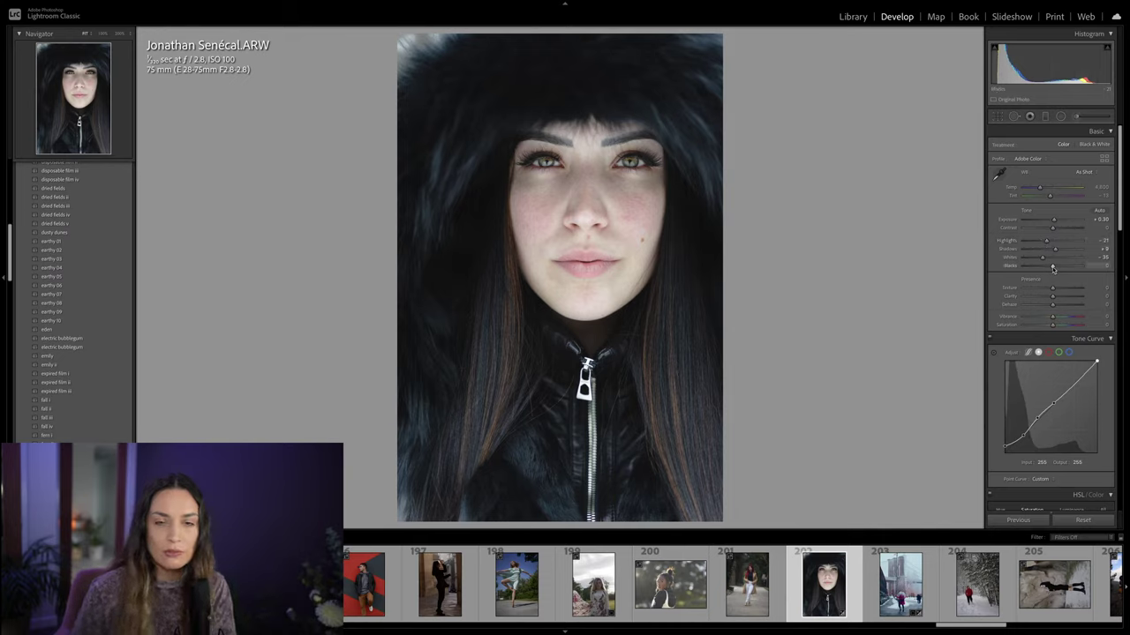
pyautogui.moveTo(1052, 267); pyautogui.dragTo(1049, 266)
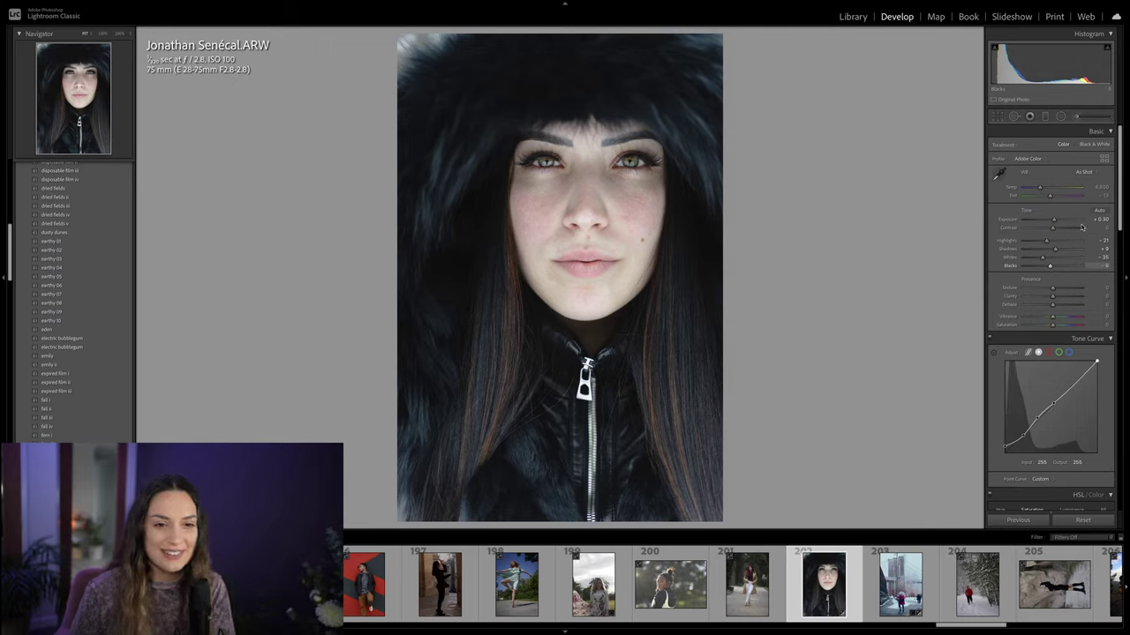
pyautogui.moveTo(1044, 189); pyautogui.dragTo(1045, 189)
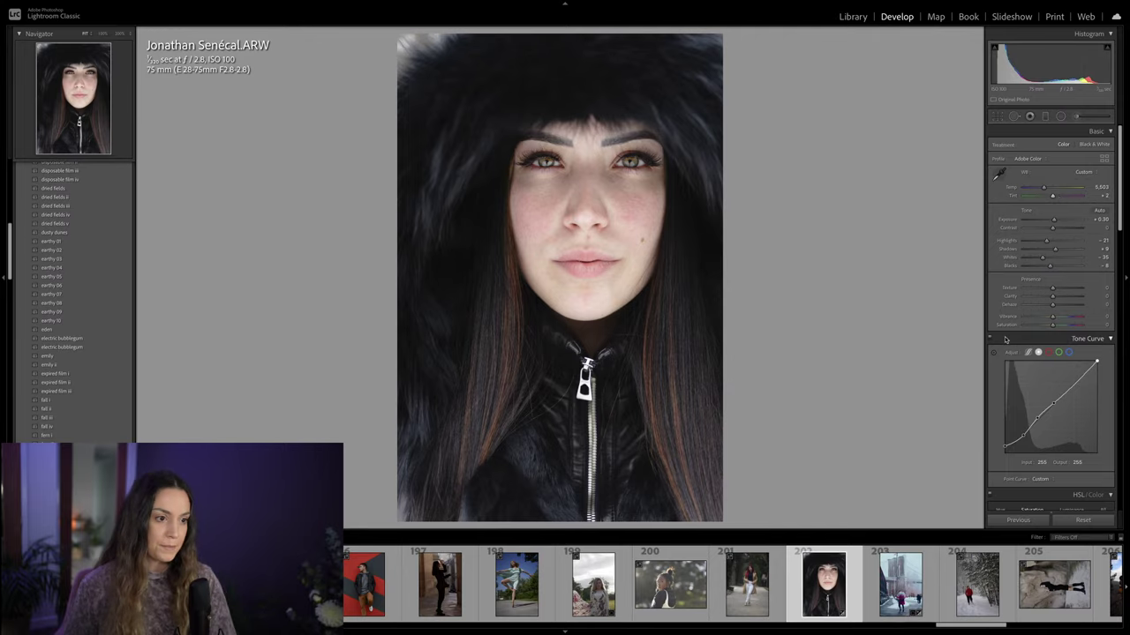
# Step: Straighten the portrait by -0.73° and crop it tighter from the left
pyautogui.press('r')
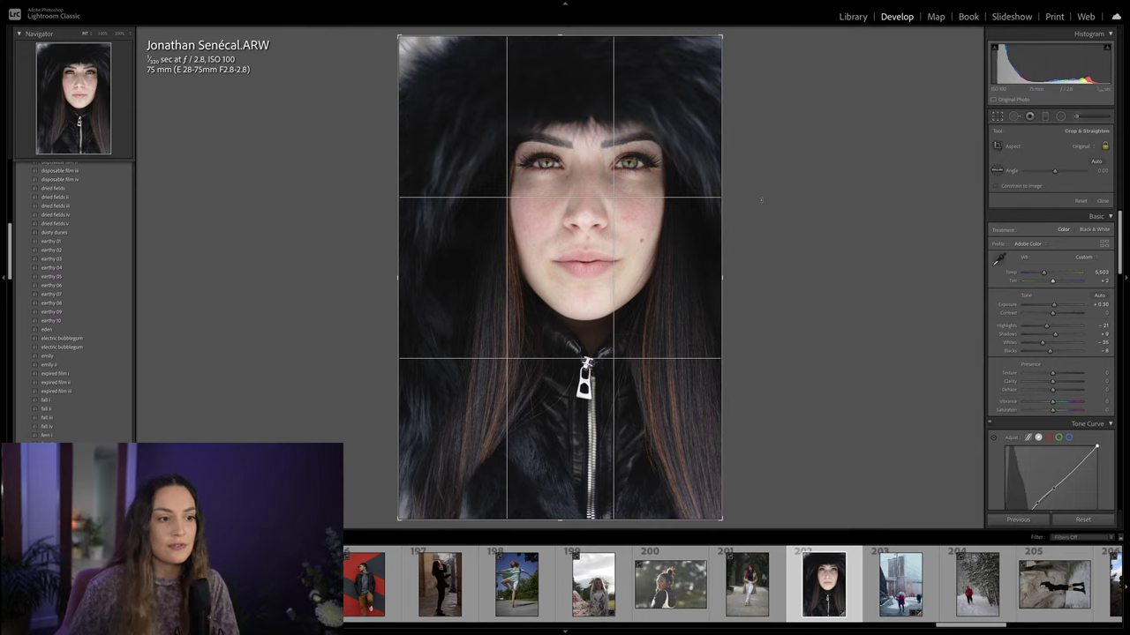
pyautogui.moveTo(760, 200); pyautogui.dragTo(759, 210)
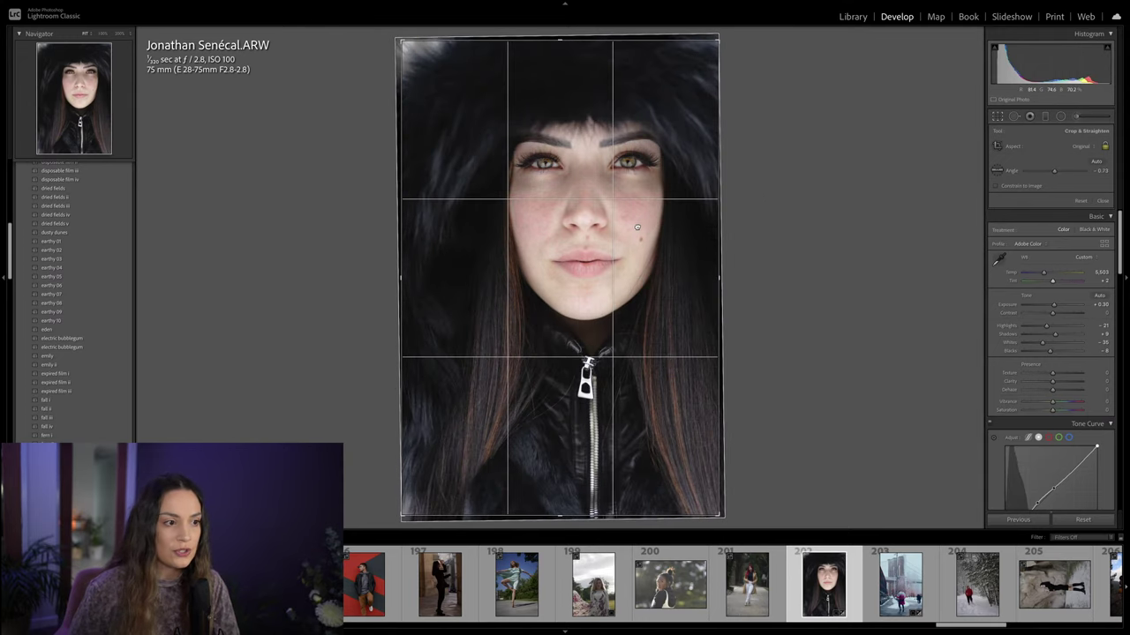
pyautogui.moveTo(406, 247); pyautogui.dragTo(418, 245)
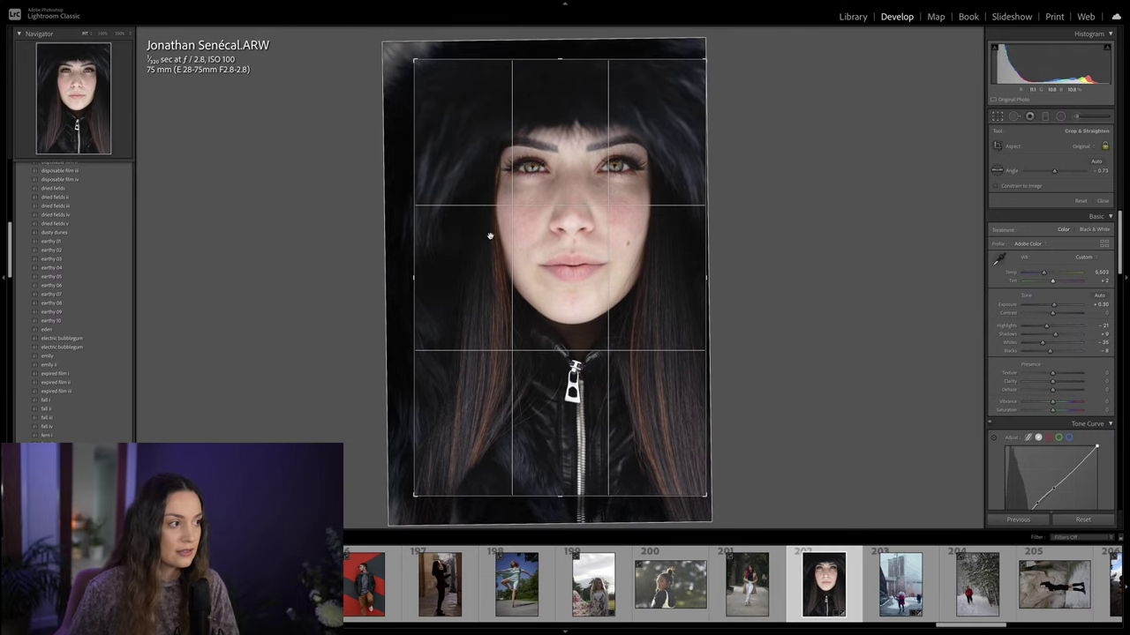
pyautogui.press('r')
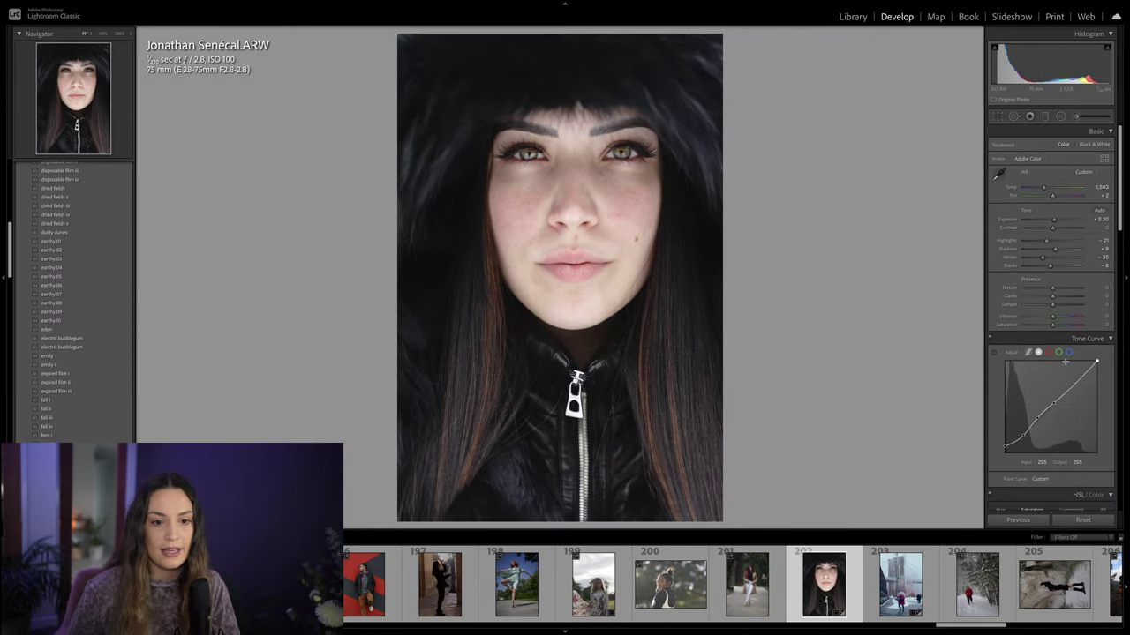
# Step: Raise the Blue channel curve's black point to output 20 to tint shadows blue, then select the Green channel
pyautogui.click(1068, 353)
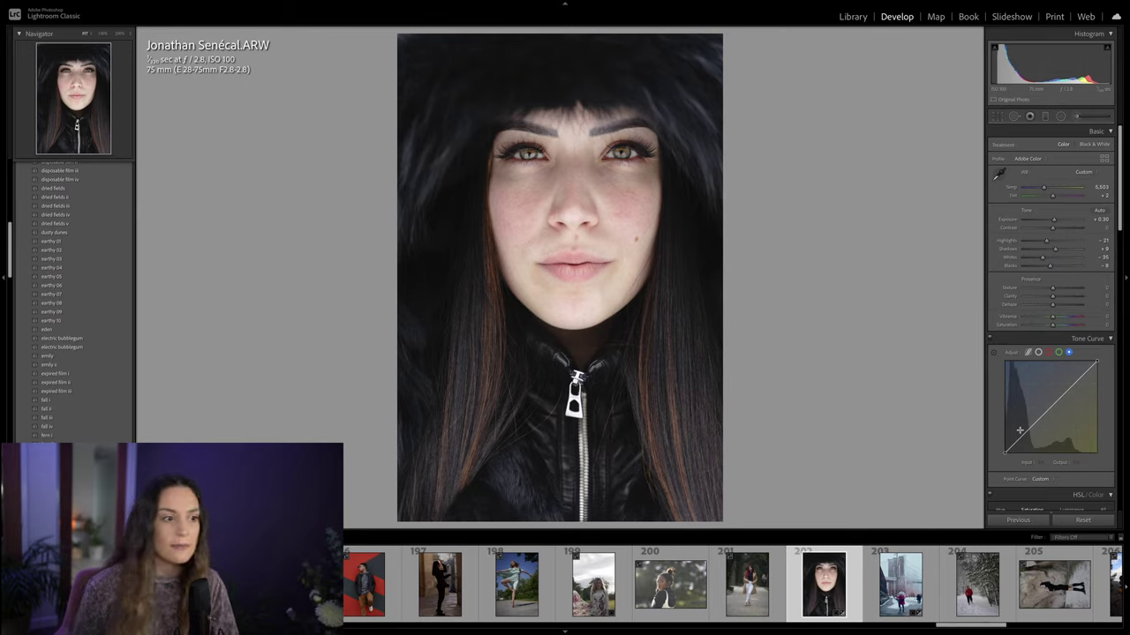
pyautogui.moveTo(1003, 452); pyautogui.dragTo(1054, 403)
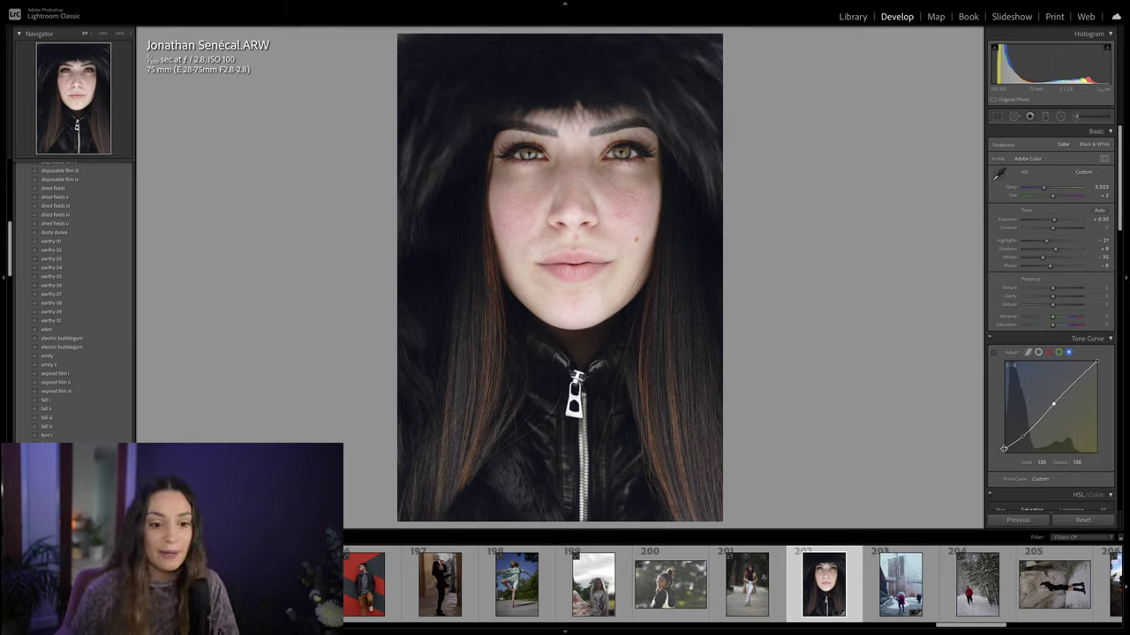
pyautogui.moveTo(1004, 451); pyautogui.dragTo(1024, 438)
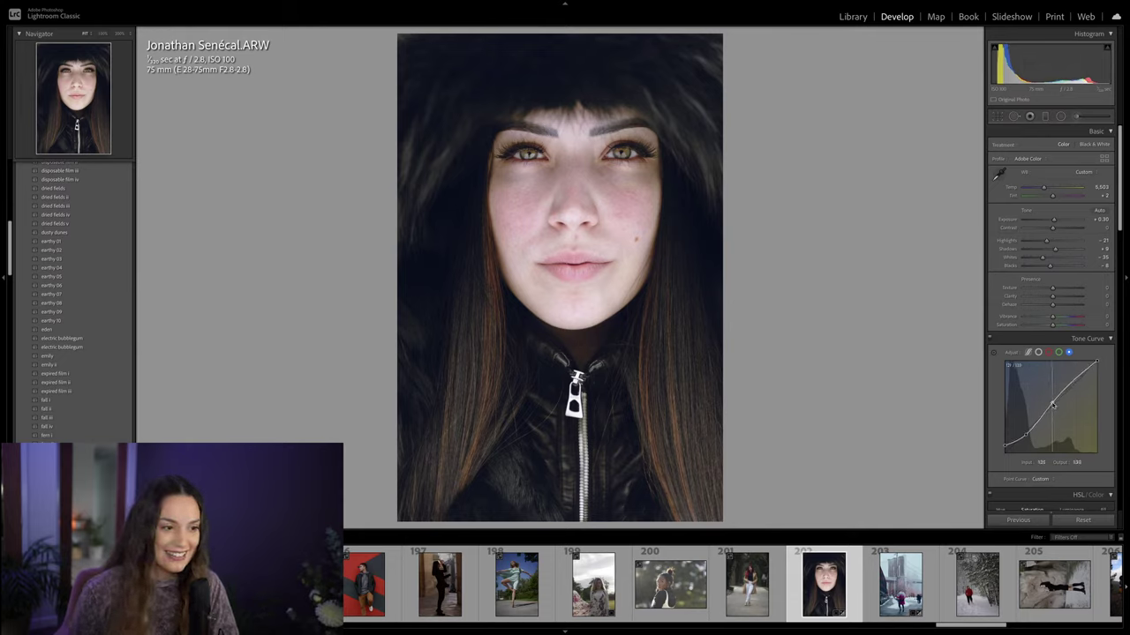
pyautogui.click(1052, 404)
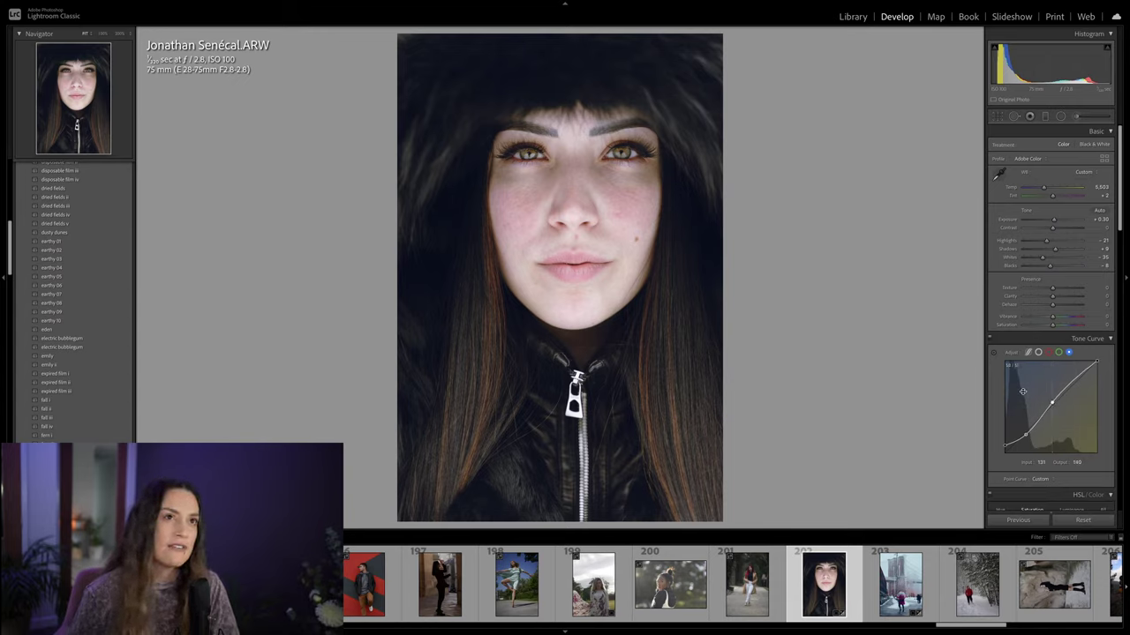
pyautogui.click(1058, 353)
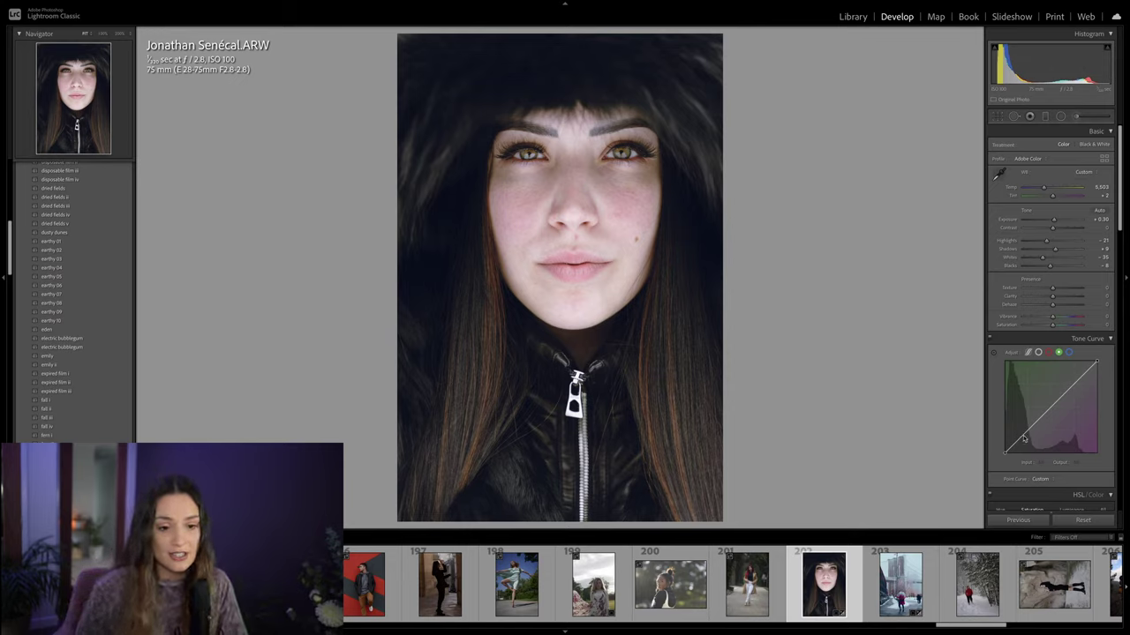
# Step: Delete the Green curve's shadow point to straighten it, and set Temp to 5,747
pyautogui.moveTo(1024, 439); pyautogui.dragTo(1022, 439)
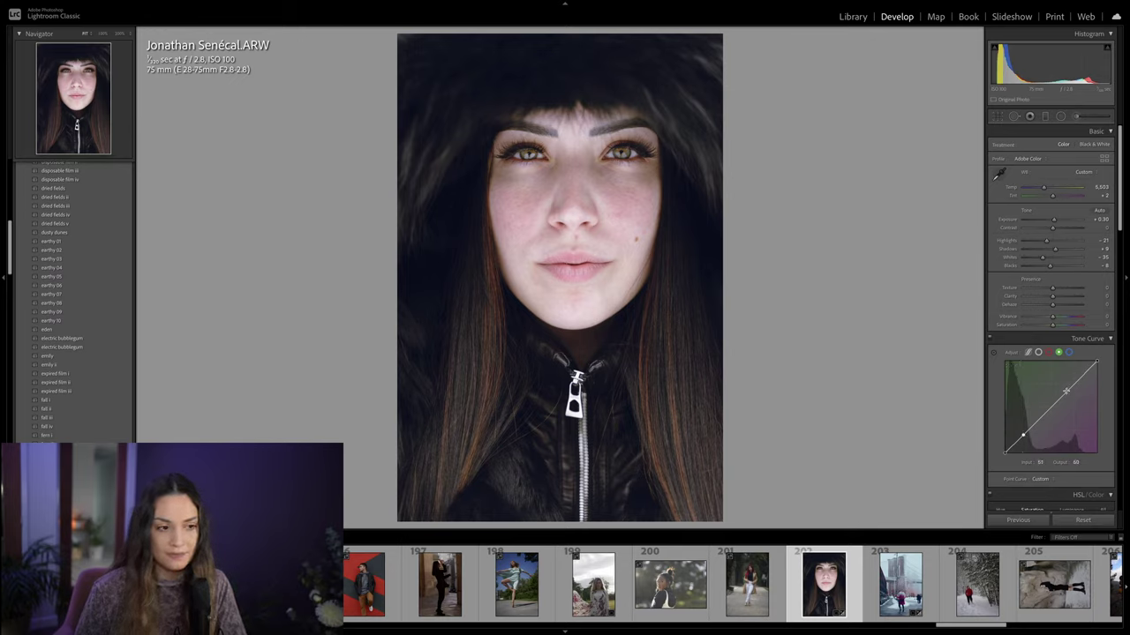
pyautogui.rightClick(1043, 398)
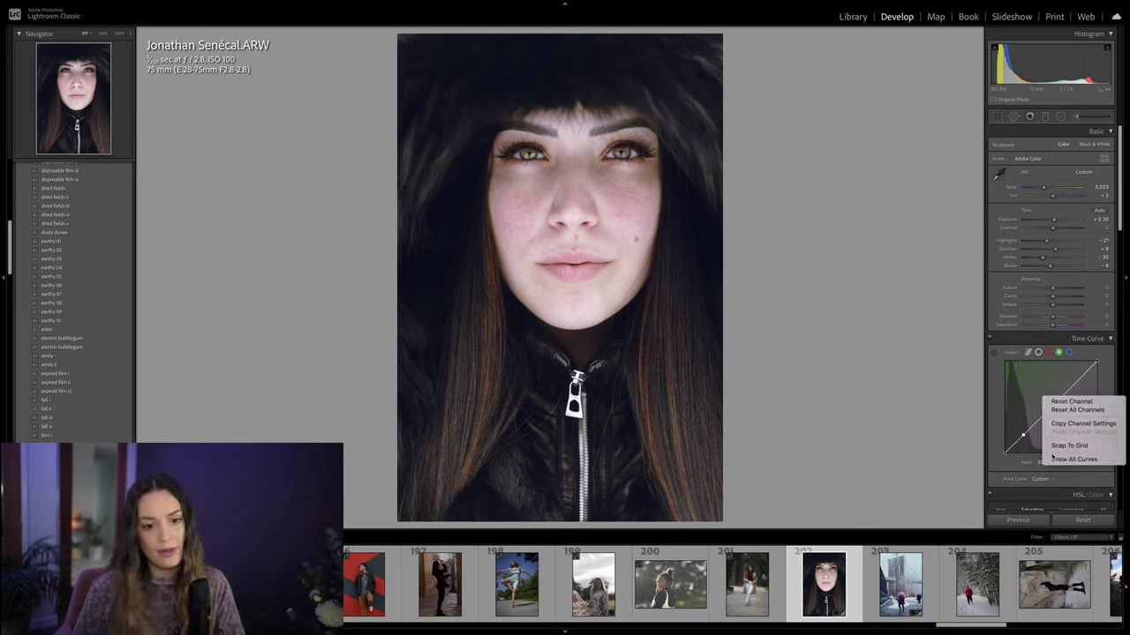
pyautogui.click(1052, 458)
pyautogui.rightClick(1021, 432)
pyautogui.click(1051, 439)
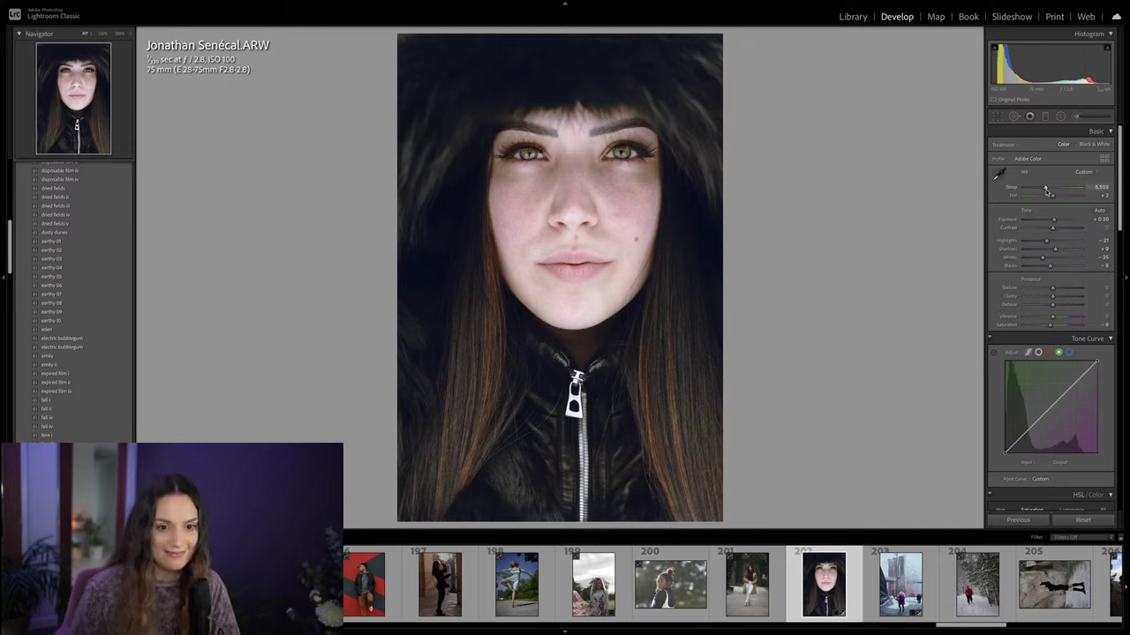
pyautogui.moveTo(1047, 191); pyautogui.dragTo(1052, 222)
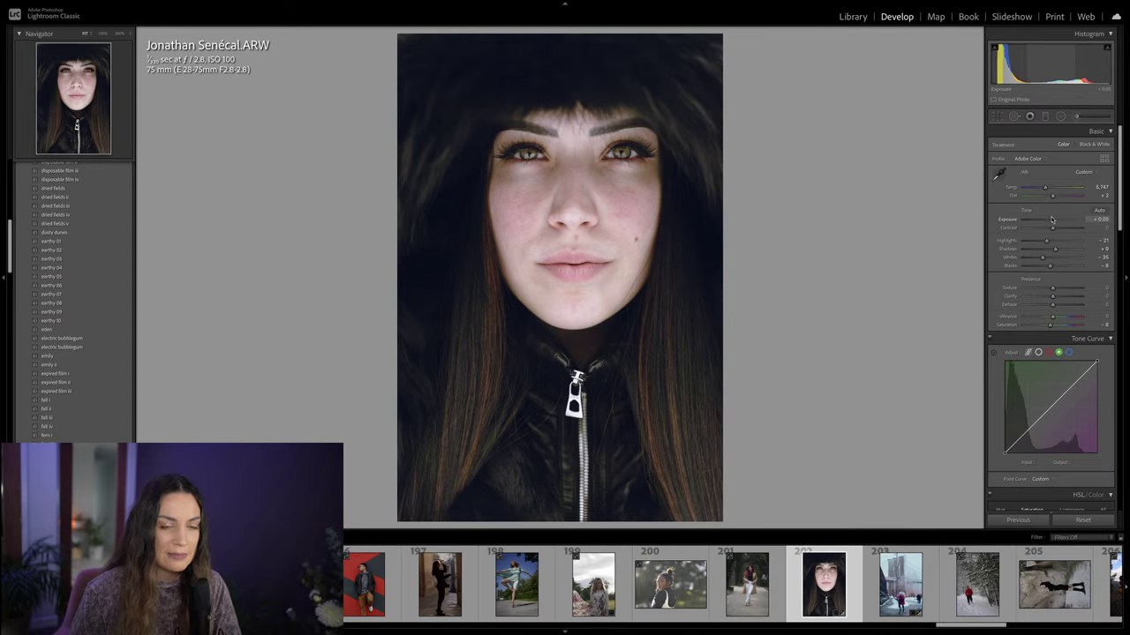
# Step: Paint a size-10 brush adjustment on the face with Clarity and Exposure reset, then a slight Exposure change
pyautogui.click(1080, 121)
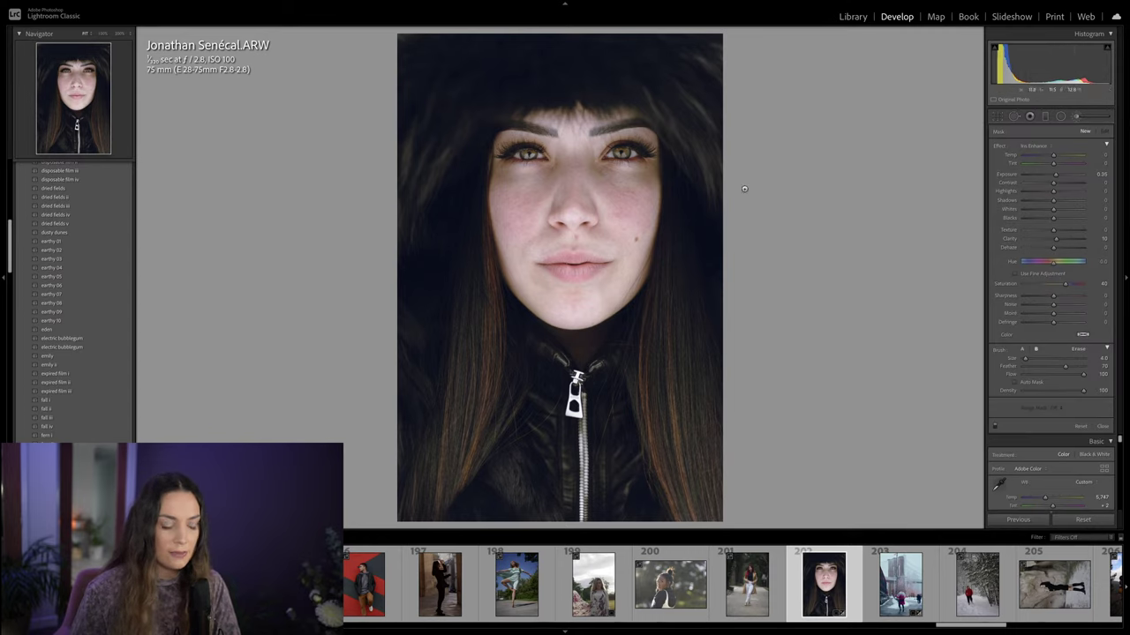
pyautogui.press(']')
pyautogui.press(']')
pyautogui.press(']')
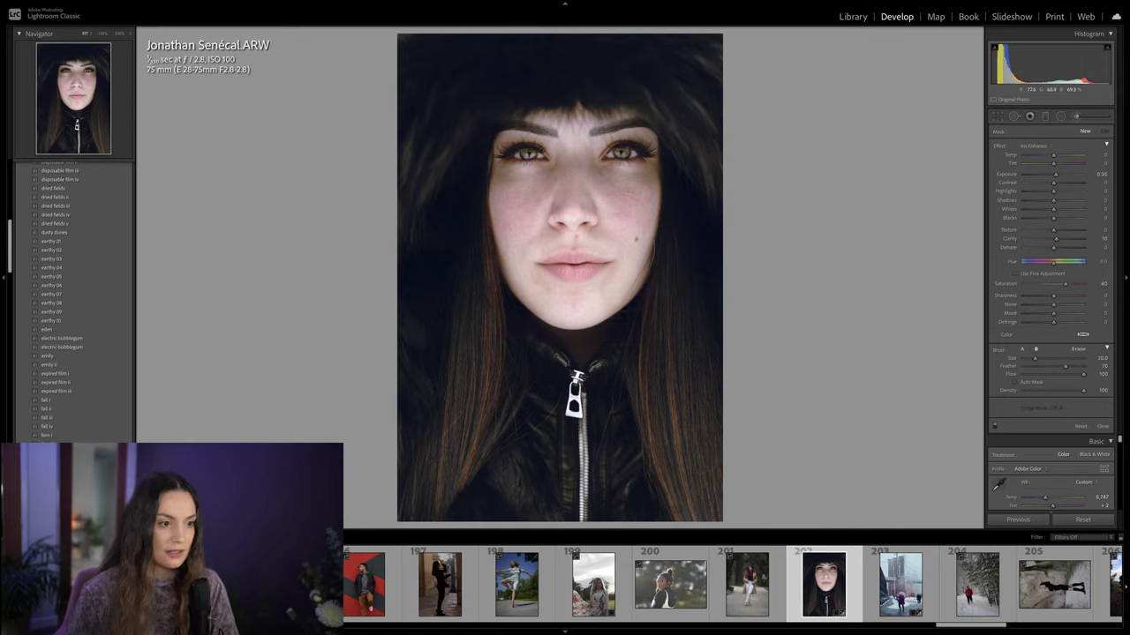
pyautogui.click(597, 257)
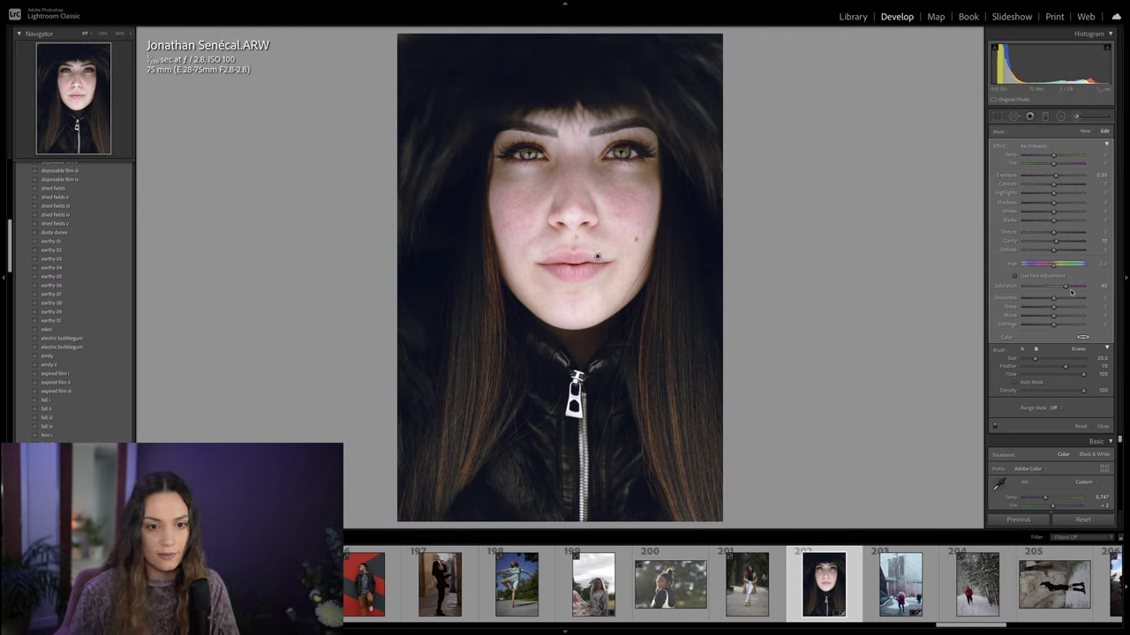
pyautogui.doubleClick(1056, 241)
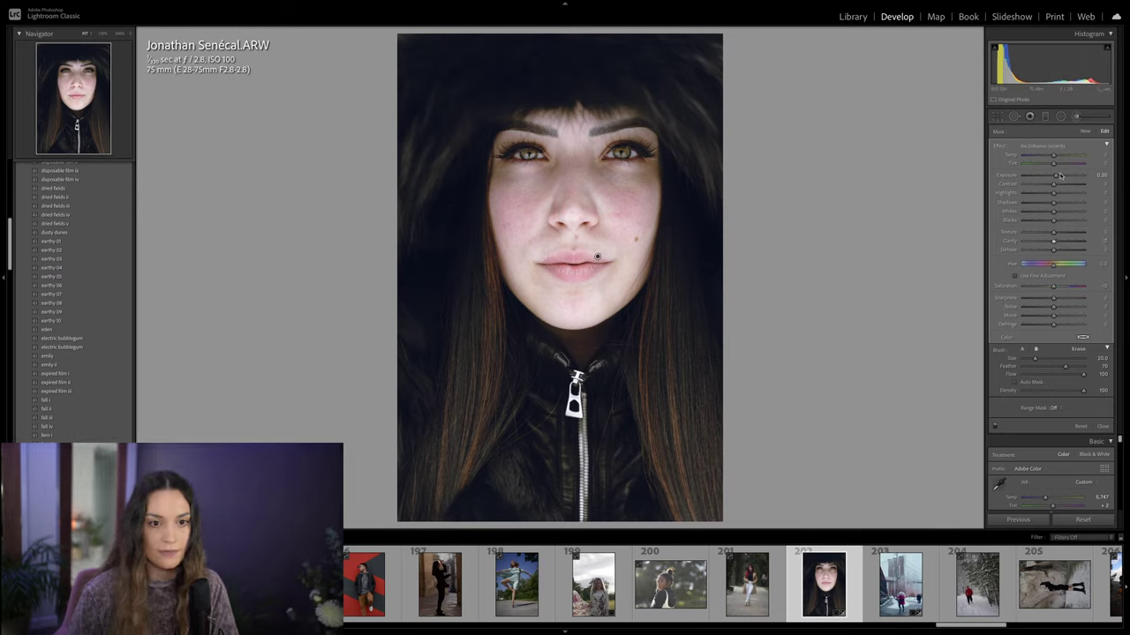
pyautogui.doubleClick(1055, 174)
pyautogui.moveTo(1056, 176); pyautogui.dragTo(1049, 177)
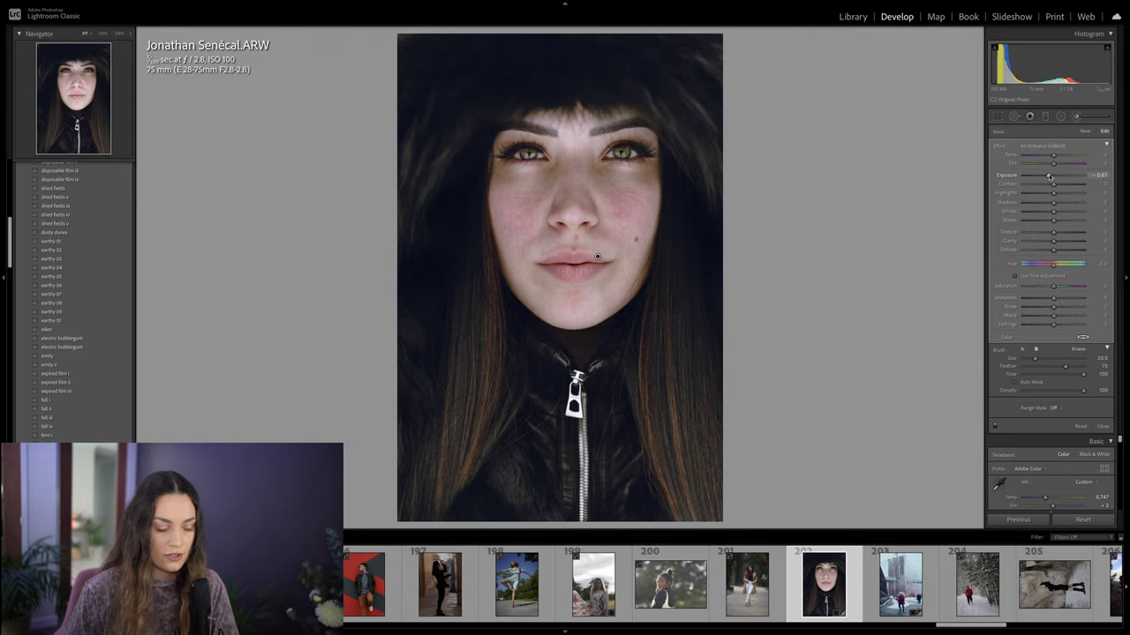
pyautogui.click(1075, 120)
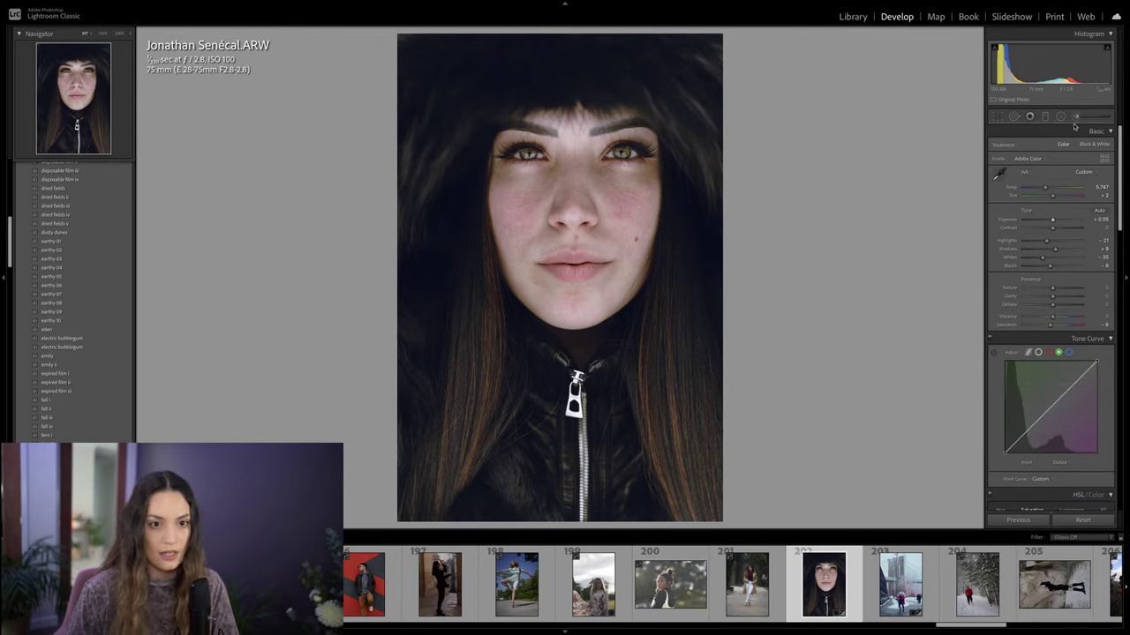
pyautogui.click(1075, 117)
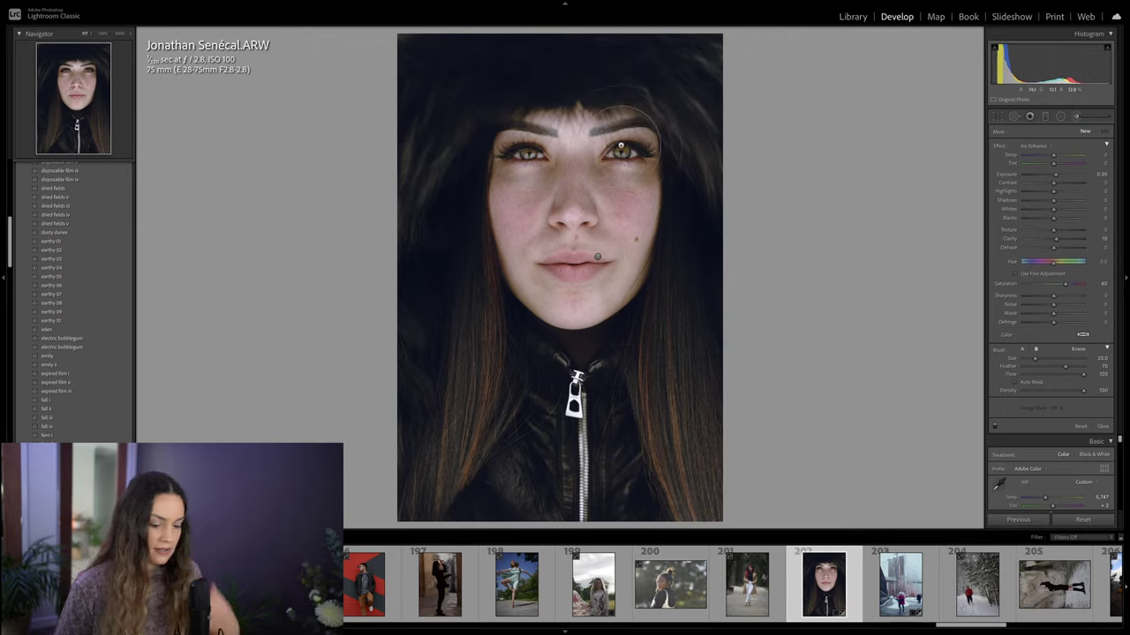
# Step: With a smaller brush, paint the Iris Enhance effect over the left eye
pyautogui.press('[')
pyautogui.press('[')
pyautogui.press('[')
pyautogui.press('[')
pyautogui.press('[')
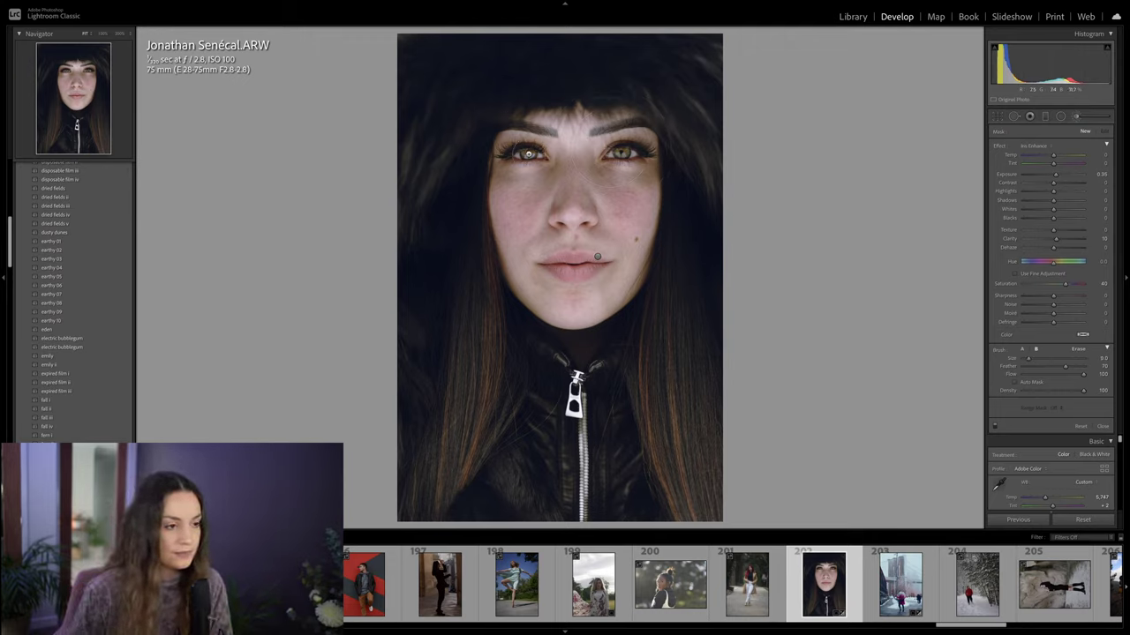
pyautogui.press('[')
pyautogui.moveTo(527, 154); pyautogui.dragTo(535, 153)
pyautogui.press('k')
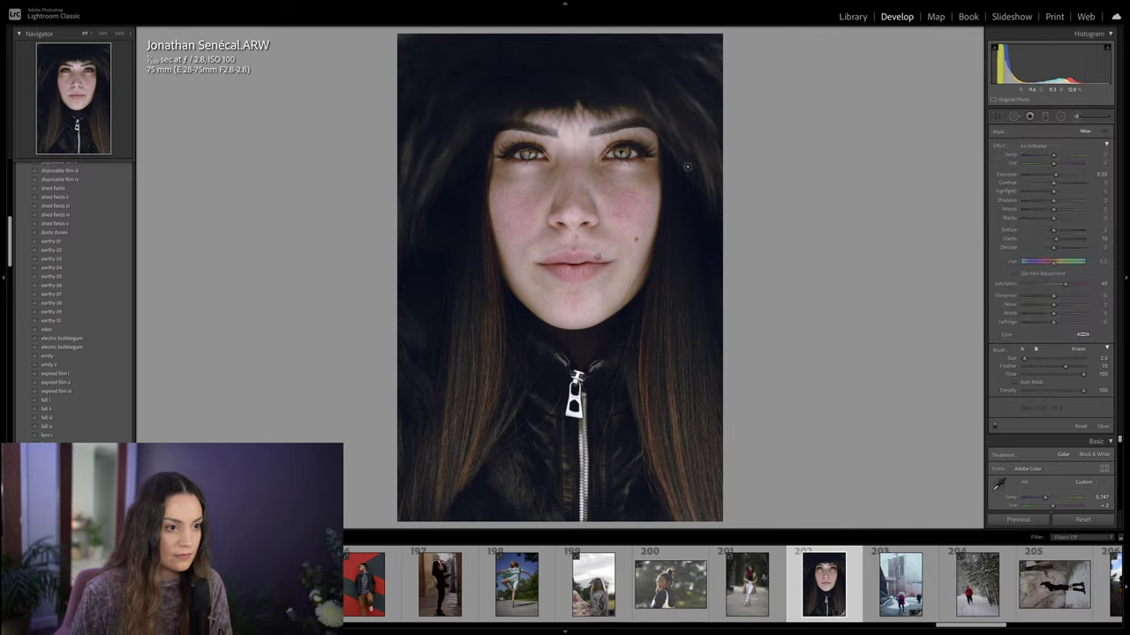
# Step: Paint a fresh reset-slider mask across both eyes and raise its Exposure slightly
pyautogui.click(1075, 116)
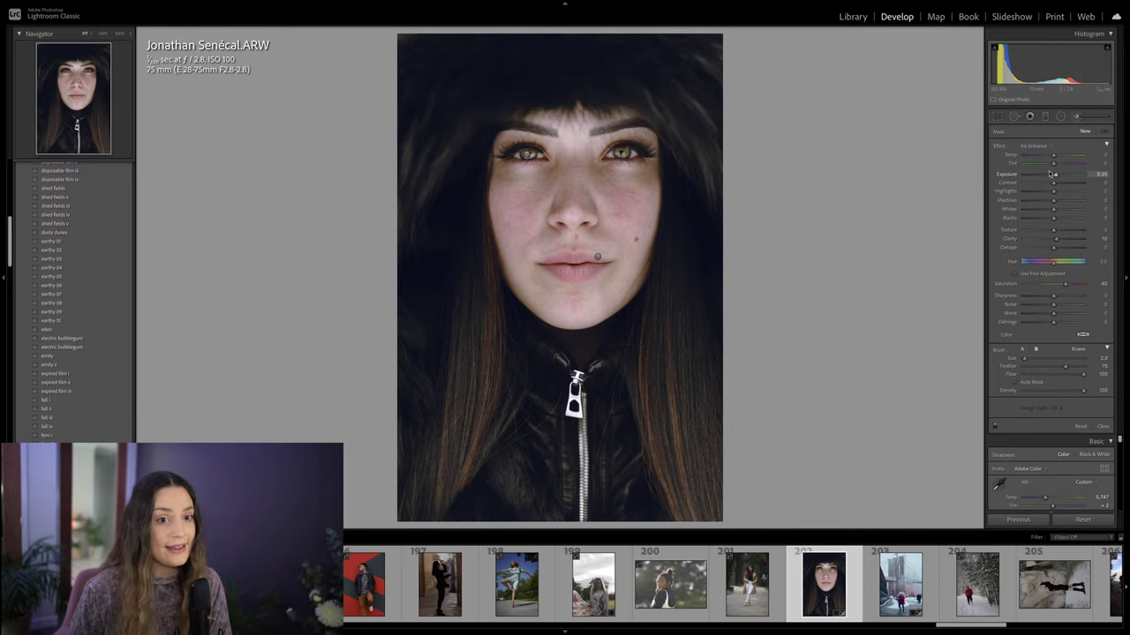
pyautogui.click(1054, 146)
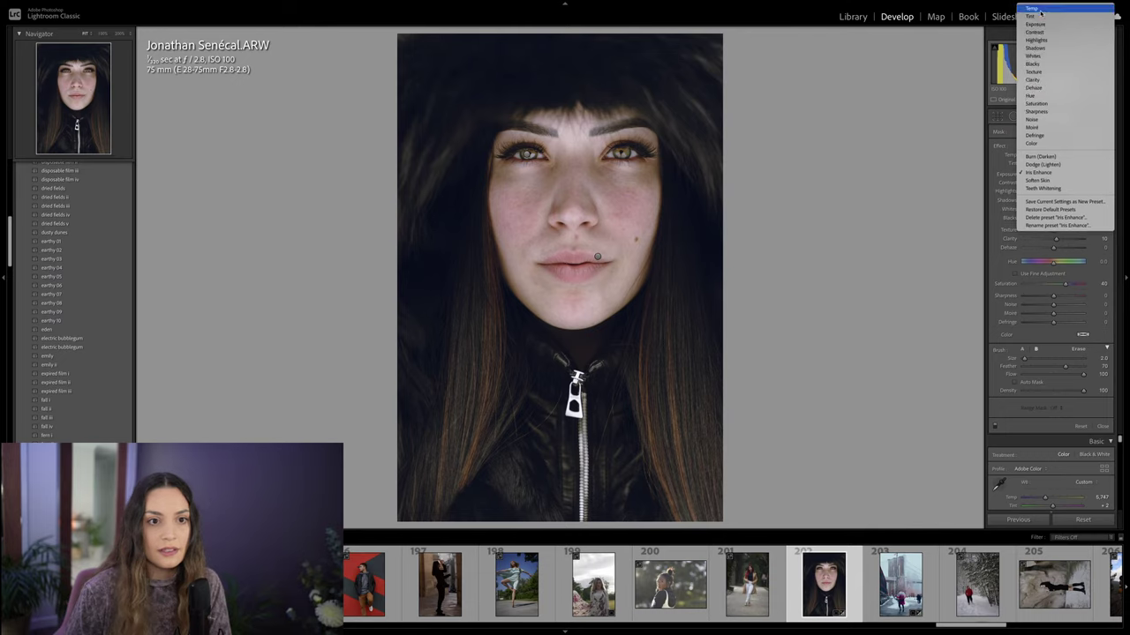
pyautogui.click(1042, 13)
pyautogui.scroll(5, 530, 151)
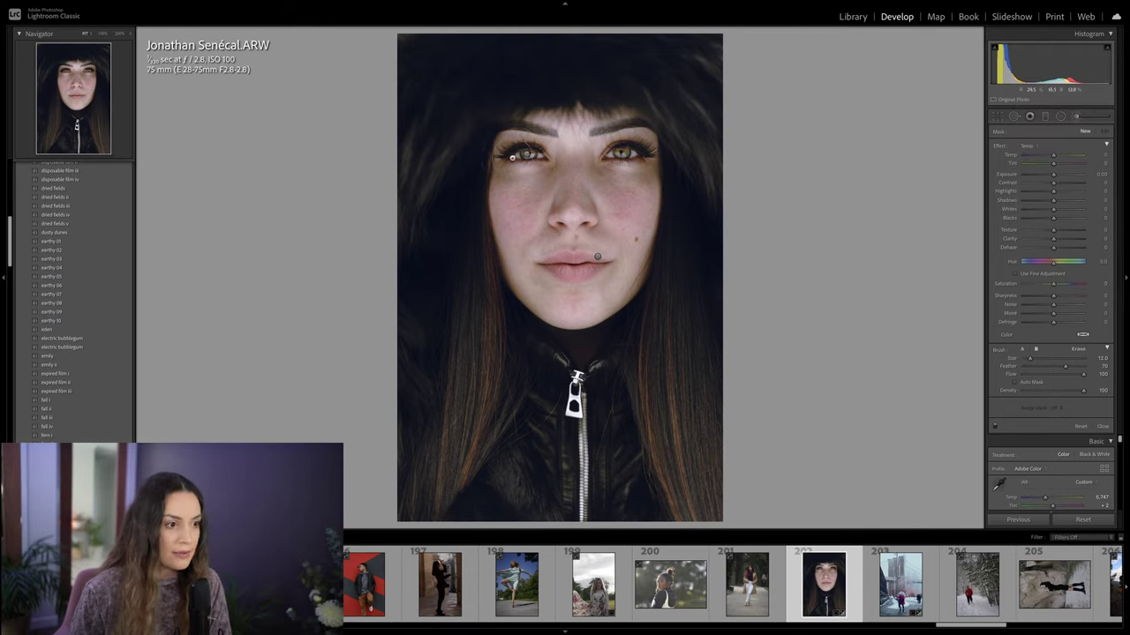
pyautogui.scroll(2, 530, 154)
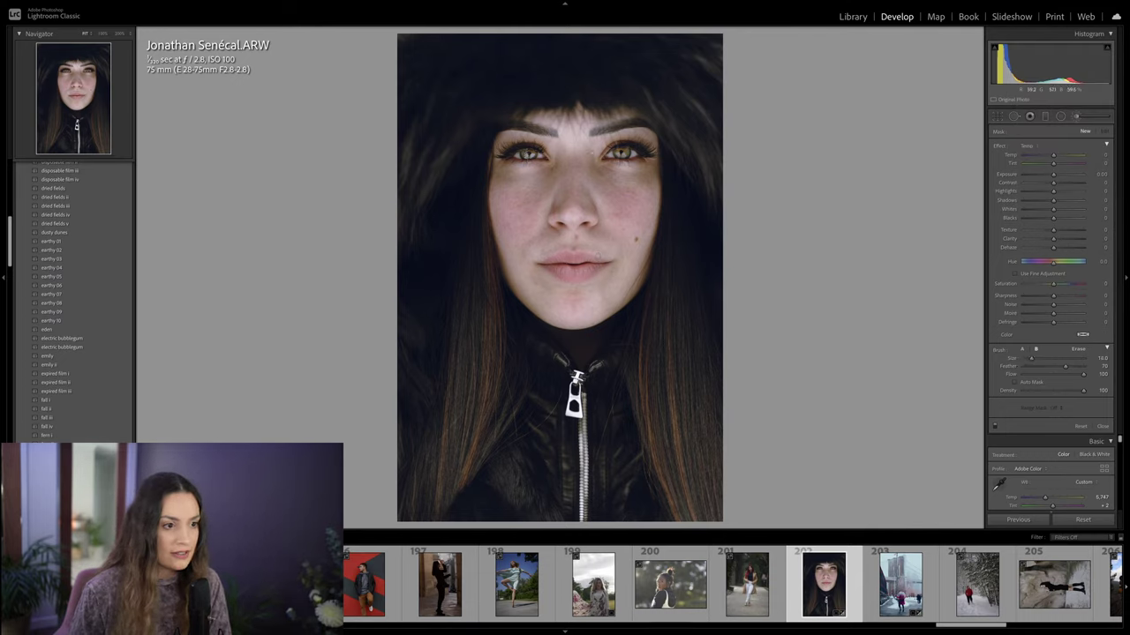
pyautogui.moveTo(521, 154)
pyautogui.mouseDown()
pyautogui.moveTo(653, 153)
pyautogui.moveTo(640, 153)
pyautogui.mouseUp()
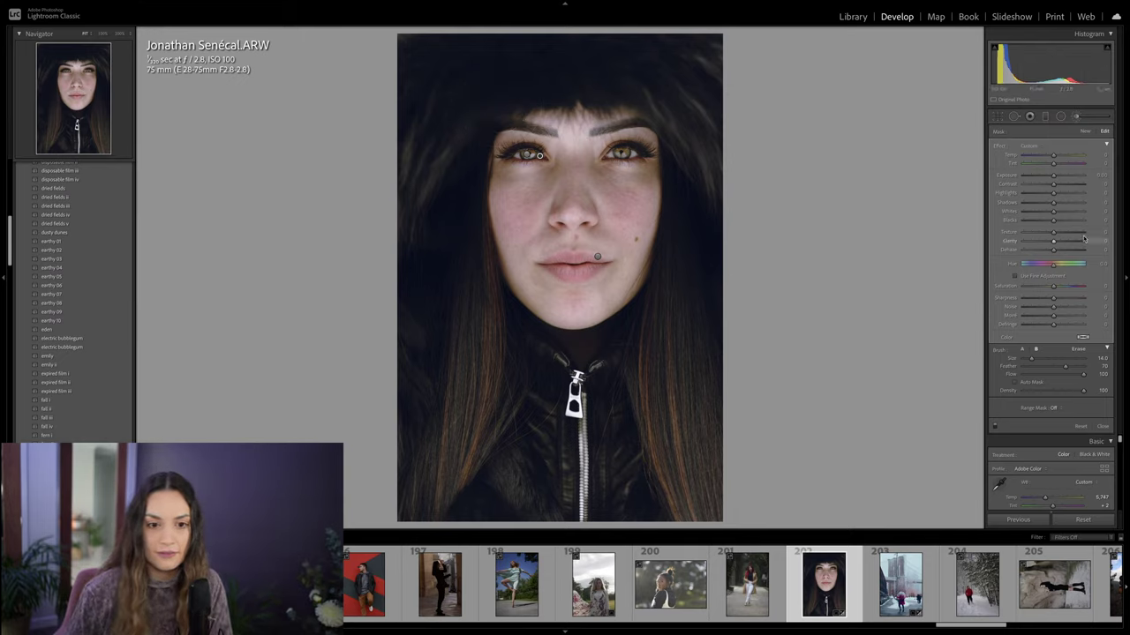
pyautogui.moveTo(1054, 177); pyautogui.dragTo(1056, 176)
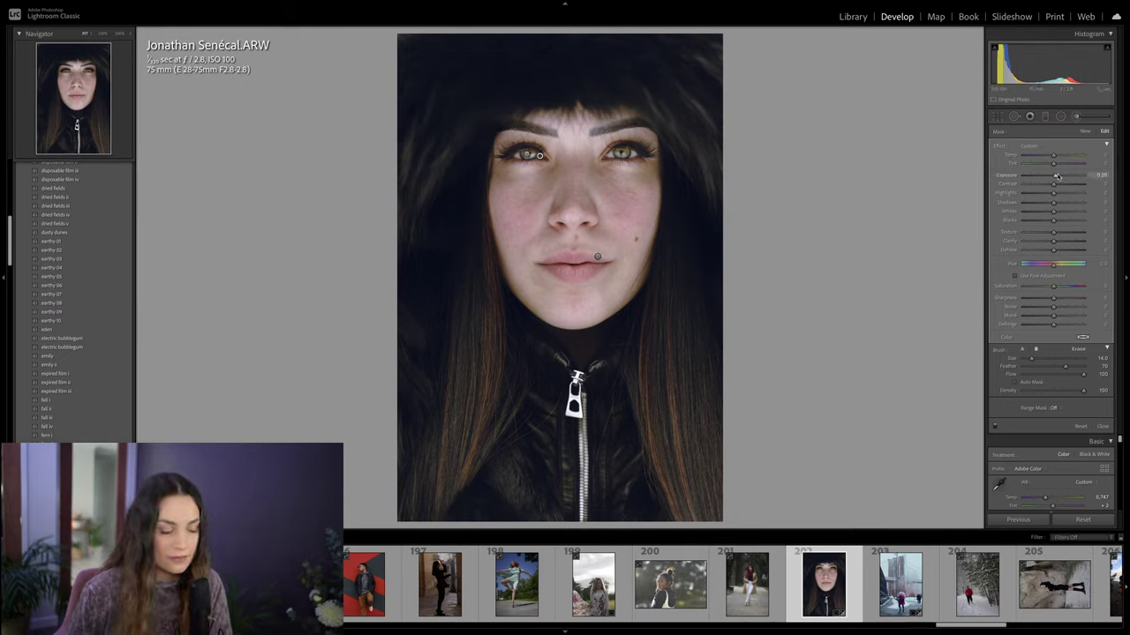
# Step: Leave the brush, compare with the original, and reset Highlights to 0
pyautogui.press('k')
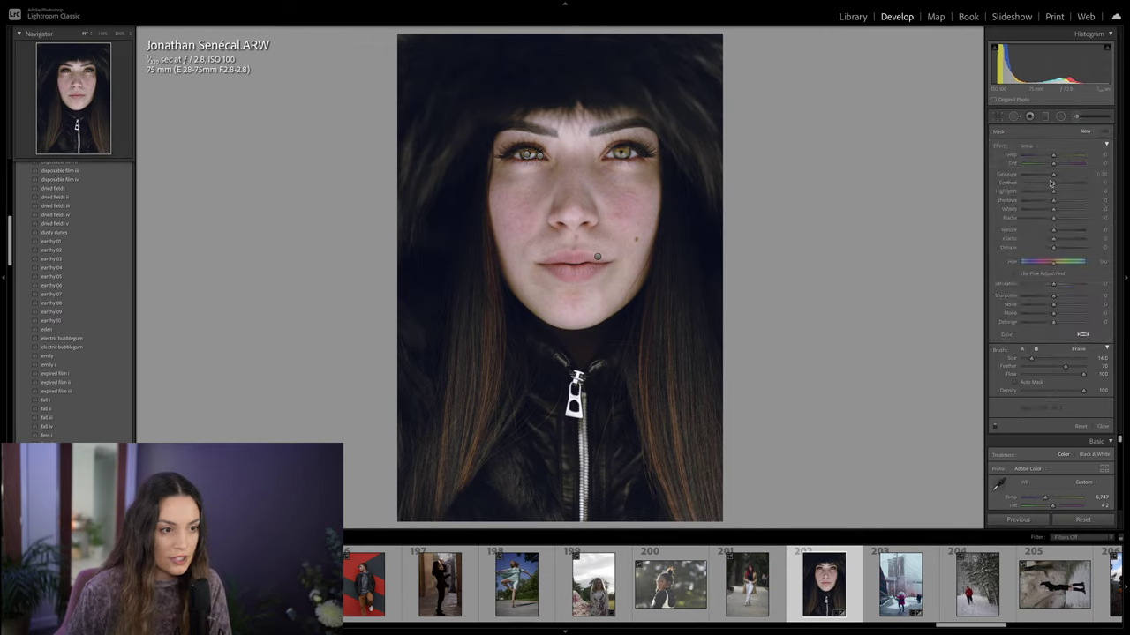
pyautogui.press('\\')
pyautogui.press('\\')
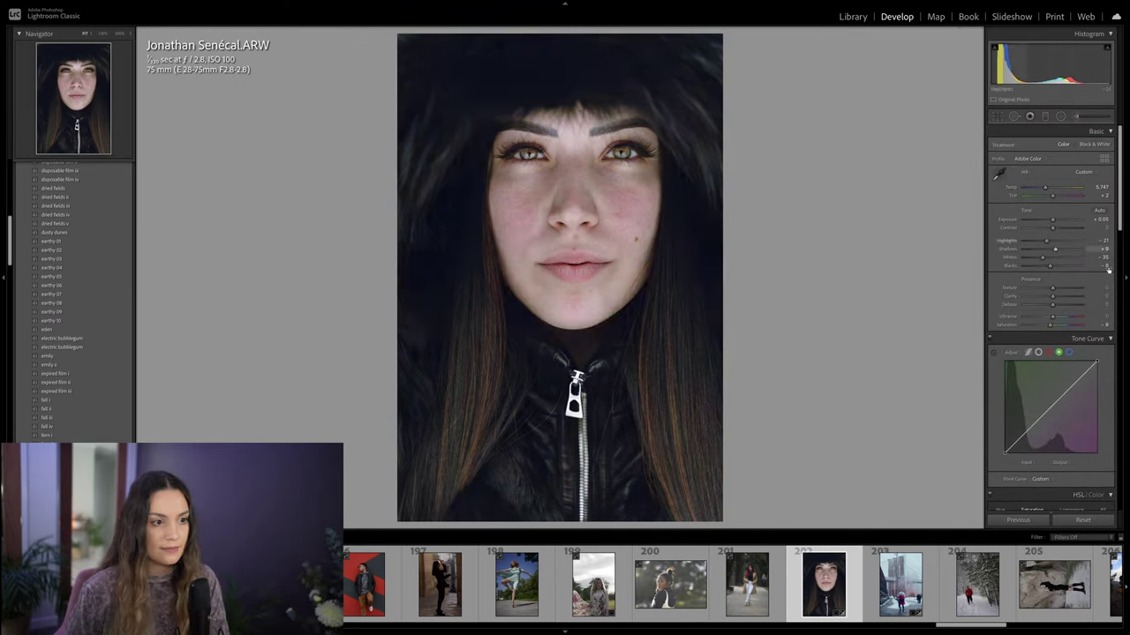
pyautogui.doubleClick(1048, 241)
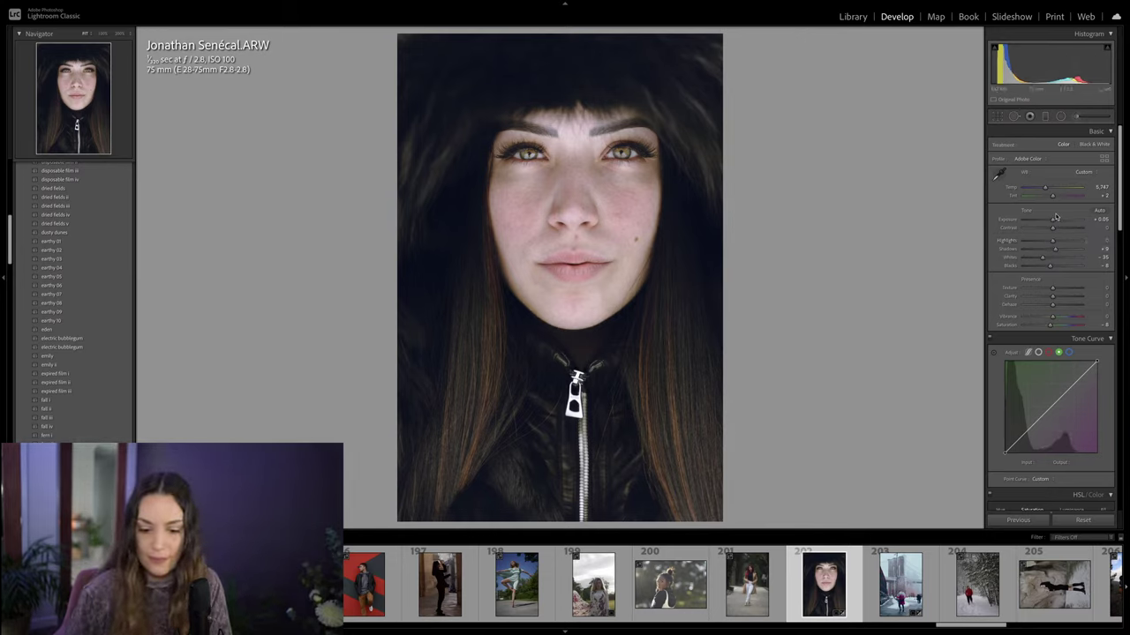
# Step: Colour-grade the midtones toward yellow, the shadows toward magenta and the highlights slightly warm
pyautogui.moveTo(1118, 190); pyautogui.dragTo(1116, 296)
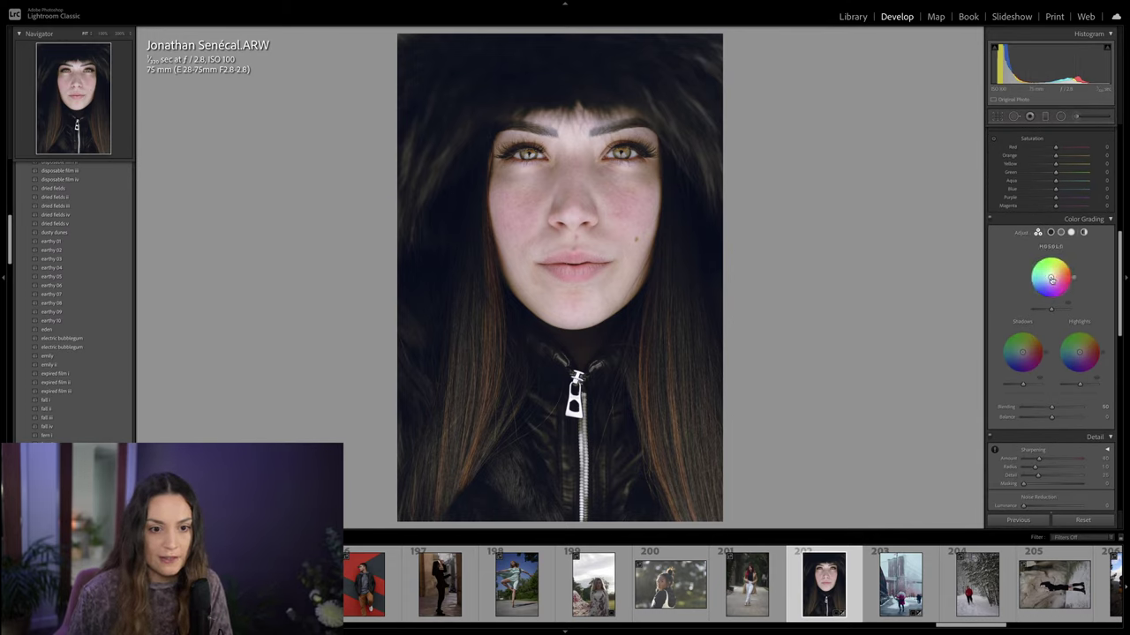
pyautogui.moveTo(1051, 279); pyautogui.dragTo(1052, 272)
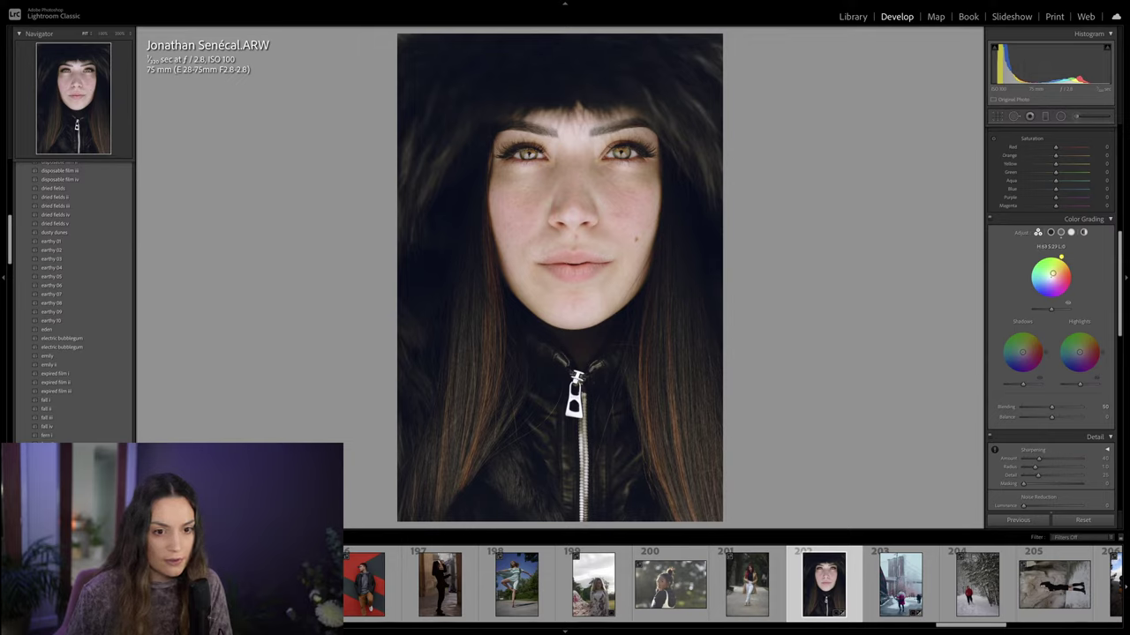
pyautogui.moveTo(1023, 353); pyautogui.dragTo(1022, 355)
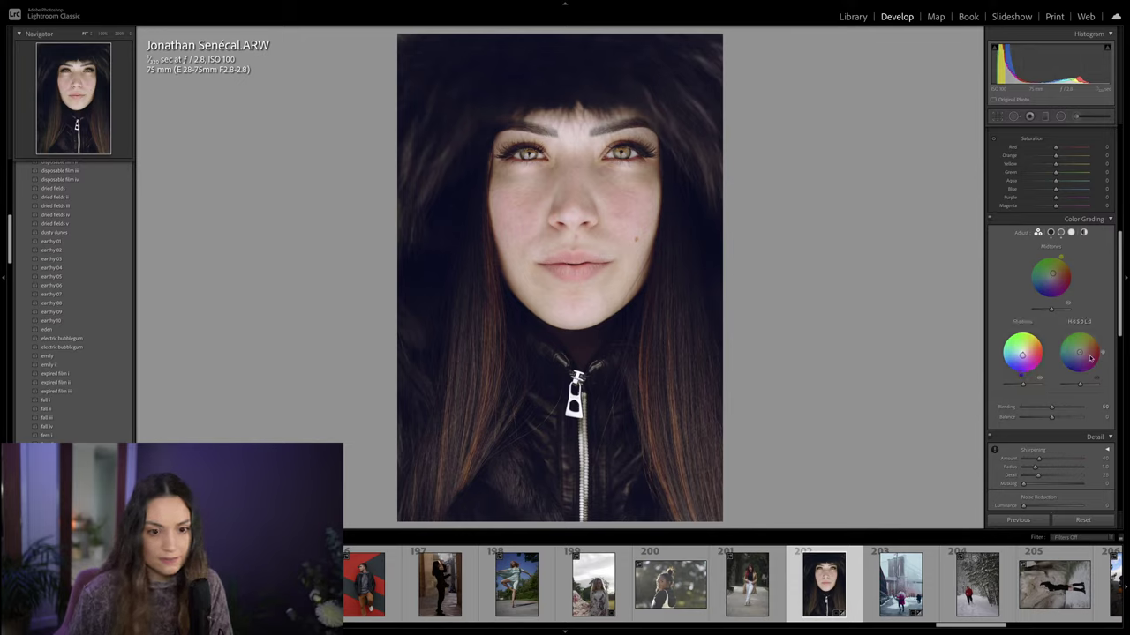
pyautogui.moveTo(1079, 353); pyautogui.dragTo(1083, 351)
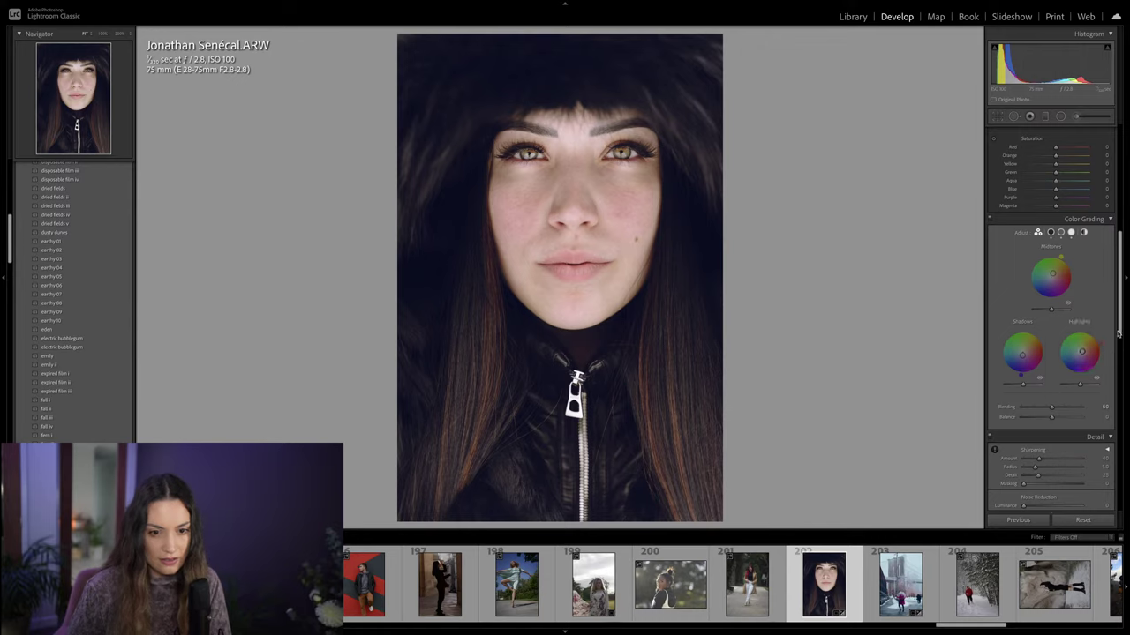
pyautogui.moveTo(1118, 340); pyautogui.dragTo(1109, 133)
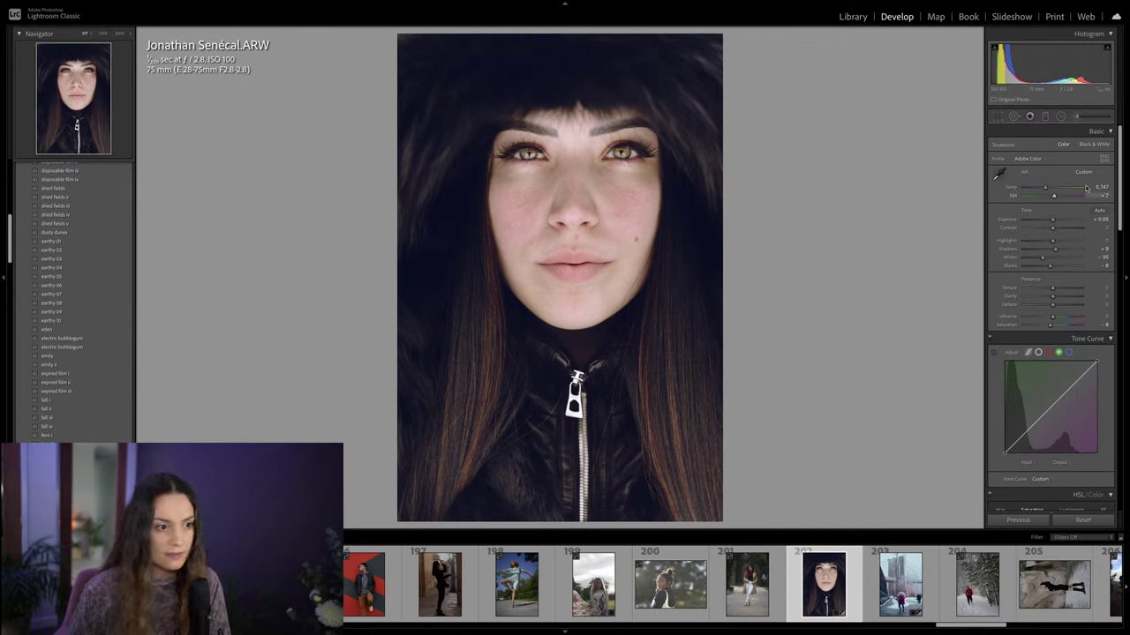
pyautogui.moveTo(1119, 165); pyautogui.dragTo(1108, 229)
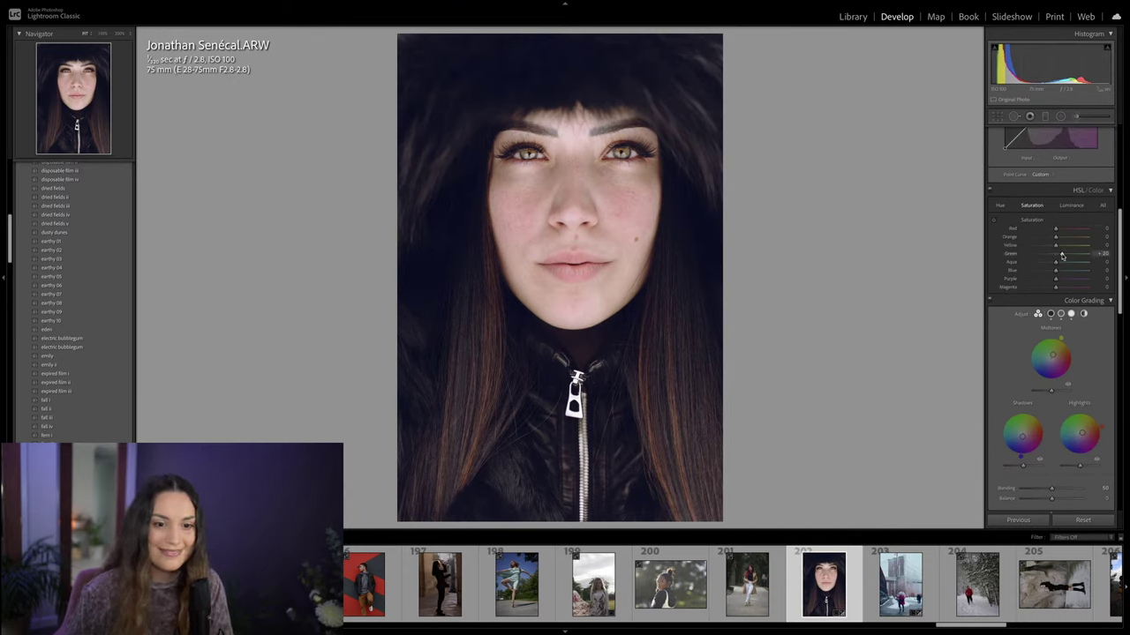
# Step: Raise Green saturation, then set luminance to Red −7, Orange −7, Yellow +14, Green +15, Blue +14
pyautogui.moveTo(1055, 254); pyautogui.dragTo(1063, 231)
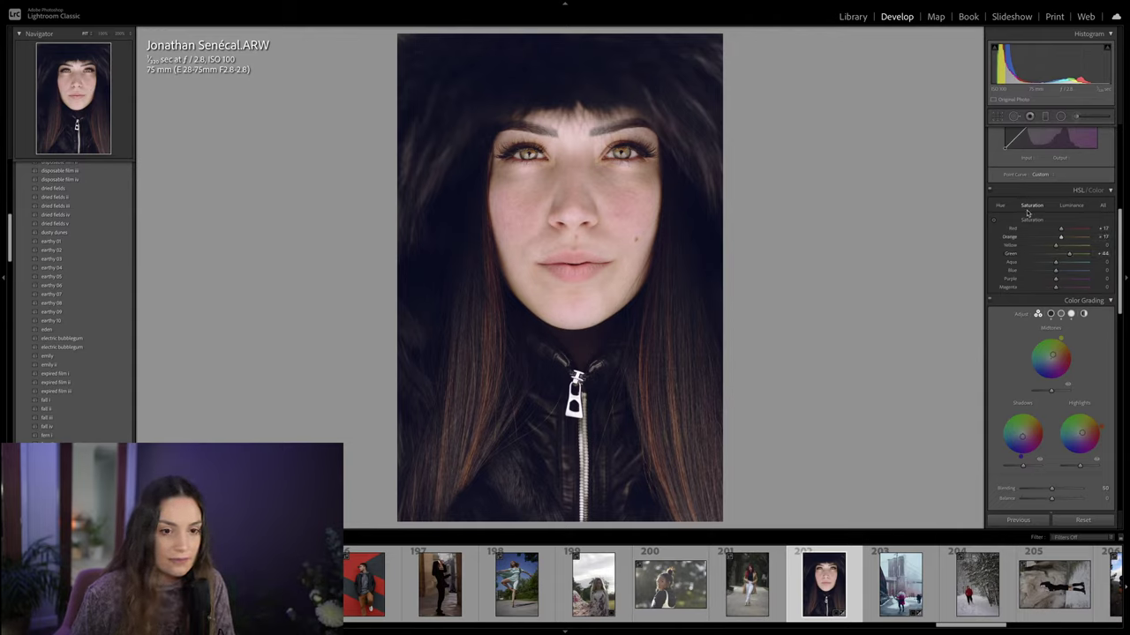
pyautogui.click(1070, 205)
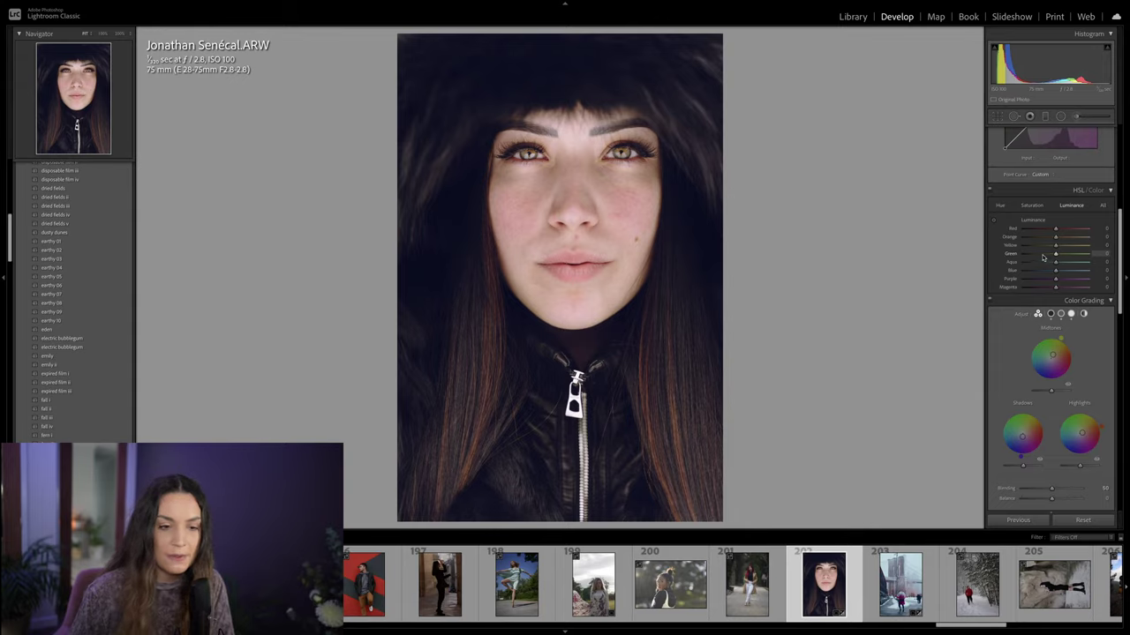
pyautogui.moveTo(1054, 238); pyautogui.dragTo(1053, 238)
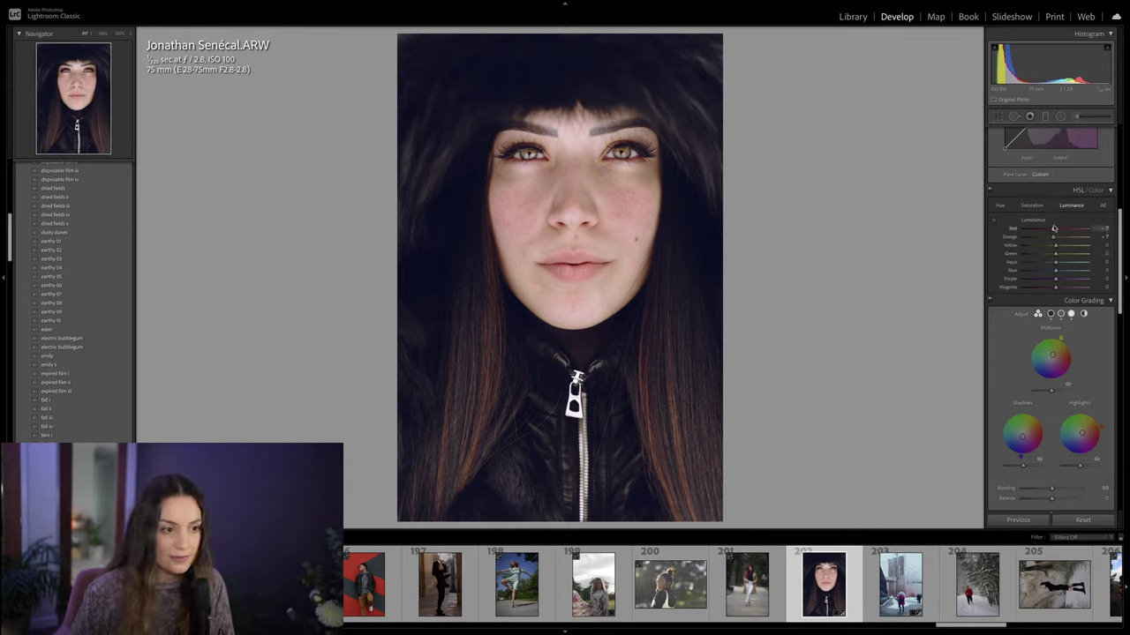
pyautogui.moveTo(1056, 255); pyautogui.dragTo(1052, 253)
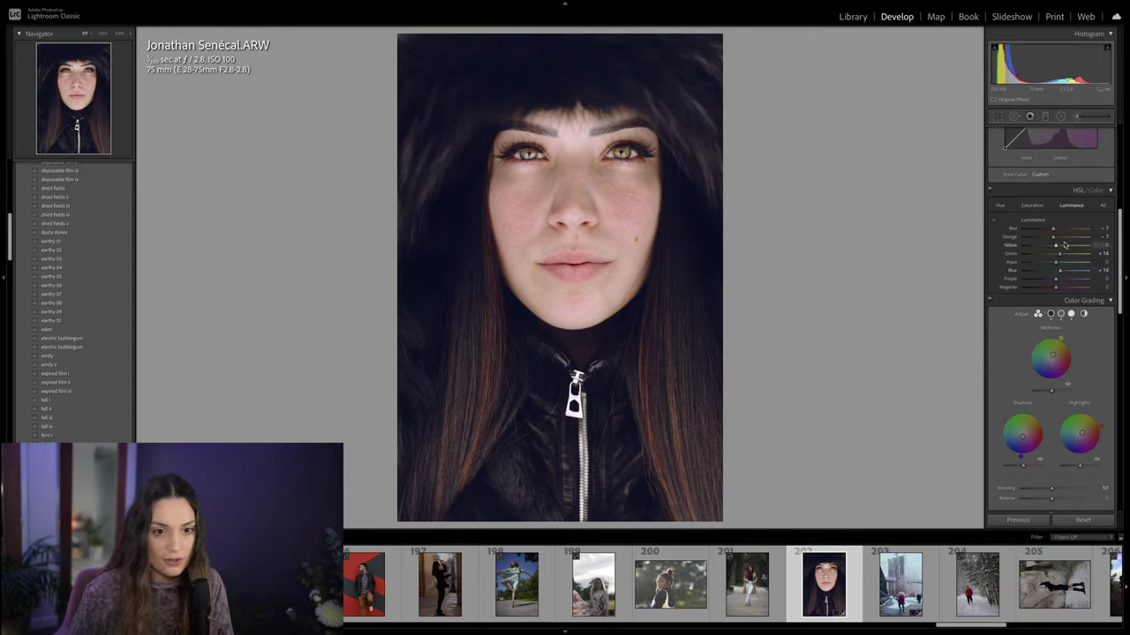
pyautogui.moveTo(1058, 247); pyautogui.dragTo(1061, 247)
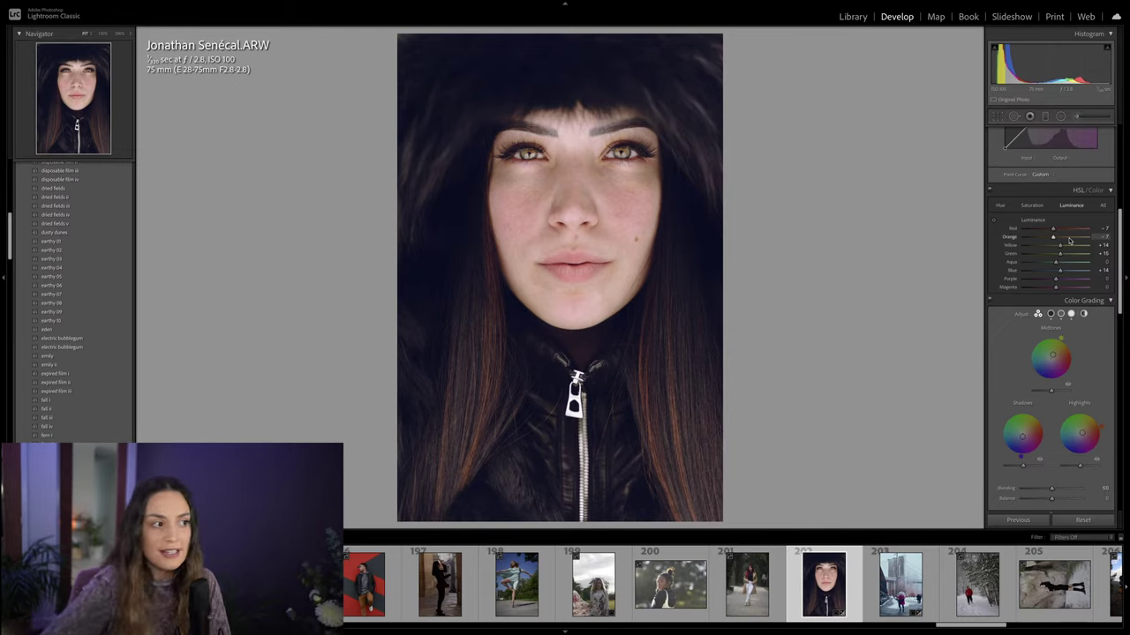
pyautogui.press('\\')
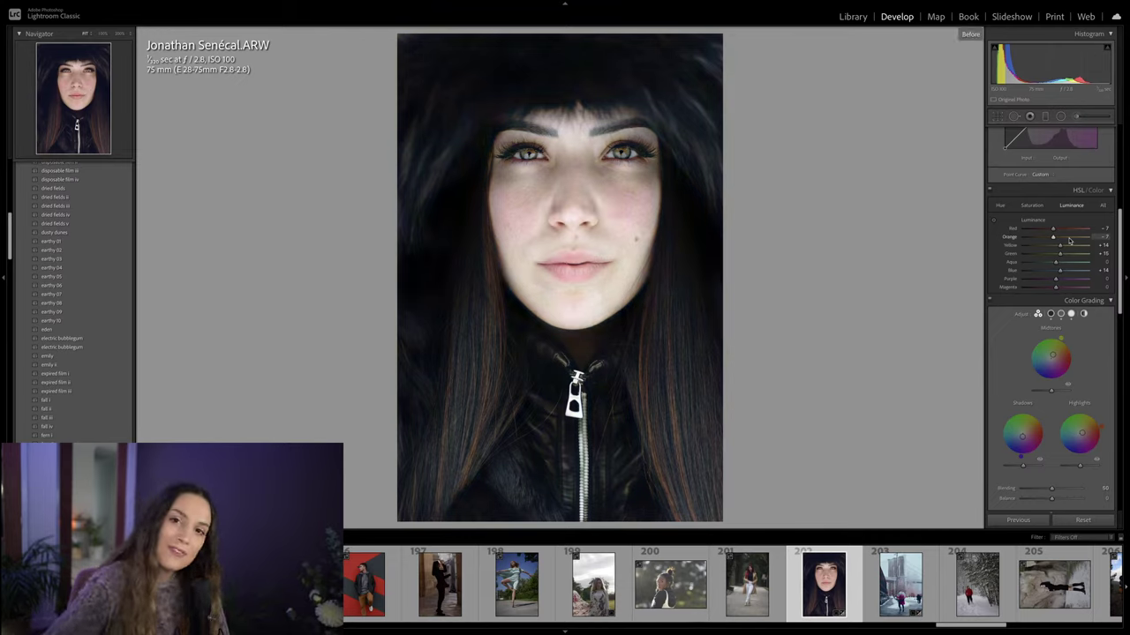
pyautogui.press('\\')
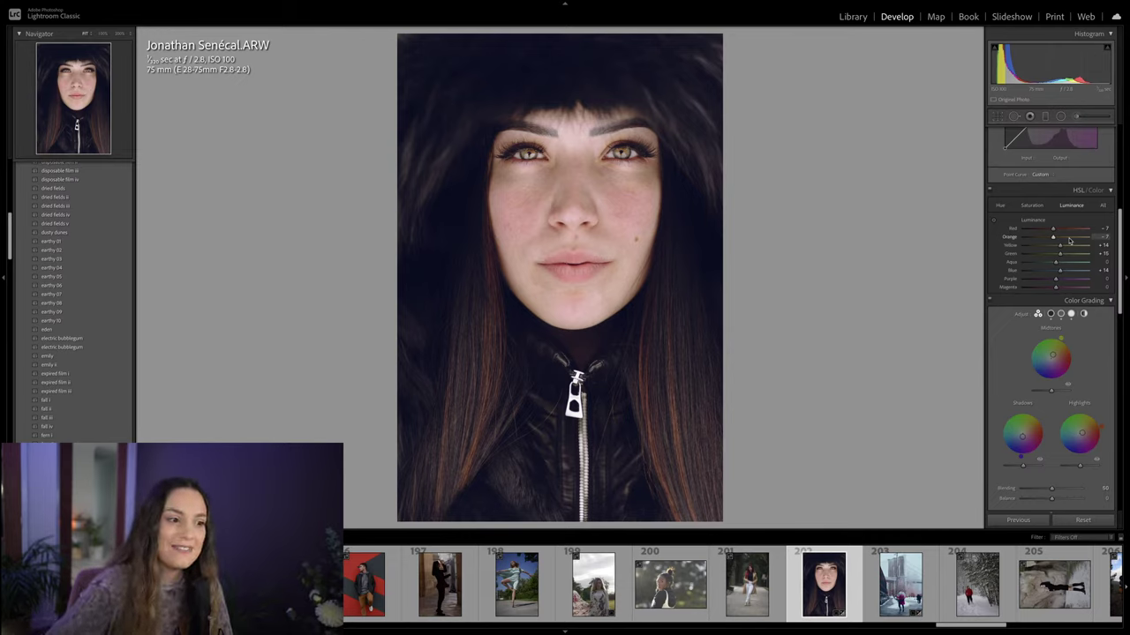
pyautogui.press('\\')
pyautogui.press('\\')
pyautogui.press('\\')
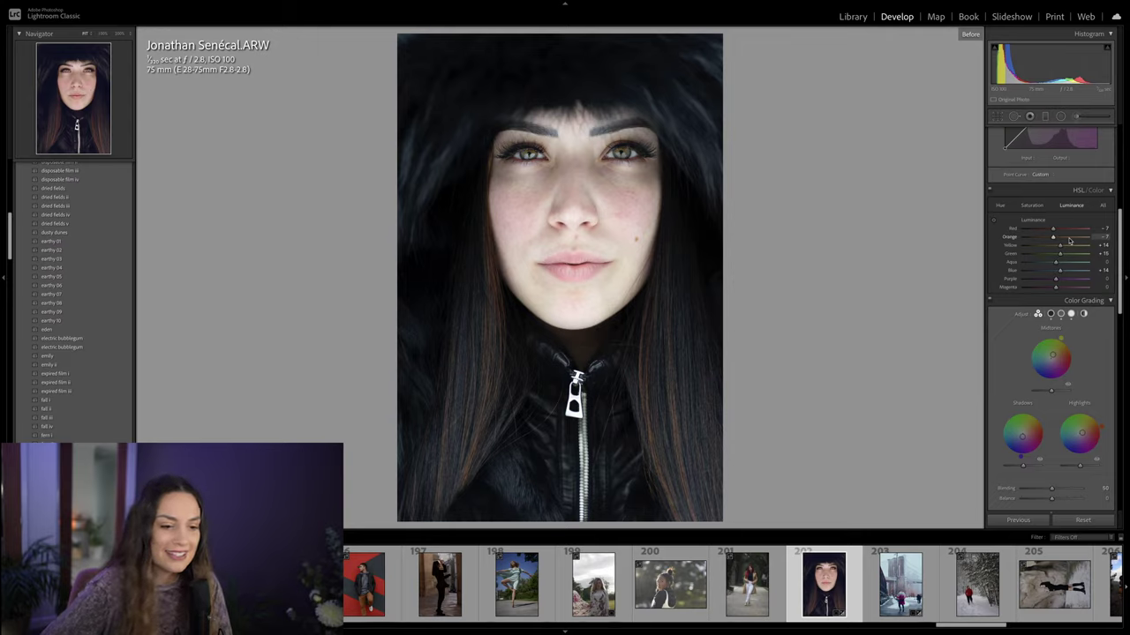
pyautogui.press('\\')
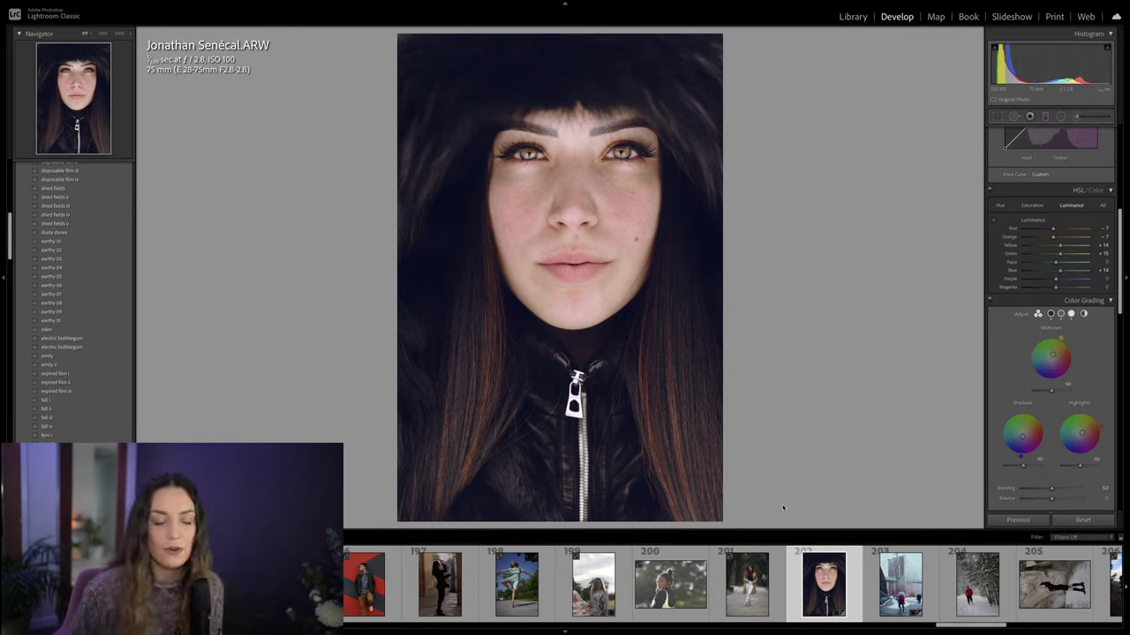
pyautogui.moveTo(970, 629); pyautogui.dragTo(340, 628)
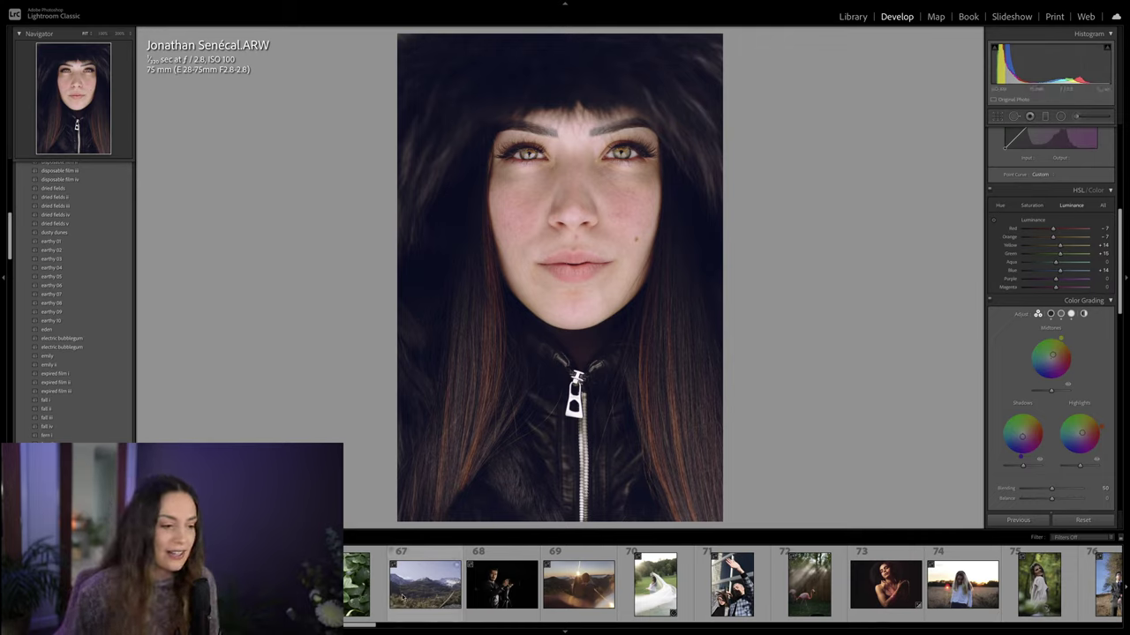
# Step: Open the clover photo, apply the earthy 10 preset, and compare it with the original
pyautogui.click(357, 583)
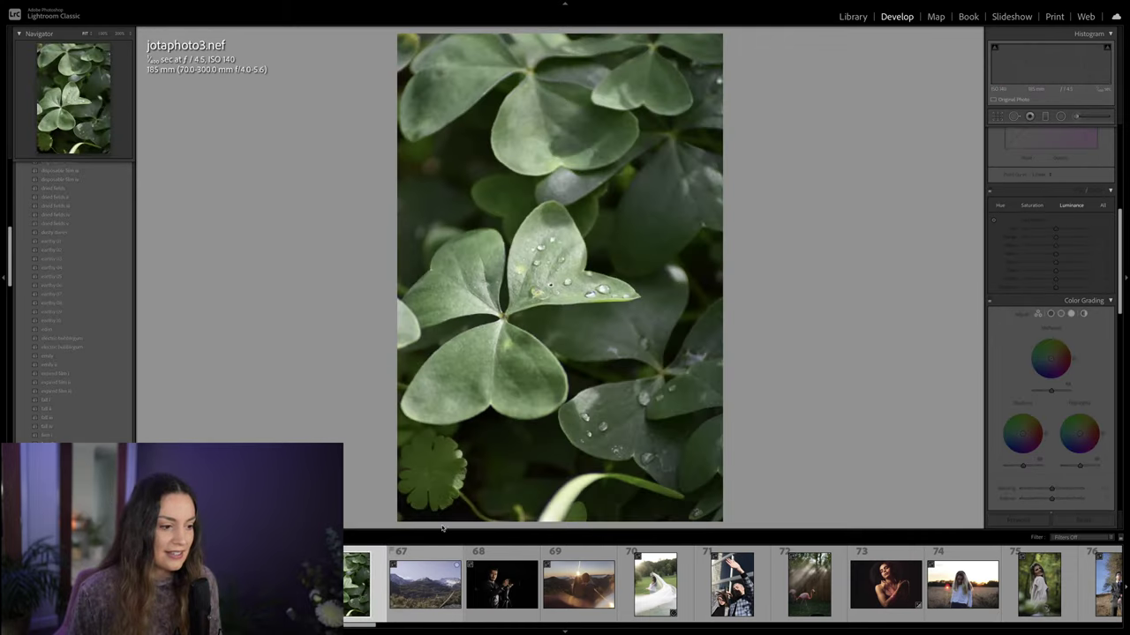
pyautogui.click(58, 321)
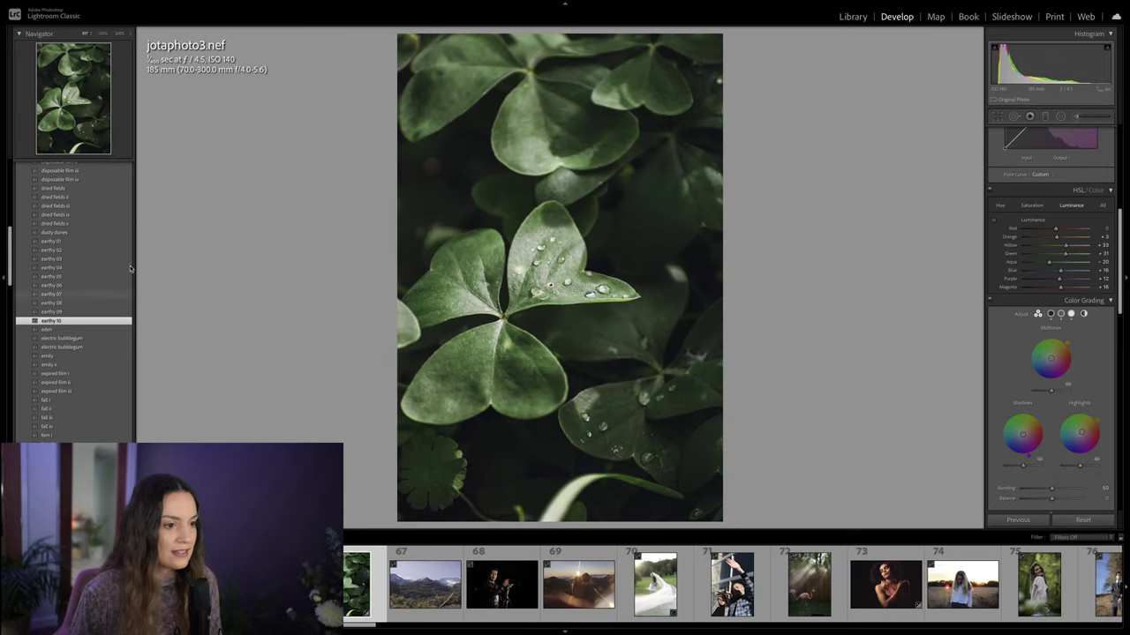
pyautogui.moveTo(1119, 233); pyautogui.dragTo(1119, 116)
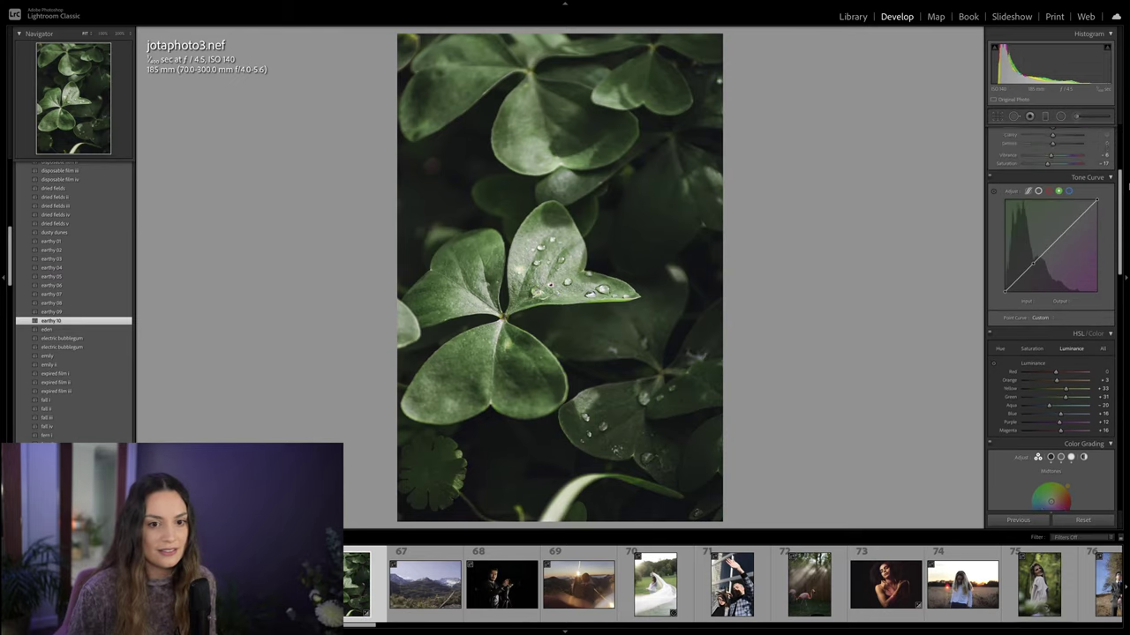
pyautogui.keyDown('ctrl'); pyautogui.click(1110, 132); pyautogui.keyUp('ctrl')
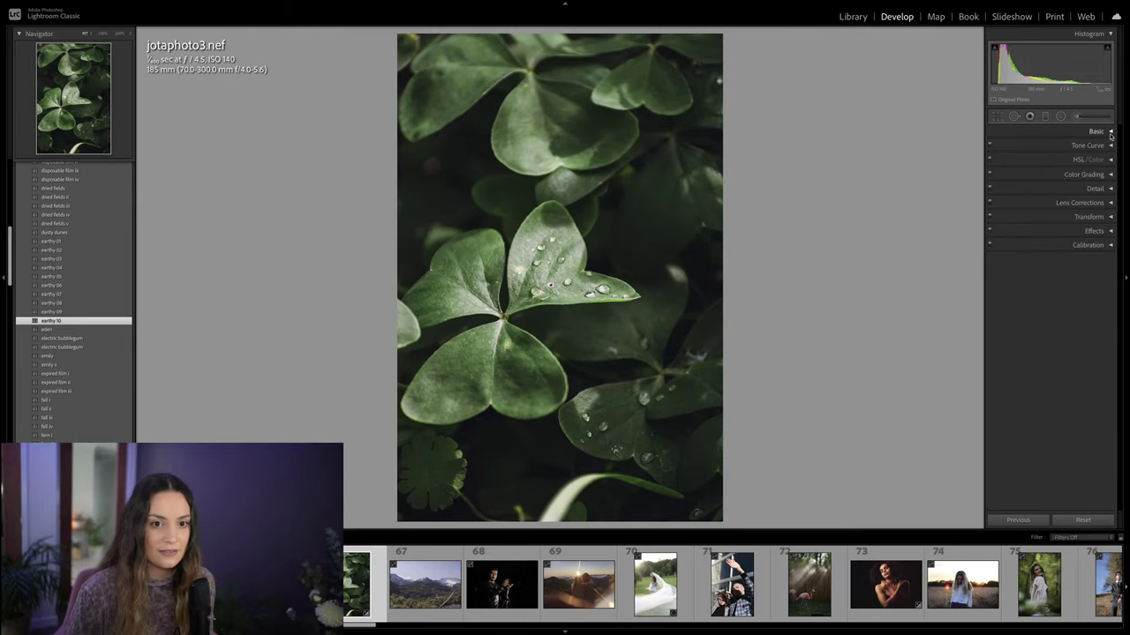
pyautogui.click(1109, 133)
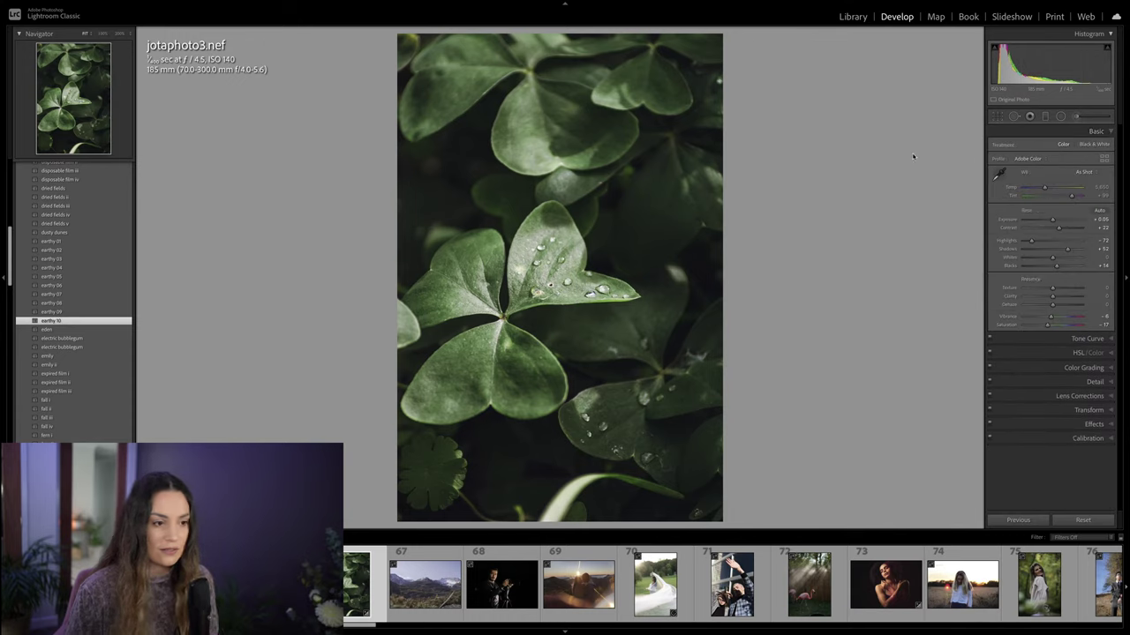
pyautogui.press('\\')
pyautogui.press('\\')
pyautogui.press('\\')
pyautogui.press('\\')
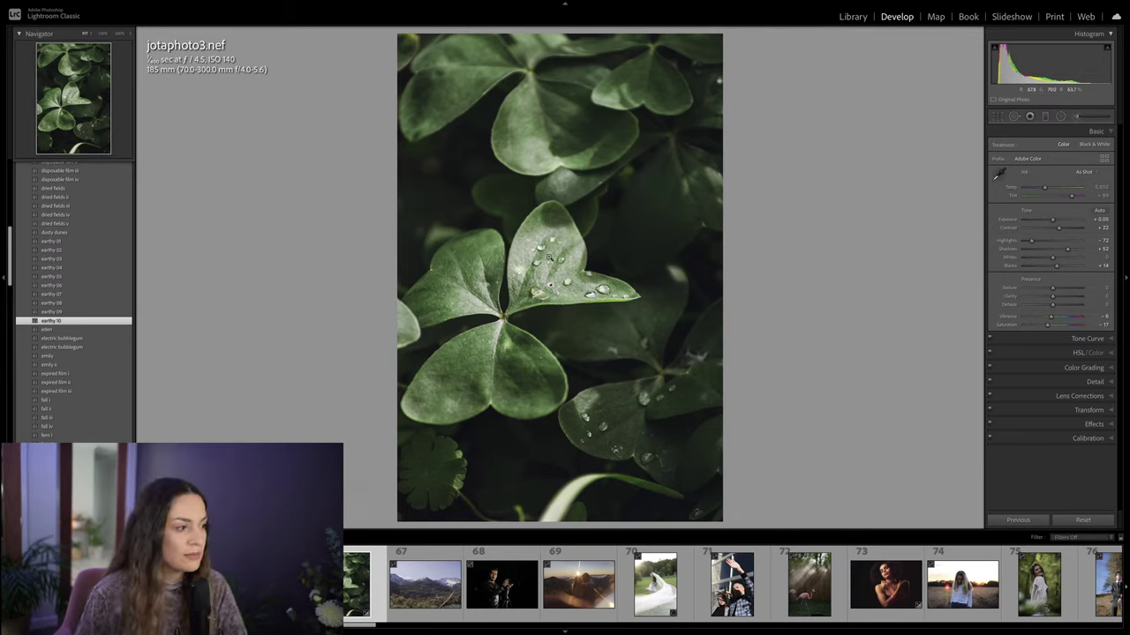
# Step: Switch the clover photo to earthy 01, compare before/after, then open the woman-in-white portrait
pyautogui.click(75, 240)
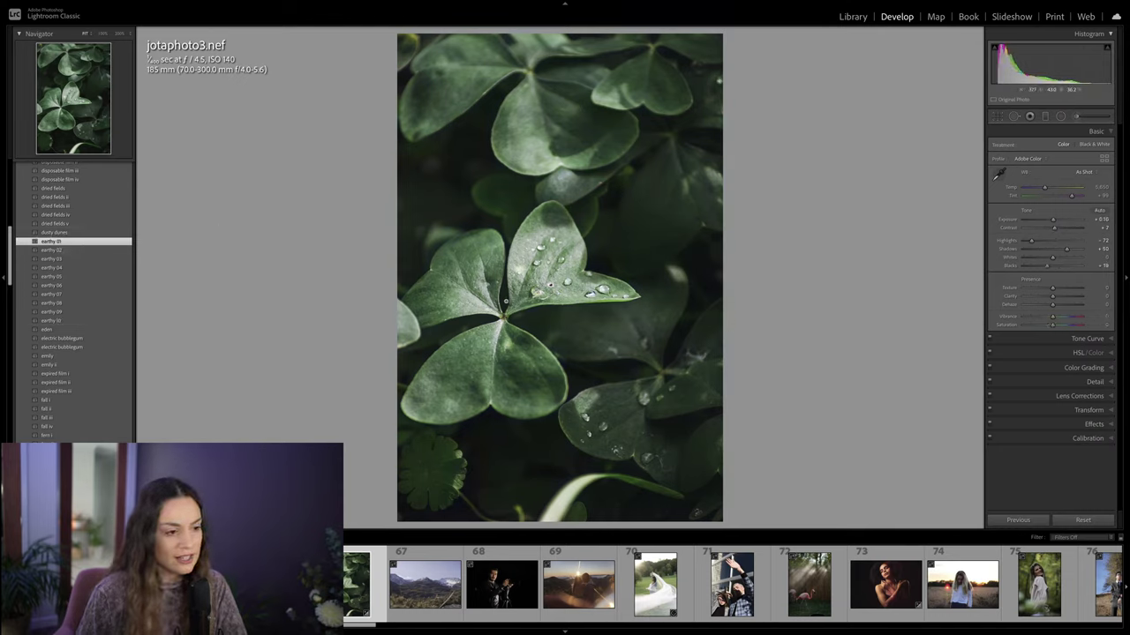
pyautogui.press('\\')
pyautogui.press('\\')
pyautogui.press('\\')
pyautogui.press('\\')
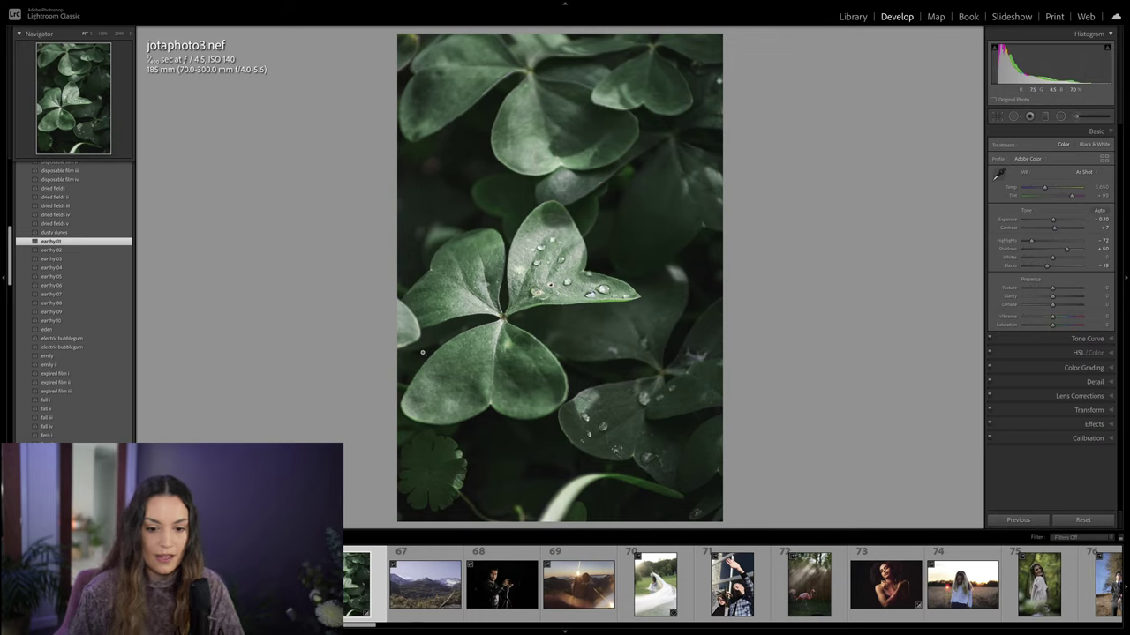
pyautogui.press('\\')
pyautogui.press('\\')
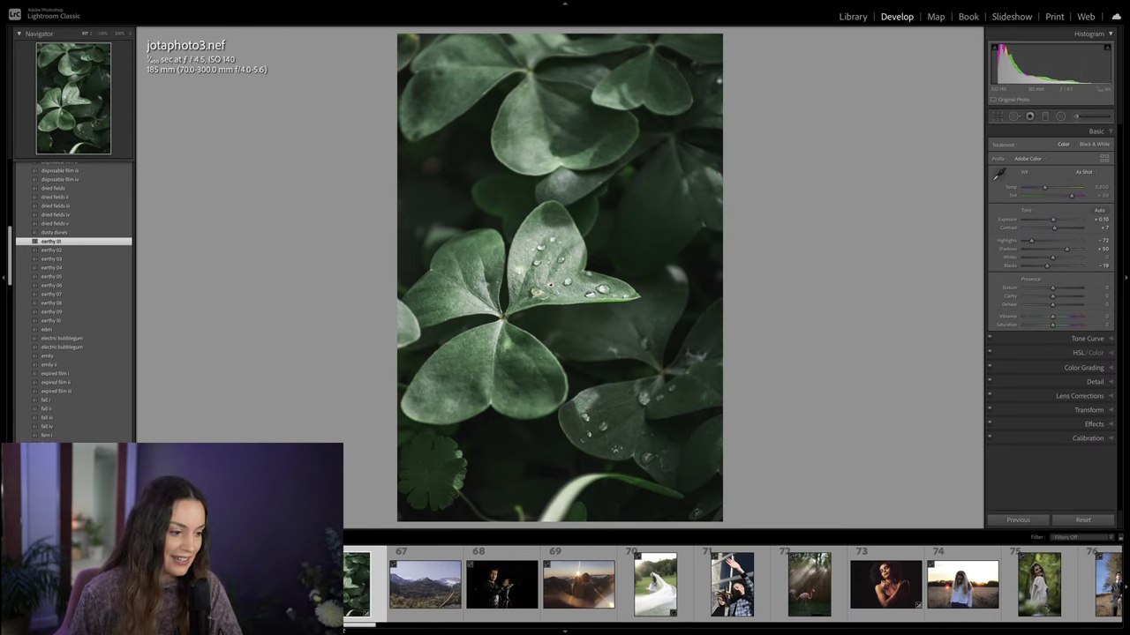
pyautogui.moveTo(360, 625); pyautogui.dragTo(474, 623)
pyautogui.click(586, 581)
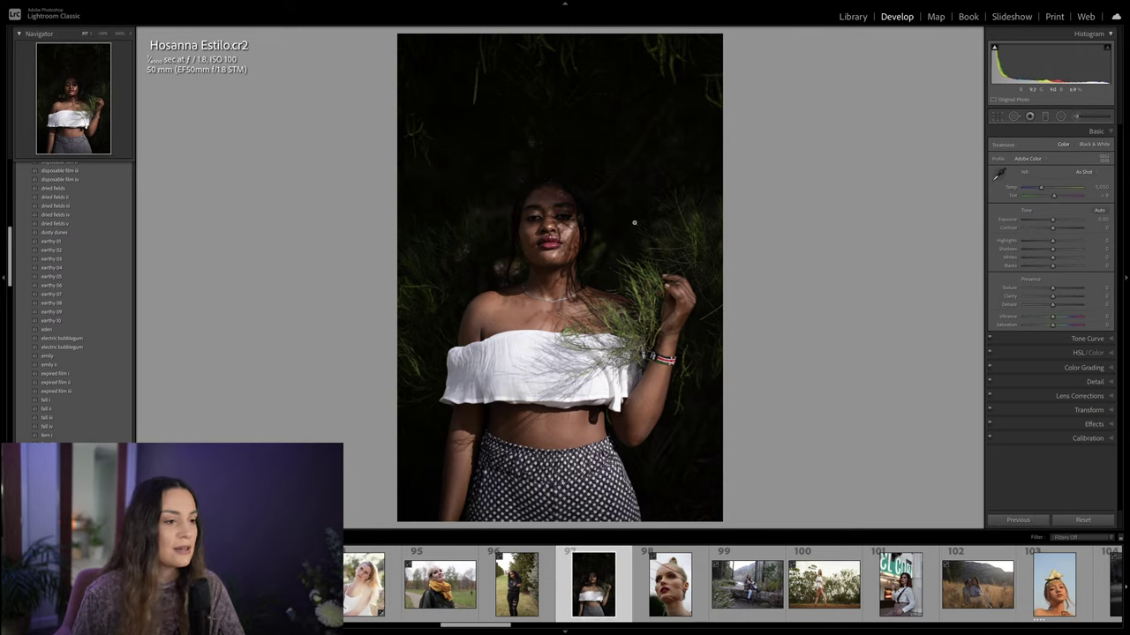
# Step: Apply earthy 01 to the portrait, raise Exposure, and brush a local adjustment over the face
pyautogui.click(72, 243)
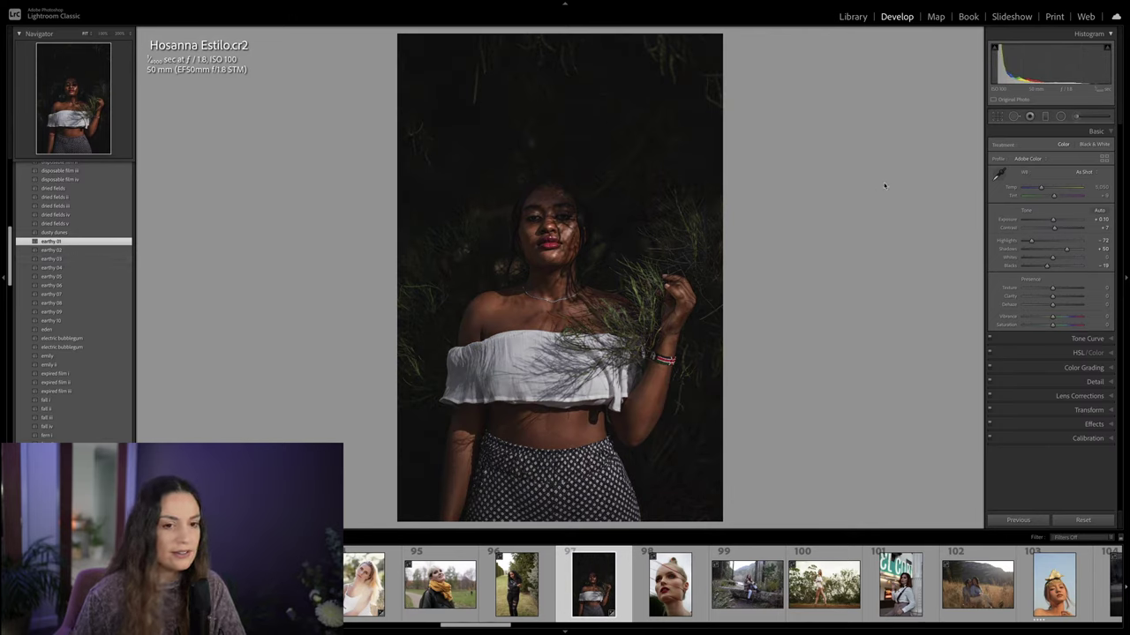
pyautogui.moveTo(1053, 220); pyautogui.dragTo(1060, 221)
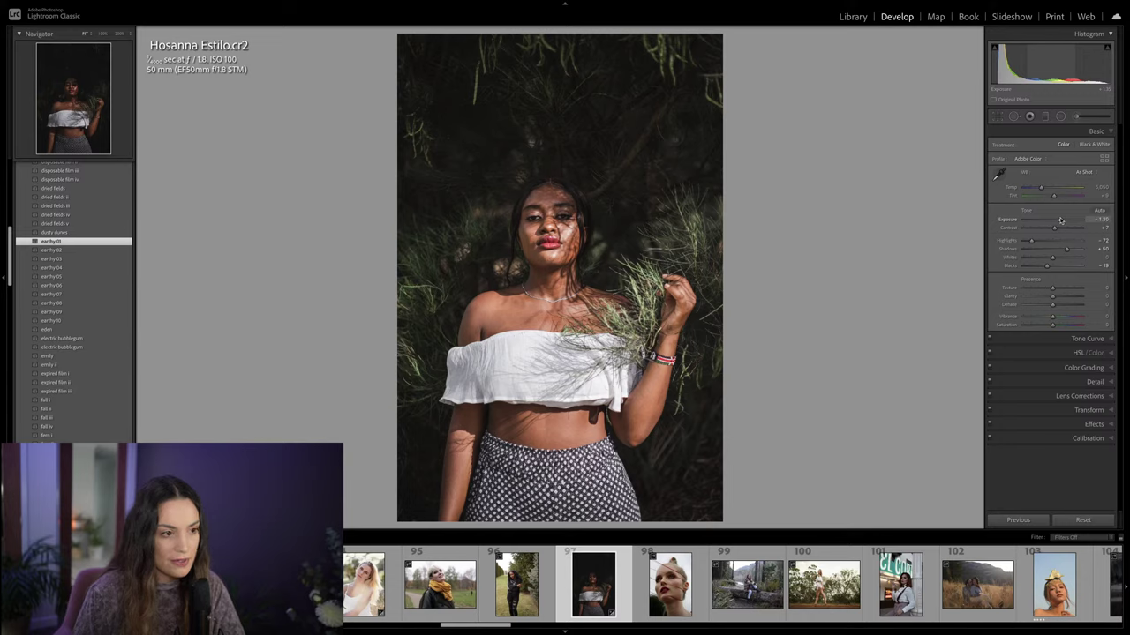
pyautogui.press('k')
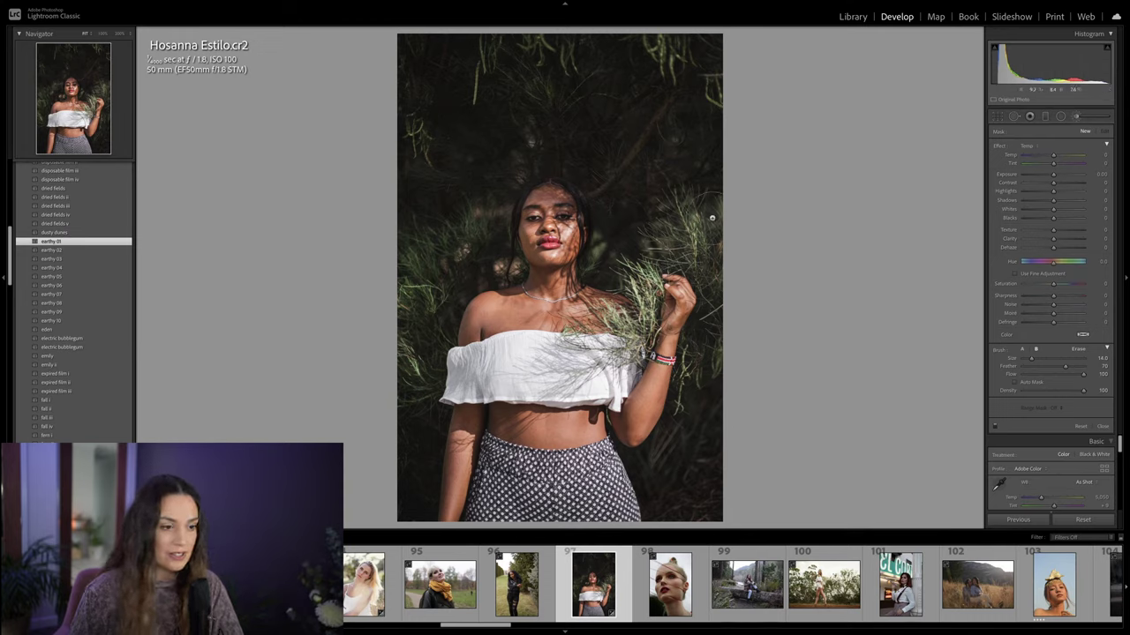
pyautogui.scroll(-4, 592, 206)
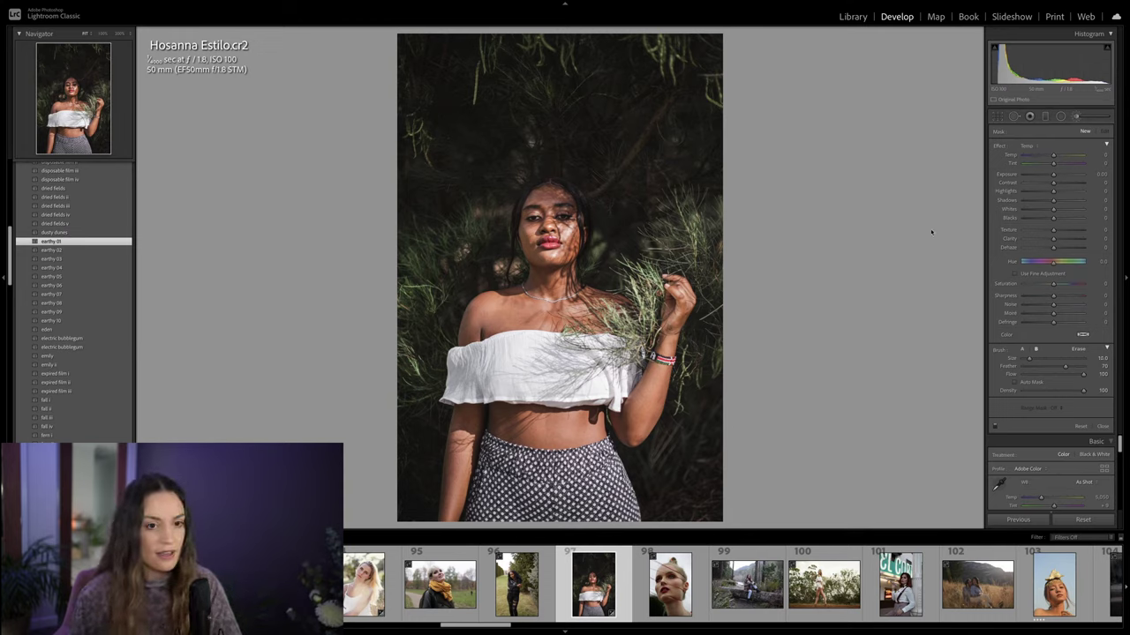
pyautogui.scroll(-2, 578, 225)
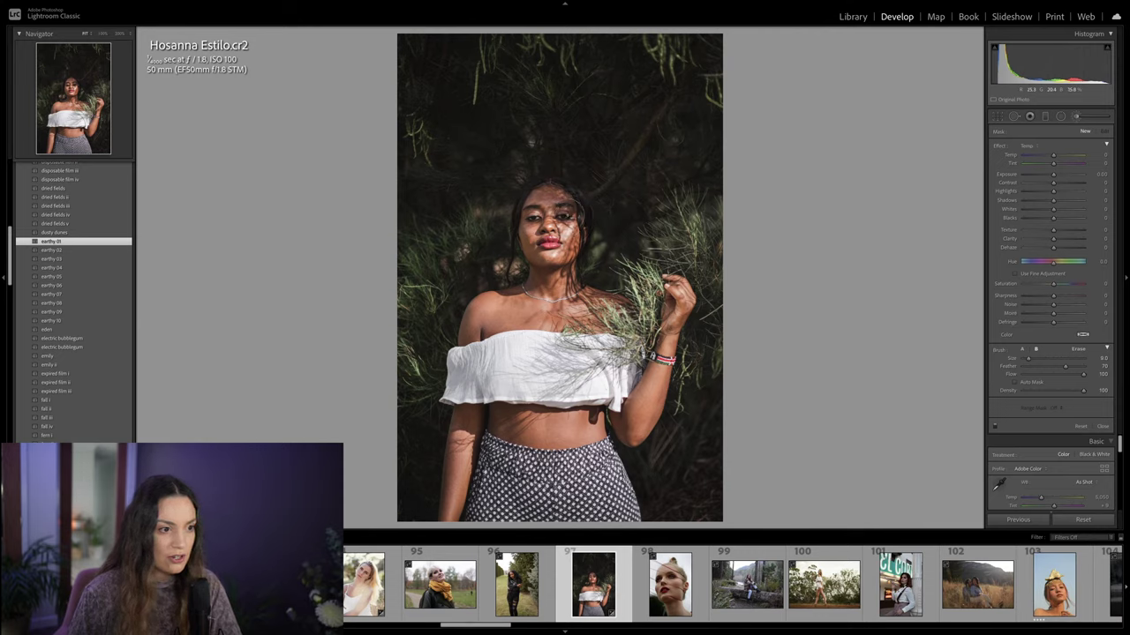
pyautogui.moveTo(535, 208); pyautogui.dragTo(564, 205)
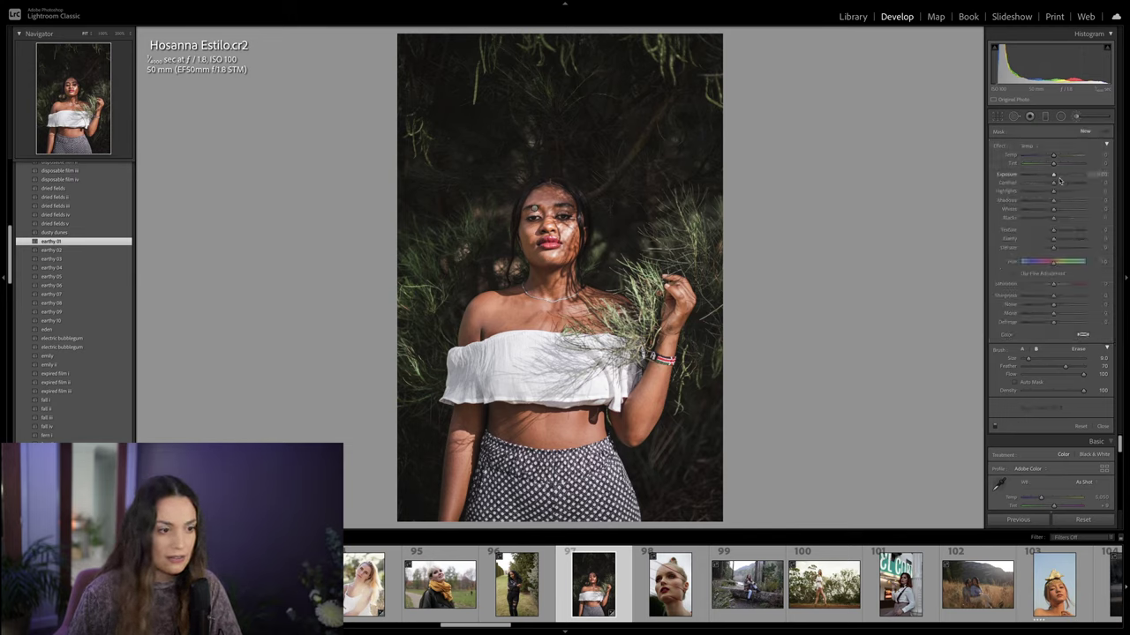
pyautogui.hotkey('shift', 'w')
pyautogui.press('\\')
pyautogui.press('\\')
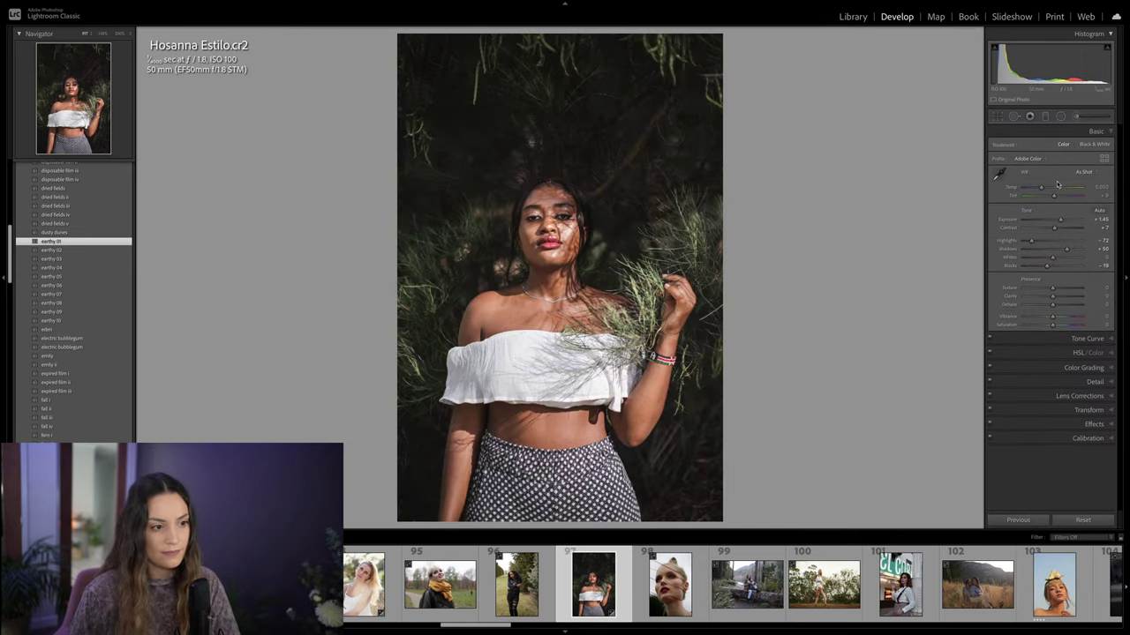
pyautogui.press('\\')
pyautogui.press('\\')
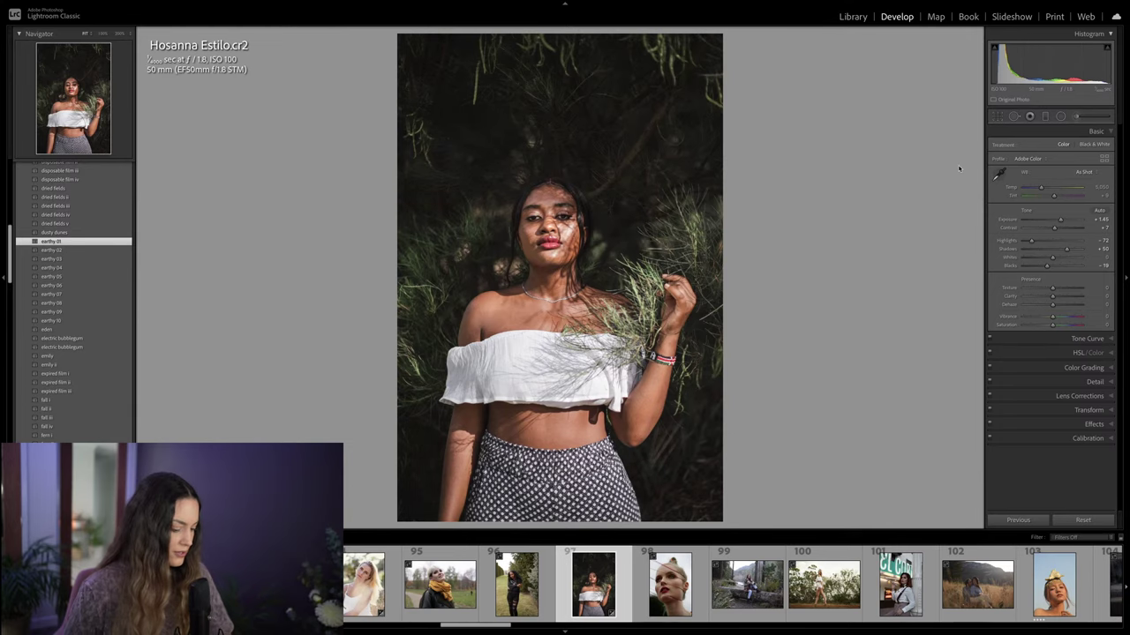
# Step: Straighten the portrait with a slight crop rotation, compare before/after, then open the clock-tower street photo
pyautogui.press('r')
pyautogui.moveTo(724, 37); pyautogui.dragTo(715, 48)
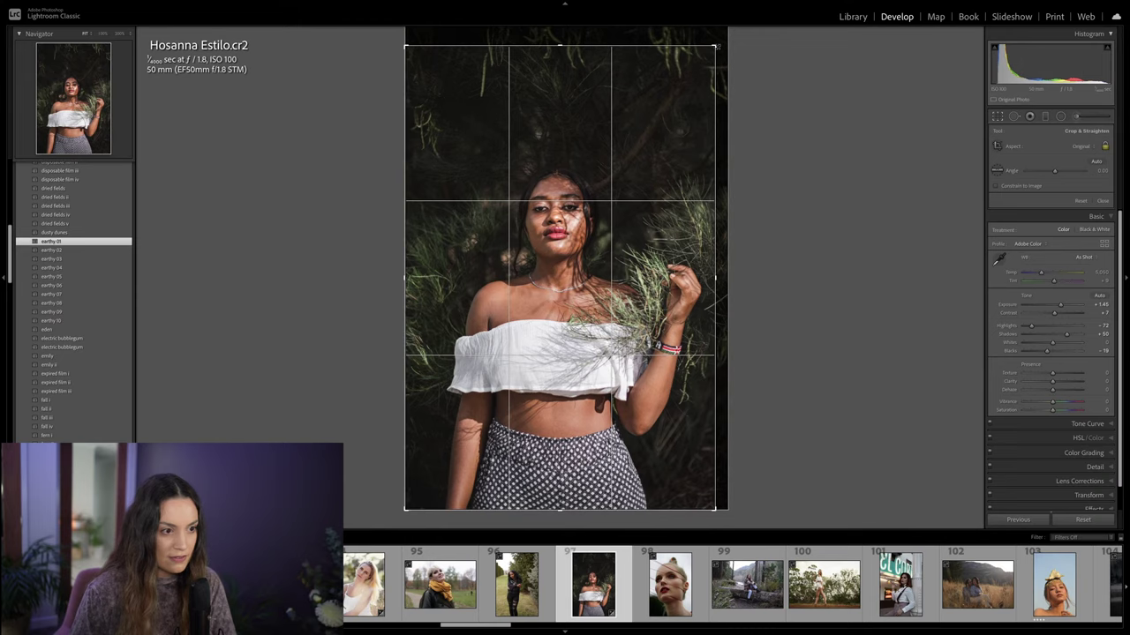
pyautogui.press('Return')
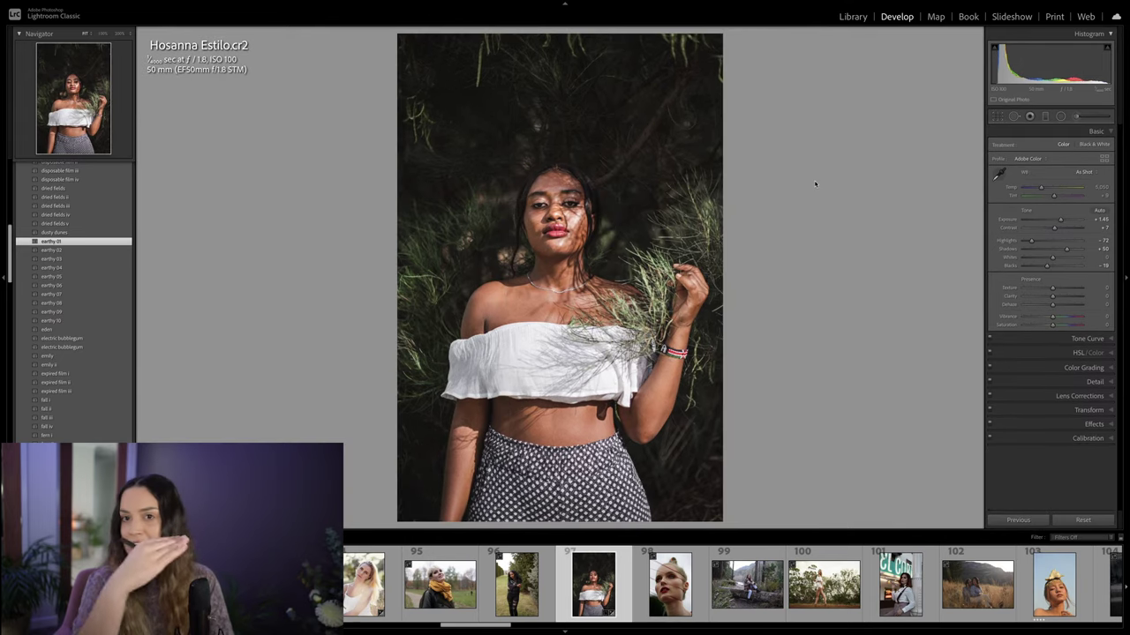
pyautogui.press('\\')
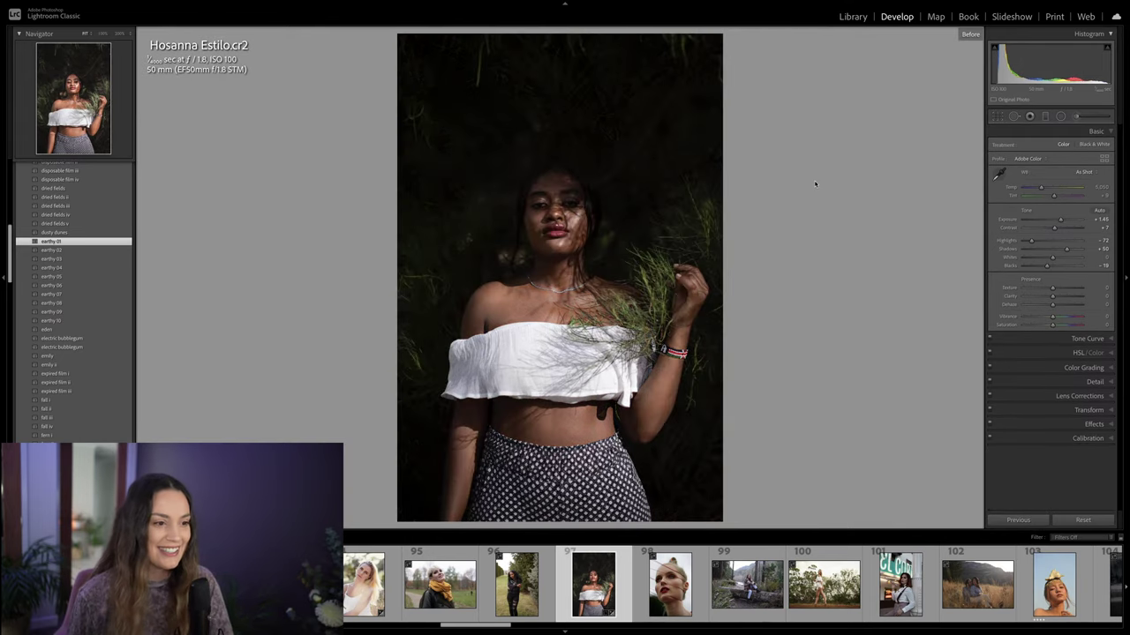
pyautogui.press('\\')
pyautogui.press('\\')
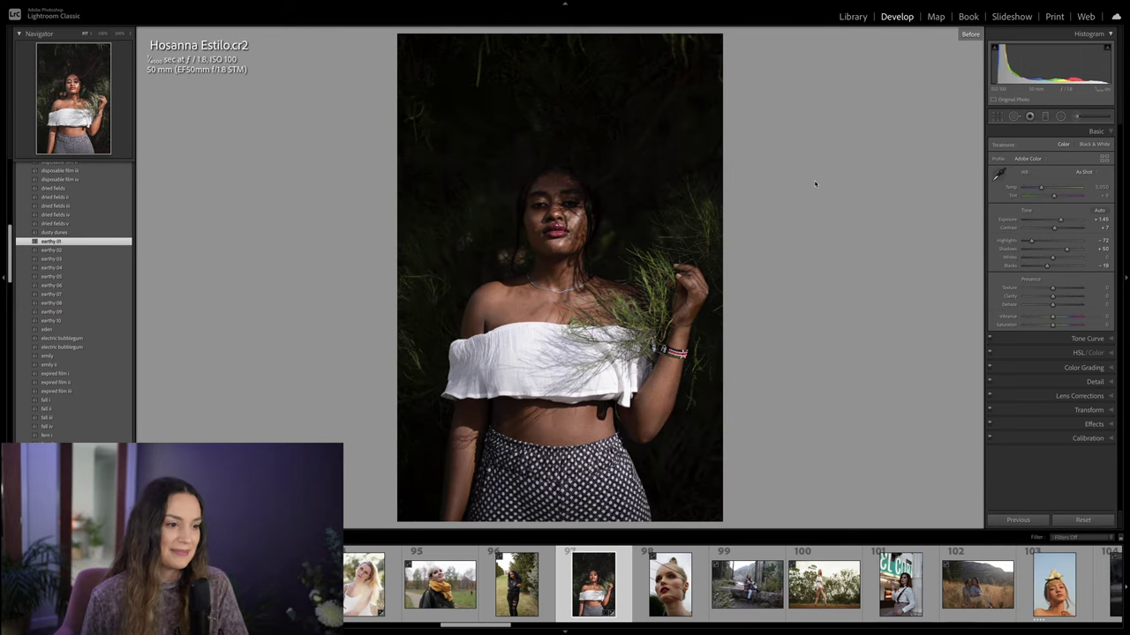
pyautogui.press('\\')
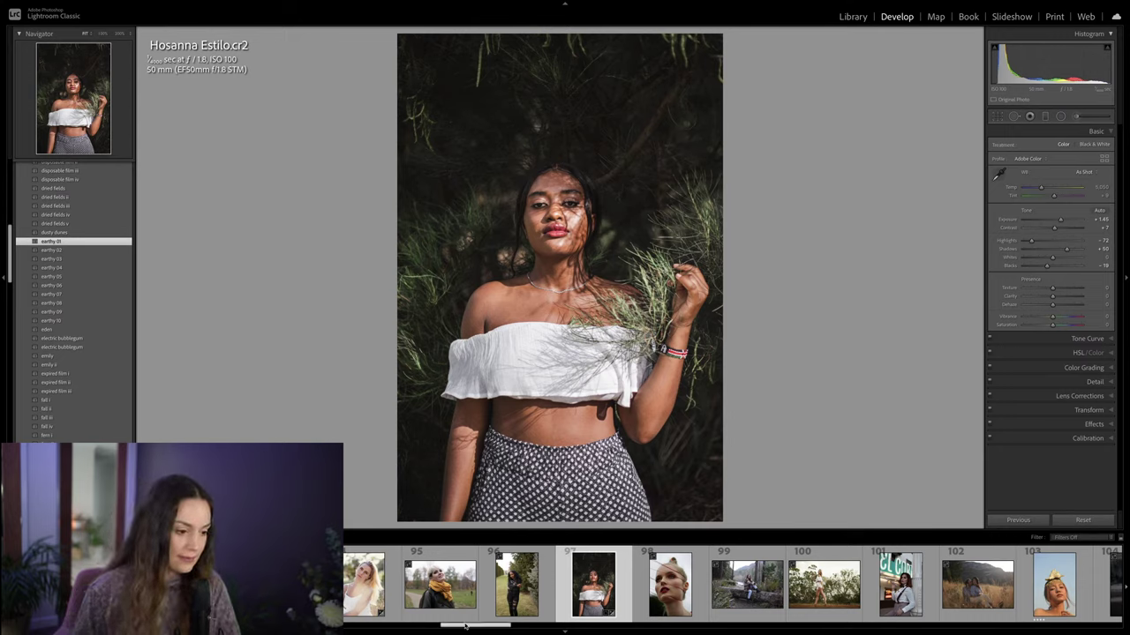
pyautogui.moveTo(467, 626); pyautogui.dragTo(854, 630)
pyautogui.click(839, 578)
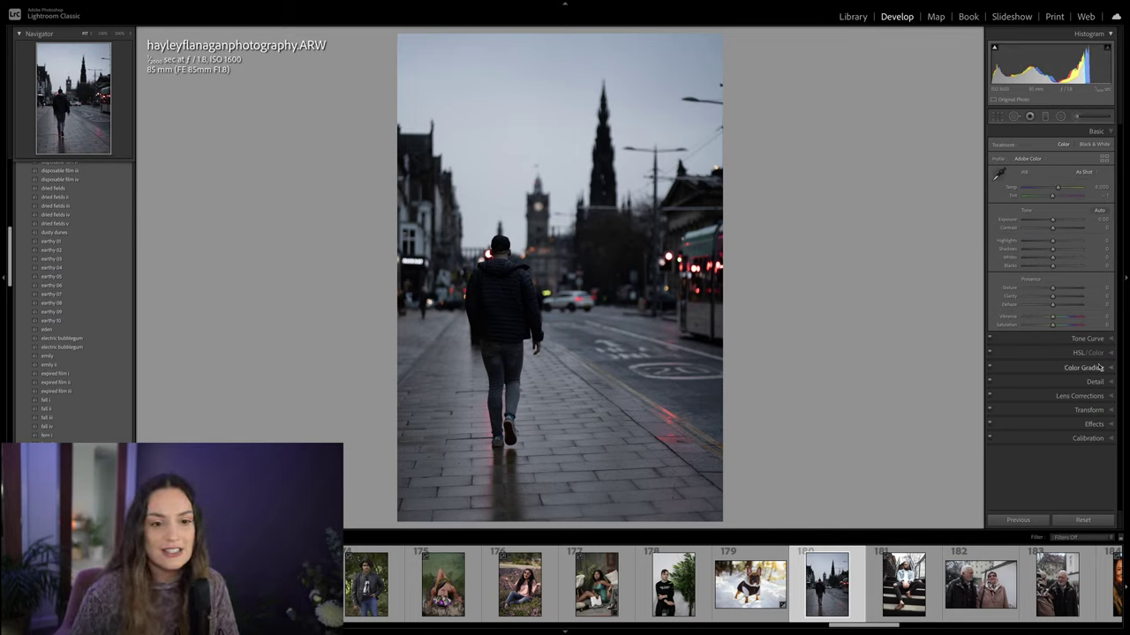
# Step: Expand the Tone Curve panel and brighten the street photo to +0.95 exposure
pyautogui.rightClick(1113, 131)
pyautogui.press('alt')
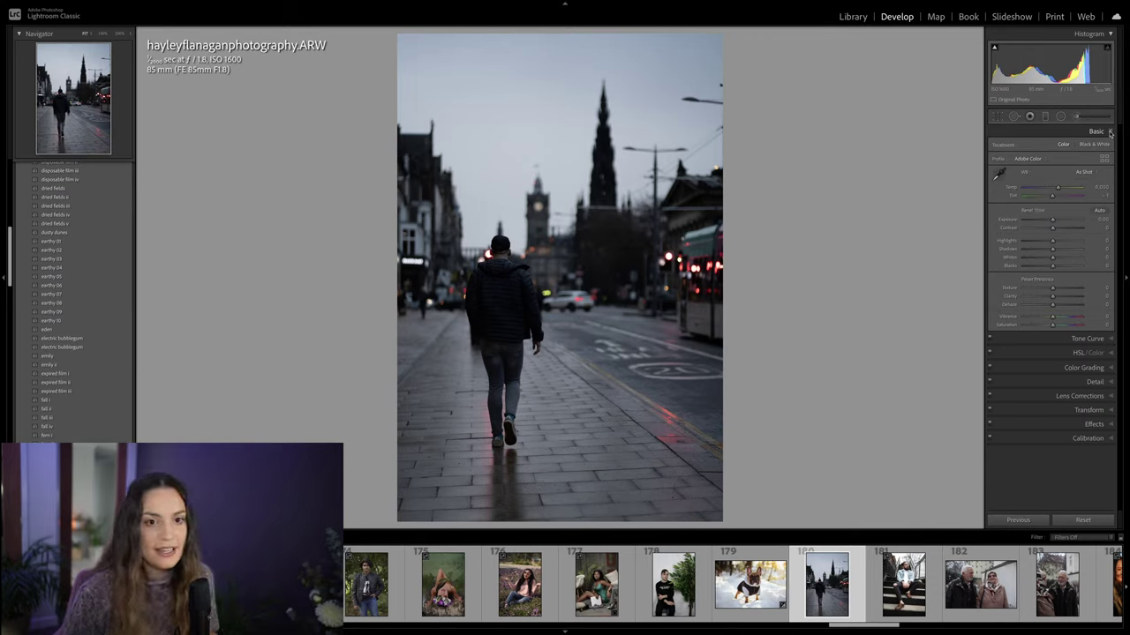
pyautogui.click(1111, 131)
pyautogui.click(1111, 132)
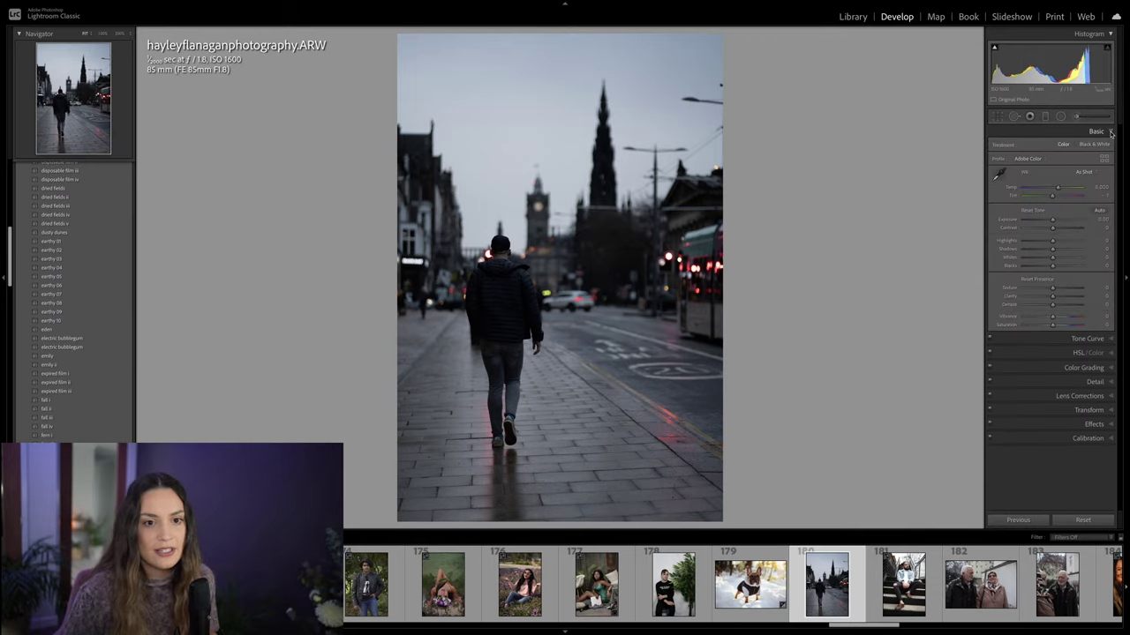
pyautogui.click(1111, 131)
pyautogui.click(1111, 132)
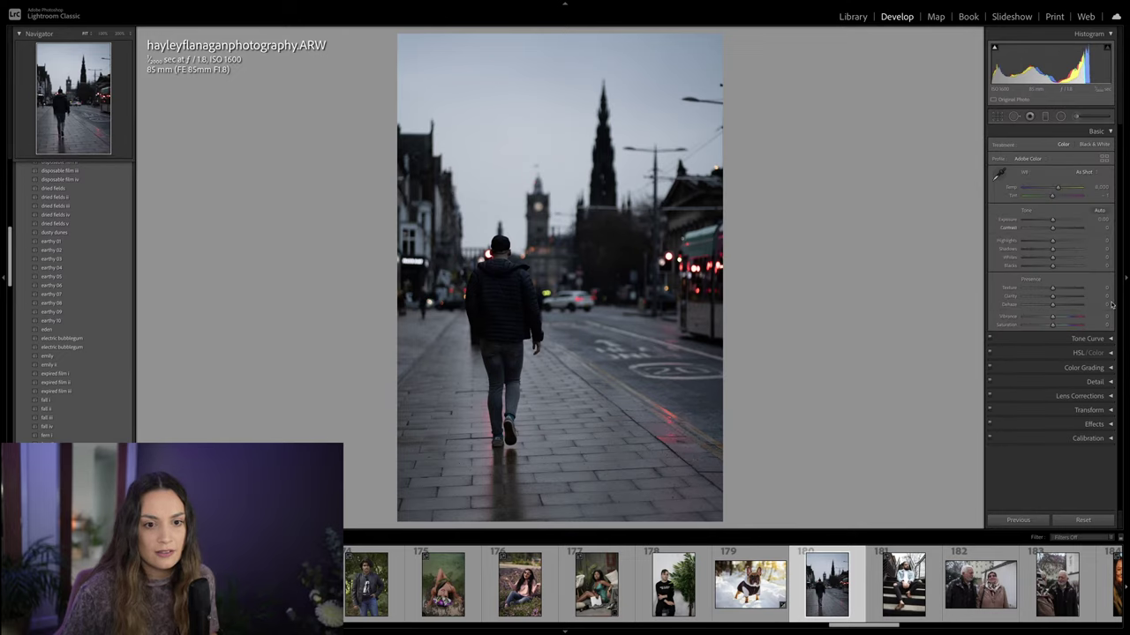
pyautogui.click(1110, 338)
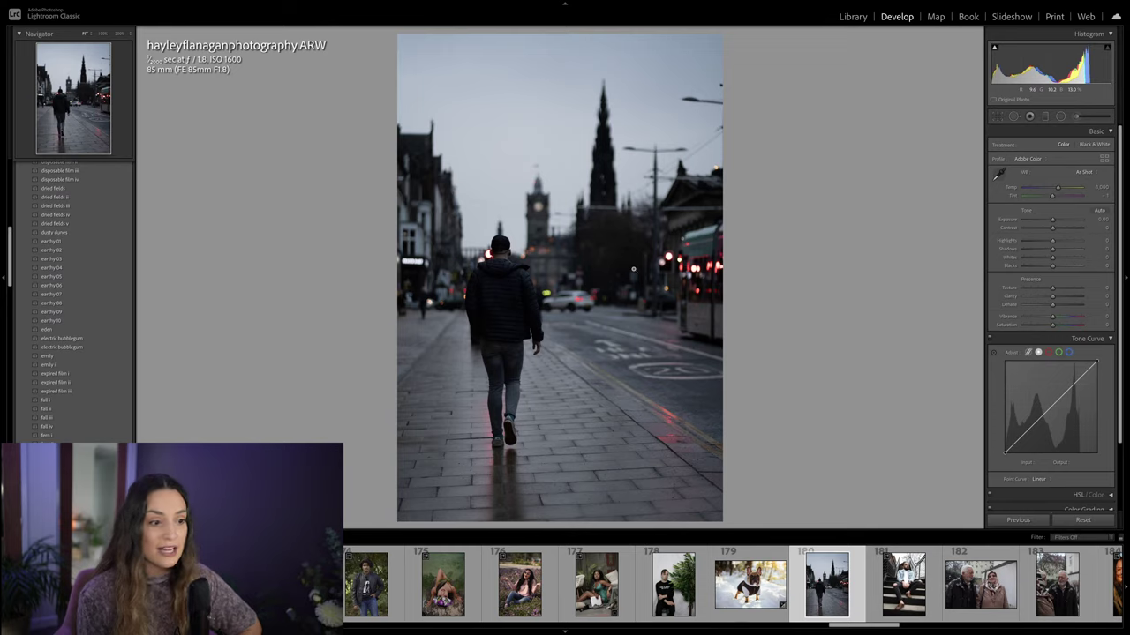
pyautogui.moveTo(1052, 219); pyautogui.dragTo(1058, 221)
# Step: Enable lens profile corrections and set Distortion to 20
pyautogui.scroll(-2, 1112, 266)
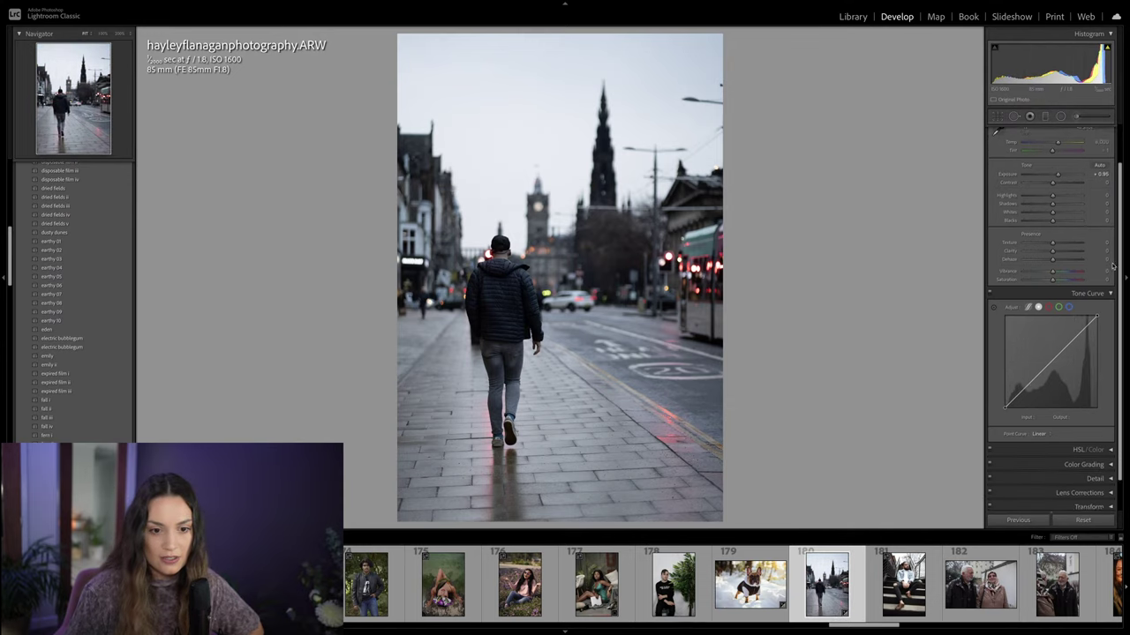
pyautogui.scroll(-1, 1112, 266)
pyautogui.click(1099, 458)
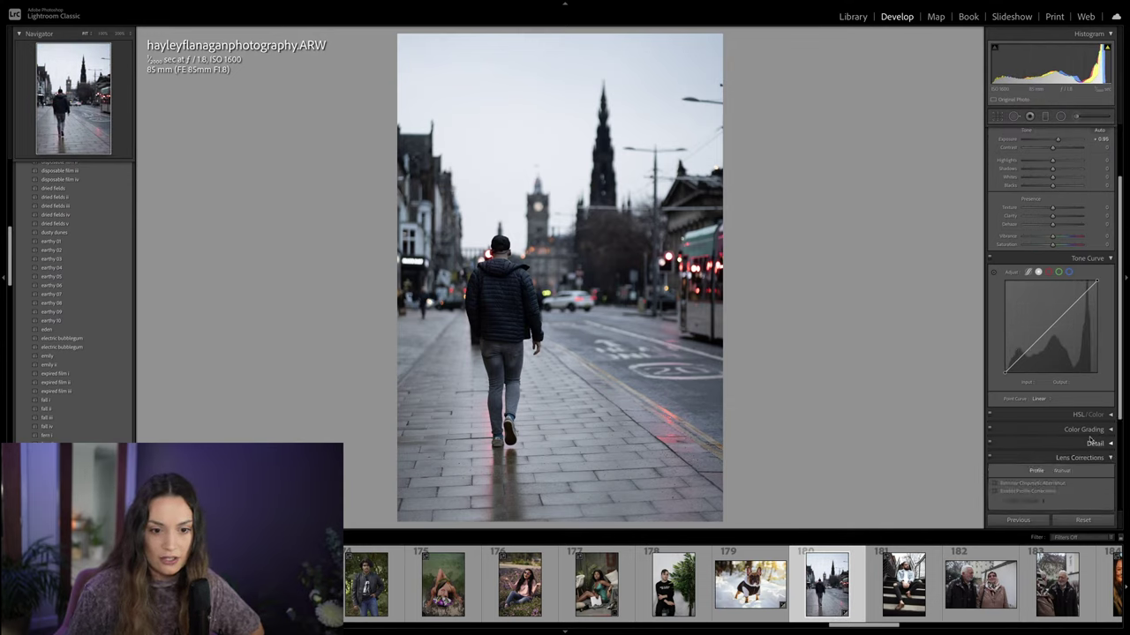
pyautogui.click(995, 491)
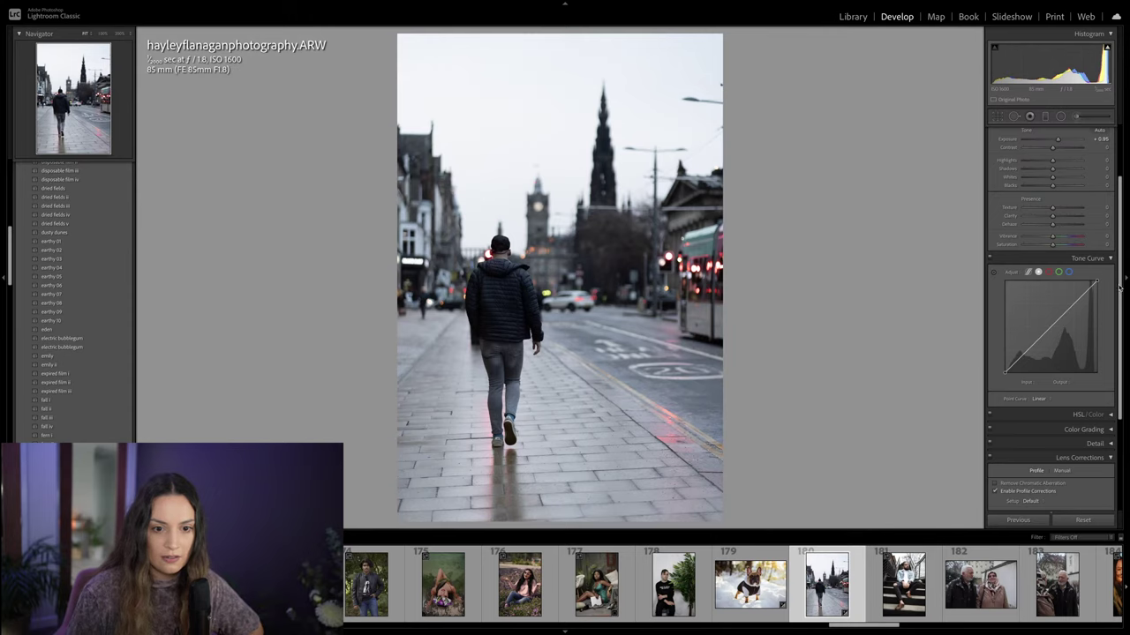
pyautogui.scroll(-2, 1119, 287)
pyautogui.moveTo(1015, 423); pyautogui.dragTo(1042, 431)
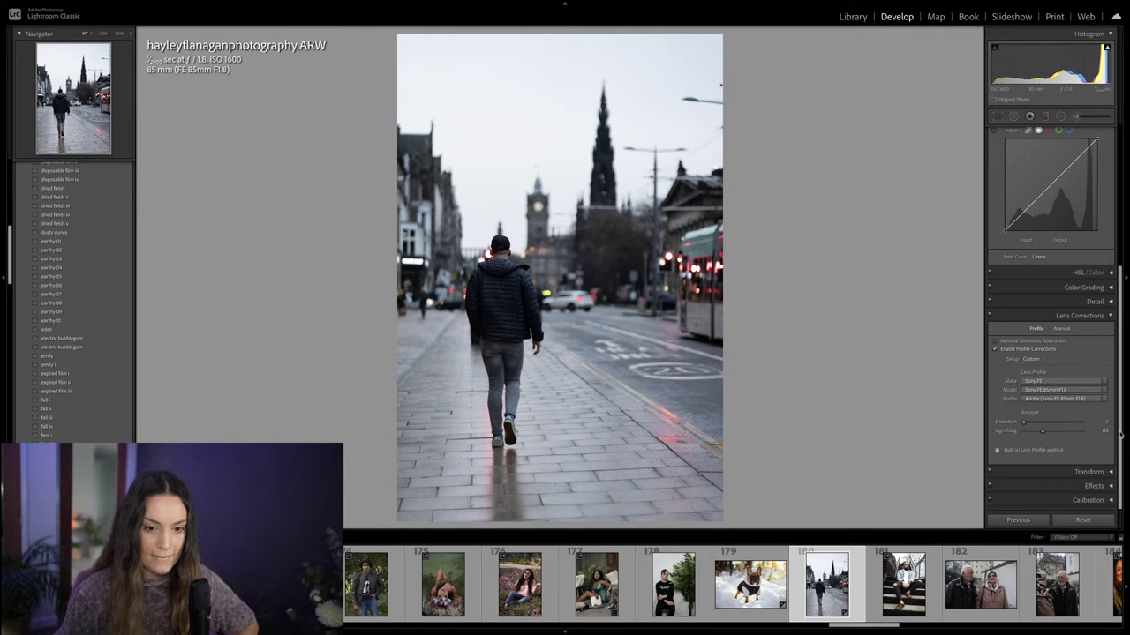
pyautogui.scroll(5, 1123, 429)
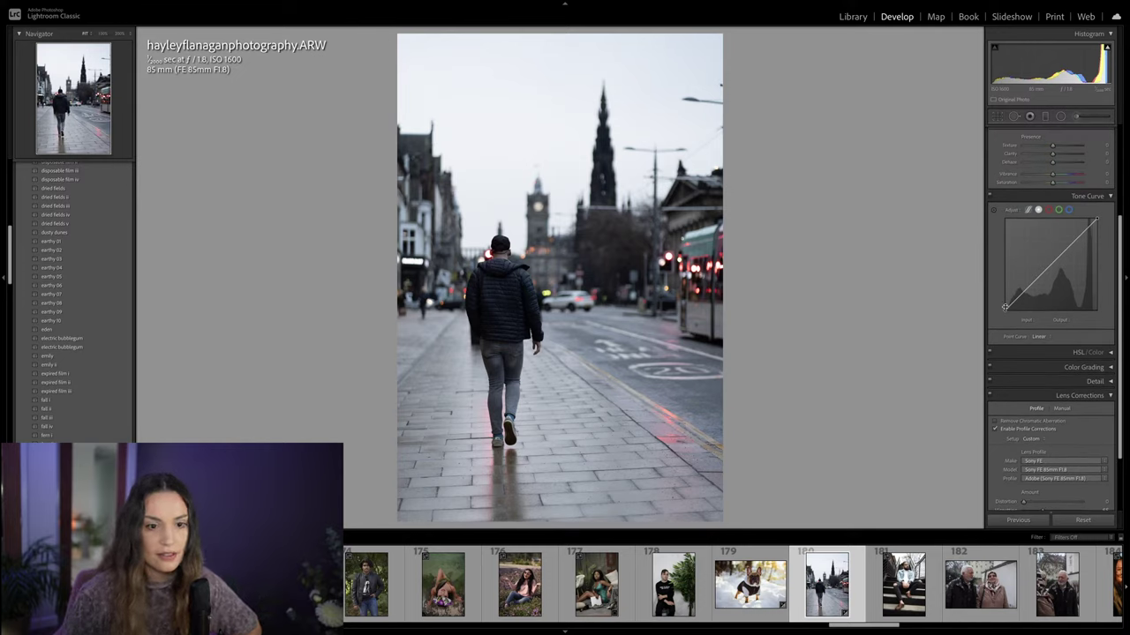
# Step: Fade the curve's black point to output 22, add shadow and midtone points, and lift the Blue black point
pyautogui.moveTo(1005, 311); pyautogui.dragTo(1073, 239)
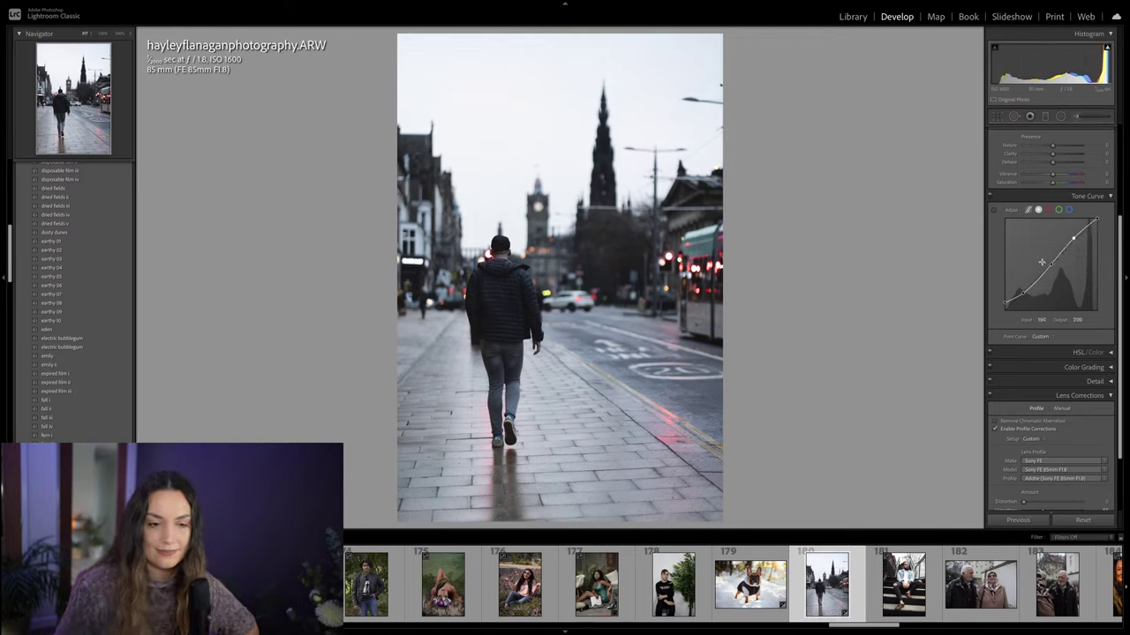
pyautogui.click(1049, 265)
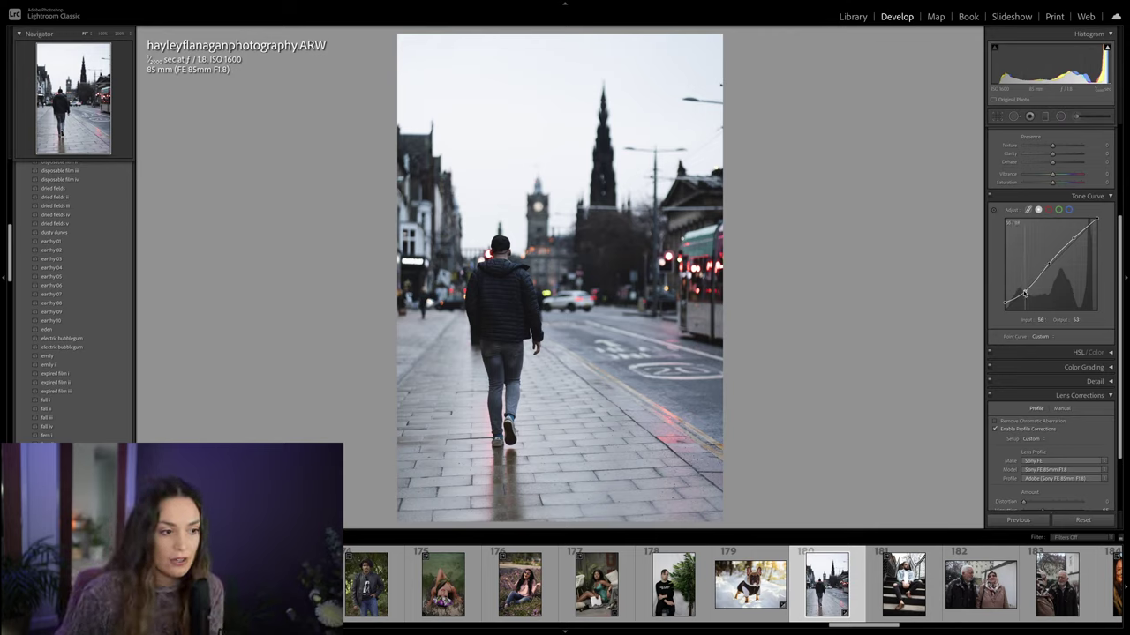
pyautogui.click(1024, 292)
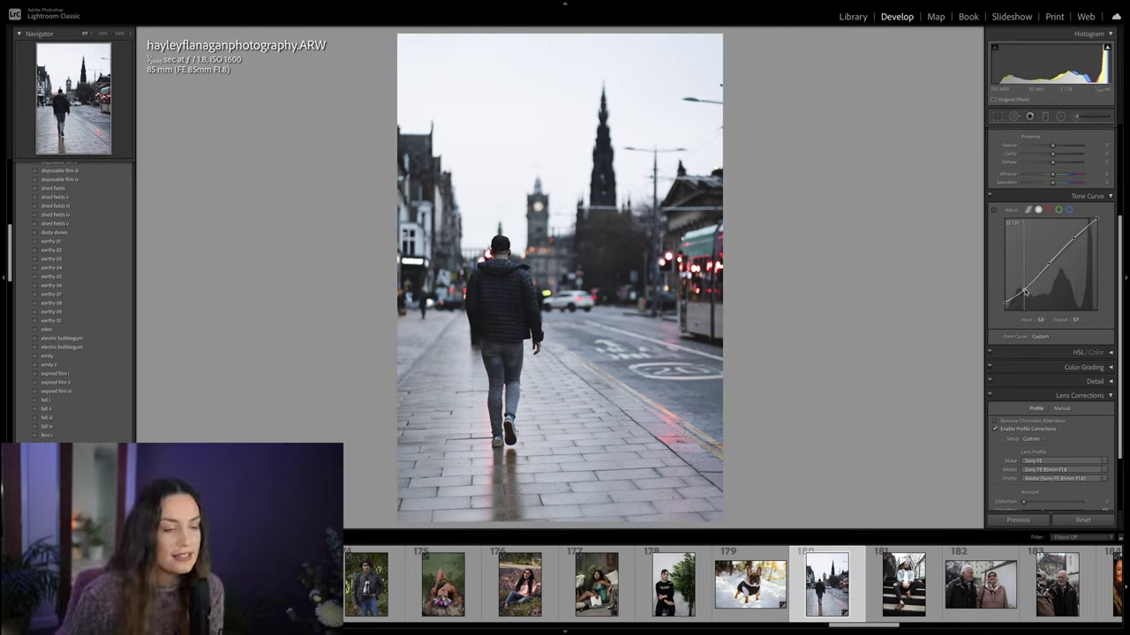
pyautogui.moveTo(1120, 288); pyautogui.dragTo(1119, 249)
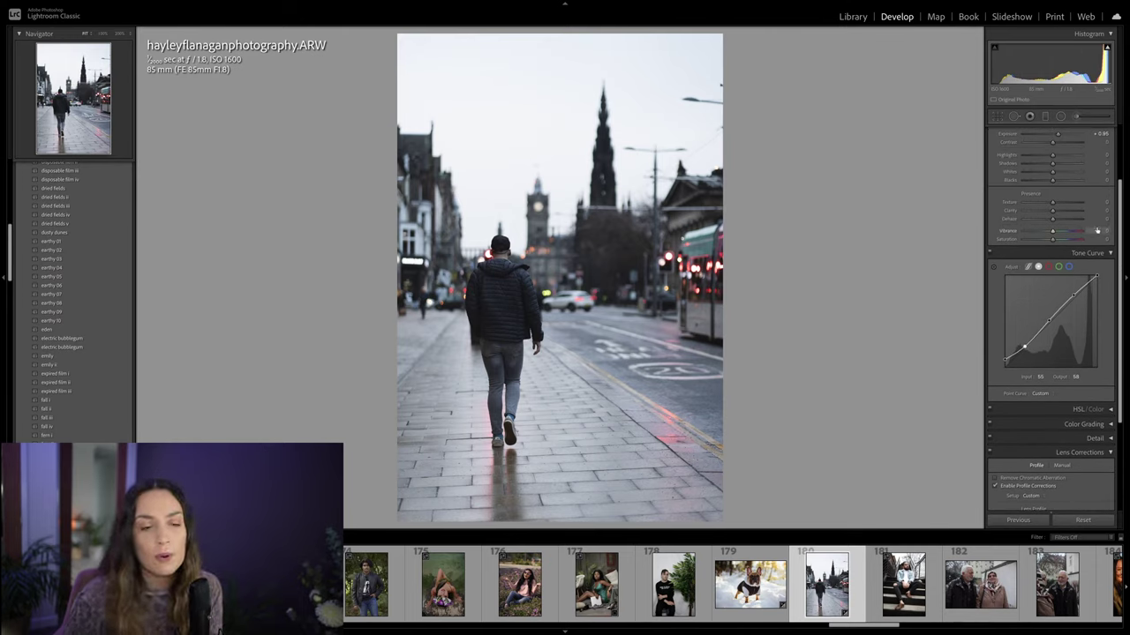
pyautogui.moveTo(1121, 205); pyautogui.dragTo(1122, 148)
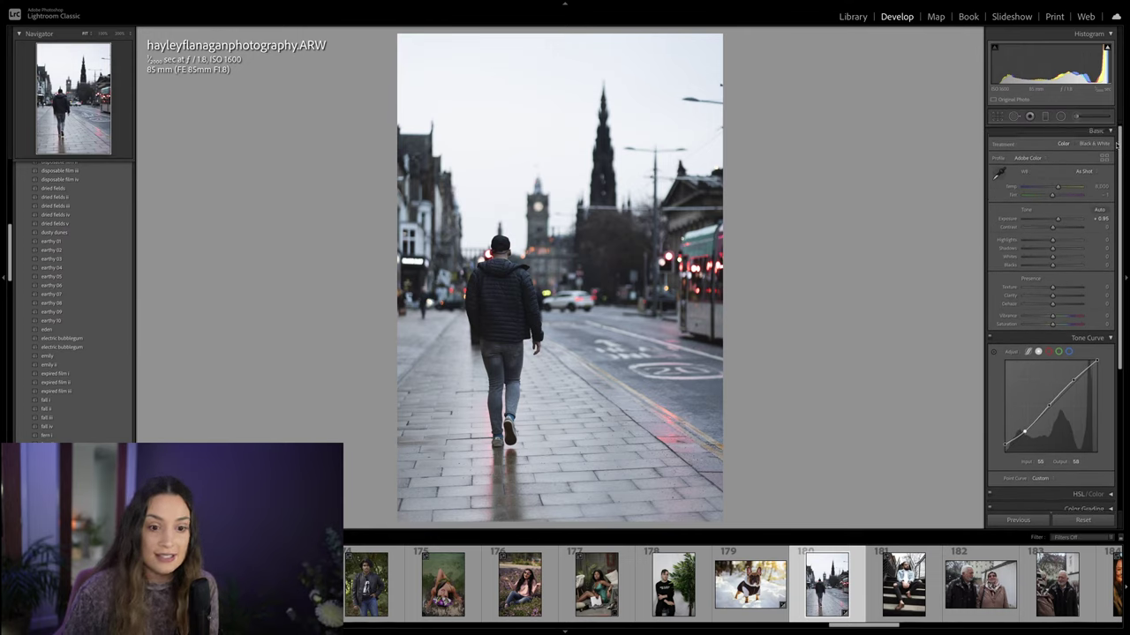
pyautogui.click(1069, 352)
pyautogui.moveTo(1004, 450); pyautogui.dragTo(1000, 446)
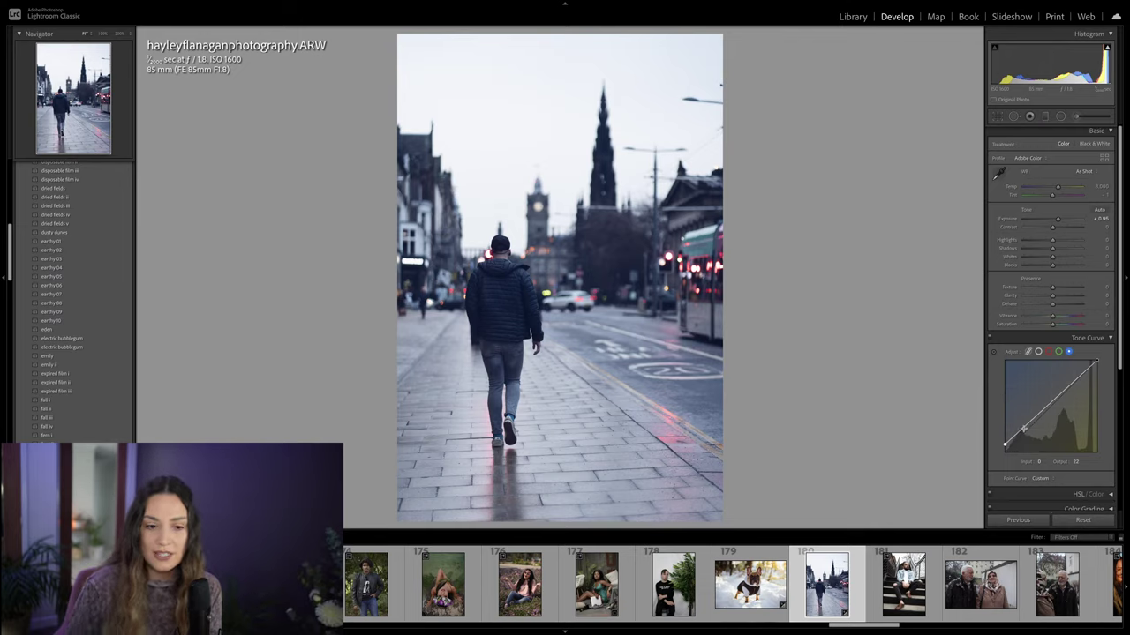
# Step: Nudge the lower Blue curve point and add a midtone point at input 130, output 139
pyautogui.moveTo(1023, 429); pyautogui.dragTo(1024, 430)
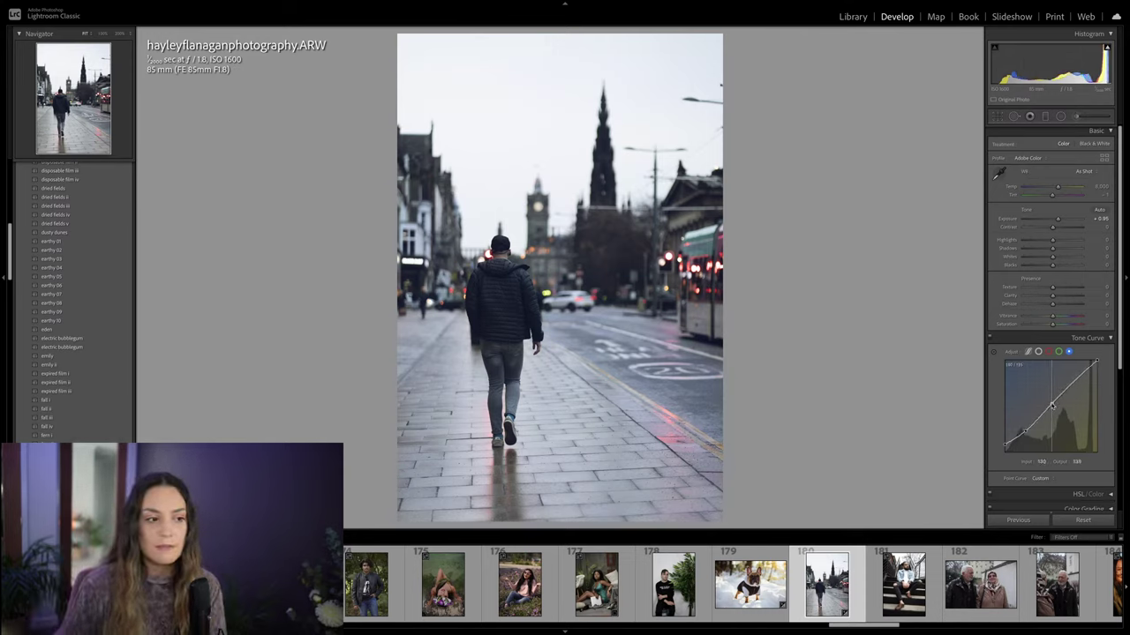
pyautogui.click(1051, 404)
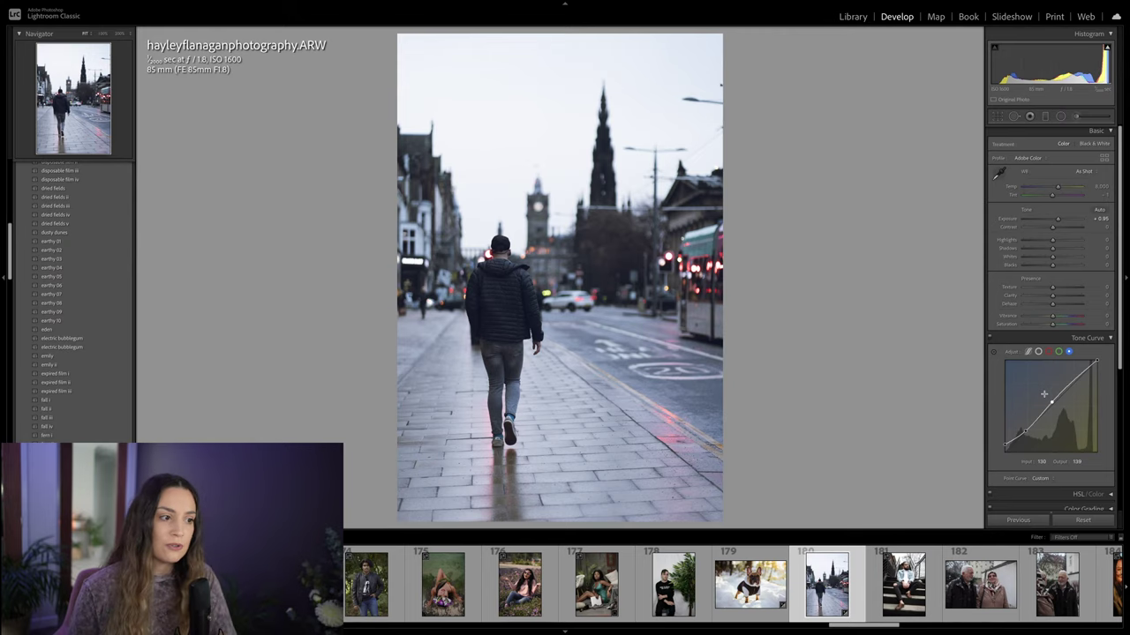
# Step: Rotate the street photo about −0.6° to level it, with Vibrance +15 and Saturation −5
pyautogui.press('r')
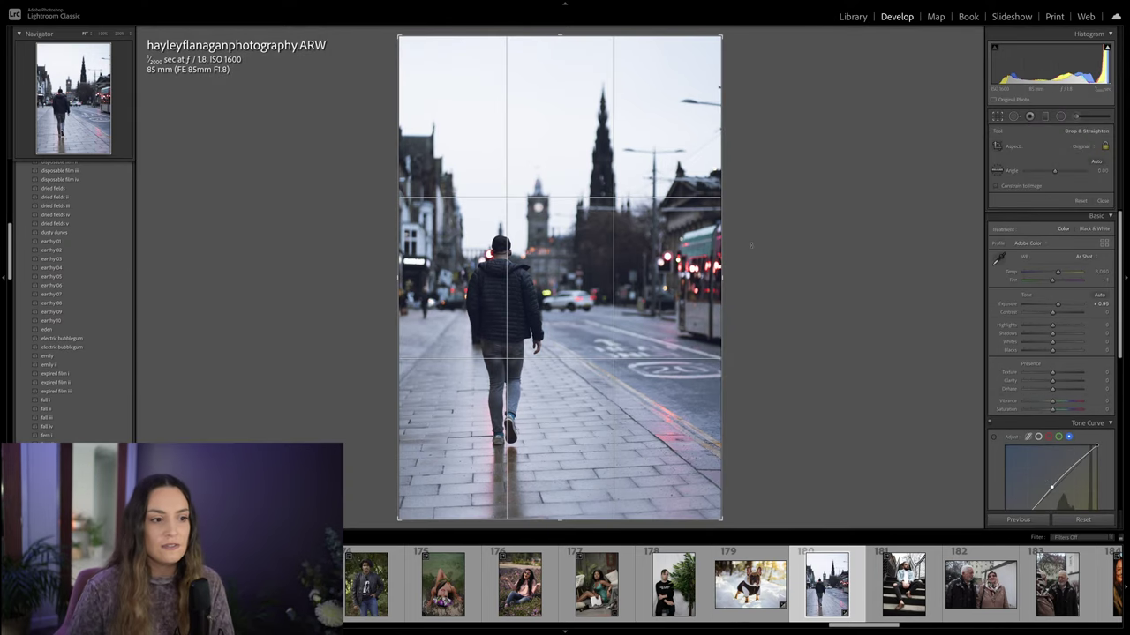
pyautogui.moveTo(751, 244); pyautogui.dragTo(755, 248)
pyautogui.press('r')
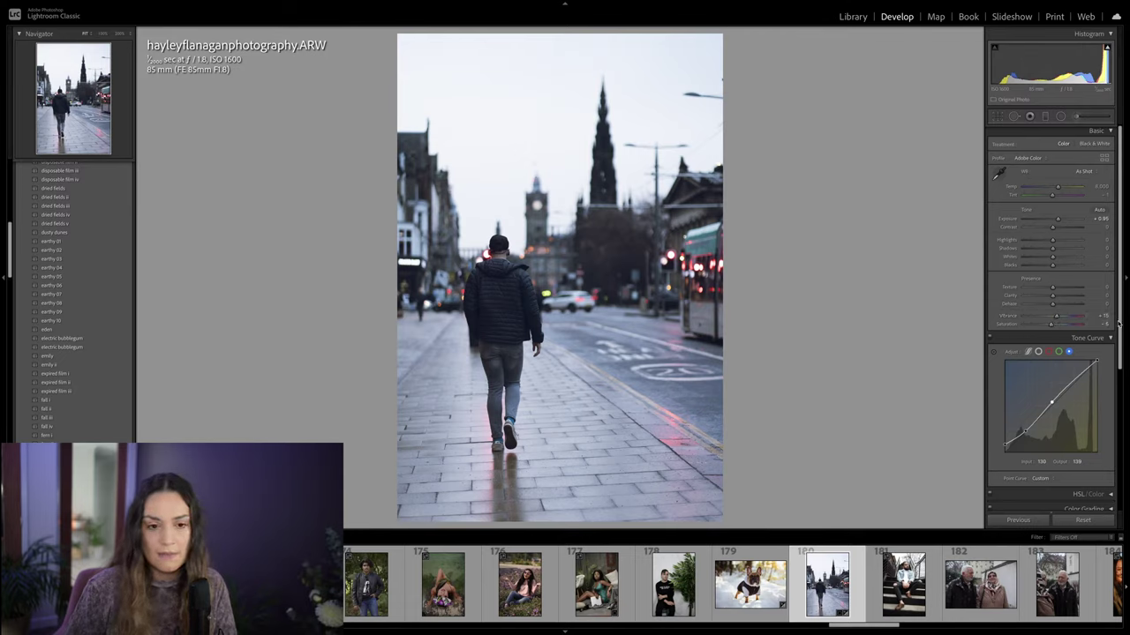
pyautogui.scroll(-1, 1119, 331)
pyautogui.scroll(-1, 1117, 332)
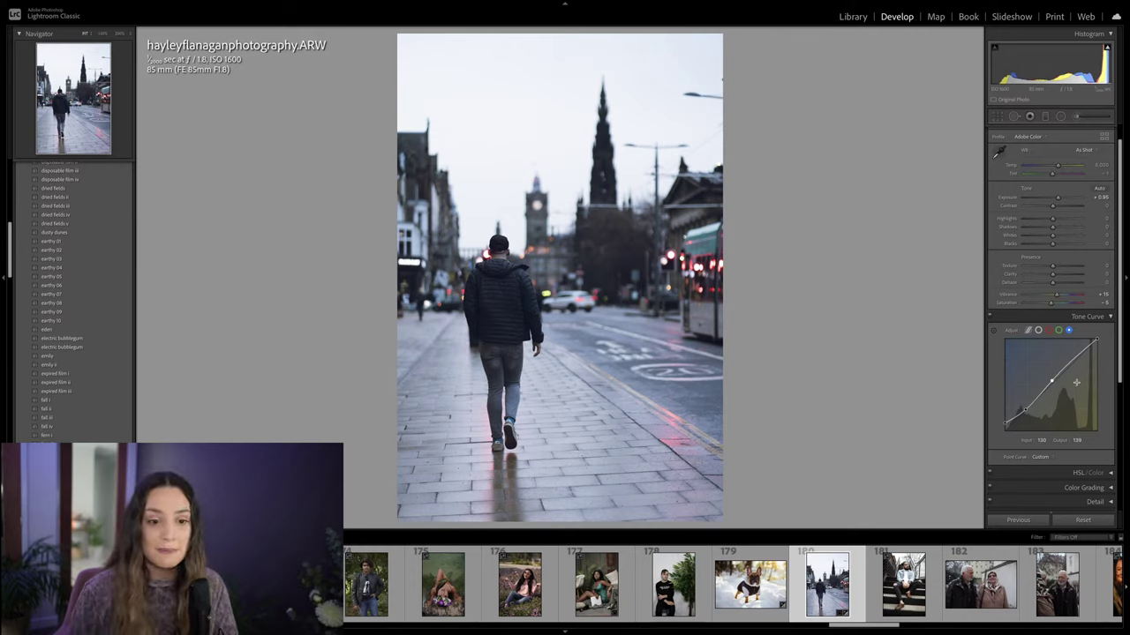
# Step: In Color Grading, push the shadows toward blue and bring the midtones back to nearly neutral
pyautogui.moveTo(1118, 324); pyautogui.dragTo(1117, 351)
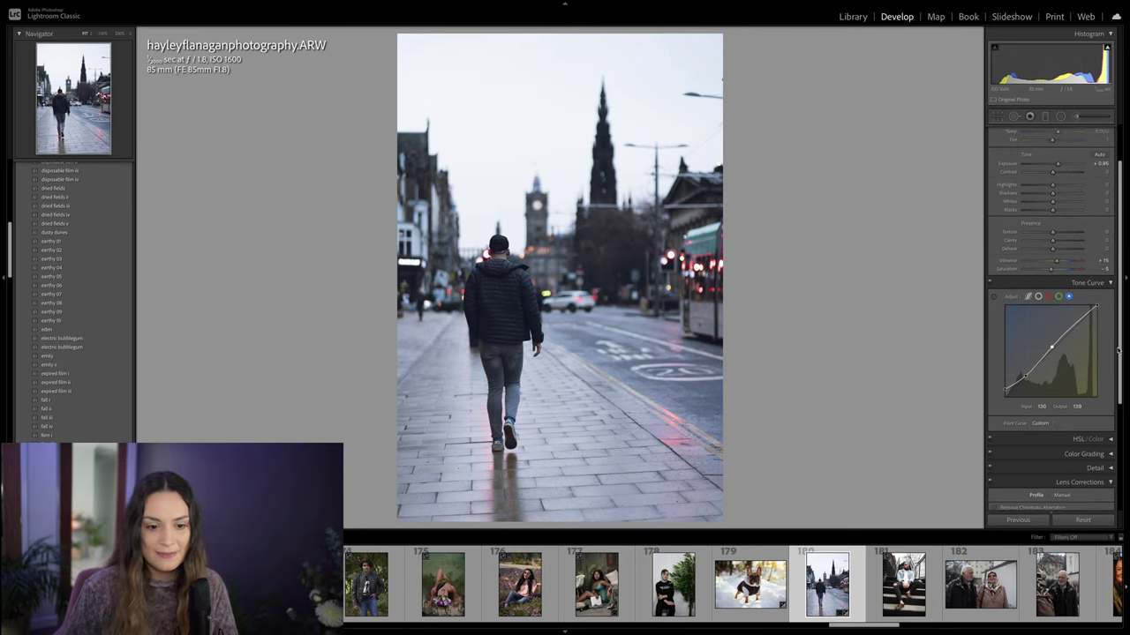
pyautogui.scroll(-3, 1118, 351)
pyautogui.click(1086, 315)
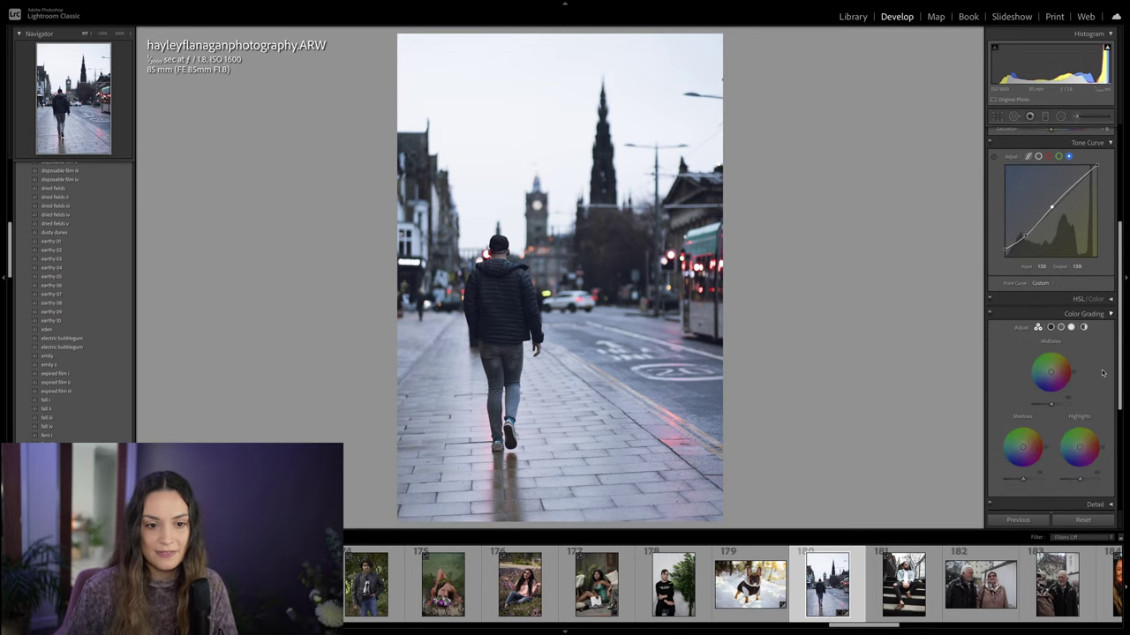
pyautogui.scroll(-1, 1102, 373)
pyautogui.moveTo(1050, 360)
pyautogui.mouseDown()
pyautogui.moveTo(1063, 339)
pyautogui.moveTo(1073, 357)
pyautogui.moveTo(1056, 361)
pyautogui.mouseUp()
pyautogui.moveTo(1021, 433)
pyautogui.mouseDown()
pyautogui.moveTo(1000, 434)
pyautogui.moveTo(1005, 445)
pyautogui.mouseUp()
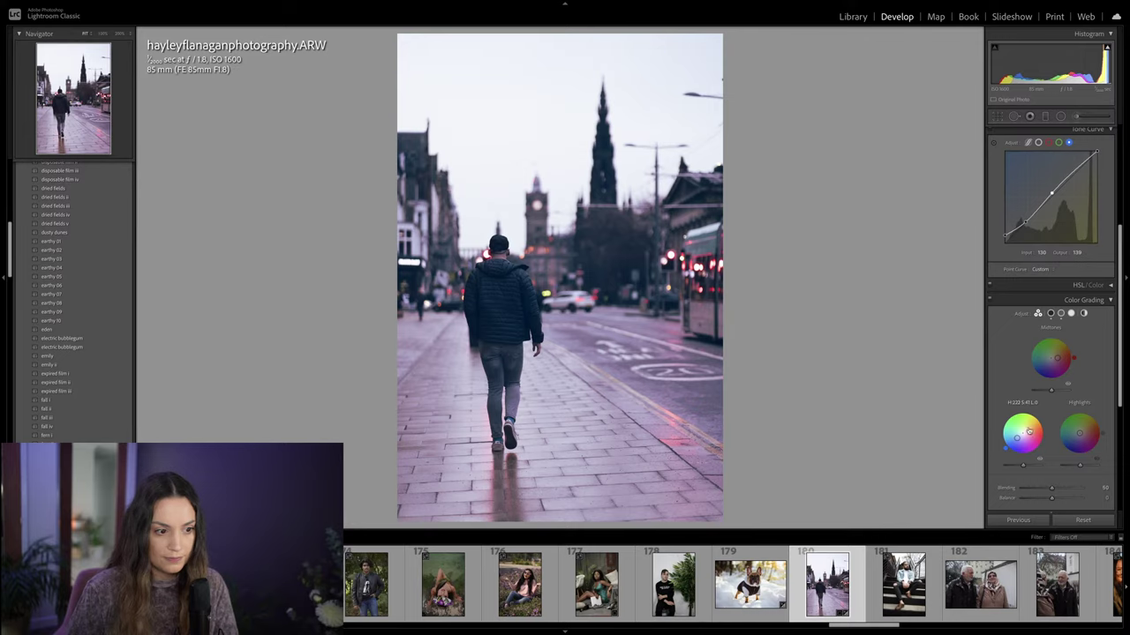
pyautogui.moveTo(1073, 358); pyautogui.dragTo(1050, 358)
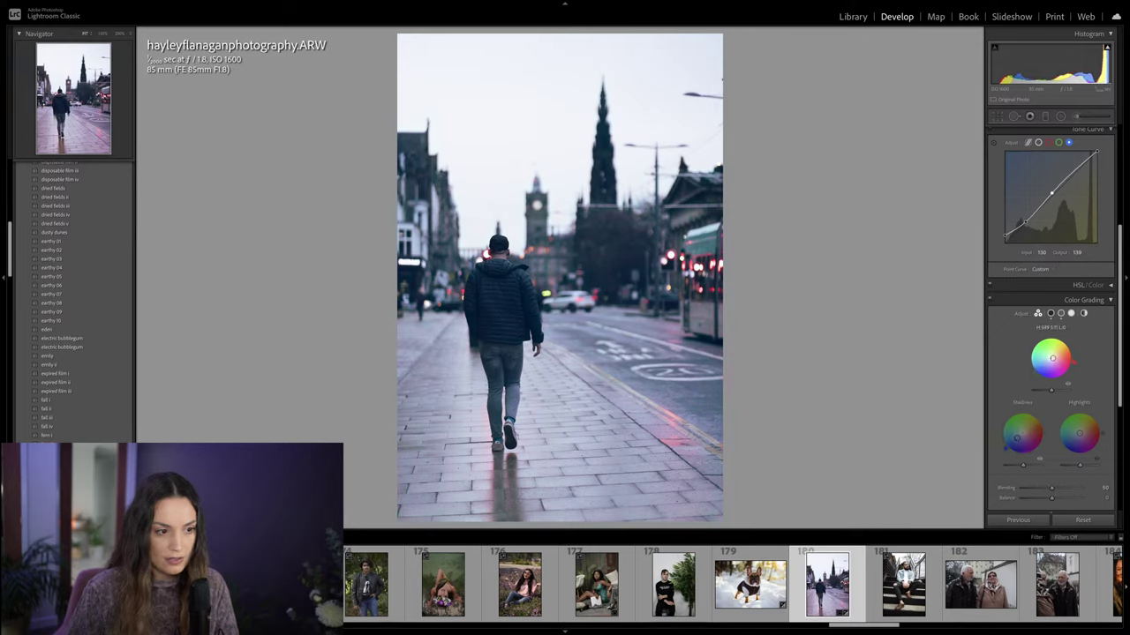
# Step: Tint the highlights toward magenta-red and shift the shadows toward magenta
pyautogui.moveTo(1079, 435); pyautogui.dragTo(1098, 444)
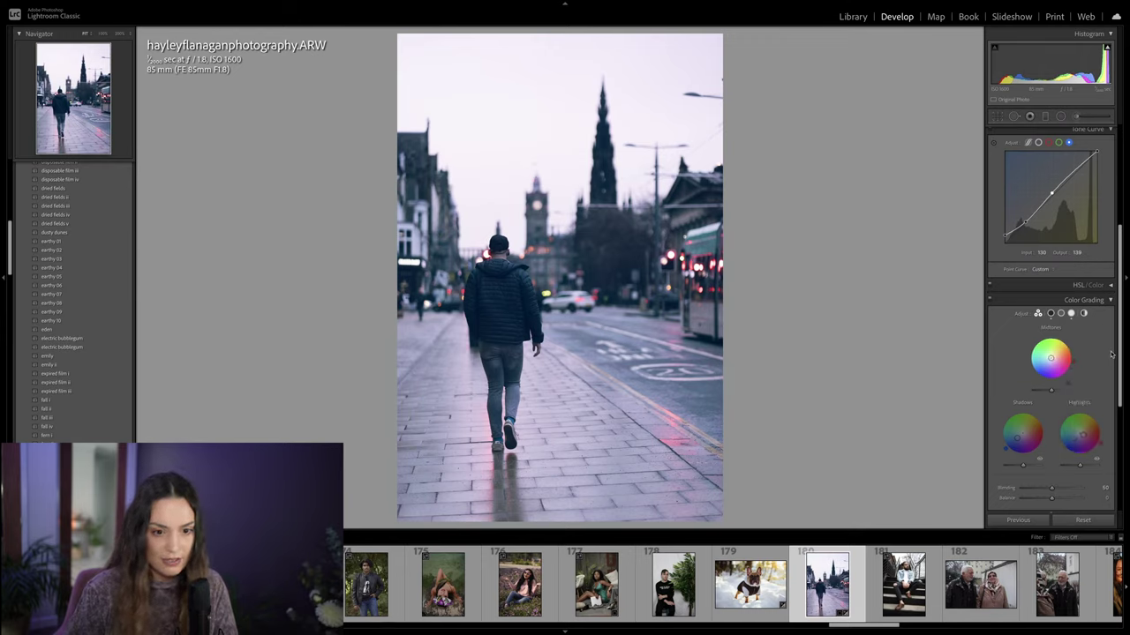
pyautogui.scroll(-2, 1118, 350)
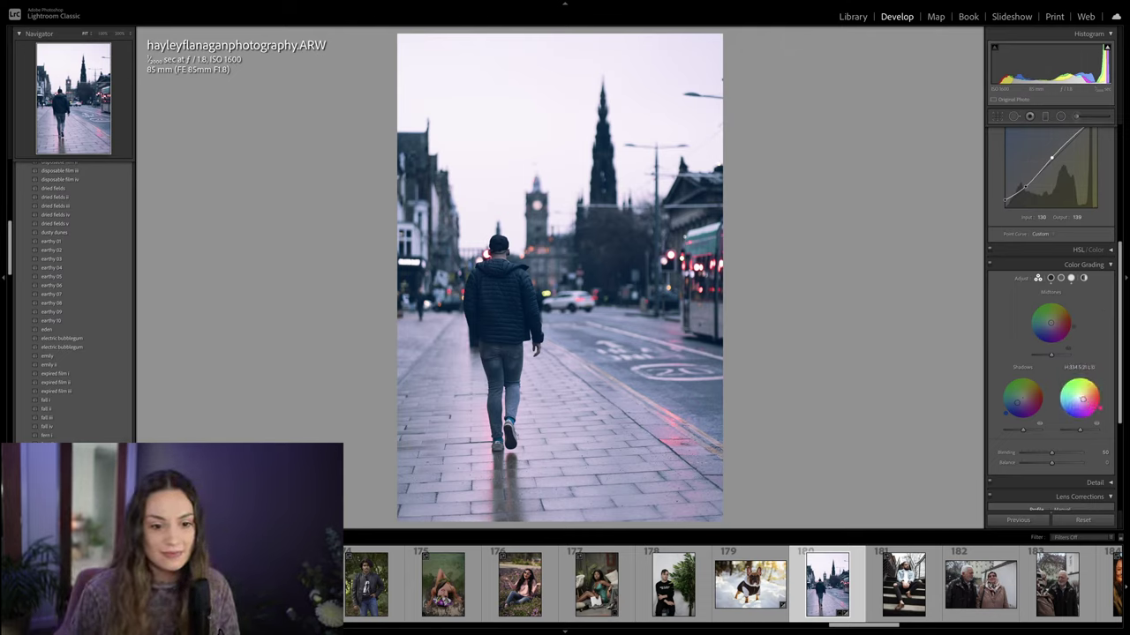
pyautogui.moveTo(1082, 399); pyautogui.dragTo(1088, 402)
pyautogui.moveTo(1095, 381); pyautogui.dragTo(1100, 389)
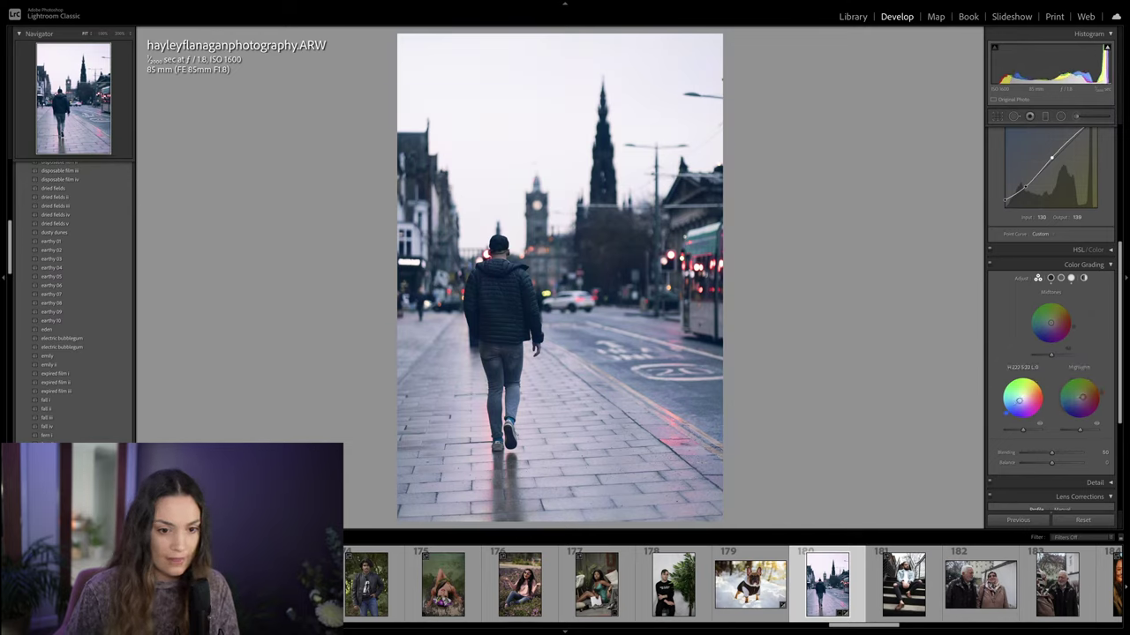
pyautogui.moveTo(1020, 400); pyautogui.dragTo(1023, 402)
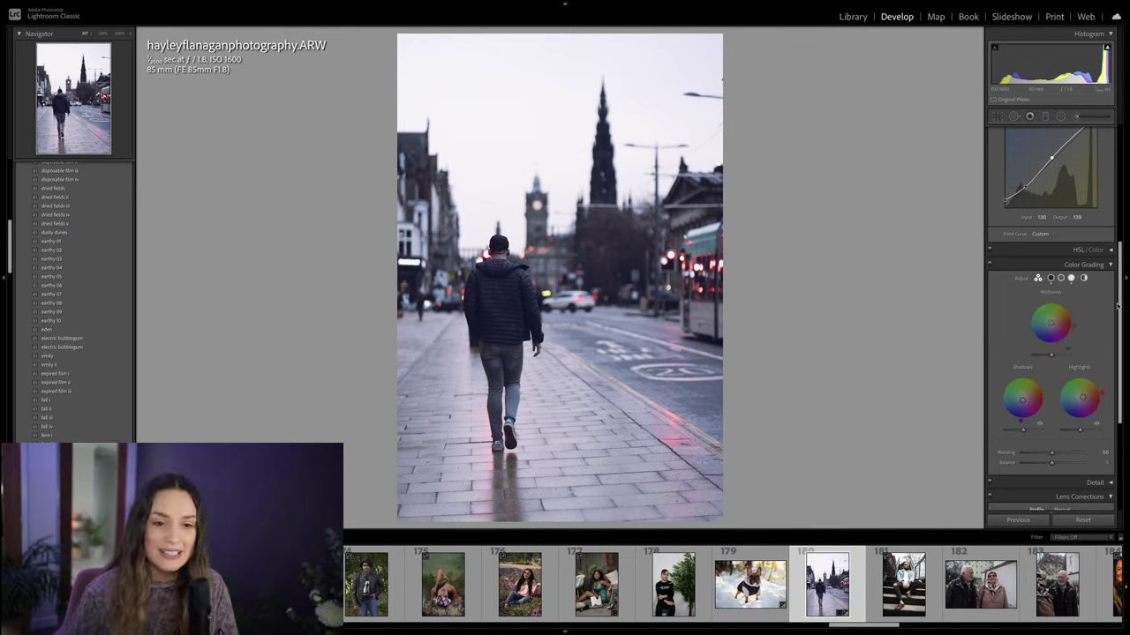
# Step: Set the Calibration Blue Primary Hue to +7 and Saturation to +28
pyautogui.scroll(-1, 1121, 306)
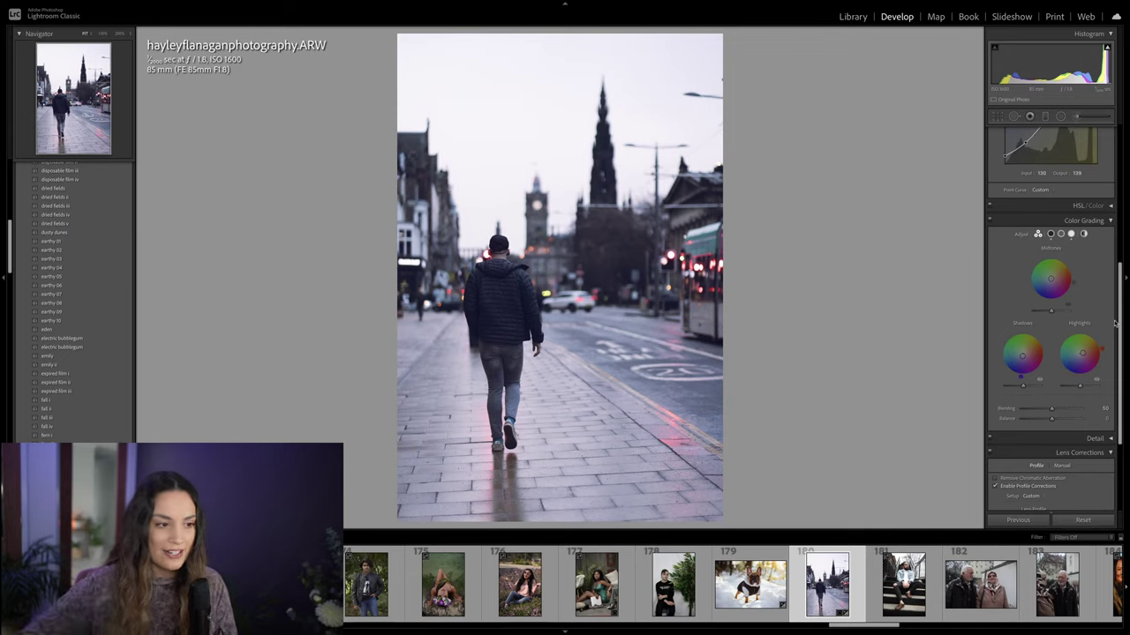
pyautogui.scroll(-3, 1094, 397)
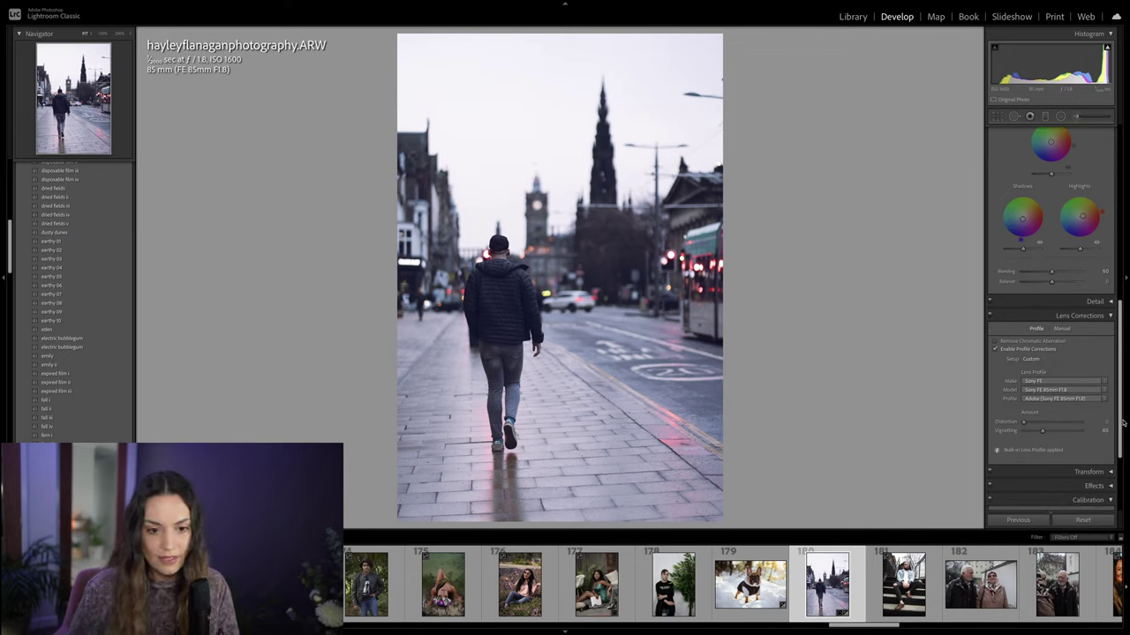
pyautogui.scroll(-3, 1117, 521)
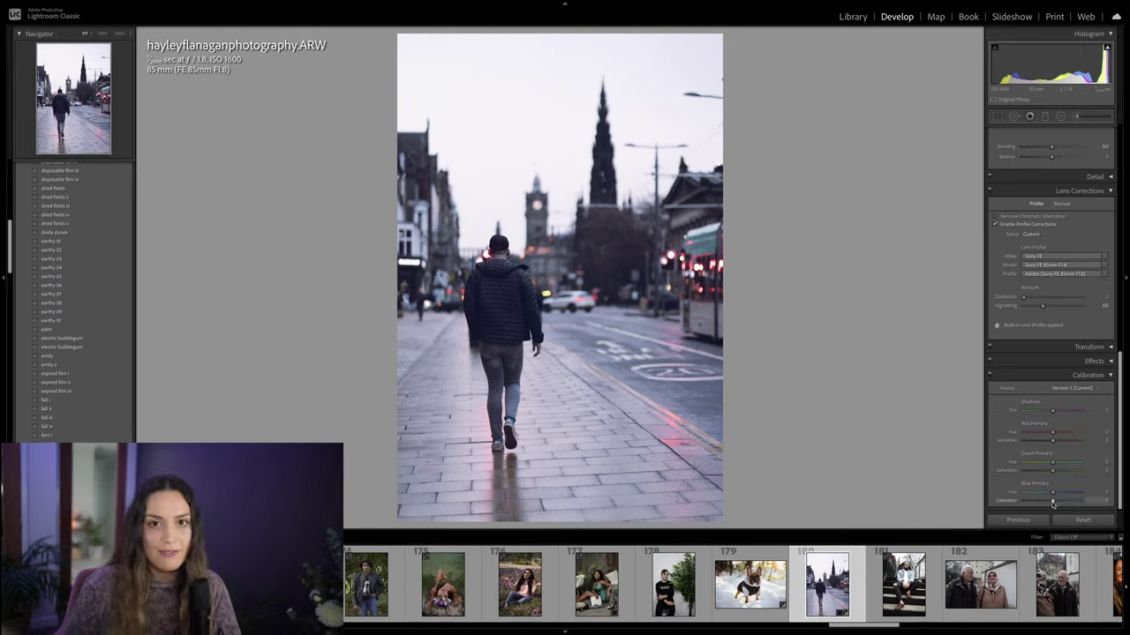
pyautogui.moveTo(1052, 492); pyautogui.dragTo(1061, 500)
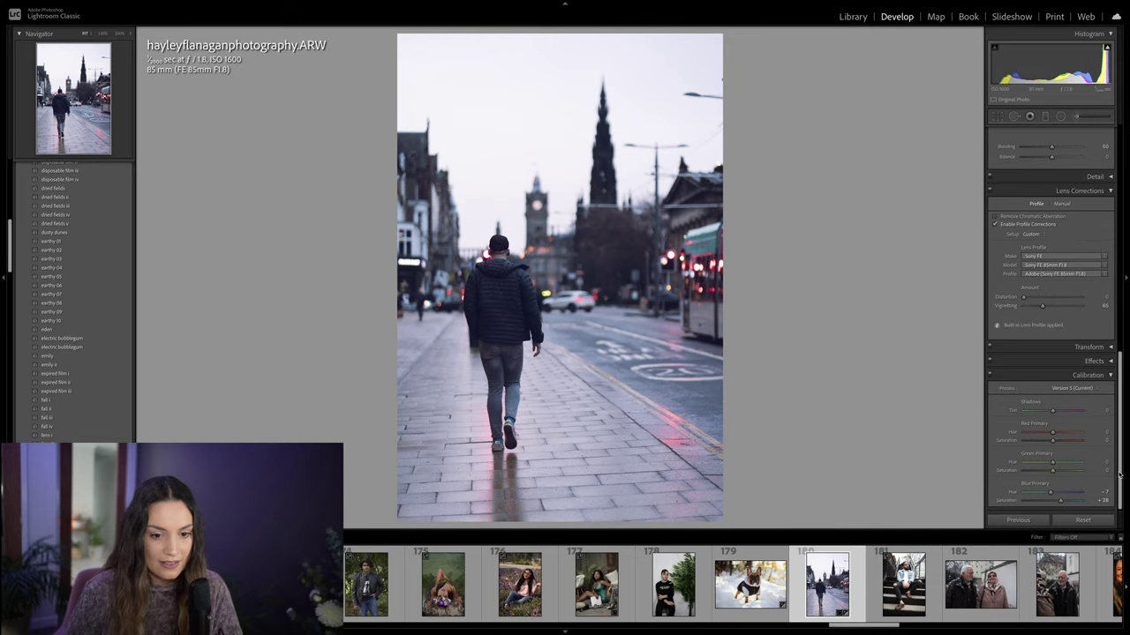
pyautogui.moveTo(1119, 477); pyautogui.dragTo(1121, 226)
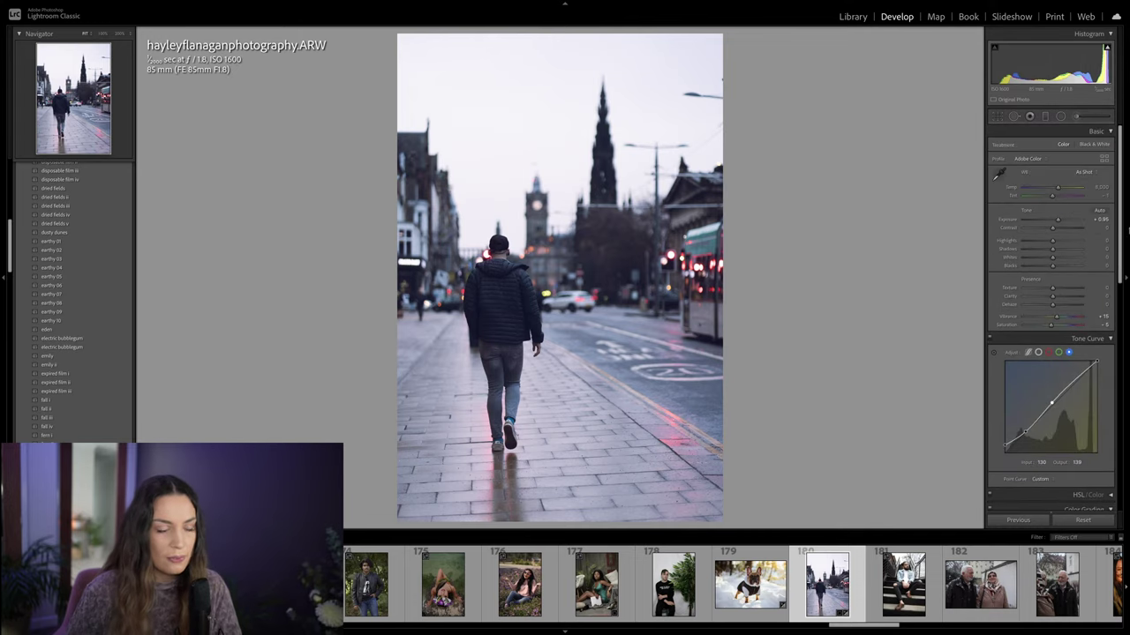
# Step: Pull the red and green tone curve shadows down, anchoring the upper part of the red curve
pyautogui.click(1048, 352)
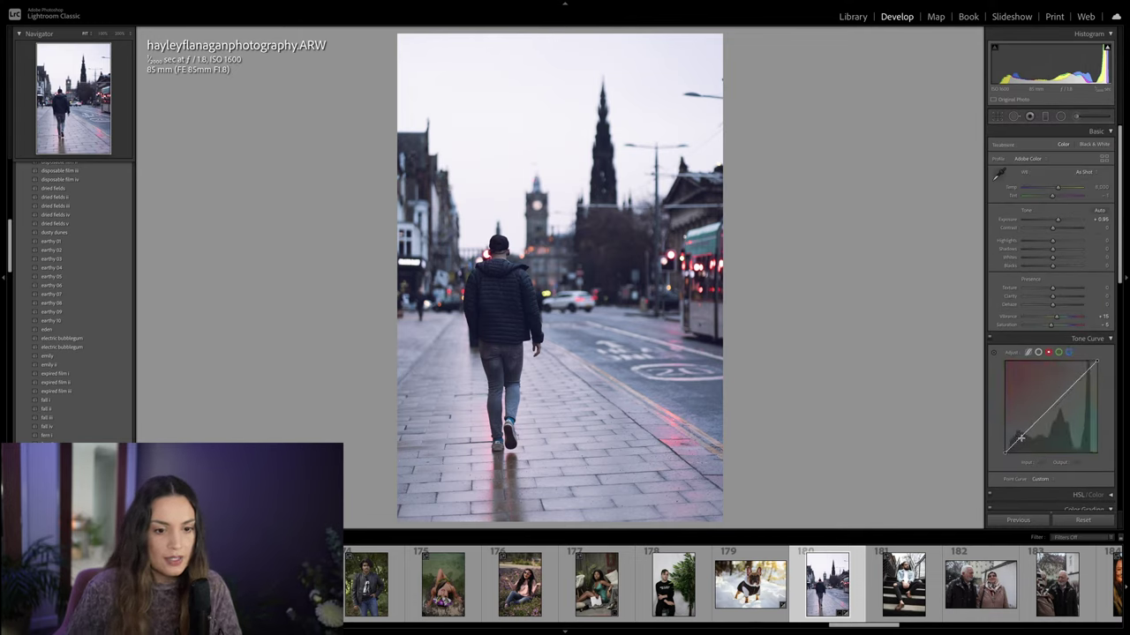
pyautogui.moveTo(1022, 434); pyautogui.dragTo(1021, 441)
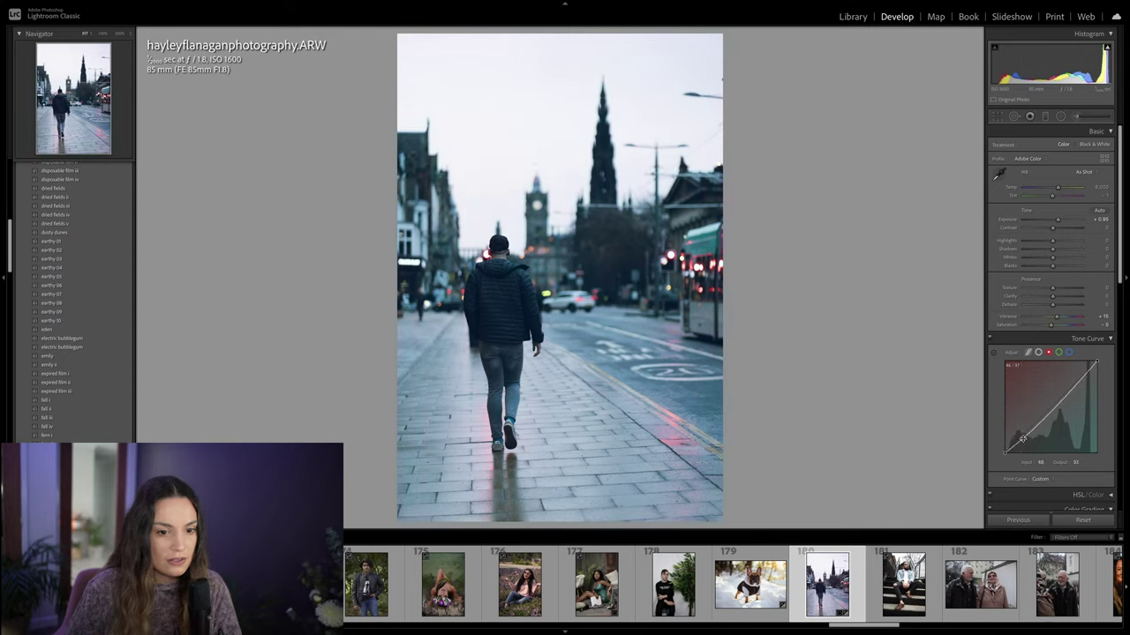
pyautogui.moveTo(1067, 393); pyautogui.dragTo(1066, 395)
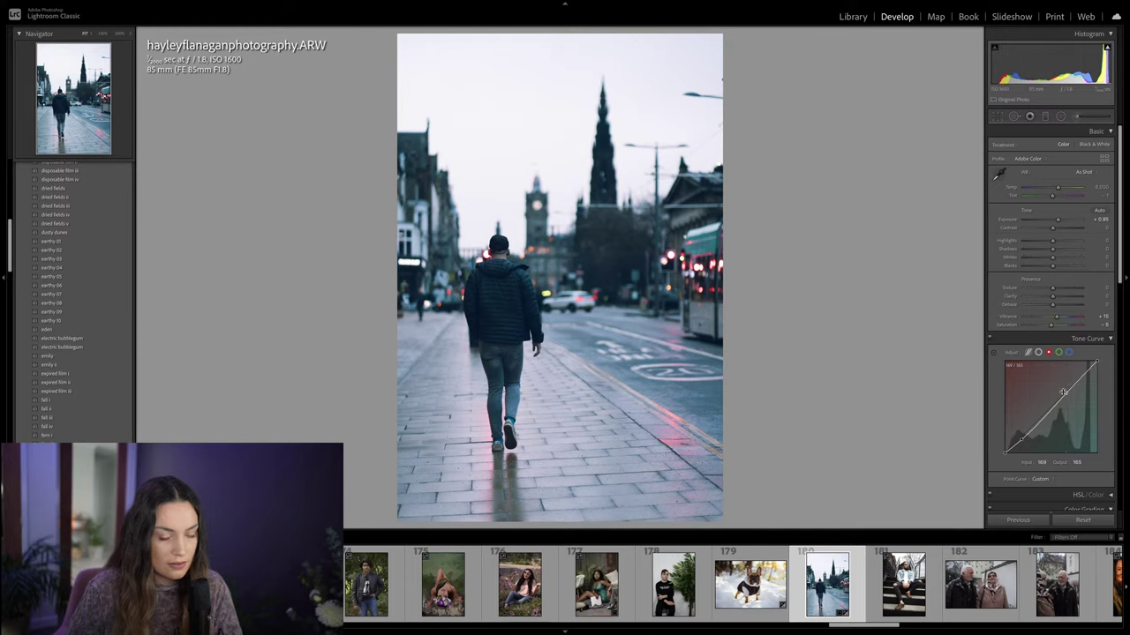
pyautogui.click(1058, 352)
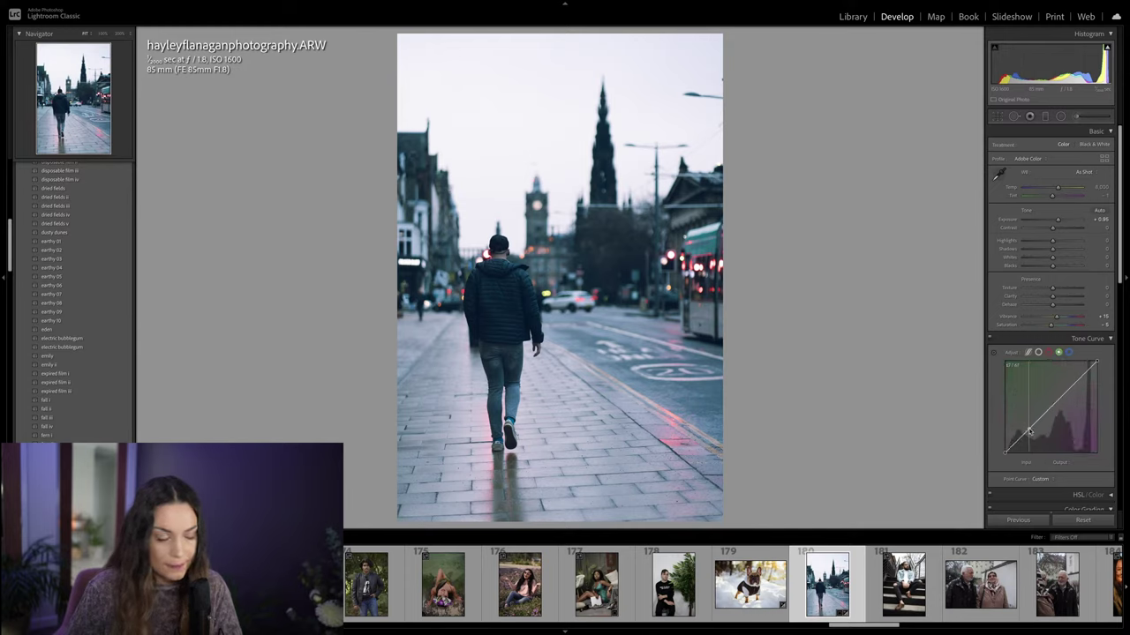
pyautogui.moveTo(1029, 428); pyautogui.dragTo(1030, 430)
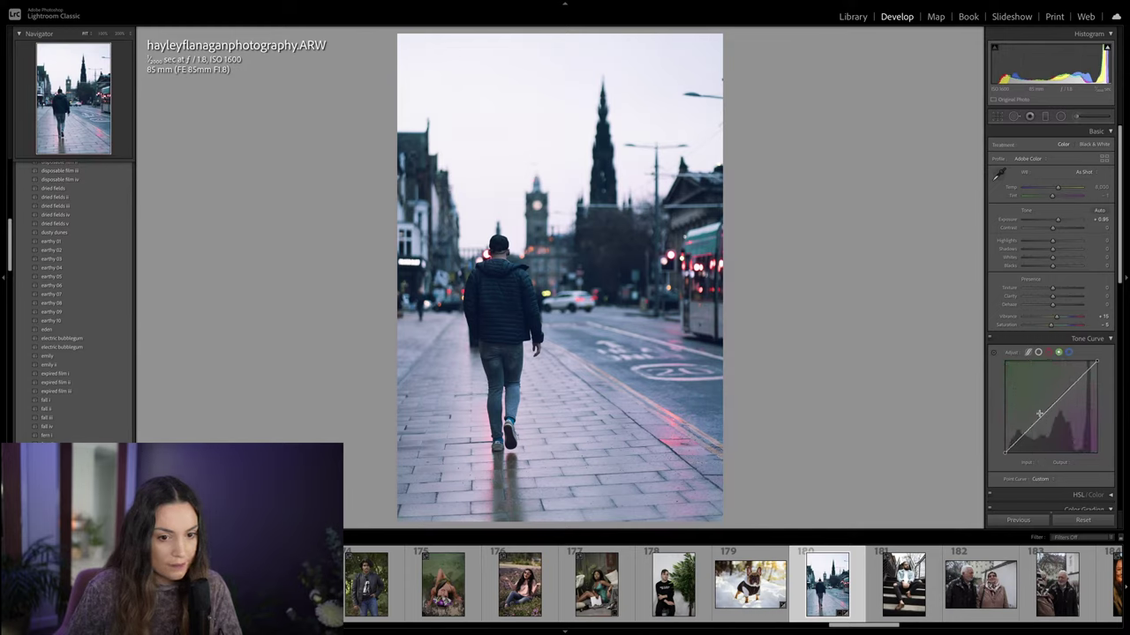
# Step: On the blue curve, nudge the lower point and lift the black point for faded shadows
pyautogui.click(1068, 353)
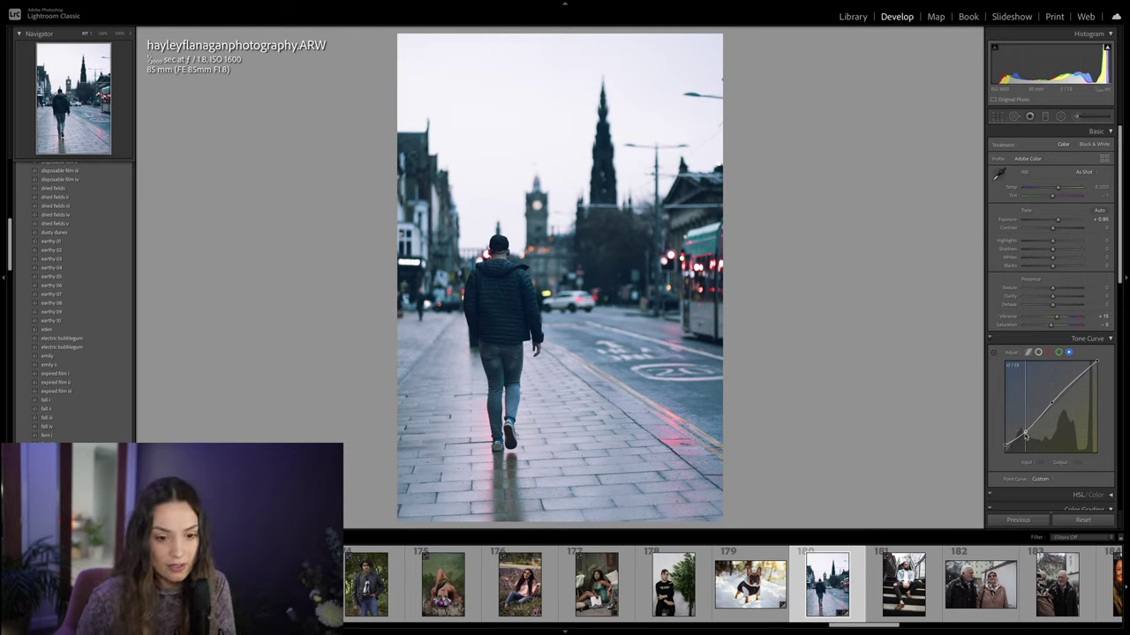
pyautogui.moveTo(1022, 434); pyautogui.dragTo(1053, 401)
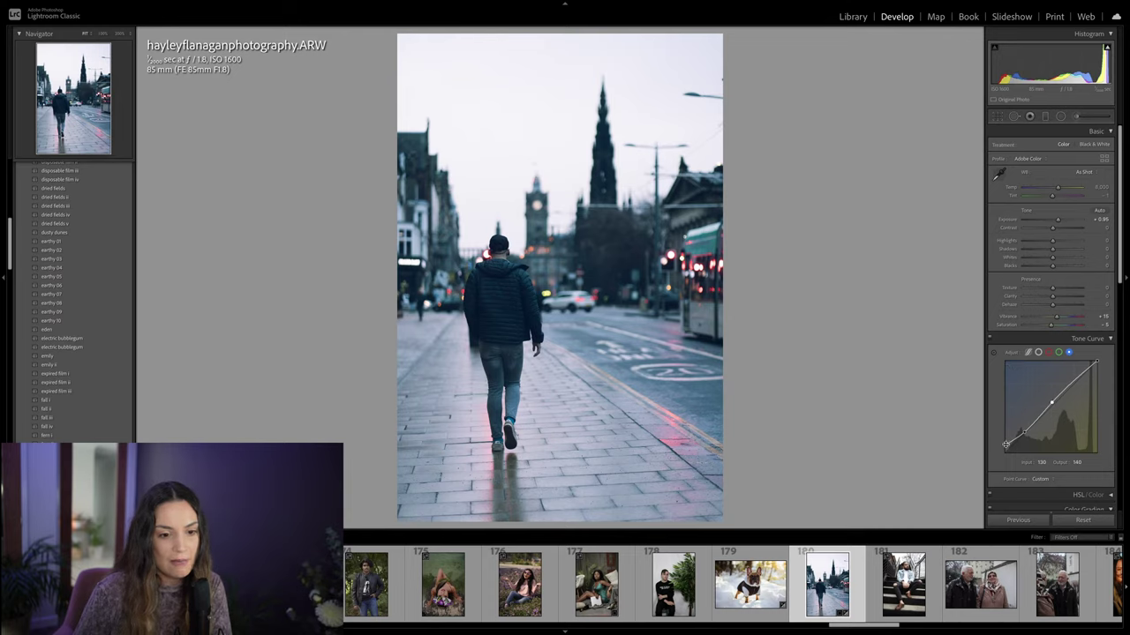
pyautogui.moveTo(1005, 445); pyautogui.dragTo(1023, 433)
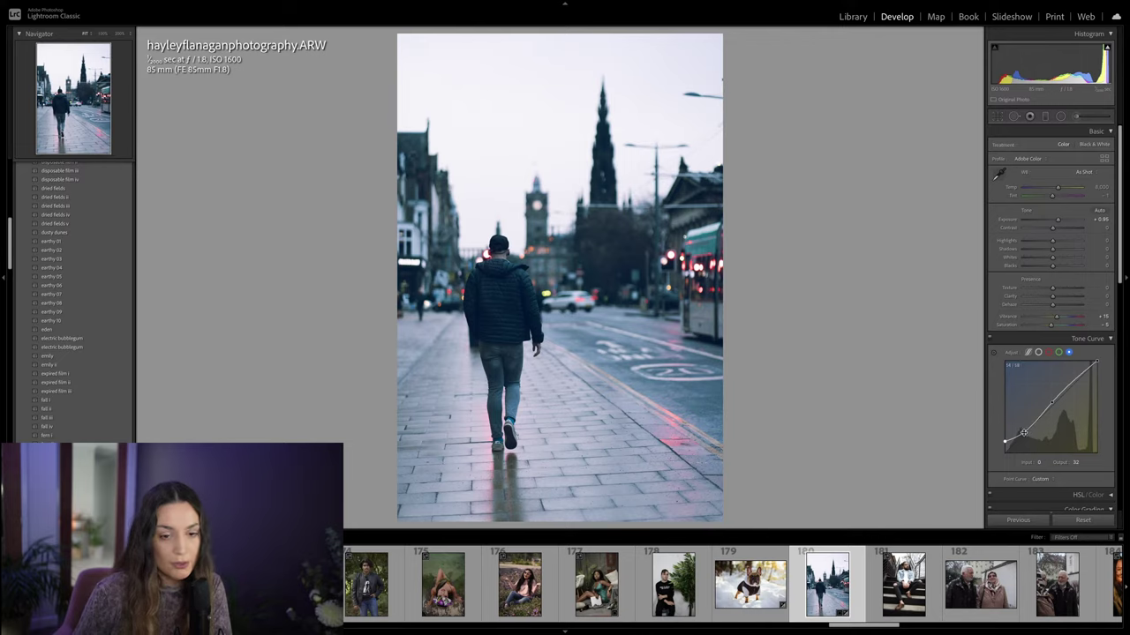
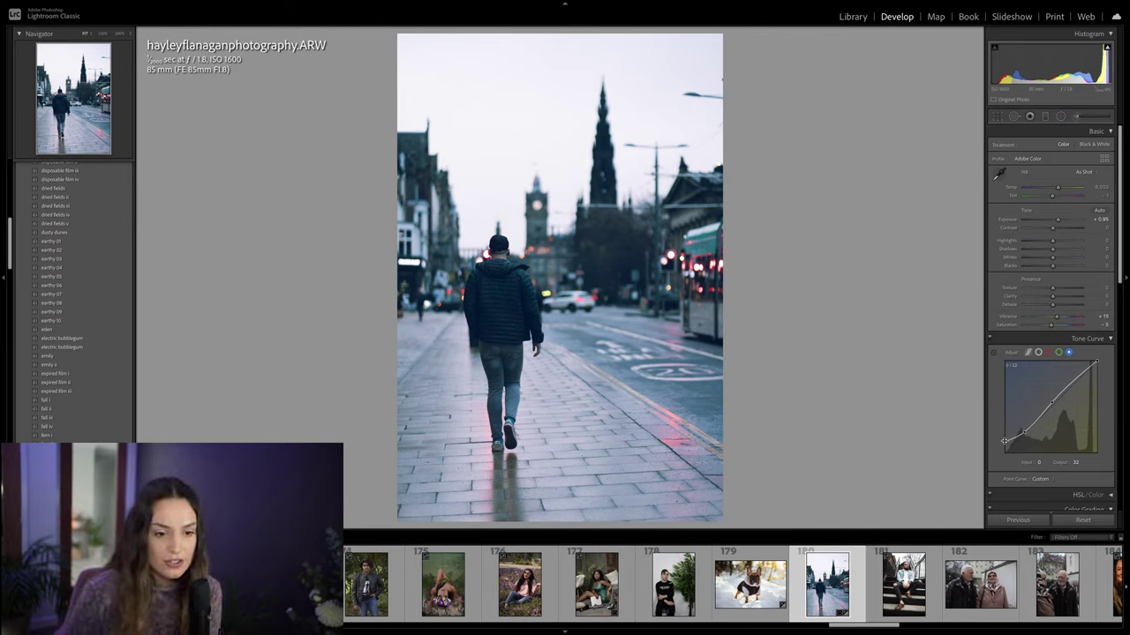
# Step: Deepen the tone curve's black point, reshape the upper midtones and replace the shadow point
pyautogui.moveTo(1004, 440)
pyautogui.mouseDown()
pyautogui.moveTo(998, 449)
pyautogui.moveTo(1025, 437)
pyautogui.moveTo(1003, 451)
pyautogui.mouseUp()
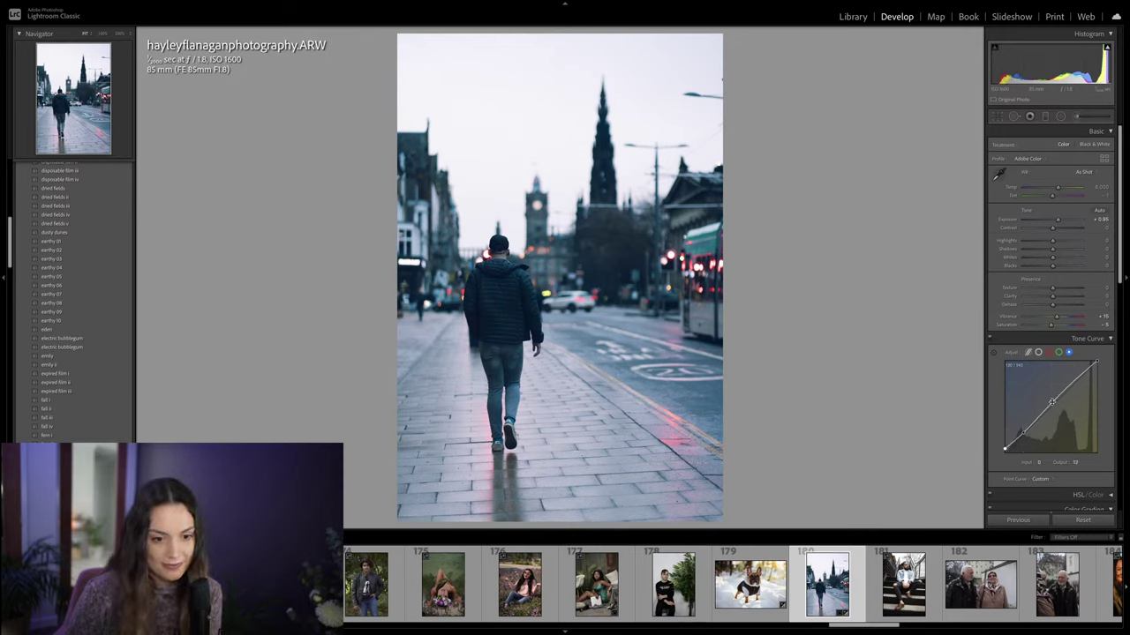
pyautogui.moveTo(1052, 402); pyautogui.dragTo(1067, 394)
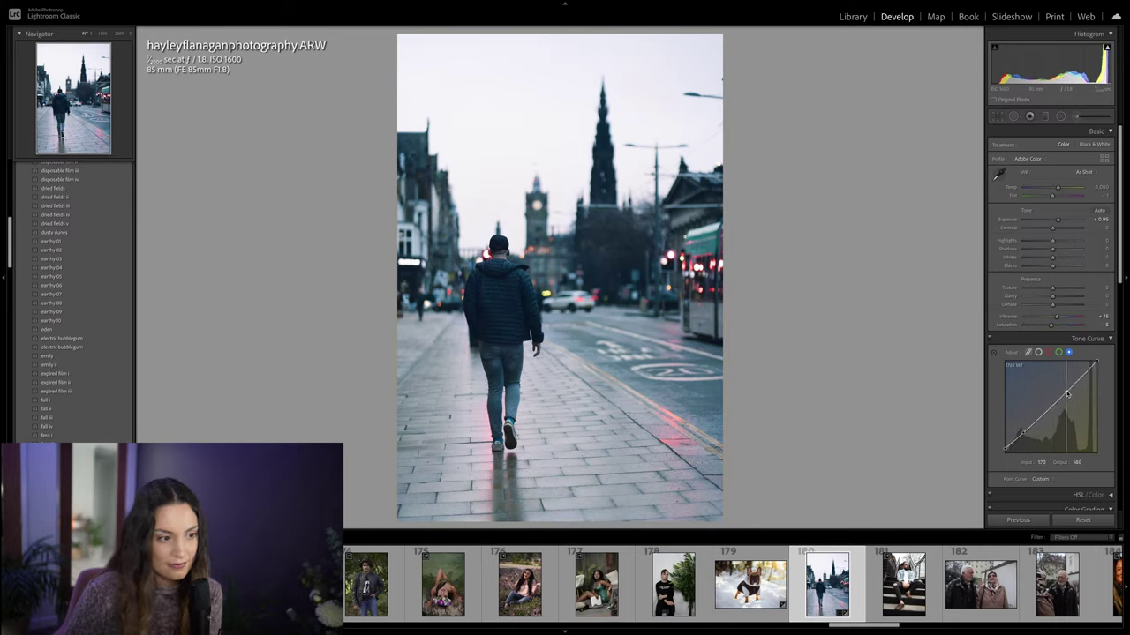
pyautogui.moveTo(1023, 433); pyautogui.dragTo(1029, 436)
pyautogui.rightClick(1027, 434)
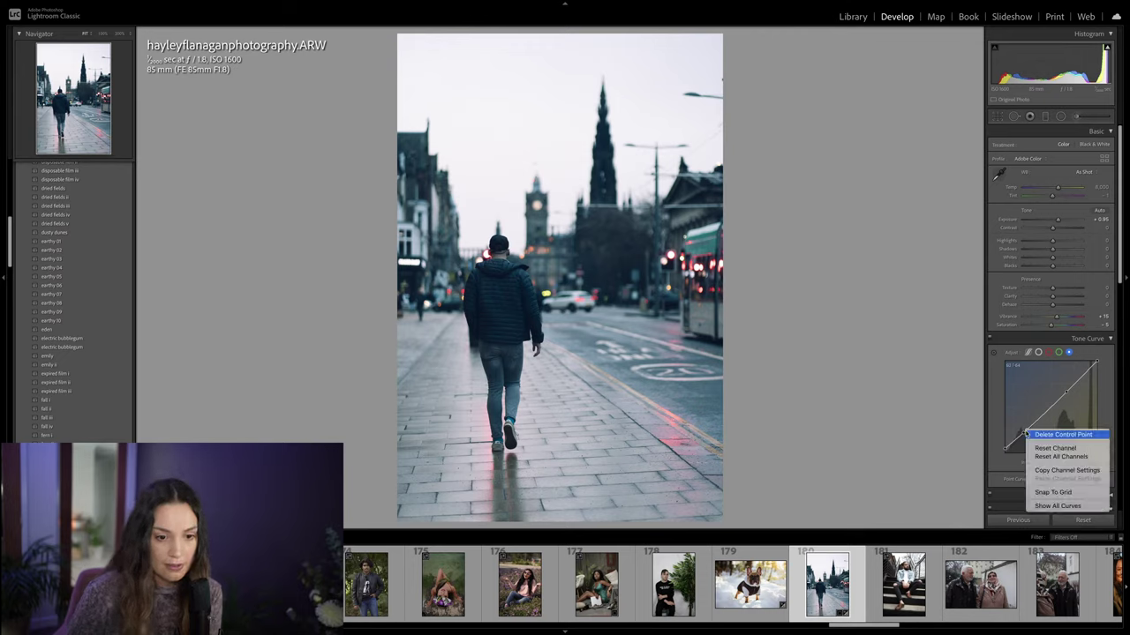
pyautogui.click(1034, 440)
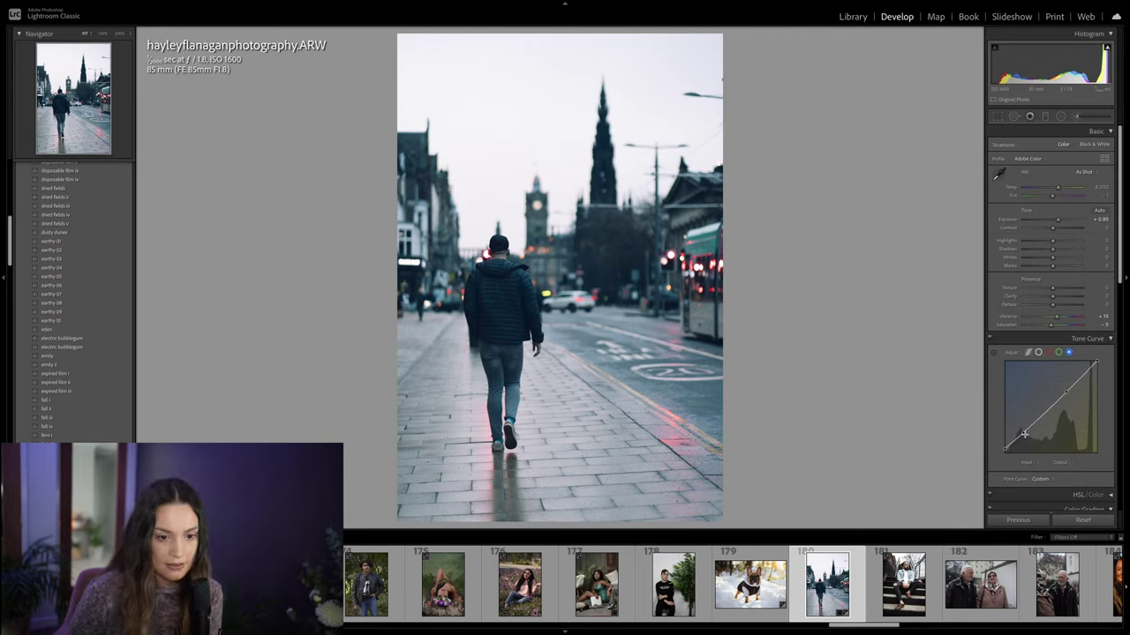
pyautogui.click(1025, 435)
pyautogui.moveTo(1026, 435); pyautogui.dragTo(1027, 433)
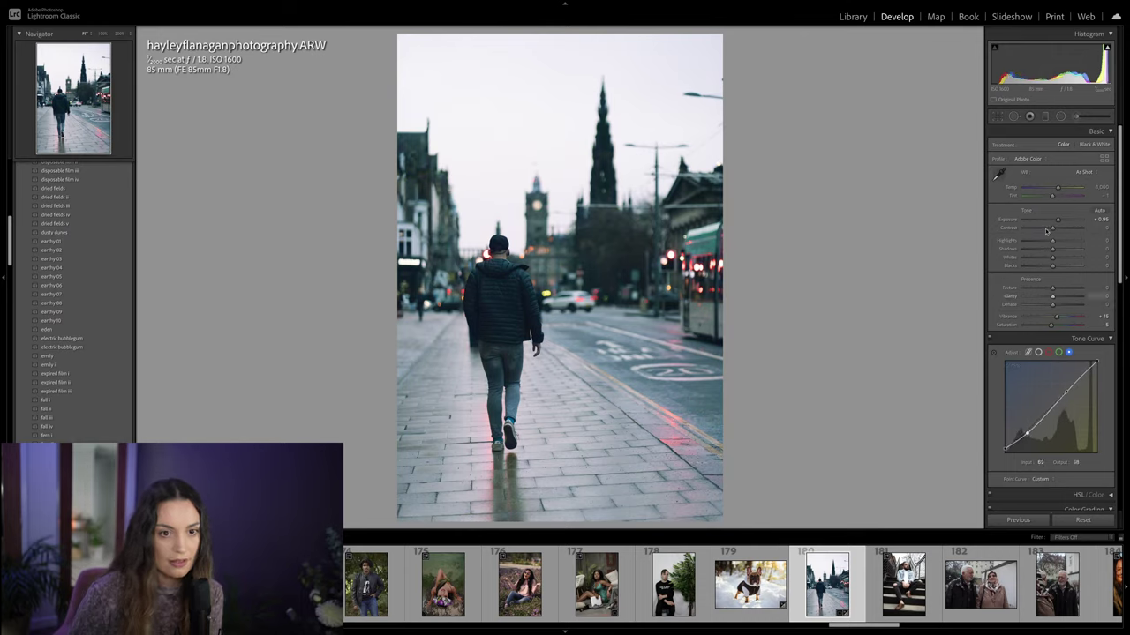
# Step: Add a slight magenta tint, refine the upper curve point and lower the white point
pyautogui.moveTo(1051, 195); pyautogui.dragTo(1057, 191)
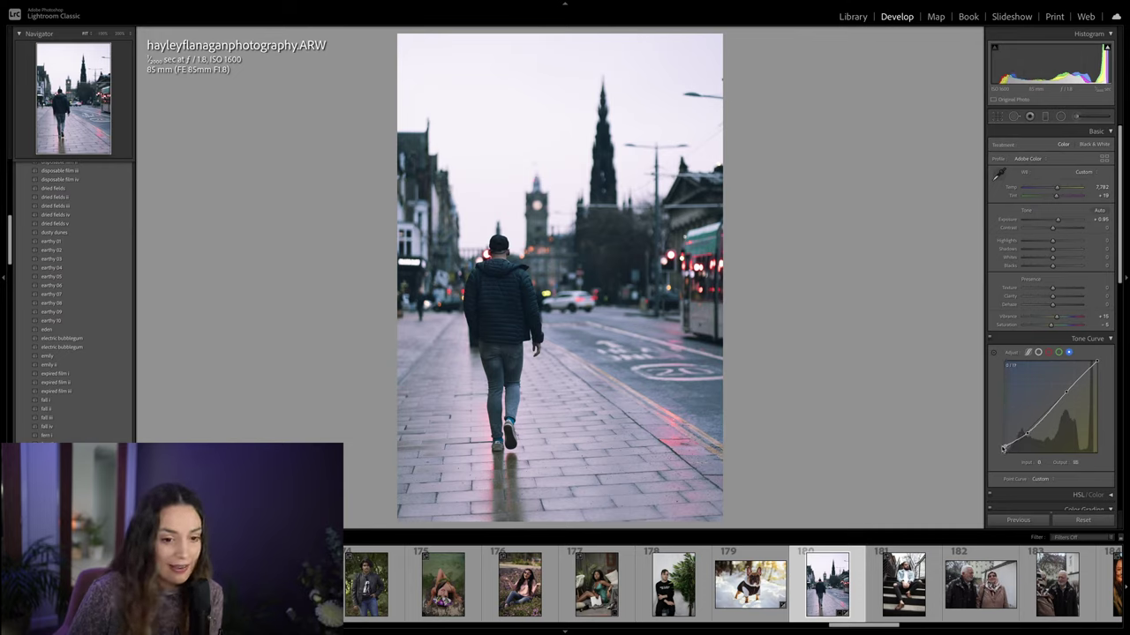
pyautogui.moveTo(1066, 390); pyautogui.dragTo(1065, 394)
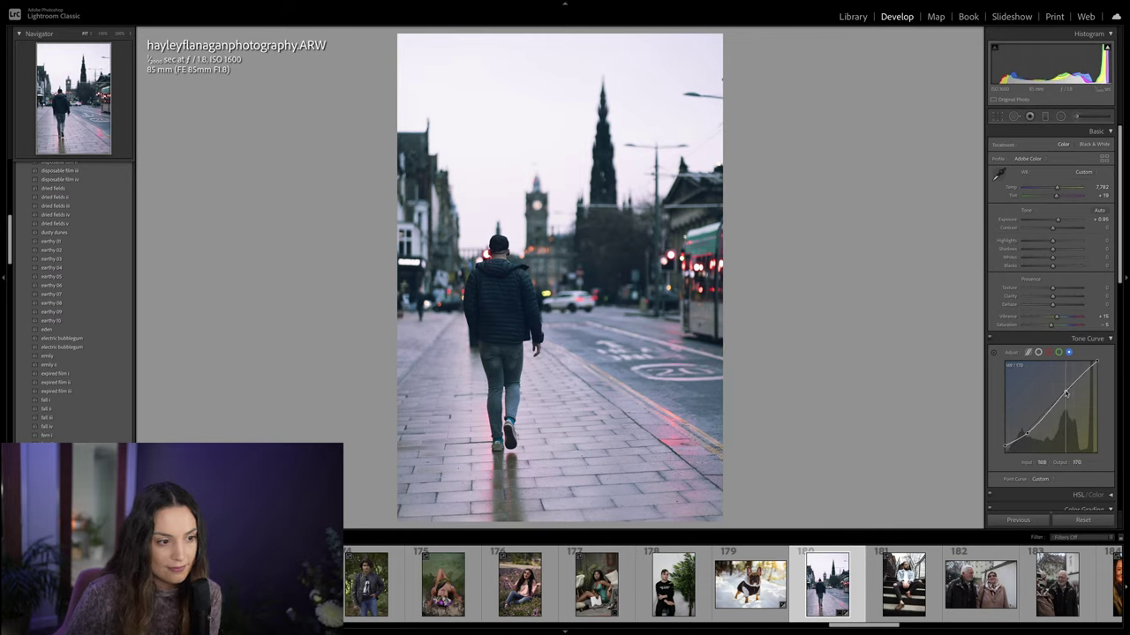
pyautogui.moveTo(1065, 394); pyautogui.dragTo(1067, 394)
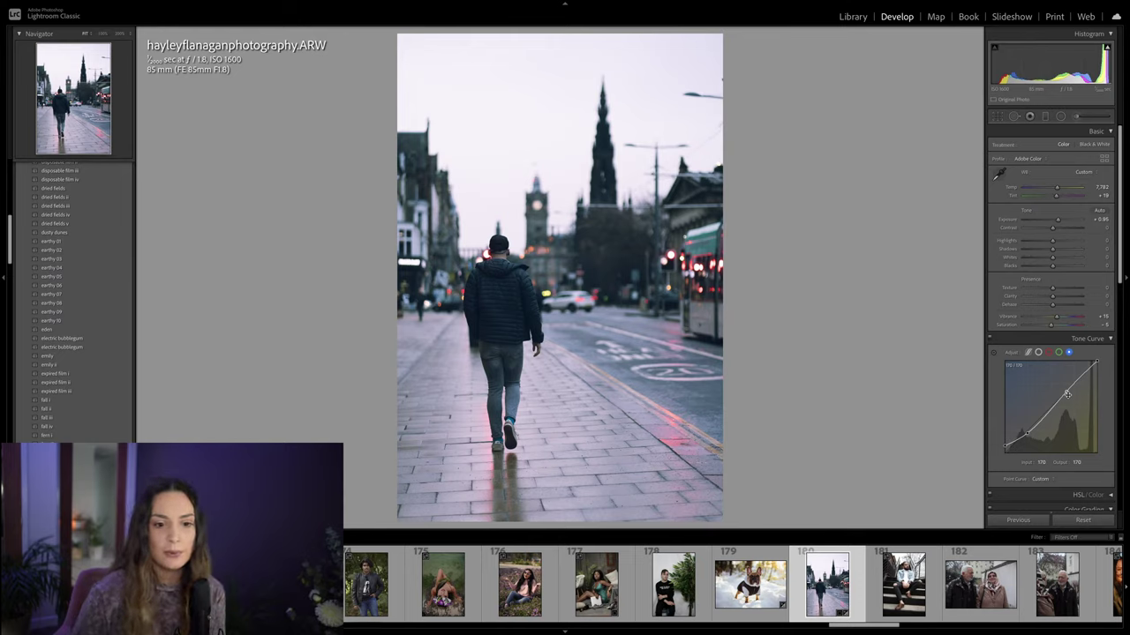
pyautogui.moveTo(1096, 362); pyautogui.dragTo(1113, 354)
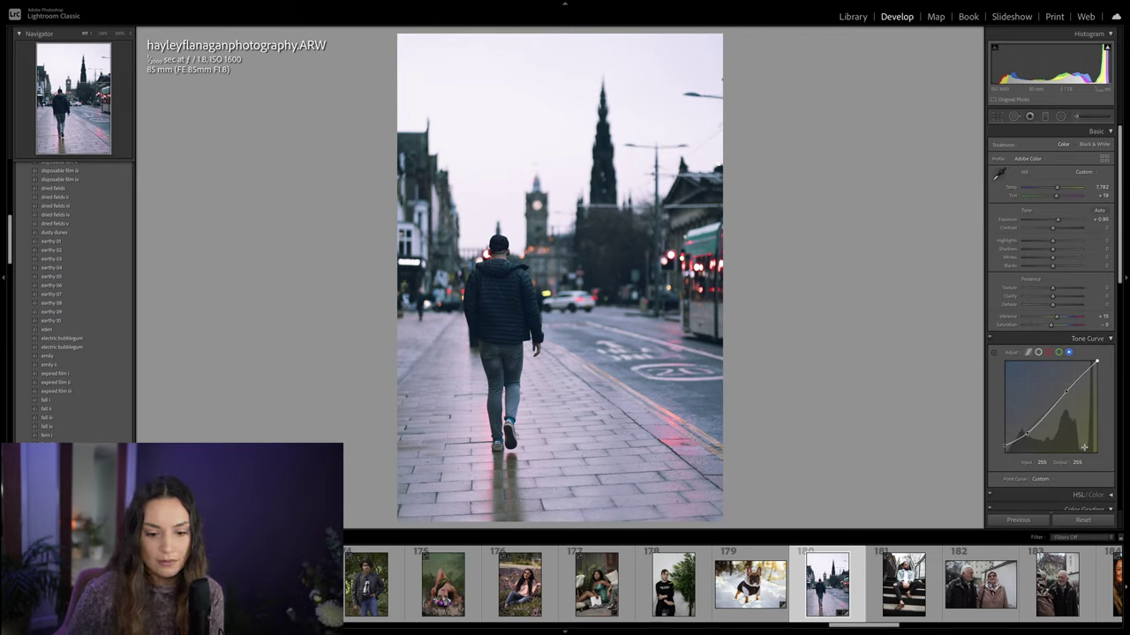
pyautogui.click(1059, 352)
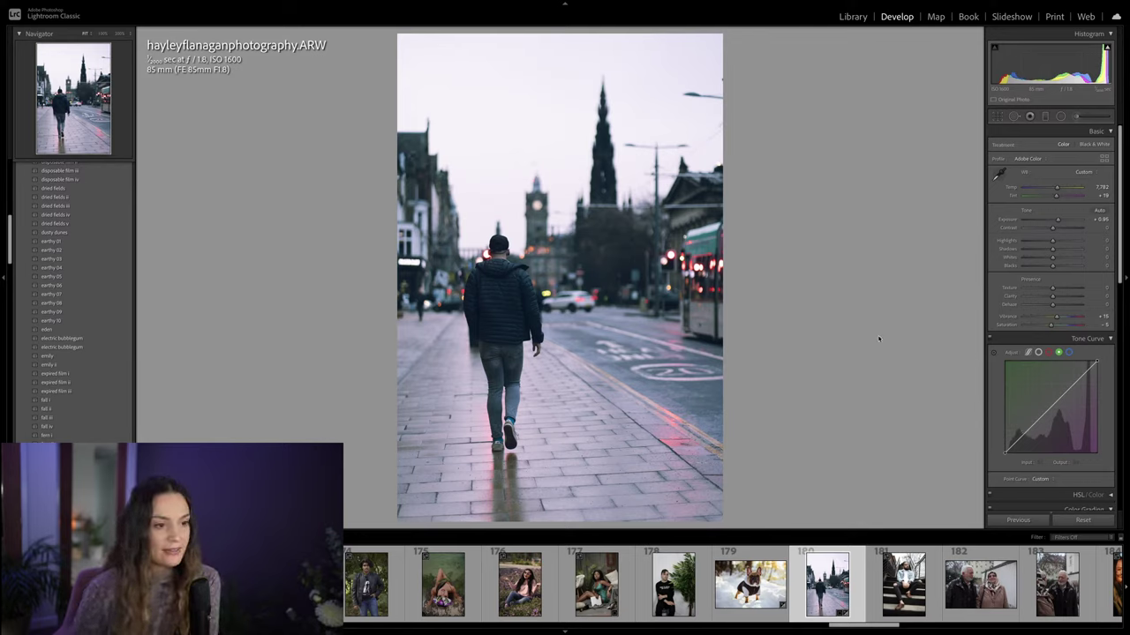
# Step: Raise Calibration Shadows Tint to +13 and Red Primary Saturation to +23
pyautogui.scroll(-10, 1072, 405)
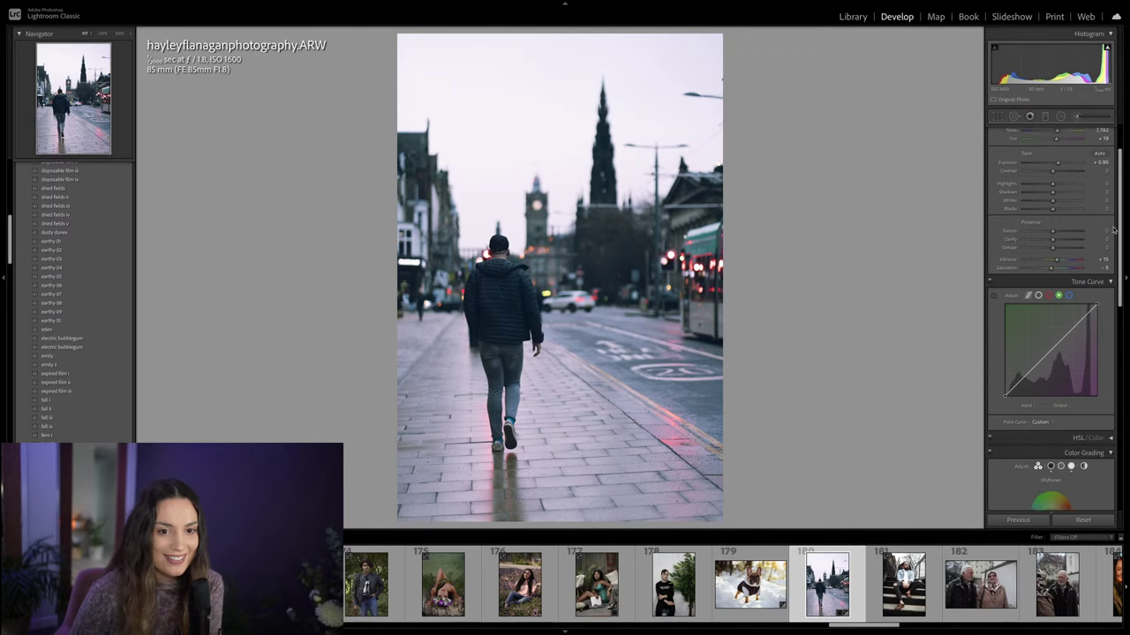
pyautogui.scroll(-2, 1072, 405)
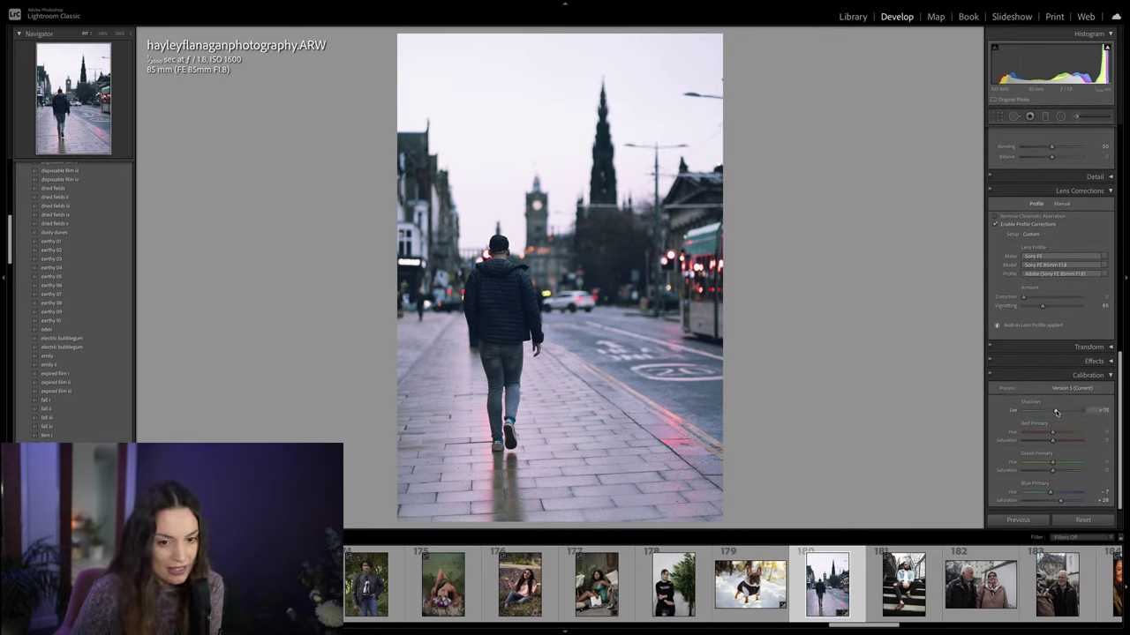
pyautogui.moveTo(1055, 412); pyautogui.dragTo(1056, 412)
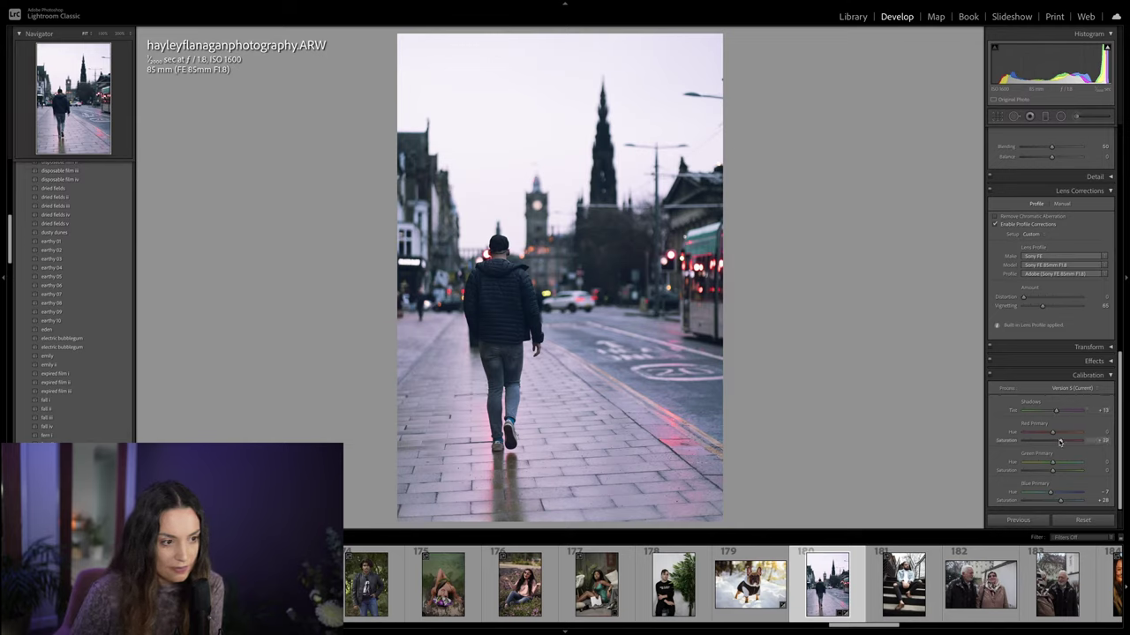
pyautogui.moveTo(1060, 441); pyautogui.dragTo(1061, 473)
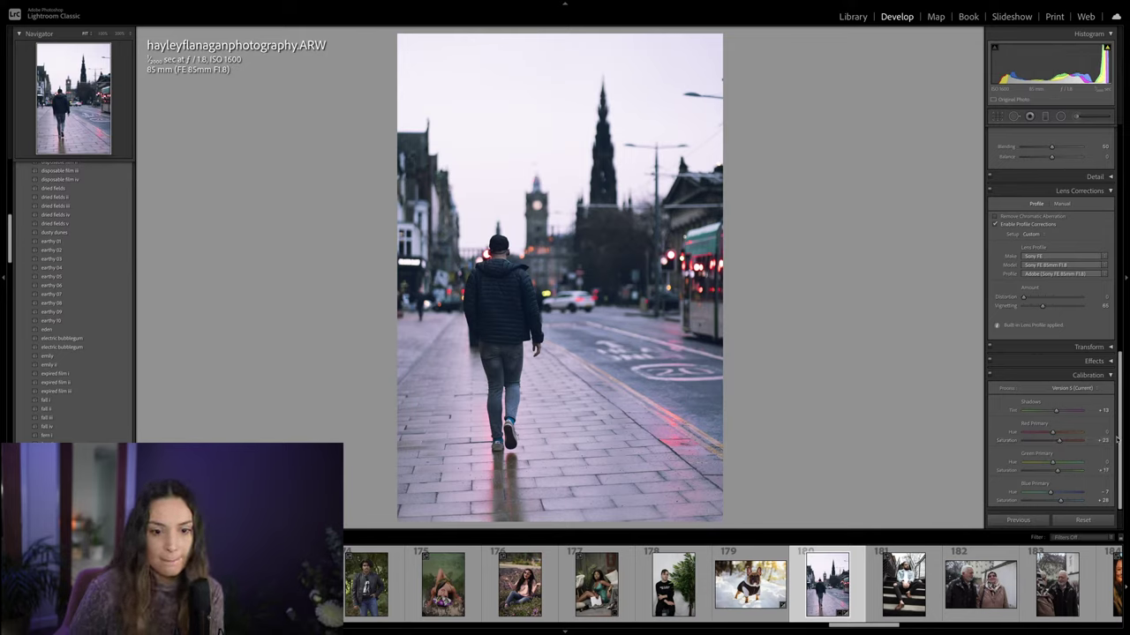
pyautogui.scroll(15, 1121, 438)
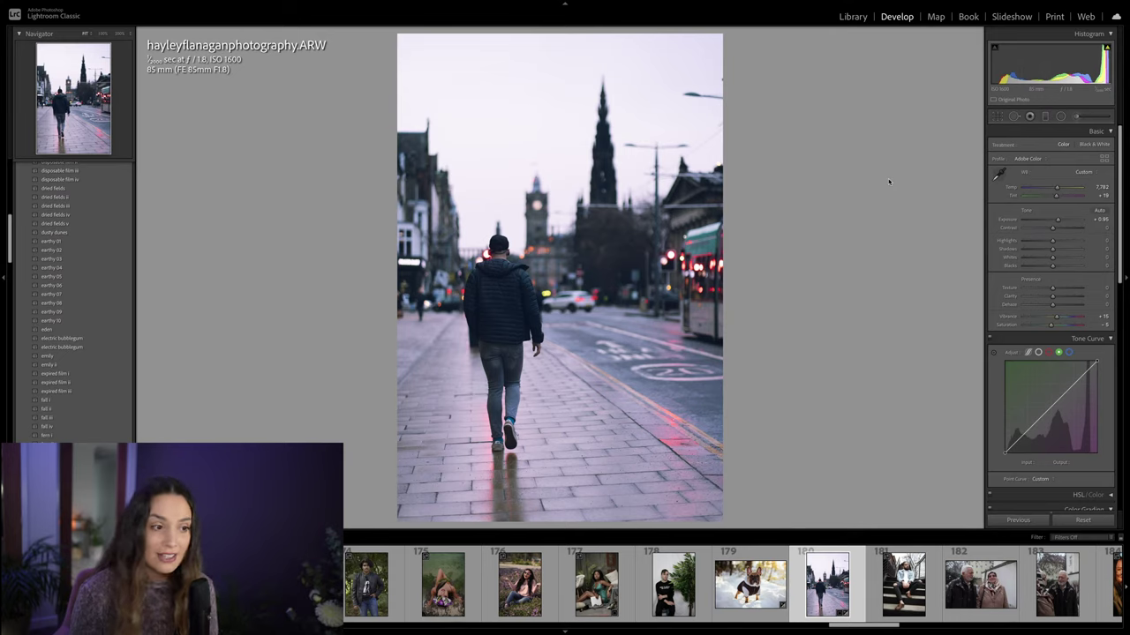
# Step: Compare the street photo's before and after, then open beanie portrait 105 (logartastrokes.ARW)
pyautogui.press('\\')
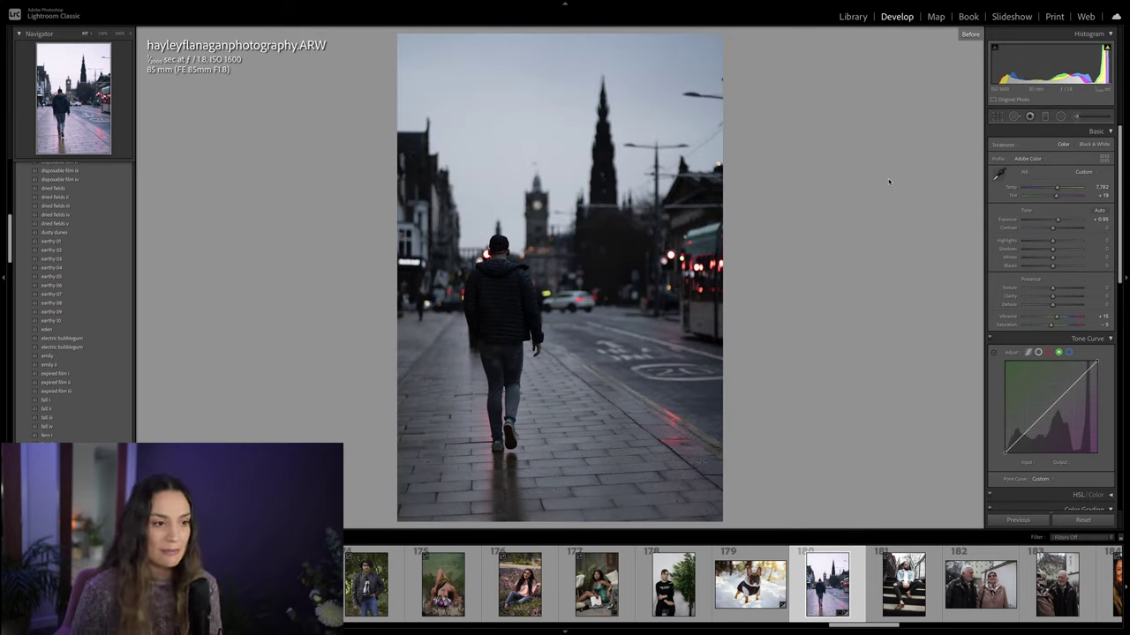
pyautogui.press('\\')
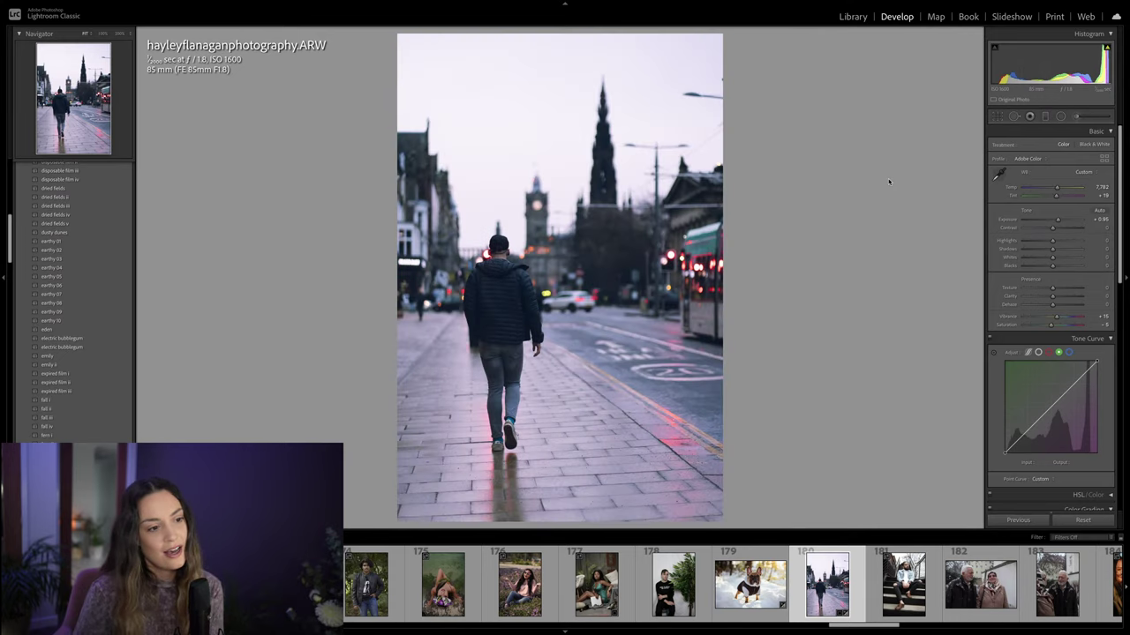
pyautogui.press('\\')
pyautogui.press('\\')
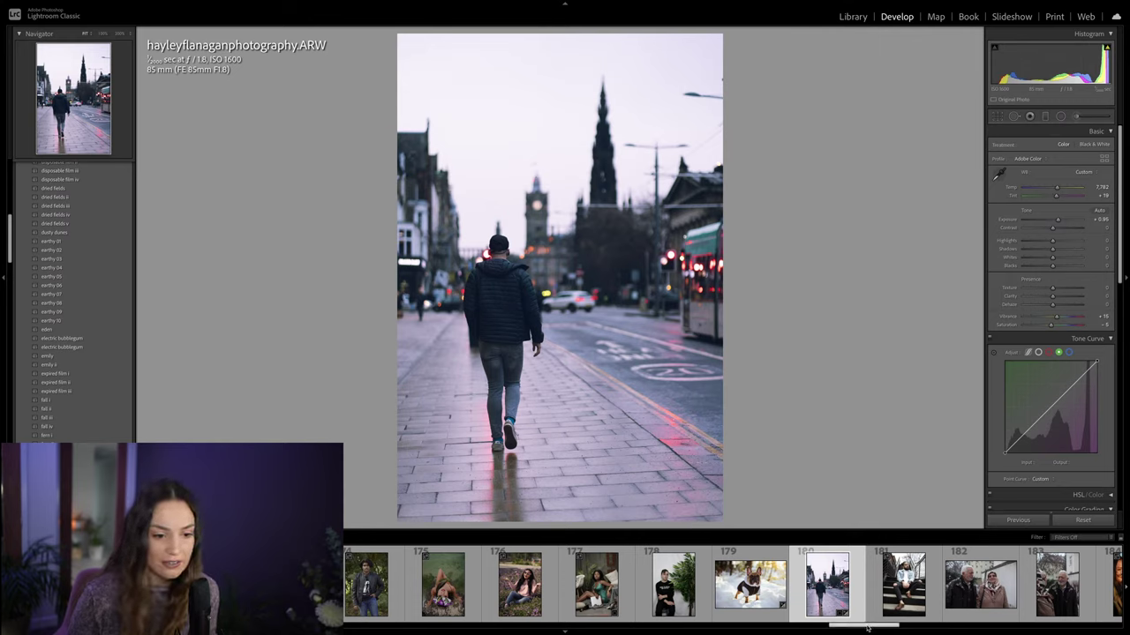
pyautogui.moveTo(870, 628); pyautogui.dragTo(525, 634)
pyautogui.click(635, 584)
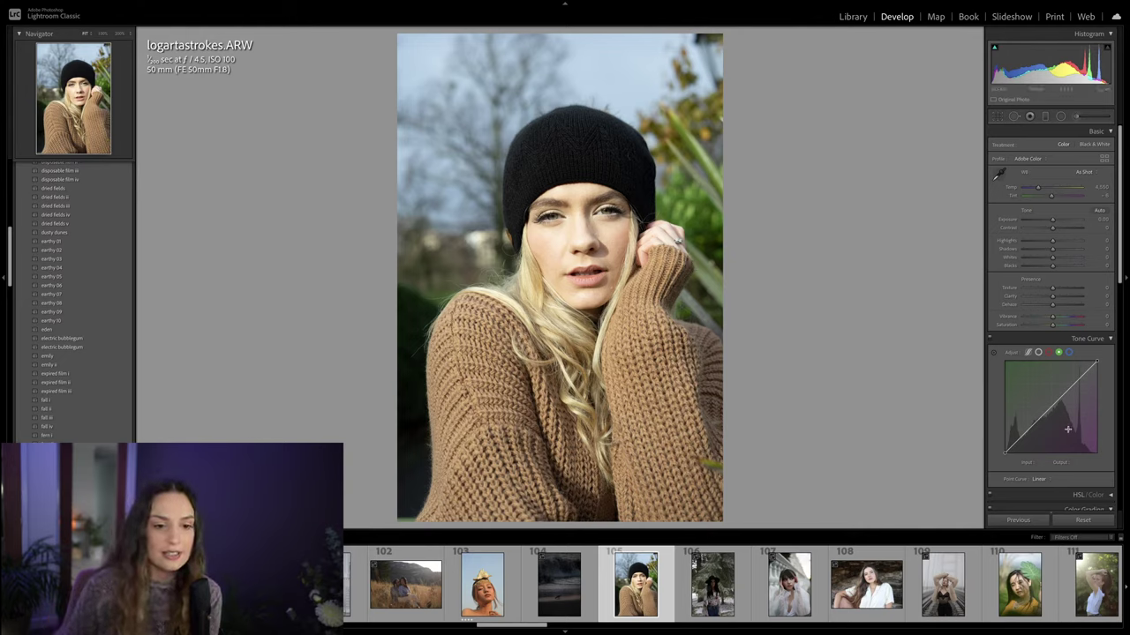
# Step: Set Exposure to -0.30, warm the Temp and push Tint toward magenta
pyautogui.click(1038, 353)
pyautogui.moveTo(1051, 219); pyautogui.dragTo(1049, 220)
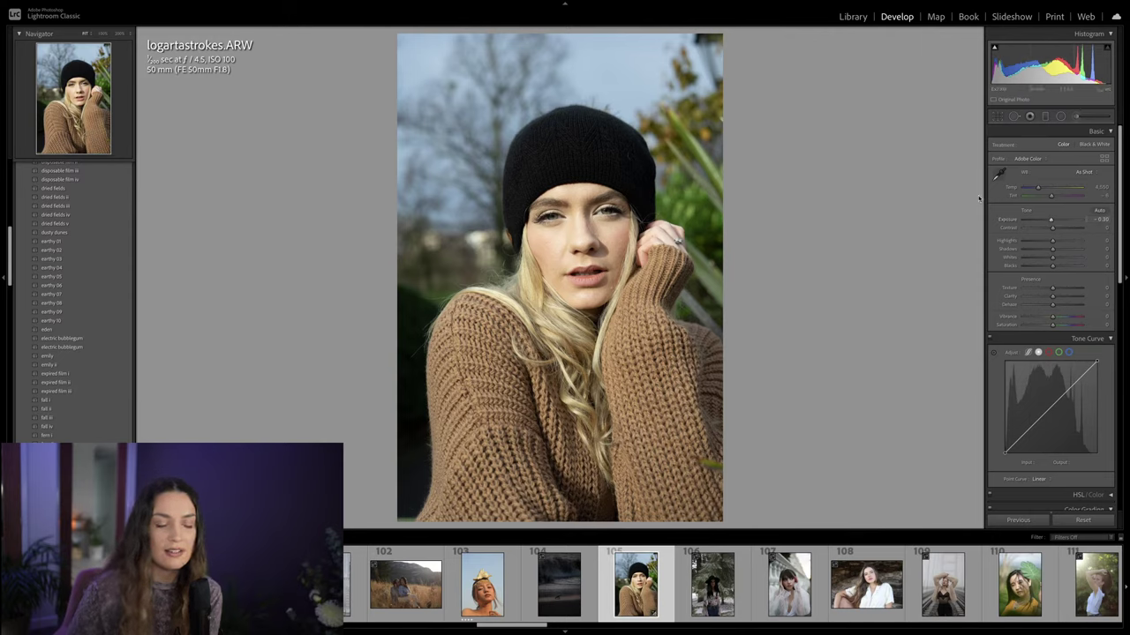
pyautogui.moveTo(1052, 197); pyautogui.dragTo(1056, 198)
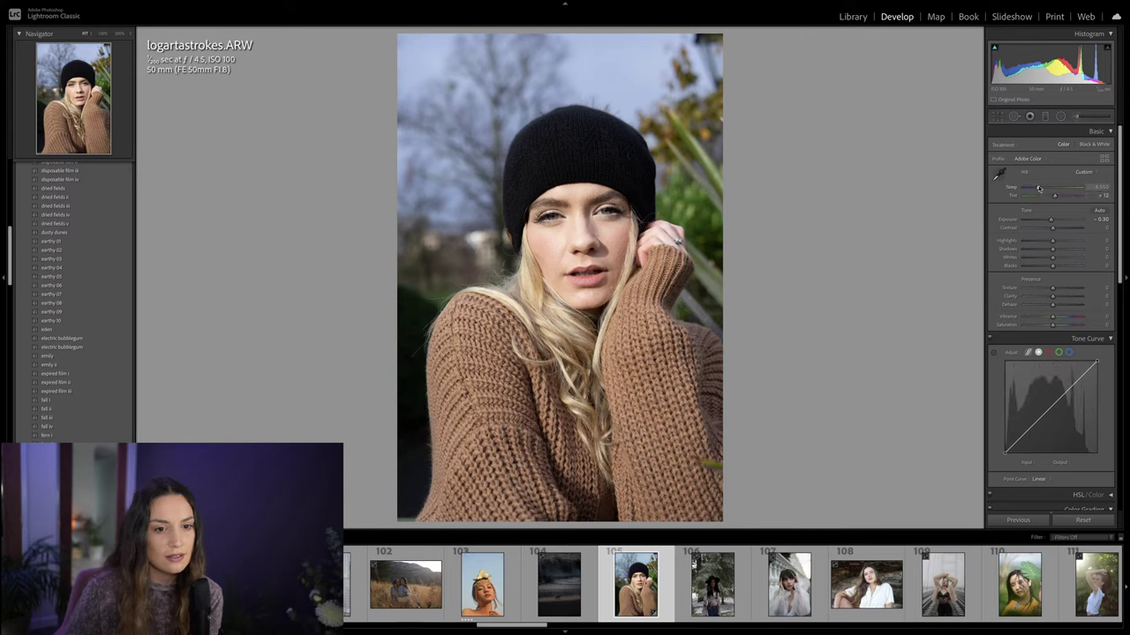
pyautogui.moveTo(1038, 188); pyautogui.dragTo(1057, 197)
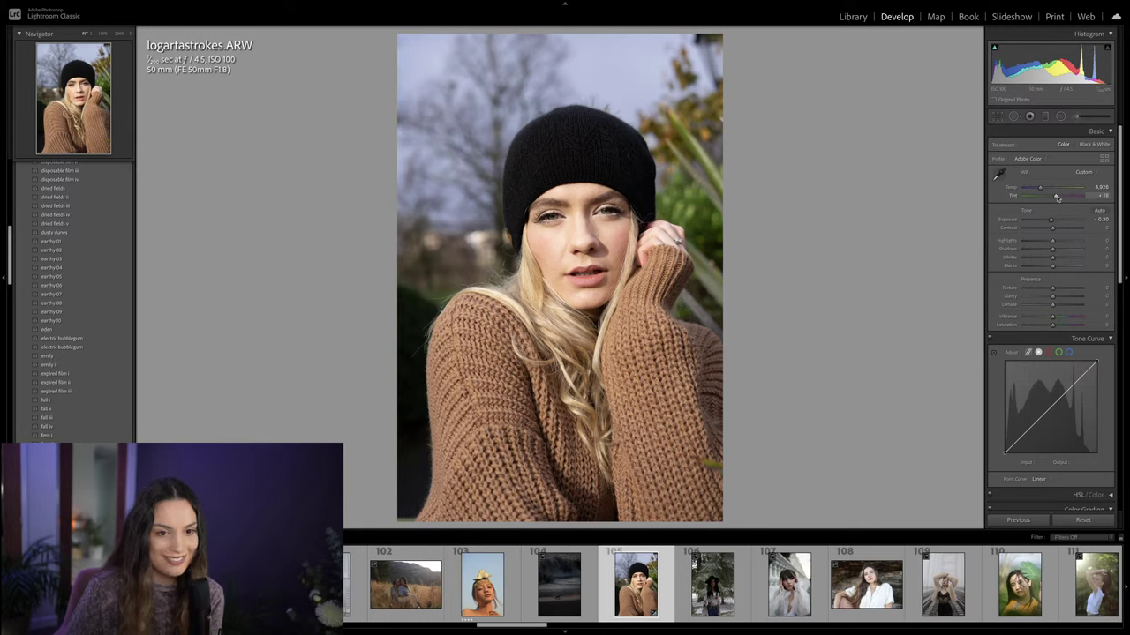
pyautogui.moveTo(1056, 197); pyautogui.dragTo(1058, 197)
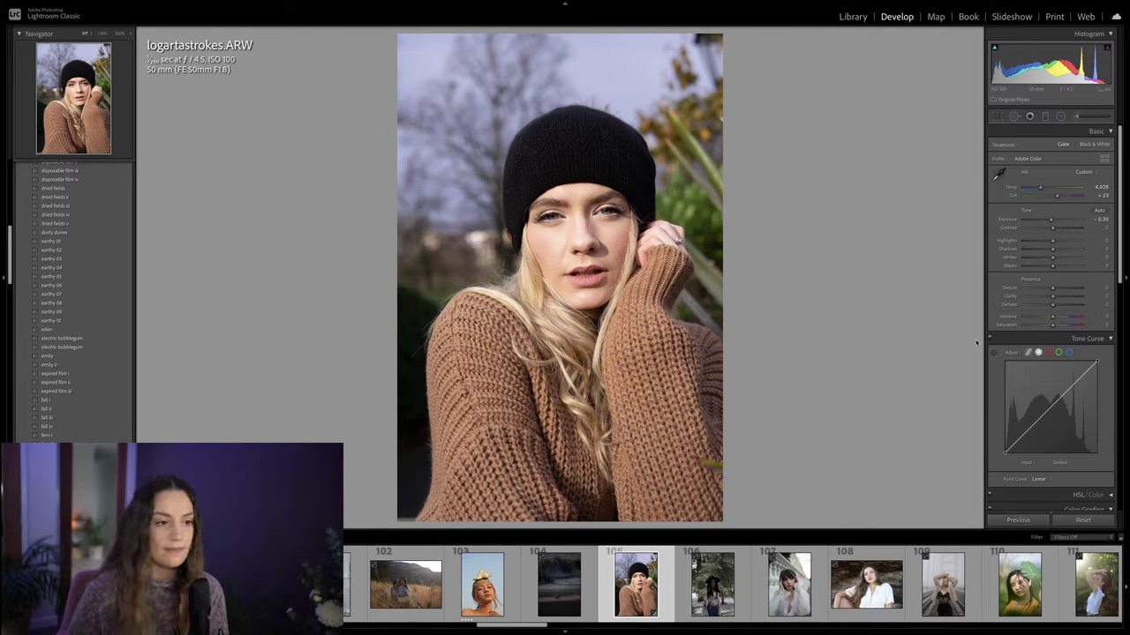
# Step: Lift the tone curve's black point to Output 22, nudge the midtones up, and lower Highlights
pyautogui.moveTo(1005, 453); pyautogui.dragTo(1023, 435)
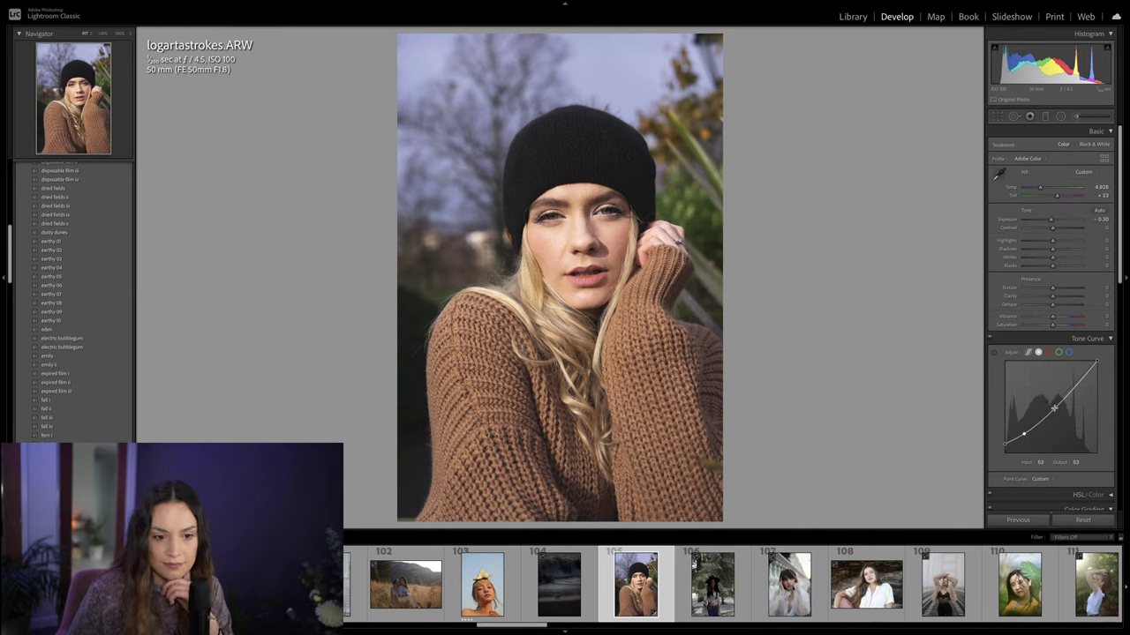
pyautogui.moveTo(1052, 409); pyautogui.dragTo(1051, 406)
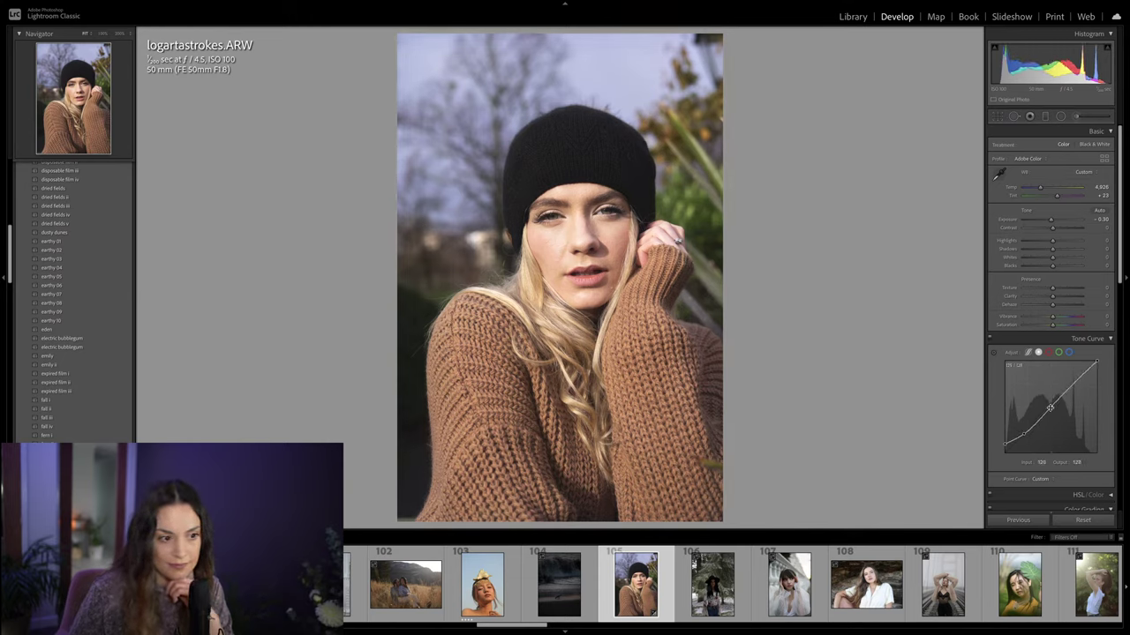
pyautogui.moveTo(1003, 443)
pyautogui.mouseDown()
pyautogui.moveTo(1033, 430)
pyautogui.moveTo(1019, 440)
pyautogui.mouseUp()
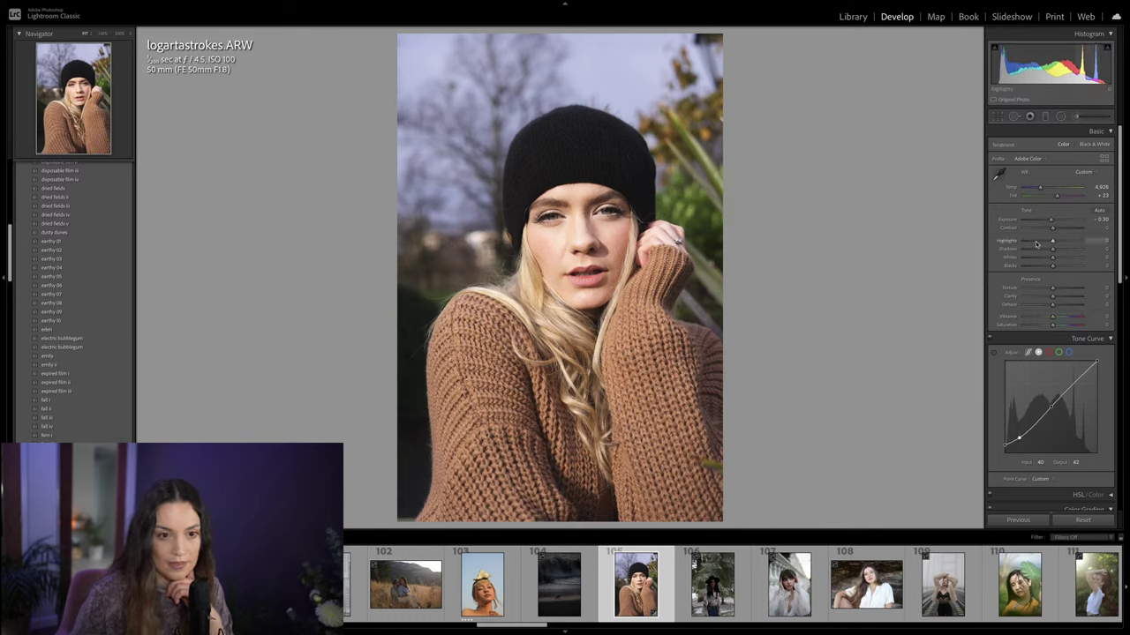
pyautogui.moveTo(1052, 241)
pyautogui.mouseDown()
pyautogui.moveTo(1038, 244)
pyautogui.moveTo(1062, 251)
pyautogui.moveTo(1049, 267)
pyautogui.moveTo(1055, 227)
pyautogui.moveTo(1042, 244)
pyautogui.mouseUp()
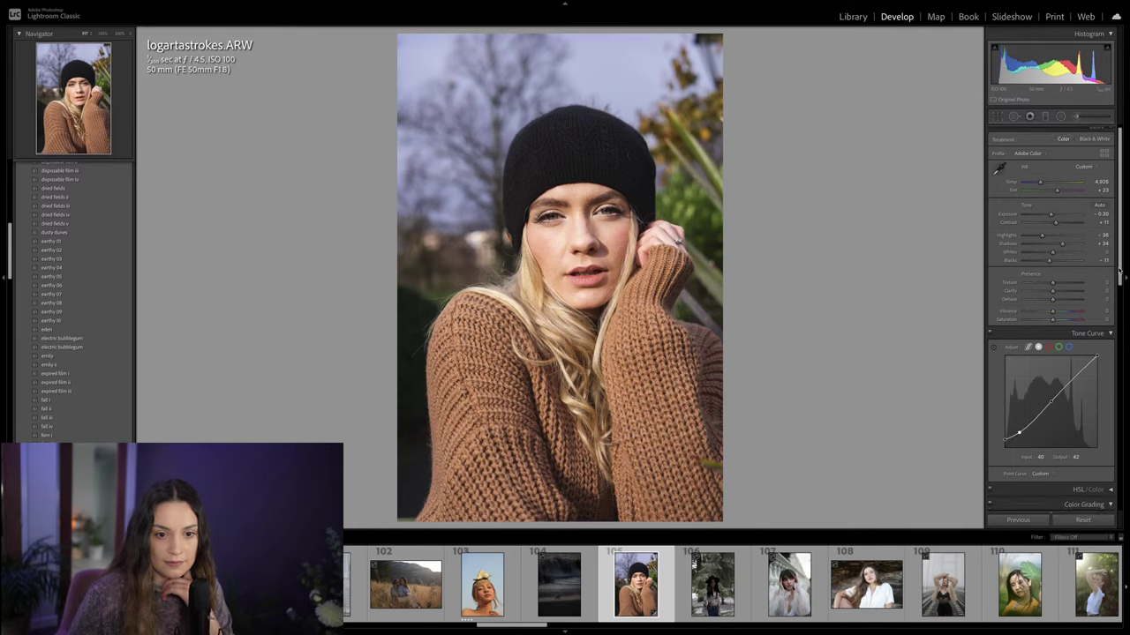
# Step: Grade midtones toward orange, shadows toward magenta and highlights toward cyan in Color Grading
pyautogui.scroll(-3, 1108, 292)
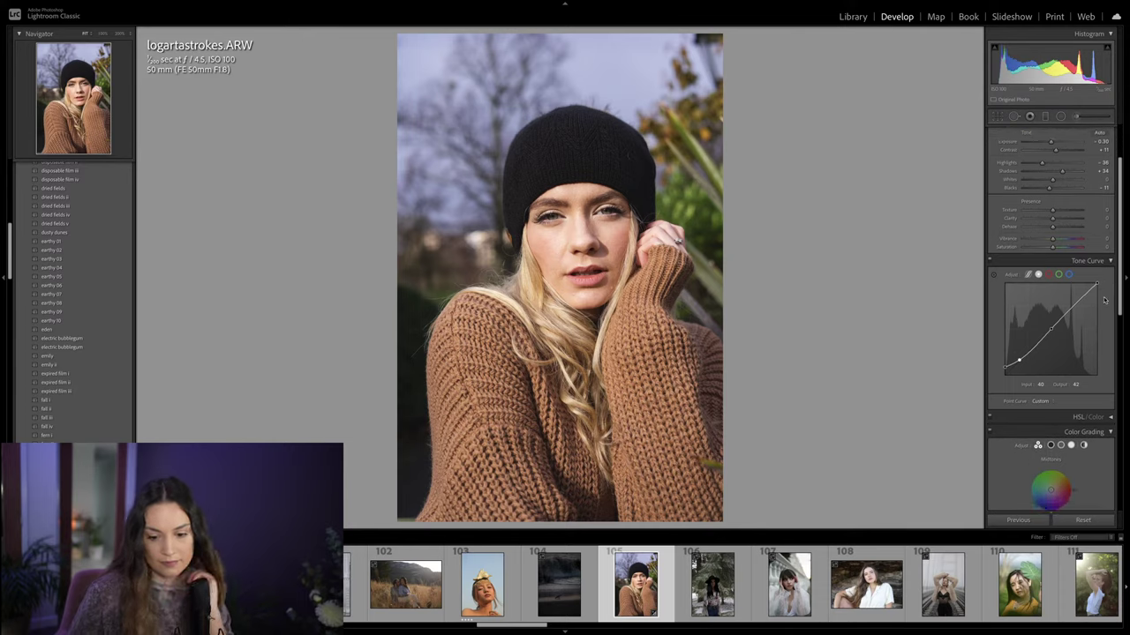
pyautogui.scroll(-1, 1099, 287)
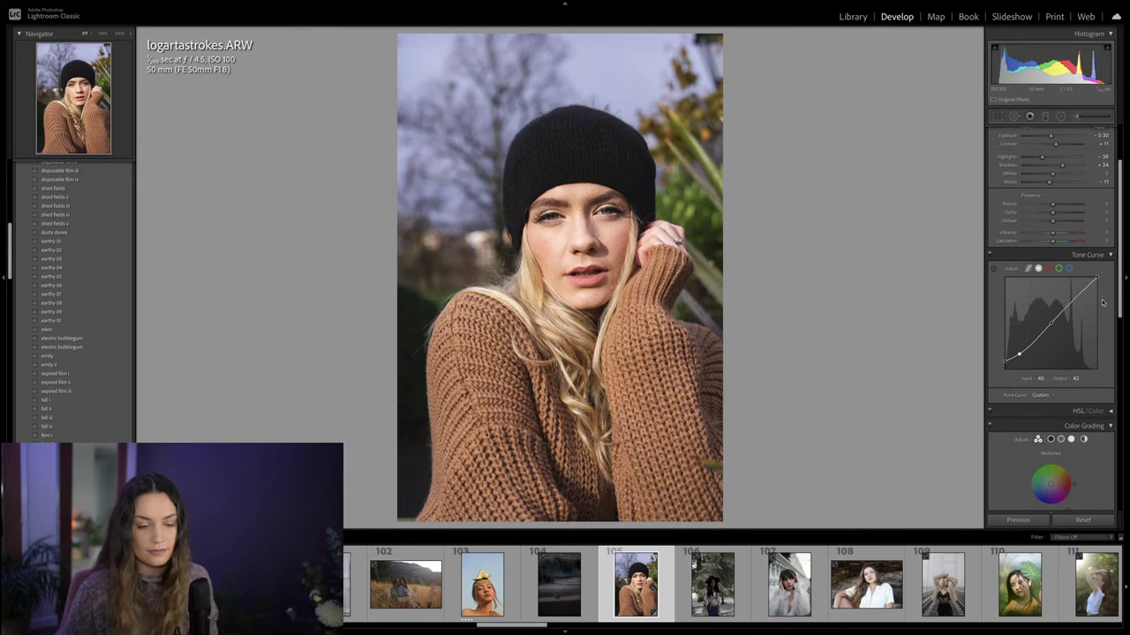
pyautogui.click(1067, 265)
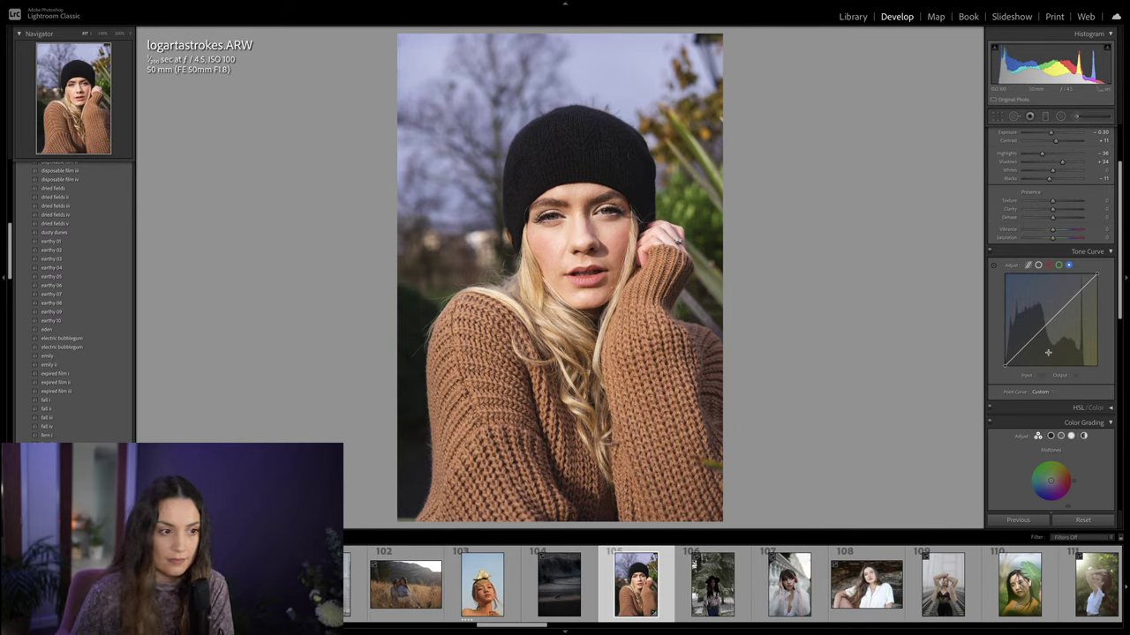
pyautogui.scroll(-5, 1092, 354)
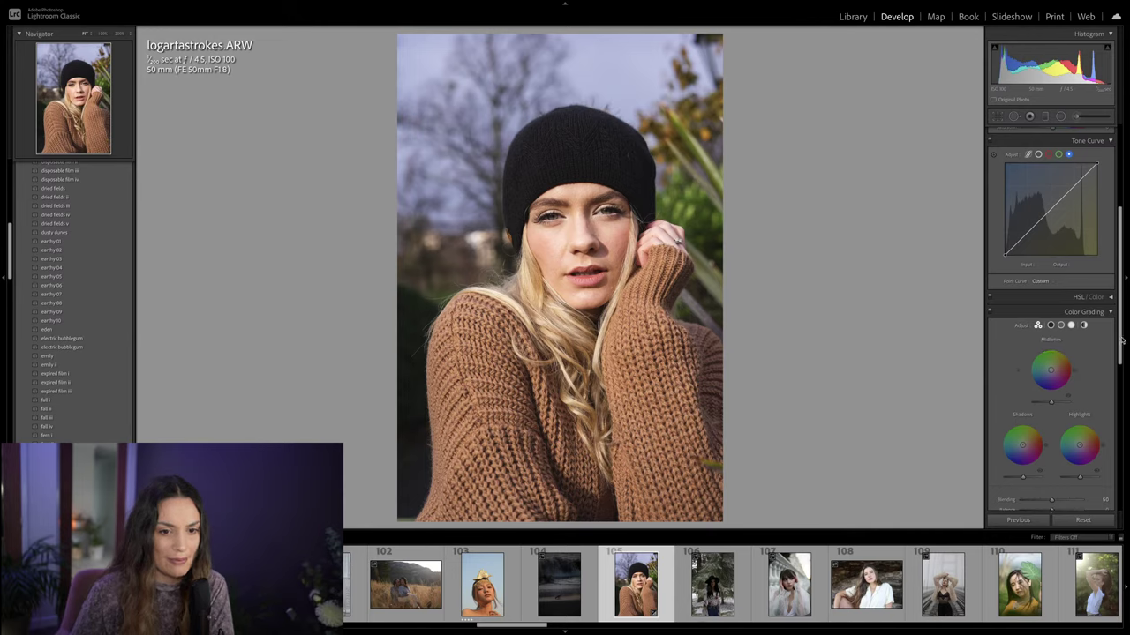
pyautogui.moveTo(1118, 343); pyautogui.dragTo(1118, 361)
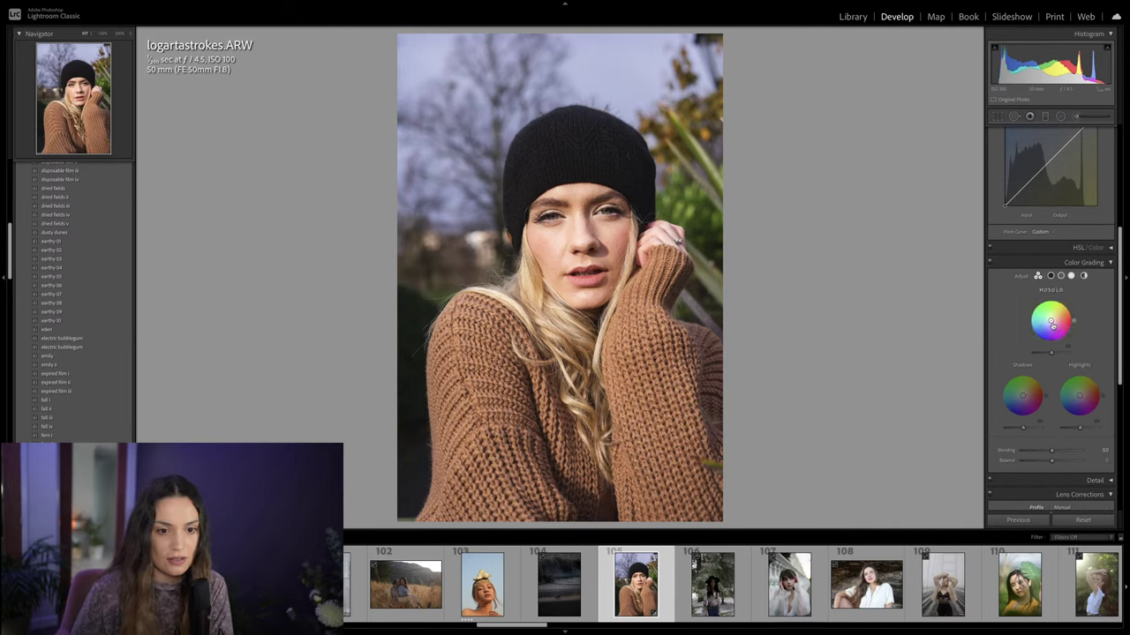
pyautogui.moveTo(1051, 323)
pyautogui.moveTo(1051, 322)
pyautogui.mouseDown()
pyautogui.moveTo(1063, 309)
pyautogui.moveTo(1055, 316)
pyautogui.mouseUp()
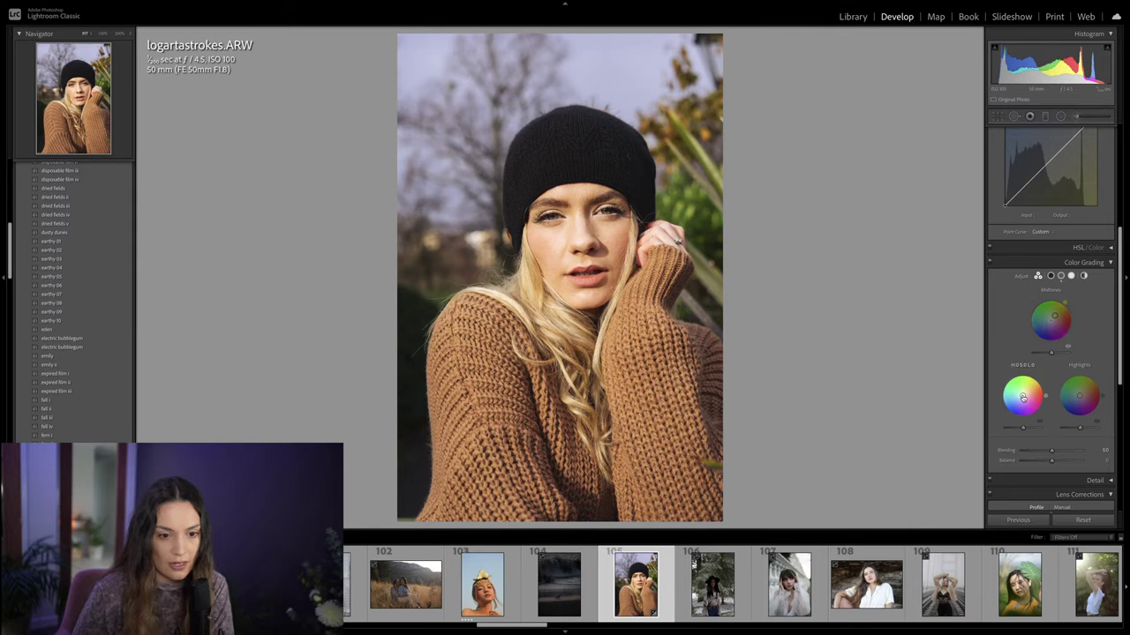
pyautogui.moveTo(1022, 397); pyautogui.dragTo(1023, 400)
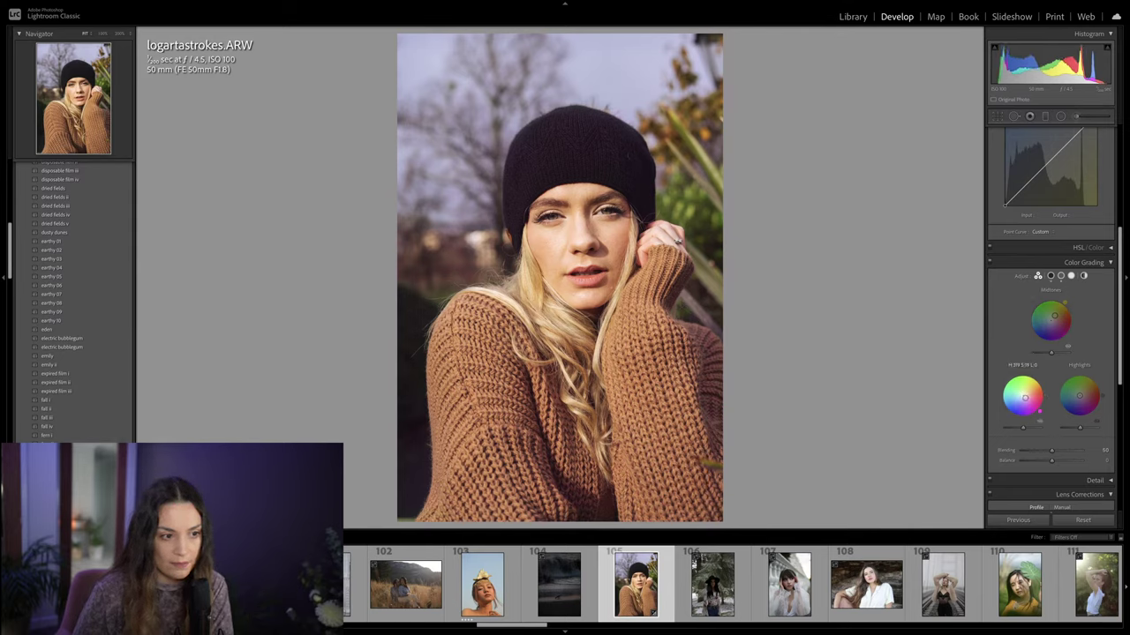
pyautogui.moveTo(1079, 398)
pyautogui.mouseDown()
pyautogui.moveTo(1083, 378)
pyautogui.moveTo(1068, 385)
pyautogui.moveTo(1080, 396)
pyautogui.mouseUp()
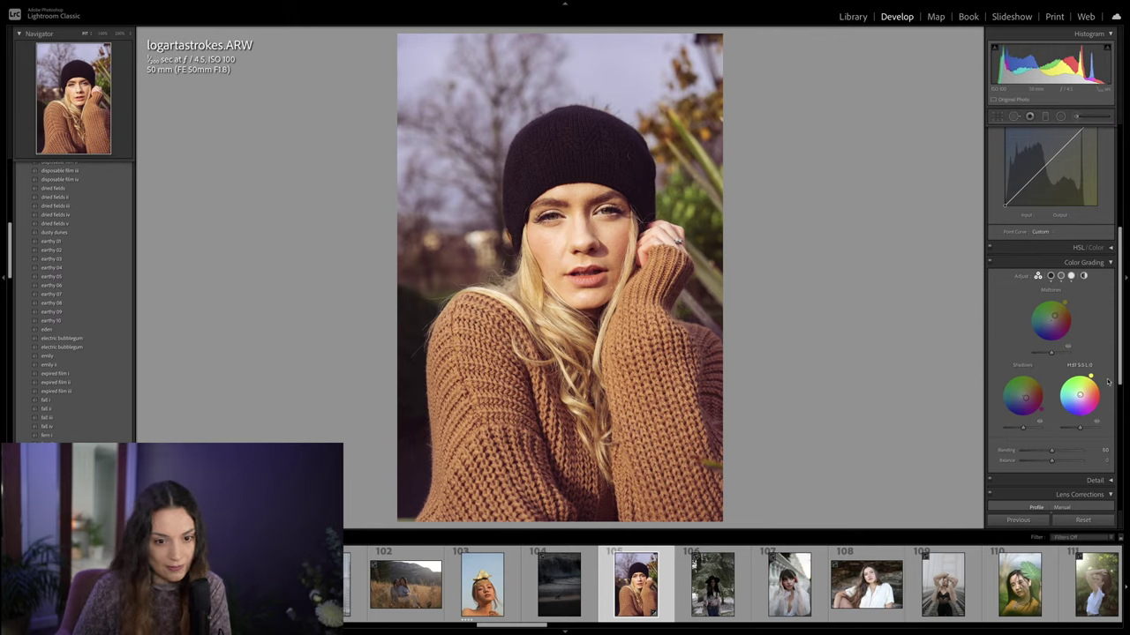
# Step: Set Calibration Green Primary Saturation to -22 and boost Blue Primary Saturation
pyautogui.scroll(-5, 1108, 424)
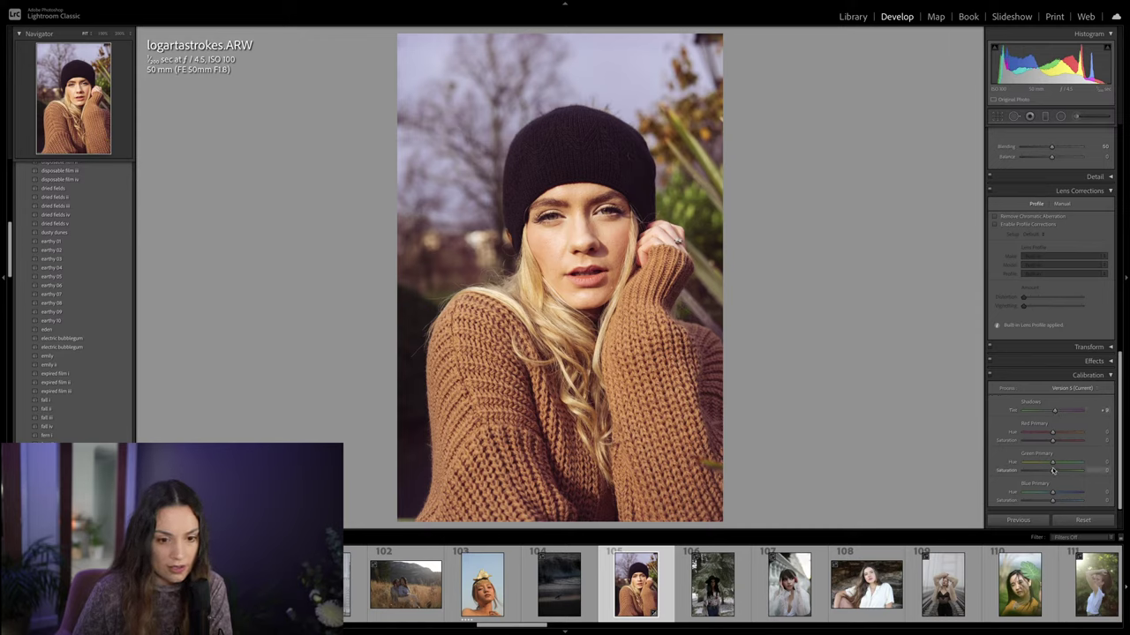
pyautogui.moveTo(1052, 472); pyautogui.dragTo(1050, 441)
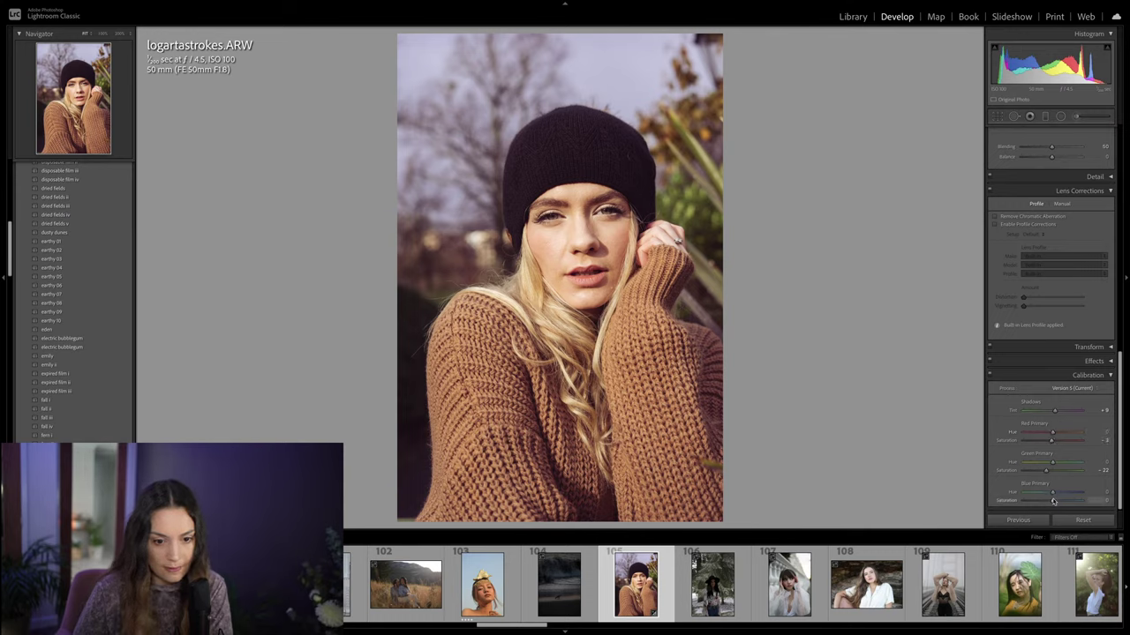
pyautogui.moveTo(1058, 500); pyautogui.dragTo(1061, 500)
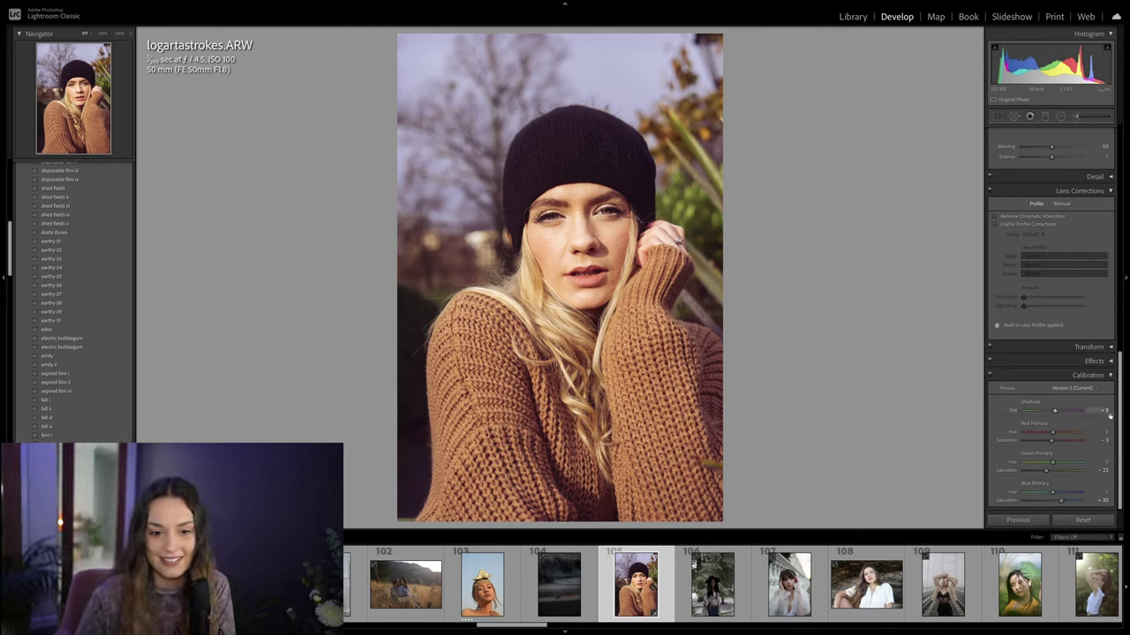
pyautogui.moveTo(1117, 426); pyautogui.dragTo(1128, 346)
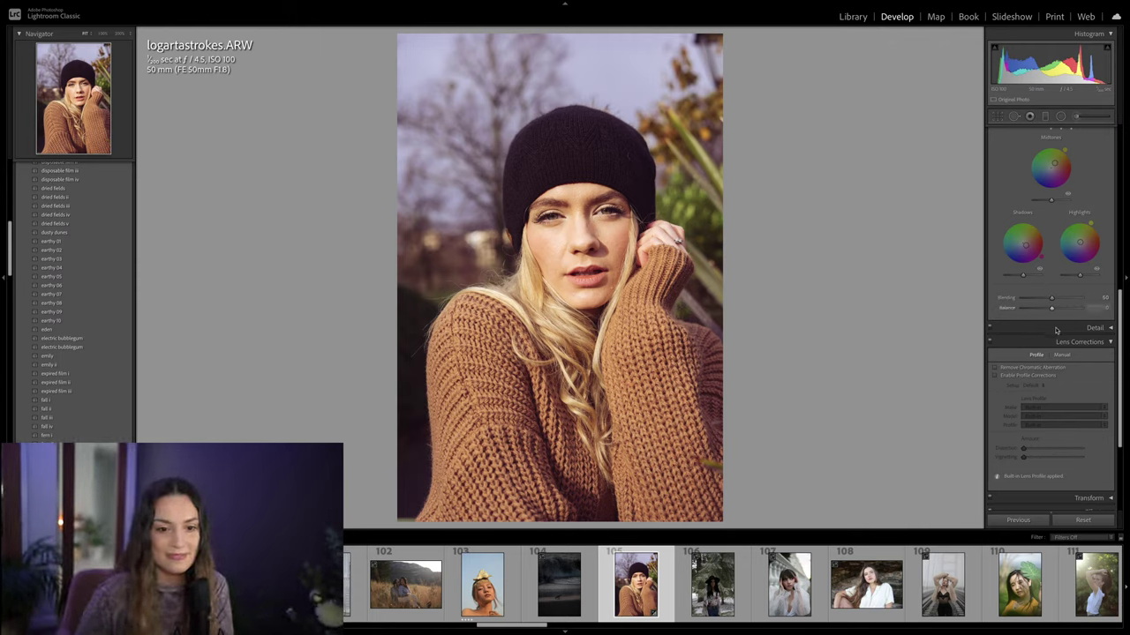
# Step: Push Tint to +32, reset Saturation to 0 and warm Temp to about 5,146
pyautogui.moveTo(1126, 344); pyautogui.dragTo(1128, 174)
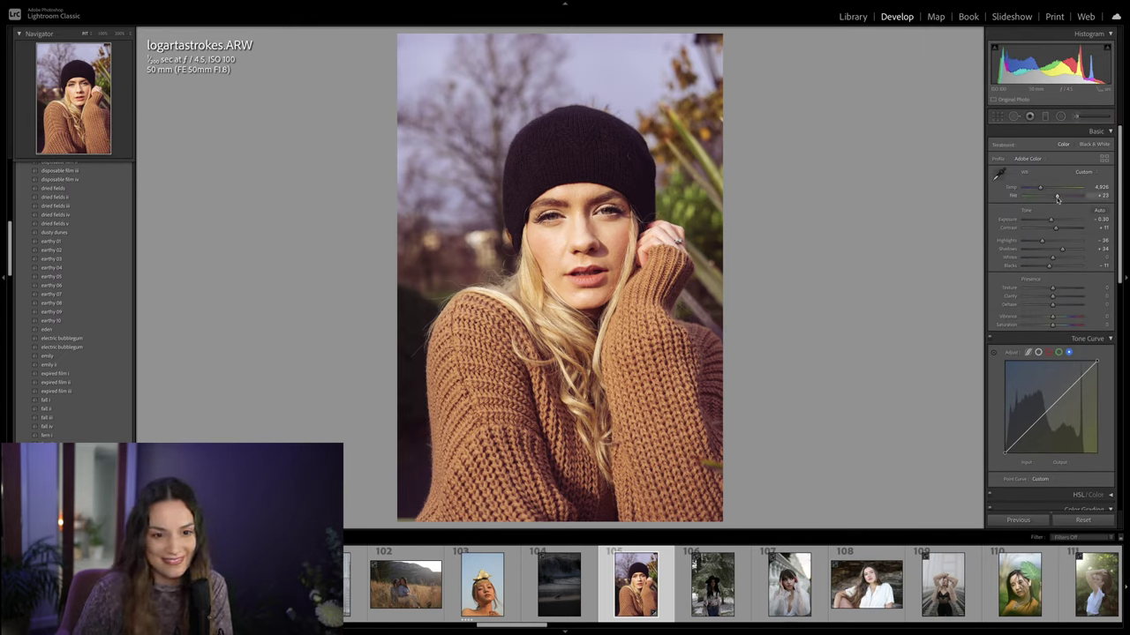
pyautogui.moveTo(1058, 197); pyautogui.dragTo(1038, 187)
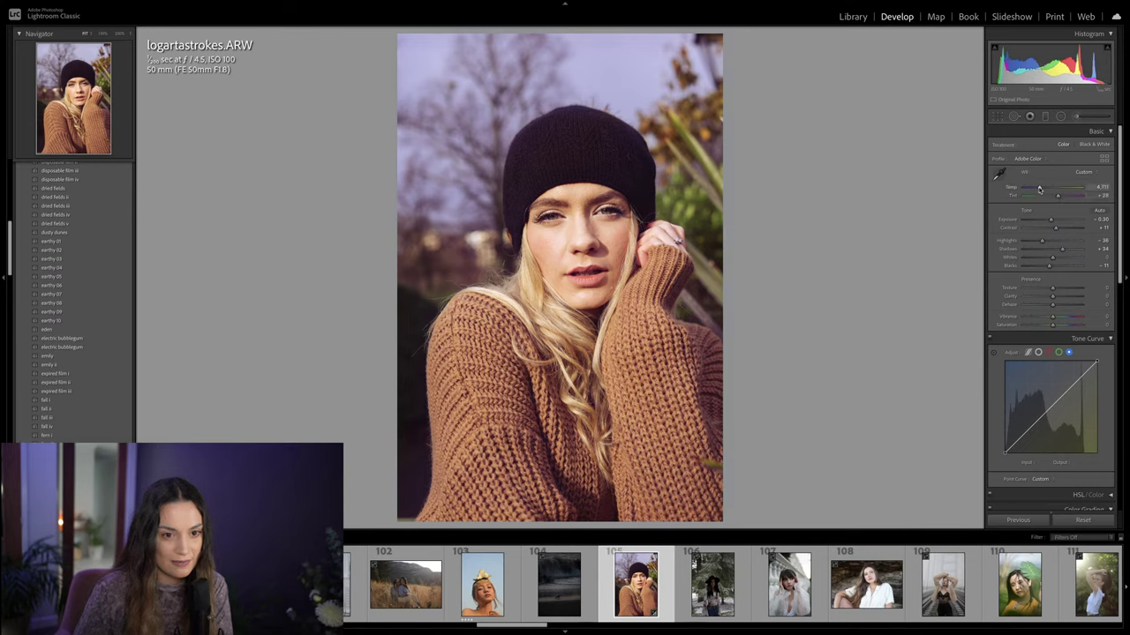
pyautogui.moveTo(1053, 327); pyautogui.dragTo(1054, 316)
pyautogui.doubleClick(1055, 326)
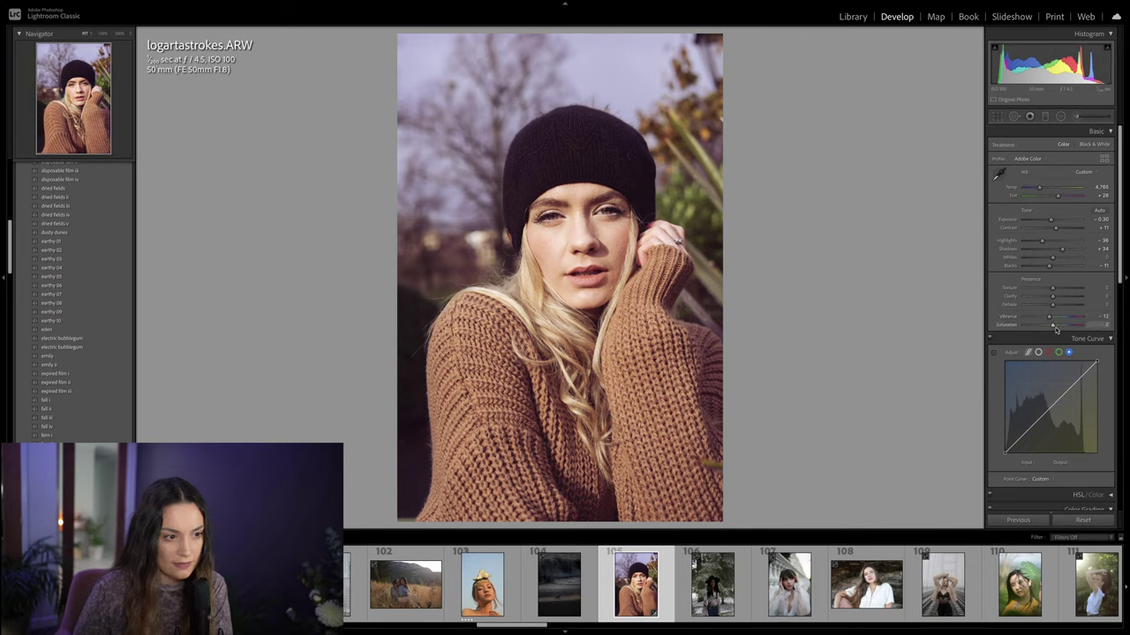
pyautogui.moveTo(1039, 189)
pyautogui.mouseDown()
pyautogui.moveTo(1051, 220)
pyautogui.moveTo(1060, 199)
pyautogui.mouseUp()
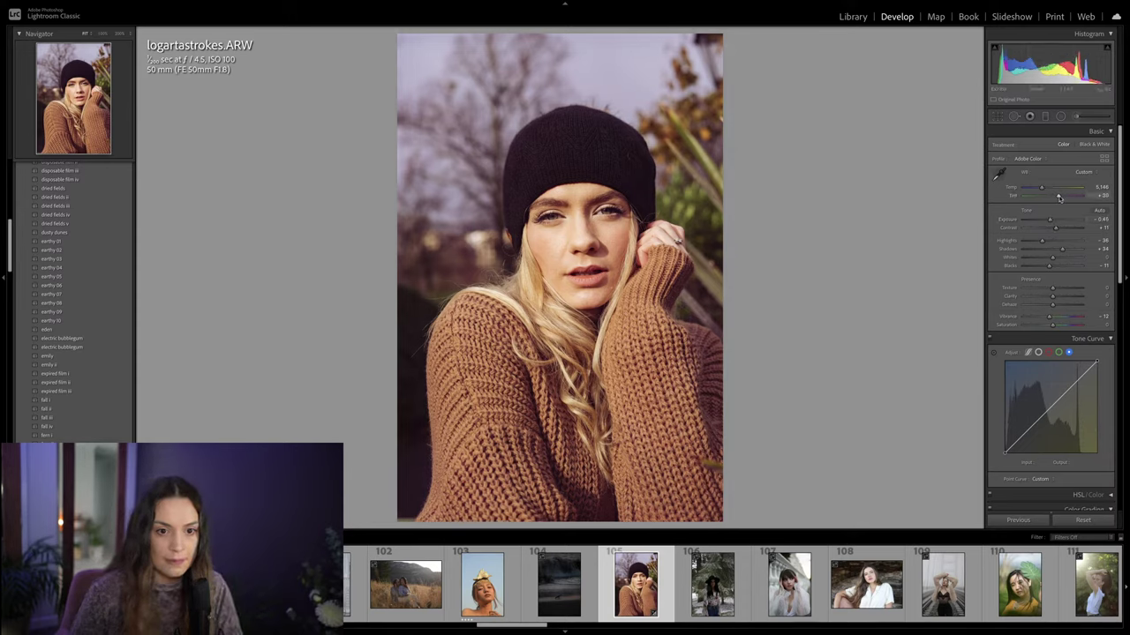
# Step: Compare against the original, then fine-tune the Color Grading shadows hue
pyautogui.press('\\')
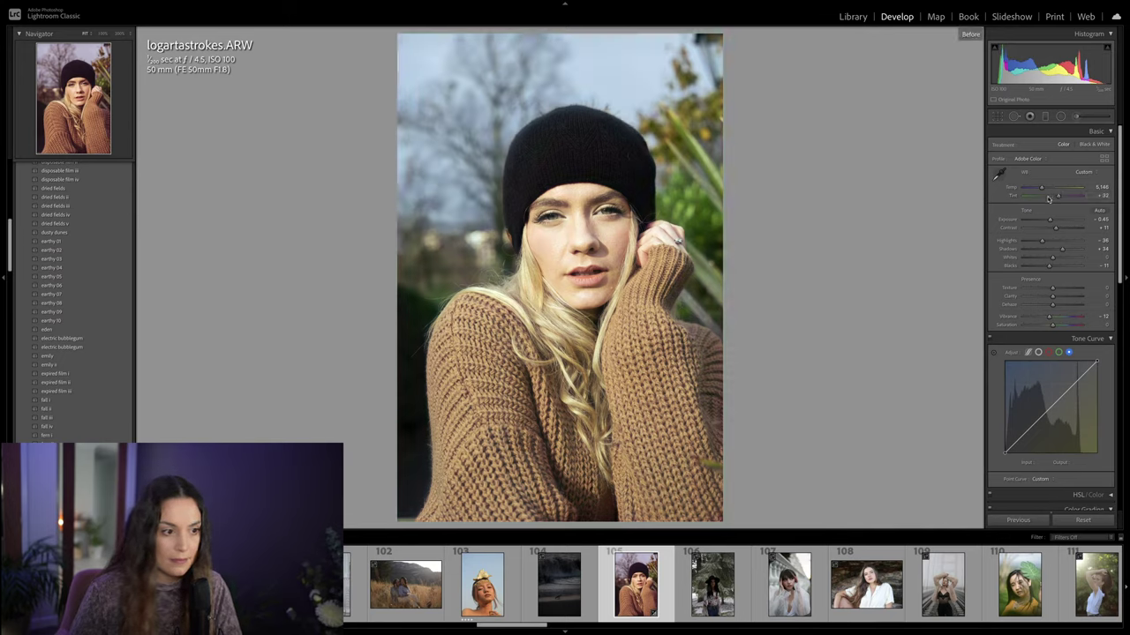
pyautogui.press('\\')
pyautogui.press('\\')
pyautogui.press('\\')
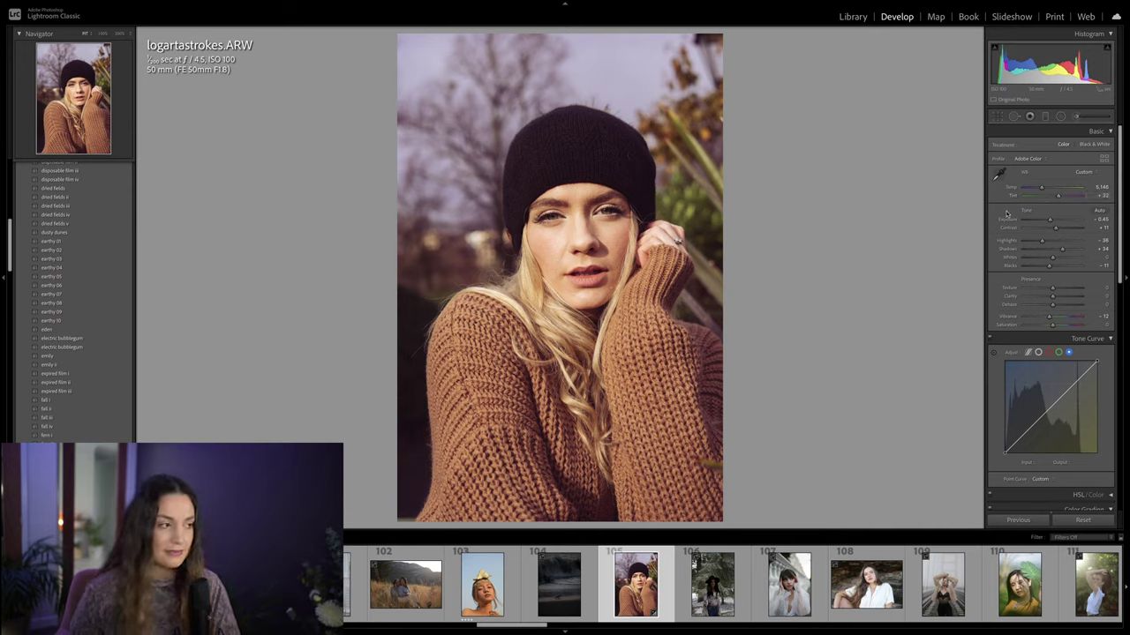
pyautogui.scroll(-10, 1050, 265)
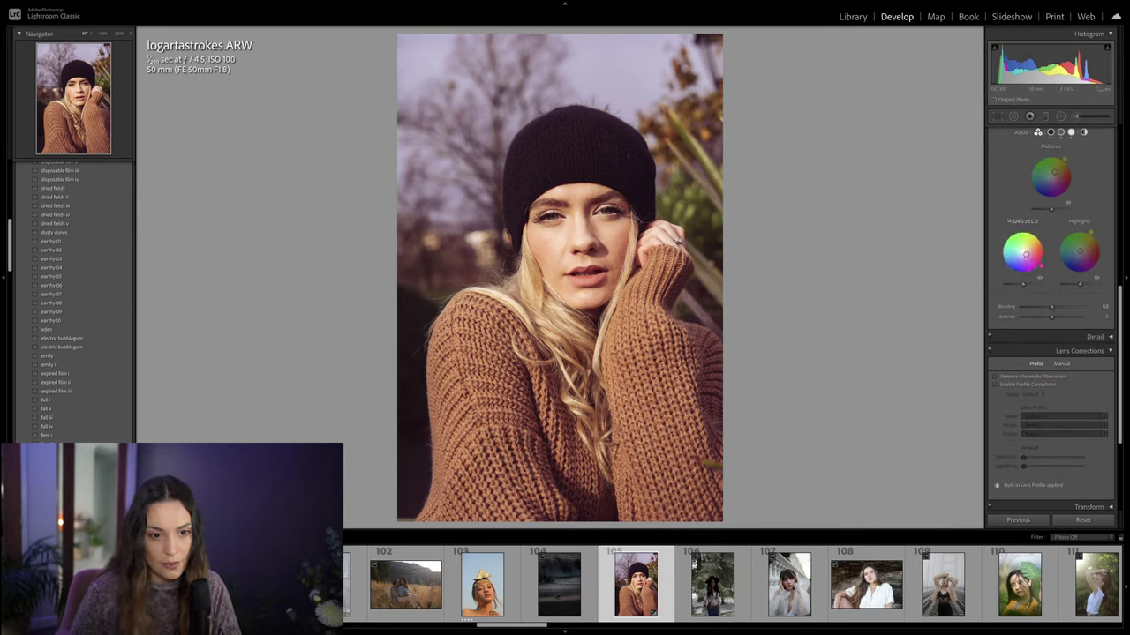
pyautogui.moveTo(1023, 255); pyautogui.dragTo(1025, 253)
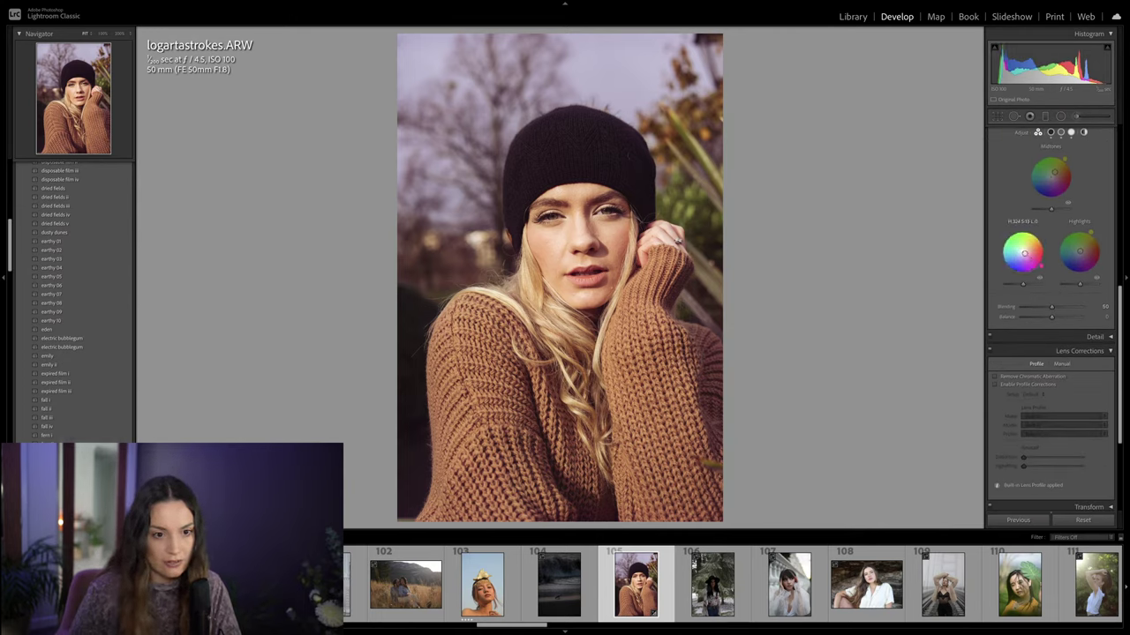
# Step: Compare the beanie portrait edit with the original, then zoom to 100% on her face
pyautogui.moveTo(1122, 342); pyautogui.dragTo(1116, 134)
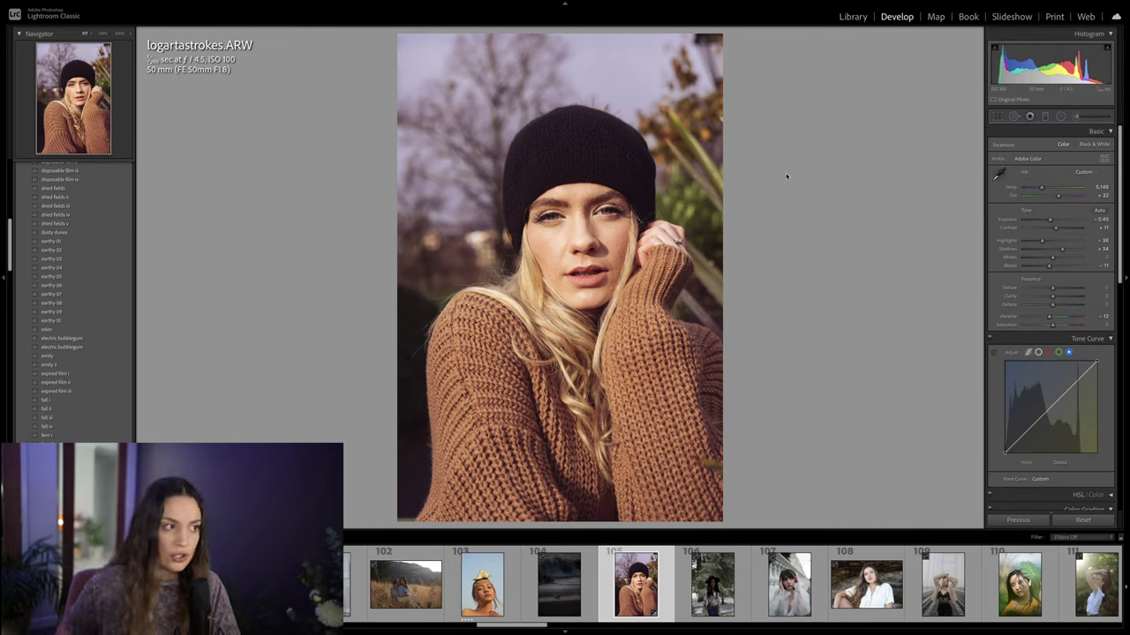
pyautogui.press('\\')
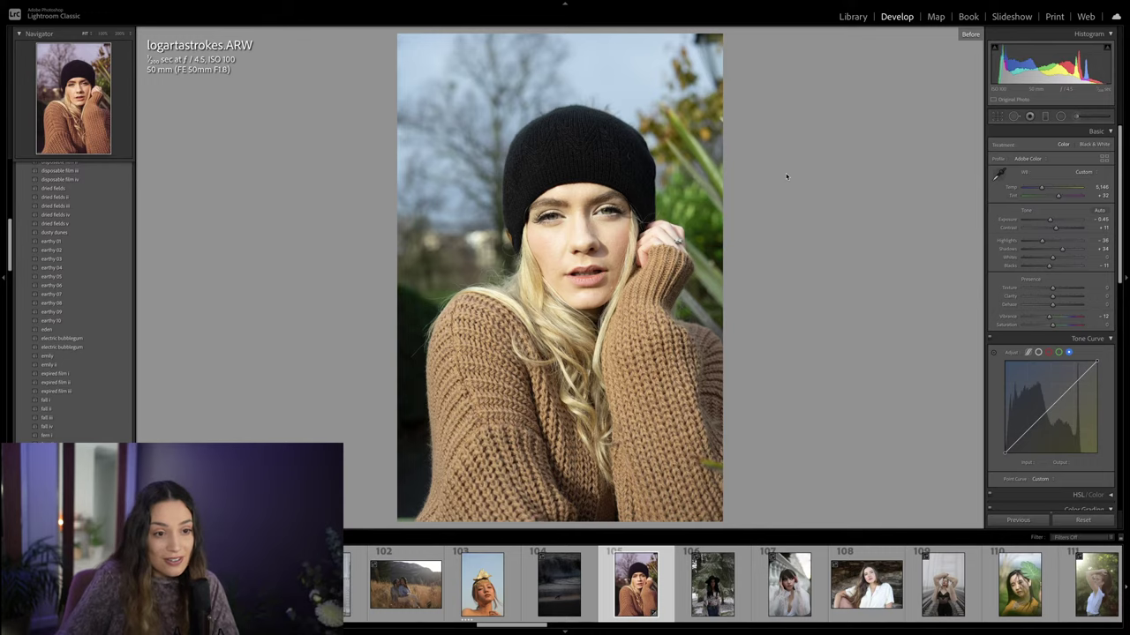
pyautogui.press('\\')
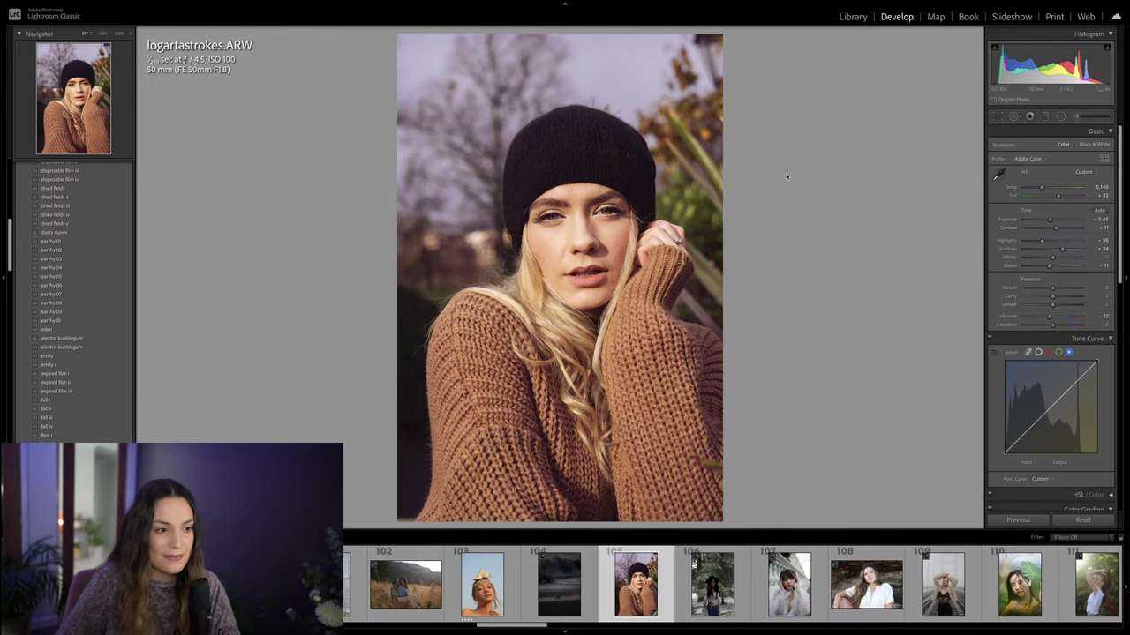
pyautogui.press('\\')
pyautogui.press('\\')
pyautogui.press('\\')
pyautogui.press('\\')
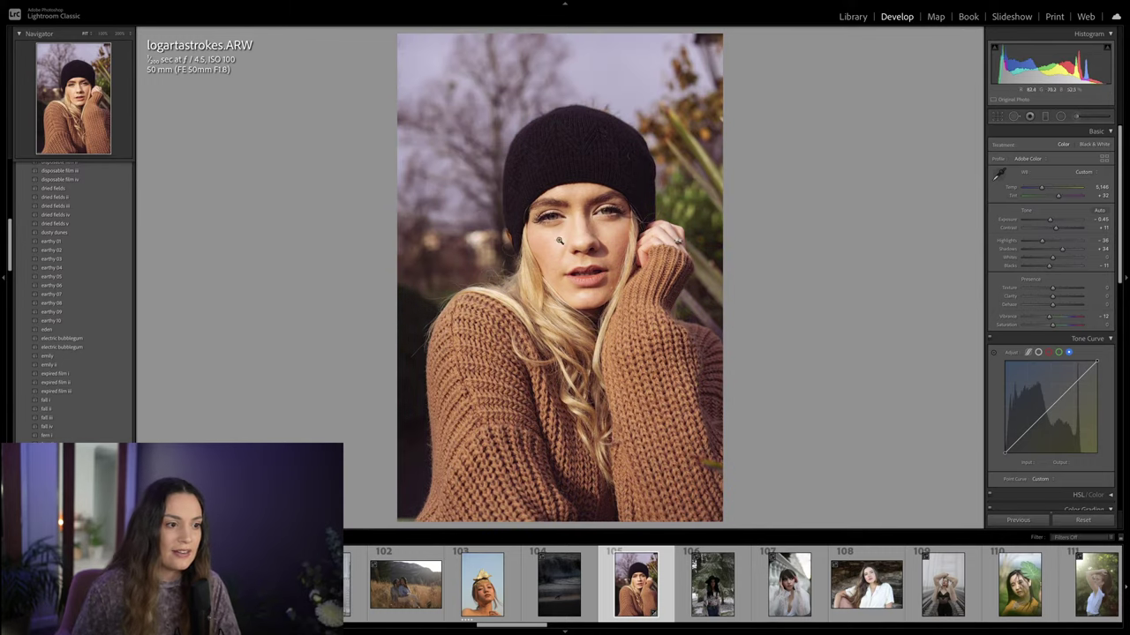
pyautogui.click(560, 240)
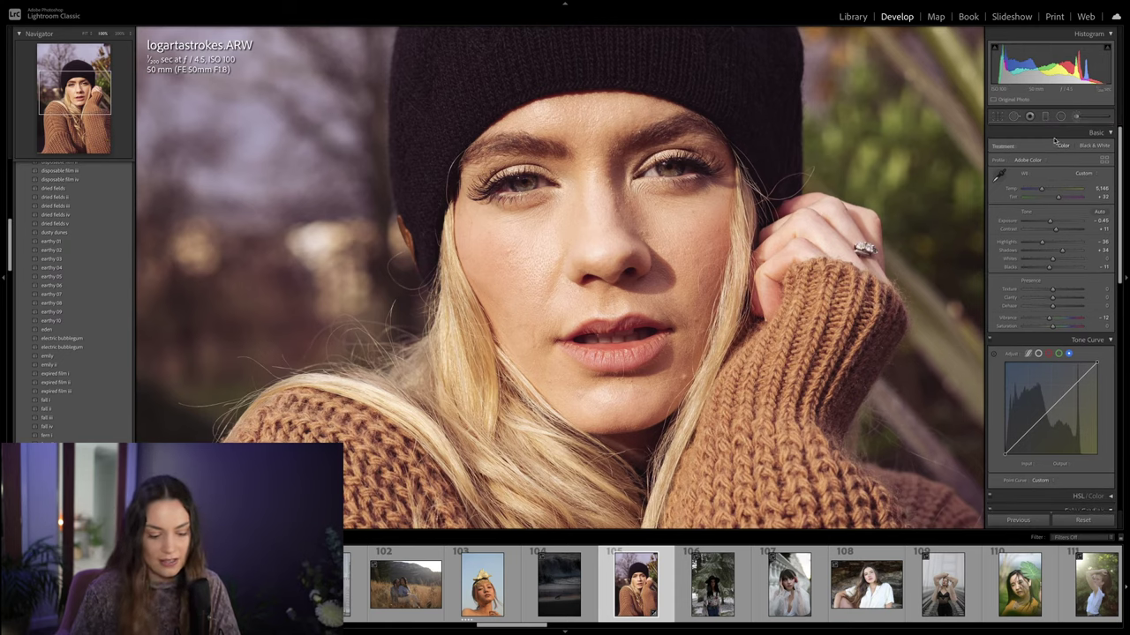
# Step: Paint a size-3 brush mask over her eye using the Iris Enhance preset
pyautogui.press('k')
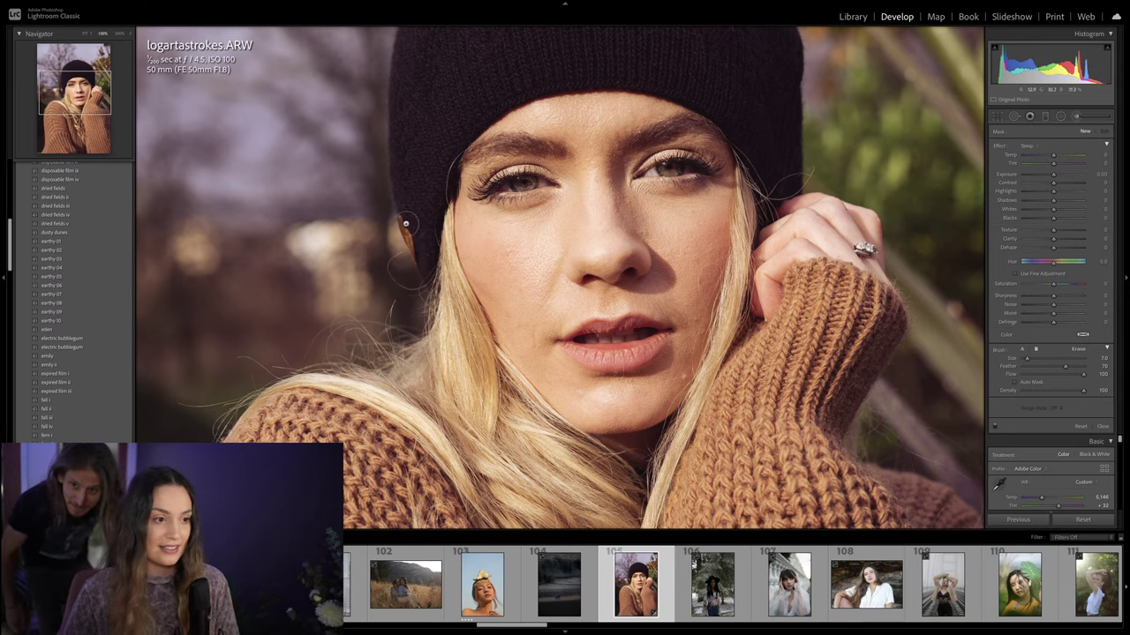
pyautogui.press('[')
pyautogui.press('[')
pyautogui.press('[')
pyautogui.press('[')
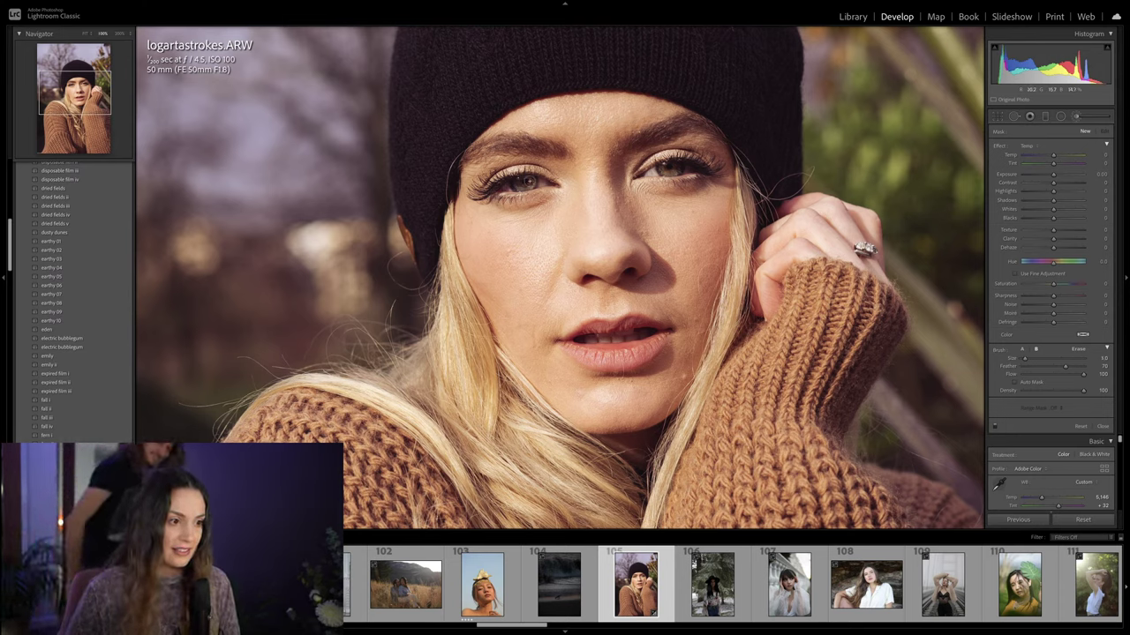
pyautogui.click(519, 182)
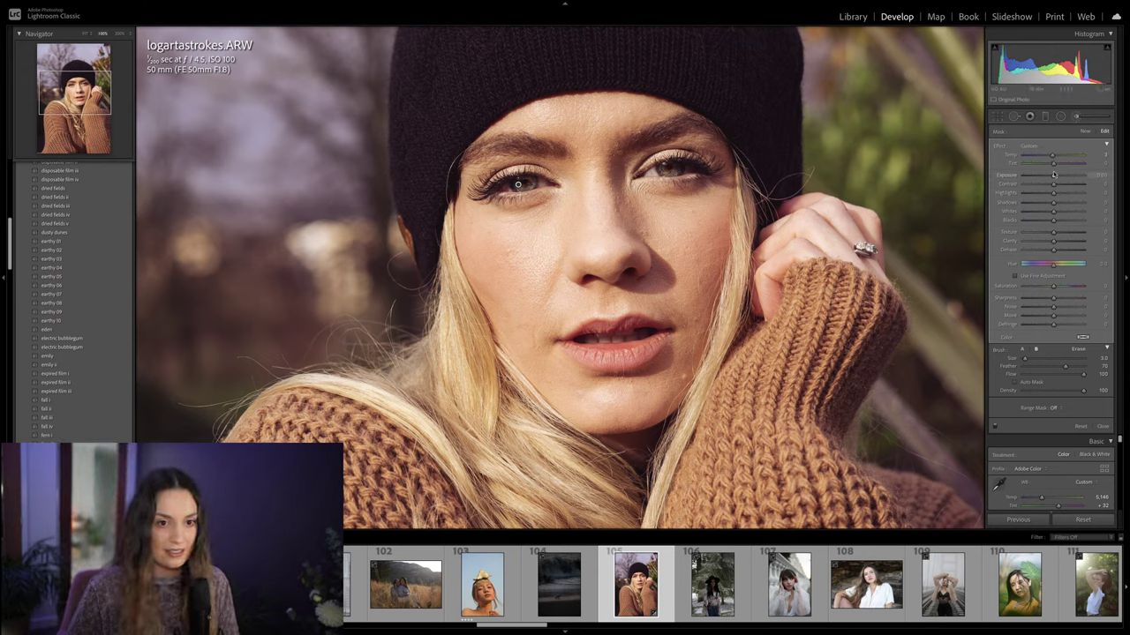
pyautogui.click(1105, 144)
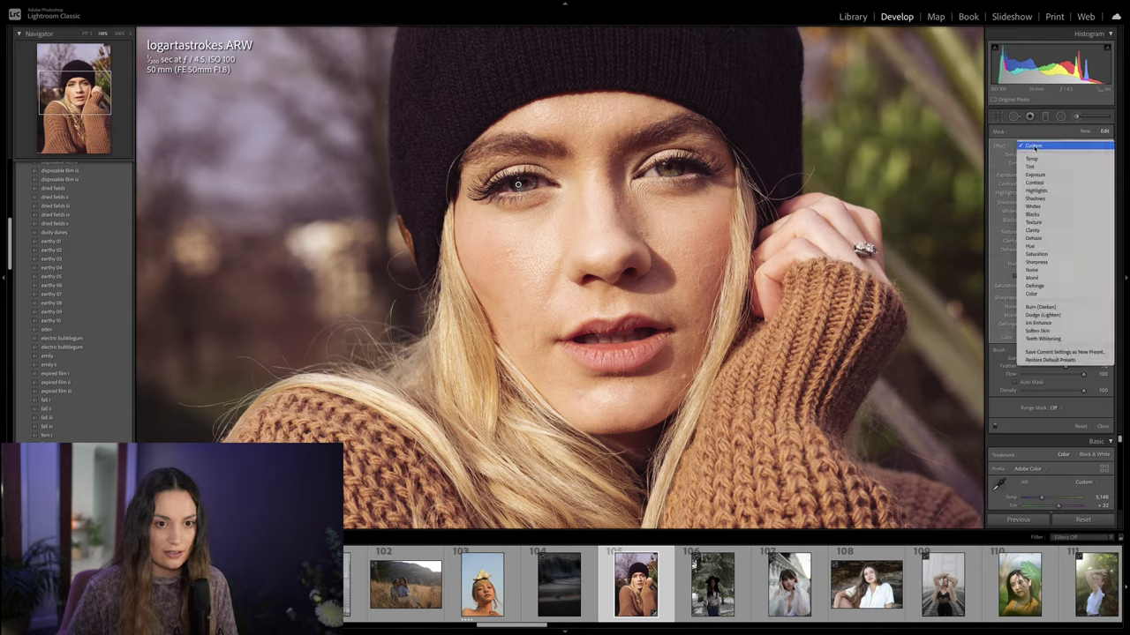
pyautogui.click(1041, 322)
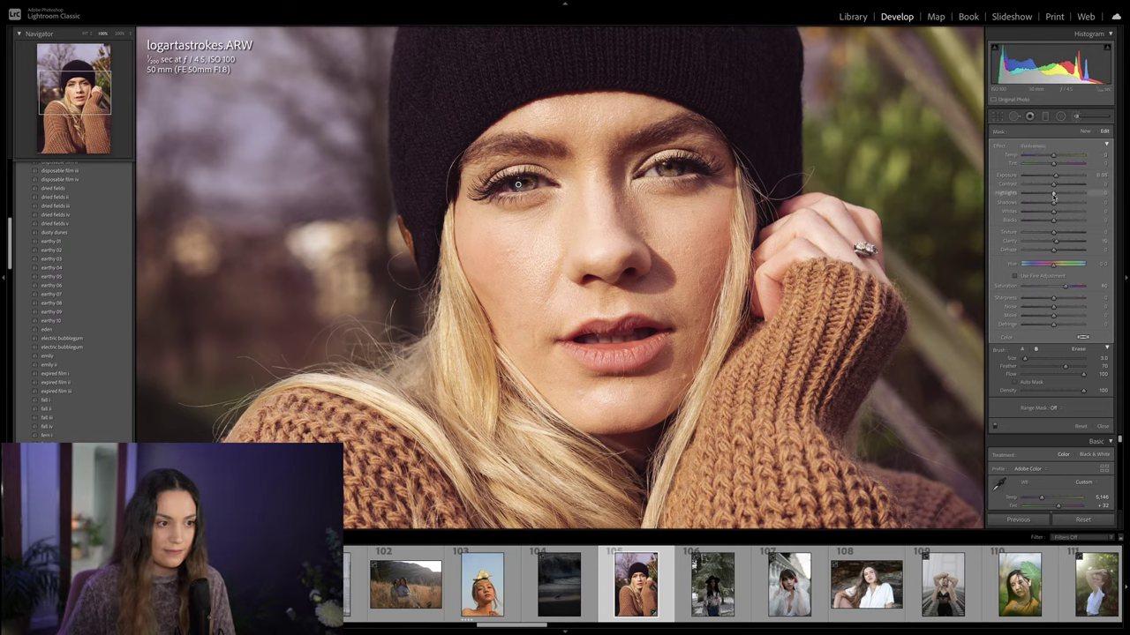
pyautogui.press('k')
# Step: Zoom back to Fit and compare the finished edit against the original
pyautogui.press('\\')
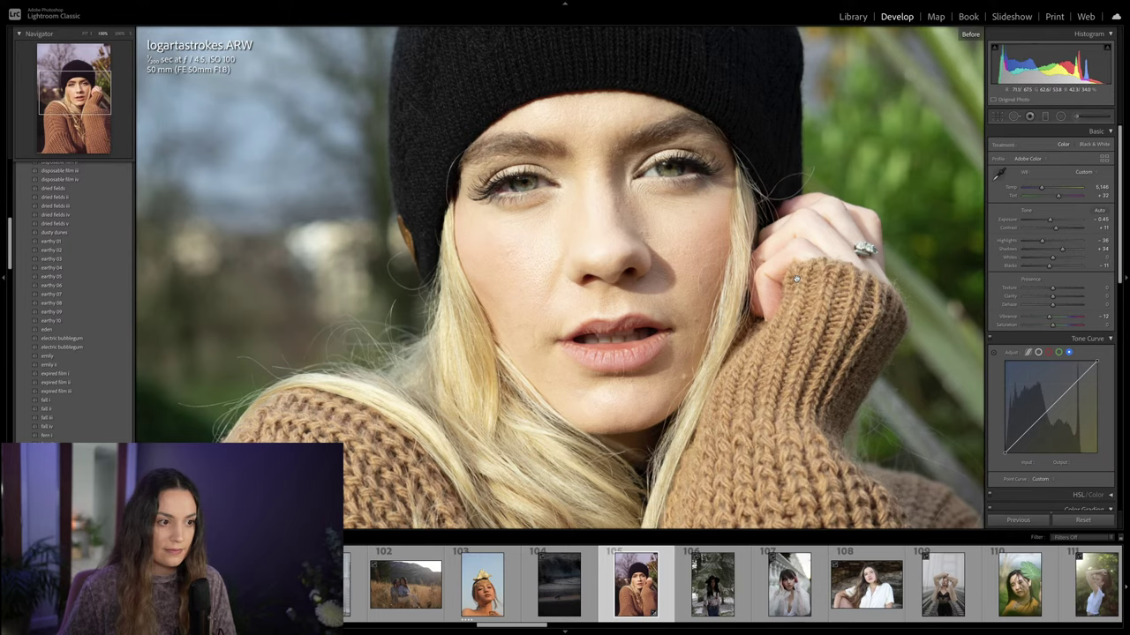
pyautogui.press('\\')
pyautogui.click(658, 266)
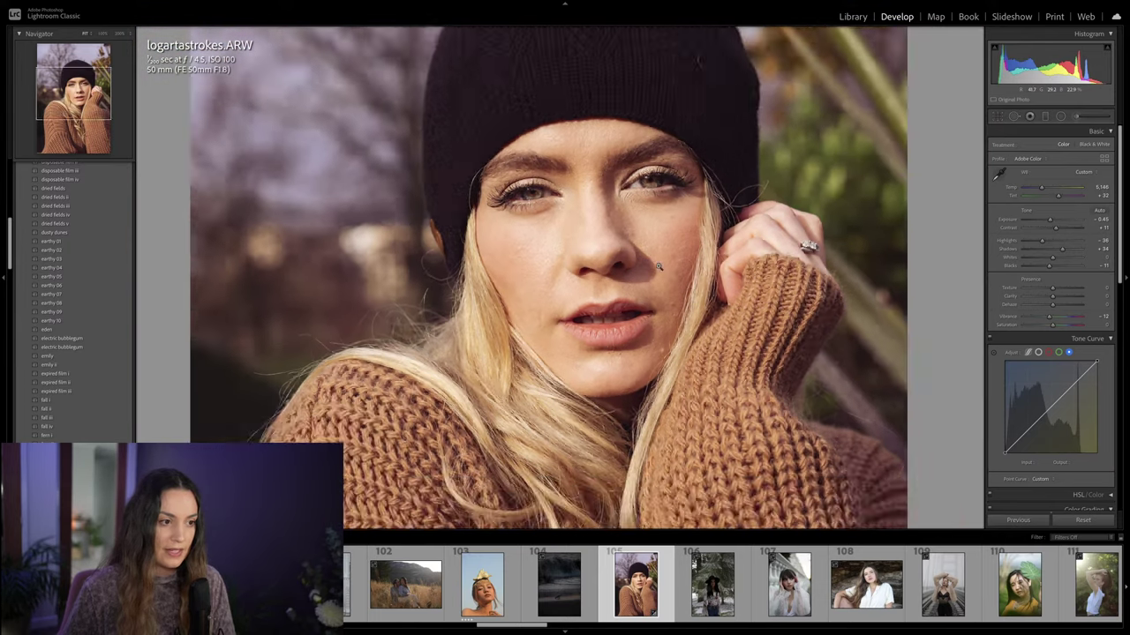
pyautogui.press('\\')
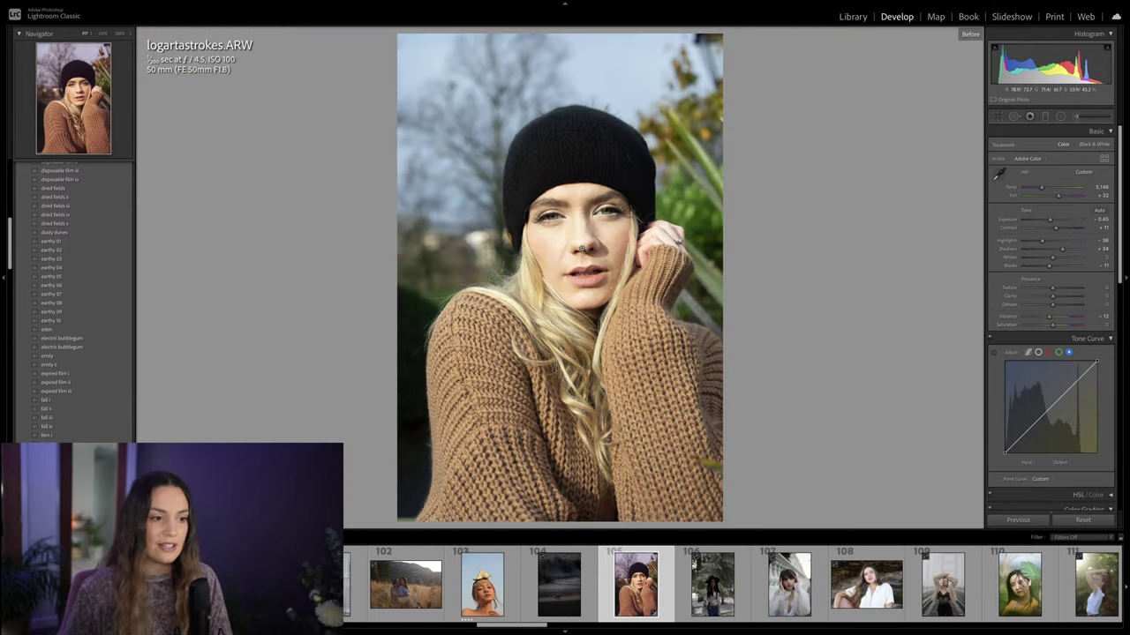
pyautogui.press('\\')
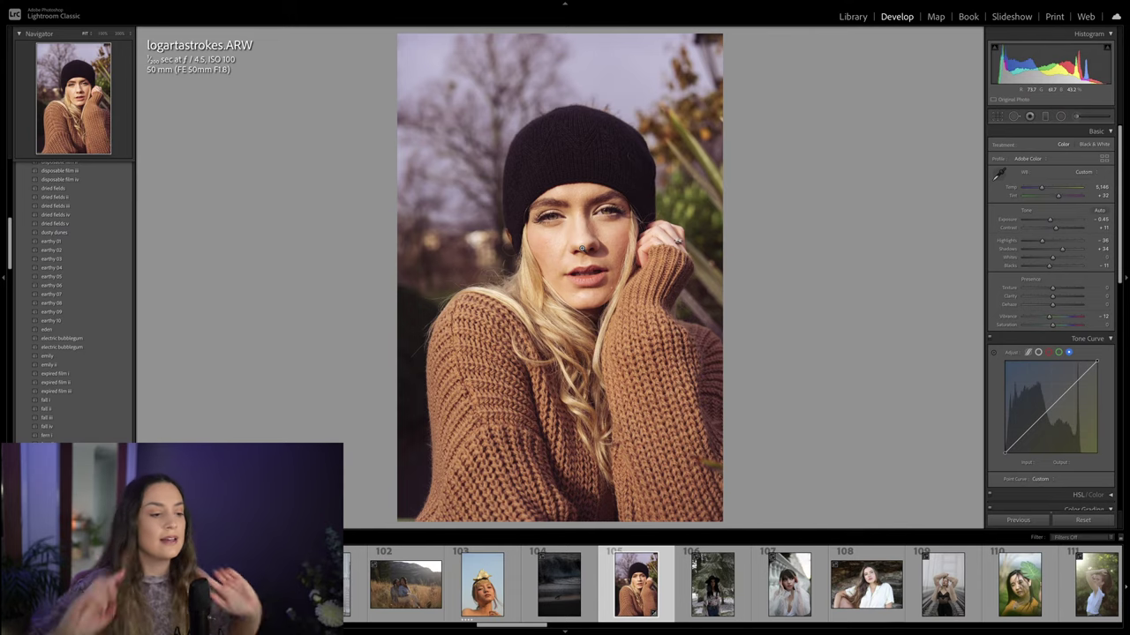
# Step: Open filmstrip thumbnail 128, the street photo of the woman in the dark coat
pyautogui.scroll(-3, 704, 597)
pyautogui.scroll(-10, 704, 598)
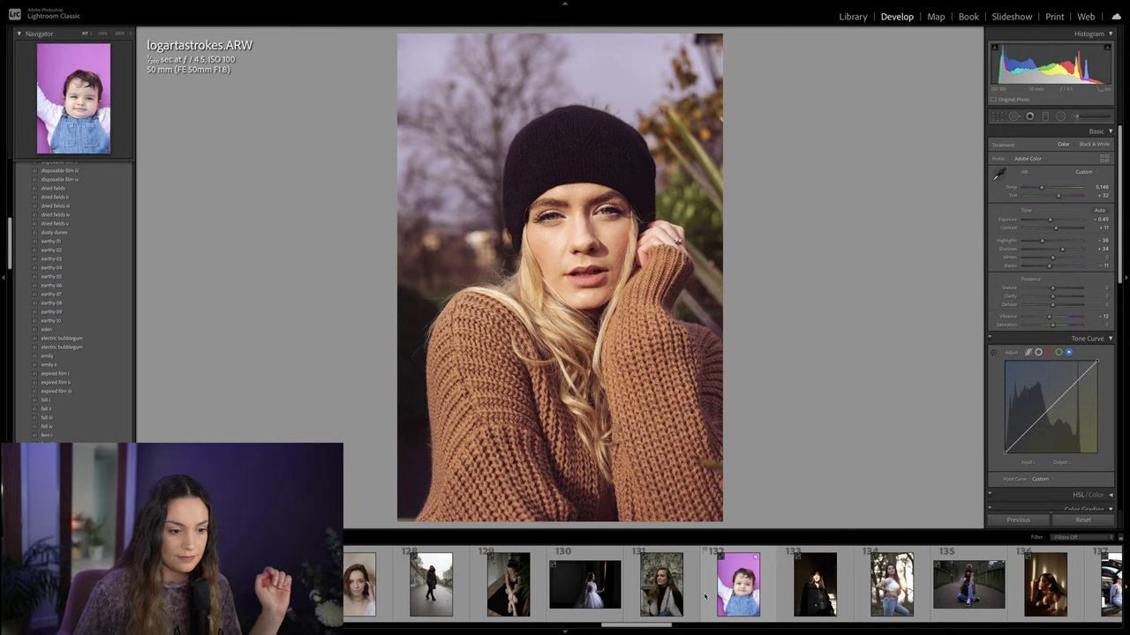
pyautogui.click(440, 597)
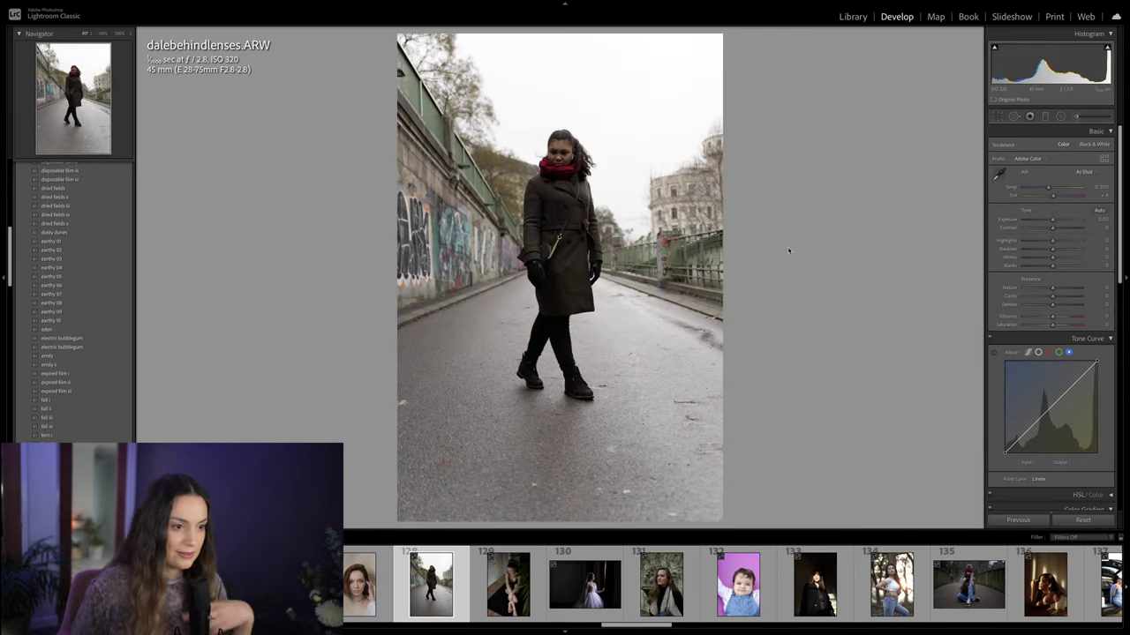
# Step: Straighten the photo by about 1.80 degrees with Crop & Straighten
pyautogui.press('r')
pyautogui.moveTo(799, 247); pyautogui.dragTo(816, 208)
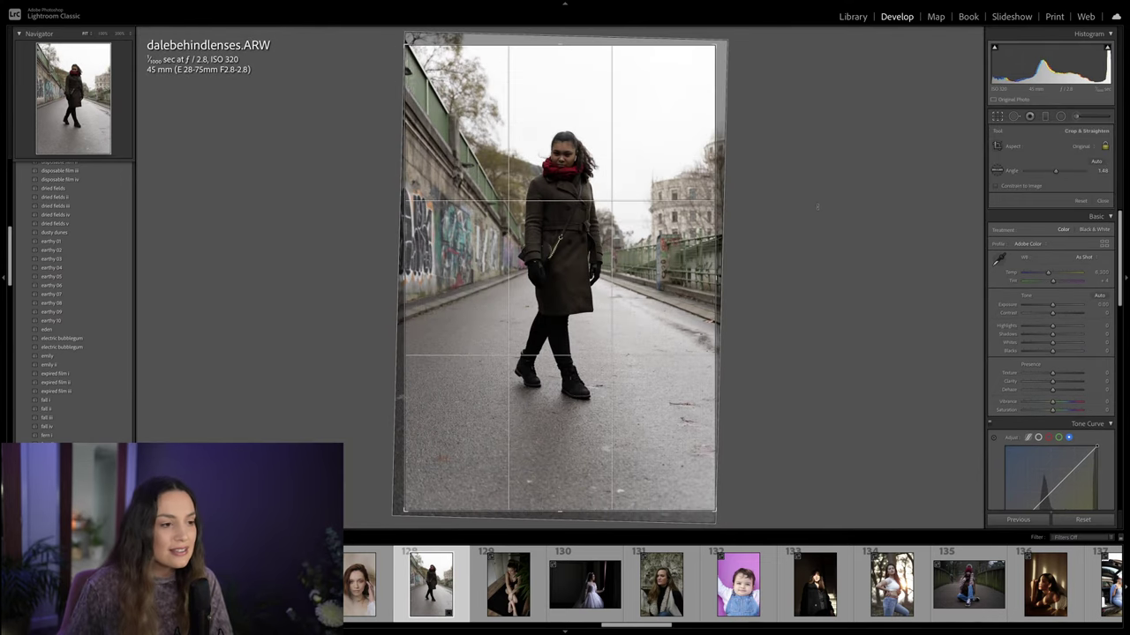
pyautogui.moveTo(387, 256); pyautogui.dragTo(386, 243)
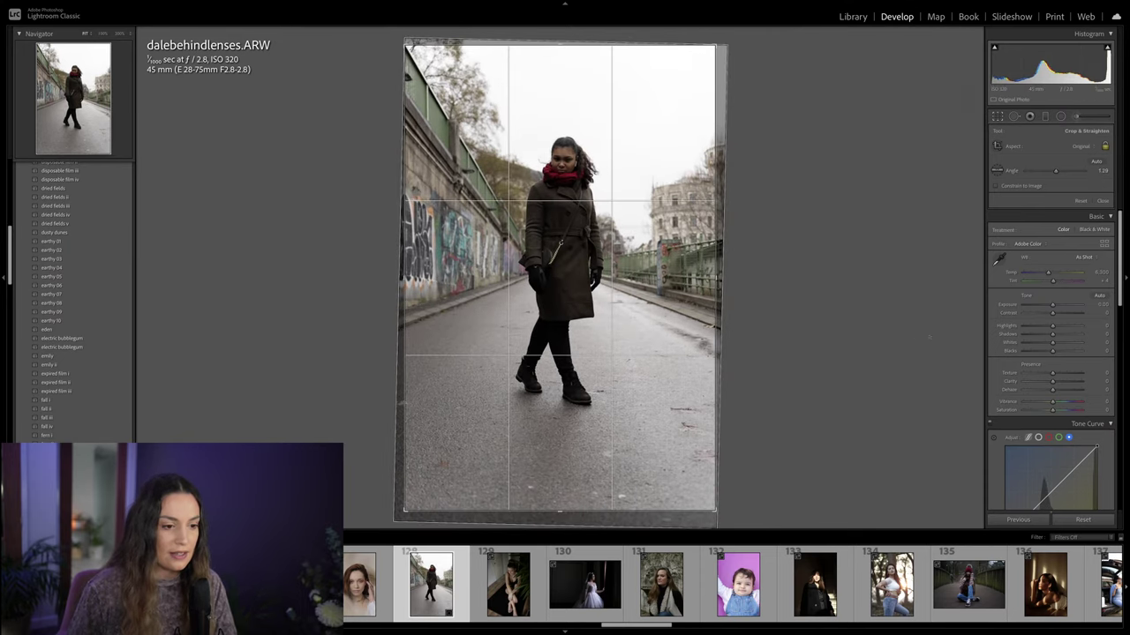
pyautogui.press('Return')
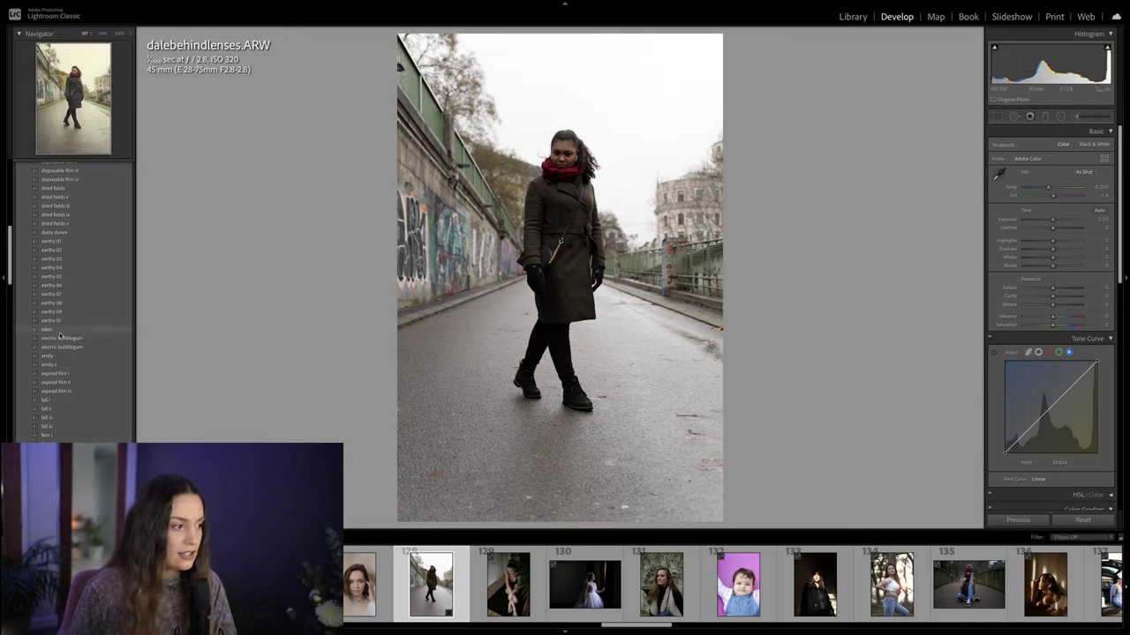
# Step: Scroll up through the Presets panel to browse the presets
pyautogui.scroll(2, 61, 349)
pyautogui.scroll(5, 61, 350)
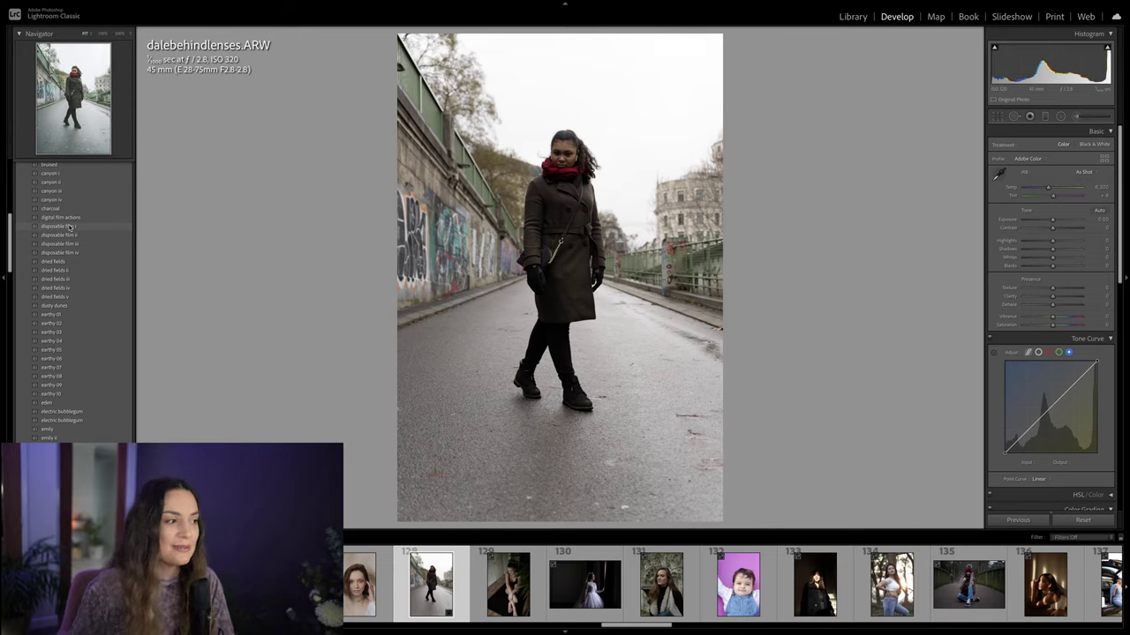
pyautogui.scroll(3, 75, 230)
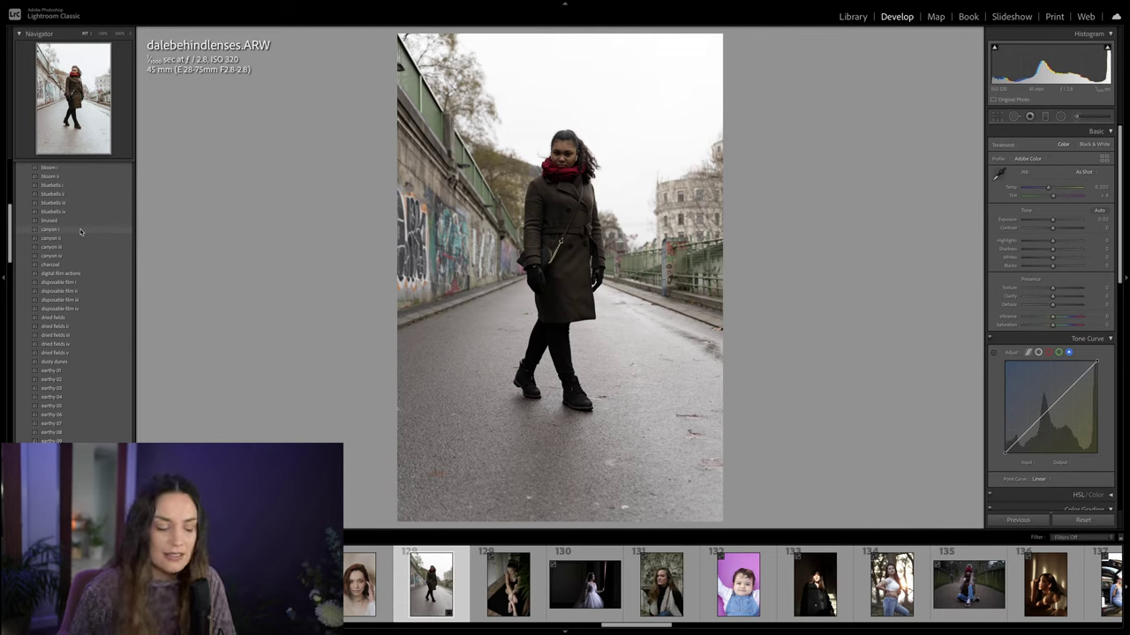
pyautogui.scroll(2, 81, 232)
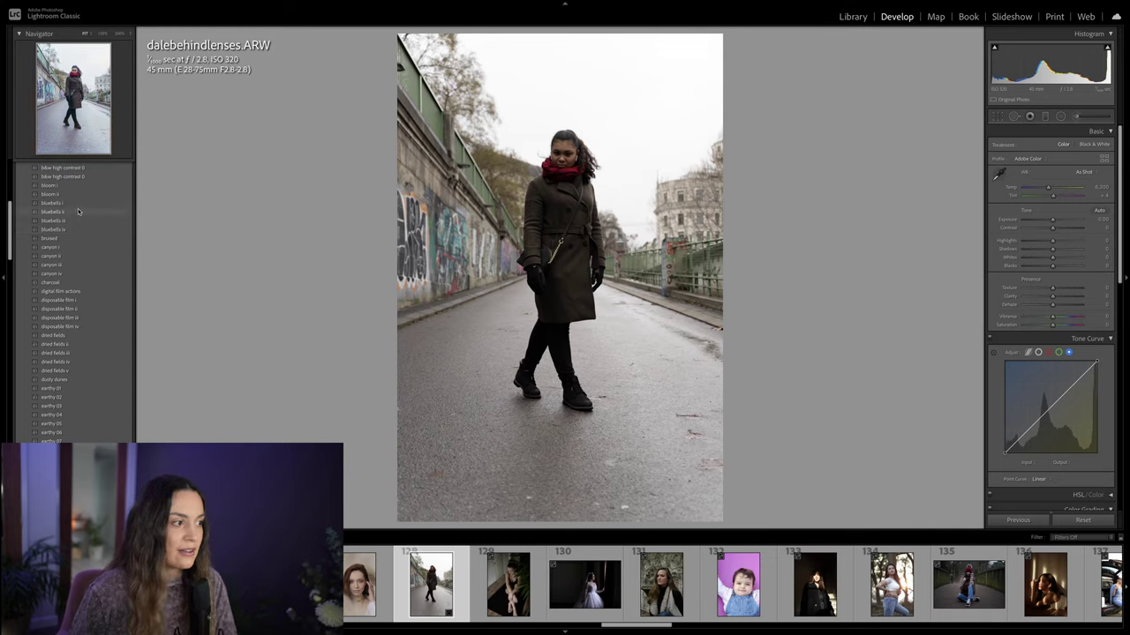
pyautogui.scroll(8, 92, 238)
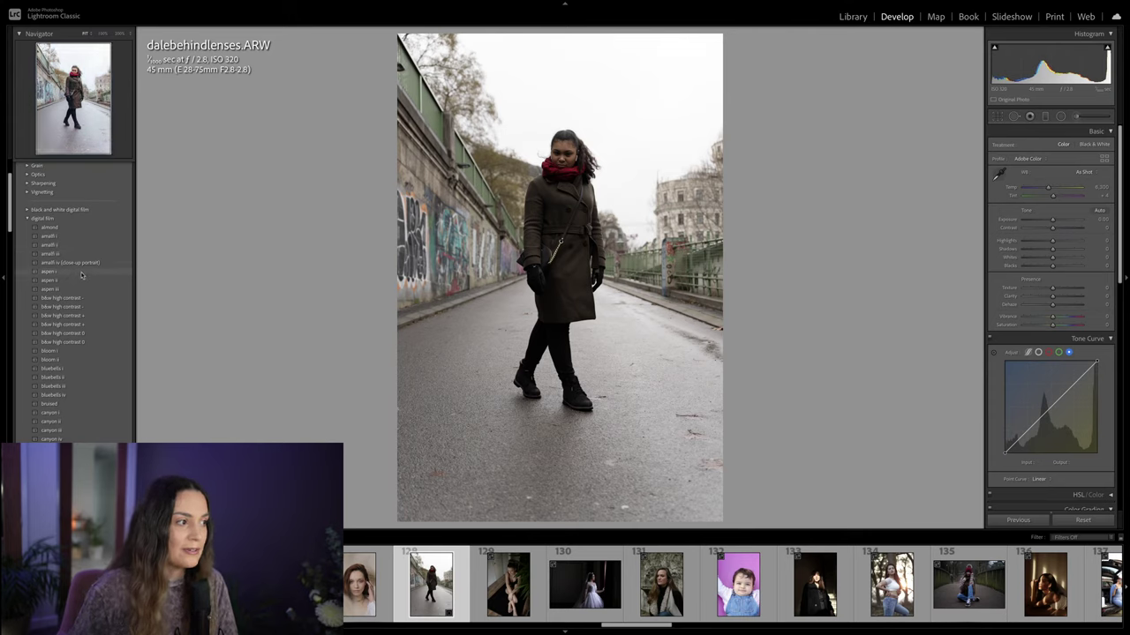
# Step: Apply the aspen i preset to the street photo and nudge its Temp slider slightly
pyautogui.click(81, 274)
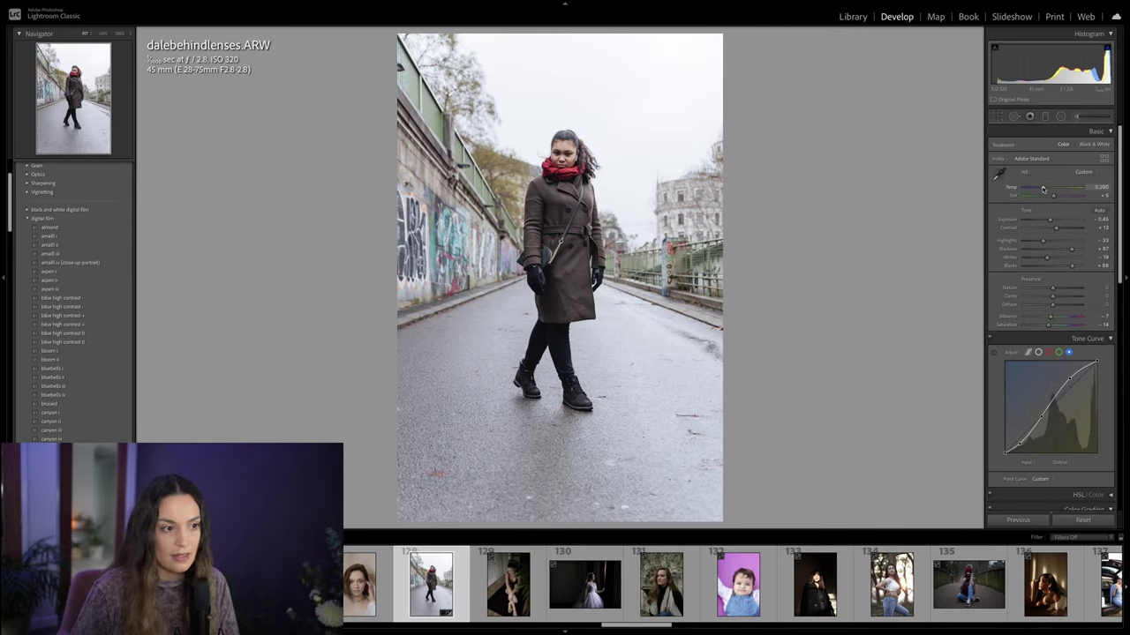
pyautogui.click(1109, 132)
pyautogui.keyDown('ctrl'); pyautogui.click(1110, 132); pyautogui.keyUp('ctrl')
pyautogui.click(1103, 132)
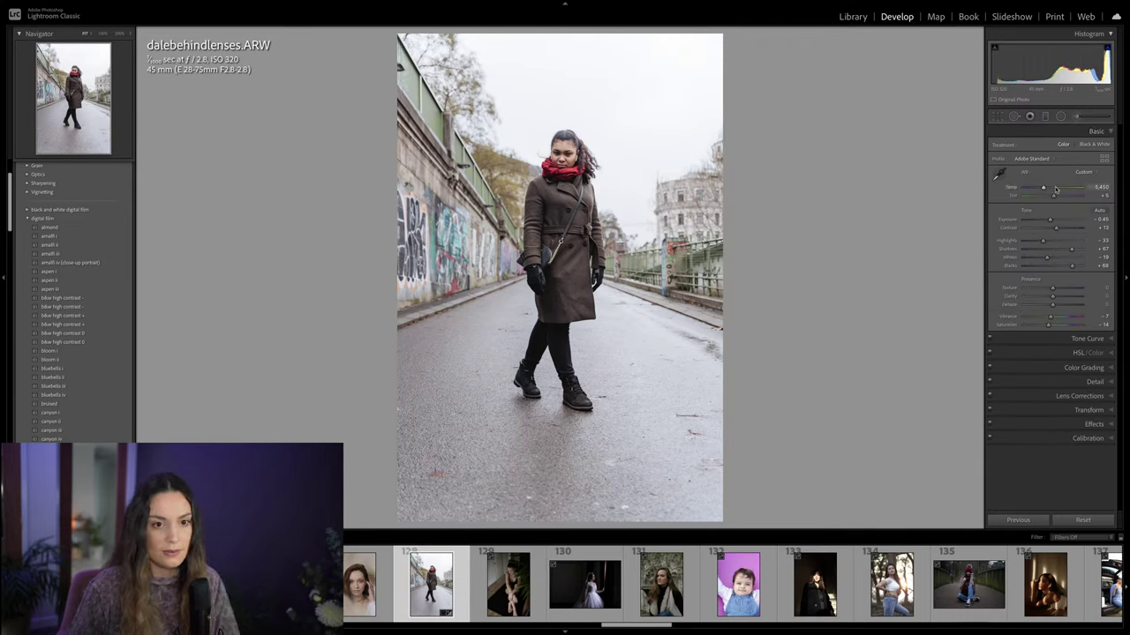
pyautogui.moveTo(1044, 189); pyautogui.dragTo(1050, 221)
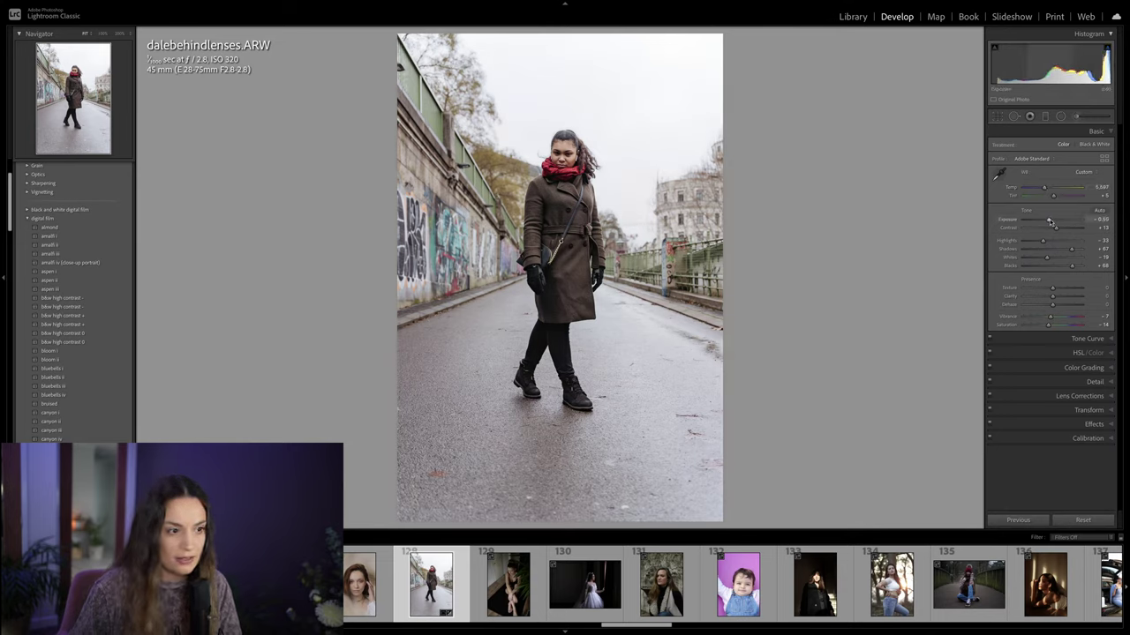
# Step: Add a Temp-effect linear gradient over the lower street photo with Exposure about 0.63
pyautogui.click(1045, 116)
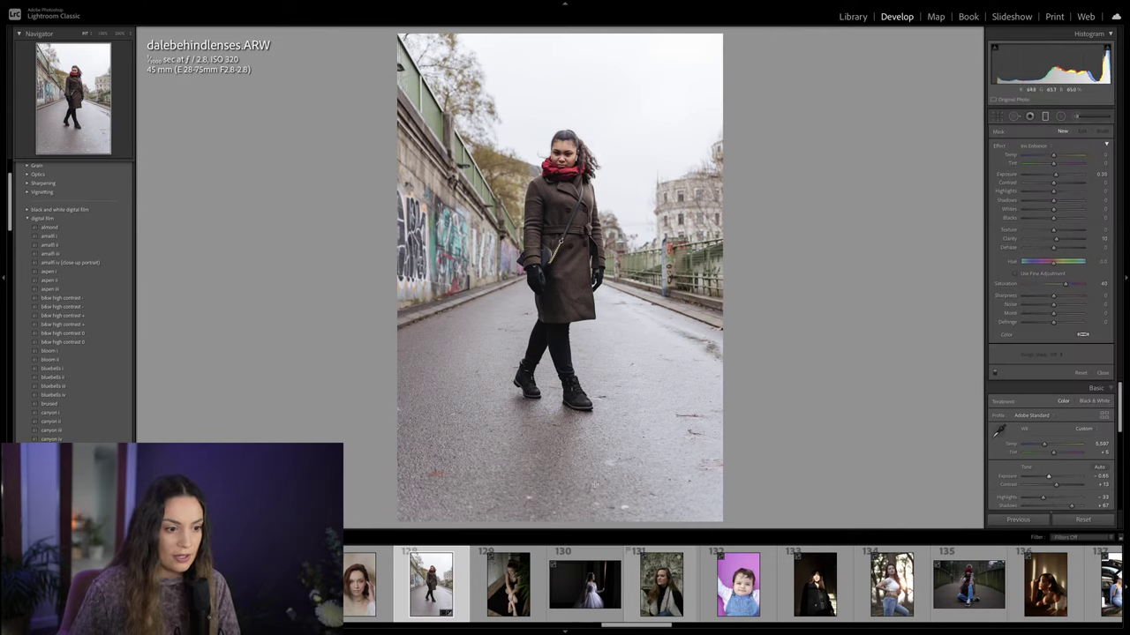
pyautogui.moveTo(582, 216); pyautogui.dragTo(584, 452)
pyautogui.click(1055, 147)
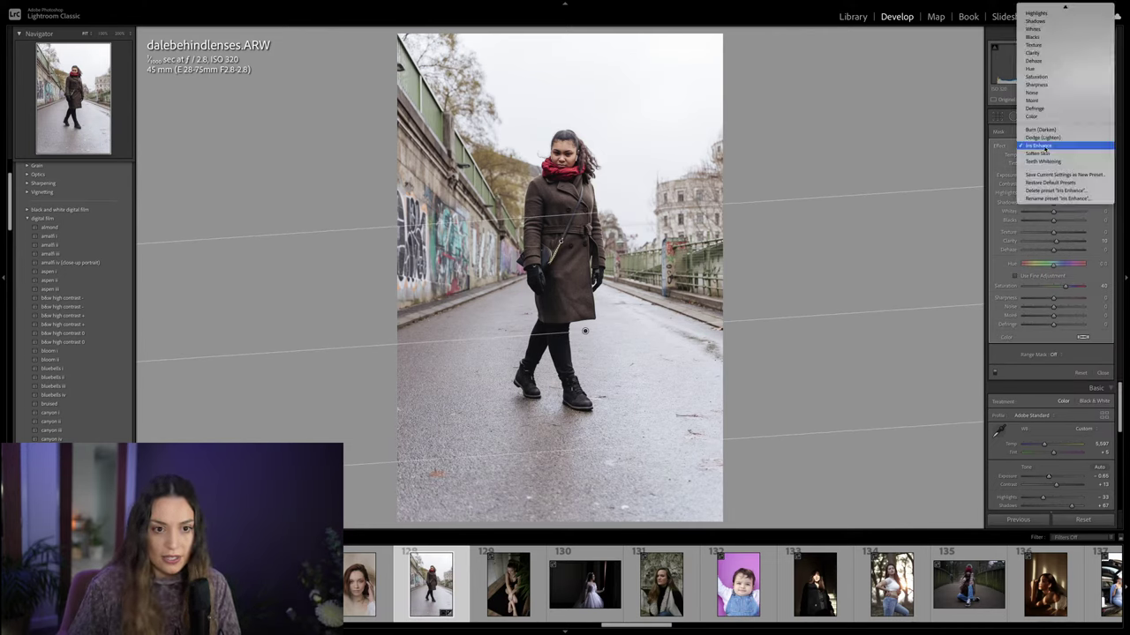
pyautogui.click(1028, 9)
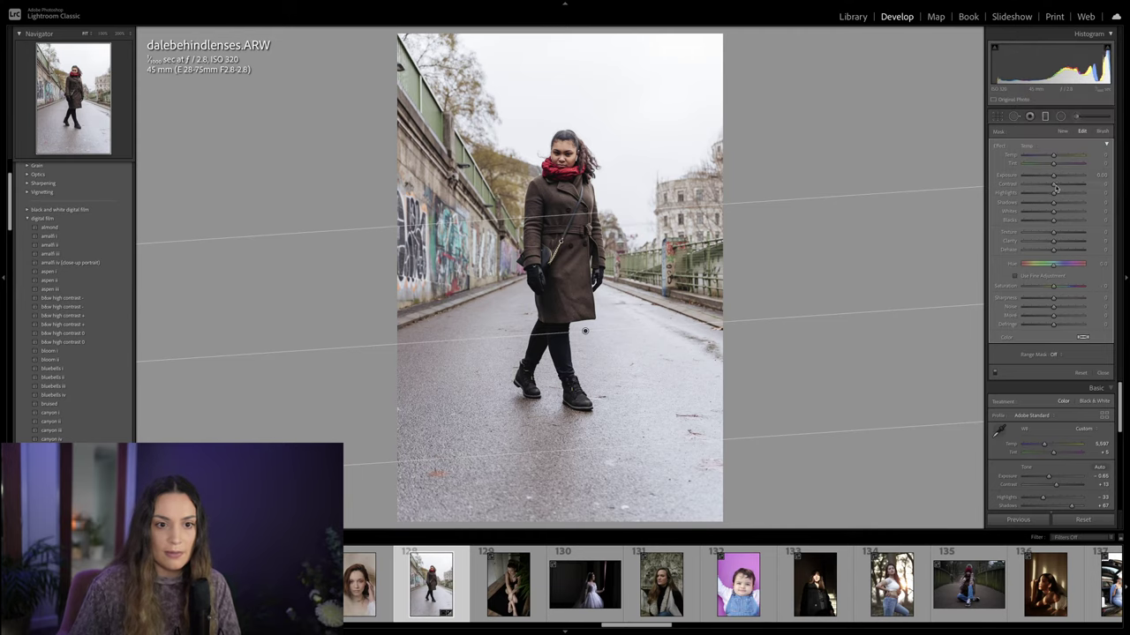
pyautogui.moveTo(1051, 177); pyautogui.dragTo(1050, 178)
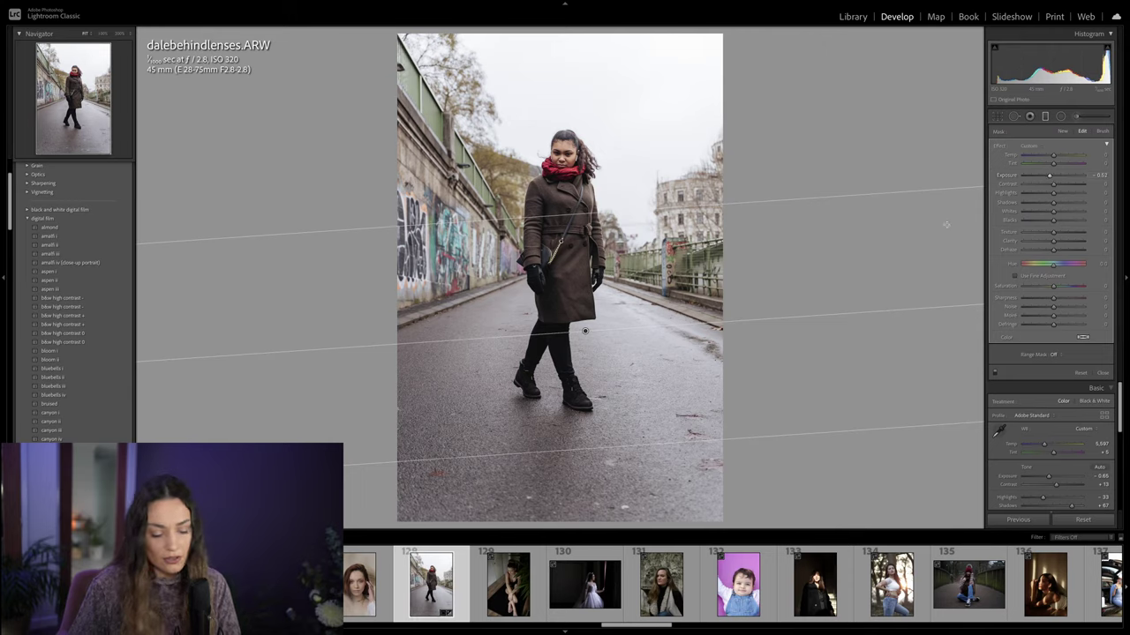
pyautogui.press('Return')
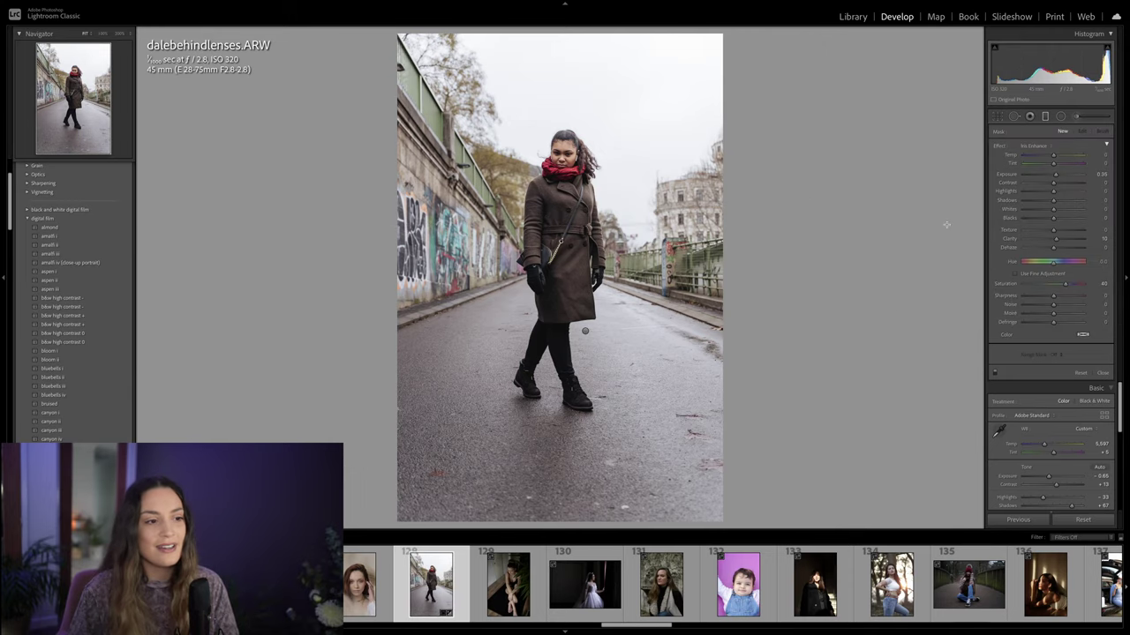
pyautogui.press('m')
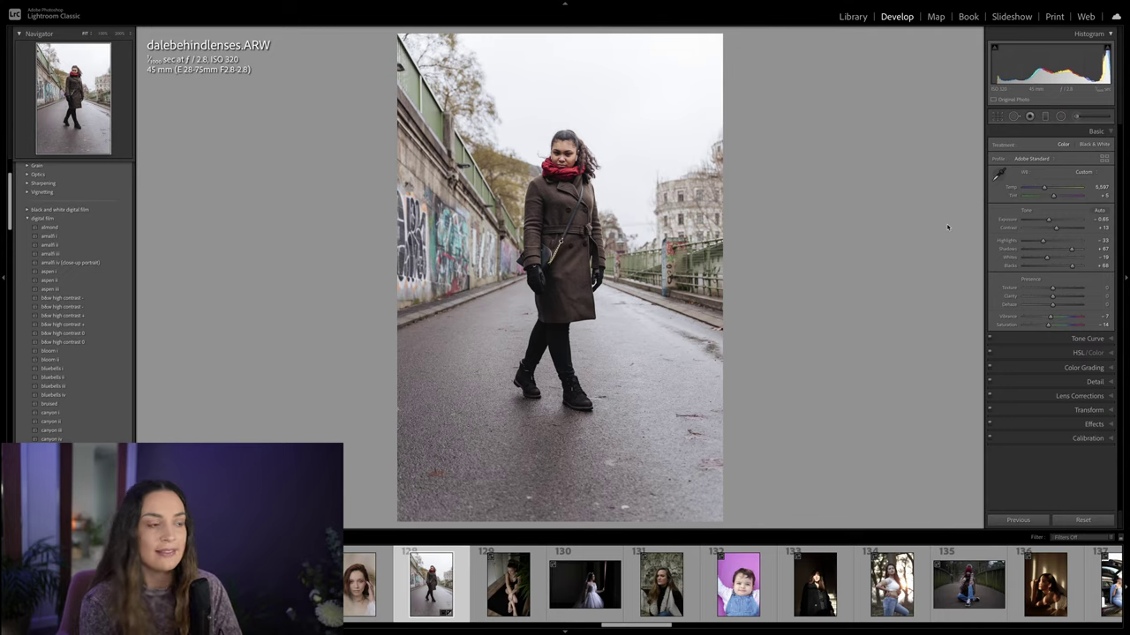
# Step: Compare the street photo before/after, then open the snowy portrait of the smiling man
pyautogui.press('\\')
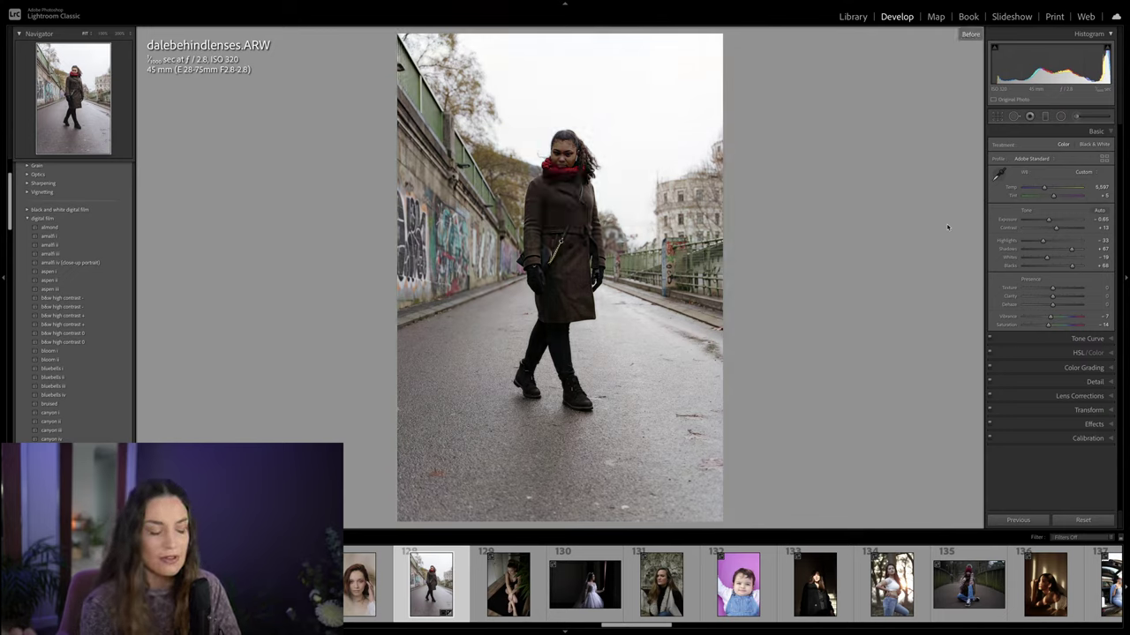
pyautogui.press('\\')
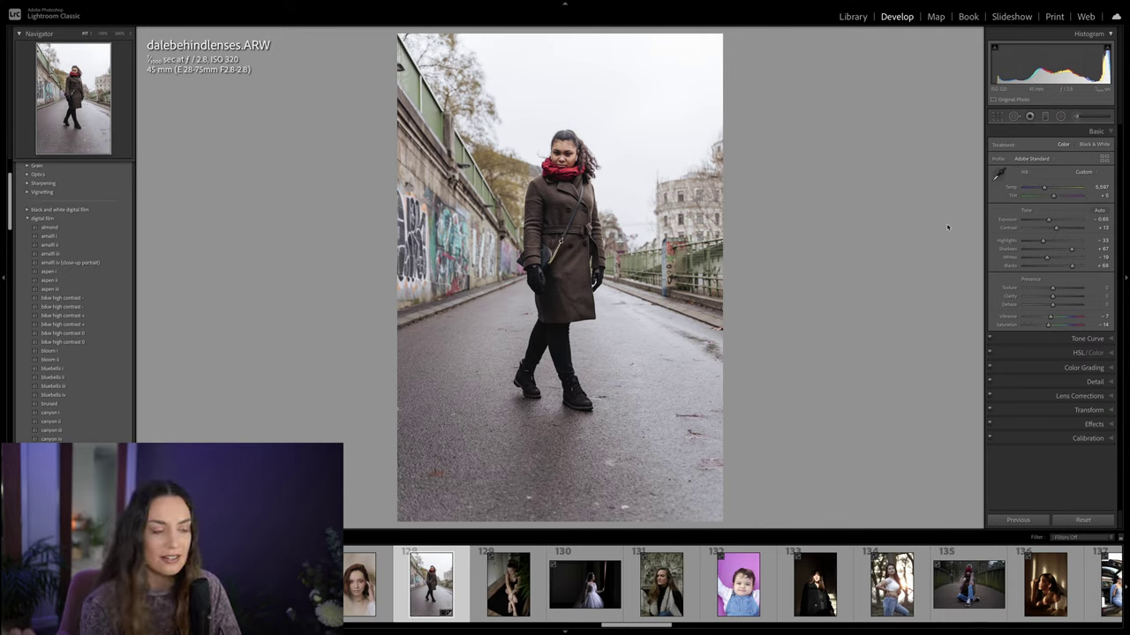
pyautogui.press('\\')
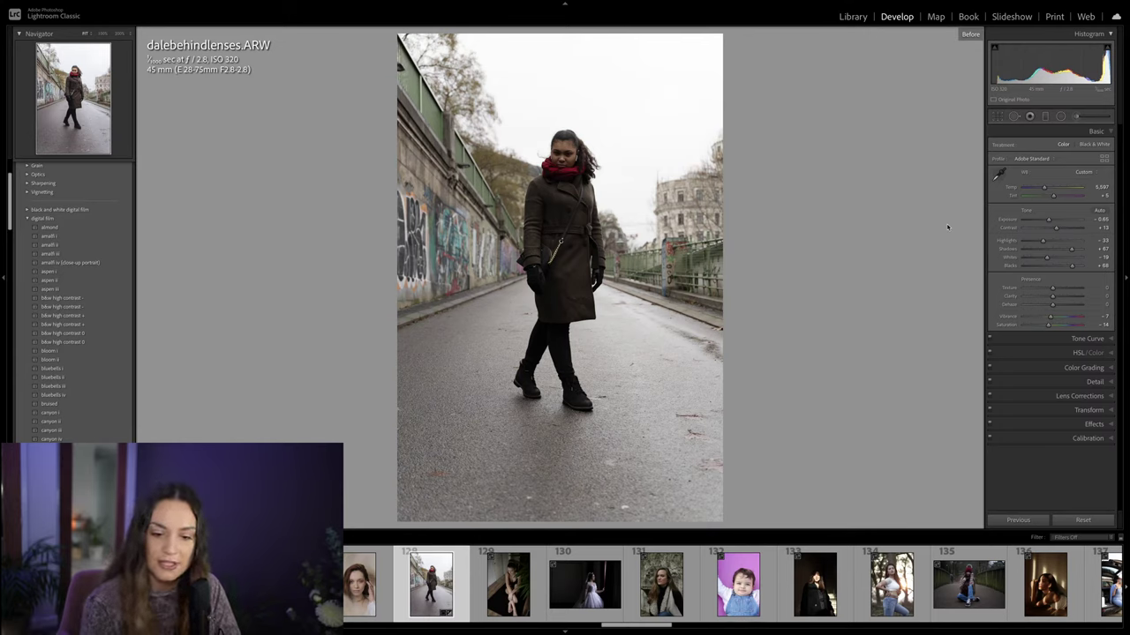
pyautogui.press('\\')
pyautogui.press('\\')
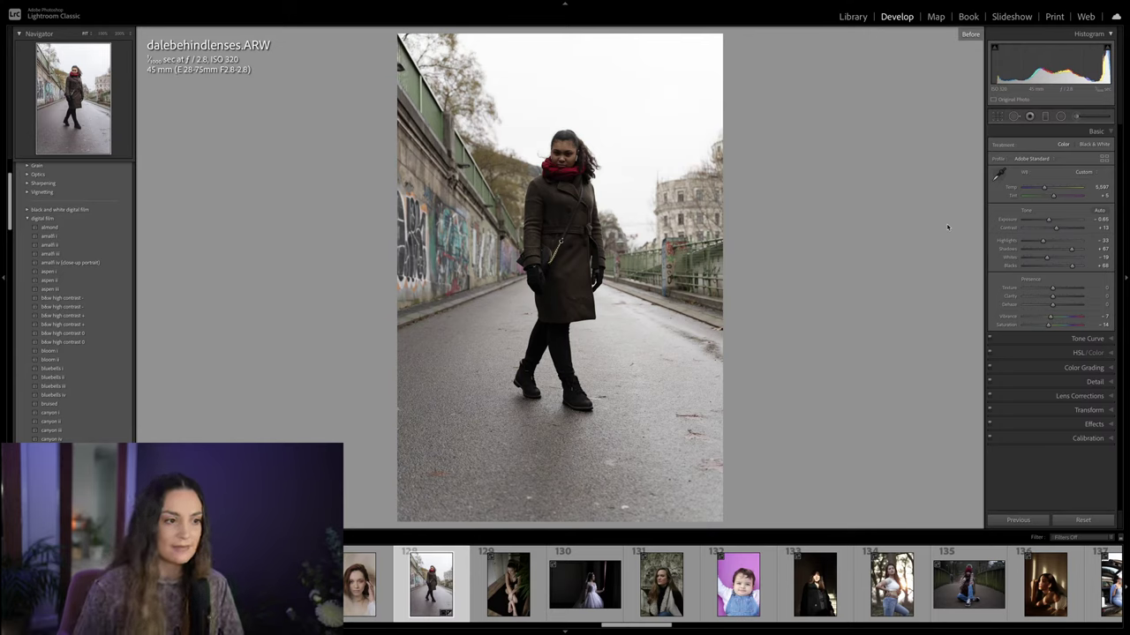
pyautogui.press('\\')
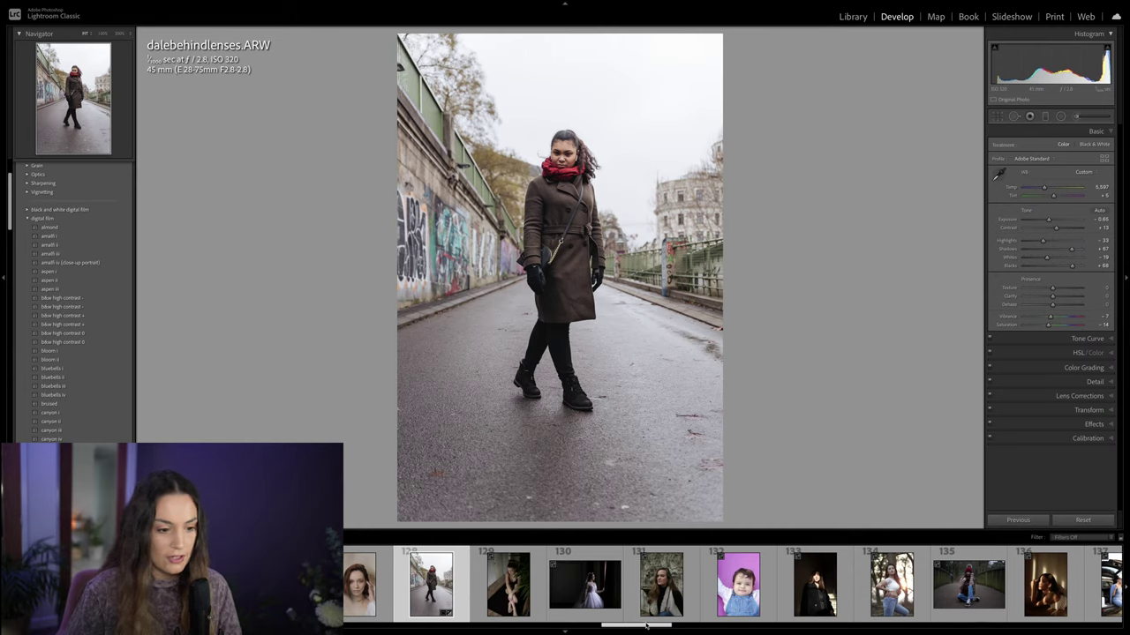
pyautogui.moveTo(651, 624); pyautogui.dragTo(574, 631)
pyautogui.click(729, 556)
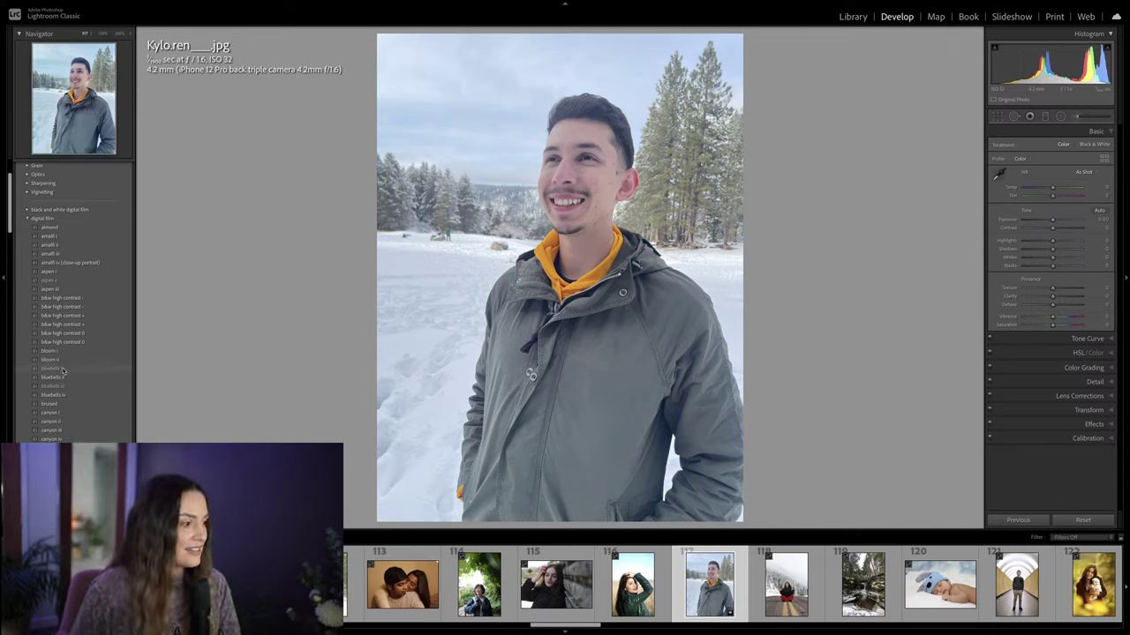
# Step: Apply the bluebells i preset to the snow portrait and lower its Sharpening amount
pyautogui.click(64, 370)
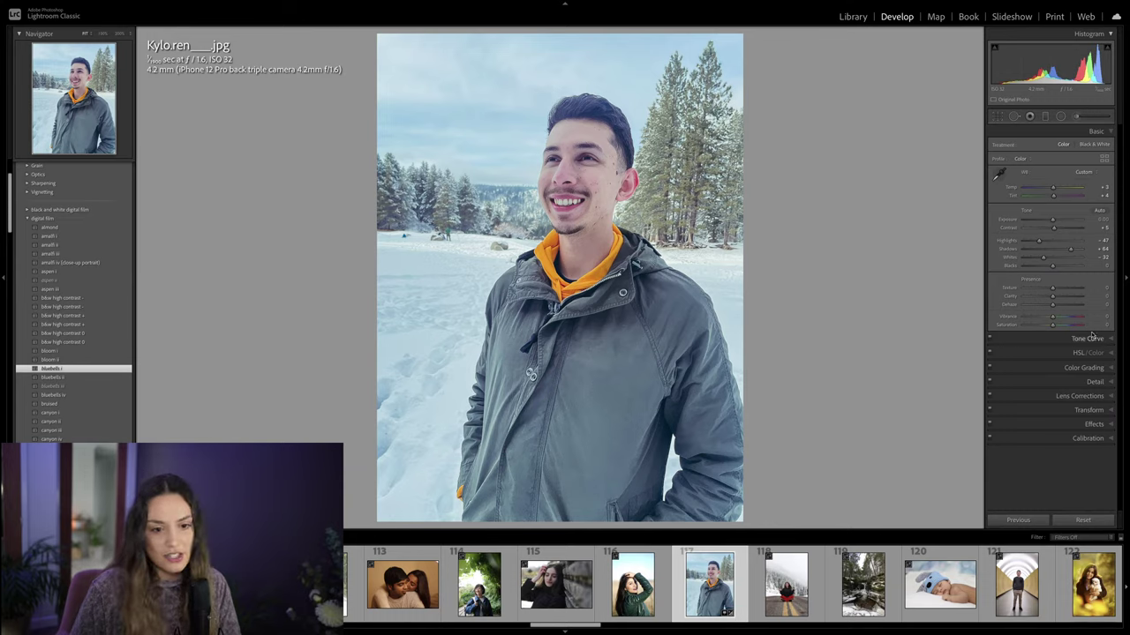
pyautogui.click(1107, 382)
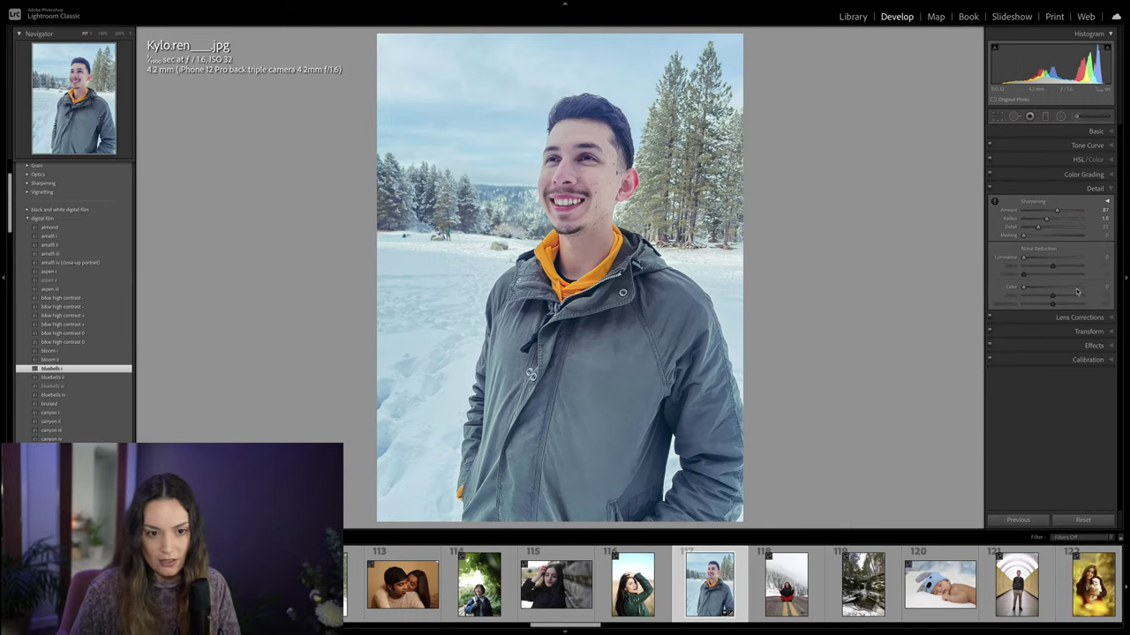
pyautogui.moveTo(1042, 223); pyautogui.dragTo(1032, 219)
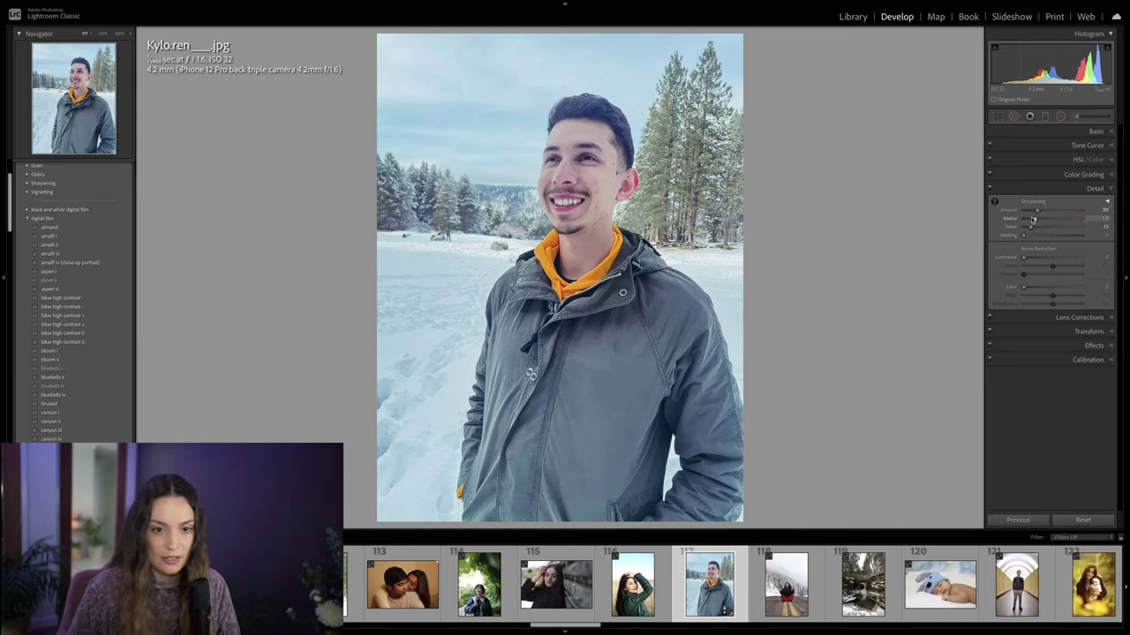
# Step: Set Exposure to -0.20, warm Temp, pull Shadows down from +84, and compare before/after
pyautogui.click(1097, 132)
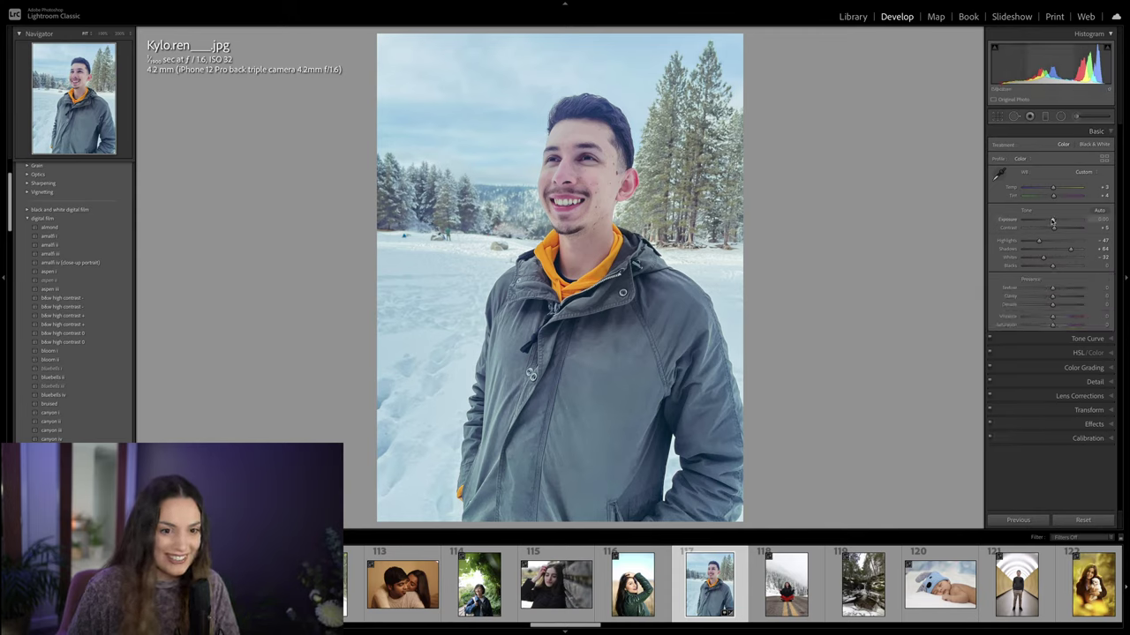
pyautogui.moveTo(1052, 221); pyautogui.dragTo(1050, 221)
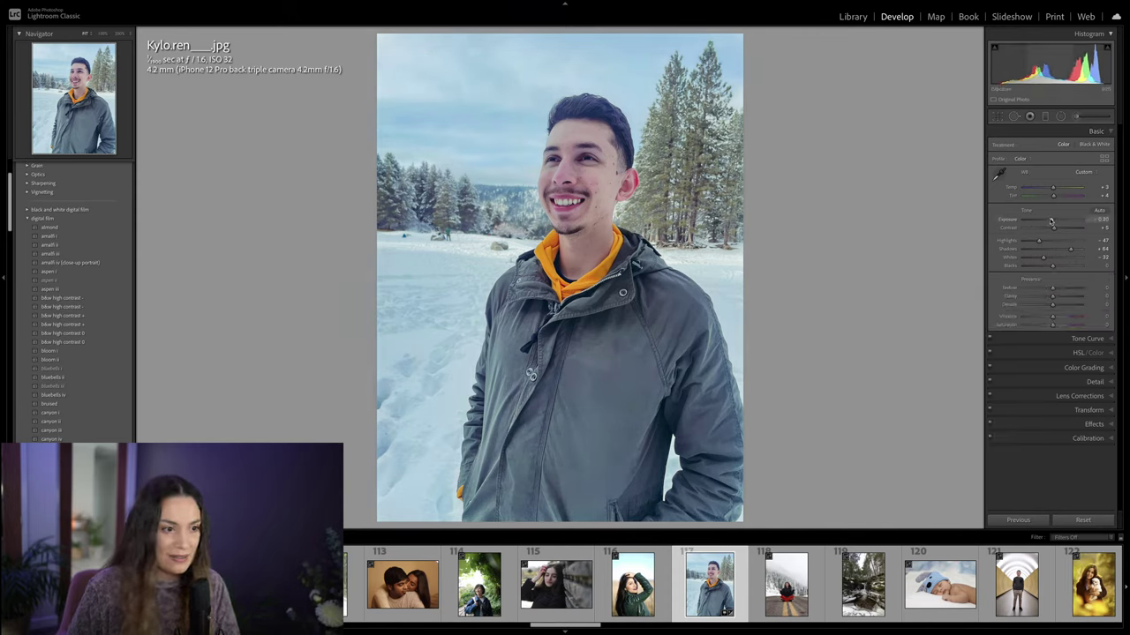
pyautogui.moveTo(1052, 188); pyautogui.dragTo(1055, 189)
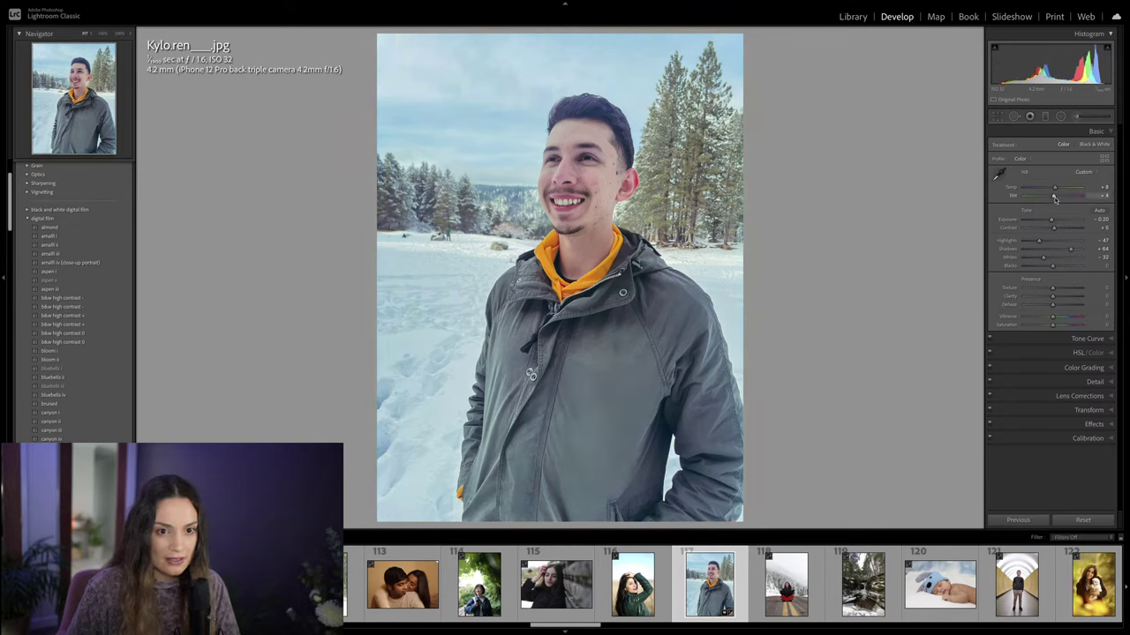
pyautogui.moveTo(1070, 249); pyautogui.dragTo(1050, 252)
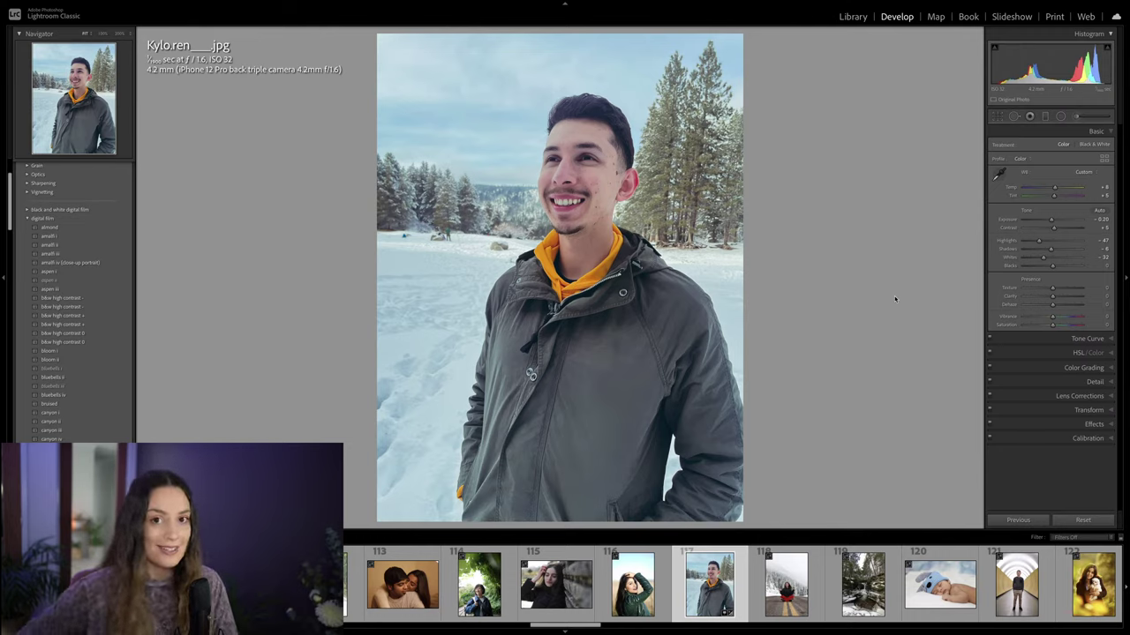
pyautogui.press('\\')
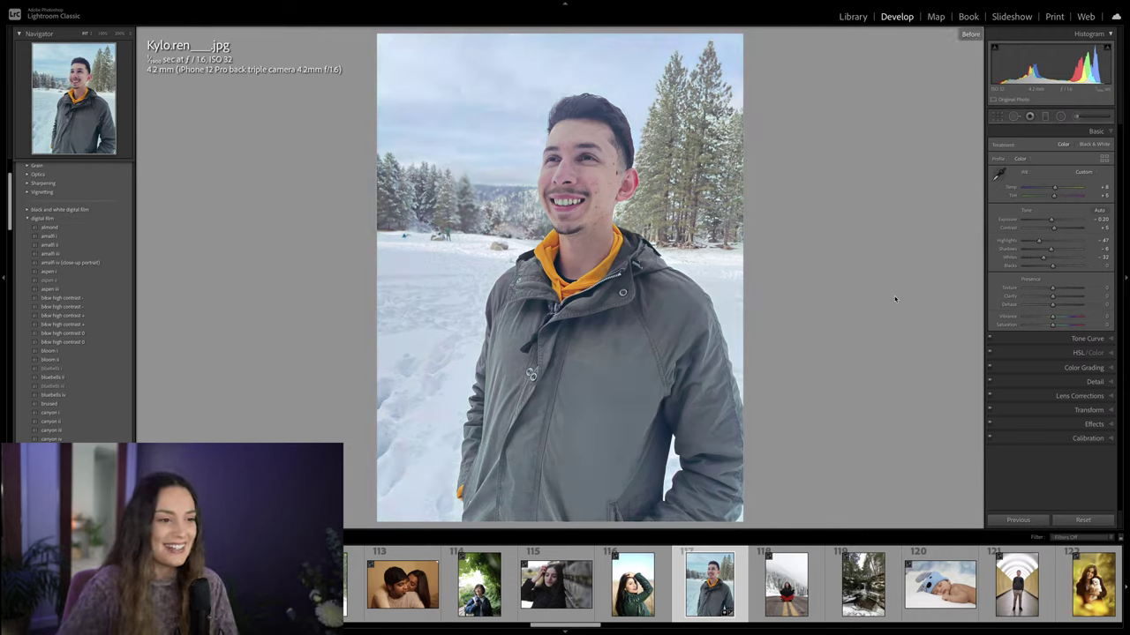
pyautogui.press('\\')
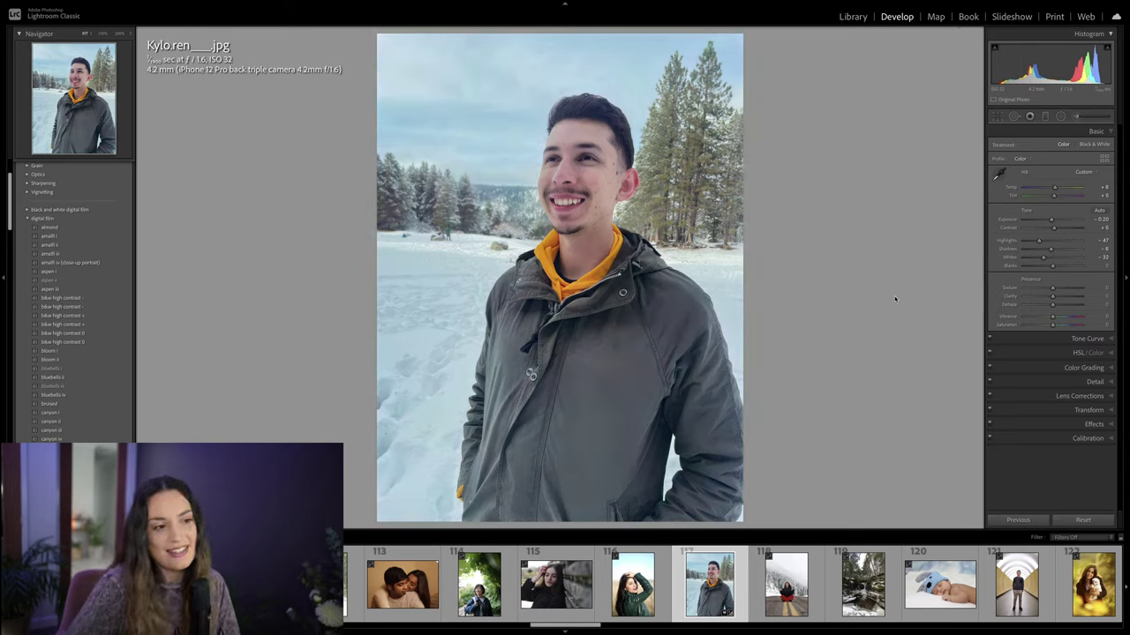
pyautogui.press('\\')
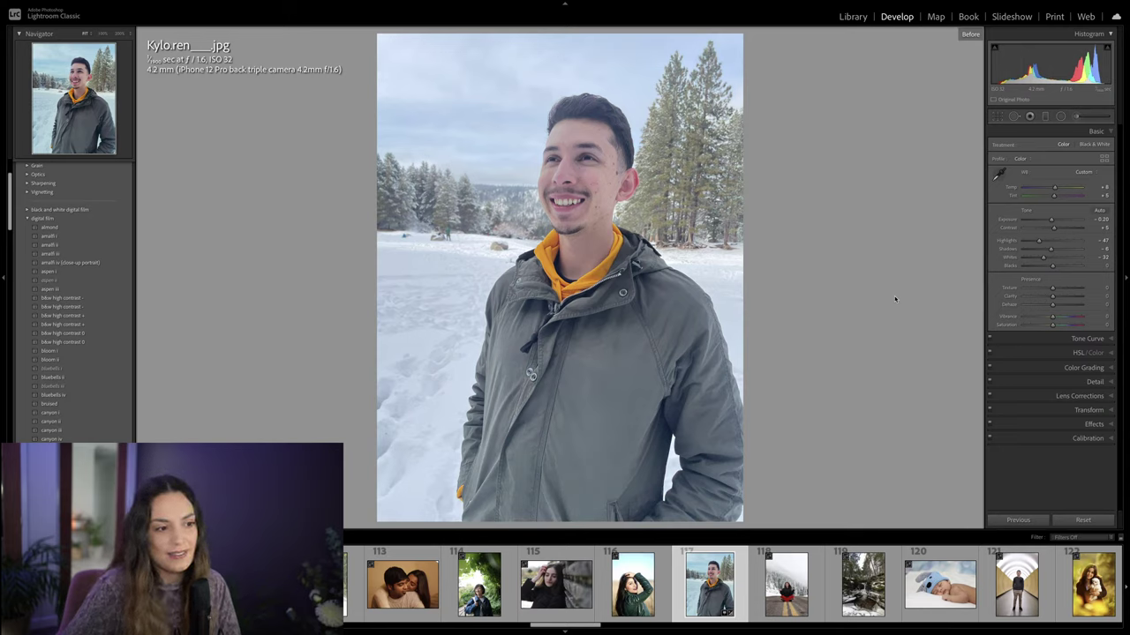
pyautogui.press('\\')
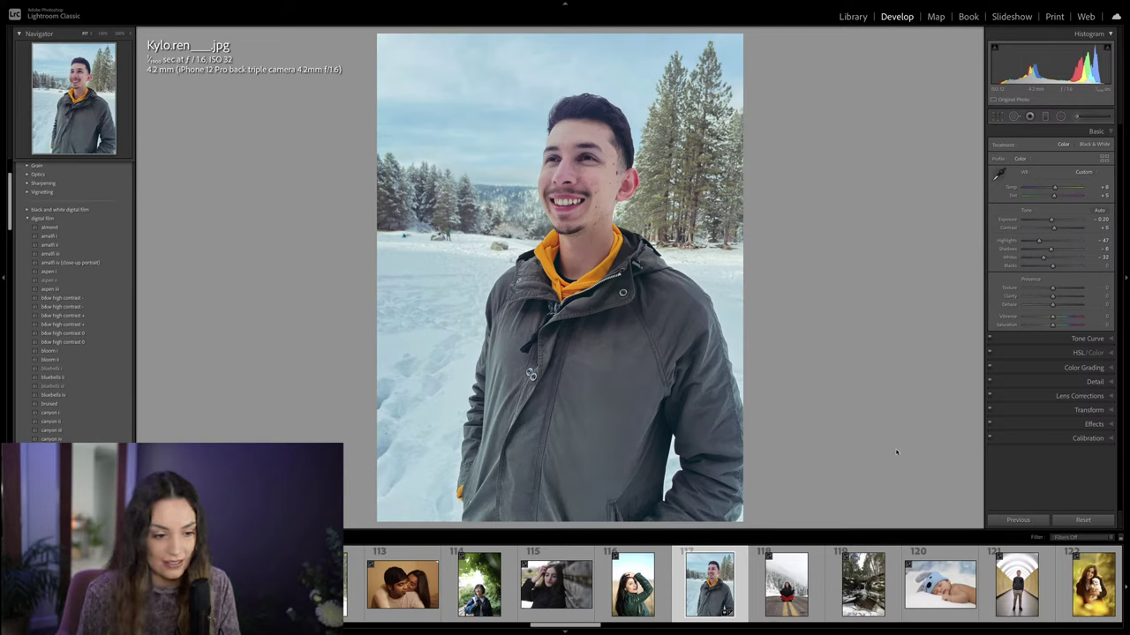
# Step: Open the road portrait and zoom in to inspect the road detail
pyautogui.click(799, 587)
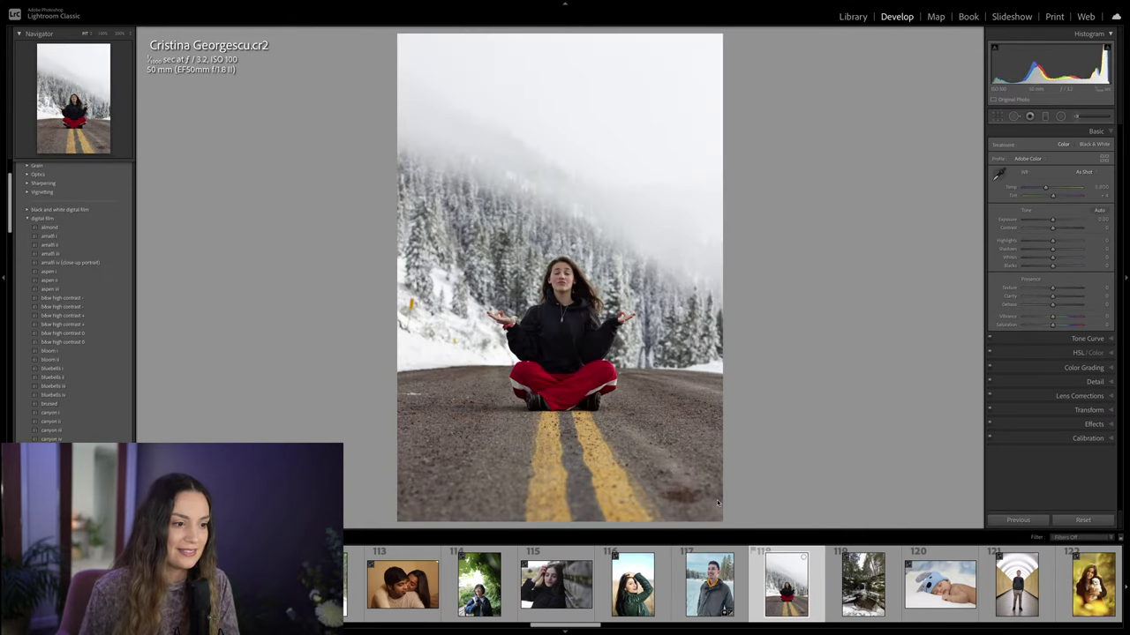
pyautogui.click(519, 286)
pyautogui.moveTo(572, 291); pyautogui.dragTo(620, 200)
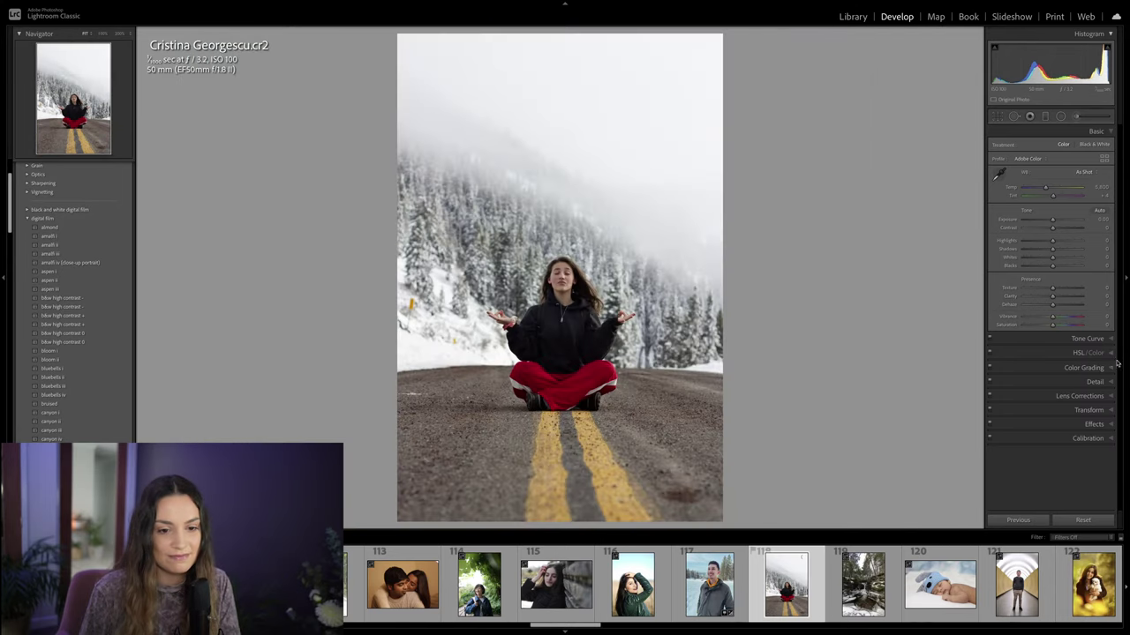
# Step: Fade the blacks on the RGB tone curve, then set Highlights -23, Shadows +19 and more Contrast
pyautogui.click(1110, 339)
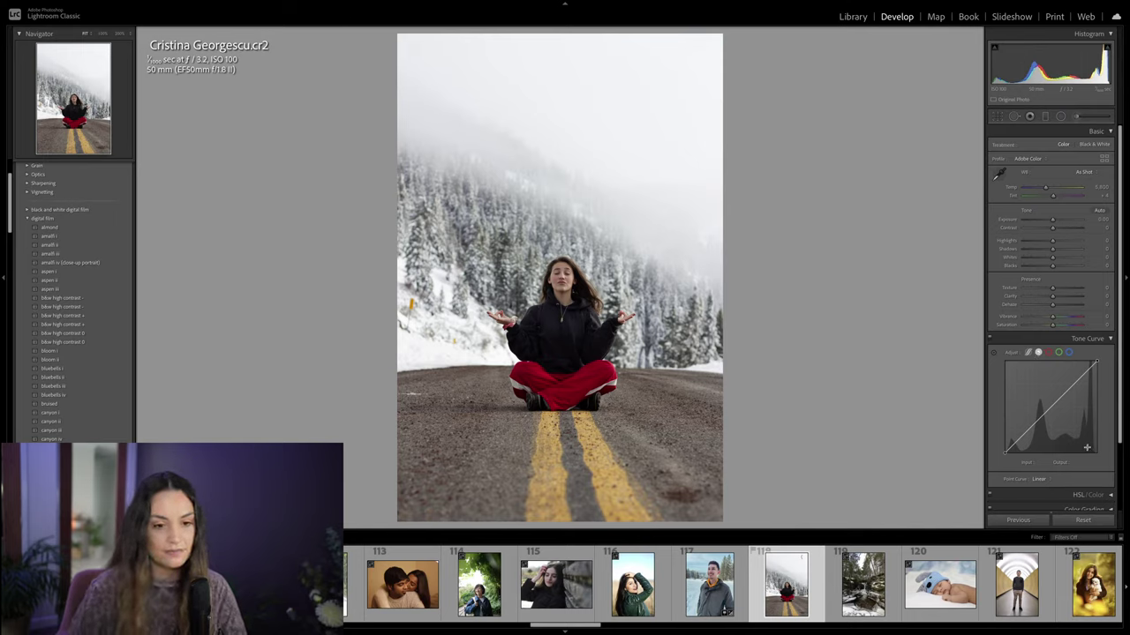
pyautogui.moveTo(1004, 454); pyautogui.dragTo(1020, 439)
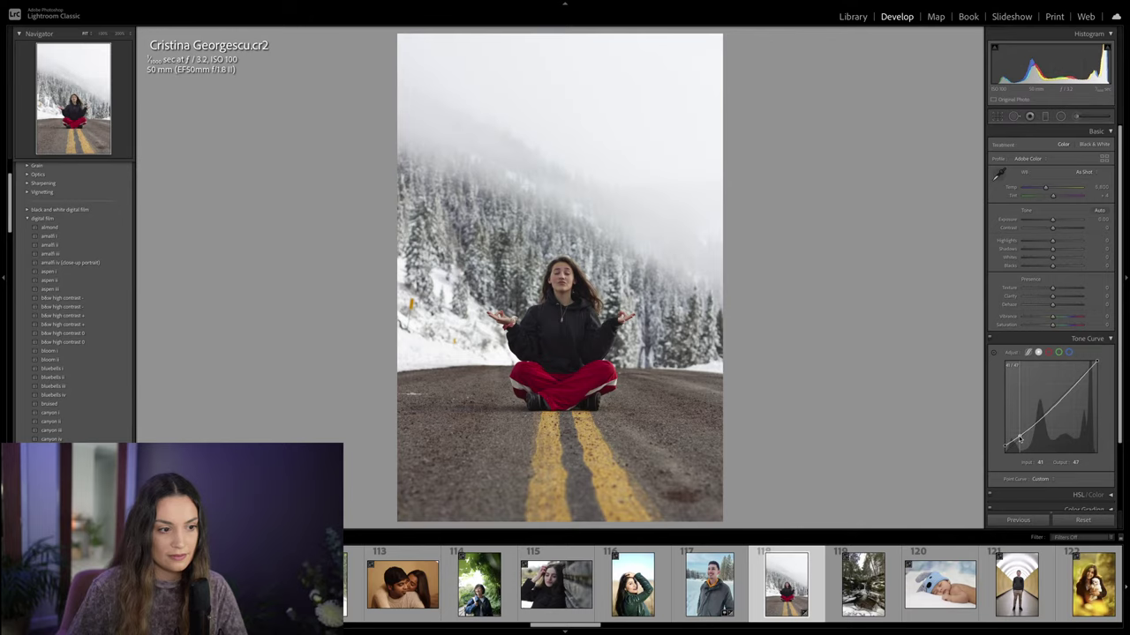
pyautogui.click(1048, 407)
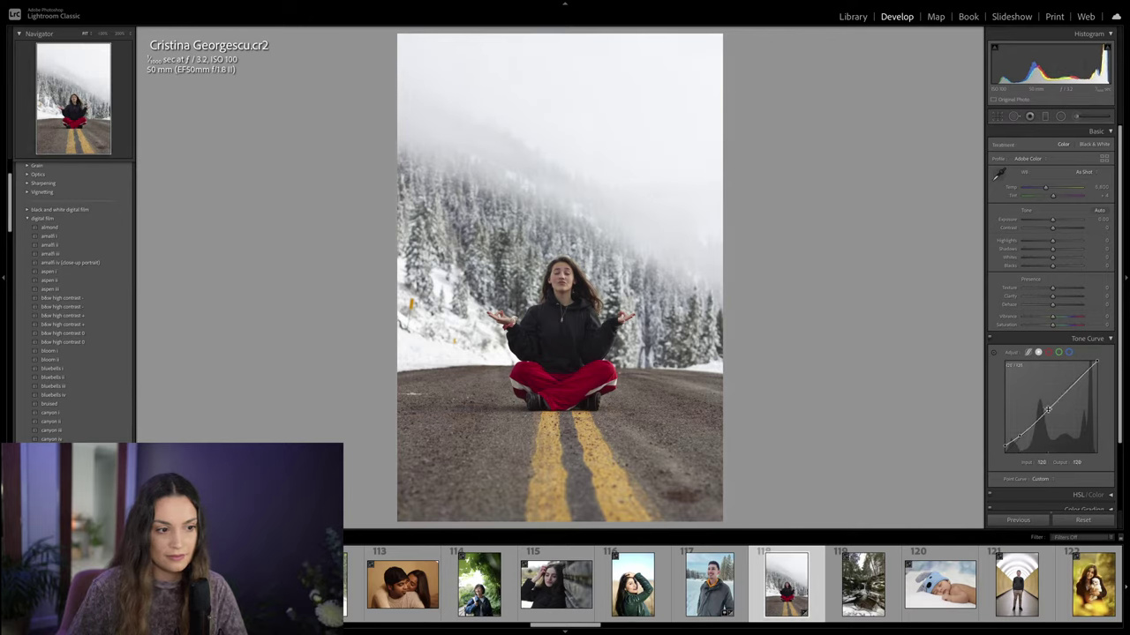
pyautogui.moveTo(1073, 382); pyautogui.dragTo(1021, 441)
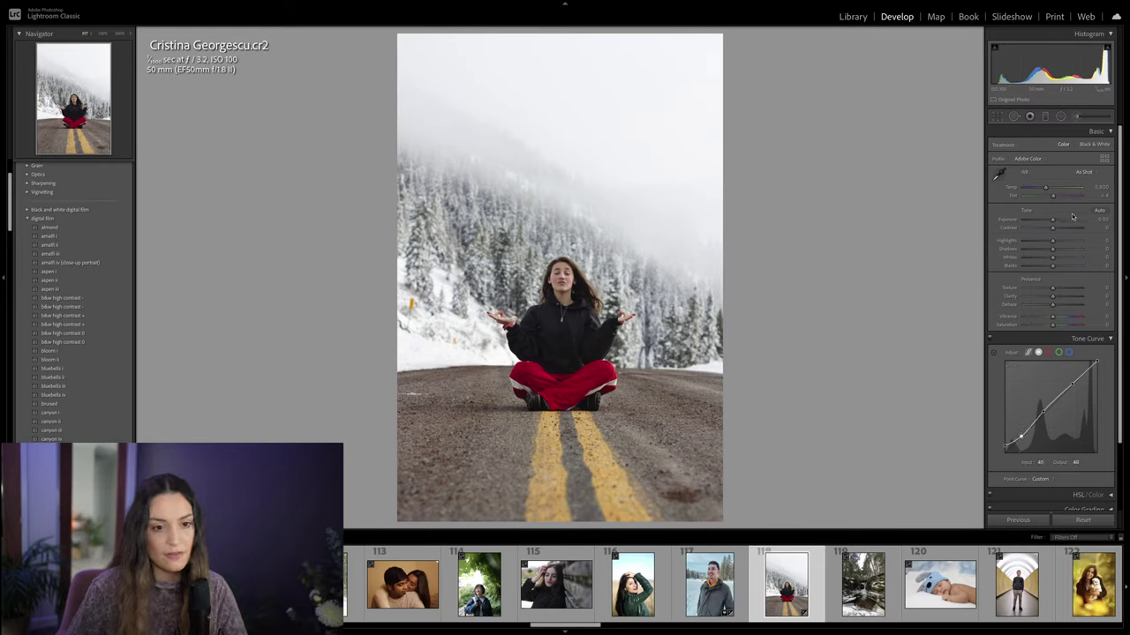
pyautogui.moveTo(1052, 240); pyautogui.dragTo(1049, 267)
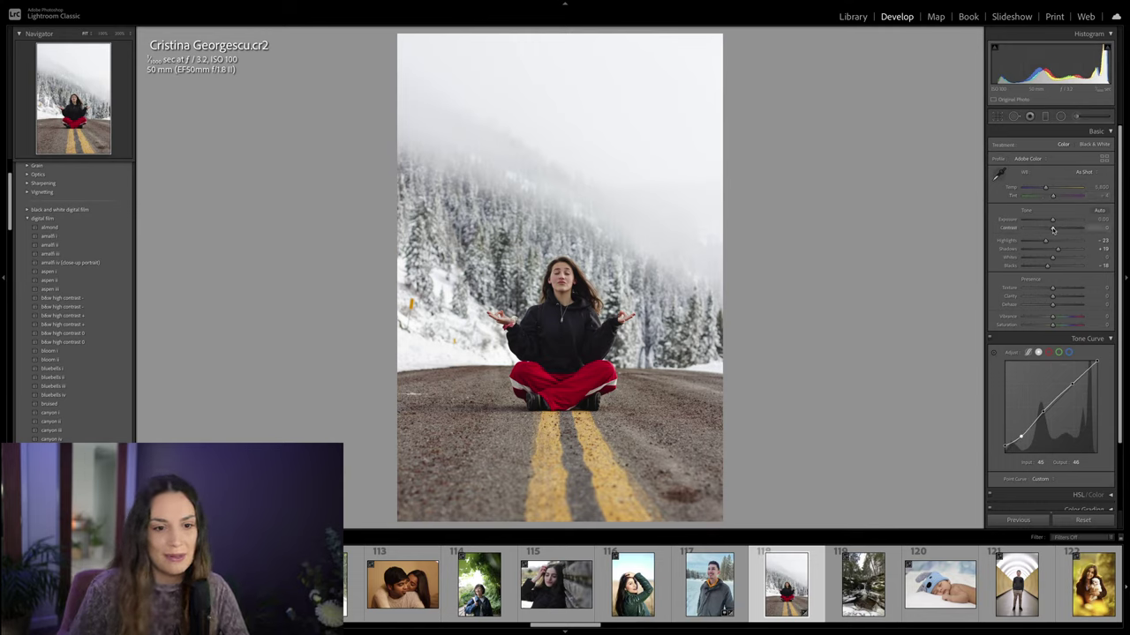
pyautogui.moveTo(1052, 228); pyautogui.dragTo(1058, 229)
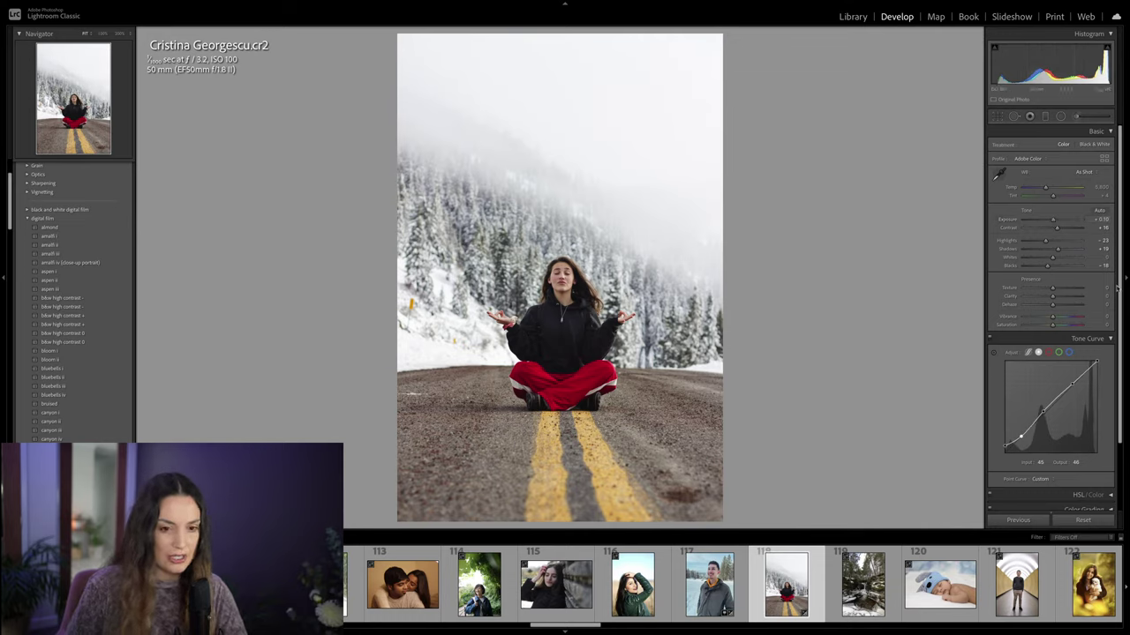
# Step: Lift the Blue tone curve's black point and midtones for a cool cast
pyautogui.scroll(-3, 1084, 313)
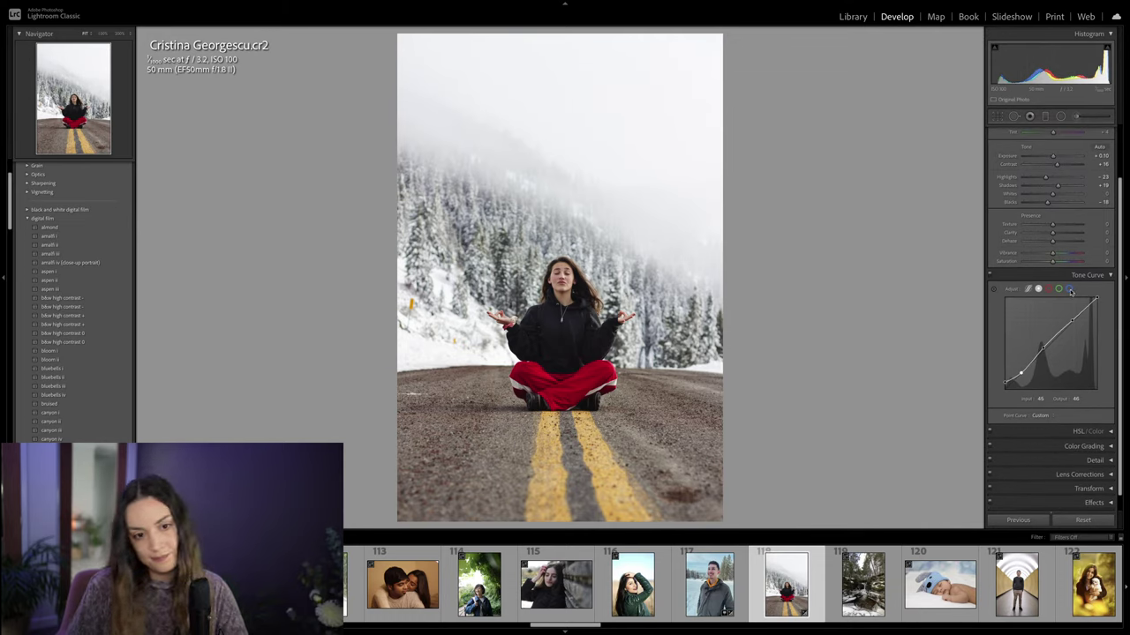
pyautogui.click(1069, 290)
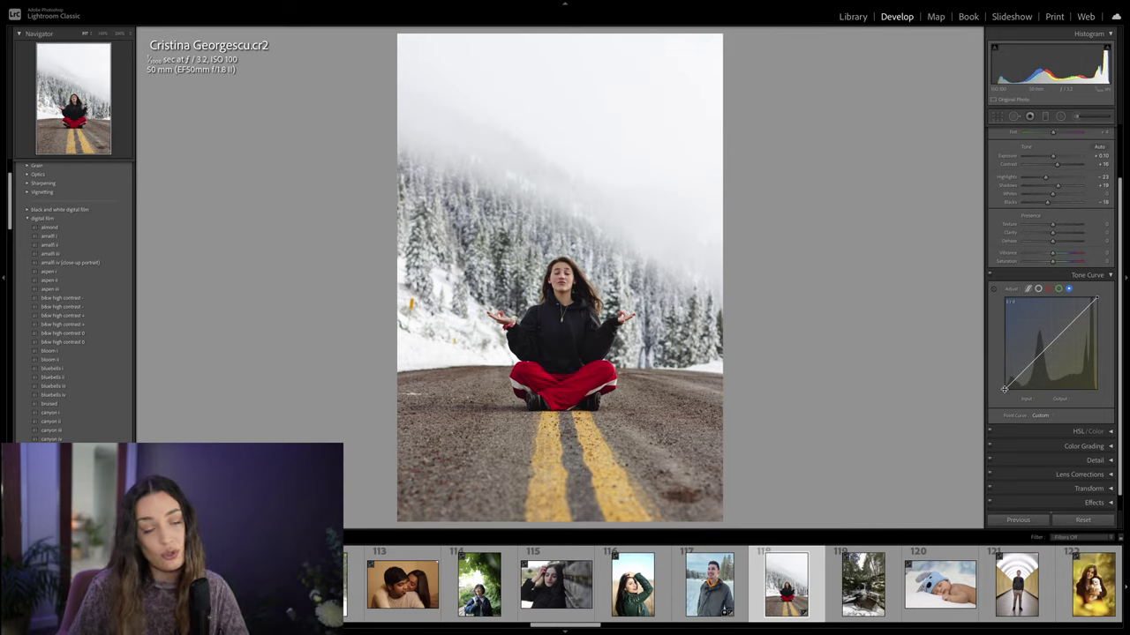
pyautogui.moveTo(1005, 389); pyautogui.dragTo(1025, 369)
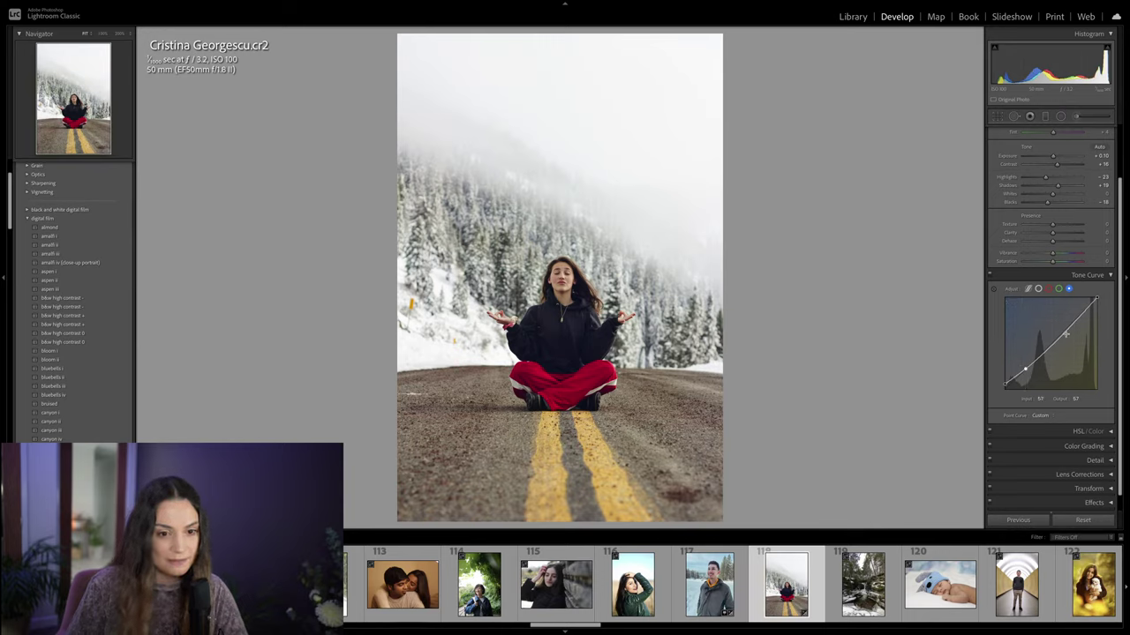
pyautogui.moveTo(1060, 336); pyautogui.dragTo(1055, 335)
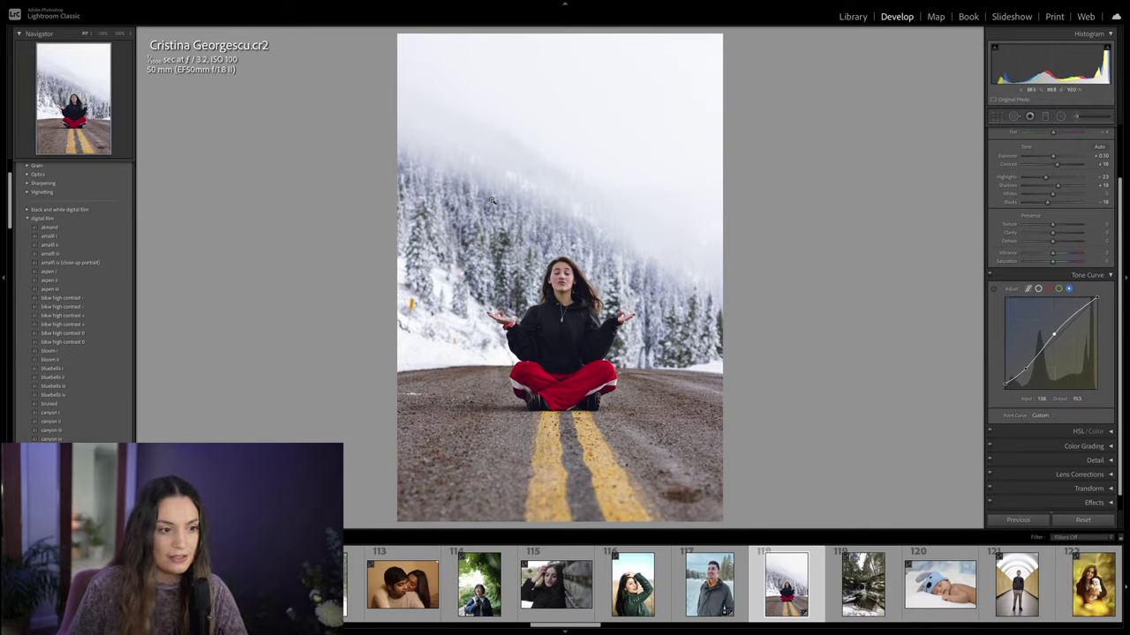
# Step: Add a linear gradient mask over the road with reset effects and lowered Exposure
pyautogui.click(1045, 117)
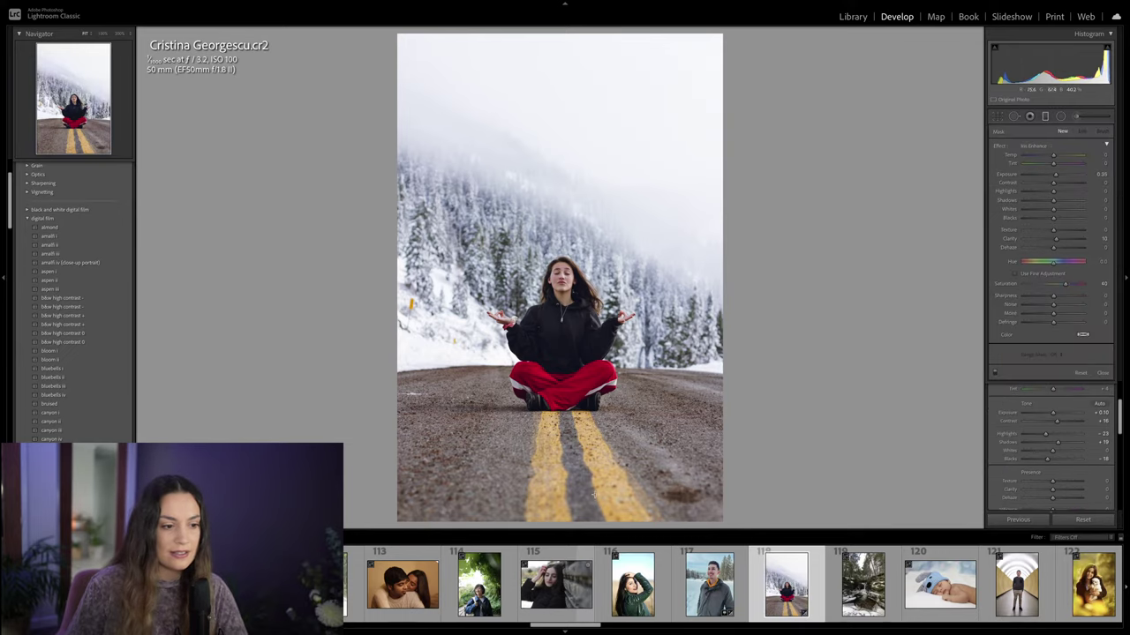
pyautogui.moveTo(562, 420); pyautogui.dragTo(562, 321)
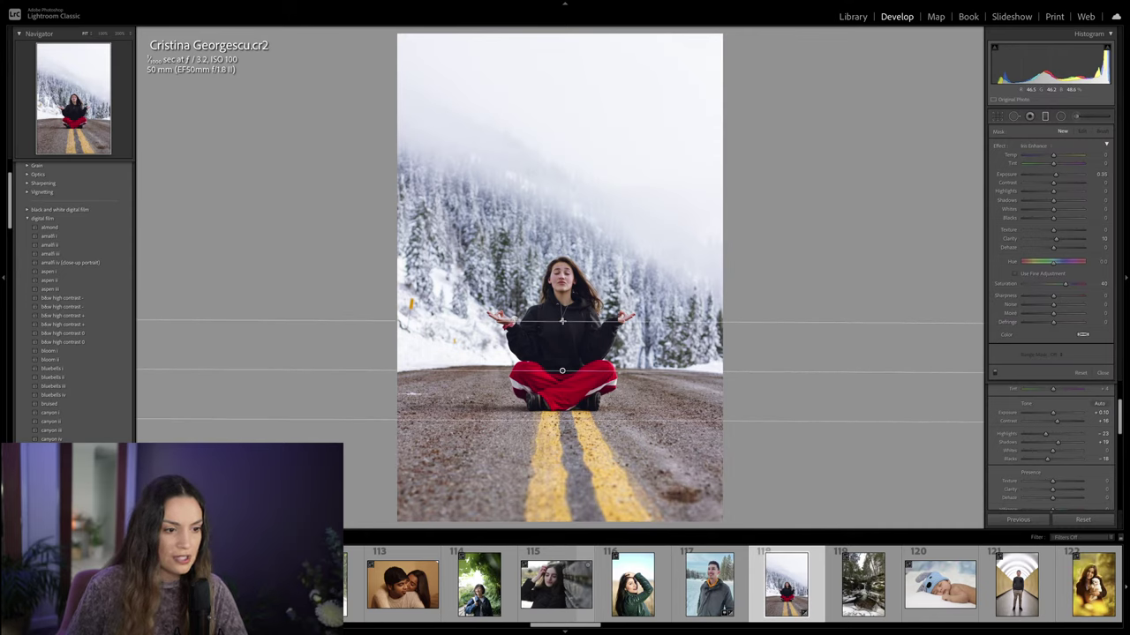
pyautogui.click(1033, 146)
pyautogui.click(1063, 14)
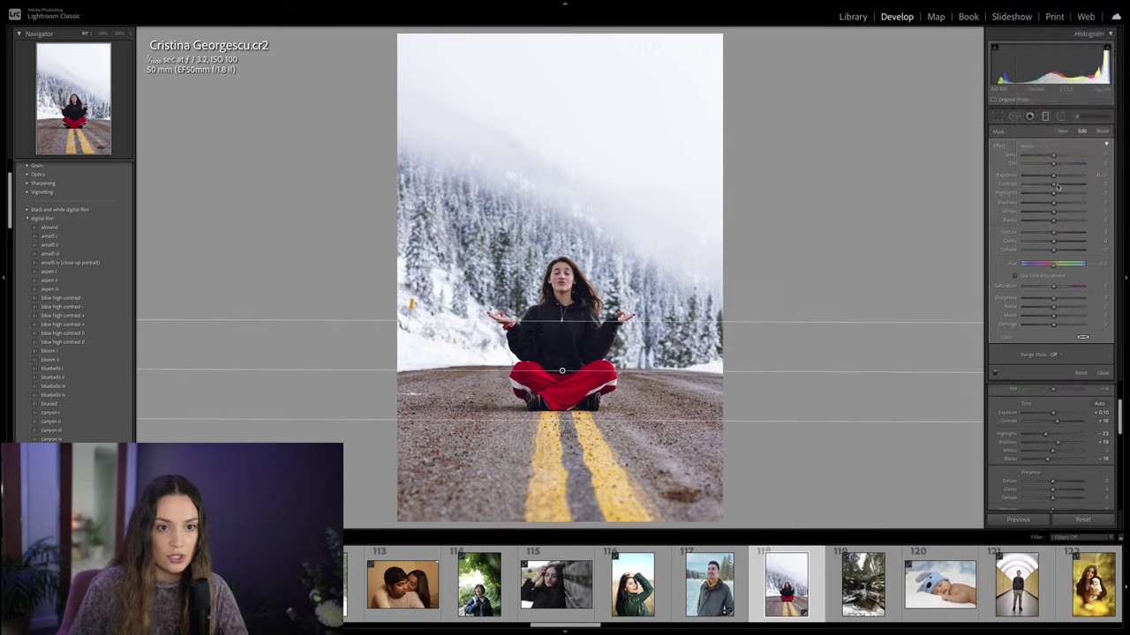
pyautogui.moveTo(1054, 176); pyautogui.dragTo(1048, 203)
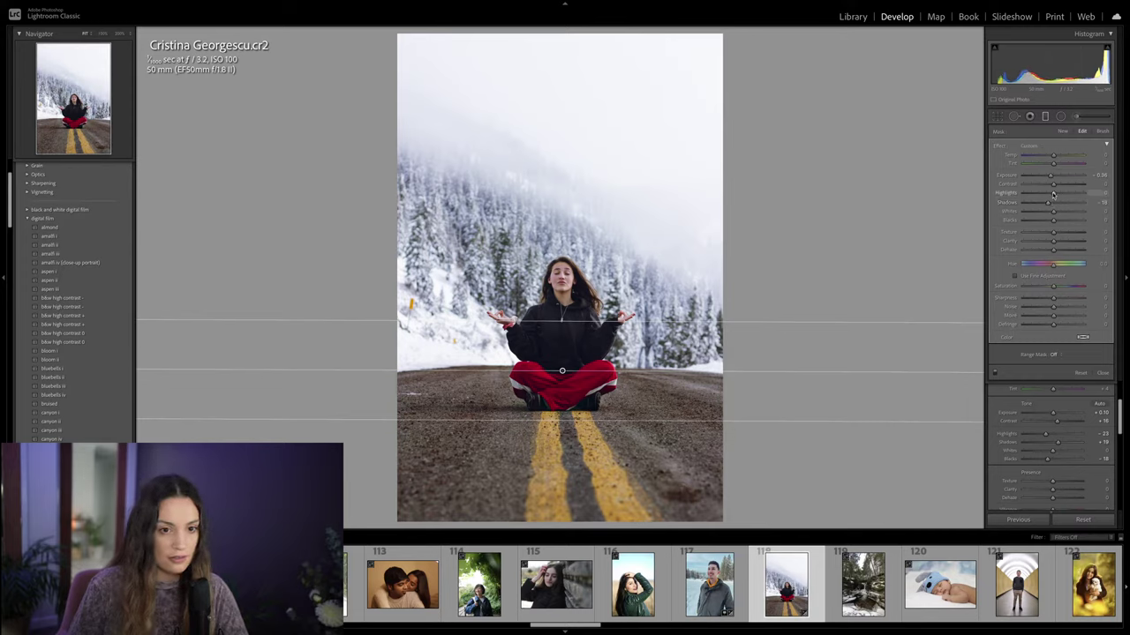
# Step: Close masking and raise Orange saturation in the HSL panel
pyautogui.click(1102, 373)
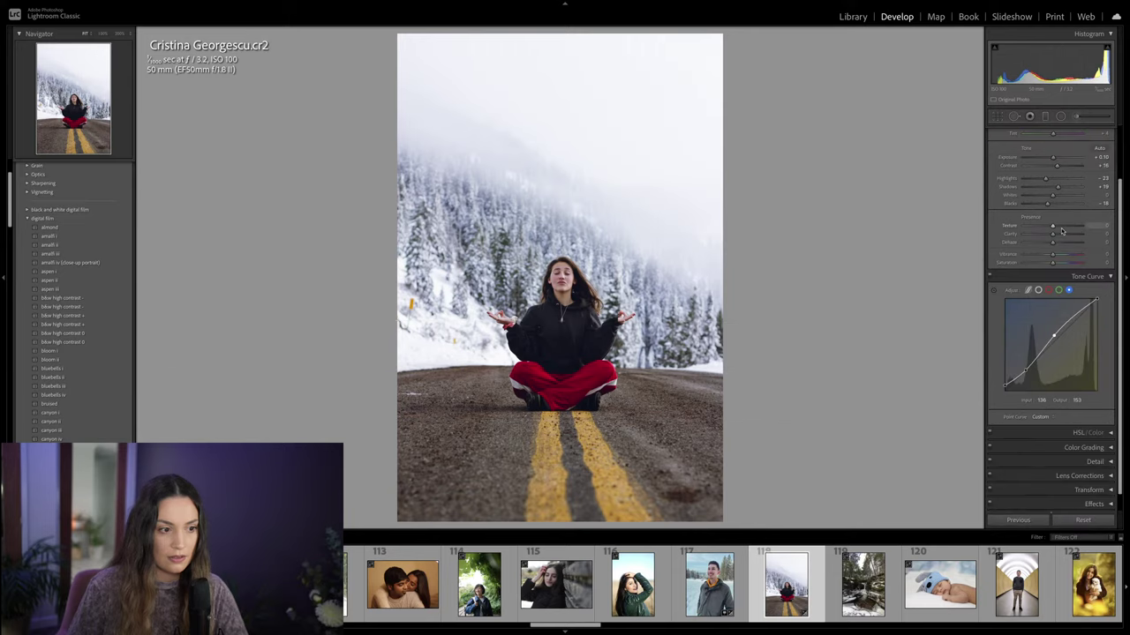
pyautogui.click(1101, 446)
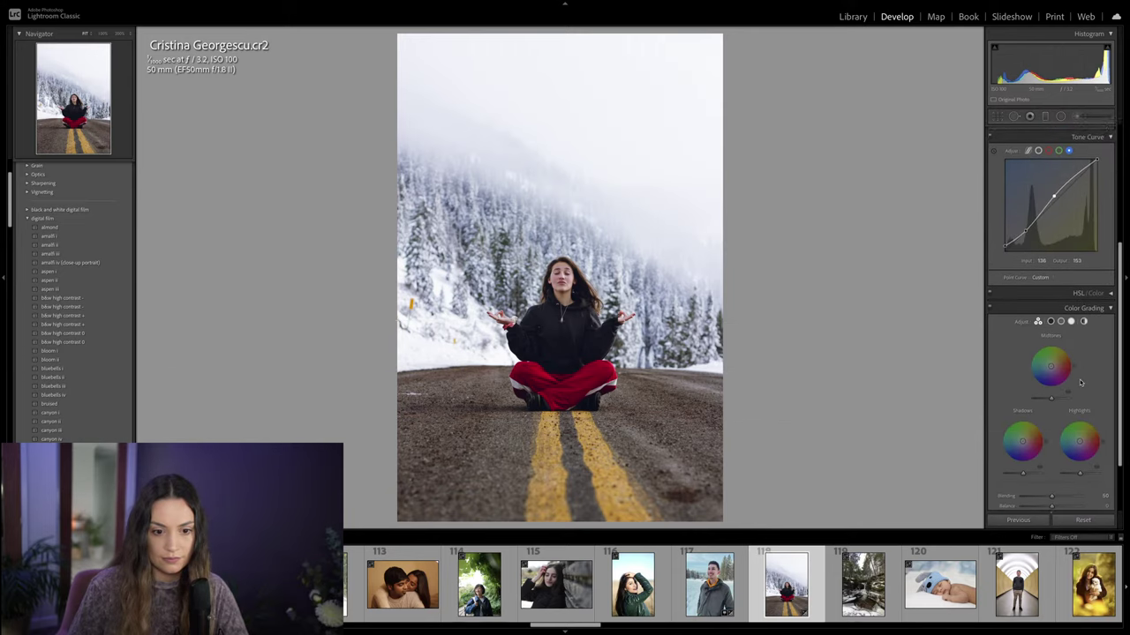
pyautogui.click(1102, 270)
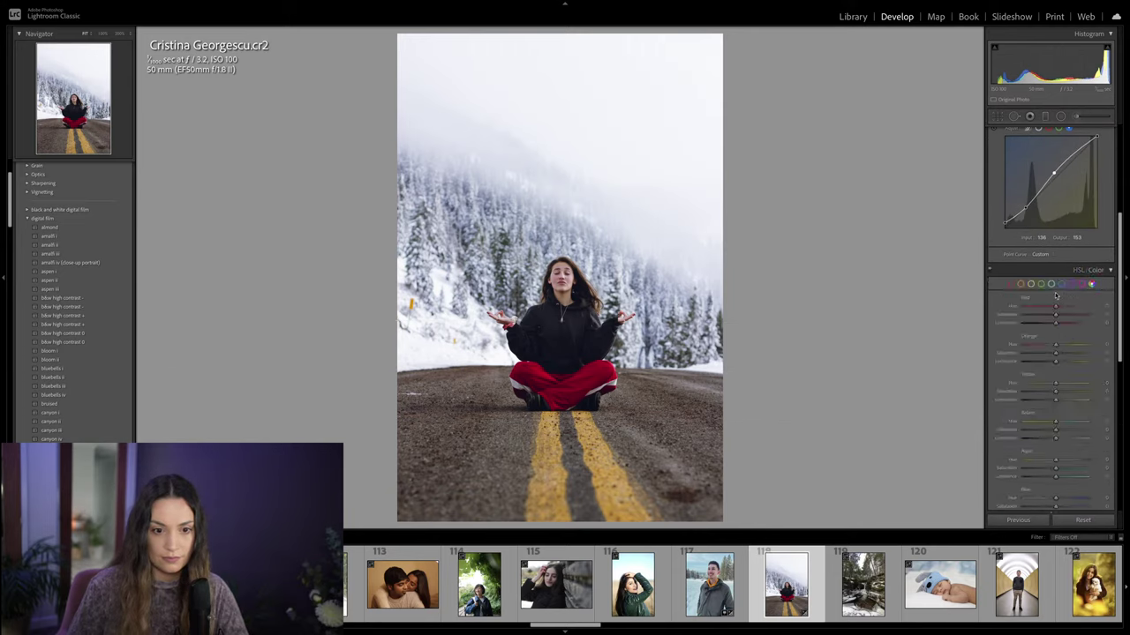
pyautogui.click(1079, 272)
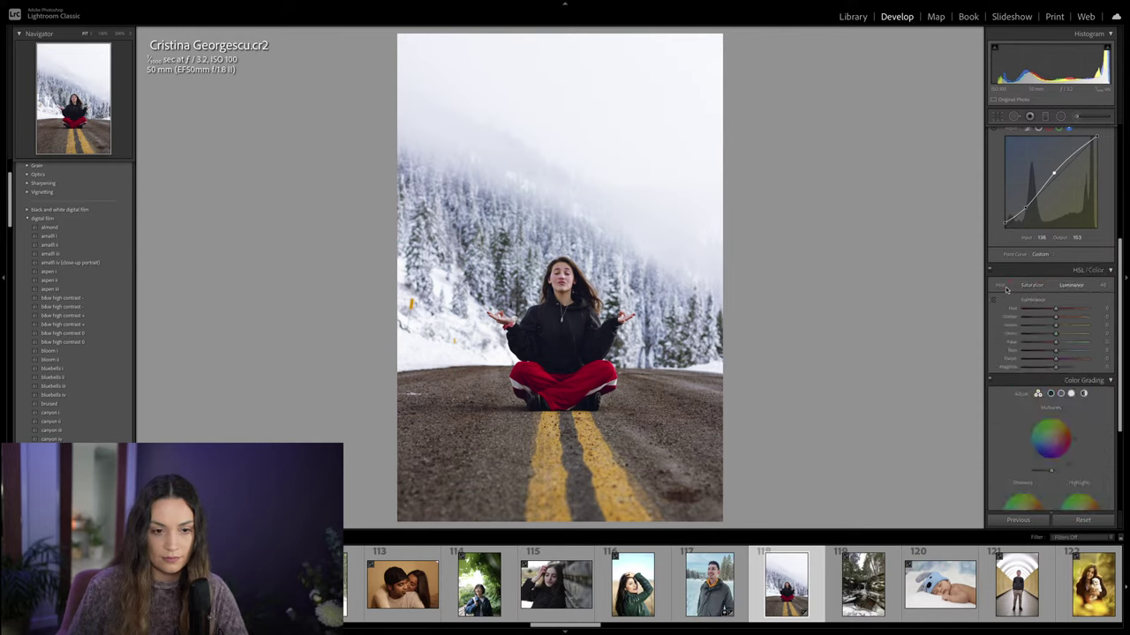
pyautogui.click(1032, 285)
pyautogui.moveTo(1056, 316)
pyautogui.mouseDown()
pyautogui.moveTo(1041, 312)
pyautogui.moveTo(1059, 315)
pyautogui.mouseUp()
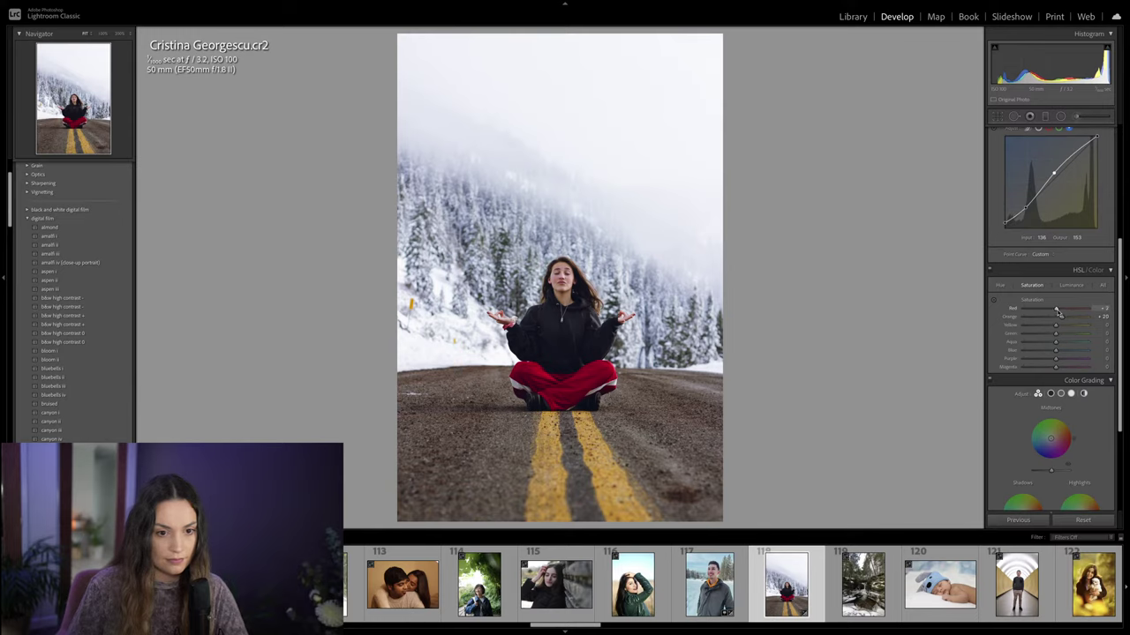
# Step: Shift the Red hue left and set Red saturation to +11
pyautogui.click(1000, 285)
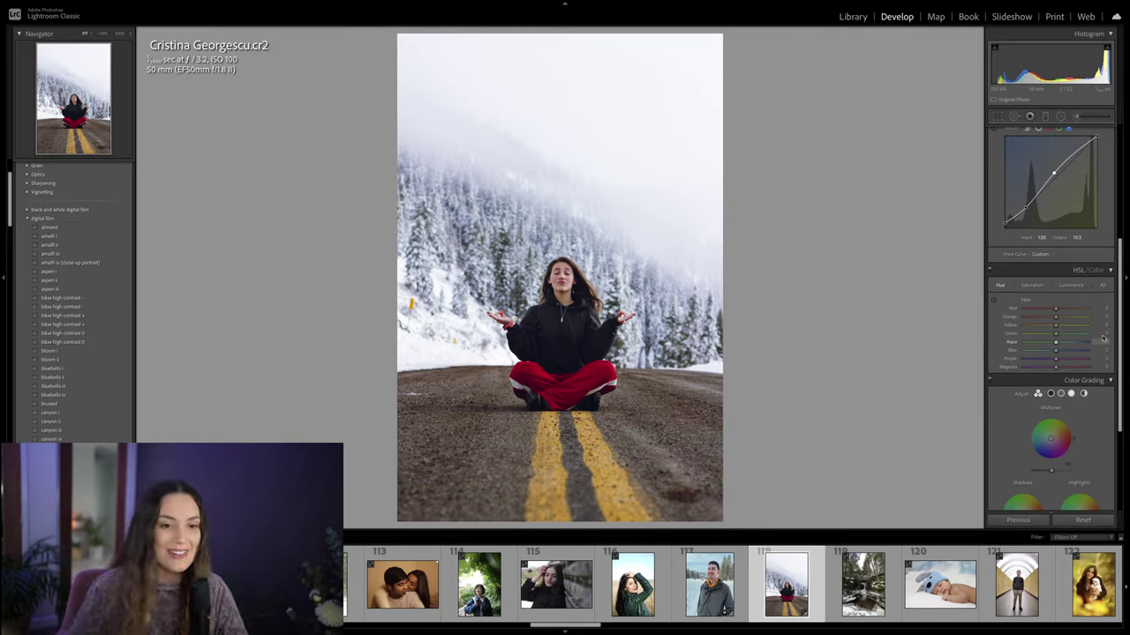
pyautogui.moveTo(1063, 311); pyautogui.dragTo(1047, 315)
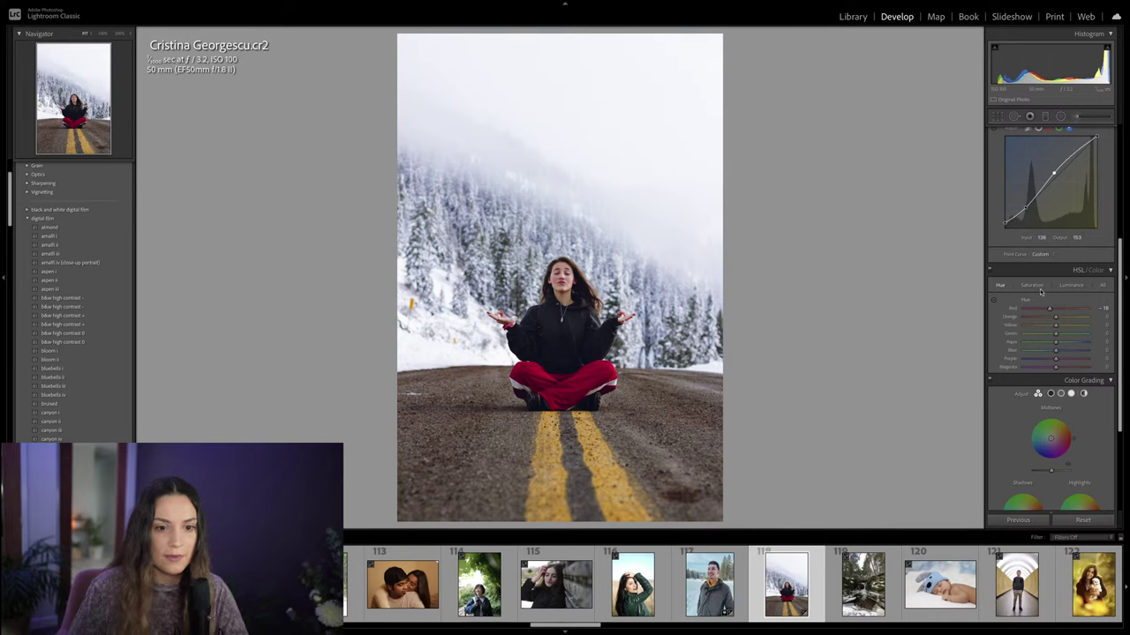
pyautogui.click(1032, 285)
pyautogui.moveTo(1055, 308); pyautogui.dragTo(1043, 338)
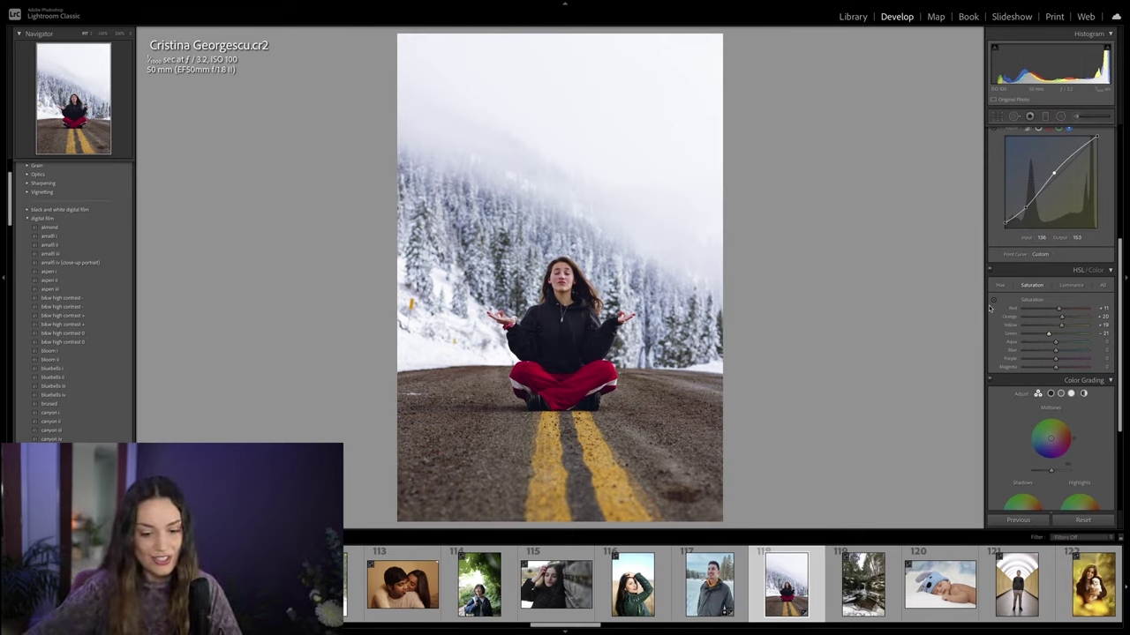
pyautogui.press('\\')
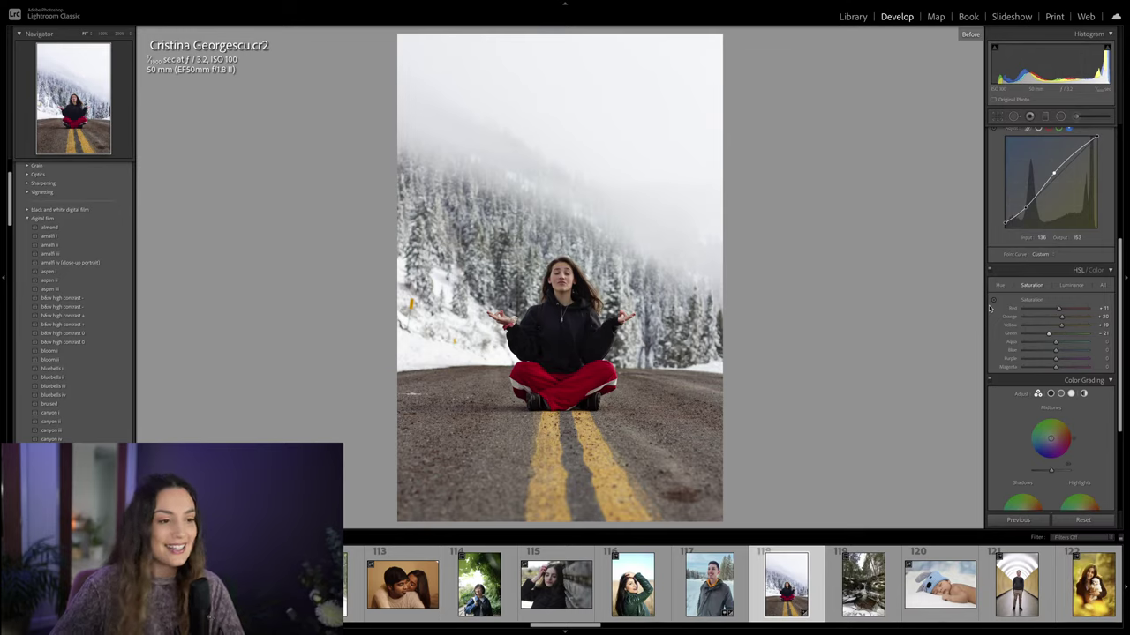
pyautogui.press('\\')
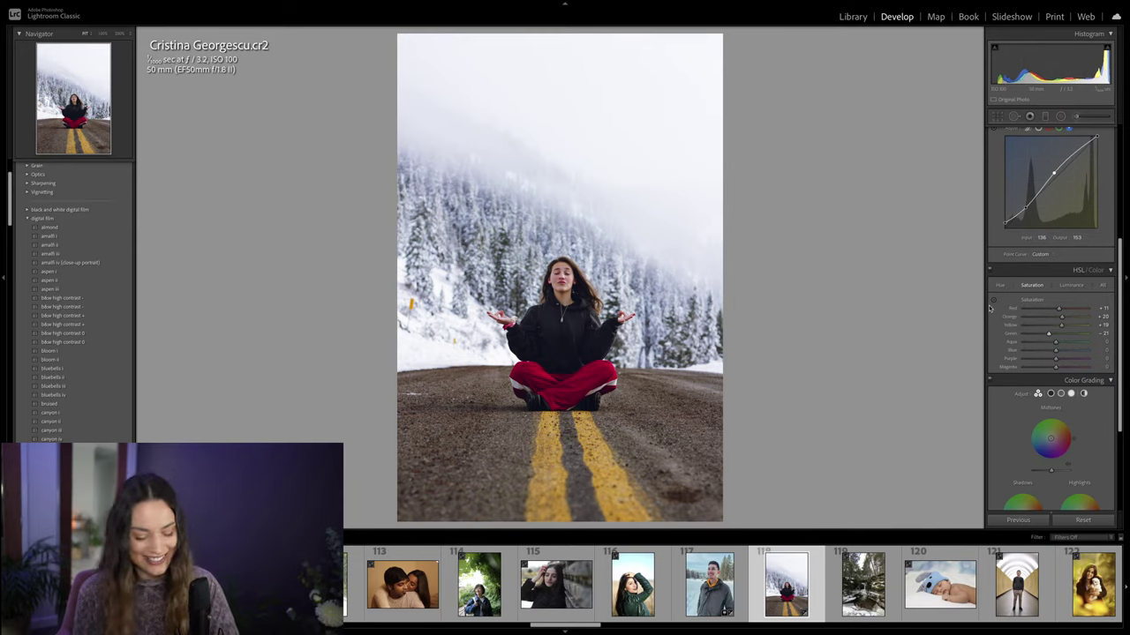
pyautogui.press('\\')
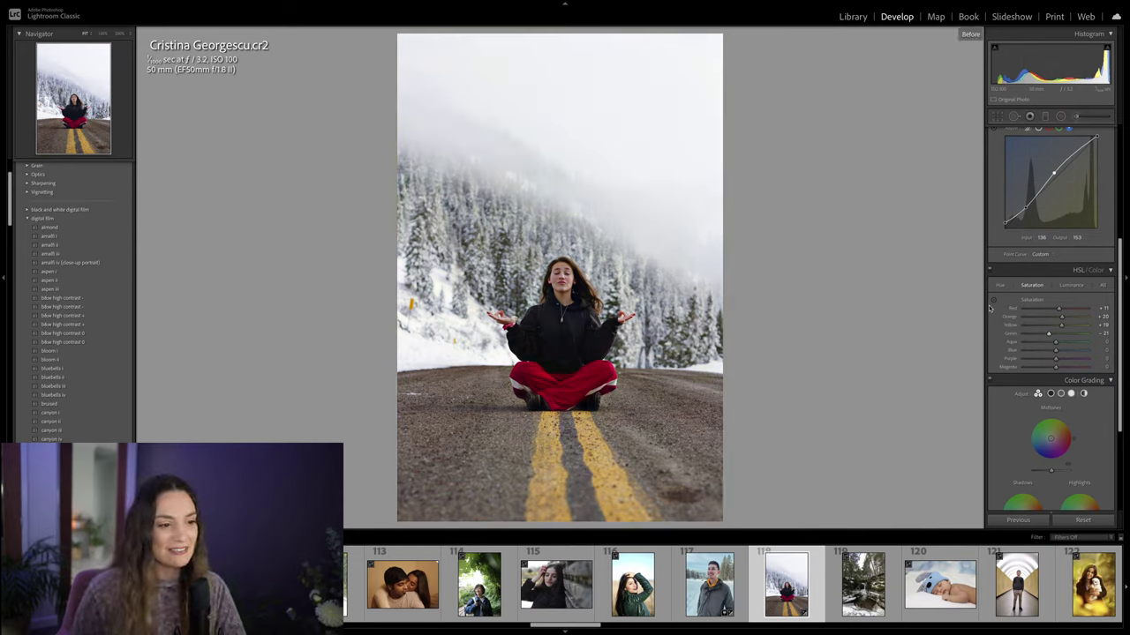
pyautogui.press('\\')
pyautogui.press('\\')
pyautogui.press('\\')
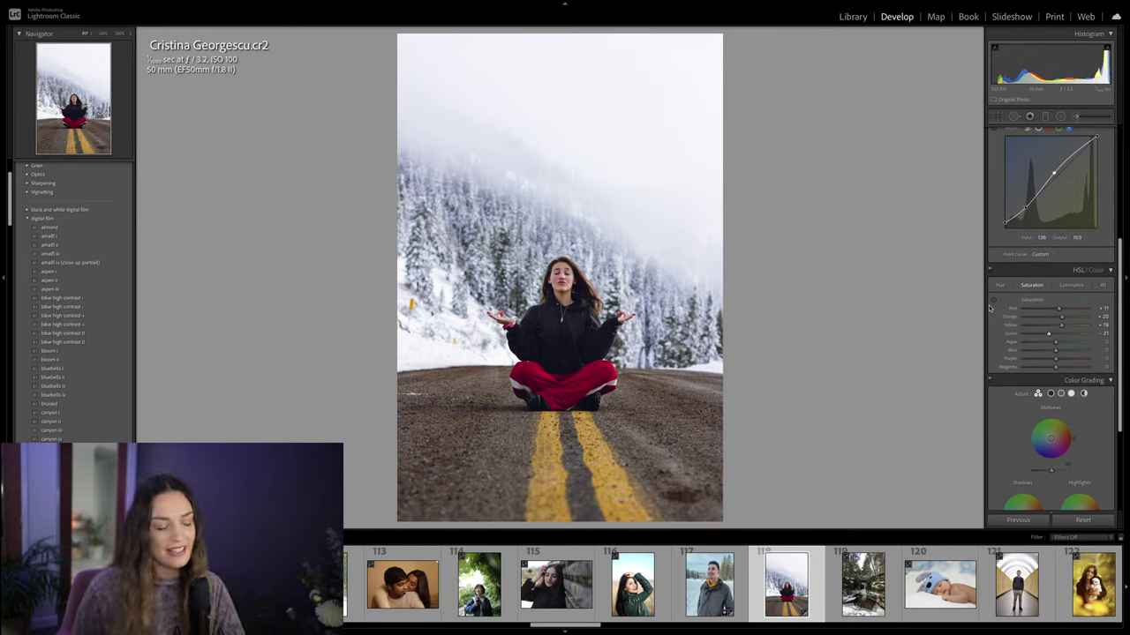
pyautogui.press('\\')
pyautogui.press('\\')
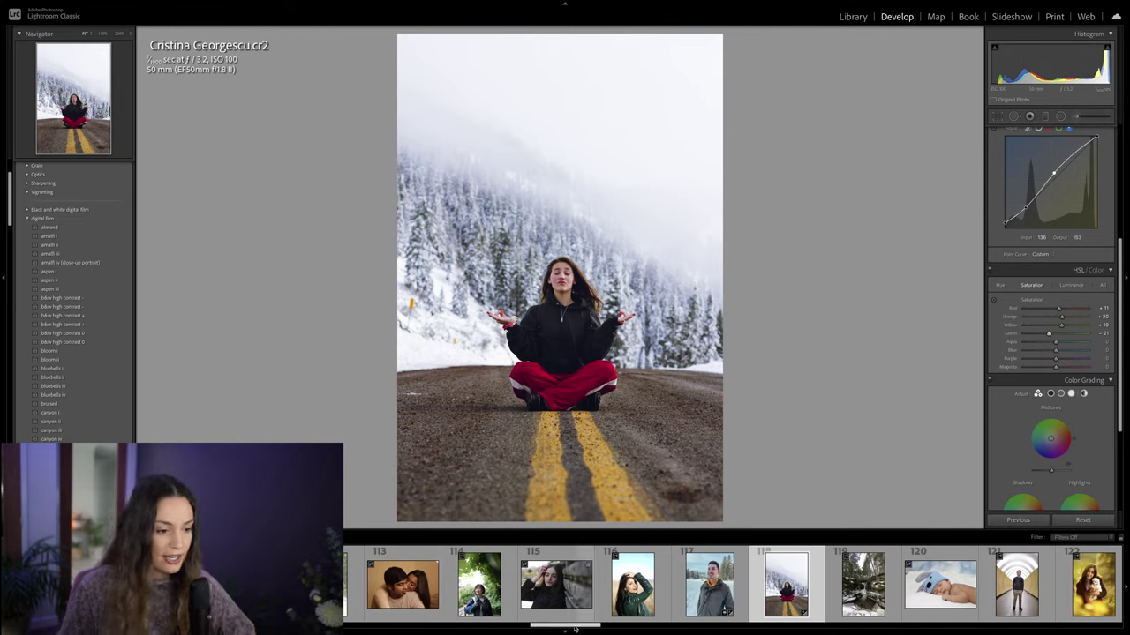
pyautogui.moveTo(572, 625); pyautogui.dragTo(318, 632)
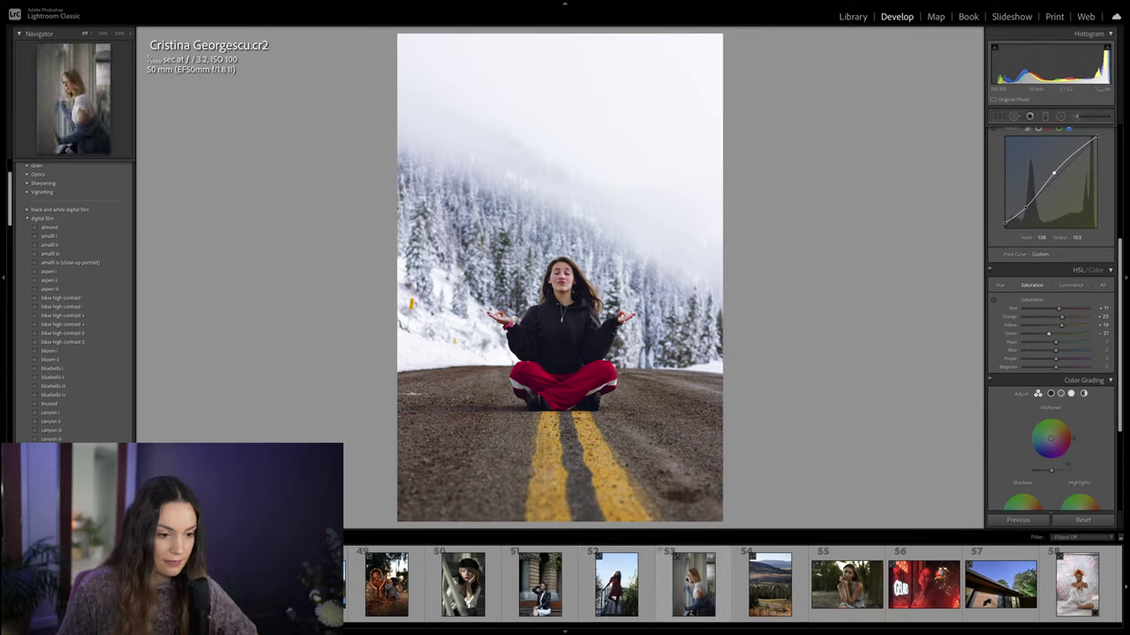
# Step: Open the mountain landscape, deepen tone-curve shadows, set Exposure +0.45 and lower Blacks
pyautogui.click(688, 580)
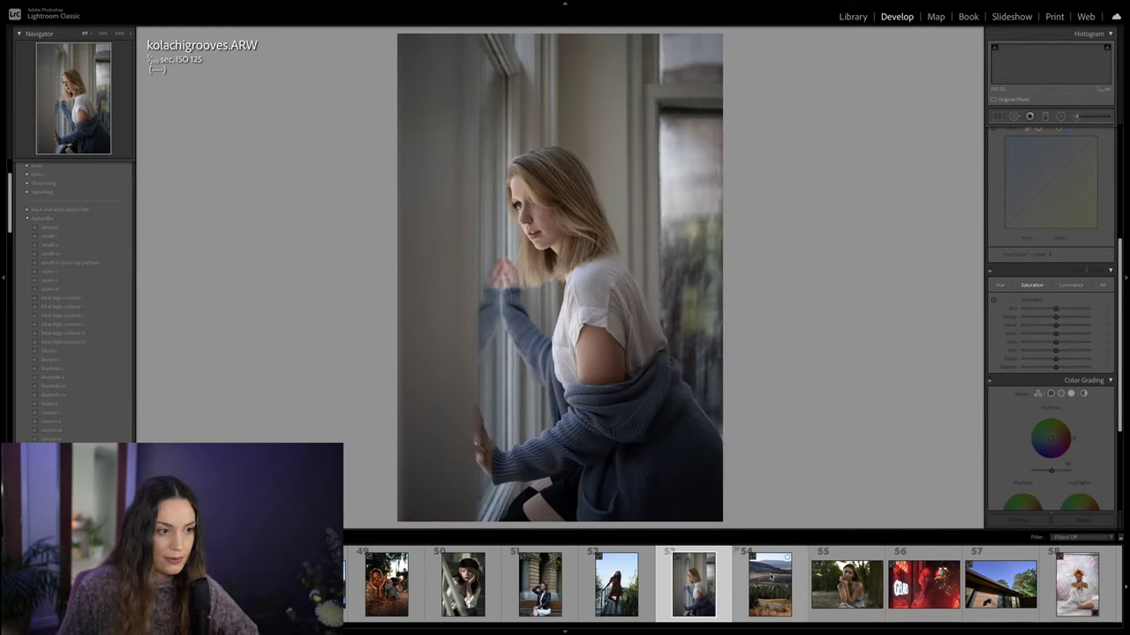
pyautogui.click(771, 579)
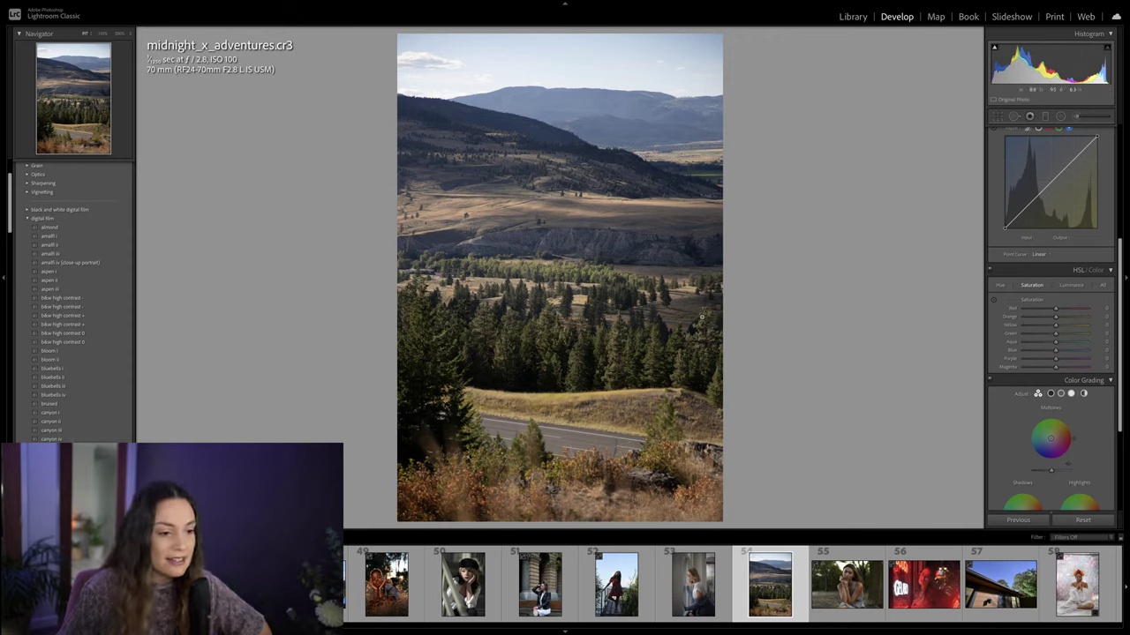
pyautogui.scroll(5, 1042, 341)
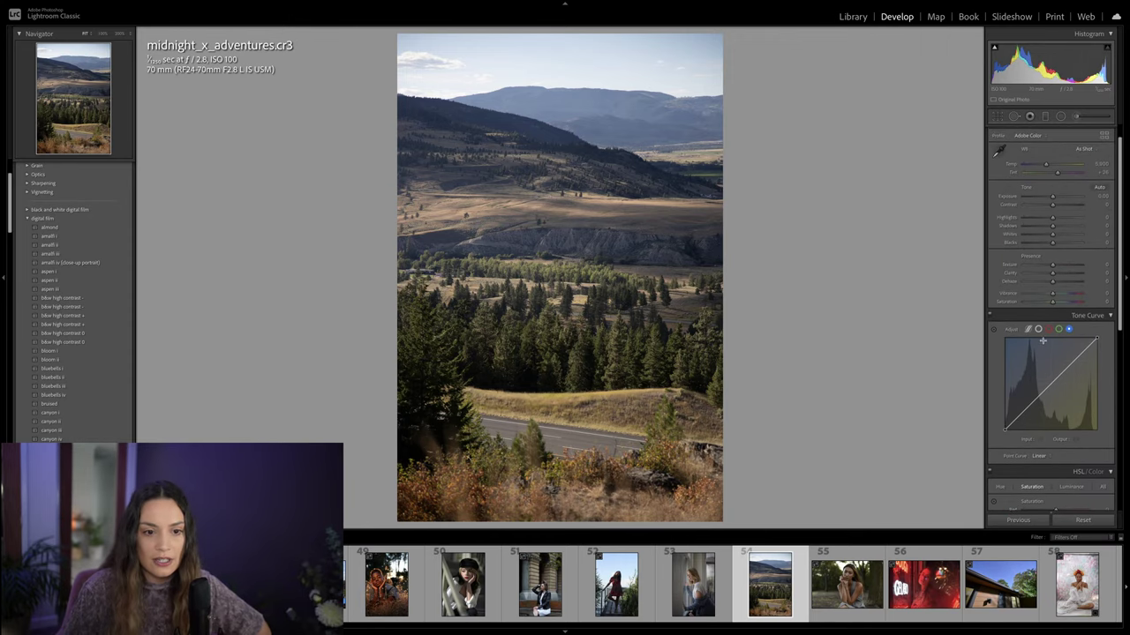
pyautogui.click(1038, 329)
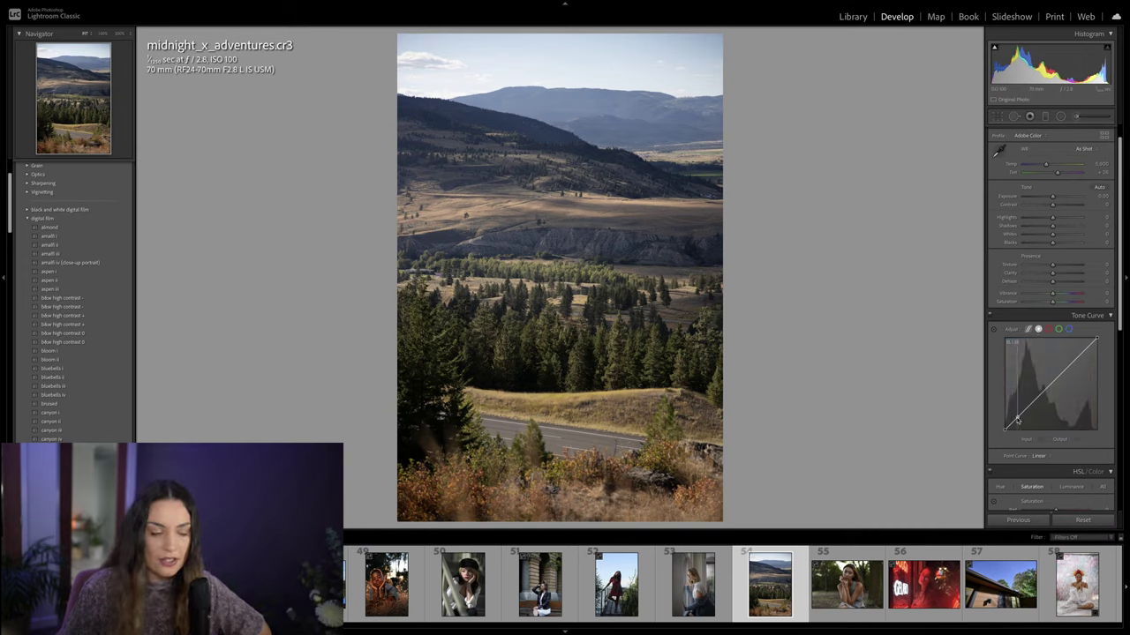
pyautogui.moveTo(1016, 420)
pyautogui.mouseDown()
pyautogui.moveTo(1045, 390)
pyautogui.moveTo(1017, 416)
pyautogui.mouseUp()
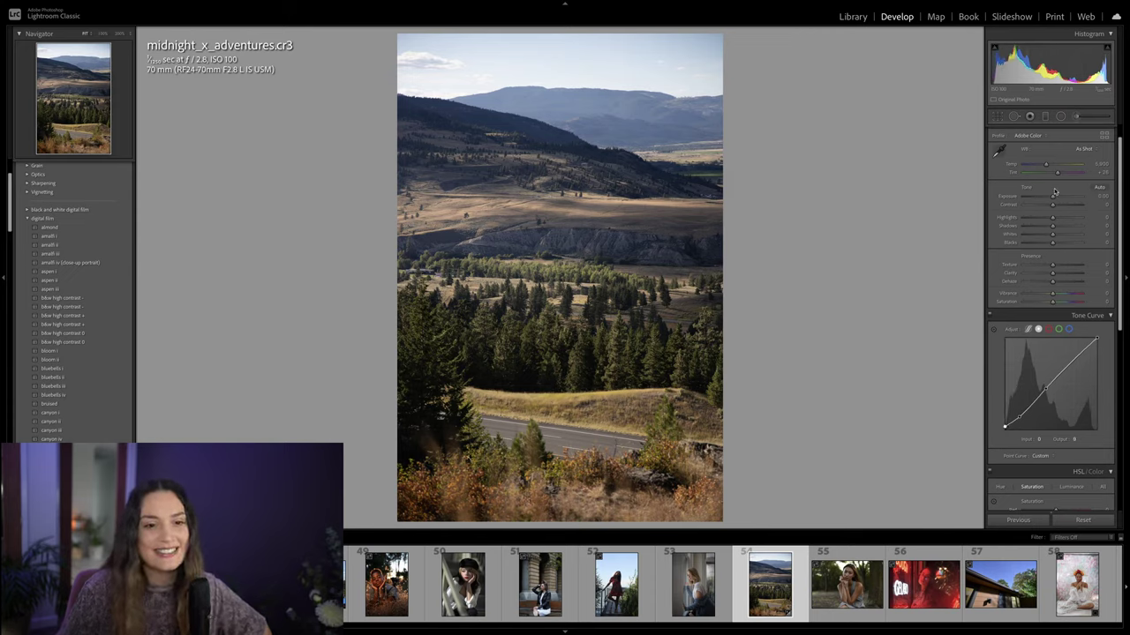
pyautogui.moveTo(1054, 194); pyautogui.dragTo(1058, 229)
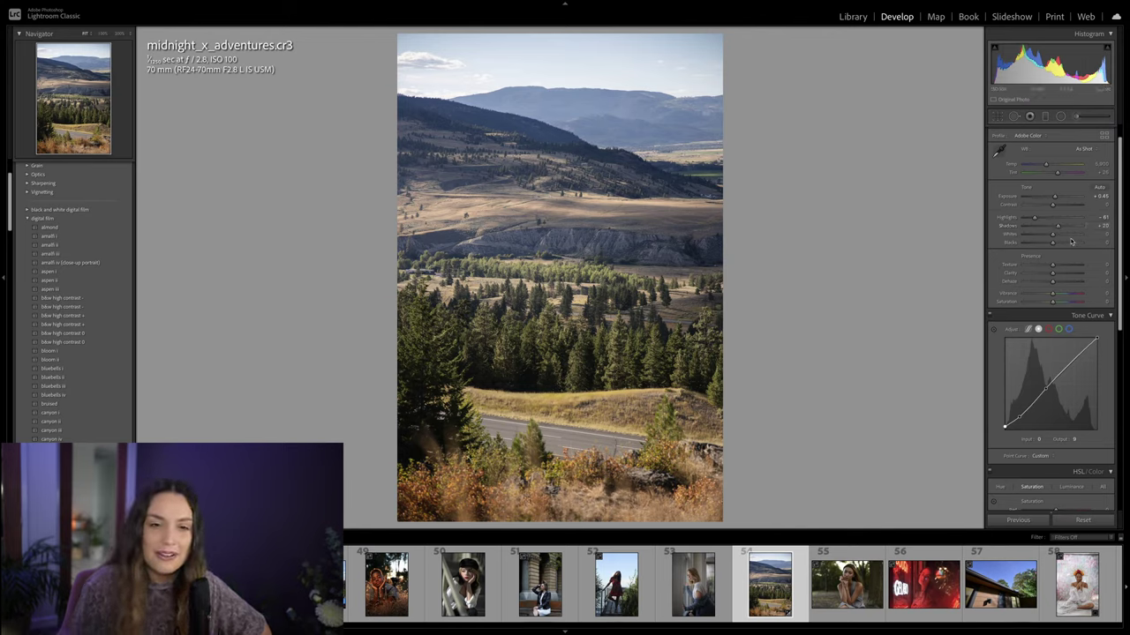
pyautogui.moveTo(1052, 245); pyautogui.dragTo(1049, 246)
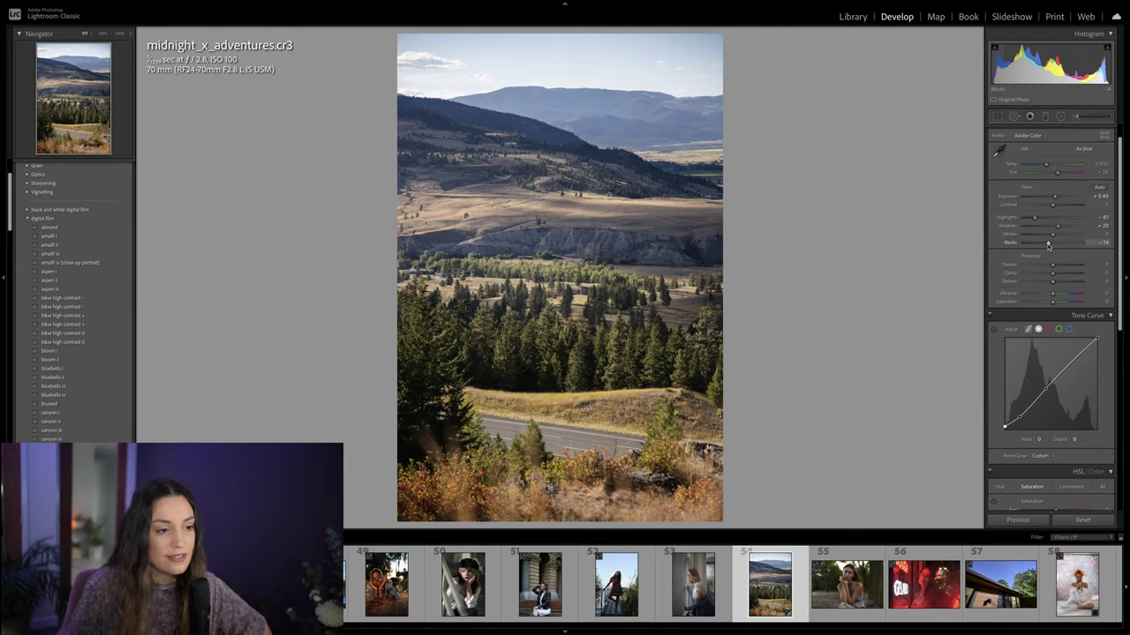
# Step: Draw a linear gradient over the landscape's upper half, then delete it and close masking
pyautogui.click(1047, 116)
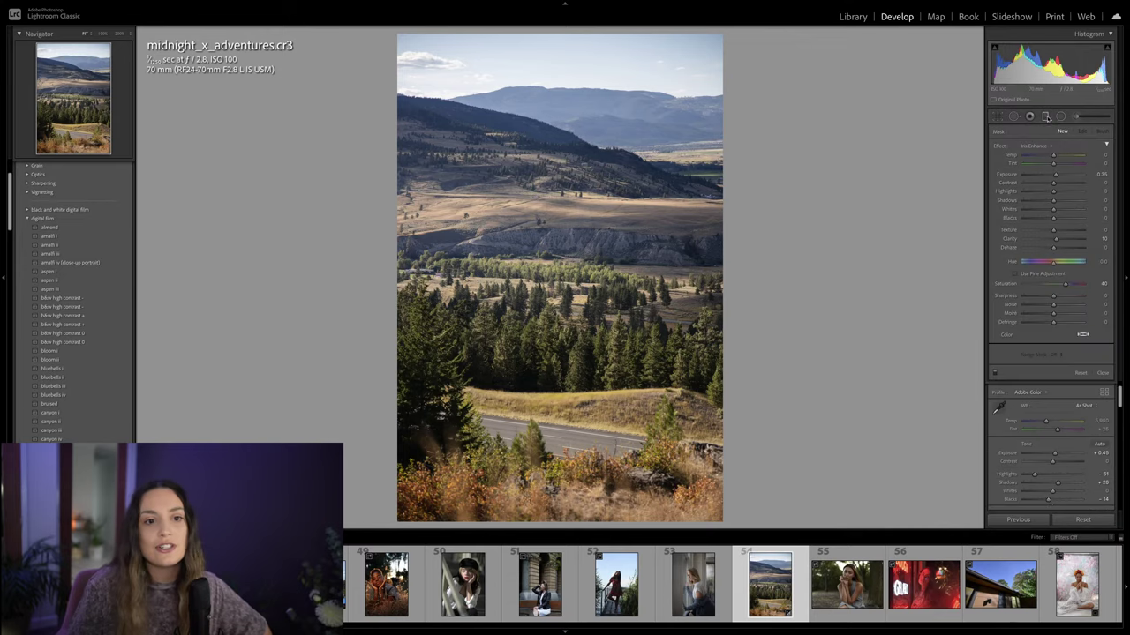
pyautogui.moveTo(527, 154); pyautogui.dragTo(538, 308)
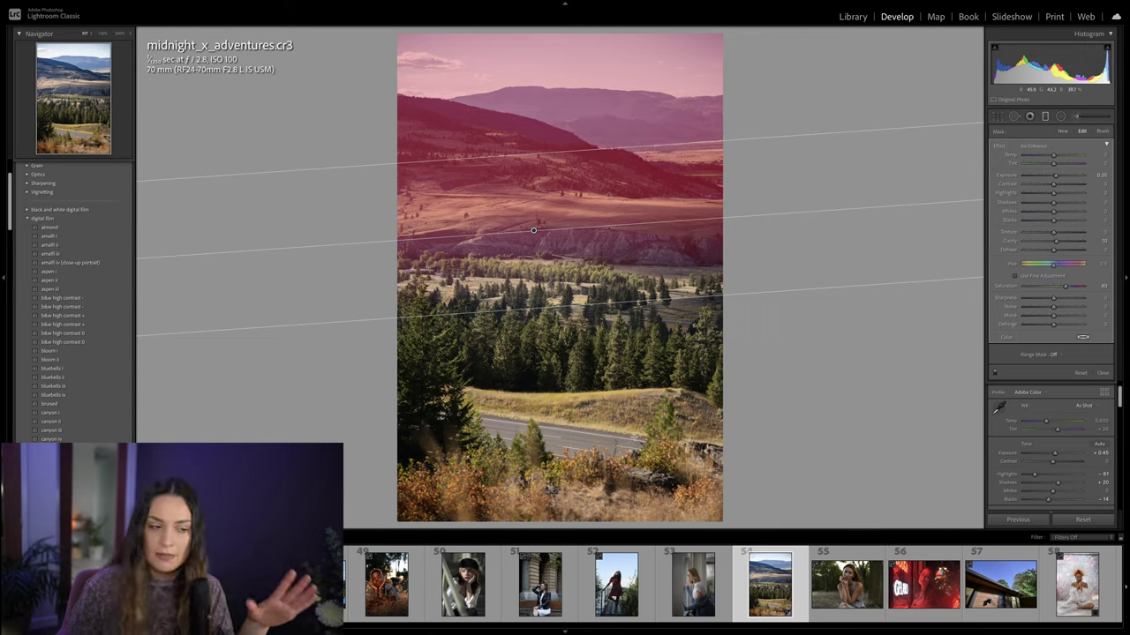
pyautogui.press('Delete')
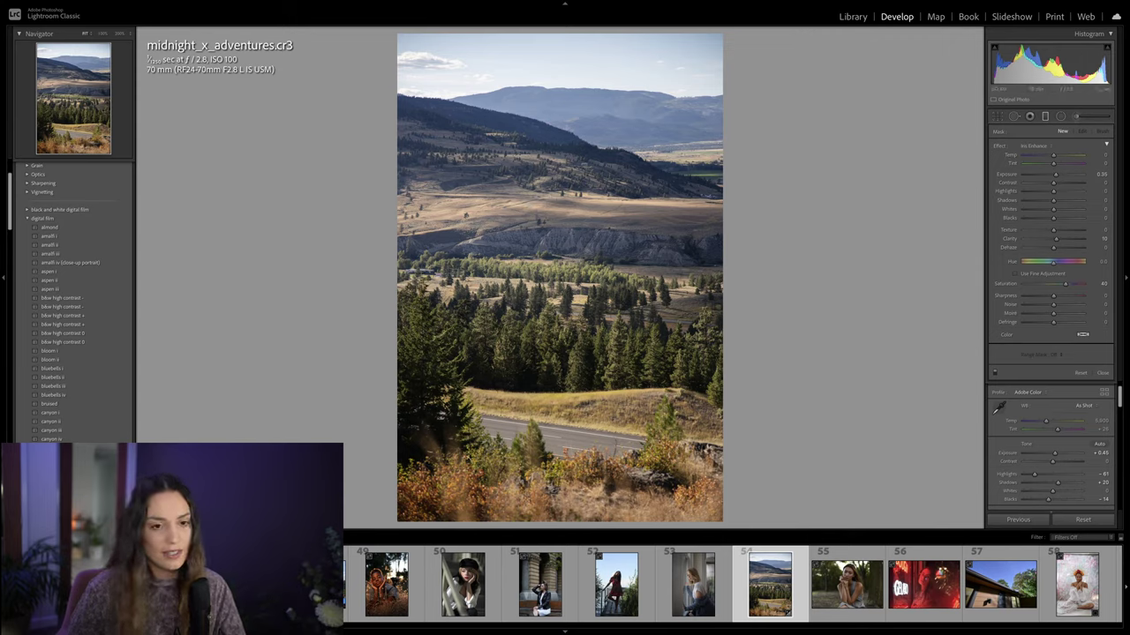
pyautogui.hotkey('shift', 'w')
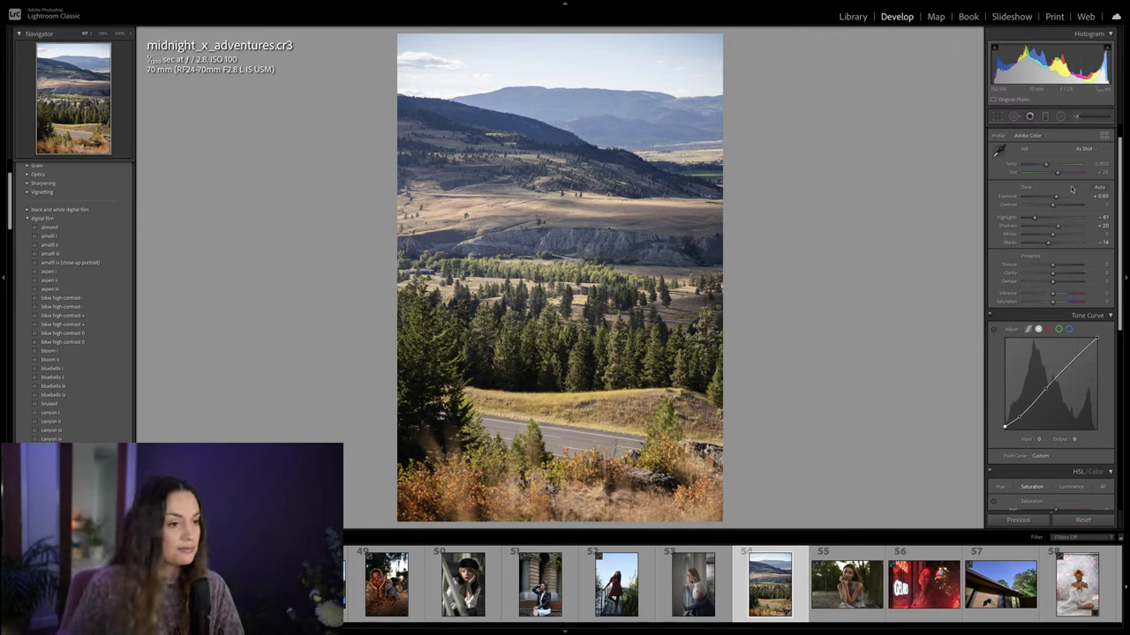
# Step: Paint a Temp-effect brush mask across the landscape's middle band with Contrast 26 and slight cooling
pyautogui.press('k')
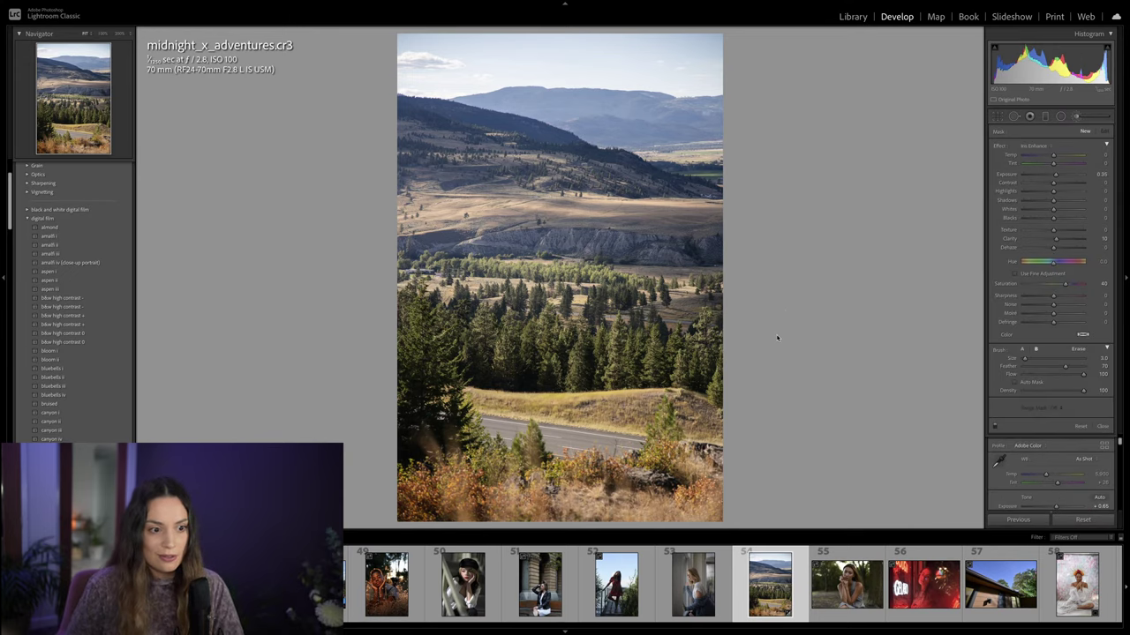
pyautogui.click(1034, 145)
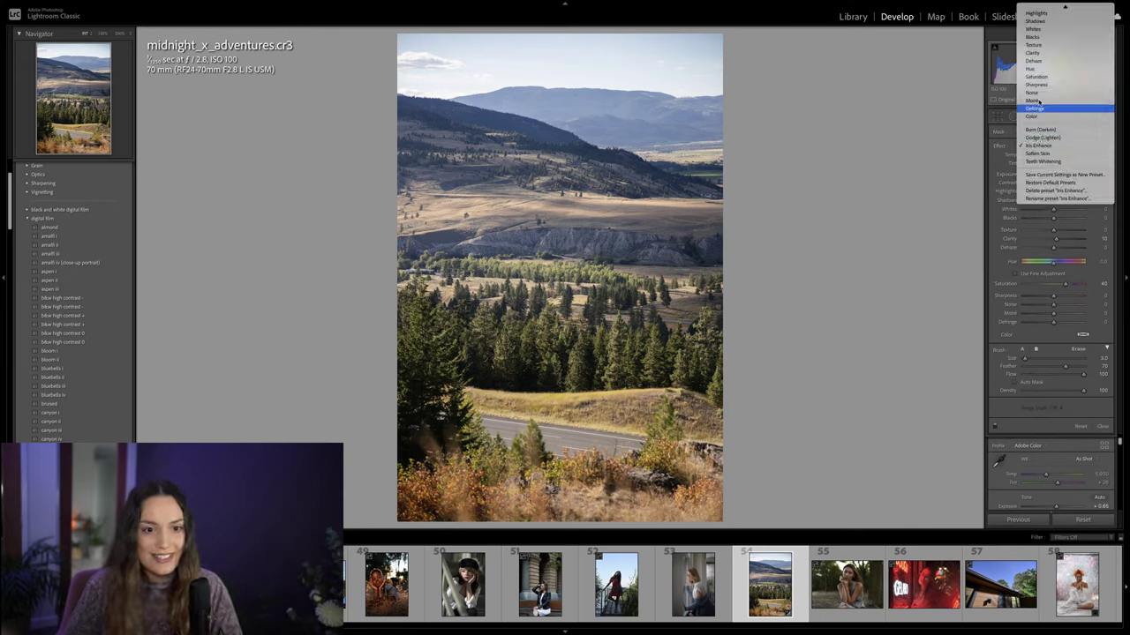
pyautogui.click(1030, 8)
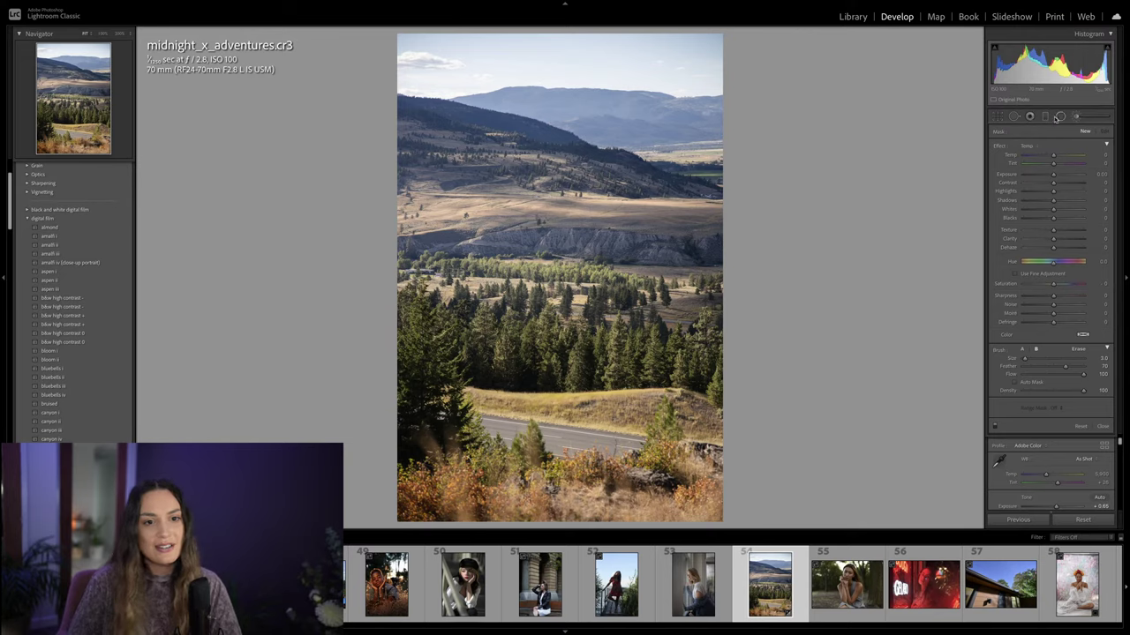
pyautogui.scroll(5, 561, 285)
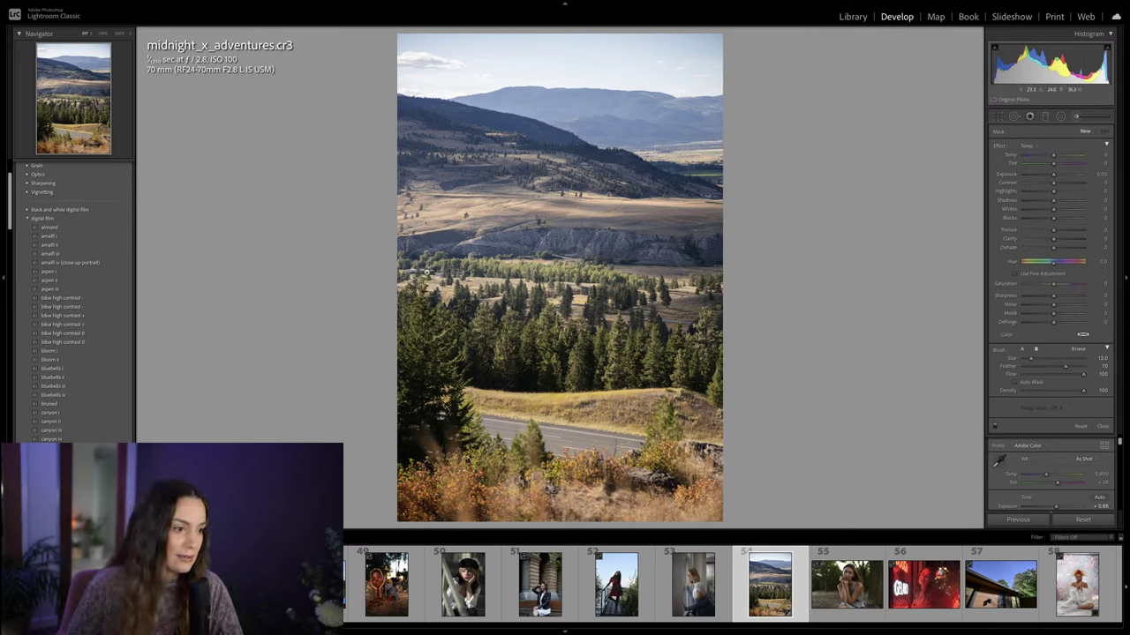
pyautogui.scroll(4, 399, 250)
pyautogui.moveTo(402, 248)
pyautogui.mouseDown()
pyautogui.moveTo(551, 252)
pyautogui.moveTo(711, 229)
pyautogui.moveTo(687, 256)
pyautogui.moveTo(468, 307)
pyautogui.mouseUp()
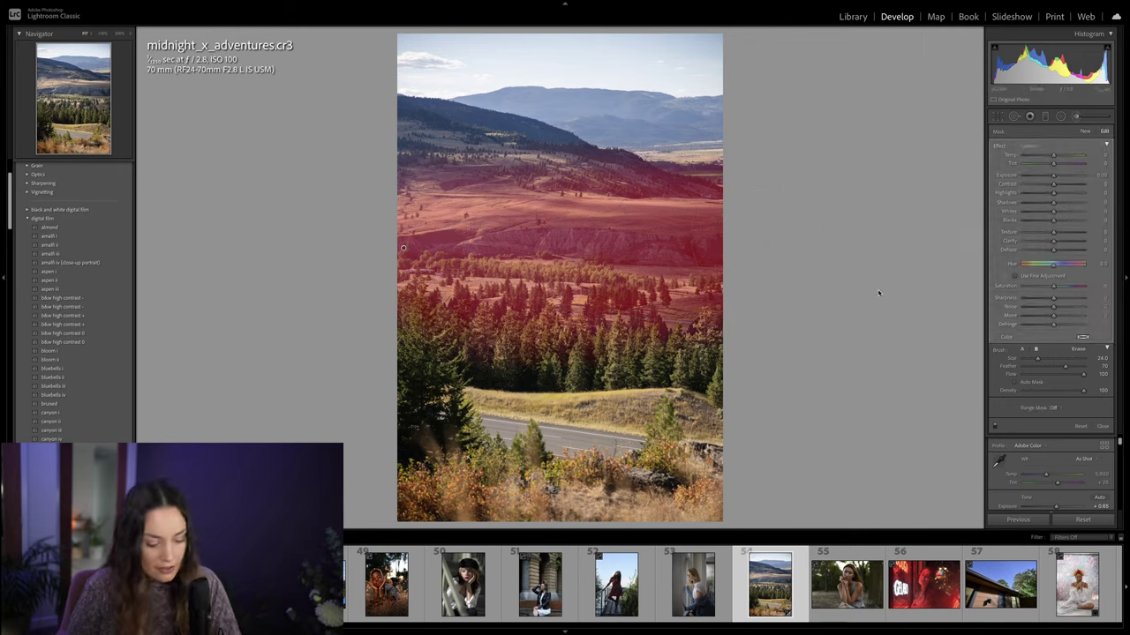
pyautogui.moveTo(1058, 184); pyautogui.dragTo(1064, 184)
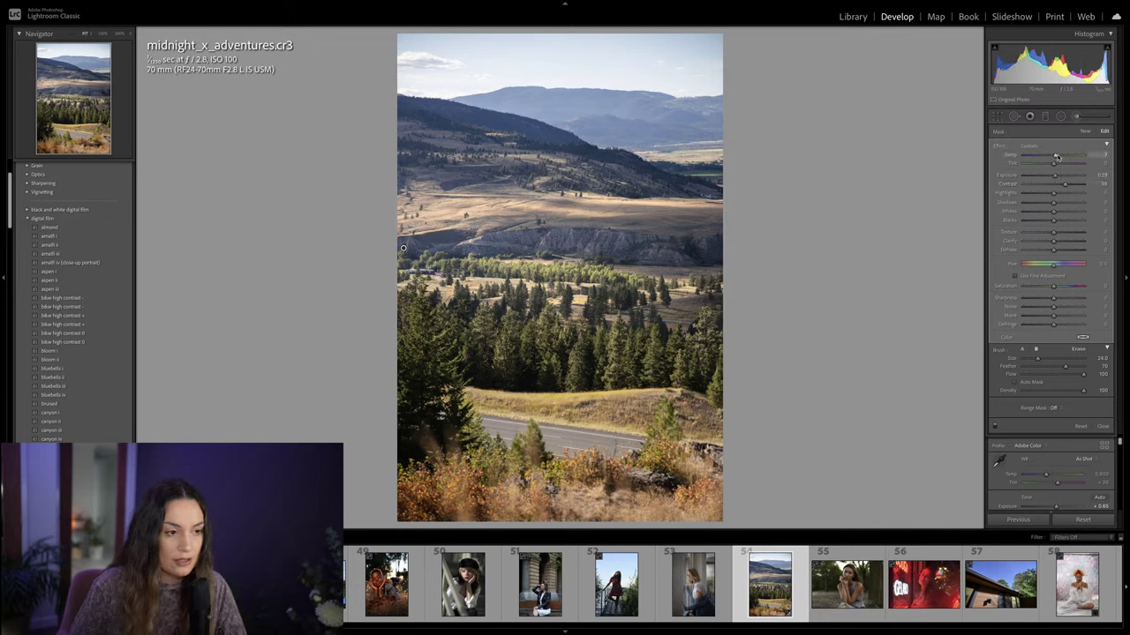
pyautogui.moveTo(1059, 157); pyautogui.dragTo(1059, 156)
pyautogui.press('Return')
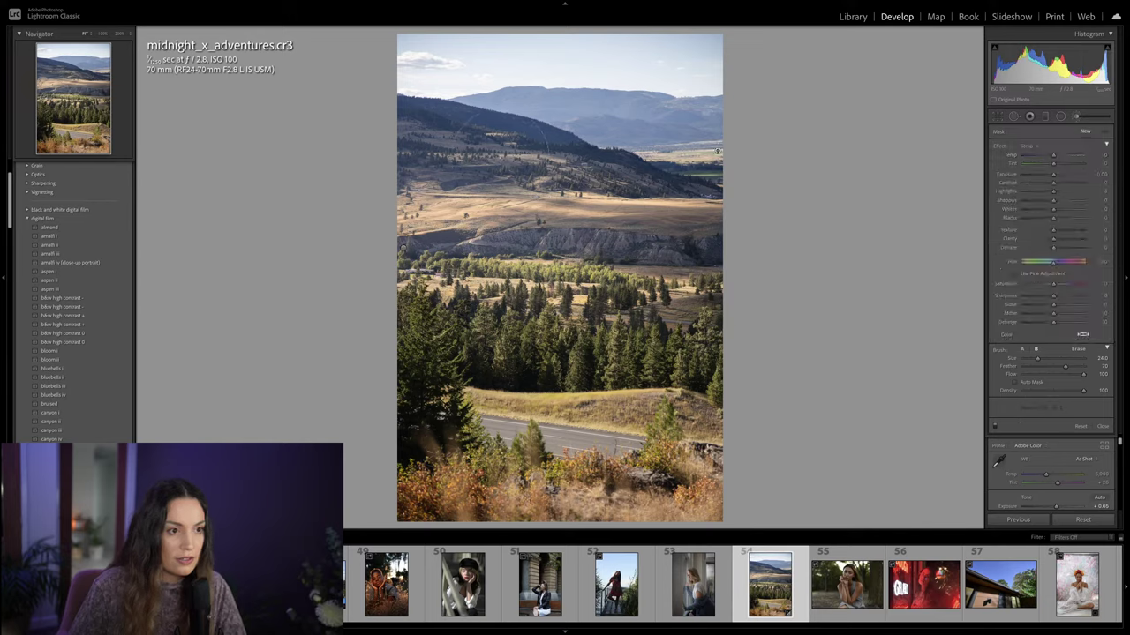
# Step: Return to the brush mask and set its Temp to 11 and Exposure to 0.19
pyautogui.hotkey('ctrl', 'z')
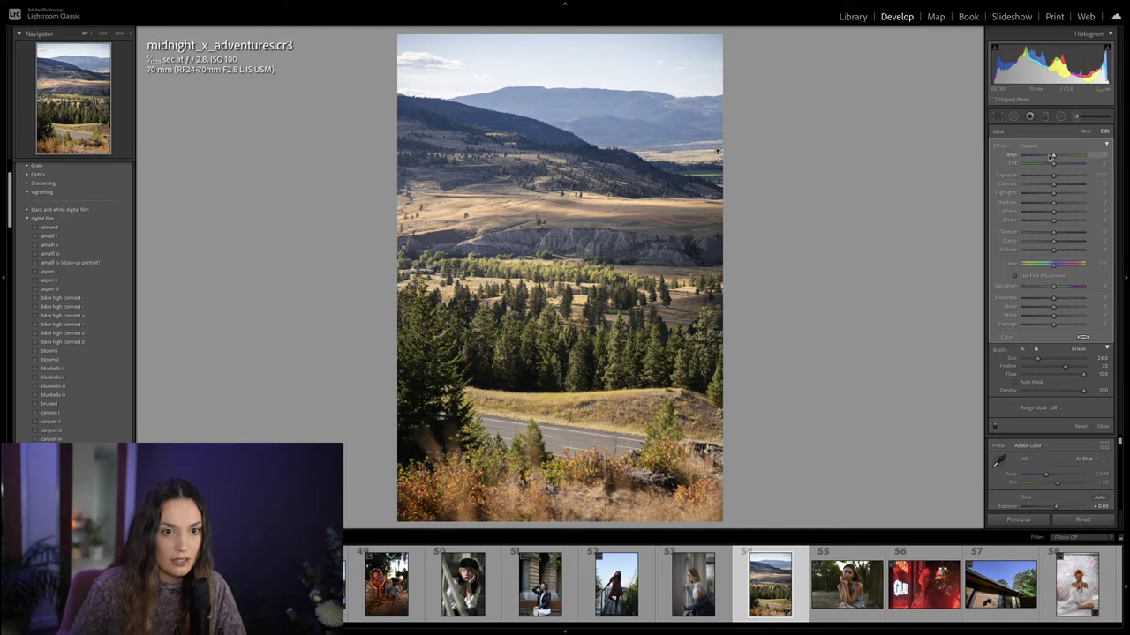
pyautogui.moveTo(1053, 156); pyautogui.dragTo(1057, 157)
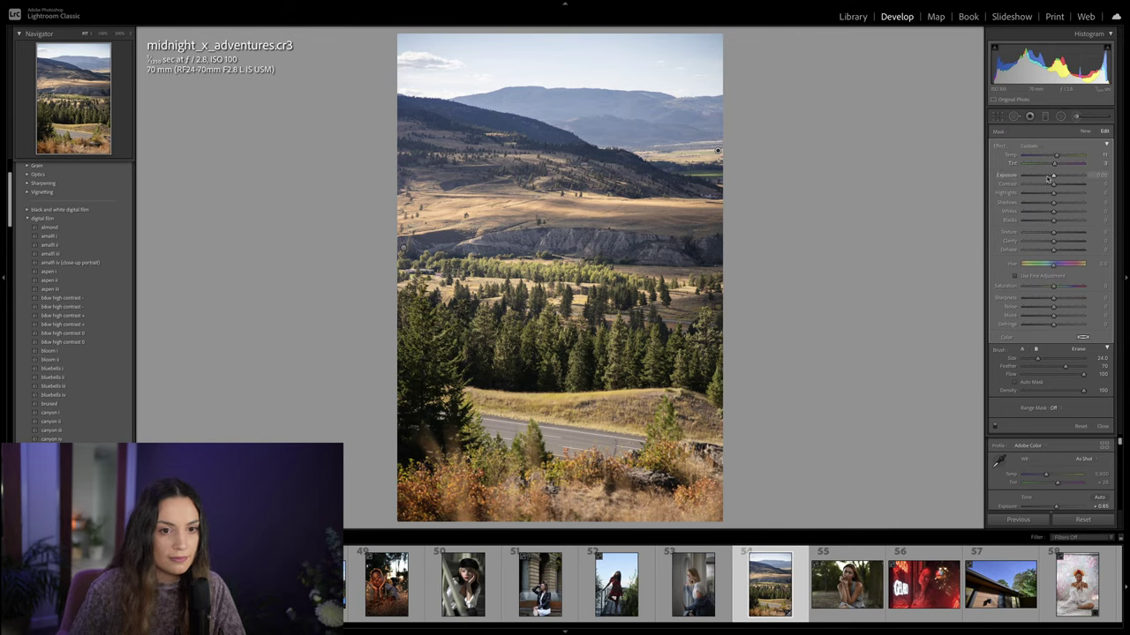
pyautogui.moveTo(1051, 177); pyautogui.dragTo(1063, 186)
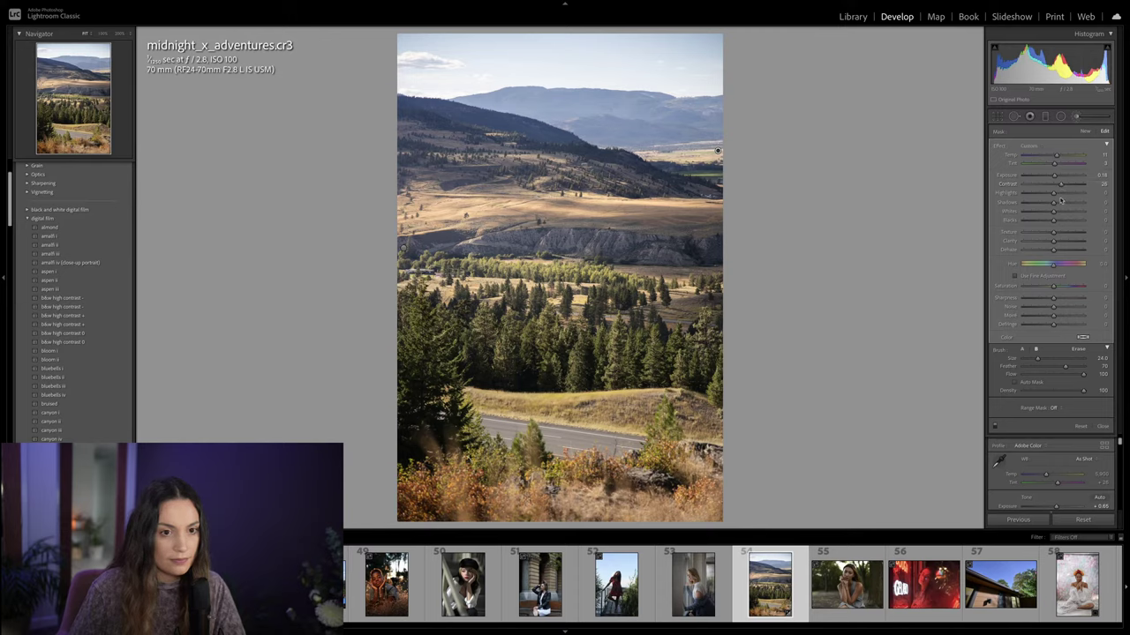
pyautogui.press('Return')
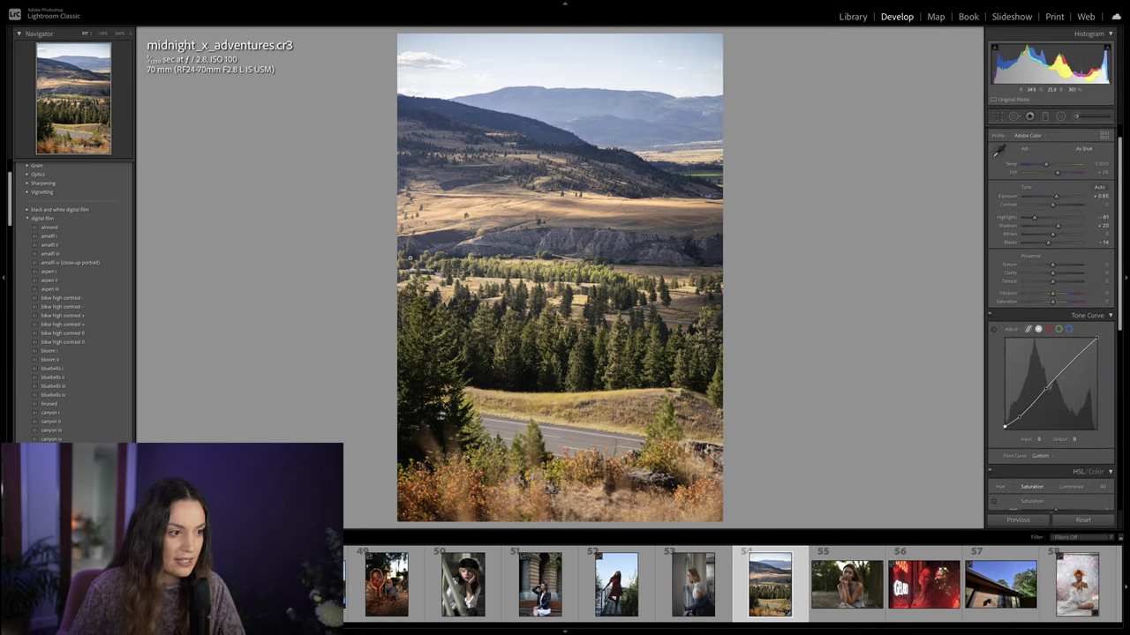
# Step: Deepen the mask's blacks, then darken the landscape's bottom with a graduated filter: Exposure -0.29, lower clarity
pyautogui.click(1072, 119)
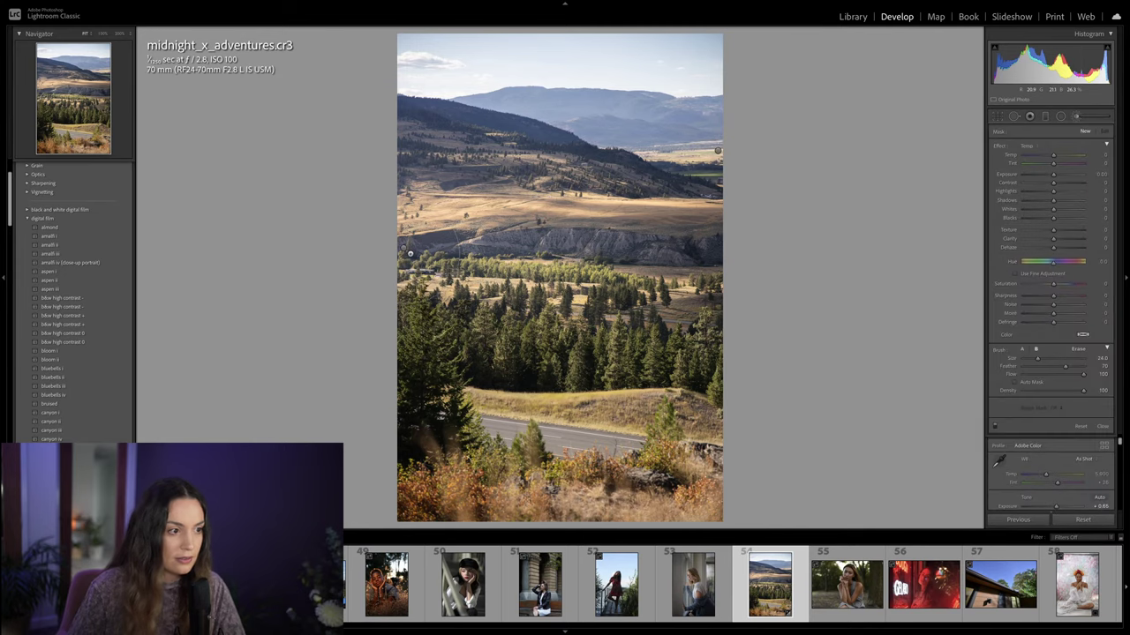
pyautogui.moveTo(1050, 221); pyautogui.dragTo(1049, 224)
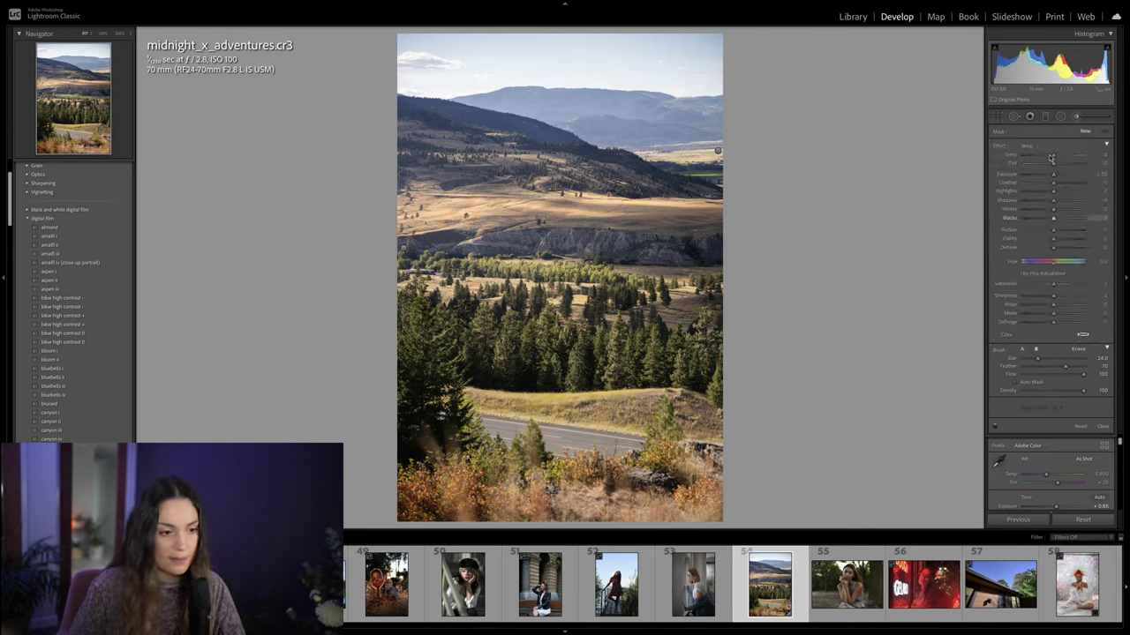
pyautogui.click(1045, 115)
pyautogui.moveTo(588, 506); pyautogui.dragTo(587, 388)
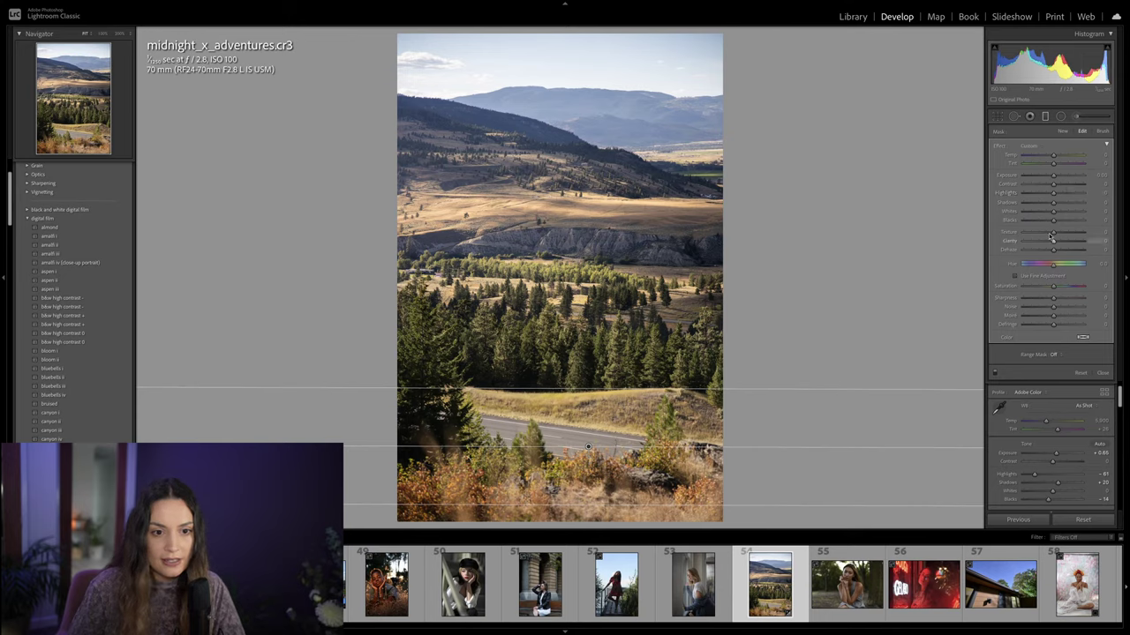
pyautogui.moveTo(1043, 243); pyautogui.dragTo(1039, 243)
pyautogui.moveTo(1052, 176); pyautogui.dragTo(1047, 193)
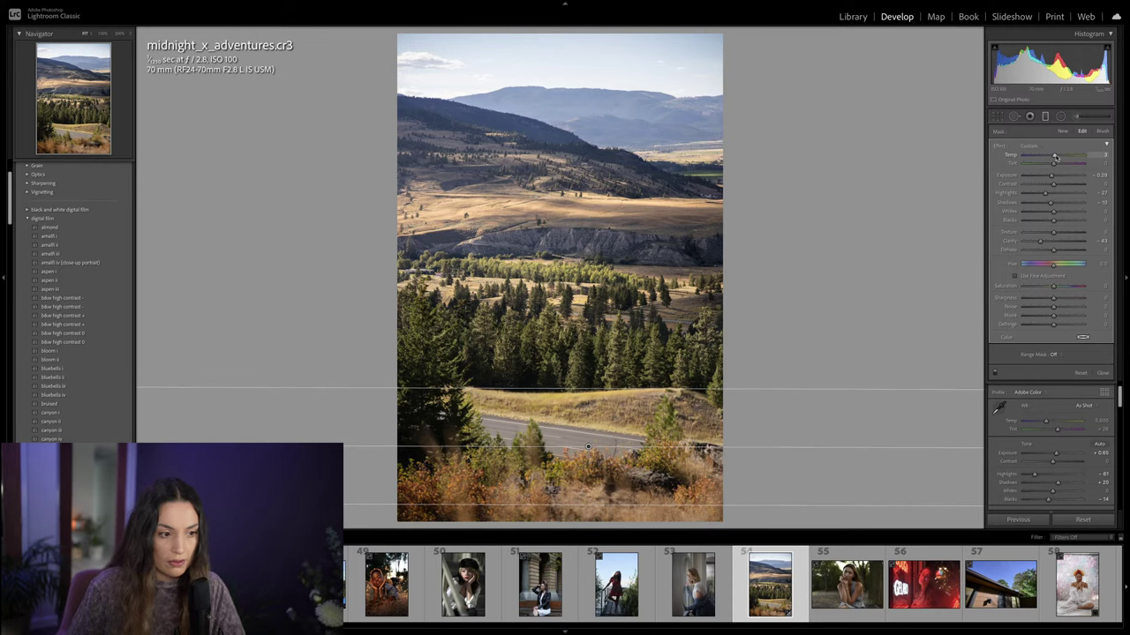
pyautogui.hotkey('shift', 'w')
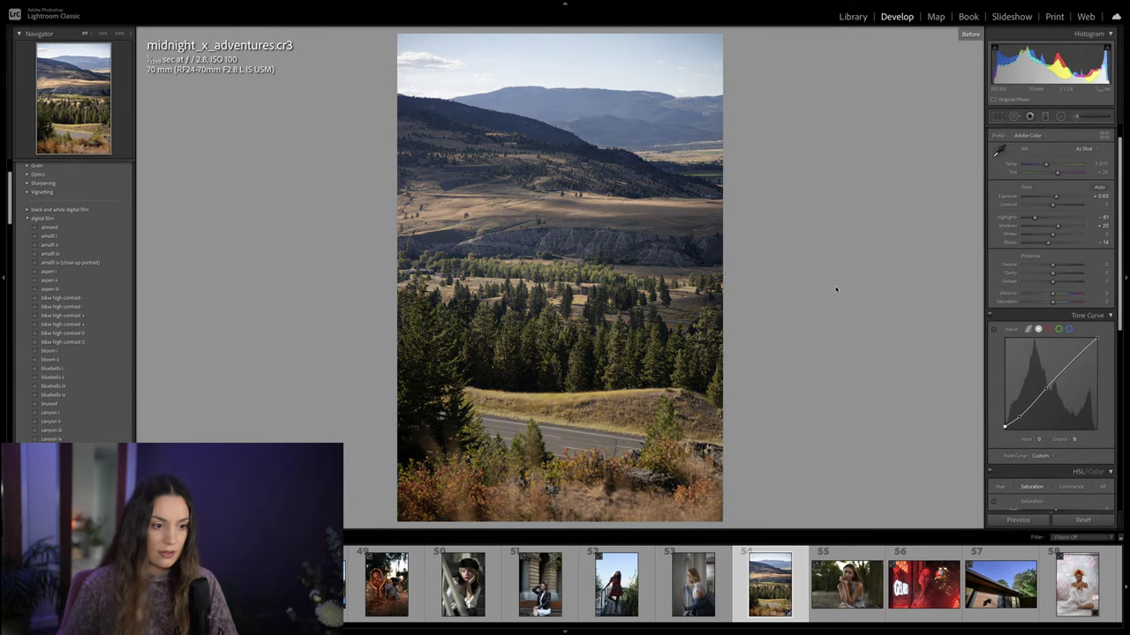
# Step: Raise the green curve's black point and pull down its upper point to tint the landscape green
pyautogui.press('\\')
pyautogui.press('\\')
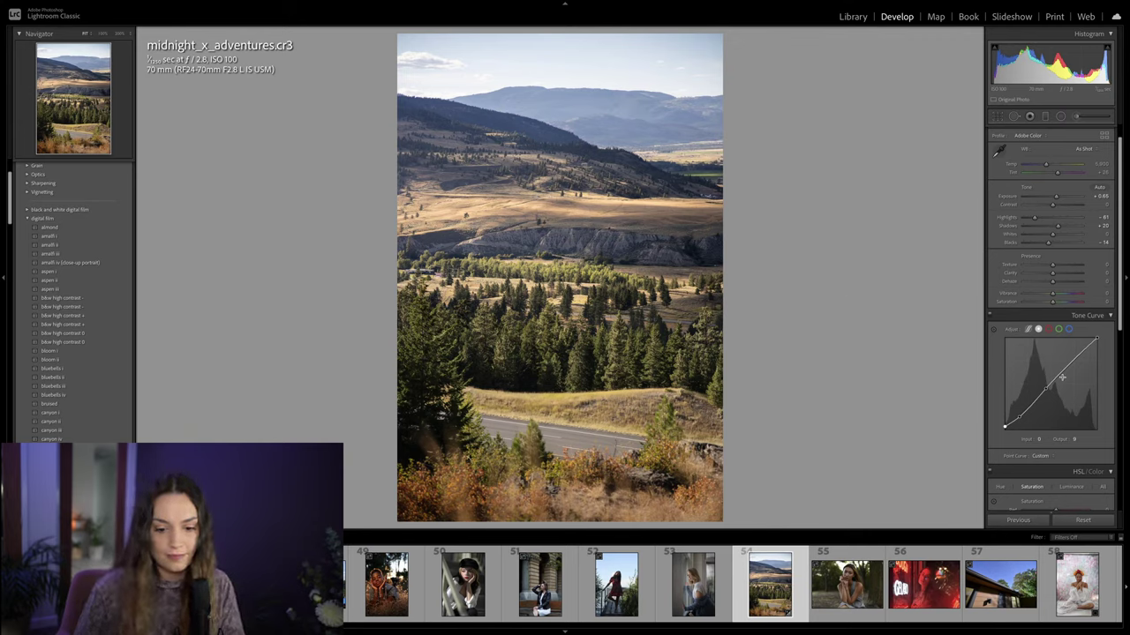
pyautogui.scroll(-1, 1077, 381)
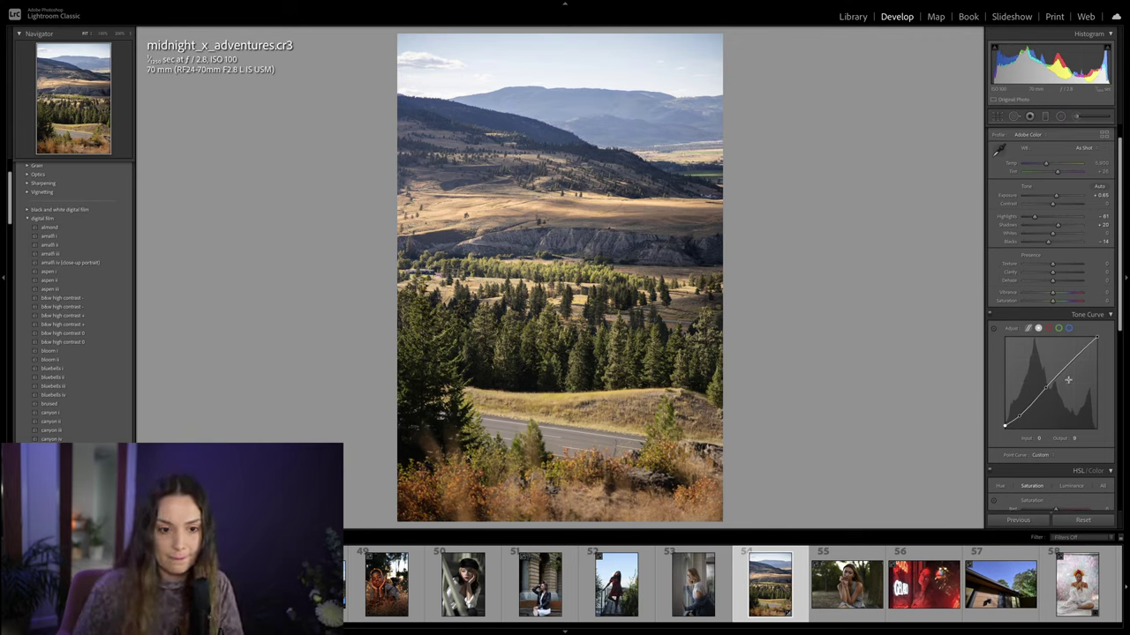
pyautogui.click(1059, 328)
pyautogui.moveTo(1005, 427); pyautogui.dragTo(1024, 411)
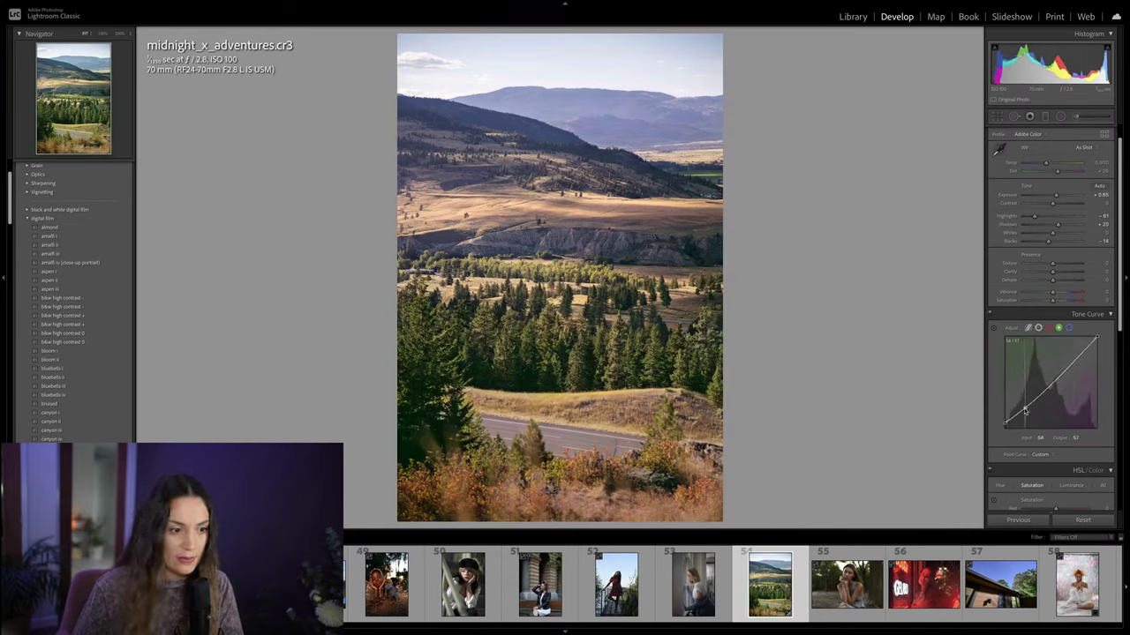
pyautogui.moveTo(1058, 371); pyautogui.dragTo(1059, 378)
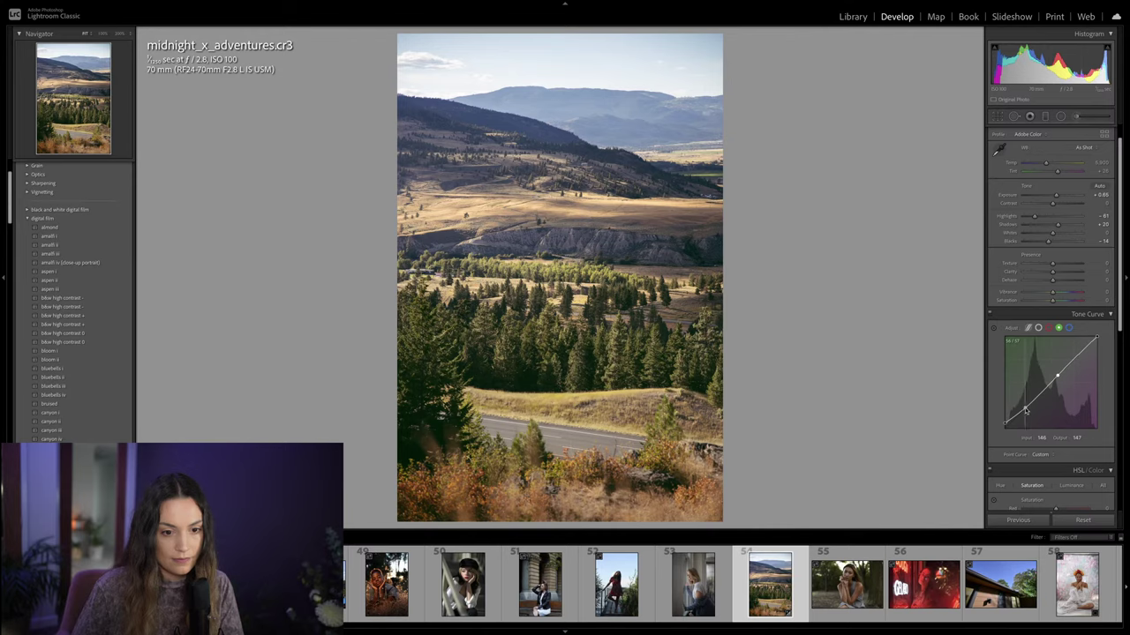
pyautogui.moveTo(1026, 409); pyautogui.dragTo(1027, 407)
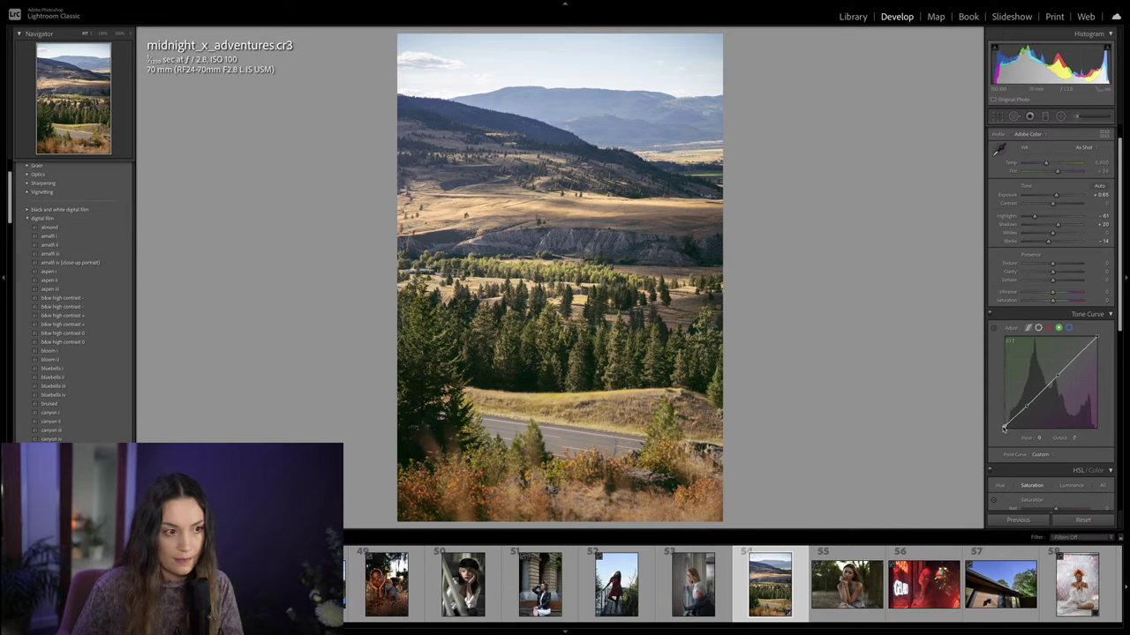
# Step: Tint the midtones and push the shadows toward yellow in Color Grading, then compare Before and After
pyautogui.scroll(-6, 1050, 388)
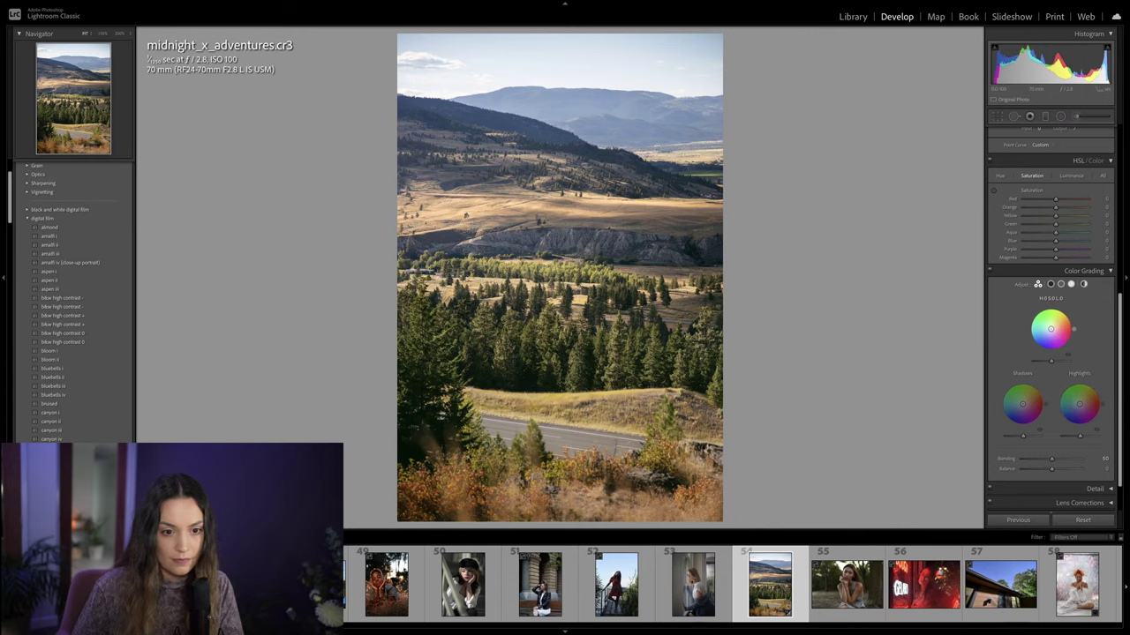
pyautogui.moveTo(1050, 328)
pyautogui.mouseDown()
pyautogui.moveTo(1069, 315)
pyautogui.moveTo(1055, 327)
pyautogui.mouseUp()
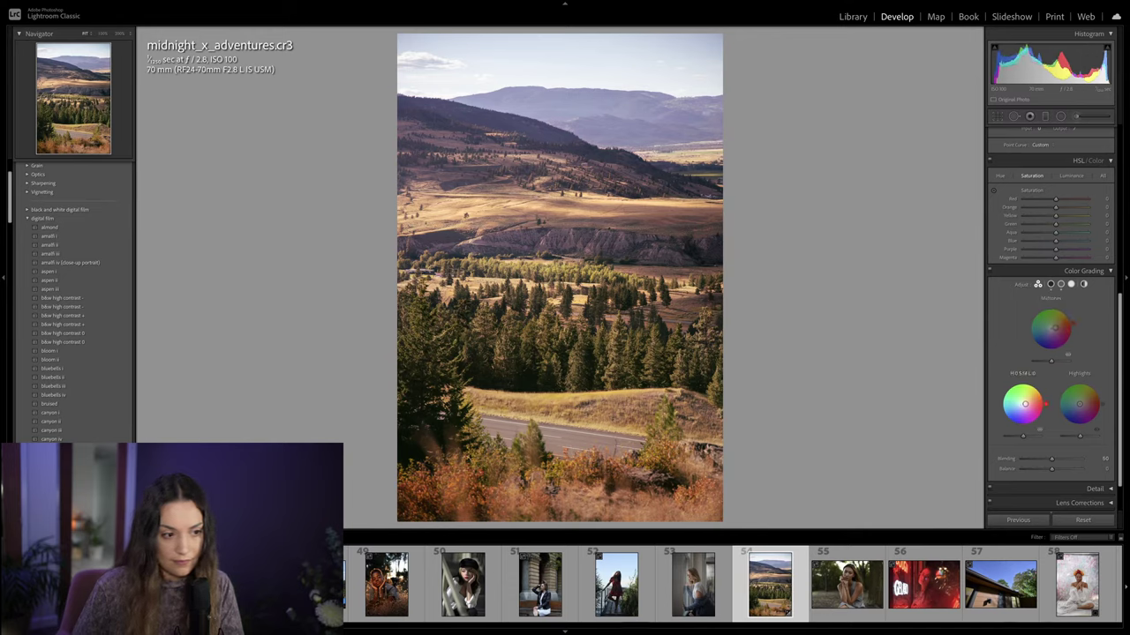
pyautogui.moveTo(1022, 404); pyautogui.dragTo(1022, 404)
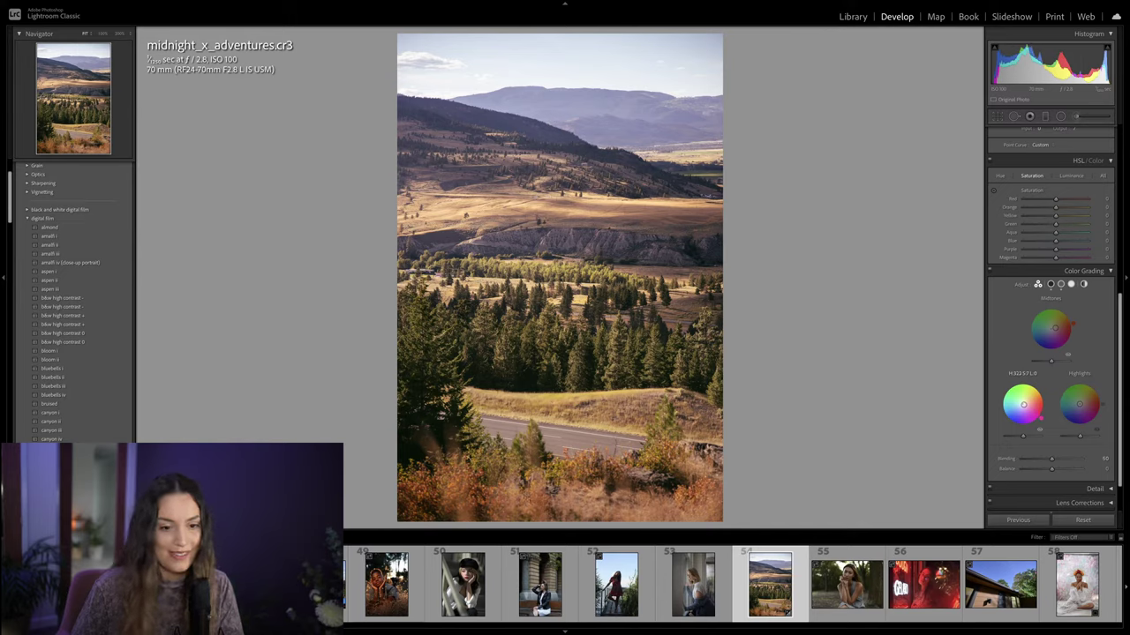
pyautogui.moveTo(1023, 405); pyautogui.dragTo(1075, 404)
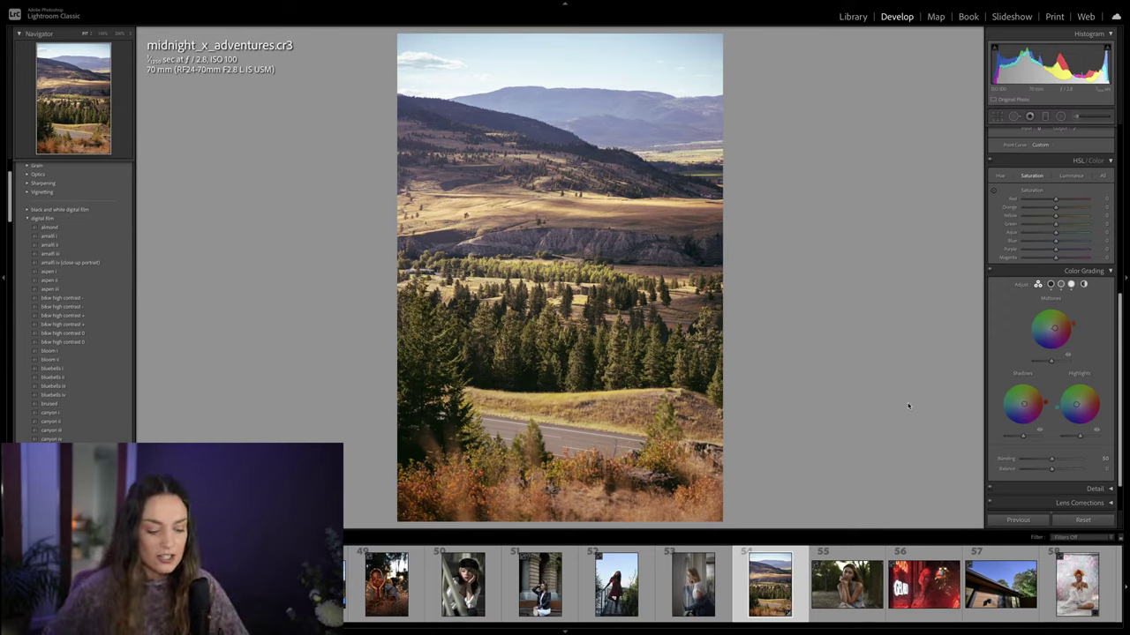
pyautogui.press('\\')
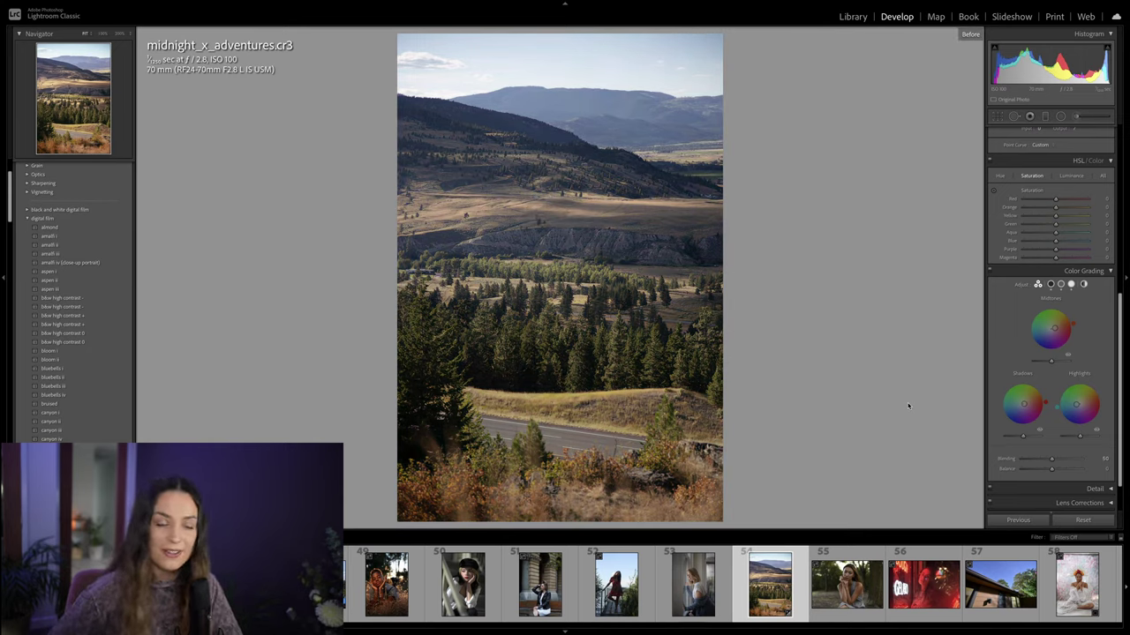
pyautogui.press('\\')
pyautogui.press('\\')
pyautogui.press('\\')
pyautogui.press('\\')
pyautogui.press('\\')
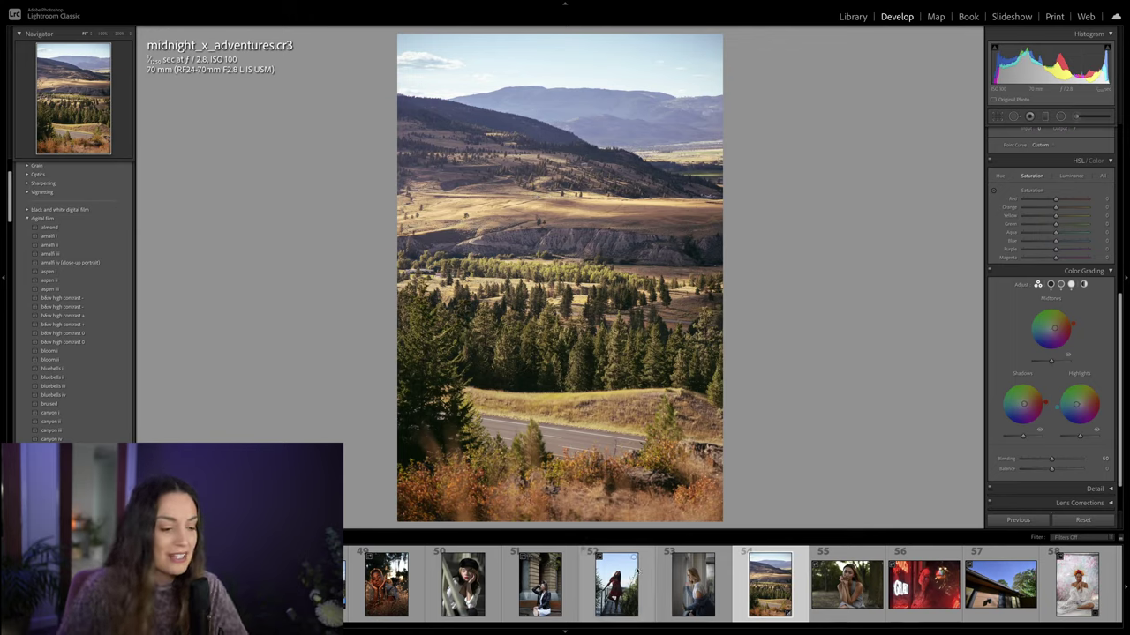
# Step: Browse photos 39–43 in the filmstrip, then open the dog-behind-cinder-blocks photo
pyautogui.hscroll(-10, 977, 612)
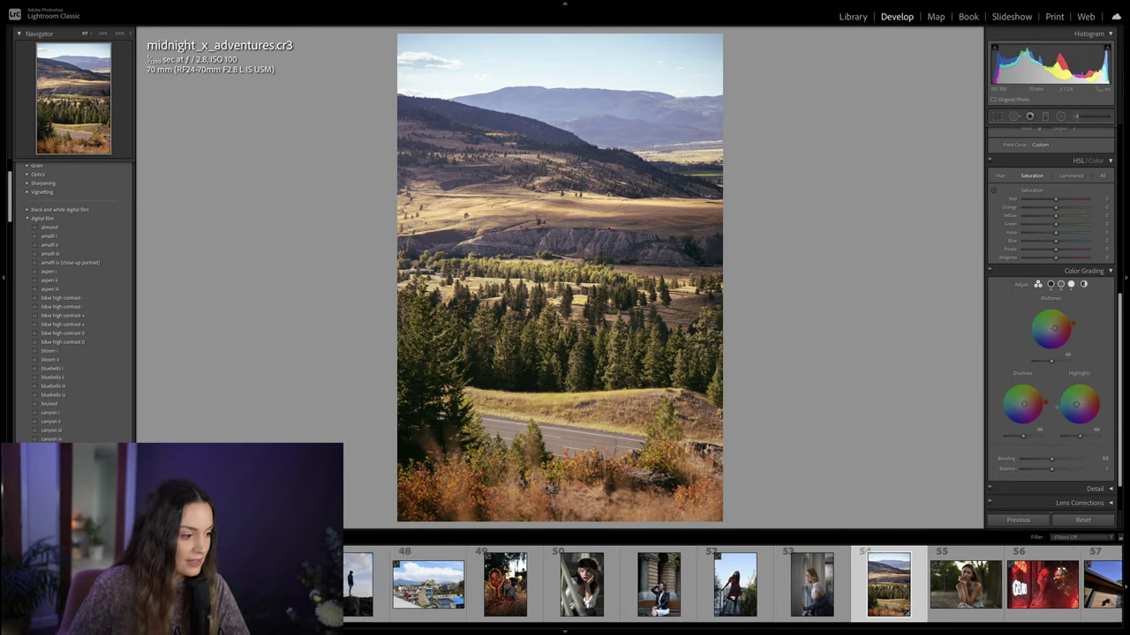
pyautogui.hscroll(-1, 732, 584)
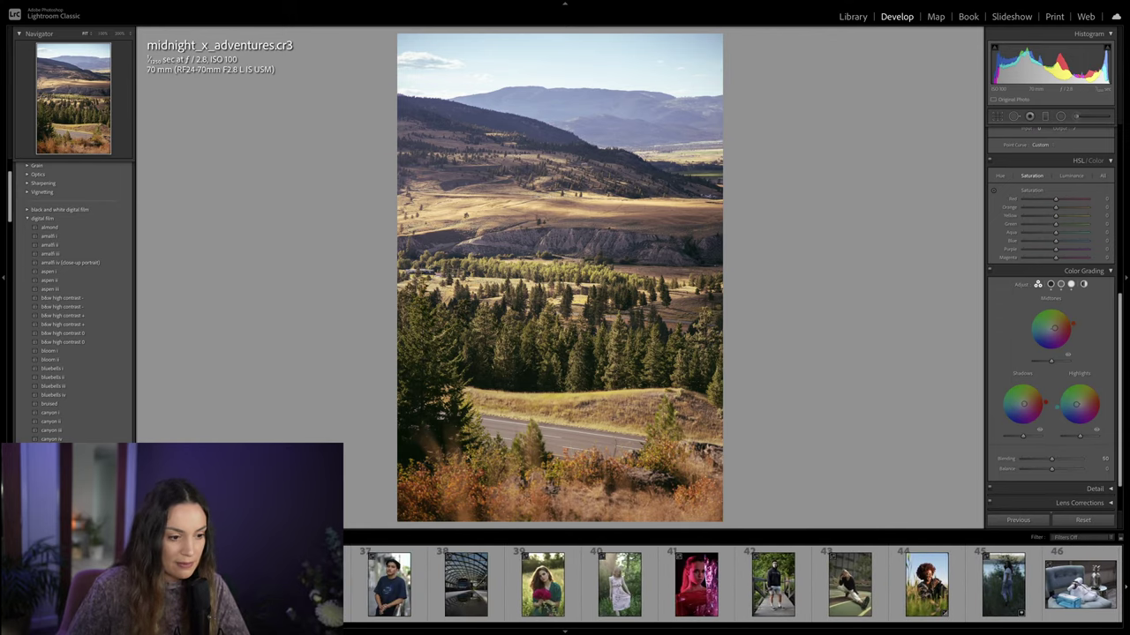
pyautogui.click(619, 584)
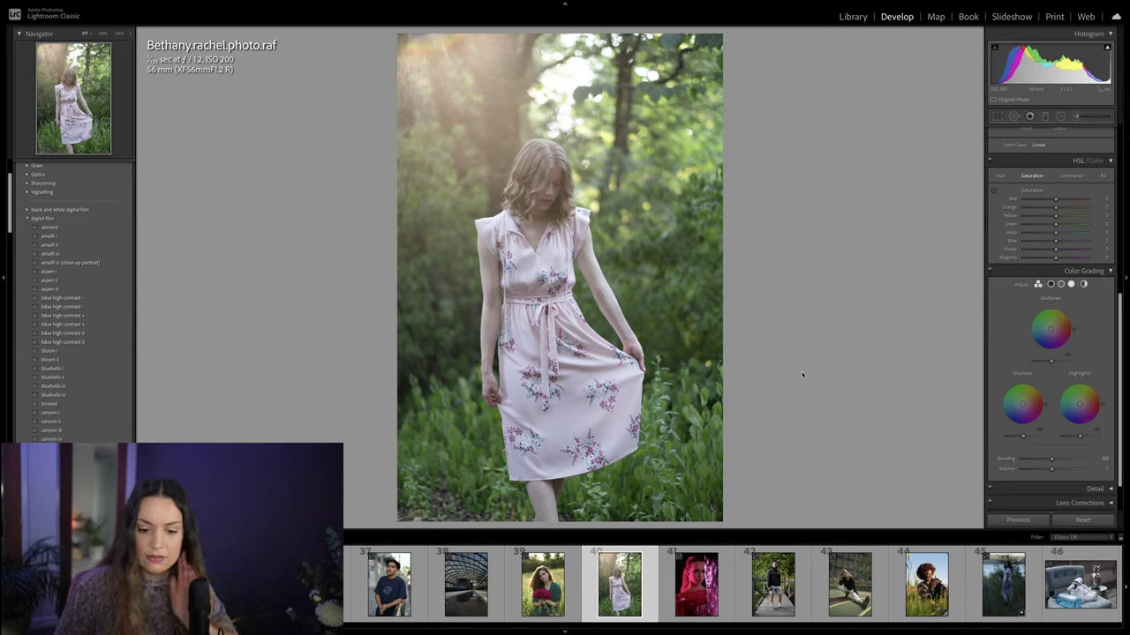
pyautogui.press('Right')
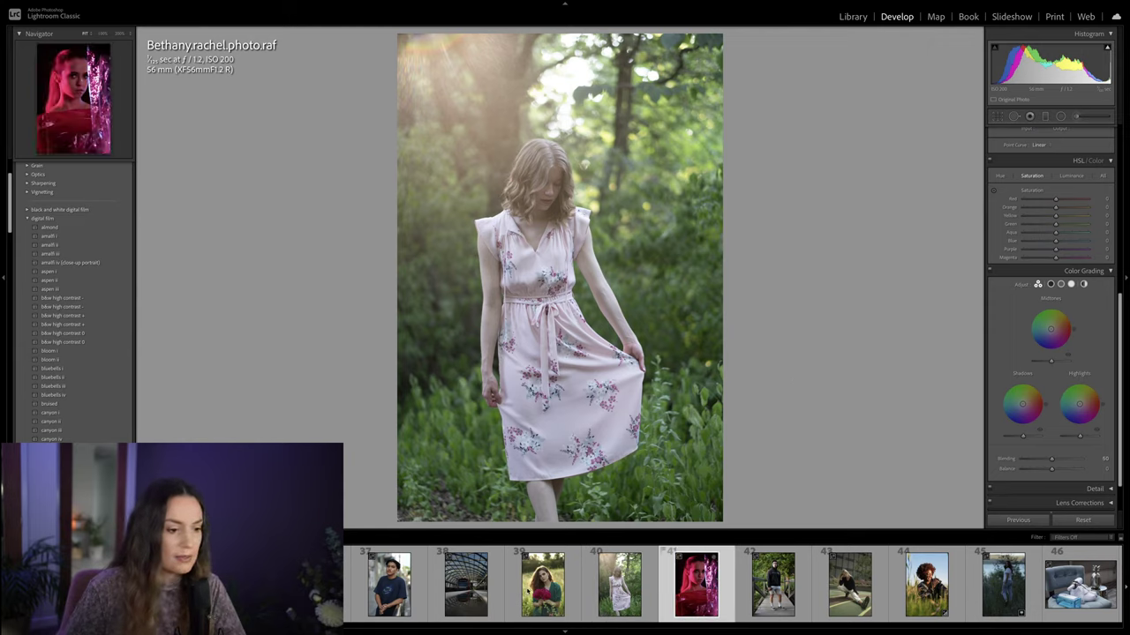
pyautogui.press('Left')
pyautogui.press('Left')
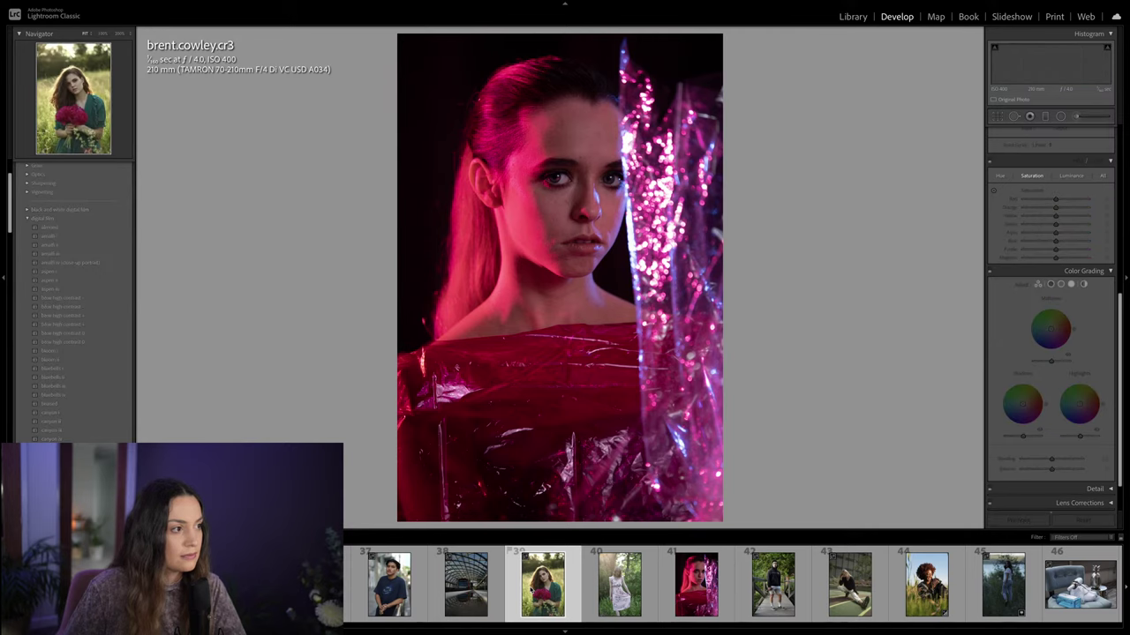
pyautogui.press('Left')
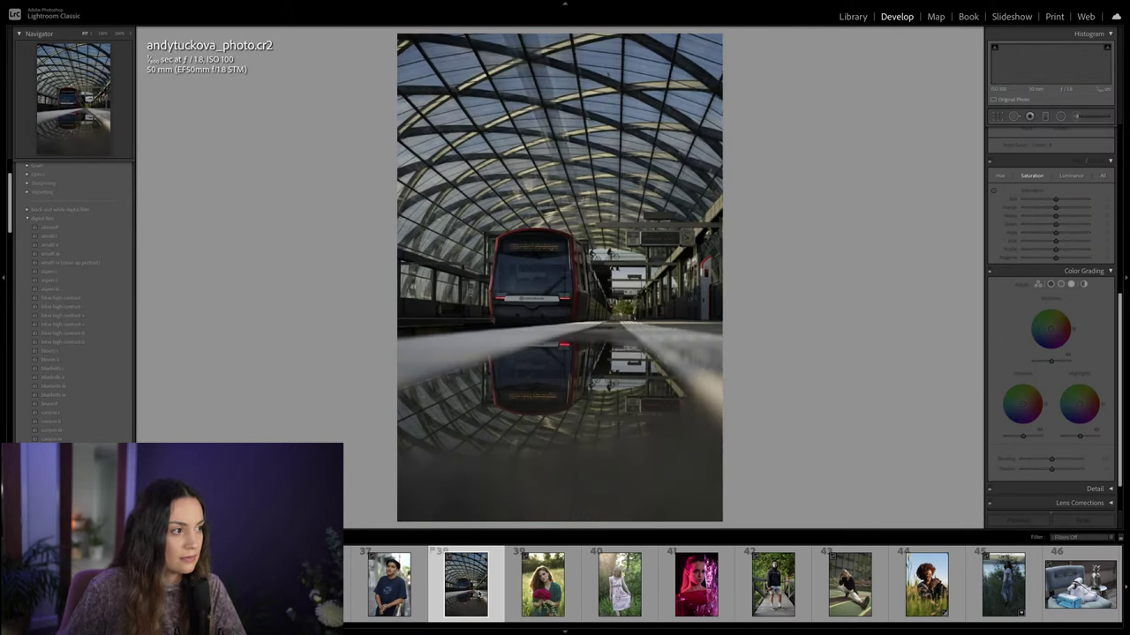
pyautogui.click(773, 578)
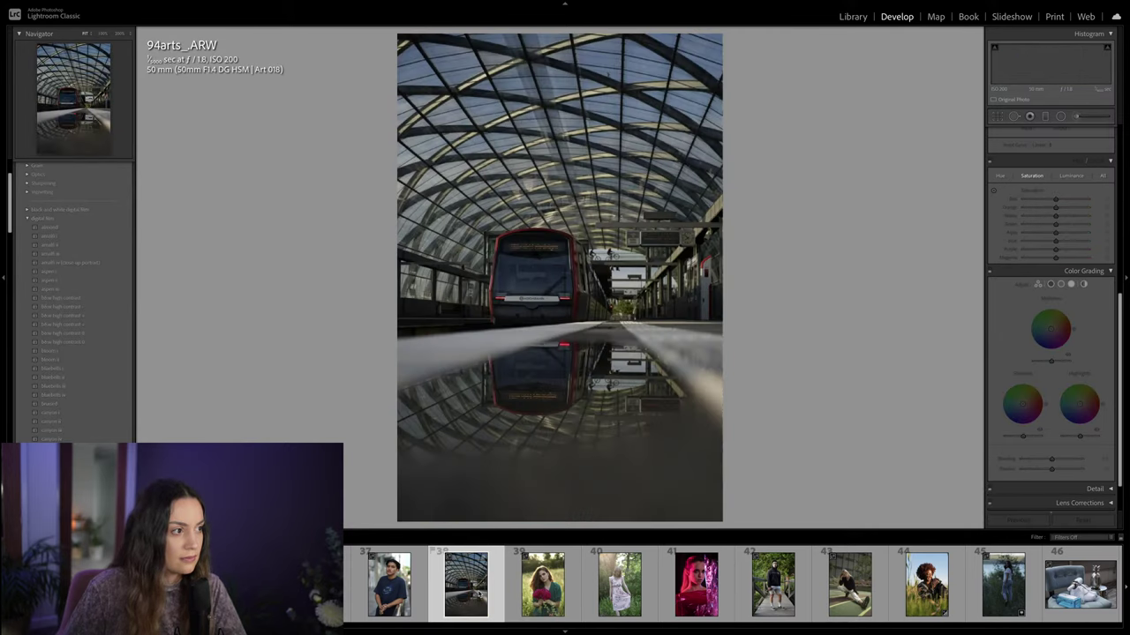
pyautogui.click(852, 575)
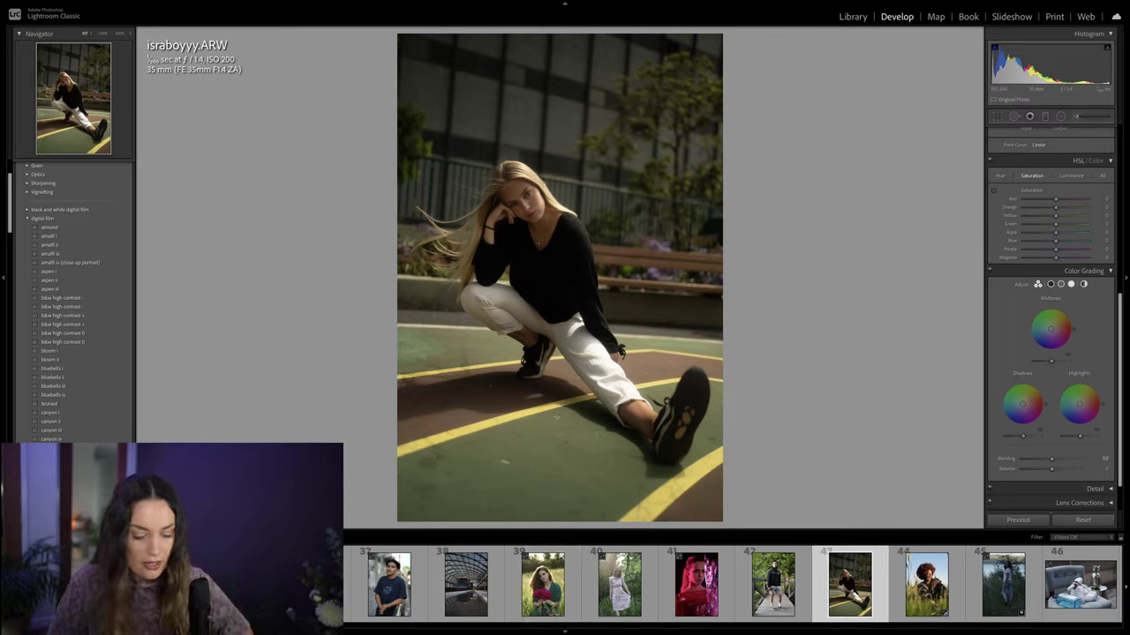
pyautogui.scroll(3, 732, 584)
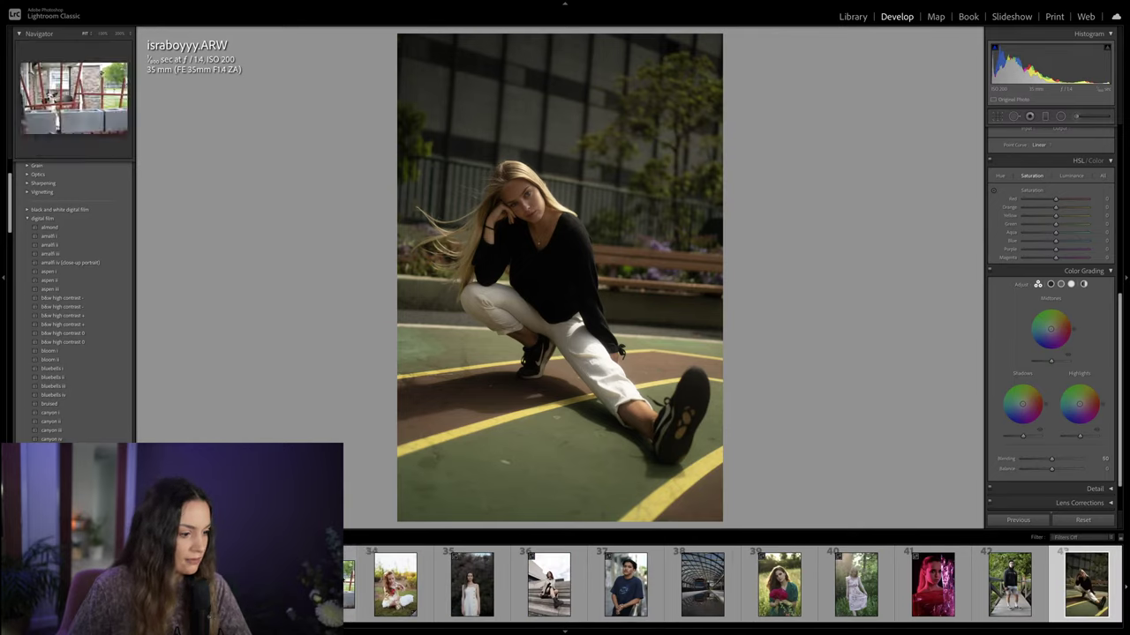
pyautogui.click(319, 584)
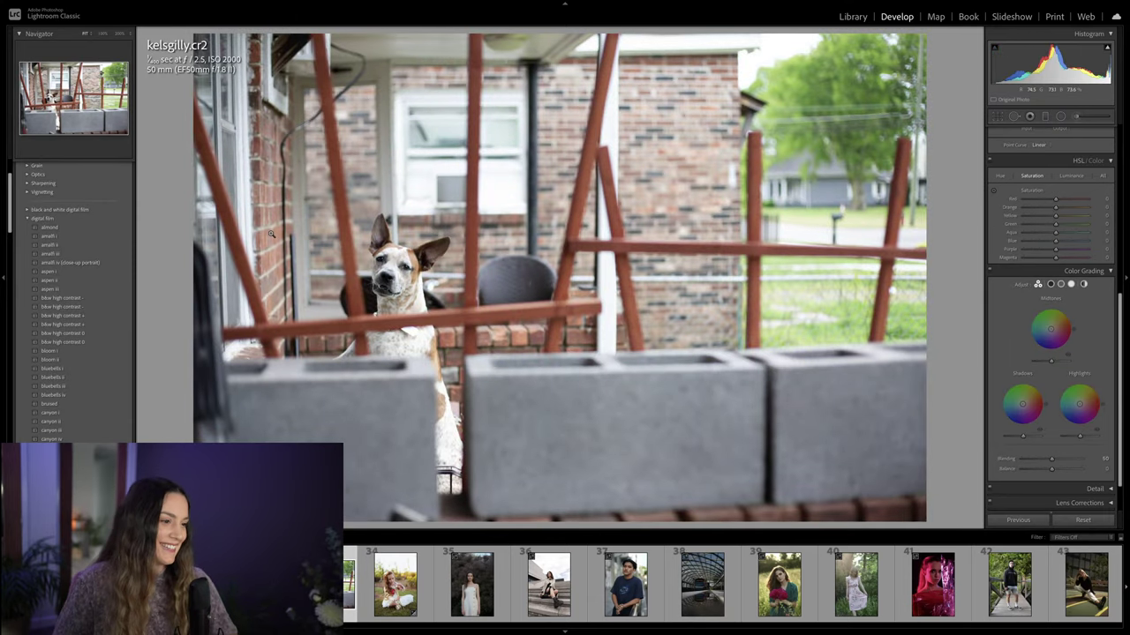
# Step: Straighten the dog photo by 0.13° and crop it tighter from the bottom, left and top
pyautogui.press('r')
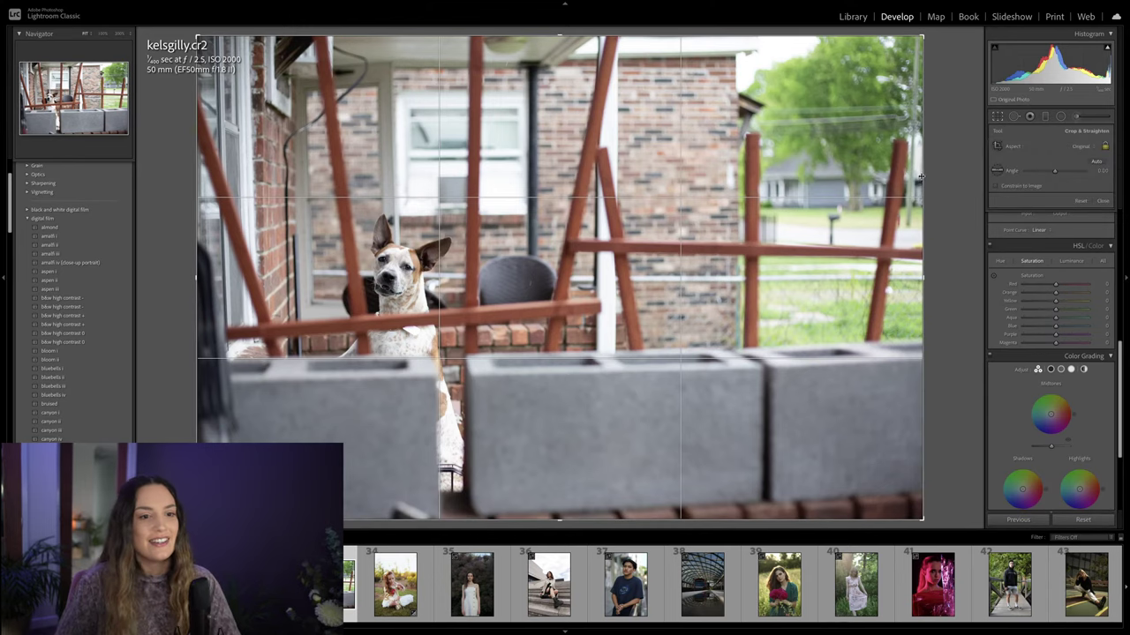
pyautogui.moveTo(935, 175); pyautogui.dragTo(934, 181)
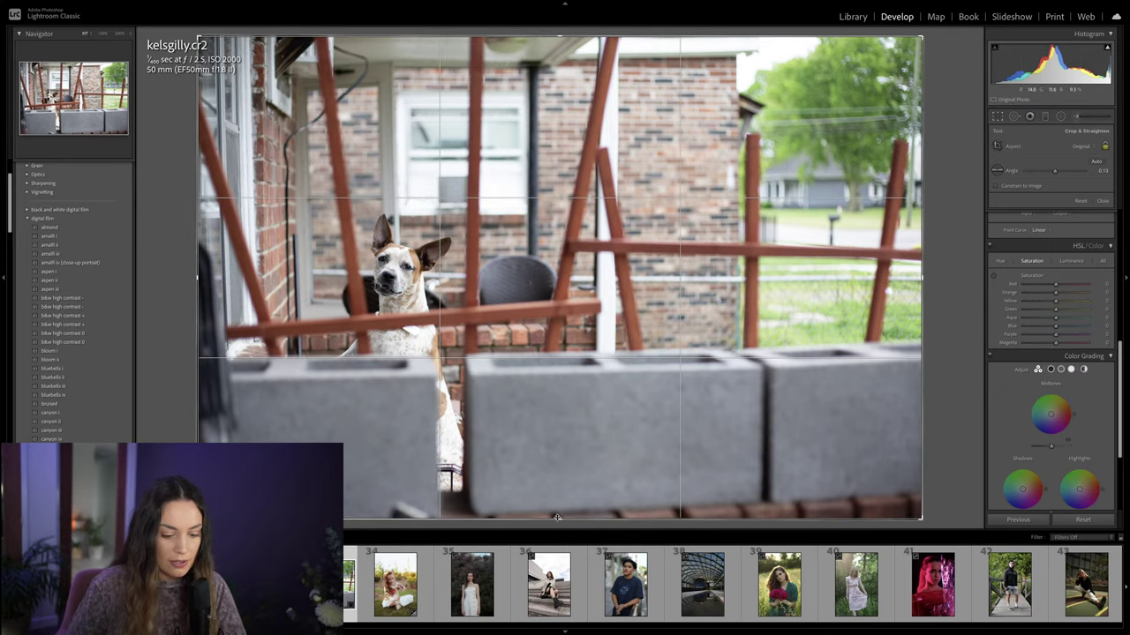
pyautogui.moveTo(556, 517); pyautogui.dragTo(560, 506)
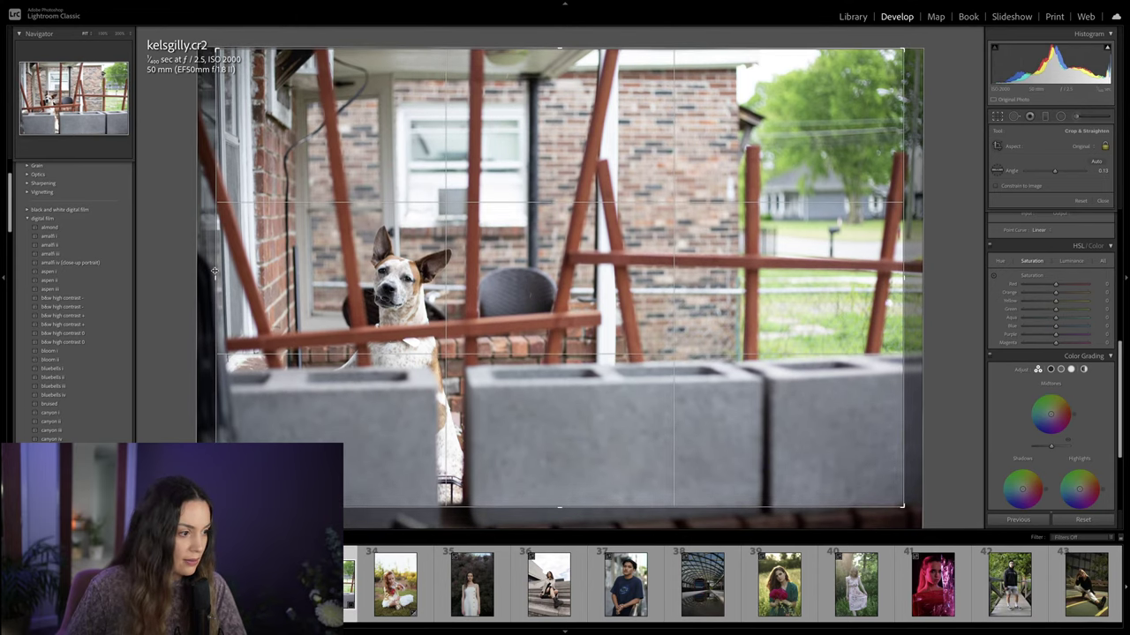
pyautogui.moveTo(215, 274); pyautogui.dragTo(227, 270)
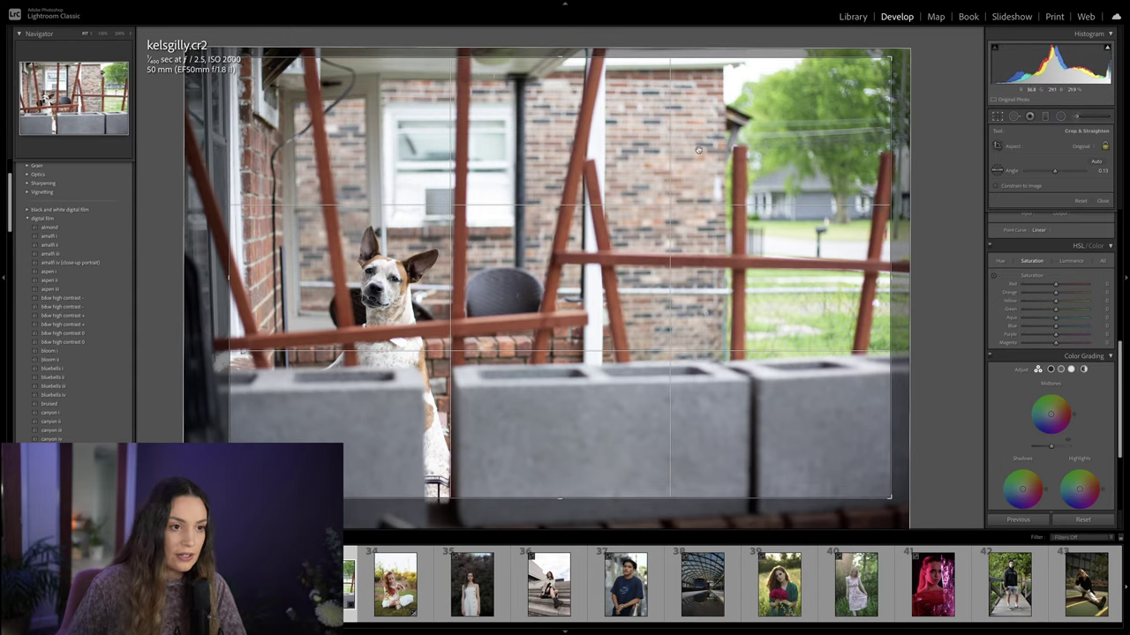
pyautogui.moveTo(564, 62); pyautogui.dragTo(560, 69)
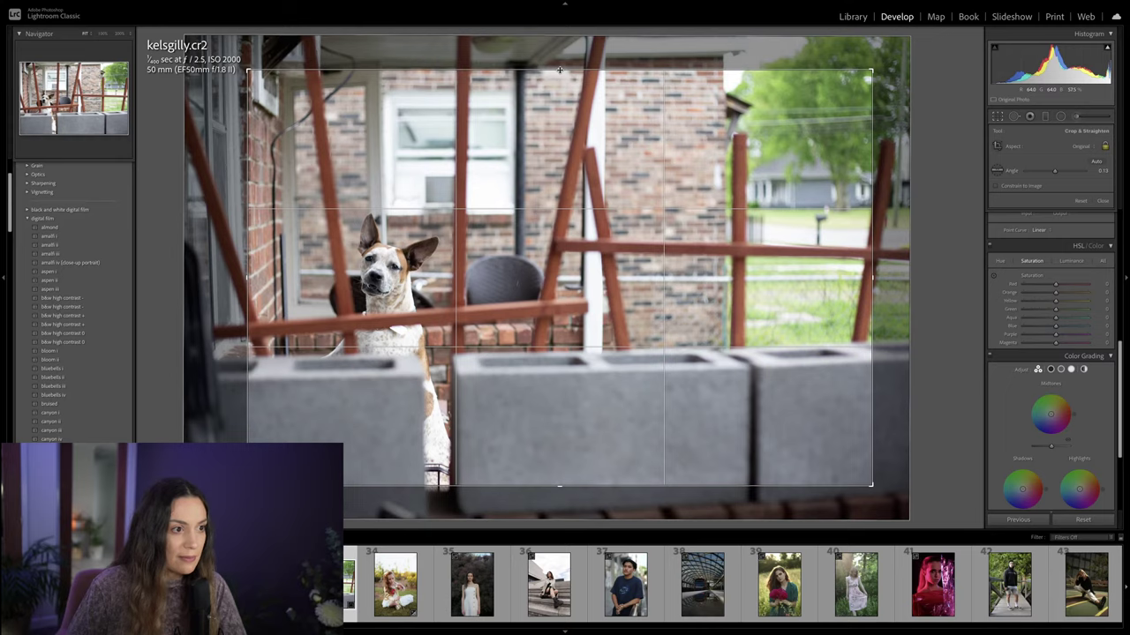
pyautogui.moveTo(588, 163); pyautogui.dragTo(599, 163)
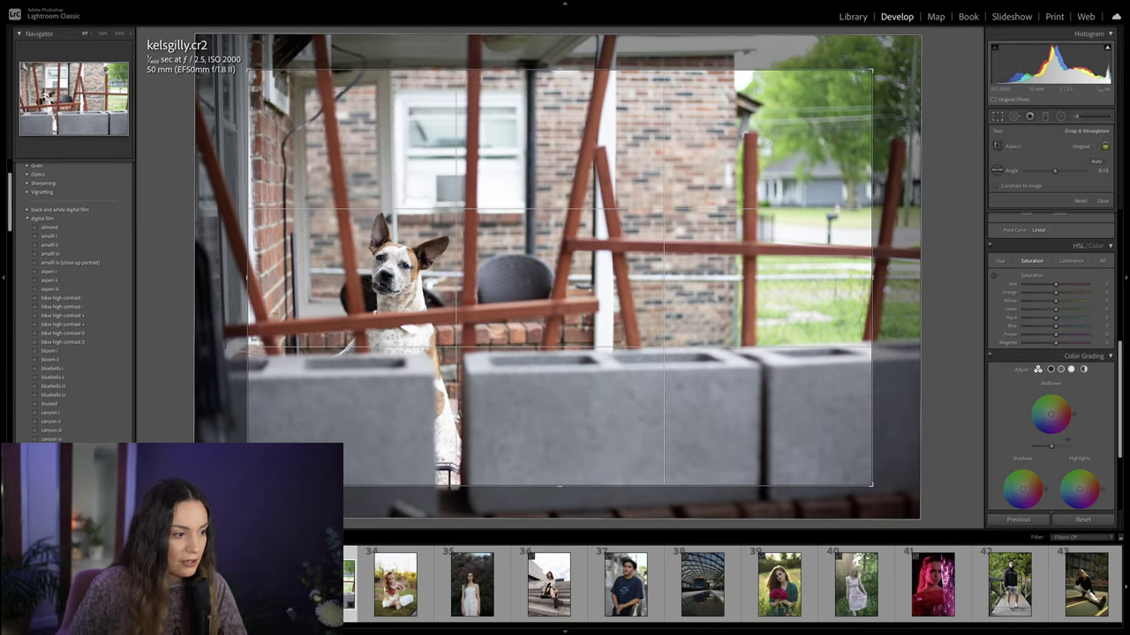
pyautogui.press('Return')
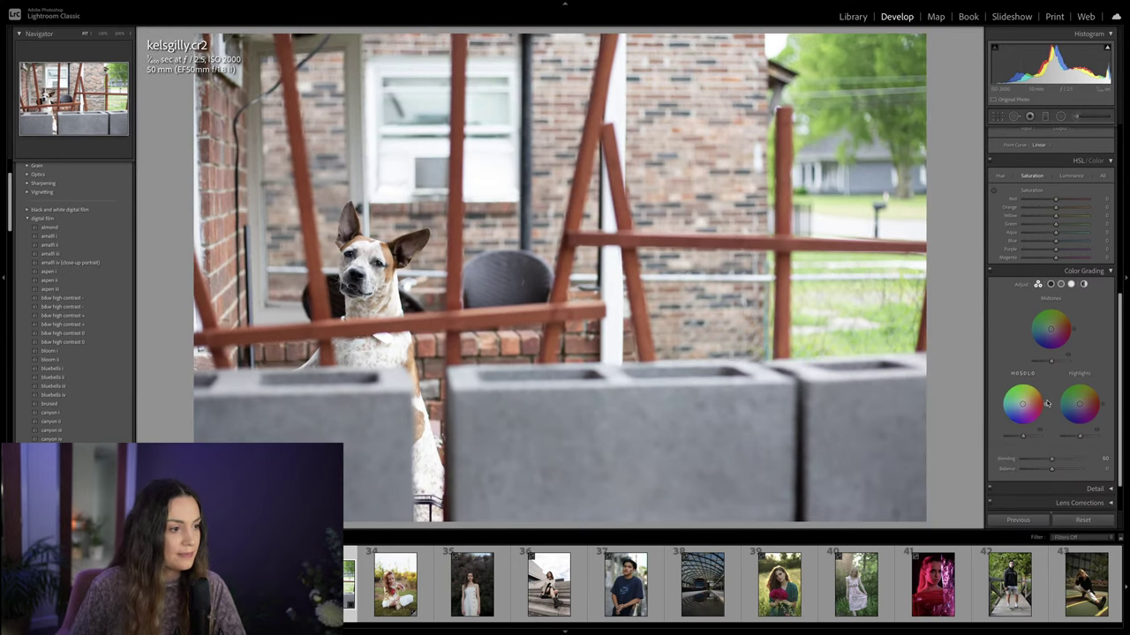
# Step: Widen the crop slightly from the top-left corner and commit it
pyautogui.press('r')
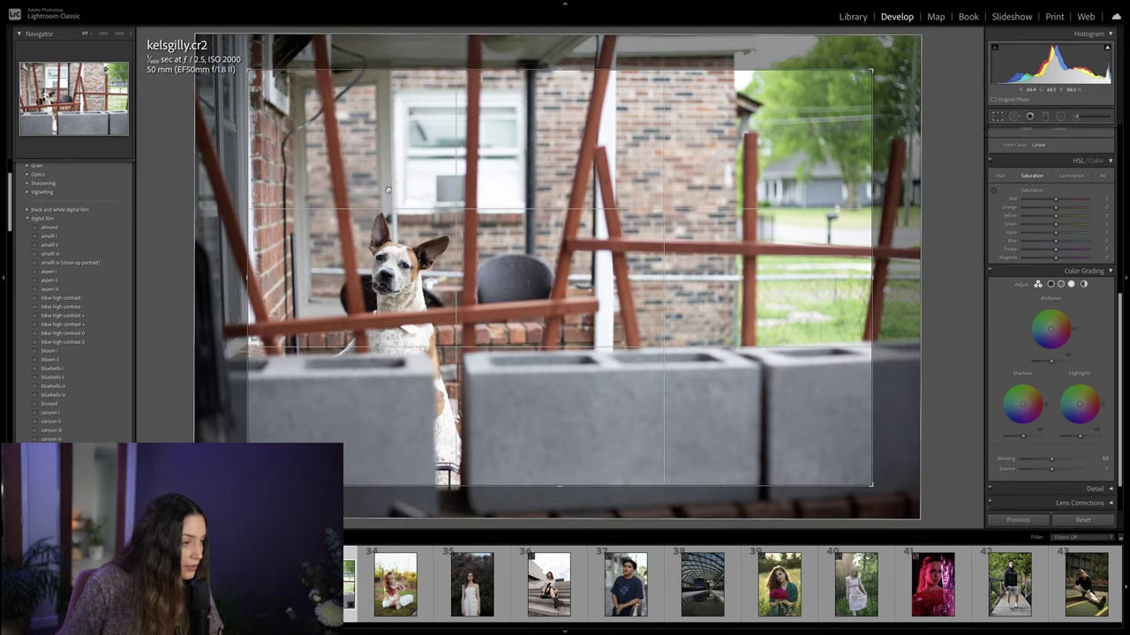
pyautogui.moveTo(248, 71); pyautogui.dragTo(216, 40)
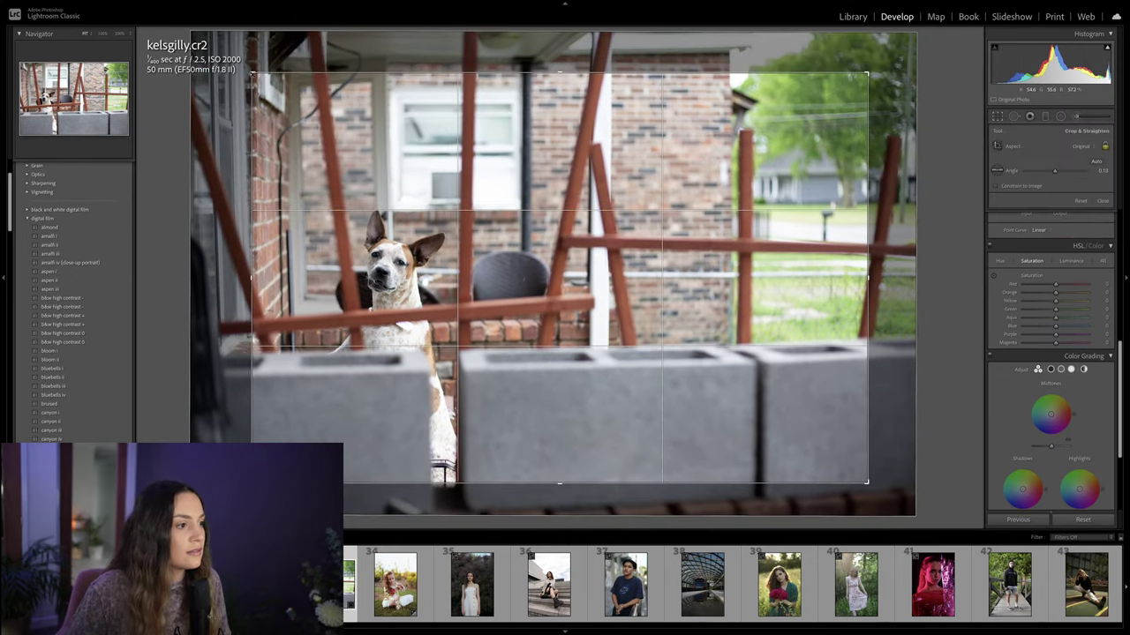
pyautogui.press('Return')
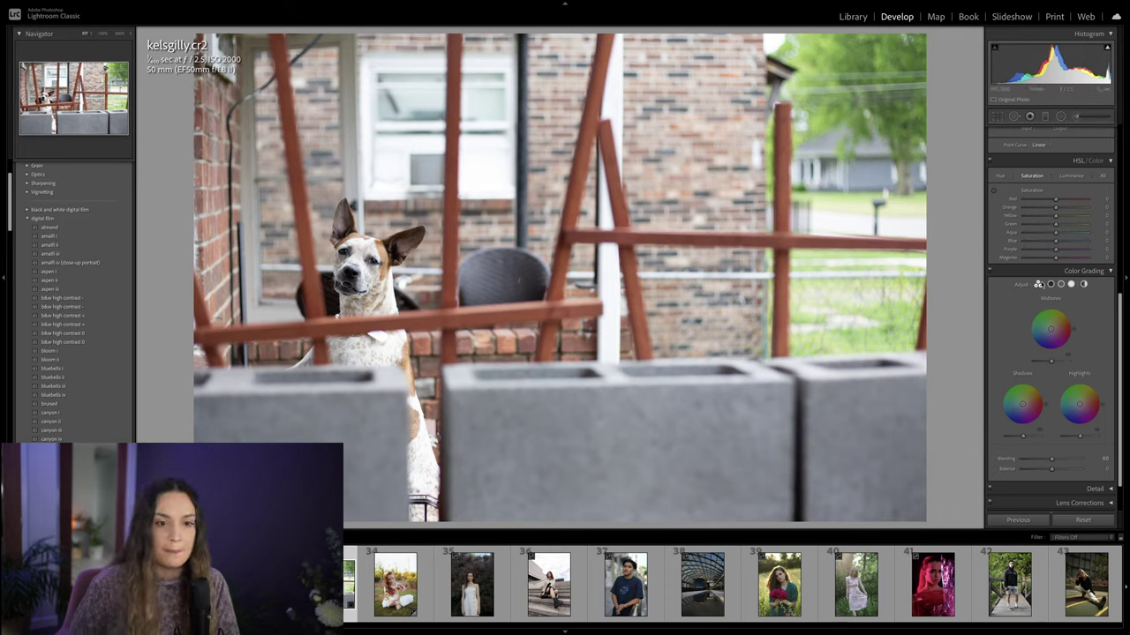
# Step: Lower Exposure to −0.40 and lift the tone curve's black point to Output 20
pyautogui.scroll(10, 1039, 283)
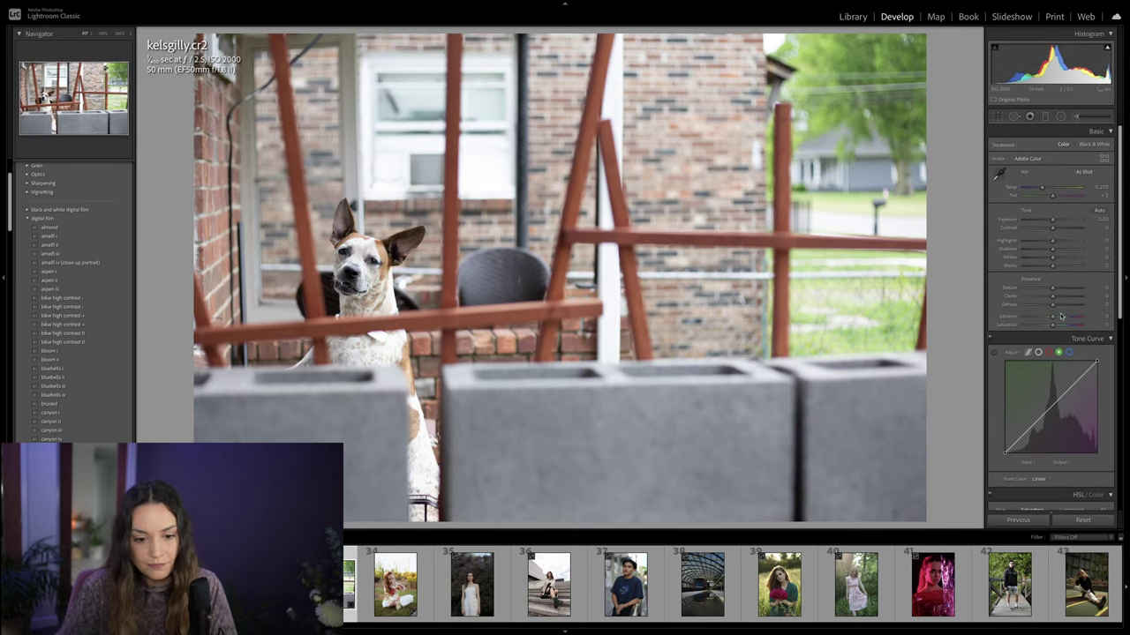
pyautogui.scroll(-1, 1053, 294)
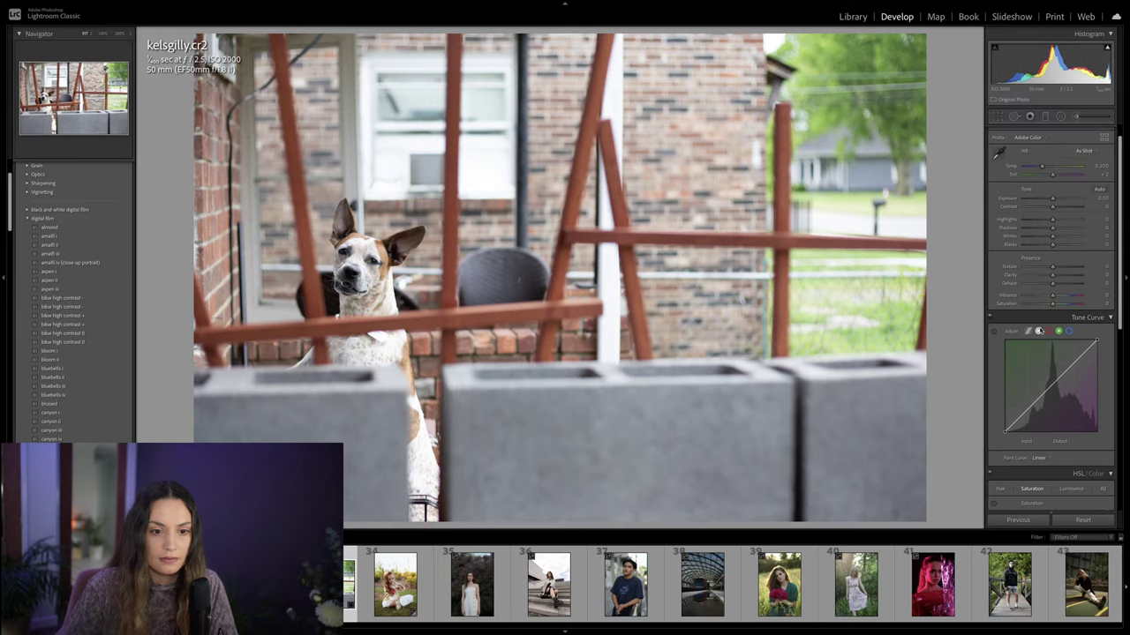
pyautogui.moveTo(1051, 199); pyautogui.dragTo(1049, 246)
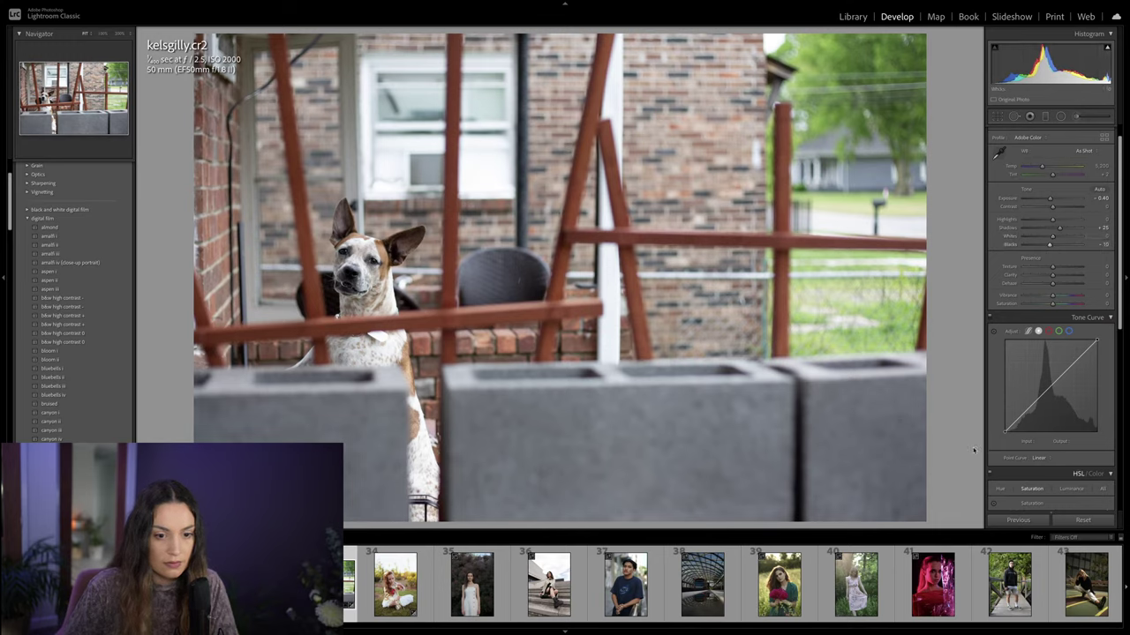
pyautogui.moveTo(1002, 432); pyautogui.dragTo(1049, 385)
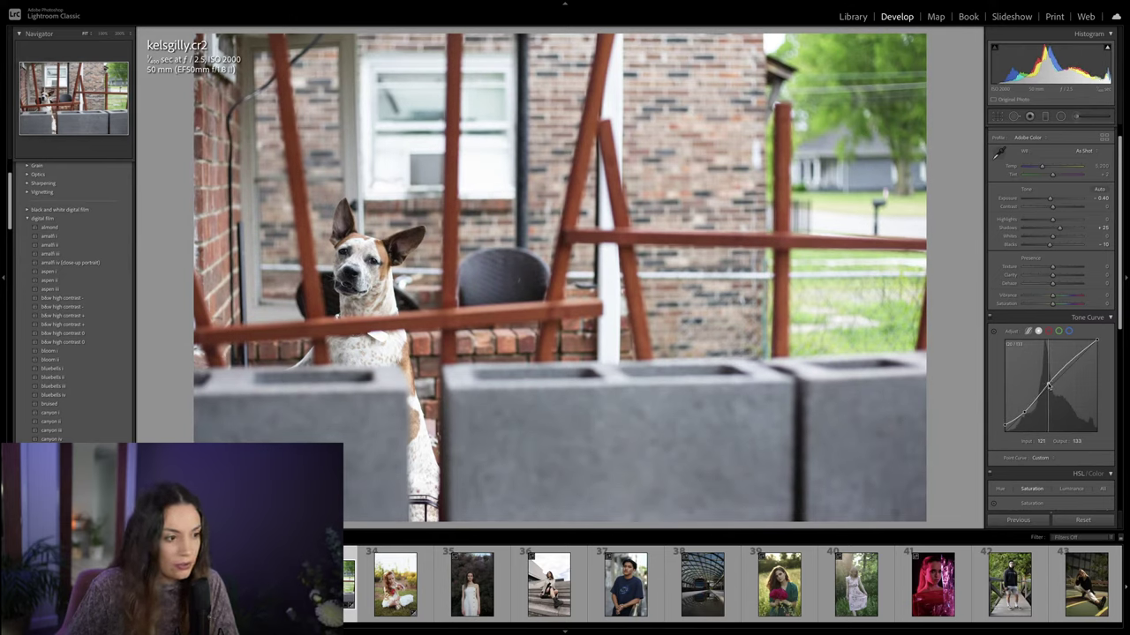
# Step: Lift the blue curve's black point, then add and fine-tune its low and midtone points
pyautogui.click(1069, 331)
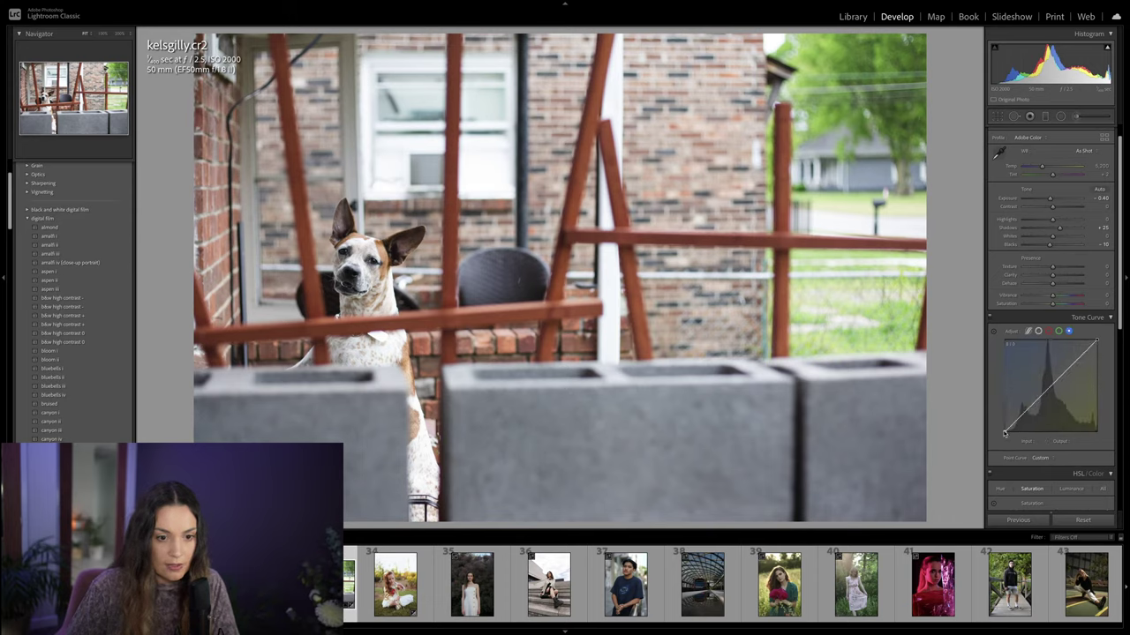
pyautogui.moveTo(1004, 432); pyautogui.dragTo(1020, 417)
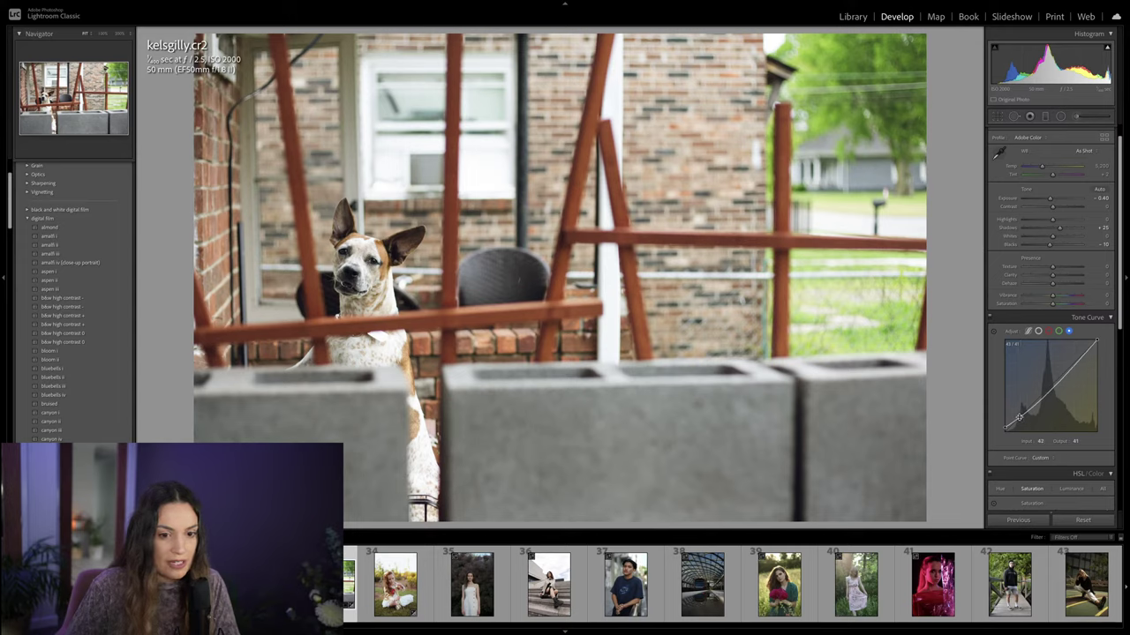
pyautogui.click(1059, 381)
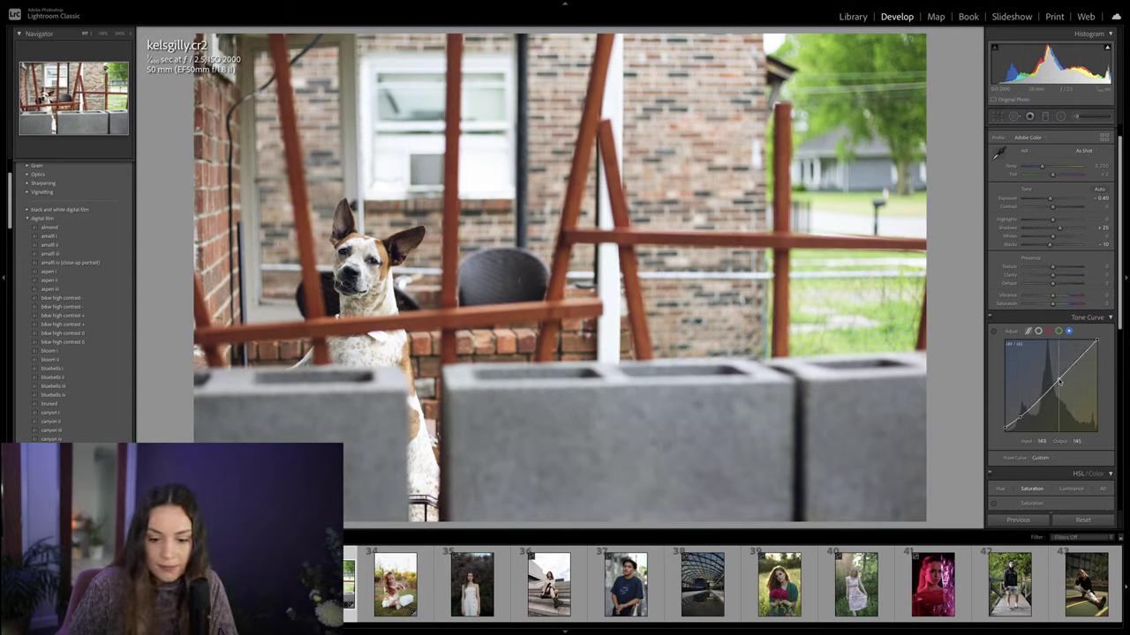
pyautogui.moveTo(1059, 381); pyautogui.dragTo(1059, 379)
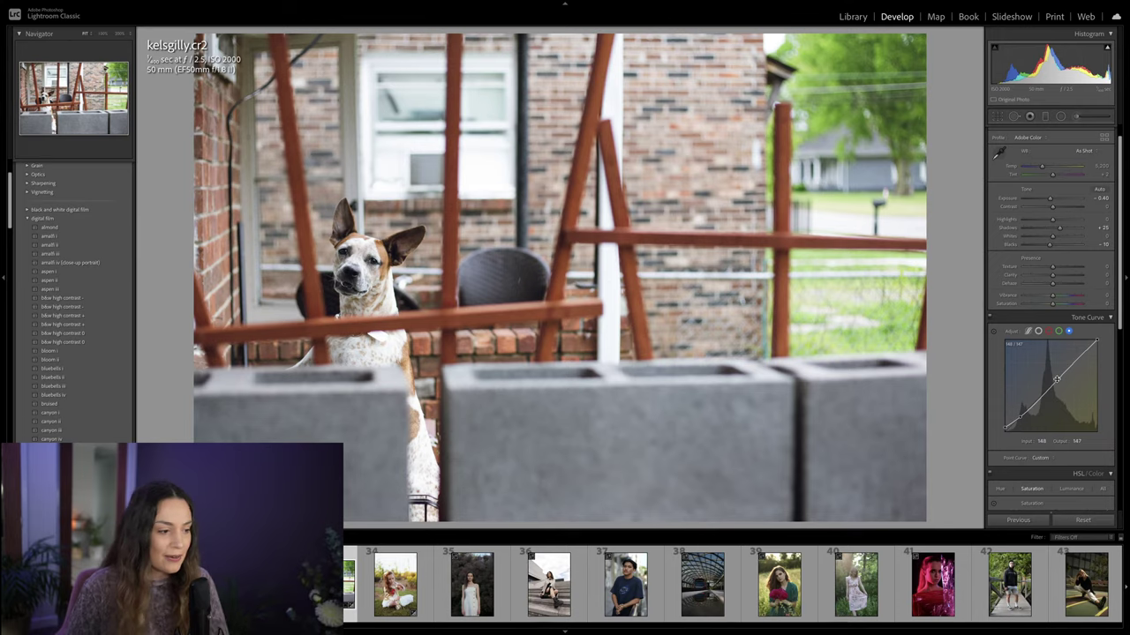
pyautogui.press('t')
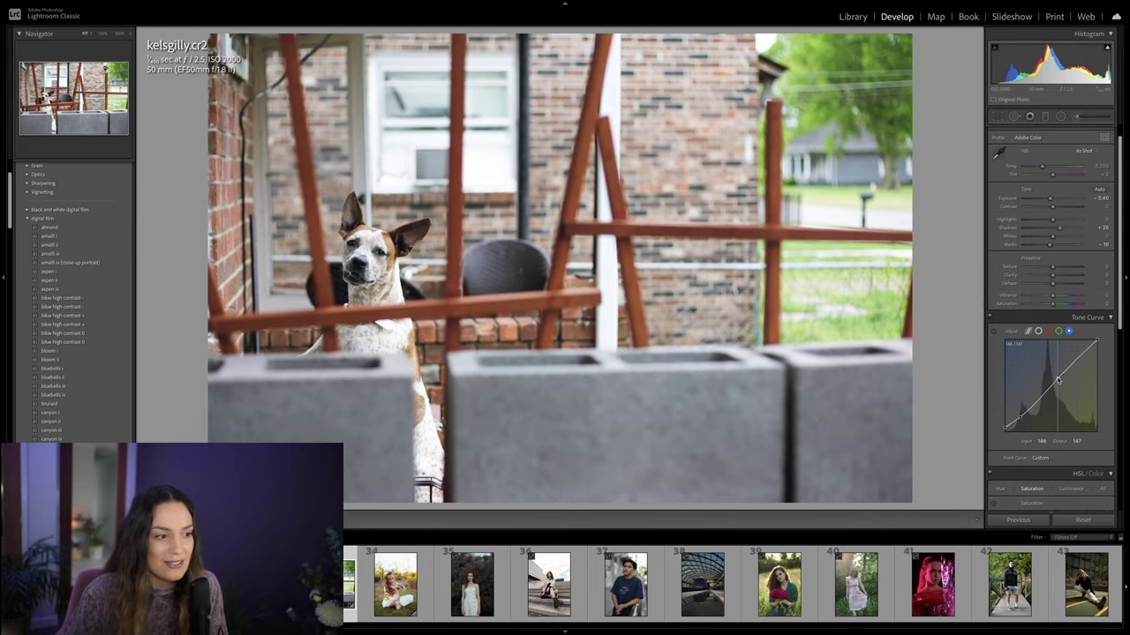
pyautogui.press('t')
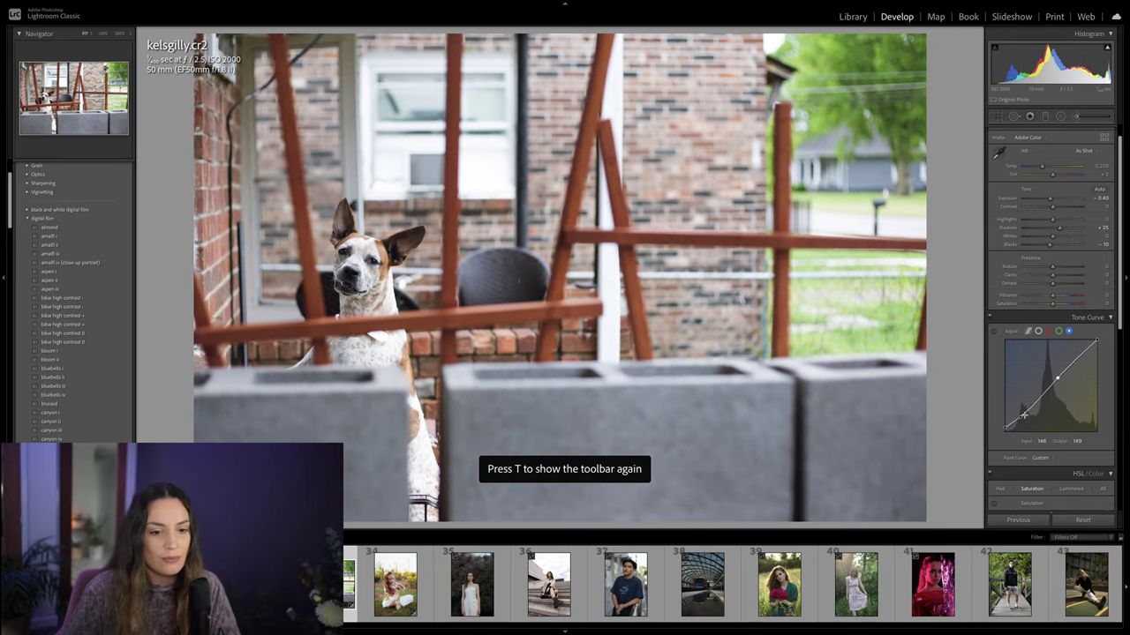
pyautogui.moveTo(1021, 420); pyautogui.dragTo(1020, 421)
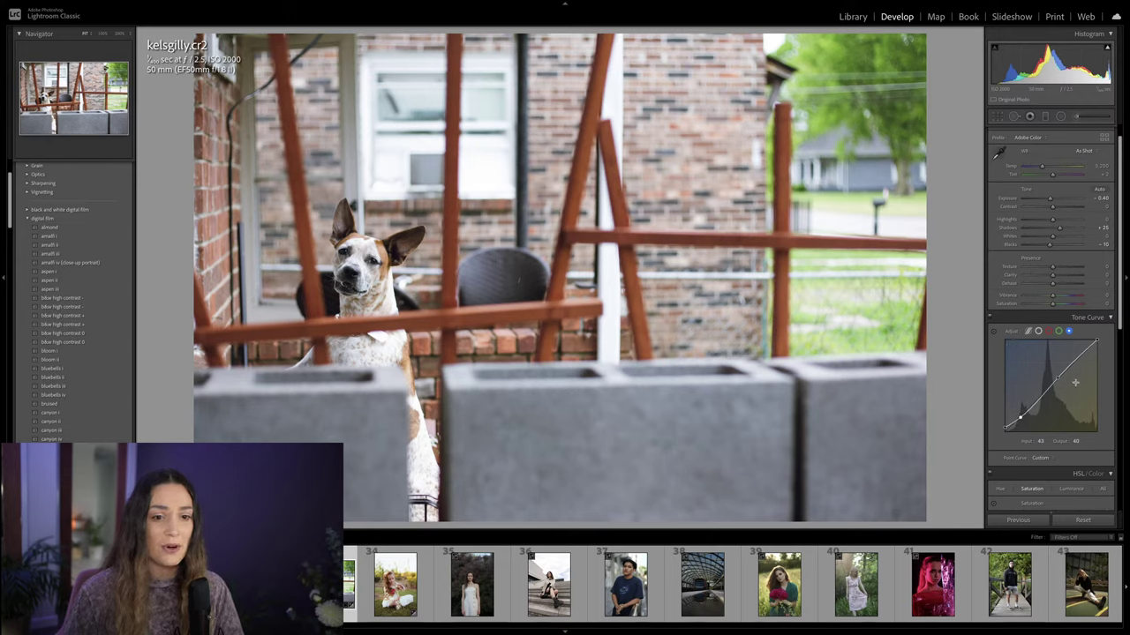
pyautogui.moveTo(1059, 377); pyautogui.dragTo(1057, 378)
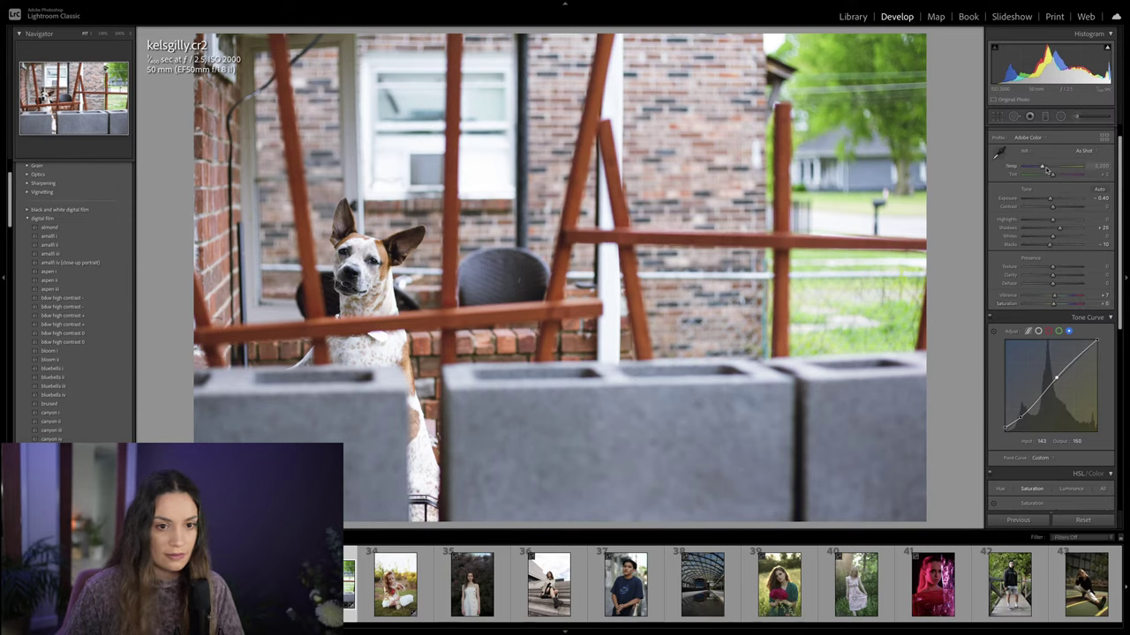
# Step: Warm the white balance, desaturate greens, boost and brighten reds, and shift the Red hue deeper
pyautogui.moveTo(1044, 167); pyautogui.dragTo(1046, 169)
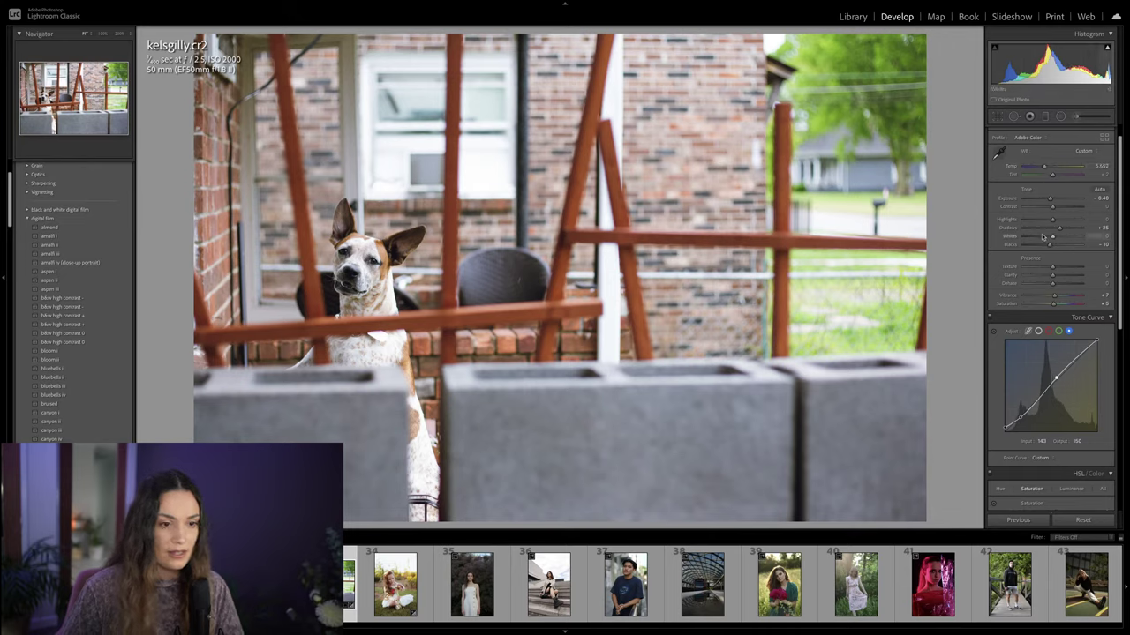
pyautogui.scroll(-4, 1101, 400)
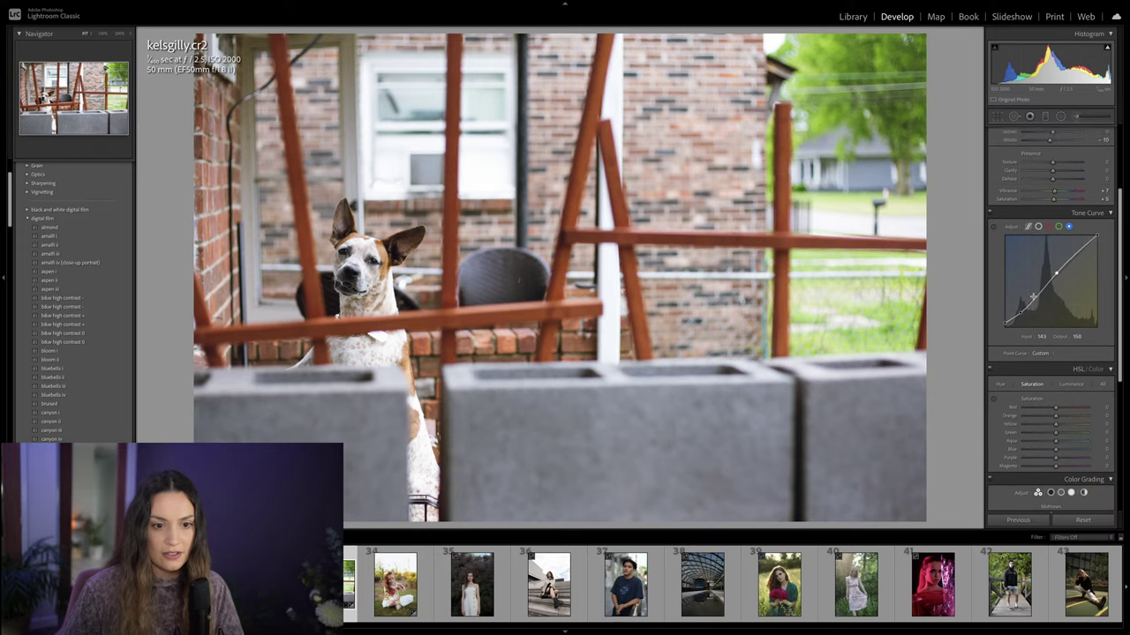
pyautogui.moveTo(1043, 420); pyautogui.dragTo(1040, 420)
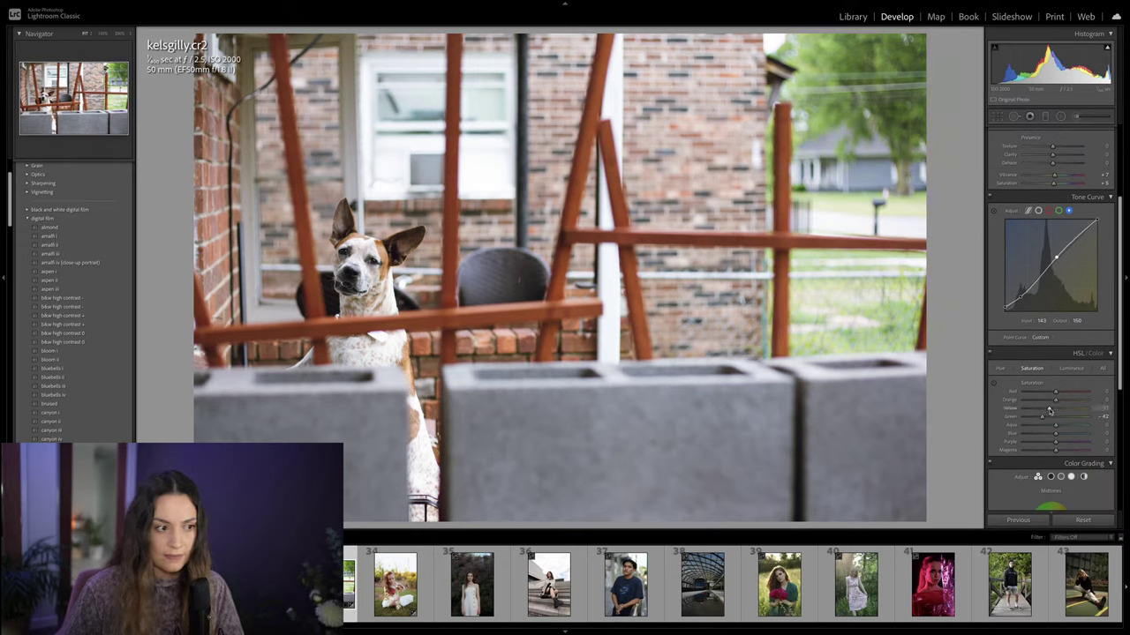
pyautogui.moveTo(1058, 392)
pyautogui.mouseDown()
pyautogui.moveTo(1089, 391)
pyautogui.moveTo(1061, 403)
pyautogui.mouseUp()
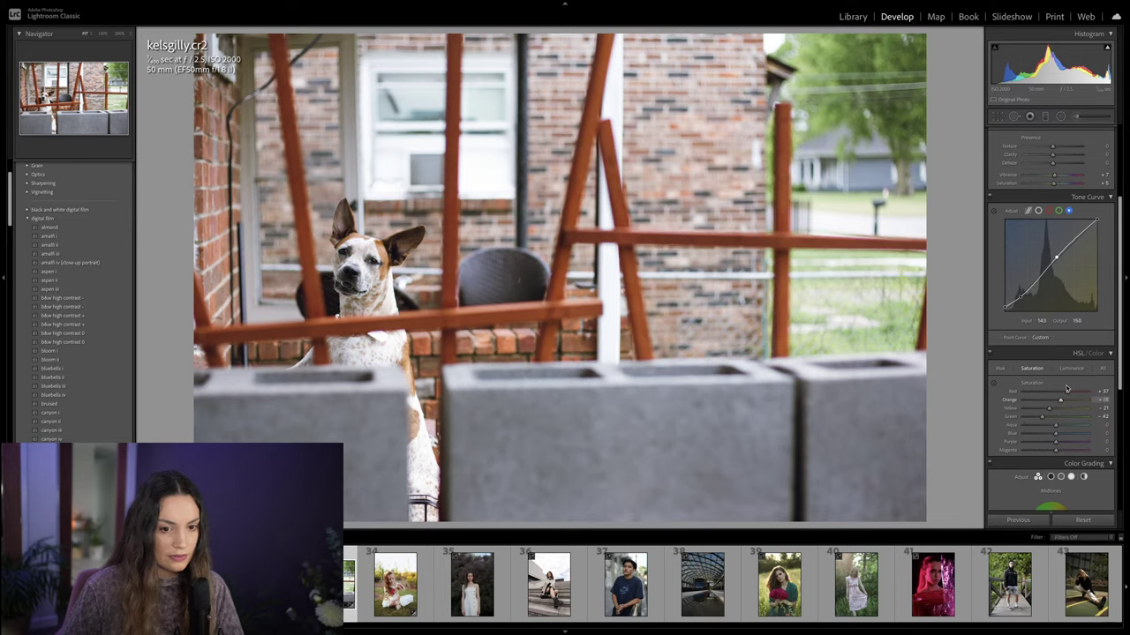
pyautogui.click(1070, 368)
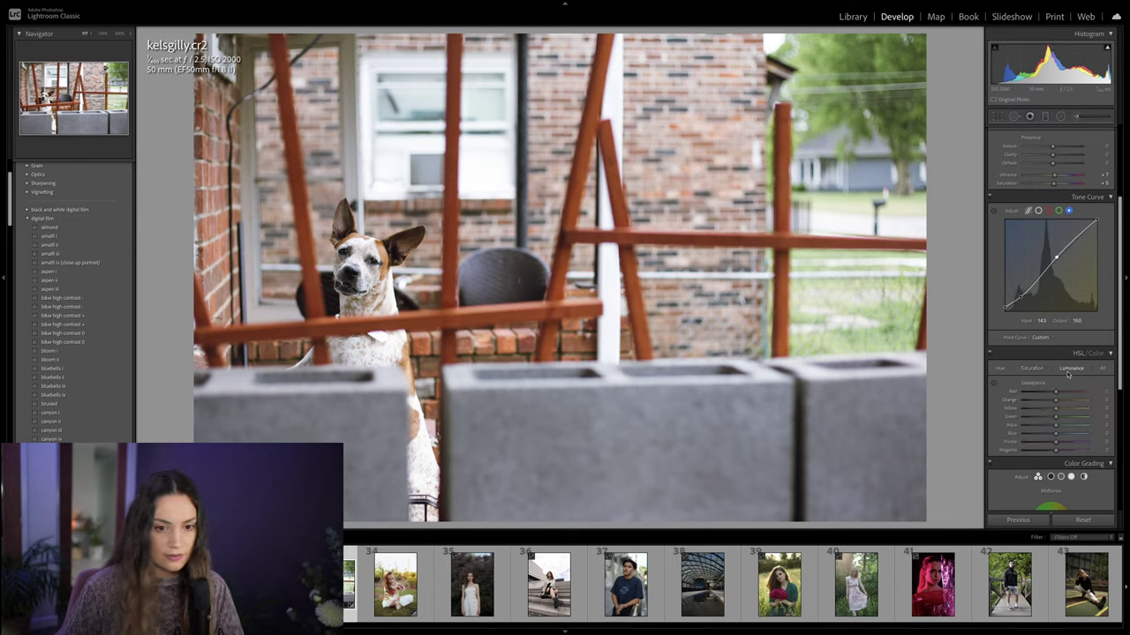
pyautogui.moveTo(1055, 392); pyautogui.dragTo(1061, 393)
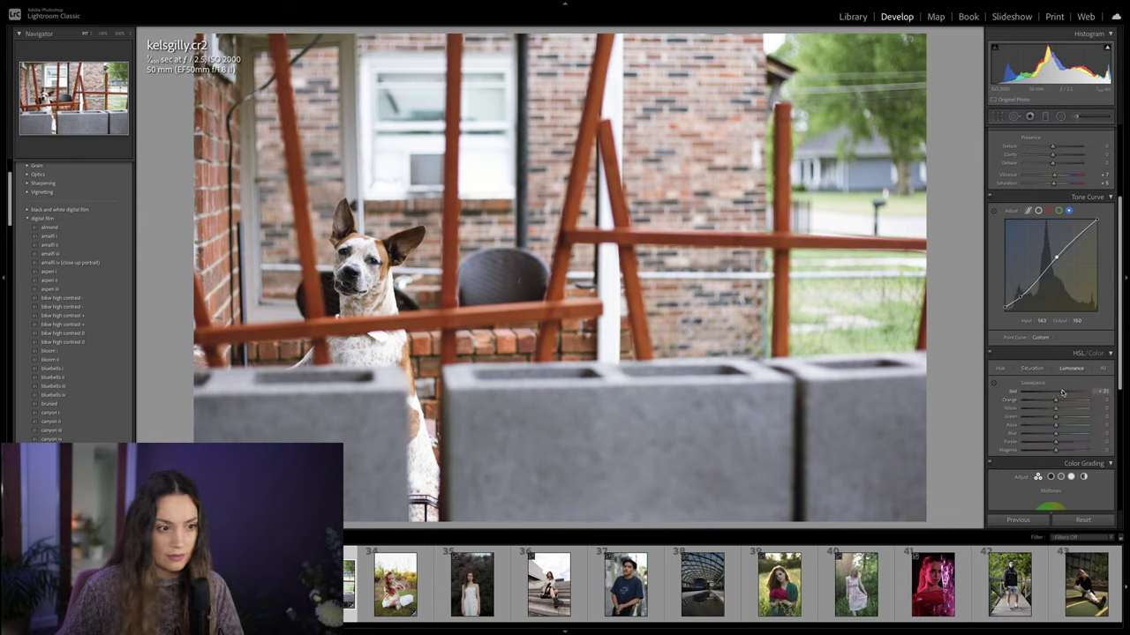
pyautogui.click(1000, 368)
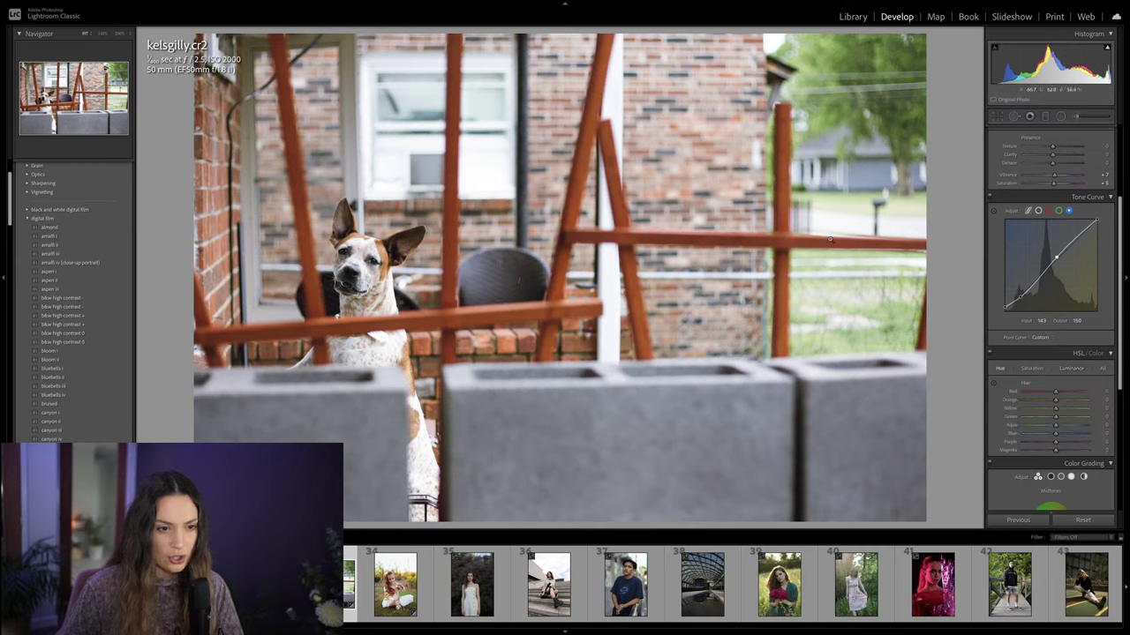
pyautogui.moveTo(1055, 392); pyautogui.dragTo(1036, 396)
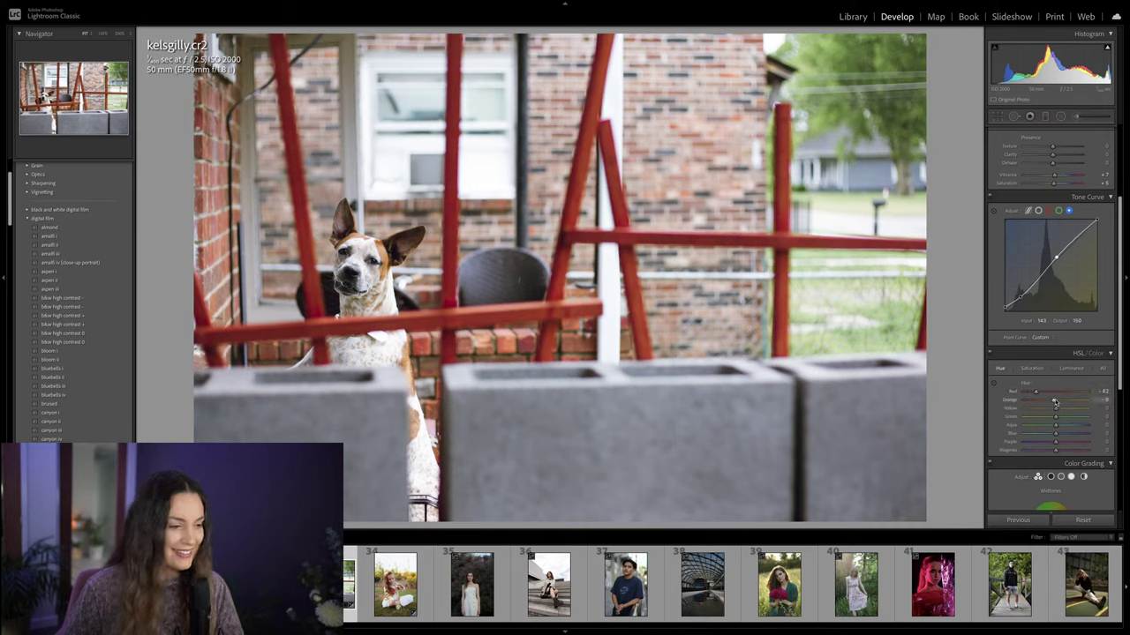
# Step: Darken and cool the cinder blocks with a graduated filter dragged up from the bottom
pyautogui.click(1046, 118)
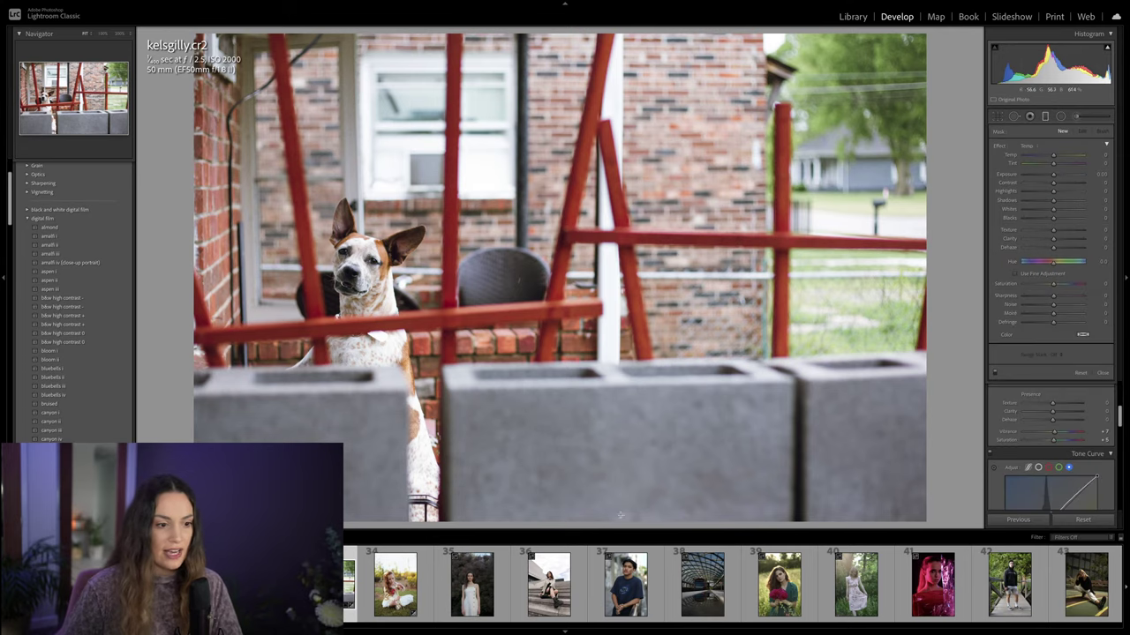
pyautogui.moveTo(563, 419); pyautogui.dragTo(564, 319)
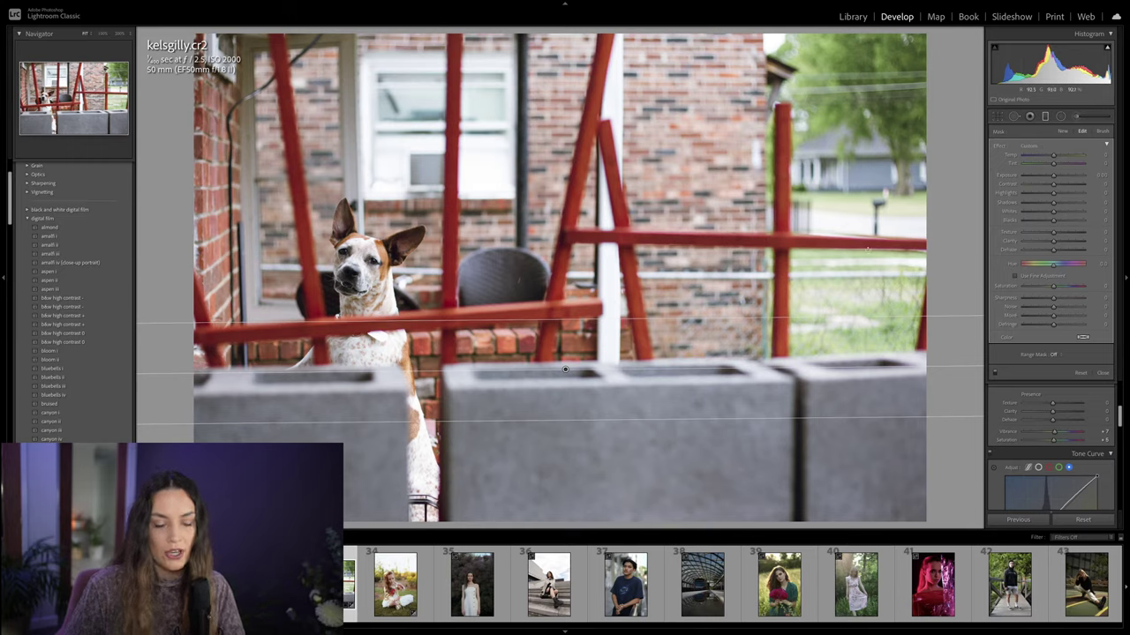
pyautogui.moveTo(1053, 176); pyautogui.dragTo(1049, 180)
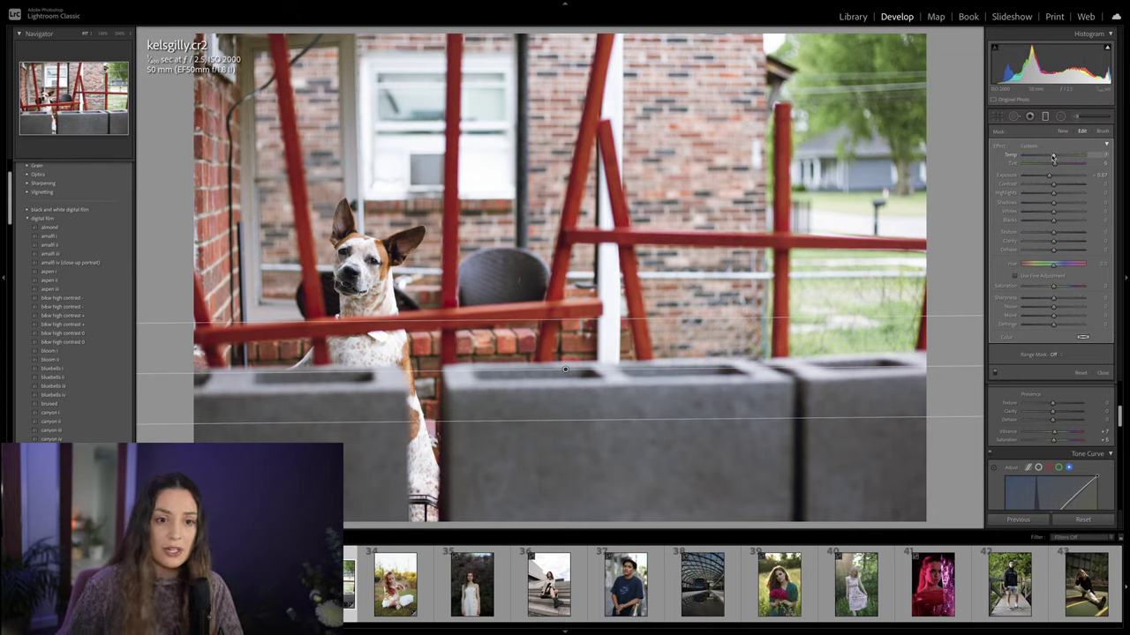
pyautogui.moveTo(1051, 157); pyautogui.dragTo(1048, 157)
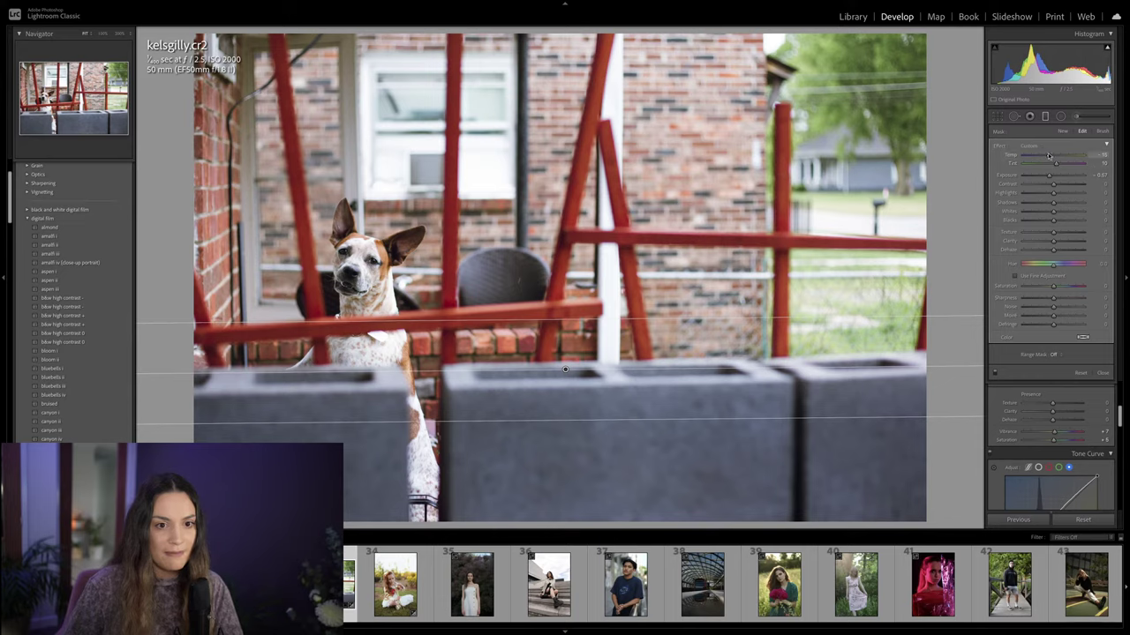
pyautogui.press('Delete')
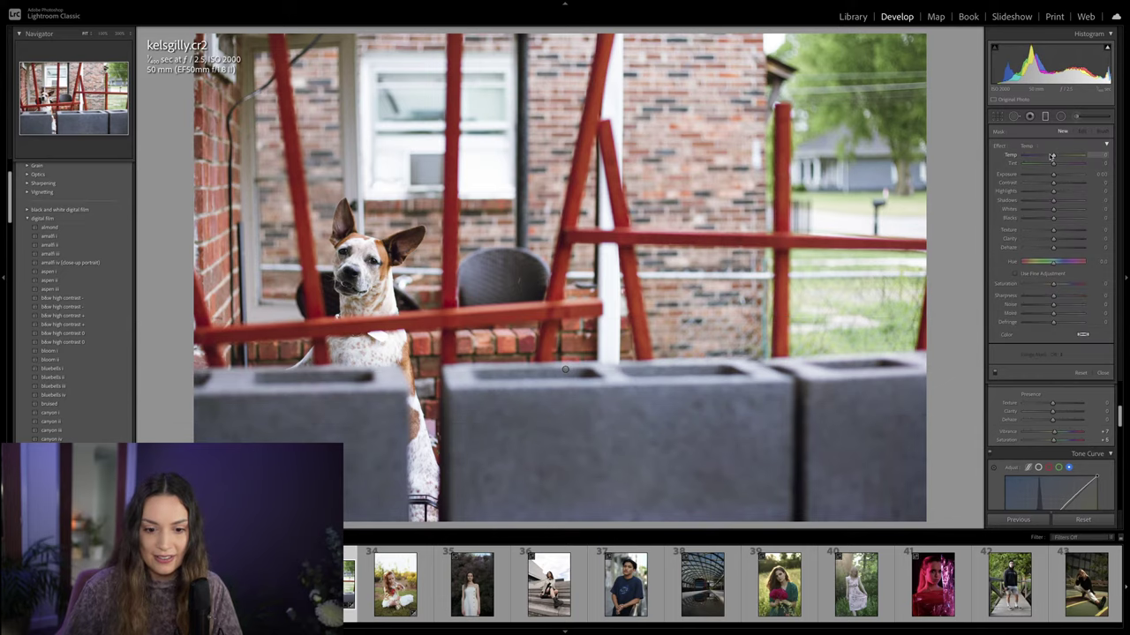
pyautogui.click(1059, 116)
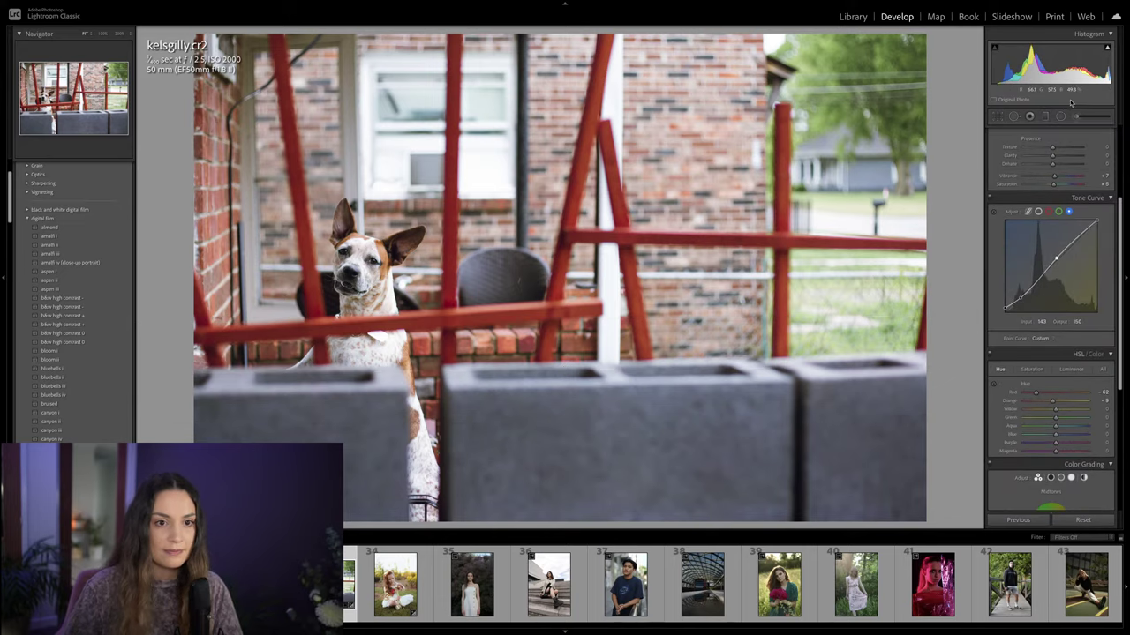
# Step: Add a second diagonal graduated filter with lowered exposure across the photo
pyautogui.click(1044, 116)
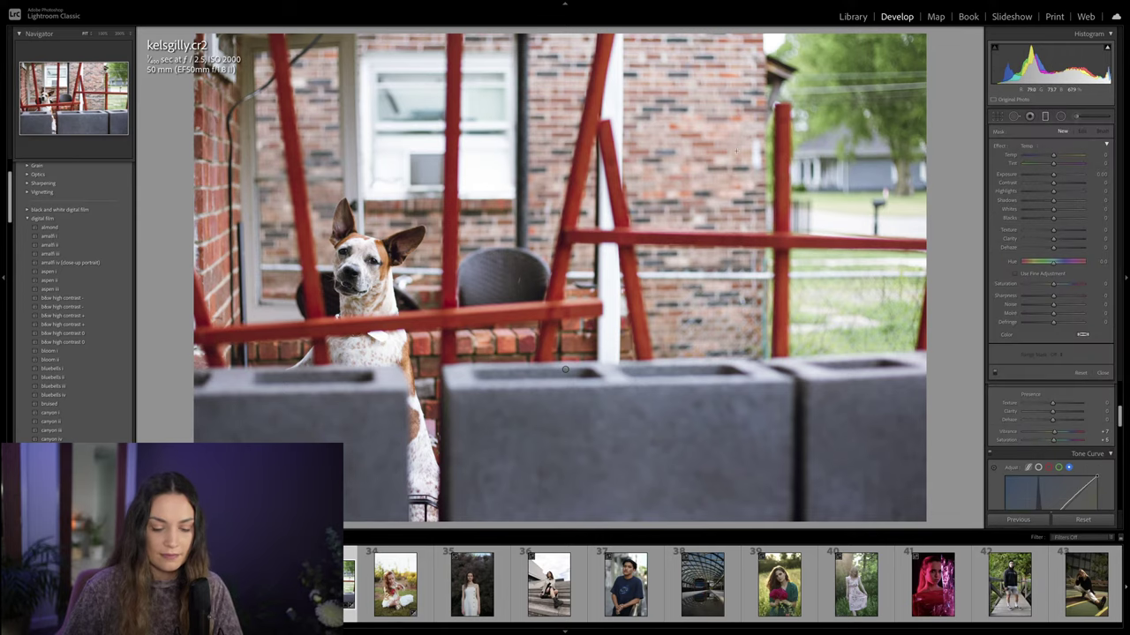
pyautogui.moveTo(629, 163); pyautogui.dragTo(566, 334)
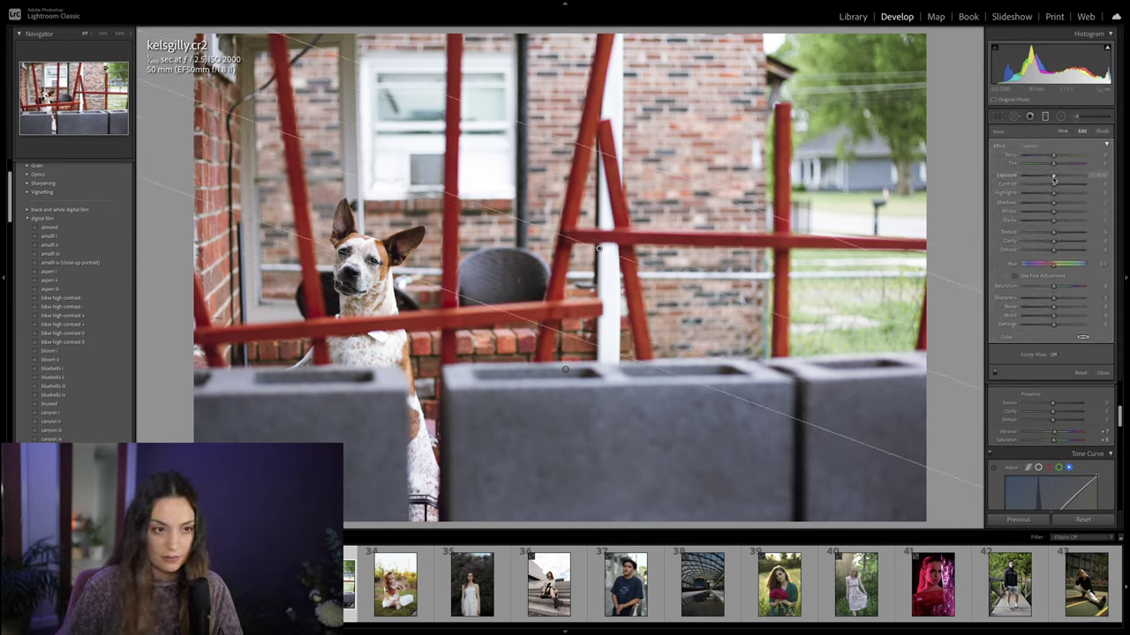
pyautogui.moveTo(1053, 176); pyautogui.dragTo(1044, 195)
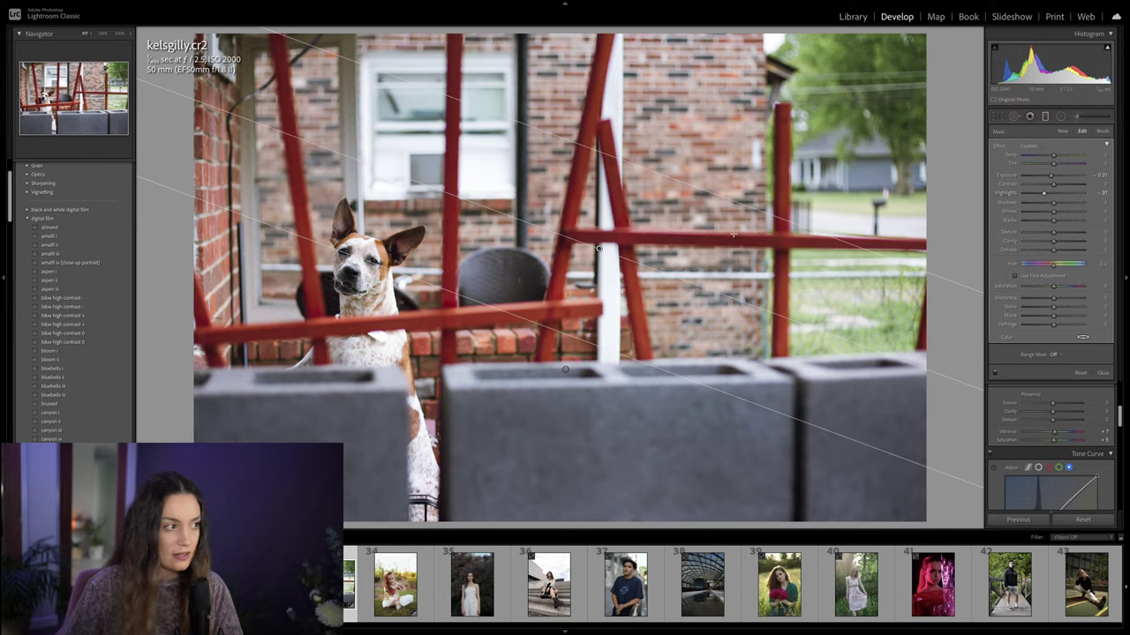
pyautogui.click(710, 250)
# Step: Paint a brush mask over the grass at right with lower exposure and Saturation -14
pyautogui.press('m')
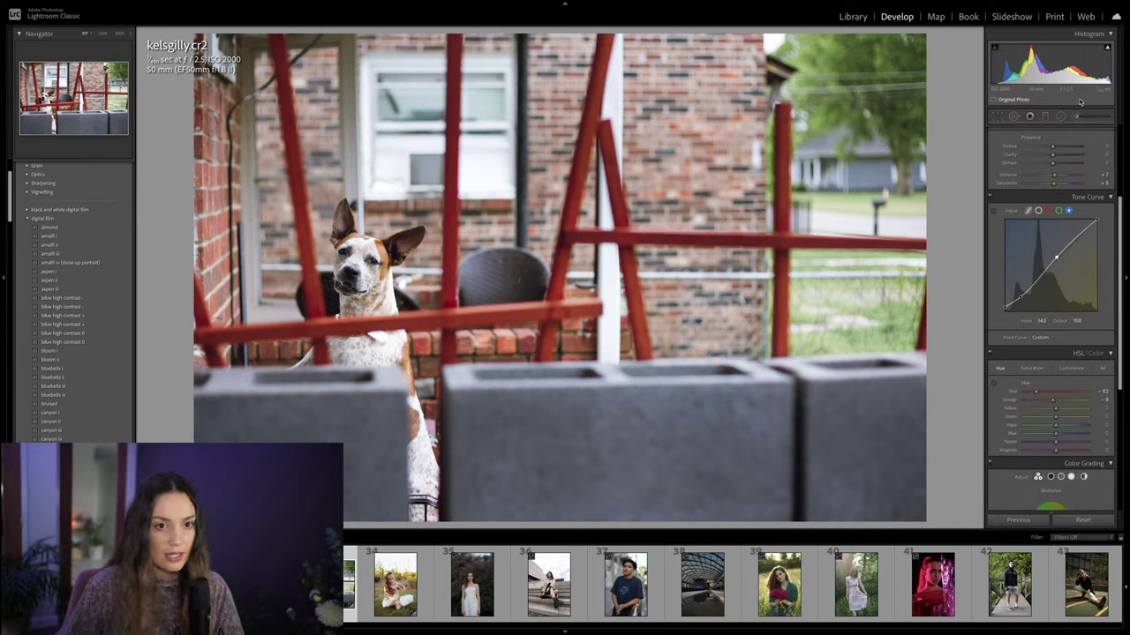
pyautogui.press('k')
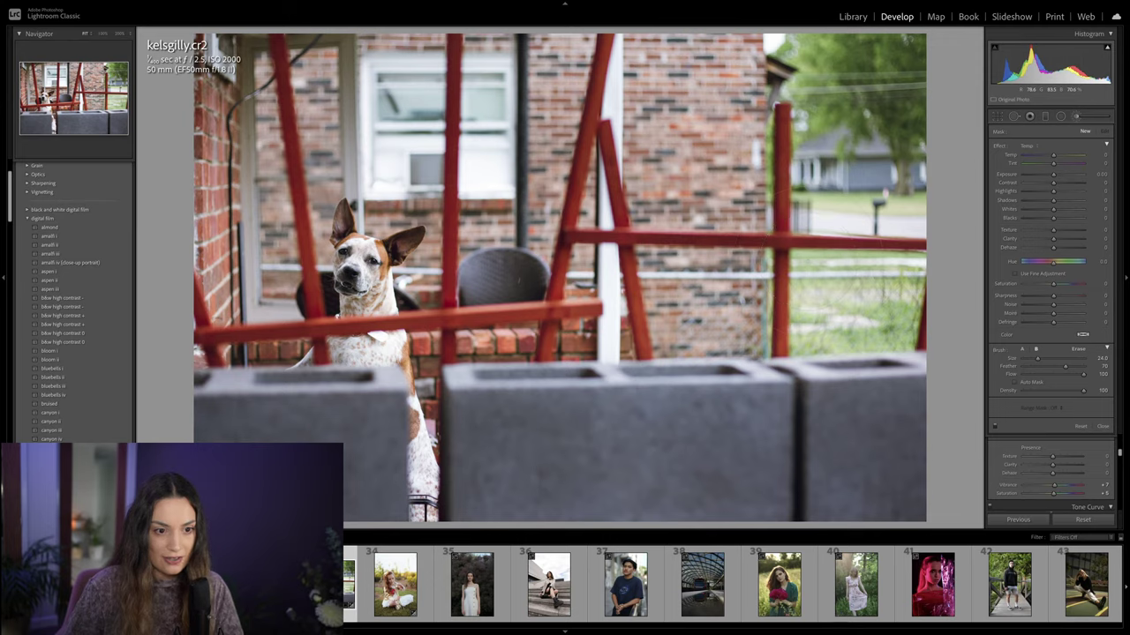
pyautogui.moveTo(1053, 175); pyautogui.dragTo(1052, 177)
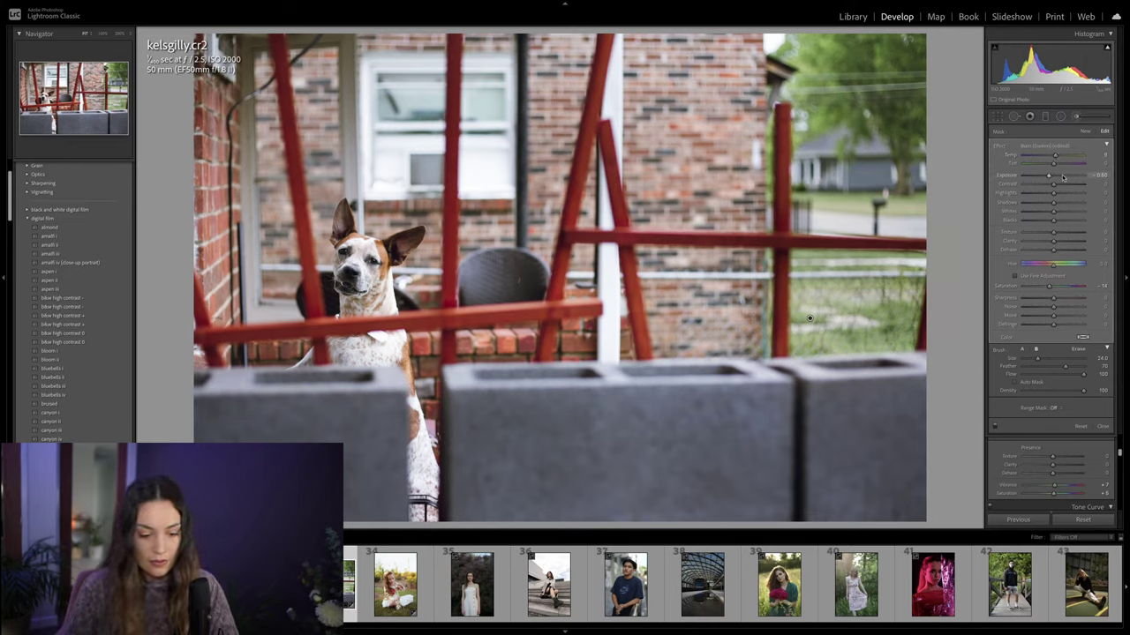
pyautogui.click(979, 212)
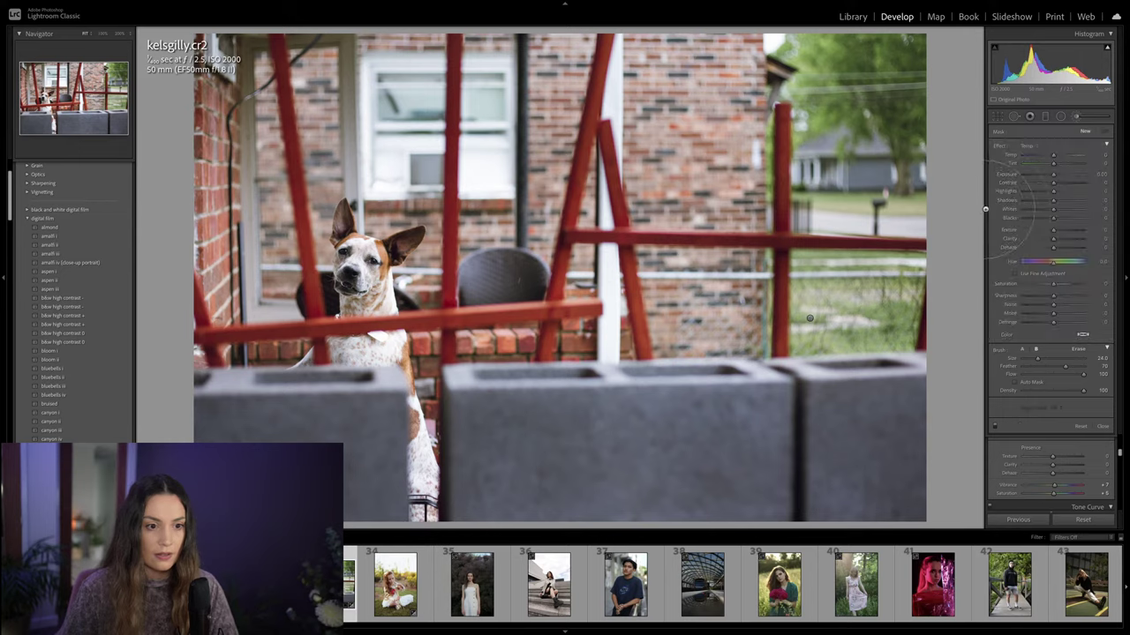
pyautogui.click(809, 318)
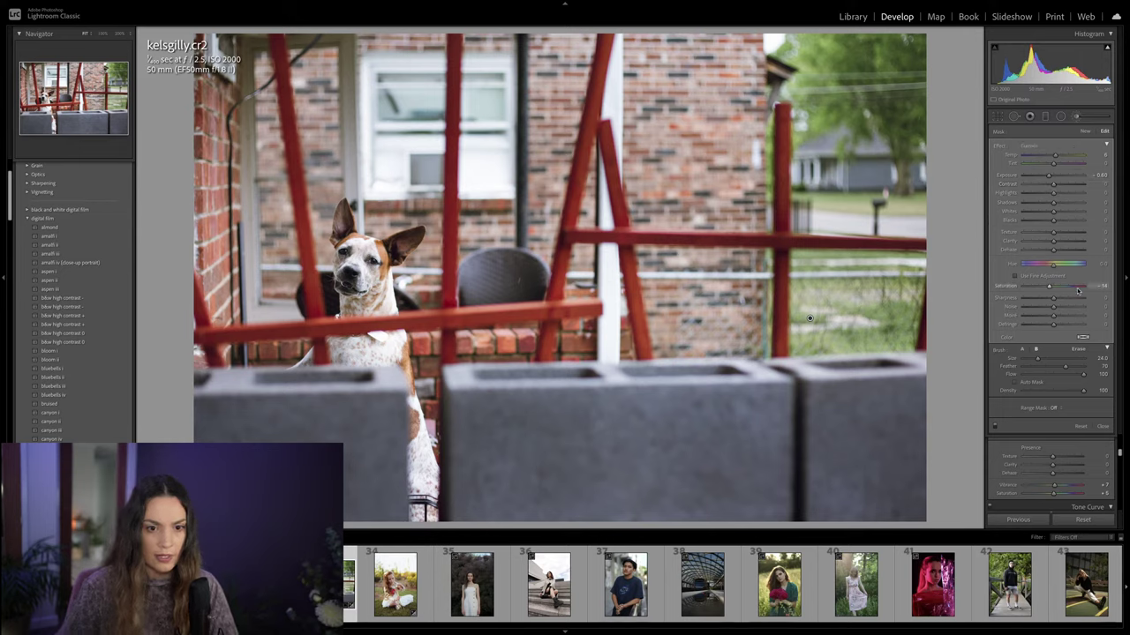
pyautogui.press('k')
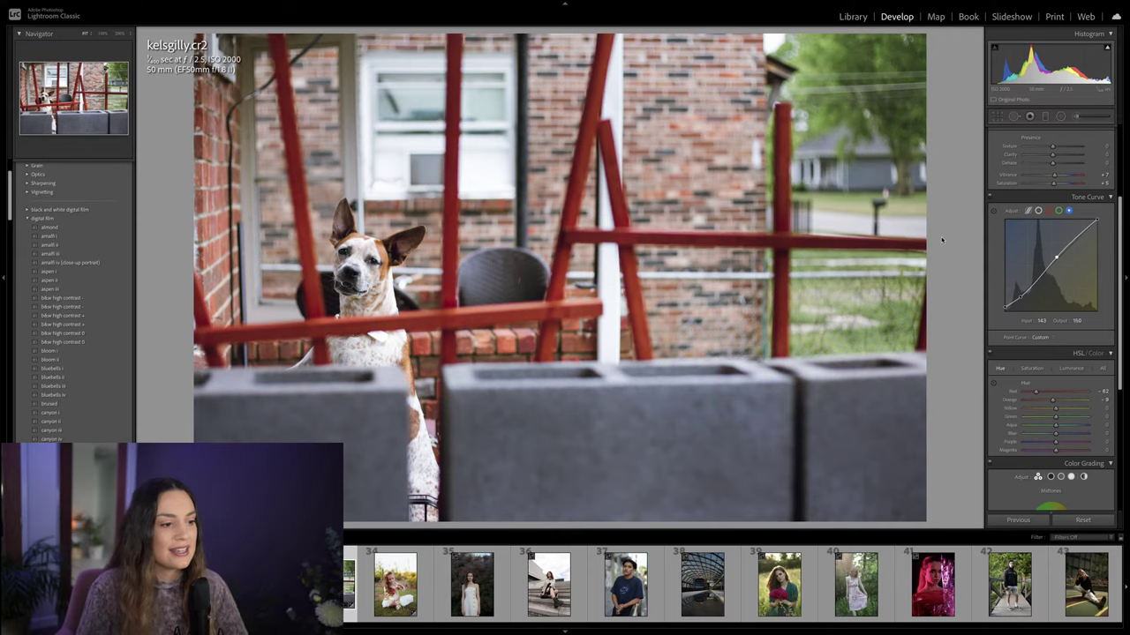
pyautogui.press('\\')
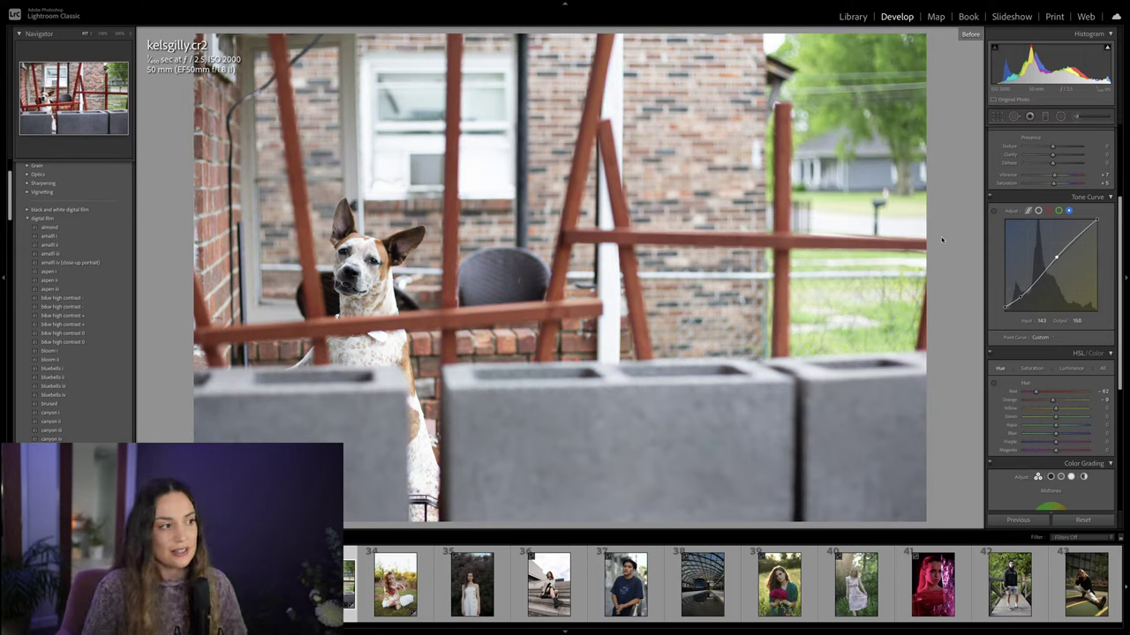
pyautogui.press('\\')
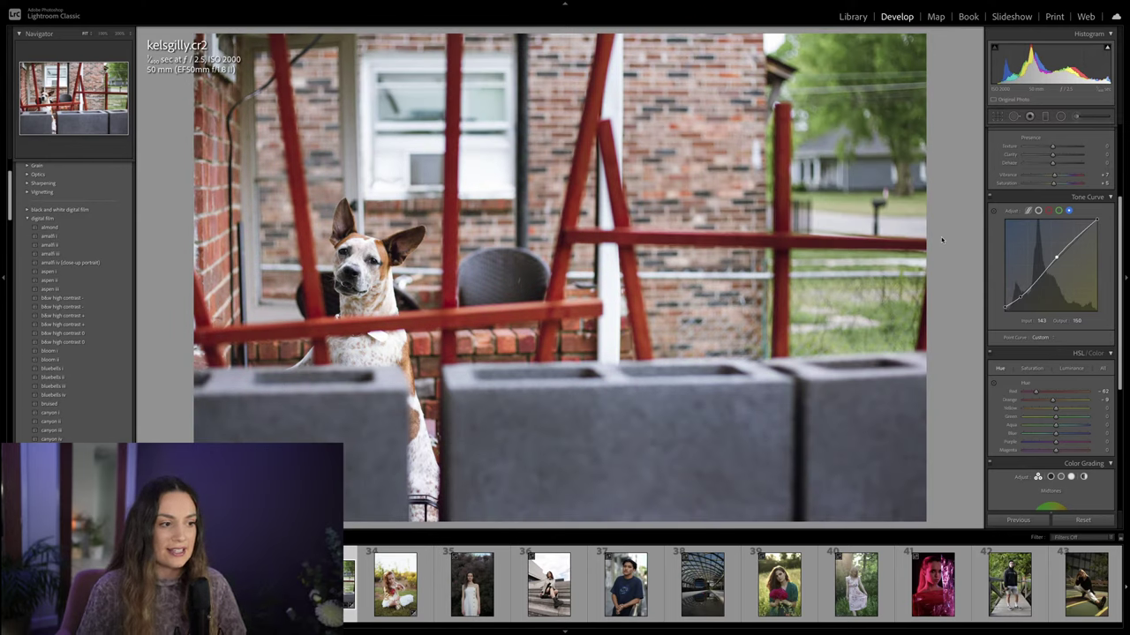
pyautogui.press('\\')
pyautogui.press('\\')
pyautogui.press('\\')
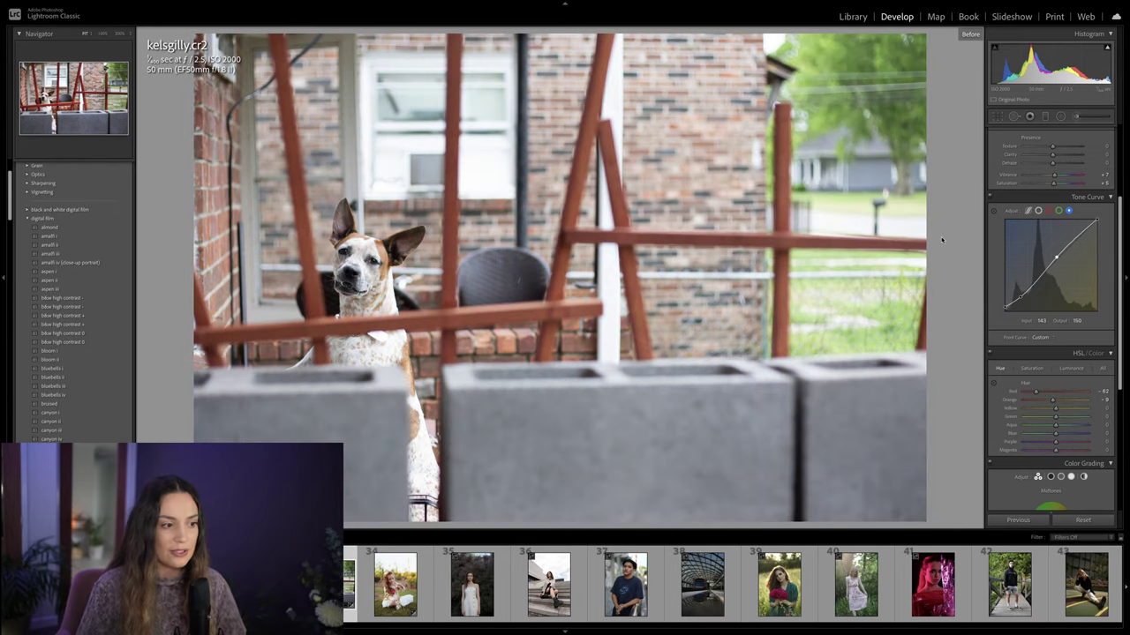
pyautogui.press('\\')
pyautogui.press('\\')
pyautogui.press('\\')
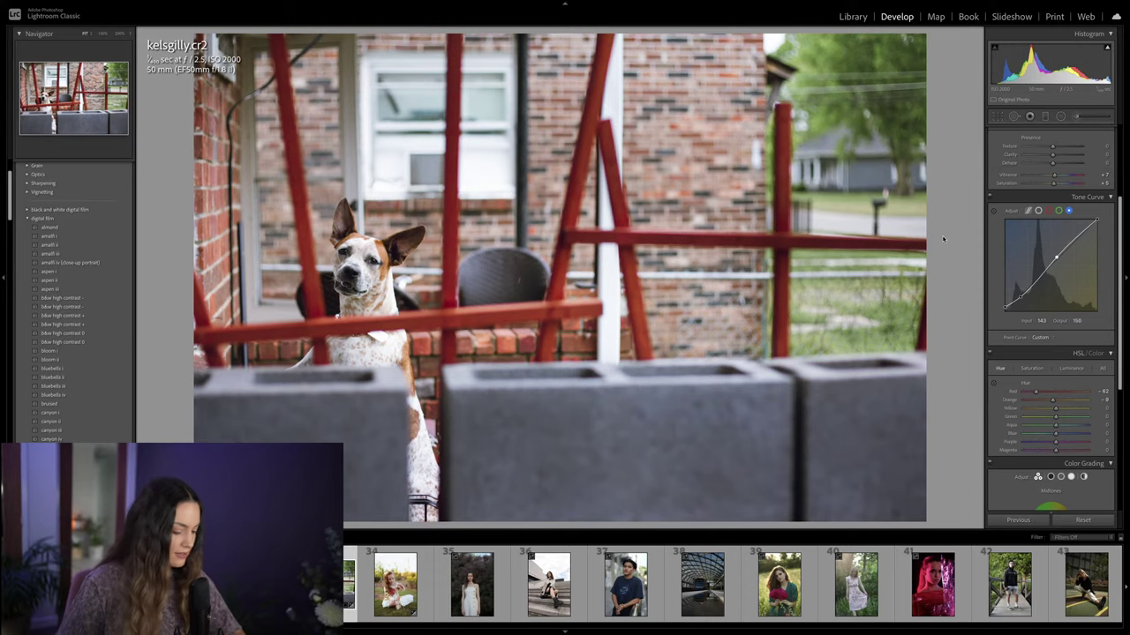
# Step: Switch from the dog photo to photographs_by_steven.jpg, the beret portrait, in Develop
pyautogui.press('g')
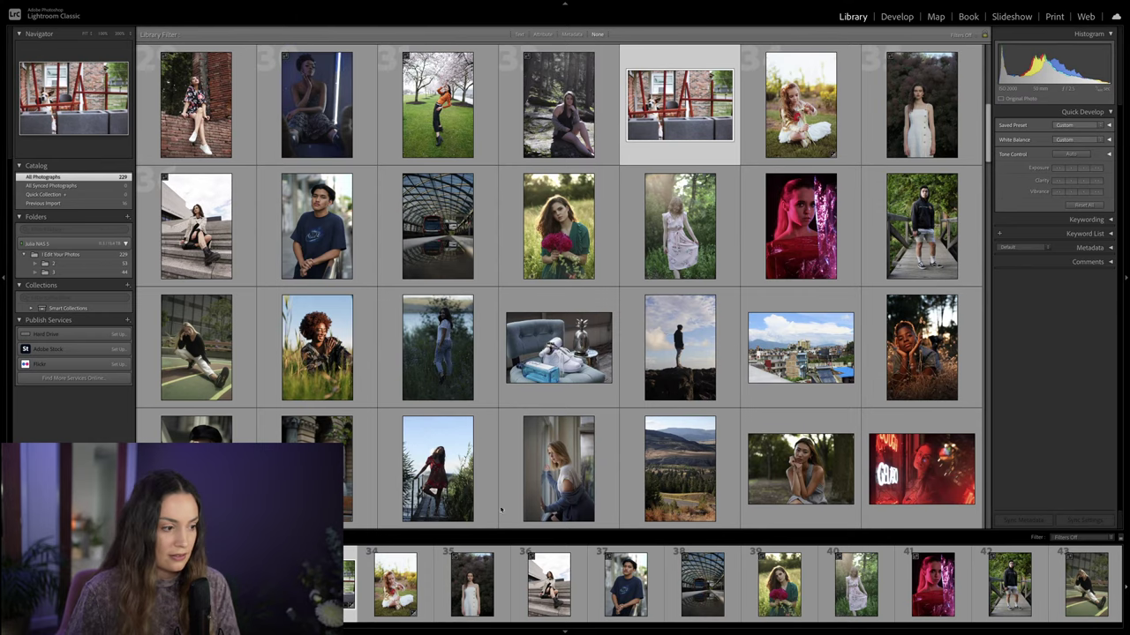
pyautogui.click(196, 476)
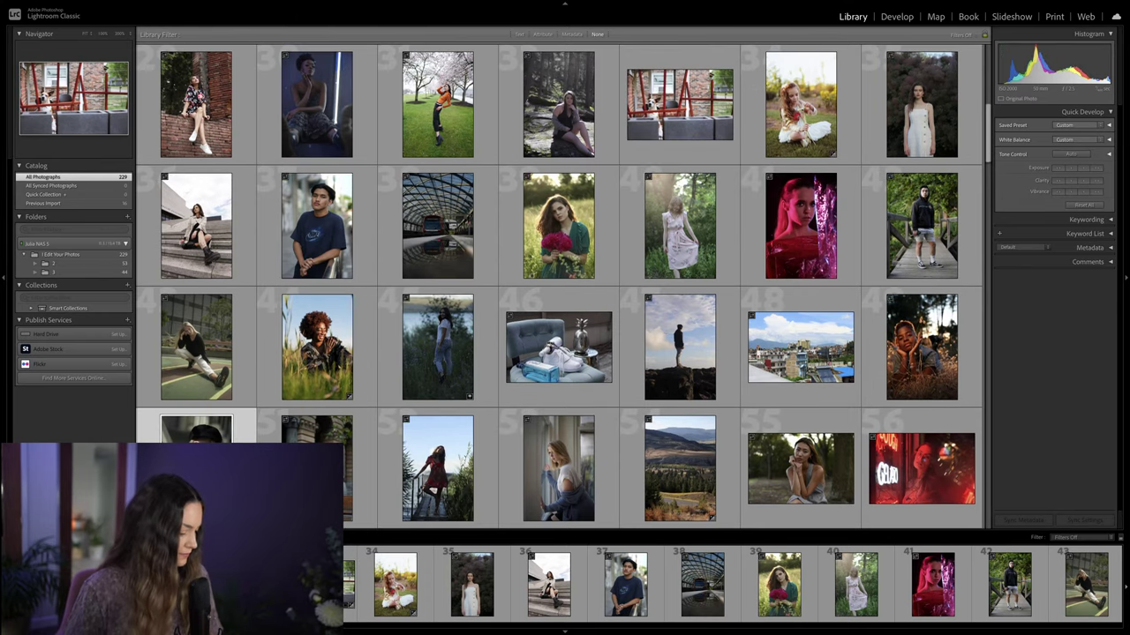
pyautogui.press('d')
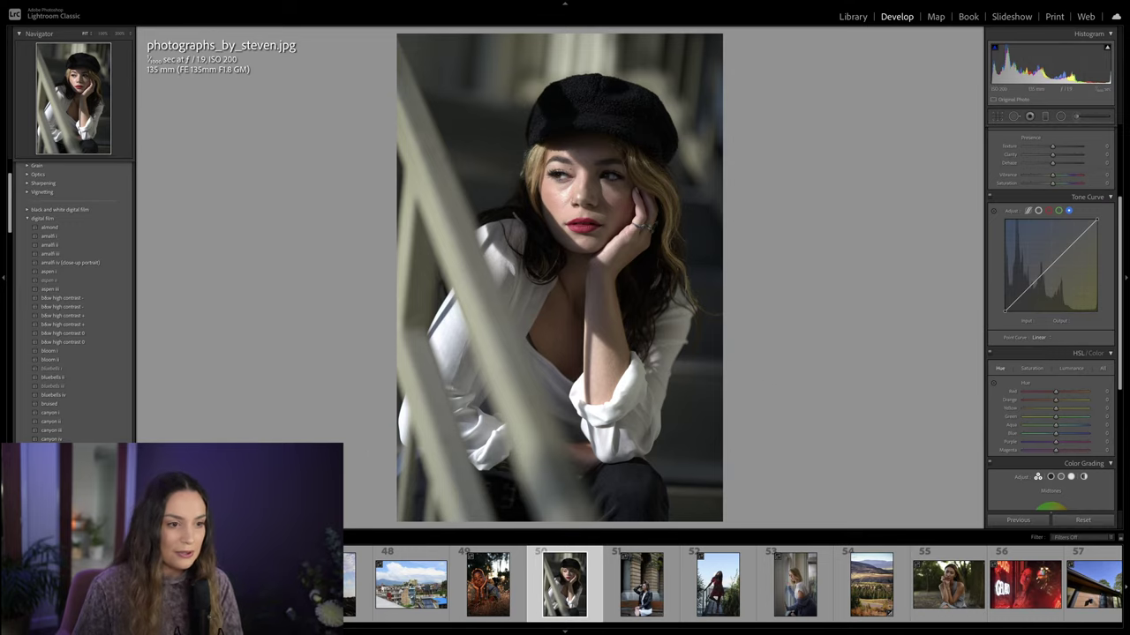
# Step: Straighten the beret portrait by about 4° and apply the crop
pyautogui.press('r')
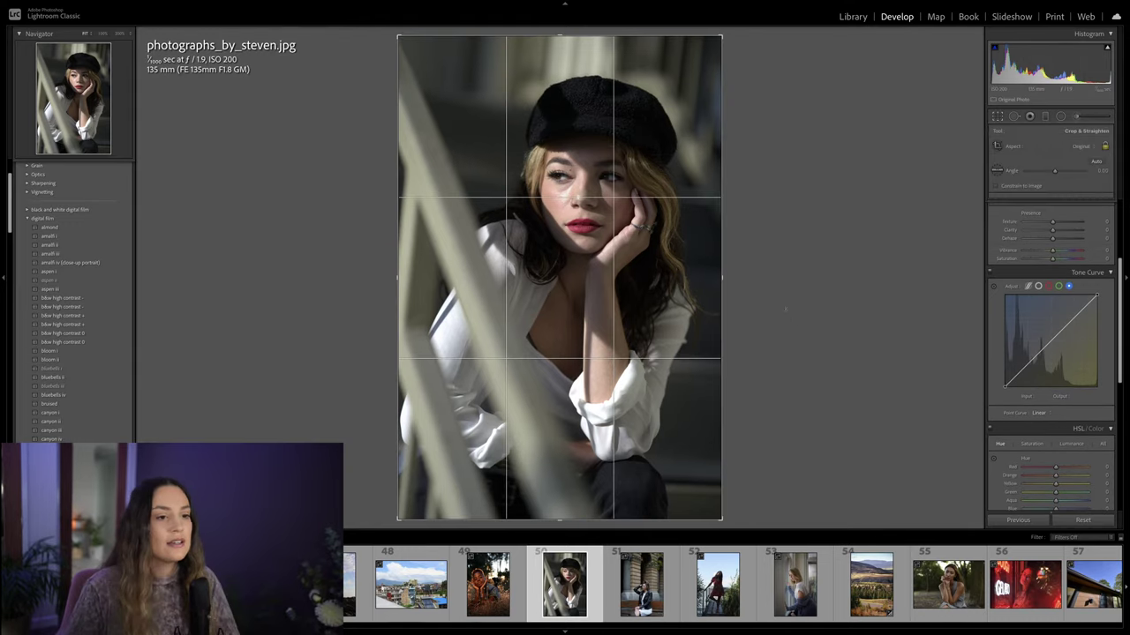
pyautogui.moveTo(771, 297); pyautogui.dragTo(780, 284)
pyautogui.press('Return')
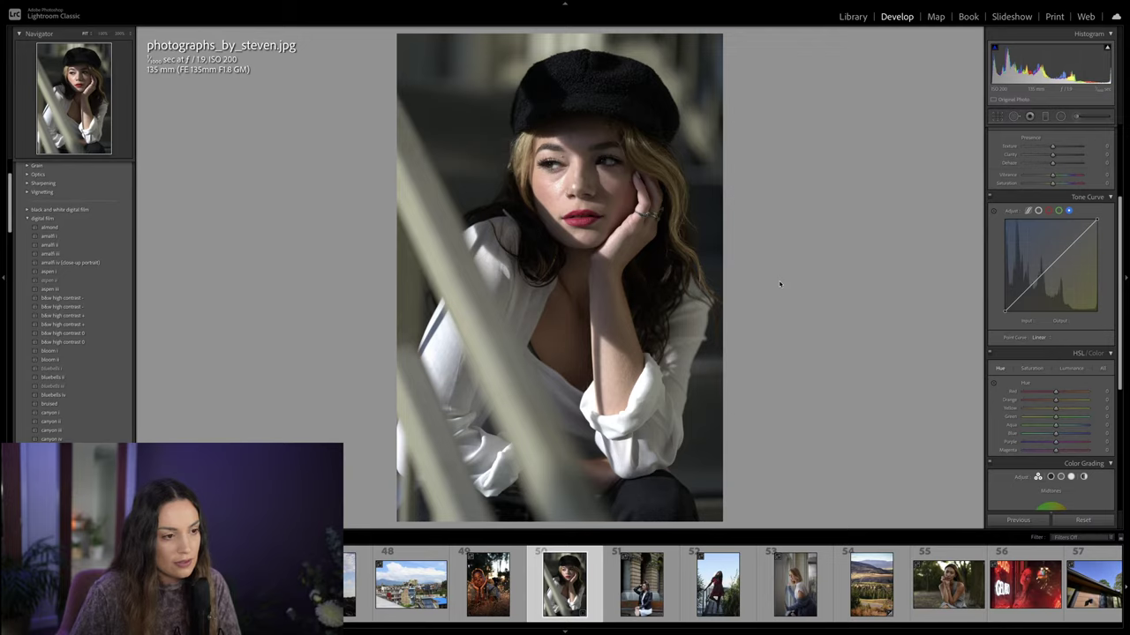
# Step: Set the tone curve to RGB, then set Highlights to -29 and Shadows to +20
pyautogui.click(1038, 210)
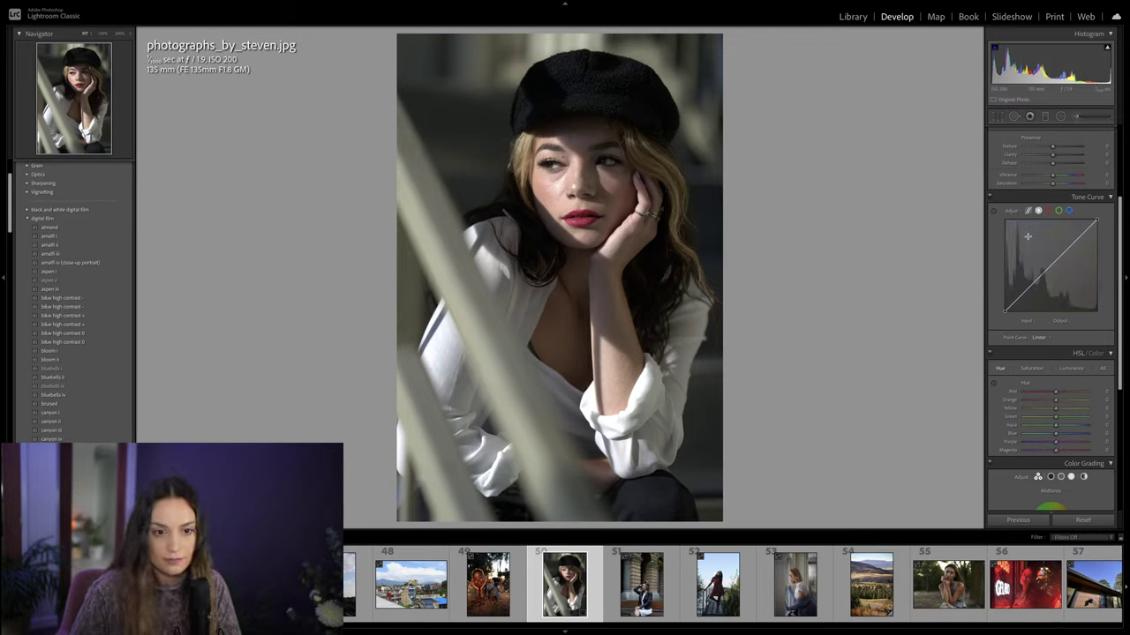
pyautogui.moveTo(1005, 310); pyautogui.dragTo(986, 326)
pyautogui.scroll(5, 1048, 256)
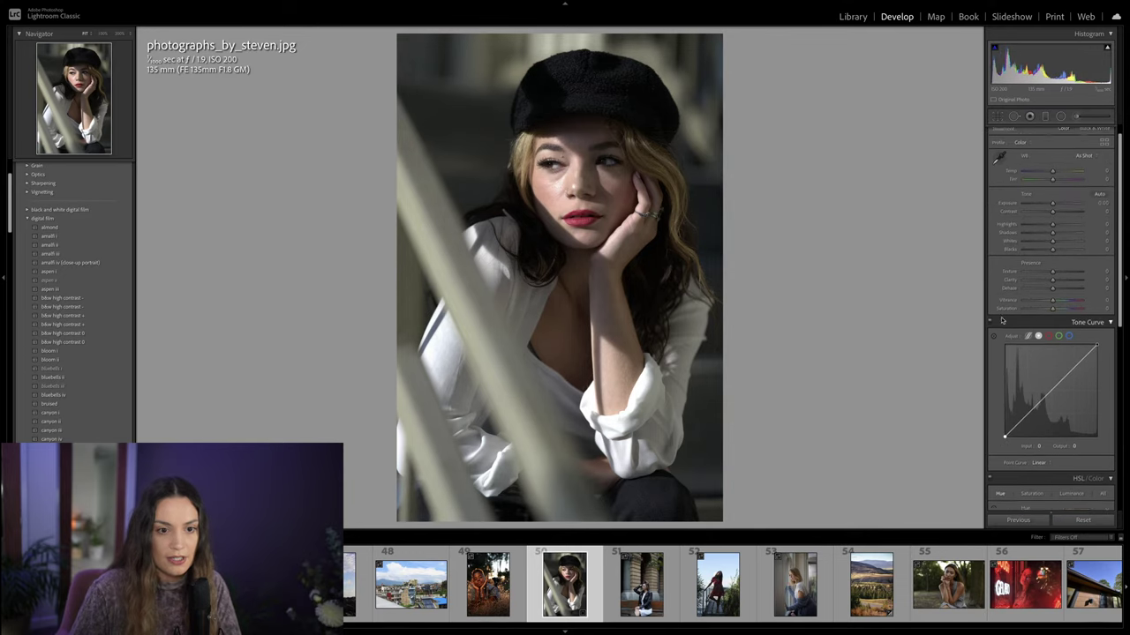
pyautogui.moveTo(1051, 240); pyautogui.dragTo(1063, 250)
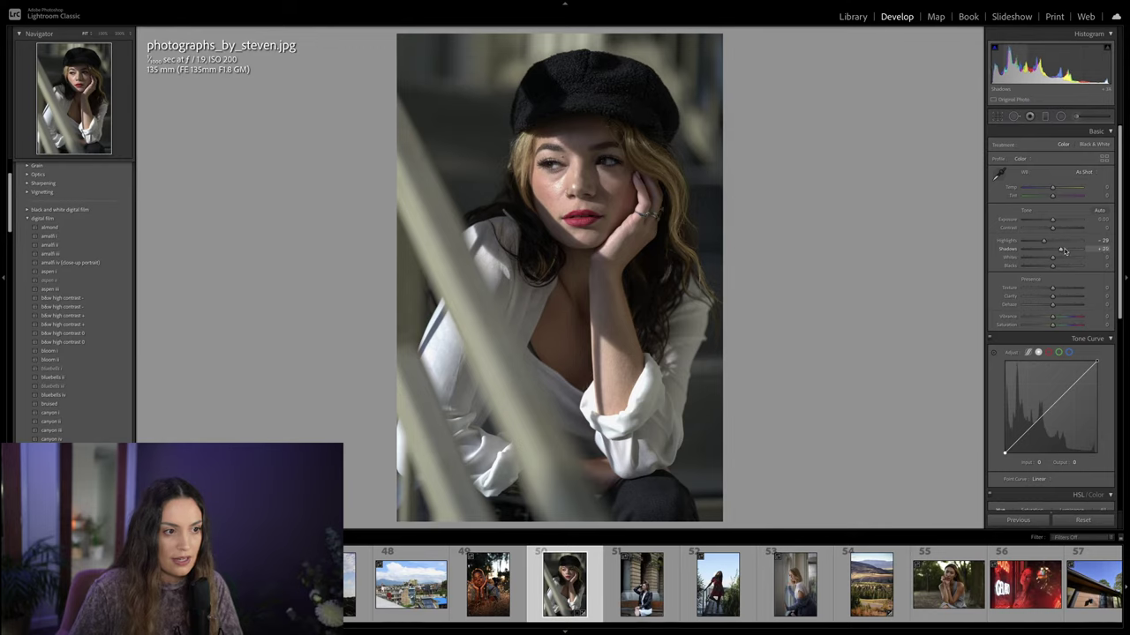
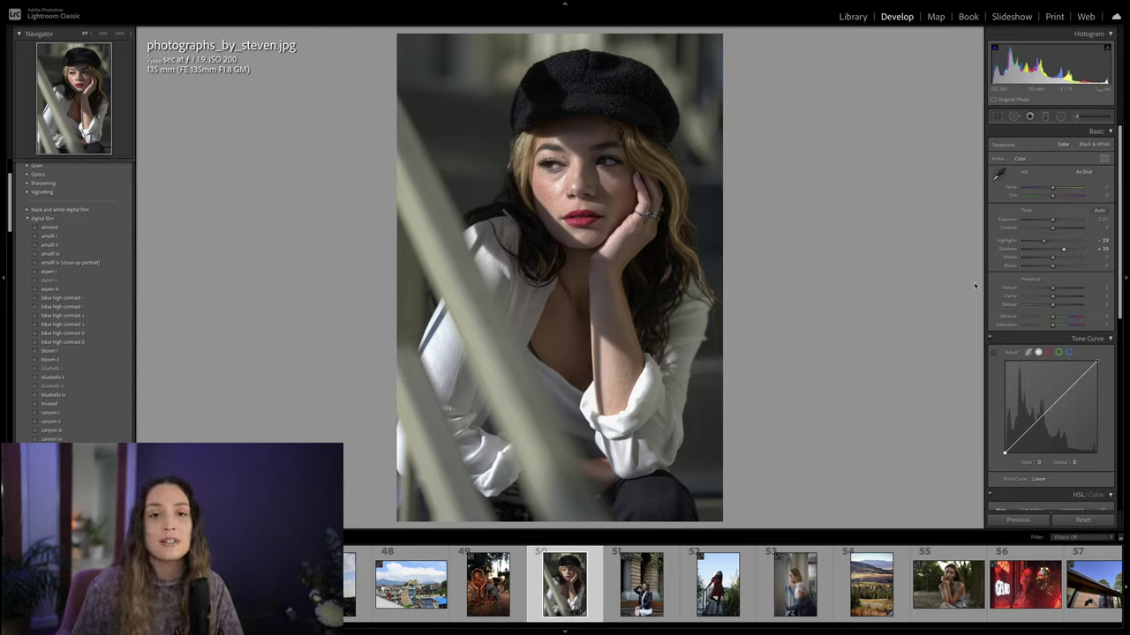
# Step: Set Blacks to -17 and Exposure to +0.30, and lift the tone curve's black point
pyautogui.moveTo(1027, 268); pyautogui.dragTo(1047, 267)
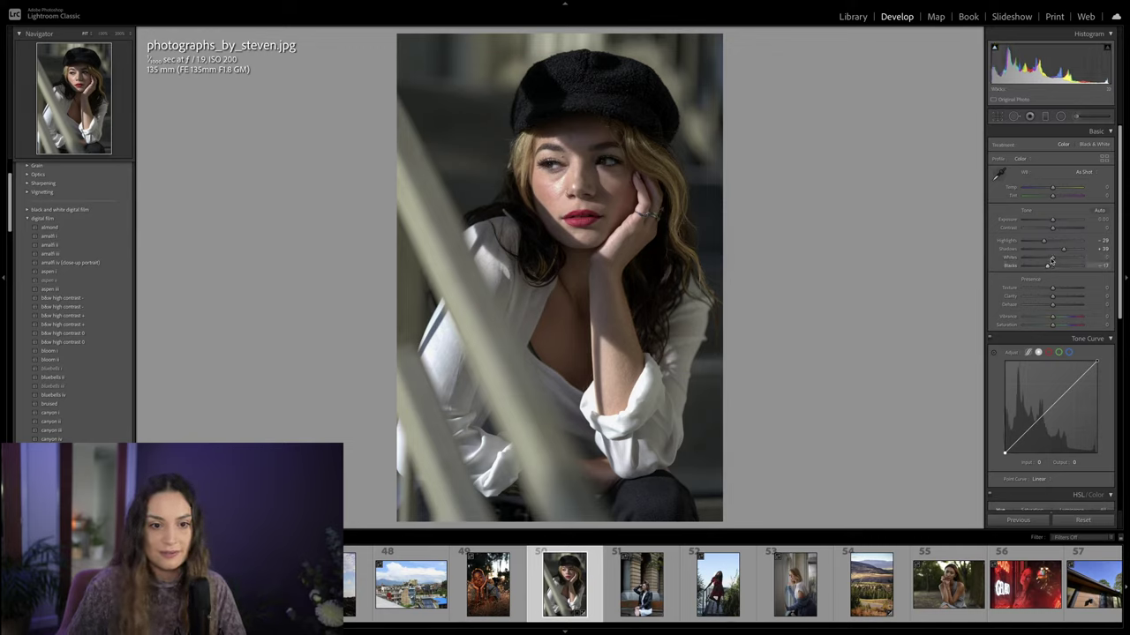
pyautogui.moveTo(1052, 219); pyautogui.dragTo(1055, 219)
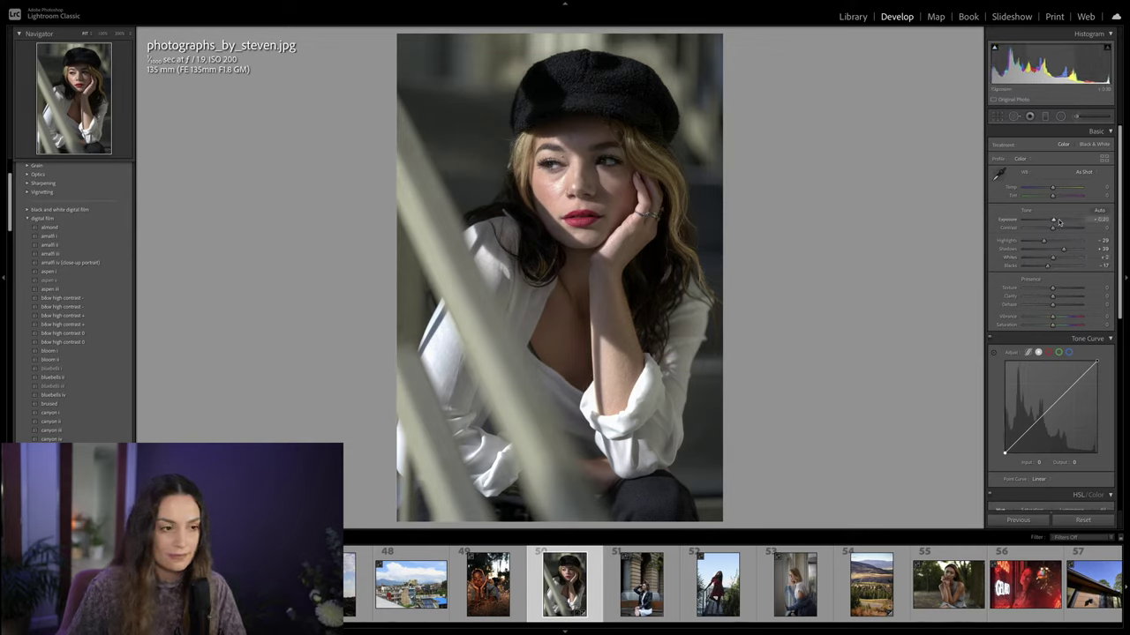
pyautogui.scroll(-1, 1050, 264)
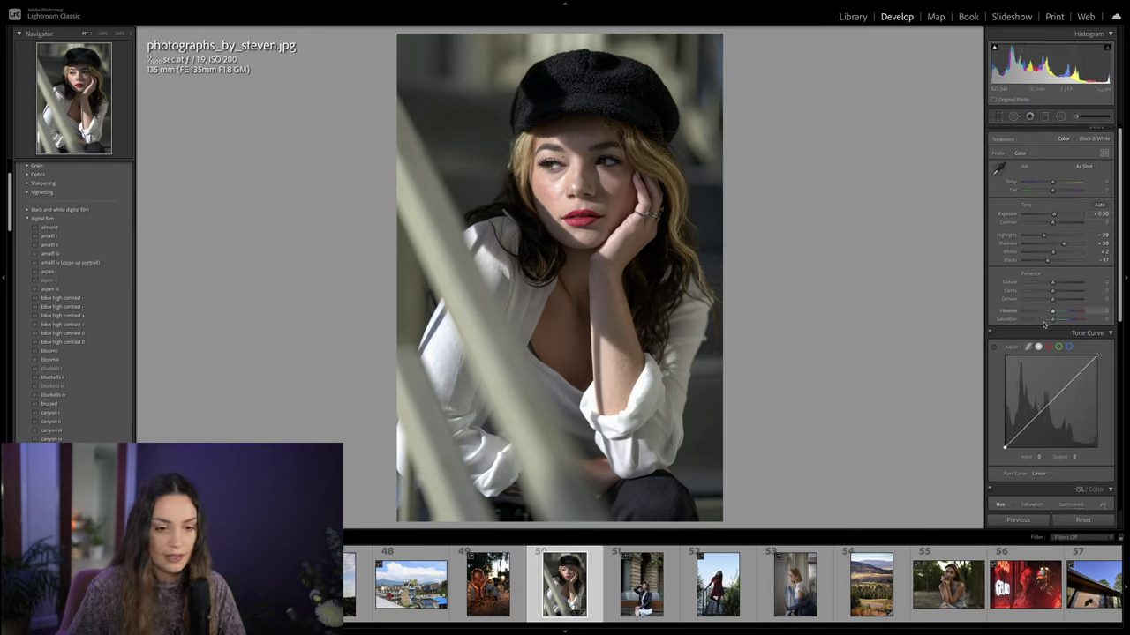
pyautogui.moveTo(1006, 444); pyautogui.dragTo(1037, 411)
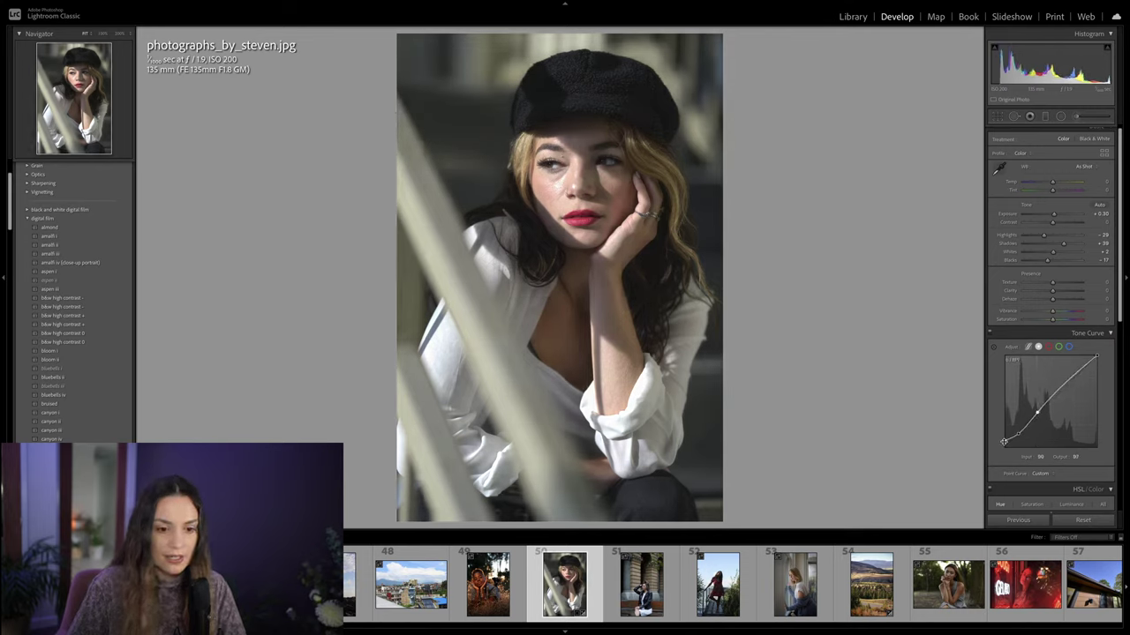
# Step: Fade the curve's black point, lower its white point and add a midtone point
pyautogui.moveTo(1004, 446); pyautogui.dragTo(1018, 436)
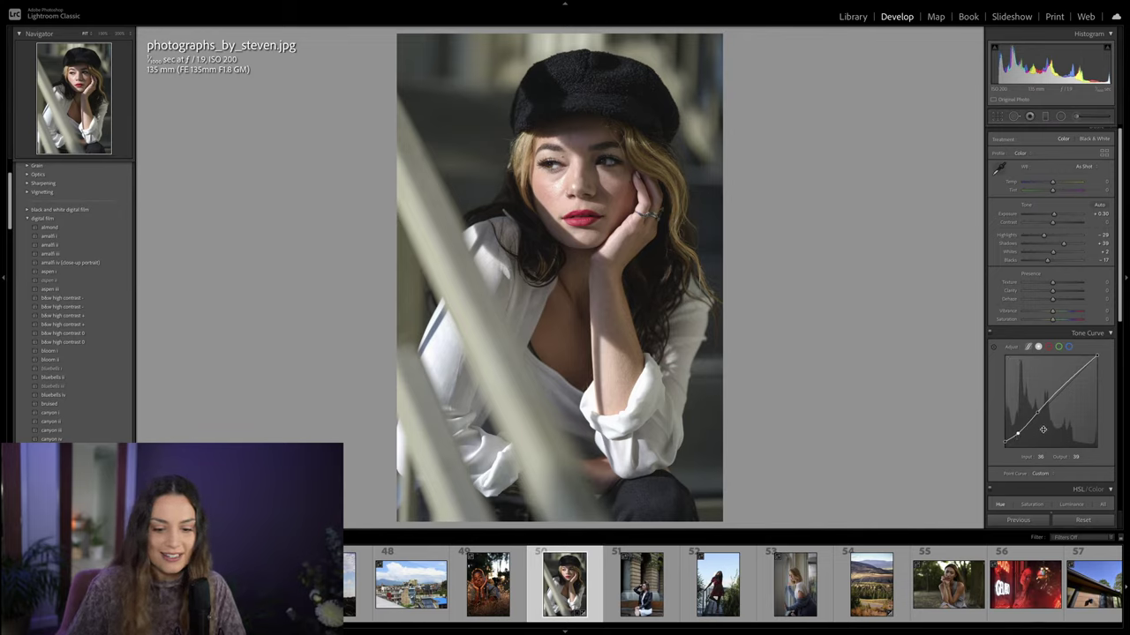
pyautogui.moveTo(1096, 356); pyautogui.dragTo(1095, 362)
pyautogui.click(1072, 376)
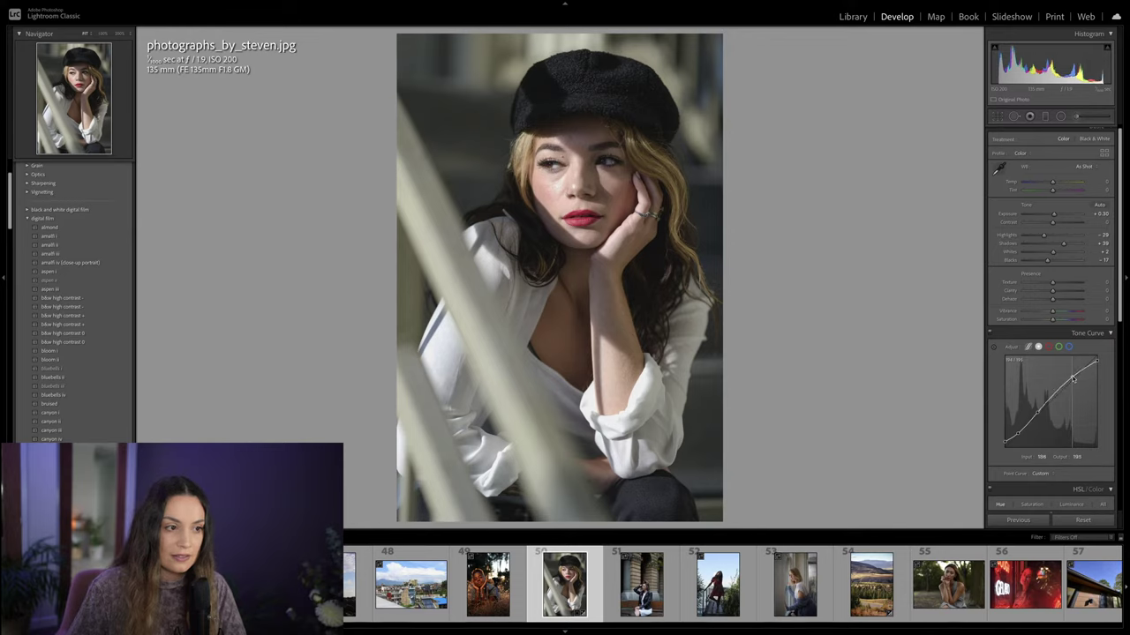
# Step: Set Custom white balance (Temp +6, Tint +10), Vibrance +6 and Saturation -5
pyautogui.moveTo(1052, 190); pyautogui.dragTo(1056, 192)
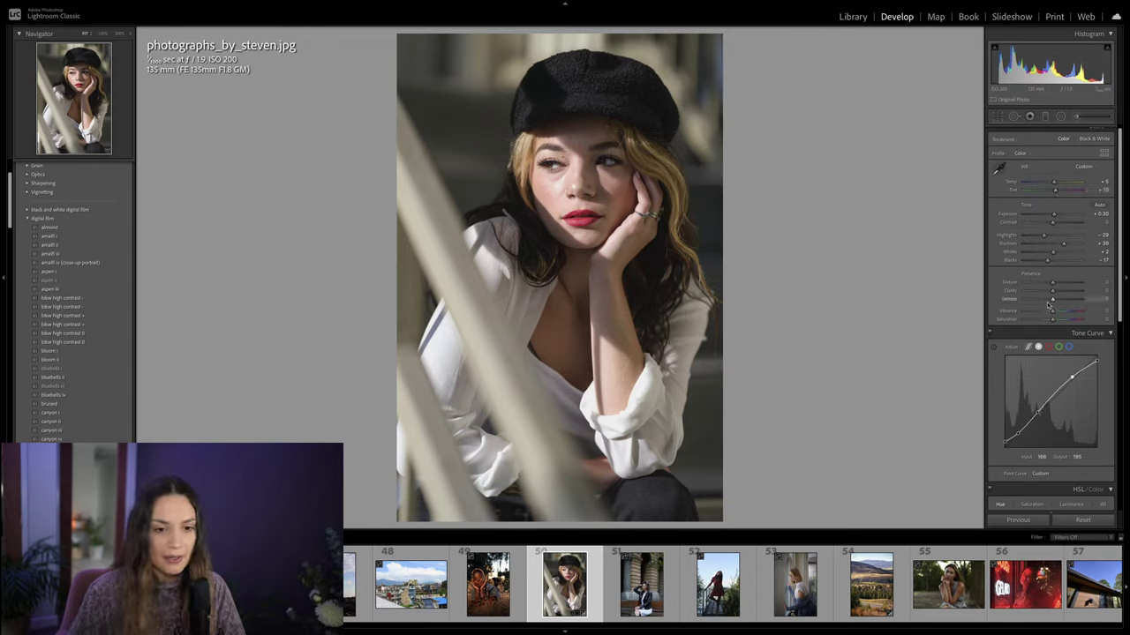
pyautogui.moveTo(1052, 310); pyautogui.dragTo(1053, 320)
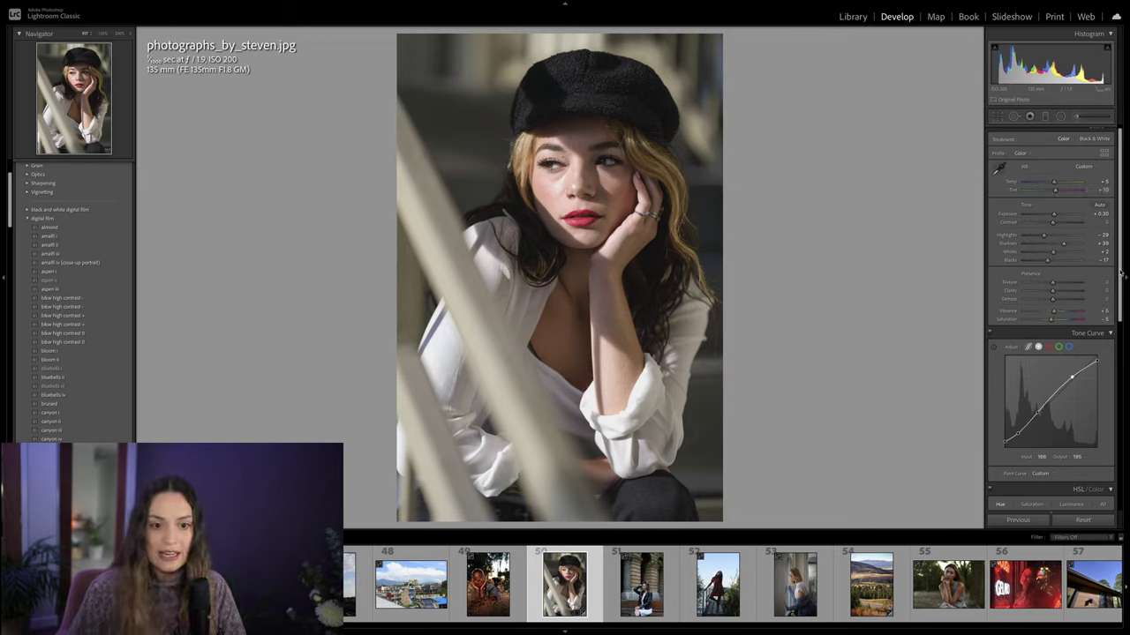
pyautogui.scroll(-2, 1118, 292)
pyautogui.scroll(-1, 1118, 292)
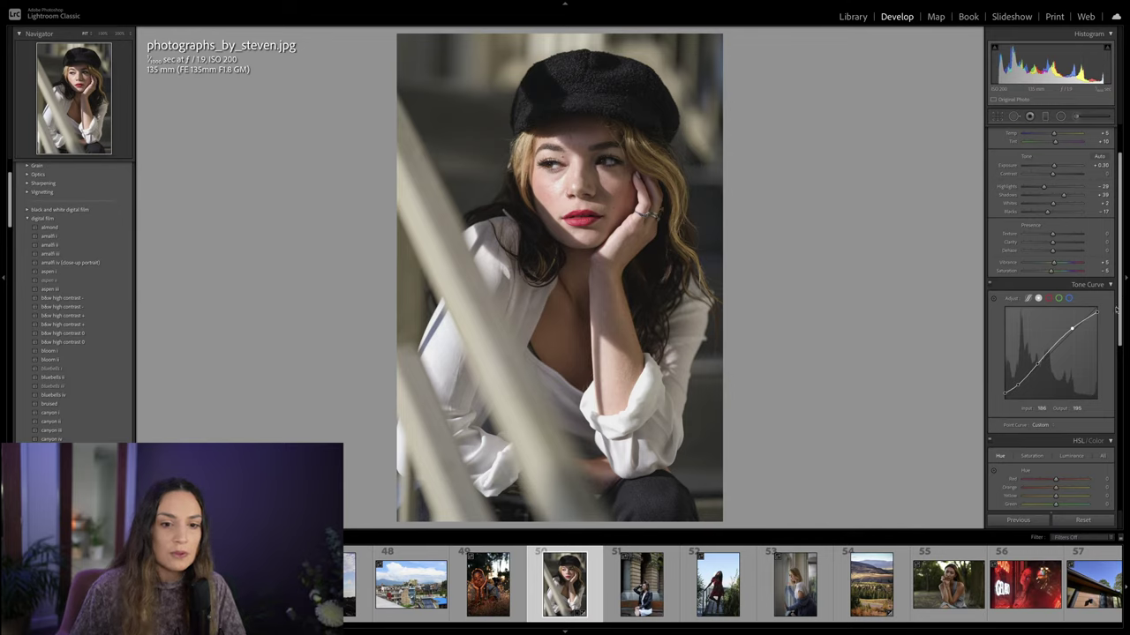
# Step: Add a tone curve shadow point at Input 37/Output 38 and push Calibration Shadows Tint toward magenta
pyautogui.moveTo(1120, 301); pyautogui.dragTo(1120, 339)
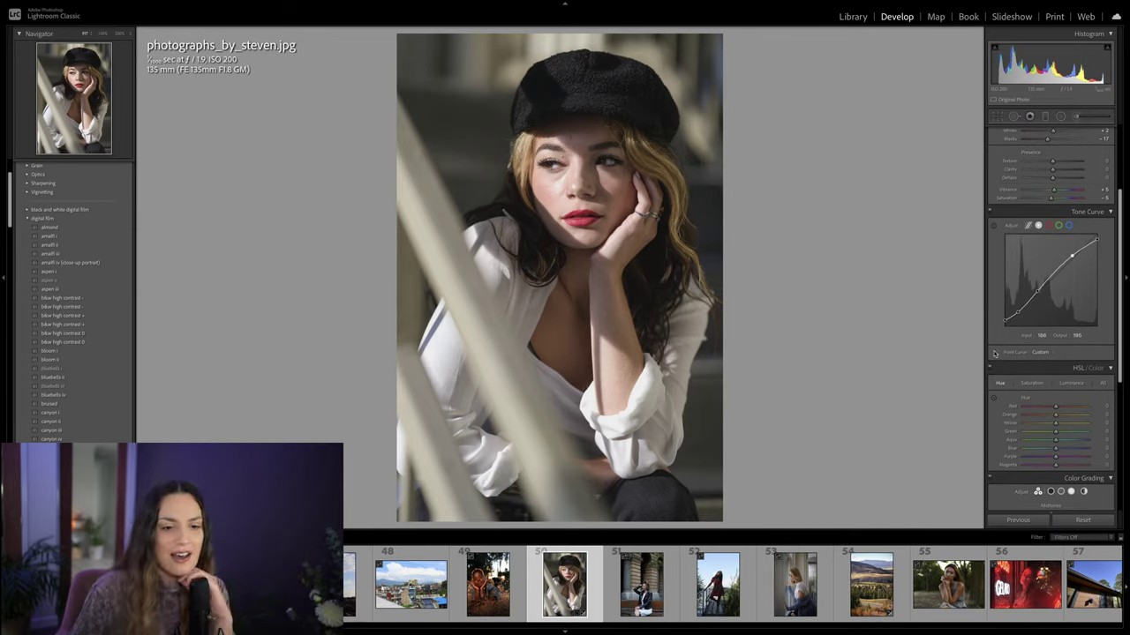
pyautogui.moveTo(1018, 313); pyautogui.dragTo(1019, 311)
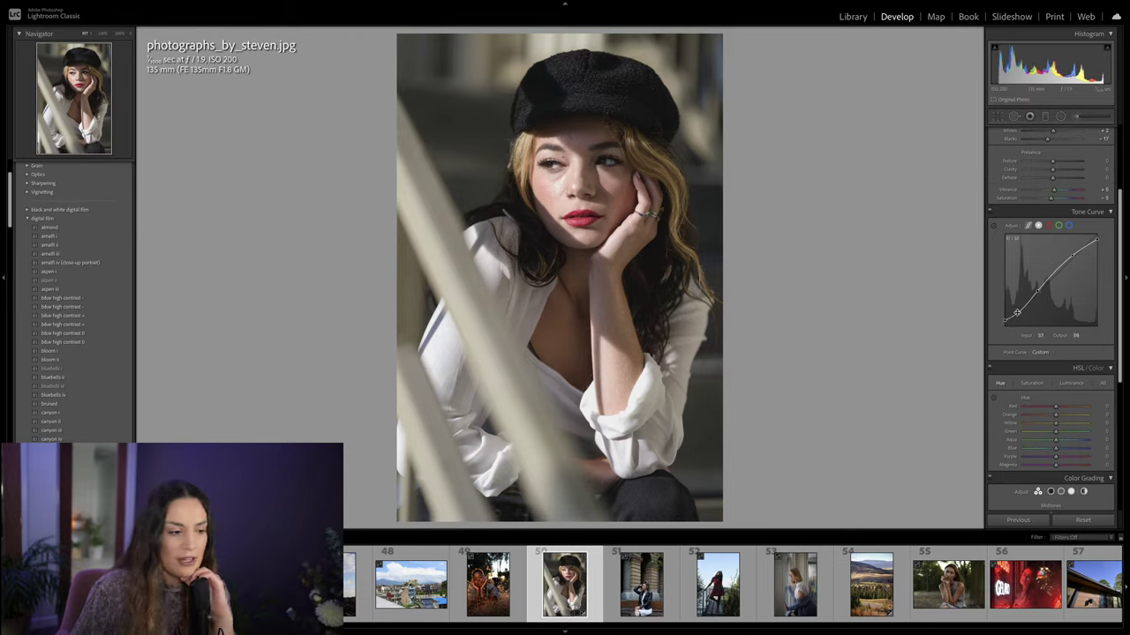
pyautogui.scroll(-5, 1105, 481)
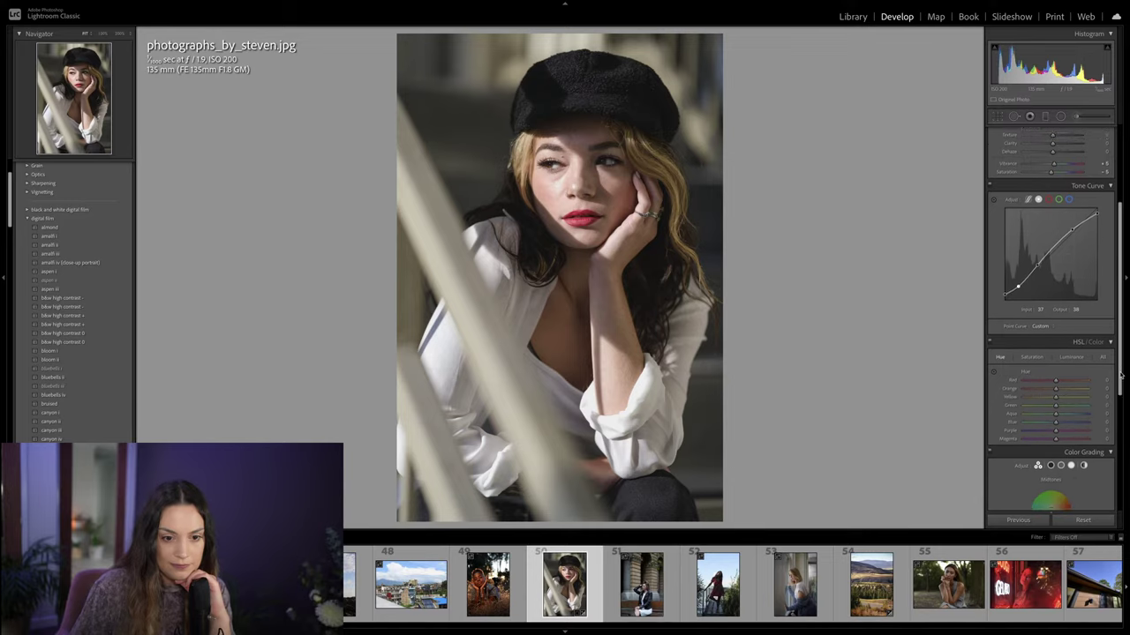
pyautogui.click(1108, 501)
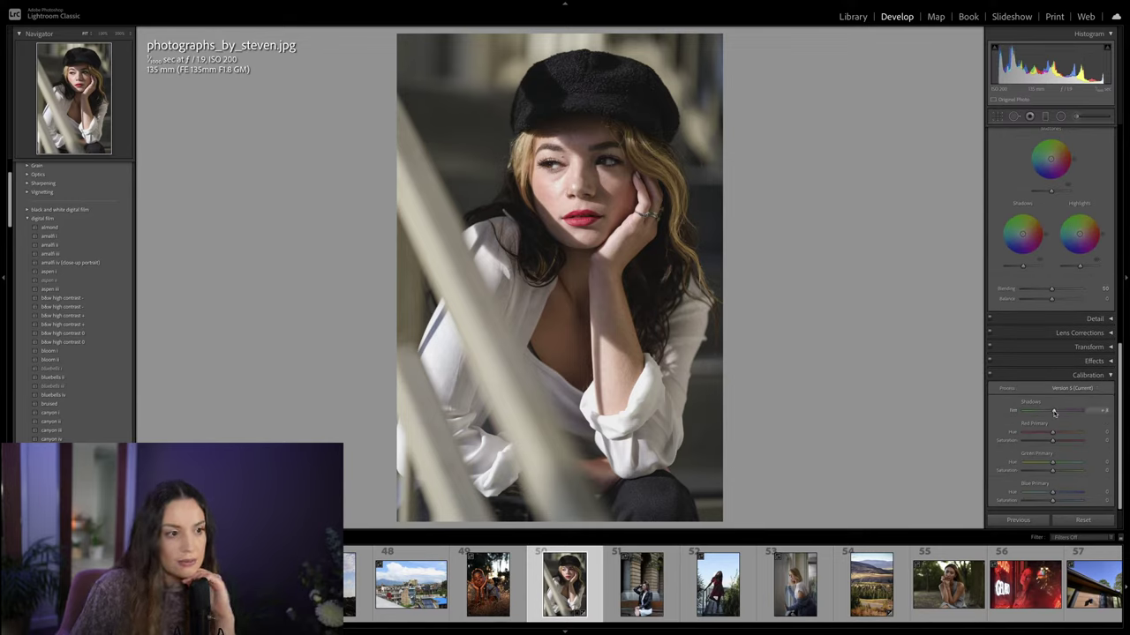
pyautogui.moveTo(1055, 412); pyautogui.dragTo(1056, 412)
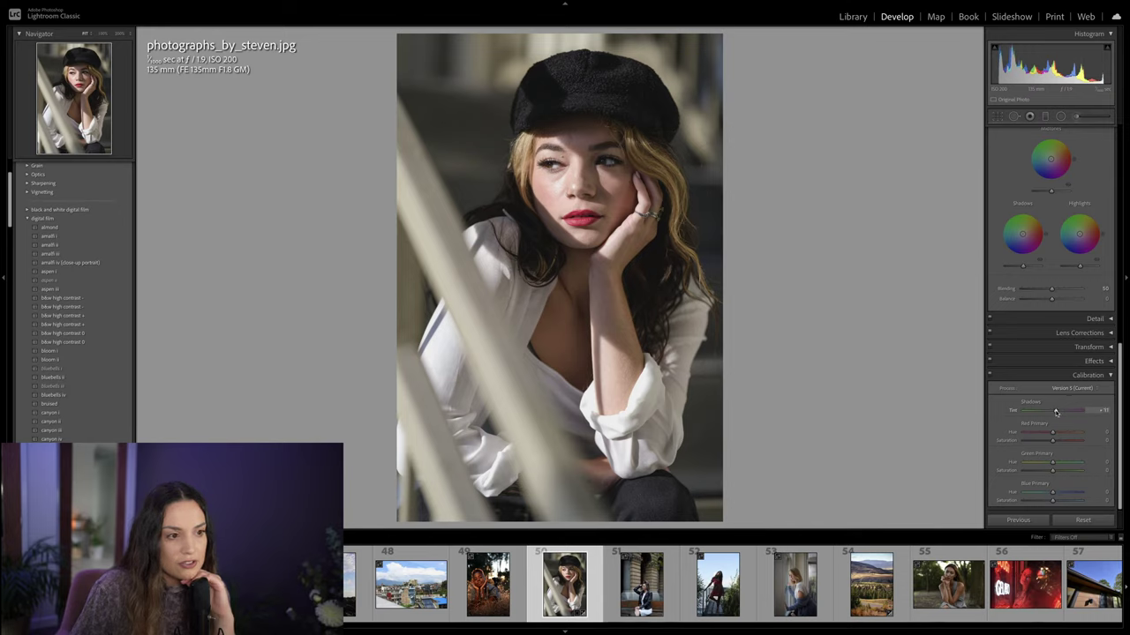
pyautogui.scroll(5, 1010, 367)
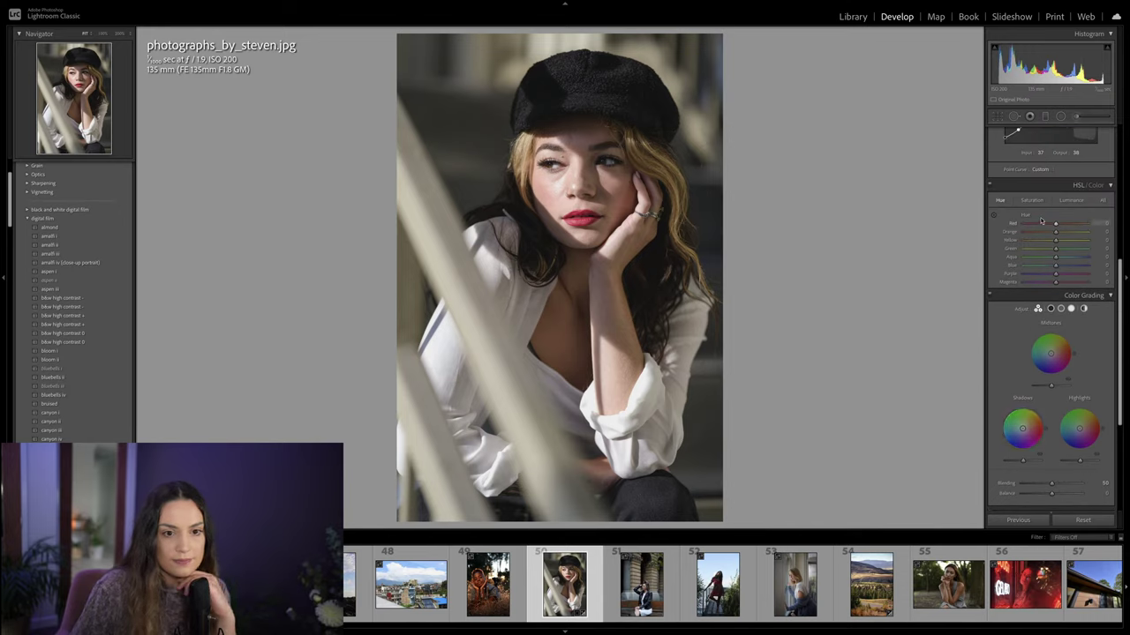
# Step: Boost the Red and Orange saturation in HSL
pyautogui.click(1034, 201)
pyautogui.moveTo(1055, 223); pyautogui.dragTo(1067, 233)
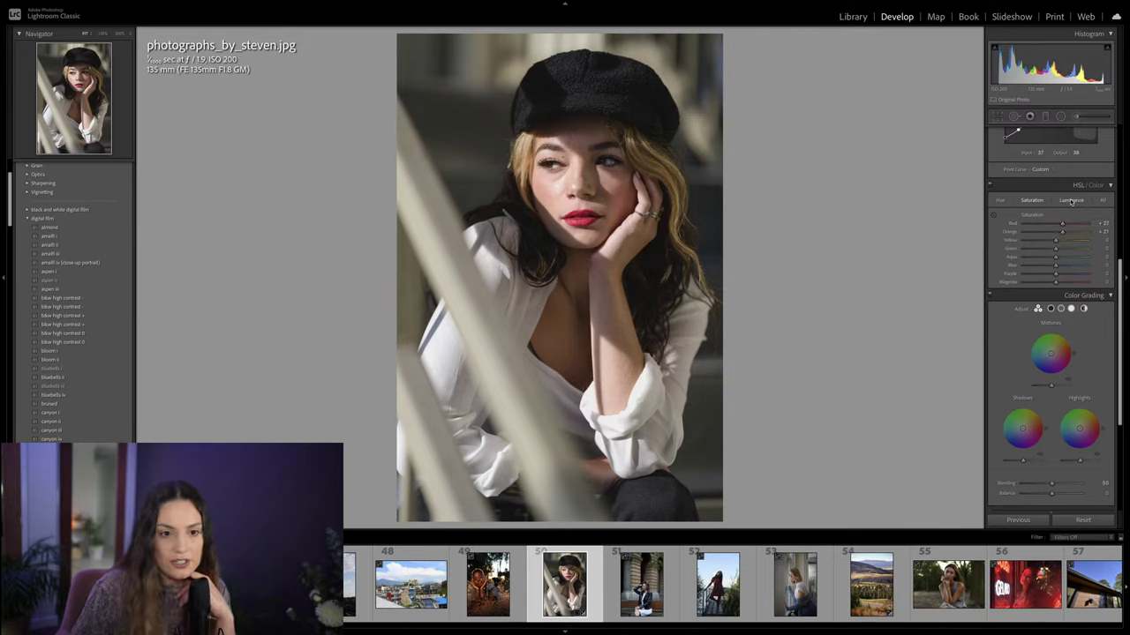
pyautogui.click(1071, 200)
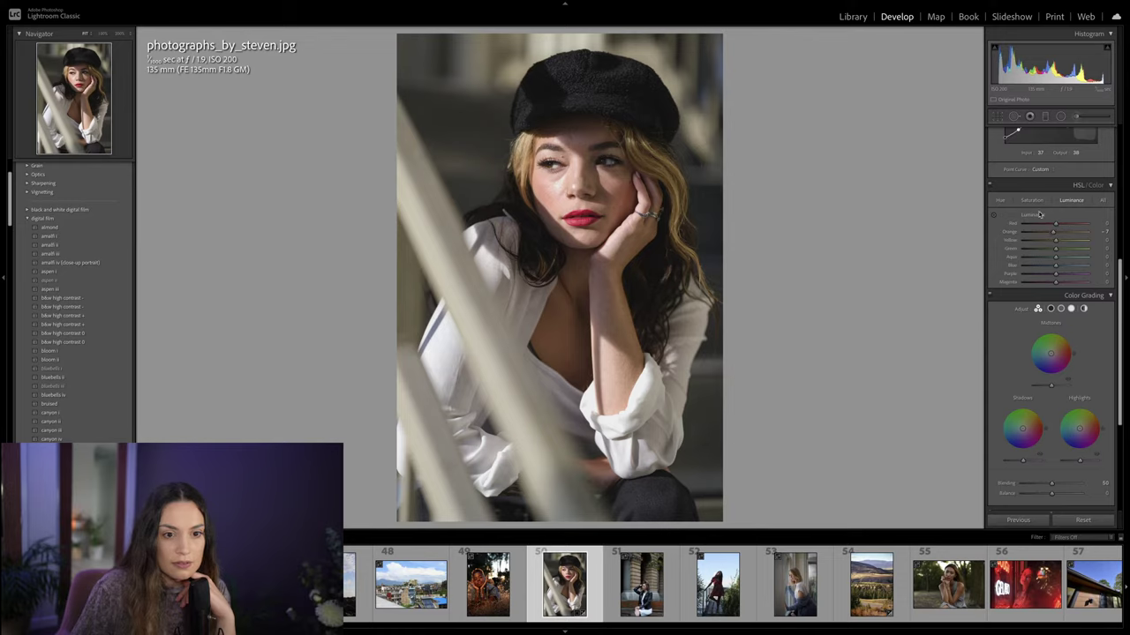
pyautogui.click(1032, 200)
# Step: Desaturate Yellows to about -28 and Greens, and raise Yellow luminance to +25
pyautogui.moveTo(1055, 242)
pyautogui.mouseDown()
pyautogui.moveTo(1026, 244)
pyautogui.moveTo(1053, 245)
pyautogui.mouseUp()
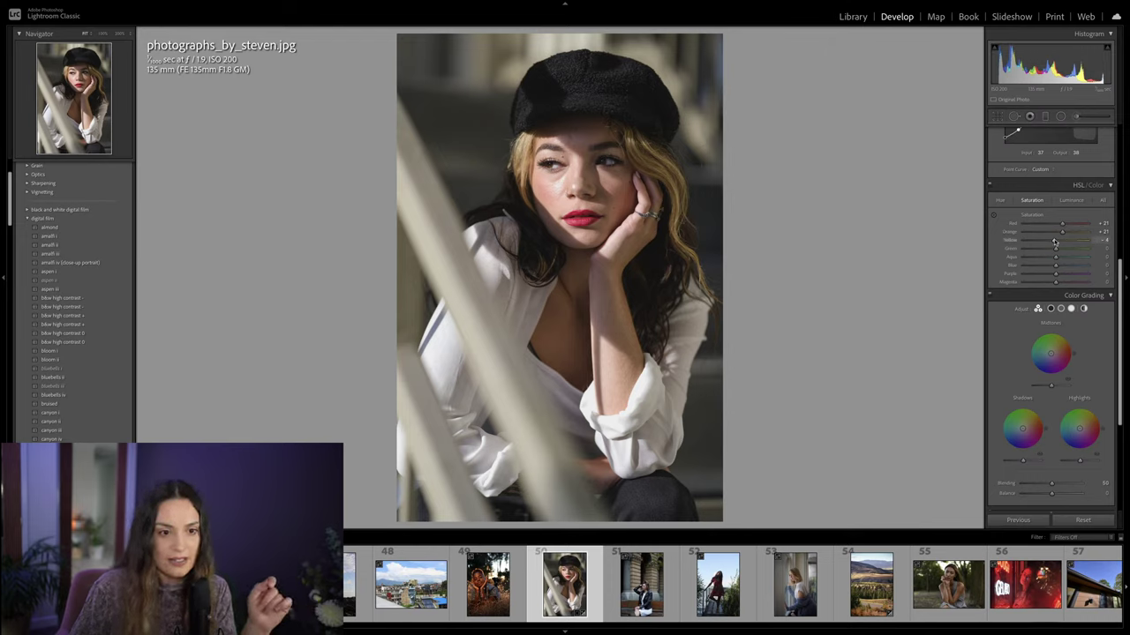
pyautogui.moveTo(1053, 242); pyautogui.dragTo(1048, 243)
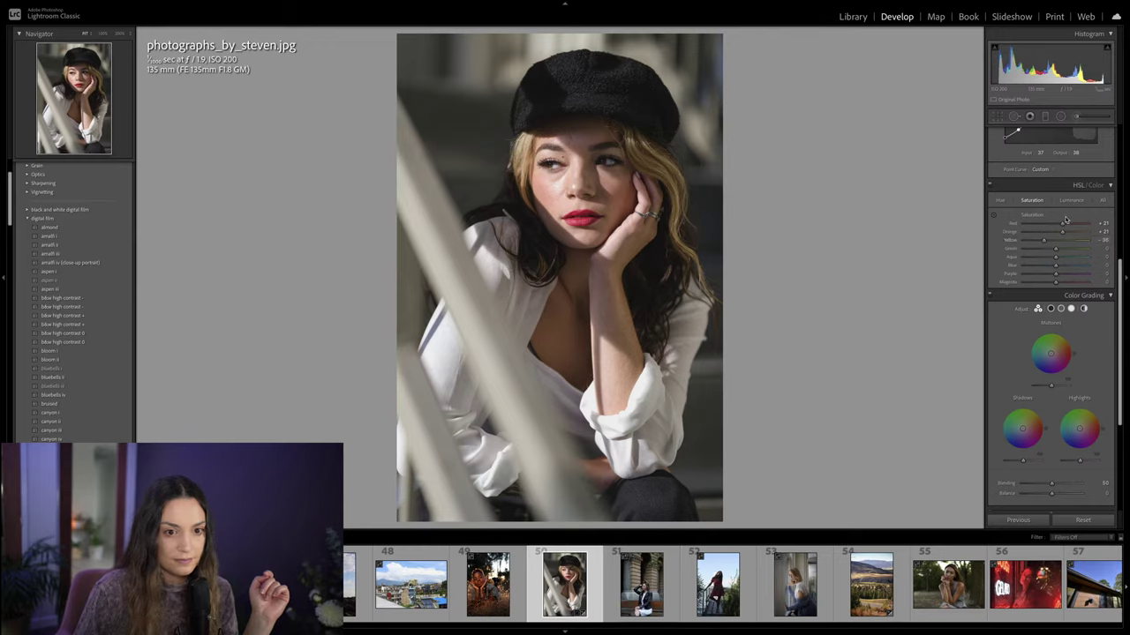
pyautogui.moveTo(1053, 251)
pyautogui.mouseDown()
pyautogui.moveTo(1043, 254)
pyautogui.moveTo(1053, 268)
pyautogui.moveTo(1068, 241)
pyautogui.moveTo(1055, 236)
pyautogui.mouseUp()
pyautogui.click(1071, 200)
pyautogui.scroll(5, 1079, 255)
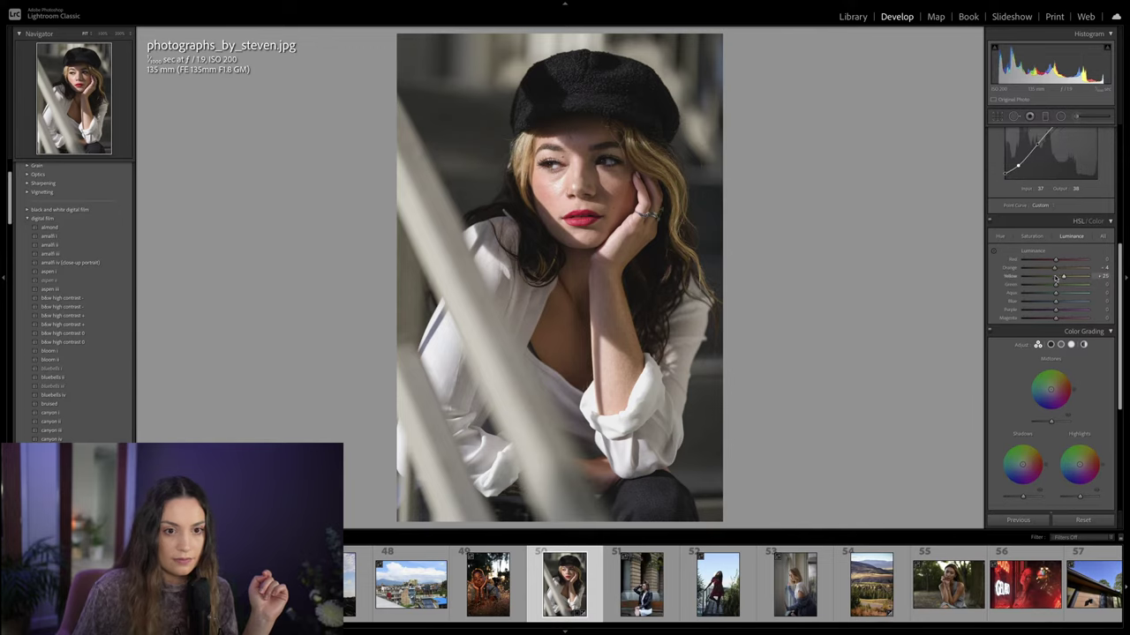
pyautogui.click(1069, 266)
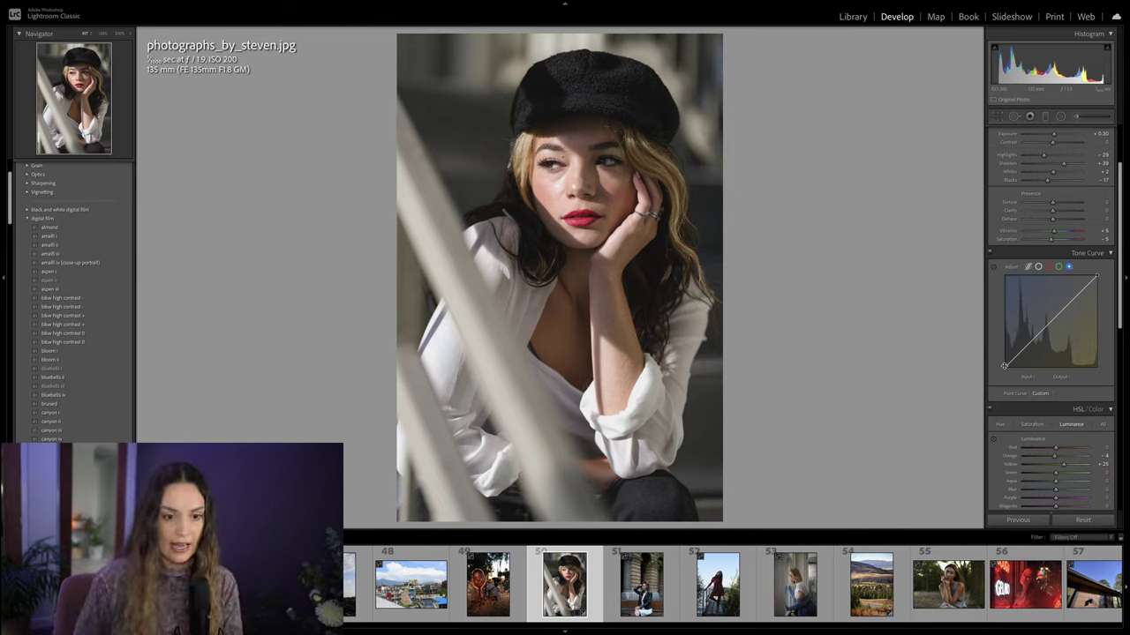
# Step: Lift the Blue curve's black point, add a 160/168 point, and nudge the Green curve's points up
pyautogui.moveTo(1005, 368); pyautogui.dragTo(1020, 353)
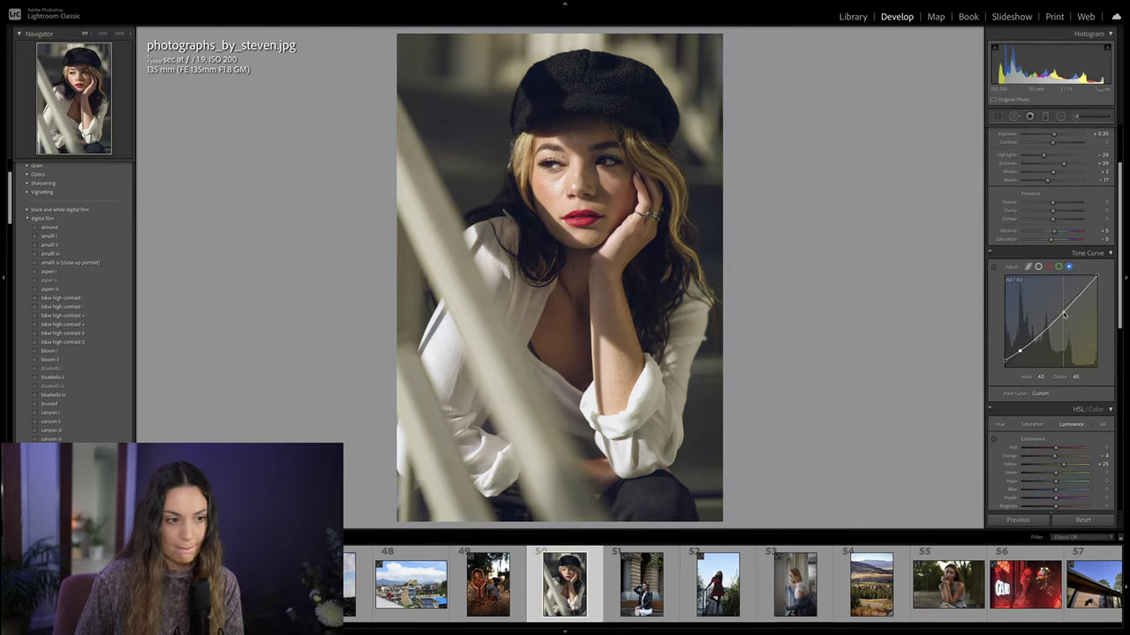
pyautogui.moveTo(1060, 312); pyautogui.dragTo(1060, 307)
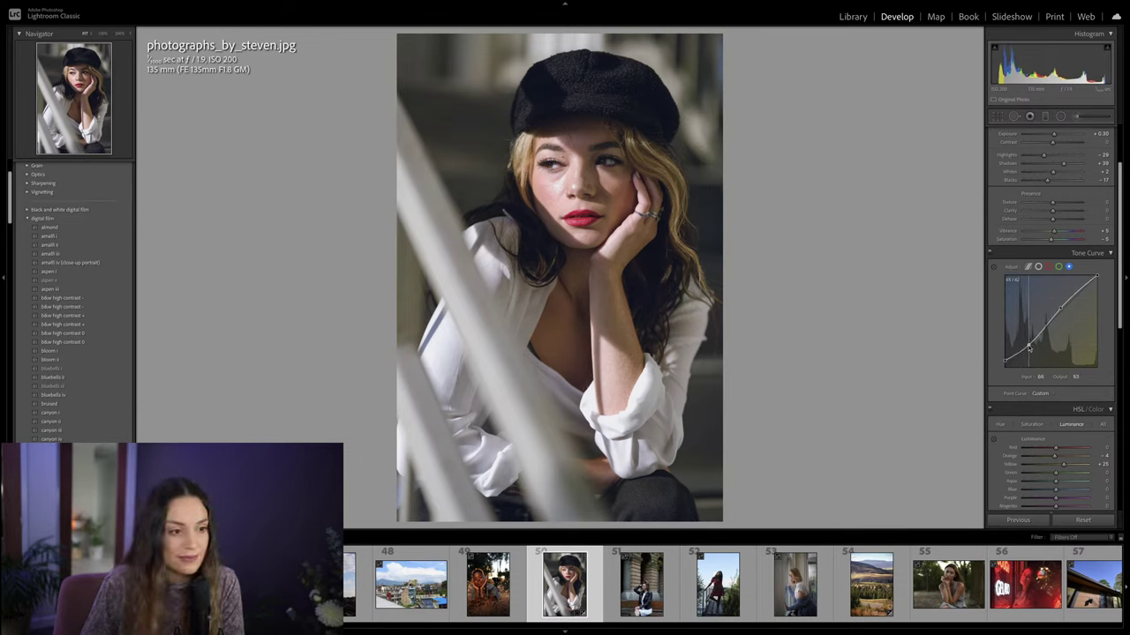
pyautogui.click(1058, 266)
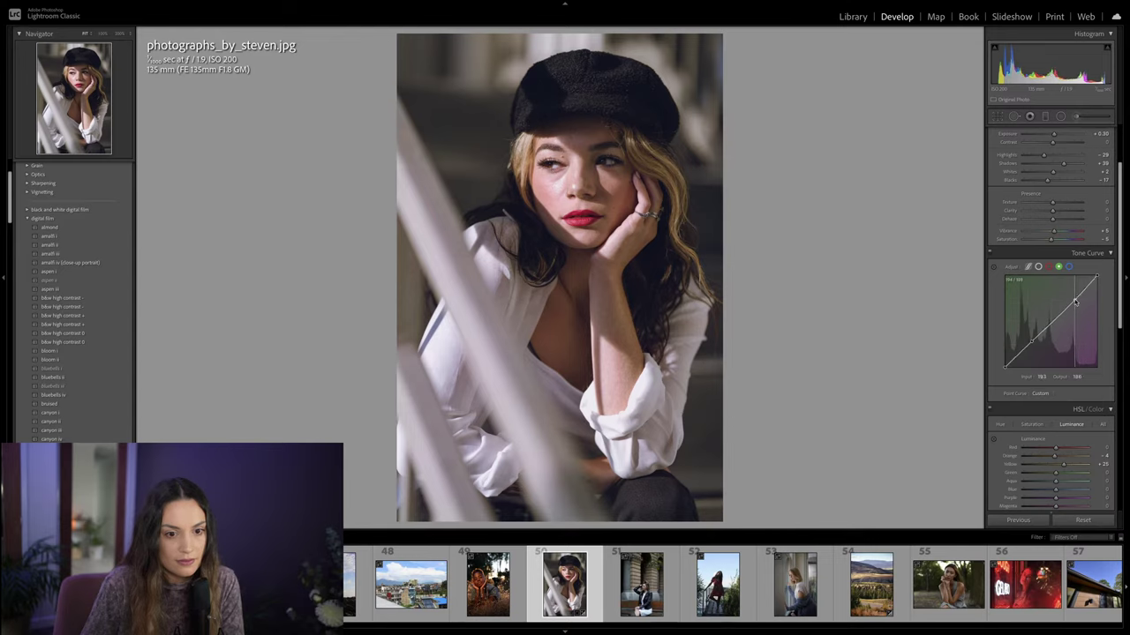
pyautogui.moveTo(1074, 303); pyautogui.dragTo(1073, 295)
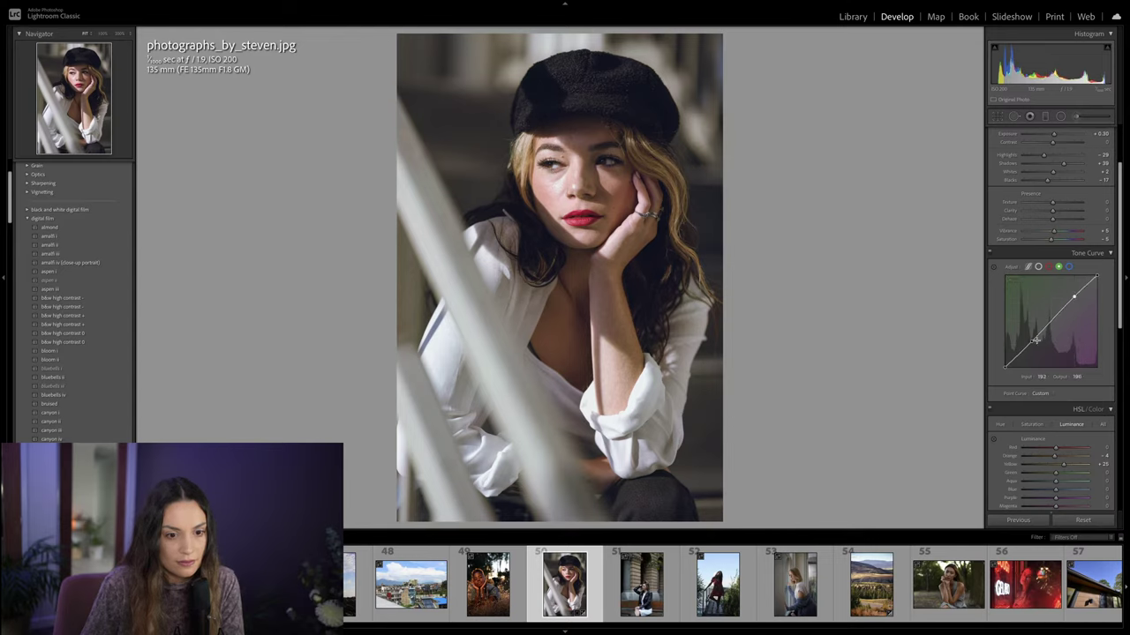
pyautogui.moveTo(1032, 345); pyautogui.dragTo(1032, 345)
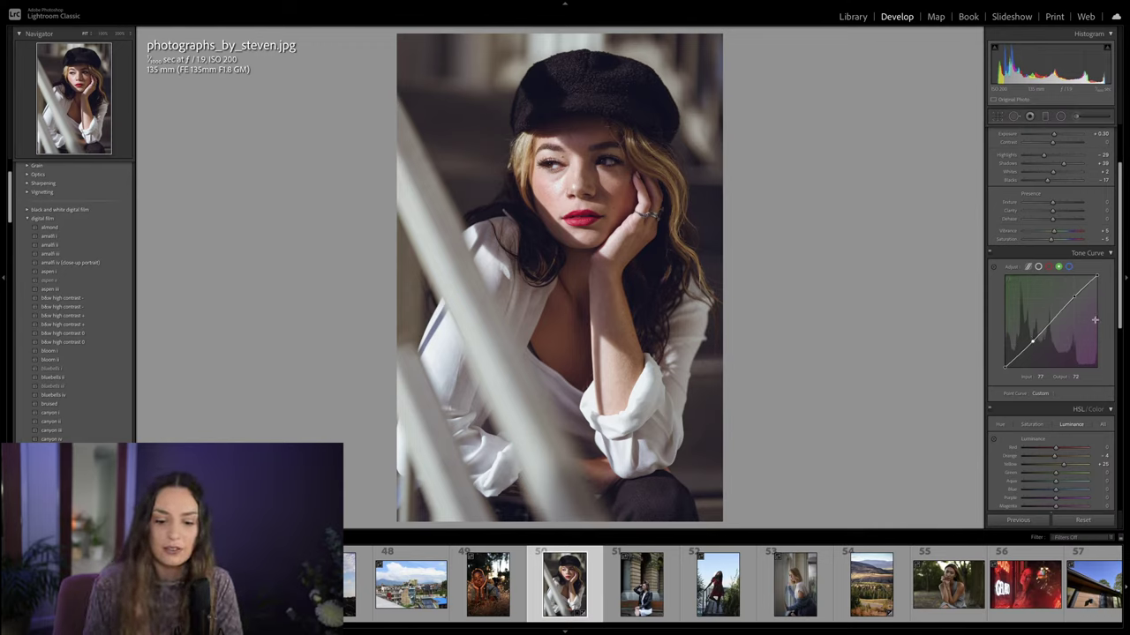
# Step: Grade highlights red-magenta (H 350, S 41) and midtones yellow (H 60, S 40)
pyautogui.scroll(-1, 1080, 334)
pyautogui.scroll(-10, 1080, 335)
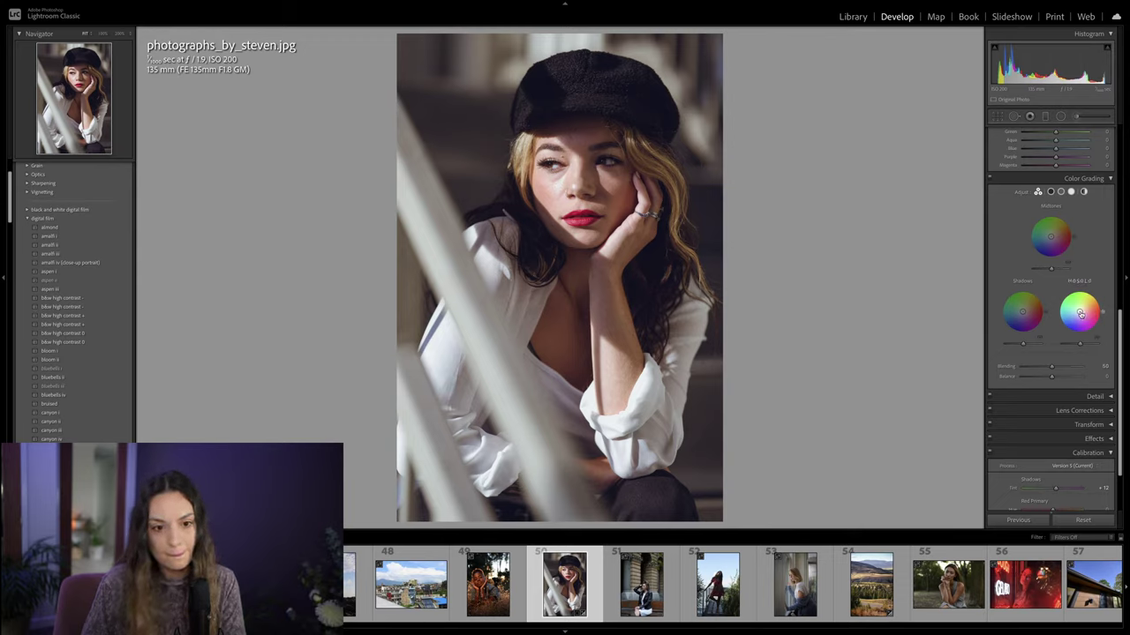
pyautogui.moveTo(1084, 311); pyautogui.dragTo(1078, 312)
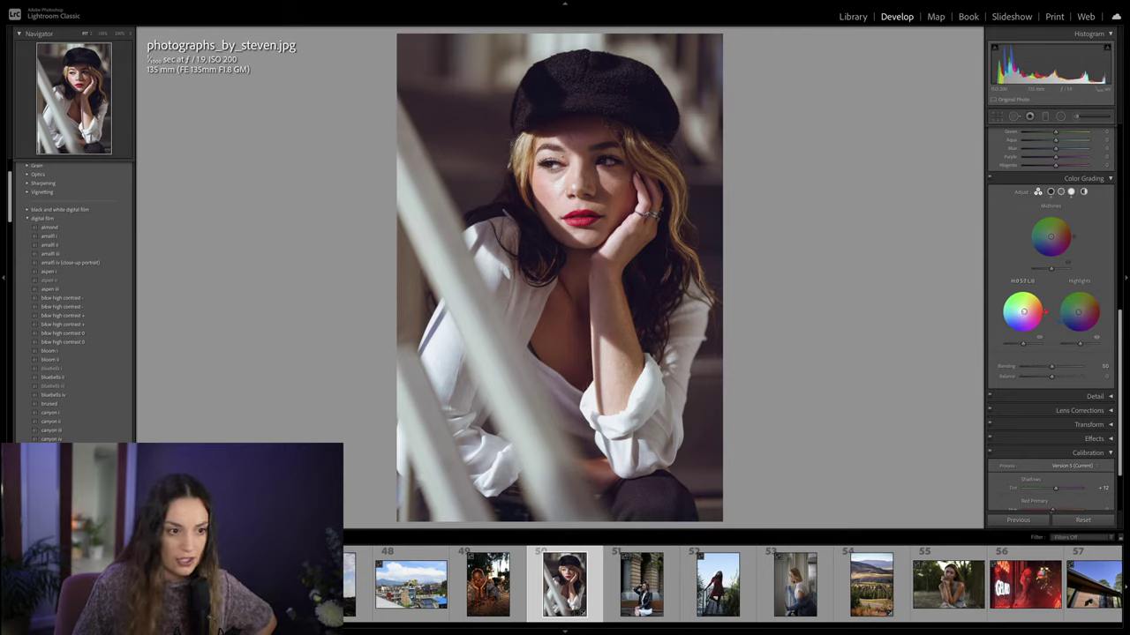
pyautogui.moveTo(1050, 239)
pyautogui.mouseDown()
pyautogui.moveTo(1054, 230)
pyautogui.moveTo(1040, 235)
pyautogui.moveTo(1053, 231)
pyautogui.mouseUp()
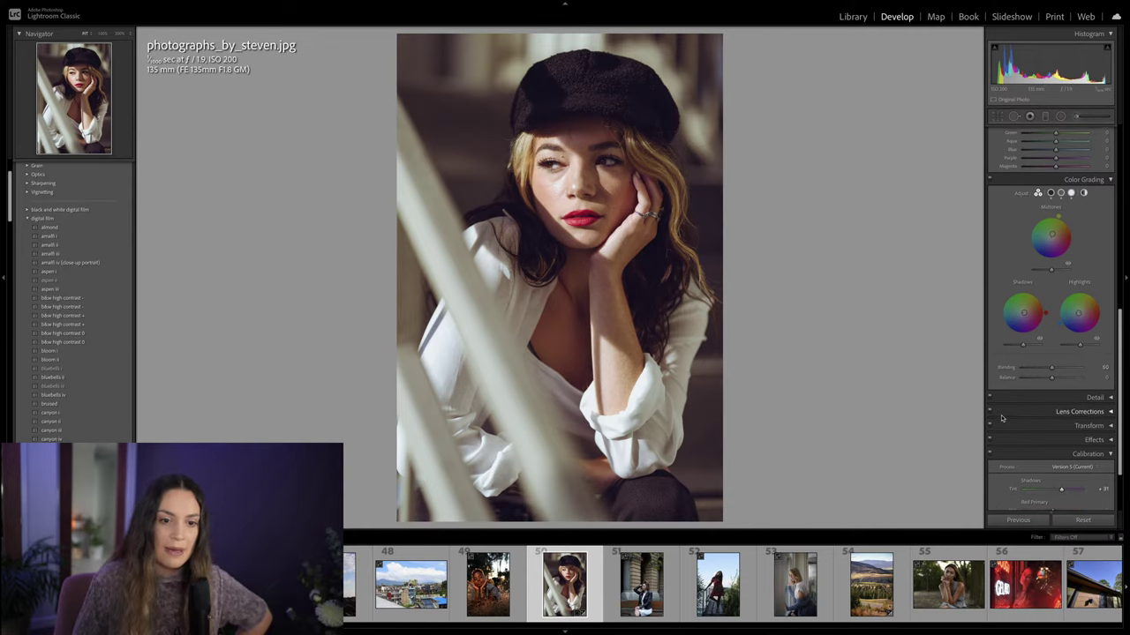
pyautogui.scroll(5, 1000, 418)
pyautogui.scroll(4, 1001, 415)
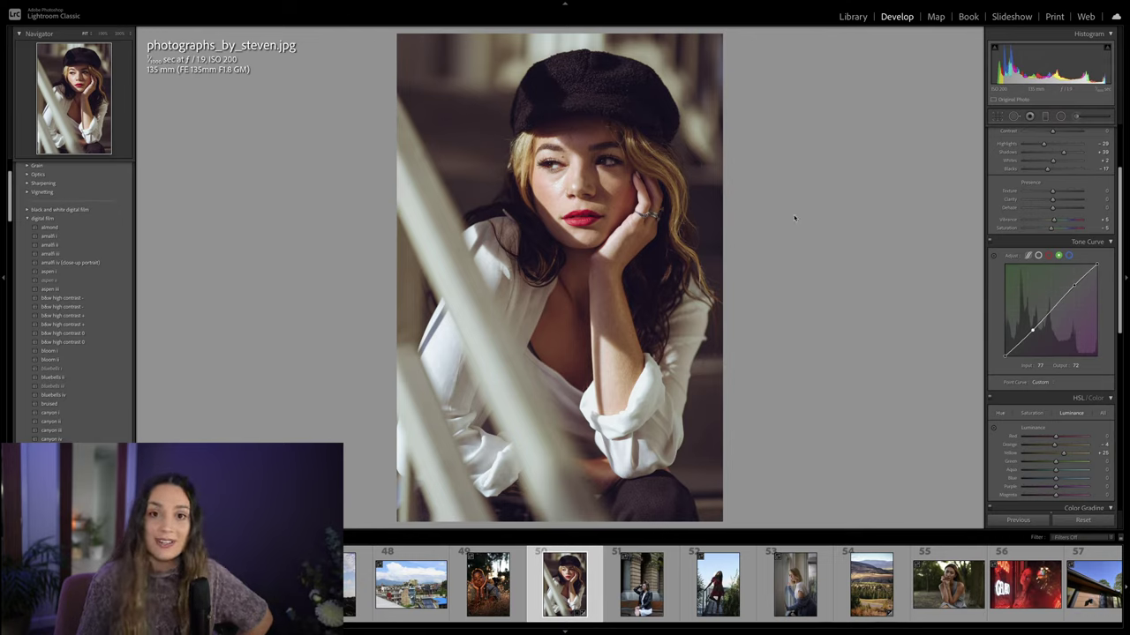
pyautogui.press('\\')
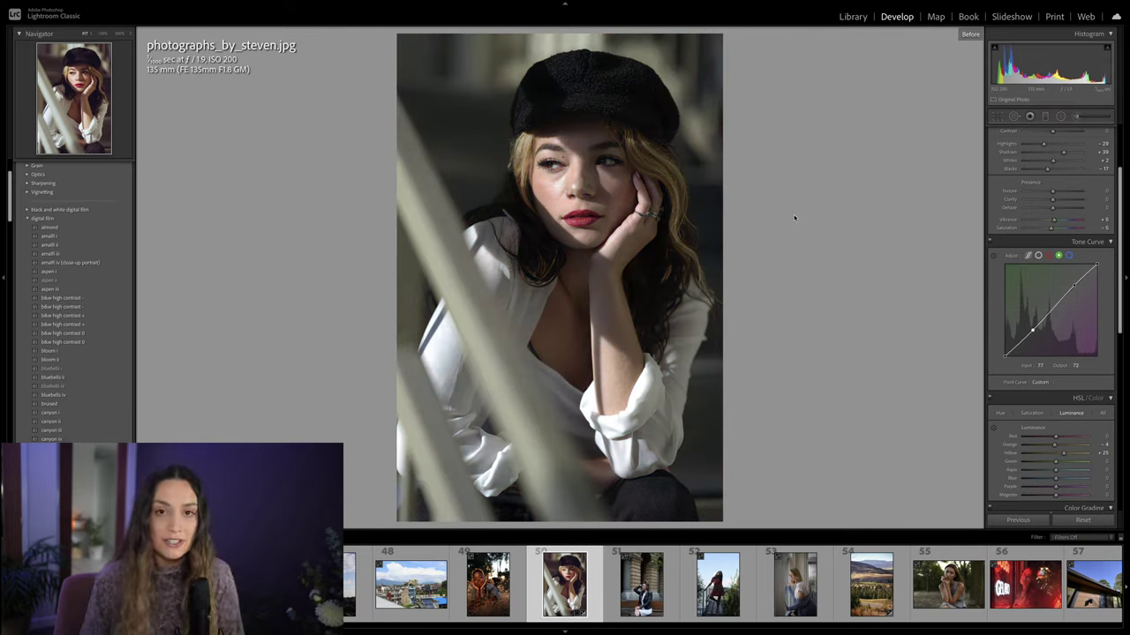
pyautogui.press('\\')
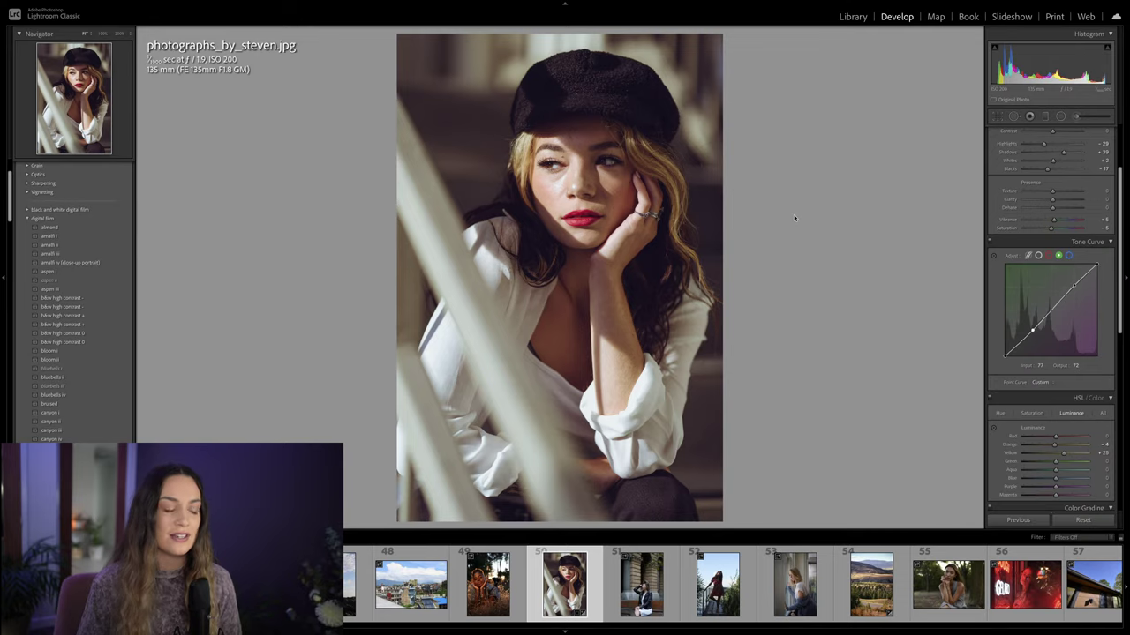
pyautogui.press('\\')
pyautogui.press('\\')
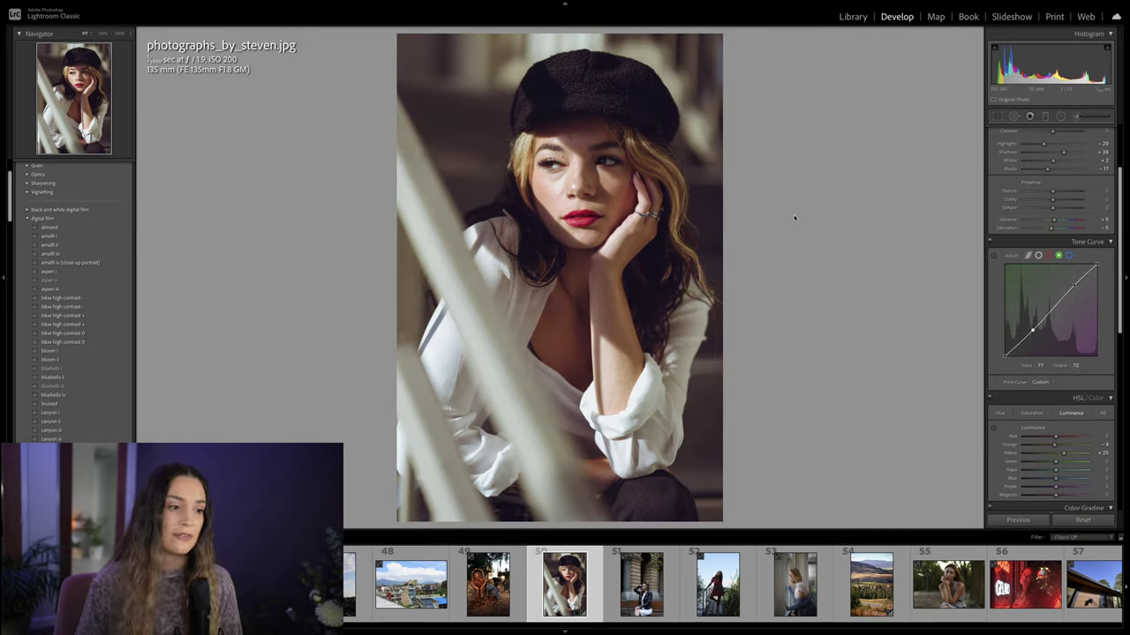
pyautogui.press('\\')
pyautogui.press('\\')
pyautogui.press('\\')
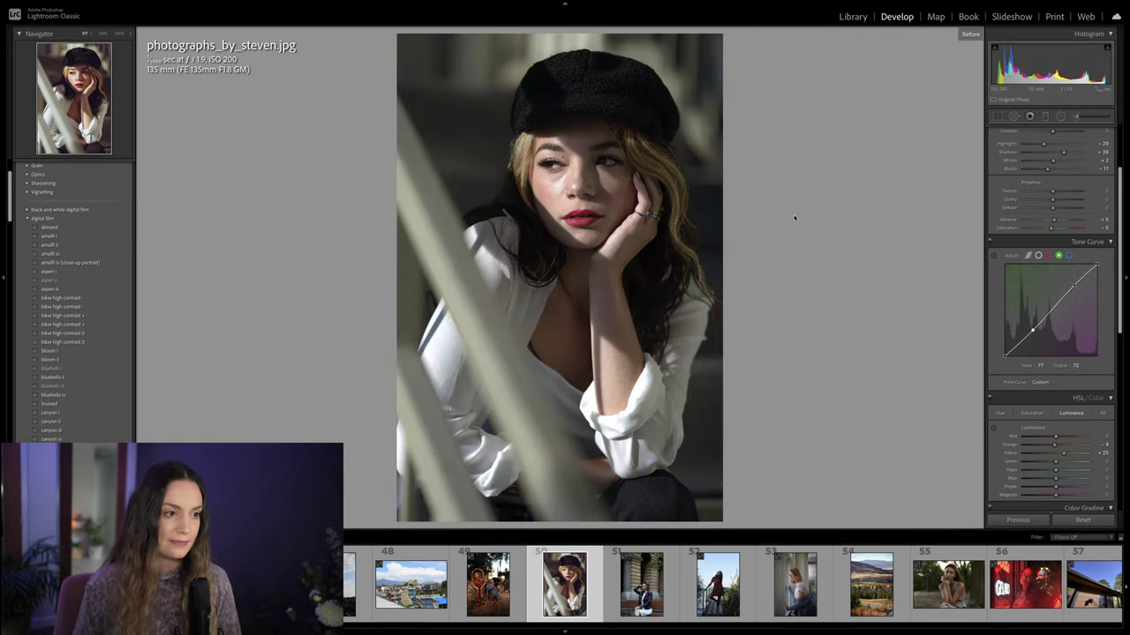
pyautogui.press('\\')
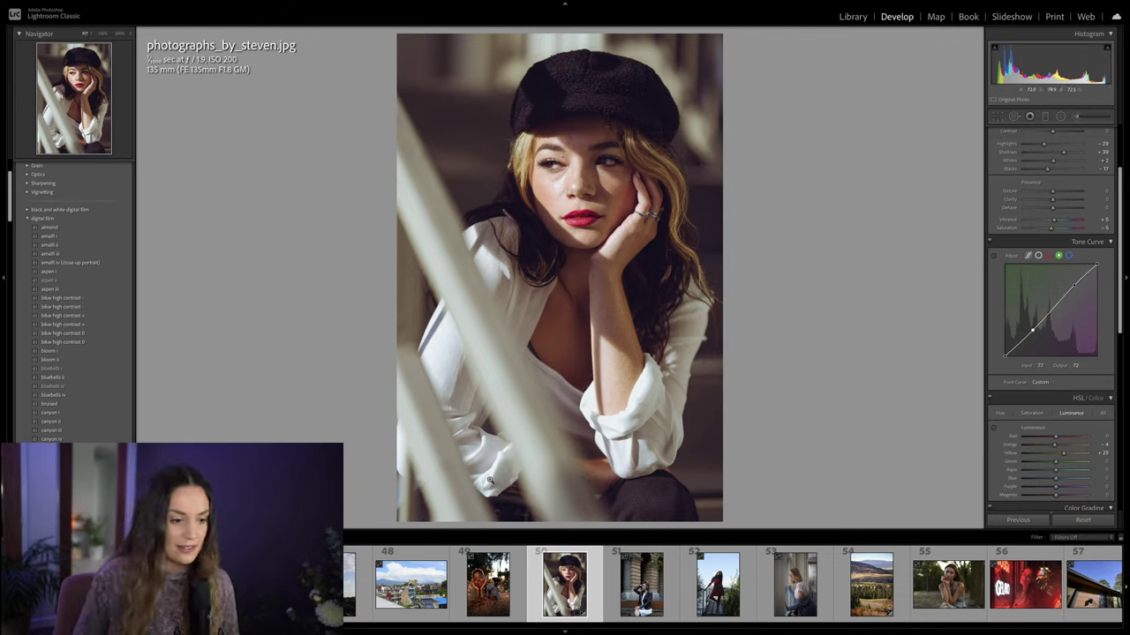
# Step: Load thumbnail 95, concretelimbs.dng, from the filmstrip and pick the Spot Removal tool
pyautogui.hscroll(10, 732, 584)
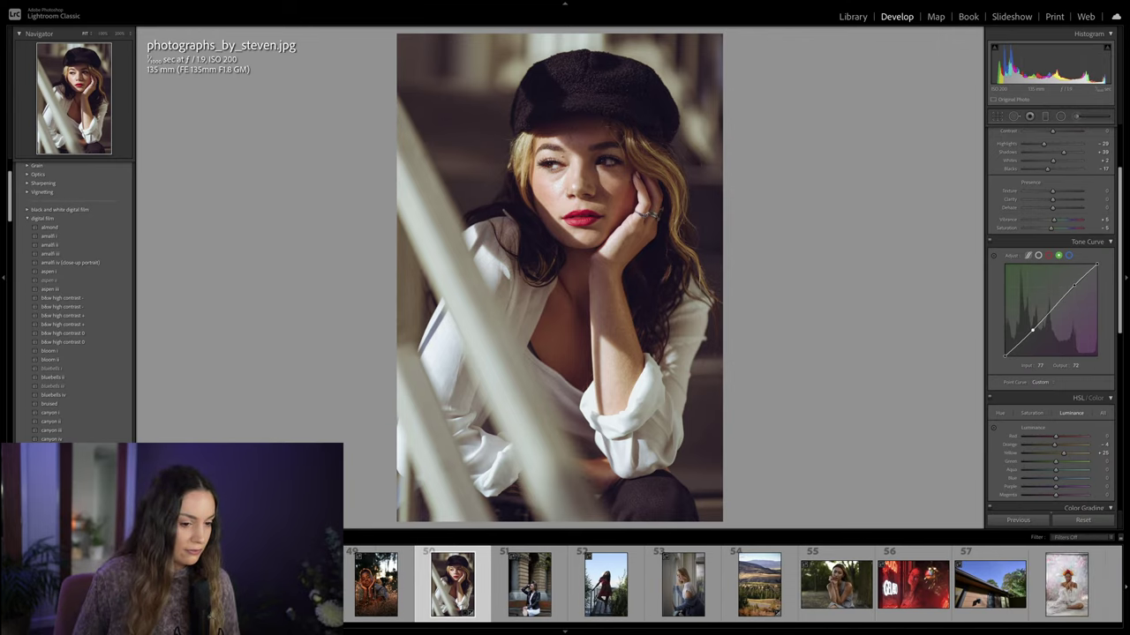
pyautogui.hscroll(10, 396, 584)
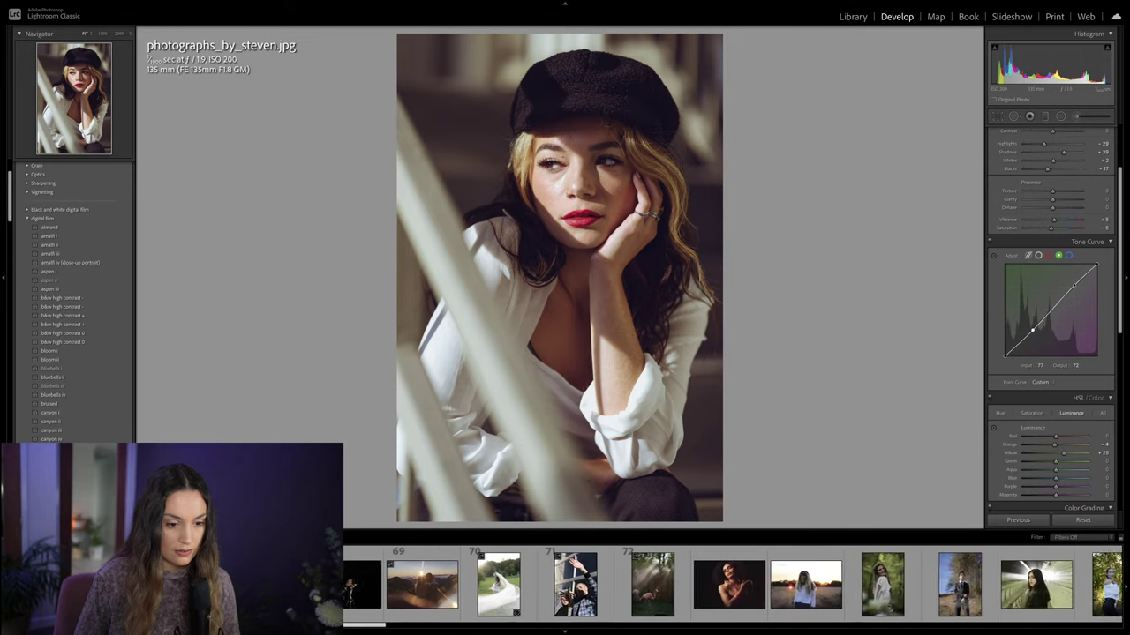
pyautogui.hscroll(10, 398, 584)
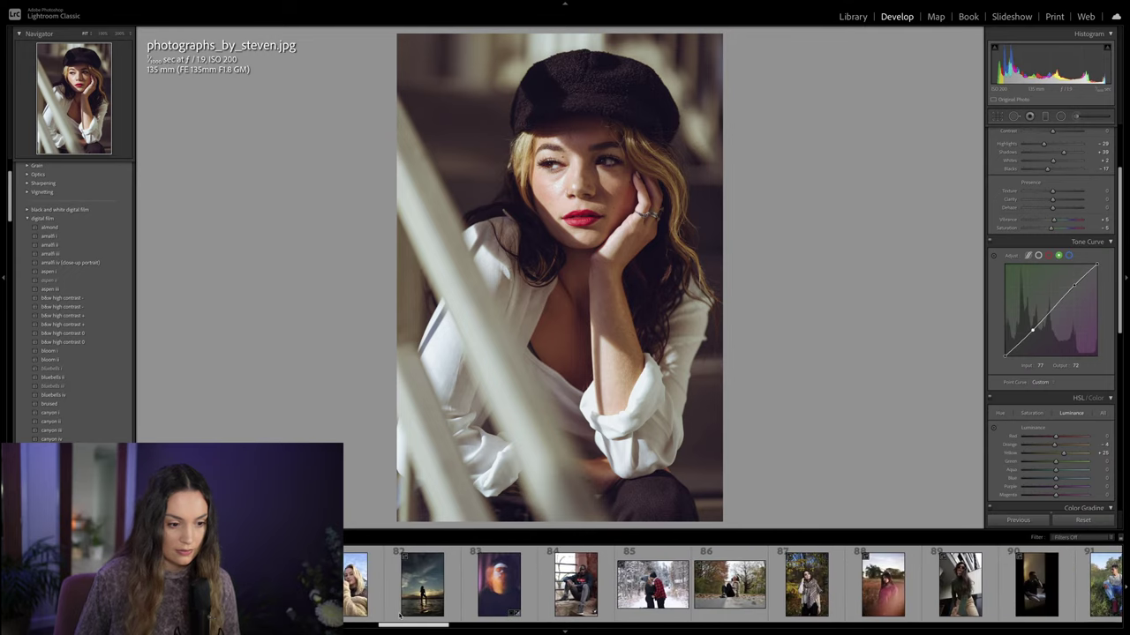
pyautogui.hscroll(10, 437, 609)
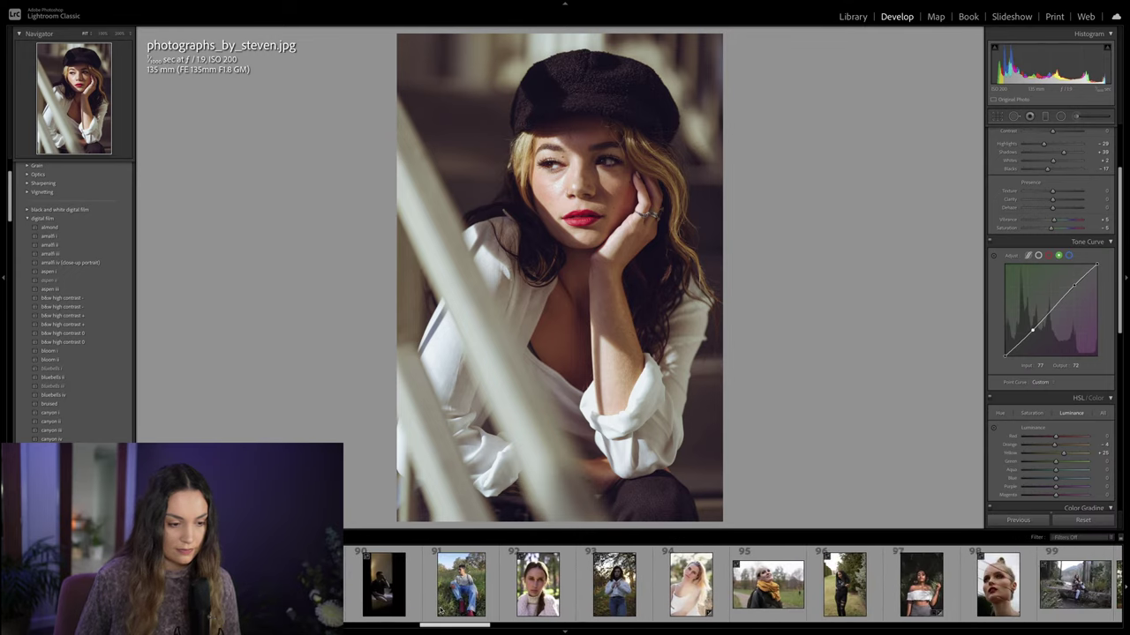
pyautogui.click(569, 584)
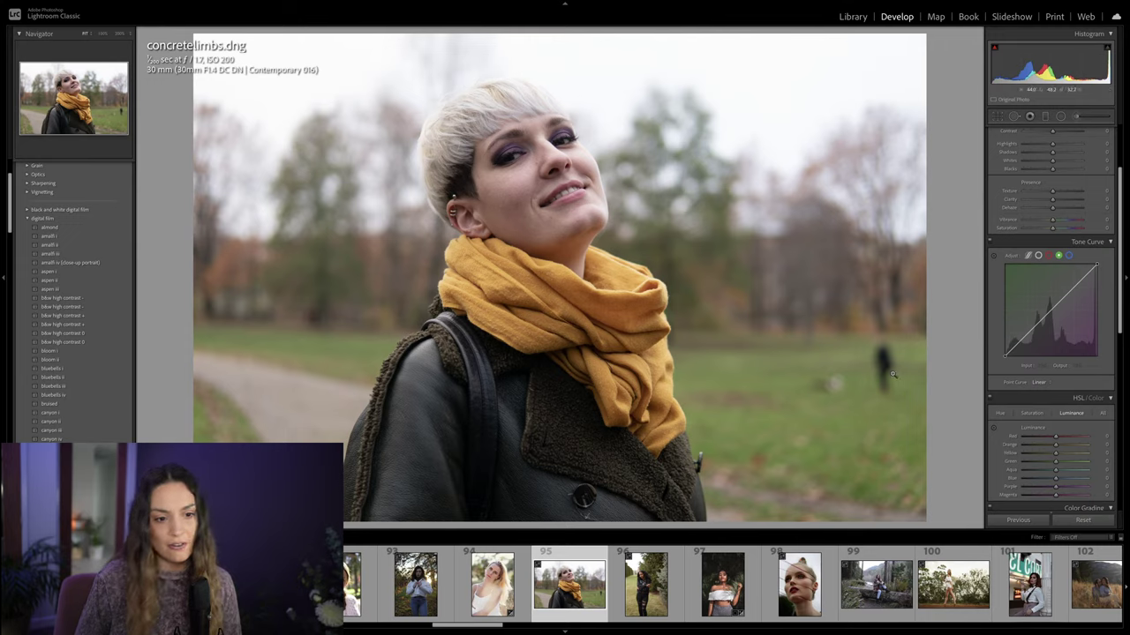
pyautogui.click(1015, 116)
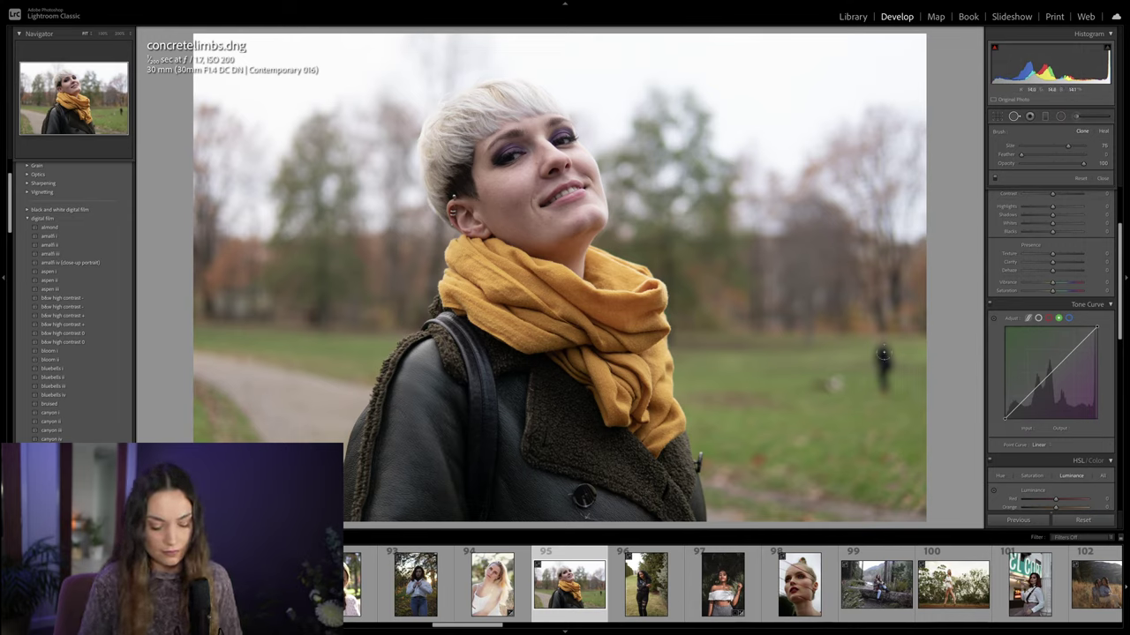
pyautogui.moveTo(878, 340)
pyautogui.mouseDown()
pyautogui.moveTo(882, 393)
pyautogui.moveTo(885, 351)
pyautogui.mouseUp()
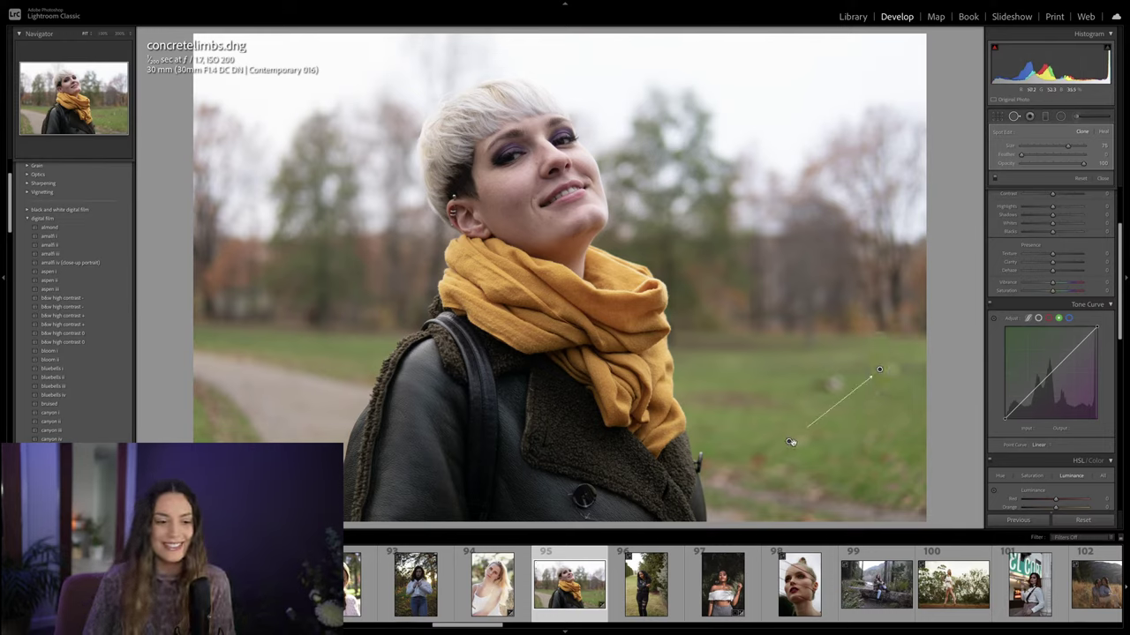
pyautogui.moveTo(789, 440); pyautogui.dragTo(911, 368)
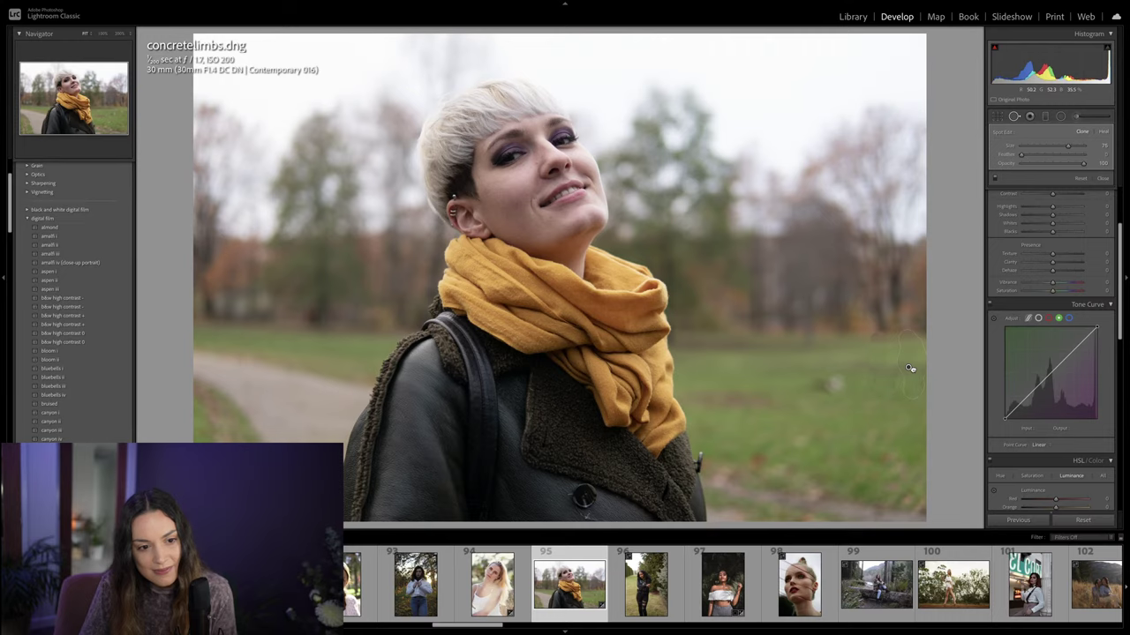
pyautogui.press('q')
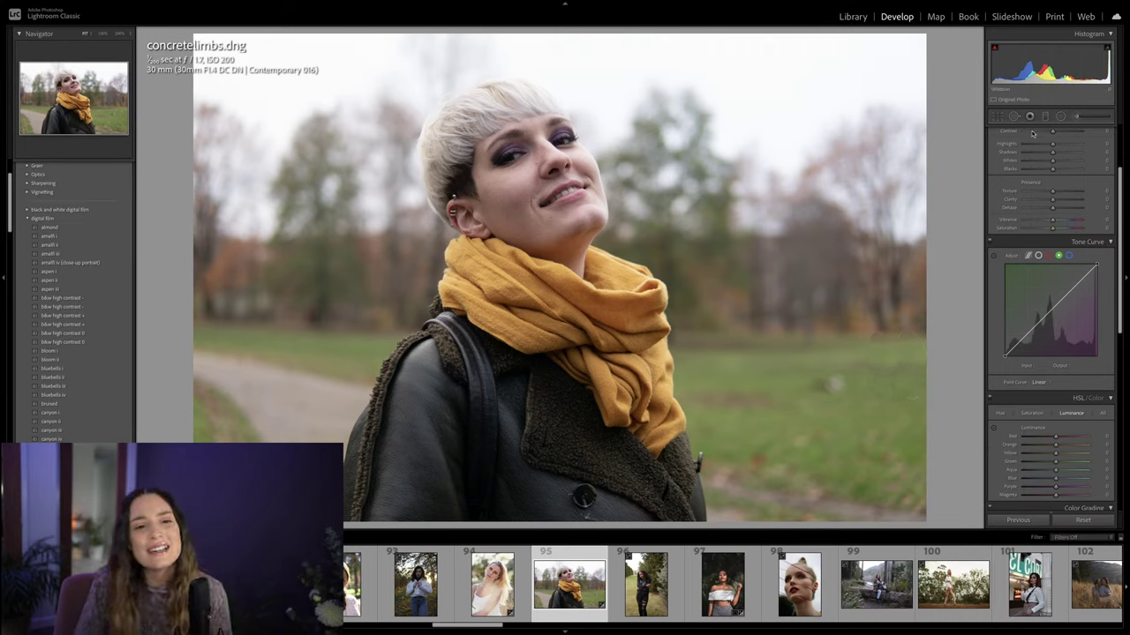
pyautogui.press('q')
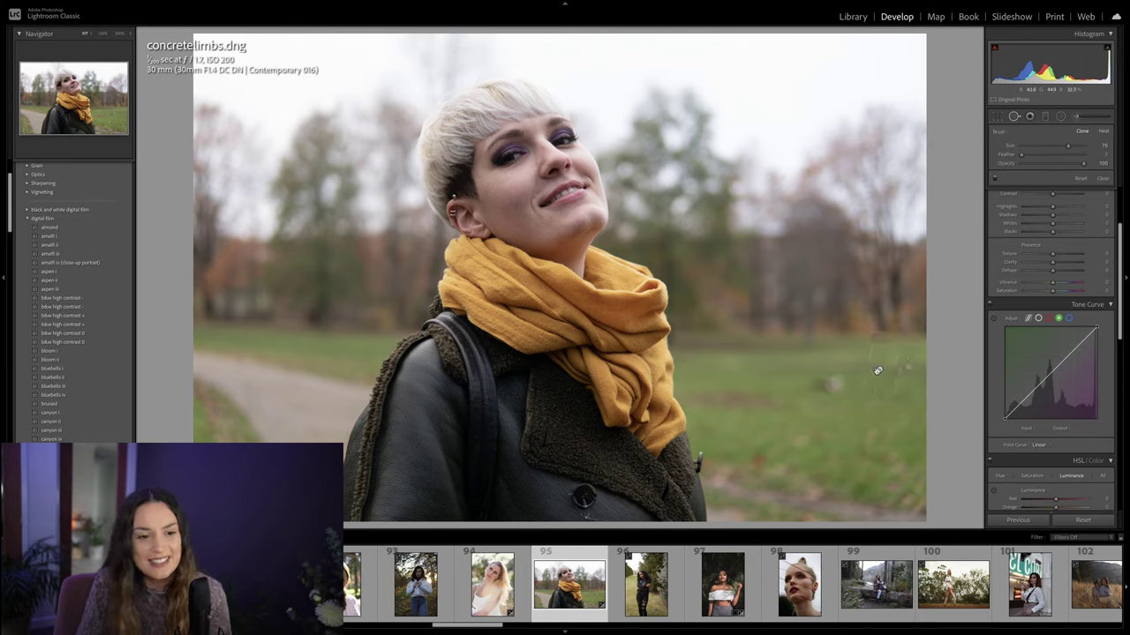
pyautogui.moveTo(1021, 154); pyautogui.dragTo(1039, 156)
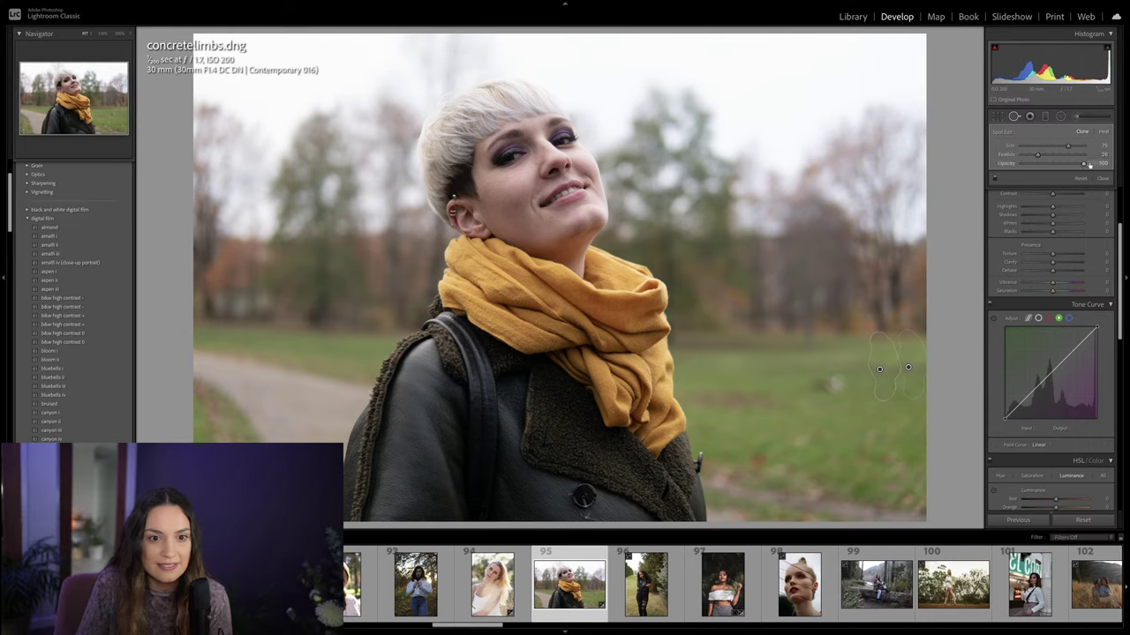
pyautogui.press('q')
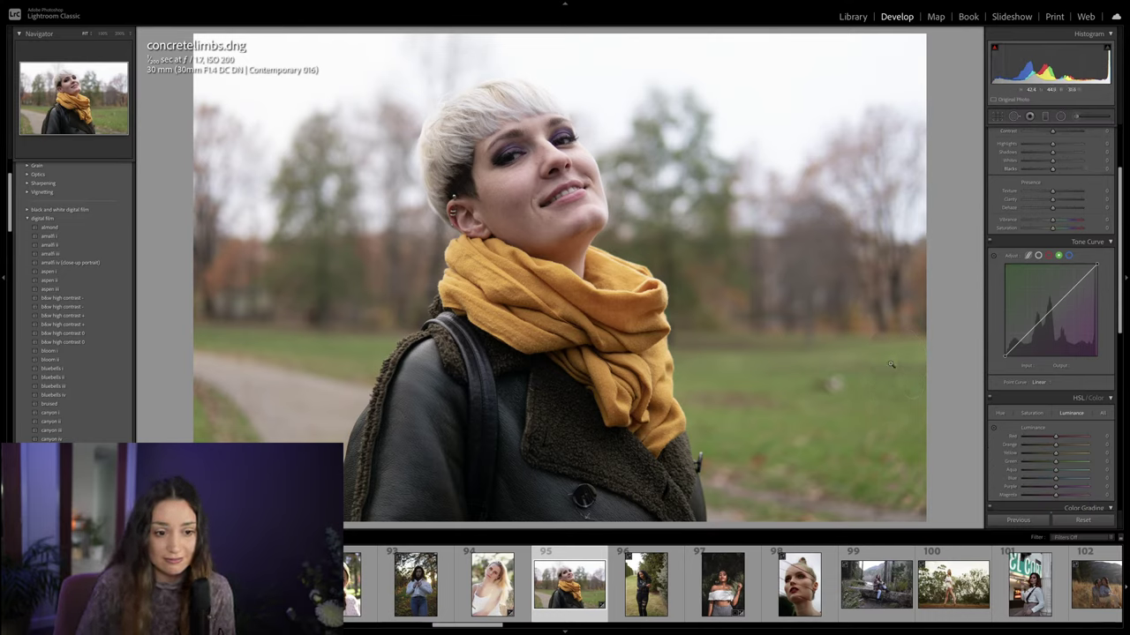
pyautogui.press('q')
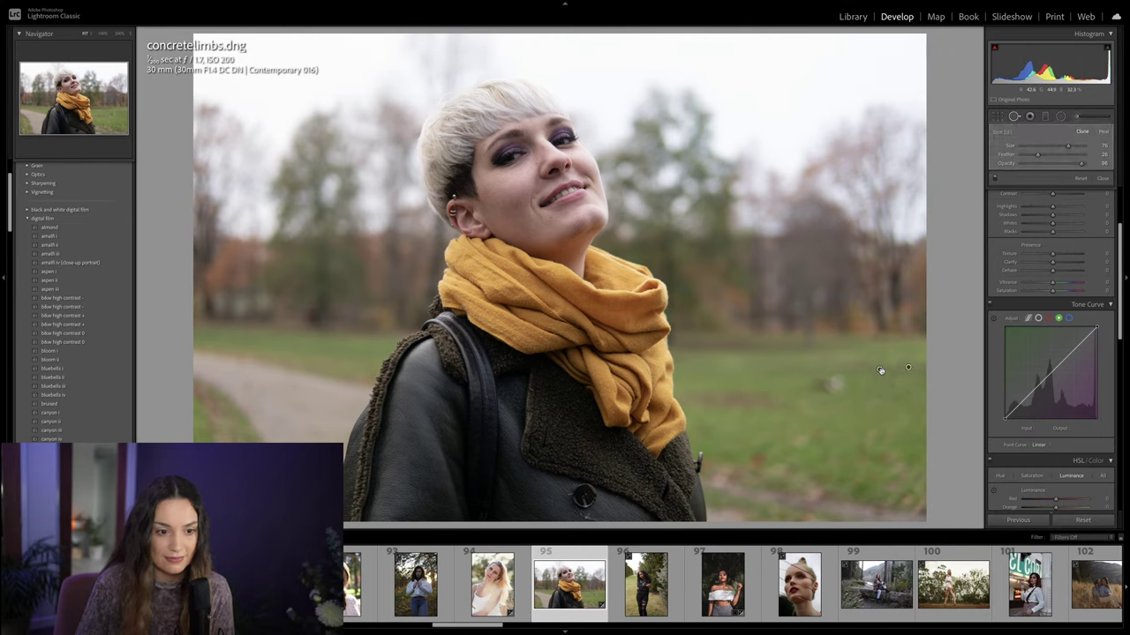
pyautogui.moveTo(1038, 154); pyautogui.dragTo(1097, 146)
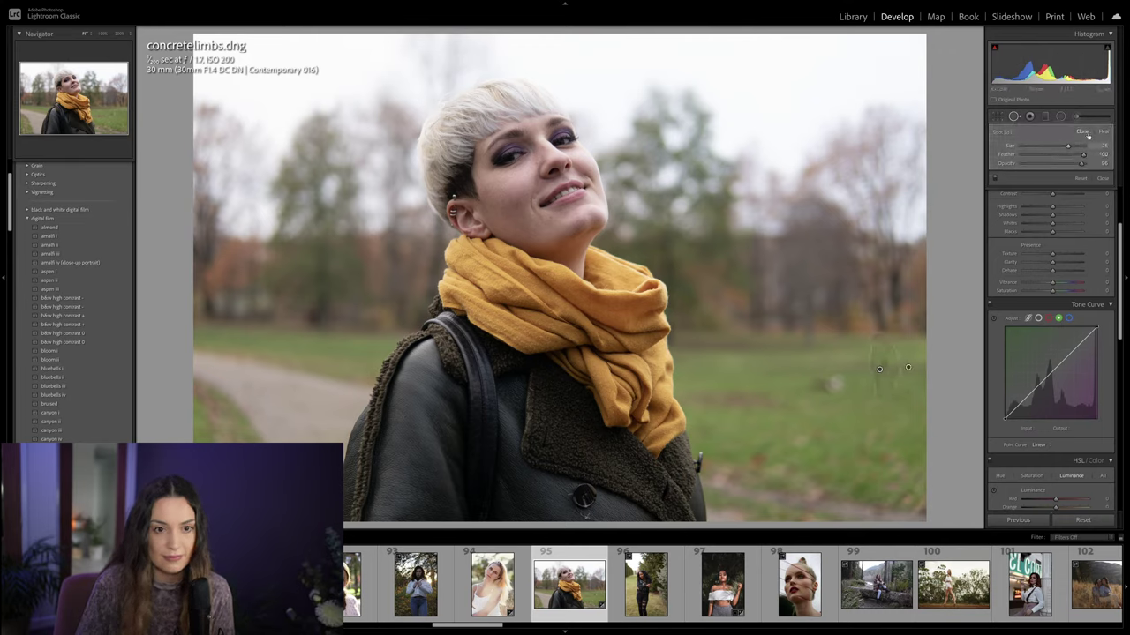
pyautogui.click(1015, 117)
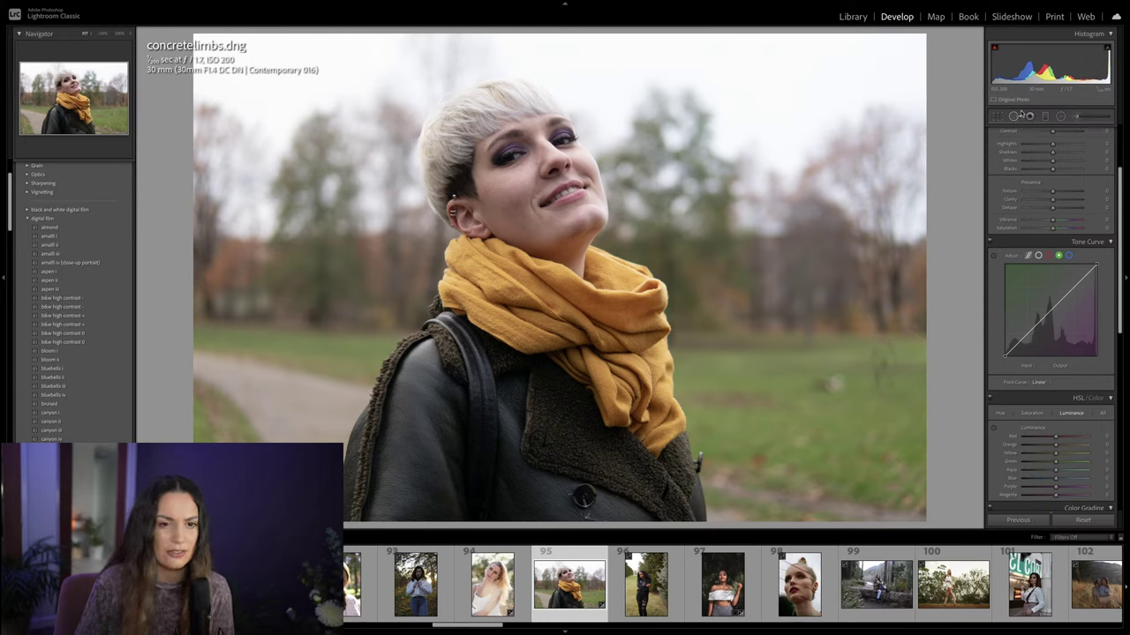
pyautogui.click(1015, 116)
pyautogui.click(881, 370)
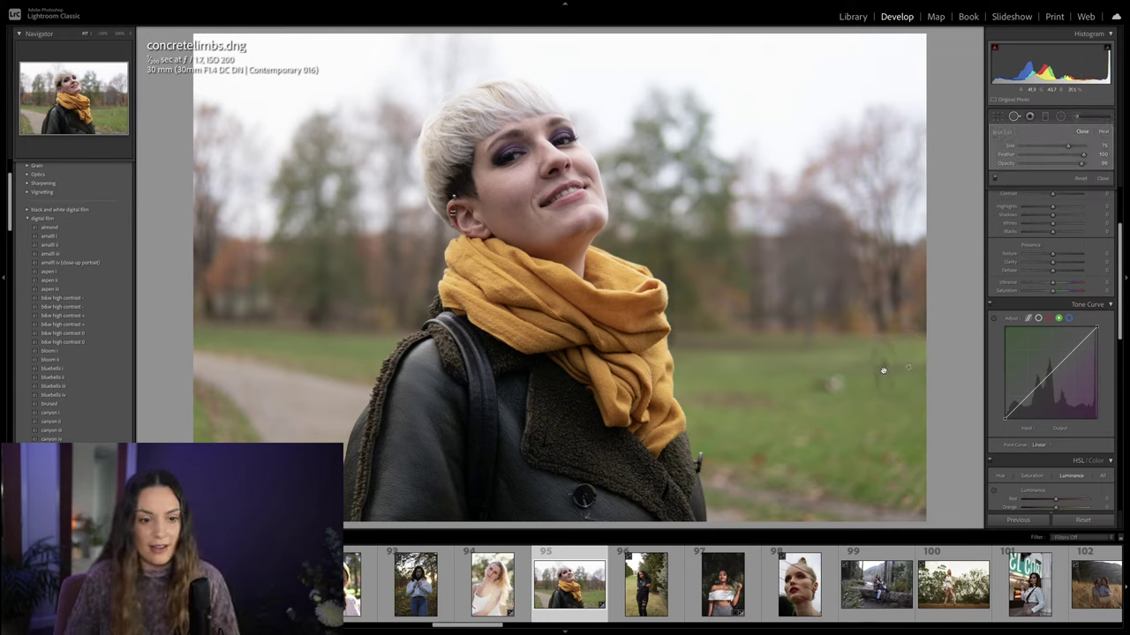
pyautogui.press('Delete')
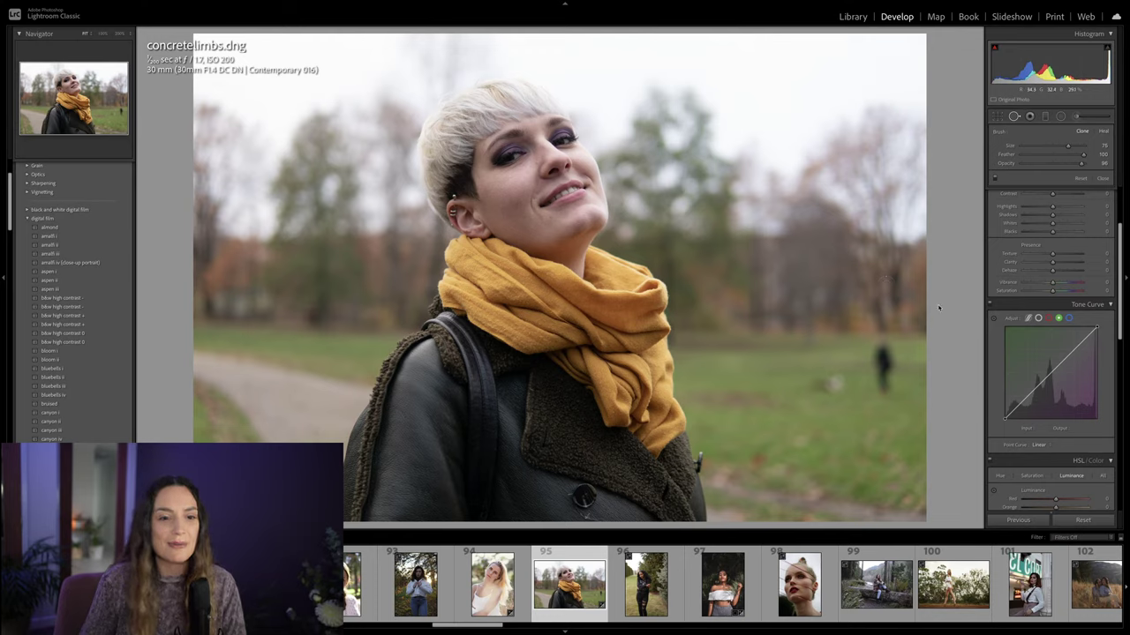
pyautogui.scroll(-2, 1074, 213)
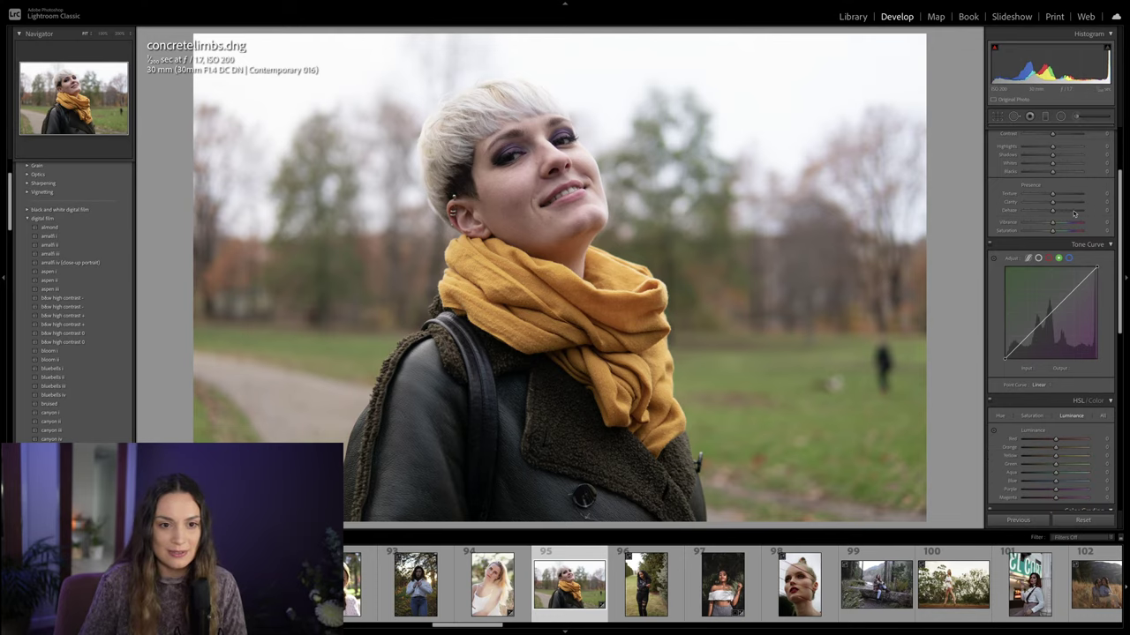
pyautogui.scroll(3, 1121, 247)
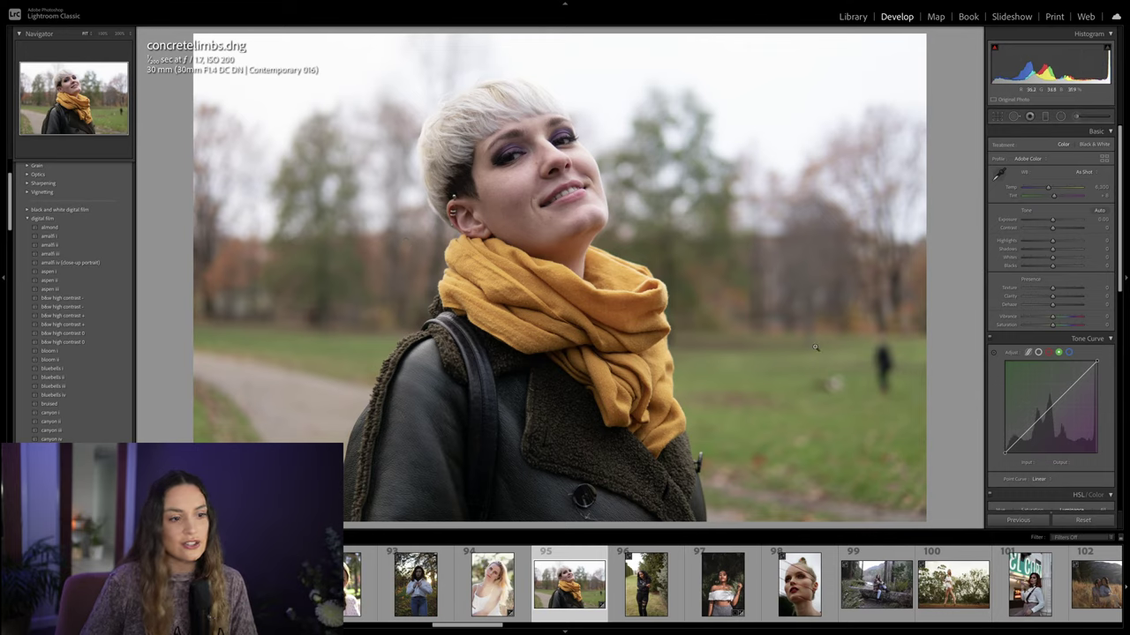
# Step: Set Highlights to -73 and Shadows to +37
pyautogui.click(1036, 241)
pyautogui.moveTo(1036, 242); pyautogui.dragTo(1050, 267)
pyautogui.click(1039, 353)
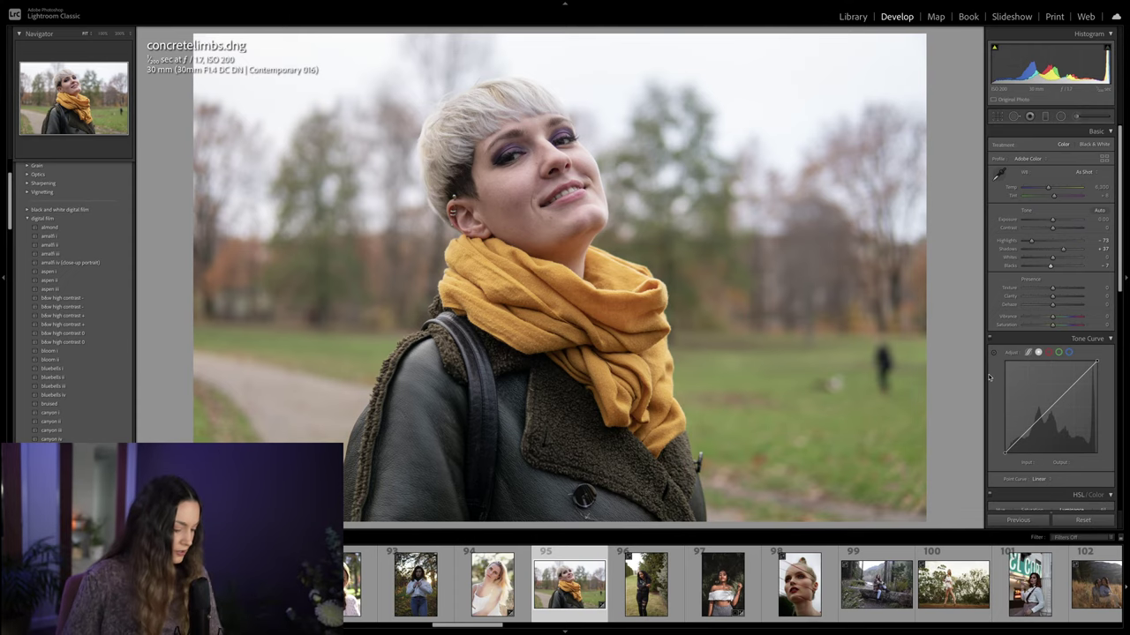
# Step: Crop tighter around the woman and apply the crop
pyautogui.press('r')
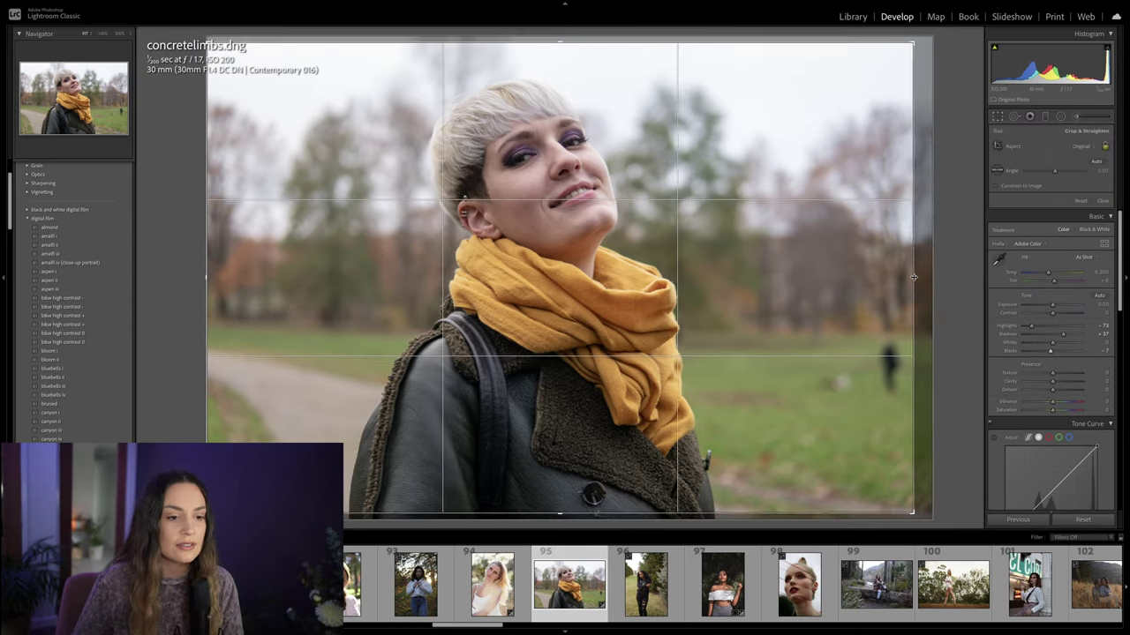
pyautogui.moveTo(913, 277); pyautogui.dragTo(899, 280)
pyautogui.press('Return')
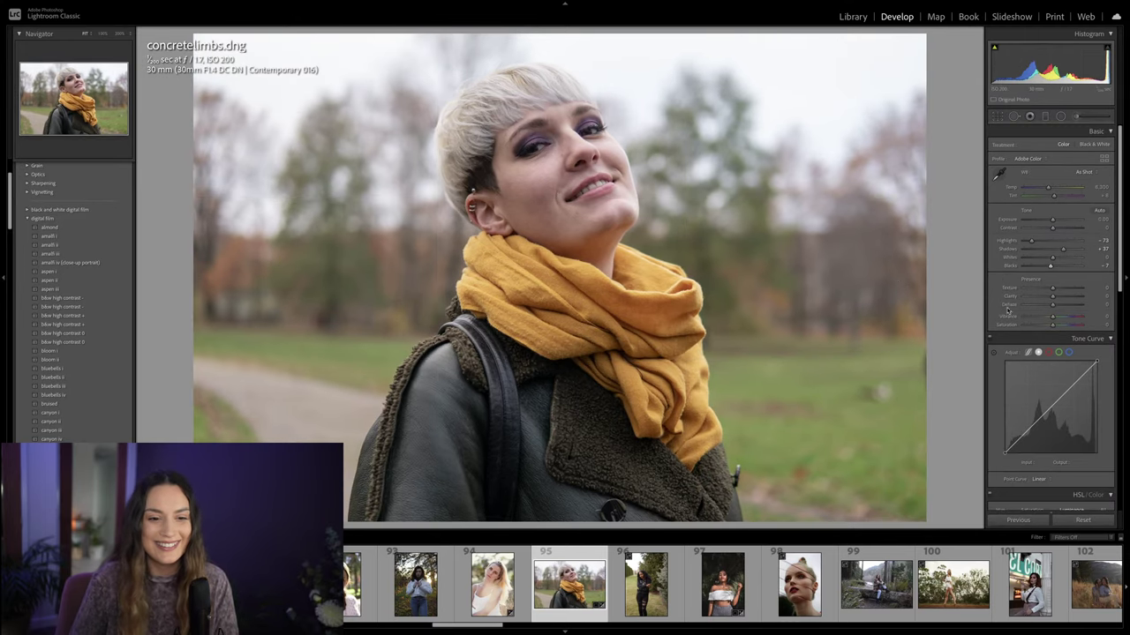
# Step: Lift the curve's black point, lower its white point, and cool Temp slightly
pyautogui.moveTo(1007, 455); pyautogui.dragTo(1044, 415)
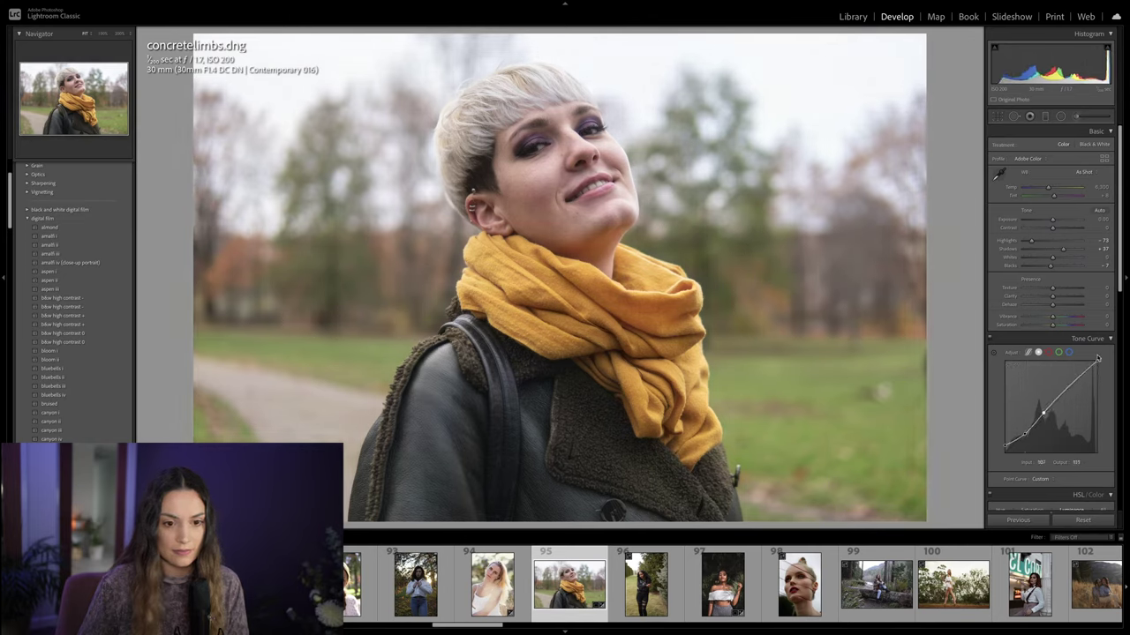
pyautogui.moveTo(1096, 361); pyautogui.dragTo(1112, 367)
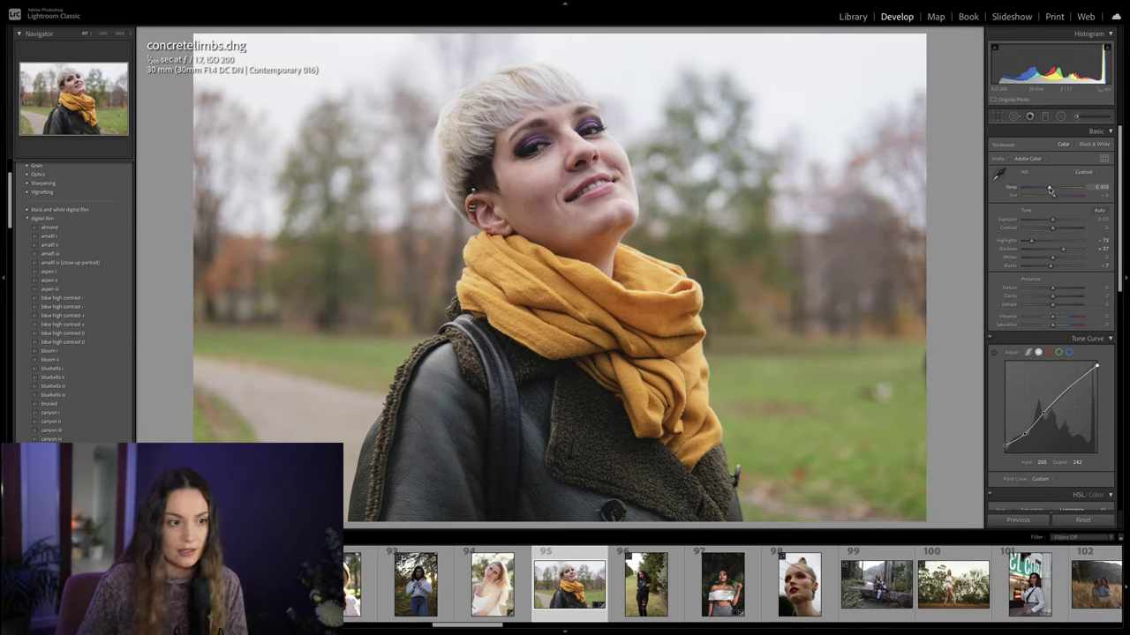
pyautogui.moveTo(1050, 190); pyautogui.dragTo(1048, 191)
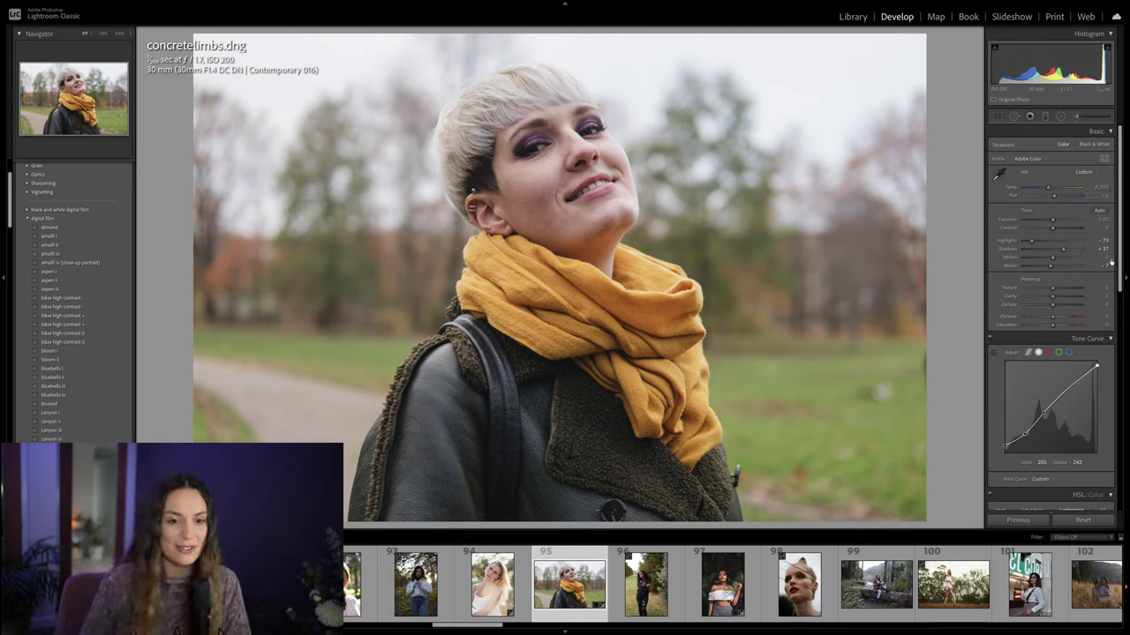
pyautogui.moveTo(1119, 240); pyautogui.dragTo(1122, 265)
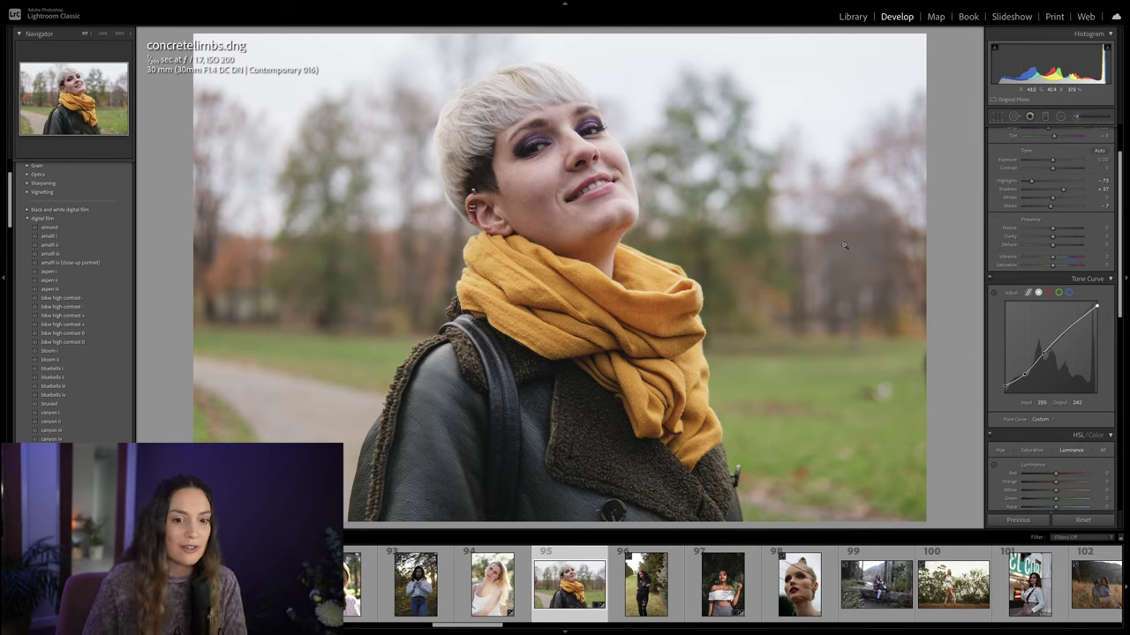
# Step: Shift Yellow hue toward orange, boost Yellow, Green and Orange saturation, and reset Red
pyautogui.scroll(-5, 1081, 304)
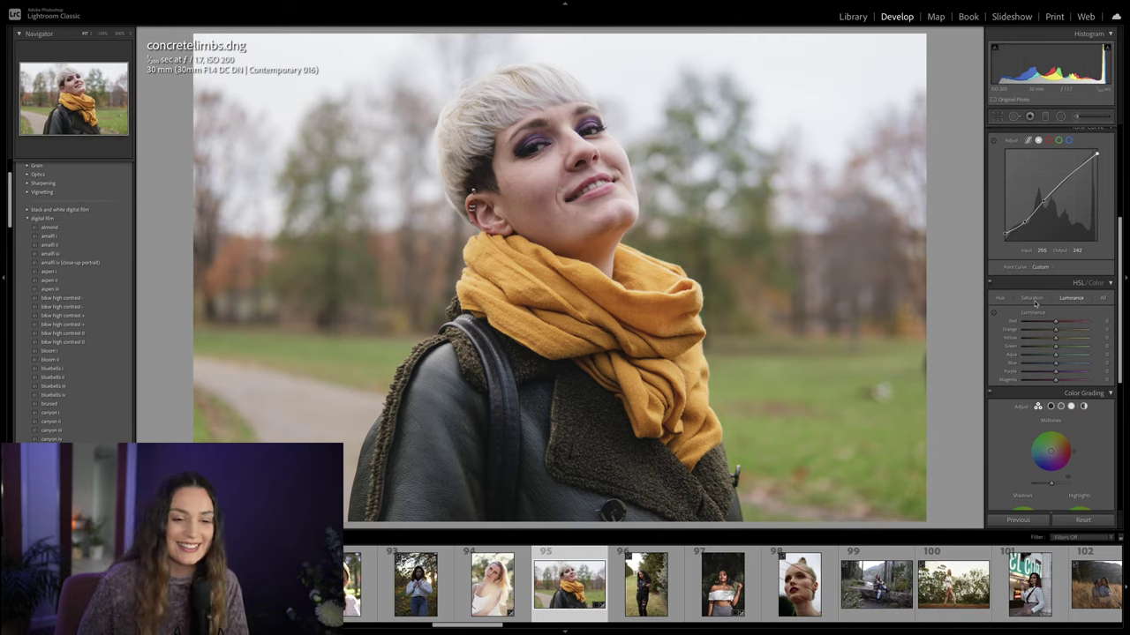
pyautogui.click(1002, 299)
pyautogui.moveTo(1058, 342); pyautogui.dragTo(1026, 353)
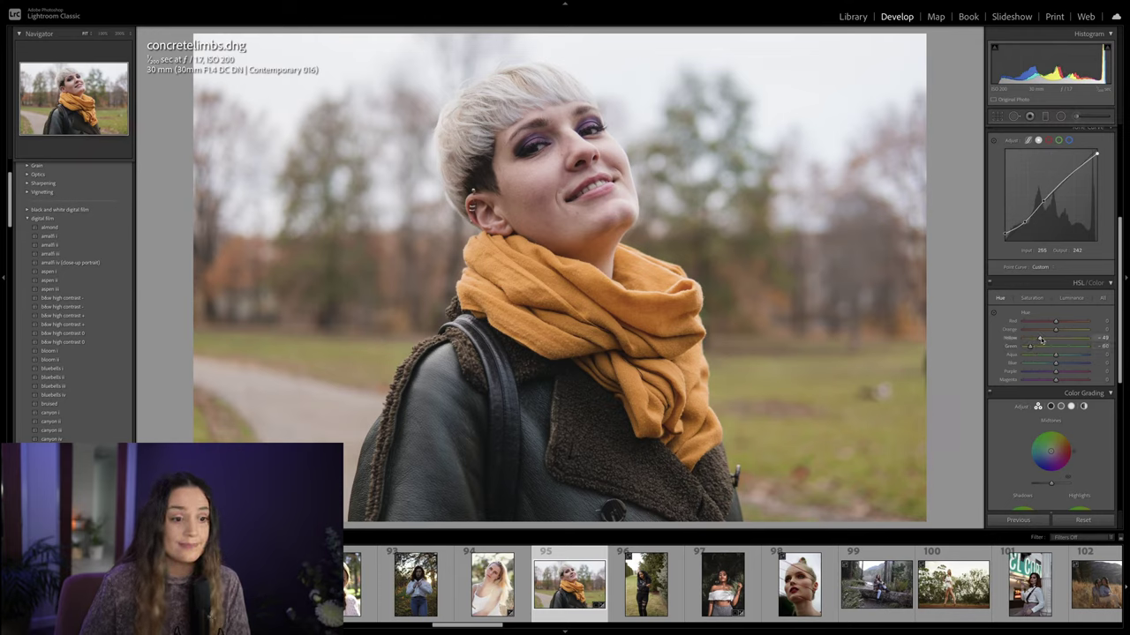
pyautogui.click(1032, 298)
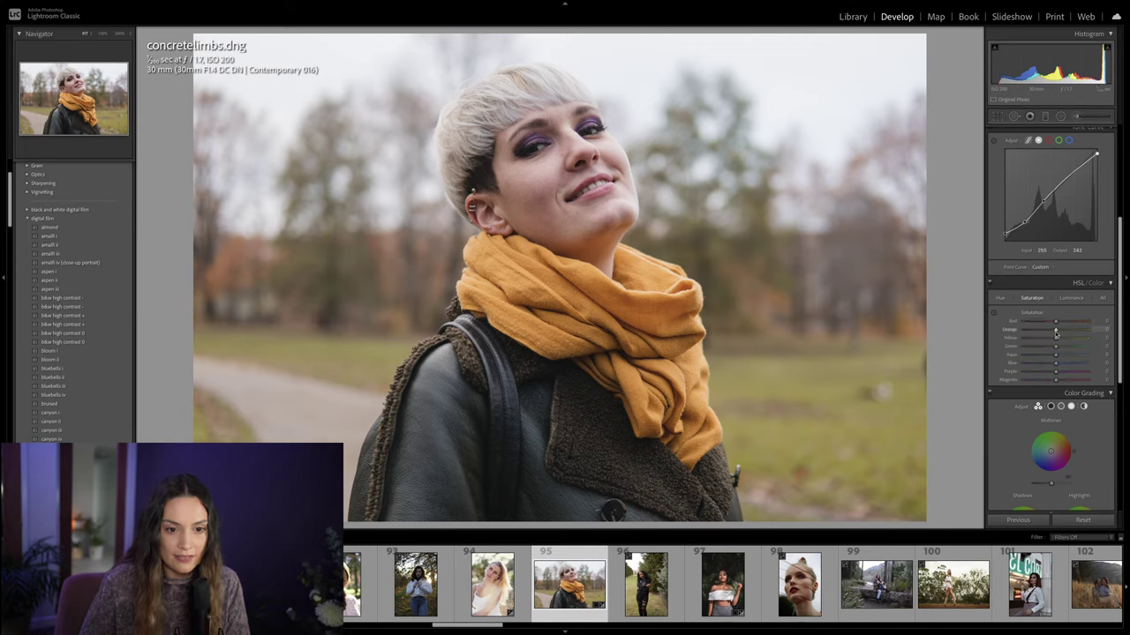
pyautogui.moveTo(1055, 338); pyautogui.dragTo(1067, 338)
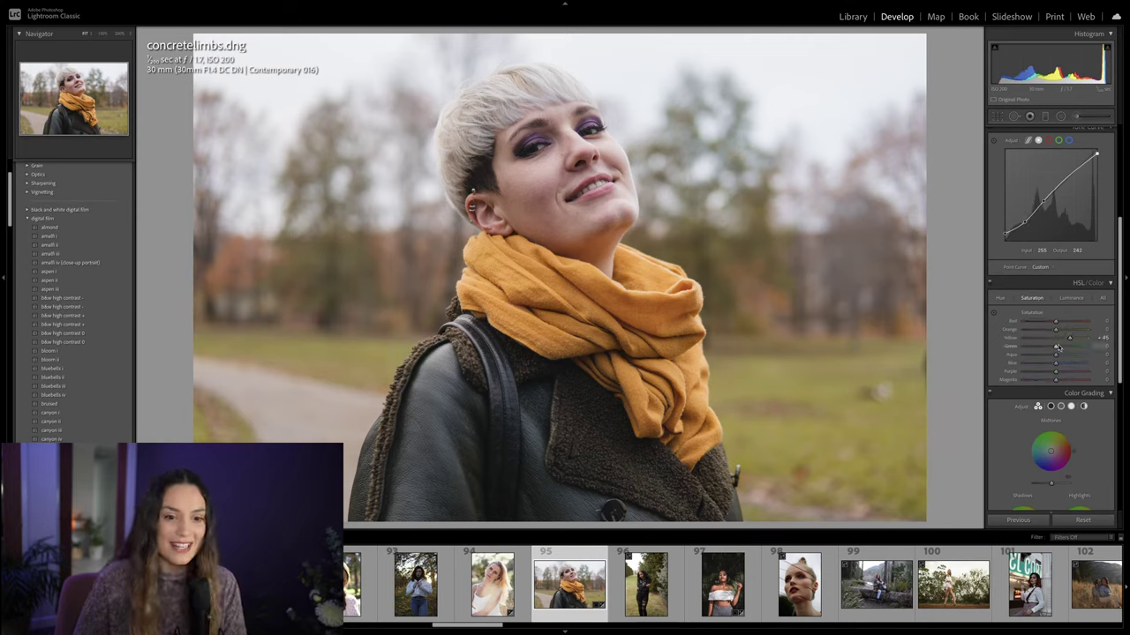
pyautogui.moveTo(1056, 348); pyautogui.dragTo(1059, 332)
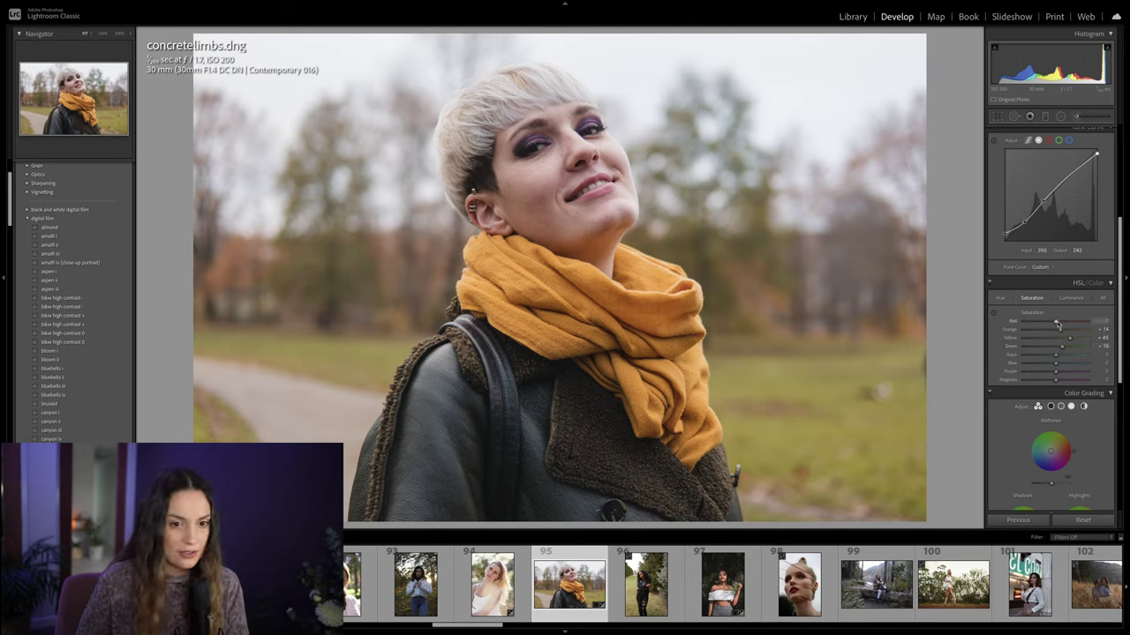
pyautogui.moveTo(1067, 323); pyautogui.dragTo(1056, 322)
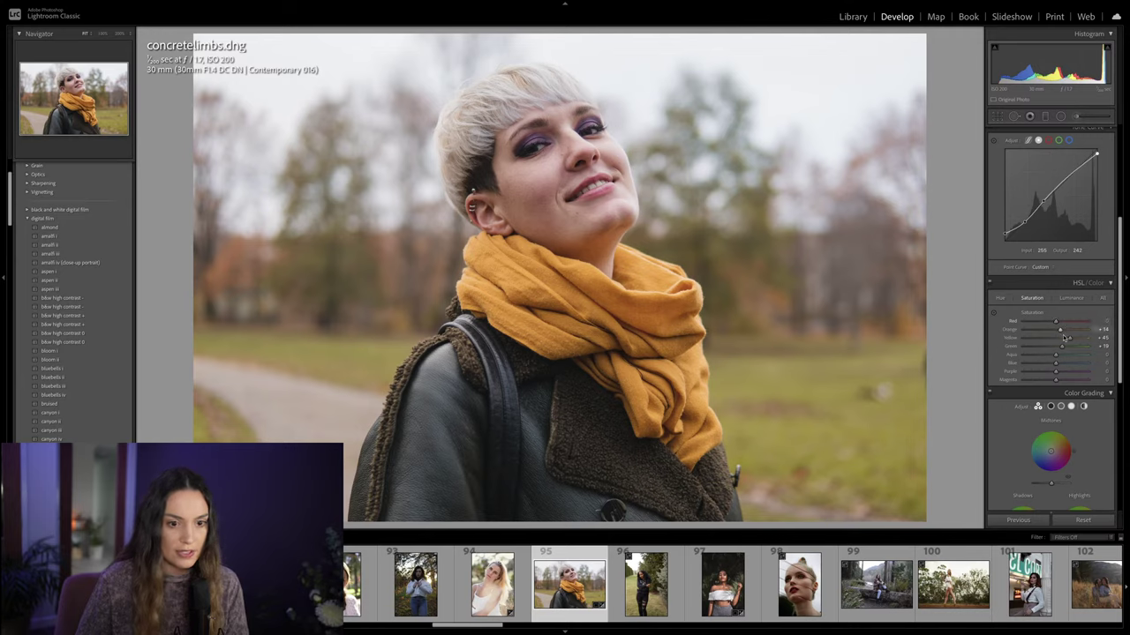
# Step: Raise Yellow luminance to +20 and Green to about +9
pyautogui.click(1072, 299)
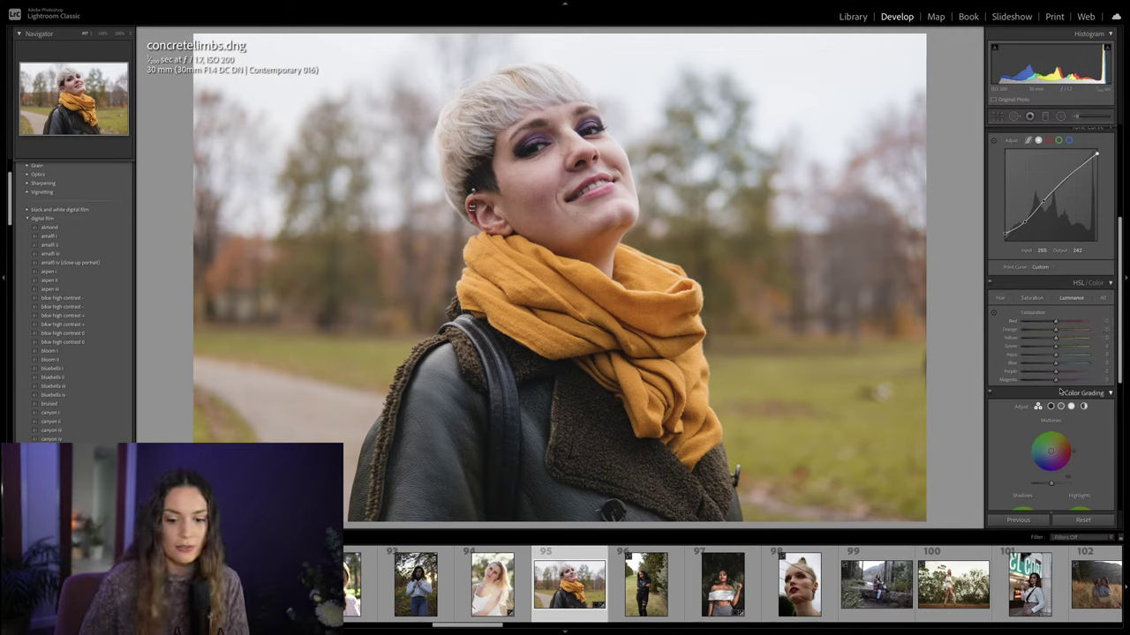
pyautogui.moveTo(1056, 339); pyautogui.dragTo(1058, 349)
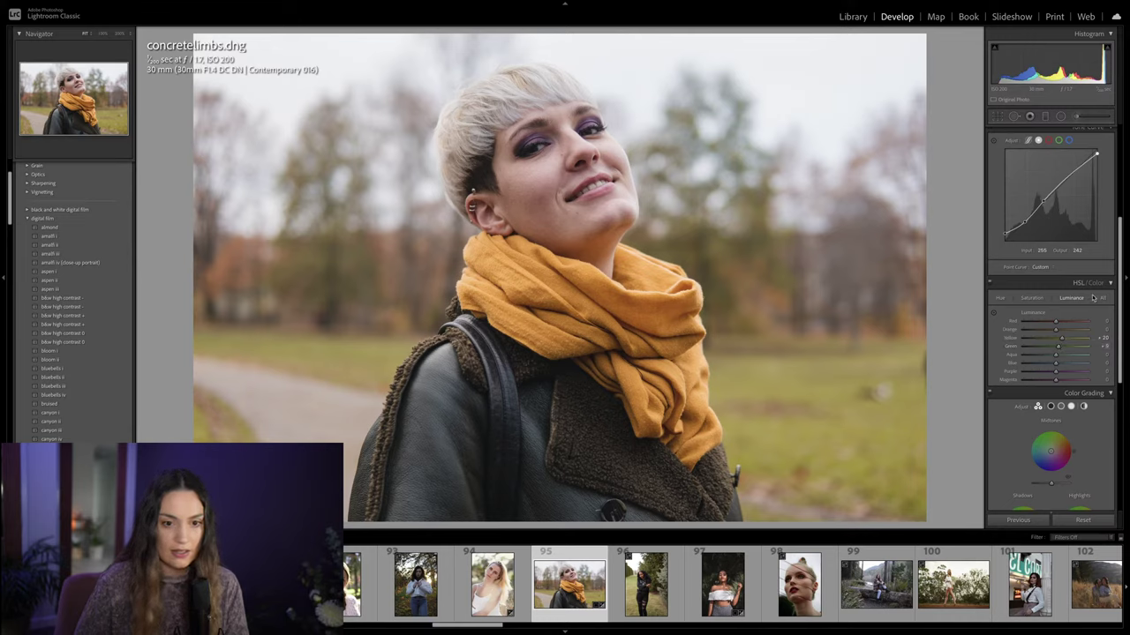
pyautogui.scroll(-5, 1119, 282)
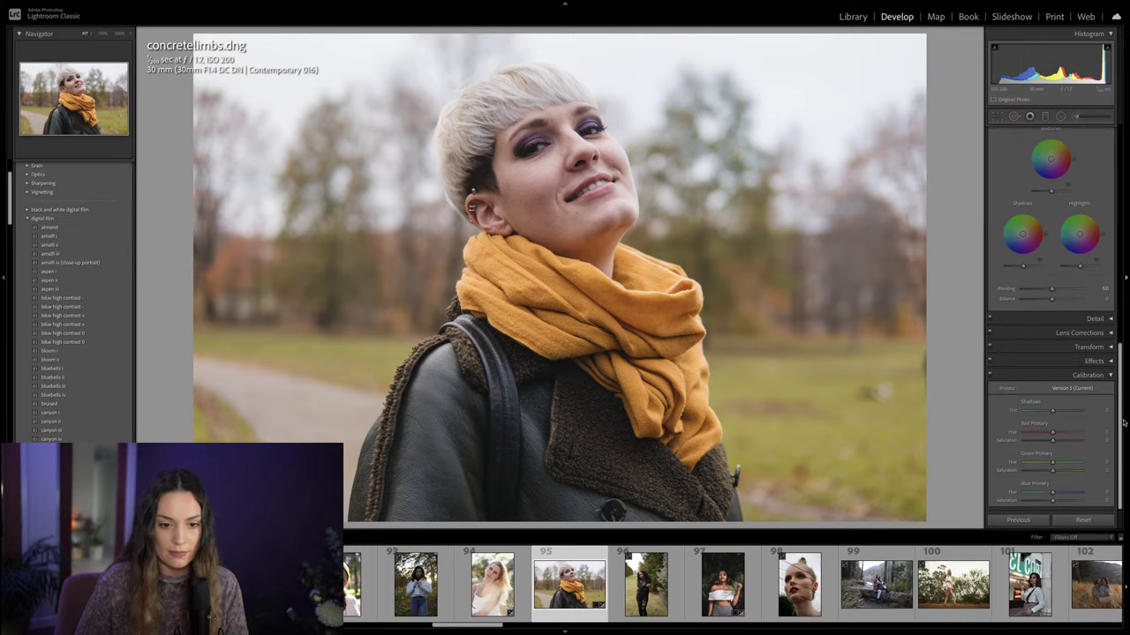
# Step: Shift the Calibration Green Primary hue to warm the greens and nudge the HSL Red hue left
pyautogui.moveTo(1052, 465); pyautogui.dragTo(1053, 435)
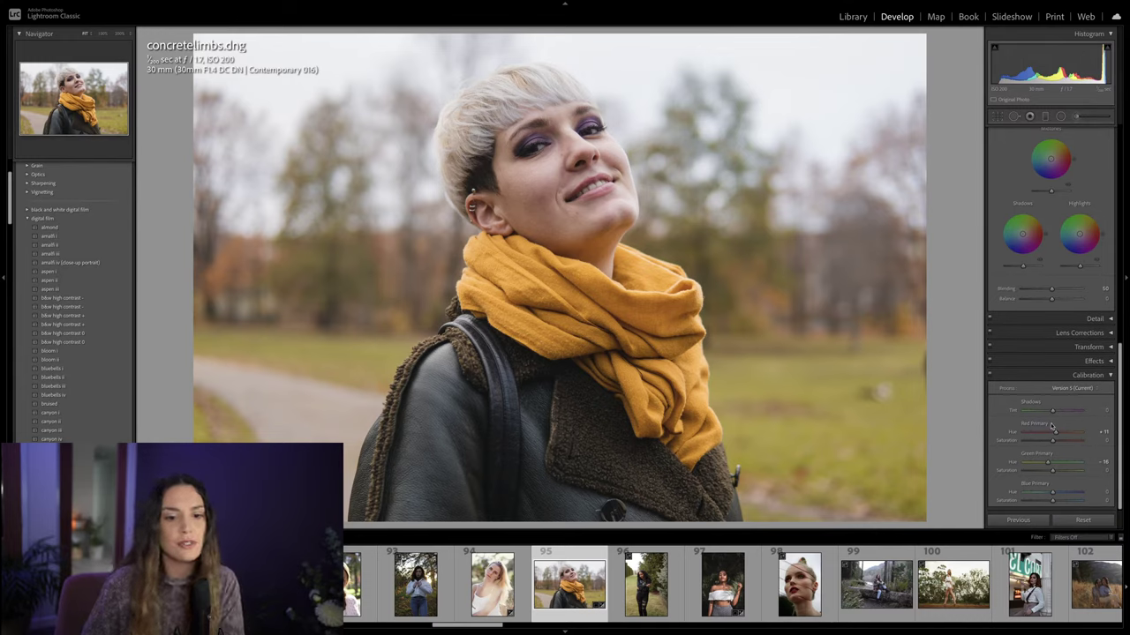
pyautogui.scroll(5, 1110, 335)
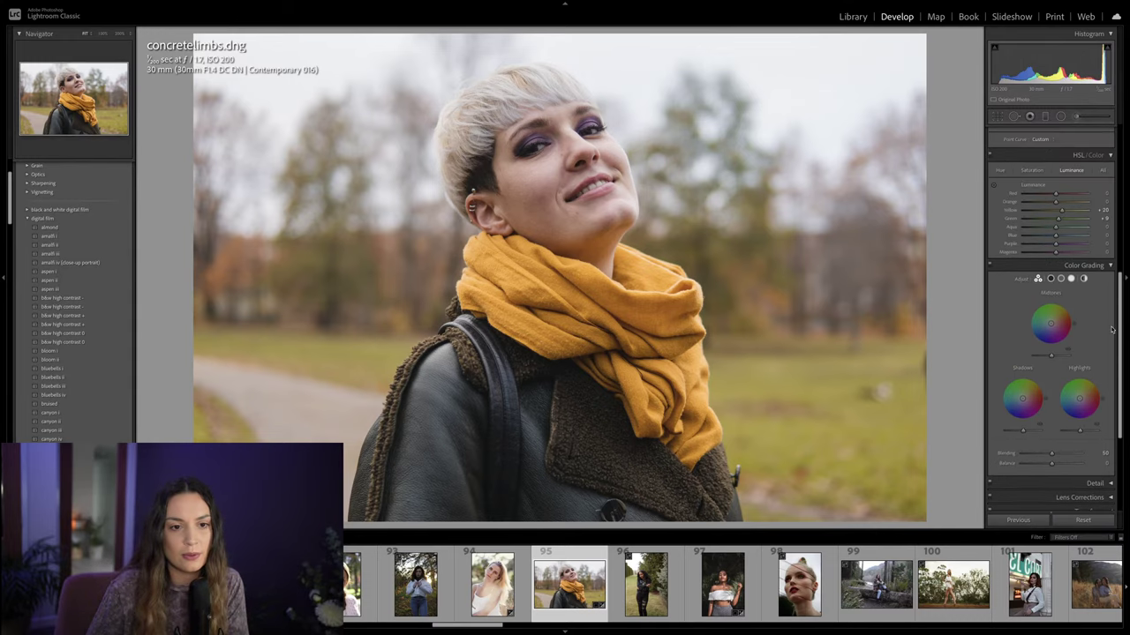
pyautogui.scroll(3, 1086, 335)
pyautogui.click(1000, 262)
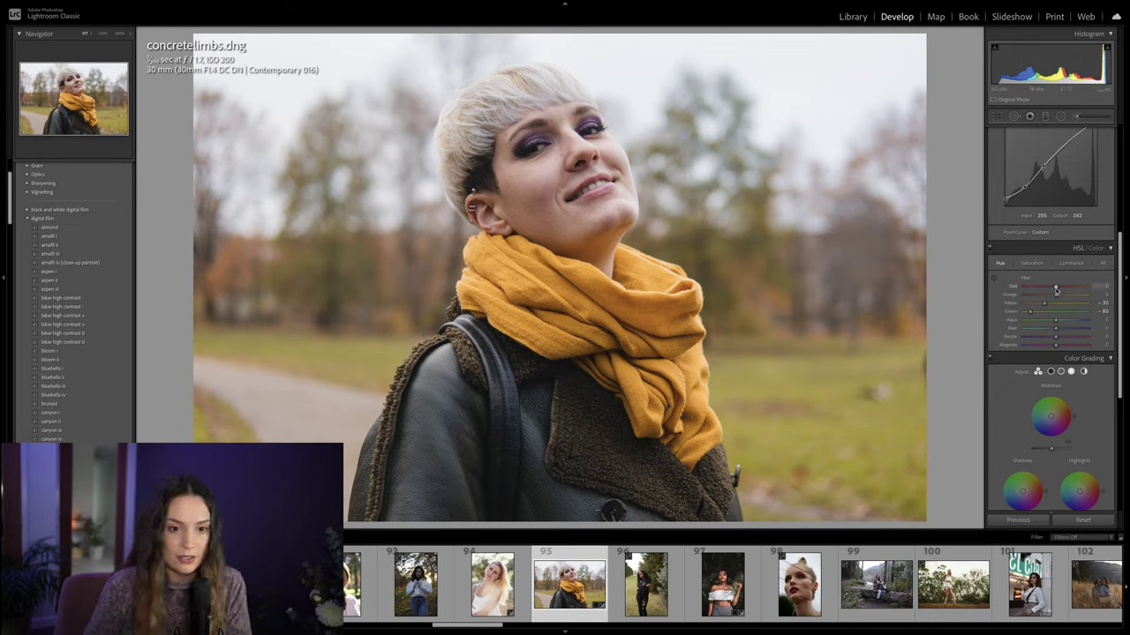
pyautogui.moveTo(1051, 290); pyautogui.dragTo(1048, 289)
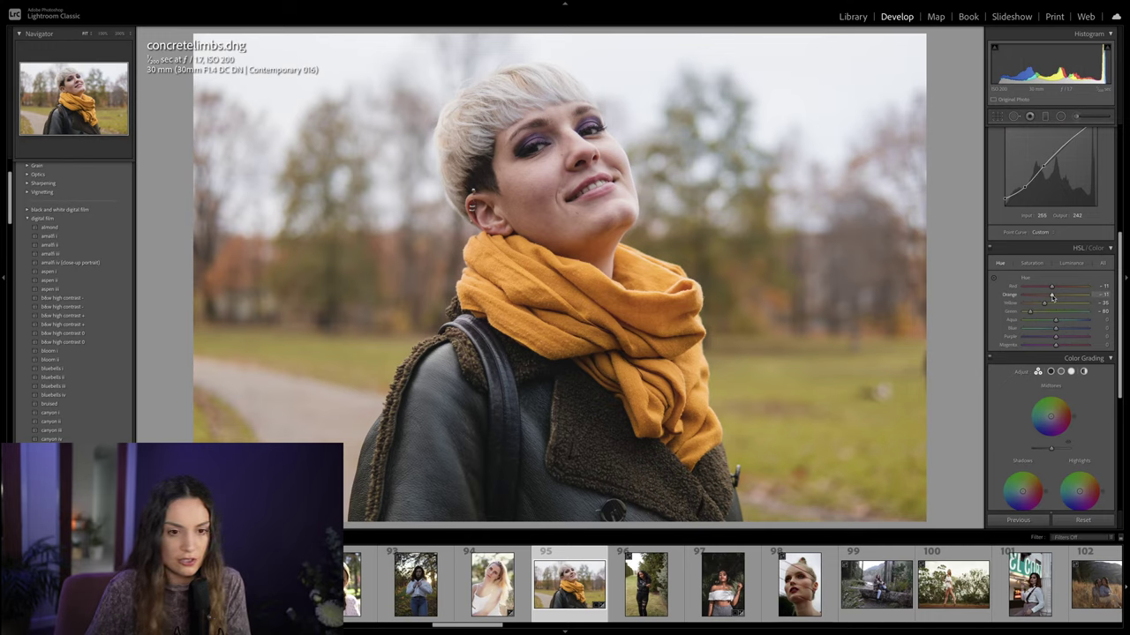
# Step: Toggle the HSL adjustments and the Before/After view to compare the hue changes
pyautogui.click(989, 248)
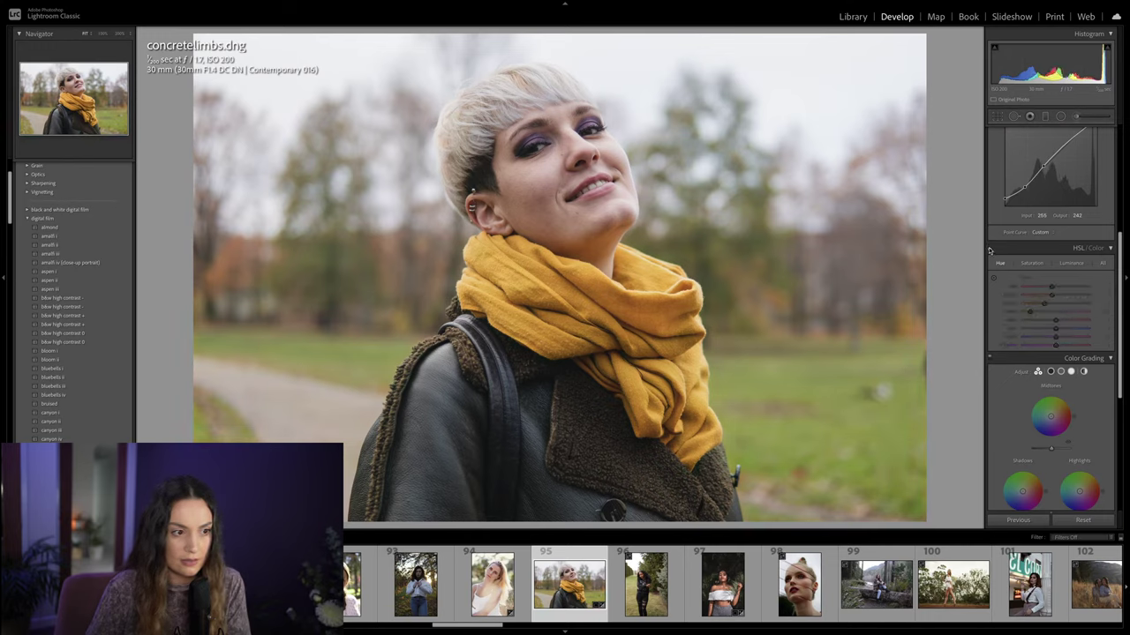
pyautogui.click(989, 249)
pyautogui.click(989, 249)
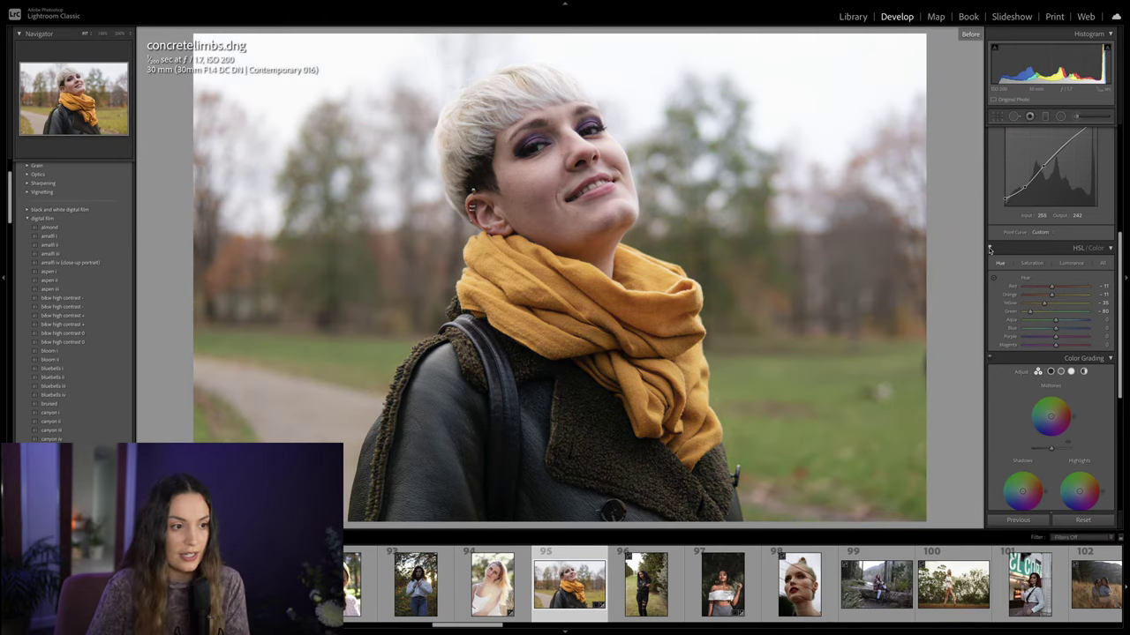
pyautogui.click(989, 249)
pyautogui.press('\\')
pyautogui.press('\\')
pyautogui.press('\\')
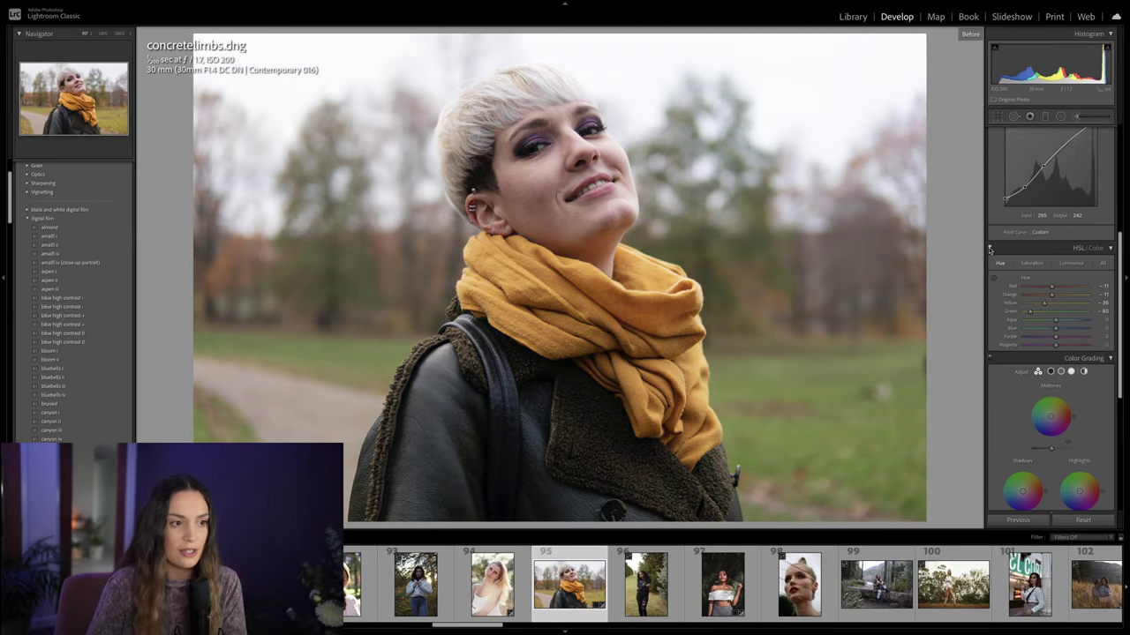
pyautogui.press('\\')
pyautogui.press('\\')
pyautogui.press('\\')
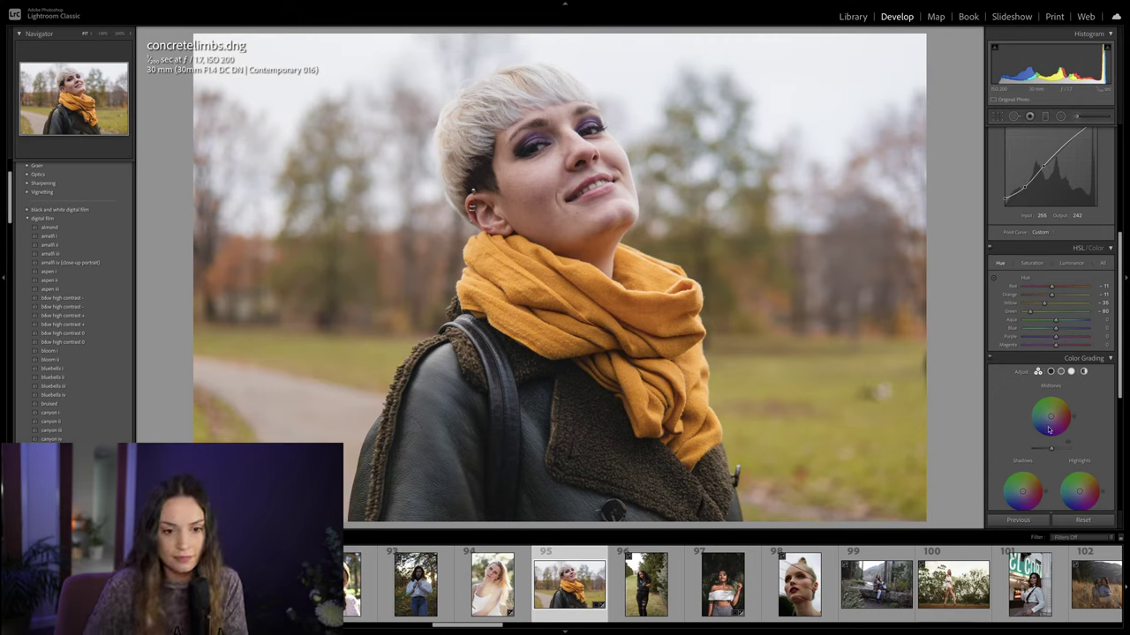
# Step: Tint midtones toward magenta and shadows toward purple (hue about 284), and begin tinting the highlights
pyautogui.moveTo(1050, 415)
pyautogui.mouseDown()
pyautogui.moveTo(1043, 421)
pyautogui.moveTo(1051, 413)
pyautogui.mouseUp()
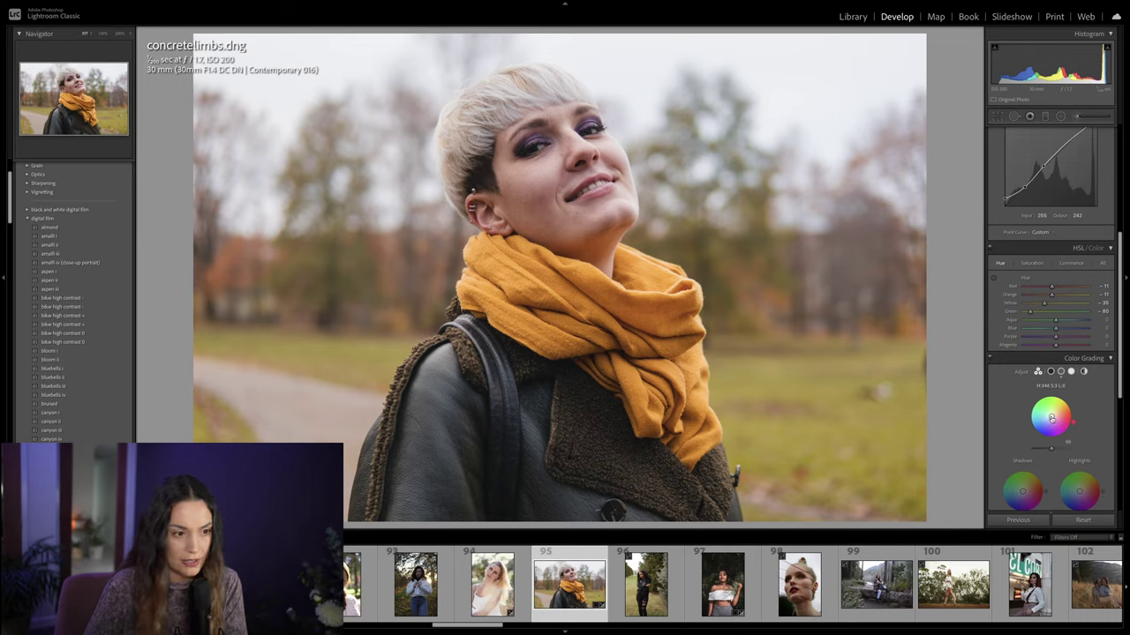
pyautogui.scroll(-3, 1041, 411)
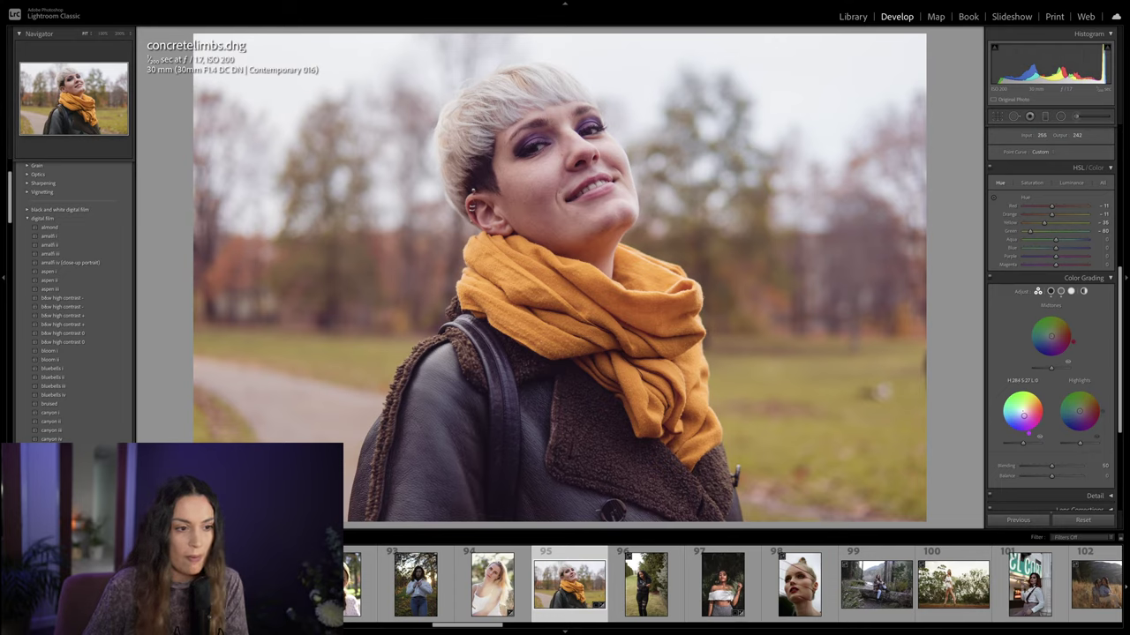
pyautogui.moveTo(1021, 415); pyautogui.dragTo(1023, 414)
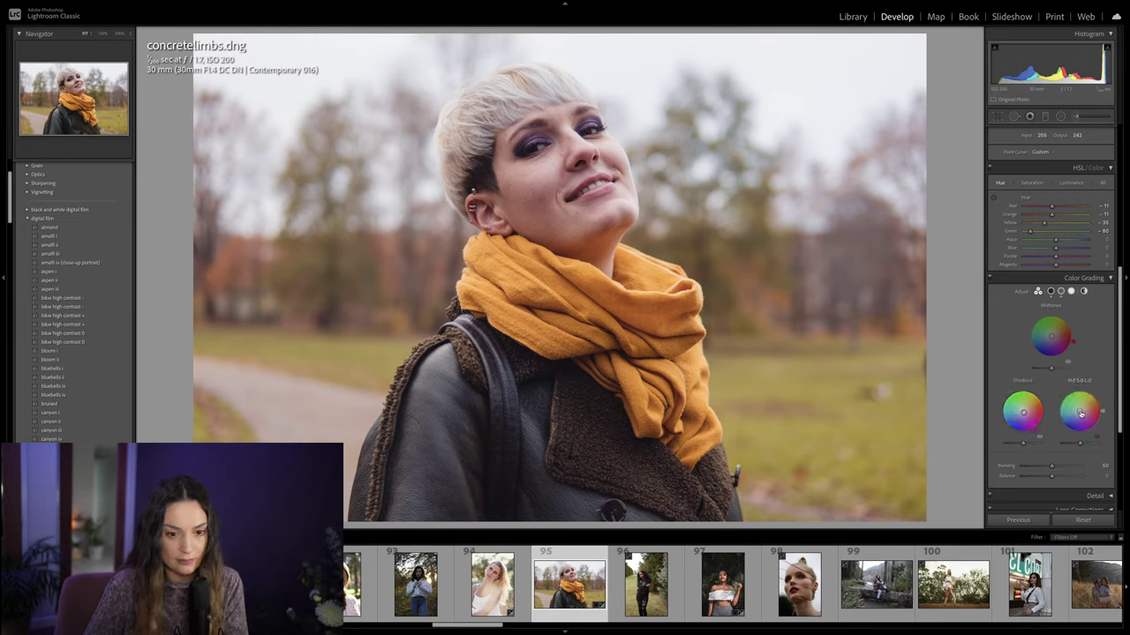
pyautogui.moveTo(1080, 411); pyautogui.dragTo(1078, 411)
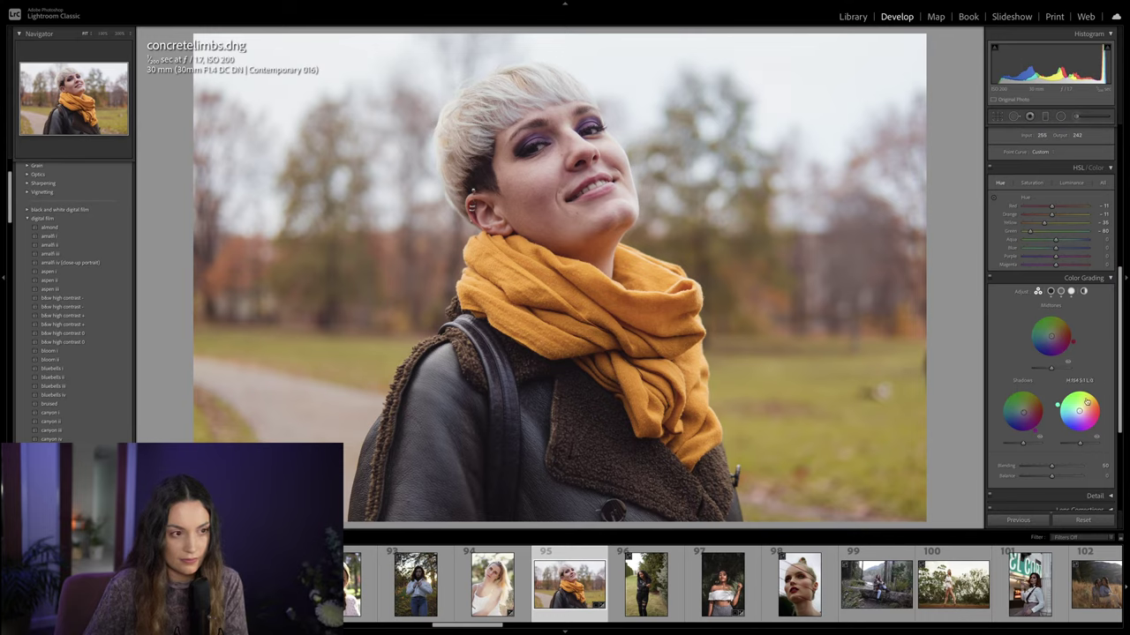
# Step: Return to photo 94 and place a small Exposure +0.30 brush mask on the woman's eye
pyautogui.scroll(5, 1059, 265)
pyautogui.scroll(2, 1058, 263)
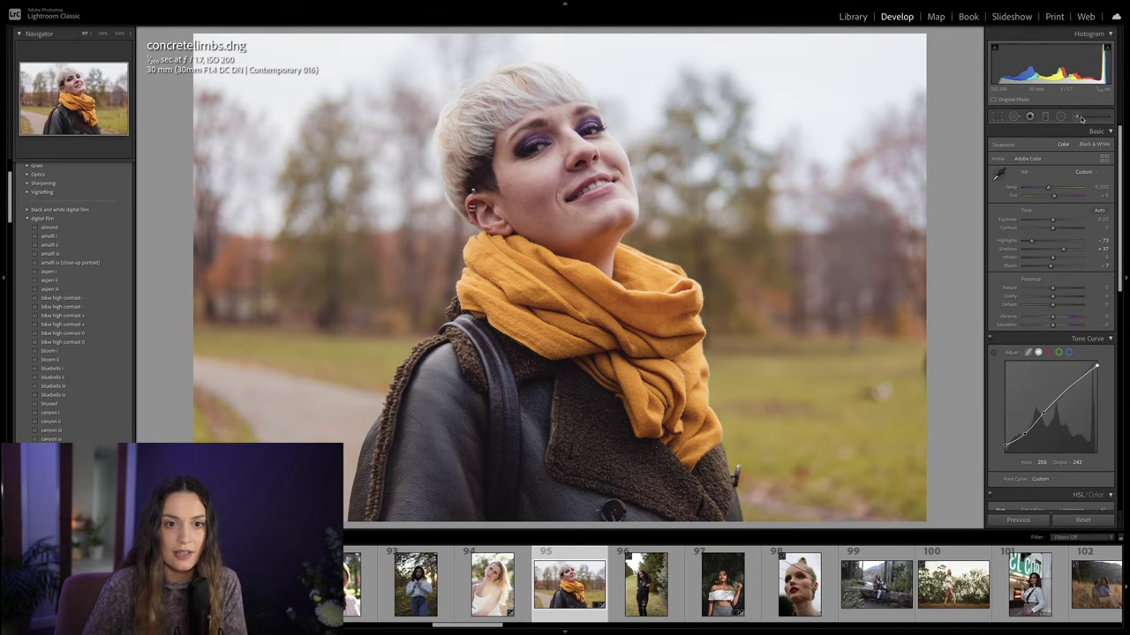
pyautogui.press('k')
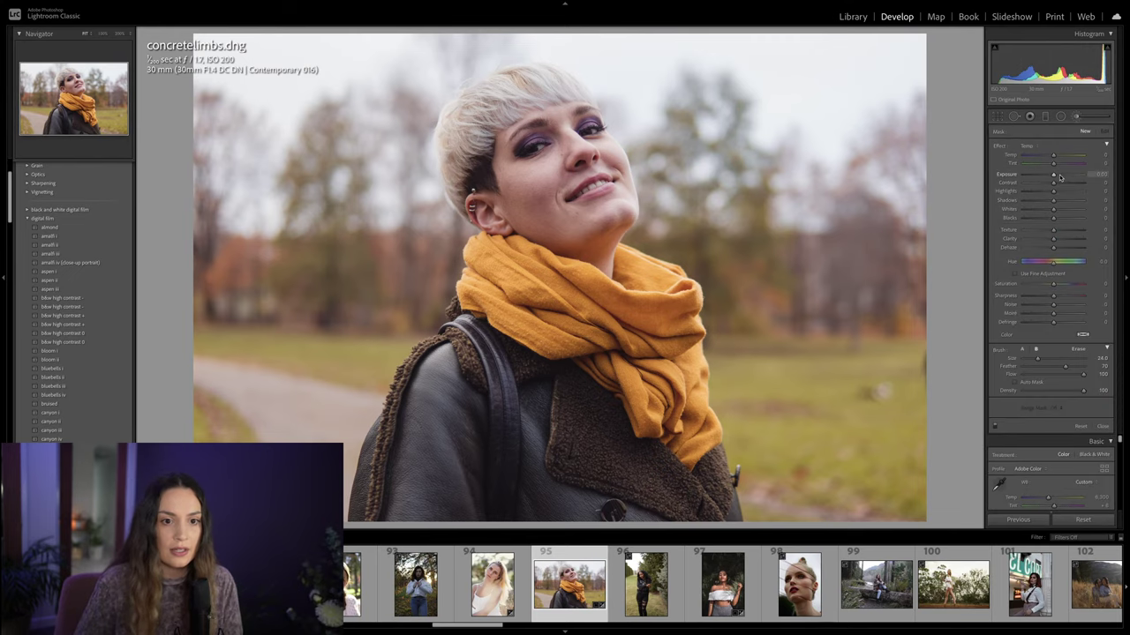
pyautogui.press('Left')
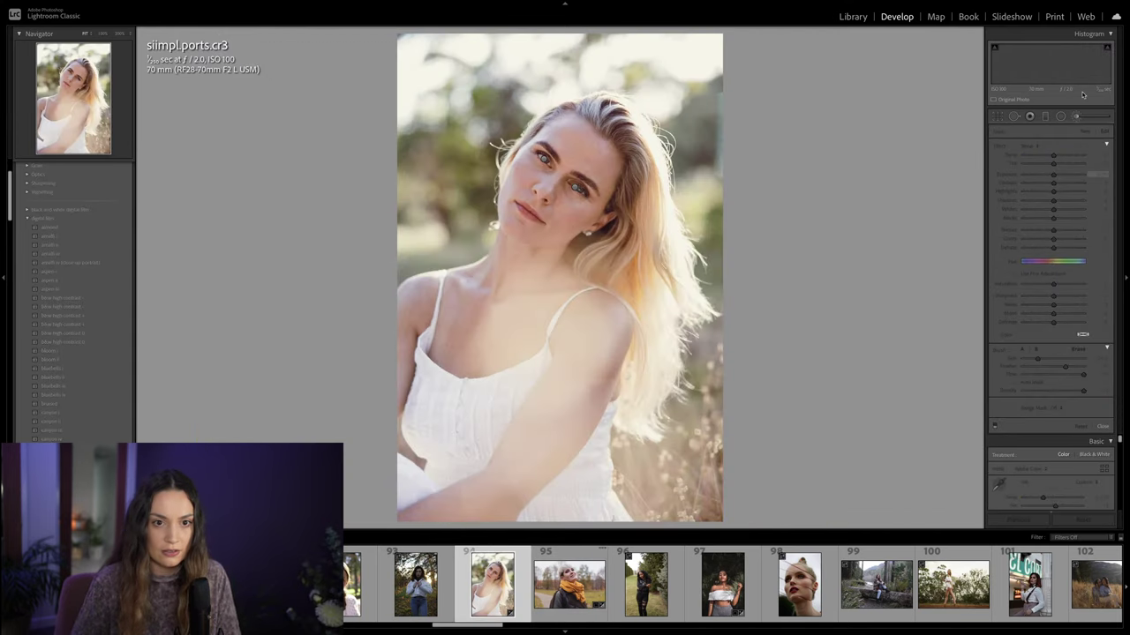
pyautogui.press('Left')
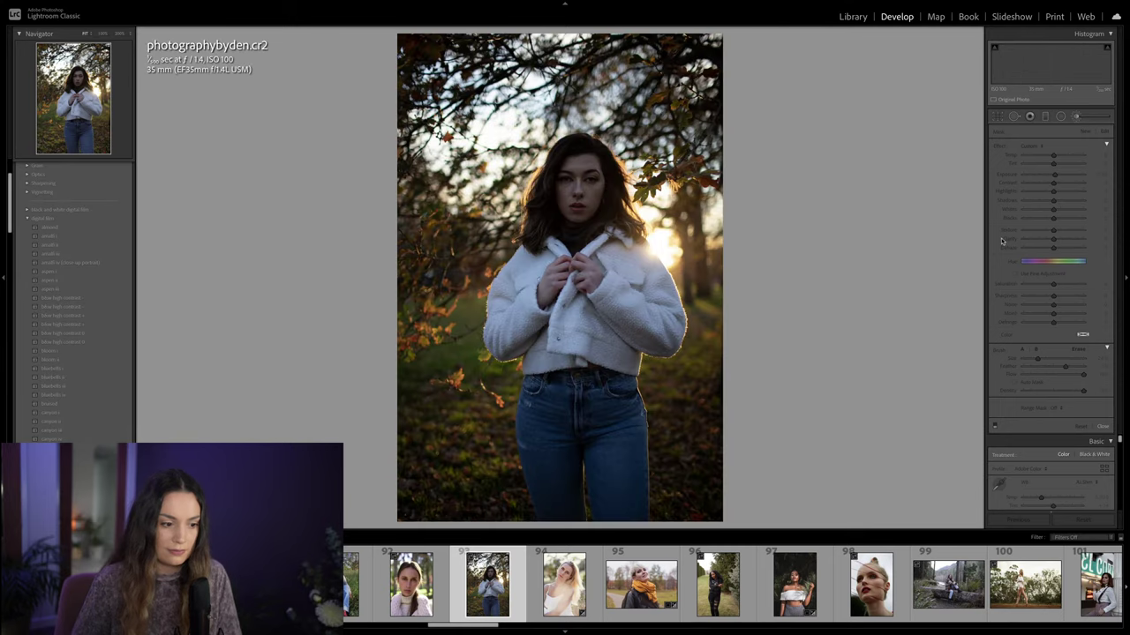
pyautogui.press('Right')
pyautogui.press('Right')
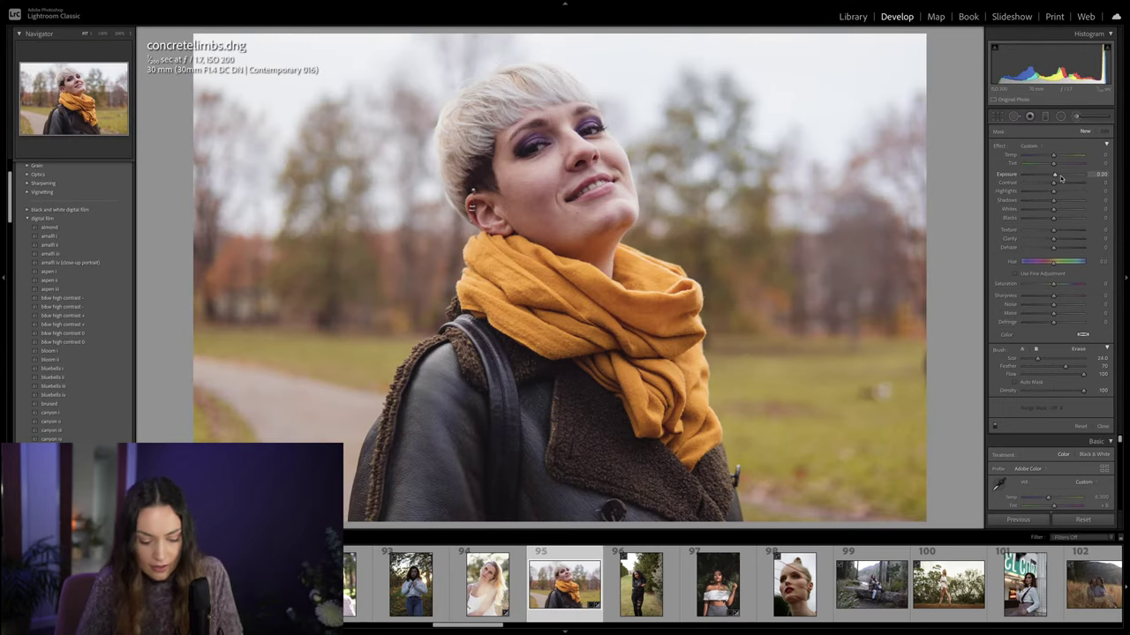
pyautogui.scroll(-3, 529, 141)
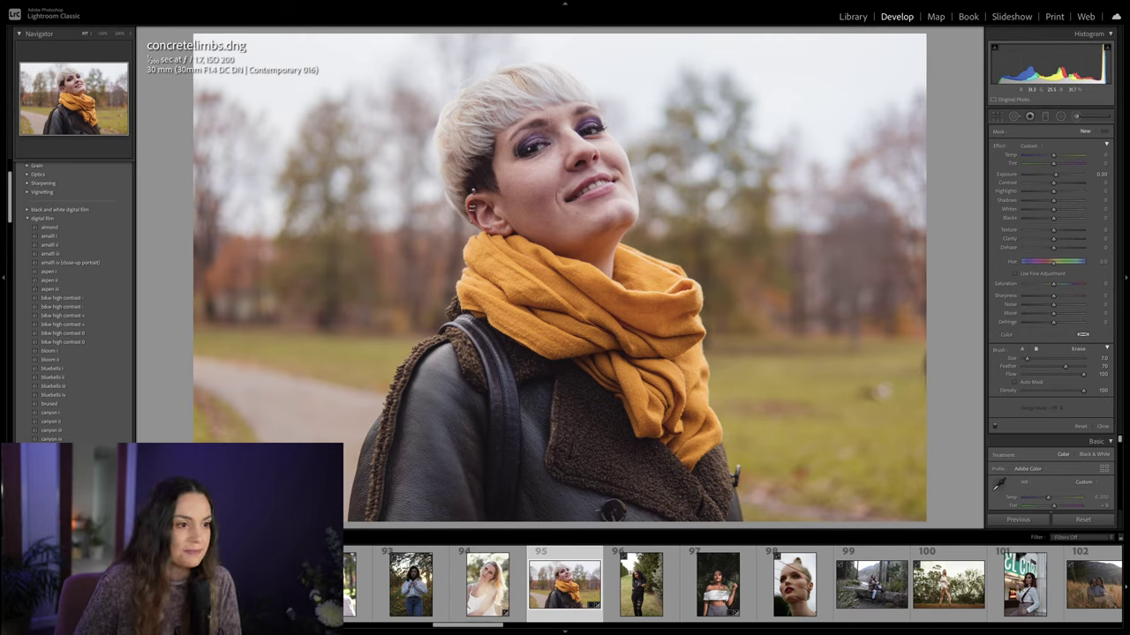
pyautogui.click(547, 140)
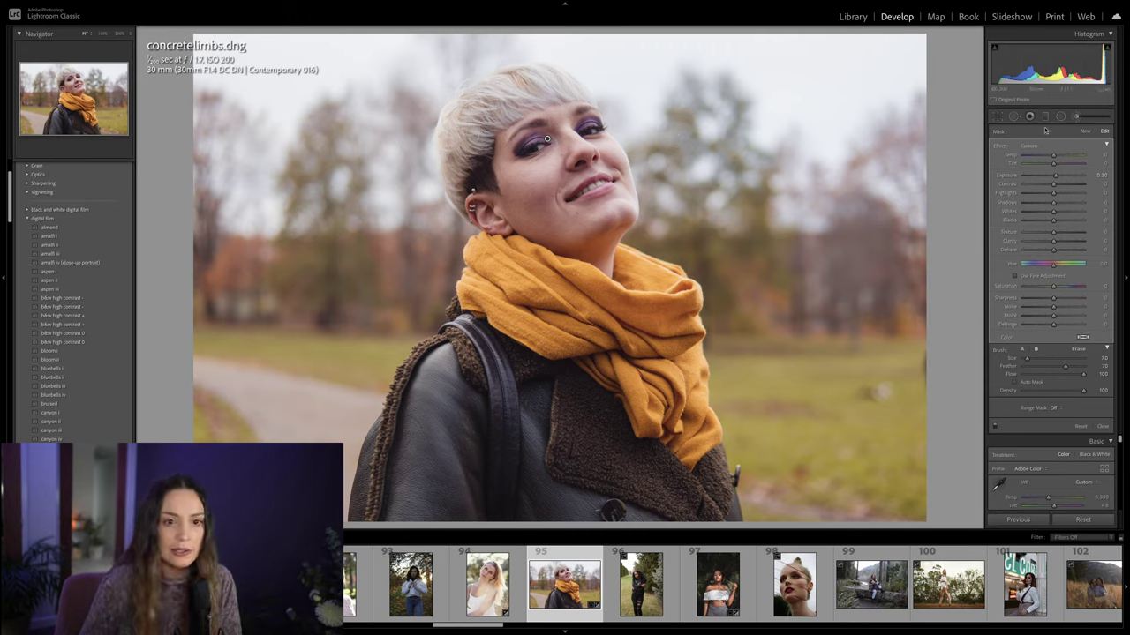
# Step: Close the brush mask, nudge the white balance Tint, and check the Before view
pyautogui.press('k')
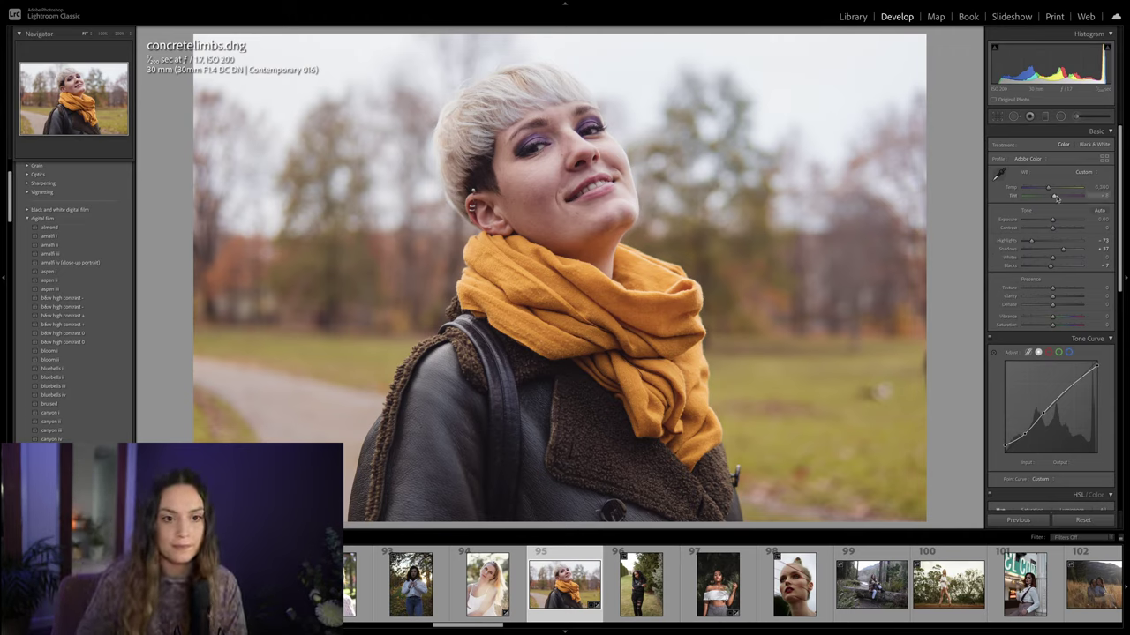
pyautogui.moveTo(1055, 198); pyautogui.dragTo(1052, 198)
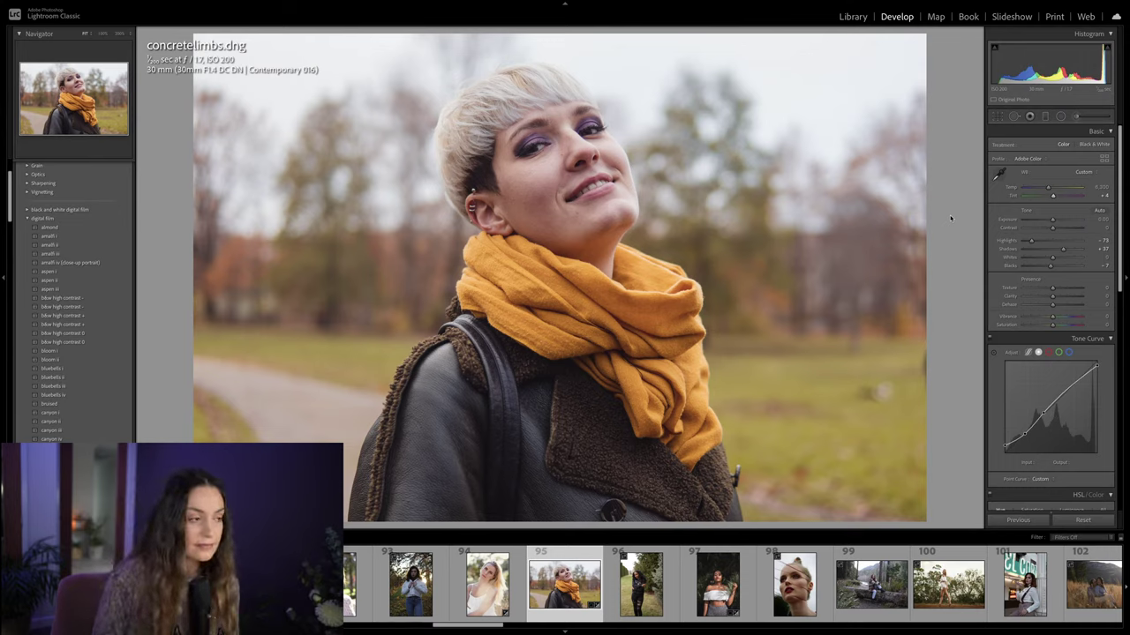
pyautogui.press('\\')
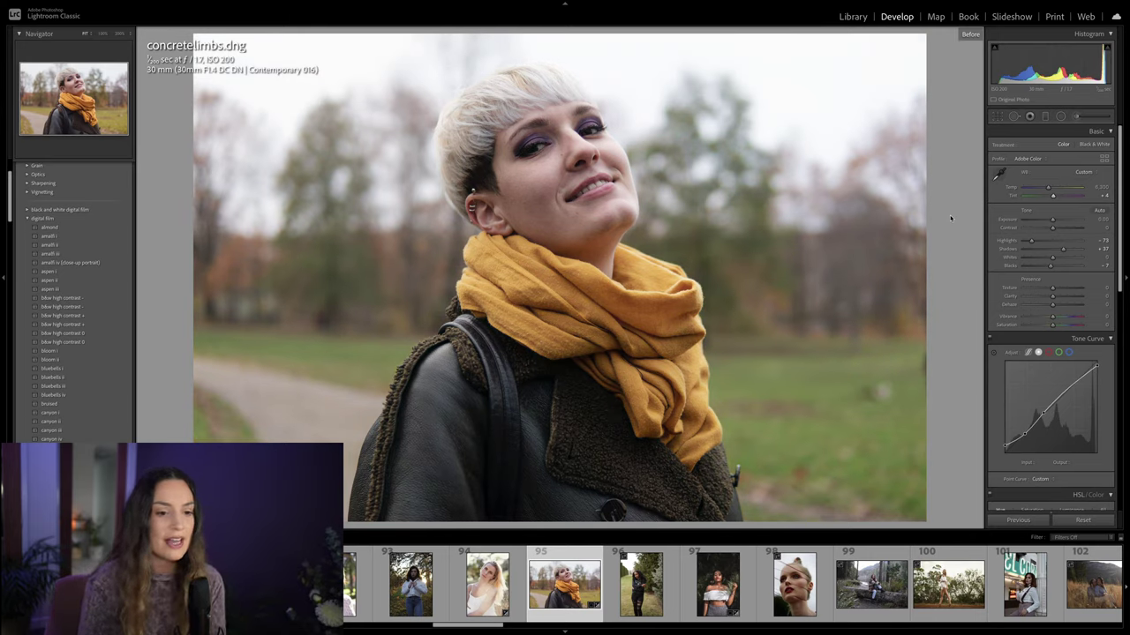
pyautogui.press('\\')
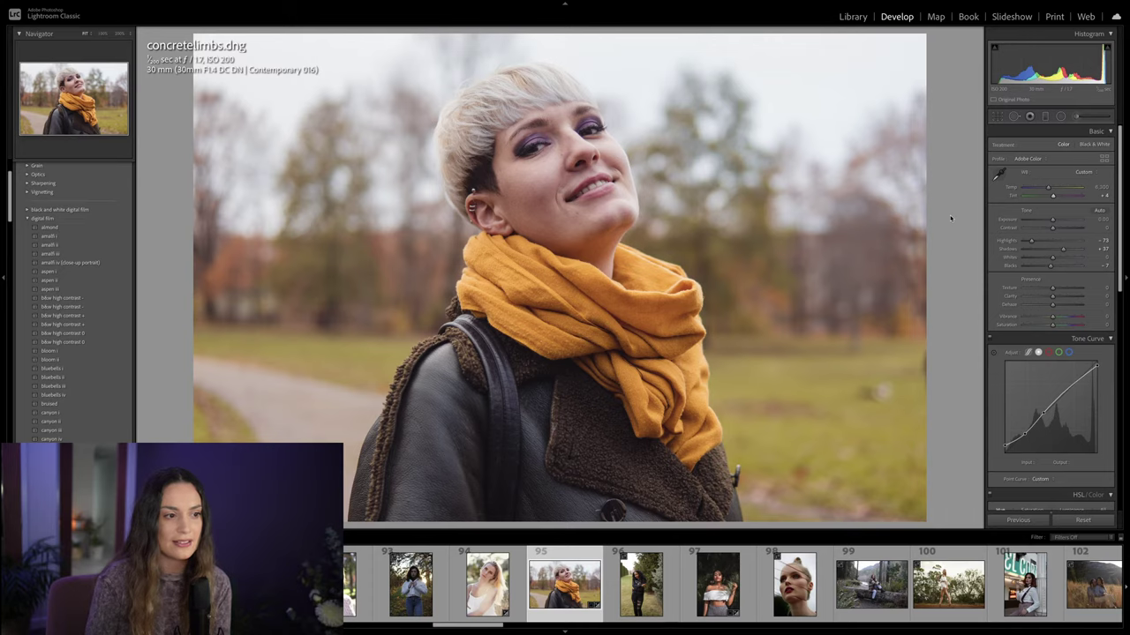
# Step: Compare the edit against the original again, then load photographybyden.cr2
pyautogui.press('\\')
pyautogui.press('\\')
pyautogui.press('\\')
pyautogui.press('\\')
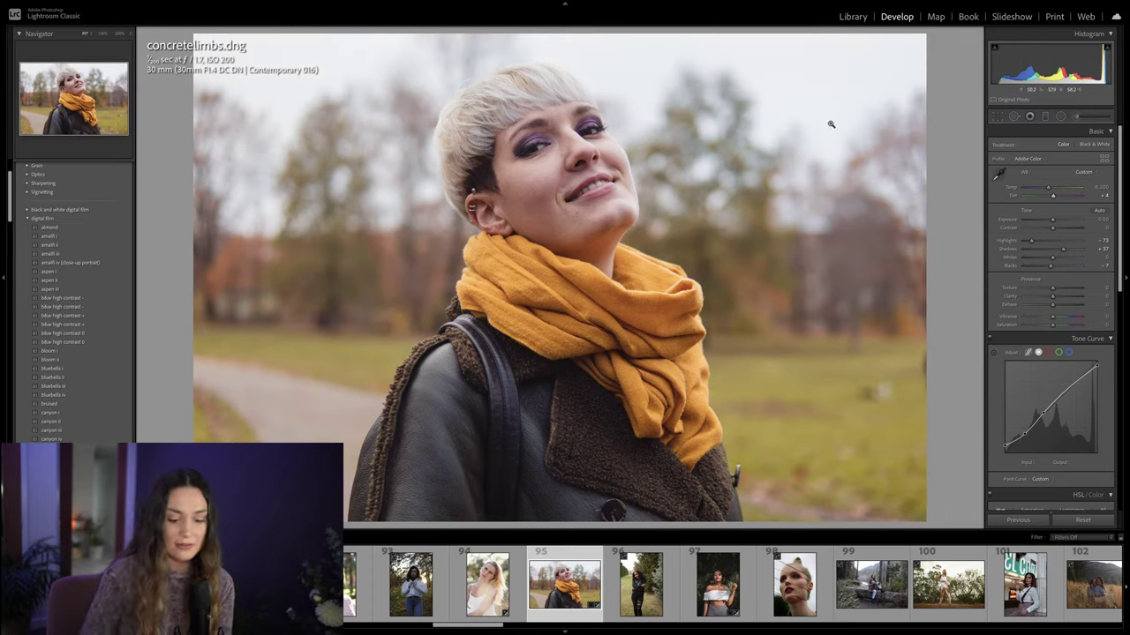
pyautogui.press('\\')
pyautogui.press('\\')
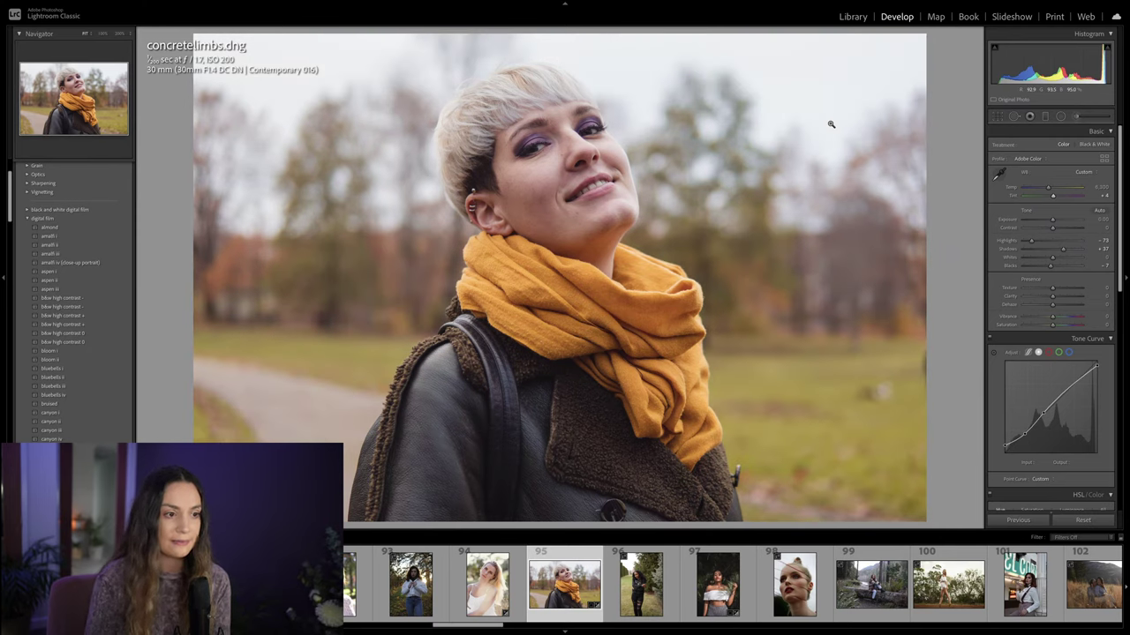
pyautogui.press('\\')
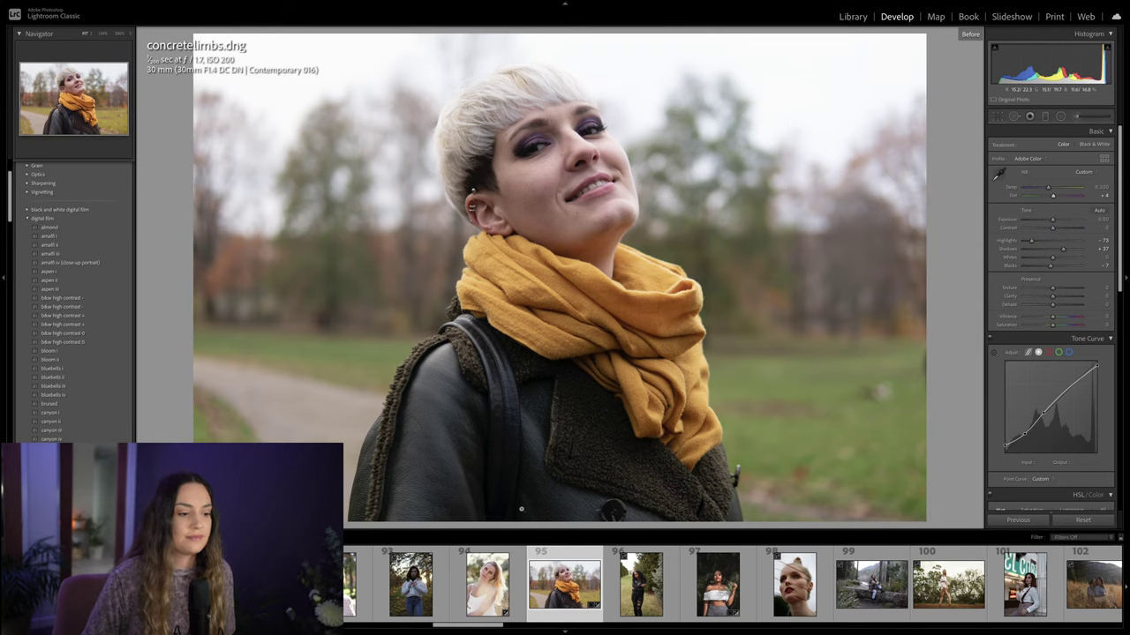
pyautogui.click(406, 603)
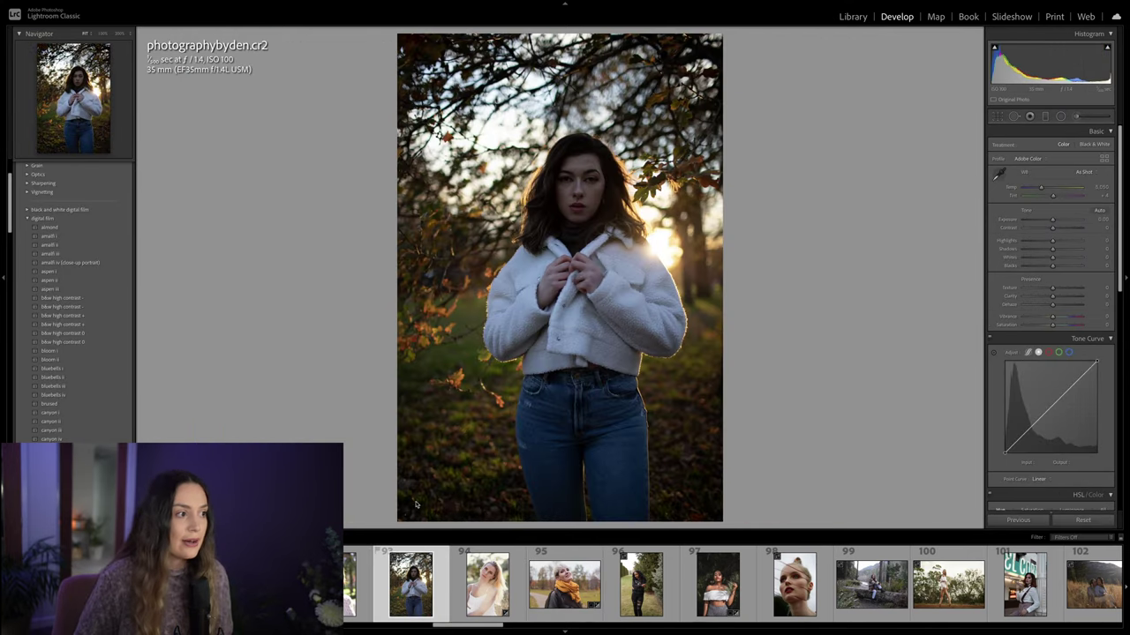
# Step: Apply the aspen iii preset, enable Solo Mode, brighten Exposure to +0.30 and compare with the original
pyautogui.click(65, 290)
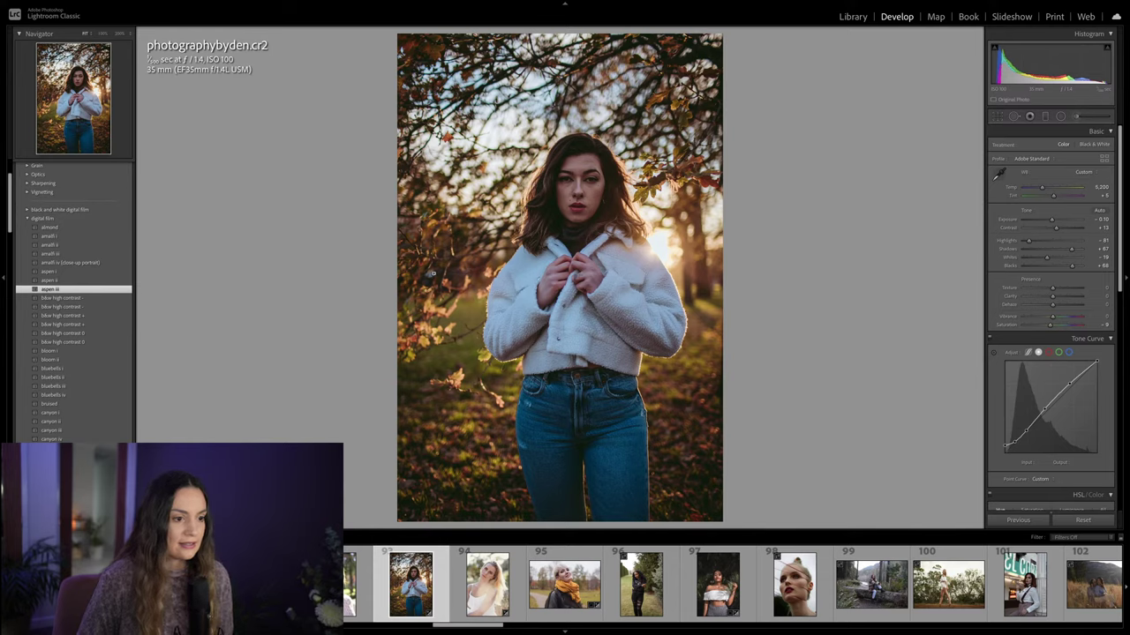
pyautogui.rightClick(1110, 131)
pyautogui.click(1056, 165)
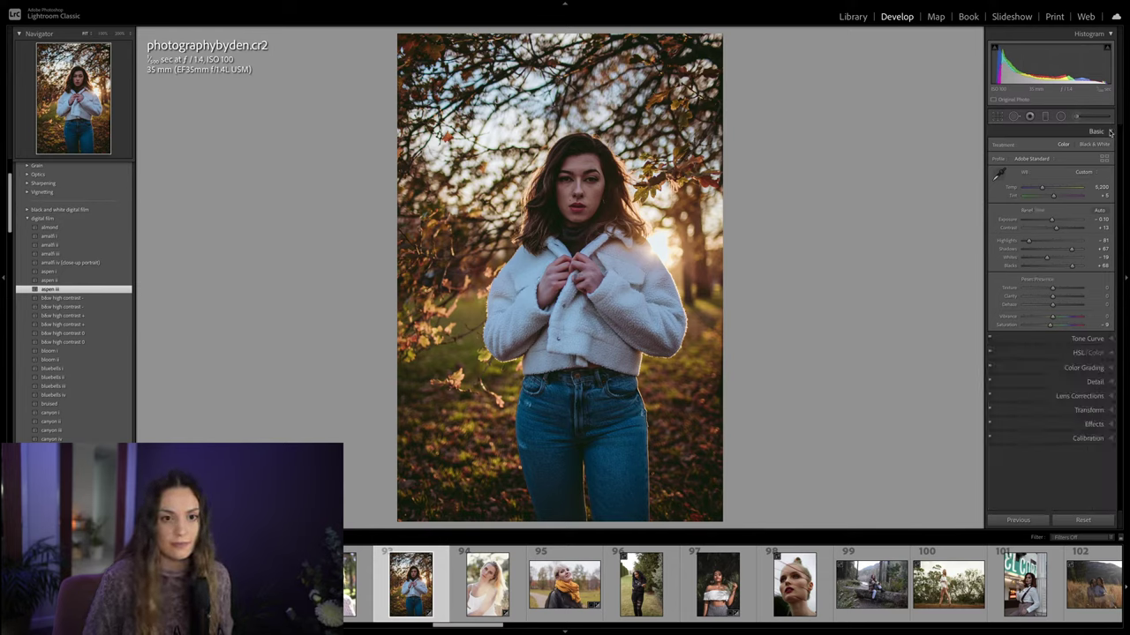
pyautogui.moveTo(1051, 221); pyautogui.dragTo(1053, 221)
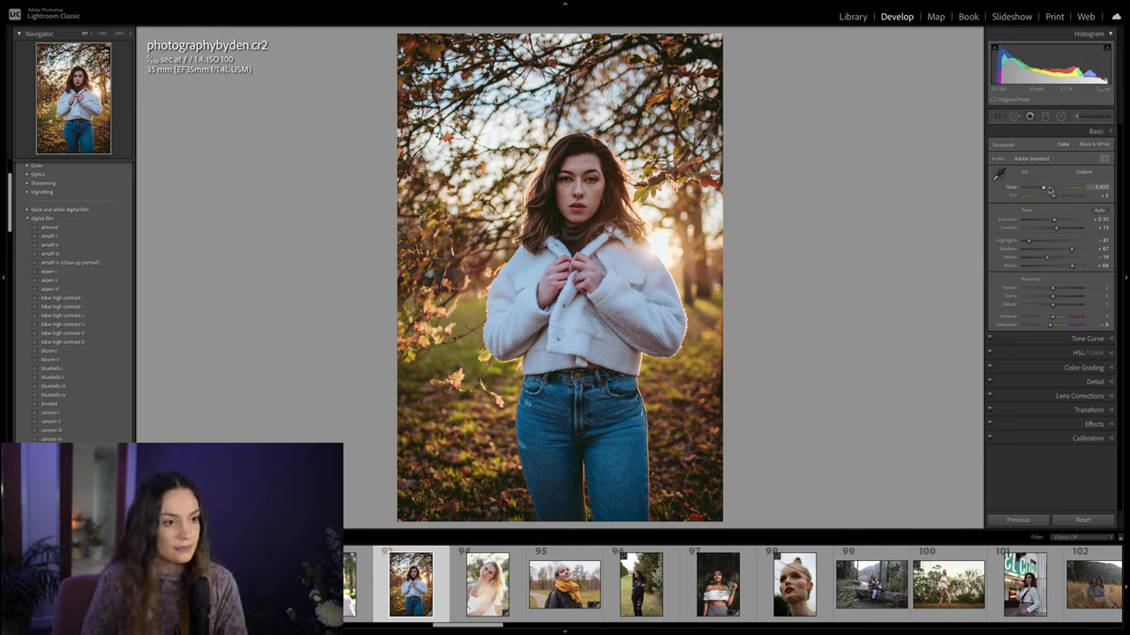
pyautogui.press('\\')
pyautogui.press('\\')
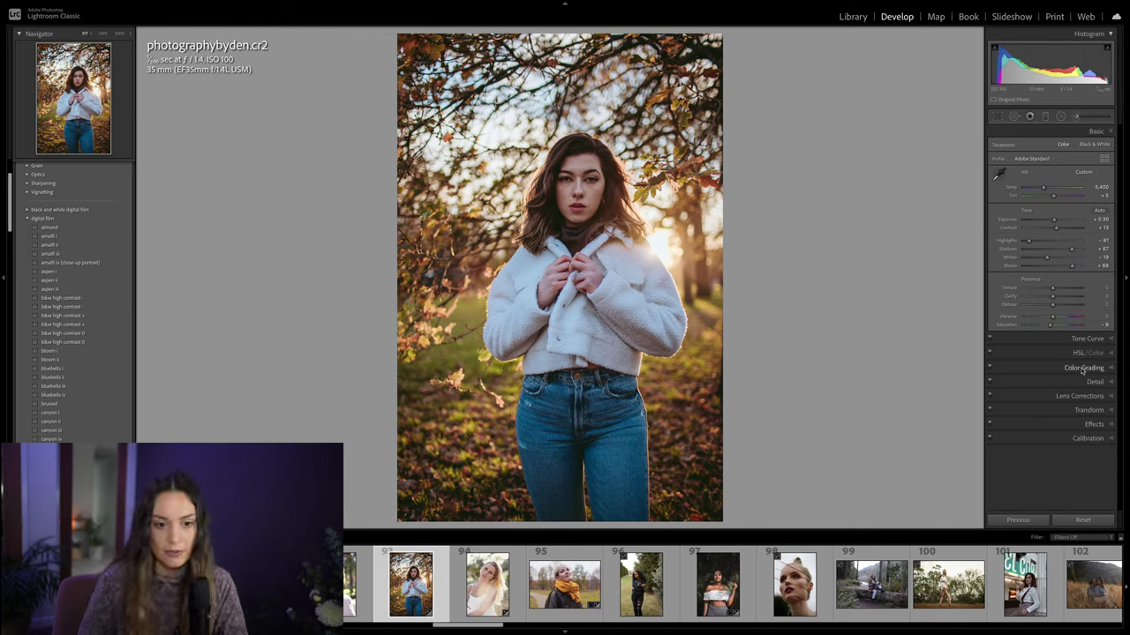
# Step: Soften sharpening Detail and Radius, warm the Temp slightly, and adjust Highlights
pyautogui.click(1109, 384)
pyautogui.moveTo(1038, 227); pyautogui.dragTo(1041, 219)
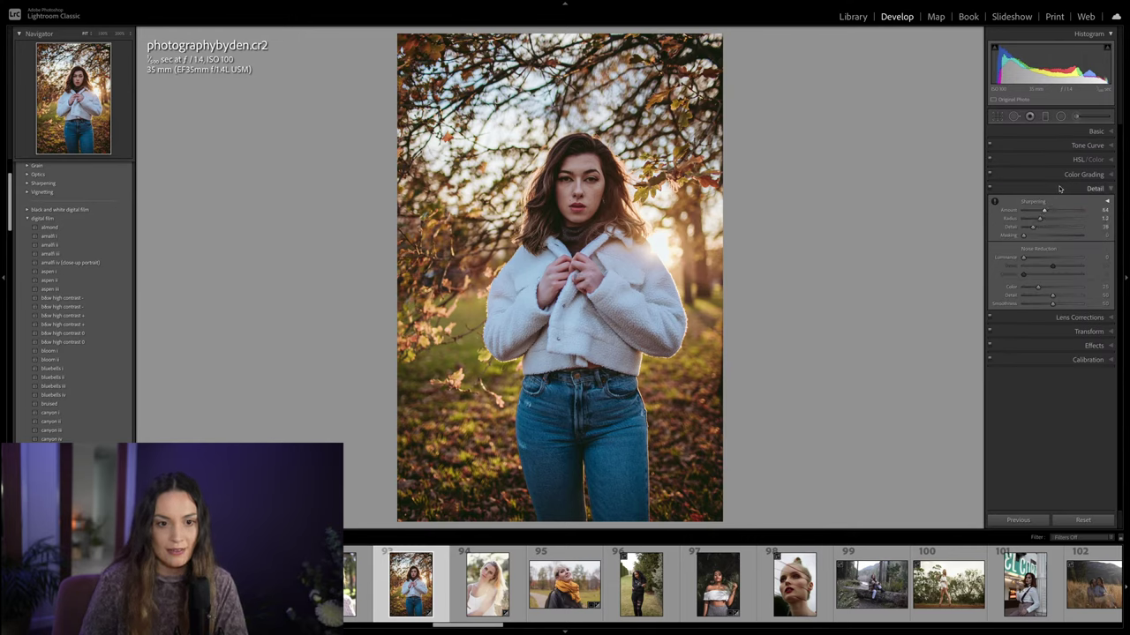
pyautogui.click(1106, 130)
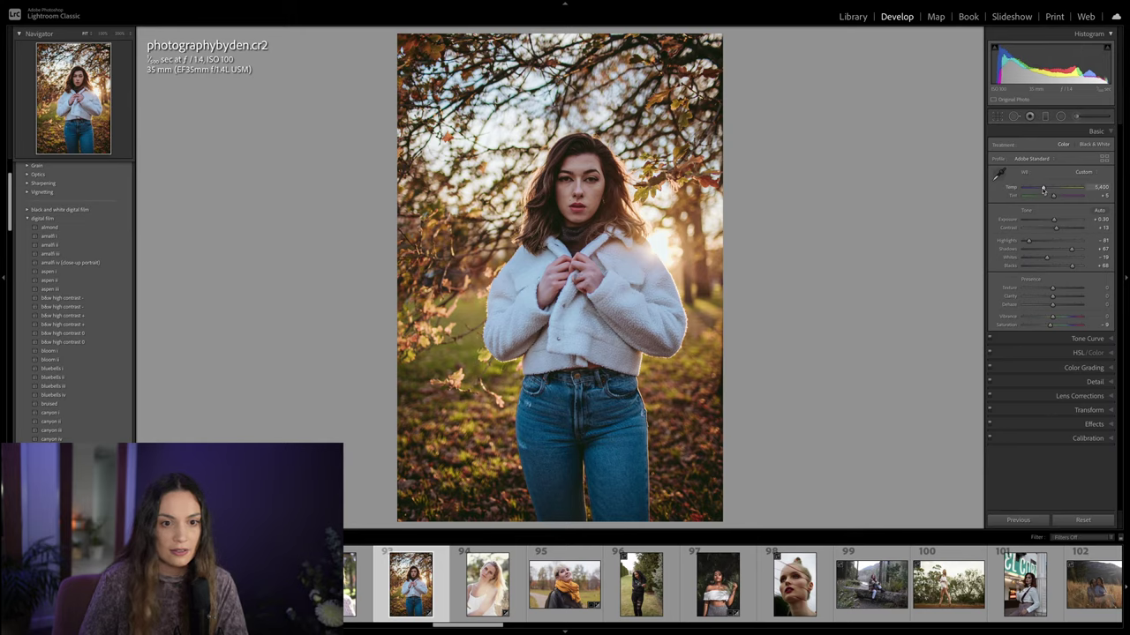
pyautogui.moveTo(1042, 189); pyautogui.dragTo(1045, 190)
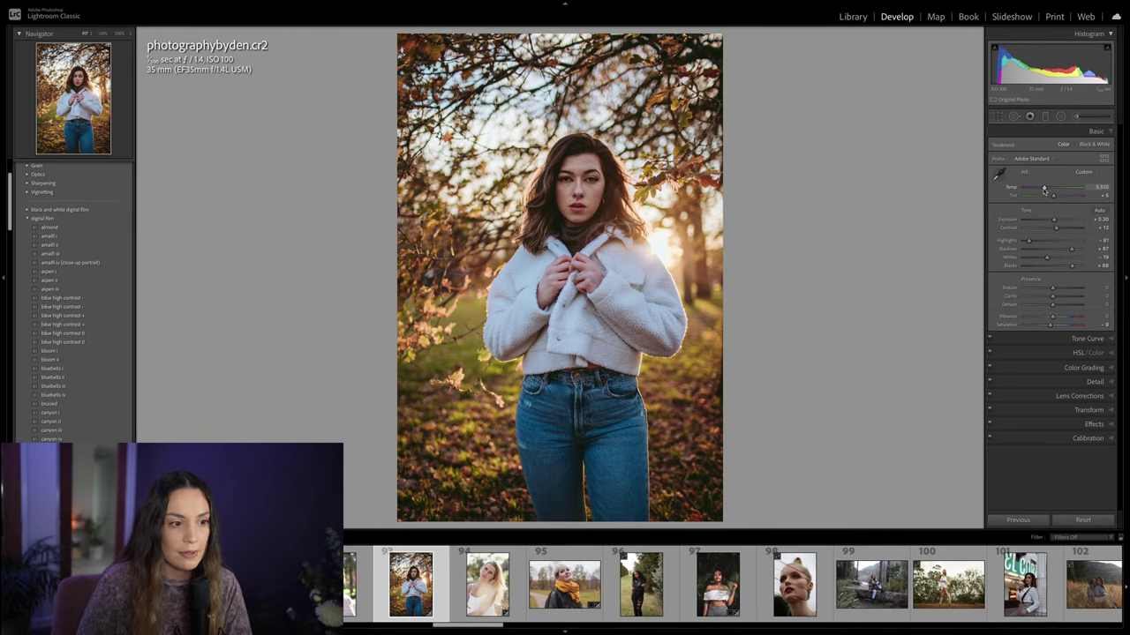
pyautogui.moveTo(1029, 240); pyautogui.dragTo(1043, 243)
pyautogui.press('r')
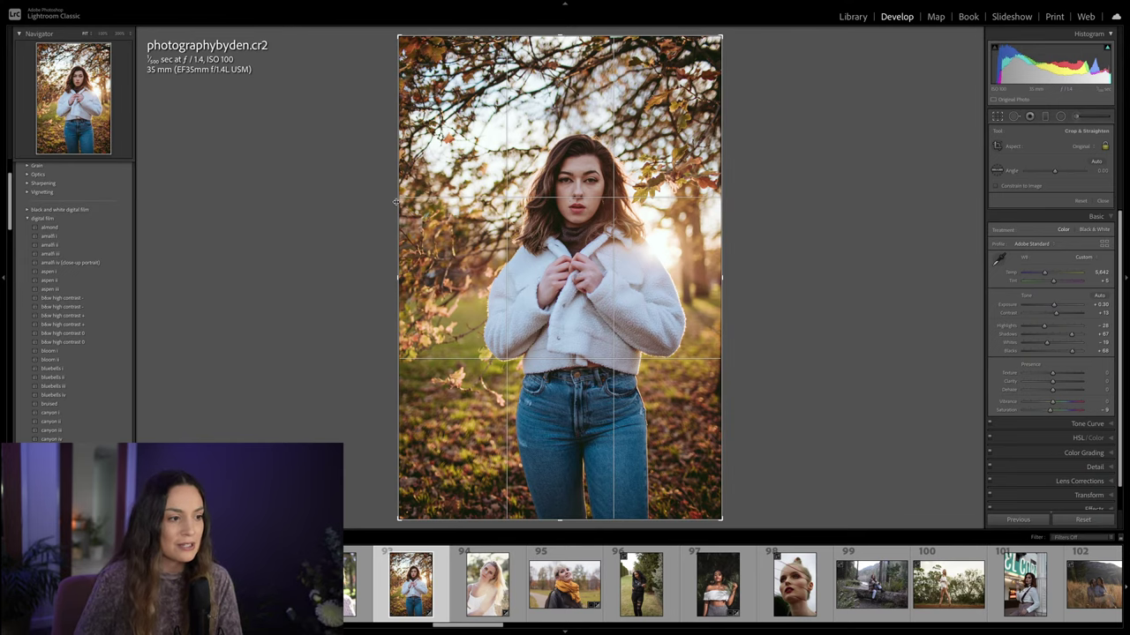
# Step: Crop tighter from the left side, commit it, and compare with the original
pyautogui.moveTo(398, 202); pyautogui.dragTo(409, 203)
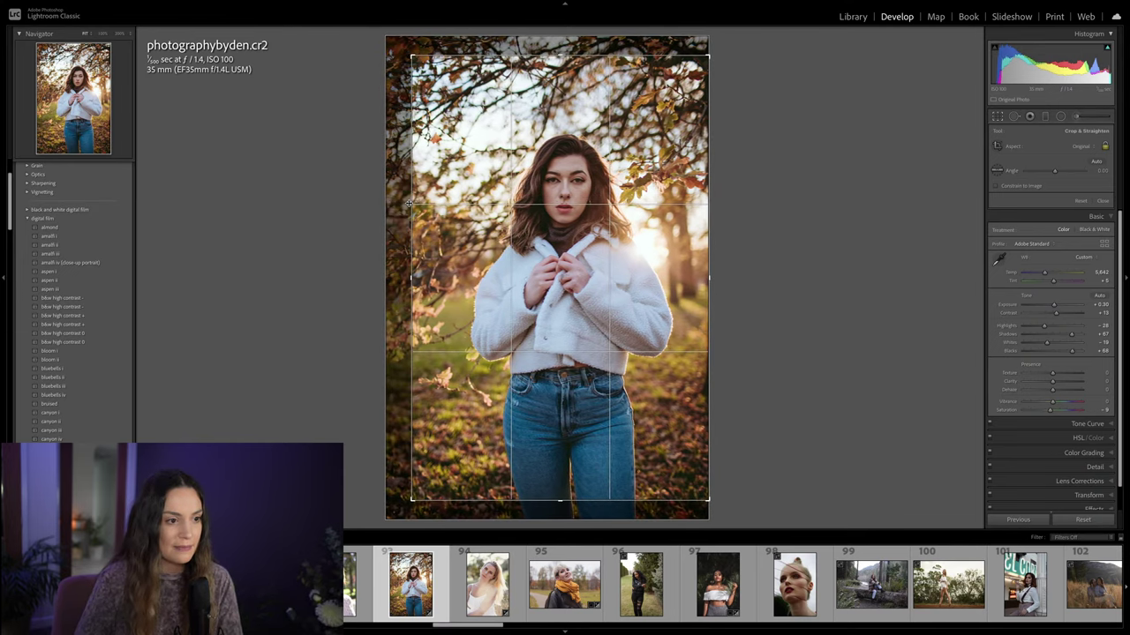
pyautogui.press('Return')
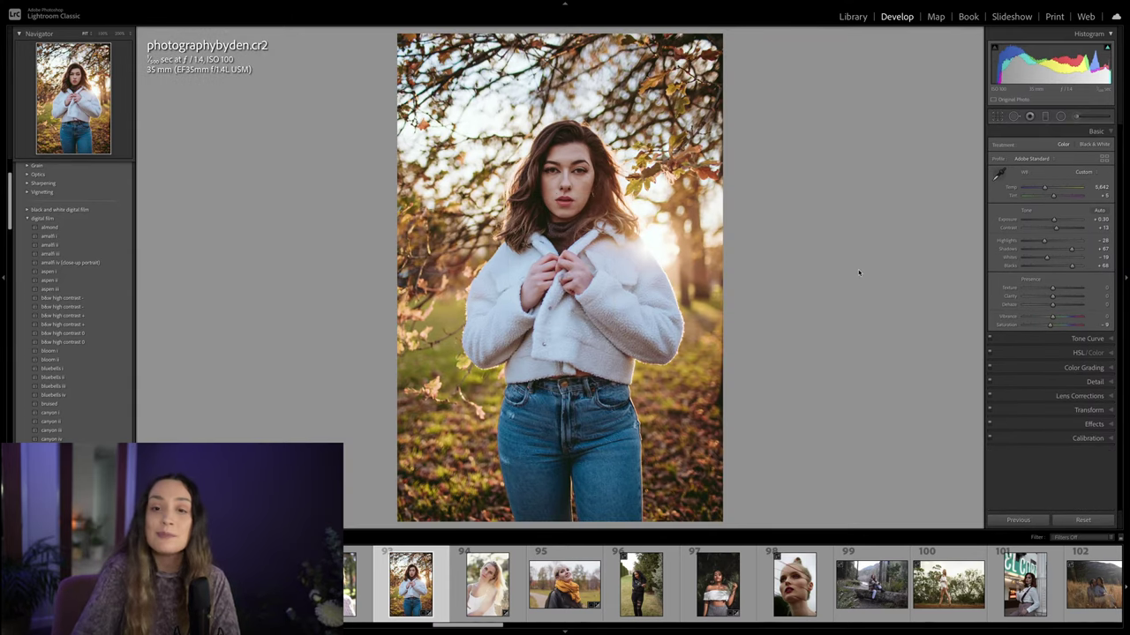
pyautogui.press('\\')
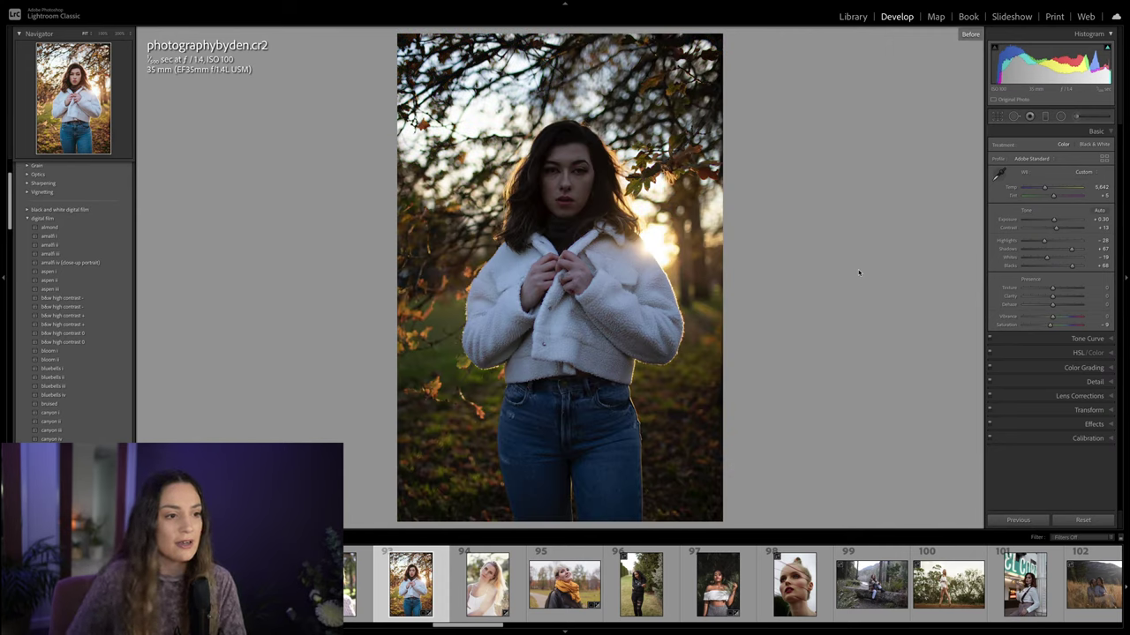
pyautogui.press('\\')
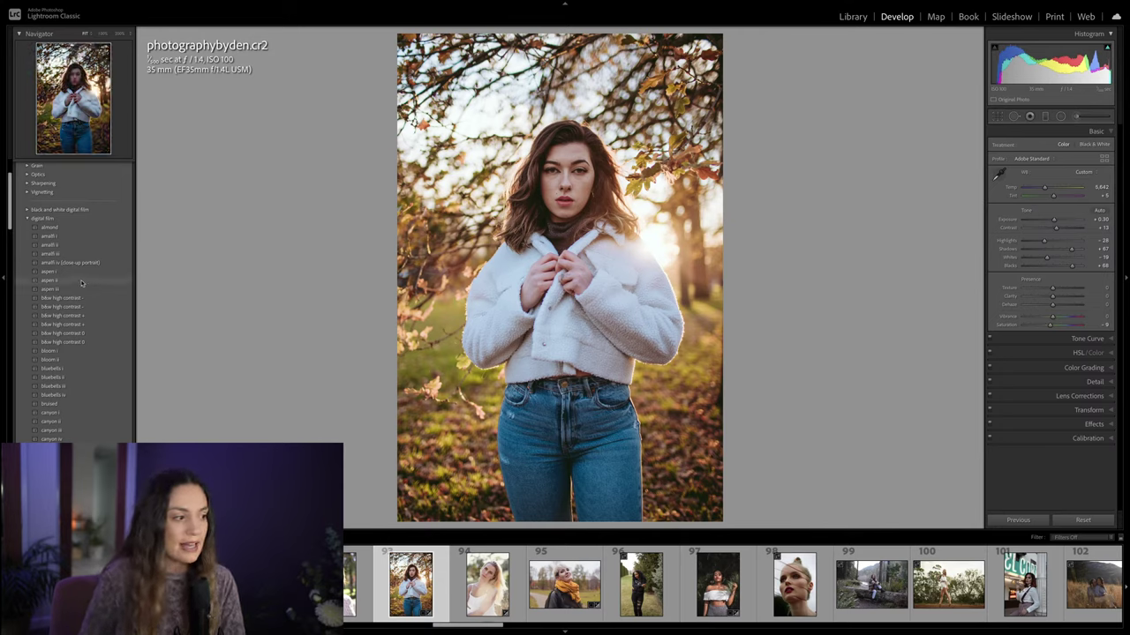
# Step: Lower Exposure slightly to about +0.20 and compare Before/After again
pyautogui.moveTo(1056, 221); pyautogui.dragTo(1053, 220)
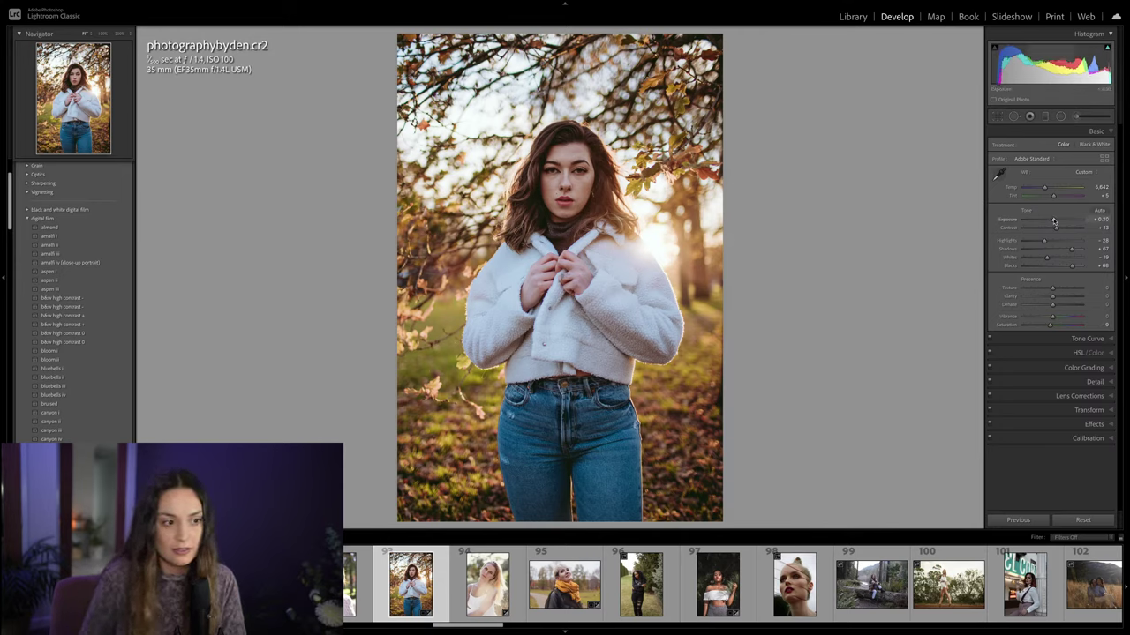
pyautogui.press('\\')
pyautogui.press('\\')
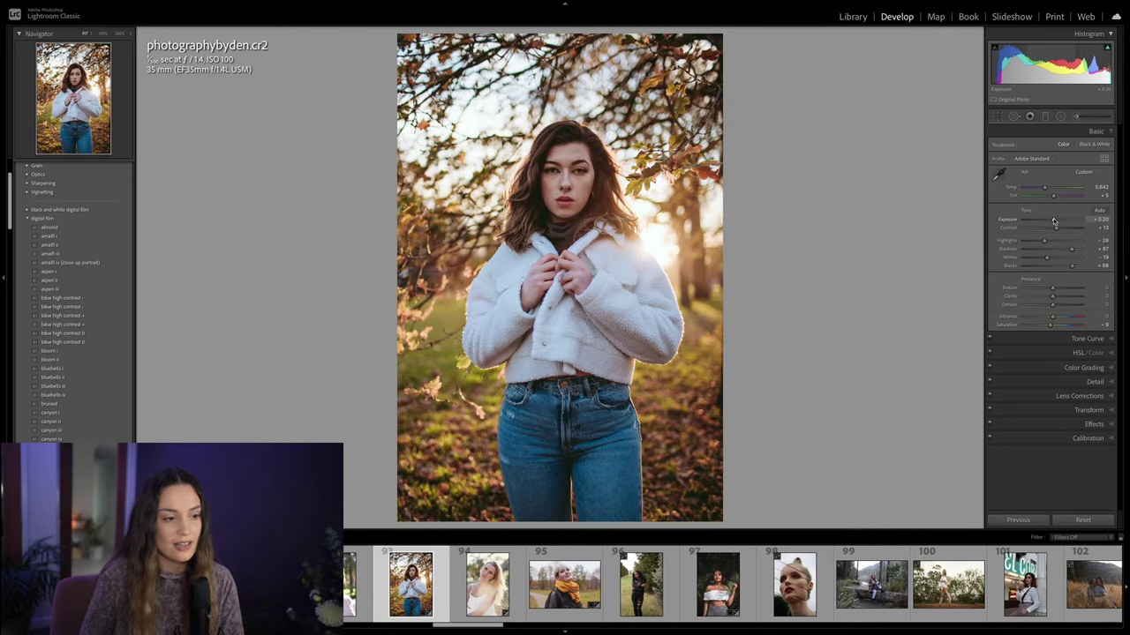
pyautogui.press('\\')
pyautogui.press('\\')
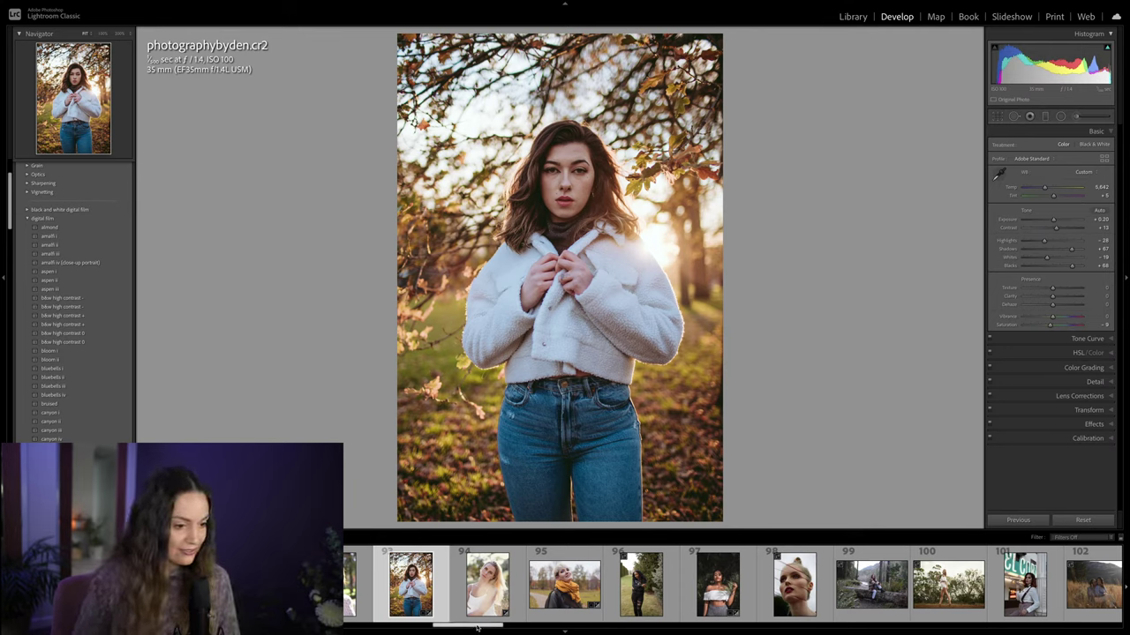
pyautogui.moveTo(474, 626); pyautogui.dragTo(451, 630)
# Step: Open tayloralese.photography.cr2, straighten it by 1.24° and fine-tune the crop framing
pyautogui.click(414, 584)
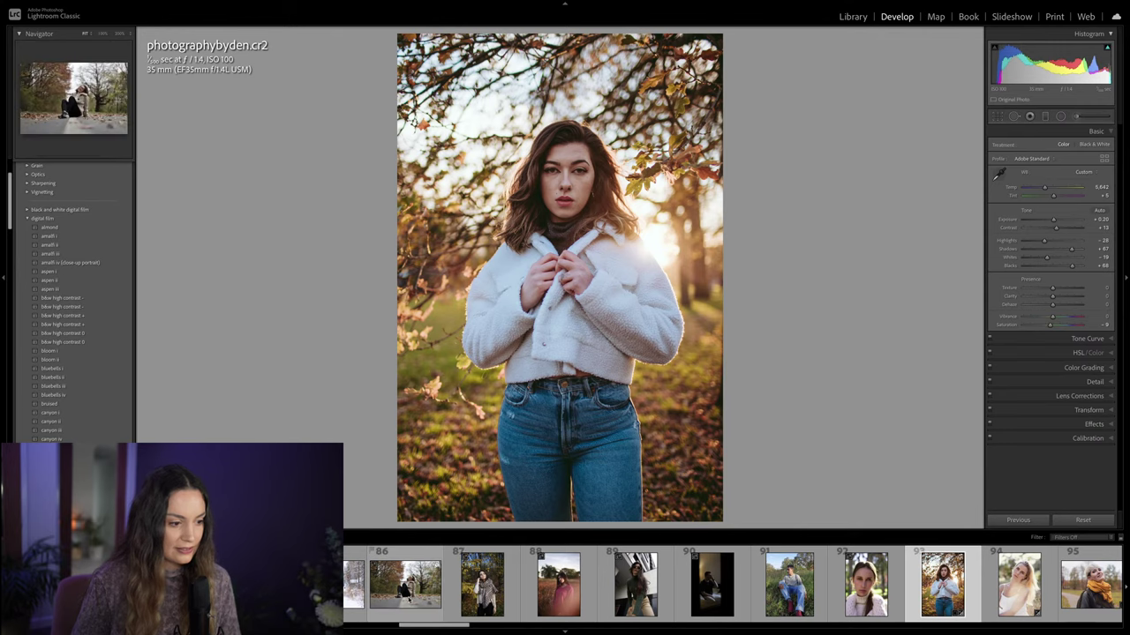
pyautogui.click(353, 584)
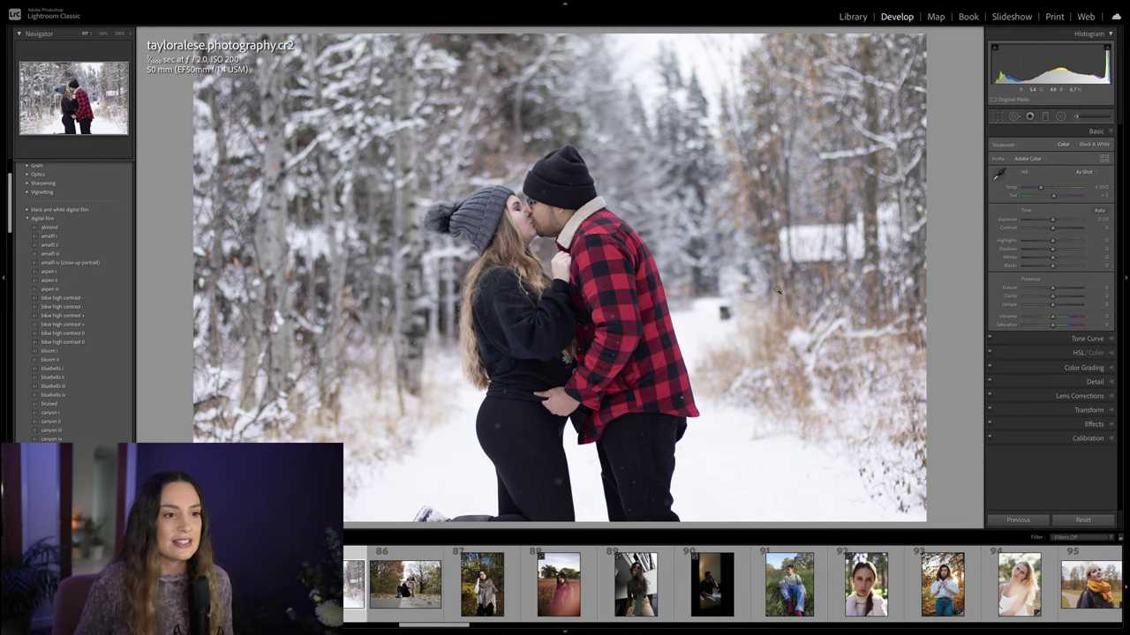
pyautogui.press('r')
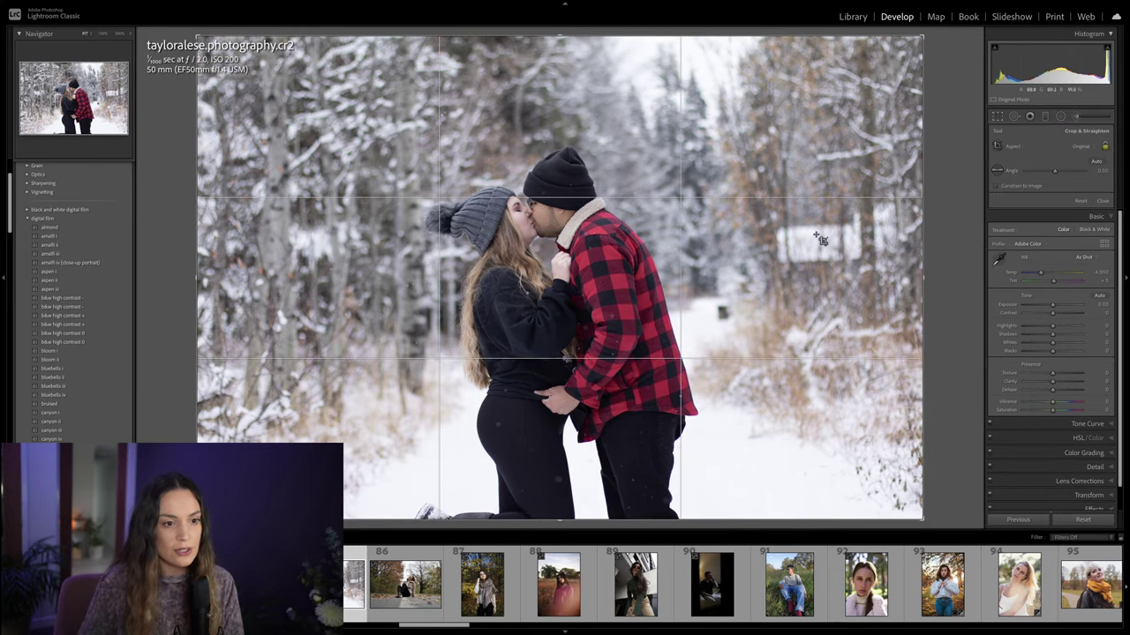
pyautogui.moveTo(936, 219); pyautogui.dragTo(937, 228)
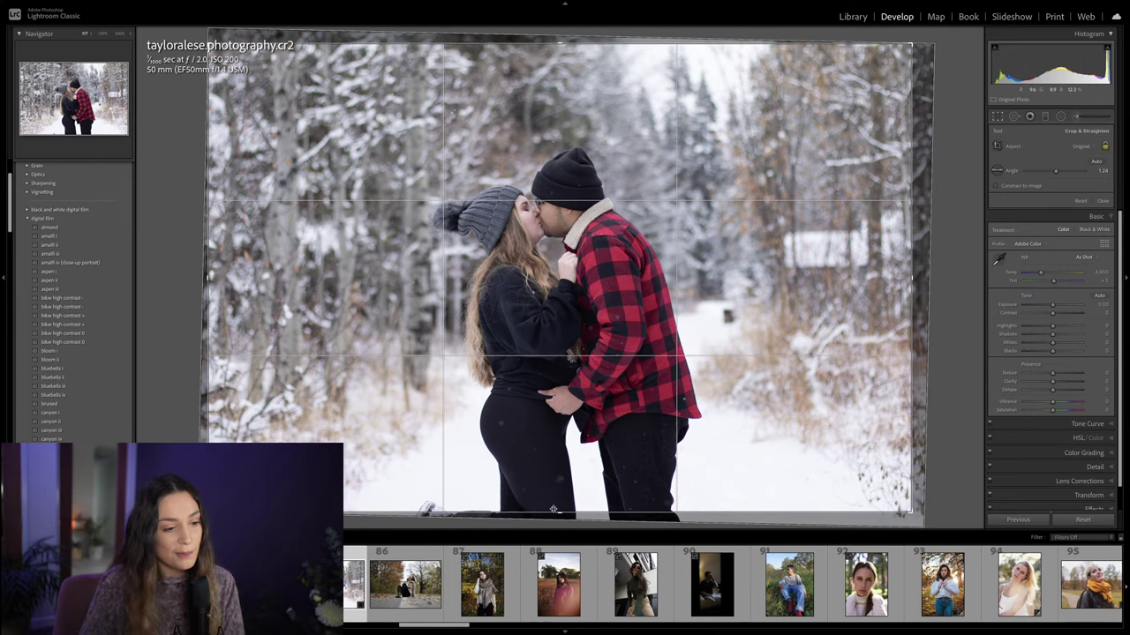
pyautogui.moveTo(558, 511)
pyautogui.mouseDown()
pyautogui.moveTo(556, 527)
pyautogui.moveTo(559, 507)
pyautogui.mouseUp()
pyautogui.press('Return')
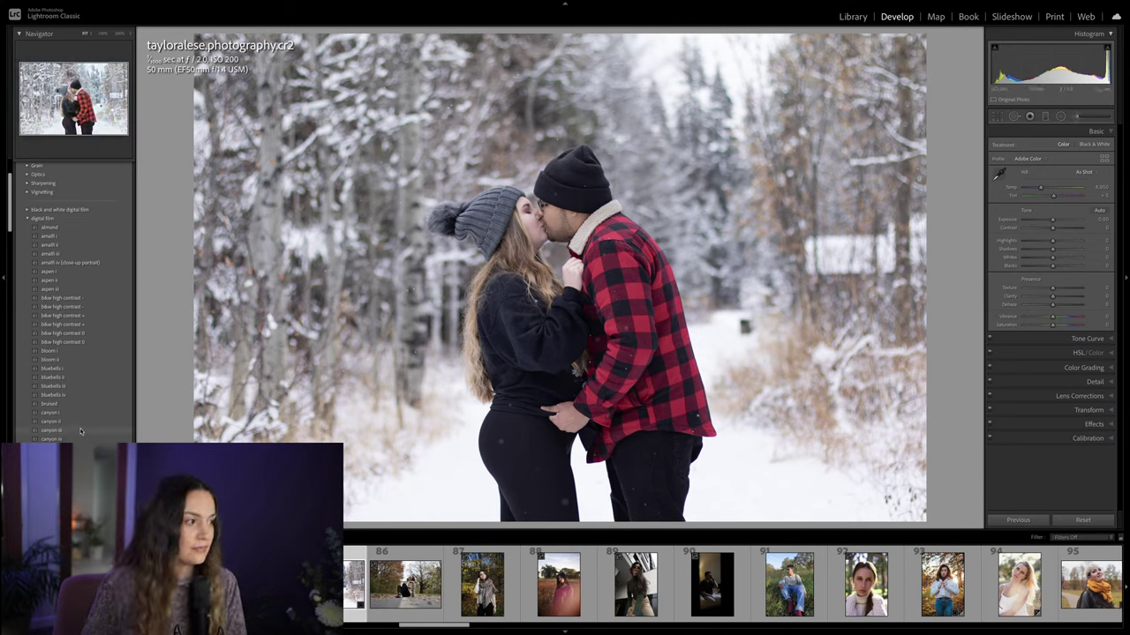
# Step: Apply the bluebells i preset, warm Temp to 5,500 and raise Exposure slightly
pyautogui.click(84, 372)
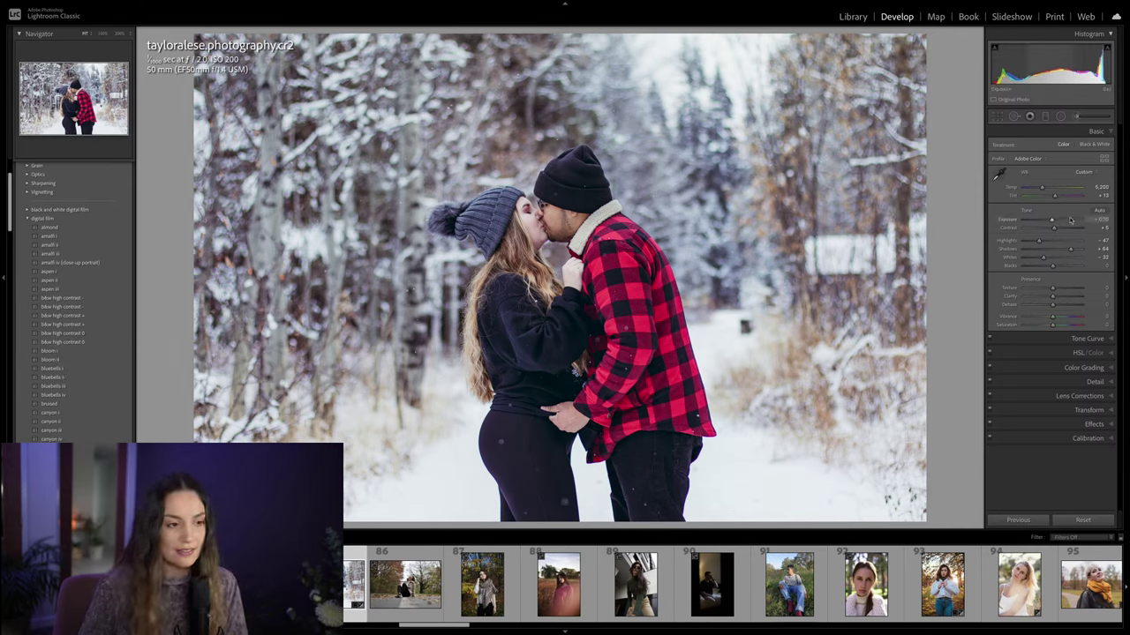
pyautogui.moveTo(1043, 188); pyautogui.dragTo(1044, 190)
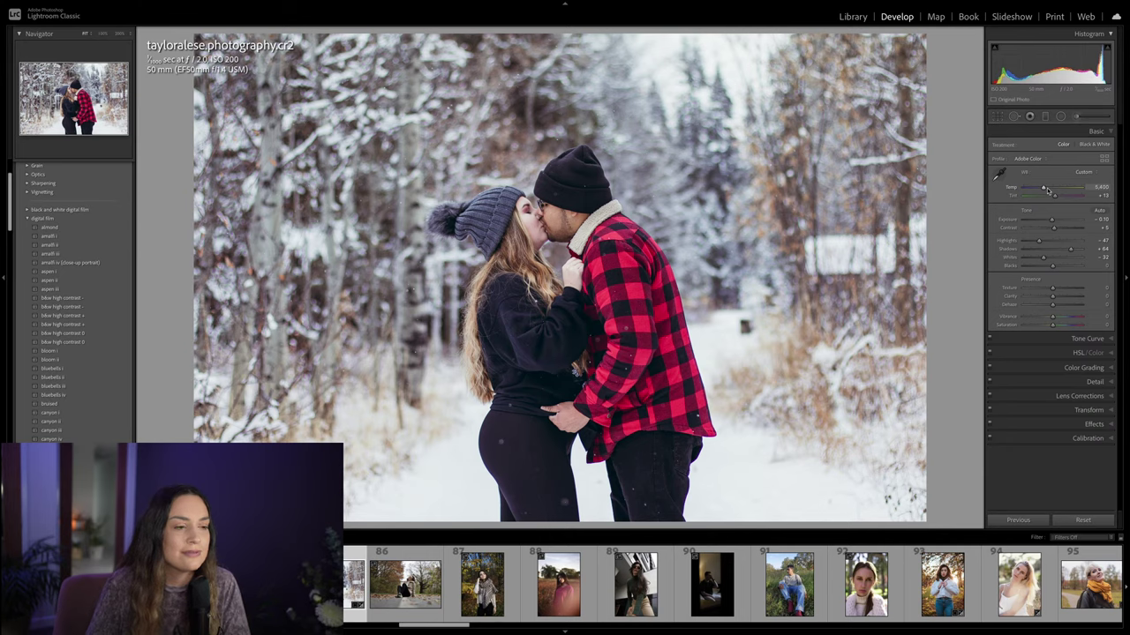
pyautogui.moveTo(1053, 220); pyautogui.dragTo(1055, 220)
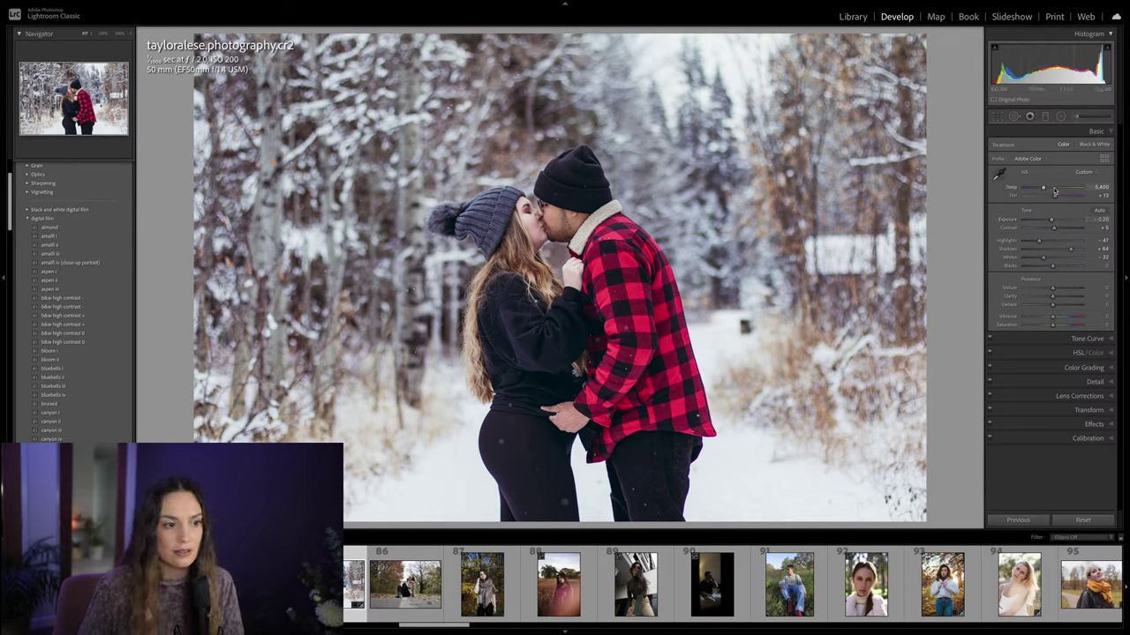
pyautogui.press('Up')
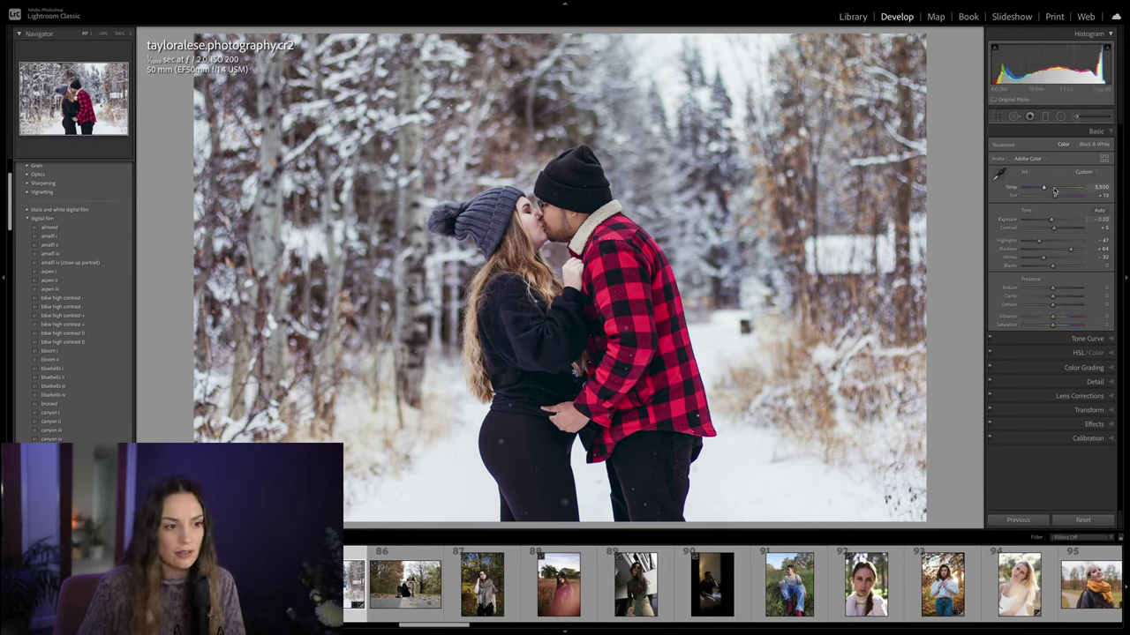
# Step: Lower the HSL Red saturation to about -16 to mute the red plaid shirt
pyautogui.click(1109, 352)
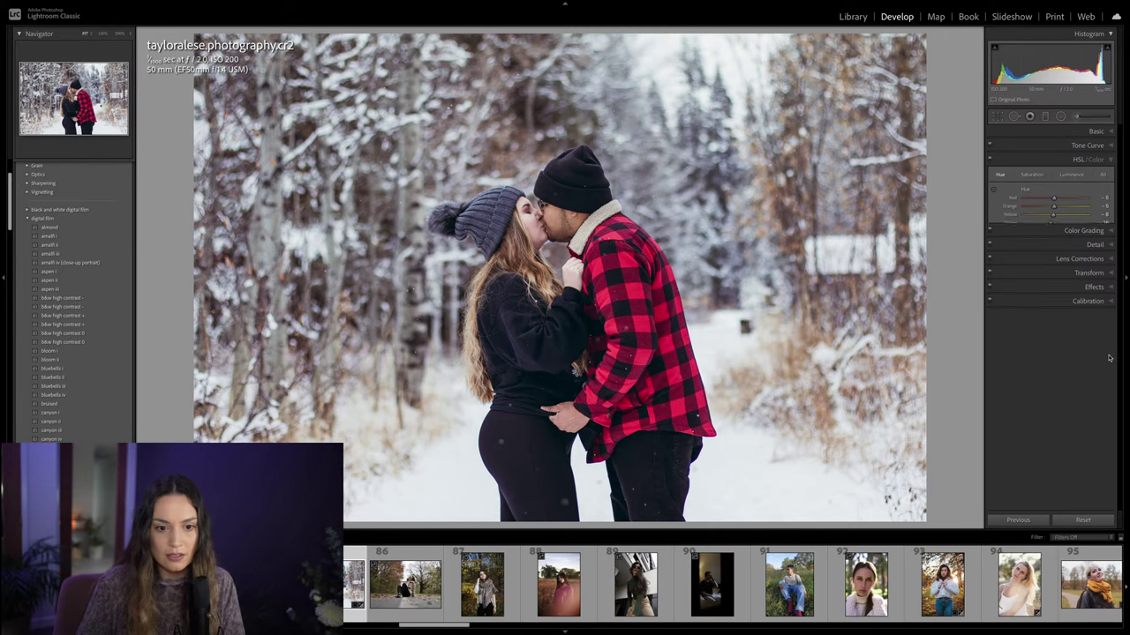
pyautogui.click(1031, 174)
pyautogui.moveTo(1055, 197); pyautogui.dragTo(1049, 200)
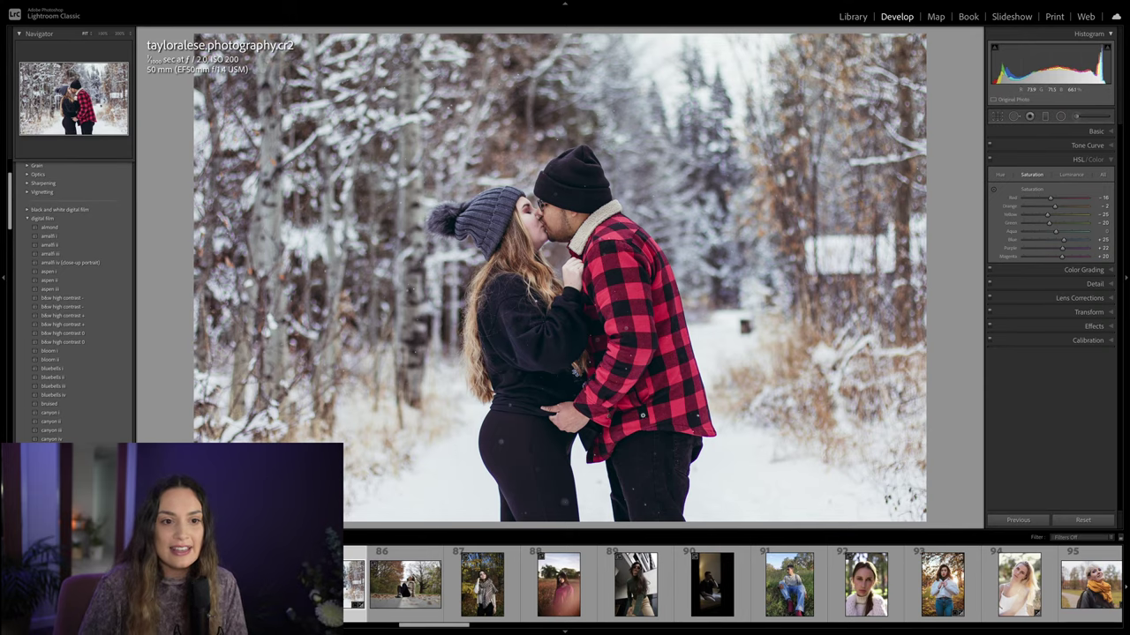
# Step: Heal the dark object in the snowy path with a zero-feather spot, then view the whole photo
pyautogui.click(751, 327)
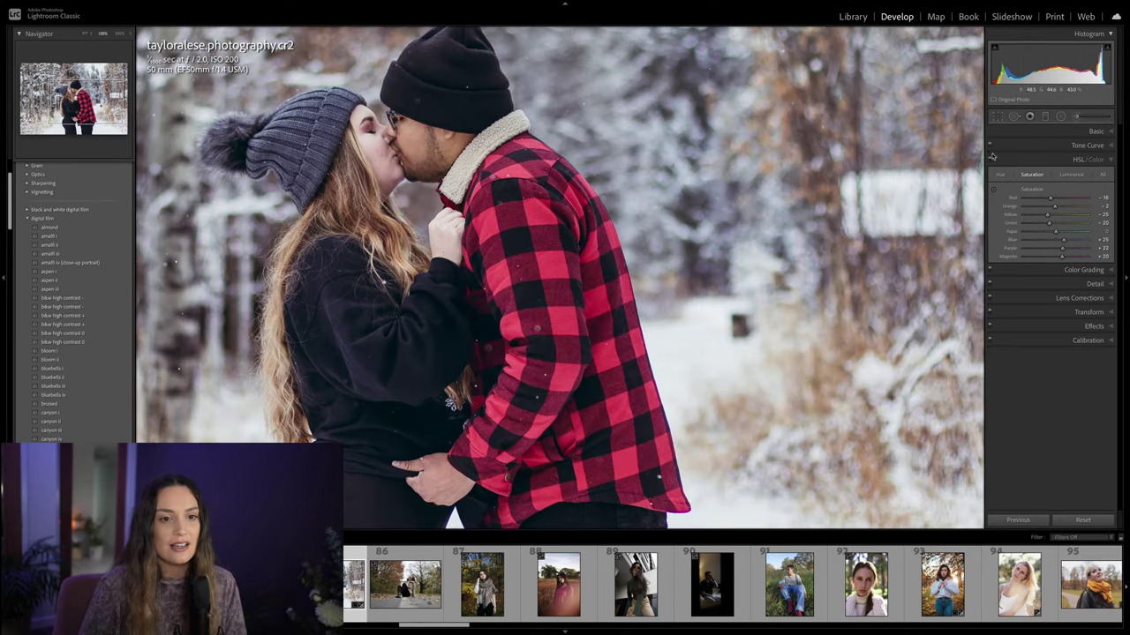
pyautogui.click(1014, 116)
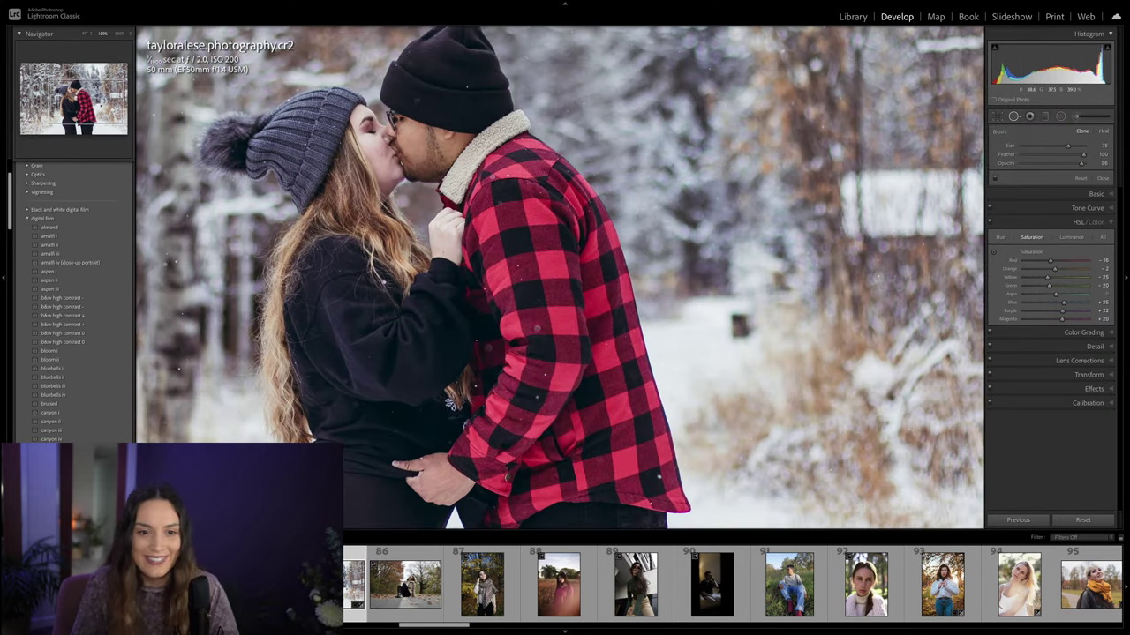
pyautogui.moveTo(1079, 156); pyautogui.dragTo(1024, 159)
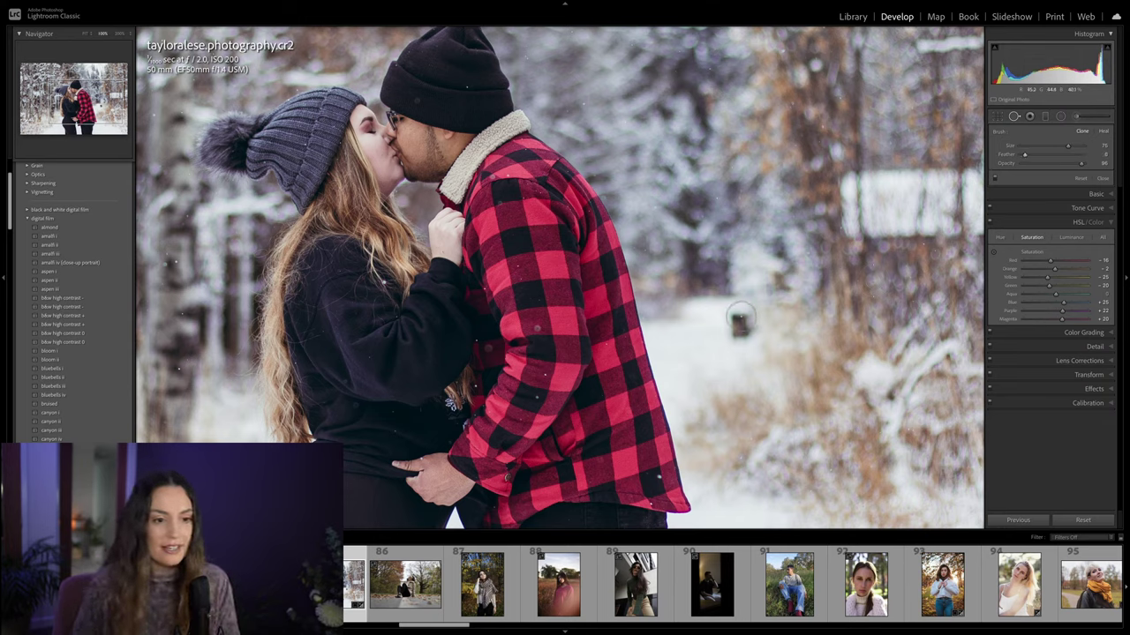
pyautogui.moveTo(733, 316)
pyautogui.mouseDown()
pyautogui.moveTo(748, 338)
pyautogui.moveTo(724, 330)
pyautogui.moveTo(749, 313)
pyautogui.moveTo(741, 327)
pyautogui.mouseUp()
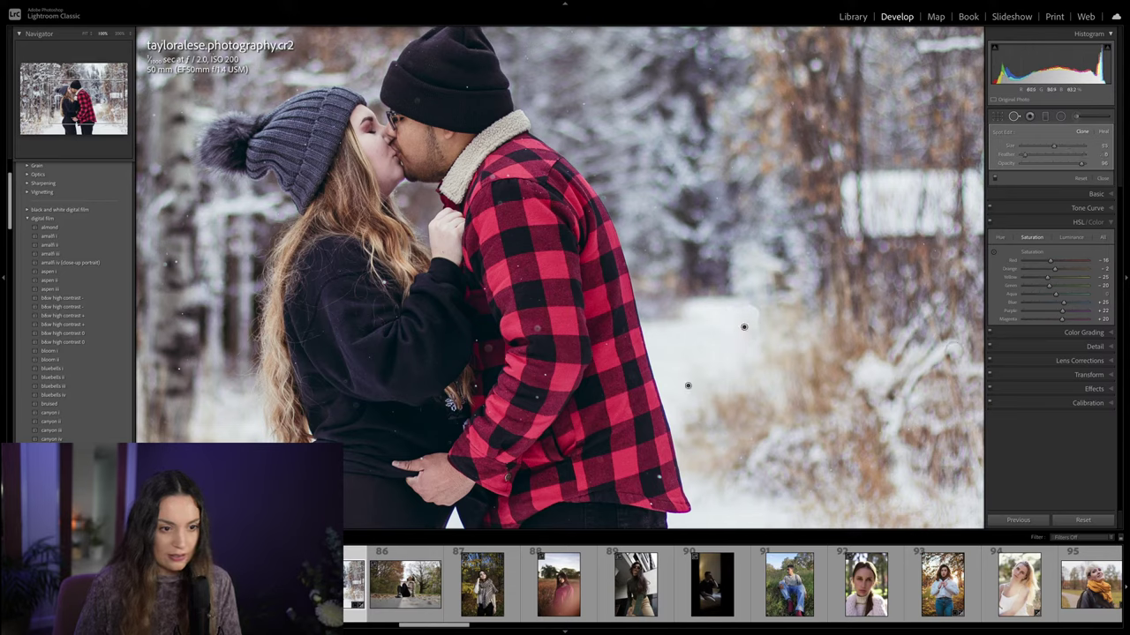
pyautogui.click(1103, 131)
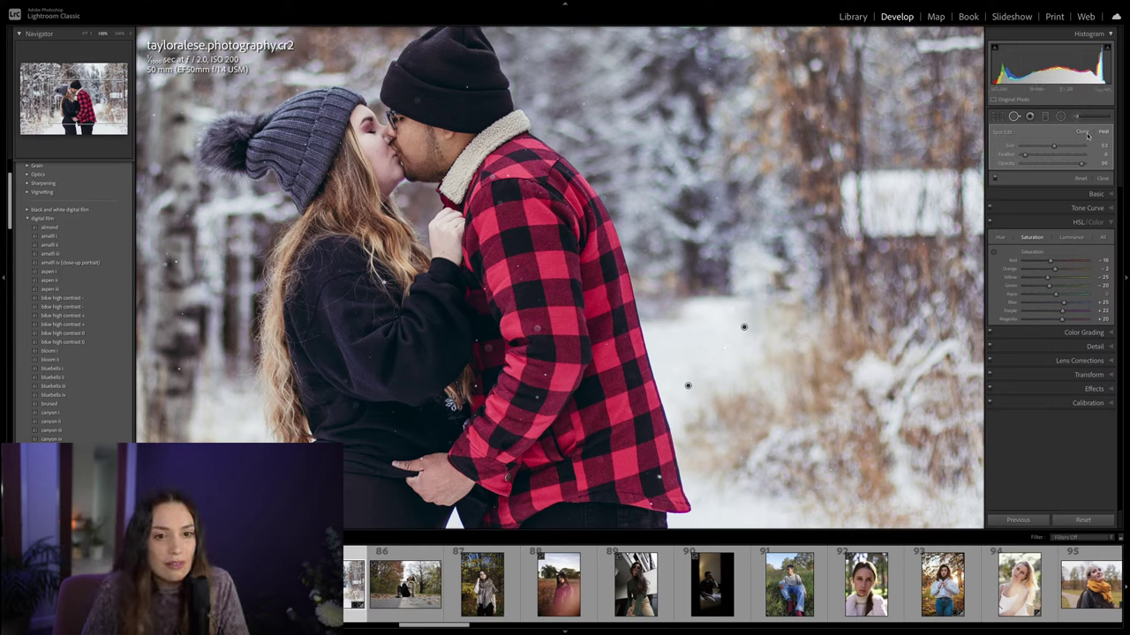
pyautogui.click(1102, 177)
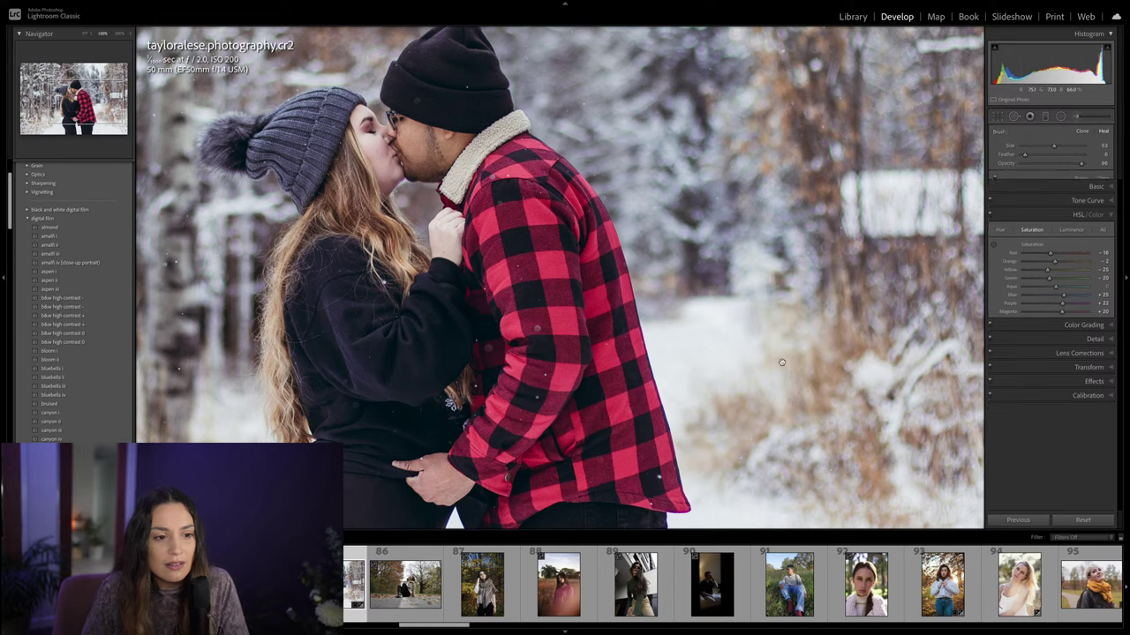
pyautogui.click(788, 365)
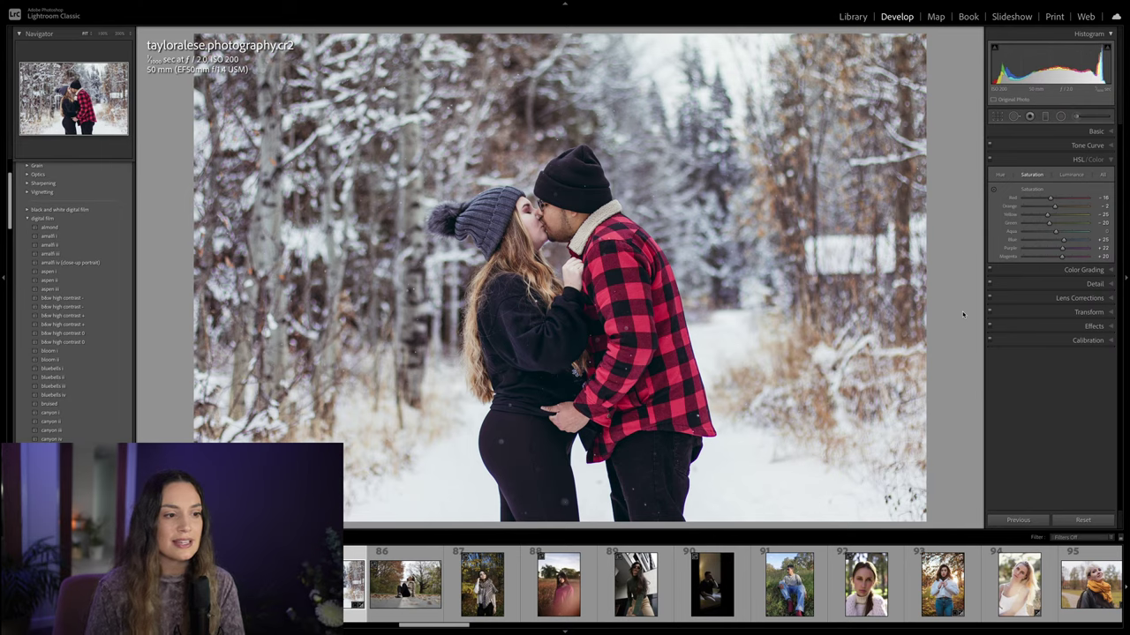
# Step: Compare Before/After, then show the Basic panel with Temp 5,500, Tint +13 and Highlights -47
pyautogui.press('\\')
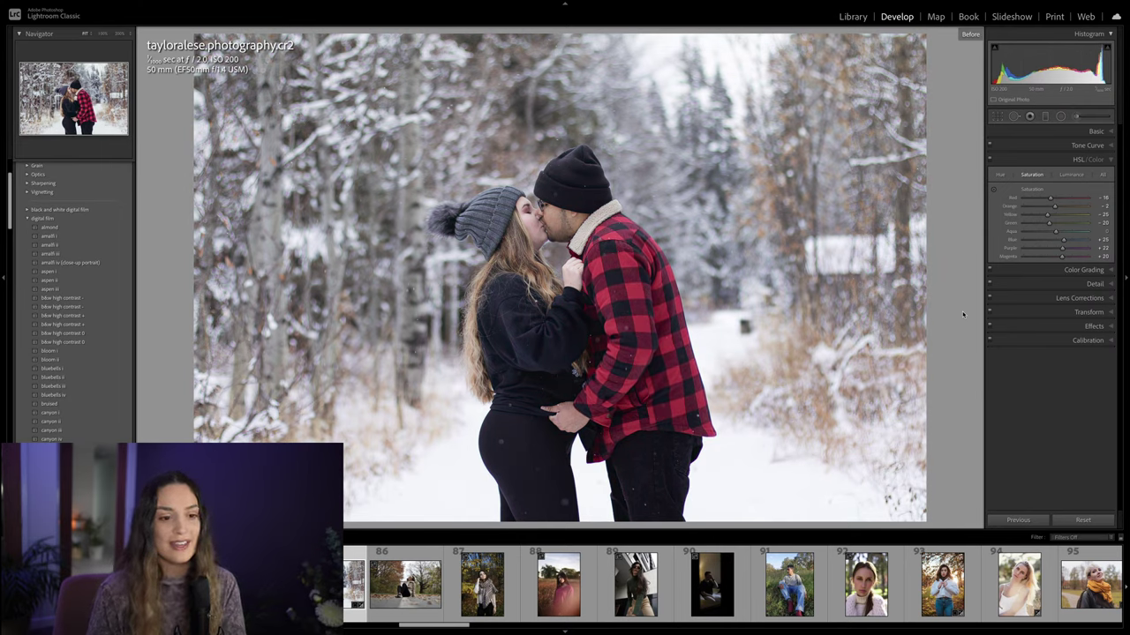
pyautogui.press('\\')
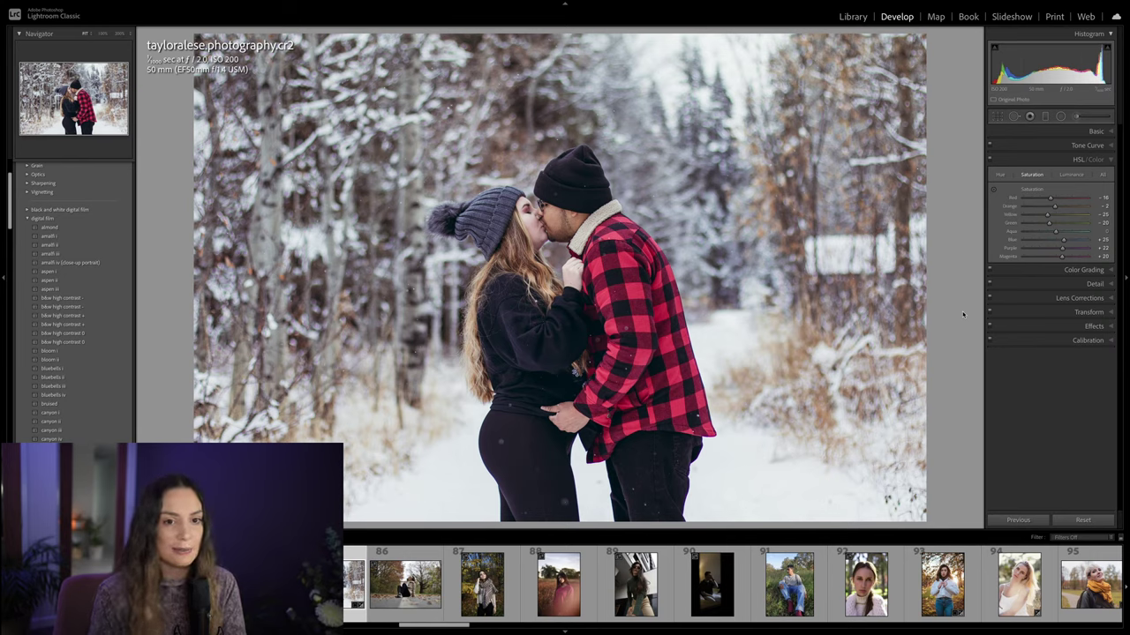
pyautogui.click(1111, 131)
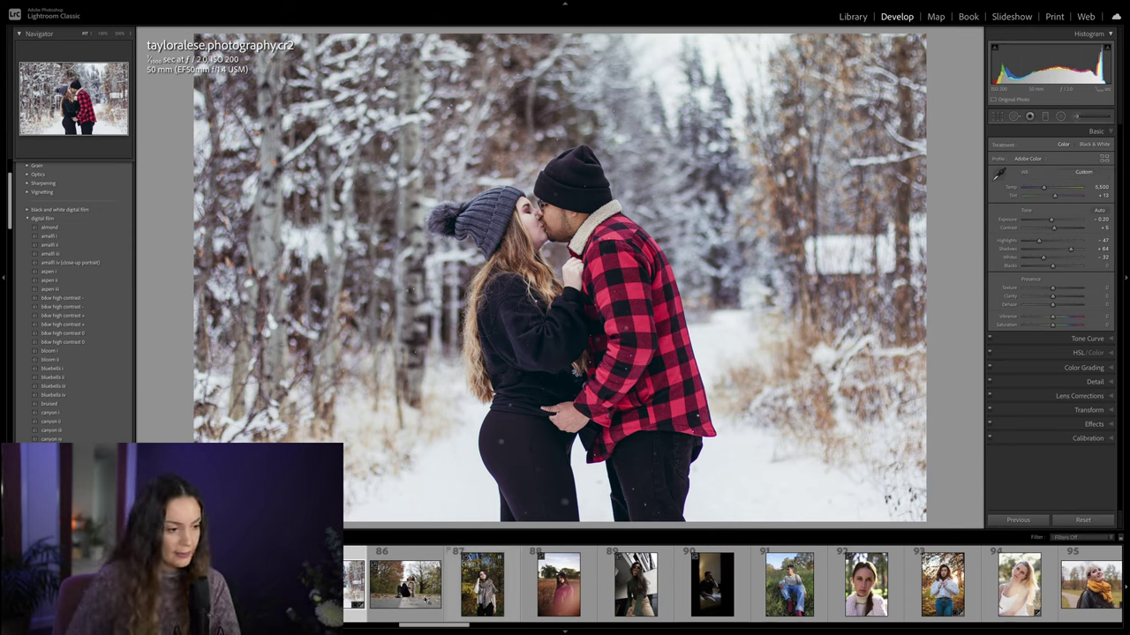
pyautogui.moveTo(448, 625); pyautogui.dragTo(312, 626)
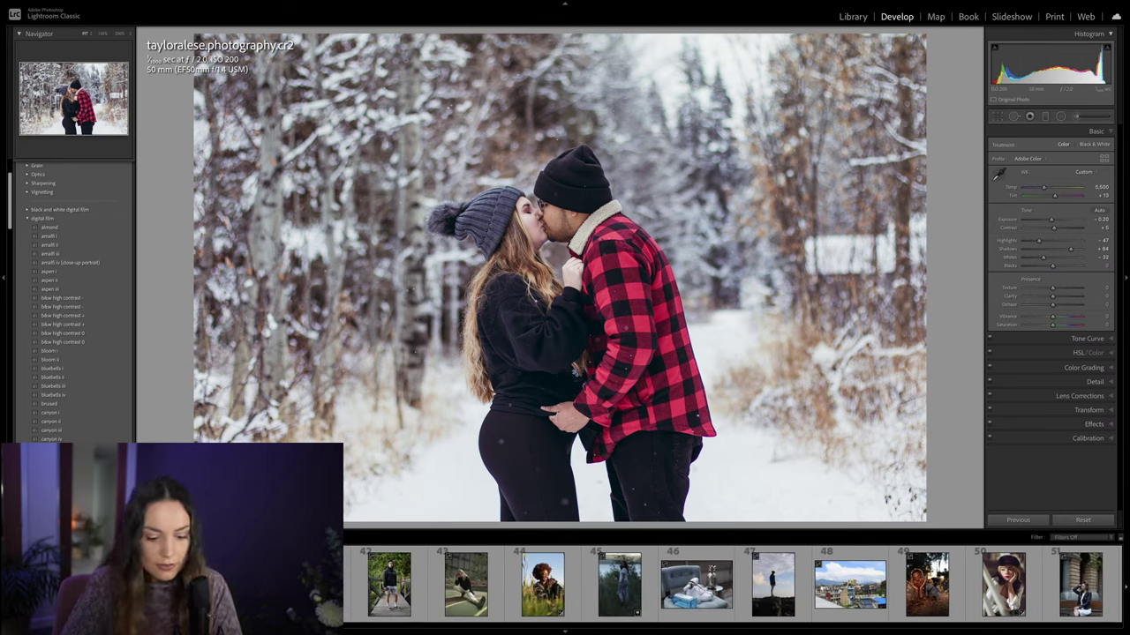
# Step: Switch from the dress photo to MarvellousVisuals.ARW, the portrait ringed by coloured pencils
pyautogui.click(236, 584)
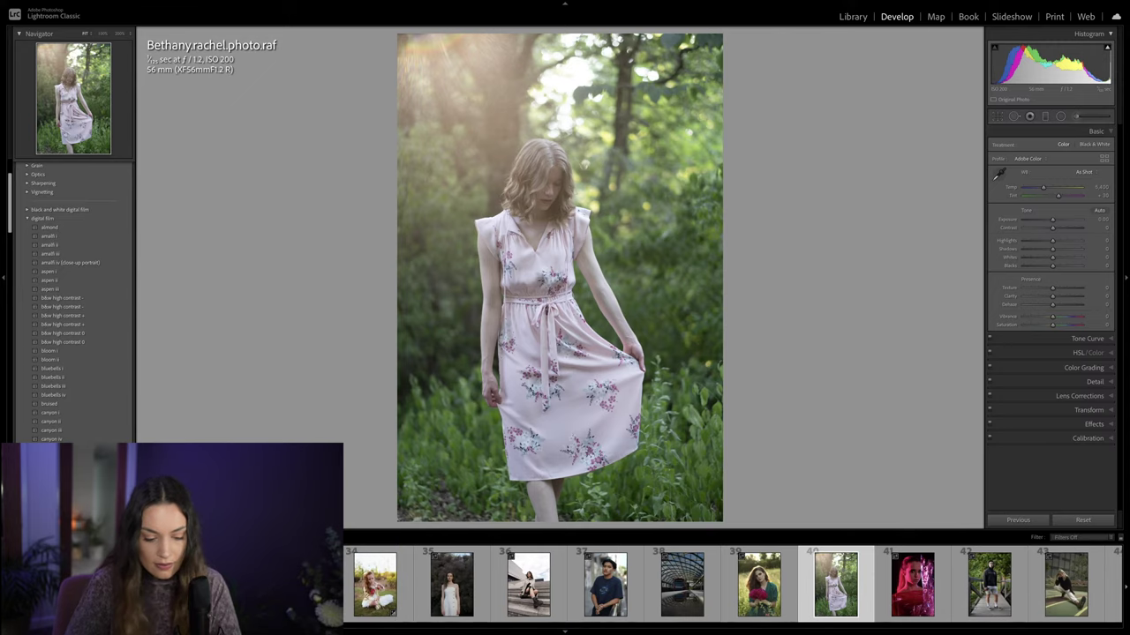
pyautogui.scroll(5, 732, 584)
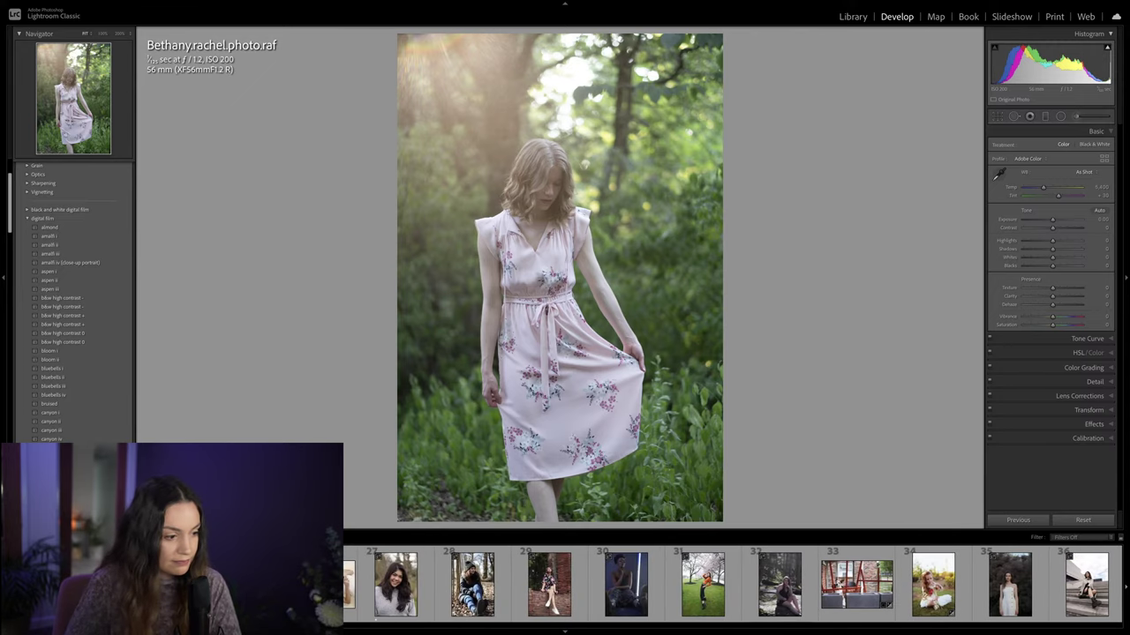
pyautogui.scroll(2, 732, 584)
pyautogui.scroll(2, 732, 584)
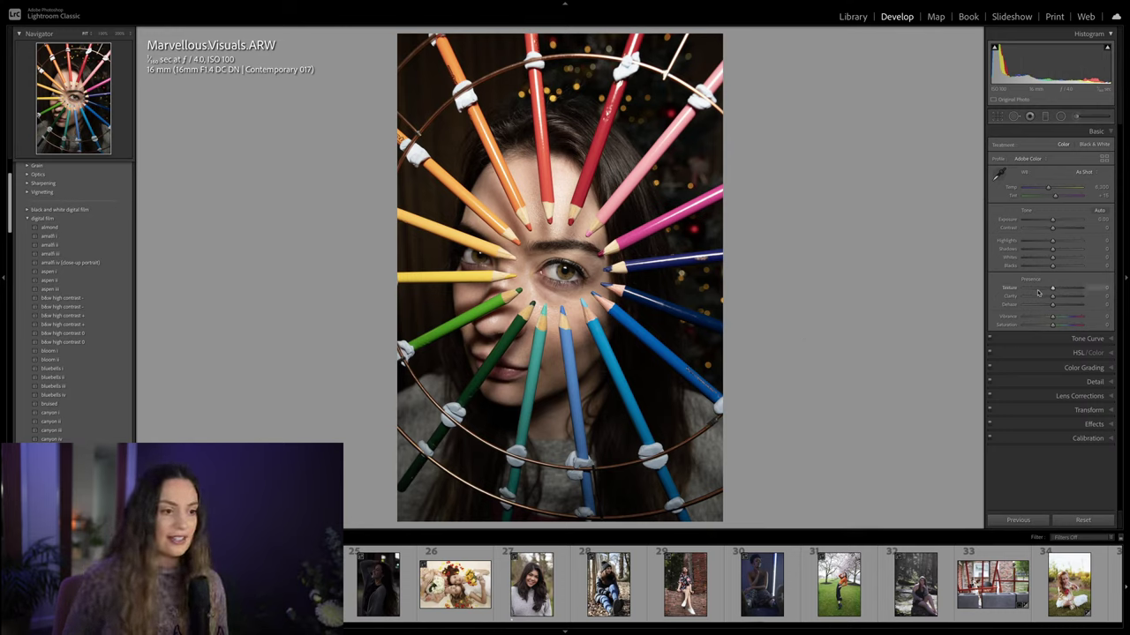
# Step: Lift the tone curve's black point, add a shadow point, and set Highlights -20 and Blacks +17
pyautogui.click(1110, 133)
pyautogui.click(1110, 132)
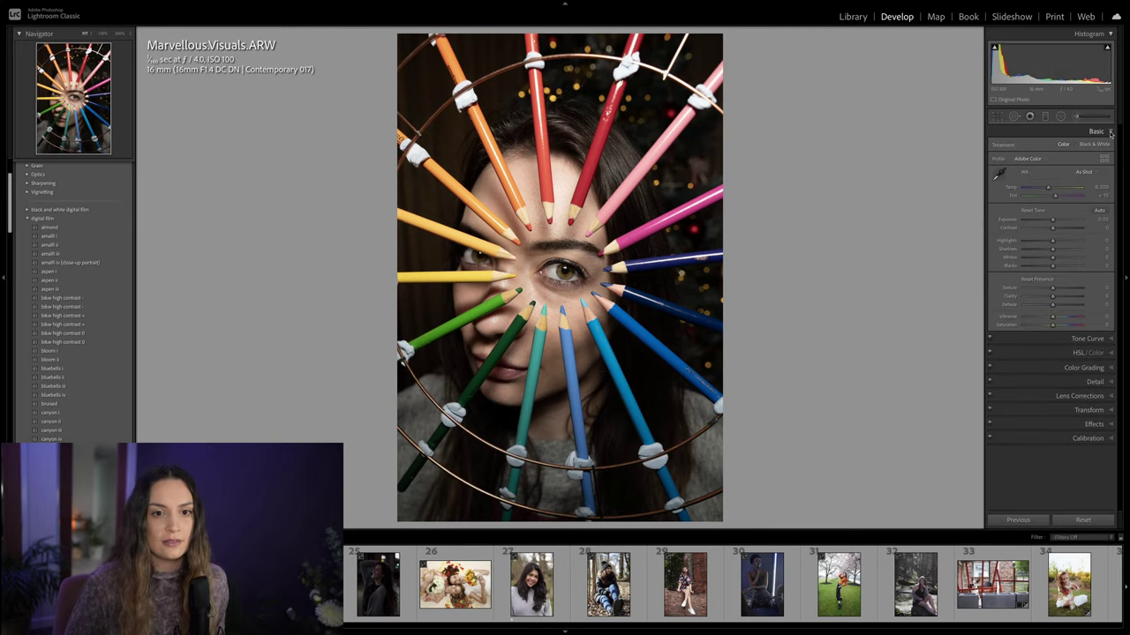
pyautogui.click(1110, 132)
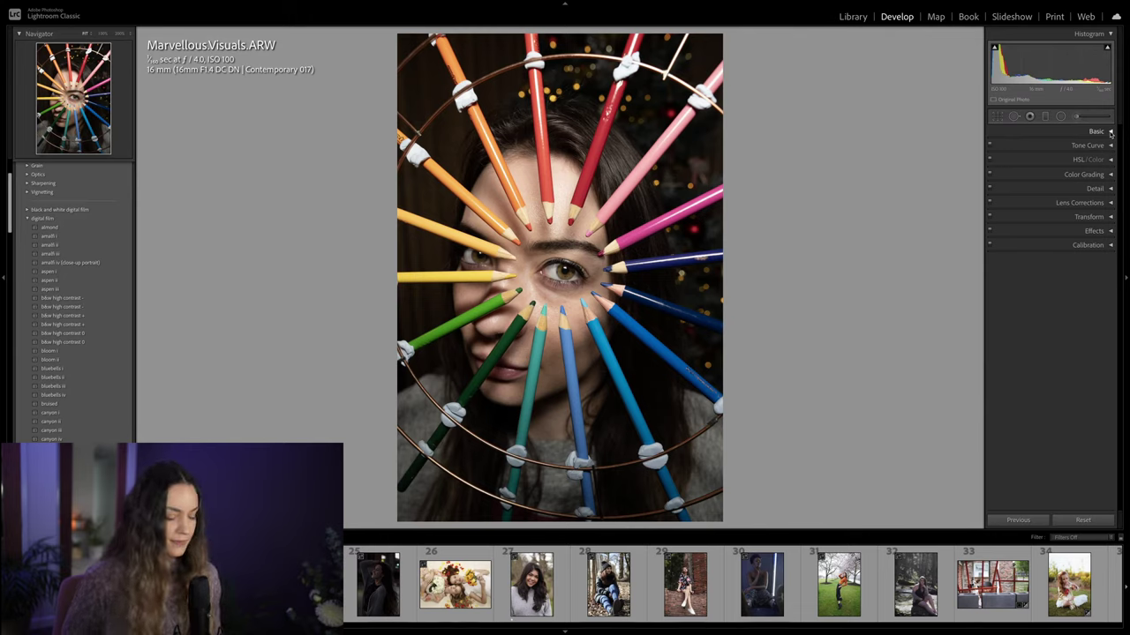
pyautogui.click(1110, 133)
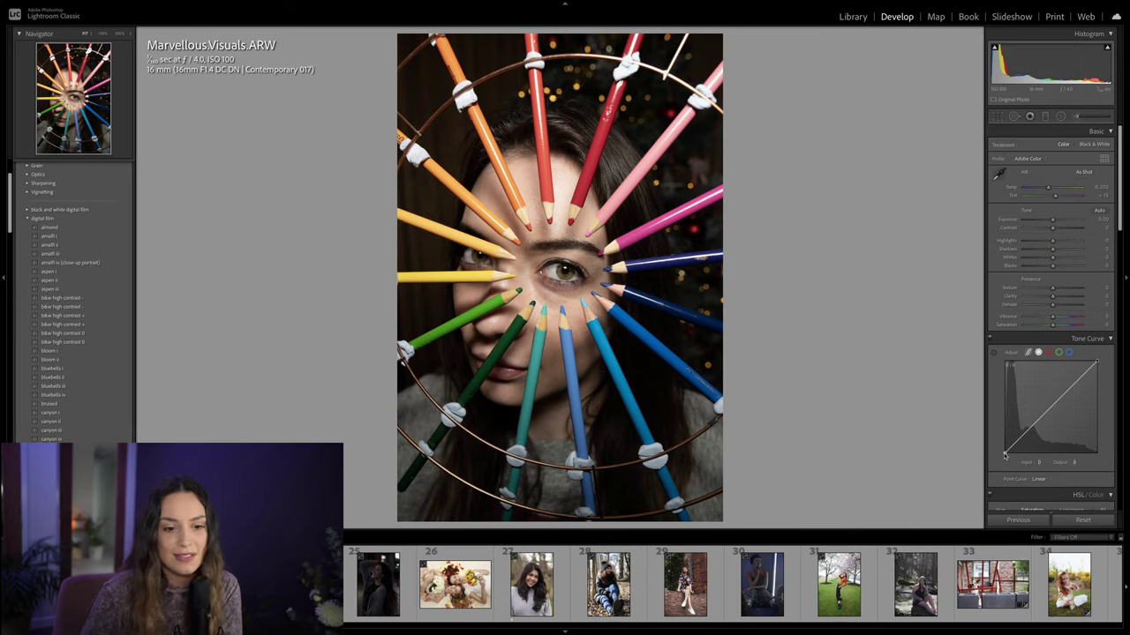
pyautogui.moveTo(1004, 454); pyautogui.dragTo(1003, 452)
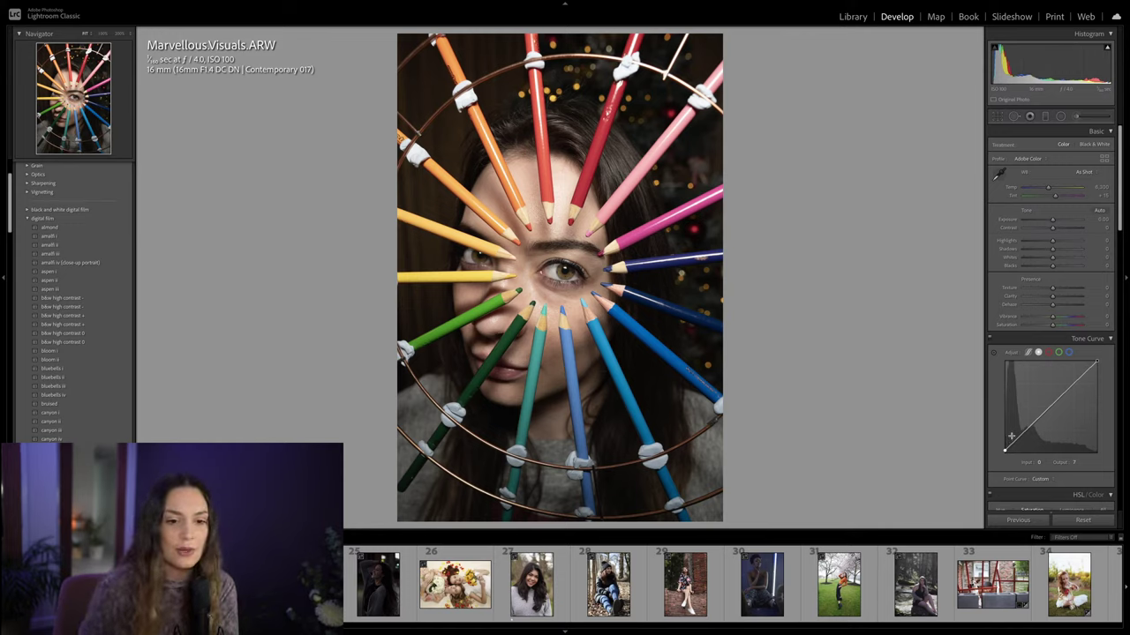
pyautogui.moveTo(1016, 438); pyautogui.dragTo(1038, 418)
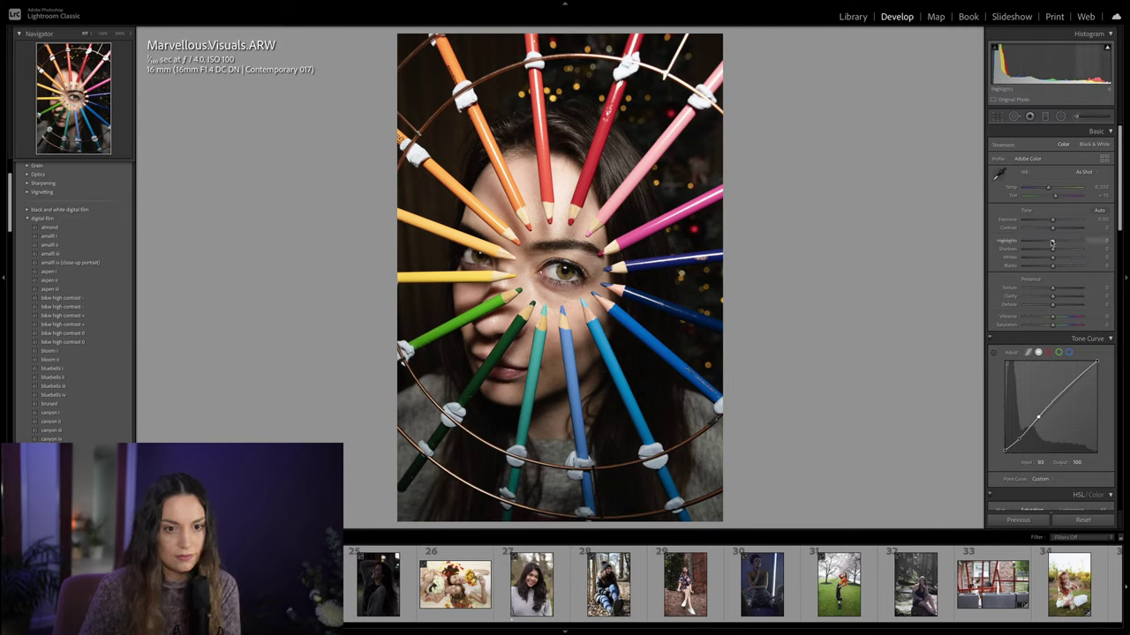
pyautogui.moveTo(1050, 241)
pyautogui.mouseDown()
pyautogui.moveTo(1050, 268)
pyautogui.moveTo(1062, 269)
pyautogui.moveTo(1050, 255)
pyautogui.mouseUp()
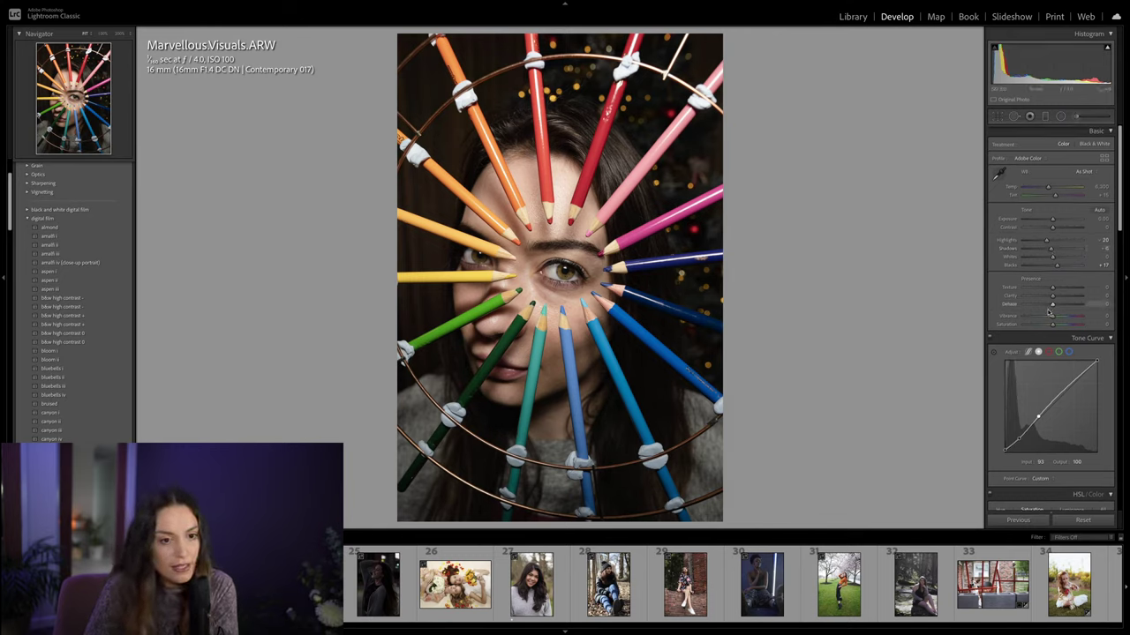
pyautogui.scroll(-5, 1046, 264)
# Step: Enable lens profile corrections and strengthen the distortion correction
pyautogui.scroll(-5, 1048, 313)
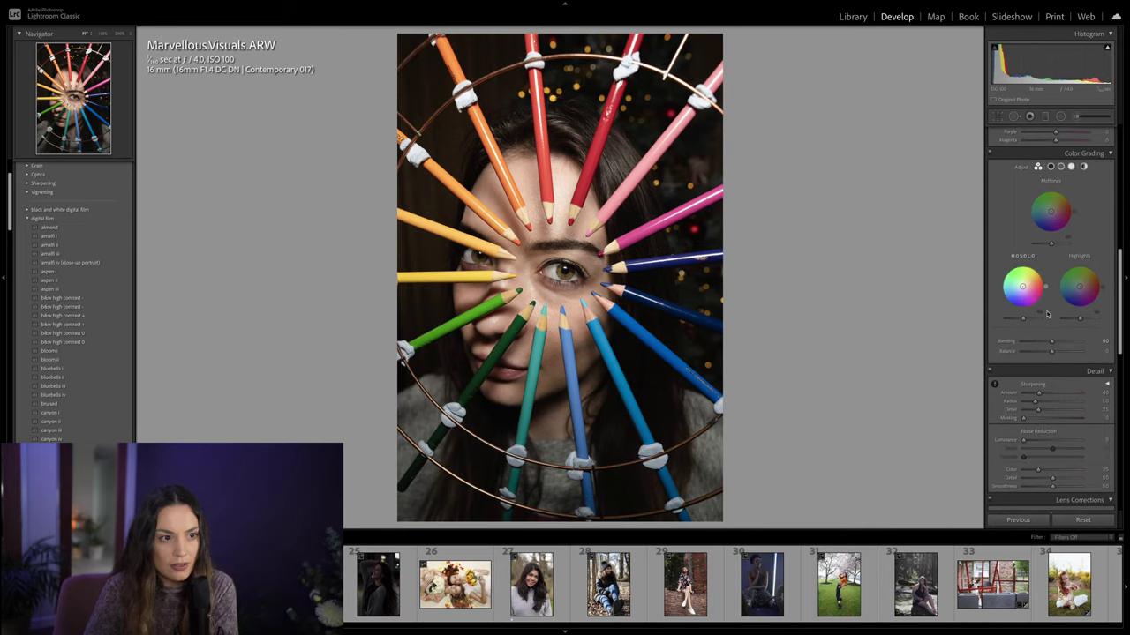
pyautogui.scroll(-4, 1048, 314)
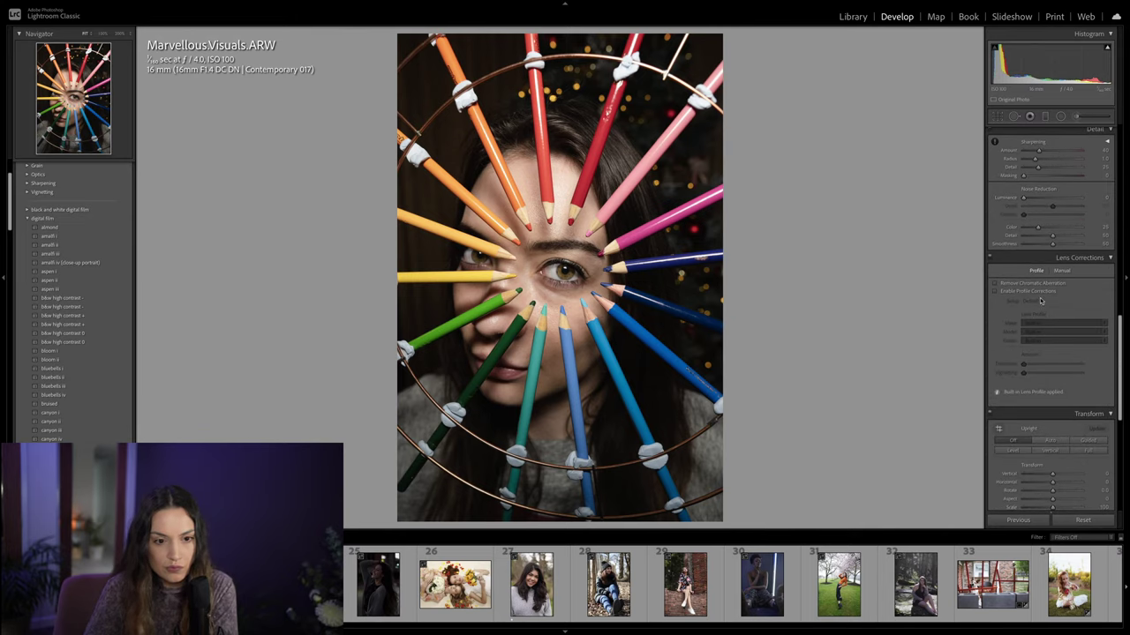
pyautogui.click(1038, 292)
pyautogui.moveTo(1047, 364); pyautogui.dragTo(1024, 373)
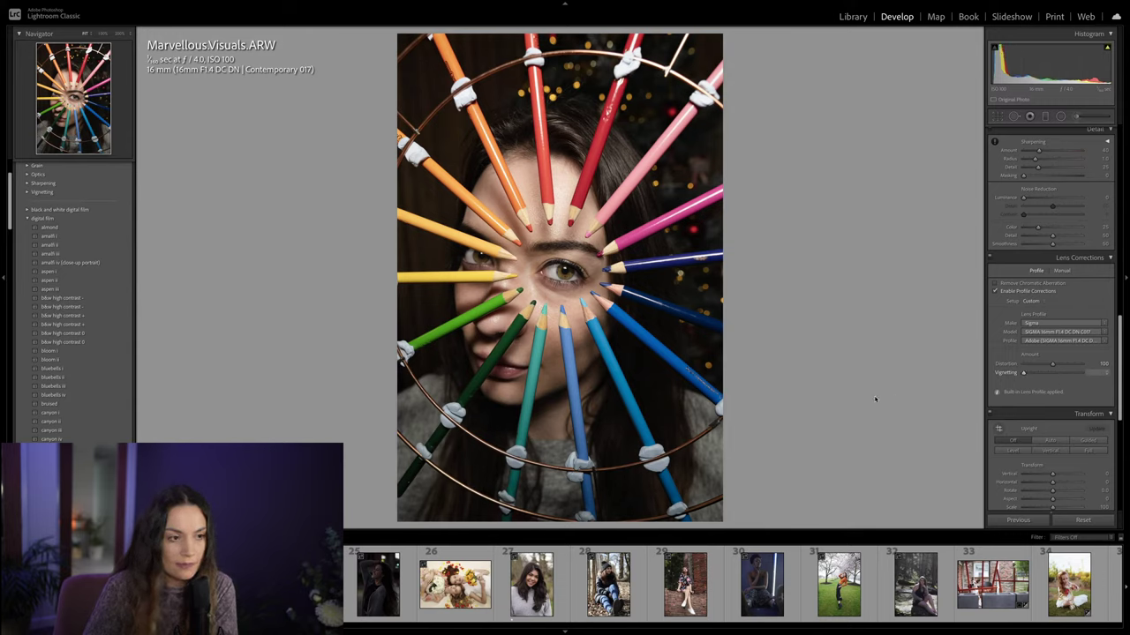
# Step: Add a manual vignette of about -65 to darken the photo's corners
pyautogui.click(1062, 271)
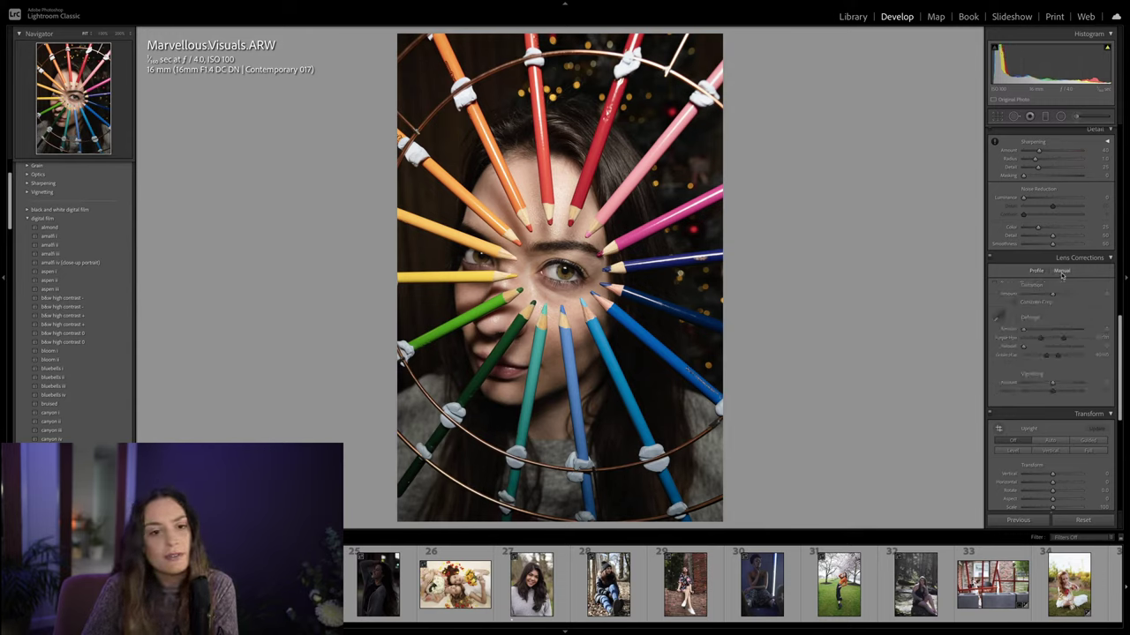
pyautogui.moveTo(1051, 383); pyautogui.dragTo(1030, 392)
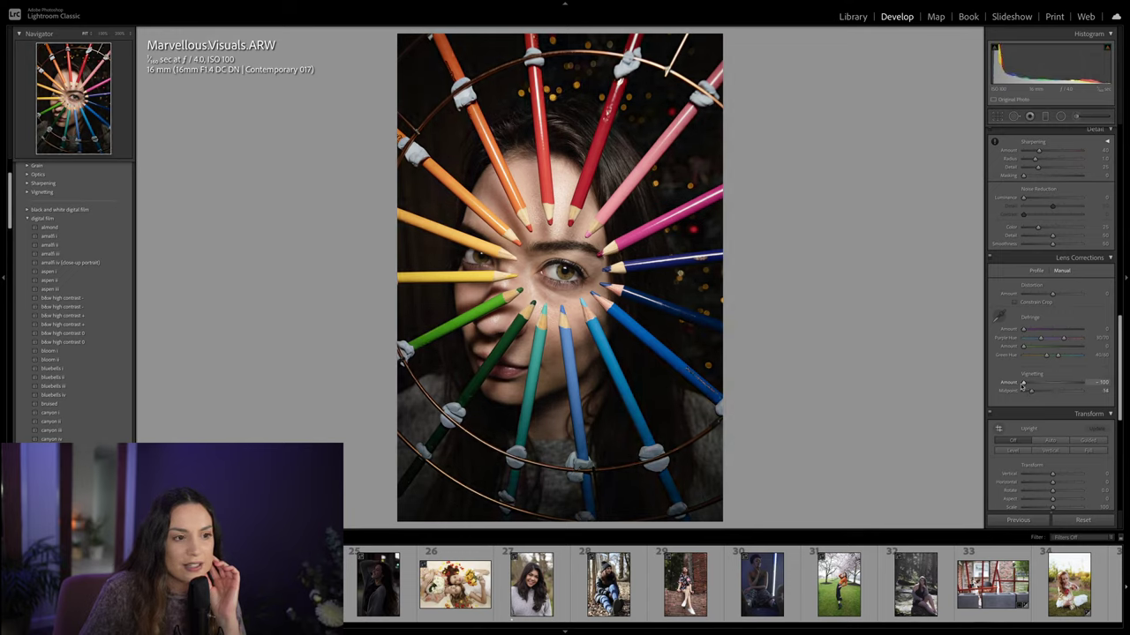
pyautogui.scroll(5, 1044, 389)
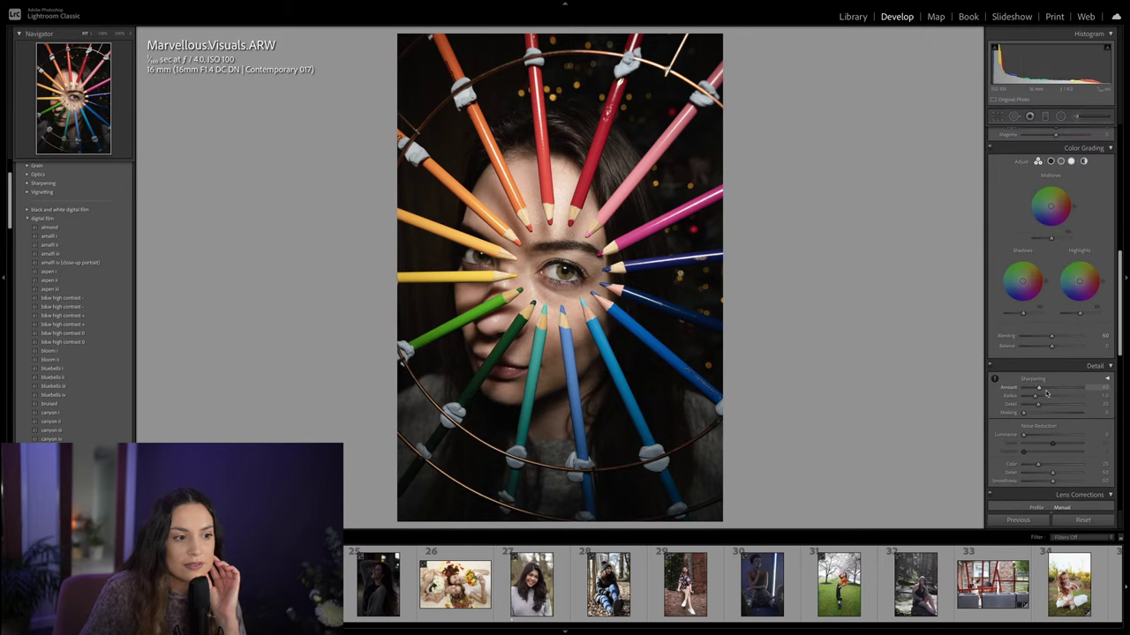
pyautogui.scroll(-3, 1046, 391)
pyautogui.click(1047, 395)
pyautogui.scroll(-2, 1047, 394)
pyautogui.moveTo(1023, 403); pyautogui.dragTo(1047, 413)
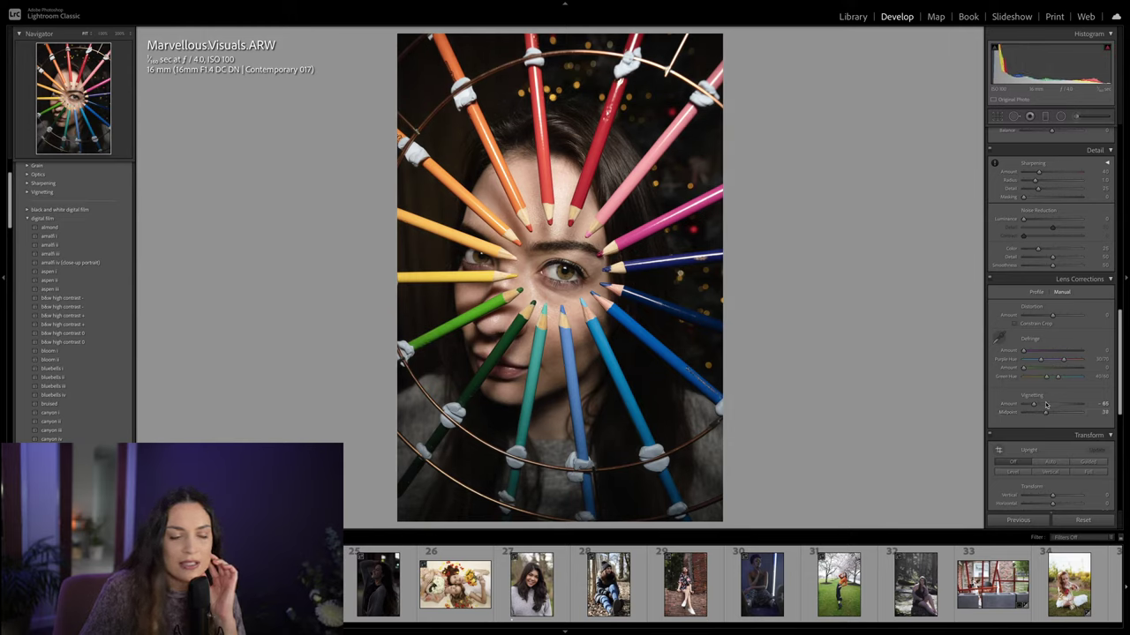
pyautogui.scroll(10, 1037, 369)
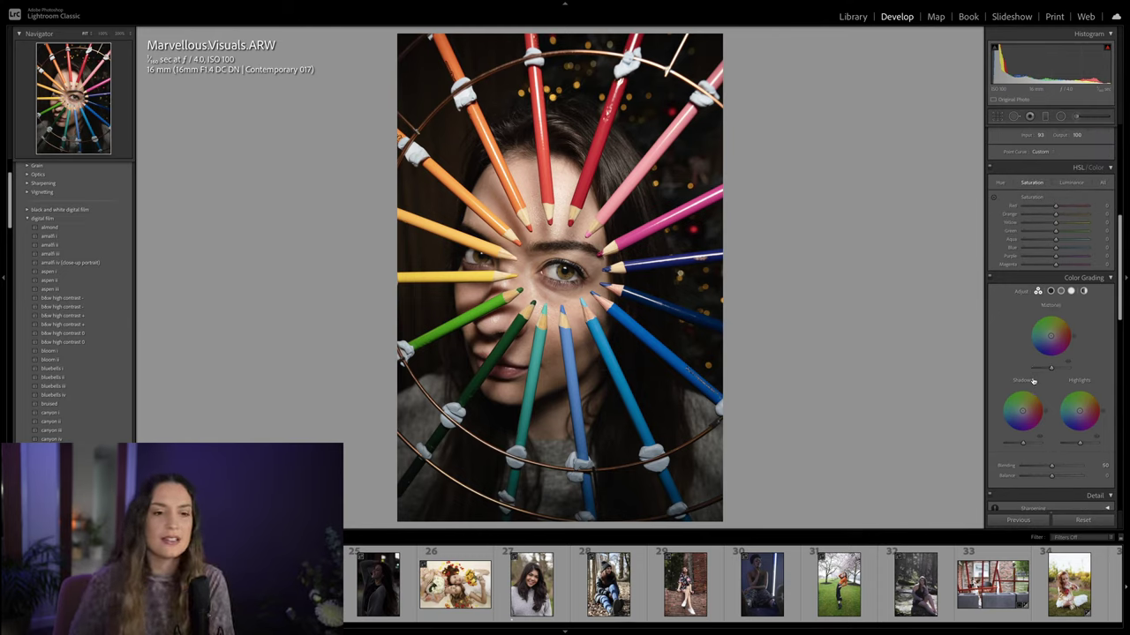
pyautogui.scroll(3, 1070, 378)
pyautogui.scroll(8, 1073, 375)
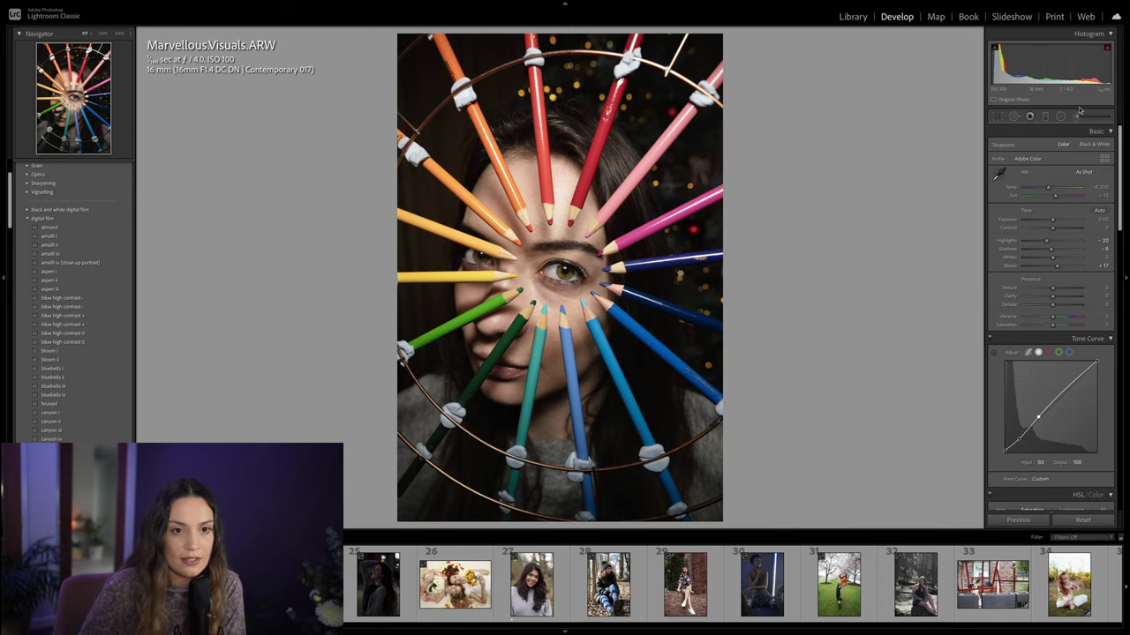
# Step: Try an Iris Enhance brush mask at a smaller brush size, then close it
pyautogui.press('k')
pyautogui.click(1037, 145)
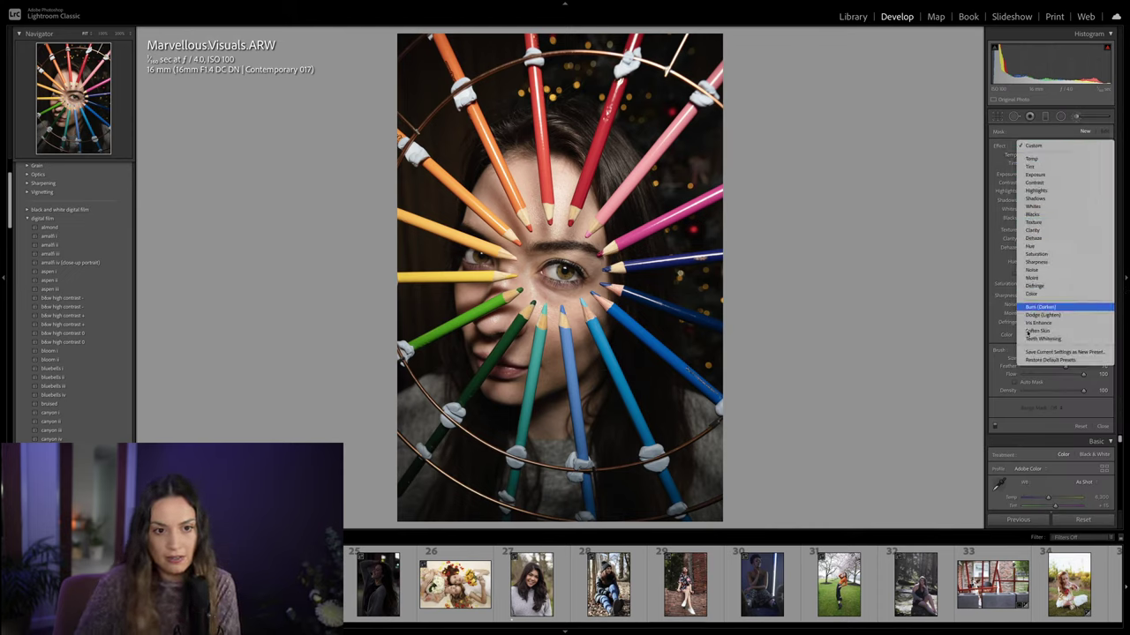
pyautogui.click(1041, 323)
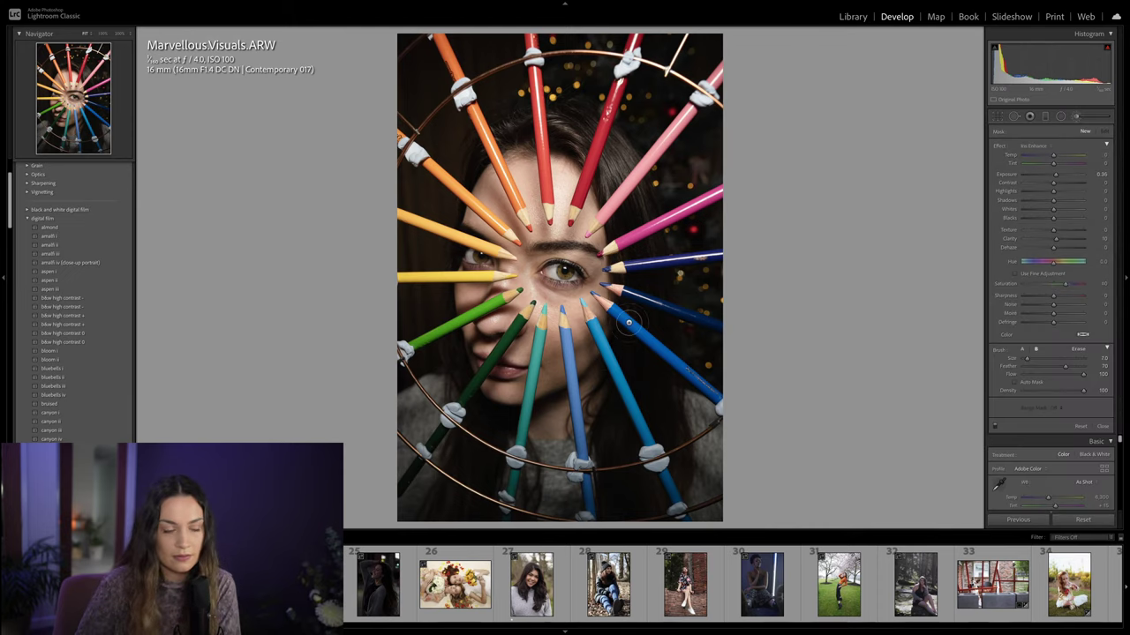
pyautogui.press('[')
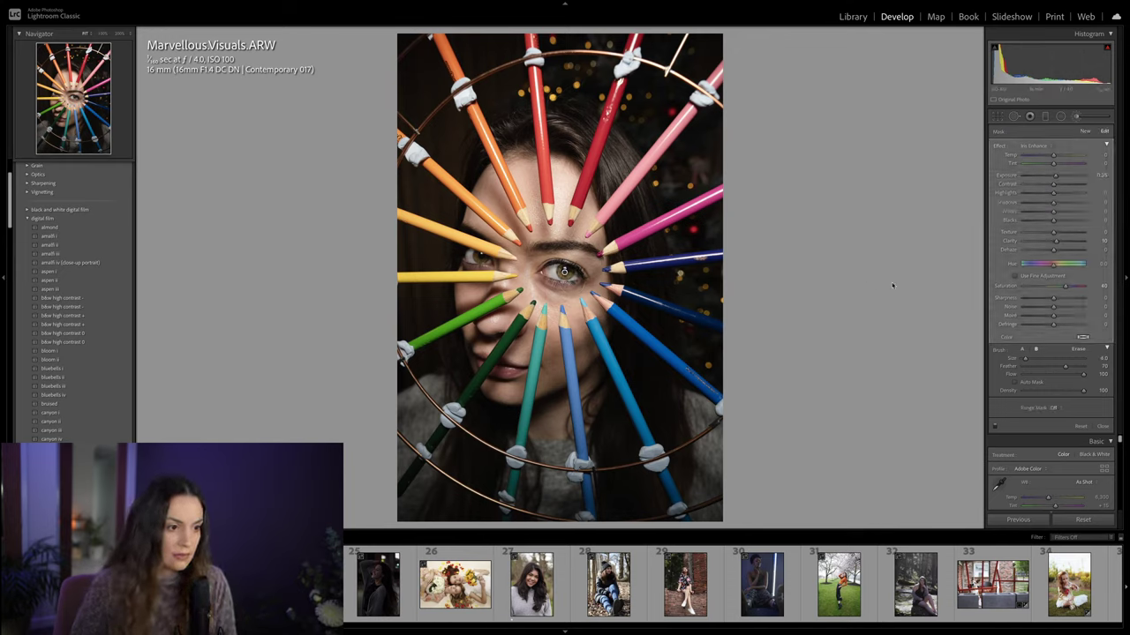
pyautogui.press('k')
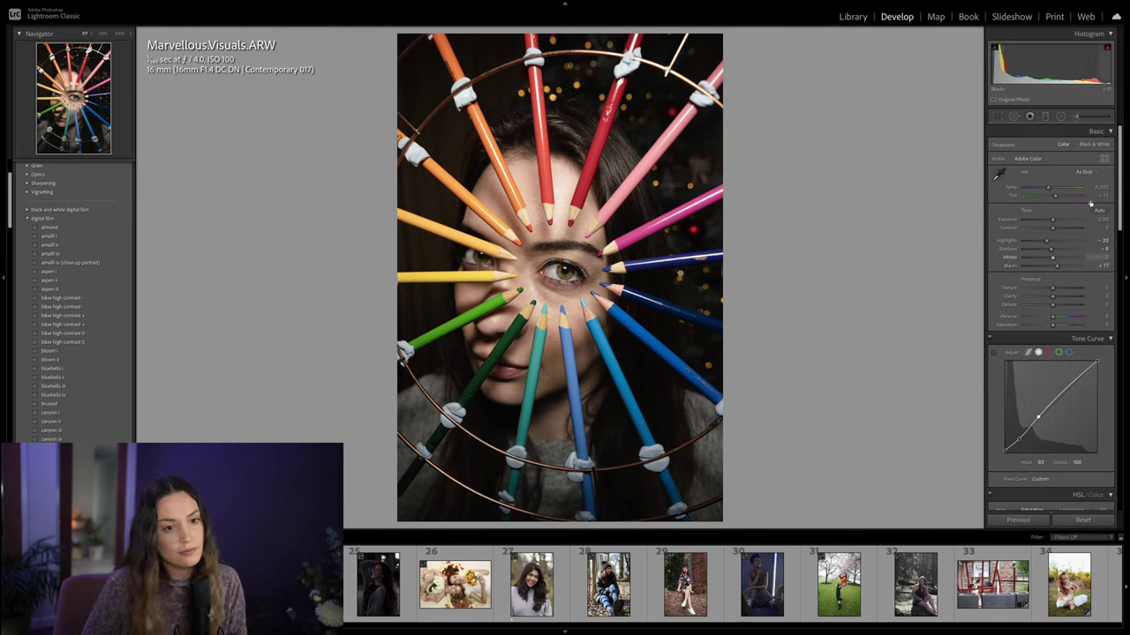
# Step: Draw a gradient mask across the lower photo with reset sliders and lowered exposure
pyautogui.click(1044, 116)
pyautogui.moveTo(589, 488); pyautogui.dragTo(590, 300)
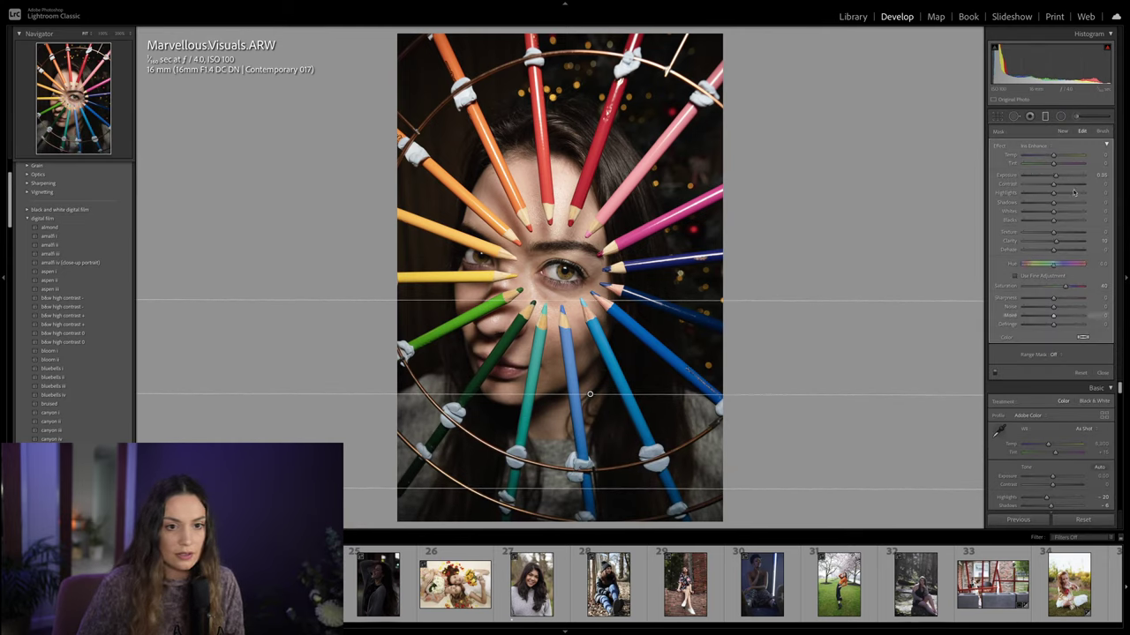
pyautogui.click(1038, 146)
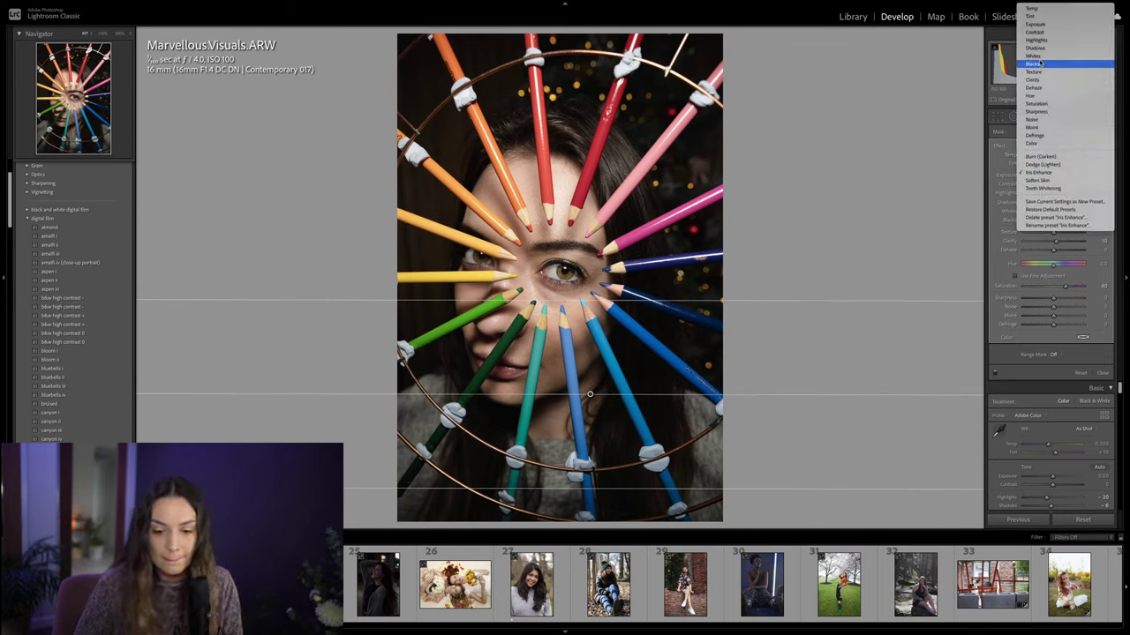
pyautogui.click(1035, 10)
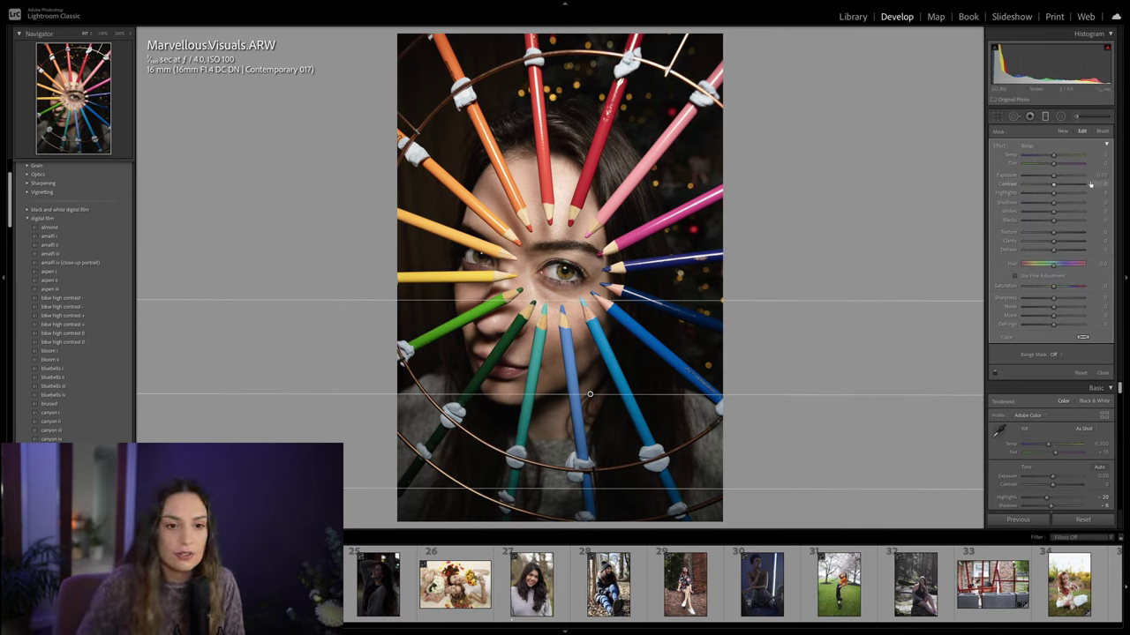
pyautogui.moveTo(1052, 176)
pyautogui.mouseDown()
pyautogui.moveTo(1039, 193)
pyautogui.moveTo(1051, 193)
pyautogui.mouseUp()
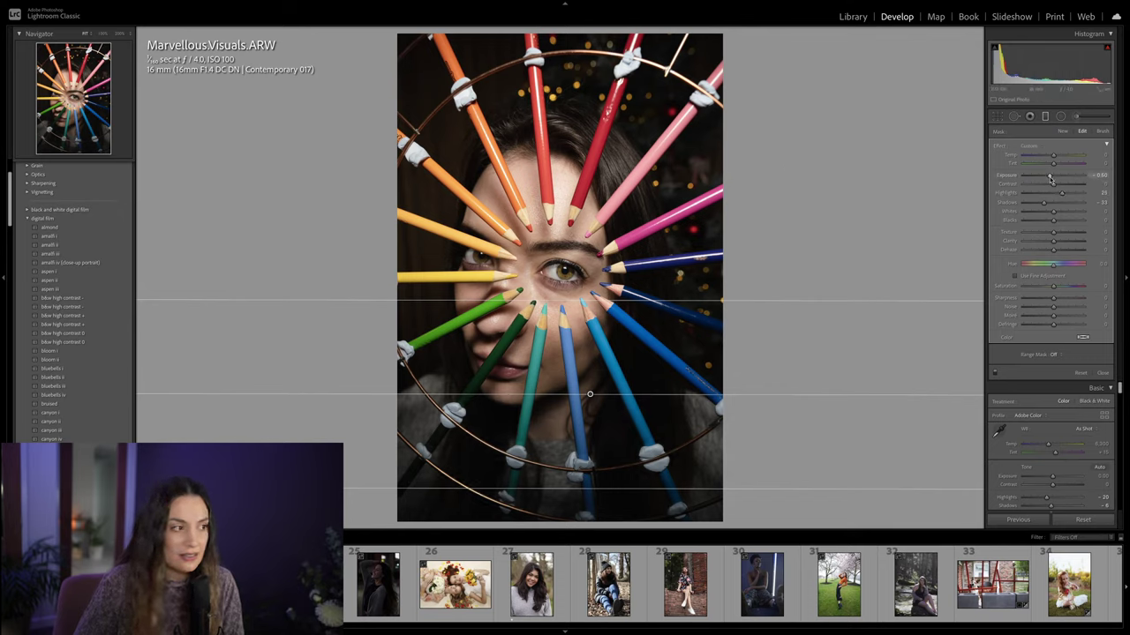
pyautogui.hotkey('shift', 'w')
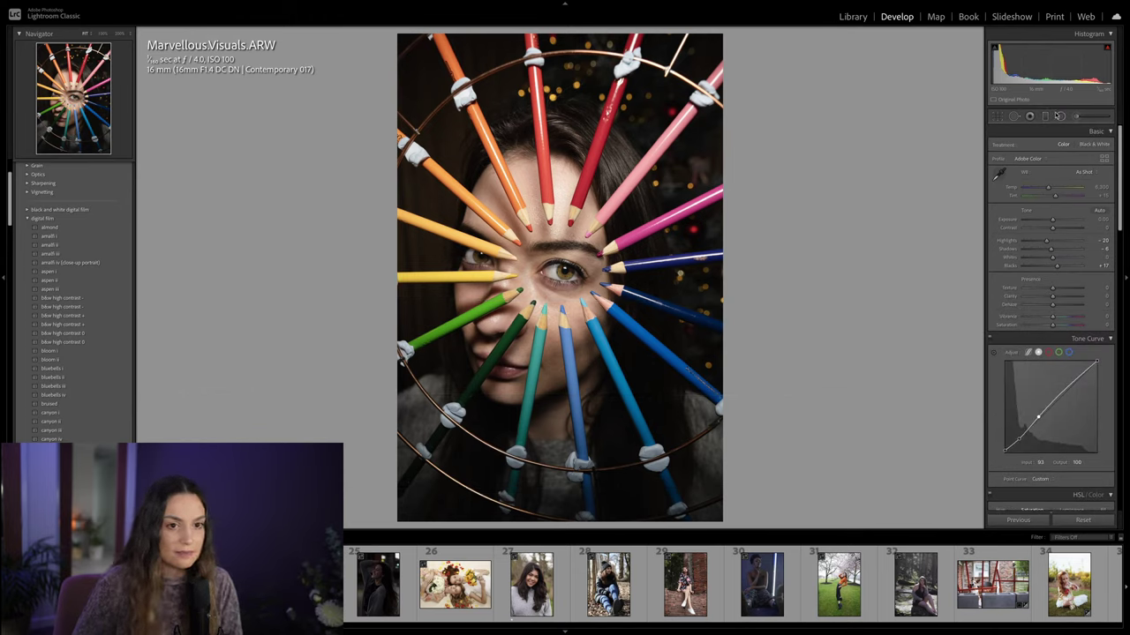
# Step: Move the gradient over the upper-left corner and darken it
pyautogui.hotkey('shift', 'w')
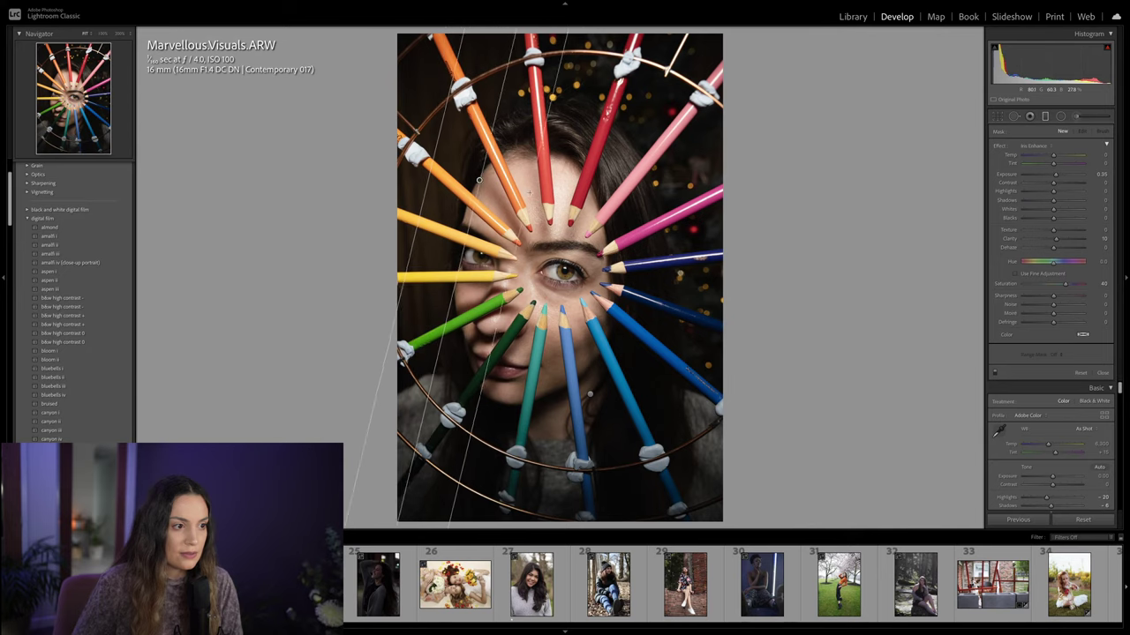
pyautogui.moveTo(483, 183); pyautogui.dragTo(459, 169)
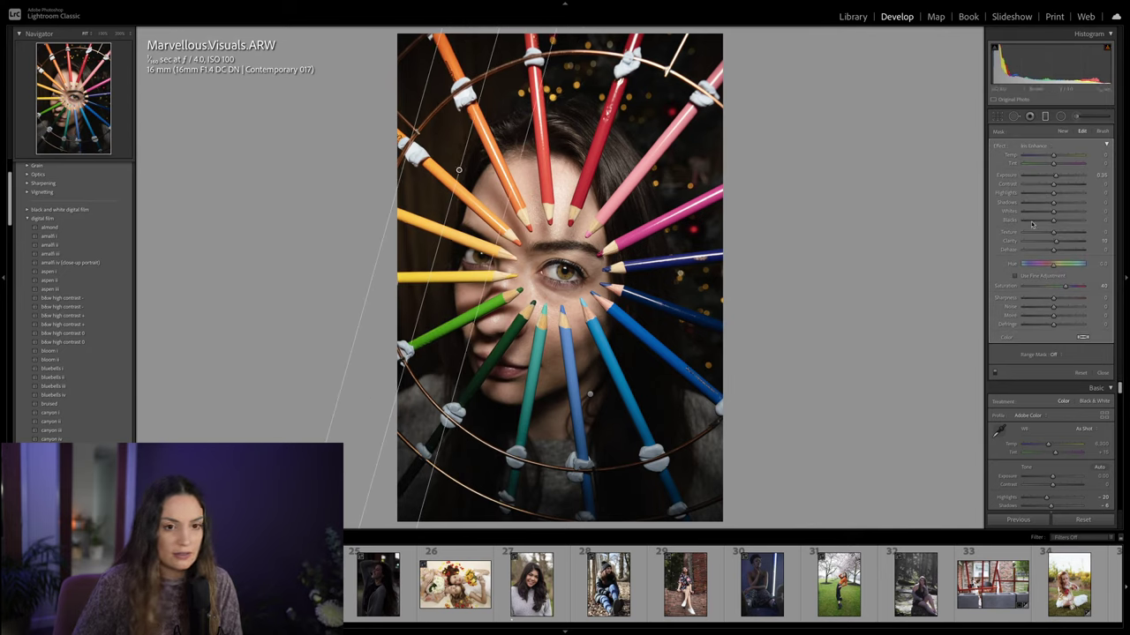
pyautogui.click(1034, 143)
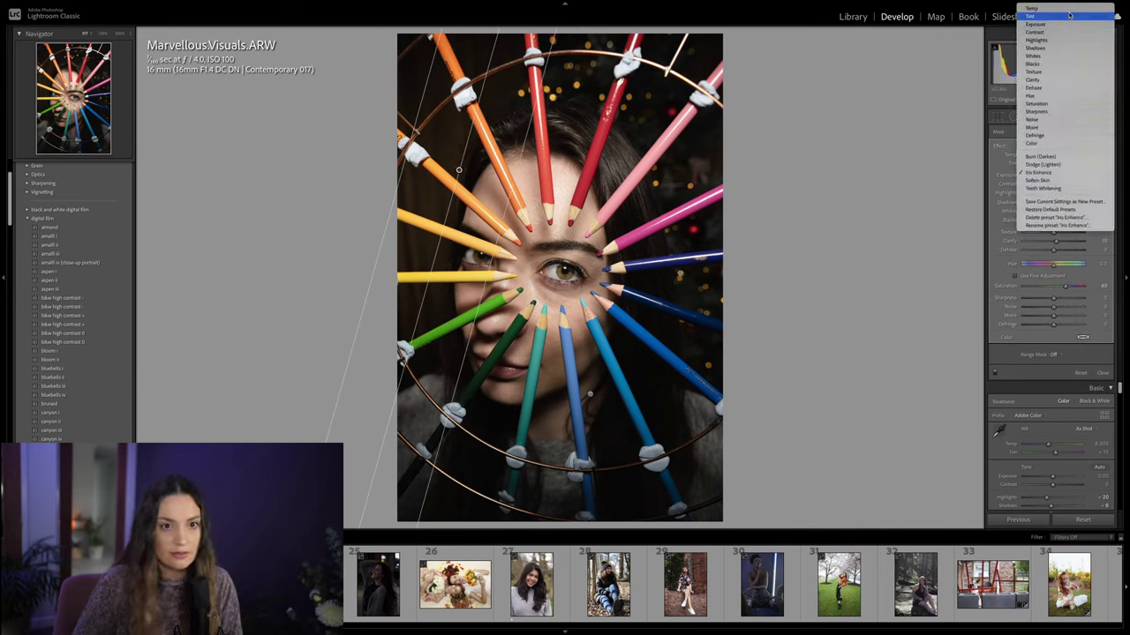
pyautogui.click(1049, 33)
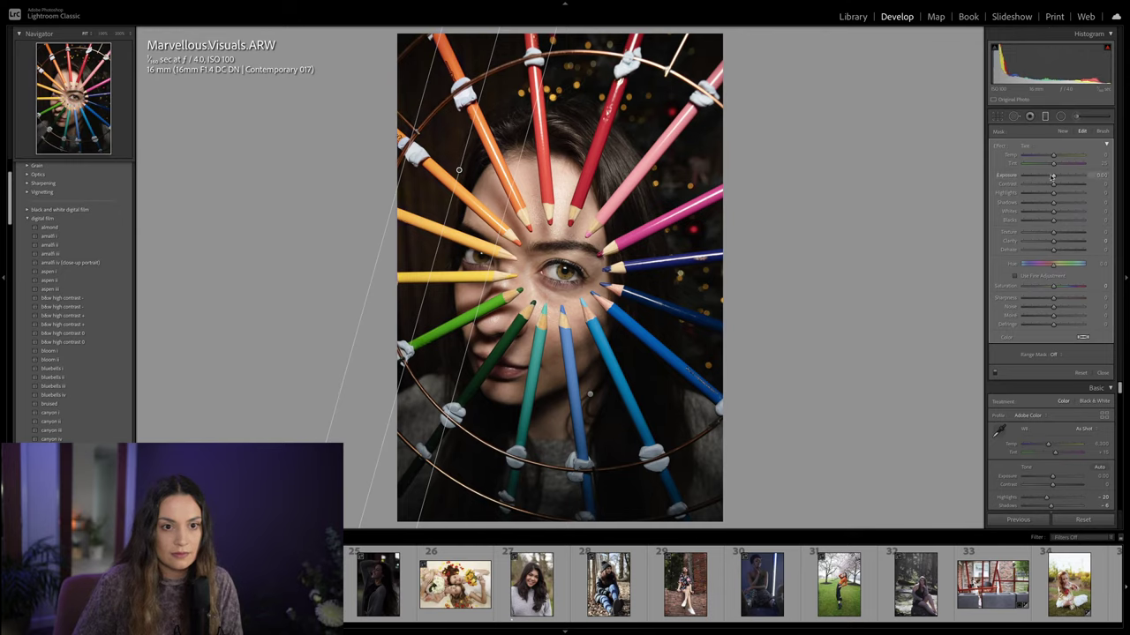
pyautogui.moveTo(1049, 176); pyautogui.dragTo(1045, 177)
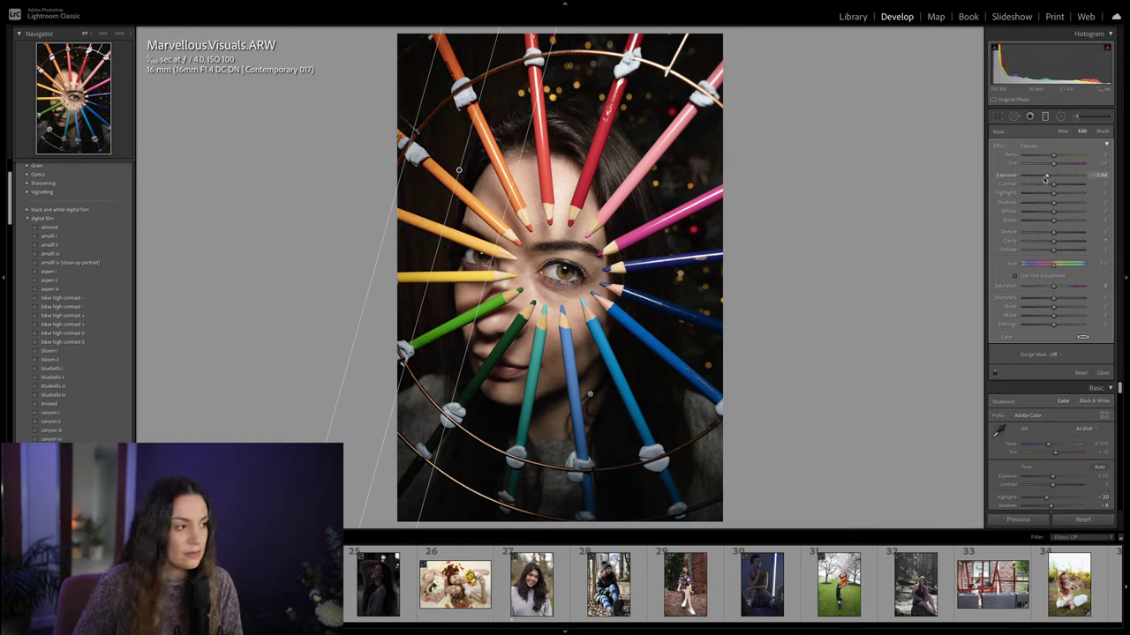
# Step: Add a second gradient mask over the upper-right side and darken it
pyautogui.click(1064, 131)
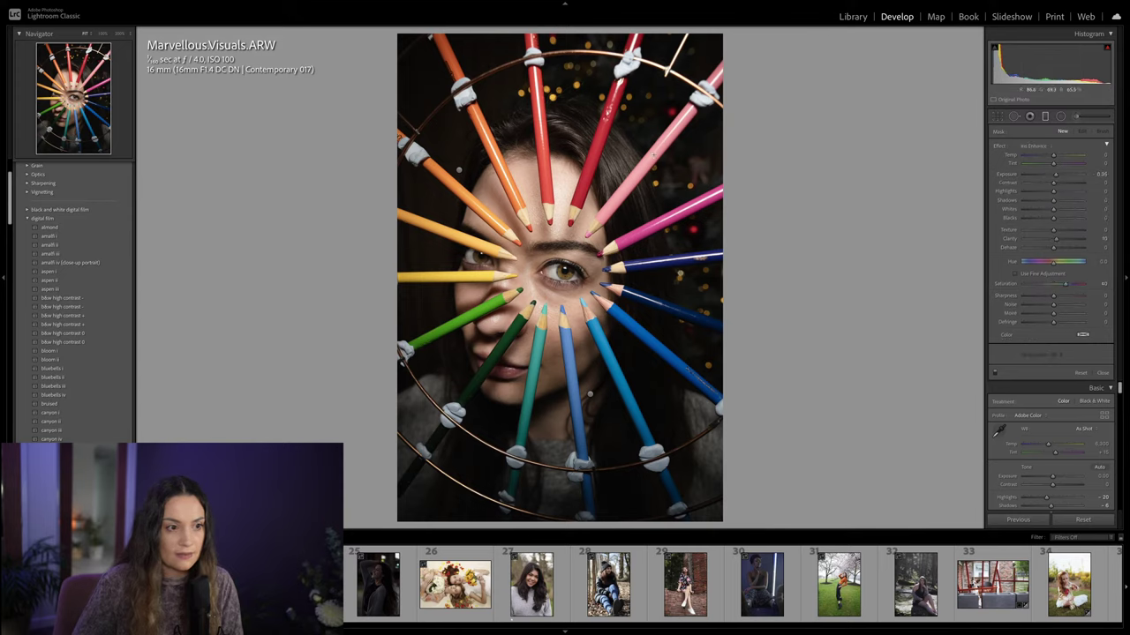
pyautogui.moveTo(685, 133); pyautogui.dragTo(598, 170)
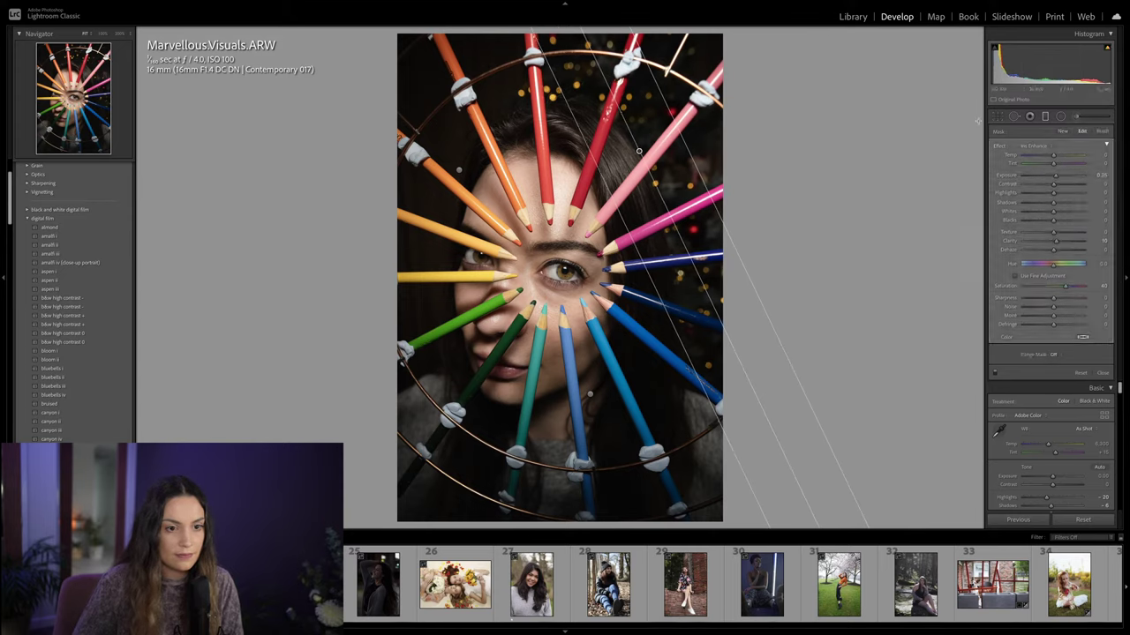
pyautogui.click(1039, 148)
pyautogui.click(1041, 8)
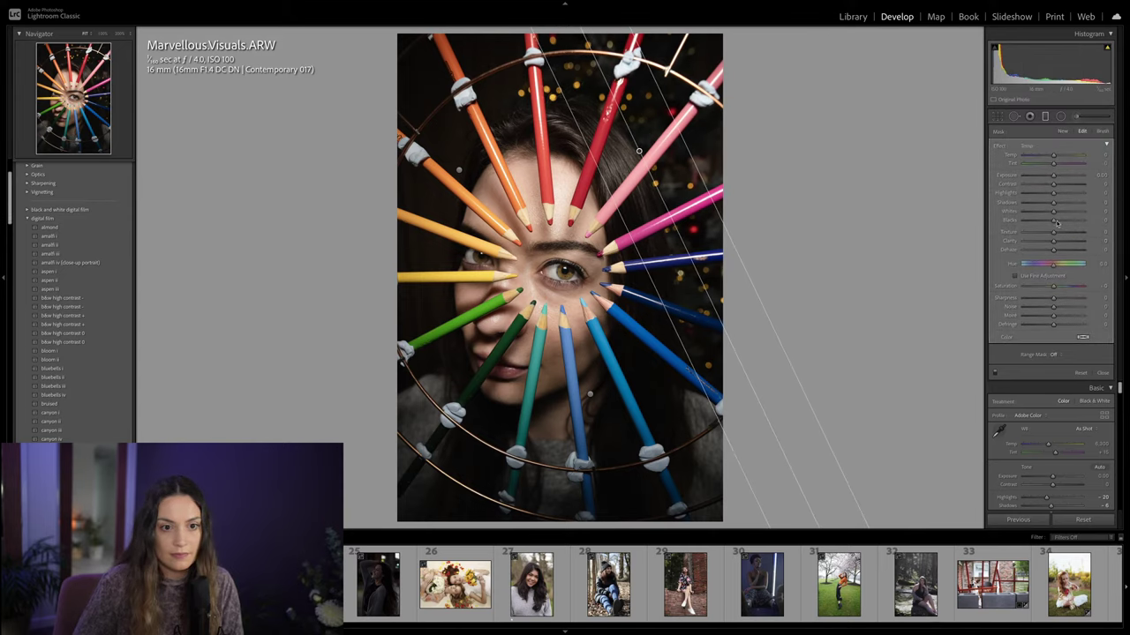
pyautogui.moveTo(1052, 175); pyautogui.dragTo(1051, 179)
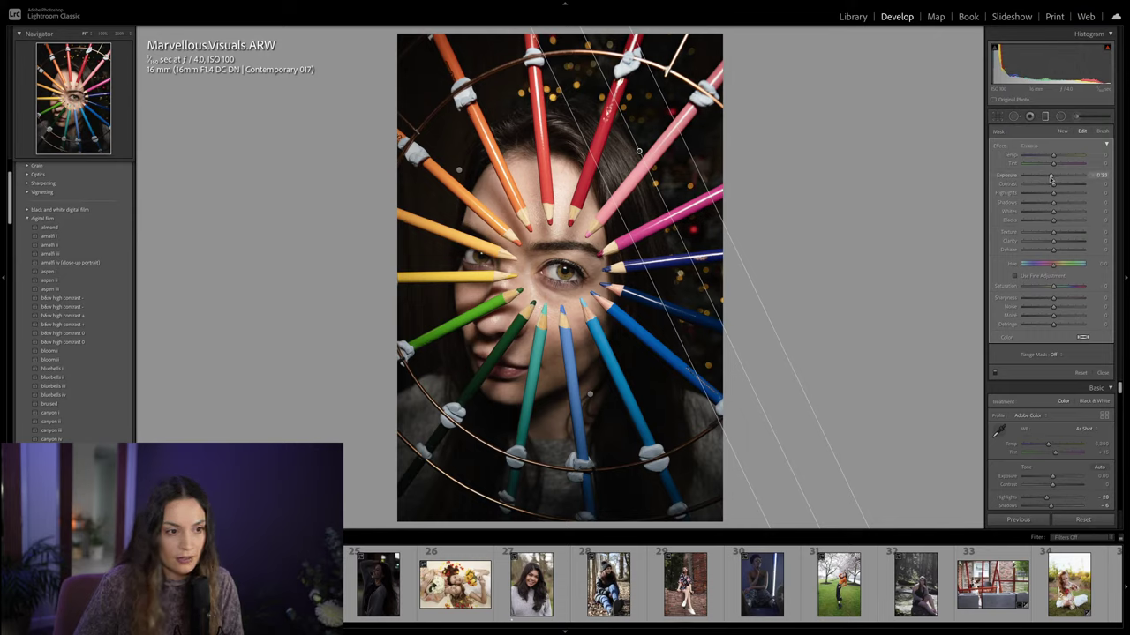
pyautogui.click(885, 228)
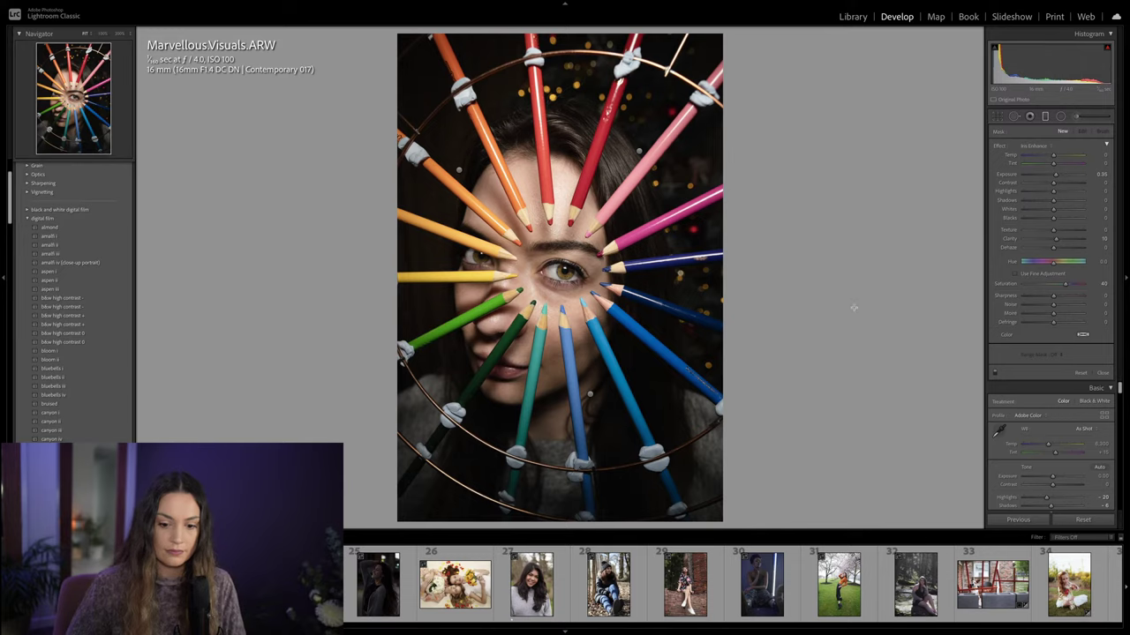
# Step: Paint a brush mask along the lower-left edge and darken it with reset sliders
pyautogui.click(1090, 116)
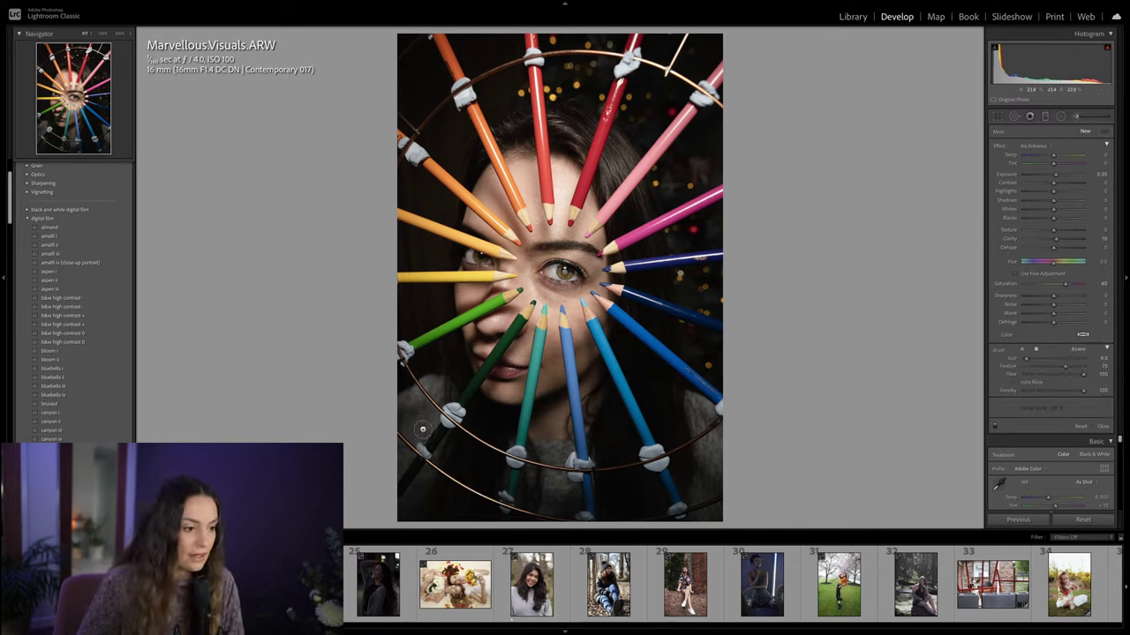
pyautogui.scroll(4, 415, 424)
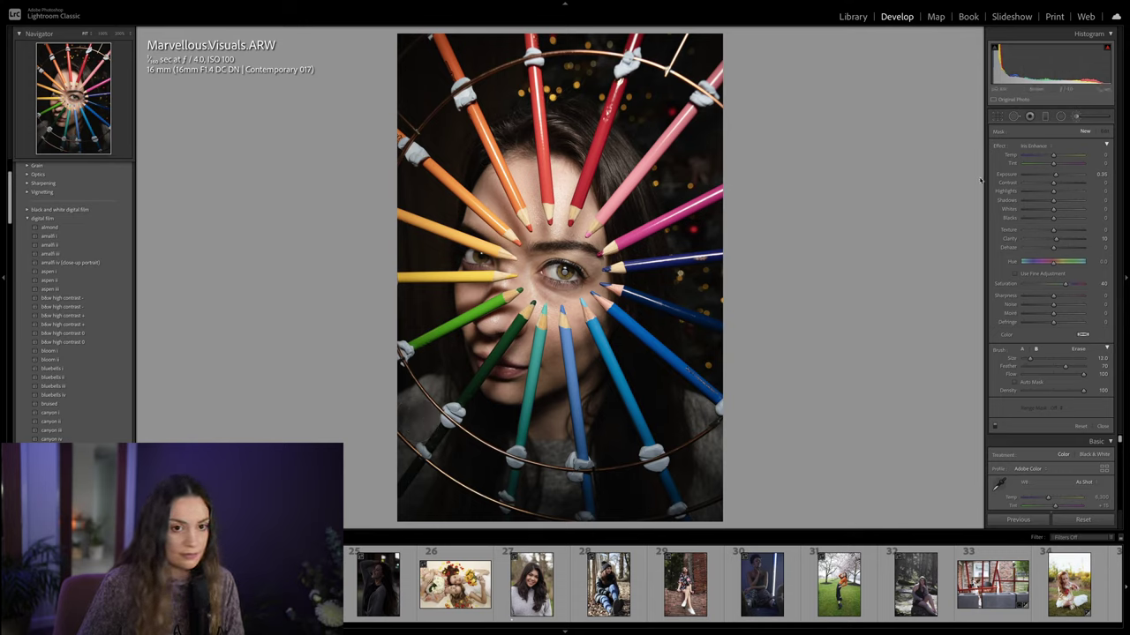
pyautogui.click(1037, 146)
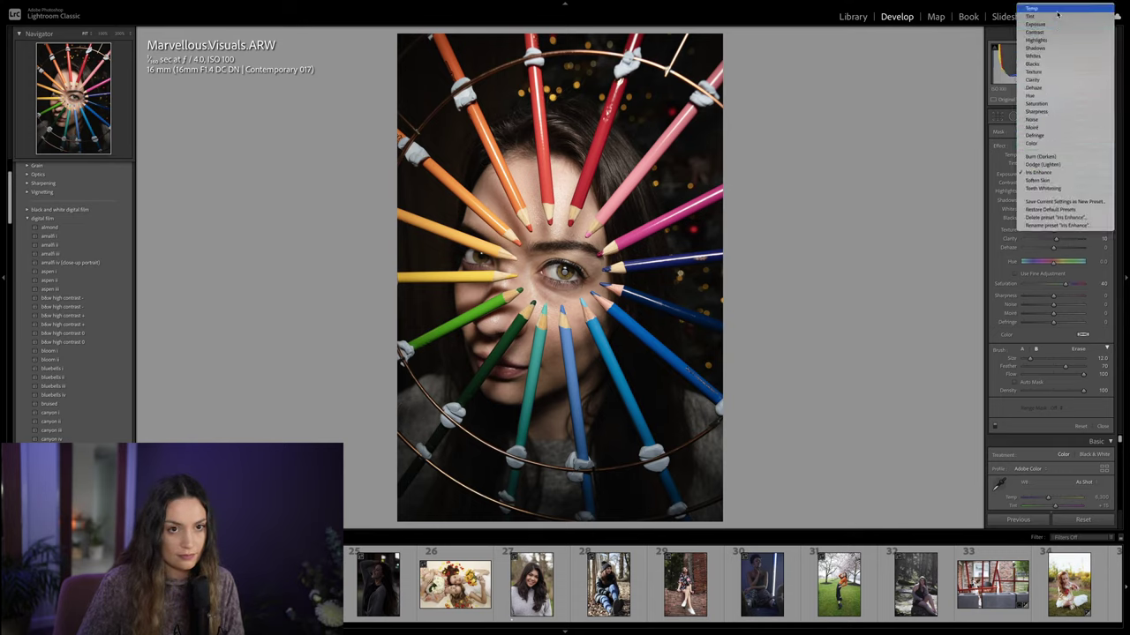
pyautogui.click(1032, 12)
pyautogui.moveTo(406, 458)
pyautogui.mouseDown()
pyautogui.moveTo(411, 502)
pyautogui.moveTo(446, 456)
pyautogui.moveTo(601, 461)
pyautogui.moveTo(558, 456)
pyautogui.moveTo(551, 496)
pyautogui.moveTo(568, 512)
pyautogui.moveTo(699, 428)
pyautogui.moveTo(692, 411)
pyautogui.moveTo(700, 521)
pyautogui.mouseUp()
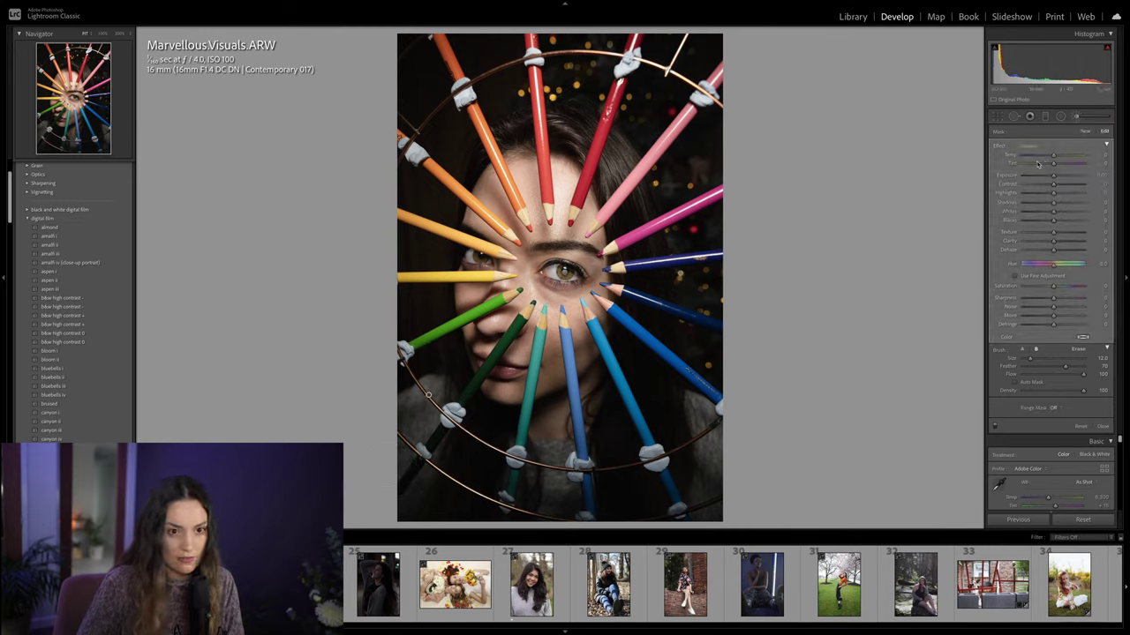
pyautogui.moveTo(1053, 176); pyautogui.dragTo(1049, 177)
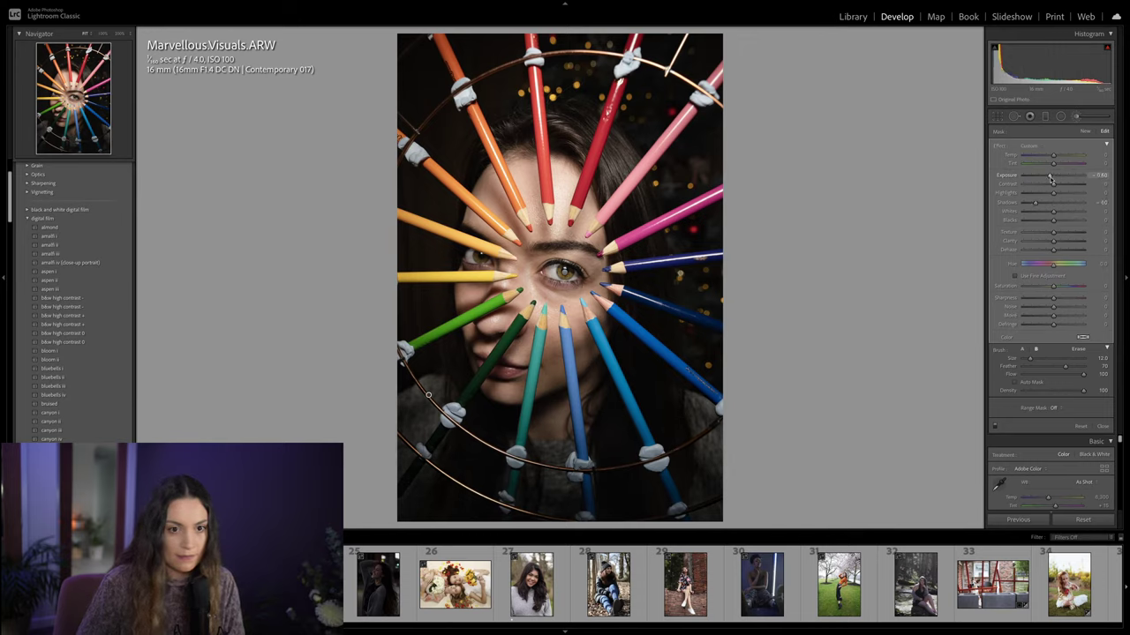
pyautogui.moveTo(1050, 177)
pyautogui.mouseDown()
pyautogui.moveTo(1035, 181)
pyautogui.moveTo(1049, 181)
pyautogui.mouseUp()
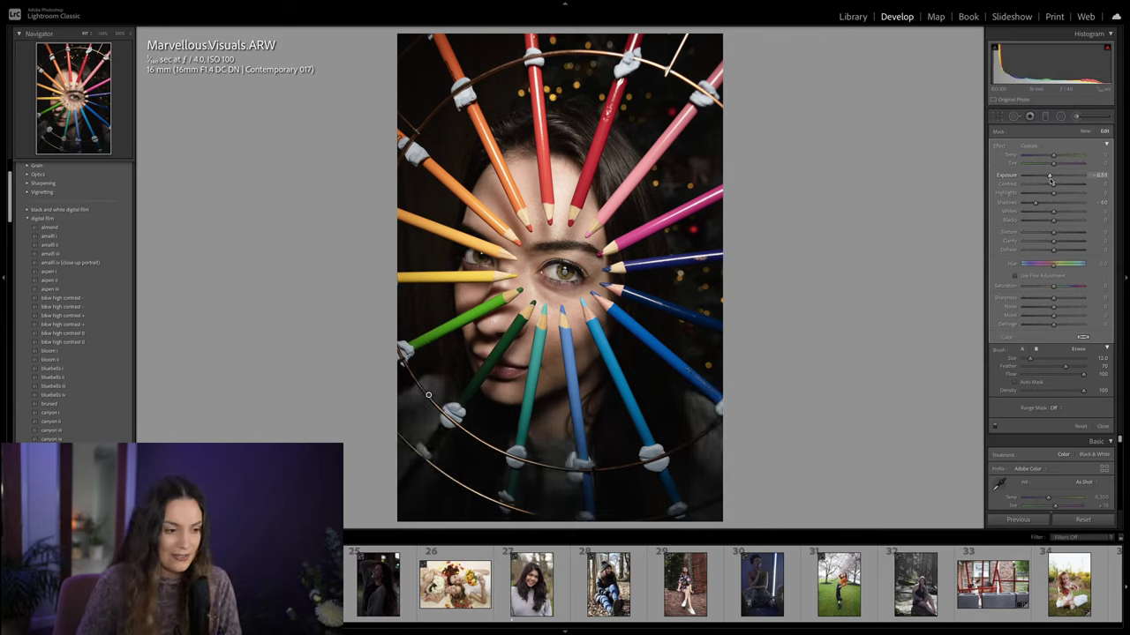
# Step: Boost HSL saturation for Red (+39), Yellow, Green, Aqua, Blue and Magenta (+38), comparing on/off
pyautogui.press('k')
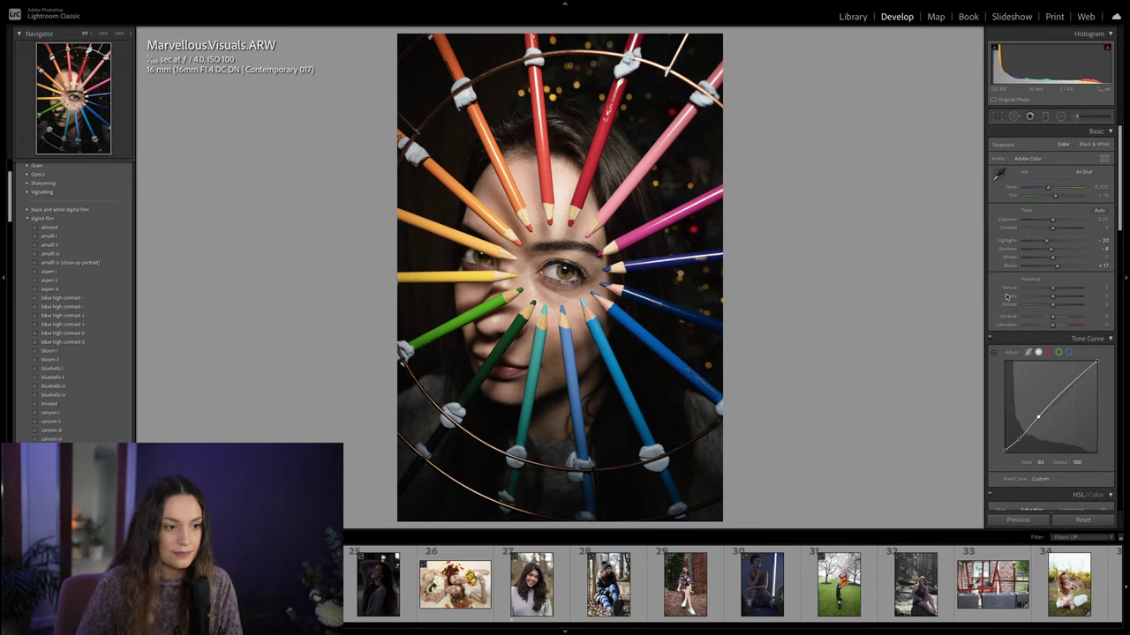
pyautogui.scroll(-6, 1032, 289)
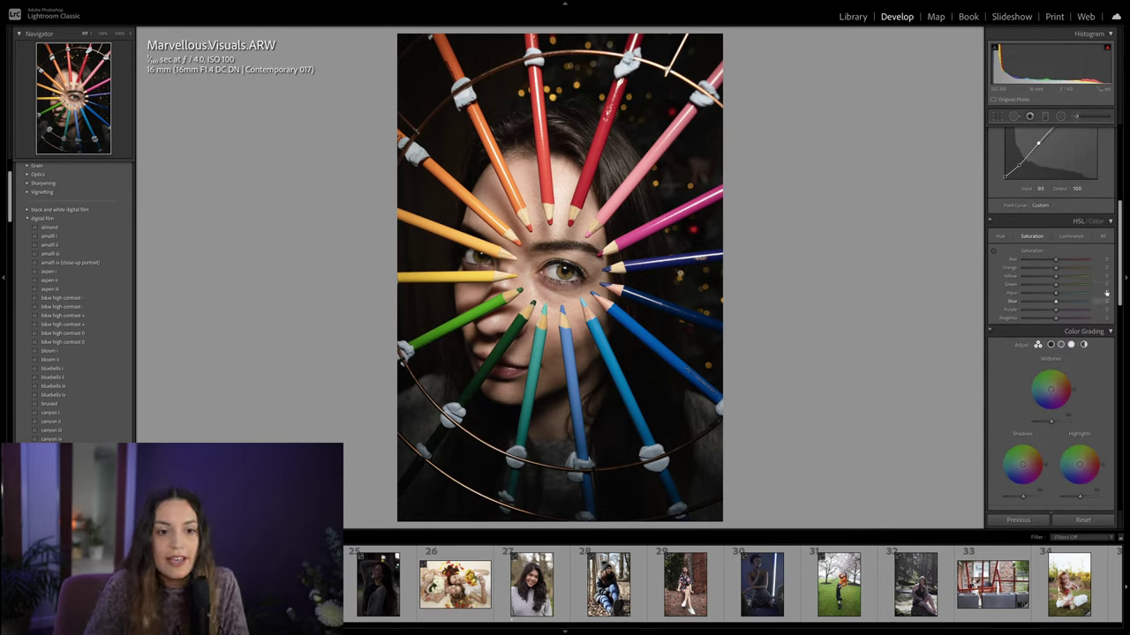
pyautogui.click(1067, 260)
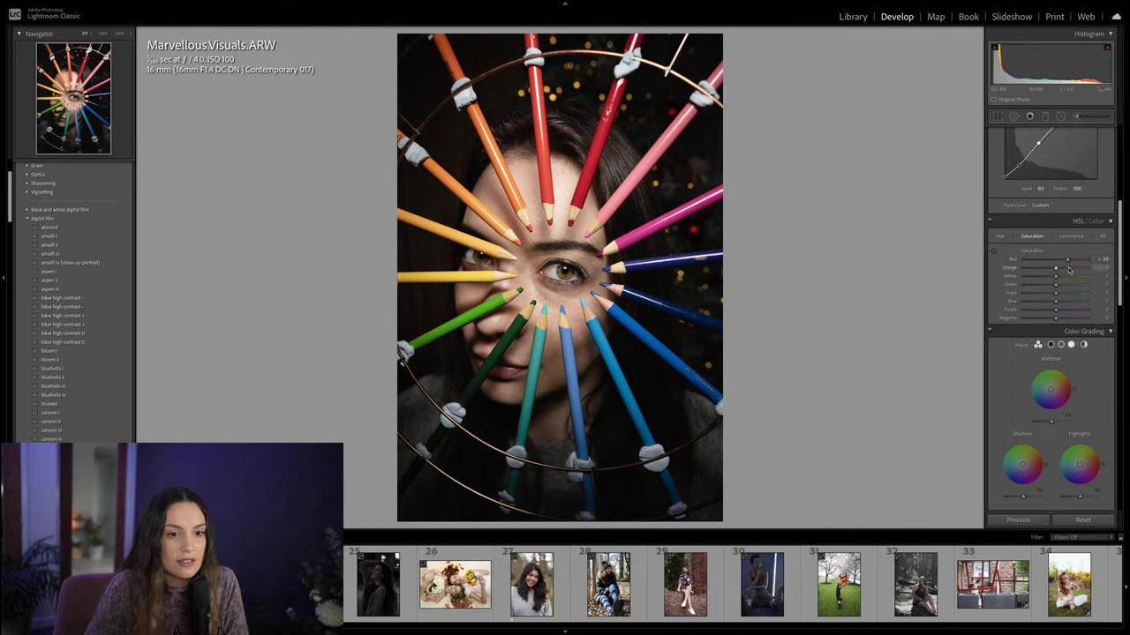
pyautogui.click(1066, 277)
pyautogui.click(1065, 284)
pyautogui.click(1065, 293)
pyautogui.click(1065, 301)
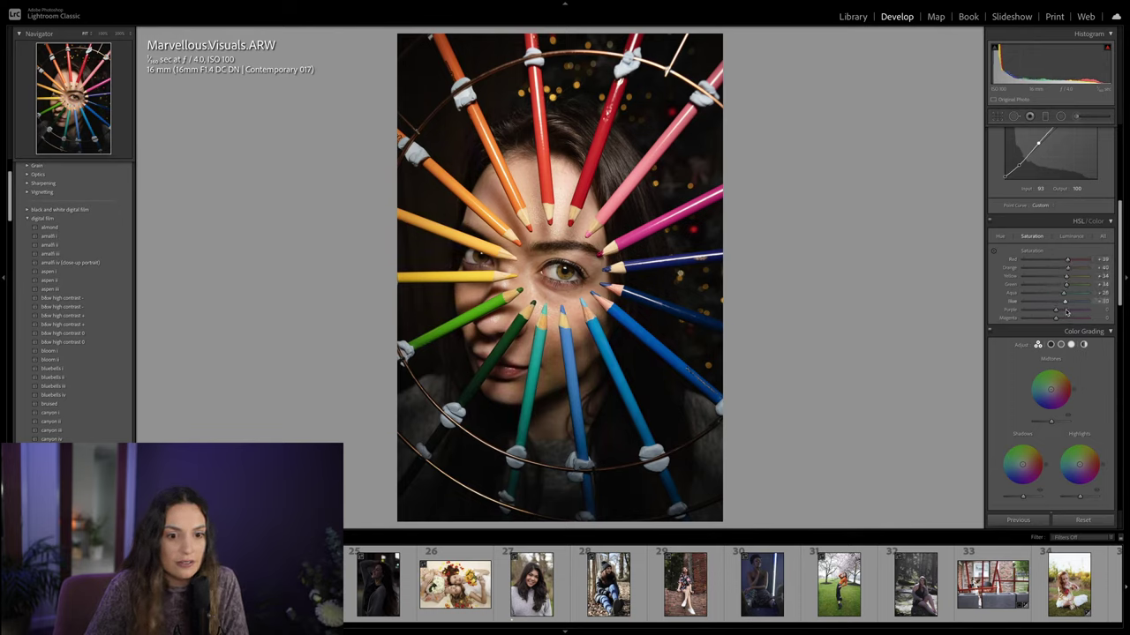
pyautogui.click(1067, 318)
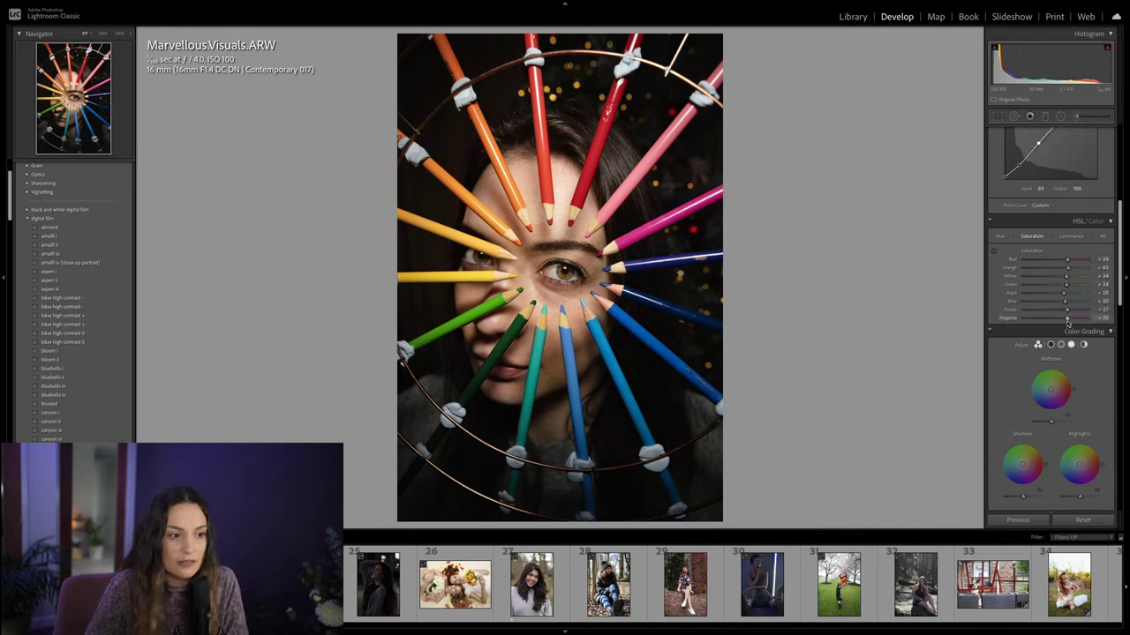
pyautogui.click(989, 221)
pyautogui.click(989, 222)
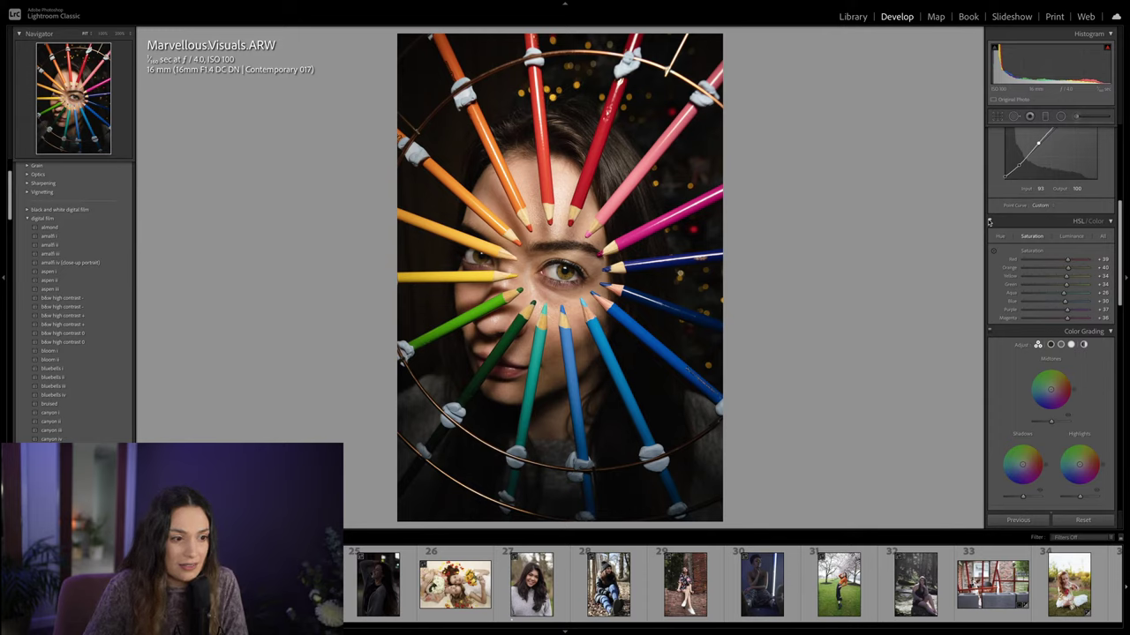
pyautogui.click(989, 221)
pyautogui.click(989, 221)
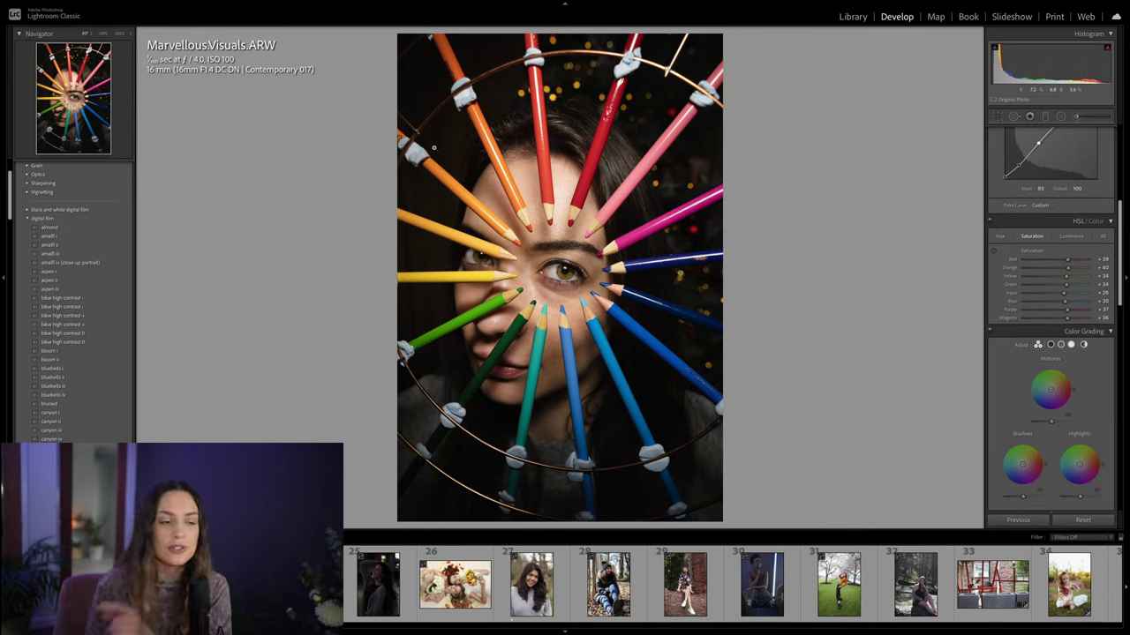
# Step: Shift Red hue to about -20, then brighten Orange luminance and darken Magenta and Yellow
pyautogui.click(1001, 236)
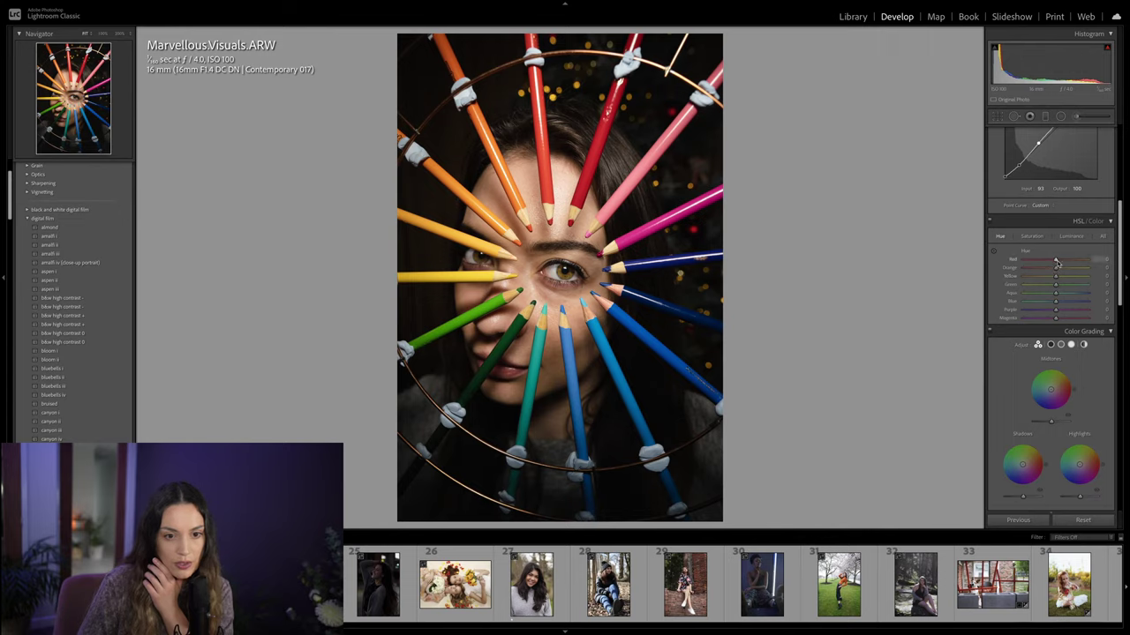
pyautogui.moveTo(1059, 262)
pyautogui.mouseDown()
pyautogui.moveTo(1039, 265)
pyautogui.moveTo(1052, 263)
pyautogui.mouseUp()
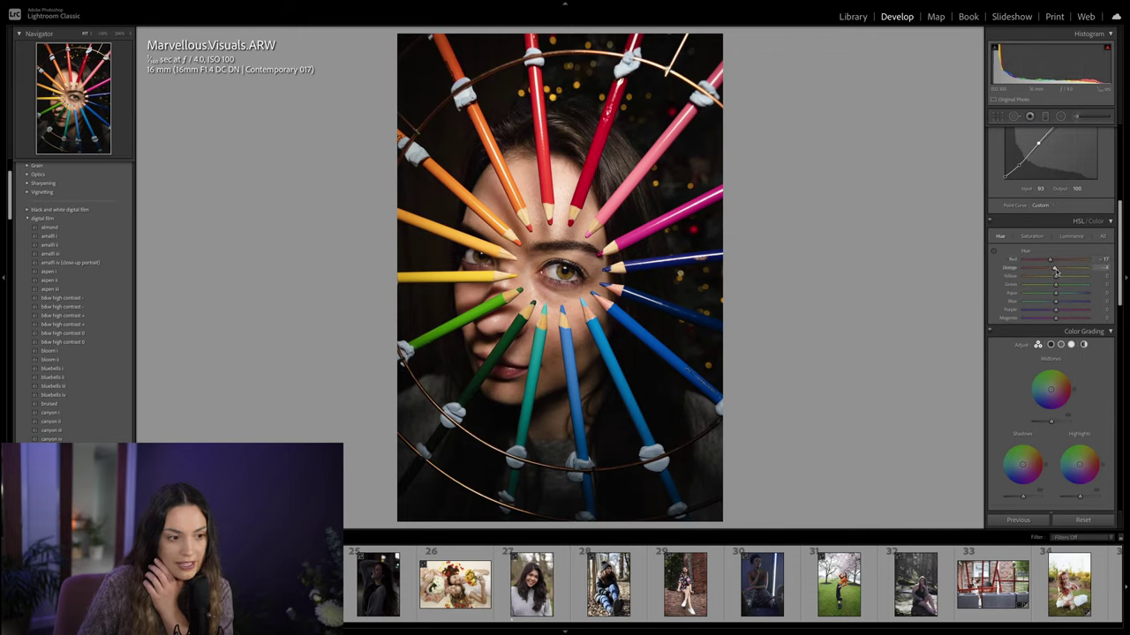
pyautogui.click(1070, 235)
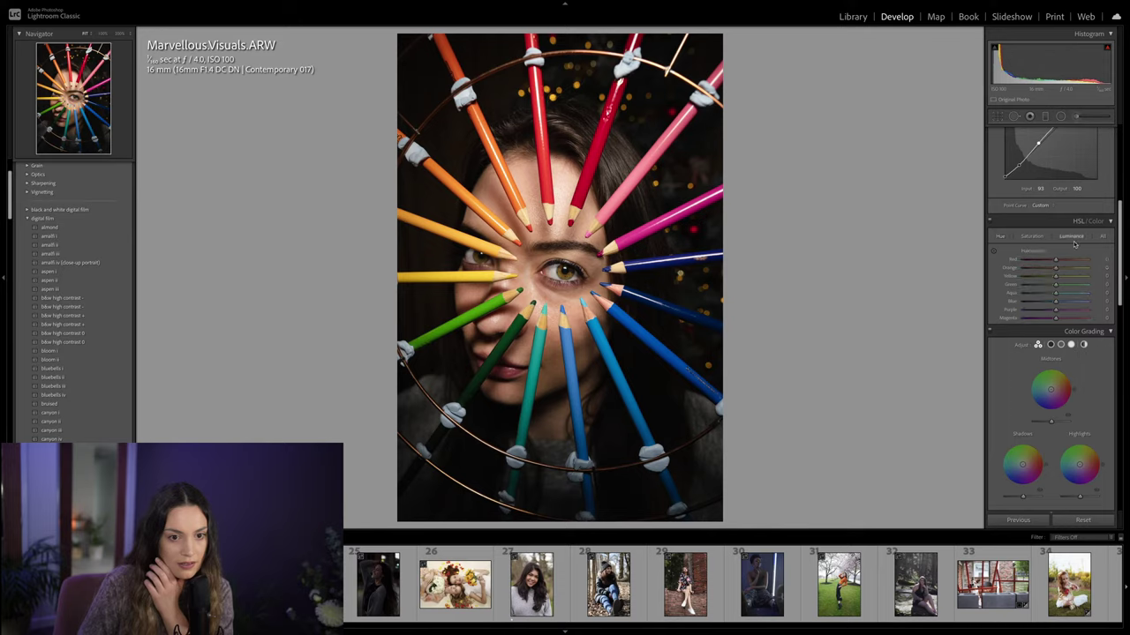
pyautogui.moveTo(1062, 272); pyautogui.dragTo(1063, 270)
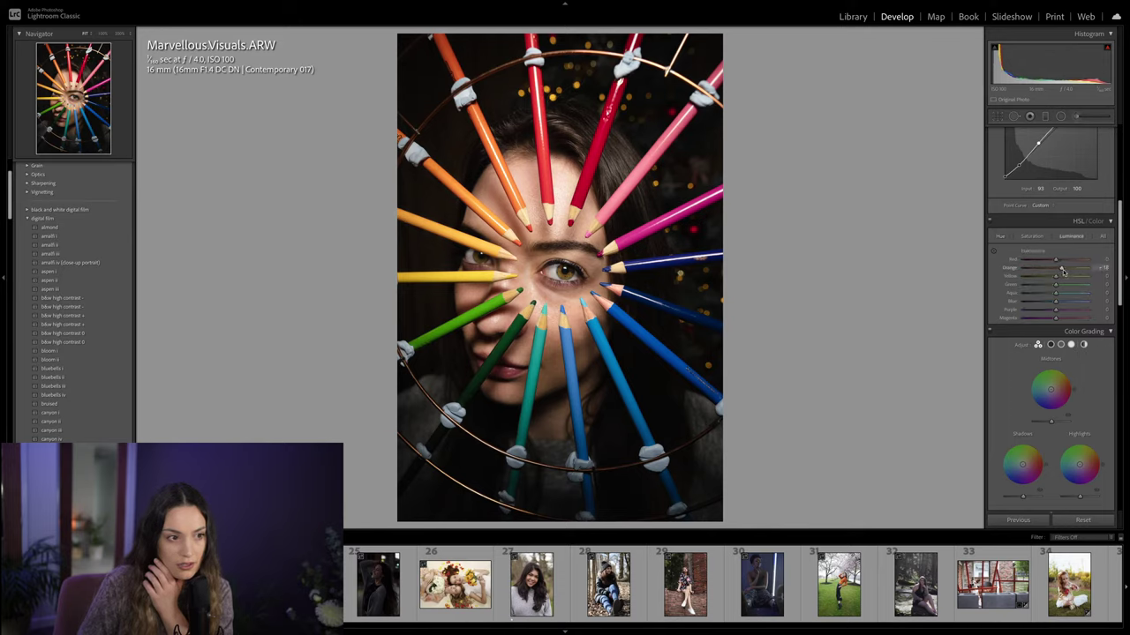
pyautogui.moveTo(1055, 317); pyautogui.dragTo(1049, 323)
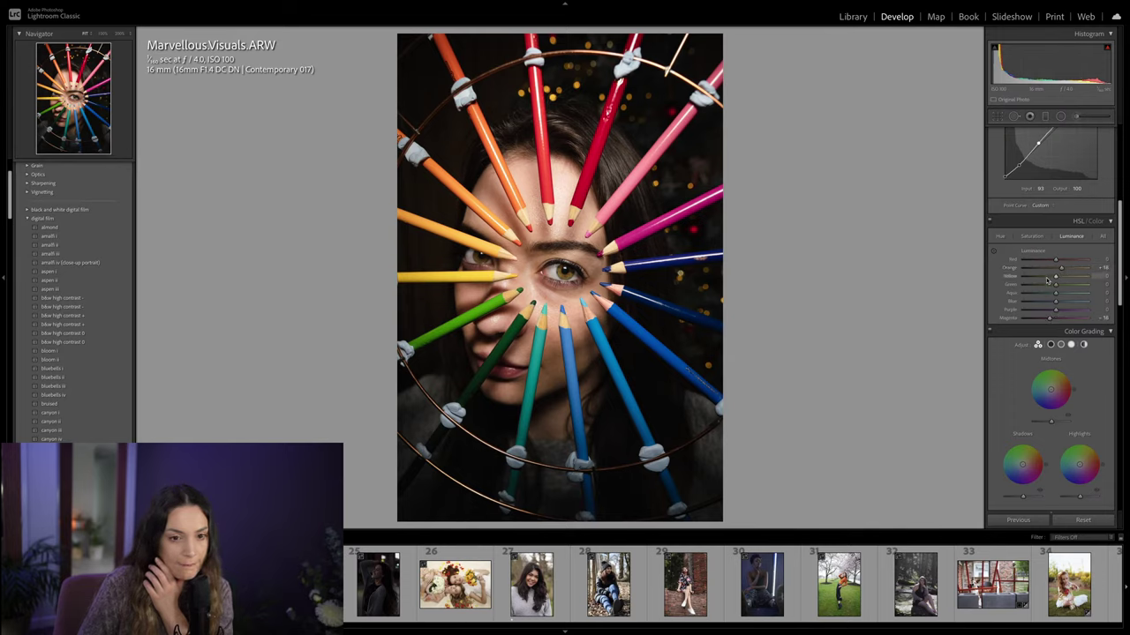
pyautogui.moveTo(1055, 277)
pyautogui.mouseDown()
pyautogui.moveTo(1046, 277)
pyautogui.moveTo(1067, 278)
pyautogui.mouseUp()
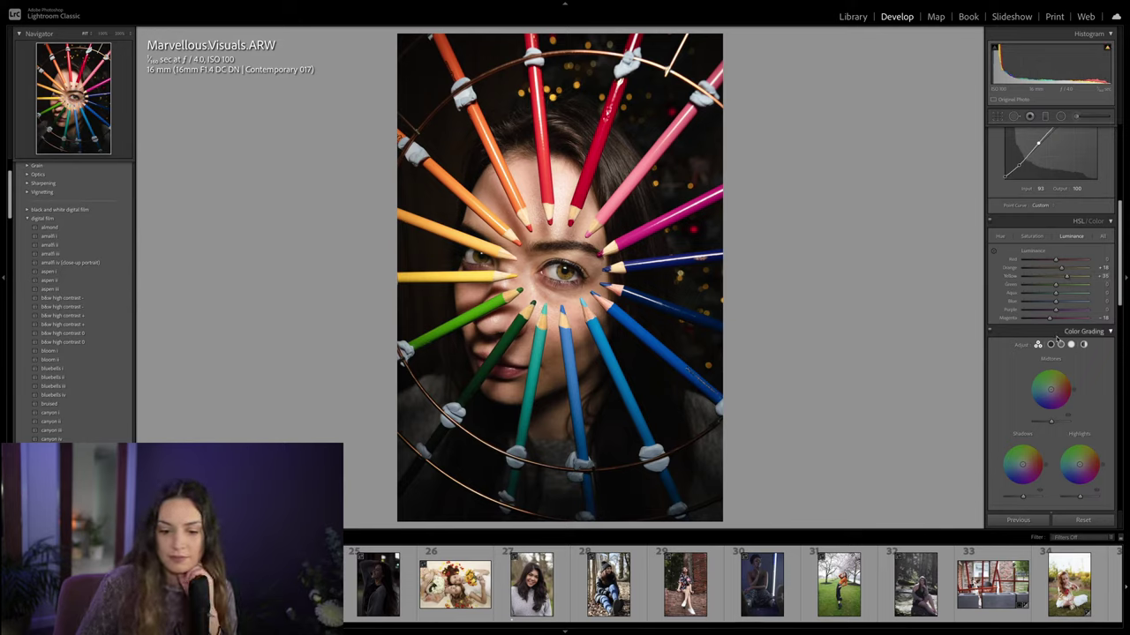
# Step: Tint the midtones toward yellow, highlights warm orange, and shadows magenta-purple
pyautogui.click(1051, 390)
pyautogui.moveTo(1051, 389); pyautogui.dragTo(1054, 385)
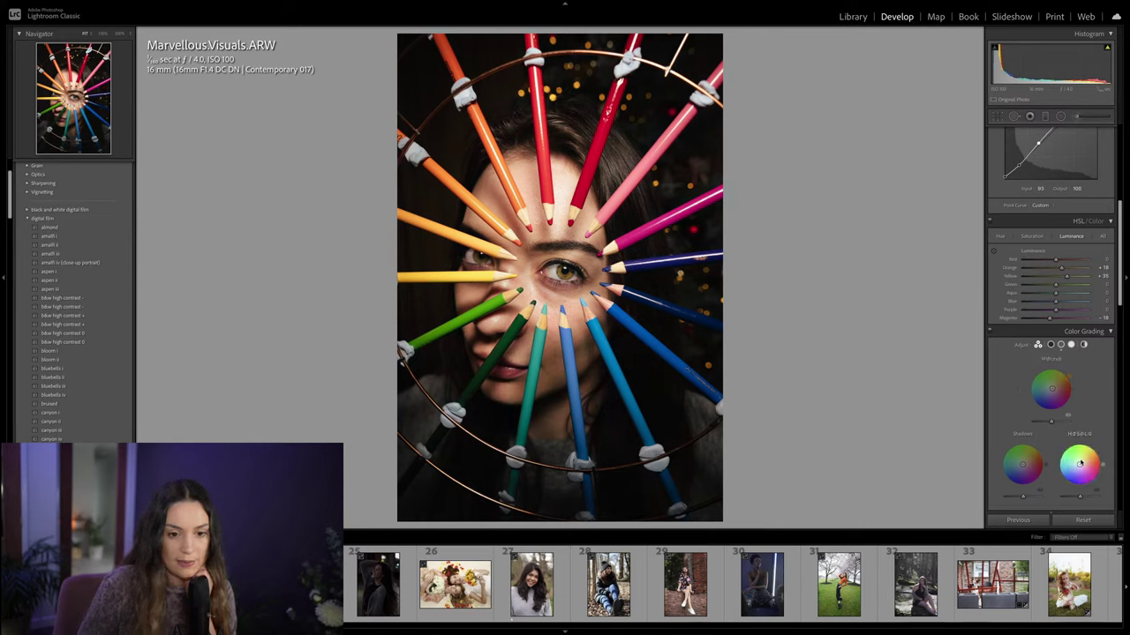
pyautogui.moveTo(1080, 467); pyautogui.dragTo(1083, 458)
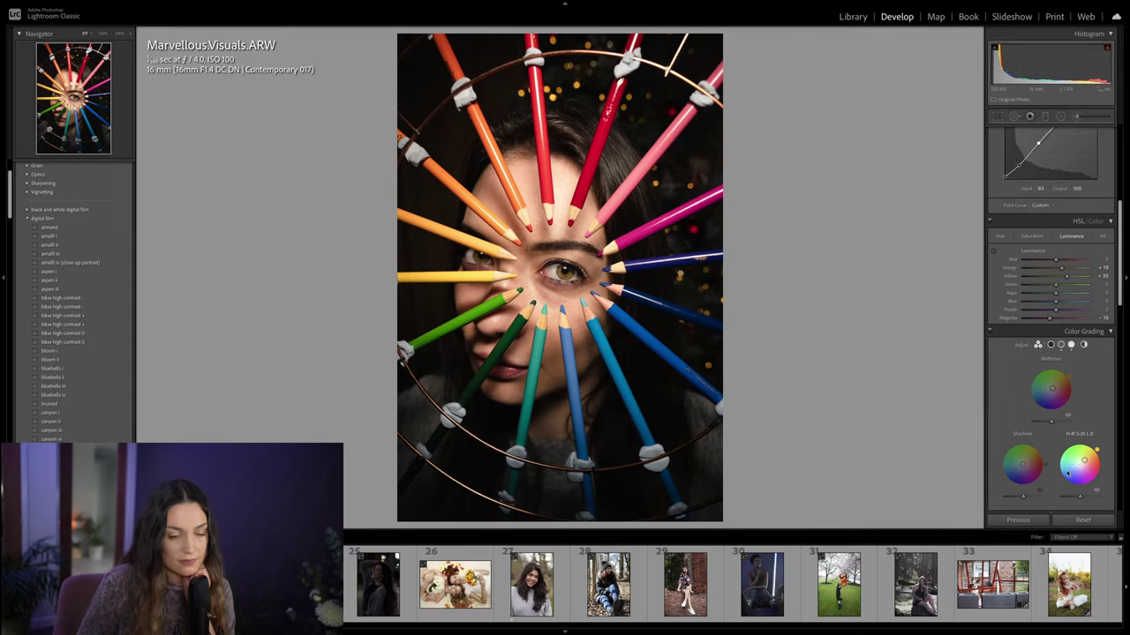
pyautogui.moveTo(1022, 463)
pyautogui.mouseDown()
pyautogui.moveTo(1030, 470)
pyautogui.moveTo(1002, 456)
pyautogui.moveTo(1008, 475)
pyautogui.moveTo(1042, 469)
pyautogui.moveTo(1041, 452)
pyautogui.mouseUp()
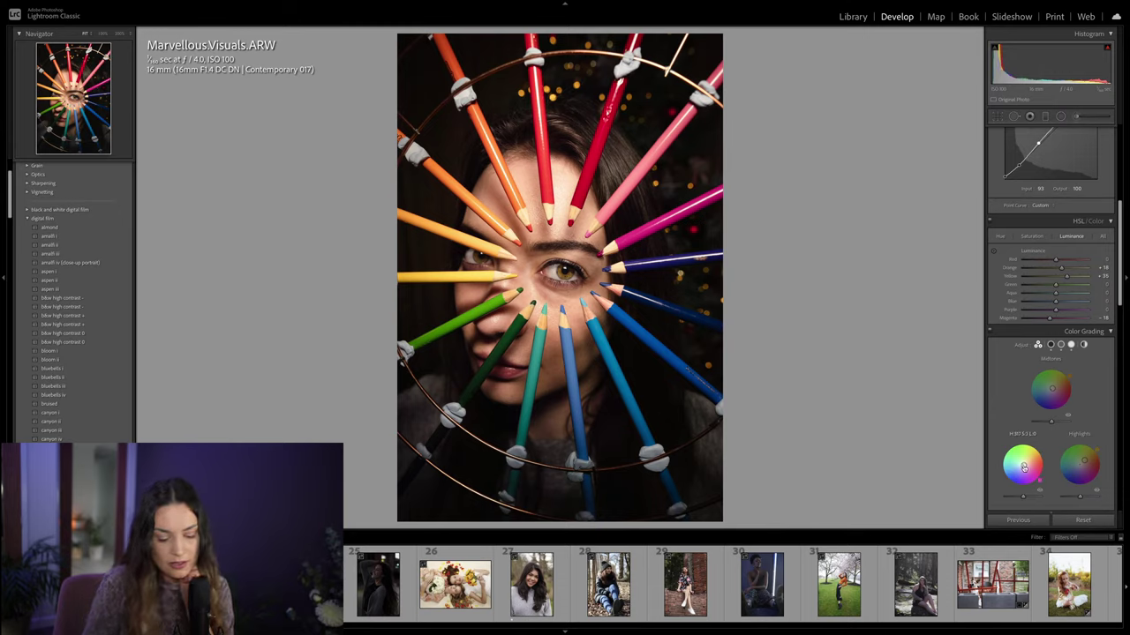
# Step: Toggle Color Grading off and on to compare the graded result
pyautogui.click(990, 332)
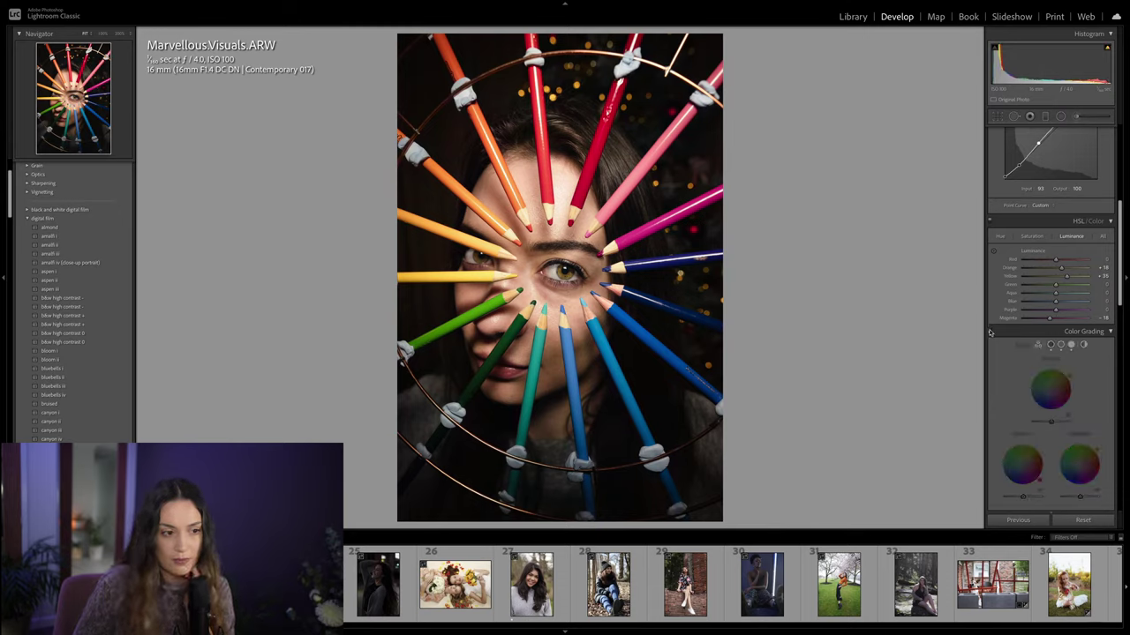
pyautogui.click(990, 332)
pyautogui.click(990, 331)
pyautogui.click(990, 332)
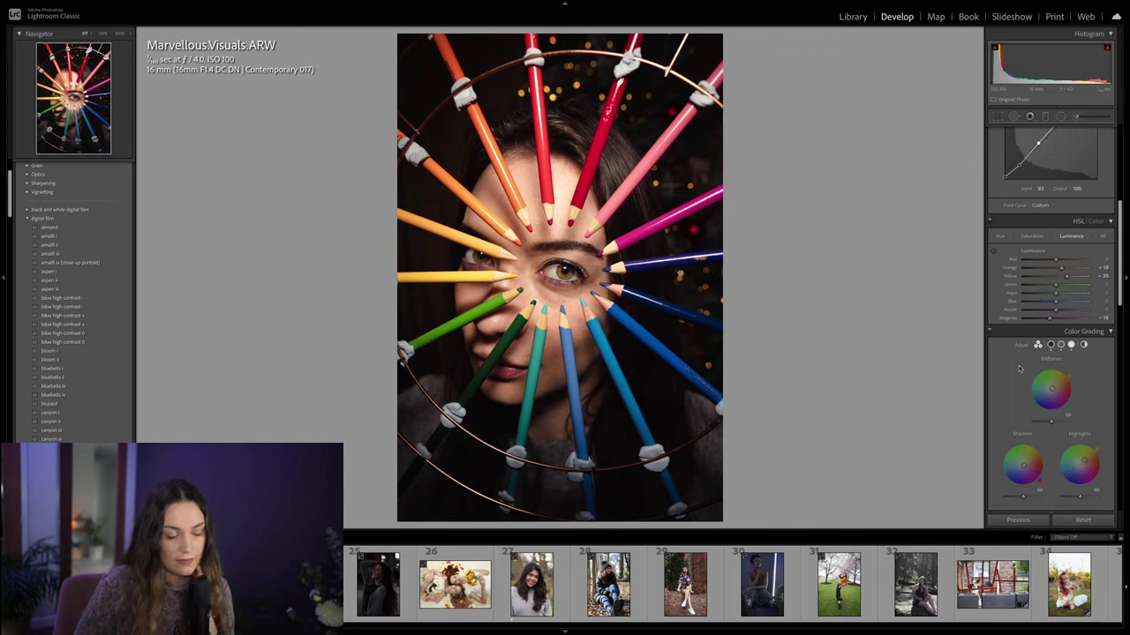
pyautogui.scroll(5, 1052, 362)
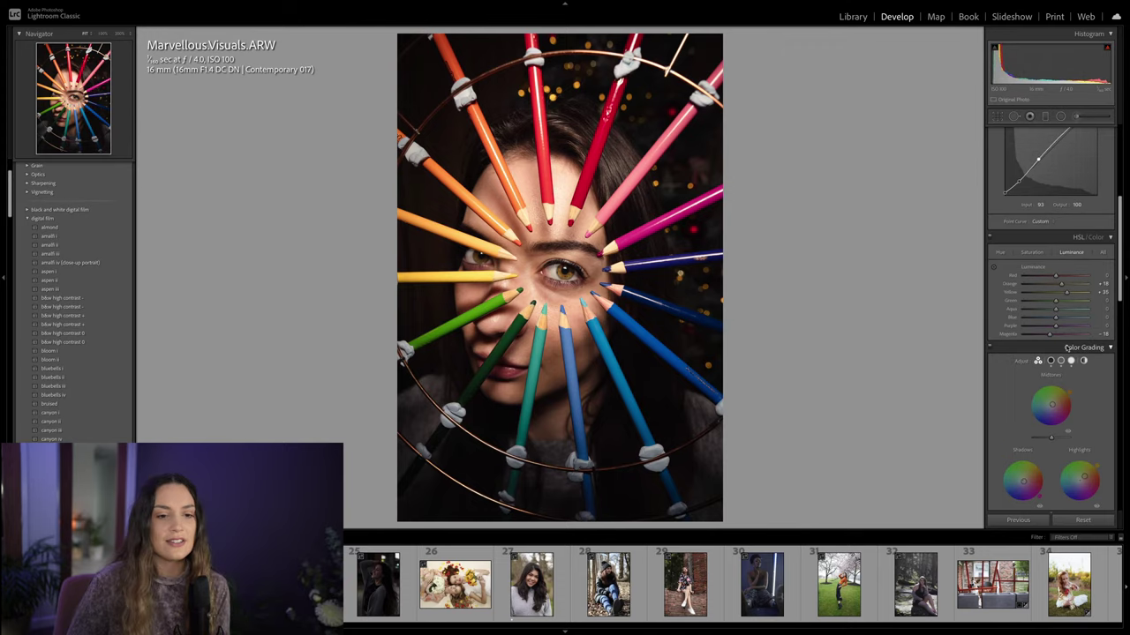
pyautogui.scroll(1, 1054, 350)
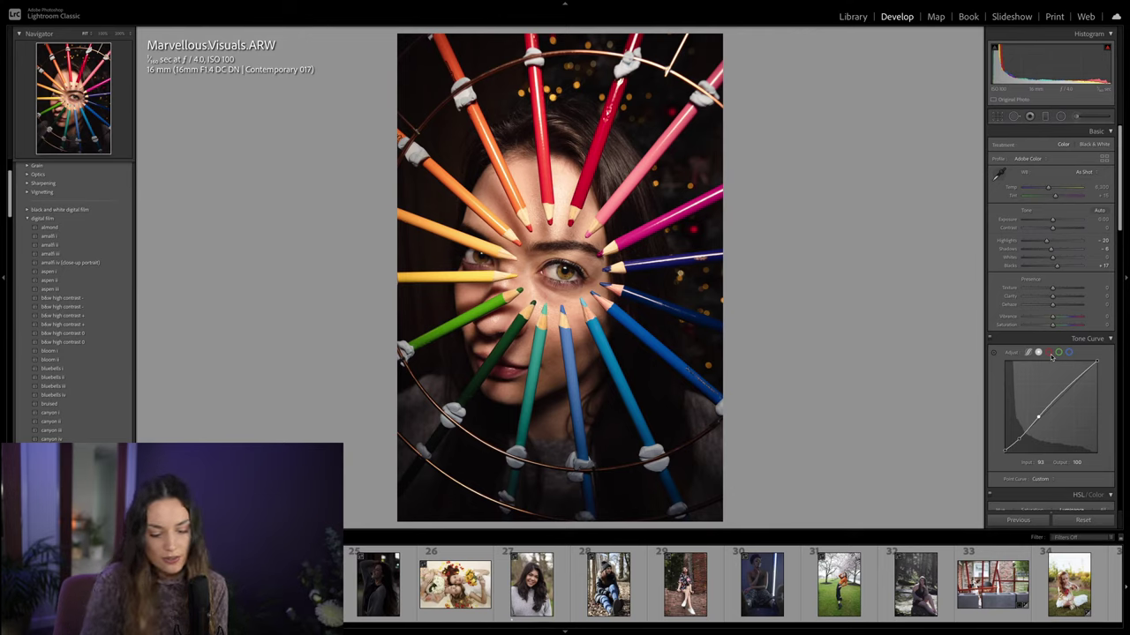
# Step: Compare the edited pencil portrait against its original with the before/after view
pyautogui.press('\\')
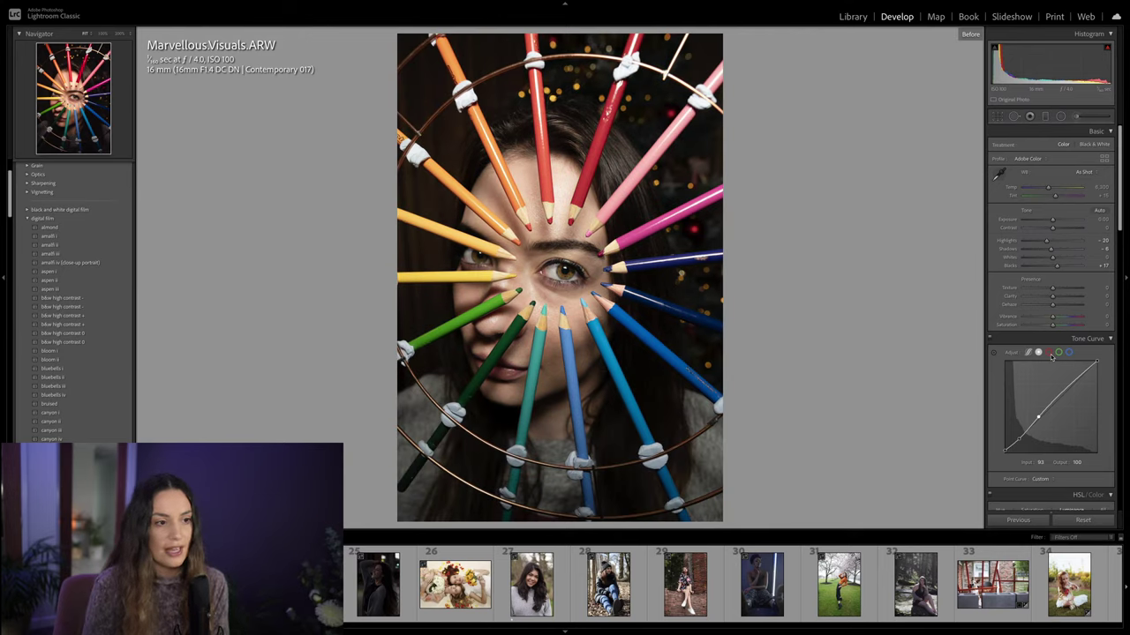
pyautogui.press('\\')
pyautogui.press('\\')
pyautogui.press('\\')
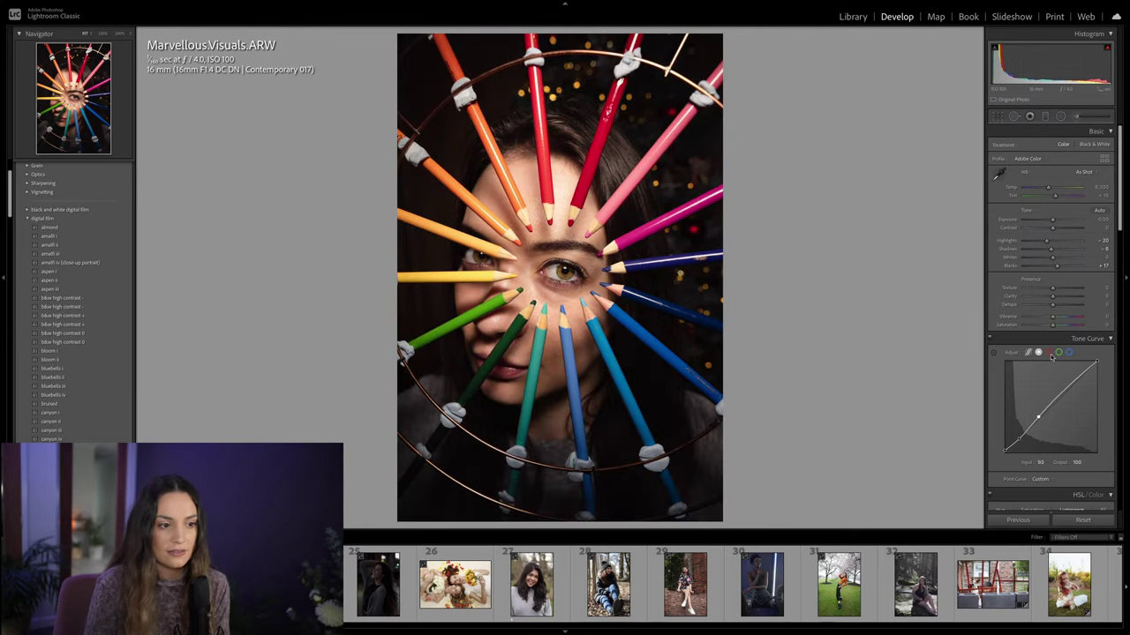
pyautogui.press('\\')
pyautogui.press('\\')
pyautogui.press('\\')
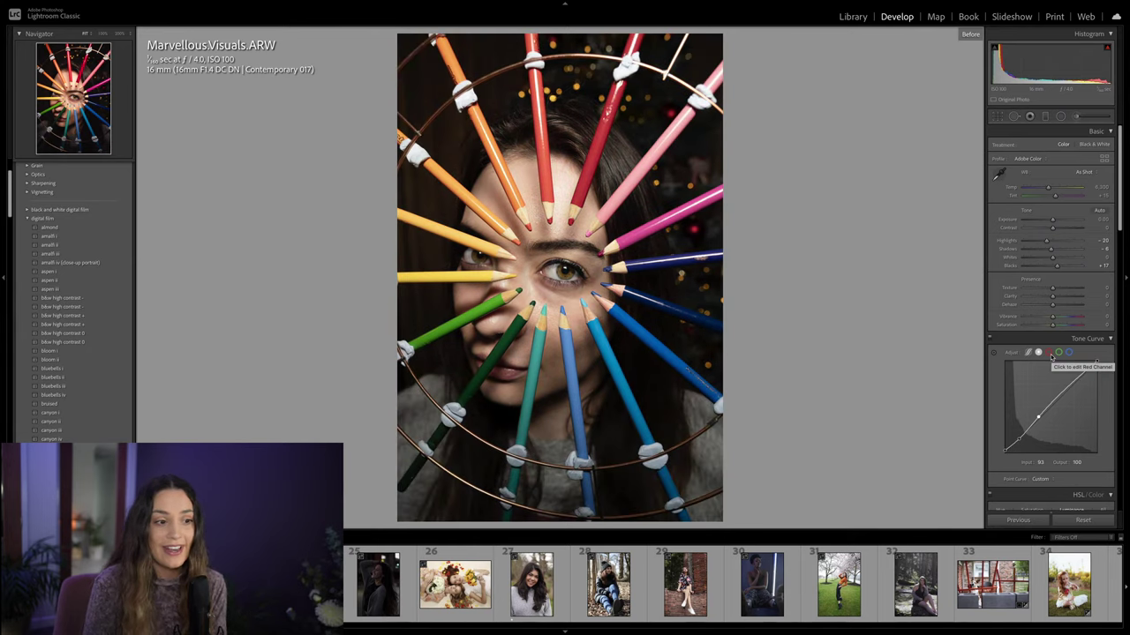
pyautogui.press('\\')
pyautogui.press('\\')
pyautogui.press('\\')
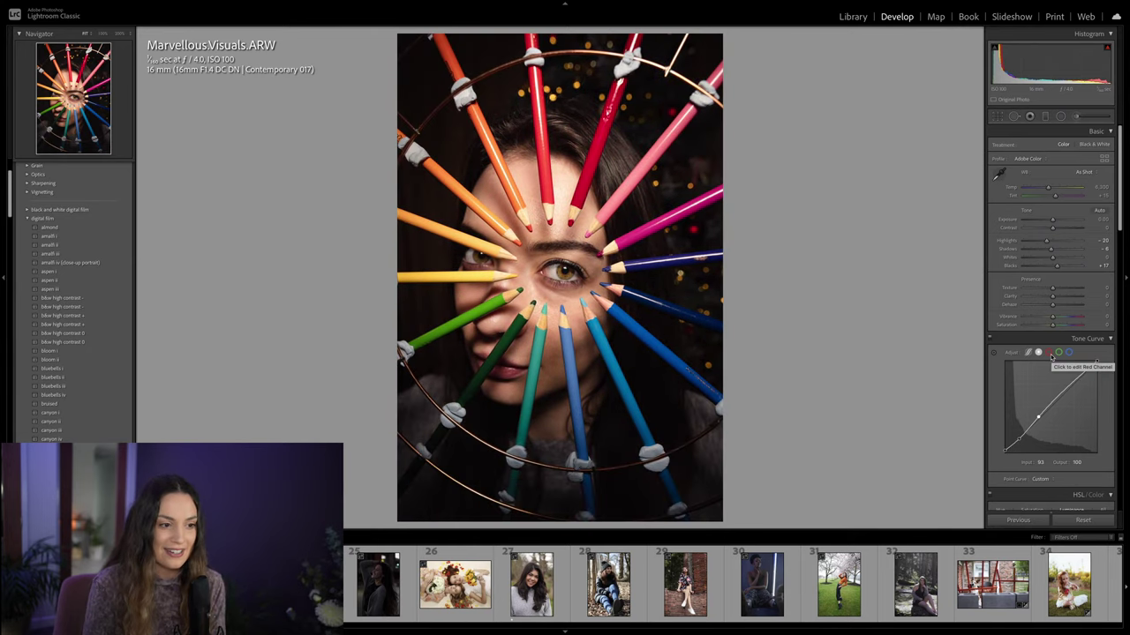
pyautogui.press('\\')
pyautogui.press('\\')
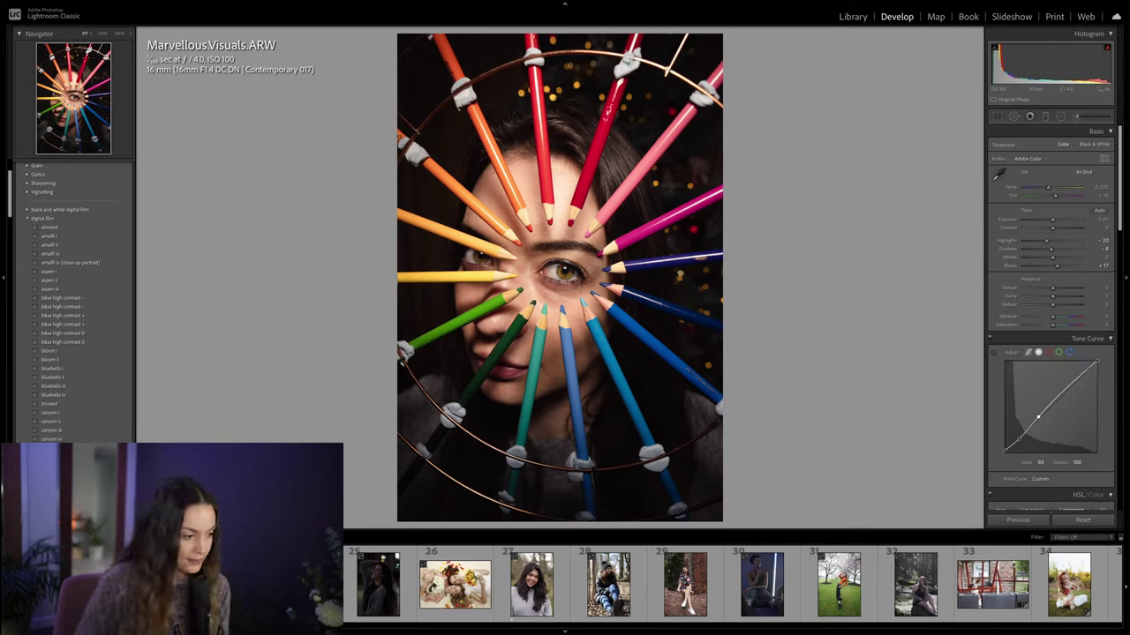
# Step: Open the photo of the toddler in denim overalls on the purple backdrop
pyautogui.scroll(-5, 591, 584)
pyautogui.scroll(-15, 591, 584)
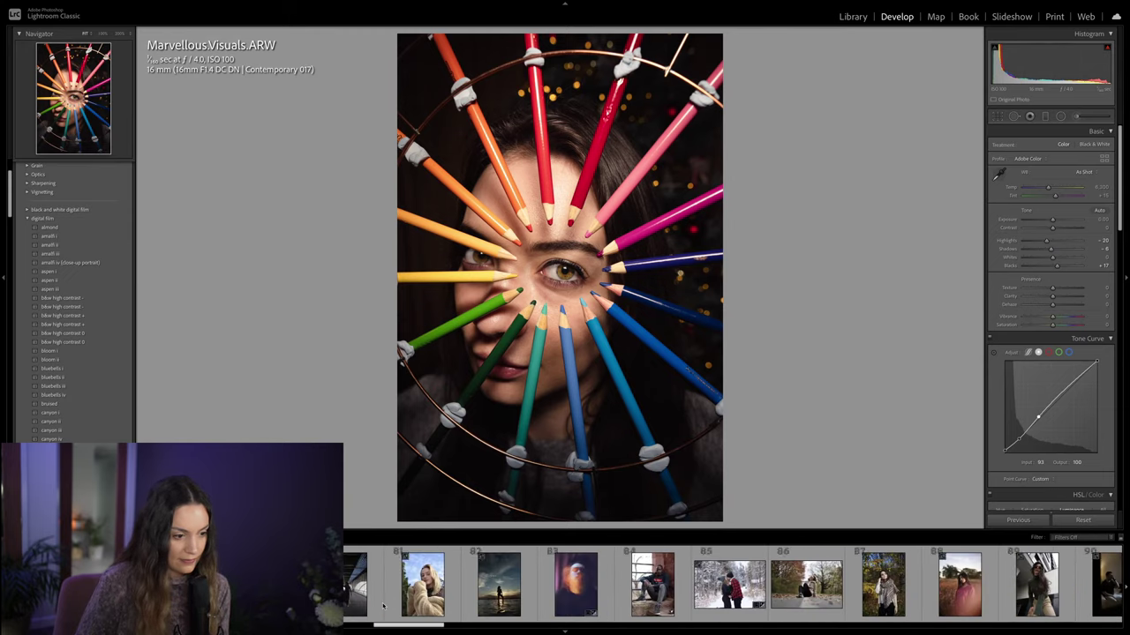
pyautogui.scroll(-15, 732, 584)
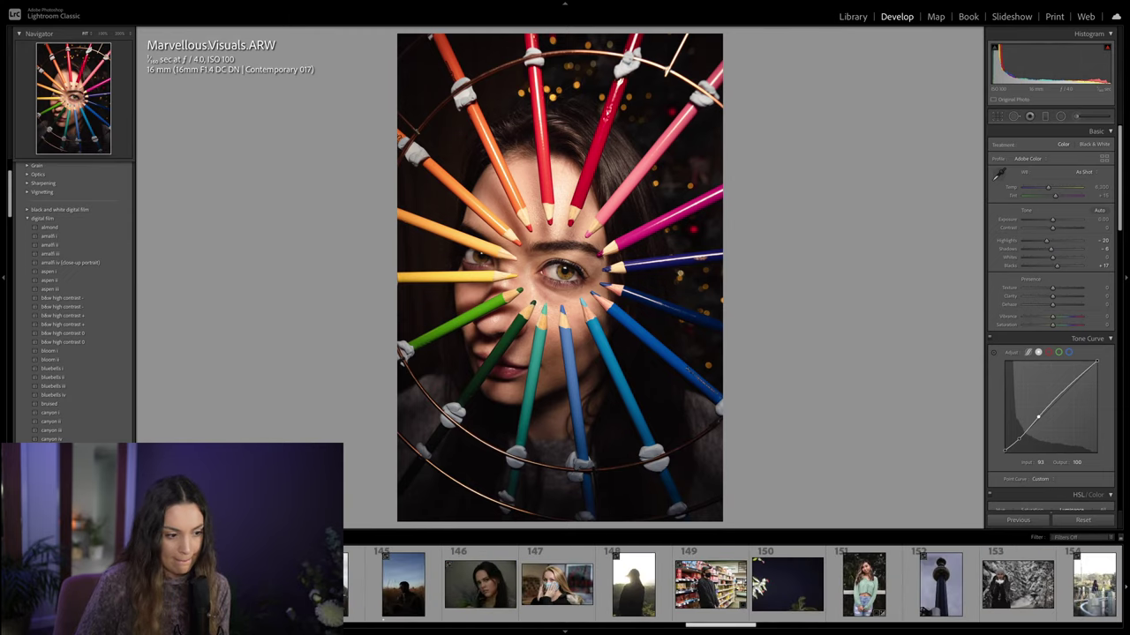
pyautogui.scroll(4, 658, 589)
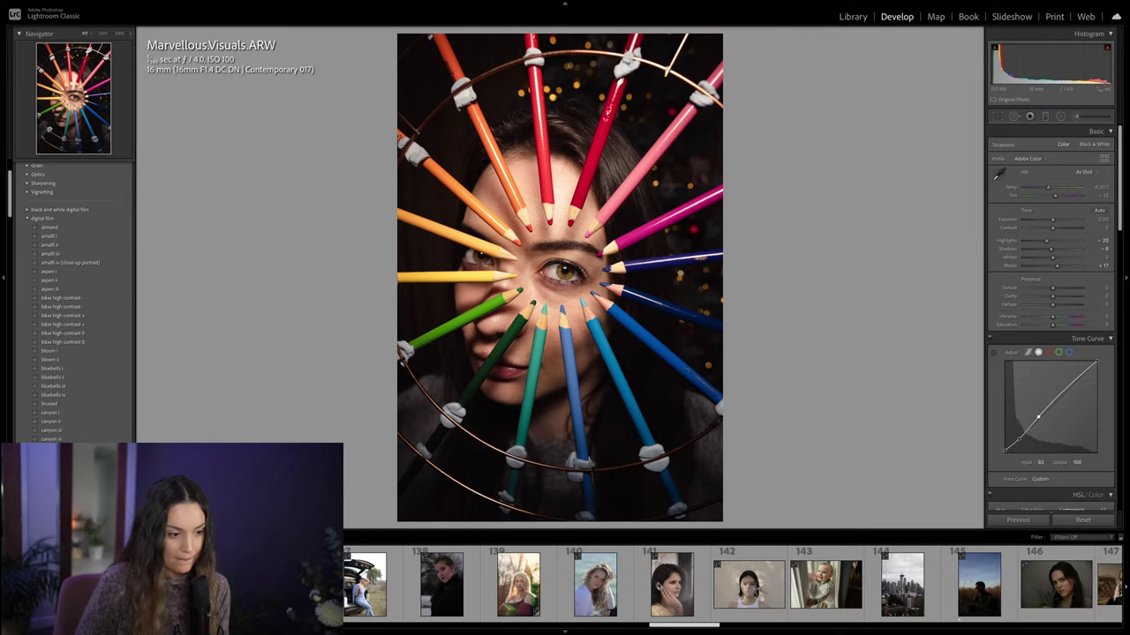
pyautogui.scroll(1, 658, 588)
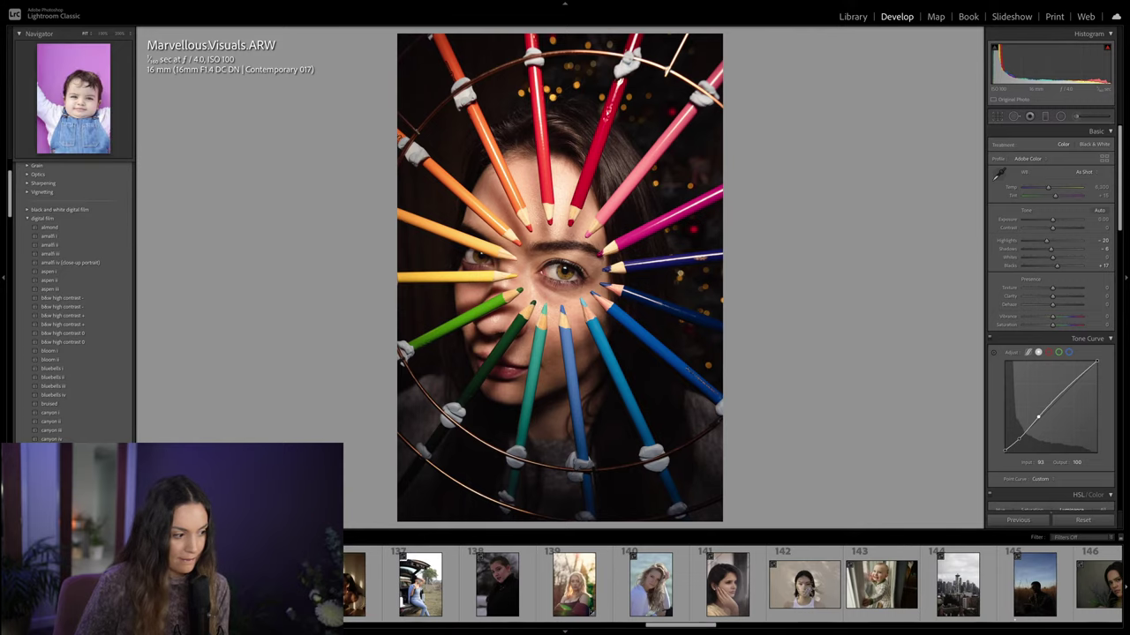
pyautogui.click(774, 590)
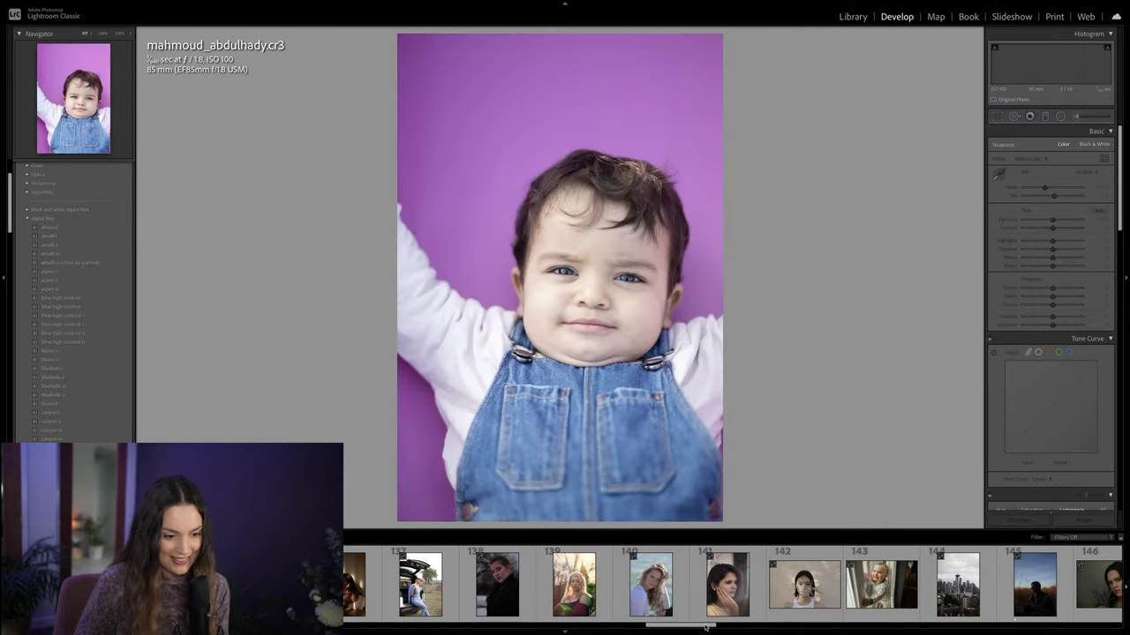
# Step: Pull the toddler portrait's Highlights down to about -62 and Exposure to roughly -0.38
pyautogui.scroll(6, 705, 620)
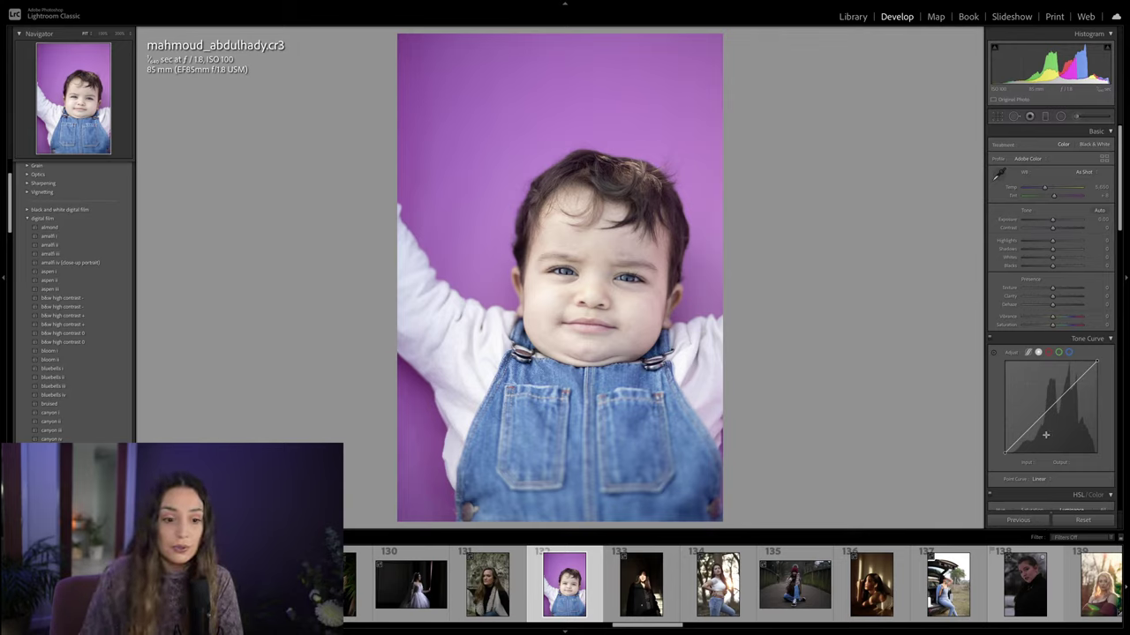
pyautogui.moveTo(1052, 241)
pyautogui.mouseDown()
pyautogui.moveTo(1034, 243)
pyautogui.moveTo(1050, 223)
pyautogui.mouseUp()
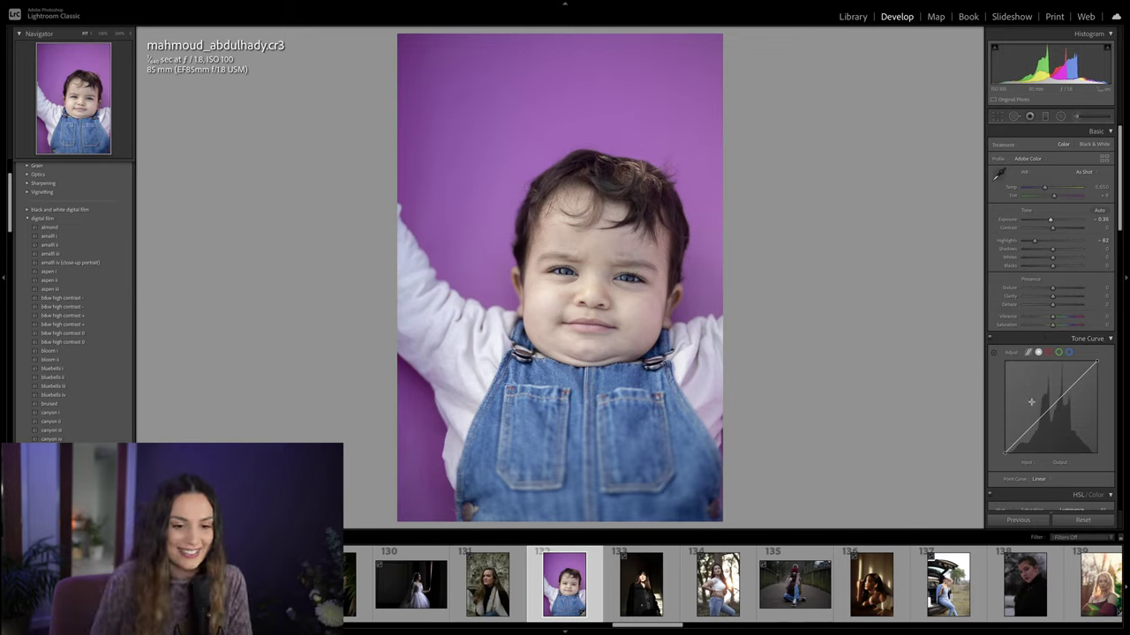
# Step: Lift the curve's black point, add midtone and highlight points, and raise Shadows with Blacks at 0
pyautogui.moveTo(1005, 452); pyautogui.dragTo(1003, 448)
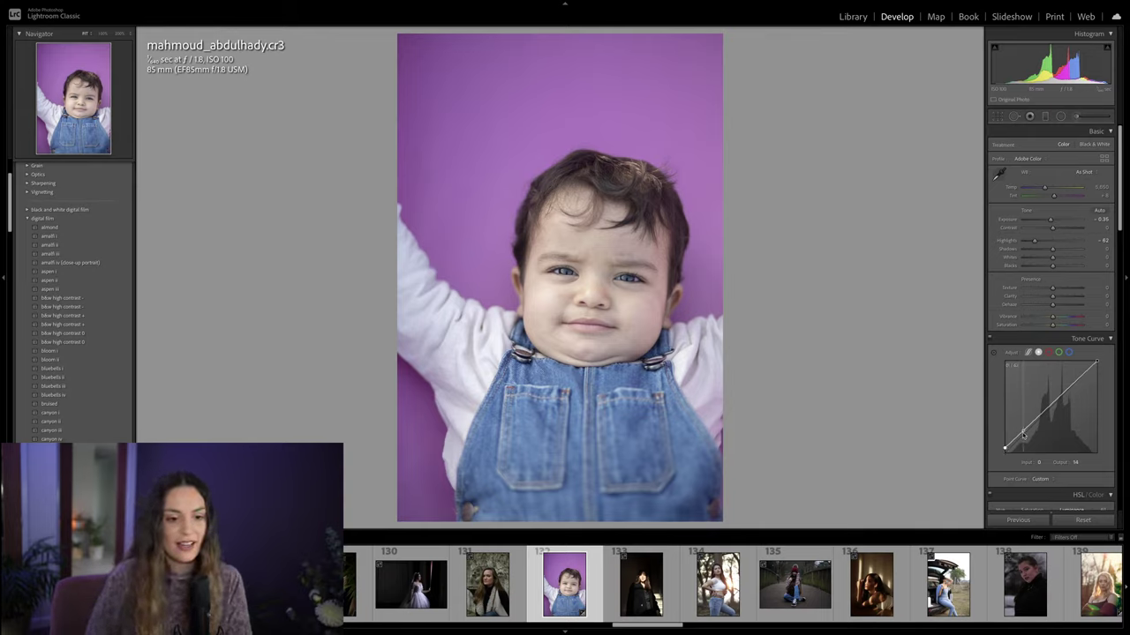
pyautogui.moveTo(1023, 434); pyautogui.dragTo(1026, 434)
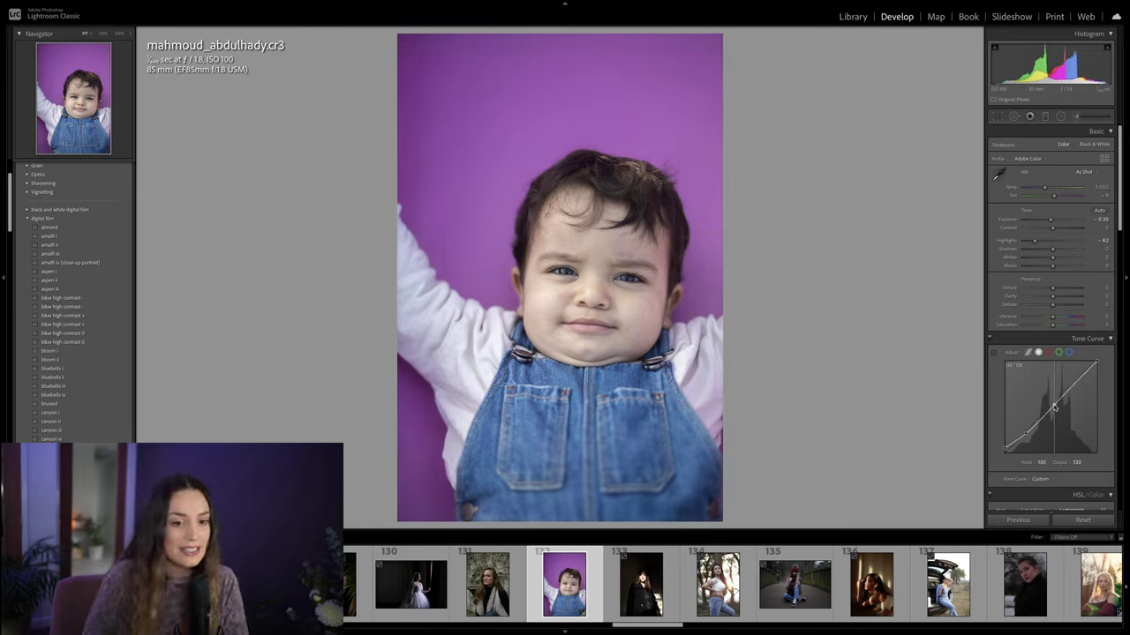
pyautogui.moveTo(1076, 380); pyautogui.dragTo(1078, 377)
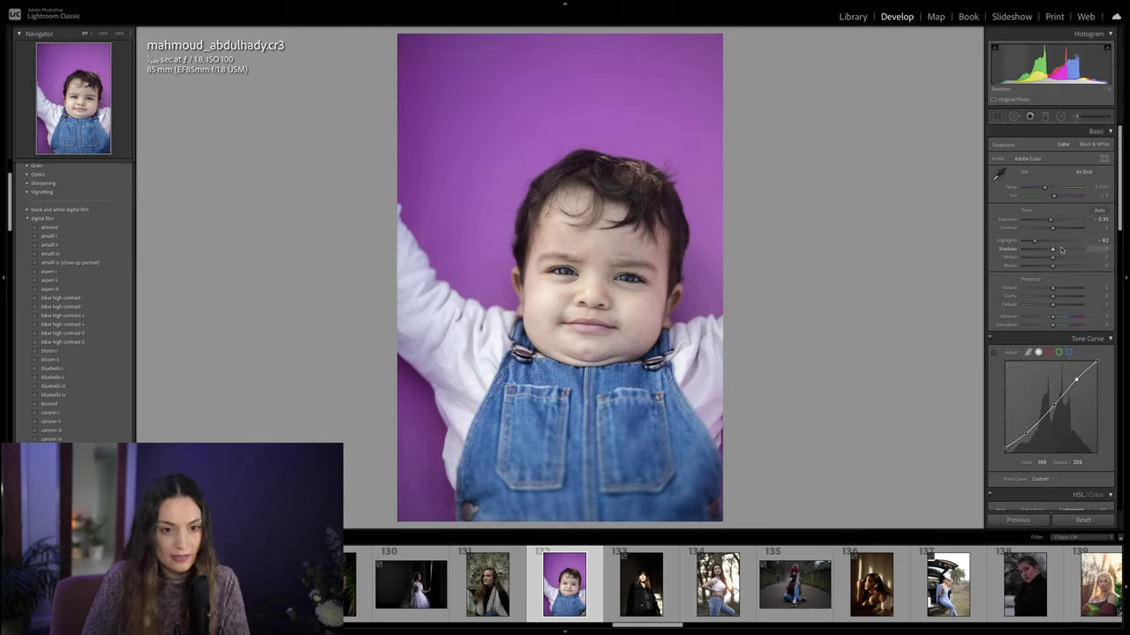
pyautogui.moveTo(1061, 249)
pyautogui.mouseDown()
pyautogui.moveTo(1047, 264)
pyautogui.moveTo(1057, 228)
pyautogui.mouseUp()
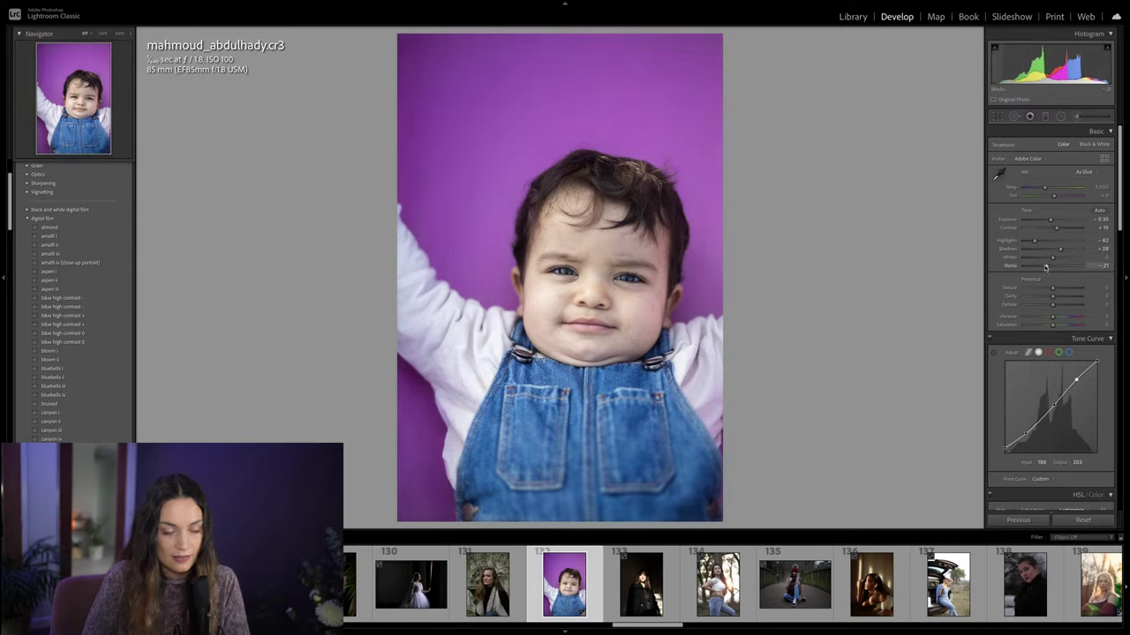
pyautogui.doubleClick(1045, 266)
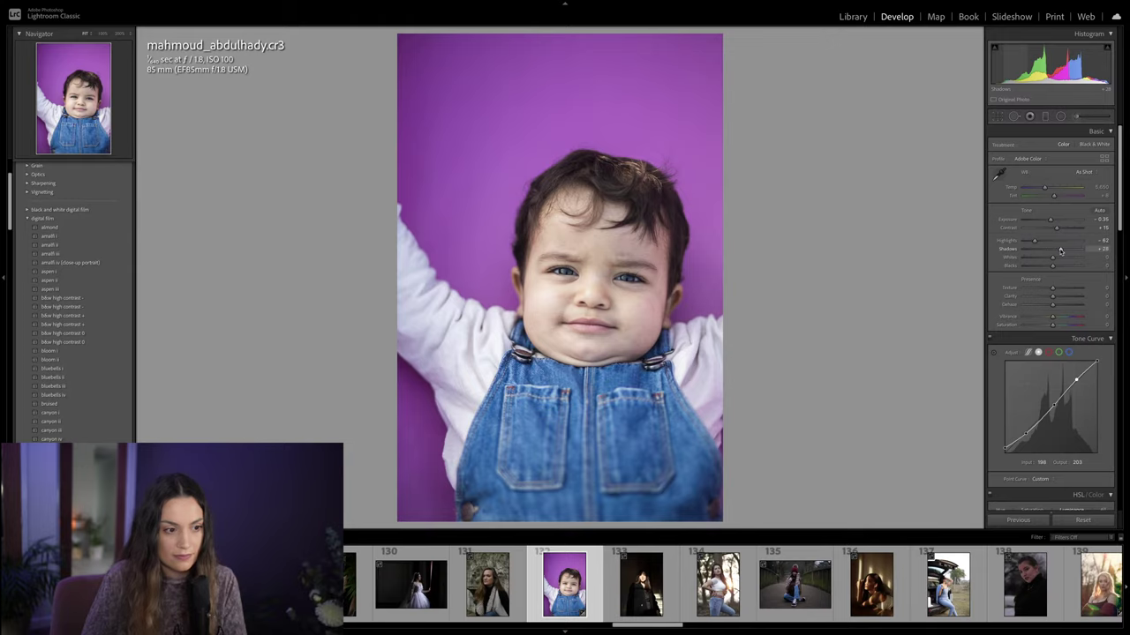
pyautogui.press('\\')
pyautogui.press('\\')
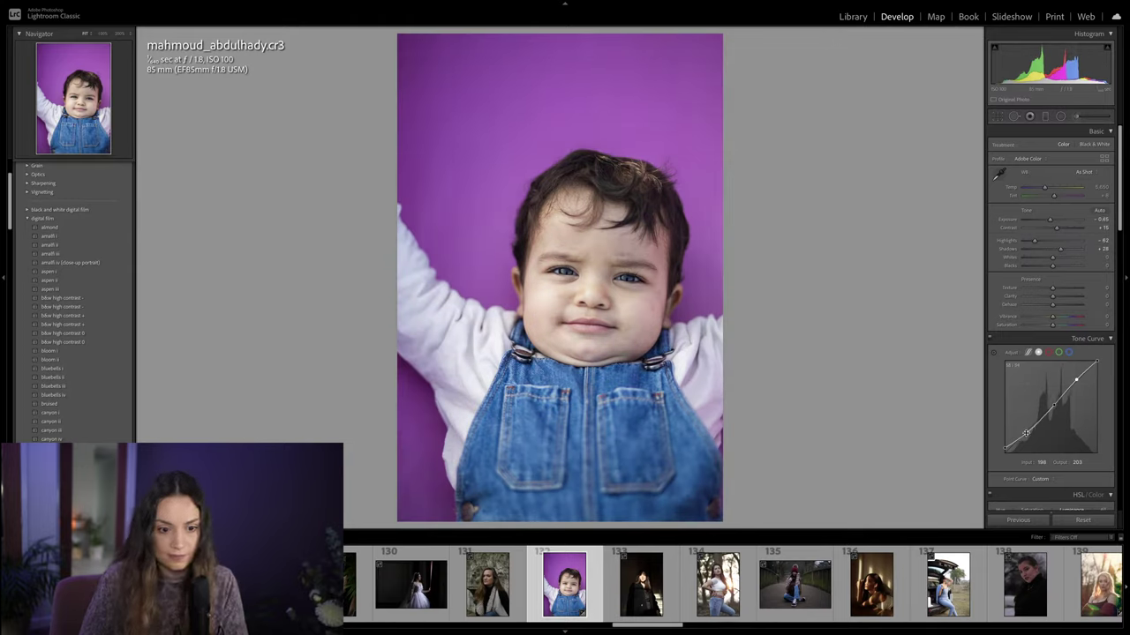
# Step: Reshape the curve's shadow end, add an upper point near 197/203, and lower Exposure slightly
pyautogui.moveTo(1027, 433); pyautogui.dragTo(1044, 412)
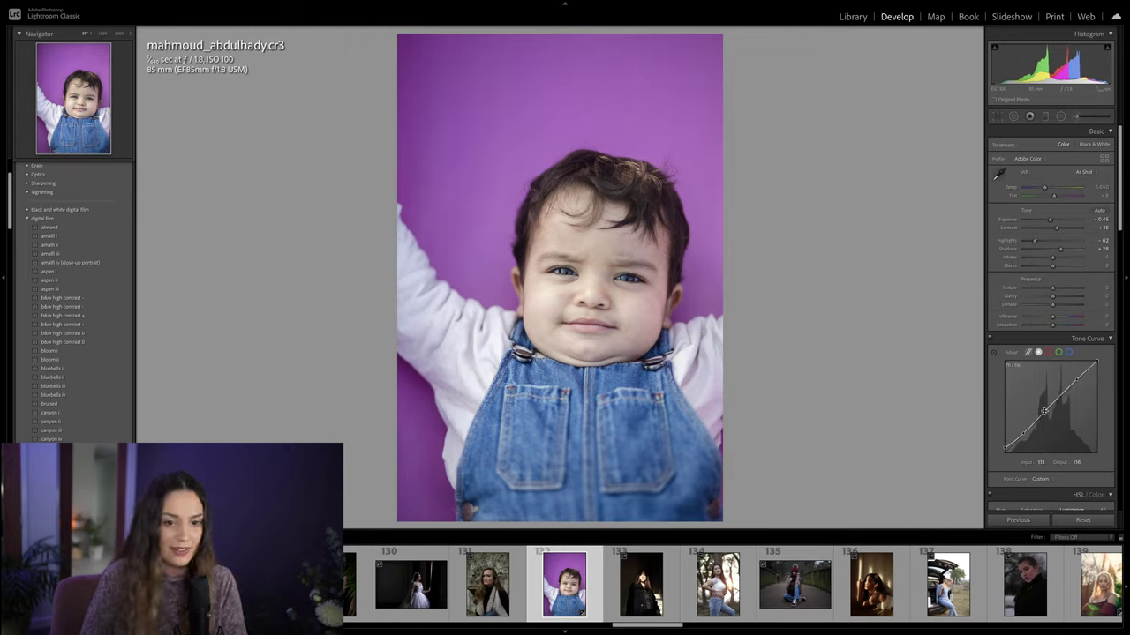
pyautogui.click(1076, 379)
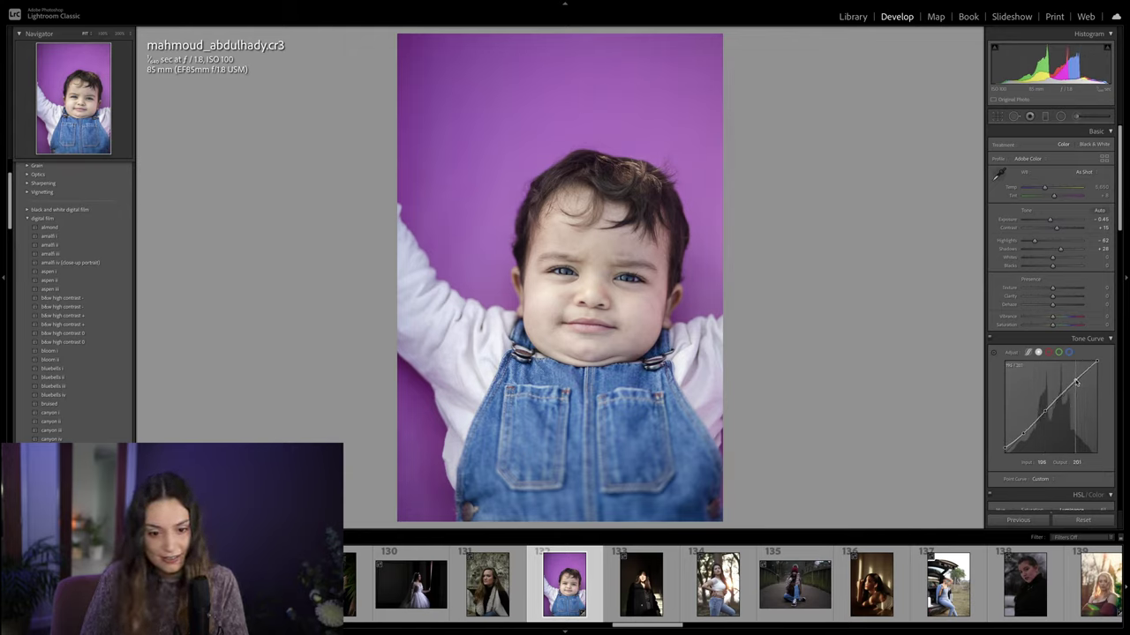
pyautogui.press('\\')
pyautogui.press('\\')
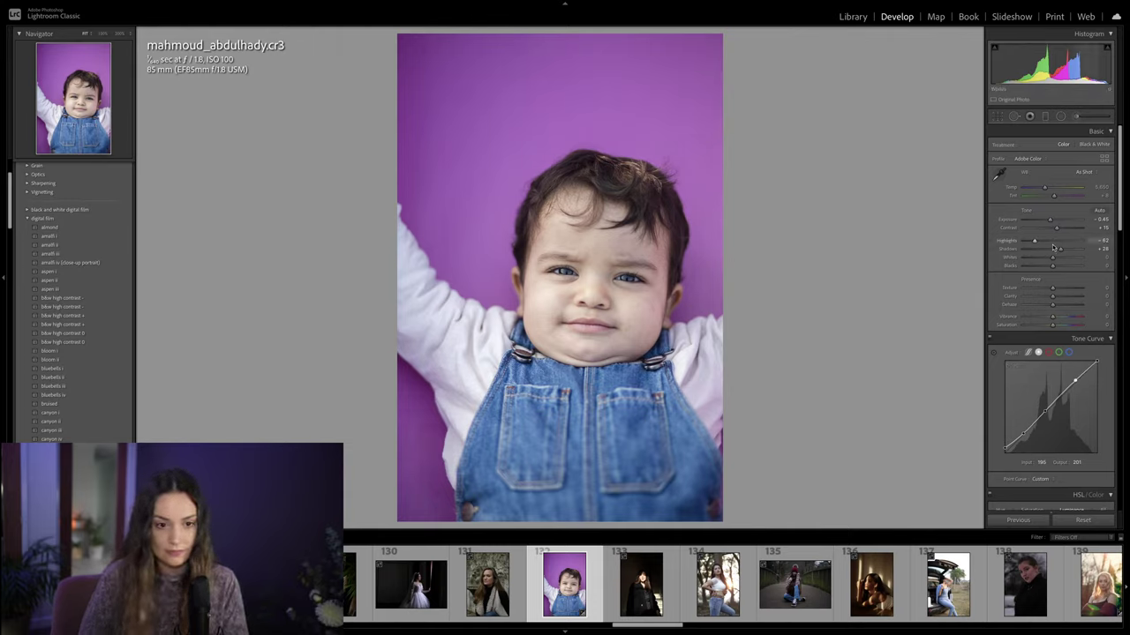
pyautogui.moveTo(1059, 220); pyautogui.dragTo(1055, 220)
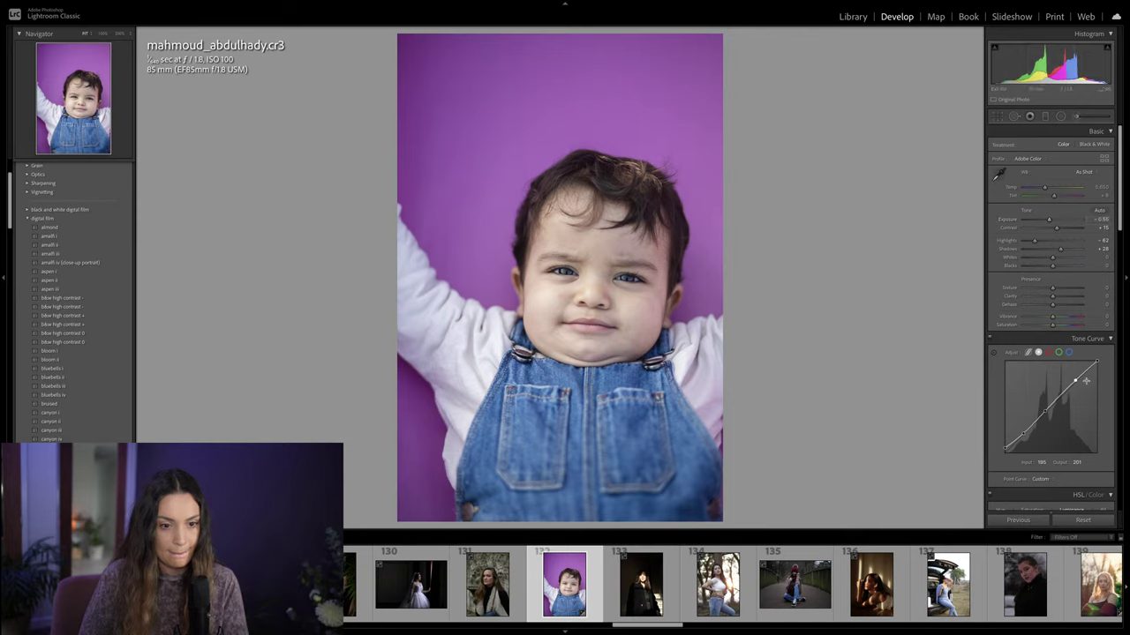
# Step: Apply the Canon EF 85mm f/1.8 USM lens profile with Distortion set to 0
pyautogui.scroll(-10, 991, 378)
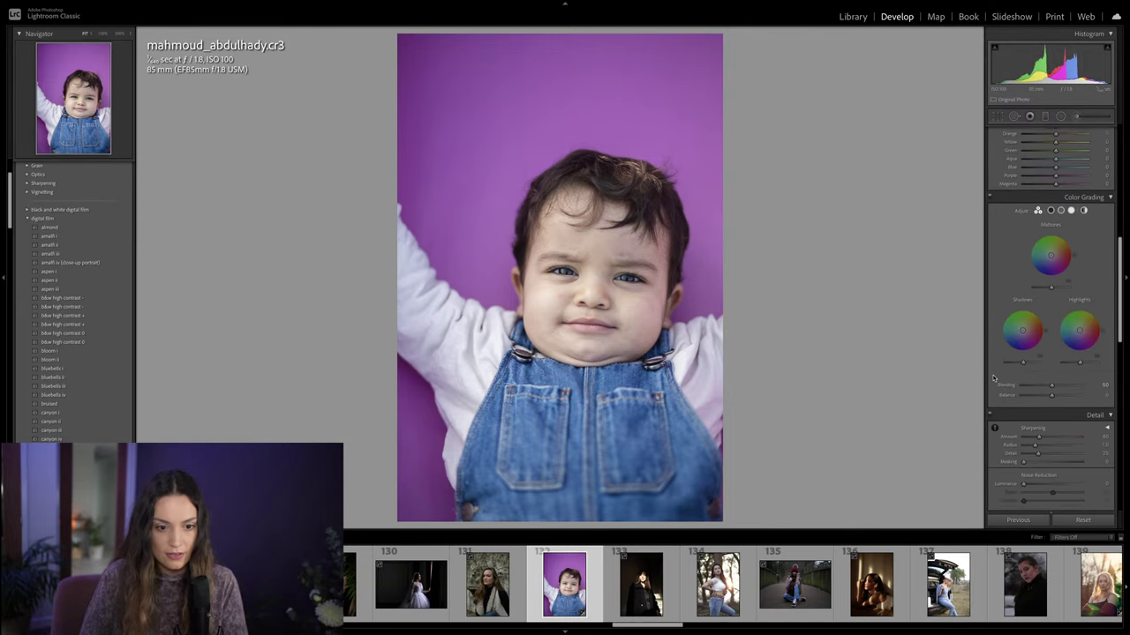
pyautogui.scroll(-3, 993, 378)
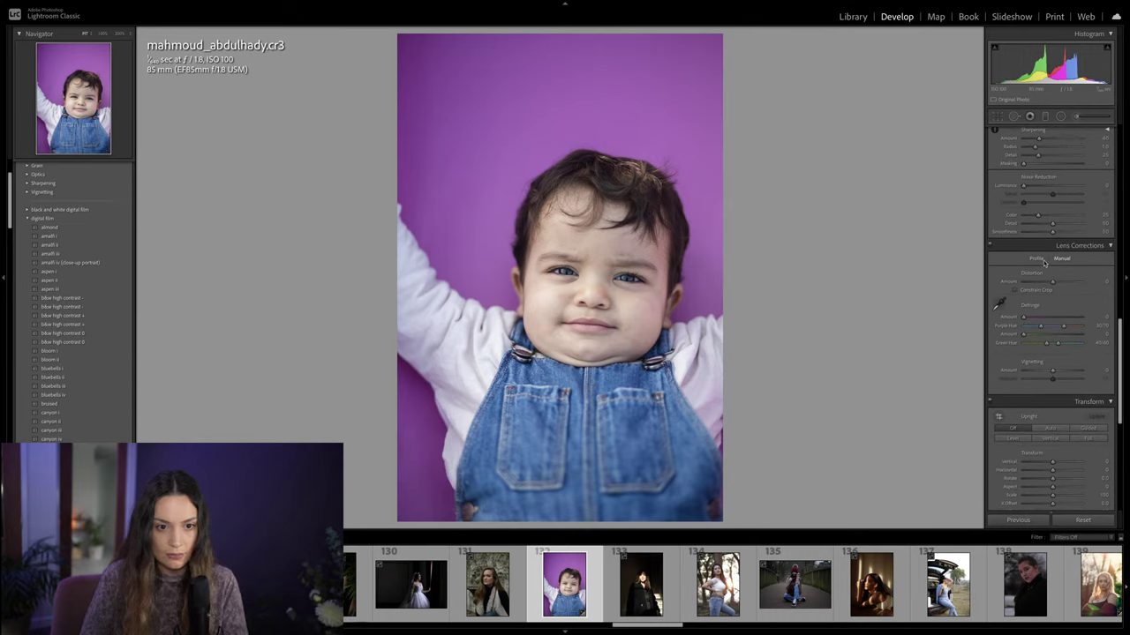
pyautogui.click(1037, 258)
pyautogui.click(1023, 279)
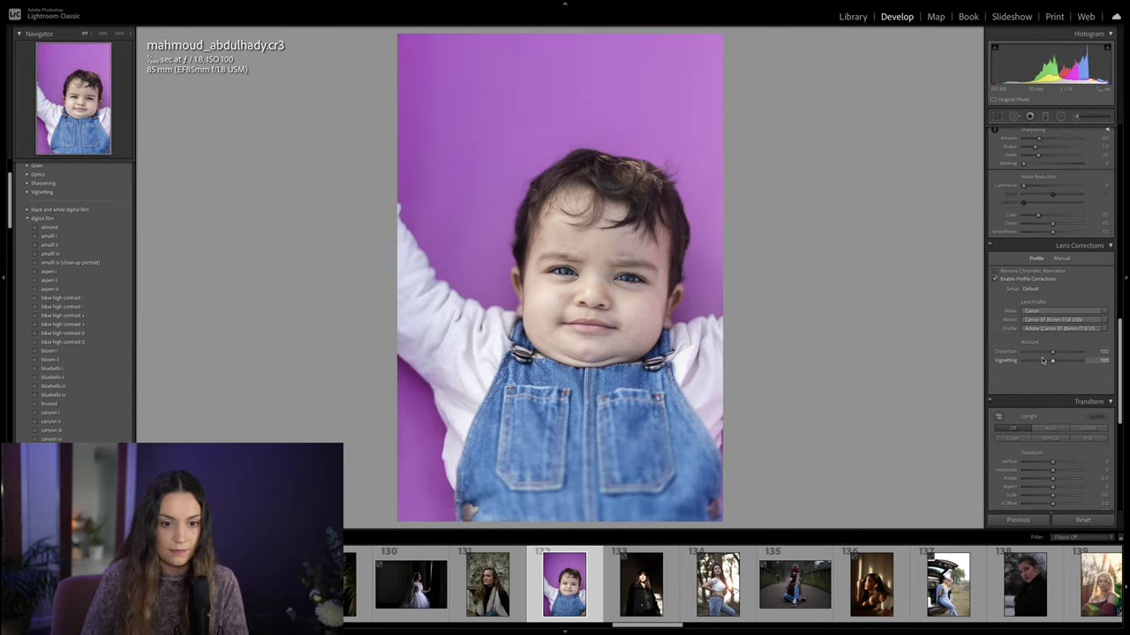
pyautogui.moveTo(1049, 353); pyautogui.dragTo(997, 360)
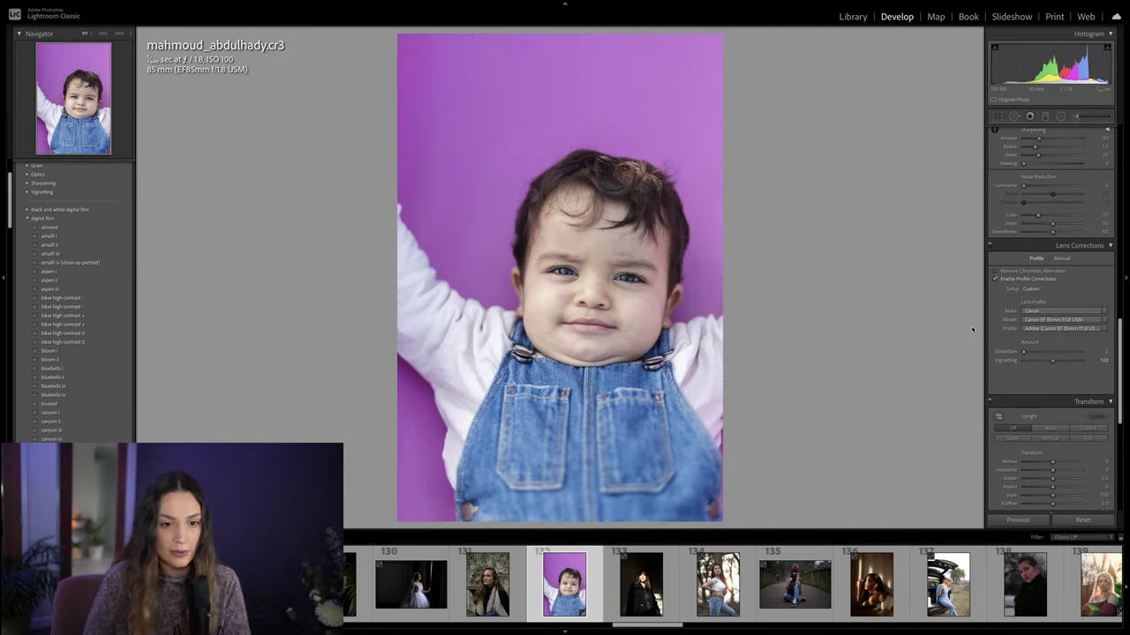
pyautogui.scroll(3, 1006, 342)
pyautogui.scroll(10, 1006, 342)
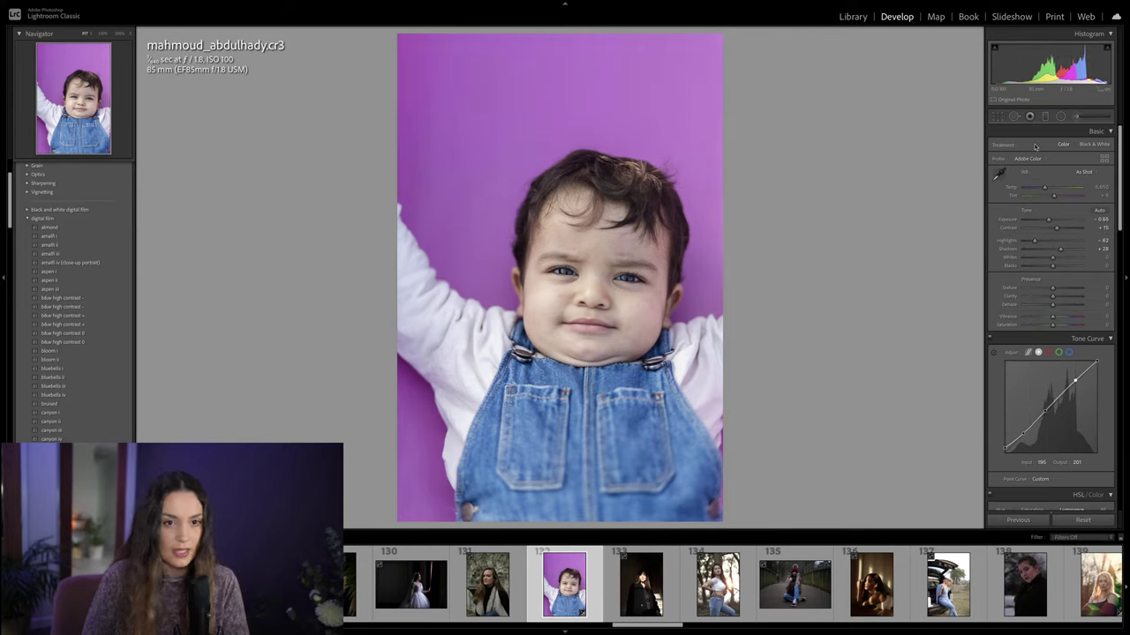
# Step: Add a graduated filter brightening the backdrop's left side with Exposure +0.58
pyautogui.click(1046, 116)
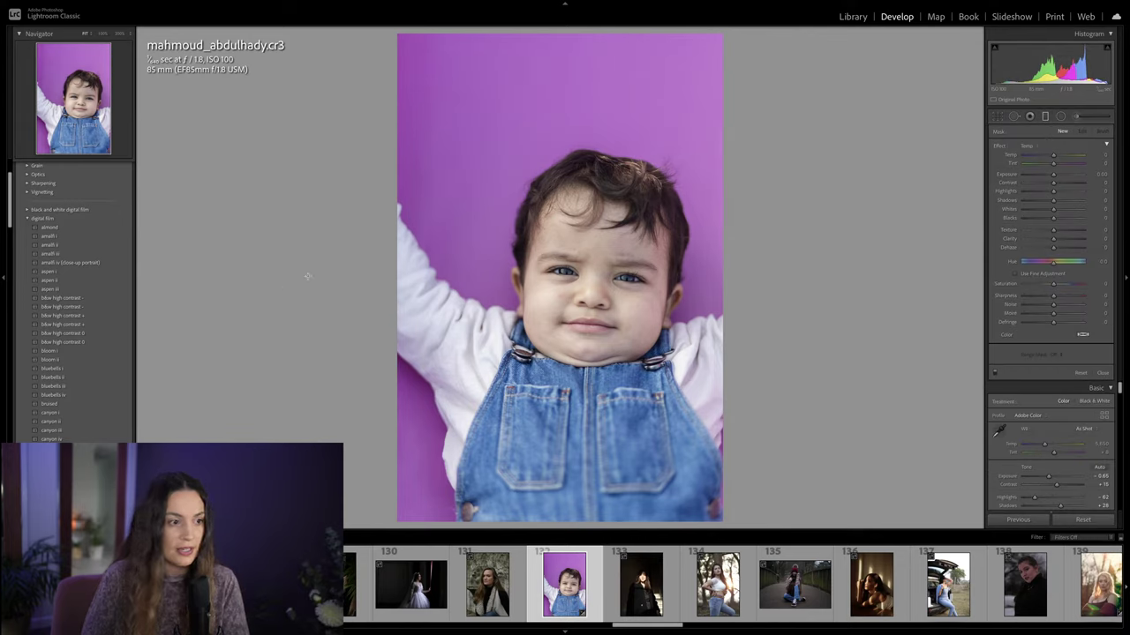
pyautogui.moveTo(431, 208); pyautogui.dragTo(582, 207)
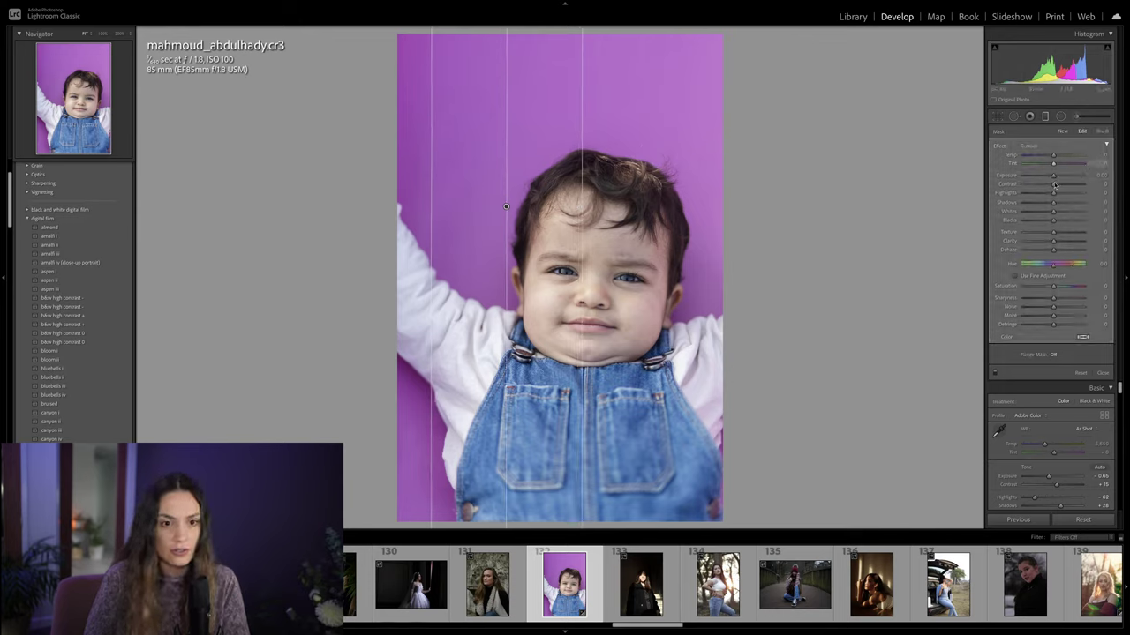
pyautogui.moveTo(1052, 177); pyautogui.dragTo(1057, 175)
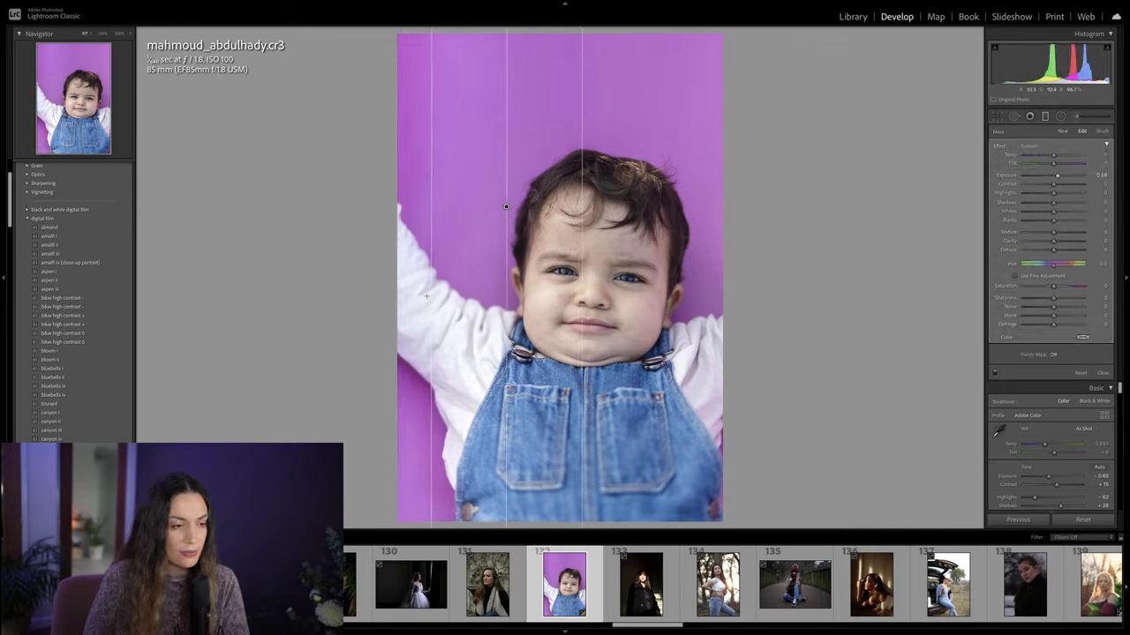
pyautogui.moveTo(508, 206); pyautogui.dragTo(466, 211)
pyautogui.press('m')
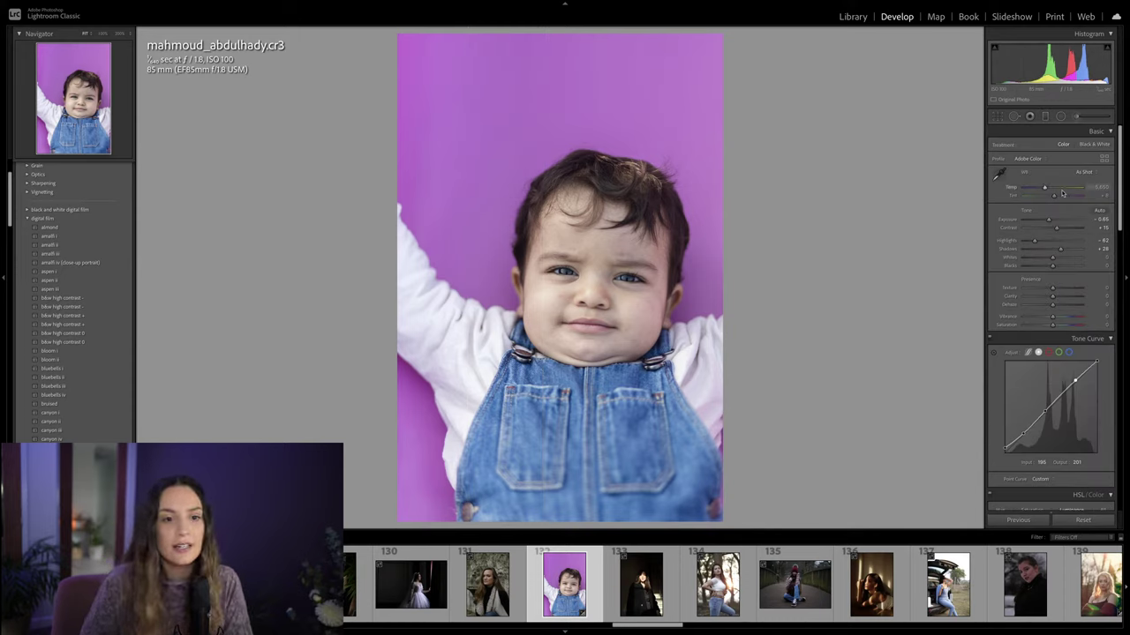
# Step: Warm the white balance Temp and raise the HSL Purple saturation to about +40
pyautogui.moveTo(1044, 187); pyautogui.dragTo(1067, 196)
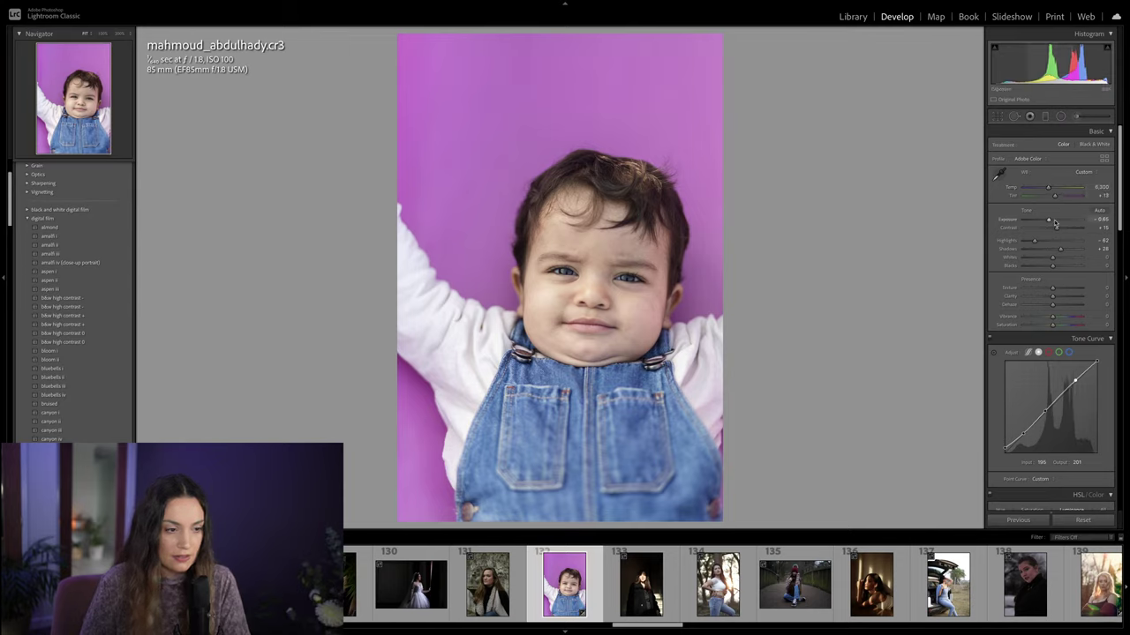
pyautogui.scroll(-2, 1066, 283)
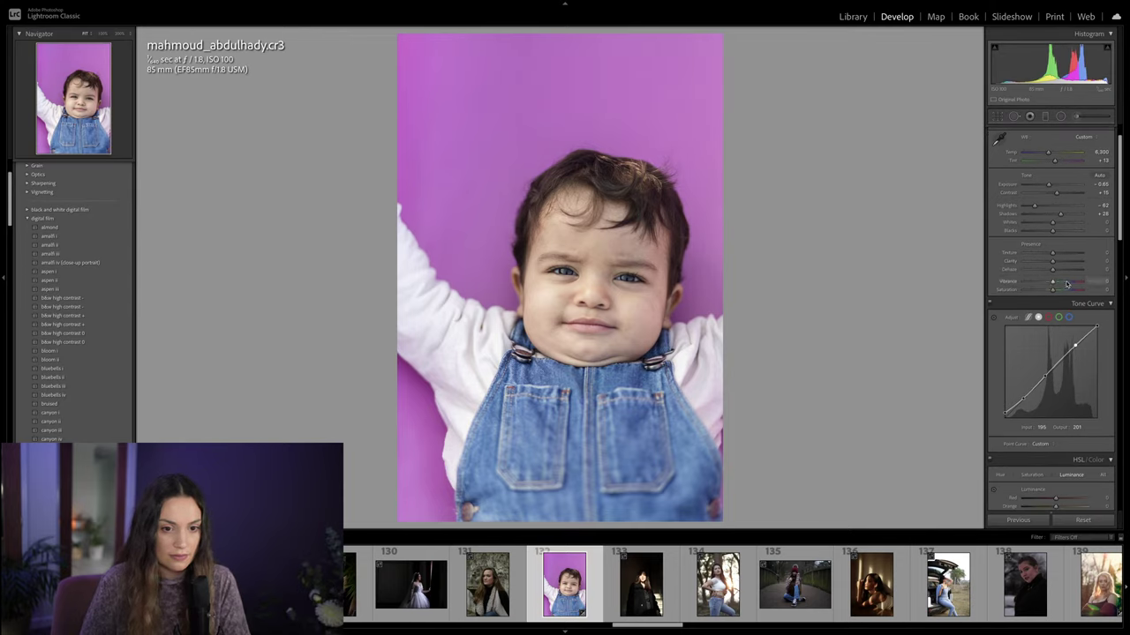
pyautogui.scroll(-5, 1065, 285)
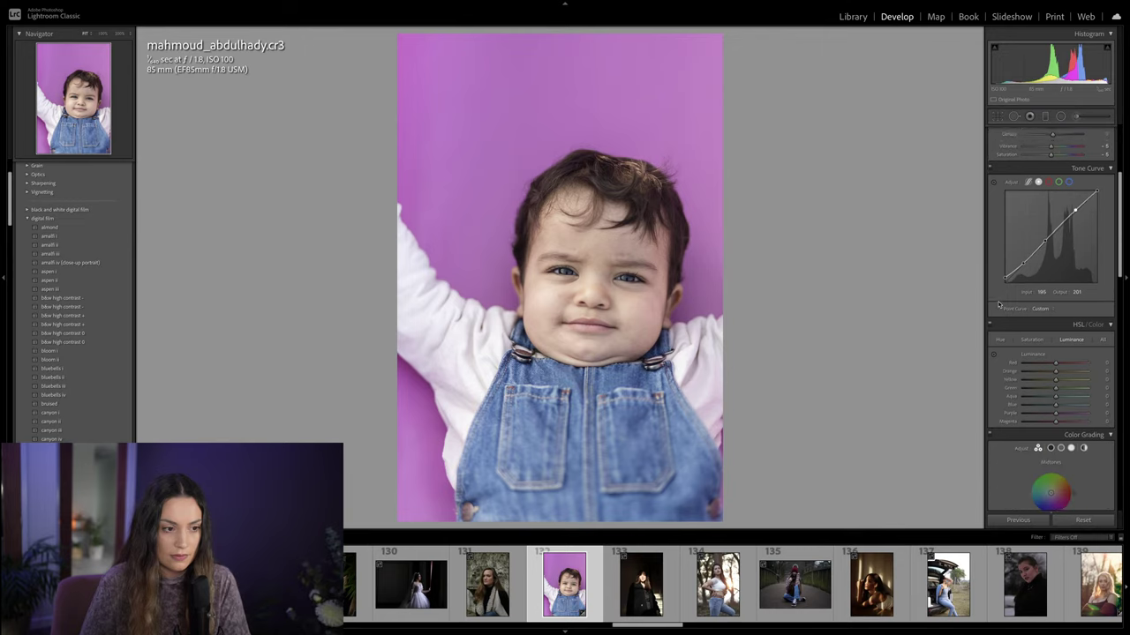
pyautogui.click(1038, 293)
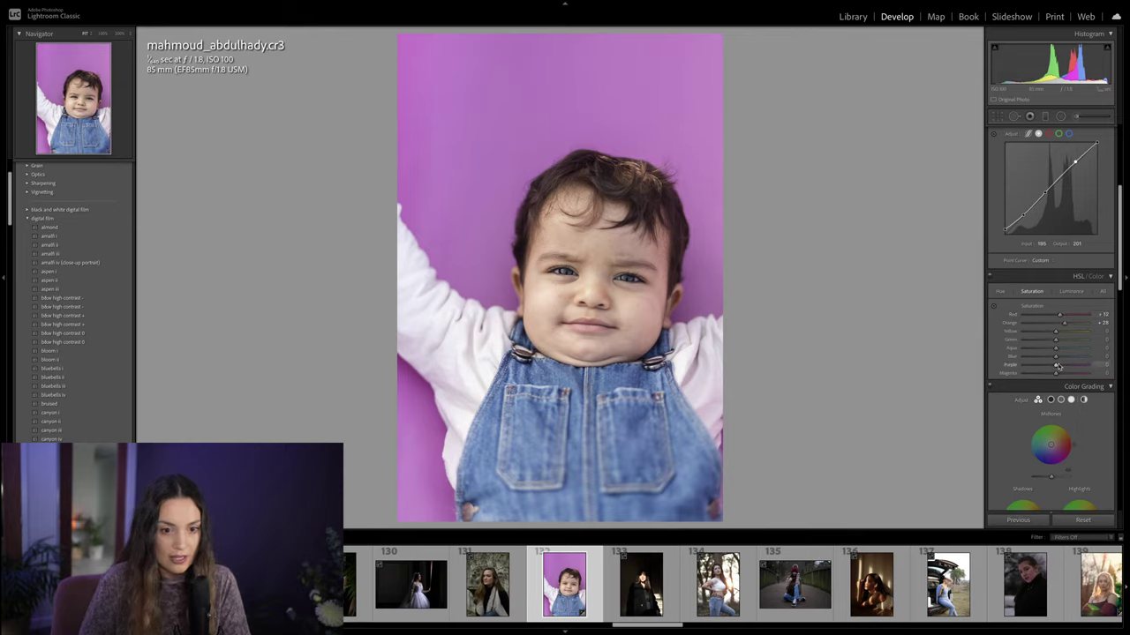
pyautogui.moveTo(1056, 364); pyautogui.dragTo(1072, 365)
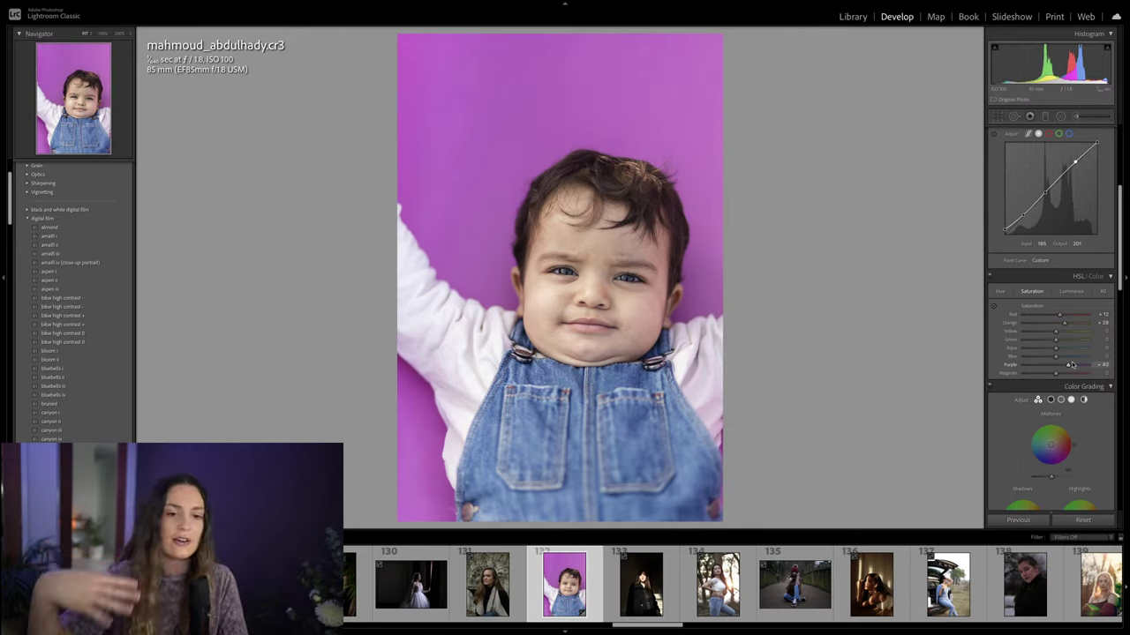
# Step: Shift the HSL Purple hue to about -28 and grade midtones warm yellow (H 51, S 29)
pyautogui.click(1000, 292)
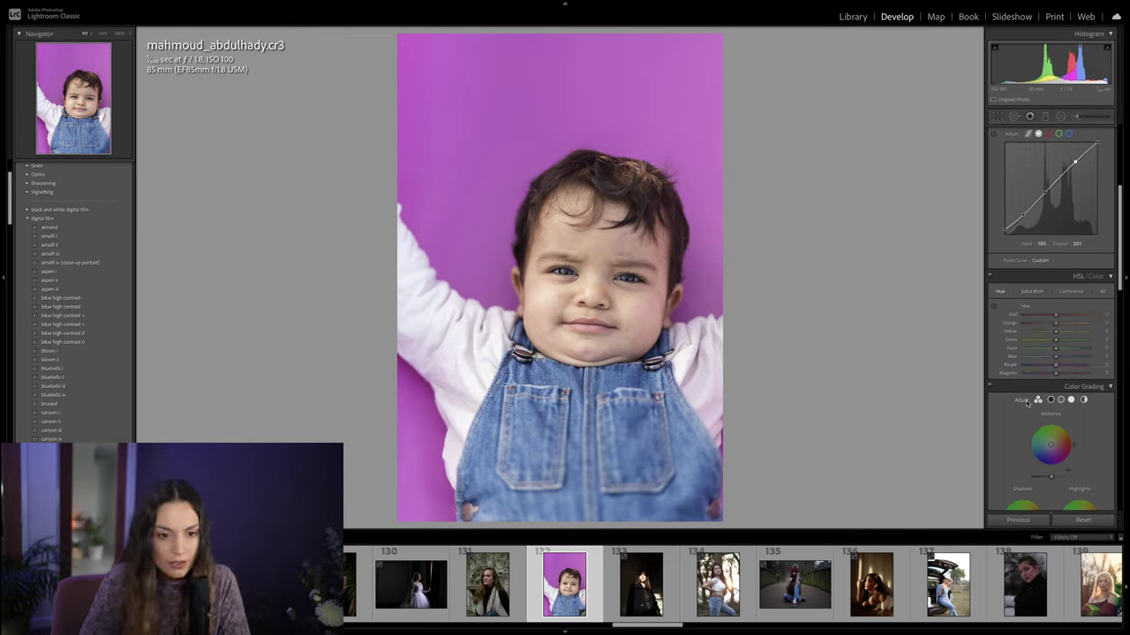
pyautogui.moveTo(1055, 365)
pyautogui.mouseDown()
pyautogui.moveTo(1064, 368)
pyautogui.moveTo(1047, 369)
pyautogui.mouseUp()
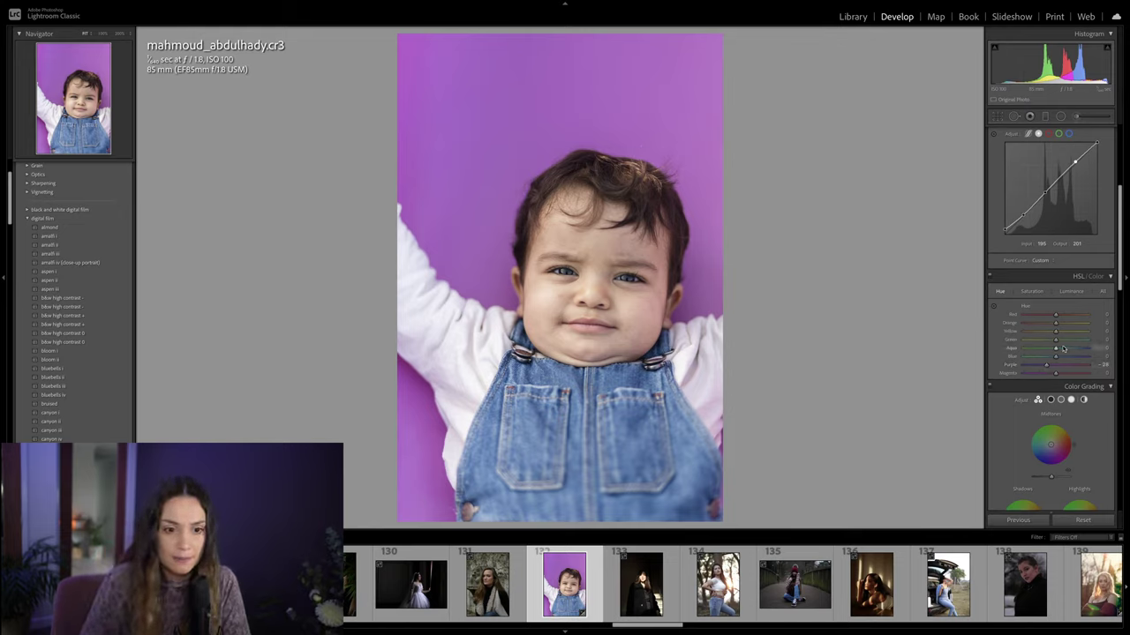
pyautogui.scroll(-2, 1015, 400)
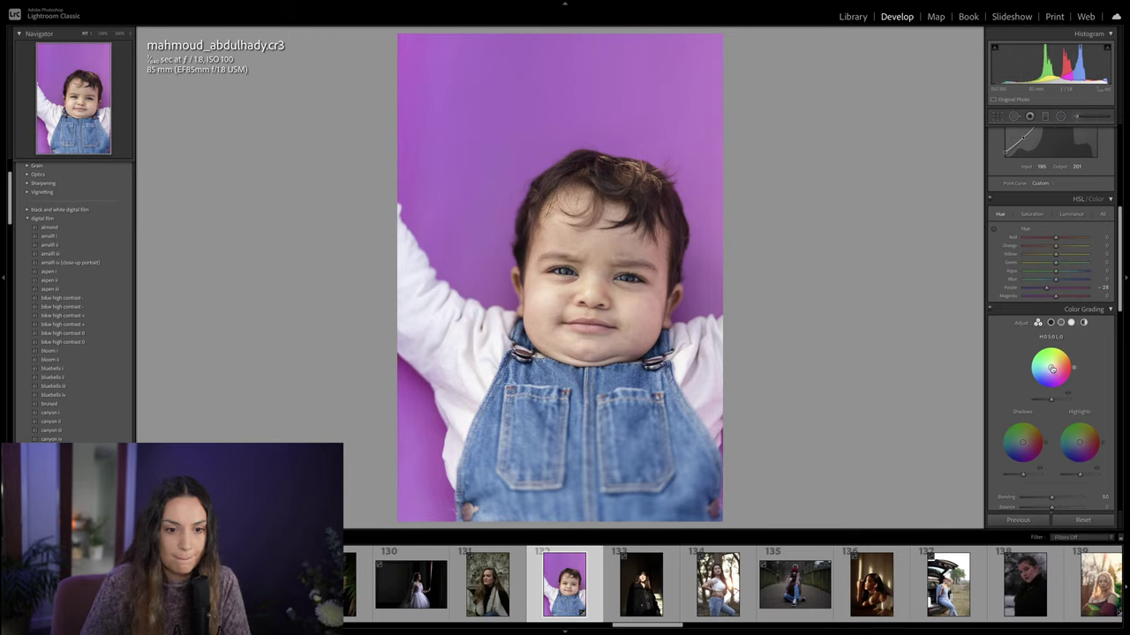
pyautogui.moveTo(1051, 369); pyautogui.dragTo(1053, 366)
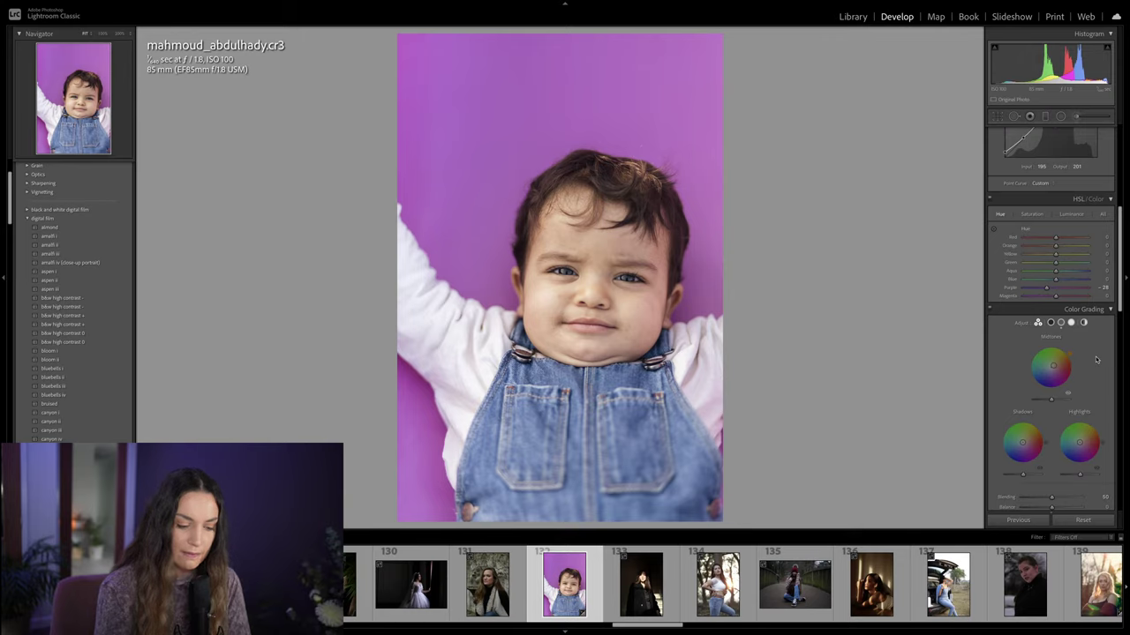
# Step: Grade the shadows pink at hue 346, saturation 28
pyautogui.scroll(-1, 1050, 388)
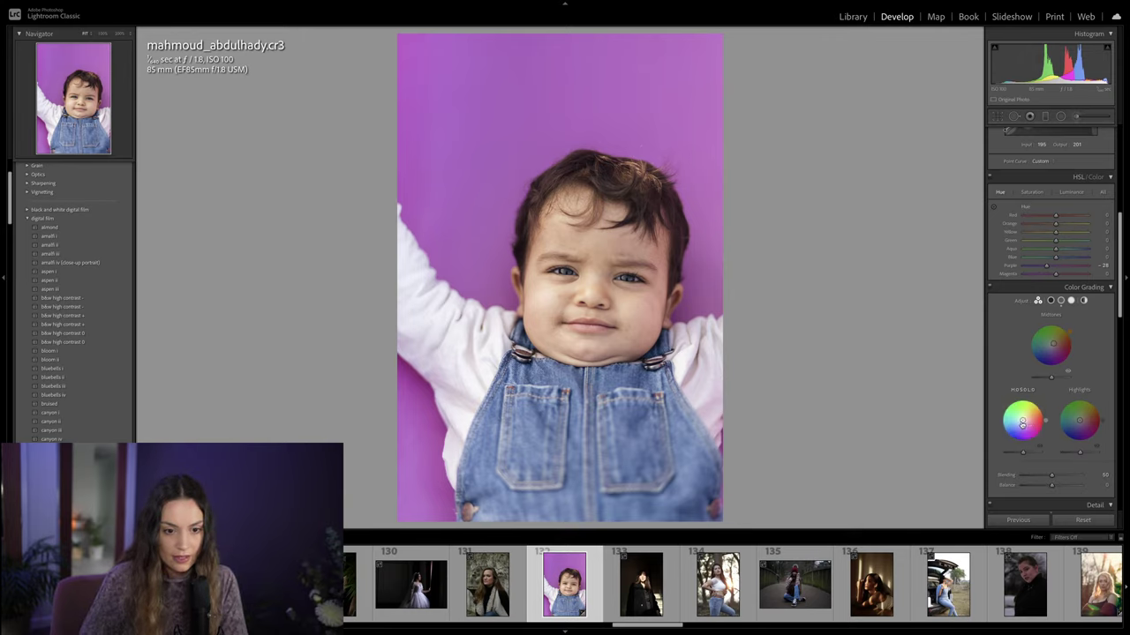
pyautogui.moveTo(1022, 423)
pyautogui.mouseDown()
pyautogui.moveTo(1028, 403)
pyautogui.moveTo(1024, 427)
pyautogui.mouseUp()
pyautogui.scroll(8, 1055, 357)
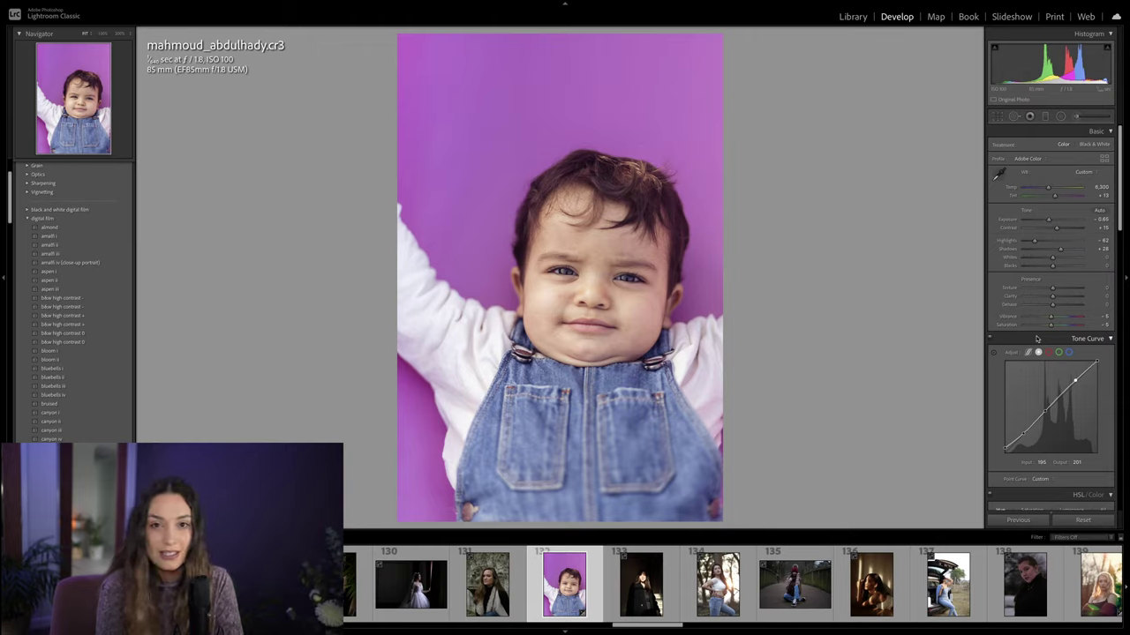
pyautogui.press('\\')
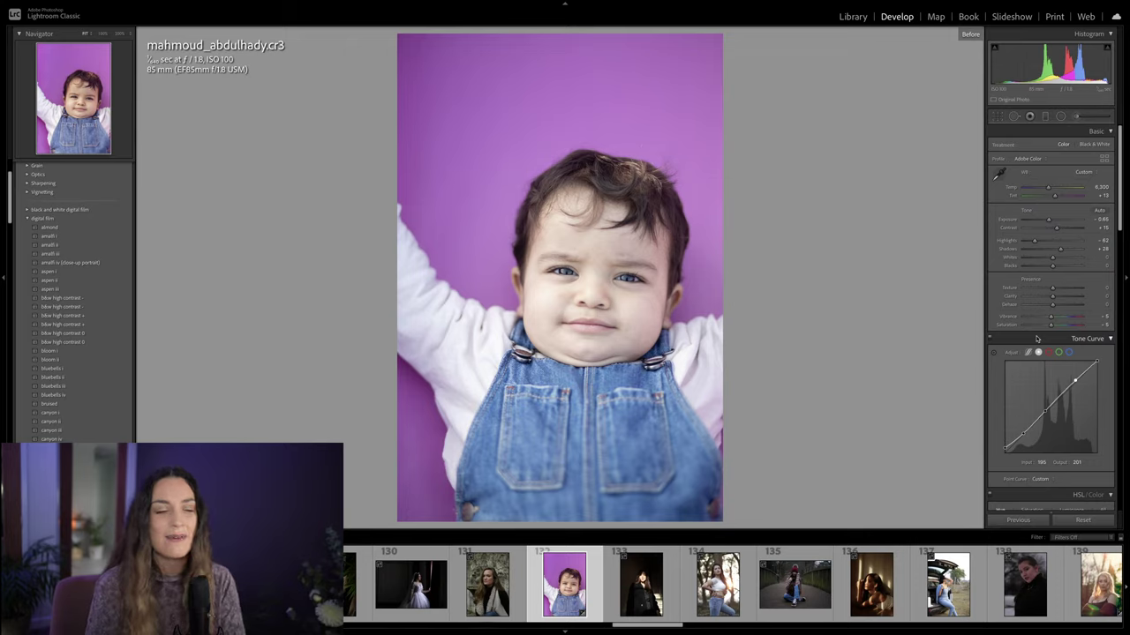
pyautogui.press('\\')
pyautogui.press('\\')
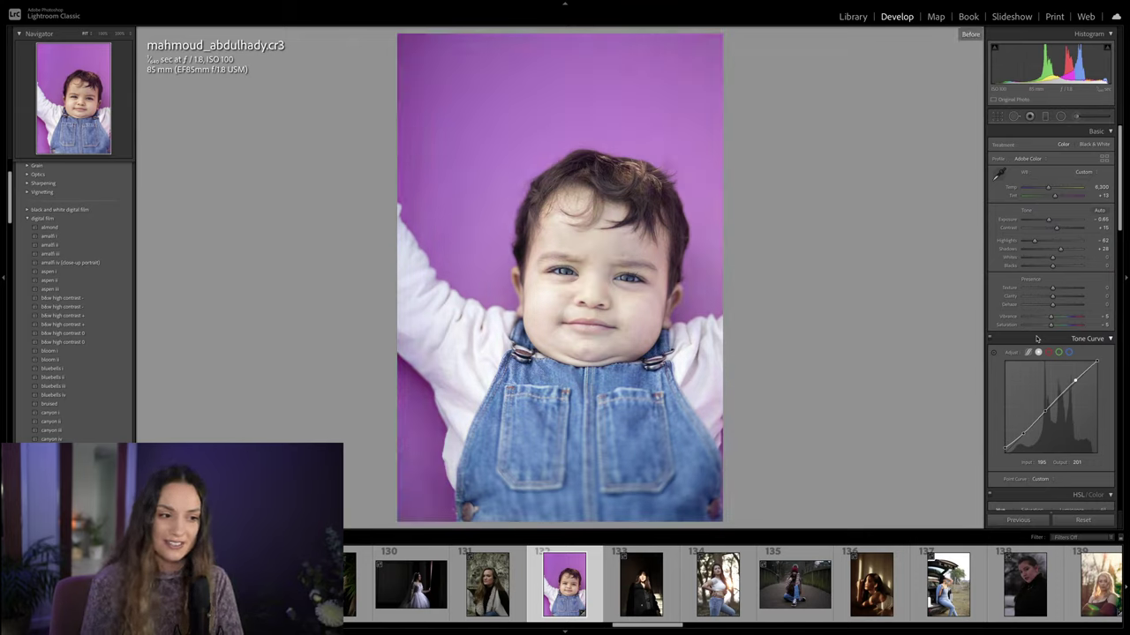
pyautogui.press('\\')
pyautogui.press('\\')
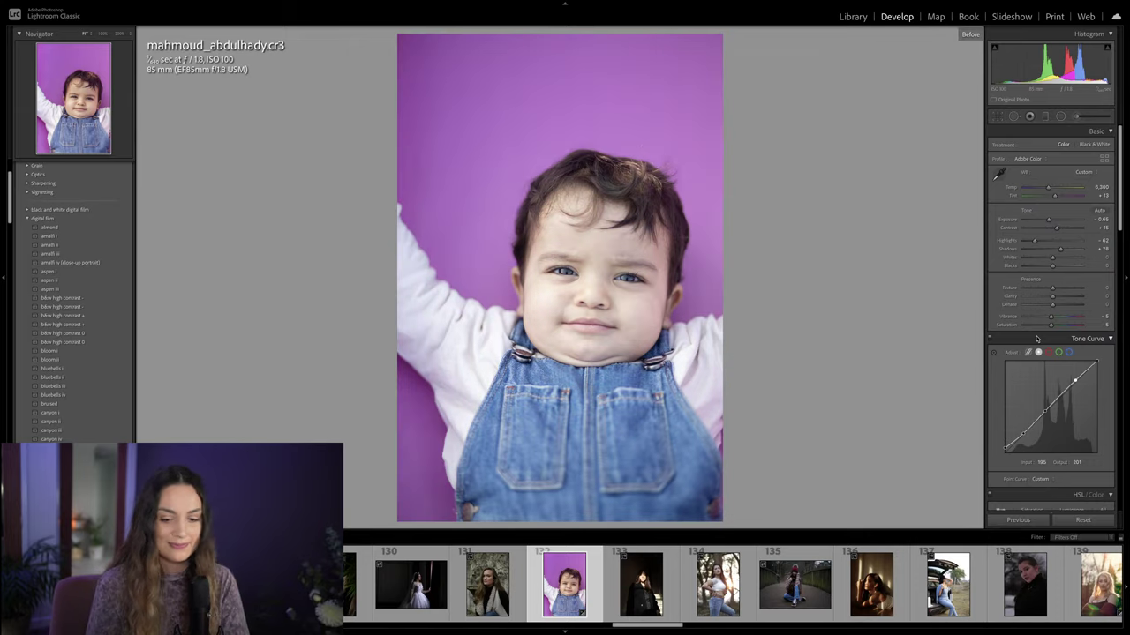
pyautogui.press('\\')
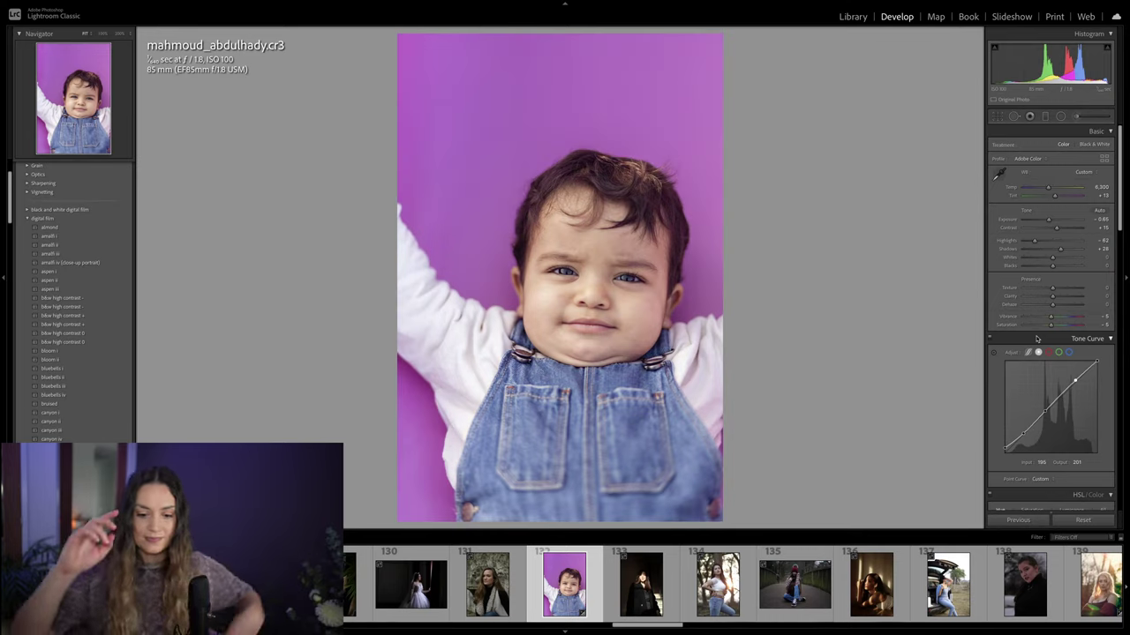
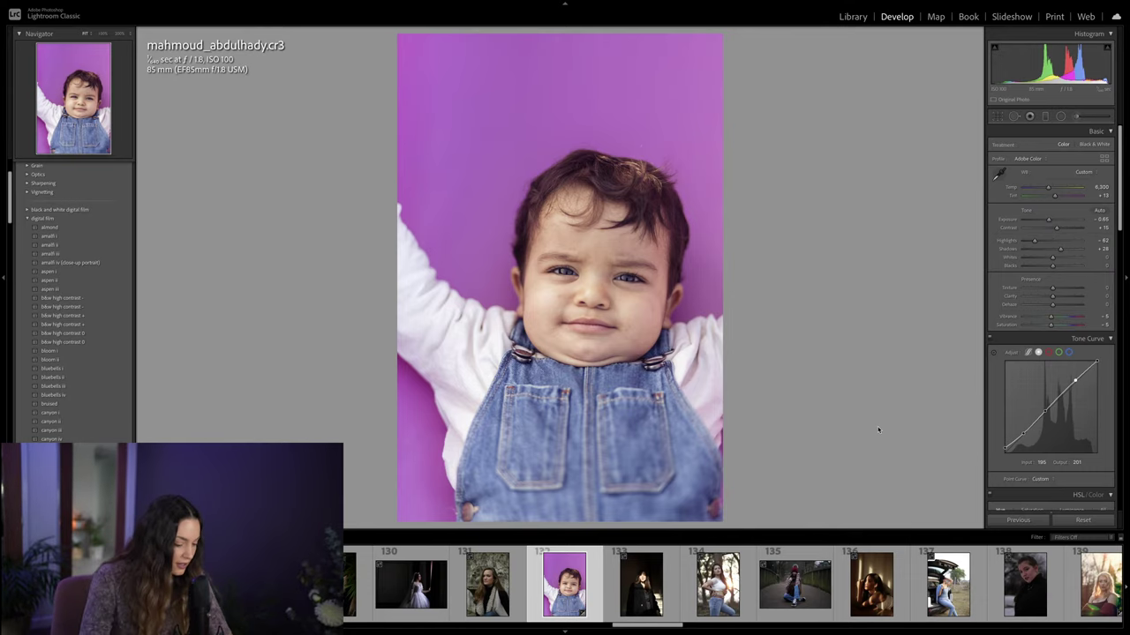
# Step: In the Library grid, select thumbnail 26, the photo of two women lying among flowers
pyautogui.press('g')
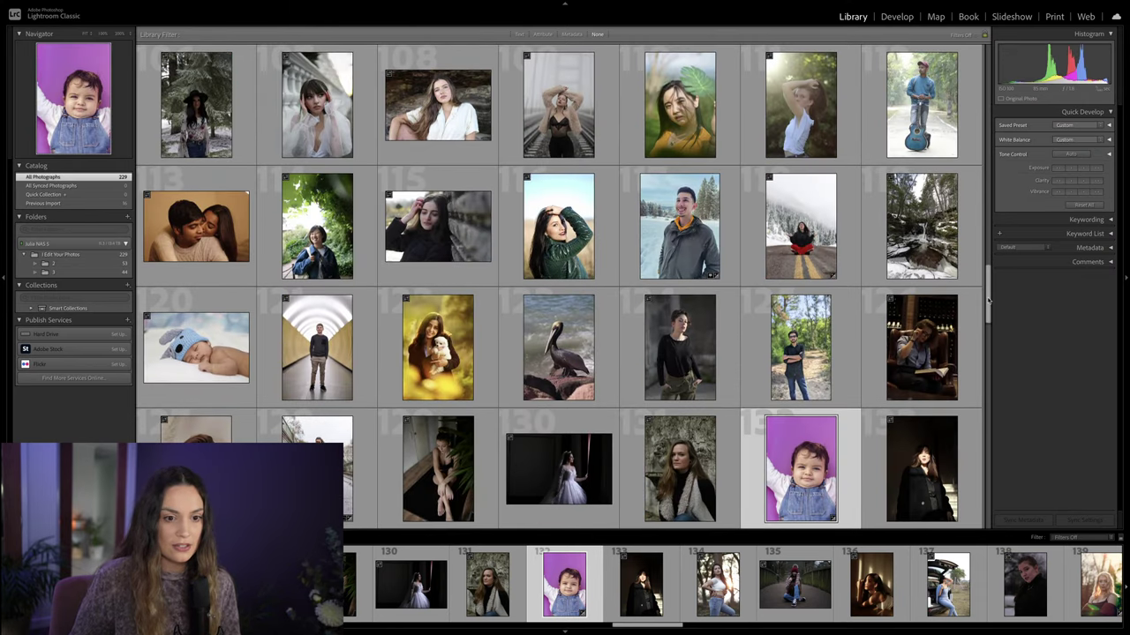
pyautogui.scroll(1, 986, 291)
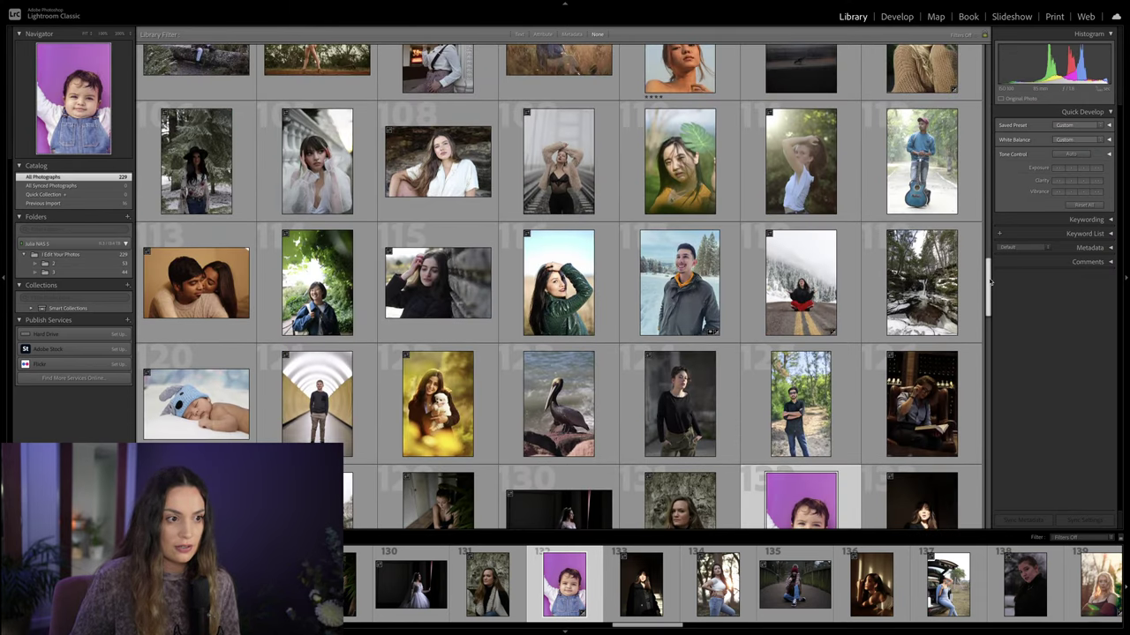
pyautogui.moveTo(986, 291); pyautogui.dragTo(980, 86)
pyautogui.scroll(1, 989, 269)
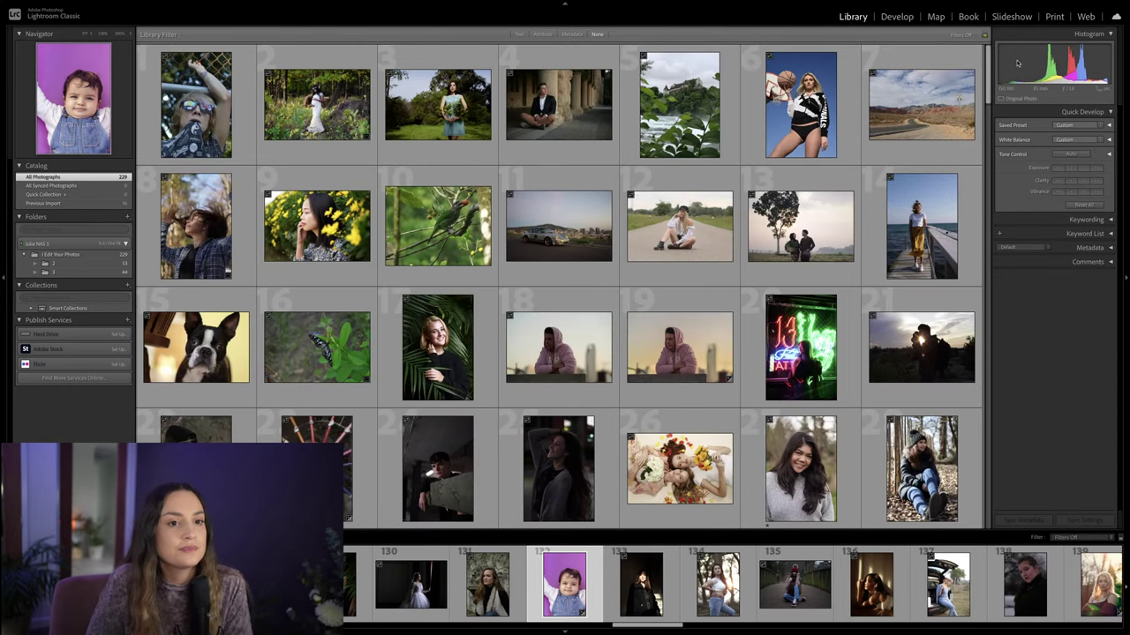
pyautogui.scroll(-1, 956, 144)
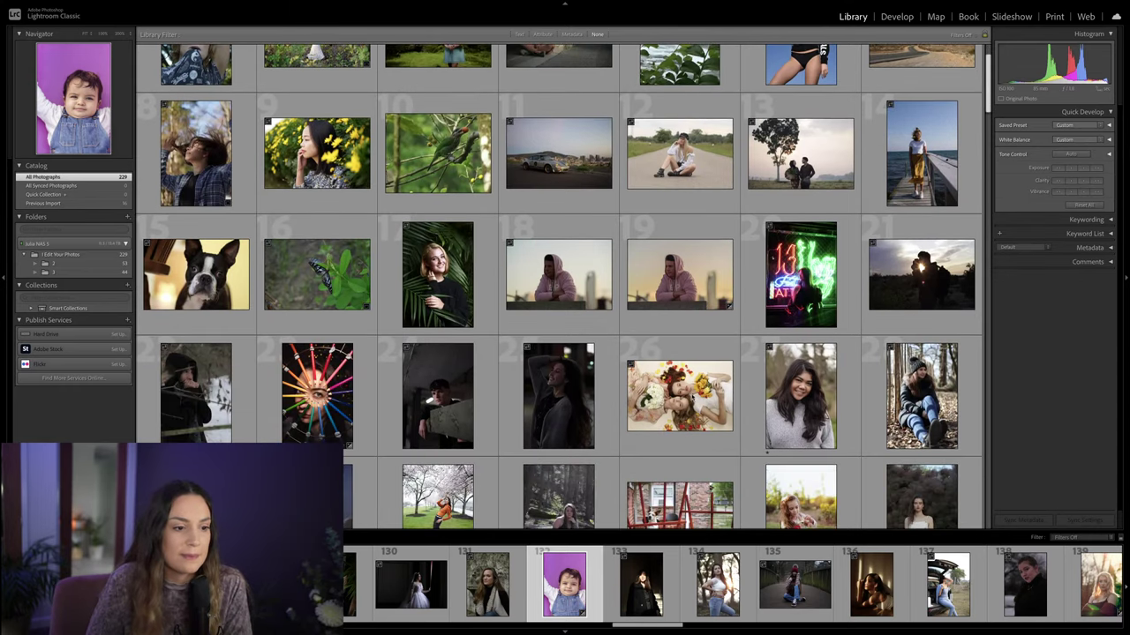
pyautogui.click(691, 396)
# Step: Apply the bluebells i preset in Develop and darken Exposure to -0.50
pyautogui.press('d')
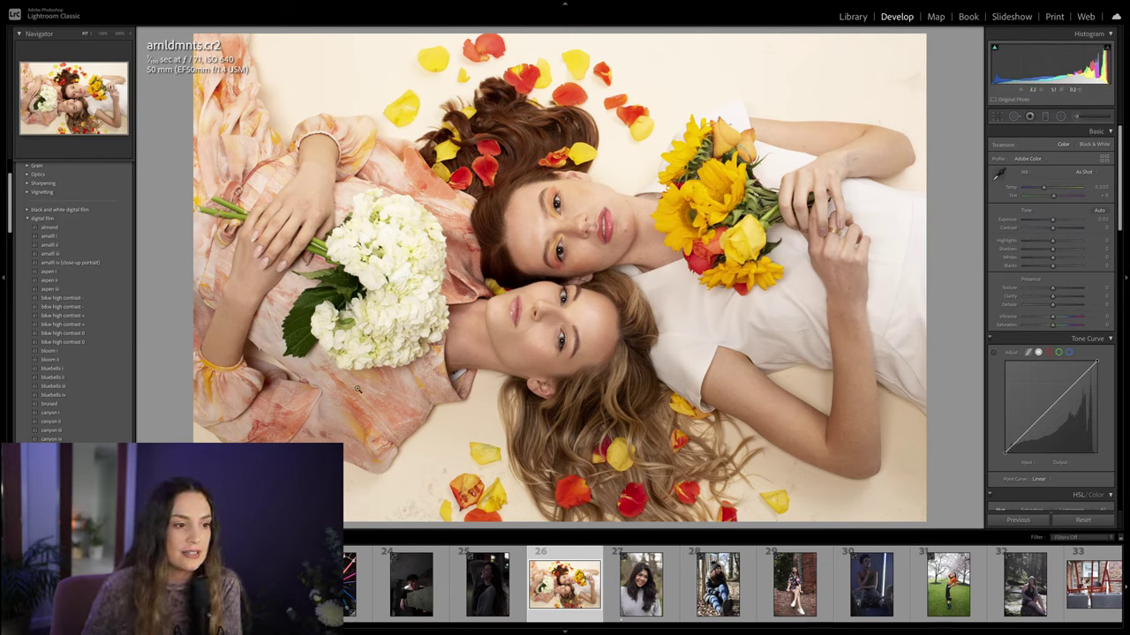
pyautogui.click(89, 371)
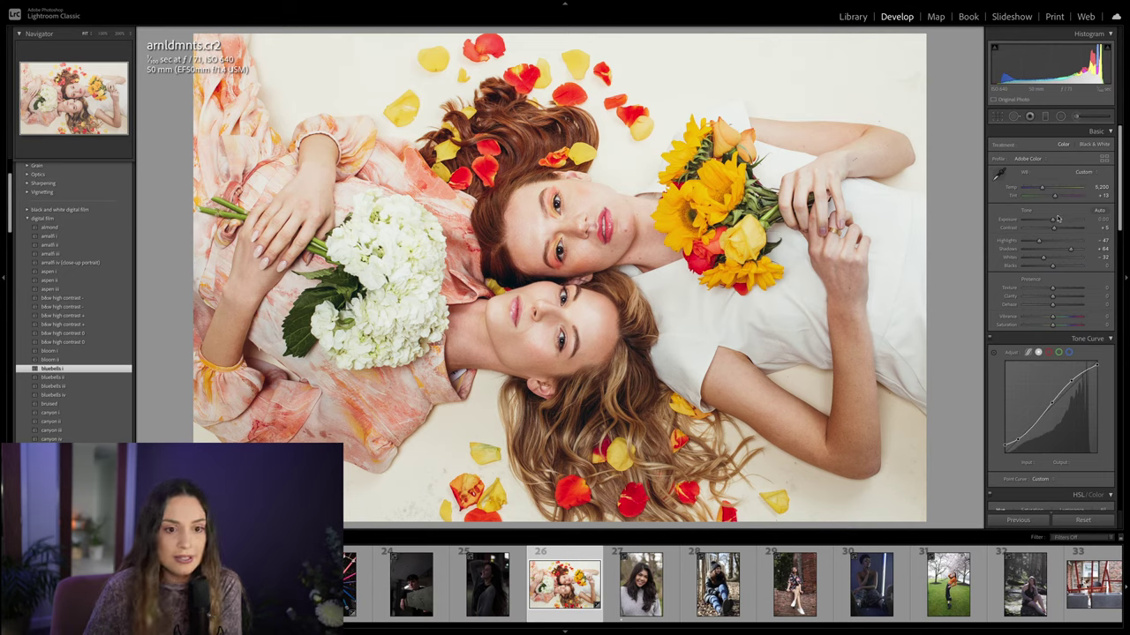
pyautogui.moveTo(1055, 219); pyautogui.dragTo(1050, 225)
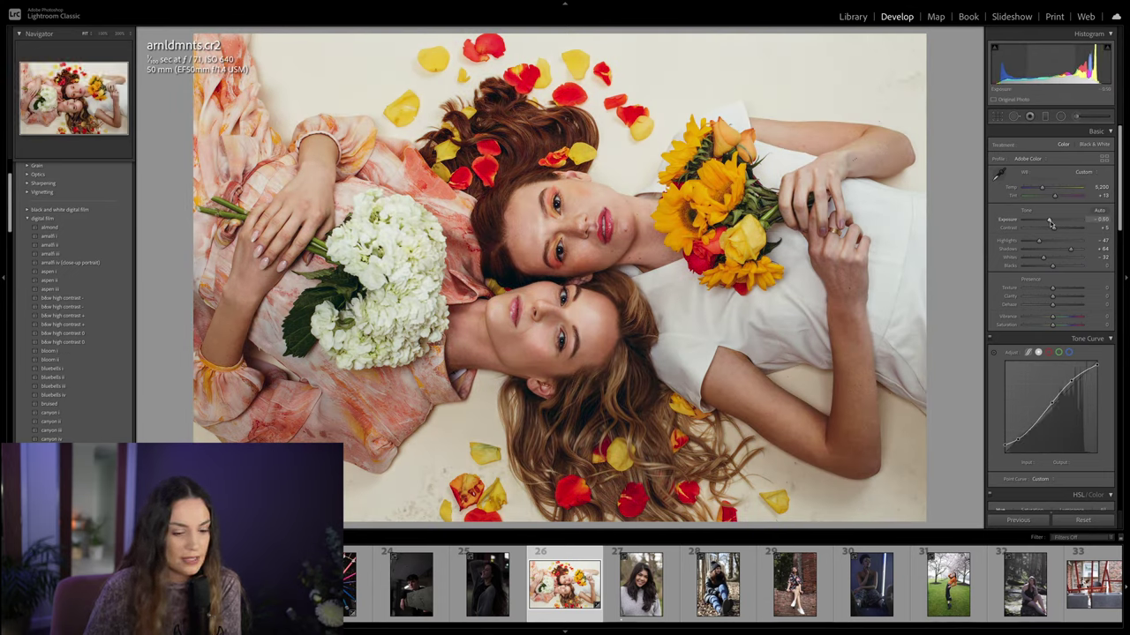
# Step: Compare before/after, then pull Highlights down to -60 to tone down the background
pyautogui.press('\\')
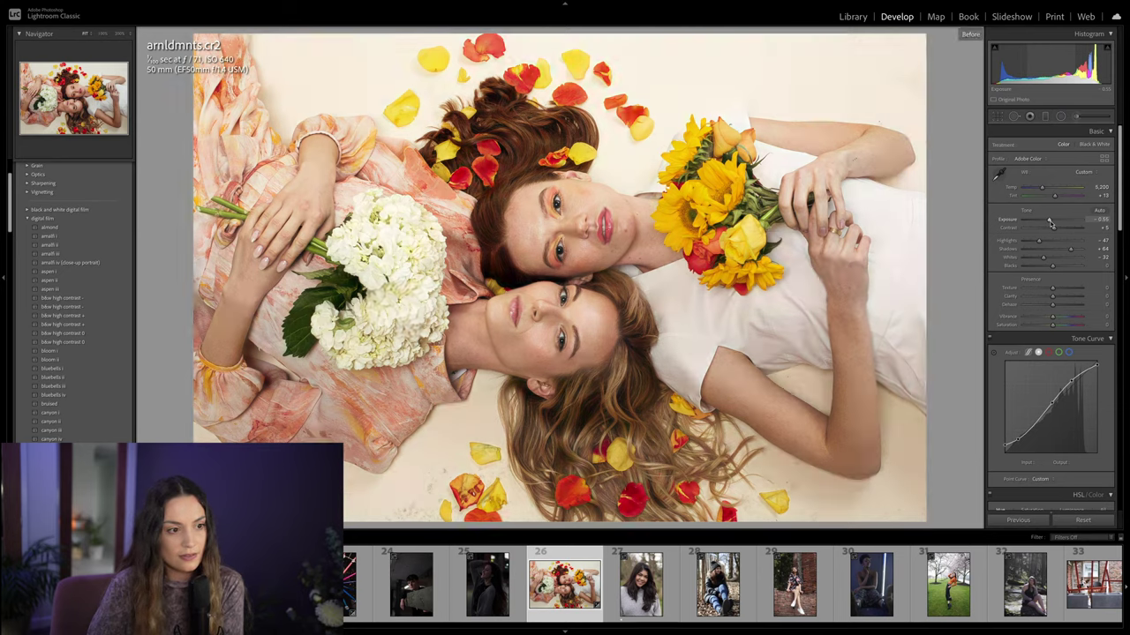
pyautogui.press('\\')
pyautogui.press('\\')
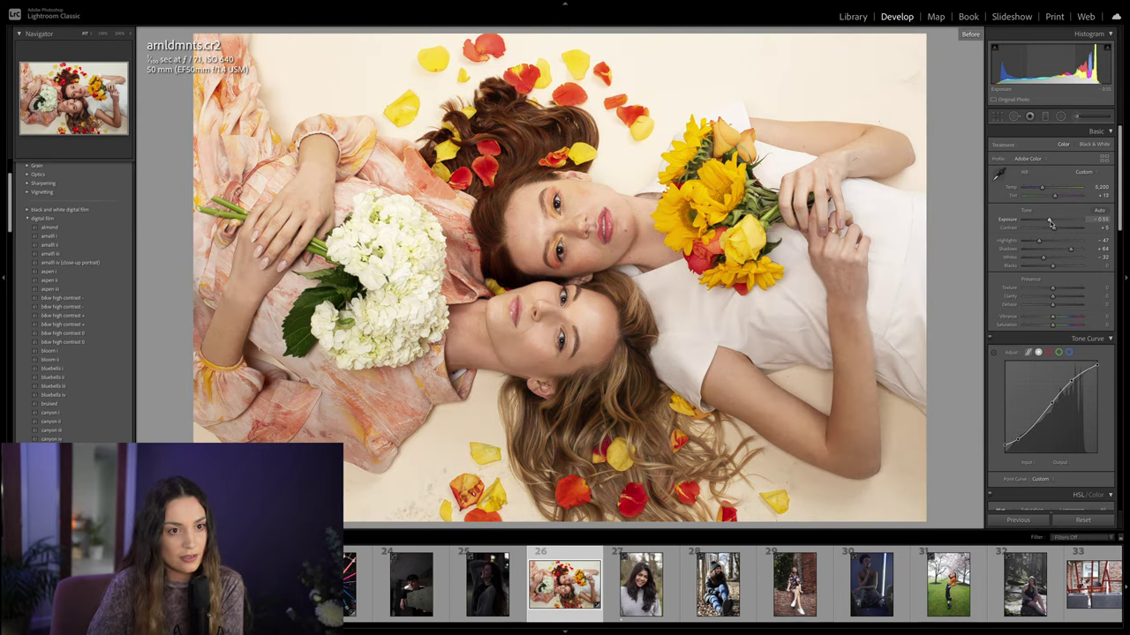
pyautogui.press('\\')
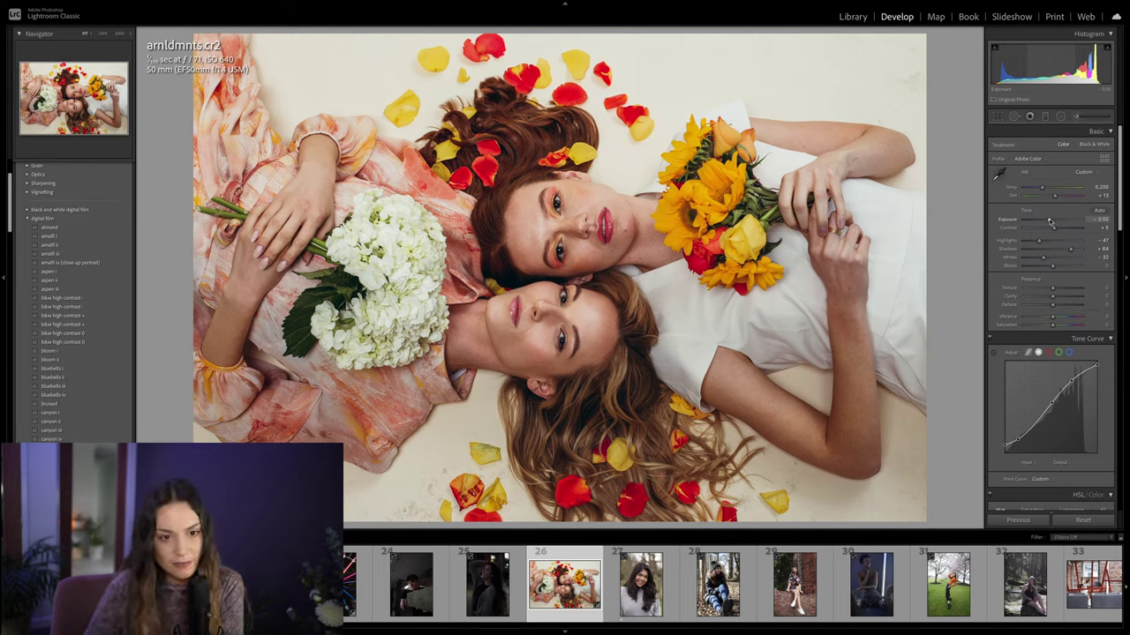
pyautogui.moveTo(1049, 220); pyautogui.dragTo(1034, 240)
pyautogui.scroll(-5, 1043, 292)
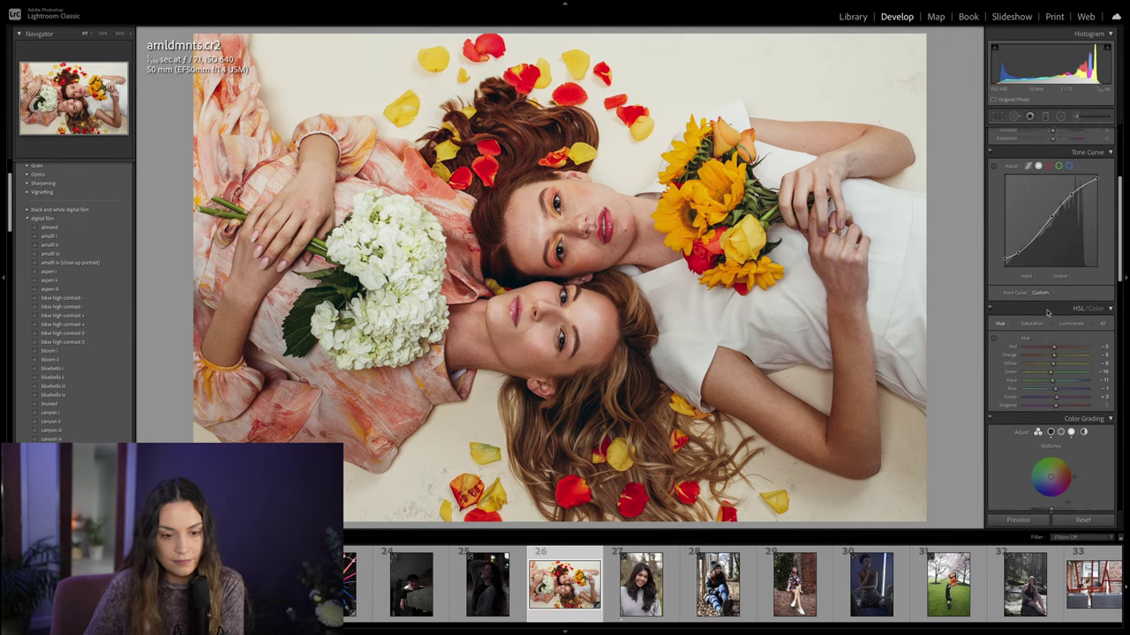
# Step: Raise Orange luminance in HSL/Color to brighten skin and flowers, leaving only Basic expanded
pyautogui.click(1071, 300)
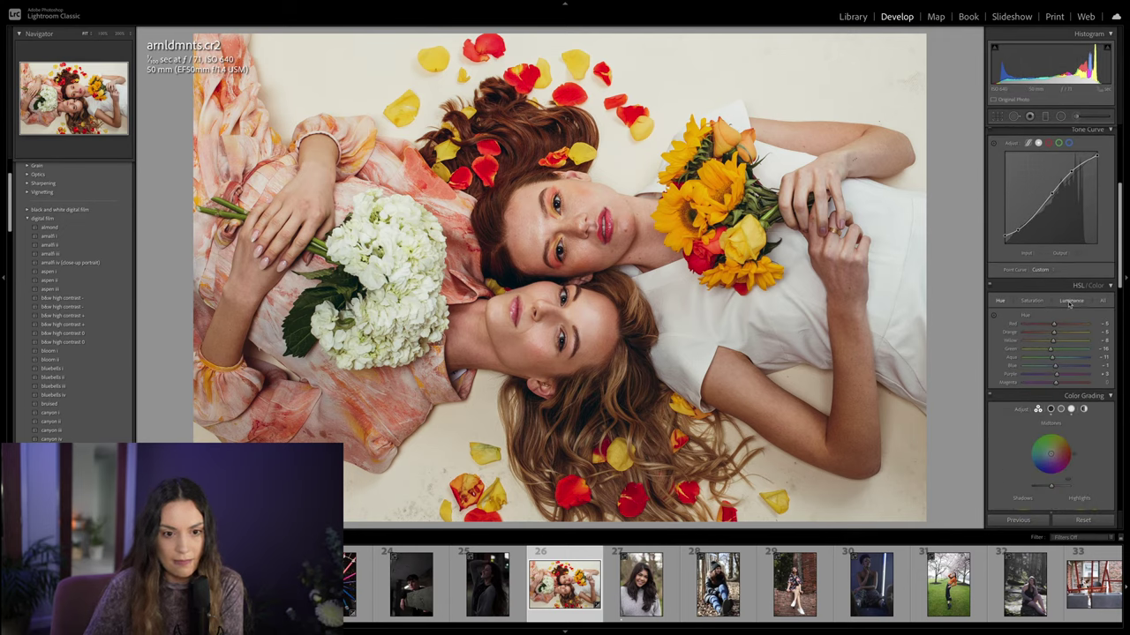
pyautogui.moveTo(1063, 333)
pyautogui.mouseDown()
pyautogui.moveTo(1048, 340)
pyautogui.moveTo(1059, 342)
pyautogui.mouseUp()
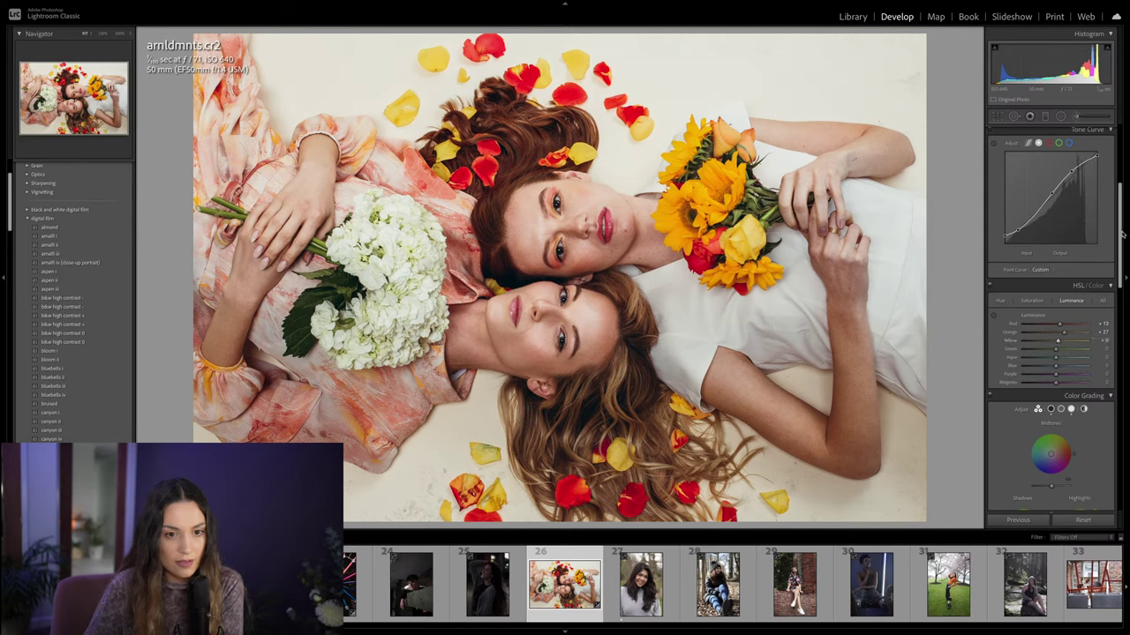
pyautogui.scroll(5, 1123, 233)
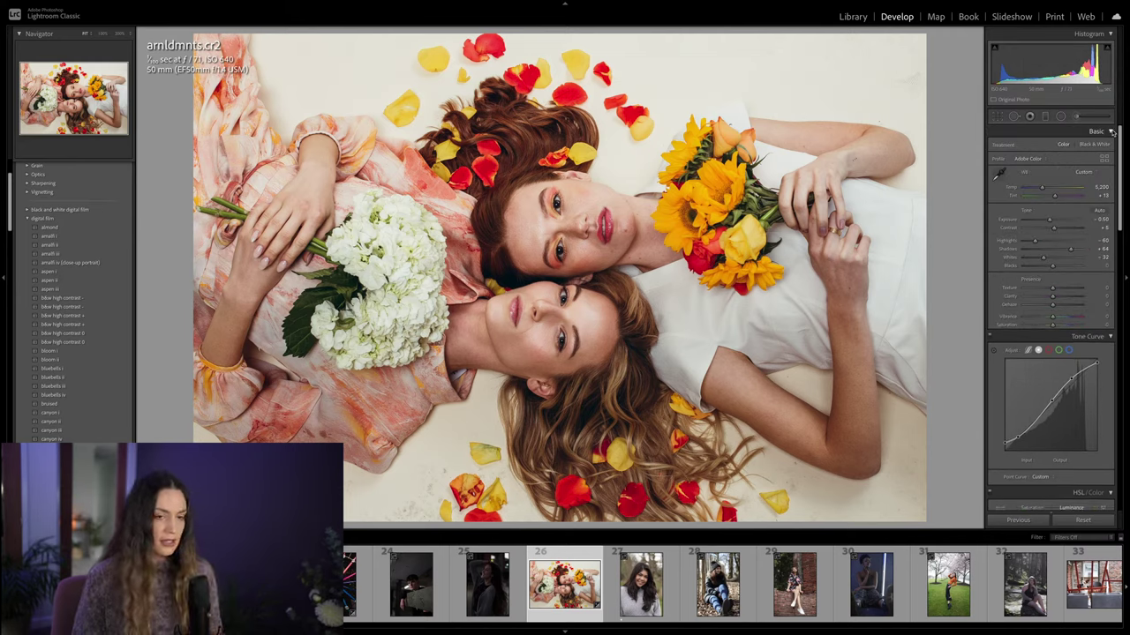
pyautogui.click(1111, 131)
pyautogui.keyDown('alt'); pyautogui.click(1099, 130); pyautogui.keyUp('alt')
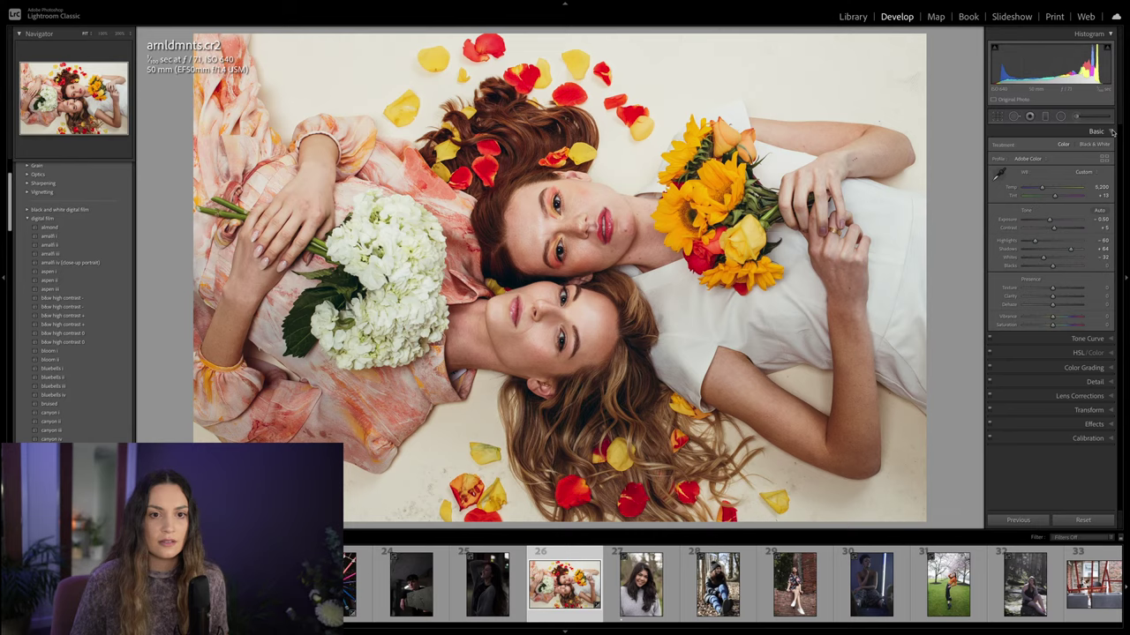
# Step: Add a graduated filter across the top of the photo with Exposure -0.58
pyautogui.click(1045, 117)
pyautogui.moveTo(640, 110); pyautogui.dragTo(646, 145)
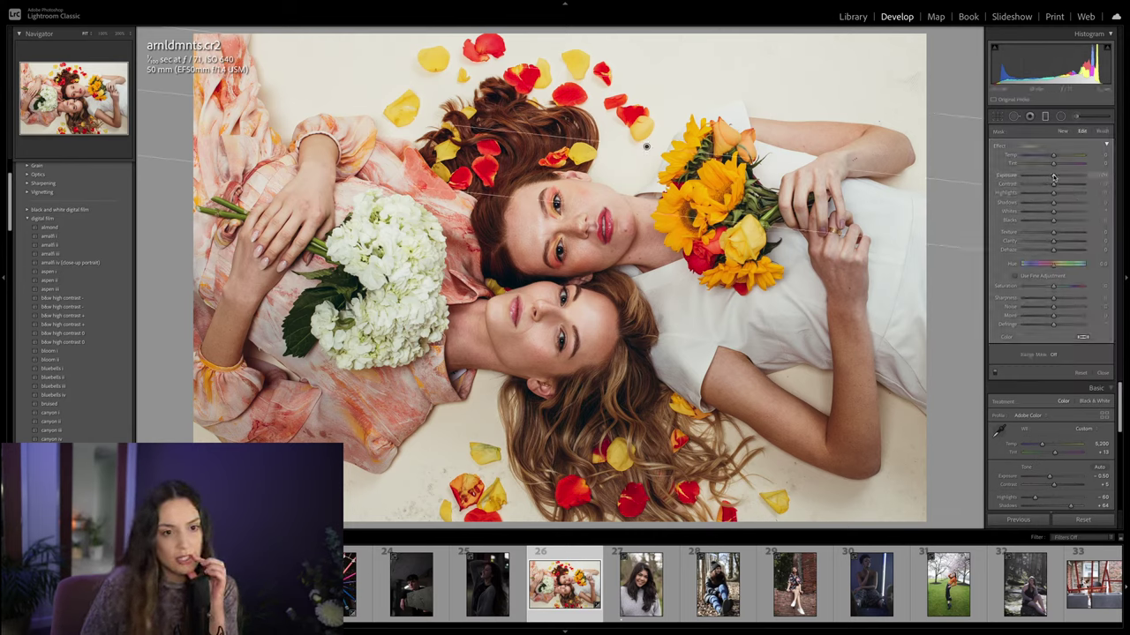
pyautogui.moveTo(1051, 176); pyautogui.dragTo(1041, 194)
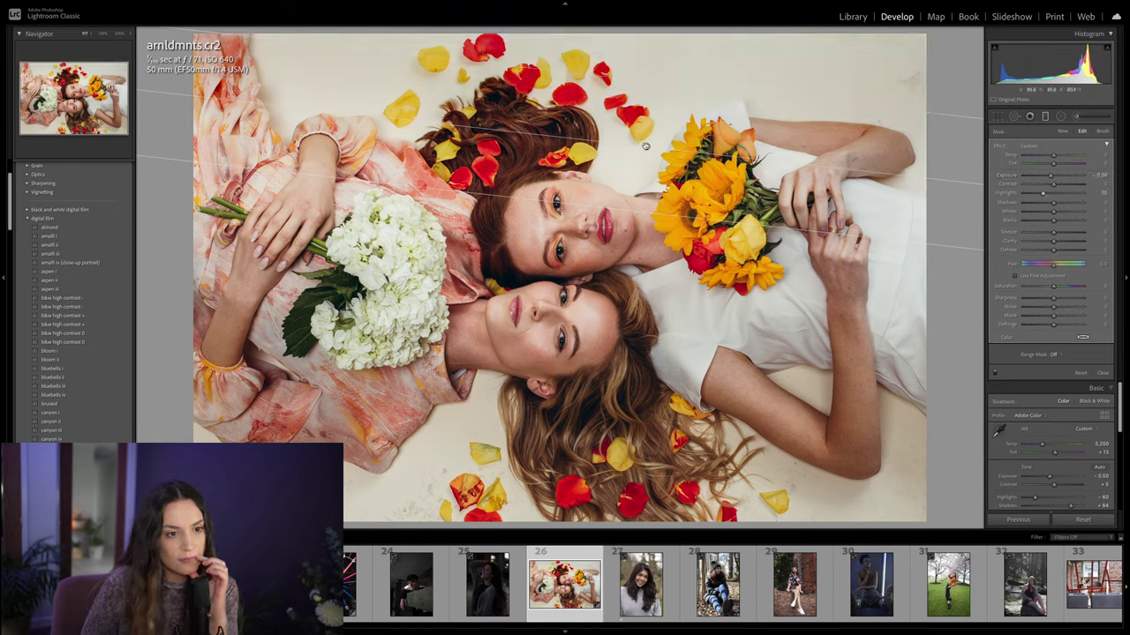
pyautogui.moveTo(645, 145); pyautogui.dragTo(648, 176)
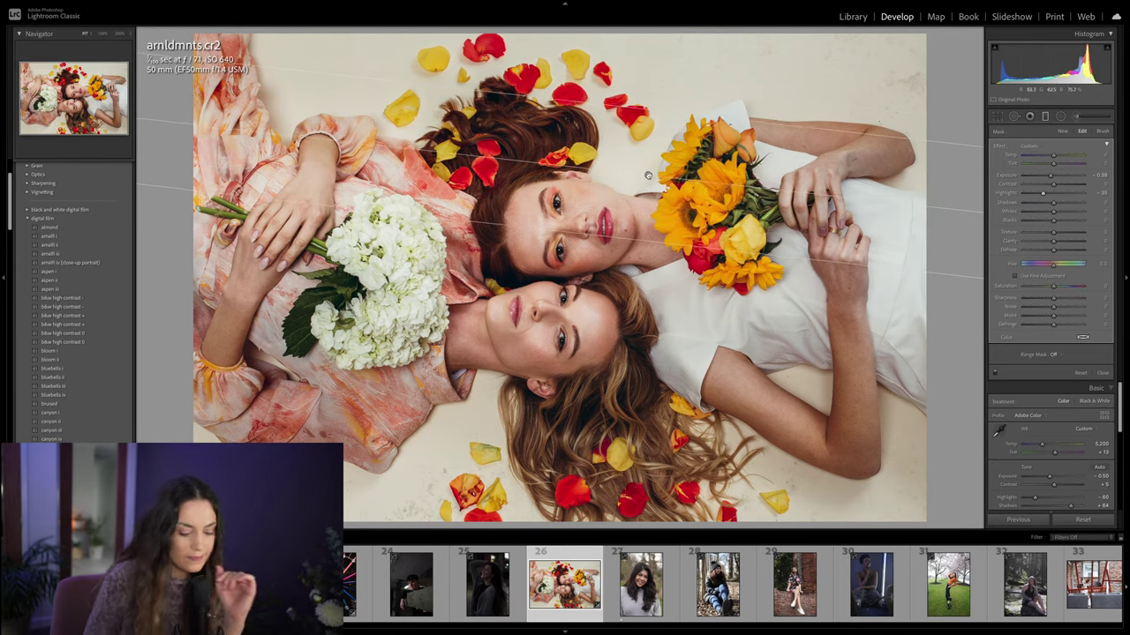
pyautogui.press('Escape')
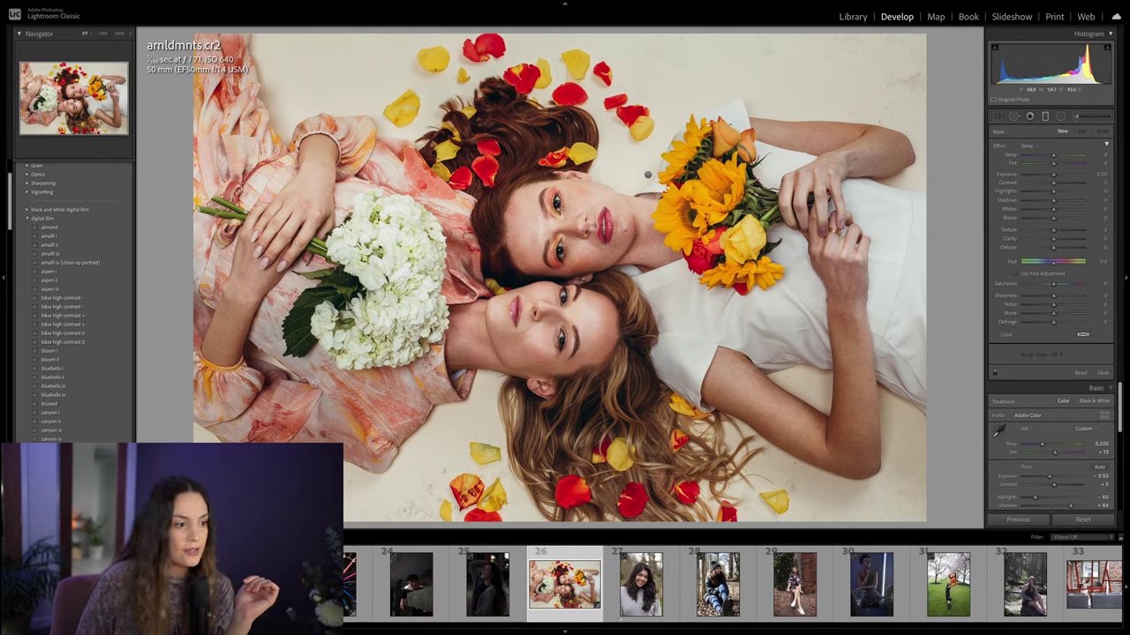
# Step: Add a second diagonal graduated filter across the women with Exposure +0.26
pyautogui.moveTo(483, 115); pyautogui.dragTo(375, 415)
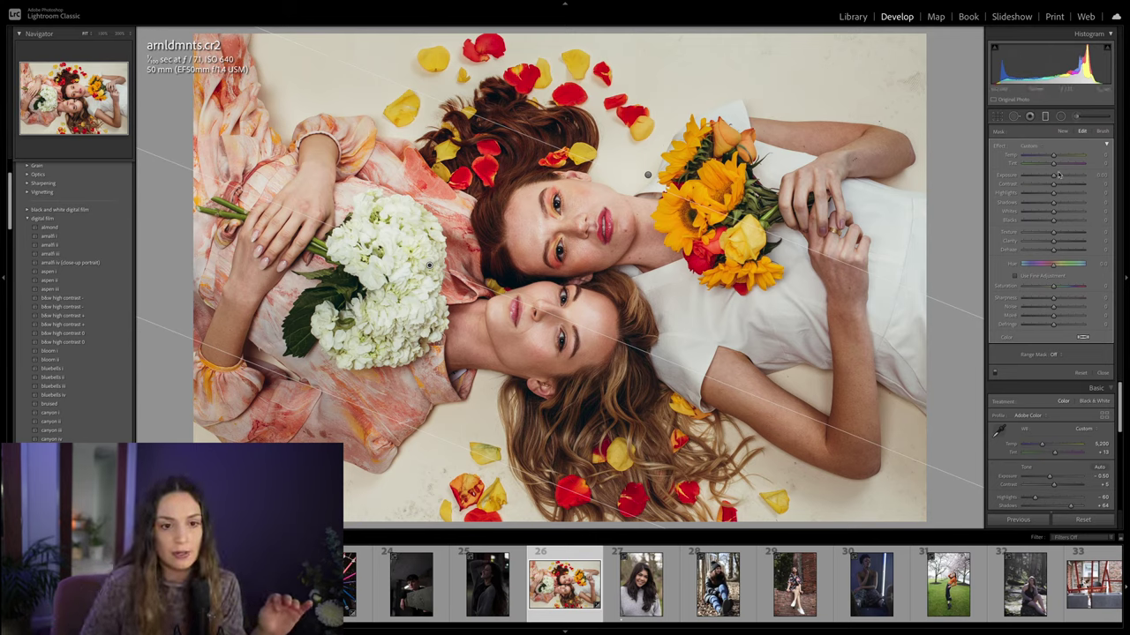
pyautogui.moveTo(1053, 175); pyautogui.dragTo(1058, 178)
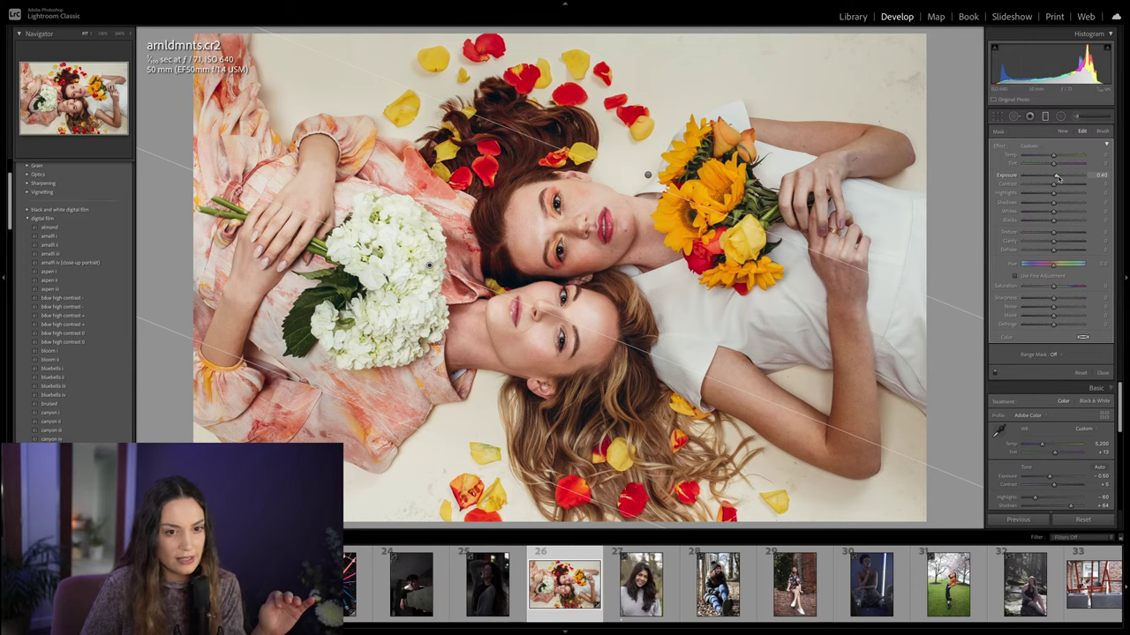
pyautogui.moveTo(1057, 179)
pyautogui.mouseDown()
pyautogui.moveTo(1045, 203)
pyautogui.moveTo(1042, 193)
pyautogui.mouseUp()
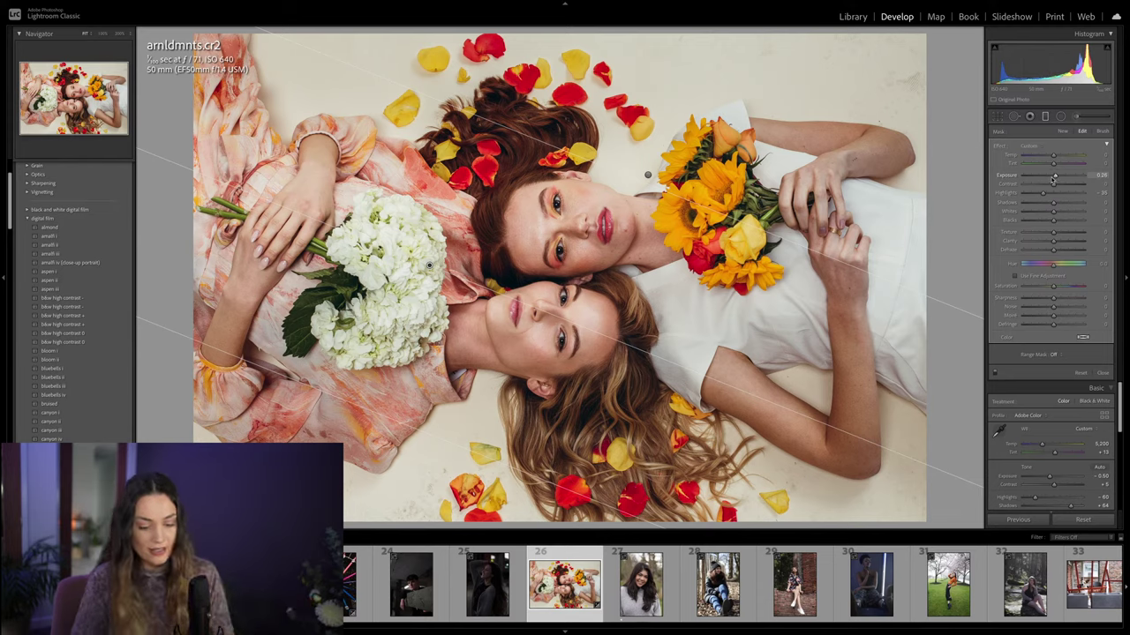
pyautogui.hotkey('shift', 'w')
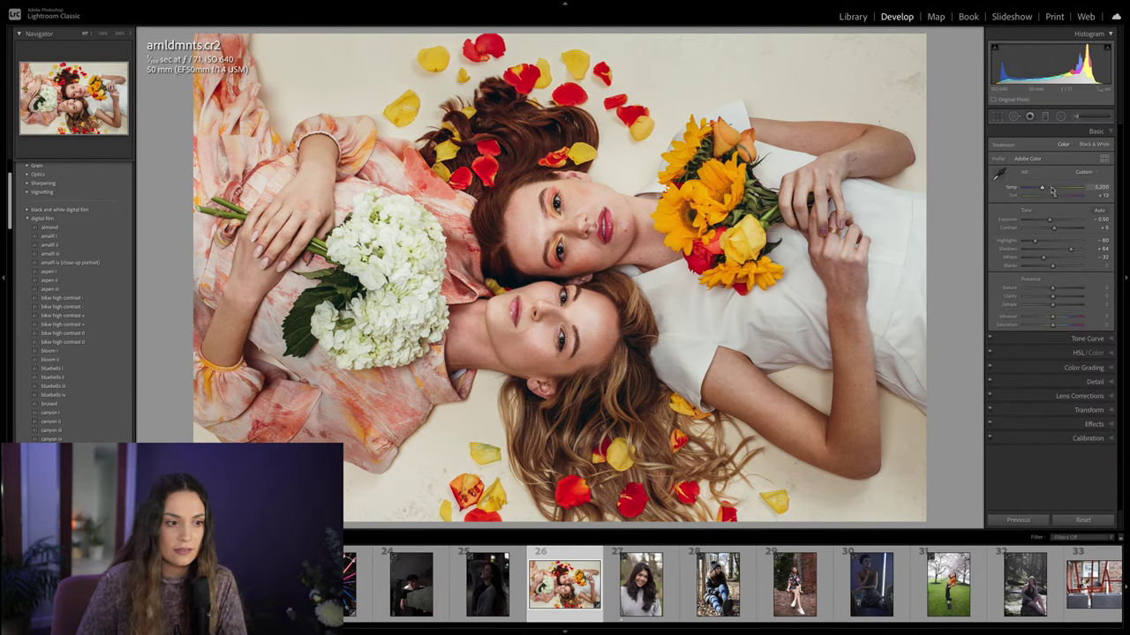
# Step: Review the Basic tone settings and compare the edit with the original
pyautogui.scroll(-1, 1052, 191)
pyautogui.scroll(-3, 1063, 198)
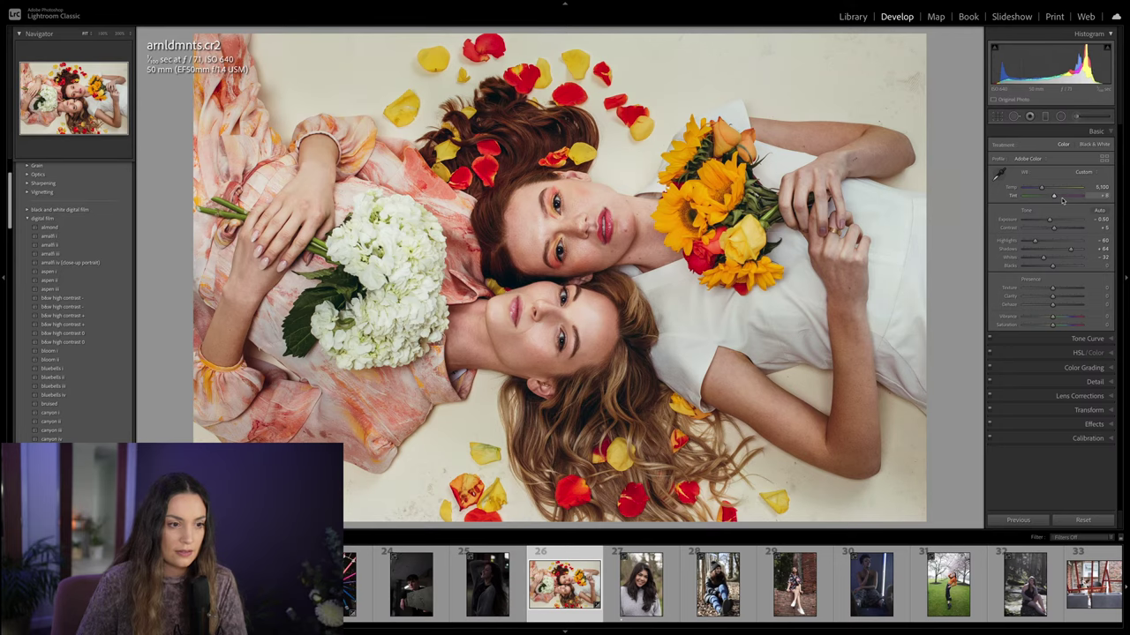
pyautogui.scroll(4, 1061, 198)
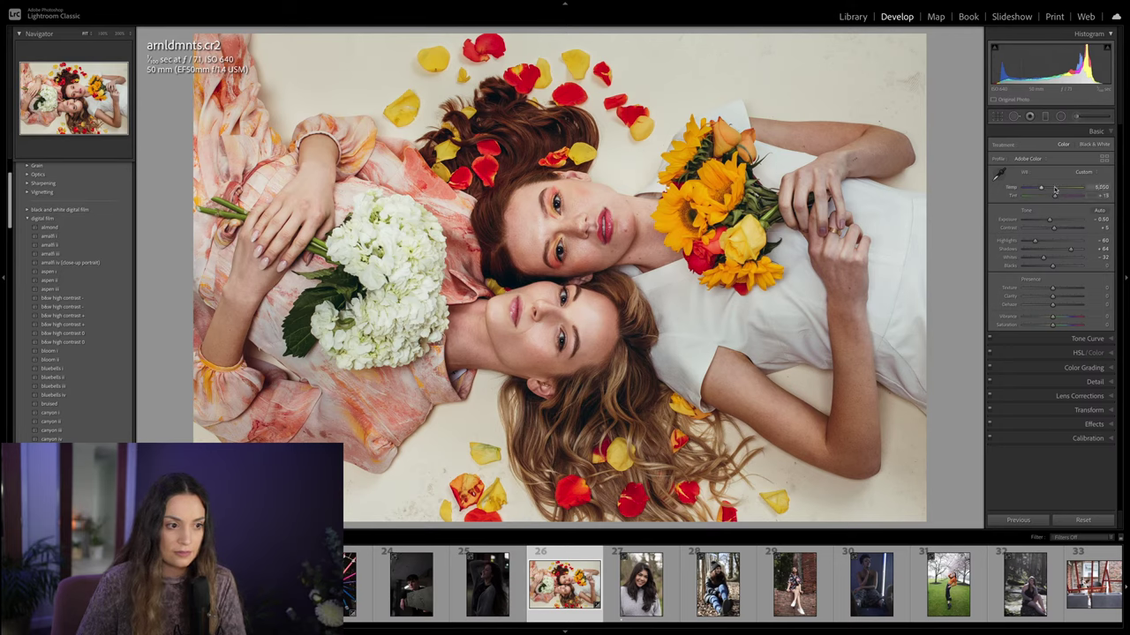
pyautogui.press('\\')
pyautogui.press('\\')
pyautogui.press('\\')
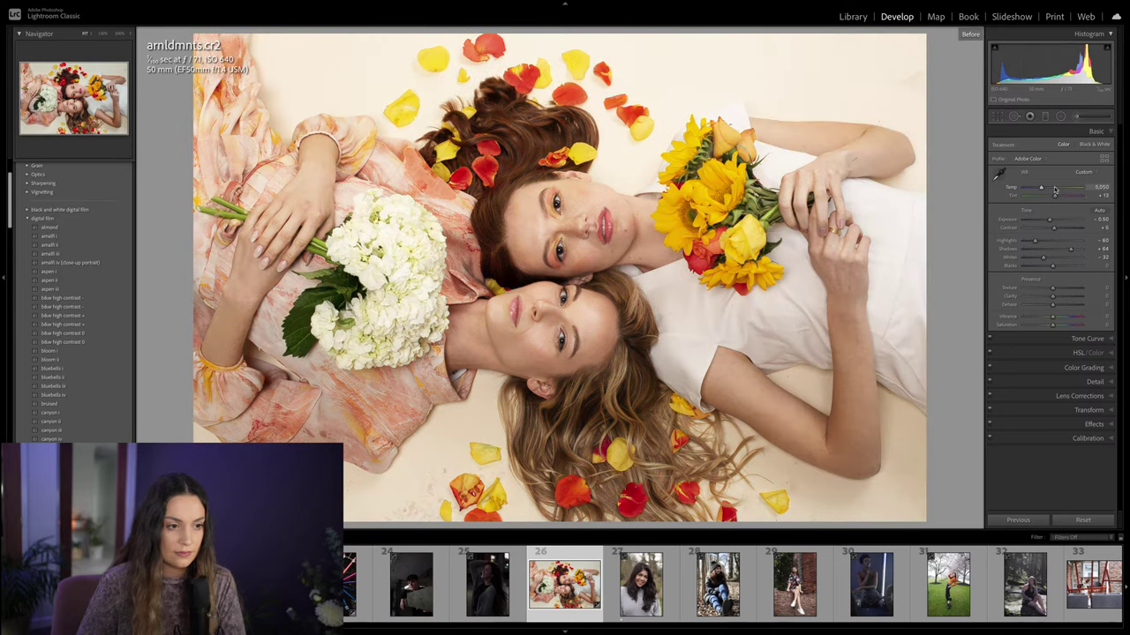
pyautogui.press('\\')
# Step: Give the highlights a subtle warm tint at hue 50 with low saturation in Color Grading
pyautogui.click(1077, 368)
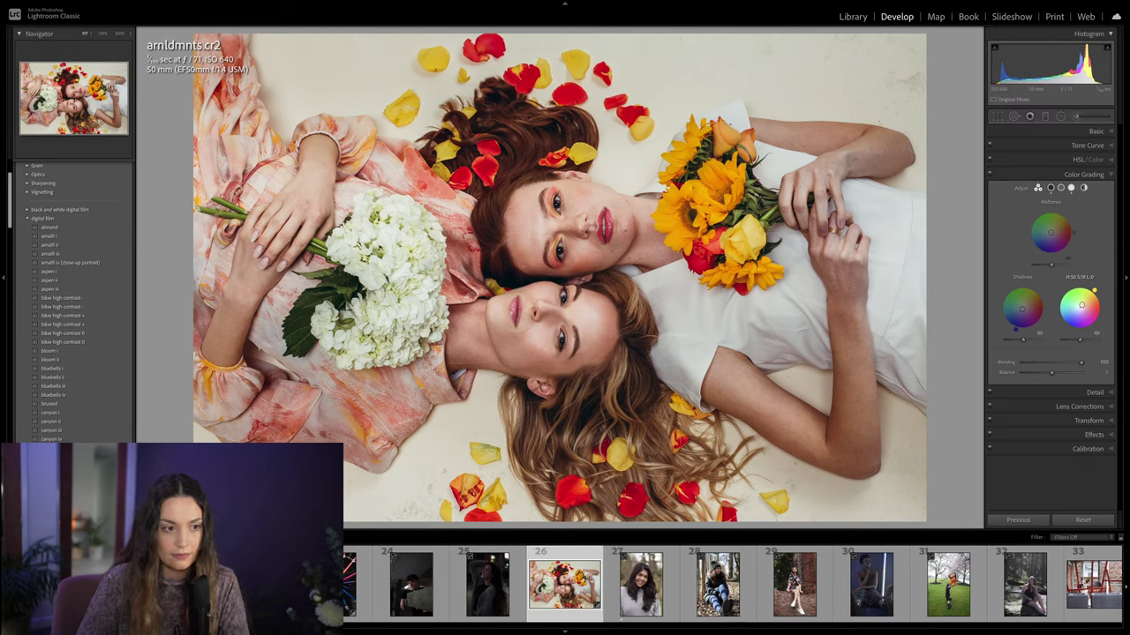
pyautogui.moveTo(1082, 304); pyautogui.dragTo(1079, 307)
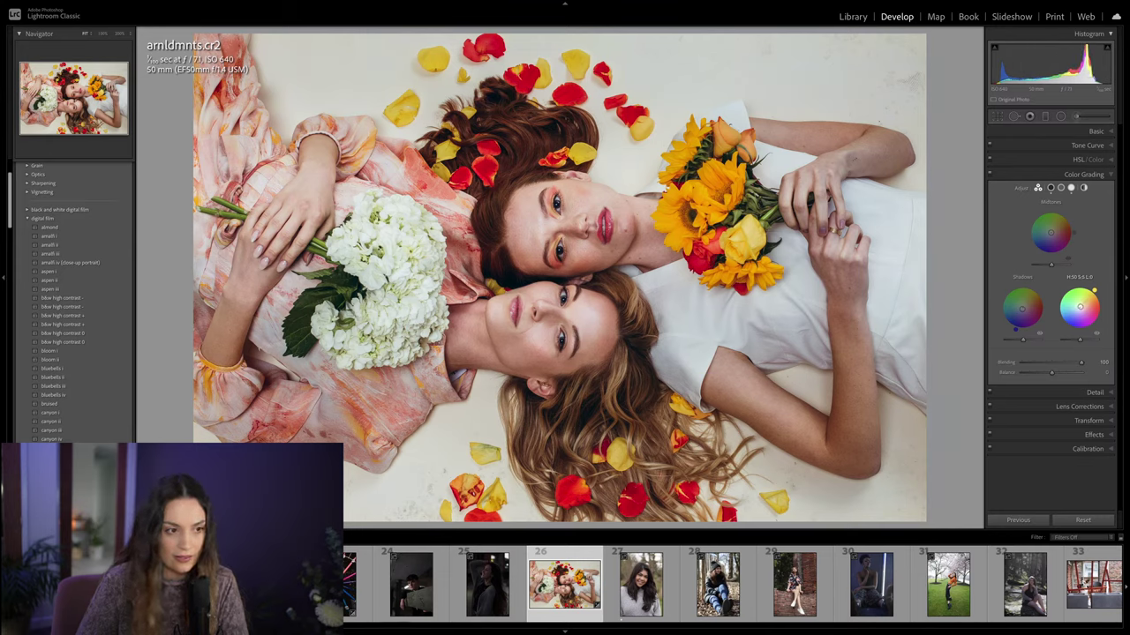
pyautogui.click(1094, 130)
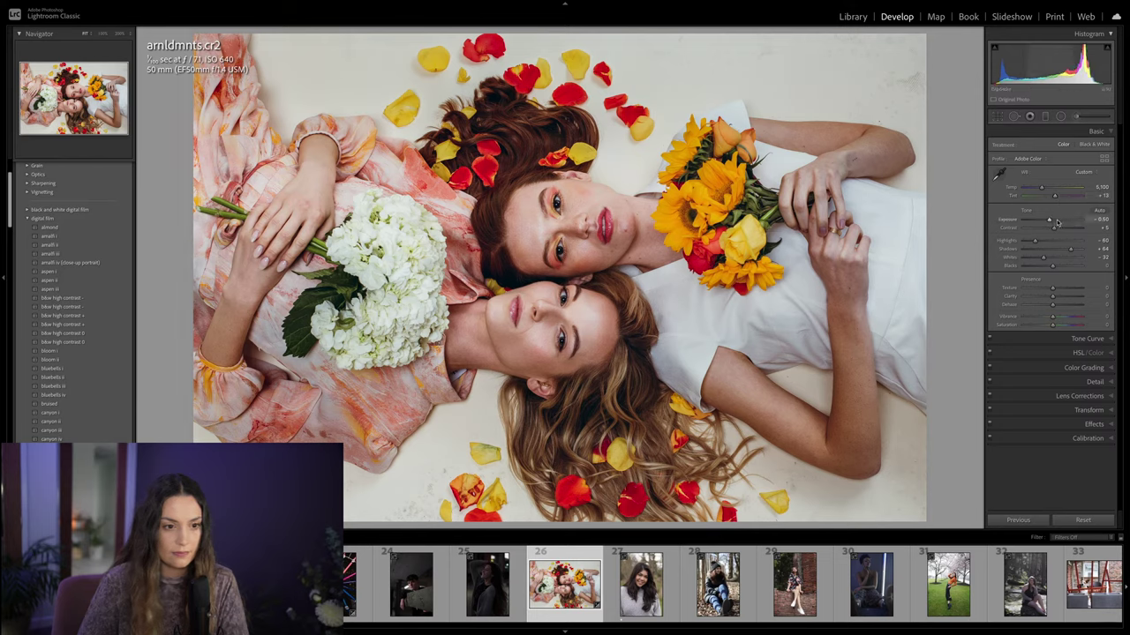
pyautogui.press('\\')
pyautogui.press('\\')
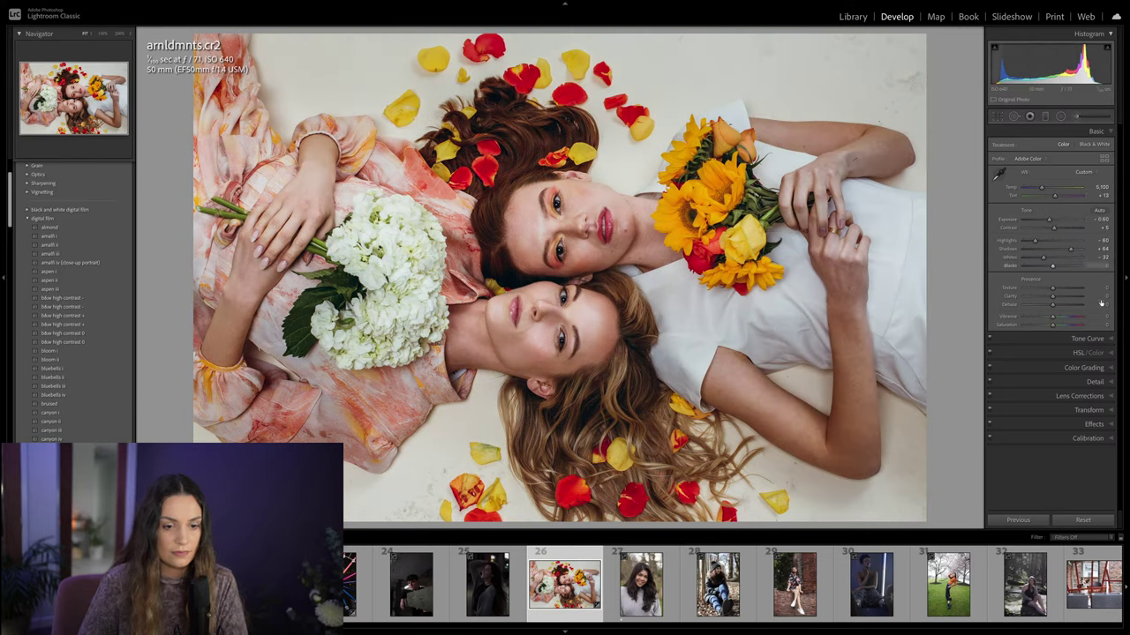
# Step: Lower the Red luminance to +10 in HSL/Color
pyautogui.click(1108, 354)
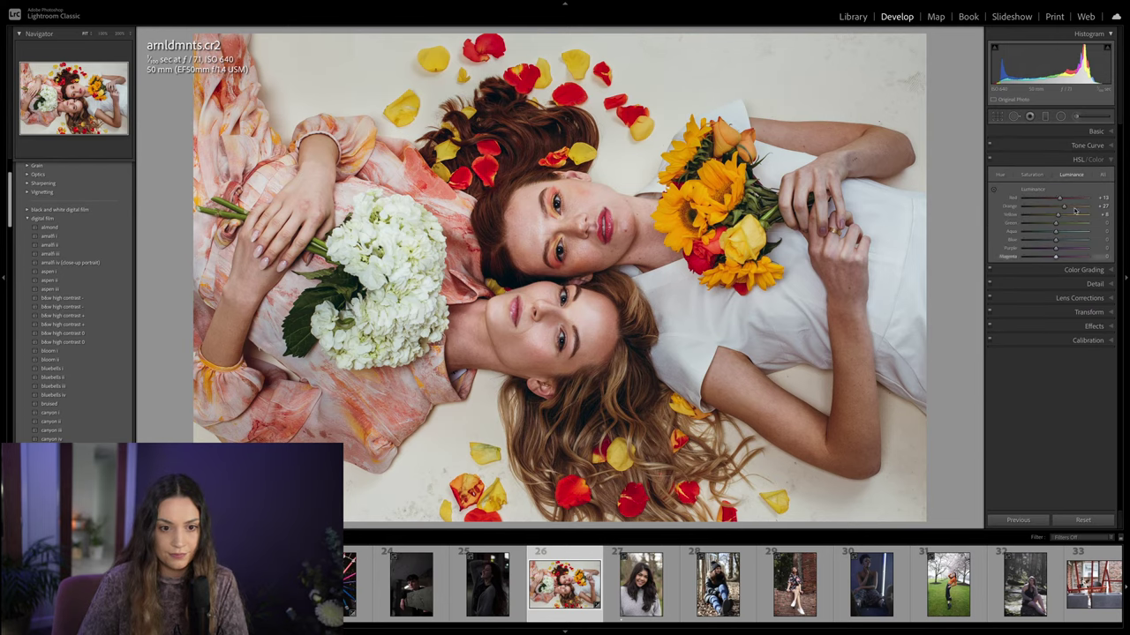
pyautogui.moveTo(1064, 202); pyautogui.dragTo(1059, 201)
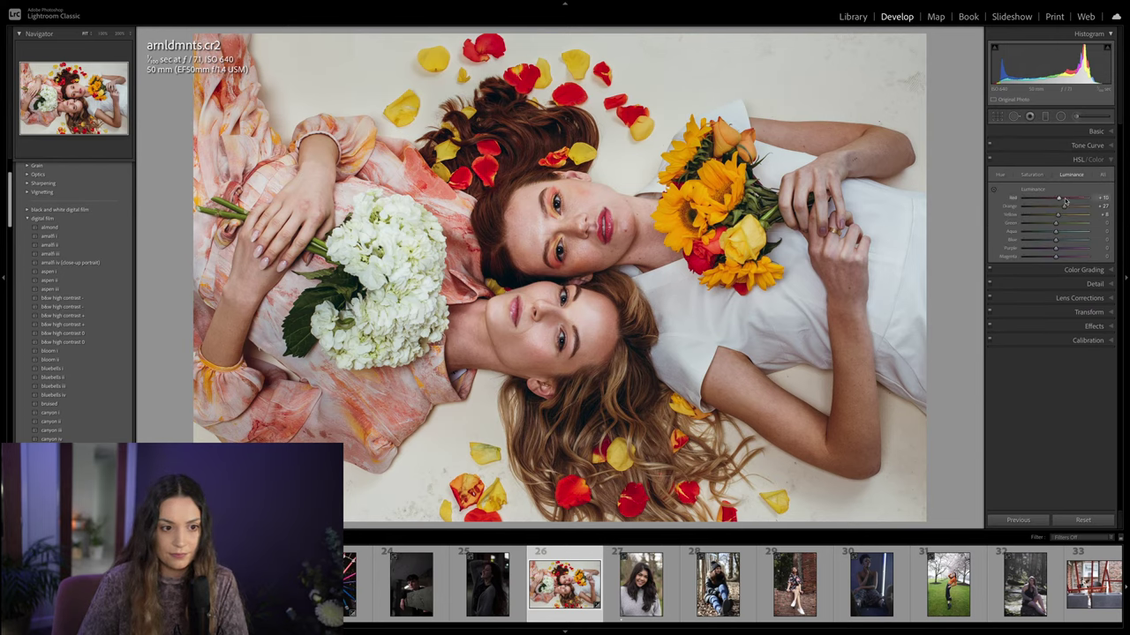
pyautogui.click(1031, 175)
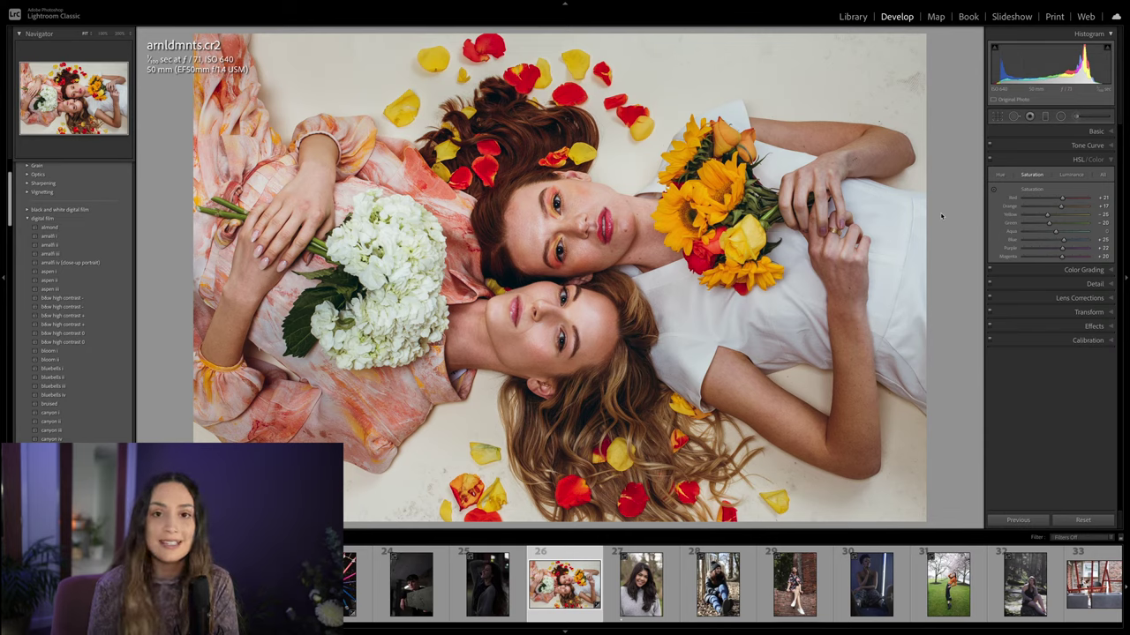
pyautogui.press('\\')
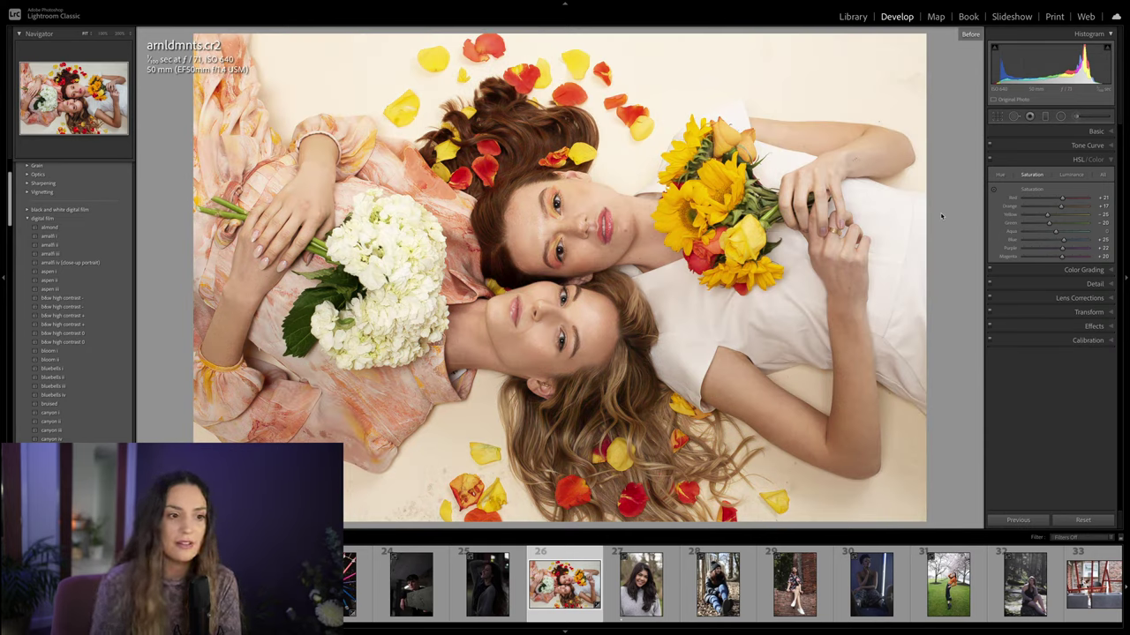
pyautogui.press('\\')
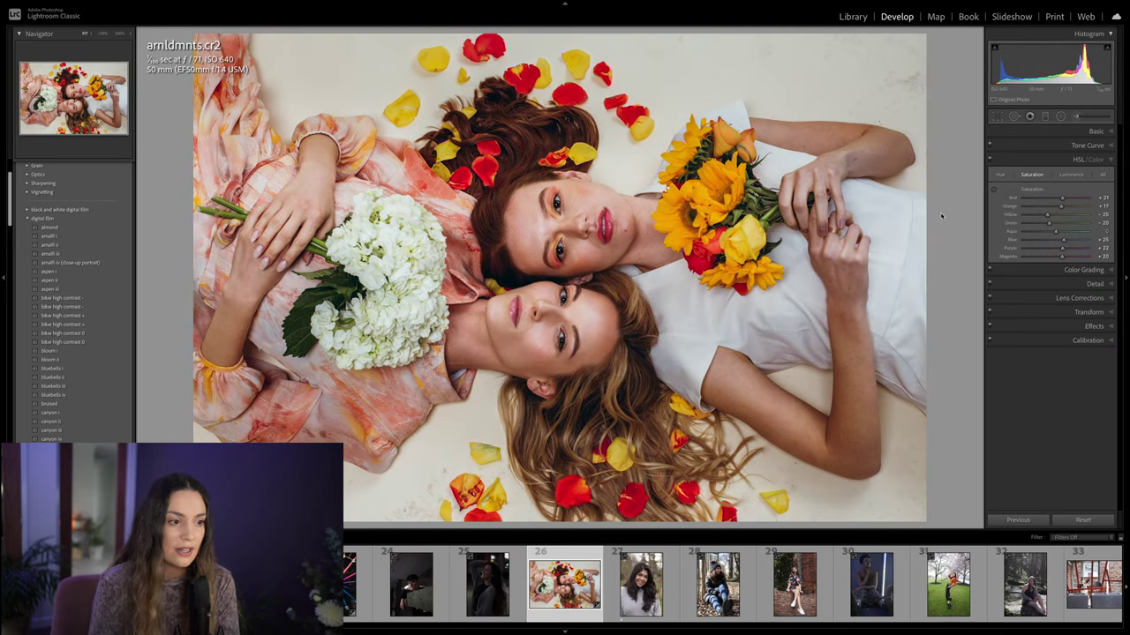
pyautogui.press('\\')
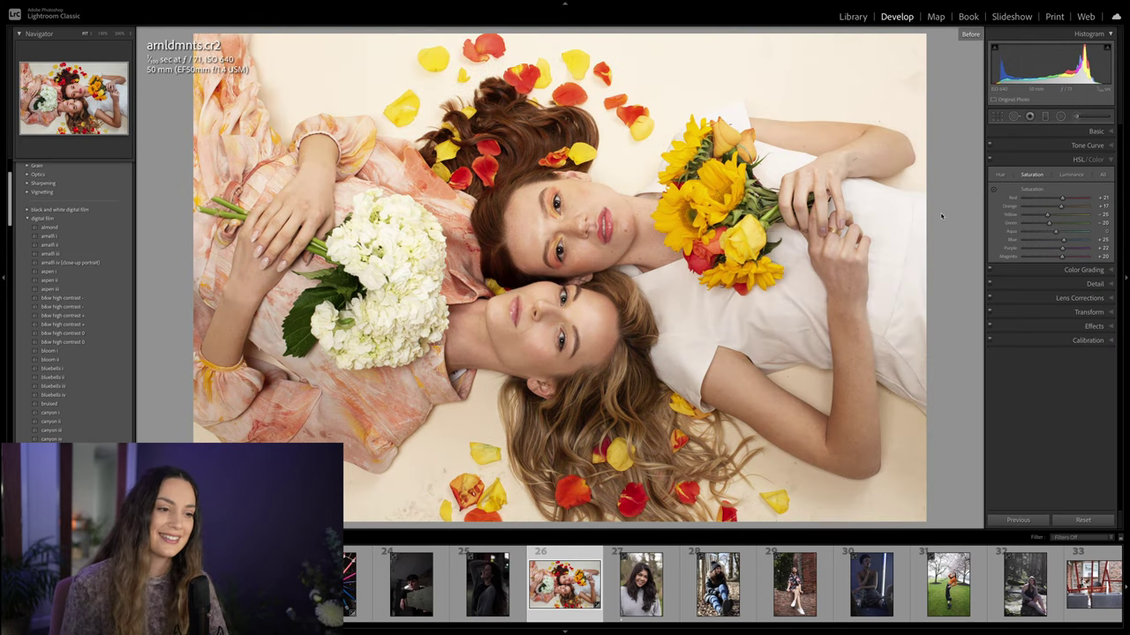
pyautogui.press('\\')
pyautogui.press('\\')
pyautogui.press('\\')
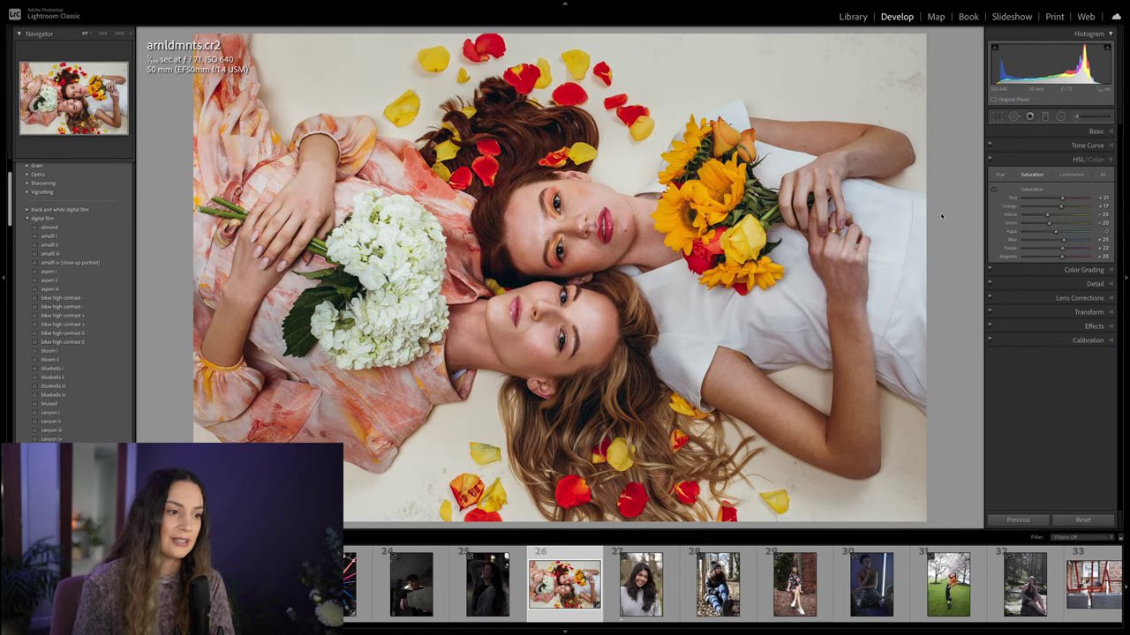
pyautogui.press('\\')
pyautogui.press('\\')
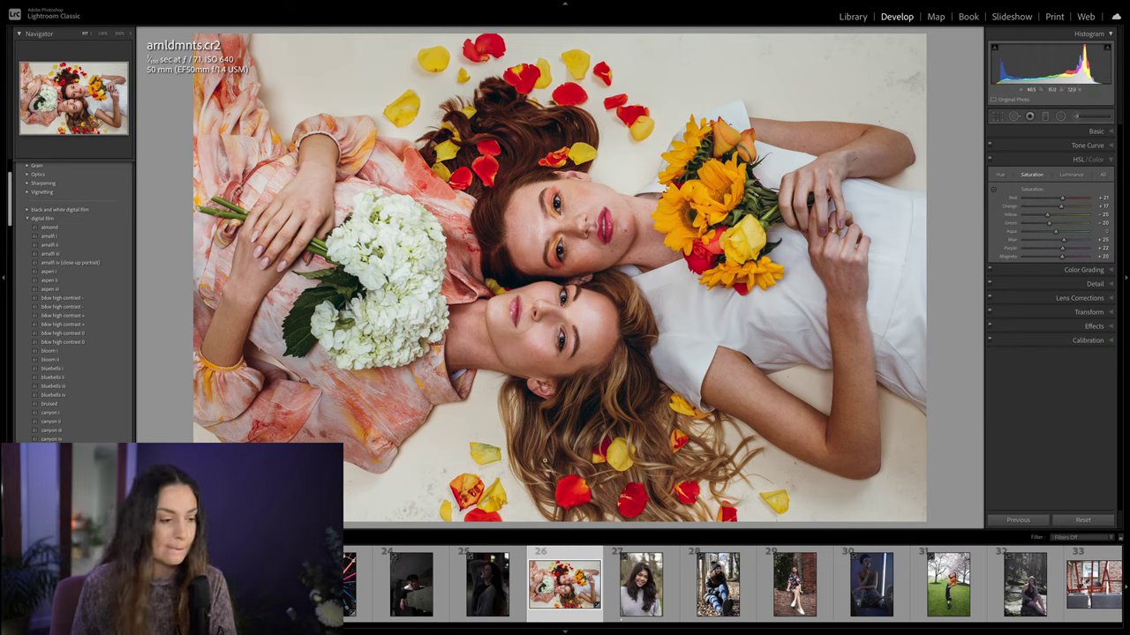
# Step: Open frame 199, apozo.photo.ARW, the woman in a floral dress, from the filmstrip
pyautogui.scroll(-10, 620, 583)
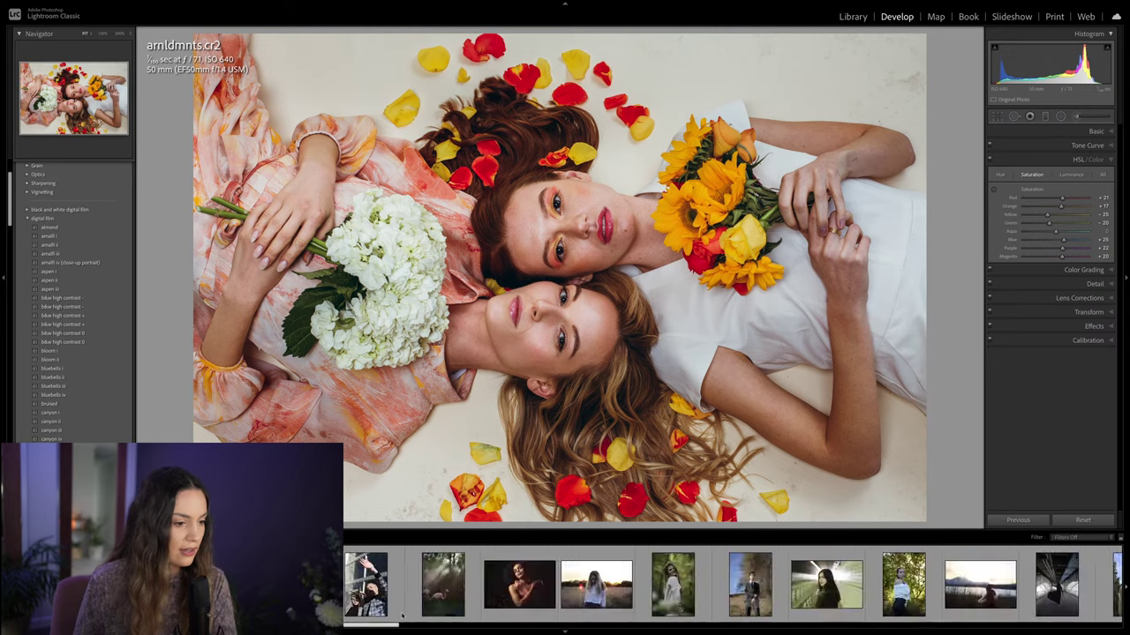
pyautogui.scroll(-10, 620, 583)
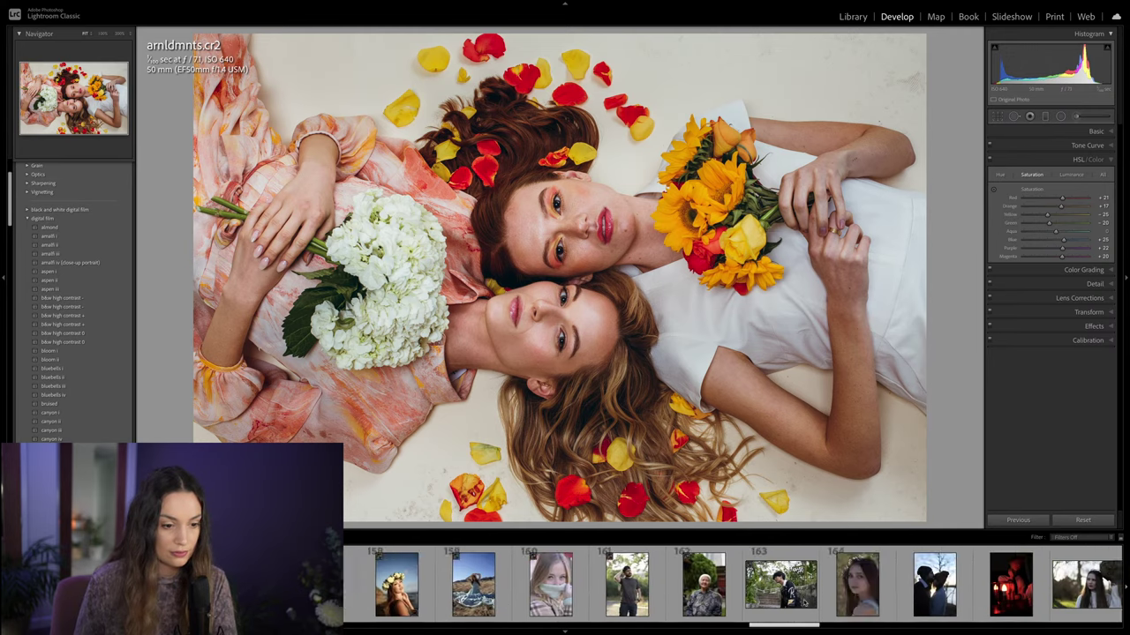
pyautogui.scroll(-10, 920, 597)
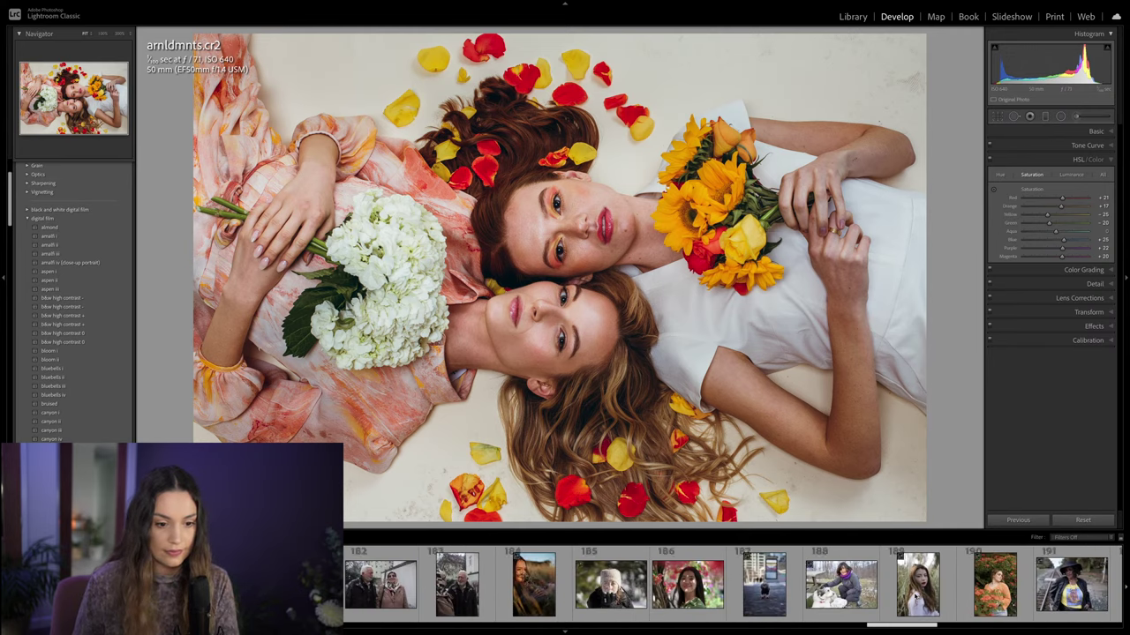
pyautogui.scroll(-3, 920, 598)
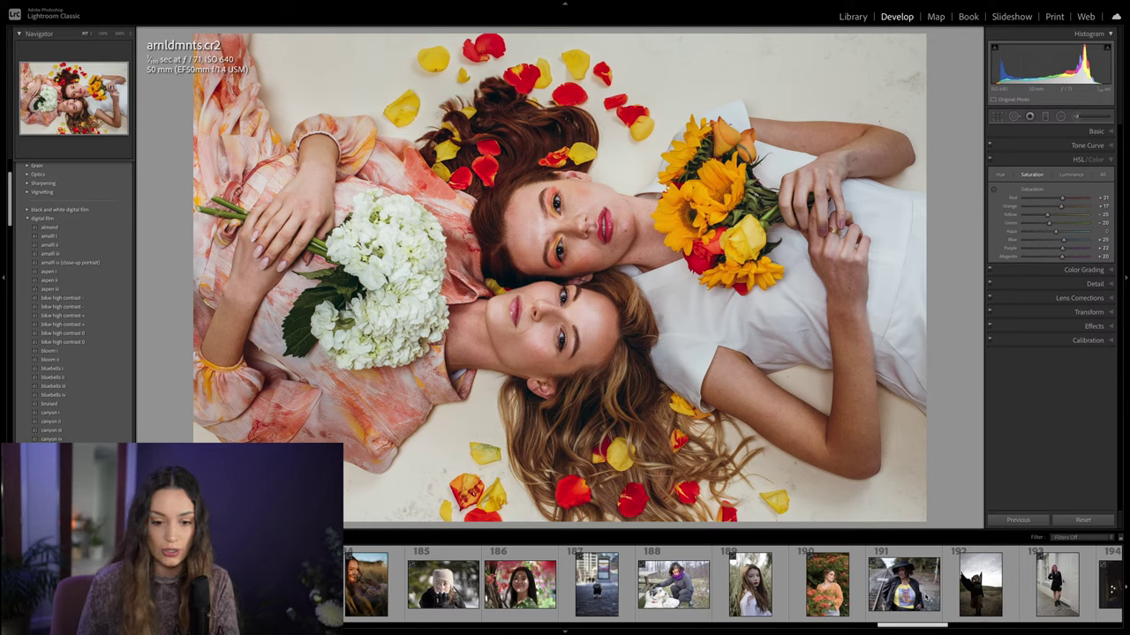
pyautogui.scroll(-1, 925, 598)
pyautogui.scroll(-12, 928, 594)
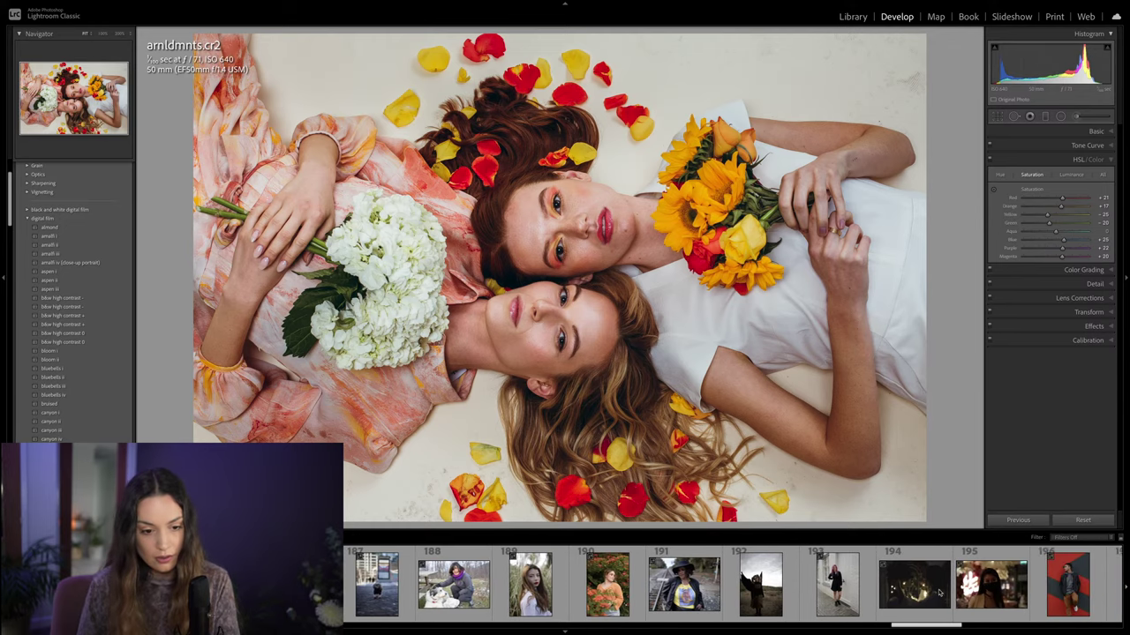
pyautogui.scroll(-8, 951, 593)
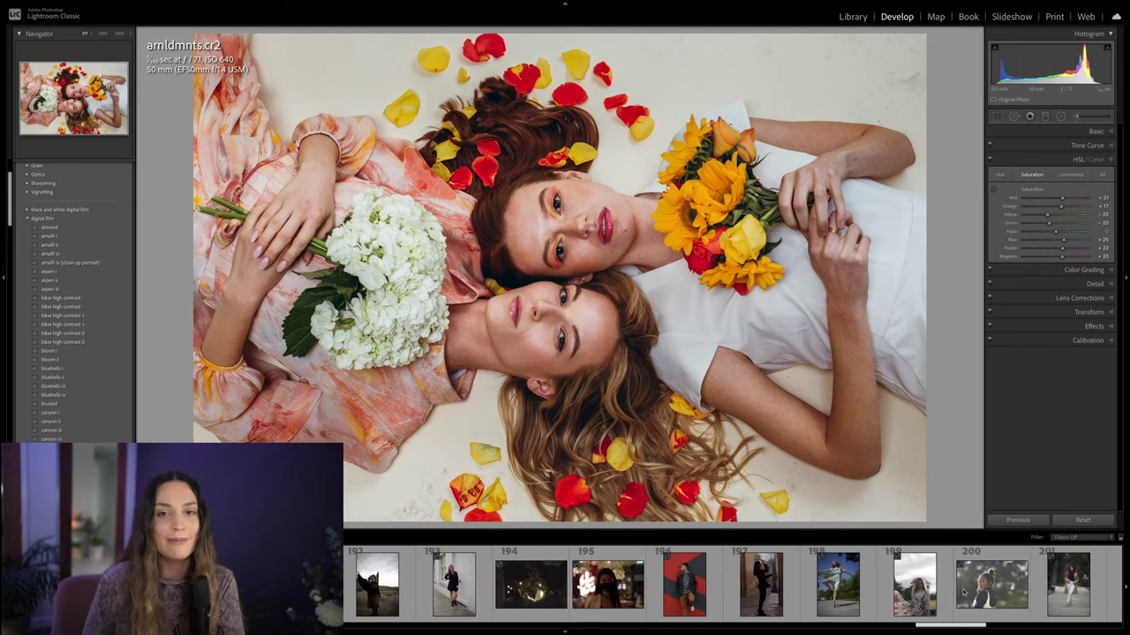
pyautogui.click(838, 582)
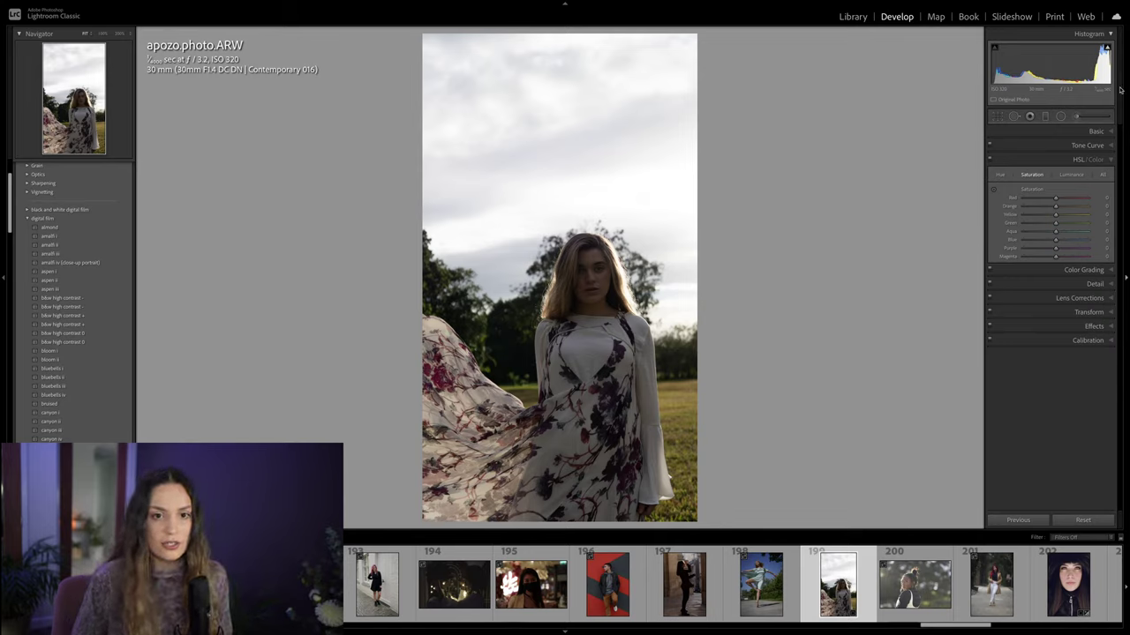
# Step: Straighten the photo by about 1.74° with the crop aspect kept at Original
pyautogui.click(1110, 130)
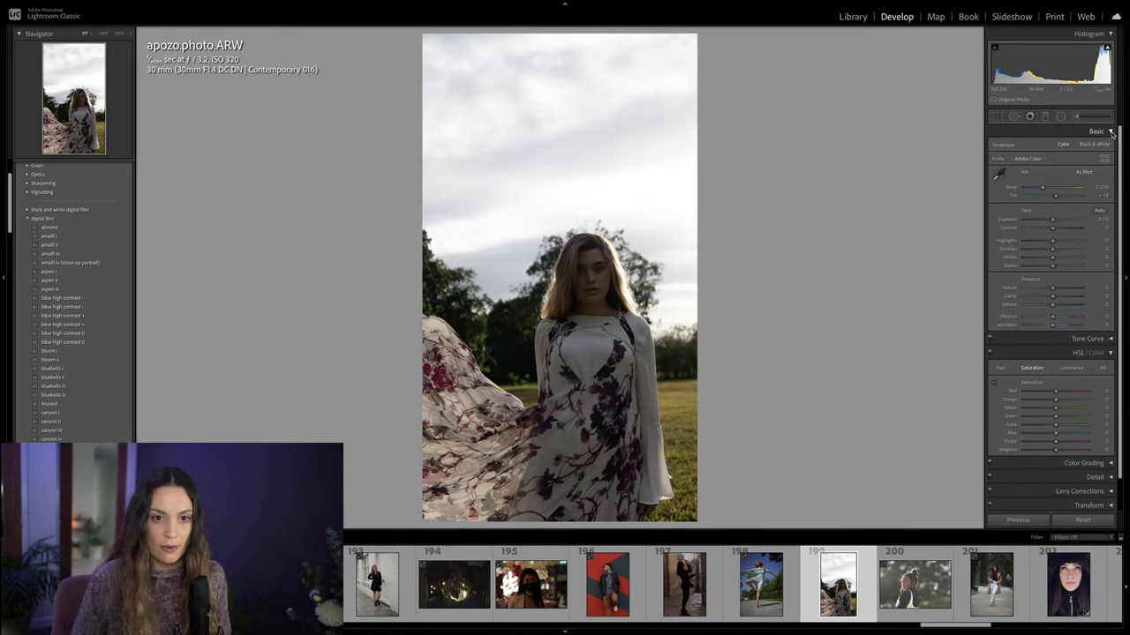
pyautogui.keyDown('ctrl'); pyautogui.click(1110, 131); pyautogui.keyUp('ctrl')
pyautogui.keyDown('ctrl'); pyautogui.click(1110, 131); pyautogui.keyUp('ctrl')
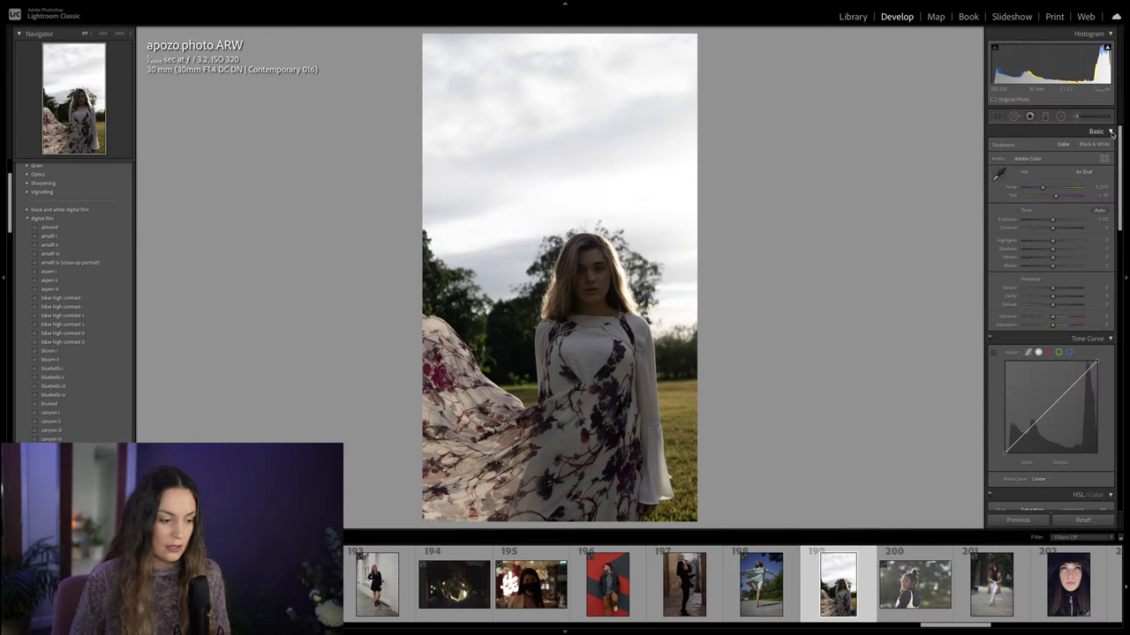
pyautogui.press('r')
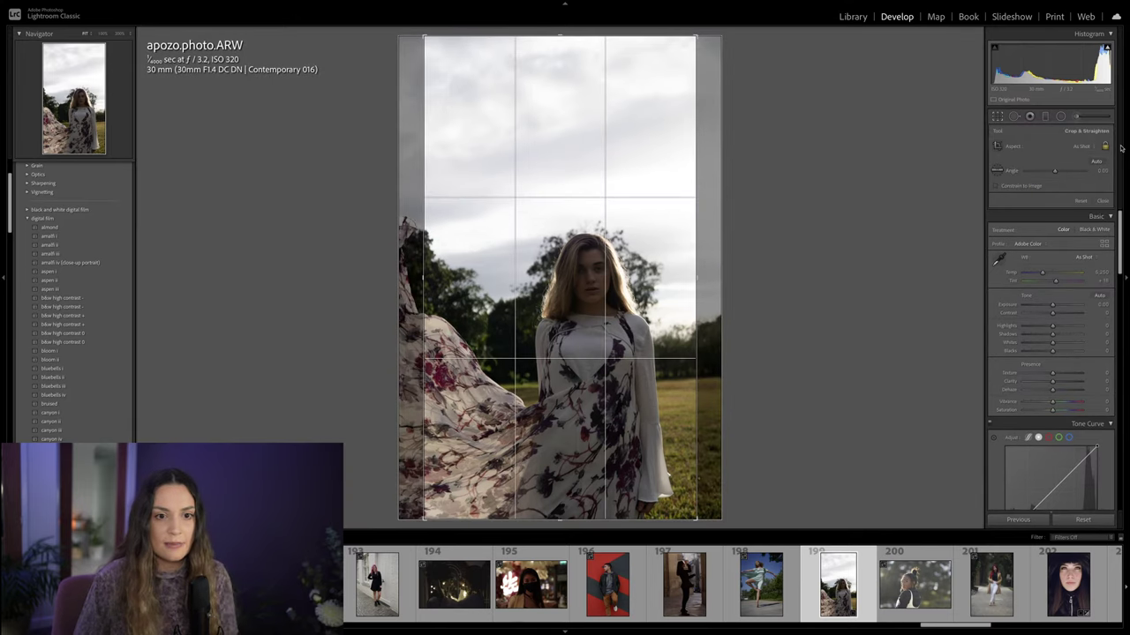
pyautogui.click(1083, 147)
pyautogui.click(1079, 155)
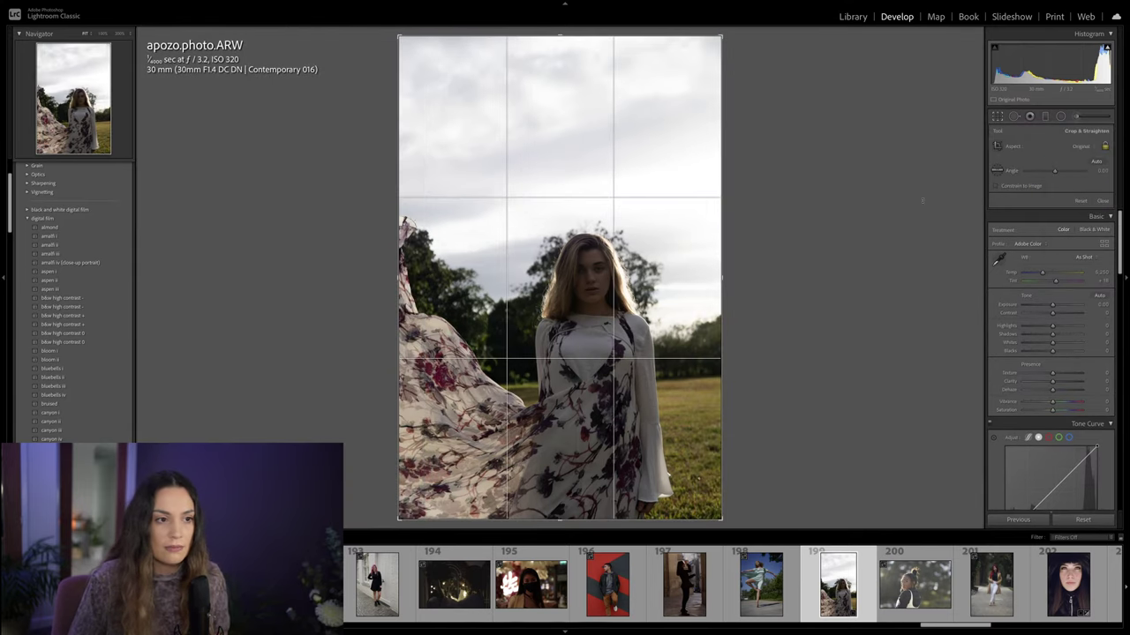
pyautogui.moveTo(768, 305)
pyautogui.mouseDown()
pyautogui.moveTo(762, 322)
pyautogui.moveTo(771, 314)
pyautogui.mouseUp()
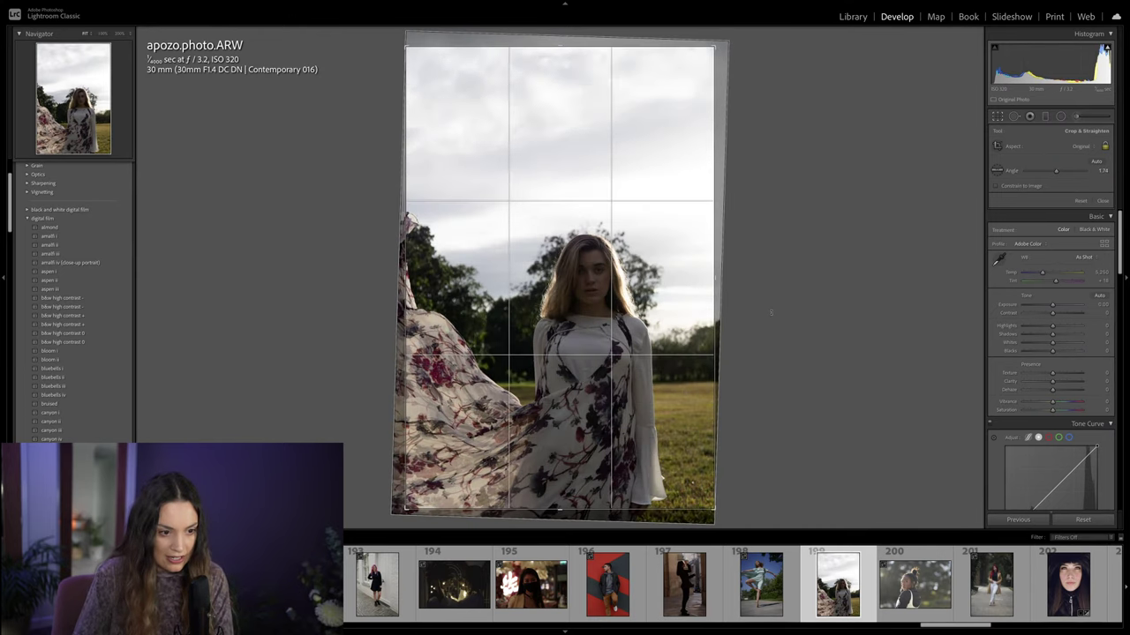
pyautogui.press('Return')
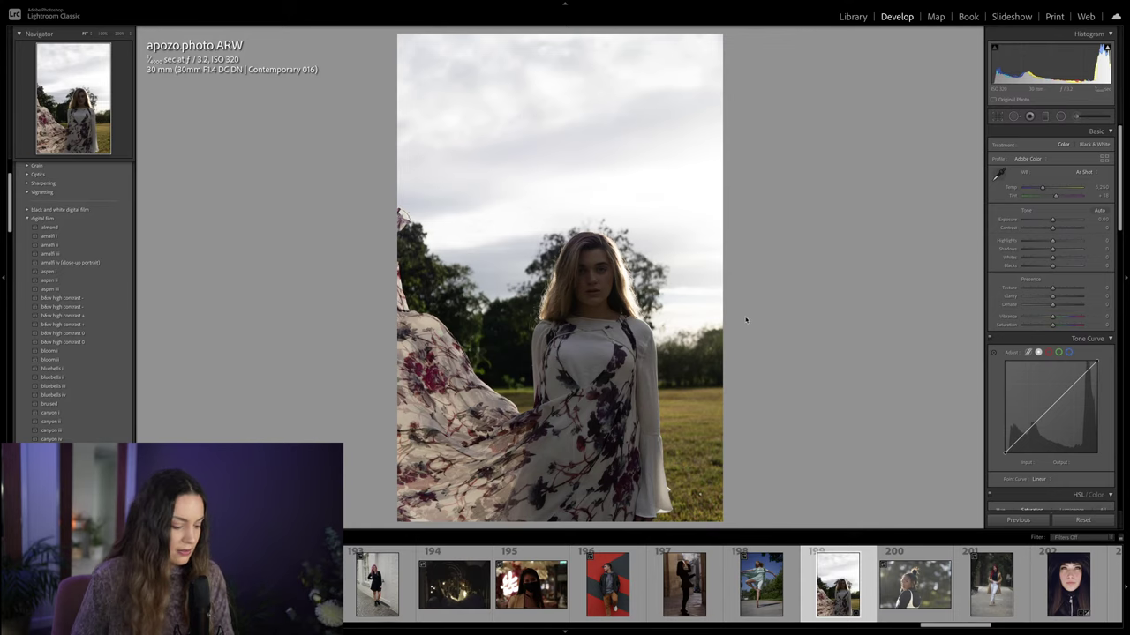
# Step: Refine the rotation to 2.17° and tighten the crop inward from the top-right corner
pyautogui.press('r')
pyautogui.moveTo(790, 278); pyautogui.dragTo(800, 264)
pyautogui.press('Return')
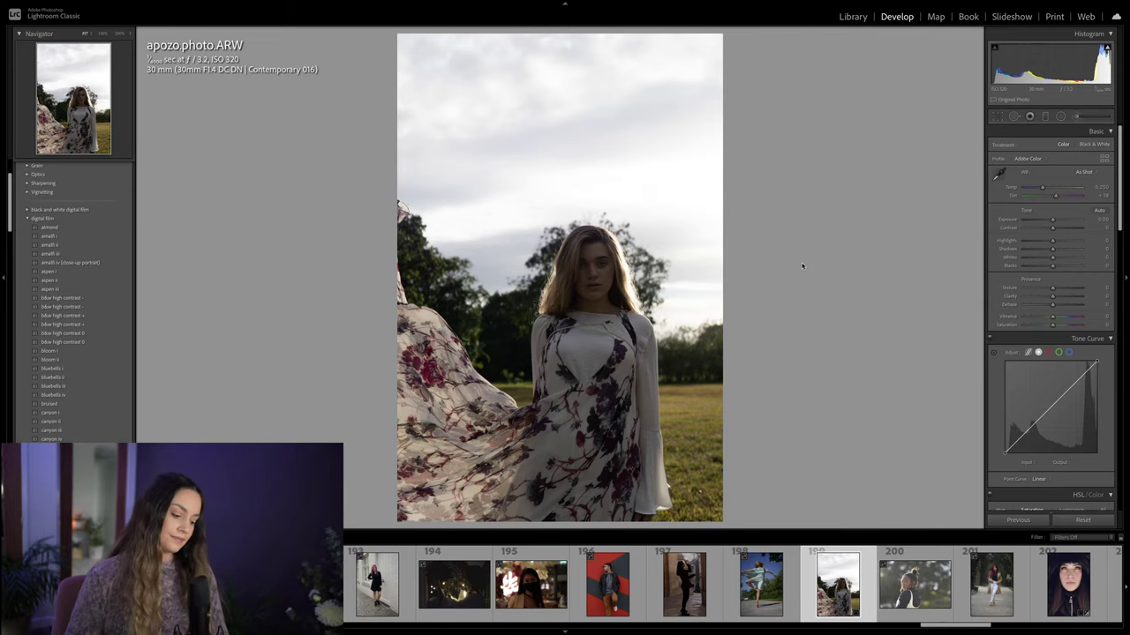
pyautogui.press('r')
pyautogui.moveTo(716, 50); pyautogui.dragTo(698, 72)
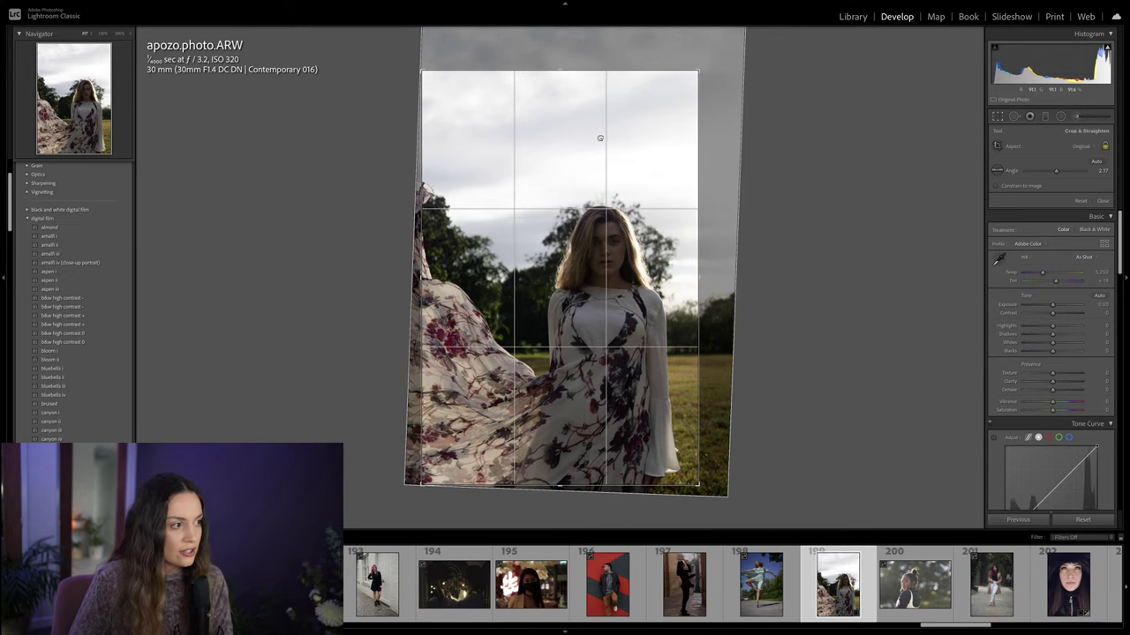
pyautogui.press('Return')
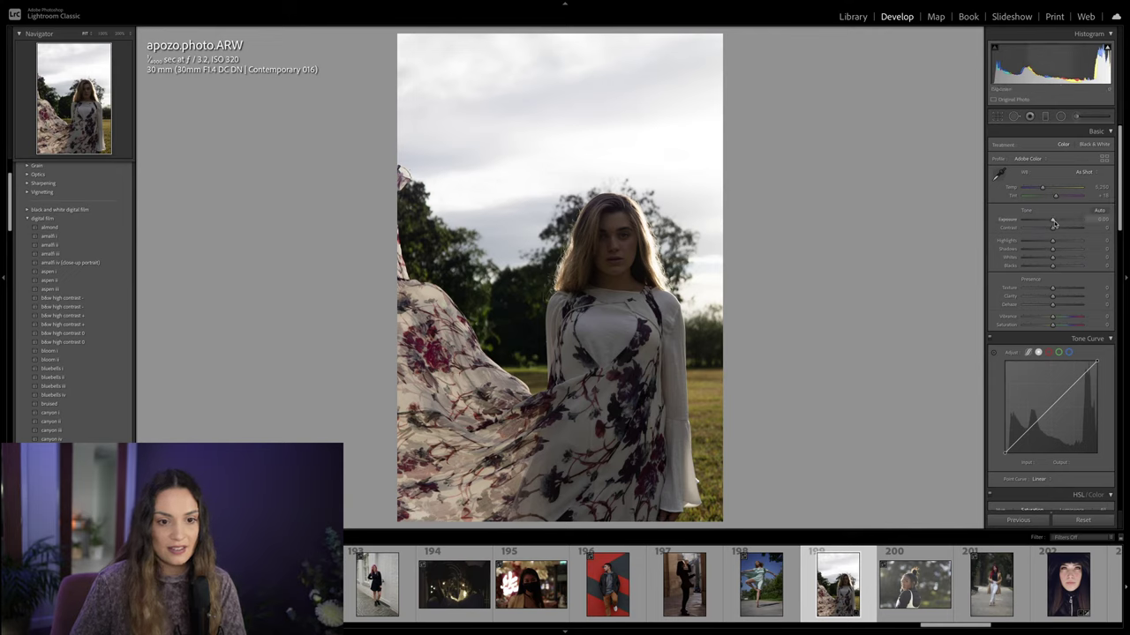
# Step: Brighten the floral-dress photo to Exposure +1.00 in the Basic panel
pyautogui.moveTo(1052, 223); pyautogui.dragTo(1043, 272)
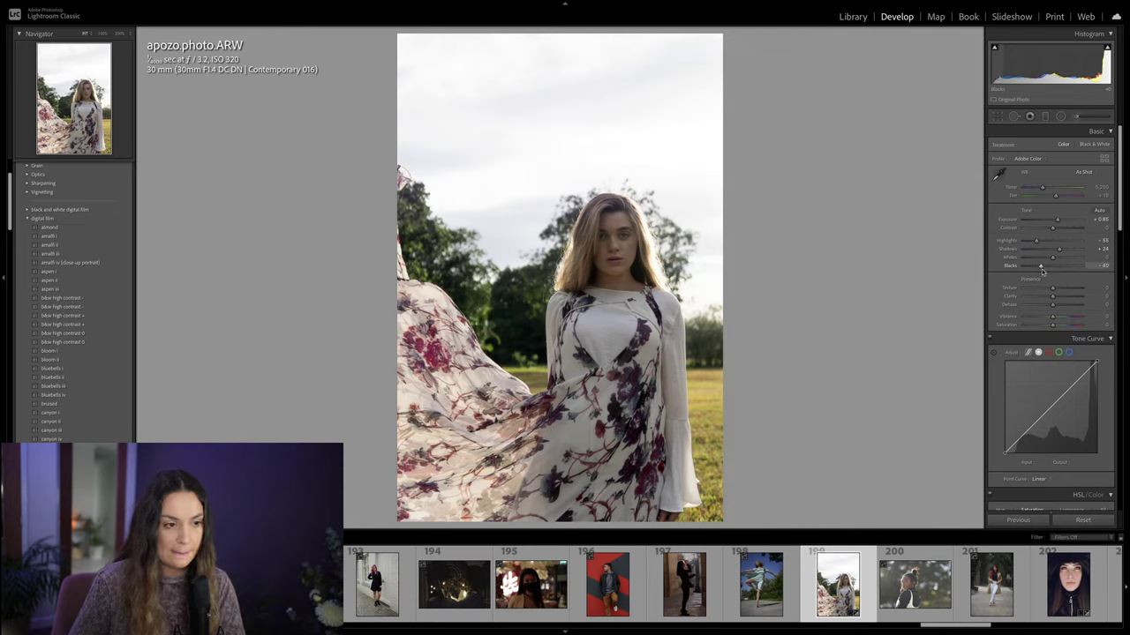
pyautogui.moveTo(1055, 220); pyautogui.dragTo(1043, 272)
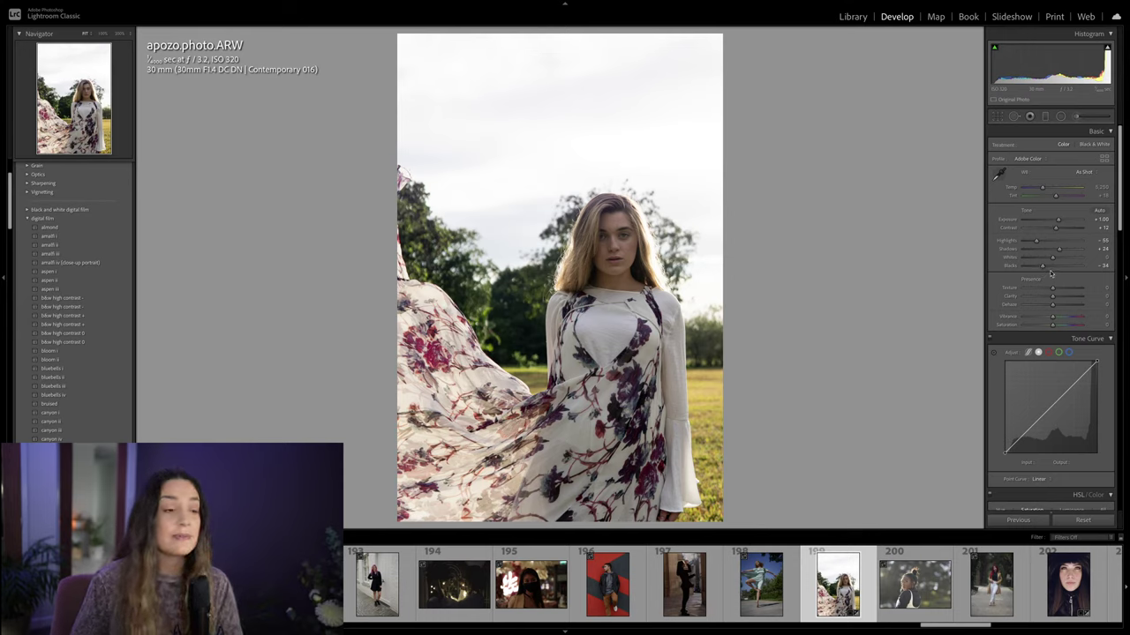
# Step: Soften the upper tone curve, compare before/after, and cool the white balance to Temp 5,644
pyautogui.scroll(-1, 1021, 382)
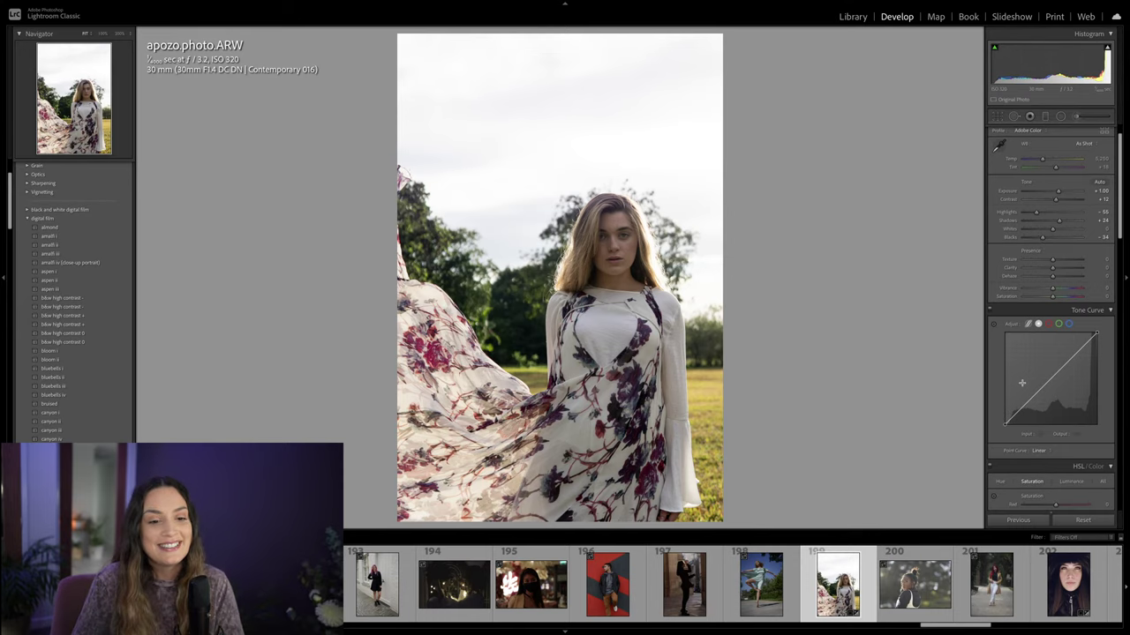
pyautogui.moveTo(1005, 419); pyautogui.dragTo(1040, 382)
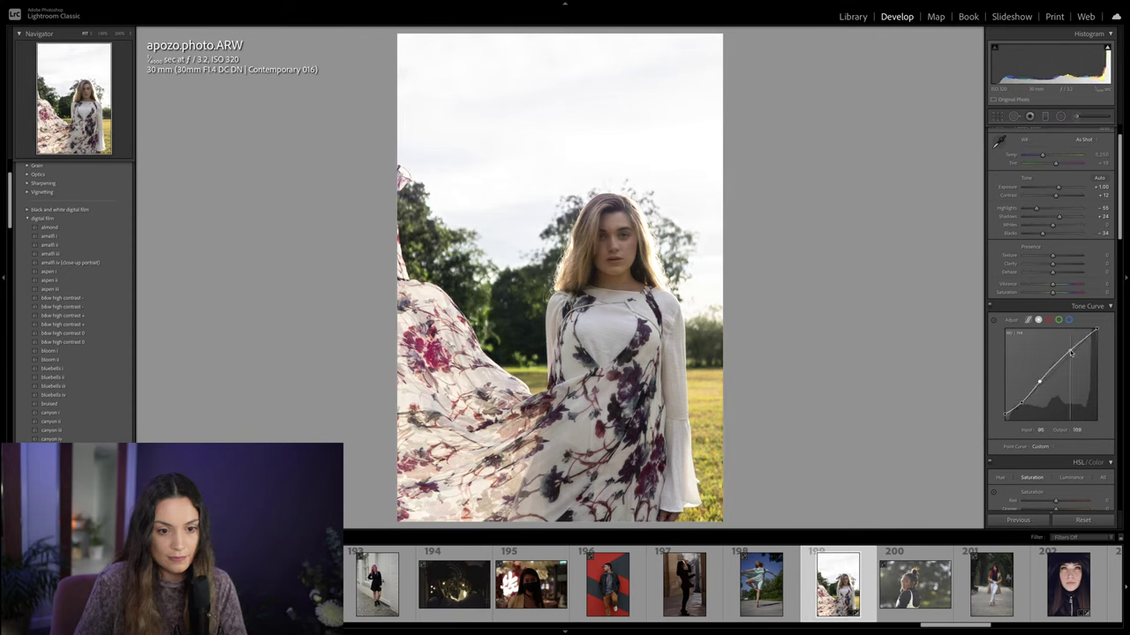
pyautogui.moveTo(1069, 352); pyautogui.dragTo(1069, 352)
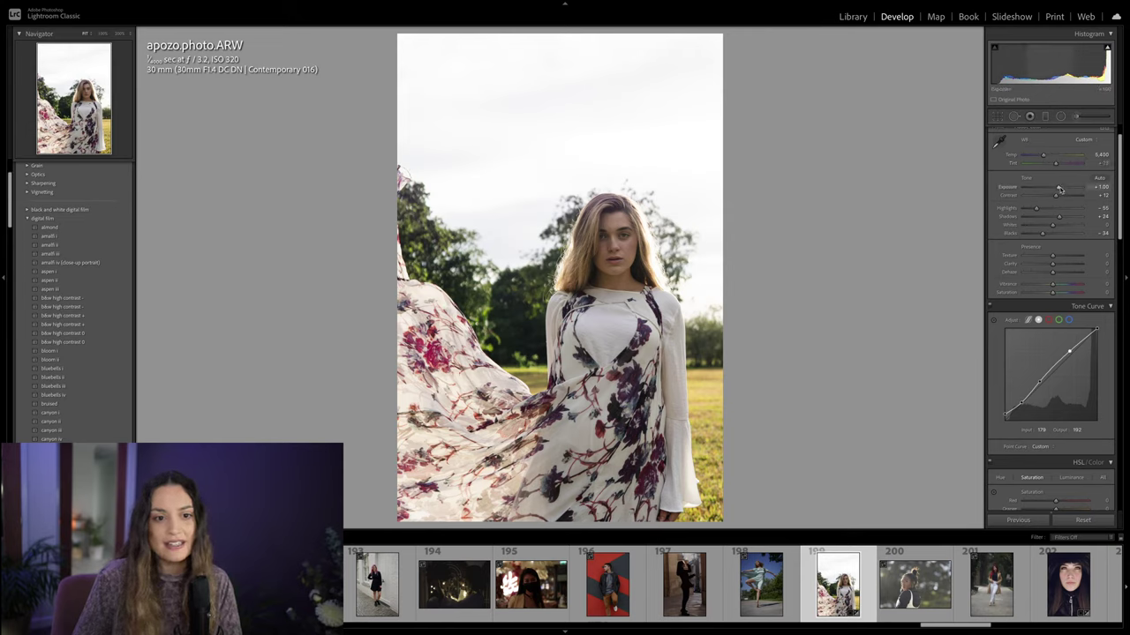
pyautogui.press('\\')
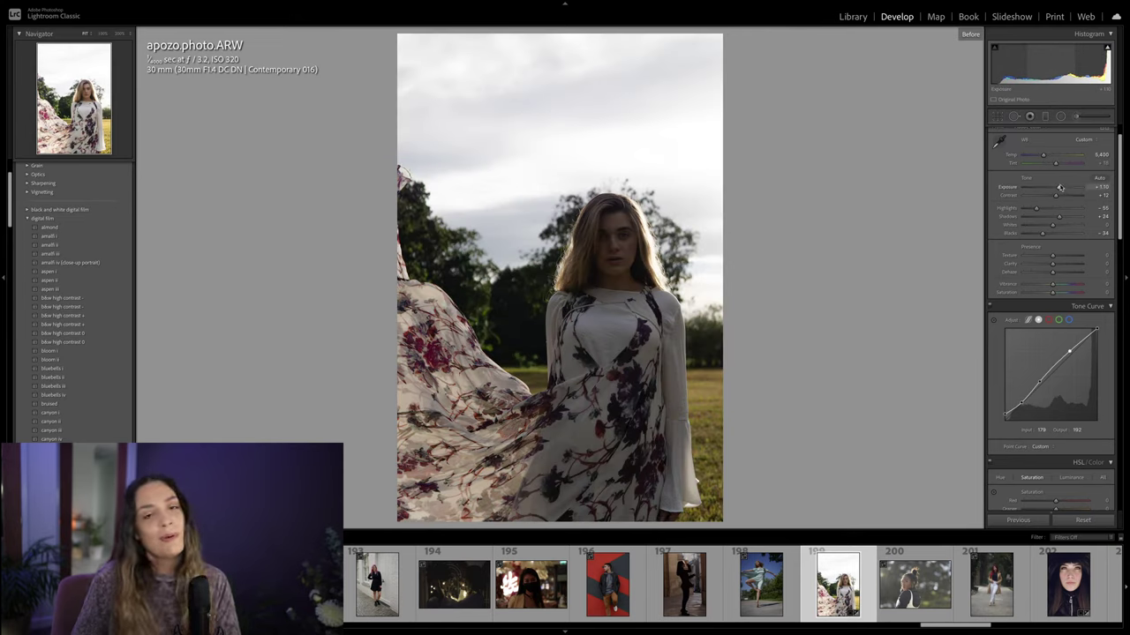
pyautogui.press('\\')
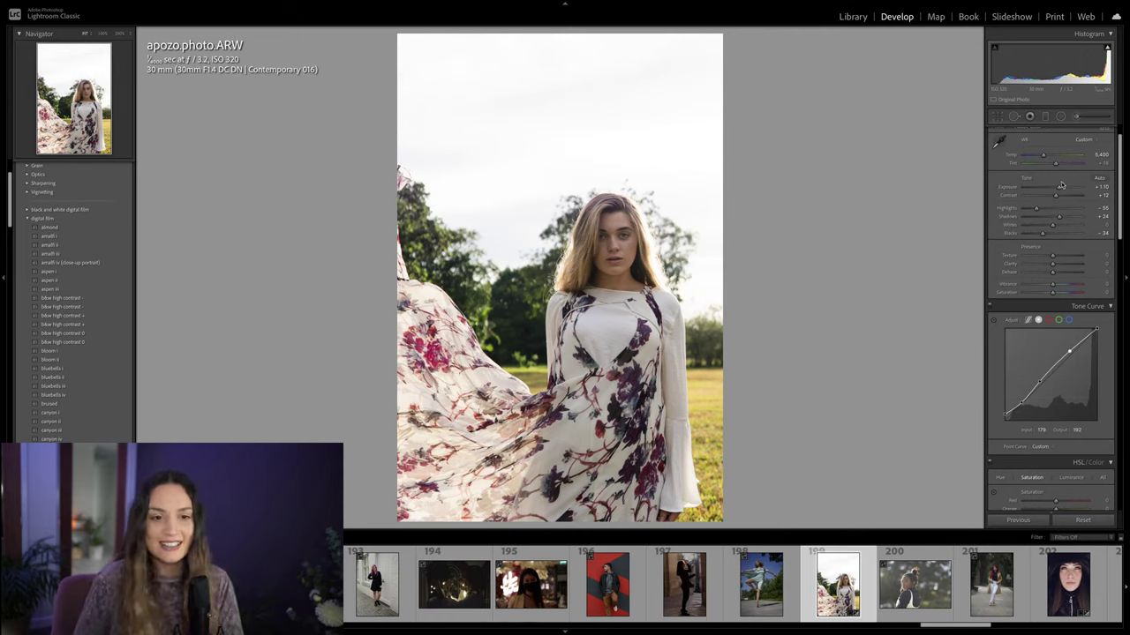
pyautogui.moveTo(1044, 155); pyautogui.dragTo(1041, 155)
pyautogui.scroll(-1, 1107, 296)
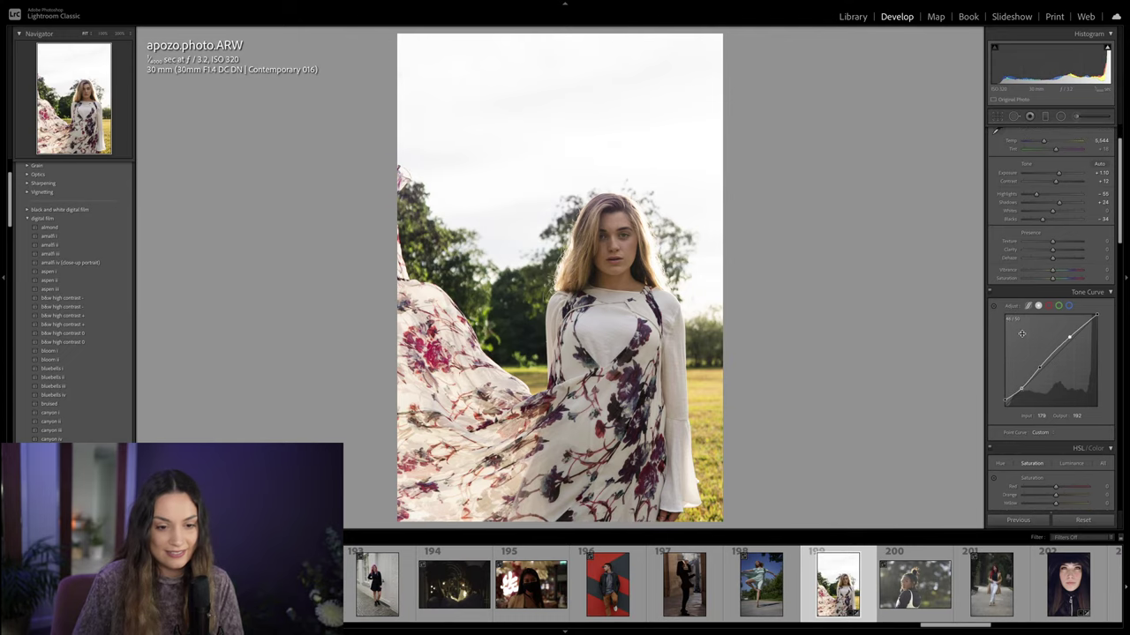
# Step: On the blue tone-curve channel, lift the black point and raise a midtone point
pyautogui.click(1069, 306)
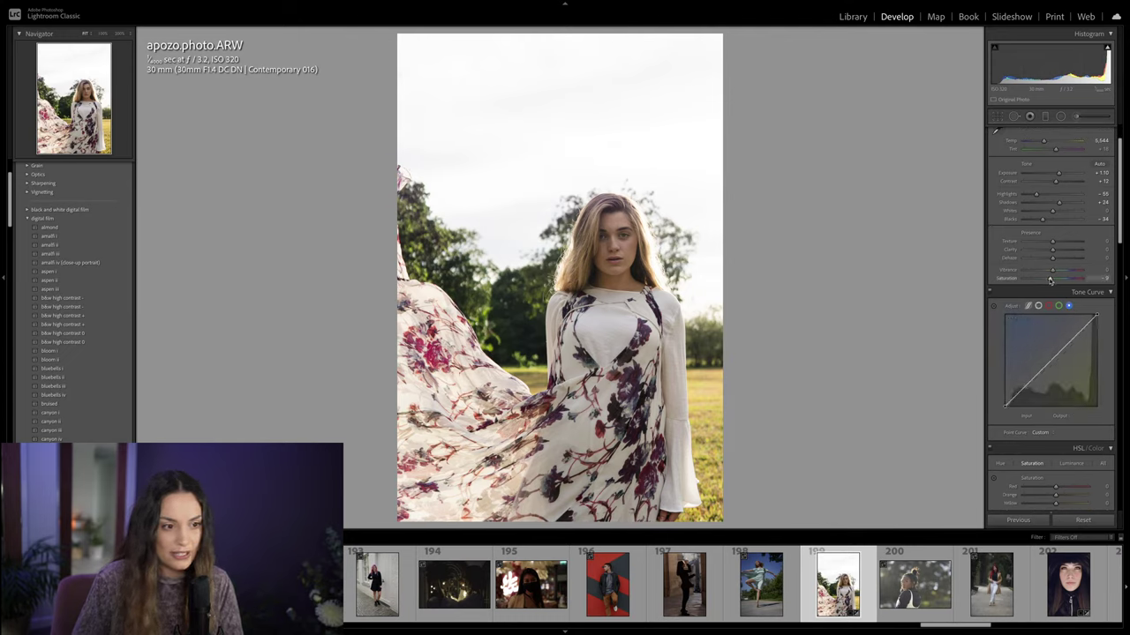
pyautogui.moveTo(1050, 279); pyautogui.dragTo(1052, 279)
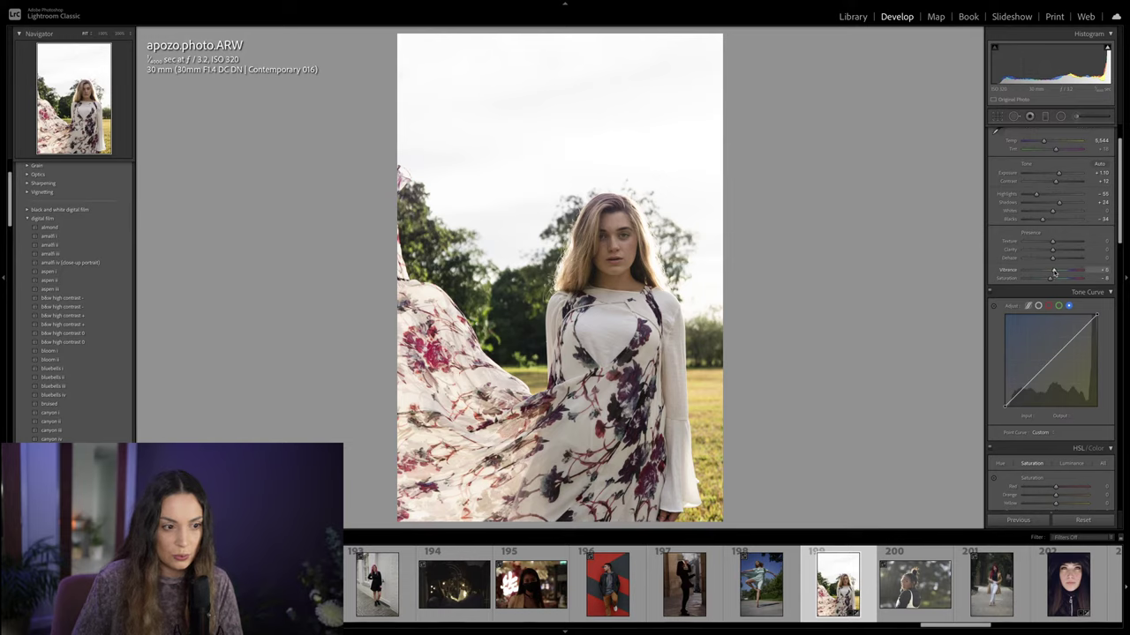
pyautogui.moveTo(1005, 406); pyautogui.dragTo(1004, 402)
pyautogui.click(1023, 391)
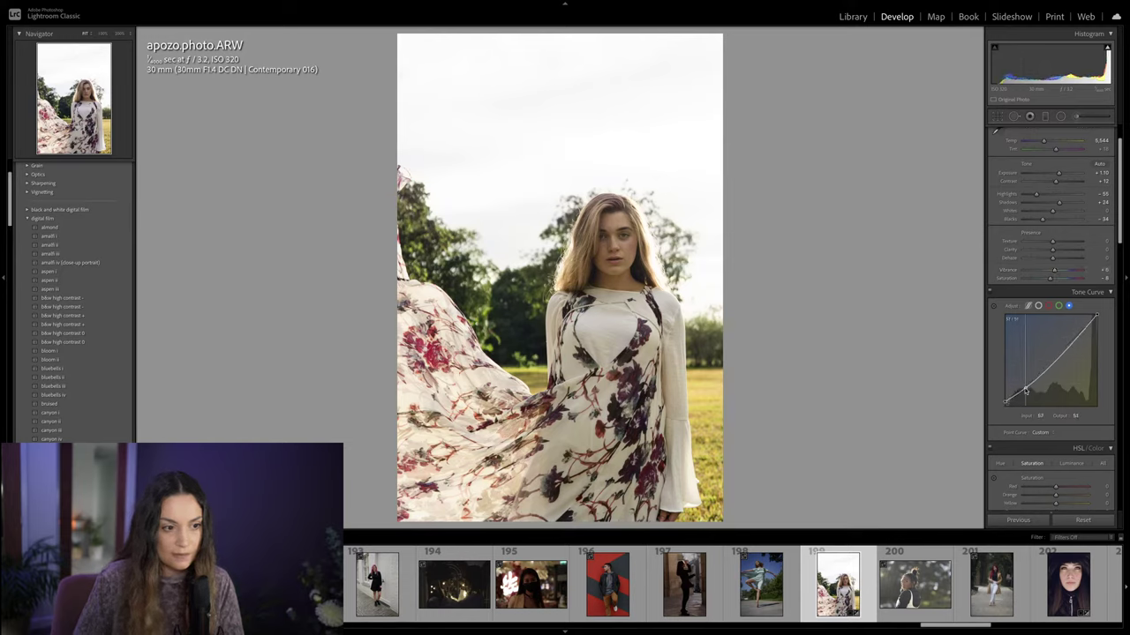
pyautogui.click(1065, 349)
pyautogui.moveTo(1065, 350); pyautogui.dragTo(1066, 346)
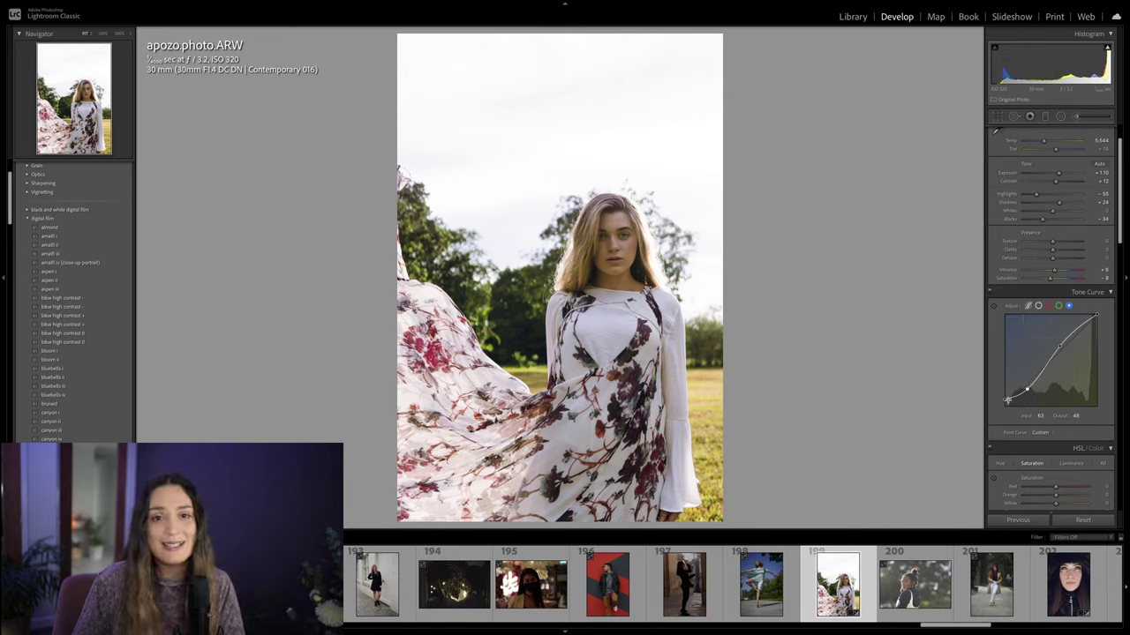
# Step: Add a control point to the green channel curve
pyautogui.click(1058, 305)
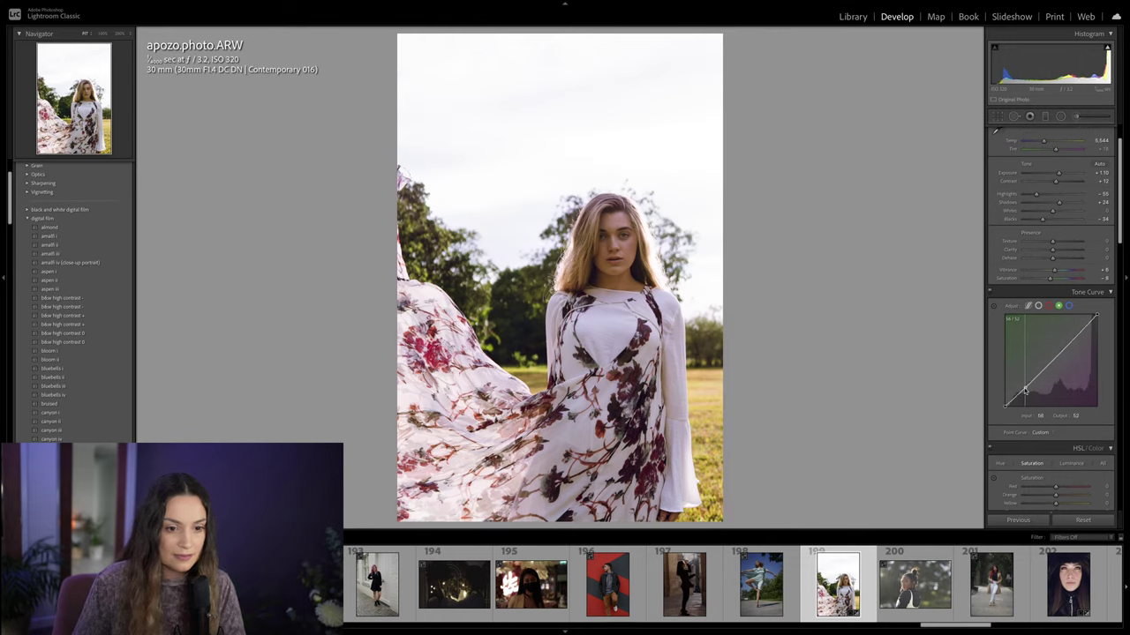
pyautogui.click(1024, 389)
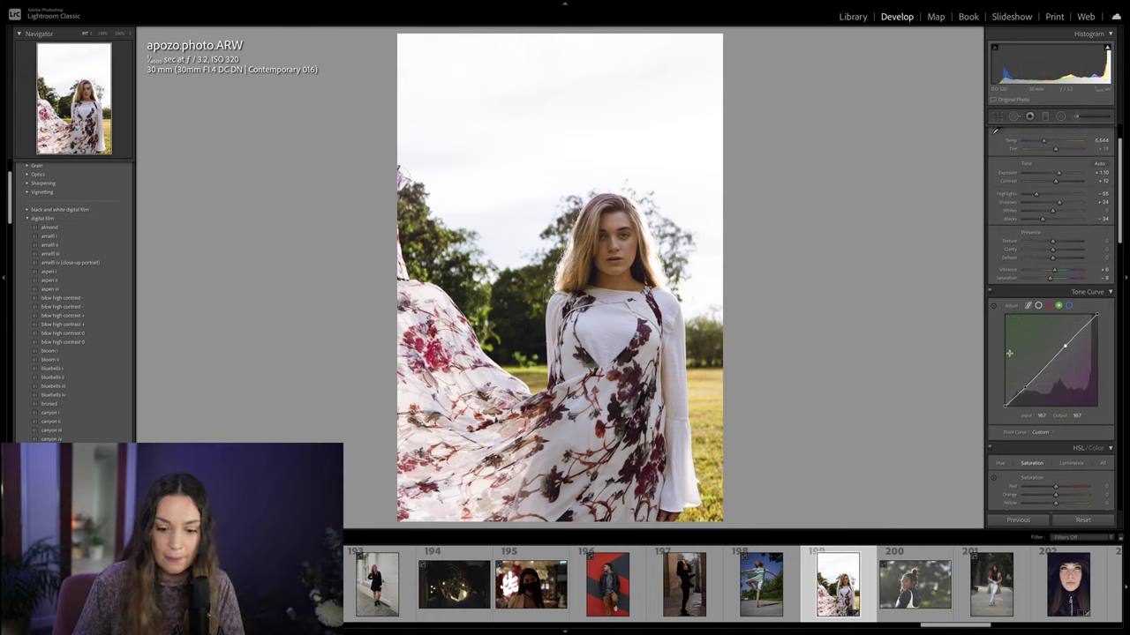
pyautogui.scroll(-5, 1009, 353)
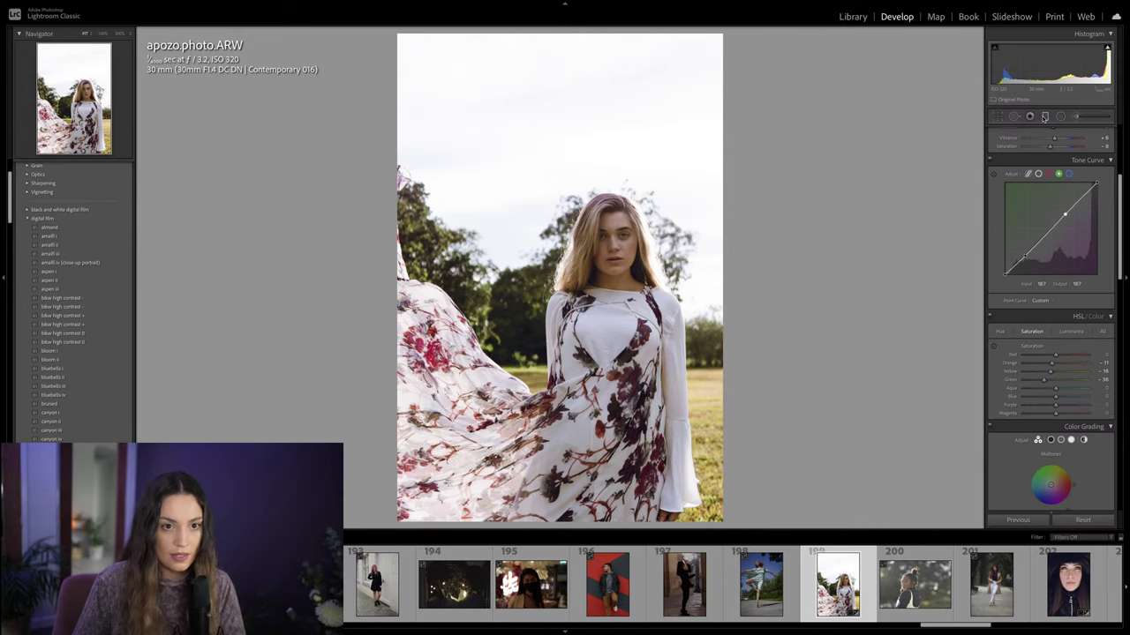
# Step: Draw a graduated filter down over the sky and lower its exposure
pyautogui.click(1045, 115)
pyautogui.moveTo(612, 179)
pyautogui.mouseDown()
pyautogui.moveTo(622, 272)
pyautogui.moveTo(608, 263)
pyautogui.mouseUp()
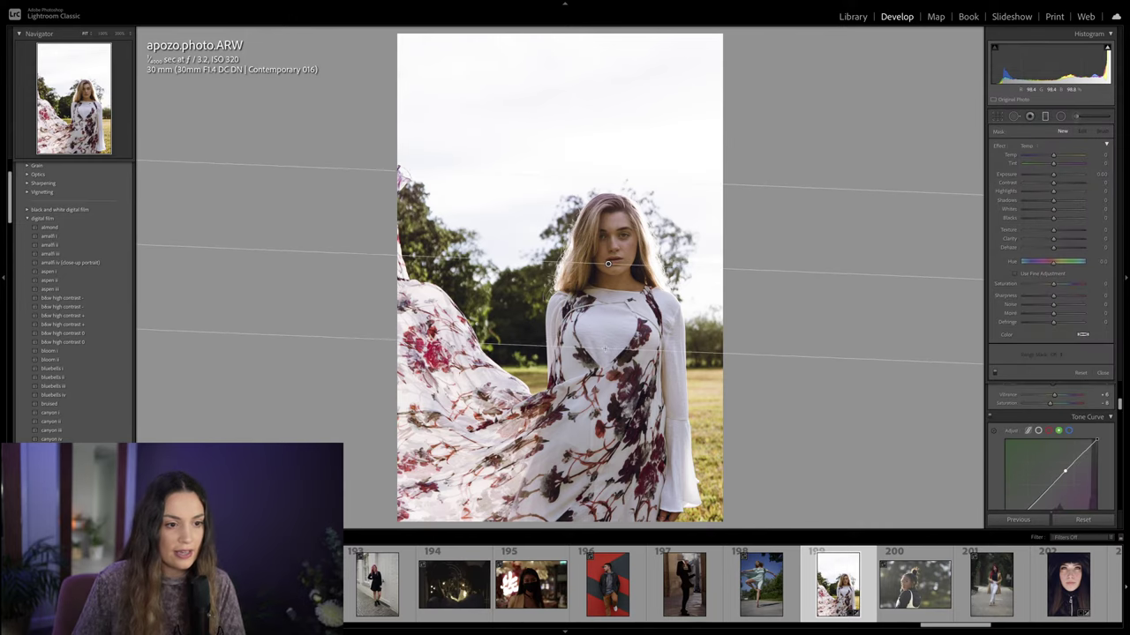
pyautogui.moveTo(1052, 182); pyautogui.dragTo(1044, 176)
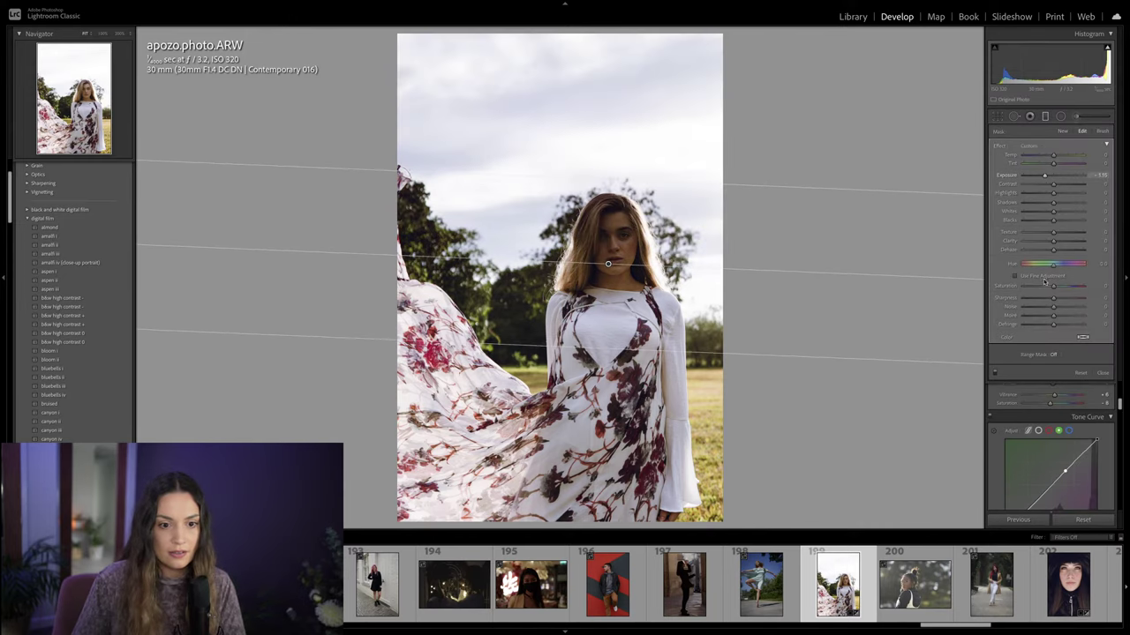
# Step: Restrict the filter with a Luminance range mask excluding the face, then darken the sky further
pyautogui.click(1053, 354)
pyautogui.click(1066, 369)
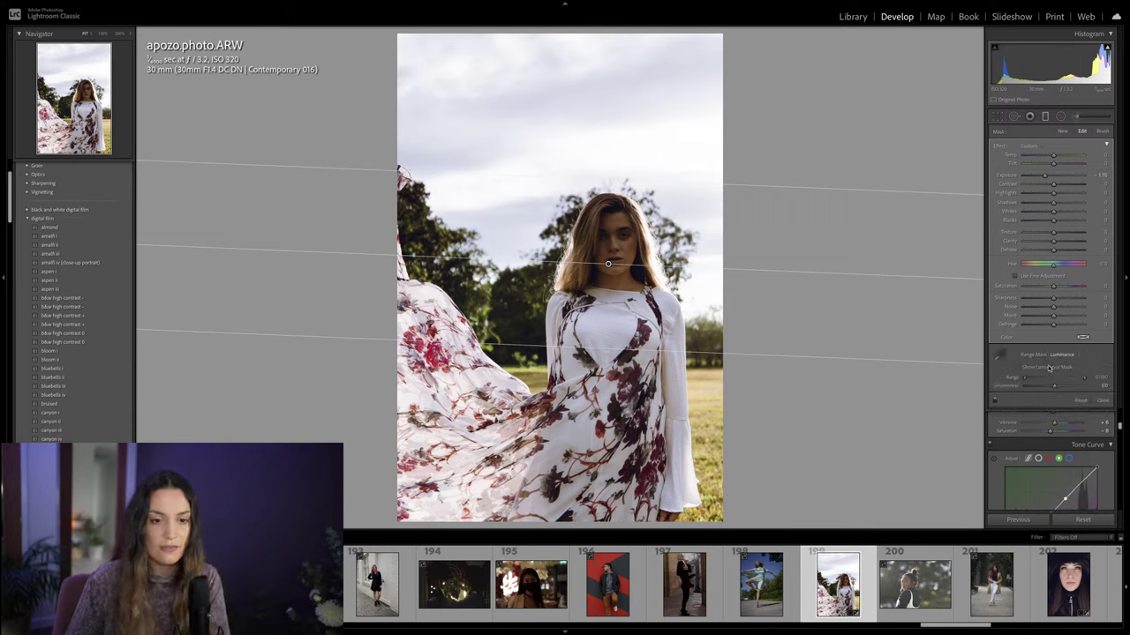
pyautogui.click(1016, 366)
pyautogui.moveTo(1023, 381); pyautogui.dragTo(1052, 378)
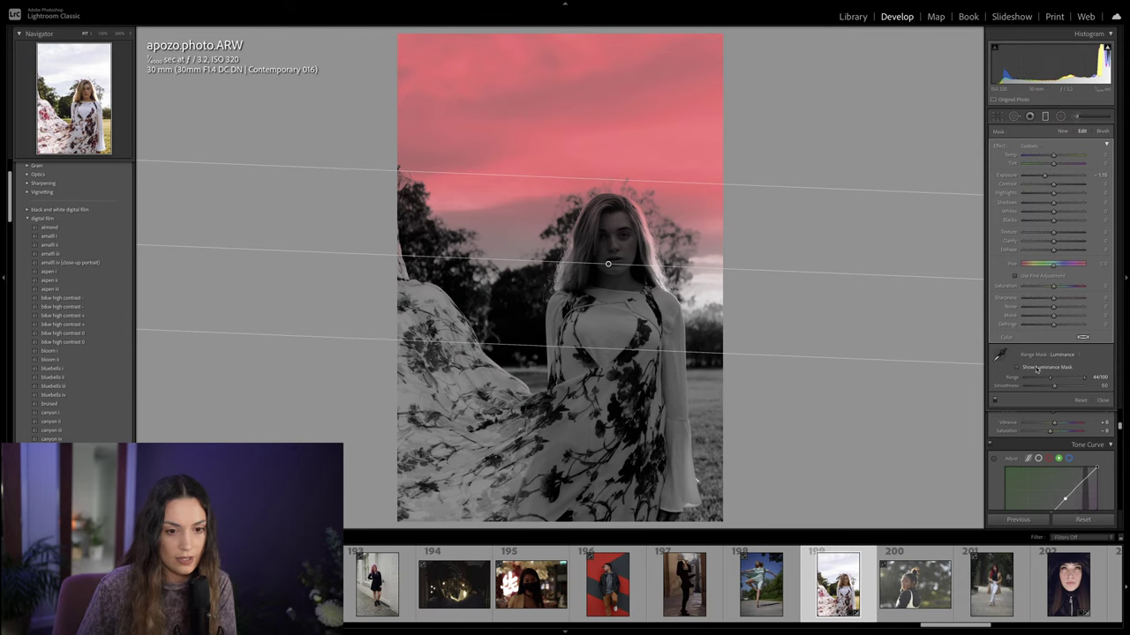
pyautogui.click(1017, 366)
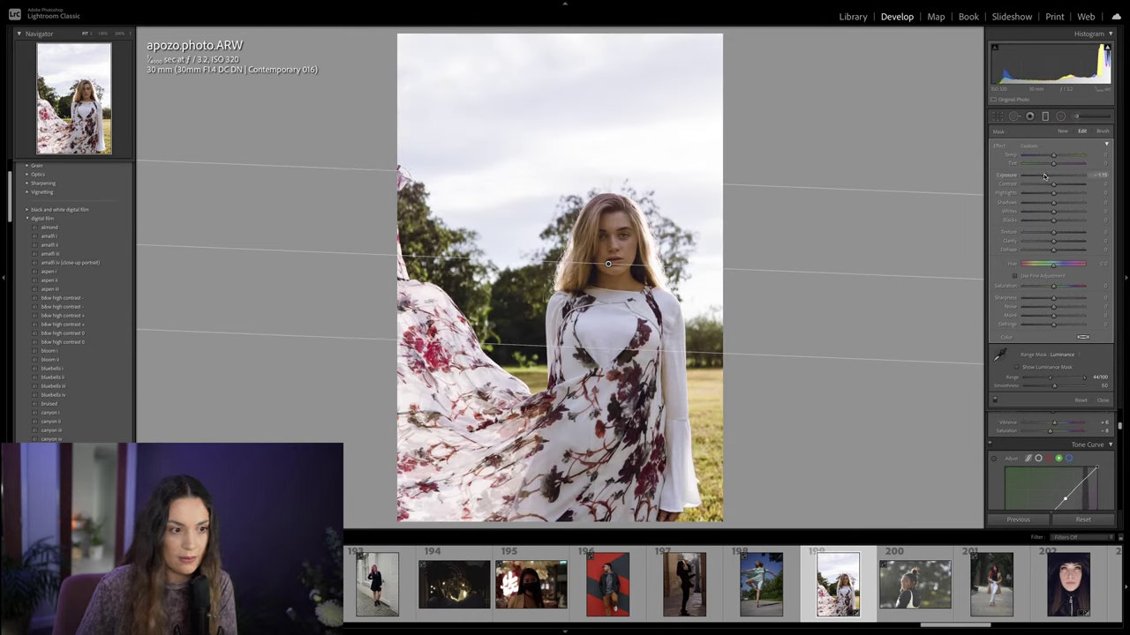
pyautogui.moveTo(1044, 177); pyautogui.dragTo(1059, 157)
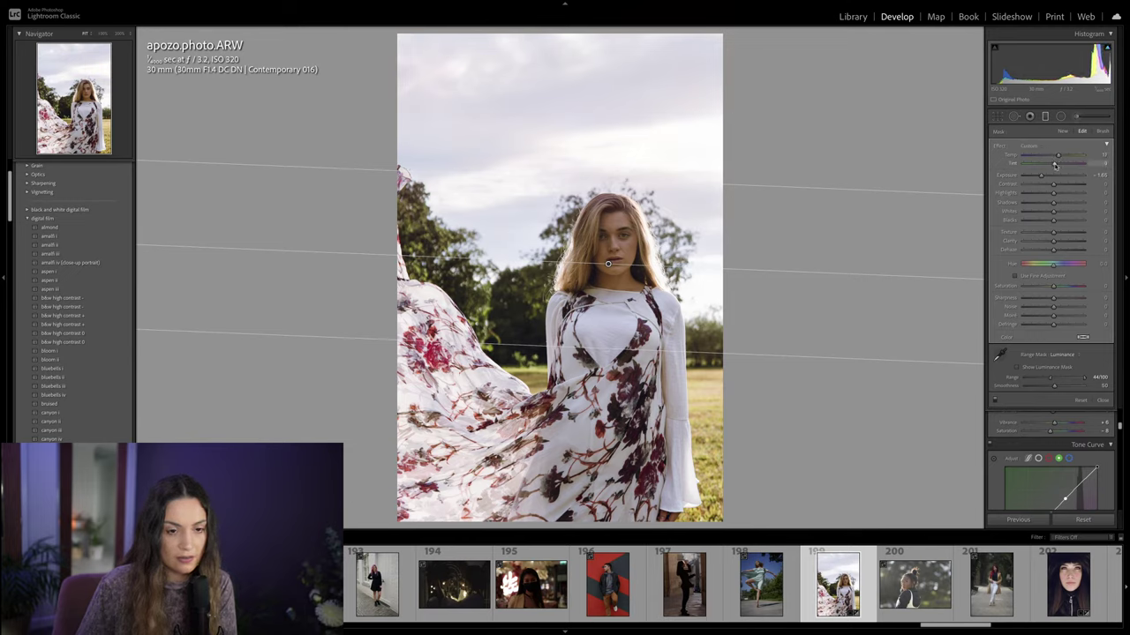
pyautogui.hotkey('shift', 'w')
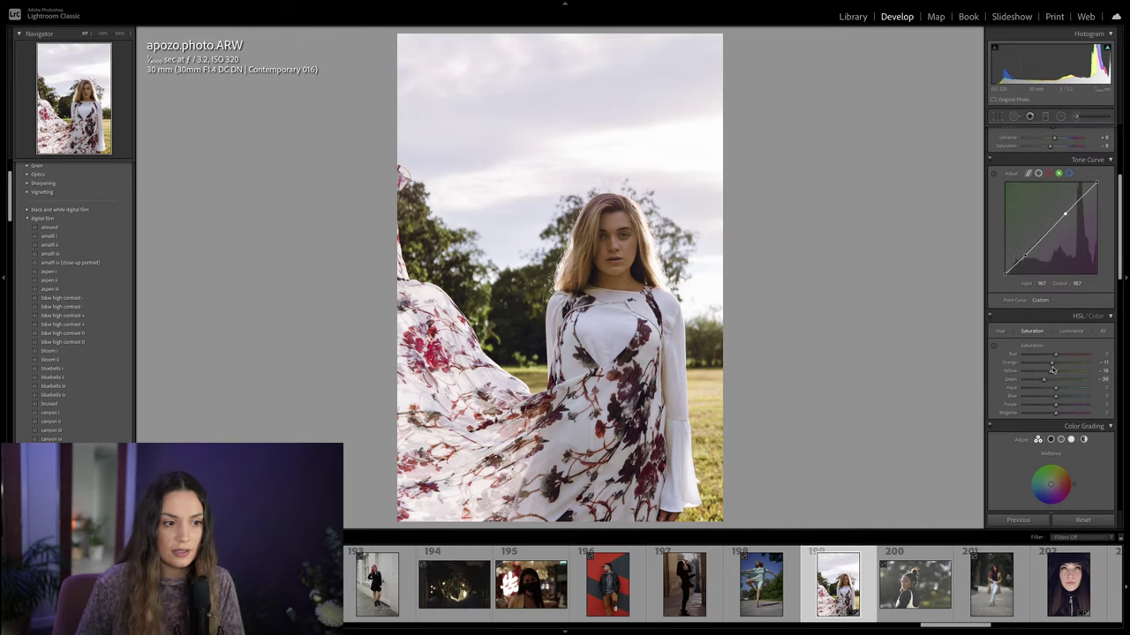
# Step: In HSL Luminance, brighten Orange and darken Yellow
pyautogui.scroll(-1, 1052, 370)
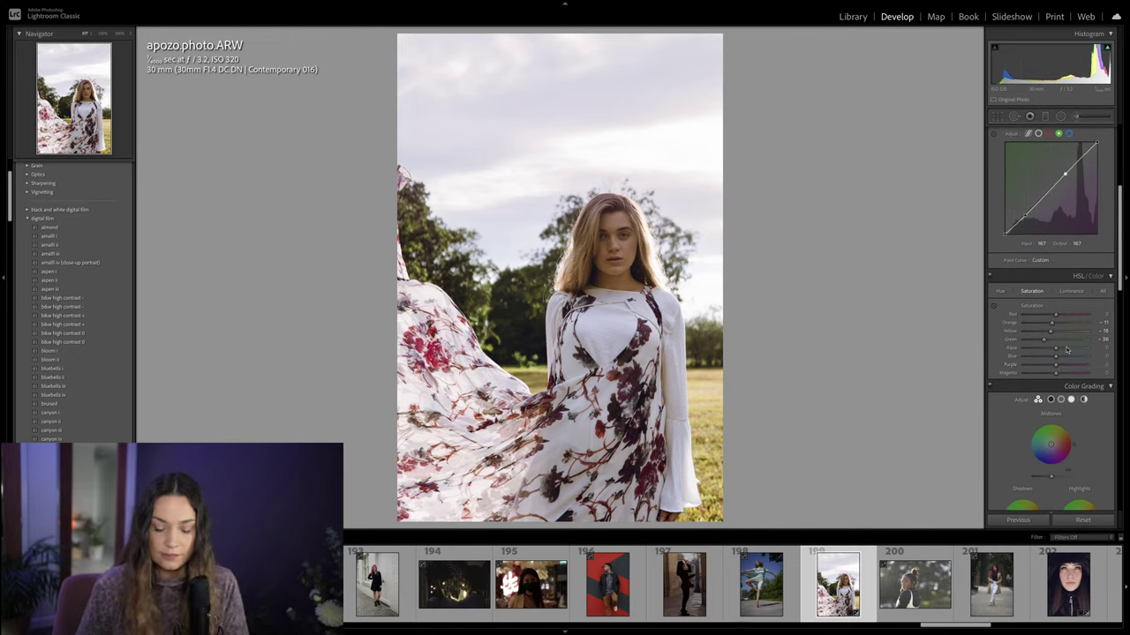
pyautogui.click(1071, 291)
pyautogui.moveTo(1055, 323); pyautogui.dragTo(1064, 326)
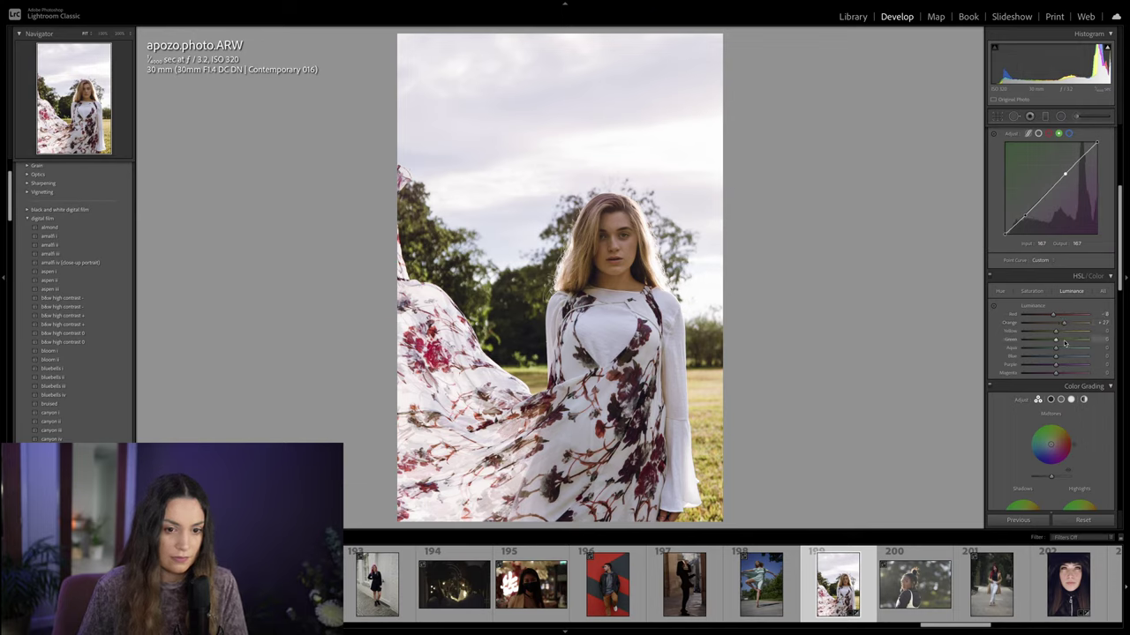
pyautogui.moveTo(1054, 330); pyautogui.dragTo(1045, 329)
# Step: Set Yellow hue to +8 and tint the Color Grading midtones toward magenta
pyautogui.click(1031, 291)
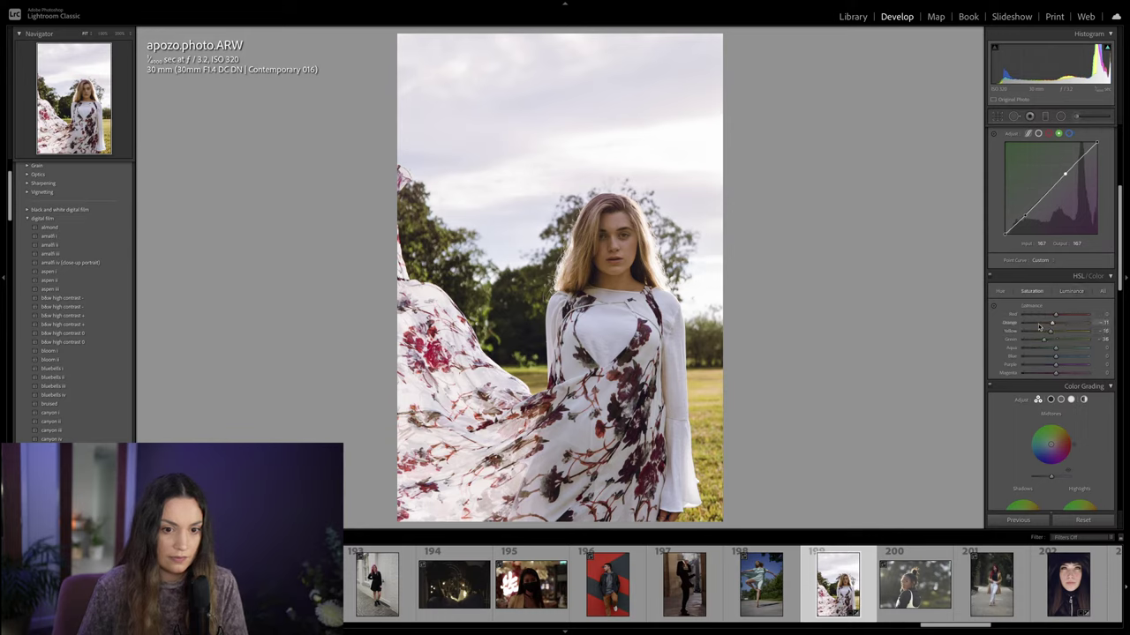
pyautogui.click(999, 291)
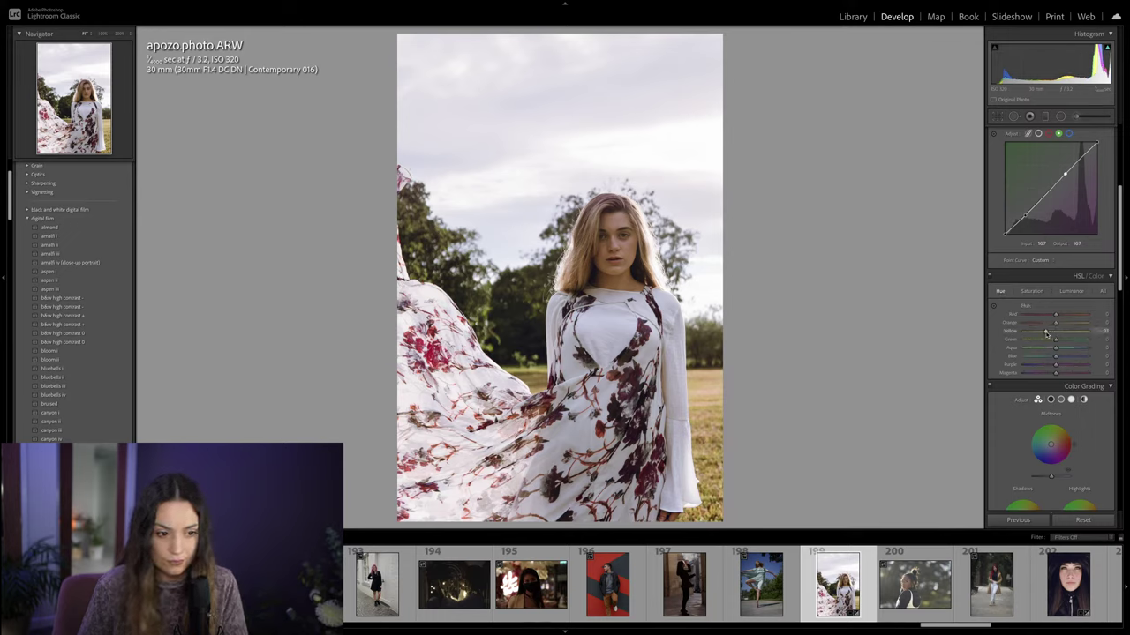
pyautogui.click(1058, 333)
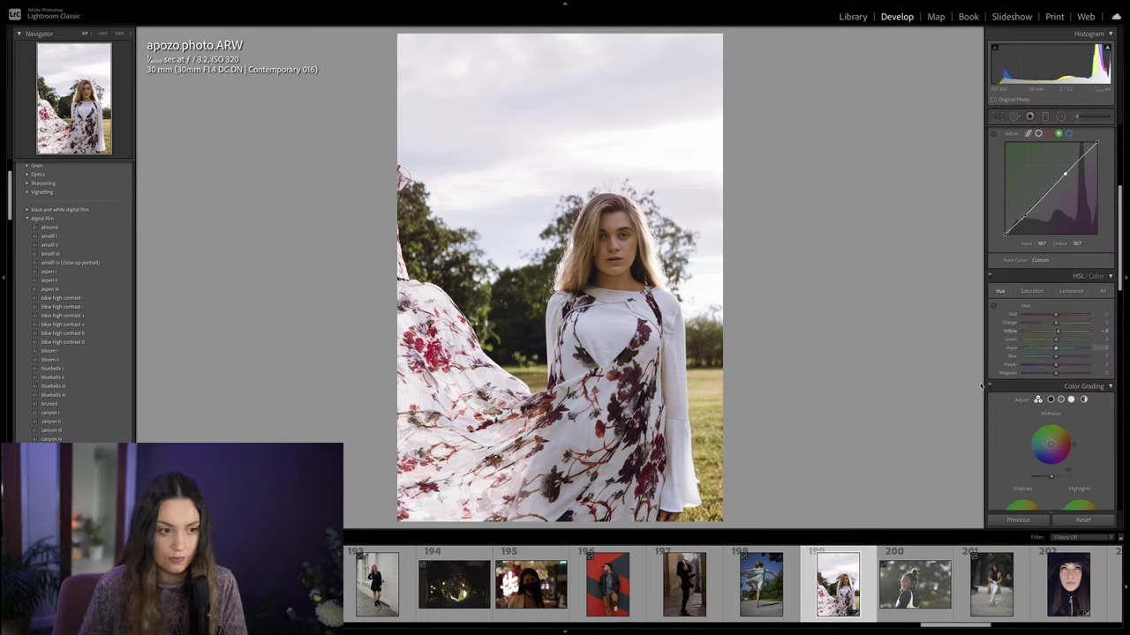
pyautogui.scroll(-2, 1050, 362)
pyautogui.moveTo(1050, 381); pyautogui.dragTo(1053, 381)
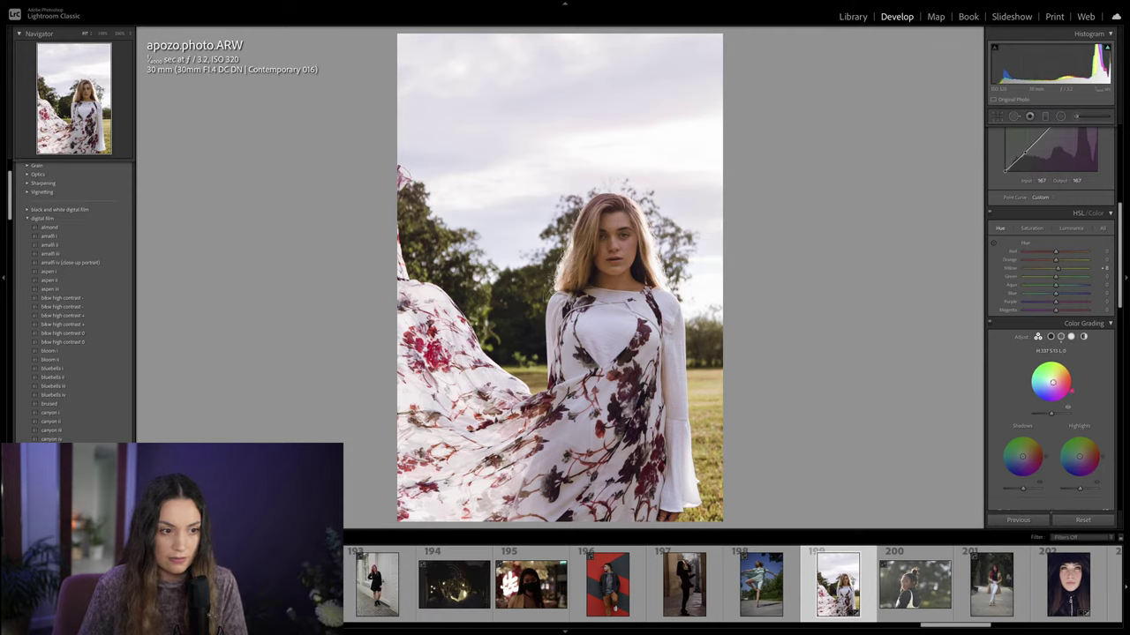
# Step: Push the Shadows colour wheel toward red, around H 353, S 28
pyautogui.scroll(-1, 1045, 386)
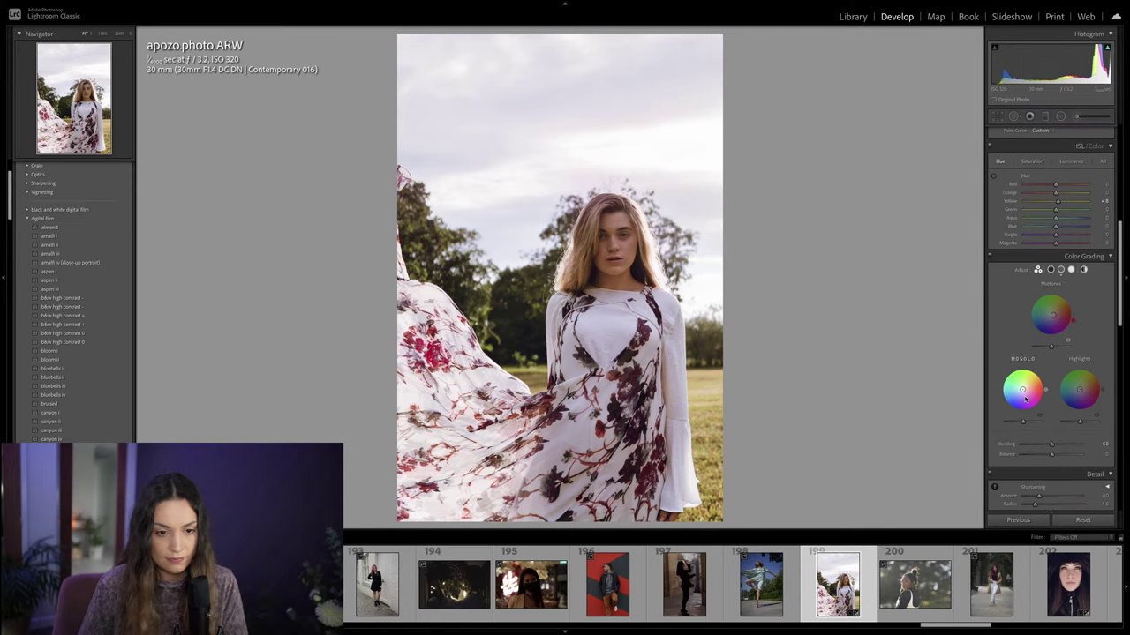
pyautogui.moveTo(1023, 392)
pyautogui.mouseDown()
pyautogui.moveTo(1021, 409)
pyautogui.moveTo(1043, 383)
pyautogui.moveTo(1024, 389)
pyautogui.mouseUp()
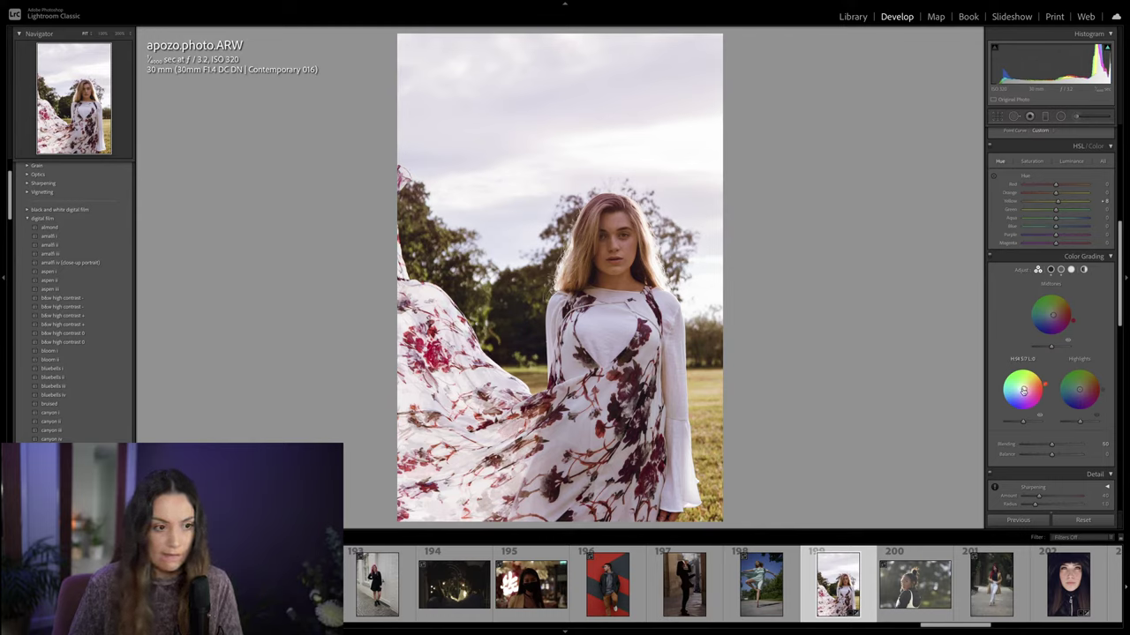
pyautogui.moveTo(1023, 389); pyautogui.dragTo(1024, 389)
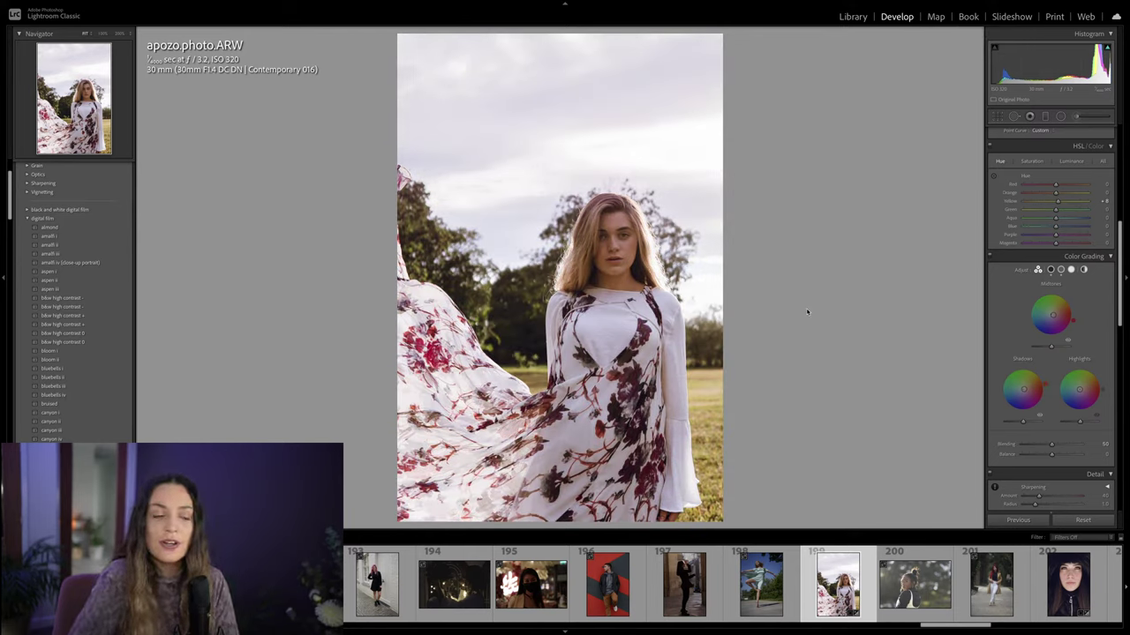
pyautogui.press('\\')
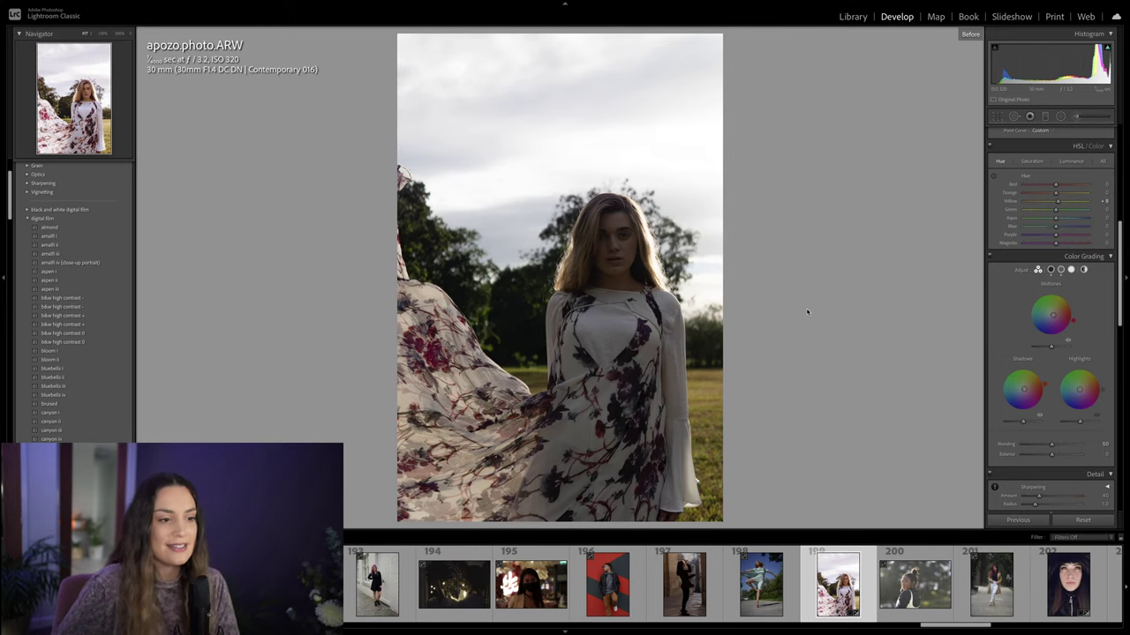
pyautogui.press('\\')
pyautogui.press('\\')
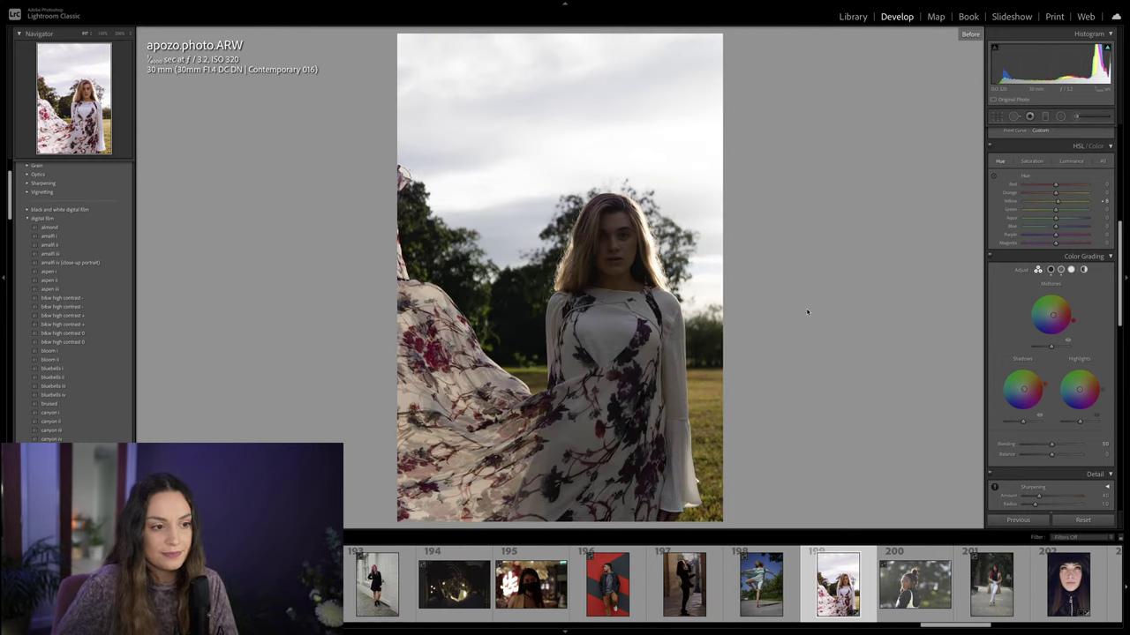
pyautogui.press('\\')
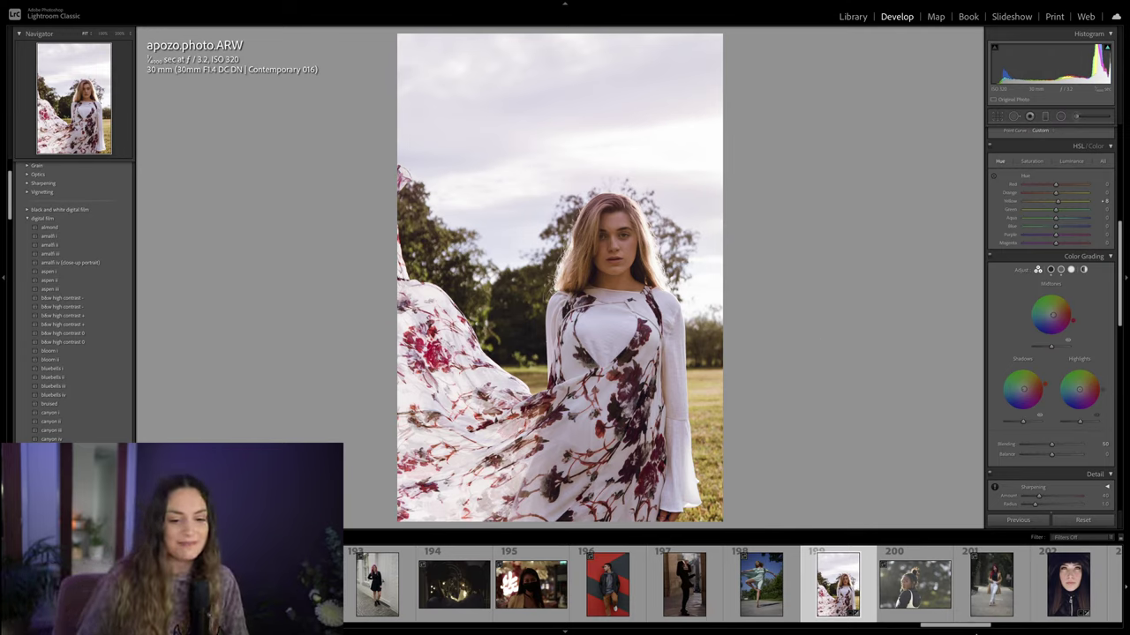
# Step: Open the chipmunk photo (thumbnail 225) and apply the aspen i film preset
pyautogui.scroll(-5, 1019, 618)
pyautogui.scroll(-10, 1019, 618)
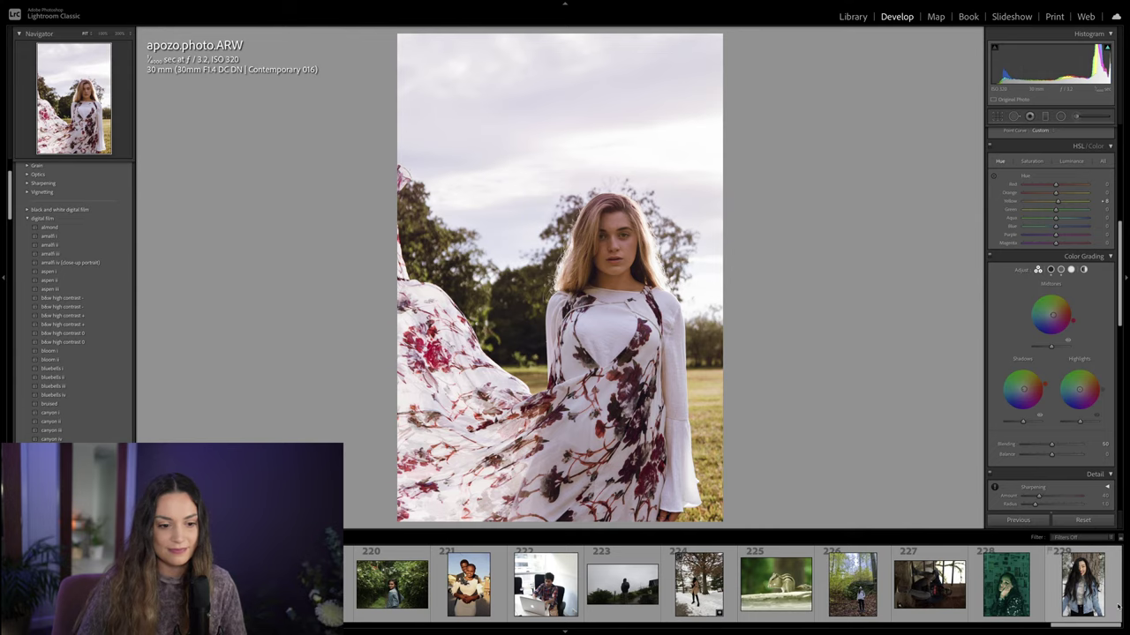
pyautogui.click(755, 598)
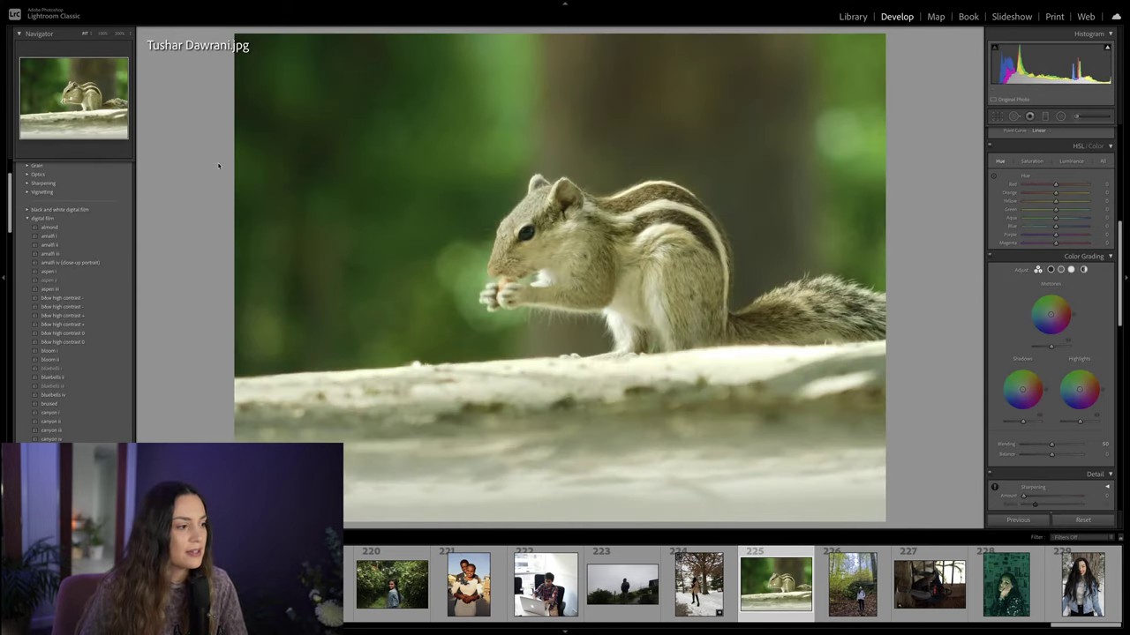
pyautogui.click(67, 274)
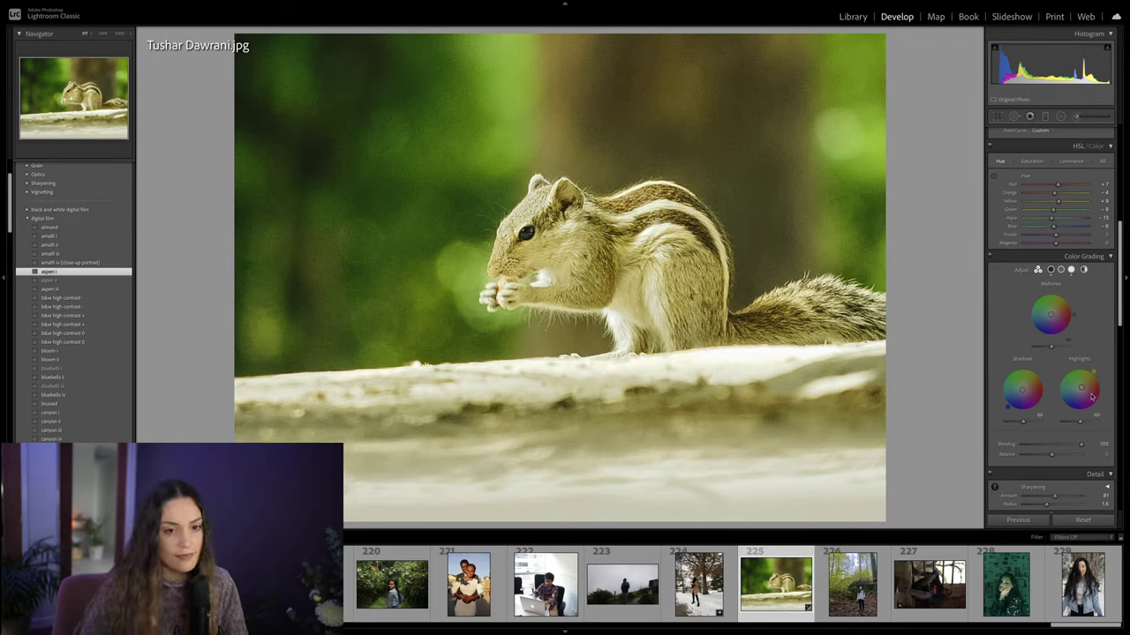
pyautogui.scroll(10, 1091, 398)
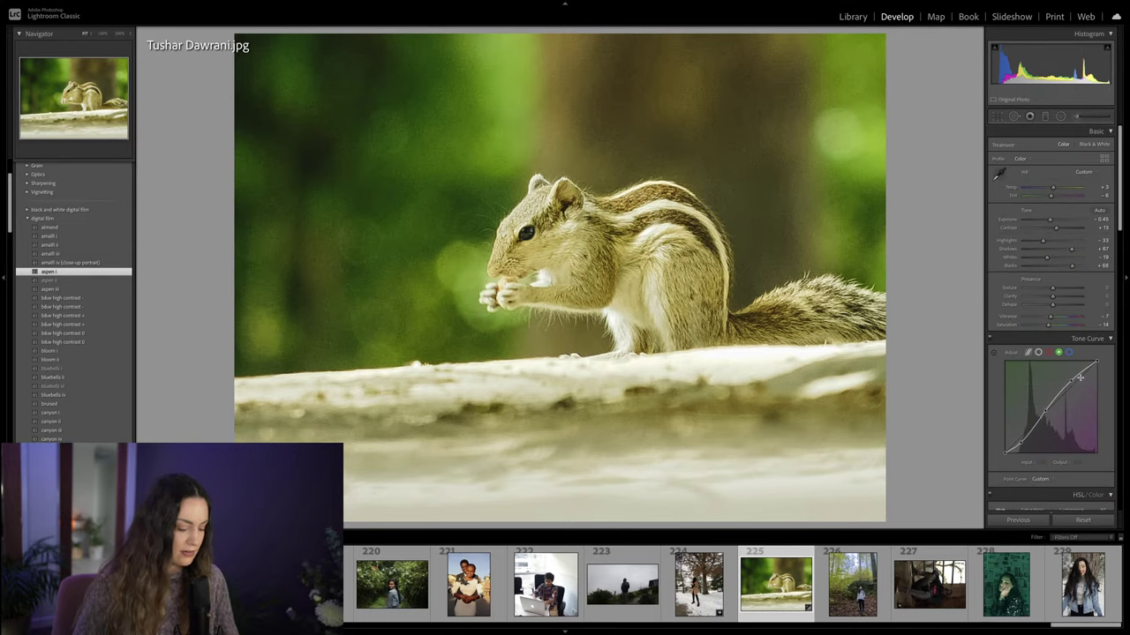
# Step: Turn on Solo Mode so only one adjustment panel stays open
pyautogui.rightClick(1112, 129)
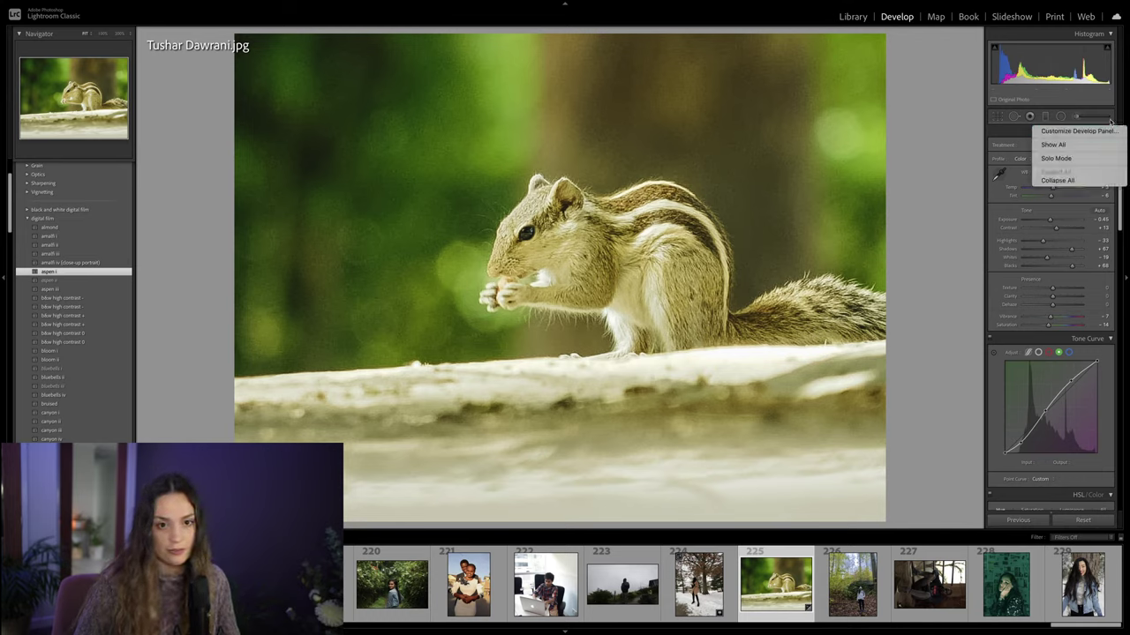
pyautogui.press('alt')
pyautogui.keyDown('alt'); pyautogui.click(1110, 130); pyautogui.keyUp('alt')
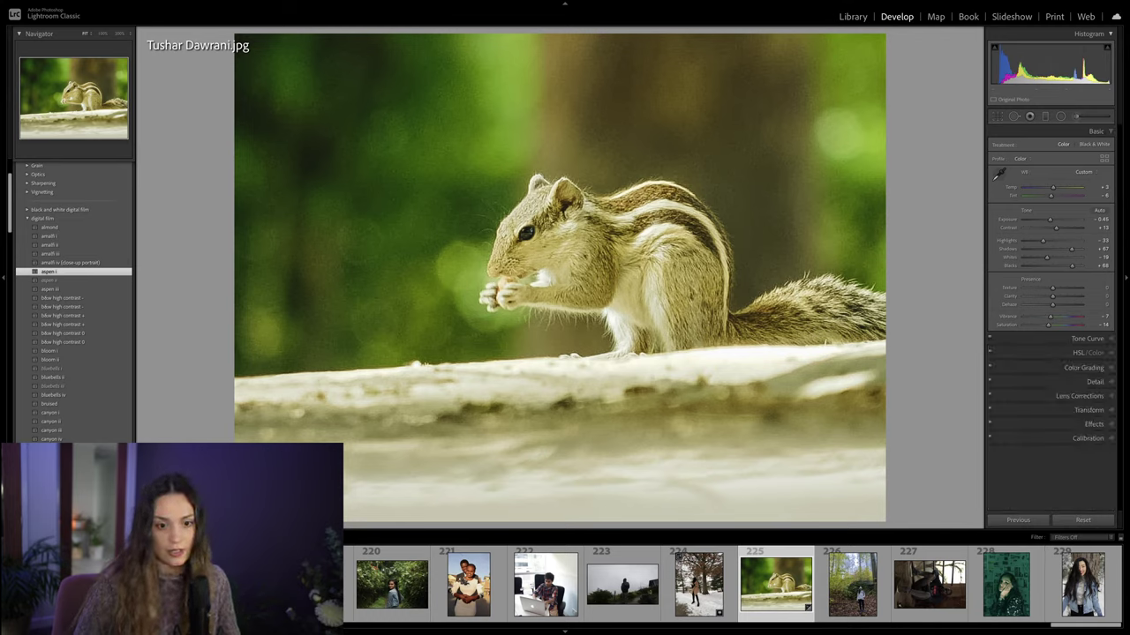
# Step: Expand the Detail panel and undo the preset's sharpening changes
pyautogui.click(1097, 383)
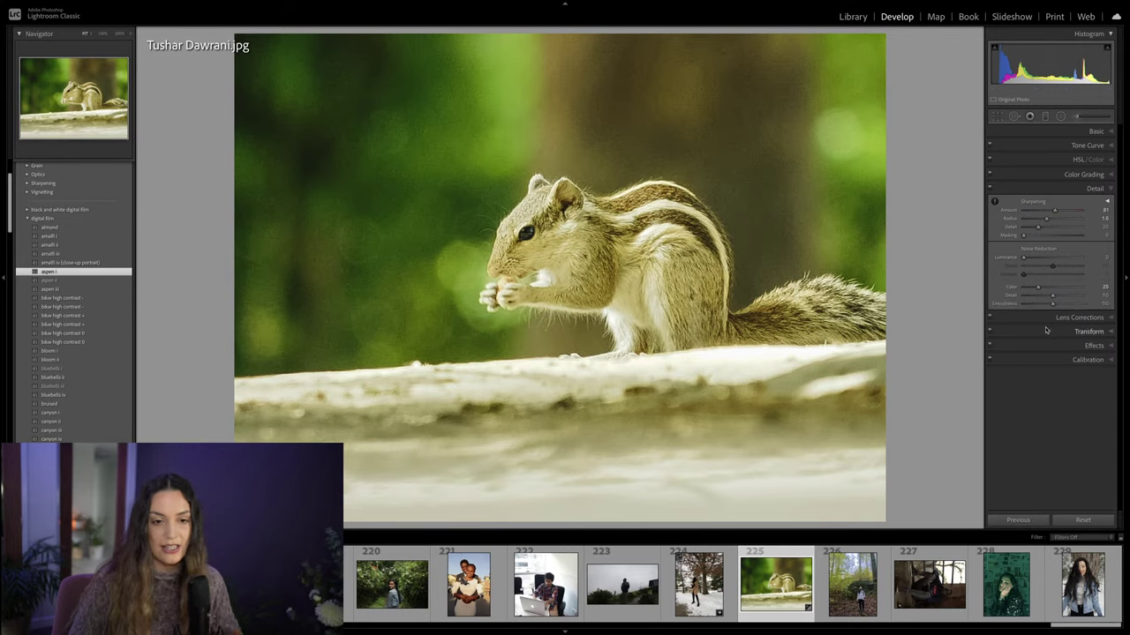
pyautogui.hotkey('ctrl', 'z')
pyautogui.hotkey('ctrl', 'z')
pyautogui.hotkey('ctrl', 'z')
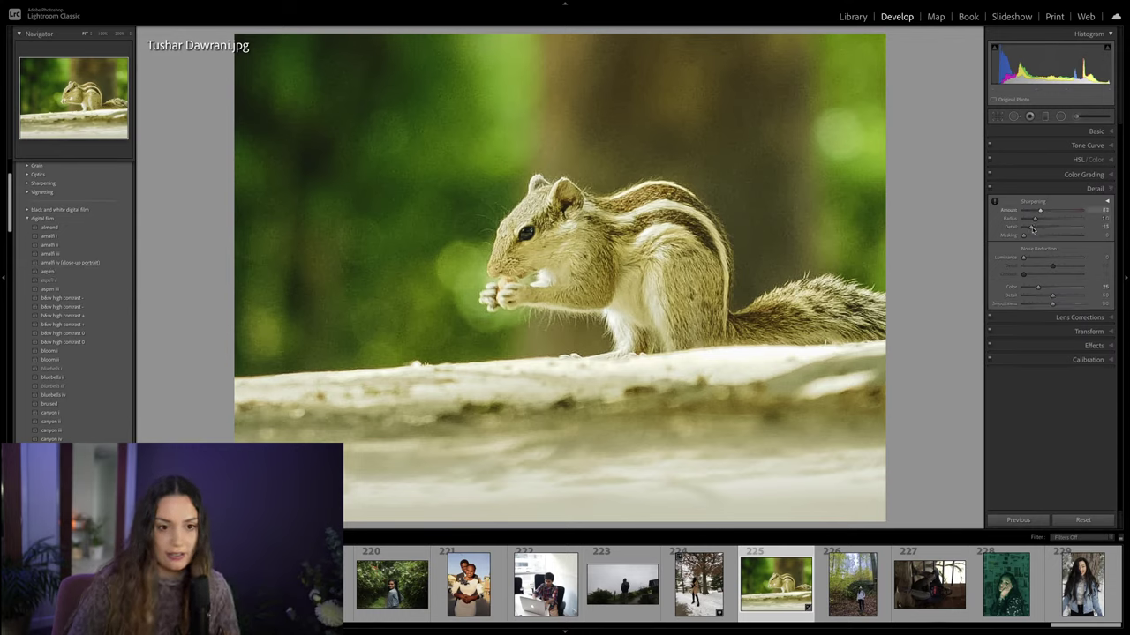
pyautogui.hotkey('ctrl', 'z')
pyautogui.hotkey('ctrl', 'z')
pyautogui.hotkey('ctrl', 'z')
pyautogui.hotkey('ctrl', 'z')
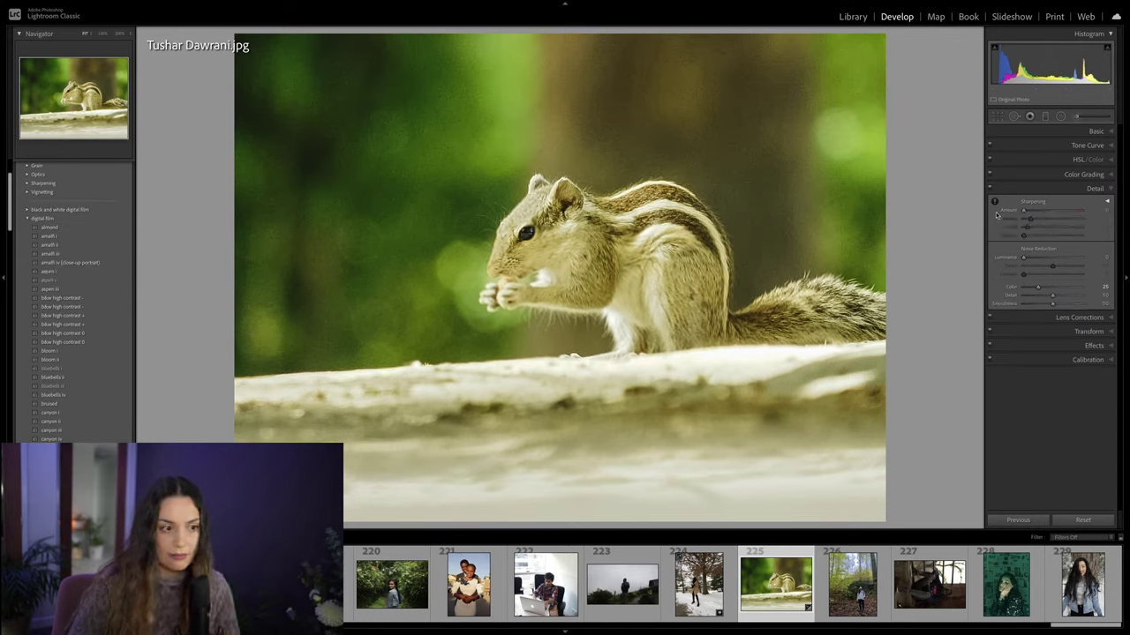
# Step: Set the Navigator zoom to 100% and expand the Basic panel
pyautogui.click(94, 35)
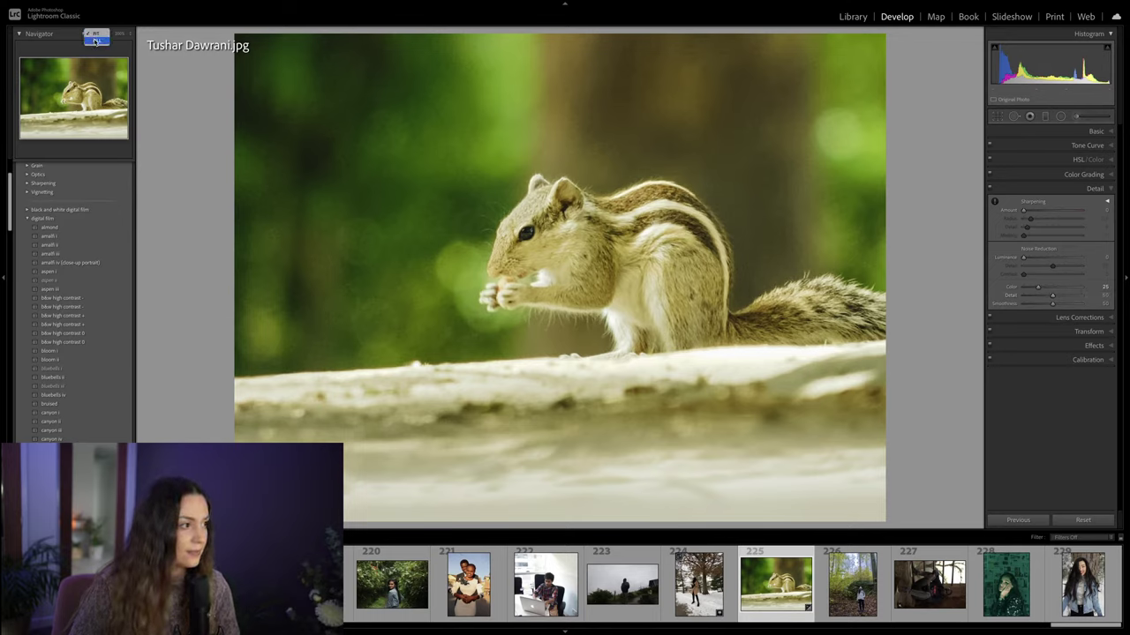
pyautogui.click(94, 33)
pyautogui.click(124, 33)
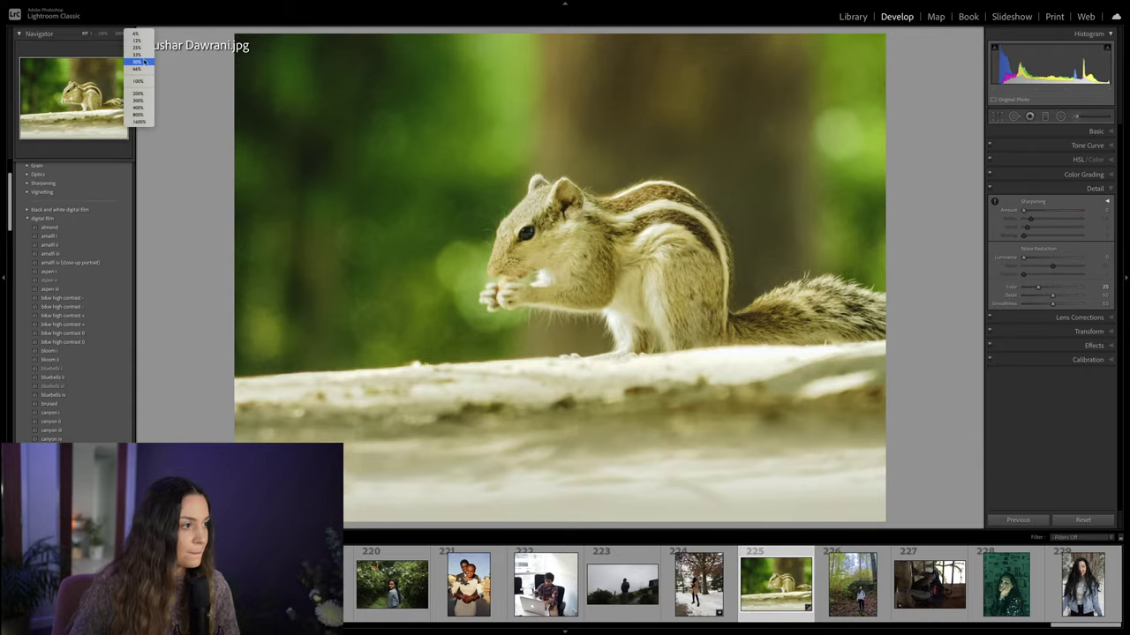
pyautogui.click(144, 61)
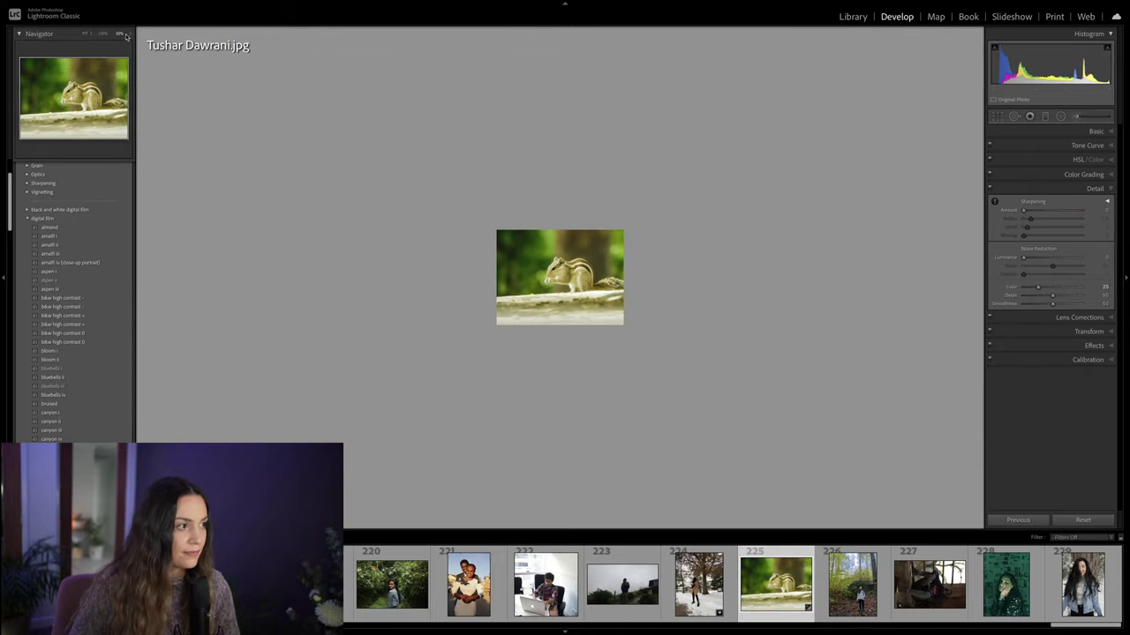
pyautogui.click(127, 35)
pyautogui.click(133, 40)
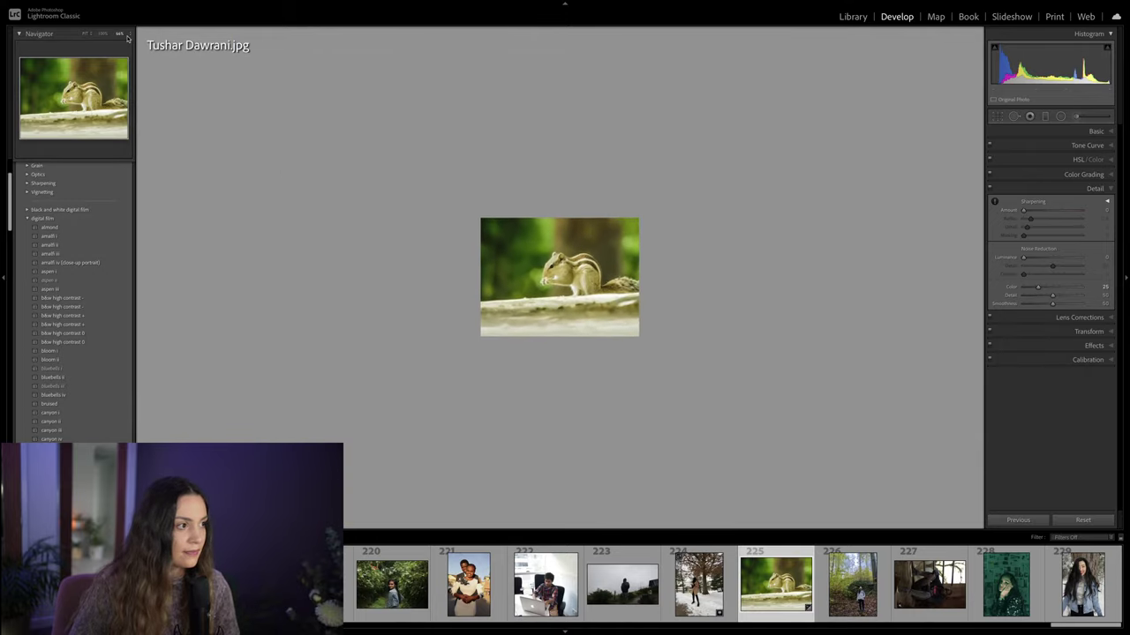
pyautogui.click(129, 34)
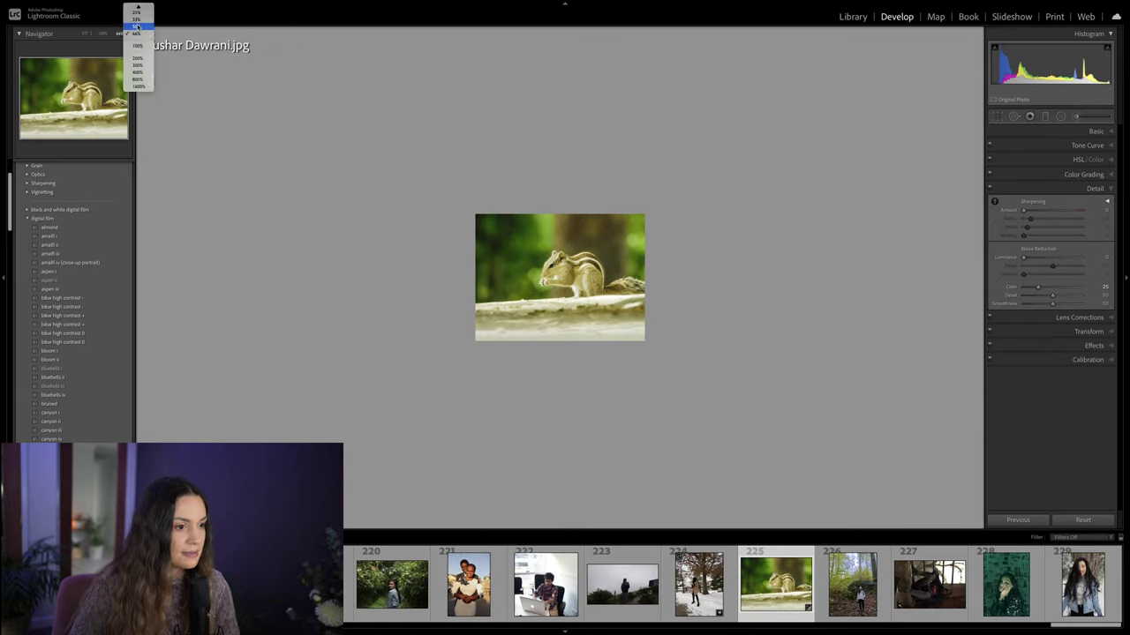
pyautogui.click(139, 45)
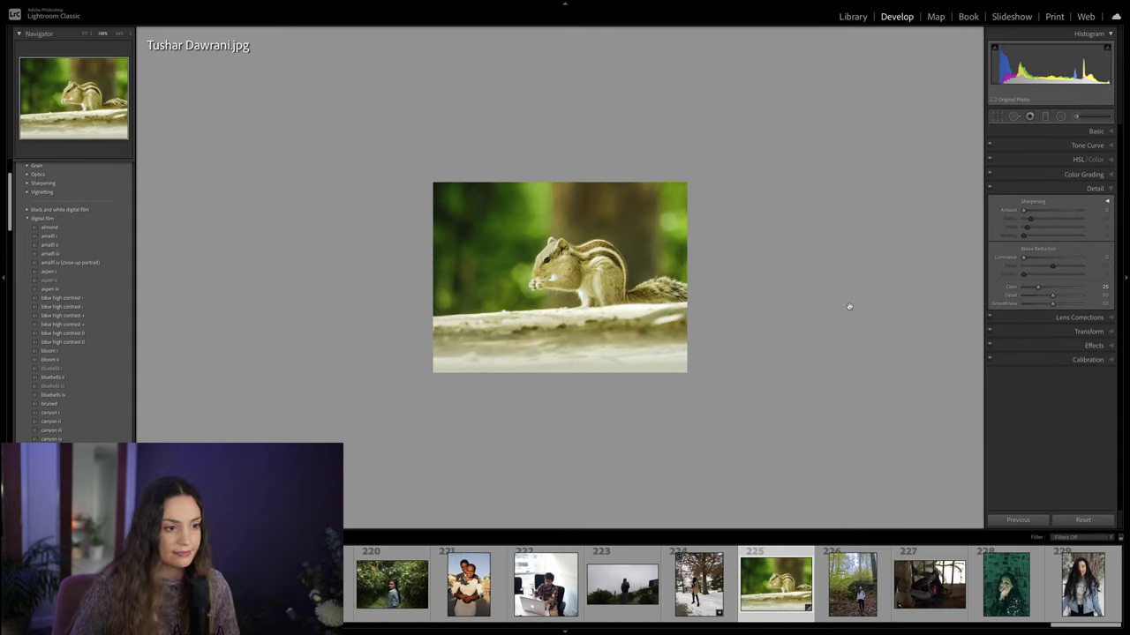
pyautogui.click(1103, 130)
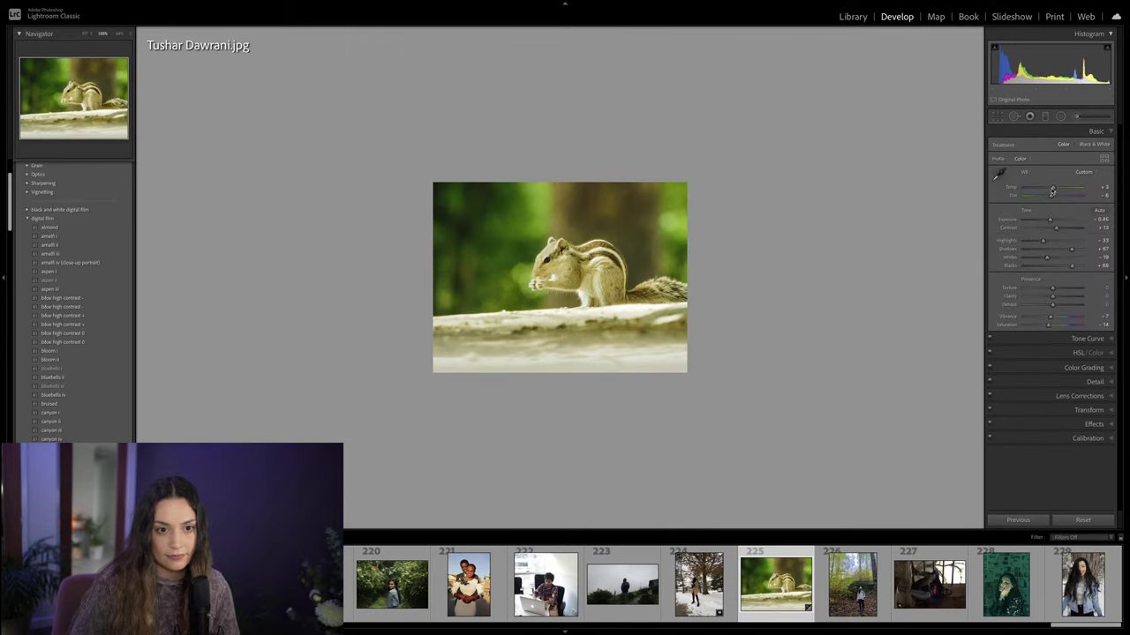
# Step: Set Tint to +37, reset Temp to 0, lower Shadows, and set Exposure to -0.60
pyautogui.moveTo(1054, 196); pyautogui.dragTo(1066, 197)
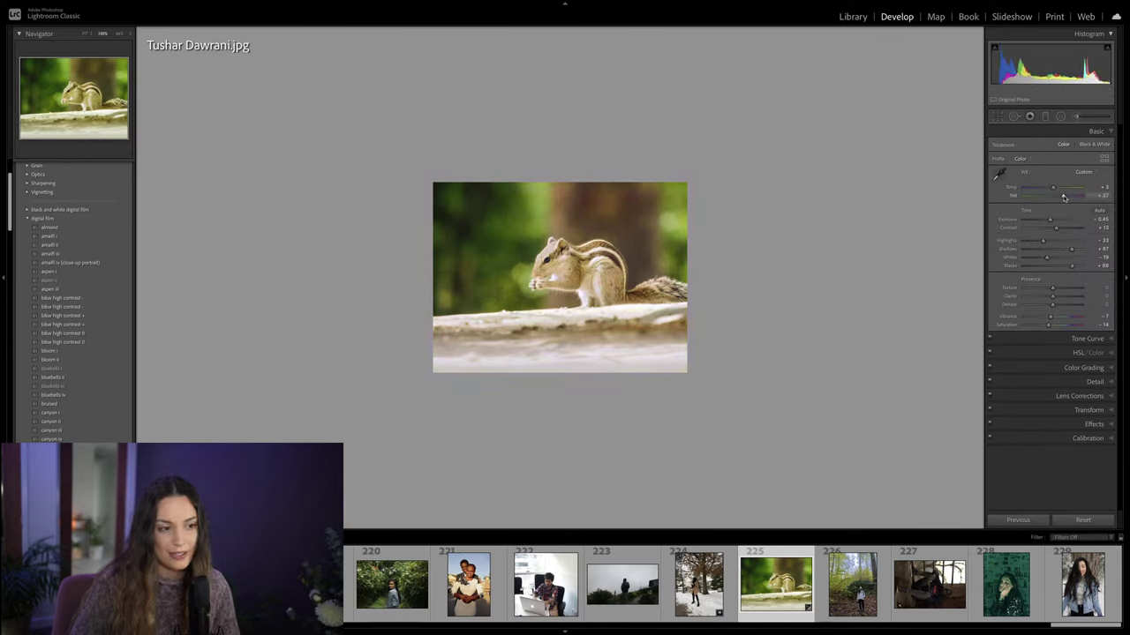
pyautogui.doubleClick(1052, 189)
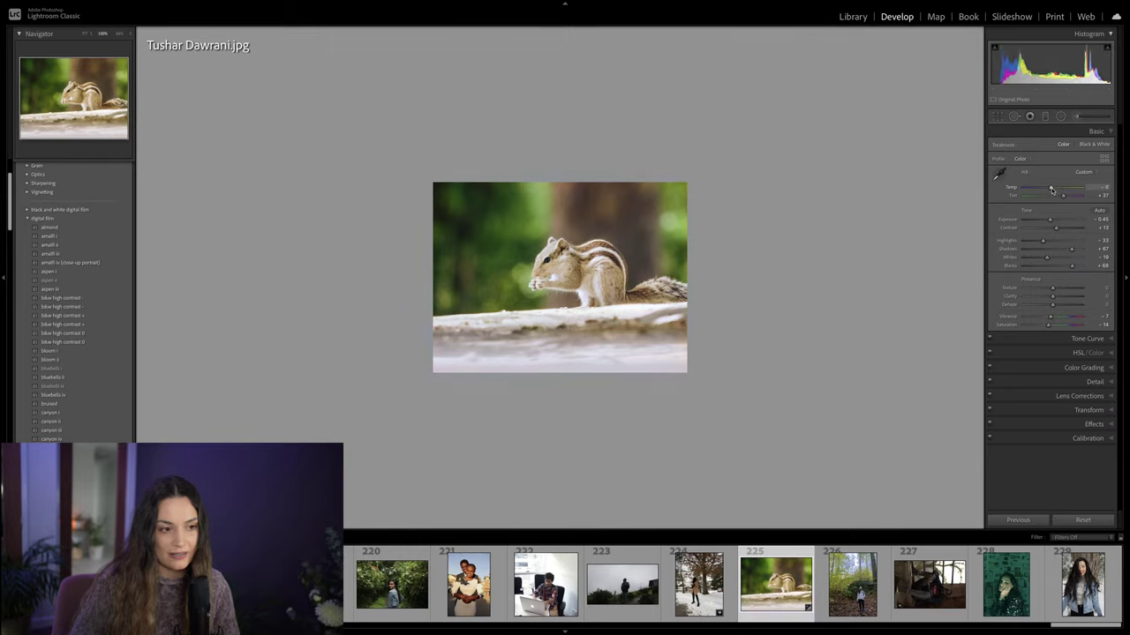
pyautogui.moveTo(1070, 249); pyautogui.dragTo(1062, 267)
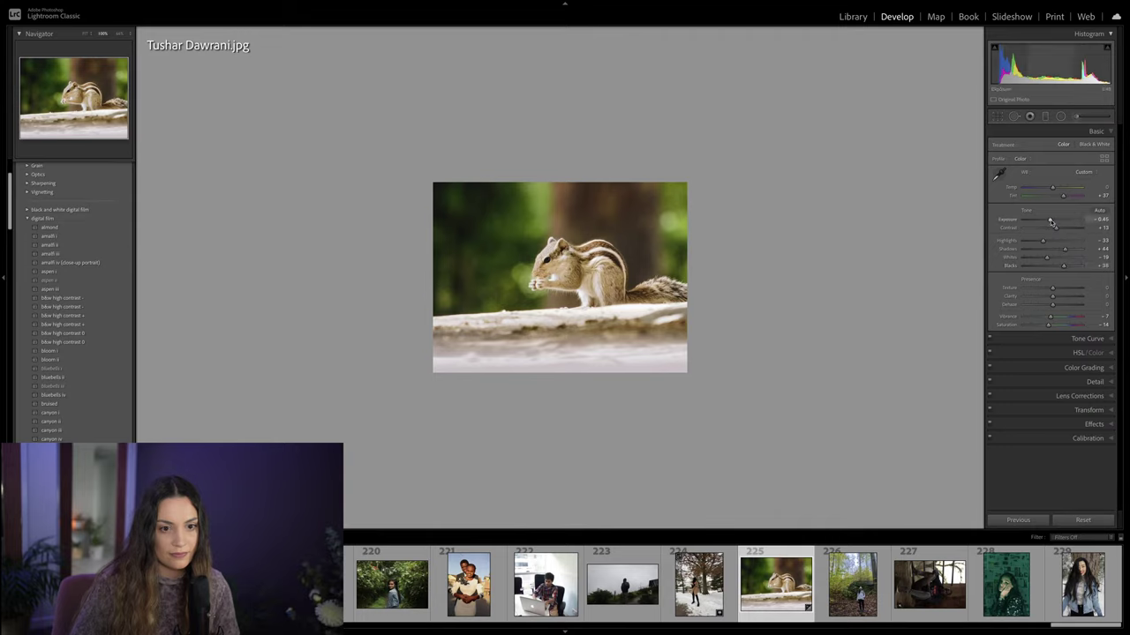
pyautogui.moveTo(1050, 220); pyautogui.dragTo(1048, 220)
# Step: Add a graduated filter from the bottom edge and lower its exposure over the foreground
pyautogui.click(1045, 115)
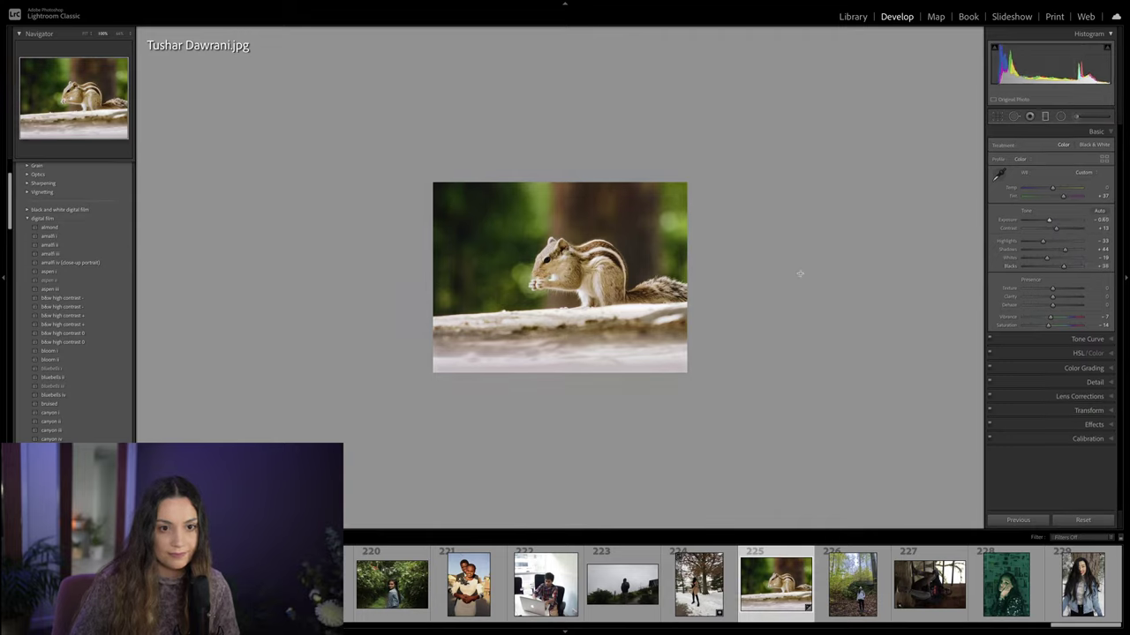
pyautogui.moveTo(587, 348); pyautogui.dragTo(585, 277)
pyautogui.moveTo(1048, 180); pyautogui.dragTo(1050, 156)
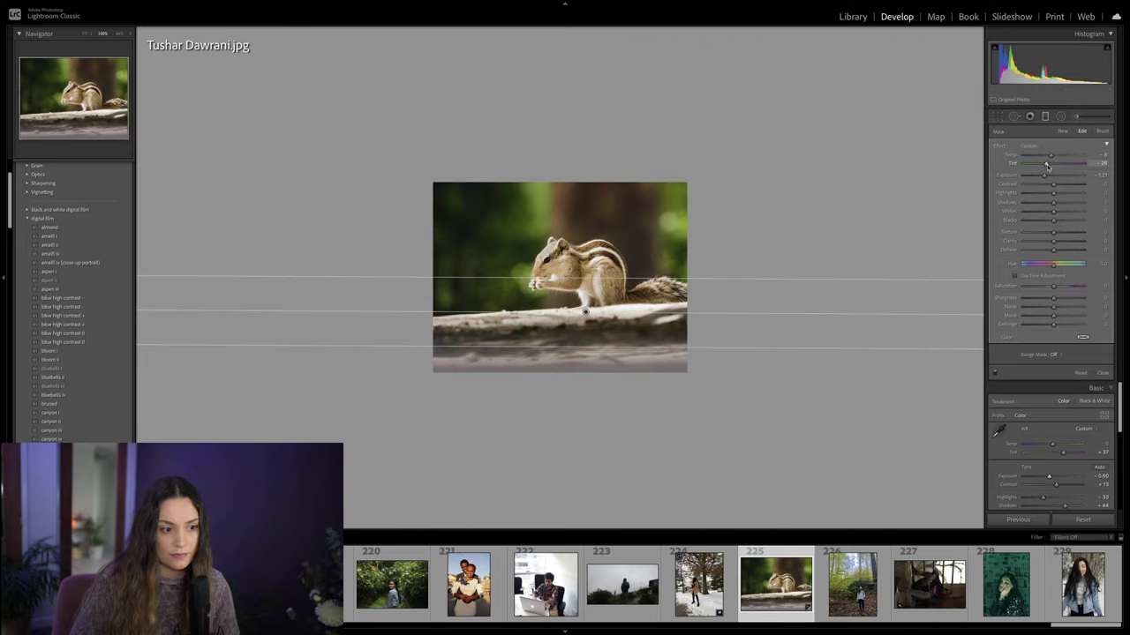
# Step: Close the graduated filter and toggle Before/After to compare the chipmunk edit
pyautogui.press('m')
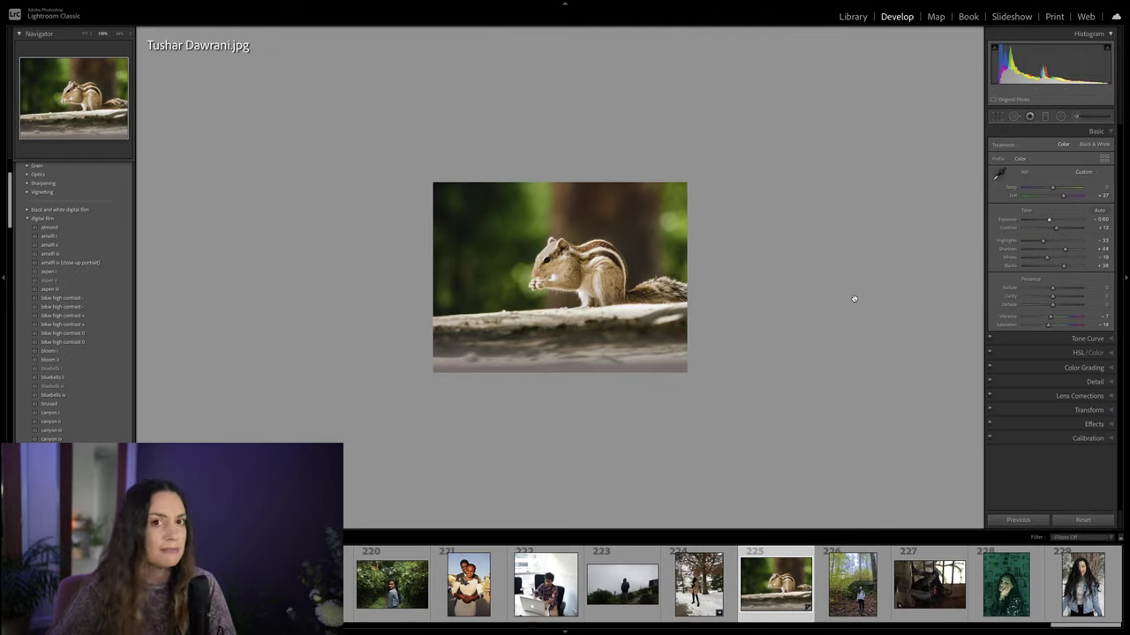
pyautogui.press('\\')
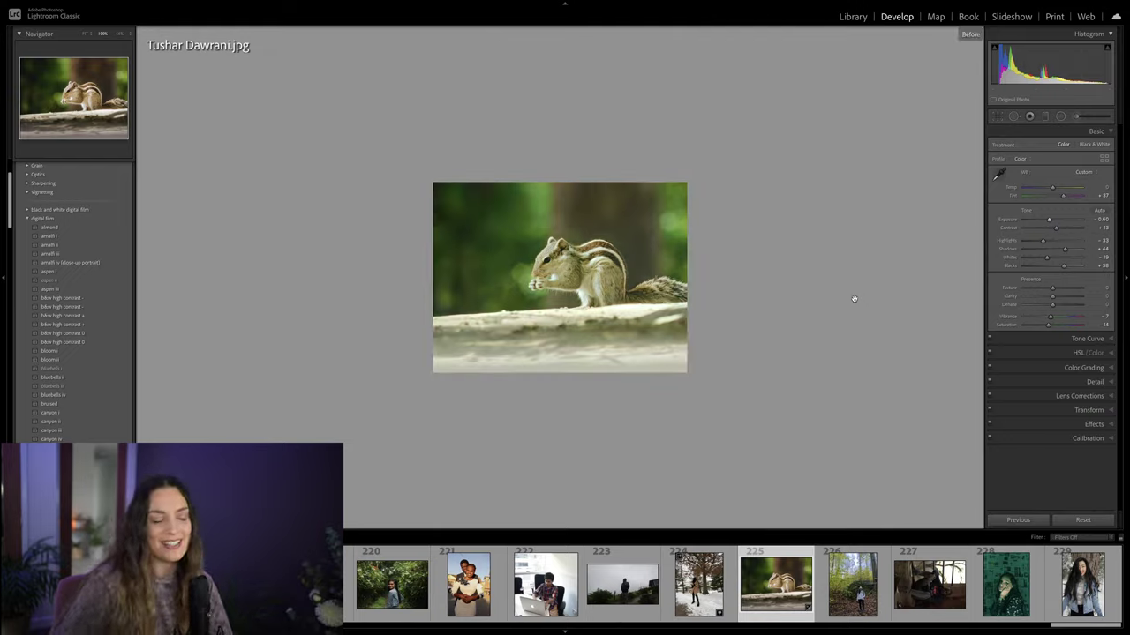
pyautogui.press('\\')
pyautogui.press('\\')
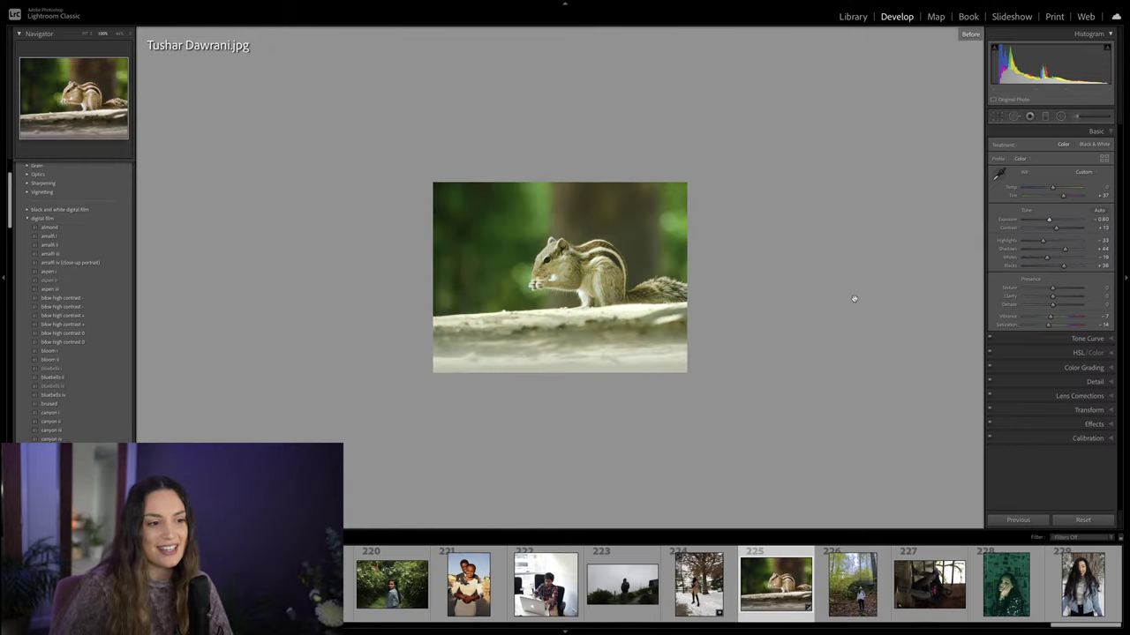
pyautogui.press('\\')
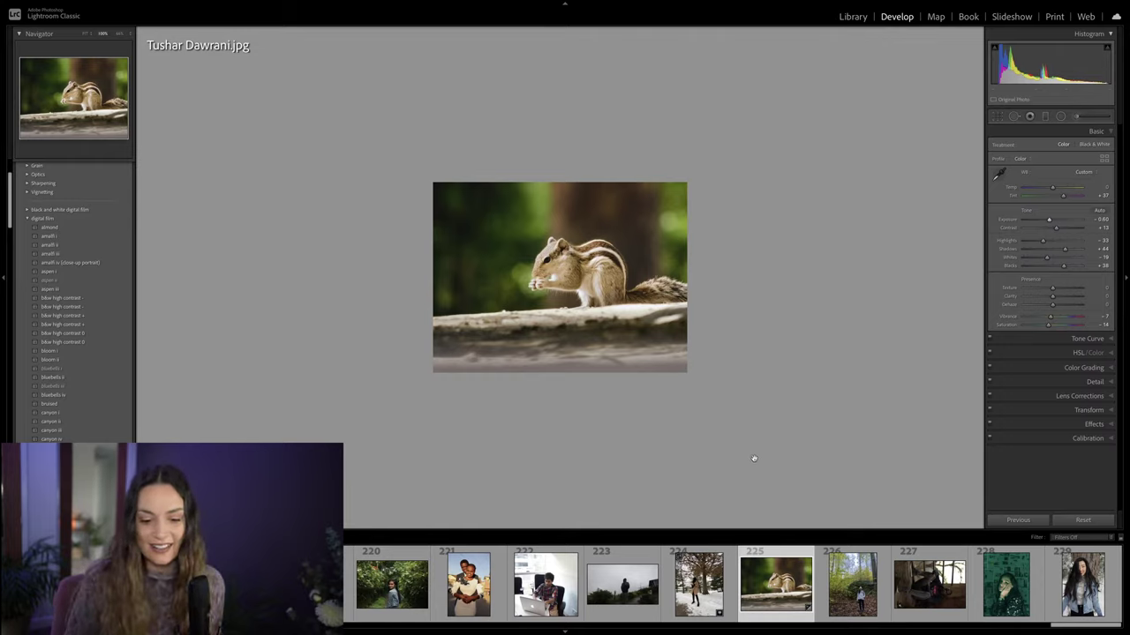
pyautogui.scroll(3, 454, 591)
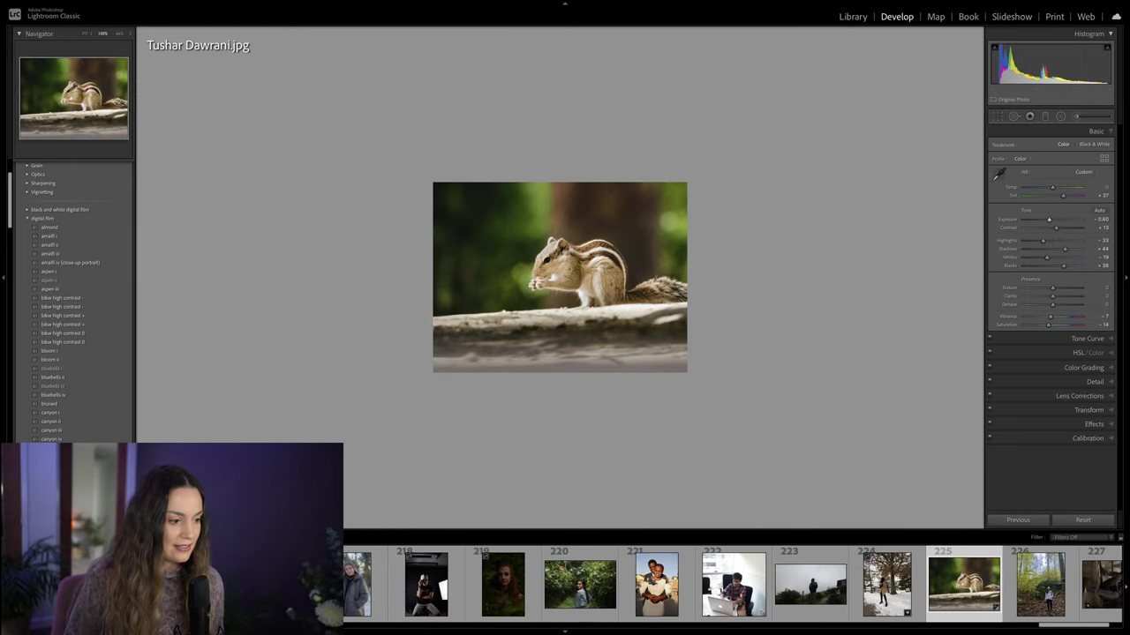
pyautogui.click(358, 582)
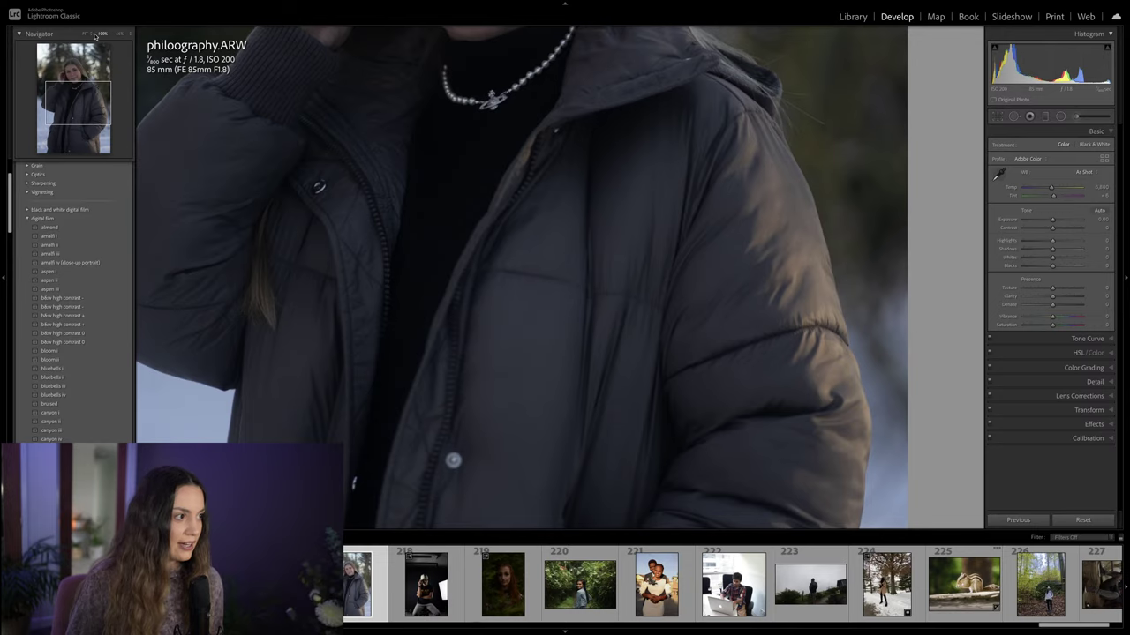
pyautogui.click(93, 35)
pyautogui.click(93, 34)
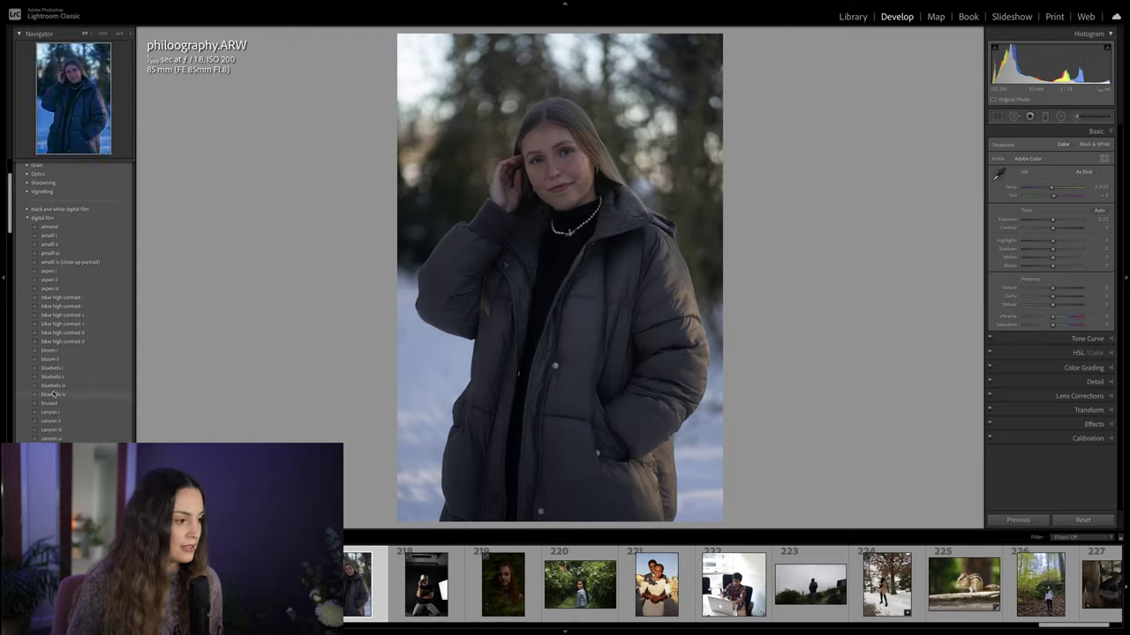
pyautogui.scroll(-1, 68, 393)
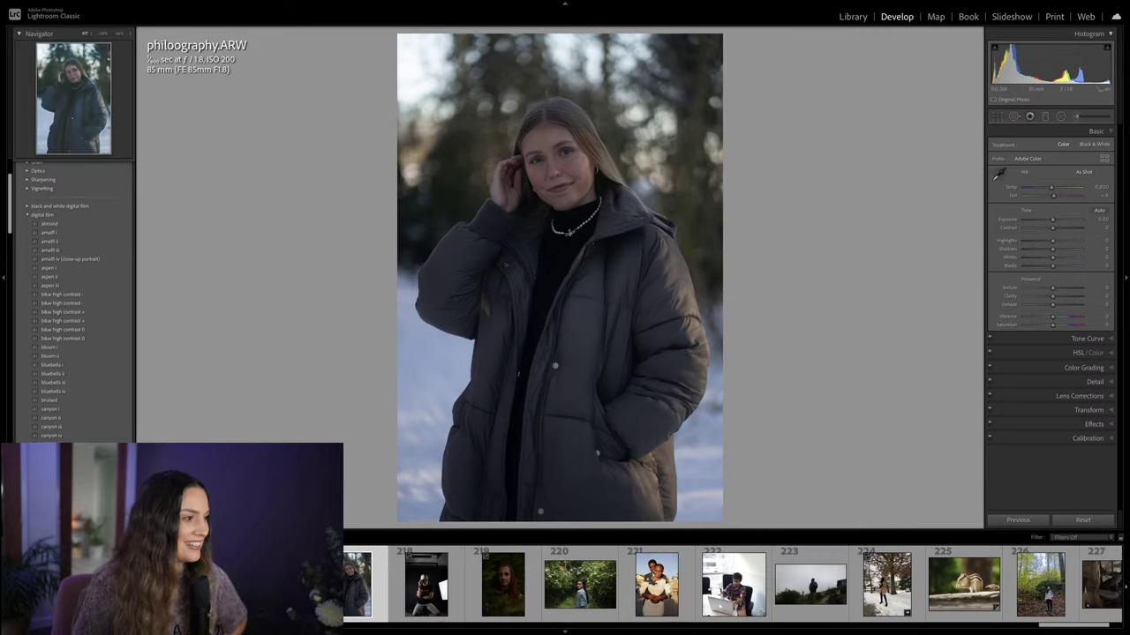
pyautogui.scroll(-3, 83, 429)
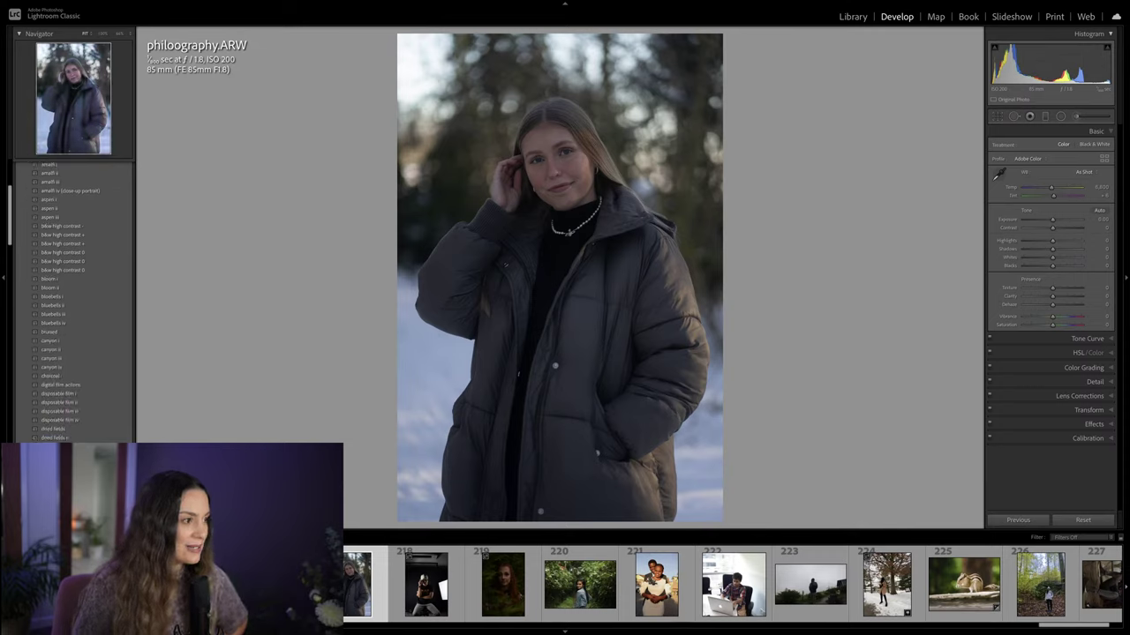
pyautogui.scroll(-8, 75, 353)
pyautogui.scroll(-2, 75, 300)
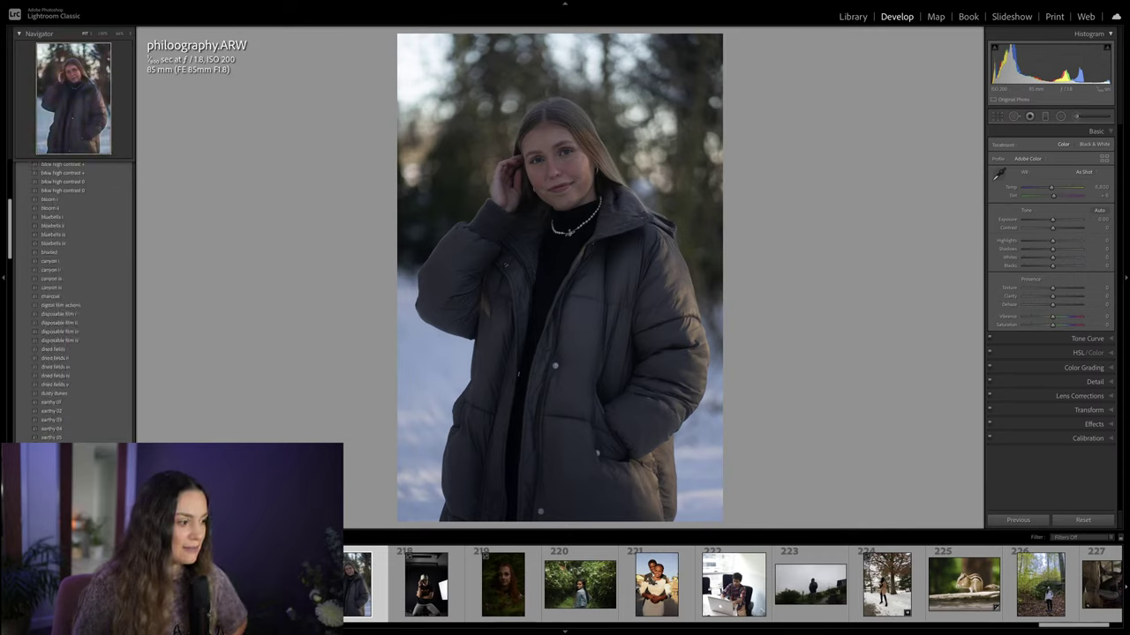
pyautogui.scroll(6, 80, 428)
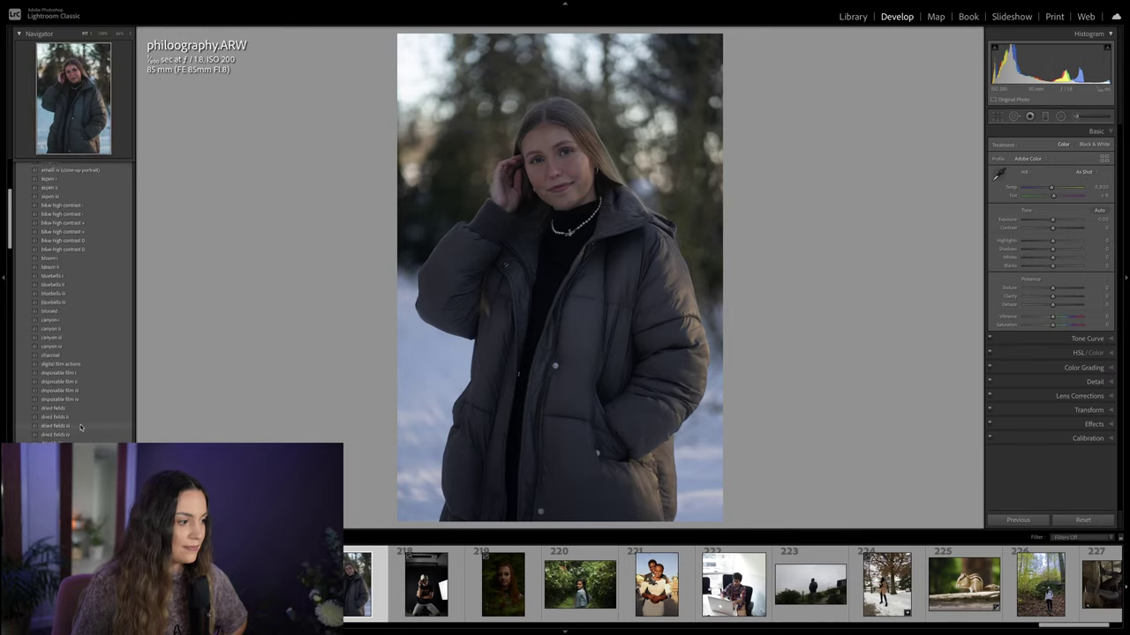
pyautogui.scroll(12, 78, 292)
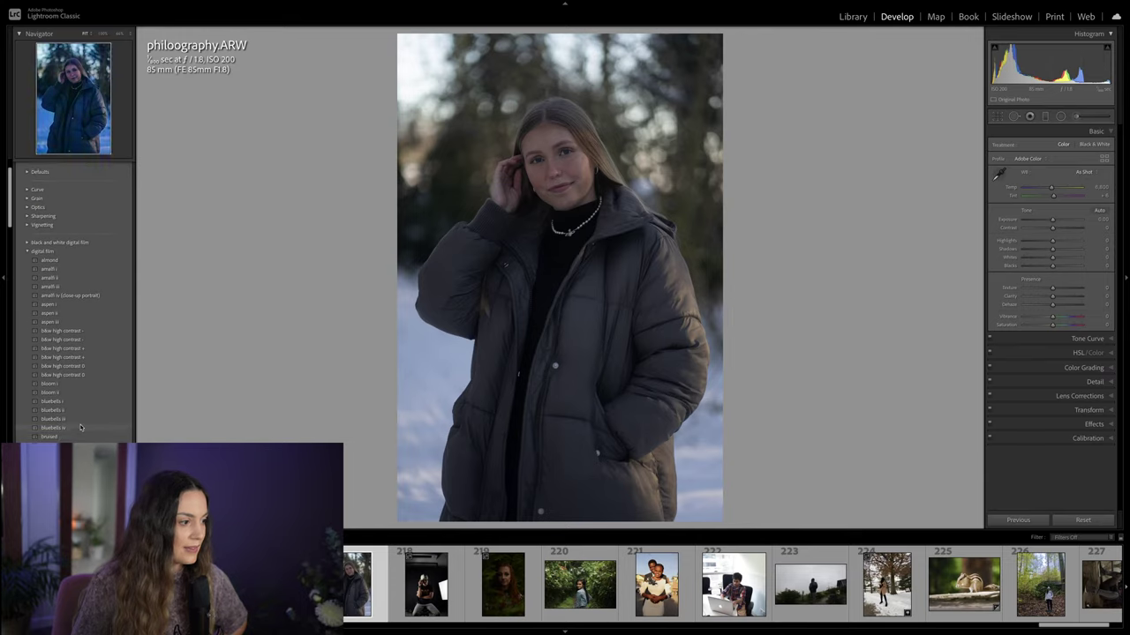
# Step: Apply the amalfi iv (close-up portrait) preset, warm the white balance, and set Contrast to -17
pyautogui.click(76, 296)
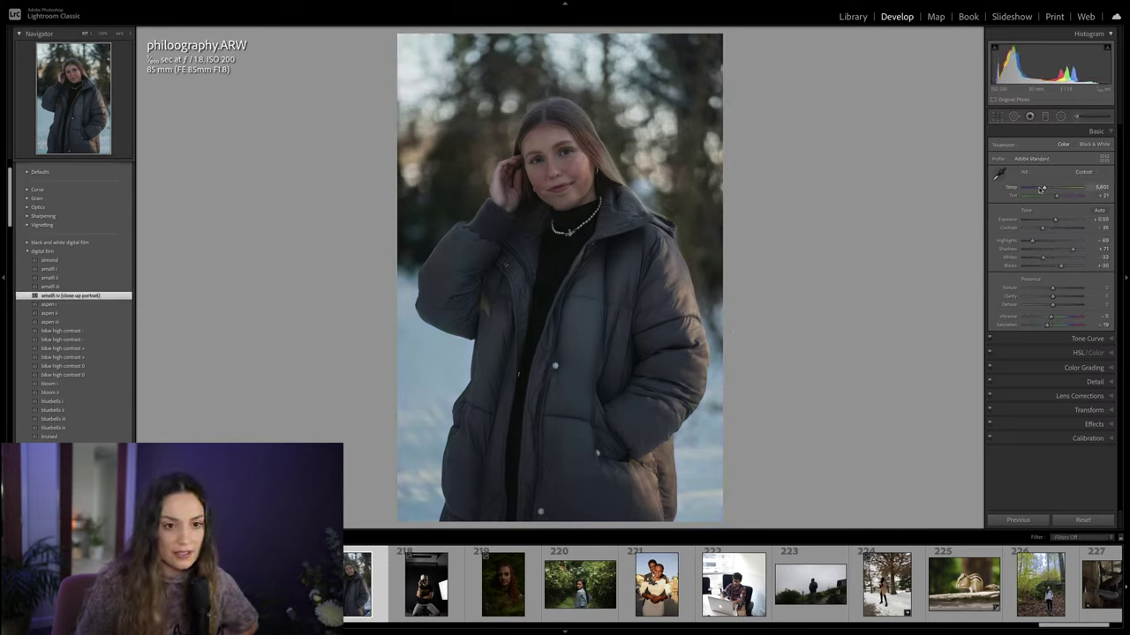
pyautogui.moveTo(1045, 189); pyautogui.dragTo(1055, 269)
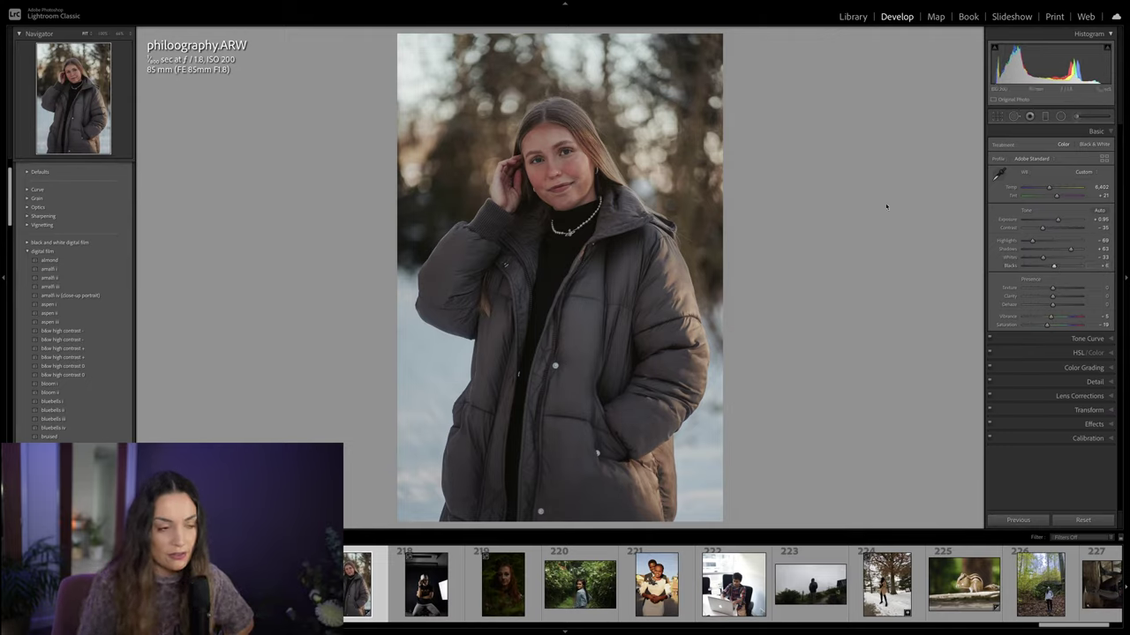
pyautogui.press('\\')
pyautogui.press('\\')
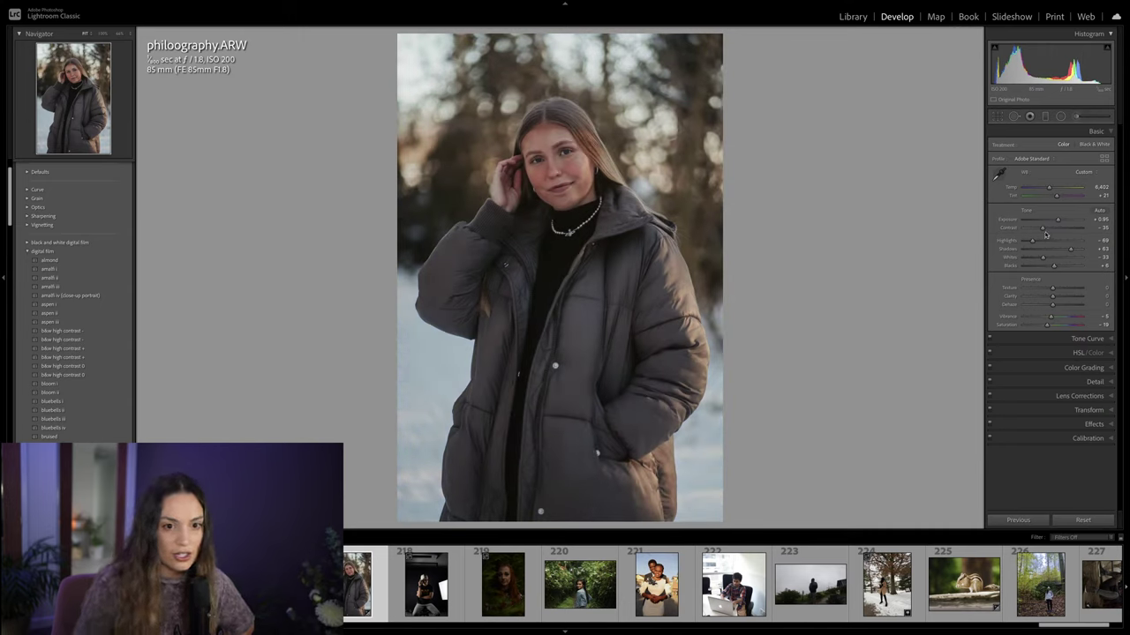
pyautogui.moveTo(1042, 229); pyautogui.dragTo(1060, 222)
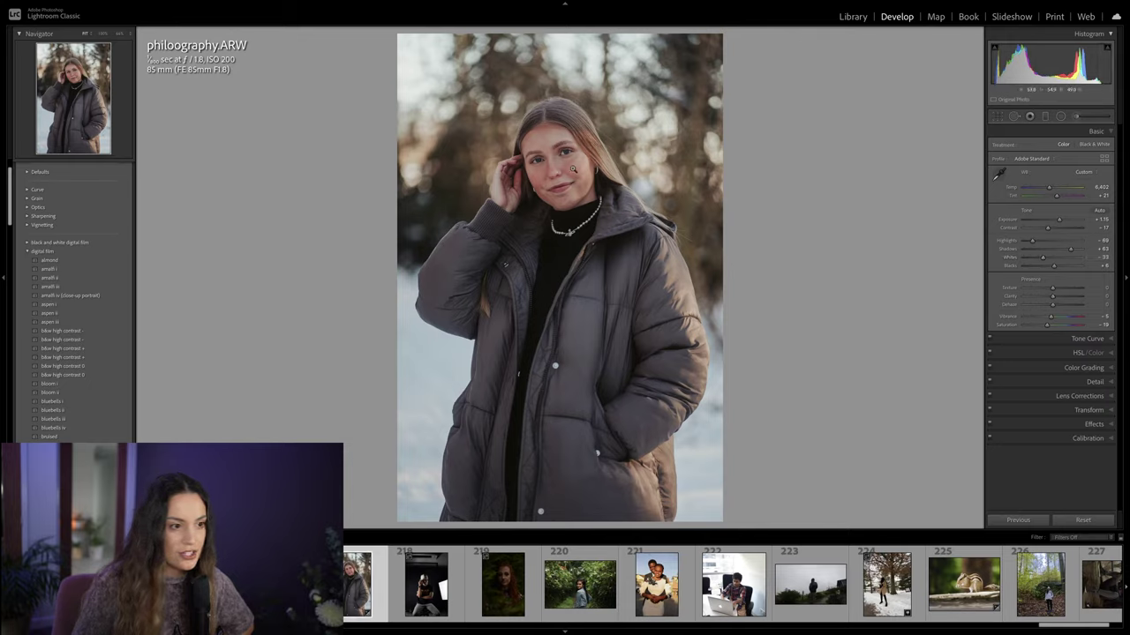
pyautogui.click(1093, 353)
# Step: In HSL/Color, ease red saturation to about -4 and darken the reds' luminance, then return to Basic
pyautogui.click(1031, 173)
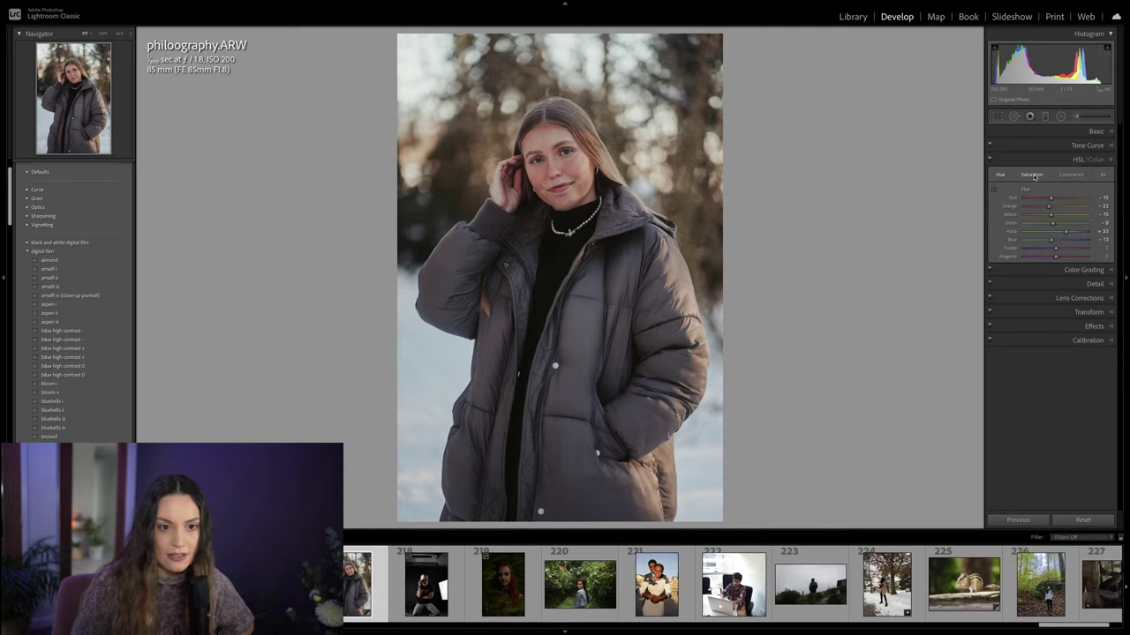
pyautogui.moveTo(1061, 200); pyautogui.dragTo(1057, 209)
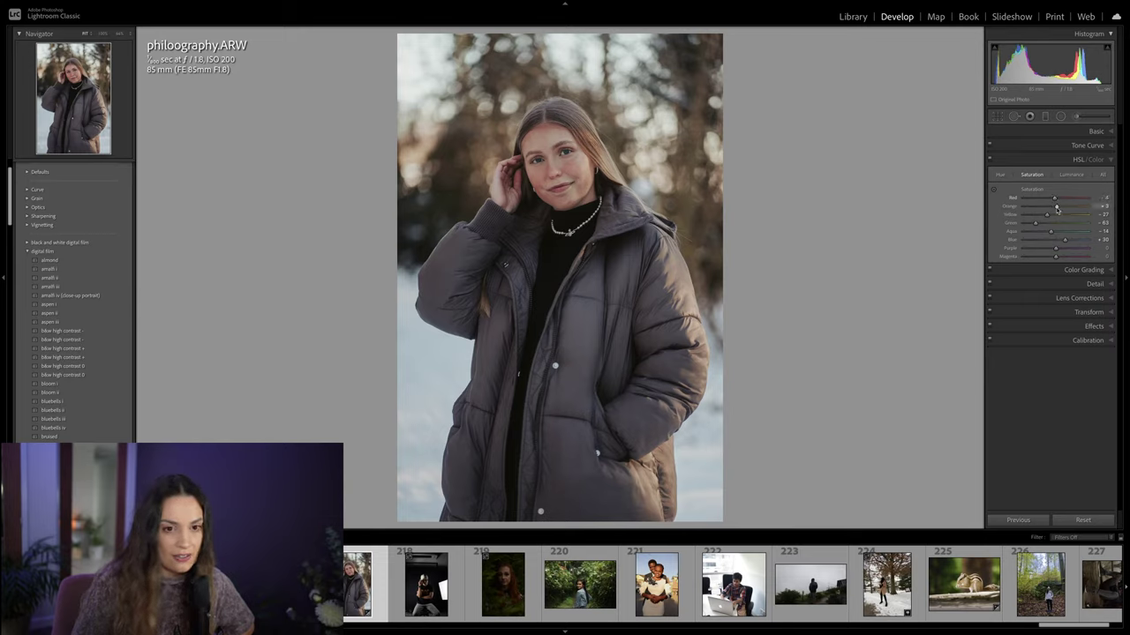
pyautogui.click(1070, 174)
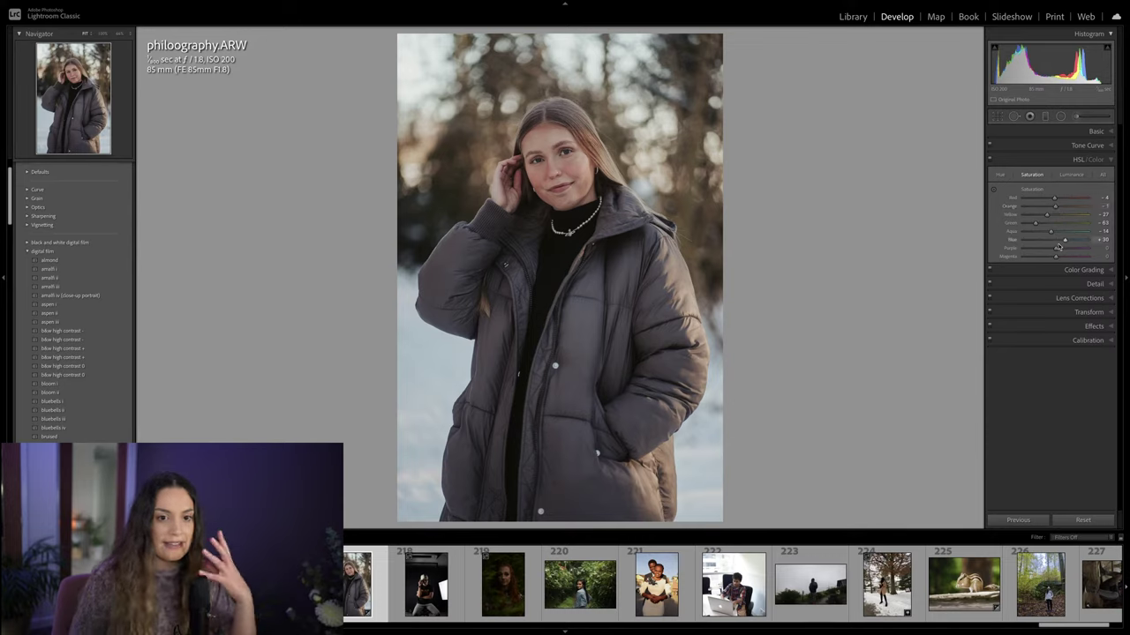
pyautogui.moveTo(1062, 198); pyautogui.dragTo(1057, 202)
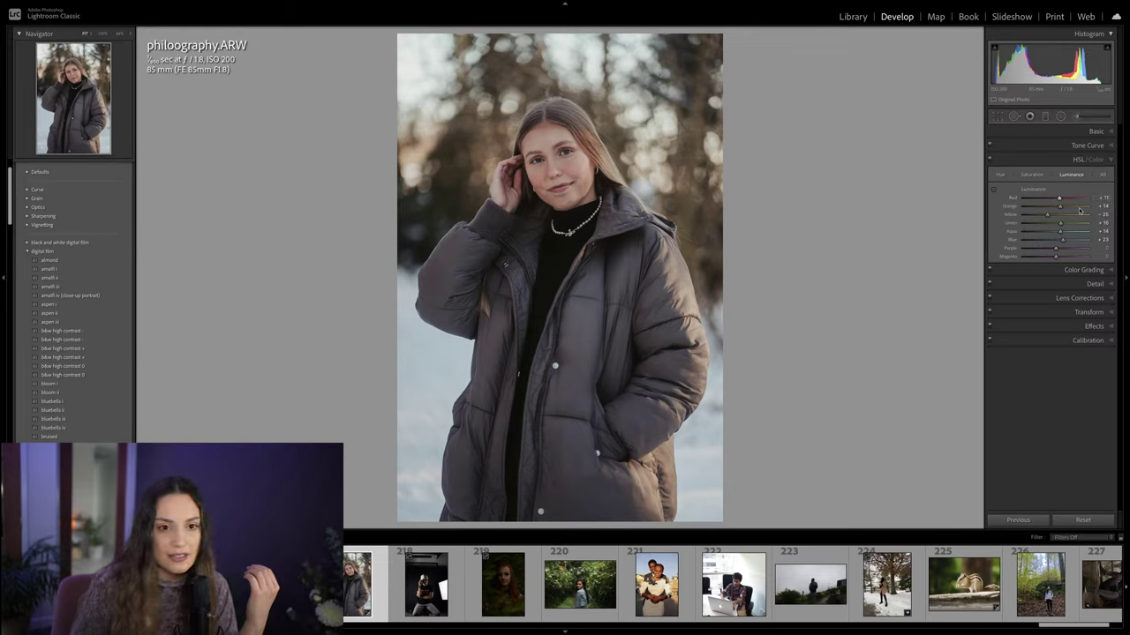
pyautogui.click(1094, 130)
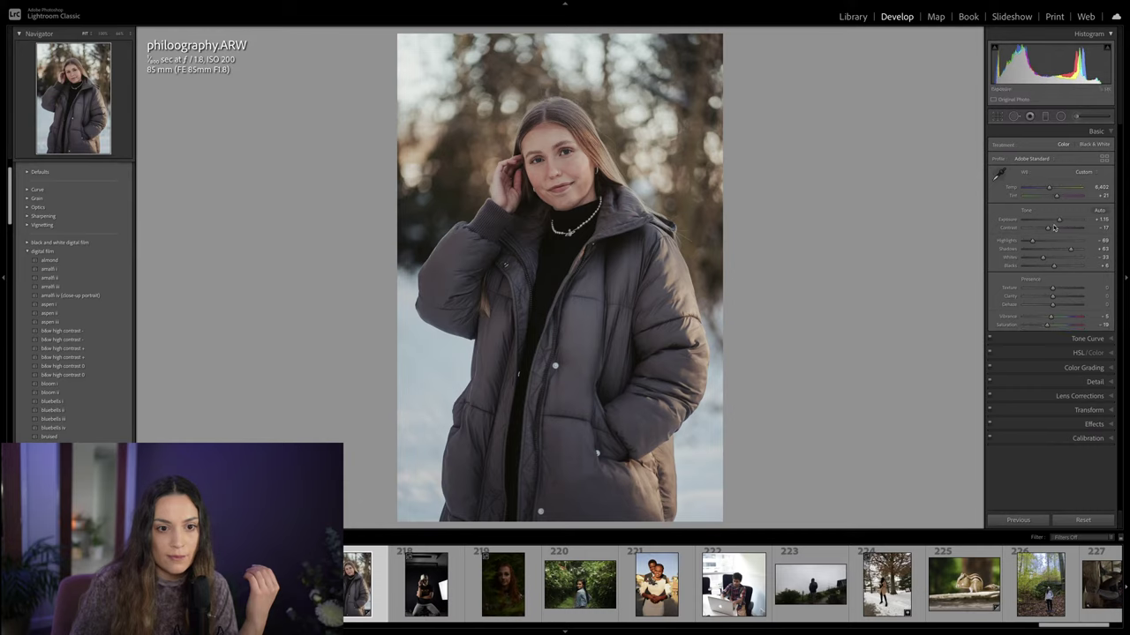
# Step: Raise Contrast to about +9, compare before/after, and scroll the filmstrip back to photos 163–172
pyautogui.moveTo(1053, 227); pyautogui.dragTo(1052, 190)
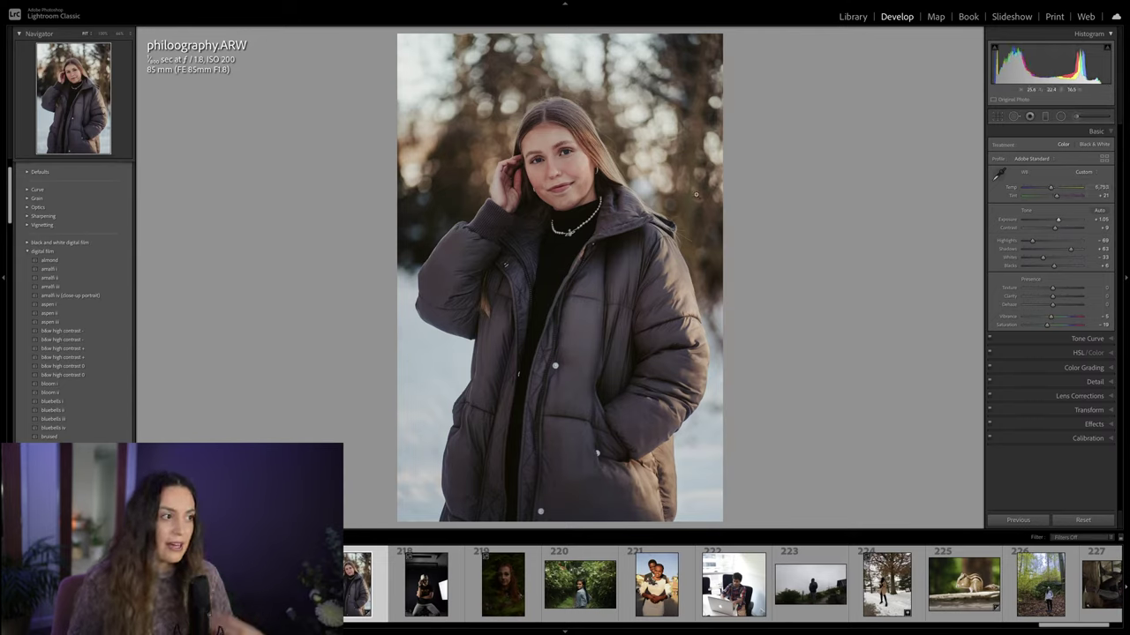
pyautogui.press('\\')
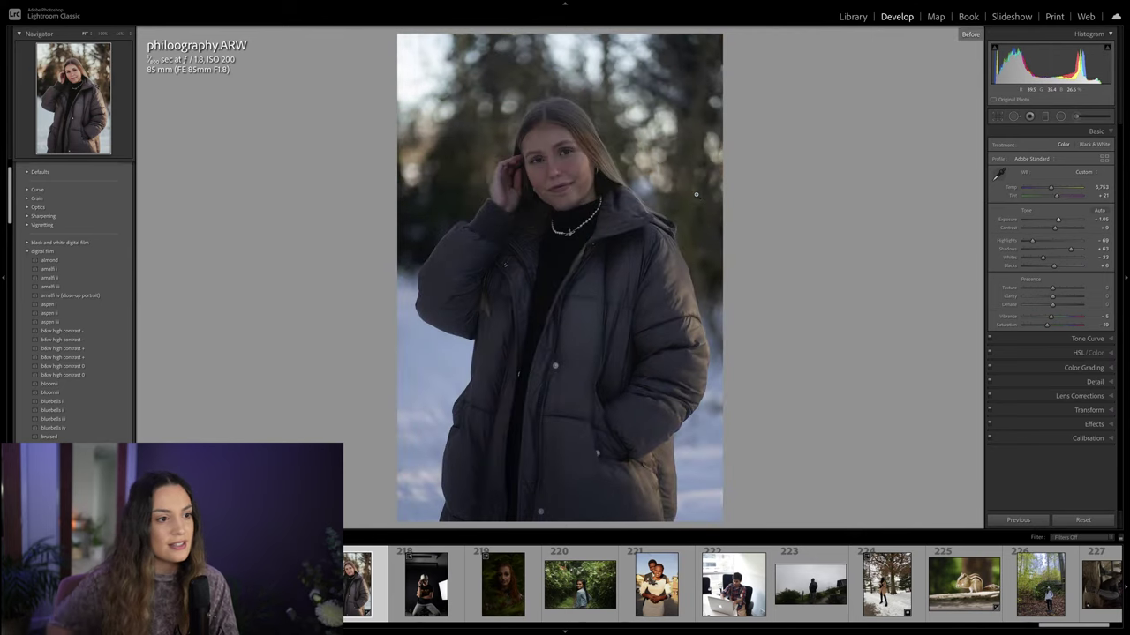
pyautogui.press('\\')
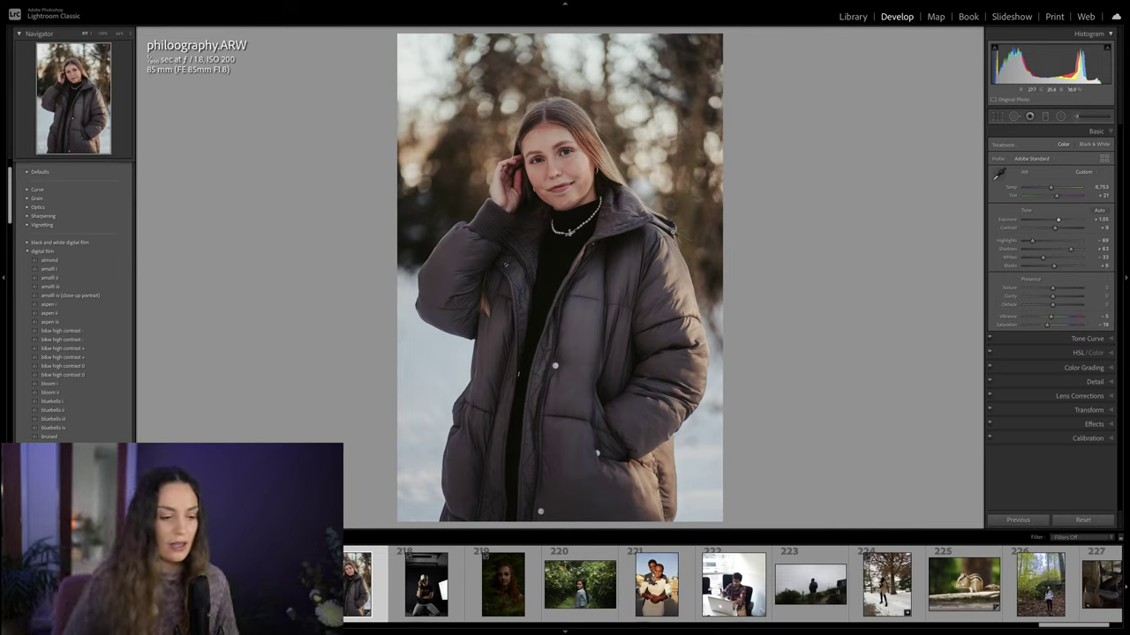
pyautogui.moveTo(1076, 627); pyautogui.dragTo(809, 632)
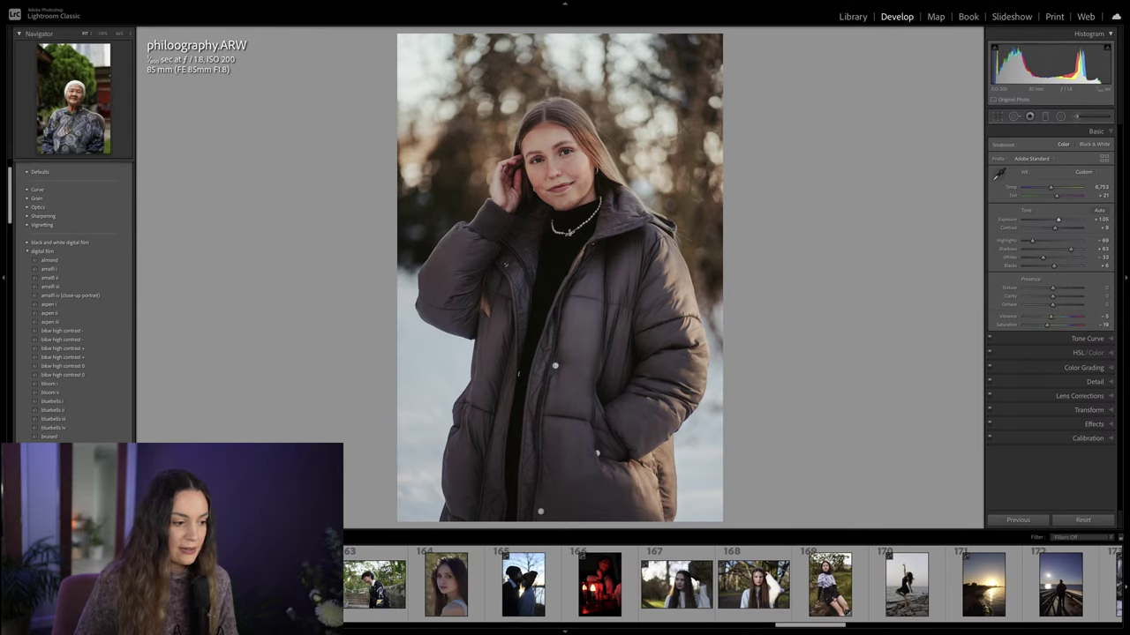
# Step: Open the older woman's portrait, apply the canyon iv preset, and lift Blacks to +67
pyautogui.click(300, 584)
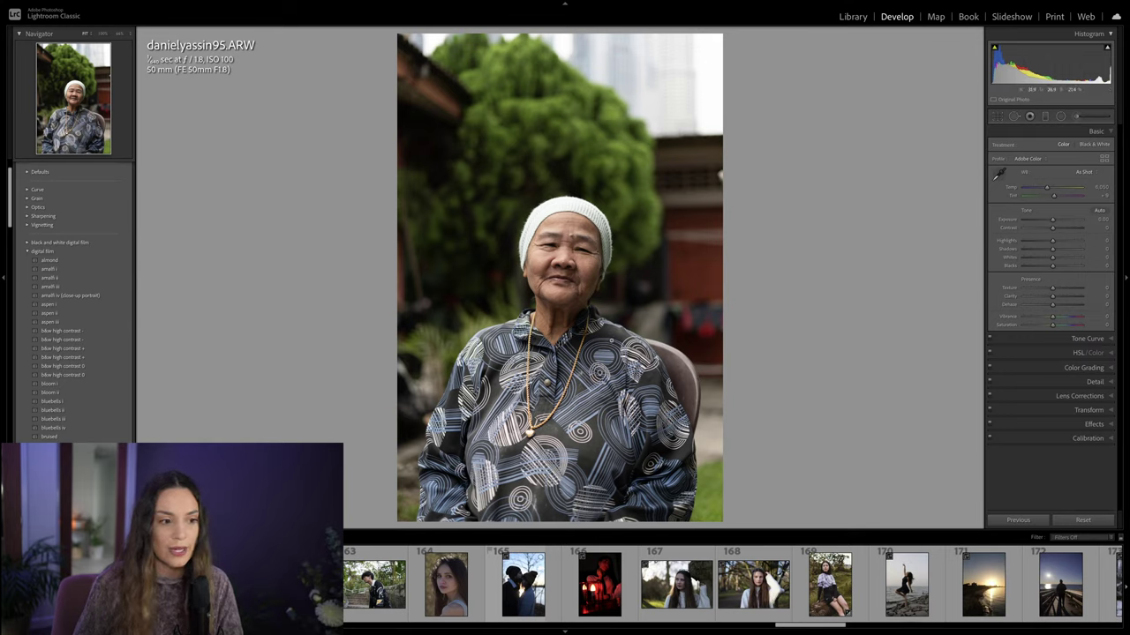
pyautogui.scroll(-2, 53, 371)
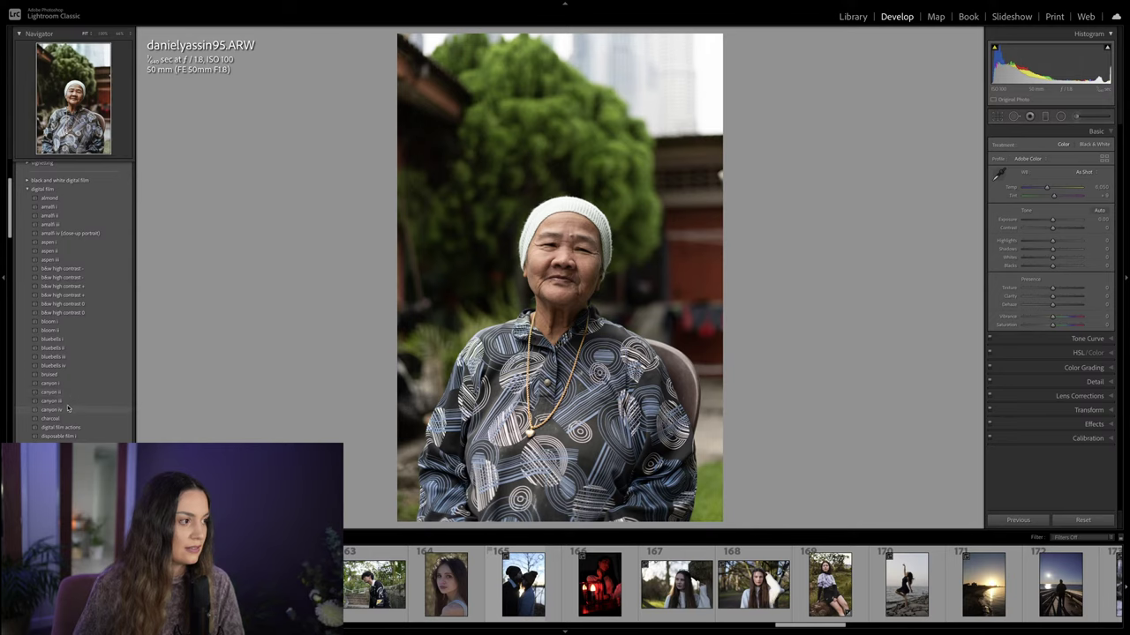
pyautogui.click(66, 412)
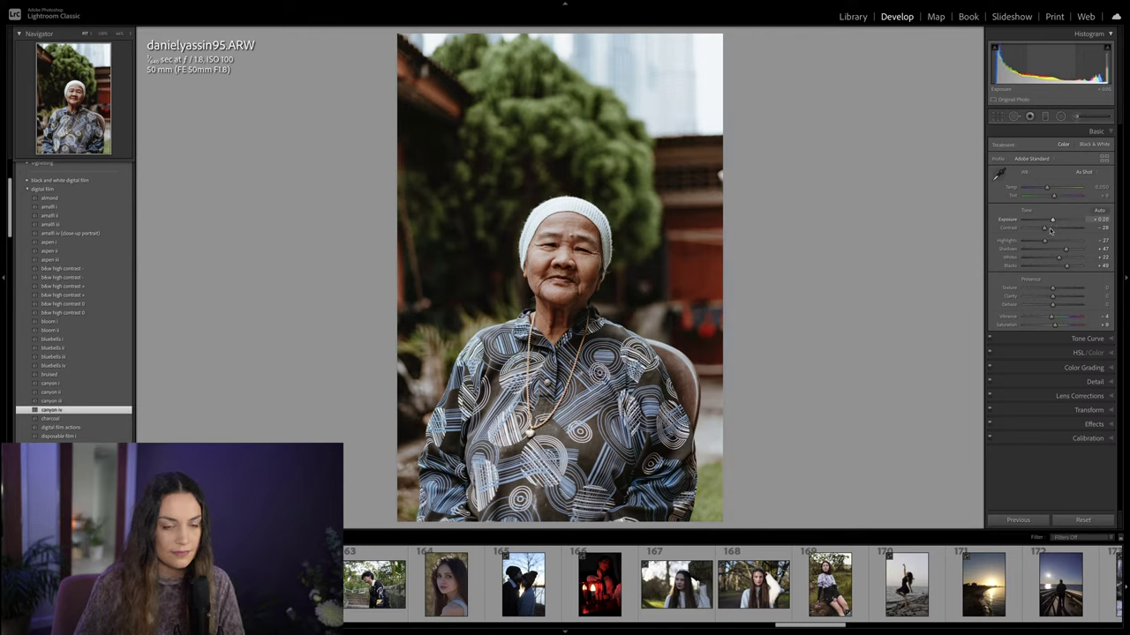
pyautogui.moveTo(1062, 270); pyautogui.dragTo(1036, 244)
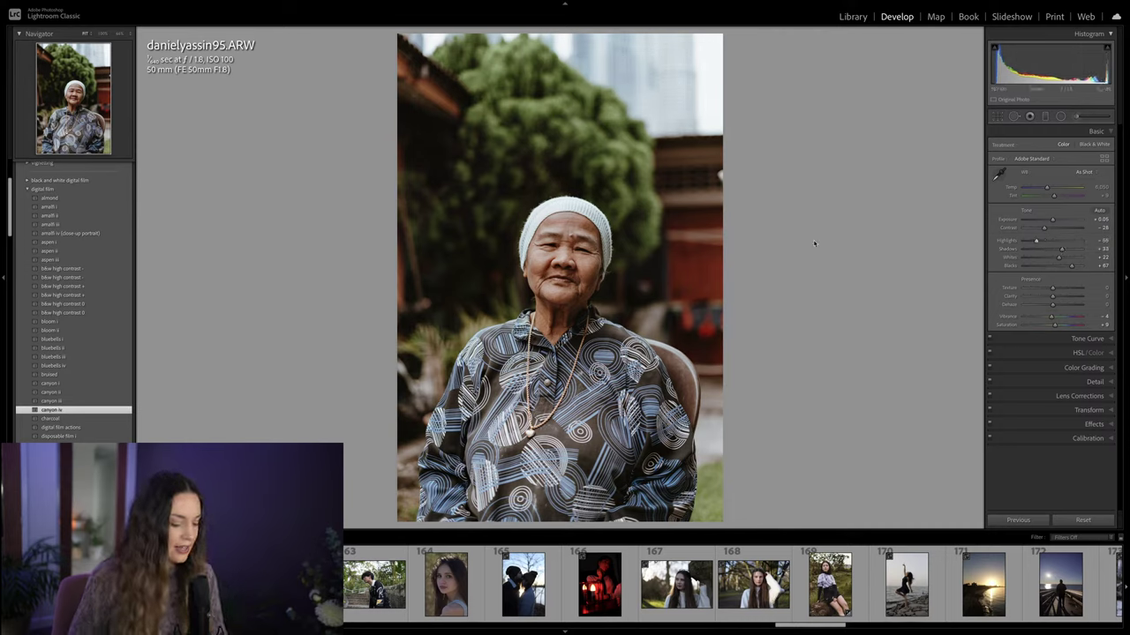
# Step: Straighten the portrait about 1.2° and tighten the crop around the rotated frame
pyautogui.press('r')
pyautogui.moveTo(777, 198); pyautogui.dragTo(781, 202)
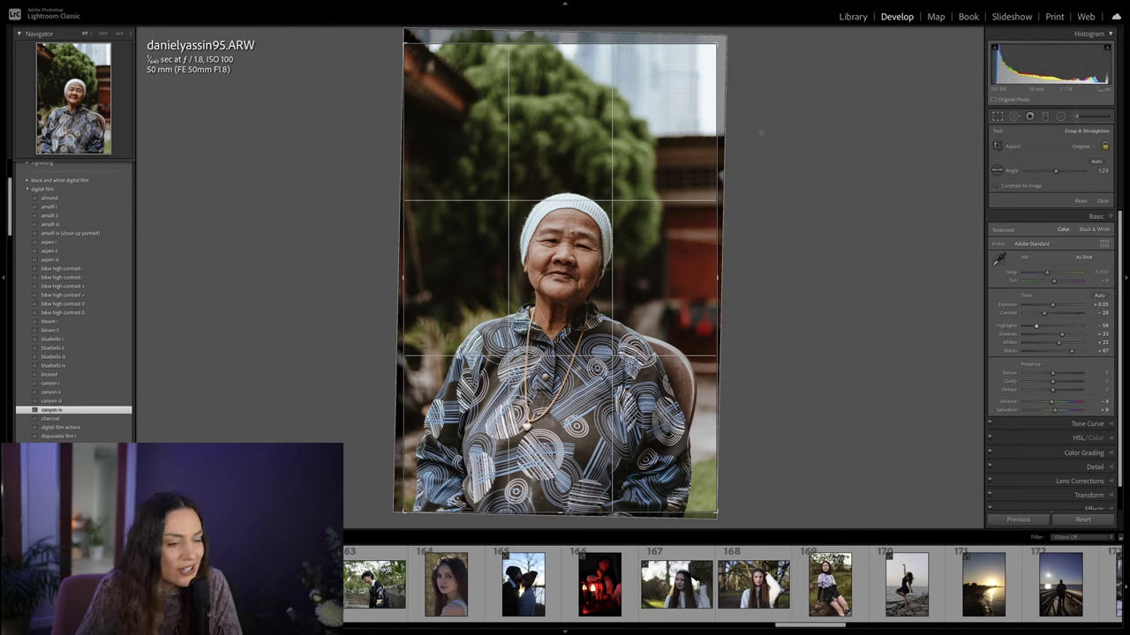
pyautogui.moveTo(715, 43); pyautogui.dragTo(714, 46)
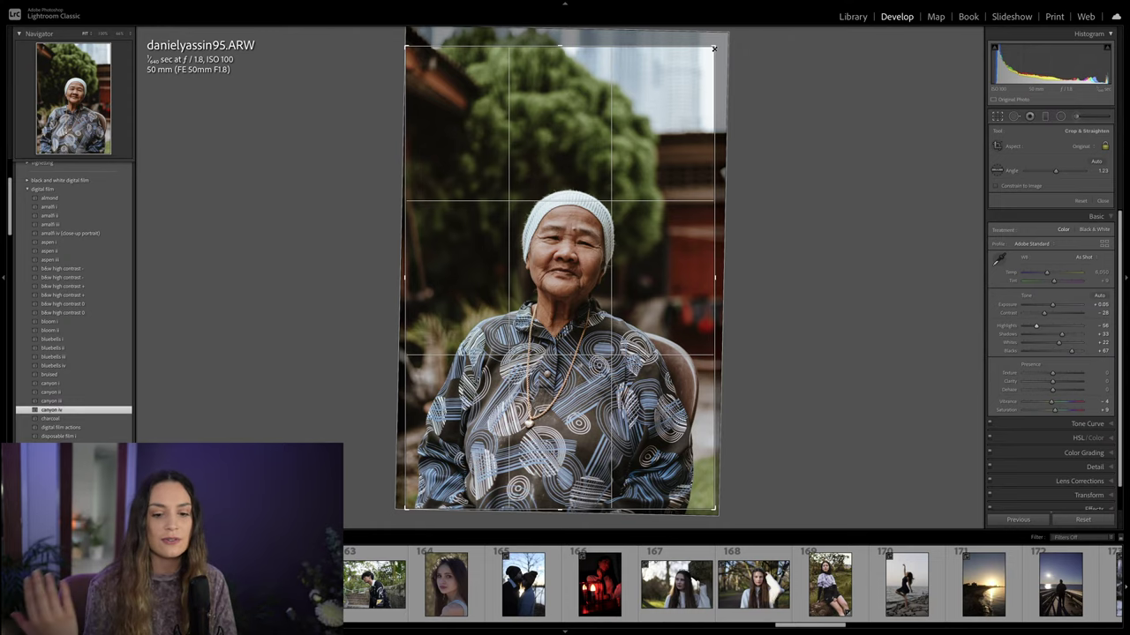
pyautogui.press('Return')
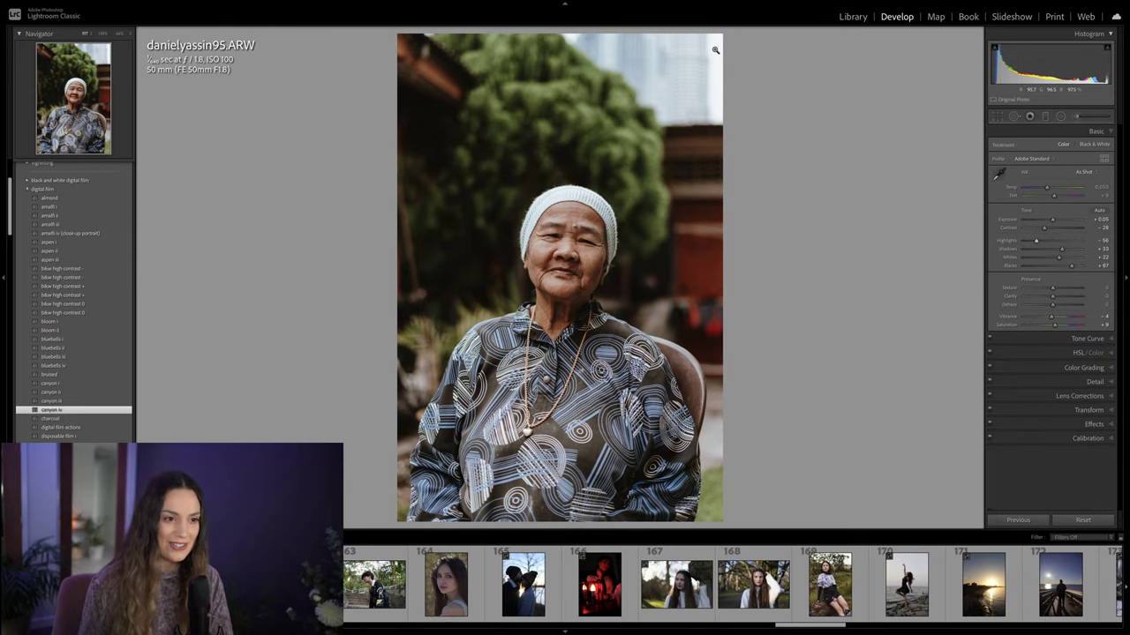
# Step: Refine the rotation to about 1.91° and commit the crop
pyautogui.press('r')
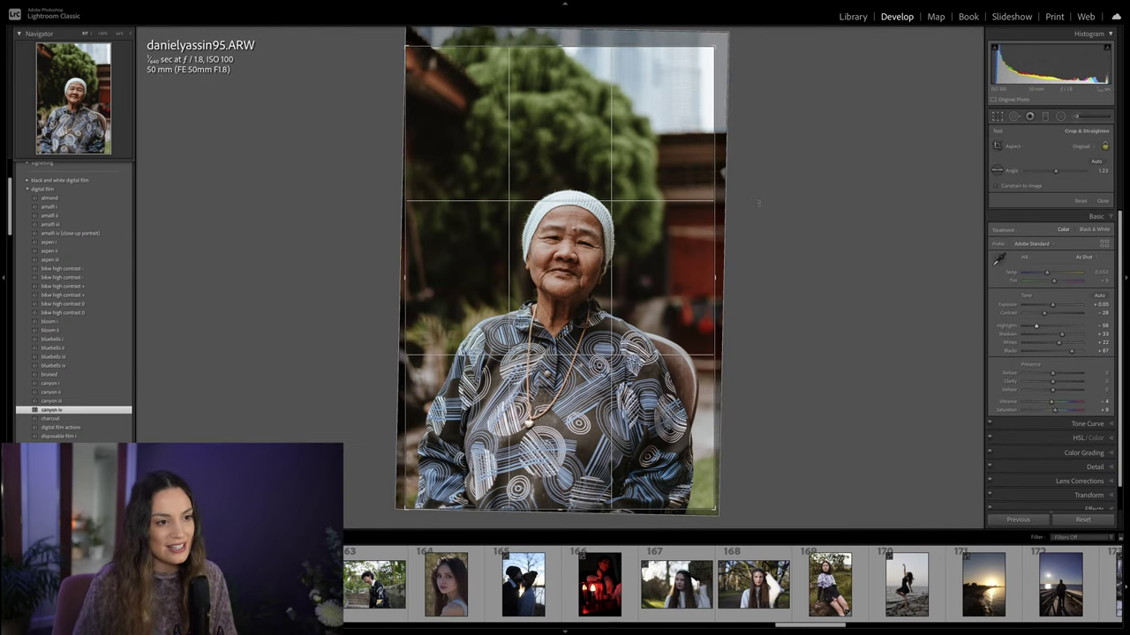
pyautogui.moveTo(758, 194); pyautogui.dragTo(766, 217)
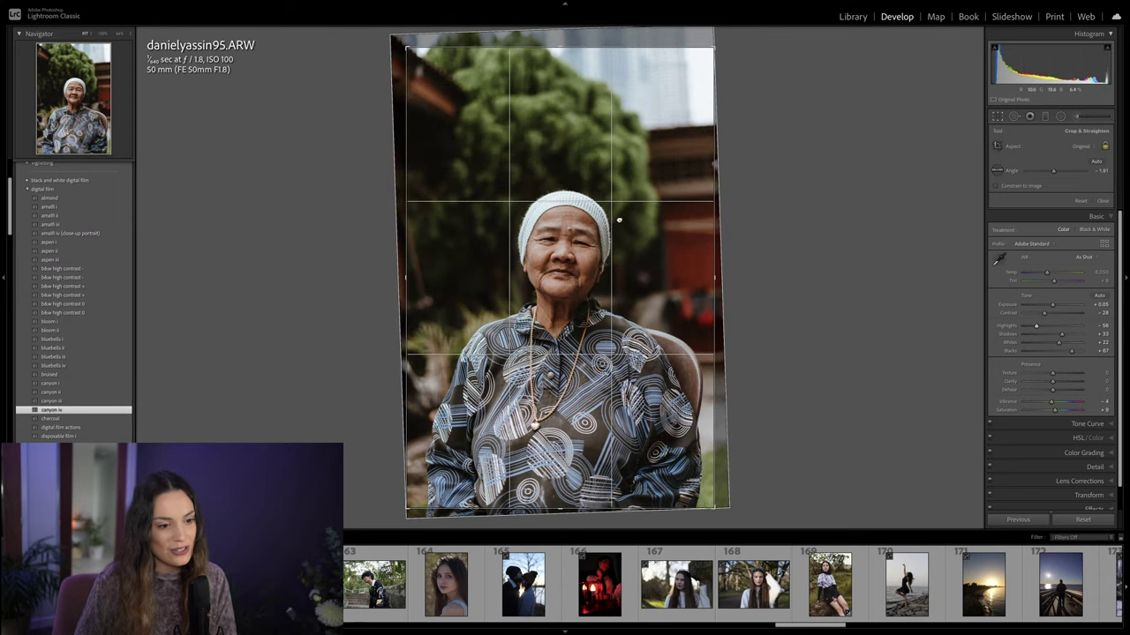
pyautogui.press('Return')
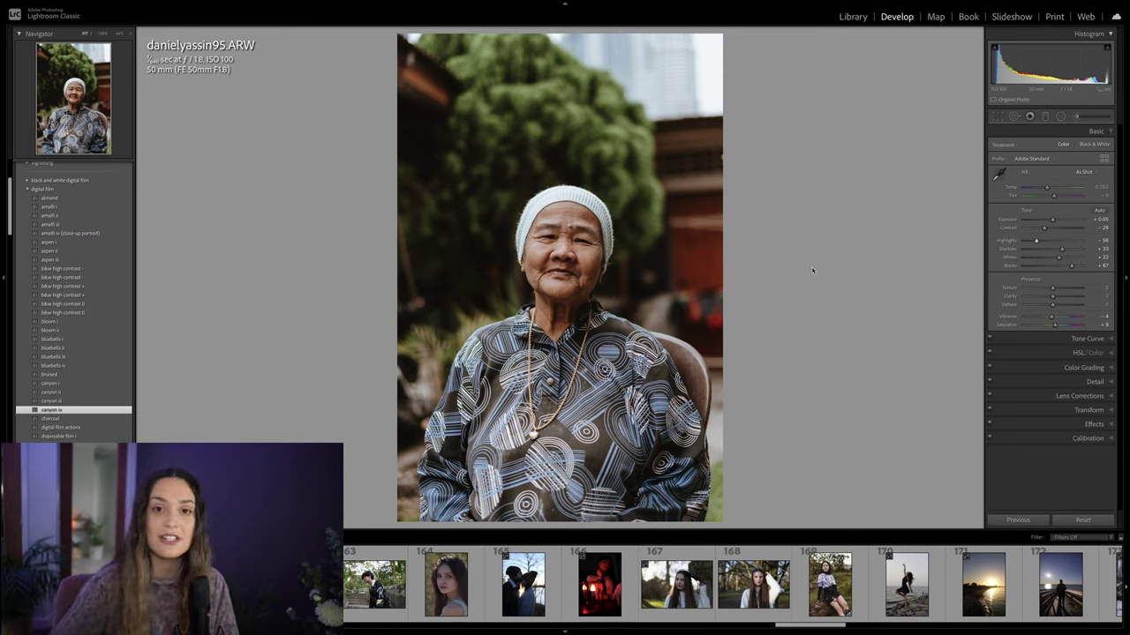
# Step: Compare the edit against the original, then scroll the filmstrip back to photos 78–87
pyautogui.press('\\')
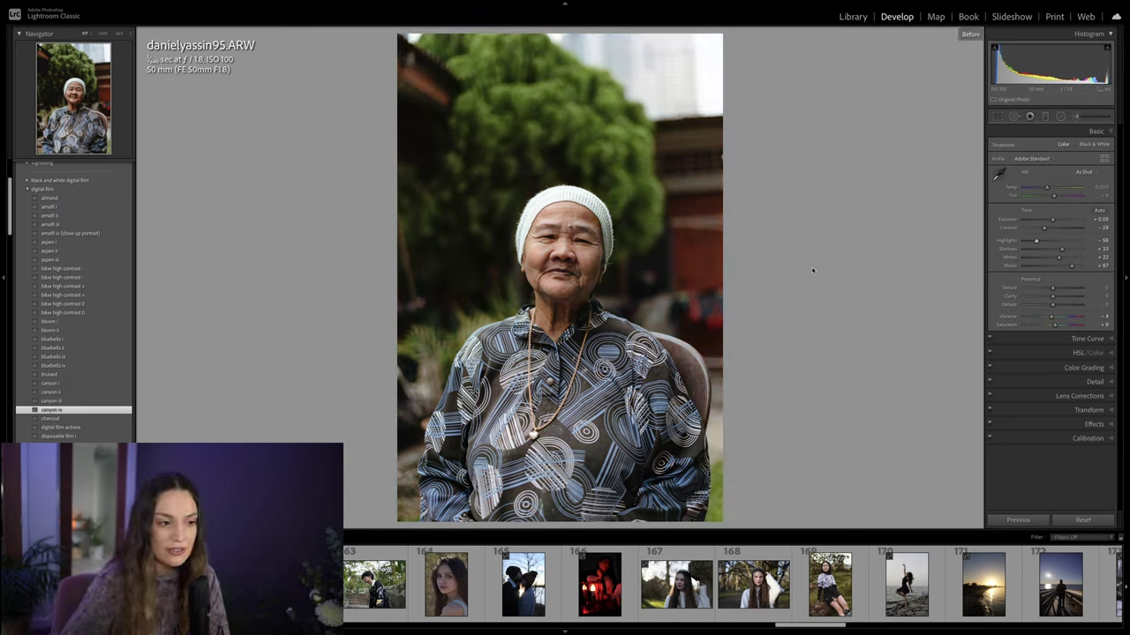
pyautogui.press('\\')
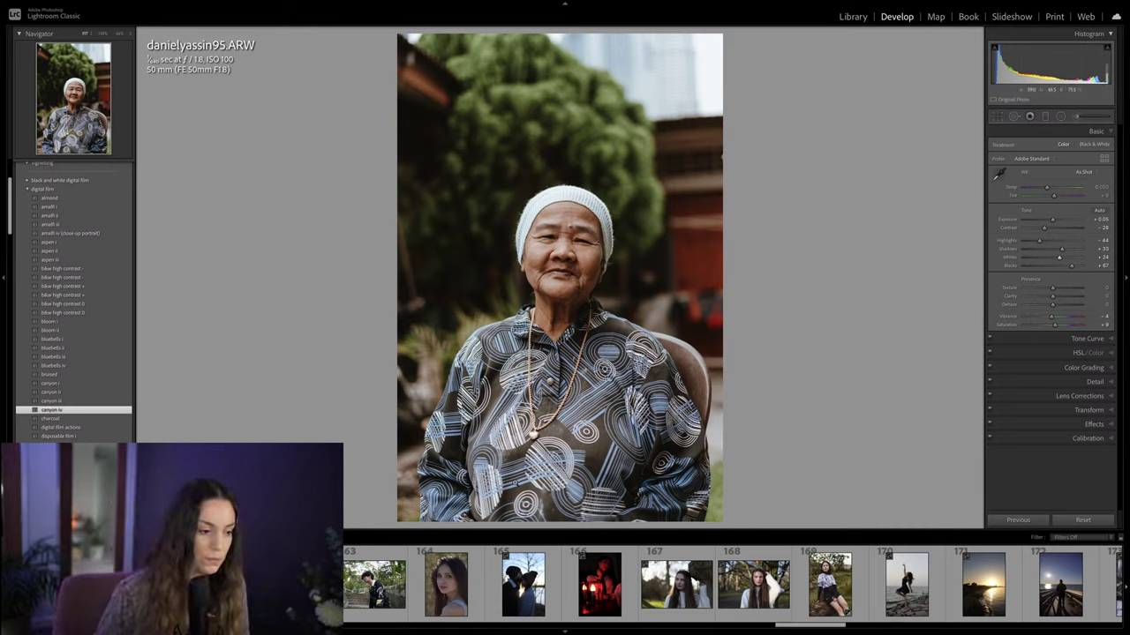
pyautogui.moveTo(825, 630); pyautogui.dragTo(709, 632)
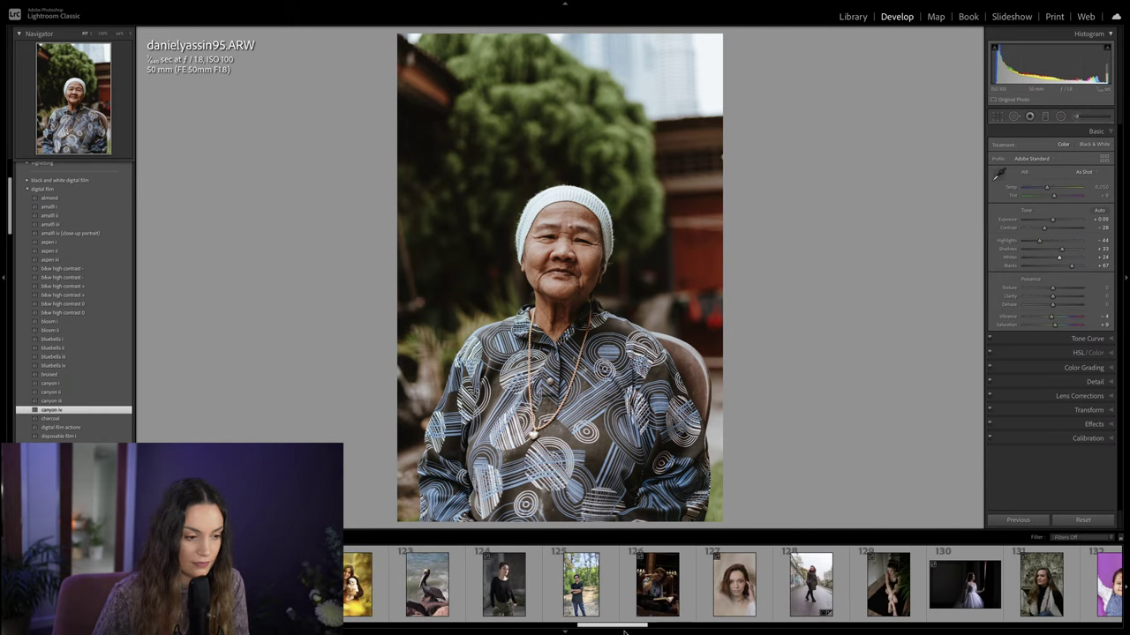
pyautogui.moveTo(624, 632); pyautogui.dragTo(423, 628)
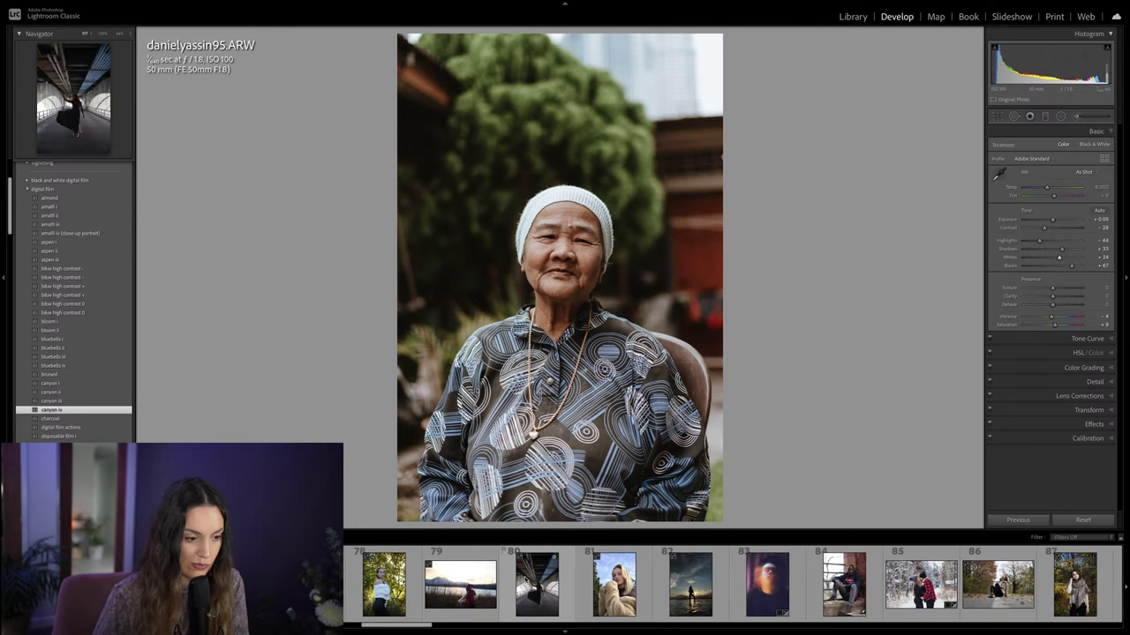
# Step: Open the tunnel dancer photo, apply the disposable film ii preset, and raise Exposure to about +0.75
pyautogui.click(536, 584)
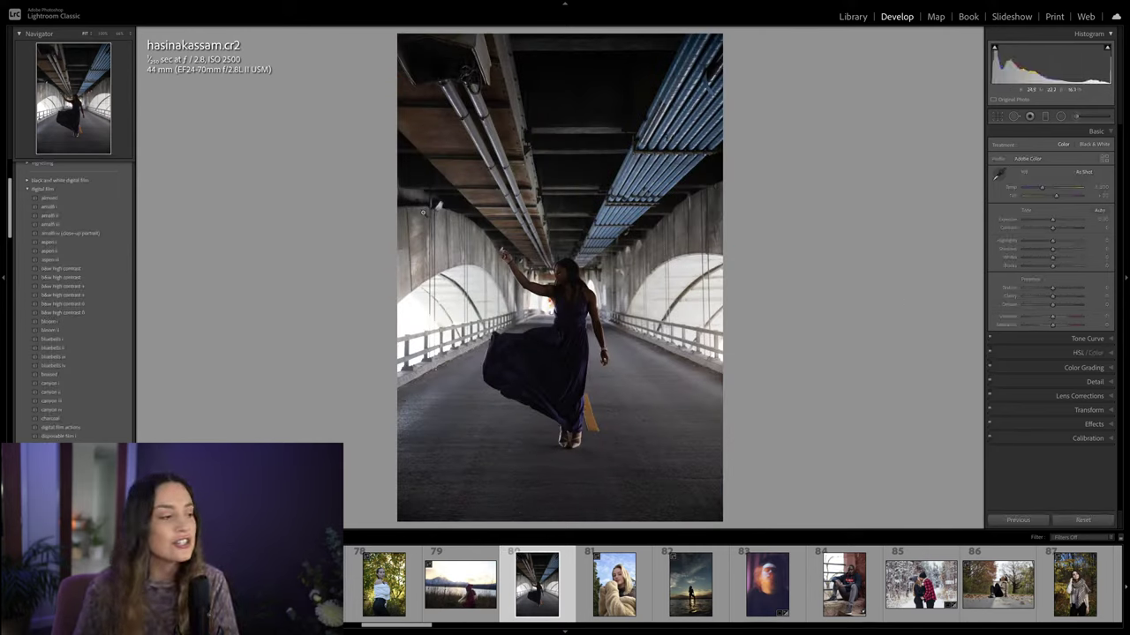
pyautogui.scroll(-1, 109, 424)
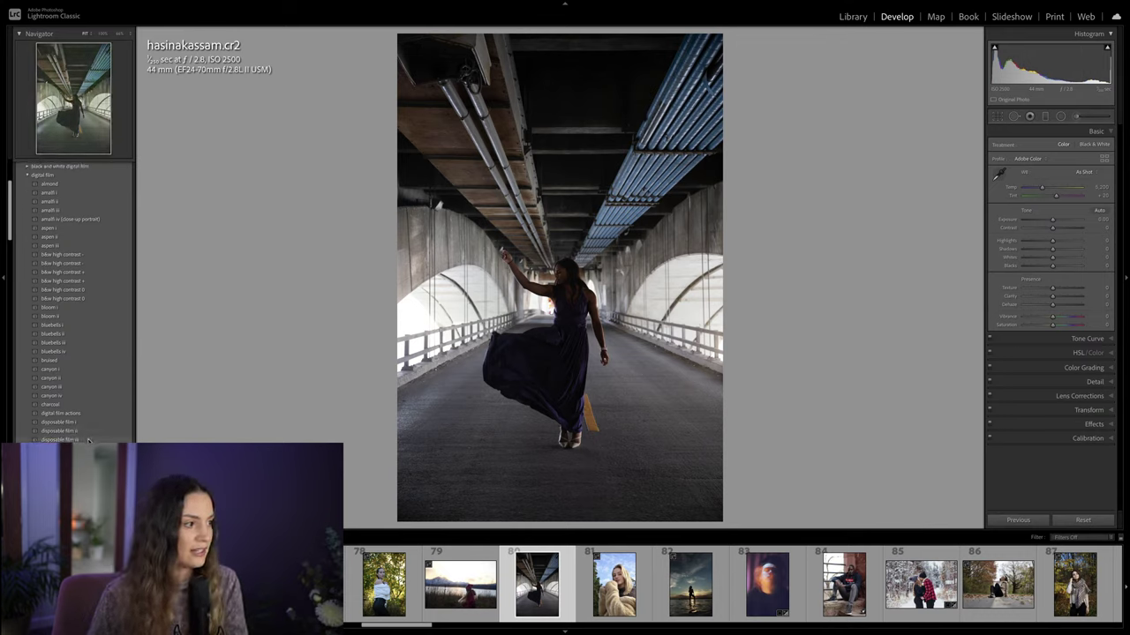
pyautogui.click(91, 435)
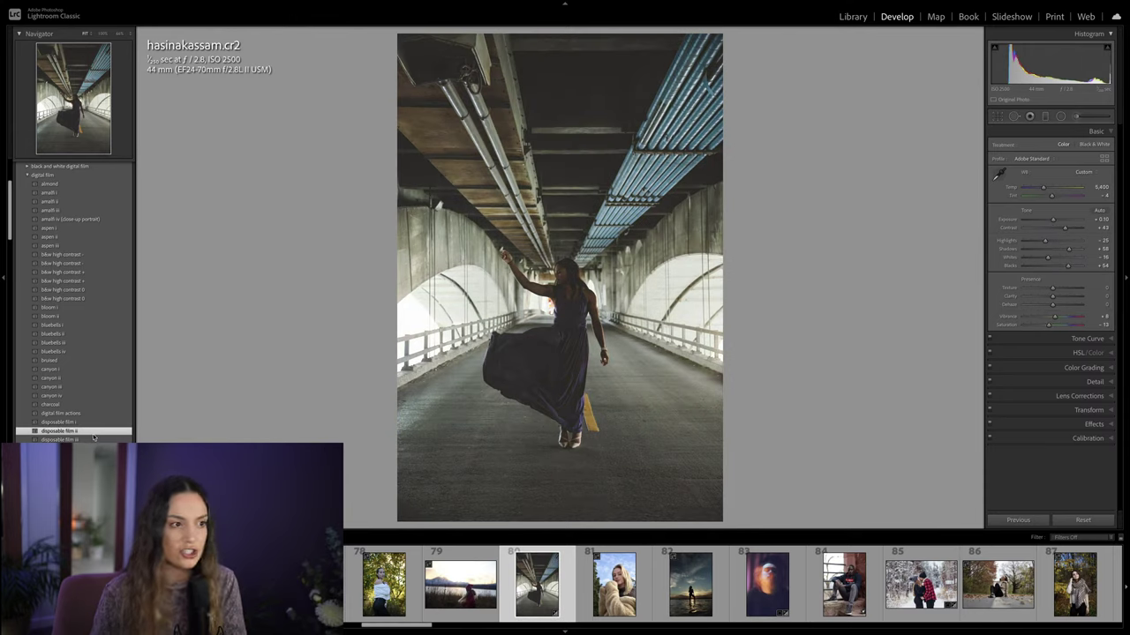
pyautogui.hotkey('ctrl', 'z')
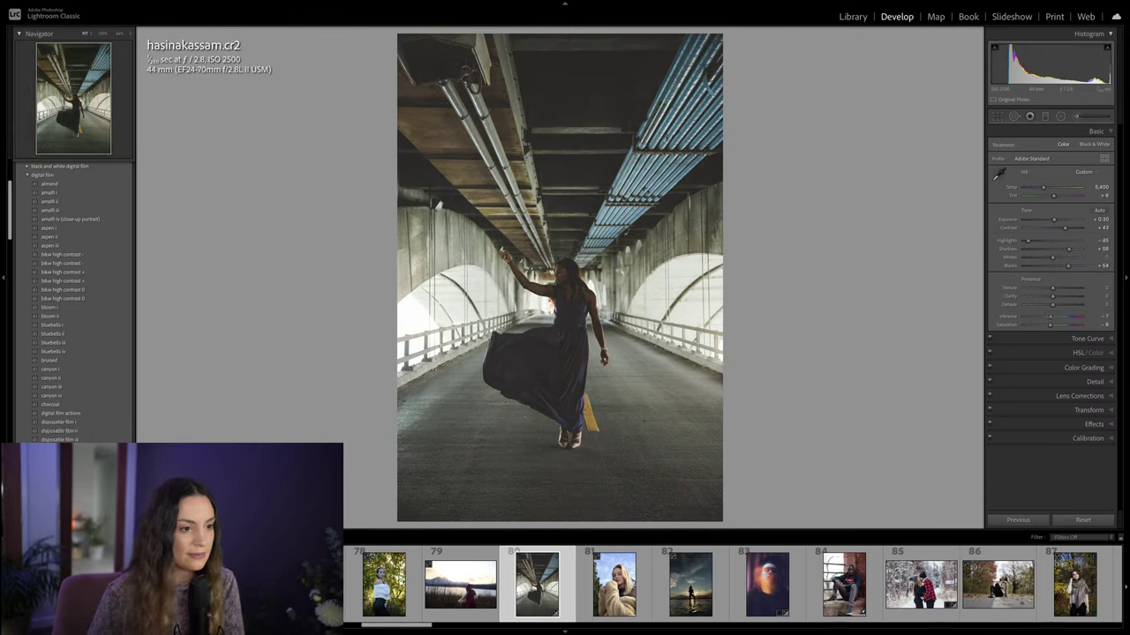
pyautogui.click(100, 432)
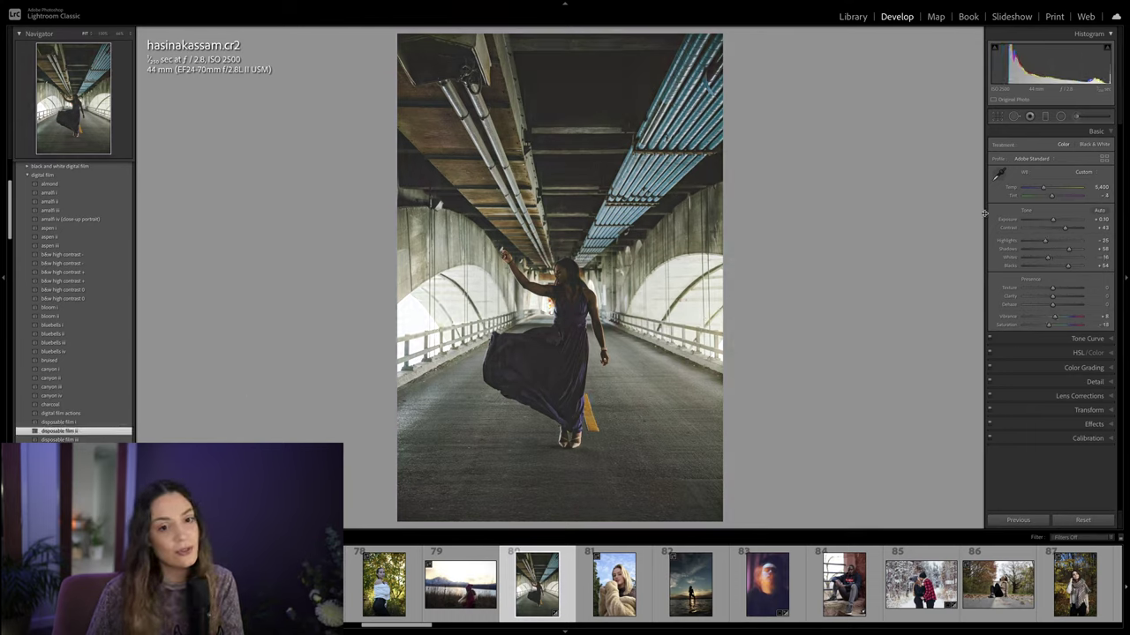
pyautogui.moveTo(1052, 220); pyautogui.dragTo(1056, 220)
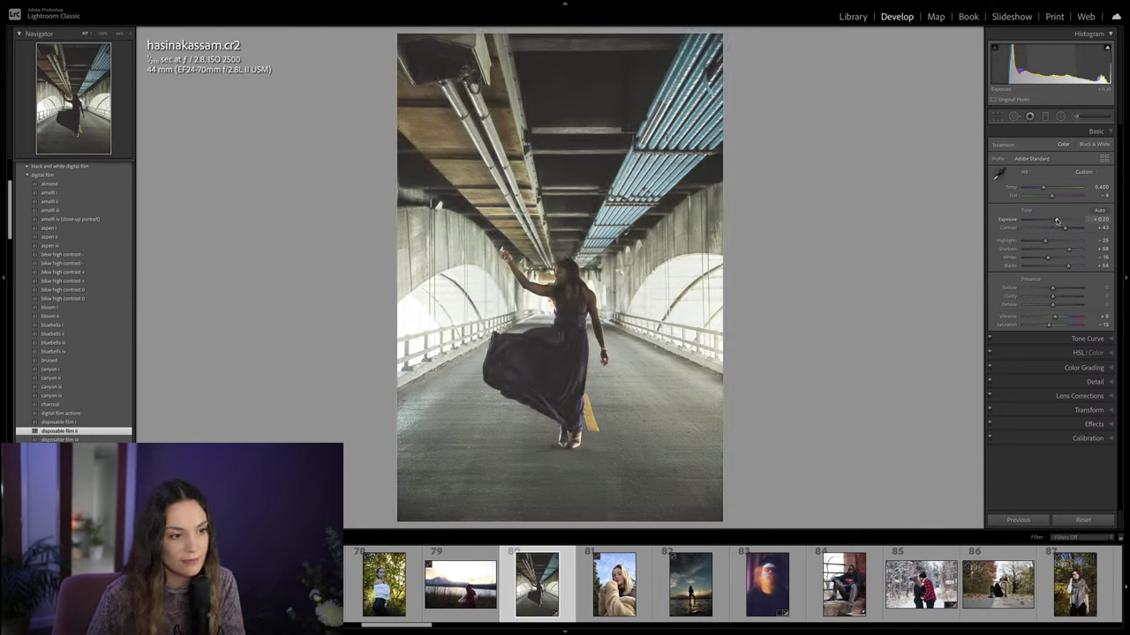
pyautogui.moveTo(1056, 221); pyautogui.dragTo(1065, 266)
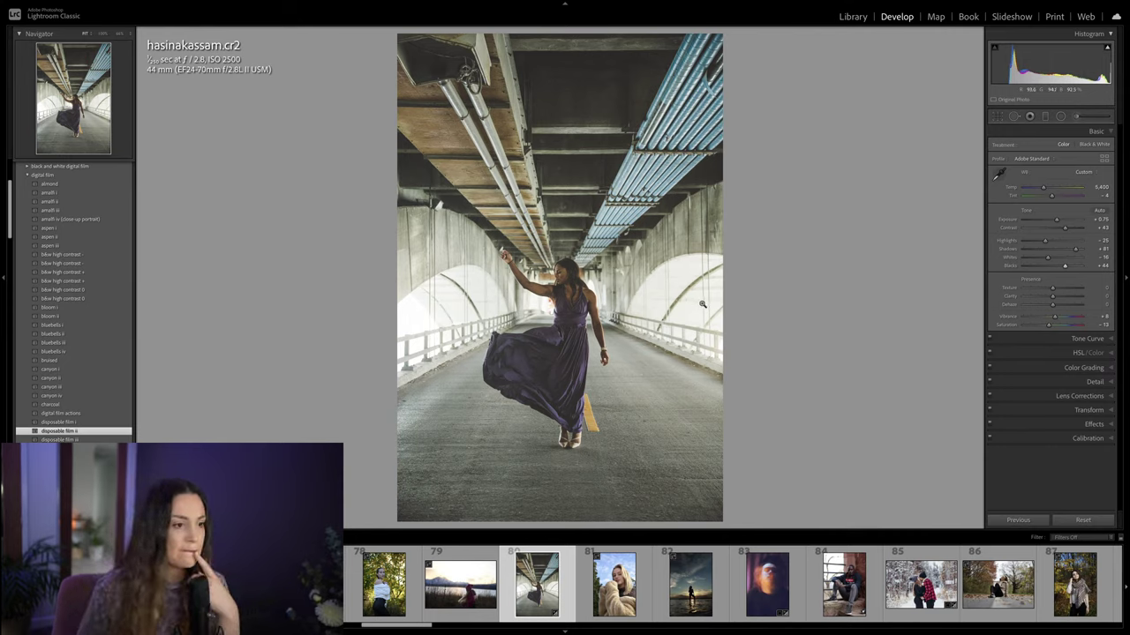
# Step: Add a graduated filter from the top with lowered Exposure to darken the tunnel ceiling
pyautogui.click(1076, 118)
pyautogui.click(1046, 116)
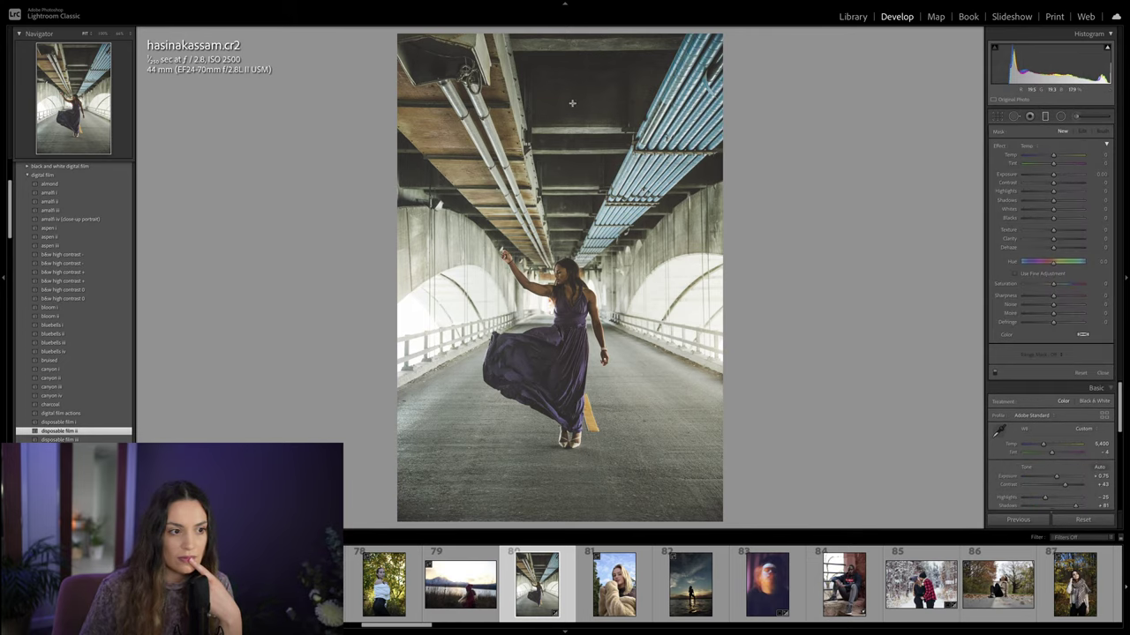
pyautogui.moveTo(570, 90); pyautogui.dragTo(572, 236)
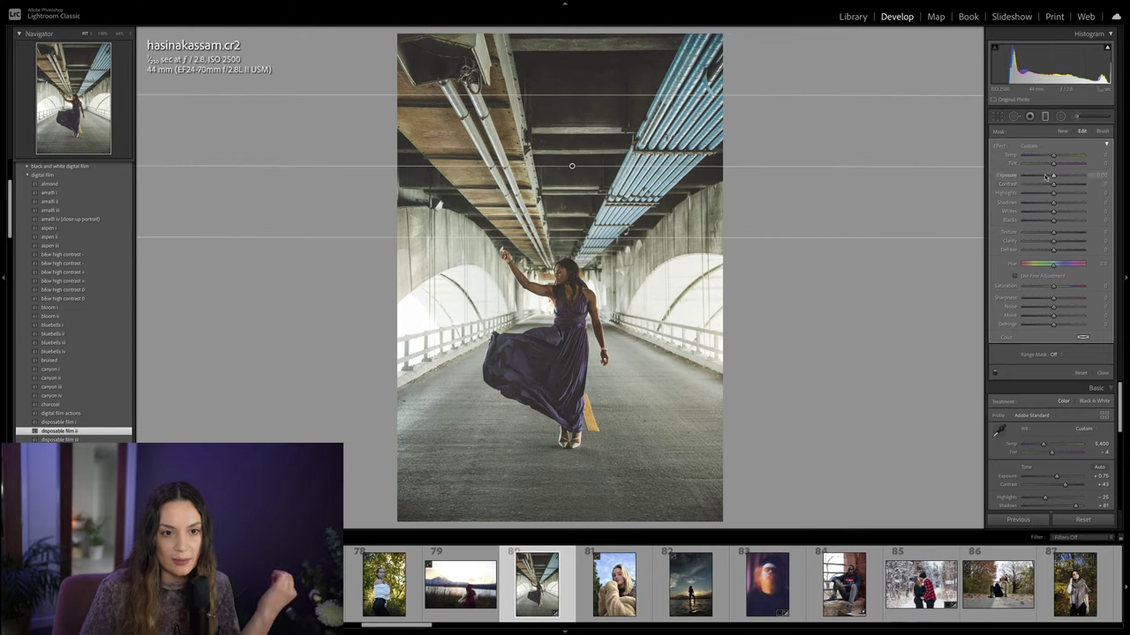
pyautogui.moveTo(1053, 175); pyautogui.dragTo(1048, 176)
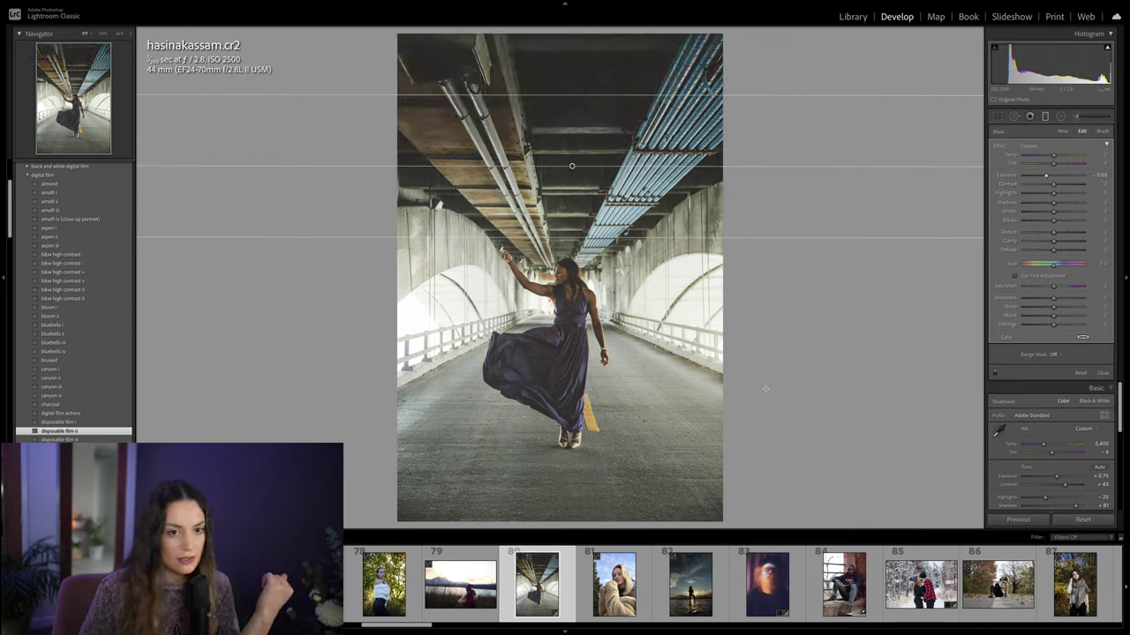
# Step: Add a level second graduated filter from the bottom to darken the road, then close masking
pyautogui.click(1063, 130)
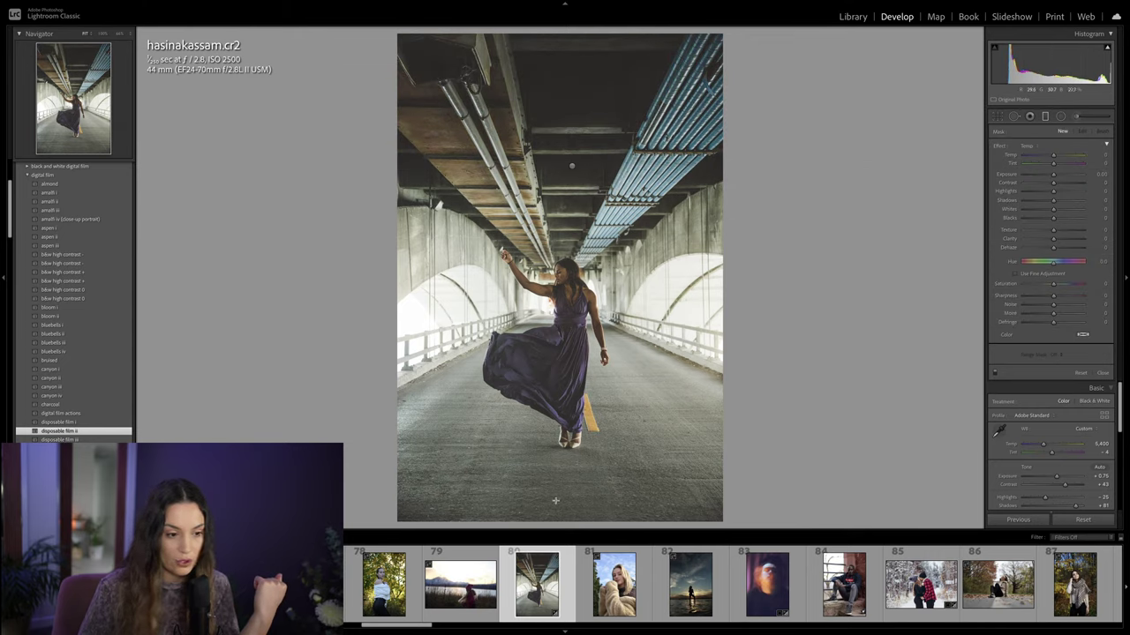
pyautogui.moveTo(573, 473); pyautogui.dragTo(574, 325)
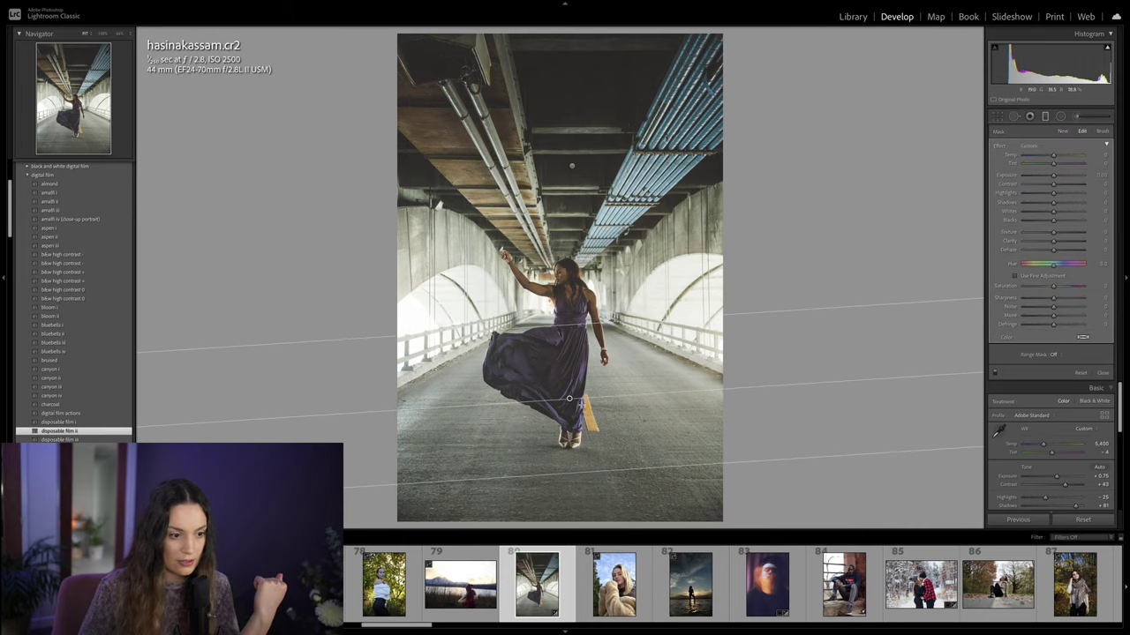
pyautogui.moveTo(609, 398); pyautogui.dragTo(616, 399)
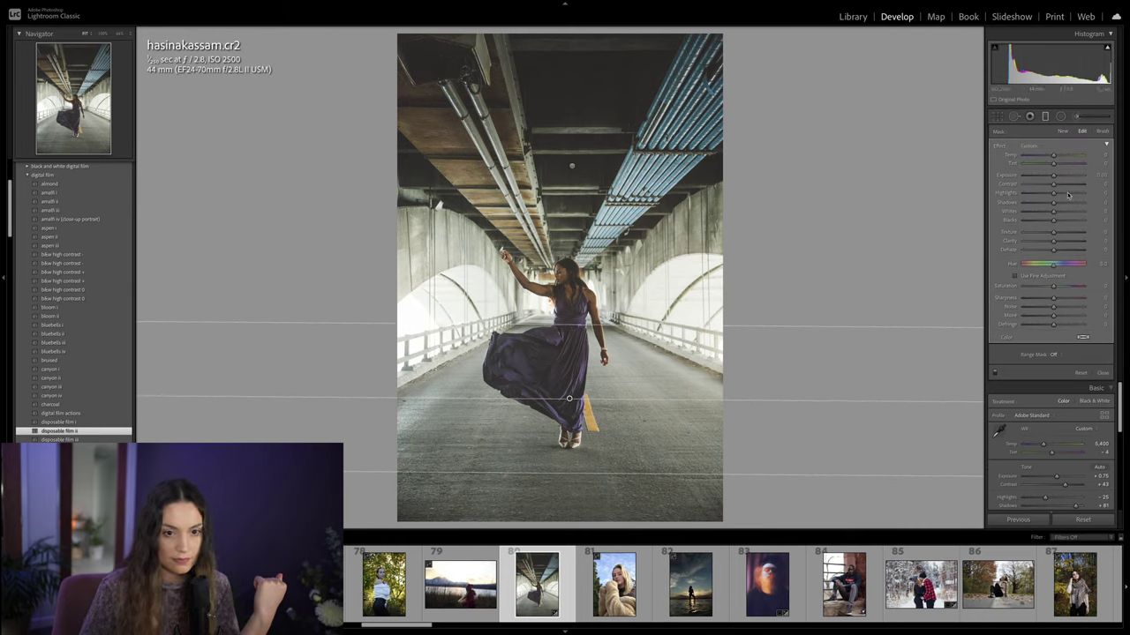
pyautogui.moveTo(1052, 174); pyautogui.dragTo(1052, 175)
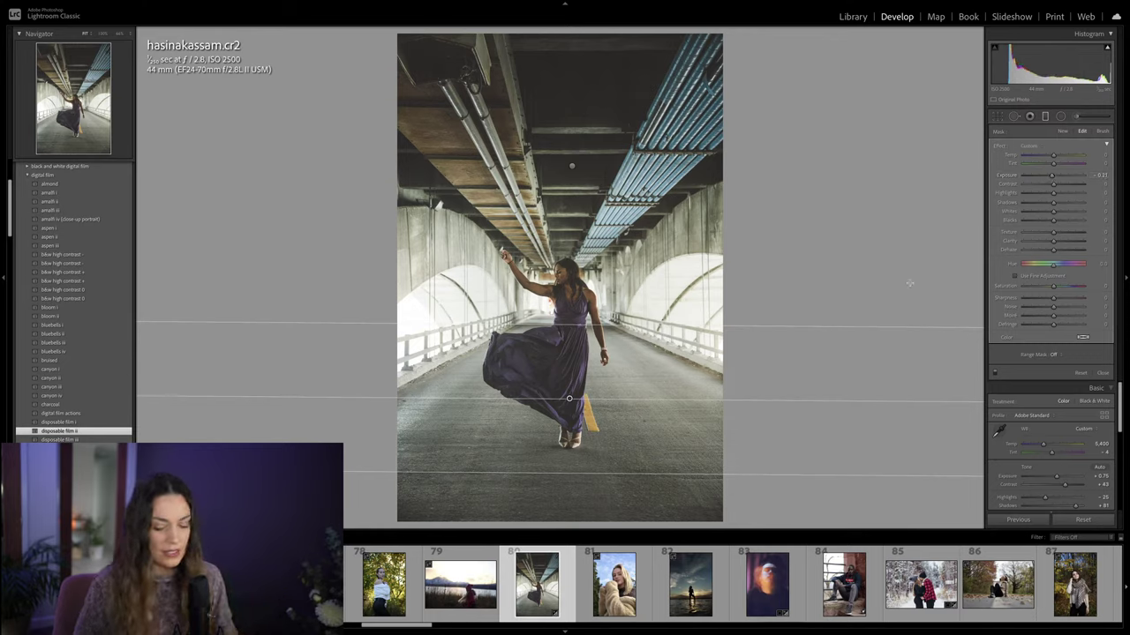
pyautogui.press('m')
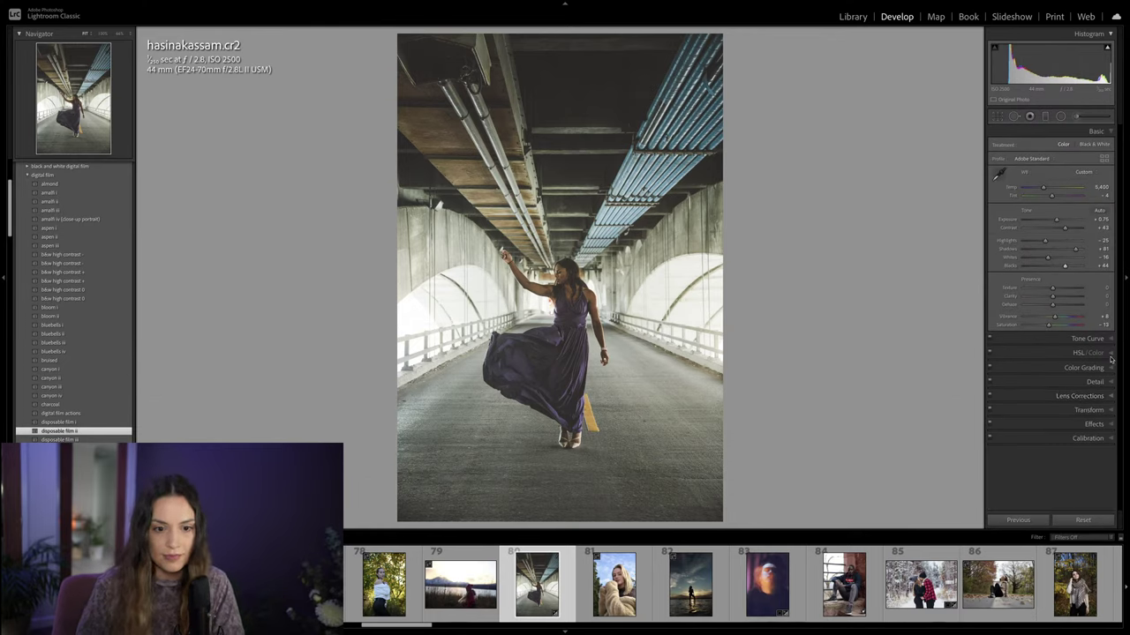
# Step: Raise red and blue luminance in HSL/Color so the overhead blue pipes look brighter
pyautogui.click(1081, 352)
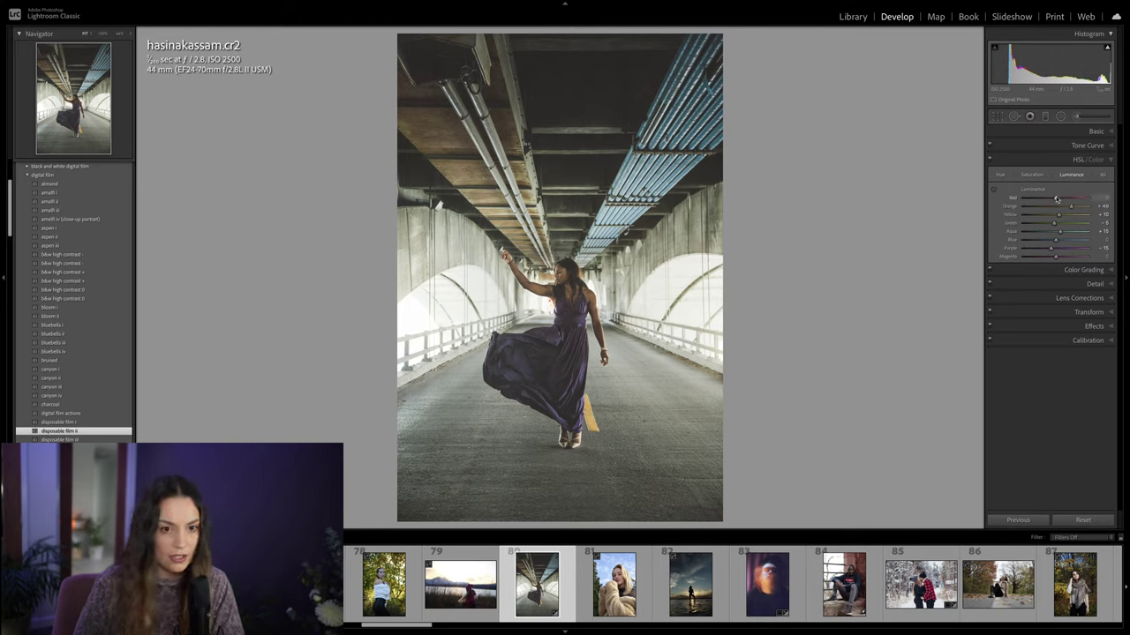
pyautogui.moveTo(1059, 198); pyautogui.dragTo(1061, 199)
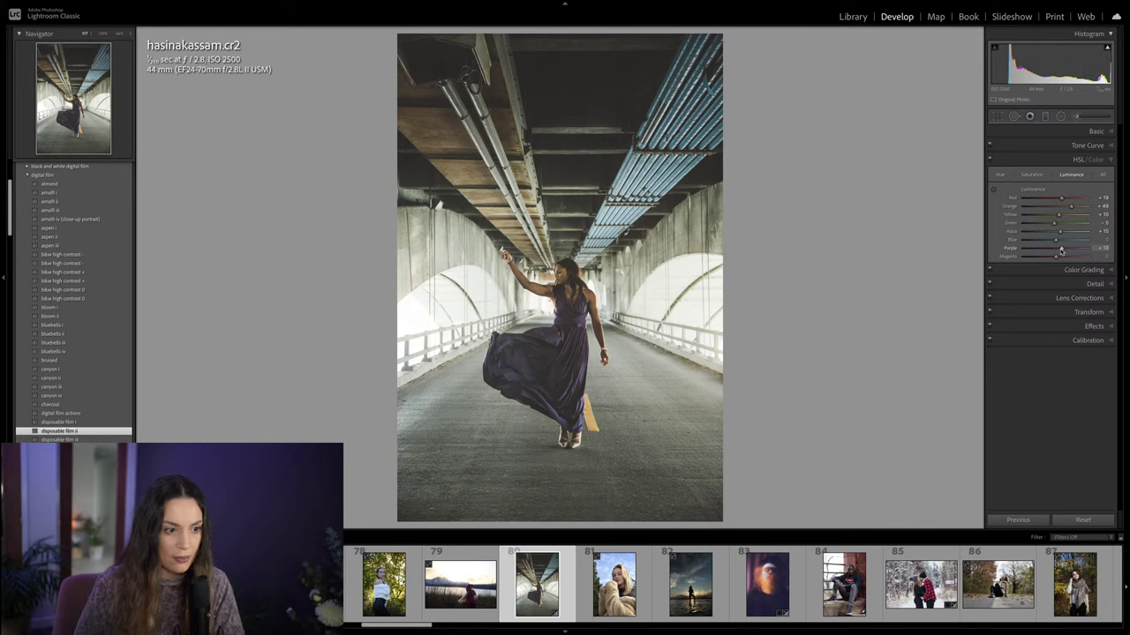
pyautogui.moveTo(1055, 239); pyautogui.dragTo(1066, 217)
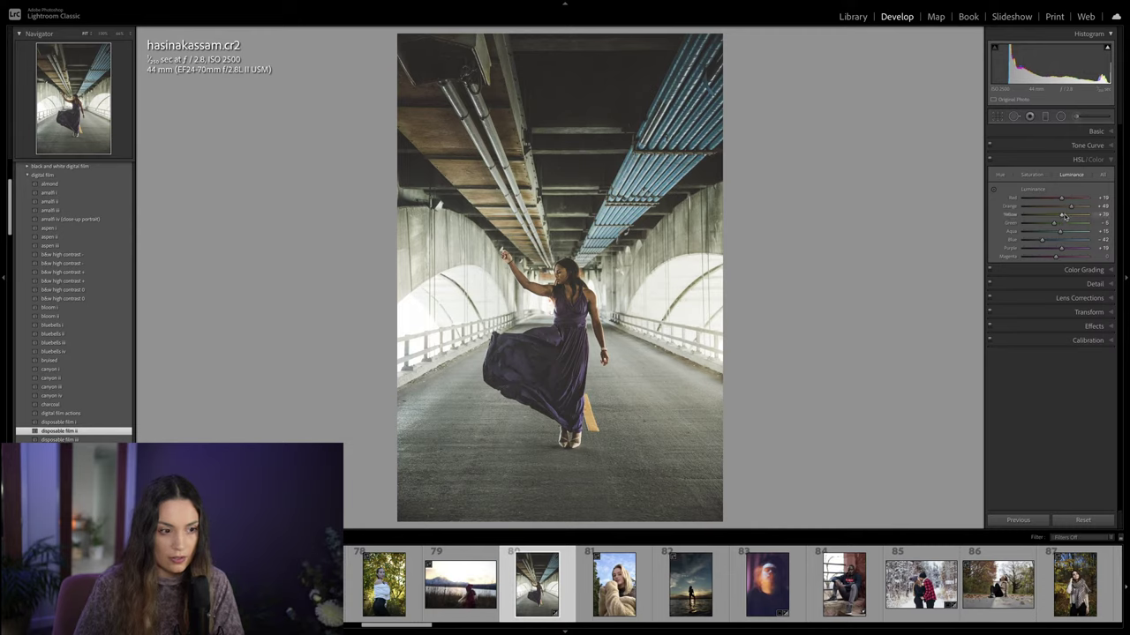
pyautogui.click(1111, 131)
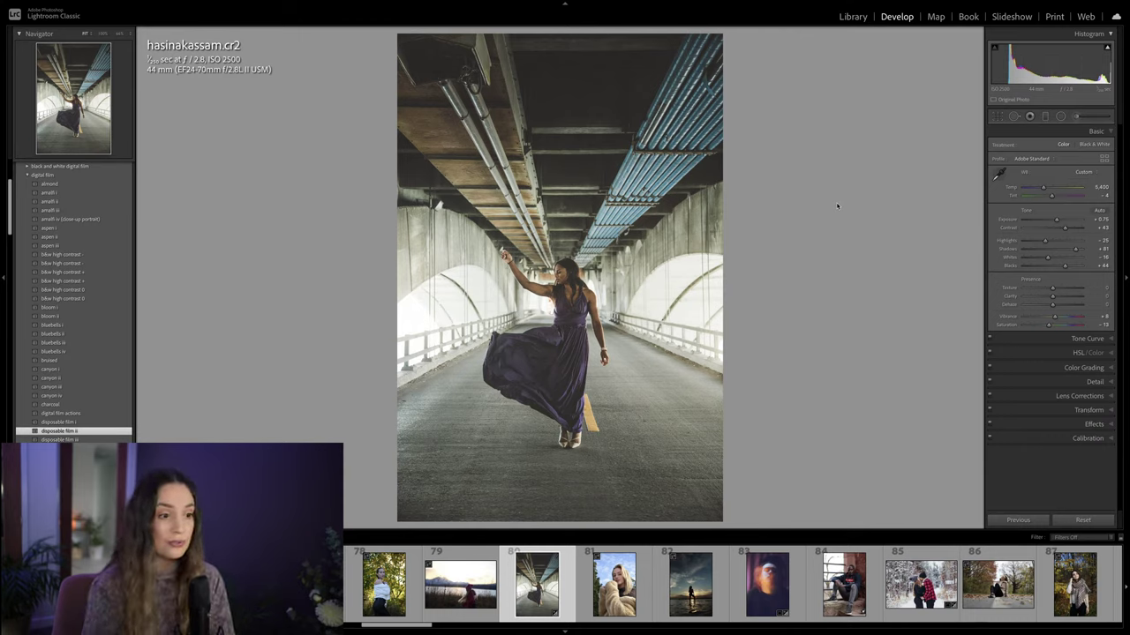
# Step: Compare the tunnel photo with its original, scroll the filmstrip, and switch to the Library grid
pyautogui.press('\\')
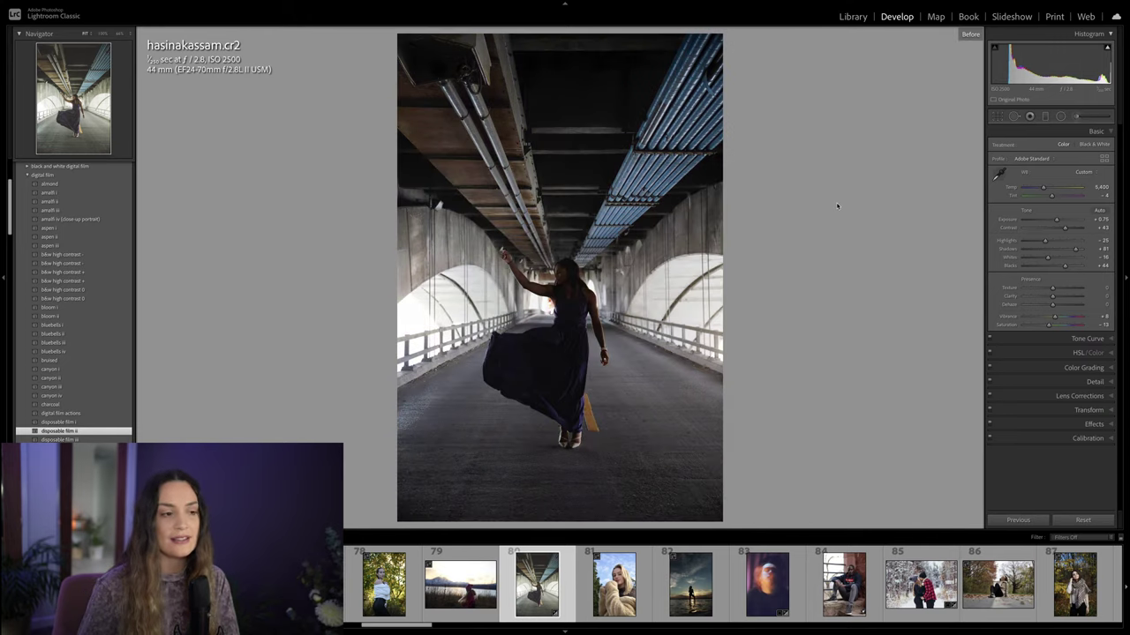
pyautogui.press('\\')
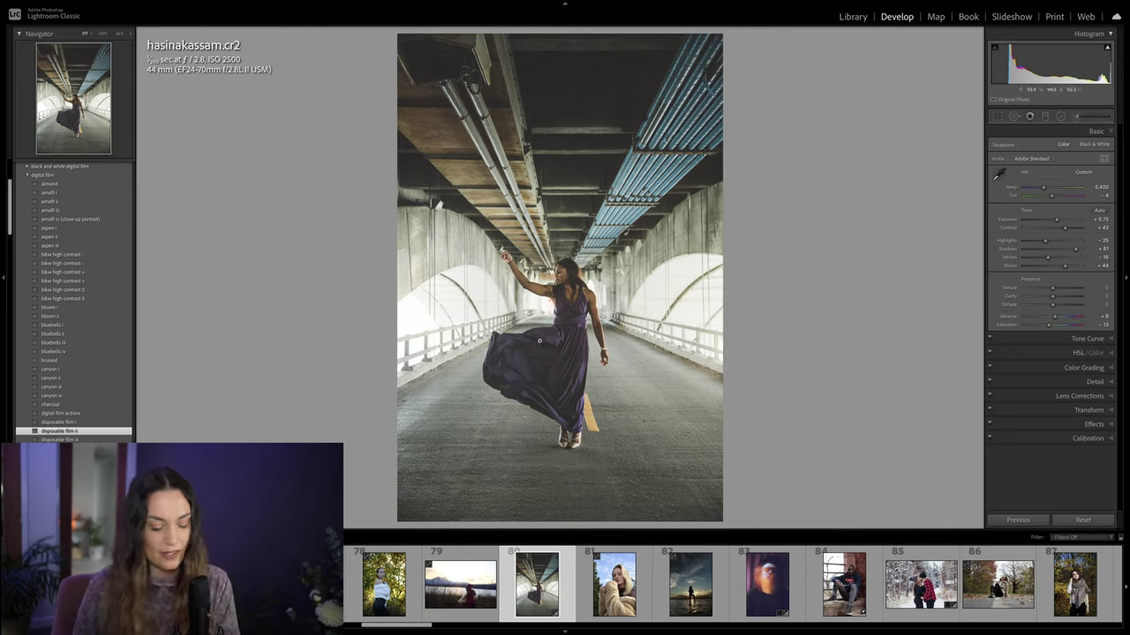
pyautogui.moveTo(402, 627); pyautogui.dragTo(526, 627)
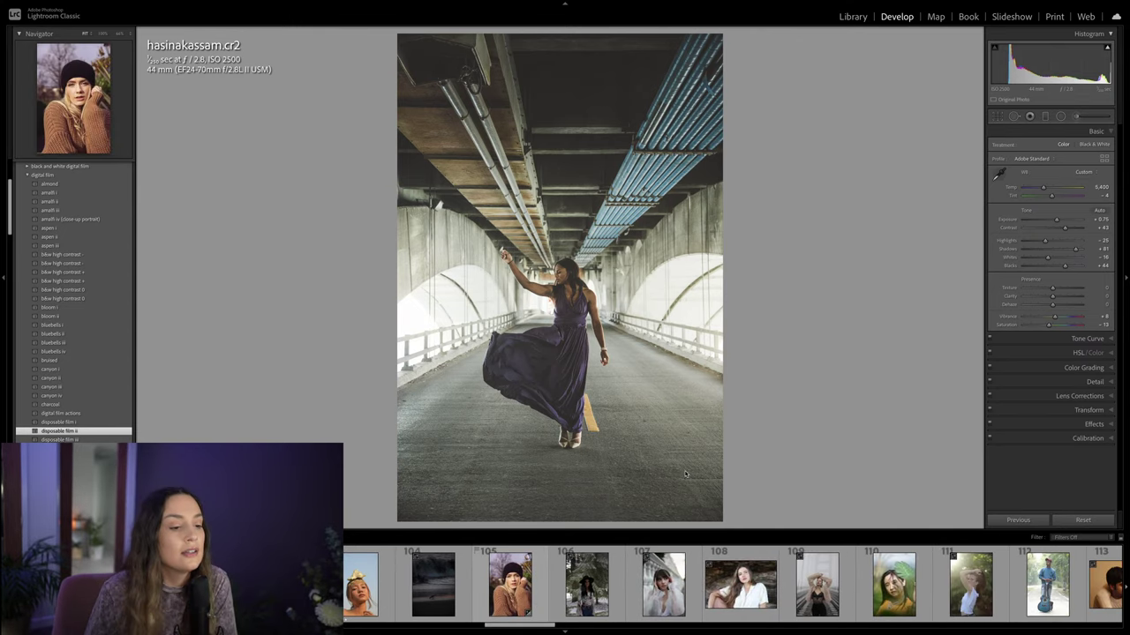
pyautogui.press('g')
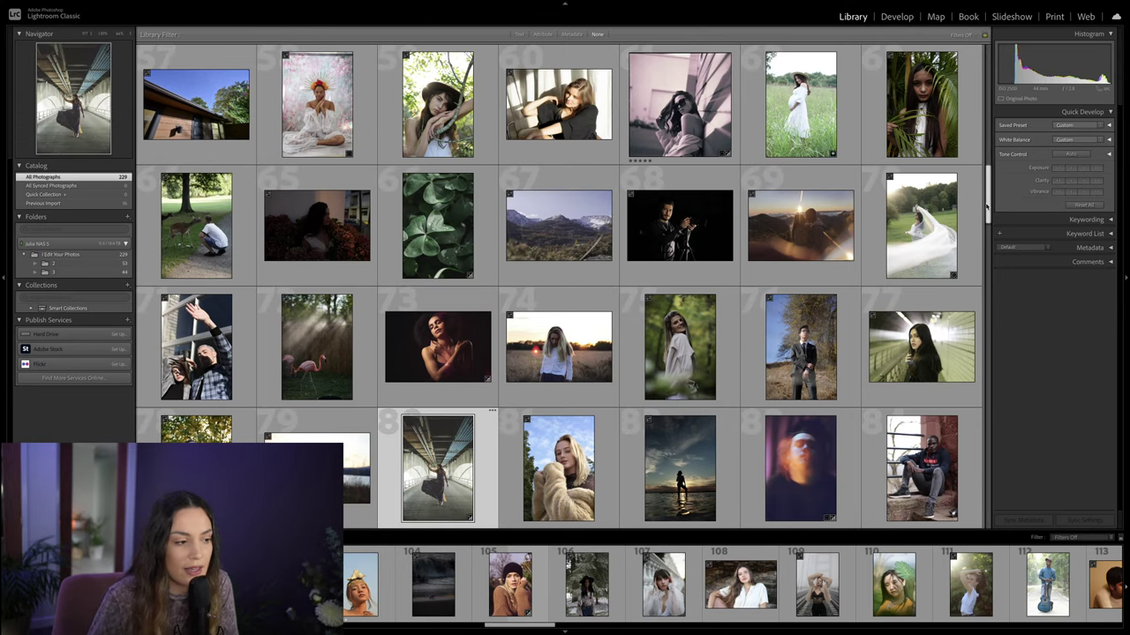
pyautogui.scroll(-1, 390, 465)
pyautogui.scroll(-3, 328, 336)
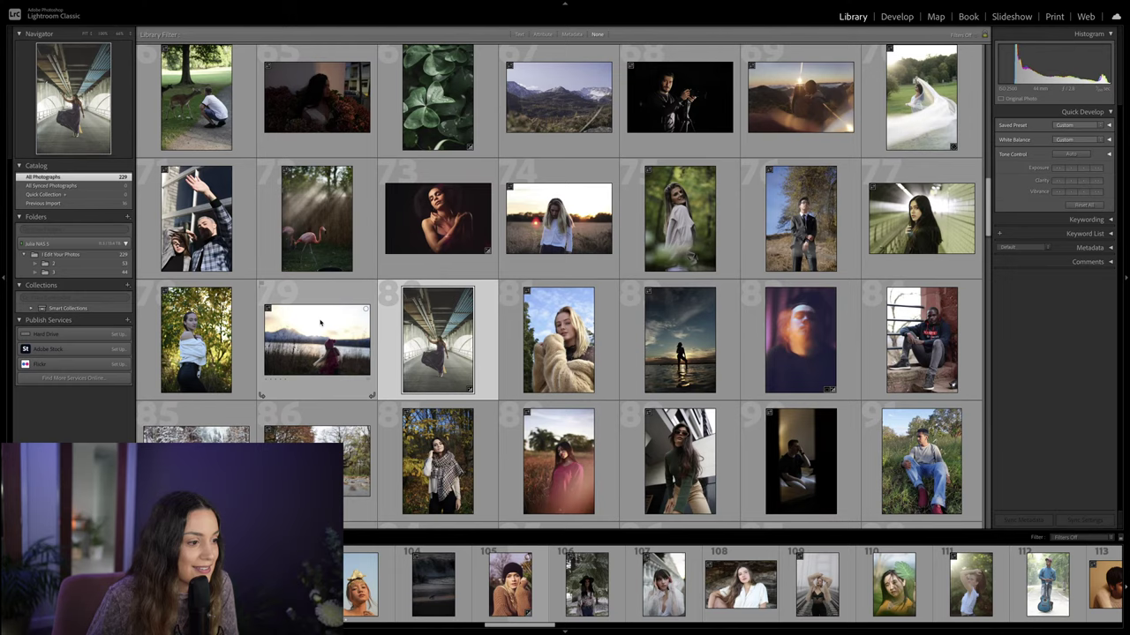
pyautogui.click(324, 237)
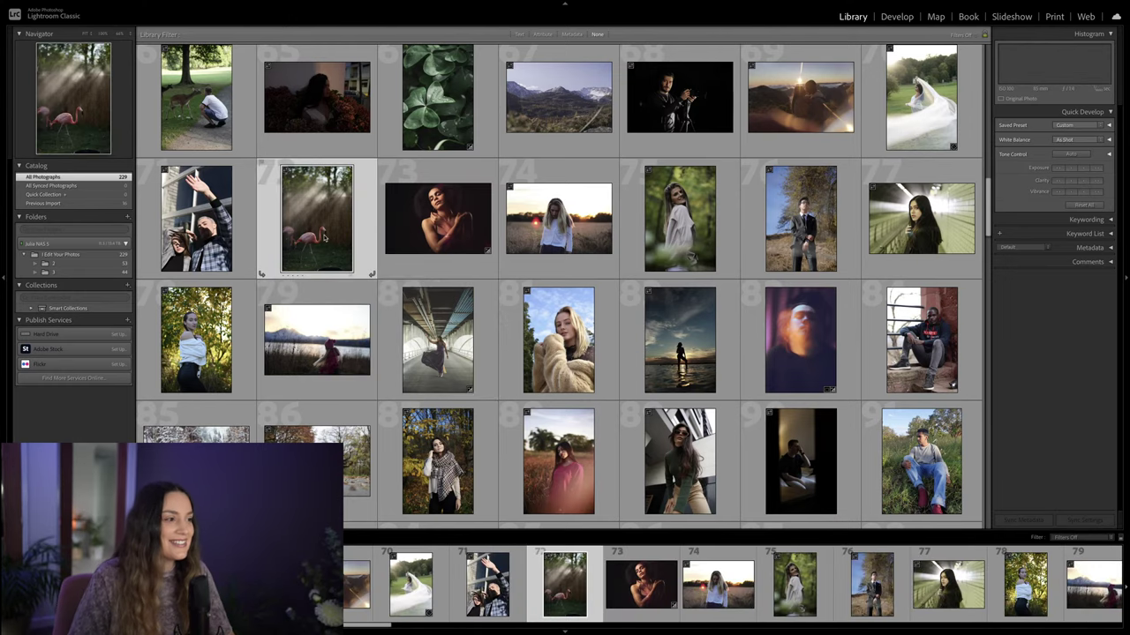
pyautogui.press('d')
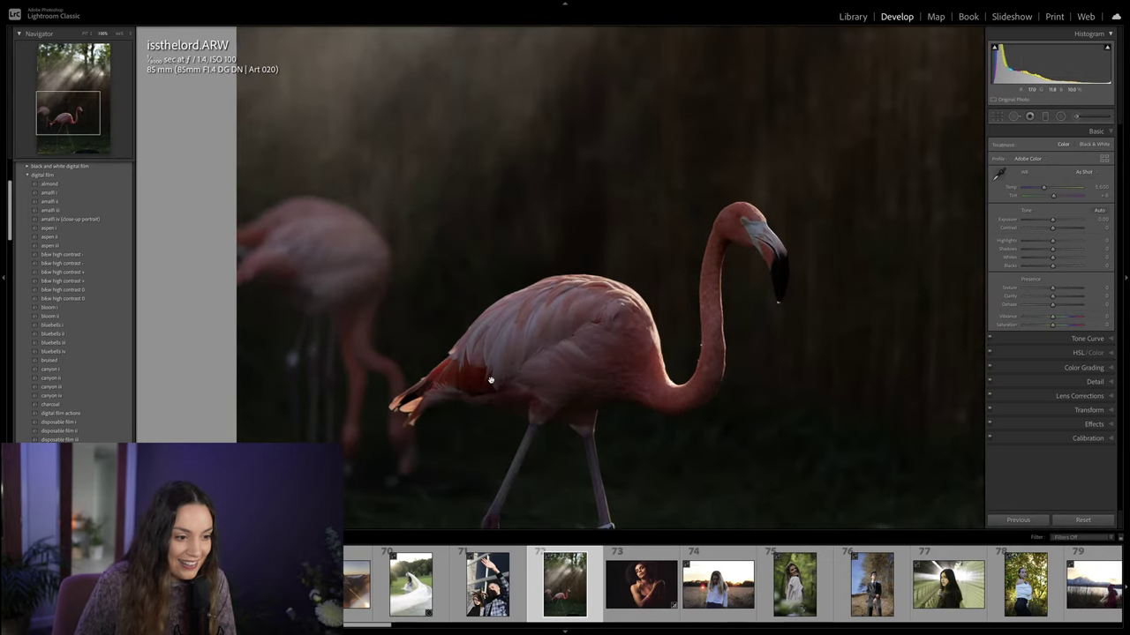
pyautogui.click(492, 381)
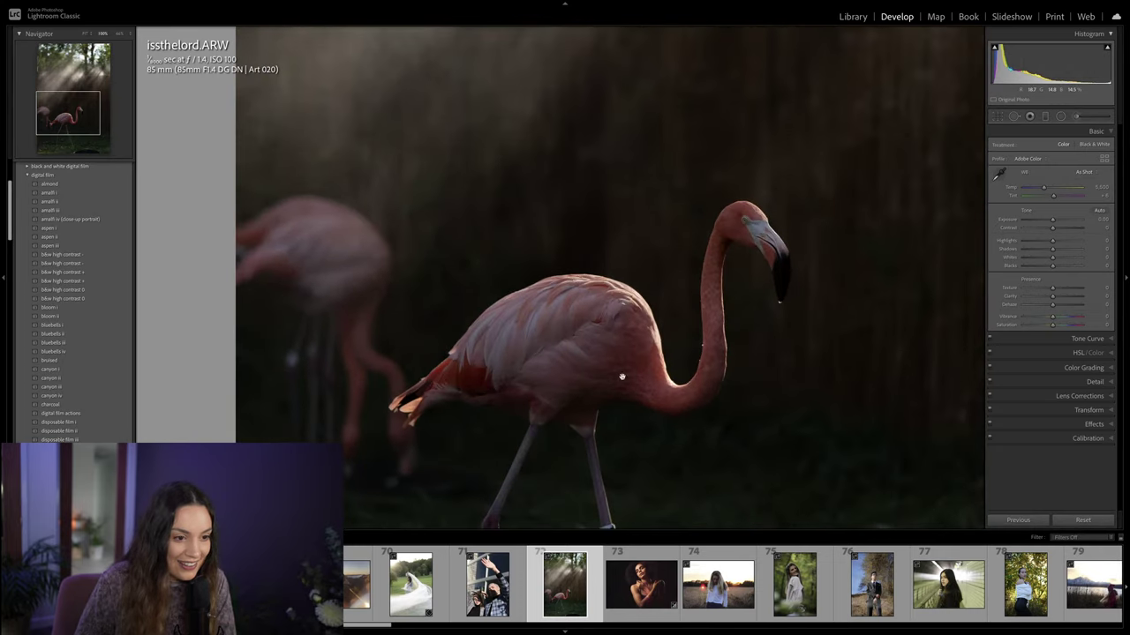
pyautogui.moveTo(622, 378); pyautogui.dragTo(661, 244)
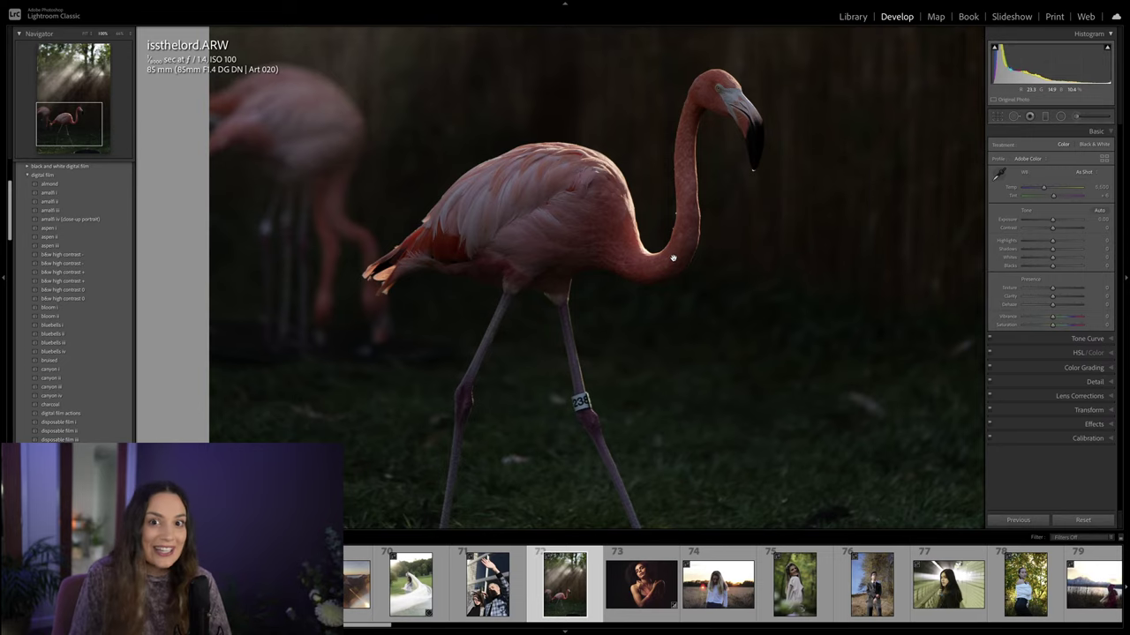
pyautogui.moveTo(673, 318); pyautogui.dragTo(720, 283)
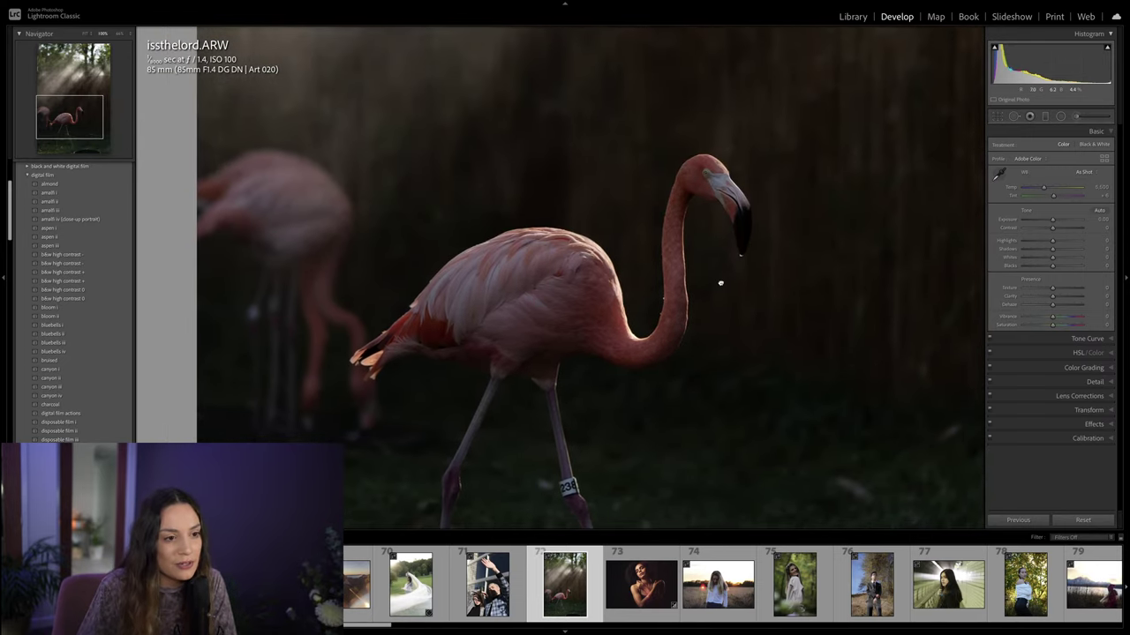
pyautogui.click(676, 227)
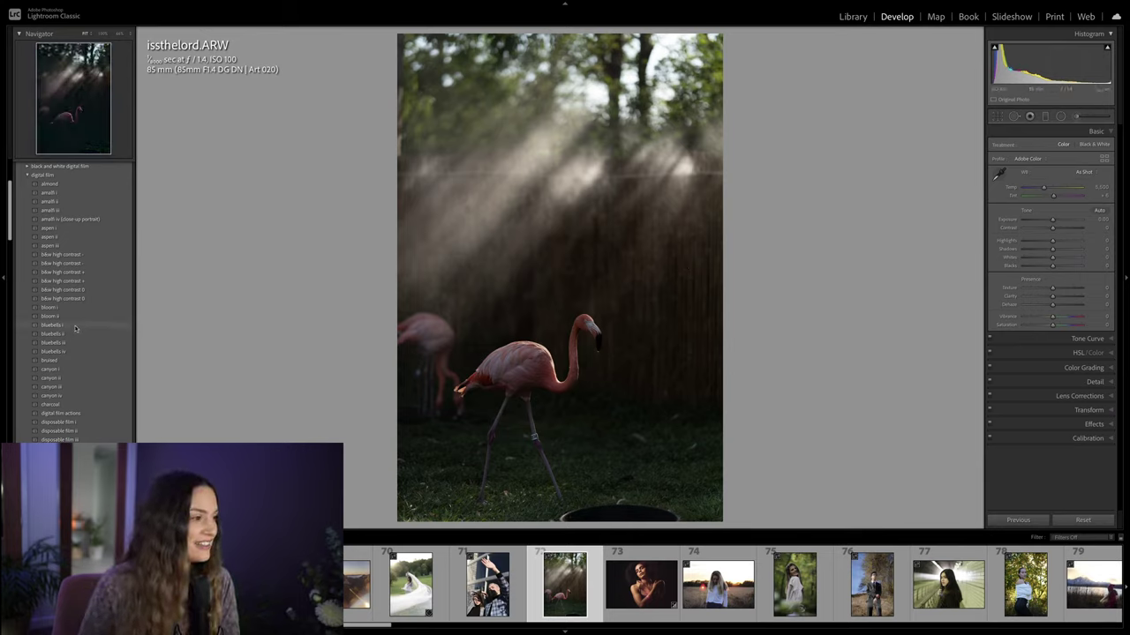
# Step: Apply the aspen iii preset to the flamingo photo and raise Exposure to about +0.30
pyautogui.click(79, 247)
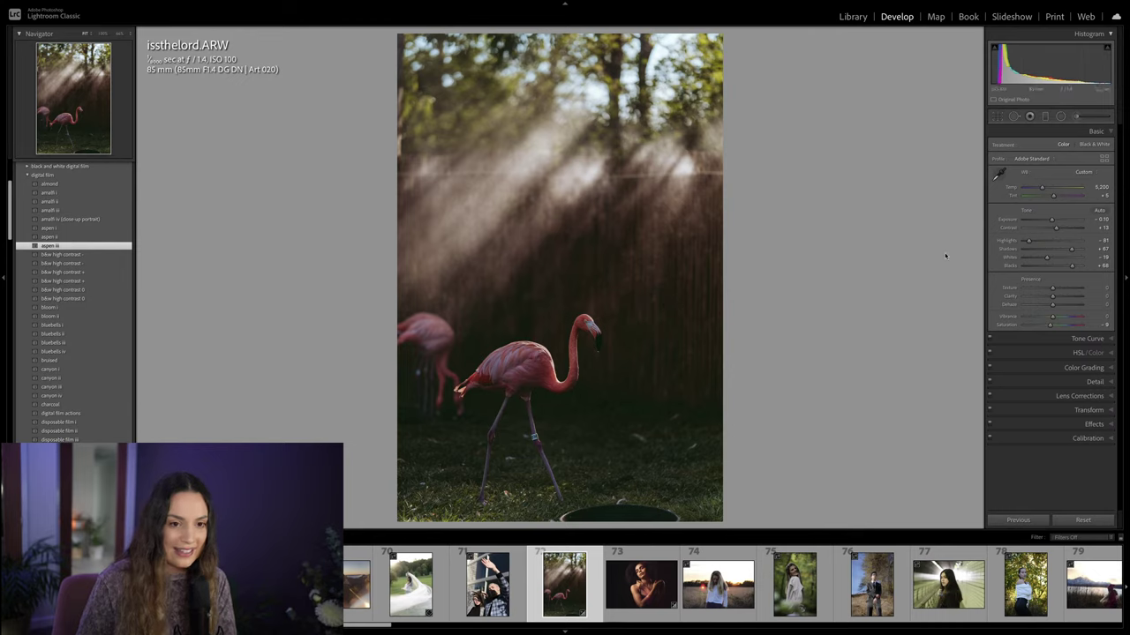
pyautogui.moveTo(1053, 221); pyautogui.dragTo(1056, 222)
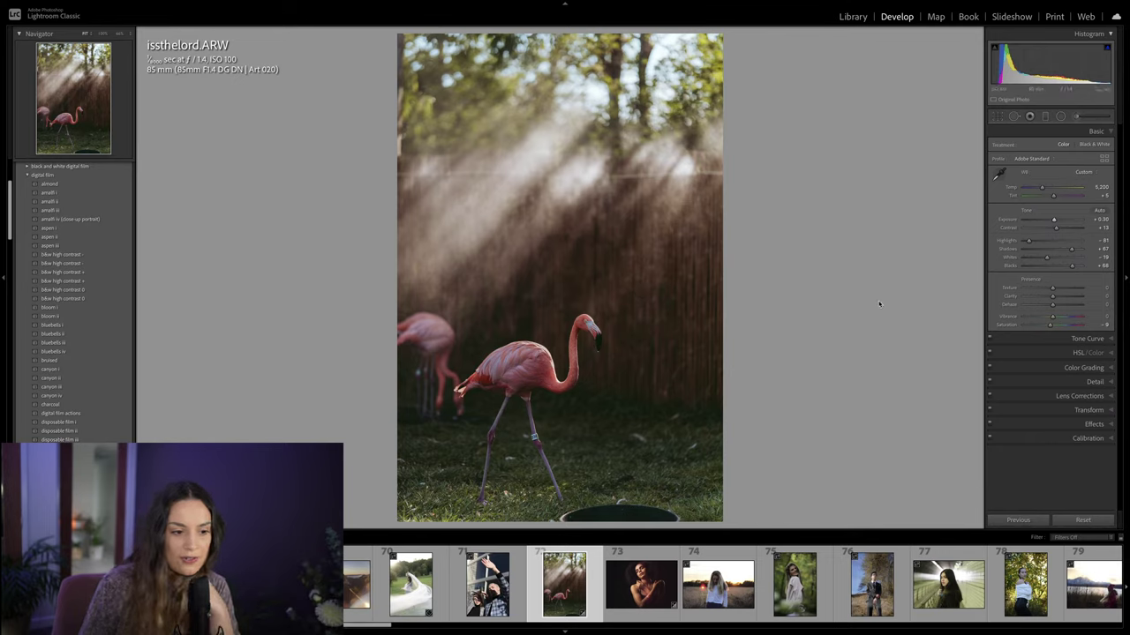
# Step: Heal the dark bowl at the flamingo photo's bottom edge with a larger Spot Removal brush, sampling nearby grass
pyautogui.click(1013, 115)
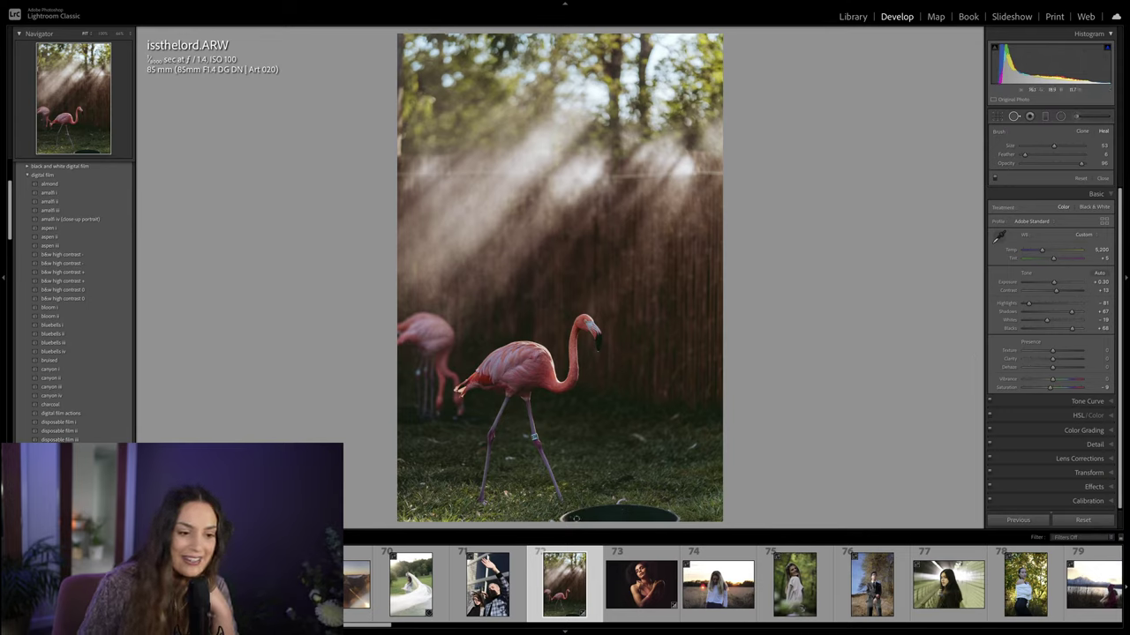
pyautogui.scroll(5, 618, 515)
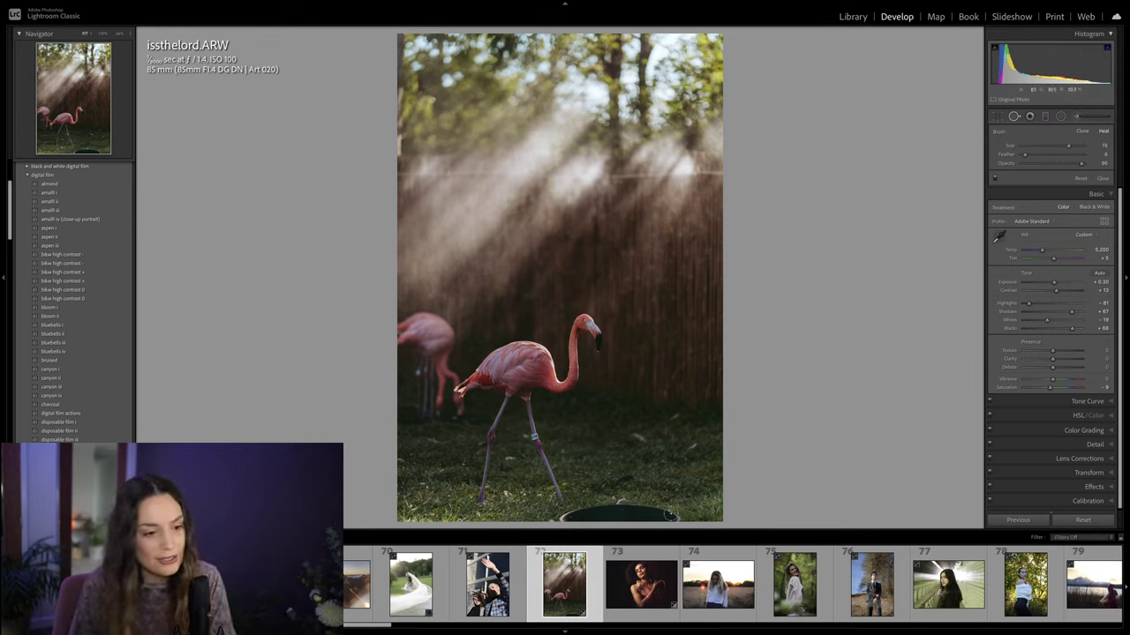
pyautogui.moveTo(675, 515); pyautogui.dragTo(557, 518)
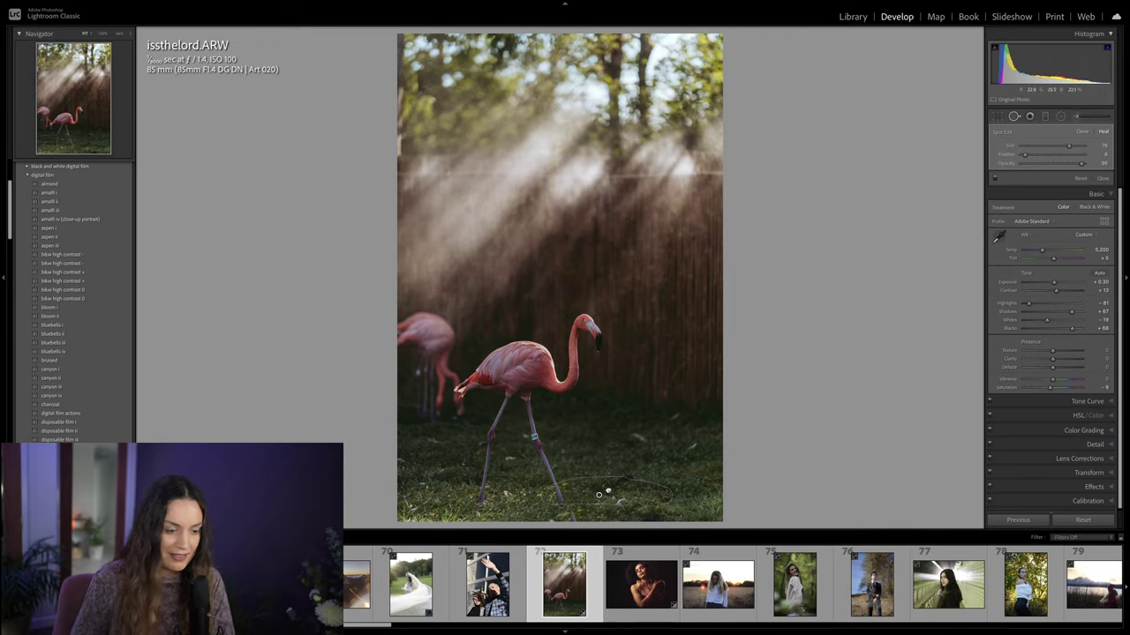
pyautogui.moveTo(634, 485); pyautogui.dragTo(639, 487)
pyautogui.press('q')
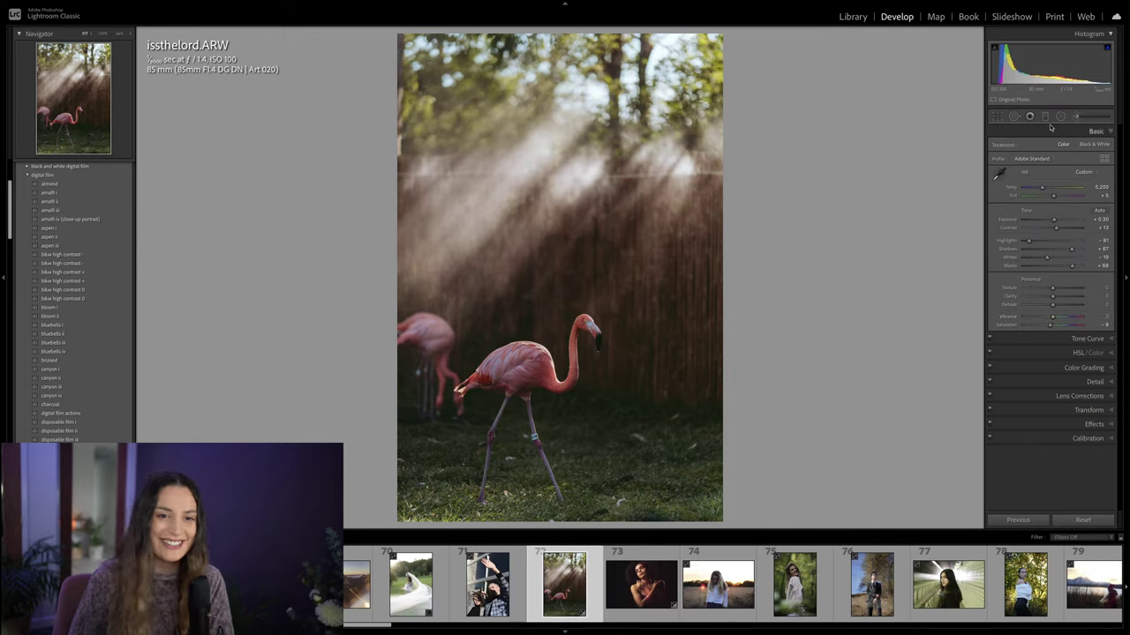
# Step: Review the flamingo photo's HSL saturation and luminance values, then begin a new graduated filter
pyautogui.click(1110, 353)
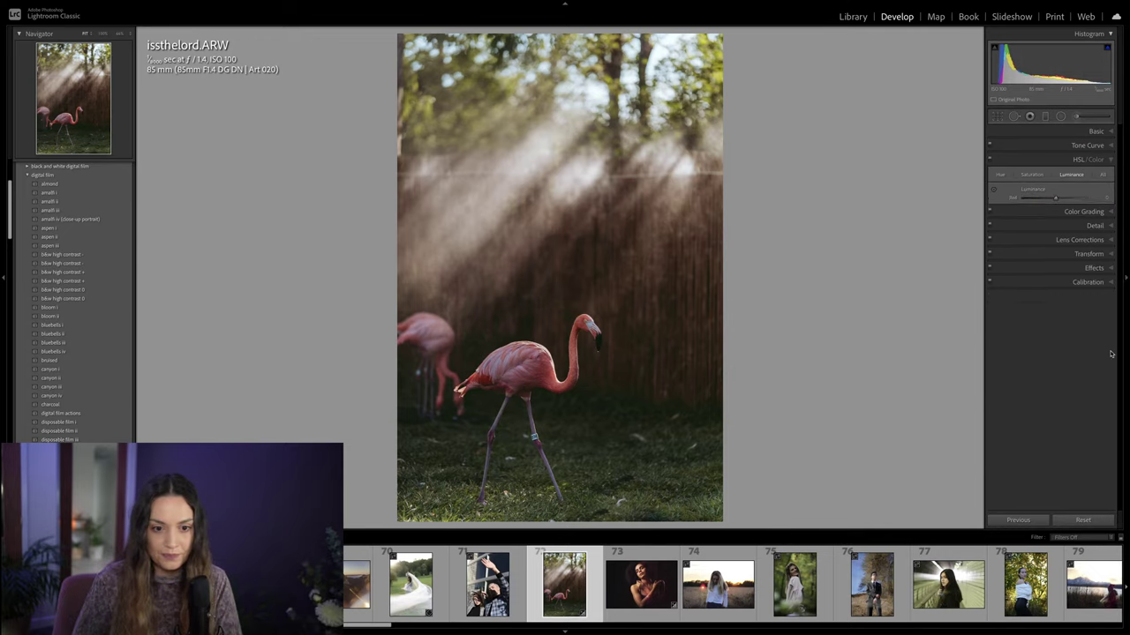
pyautogui.click(1030, 174)
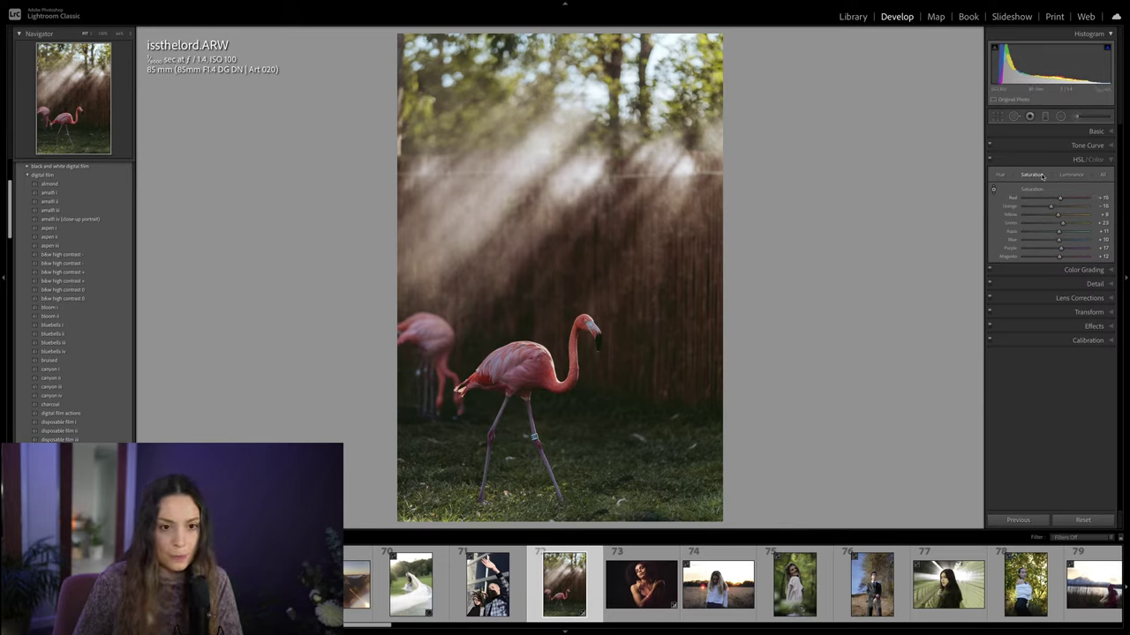
pyautogui.click(1071, 174)
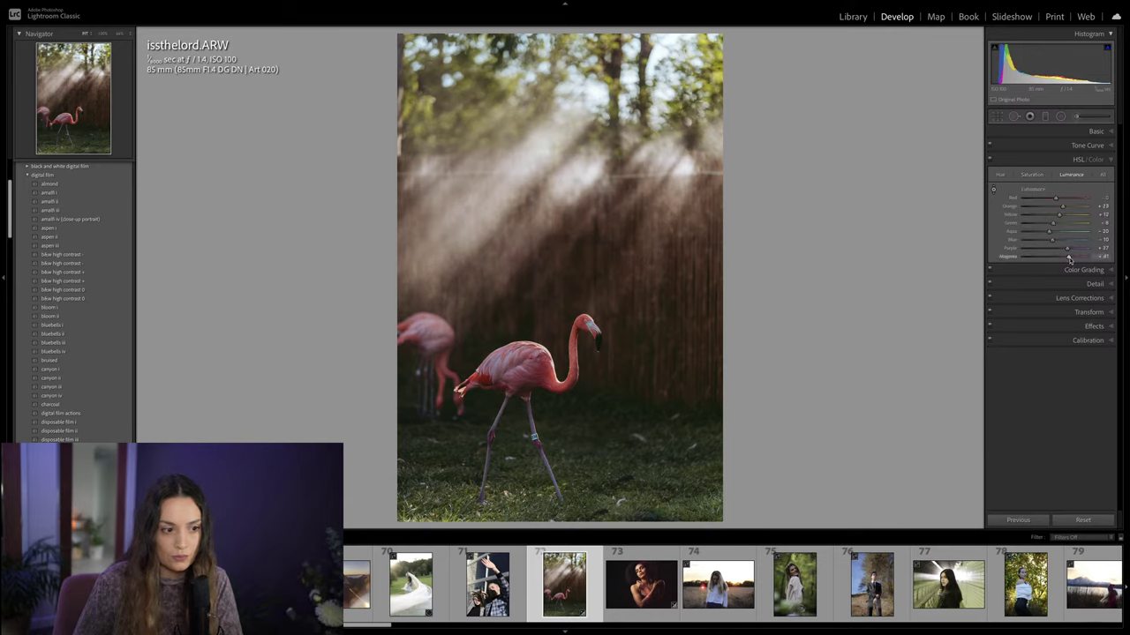
pyautogui.click(1046, 116)
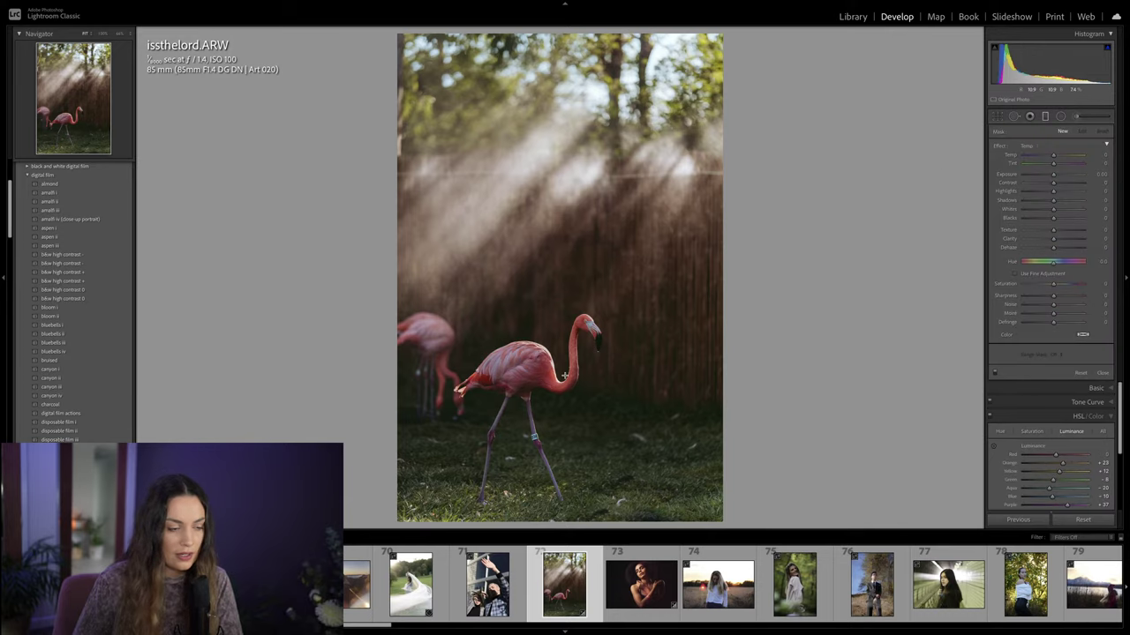
# Step: Draw a diagonal graduated filter with raised Exposure and adjusted Blacks, then return to Basic settings
pyautogui.moveTo(585, 361); pyautogui.dragTo(520, 173)
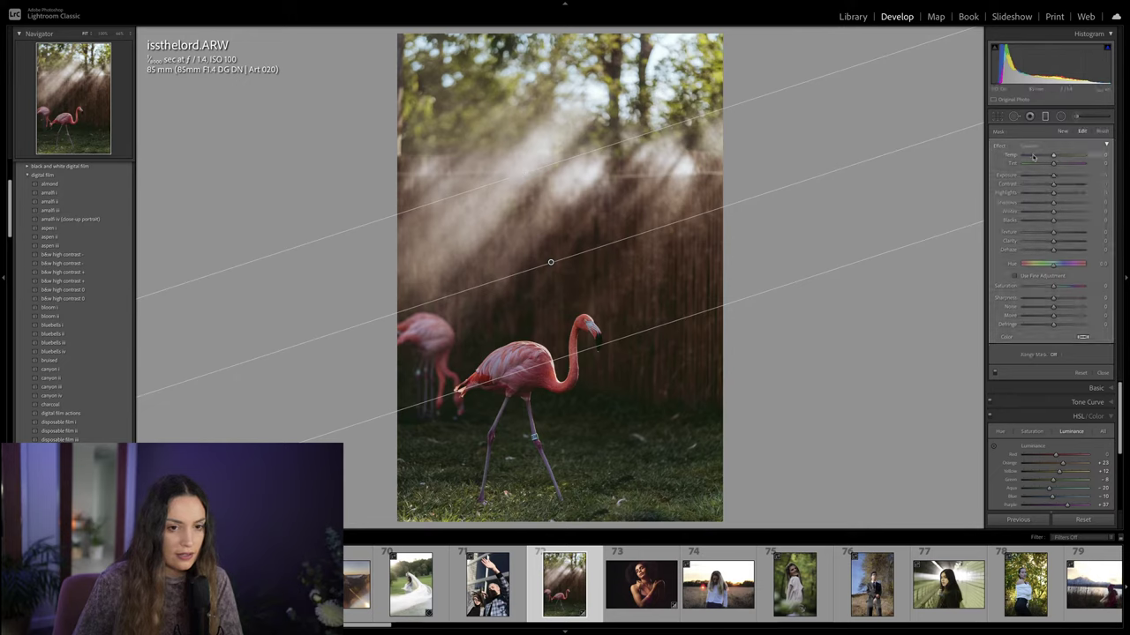
pyautogui.moveTo(1052, 175)
pyautogui.mouseDown()
pyautogui.moveTo(1037, 204)
pyautogui.moveTo(1053, 178)
pyautogui.mouseUp()
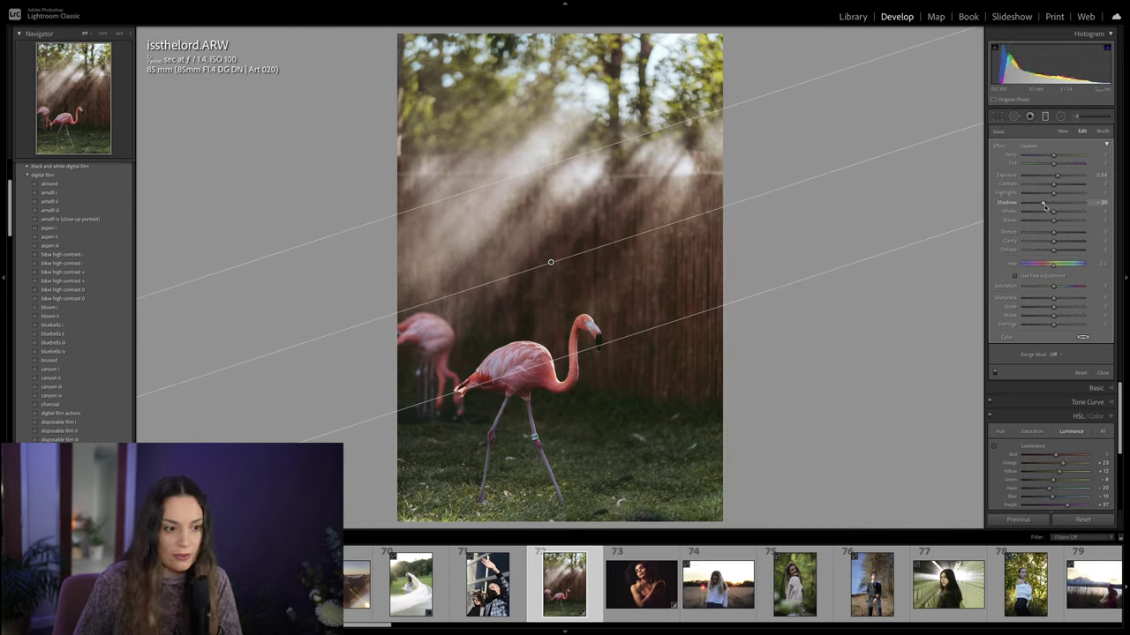
pyautogui.moveTo(1053, 220); pyautogui.dragTo(1057, 220)
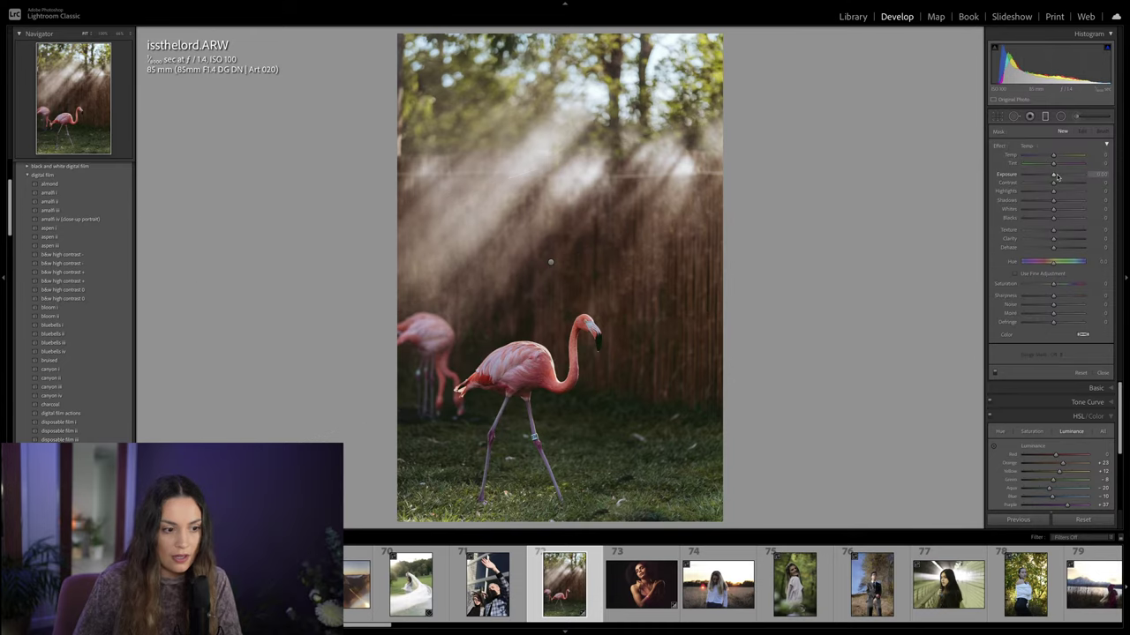
pyautogui.hotkey('shift', 'w')
pyautogui.click(1109, 132)
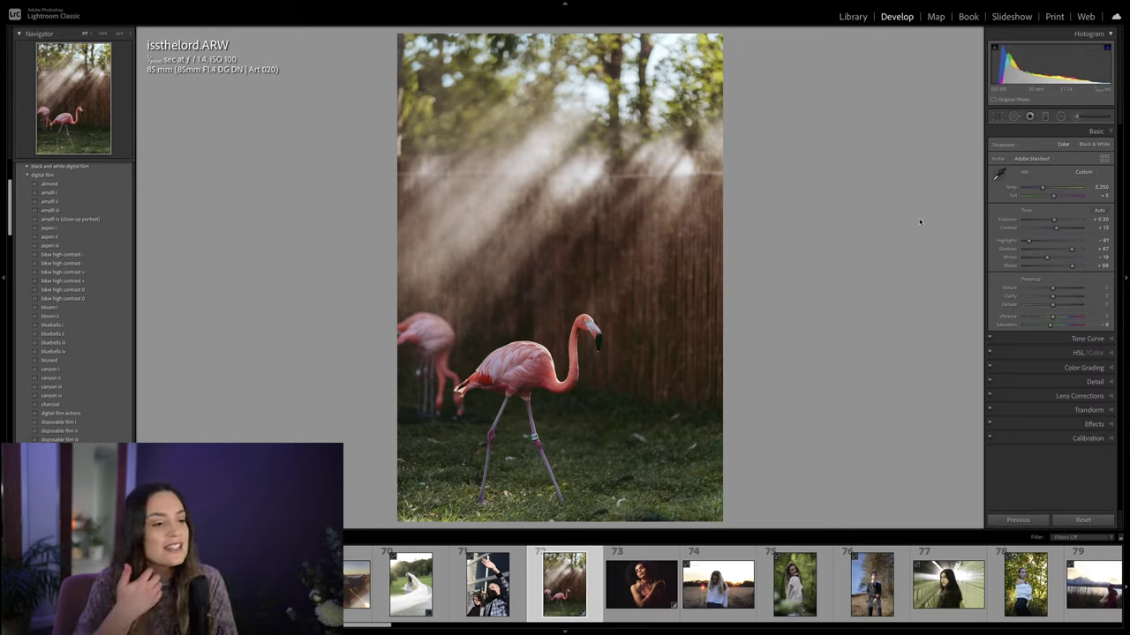
# Step: Compare the flamingo edit with the original, then rotate it slightly and commit the crop
pyautogui.press('\\')
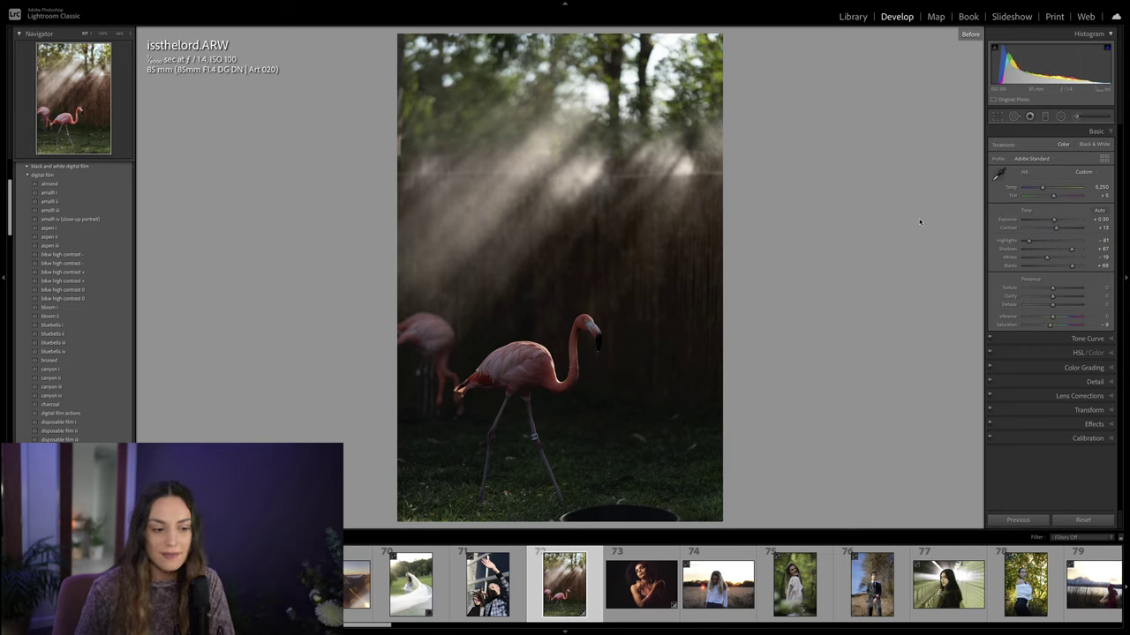
pyautogui.press('\\')
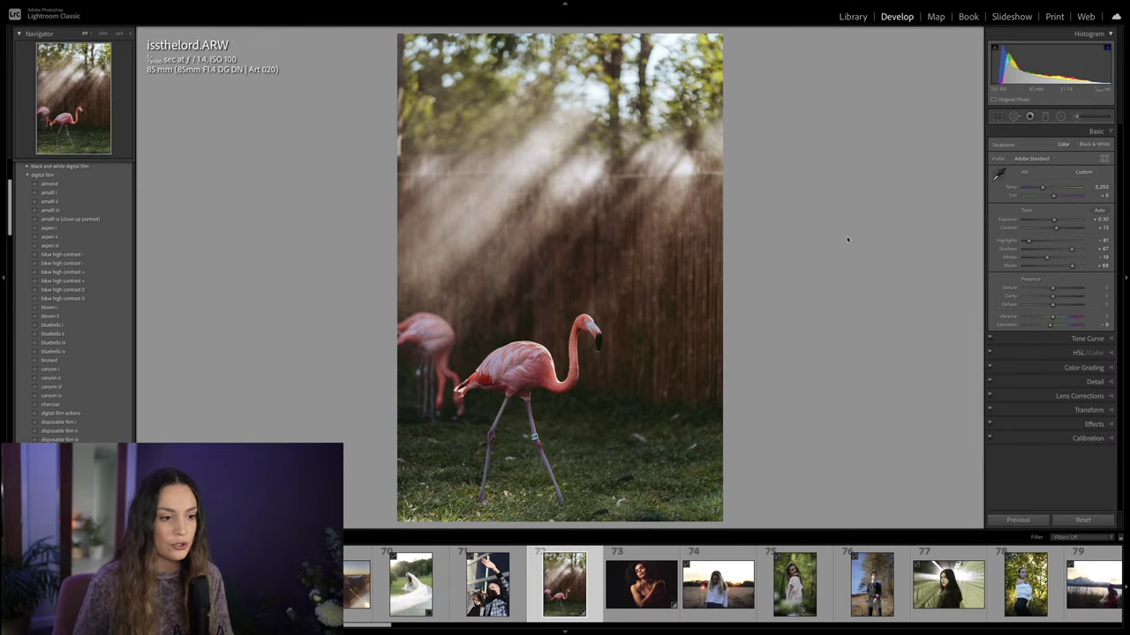
pyautogui.press('r')
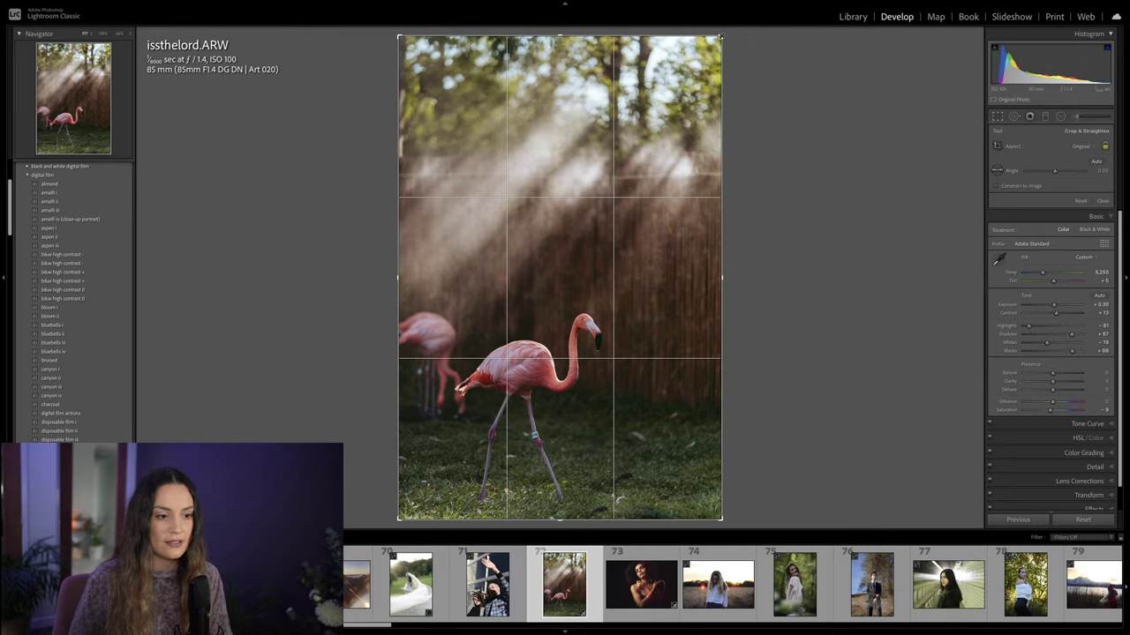
pyautogui.moveTo(725, 38); pyautogui.dragTo(717, 43)
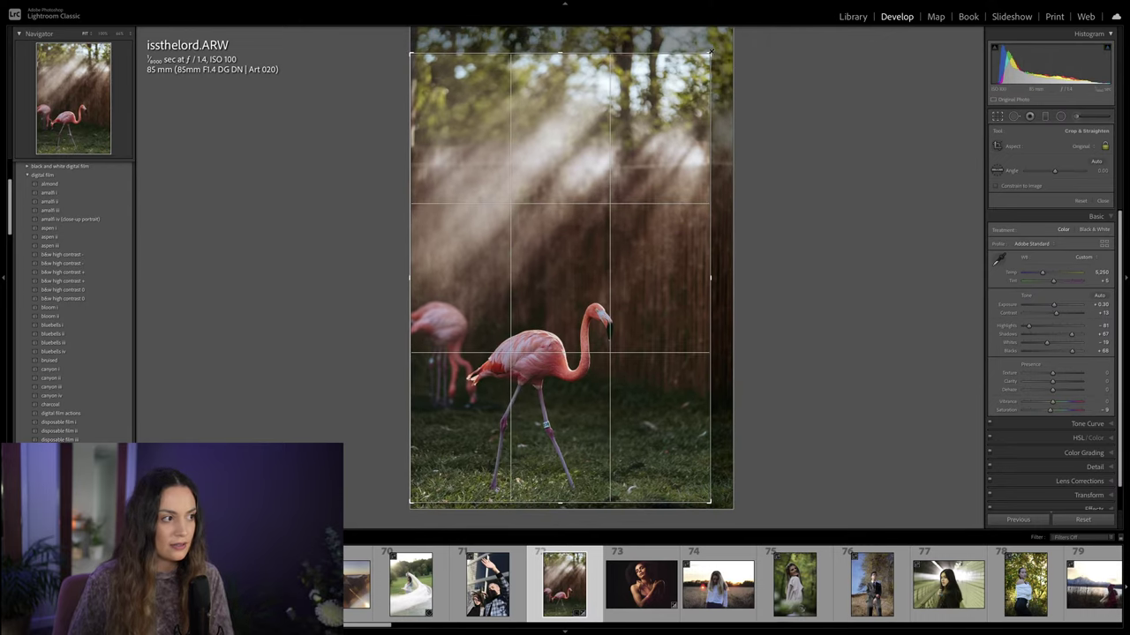
pyautogui.press('Return')
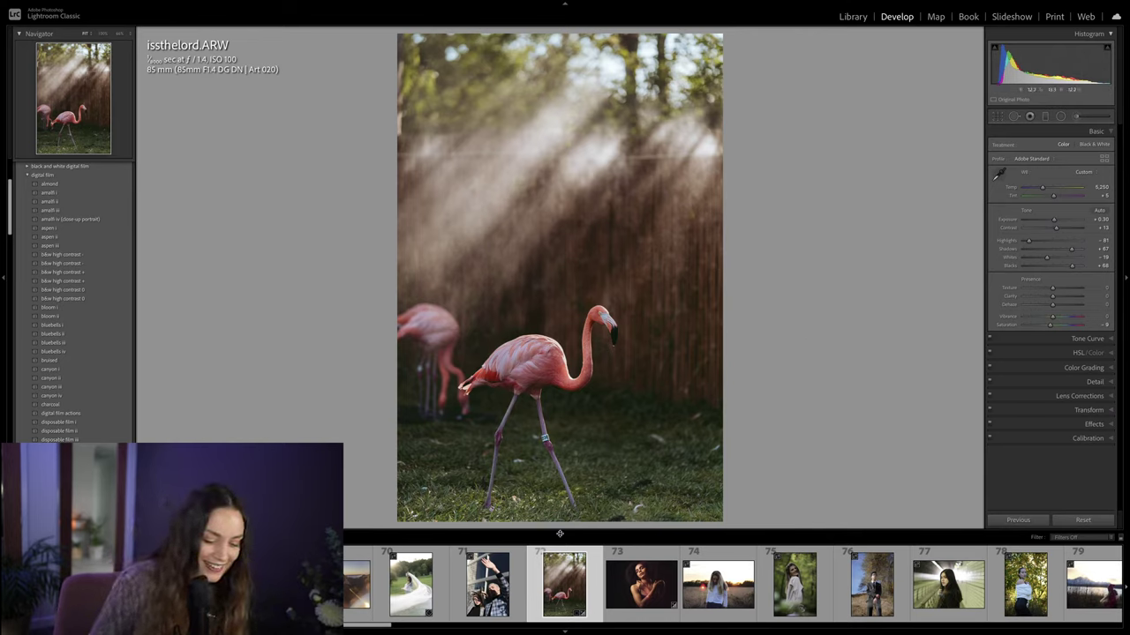
pyautogui.moveTo(389, 628); pyautogui.dragTo(240, 629)
# Step: Open yanky_ophoto.nef and inspect the face and light tube at 1:1 before returning to Fit
pyautogui.click(409, 582)
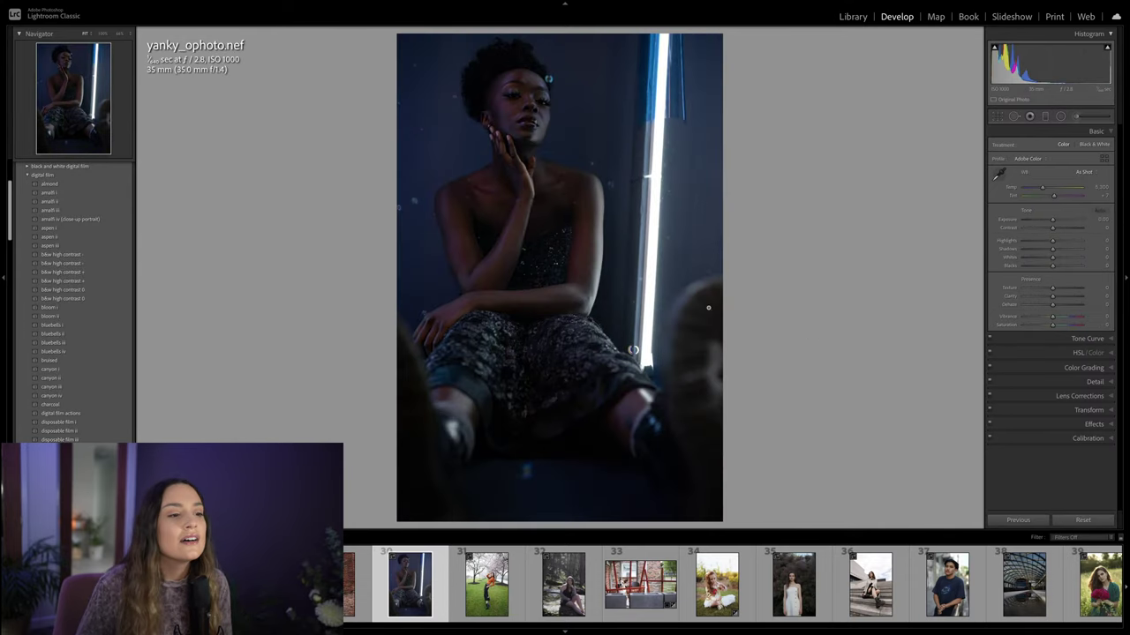
pyautogui.click(416, 169)
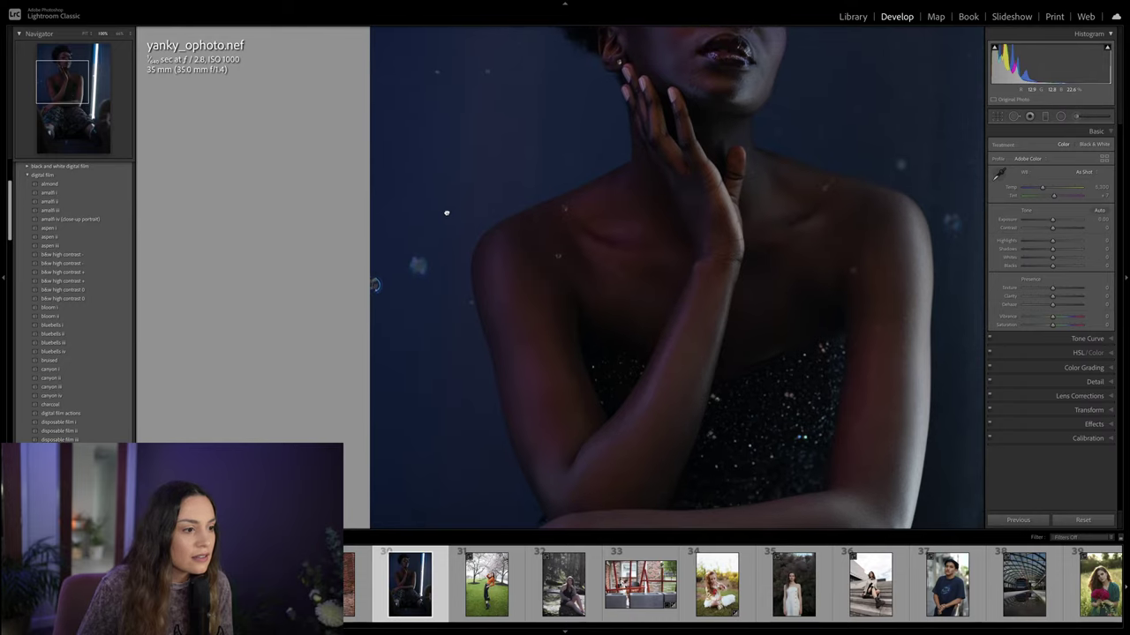
pyautogui.moveTo(447, 231); pyautogui.dragTo(458, 290)
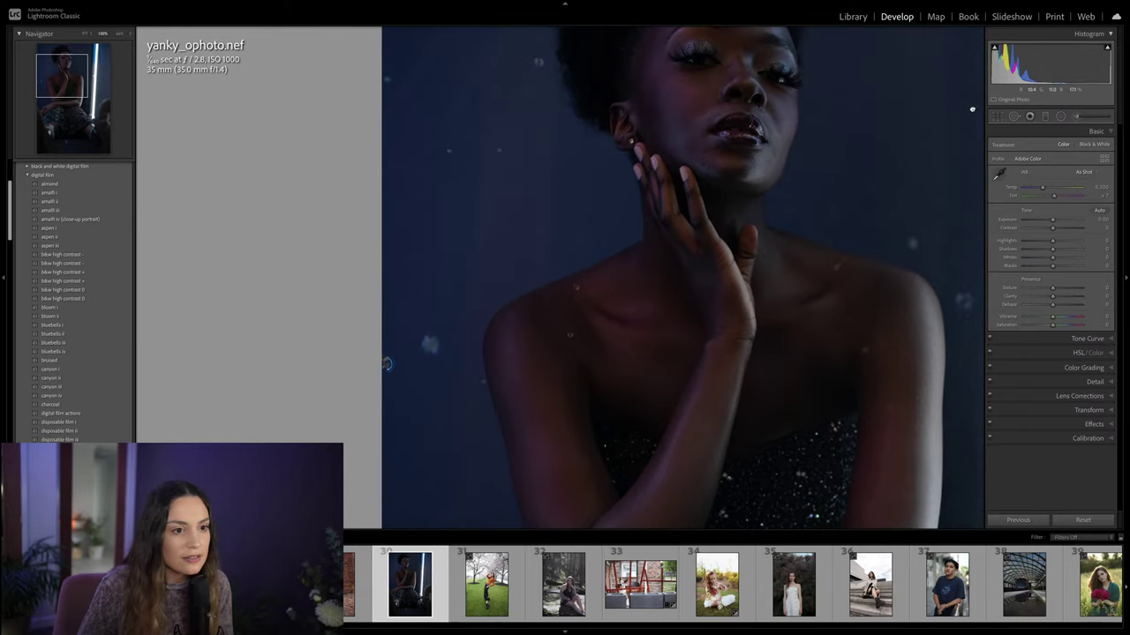
pyautogui.moveTo(972, 108); pyautogui.dragTo(721, 192)
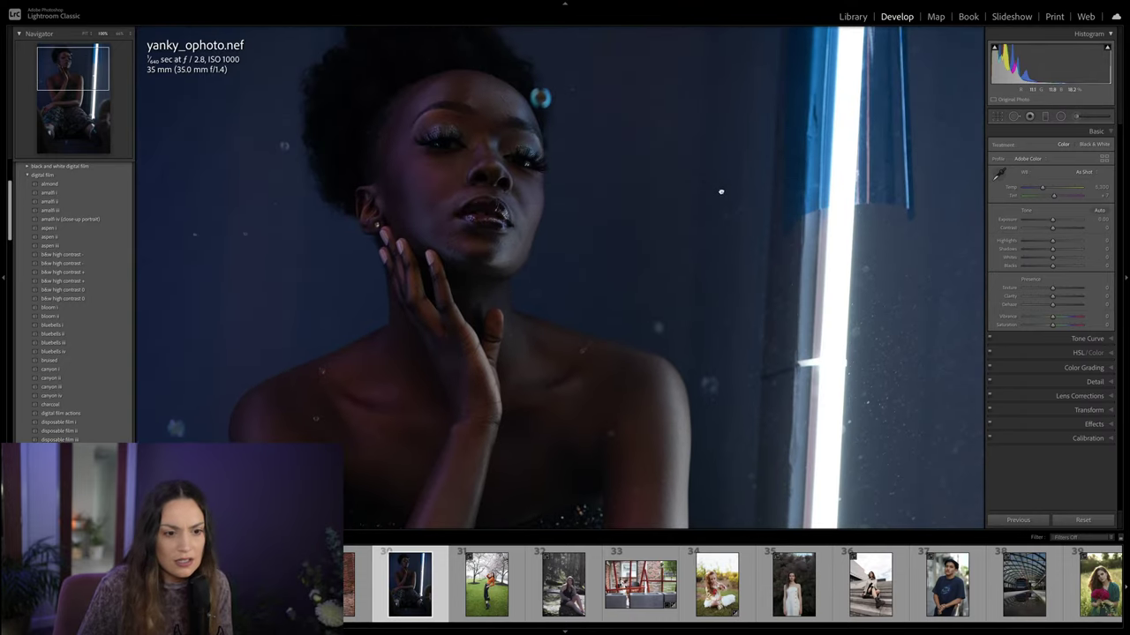
pyautogui.scroll(-10, 721, 191)
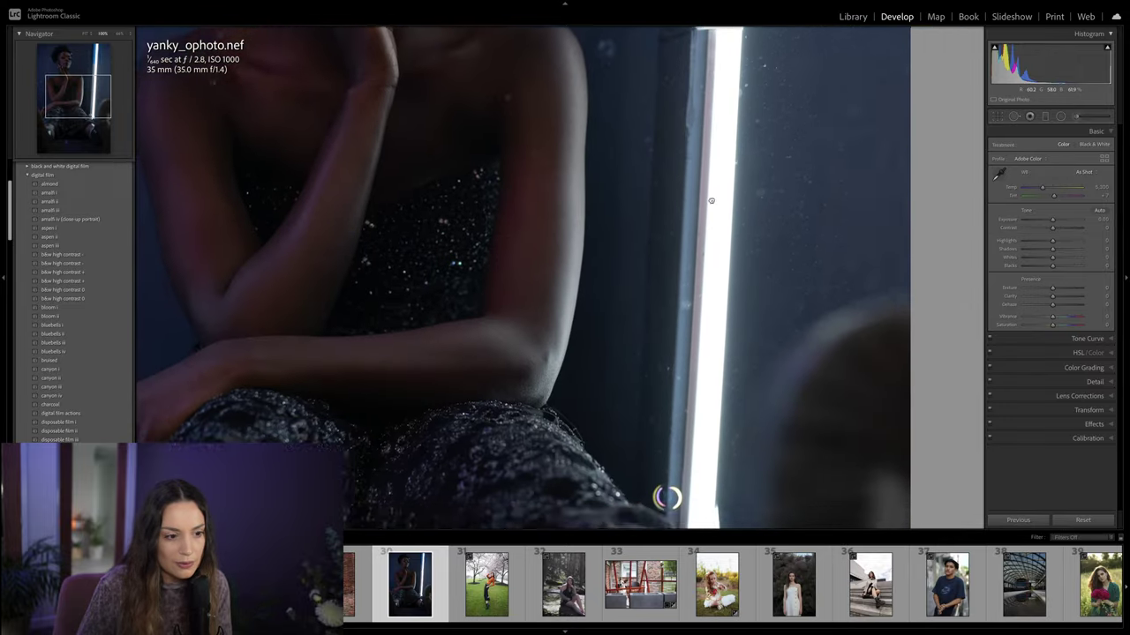
pyautogui.scroll(-3, 710, 200)
pyautogui.scroll(5, 711, 201)
pyautogui.click(837, 307)
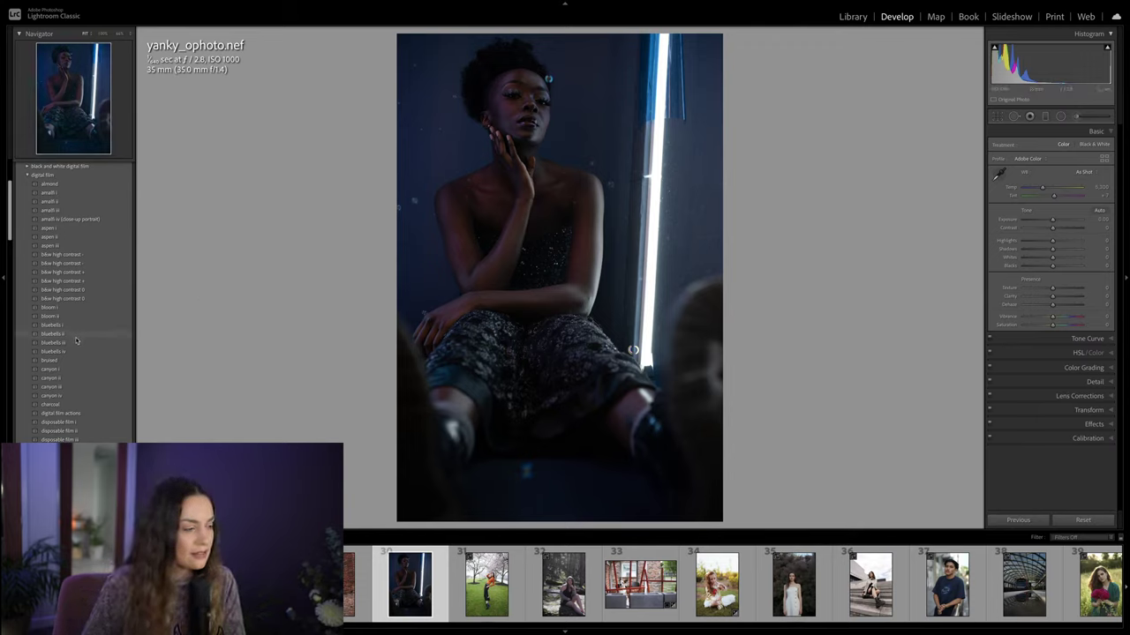
# Step: Apply bluebells iii, raise Exposure to about +0.95, and rotate the crop to -2.79
pyautogui.click(75, 345)
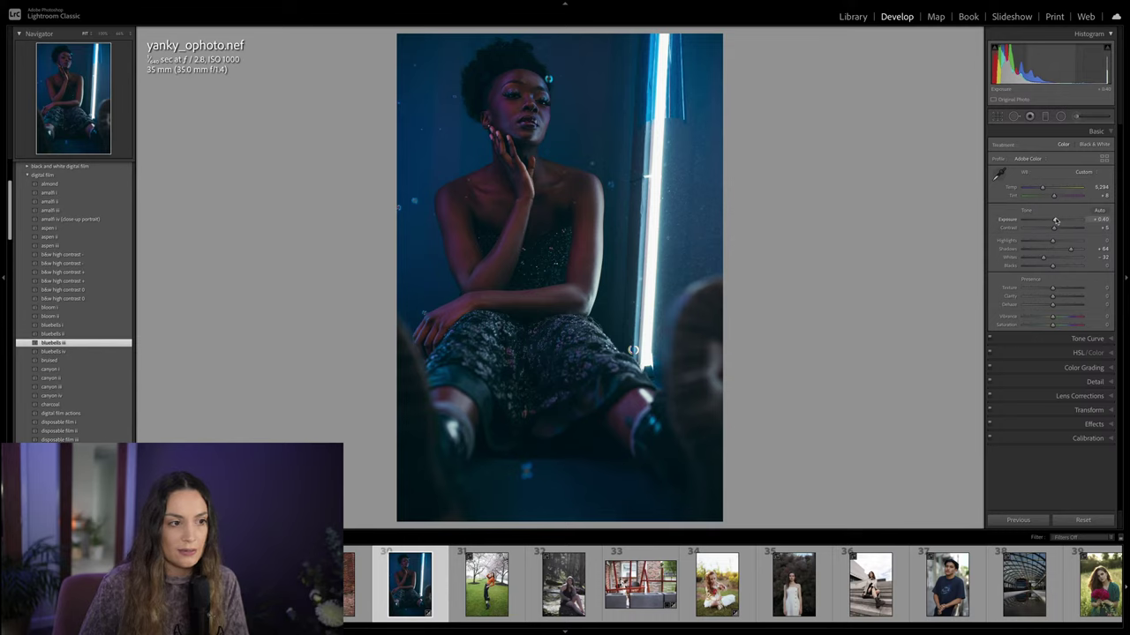
pyautogui.moveTo(1056, 221); pyautogui.dragTo(1061, 220)
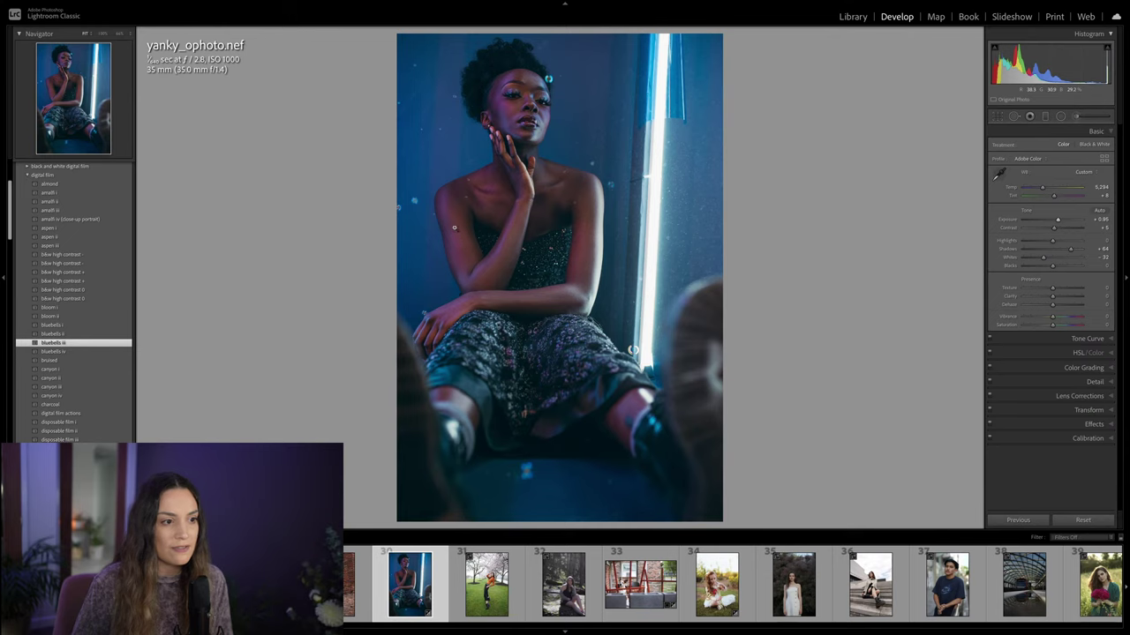
pyautogui.press('r')
pyautogui.moveTo(746, 221); pyautogui.dragTo(747, 196)
pyautogui.moveTo(607, 286); pyautogui.dragTo(607, 296)
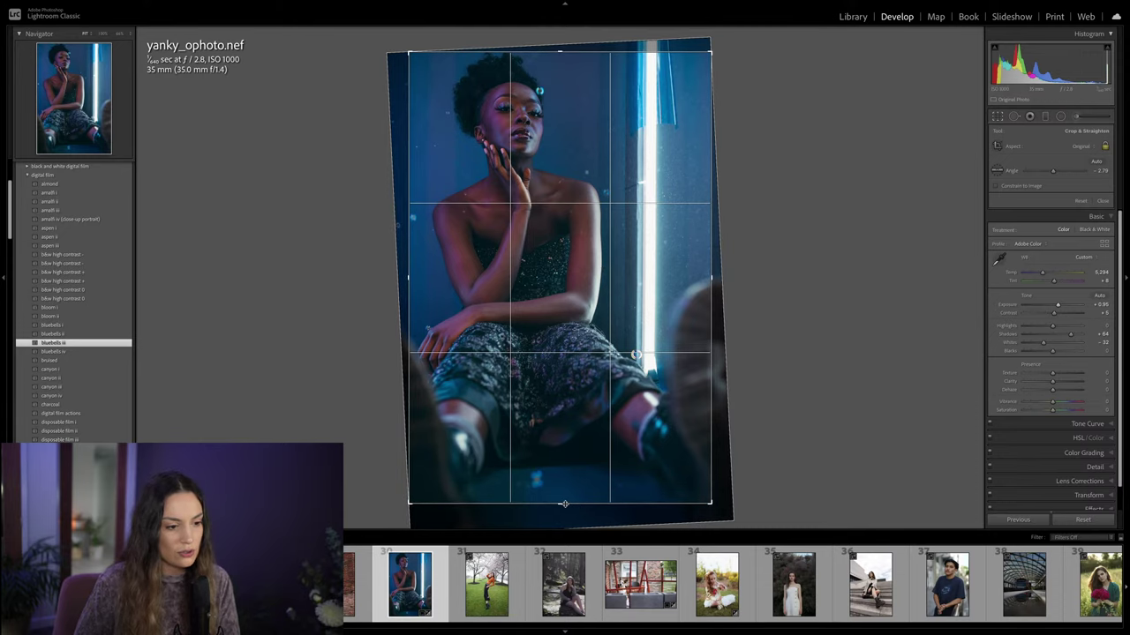
# Step: Commit the crop, compare with the original, then refine the rotation to -2.84 and commit
pyautogui.press('Return')
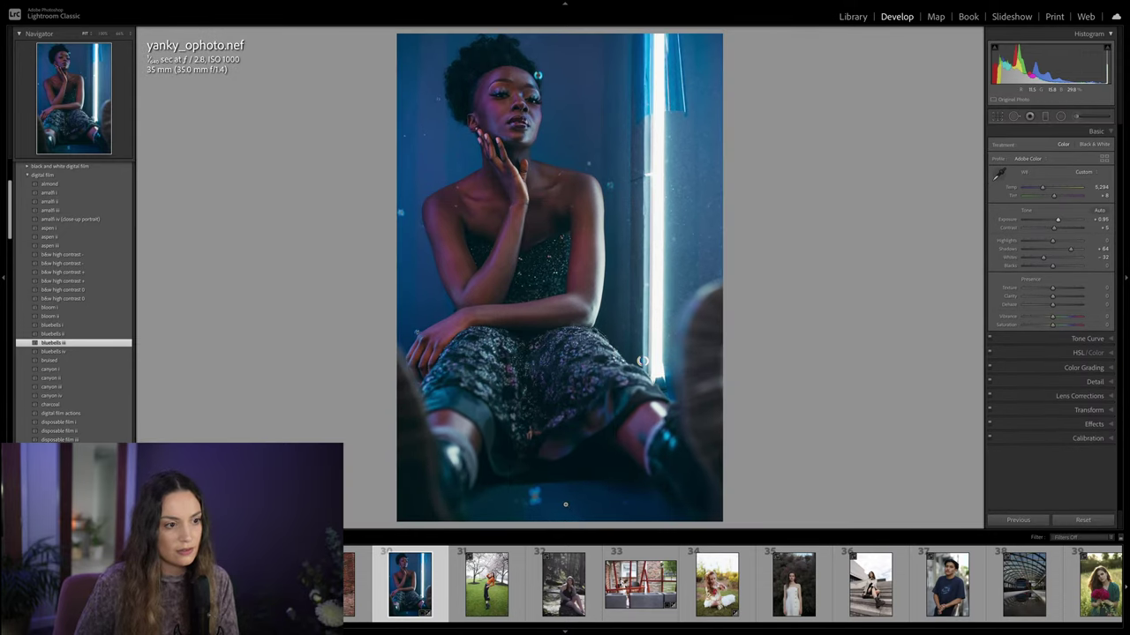
pyautogui.press('\\')
pyautogui.press('\\')
pyautogui.press('\\')
pyautogui.press('\\')
pyautogui.press('r')
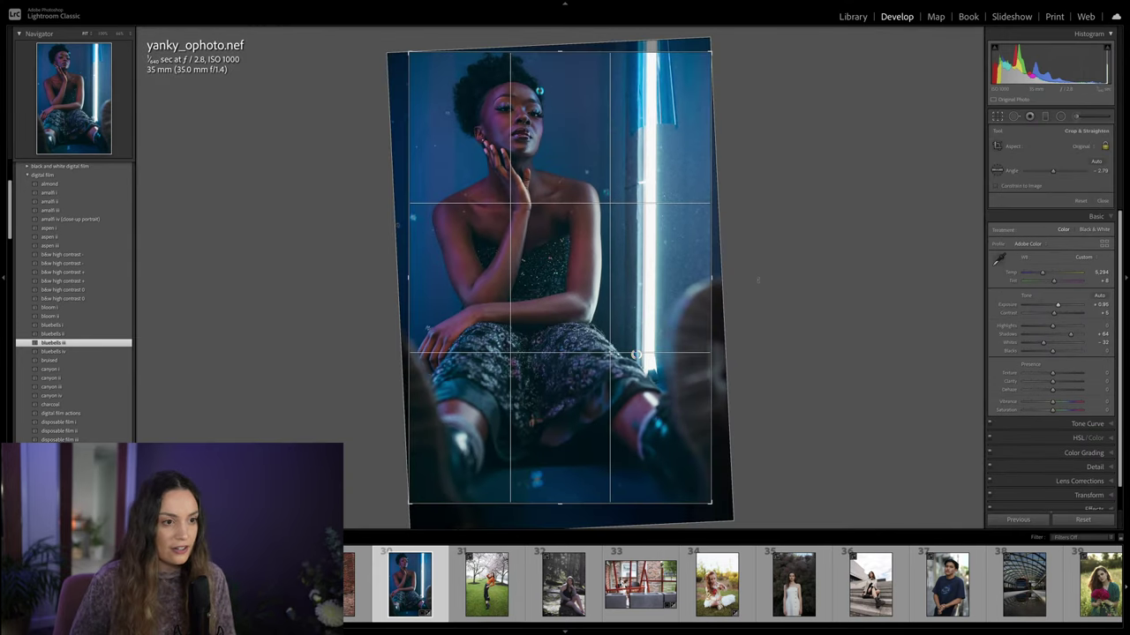
pyautogui.moveTo(756, 265); pyautogui.dragTo(760, 267)
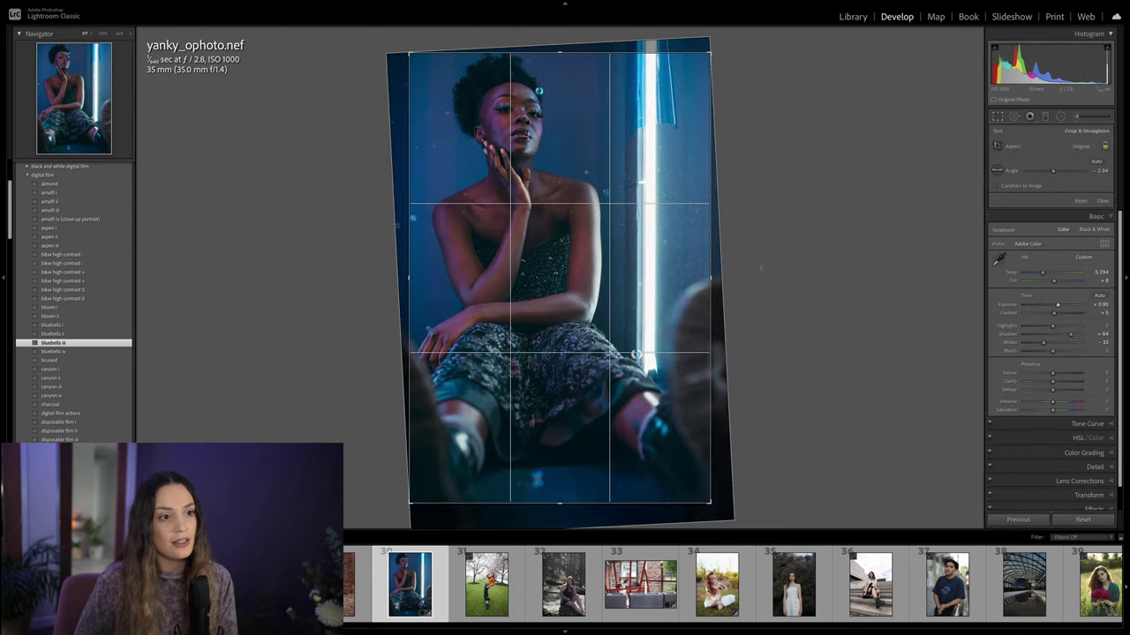
pyautogui.press('Return')
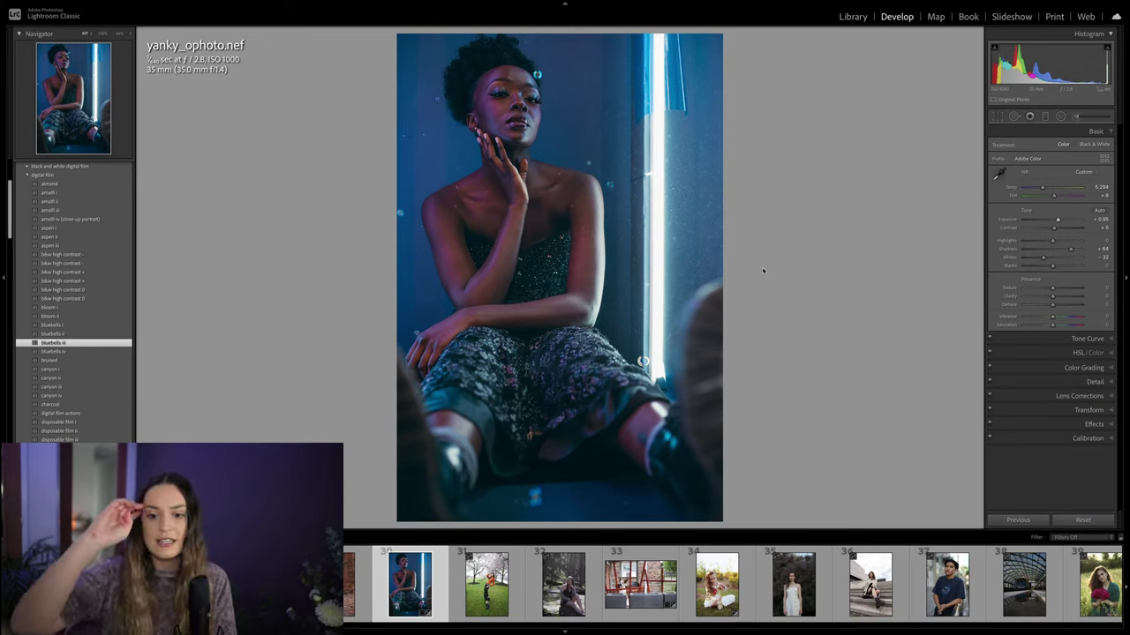
# Step: Raise Exposure to about +1.10, deepen Blacks to -5 and add Vibrance +8, checking before/after
pyautogui.press('\\')
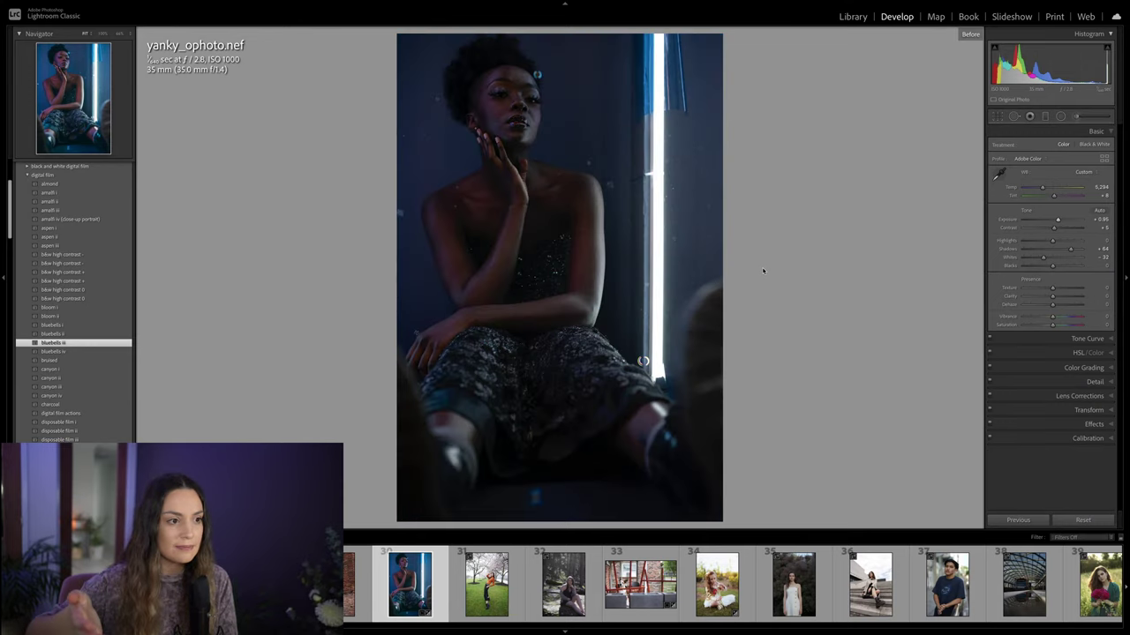
pyautogui.press('\\')
pyautogui.press('\\')
pyautogui.press('\\')
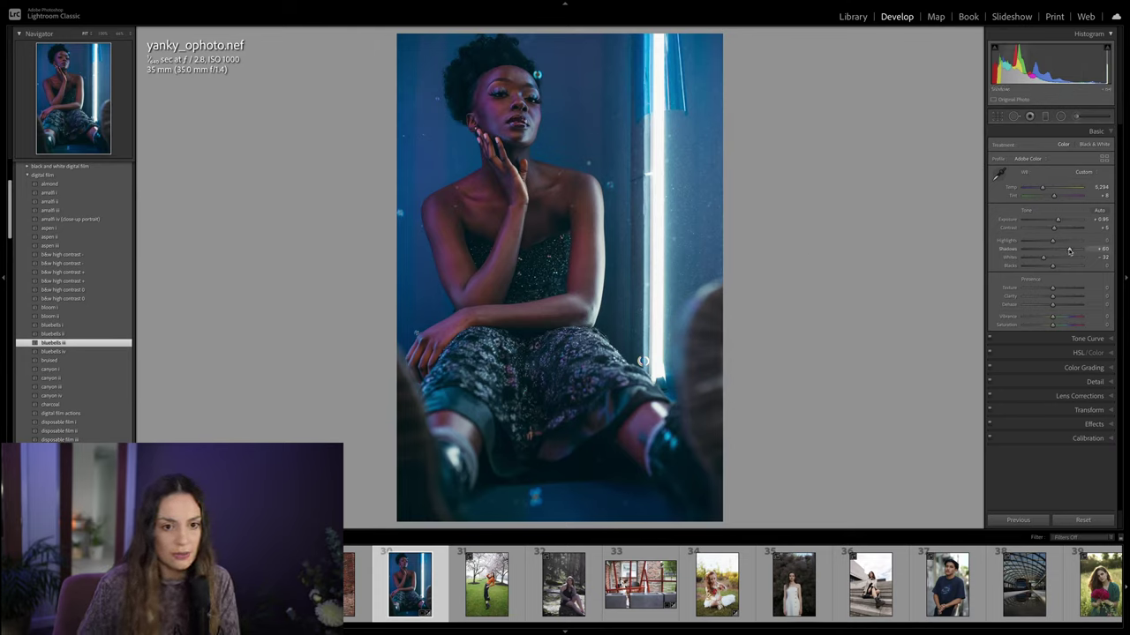
pyautogui.moveTo(1057, 219); pyautogui.dragTo(1060, 221)
pyautogui.moveTo(1052, 265); pyautogui.dragTo(1051, 266)
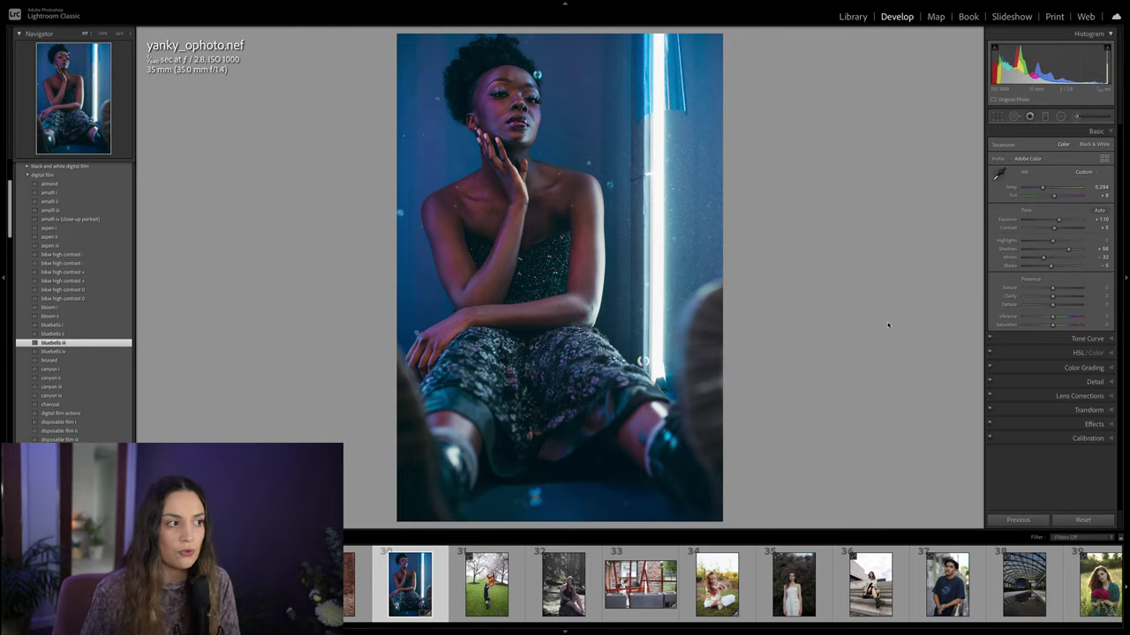
pyautogui.press('\\')
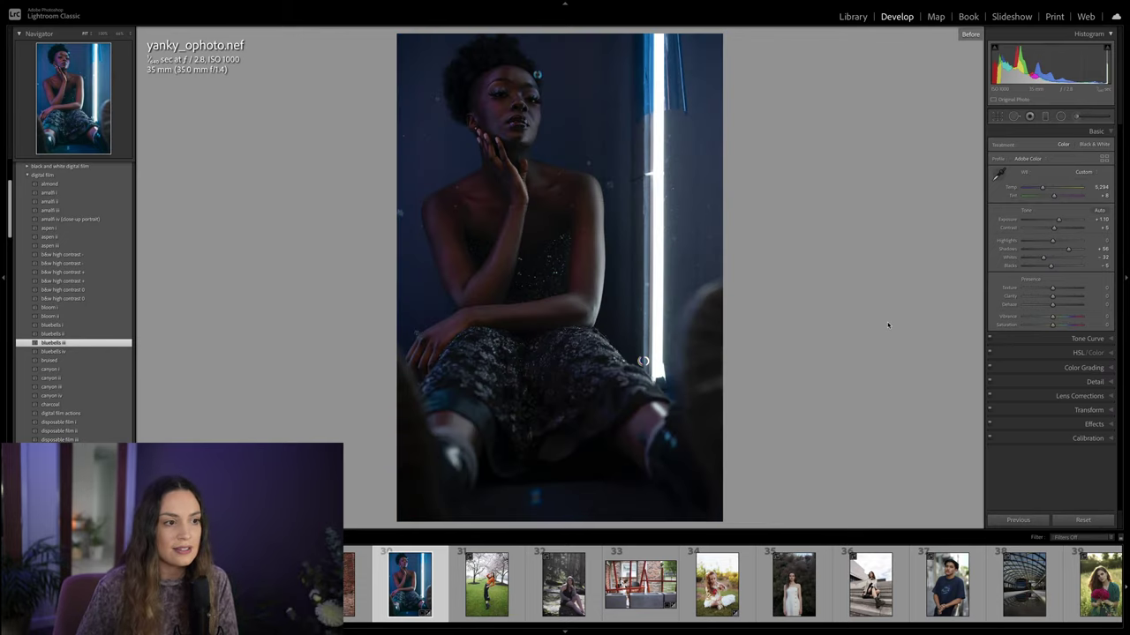
pyautogui.press('\\')
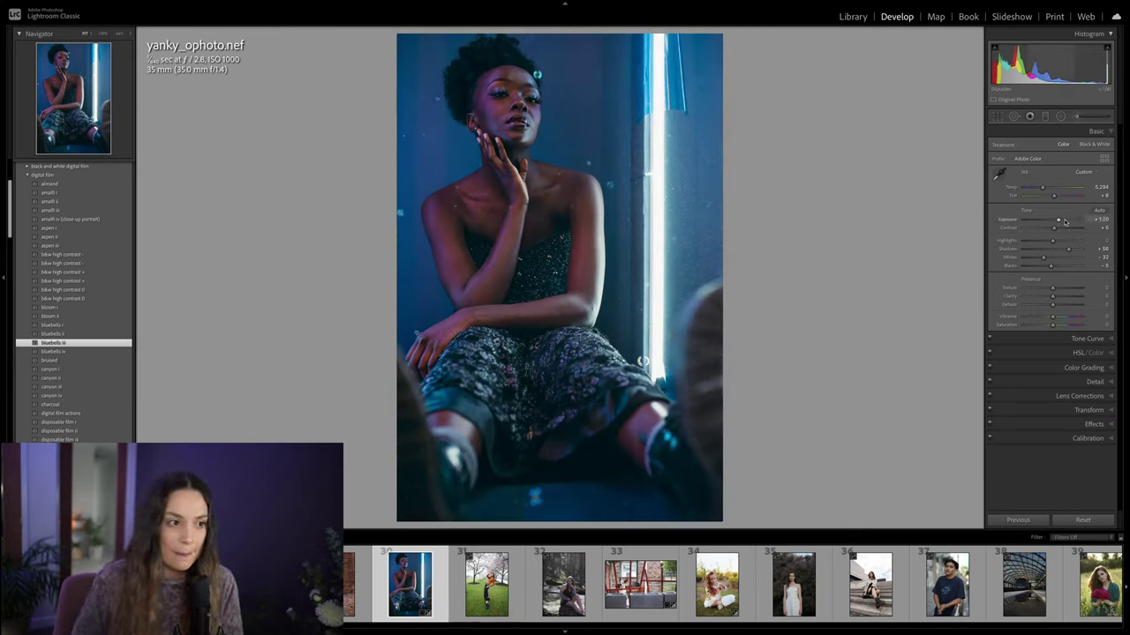
pyautogui.moveTo(1051, 316); pyautogui.dragTo(1053, 327)
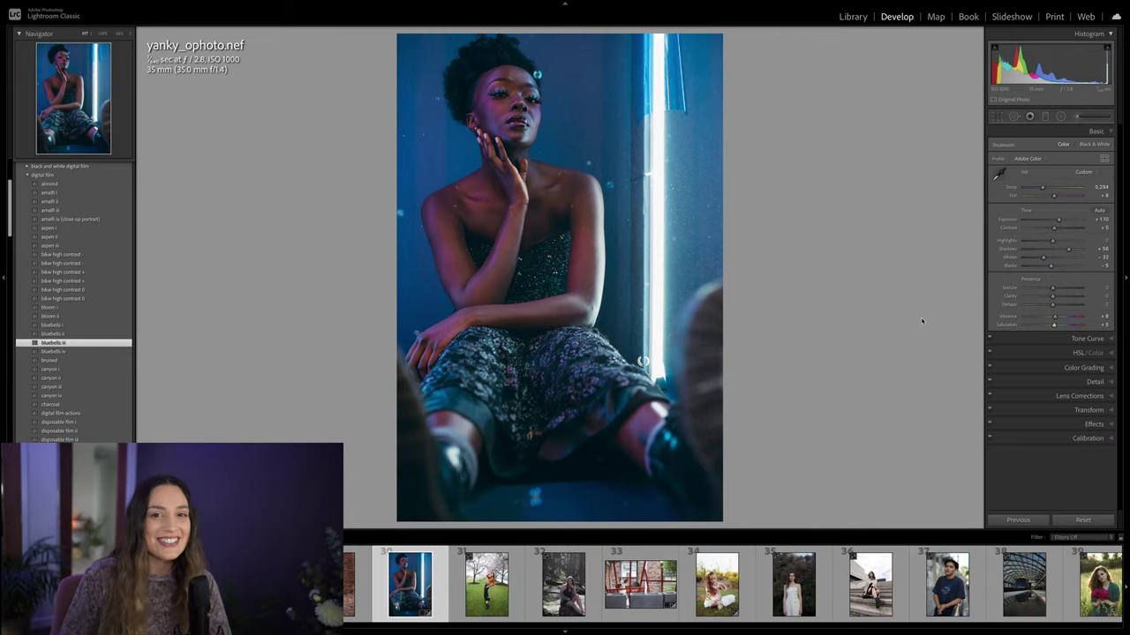
pyautogui.press('\\')
pyautogui.press('\\')
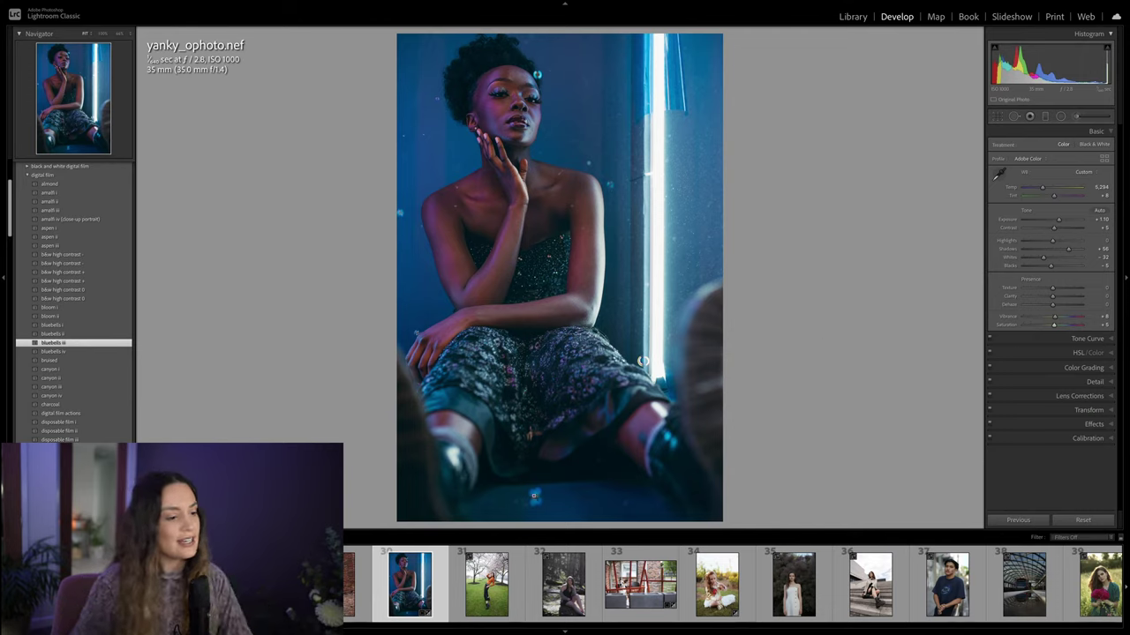
pyautogui.scroll(-10, 365, 624)
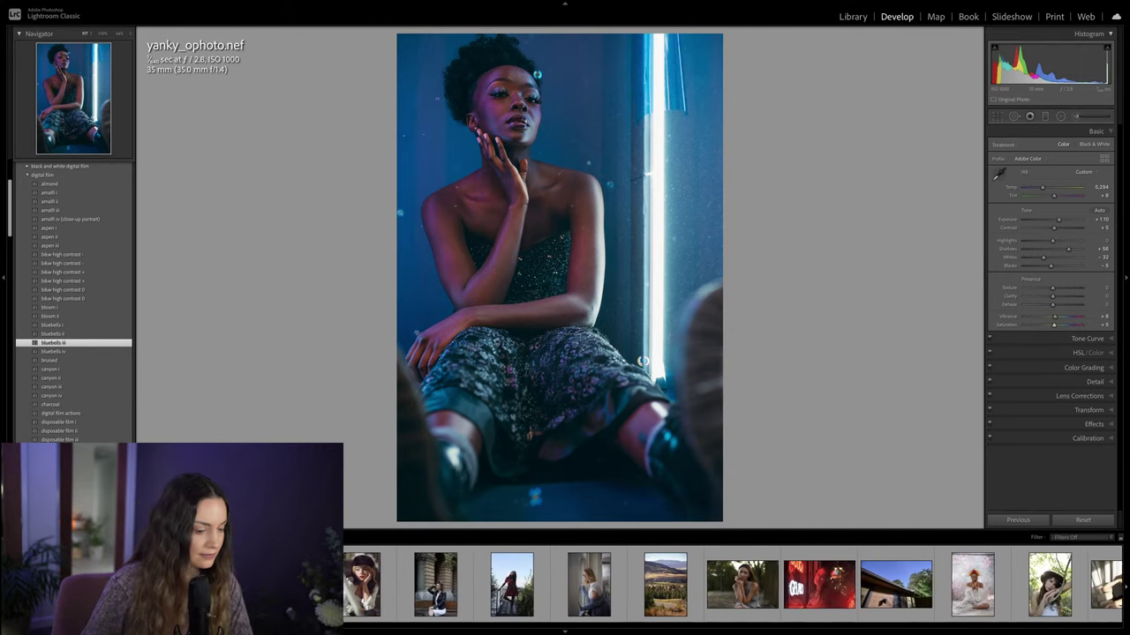
pyautogui.scroll(-10, 364, 624)
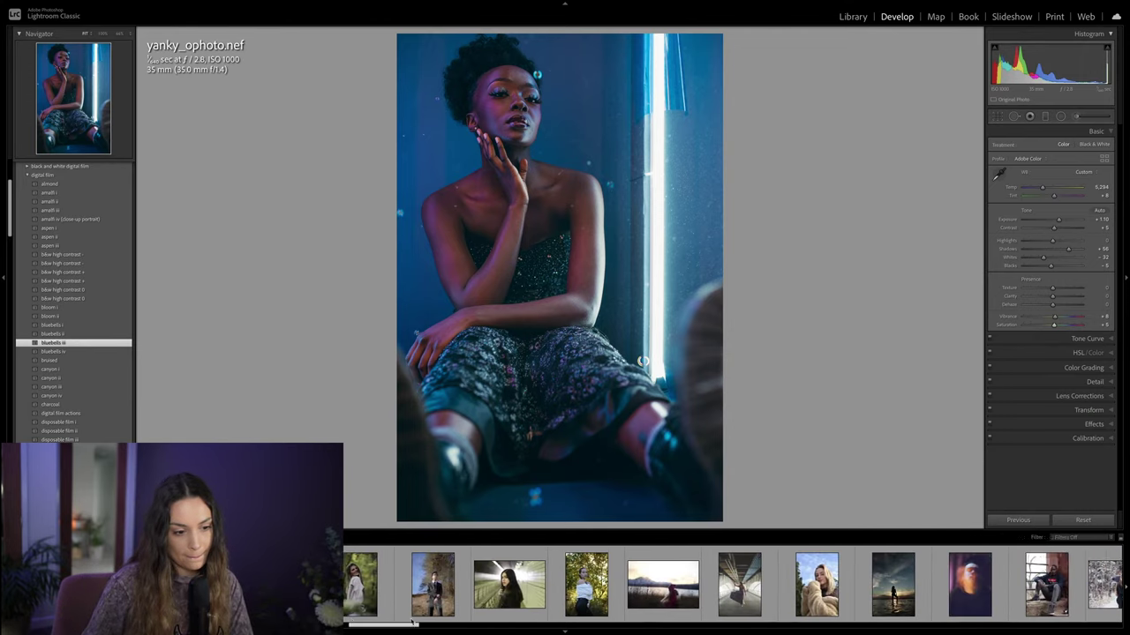
pyautogui.moveTo(492, 615); pyautogui.dragTo(555, 606)
pyautogui.scroll(-1, 553, 606)
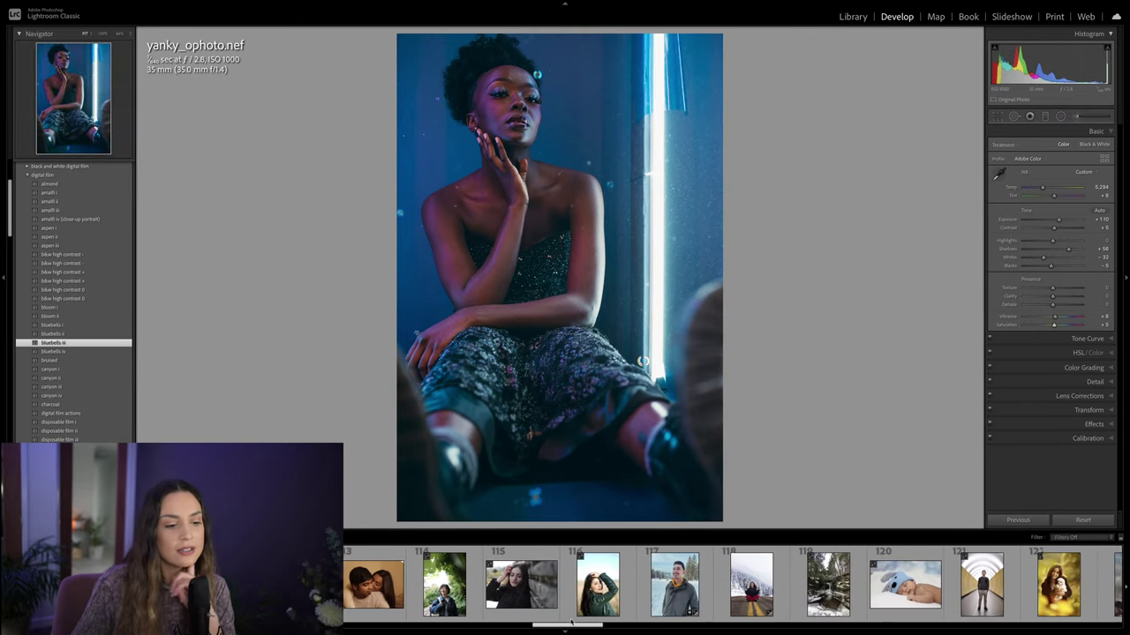
pyautogui.moveTo(571, 622); pyautogui.dragTo(688, 613)
pyautogui.hscroll(10, 720, 609)
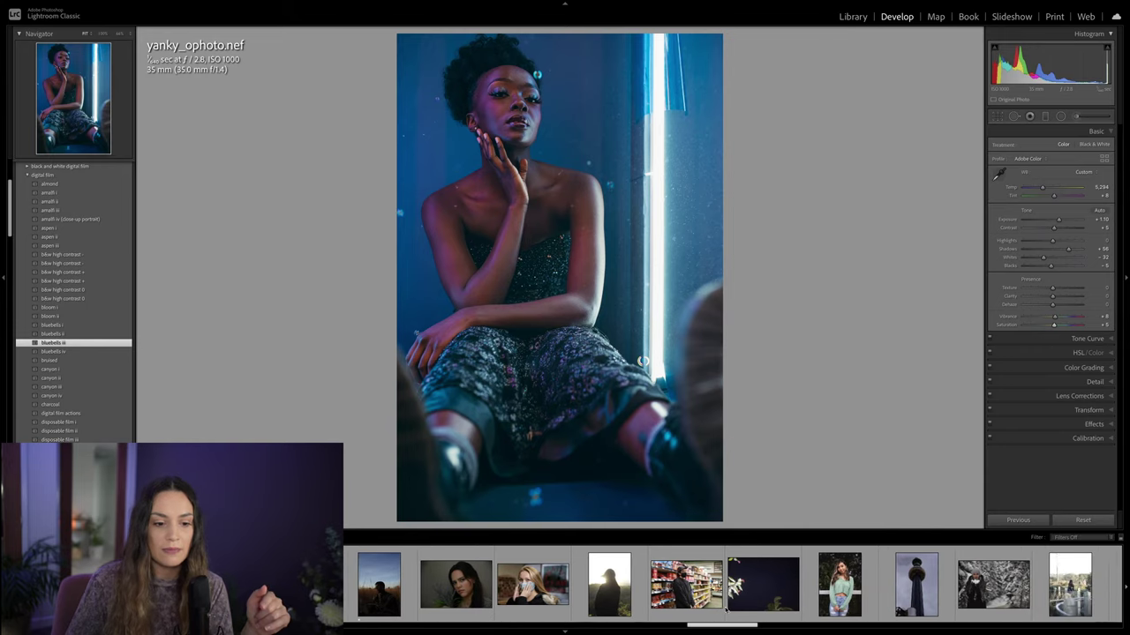
pyautogui.hscroll(3, 761, 605)
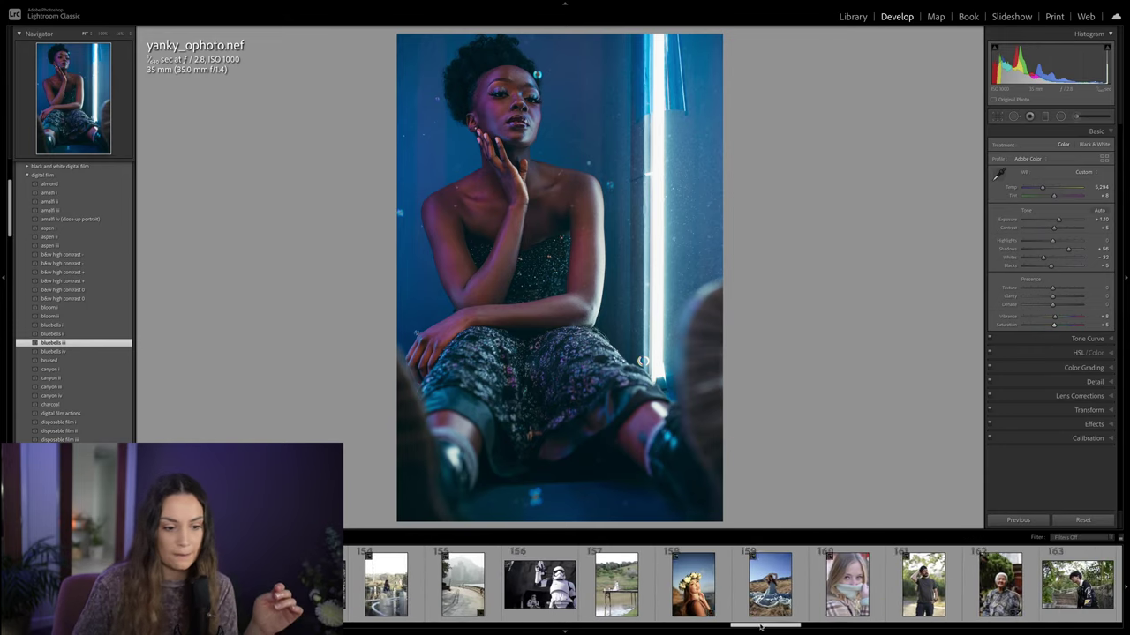
pyautogui.moveTo(761, 626); pyautogui.dragTo(837, 623)
pyautogui.hscroll(8, 749, 608)
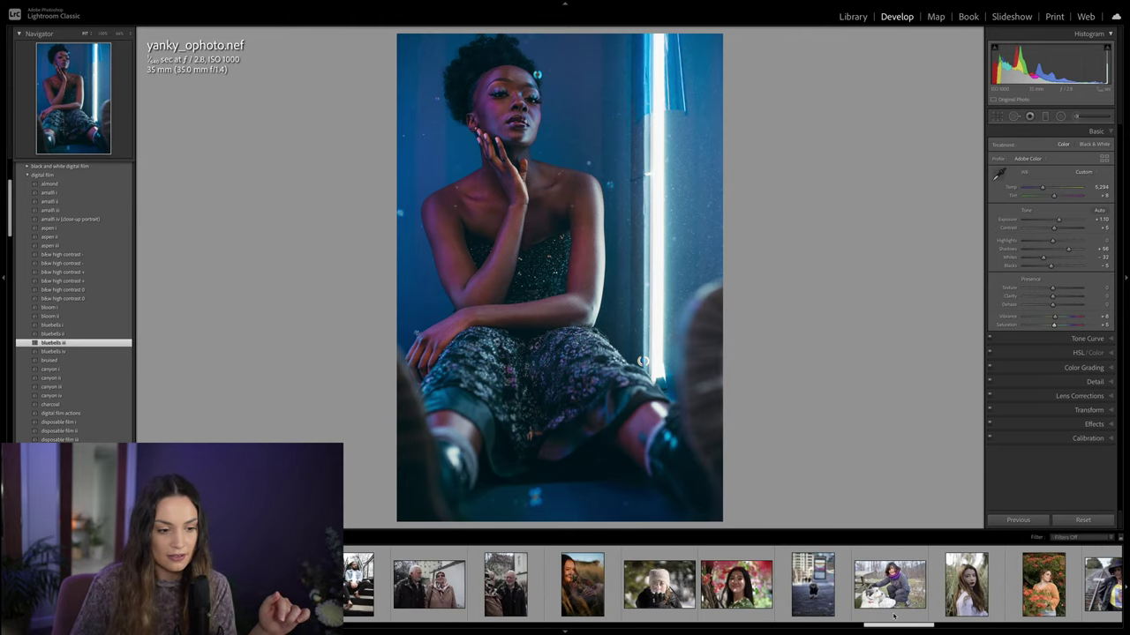
pyautogui.click(572, 584)
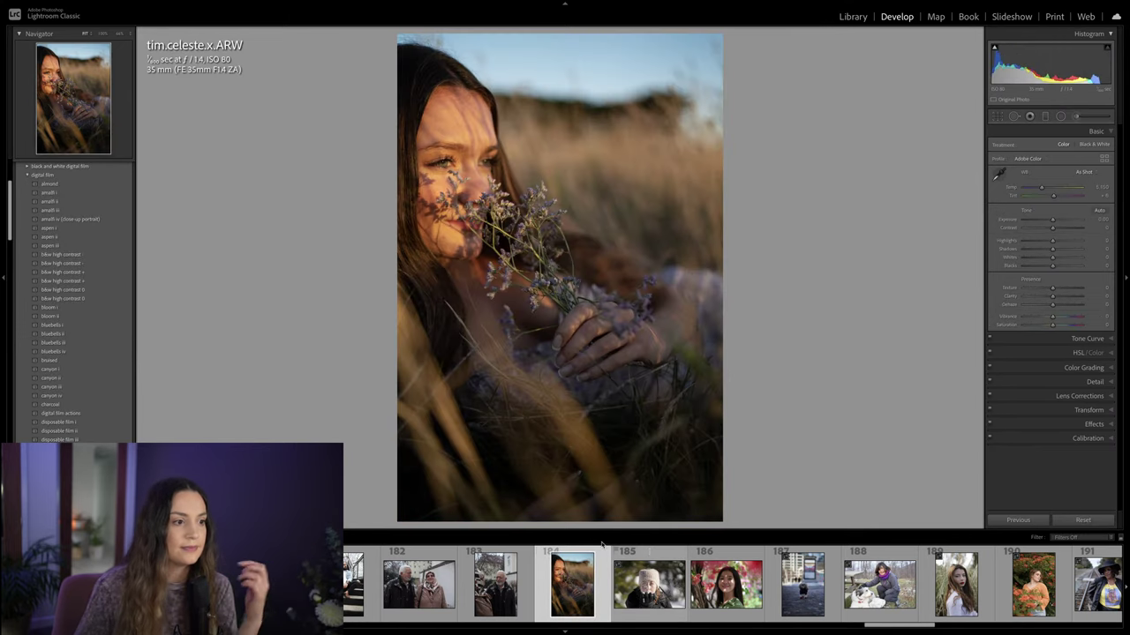
# Step: Compare earthy 05 with earthy 06, keep earthy 05, and nudge Exposure to +0.20
pyautogui.scroll(-5, 72, 378)
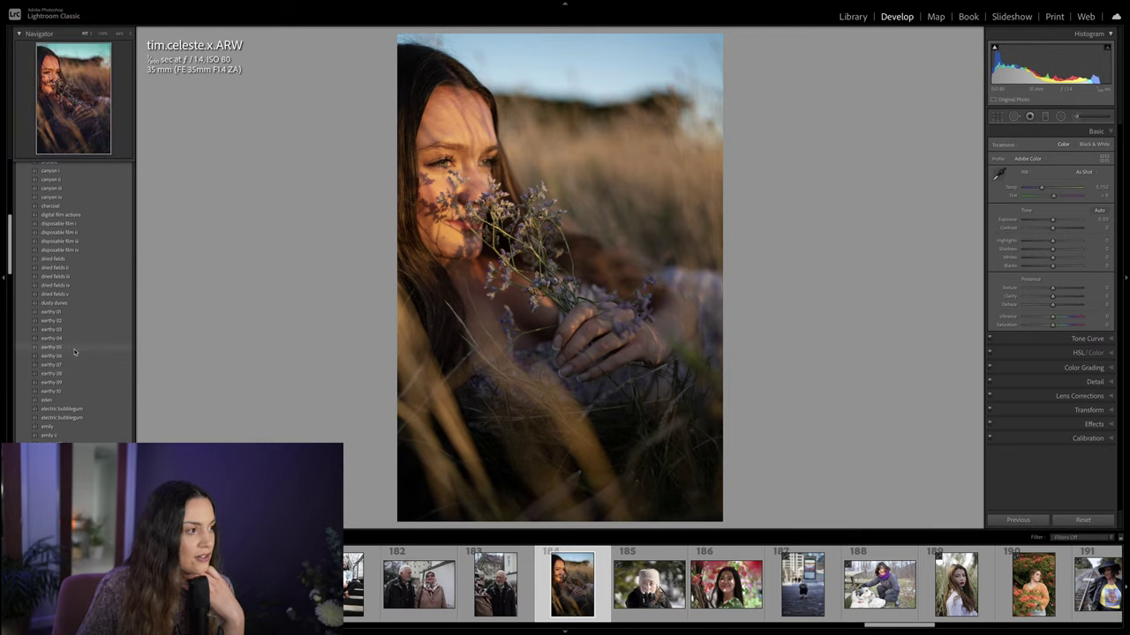
pyautogui.click(73, 351)
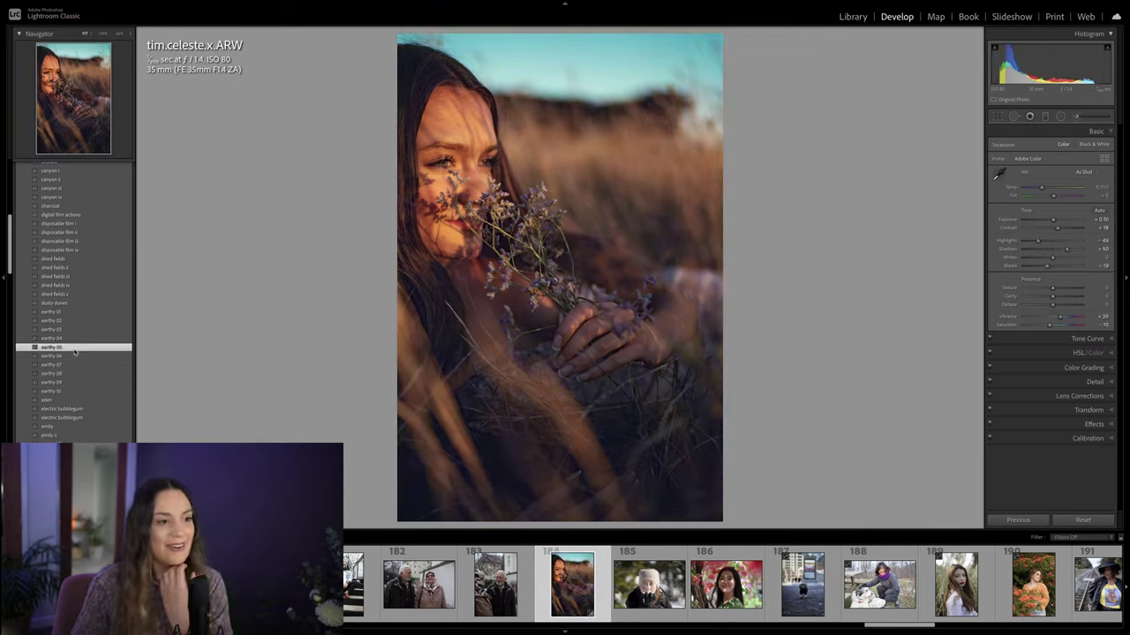
pyautogui.click(77, 354)
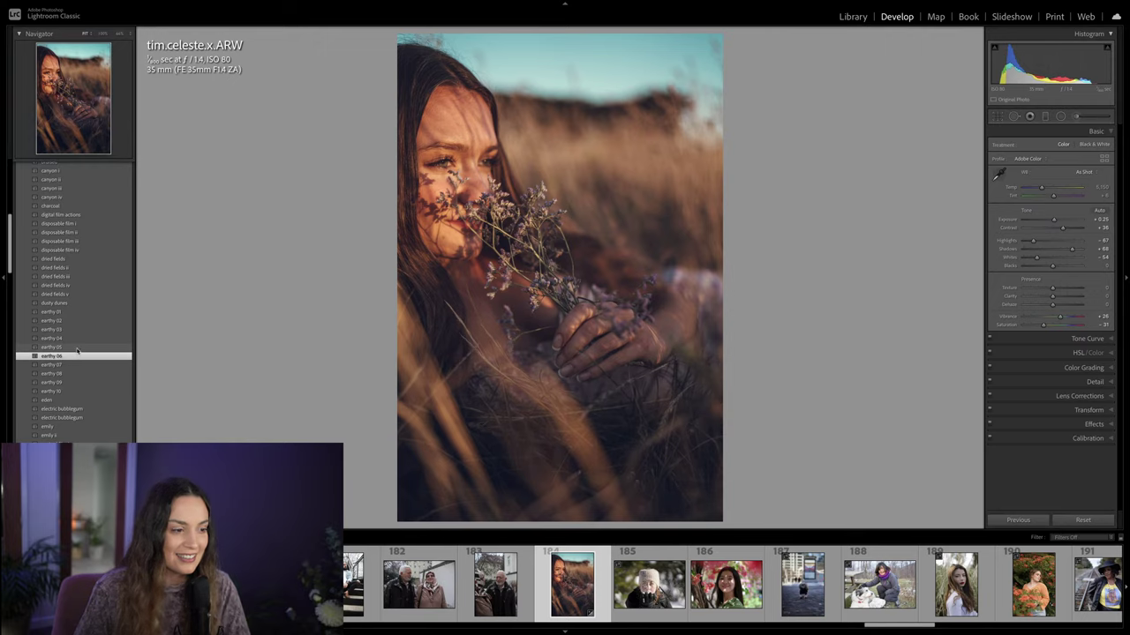
pyautogui.click(77, 349)
pyautogui.click(79, 353)
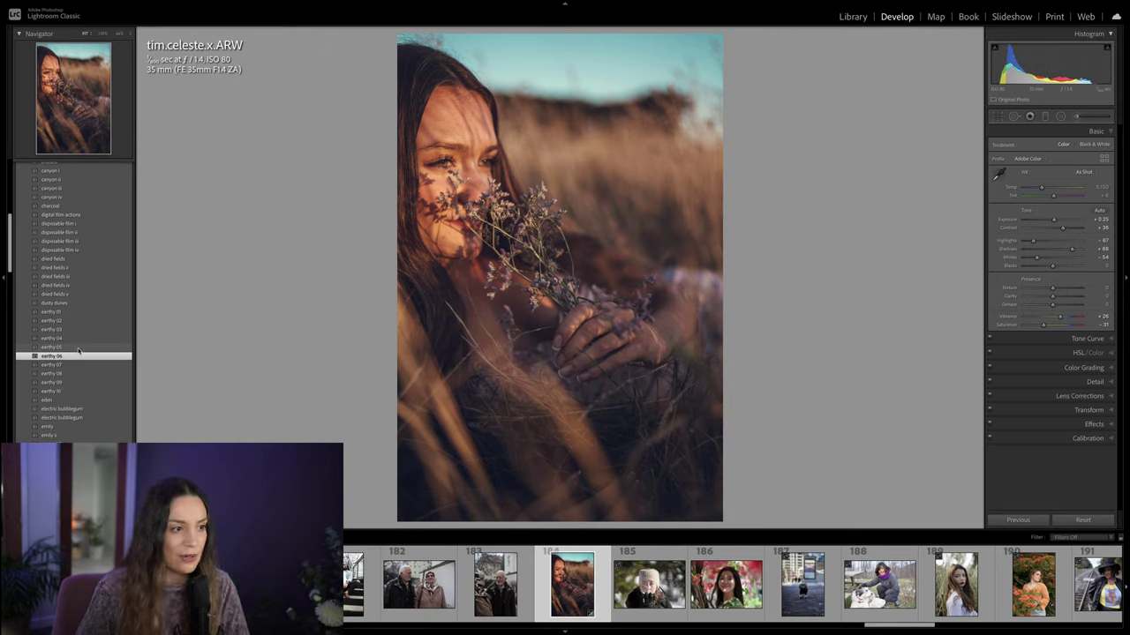
pyautogui.click(78, 349)
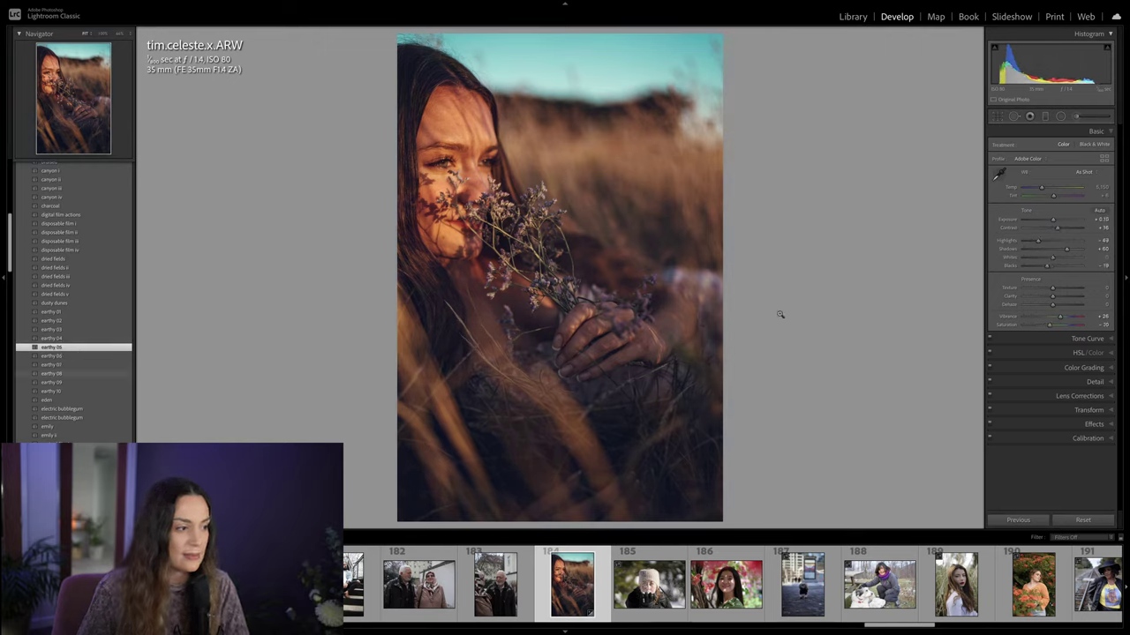
pyautogui.moveTo(1030, 218); pyautogui.dragTo(1056, 223)
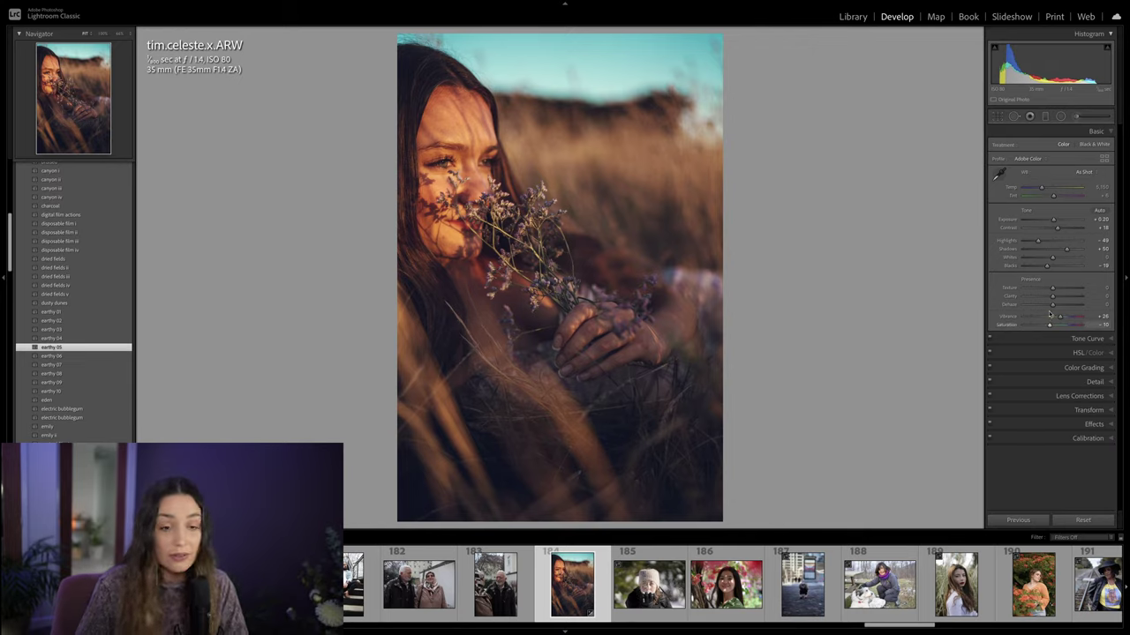
pyautogui.click(1074, 117)
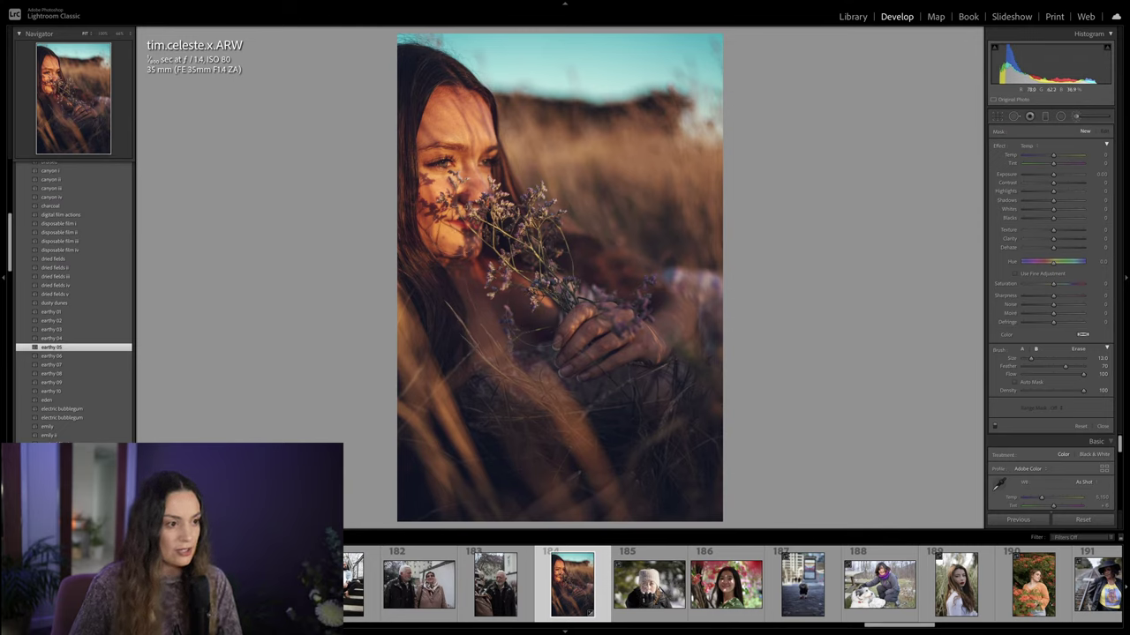
# Step: Try a brush mask on the woman's face, then compare before and after
pyautogui.click(444, 108)
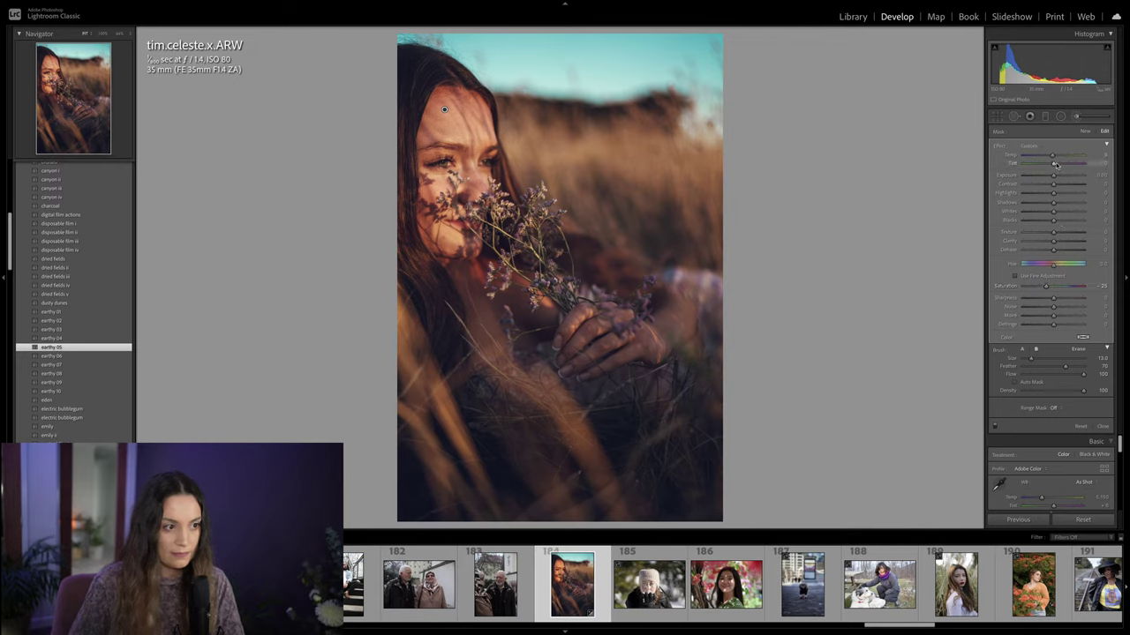
pyautogui.press('k')
pyautogui.press('\\')
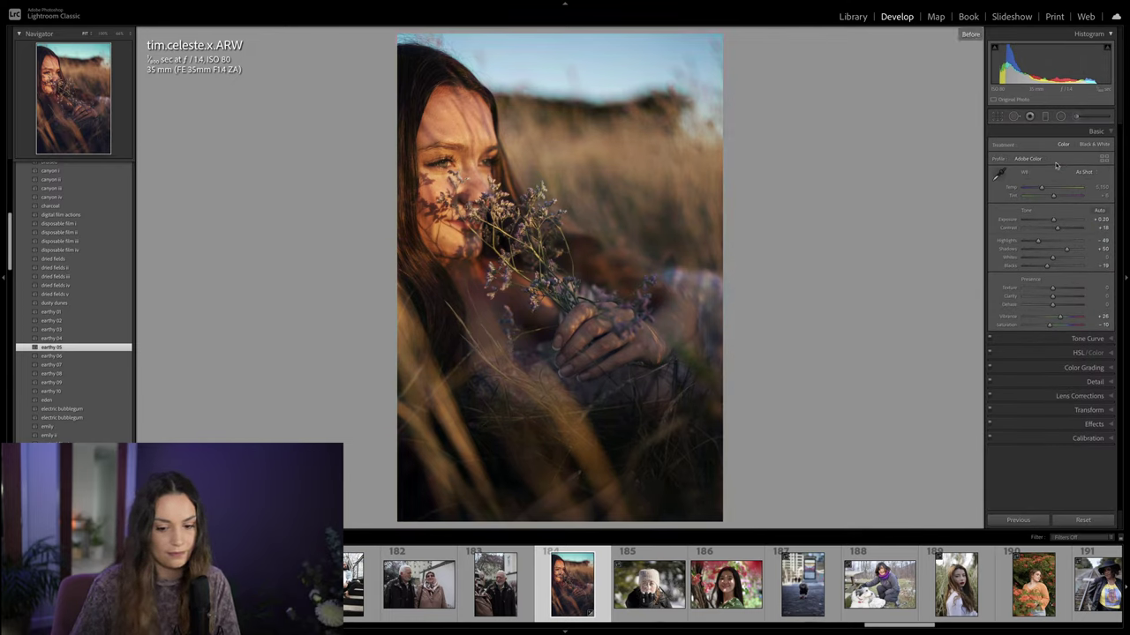
pyautogui.press('\\')
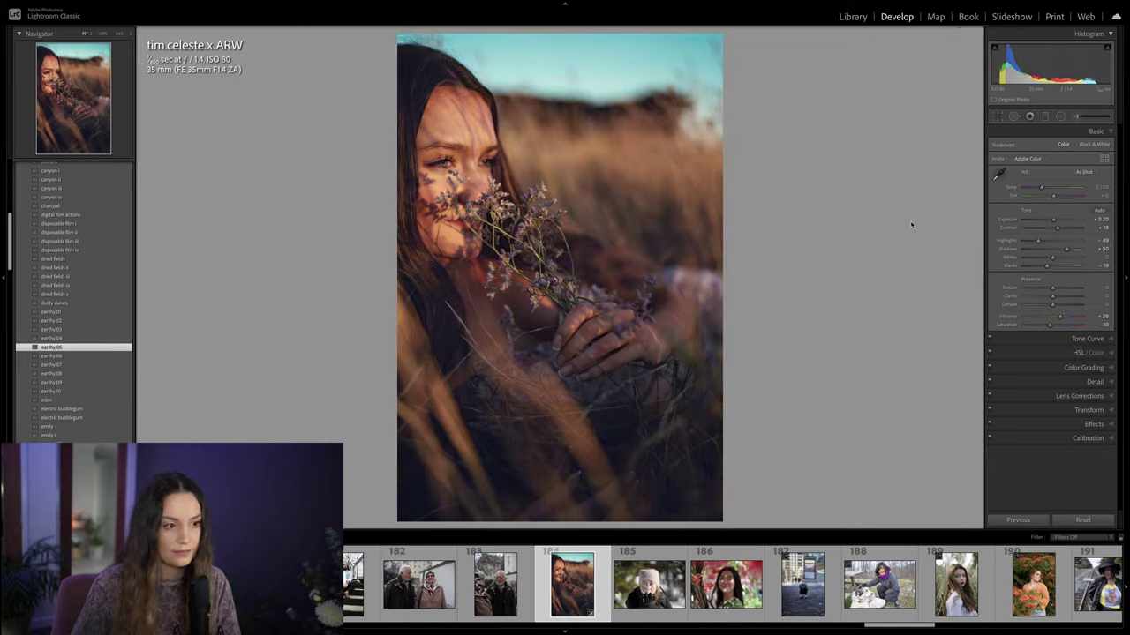
# Step: Add a diagonal linear gradient raising exposure to about 0.29, close masking, and compare
pyautogui.press('m')
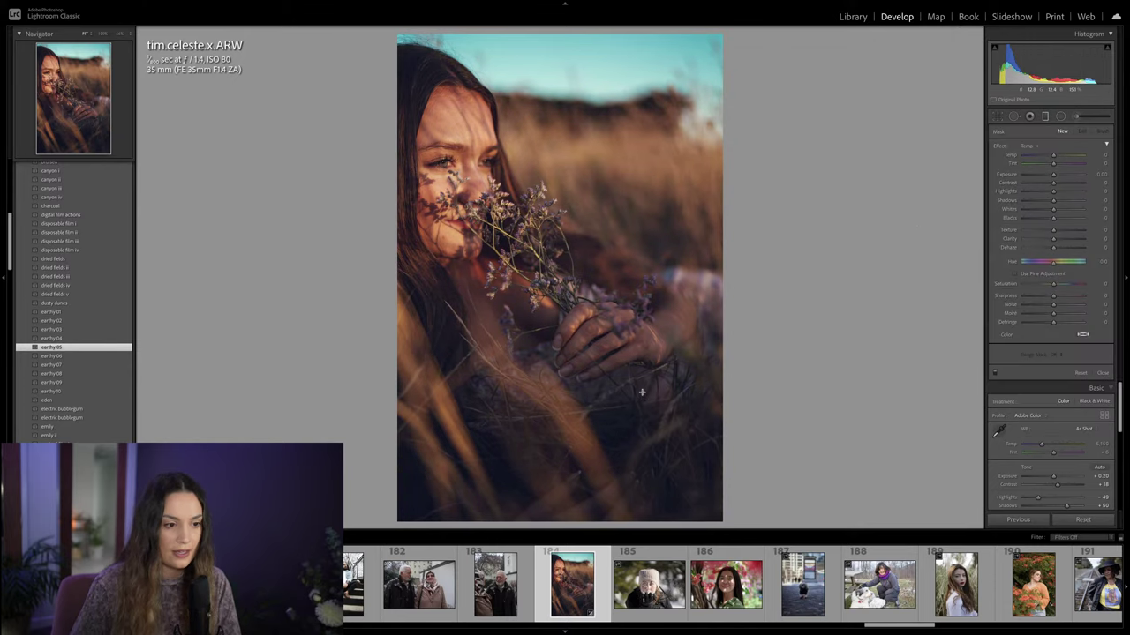
pyautogui.moveTo(632, 383); pyautogui.dragTo(477, 273)
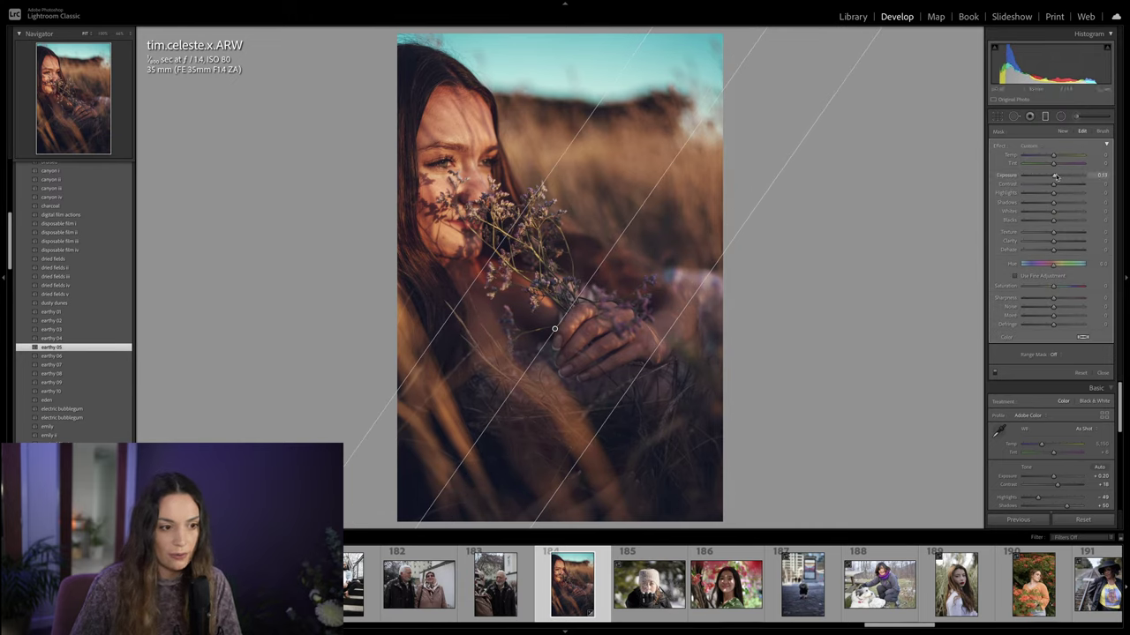
pyautogui.moveTo(1054, 177); pyautogui.dragTo(1059, 179)
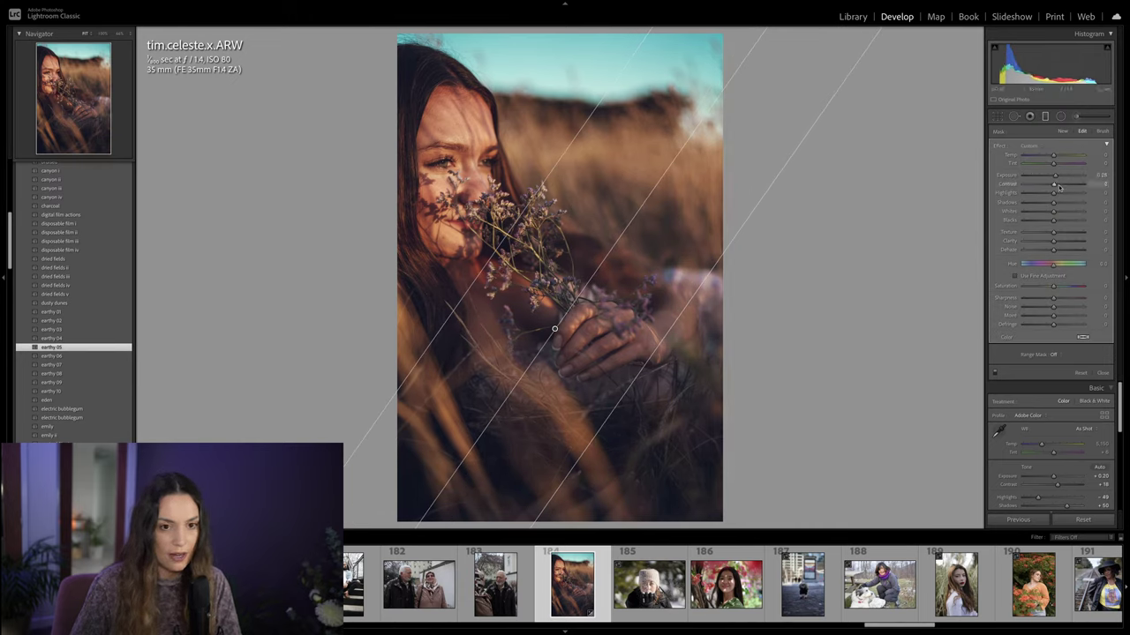
pyautogui.press('Return')
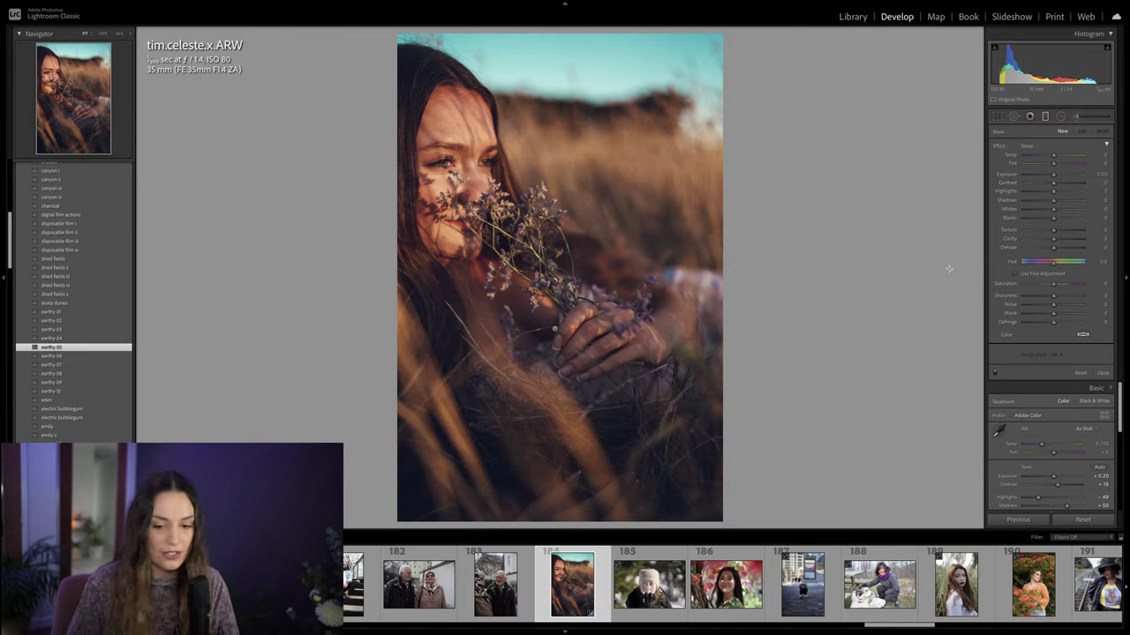
pyautogui.hotkey('shift', 'w')
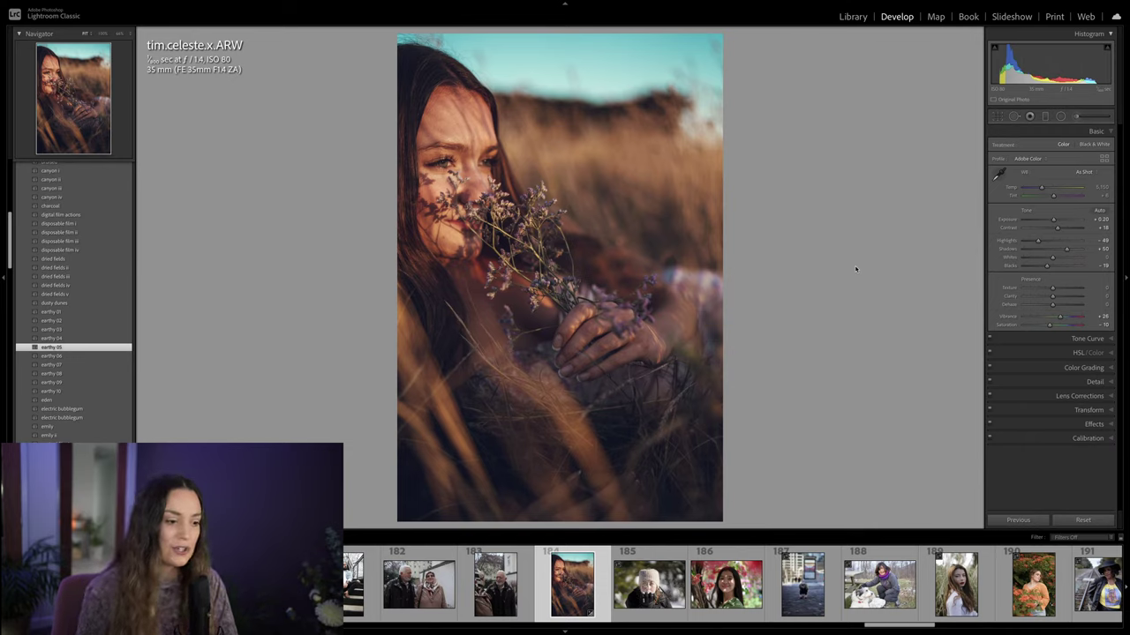
pyautogui.press('\\')
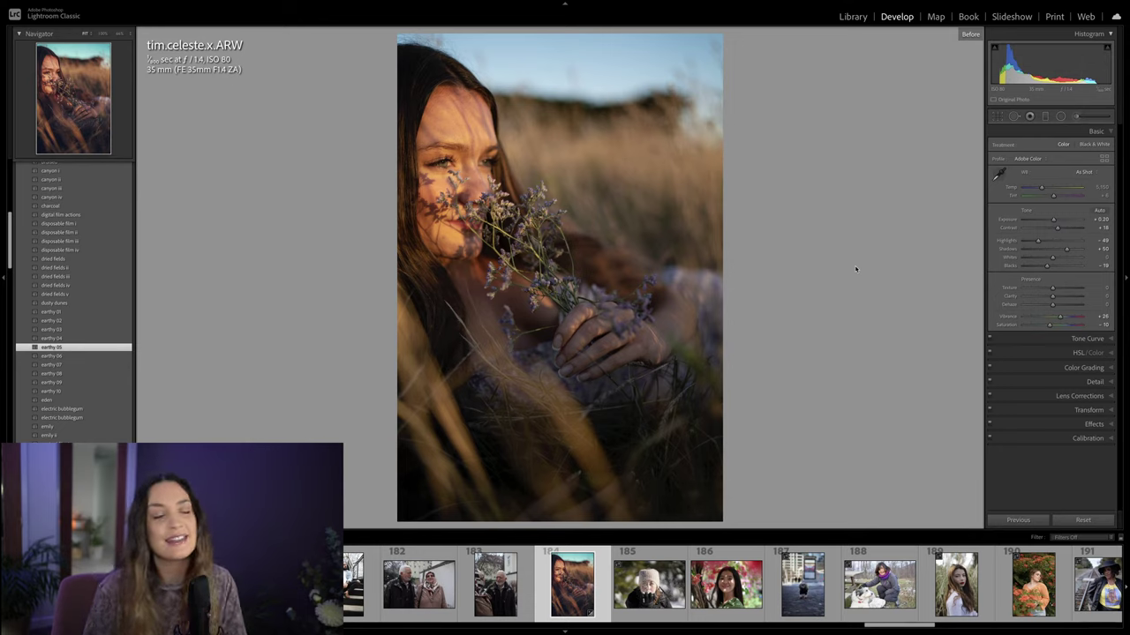
pyautogui.press('\\')
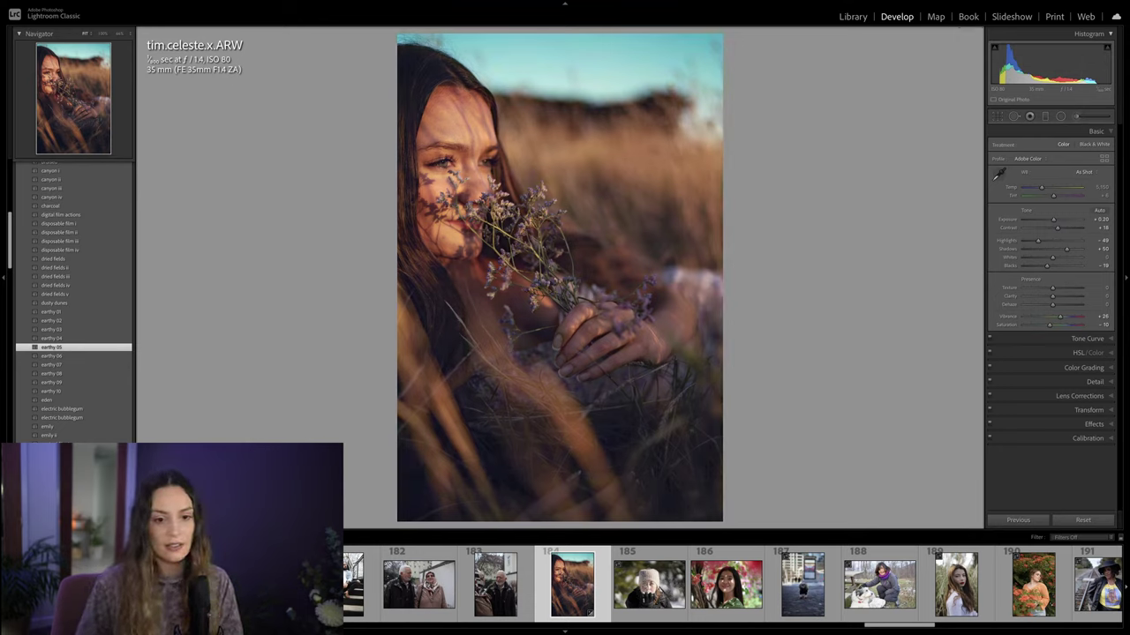
pyautogui.click(1118, 352)
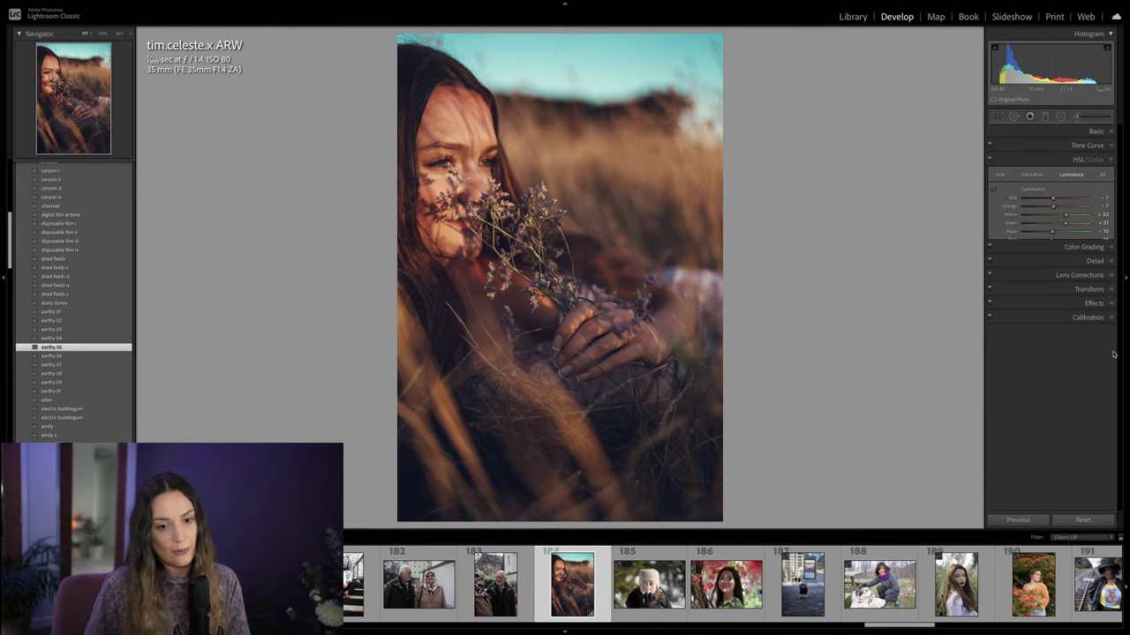
pyautogui.click(1001, 176)
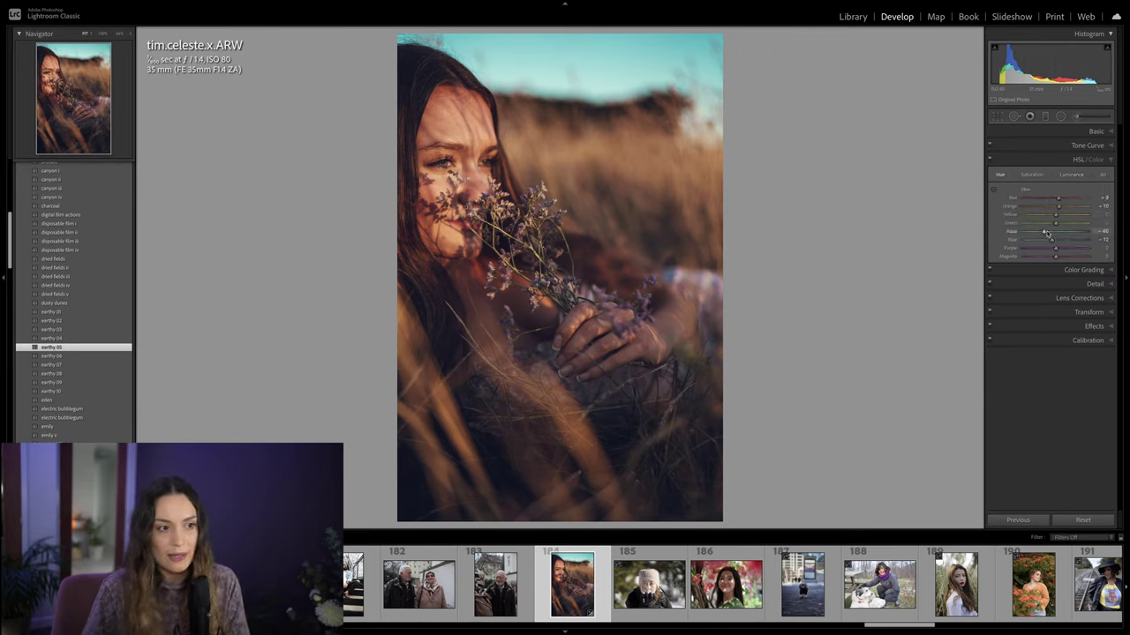
pyautogui.moveTo(1052, 233); pyautogui.dragTo(1055, 232)
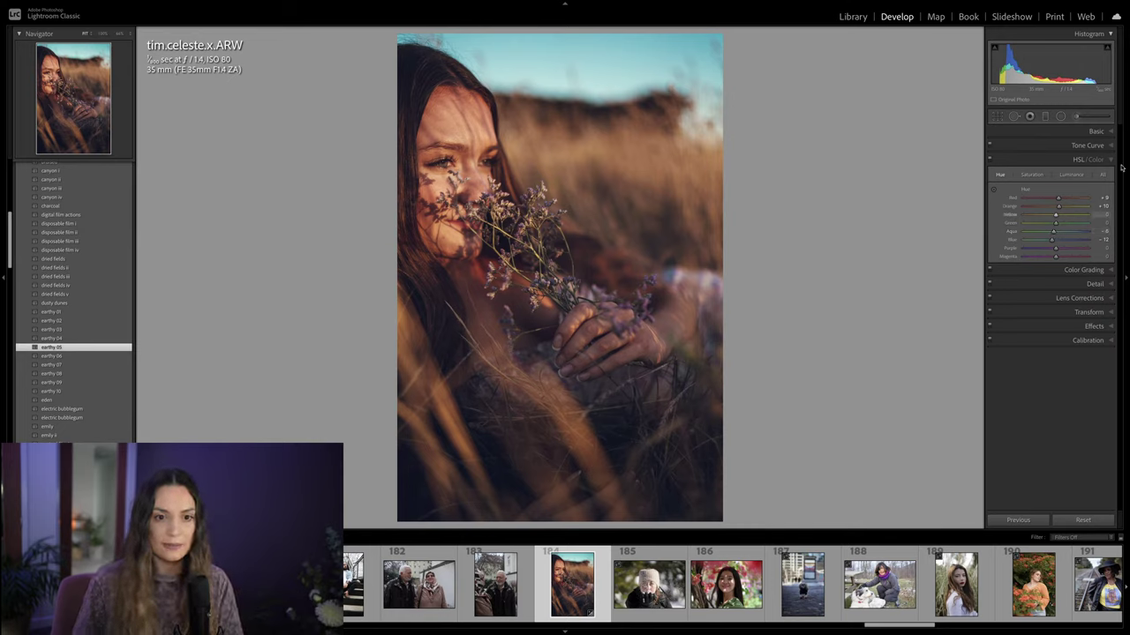
pyautogui.click(1115, 133)
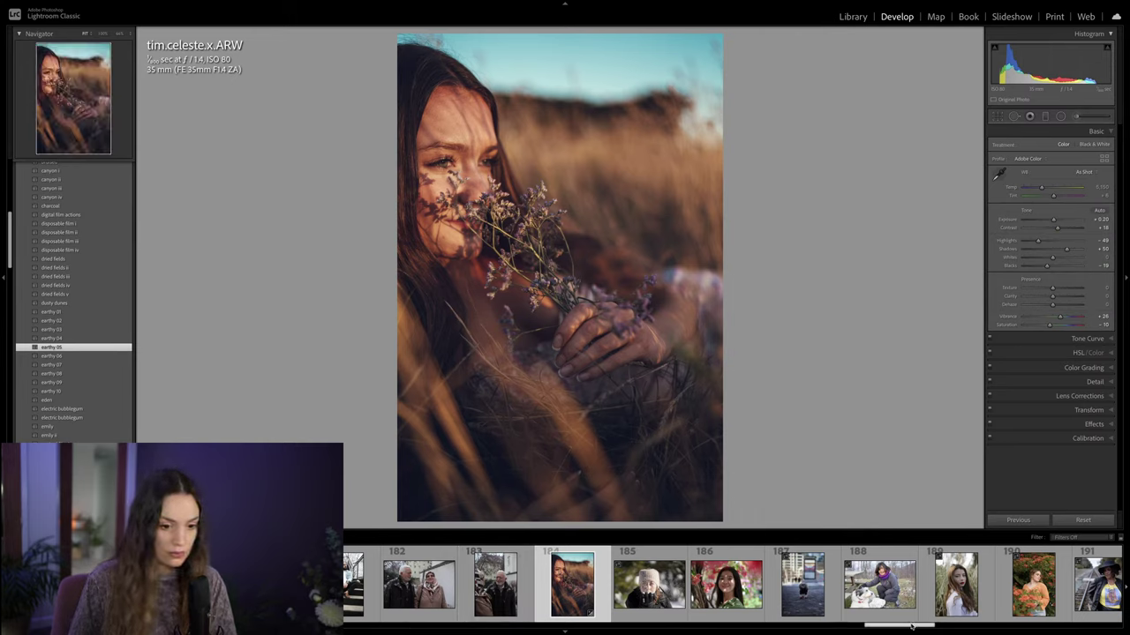
pyautogui.moveTo(912, 625); pyautogui.dragTo(809, 632)
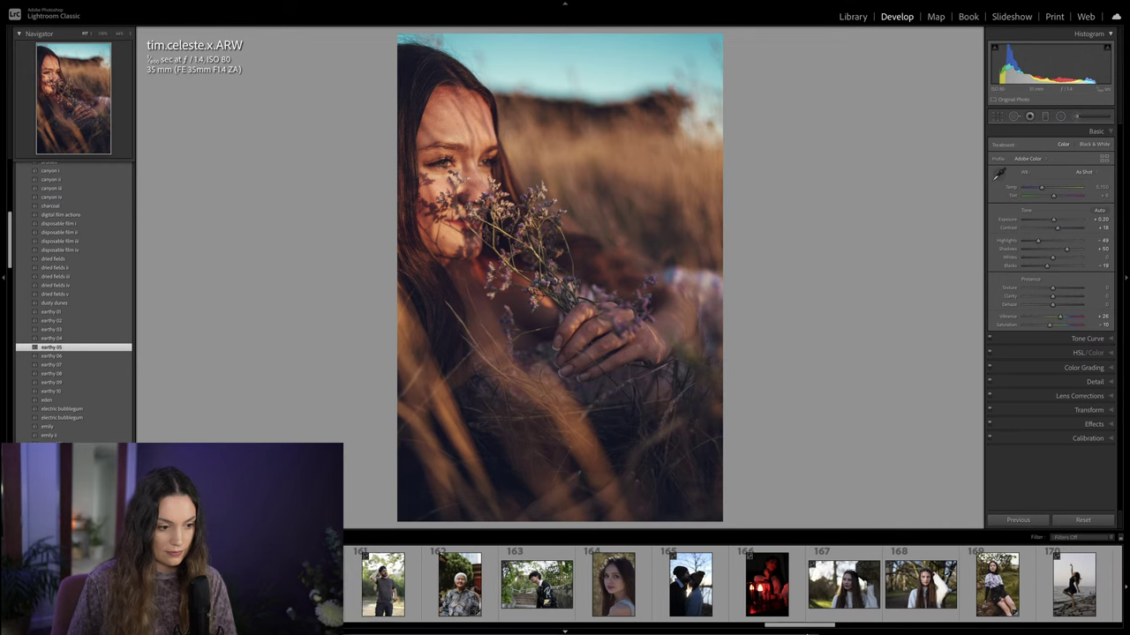
pyautogui.click(467, 591)
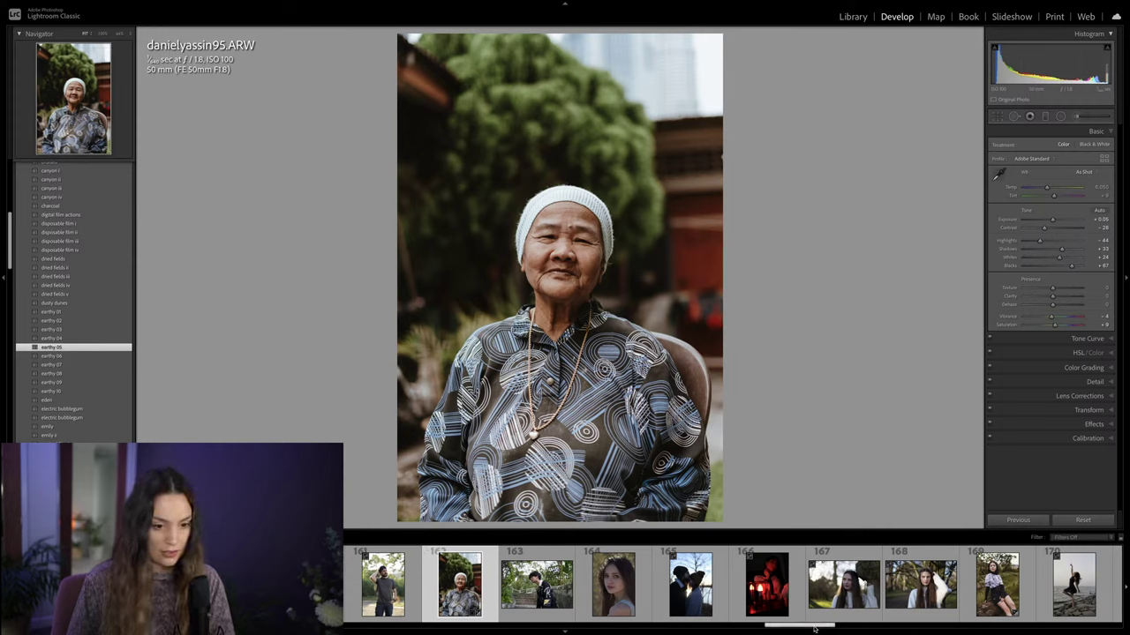
pyautogui.moveTo(817, 628)
pyautogui.mouseDown()
pyautogui.moveTo(784, 631)
pyautogui.moveTo(796, 629)
pyautogui.mouseUp()
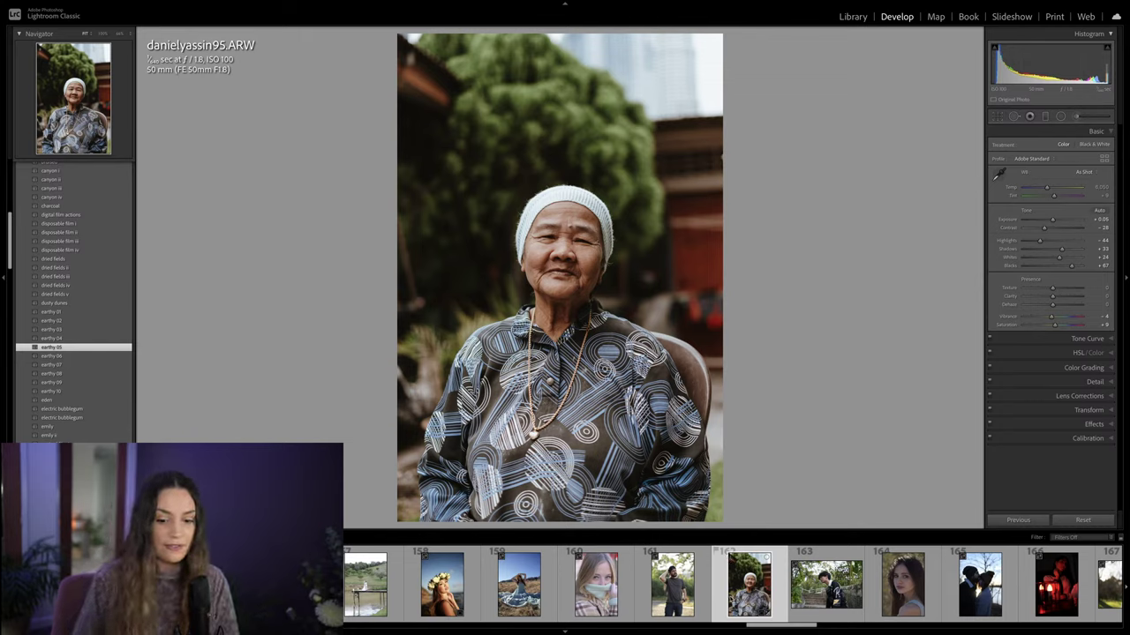
pyautogui.moveTo(773, 627); pyautogui.dragTo(353, 632)
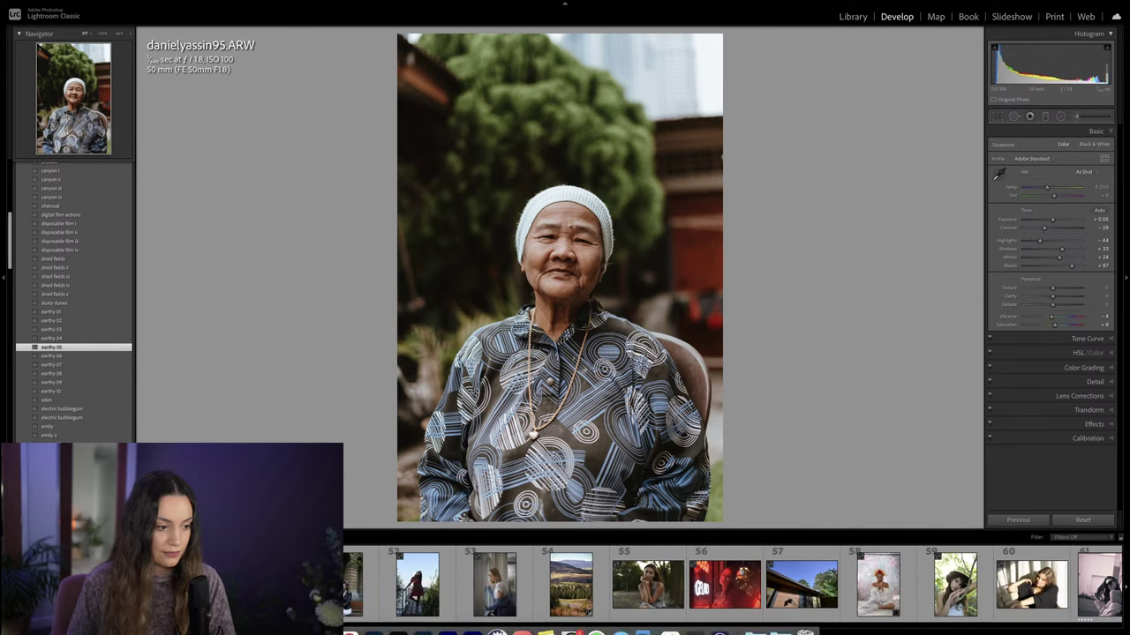
pyautogui.click(415, 582)
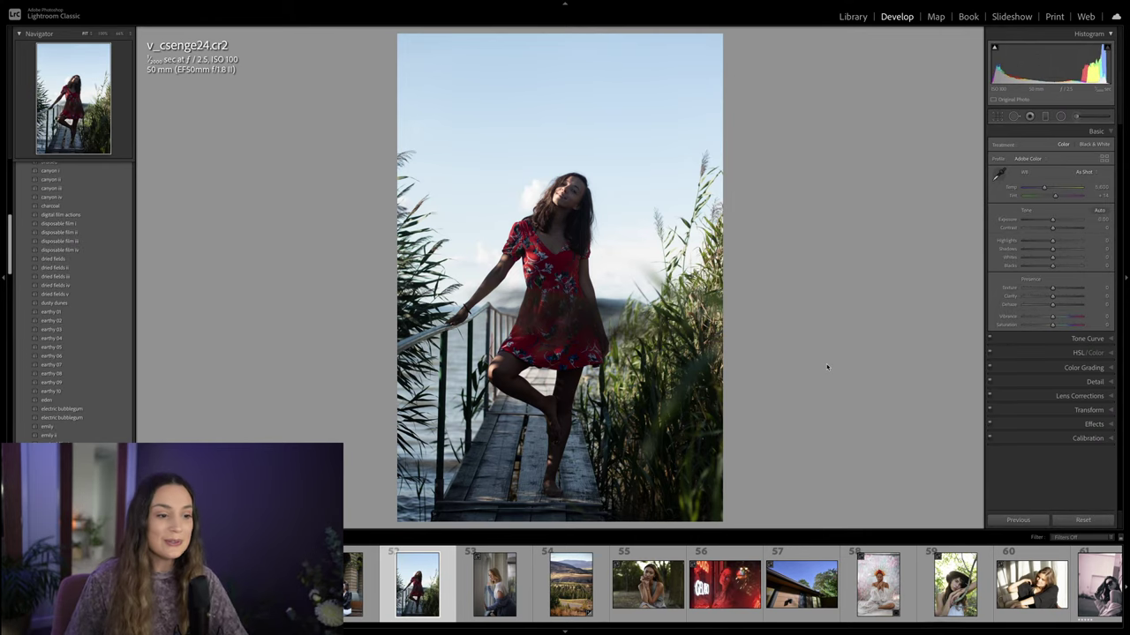
# Step: Straighten the pier photo by about -2.03° with Crop & Straighten
pyautogui.press('r')
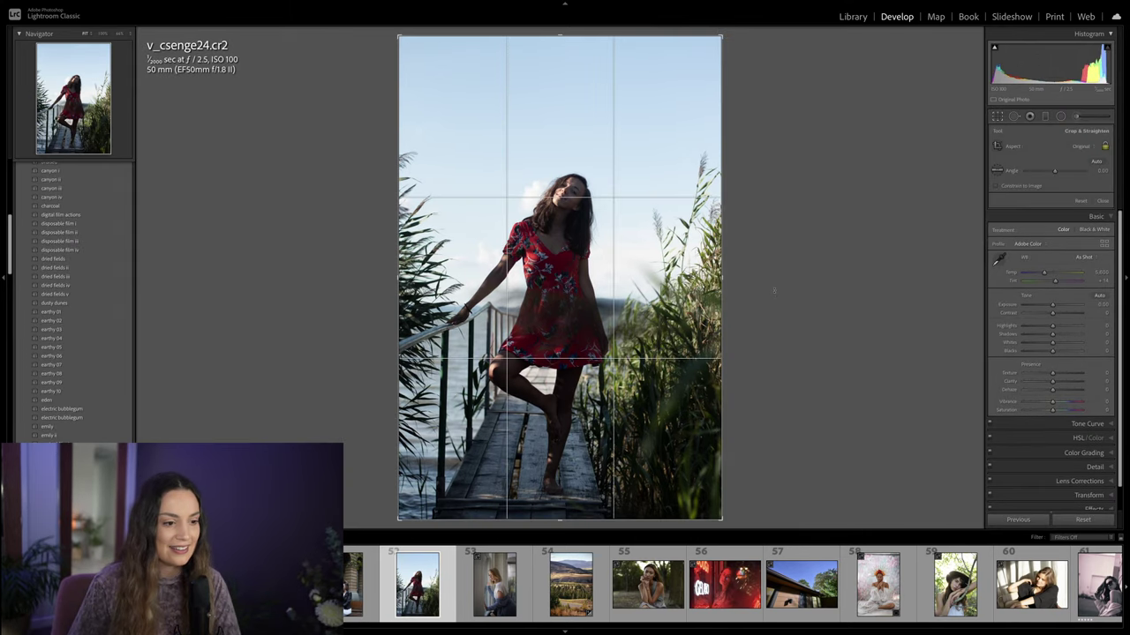
pyautogui.moveTo(774, 291); pyautogui.dragTo(778, 281)
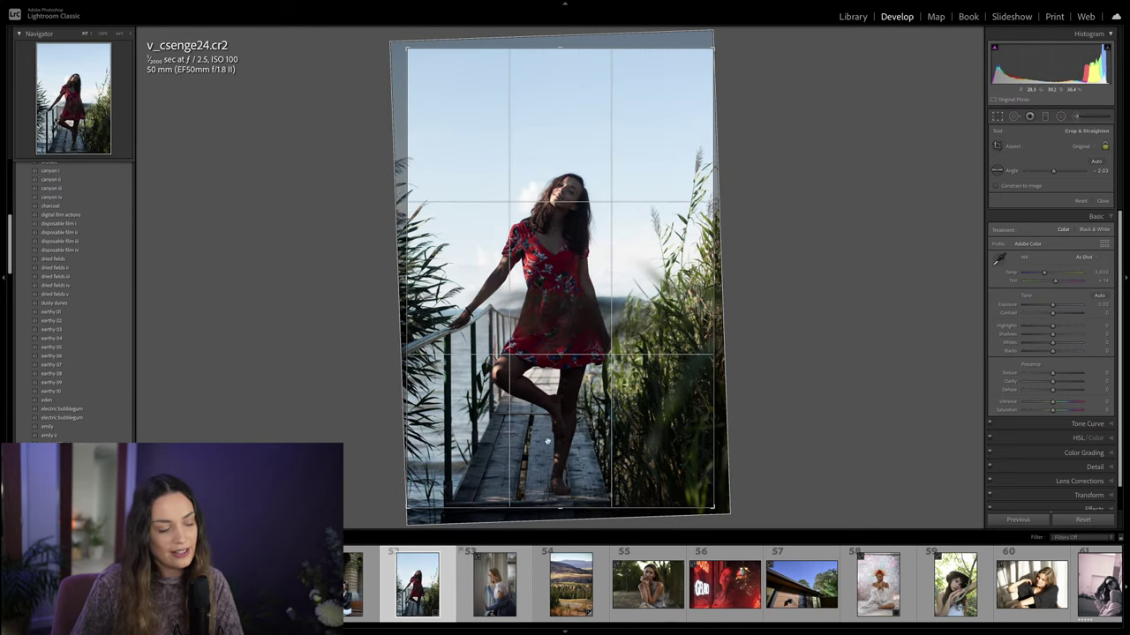
pyautogui.press('r')
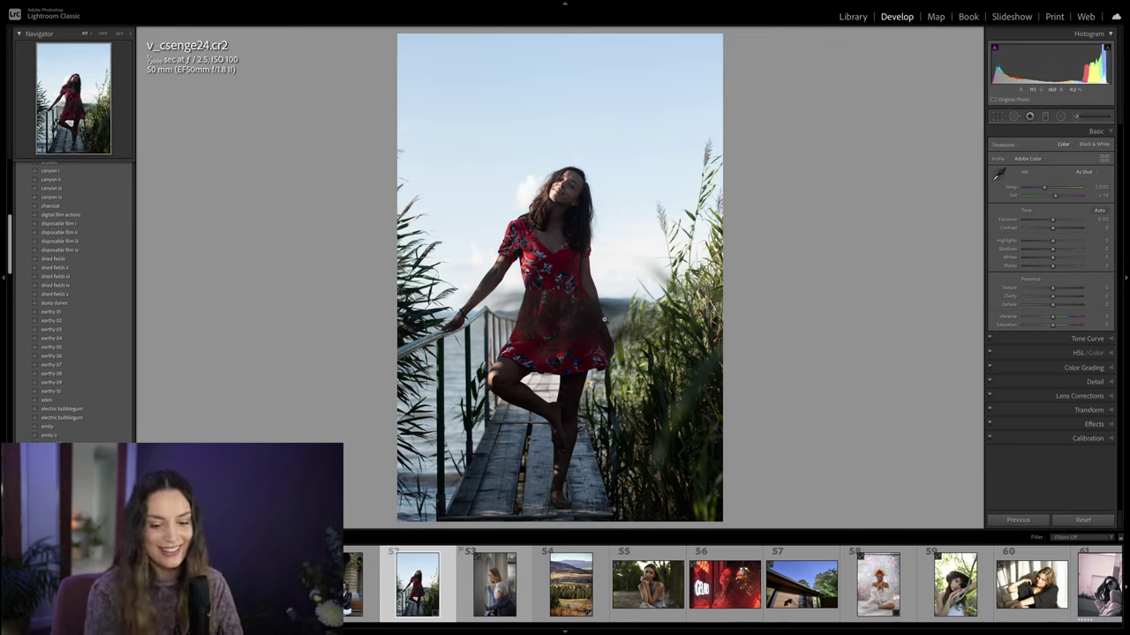
# Step: Apply the florence i preset, warm Temp to about 6,320, and lower Highlights to -73
pyautogui.scroll(-5, 103, 382)
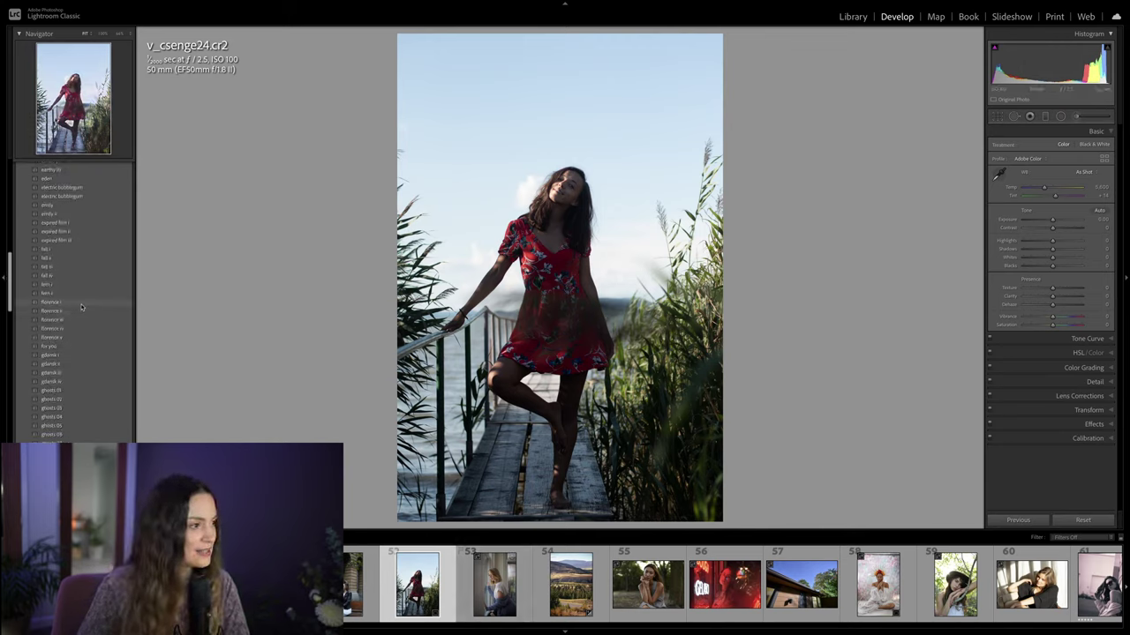
pyautogui.click(82, 303)
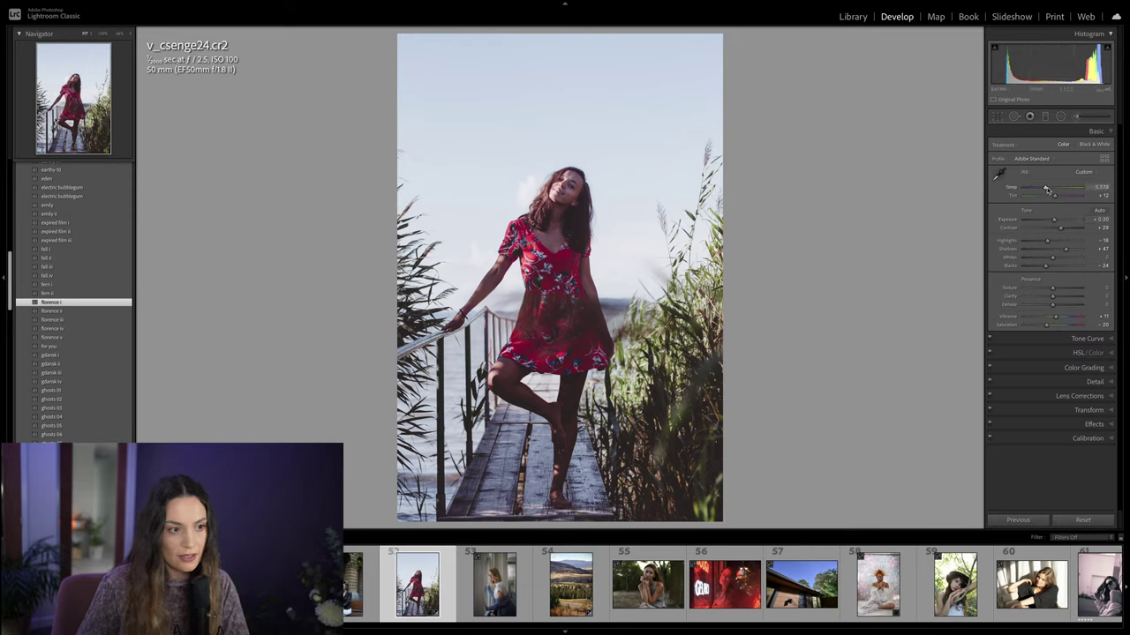
pyautogui.moveTo(1046, 189); pyautogui.dragTo(1049, 190)
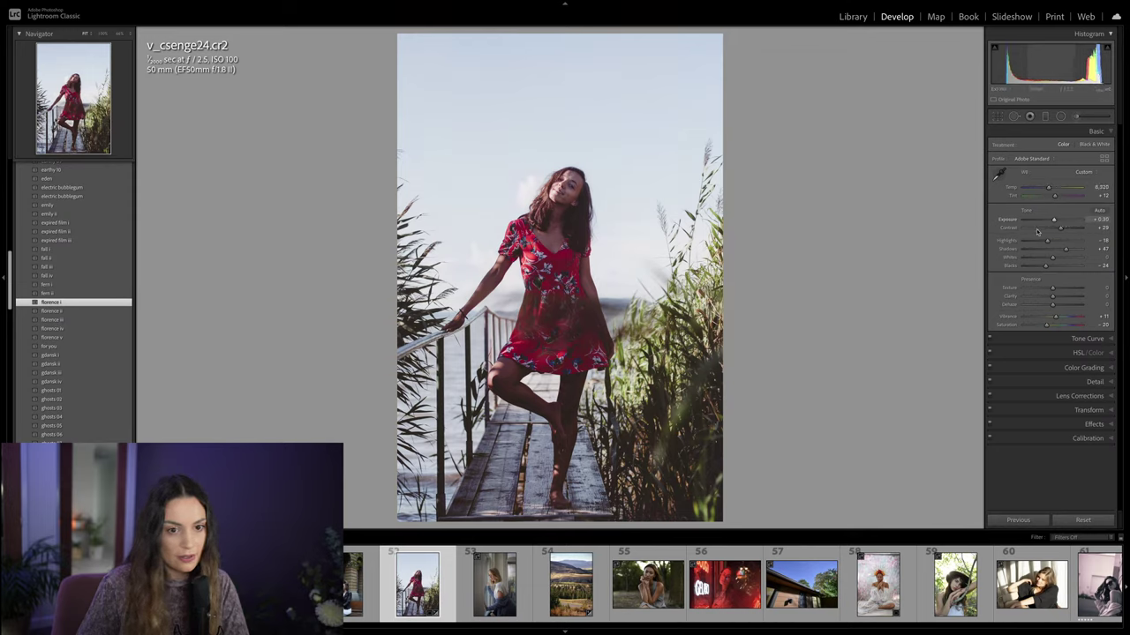
pyautogui.moveTo(1046, 241); pyautogui.dragTo(1030, 243)
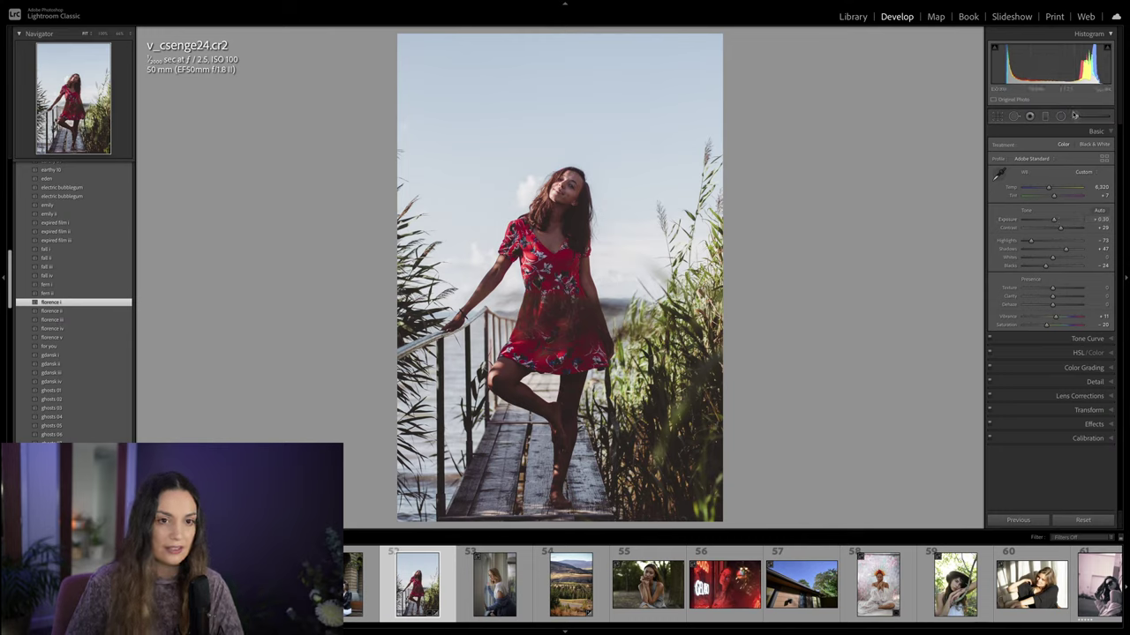
# Step: Add a horizontal gradient over the lower photo with exposure 0.64, lifted shadows and deeper blacks
pyautogui.click(1046, 117)
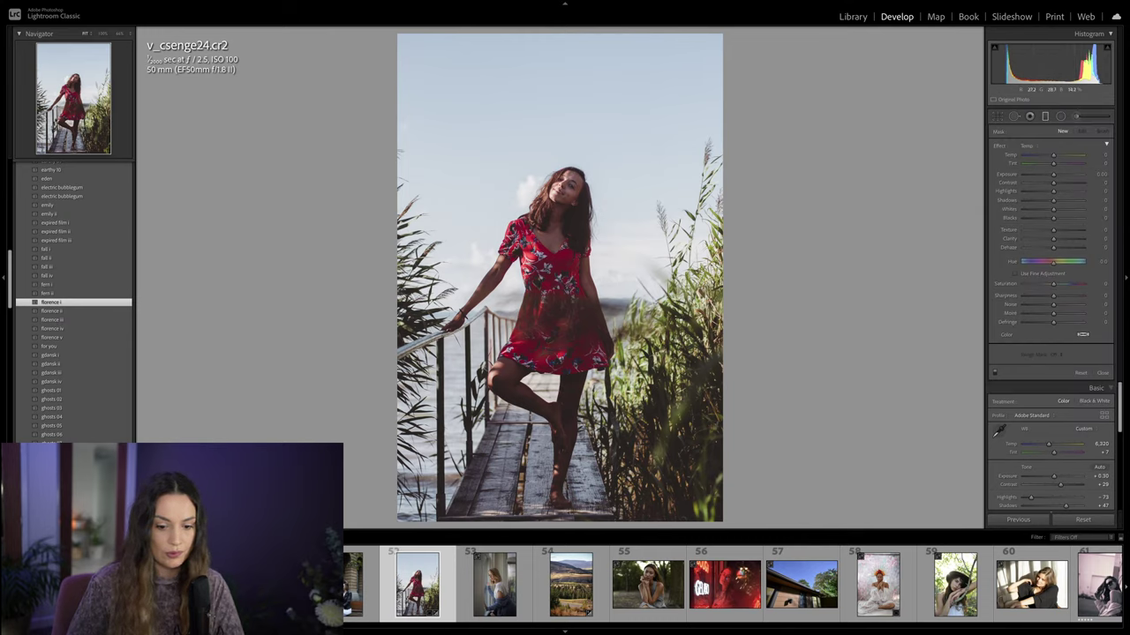
pyautogui.moveTo(614, 418); pyautogui.dragTo(611, 307)
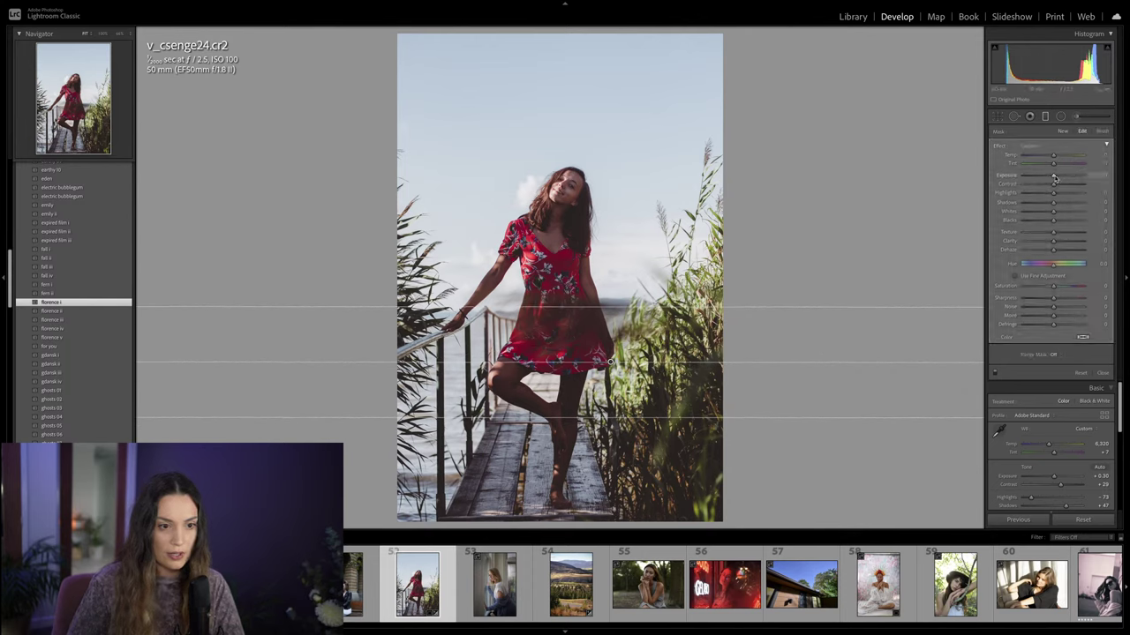
pyautogui.moveTo(1053, 178); pyautogui.dragTo(1059, 178)
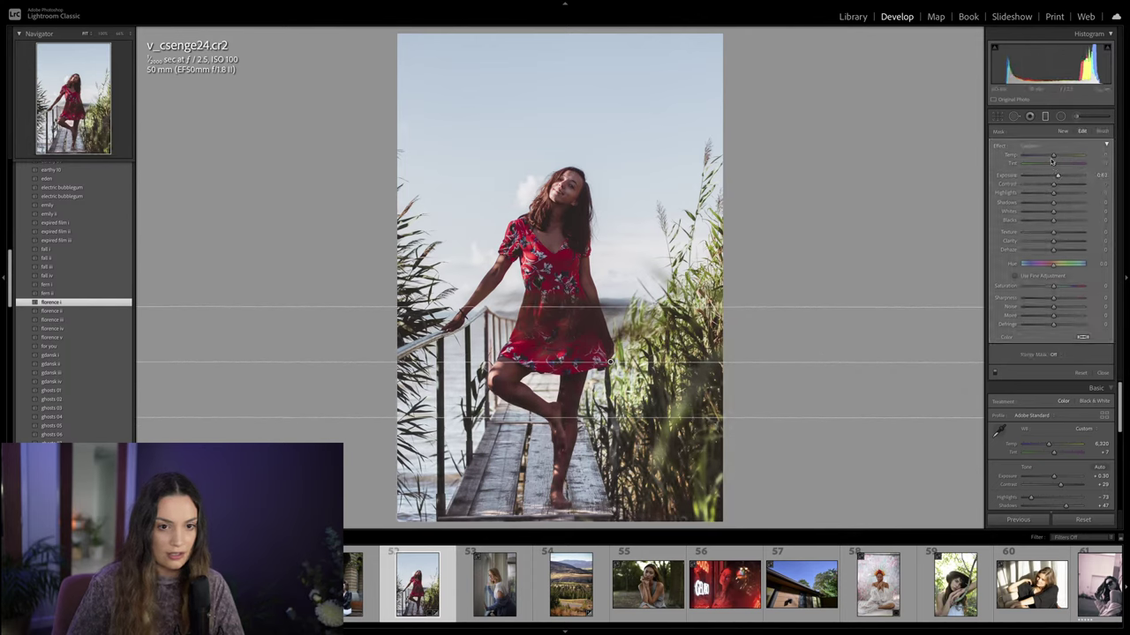
pyautogui.moveTo(1053, 202)
pyautogui.mouseDown()
pyautogui.moveTo(1065, 203)
pyautogui.moveTo(1048, 222)
pyautogui.mouseUp()
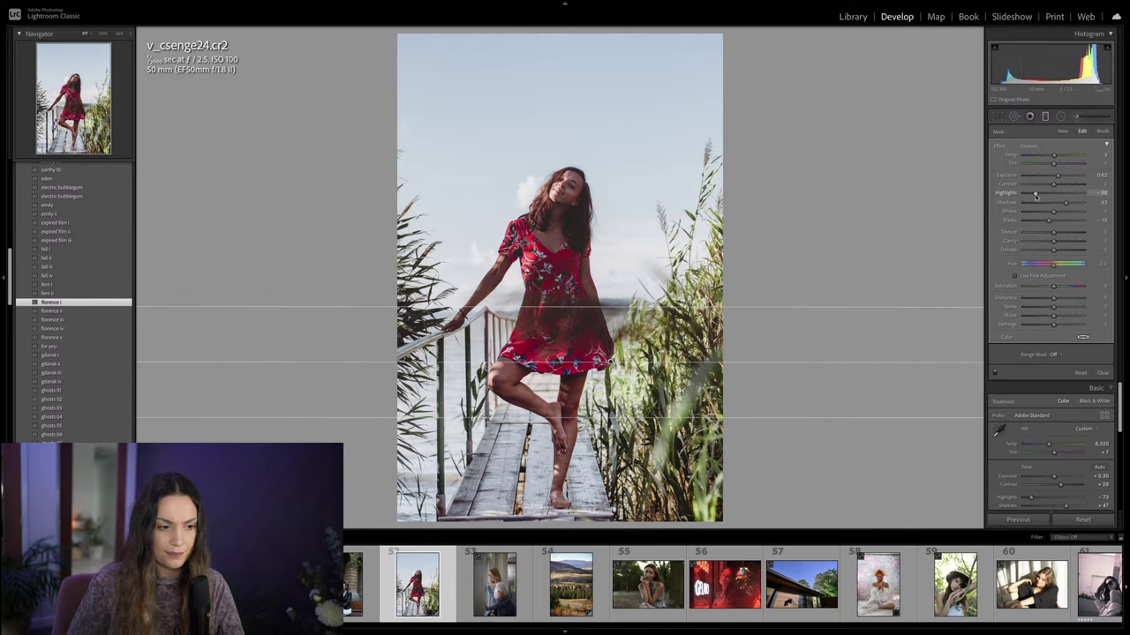
# Step: Lower the gradient's Whites and Shadows, close masking, and compare before and after
pyautogui.moveTo(1043, 213); pyautogui.dragTo(1040, 213)
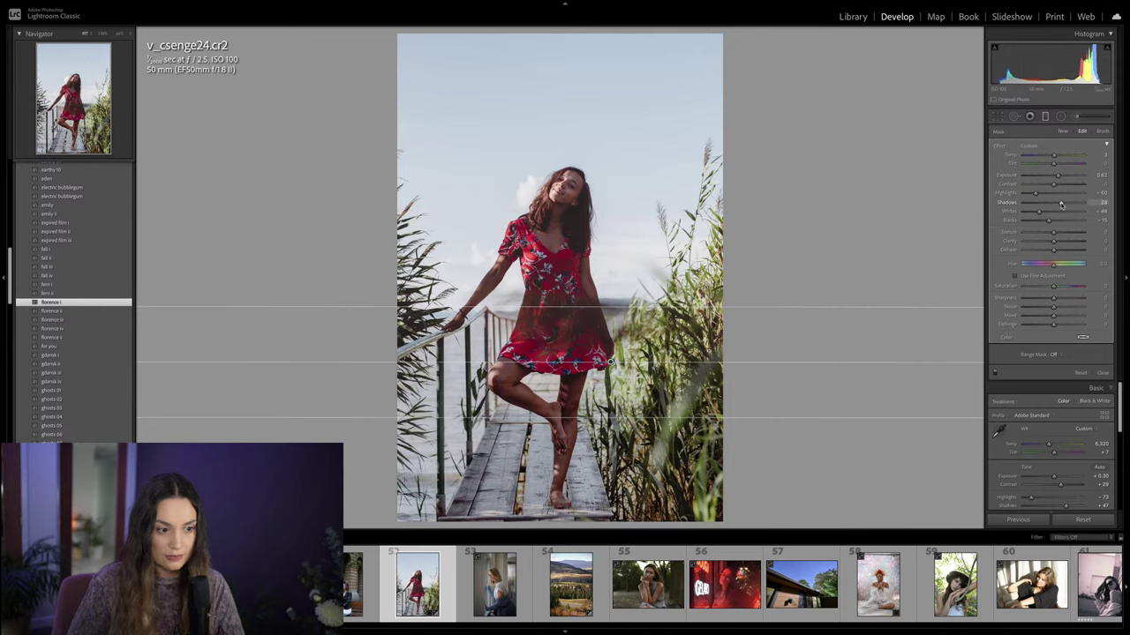
pyautogui.moveTo(1060, 205); pyautogui.dragTo(1057, 203)
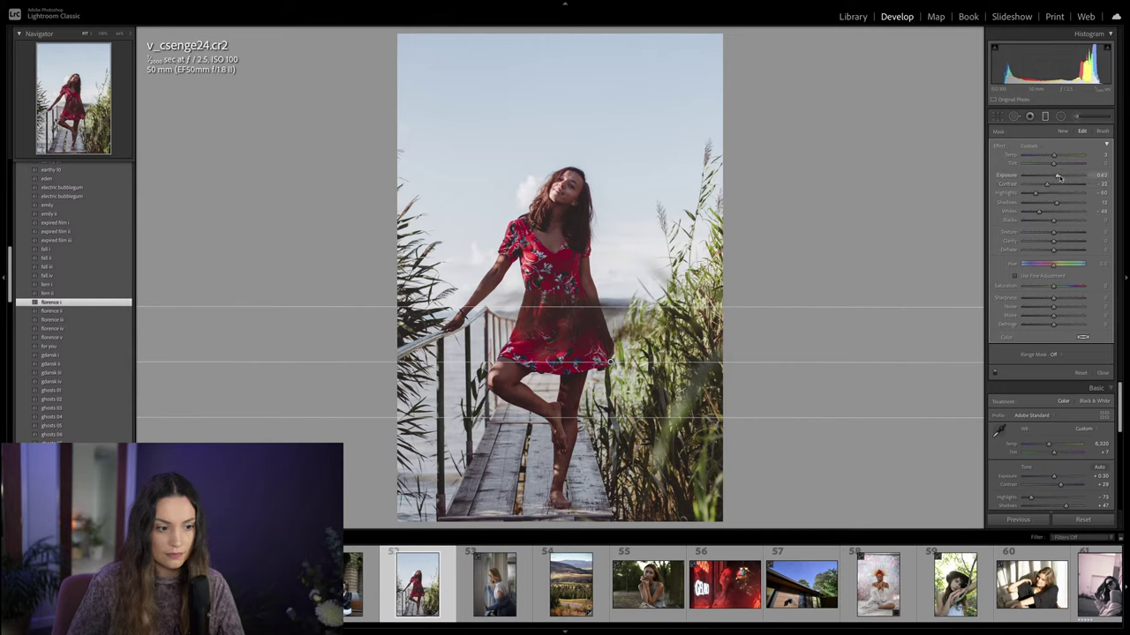
pyautogui.hotkey('shift', 'w')
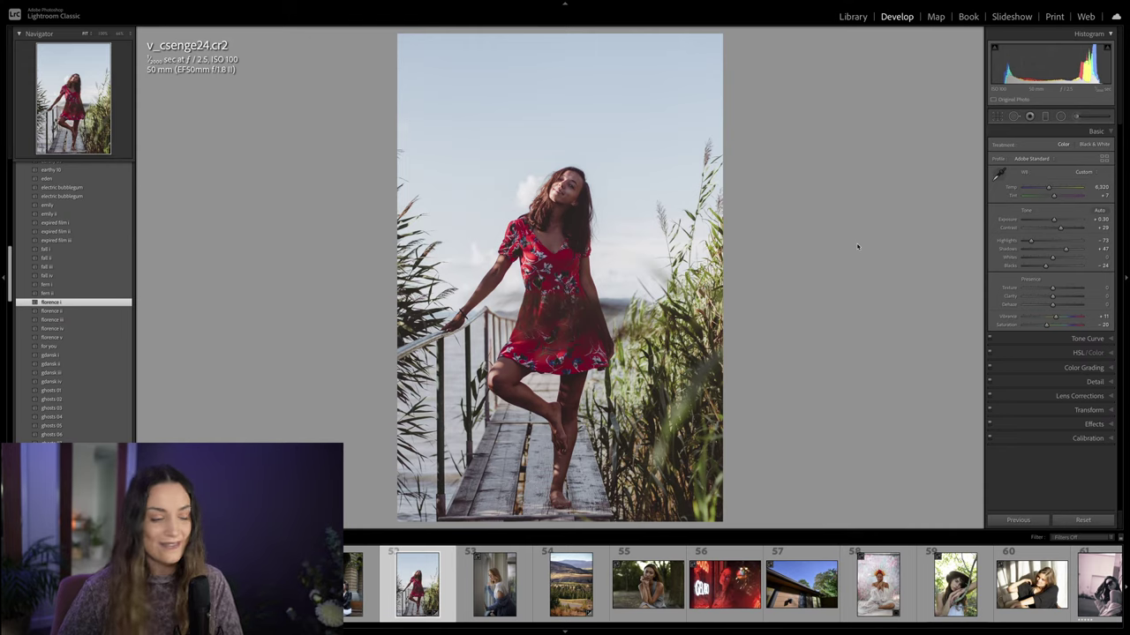
pyautogui.press('\\')
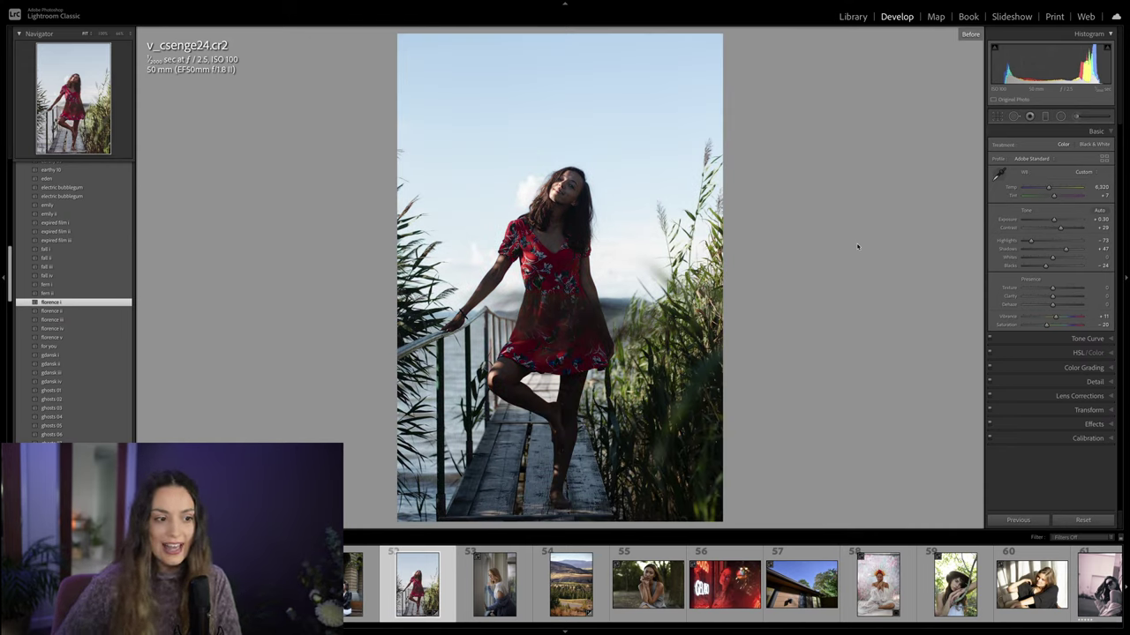
pyautogui.press('\\')
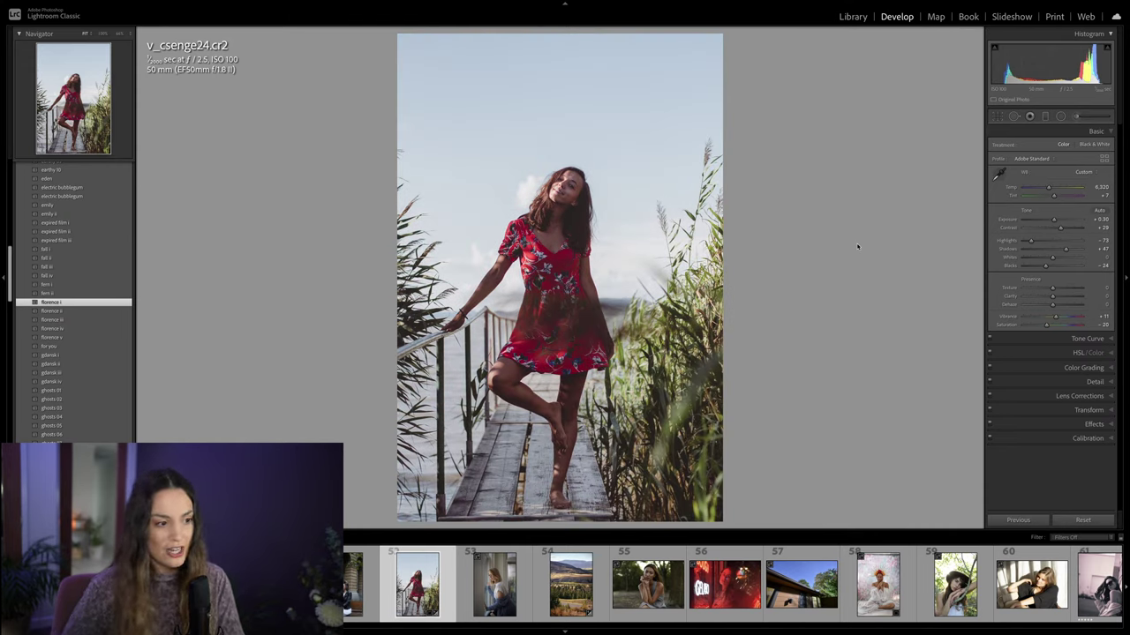
pyautogui.press('\\')
pyautogui.press('\\')
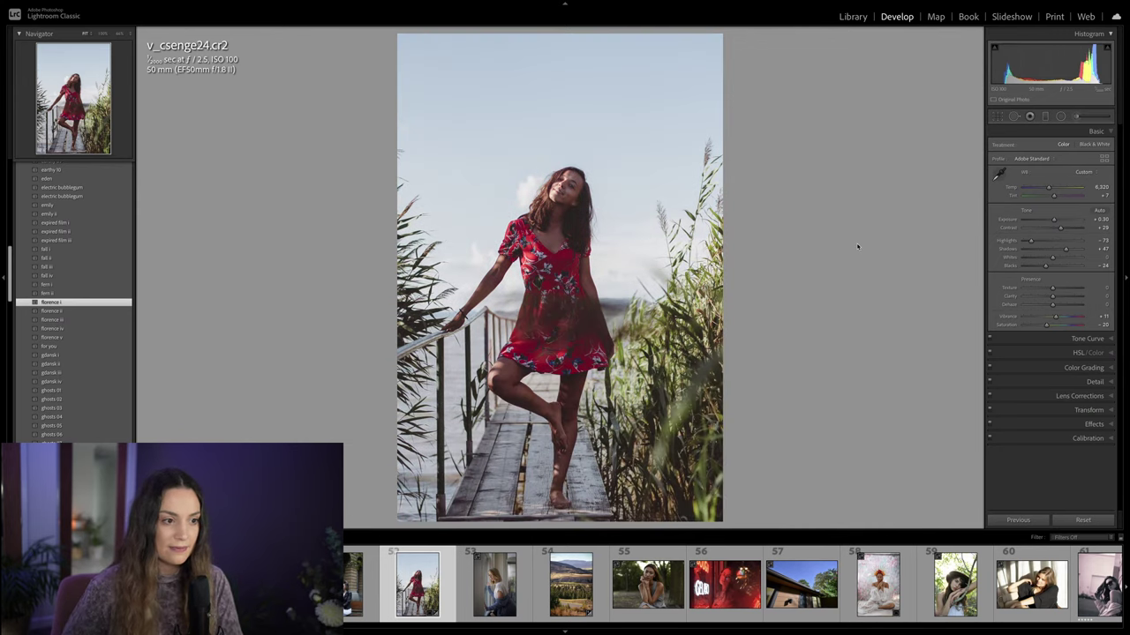
pyautogui.press('\\')
pyautogui.press('\\')
pyautogui.press('\\')
pyautogui.press('\\')
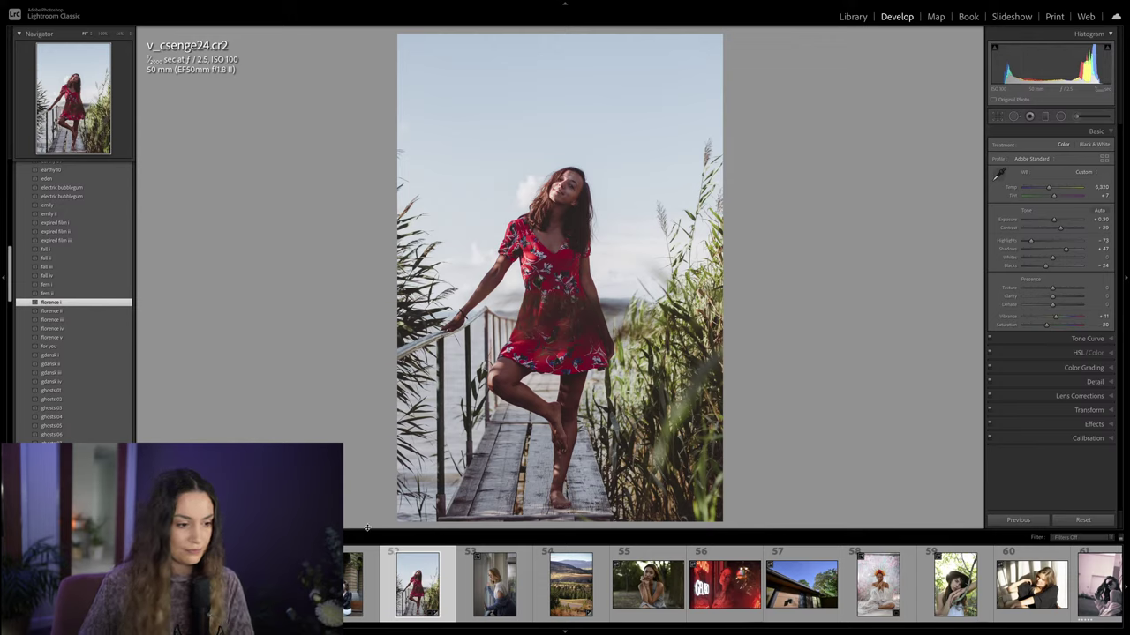
pyautogui.scroll(-10, 732, 584)
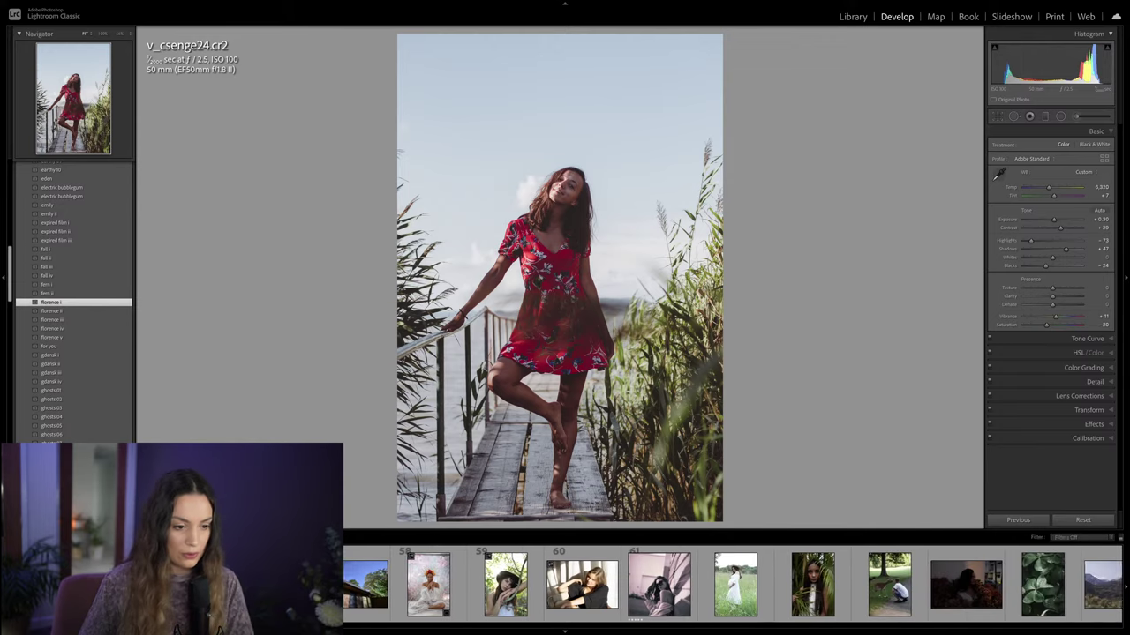
pyautogui.scroll(-10, 379, 629)
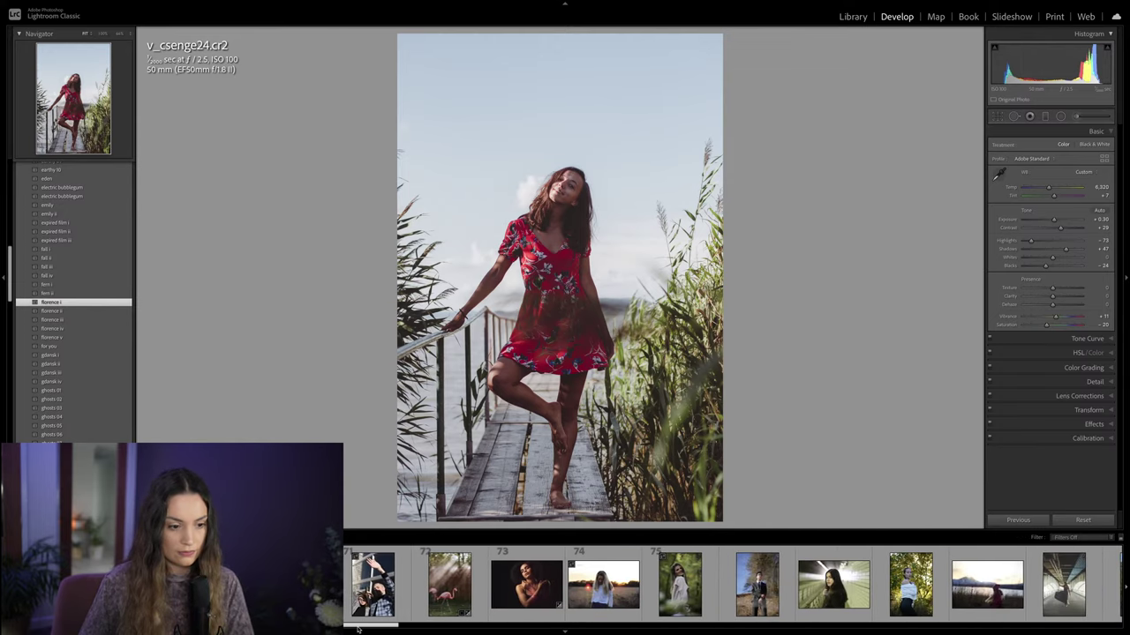
pyautogui.scroll(-10, 380, 629)
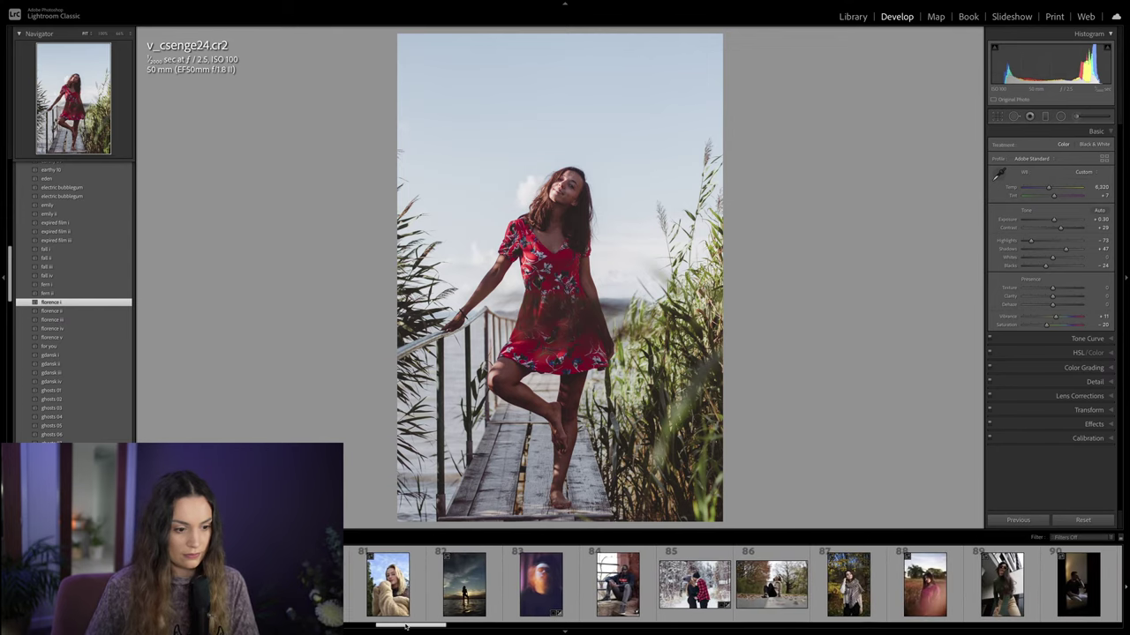
pyautogui.click(617, 584)
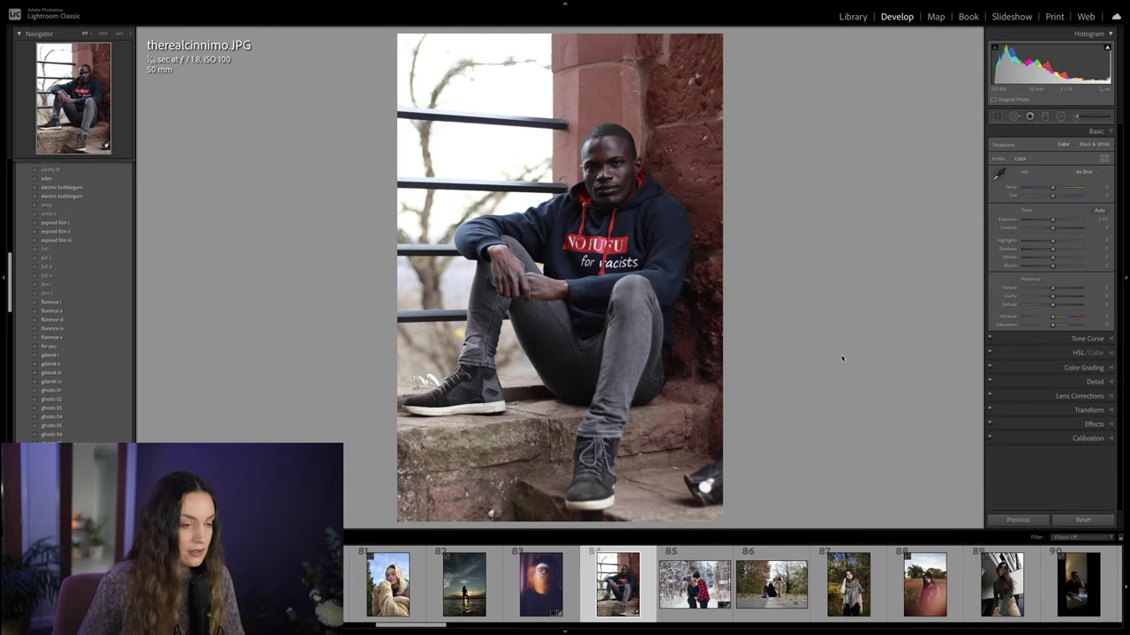
# Step: Straighten the photo with a tiny 0.02° rotation
pyautogui.press('r')
pyautogui.moveTo(794, 285); pyautogui.dragTo(797, 282)
pyautogui.press('Return')
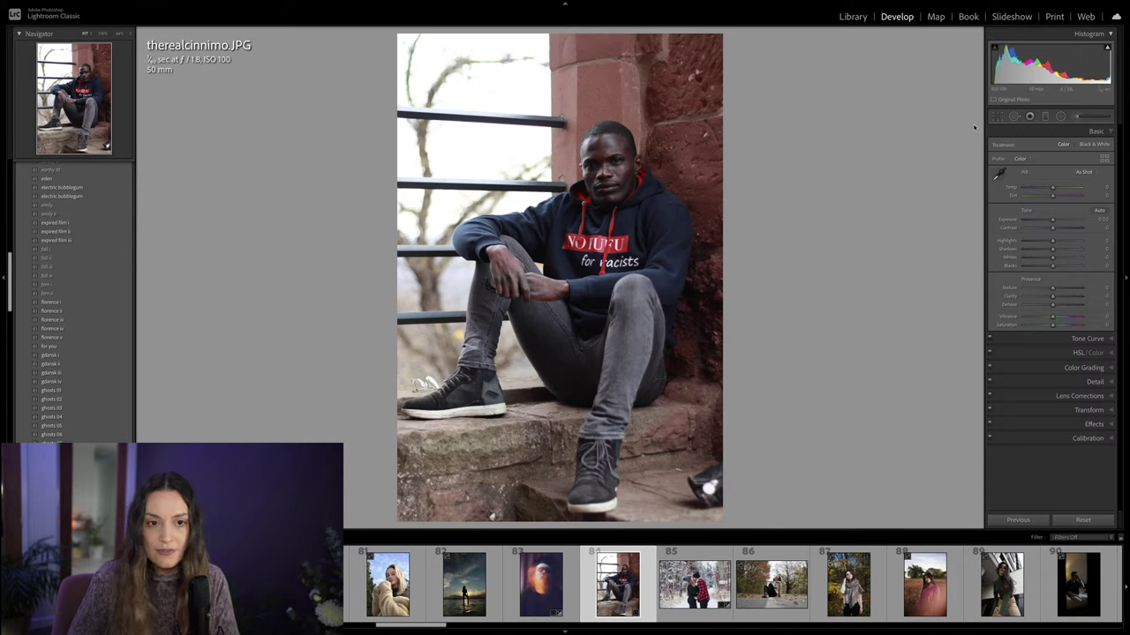
# Step: Try healing a spot in the lower-right corner, then undo it
pyautogui.click(1013, 115)
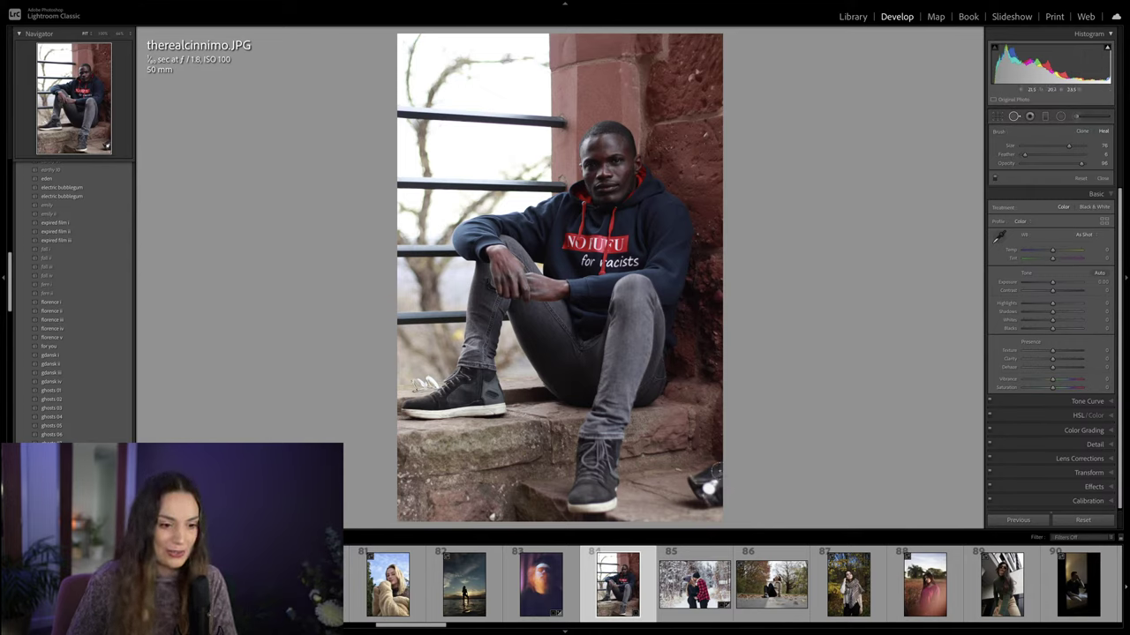
pyautogui.moveTo(709, 481)
pyautogui.mouseDown()
pyautogui.moveTo(692, 493)
pyautogui.moveTo(711, 505)
pyautogui.moveTo(675, 504)
pyautogui.mouseUp()
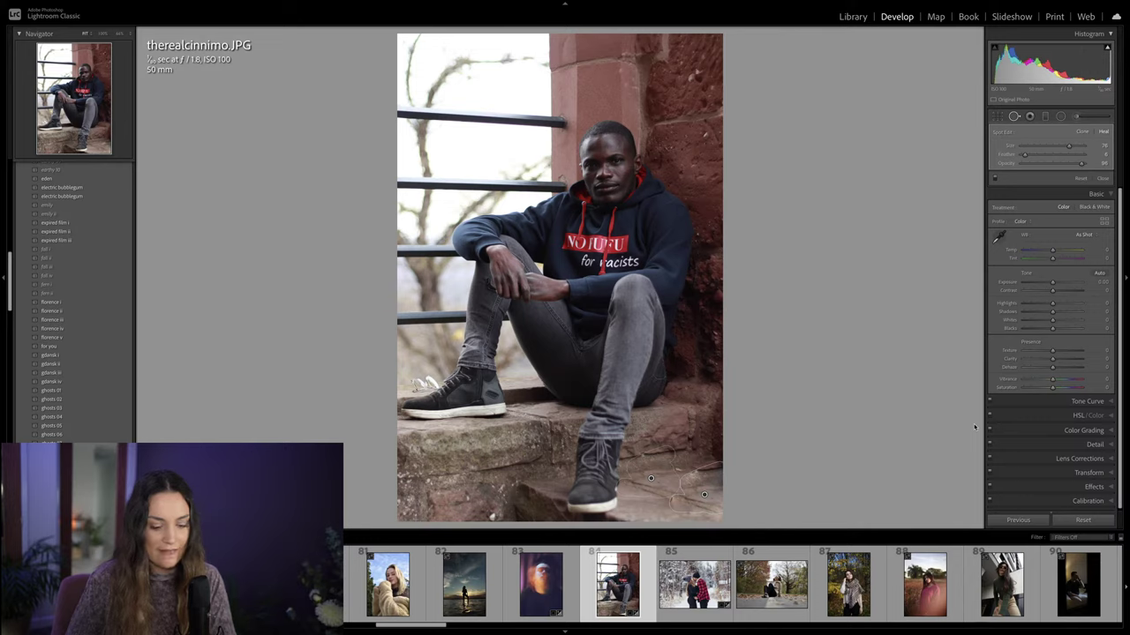
pyautogui.hotkey('ctrl', 'z')
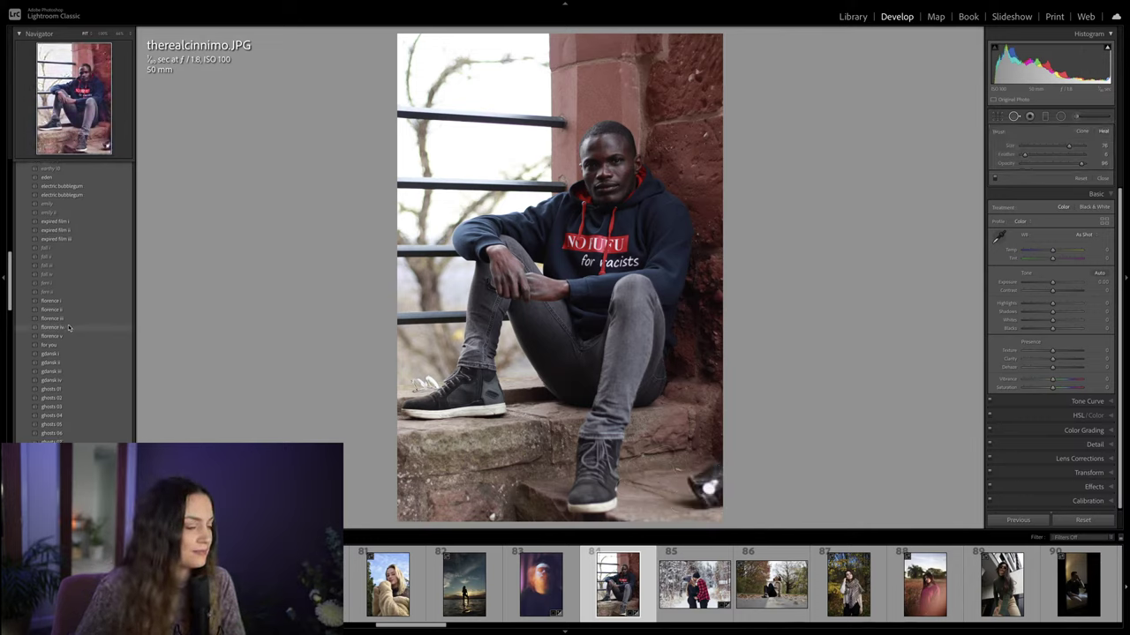
# Step: Apply the mountains ii preset and lower Saturation to -26, checking before and after
pyautogui.scroll(-3, 69, 328)
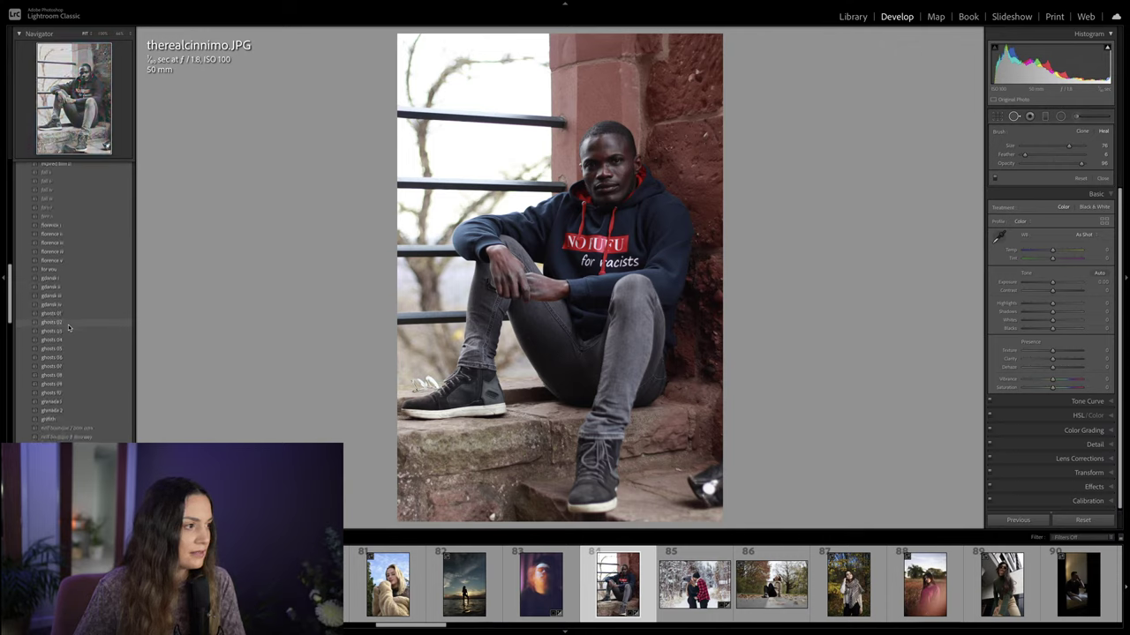
pyautogui.scroll(-10, 69, 329)
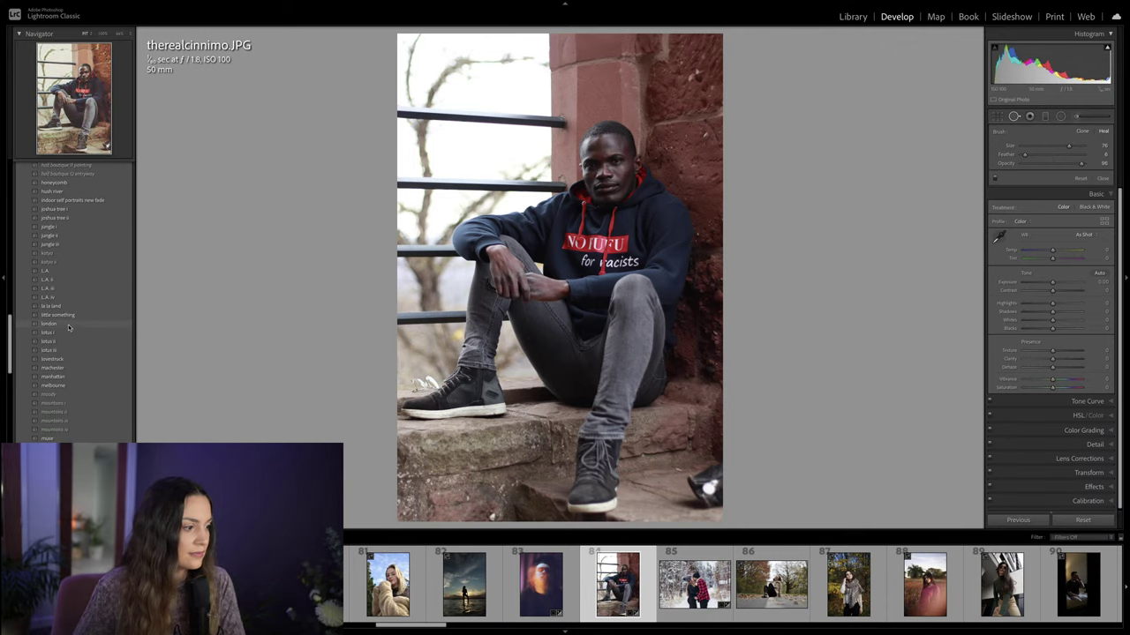
pyautogui.scroll(-5, 69, 327)
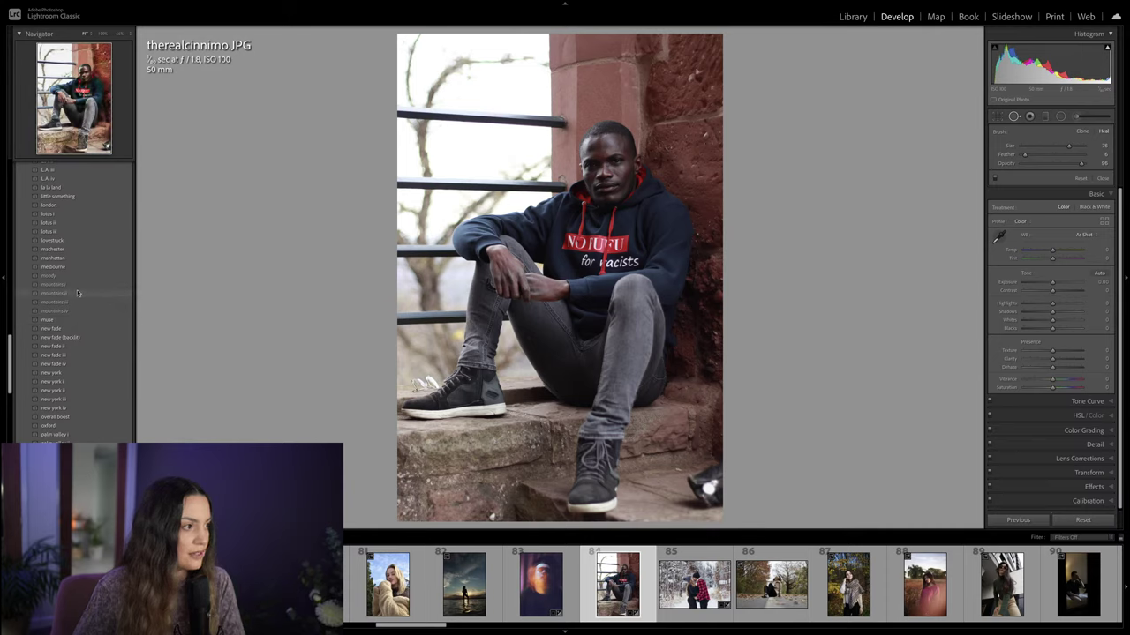
pyautogui.click(78, 293)
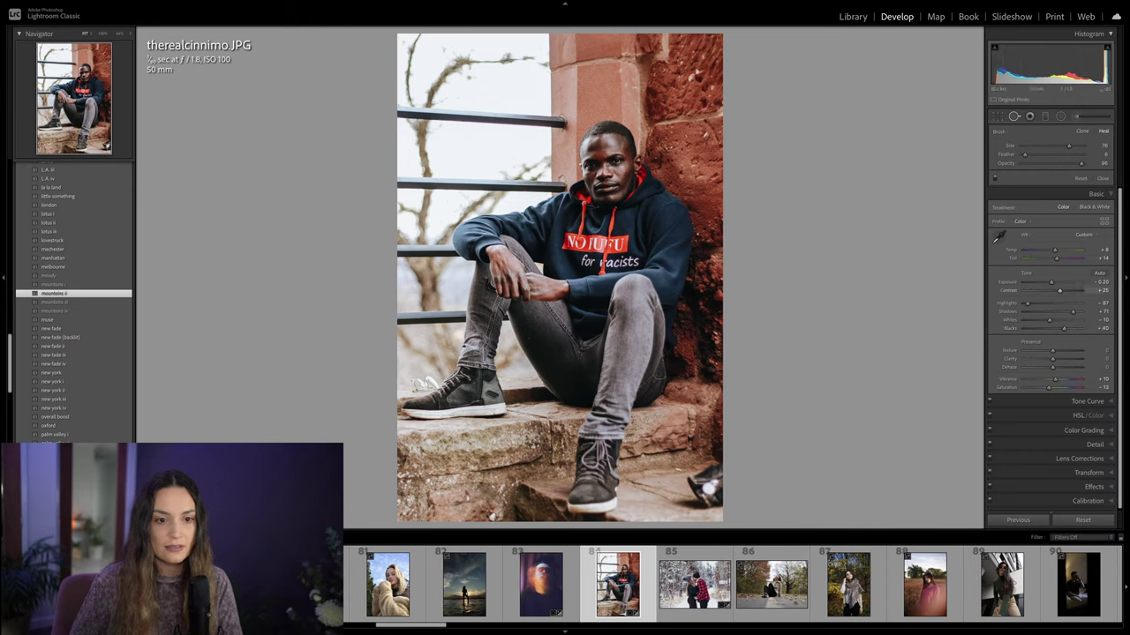
pyautogui.click(1014, 116)
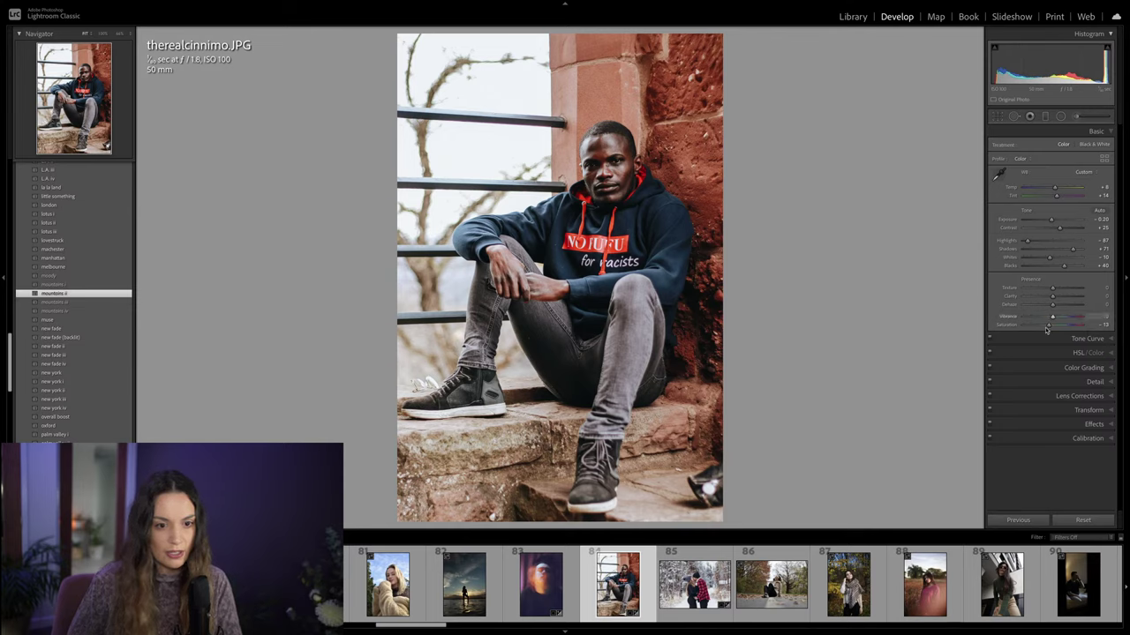
pyautogui.moveTo(1042, 328); pyautogui.dragTo(1045, 329)
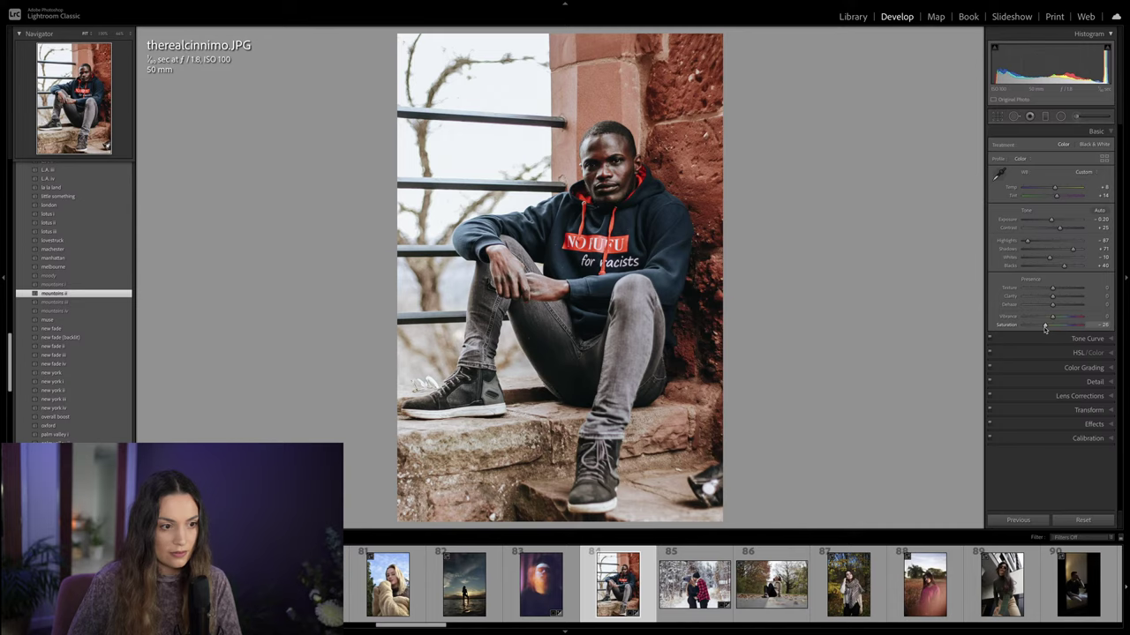
pyautogui.press('\\')
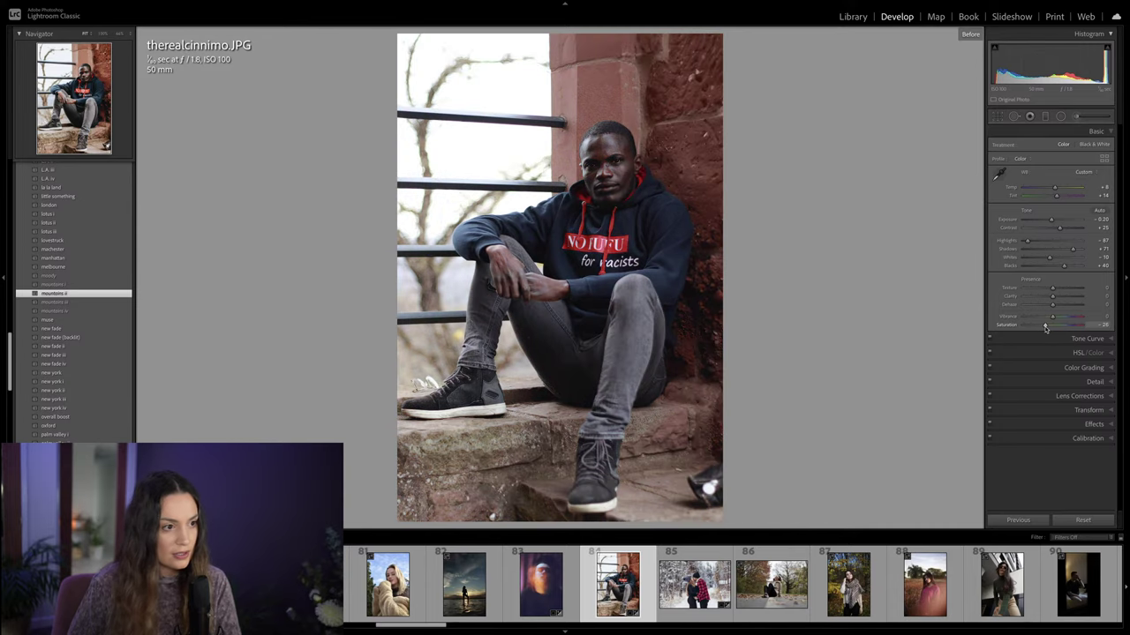
pyautogui.press('\\')
# Step: Inspect the face at 100% and raise the Manual Lens Corrections Defringe Purple Amount
pyautogui.click(451, 130)
pyautogui.moveTo(471, 132); pyautogui.dragTo(514, 186)
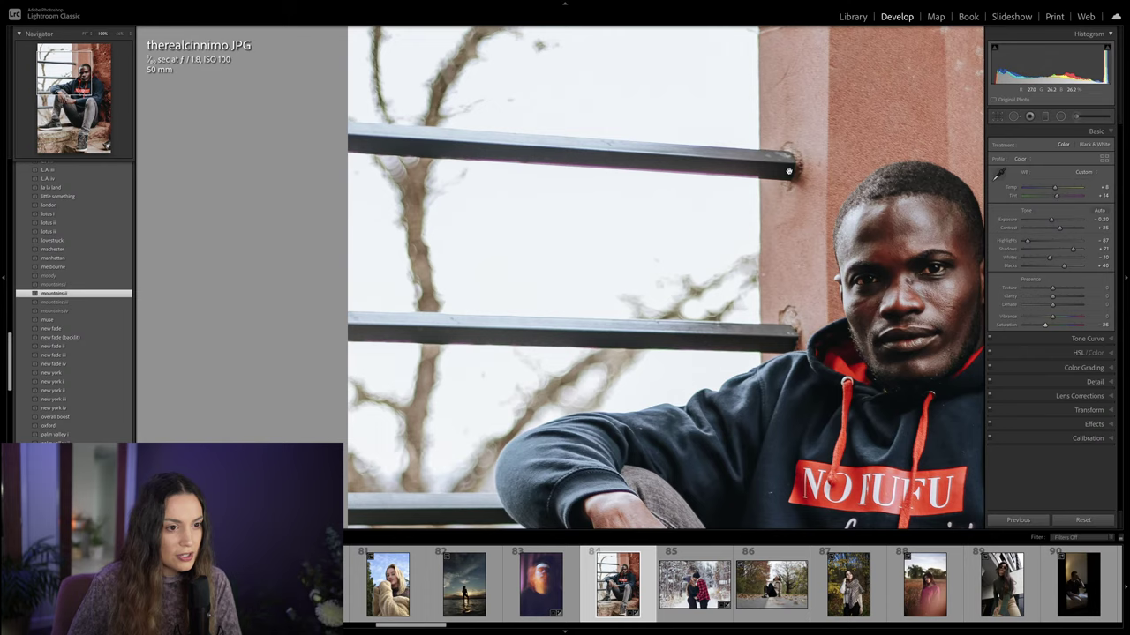
pyautogui.click(1103, 382)
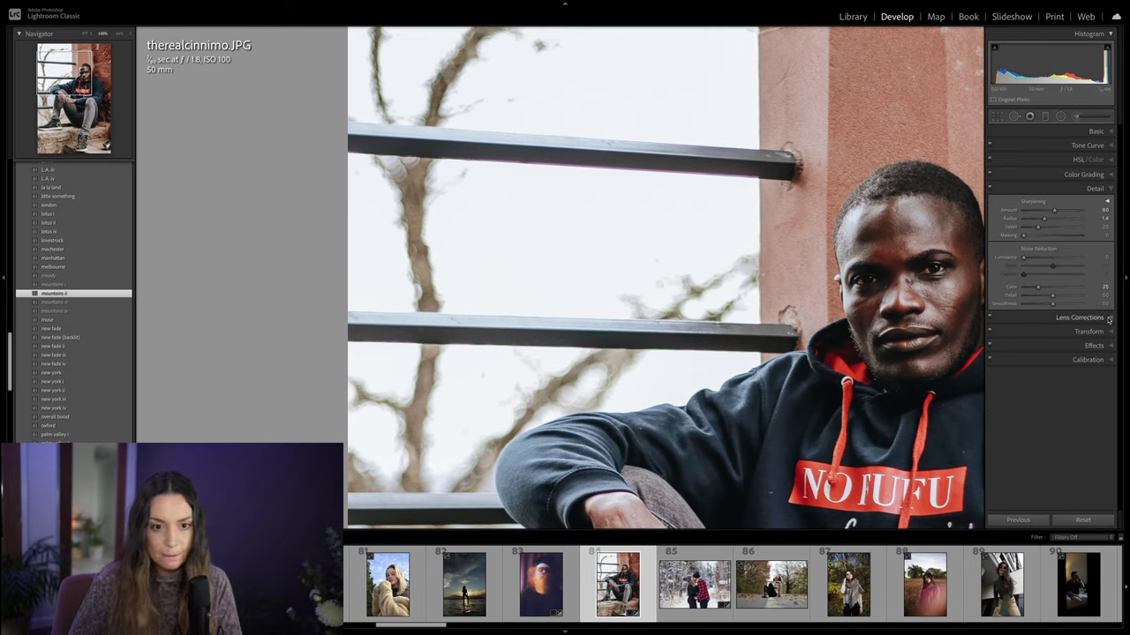
pyautogui.click(1087, 318)
pyautogui.click(1062, 216)
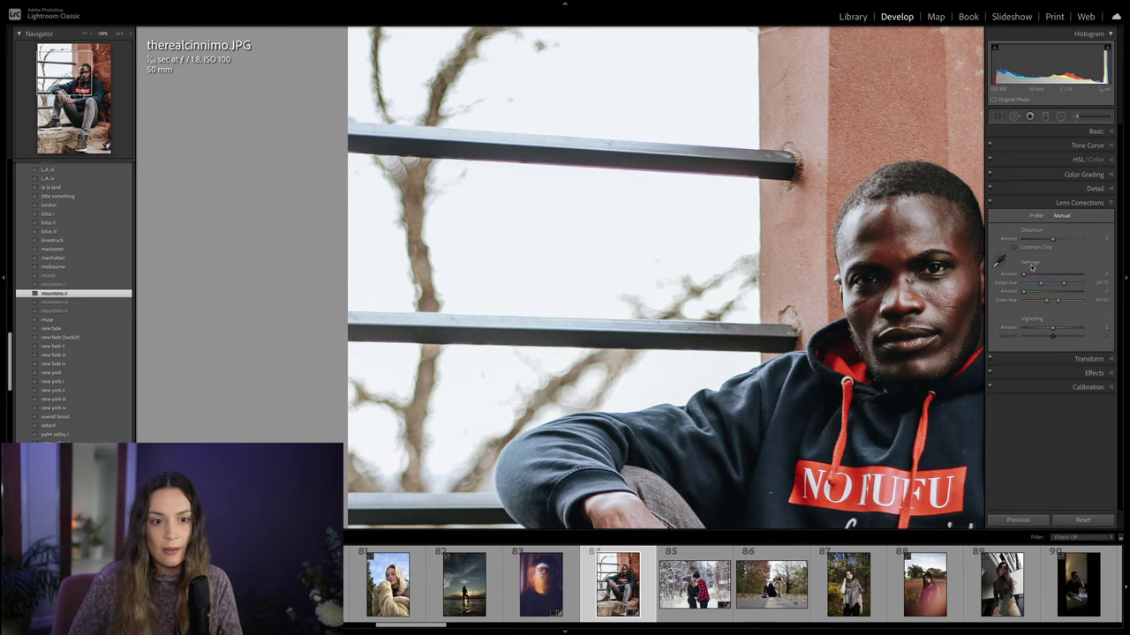
pyautogui.moveTo(1033, 276); pyautogui.dragTo(1043, 276)
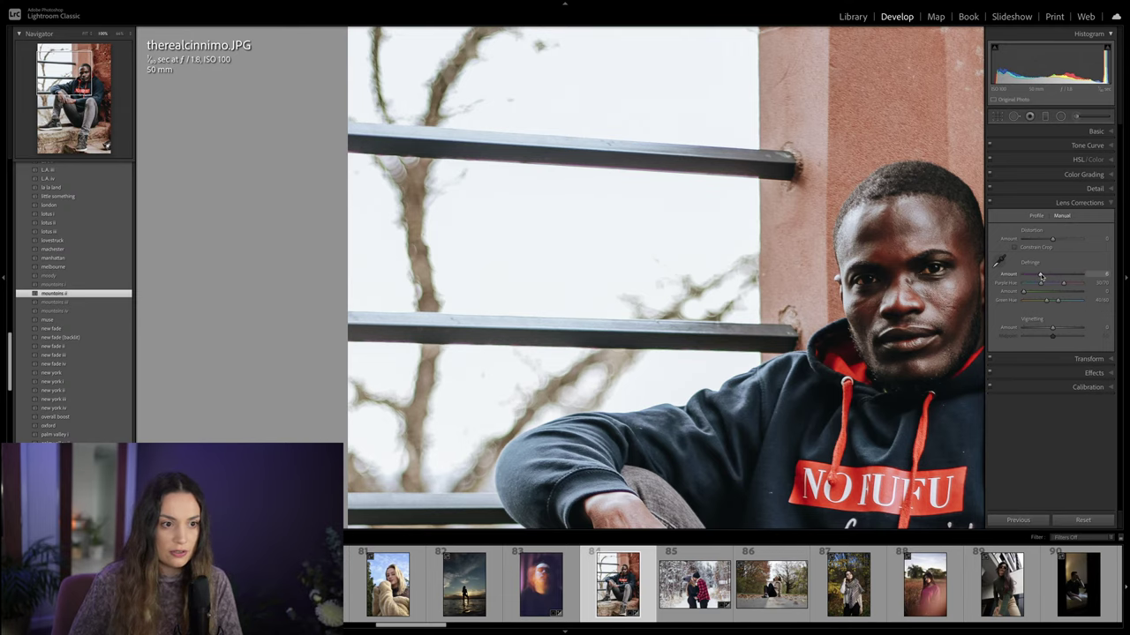
pyautogui.press('z')
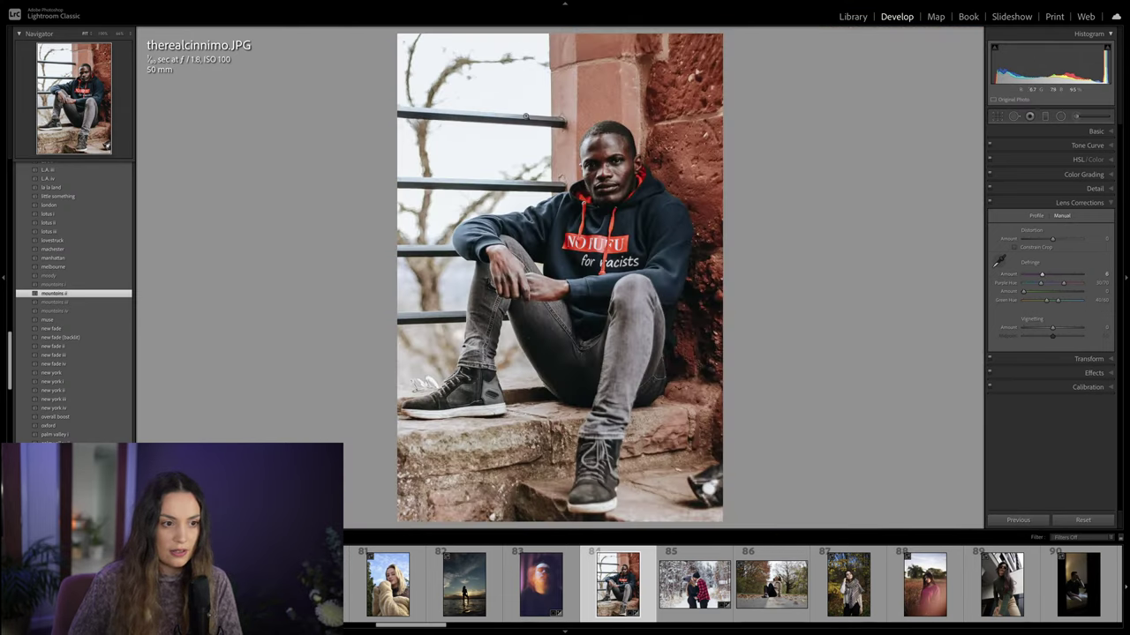
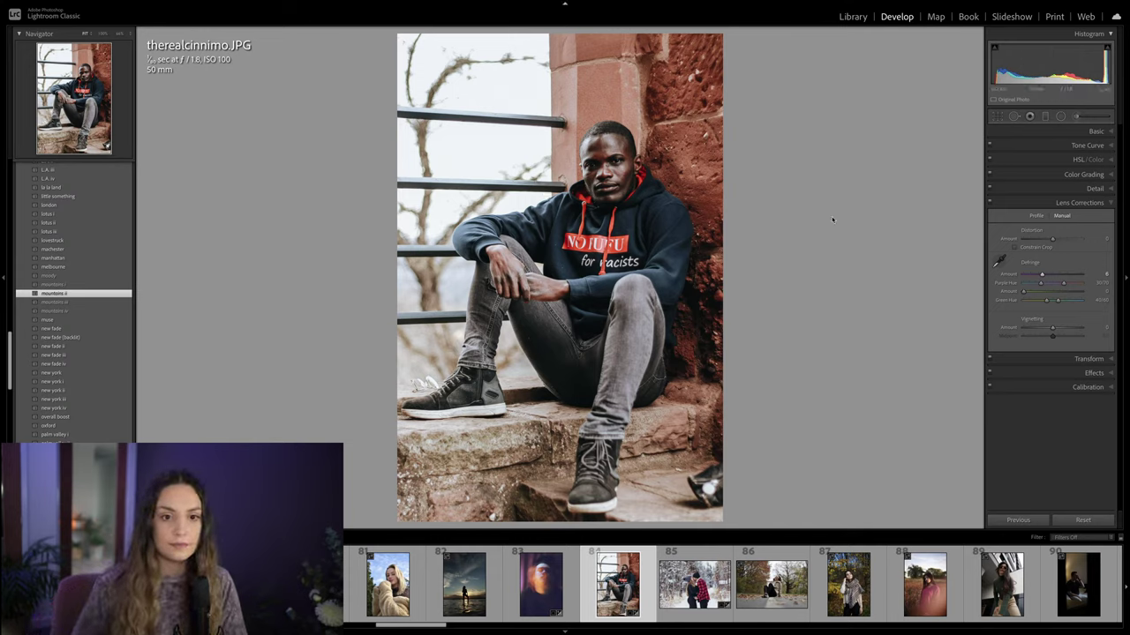
# Step: Add a graduated filter across the hoodie portrait's lower half, adjust its exposure, and close masking
pyautogui.click(1045, 115)
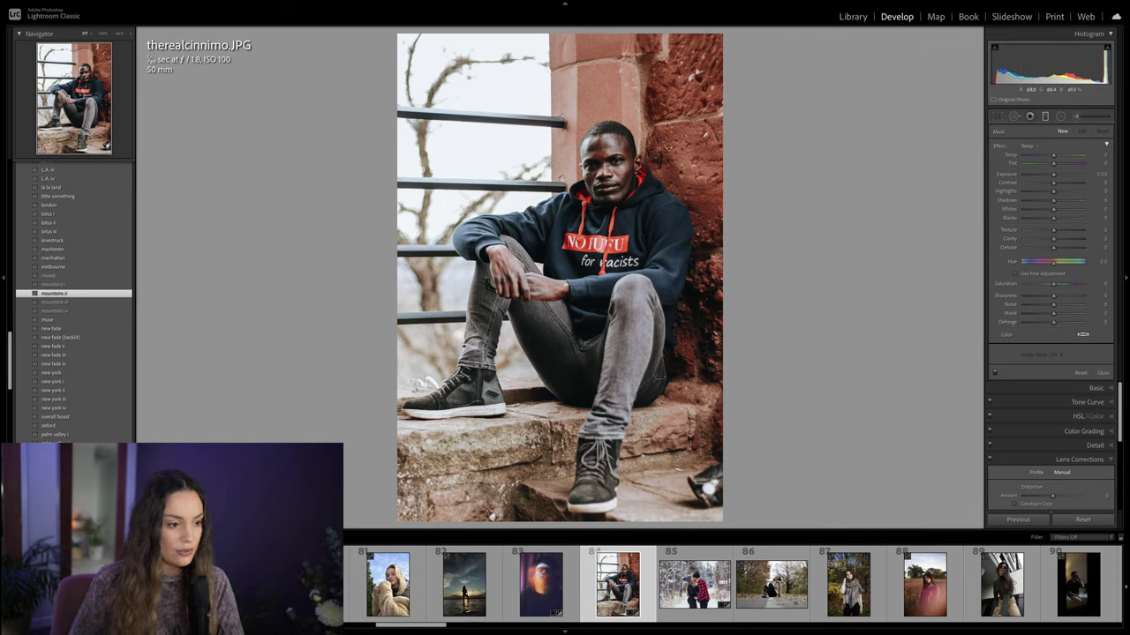
pyautogui.moveTo(541, 455); pyautogui.dragTo(566, 289)
pyautogui.moveTo(1052, 174); pyautogui.dragTo(1050, 176)
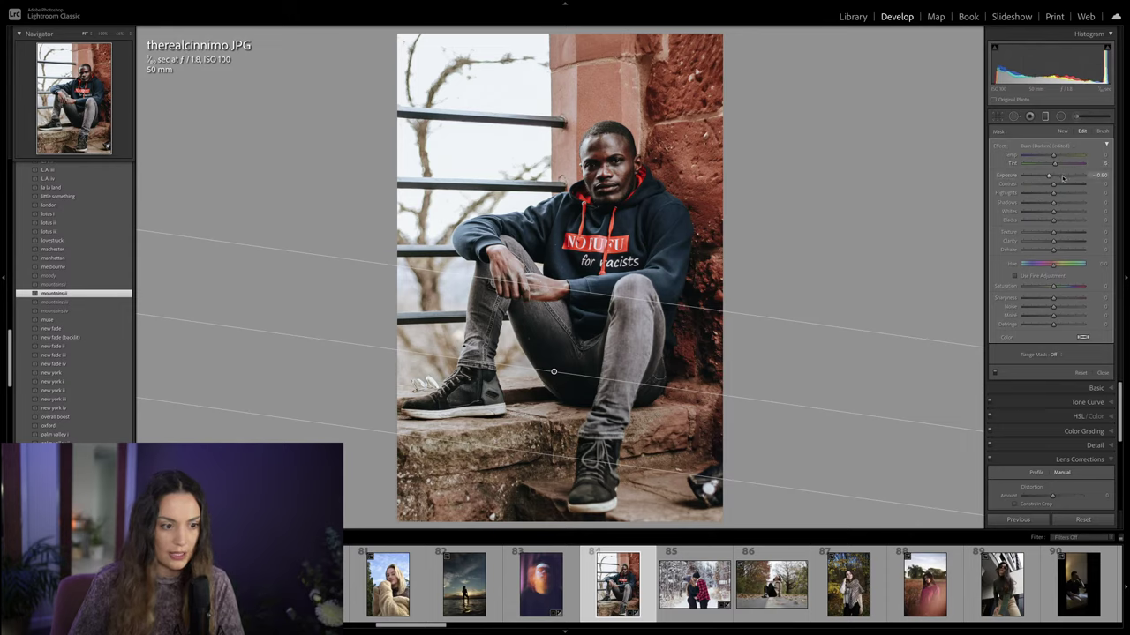
pyautogui.hotkey('shift', 'w')
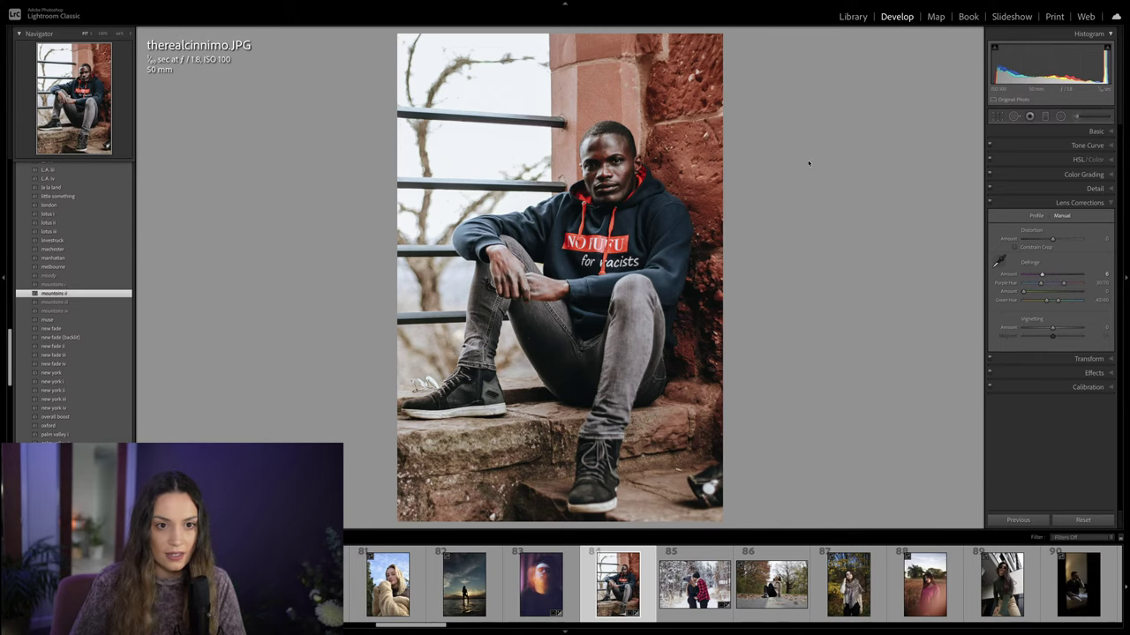
# Step: At 100% zoom, paint a size-9 brush mask over the man's face and brighten it slightly
pyautogui.click(604, 165)
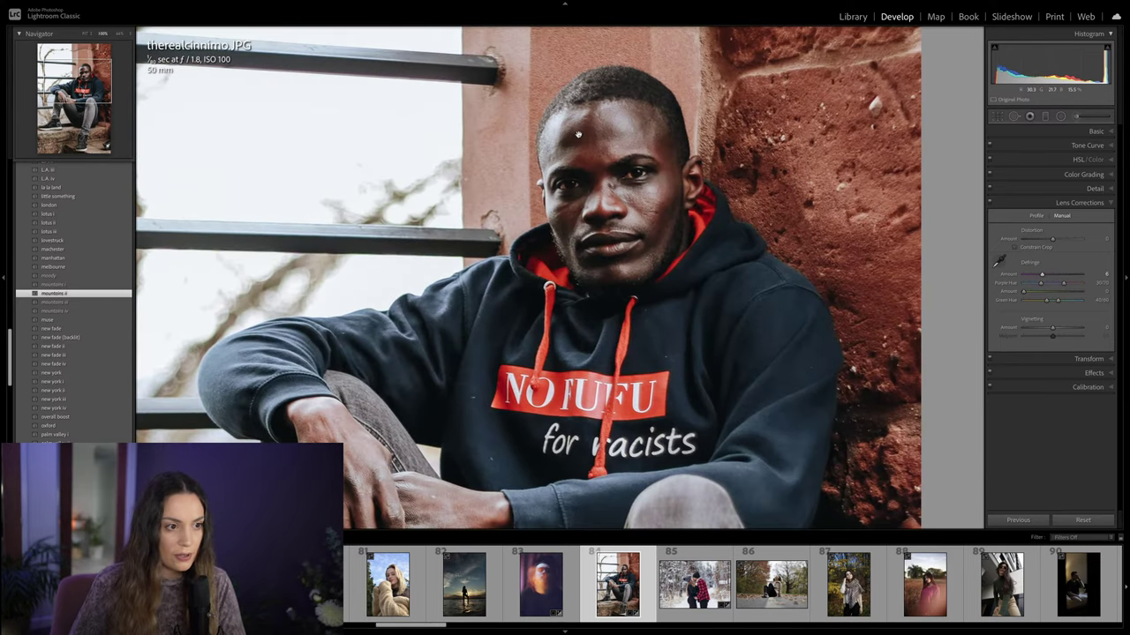
pyautogui.click(1077, 116)
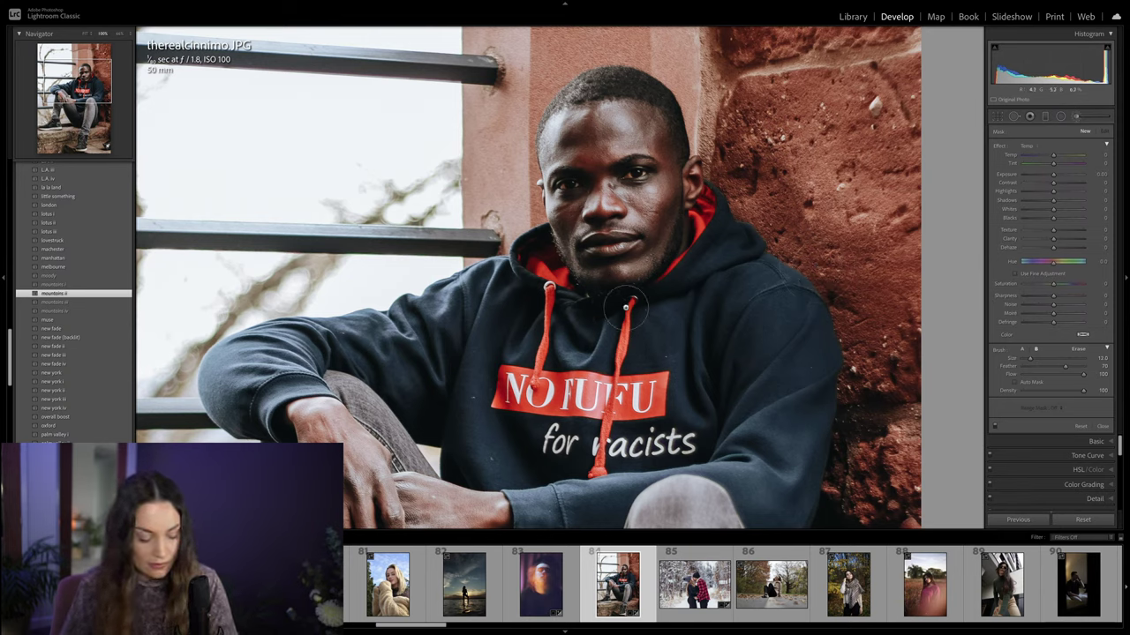
pyautogui.press('[')
pyautogui.press('[')
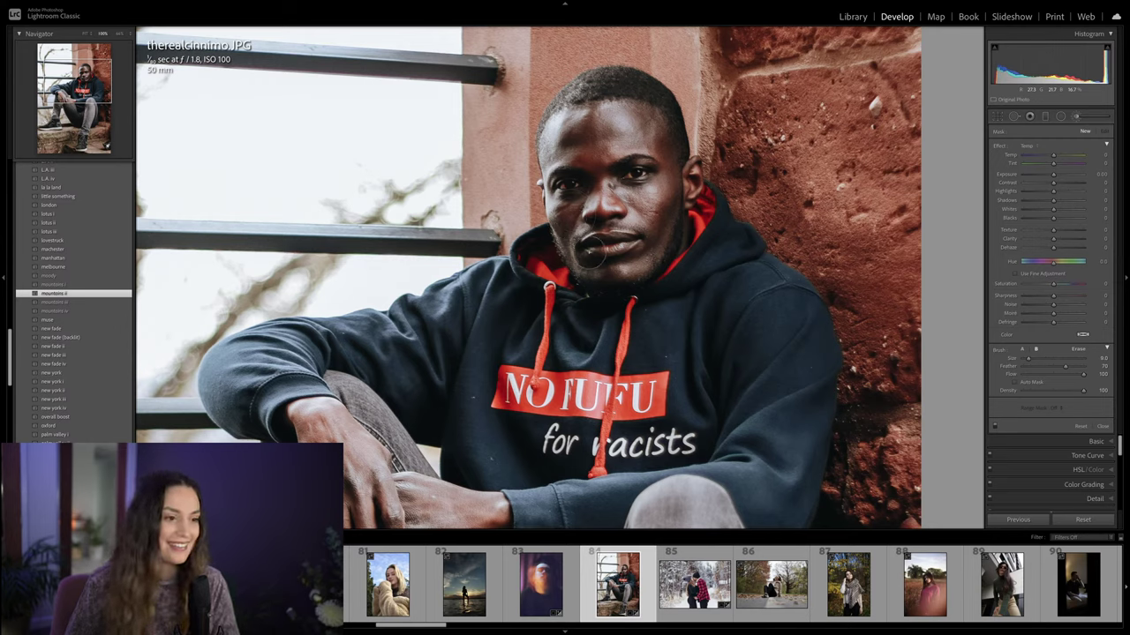
pyautogui.moveTo(578, 167)
pyautogui.mouseDown()
pyautogui.moveTo(579, 142)
pyautogui.moveTo(566, 201)
pyautogui.moveTo(577, 241)
pyautogui.mouseUp()
pyautogui.moveTo(1052, 174); pyautogui.dragTo(1062, 176)
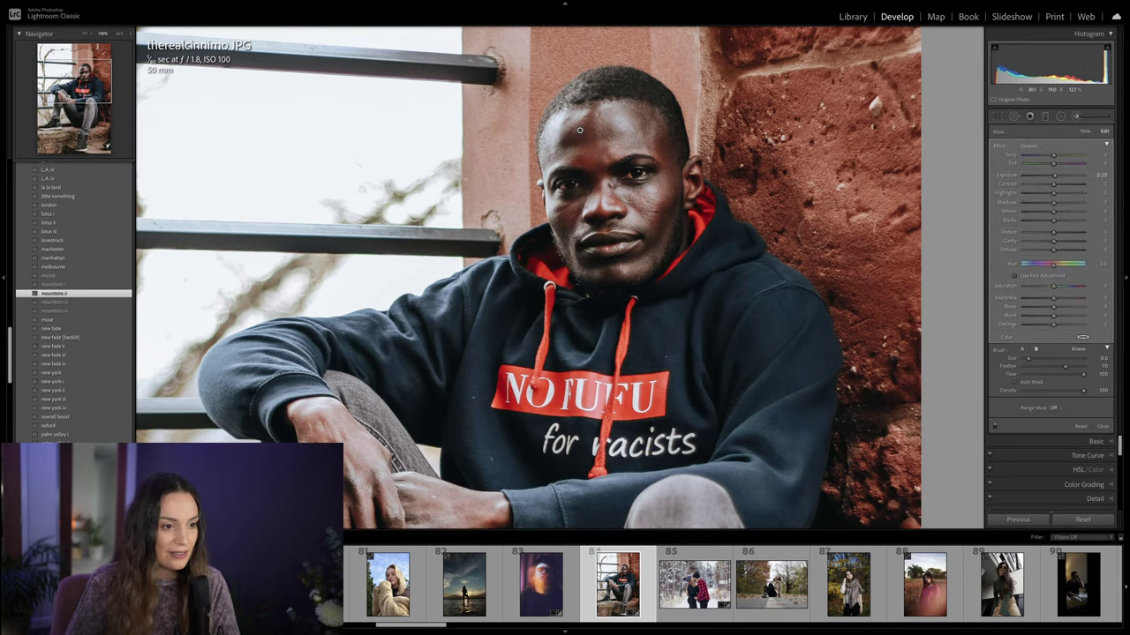
pyautogui.hotkey('ctrl', 'z')
pyautogui.press('z')
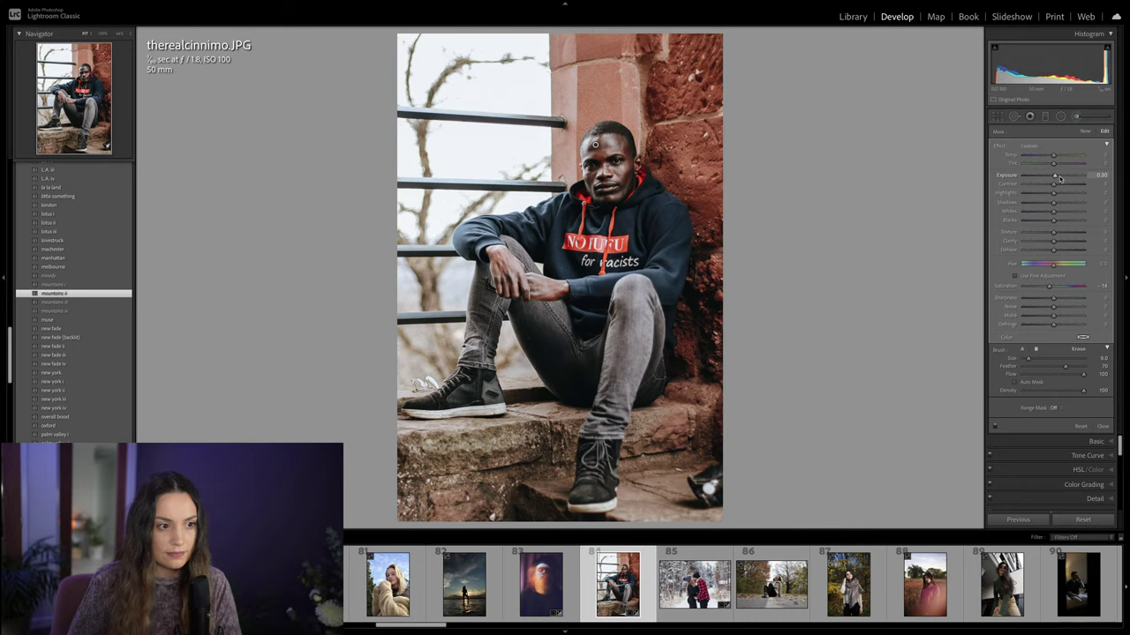
pyautogui.press('k')
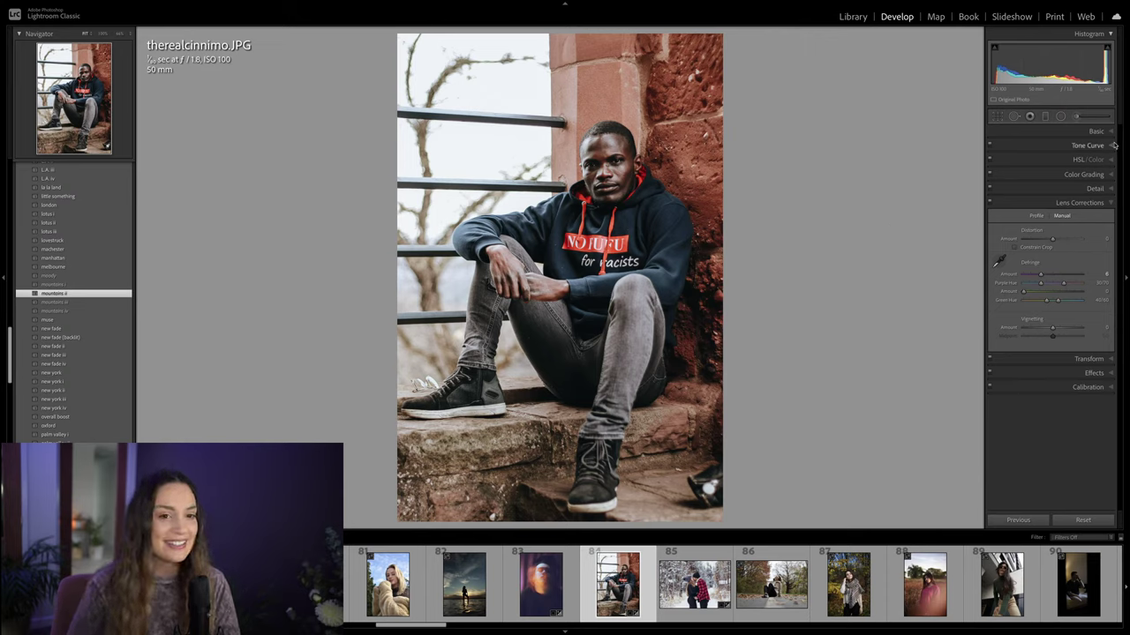
# Step: Compare the hoodie portrait before and after in Basic, then open caramel_latte.raf from the filmstrip
pyautogui.hotkey('ctrl', '1')
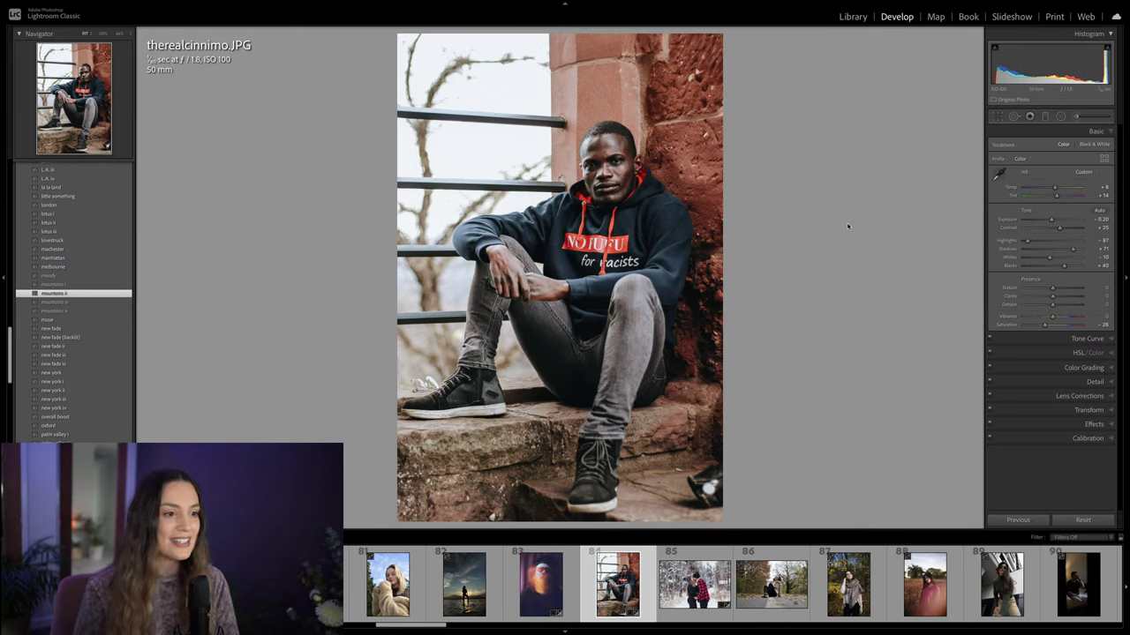
pyautogui.press('\\')
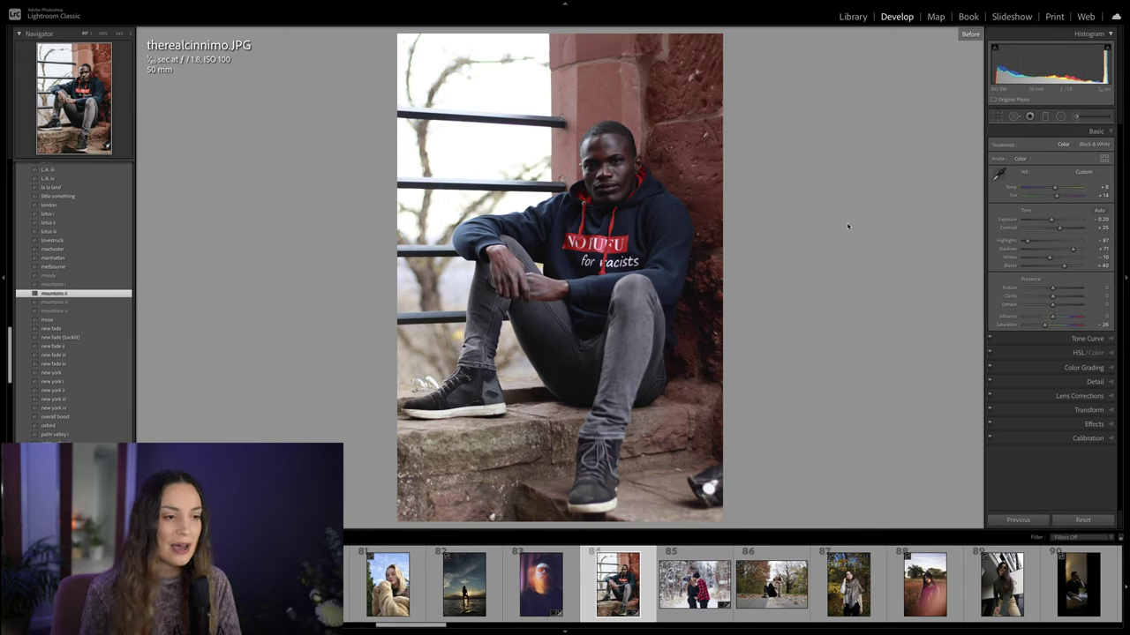
pyautogui.press('\\')
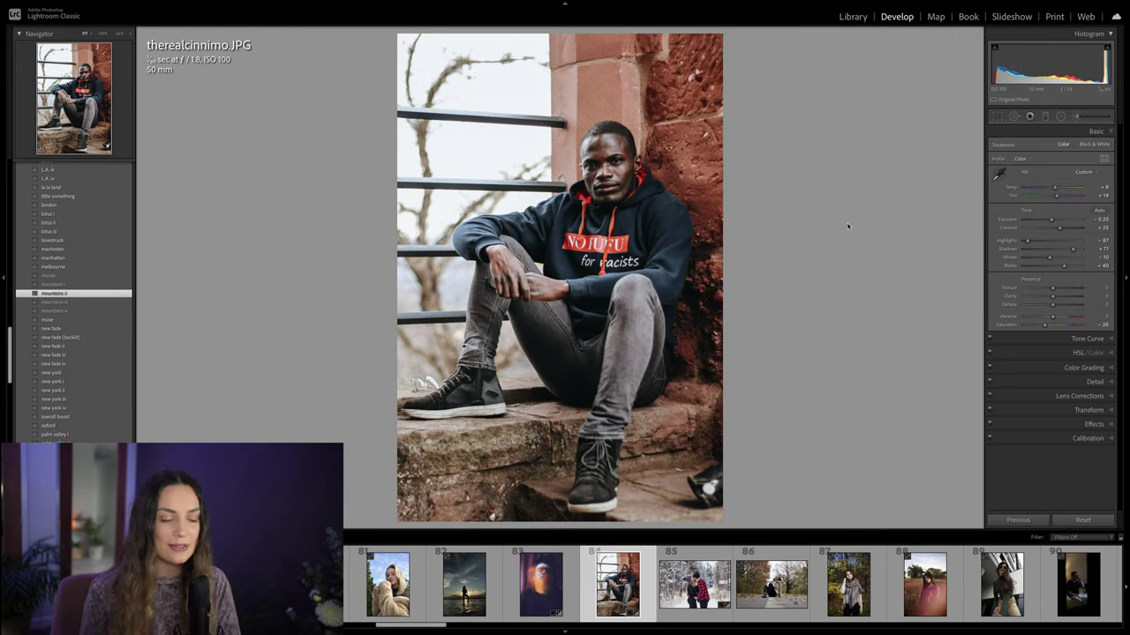
pyautogui.press('\\')
pyautogui.press('\\')
pyautogui.press('\\')
pyautogui.press('\\')
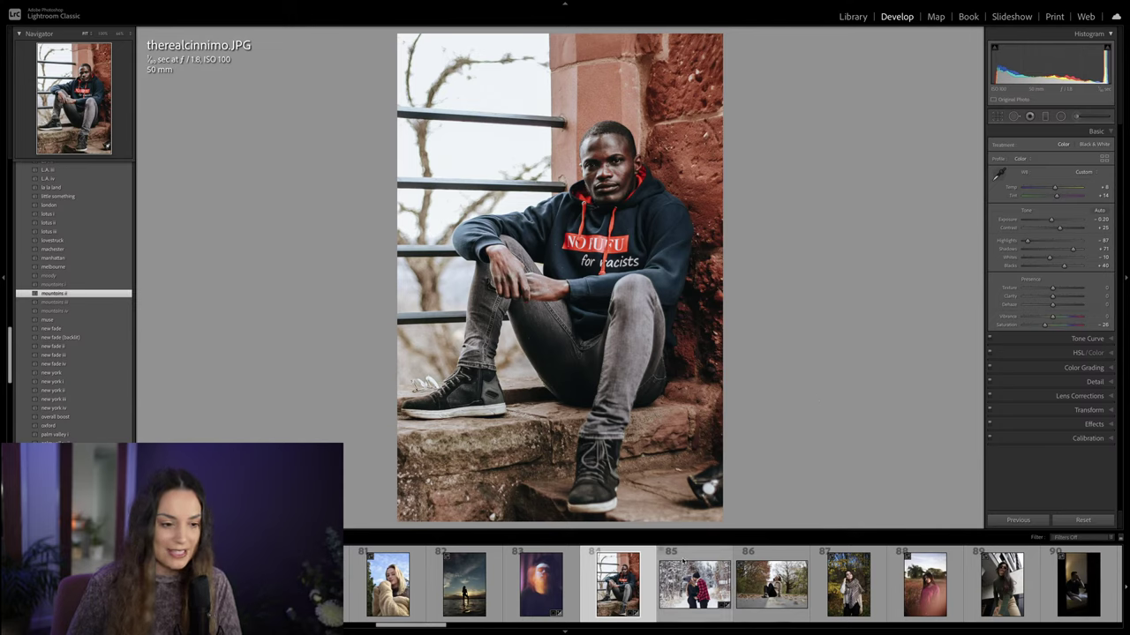
pyautogui.moveTo(424, 625); pyautogui.dragTo(577, 625)
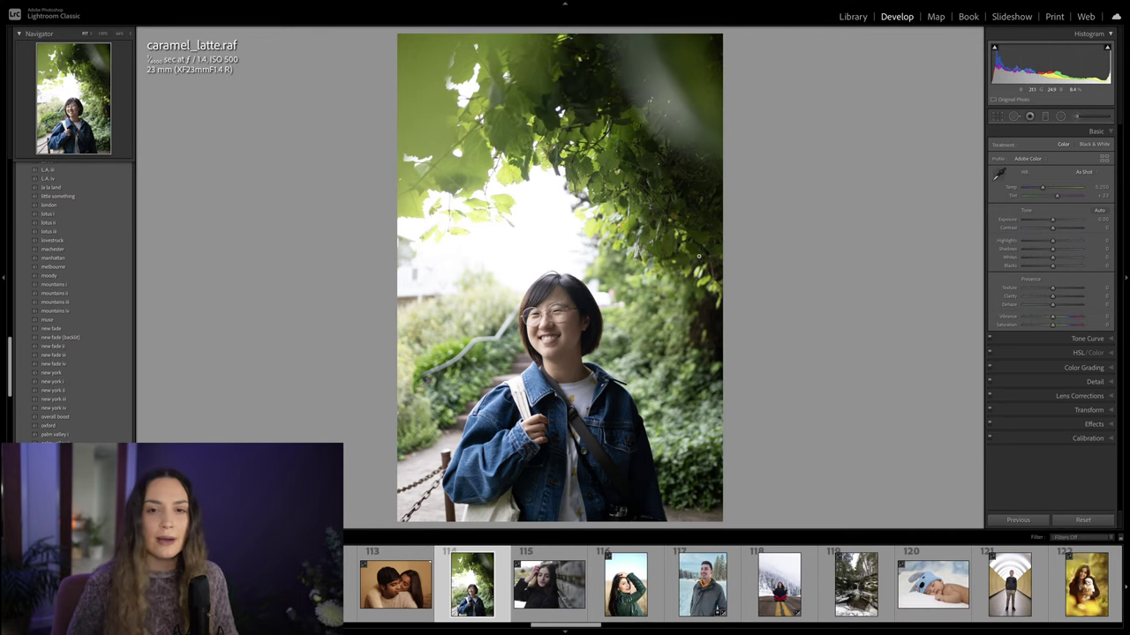
# Step: Straighten caramel_latte.raf with a slight rotation and commit it
pyautogui.press('r')
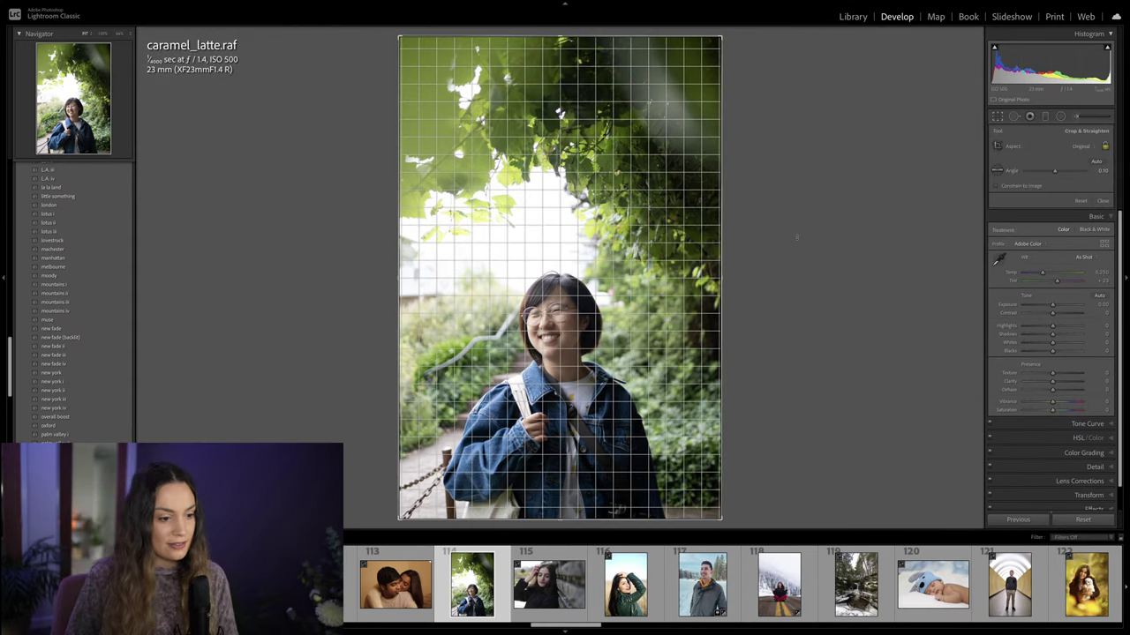
pyautogui.moveTo(797, 237); pyautogui.dragTo(794, 256)
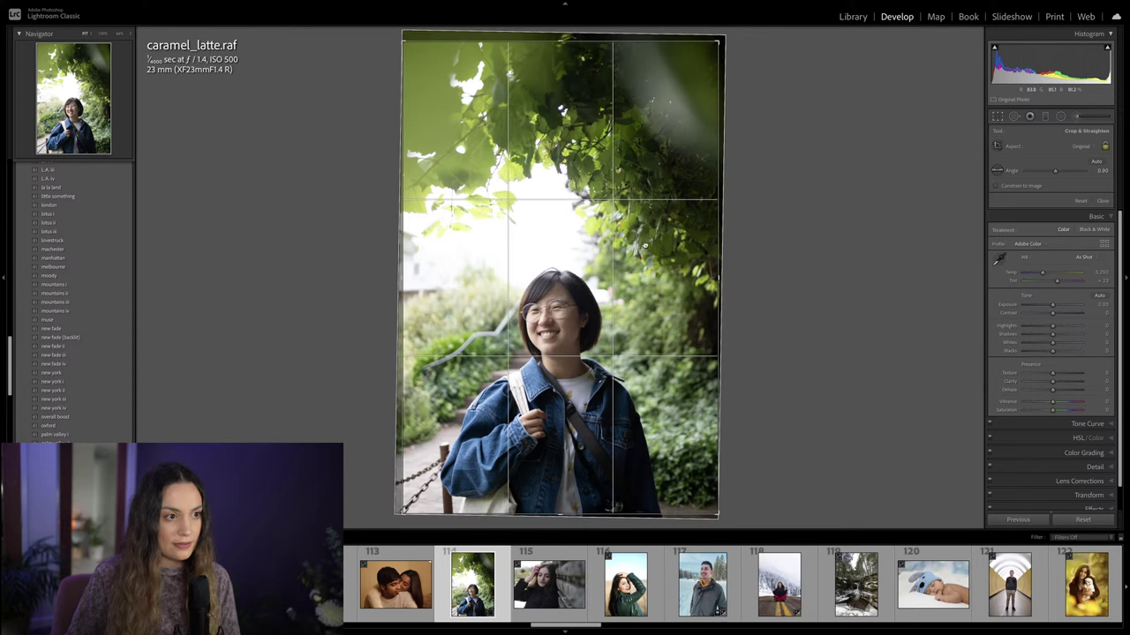
pyautogui.press('Return')
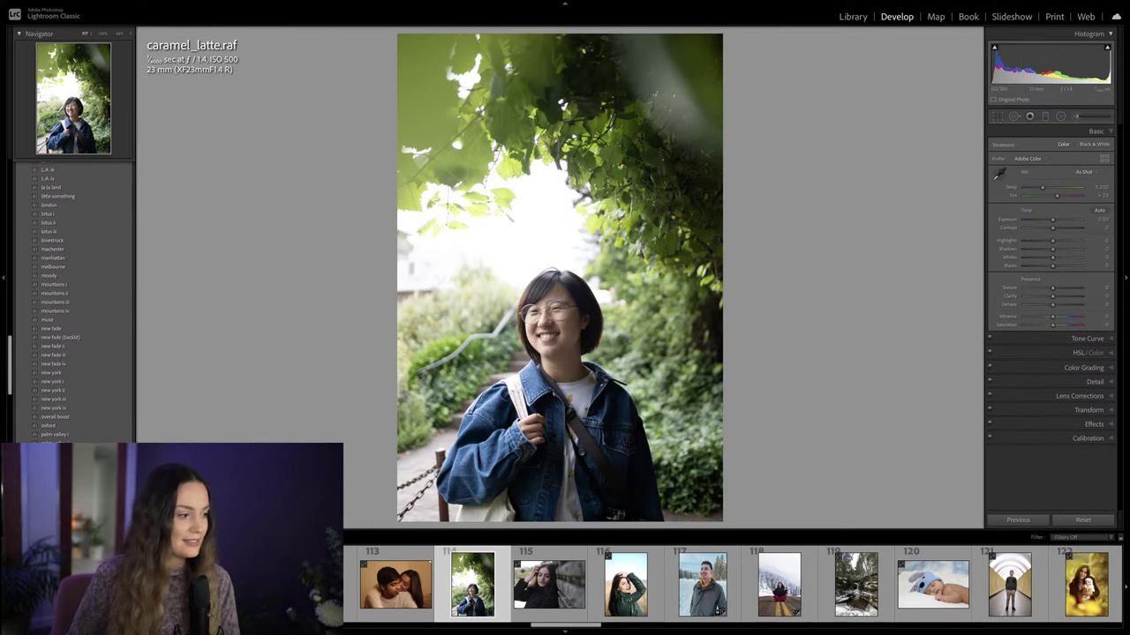
# Step: Apply the palm valley iii preset and compare it against the earlier version
pyautogui.scroll(-1, 71, 379)
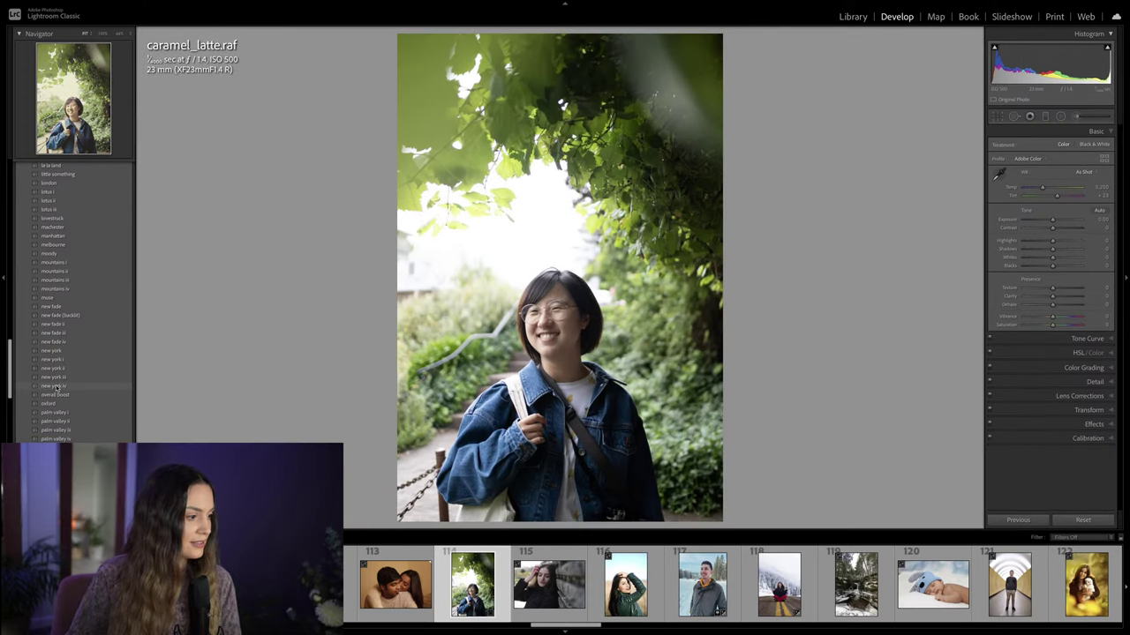
pyautogui.click(71, 422)
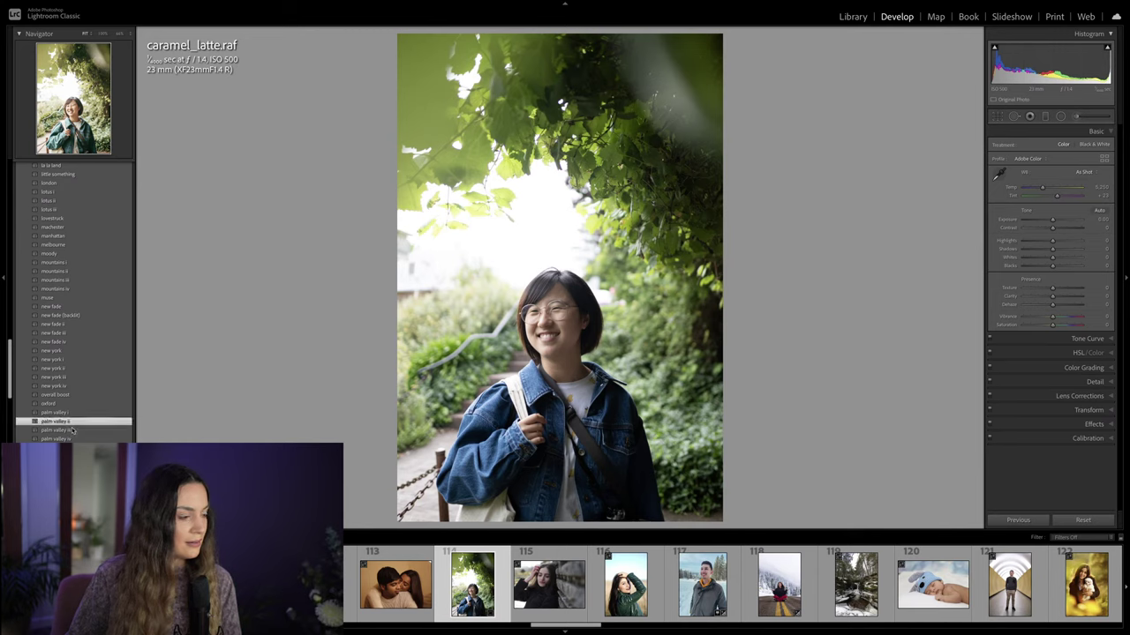
pyautogui.click(72, 431)
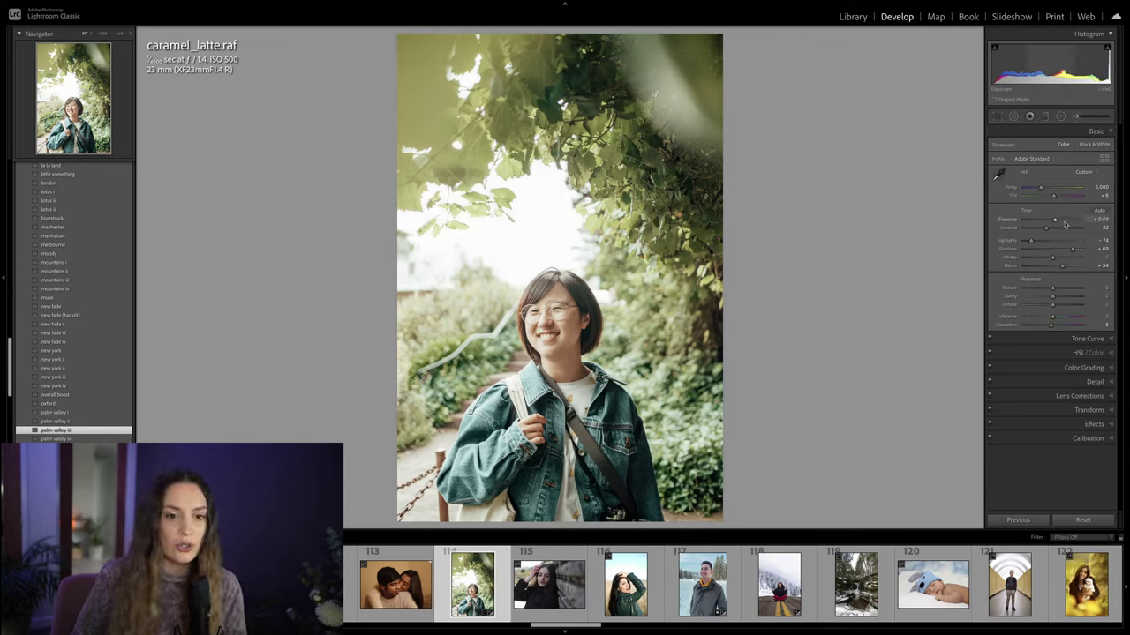
pyautogui.scroll(-2, 1065, 225)
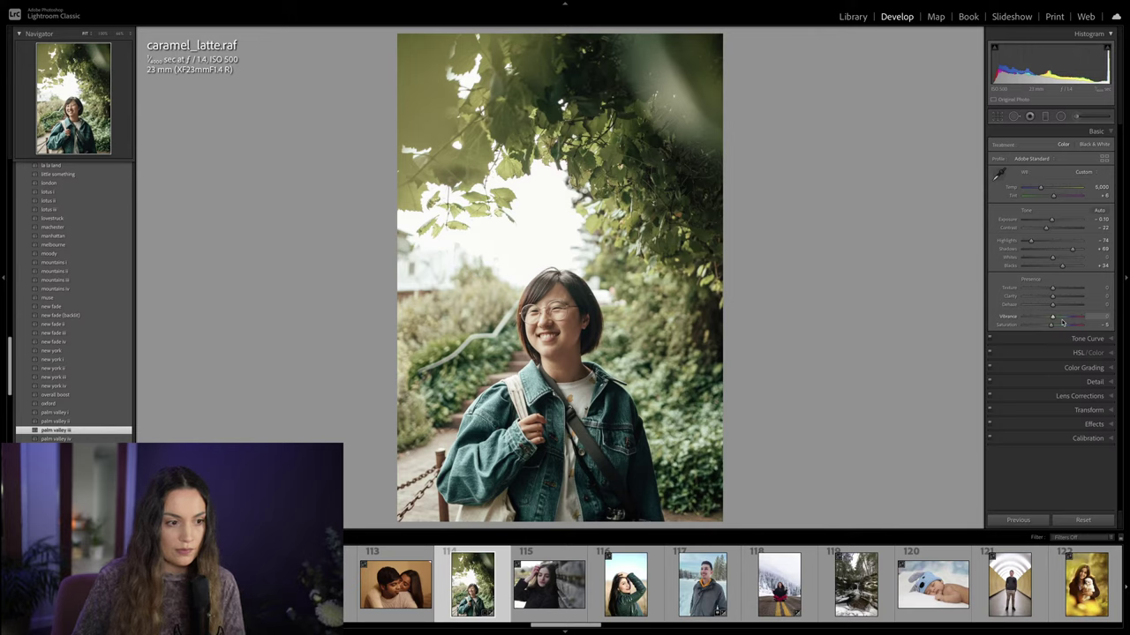
pyautogui.press('\\')
pyautogui.press('\\')
pyautogui.press('\\')
pyautogui.press('\\')
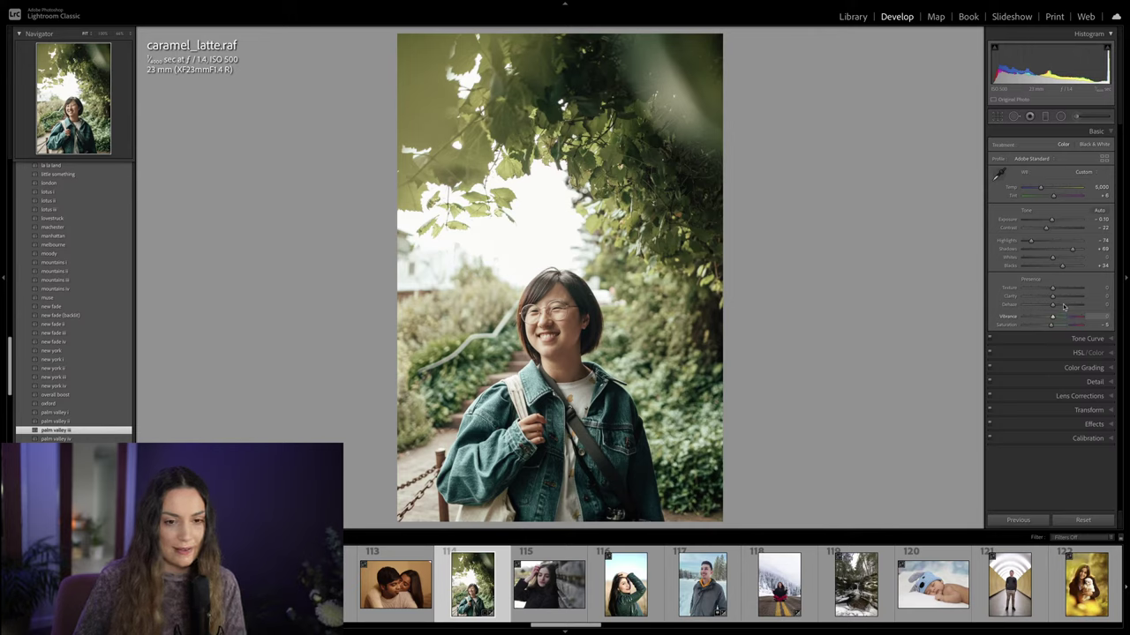
pyautogui.scroll(1, 1063, 222)
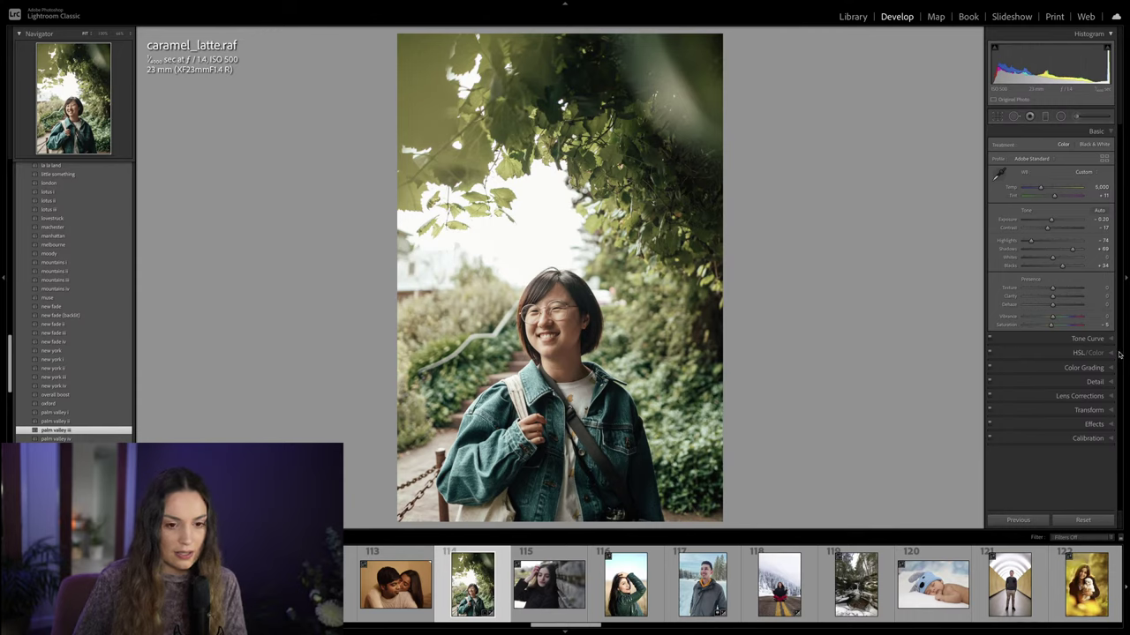
pyautogui.click(1109, 354)
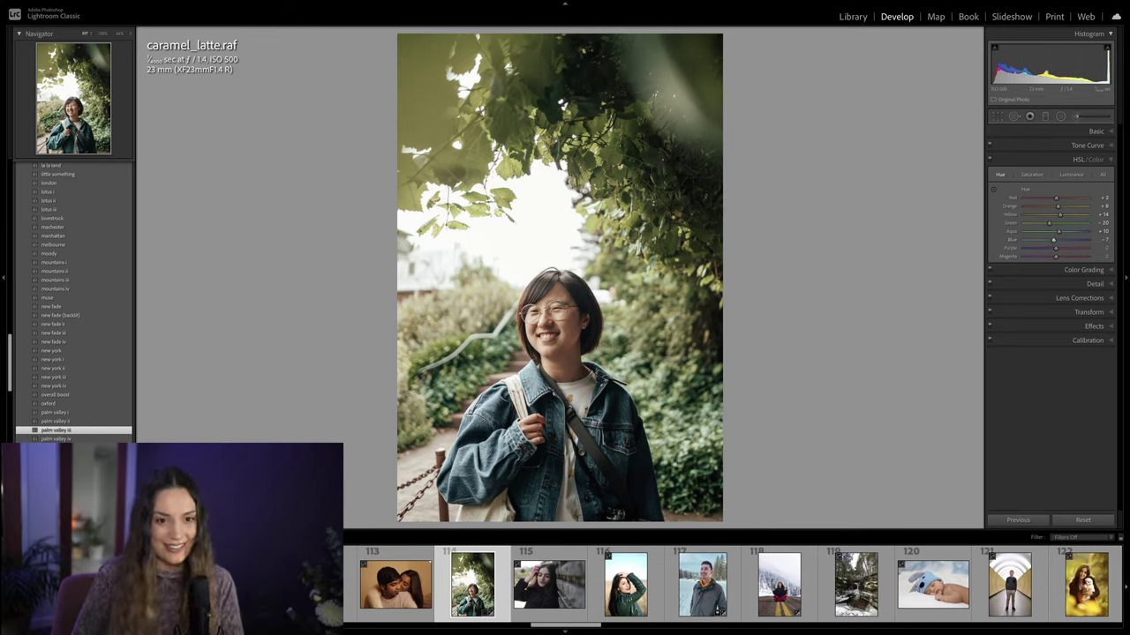
pyautogui.click(1105, 131)
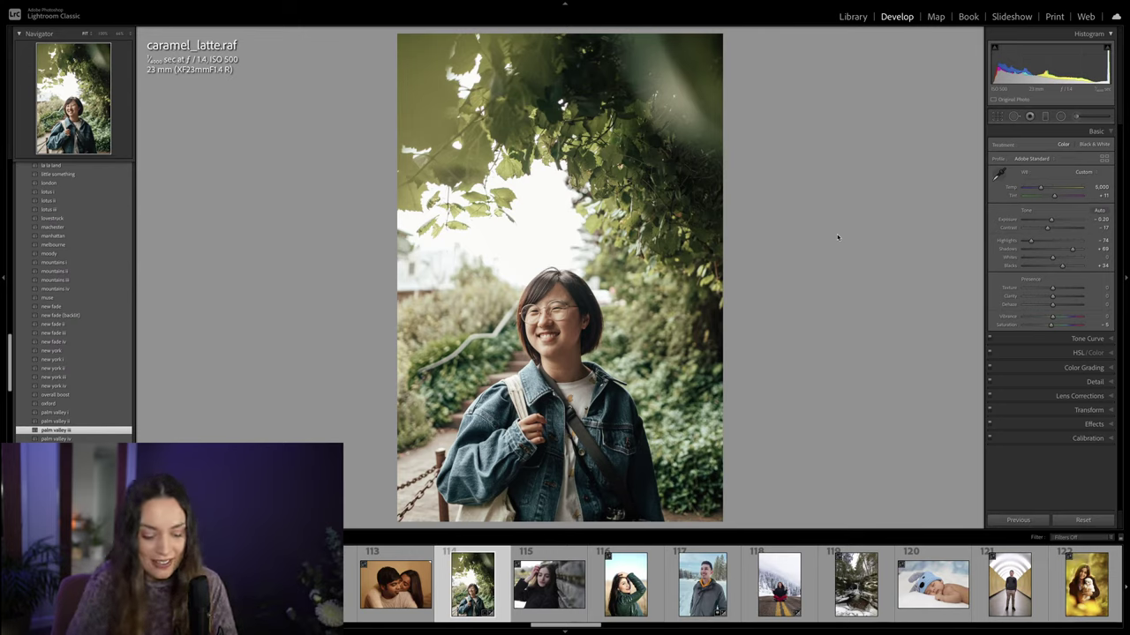
pyautogui.press('\\')
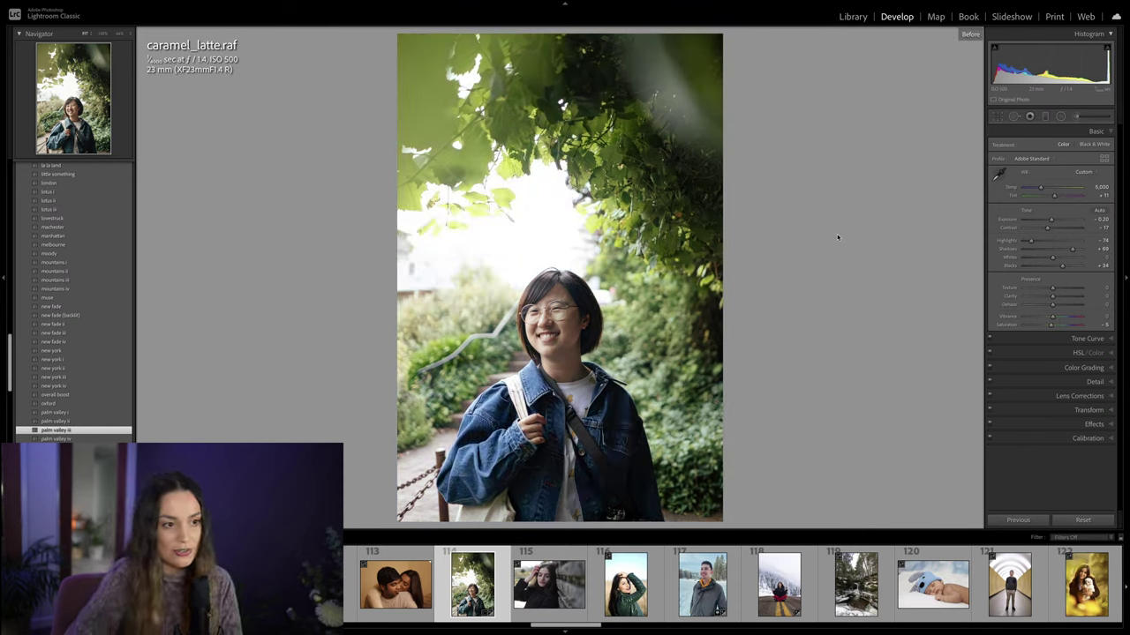
pyautogui.press('\\')
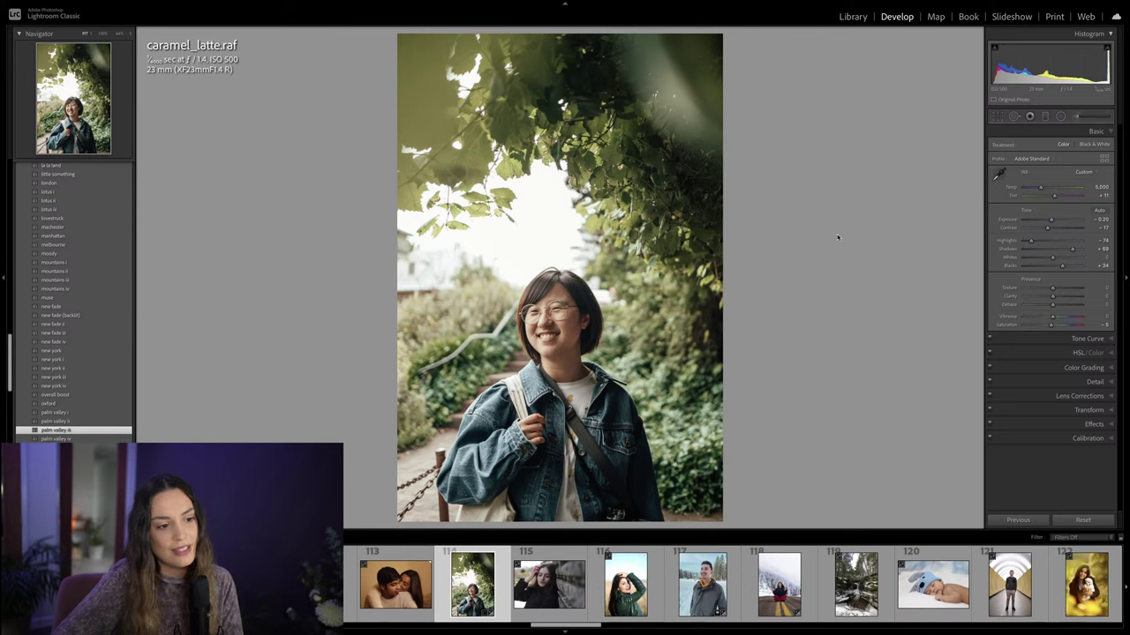
pyautogui.press('\\')
pyautogui.press('\\')
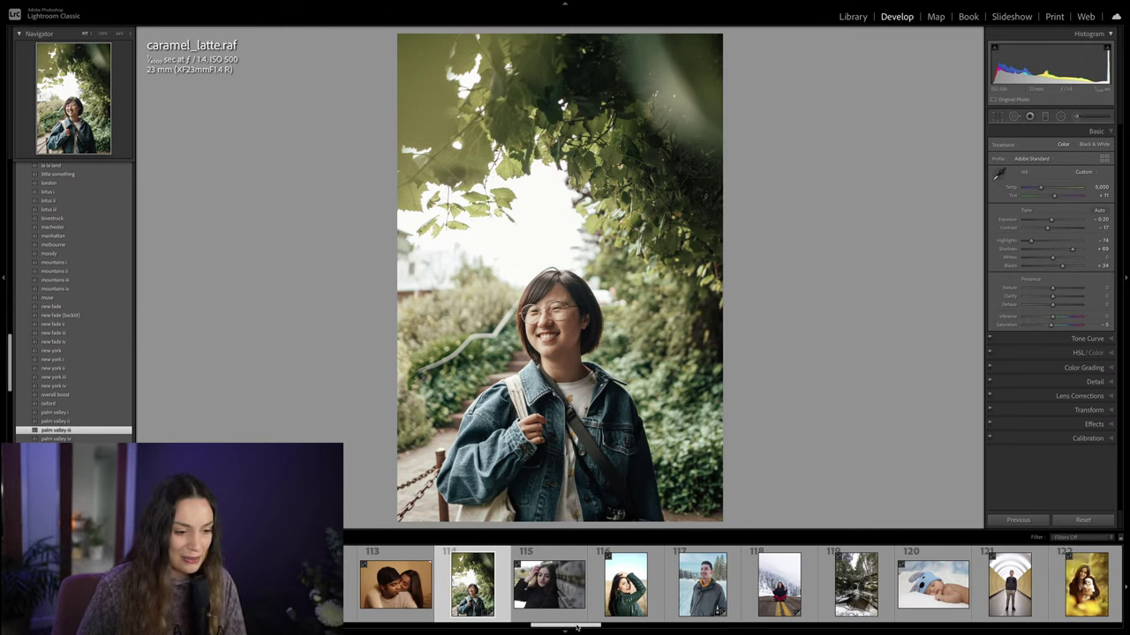
pyautogui.moveTo(577, 628); pyautogui.dragTo(906, 609)
# Step: Open the Caro.Frames.ARW portrait and apply the new york preset
pyautogui.scroll(-3, 775, 588)
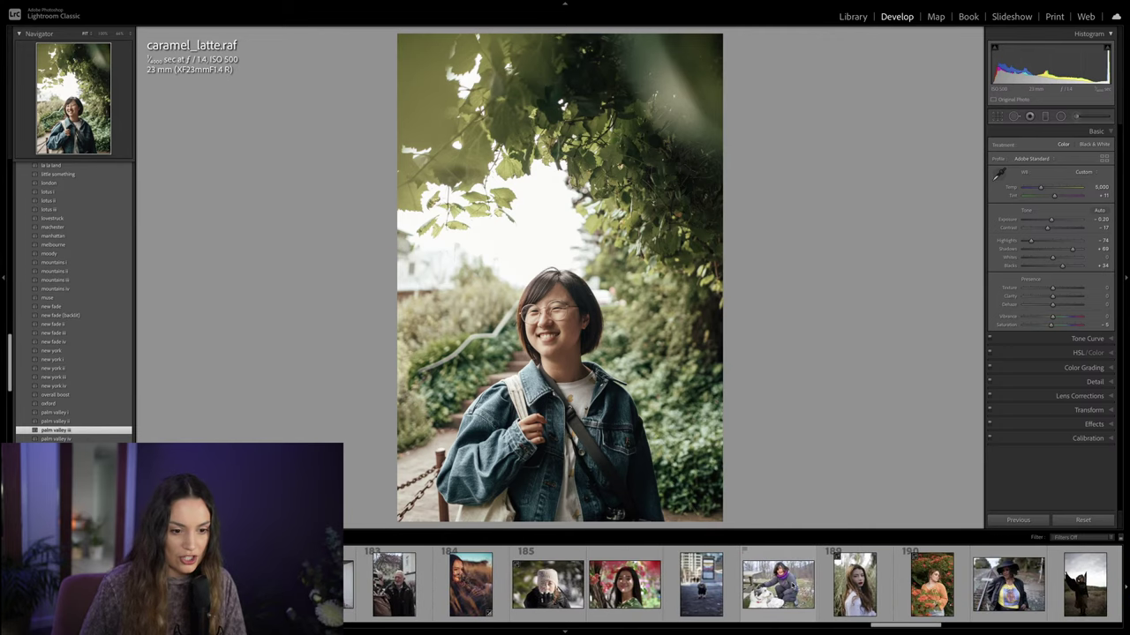
pyautogui.scroll(-3, 869, 583)
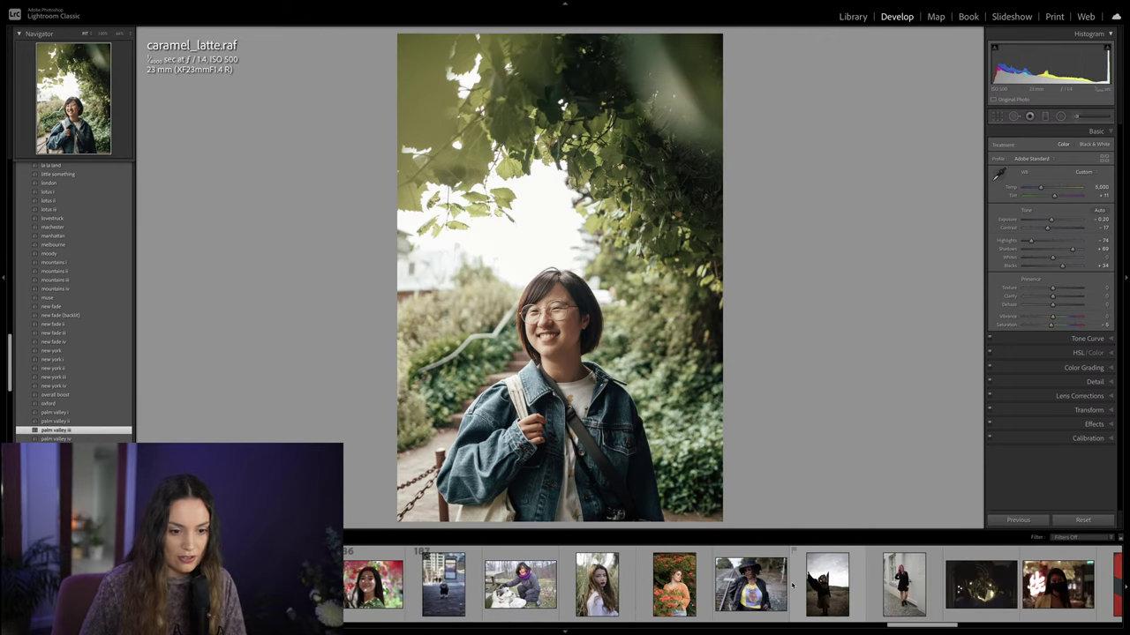
pyautogui.click(878, 584)
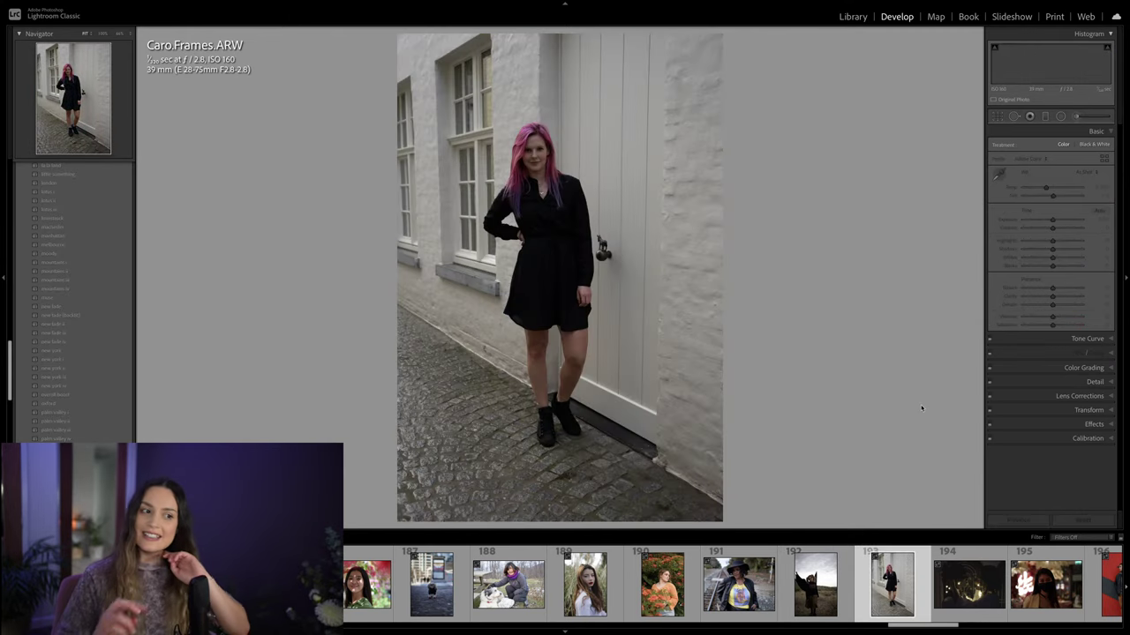
pyautogui.click(89, 352)
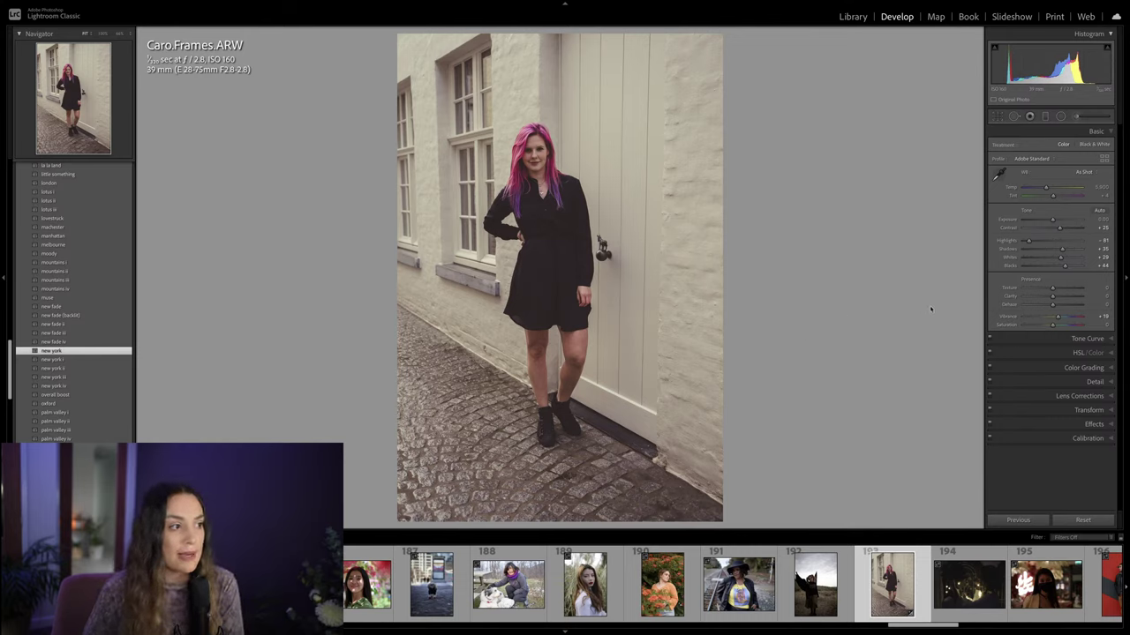
# Step: Enable lens profile corrections, lower Vignetting to 47, and rotate the photo slightly to straighten it
pyautogui.click(1110, 396)
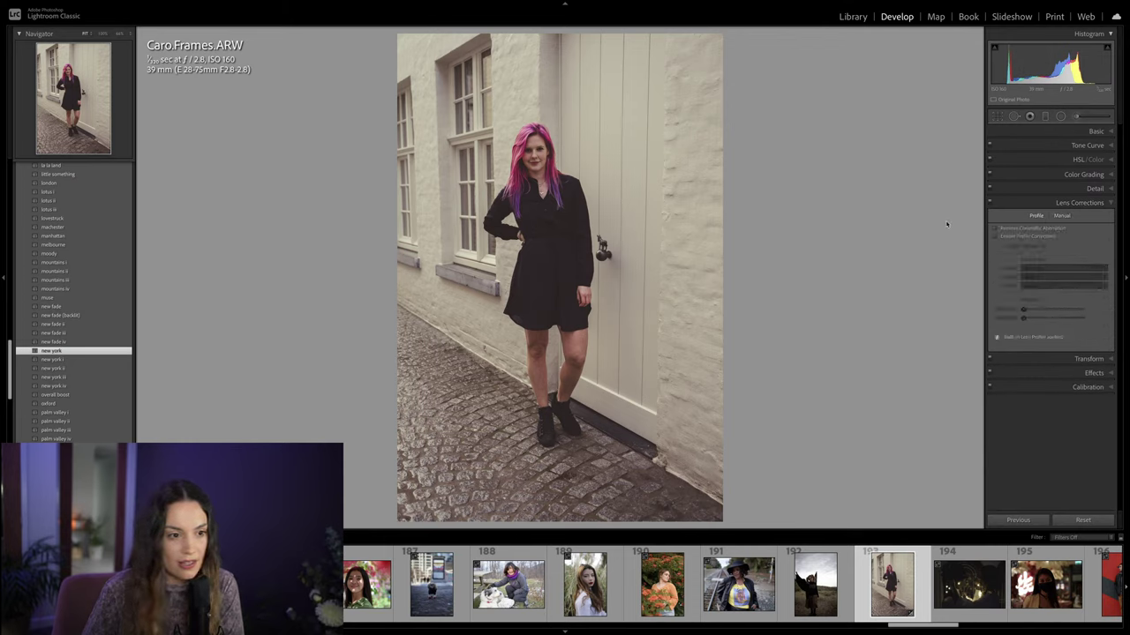
pyautogui.click(1032, 236)
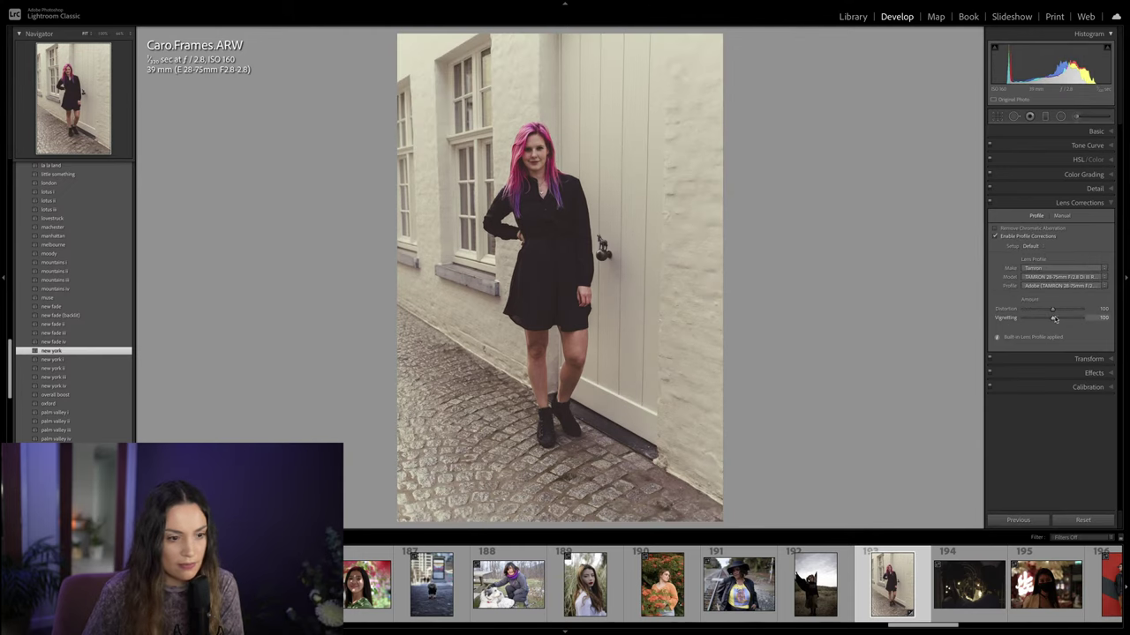
pyautogui.moveTo(1049, 319); pyautogui.dragTo(1035, 321)
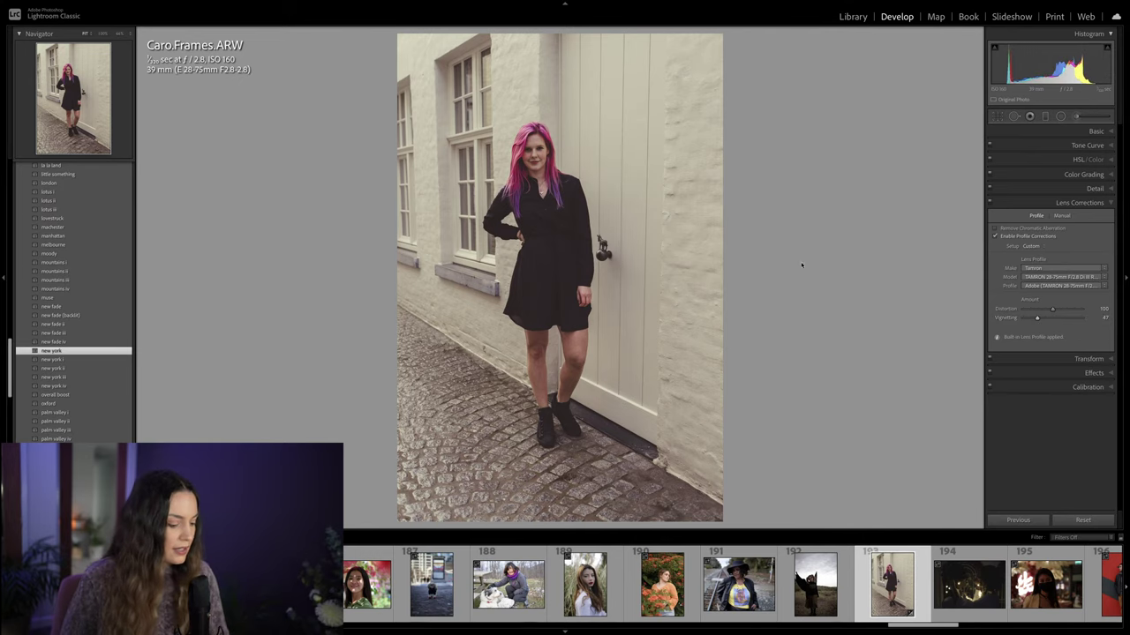
pyautogui.press('r')
pyautogui.moveTo(791, 214); pyautogui.dragTo(819, 195)
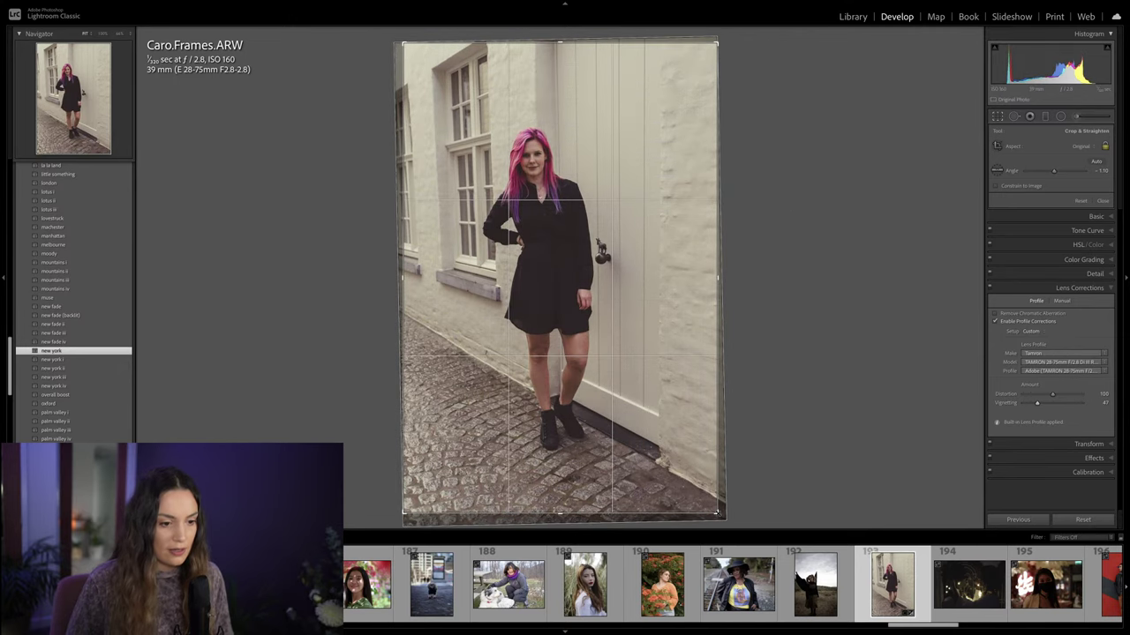
# Step: Tighten the crop around the model and ease the straightening angle to 0.21°
pyautogui.moveTo(717, 514); pyautogui.dragTo(708, 496)
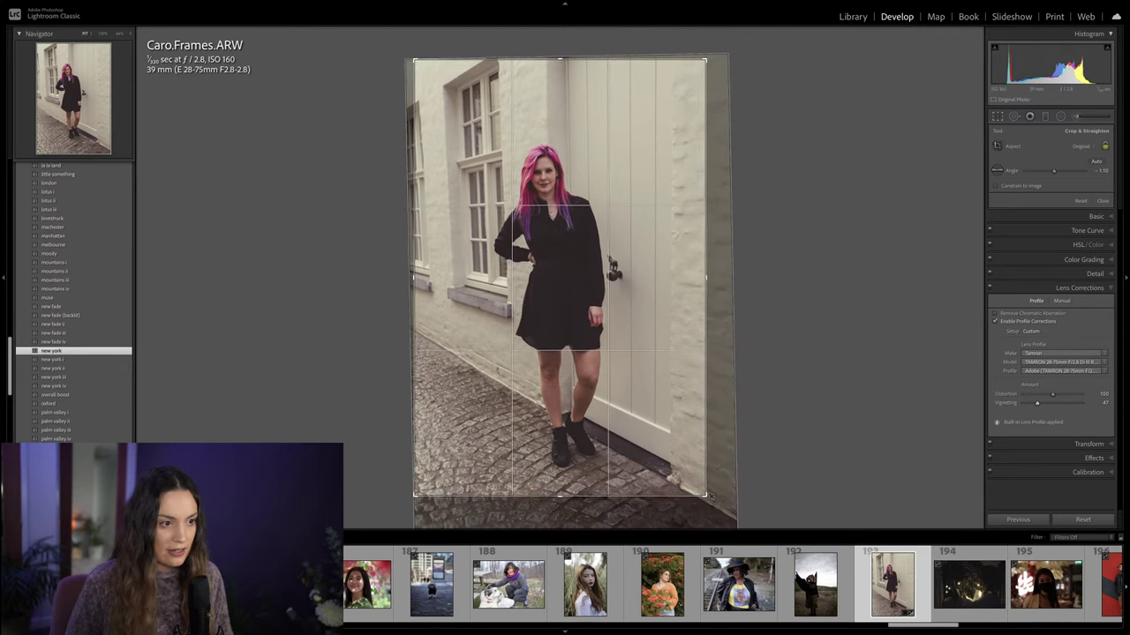
pyautogui.moveTo(653, 439); pyautogui.dragTo(645, 429)
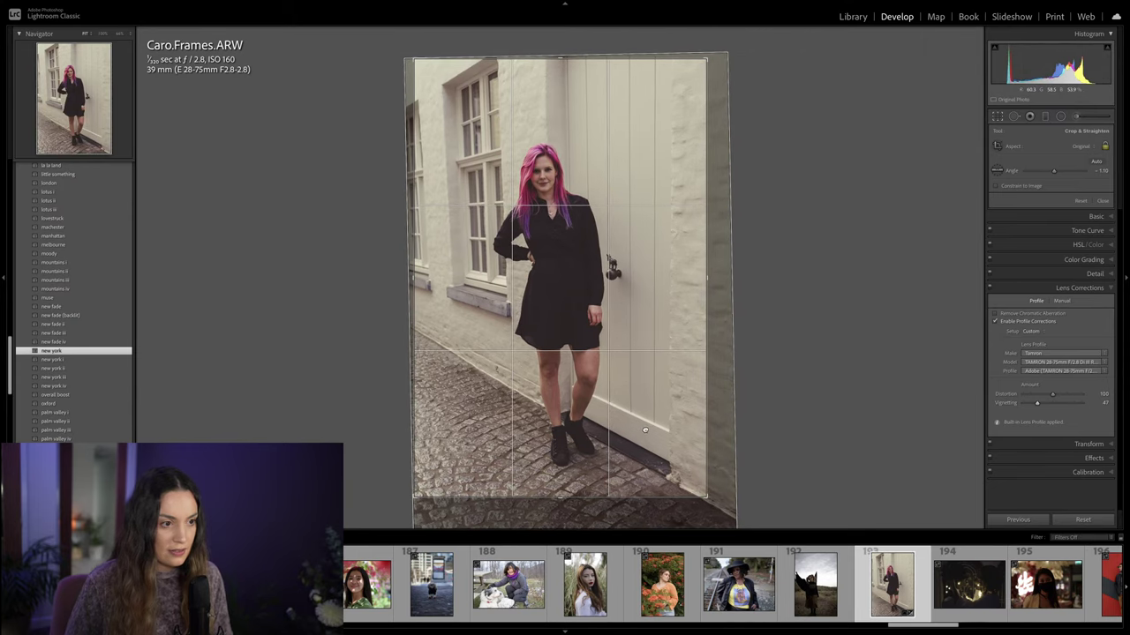
pyautogui.press('Return')
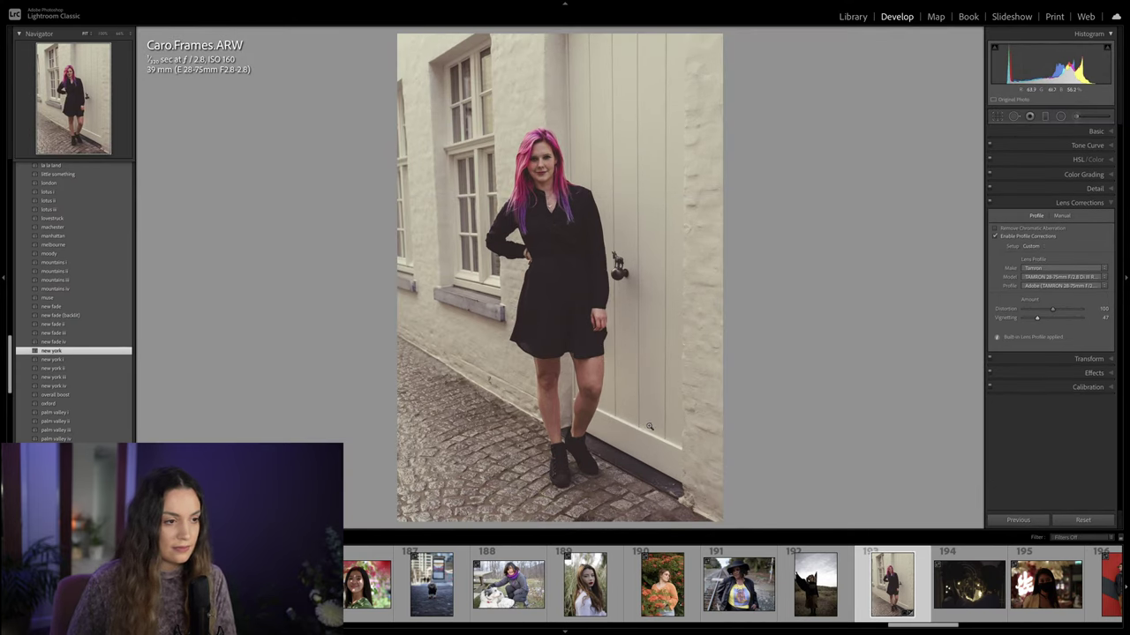
pyautogui.press('r')
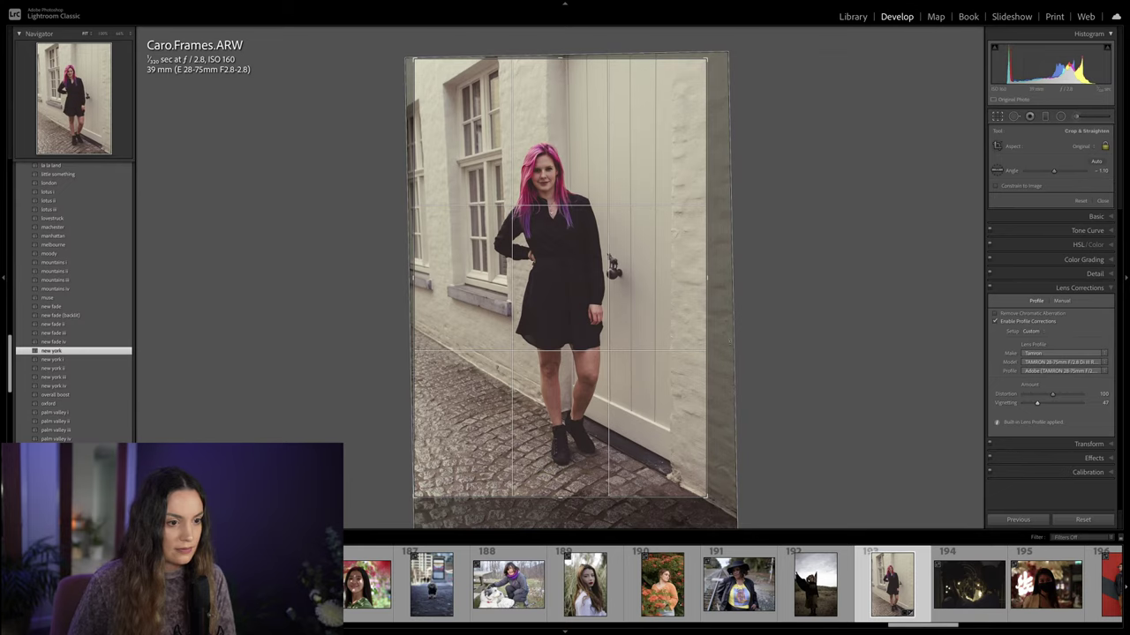
pyautogui.moveTo(739, 388); pyautogui.dragTo(637, 360)
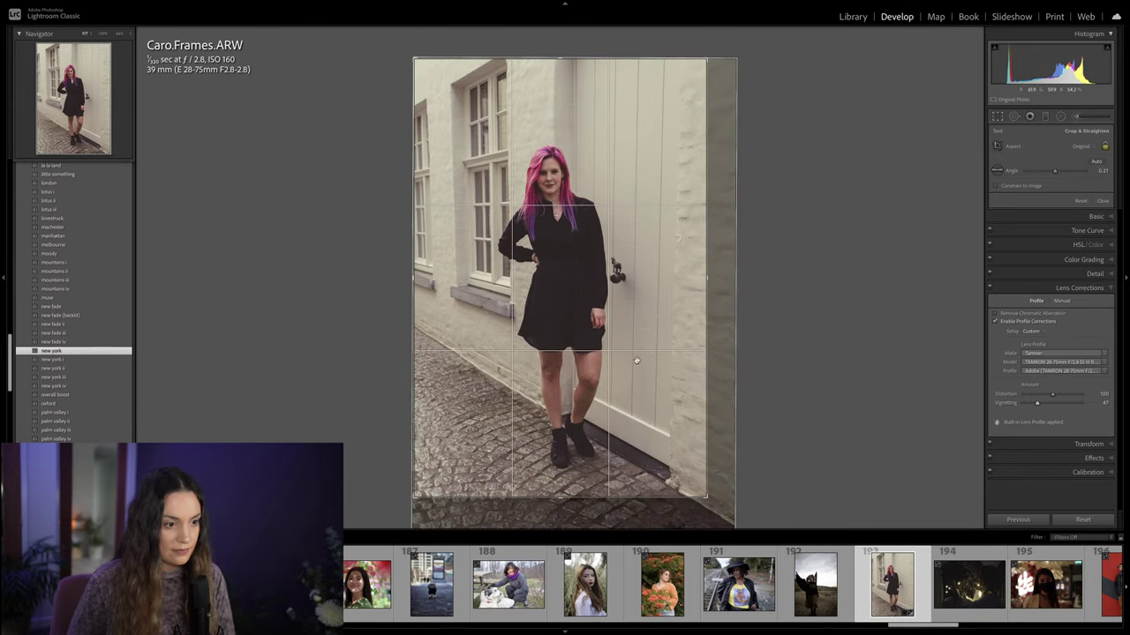
pyautogui.moveTo(706, 496); pyautogui.dragTo(703, 494)
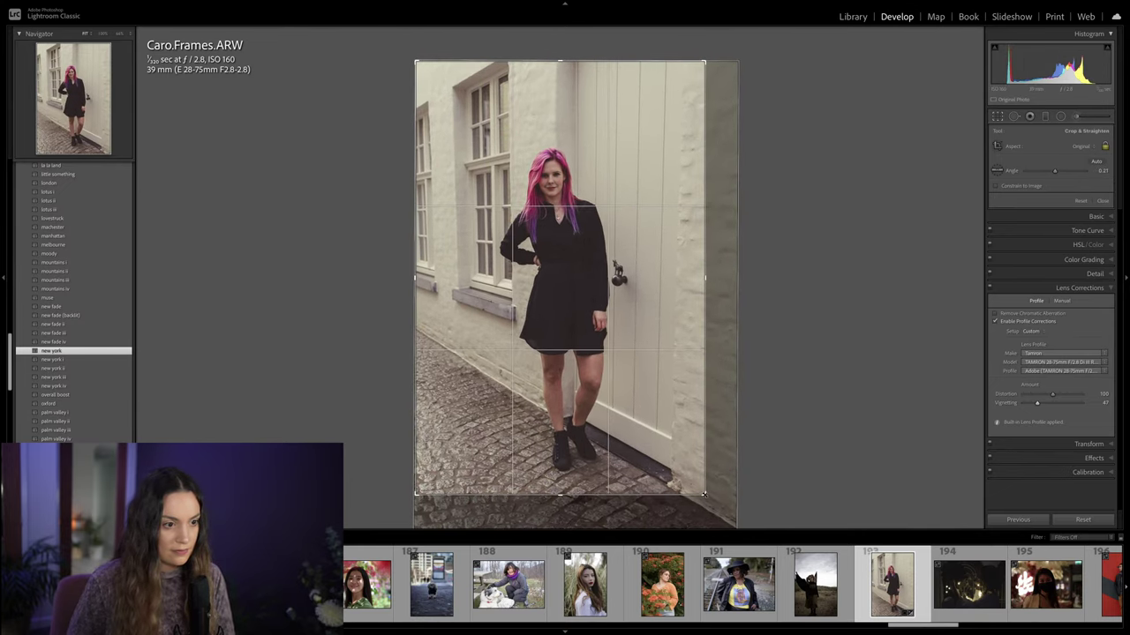
pyautogui.press('Return')
# Step: Compare the cropped portrait against the unedited original
pyautogui.press('\\')
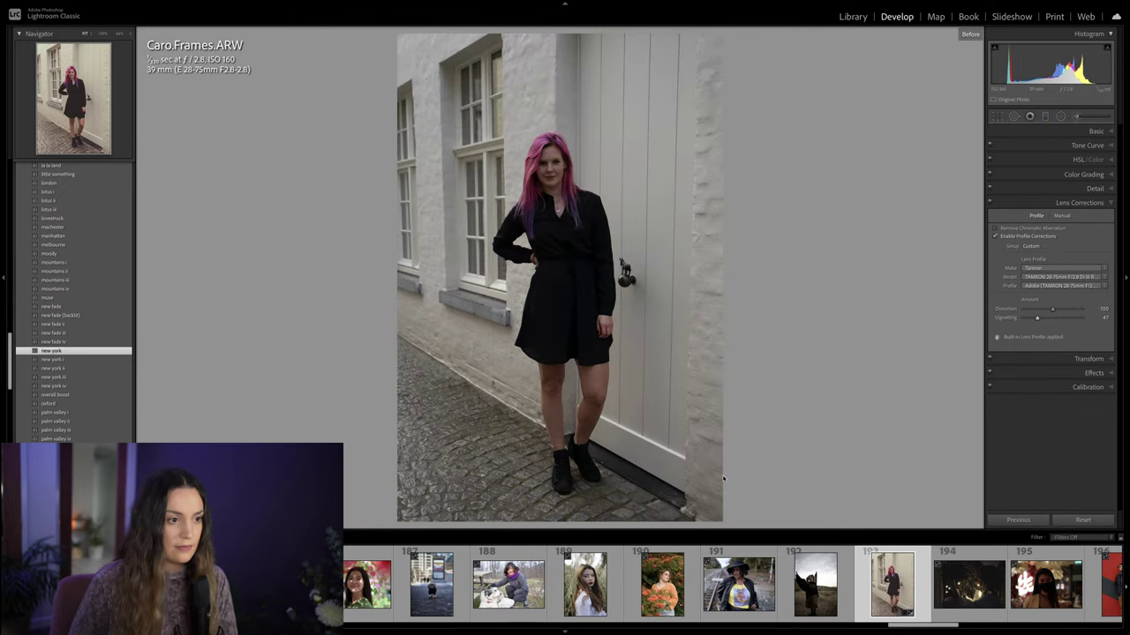
pyautogui.press('\\')
pyautogui.press('\\')
pyautogui.press('\\')
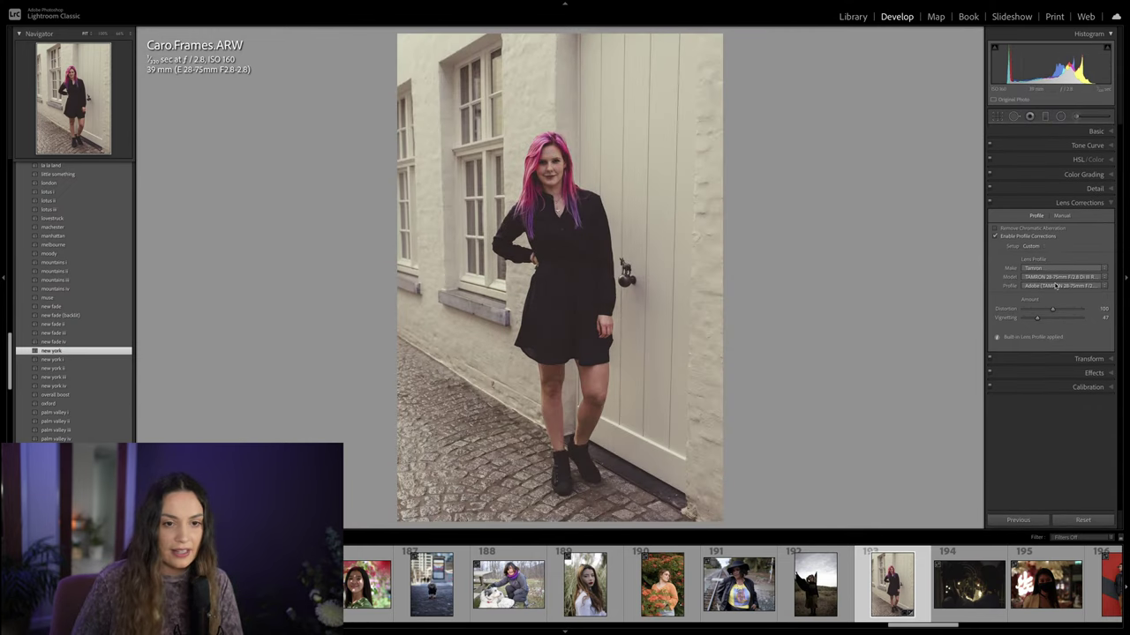
pyautogui.click(1114, 160)
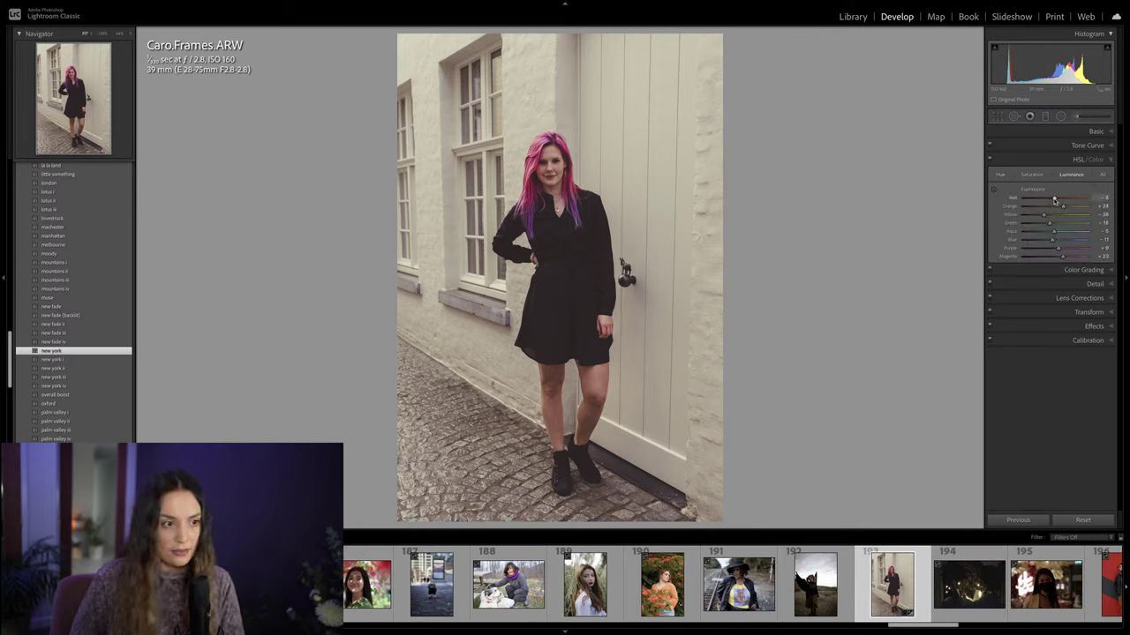
# Step: Check before/after, then show the per-colour Saturation values in HSL
pyautogui.press('\\')
pyautogui.press('\\')
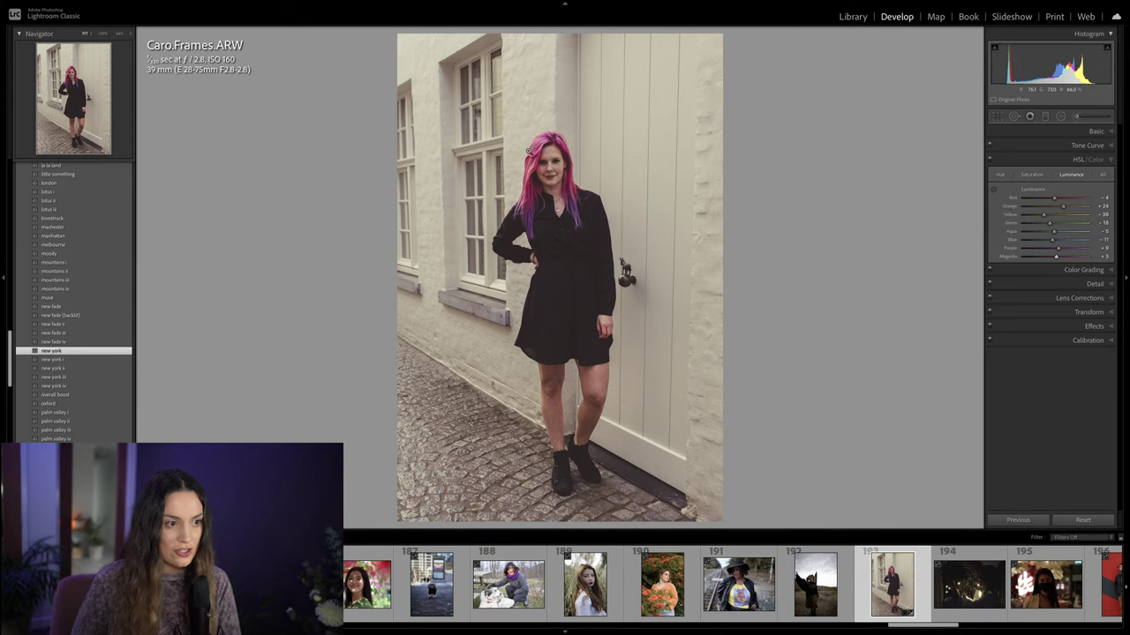
pyautogui.press('\\')
pyautogui.press('\\')
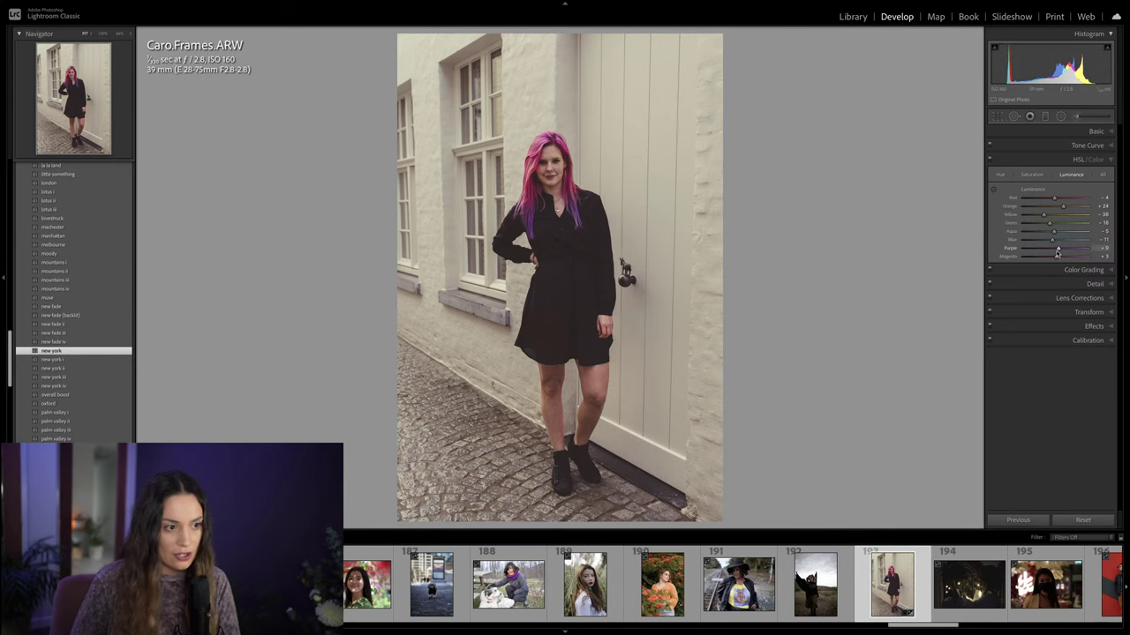
pyautogui.click(1032, 174)
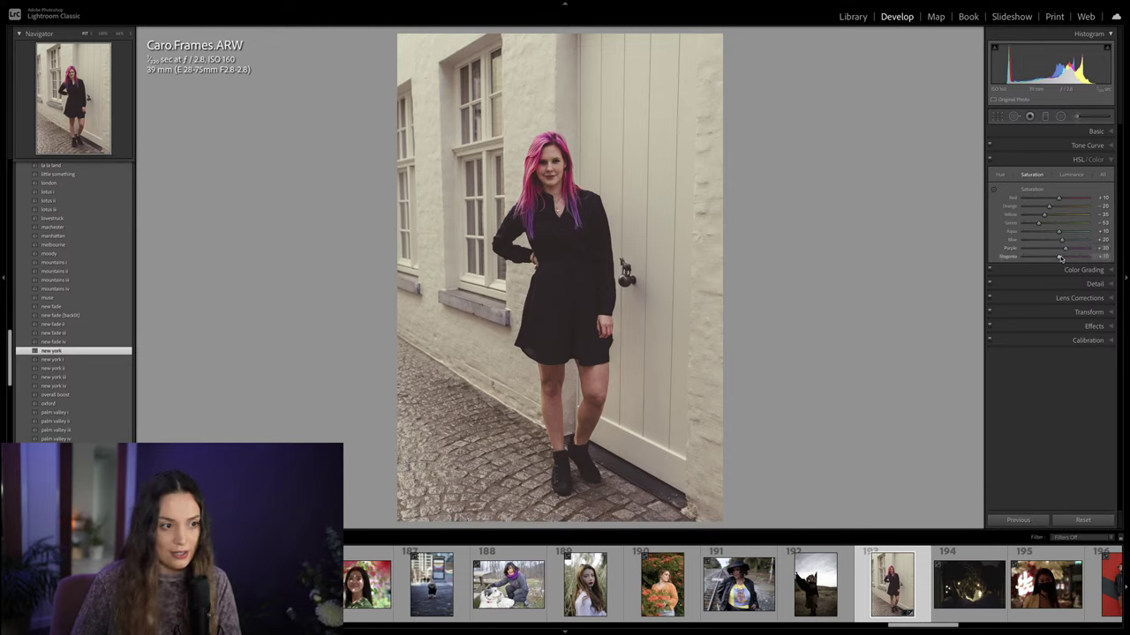
# Step: Paint a brush mask over the pink hair, lift its shadows, and compare before/after
pyautogui.click(1074, 117)
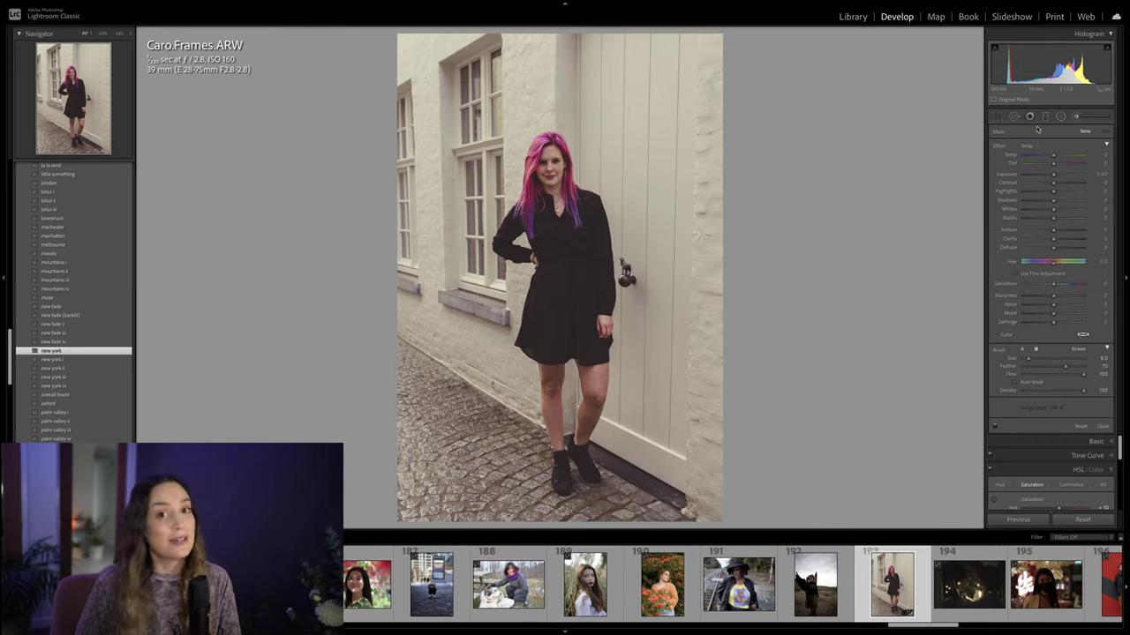
pyautogui.scroll(-2, 537, 163)
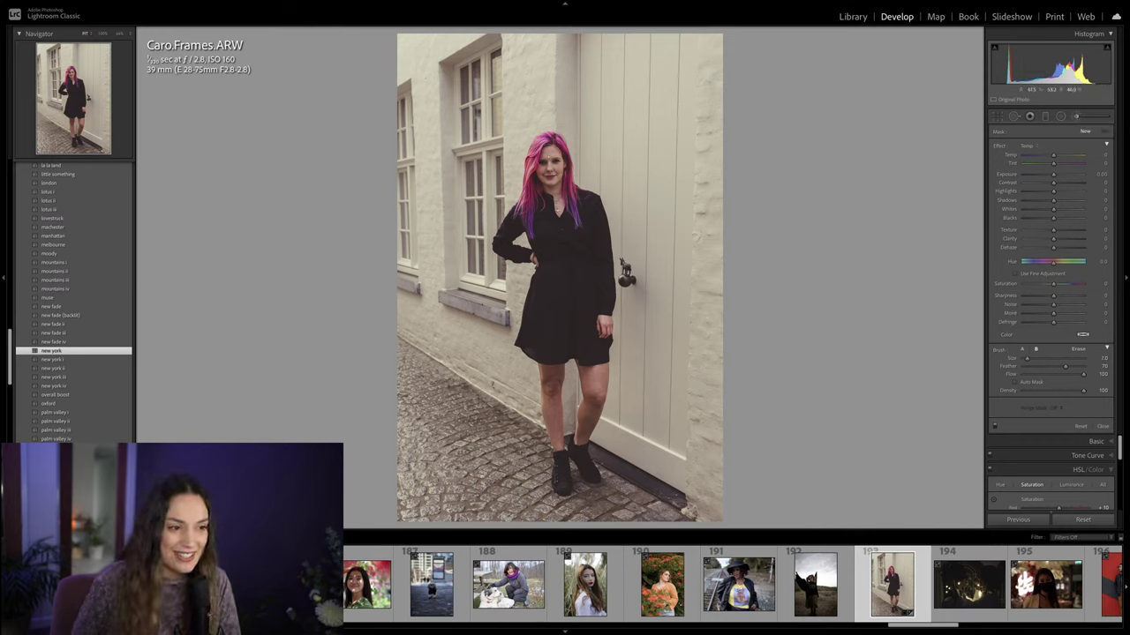
pyautogui.click(546, 163)
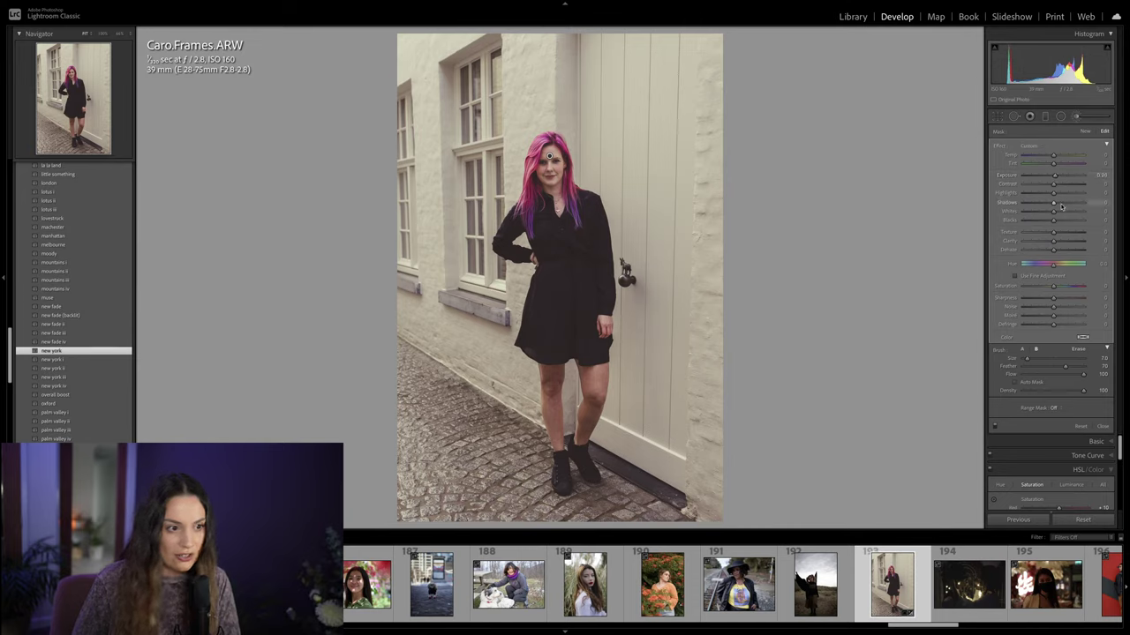
pyautogui.moveTo(1053, 203); pyautogui.dragTo(1061, 206)
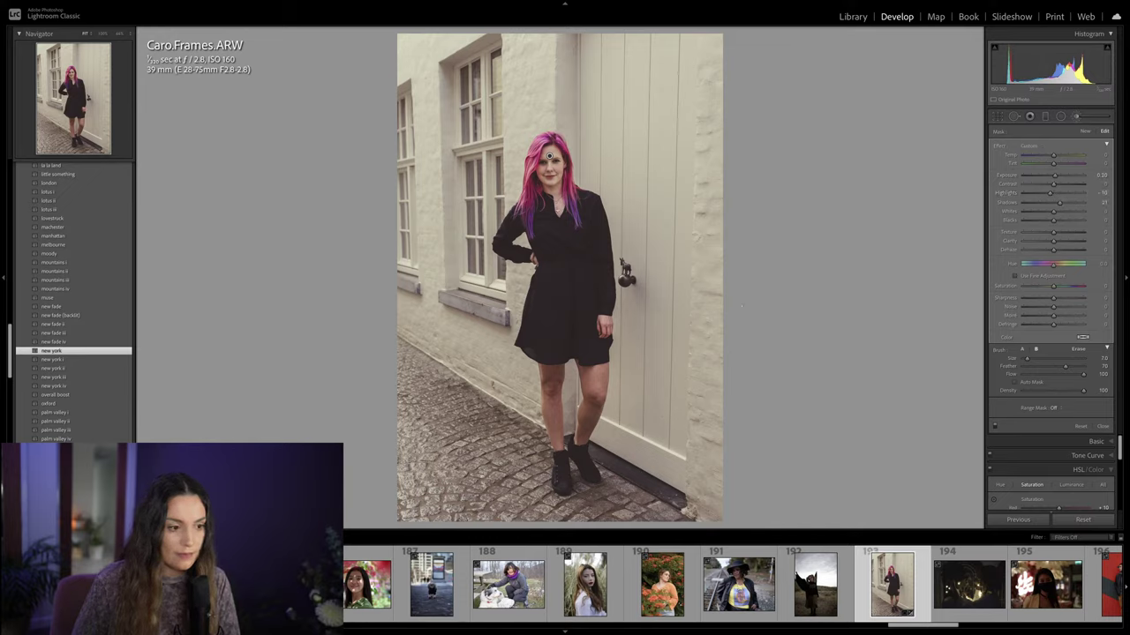
pyautogui.press('k')
pyautogui.press('\\')
pyautogui.press('\\')
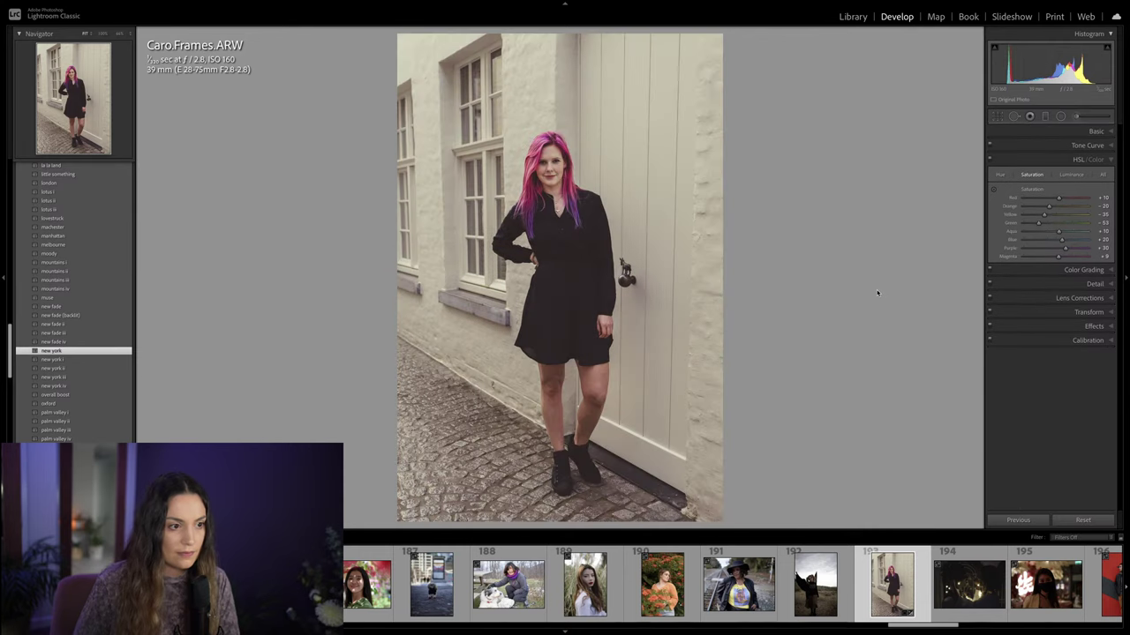
pyautogui.press('\\')
pyautogui.press('\\')
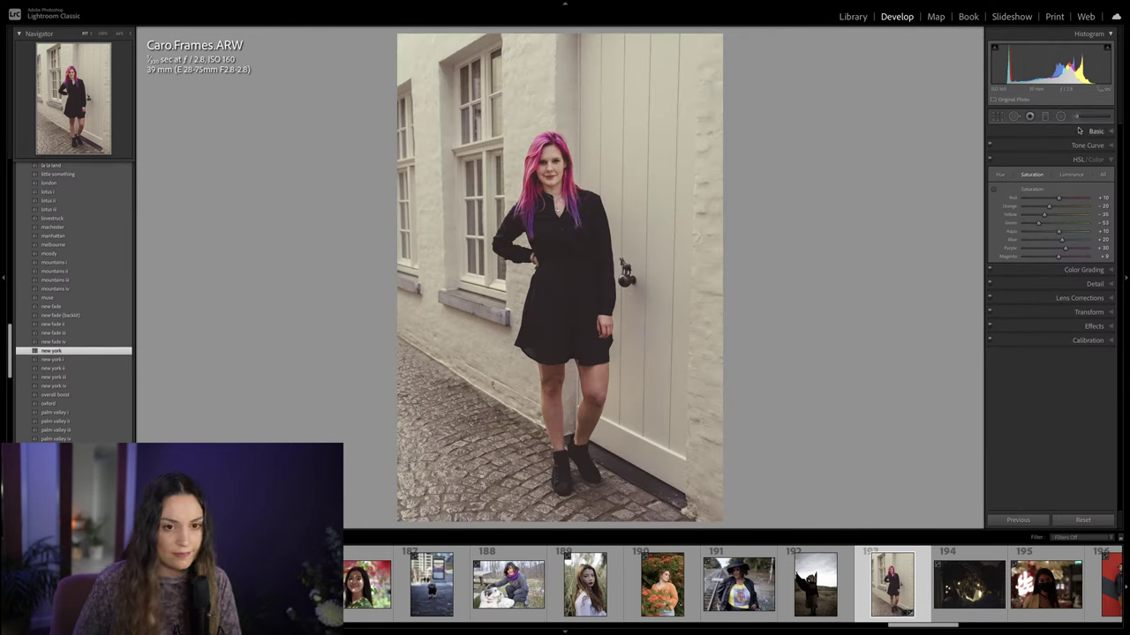
# Step: Reselect the hair mask and reset its Exposure to zero
pyautogui.press('k')
pyautogui.click(550, 159)
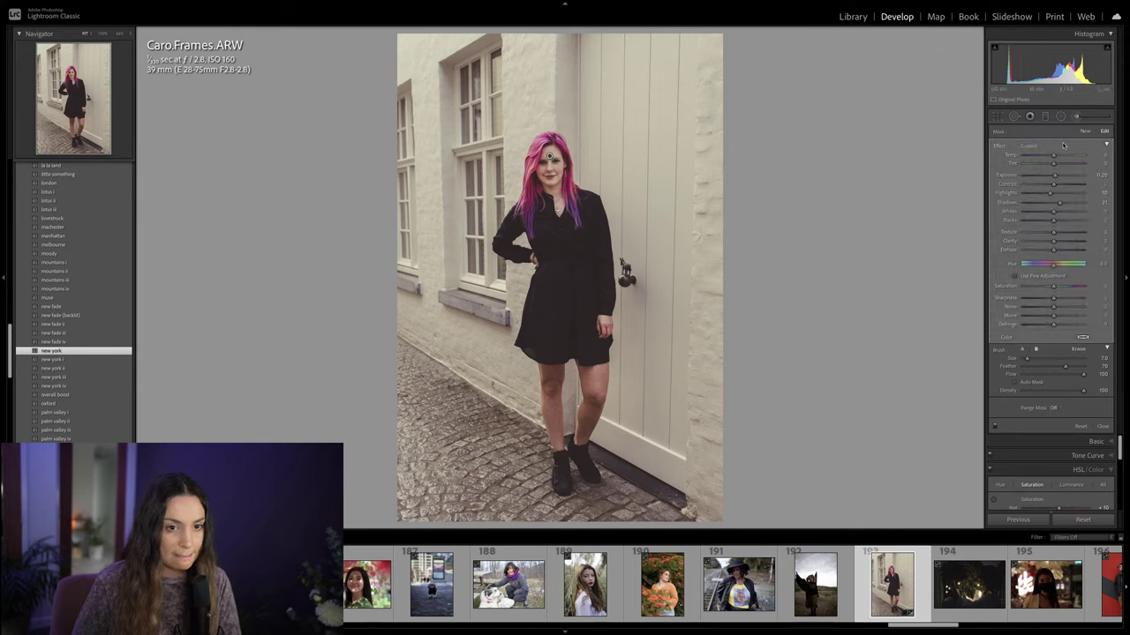
pyautogui.doubleClick(1057, 177)
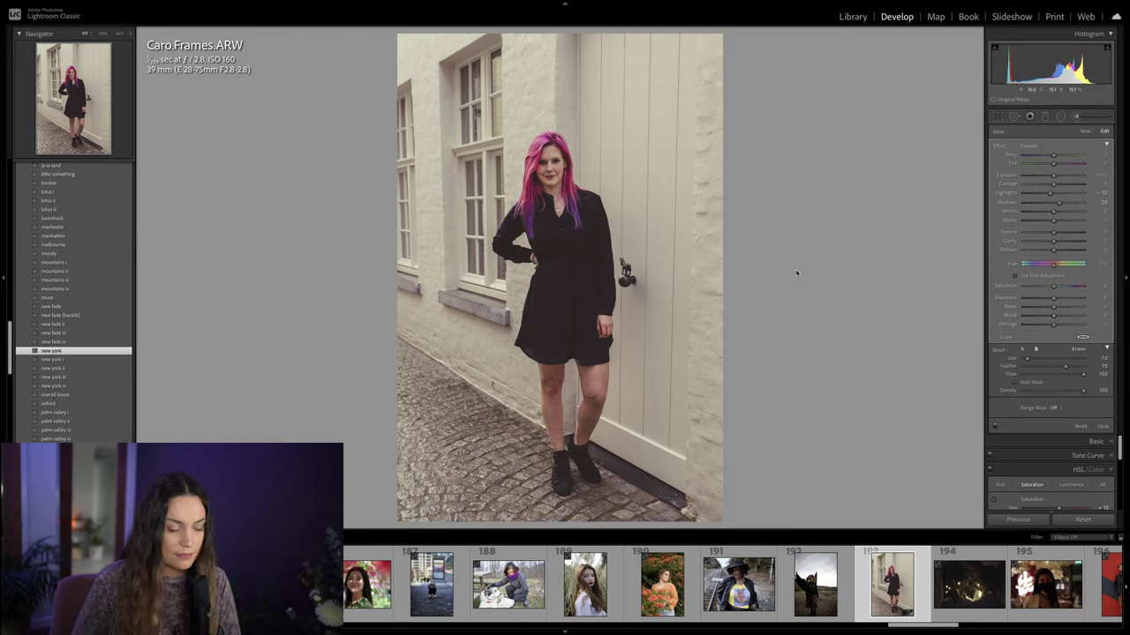
pyautogui.press('k')
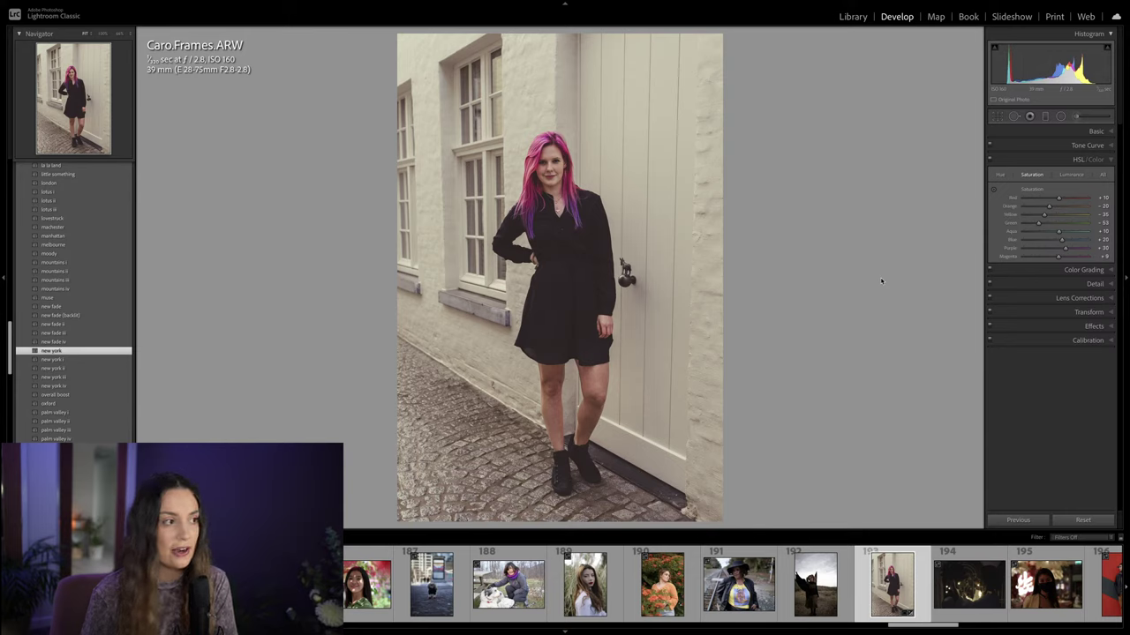
# Step: Compare before/after, then open the night couple photo daelgamas.photography .CR3
pyautogui.press('\\')
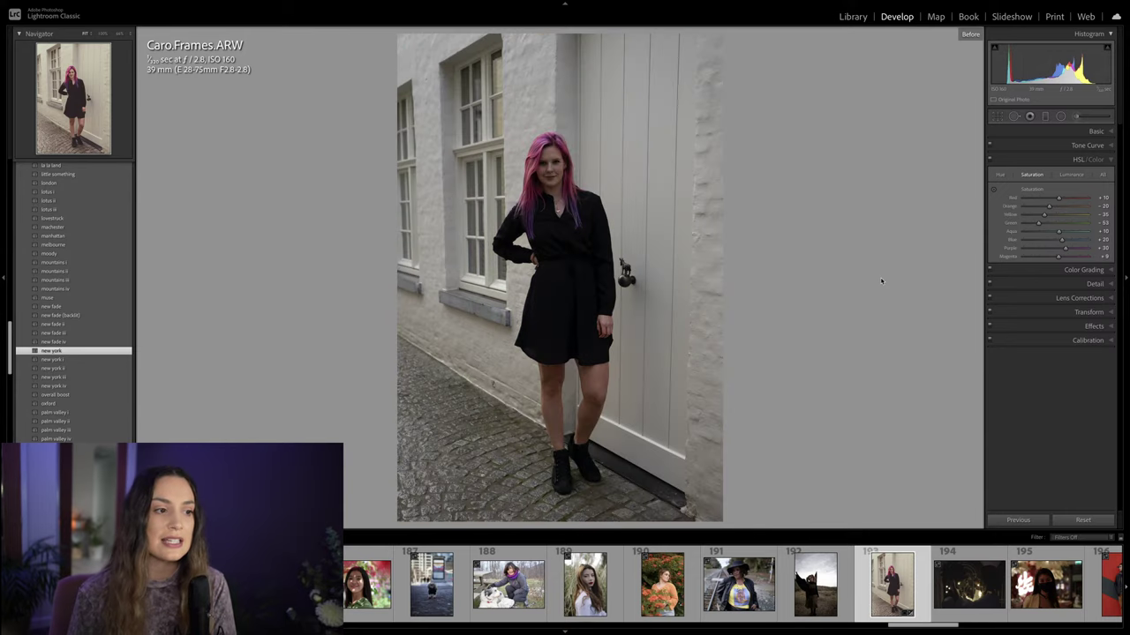
pyautogui.press('\\')
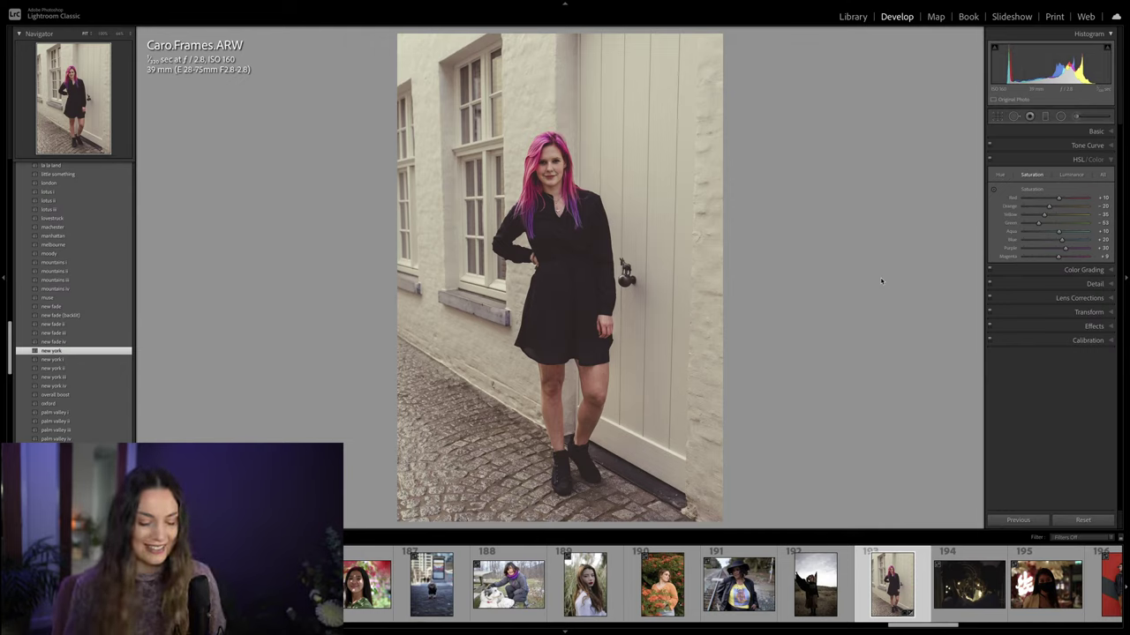
pyautogui.click(953, 584)
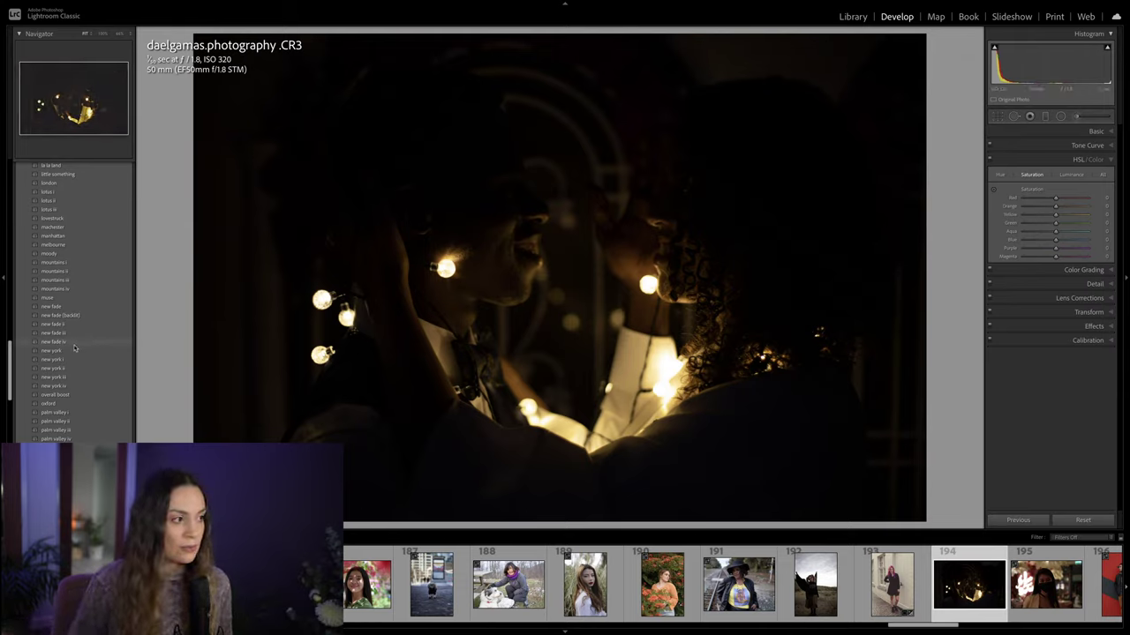
# Step: Raise Exposure to about +2.20 and Shadows to about +28, then add a linear gradient over the upper half
pyautogui.scroll(4, 74, 346)
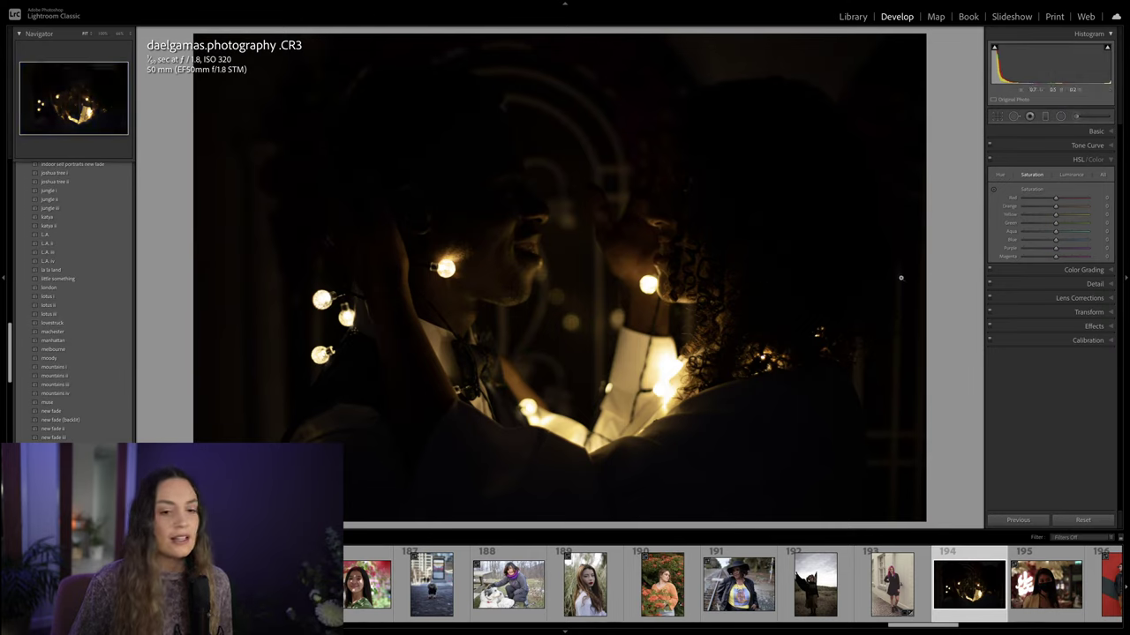
pyautogui.click(1095, 131)
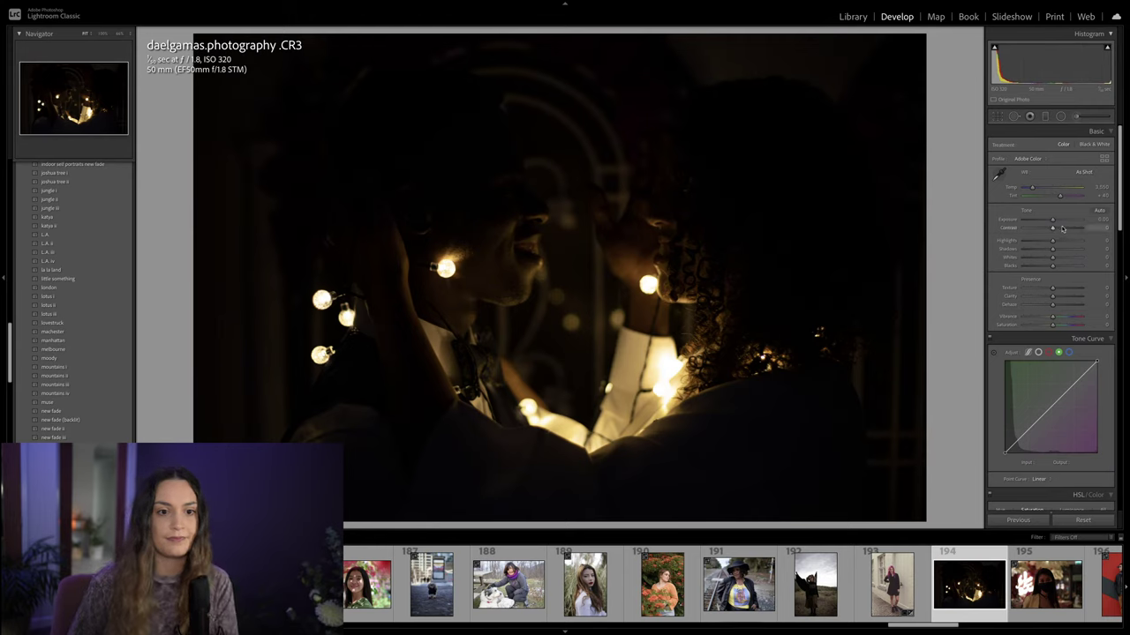
pyautogui.moveTo(1053, 222); pyautogui.dragTo(1067, 222)
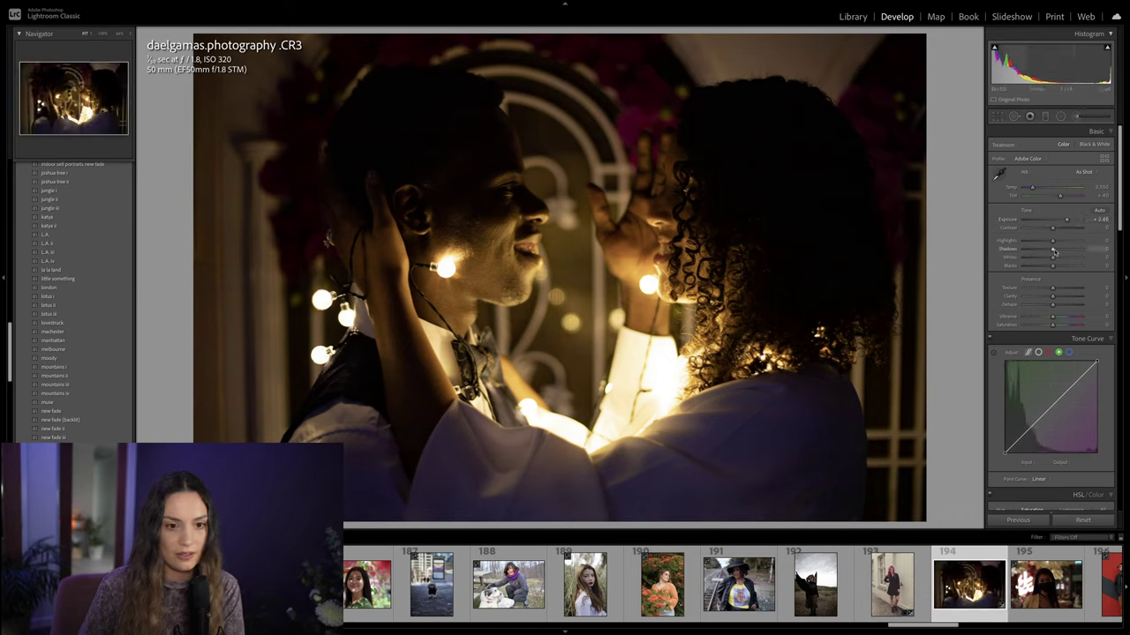
pyautogui.moveTo(1052, 251)
pyautogui.mouseDown()
pyautogui.moveTo(1062, 250)
pyautogui.moveTo(1043, 240)
pyautogui.moveTo(1058, 266)
pyautogui.mouseUp()
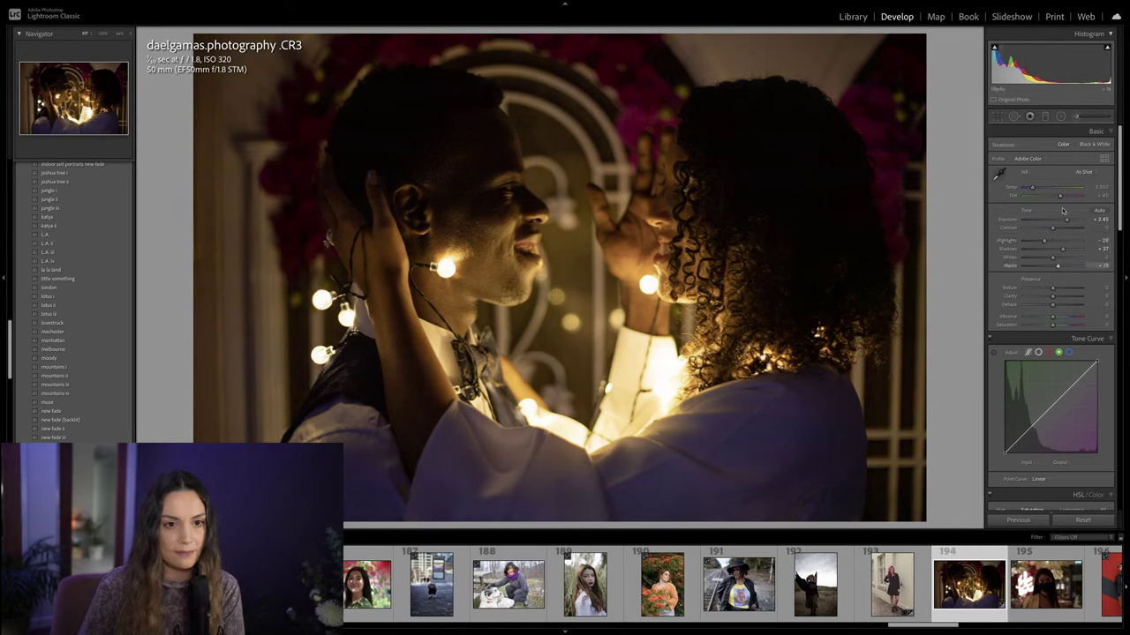
pyautogui.click(1045, 115)
pyautogui.moveTo(565, 124); pyautogui.dragTo(565, 276)
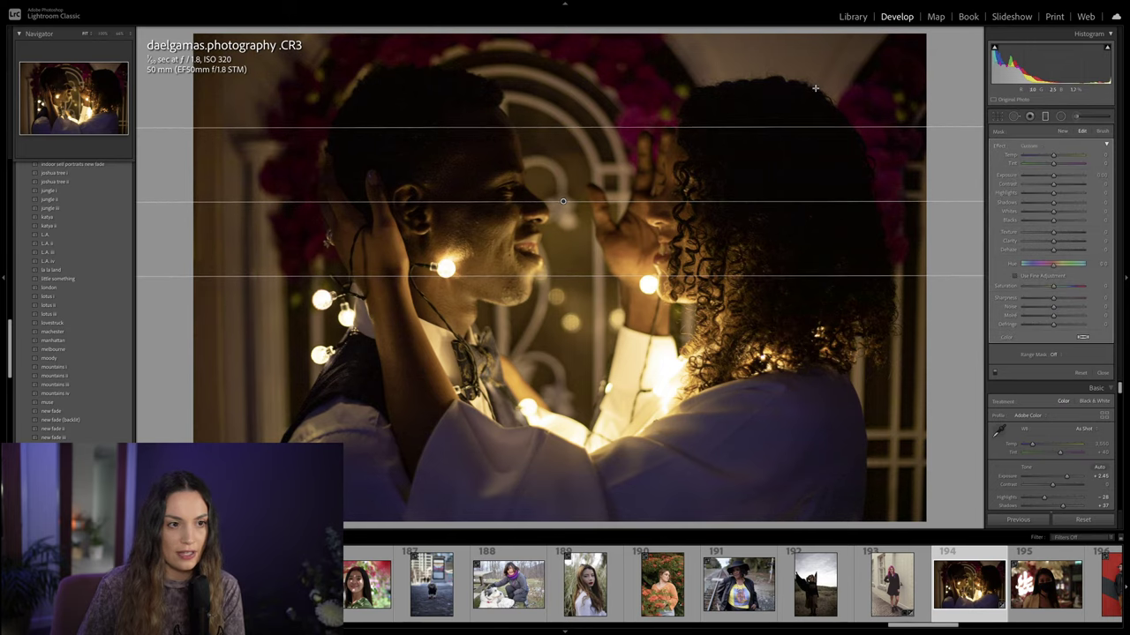
# Step: Raise the graduated filter's exposure to about 0.88 and finish mask editing
pyautogui.moveTo(1054, 177); pyautogui.dragTo(1058, 179)
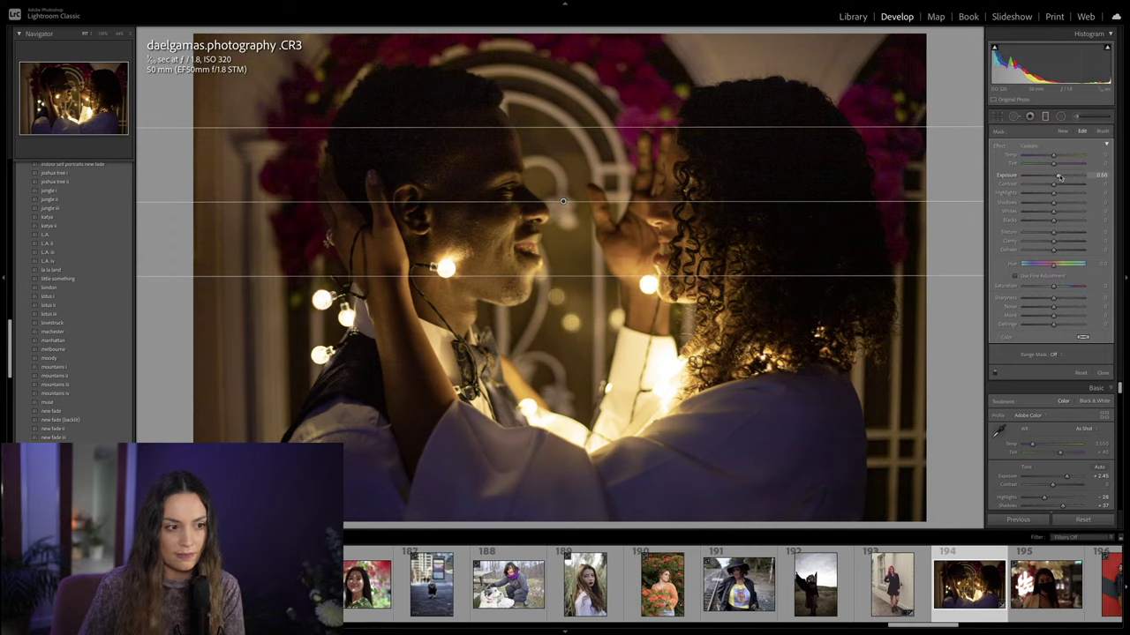
pyautogui.press('m')
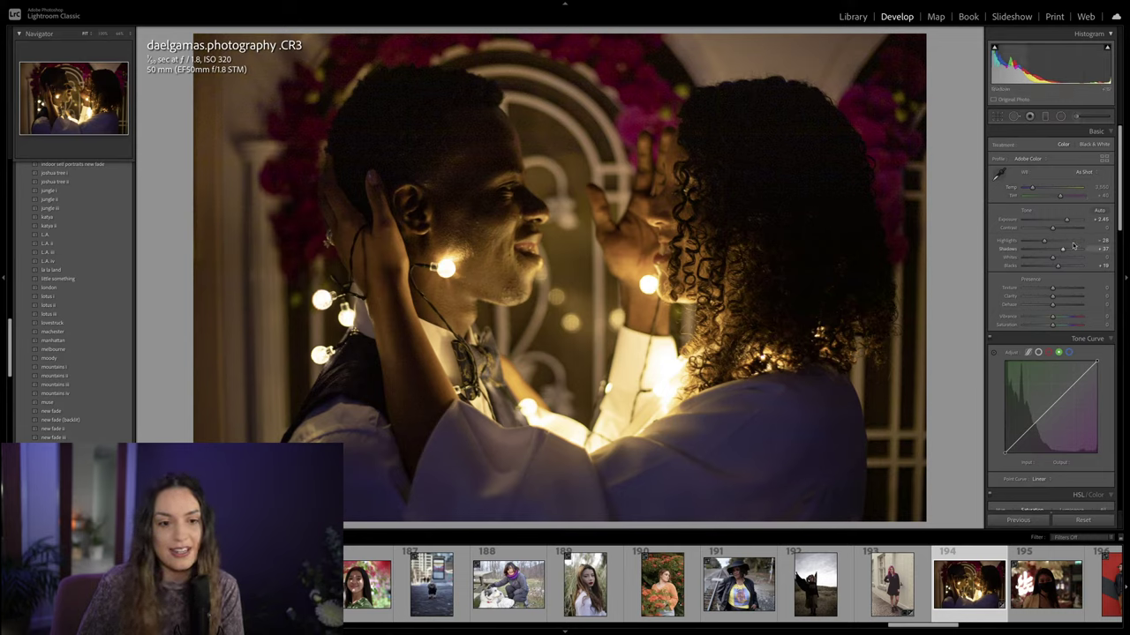
# Step: Set Shadows to about +23 and cool the Custom white balance to around 3,600
pyautogui.moveTo(1062, 251); pyautogui.dragTo(1050, 229)
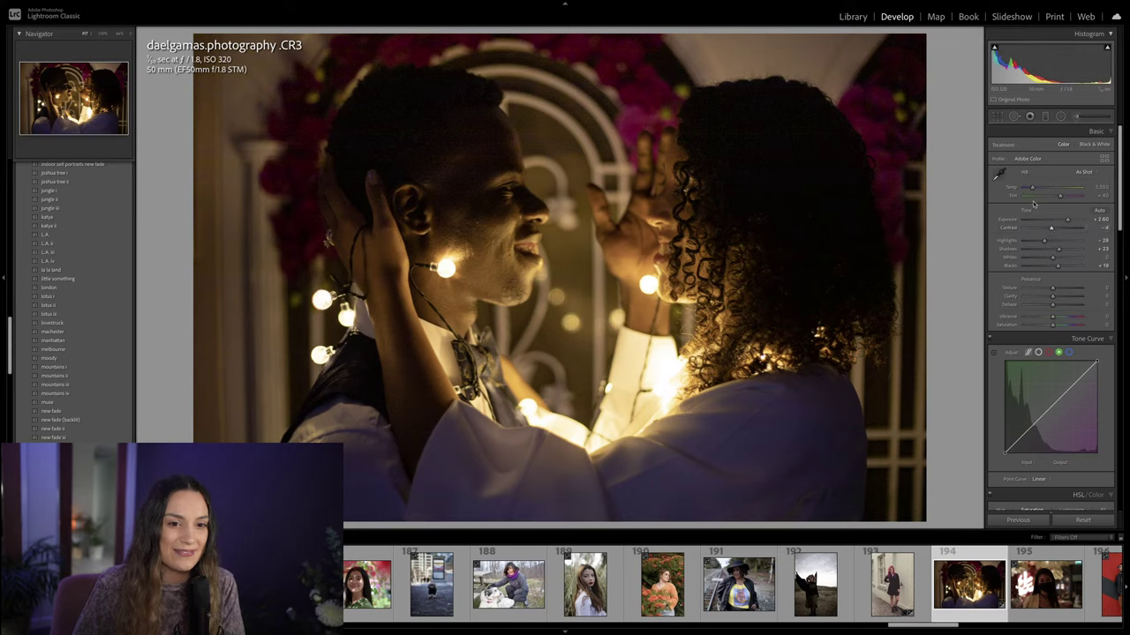
pyautogui.moveTo(1032, 188); pyautogui.dragTo(1061, 197)
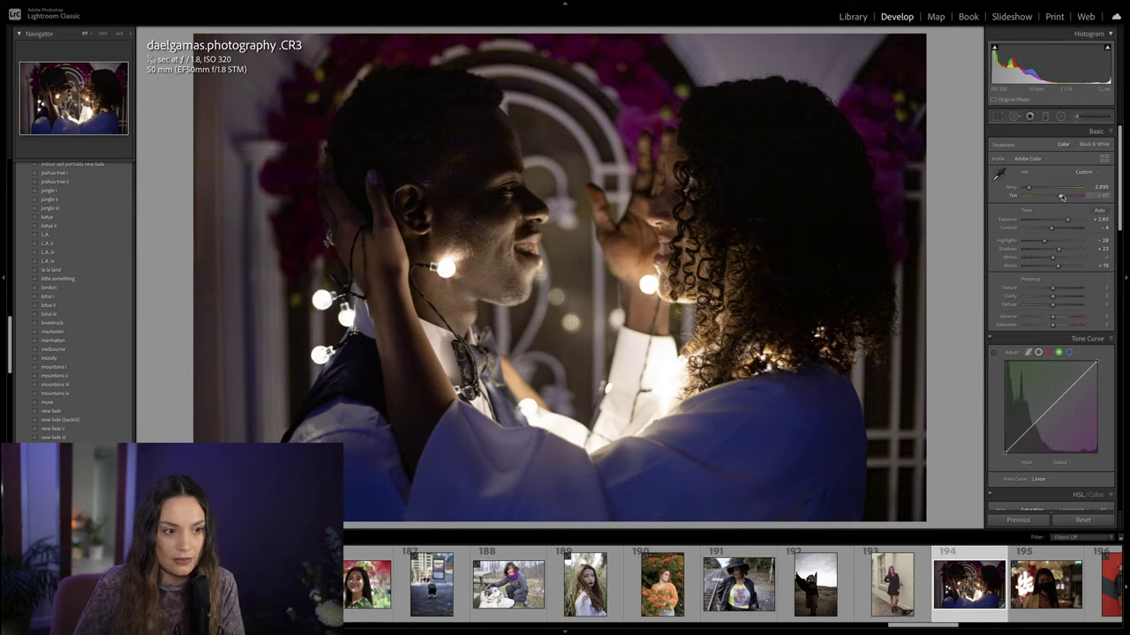
pyautogui.moveTo(1029, 190); pyautogui.dragTo(1033, 191)
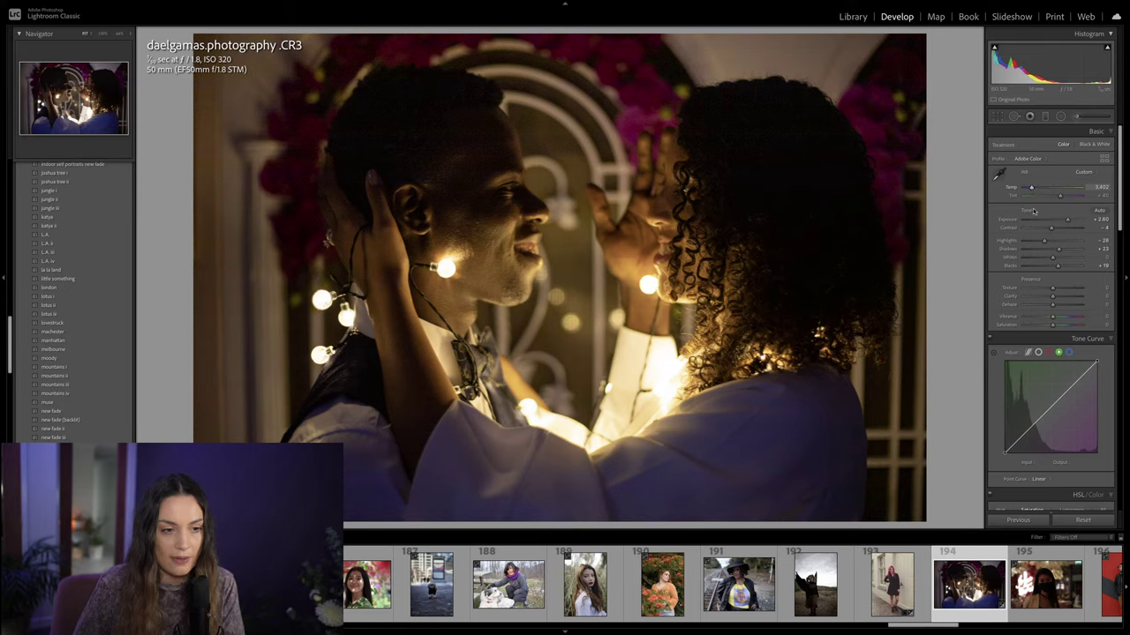
# Step: Desaturate the yellows to -87 in the HSL/Color panel
pyautogui.scroll(-6, 1042, 364)
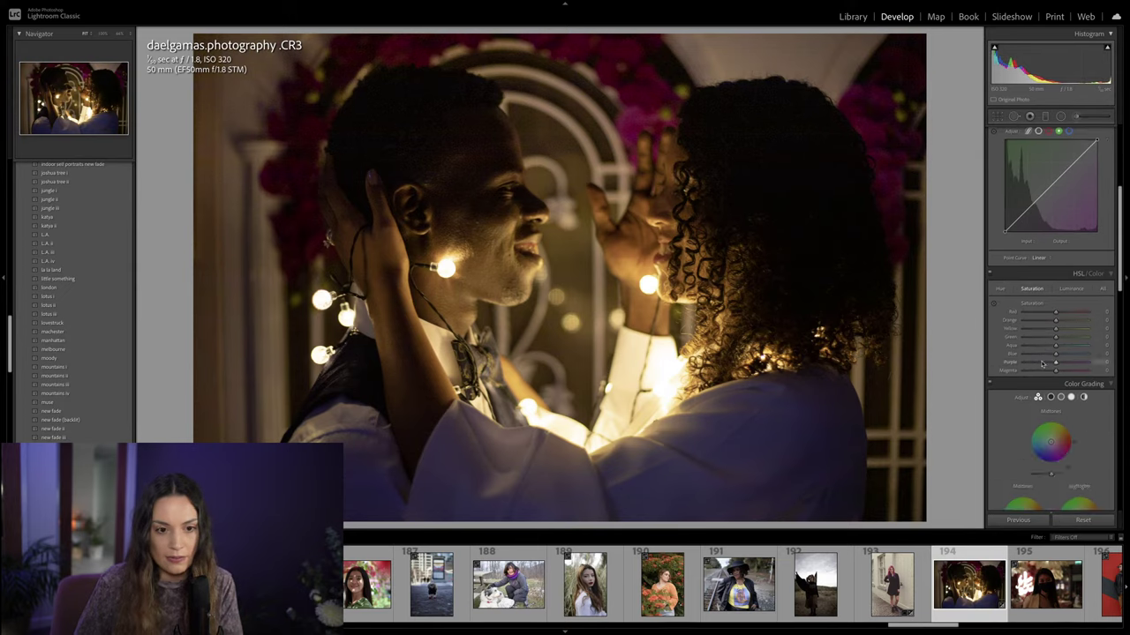
pyautogui.moveTo(1042, 330); pyautogui.dragTo(1032, 333)
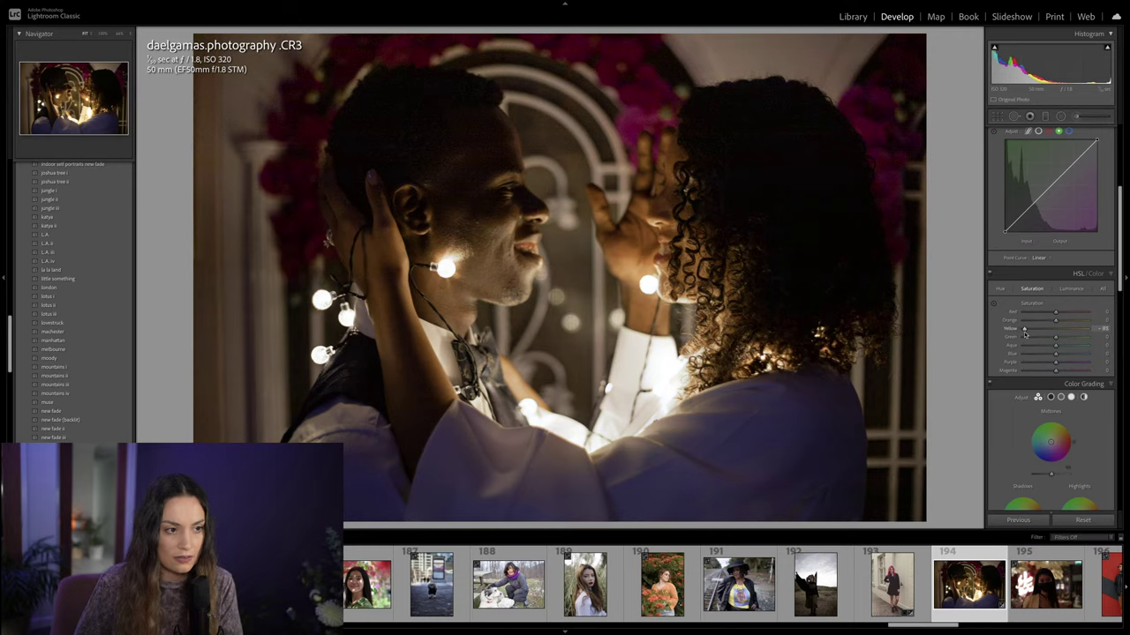
pyautogui.click(1070, 290)
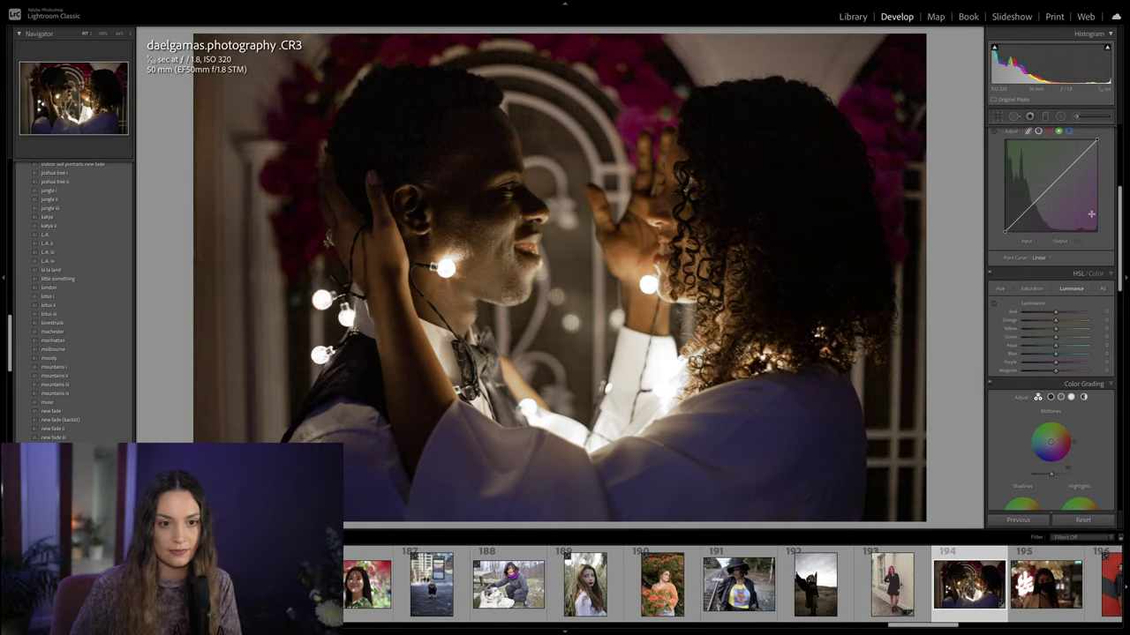
# Step: Lift the RGB tone curve's black point and add a brightening midtone point
pyautogui.click(1038, 131)
pyautogui.moveTo(1004, 235); pyautogui.dragTo(1019, 221)
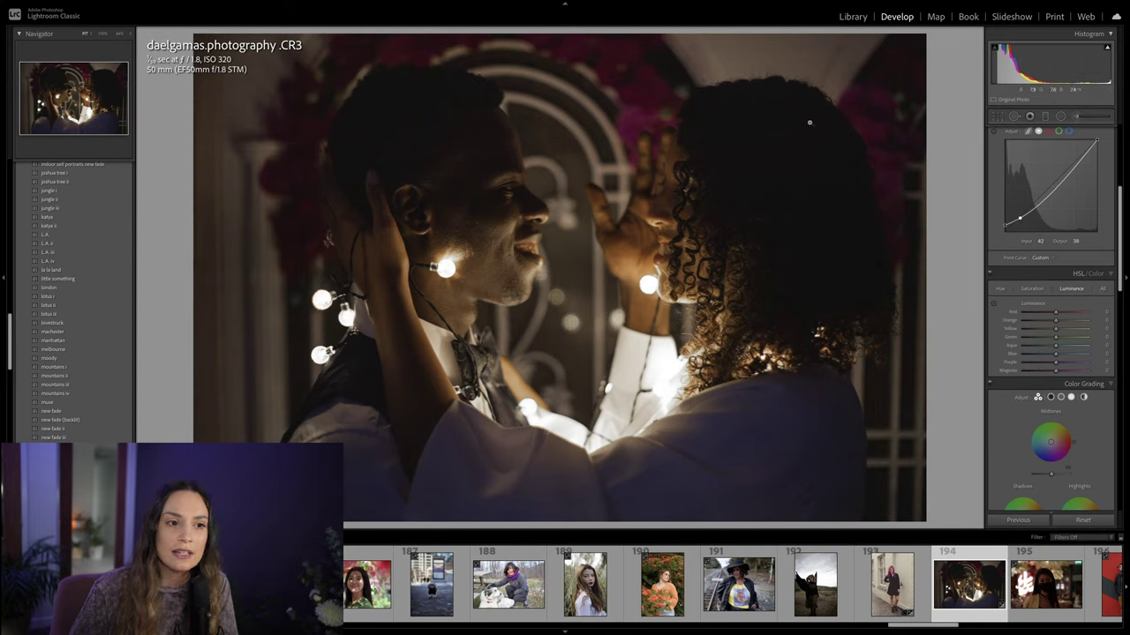
pyautogui.moveTo(1048, 199); pyautogui.dragTo(1046, 189)
# Step: Reshape the Blue channel curve in the shadows and highlights
pyautogui.click(1067, 131)
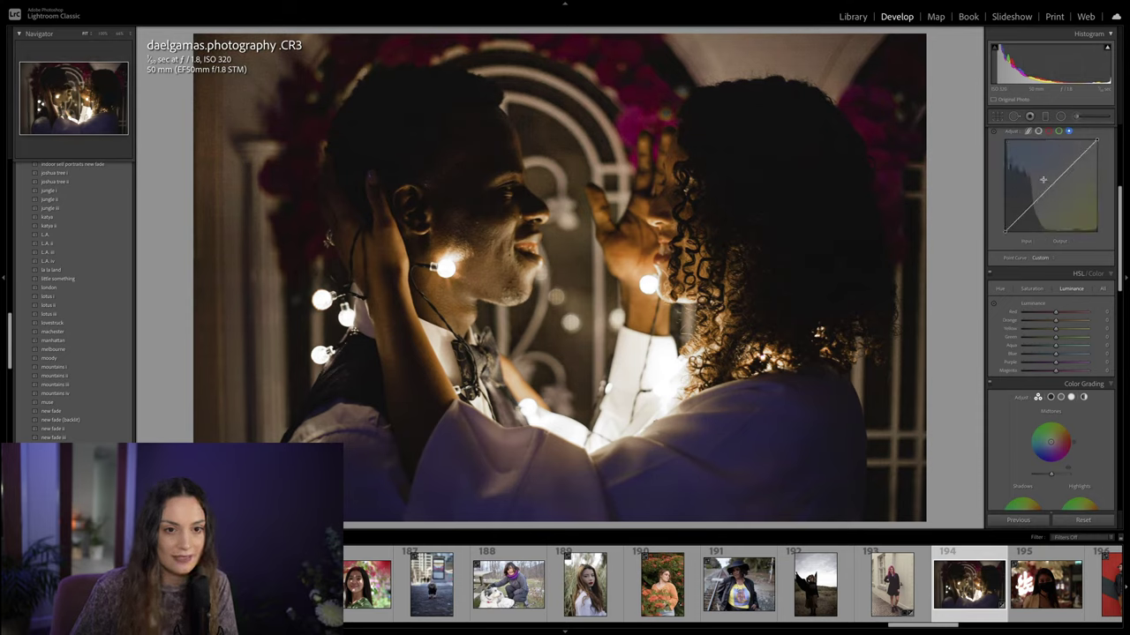
pyautogui.moveTo(1003, 236); pyautogui.dragTo(1009, 225)
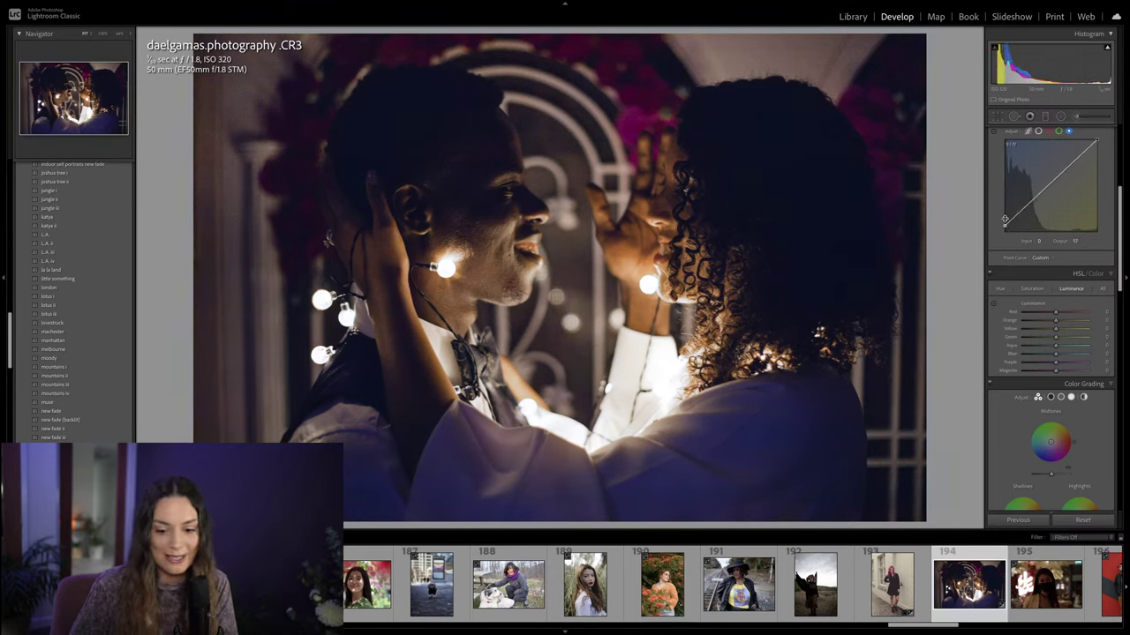
pyautogui.hotkey('ctrl', 'z')
pyautogui.moveTo(1023, 210); pyautogui.dragTo(1028, 210)
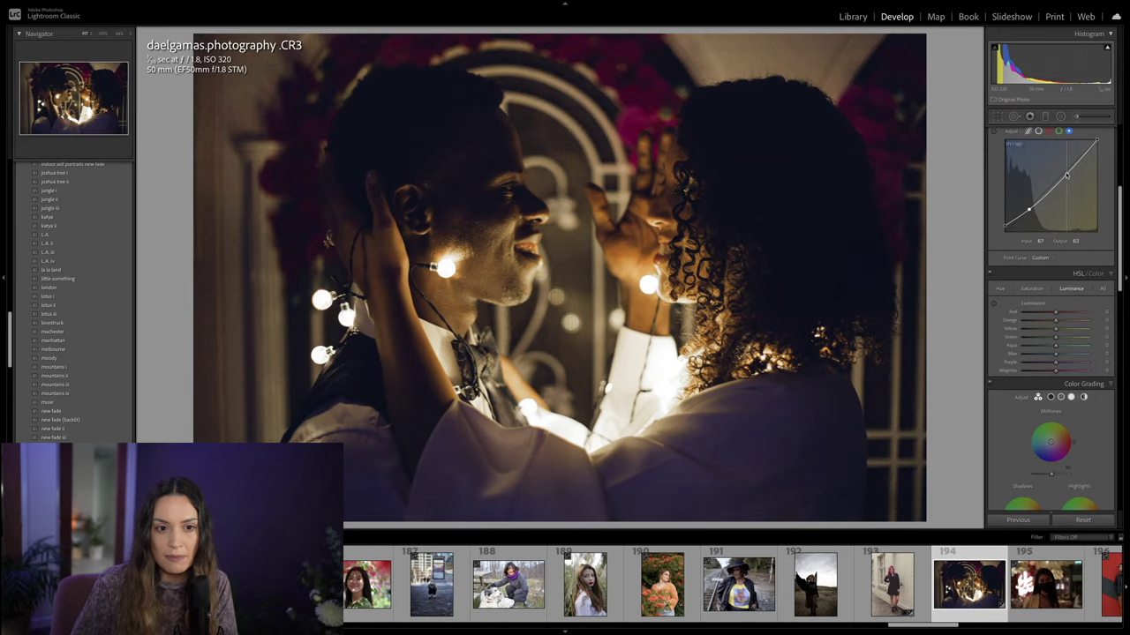
pyautogui.moveTo(1066, 175); pyautogui.dragTo(1040, 200)
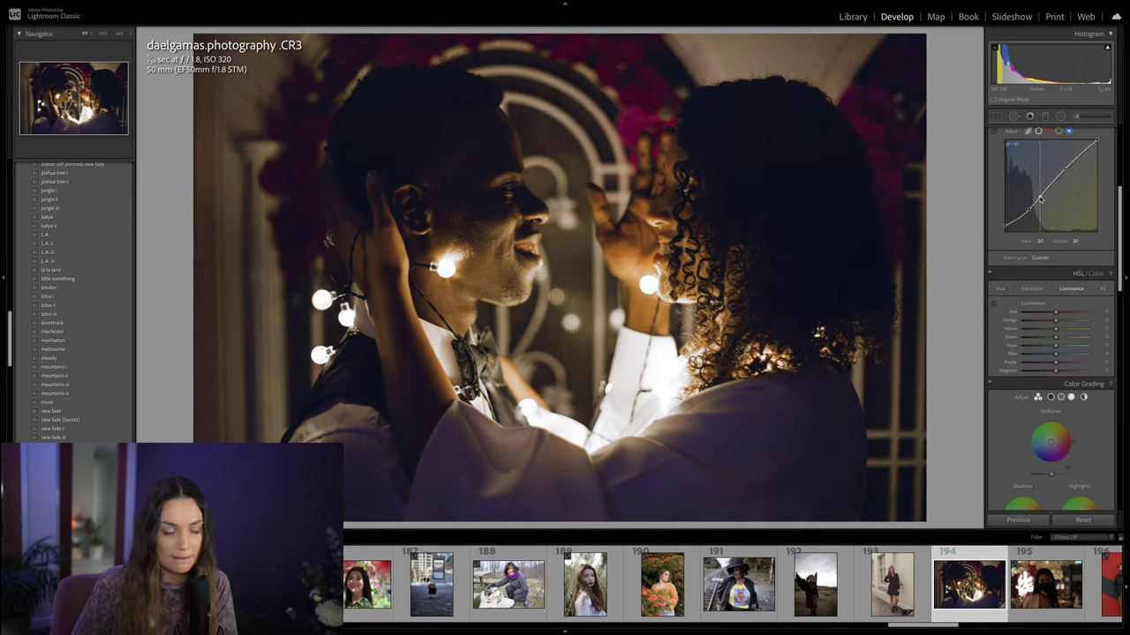
# Step: Lower Orange saturation to -31, pull down a shadow curve point, and add a Green channel point
pyautogui.click(1031, 290)
pyautogui.moveTo(1054, 320)
pyautogui.mouseDown()
pyautogui.moveTo(1041, 325)
pyautogui.moveTo(1059, 314)
pyautogui.mouseUp()
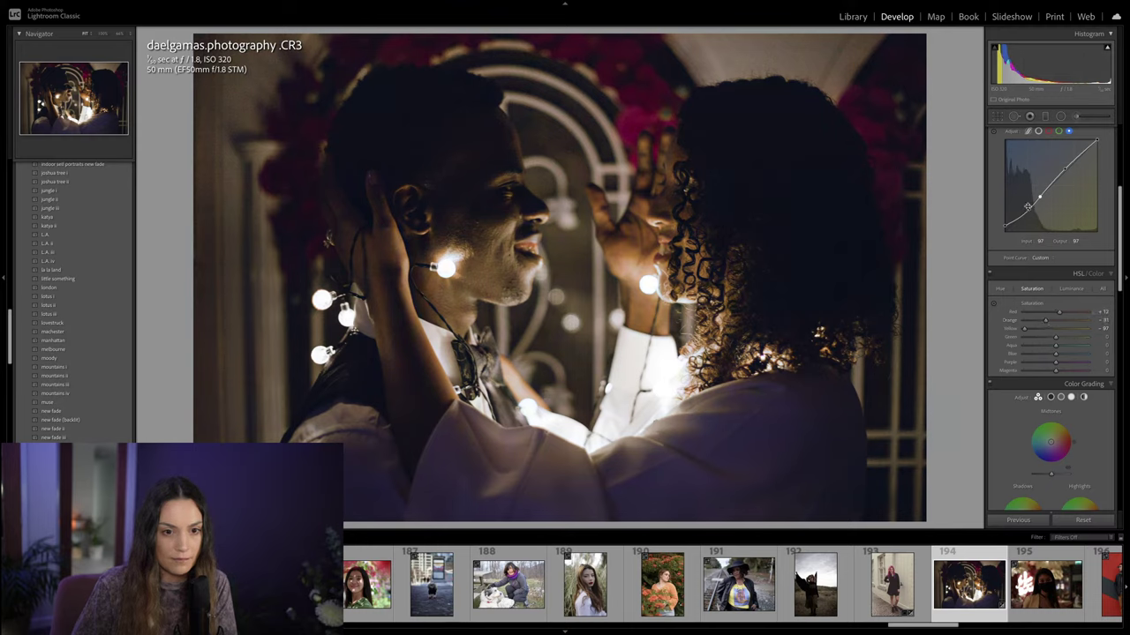
pyautogui.moveTo(1027, 206); pyautogui.dragTo(1028, 214)
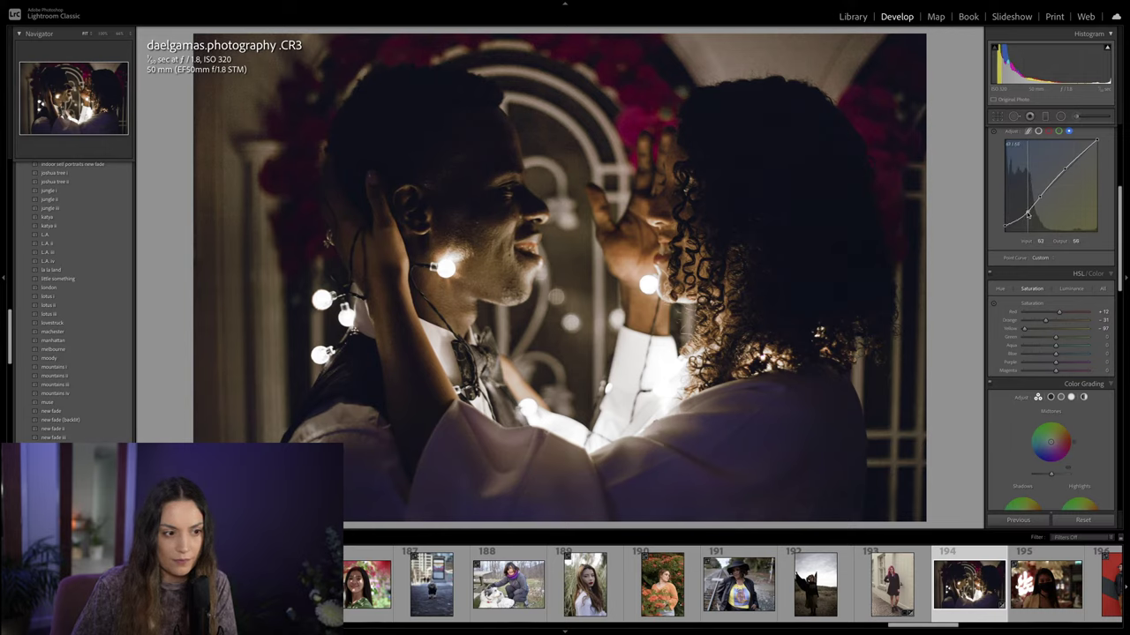
pyautogui.click(1058, 130)
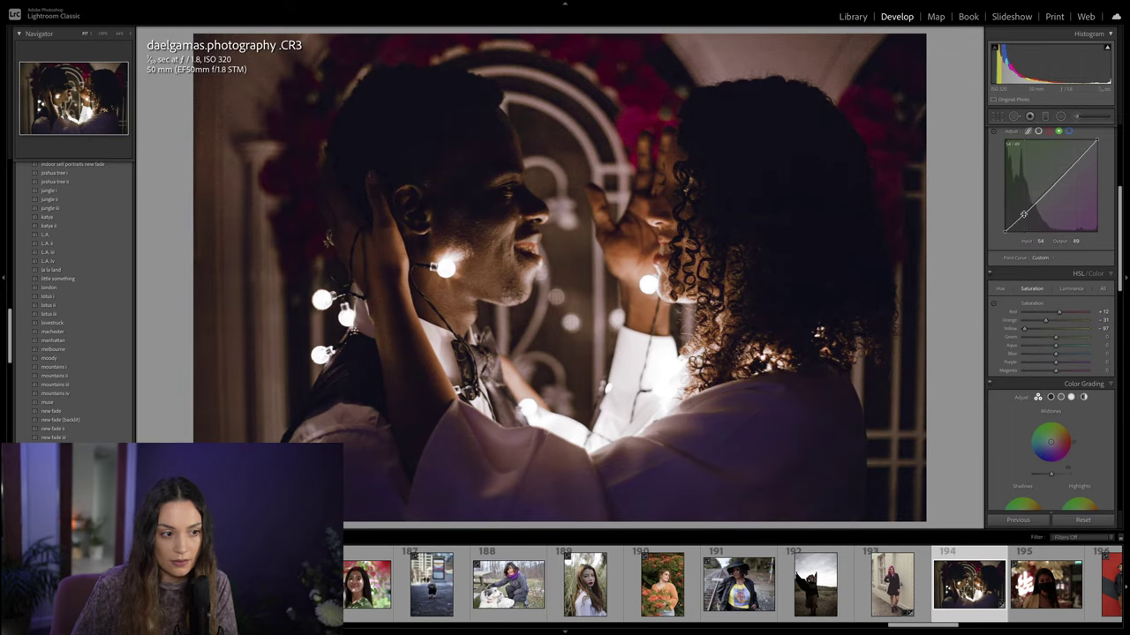
pyautogui.click(1068, 169)
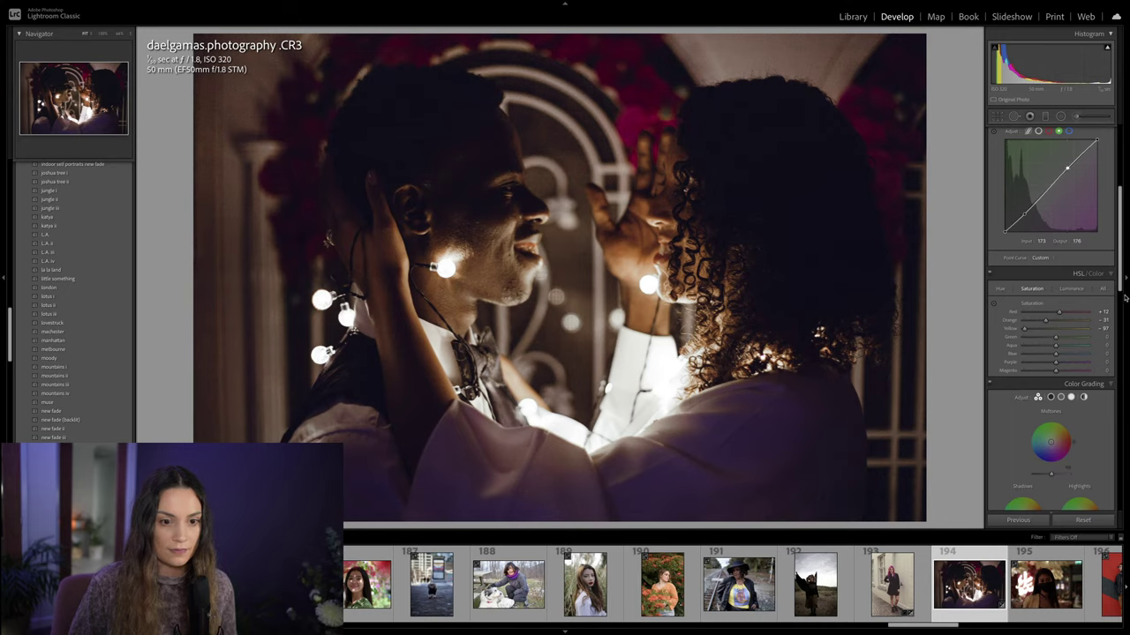
# Step: Push the shadows toward blue-purple and the highlights toward green in Color Grading
pyautogui.scroll(-4, 1094, 282)
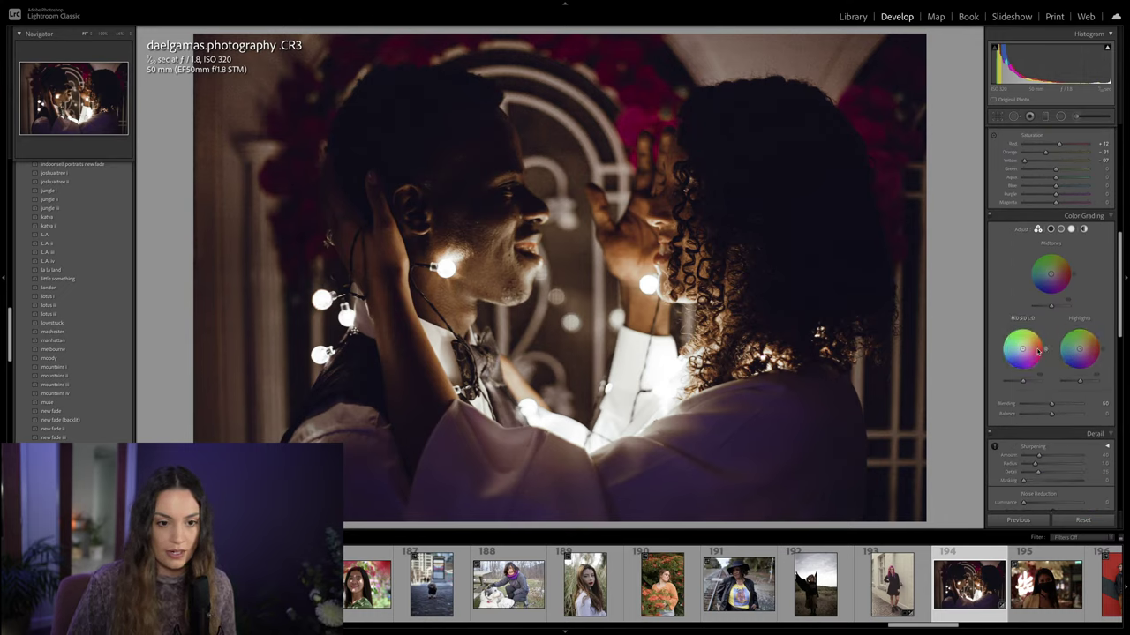
pyautogui.moveTo(1024, 351)
pyautogui.mouseDown()
pyautogui.moveTo(1005, 353)
pyautogui.moveTo(1015, 339)
pyautogui.moveTo(1003, 351)
pyautogui.moveTo(1022, 350)
pyautogui.mouseUp()
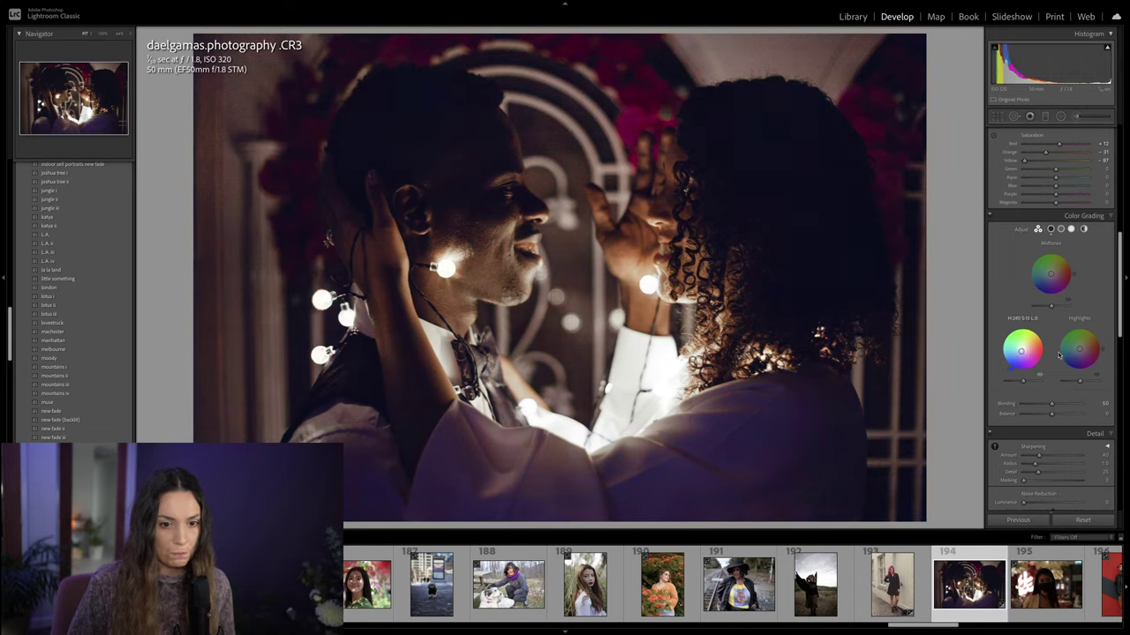
pyautogui.moveTo(1082, 344)
pyautogui.mouseDown()
pyautogui.moveTo(1080, 326)
pyautogui.moveTo(1094, 334)
pyautogui.mouseUp()
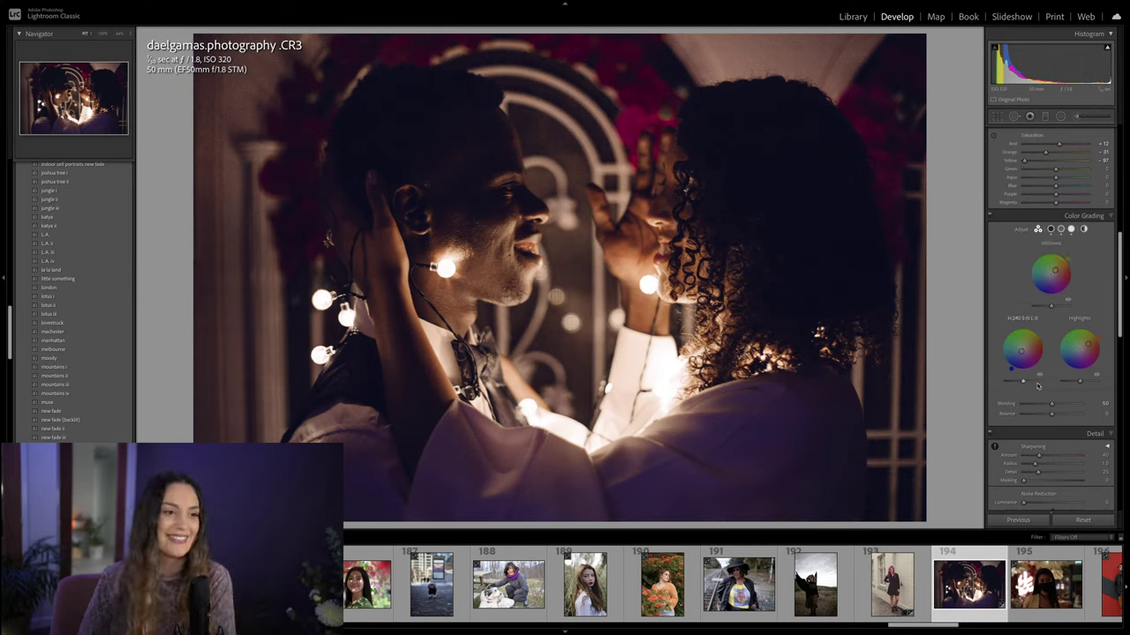
# Step: Lower the manual Vignetting Amount in Lens Corrections to darken the portrait's edges
pyautogui.scroll(-5, 1019, 396)
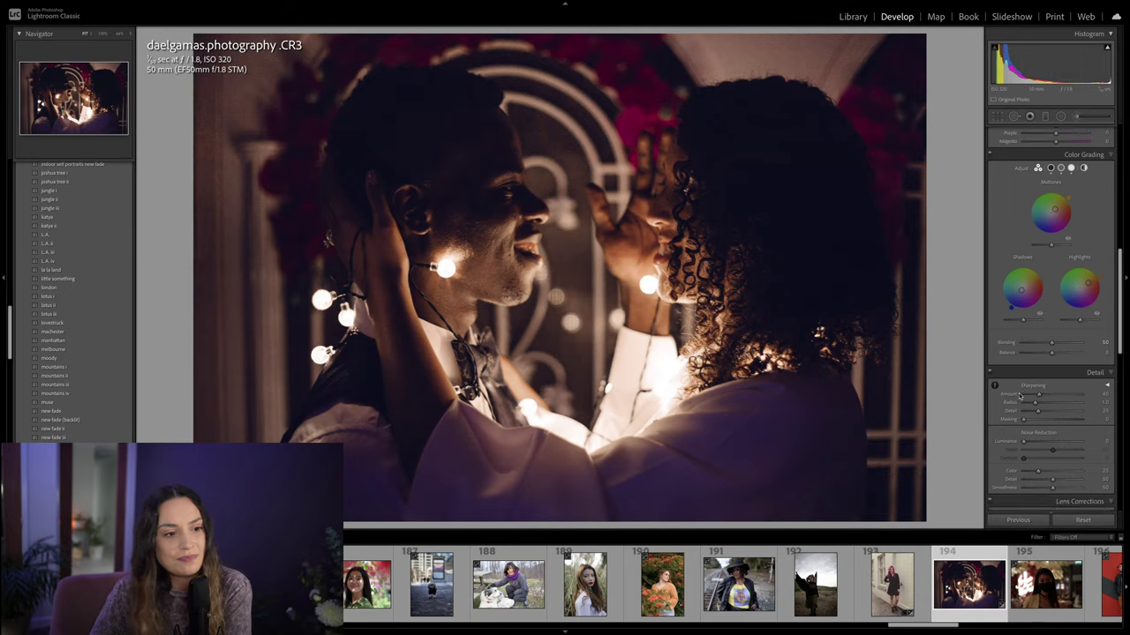
pyautogui.scroll(-5, 1020, 396)
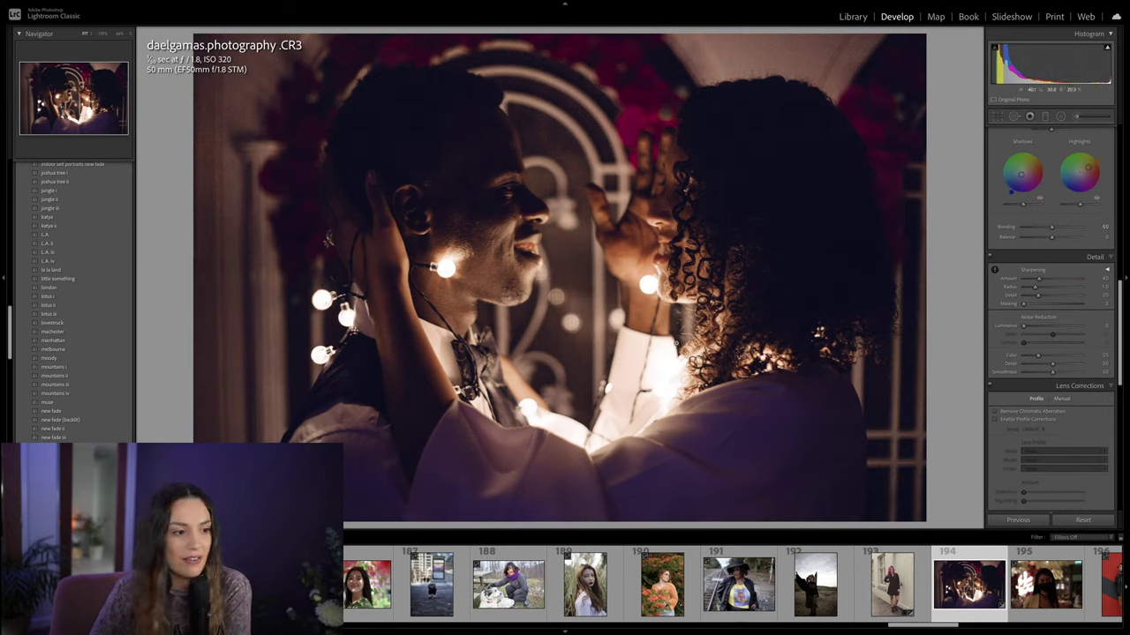
pyautogui.scroll(10, 1073, 394)
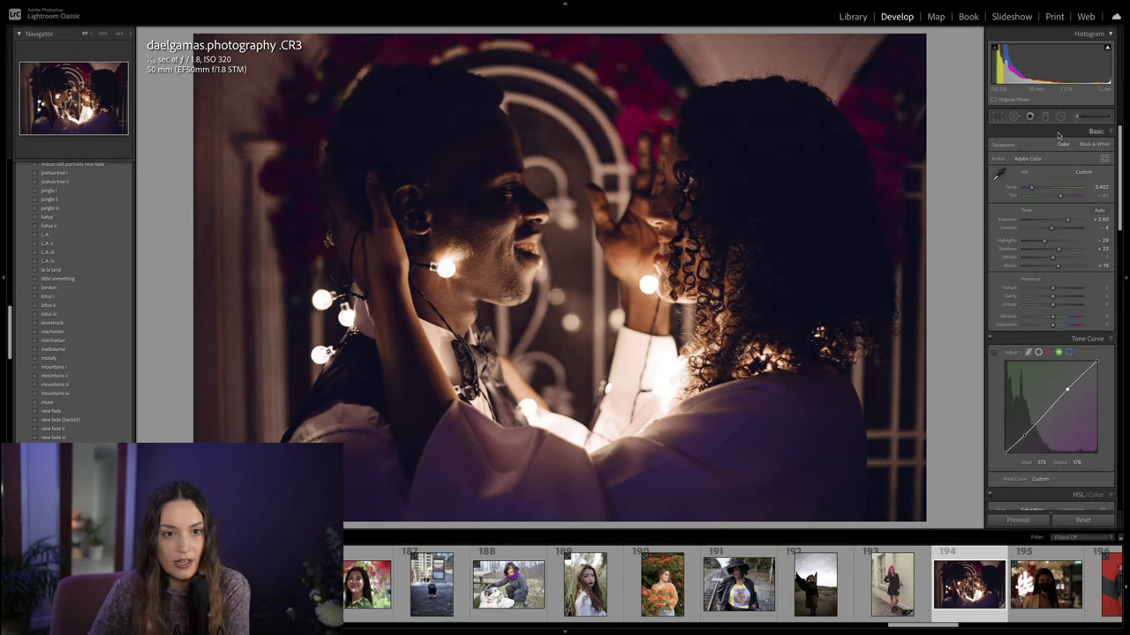
pyautogui.moveTo(1119, 162); pyautogui.dragTo(1118, 353)
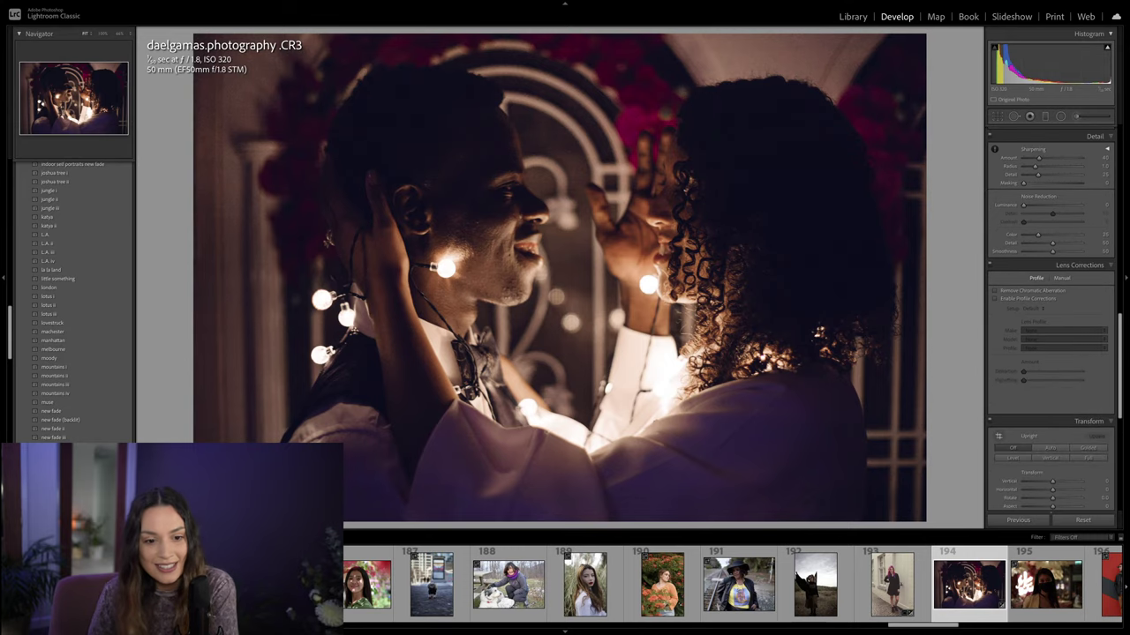
pyautogui.scroll(-6, 1066, 379)
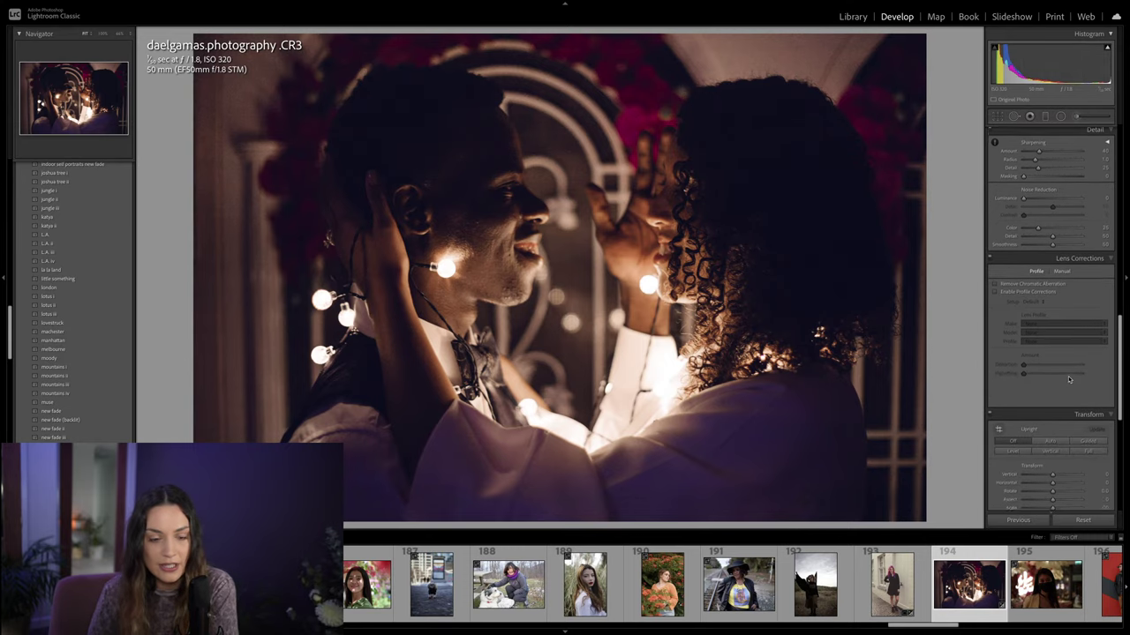
pyautogui.scroll(5, 1068, 376)
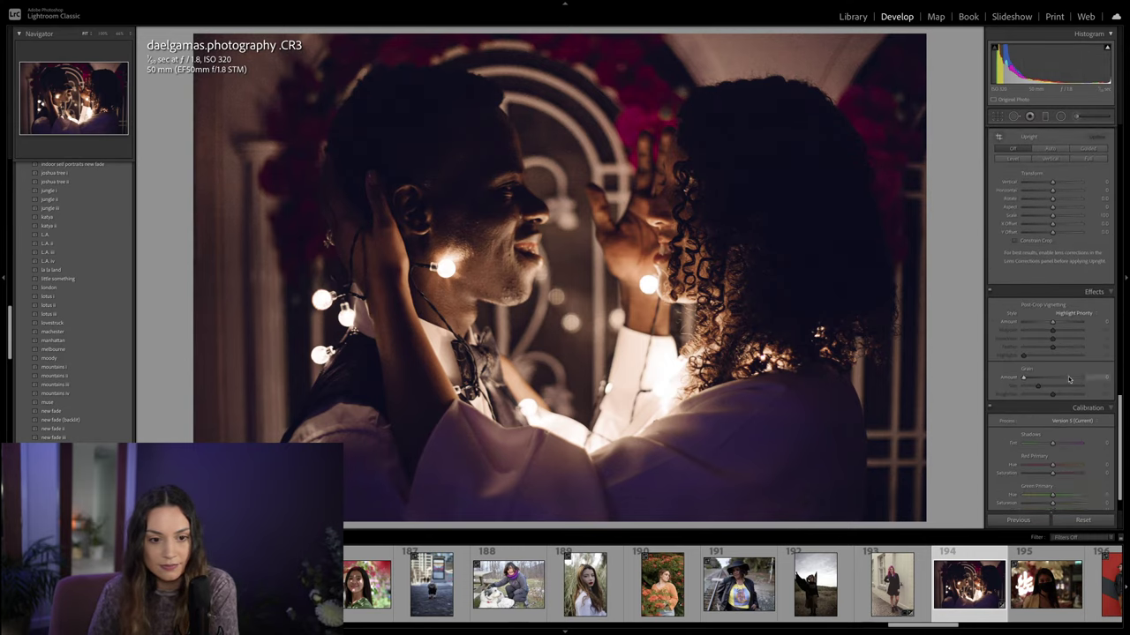
pyautogui.click(1056, 171)
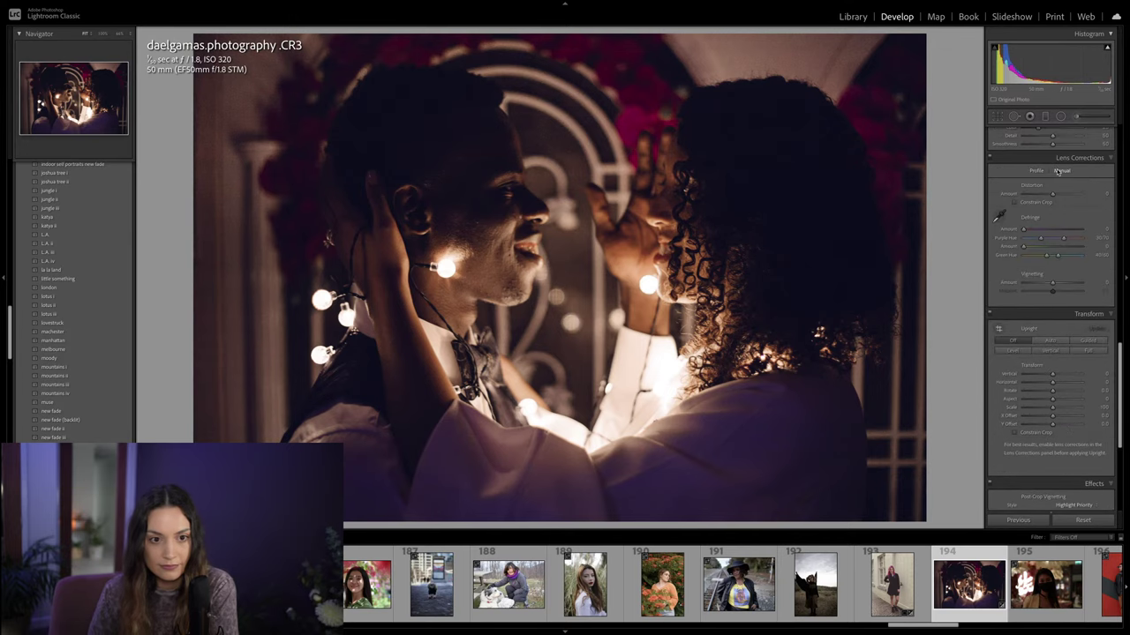
pyautogui.moveTo(1052, 283); pyautogui.dragTo(1039, 284)
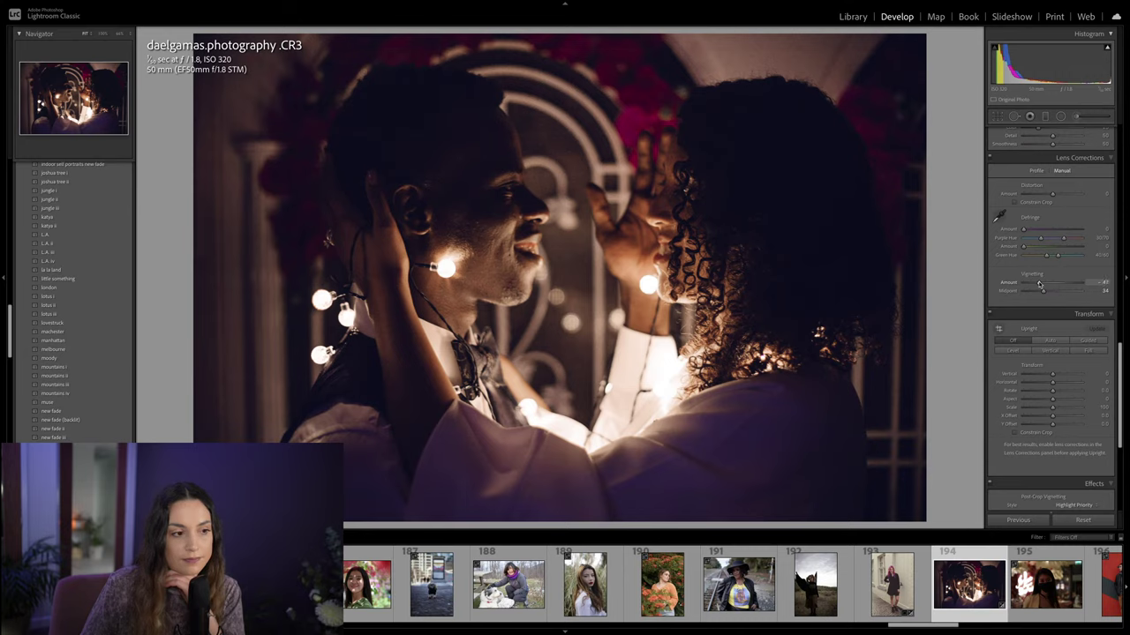
# Step: Add a tilted graduated filter on the right side with exposure lowered about 0.9
pyautogui.click(1045, 115)
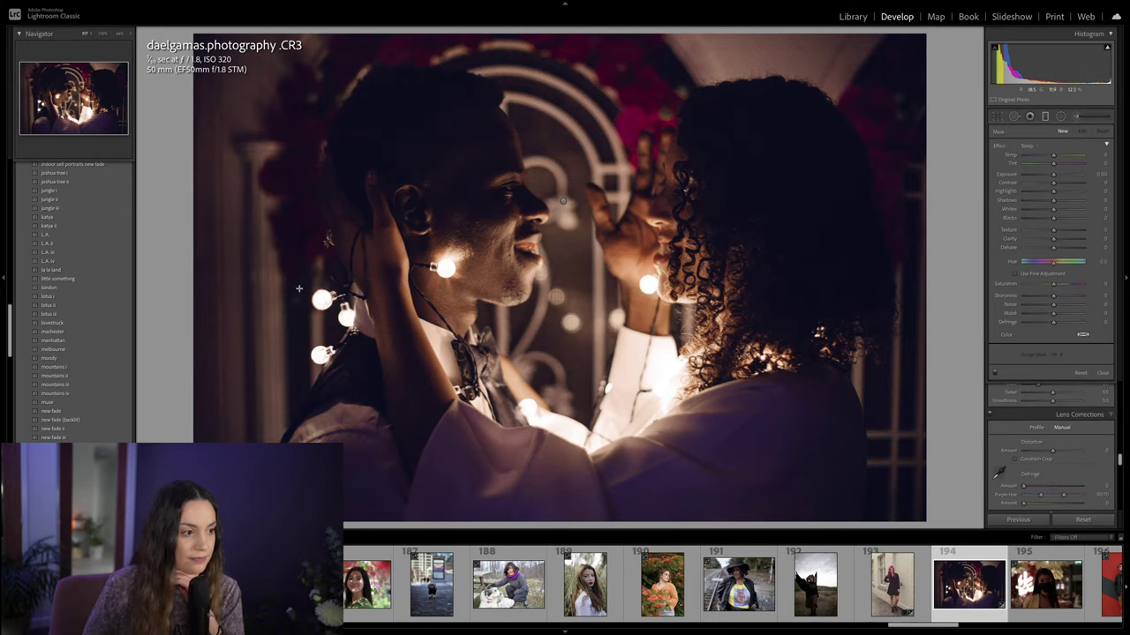
pyautogui.moveTo(251, 285); pyautogui.dragTo(412, 287)
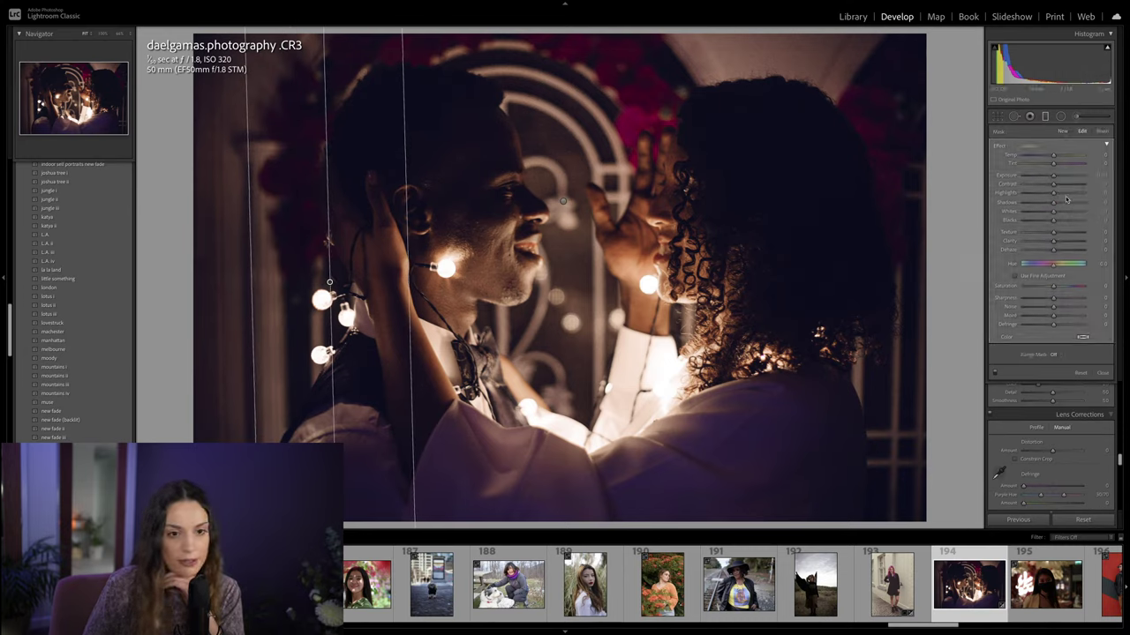
pyautogui.moveTo(1053, 176); pyautogui.dragTo(1045, 177)
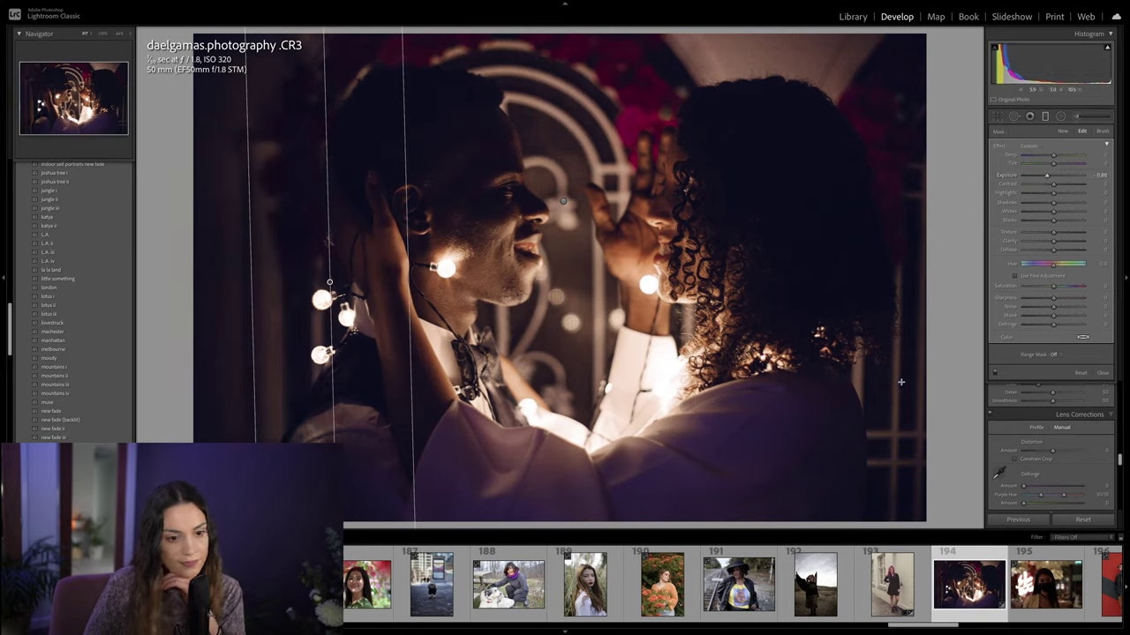
pyautogui.moveTo(905, 381); pyautogui.dragTo(792, 364)
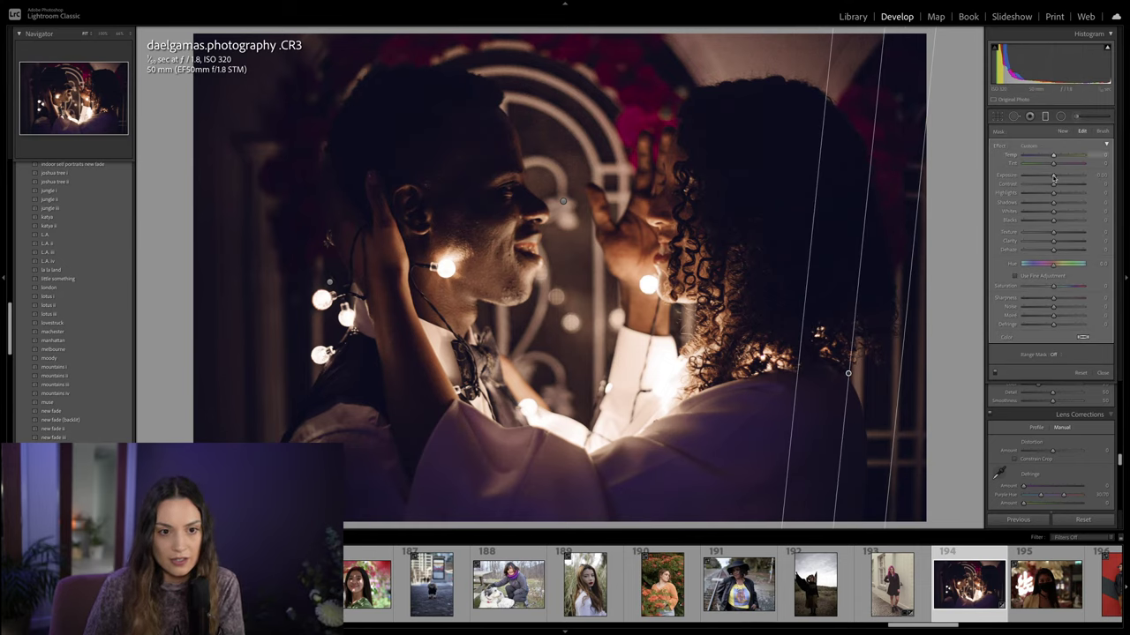
pyautogui.moveTo(1052, 179); pyautogui.dragTo(1045, 177)
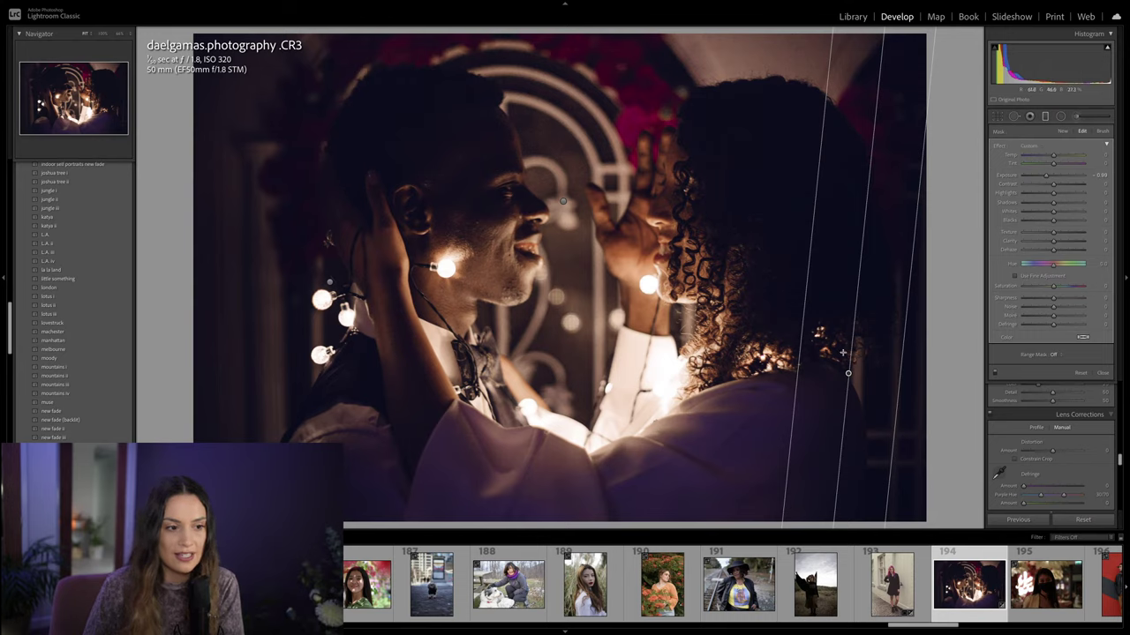
pyautogui.moveTo(848, 374); pyautogui.dragTo(832, 351)
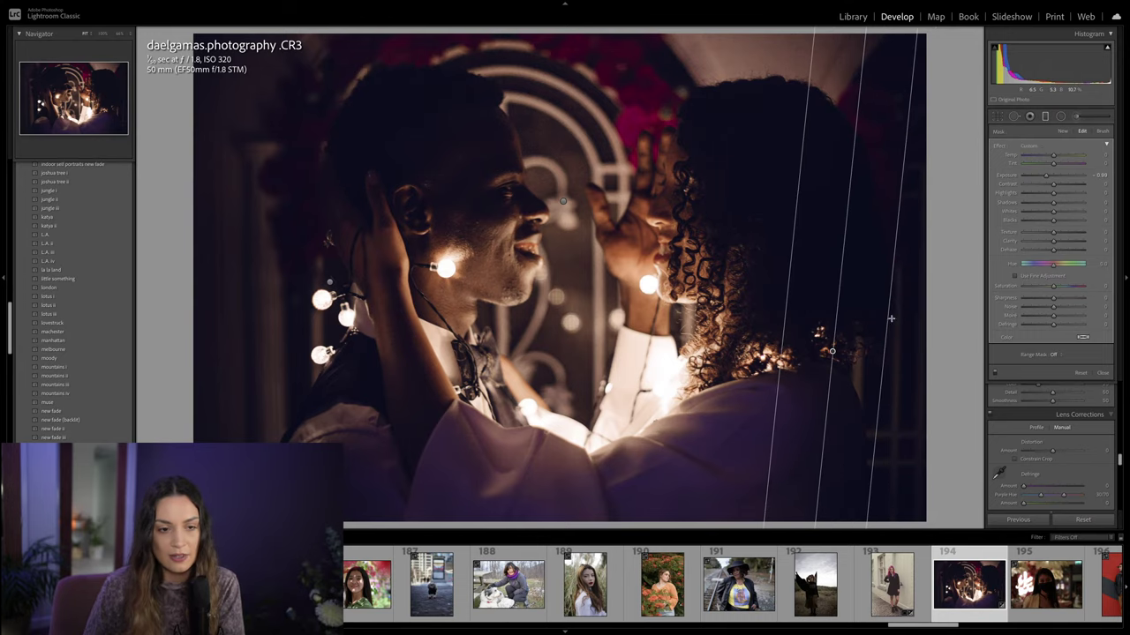
# Step: Add a second graduated filter across the top, darken it, and finish masking
pyautogui.click(1063, 130)
pyautogui.moveTo(699, 48); pyautogui.dragTo(697, 140)
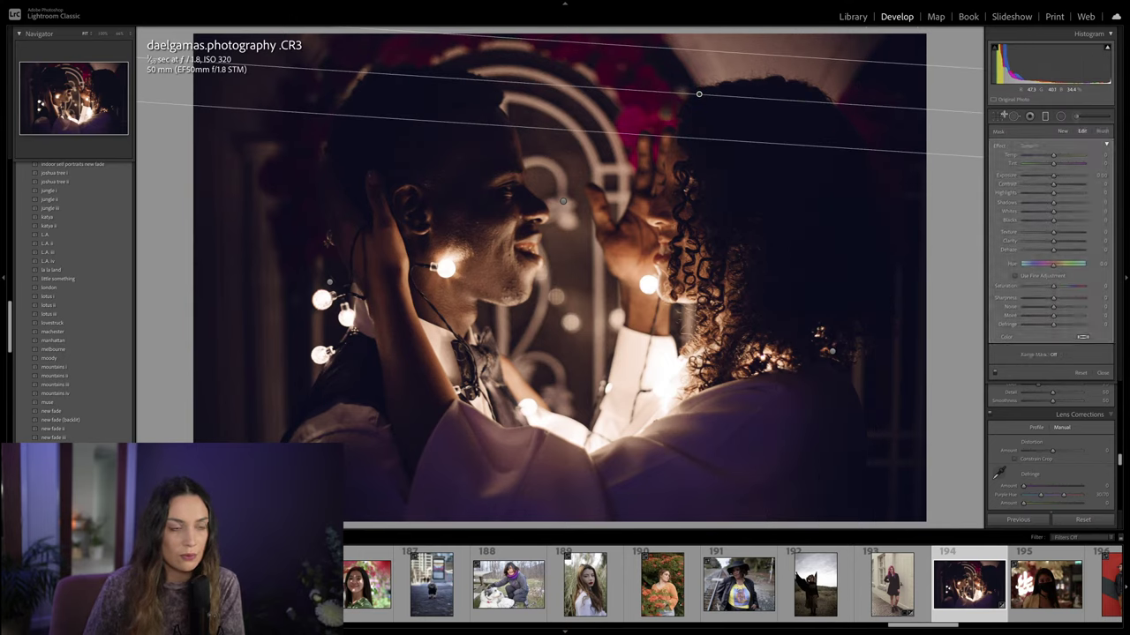
pyautogui.moveTo(1052, 177); pyautogui.dragTo(1050, 178)
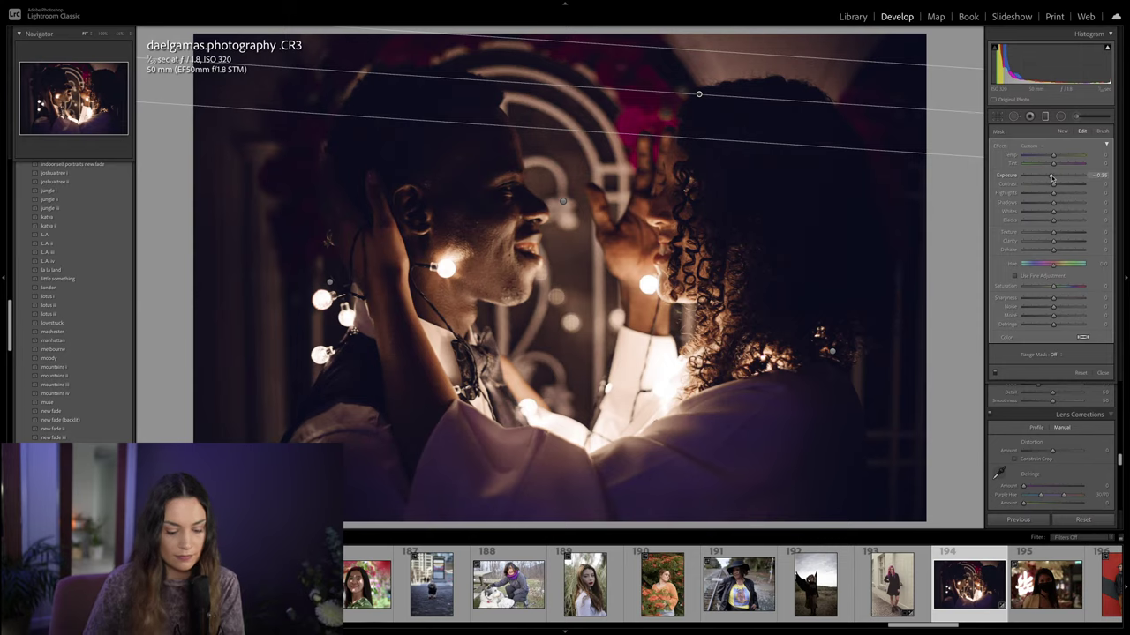
pyautogui.press('m')
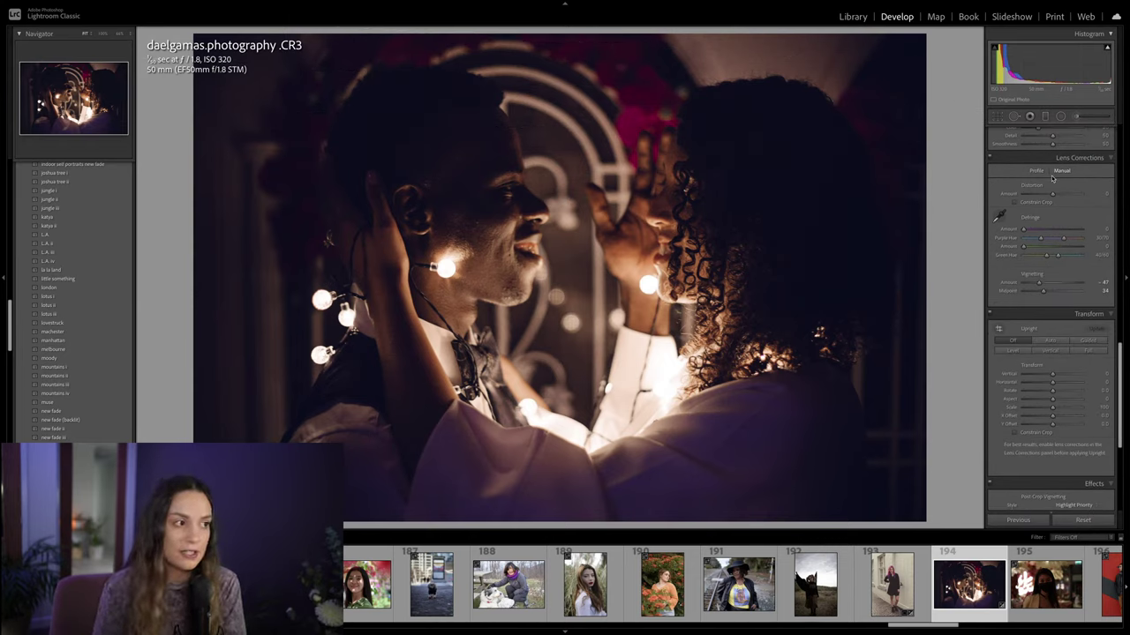
pyautogui.press('\\')
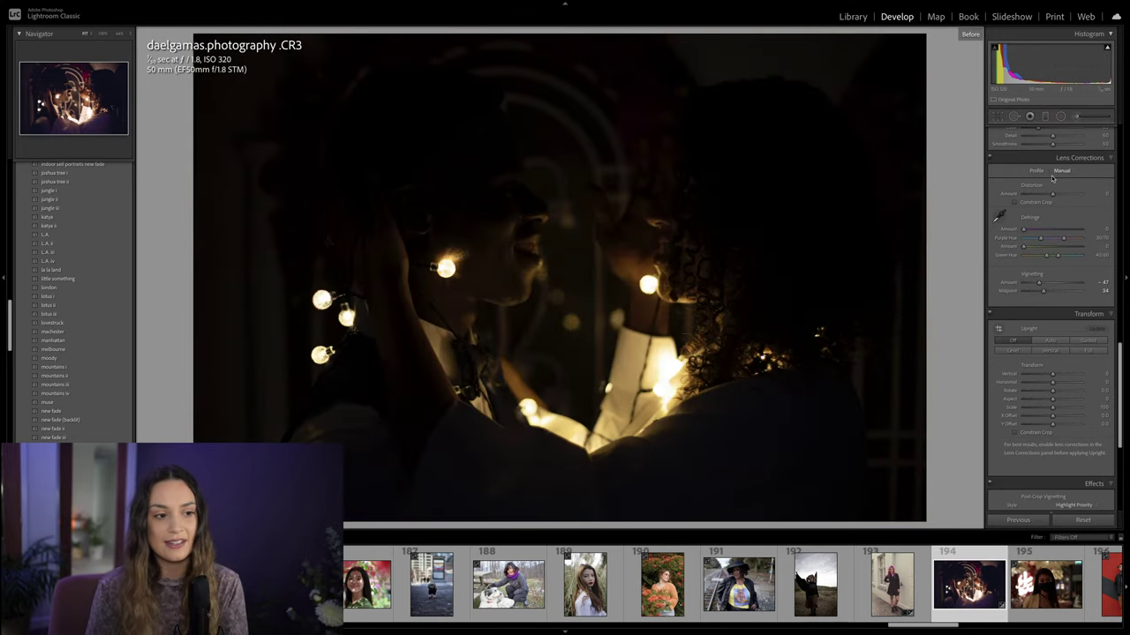
pyautogui.press('\\')
pyautogui.press('\\')
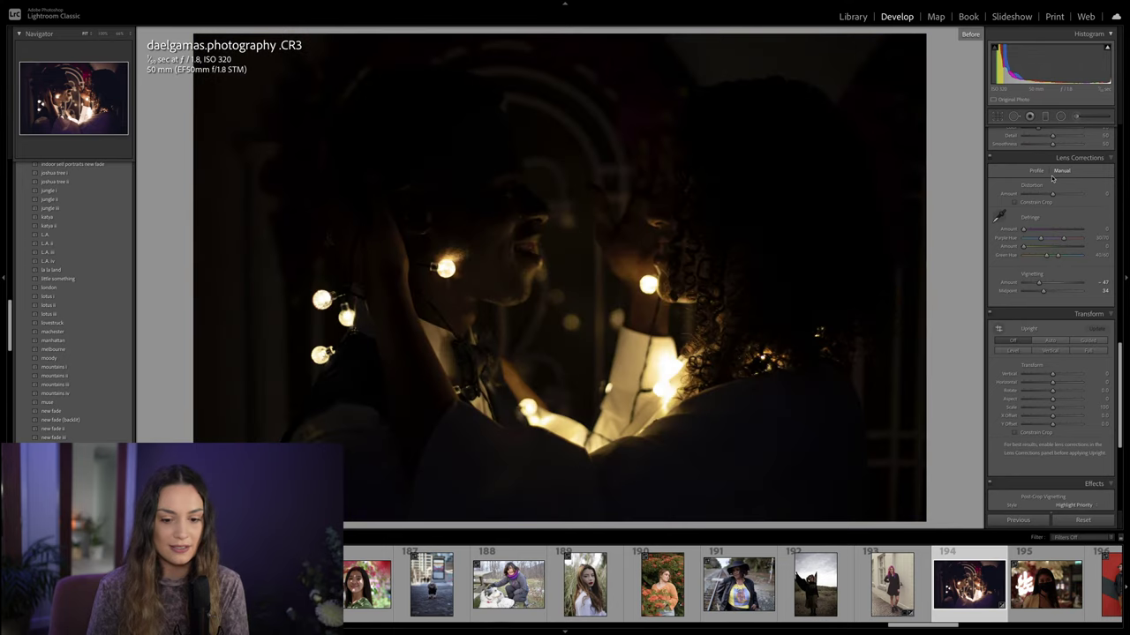
pyautogui.press('\\')
pyautogui.press('\\')
pyautogui.press('\\')
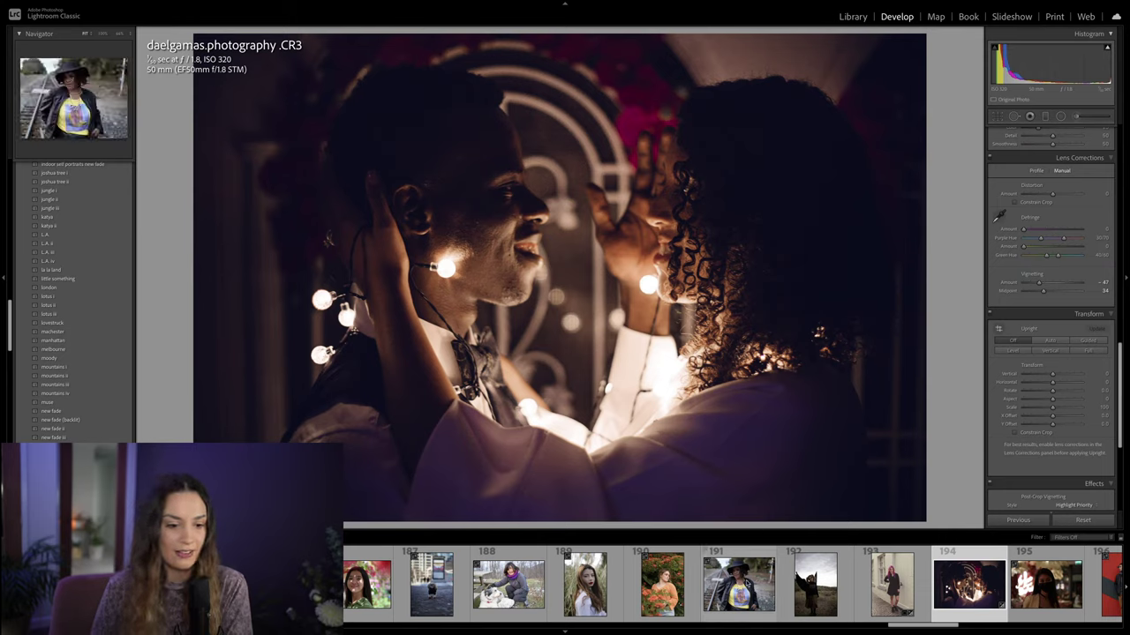
pyautogui.moveTo(909, 626); pyautogui.dragTo(375, 632)
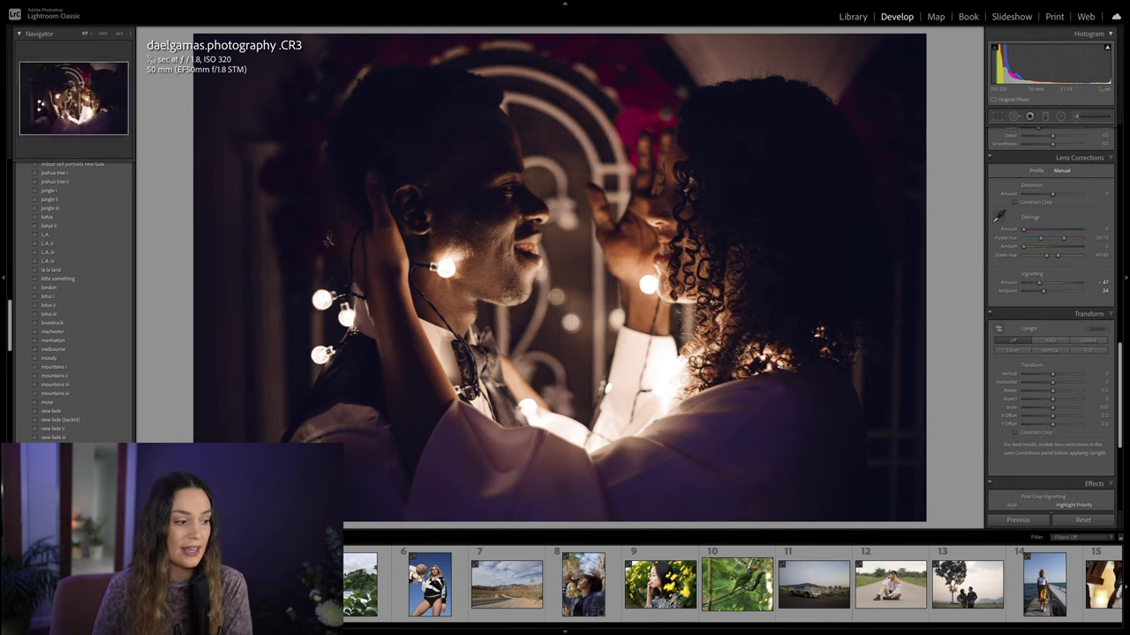
# Step: Select ferk_chiquillo.nef and apply the mountains ii preset
pyautogui.click(429, 581)
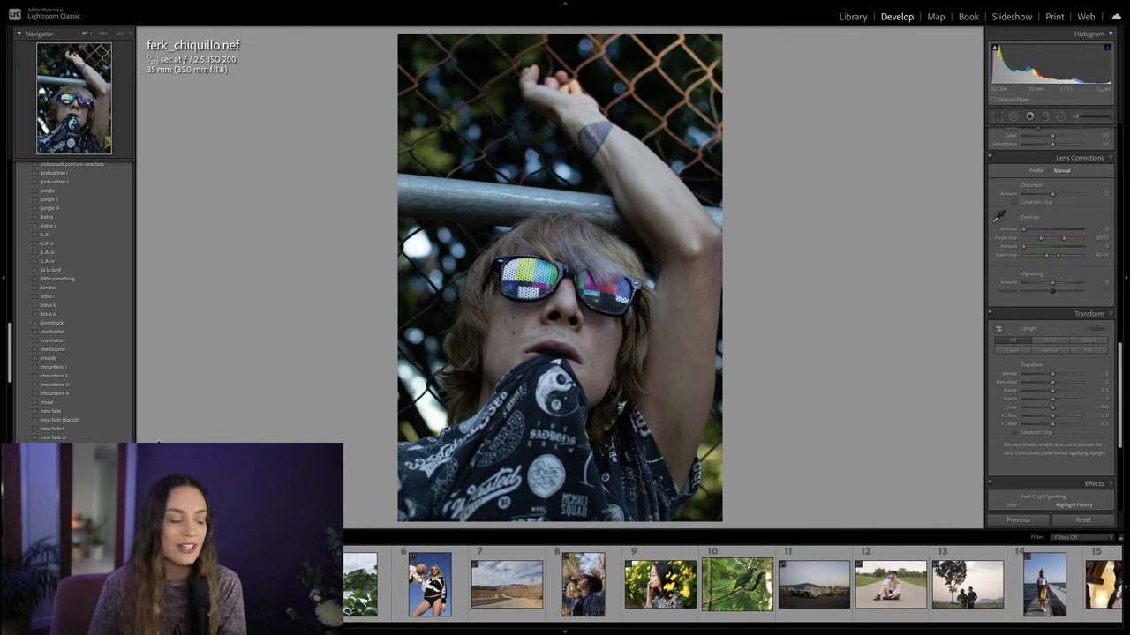
pyautogui.click(99, 376)
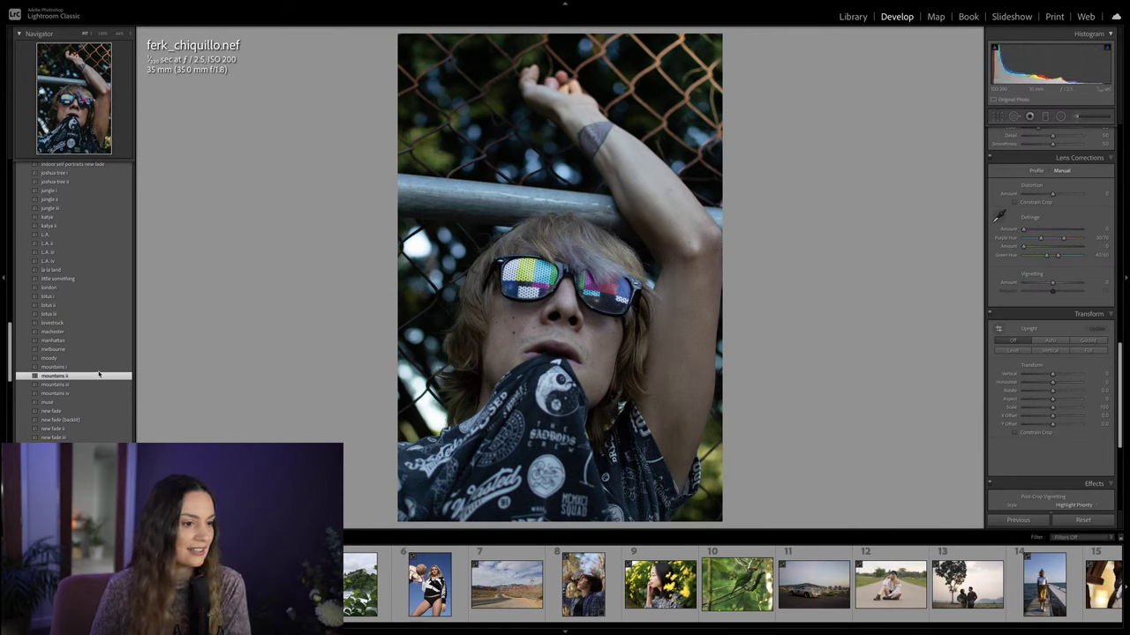
pyautogui.scroll(3, 1059, 265)
pyautogui.moveTo(1119, 314); pyautogui.dragTo(1121, 144)
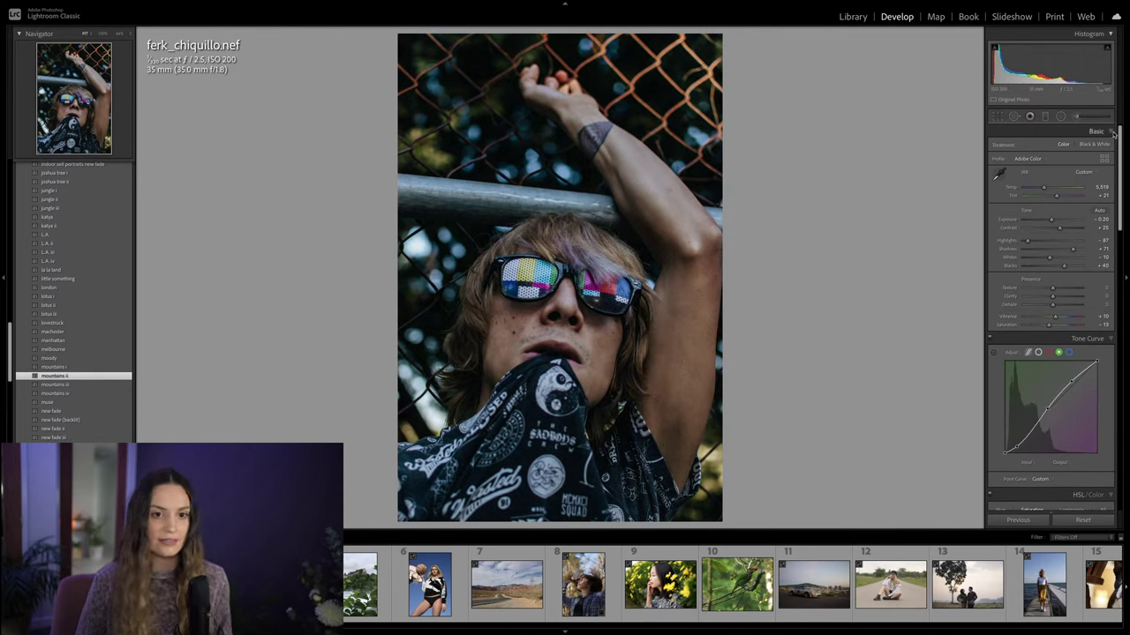
# Step: In the Basic panel, raise Exposure to +0.15 and adjust Shadows
pyautogui.click(1112, 131)
pyautogui.keyDown('alt'); pyautogui.click(1112, 132); pyautogui.keyUp('alt')
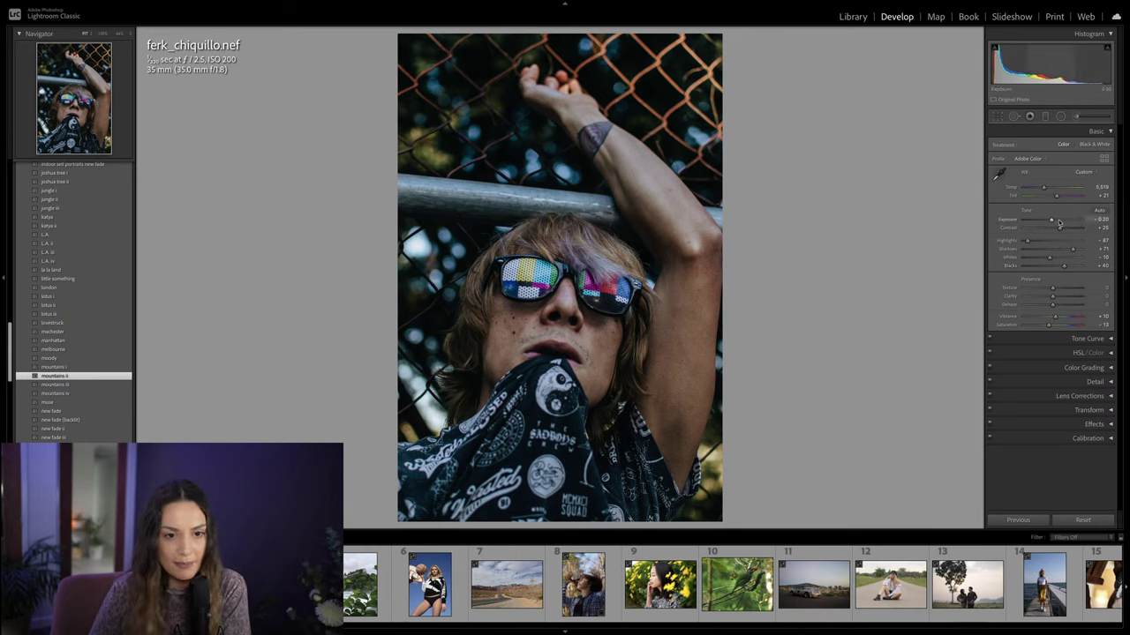
pyautogui.moveTo(1050, 220); pyautogui.dragTo(1054, 221)
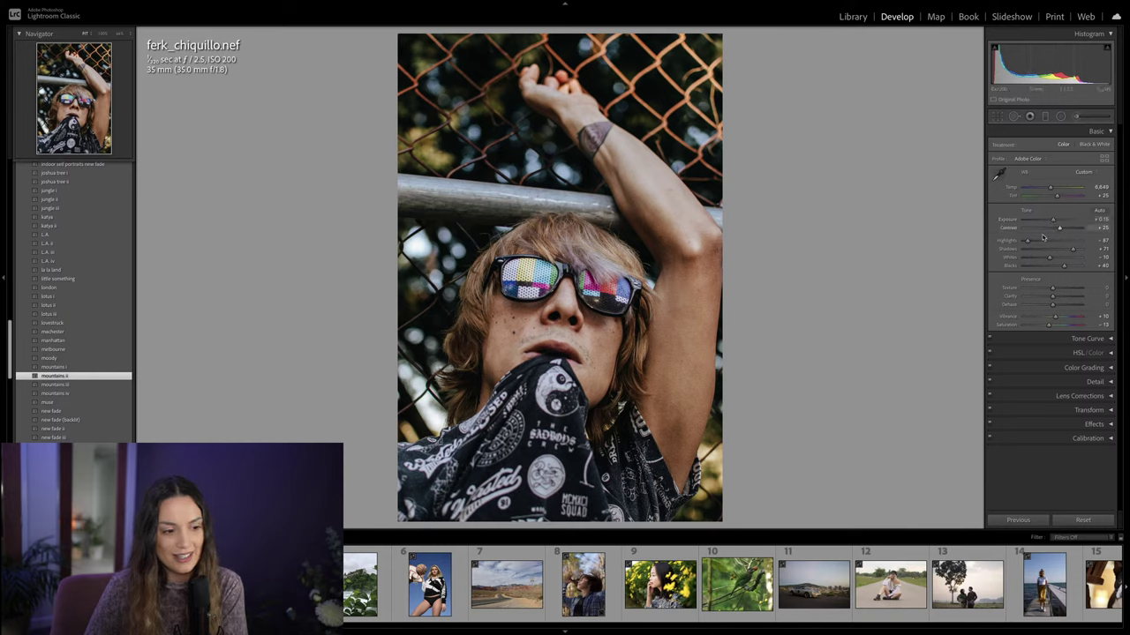
pyautogui.moveTo(1072, 251); pyautogui.dragTo(1074, 251)
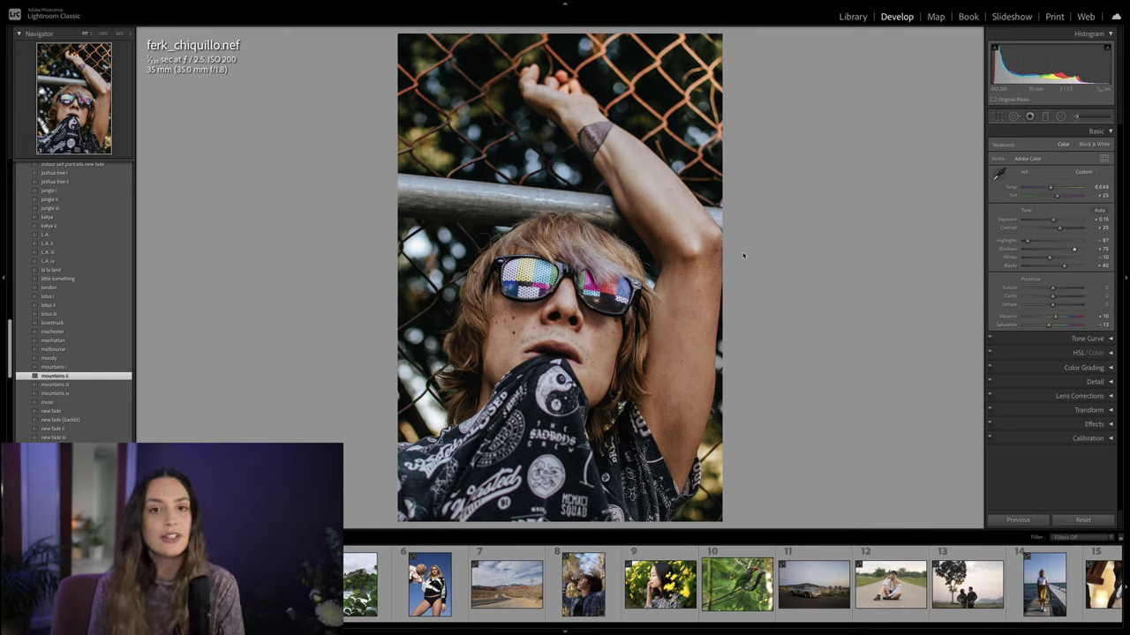
pyautogui.press('\\')
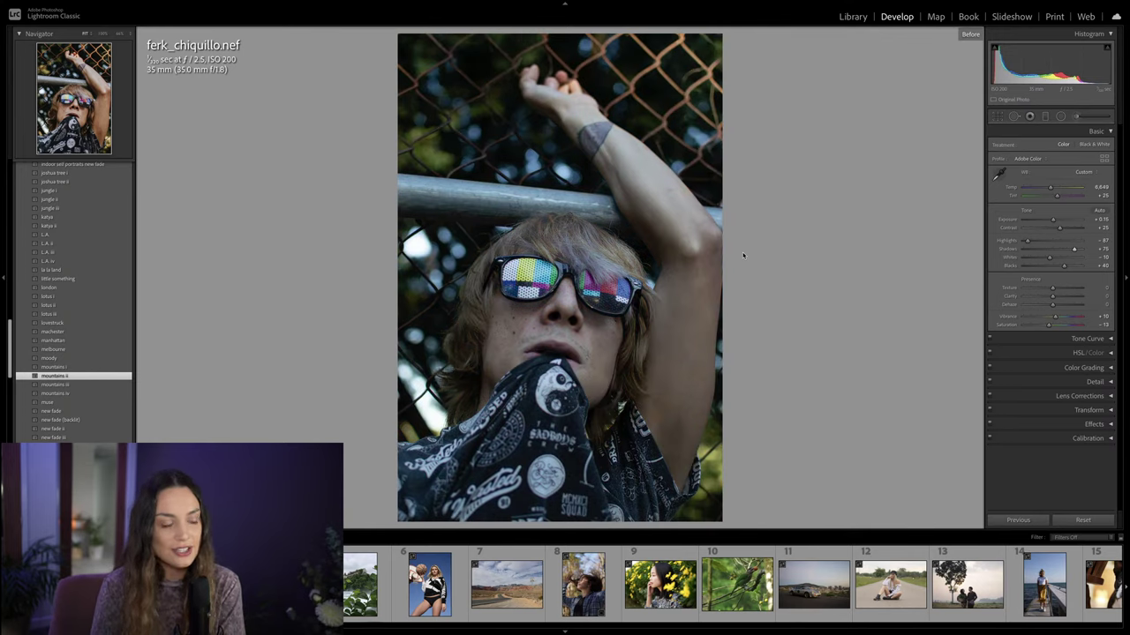
pyautogui.press('\\')
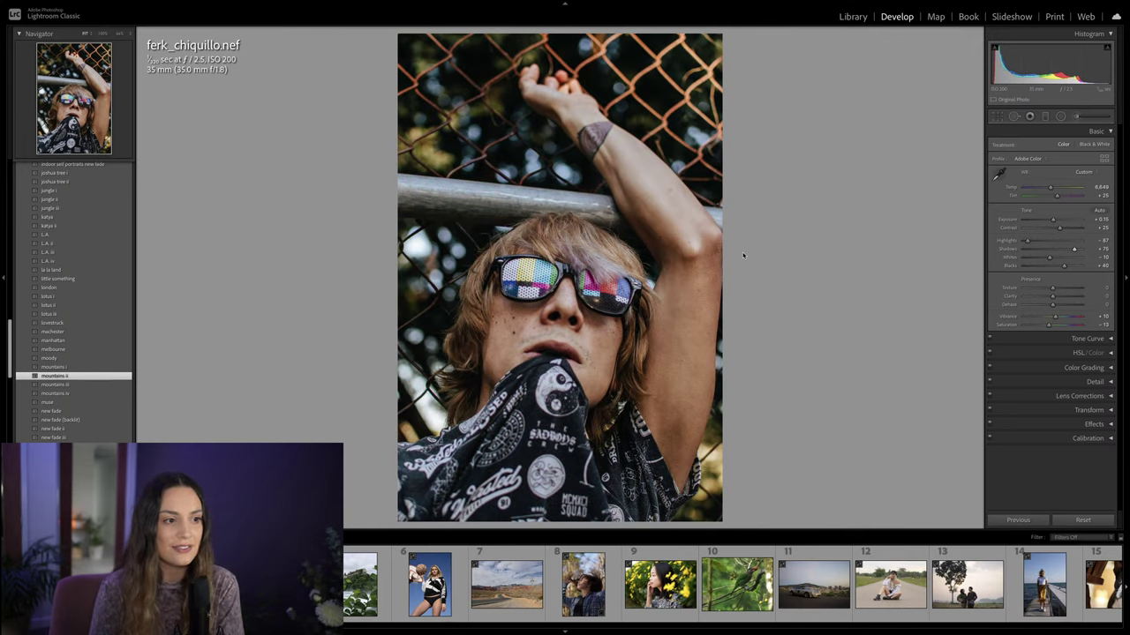
pyautogui.press('\\')
pyautogui.press('\\')
pyautogui.press('\\')
pyautogui.press('\\')
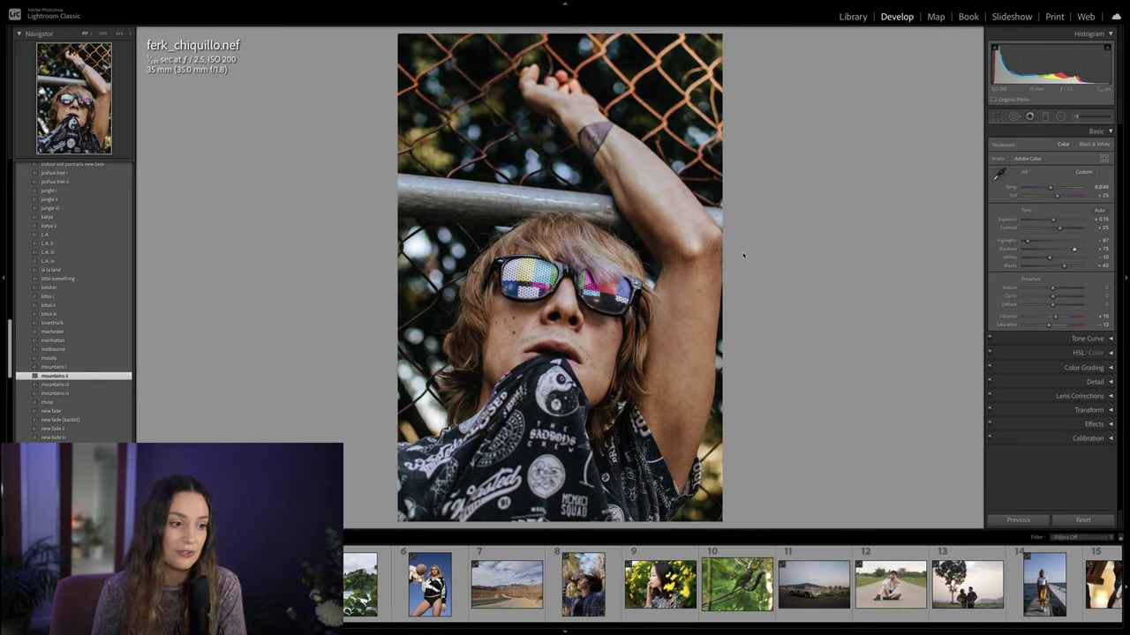
pyautogui.click(534, 287)
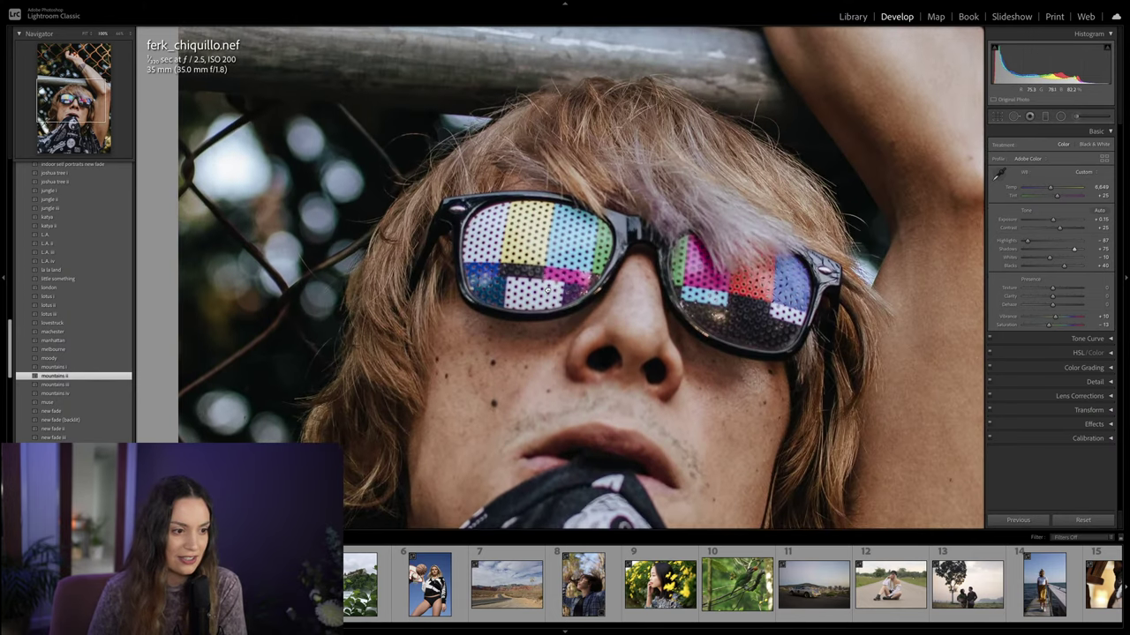
pyautogui.moveTo(547, 289); pyautogui.dragTo(581, 278)
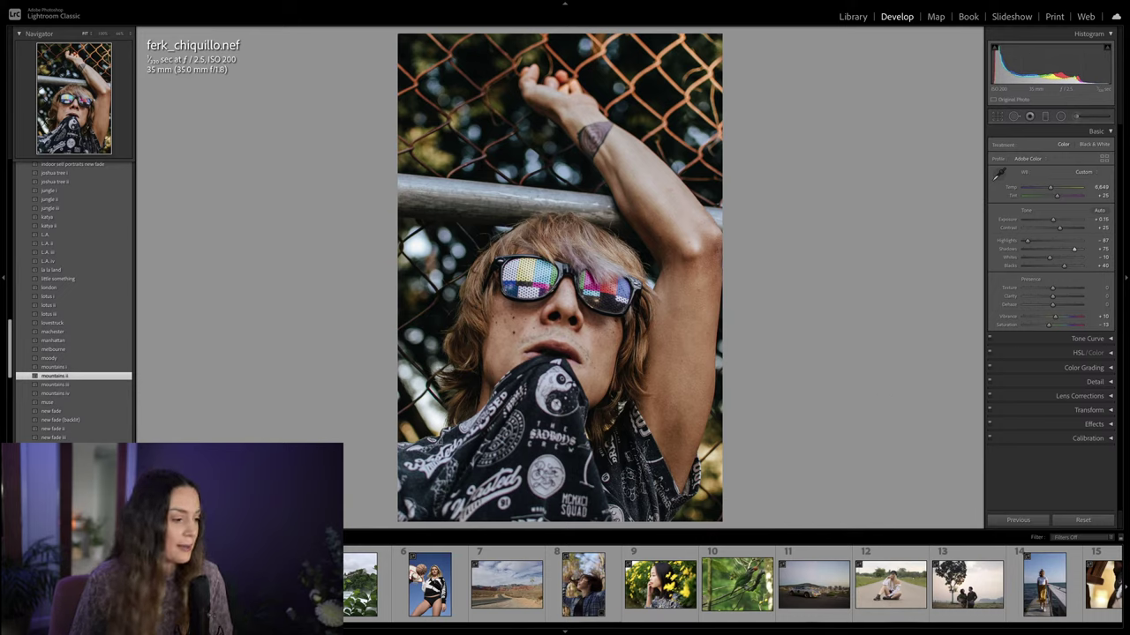
pyautogui.scroll(-10, 732, 584)
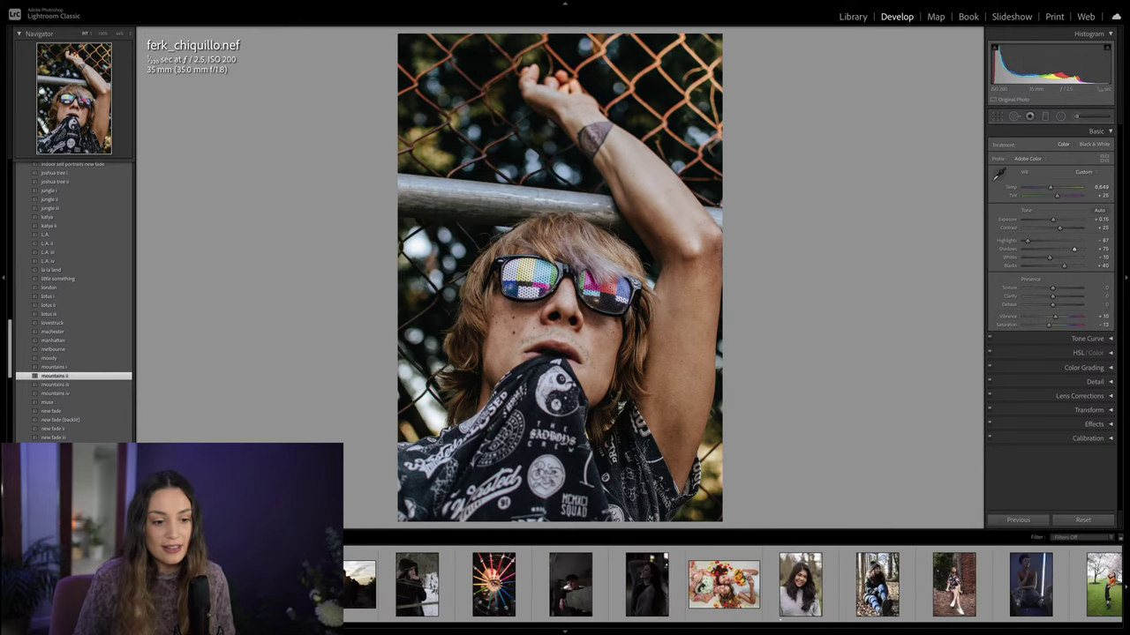
pyautogui.scroll(-5, 733, 584)
pyautogui.scroll(8, 416, 601)
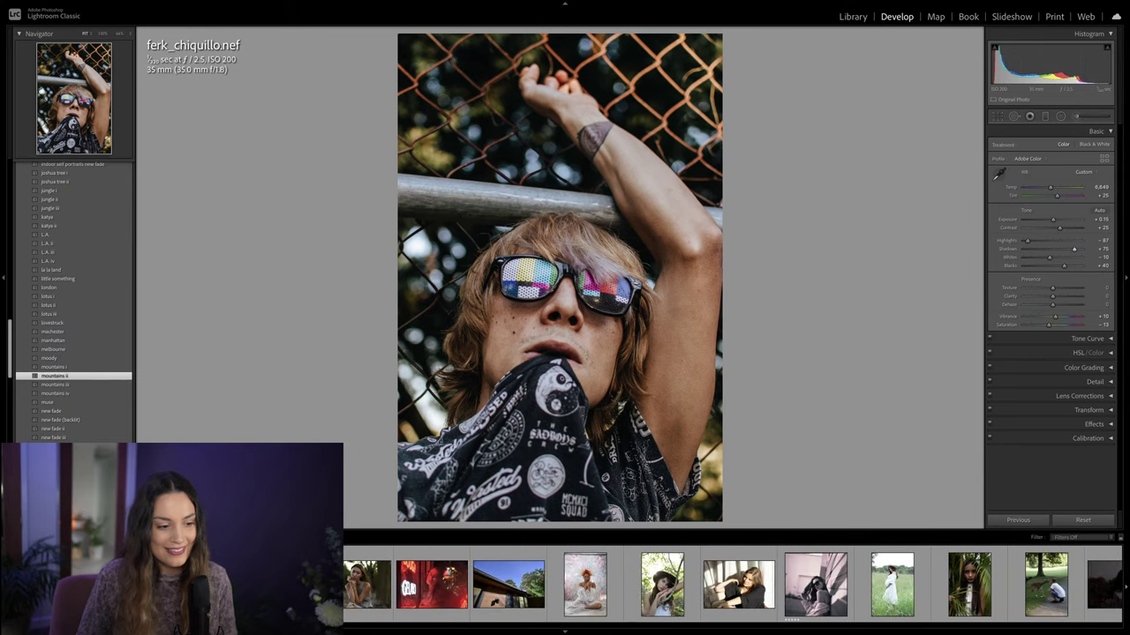
pyautogui.scroll(-6, 416, 601)
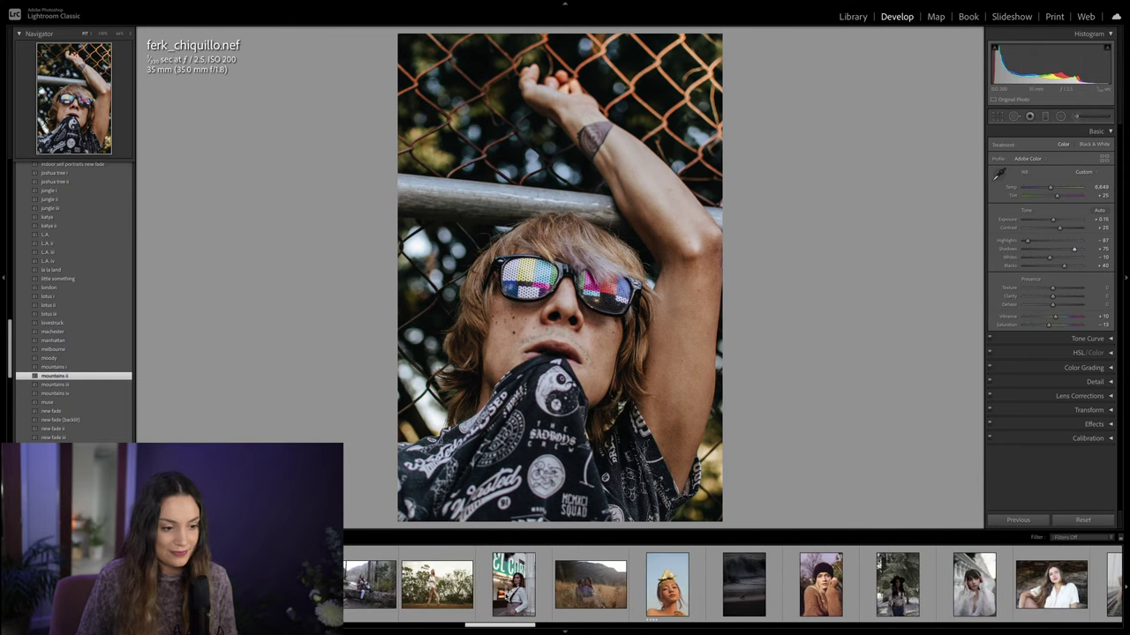
# Step: Open lune.dd.JPG, try the new york i–iv presets, and settle on new york
pyautogui.click(667, 585)
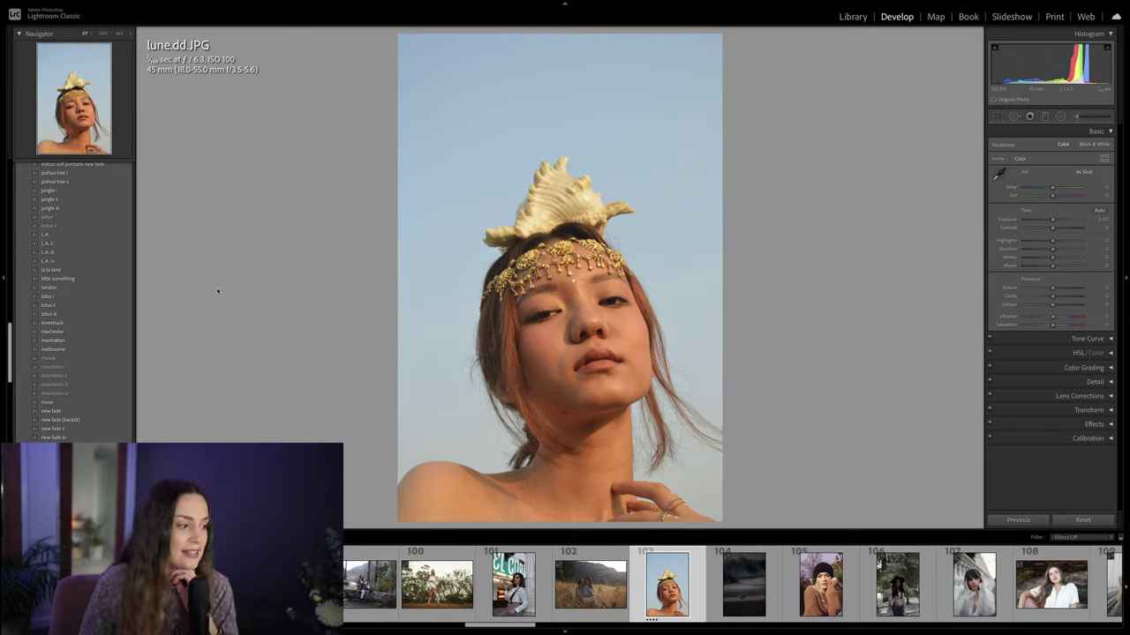
pyautogui.scroll(-3, 57, 377)
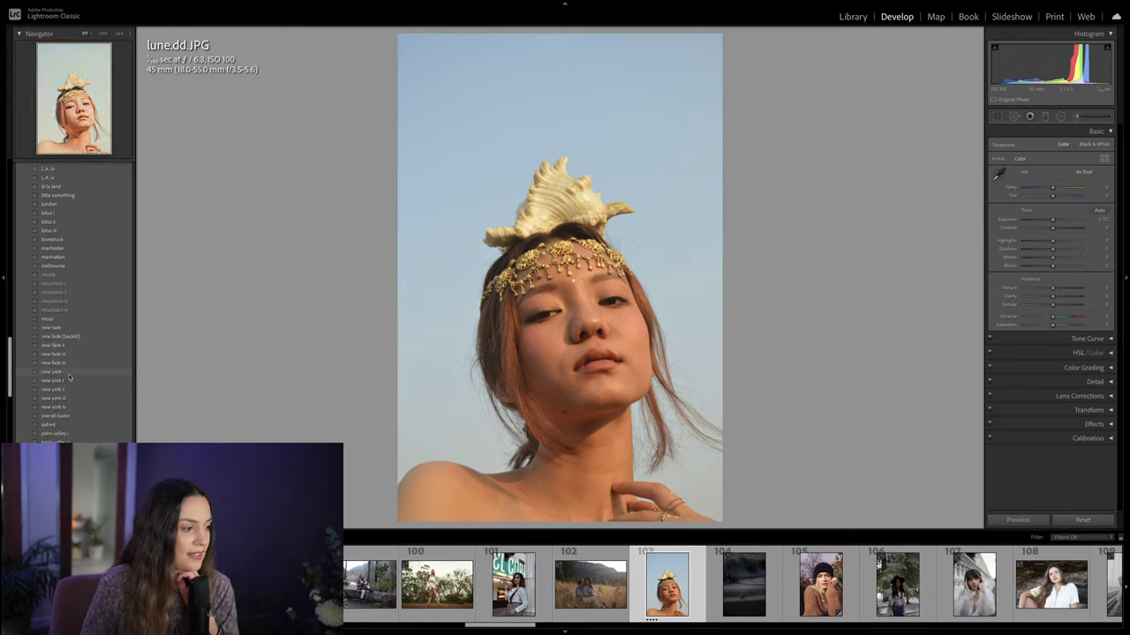
pyautogui.click(74, 374)
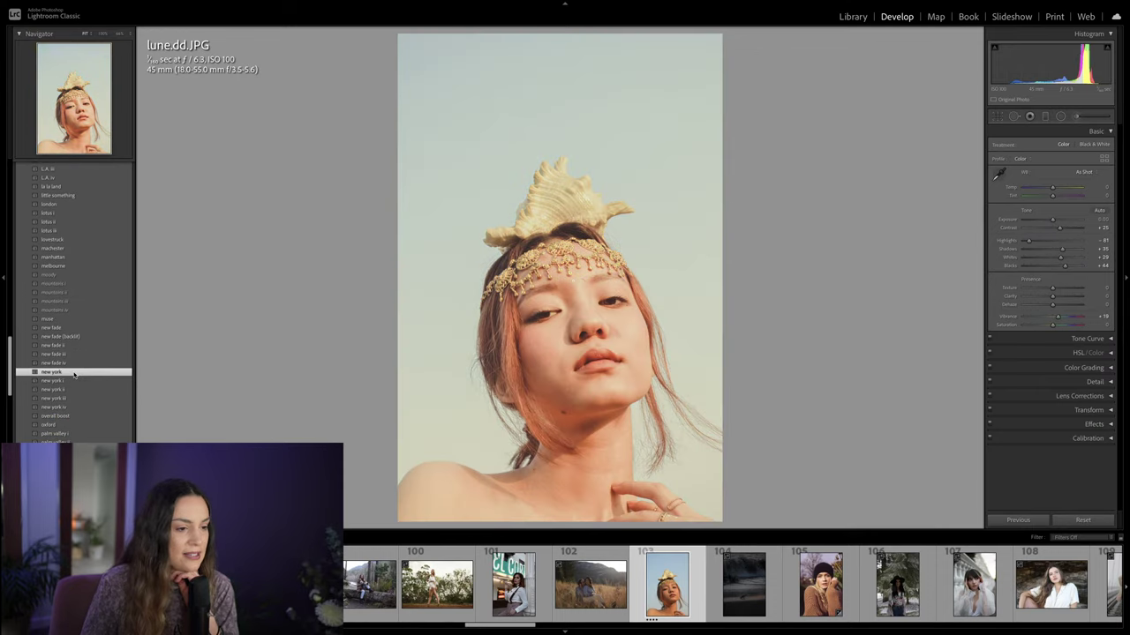
pyautogui.click(71, 382)
pyautogui.click(70, 389)
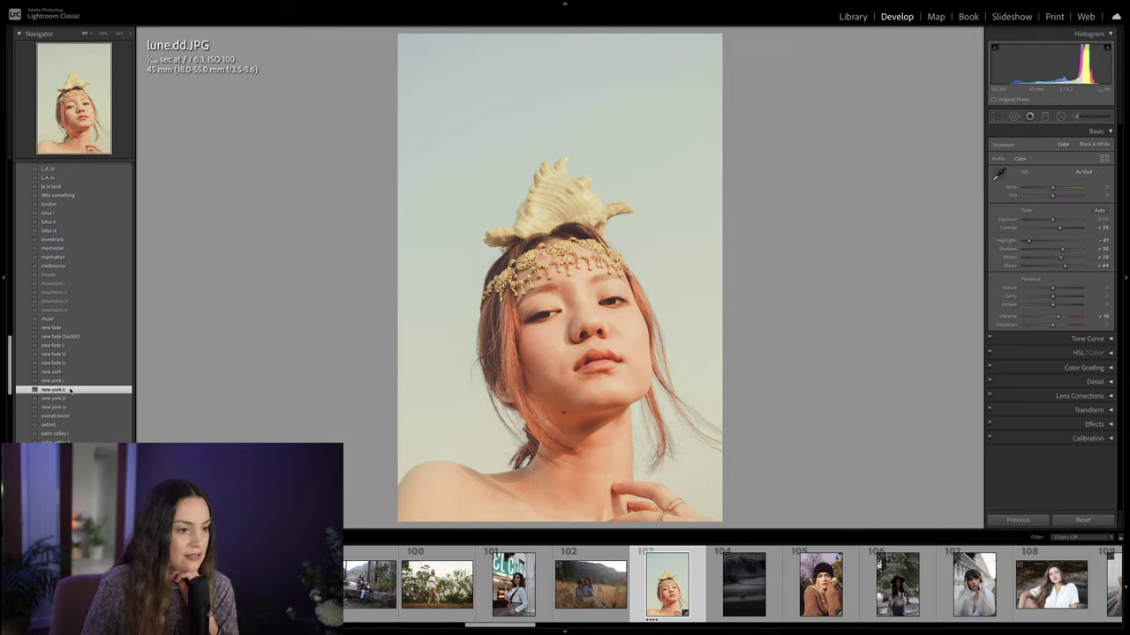
pyautogui.click(67, 399)
pyautogui.click(66, 408)
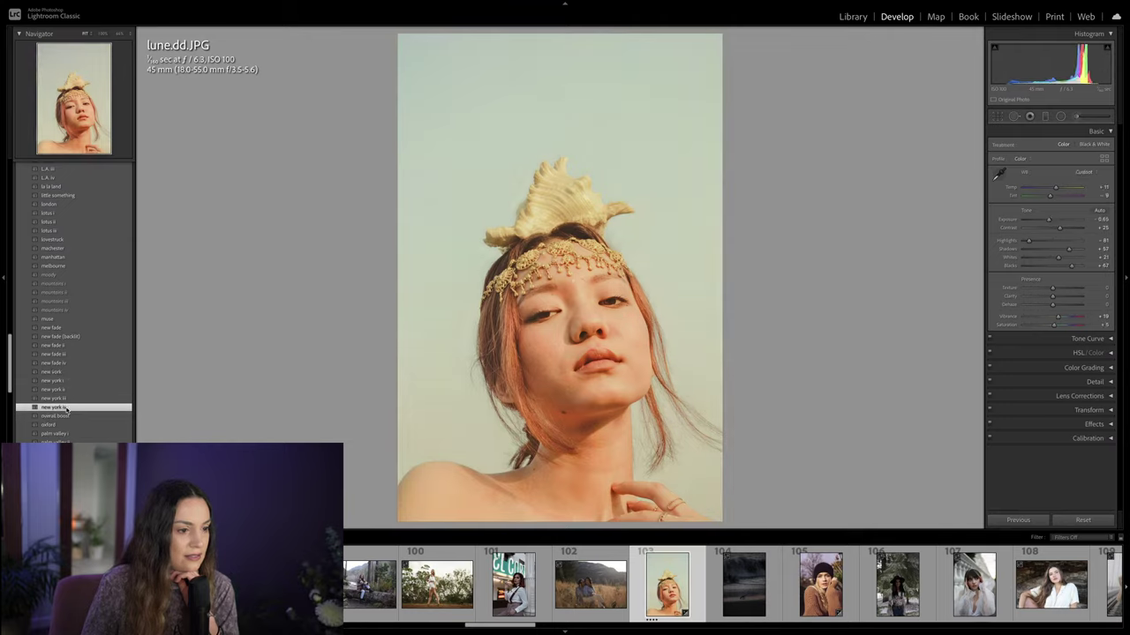
pyautogui.click(66, 372)
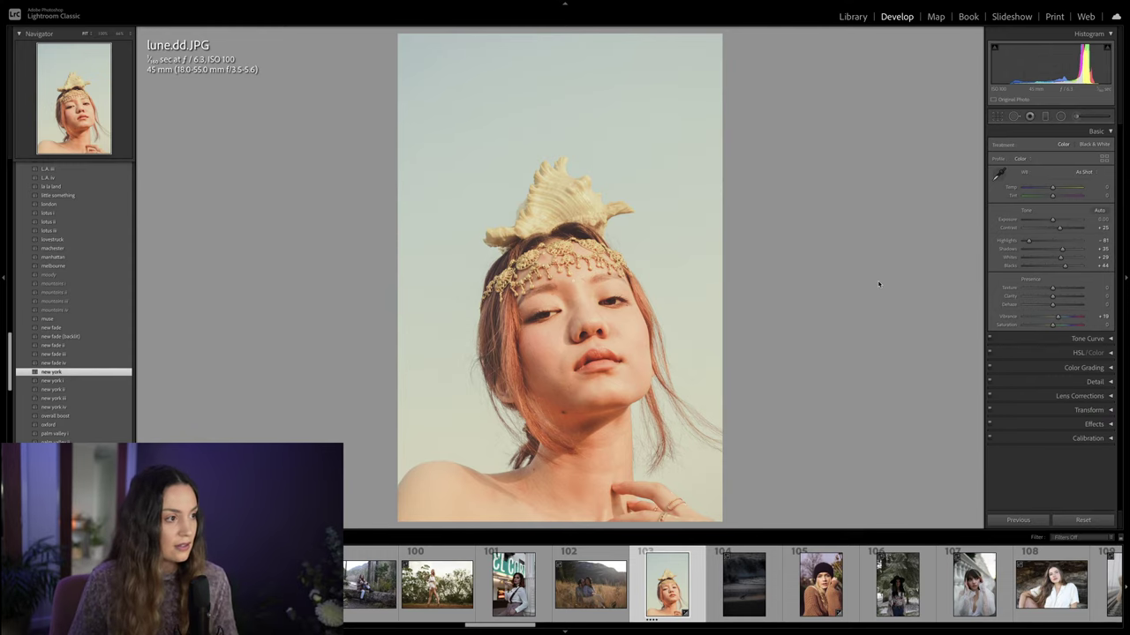
# Step: Lower the Detail panel's Sharpening Amount to about 27
pyautogui.press('r')
pyautogui.press('r')
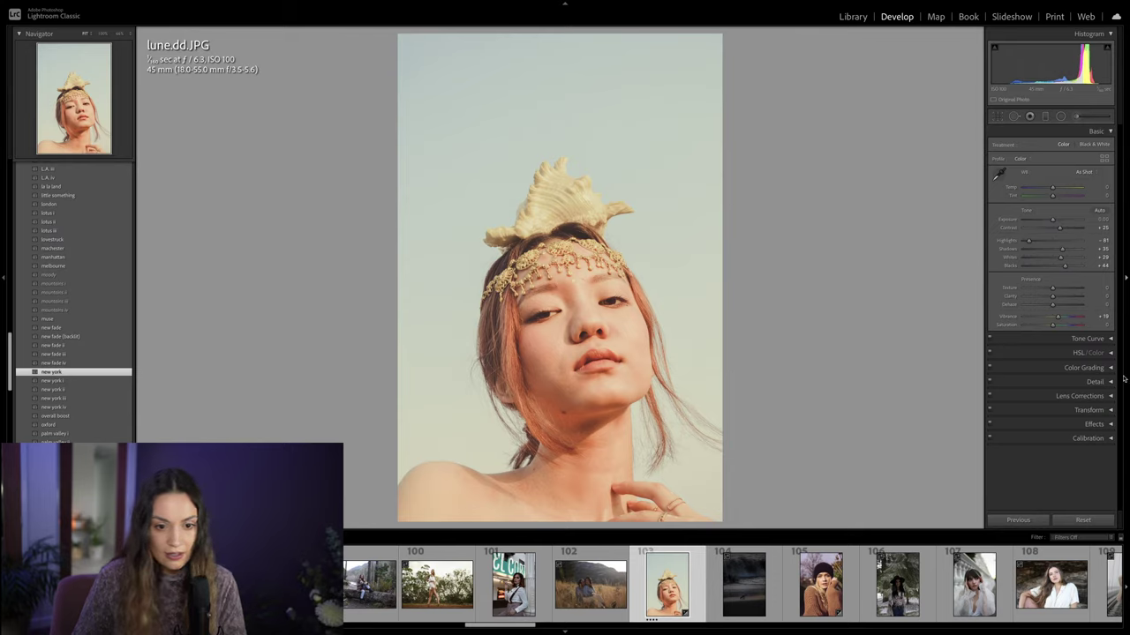
pyautogui.click(1099, 381)
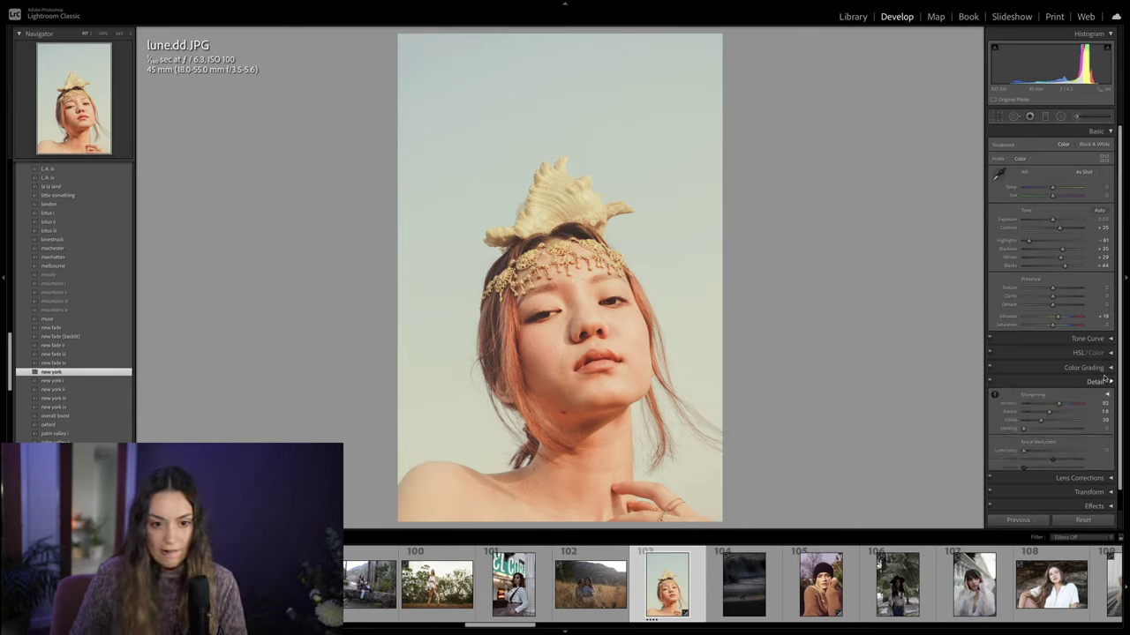
pyautogui.click(1033, 403)
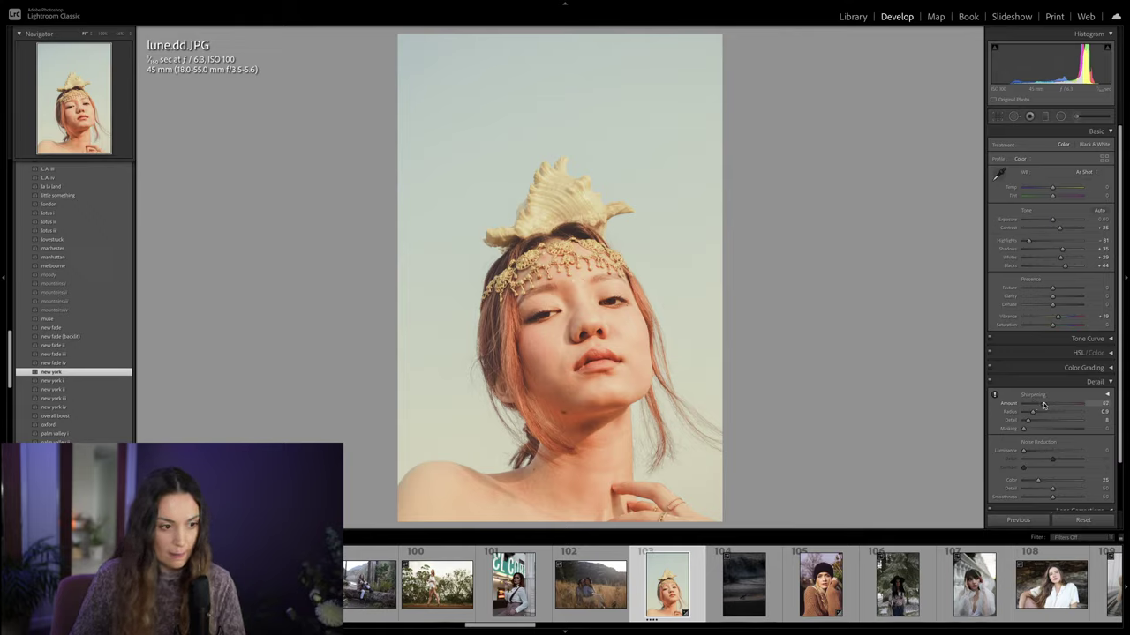
# Step: Set Exposure to -0.40, lower Blacks, check against Before, and drop Shadows to about +23
pyautogui.click(1098, 381)
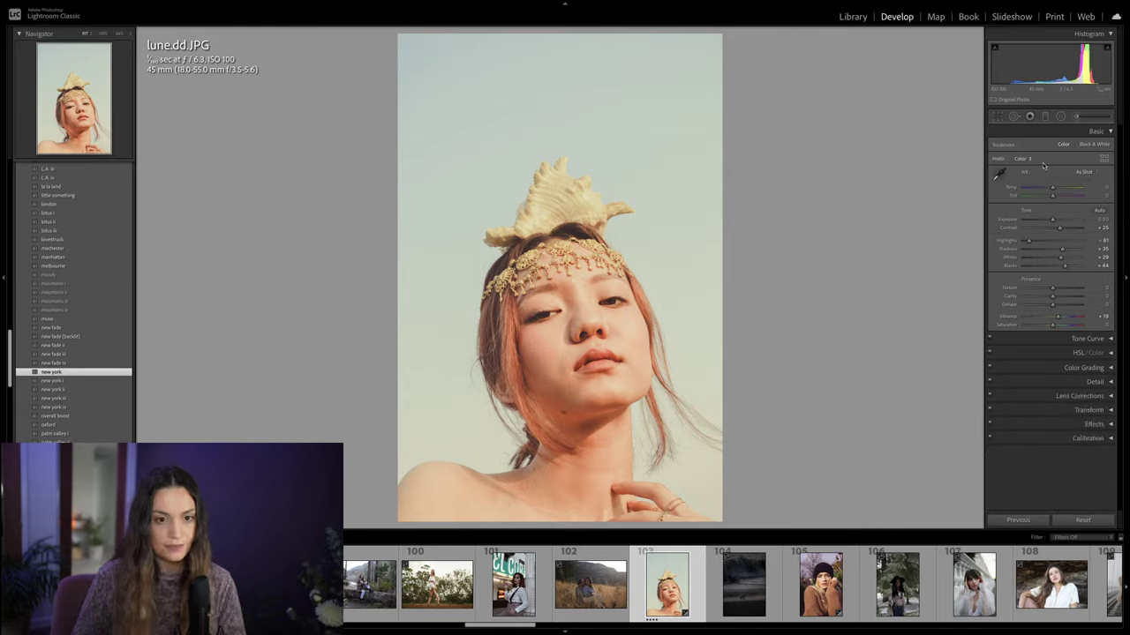
pyautogui.moveTo(1052, 216); pyautogui.dragTo(1053, 221)
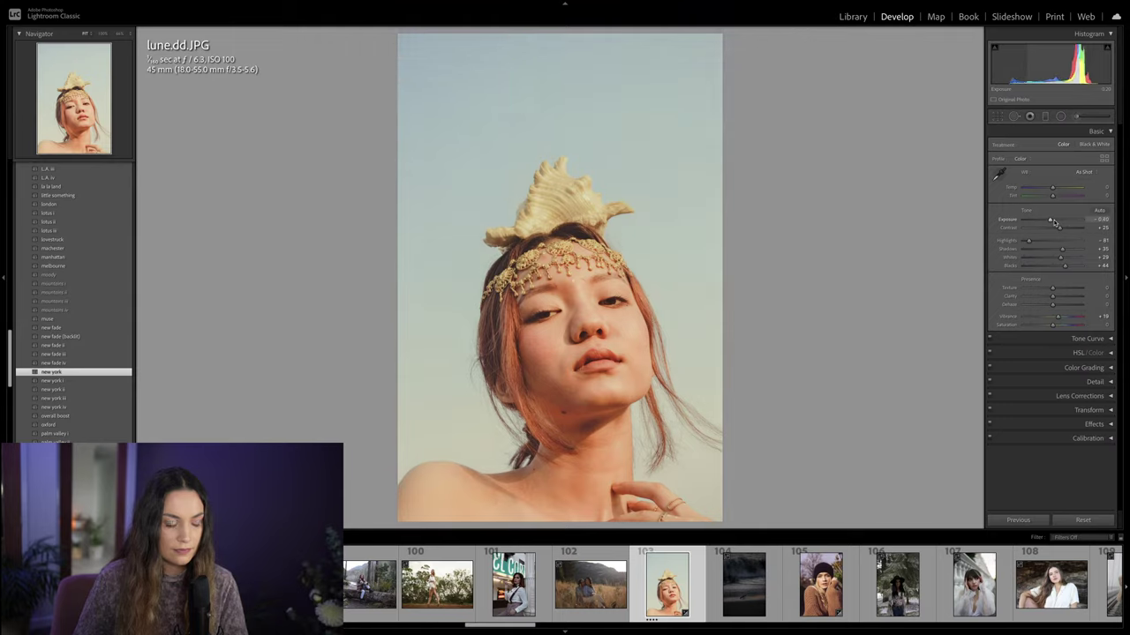
pyautogui.moveTo(1064, 266); pyautogui.dragTo(1061, 259)
pyautogui.press('\\')
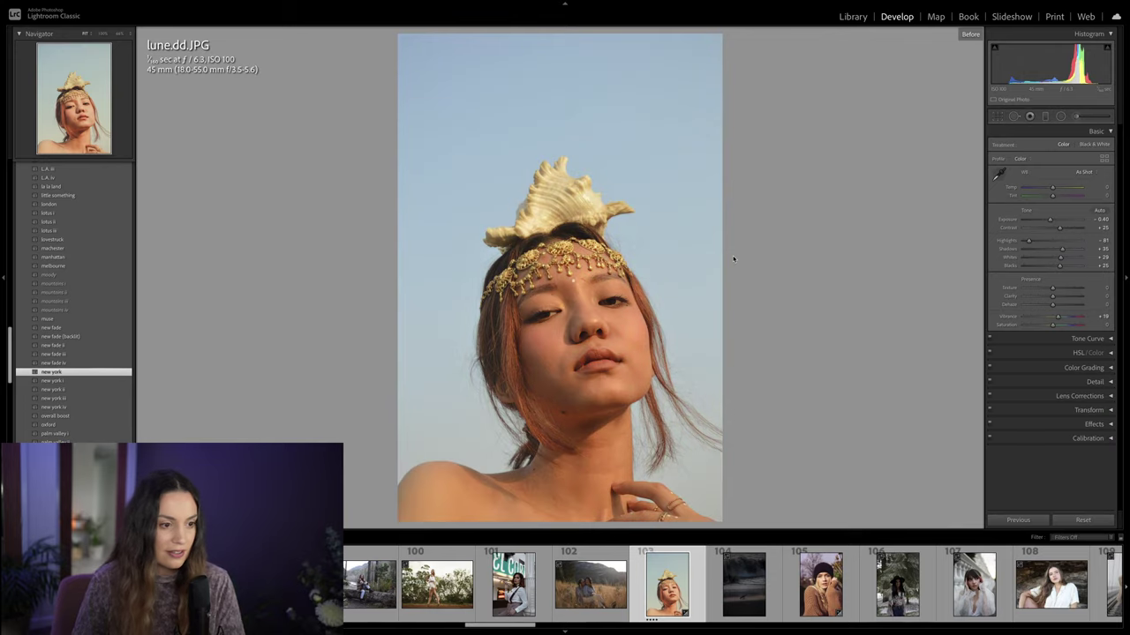
pyautogui.press('\\')
pyautogui.press('\\')
pyautogui.press('\\')
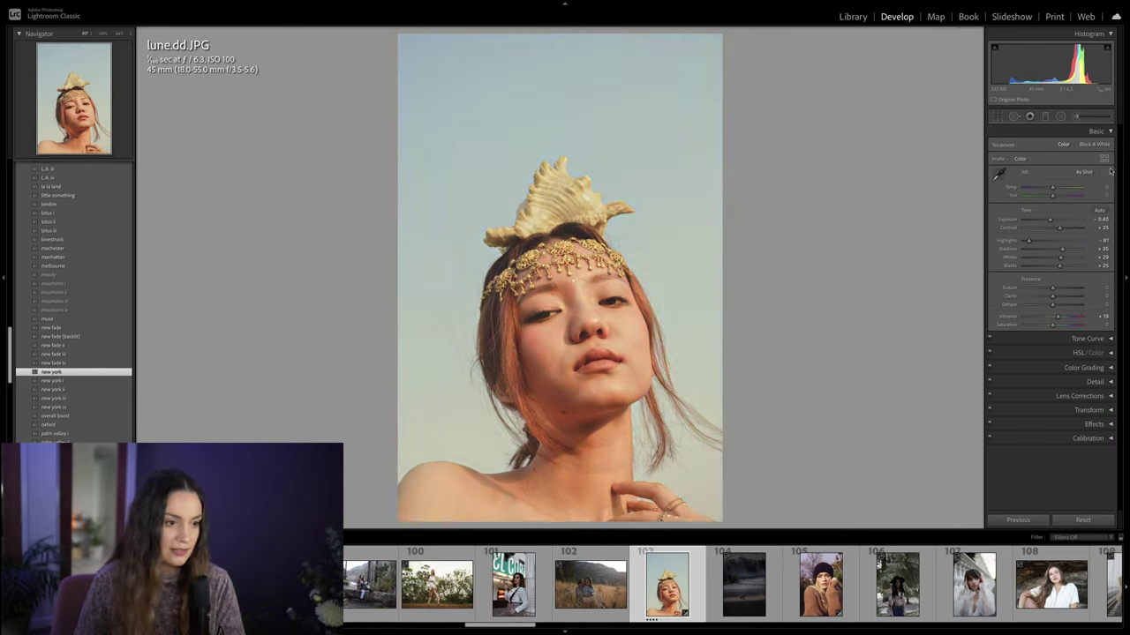
pyautogui.moveTo(1061, 255); pyautogui.dragTo(1062, 254)
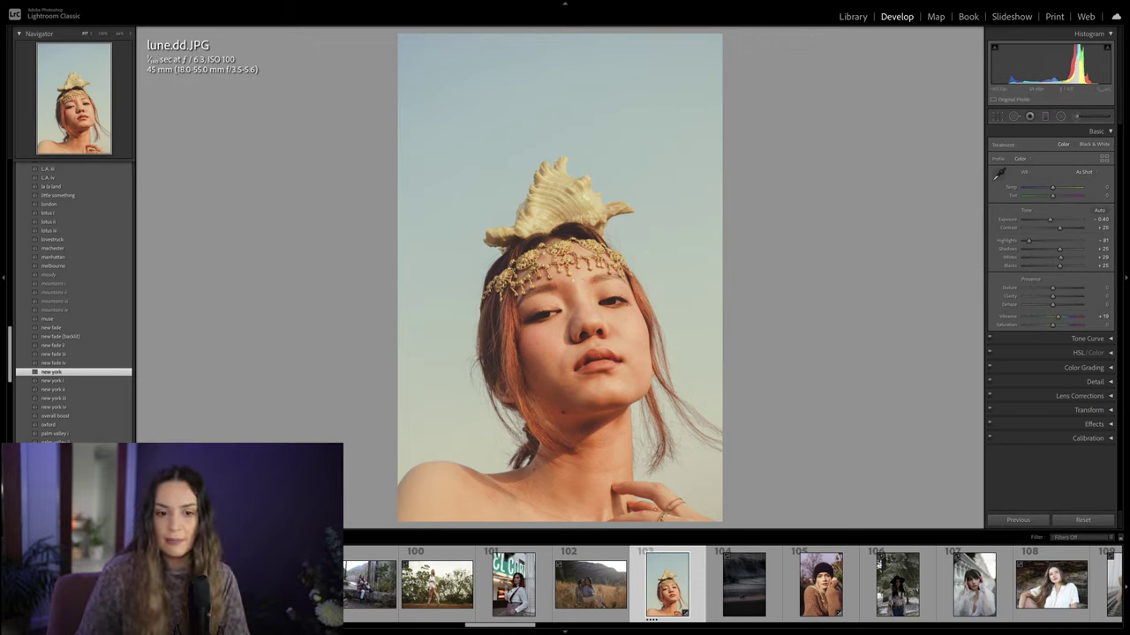
# Step: Shift the HSL Aqua hue to about +77 to tint the pale sky toward blue
pyautogui.click(1093, 354)
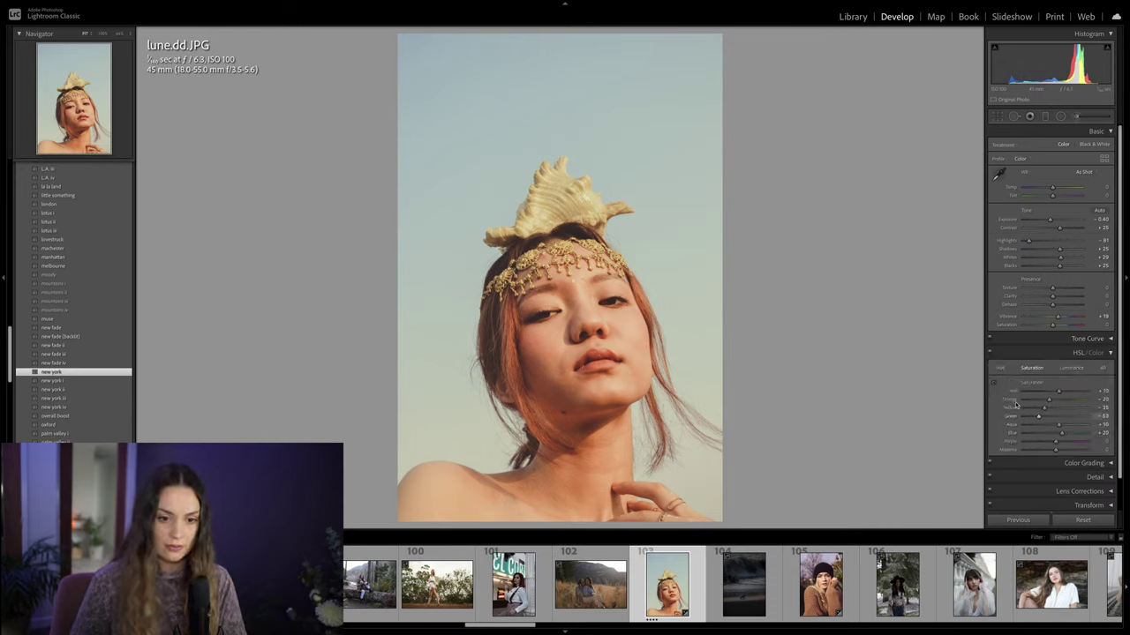
pyautogui.click(1000, 369)
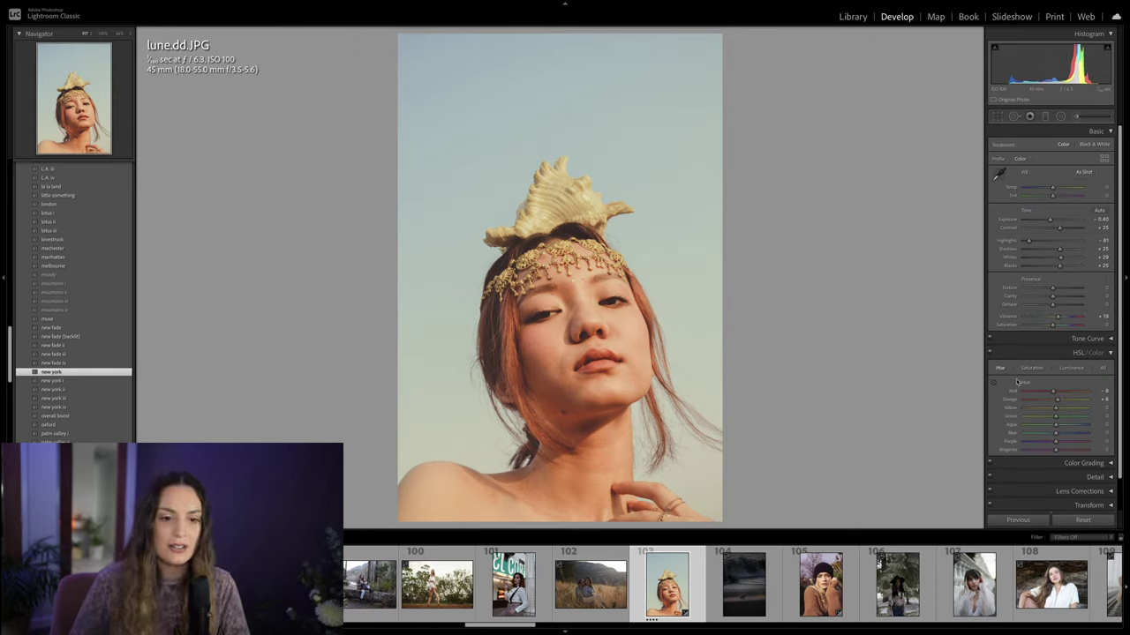
pyautogui.moveTo(1055, 426)
pyautogui.mouseDown()
pyautogui.moveTo(1040, 426)
pyautogui.moveTo(1076, 423)
pyautogui.mouseUp()
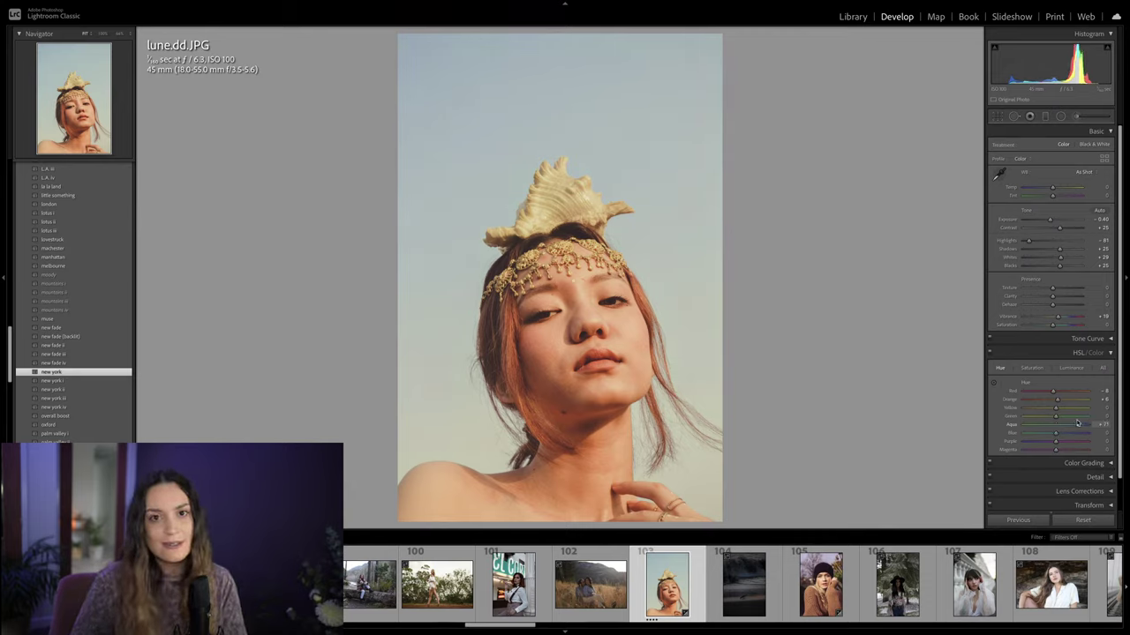
pyautogui.moveTo(1075, 424); pyautogui.dragTo(1074, 425)
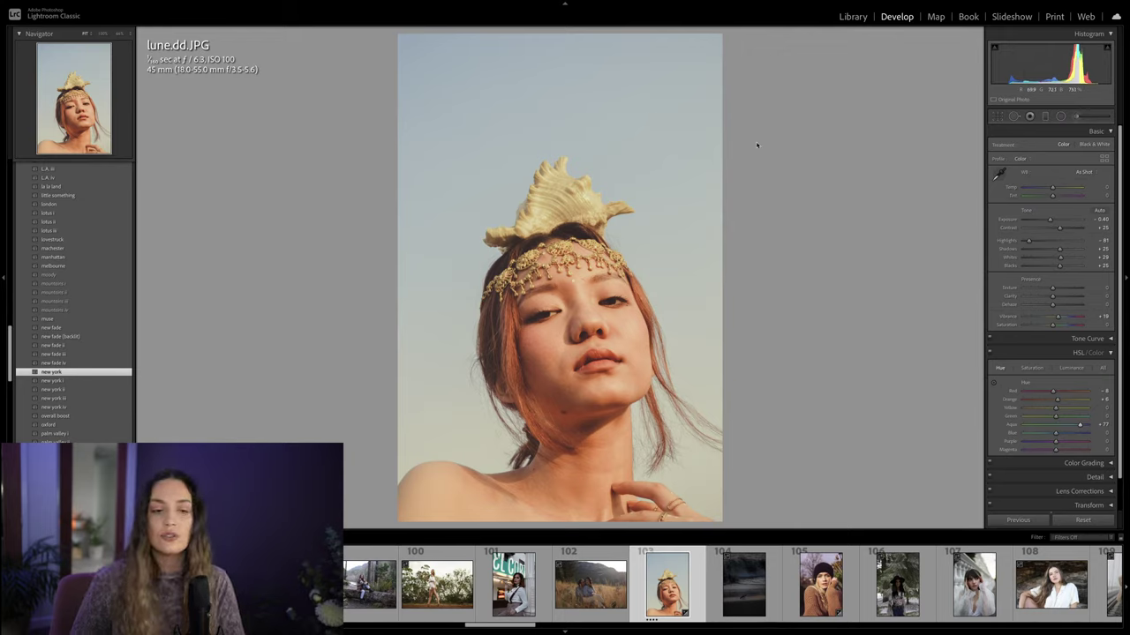
# Step: Raise the black point of the RGB point curve slightly for faded shadows
pyautogui.click(1110, 340)
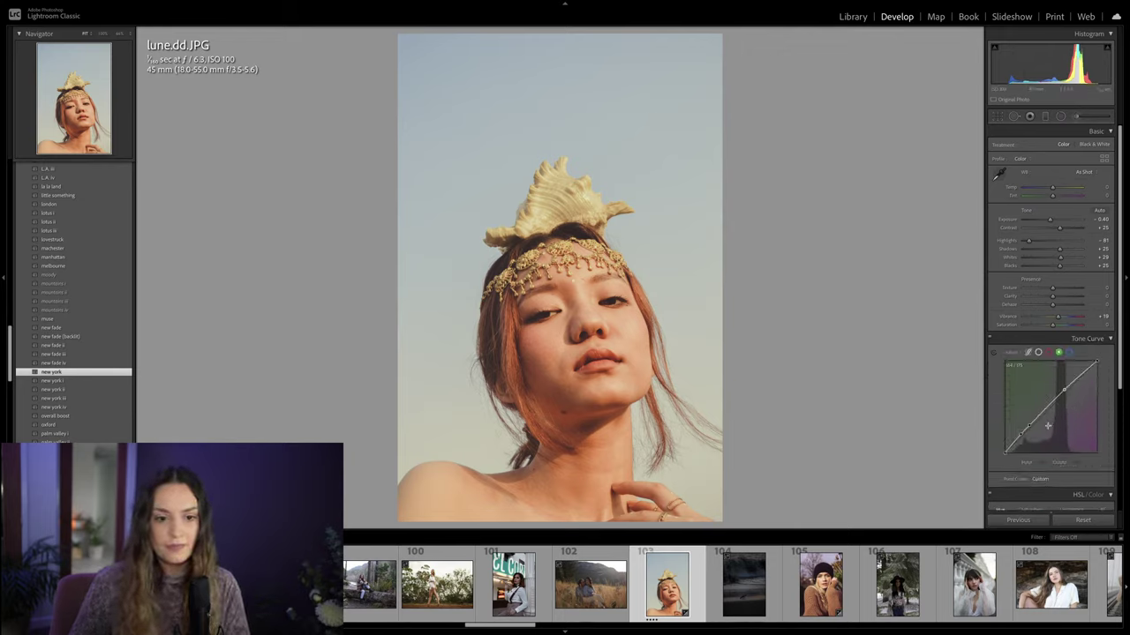
pyautogui.click(1037, 353)
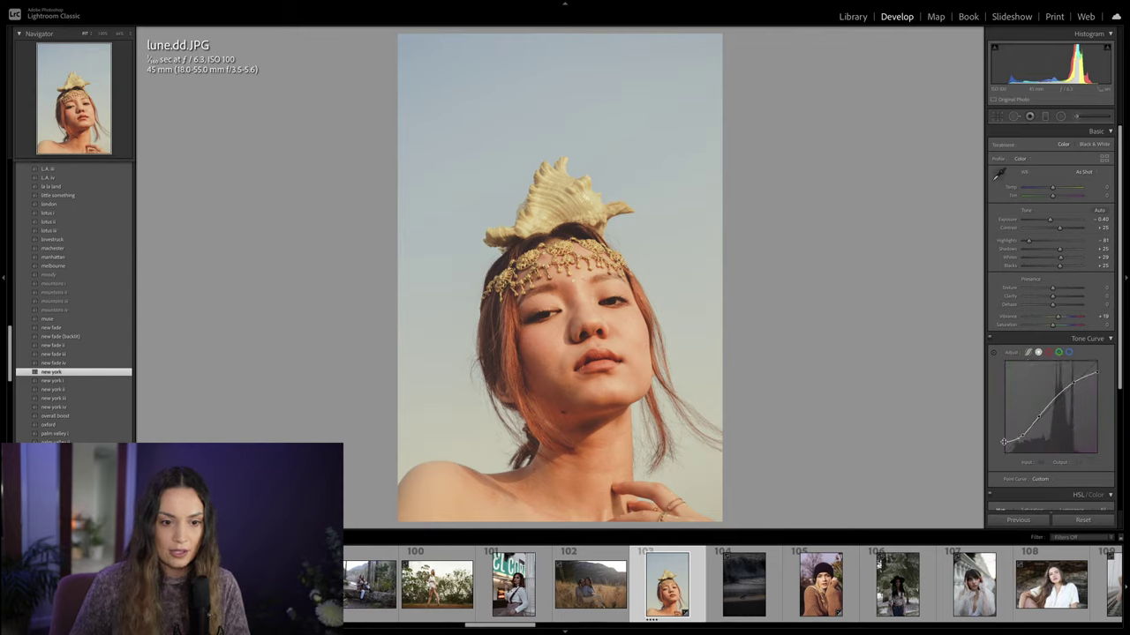
pyautogui.moveTo(1001, 446); pyautogui.dragTo(999, 449)
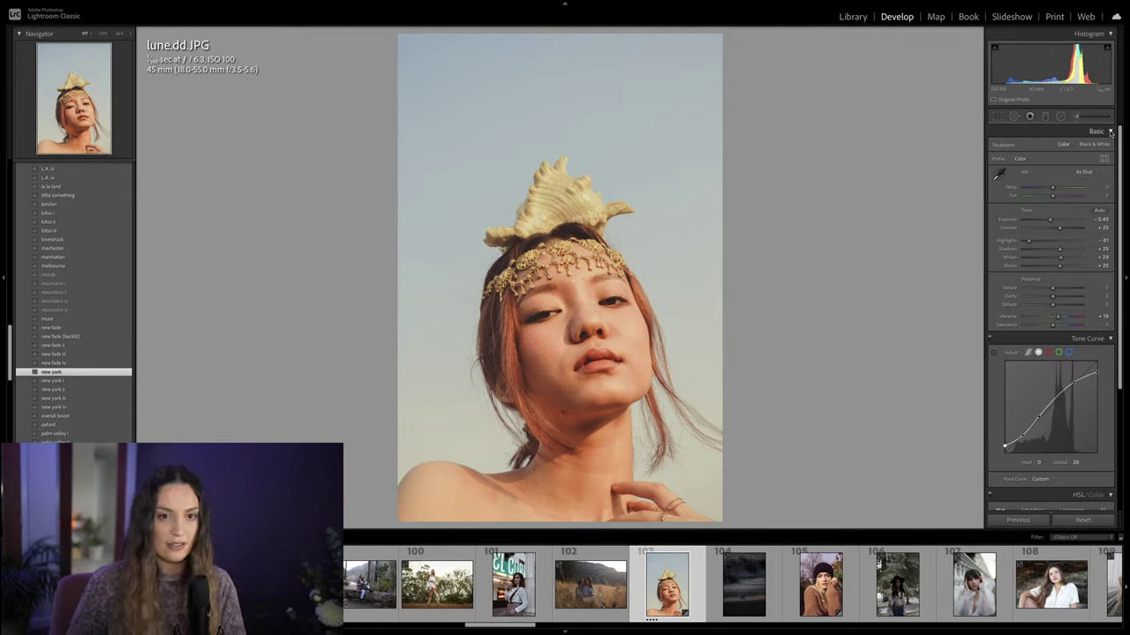
pyautogui.keyDown('ctrl'); pyautogui.click(1110, 130); pyautogui.keyUp('ctrl')
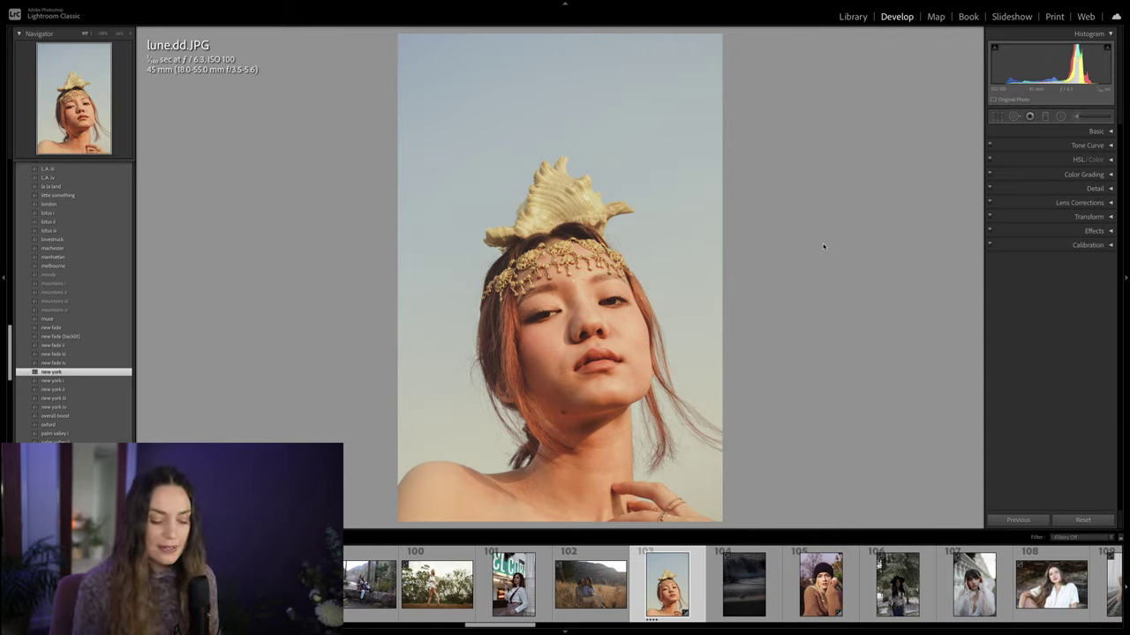
# Step: Compare the edit against the original in Before/After, then check skin detail at 100%
pyautogui.press('\\')
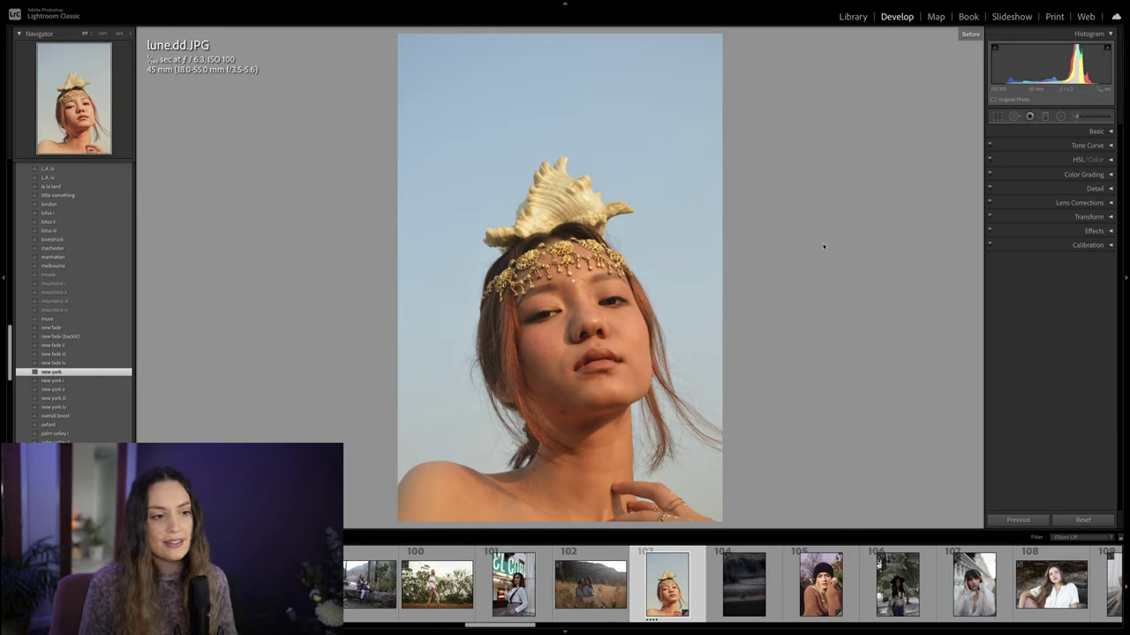
pyautogui.press('\\')
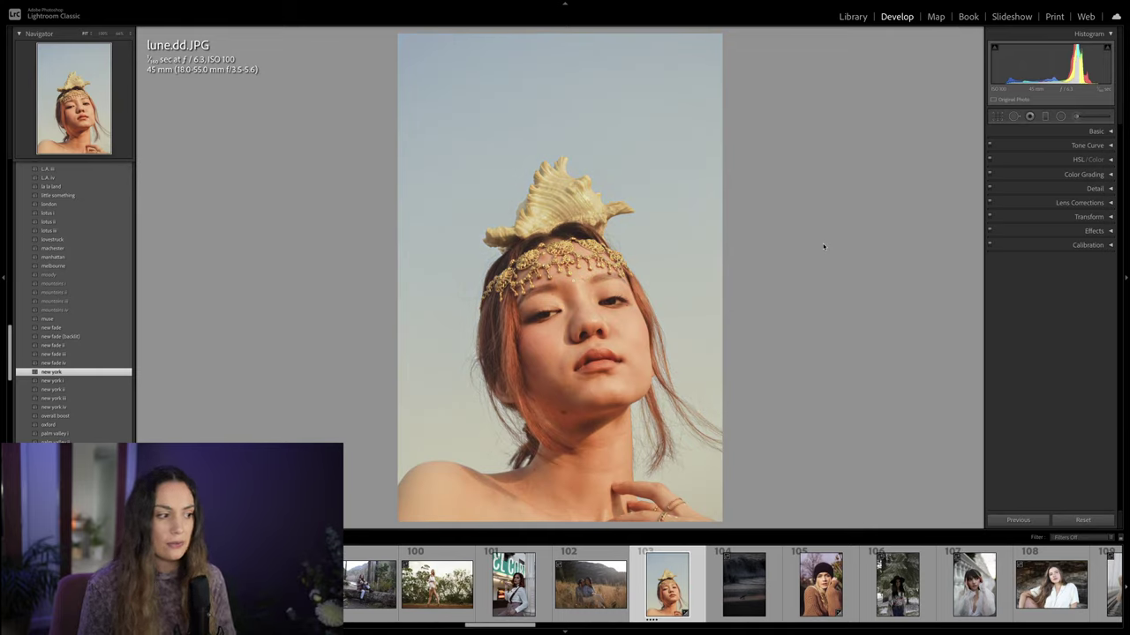
pyautogui.press('\\')
pyautogui.press('\\')
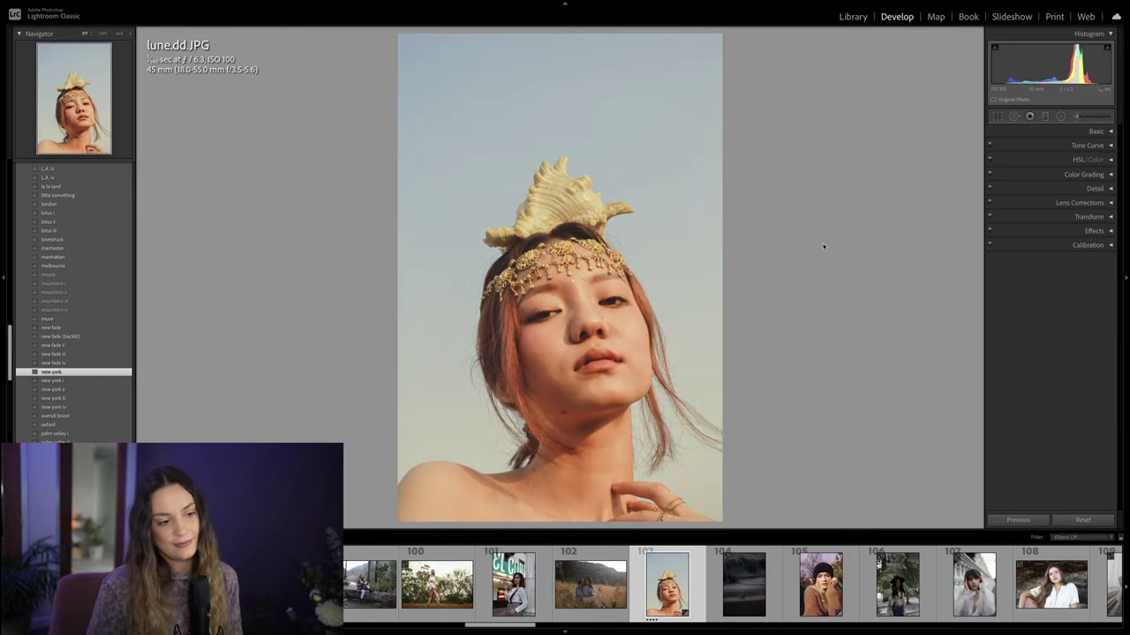
pyautogui.press('\\')
pyautogui.press('\\')
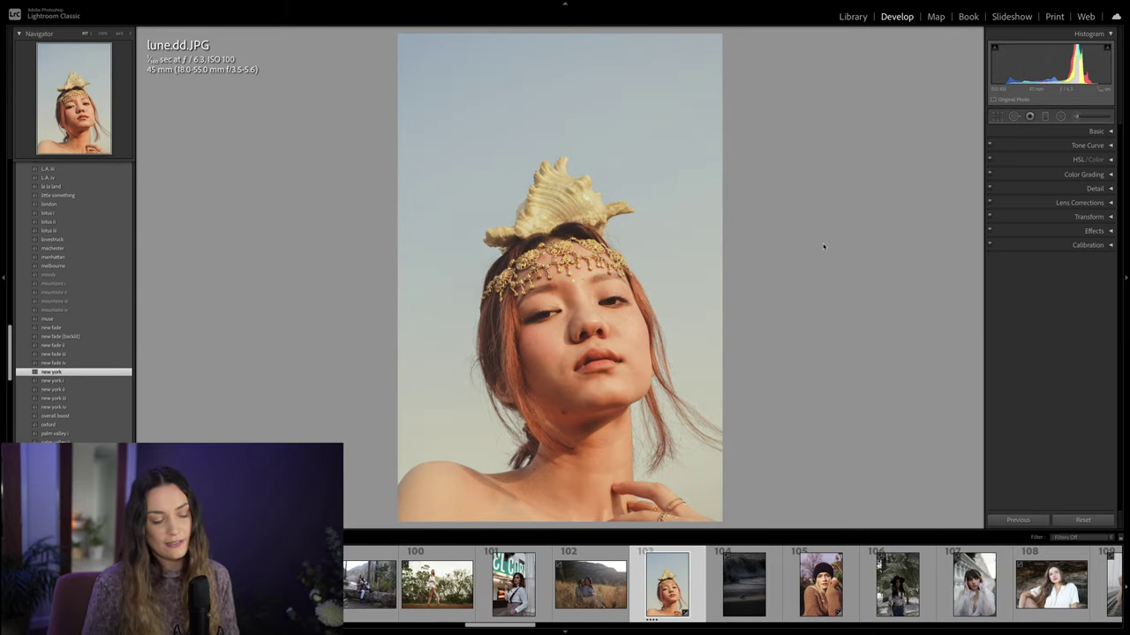
pyautogui.press('\\')
pyautogui.press('\\')
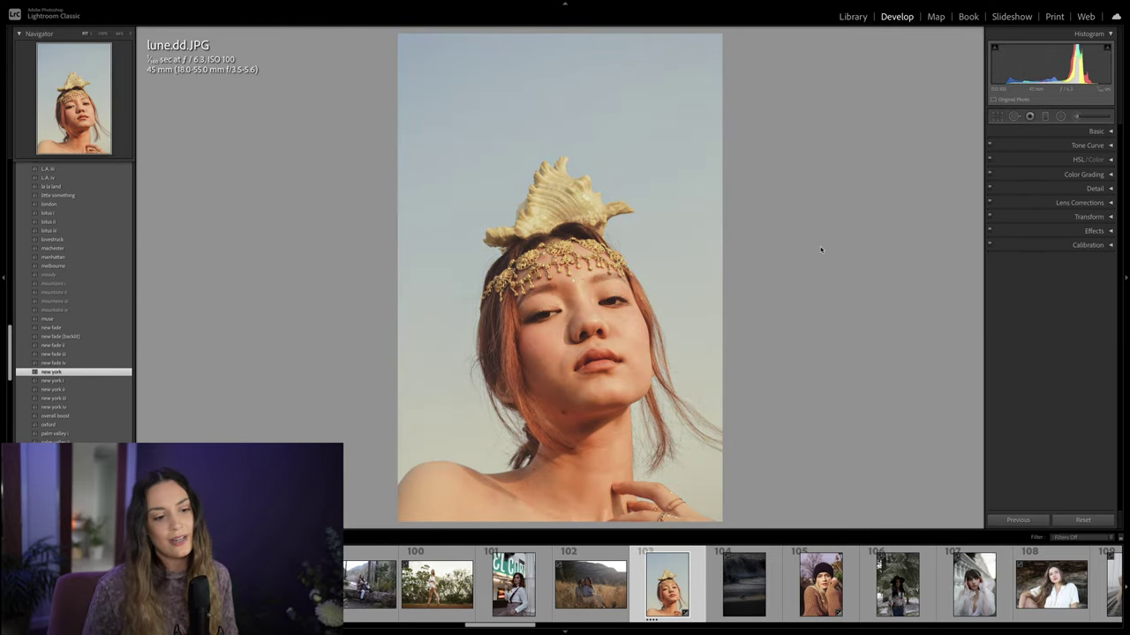
pyautogui.click(709, 497)
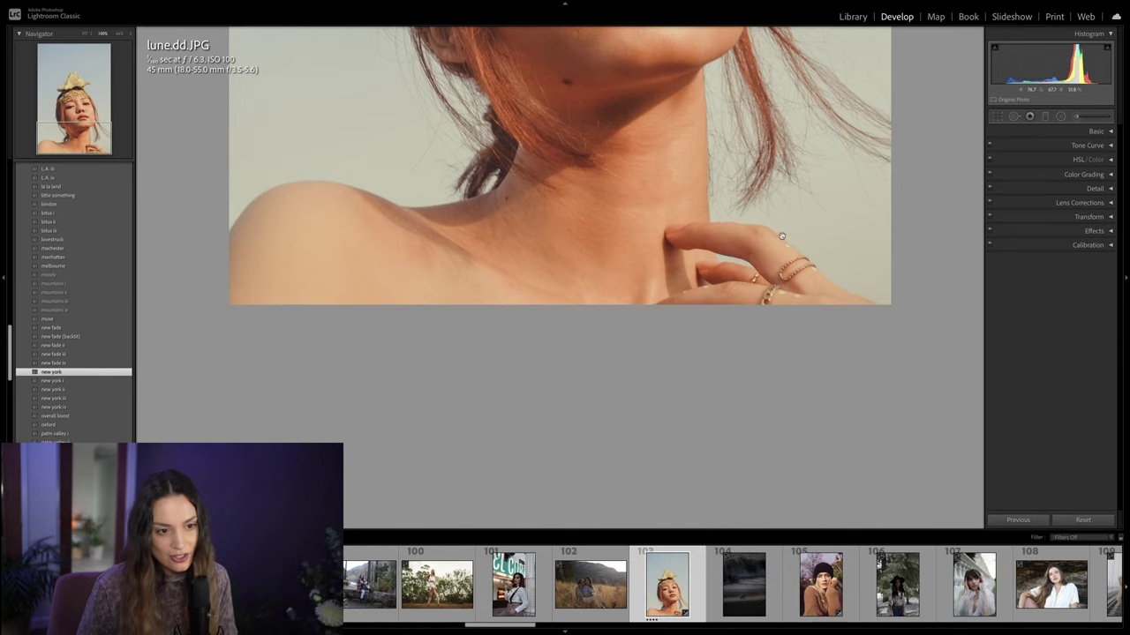
pyautogui.scroll(5, 688, 156)
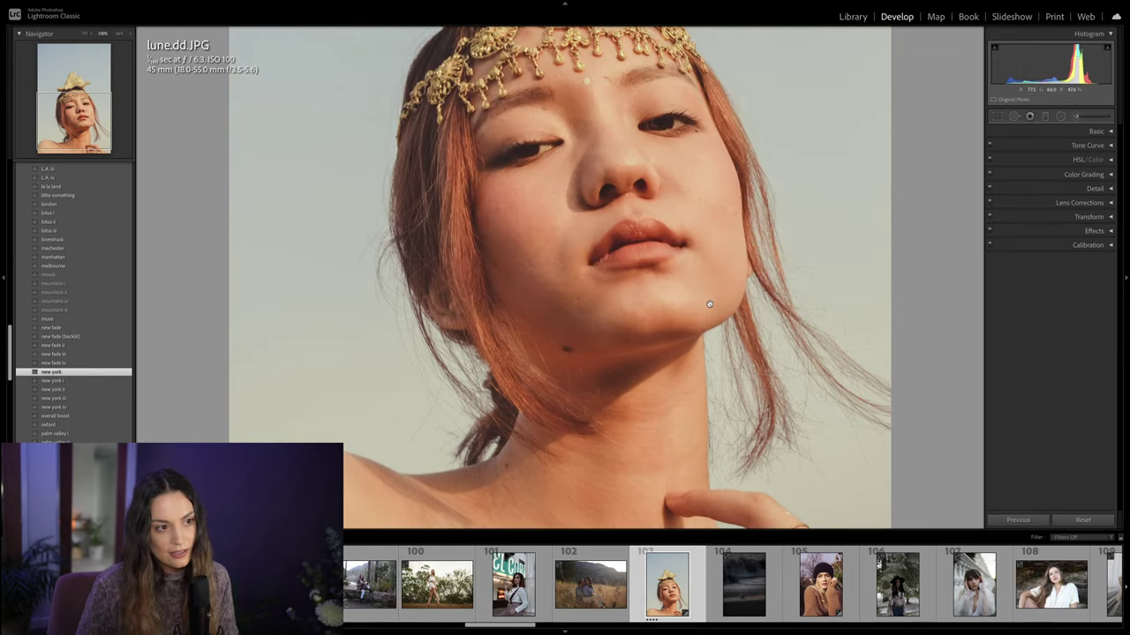
pyautogui.click(862, 260)
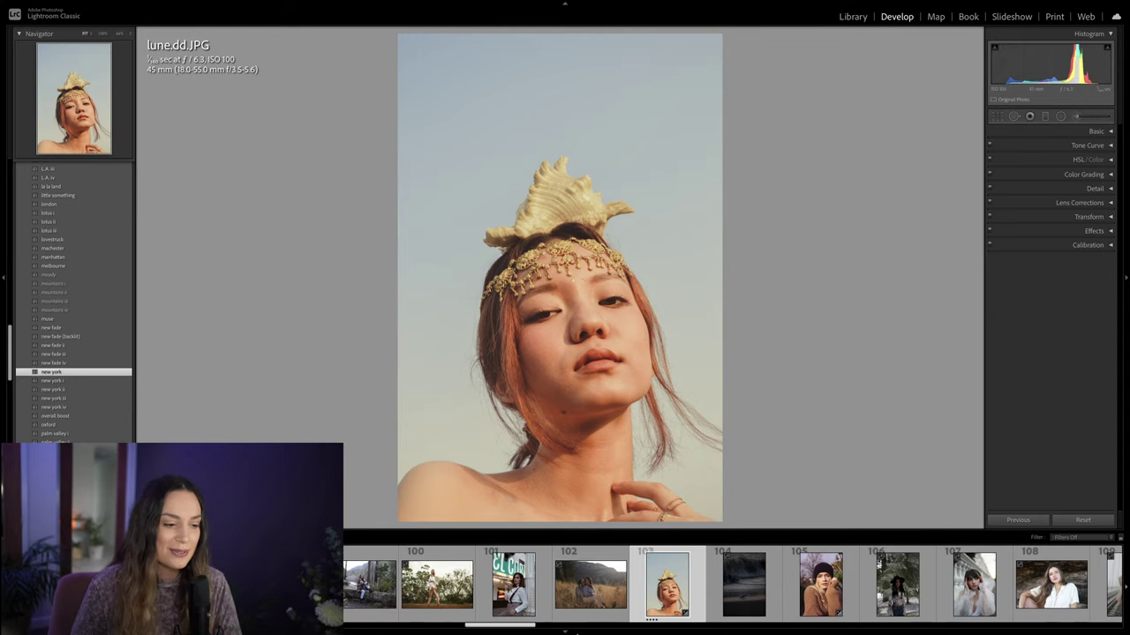
# Step: Open the cherry-blossom portrait samkerssengriep.ARW from the filmstrip and show its Basic settings
pyautogui.scroll(5, 577, 632)
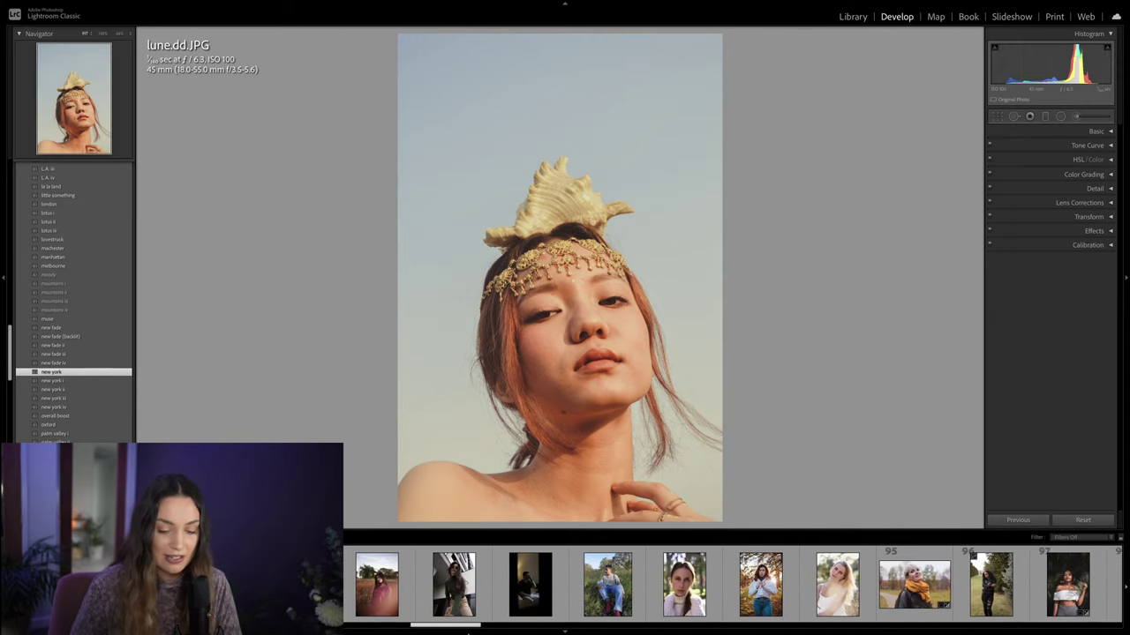
pyautogui.scroll(10, 733, 584)
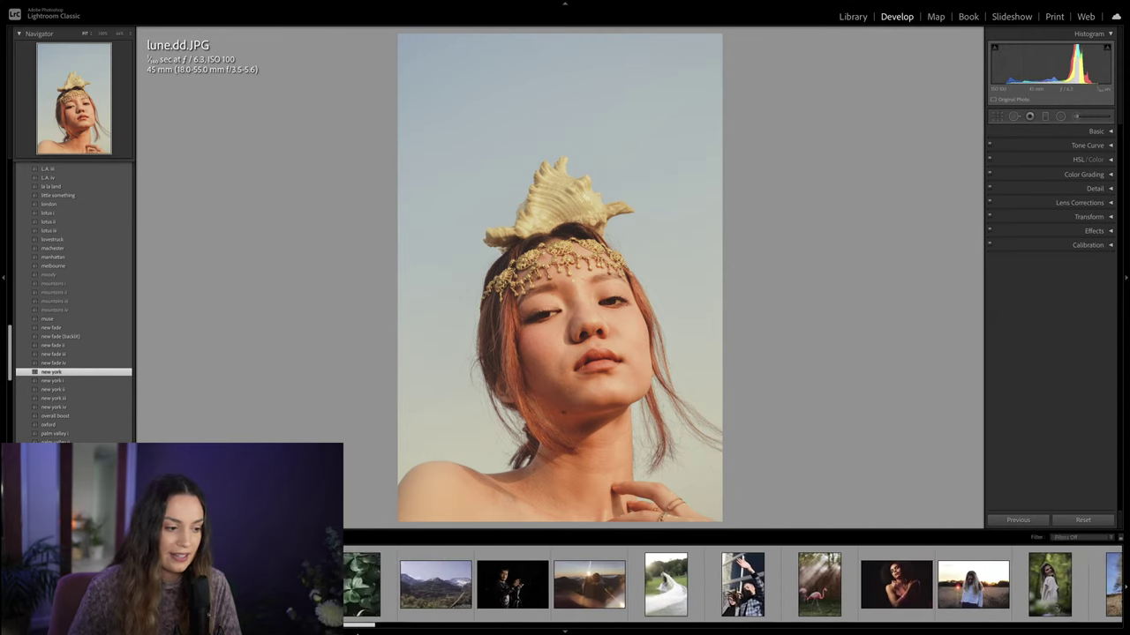
pyautogui.scroll(10, 732, 584)
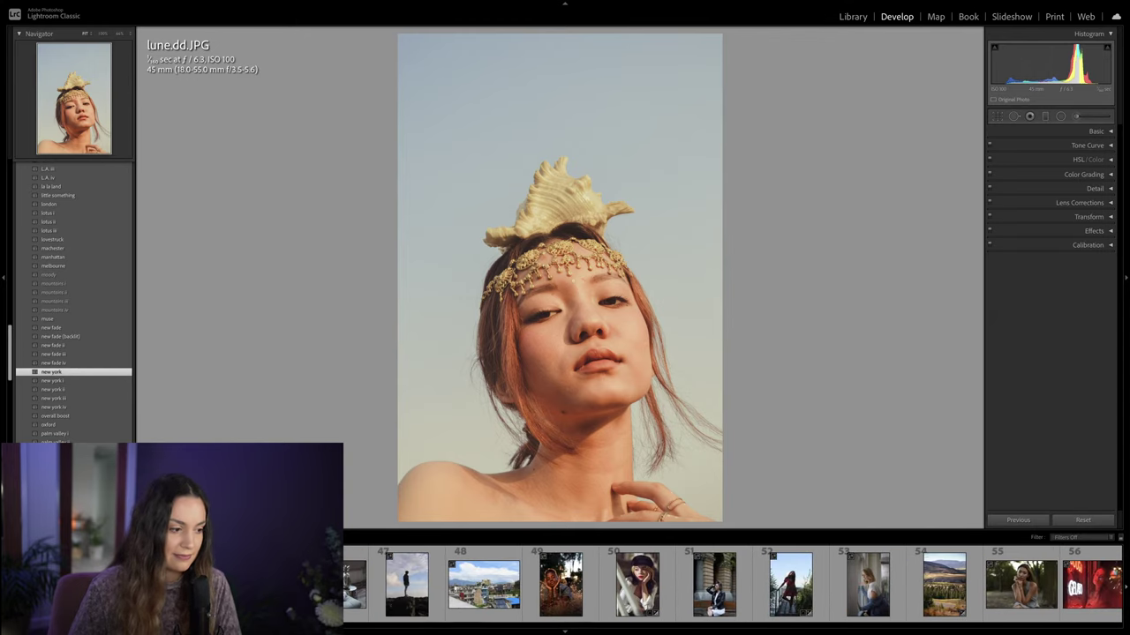
pyautogui.scroll(10, 733, 584)
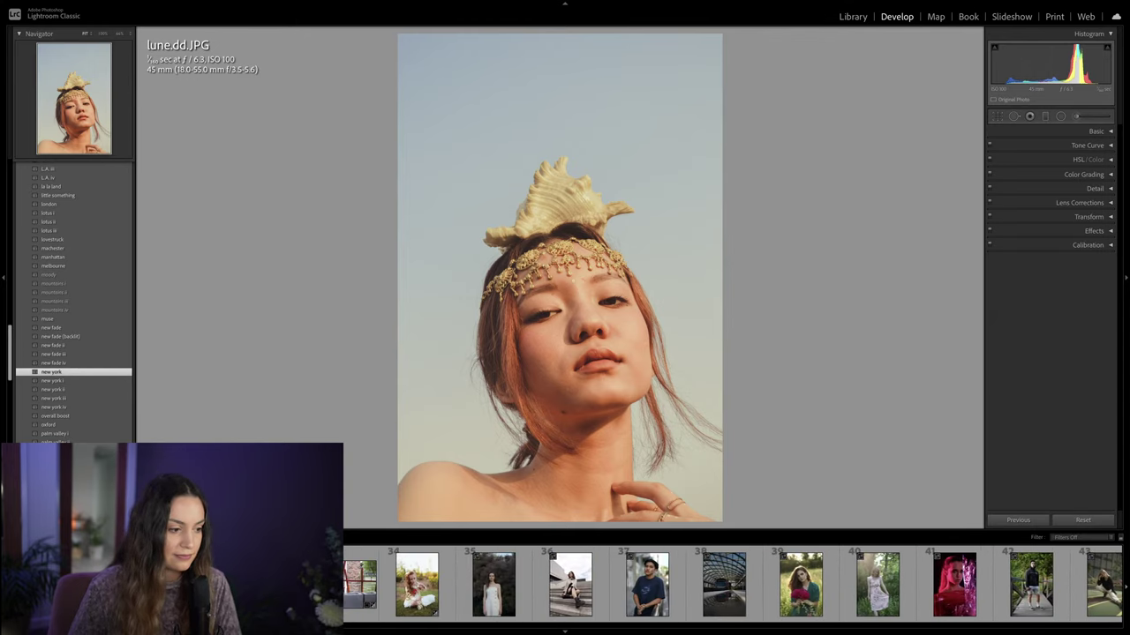
pyautogui.scroll(4, 732, 584)
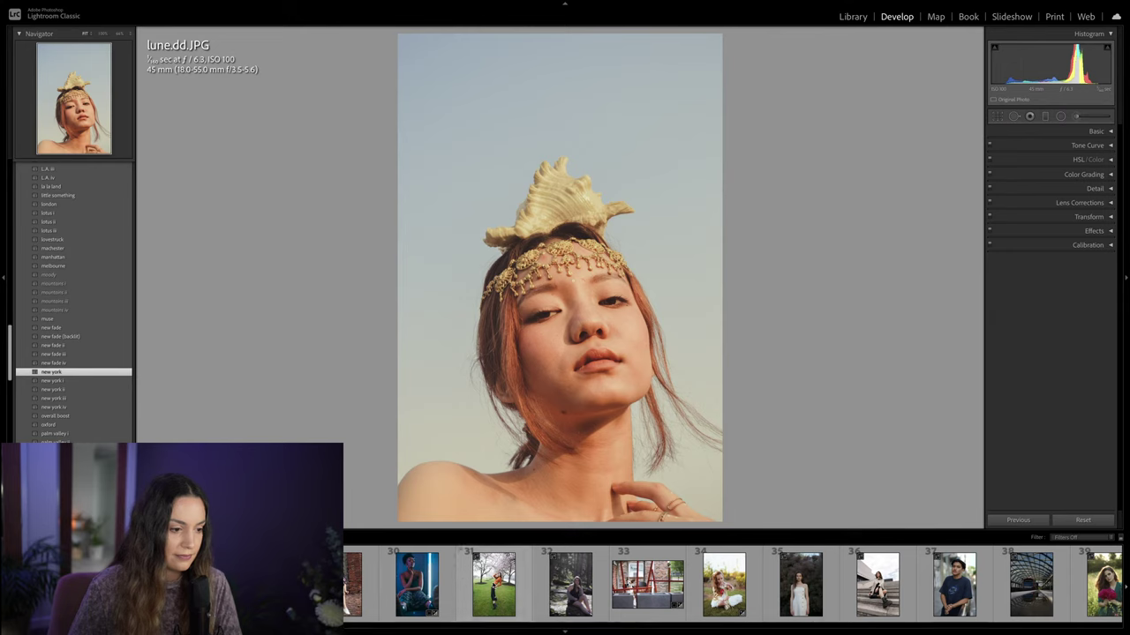
pyautogui.click(465, 555)
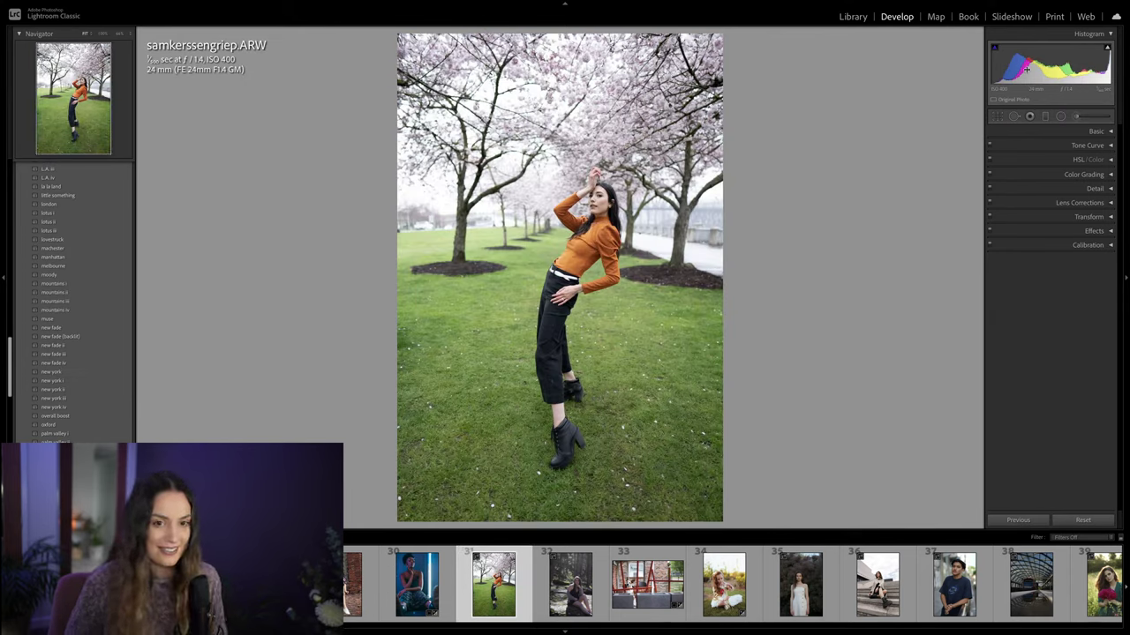
pyautogui.click(1110, 131)
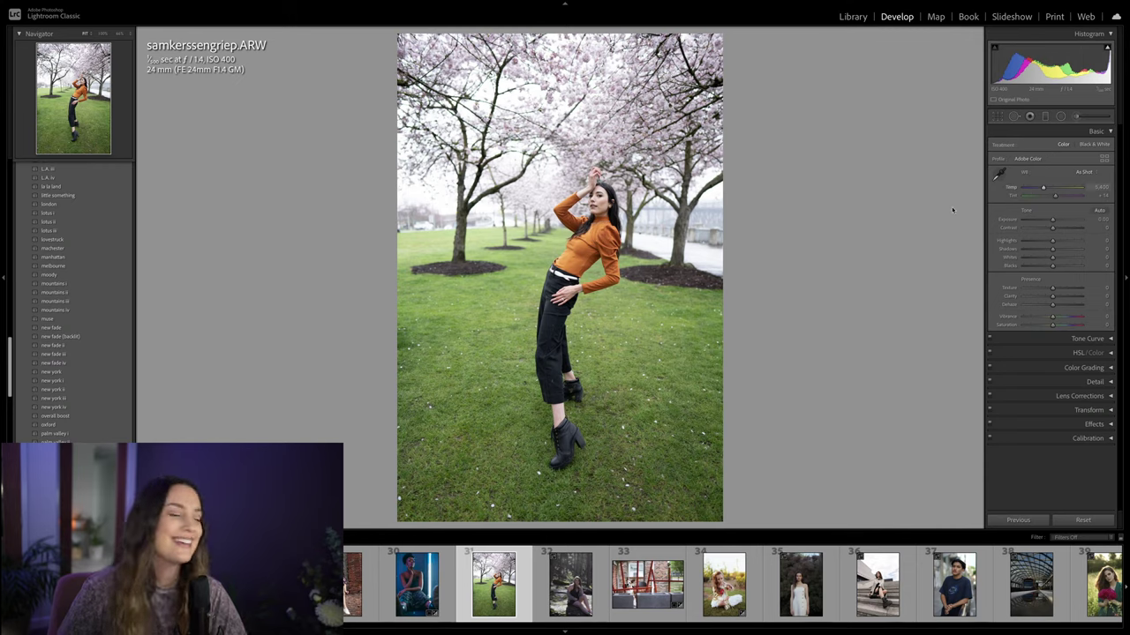
# Step: Apply the mountains i preset, lower exposure slightly, warm Temp to 6,081 and raise Tint to +23
pyautogui.click(92, 286)
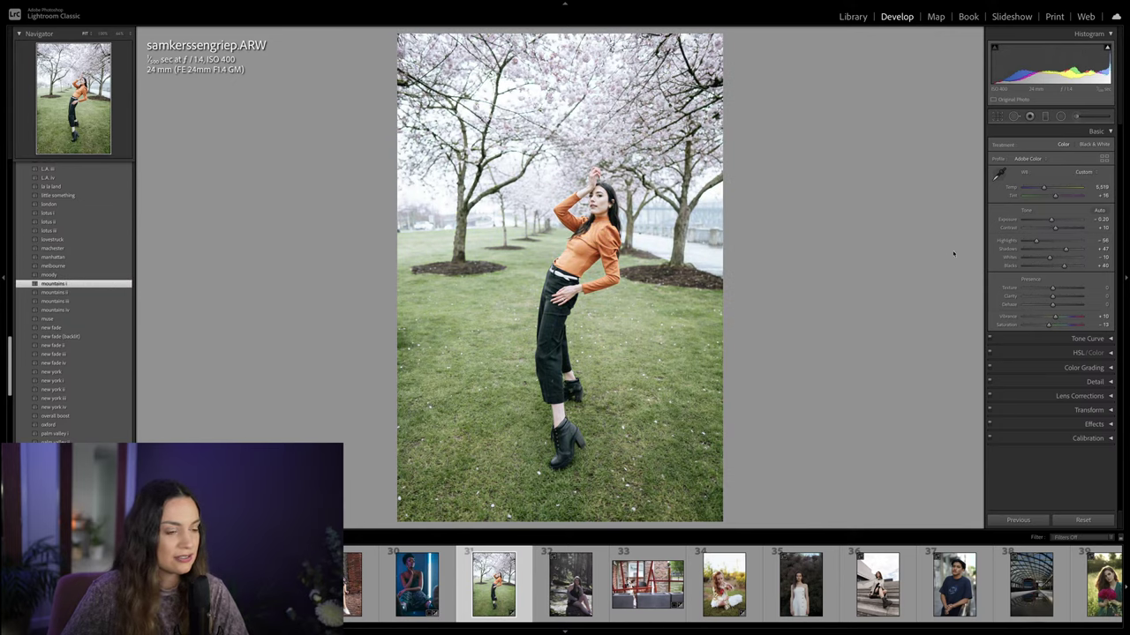
pyautogui.moveTo(1051, 221); pyautogui.dragTo(1064, 250)
pyautogui.moveTo(1044, 189); pyautogui.dragTo(1047, 190)
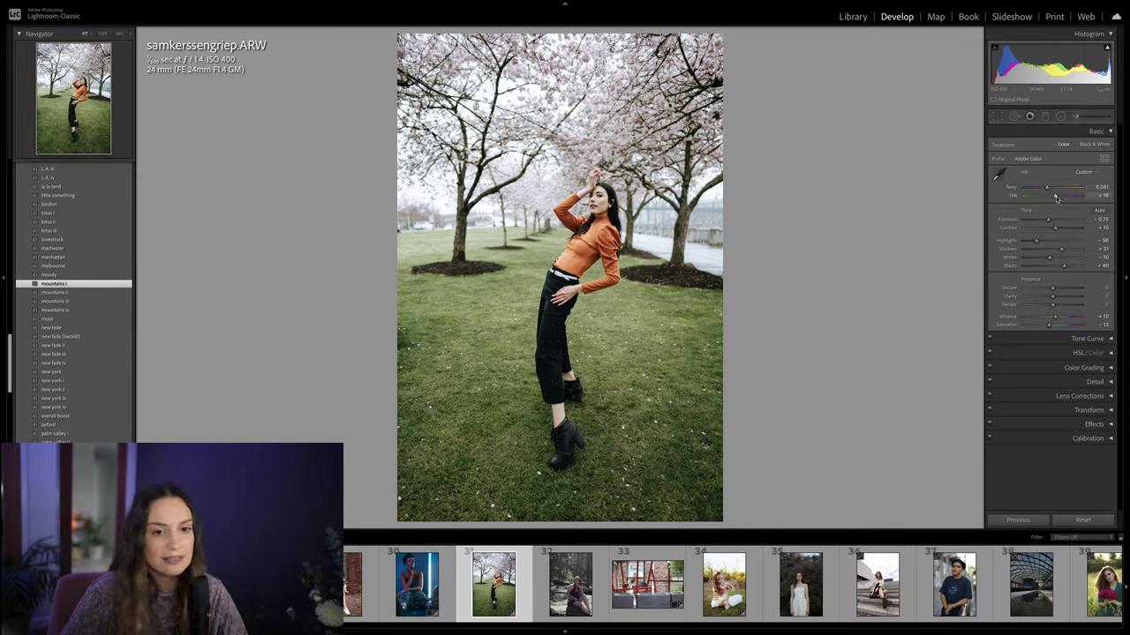
pyautogui.moveTo(1057, 198); pyautogui.dragTo(1058, 198)
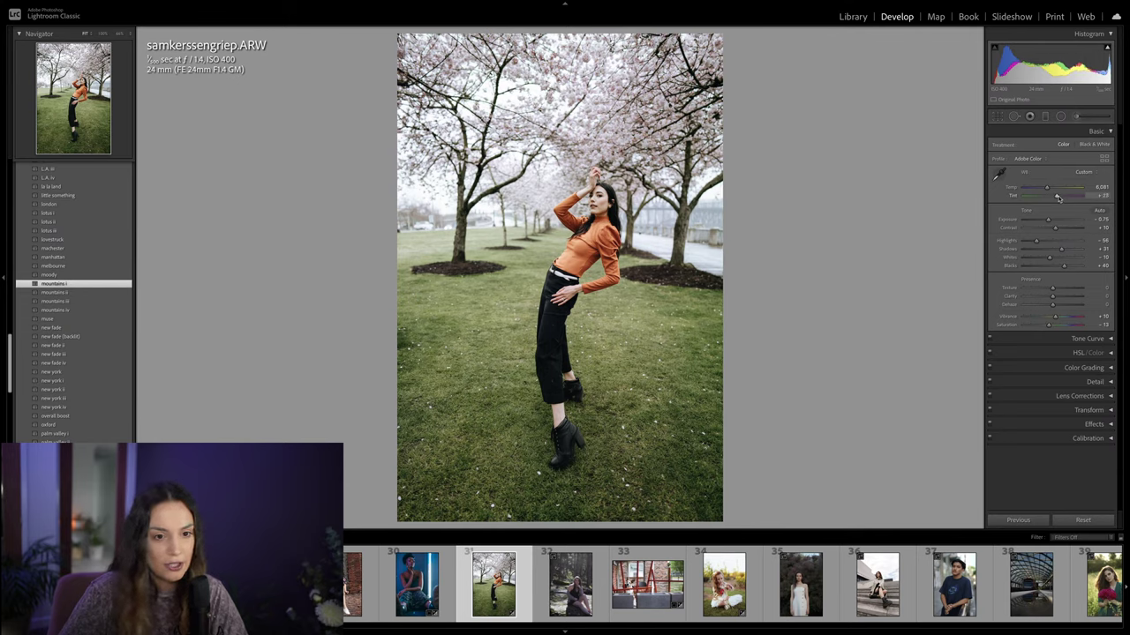
pyautogui.click(1111, 353)
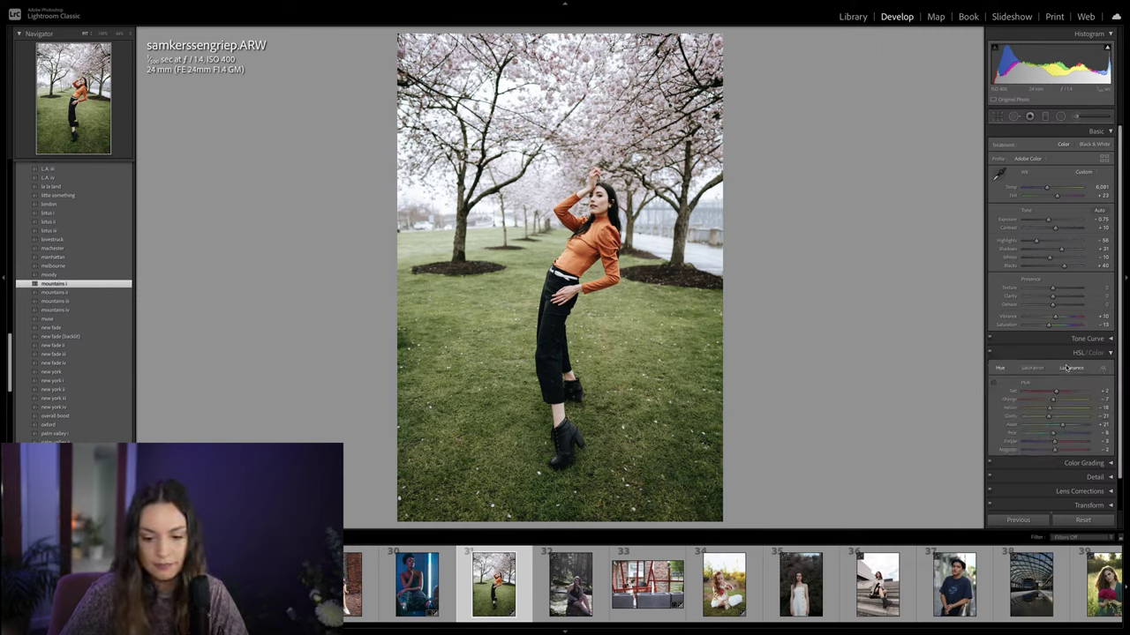
# Step: Darken the Orange and Yellow luminance and pull Highlights down to -73
pyautogui.click(1071, 367)
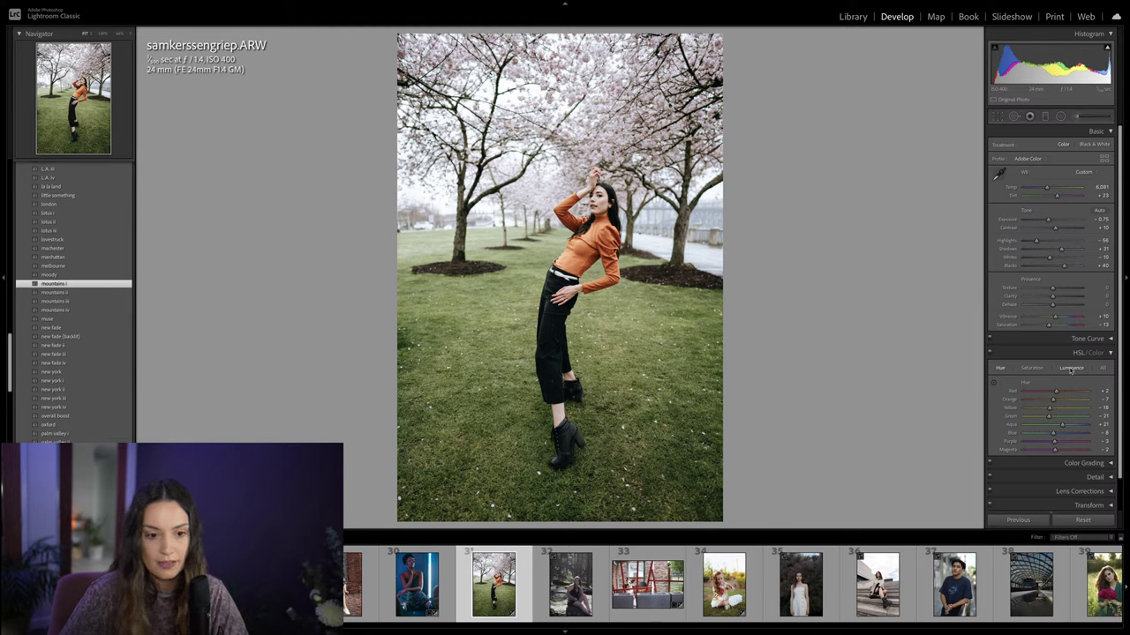
pyautogui.moveTo(1061, 399); pyautogui.dragTo(1053, 401)
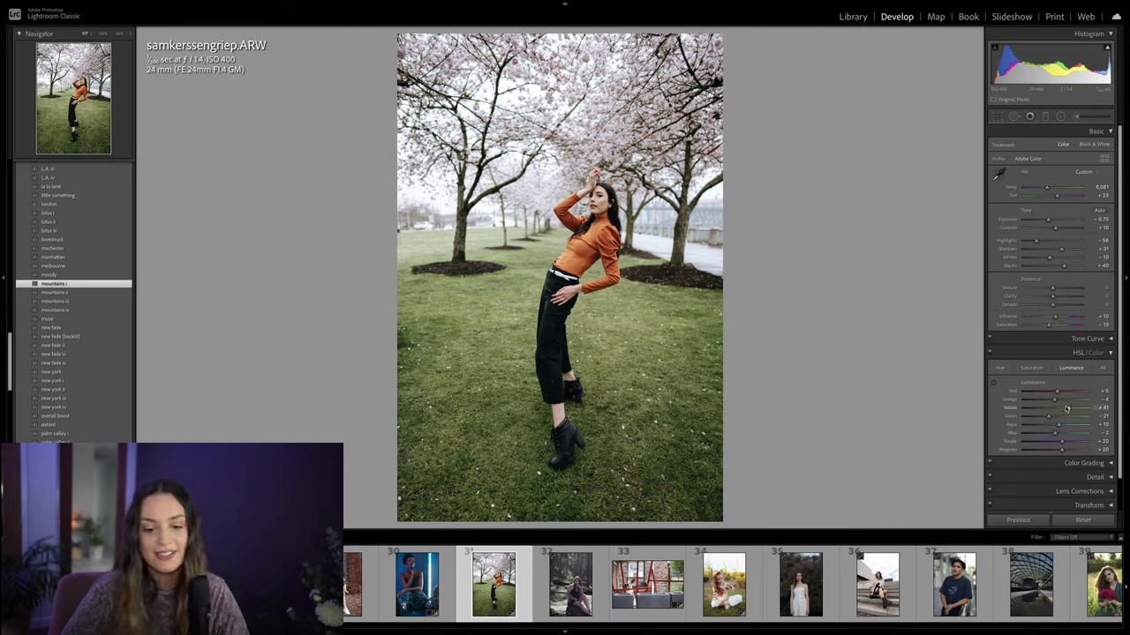
pyautogui.moveTo(1066, 408); pyautogui.dragTo(1050, 409)
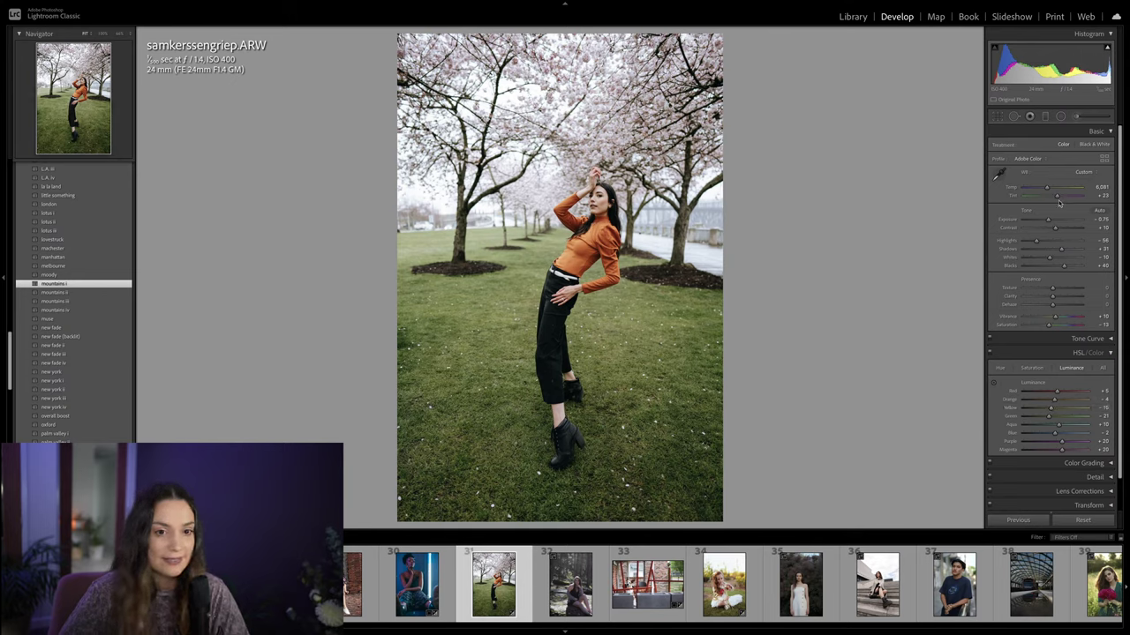
pyautogui.moveTo(1036, 241); pyautogui.dragTo(1031, 243)
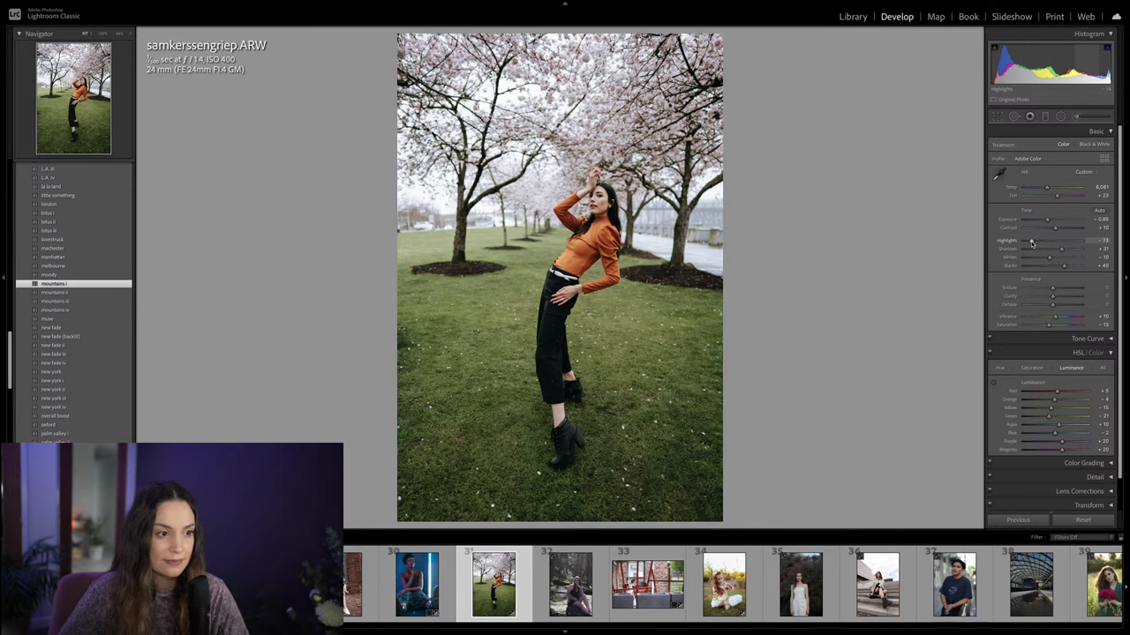
# Step: Boost Magenta saturation to about +80 and trim Purple saturation to pink the blossoms
pyautogui.click(1031, 367)
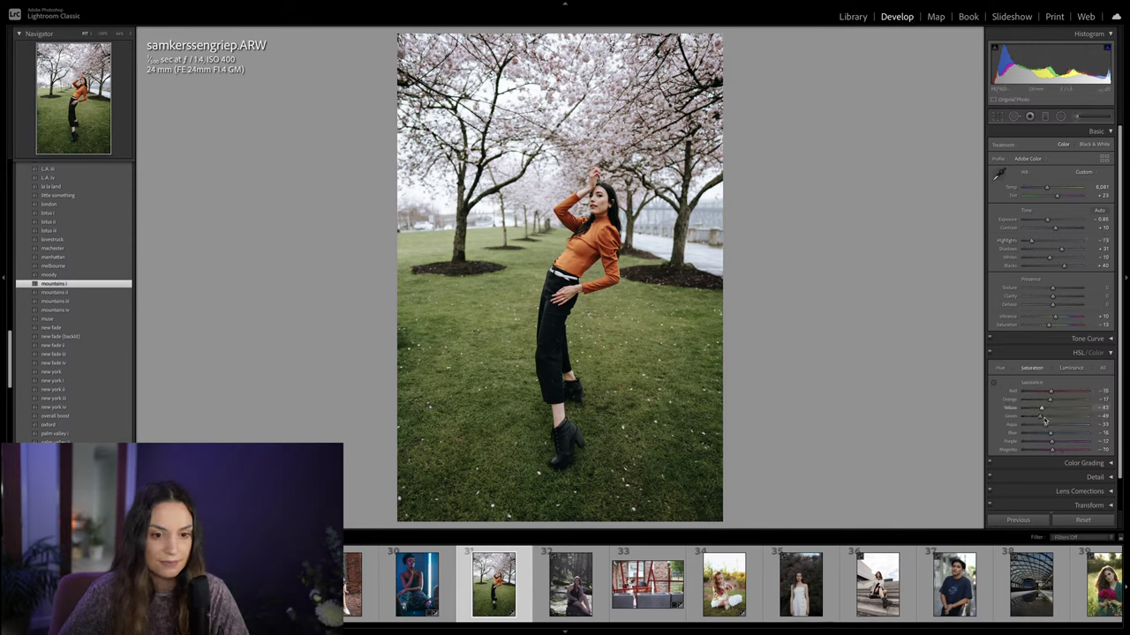
pyautogui.moveTo(1063, 449); pyautogui.dragTo(1080, 451)
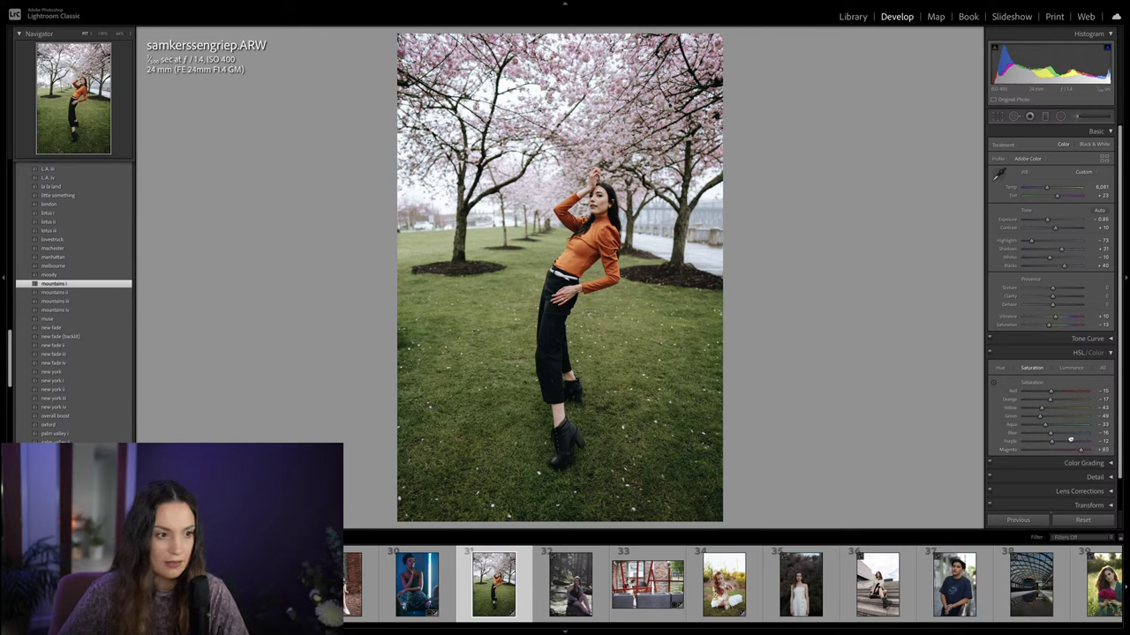
pyautogui.moveTo(1069, 440); pyautogui.dragTo(1072, 447)
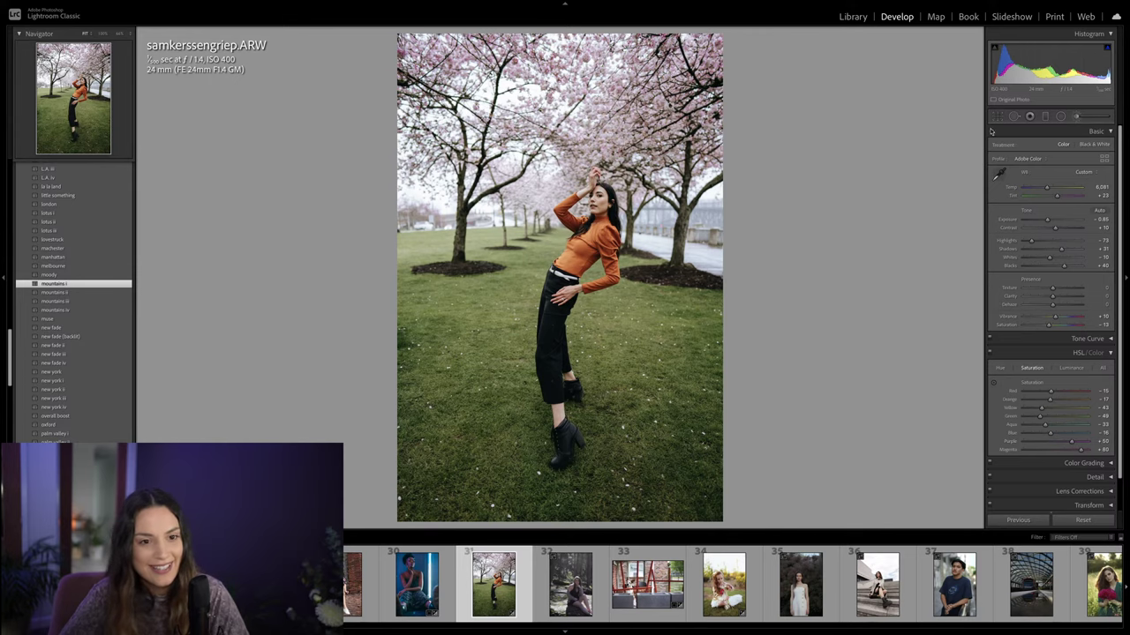
# Step: Paint a size-12 brush mask near her raised hand with Tint about +10
pyautogui.press('k')
pyautogui.press(']')
pyautogui.press(']')
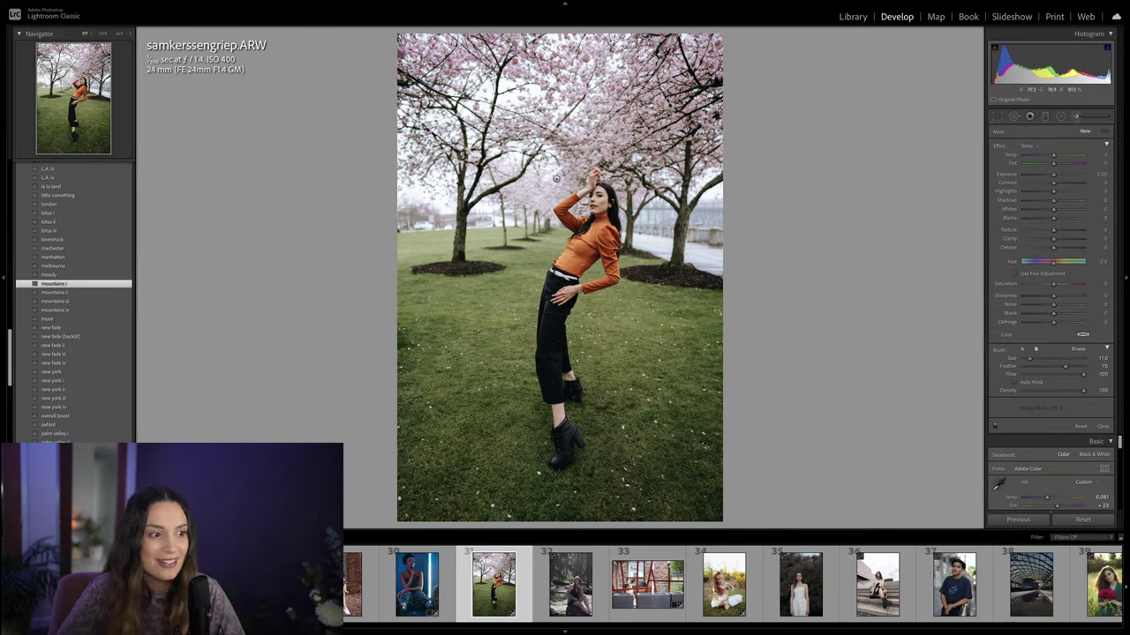
pyautogui.click(545, 193)
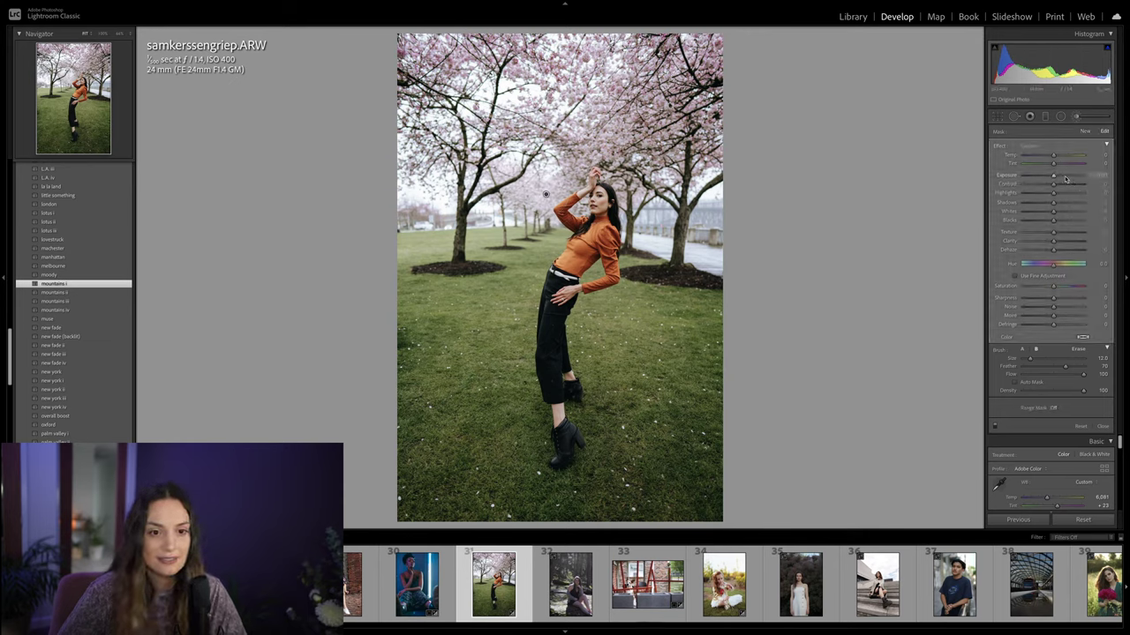
pyautogui.moveTo(1053, 164); pyautogui.dragTo(1058, 165)
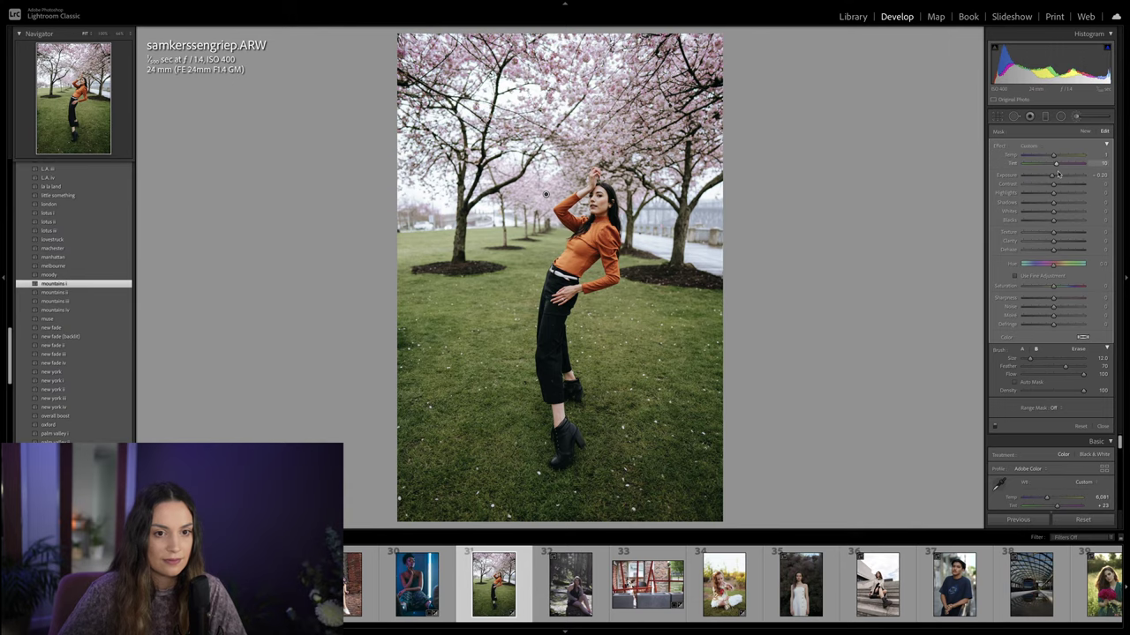
pyautogui.press('Escape')
# Step: Crop the left edge of the photo inward for a tighter frame
pyautogui.press('r')
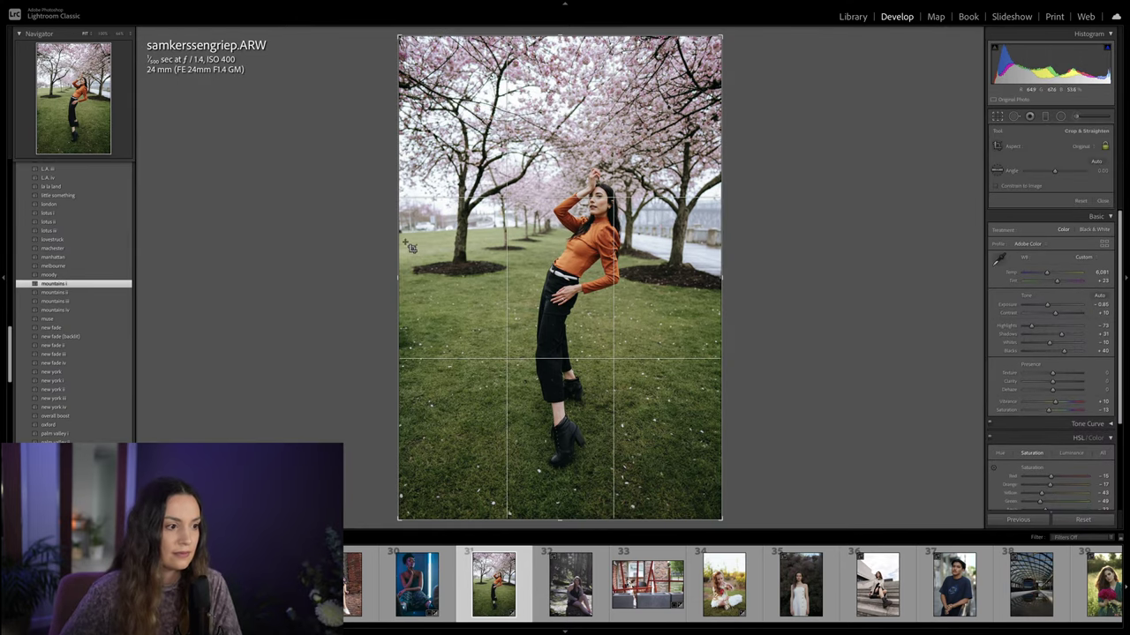
pyautogui.moveTo(399, 242); pyautogui.dragTo(410, 238)
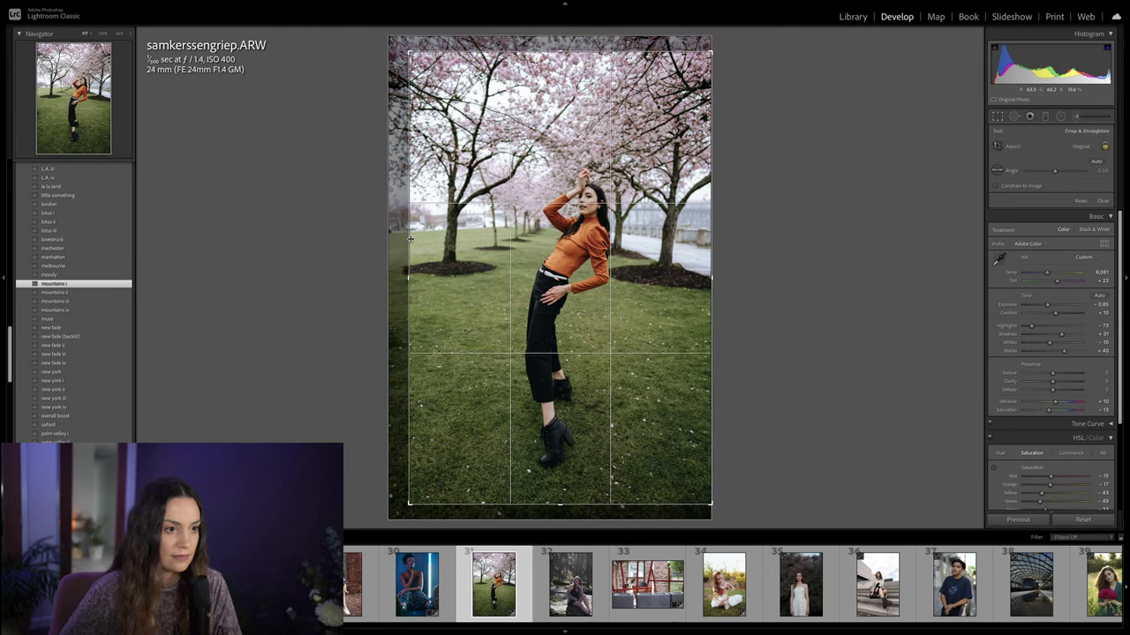
pyautogui.press('r')
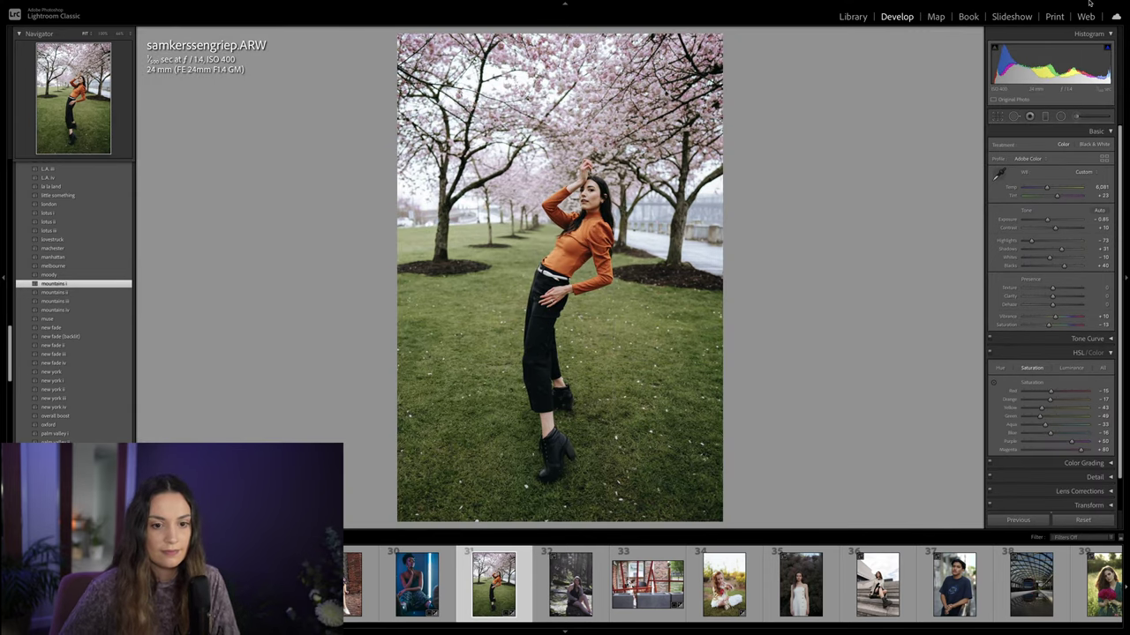
pyautogui.click(1087, 353)
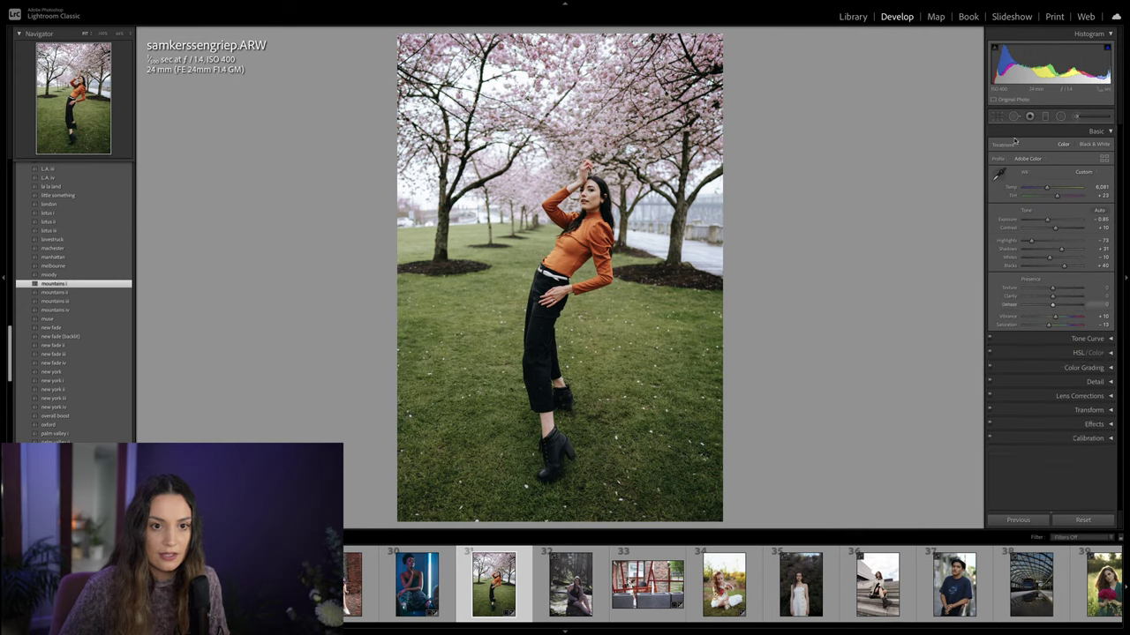
# Step: Add a diagonal graduated filter over the lower-left with Exposure lowered to -0.30
pyautogui.press('m')
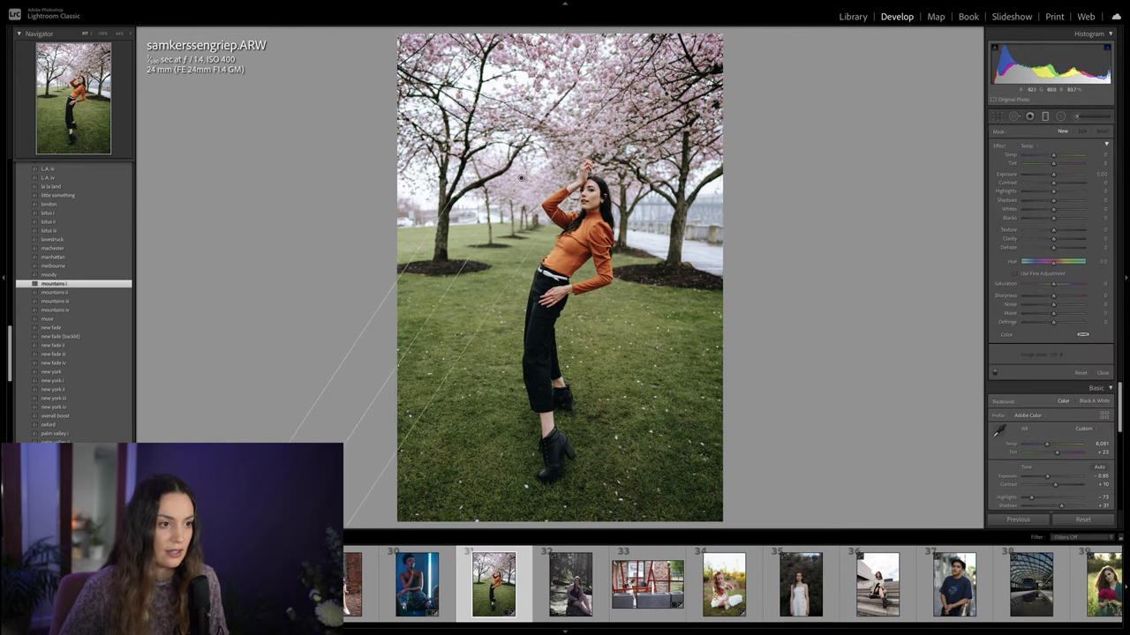
pyautogui.moveTo(459, 291); pyautogui.dragTo(534, 179)
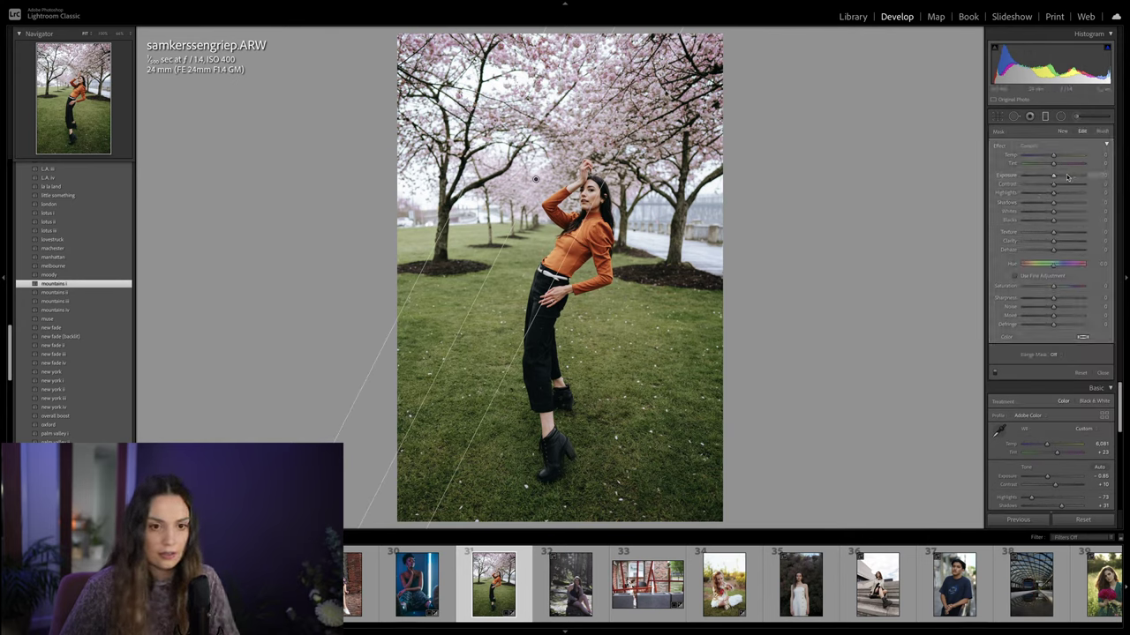
pyautogui.press('Down')
pyautogui.press('Down')
pyautogui.press('Down')
pyautogui.press('Down')
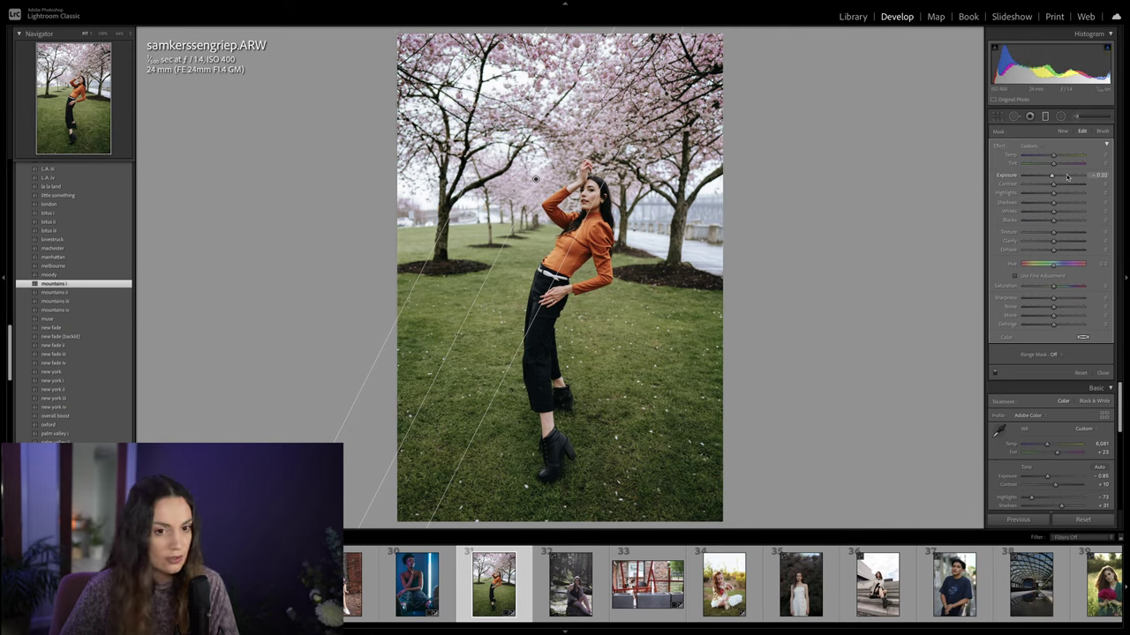
pyautogui.press('Down')
pyautogui.press('Down')
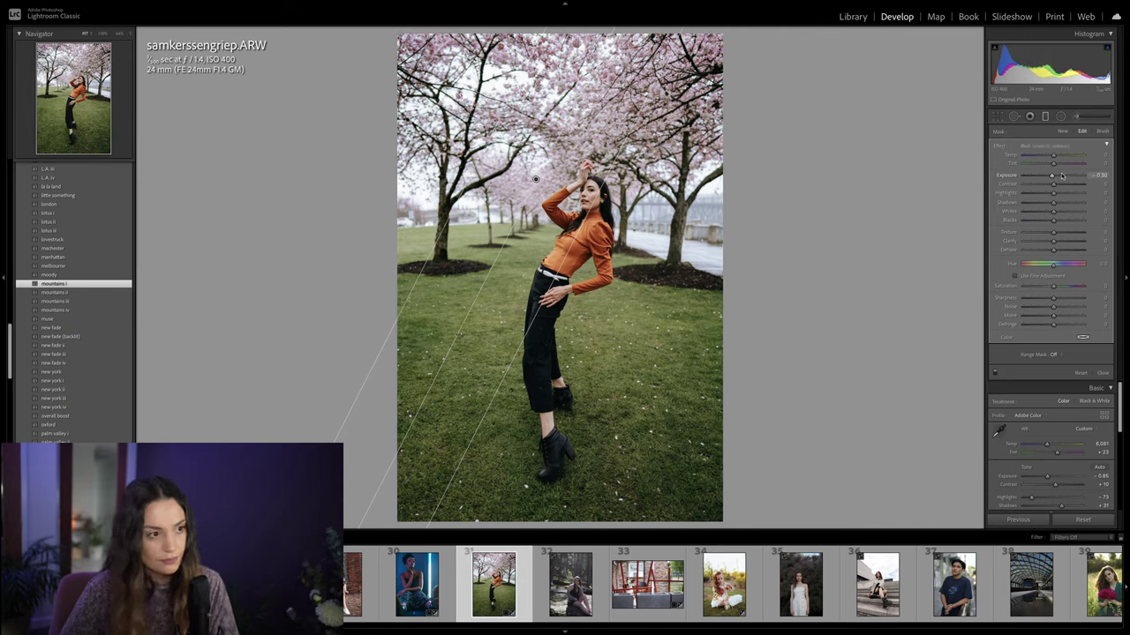
pyautogui.press('Return')
pyautogui.press('m')
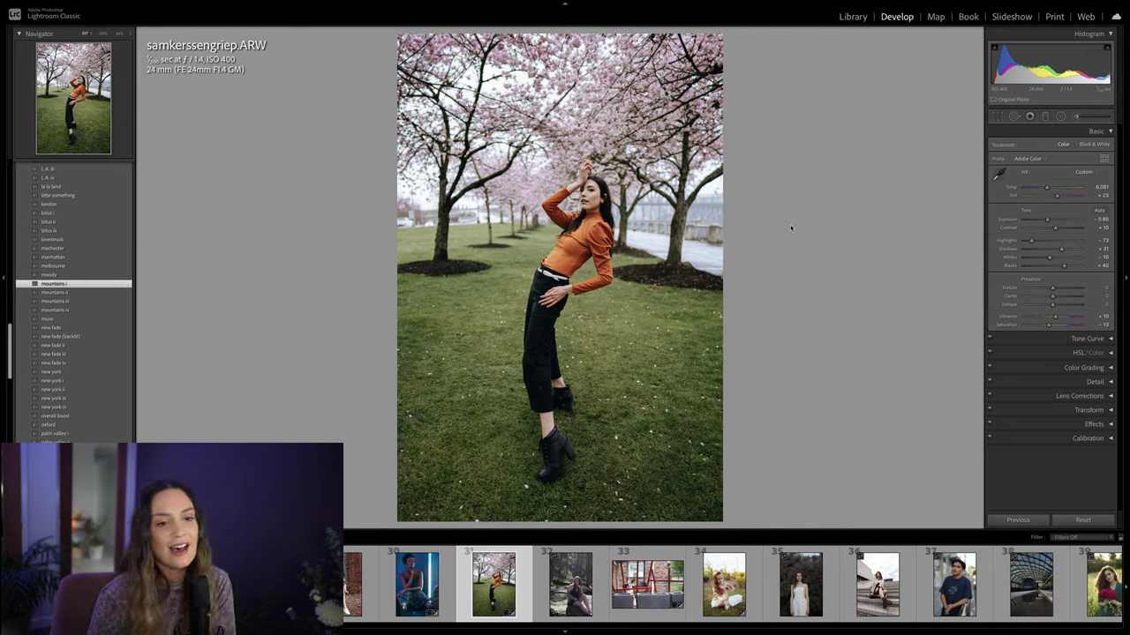
pyautogui.press('\\')
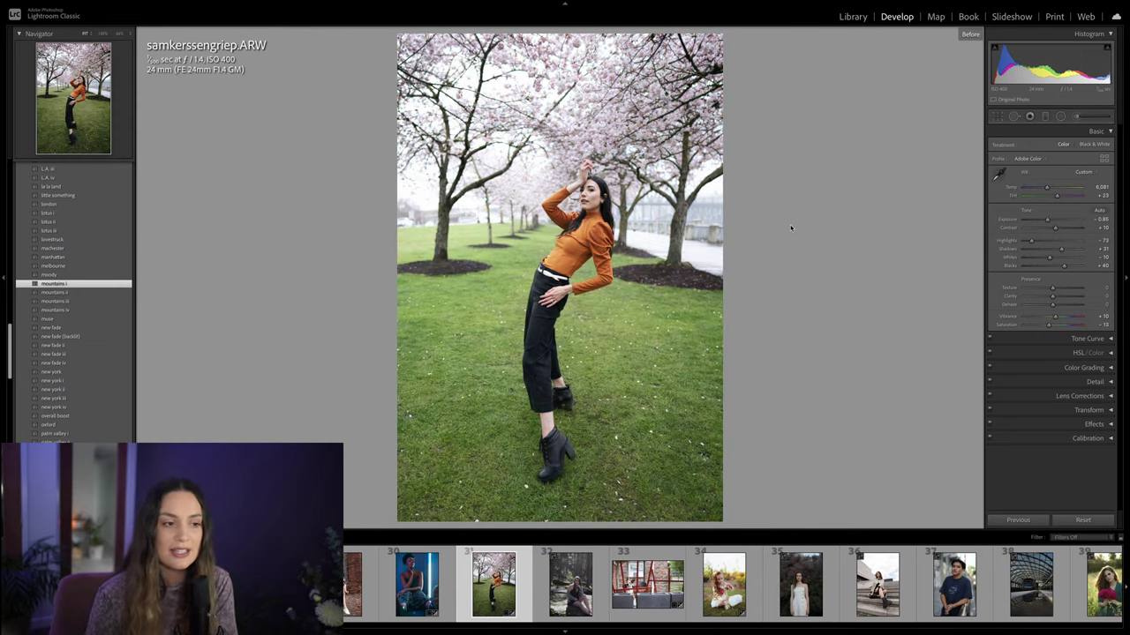
pyautogui.press('\\')
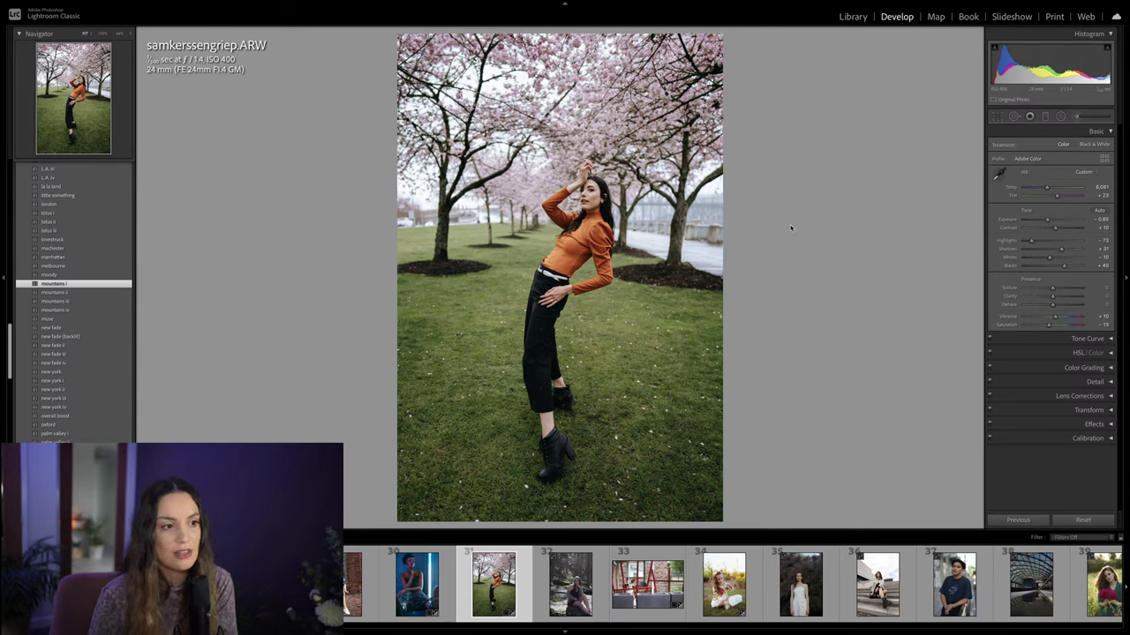
pyautogui.press('\\')
pyautogui.press('\\')
pyautogui.press('\\')
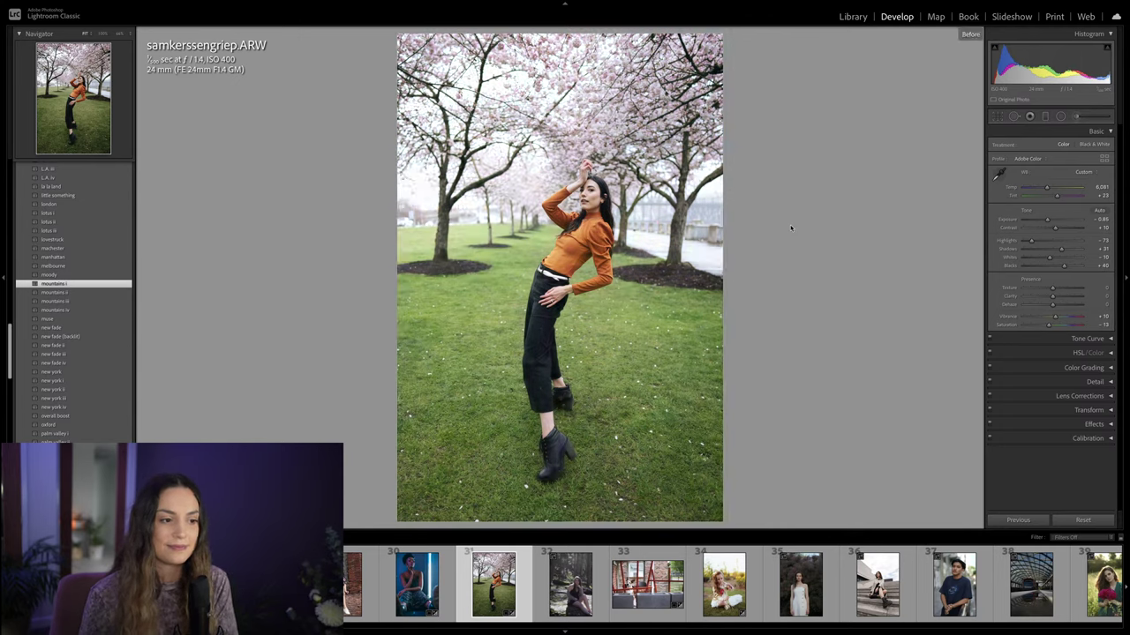
pyautogui.press('\\')
pyautogui.press('\\')
pyautogui.press('\\')
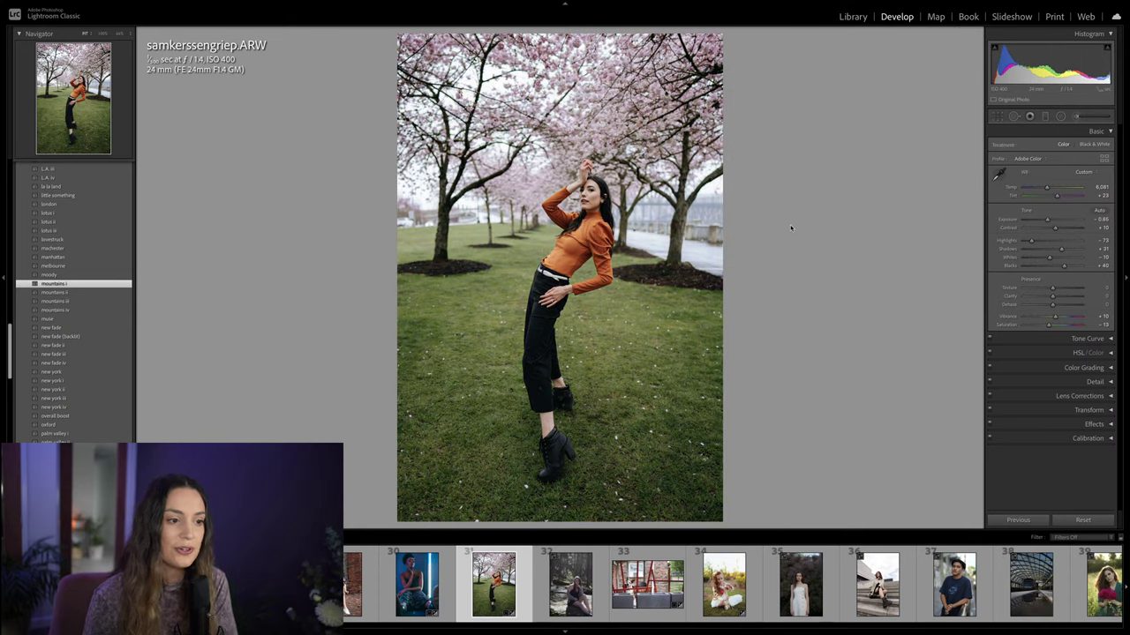
pyautogui.moveTo(597, 256); pyautogui.dragTo(620, 291)
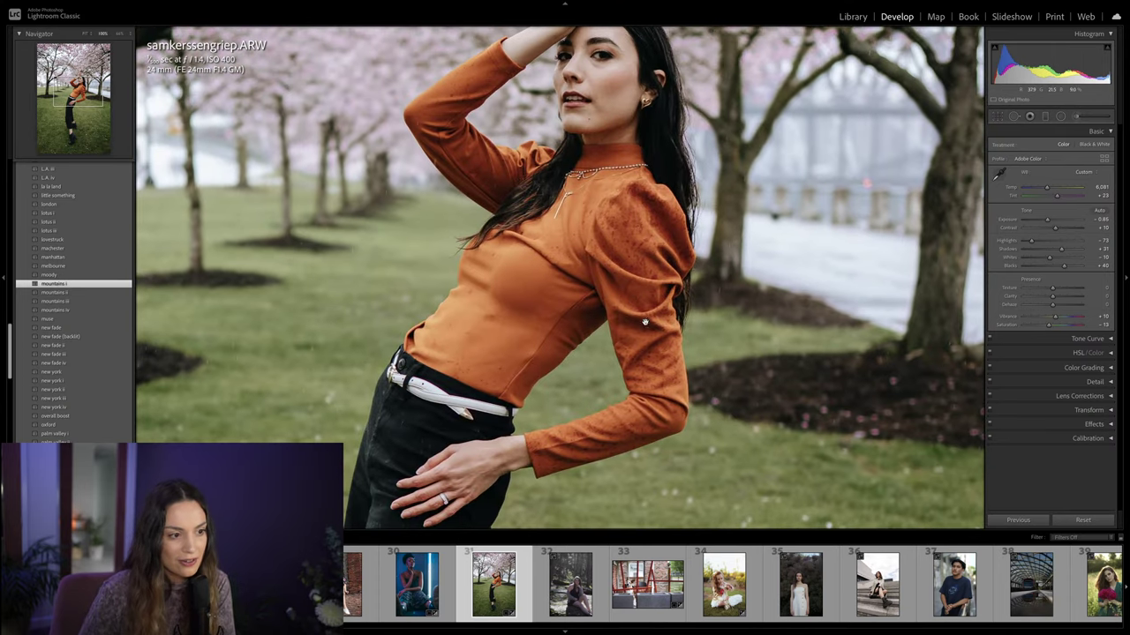
pyautogui.moveTo(632, 435); pyautogui.dragTo(644, 35)
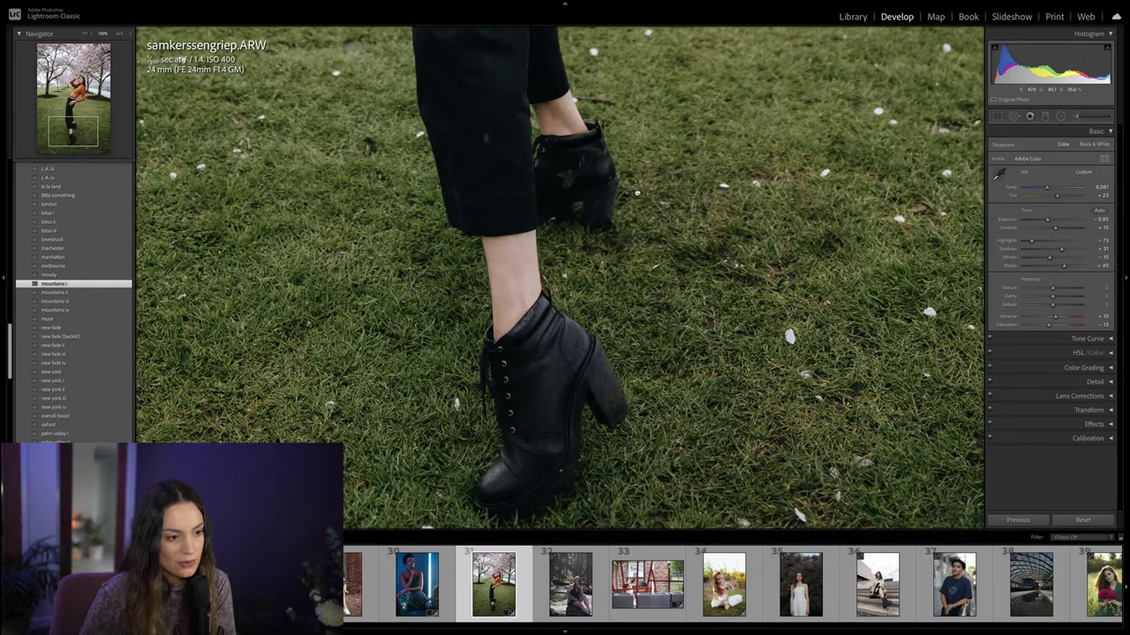
pyautogui.moveTo(636, 194); pyautogui.dragTo(561, 488)
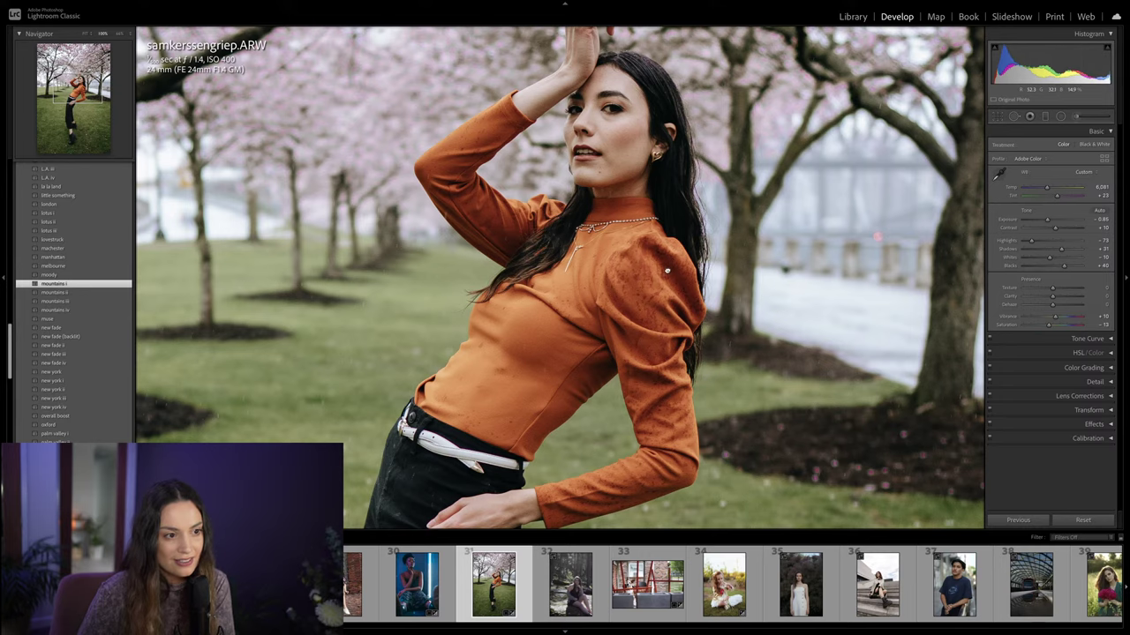
pyautogui.moveTo(667, 270); pyautogui.dragTo(655, 352)
pyautogui.click(705, 409)
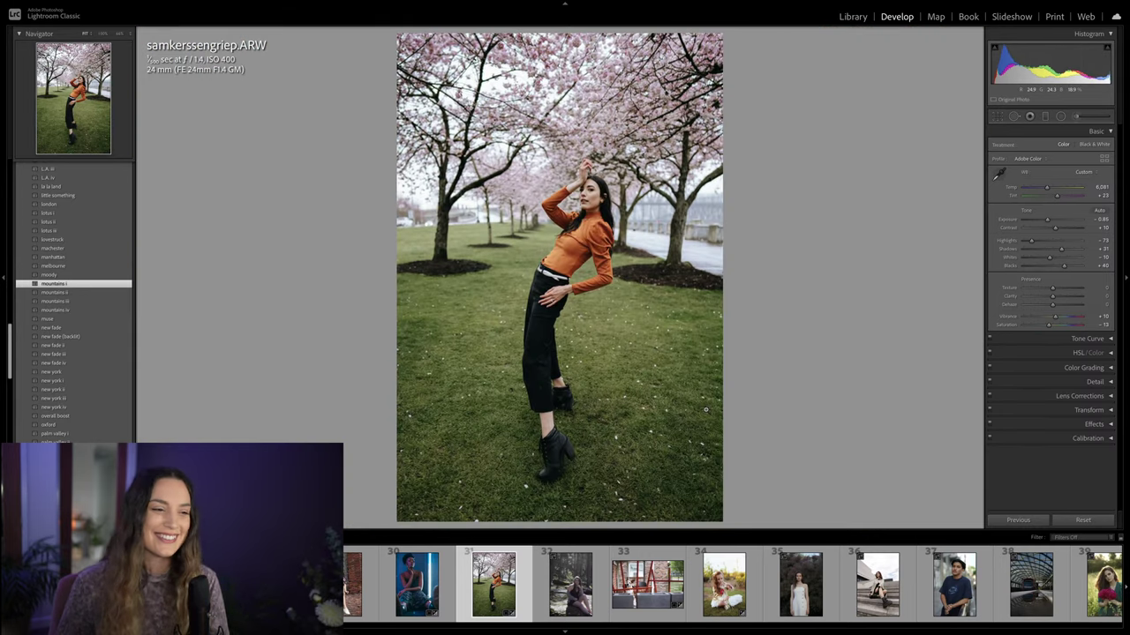